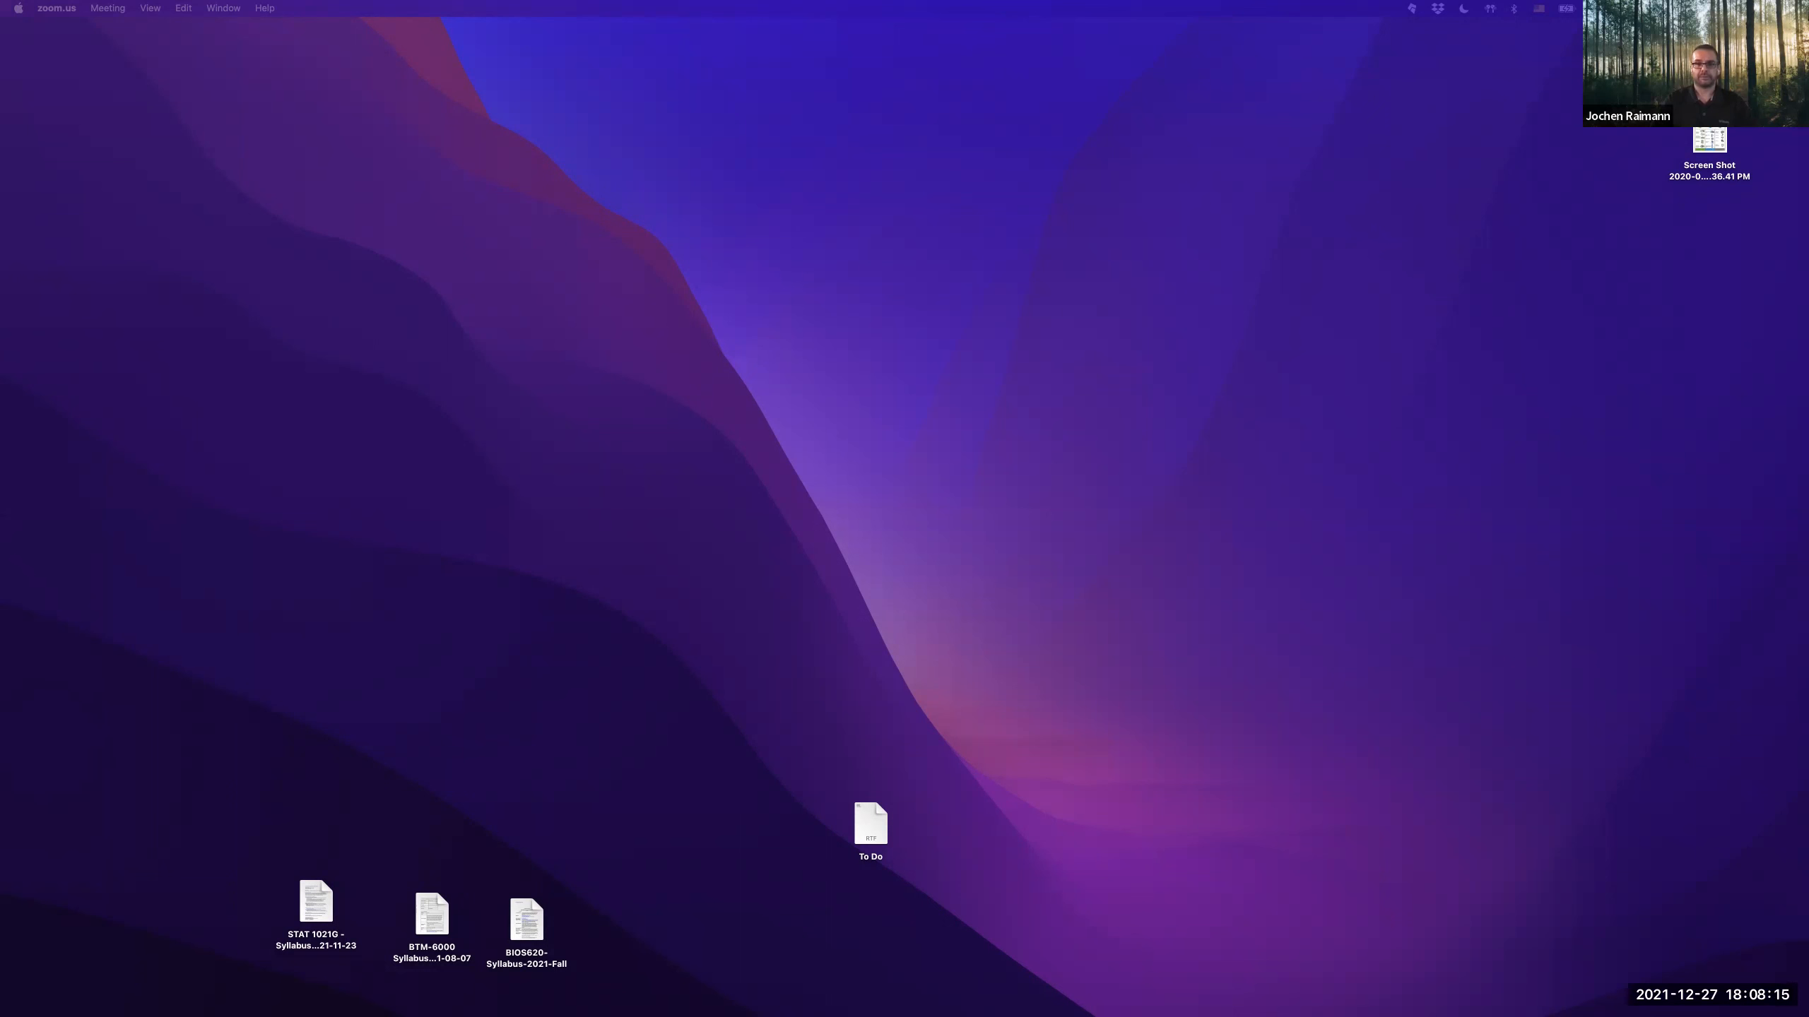
- Create a blank workbook and enlarge its window to fill most of the desktop
left_click_drag(0, 218, 547, 159)
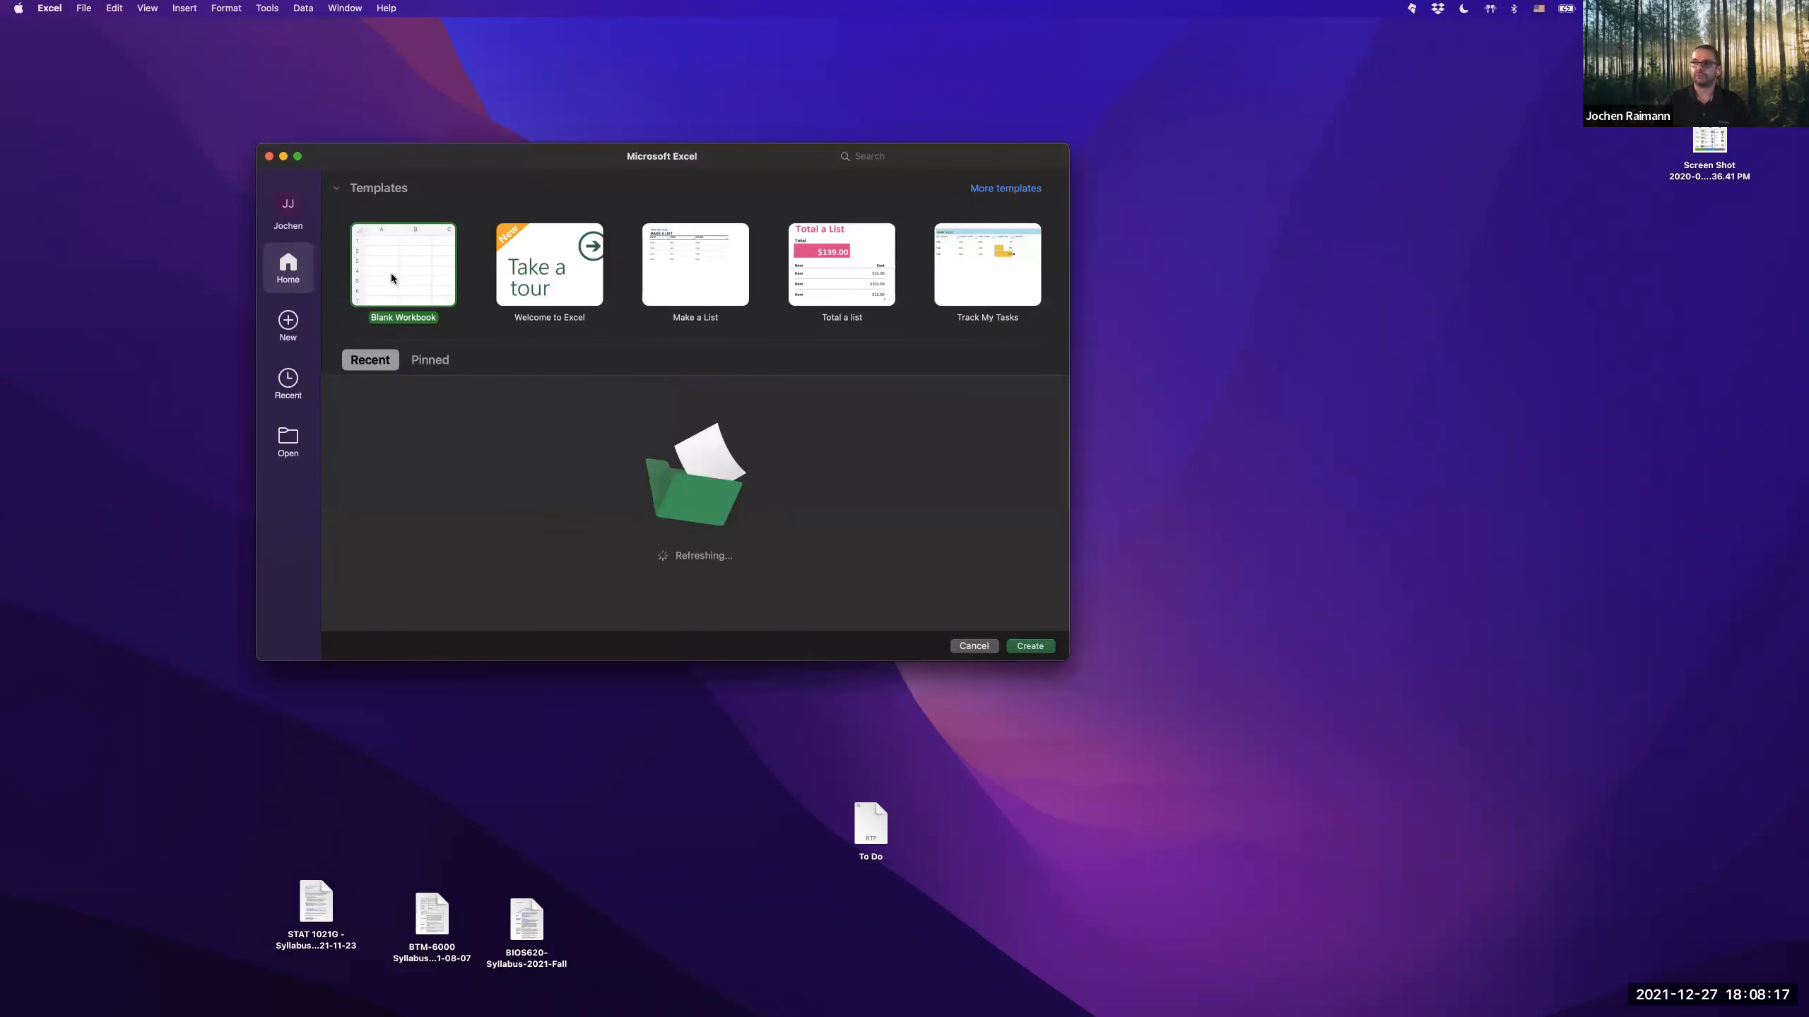
key("super+q")
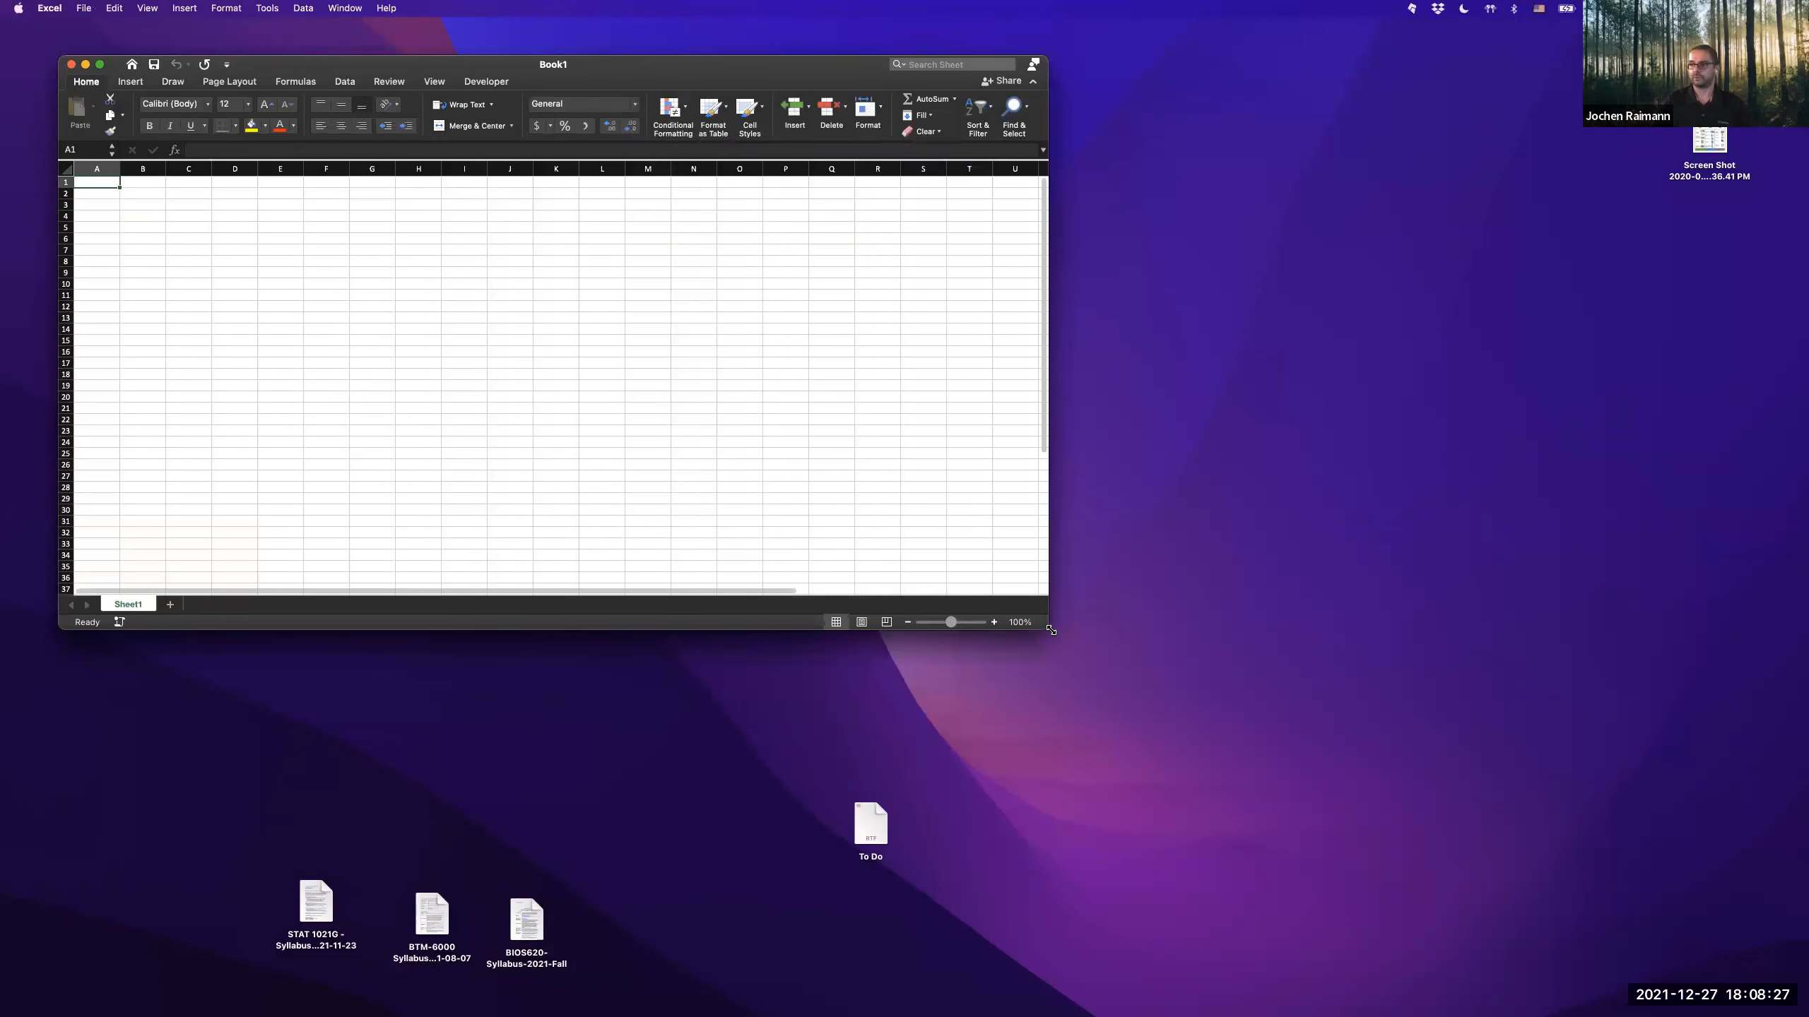
left_click_drag(1365, 795, 1504, 863)
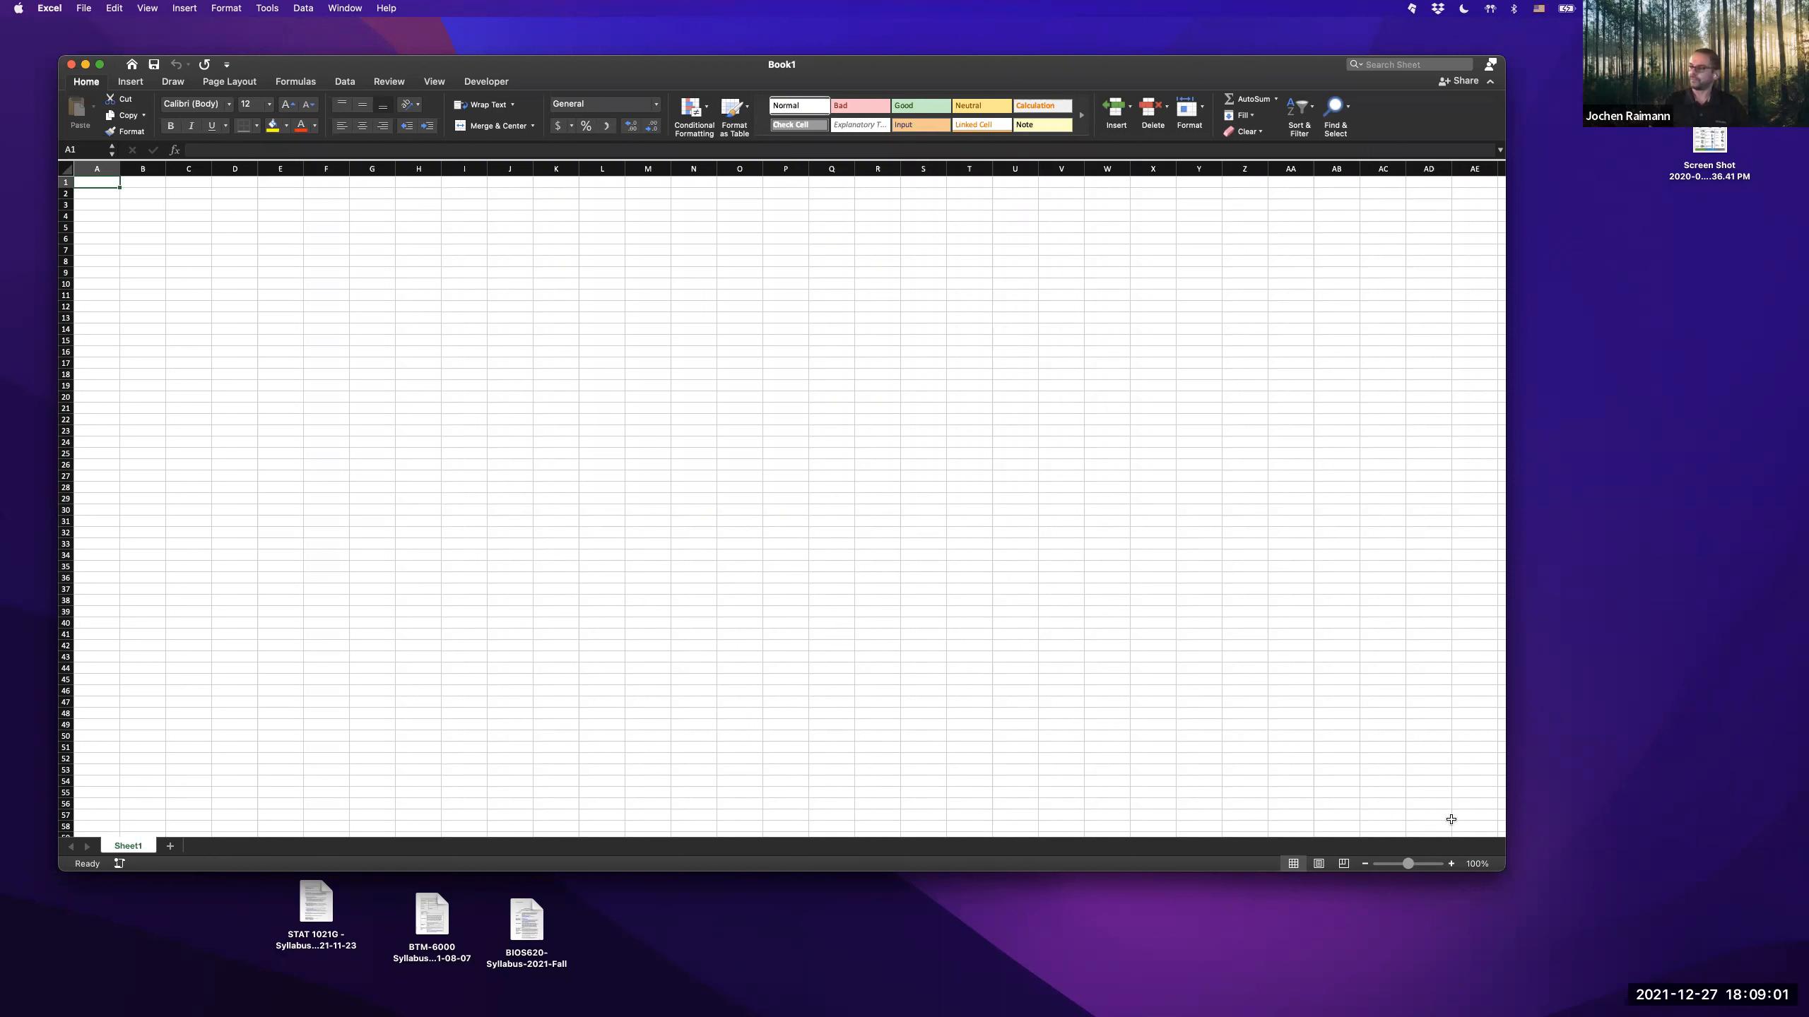
left_click_drag(1504, 871, 1656, 966)
- Select column A and examine the column headings across the sheet
left_click_drag(98, 168, 158, 165)
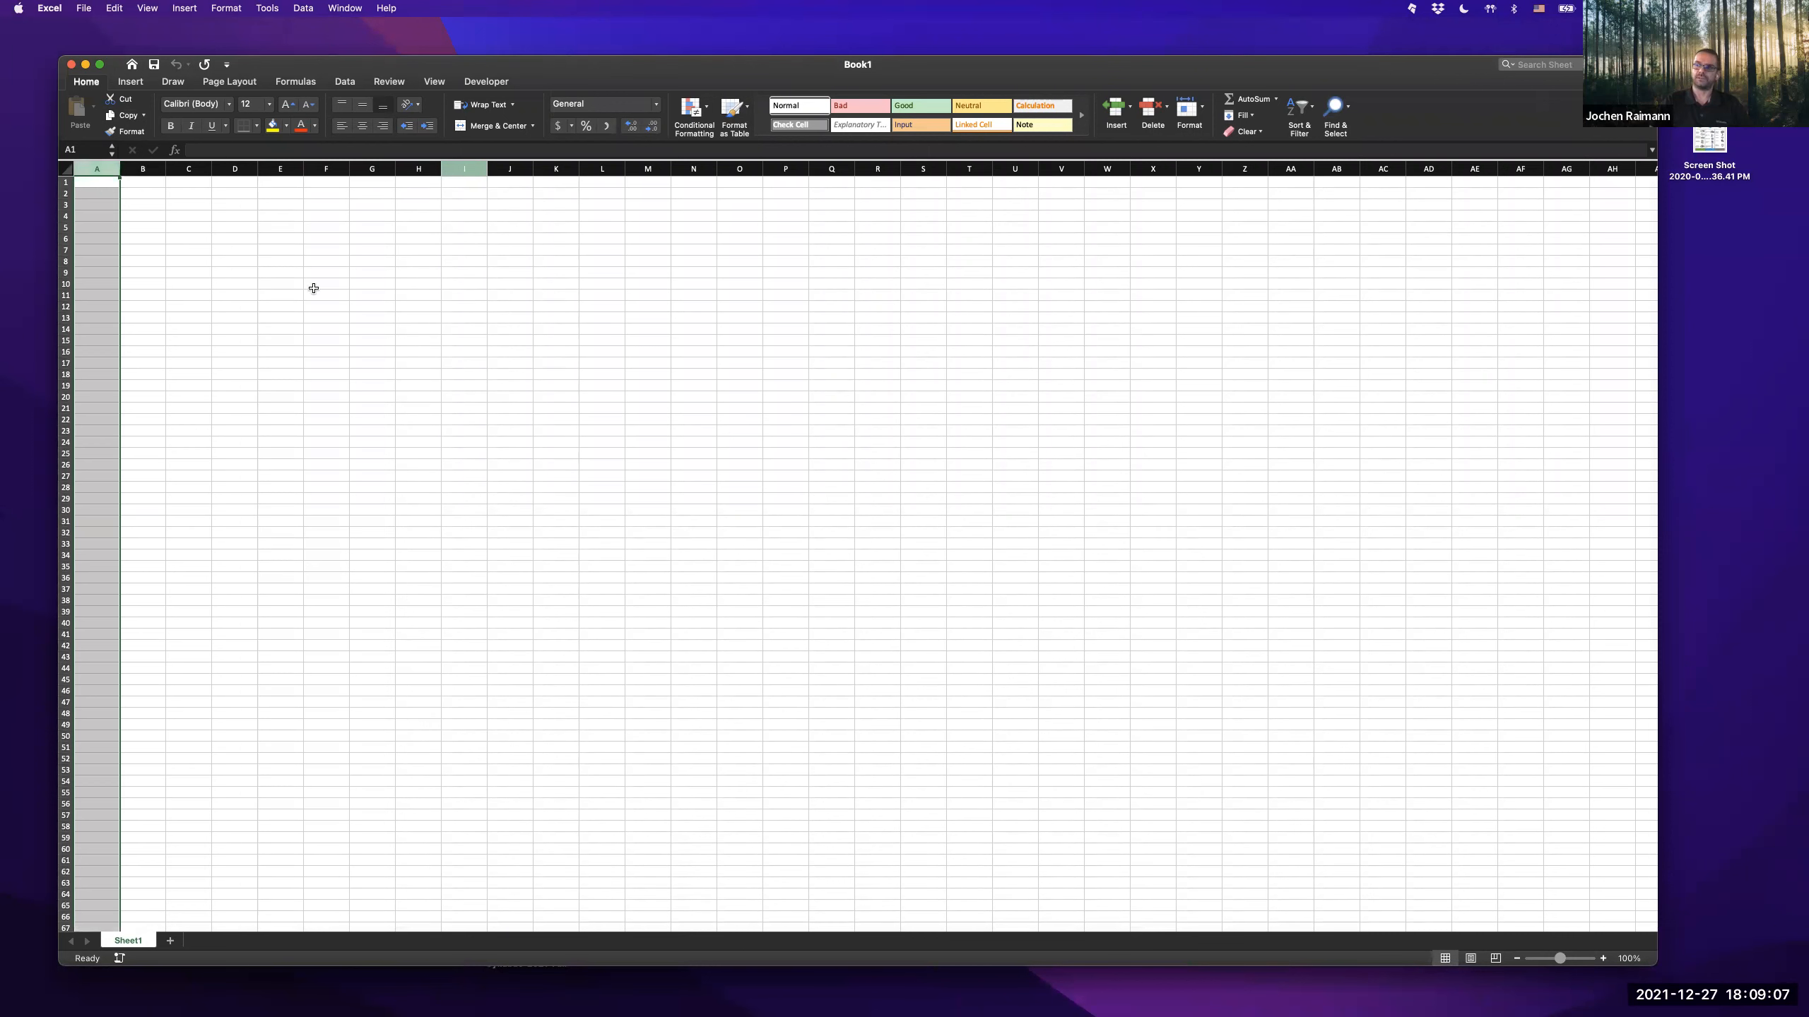
scroll(1108, 434, "right", 1)
scroll(969, 400, "right", 5)
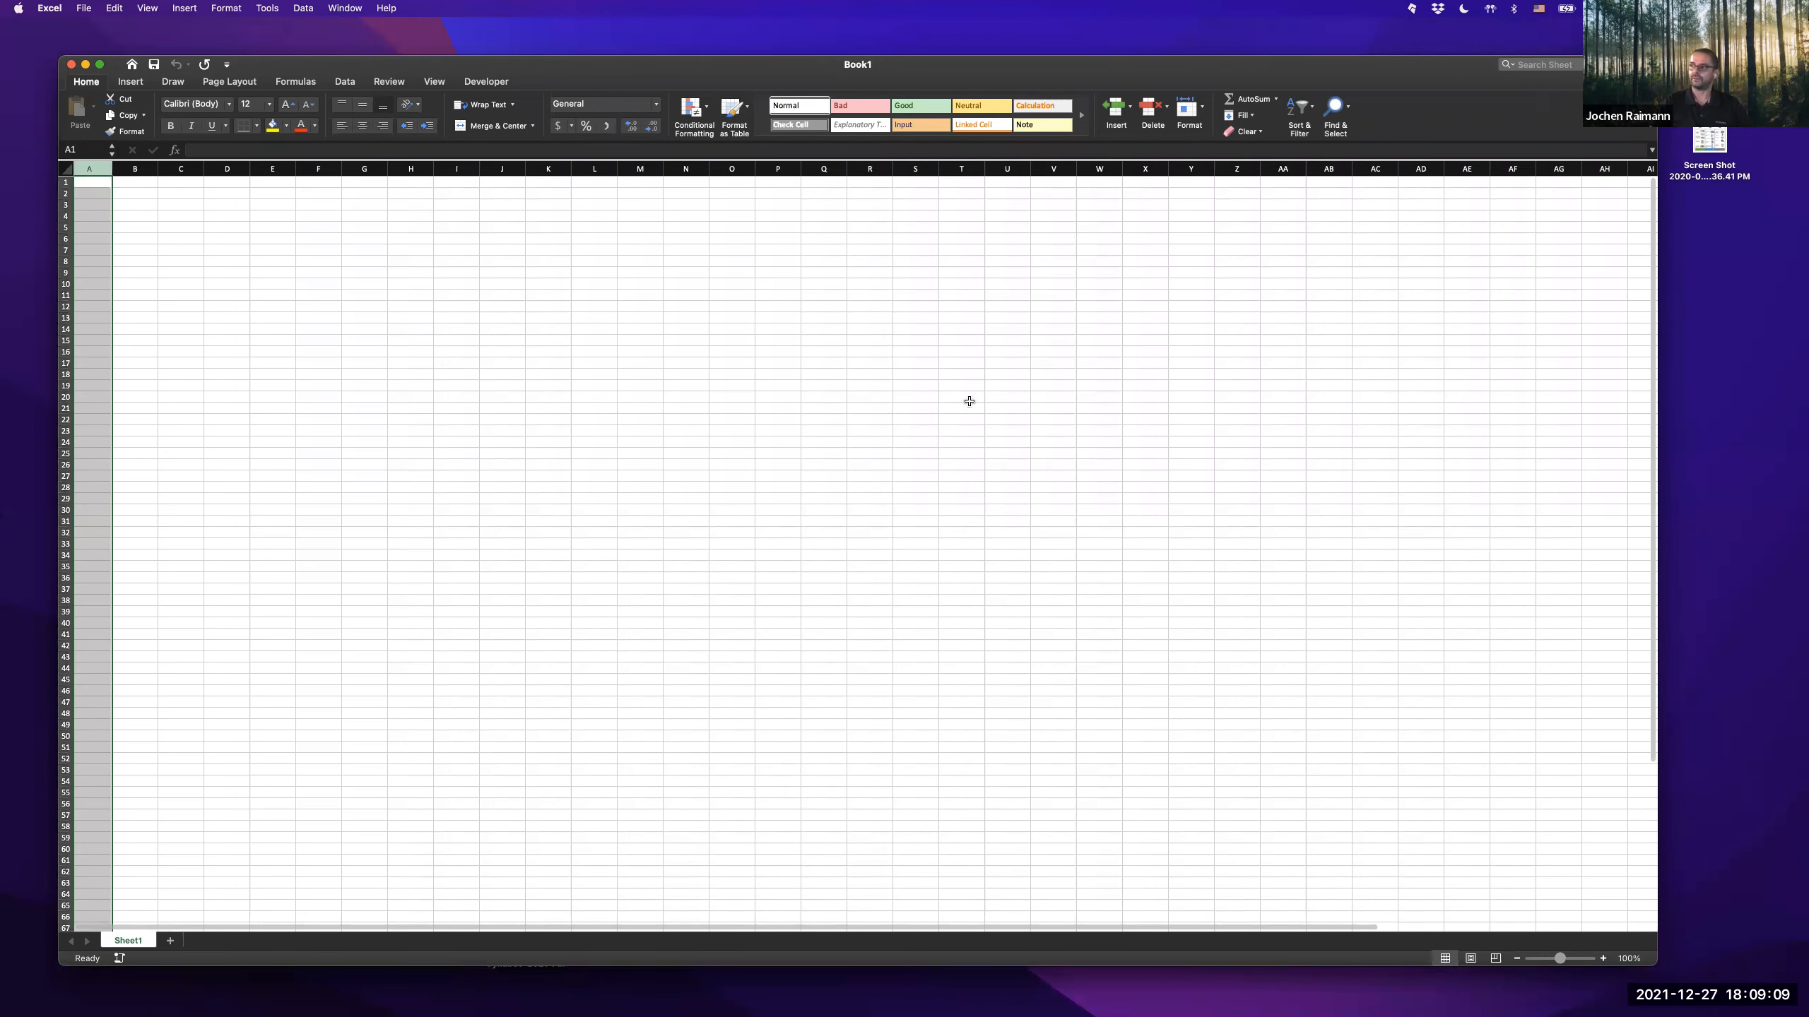
scroll(964, 399, "left", 5)
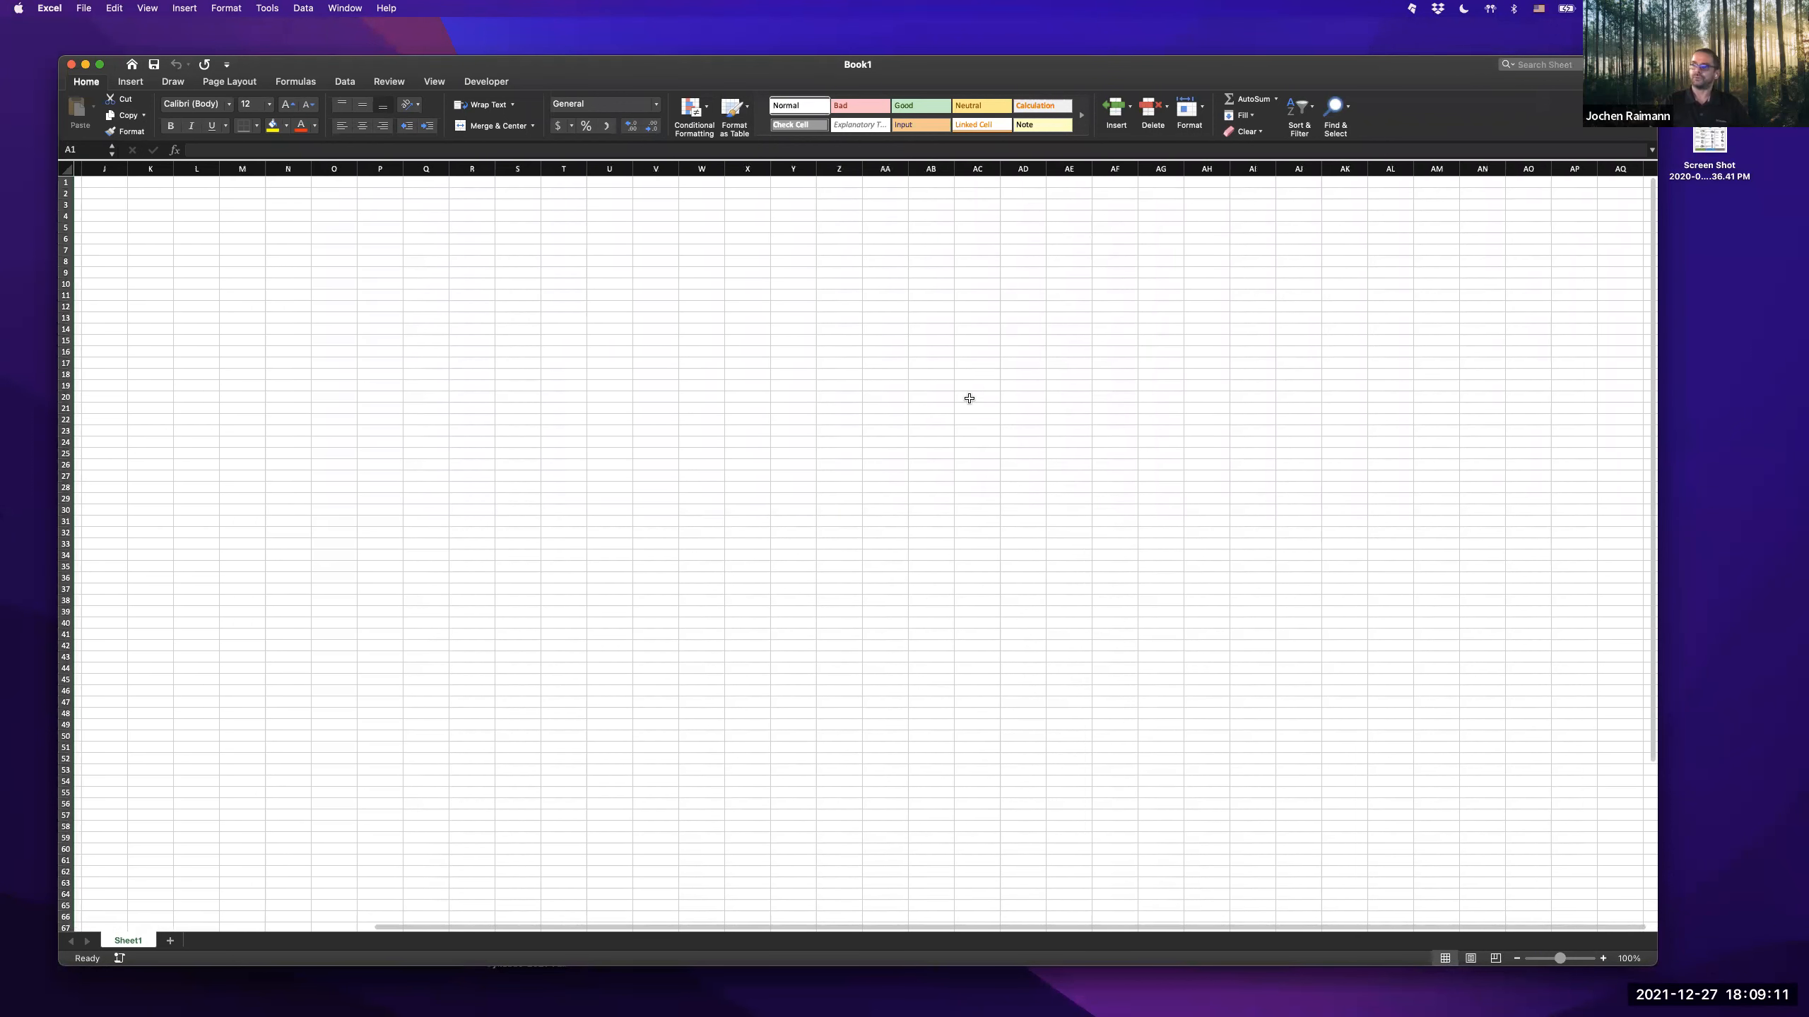
- From A1, go to the last column of row 1 and the last row of column A, returning to A1 each time
left_click(91, 183)
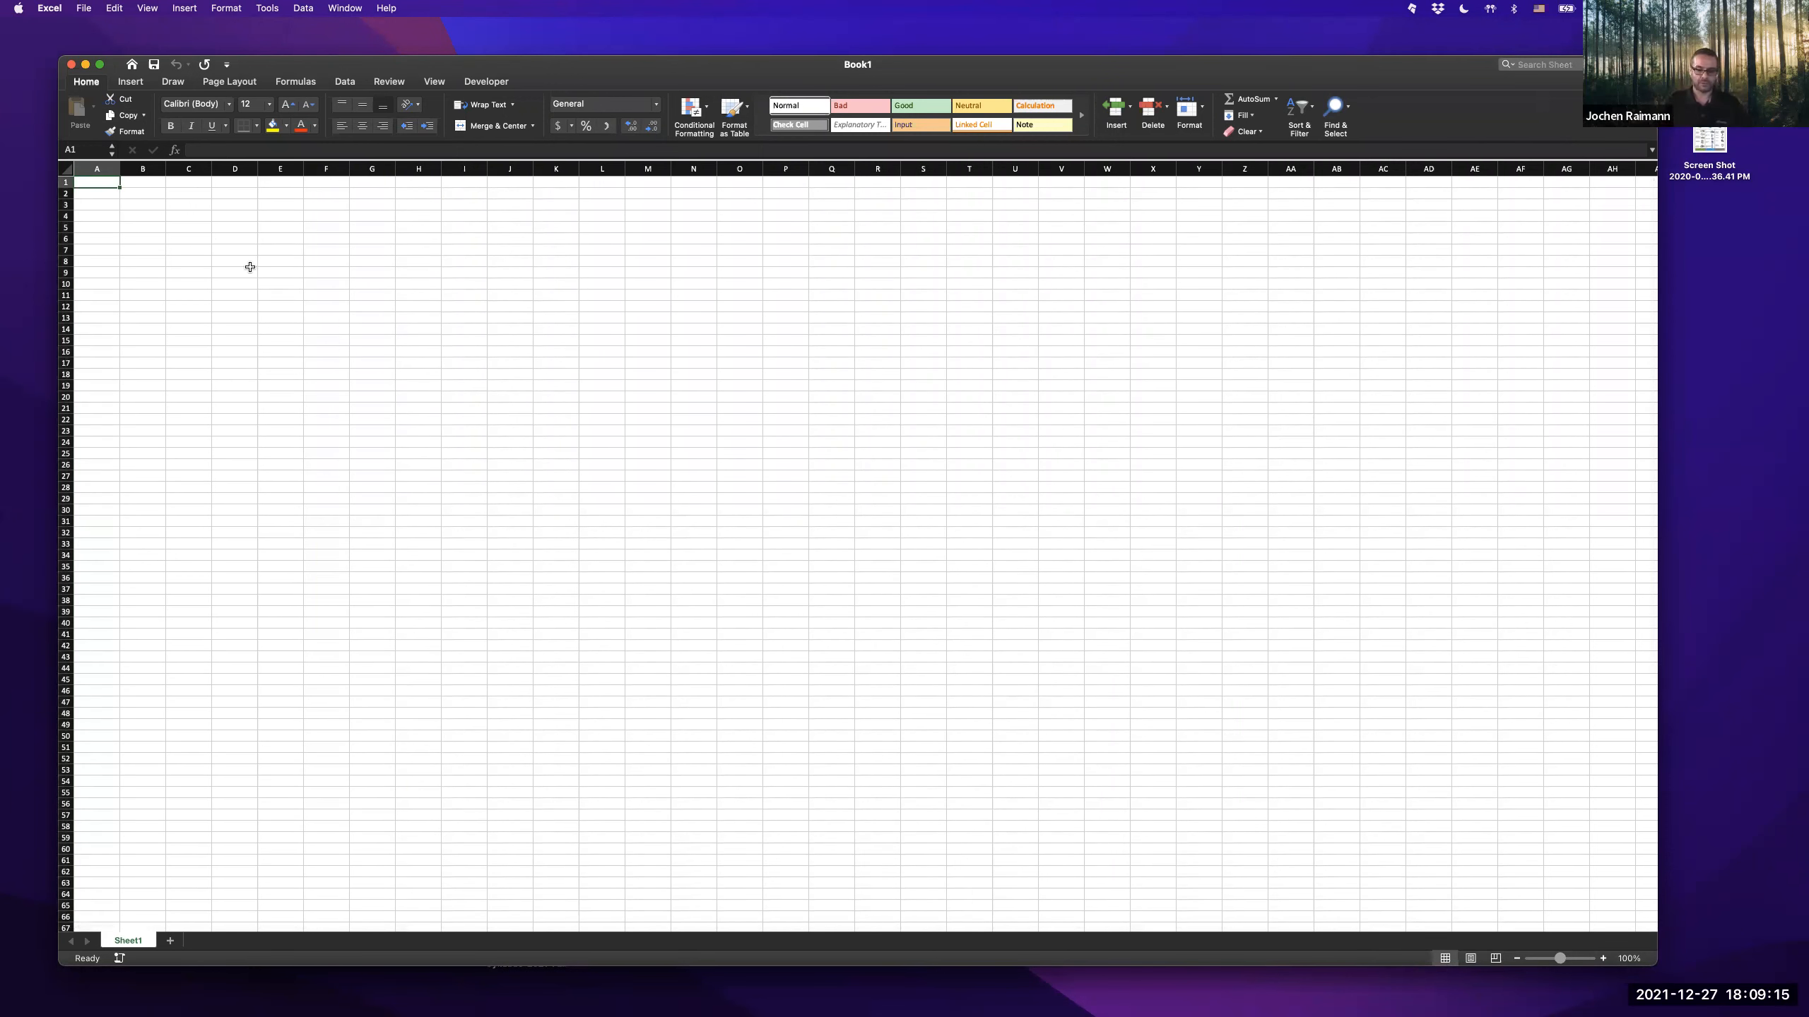
key("super+Right")
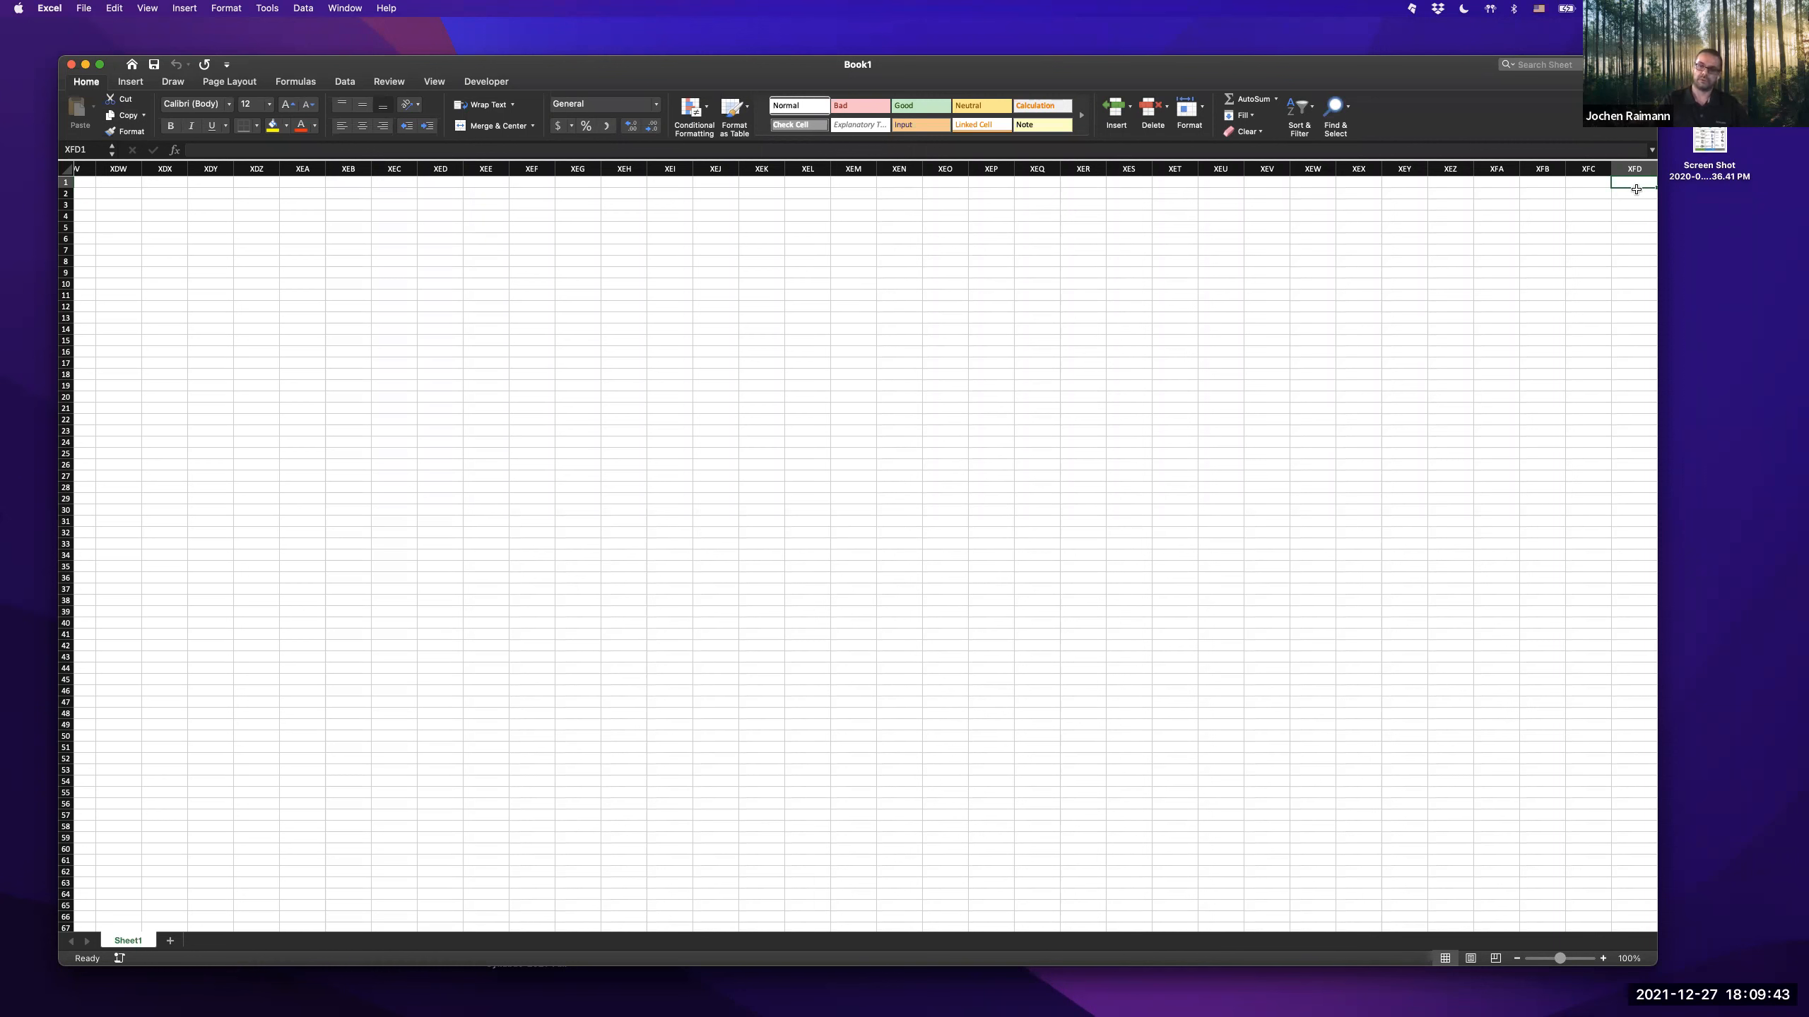
key("ctrl+Left")
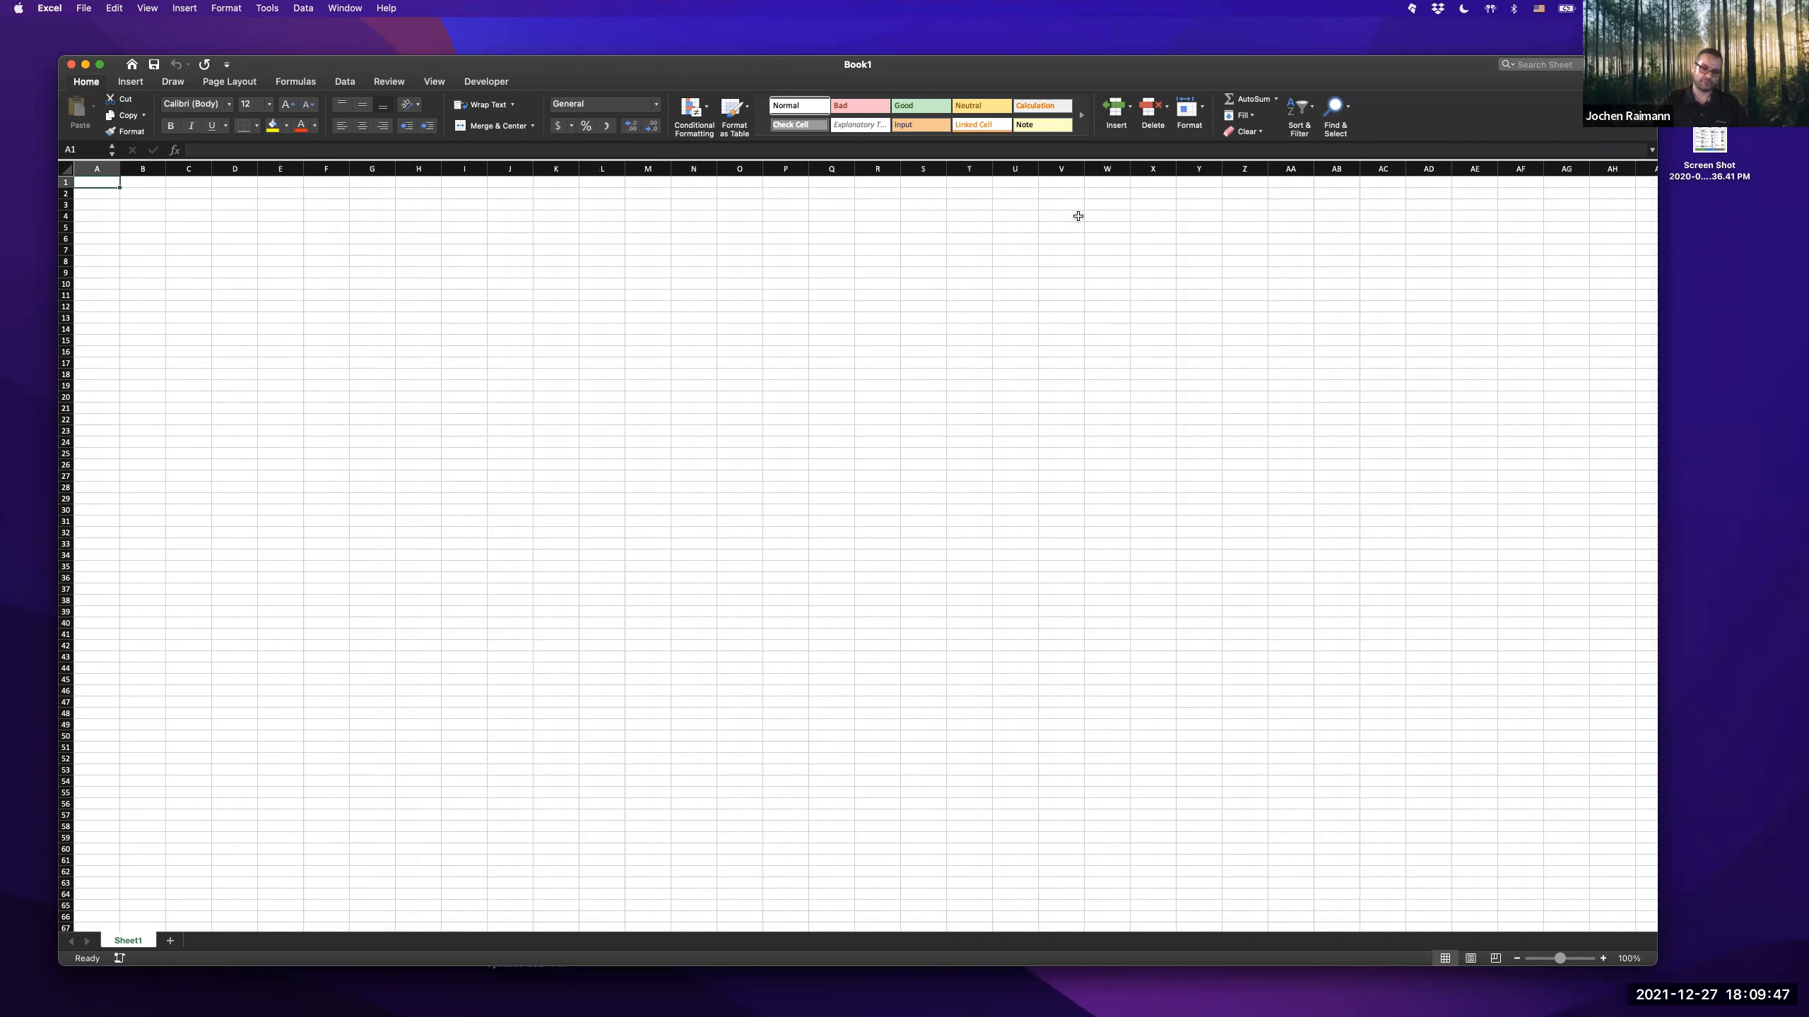
key("ctrl+Down")
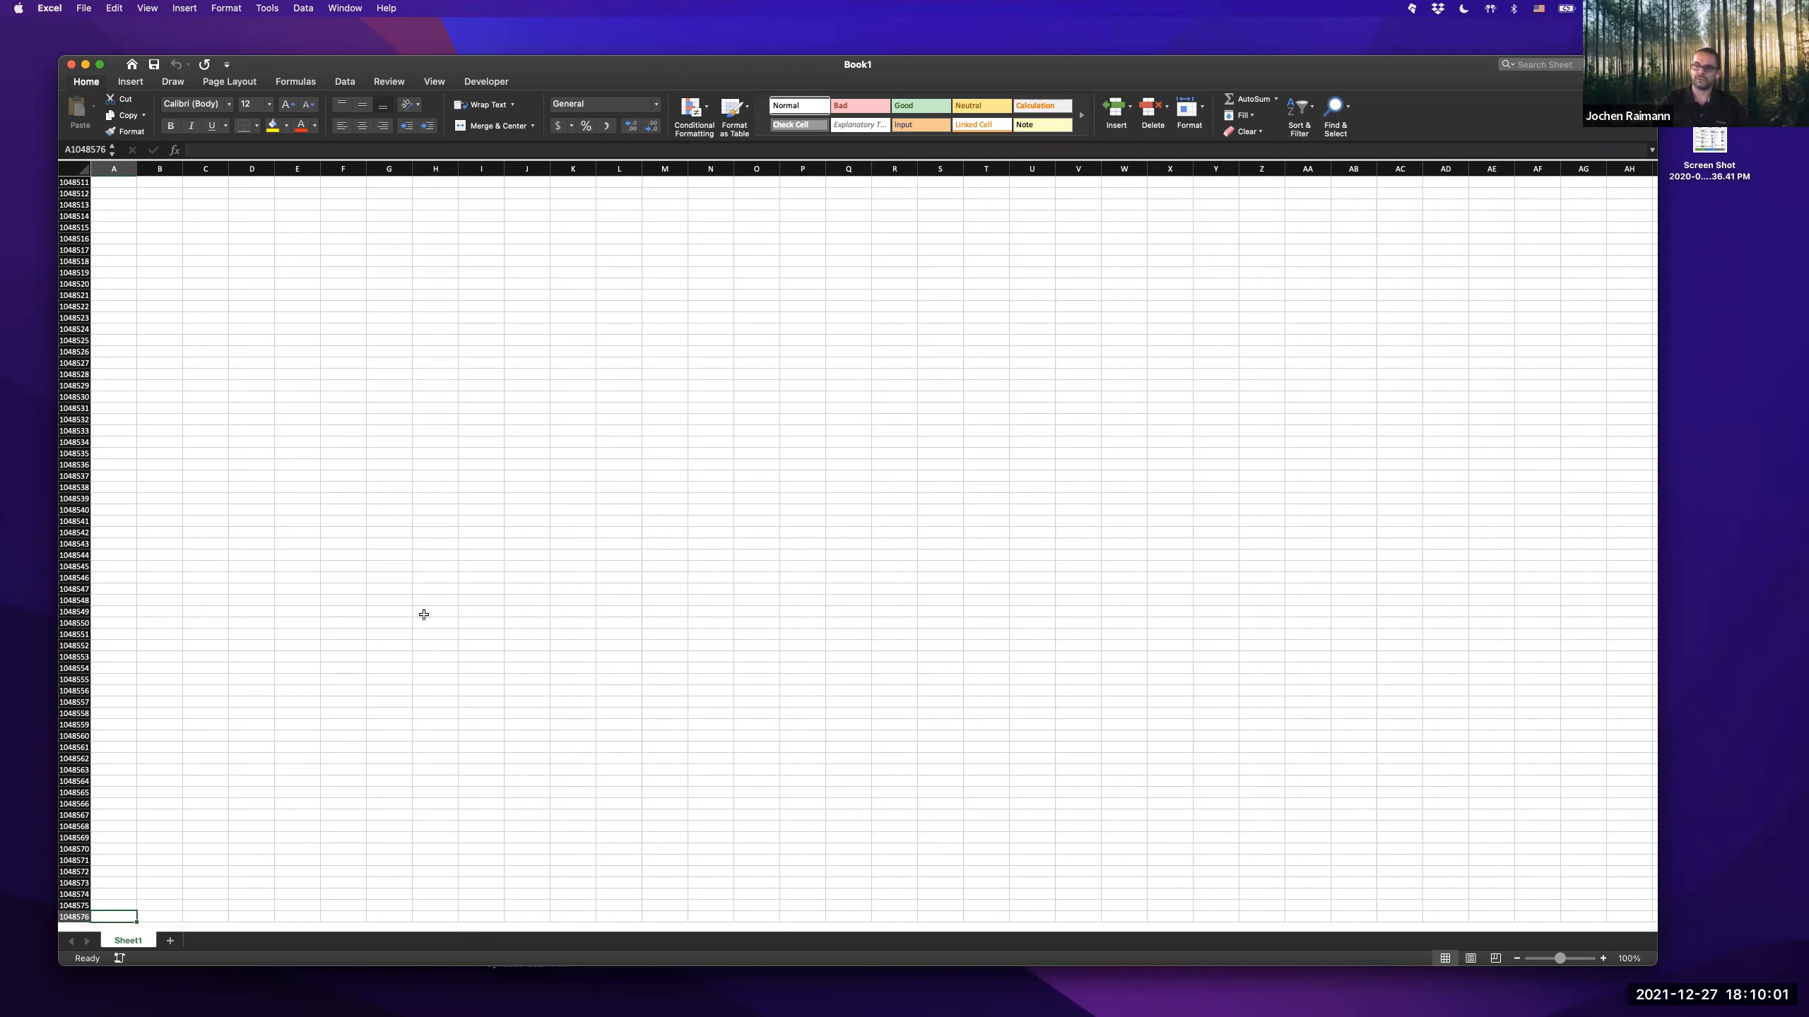
key("super+Up")
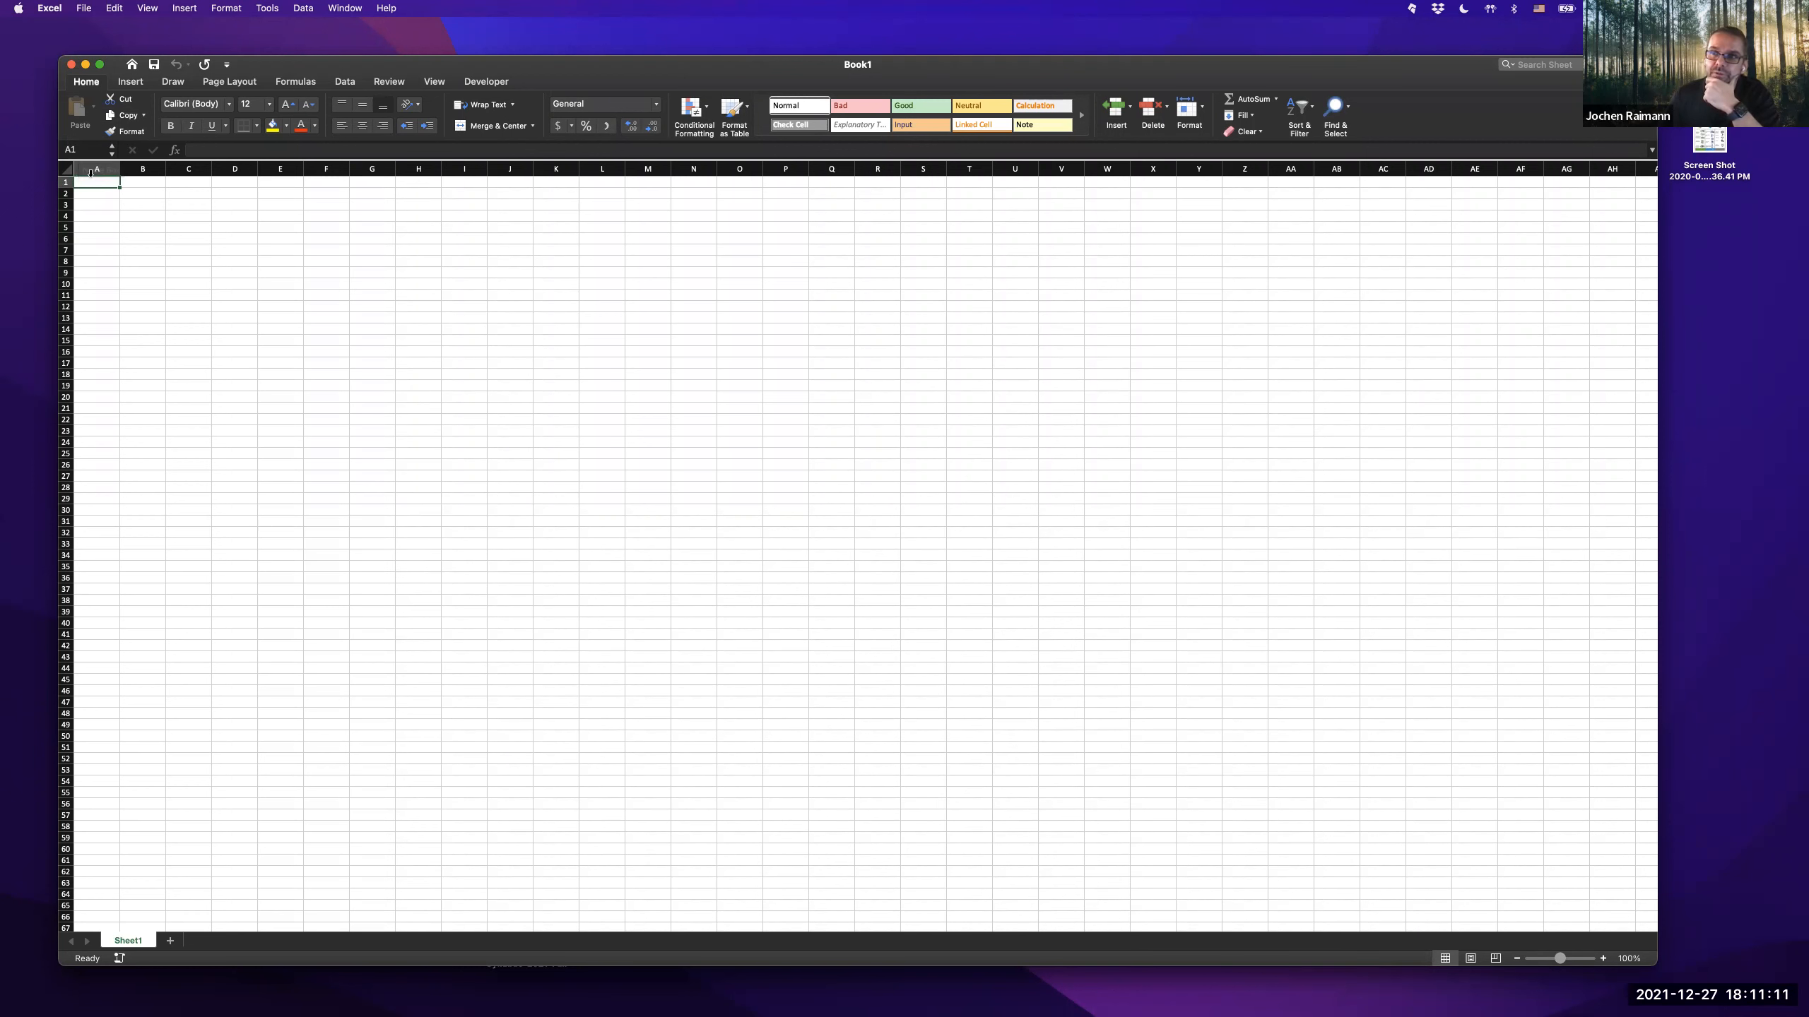
- Select cells B2, C3 and D4 in turn to examine their cell references
left_click(77, 149)
left_click(142, 193)
left_click(188, 205)
left_click(231, 218)
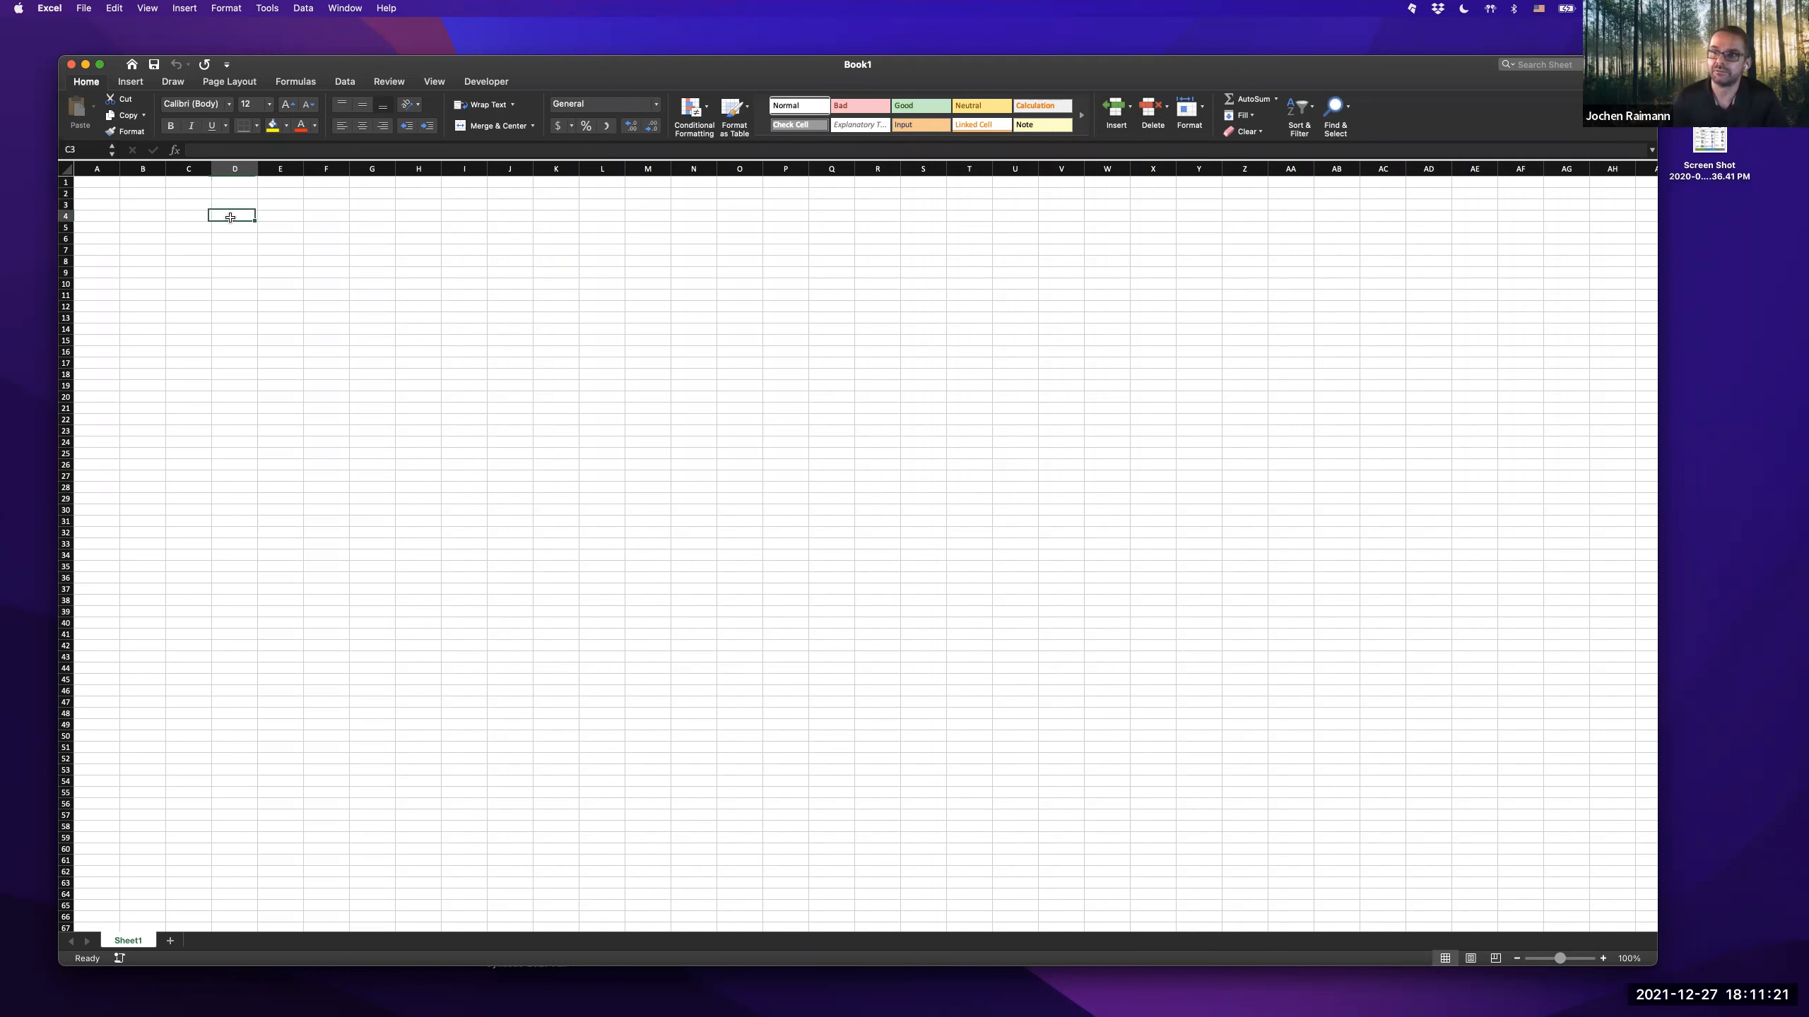
scroll(230, 218, "down", 1)
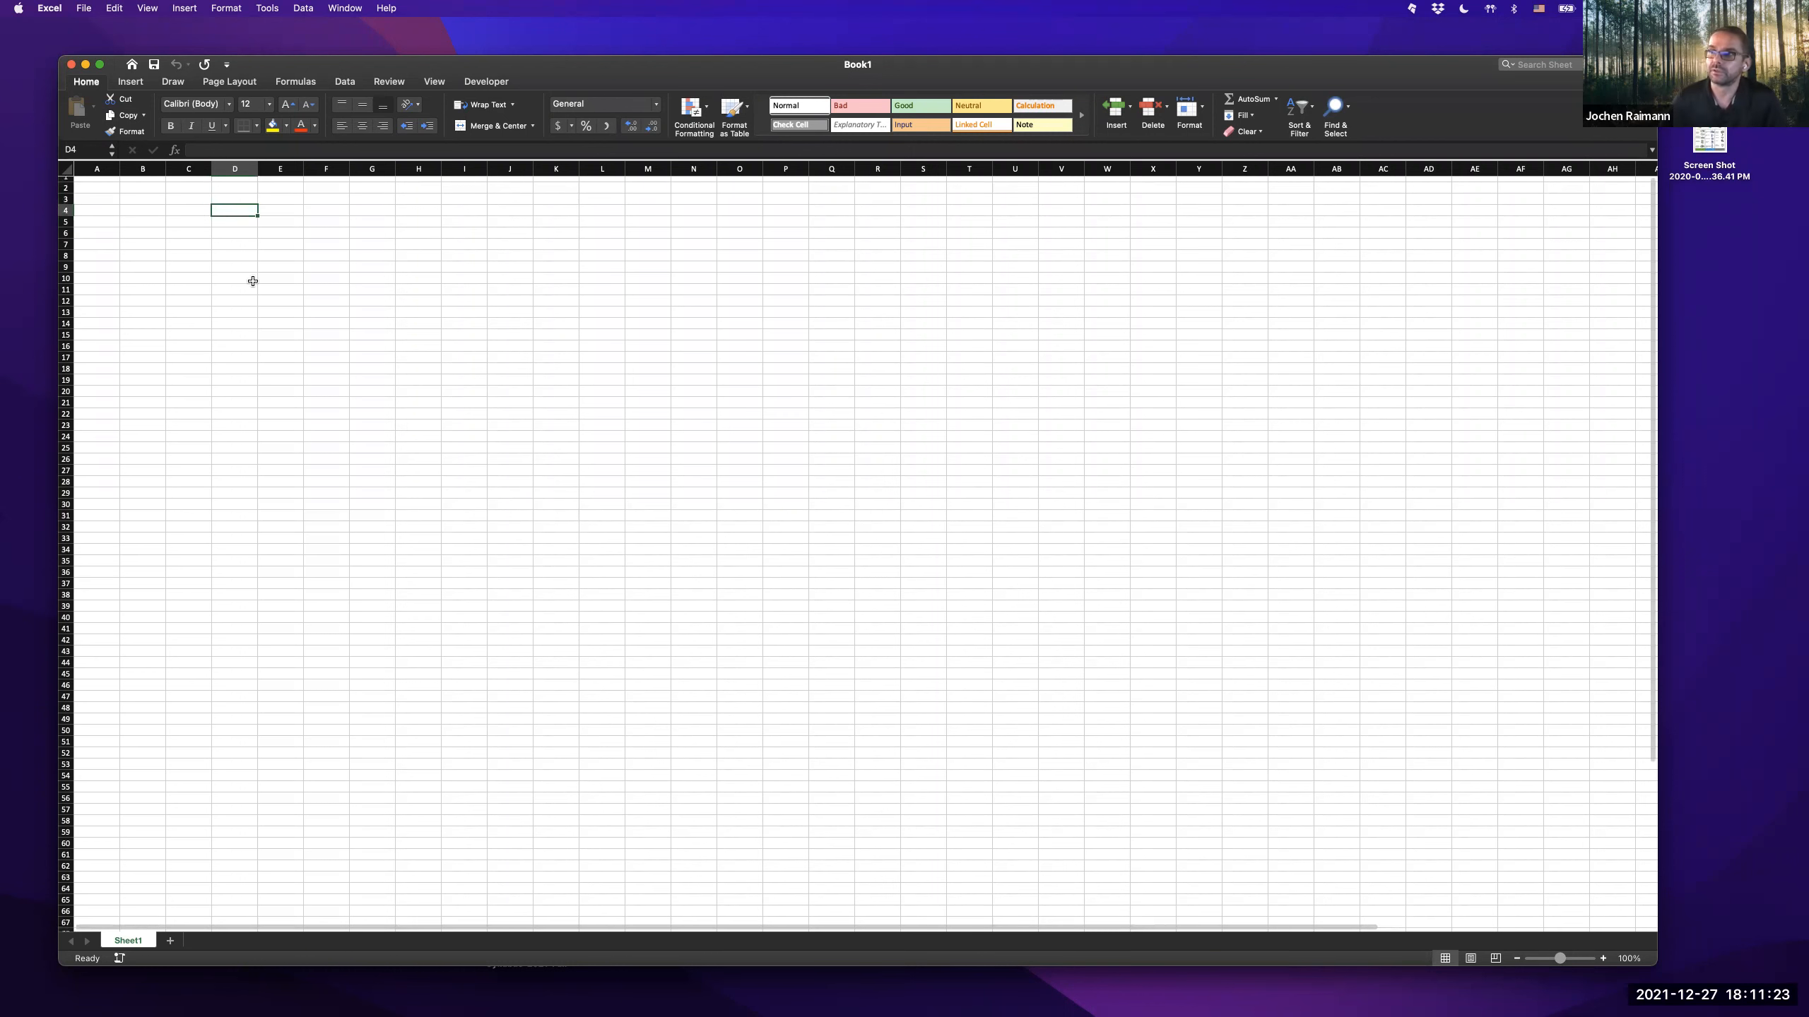
scroll(217, 254, "up", 1)
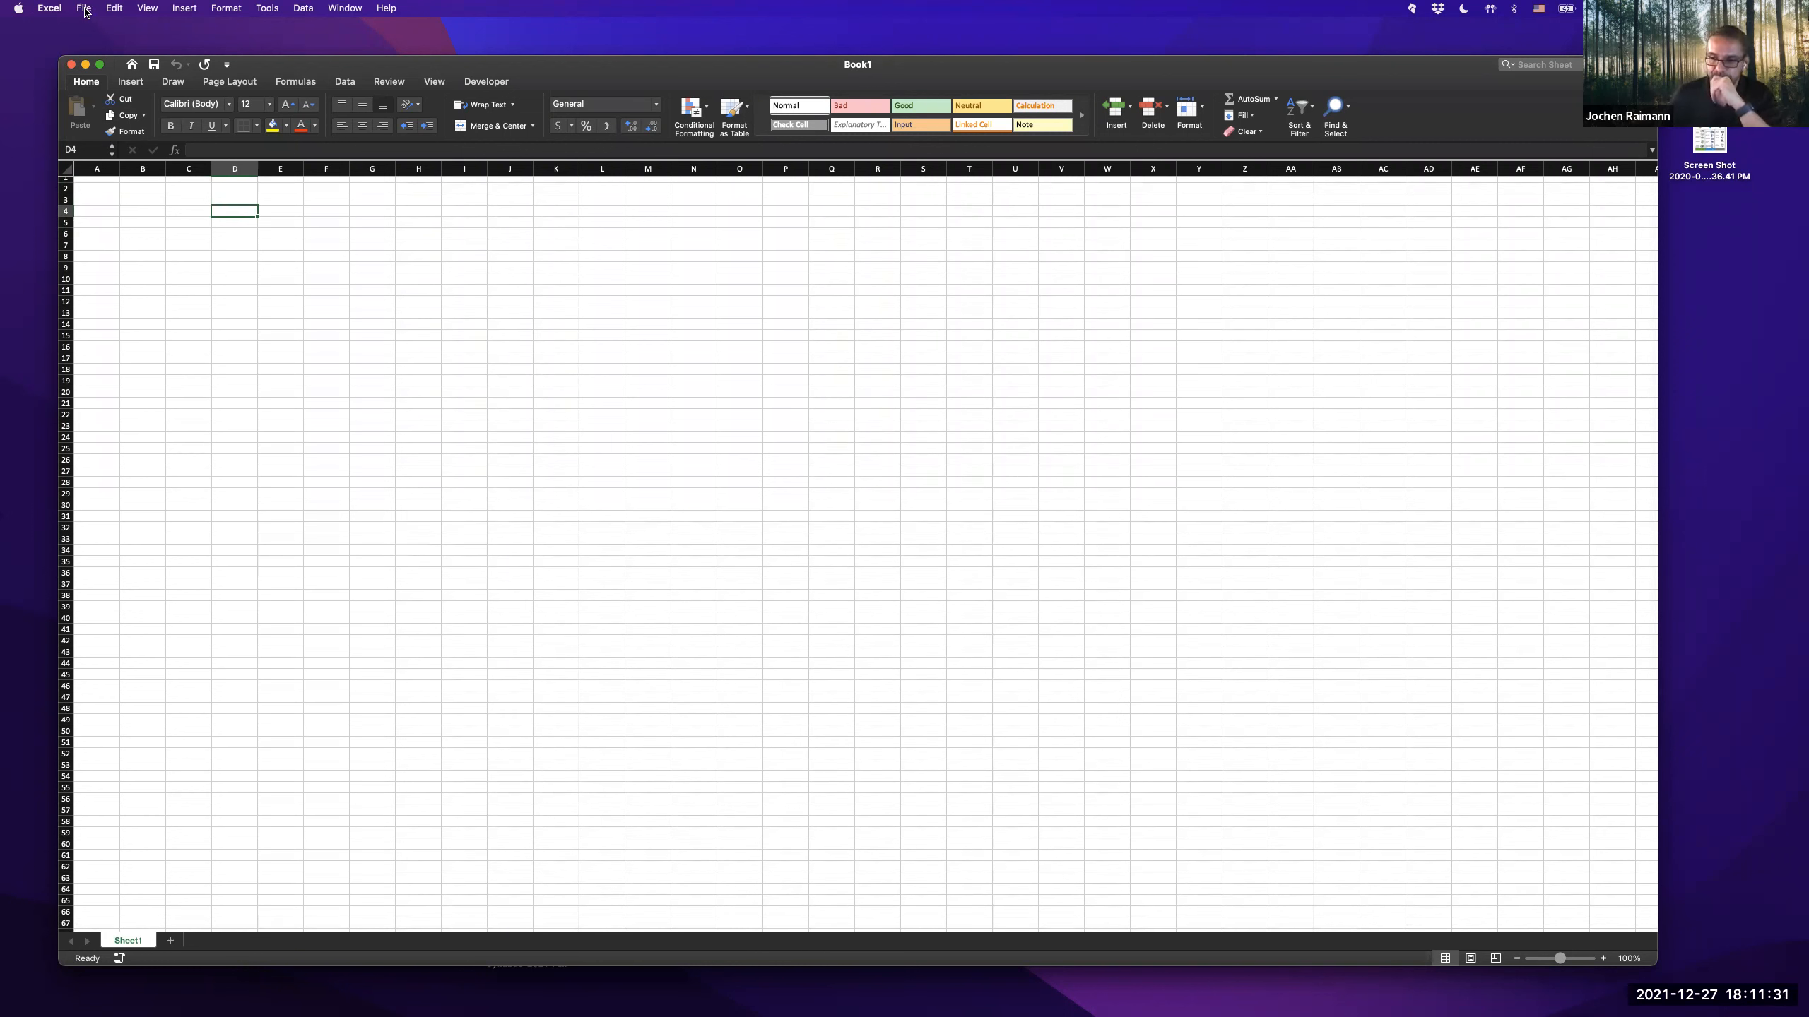
- Enter 1 in cell C10 and 2 in cell D10, and select E10
left_click(286, 301)
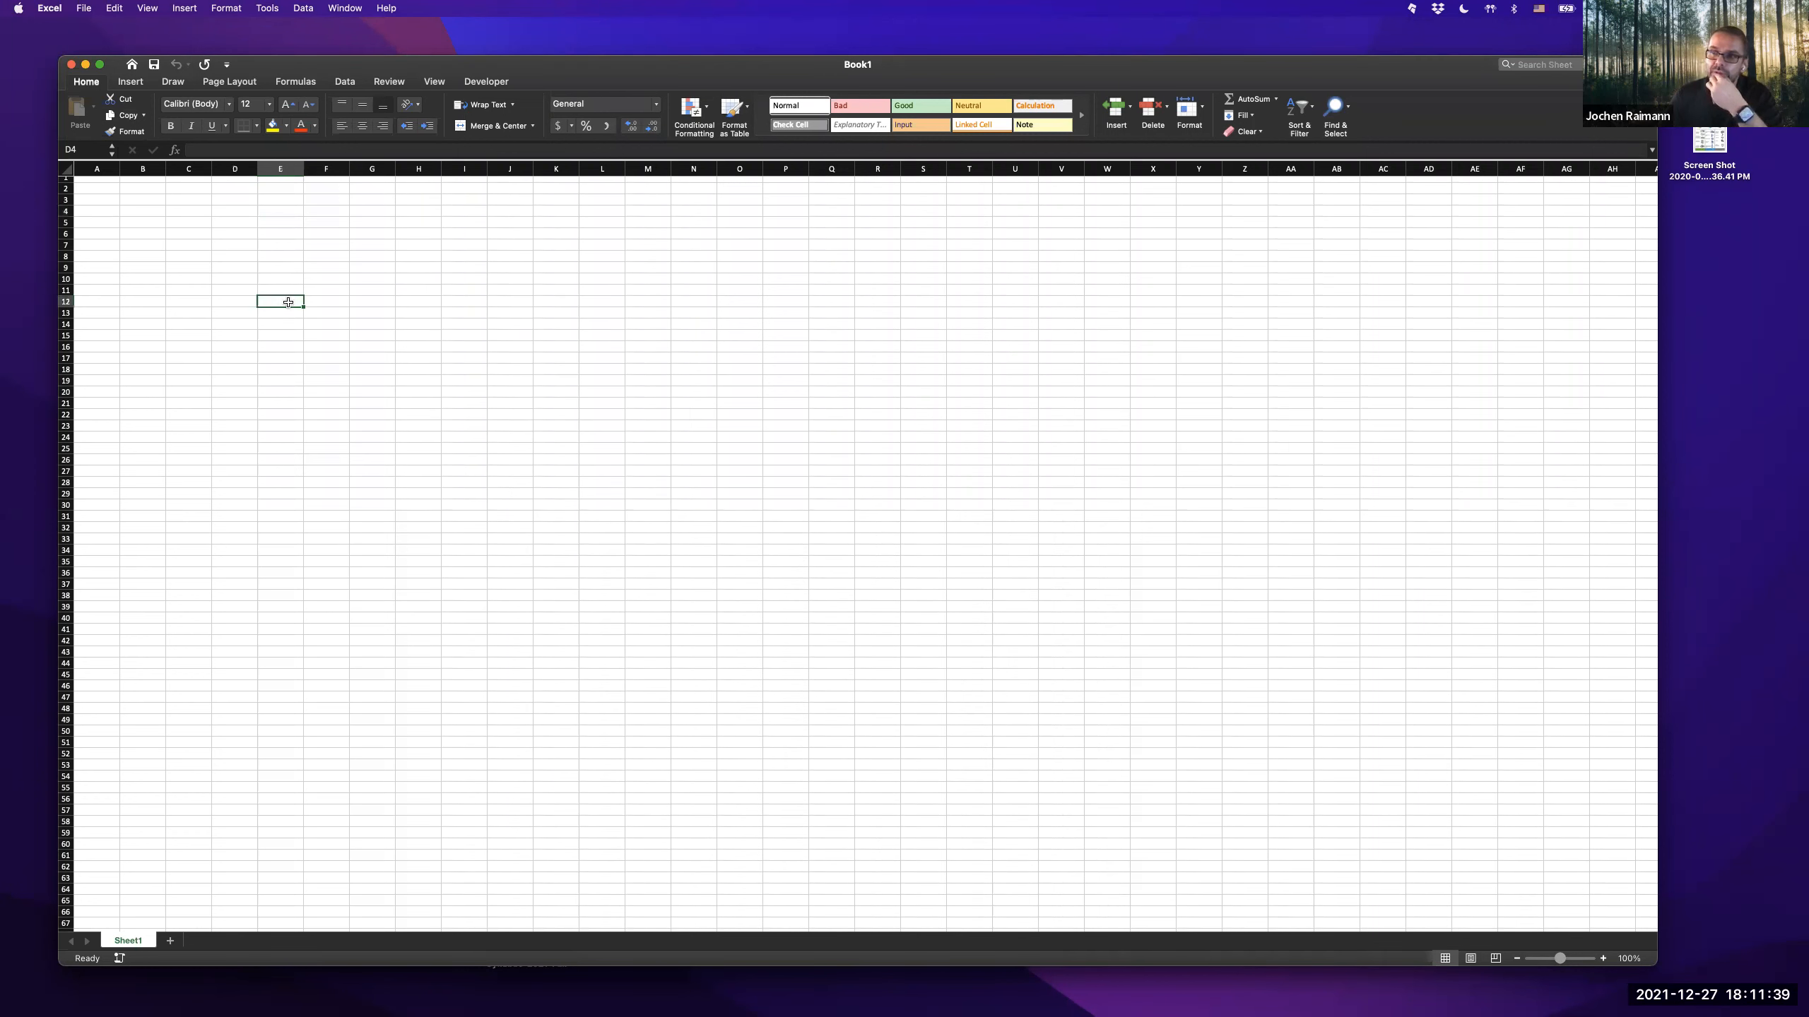
left_click(365, 355)
left_click(189, 349)
left_click(209, 280)
type("1")
key("Right")
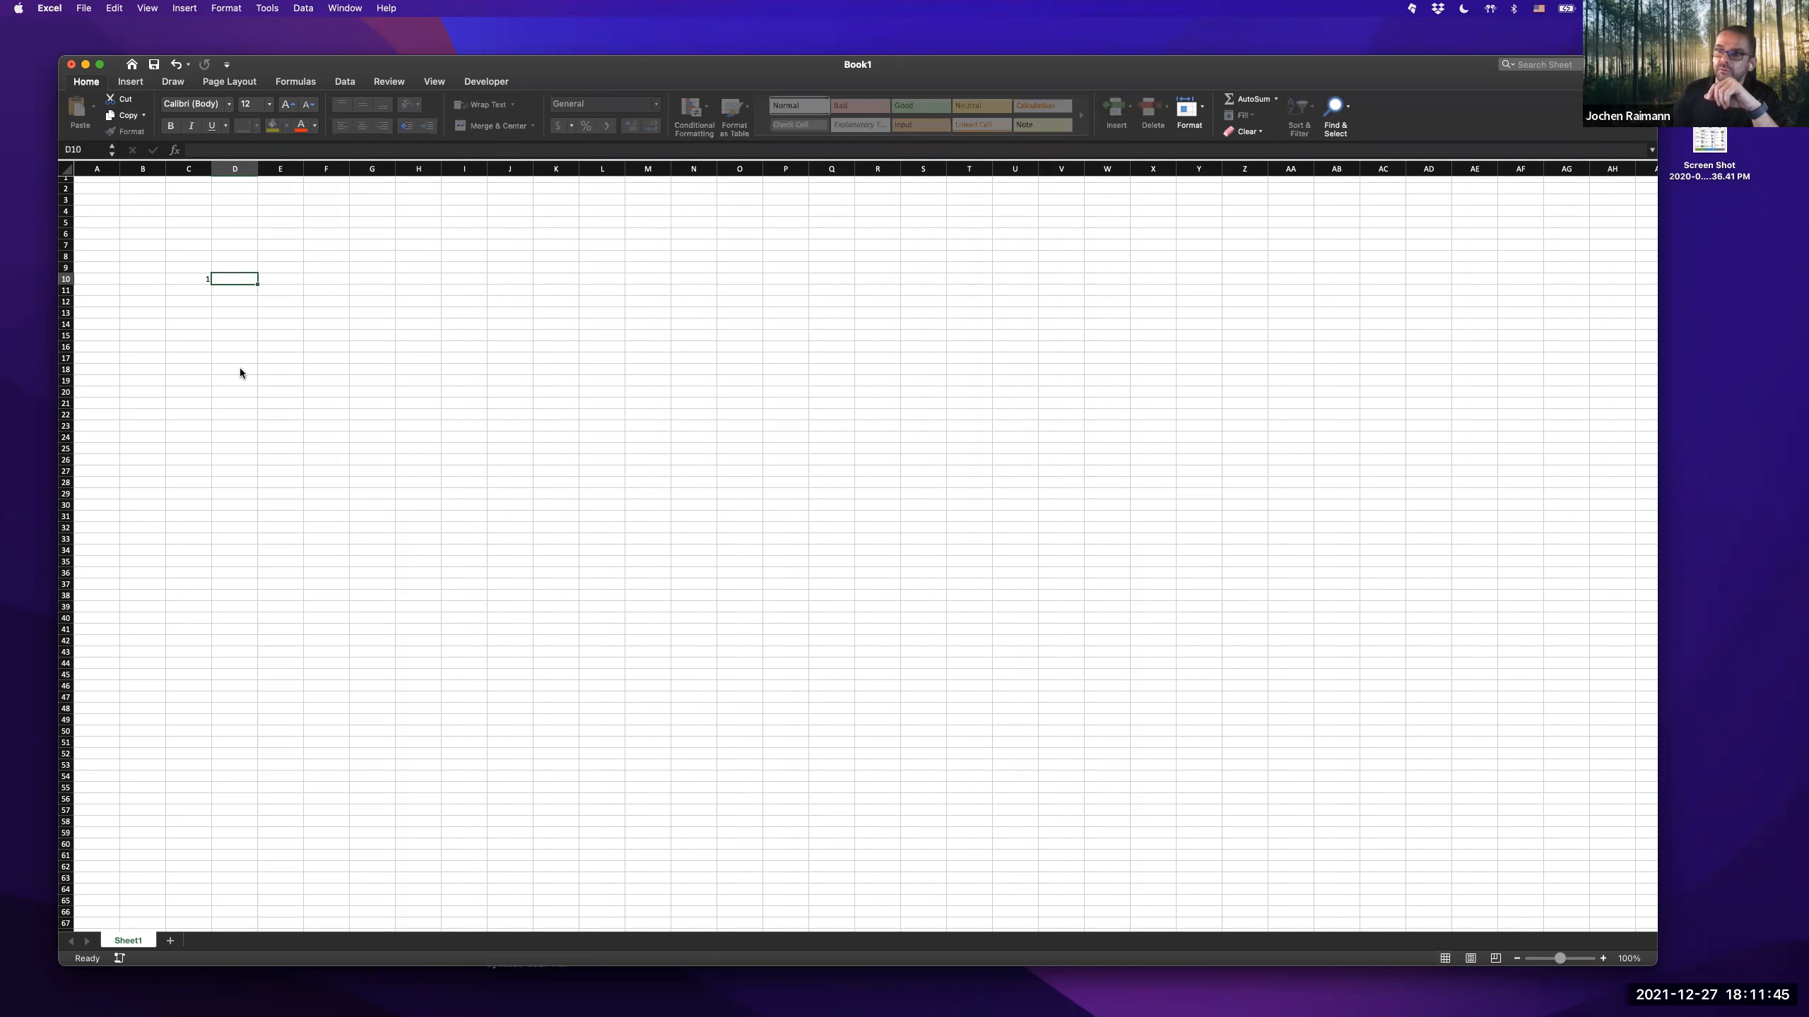
type("2")
key("Return")
key("Right")
key("Up")
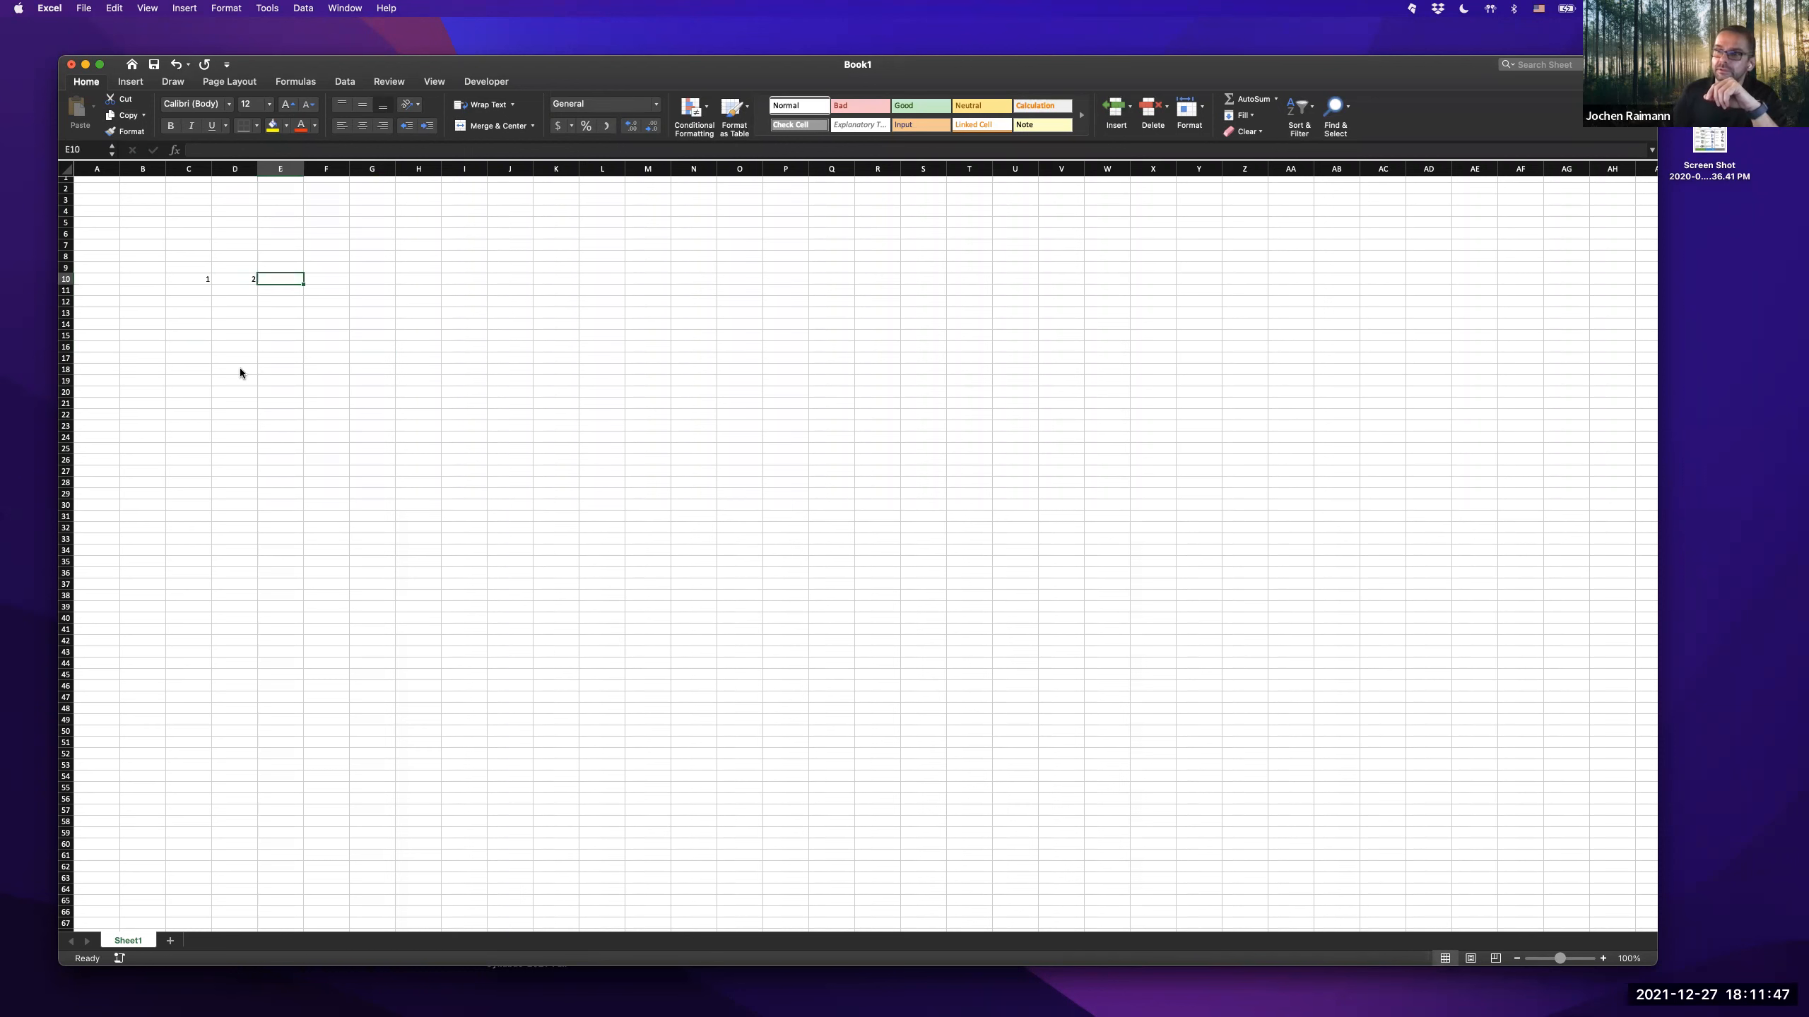
- Compose the formula =C10 + D10 in cell E10, with spaces around the plus sign, and discard it
type("=")
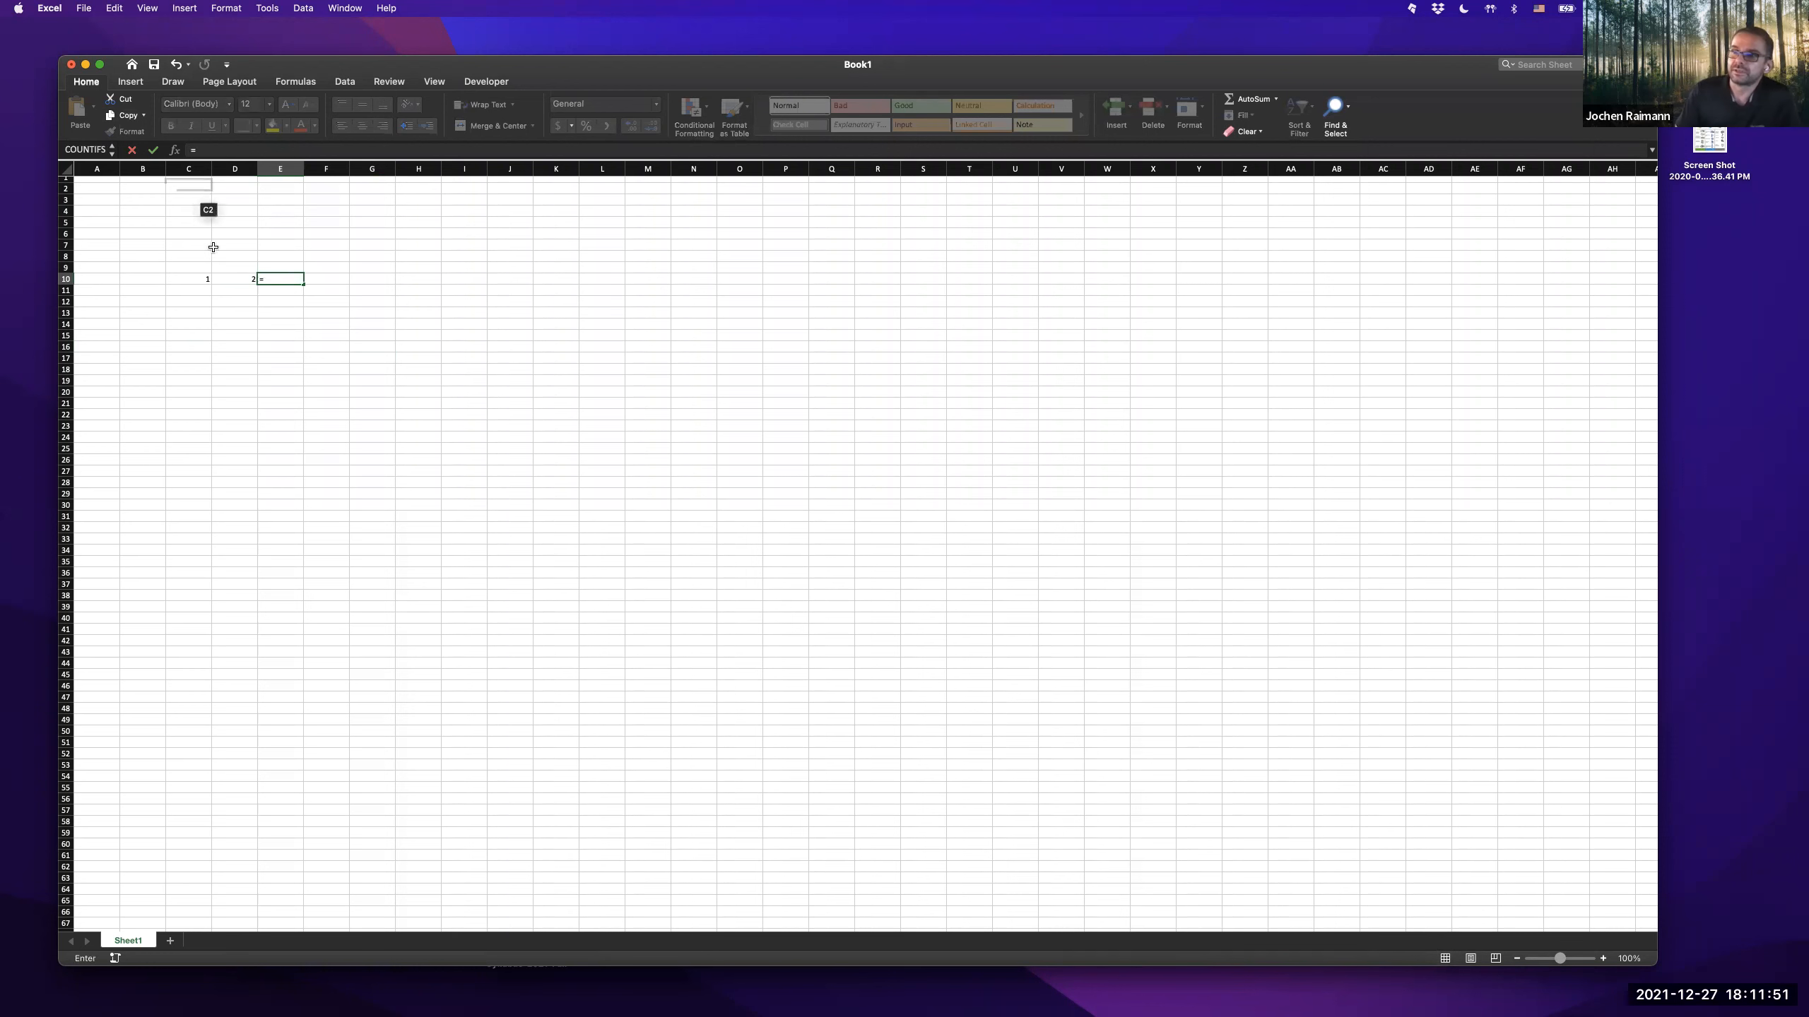
left_click(204, 277)
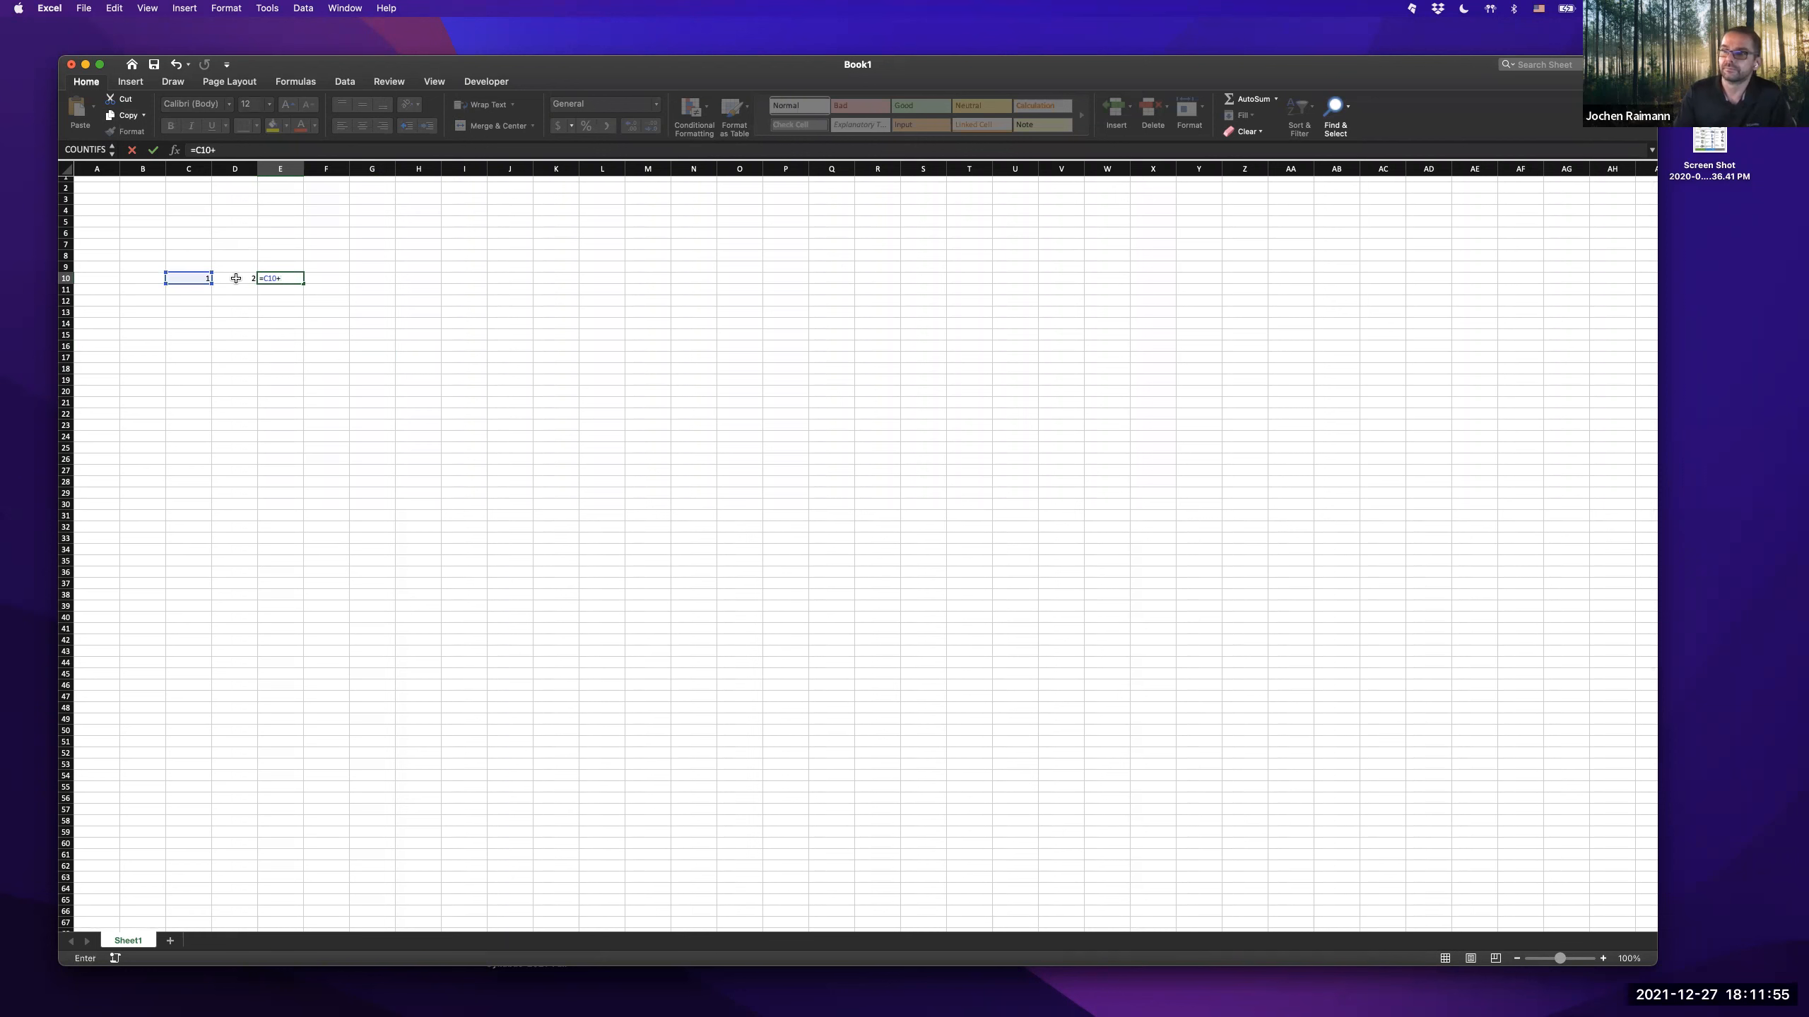
left_click(236, 278)
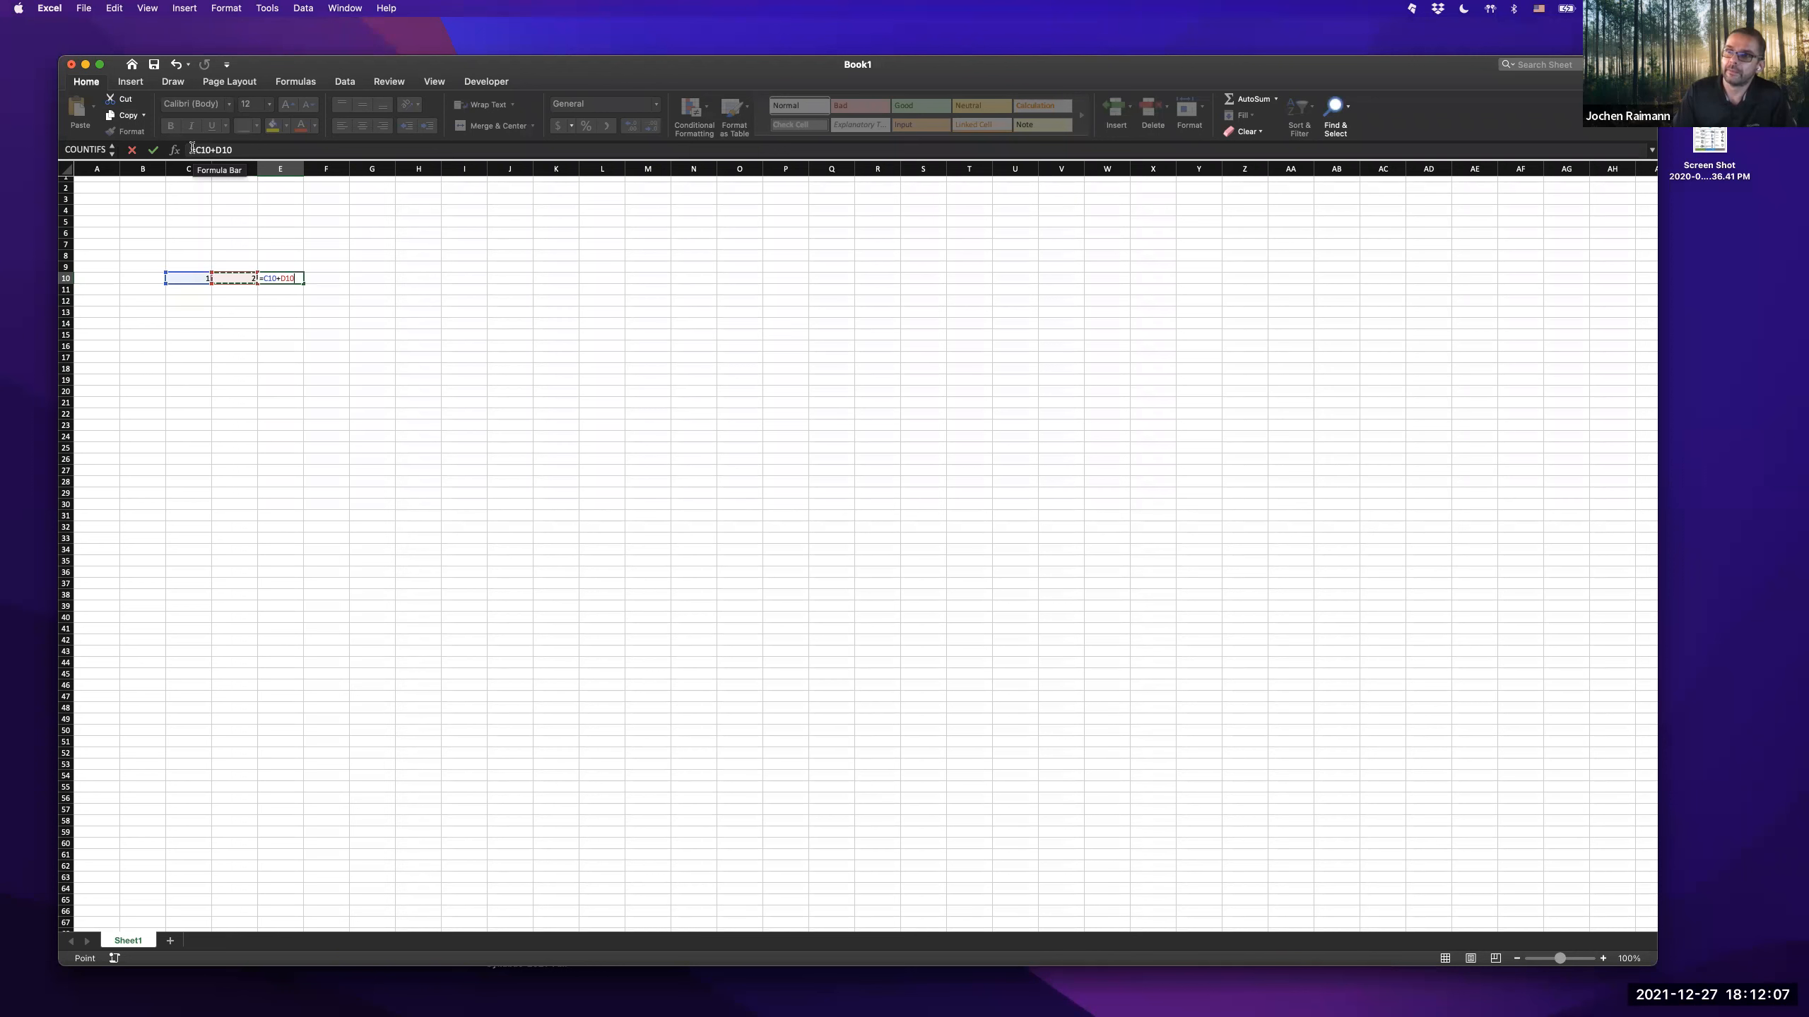
left_click(216, 150)
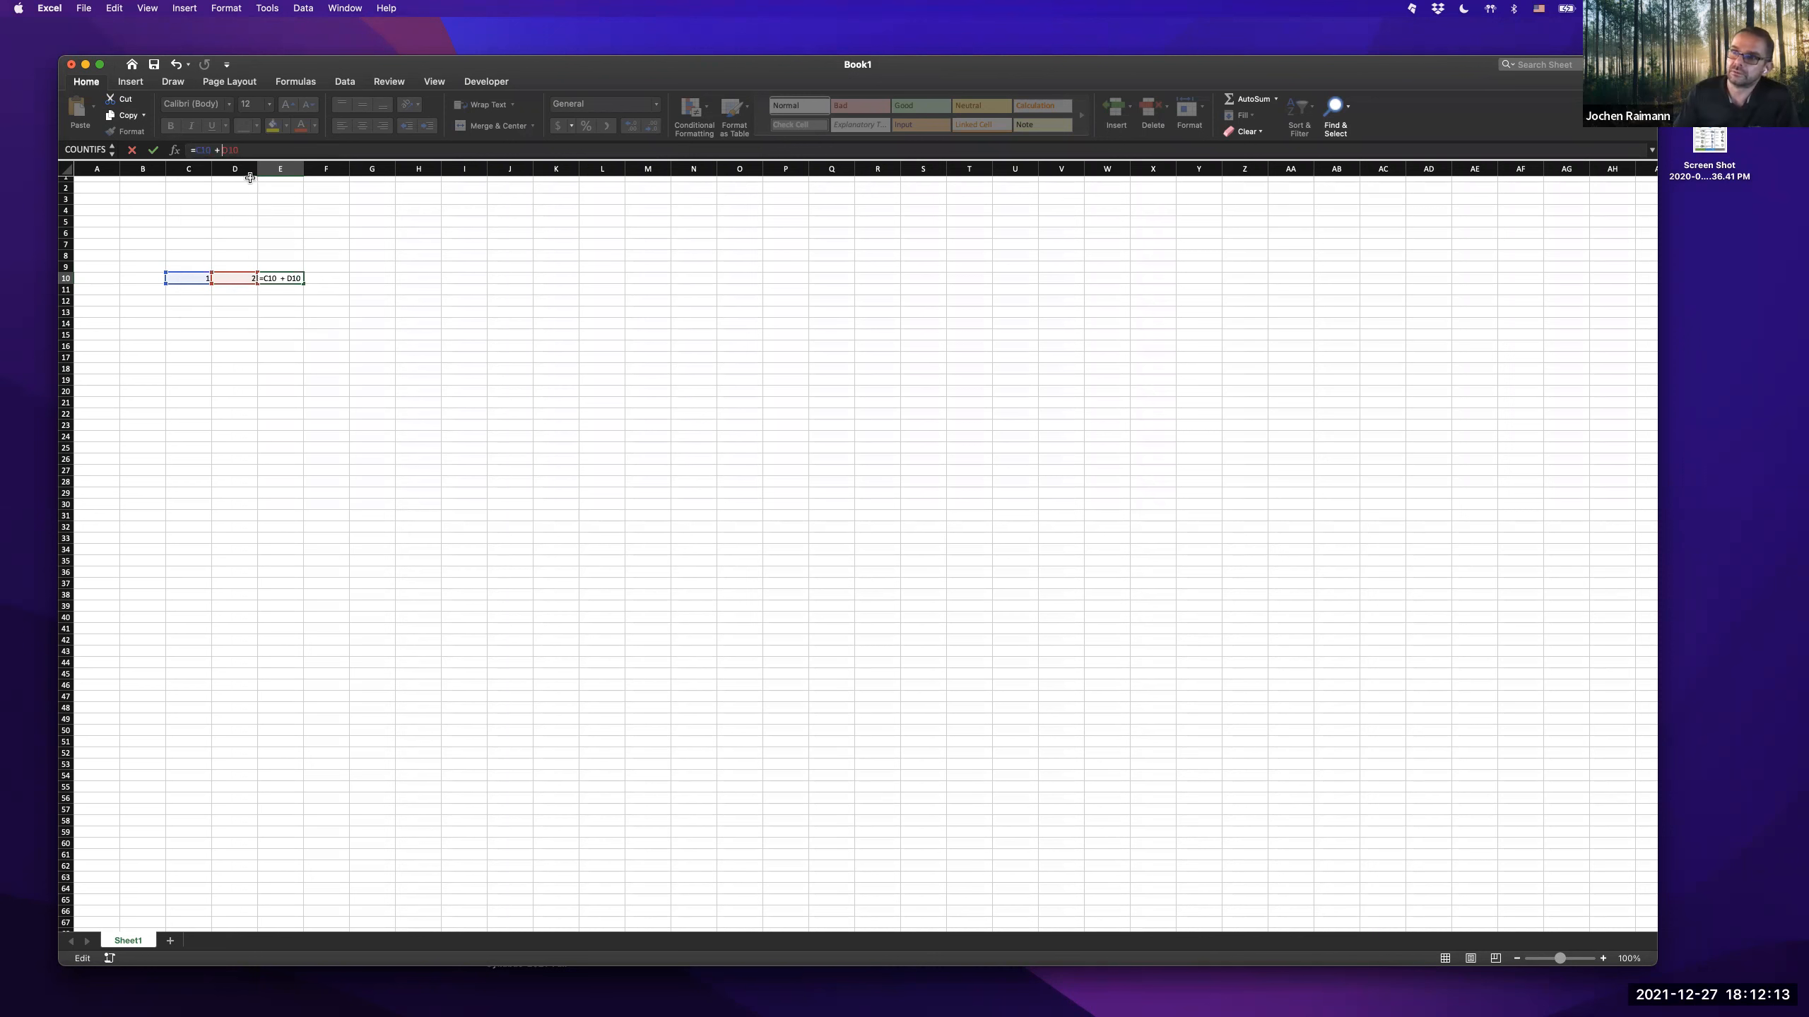
left_click(223, 150)
key("Return")
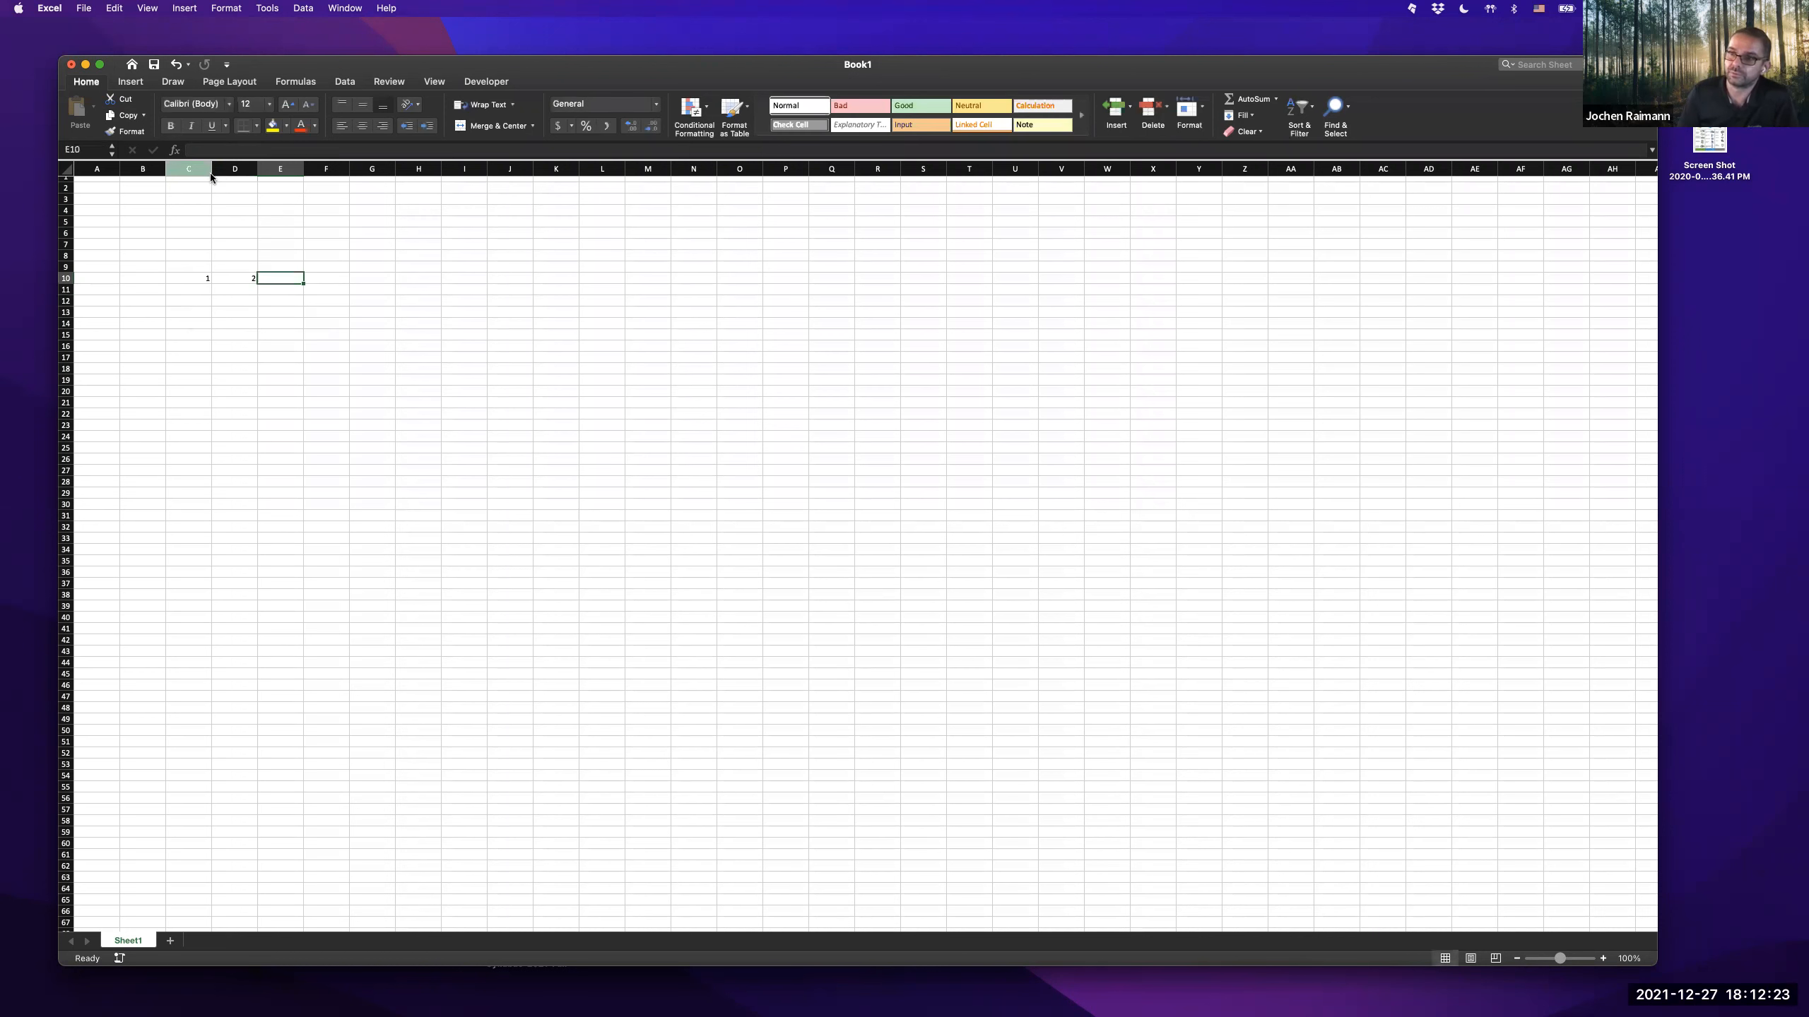
- Turn on the R1C1 reference style in the general preferences and close them
key("Right")
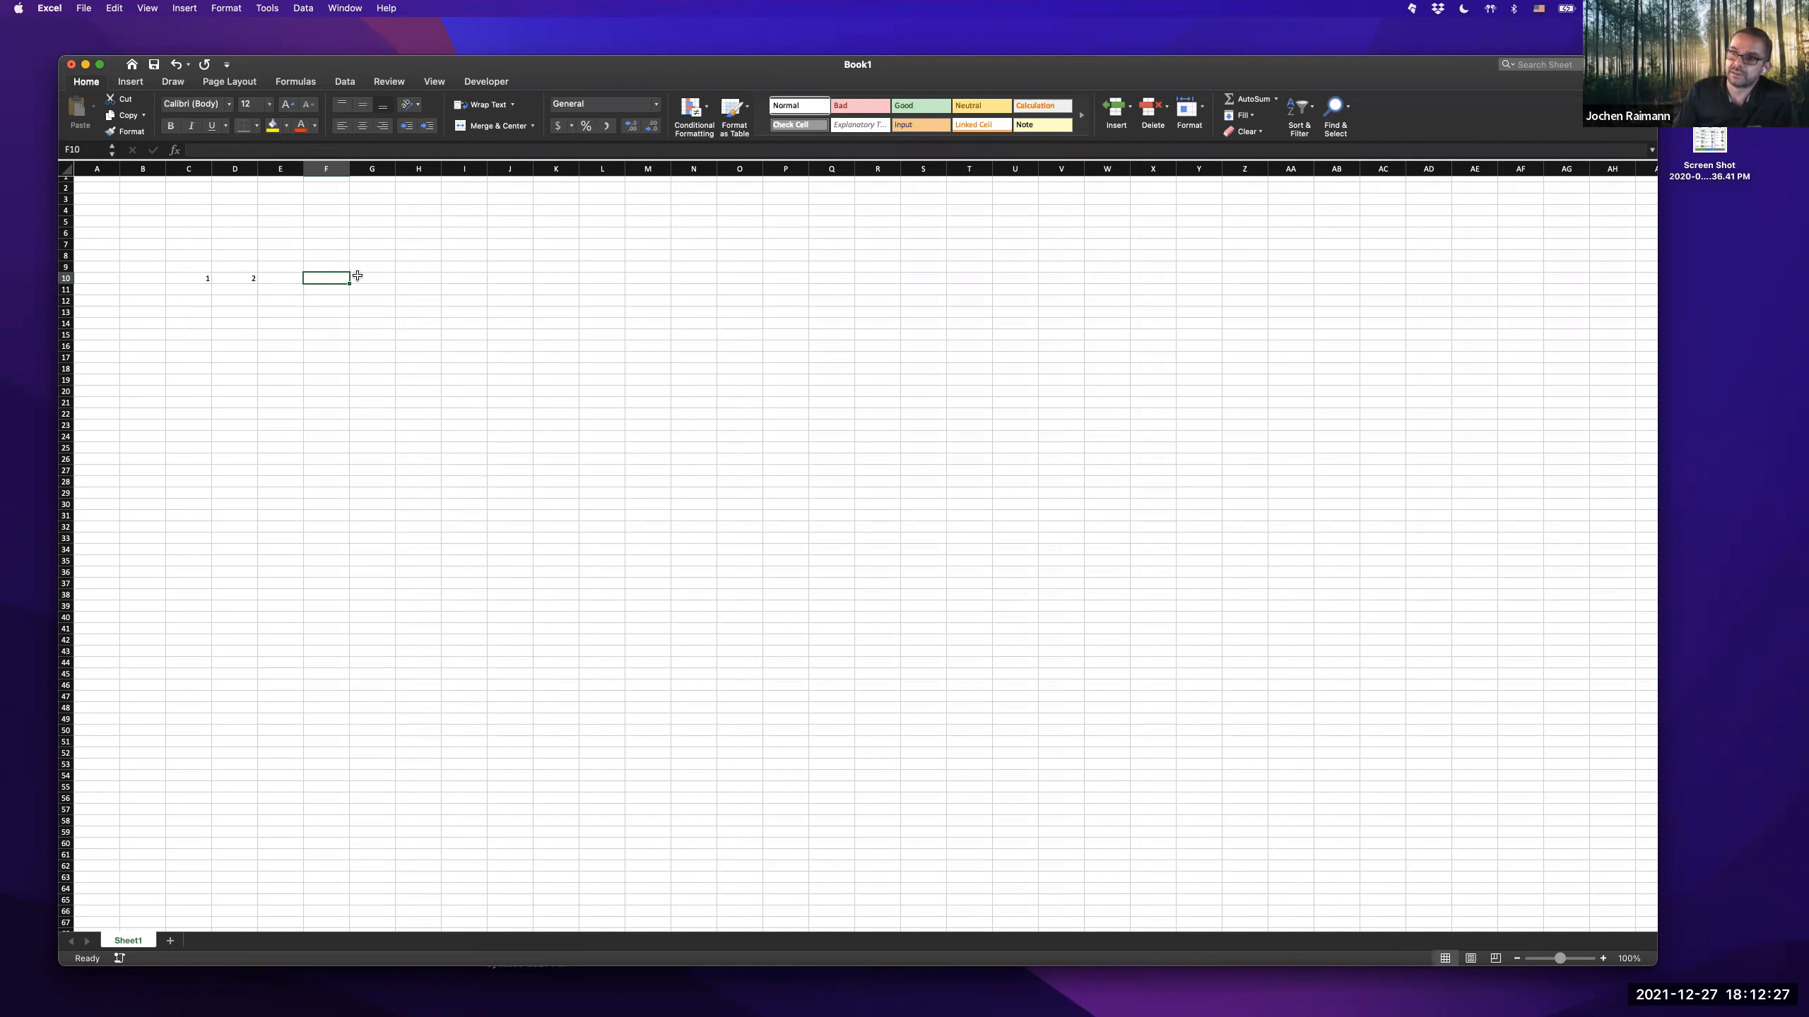
left_click(80, 8)
mouse_move(49, 8)
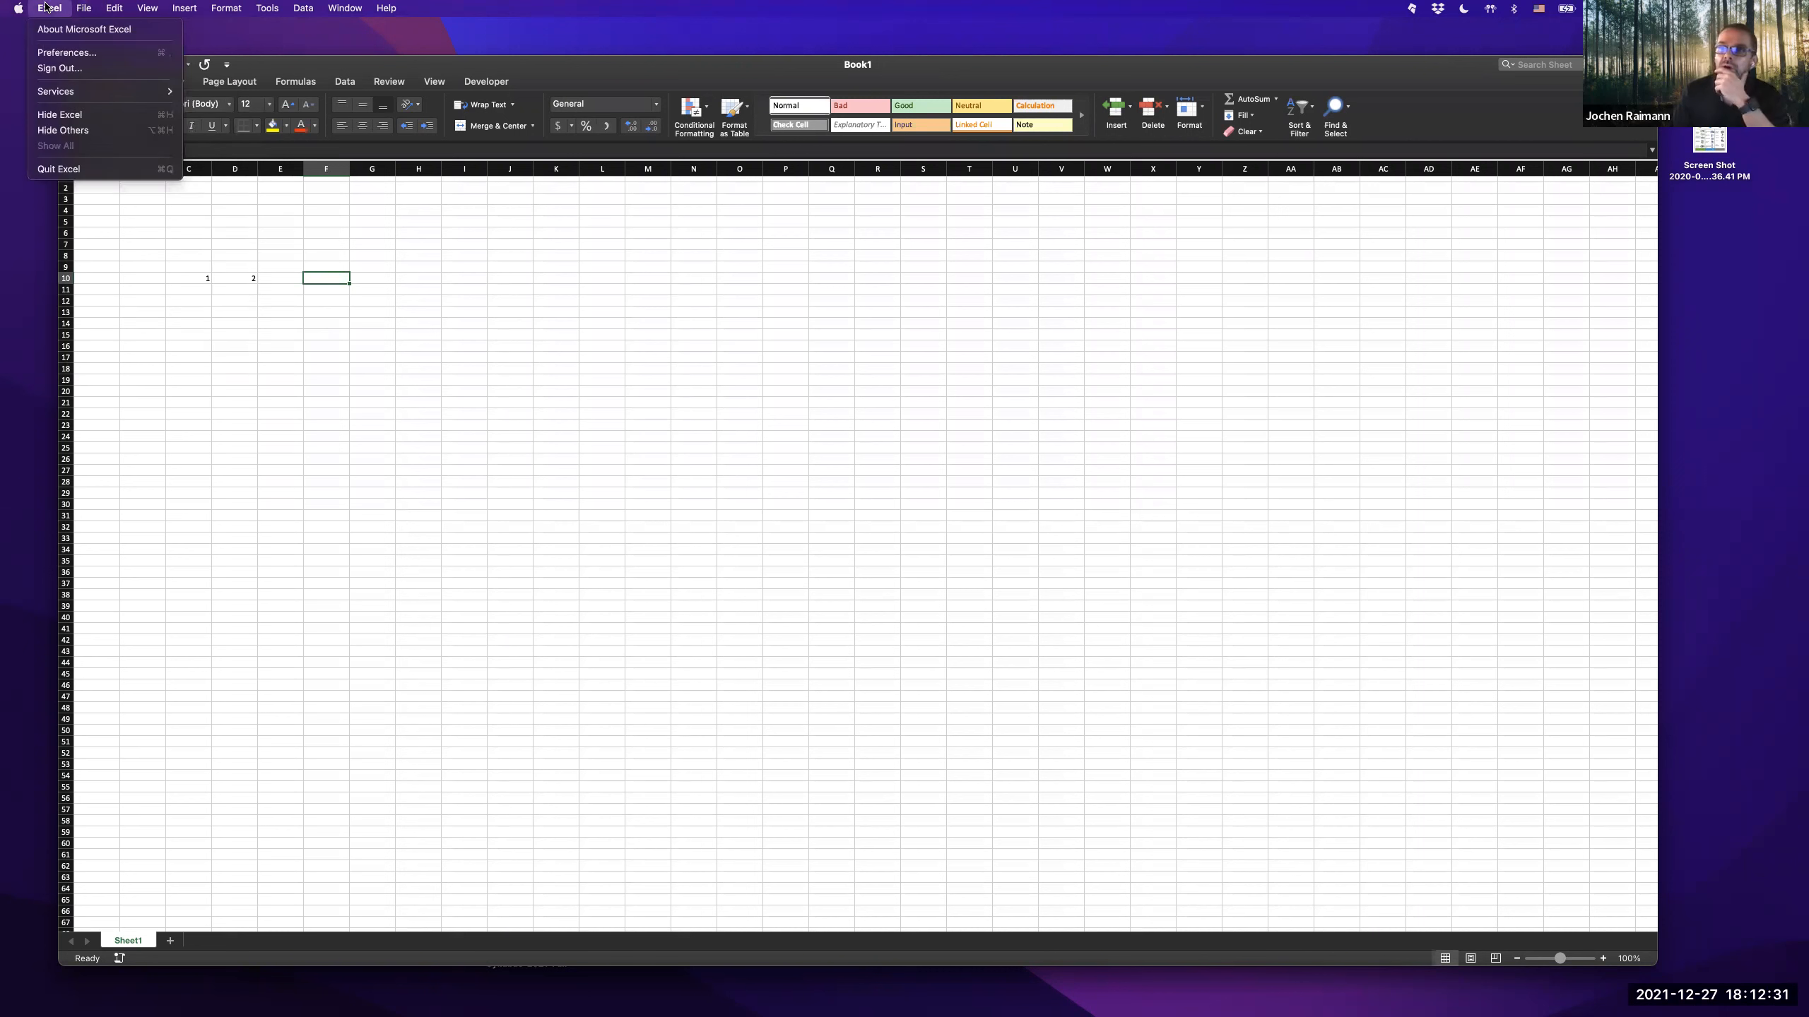
left_click(68, 52)
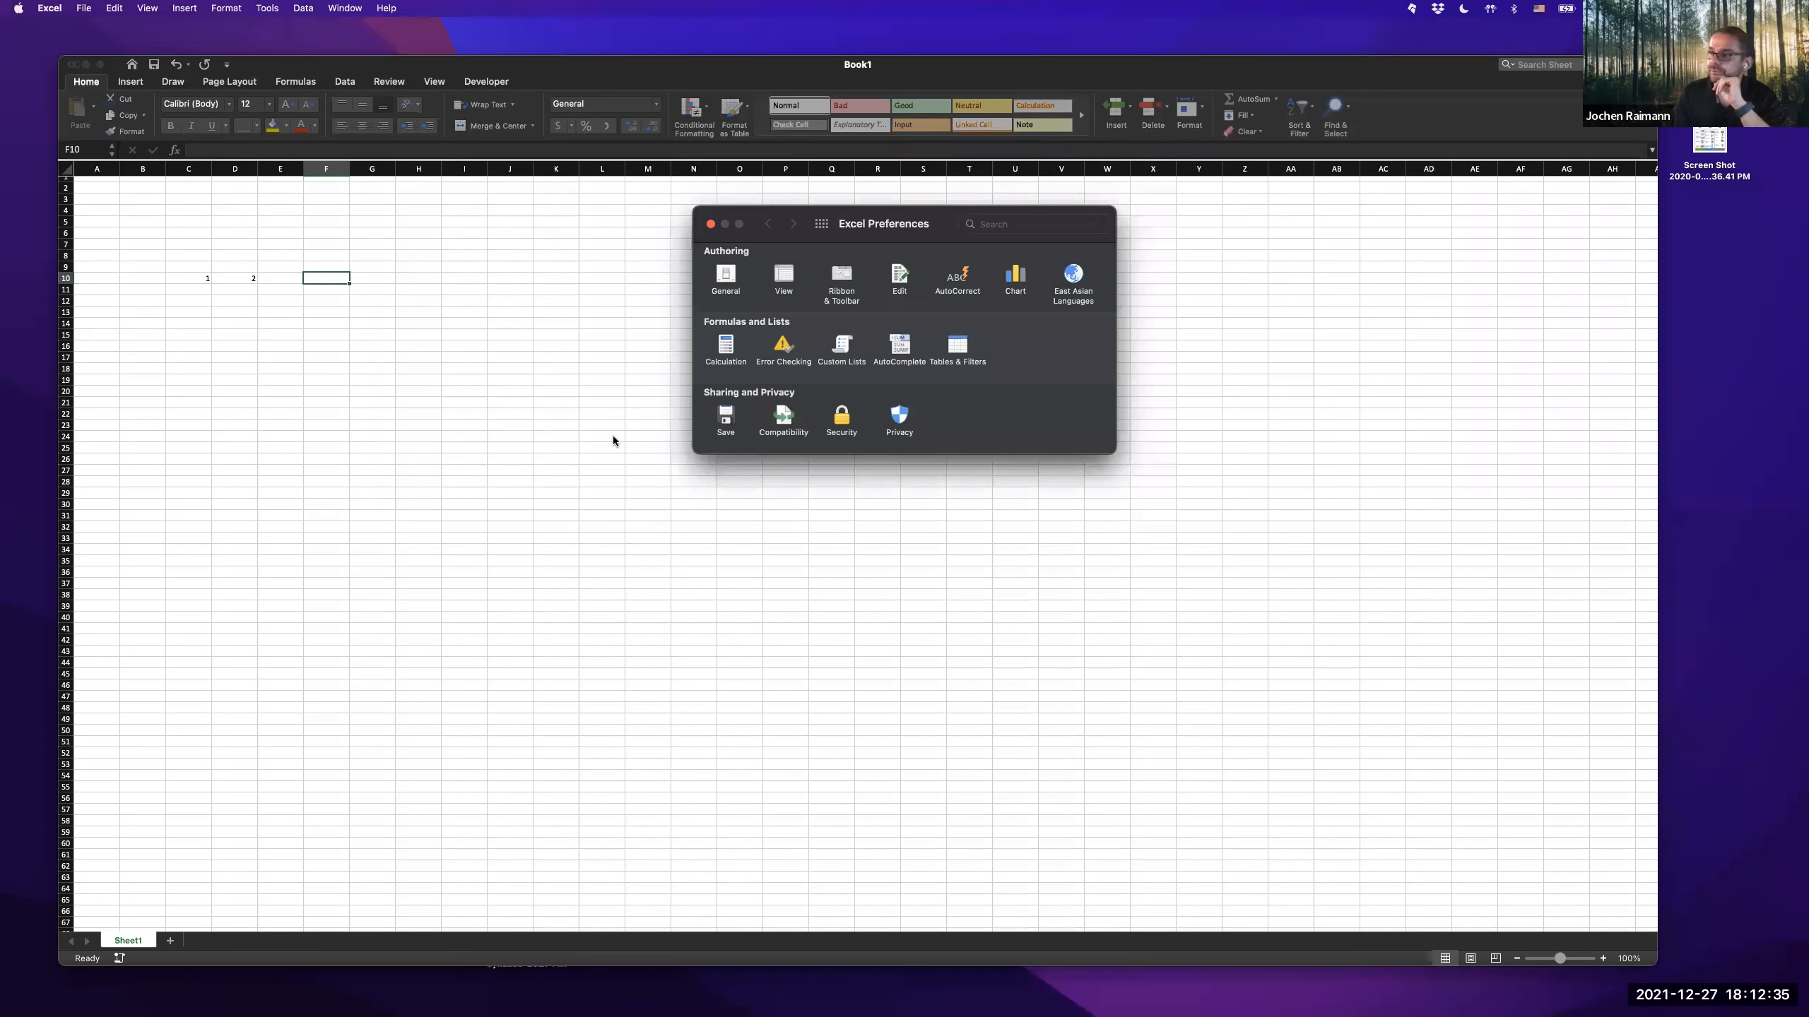
left_click_drag(877, 226, 583, 218)
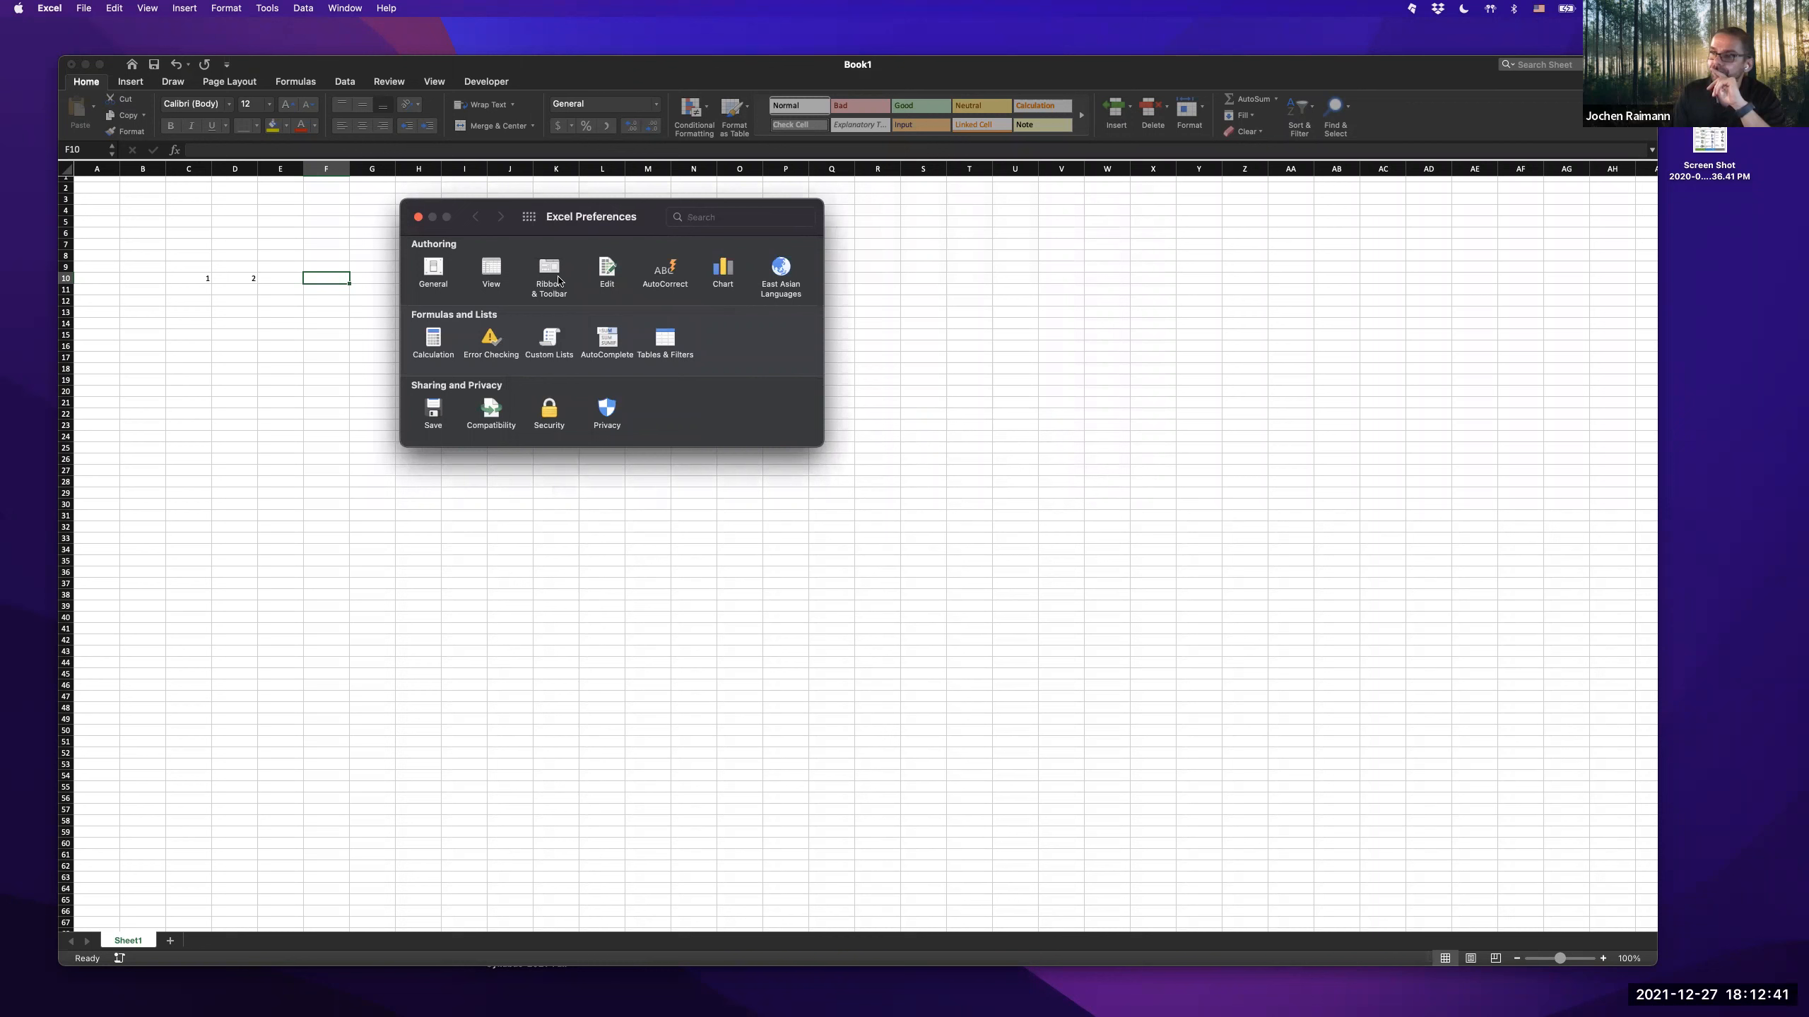
left_click(435, 270)
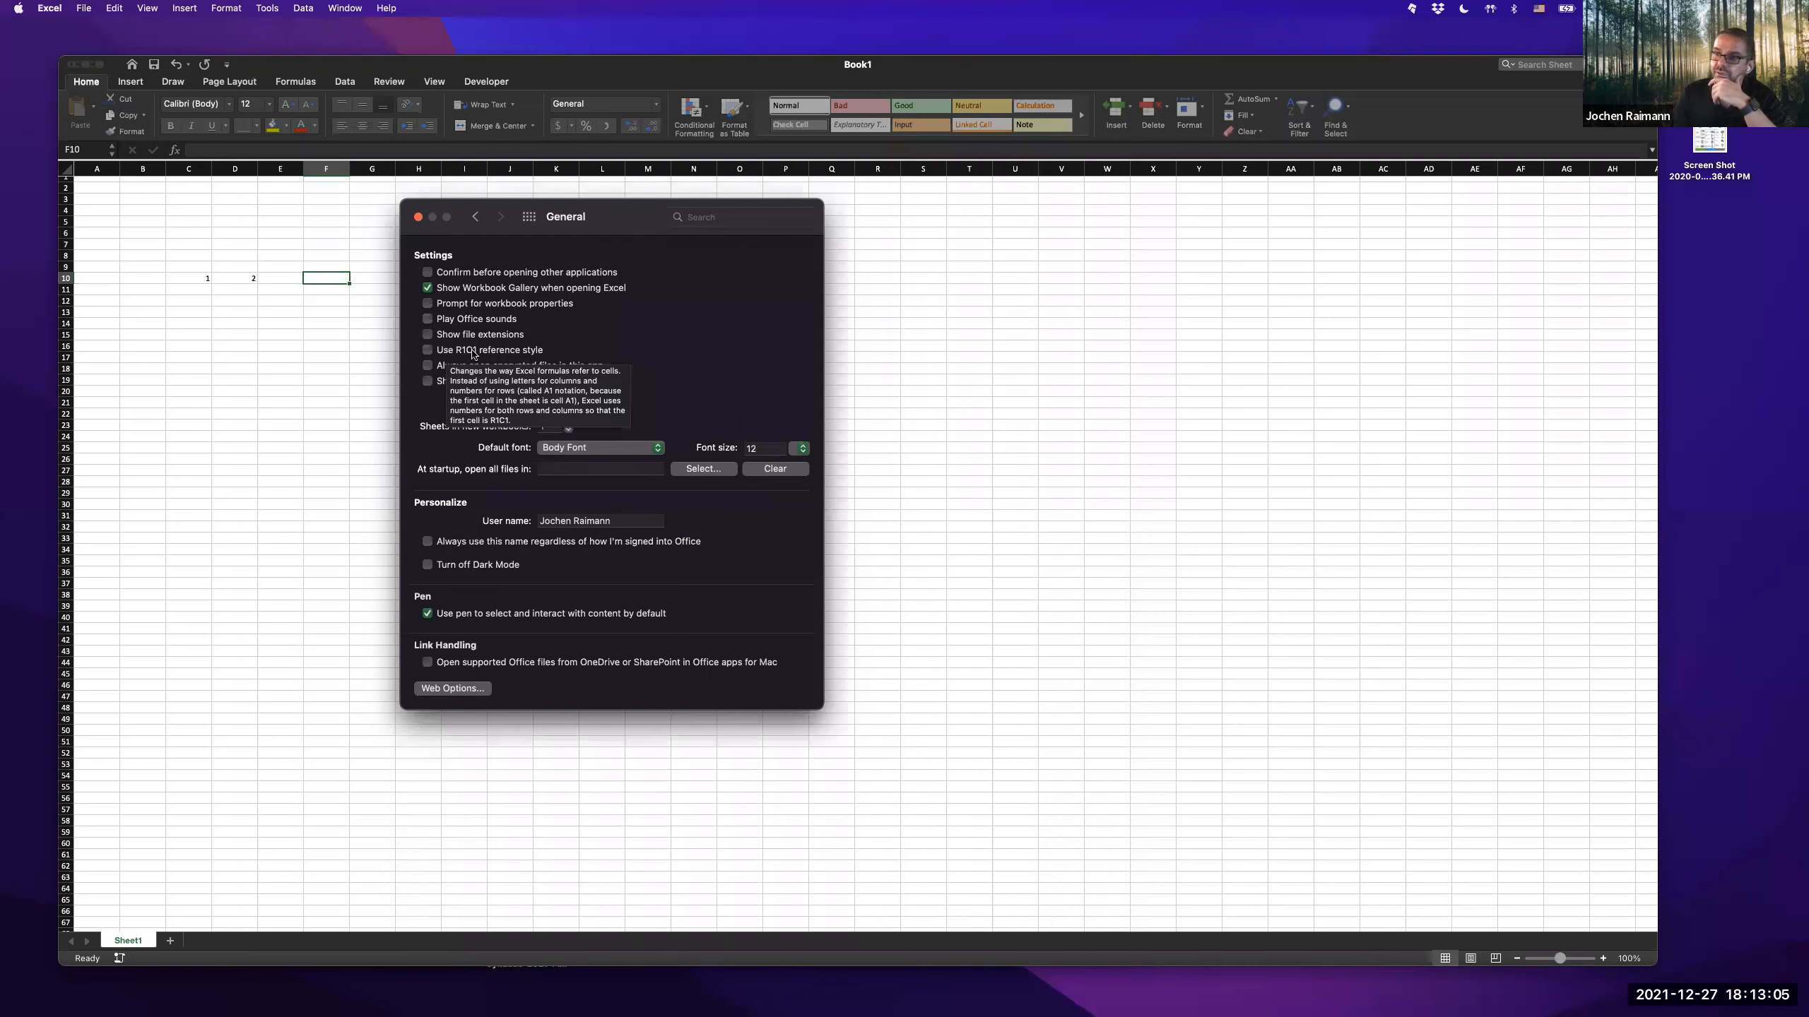
left_click(442, 351)
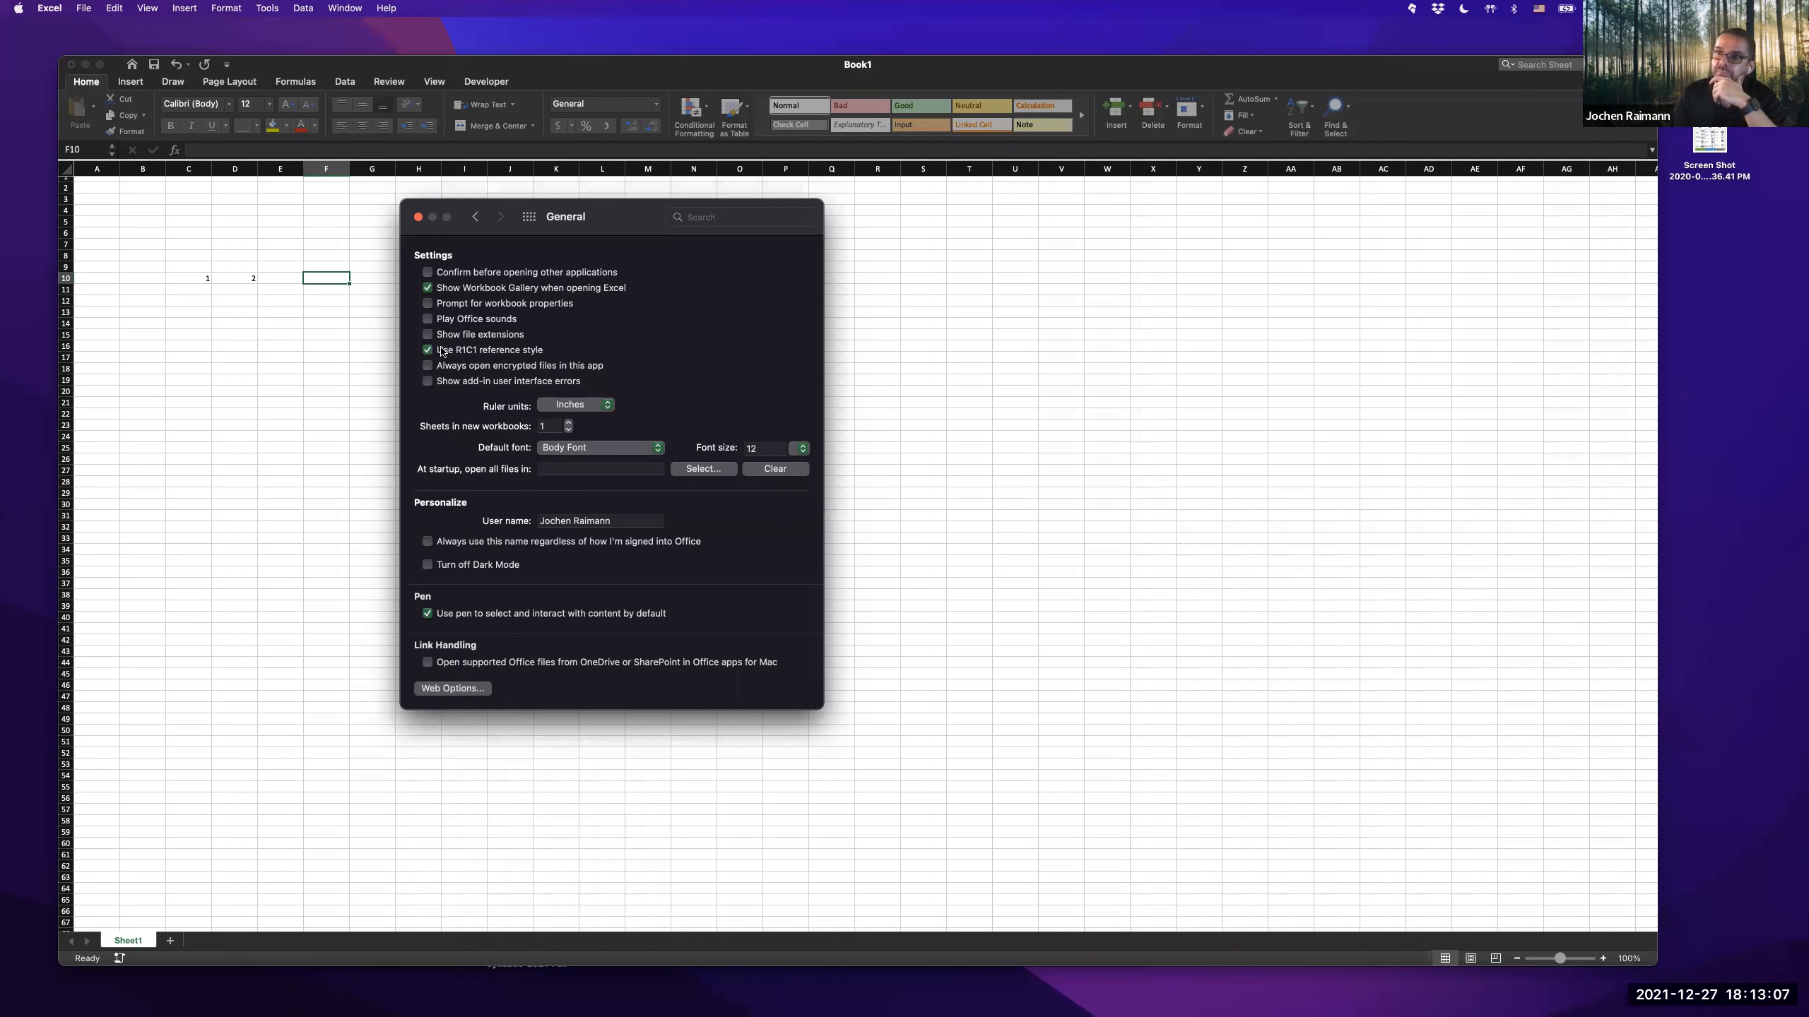
left_click(417, 218)
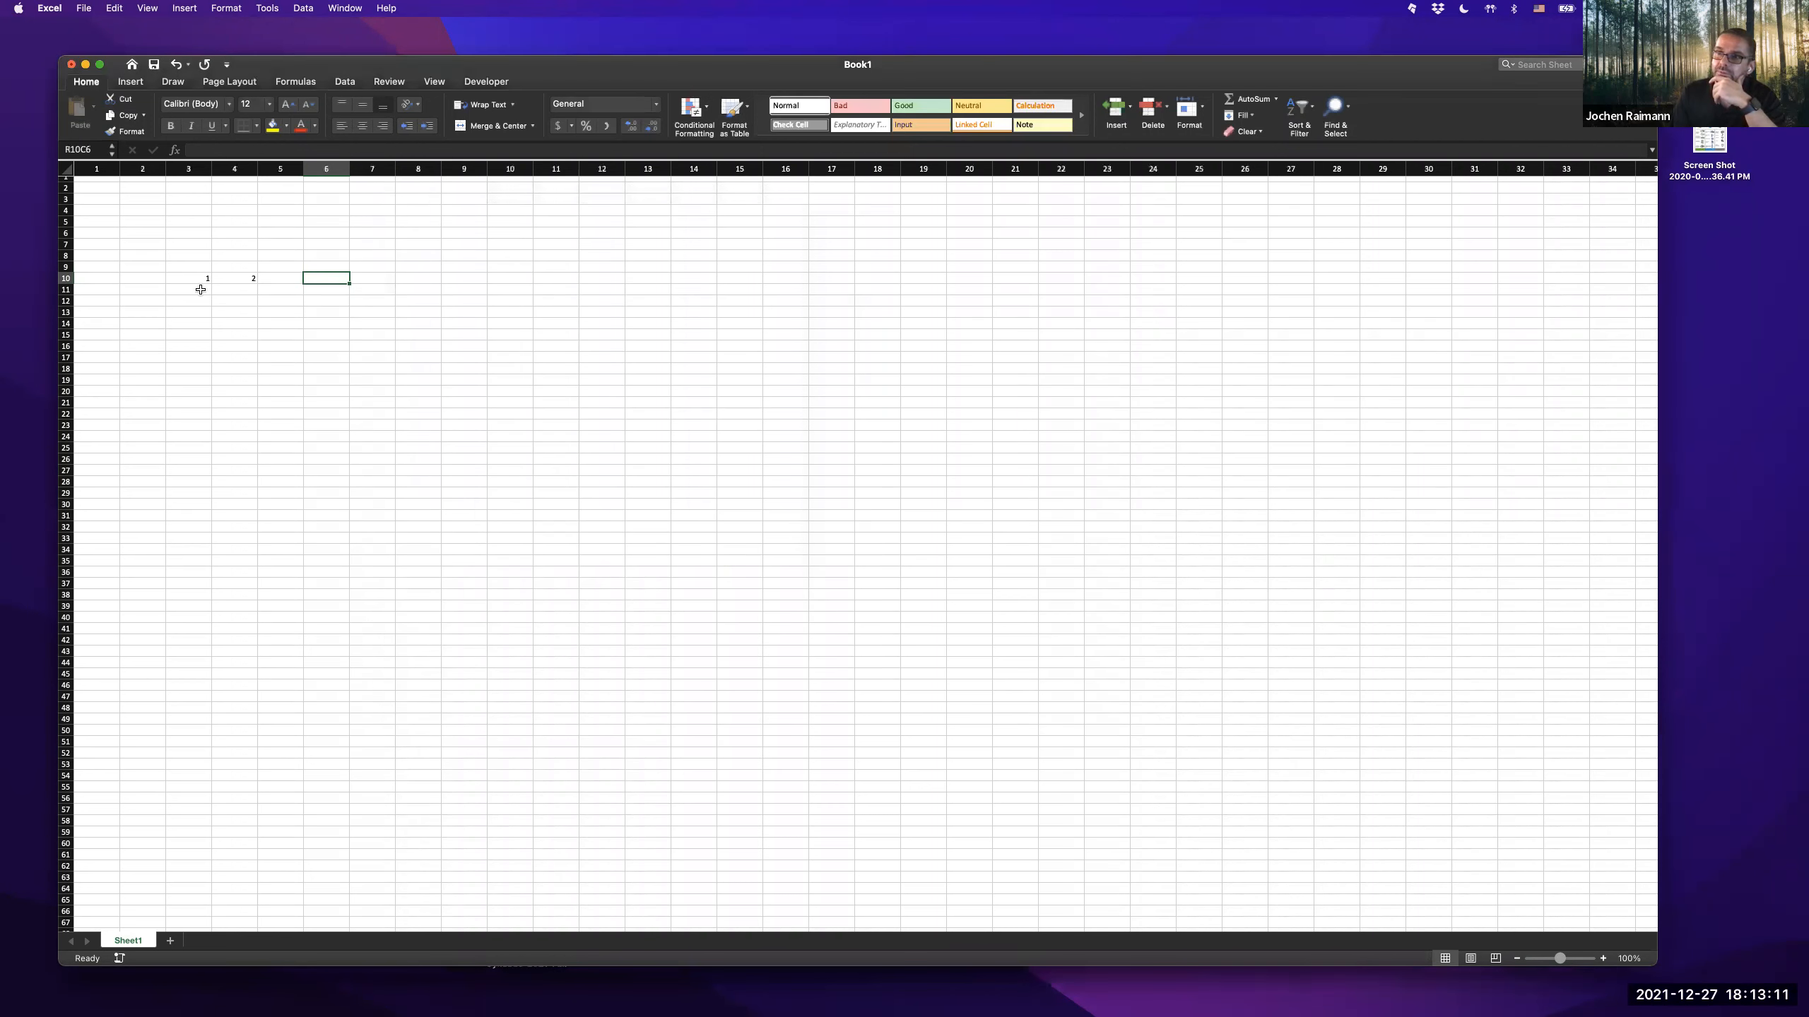
- Select the cells at row 1, column 1 and row 5, column 5 to examine their R1C1-style references
scroll(99, 196, "up", 1)
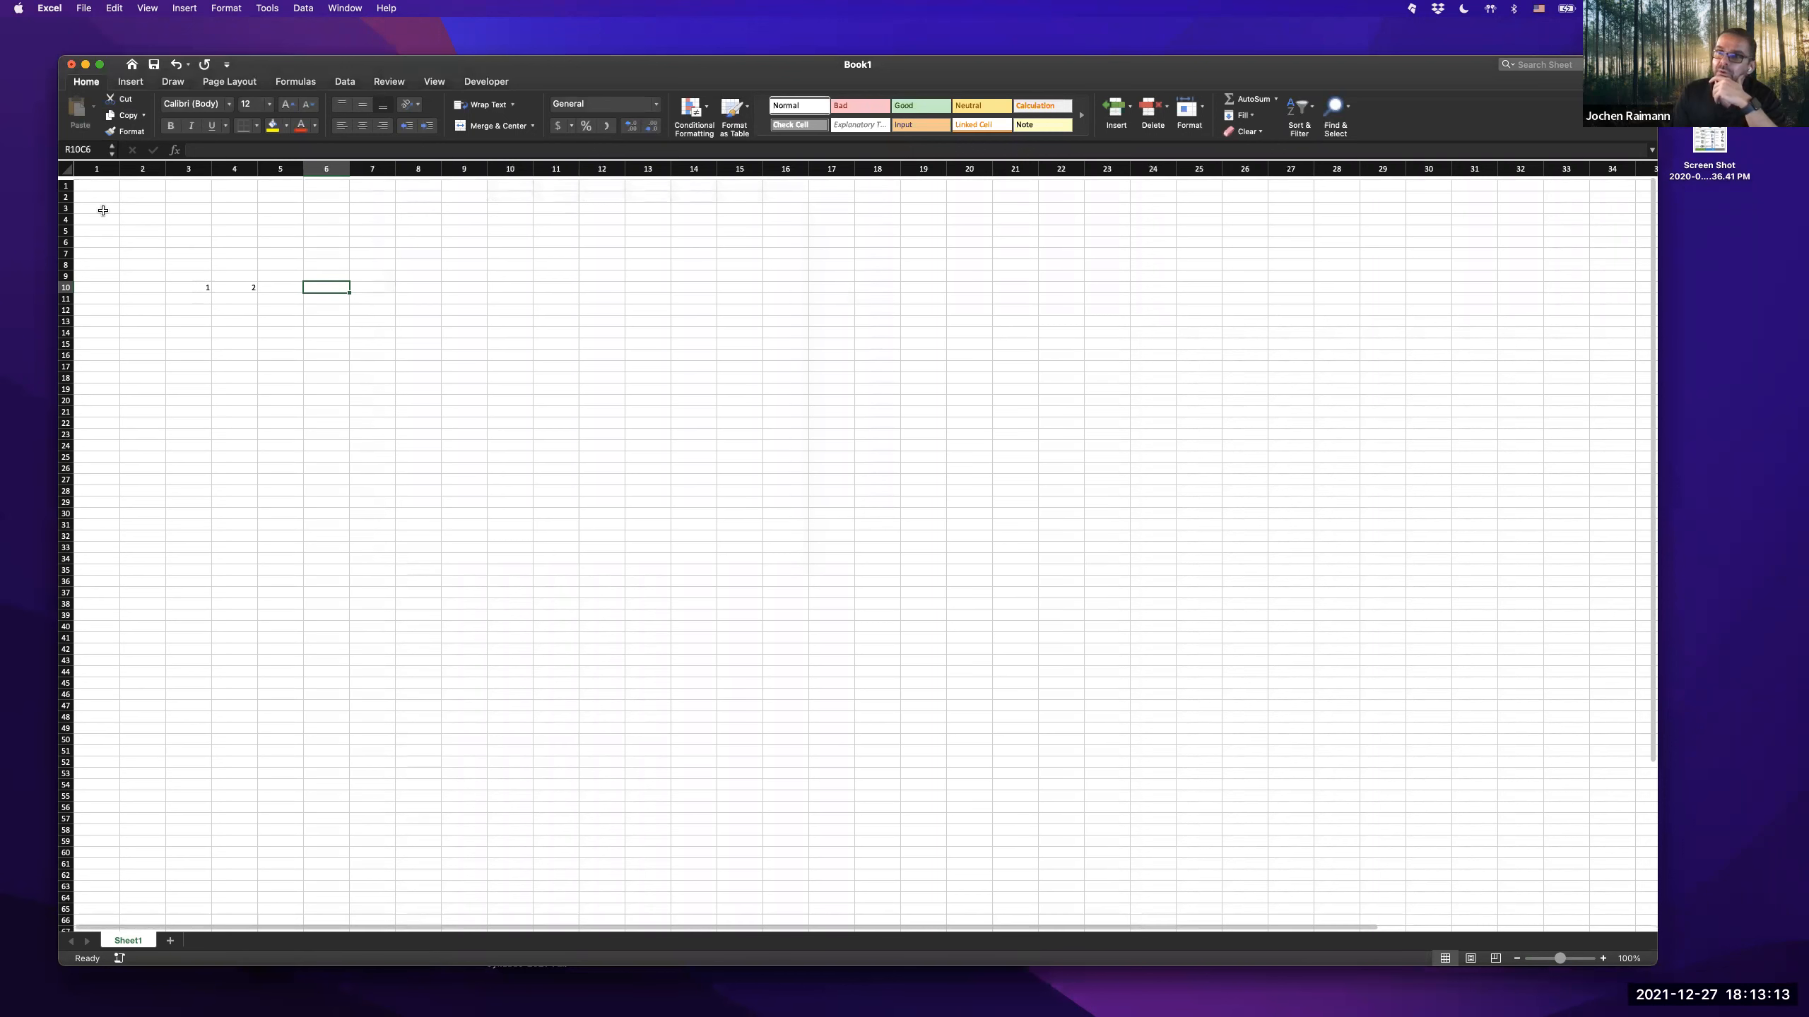
left_click(95, 183)
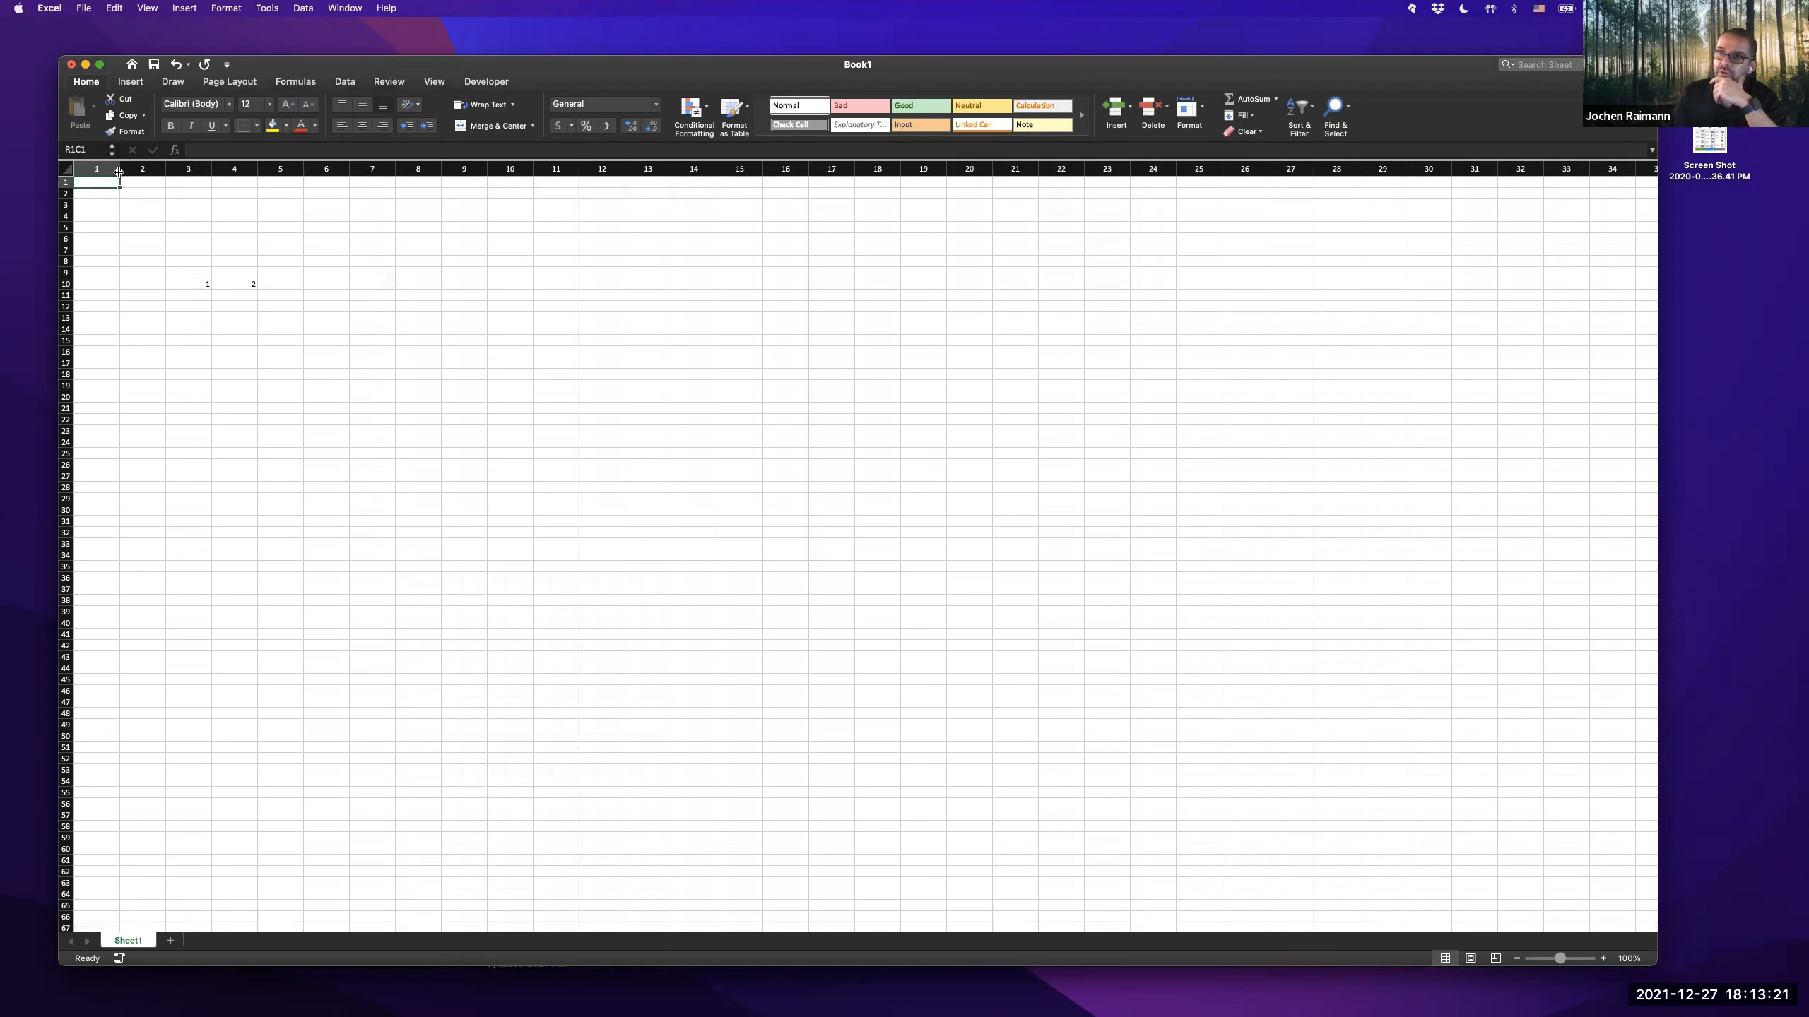
left_click(260, 228)
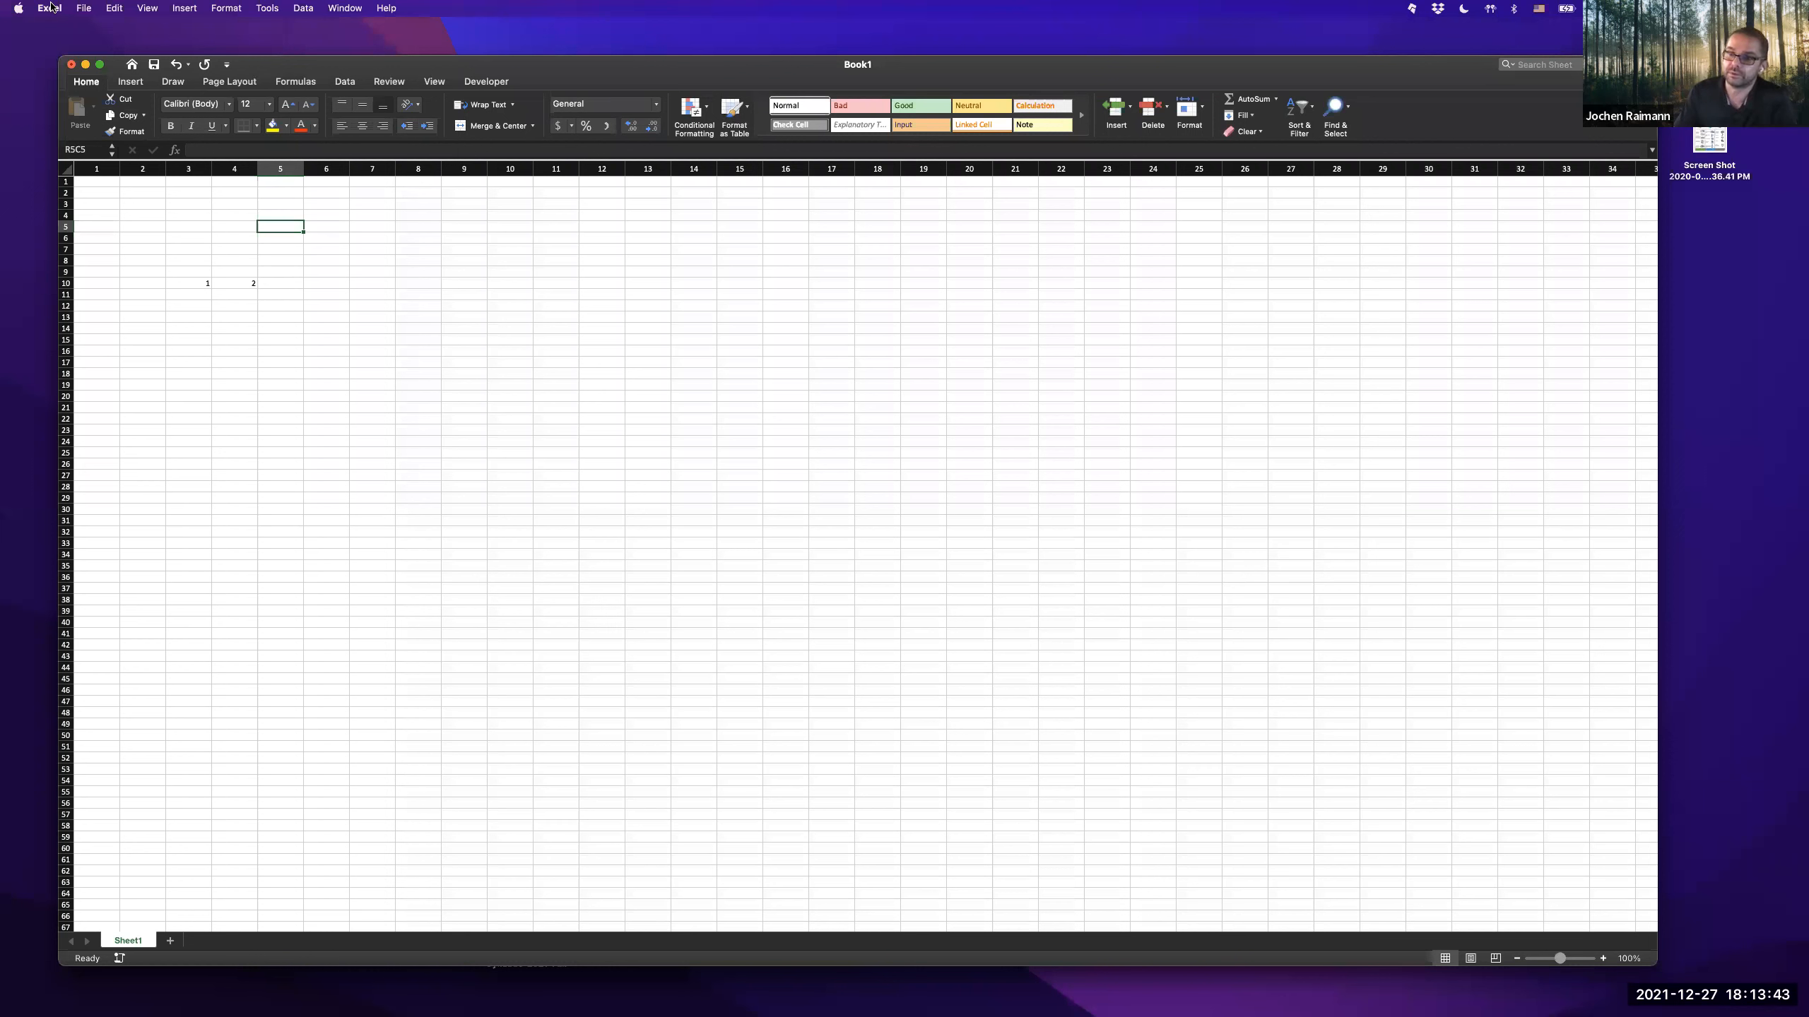
- Turn off the R1C1 reference style in the general preferences and close them
left_click(51, 7)
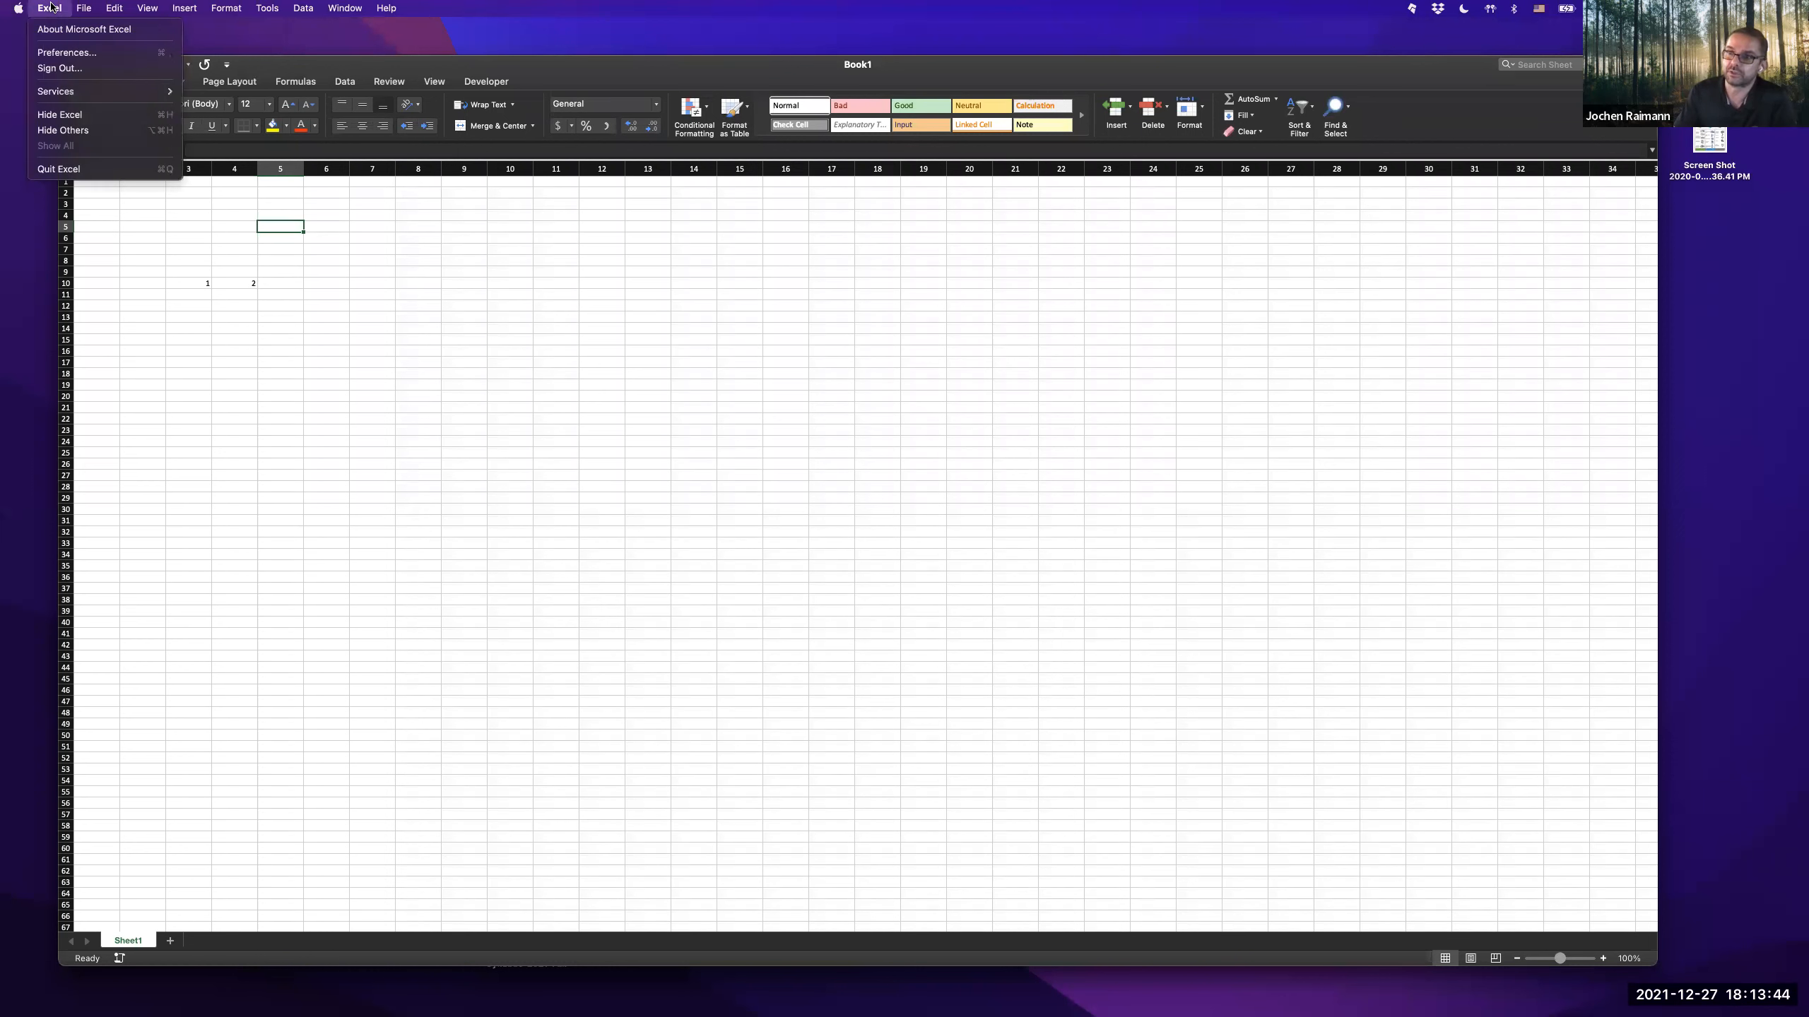
left_click(59, 55)
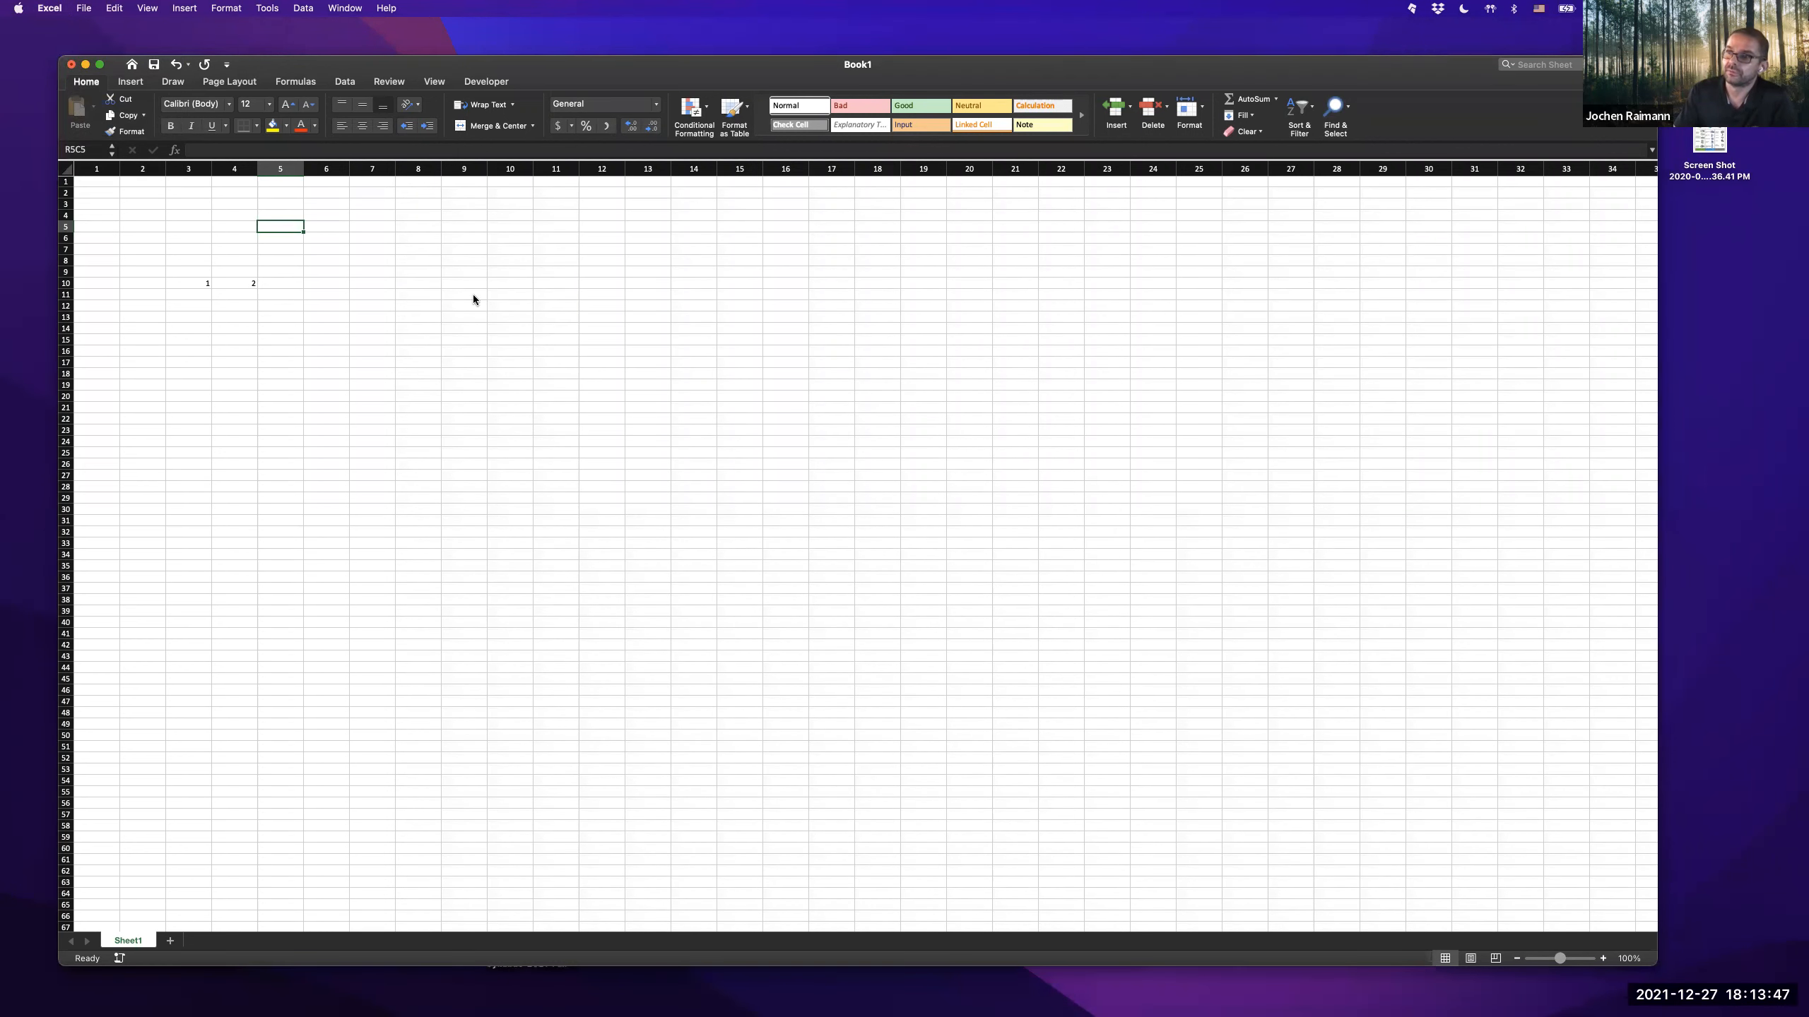
left_click(725, 276)
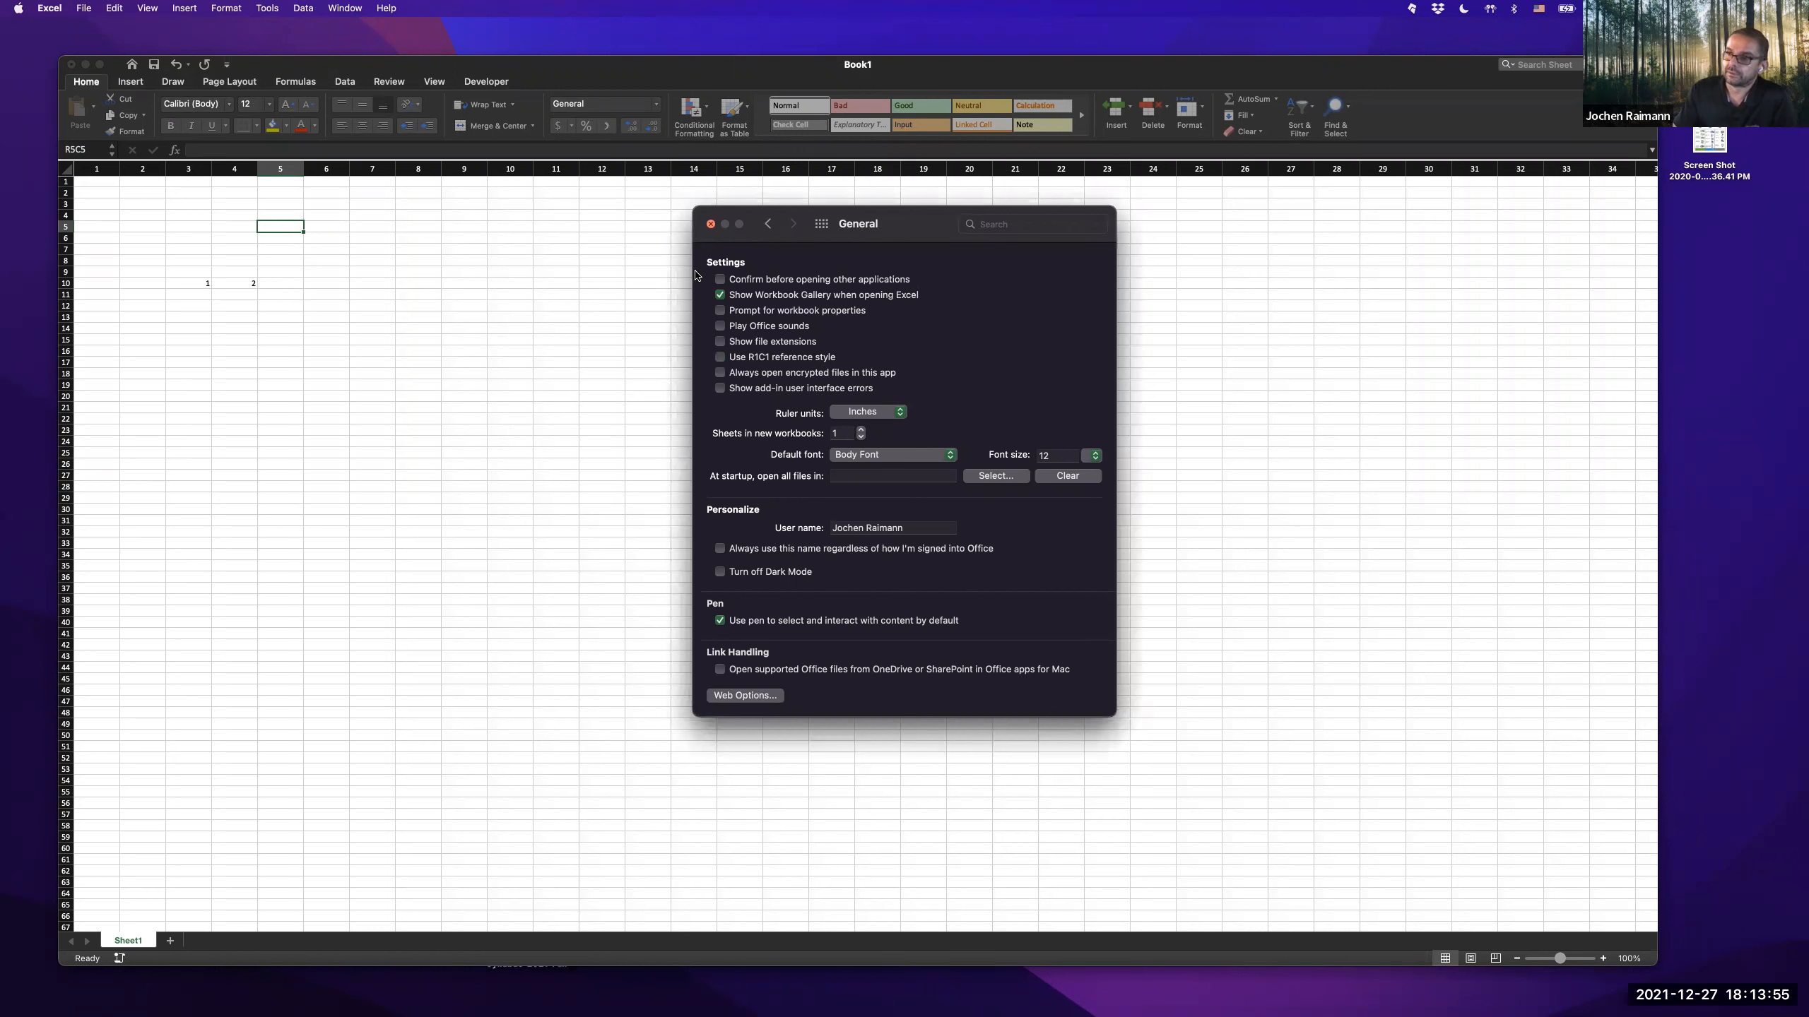
left_click_drag(193, 285, 249, 284)
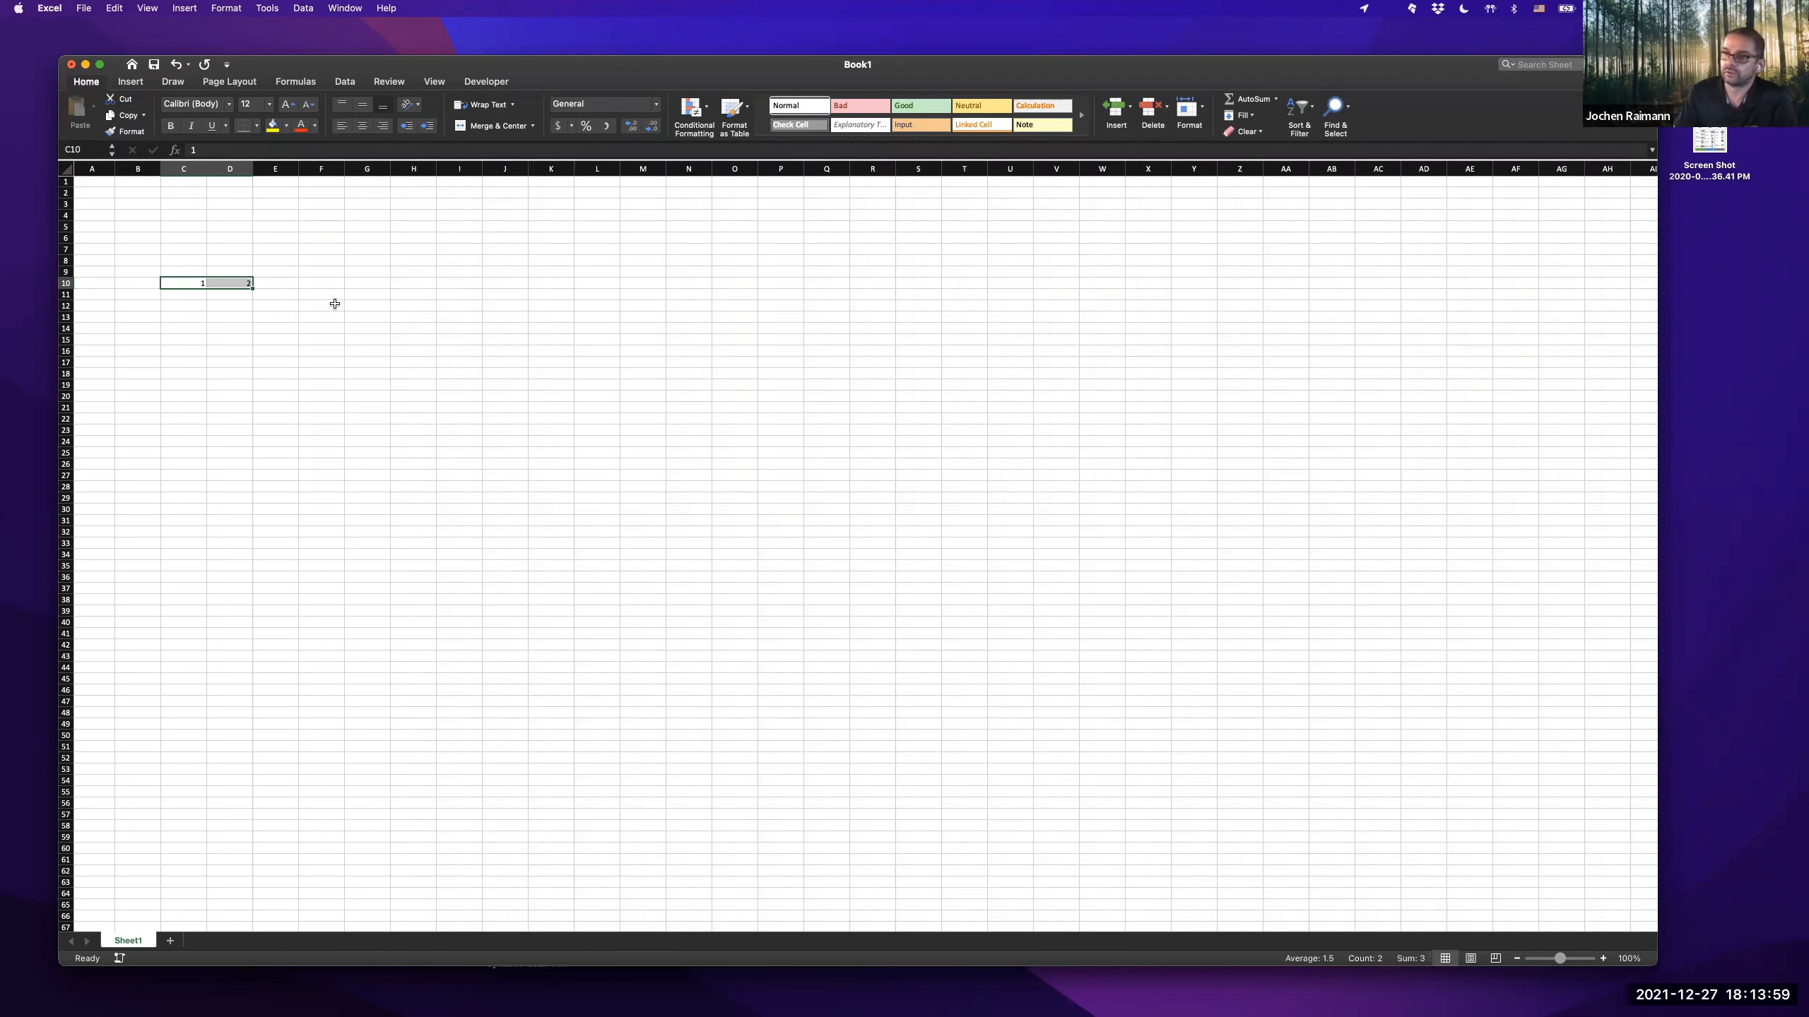
left_click(327, 282)
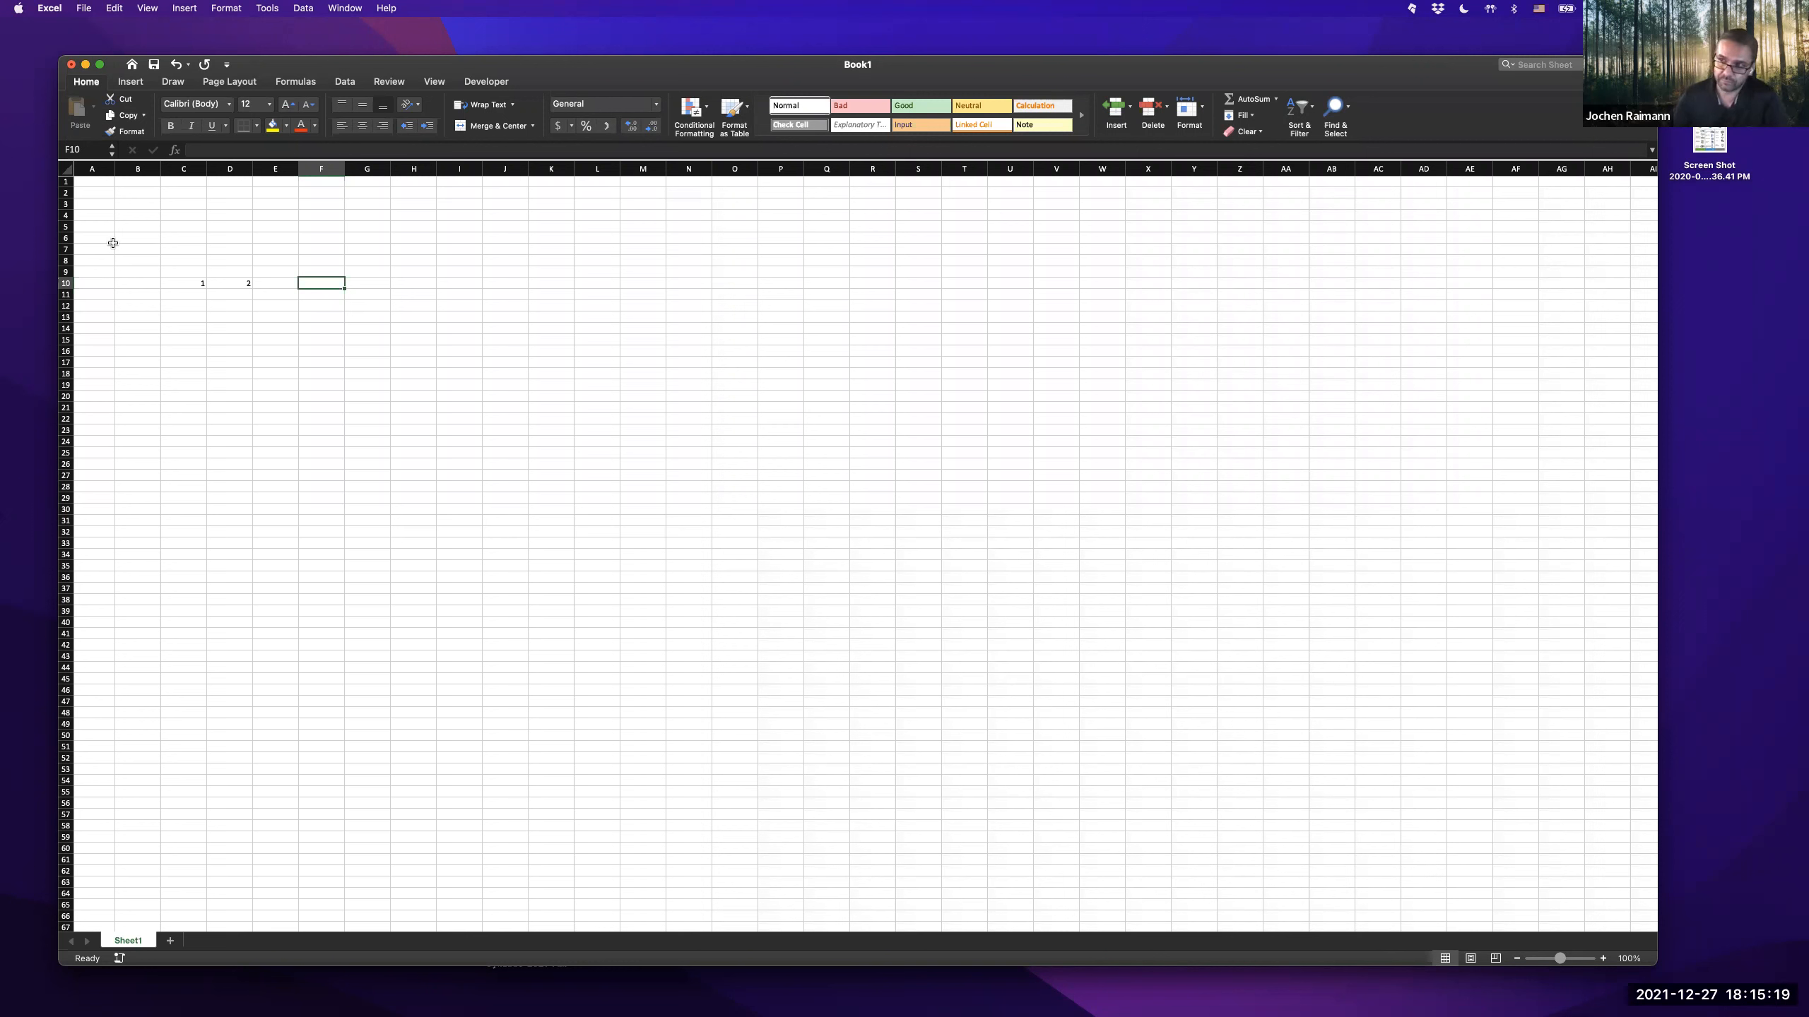
key("Return")
scroll(299, 214, "left", 1)
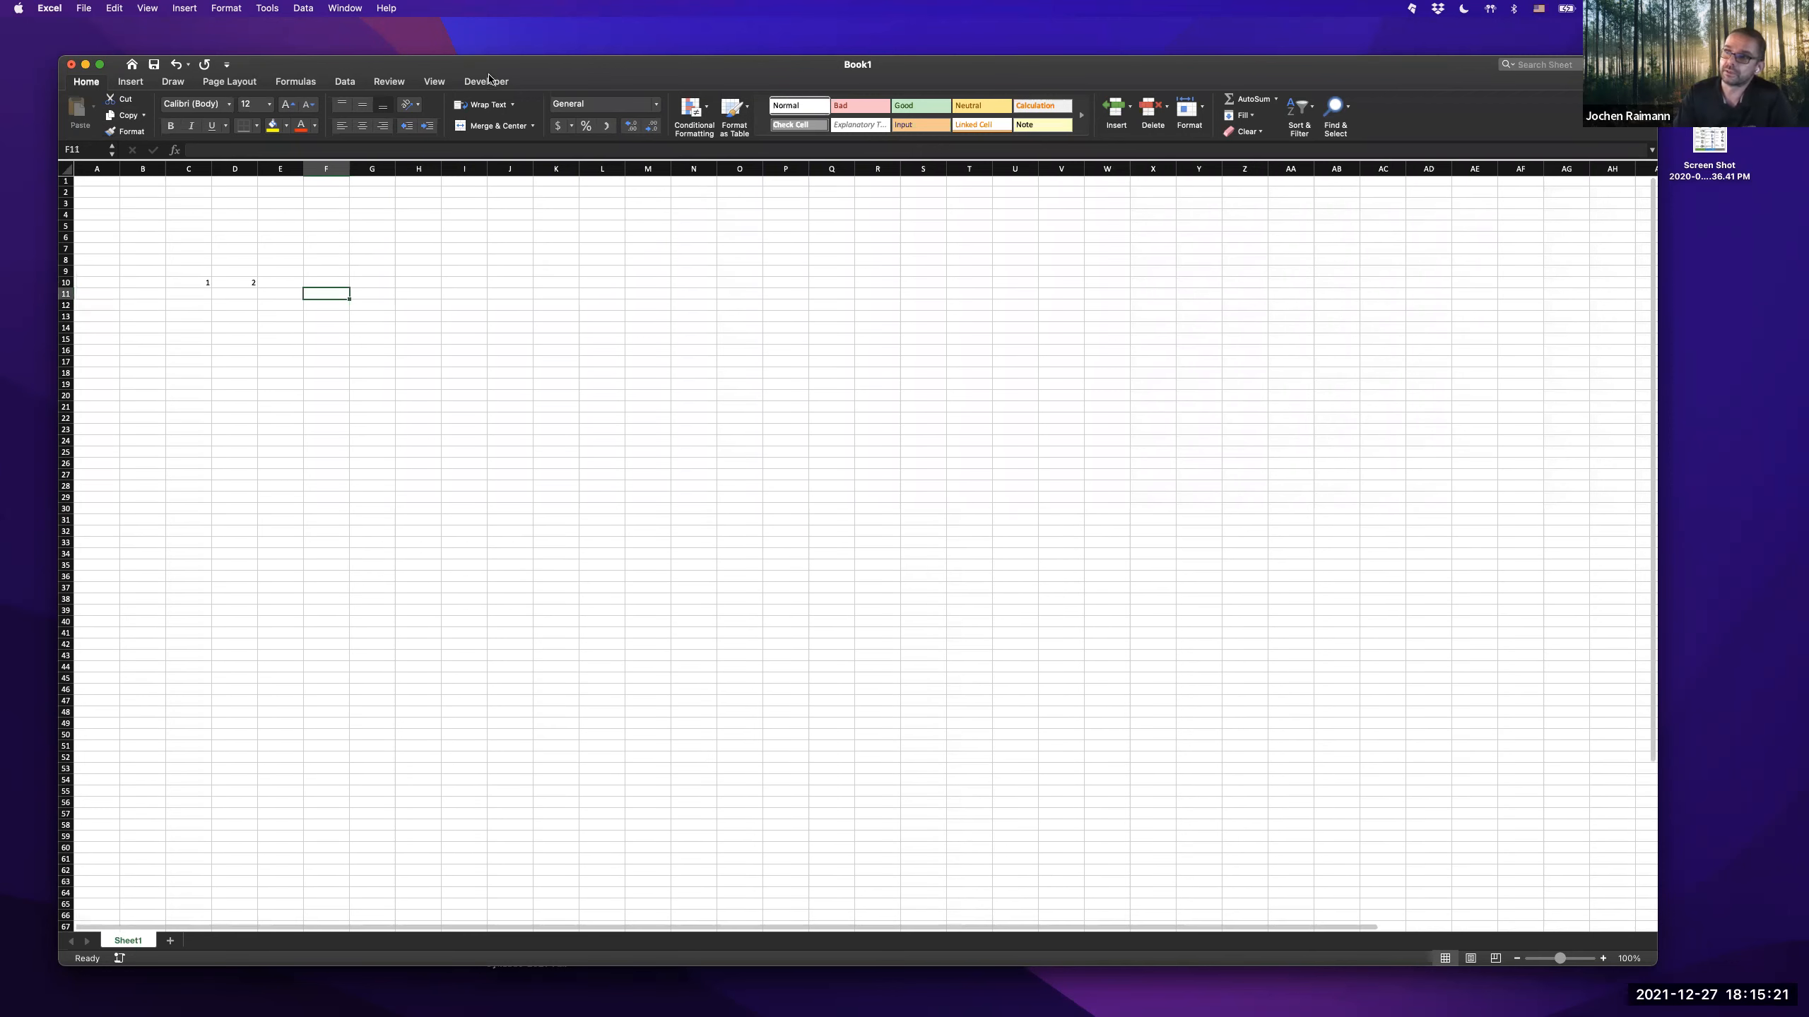
- Open the Visual Basic editor and view the properties of the workbook object ThisWorkbook
left_click(486, 81)
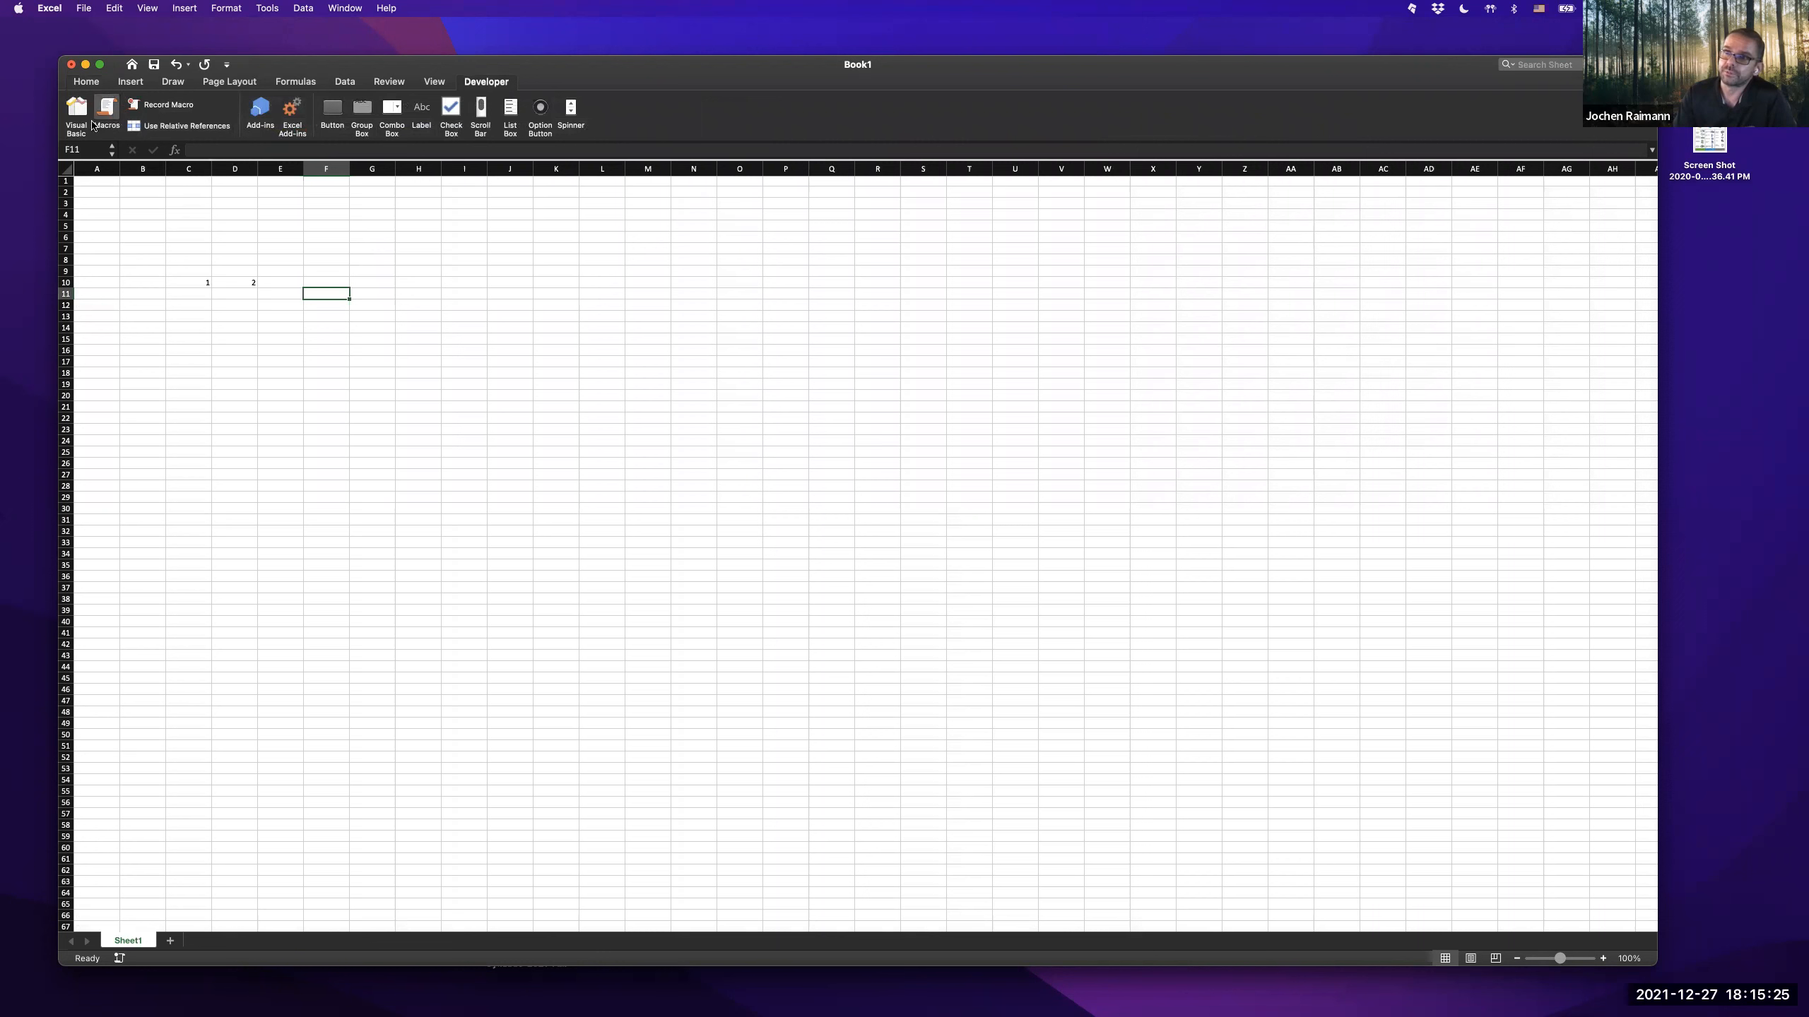
left_click(77, 109)
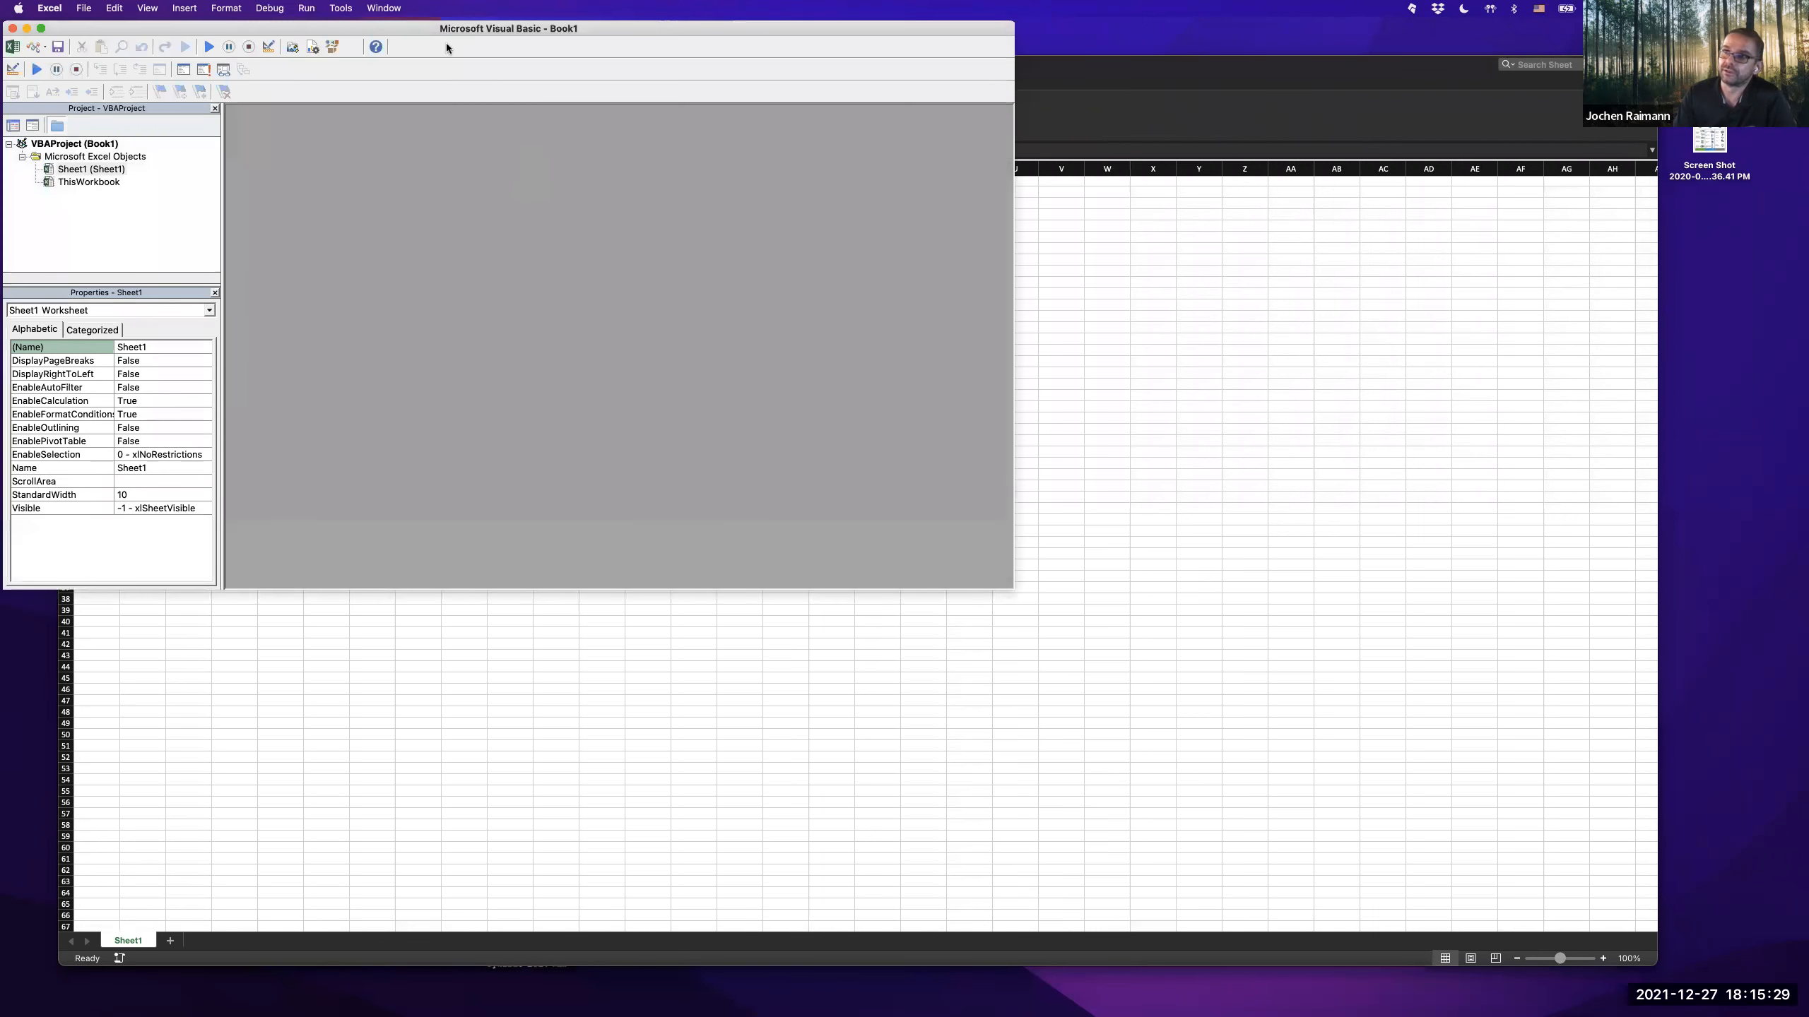
left_click_drag(410, 27, 607, 232)
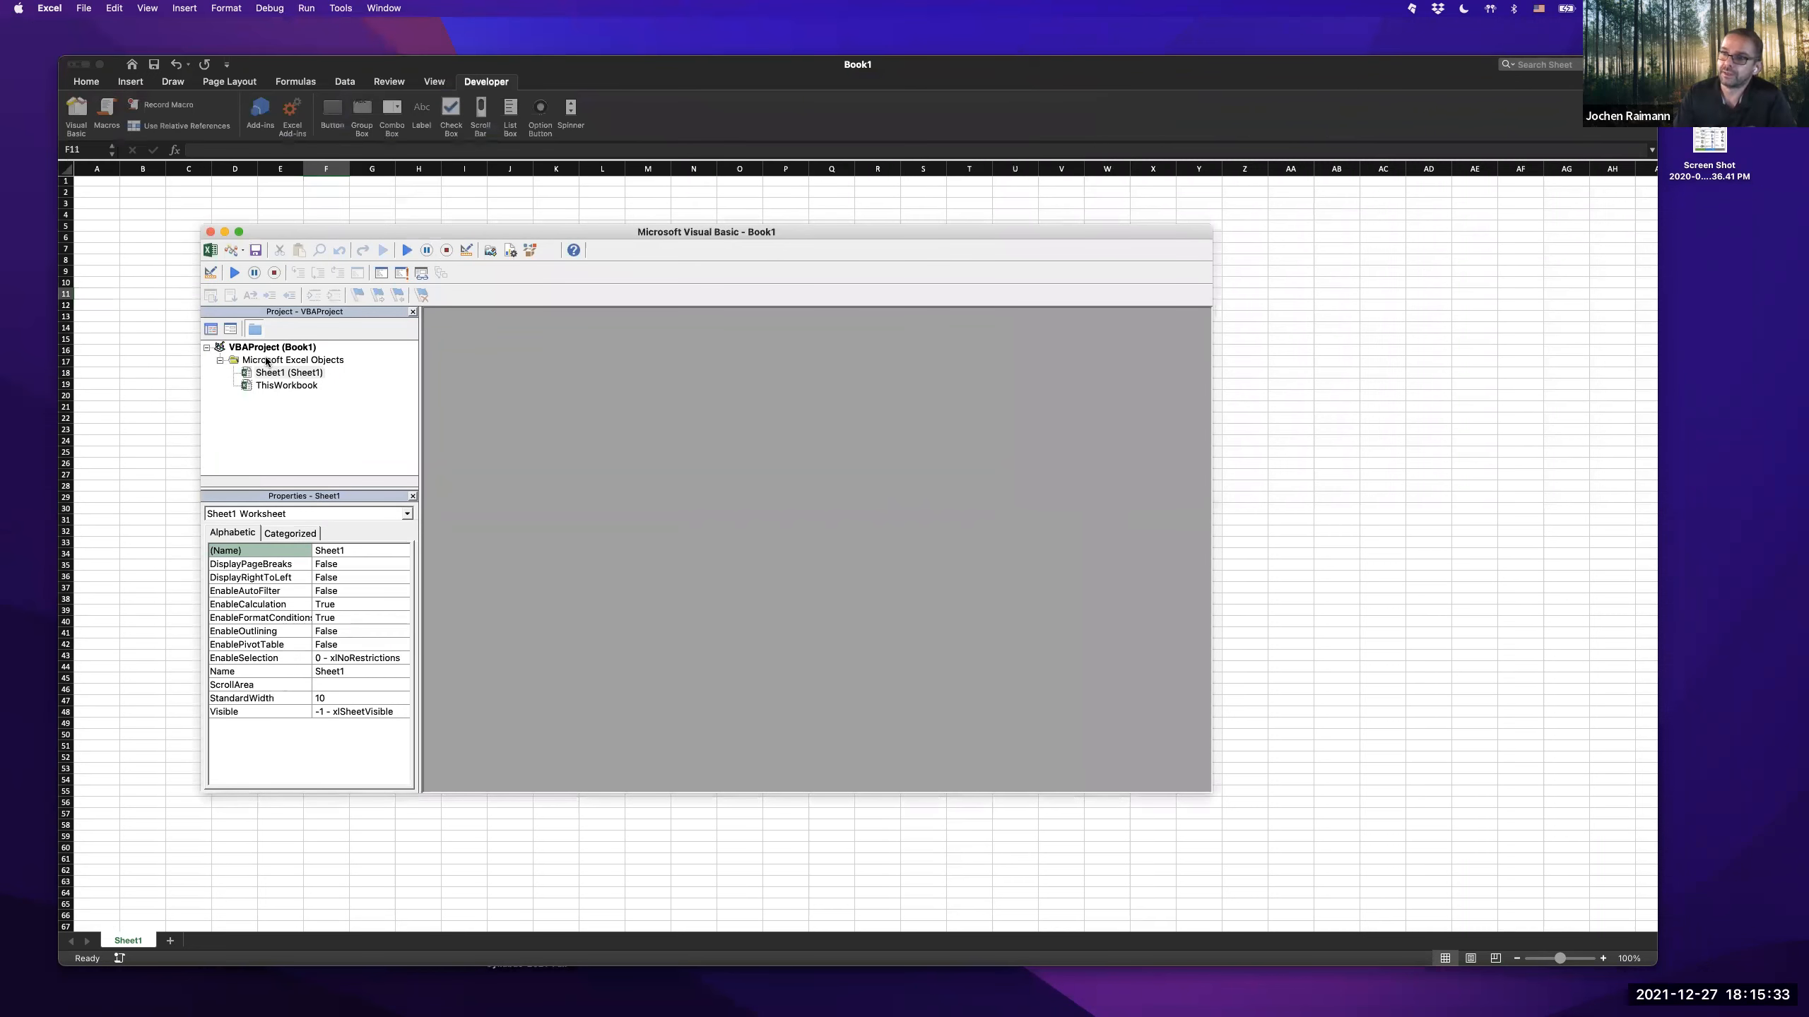
left_click(267, 361)
left_click(278, 386)
- Look at the dialog for running macros, cancel it and close the Visual Basic editor
left_click(406, 250)
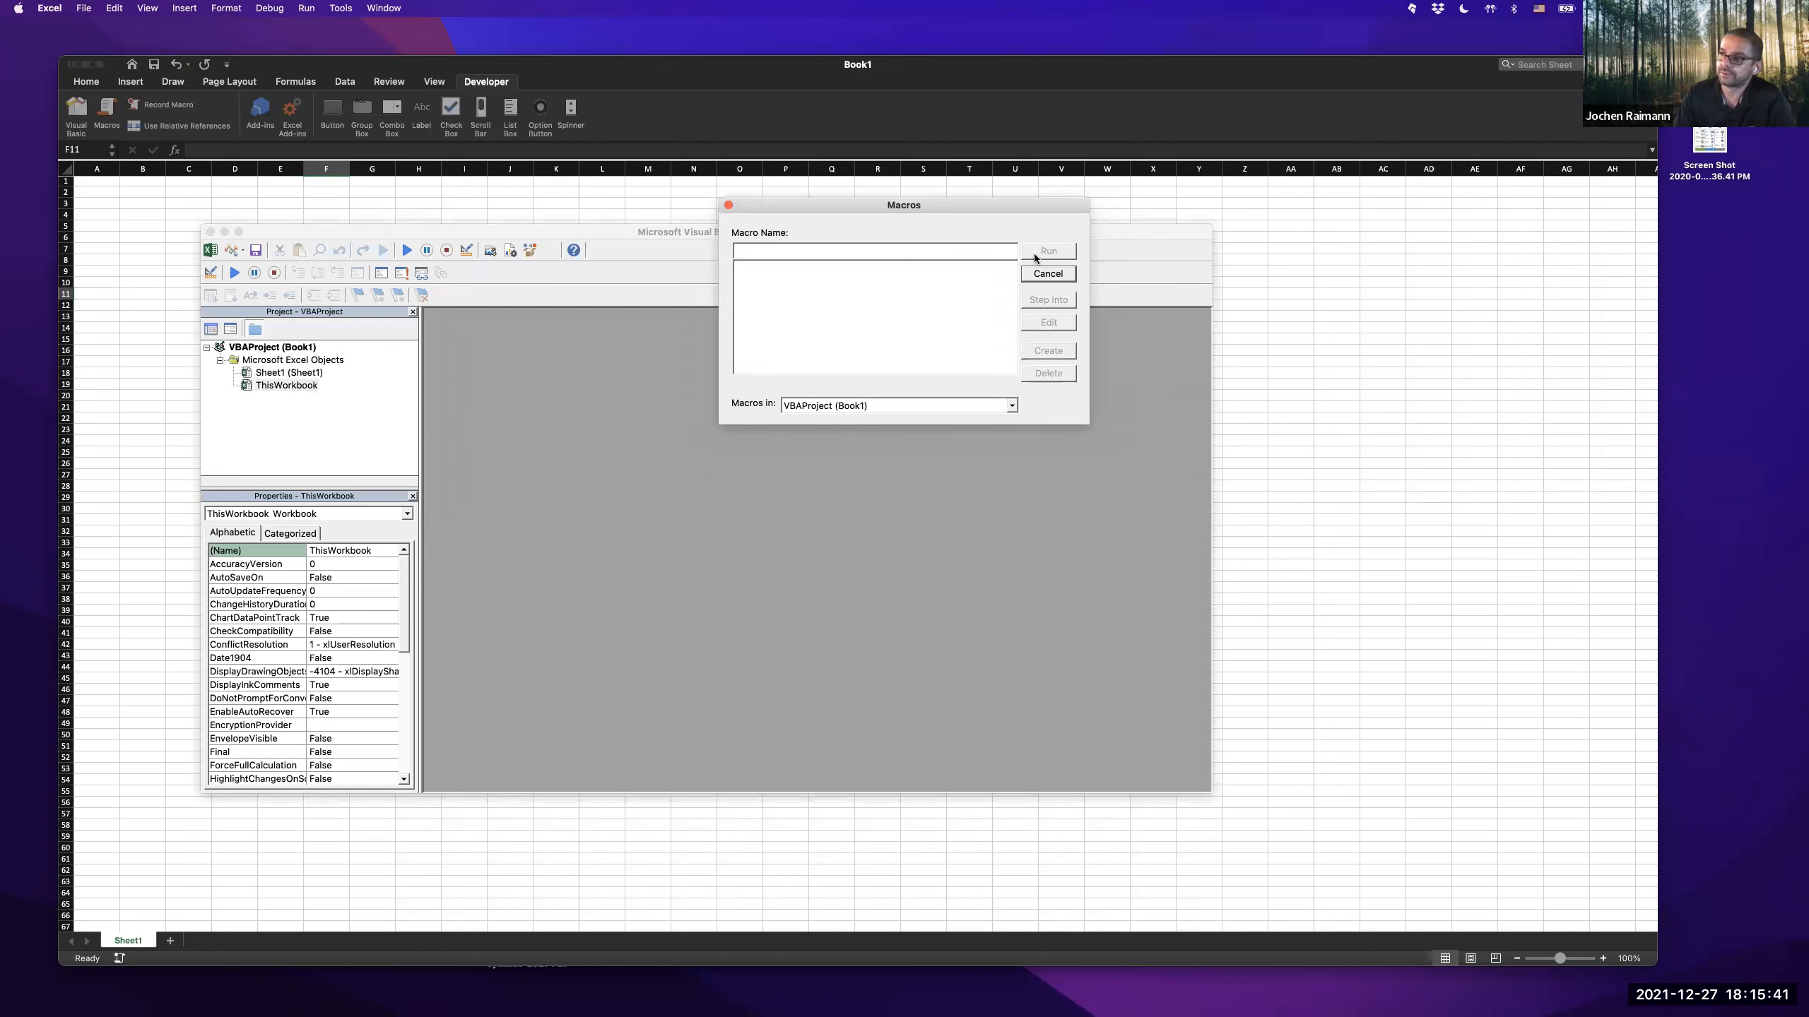
left_click(1047, 275)
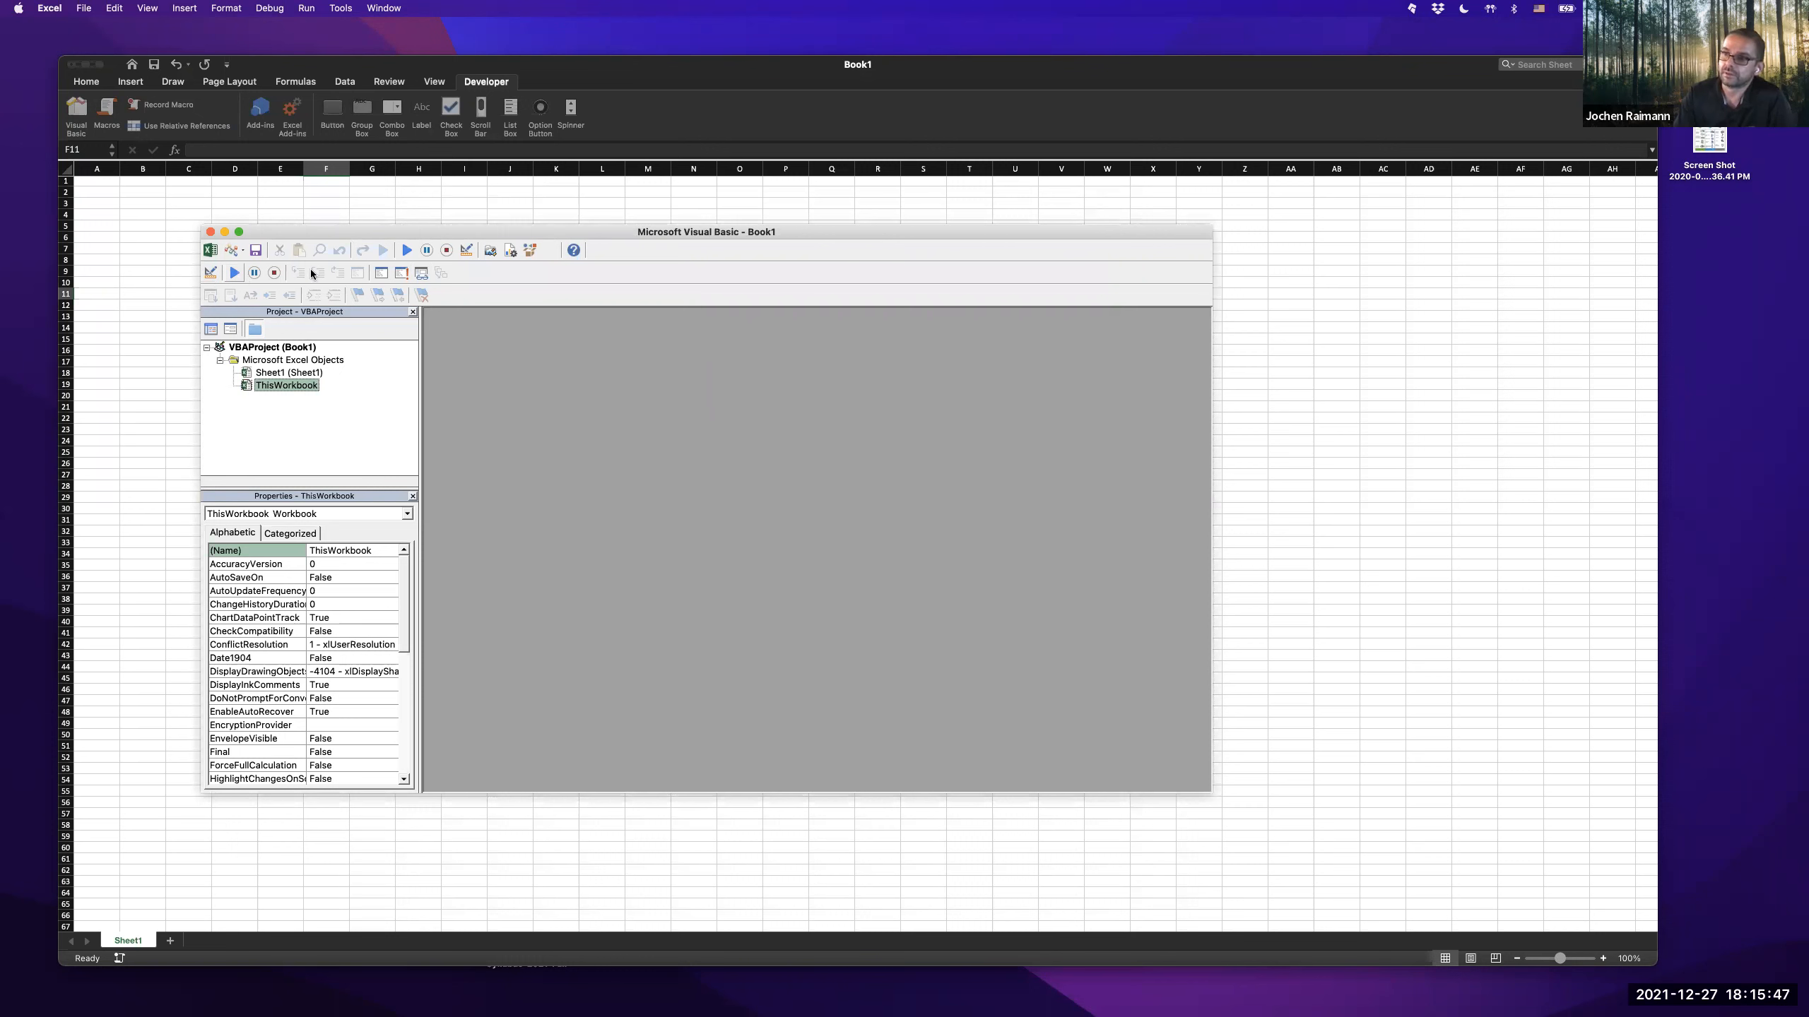
left_click(210, 232)
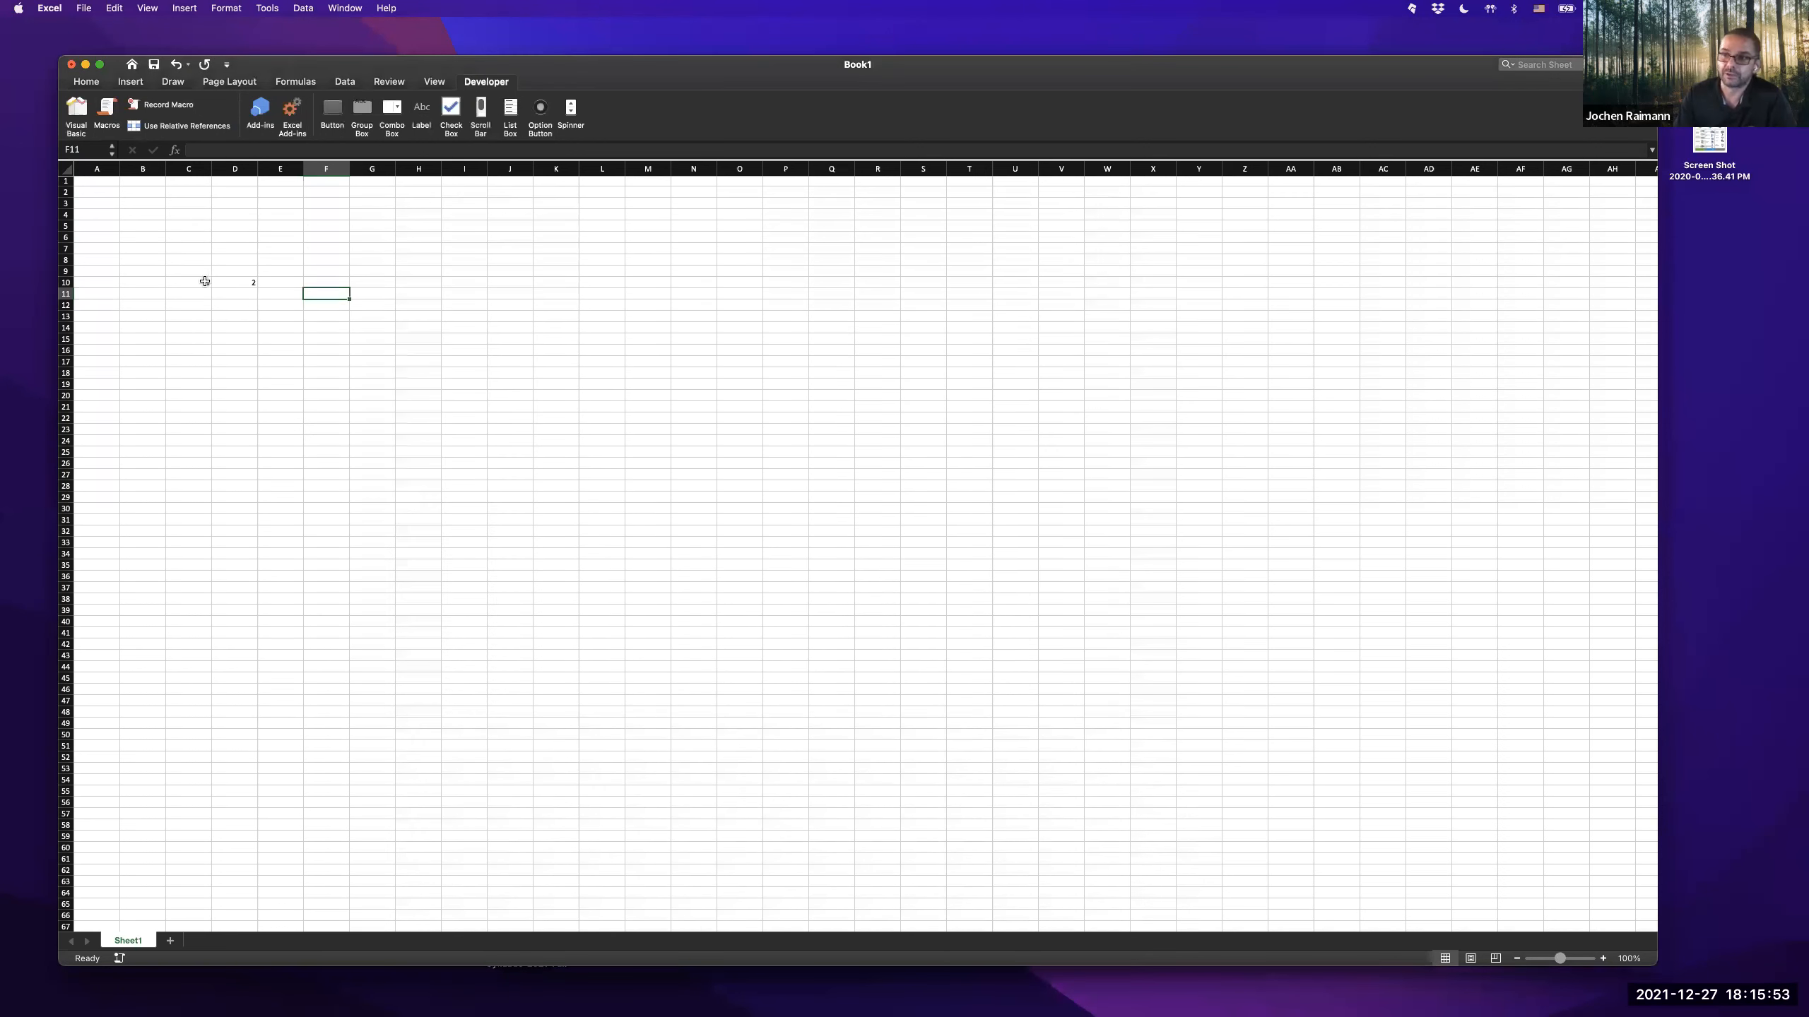
left_click_drag(205, 281, 254, 283)
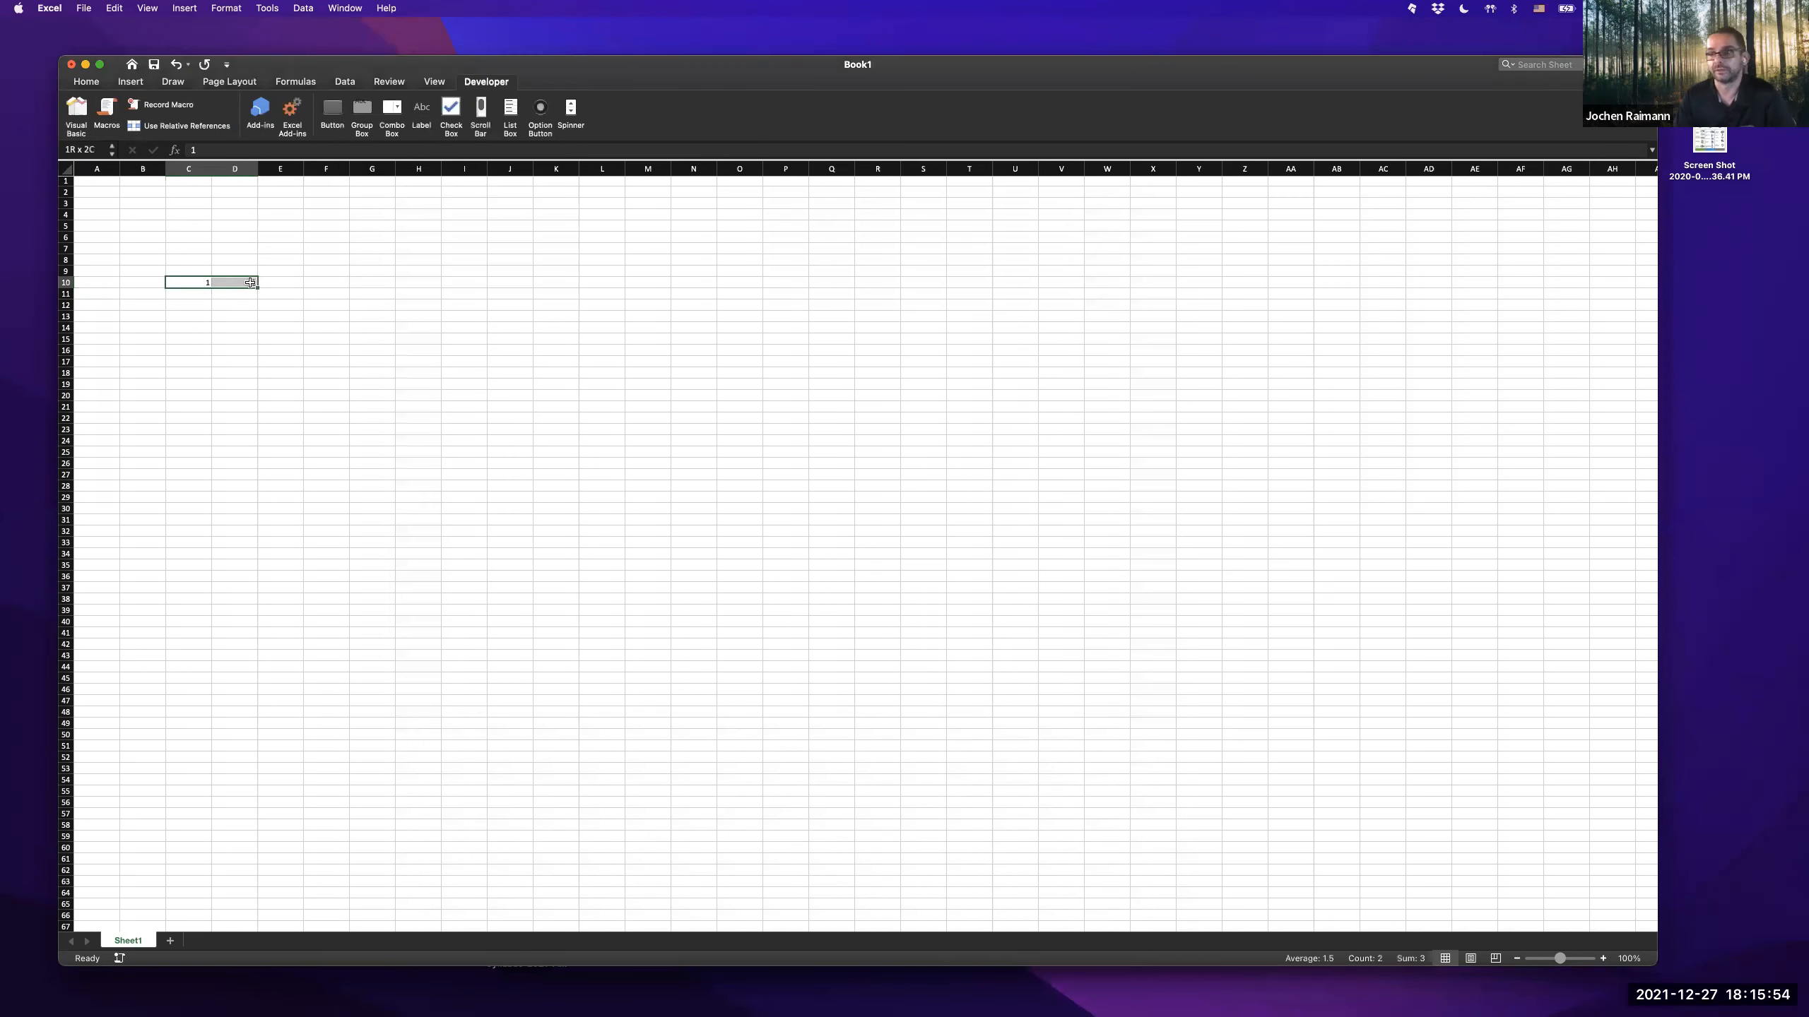
left_click(327, 282)
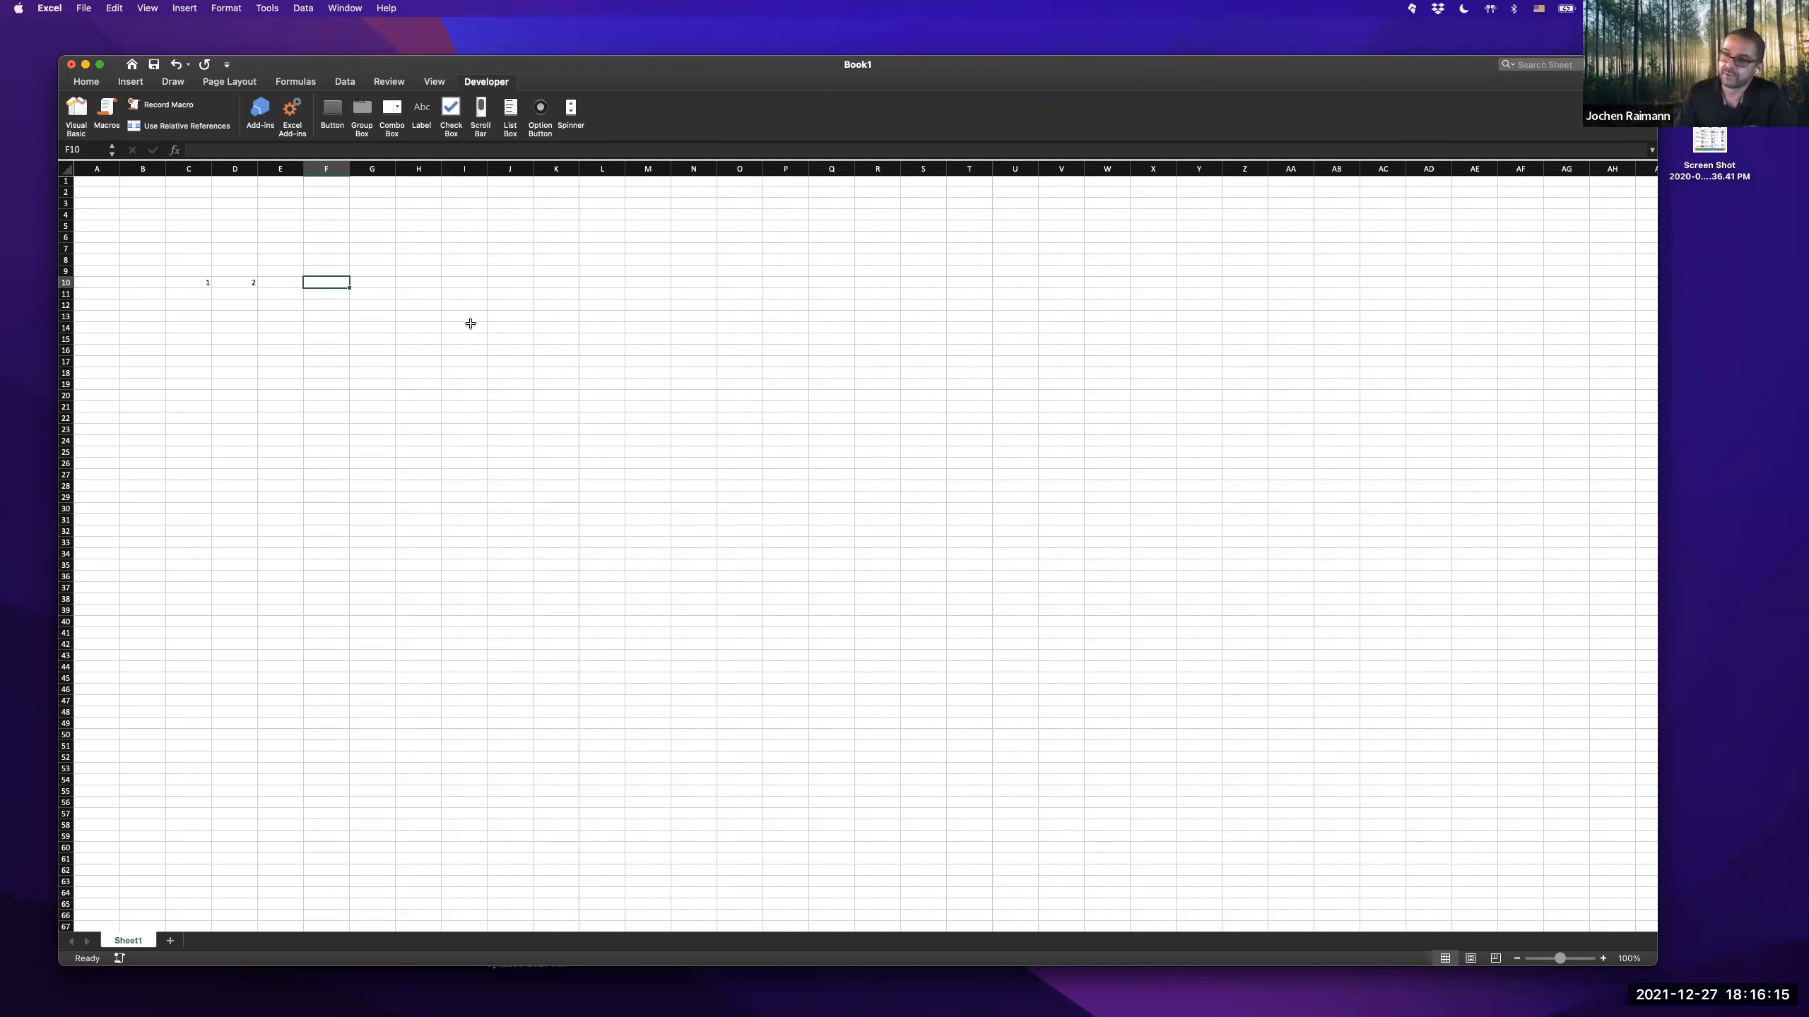
left_click(448, 283)
left_click(414, 282)
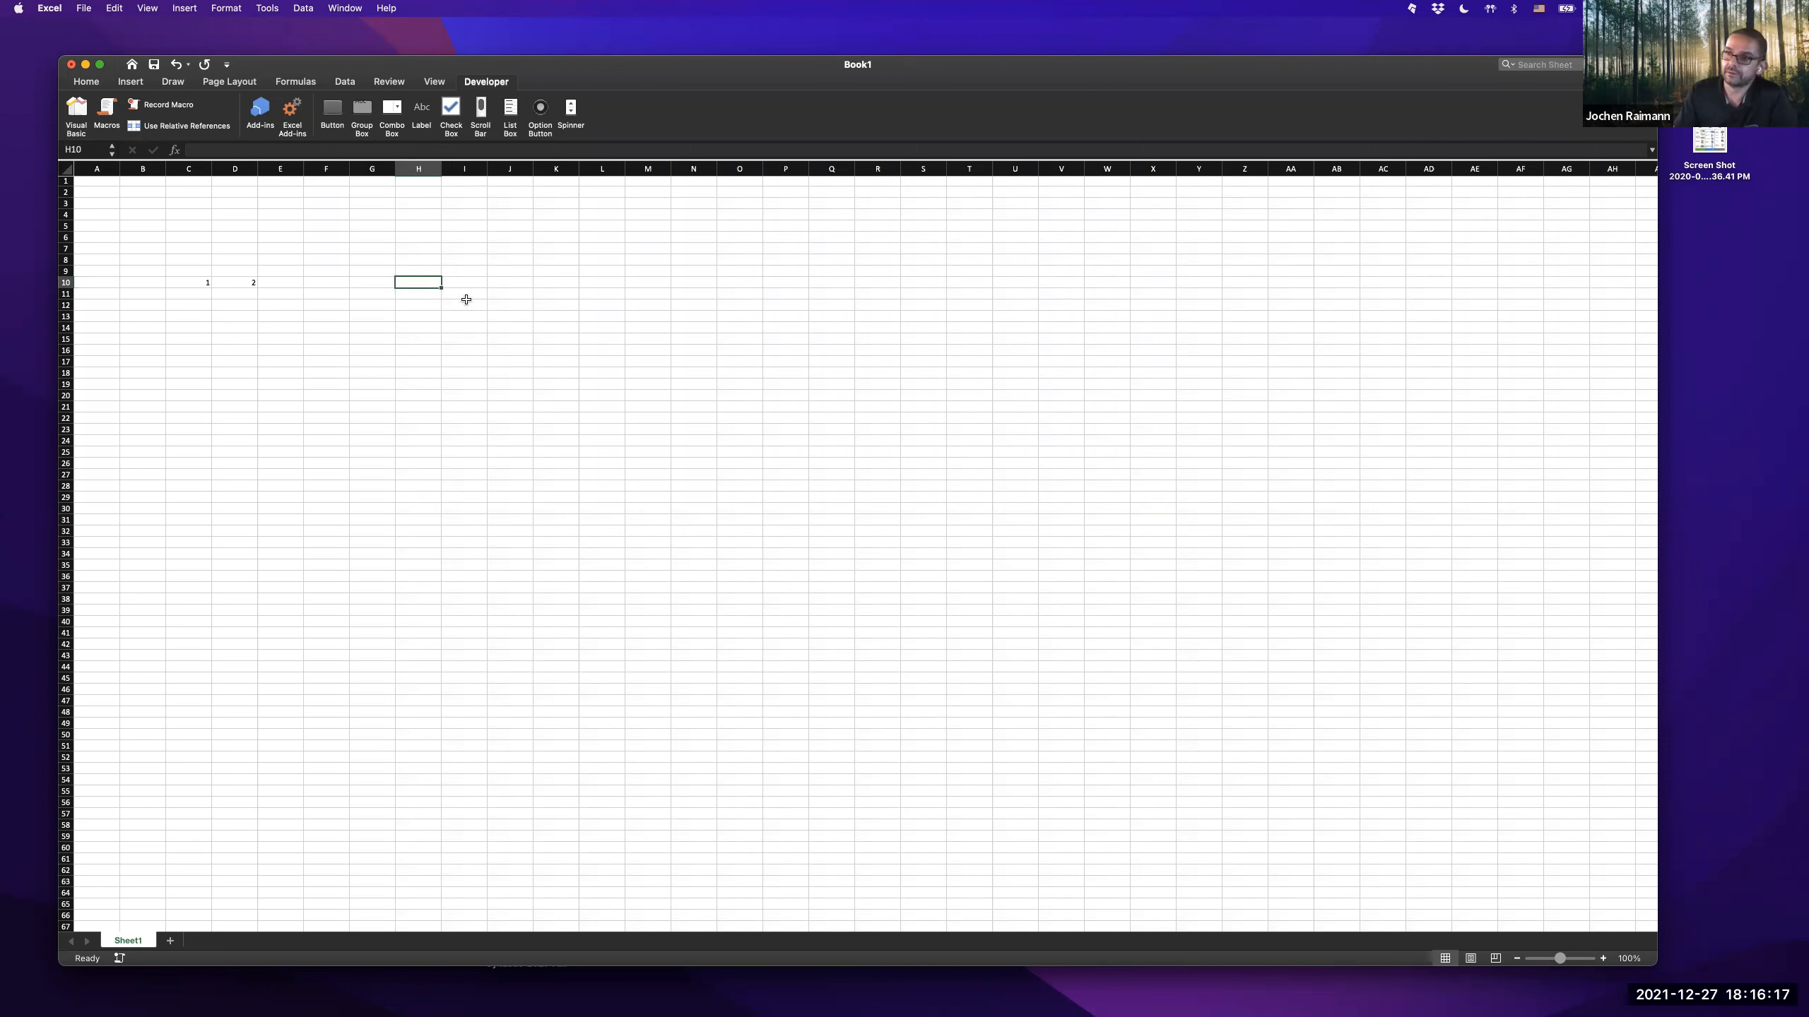
left_click(470, 283)
left_click(512, 282)
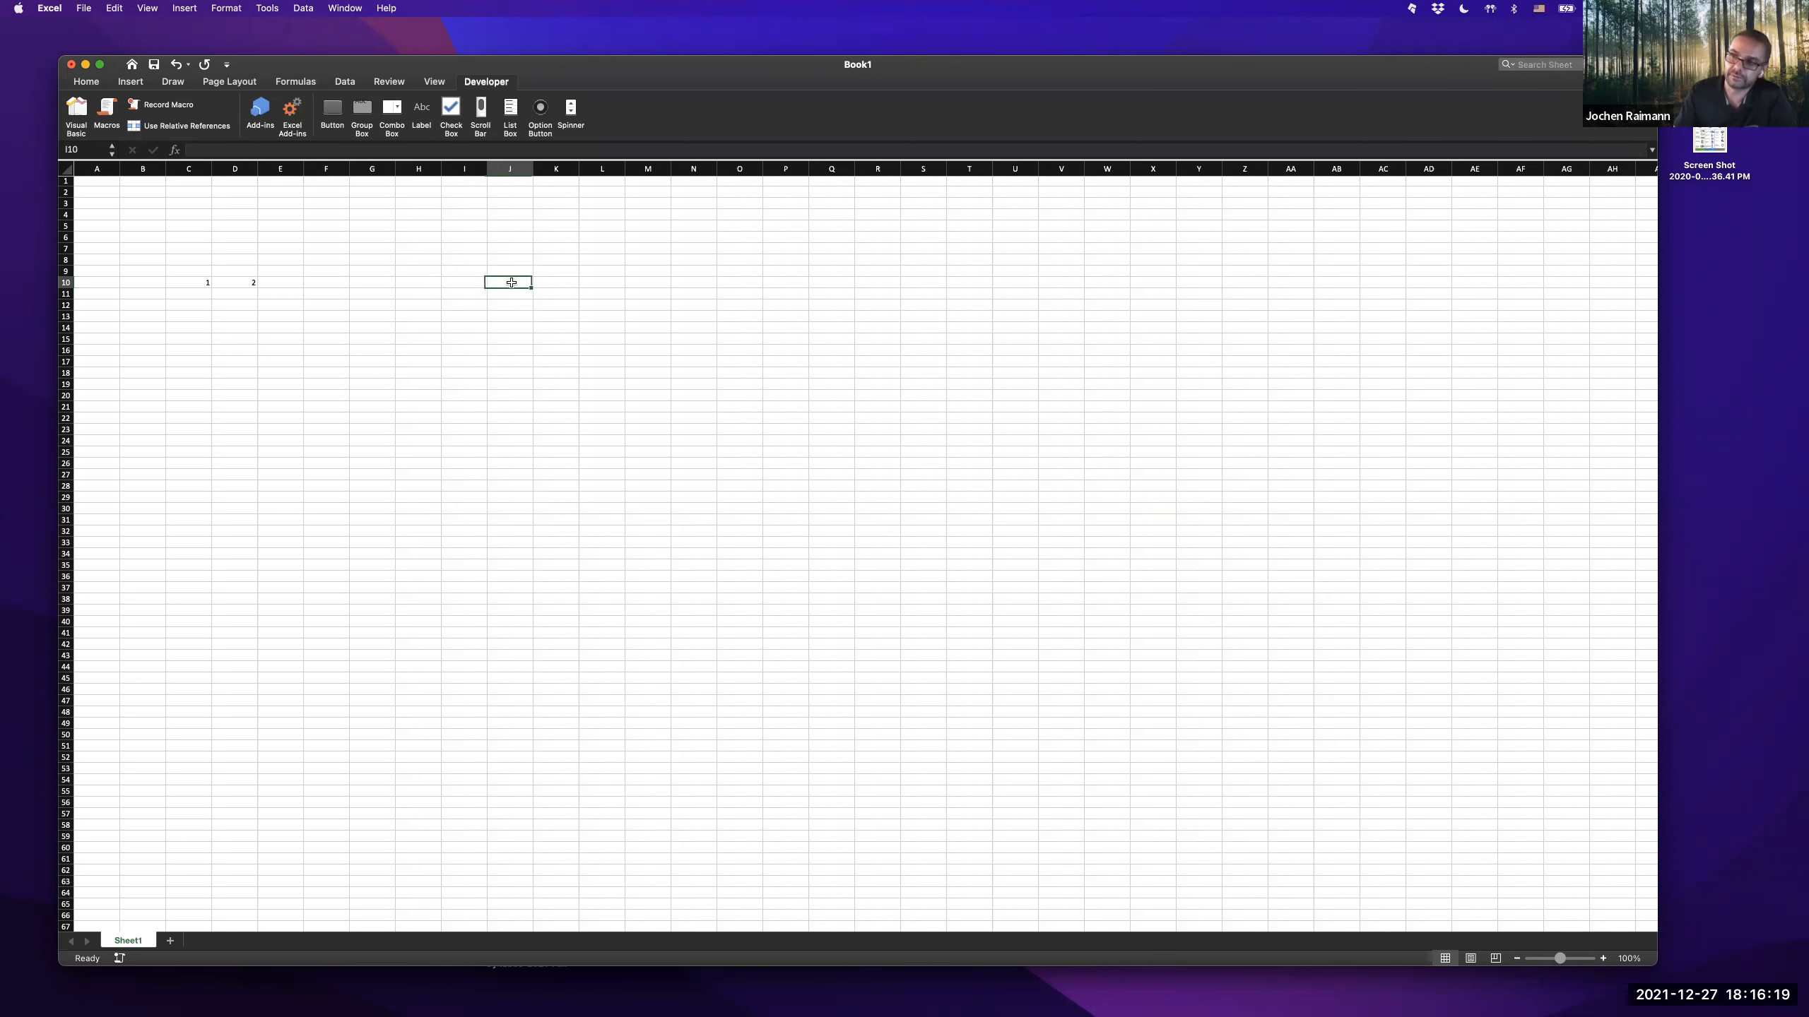
left_click(458, 307)
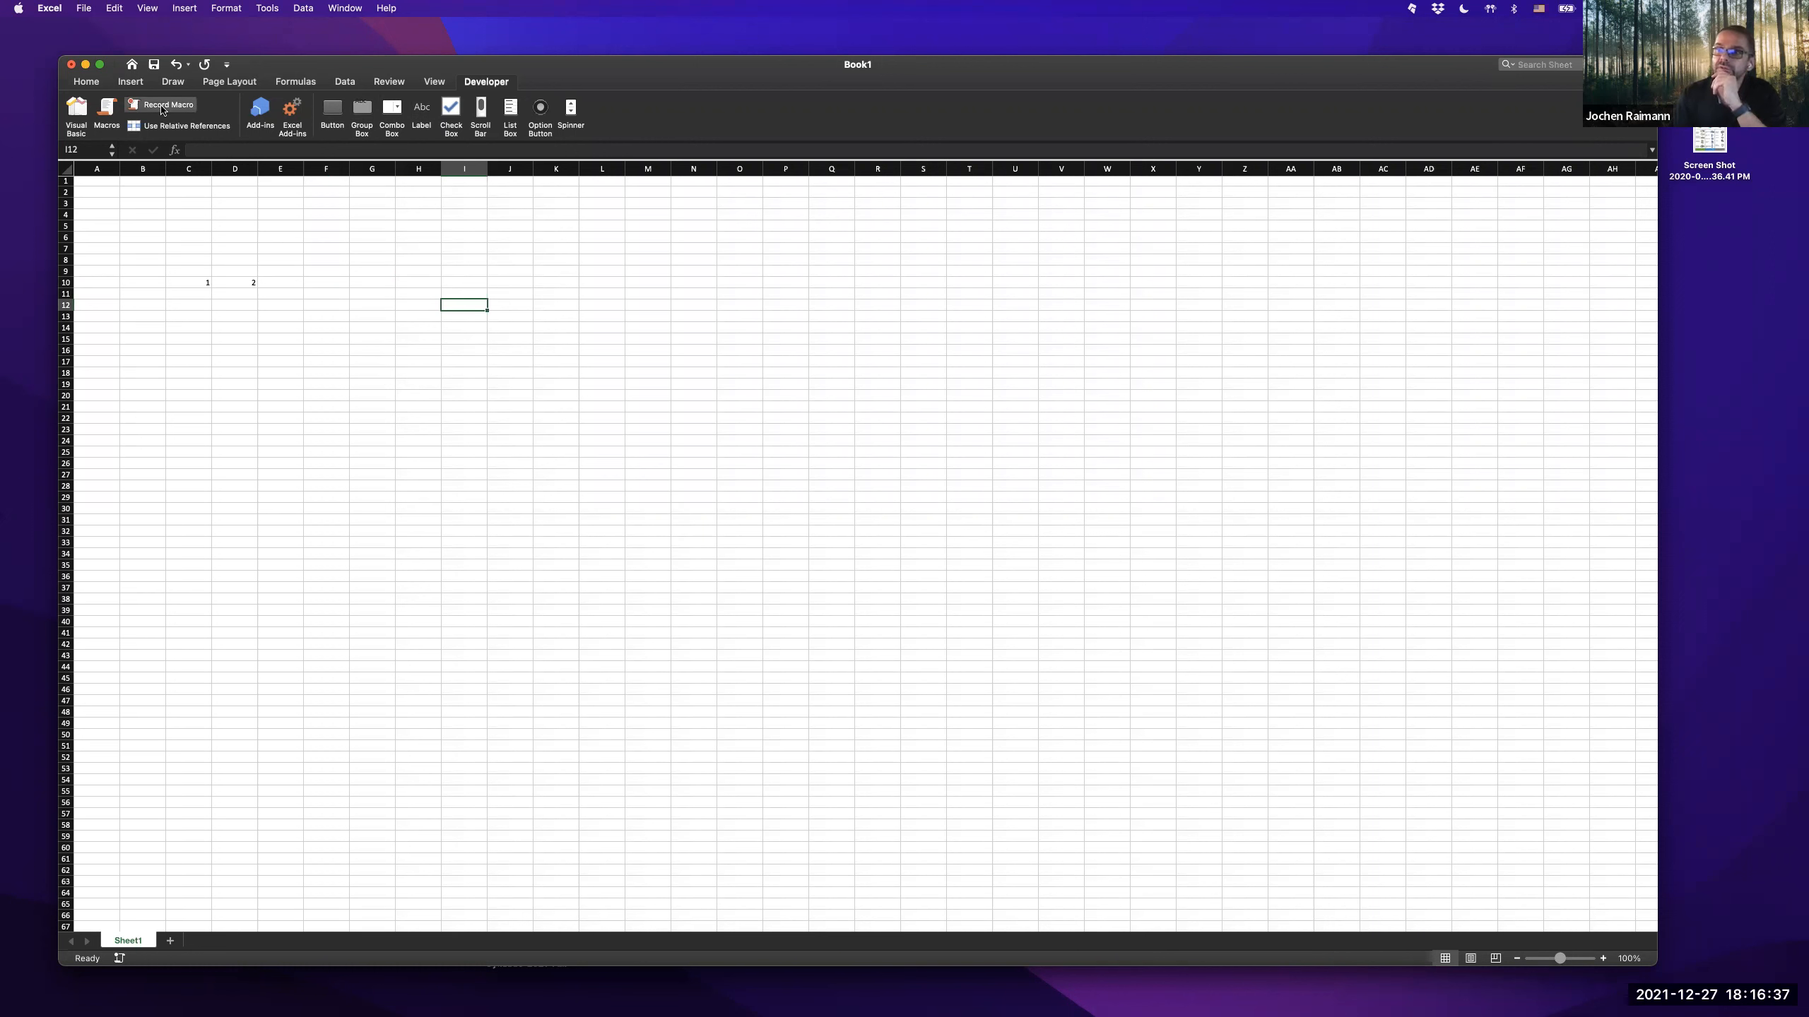
left_click(130, 82)
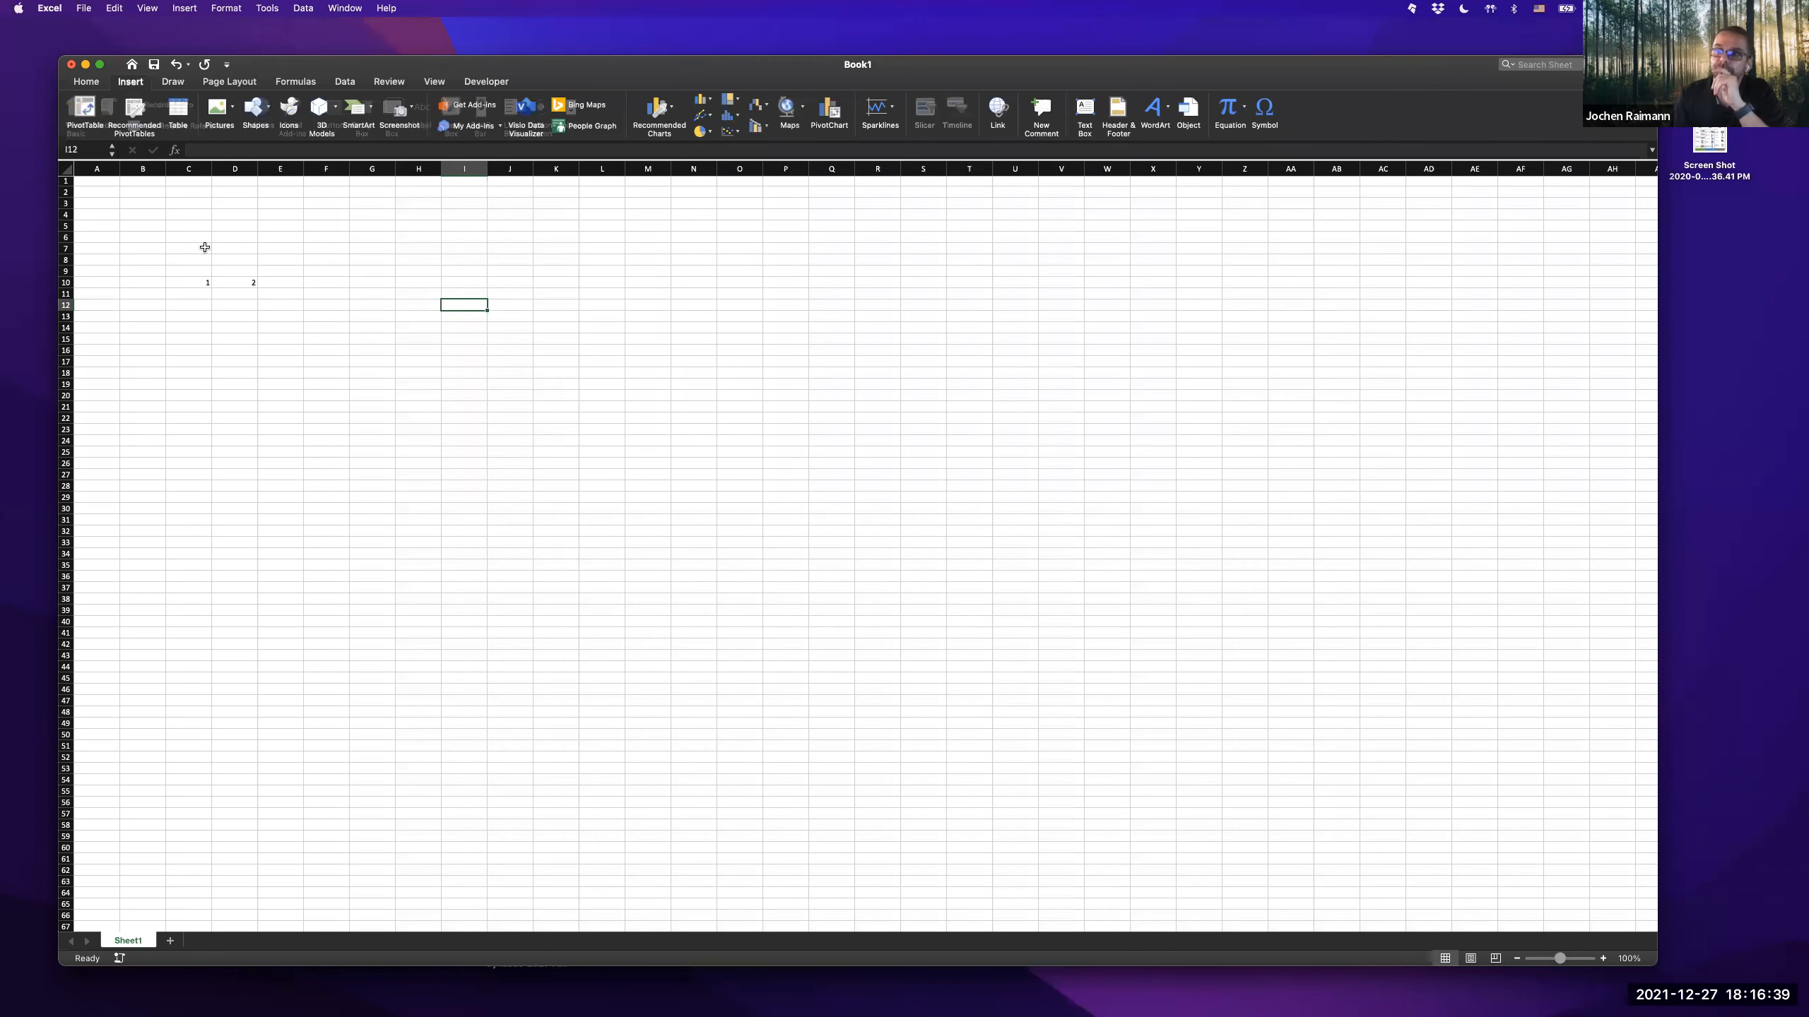
left_click(241, 282)
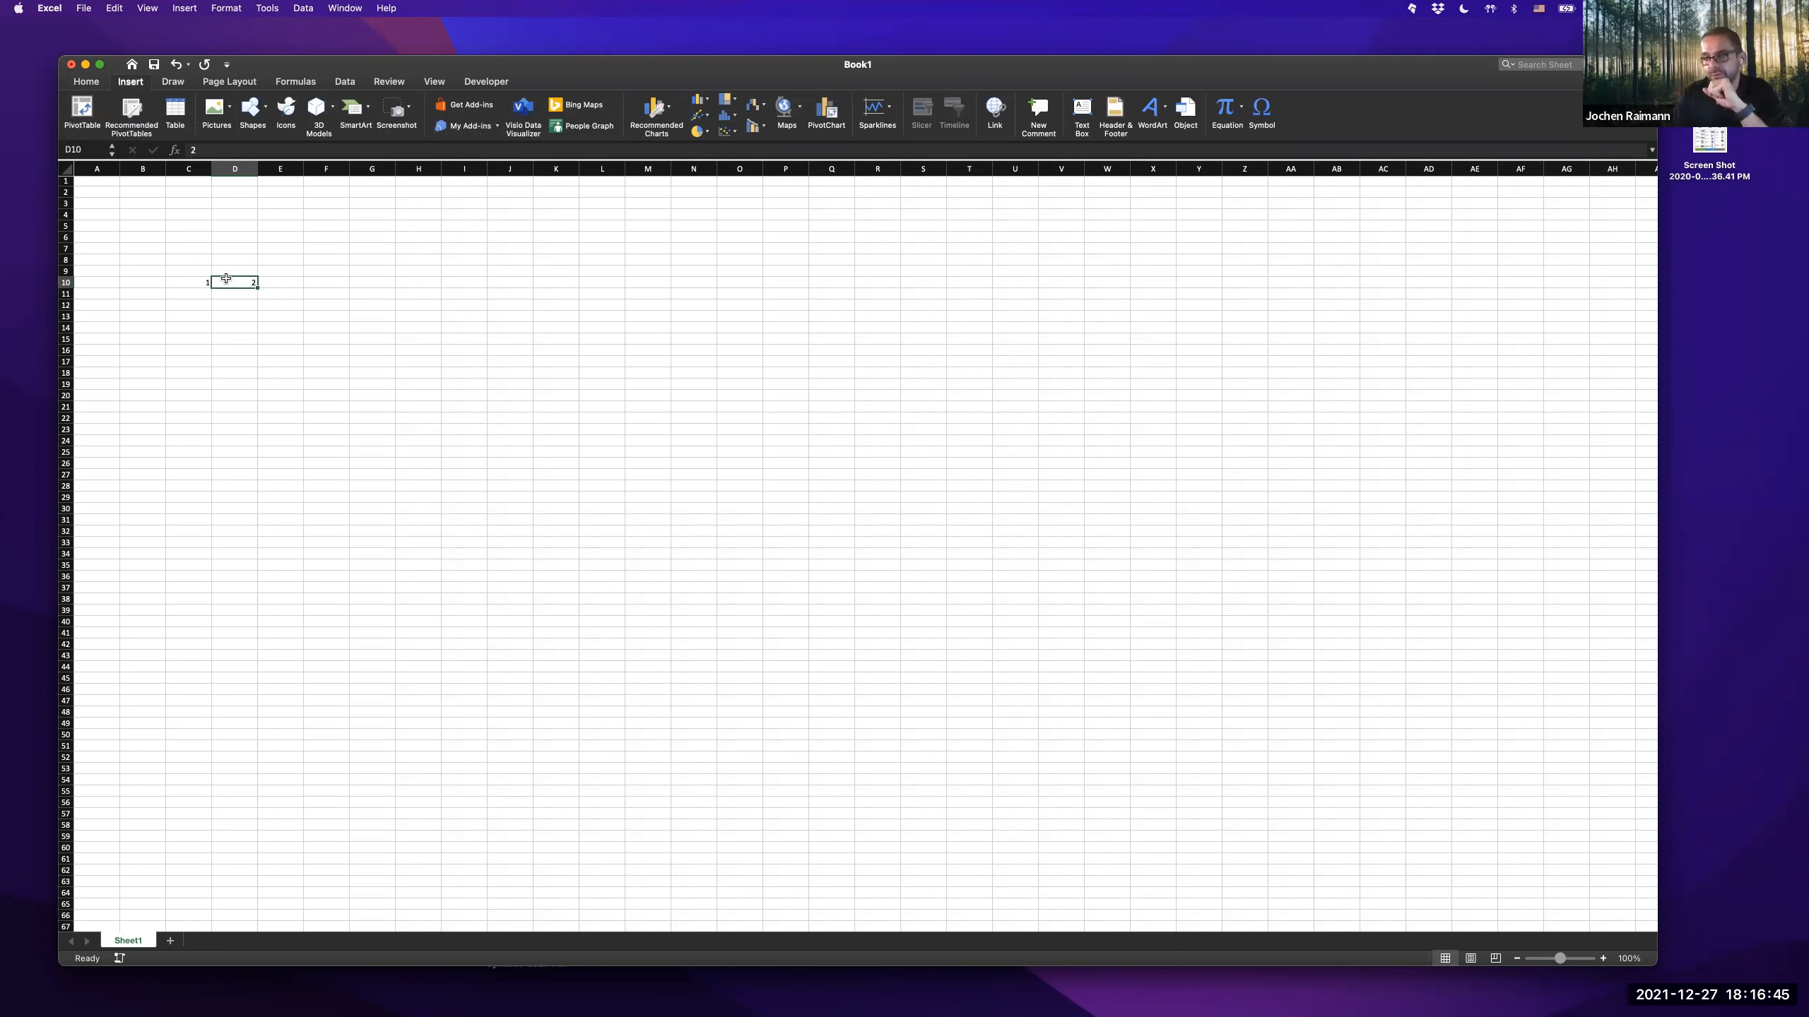
left_click(203, 283)
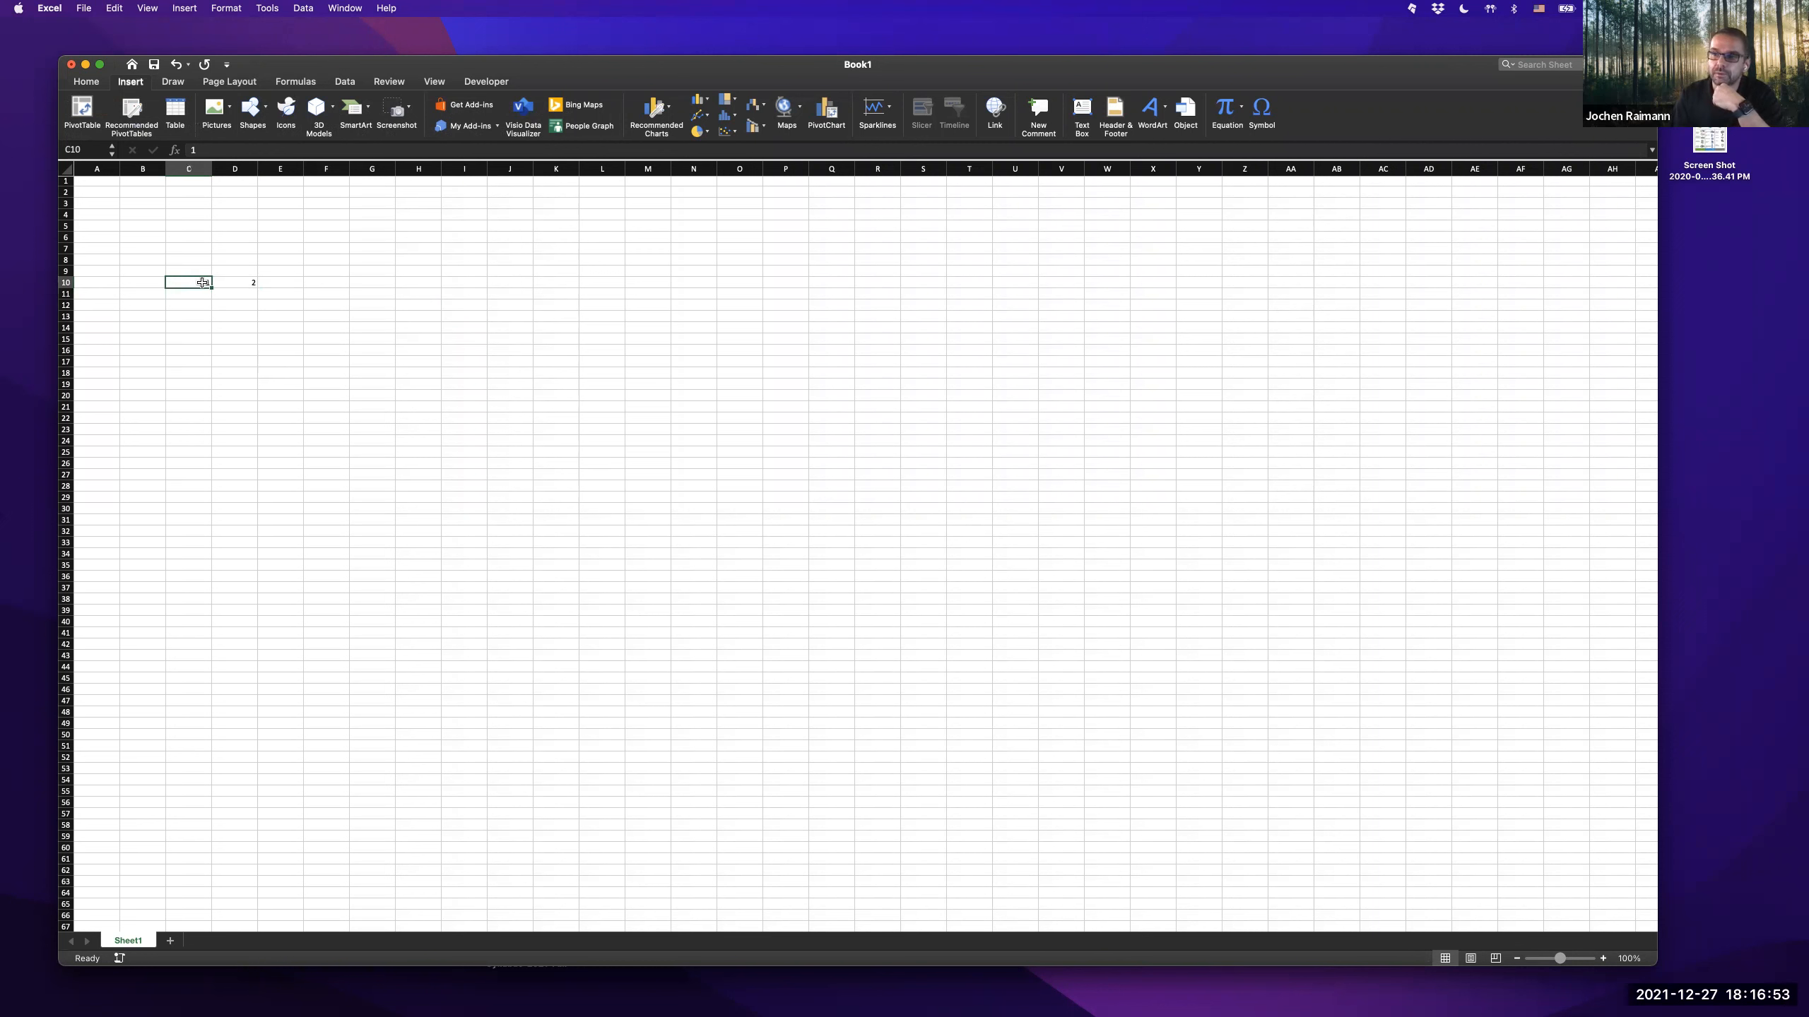
left_click(251, 282)
left_click(193, 282)
key("Right")
key("Right")
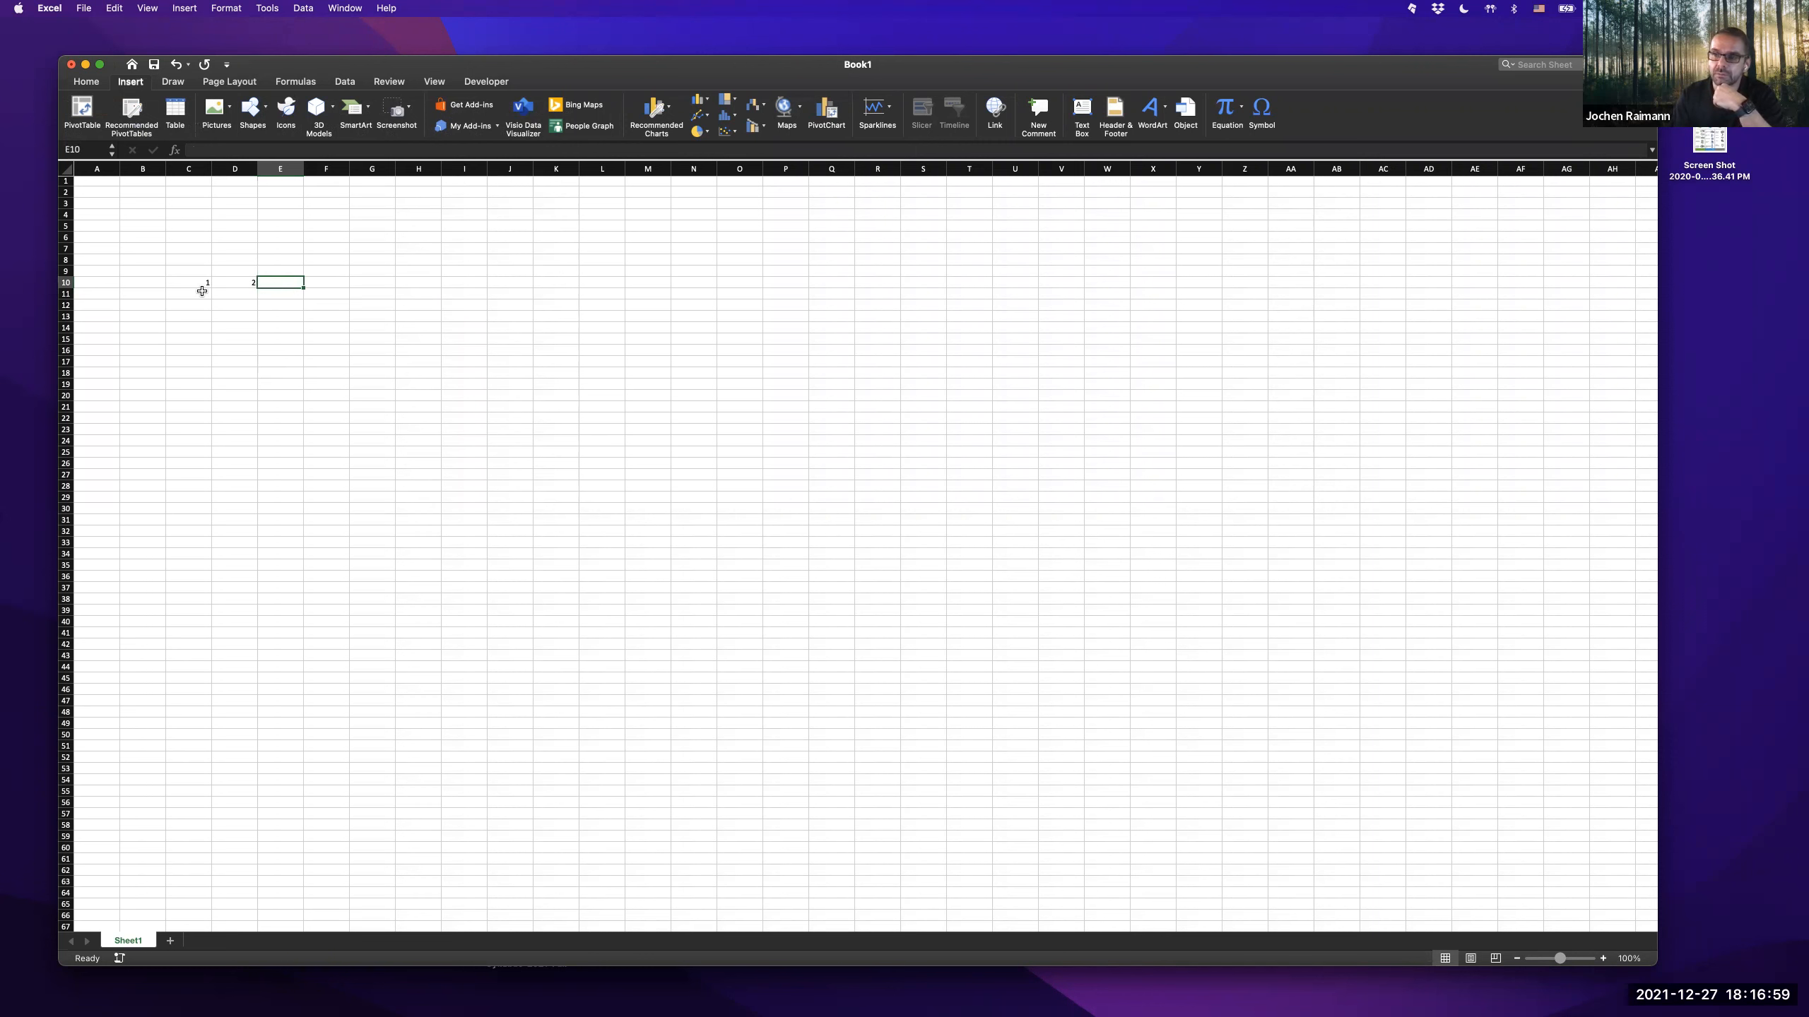
left_click(203, 291)
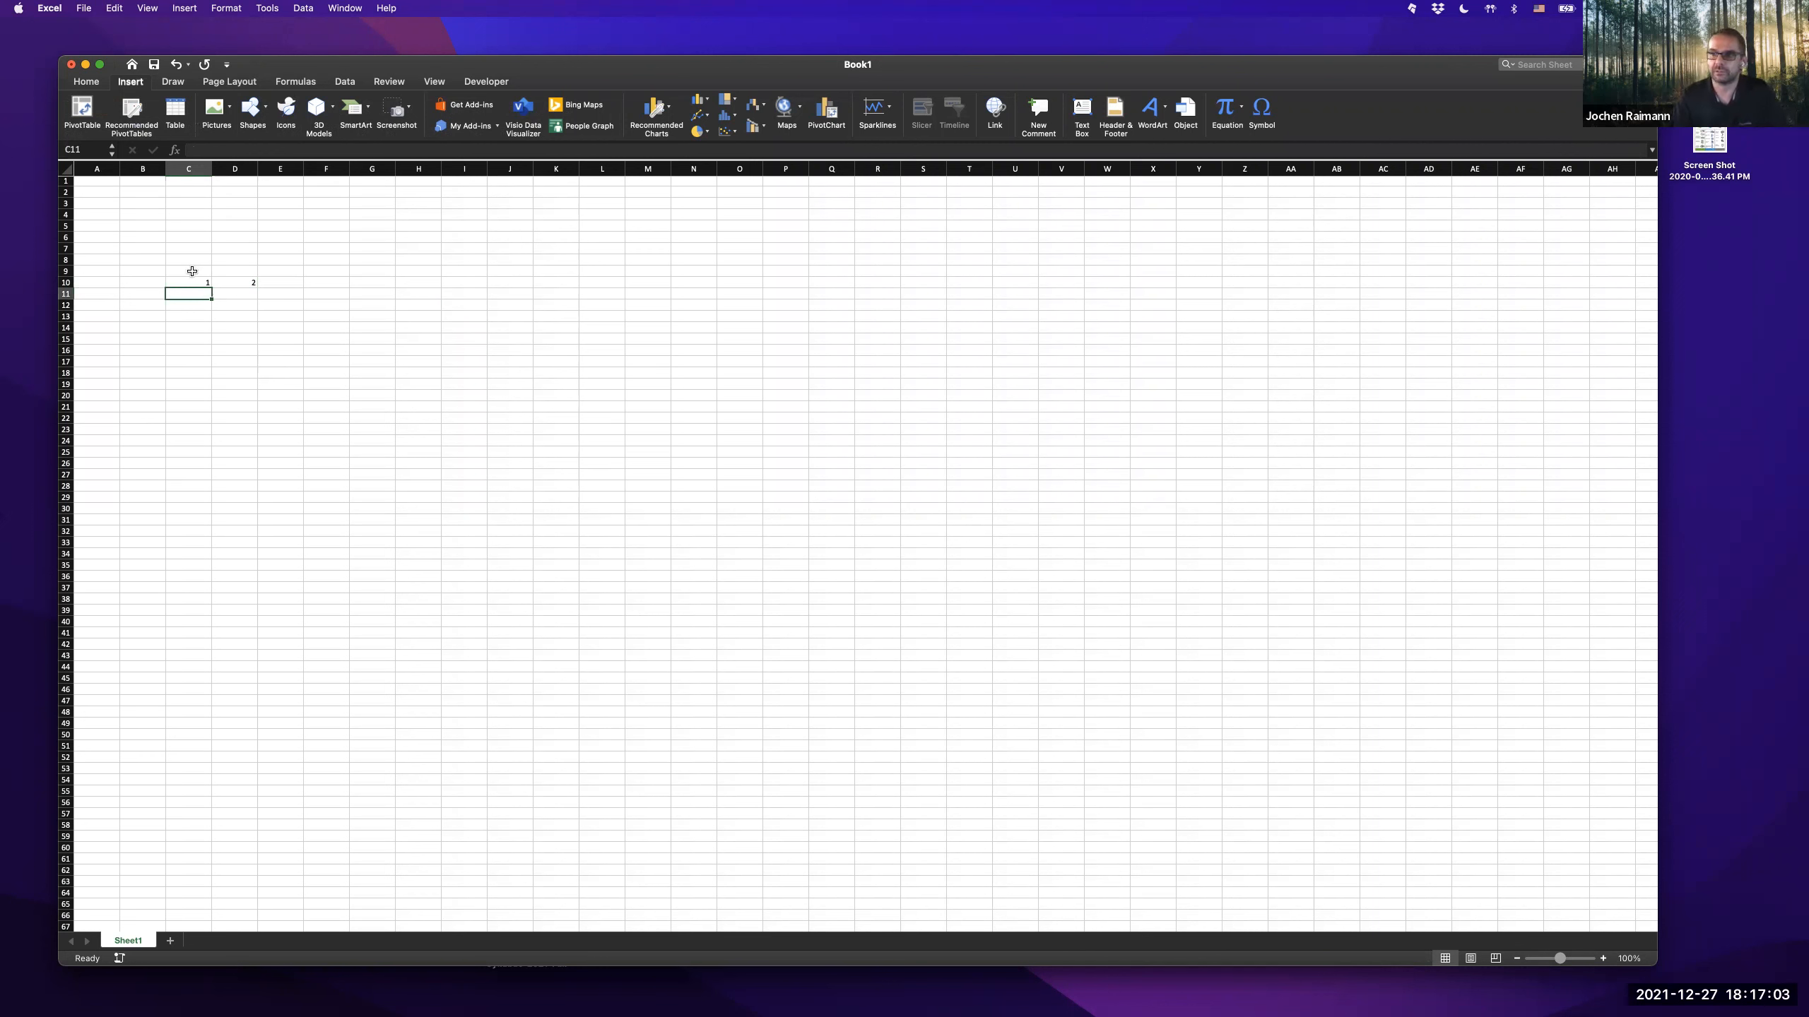
- Move the two values in C10:D10 to A2:B2
left_click_drag(193, 284, 230, 277)
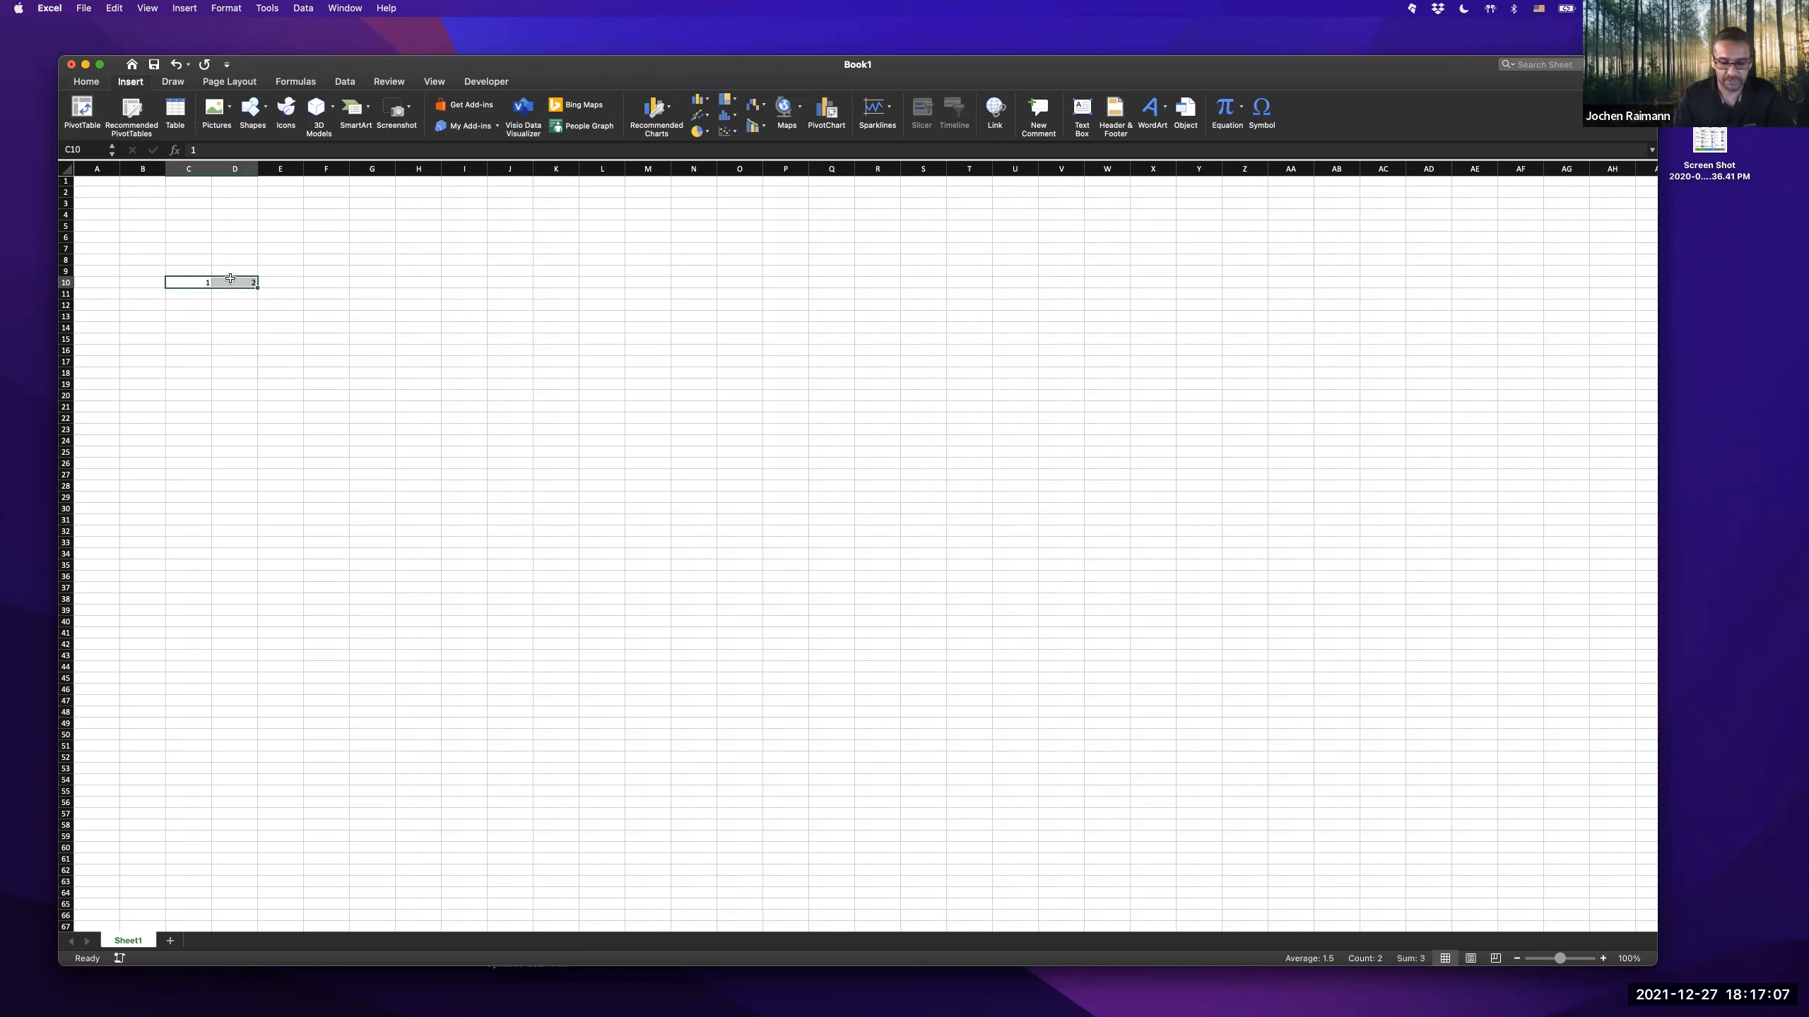
key("super+c")
left_click(107, 192)
key("super+v")
left_click(110, 194)
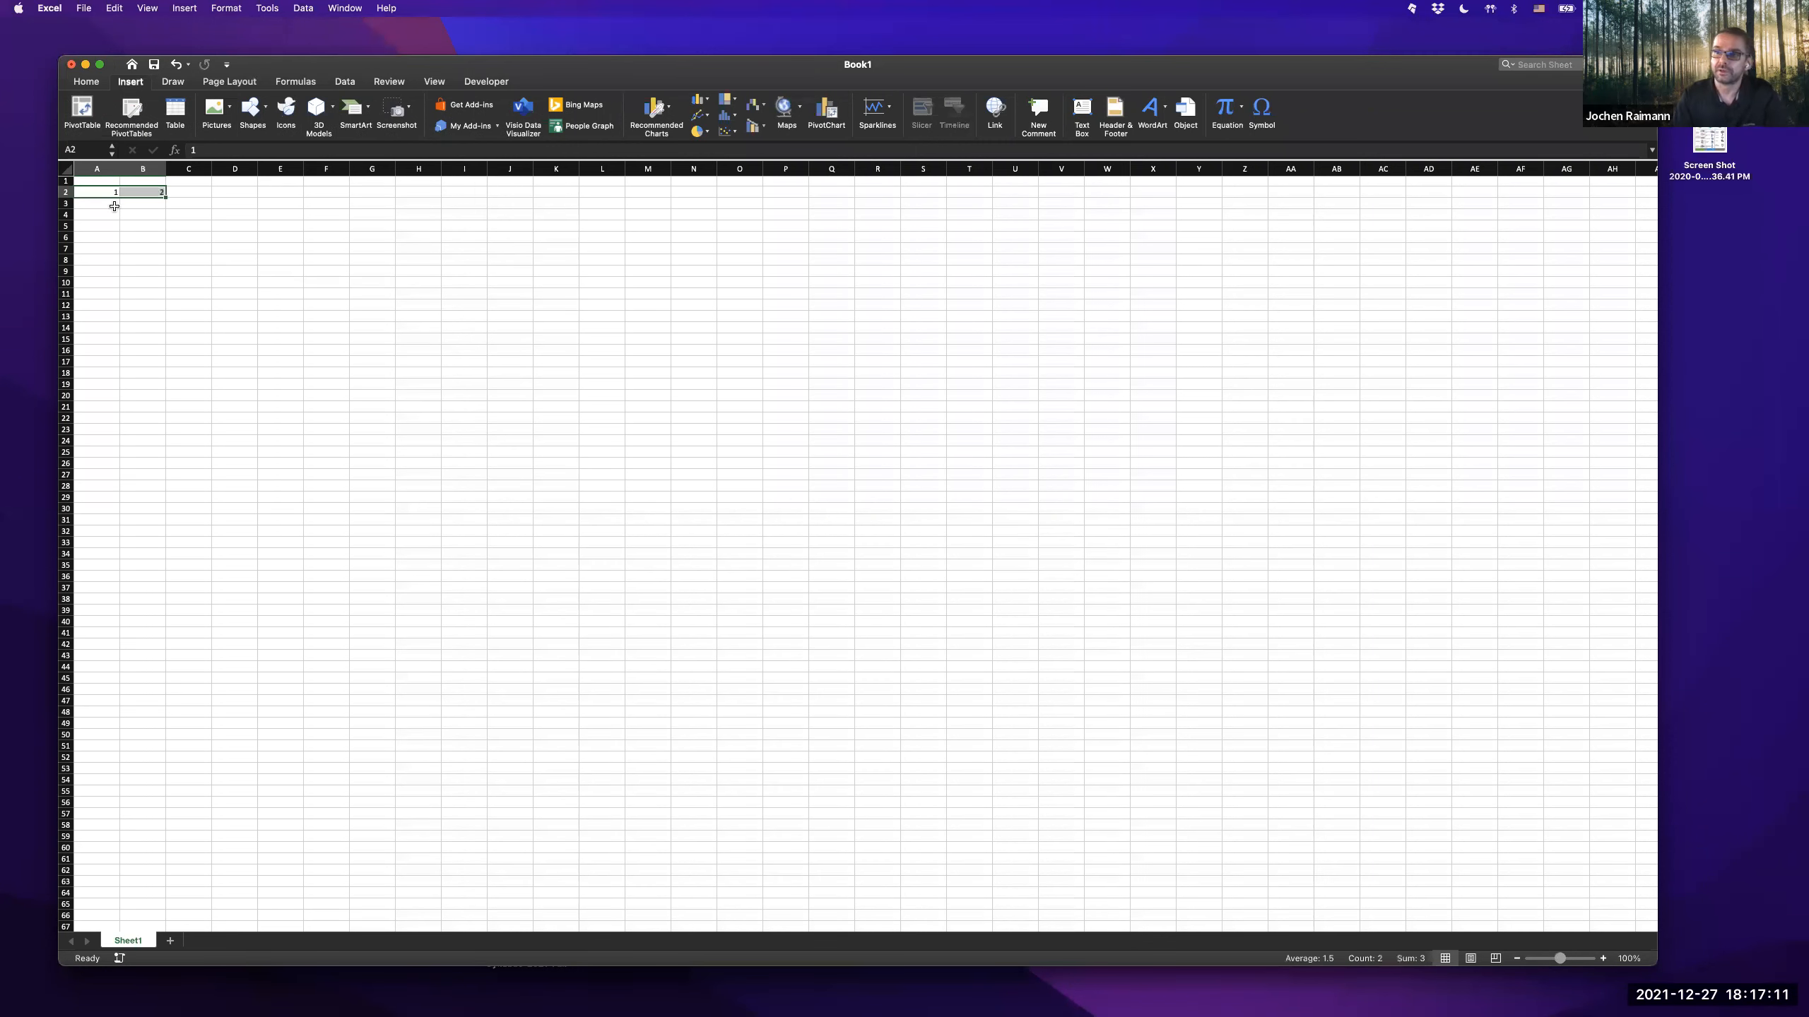
- Enter the numbers 2 through 10 down cells A3 to A11 and select A2:A11
left_click(106, 205)
type("2")
key("Return")
type("3")
key("Return")
type("4")
key("Return")
type("5 6")
key("Return")
type("7")
key("Return")
type("8")
key("Return")
type("9")
key("Return")
type("10")
key("Return")
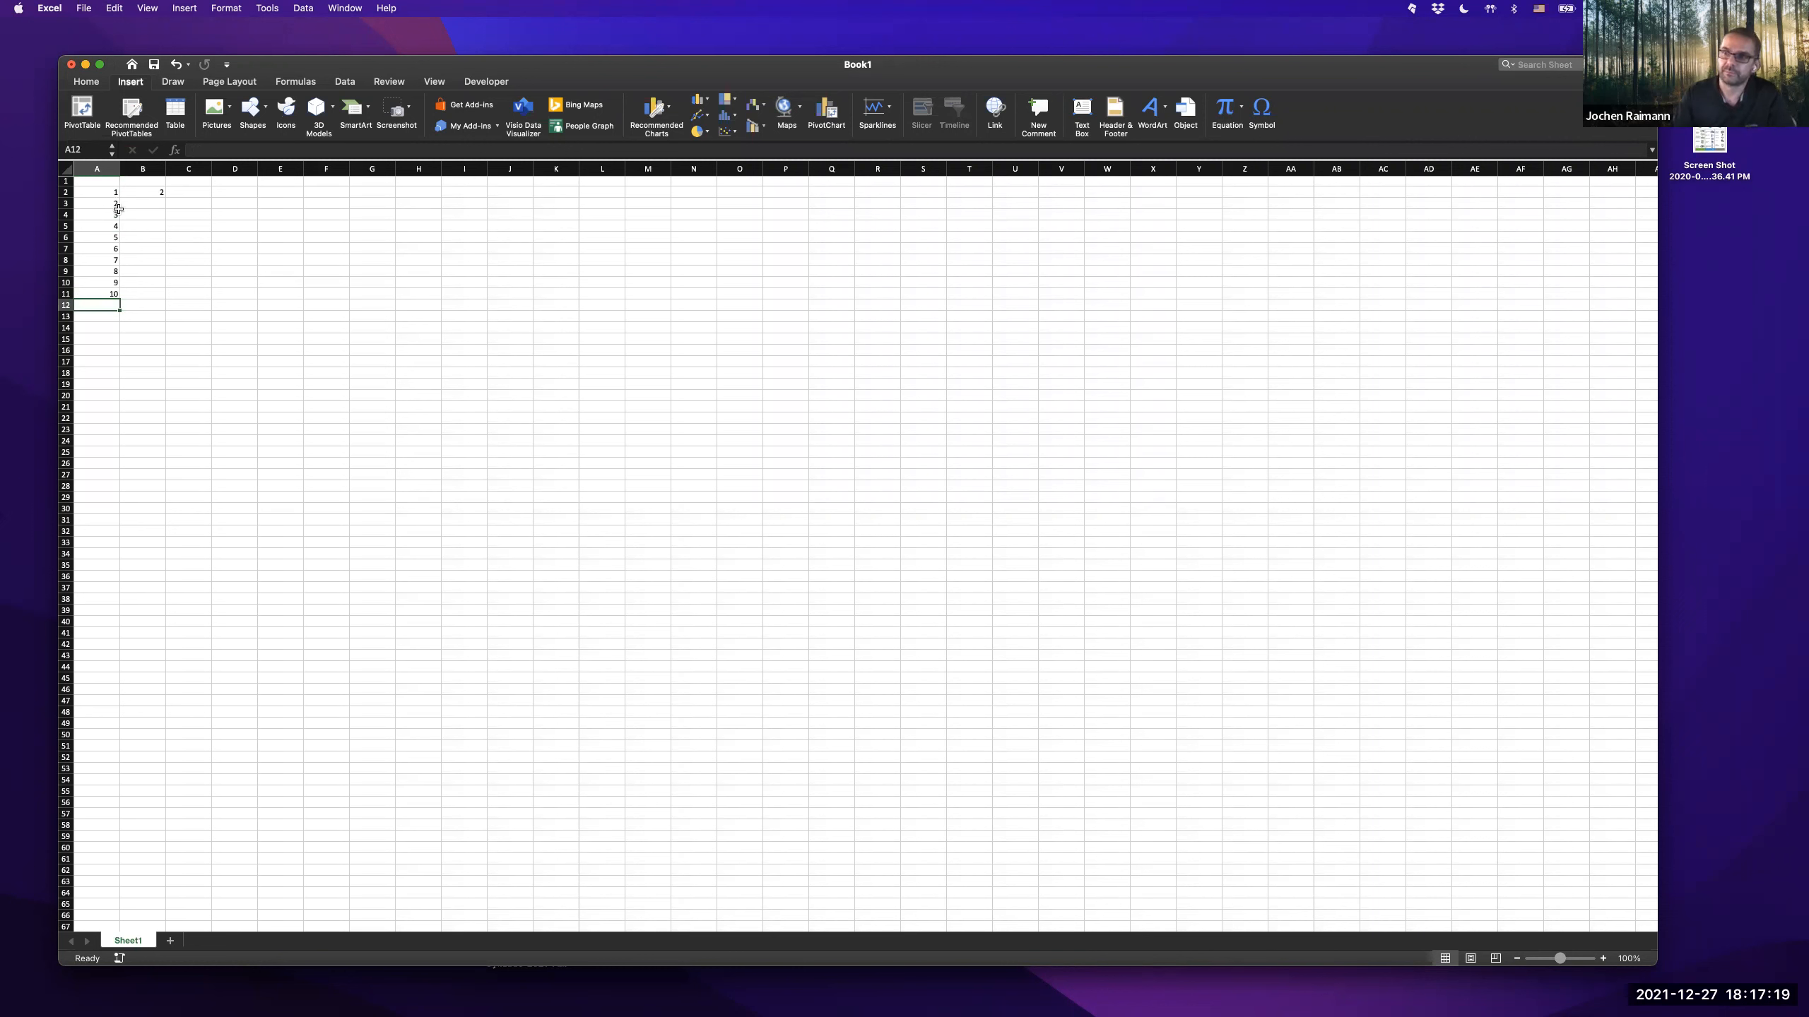
left_click_drag(105, 192, 105, 294)
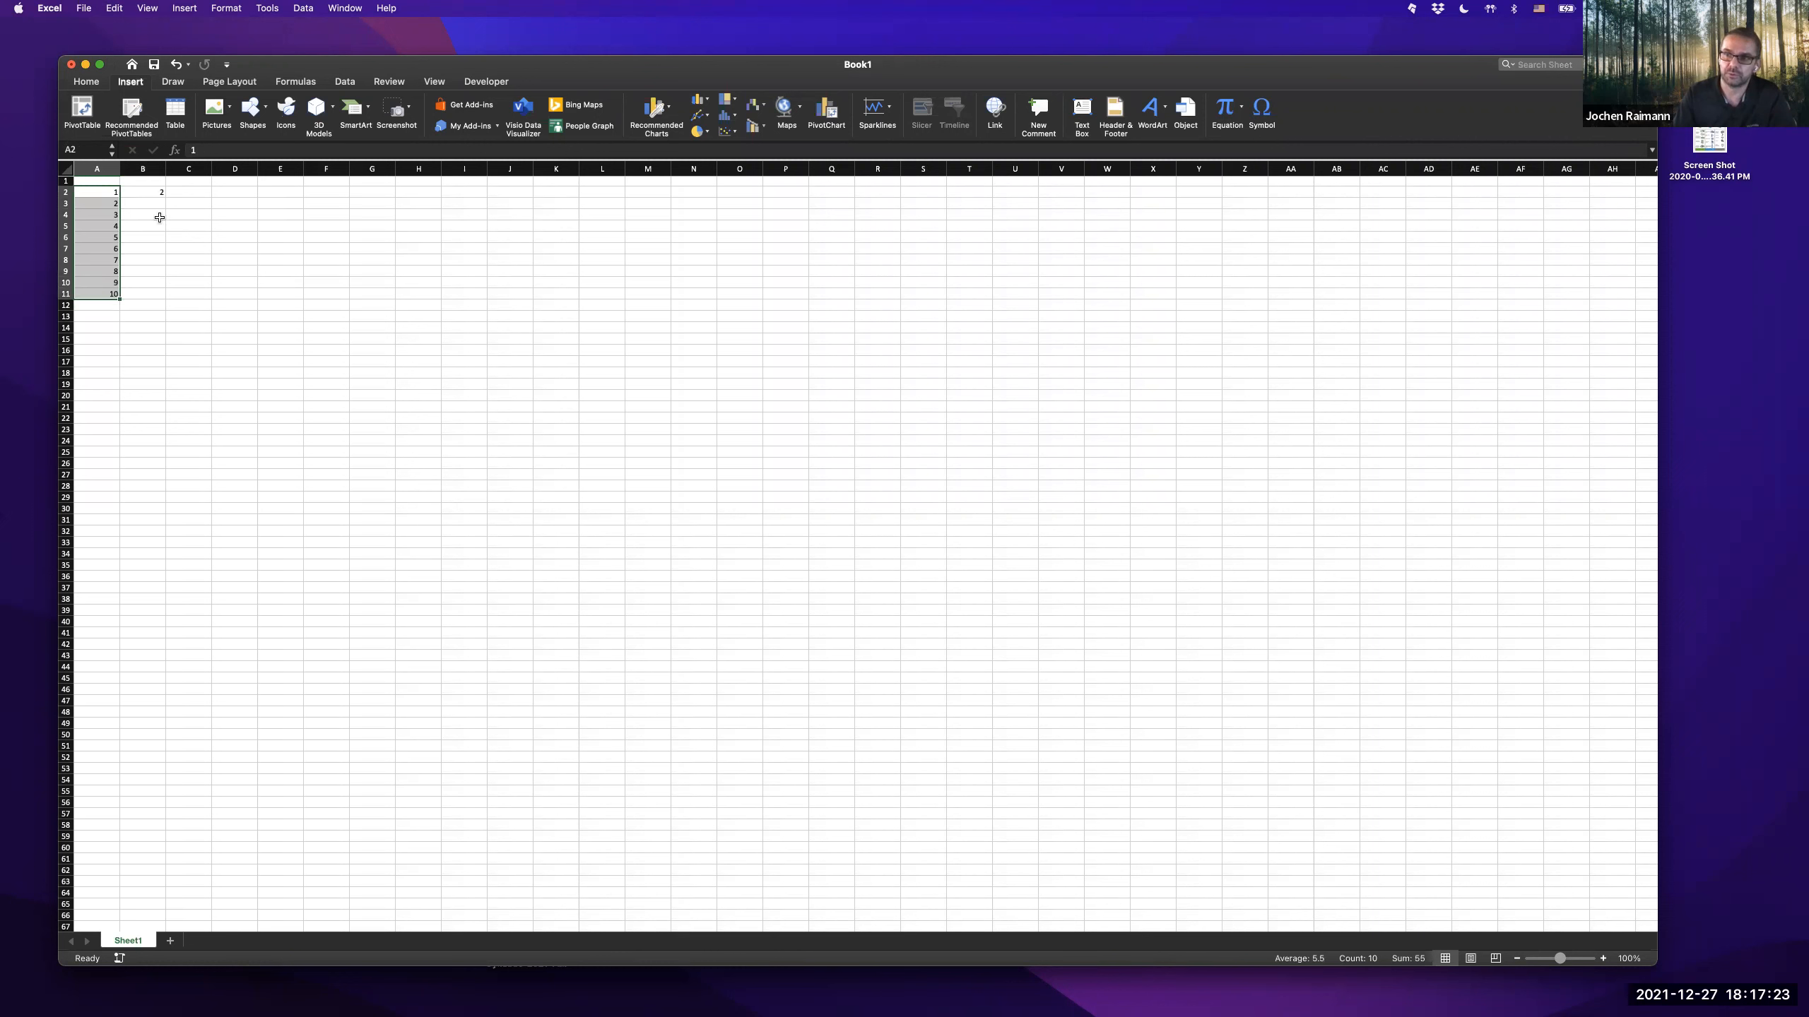
- Enter 1 in cell B2 and 2 in cell B3, and select both cells
left_click(148, 190)
type("1")
key("Return")
key("Up")
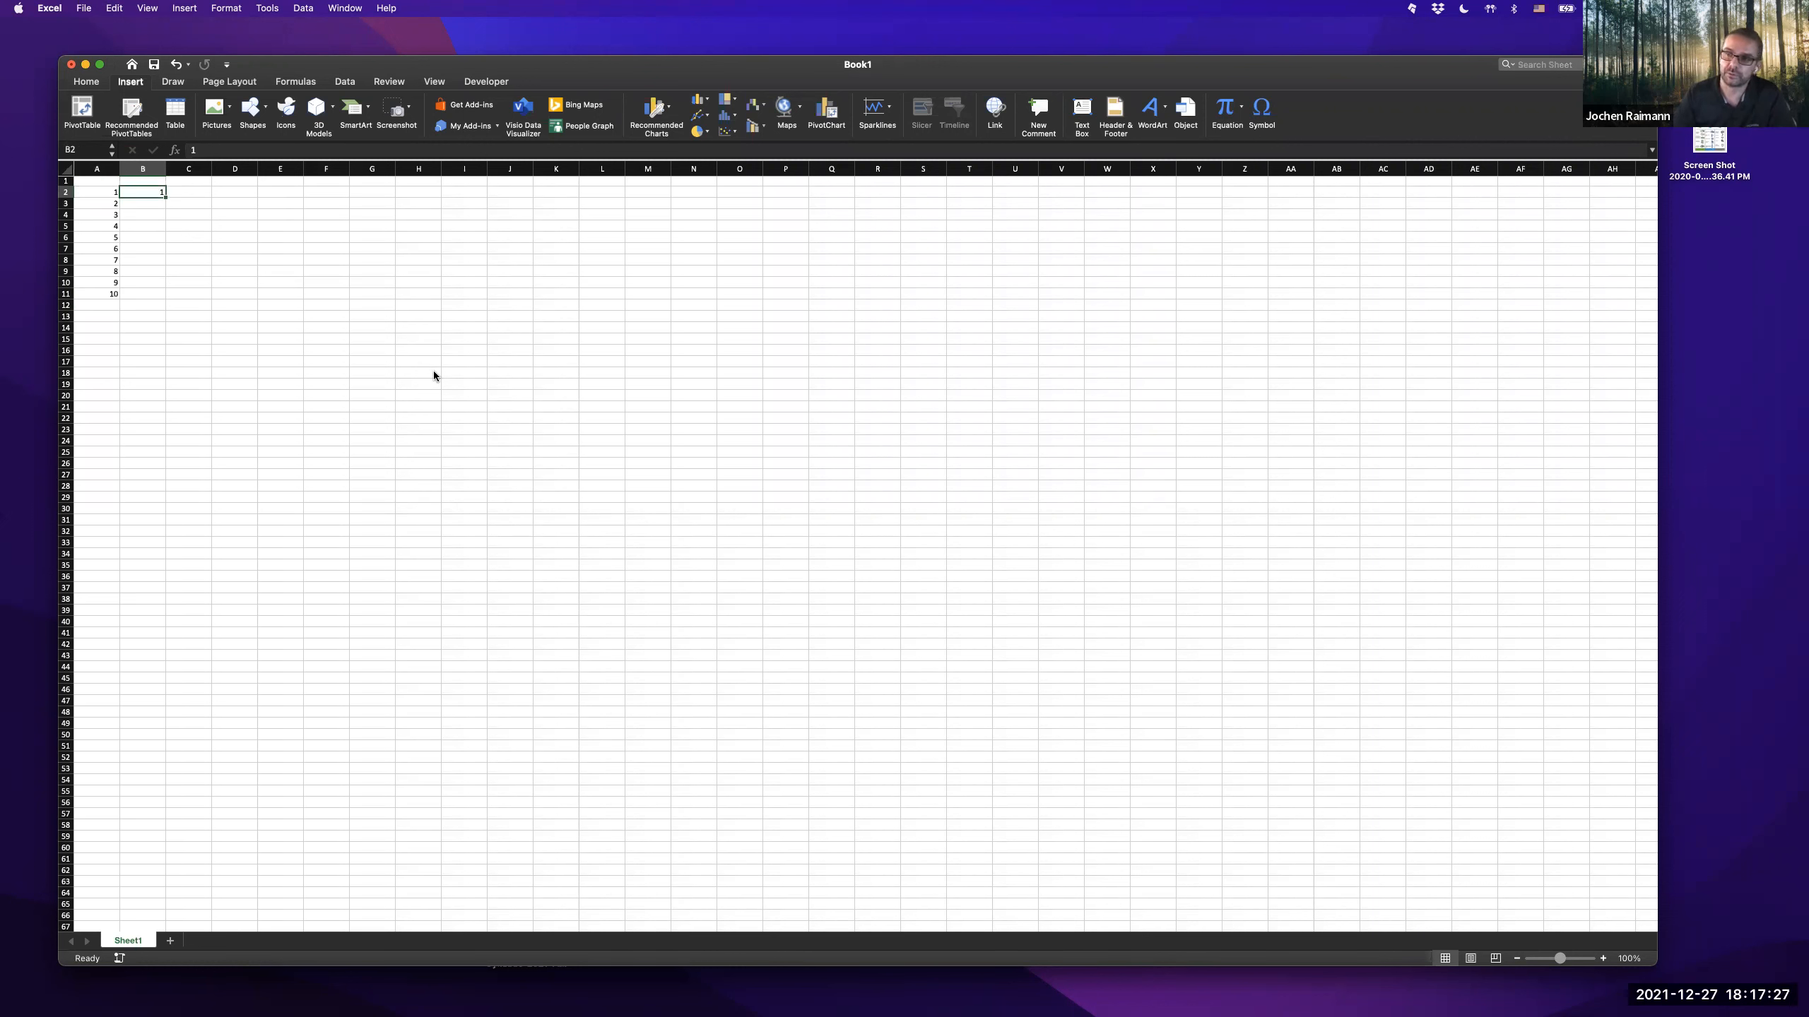
type("12")
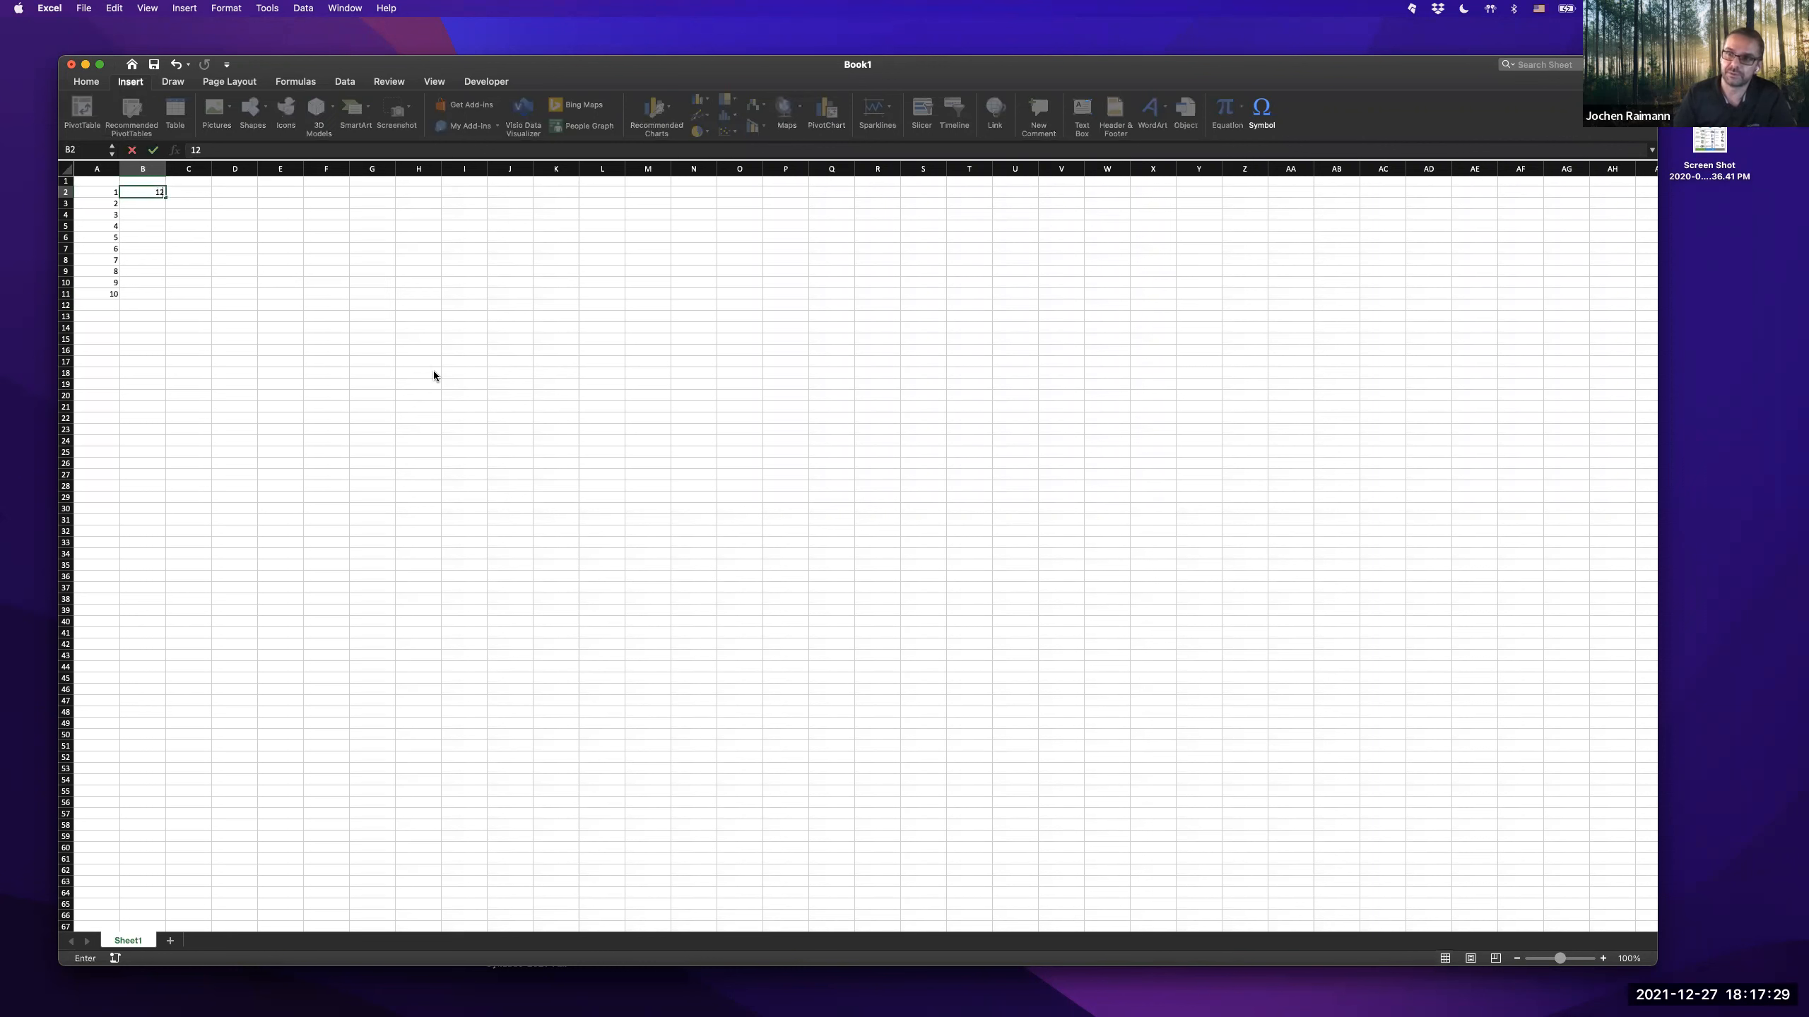
key("Return")
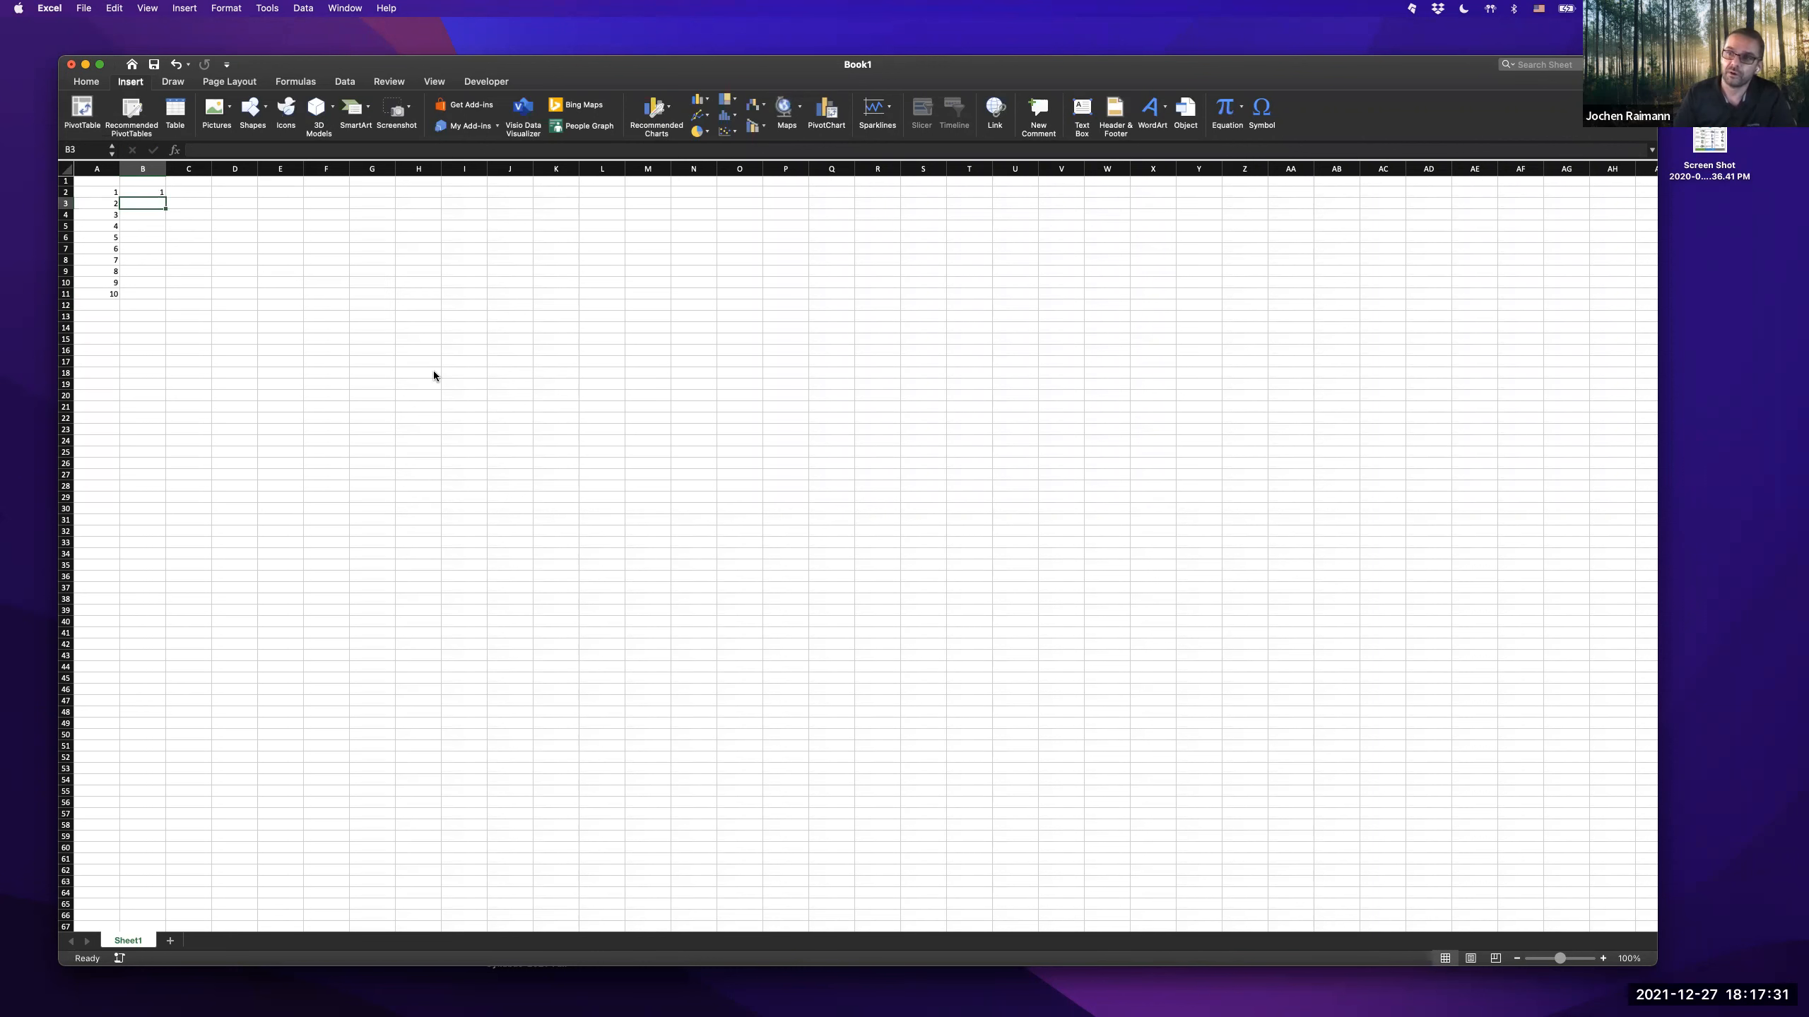
type("2")
key("Return")
key("Up")
key("shift+Up")
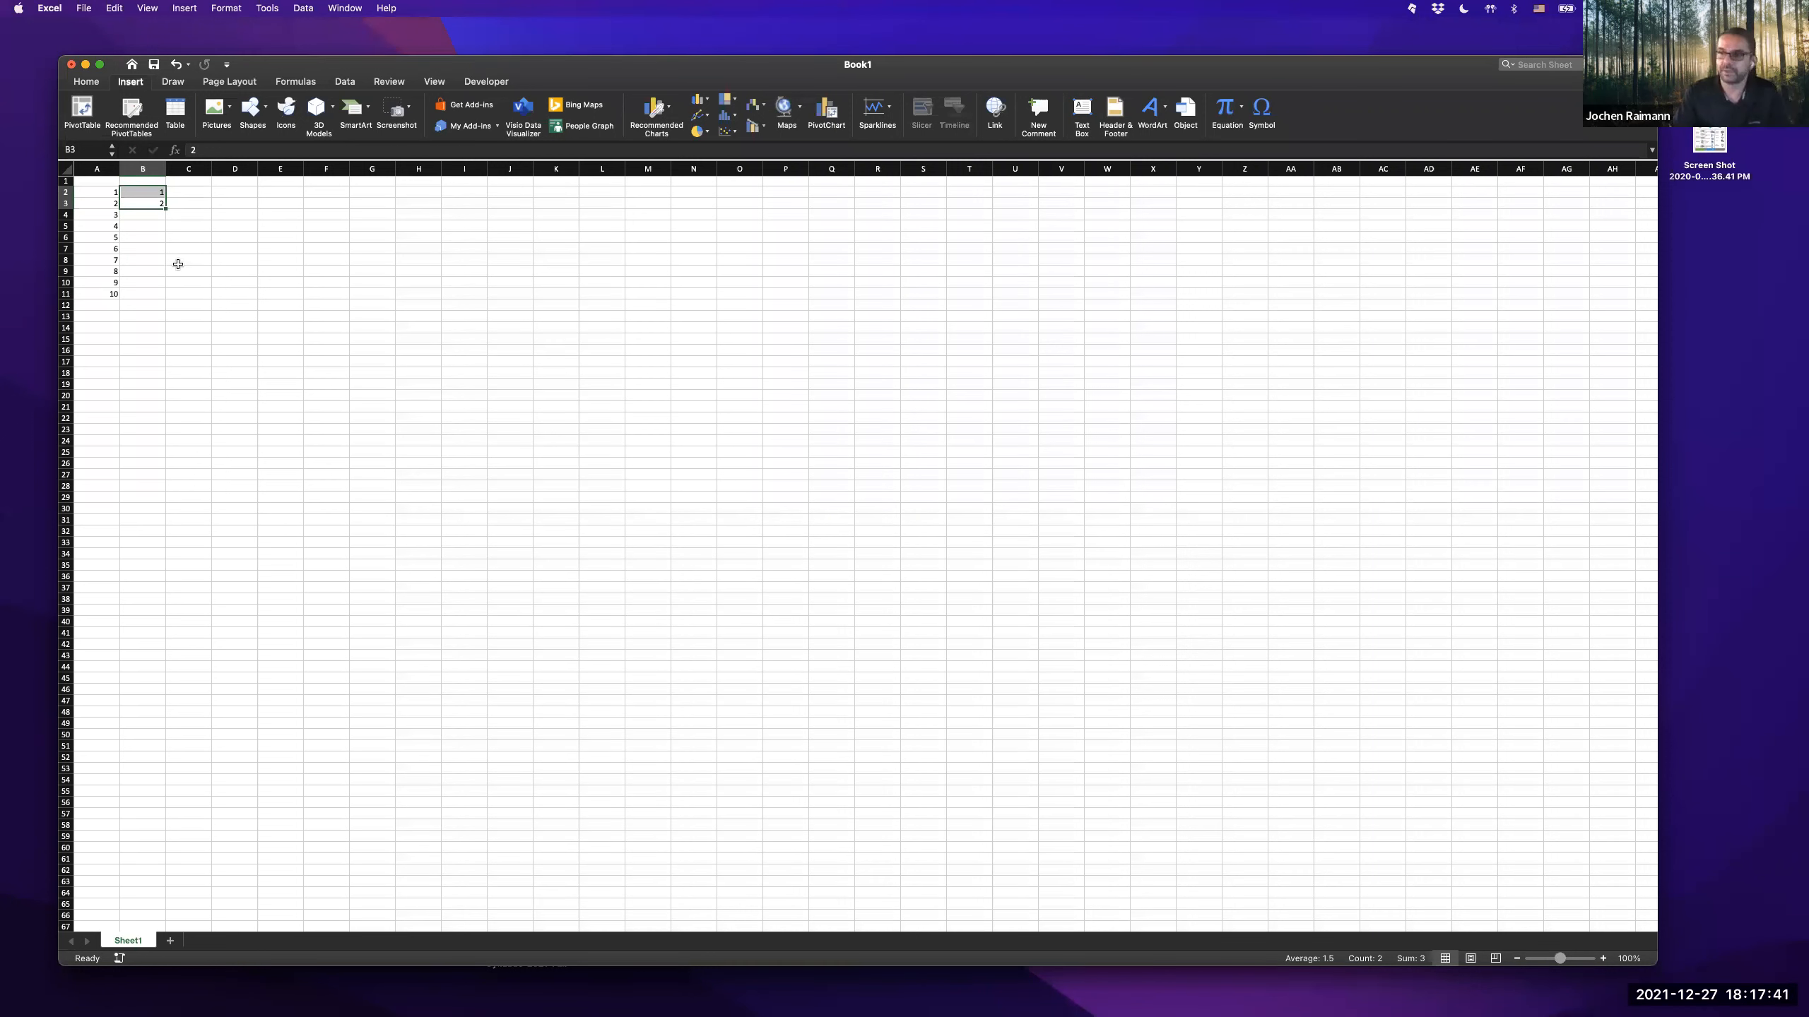
- Move the two values in B2:B3 to C2:C3
scroll(178, 264, "up", 5)
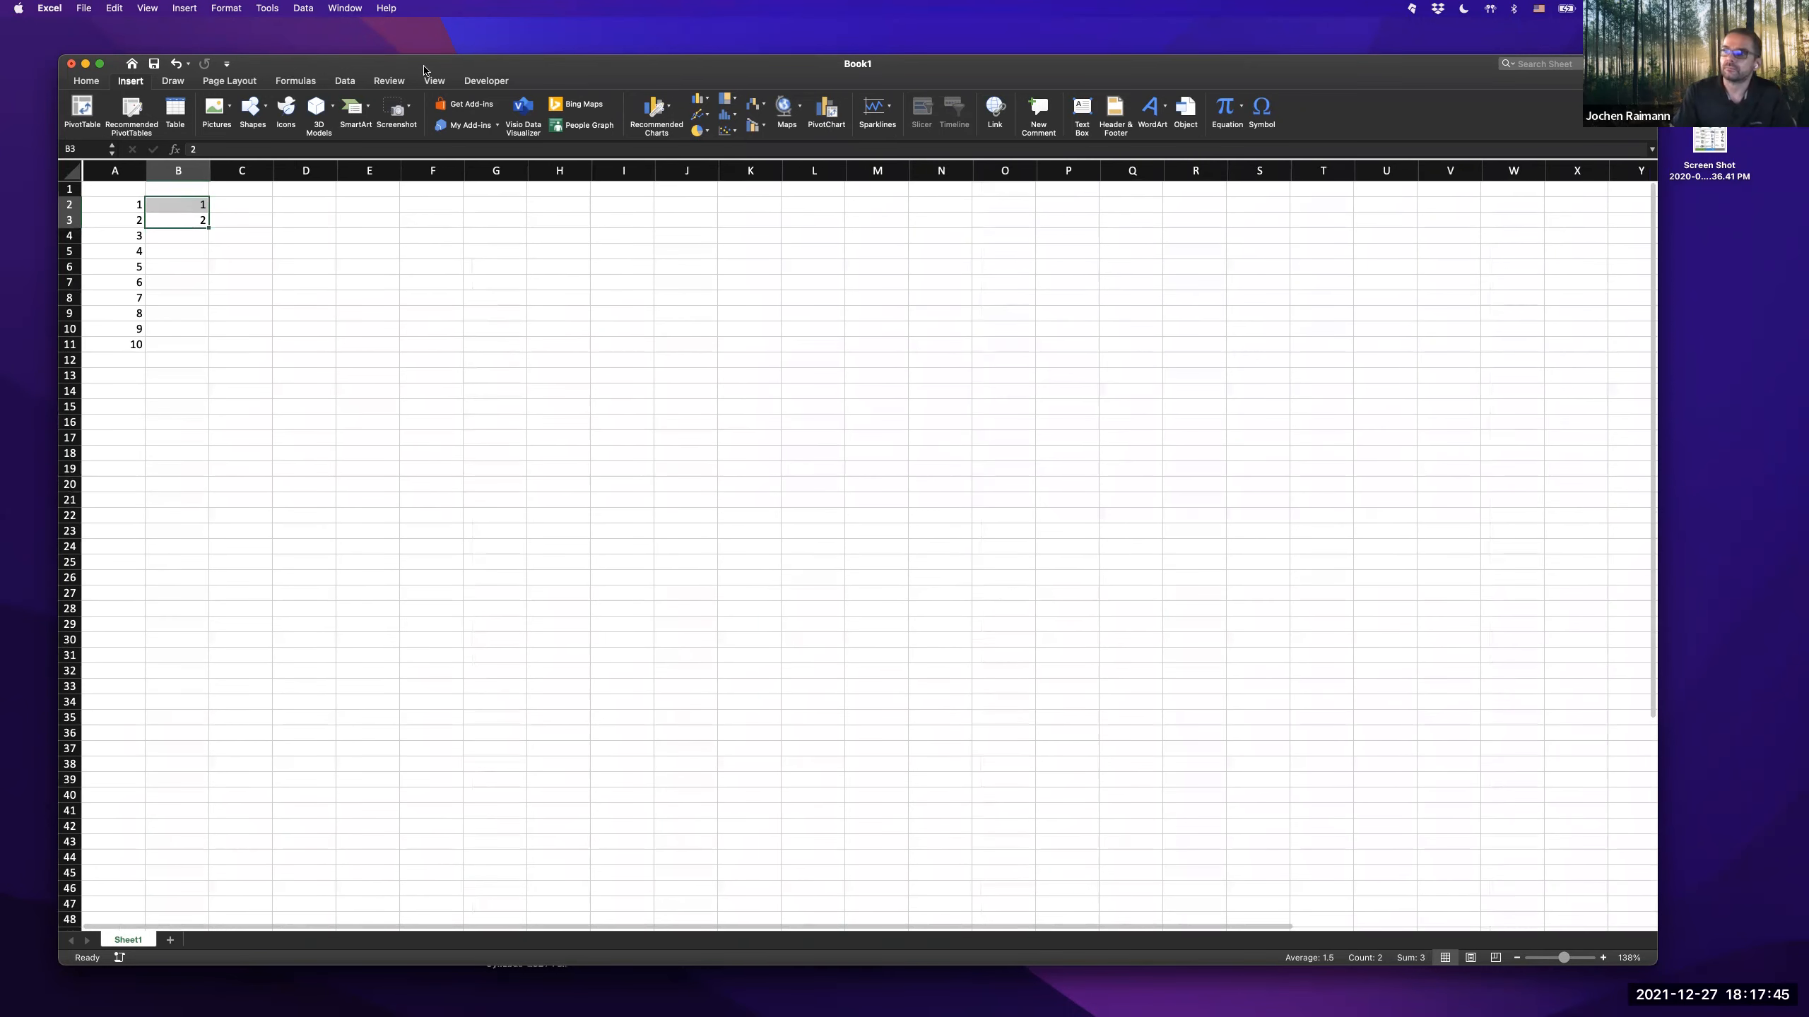
left_click_drag(422, 68, 555, 72)
scroll(368, 253, "up", 3)
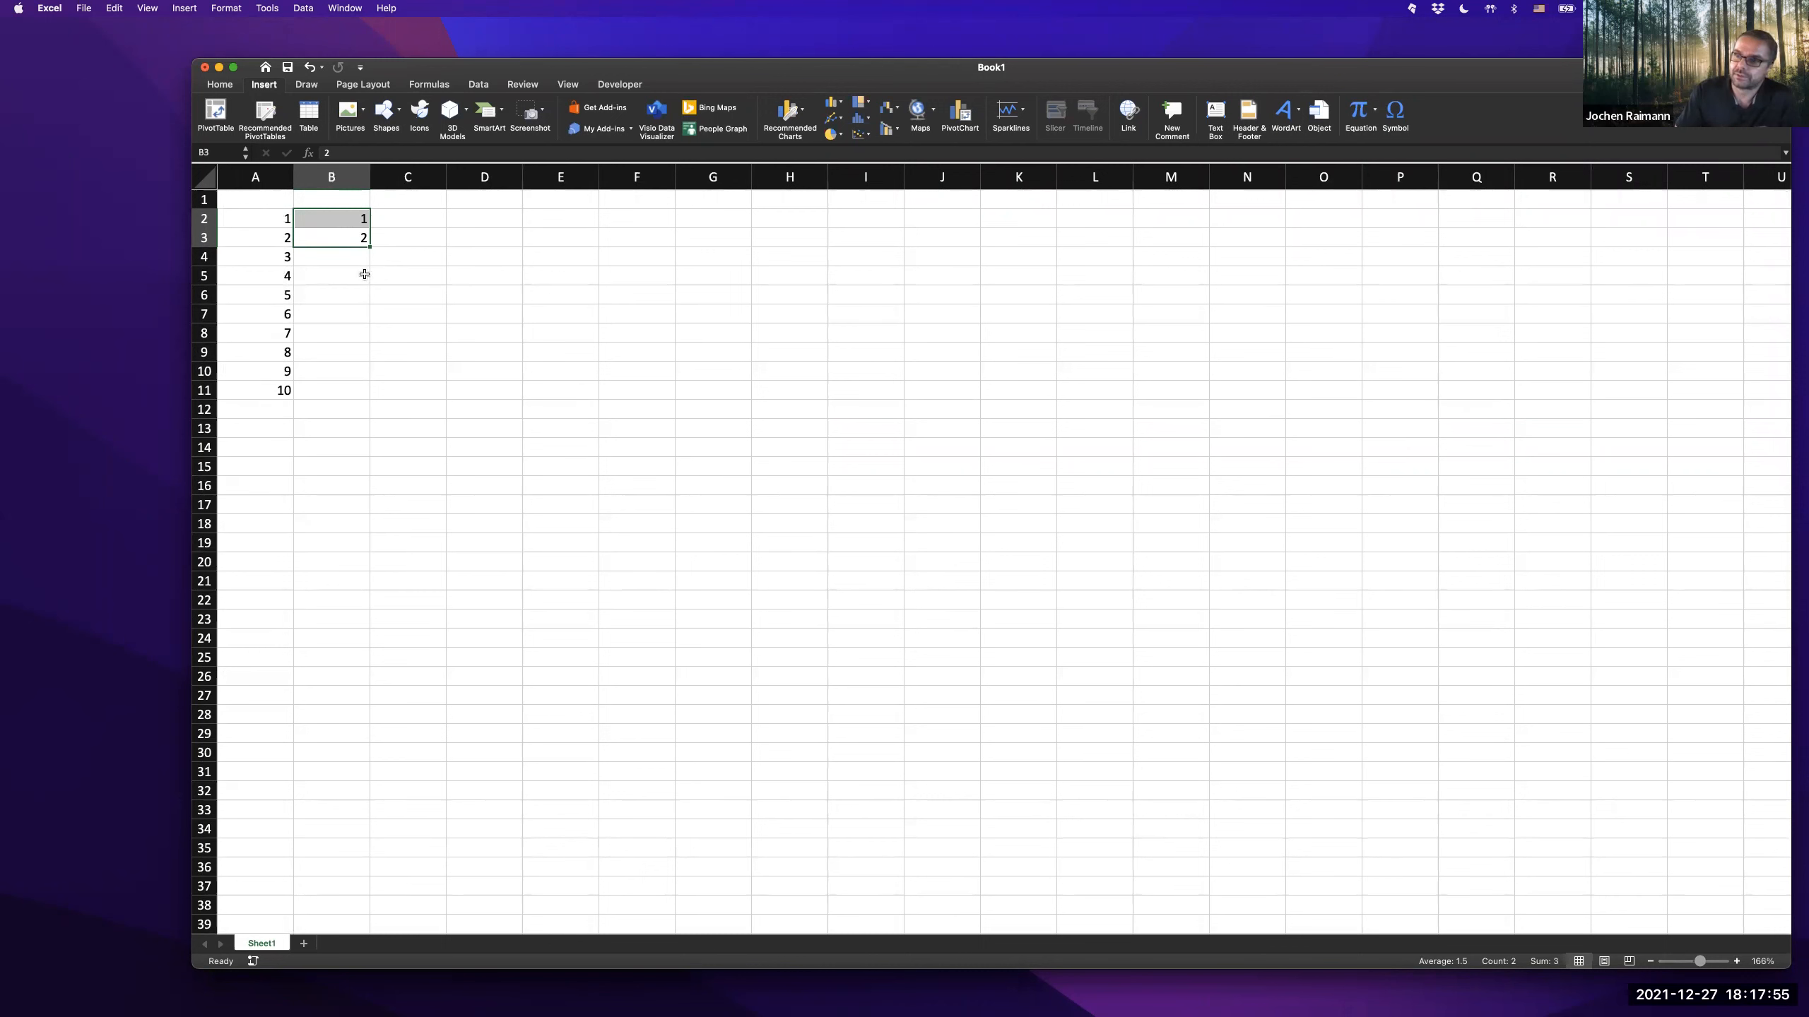
scroll(362, 245, "right", 1)
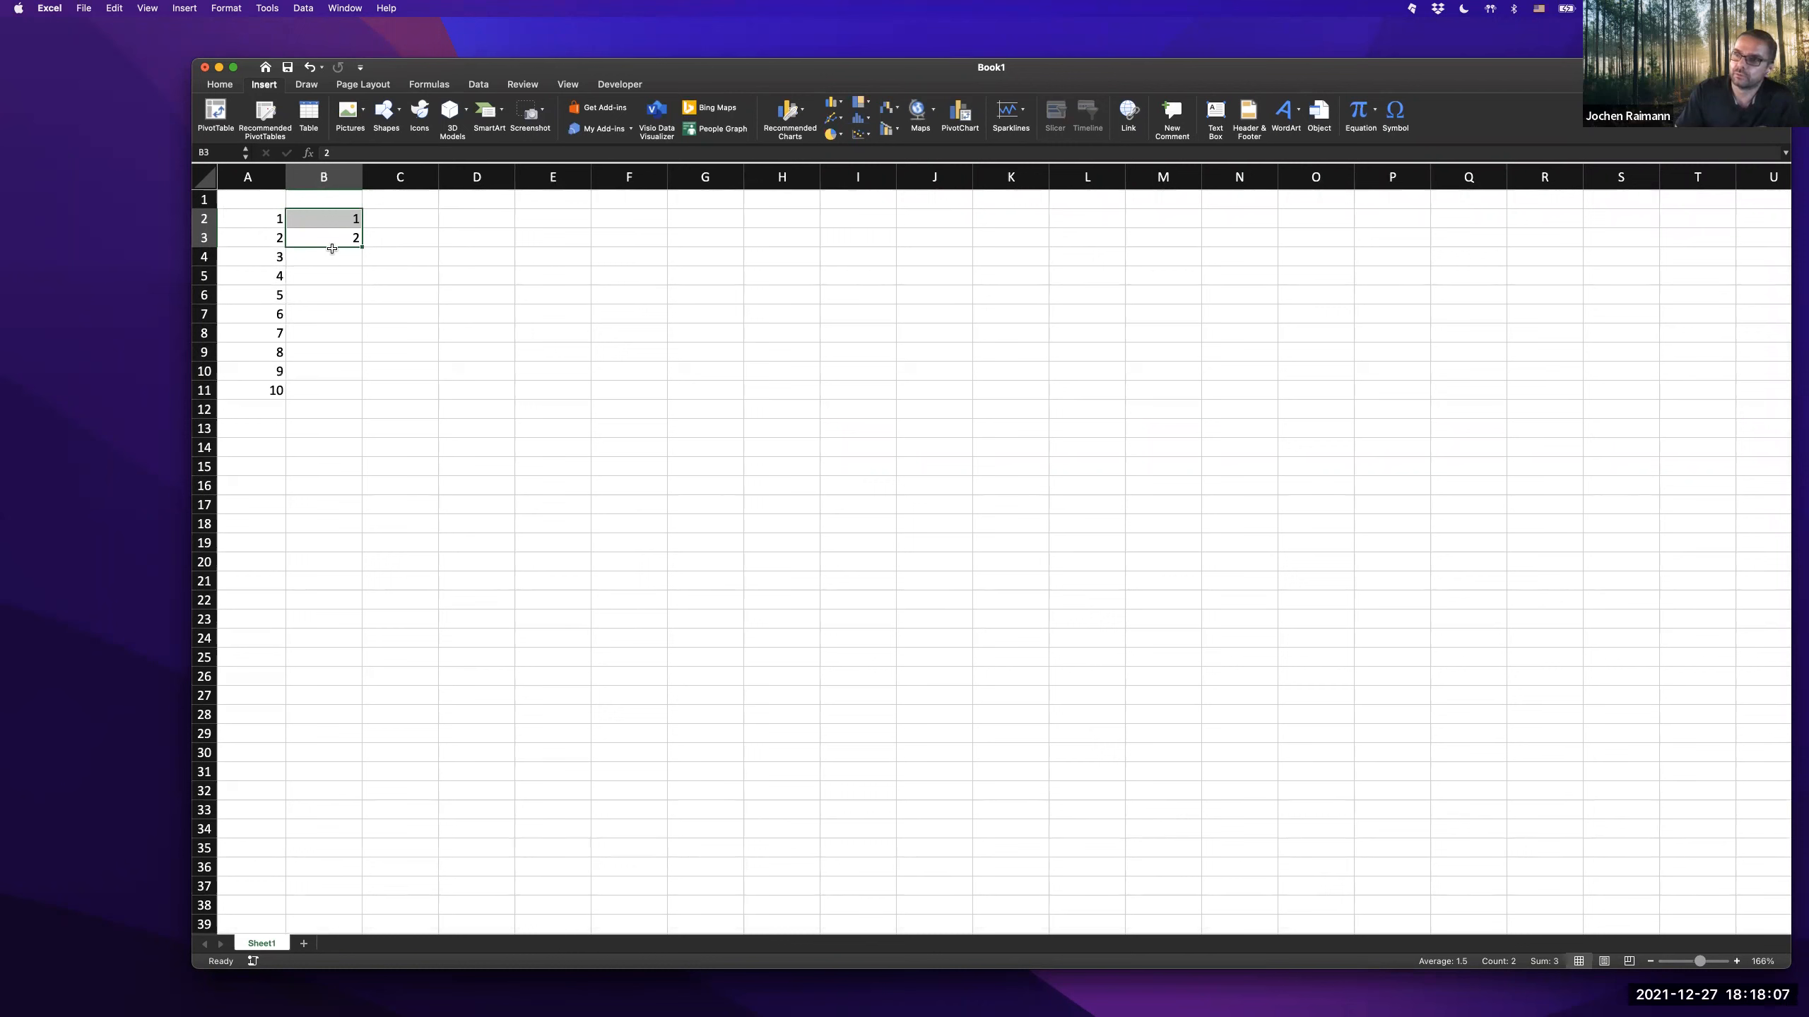
mouse_move(328, 247)
left_mouse_down()
mouse_move(452, 273)
mouse_move(582, 263)
mouse_move(423, 292)
mouse_move(330, 241)
left_mouse_up()
key("super+c")
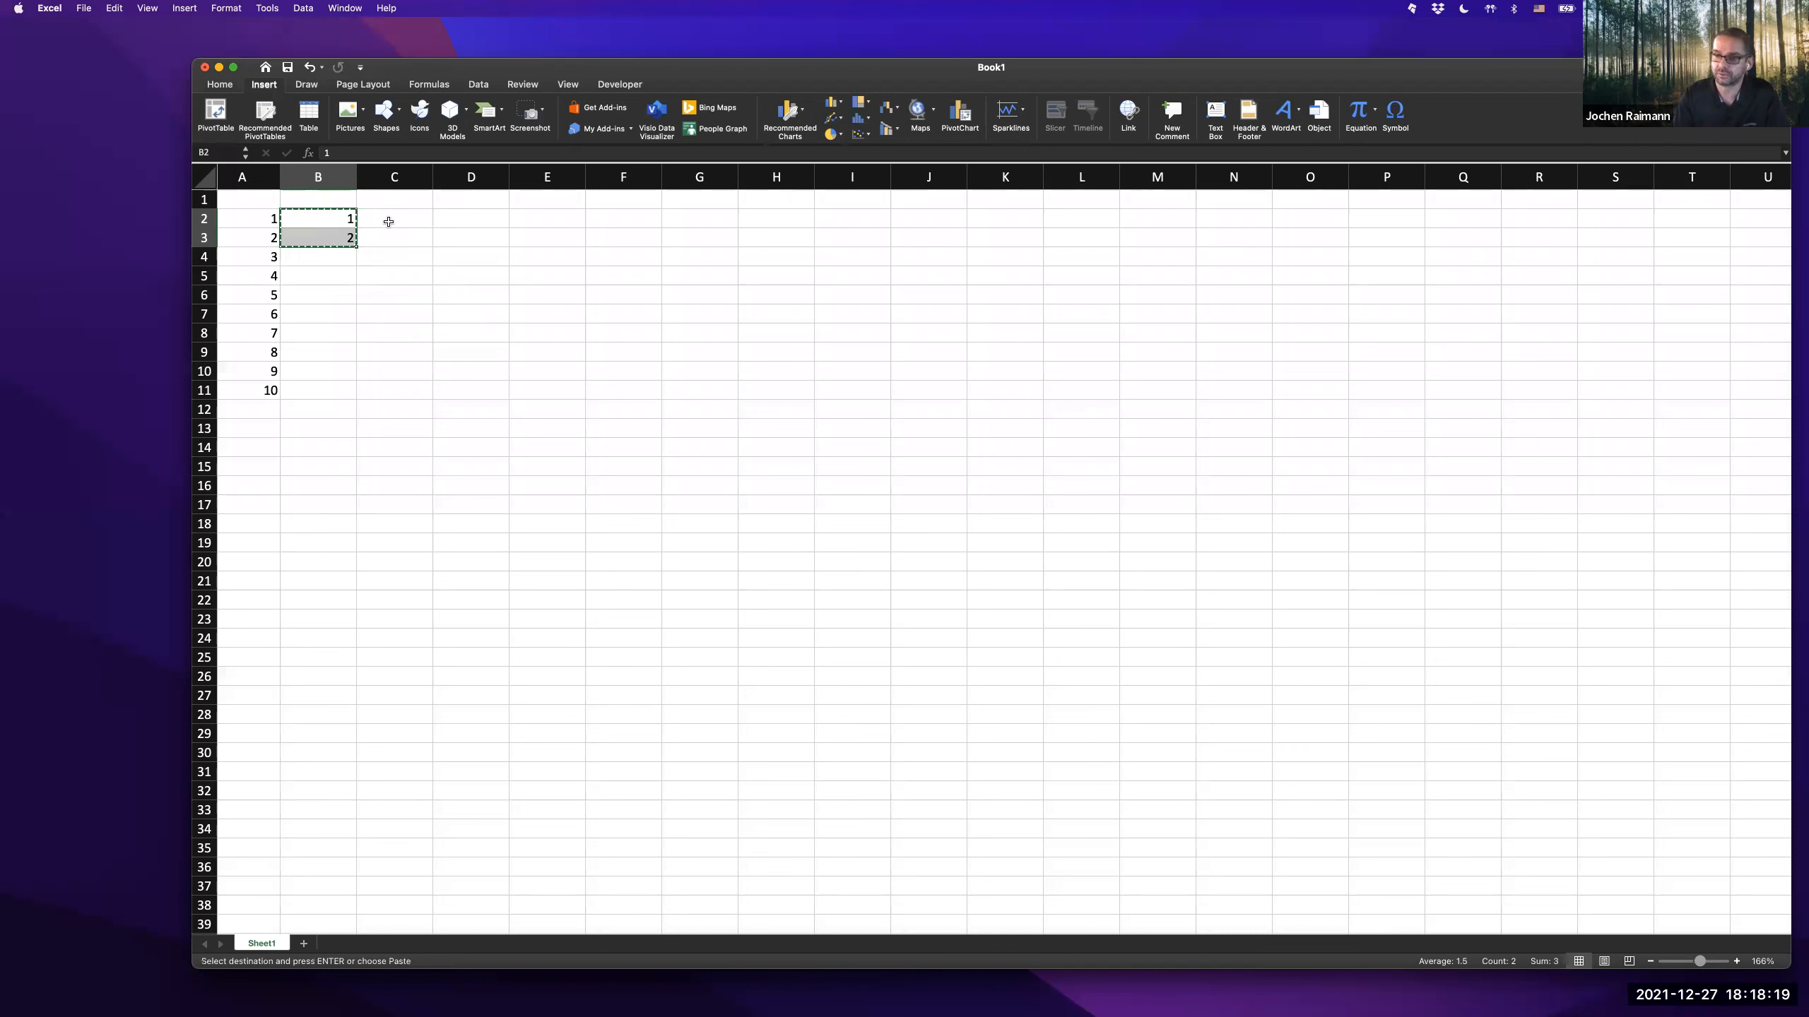
left_click(388, 222)
key("Return")
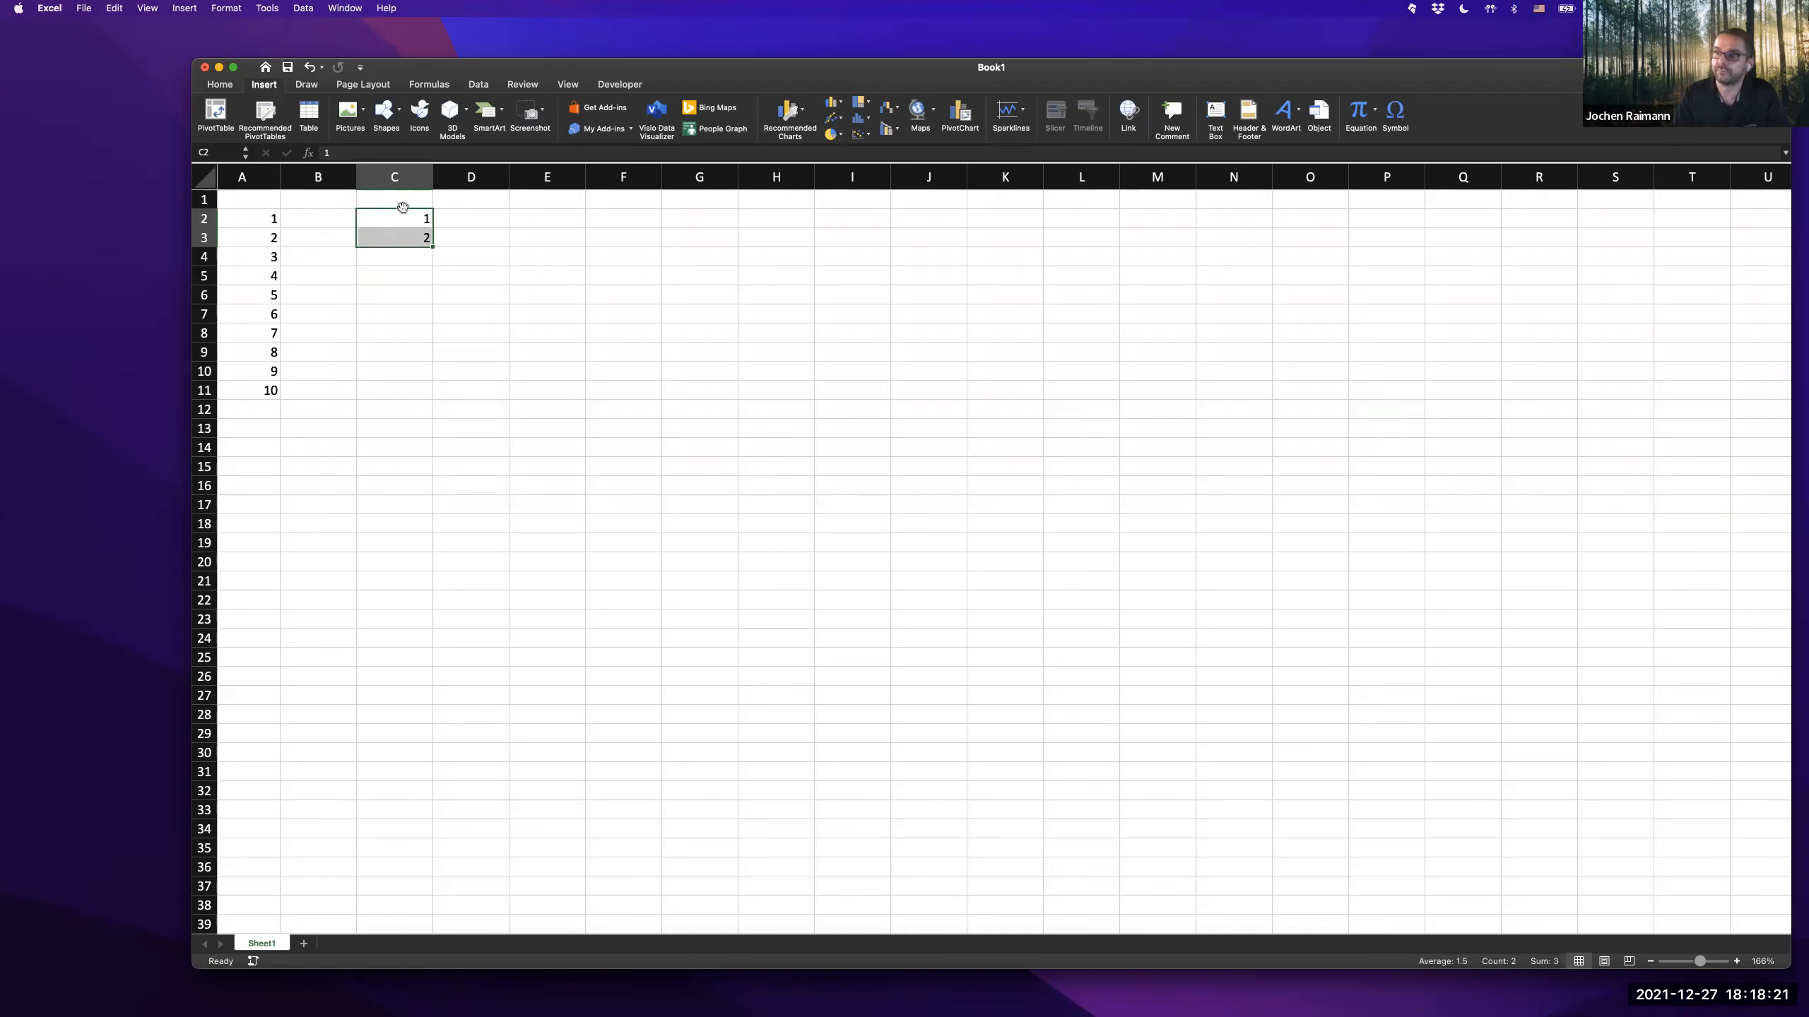
- Move the two values in C2:C3 back to B2:B3 and fill them across to column D using Fill Formatting Only
left_click_drag(402, 207, 325, 214)
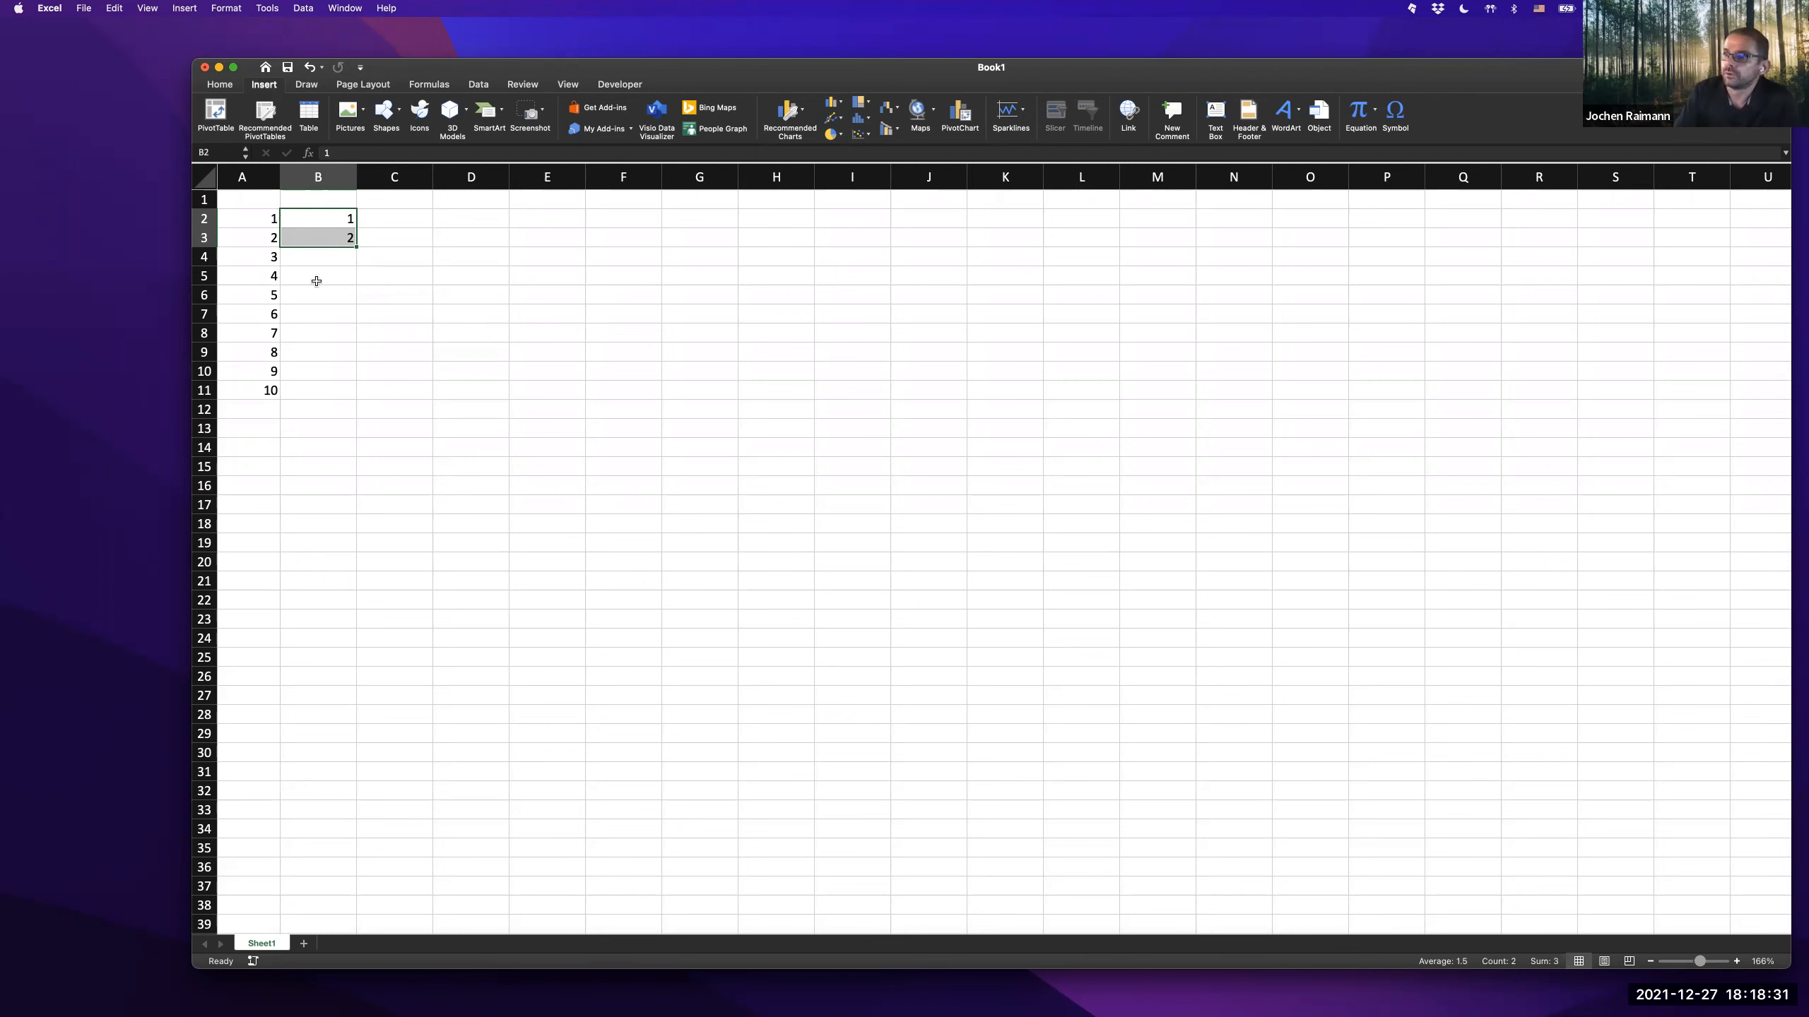
scroll(335, 264, "right", 1)
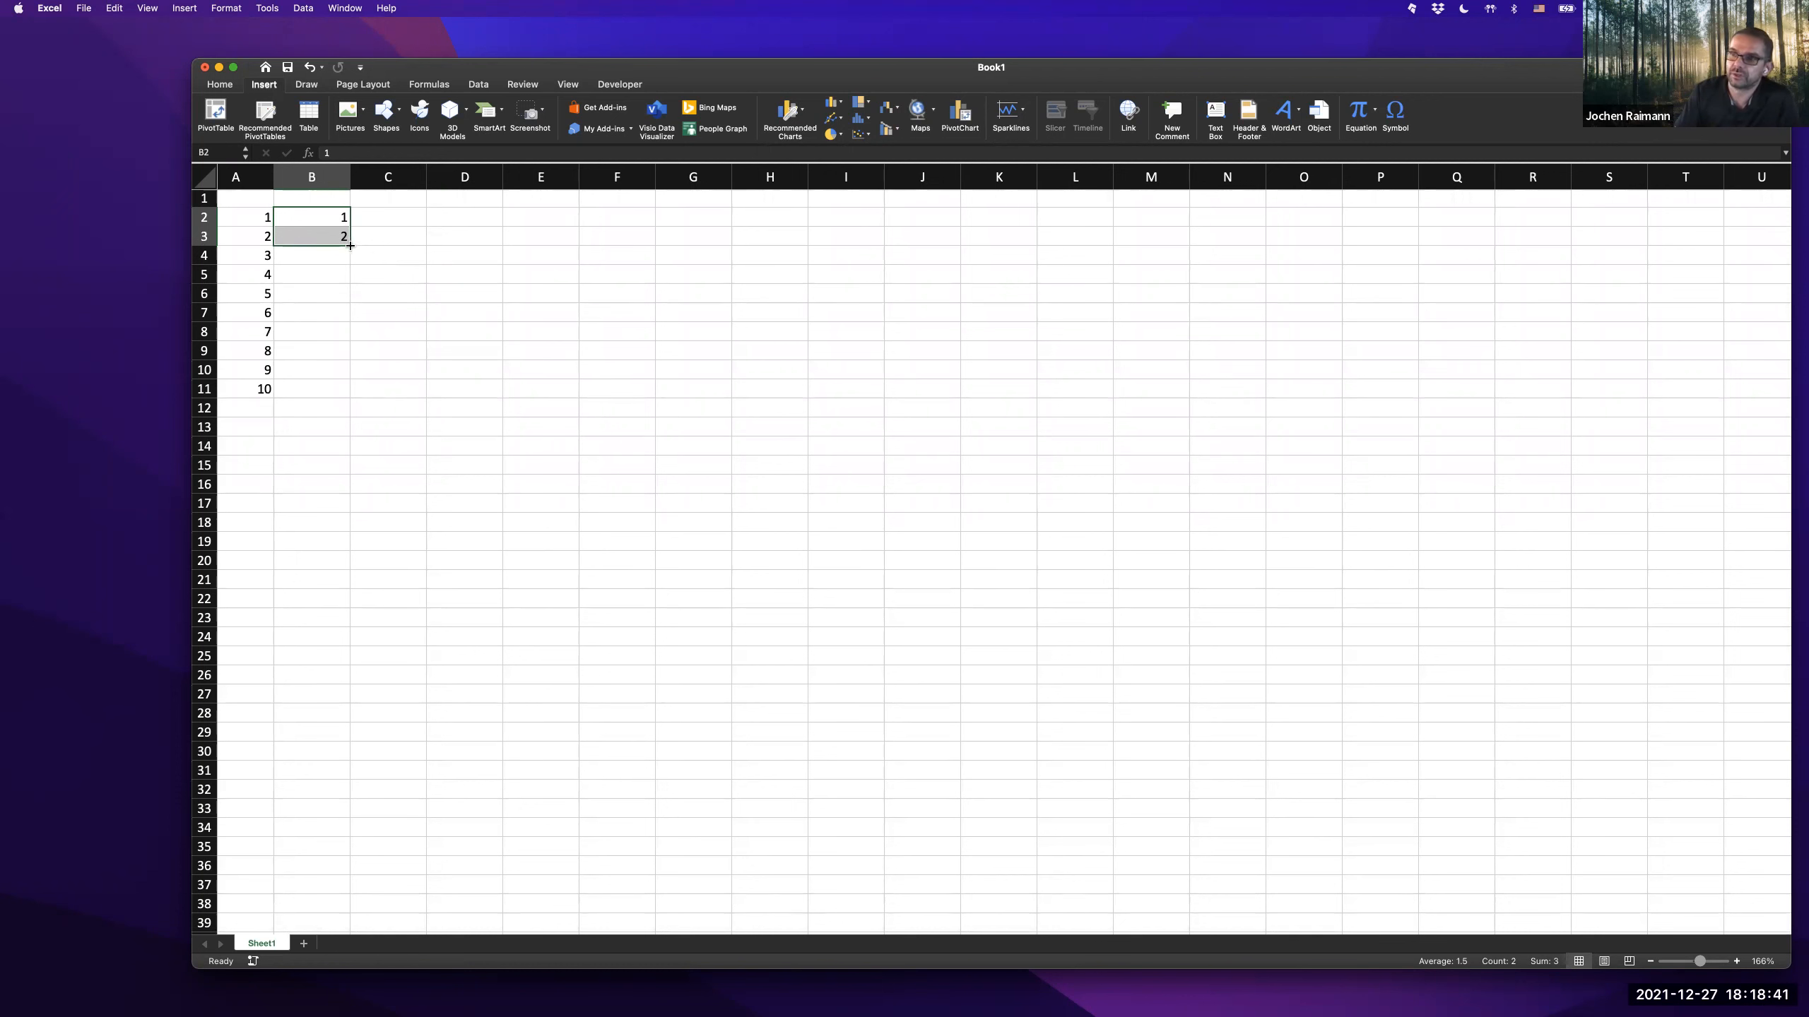
left_click_drag(350, 246, 500, 251)
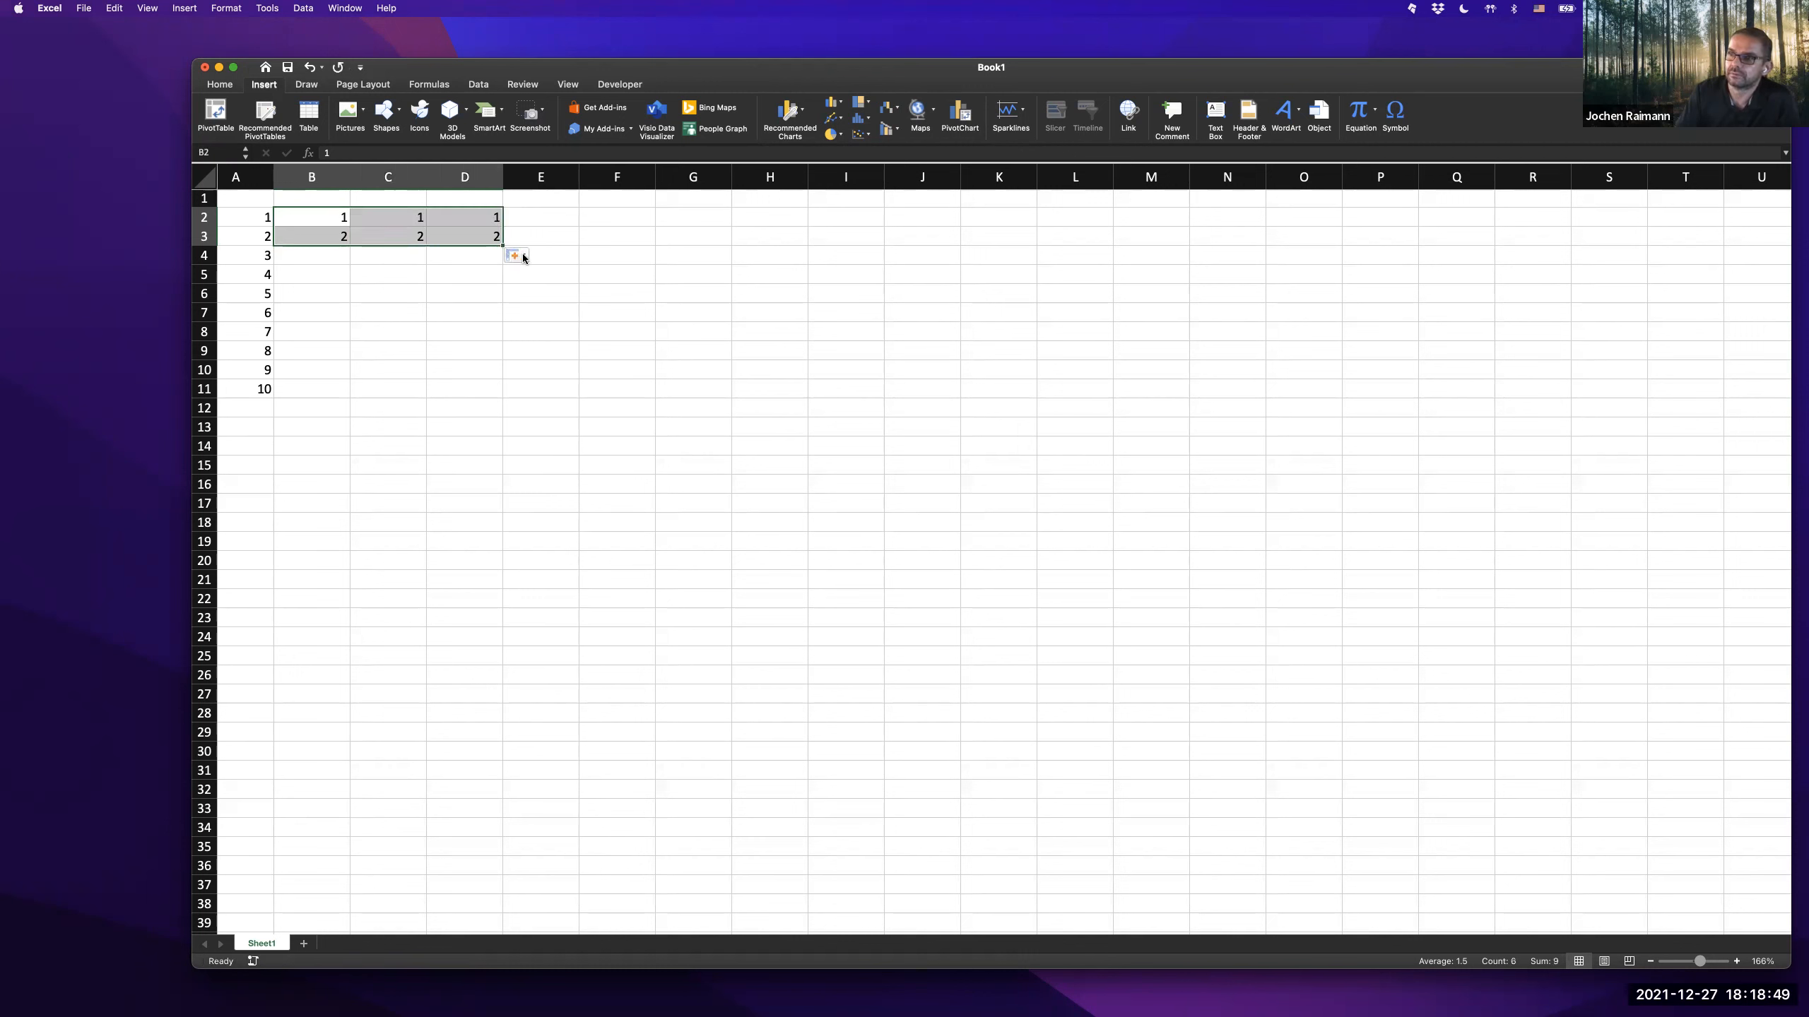
left_click(523, 257)
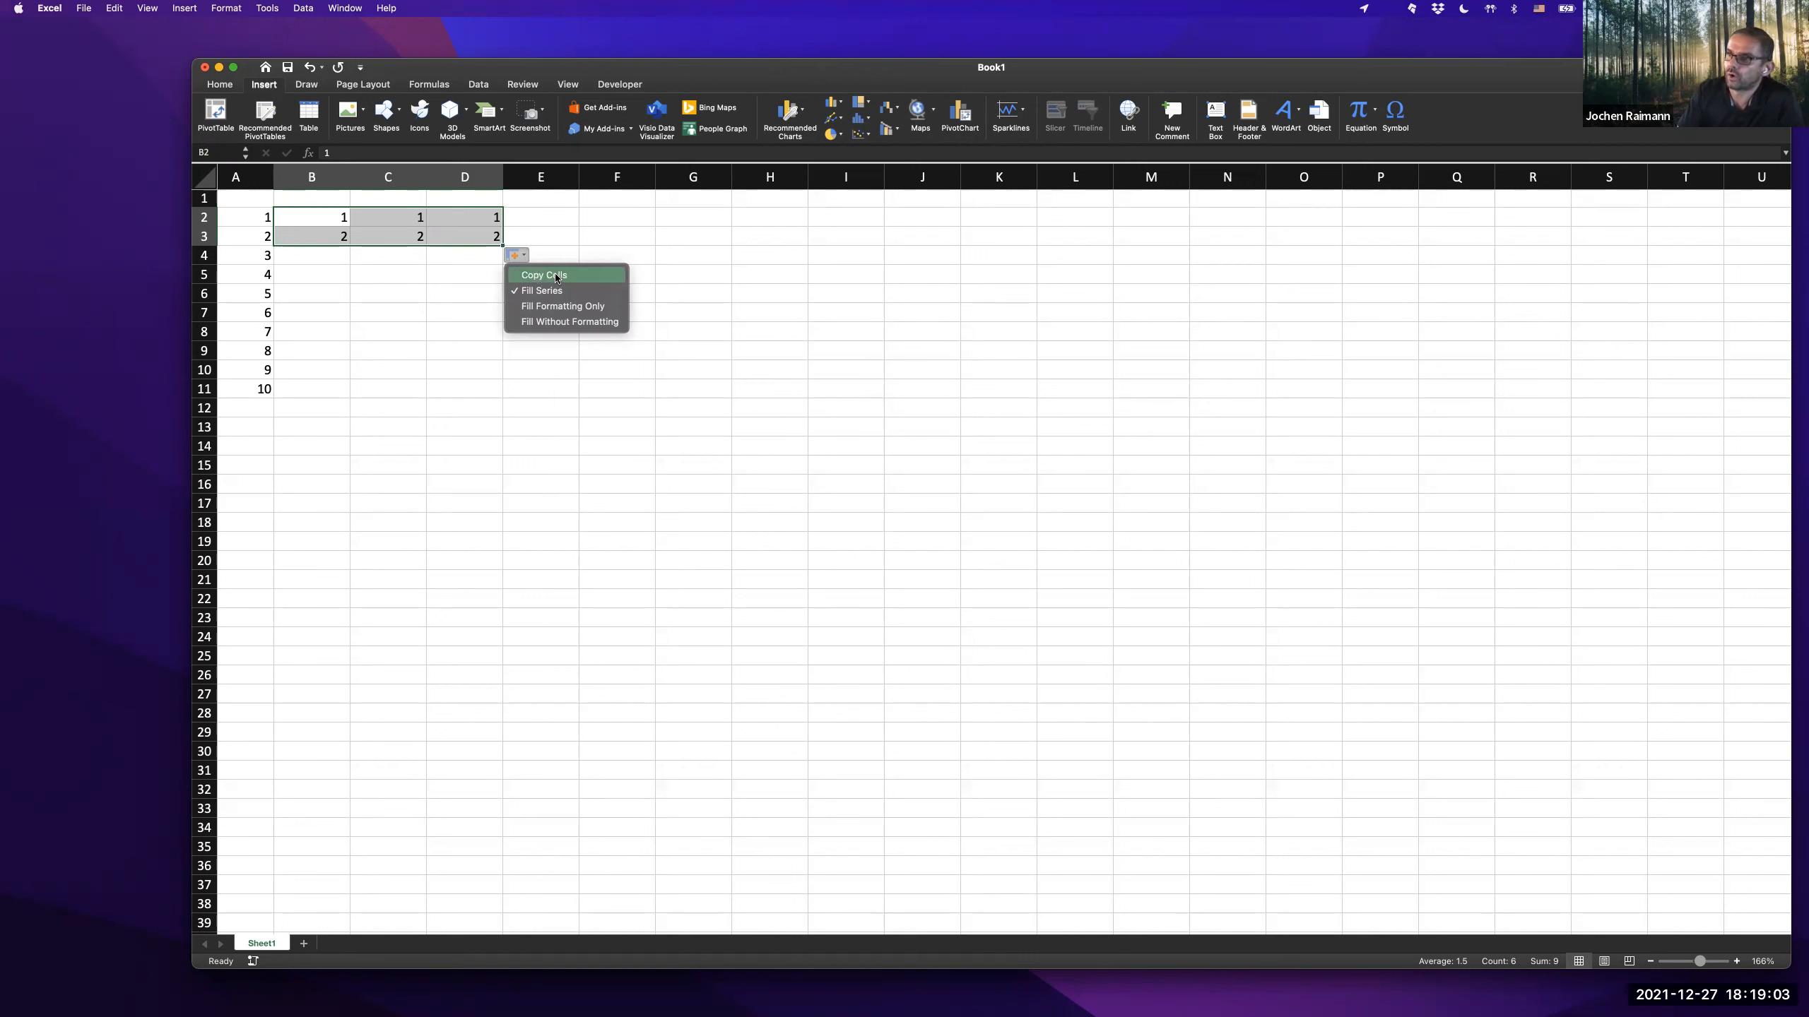
left_click(546, 309)
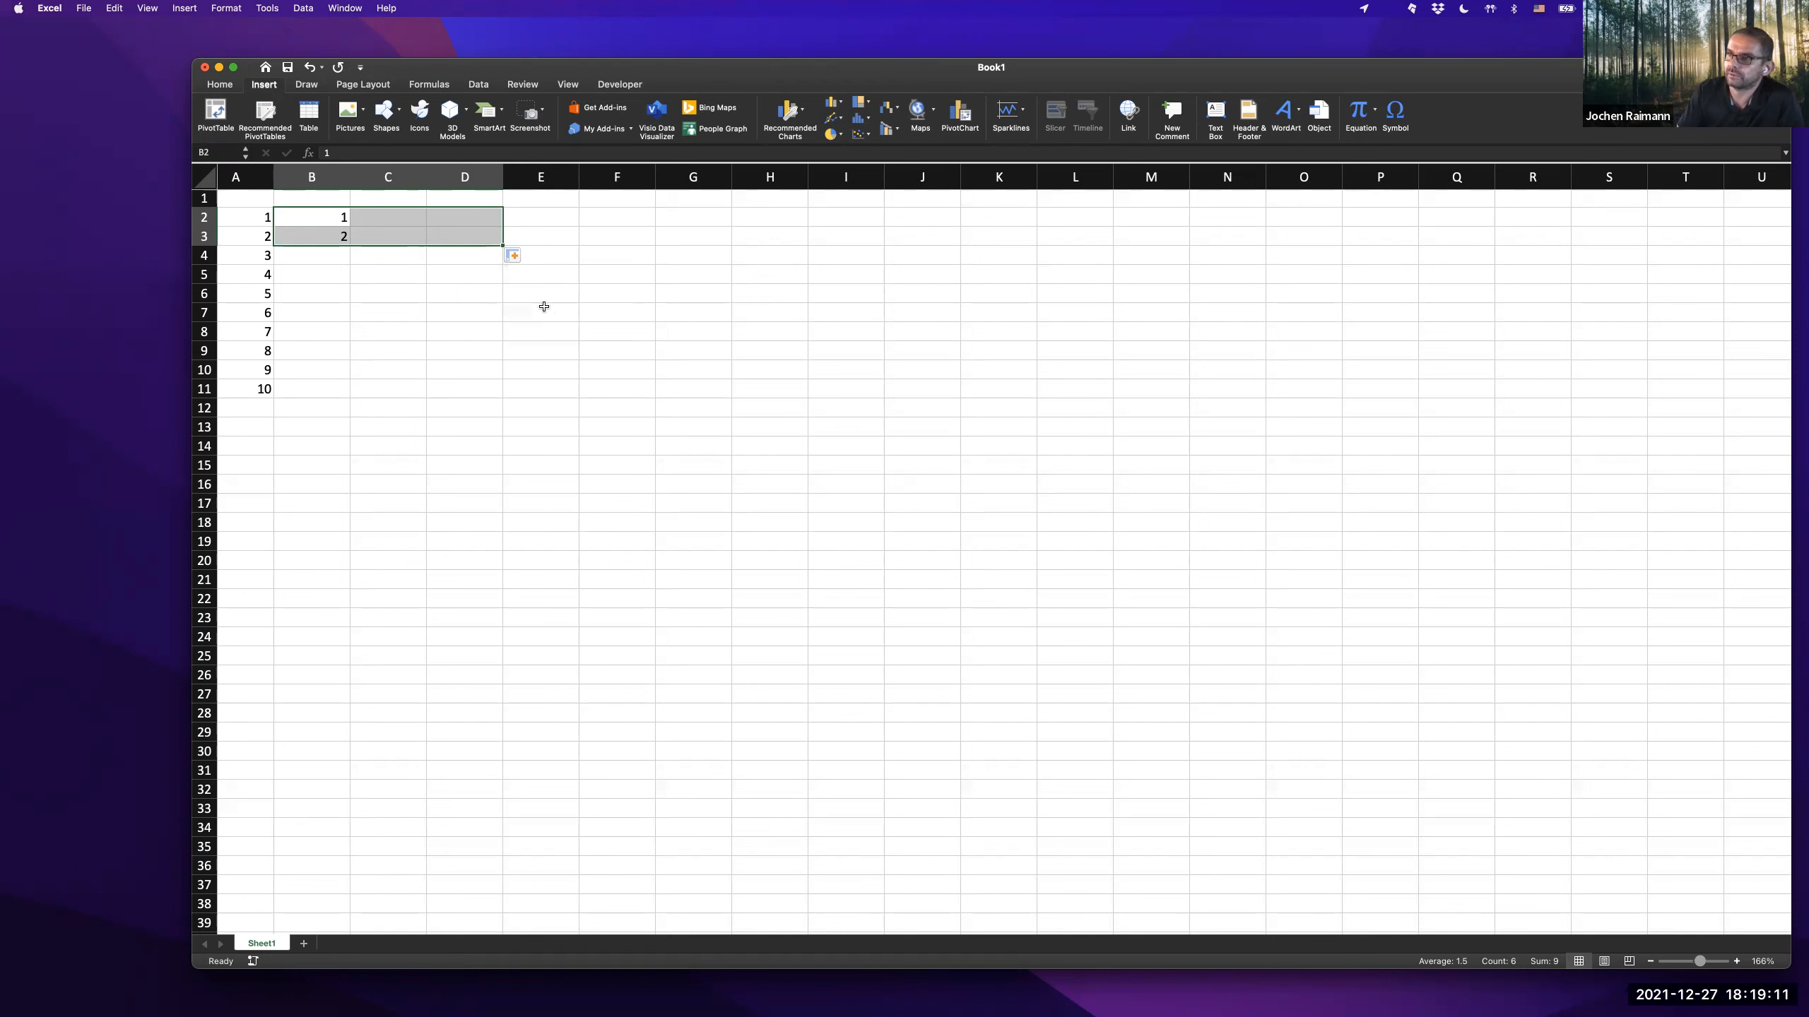
- Format the value in cell B2 as bold and underlined
left_click(340, 219)
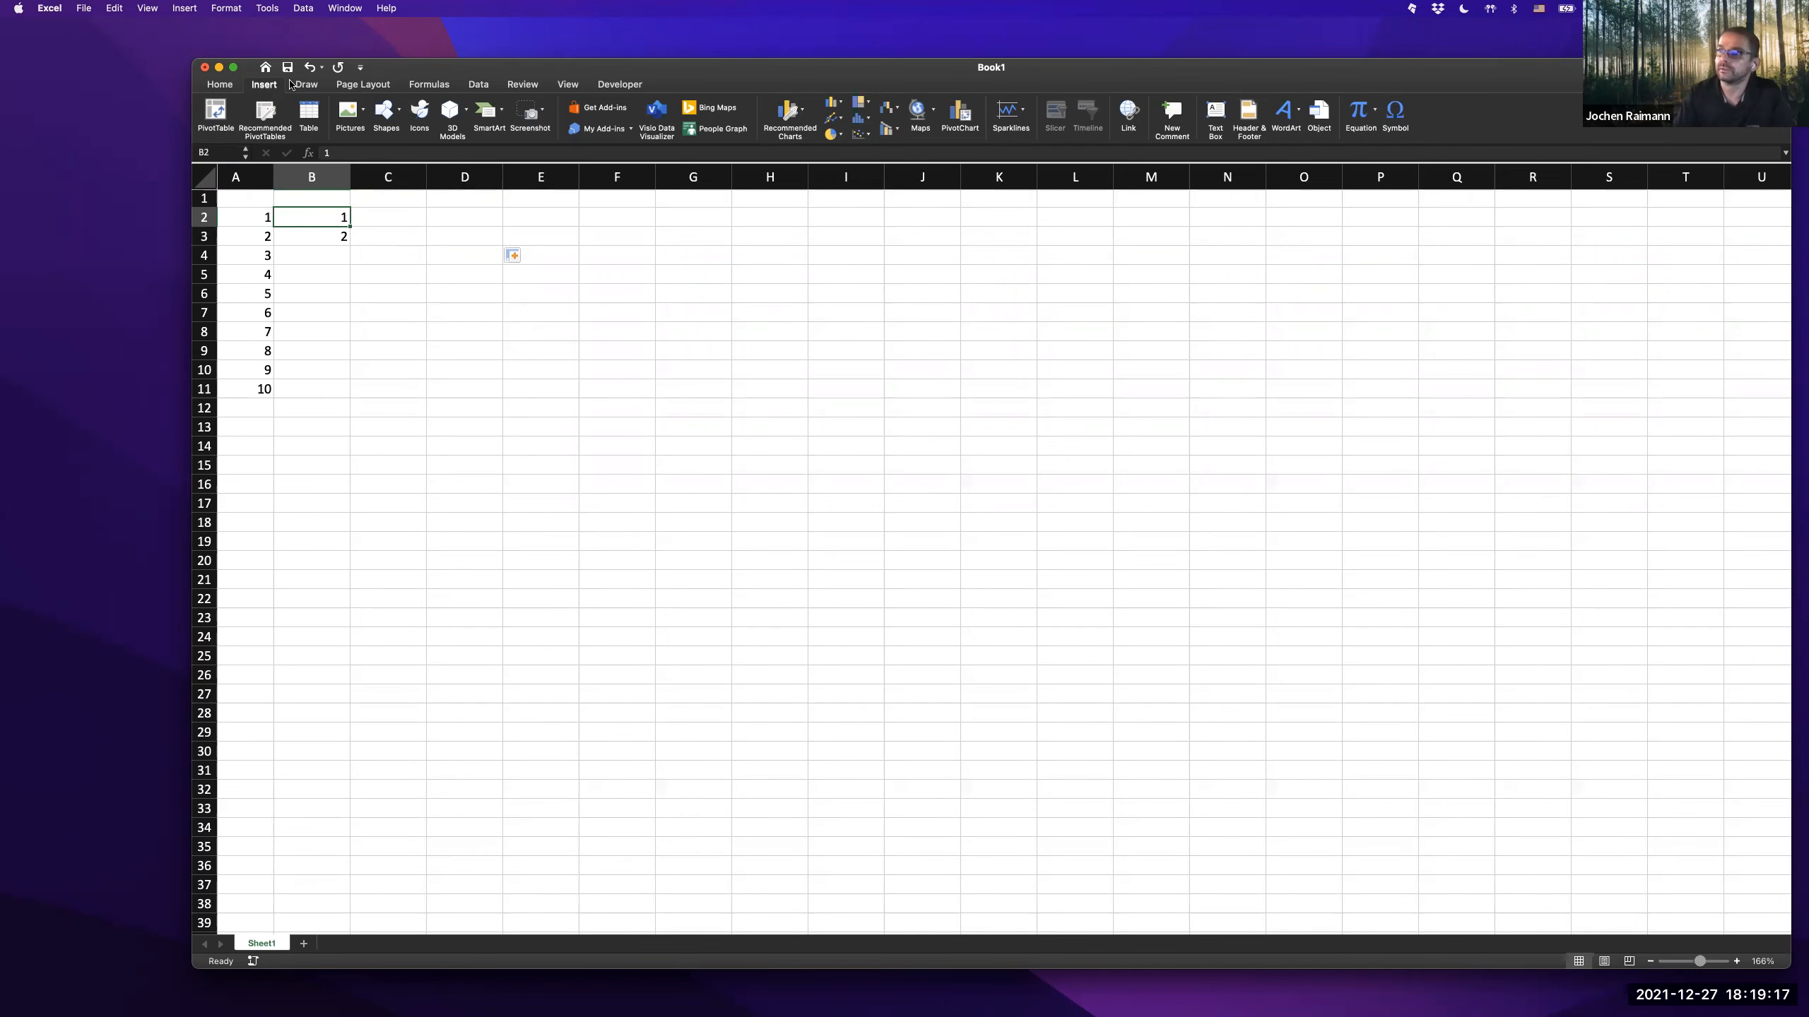
double_click(263, 84)
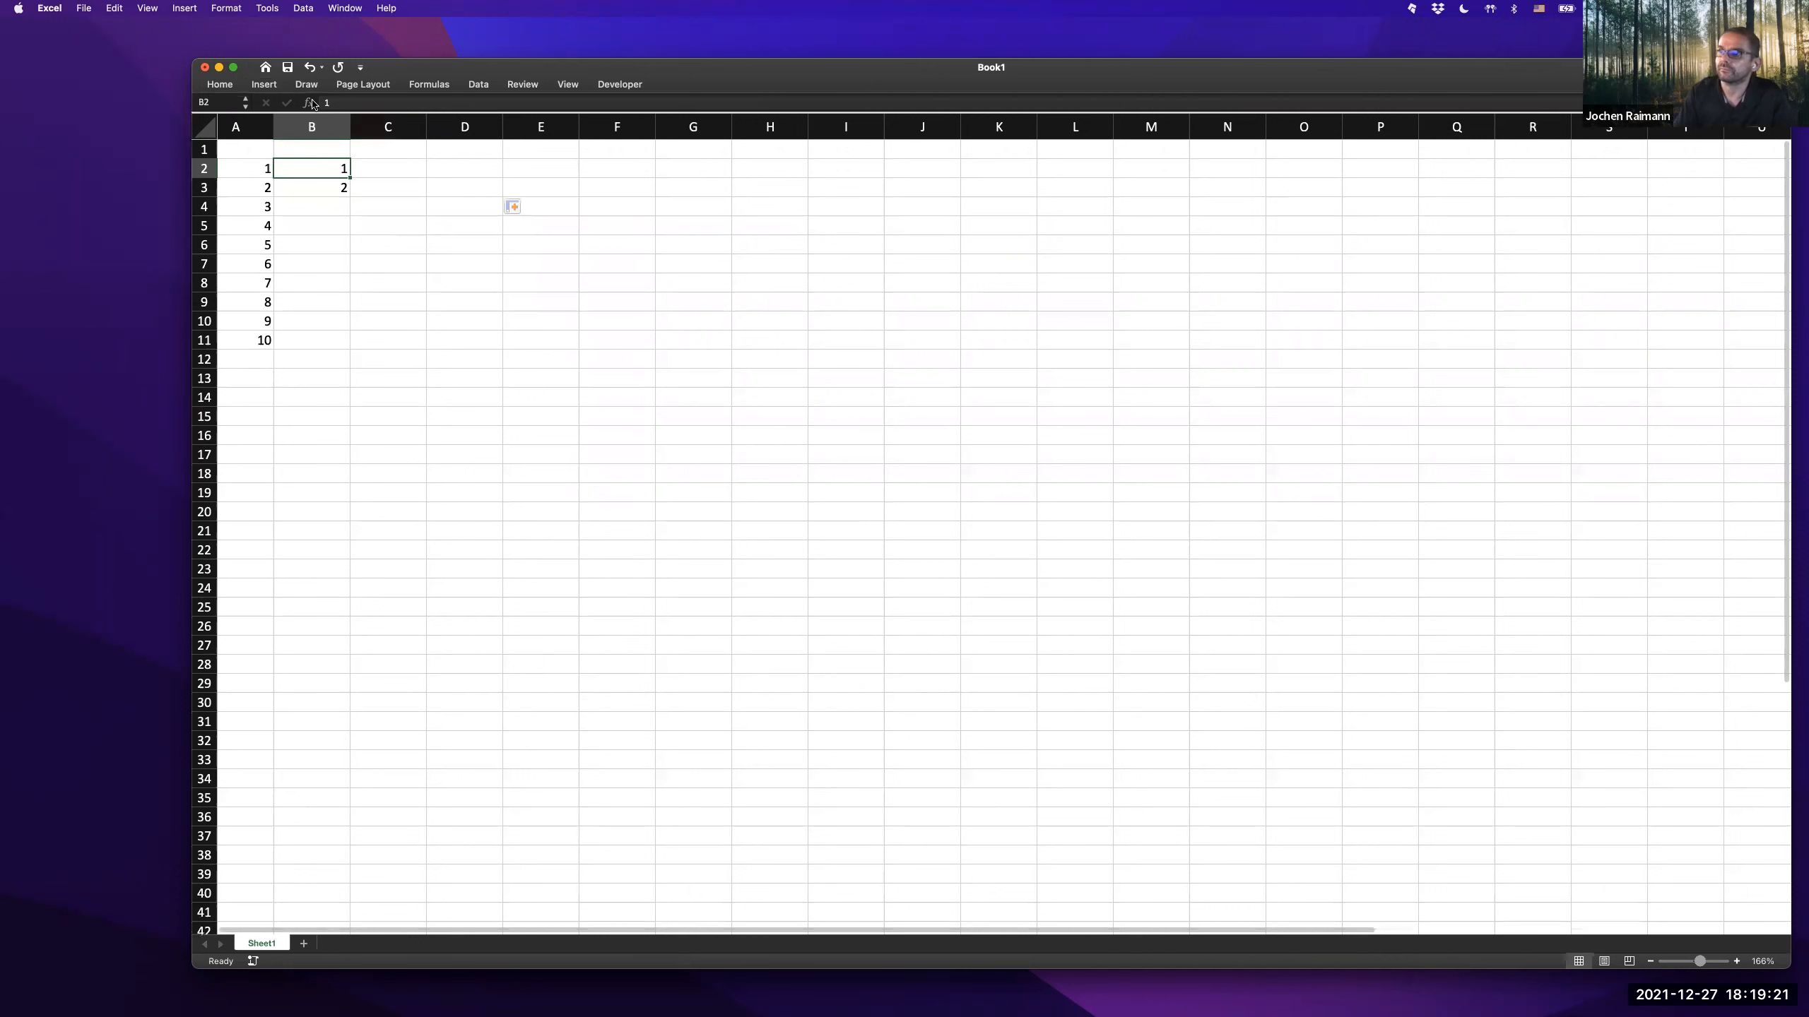
left_click(363, 88)
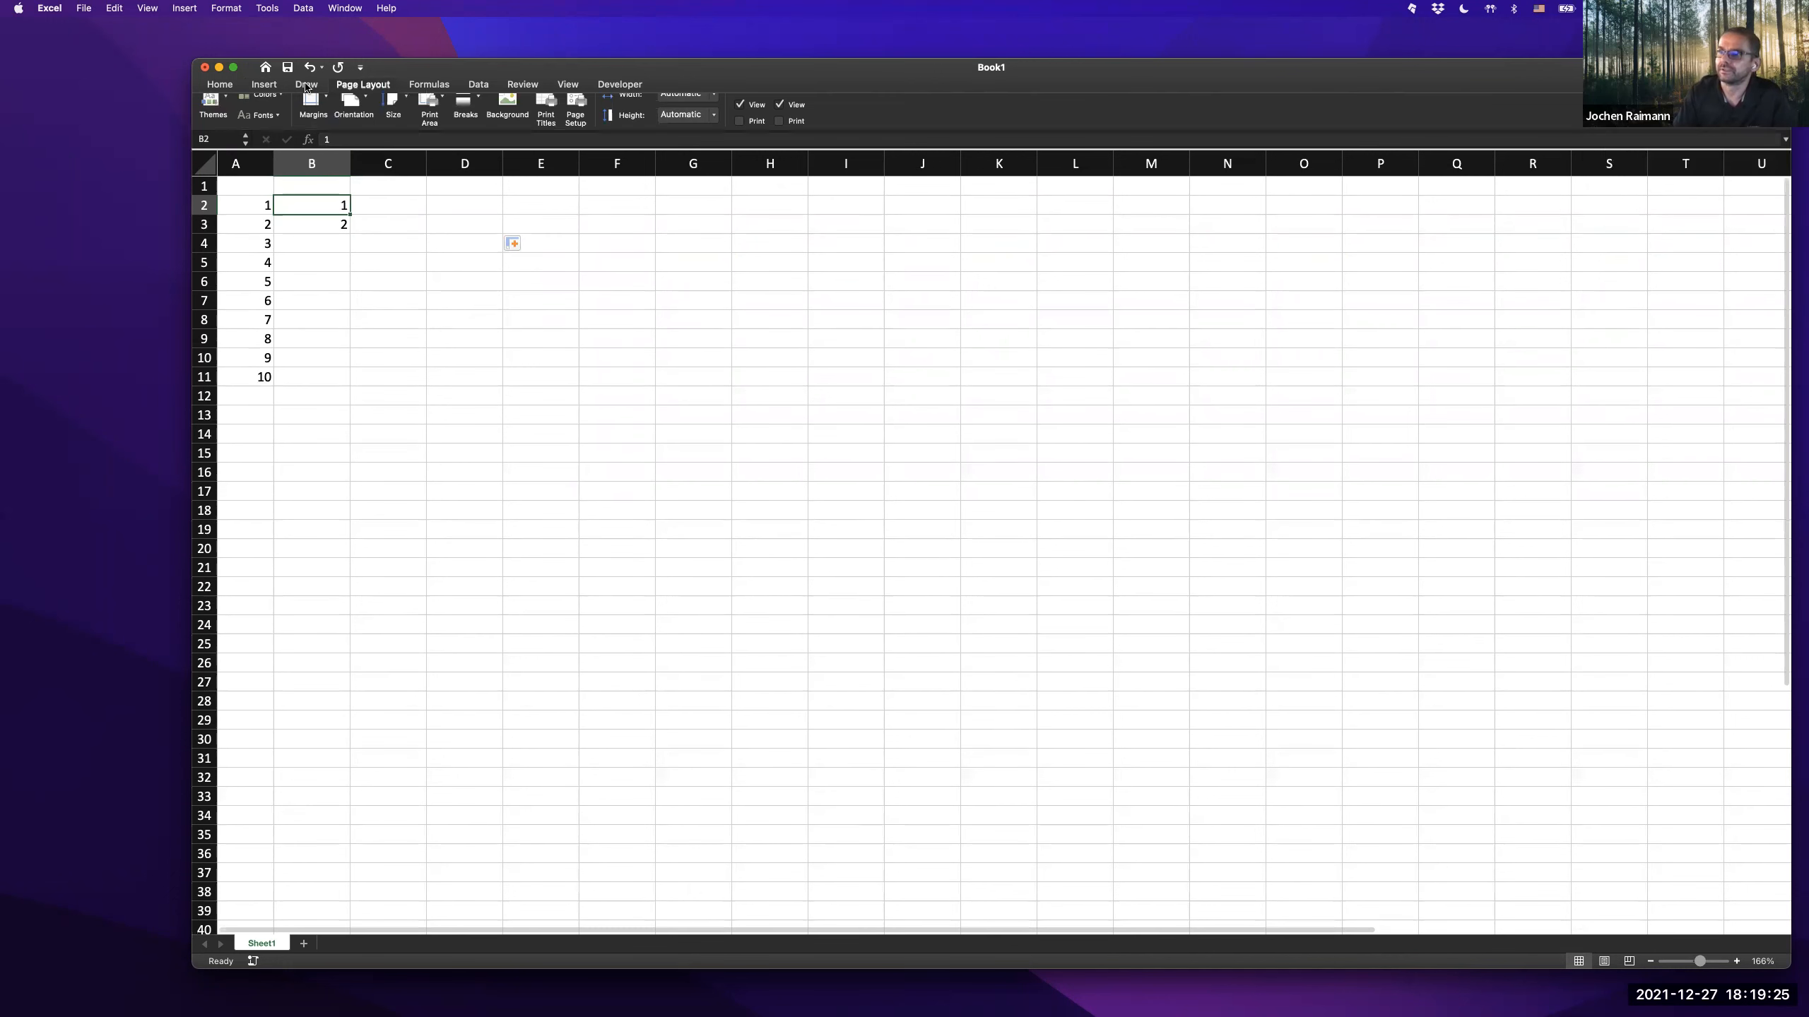
left_click(311, 86)
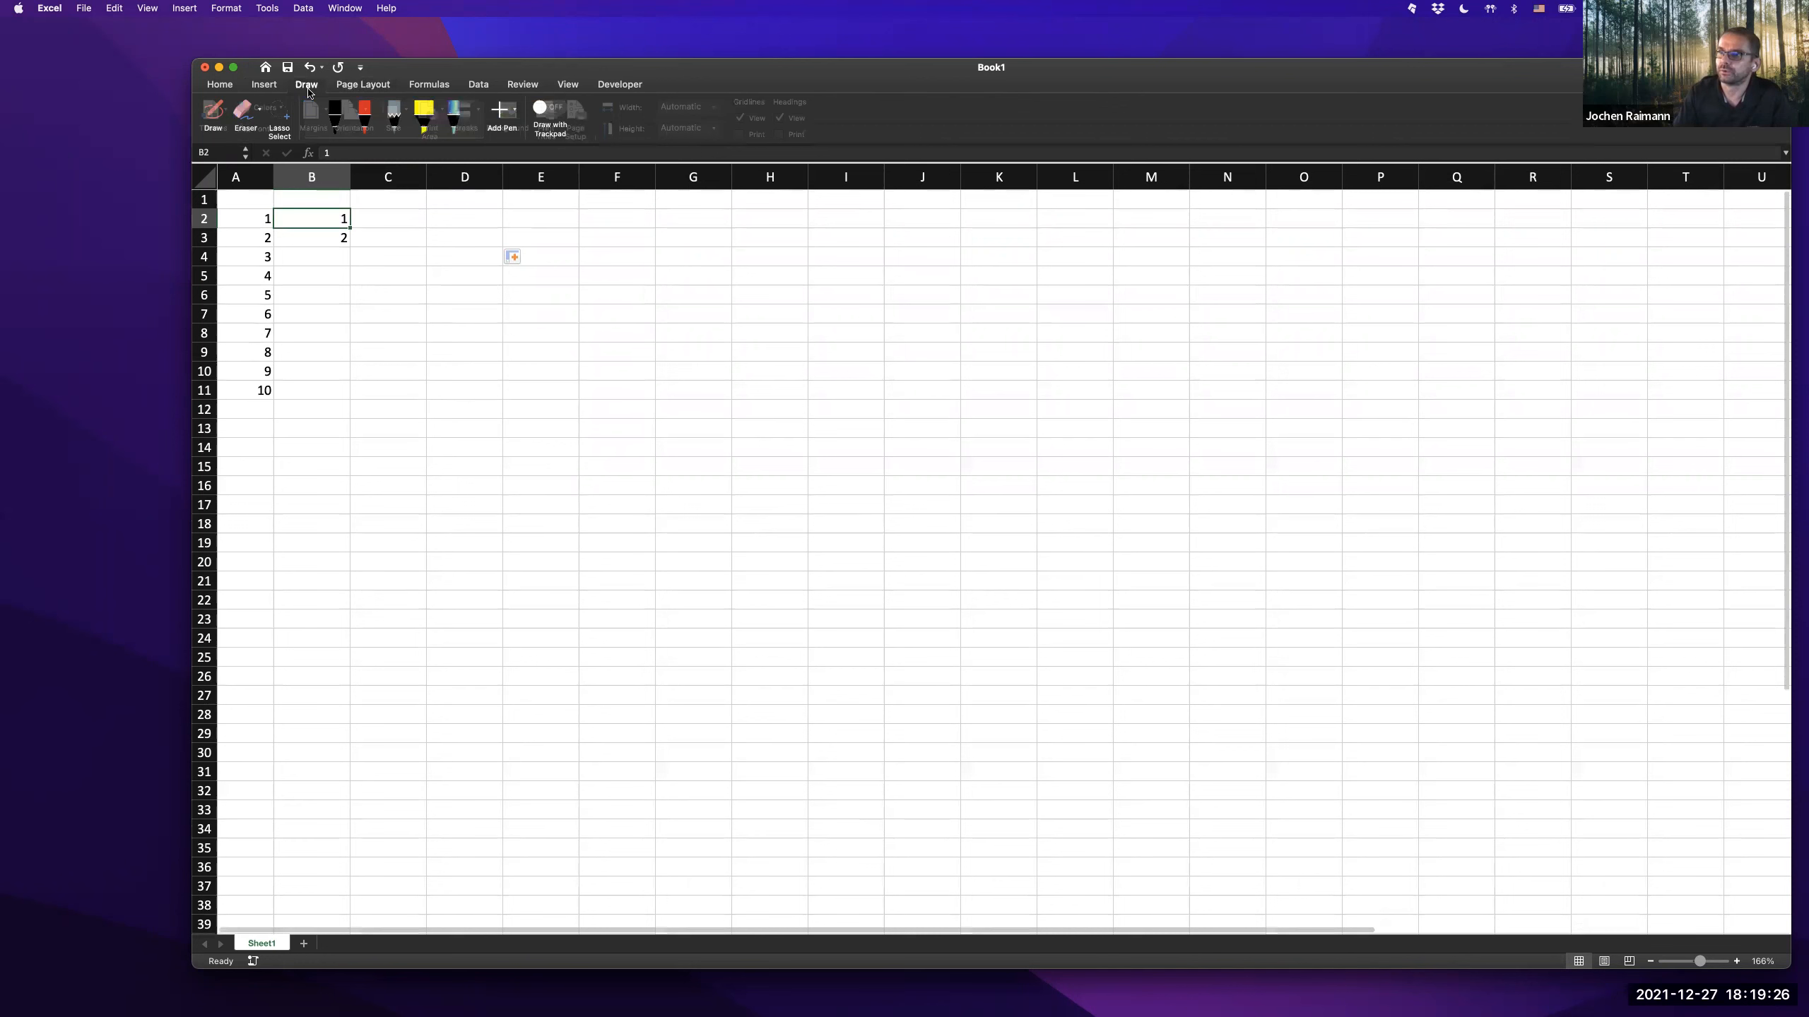
left_click(266, 85)
left_click(219, 86)
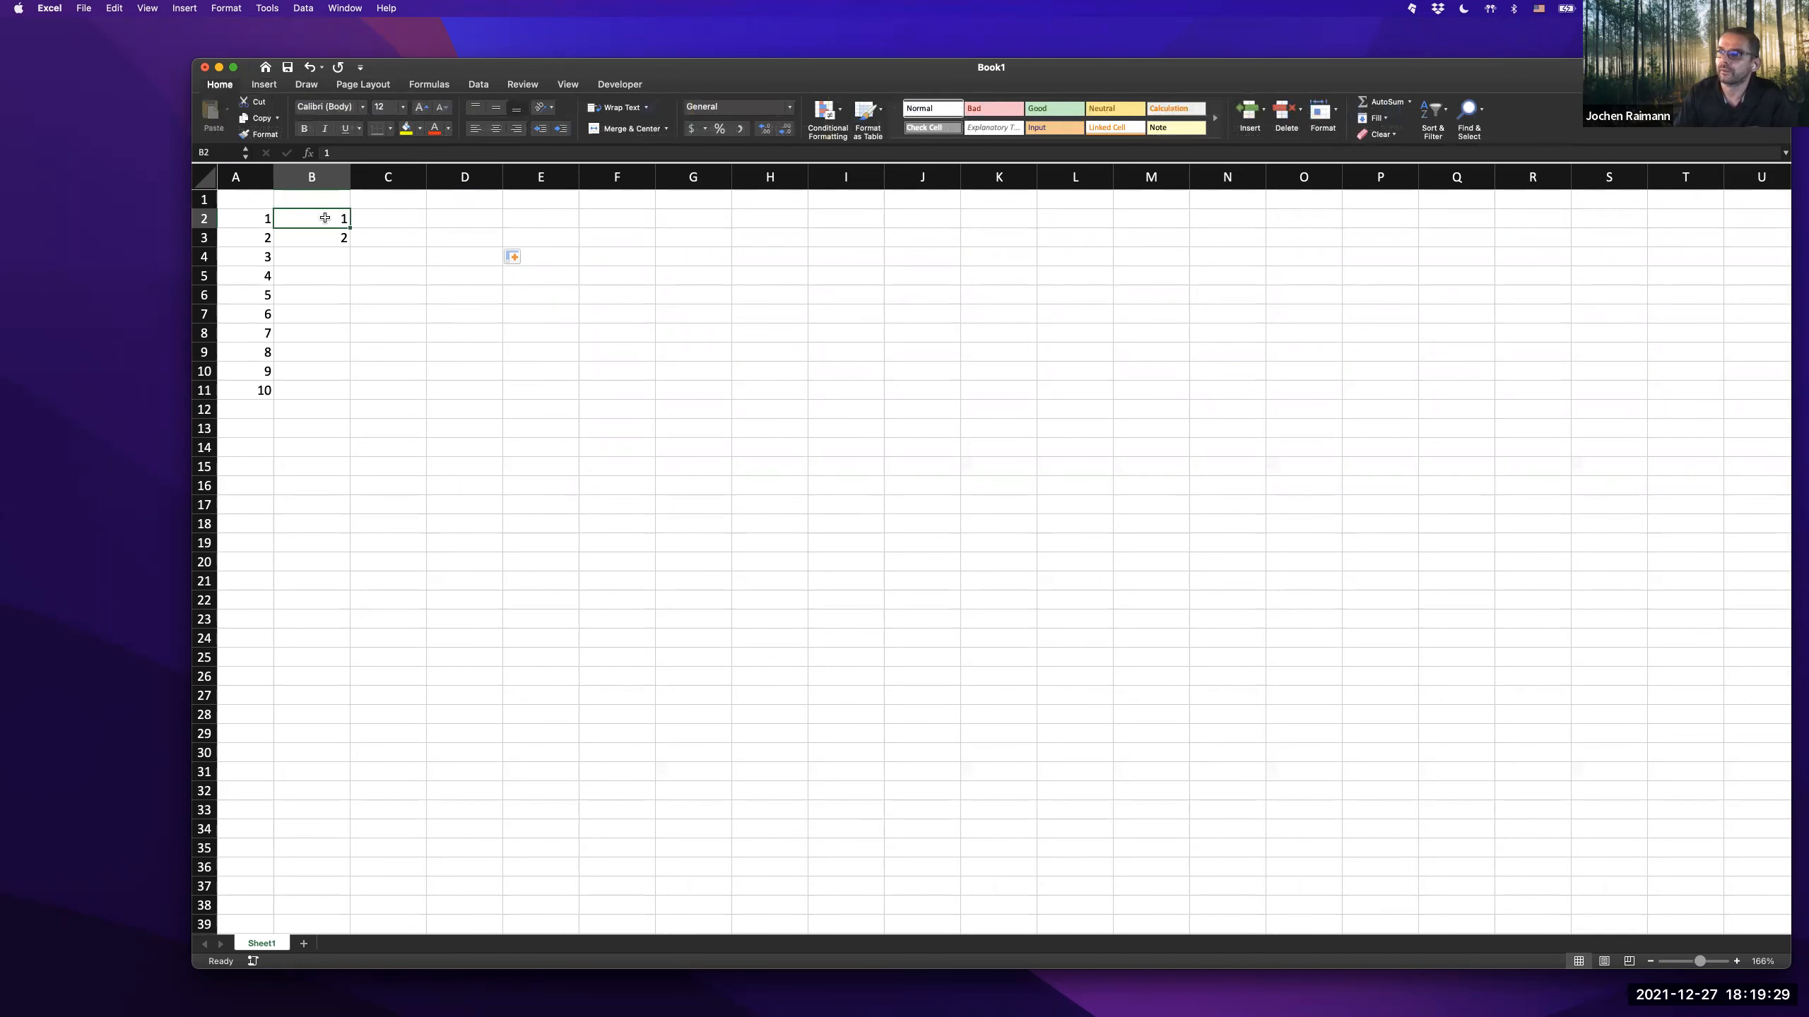
left_click(303, 130)
left_click(328, 130)
- Fill B2:B3 across to column D with the Fill Without Formatting option
left_click_drag(326, 215, 510, 256)
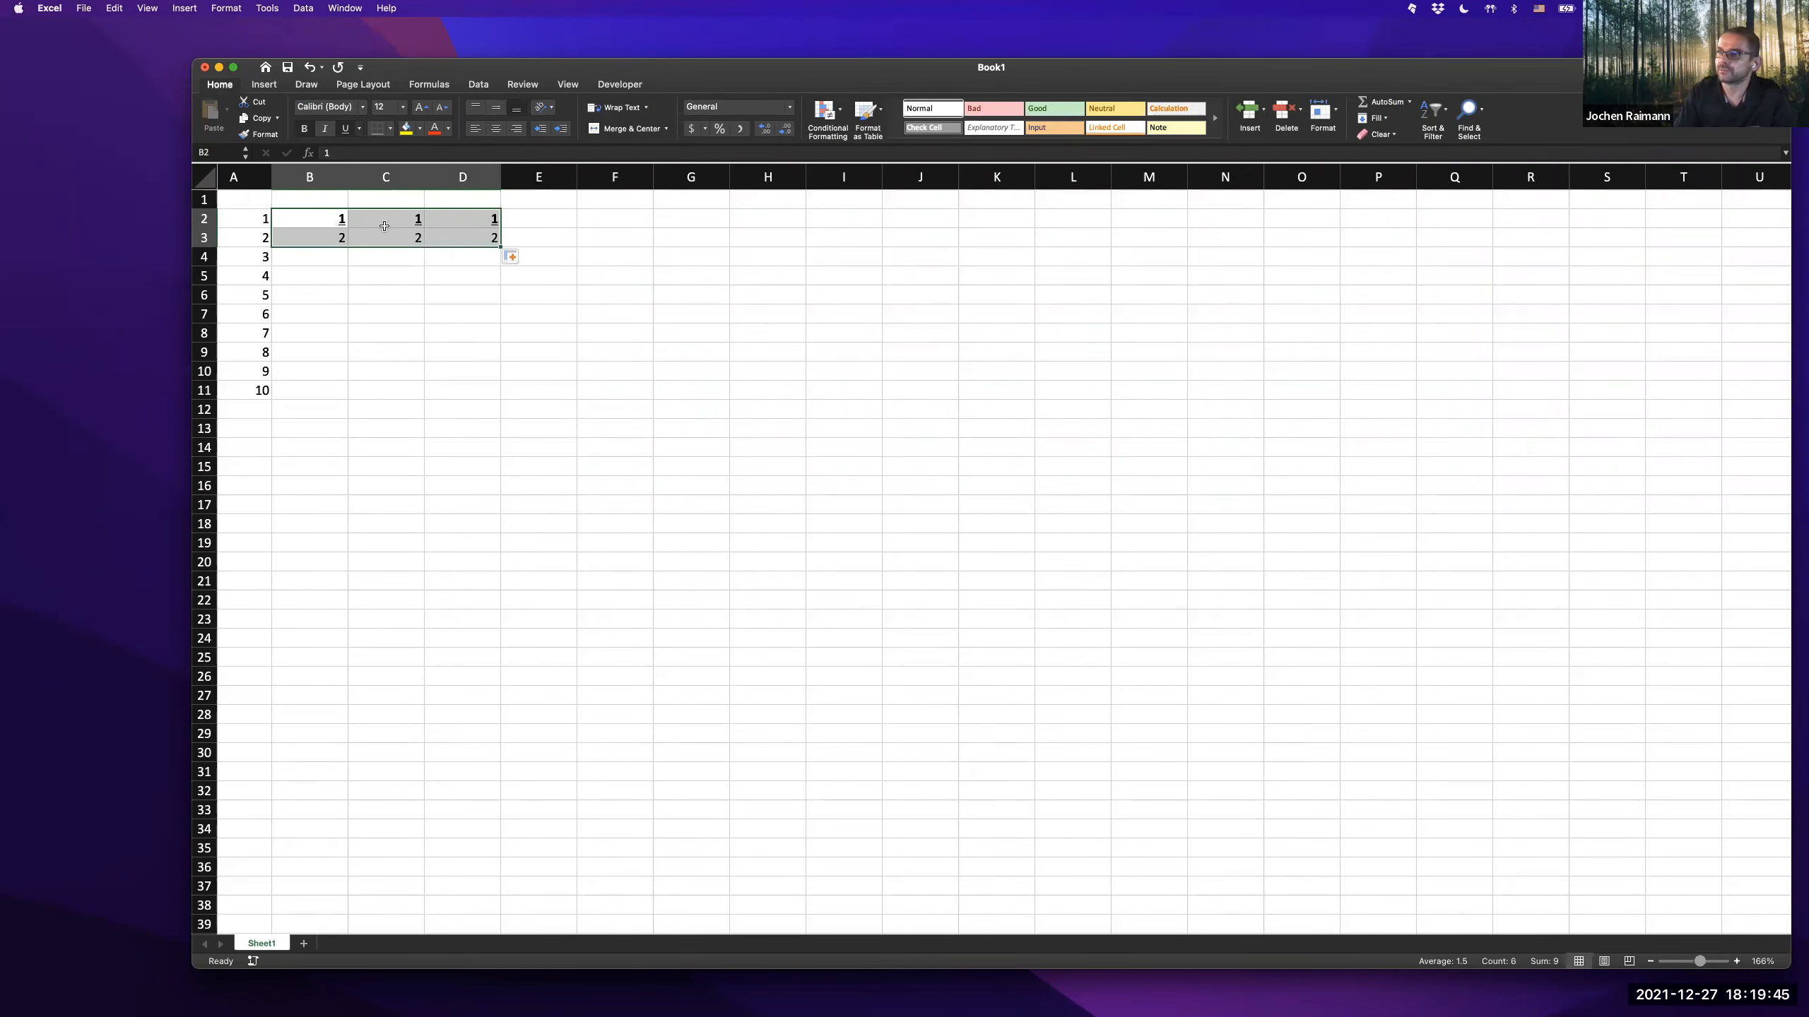
left_click(522, 258)
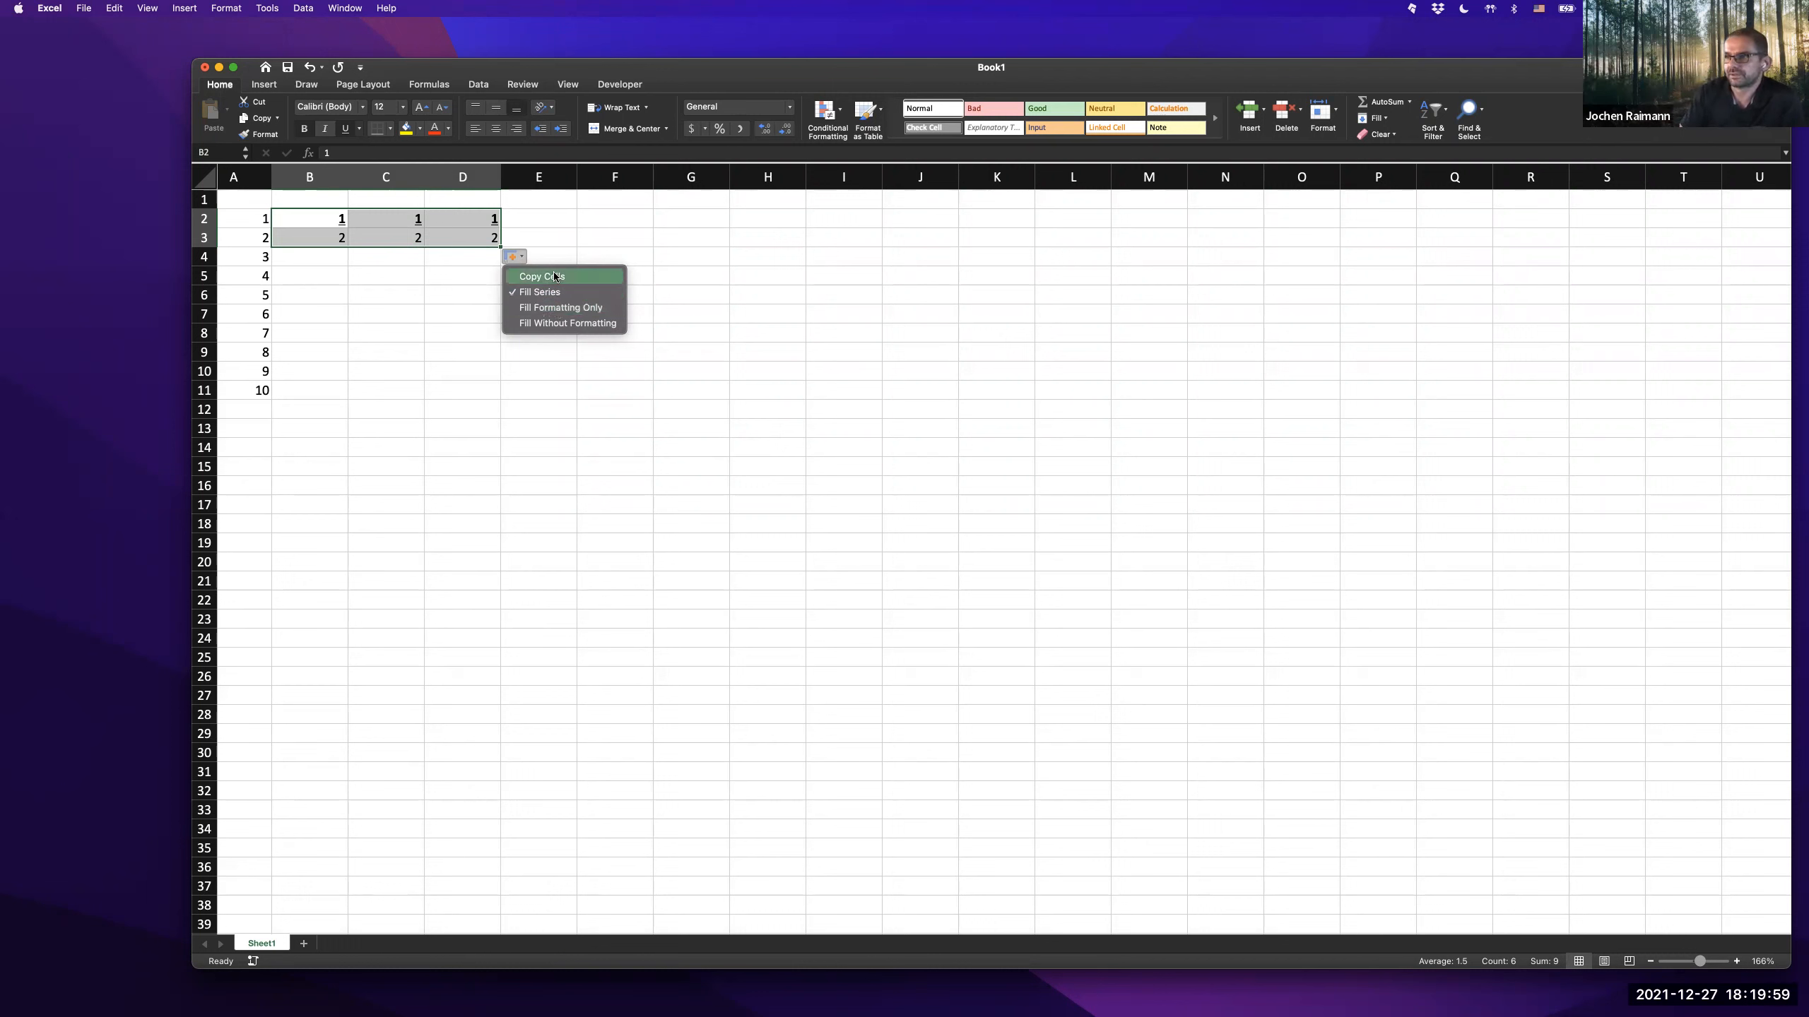
left_click(591, 323)
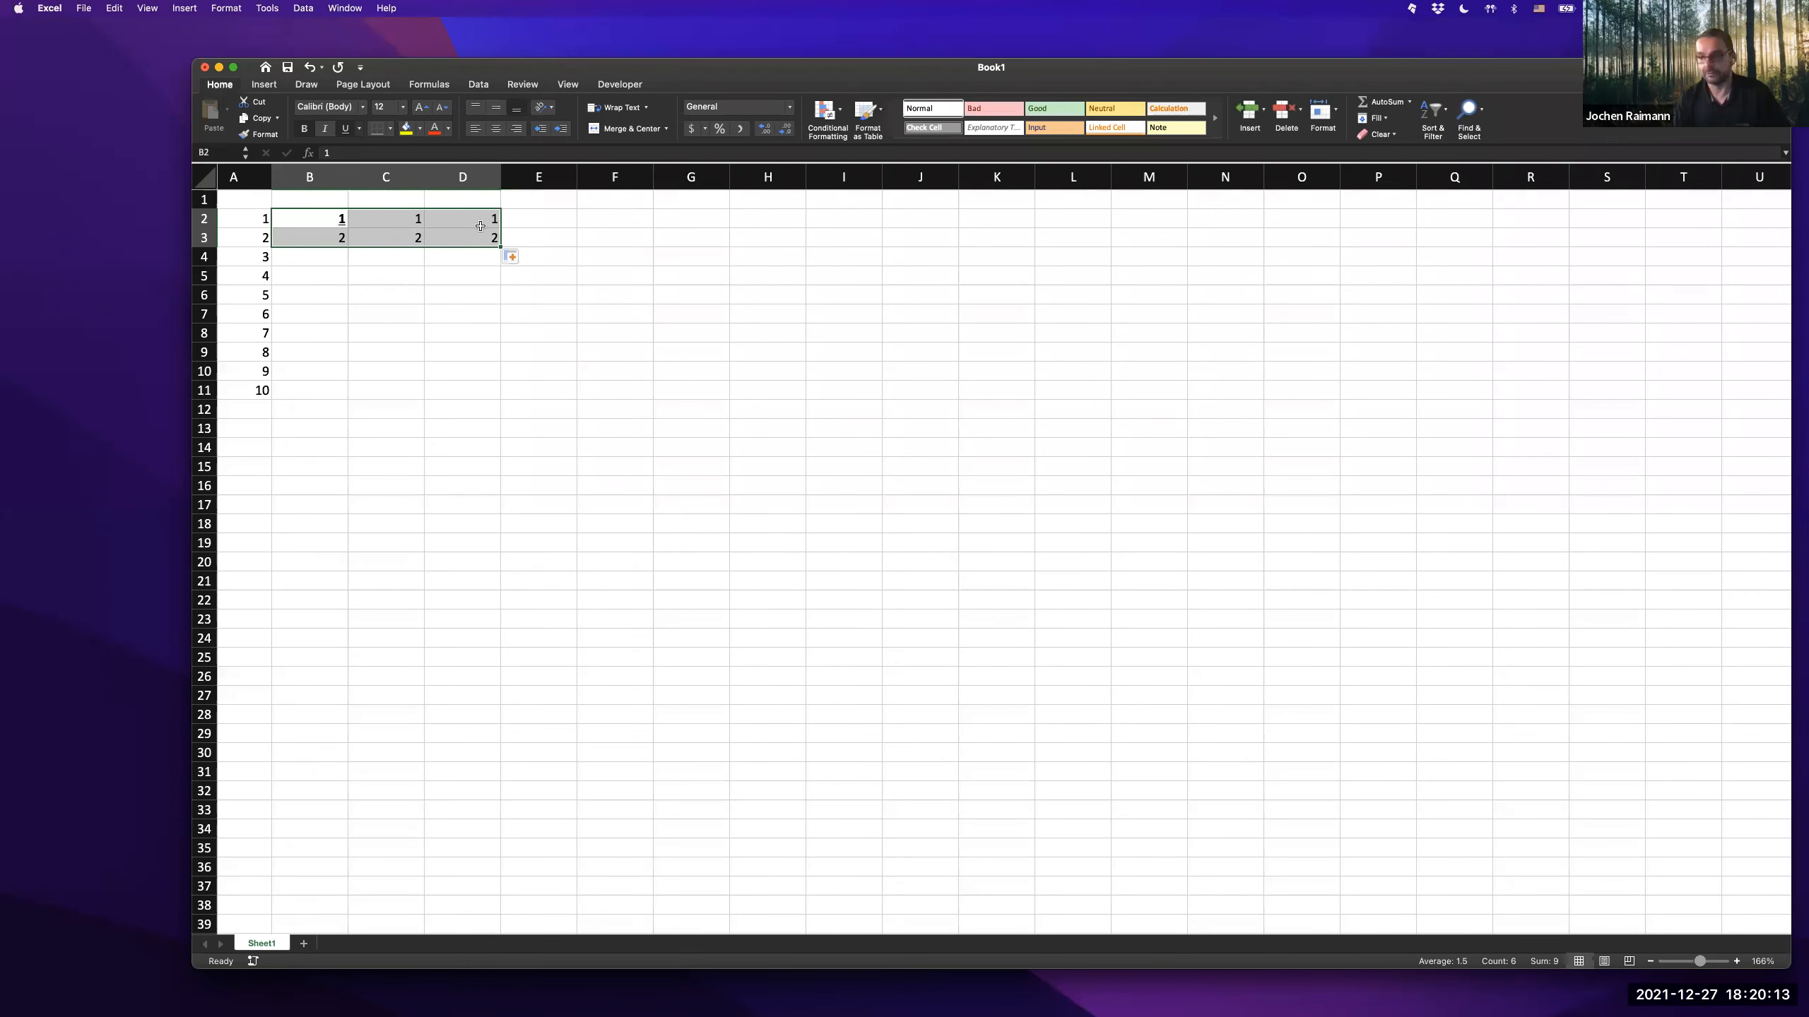
- Undo the last fill and refill B2:B3 across to column D using Fill Formatting Only
key("super+z")
left_click_drag(348, 247, 483, 248)
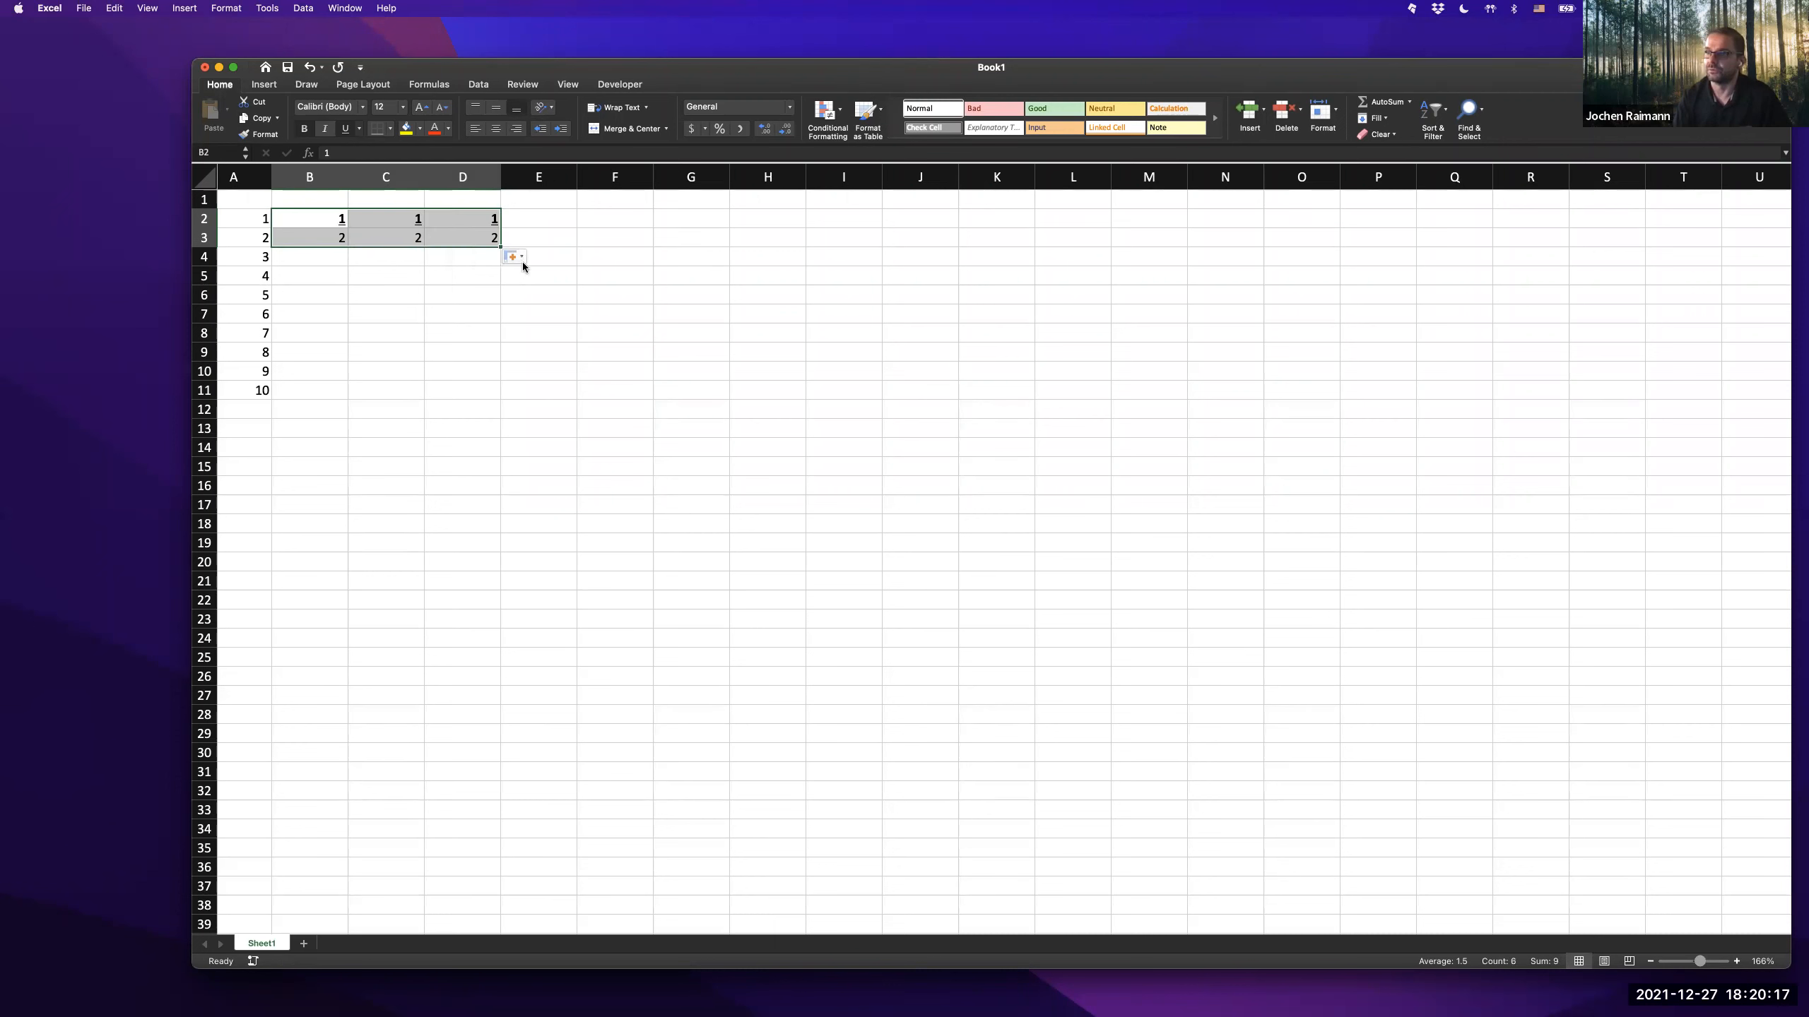
left_click(515, 256)
left_click(543, 308)
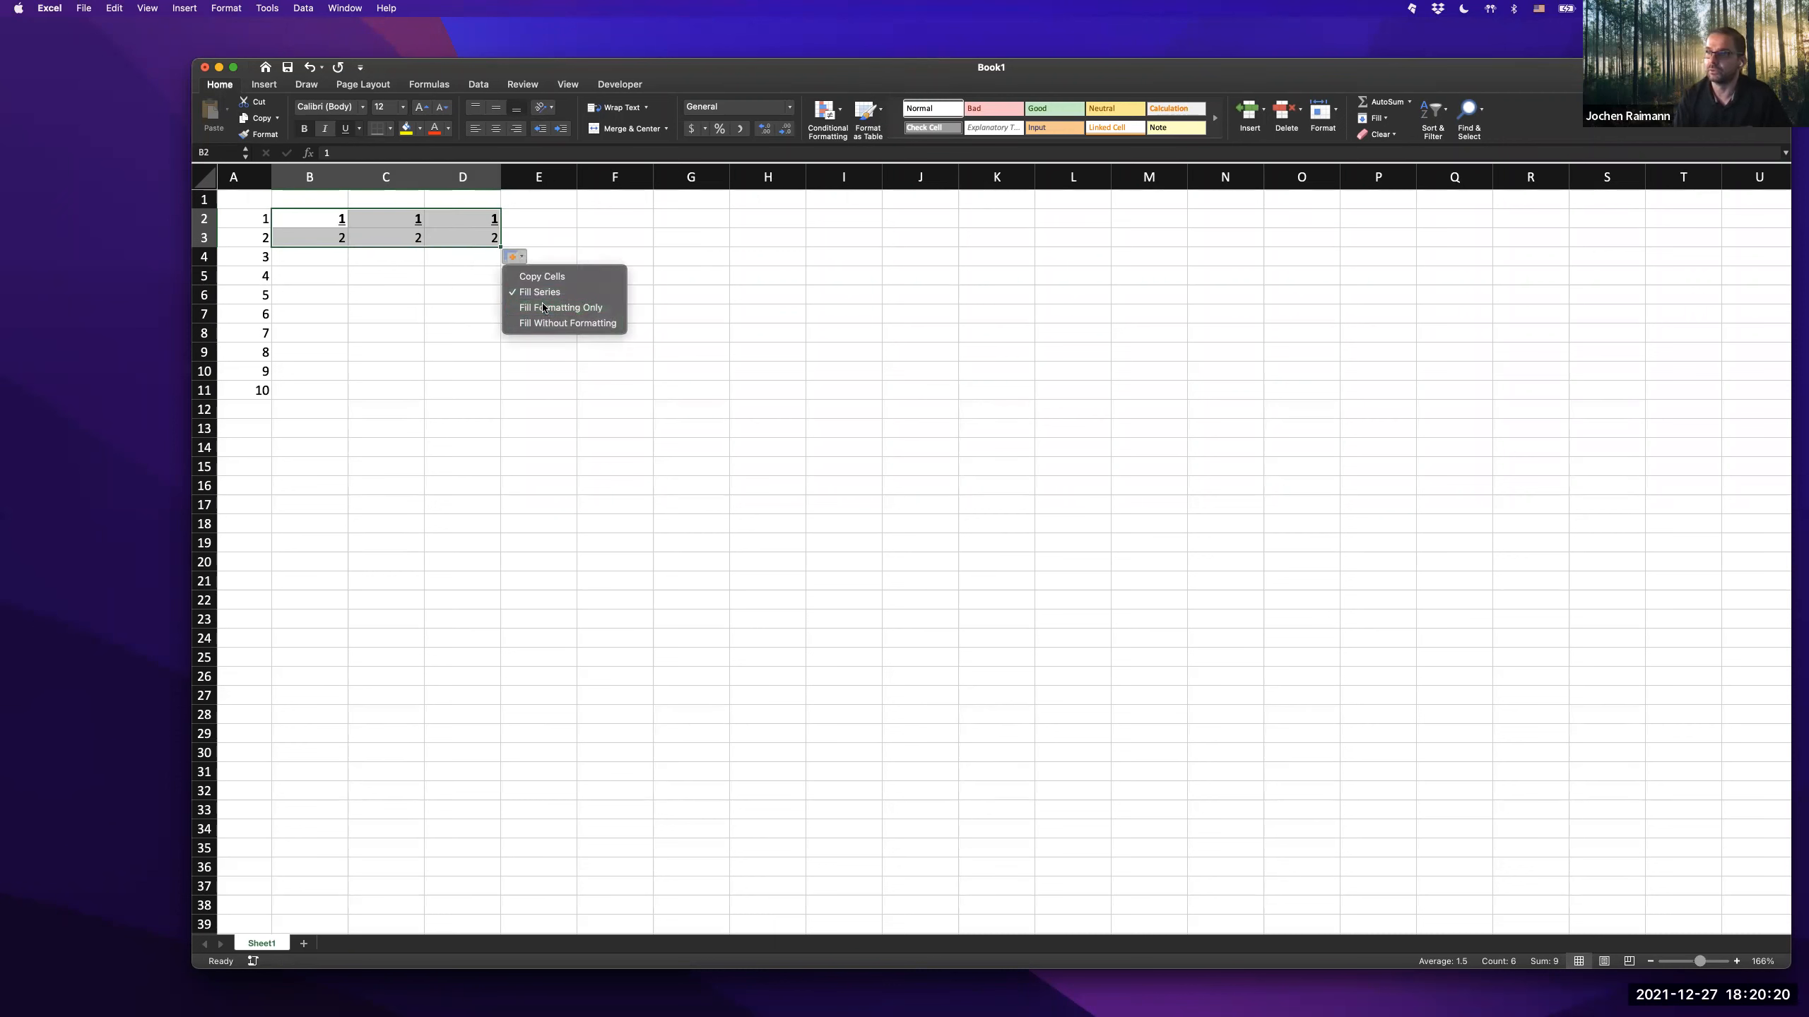
- Enter 654654 in cell D2 and reselect the cell to check its inherited formatting
left_click(464, 220)
type("654654")
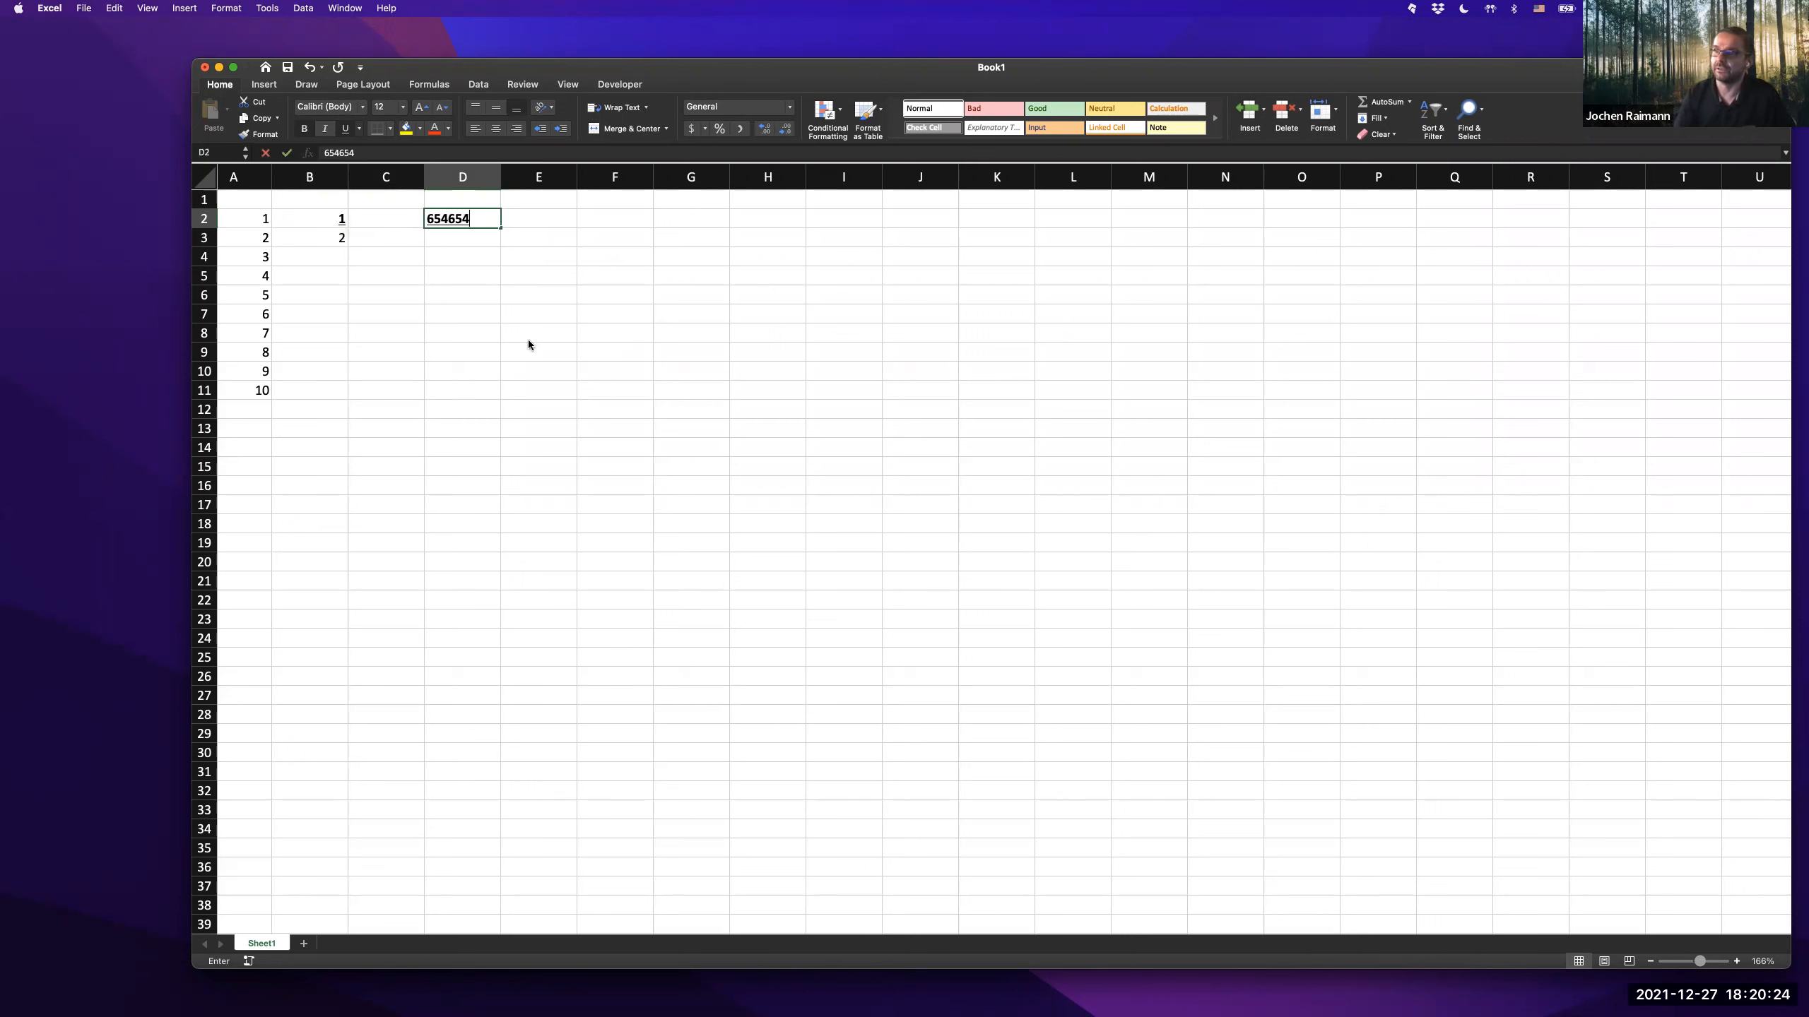
key("Return")
key("Up")
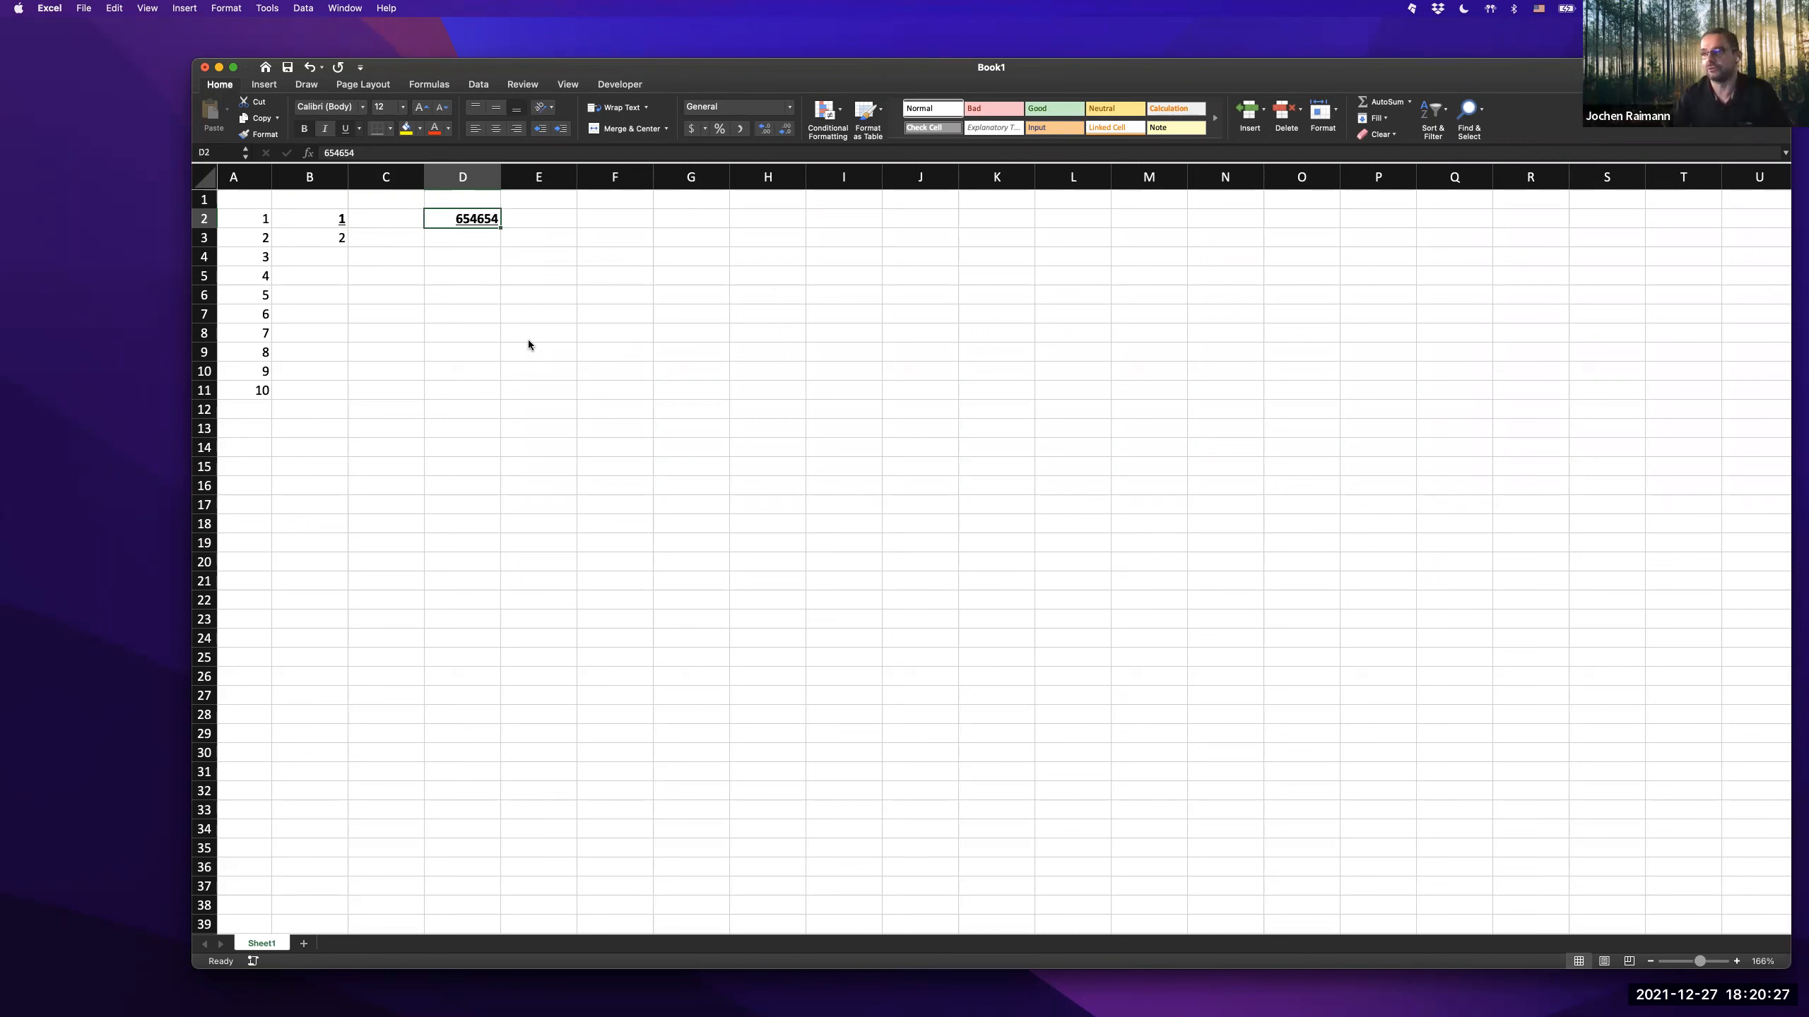
- Undo the entry in D2, the formatting fill and the character formatting of cell B2
key("super+z")
key("super+z")
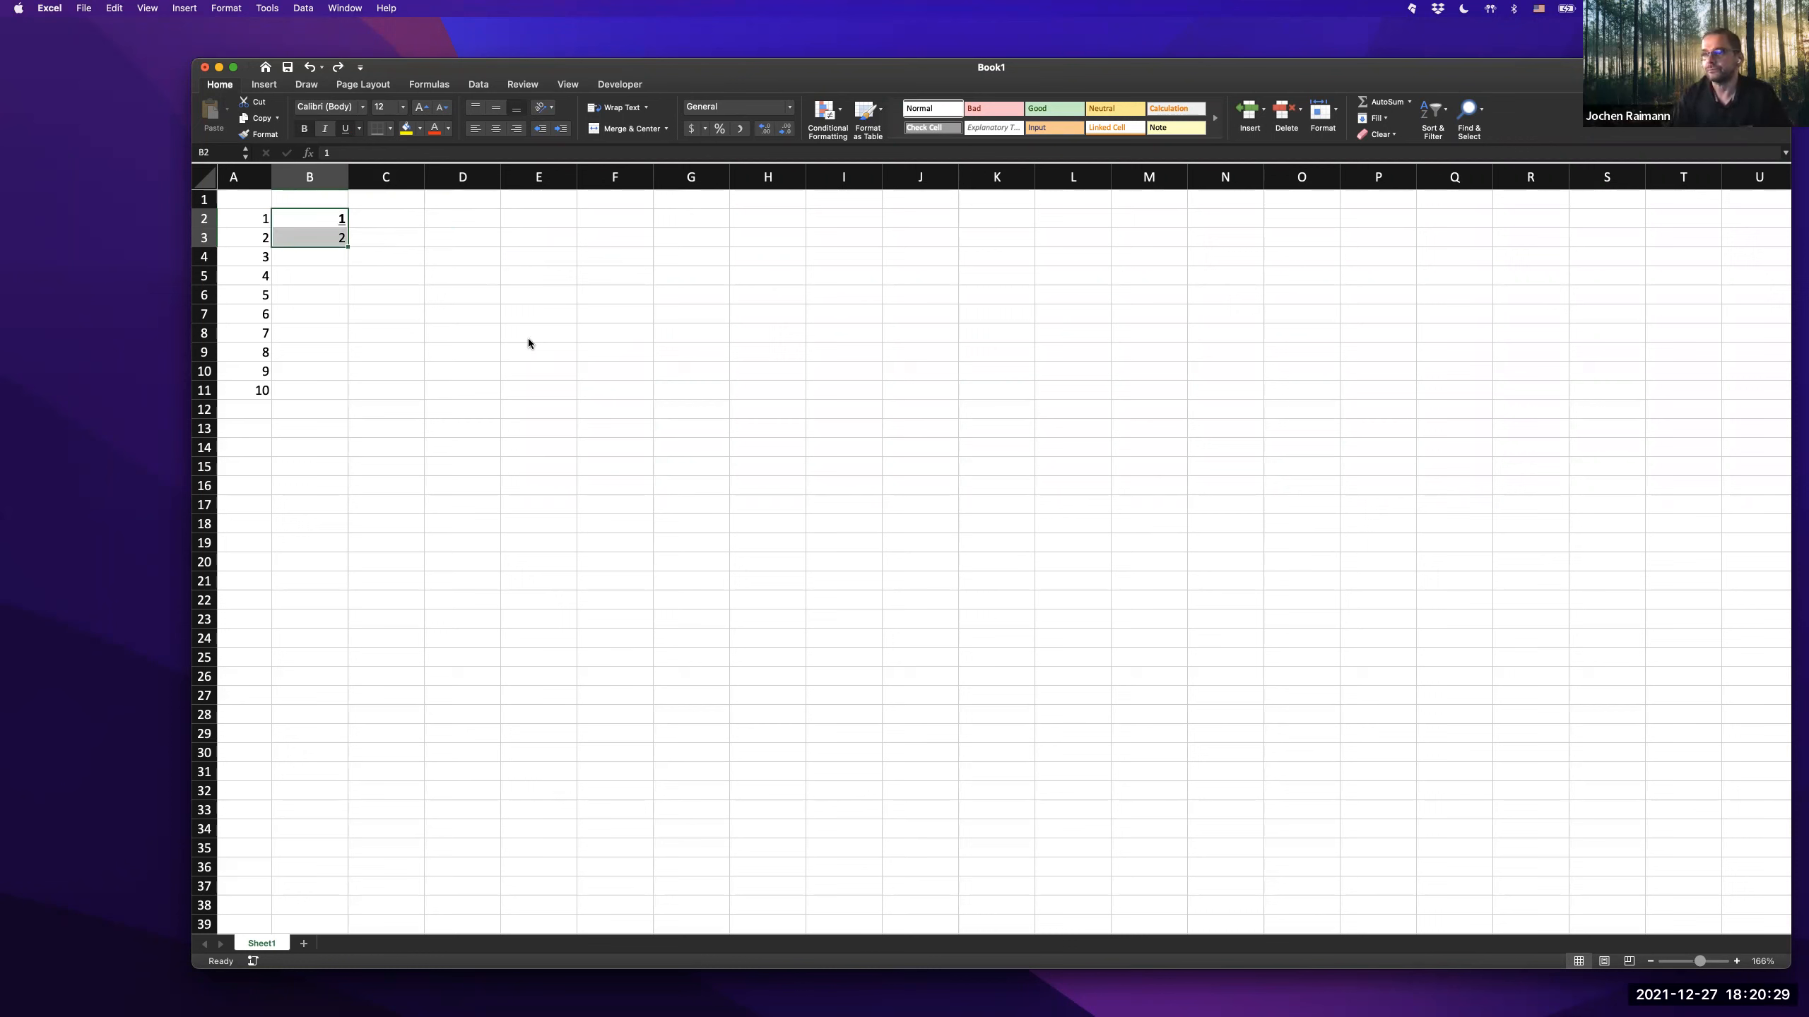
key("super+z")
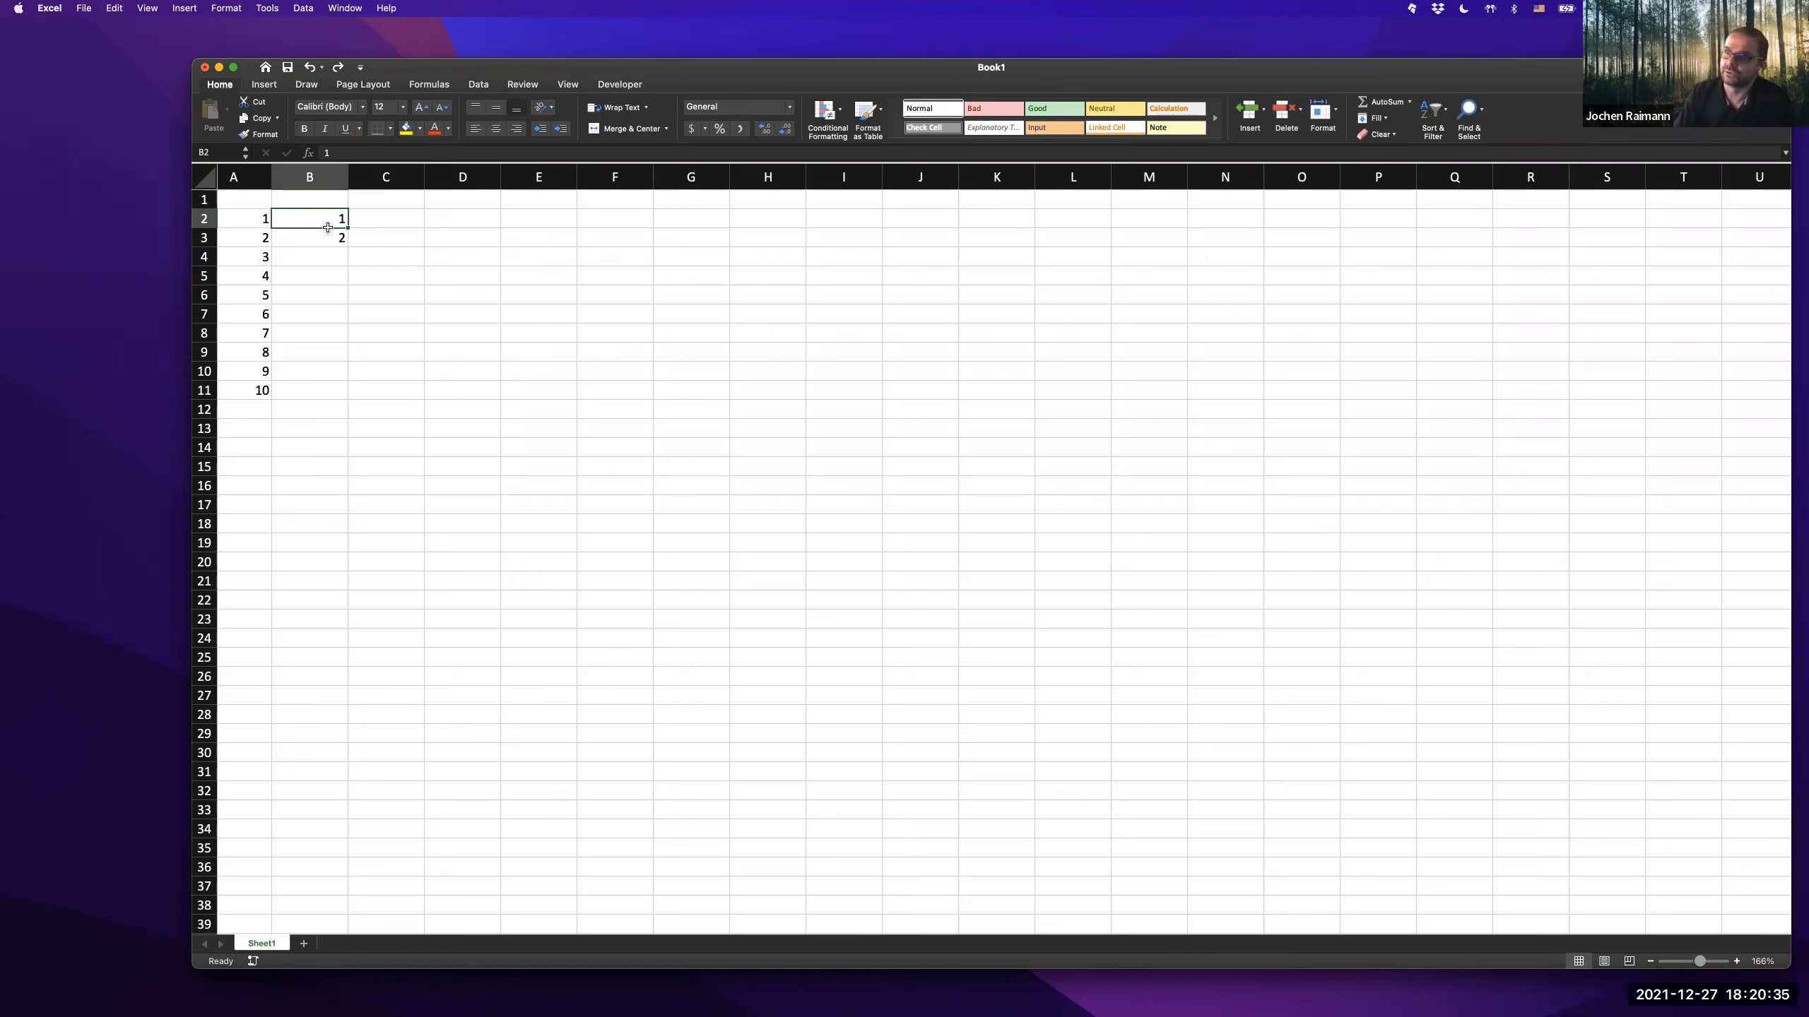
- Fill B2:B3 down to B11 and set the fill option to Copy Cells
left_click_drag(329, 238, 328, 220)
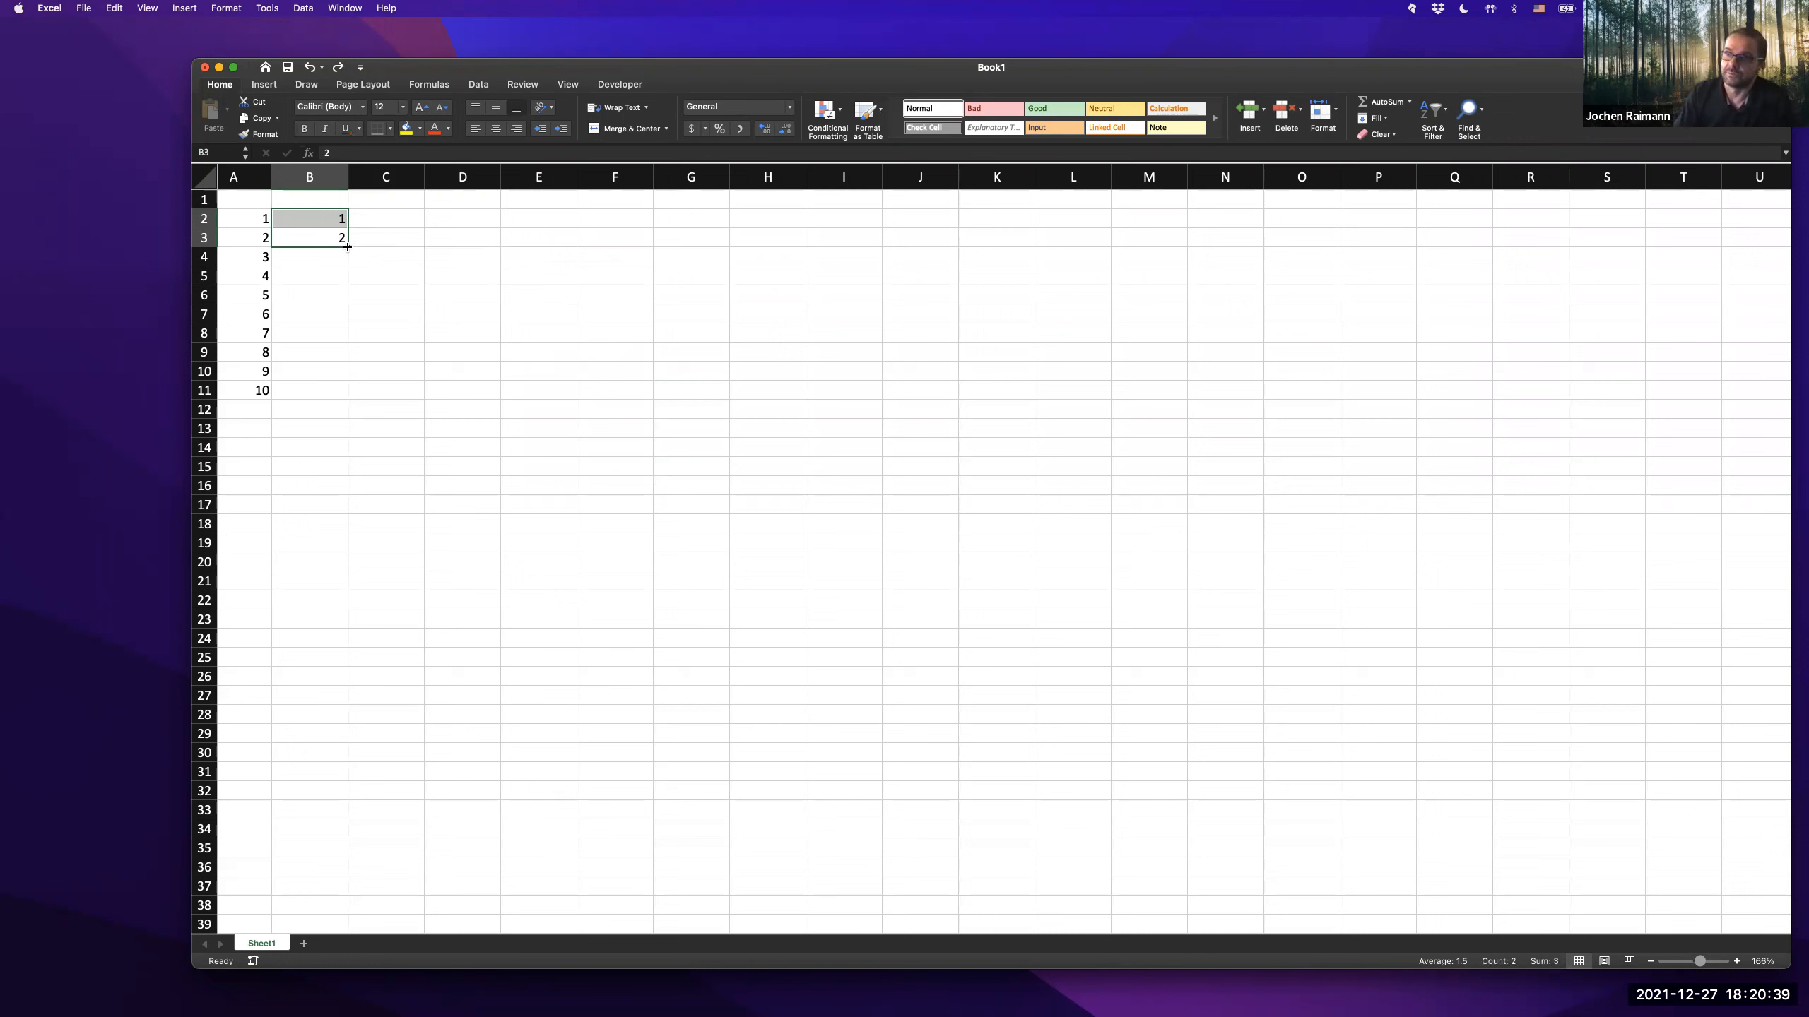
left_click_drag(347, 247, 353, 405)
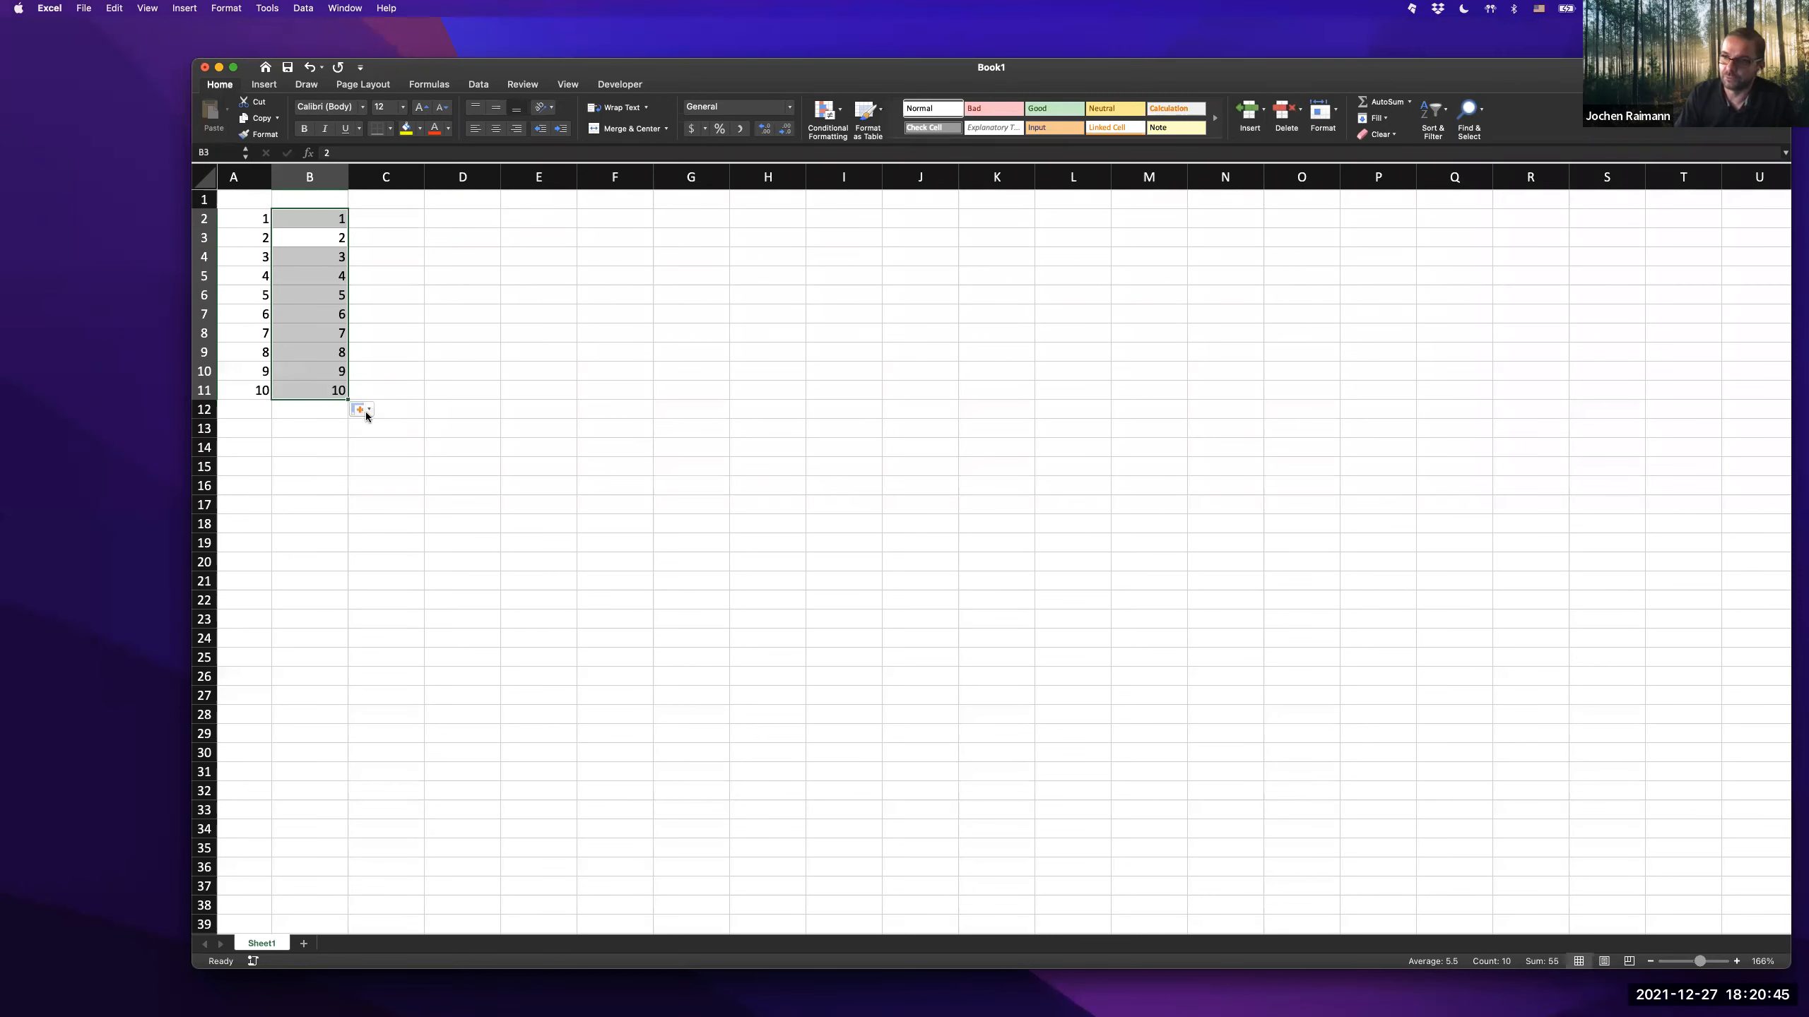
left_click(367, 410)
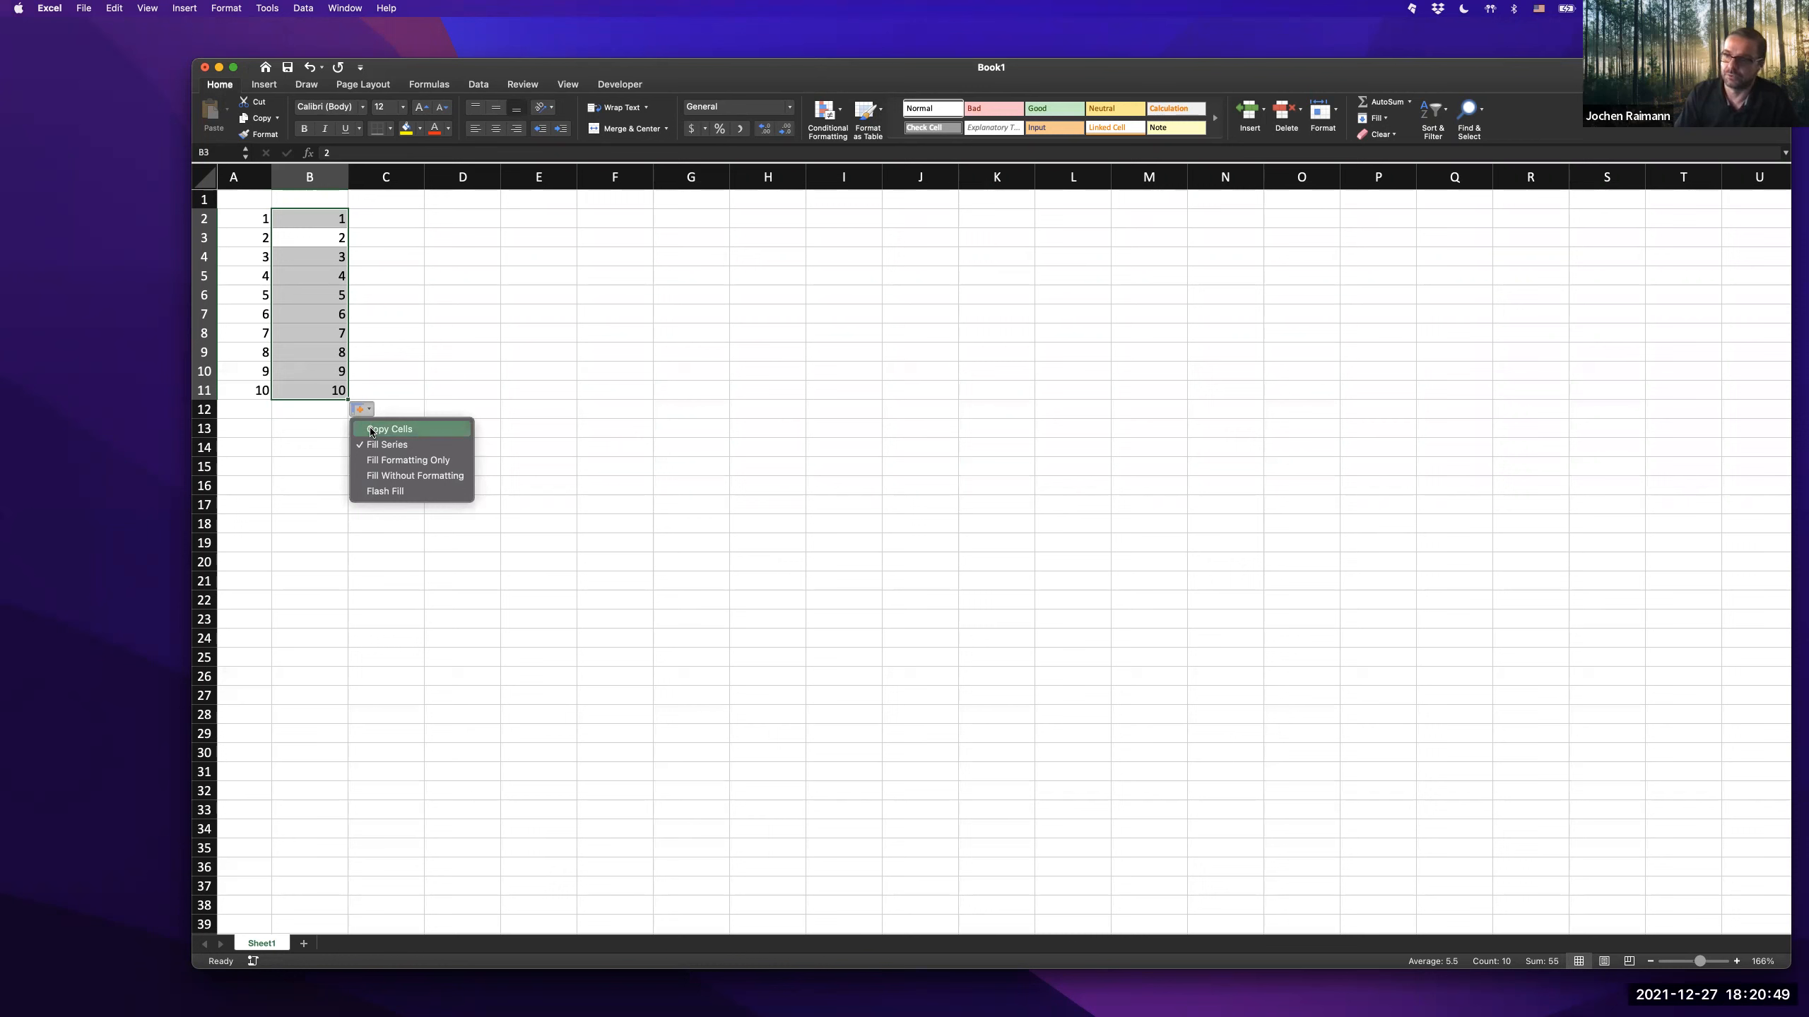
left_click(389, 429)
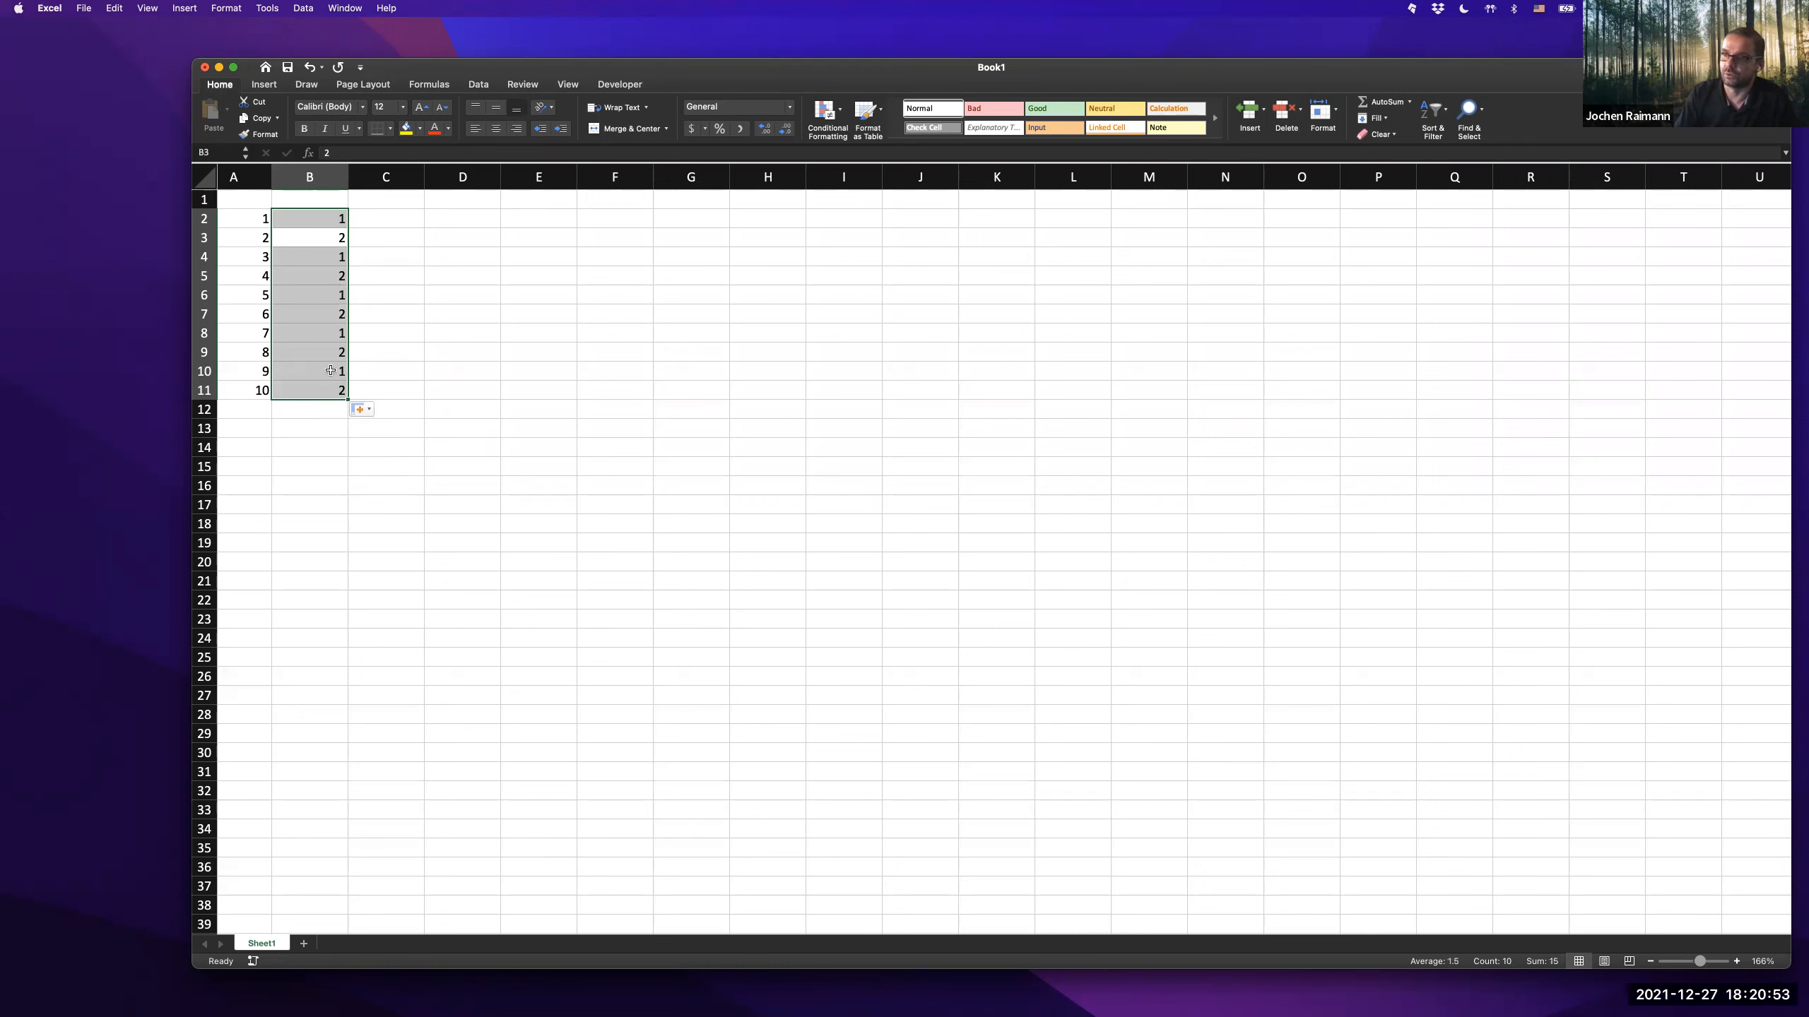
- Change the fill option of B2:B11 to Fill Series, followed by Fill Formatting Only
left_click(365, 409)
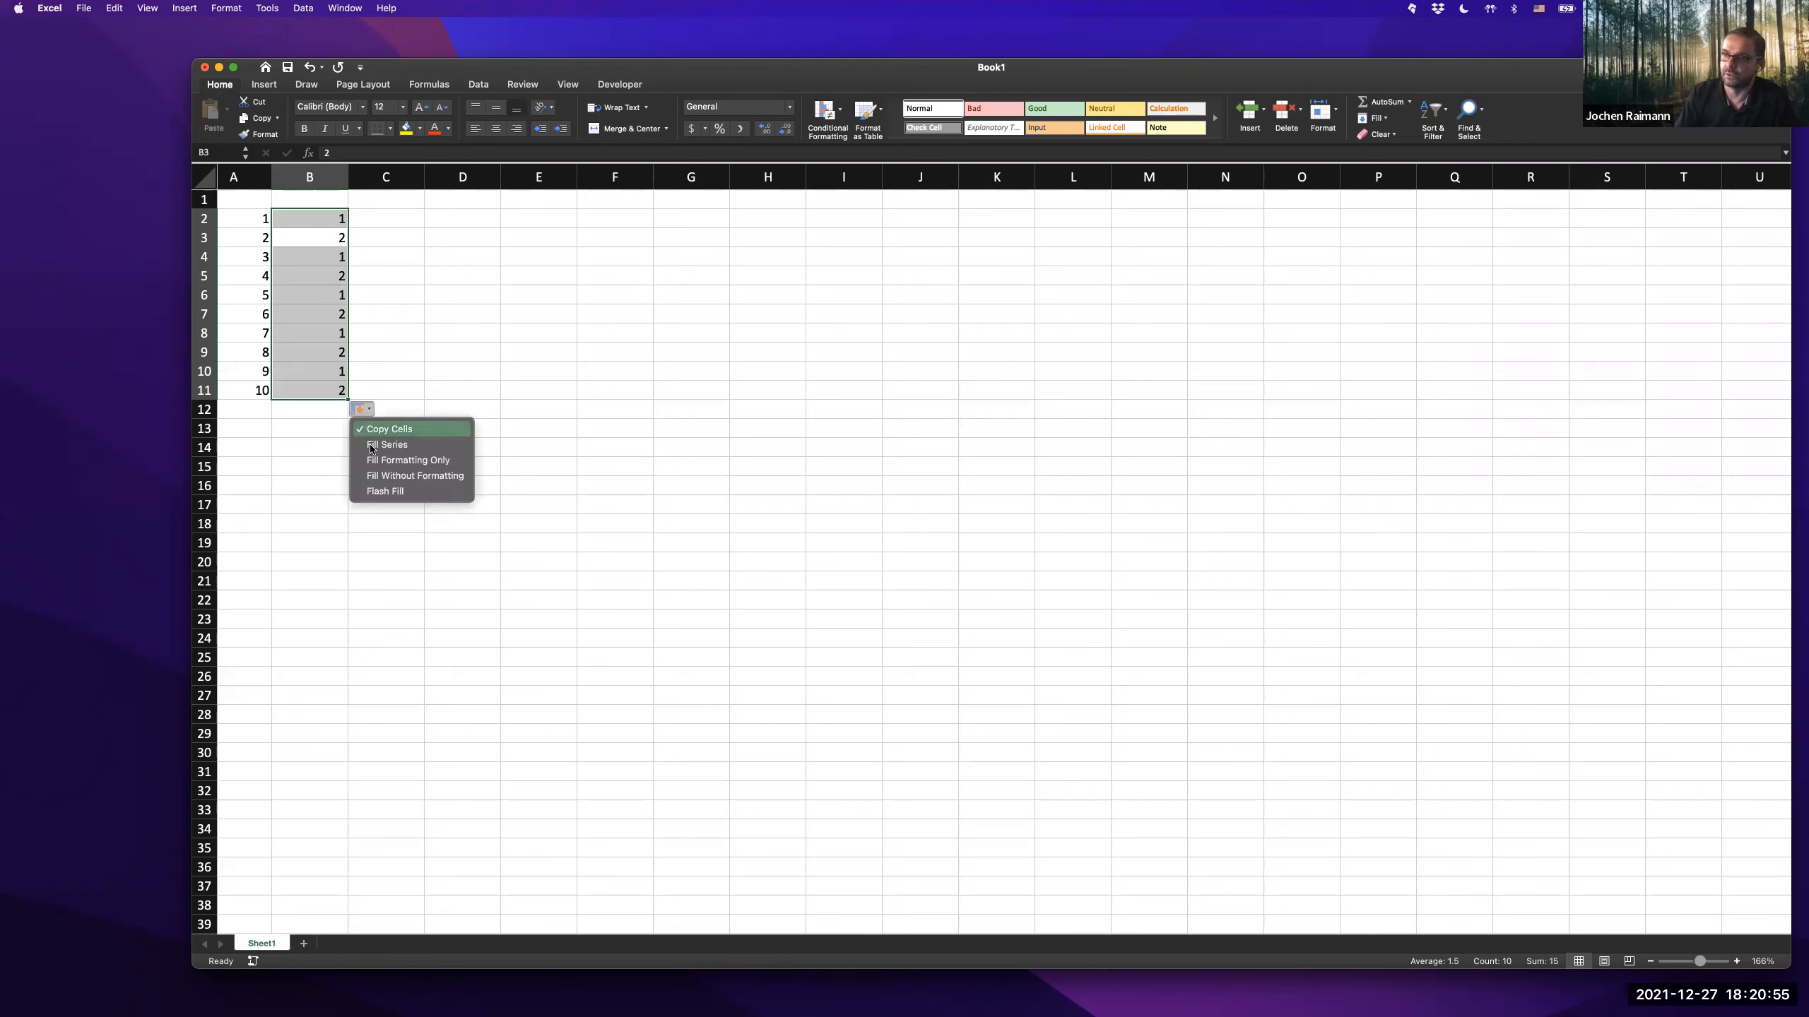
left_click(372, 447)
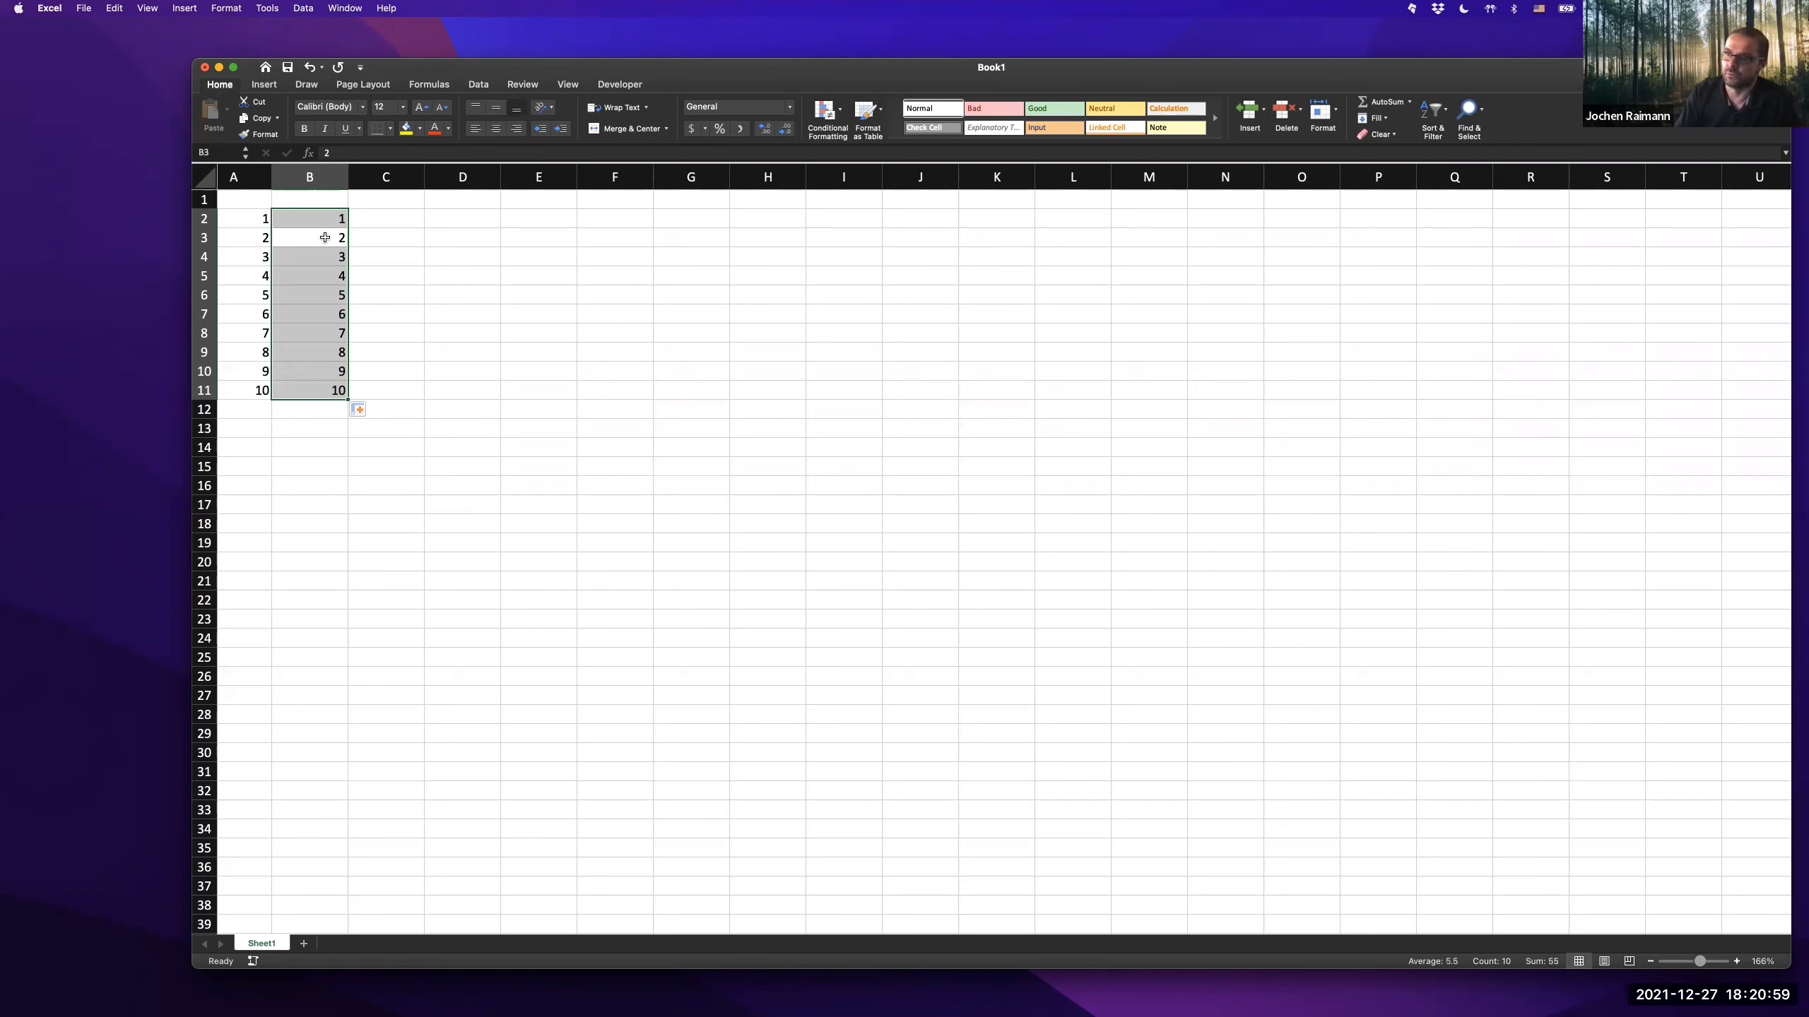
left_click(366, 409)
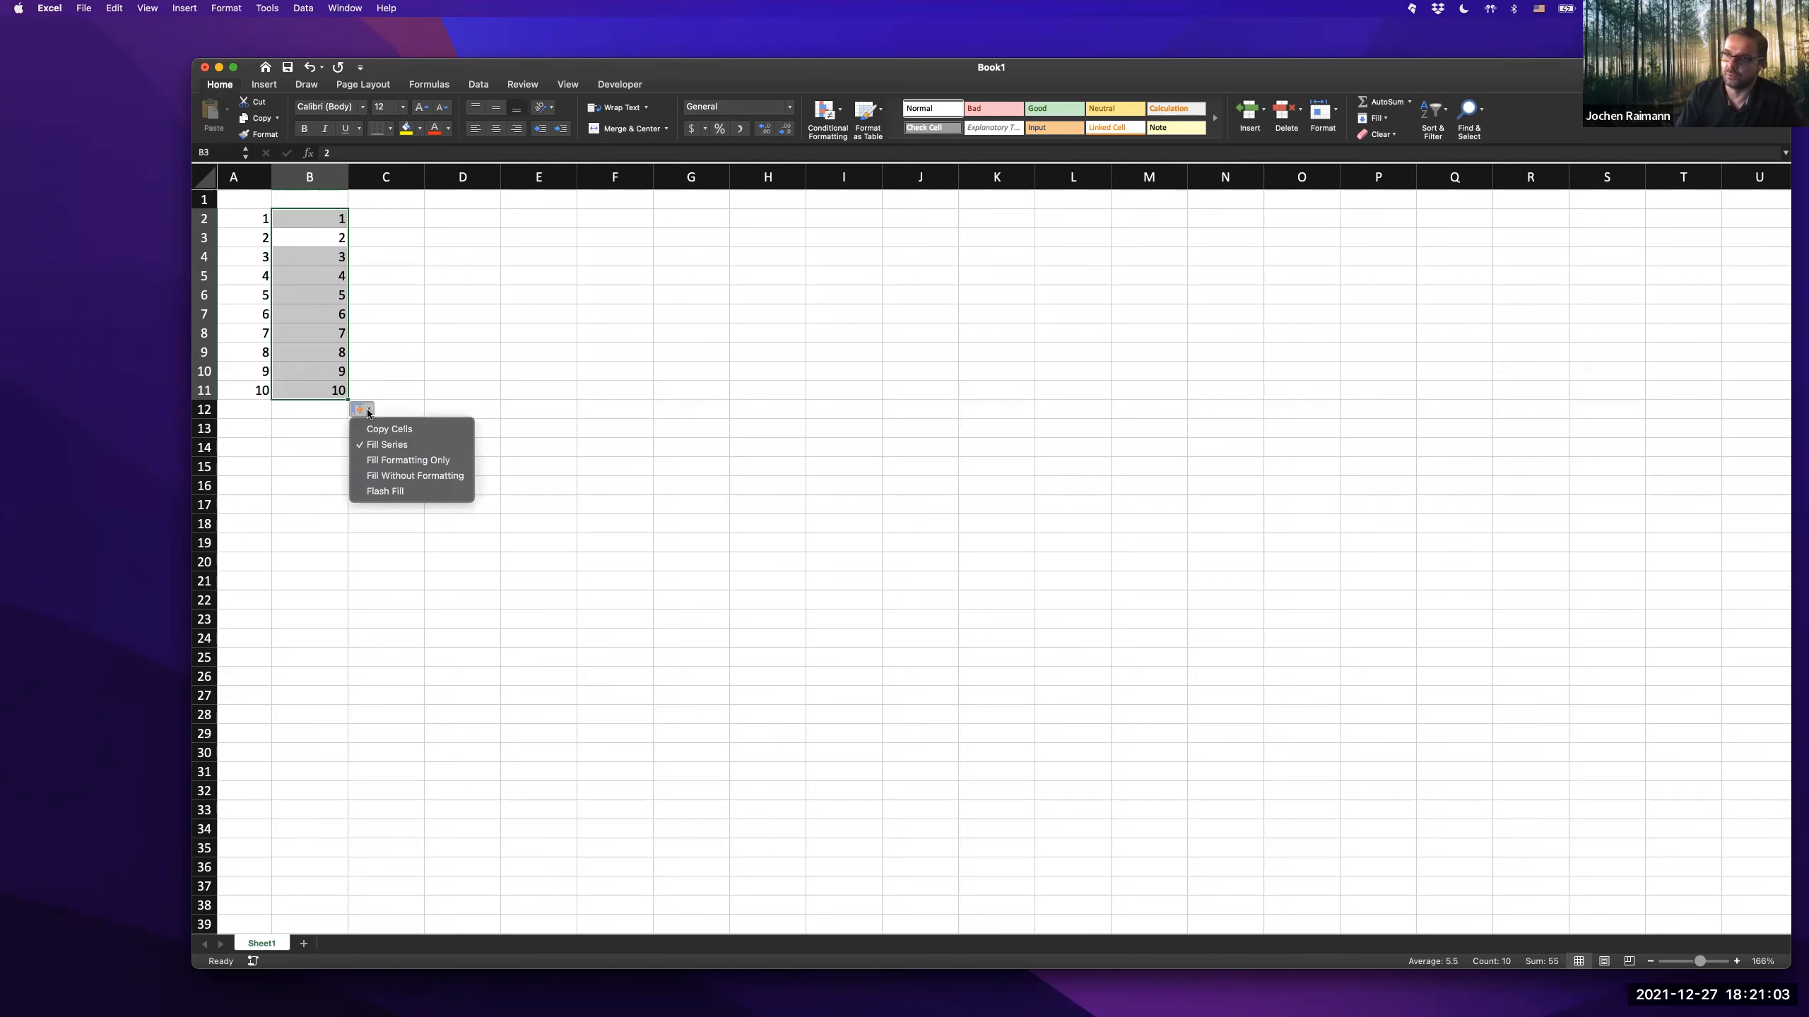
left_click(370, 460)
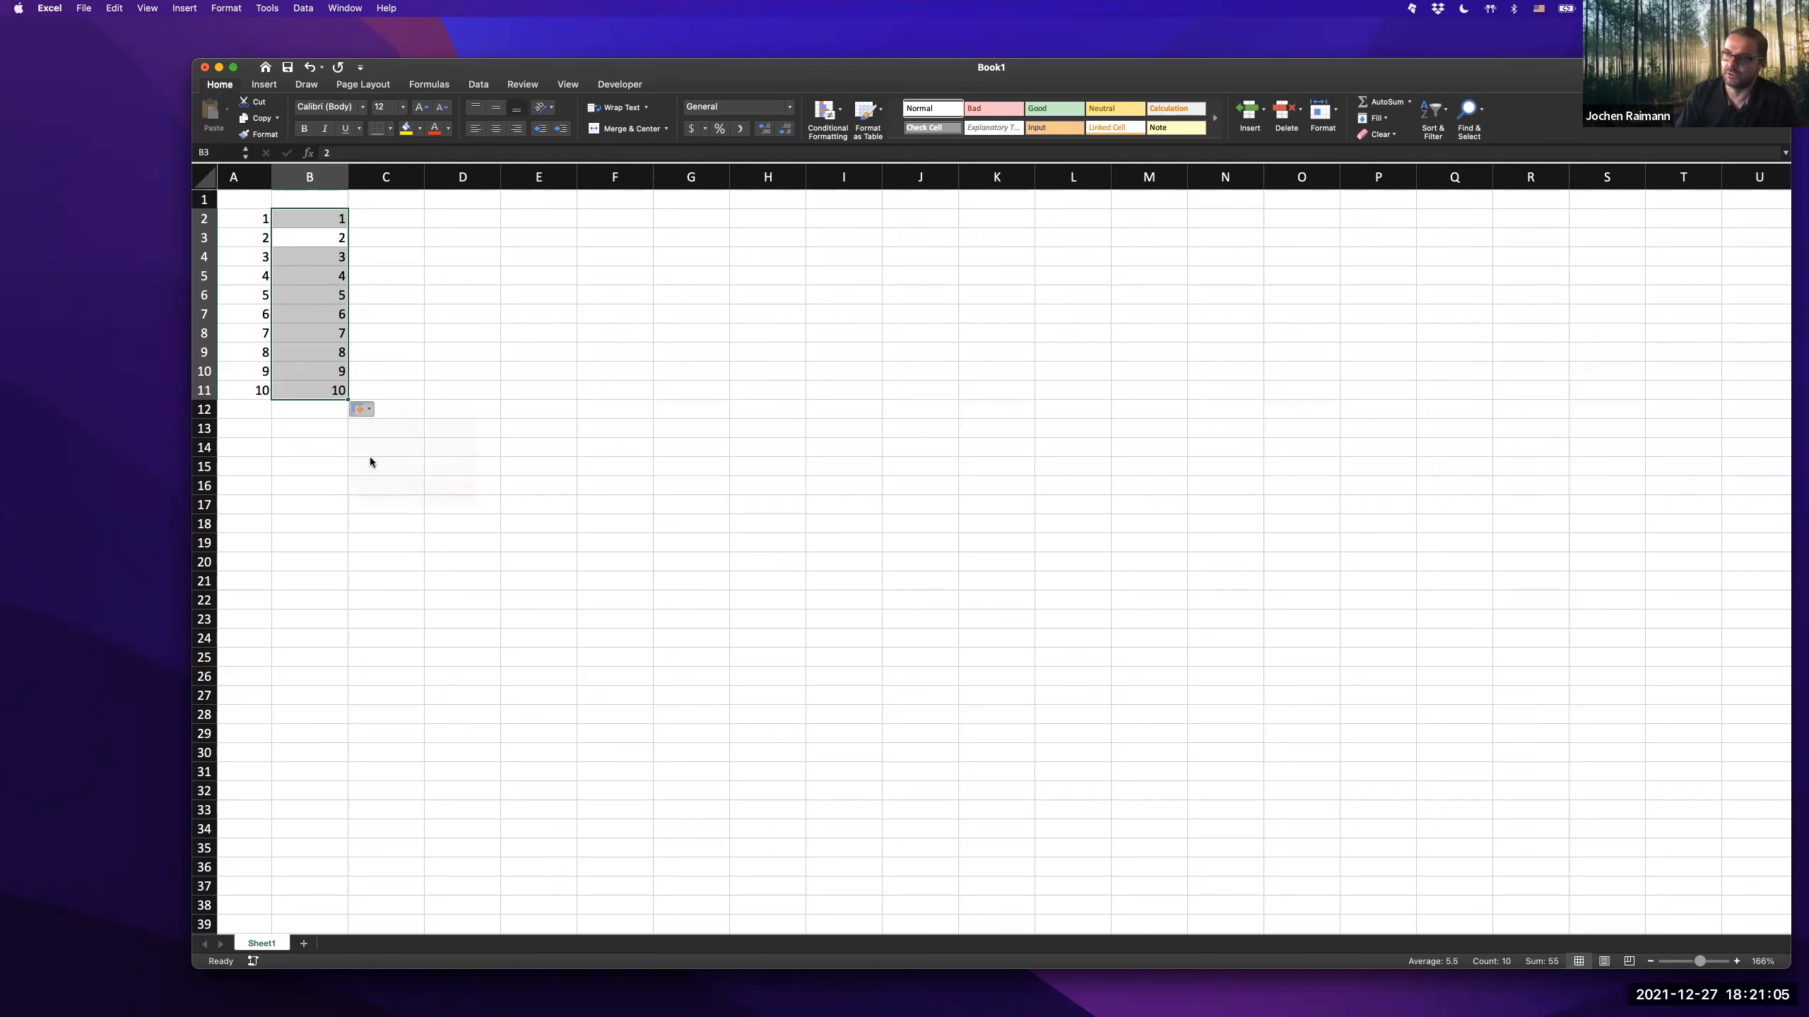
- Change the fill option of B2:B11 to Fill Without Formatting, followed by Flash Fill
left_click(367, 408)
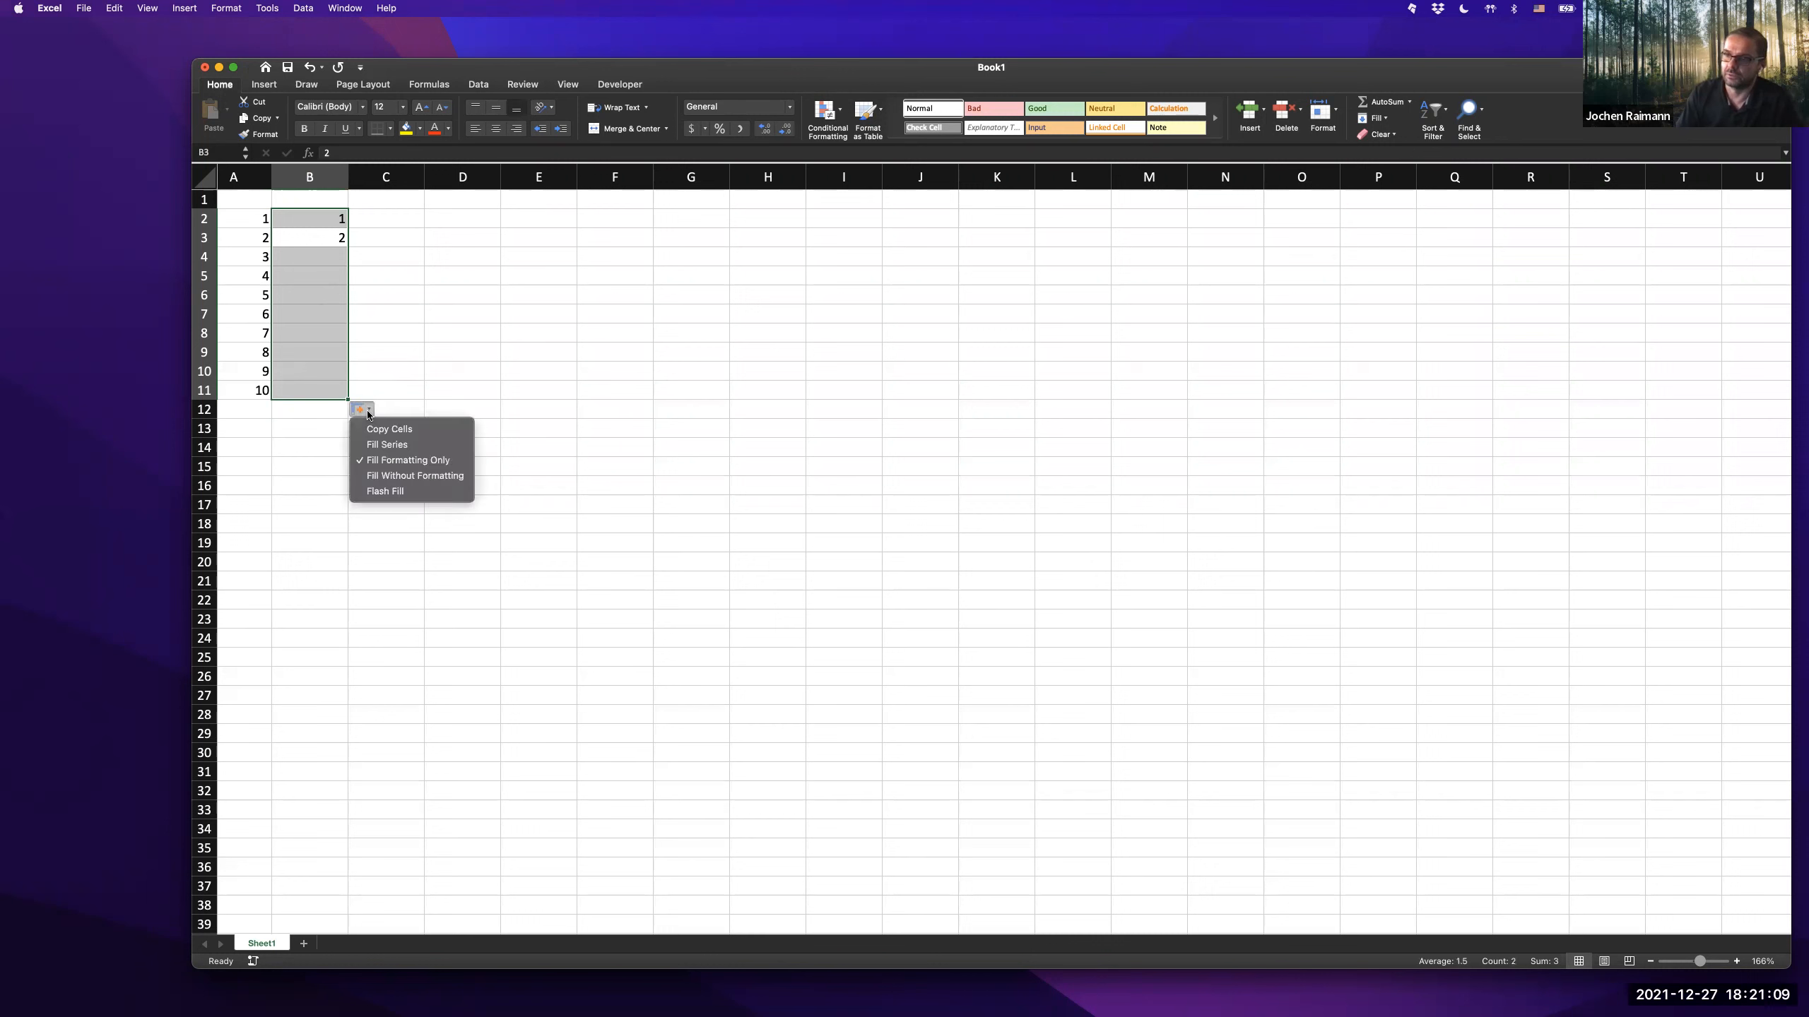
left_click(391, 477)
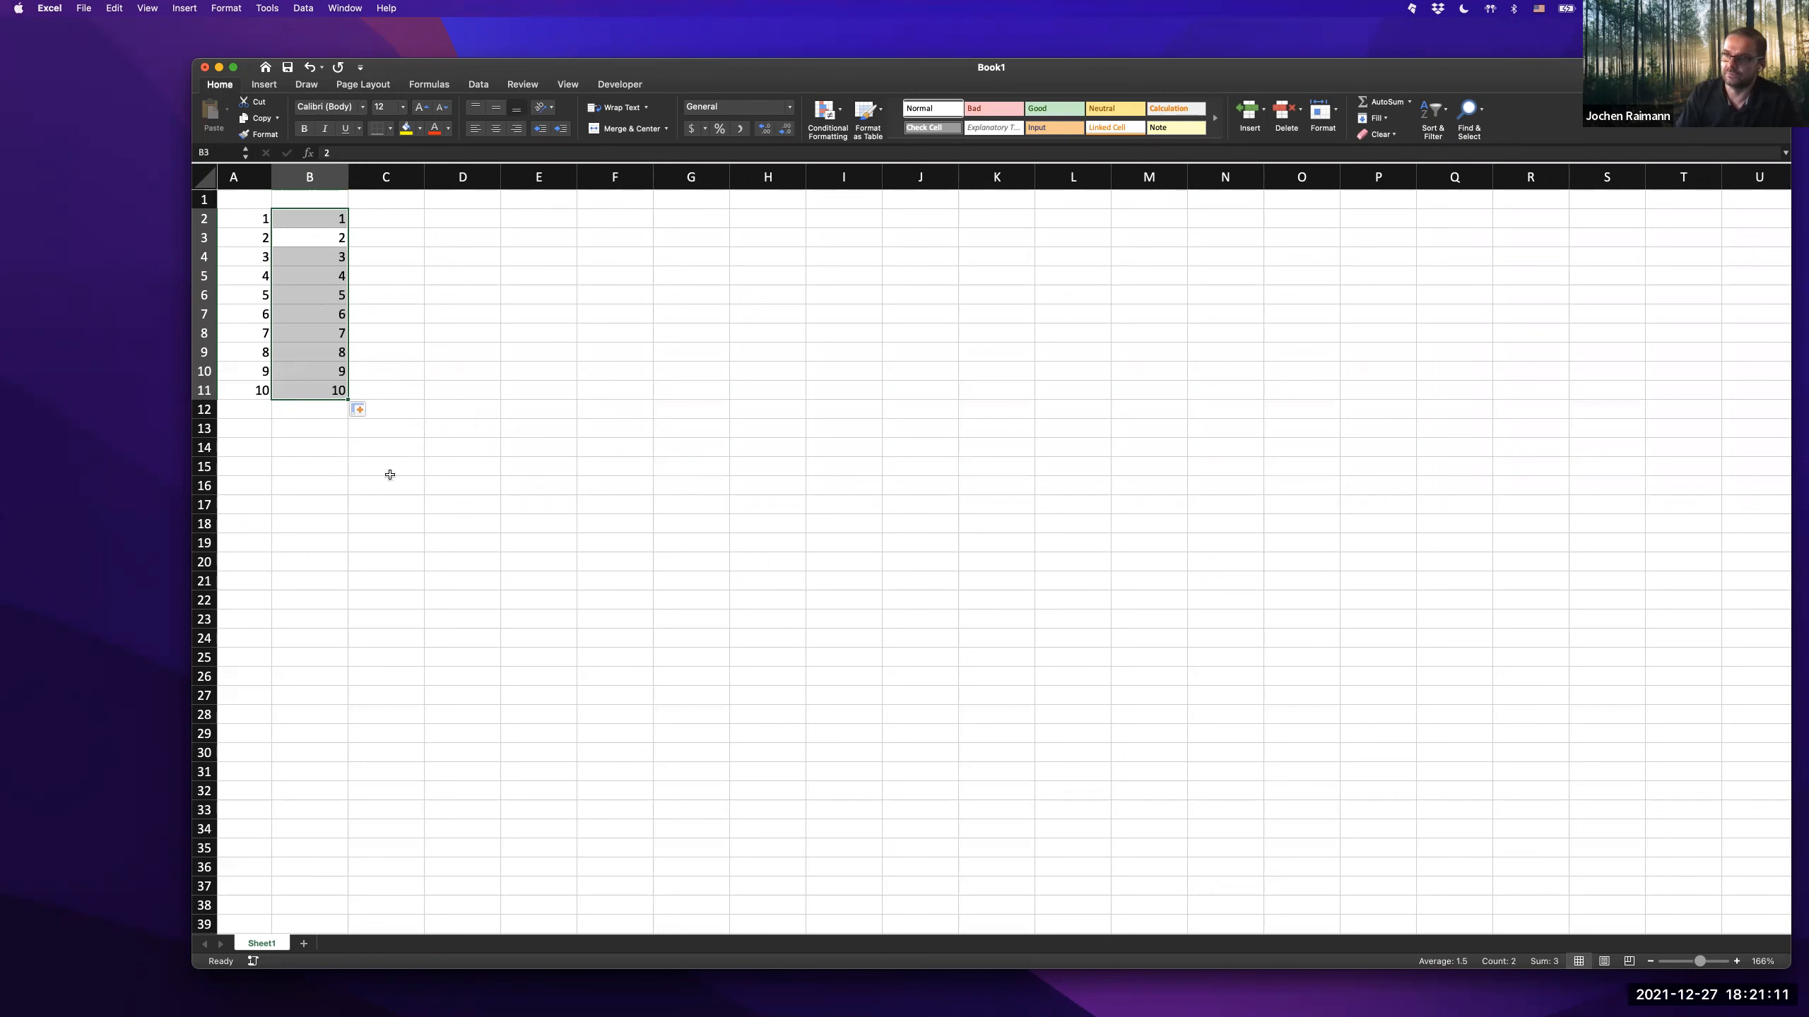
left_click(361, 410)
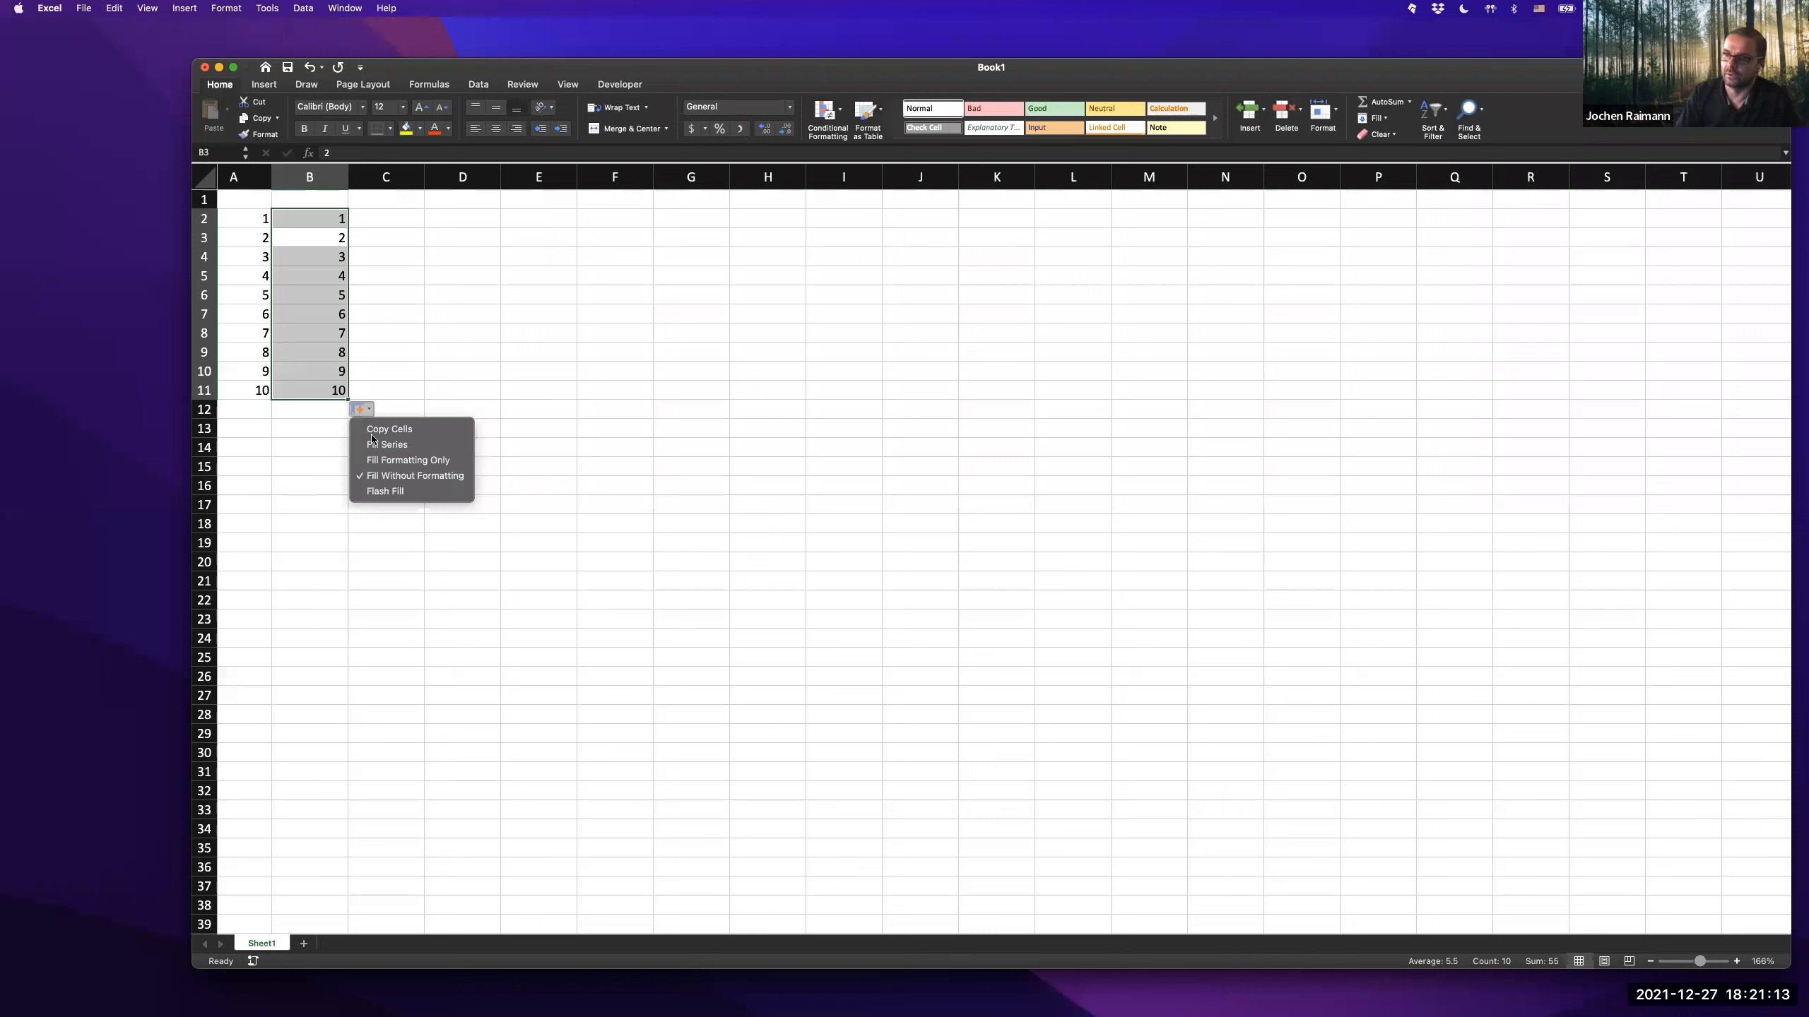
left_click(371, 492)
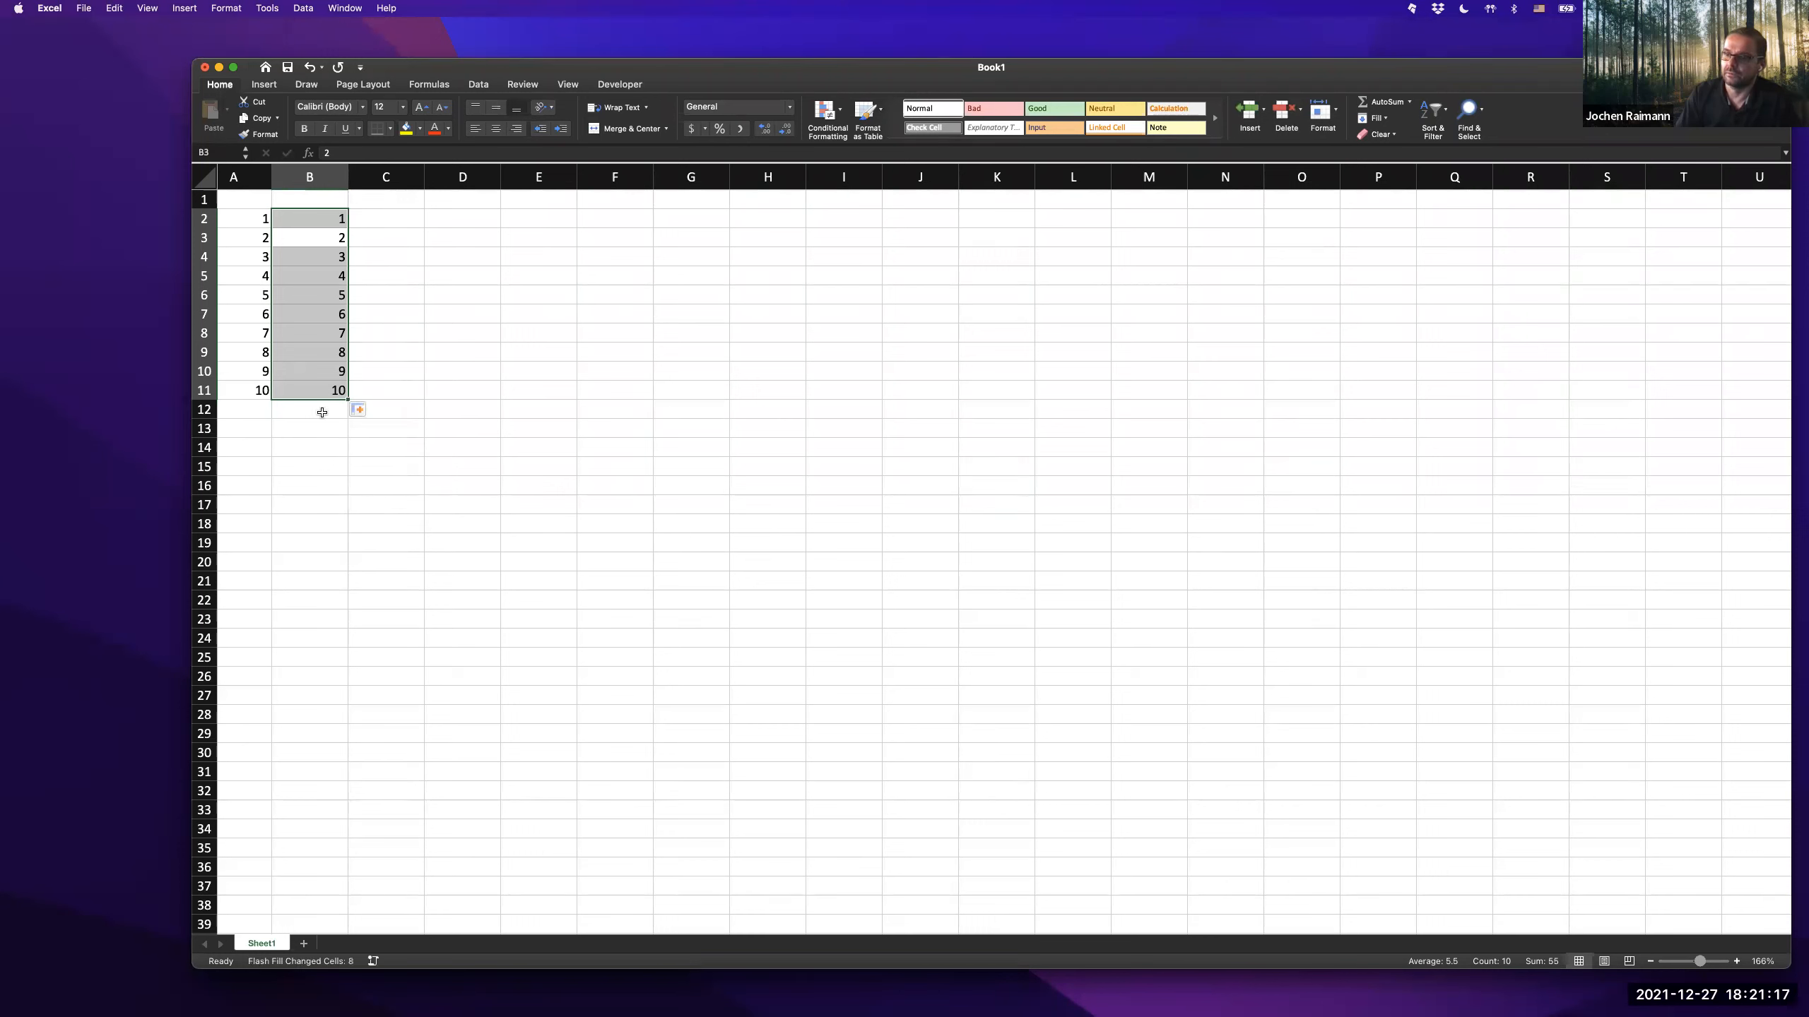
- Try Flash Fill with the empty cells B12:B18 selected, select cell B9 and undo the last fill
left_click_drag(322, 413, 315, 520)
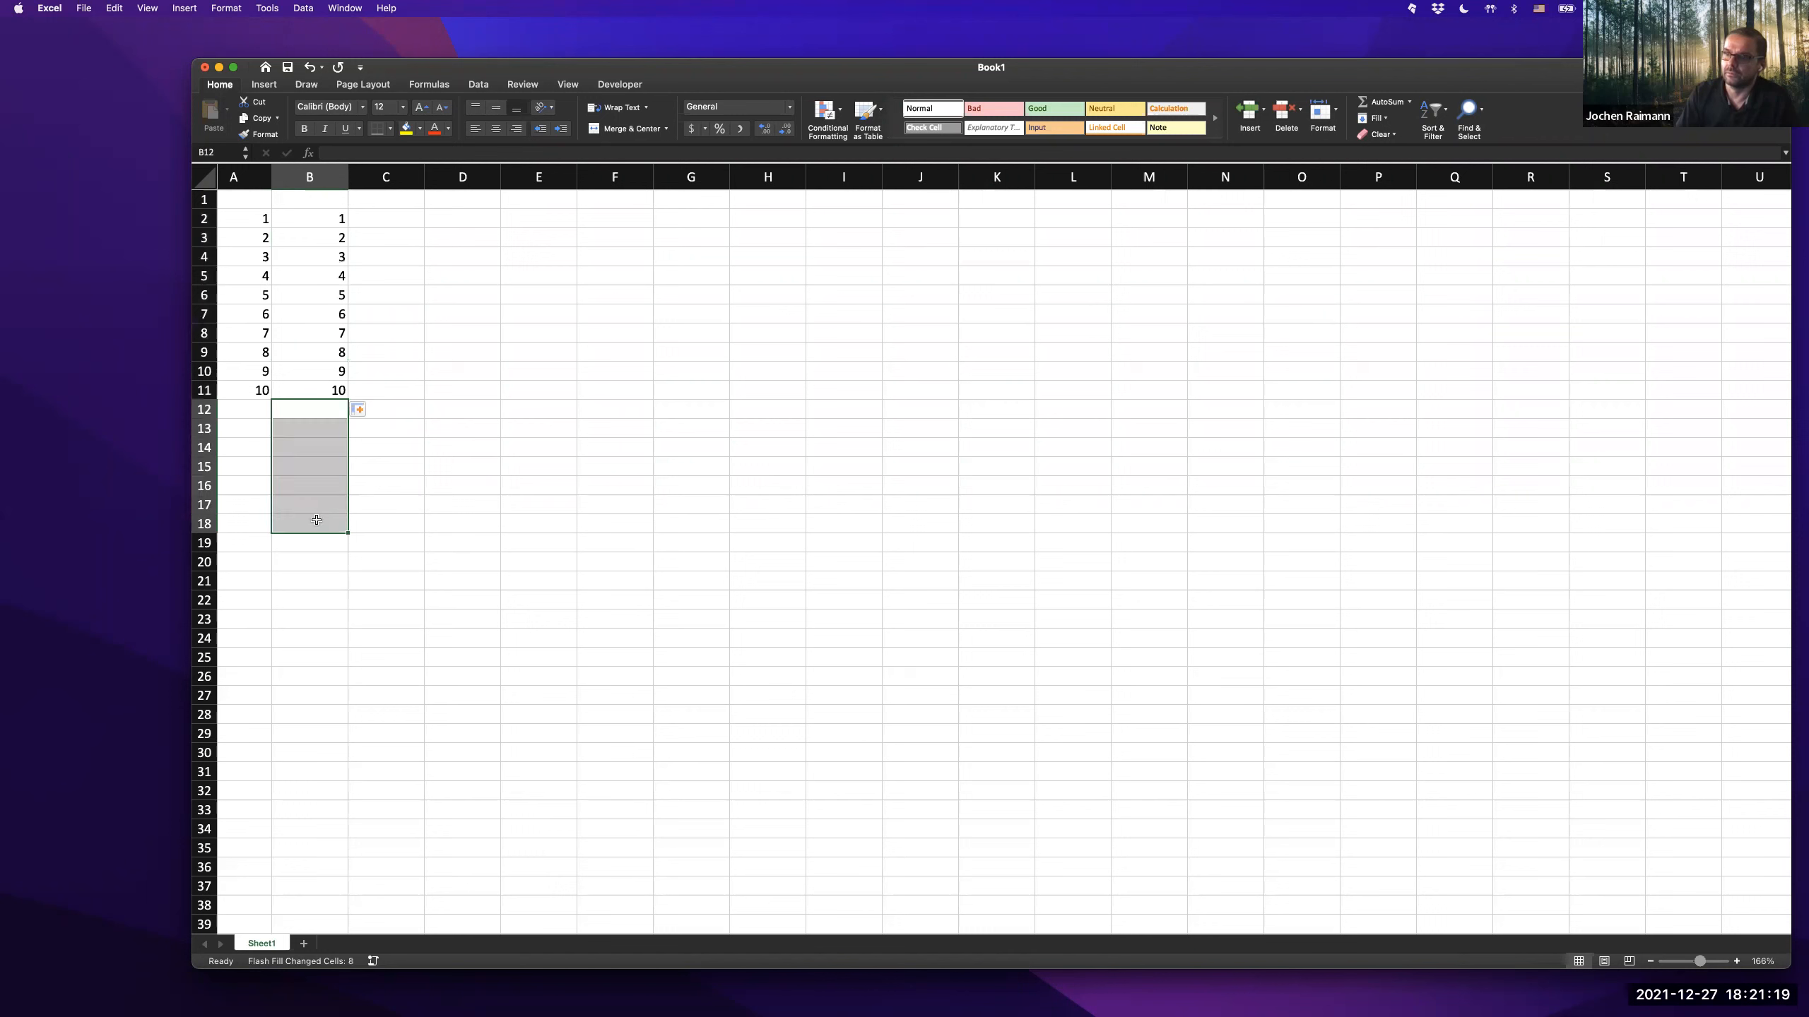
left_click(362, 409)
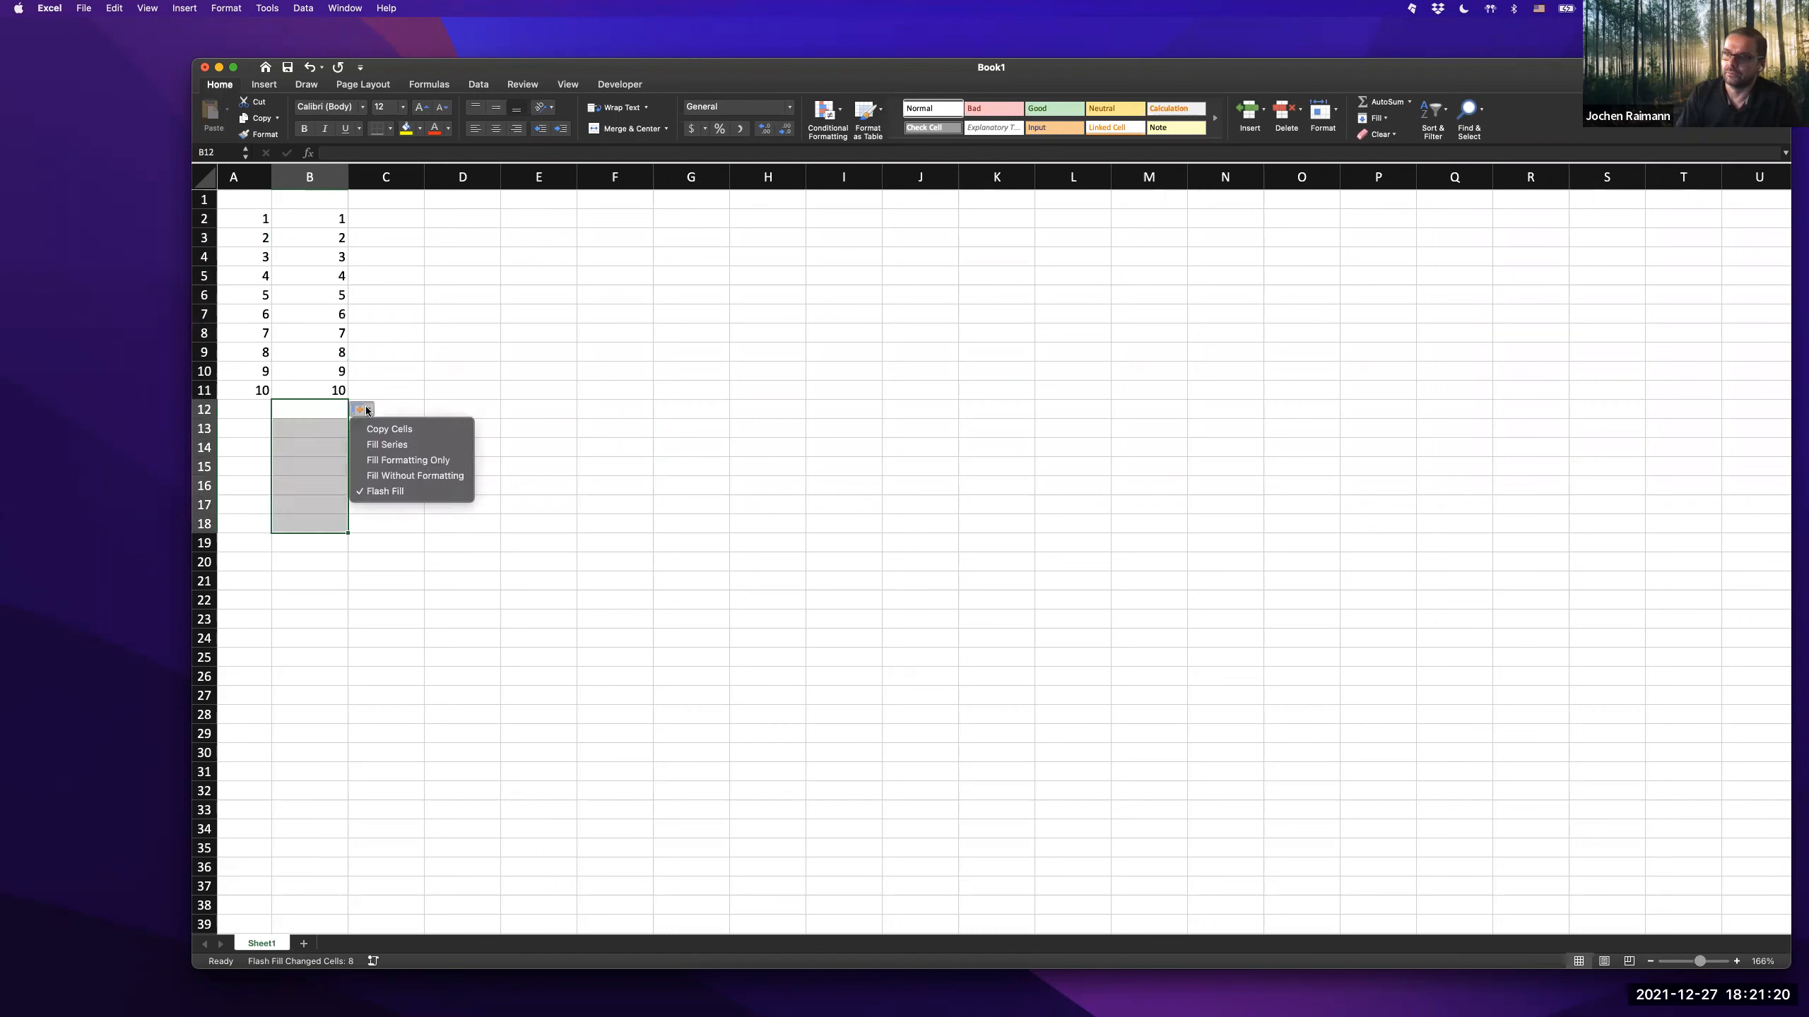
left_click(381, 493)
left_click(341, 359)
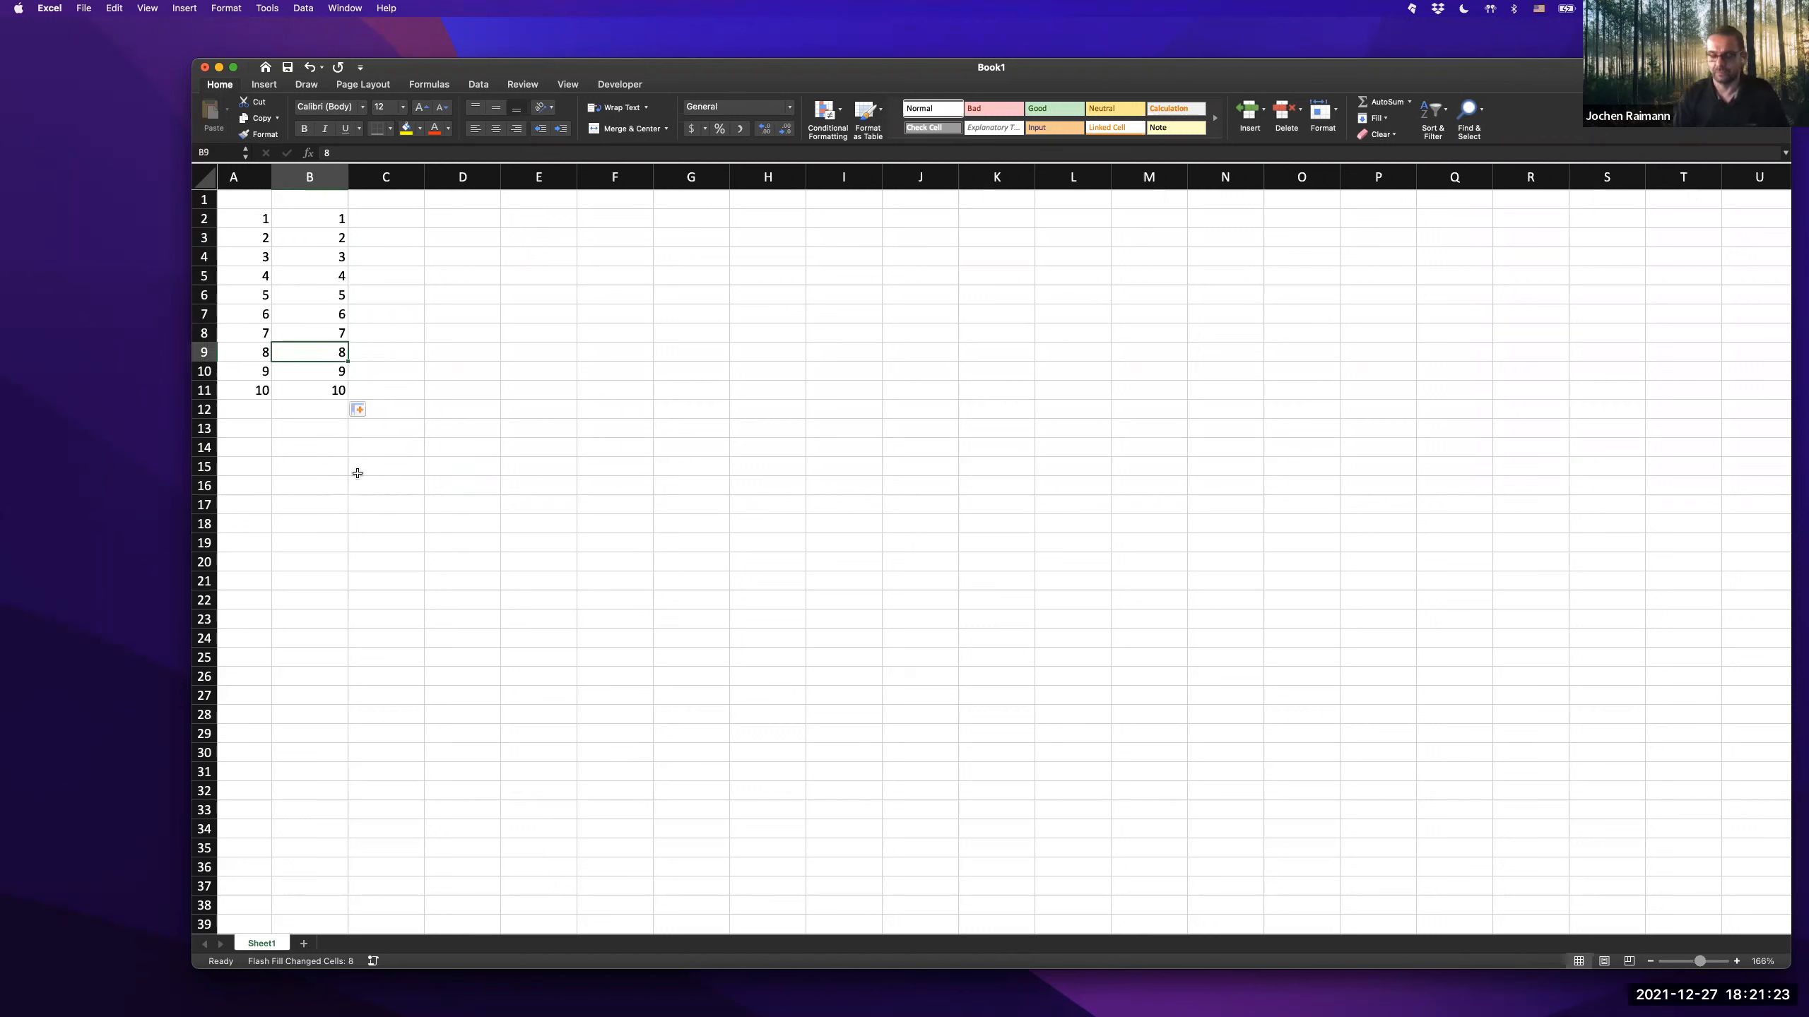
key("super+z")
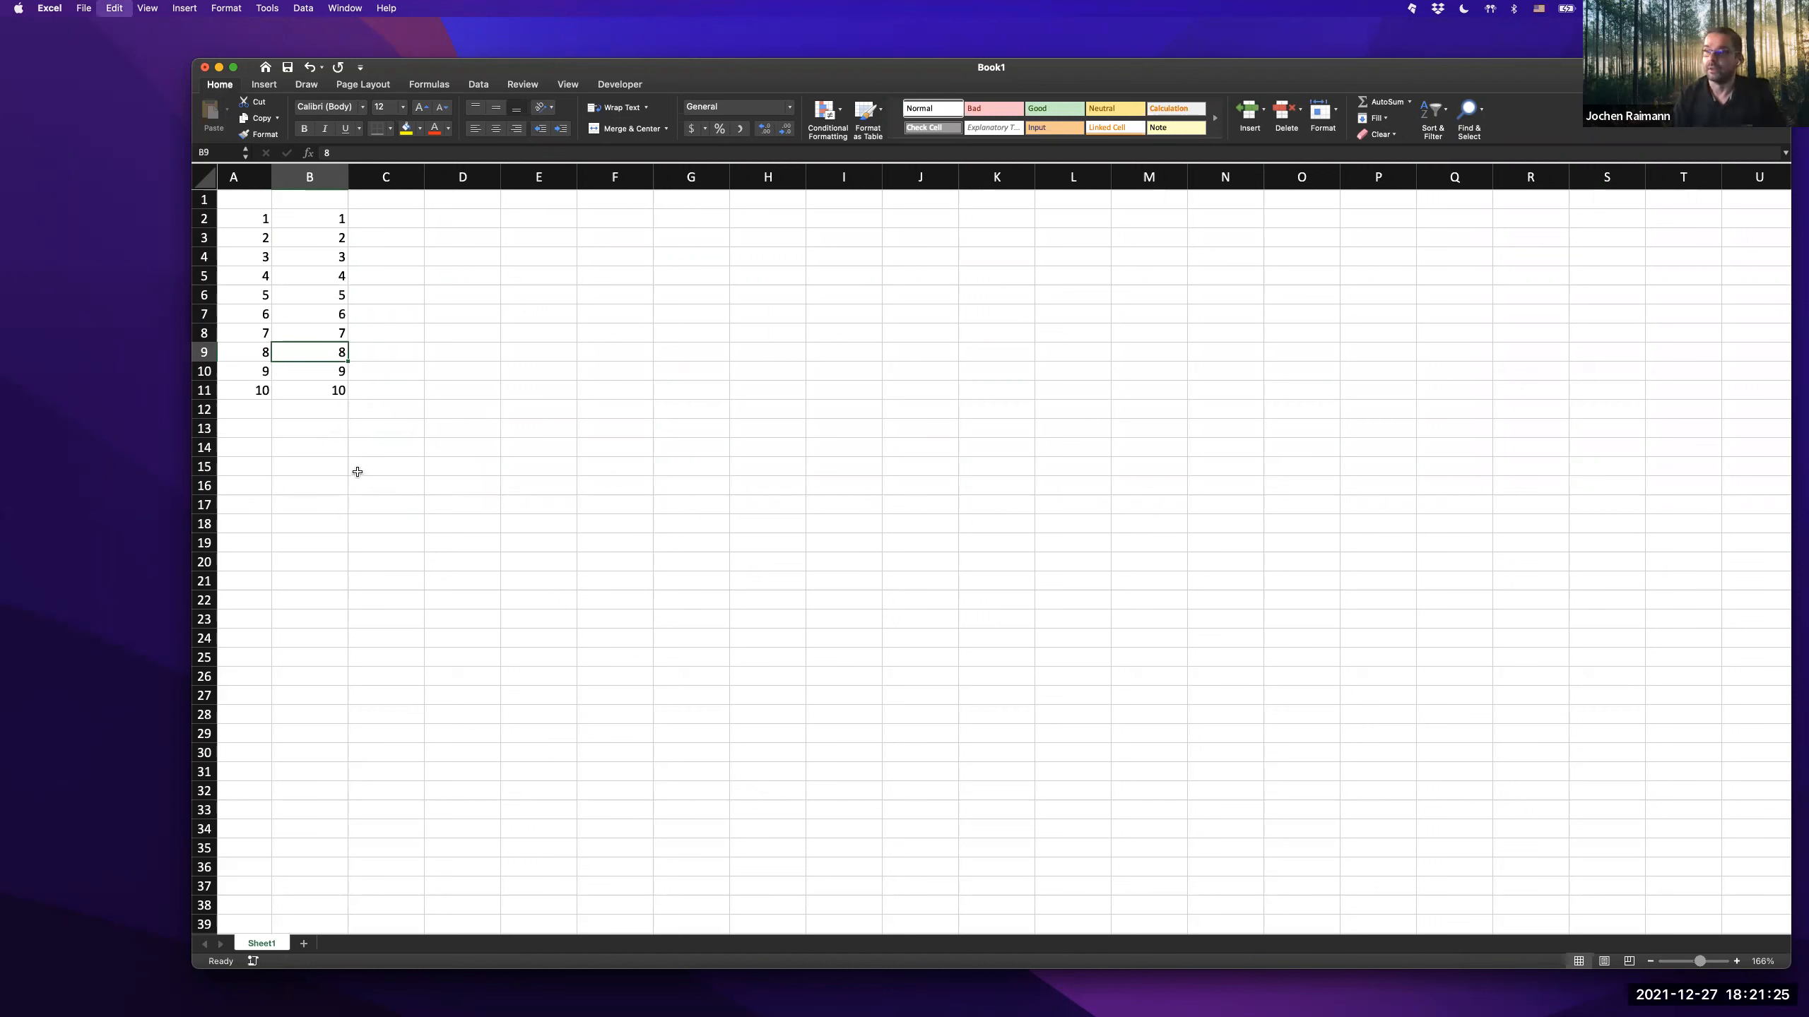
- Undo the current fill in column B and fill B2:B3 down to B11 again as a series
key("super+z")
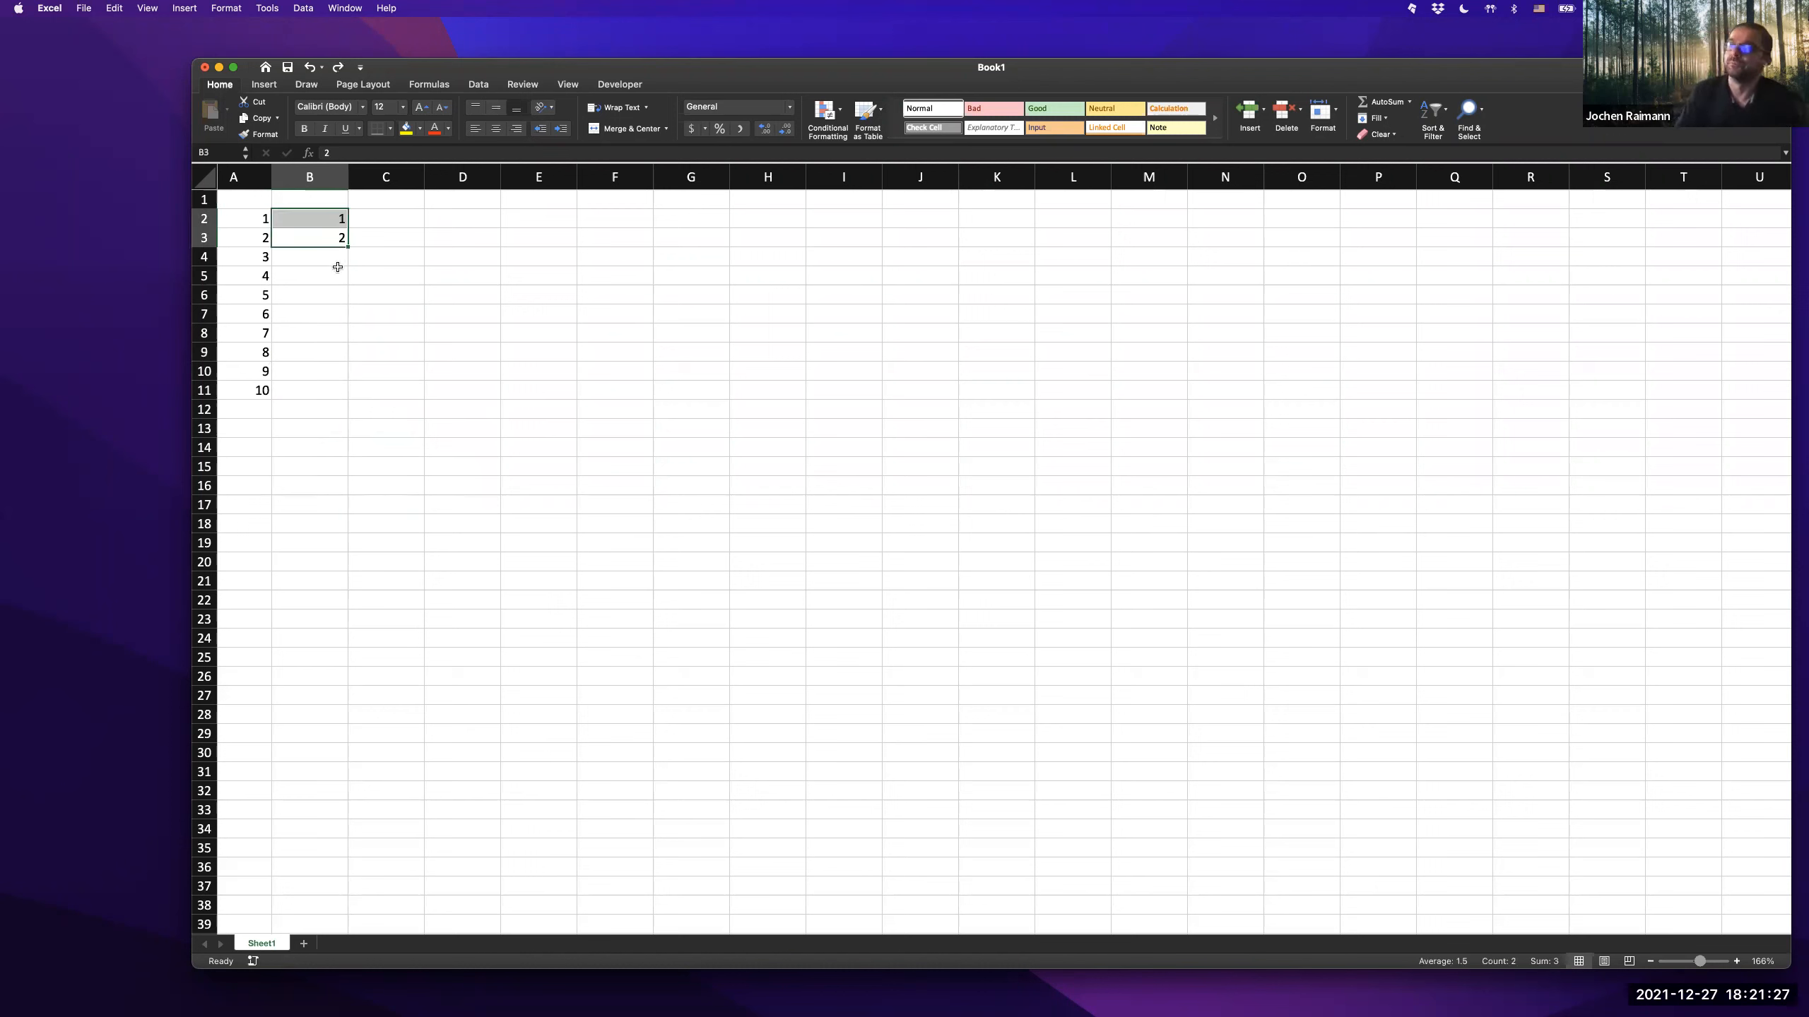
left_click(337, 260)
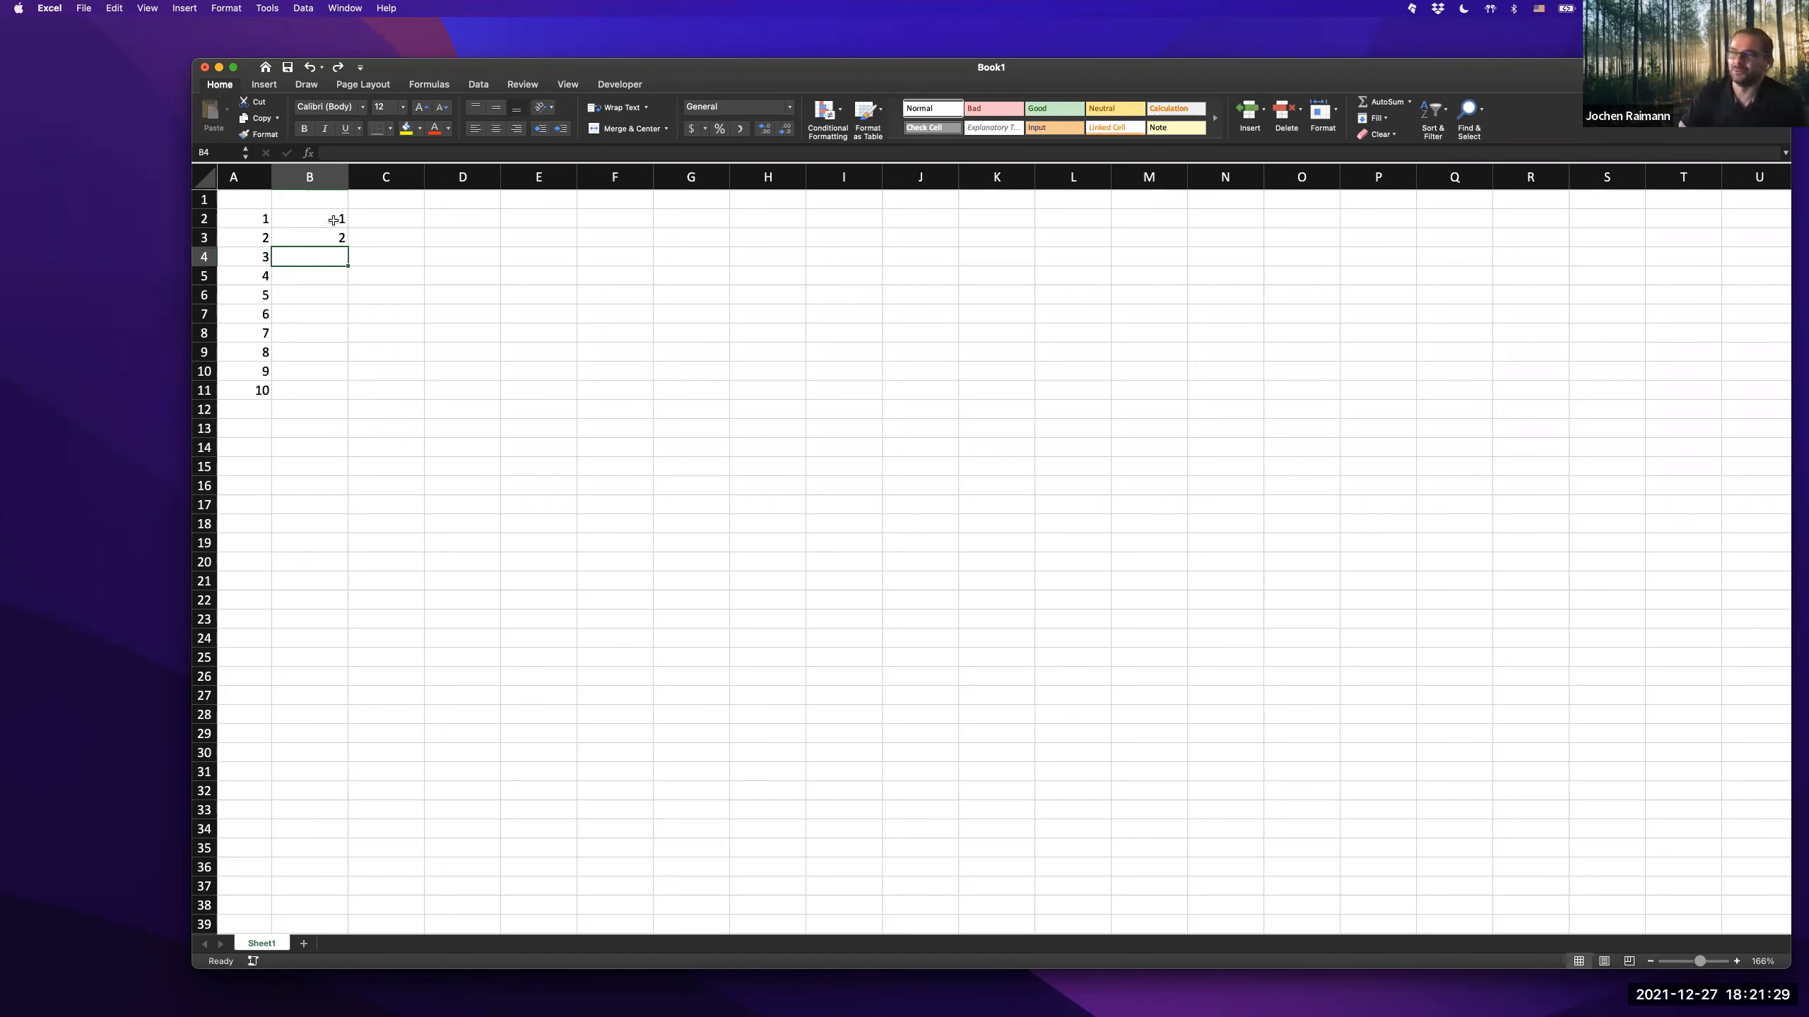
left_click_drag(331, 217, 358, 405)
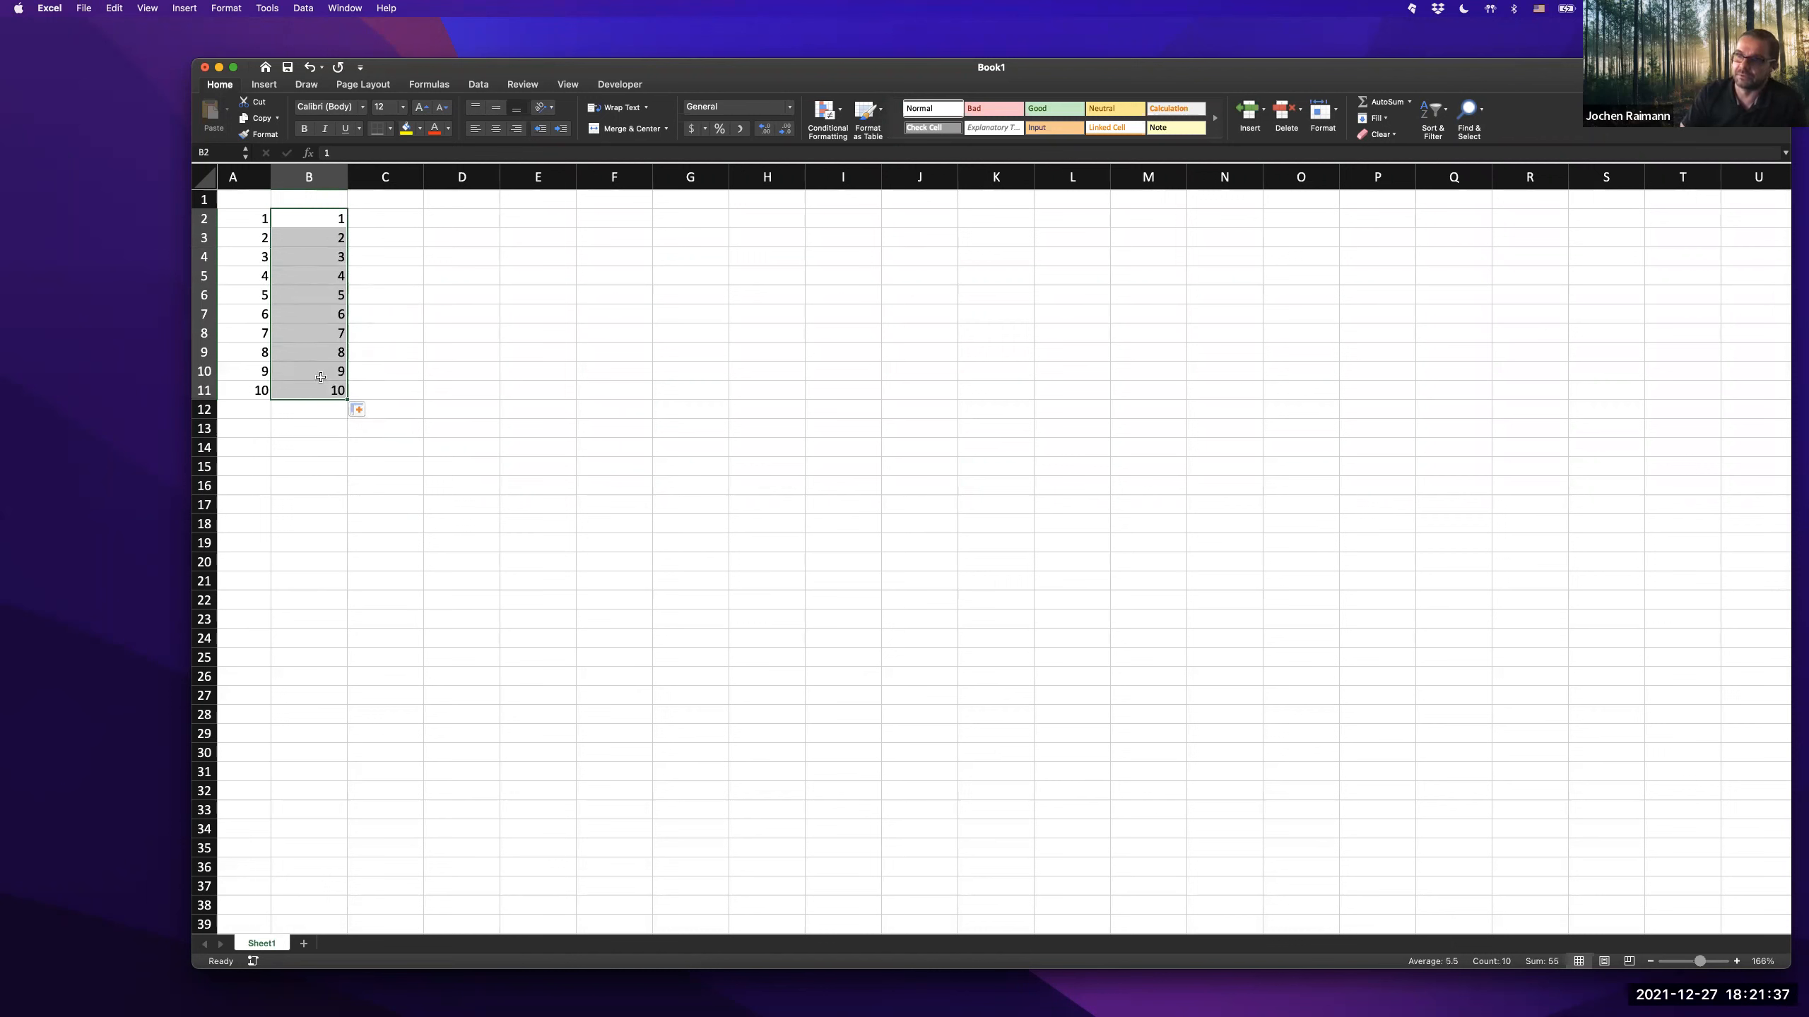
scroll(401, 373, "up", 1)
scroll(401, 375, "left", 1)
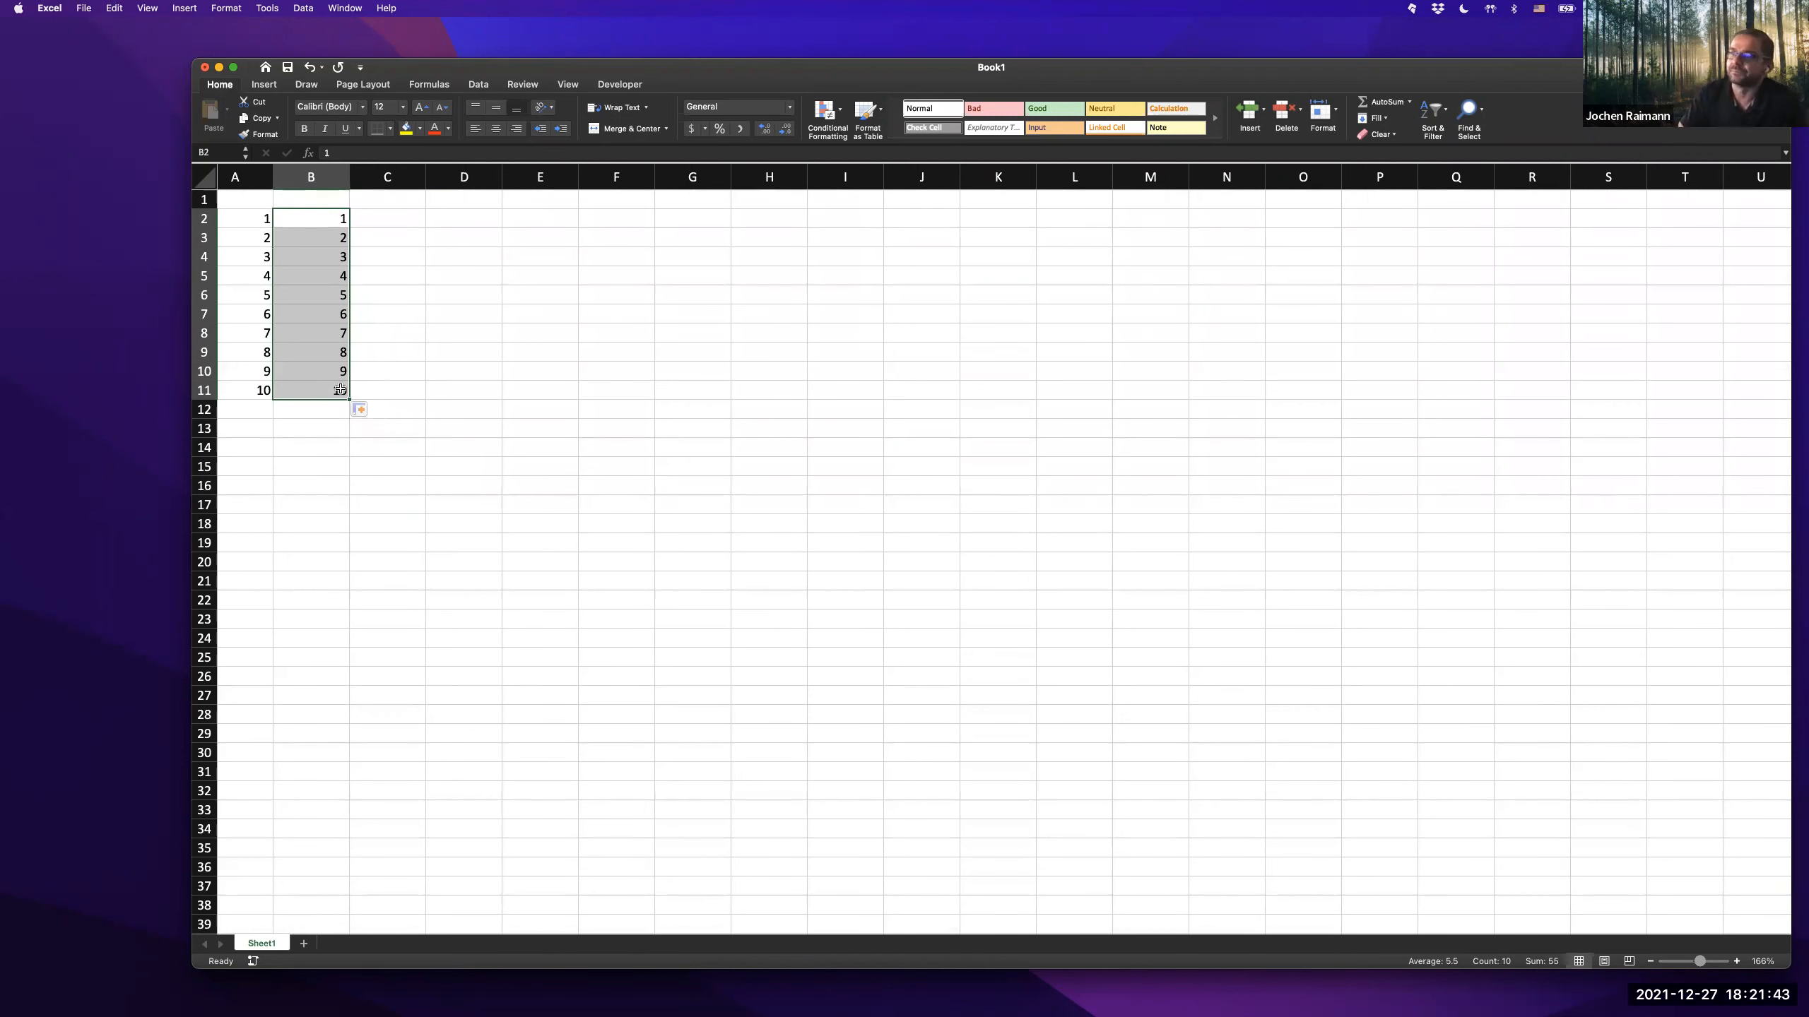
scroll(344, 391, "right", 1)
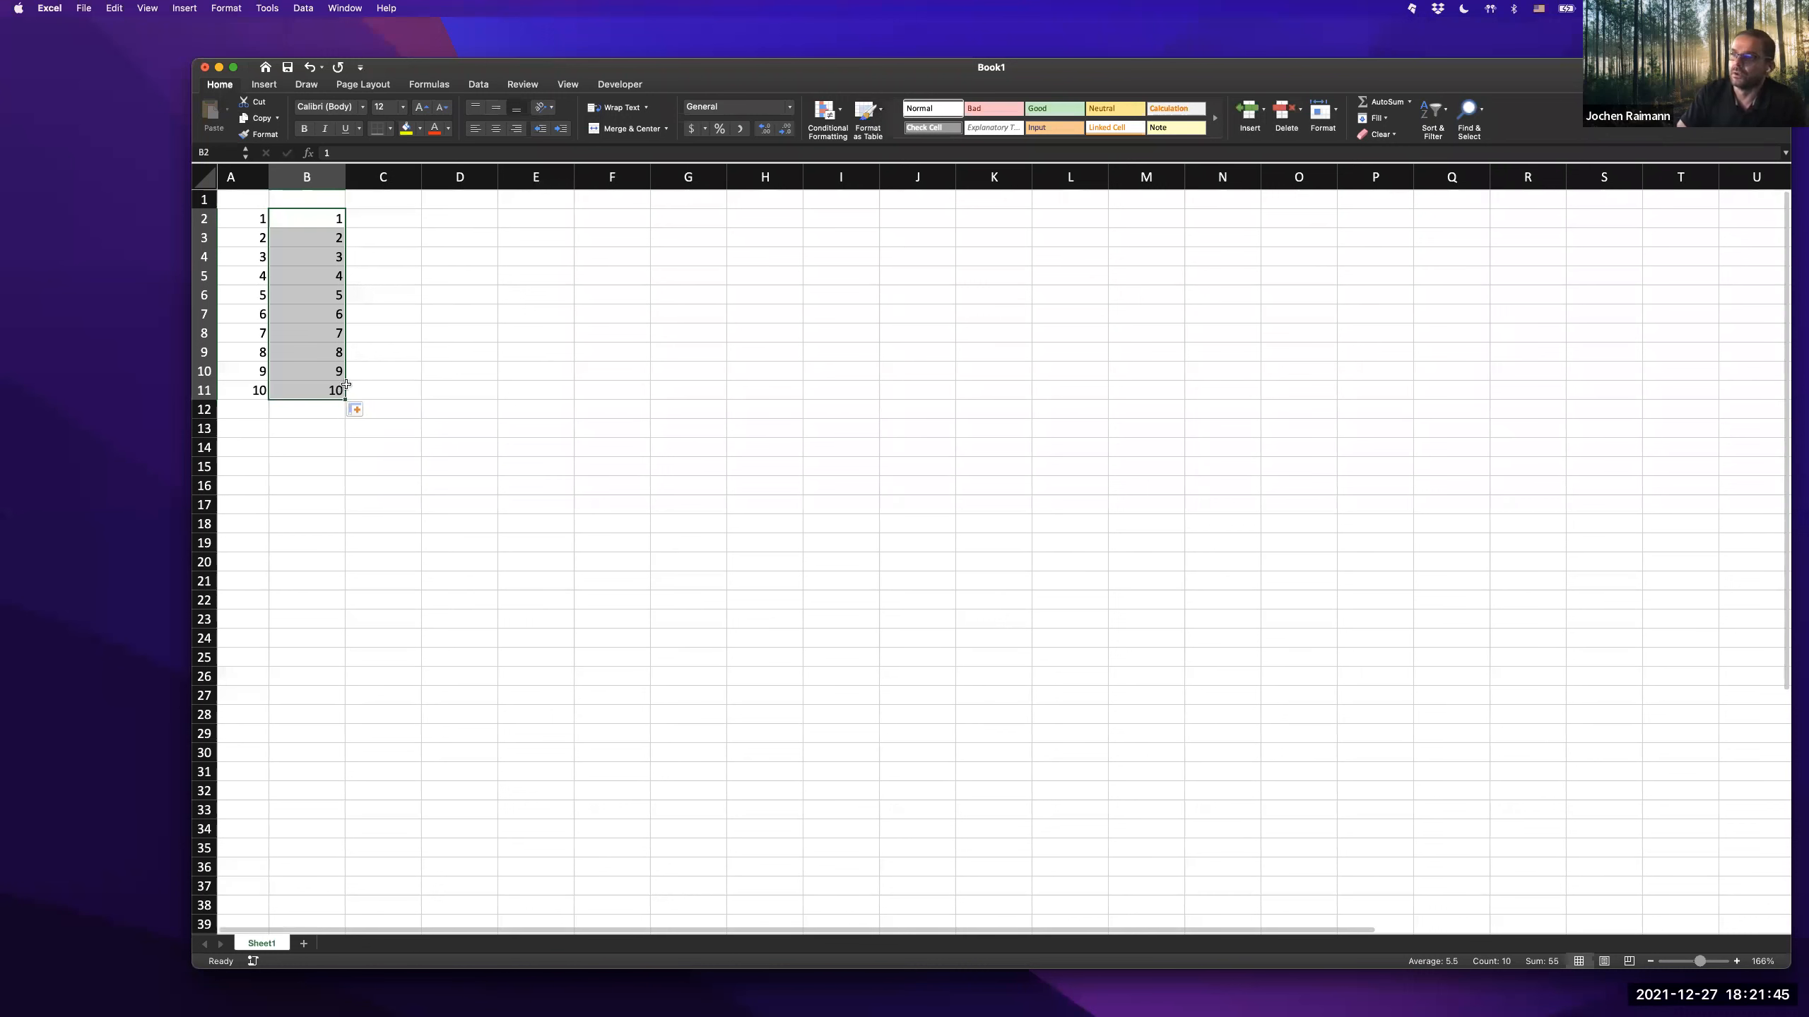
scroll(345, 386, "right", 1)
- Remove all values from column B
left_click(309, 181)
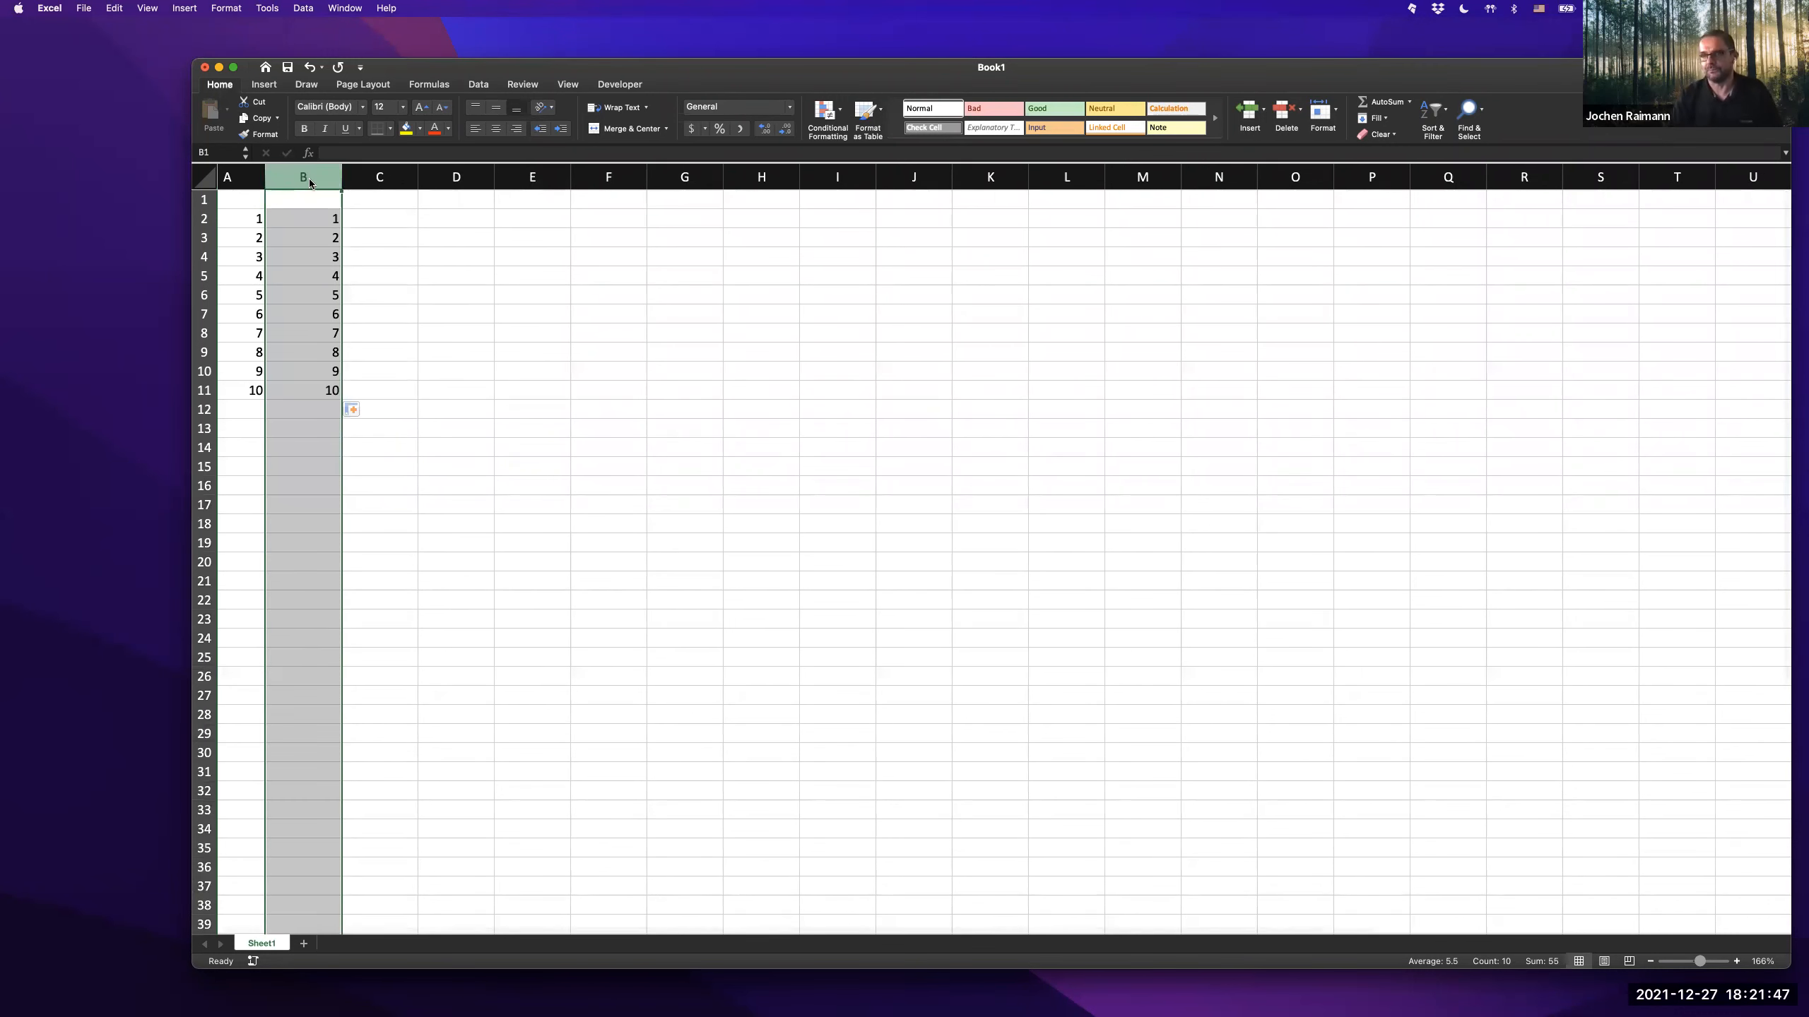
right_click(307, 257)
left_click(380, 366)
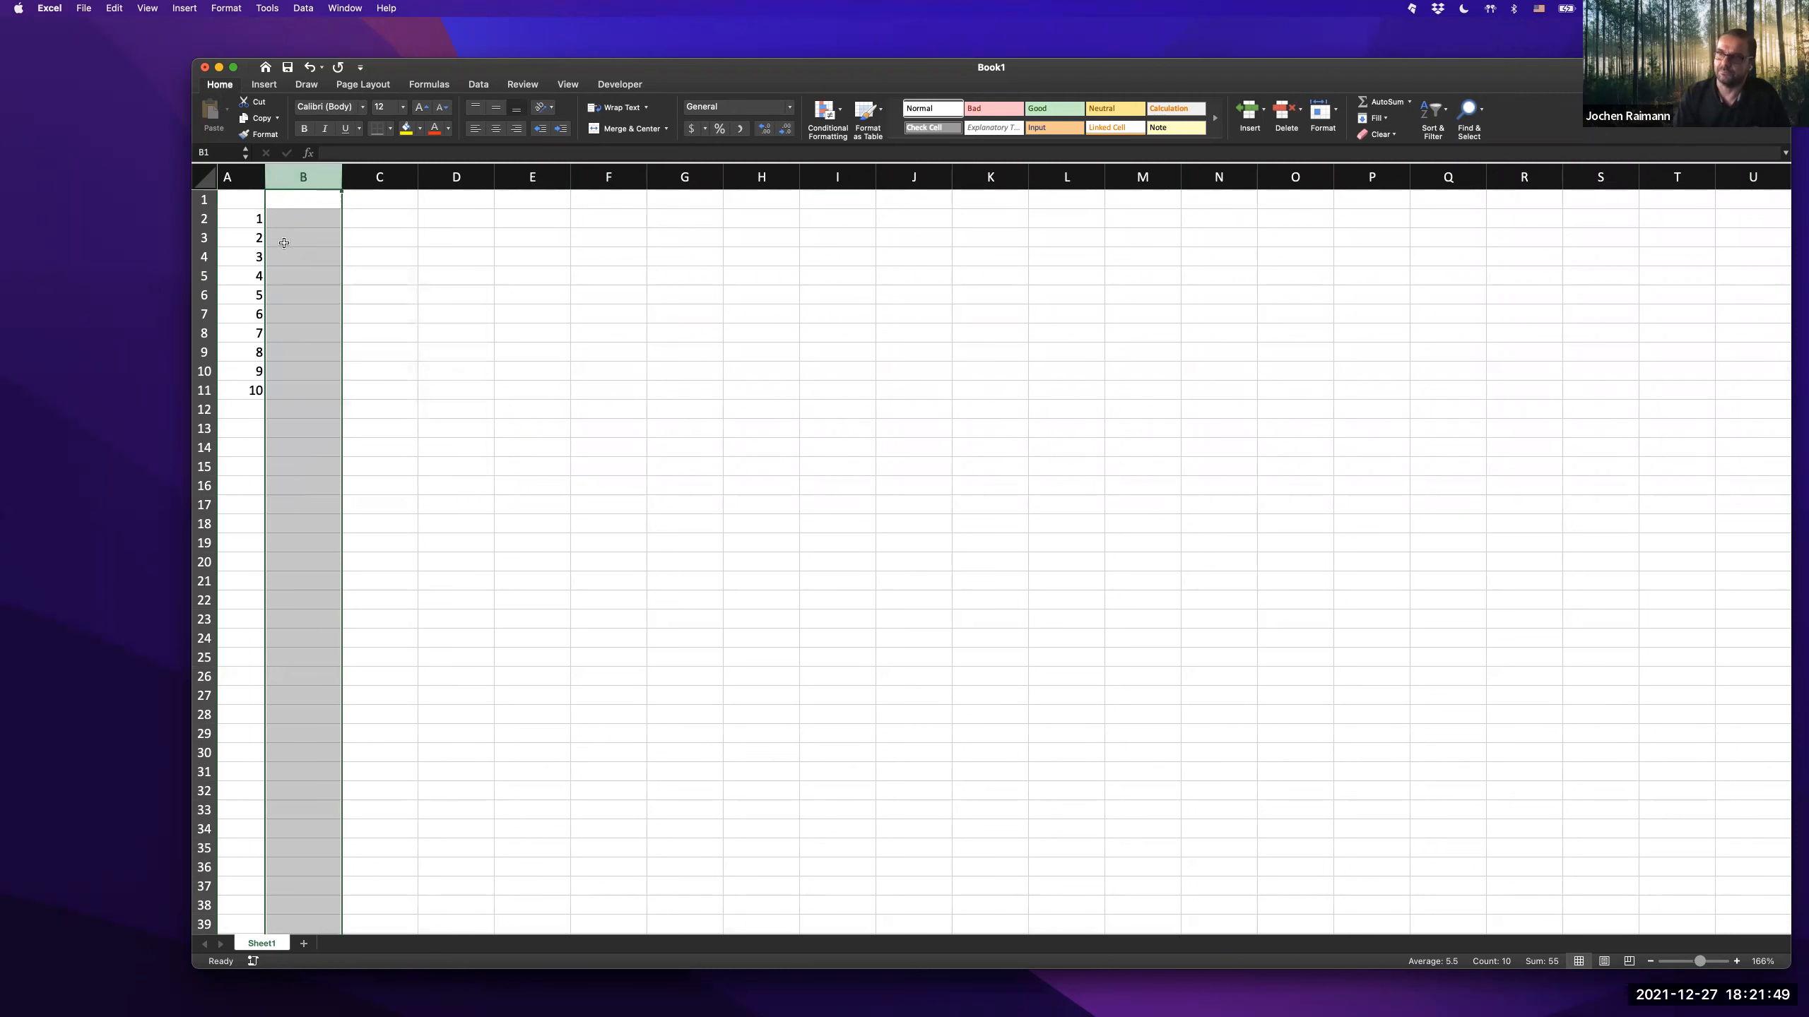
- Enter the heading Subjects in cell A1
left_click(246, 200)
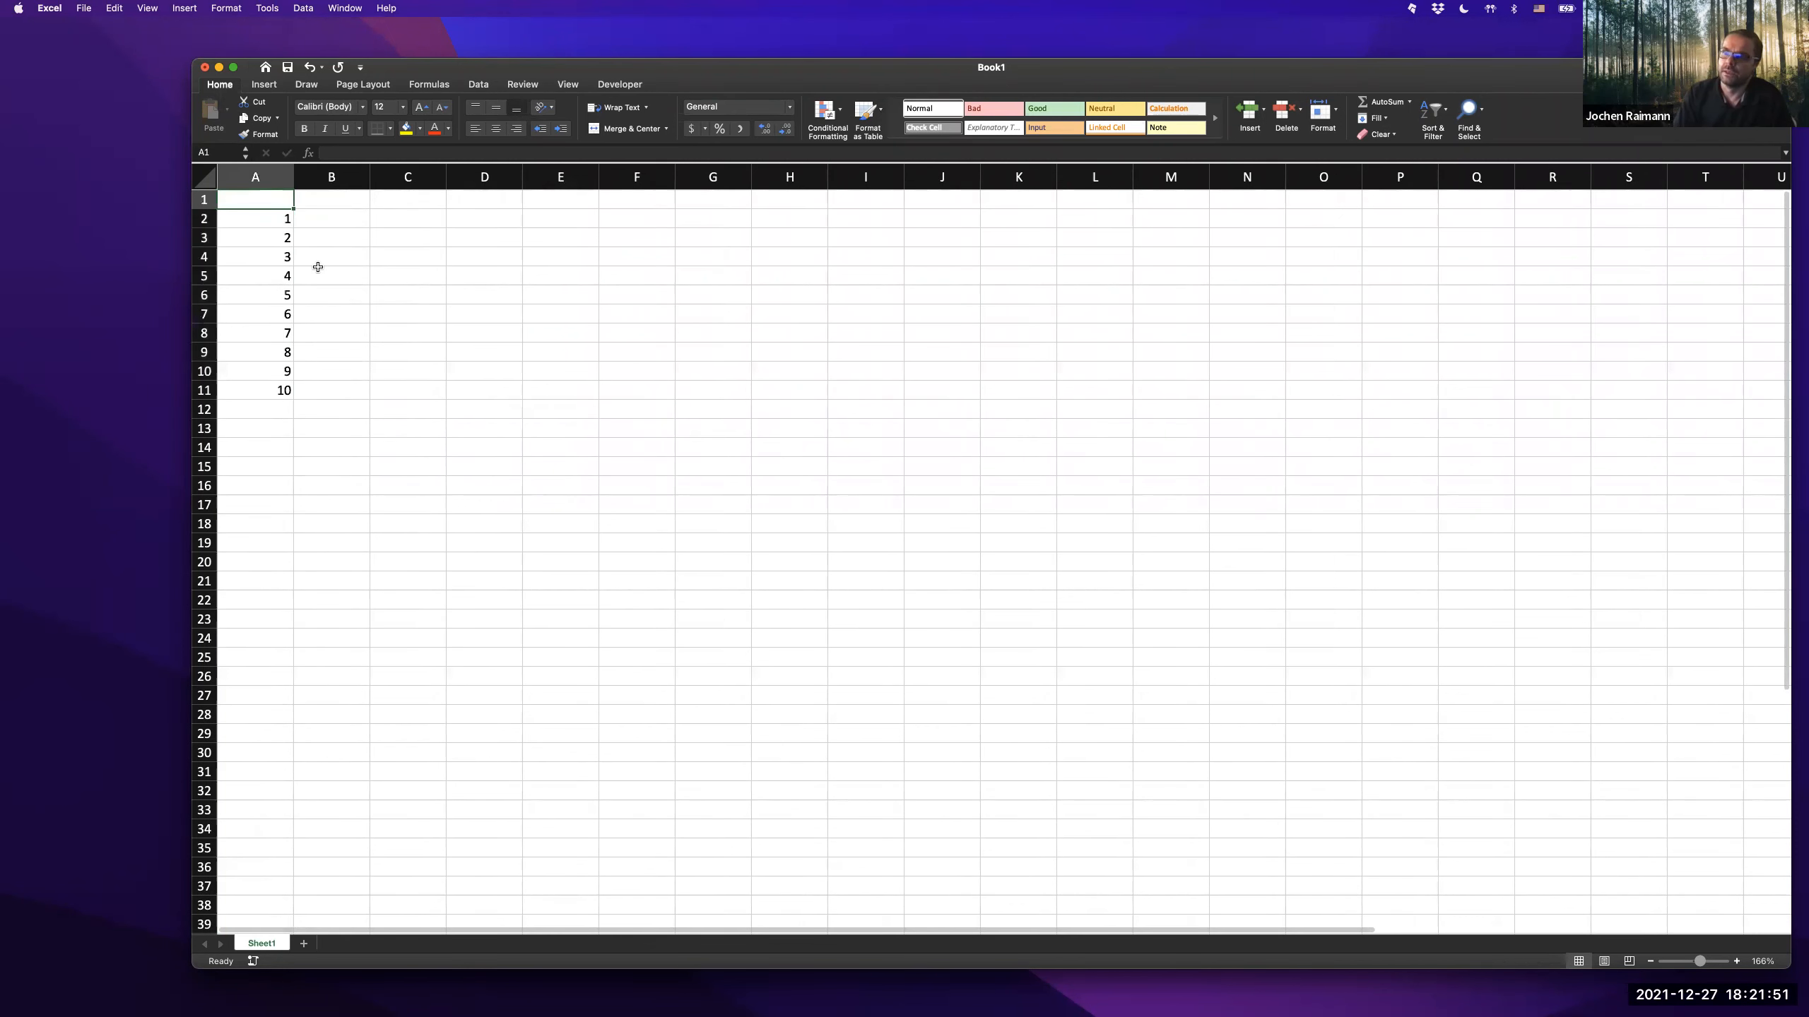
type("P")
key("BackSpace")
type("Subje")
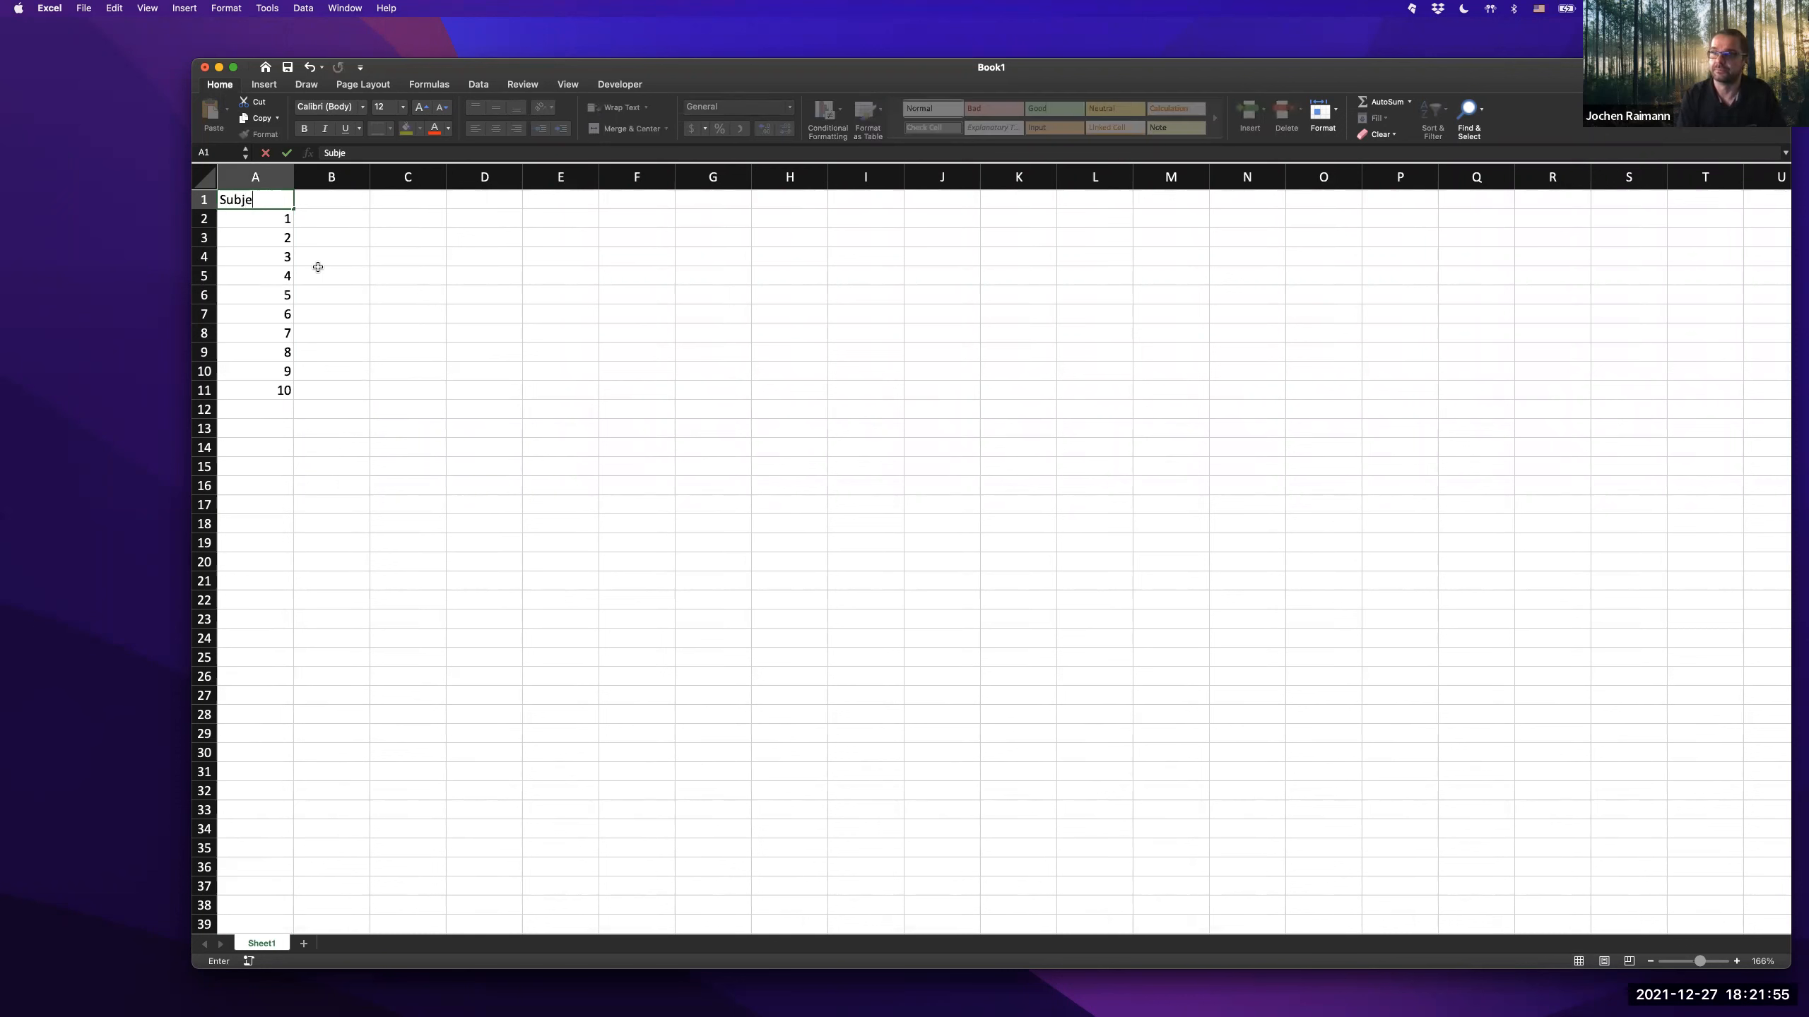
type("cts")
key("Return")
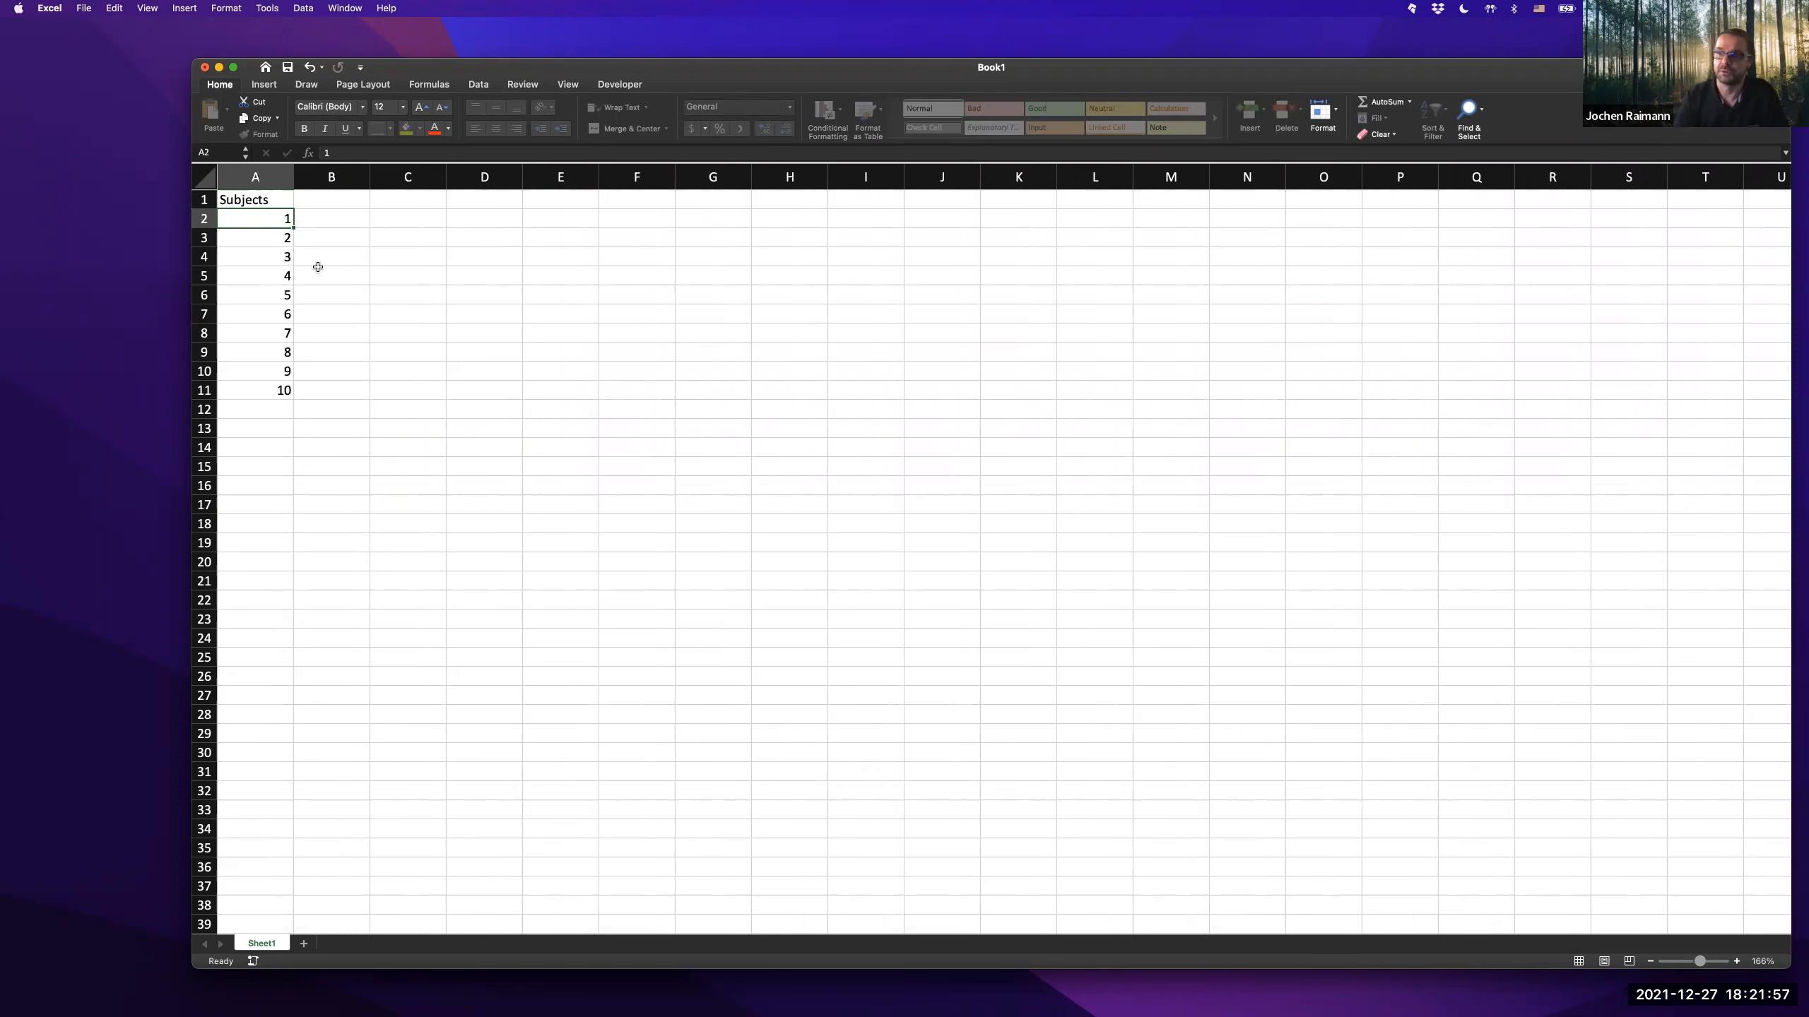
- Enter the heading 1st attempt in cell B1
key("Up")
key("Right")
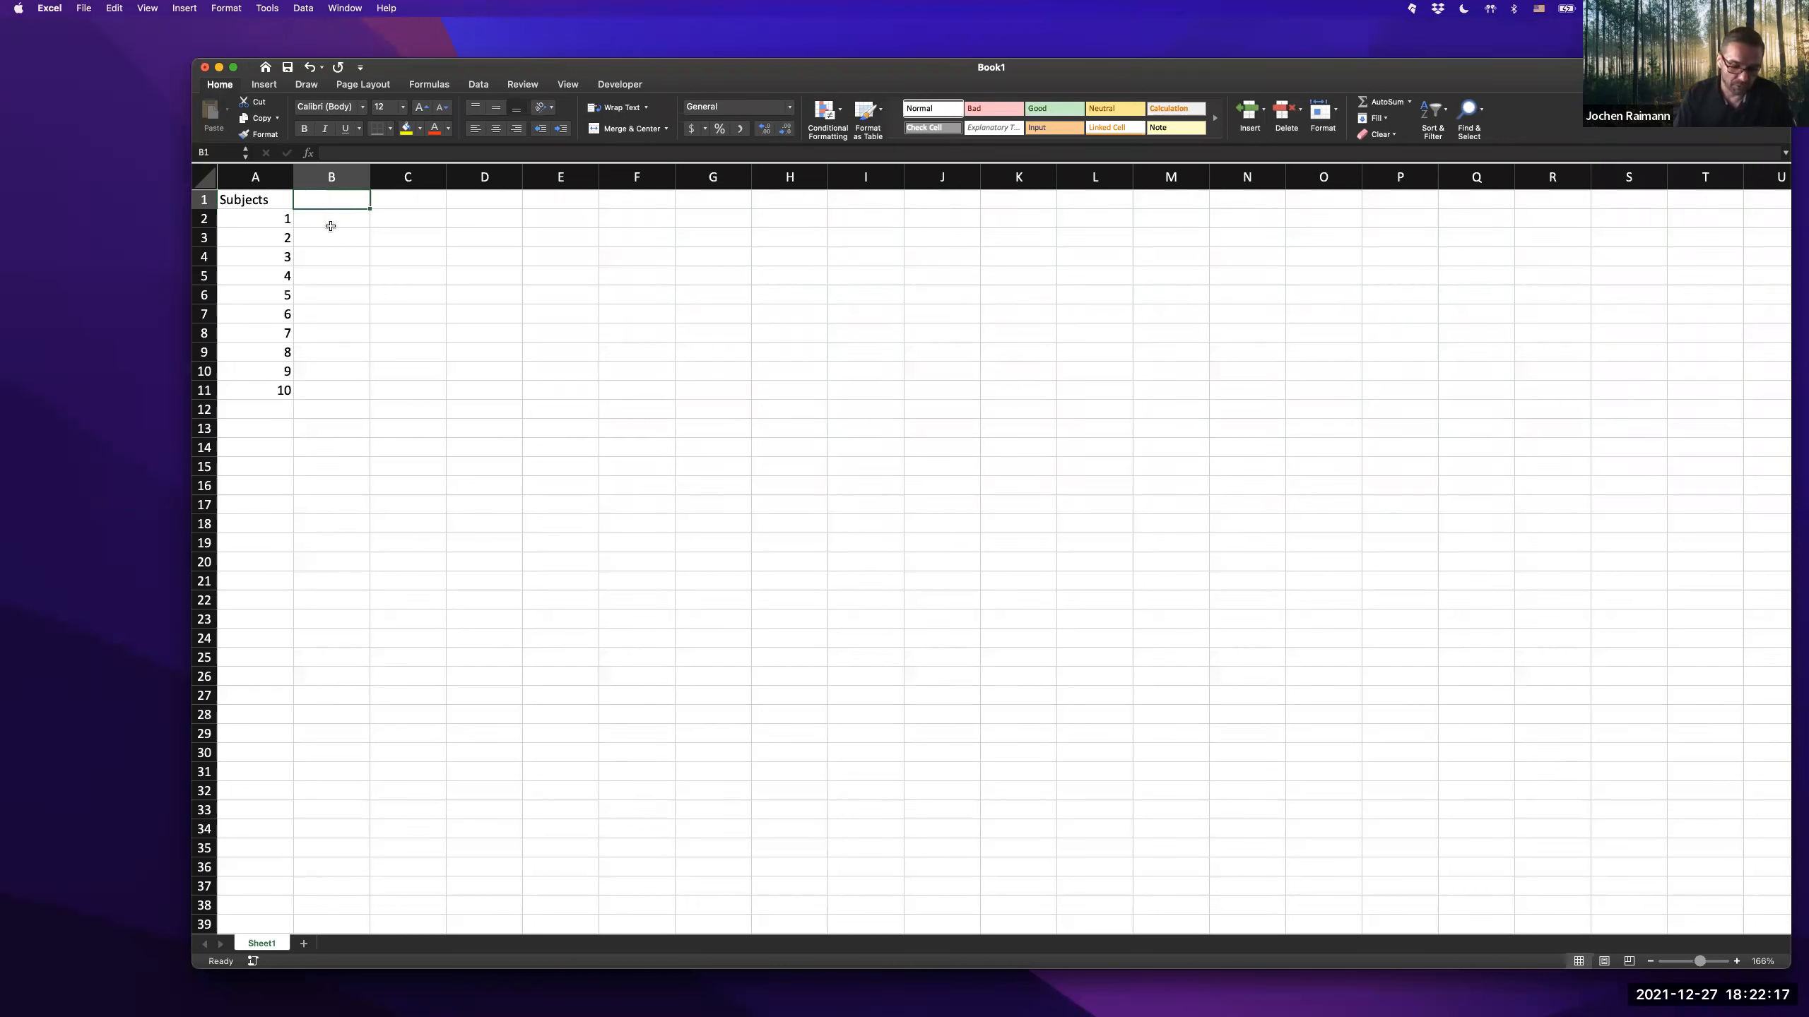
type("1")
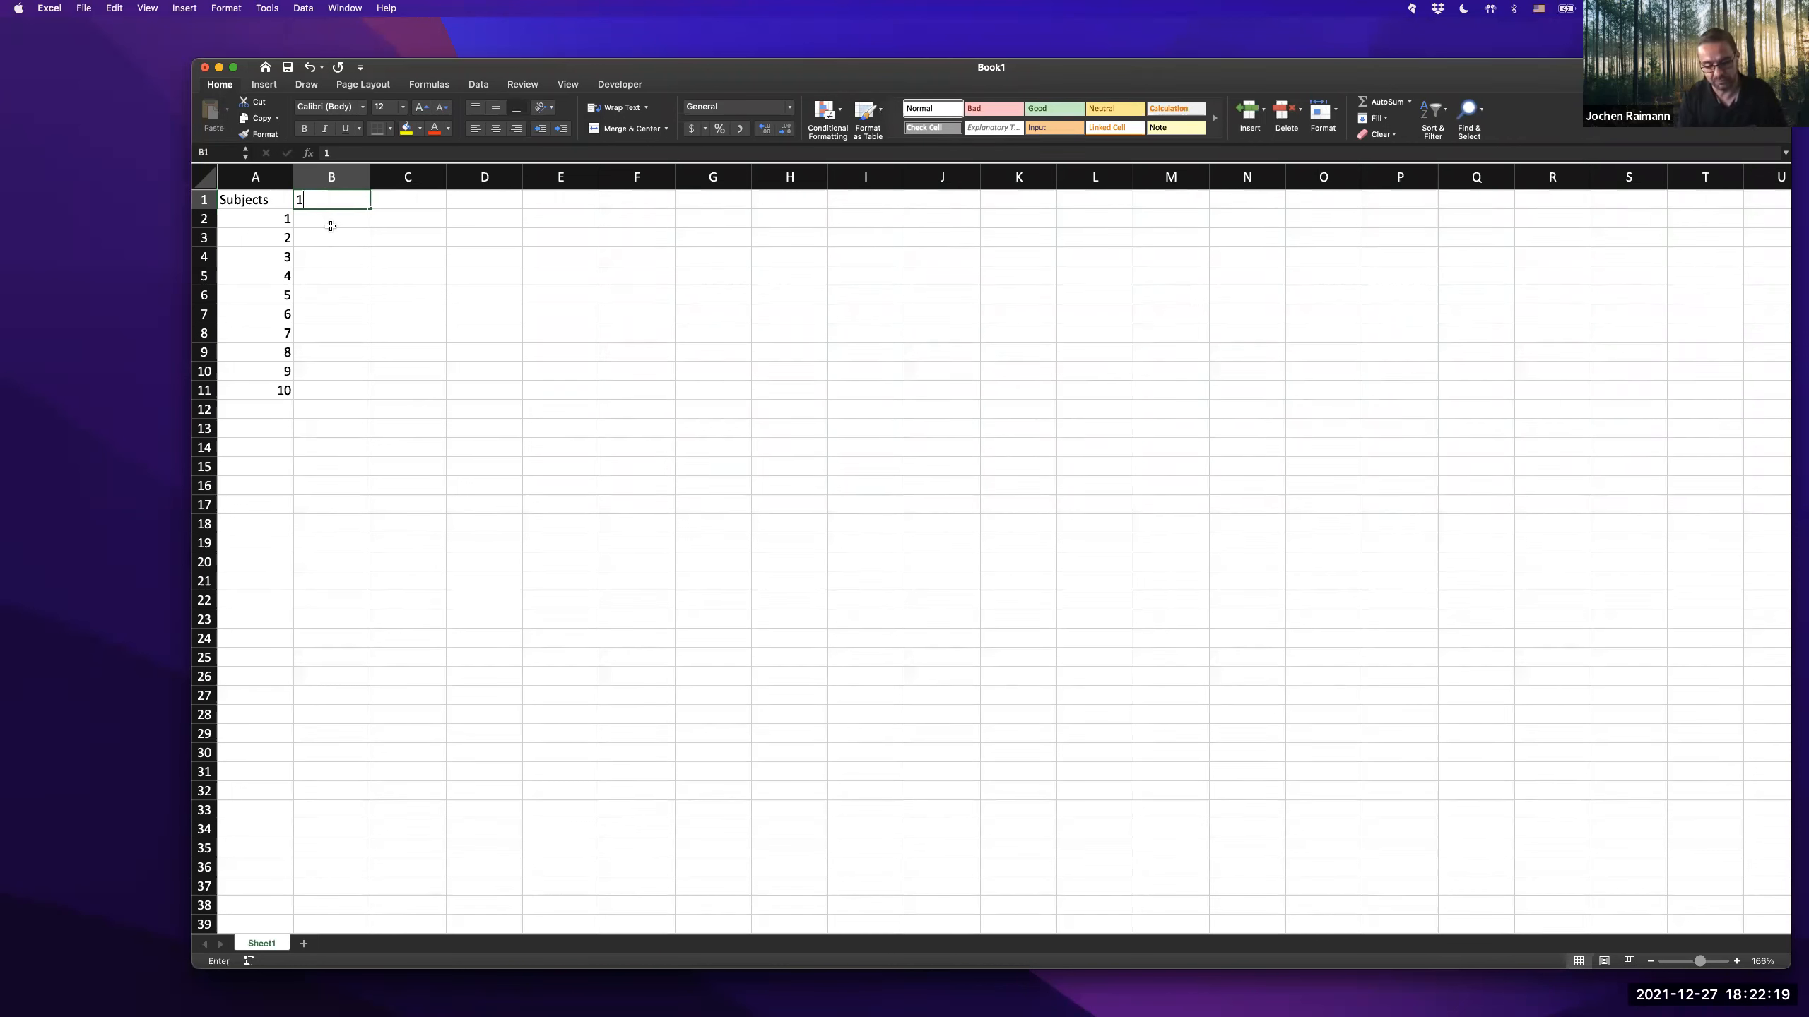
type("st atte")
key("BackSpace")
type("tempt")
key("Return")
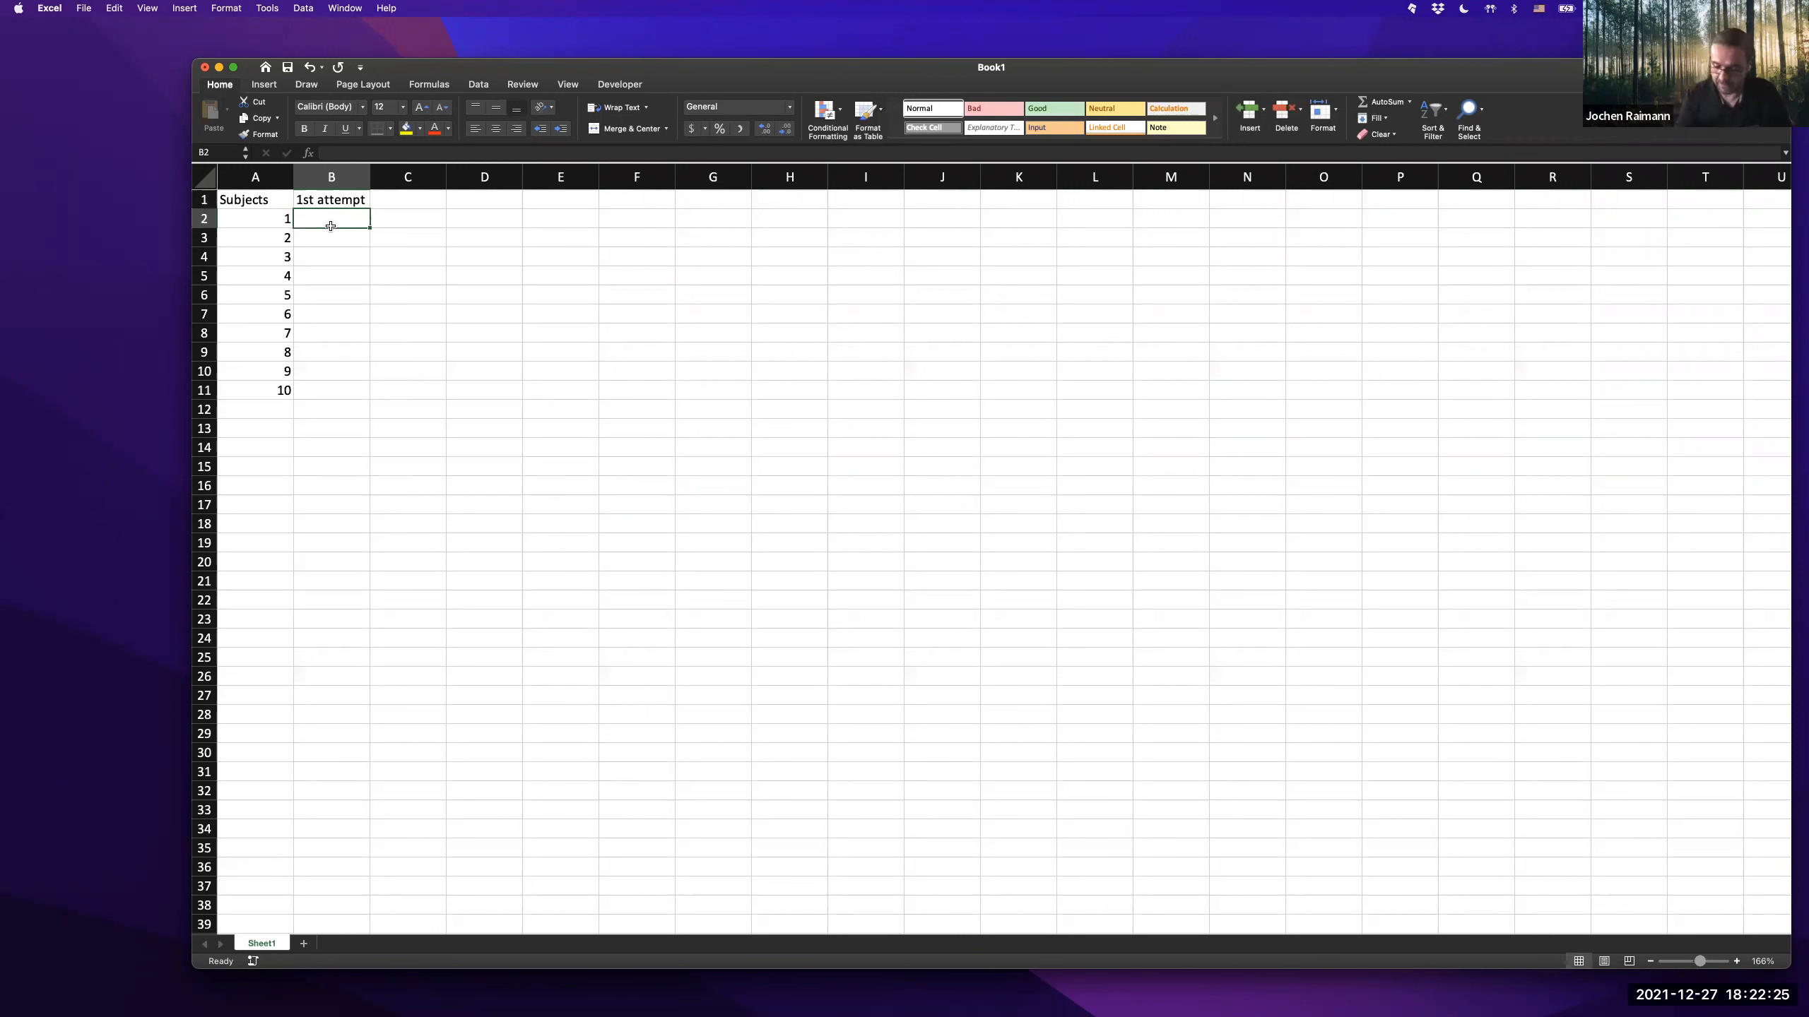
- Enter the first-attempt values 10, 15, 11, 4, 7, 3, 11, 12, 13 and 9 in cells B2 to B11
type("10")
key("Return")
type("15")
key("Return")
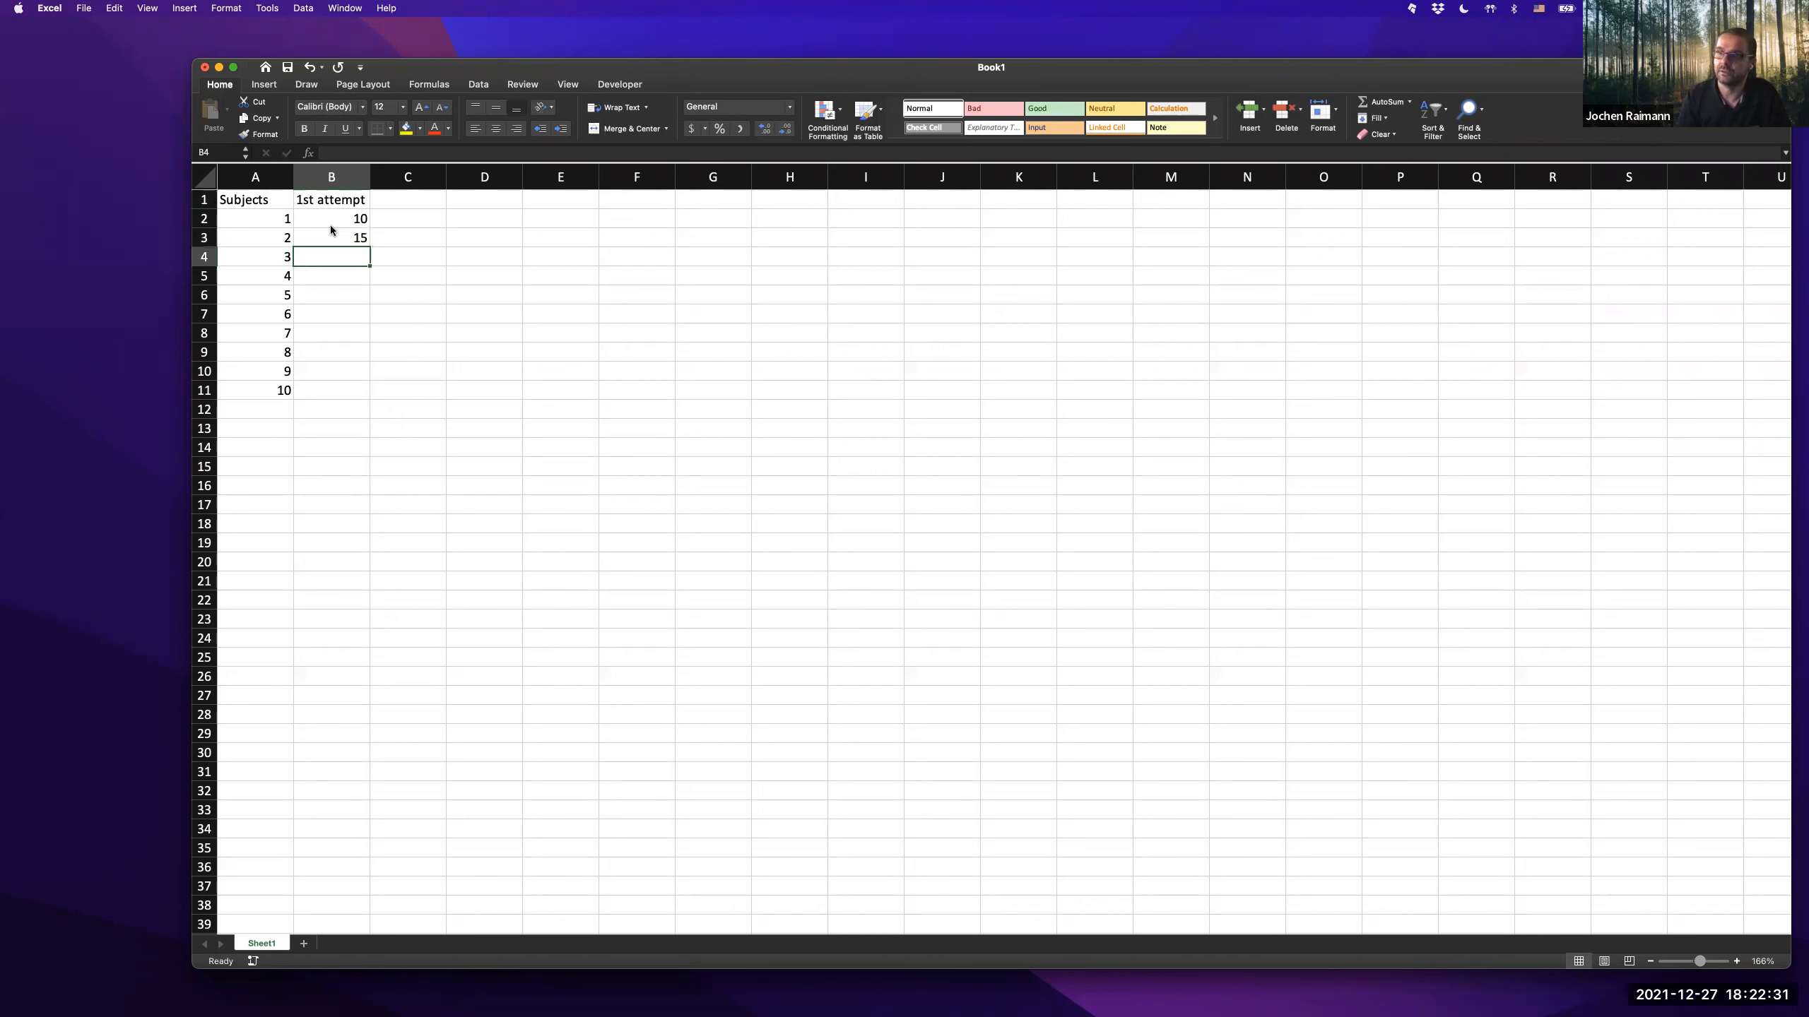
type("11")
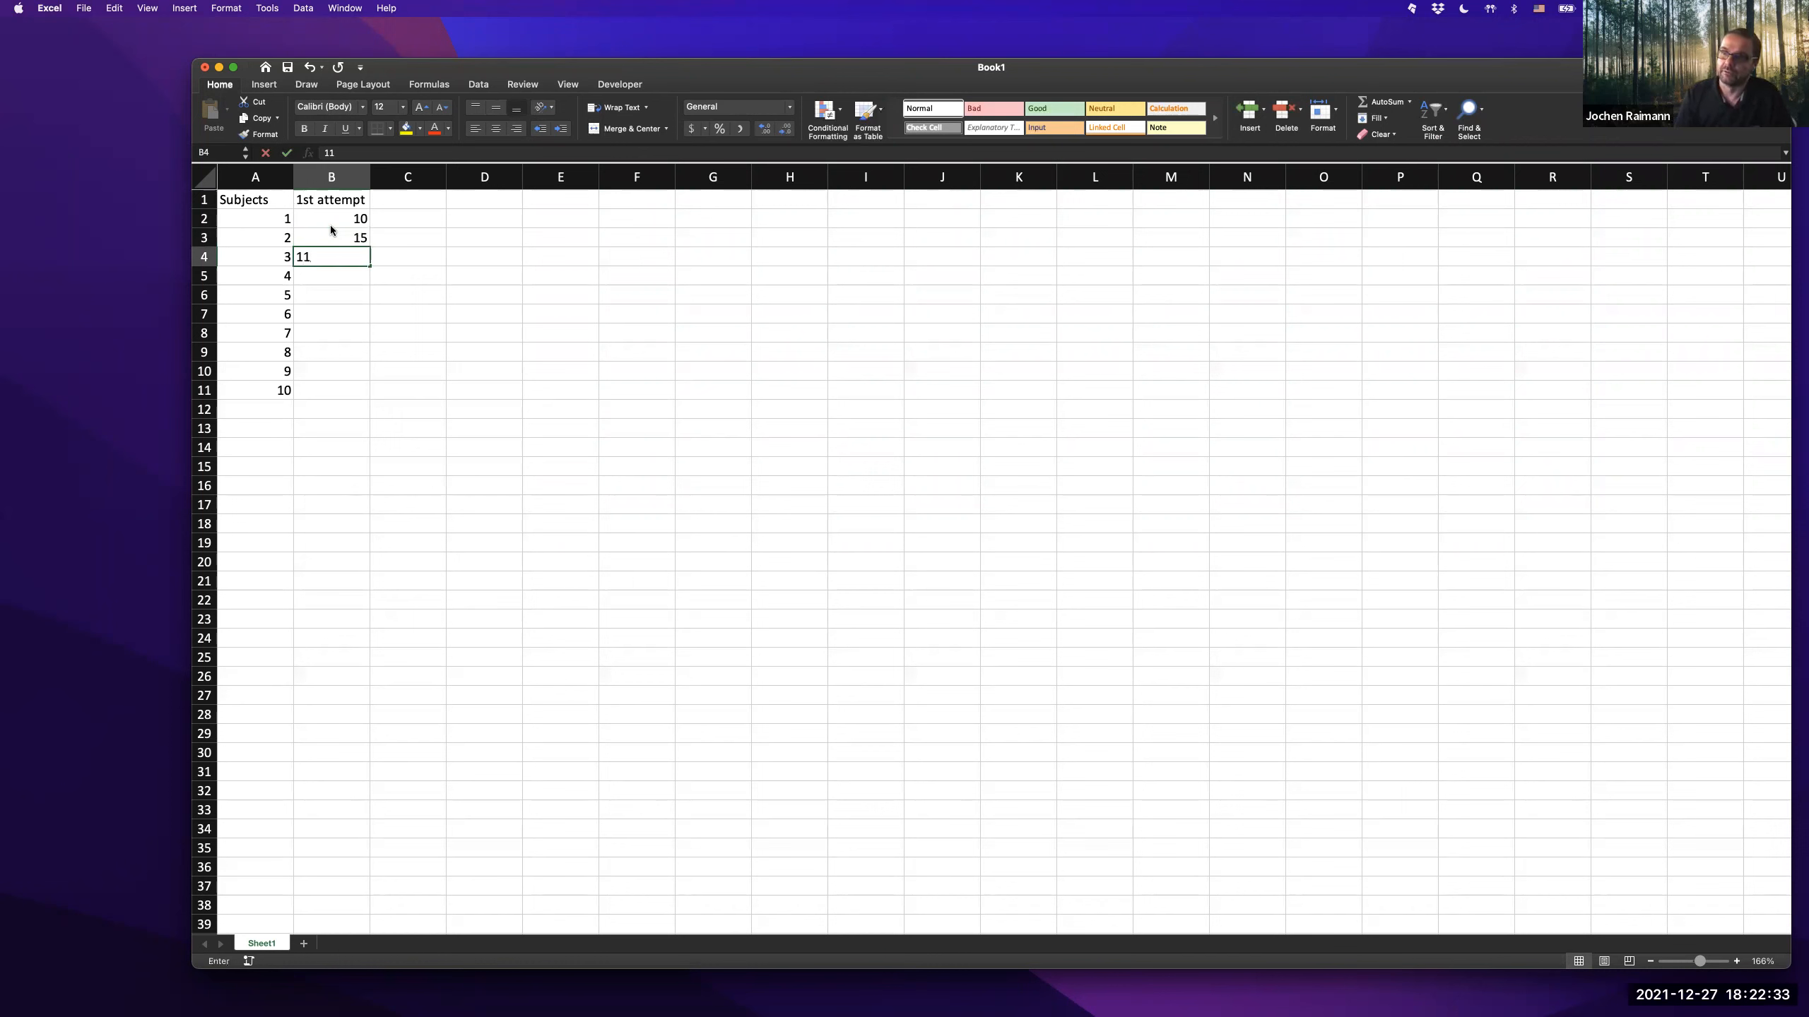
key("Return")
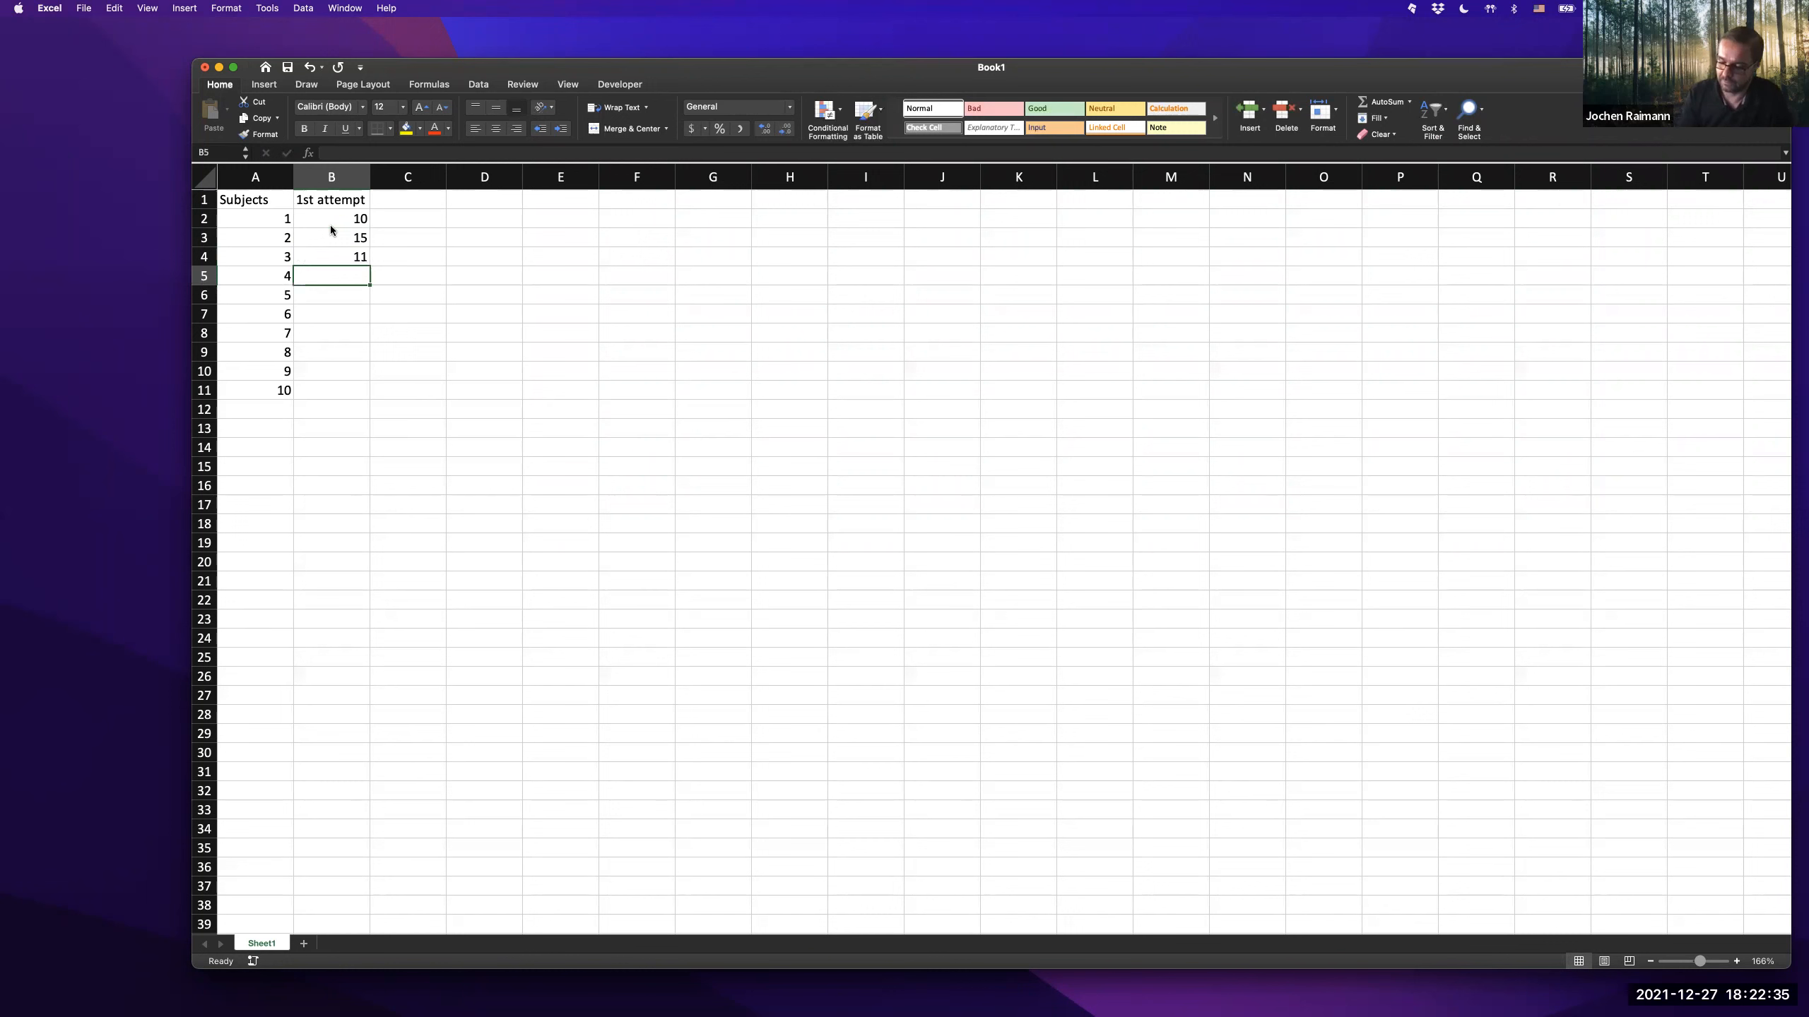
type("4")
key("Return")
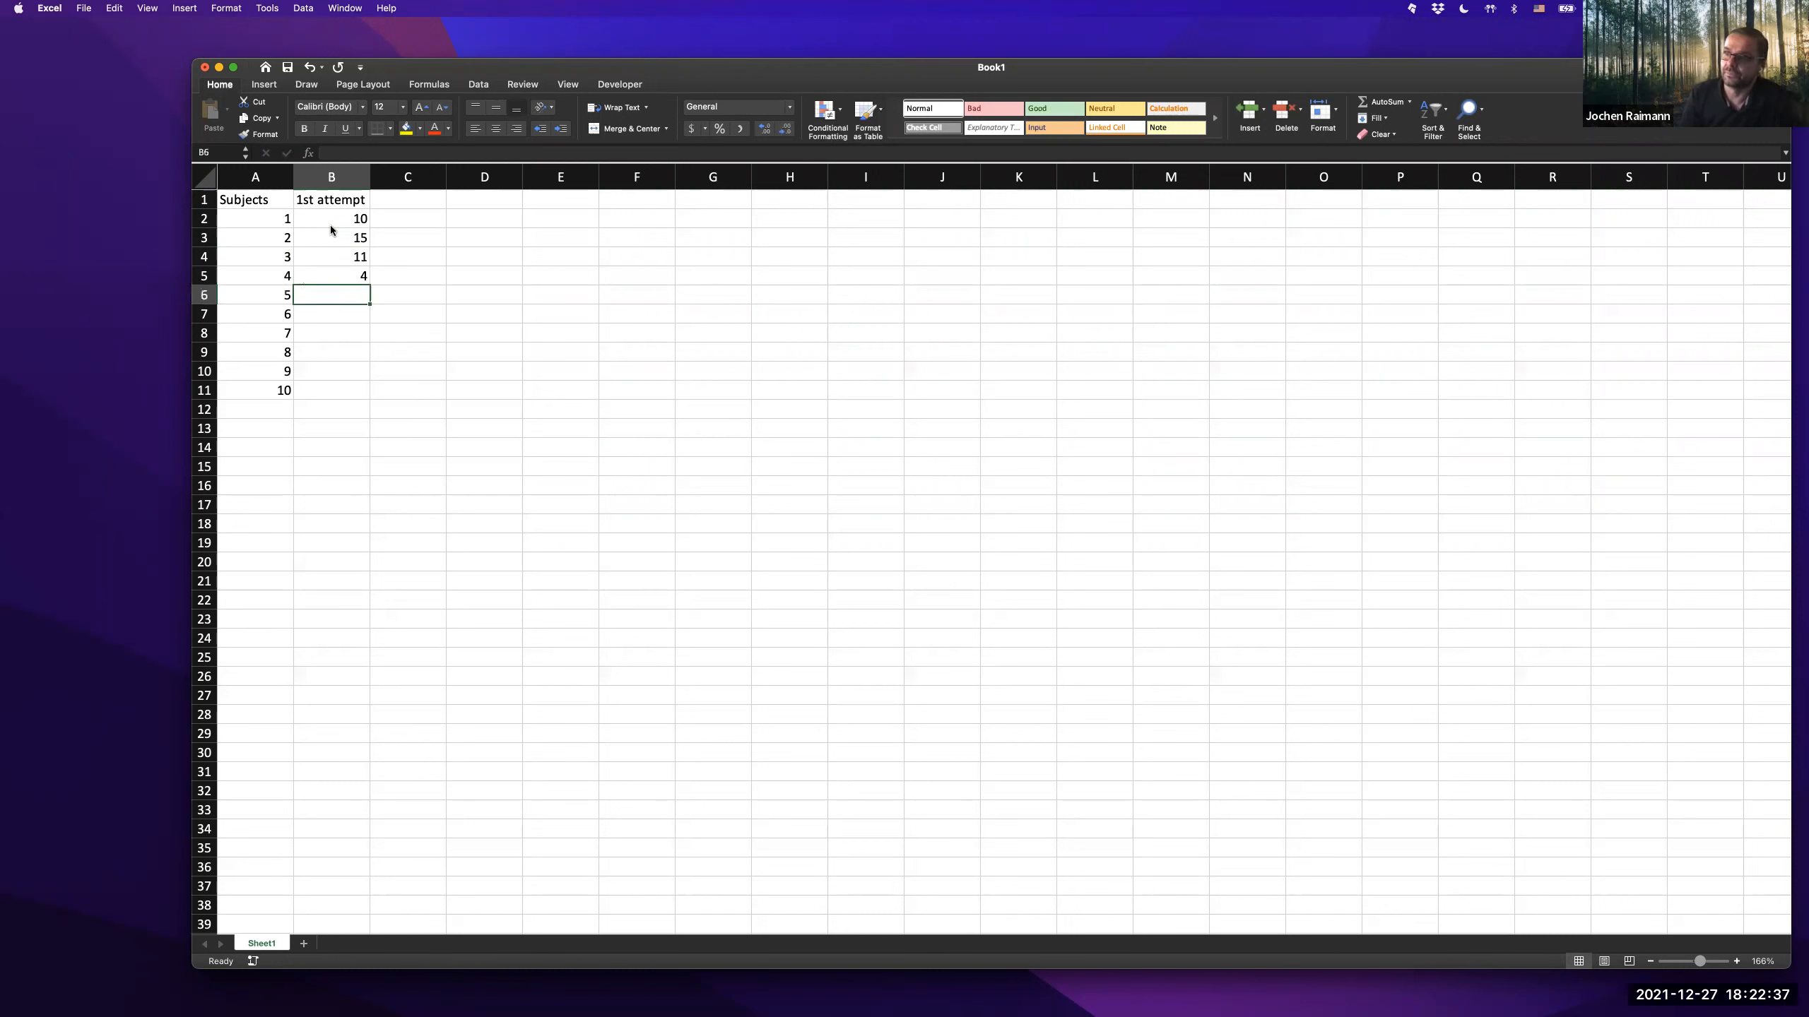
type("7")
key("Return")
type("3")
key("Return")
type("11")
key("Return")
type("12")
key("Return")
type("13")
key("Return")
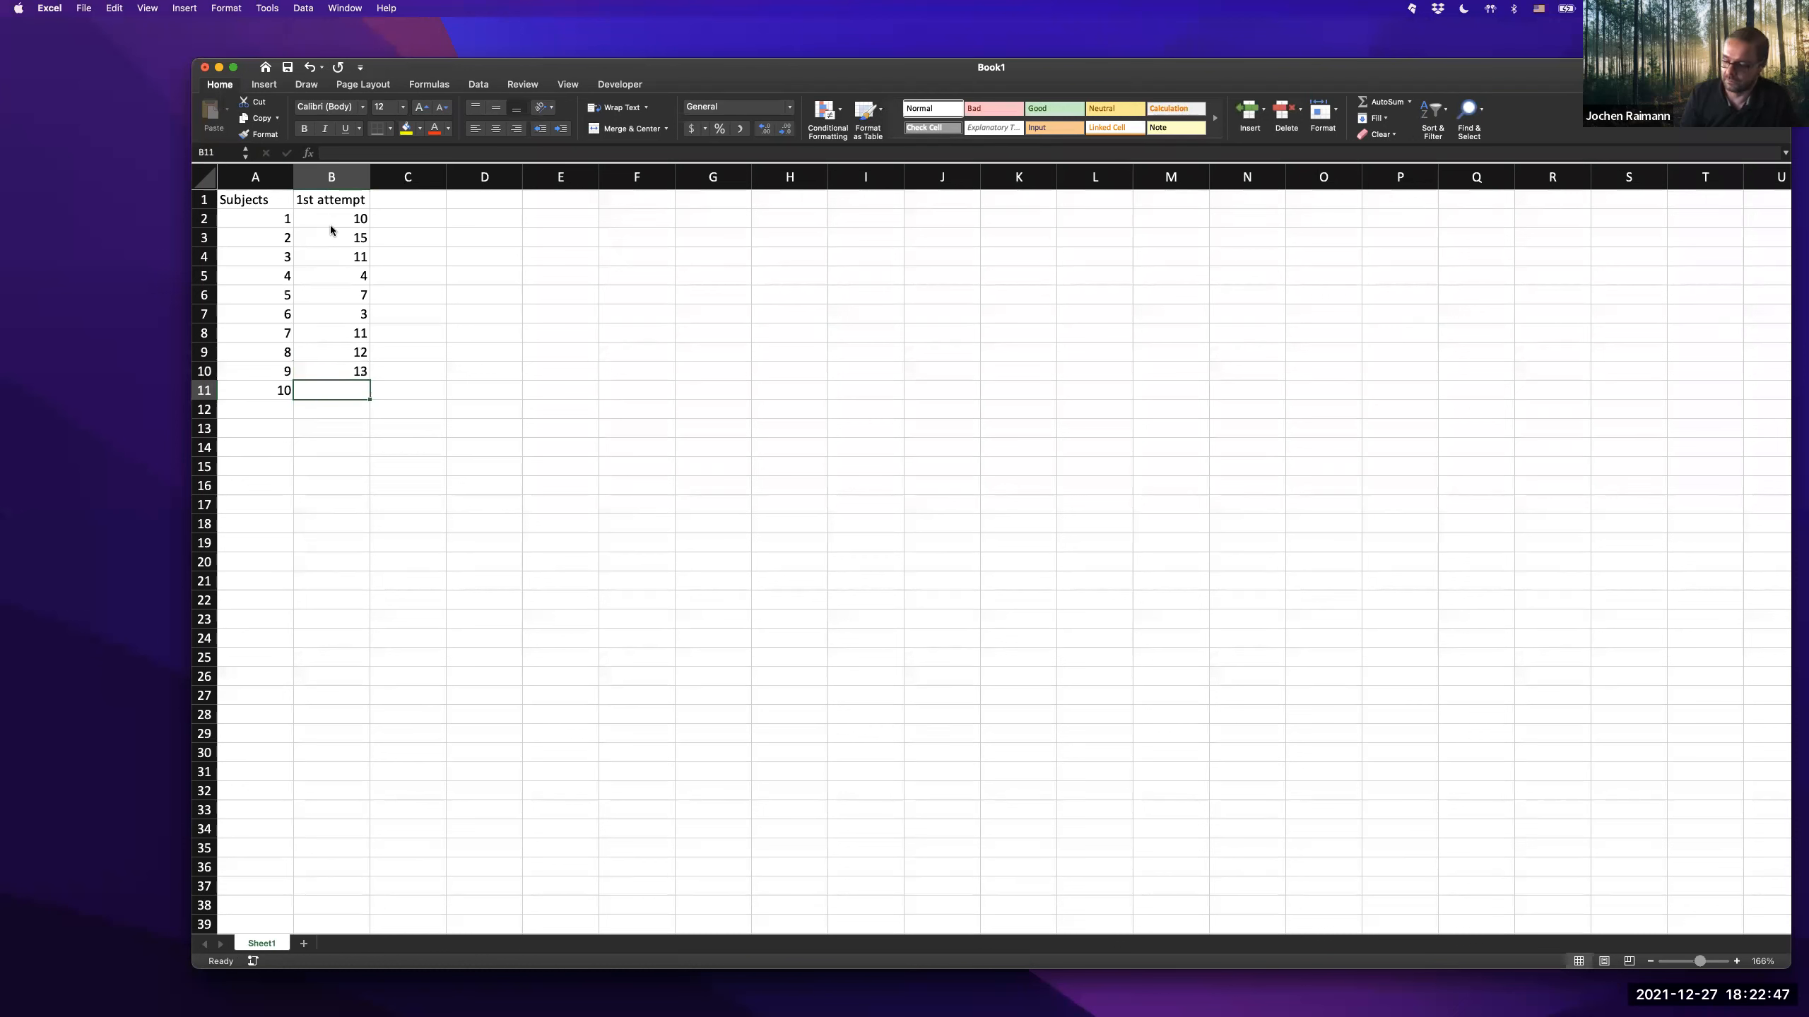
type("9")
key("Return")
key("Up")
key("Down")
key("Down")
key("Down")
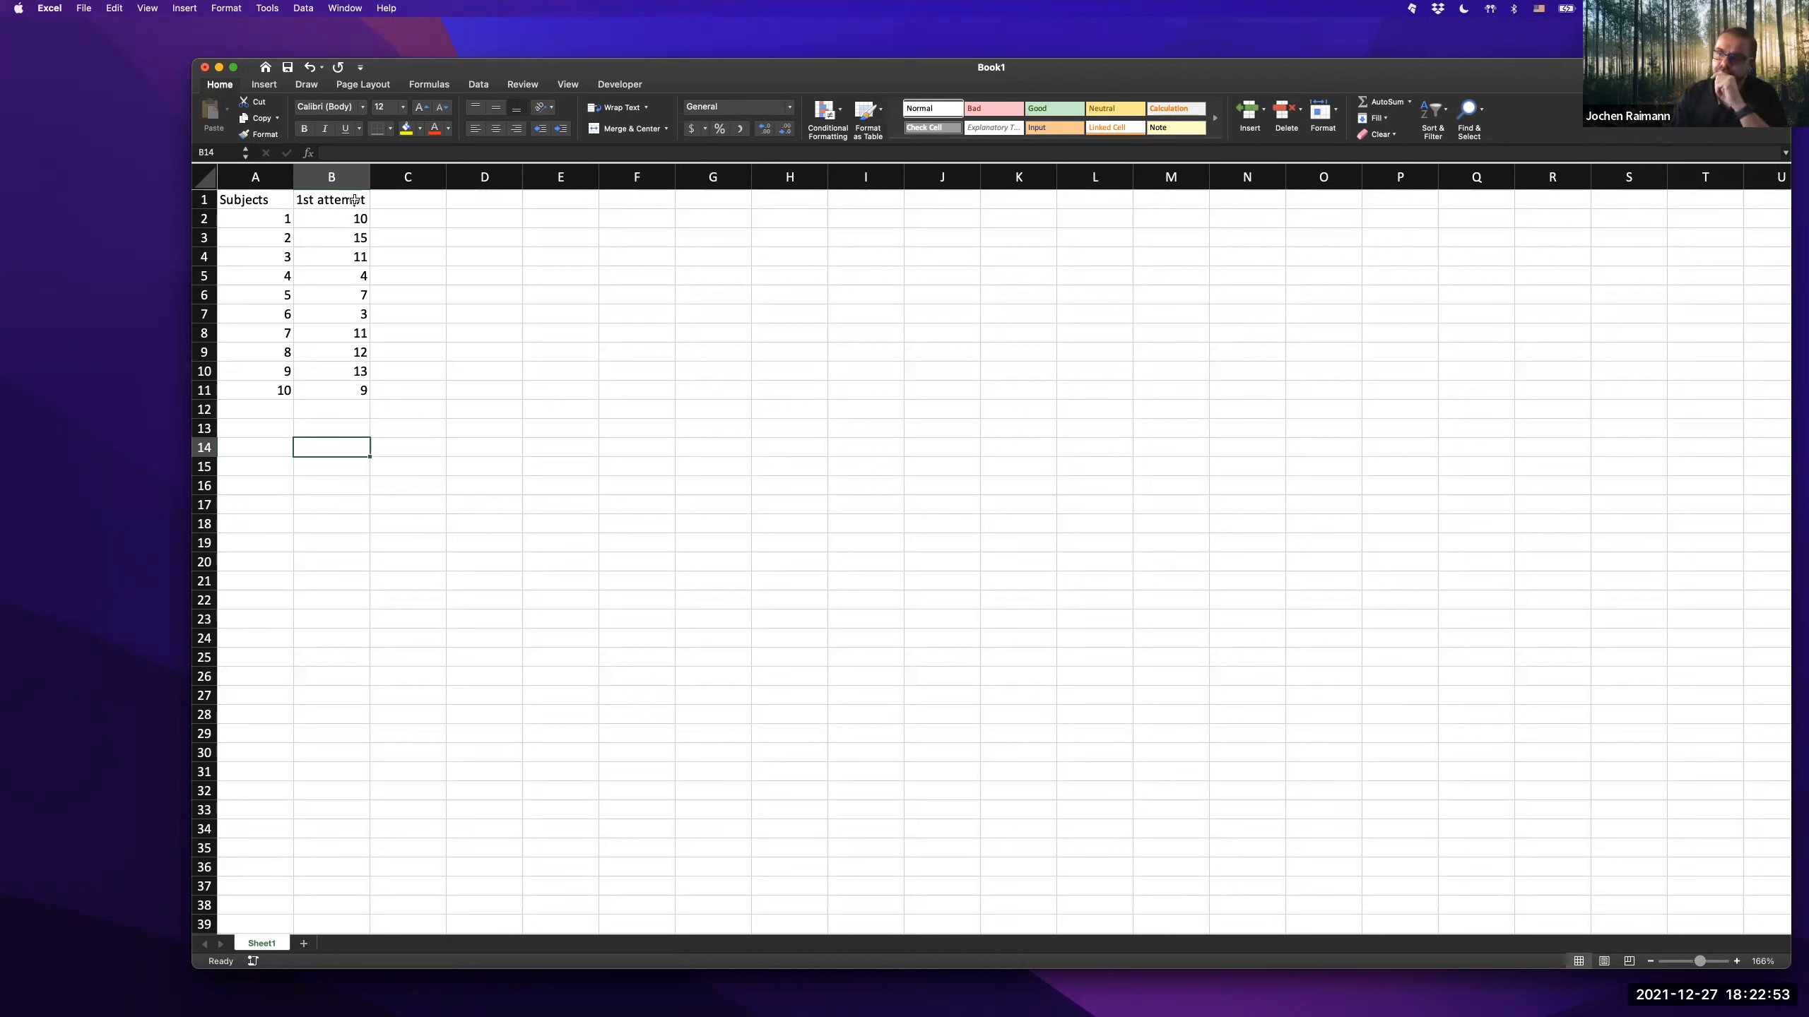
- Enter the heading 2nd attempt in cell C1
left_click(408, 202)
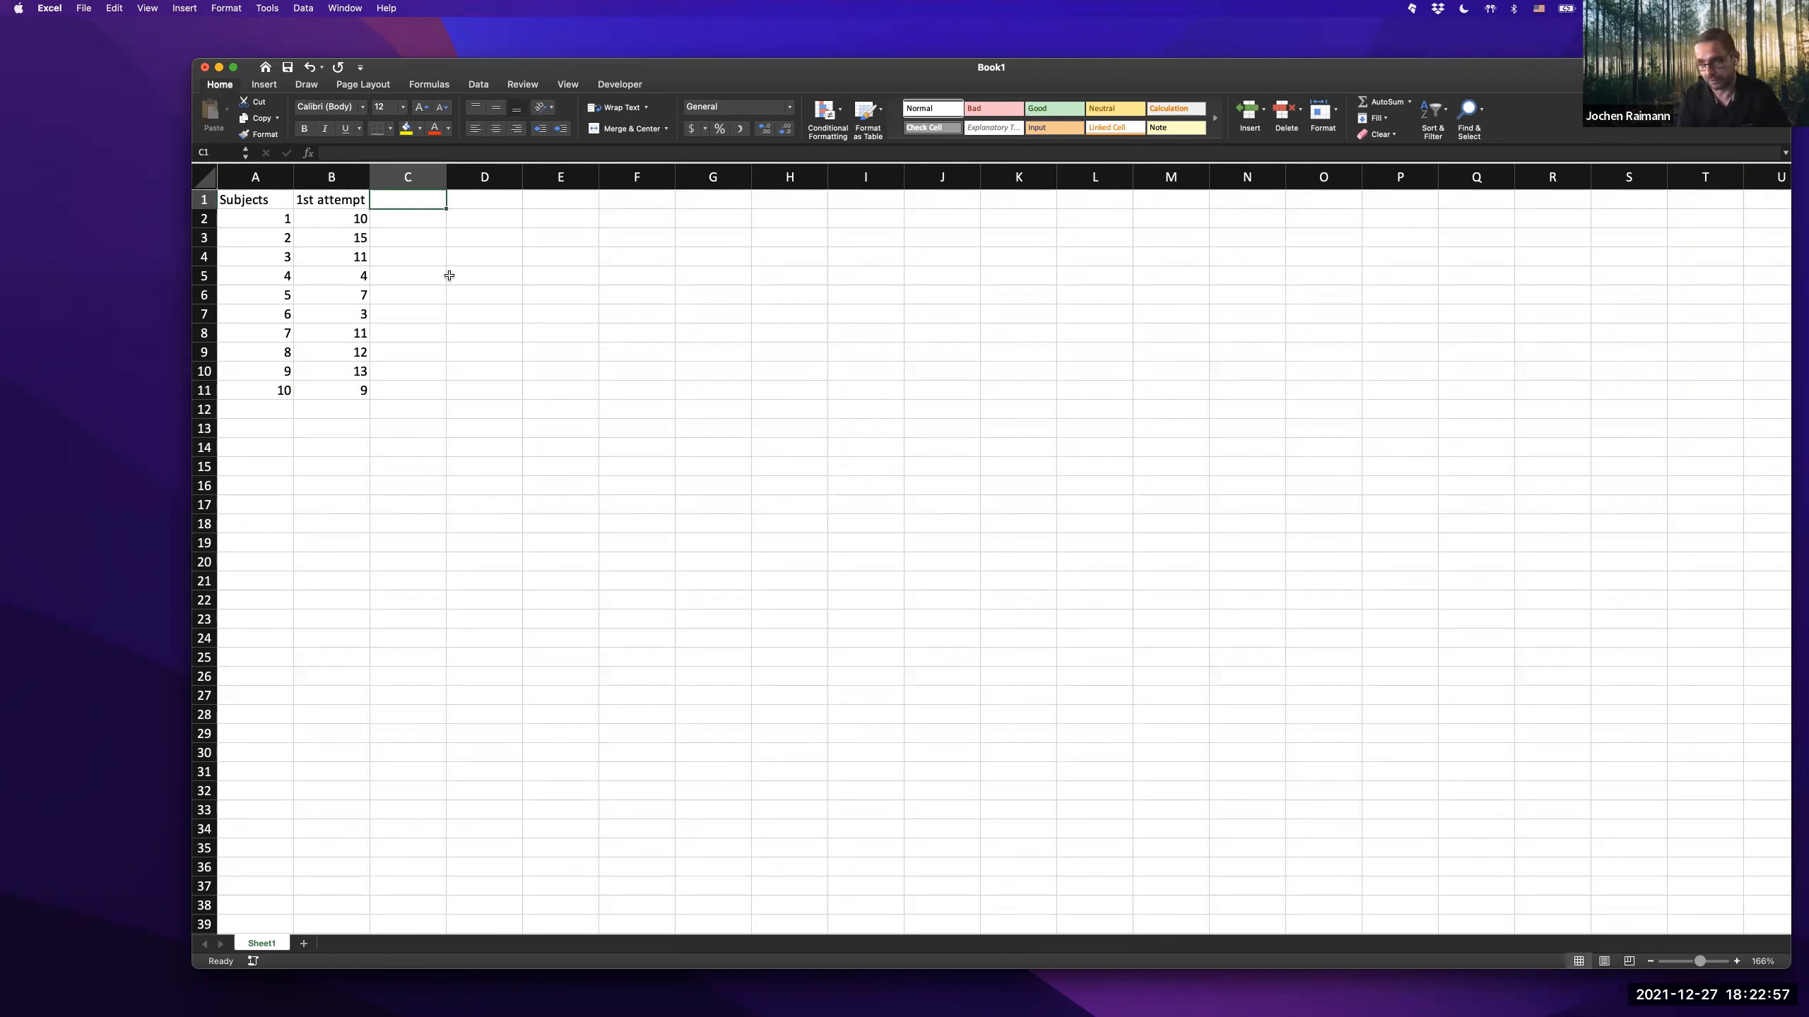
type("2nd ")
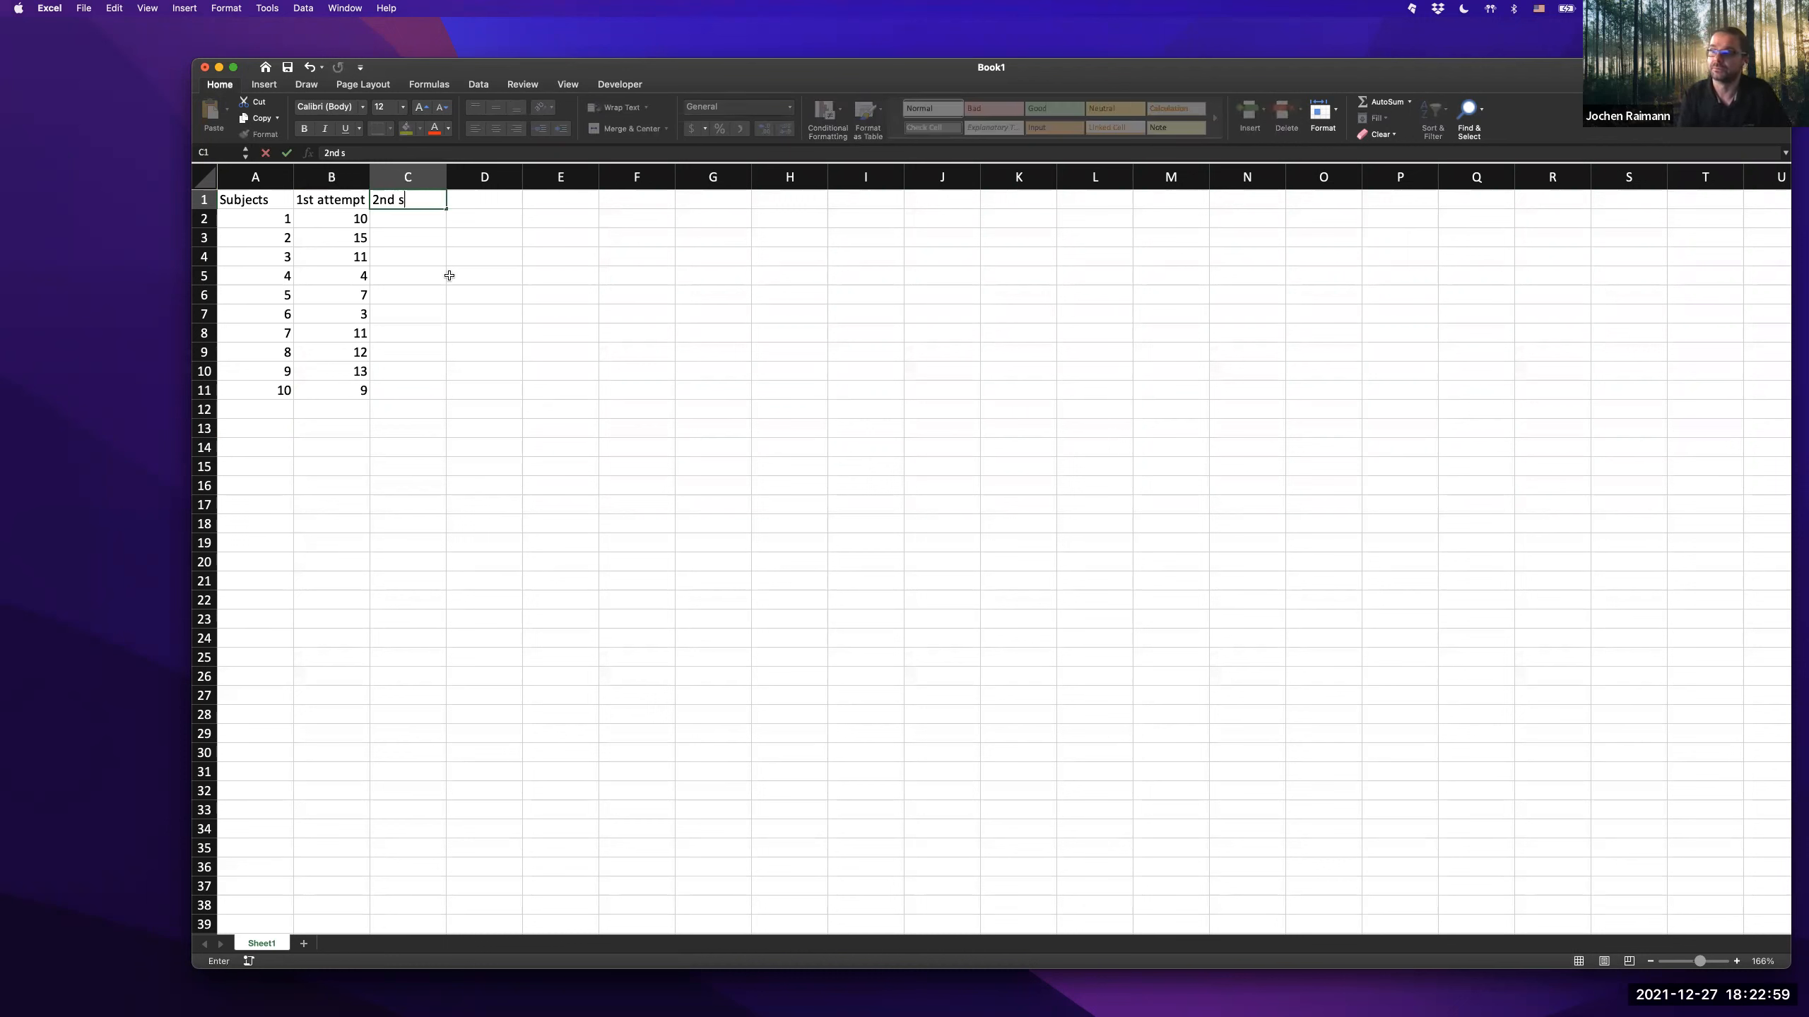
type("attempt")
key("Return")
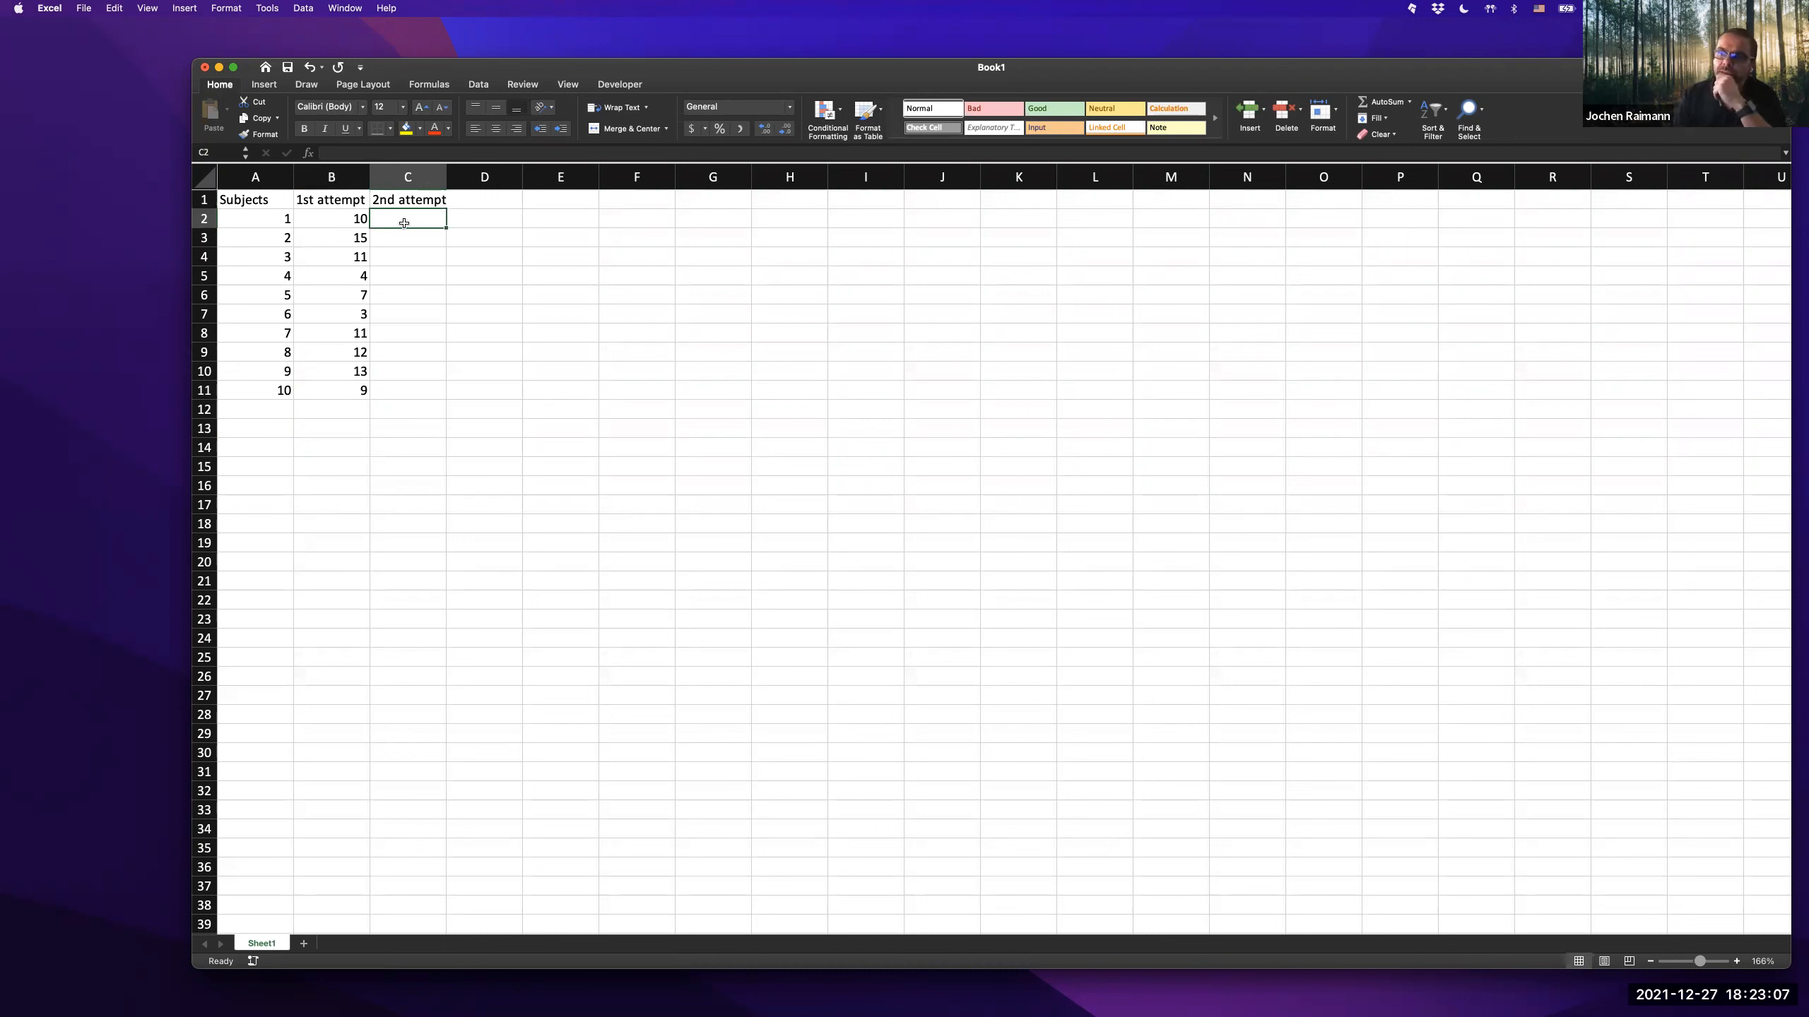
- Enter the second-attempt values 9, 13, 12, 7, 9, 6, 4, 6, 8 and 10 in cells C2 to C11
type("9")
key("Return")
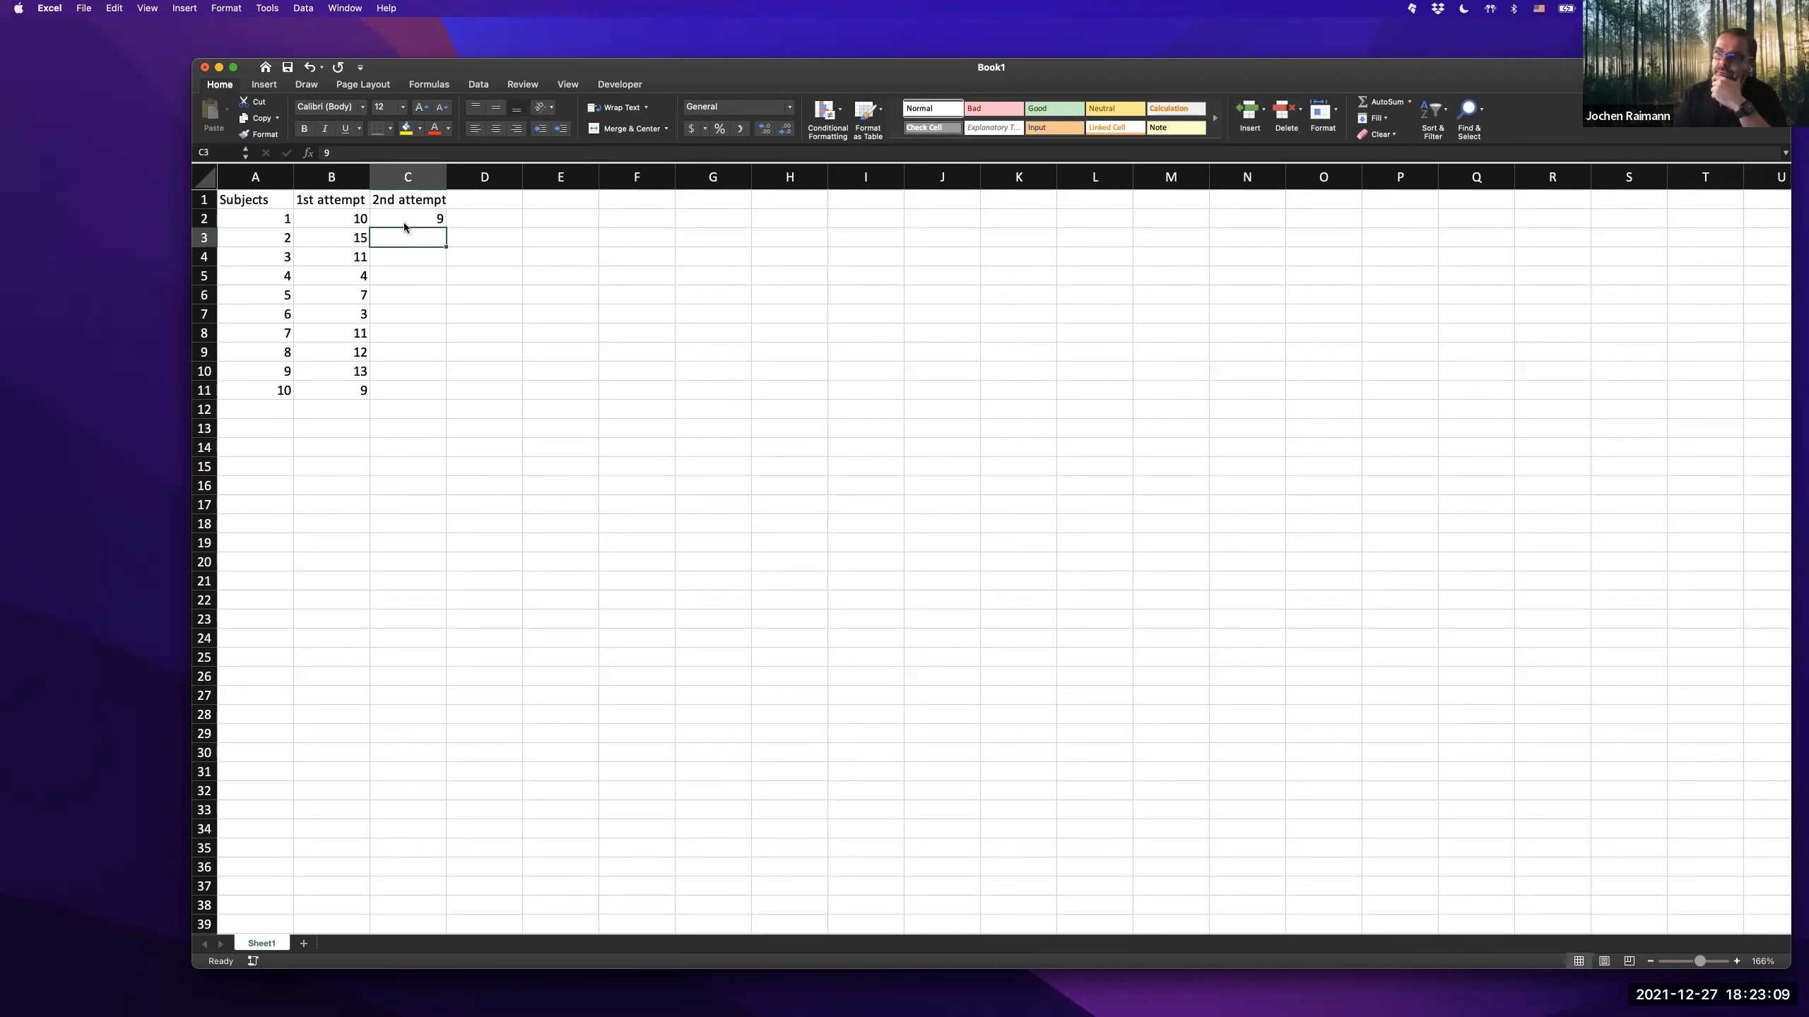
type("13")
key("Return")
type("12")
key("Return")
type("7")
key("Return")
type("9")
key("Return")
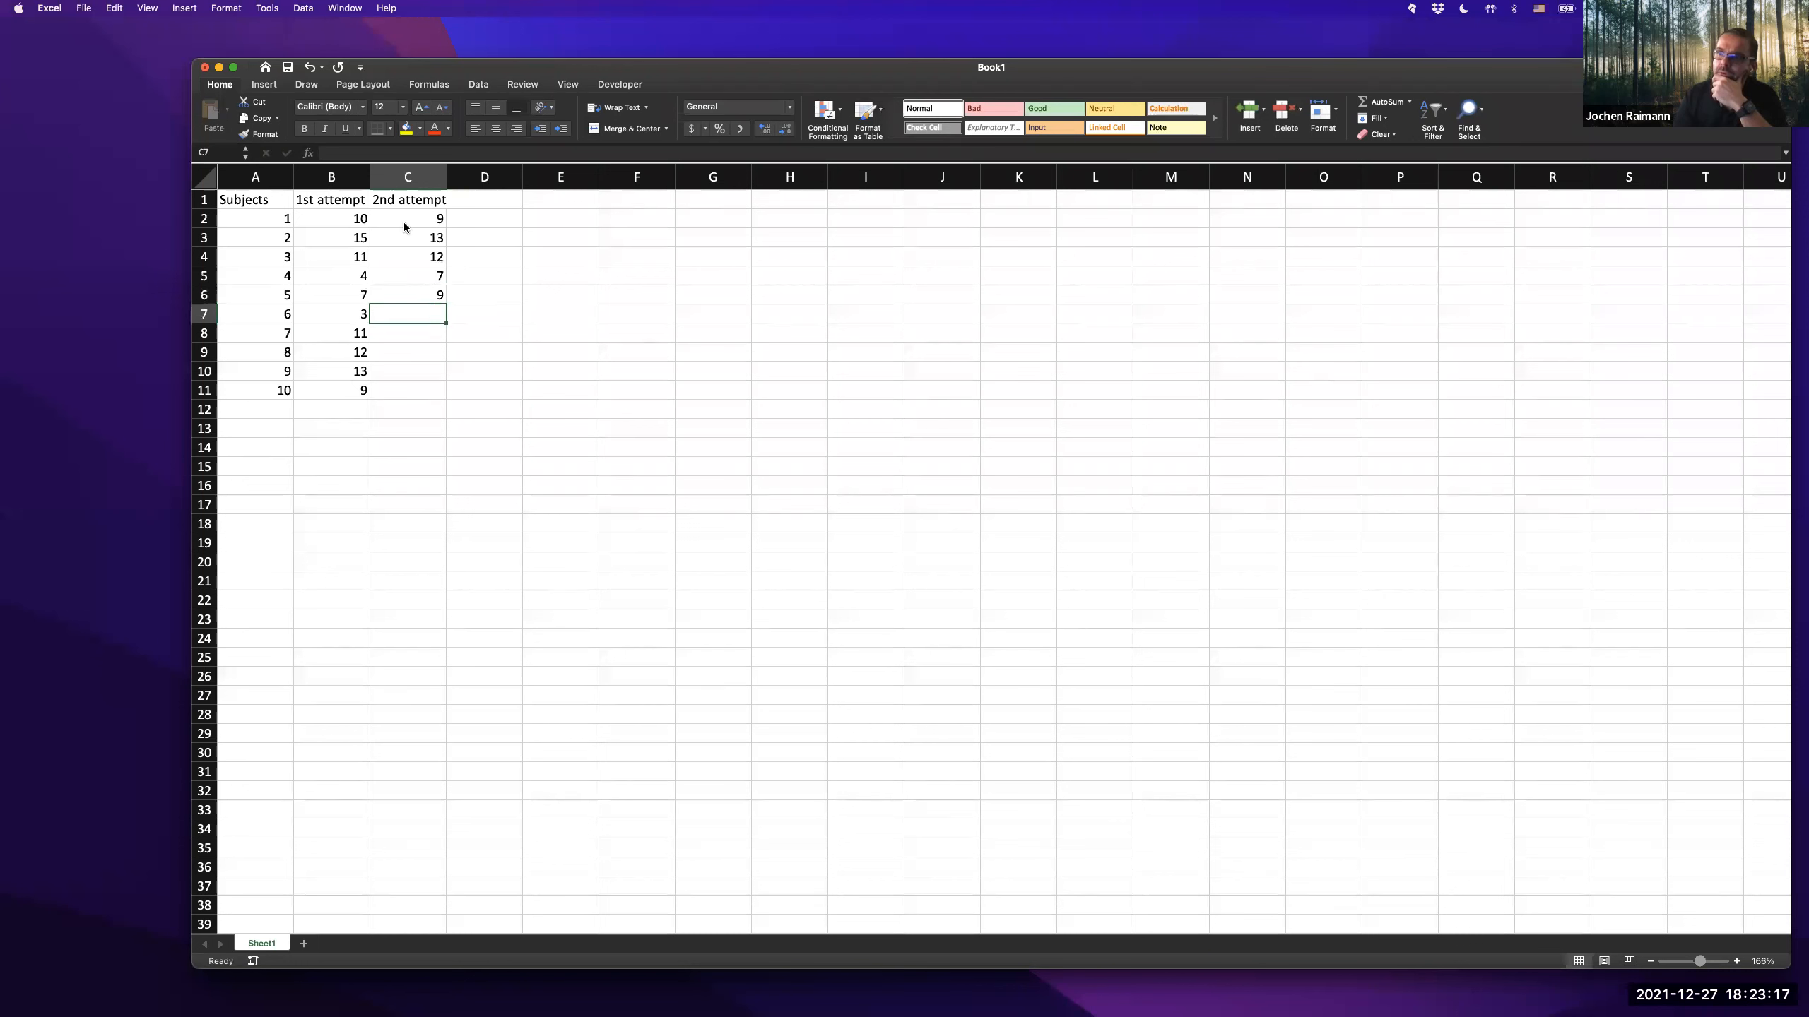
type("6")
key("Return")
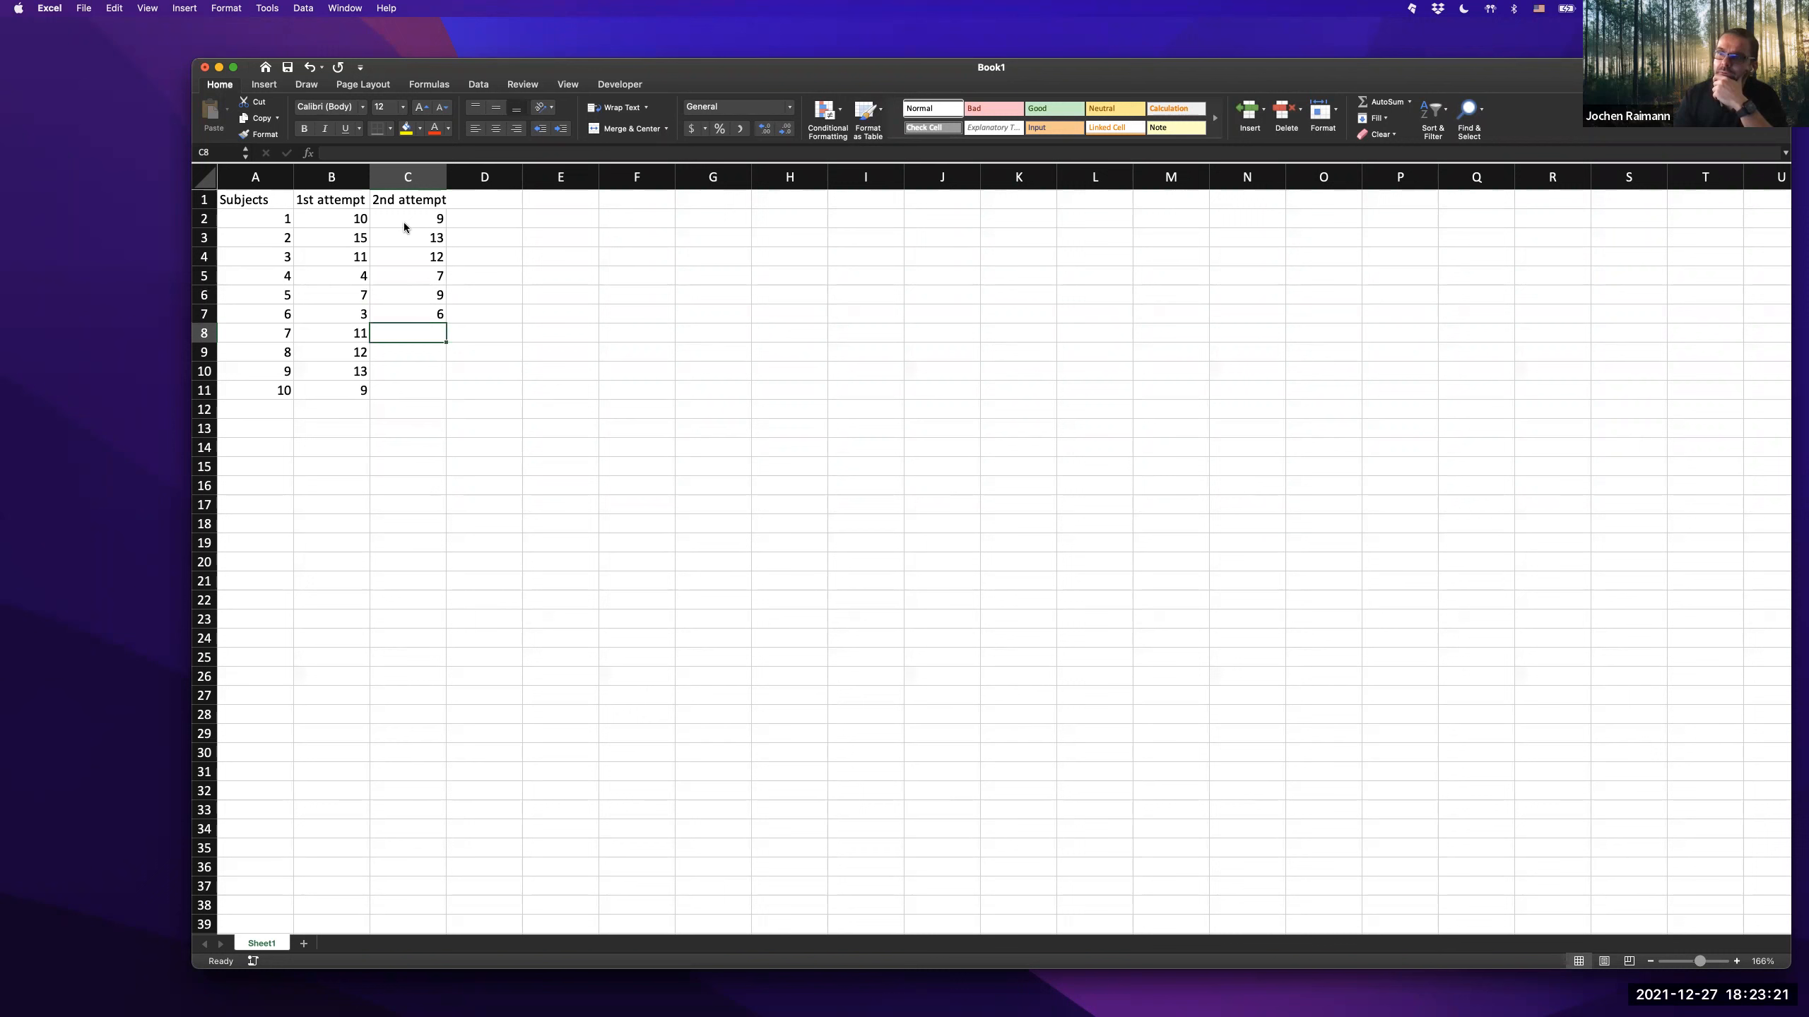
type("4")
key("Return")
type("6")
key("Return")
type("8")
key("Return")
type("10")
key("Return")
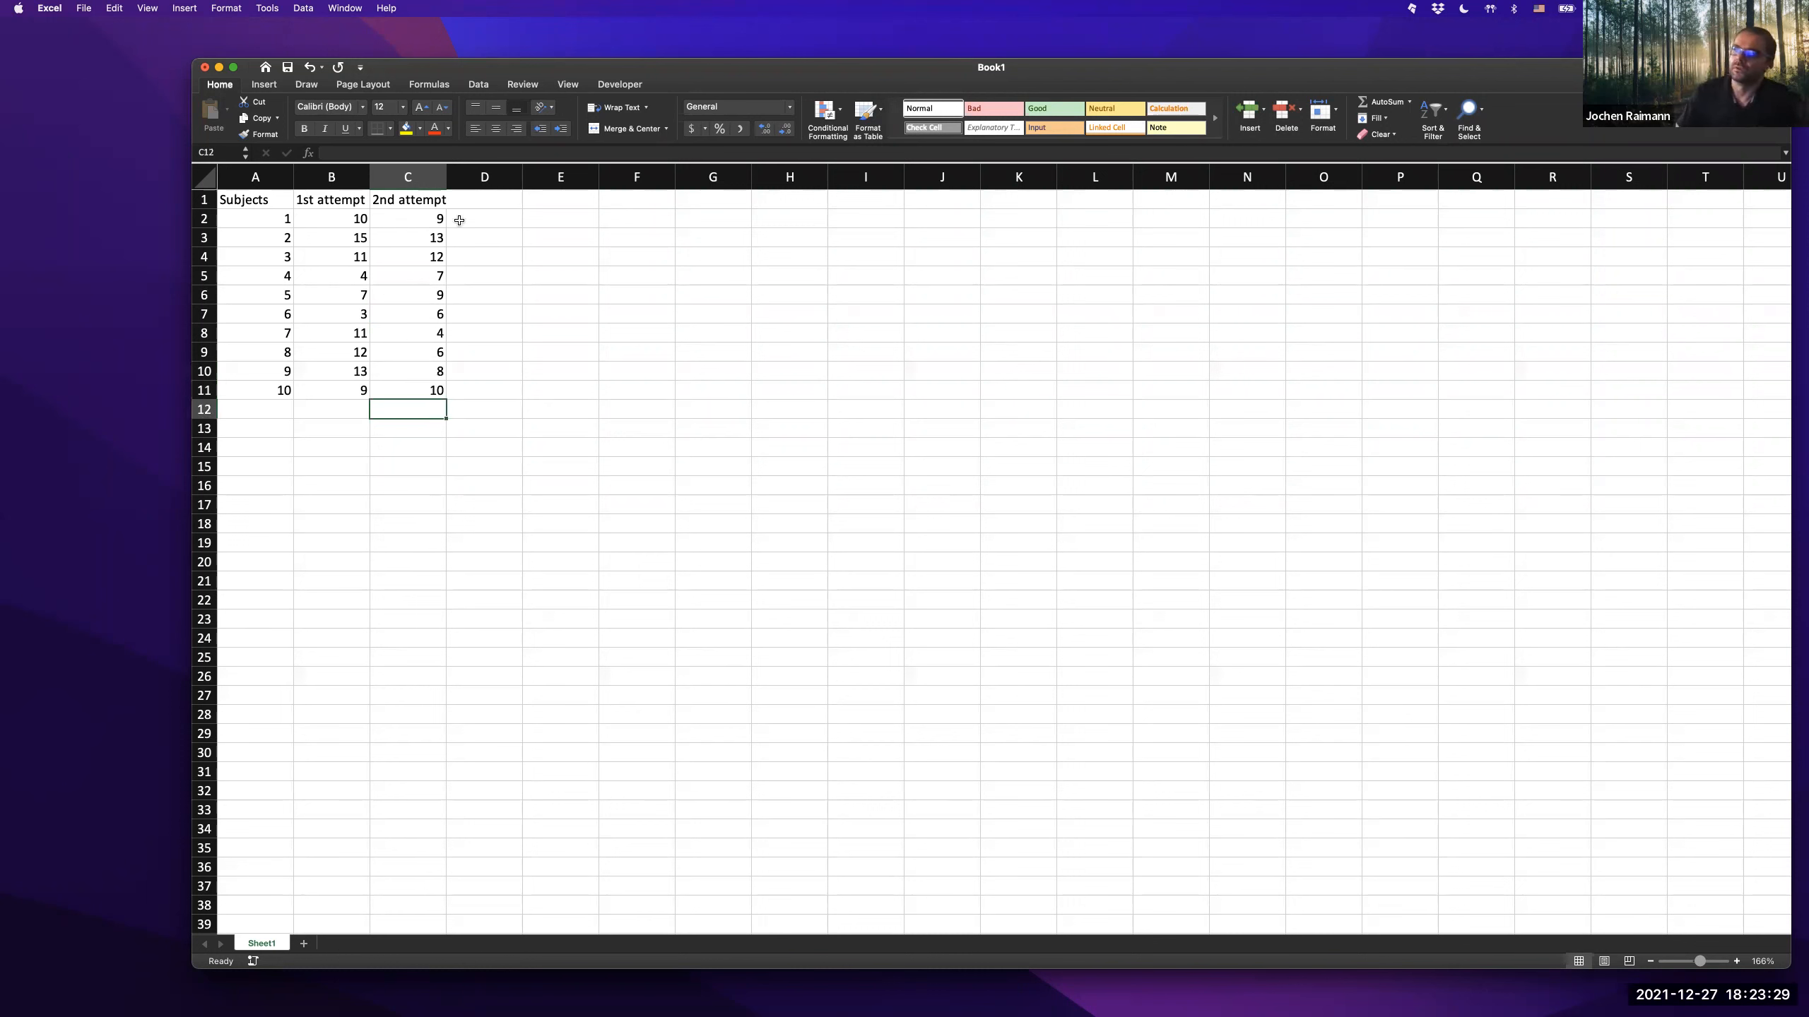
- Select cell E2 and shift the workbook window slightly left and up on the desktop
left_click(544, 218)
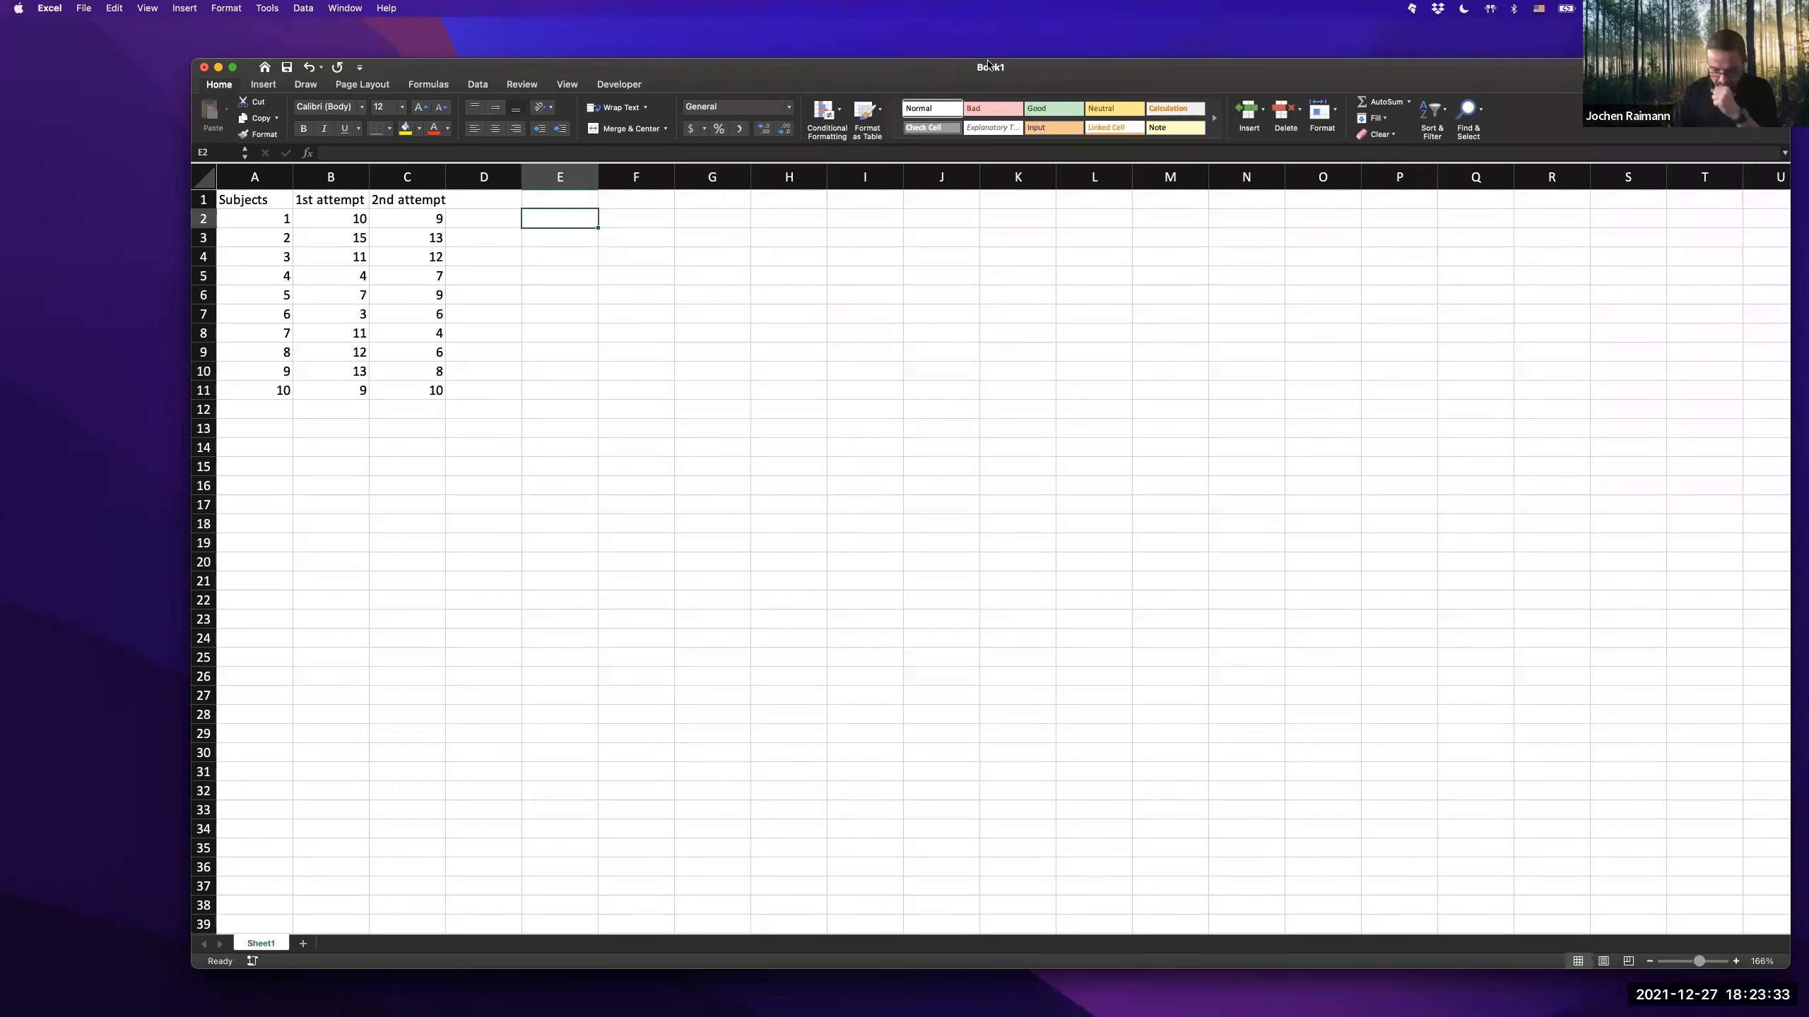
left_click_drag(990, 66, 915, 60)
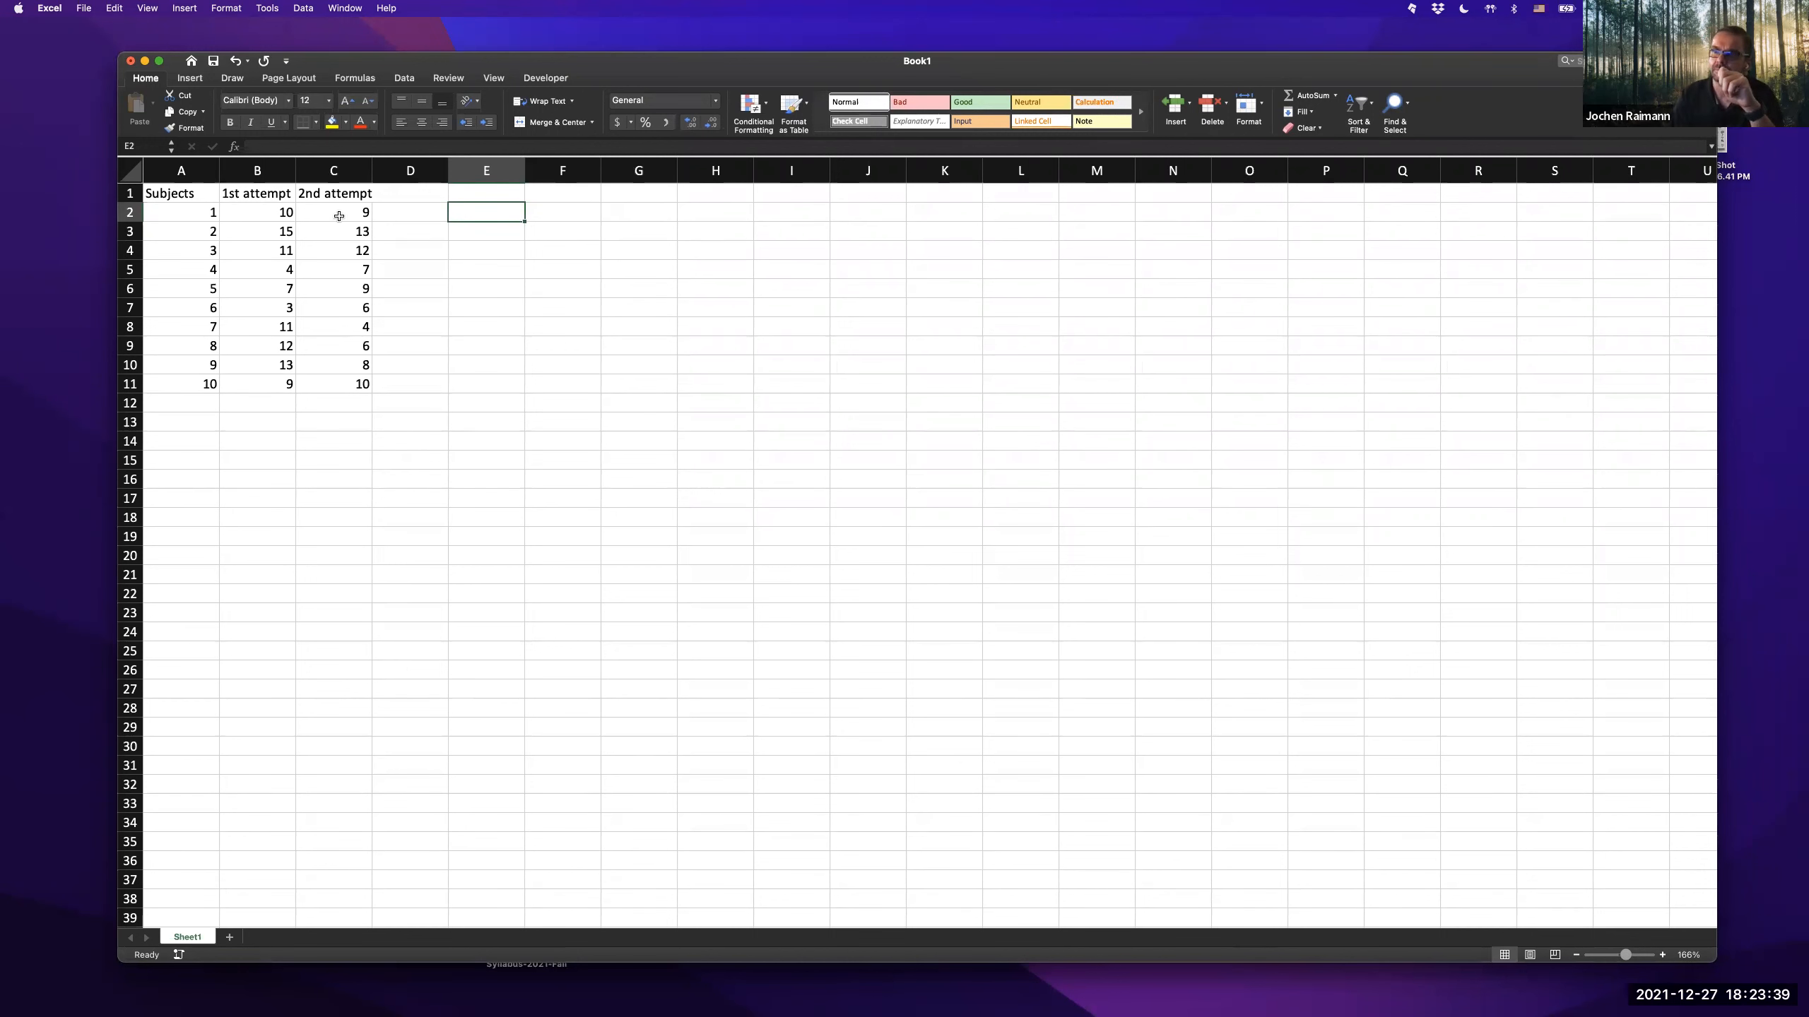
scroll(267, 216, "left", 1)
scroll(304, 385, "right", 1)
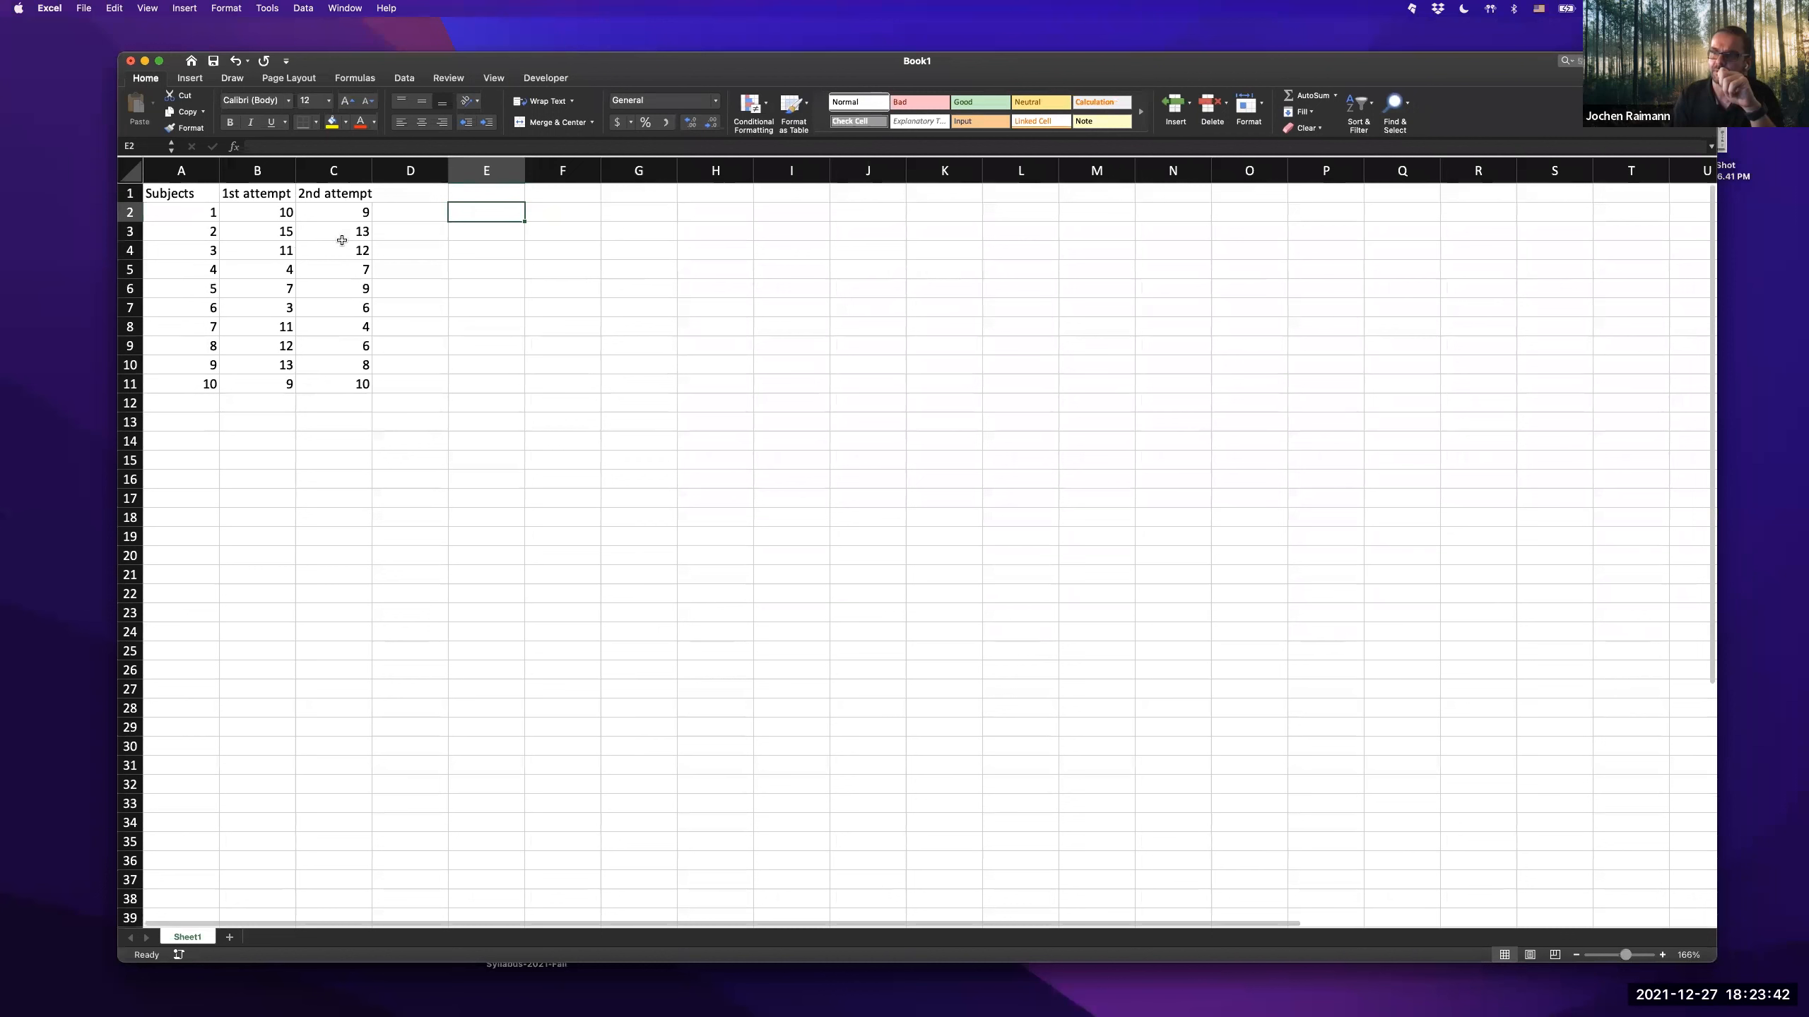
- Sum the first-attempt values B2:B11 in cell B13 with the SUM function
left_click(275, 422)
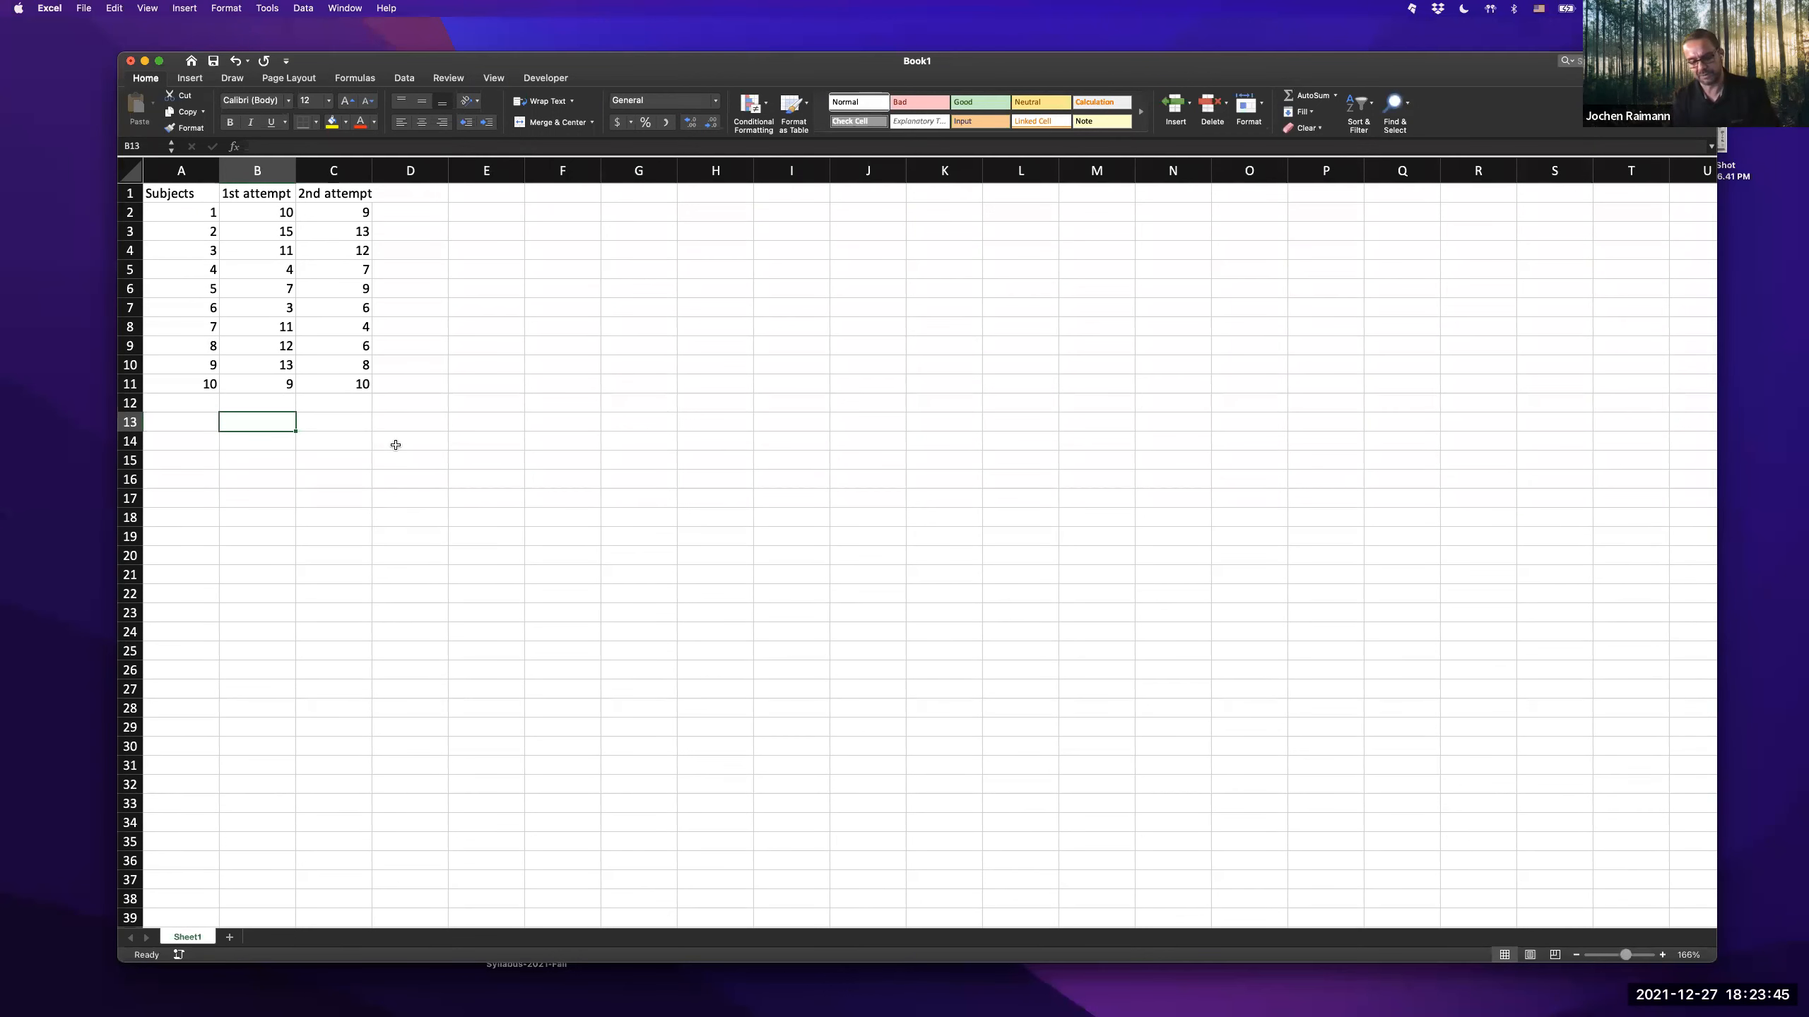
type("=")
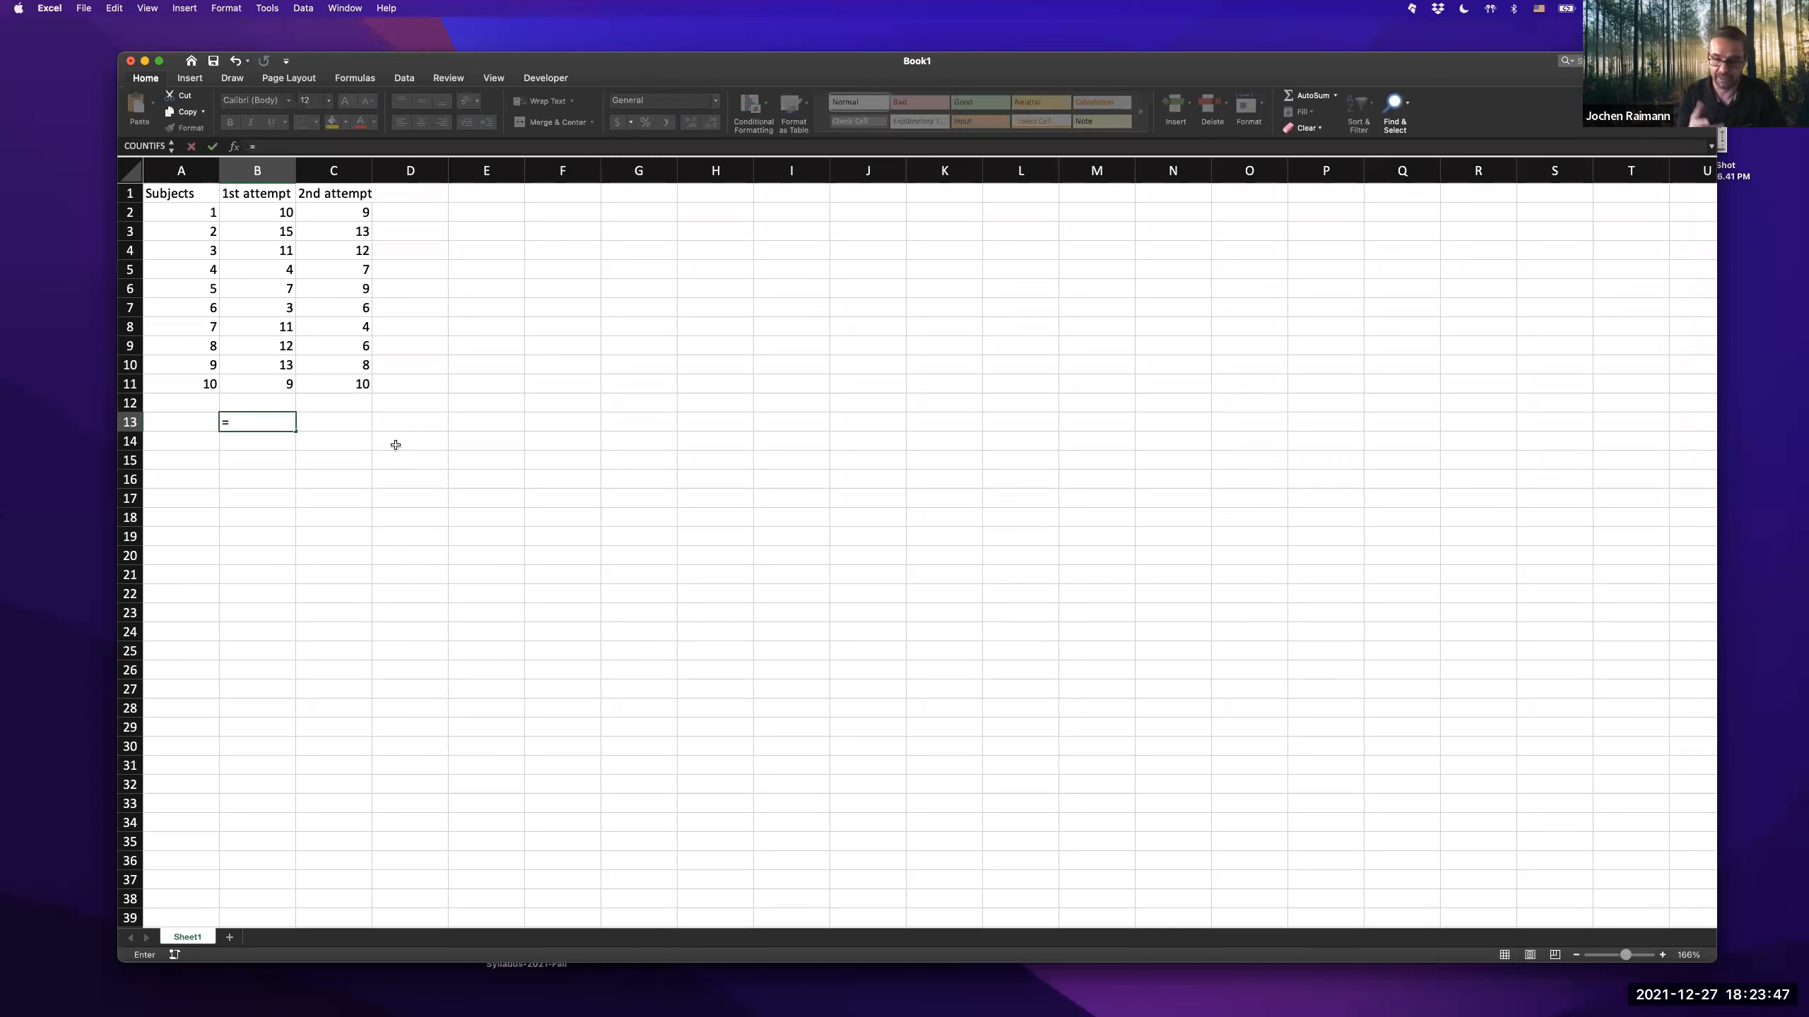
type("sum(")
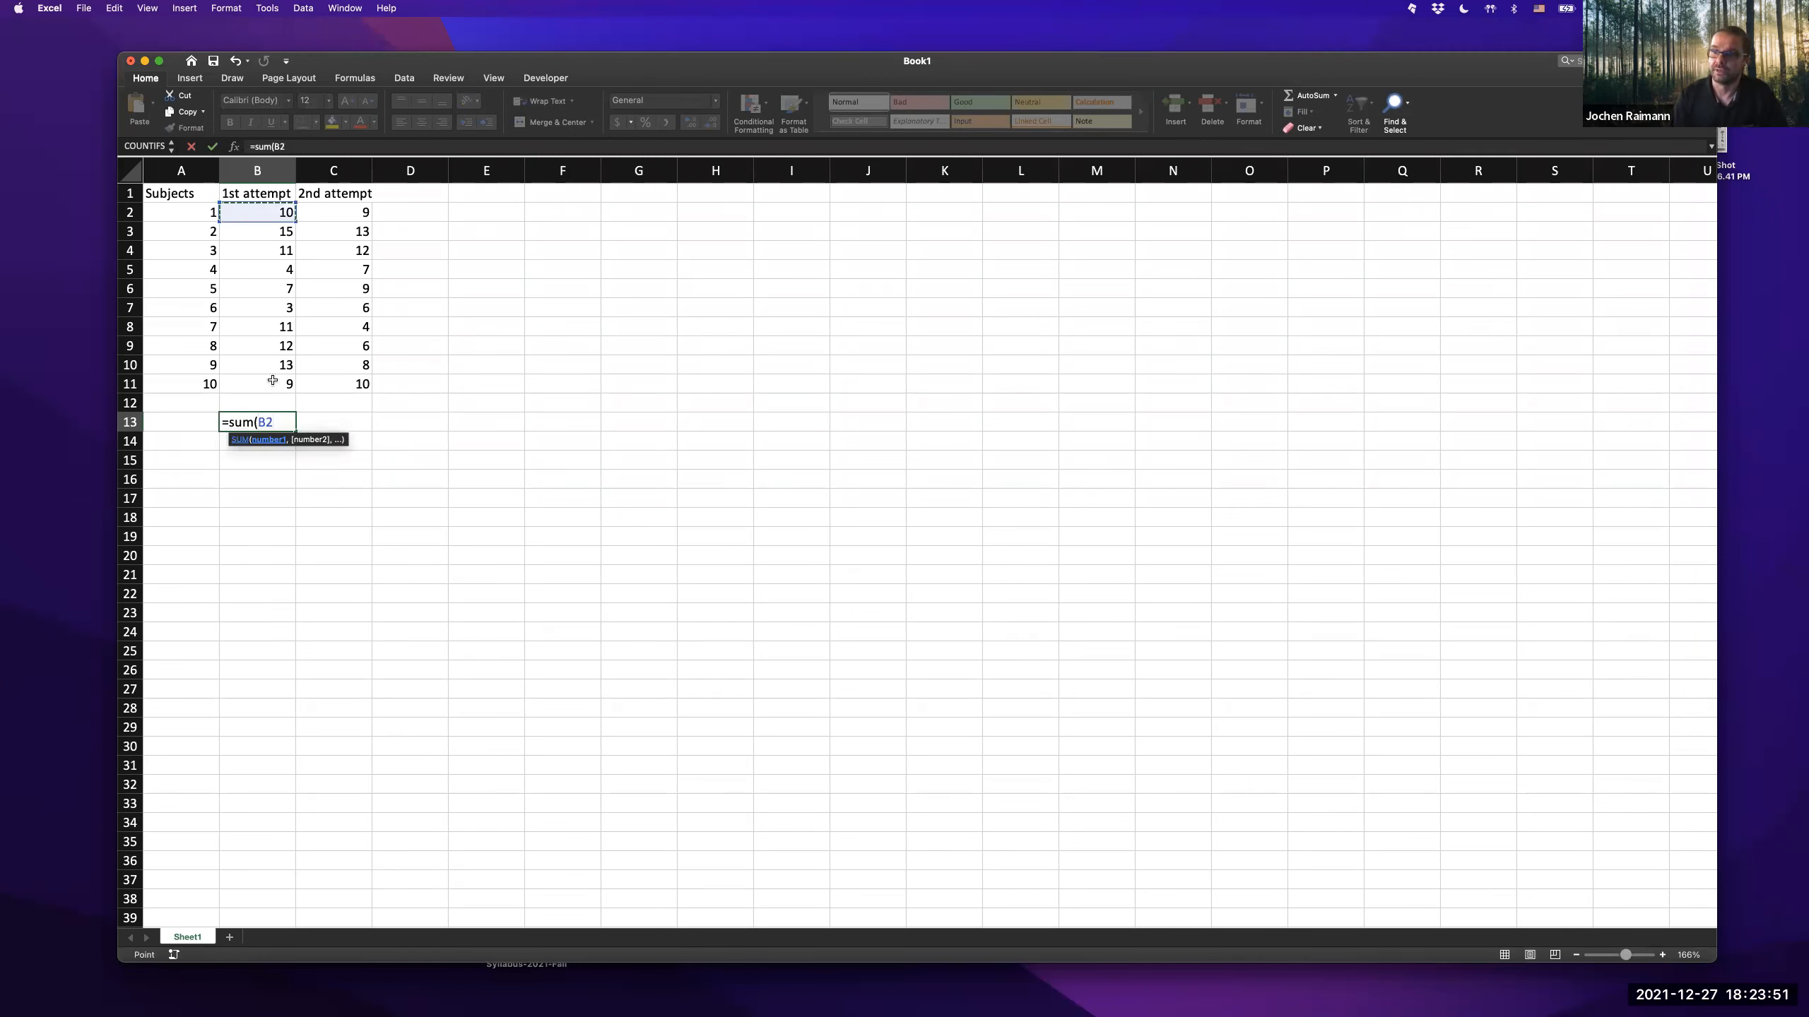
scroll(228, 436, "down", 1)
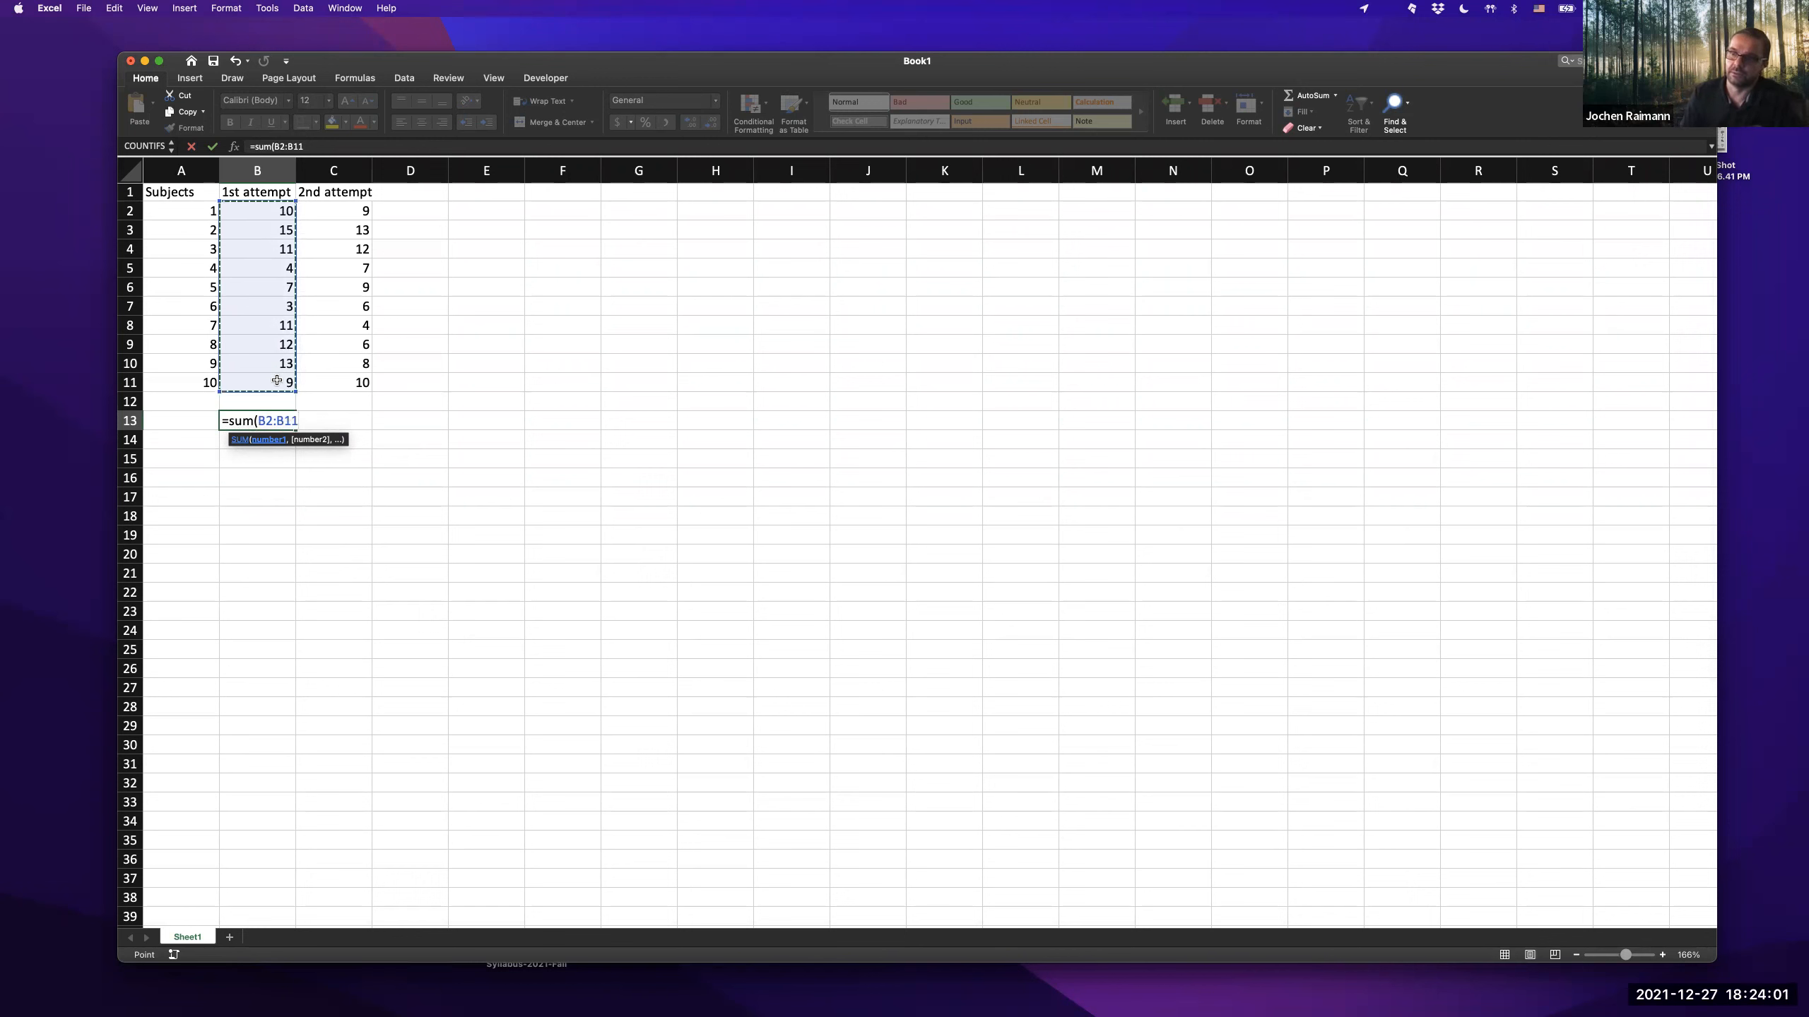
scroll(257, 353, "up", 1)
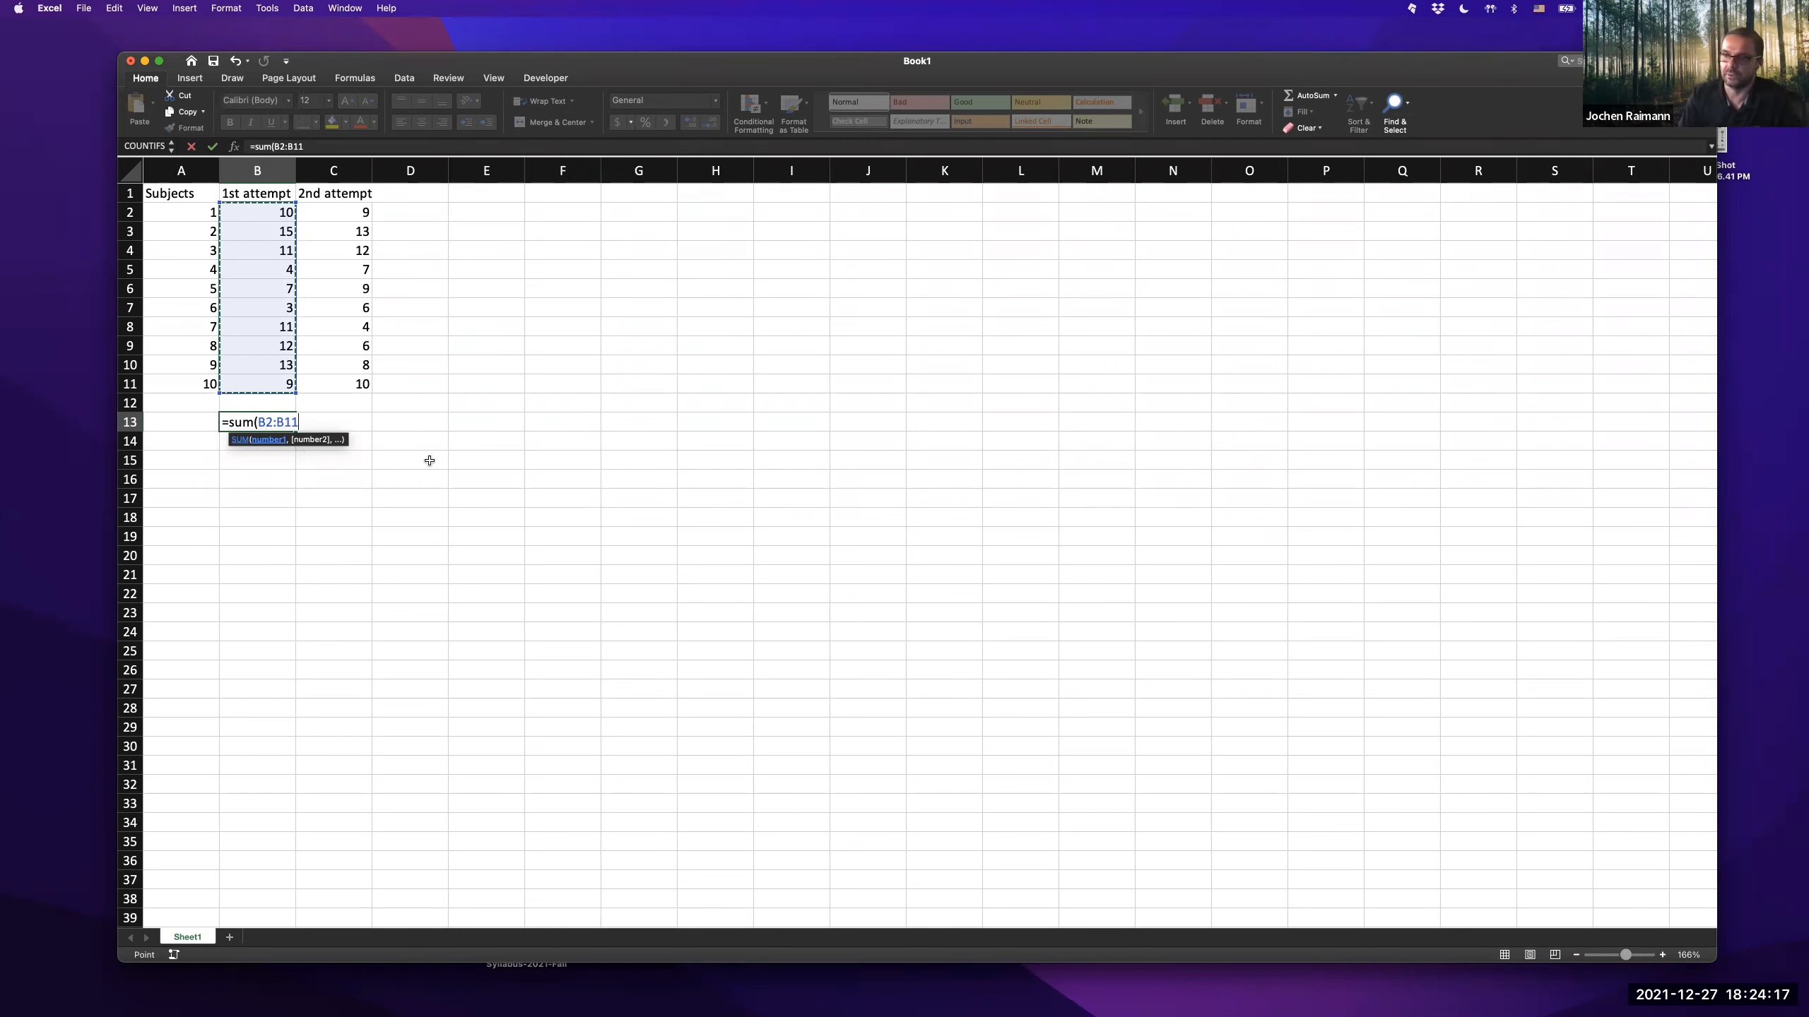
key("Return")
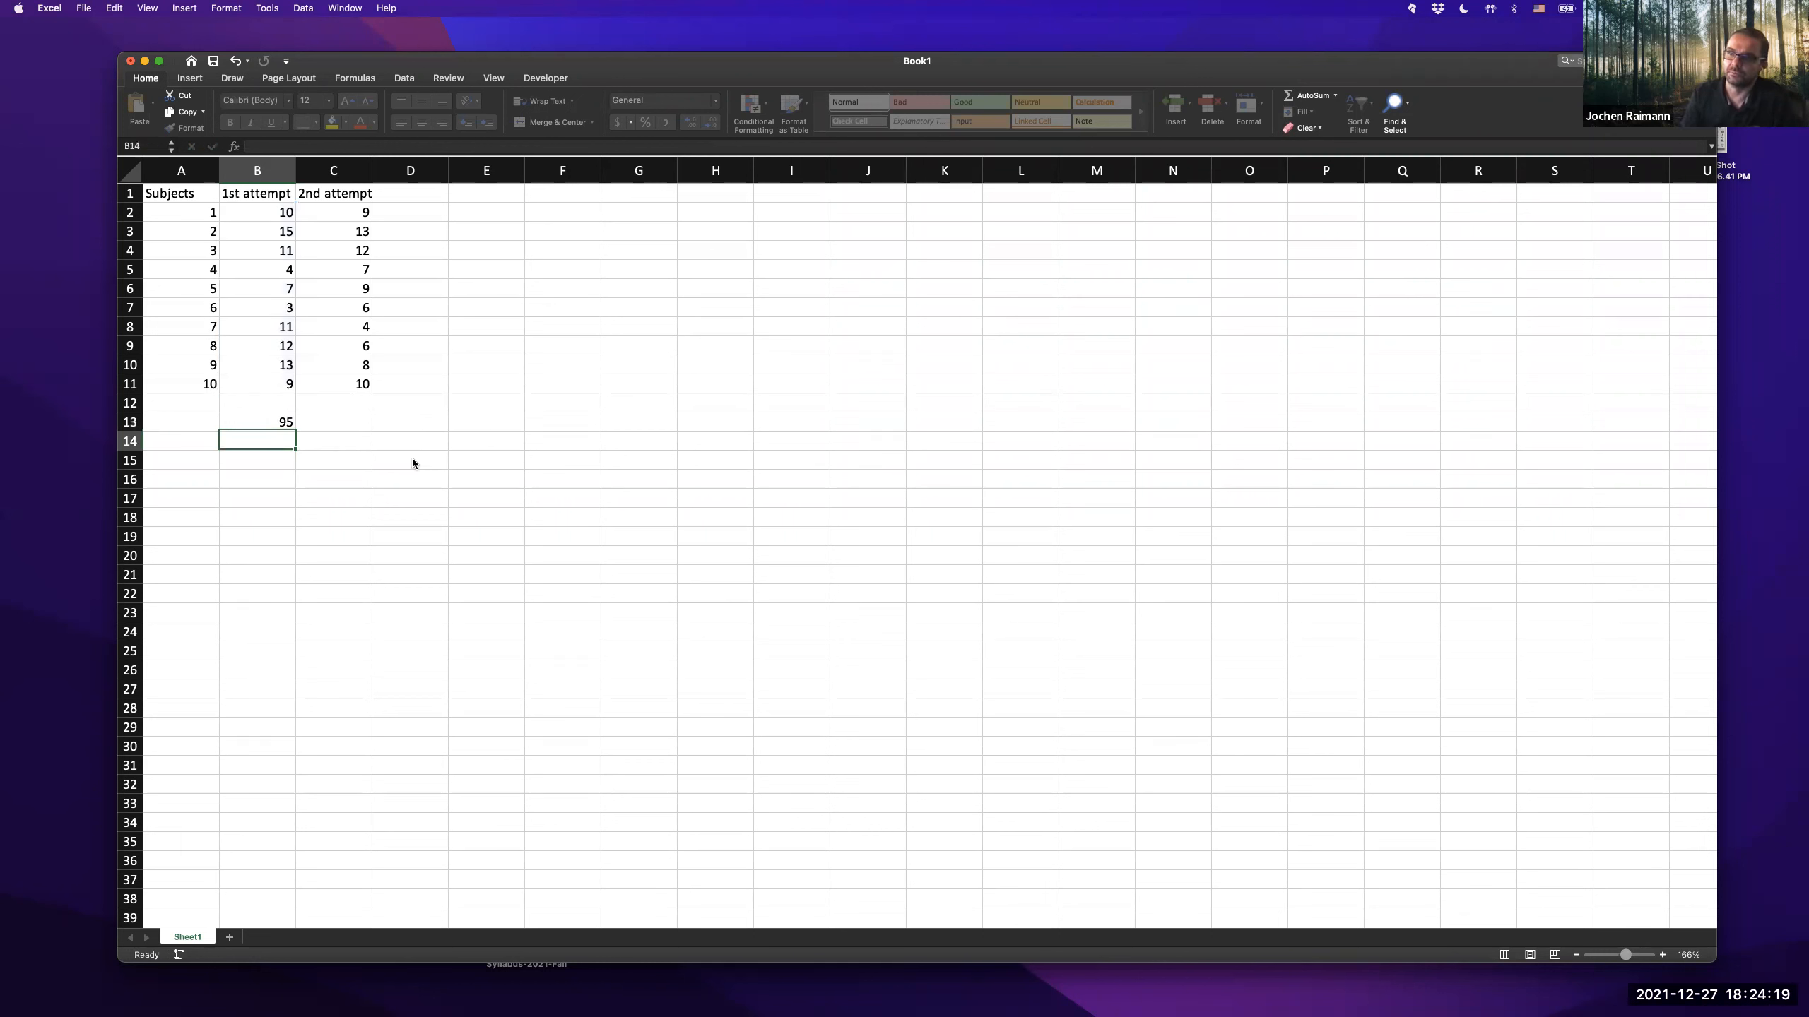
- Sum the second-attempt values in cell C13 with the SUM function, listing cells C2 to C11 individually, separated by commas
key("Up")
key("Right")
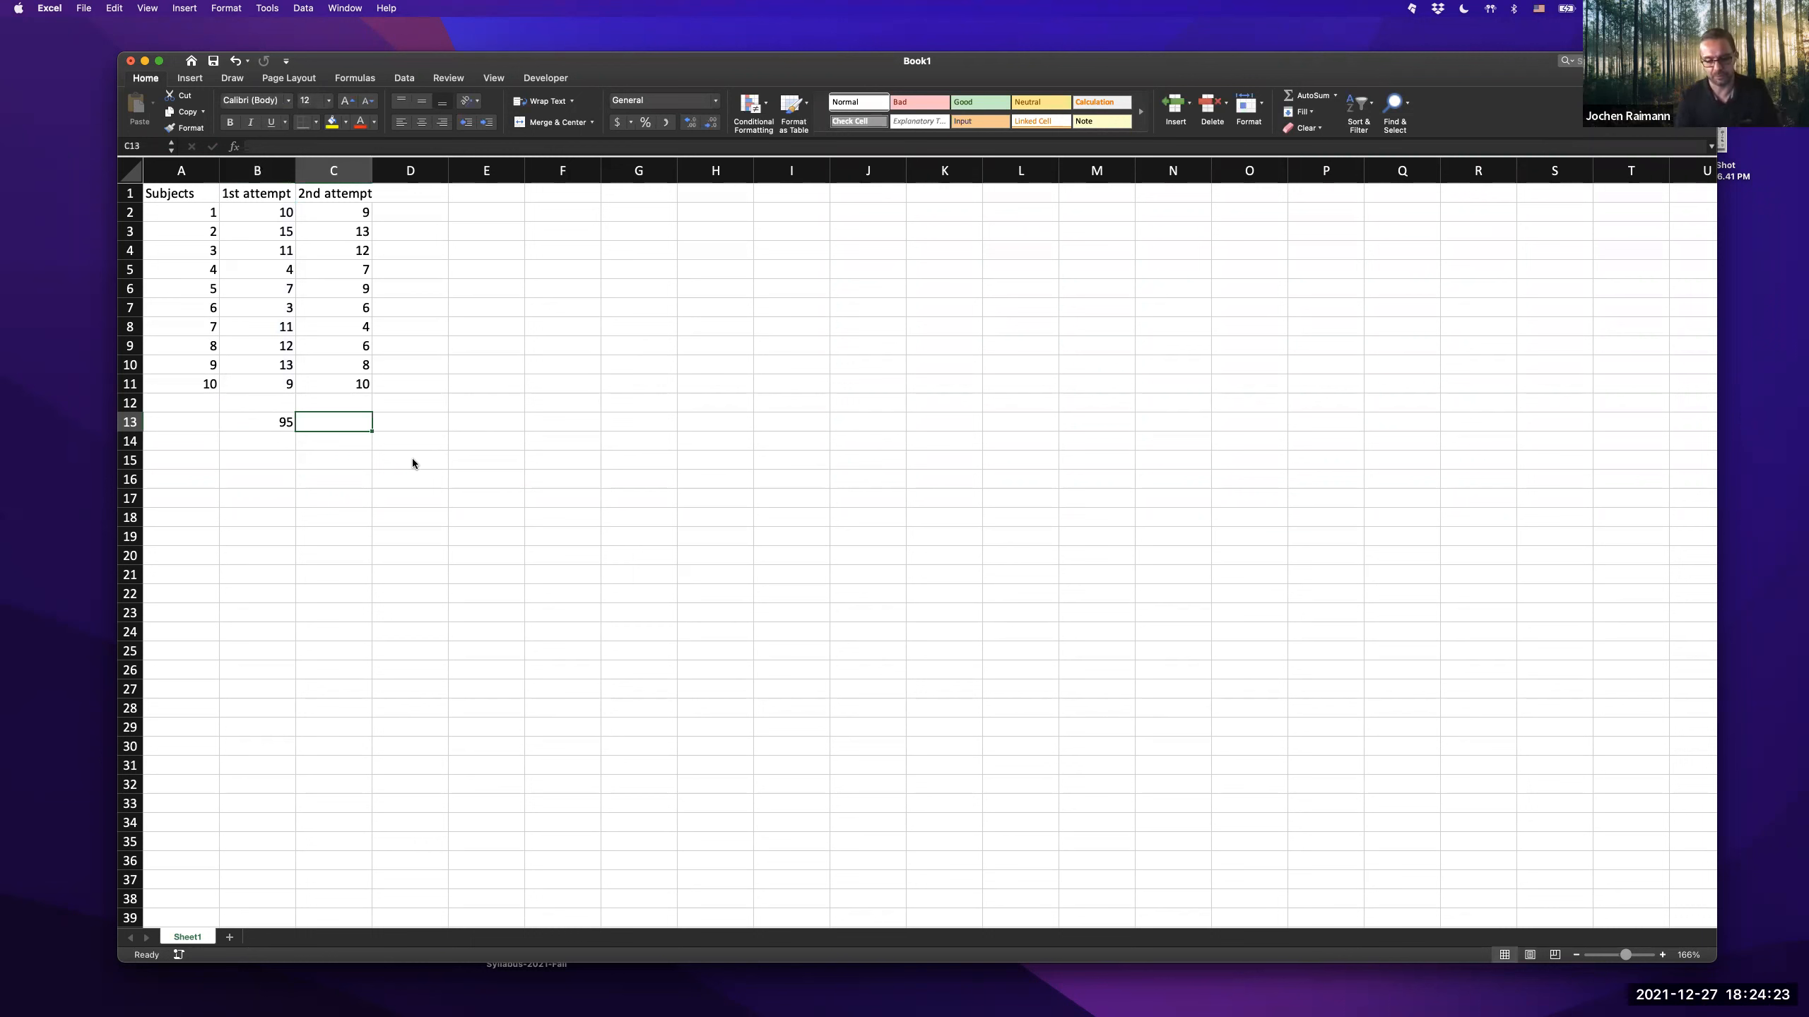
type("=")
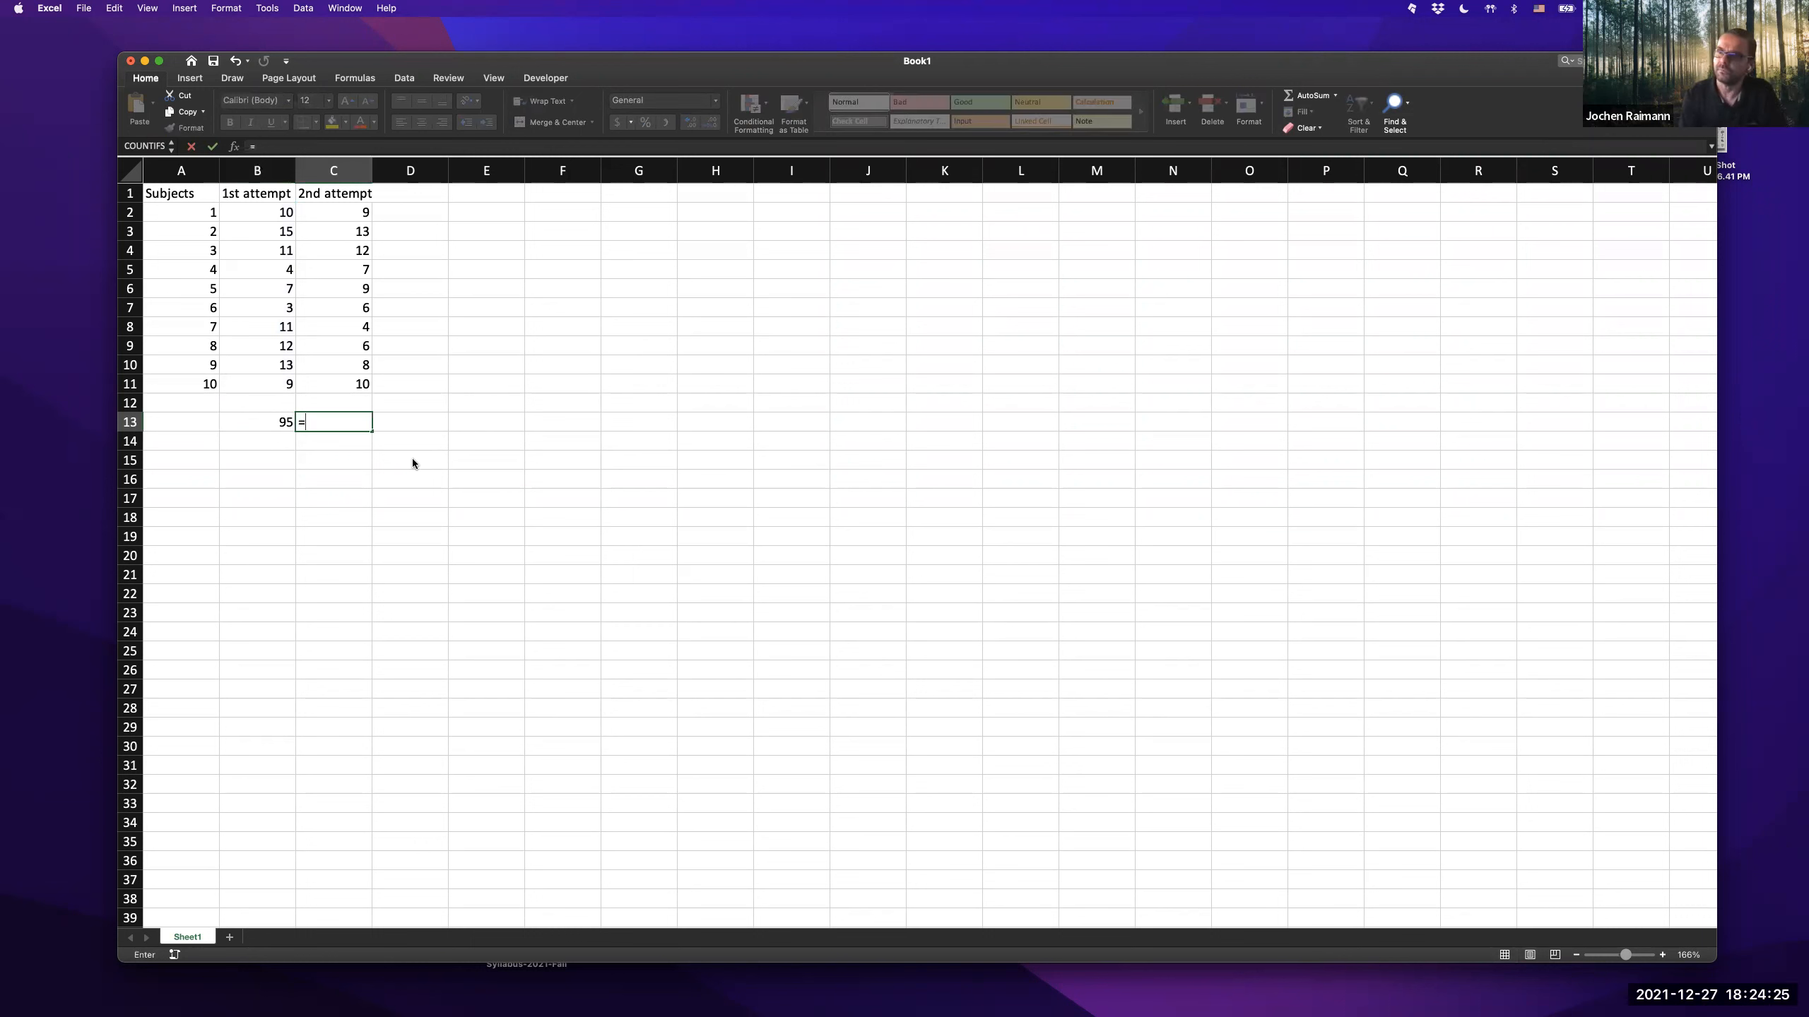
type("sum(")
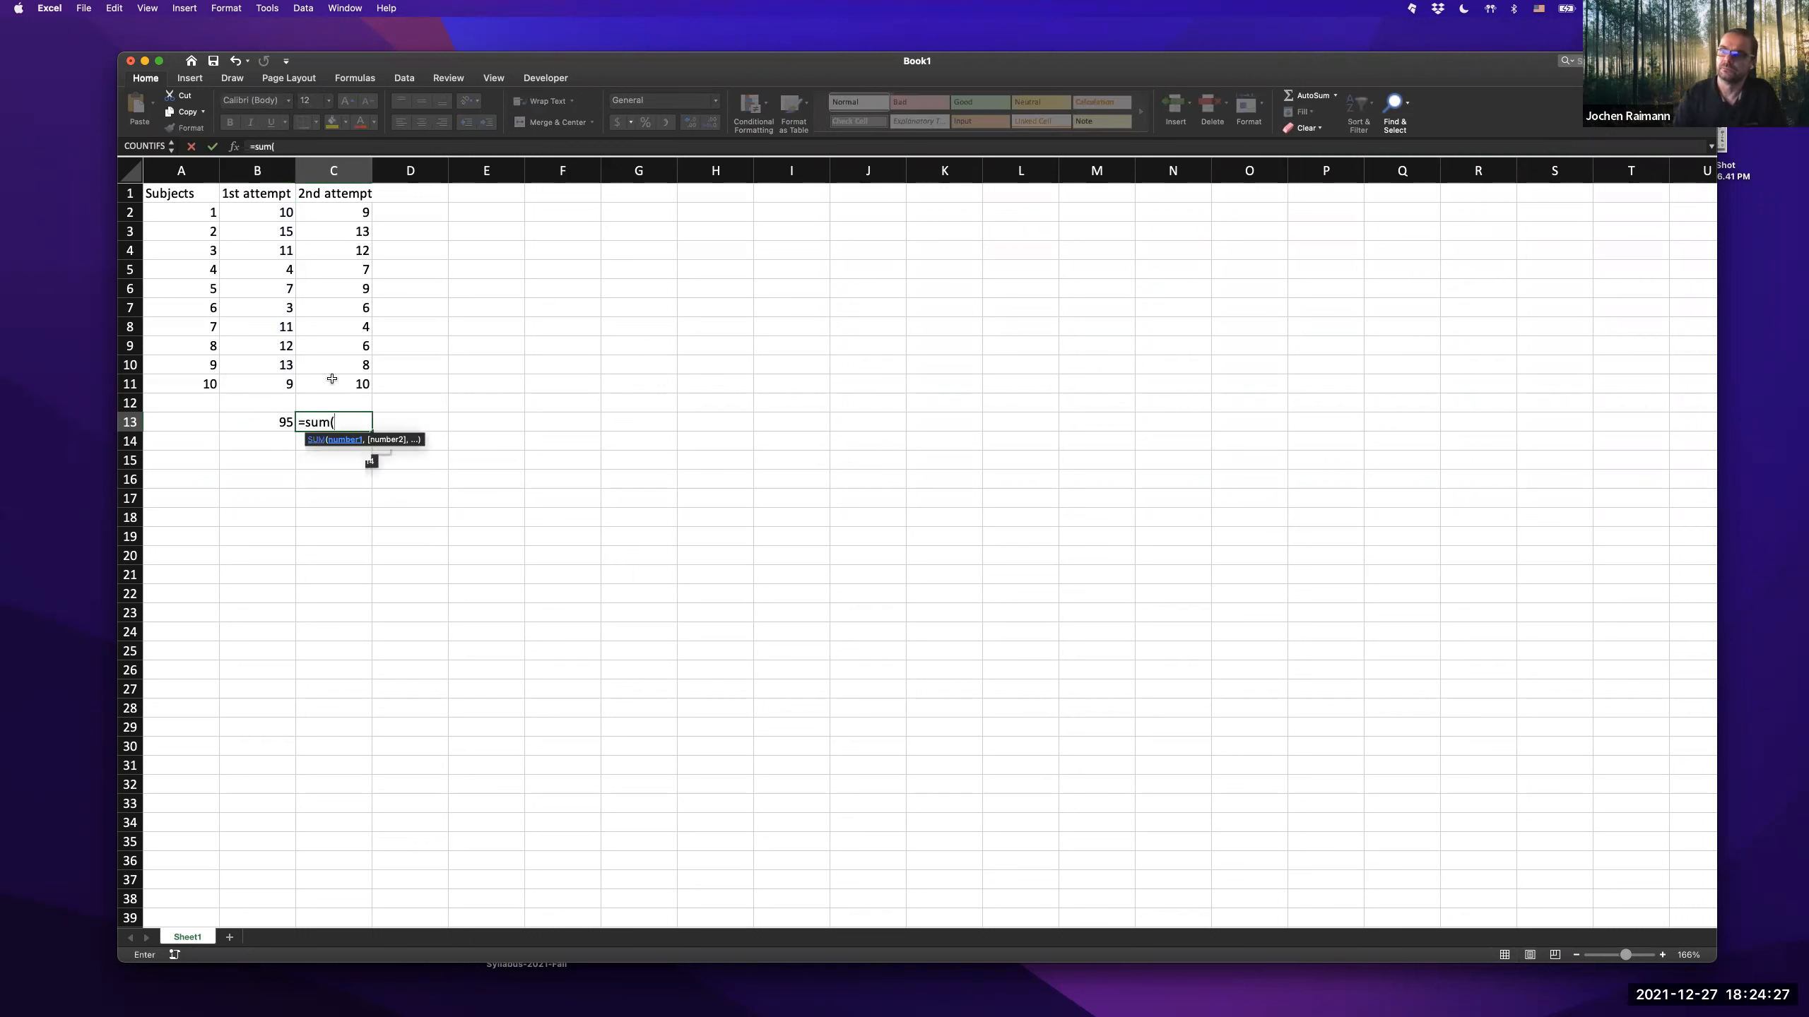
left_click(324, 210)
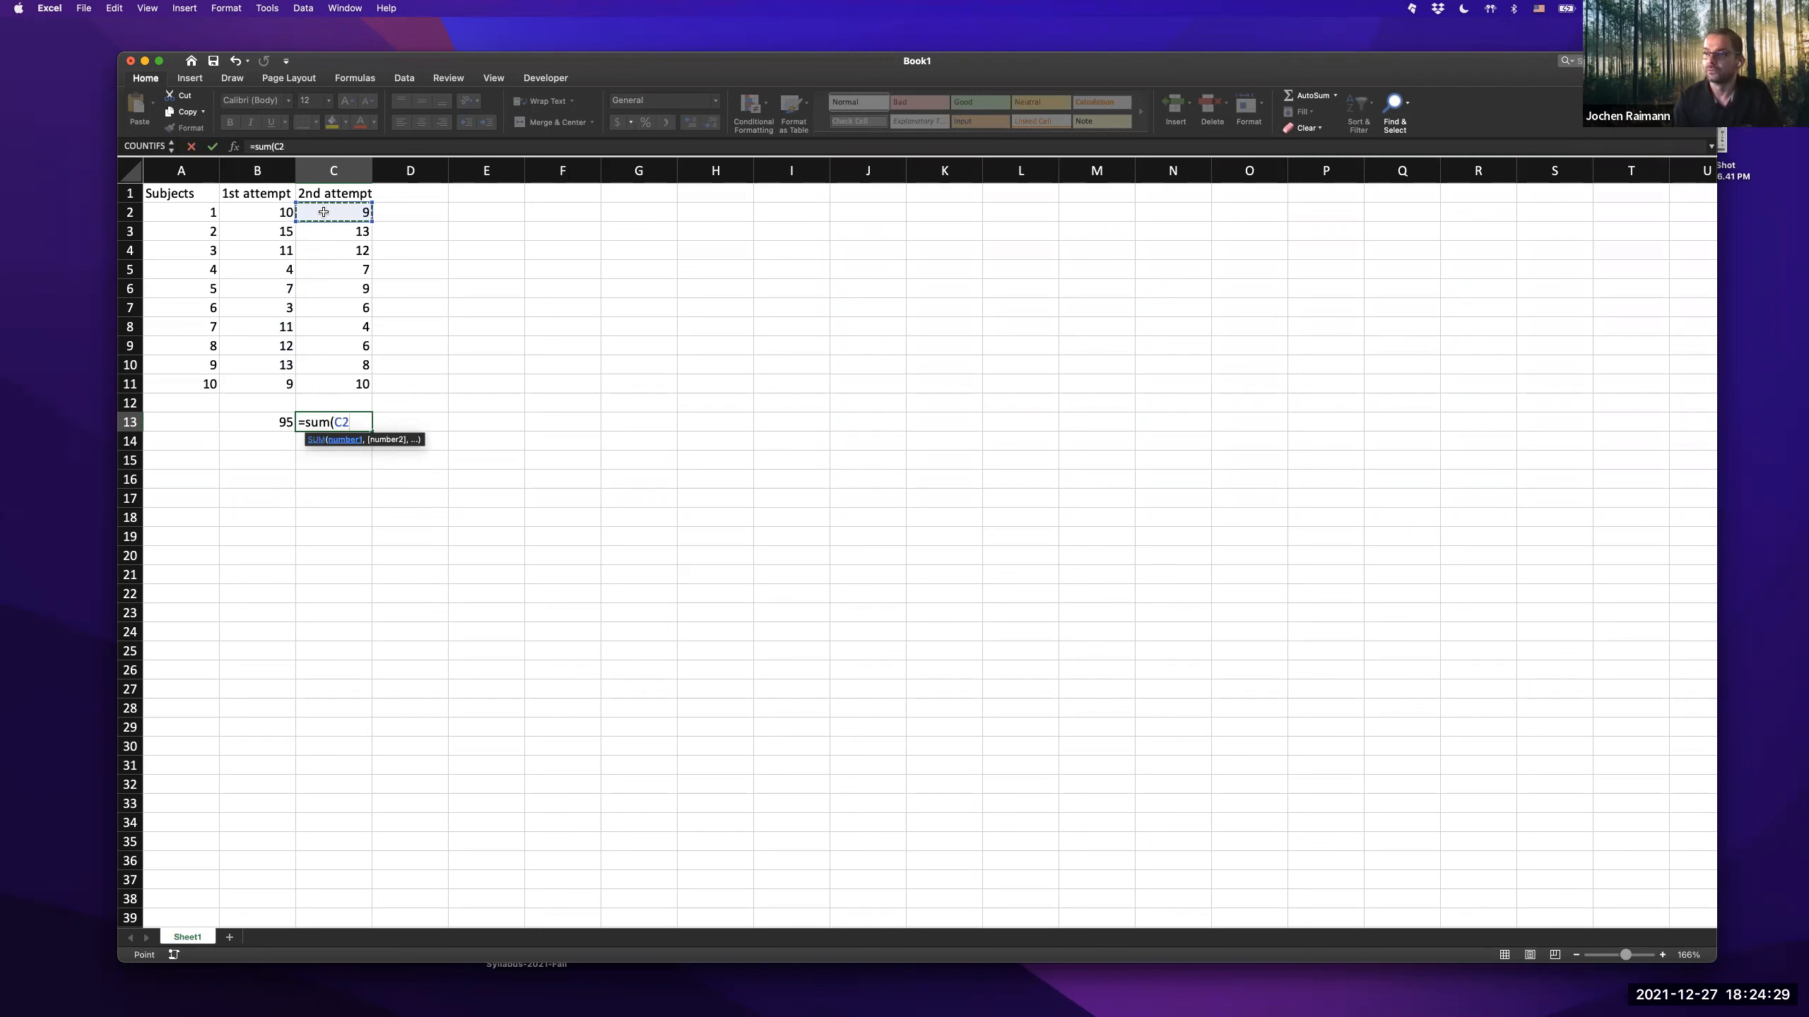
type(",")
left_click(332, 232)
type(",")
left_click(337, 251)
type(",")
left_click(337, 270)
type(",")
left_click(340, 288)
type(",")
left_click(342, 311)
type(",")
left_click(343, 327)
scroll(349, 335, "down", 1)
type(",")
left_click(352, 345)
type(",")
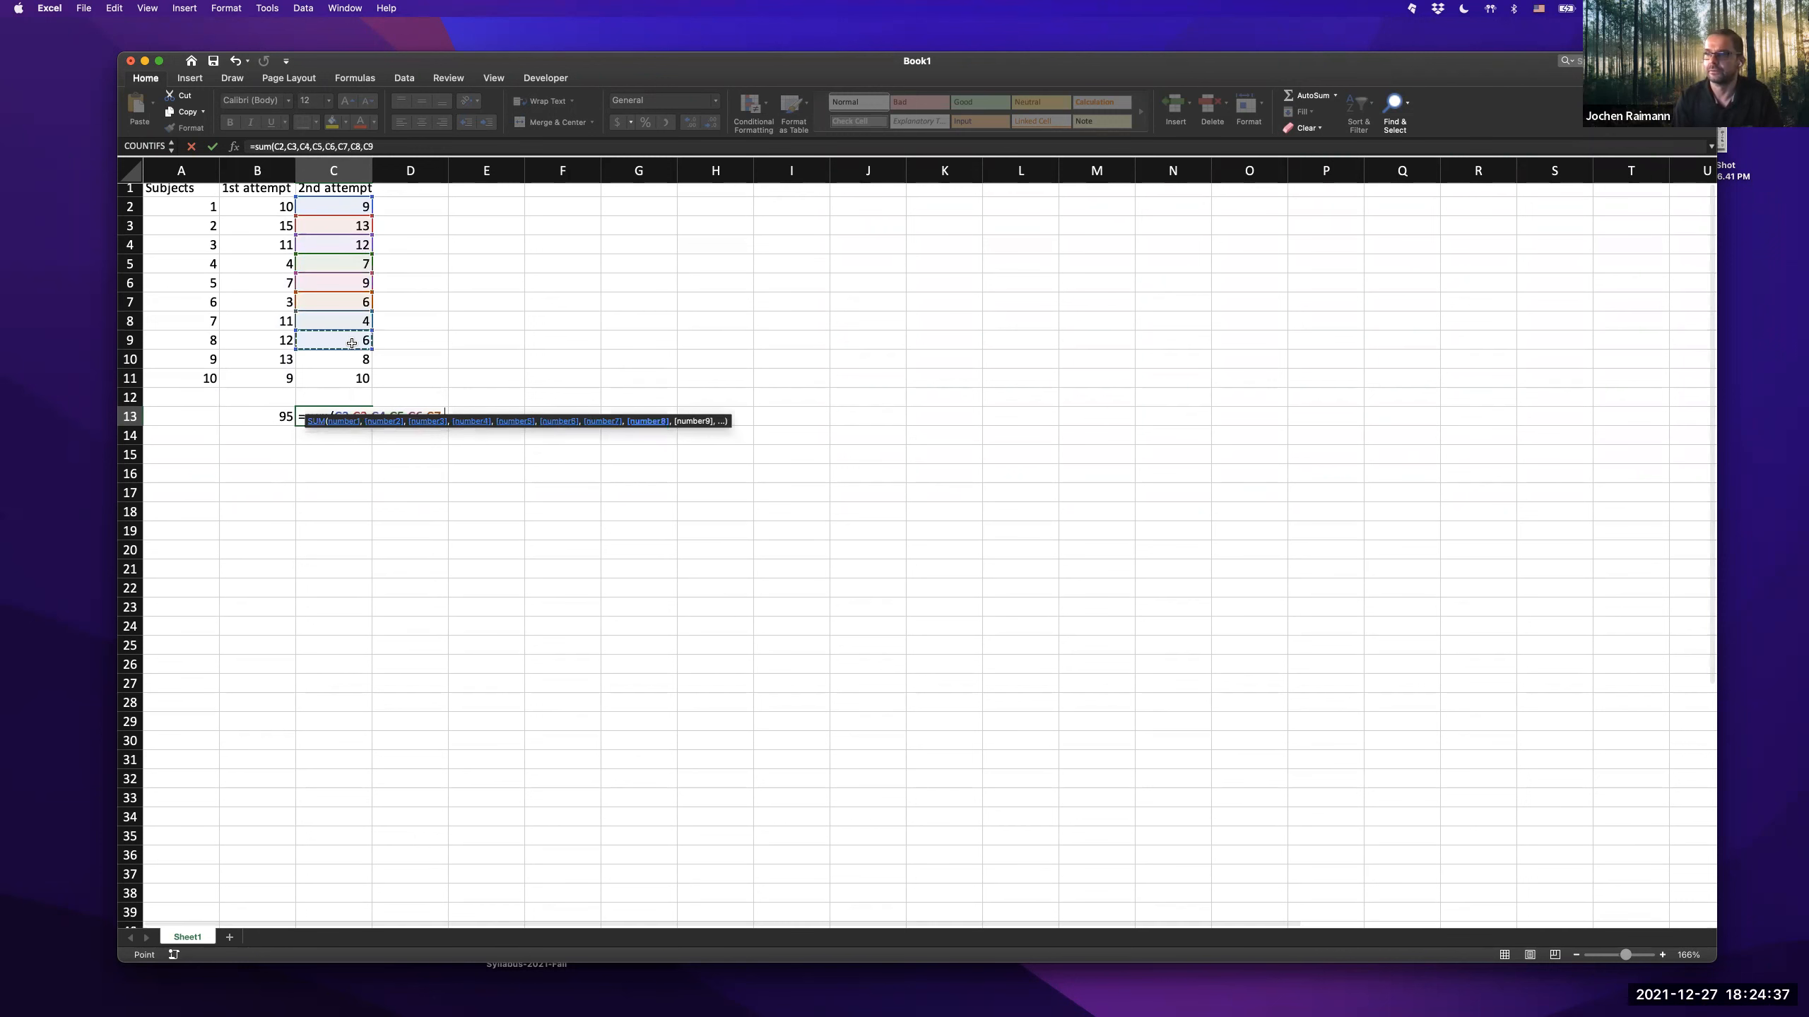
scroll(352, 349, "down", 1)
left_click(352, 365)
type(",")
scroll(352, 370, "up", 1)
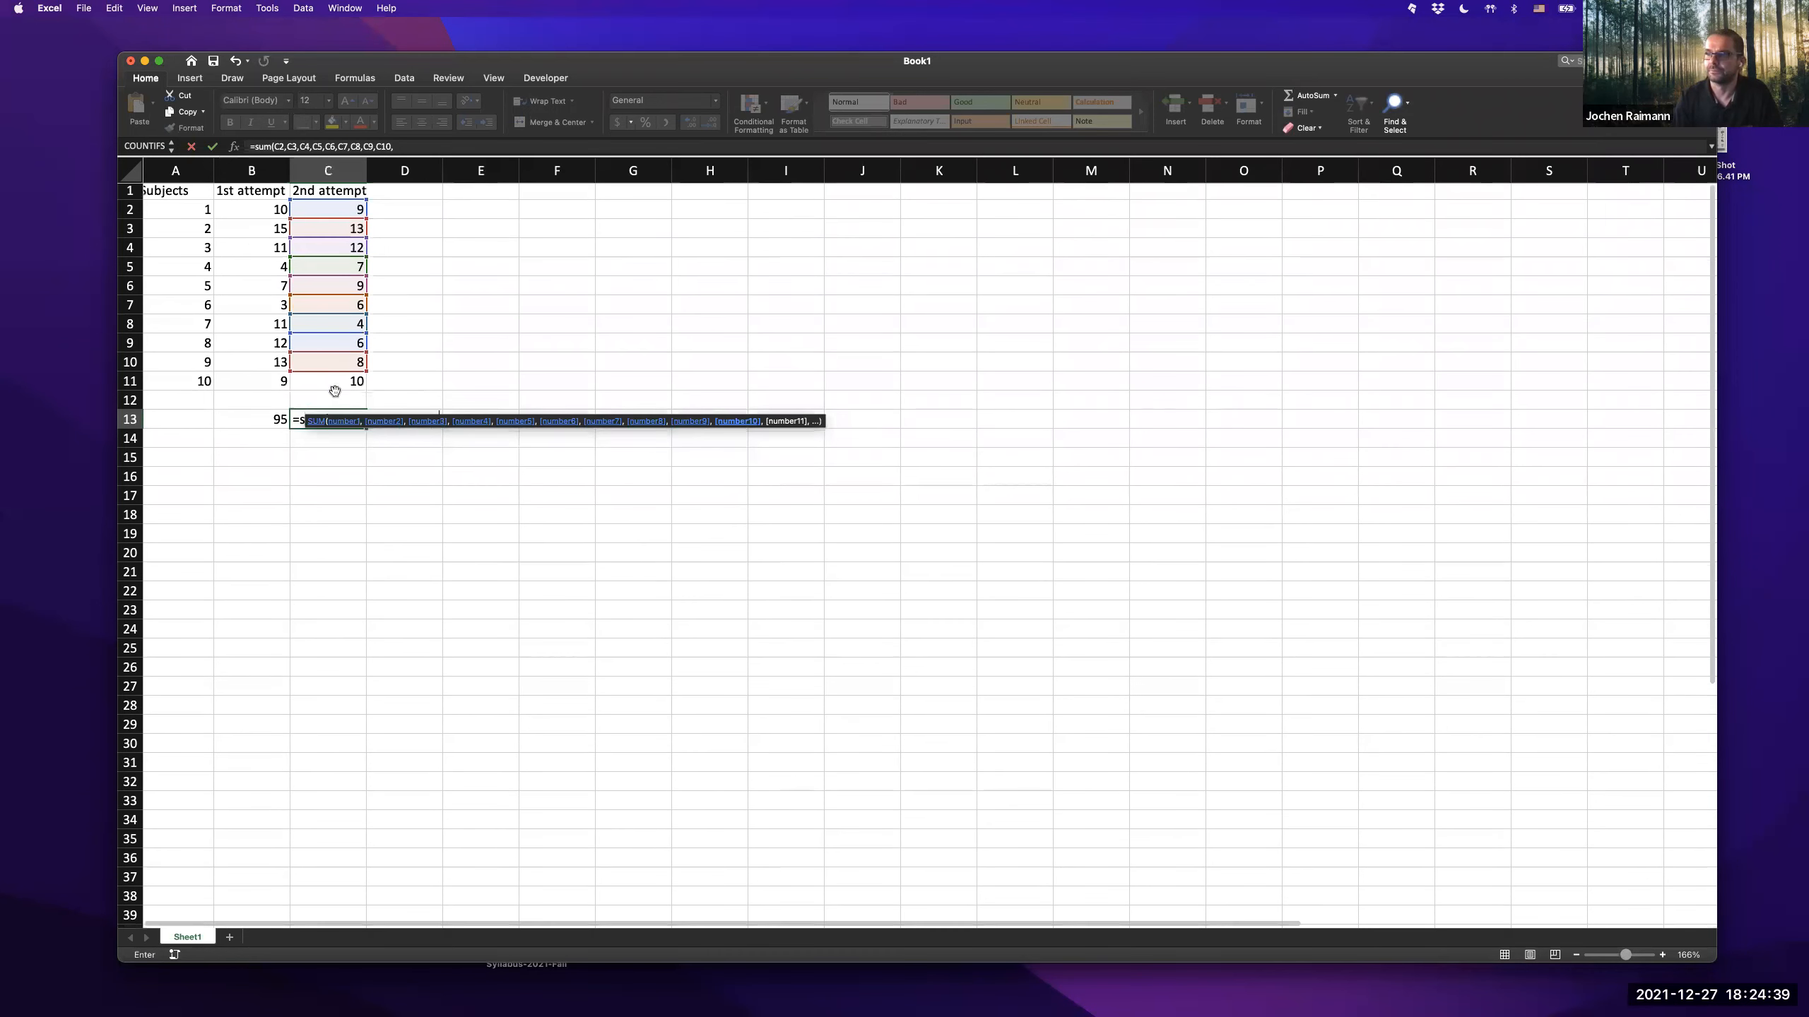
left_click(358, 387)
type(",")
key("Return")
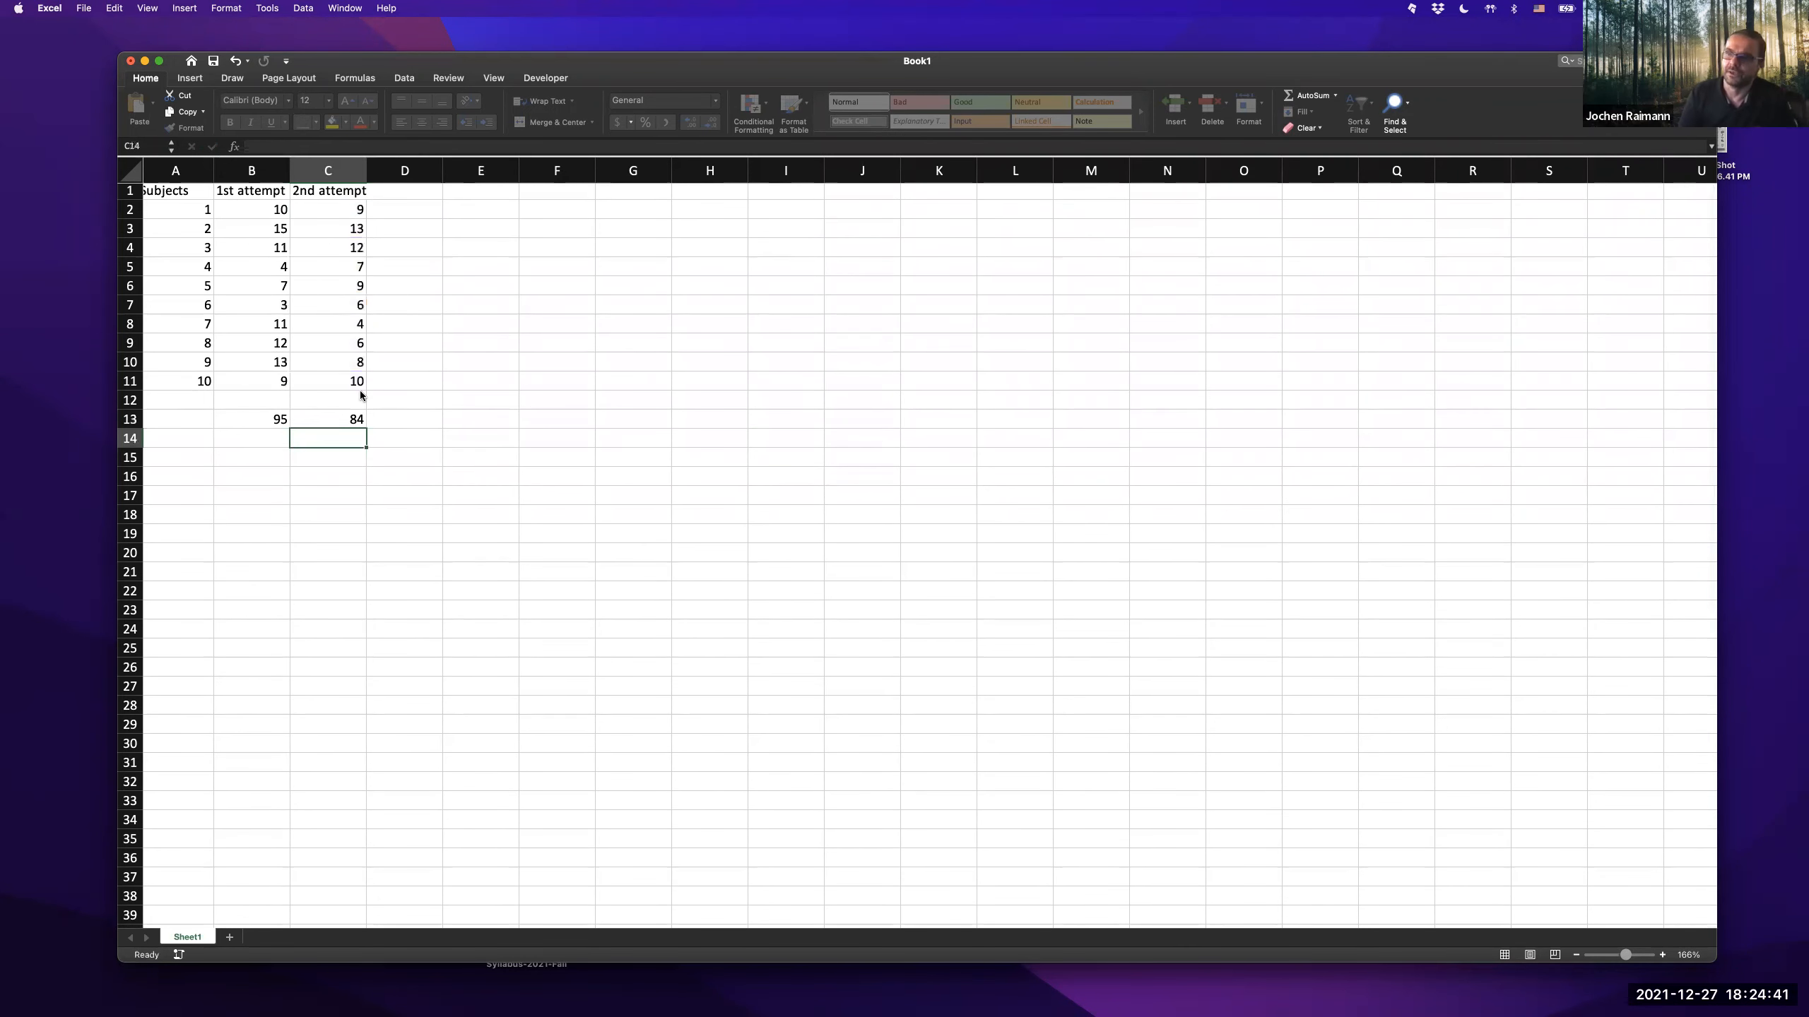
- Remove the extra comma after C11 from the SUM formula in cell C13
key("Up")
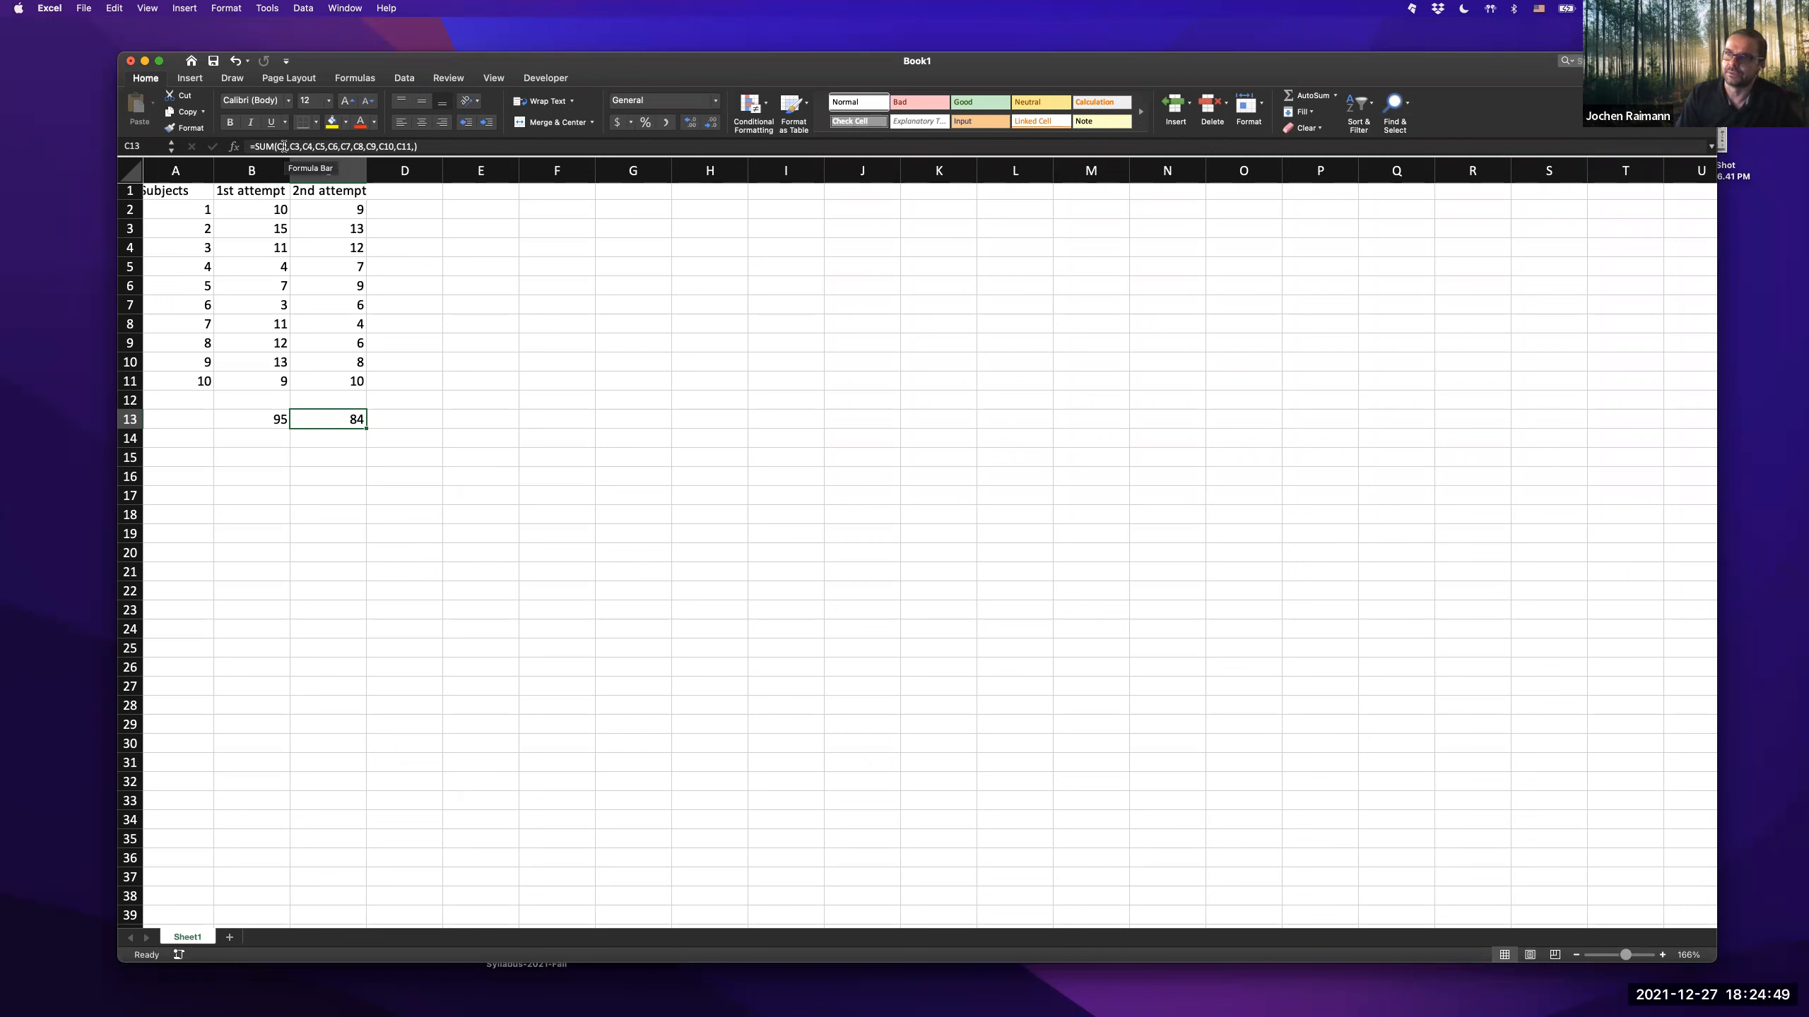
left_click(412, 146)
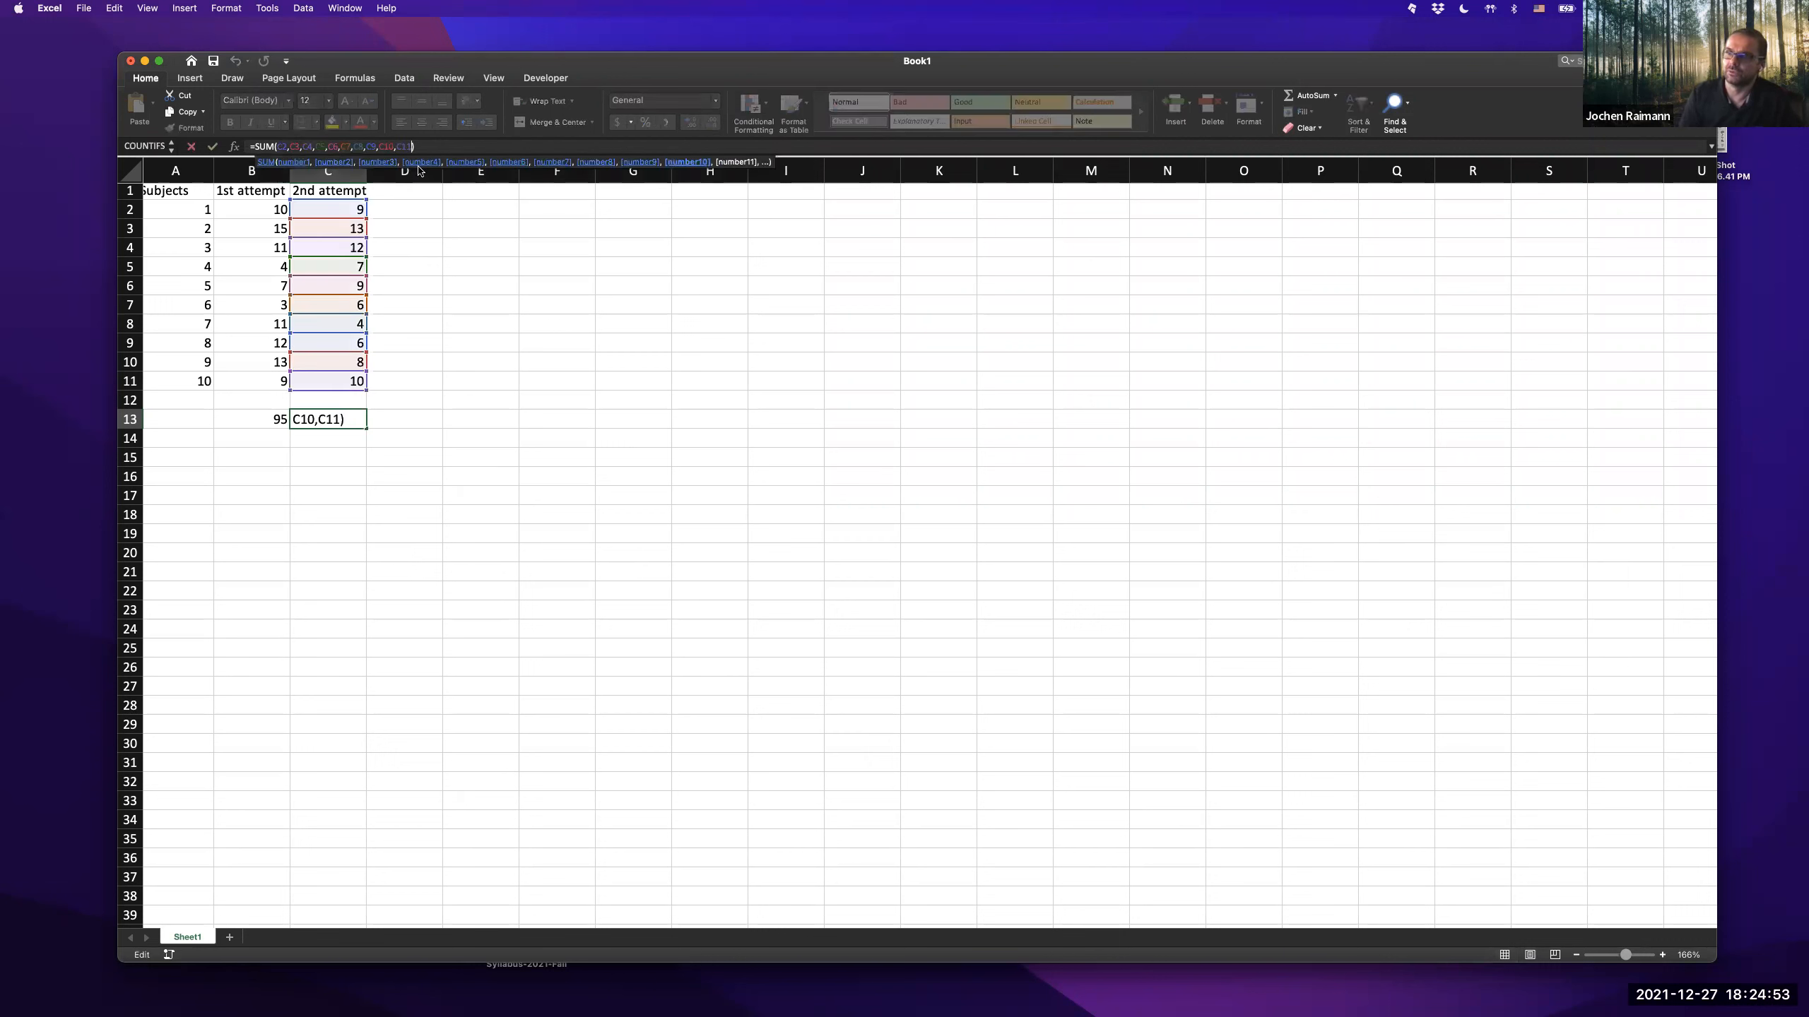
key("Return")
key("Up")
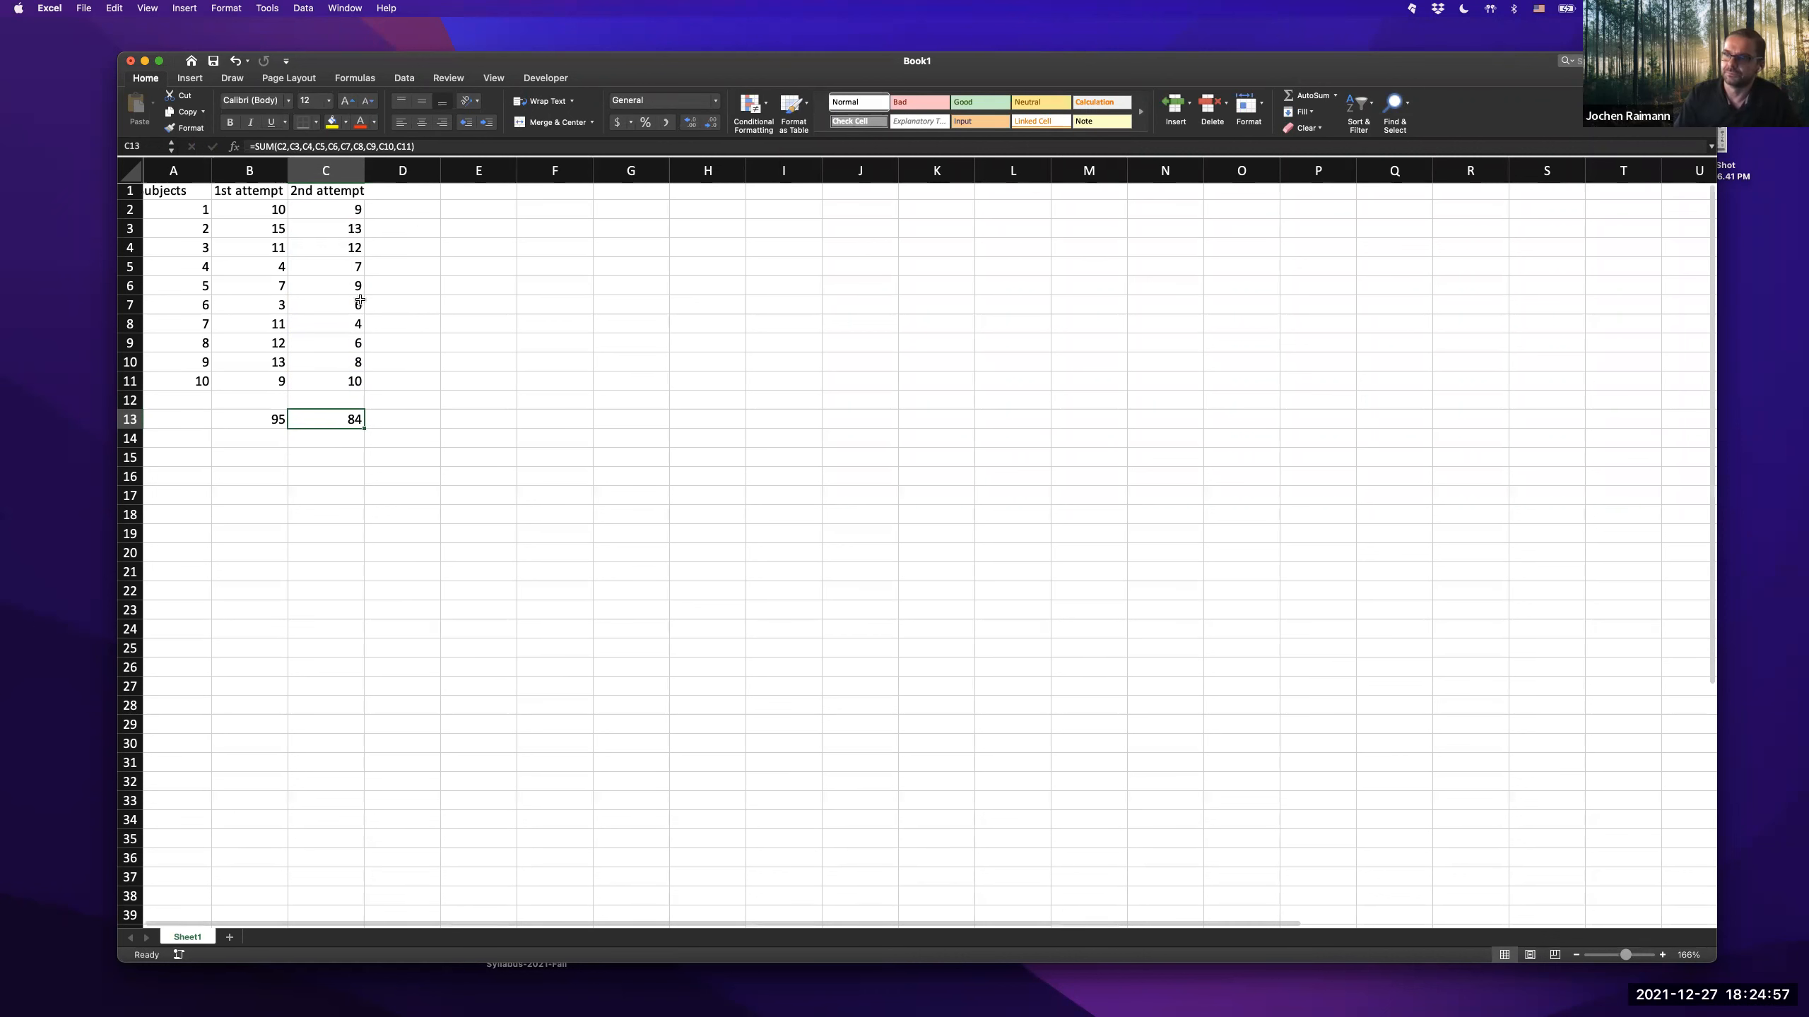
- Enter the label SUM of SUMs in cell C14
scroll(325, 410, "up", 1)
scroll(325, 410, "right", 1)
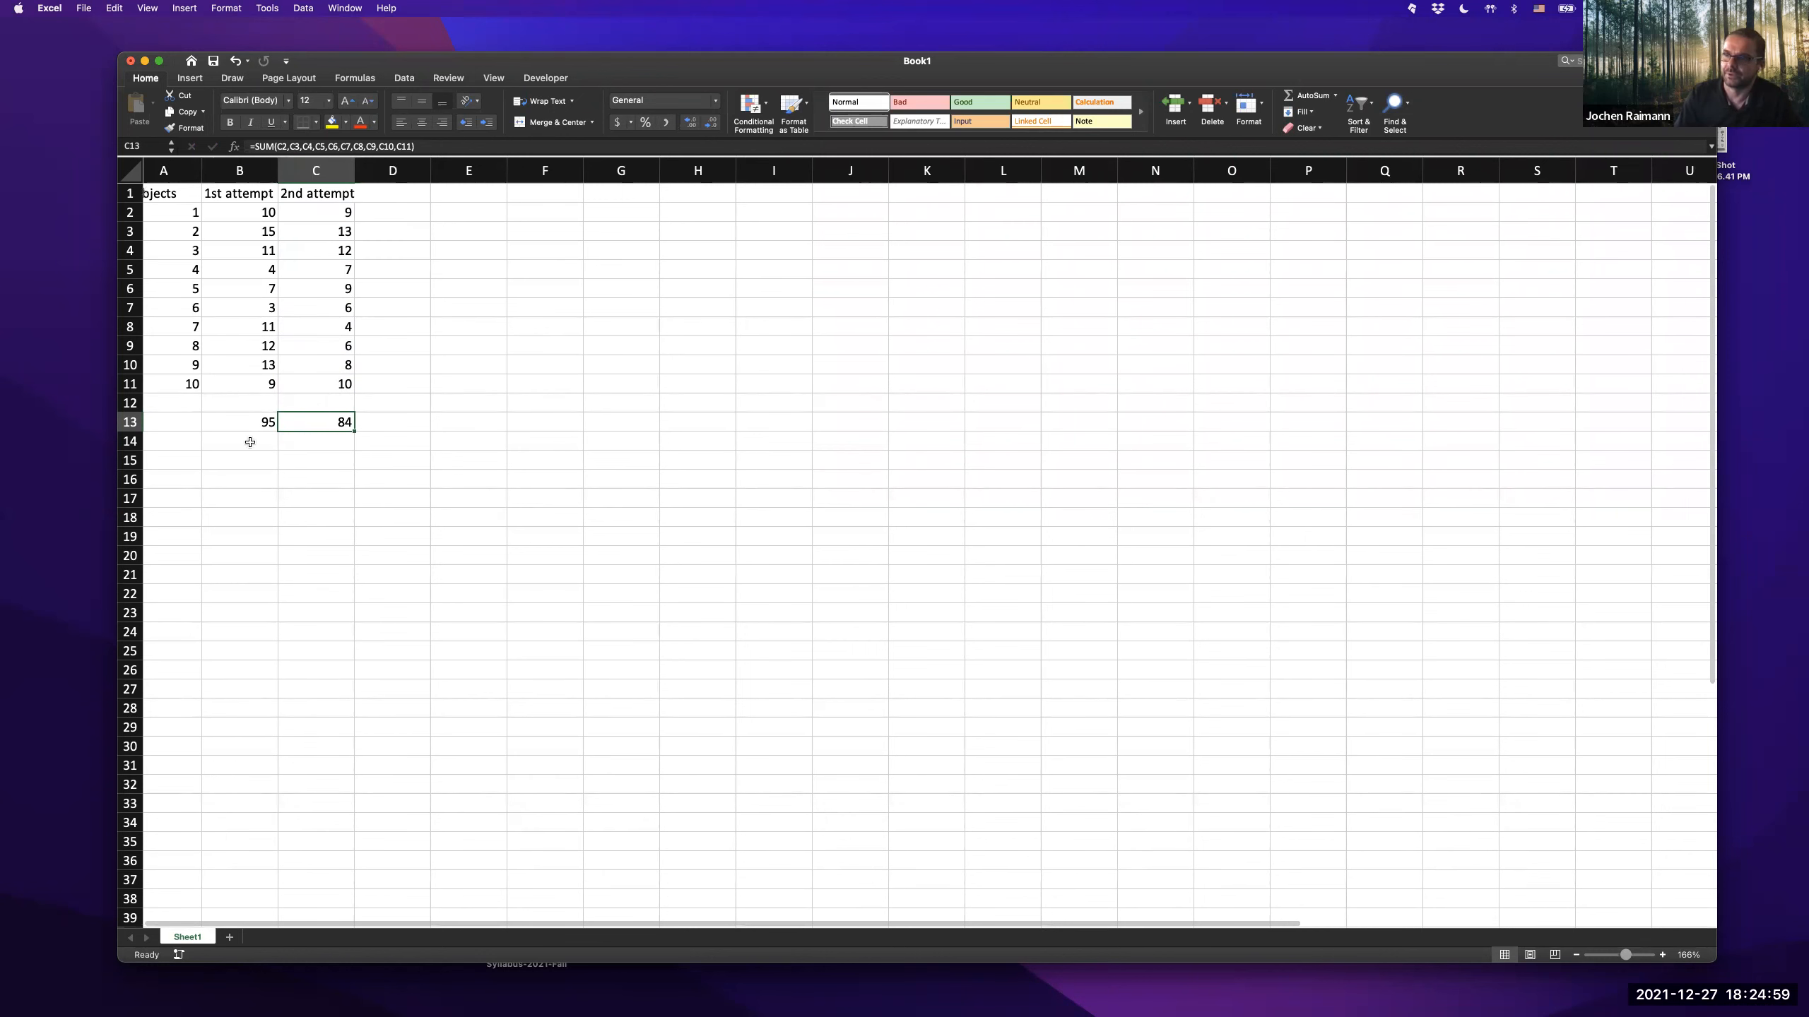
left_click(250, 443)
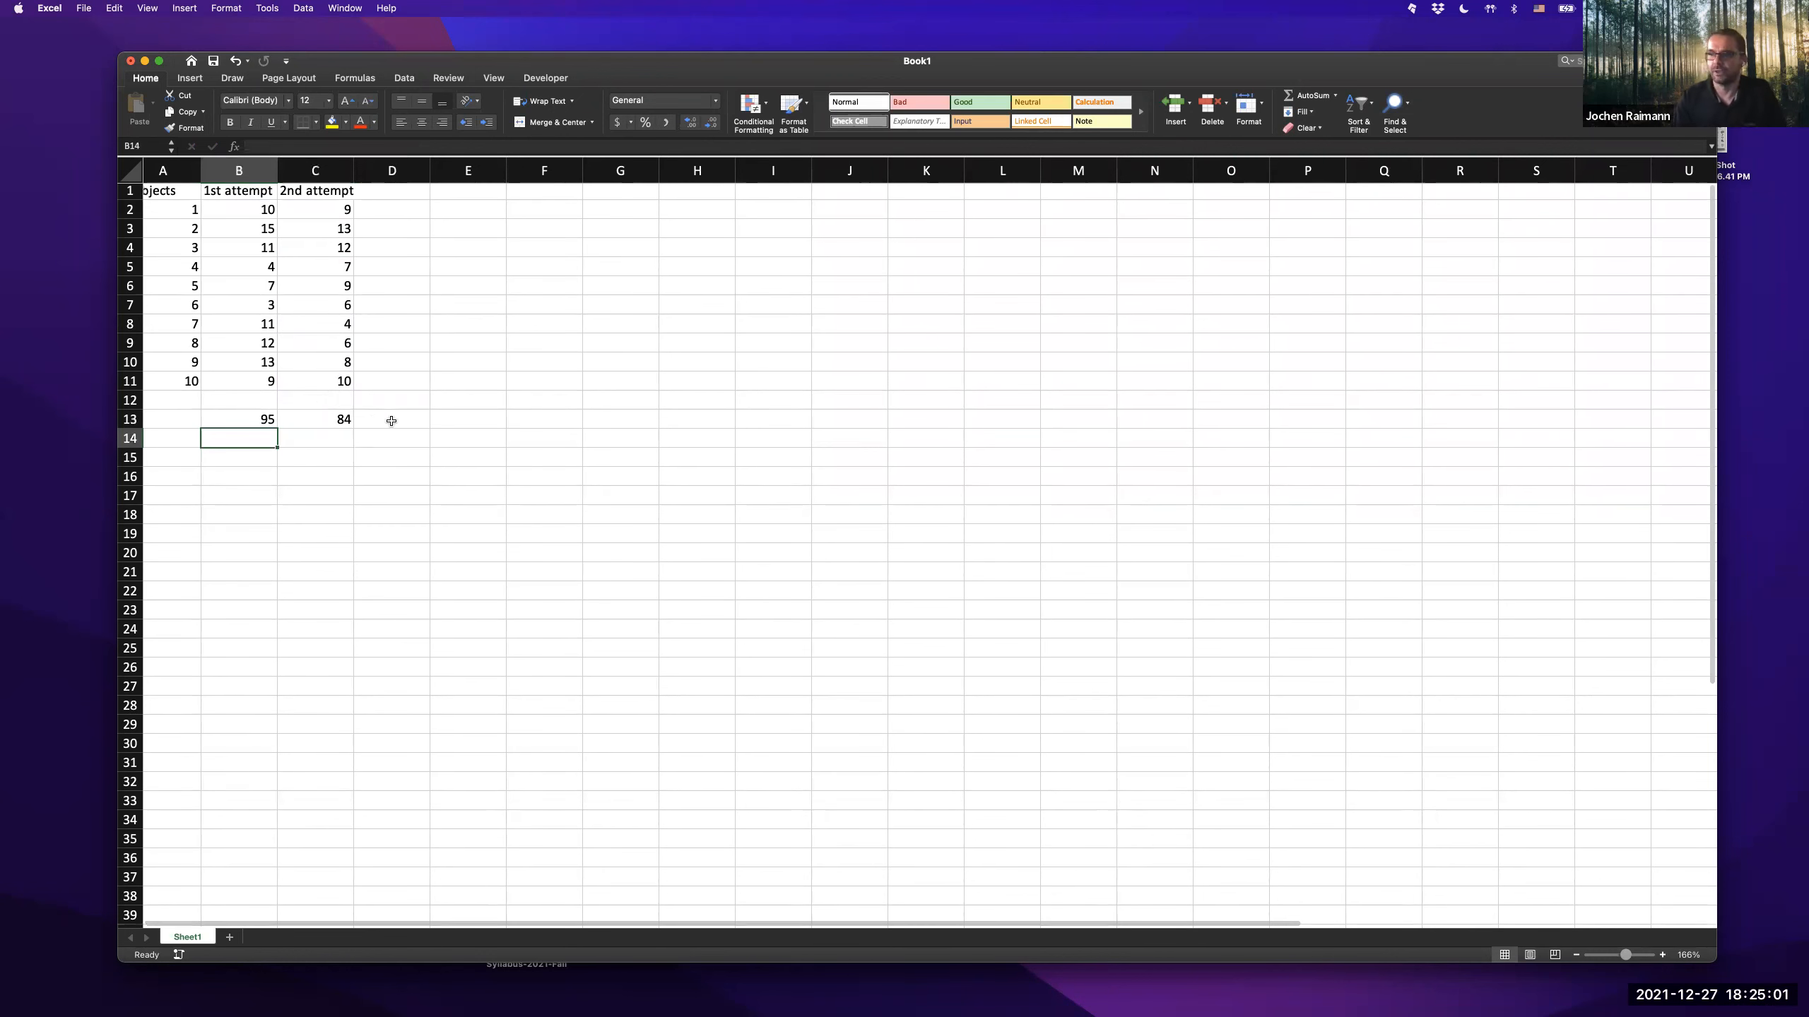
left_click(388, 421)
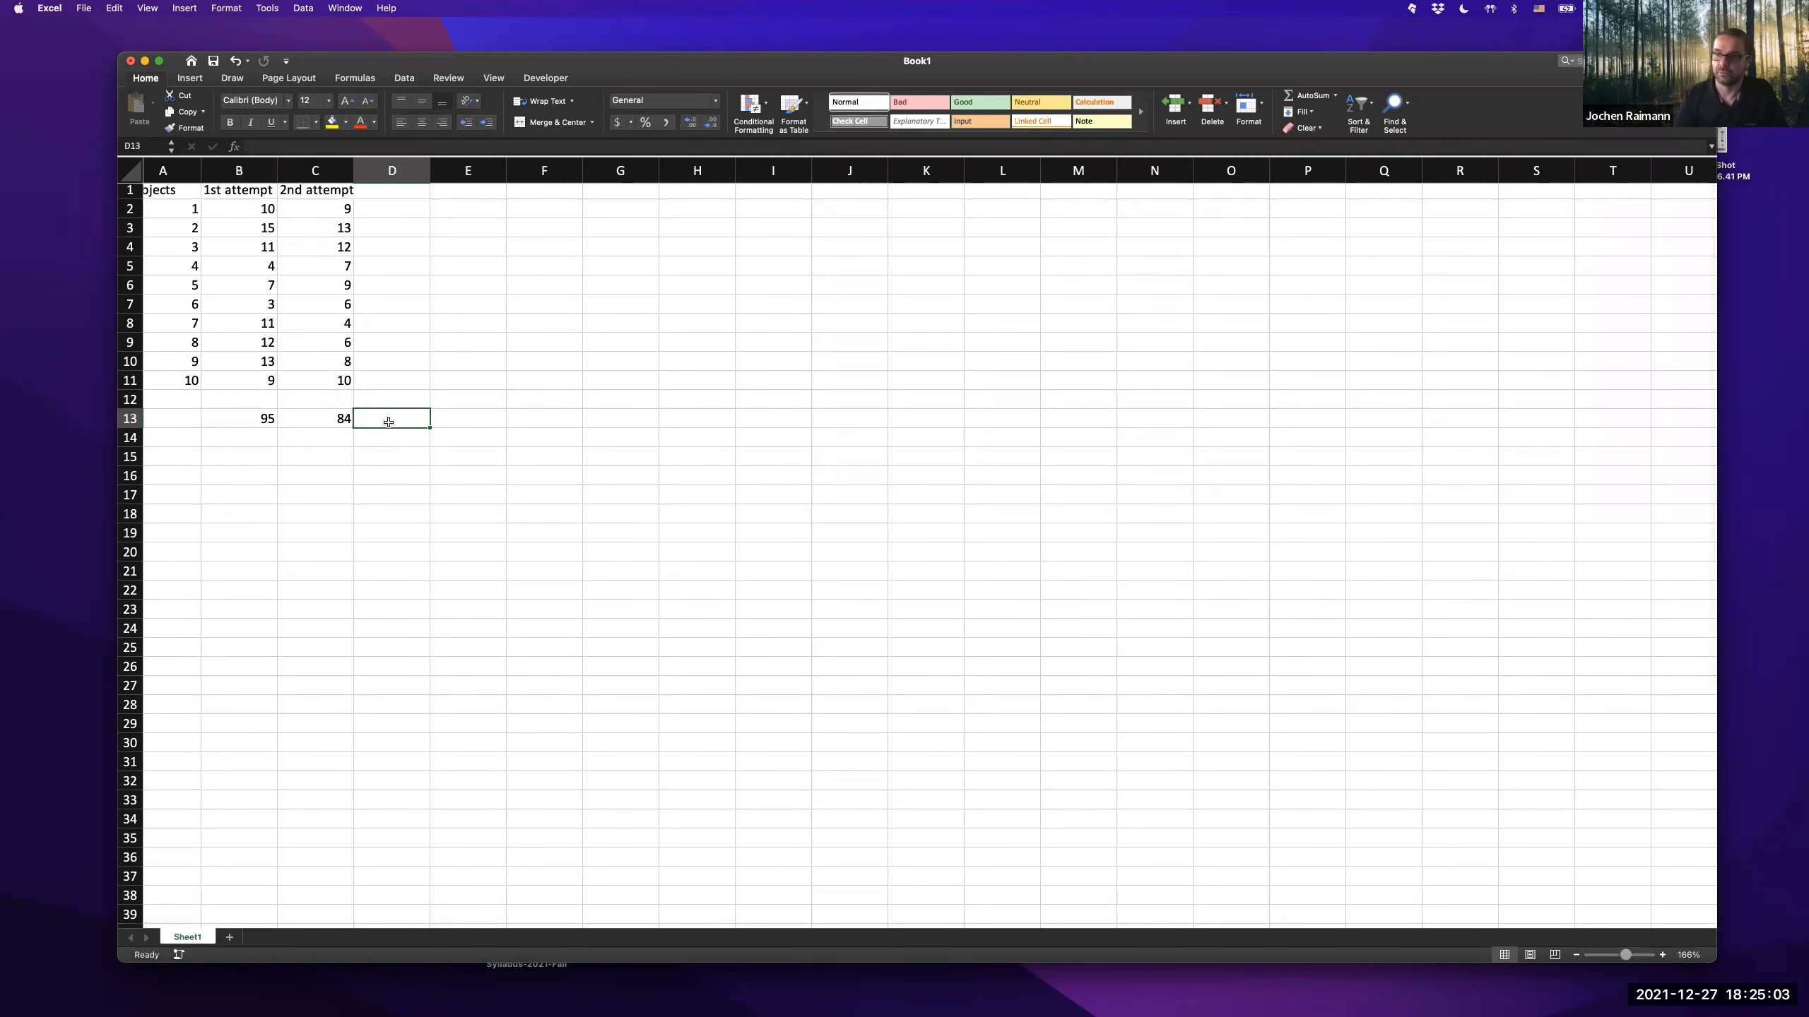
key("Left")
key("Down")
type("SUM")
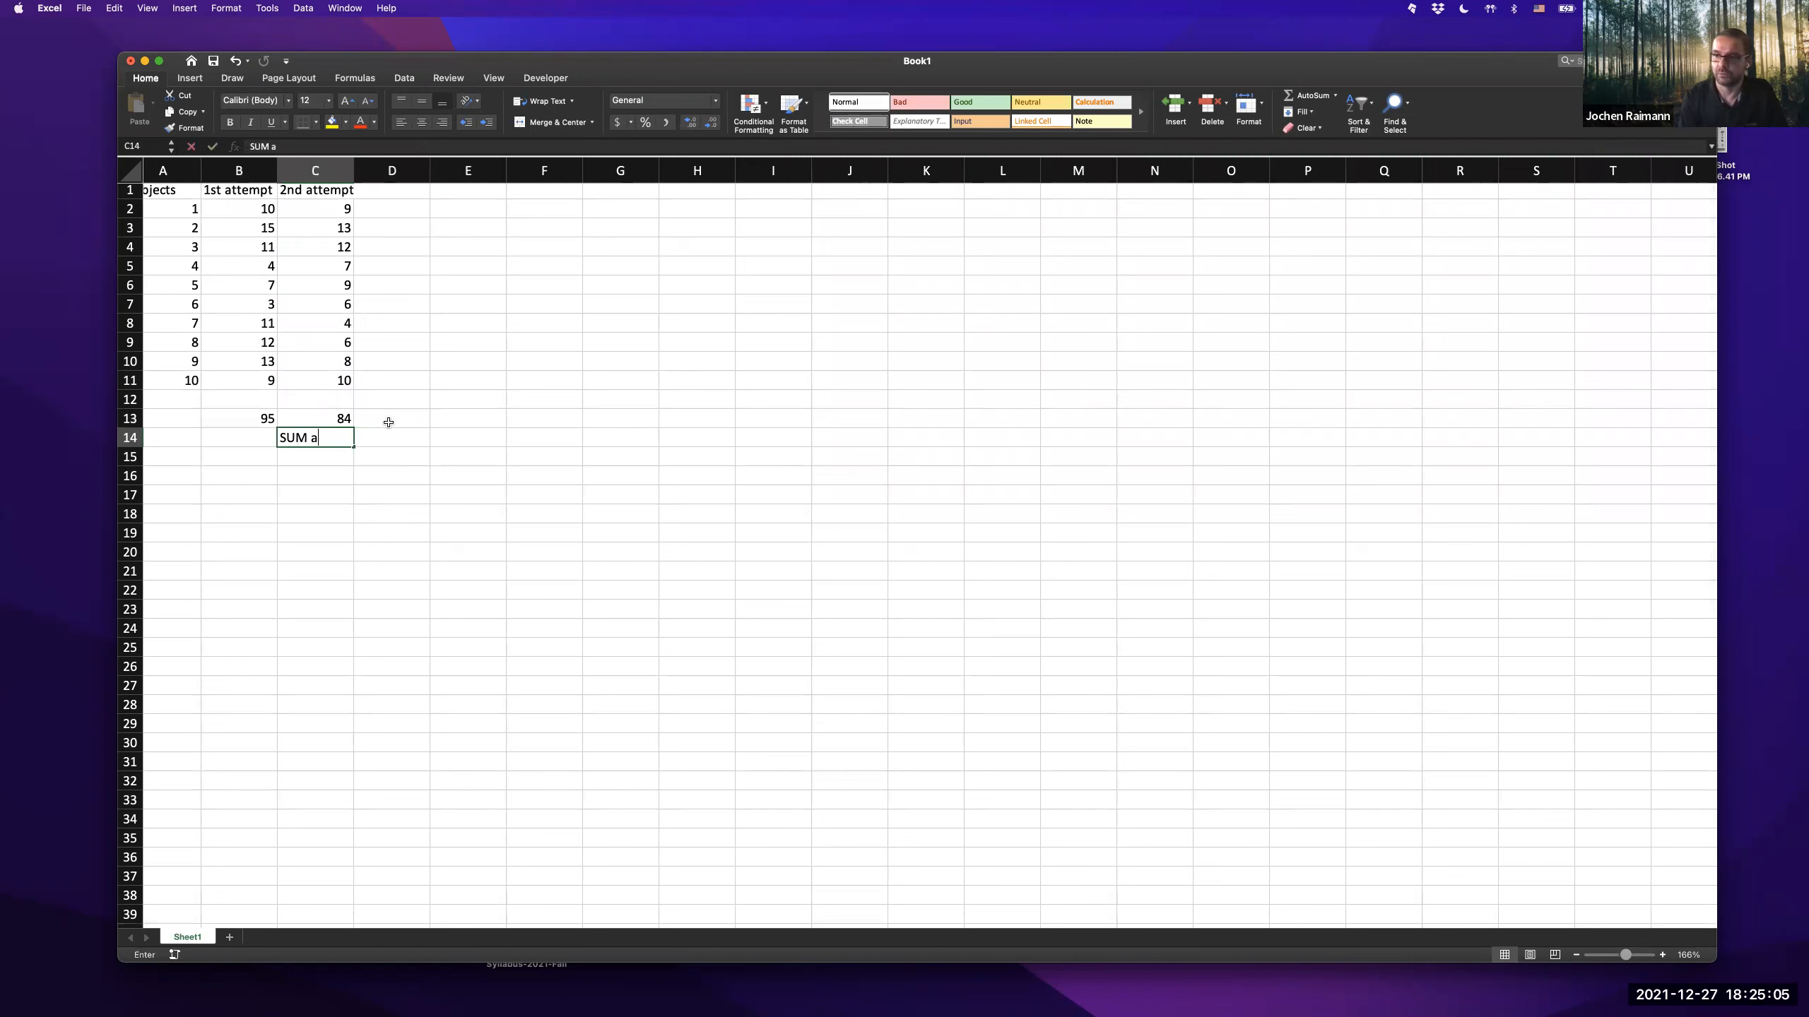
key("BackSpace")
key("BackSpace")
type("of s")
key("BackSpace")
type("SU")
key("Return")
- Add the two column totals in cell C15 with a formula adding B13 and C13
type("=")
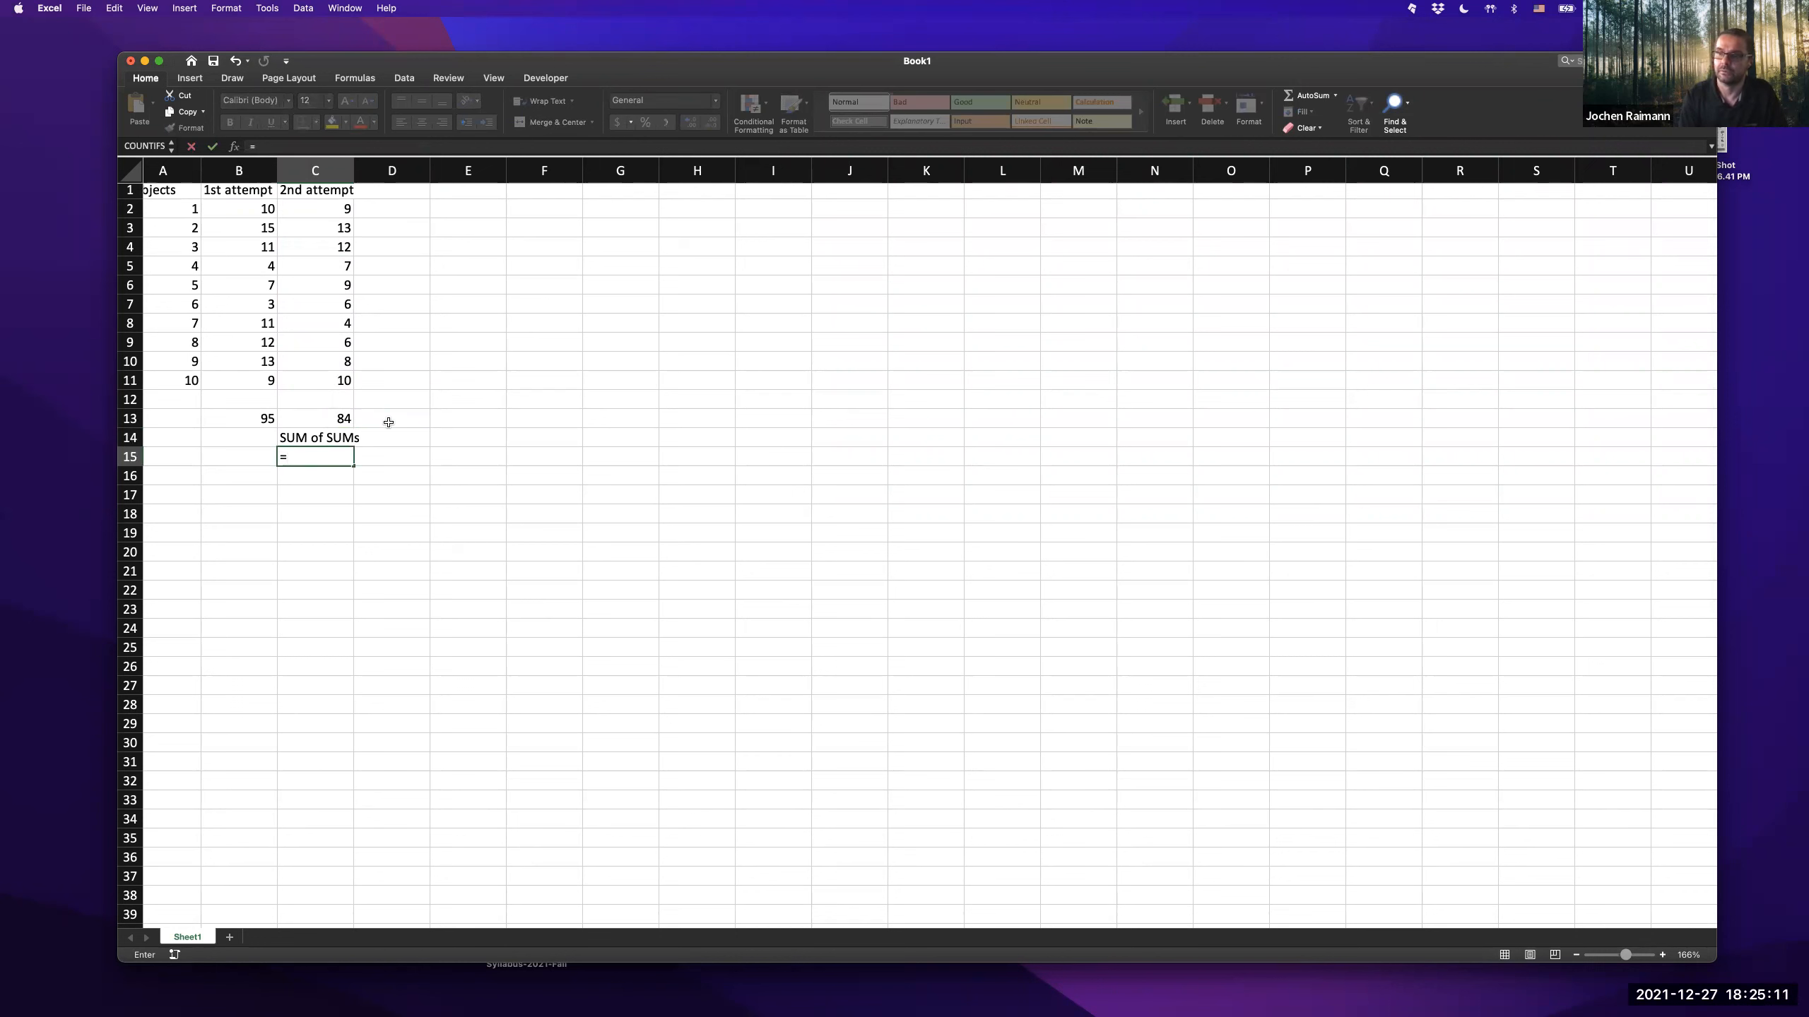
key("Up")
key("Left")
key("Up")
type("+")
key("Up")
key("Up")
key("Return")
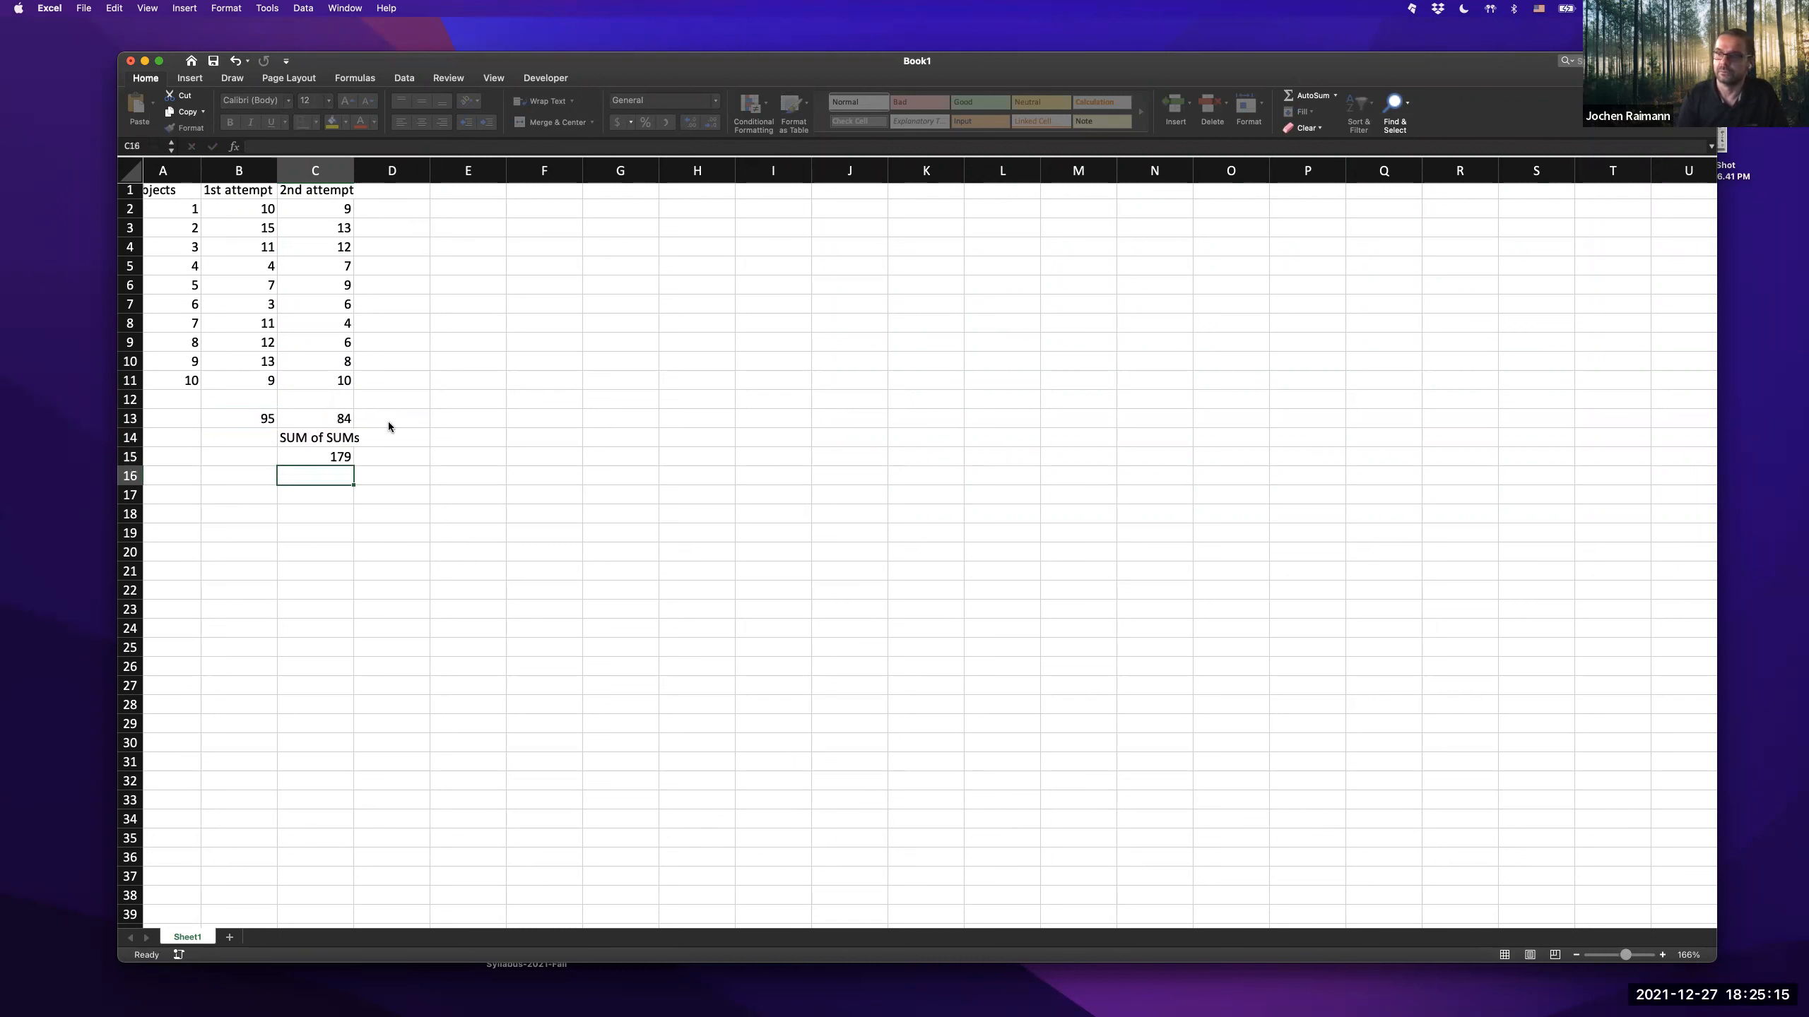
- Sum both attempt columns at once in cell C16 with the formula =SUM(B2:C11)
type("=sum(")
scroll(258, 215, "right", 1)
type("B2:c11)")
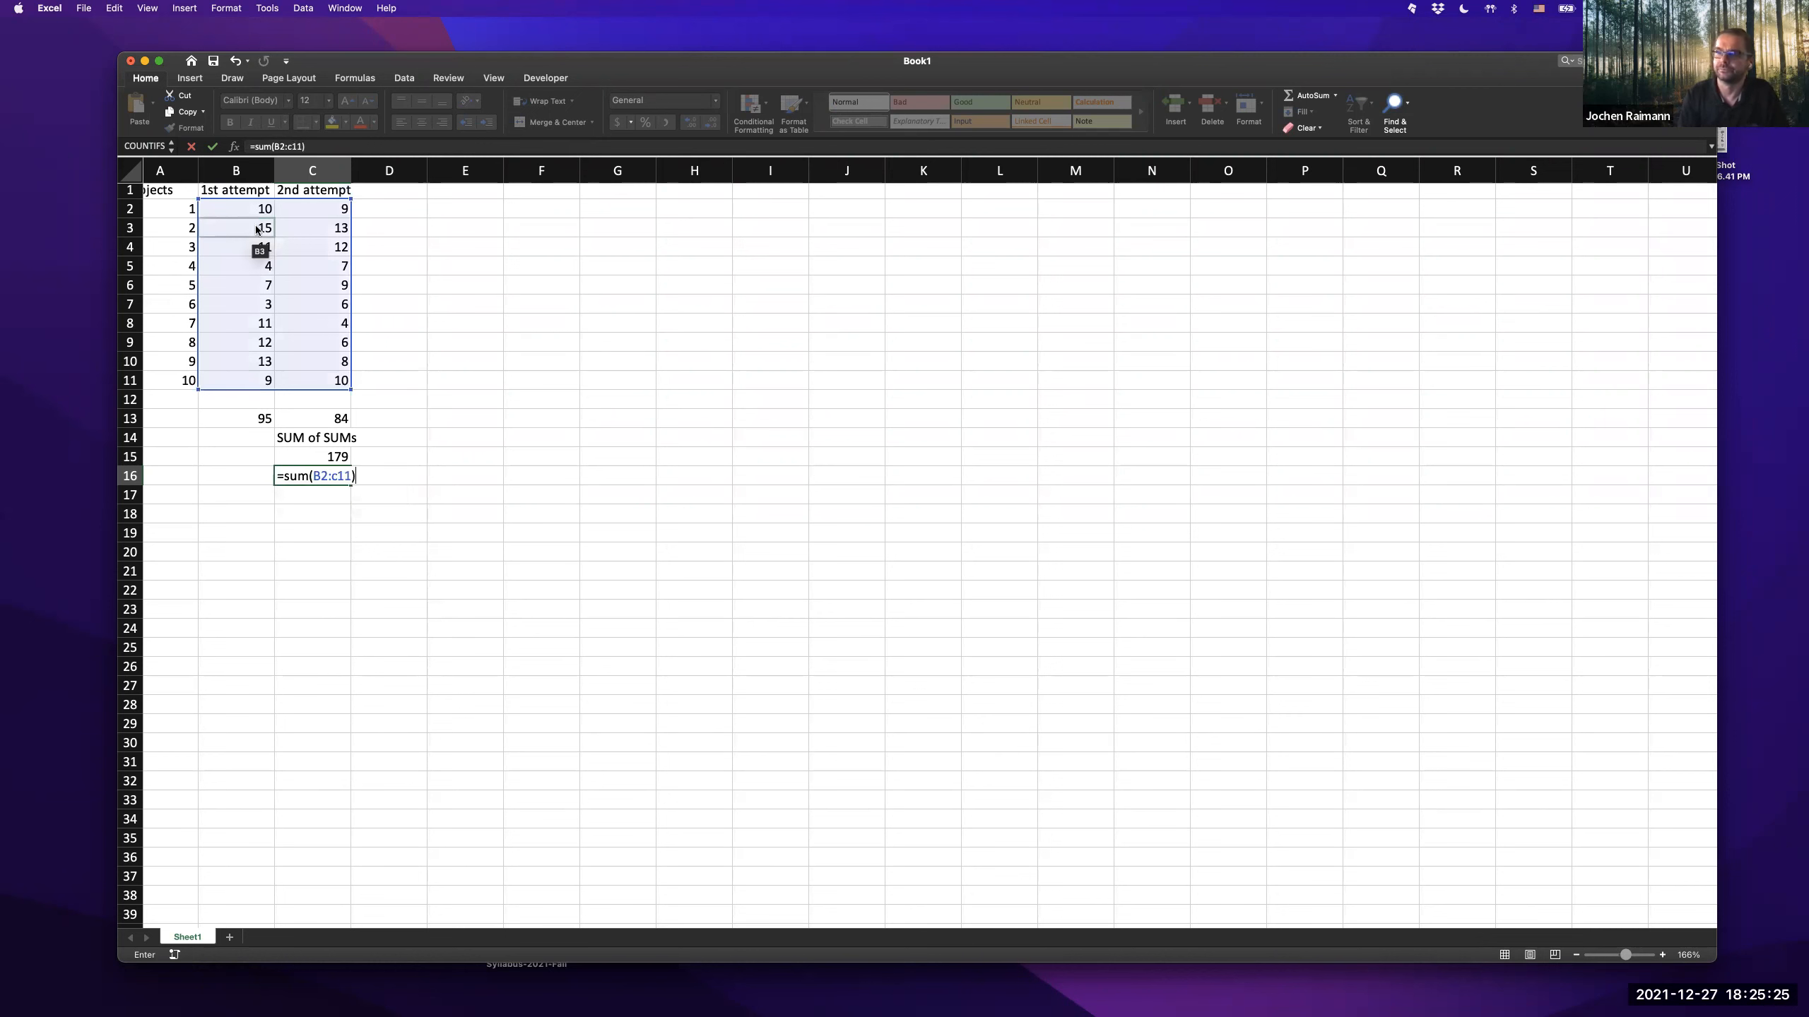
key("Return")
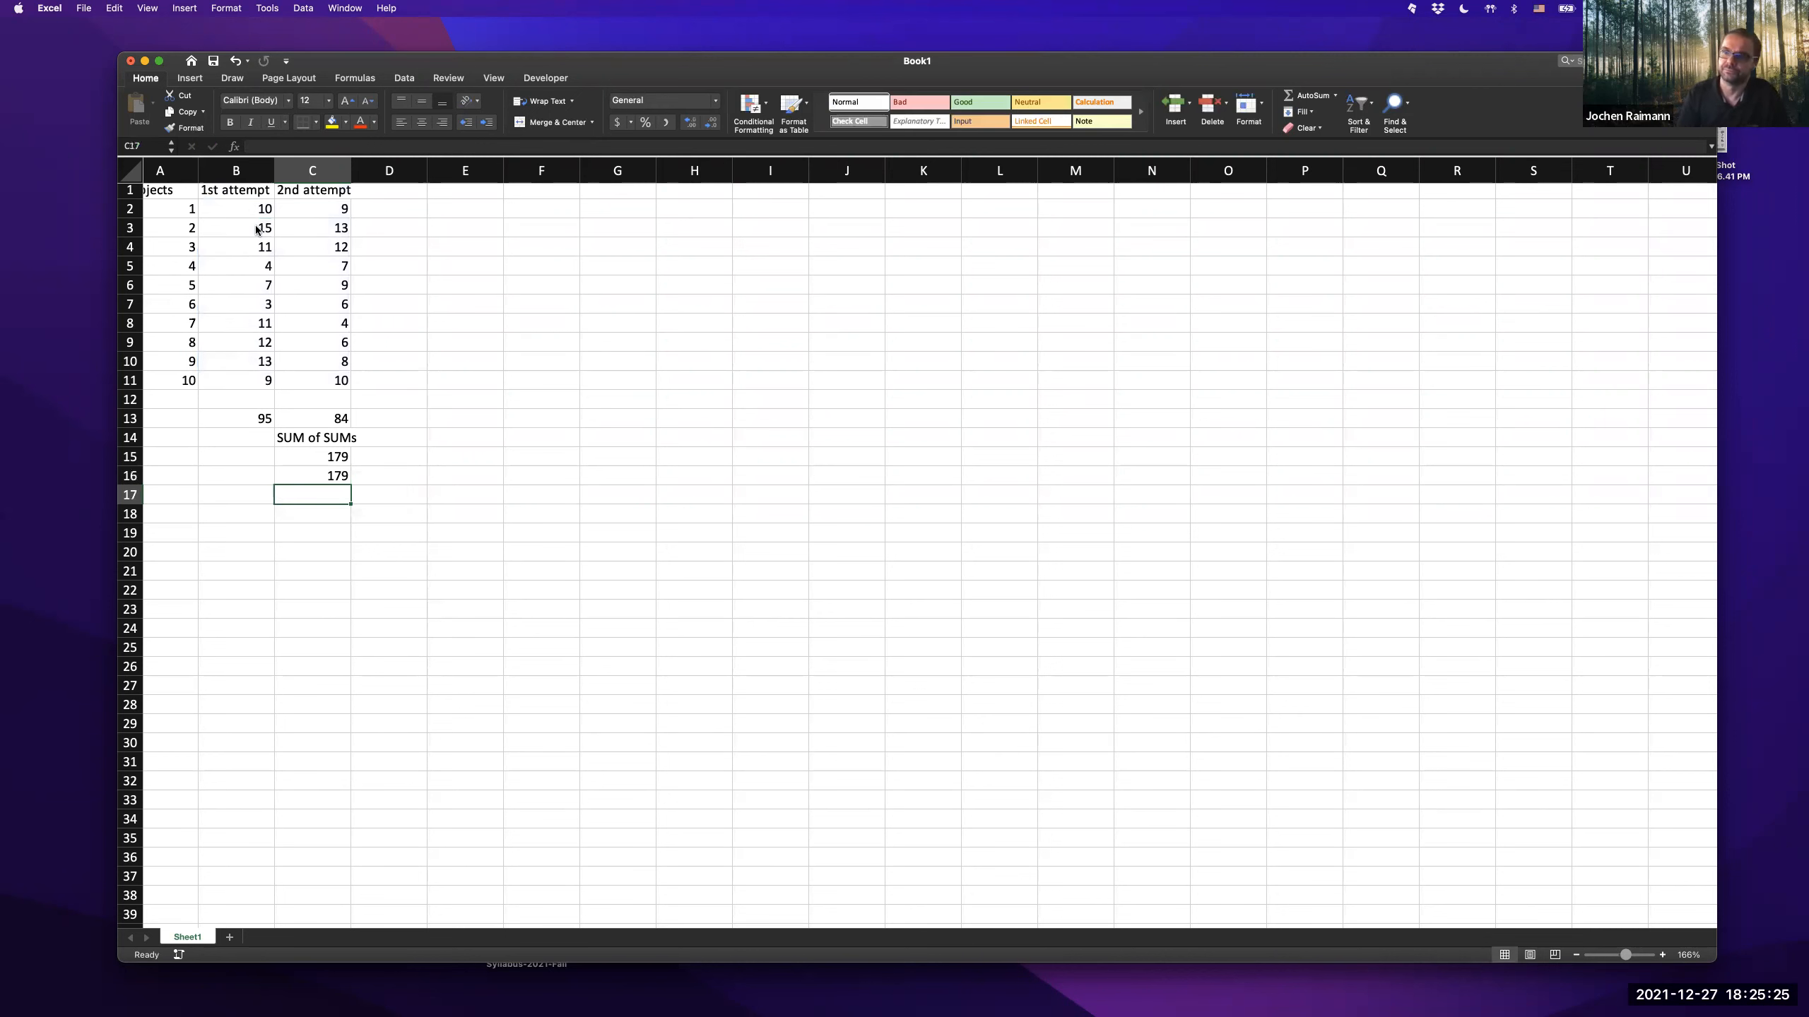
key("Up")
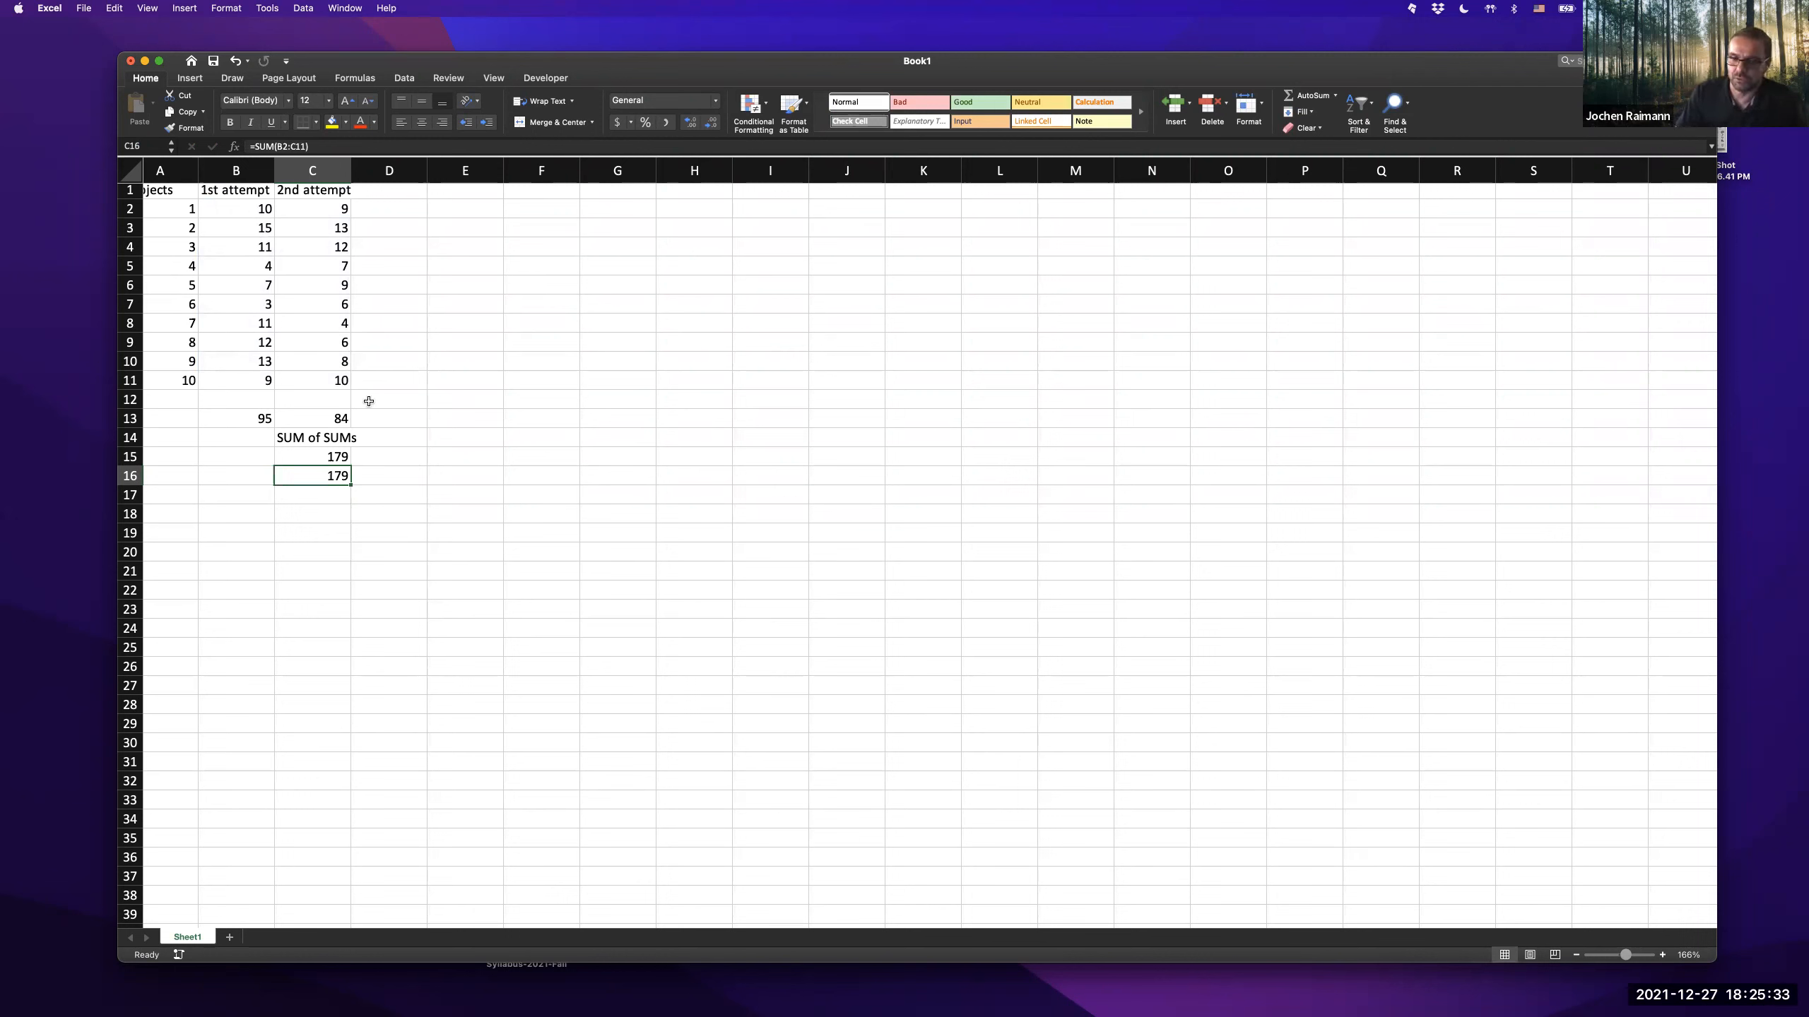
- Widen column C slightly so that the SUM of SUMs label fits inside it
scroll(374, 385, "left", 2)
scroll(361, 333, "up", 1)
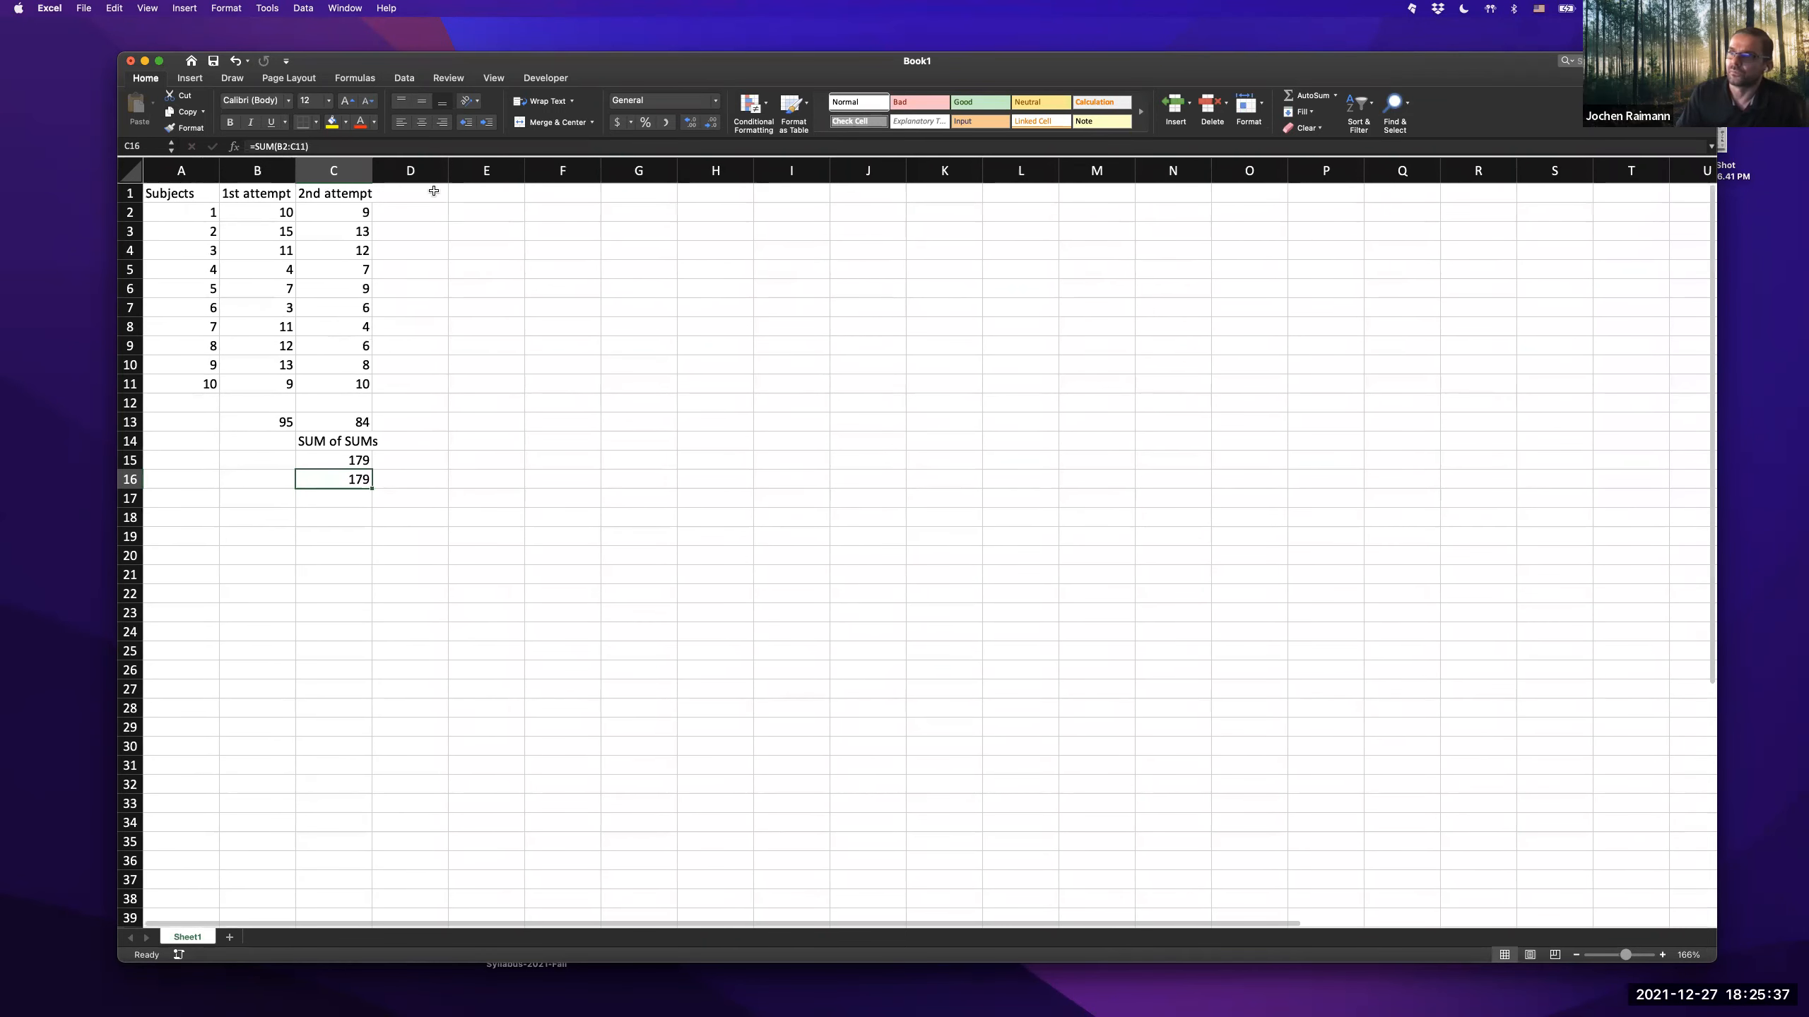
left_click(372, 169)
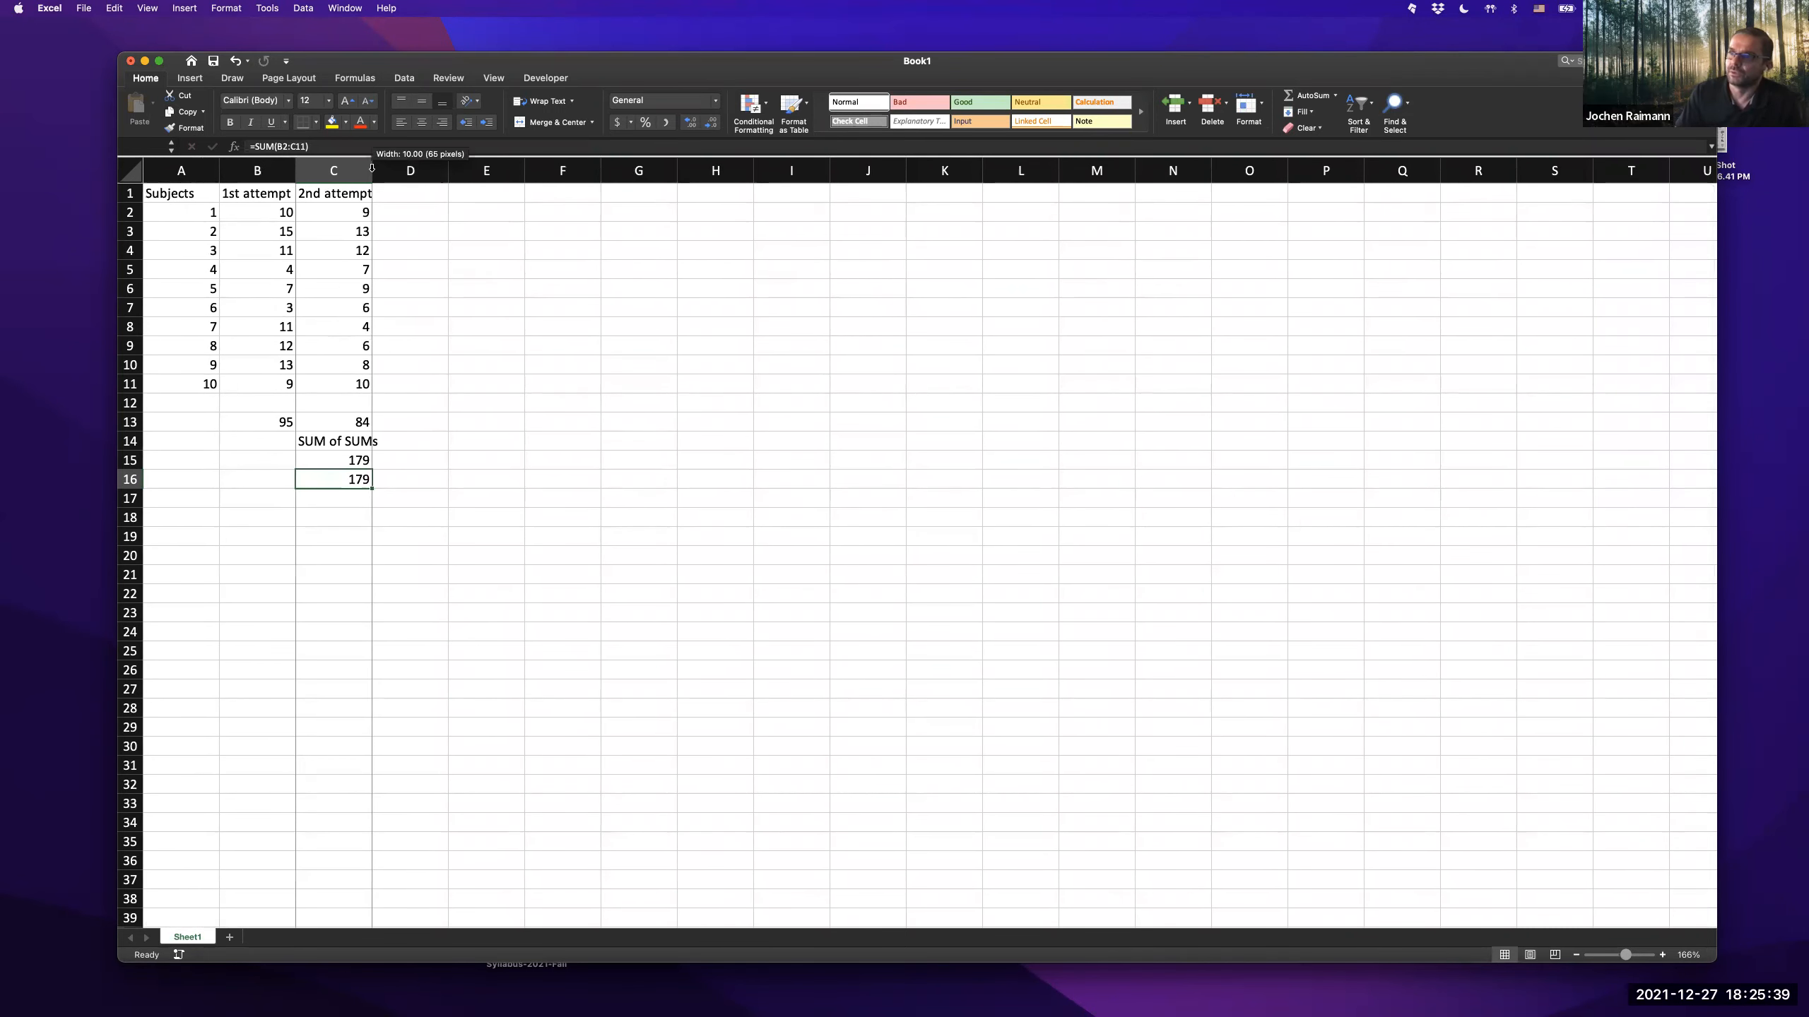
left_click_drag(377, 191, 384, 189)
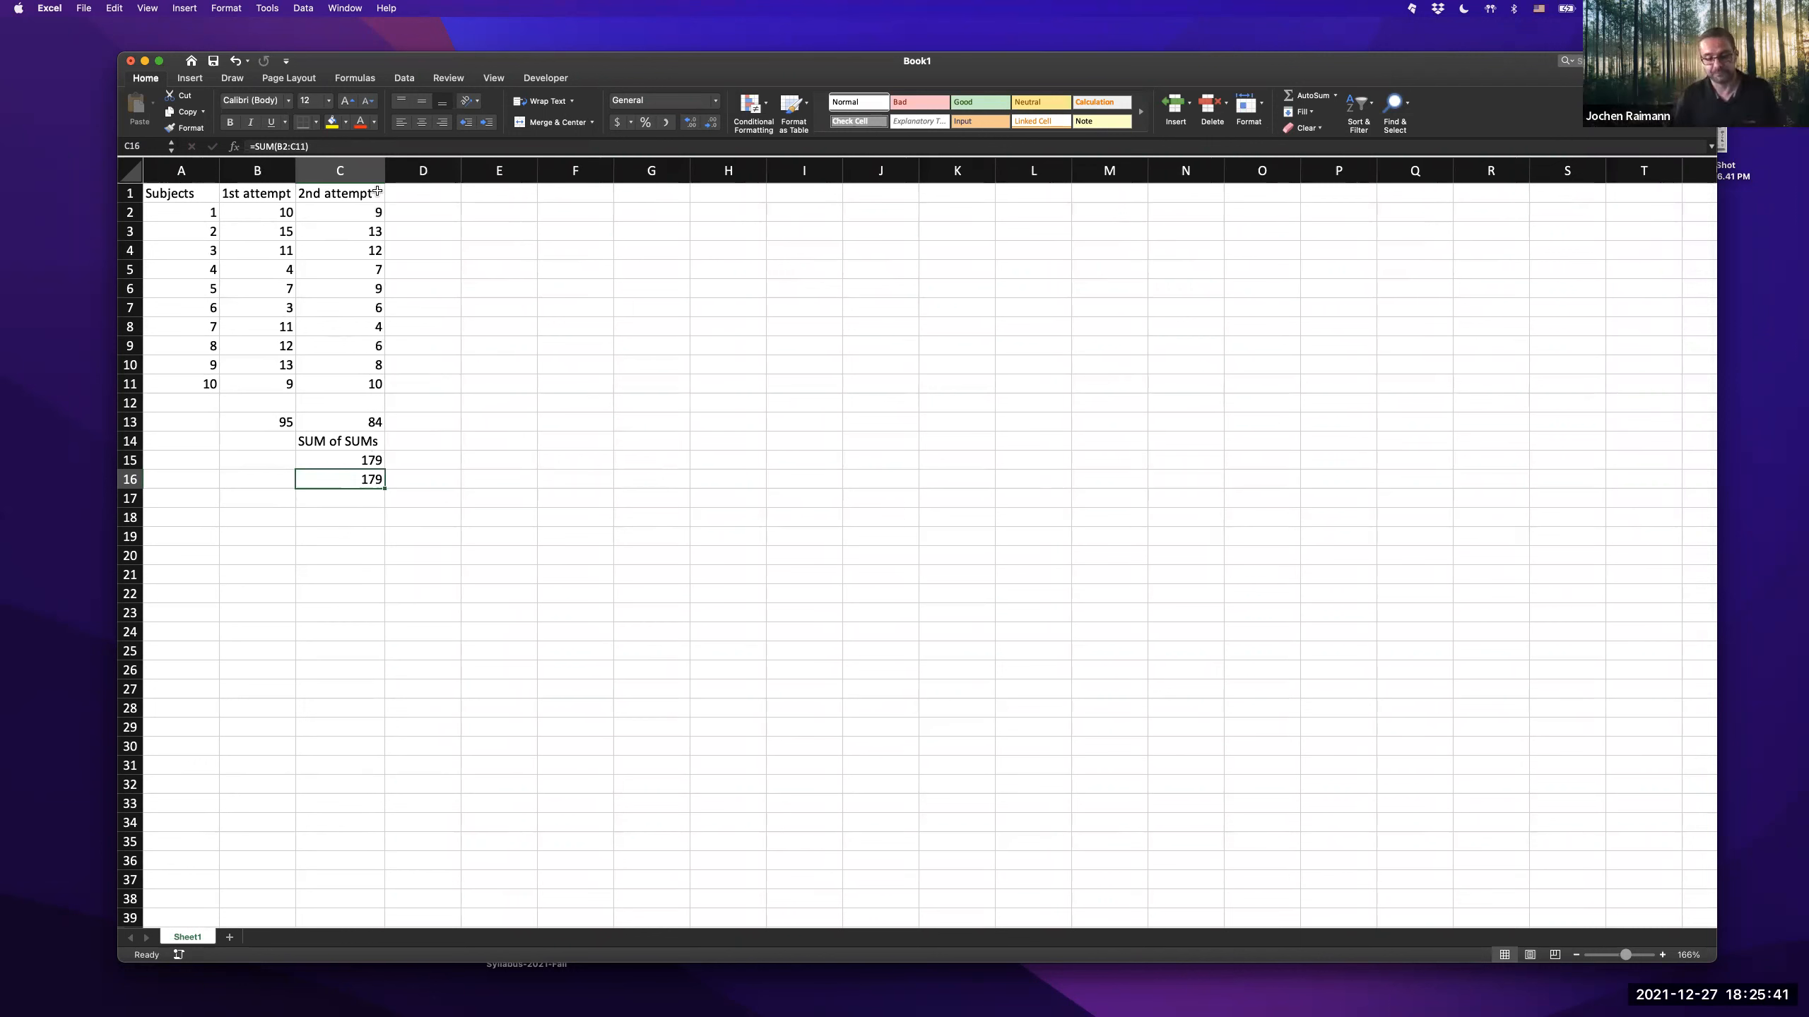
- Enter the heading more candy on 2nd attempt in cell D1 and fit column D's width to it
left_click(431, 188)
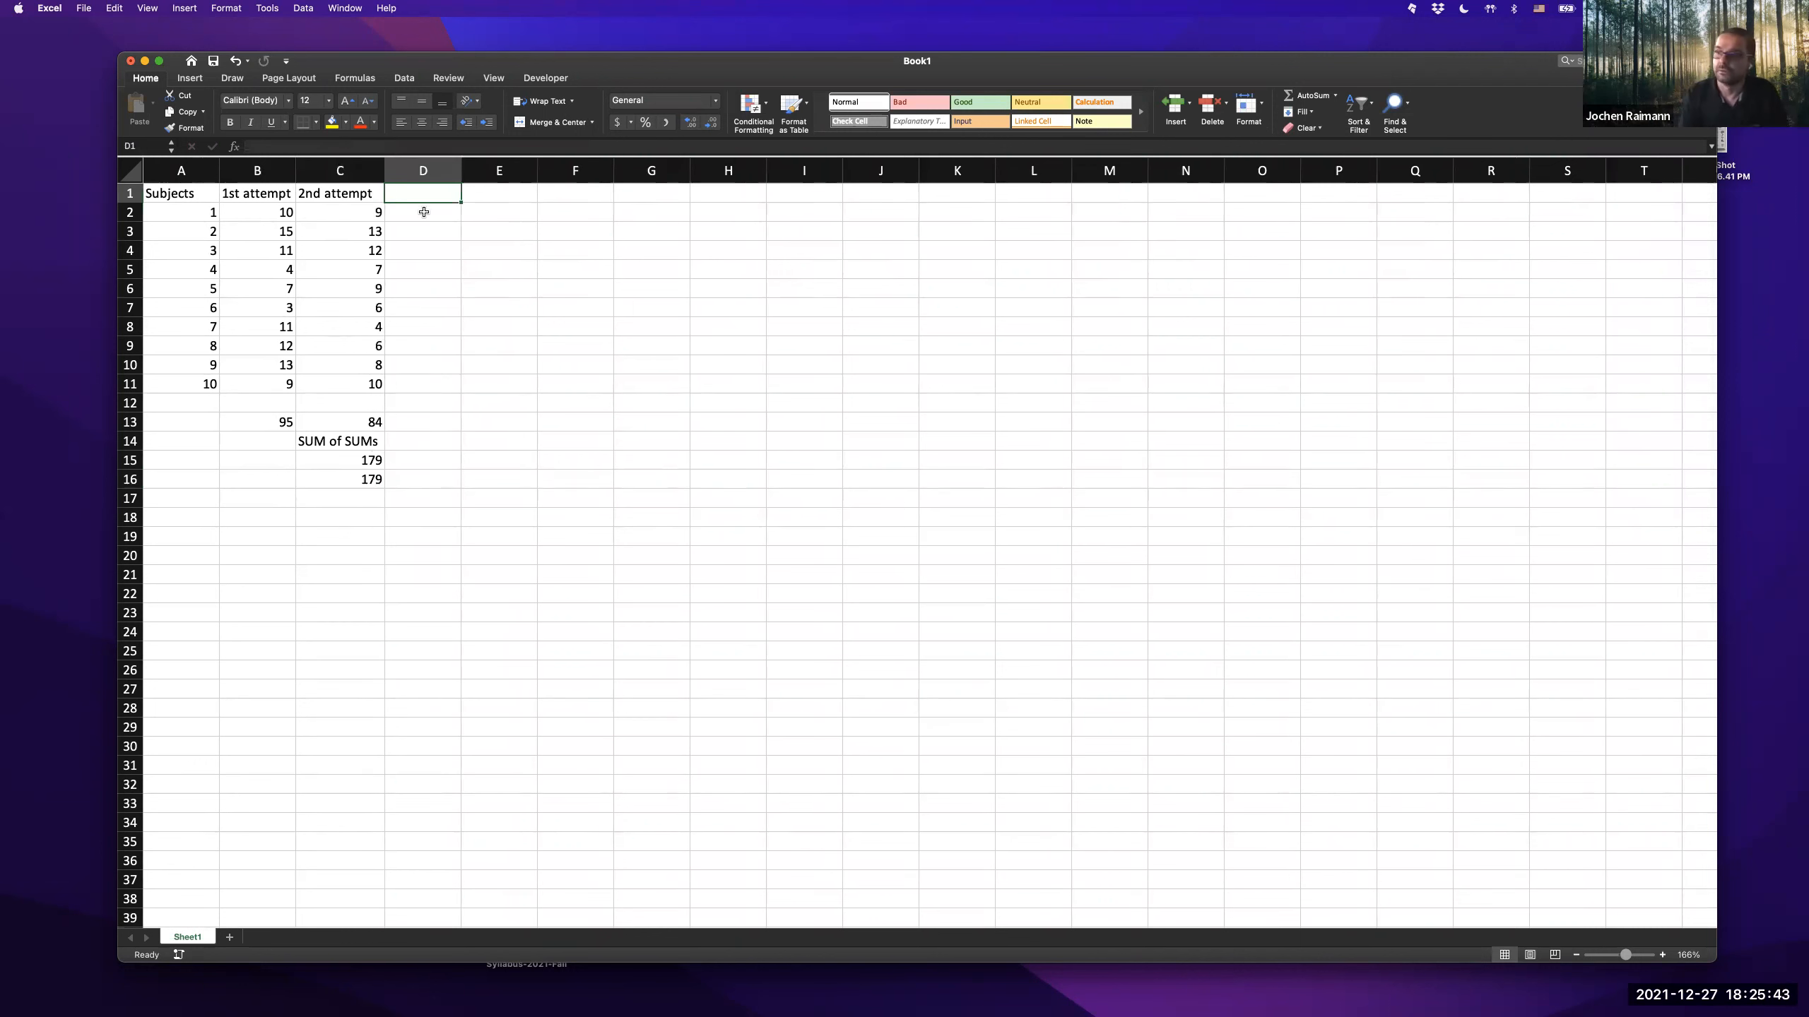
type("more candy on 2nd a")
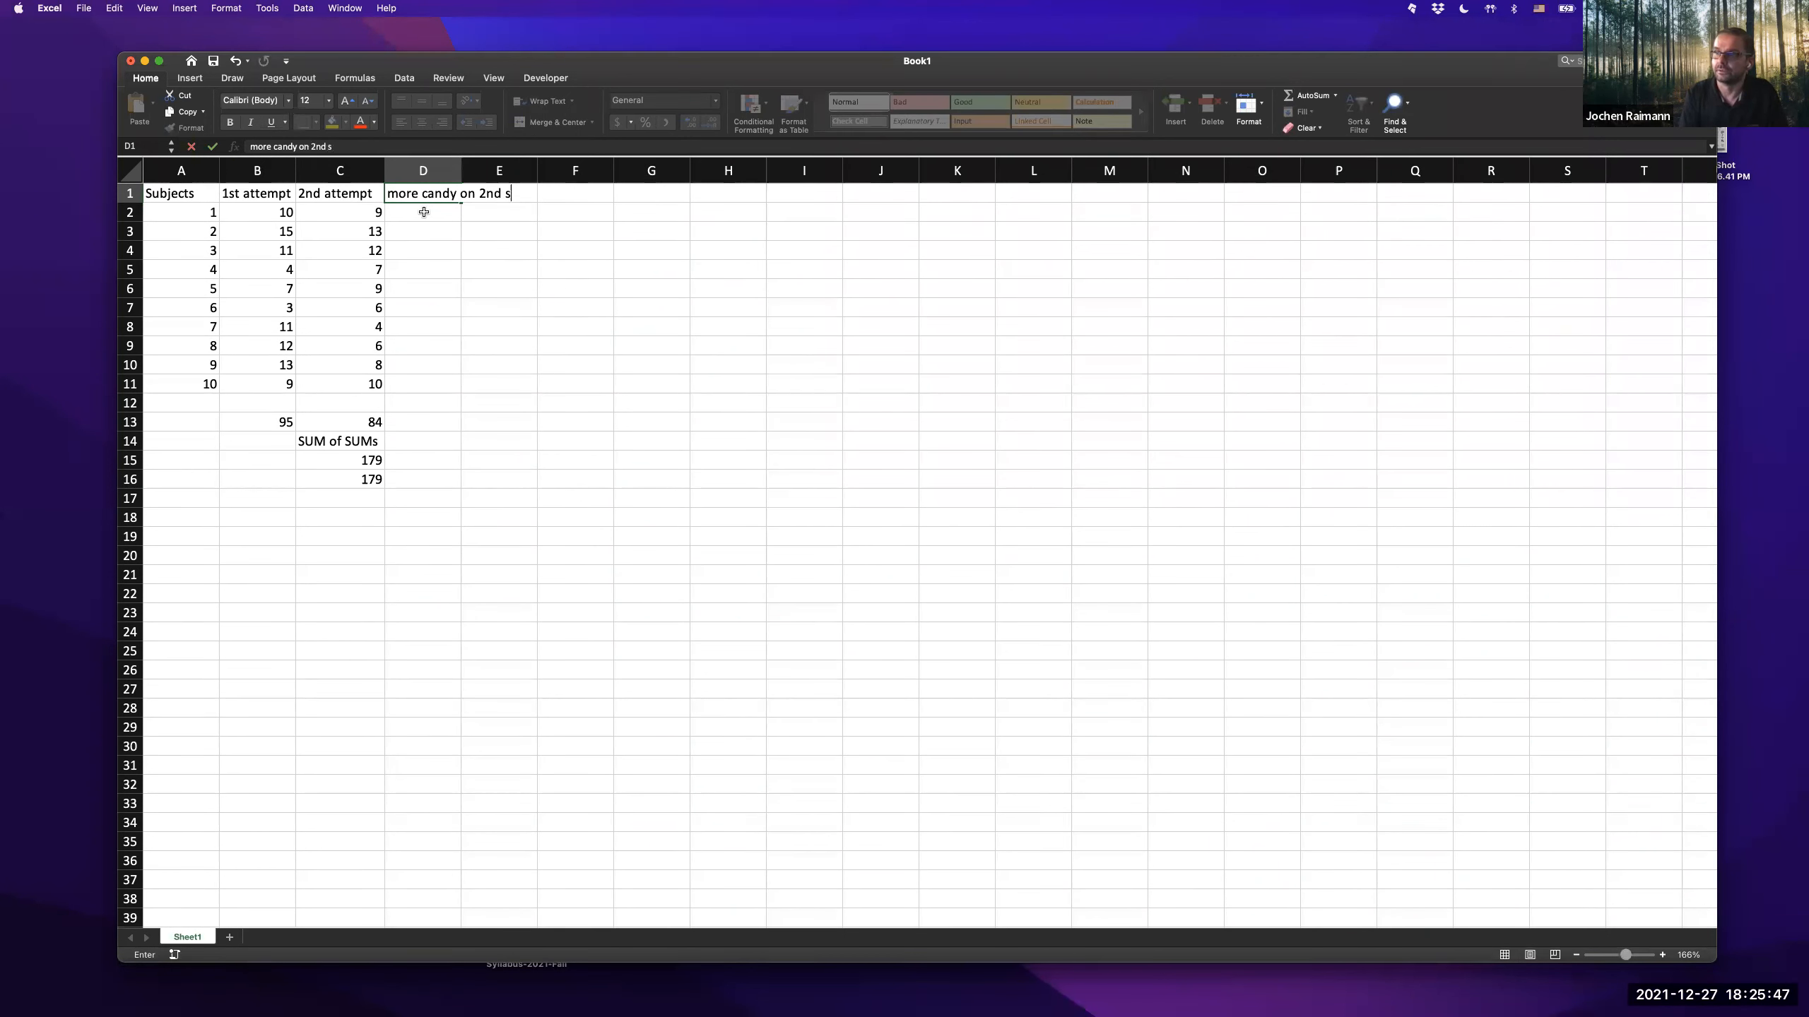
type("ttempt")
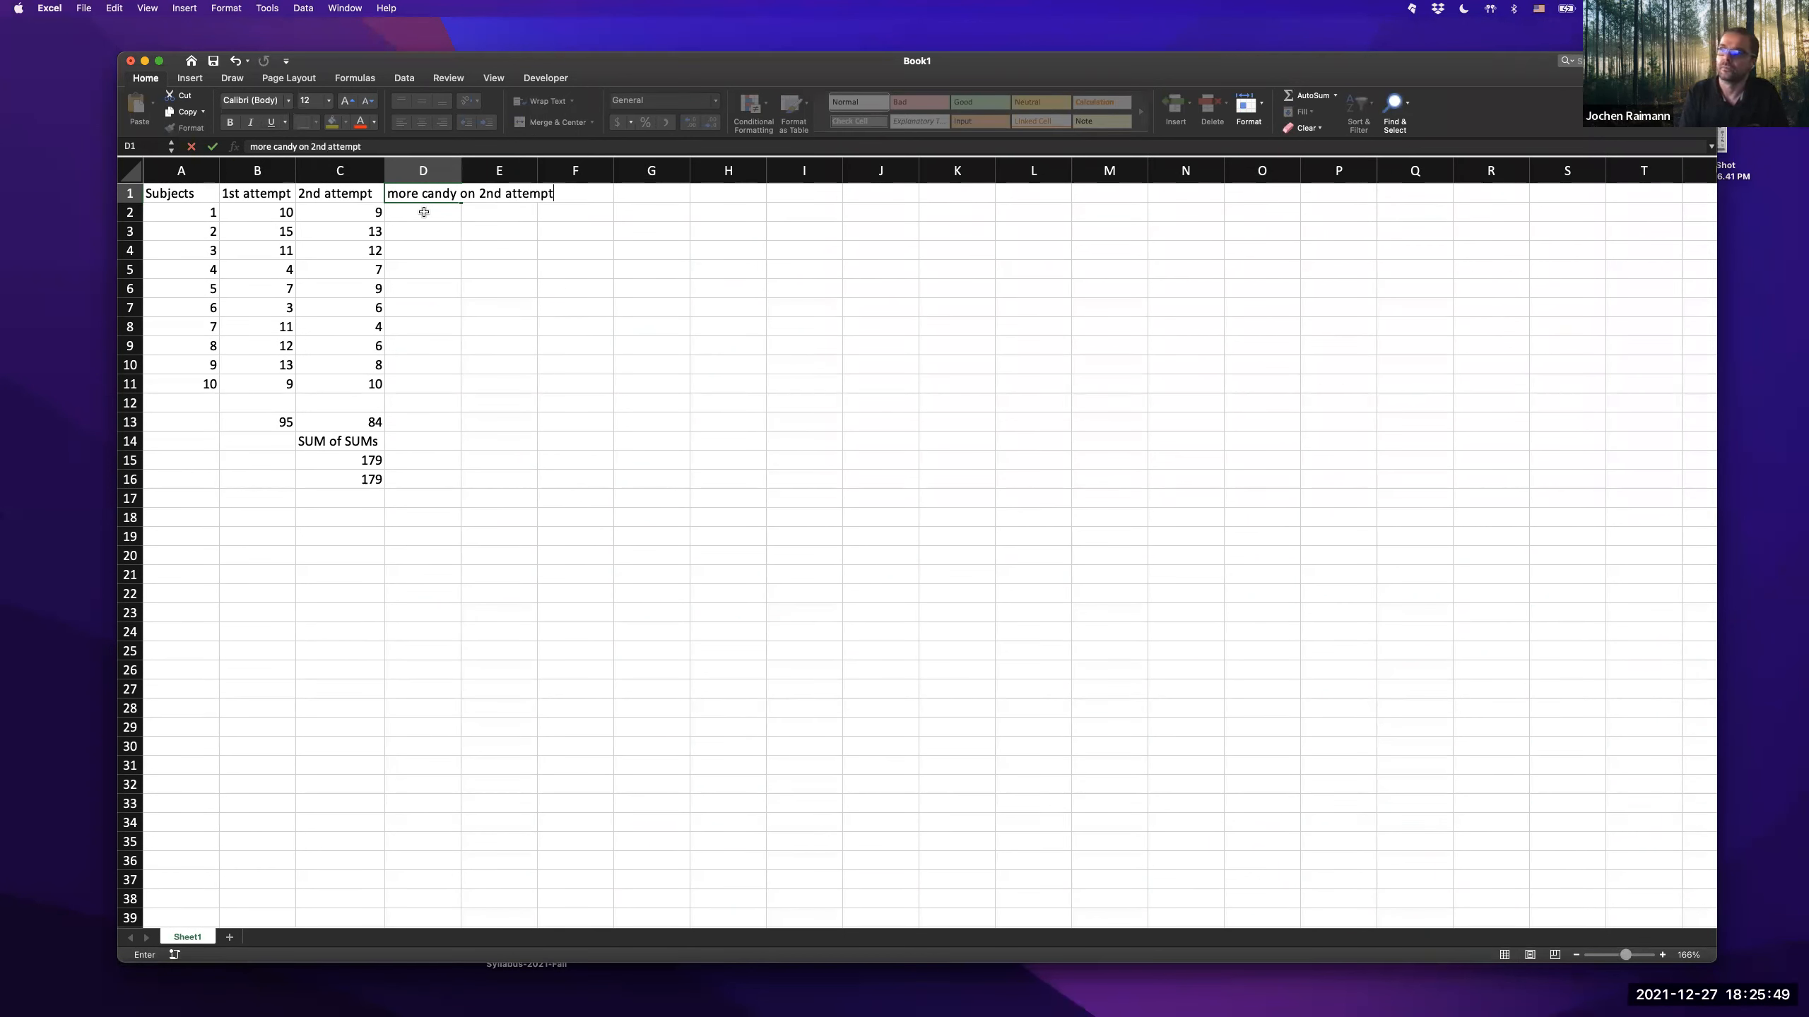
key("Return")
double_click(461, 170)
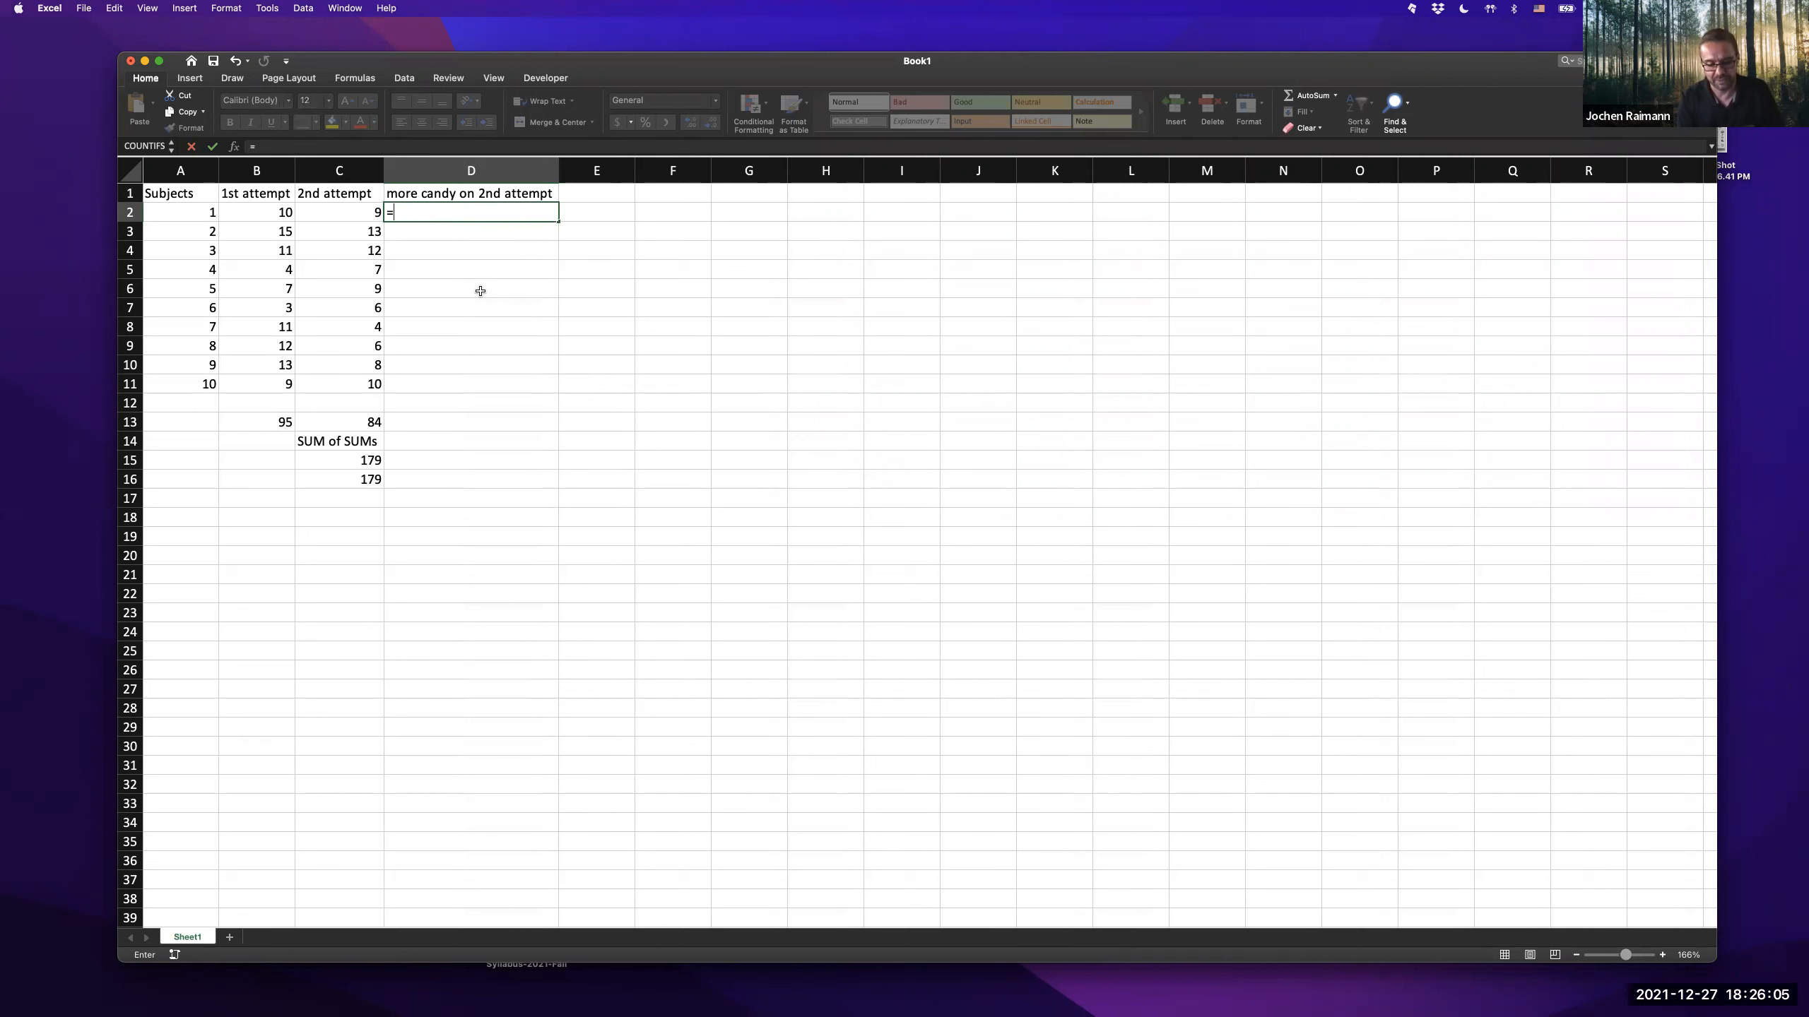
- Enter the formula =IF(C2>B2,1,0) in cell D2 to flag a higher second attempt
type("if")
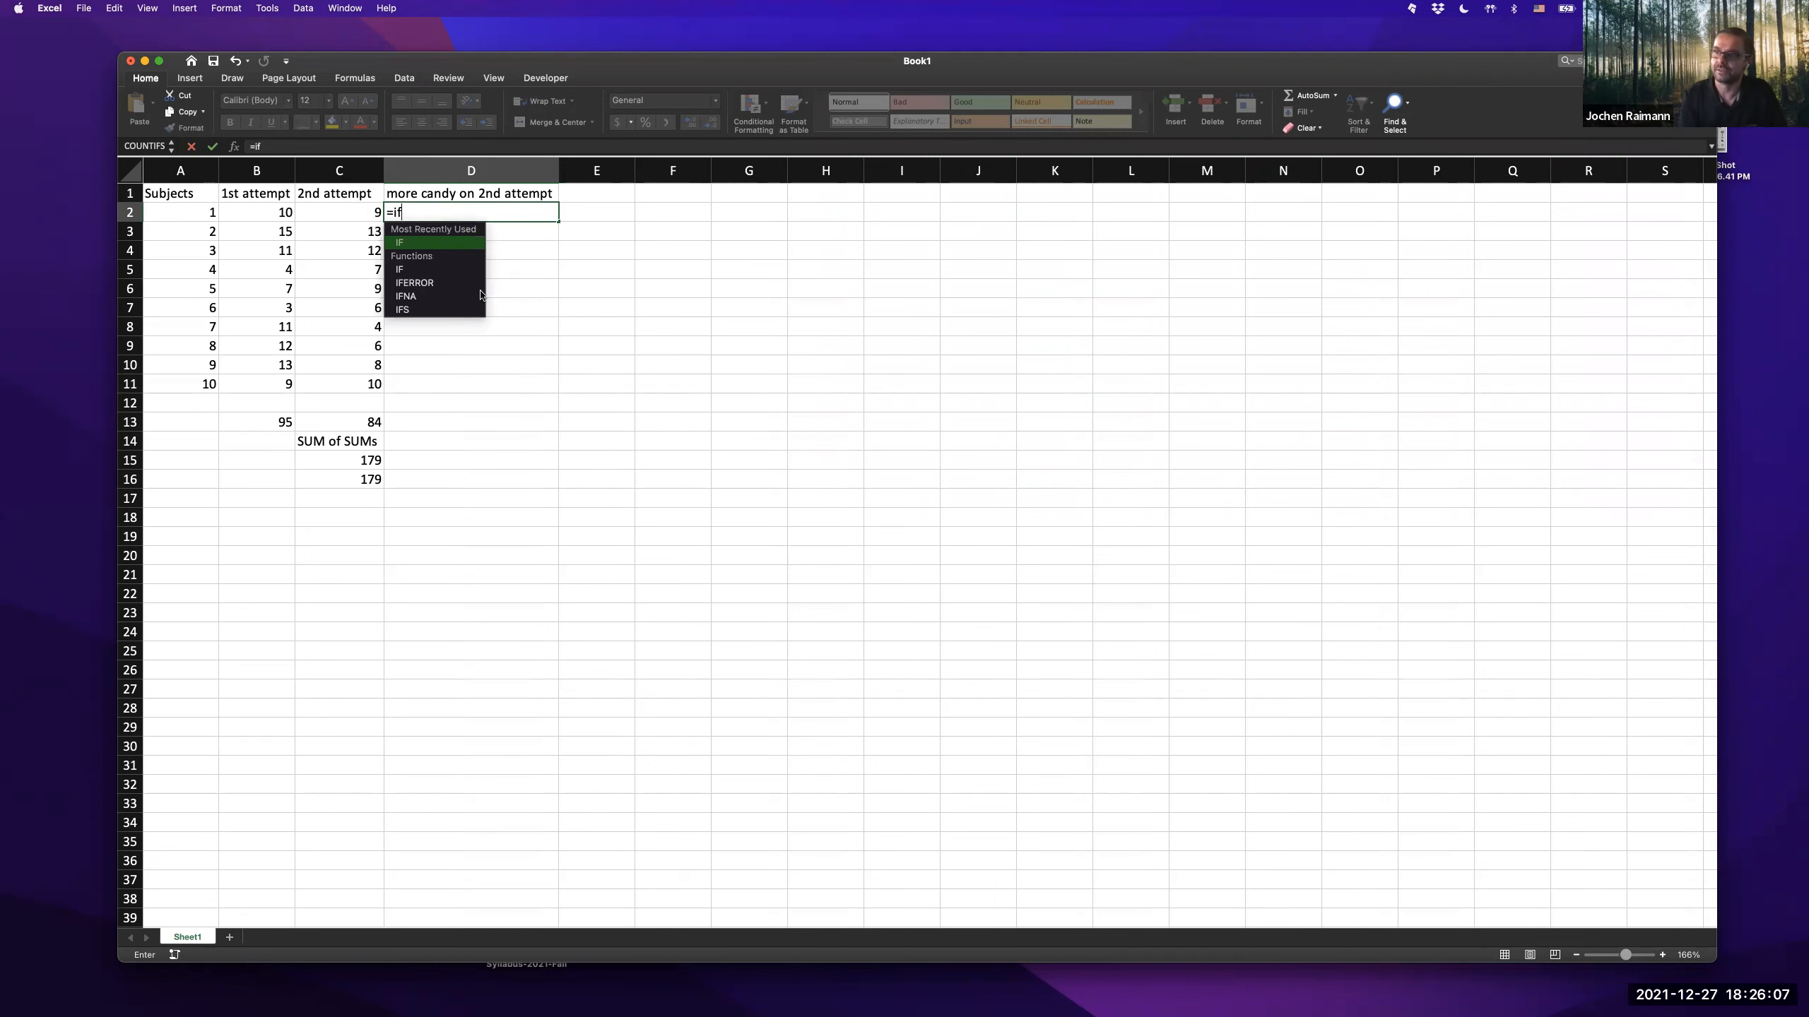
type("(")
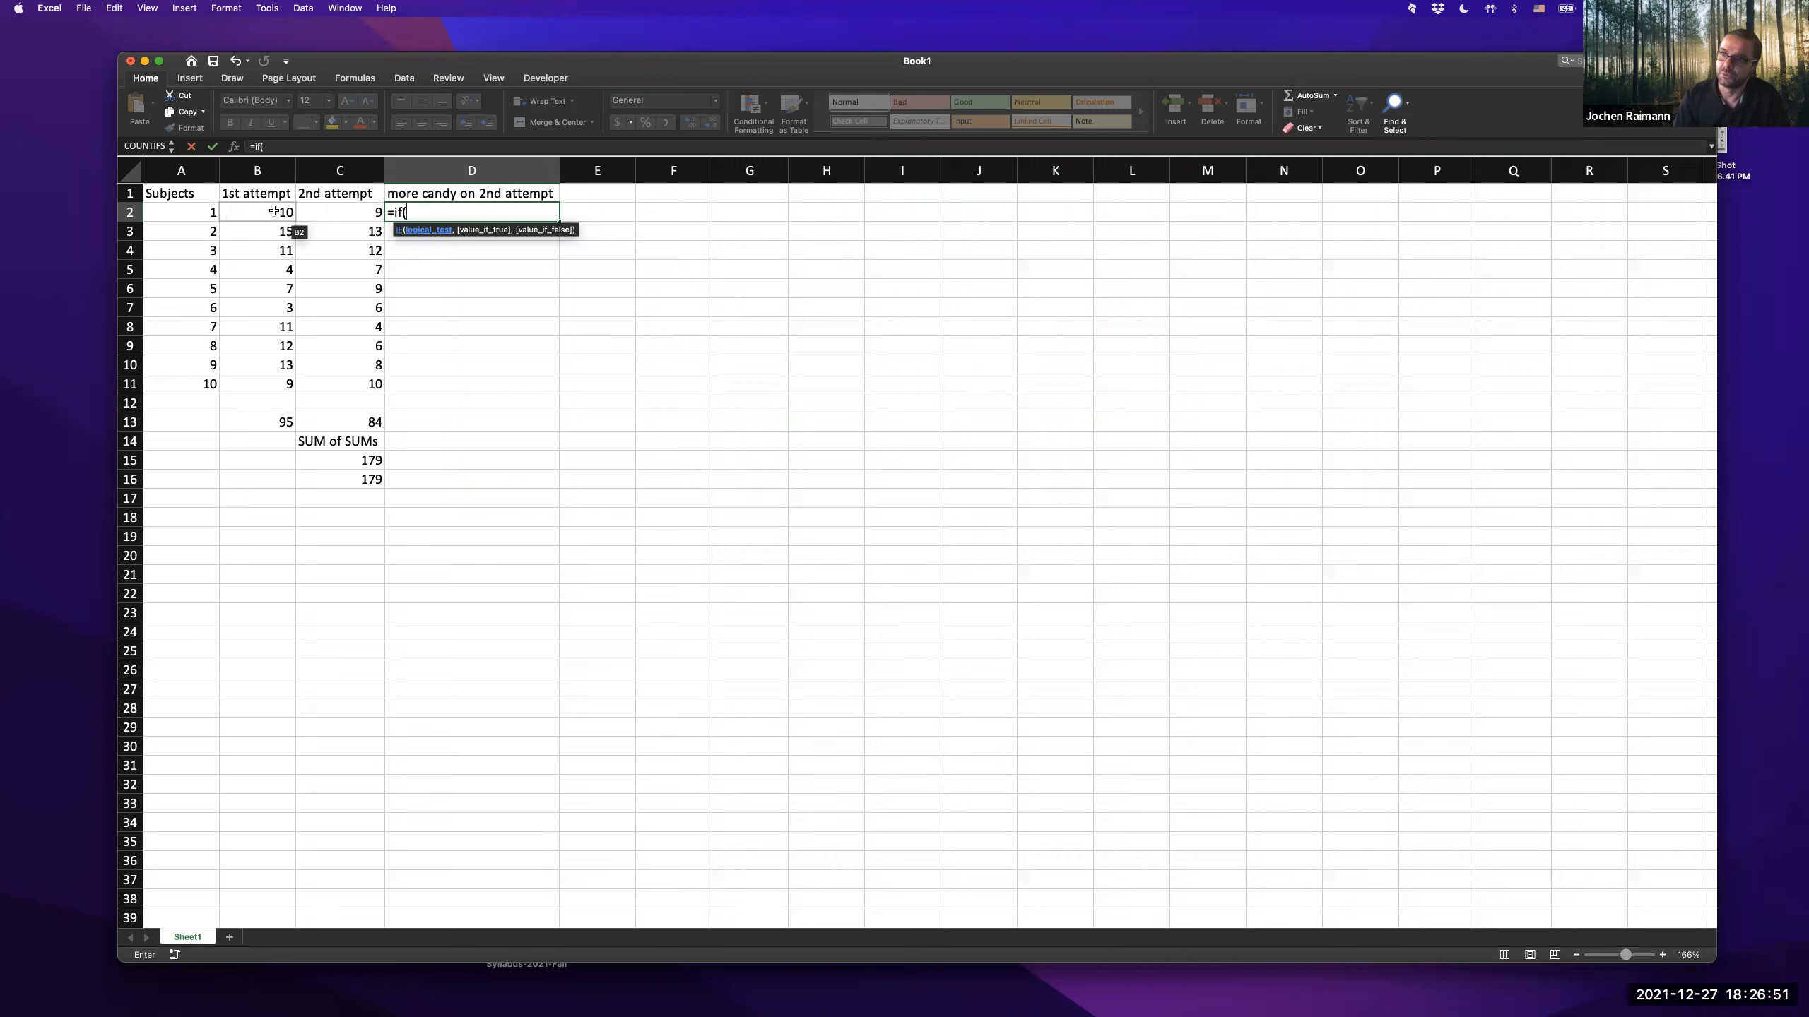
left_click(344, 211)
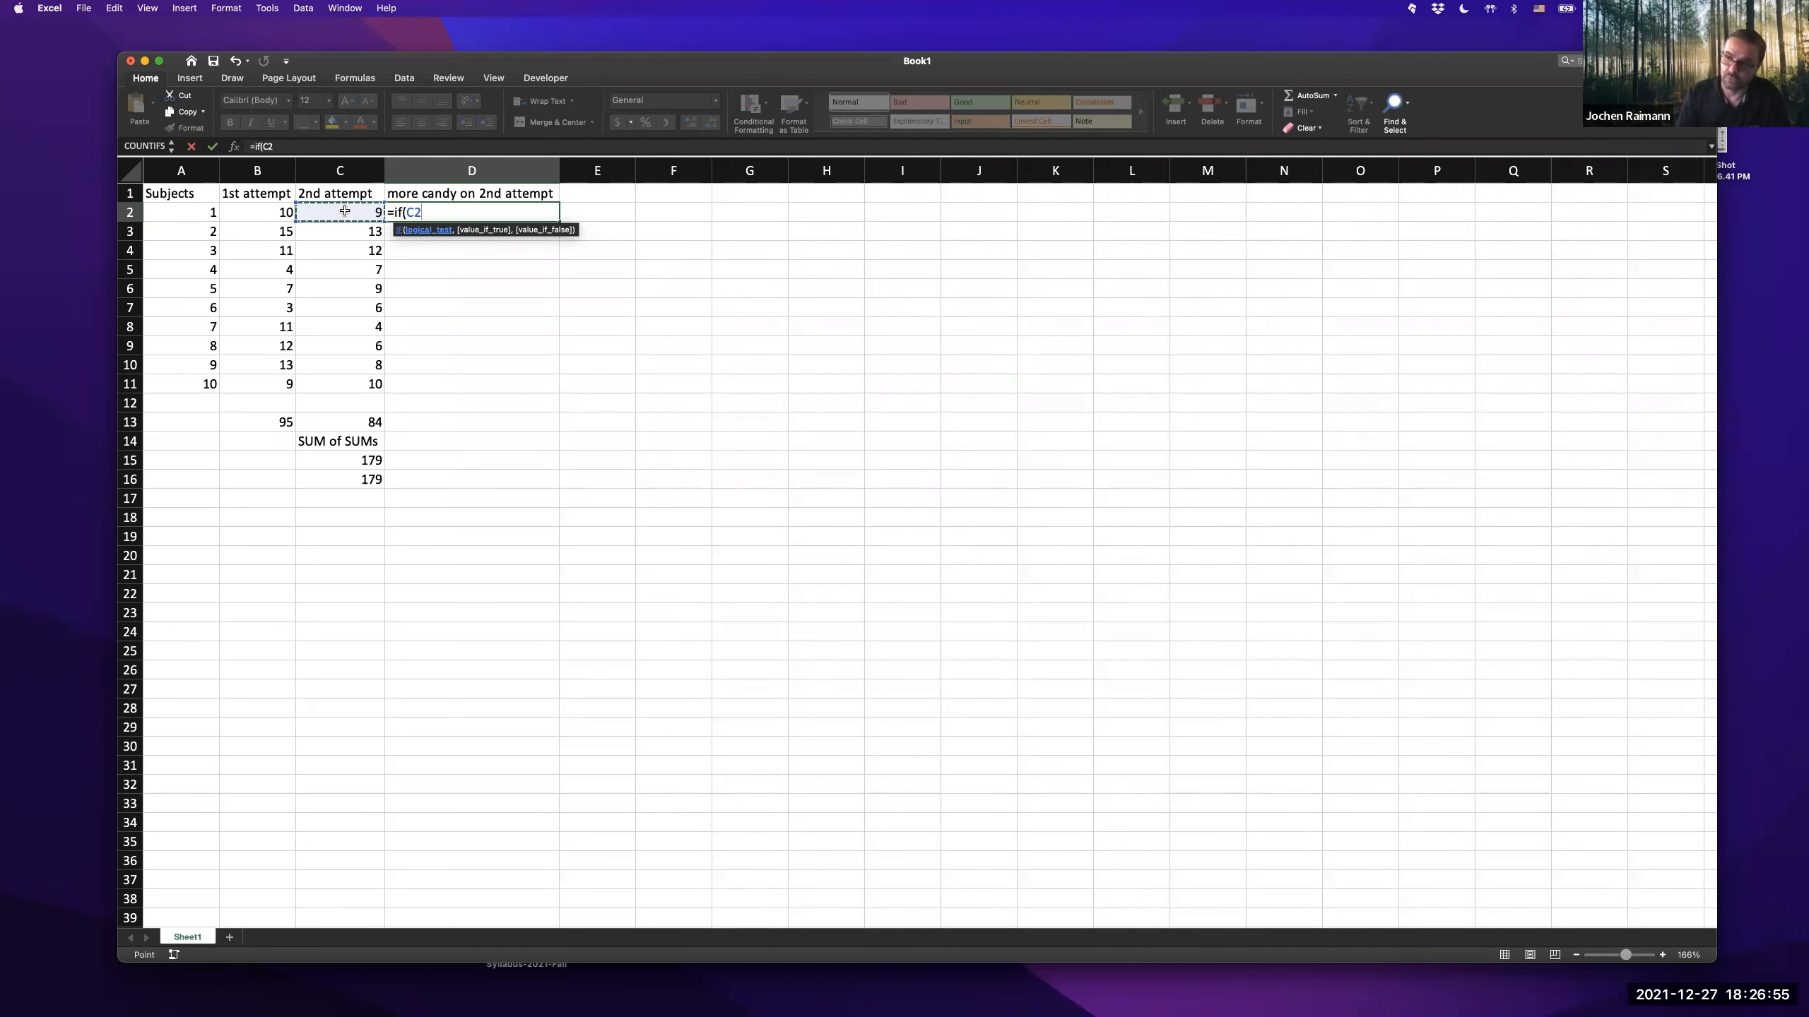
type(">")
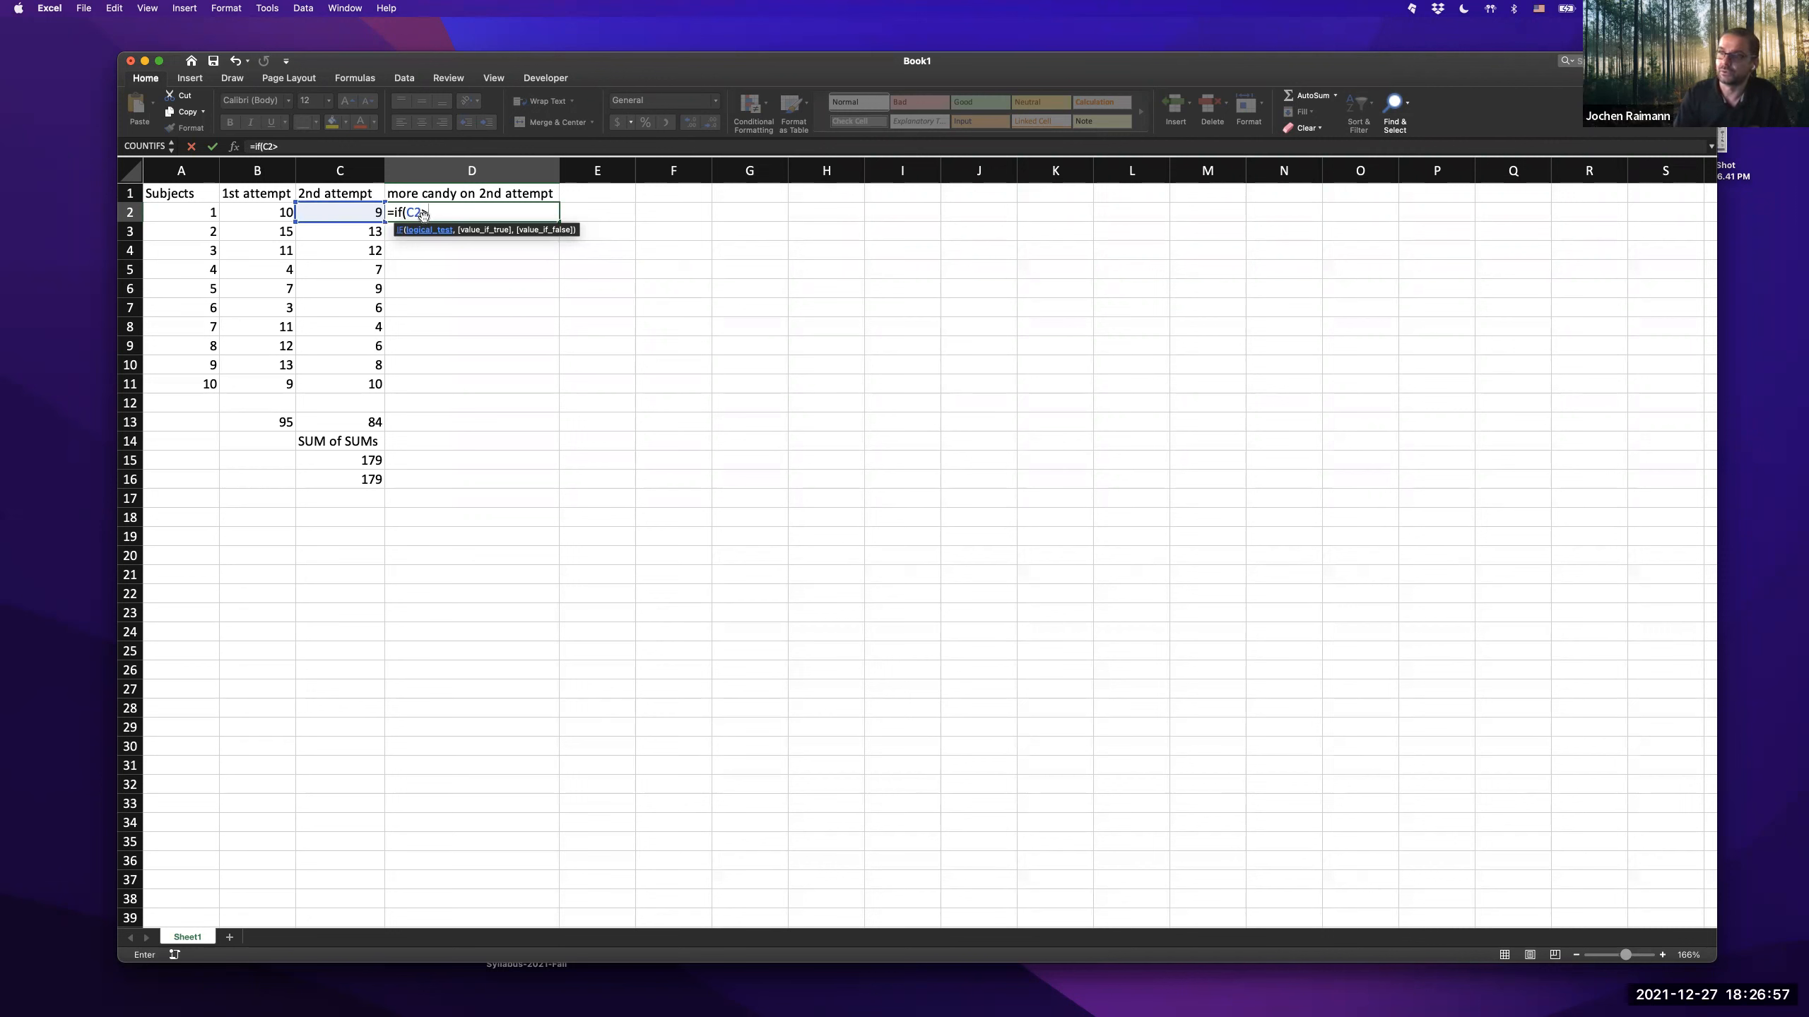
left_click(268, 213)
type(",1,0")
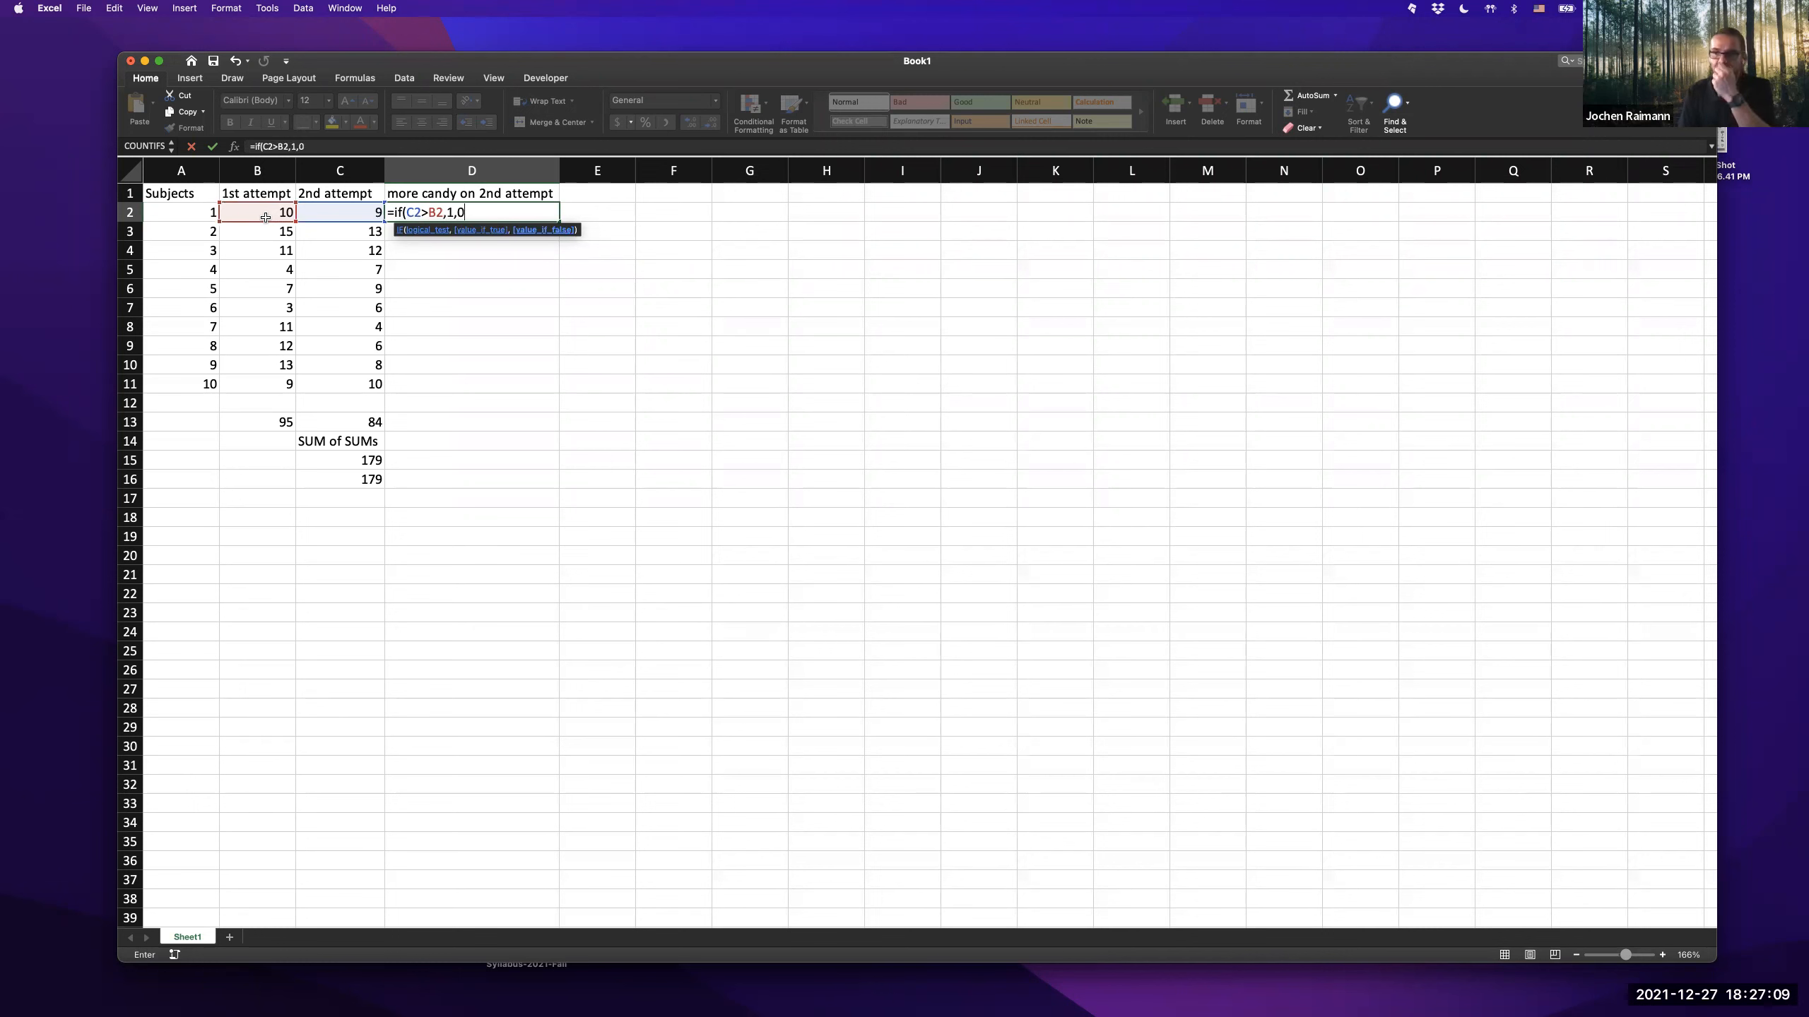
key("Return")
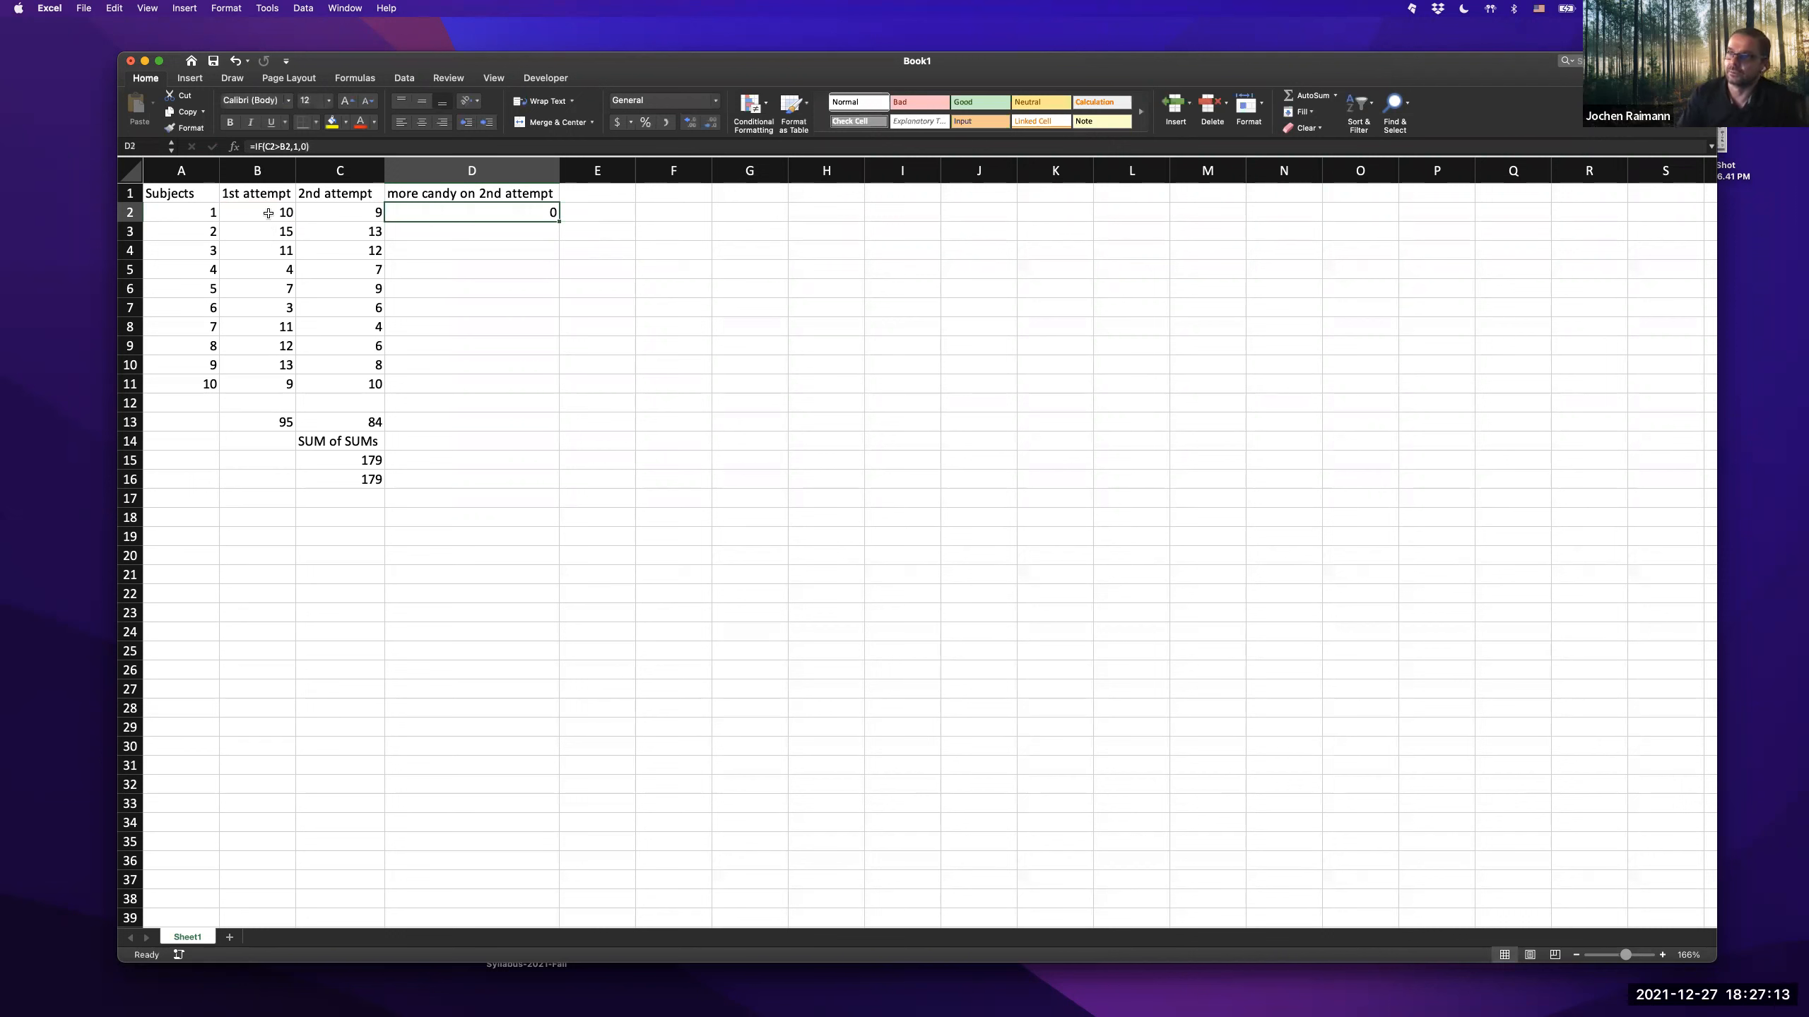
- Fill the IF formula from D2 down to D11, undo the fill, and fill it down again
double_click(559, 223)
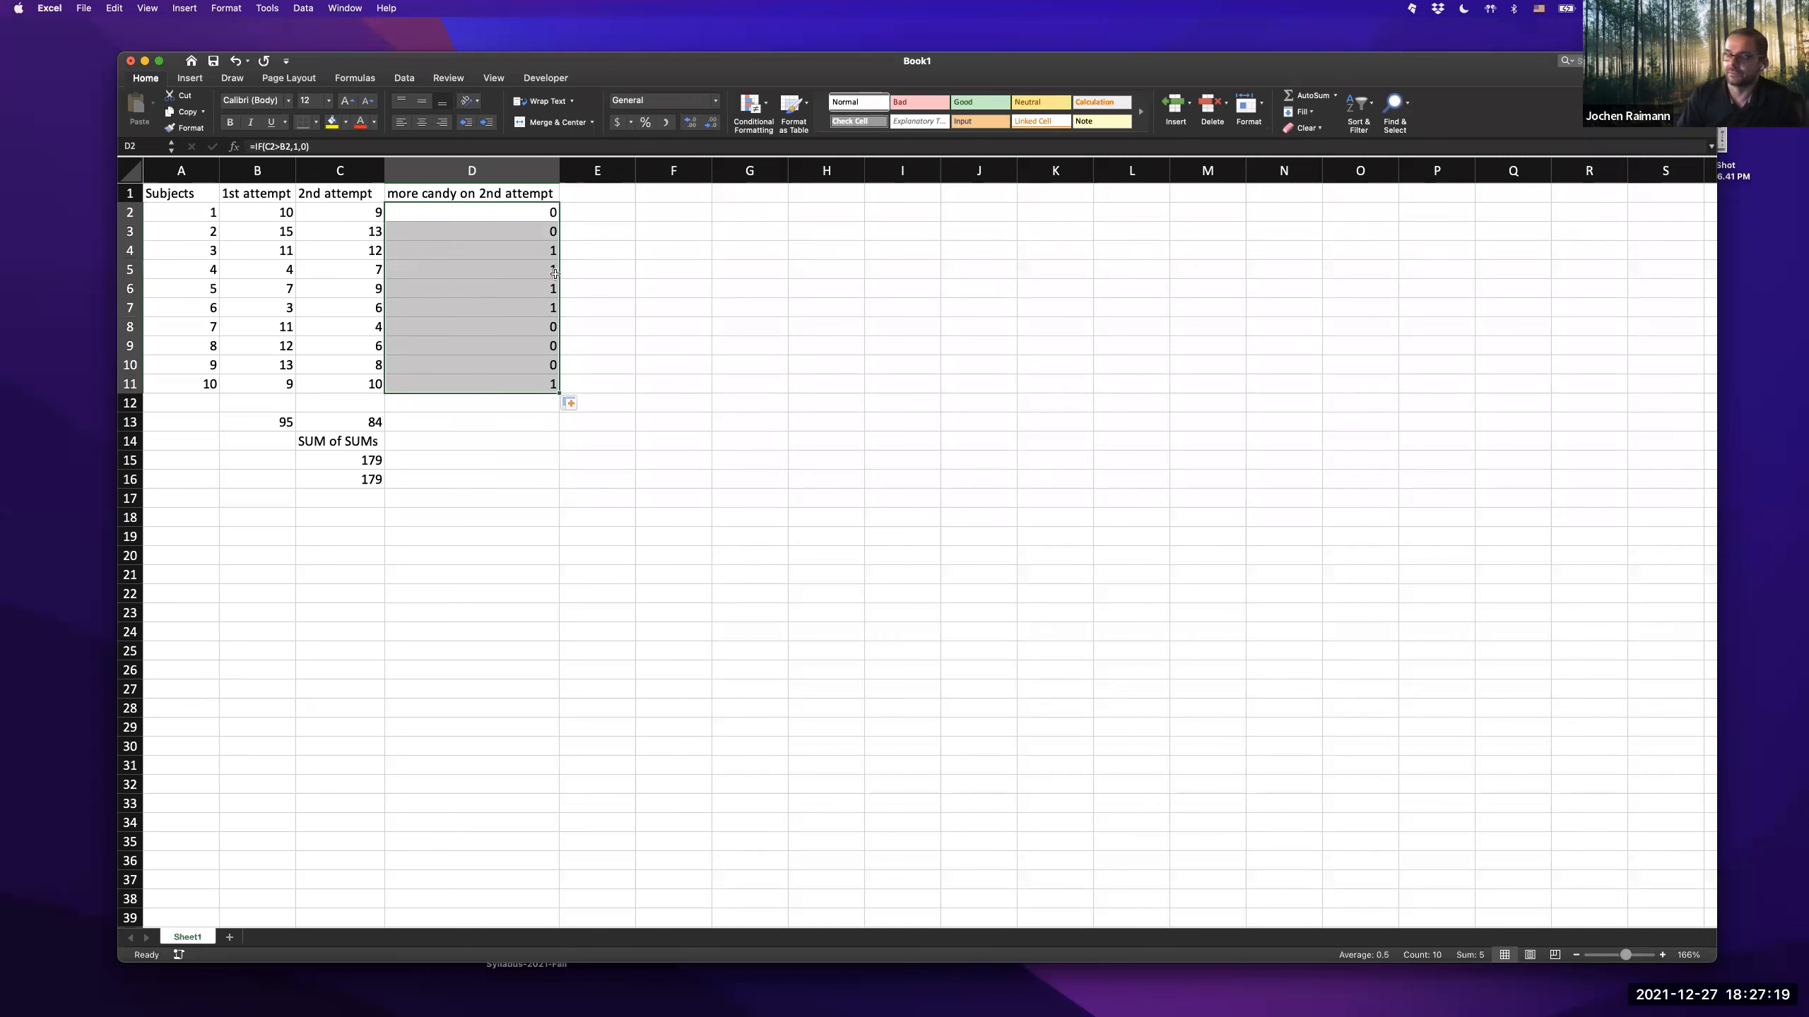
key("super+z")
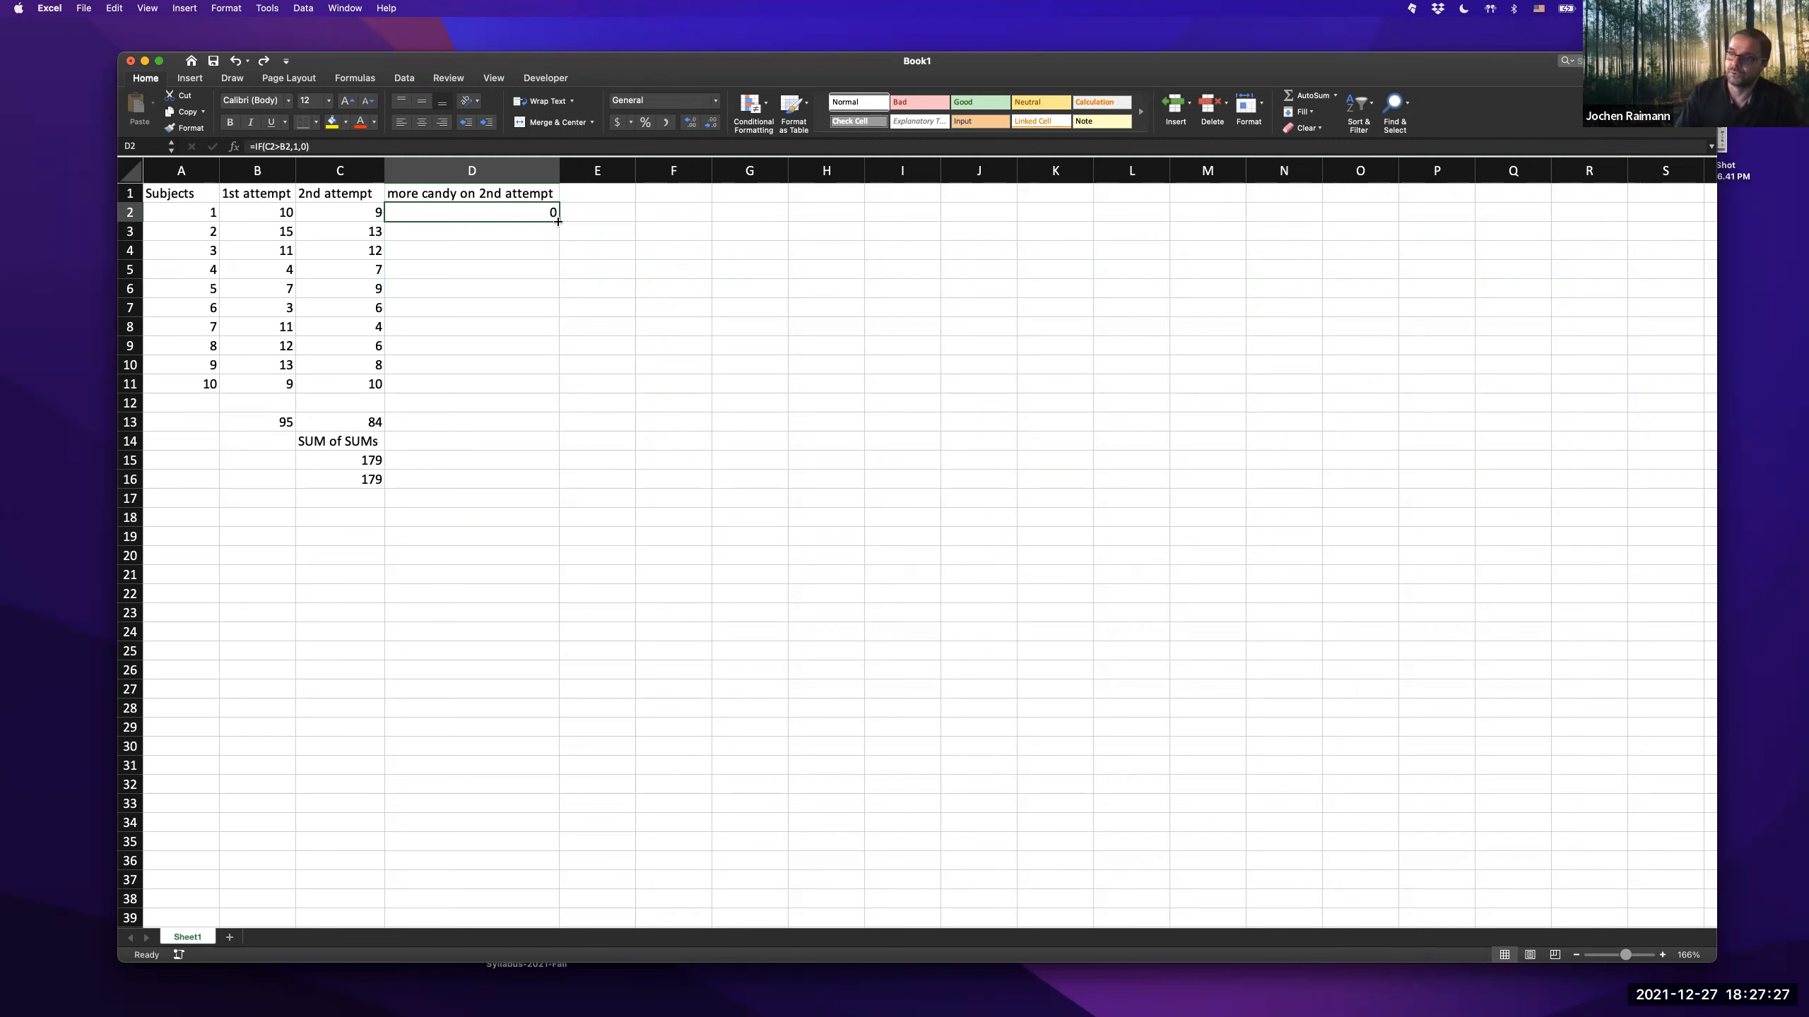
mouse_move(558, 222)
left_mouse_down()
mouse_move(553, 376)
mouse_move(569, 219)
left_mouse_up()
double_click(559, 221)
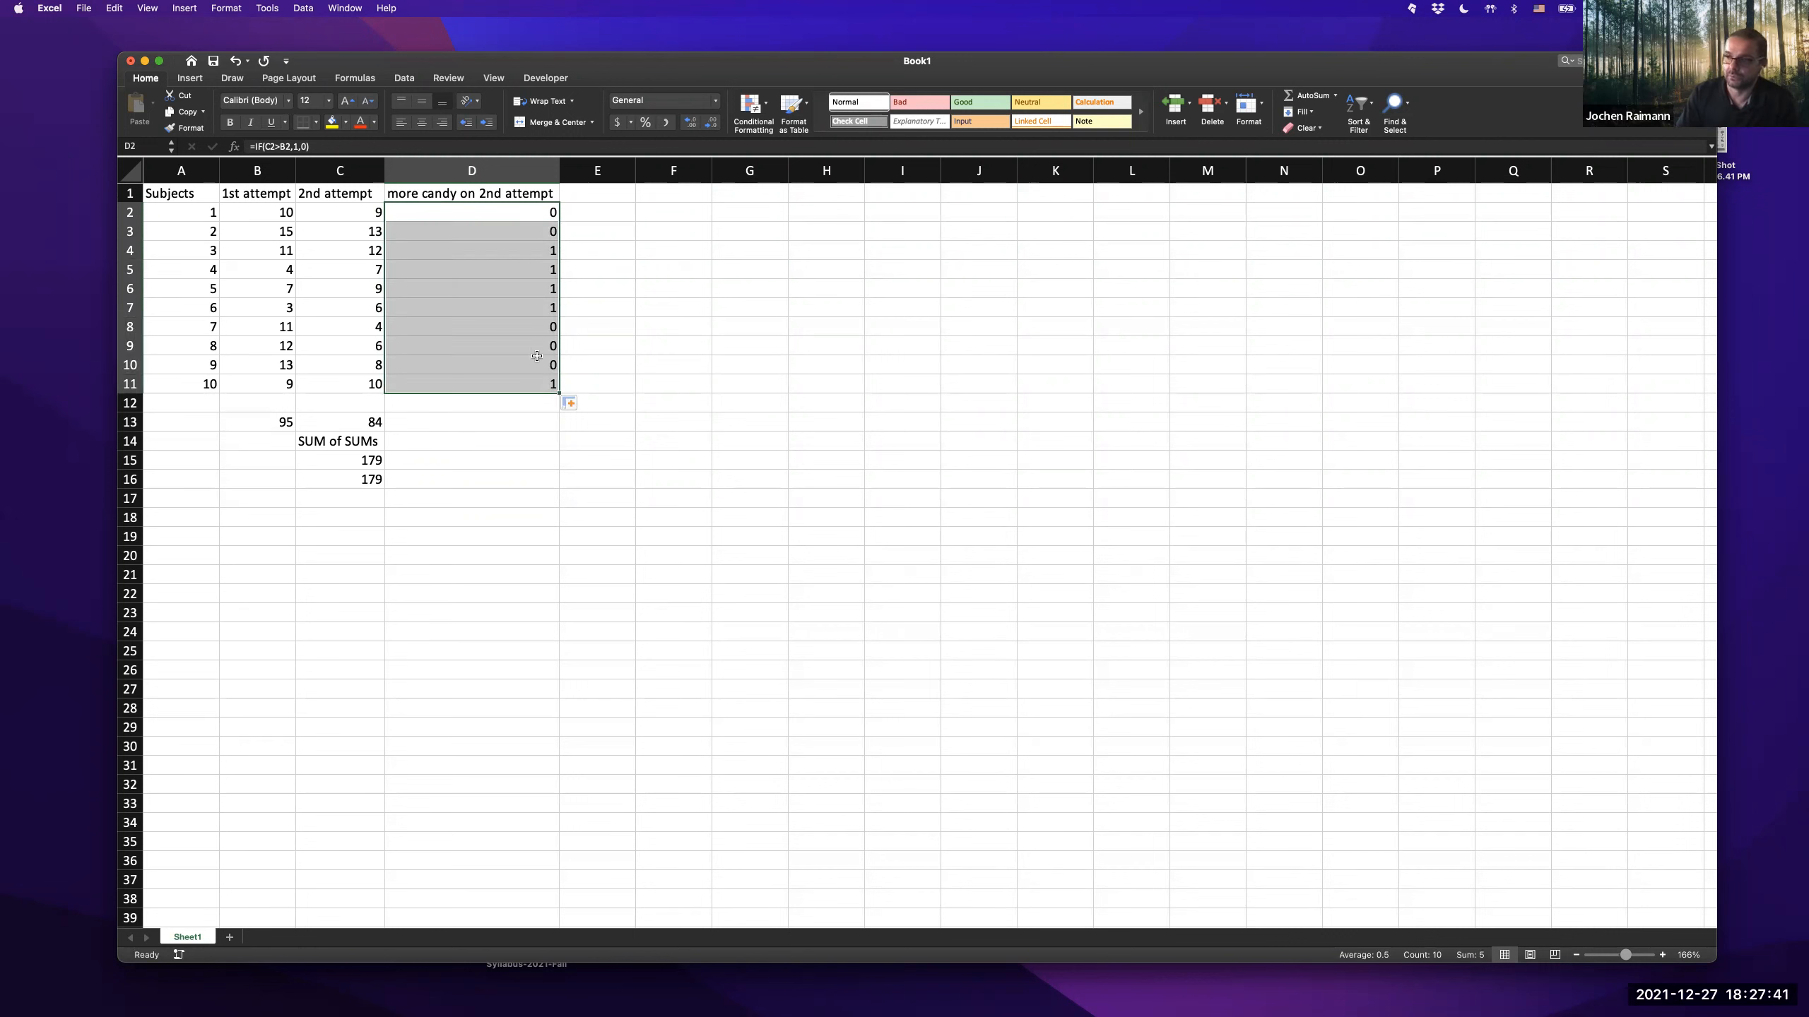
- Try the Fill Formatting Only option on the filled range D2:D11, undo it, and fill the IF formula down again
scroll(539, 392, "down", 1)
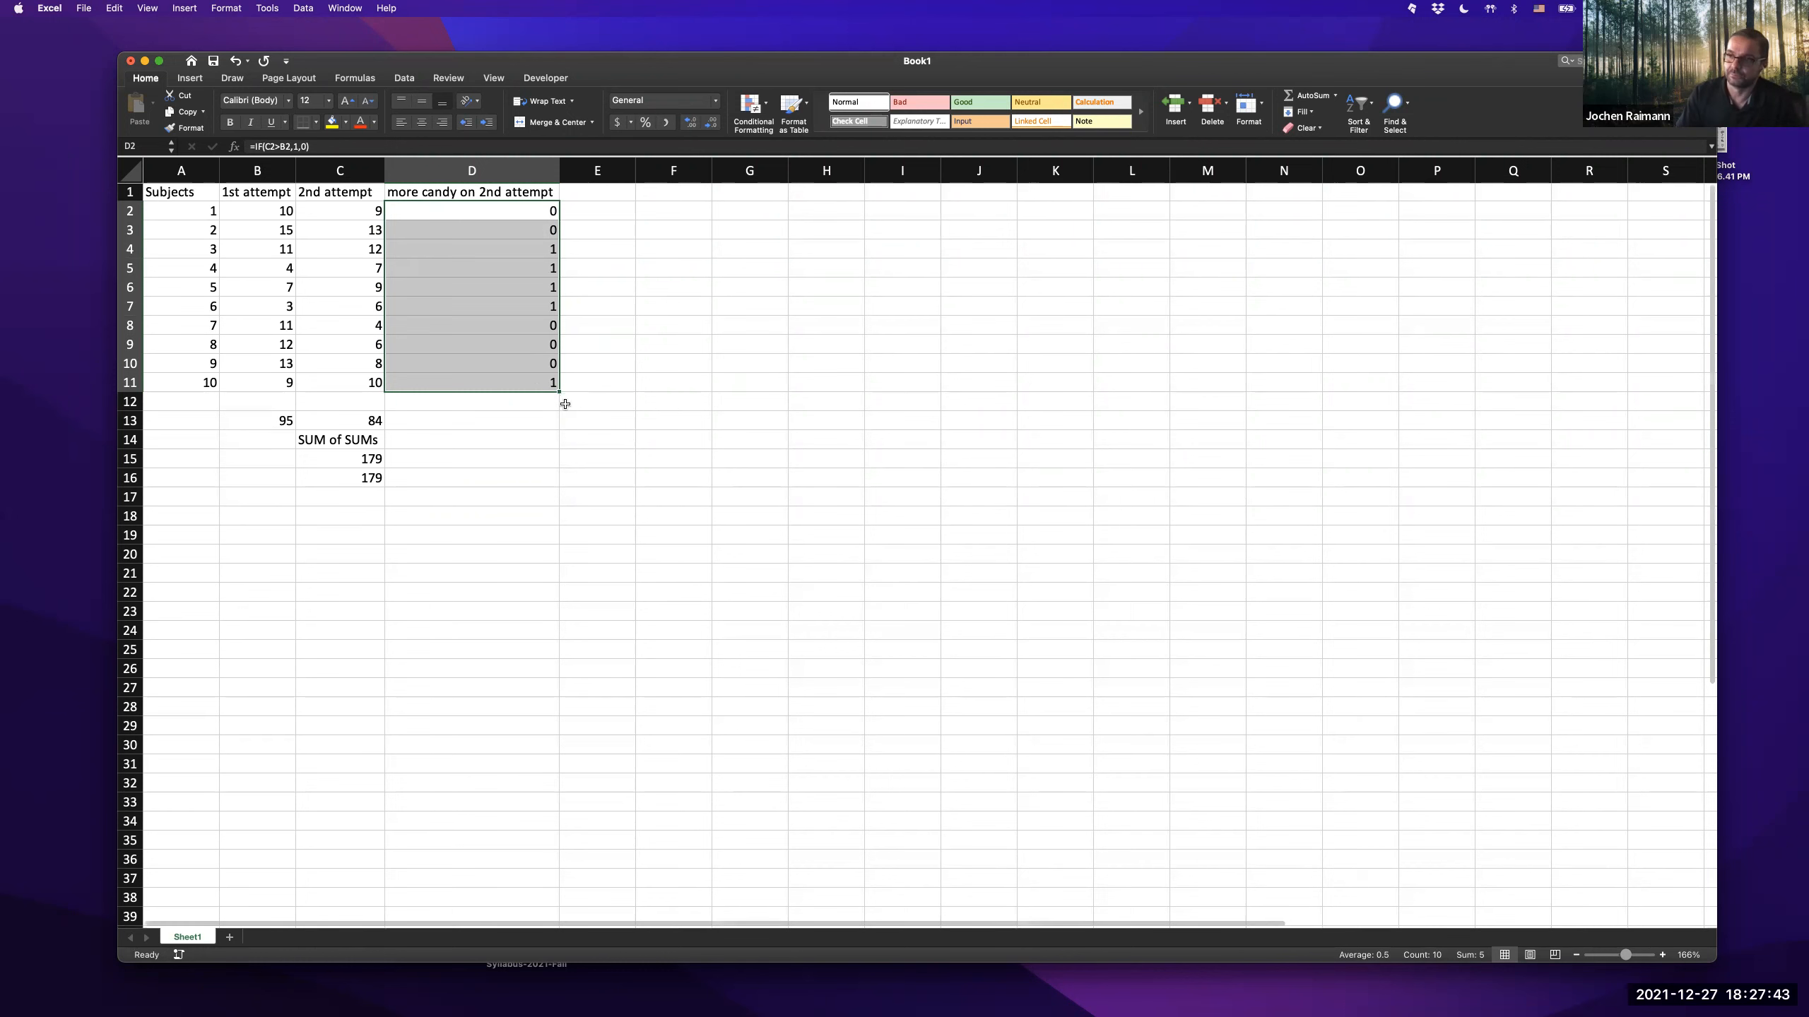
scroll(565, 402, "down", 1)
scroll(562, 400, "up", 1)
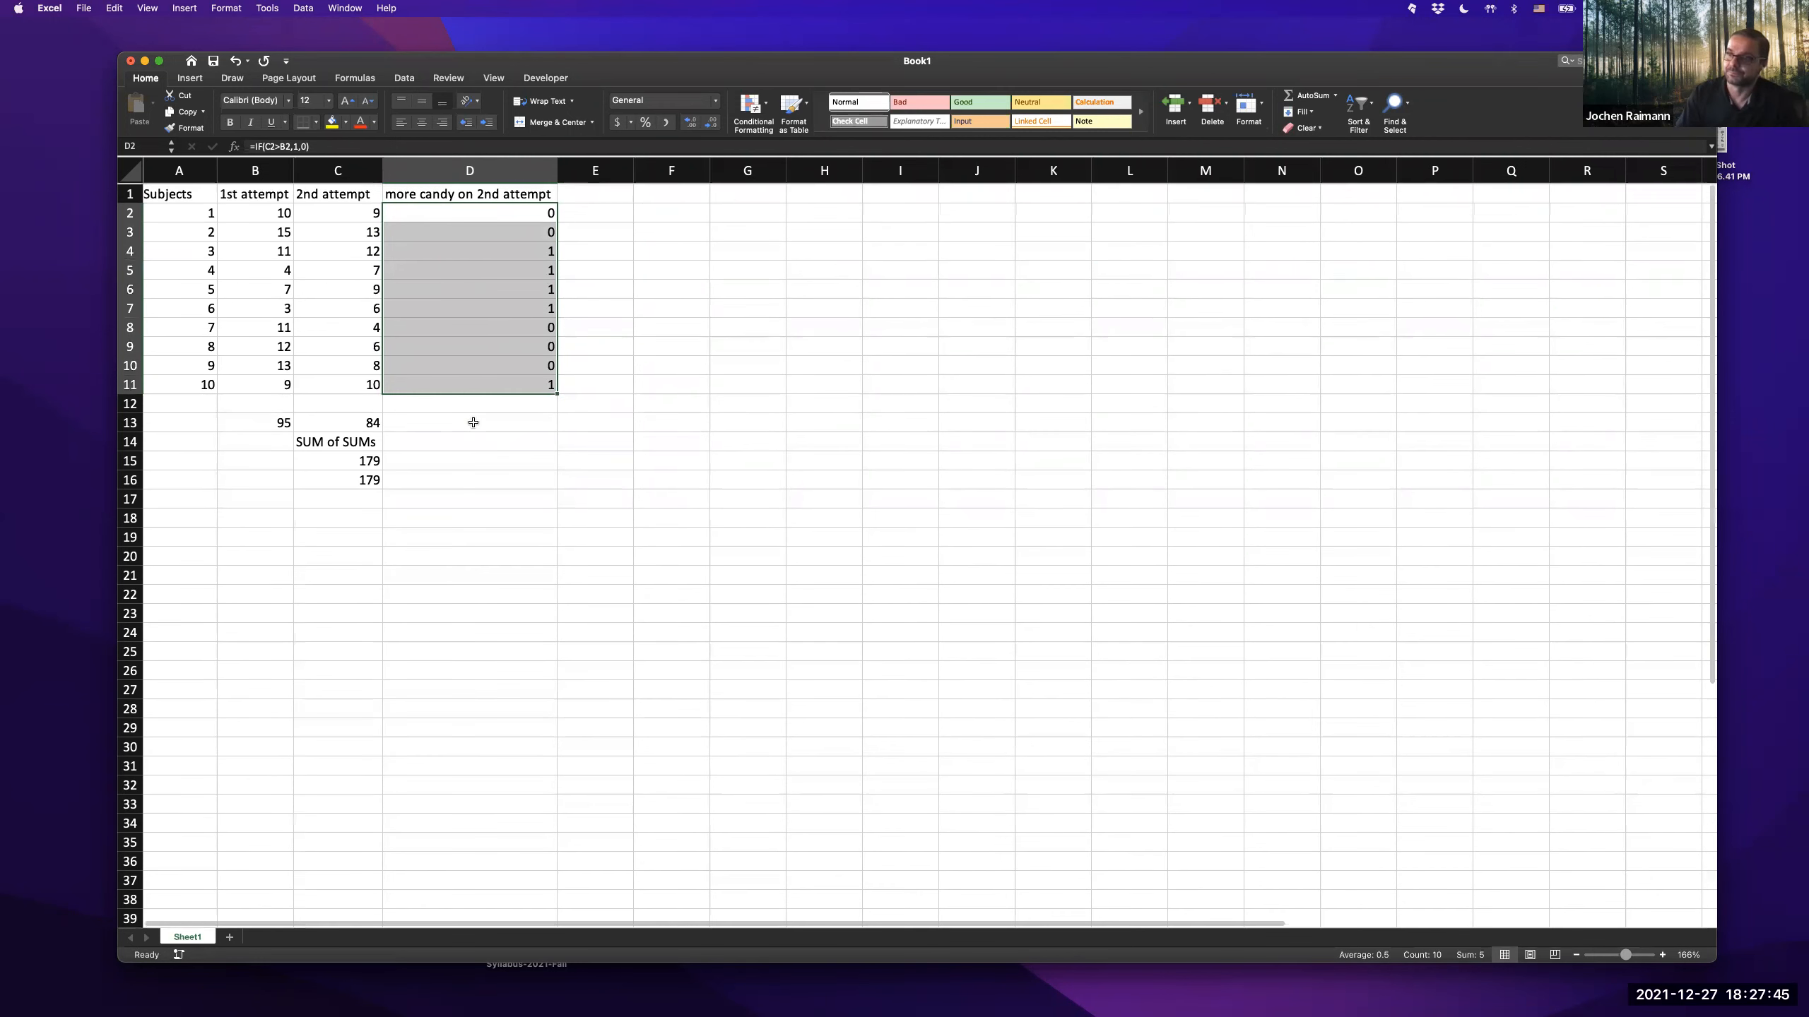
left_click(467, 422)
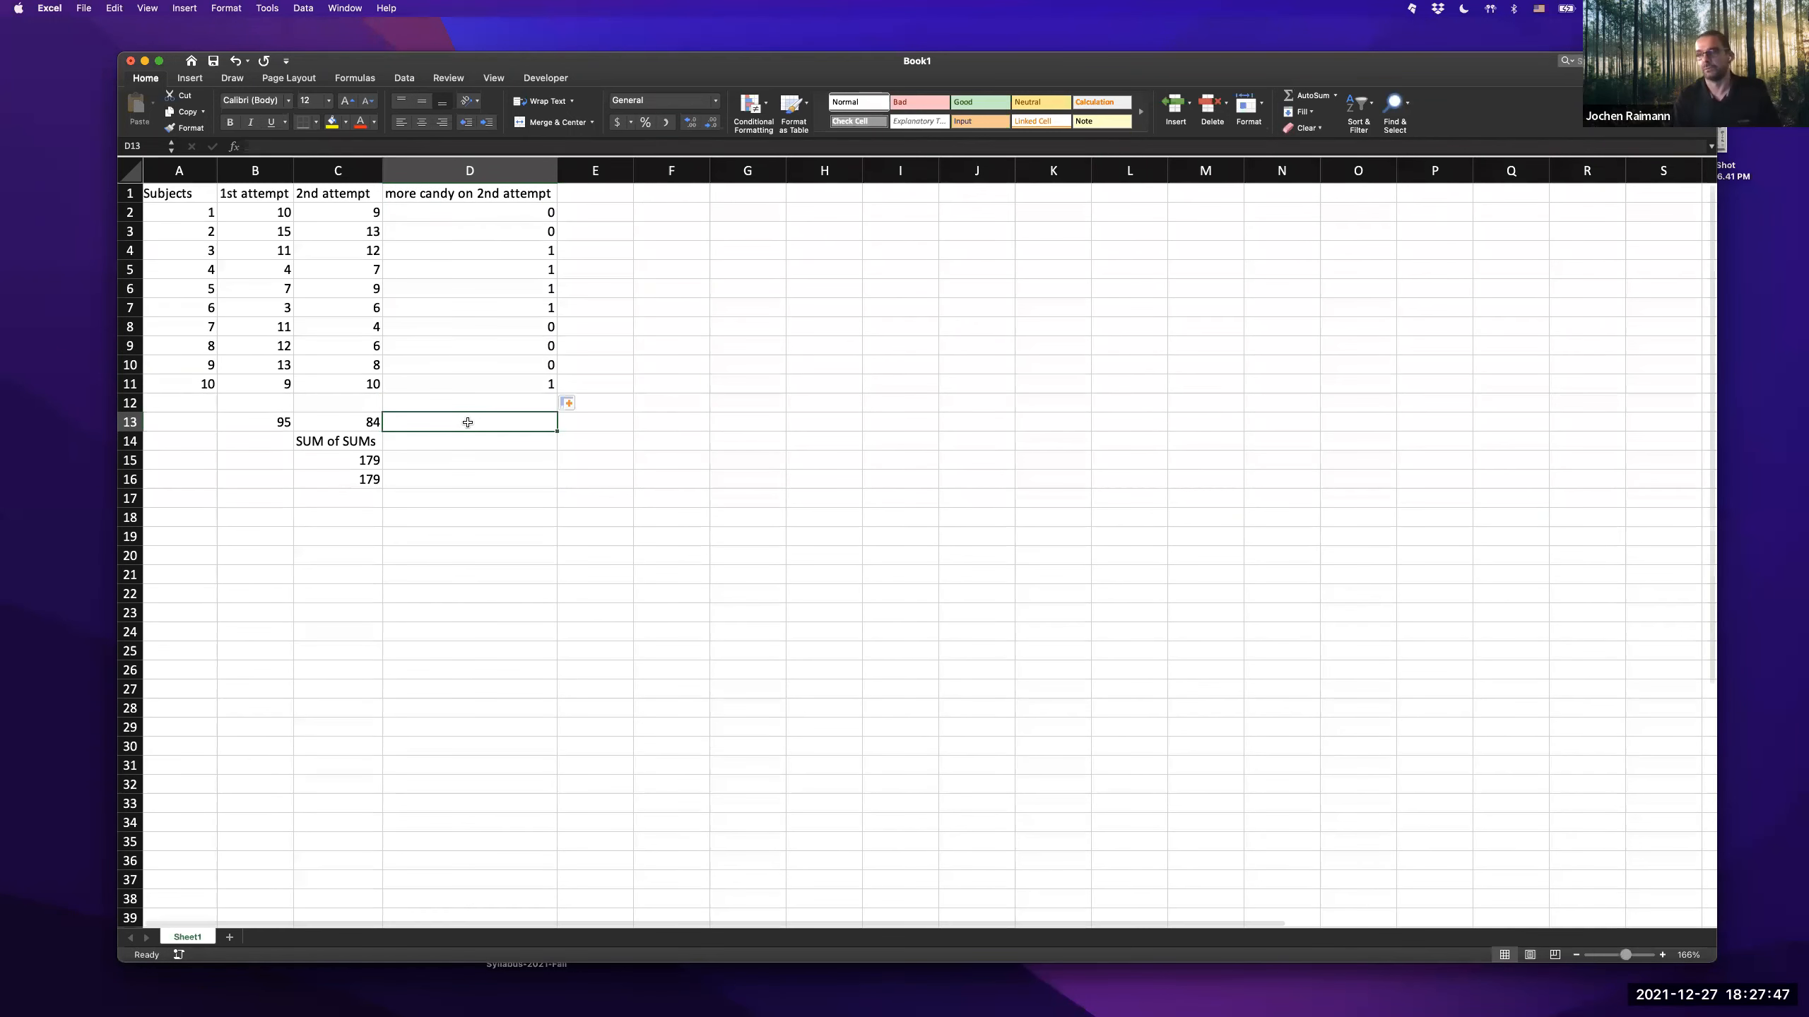
left_click(569, 402)
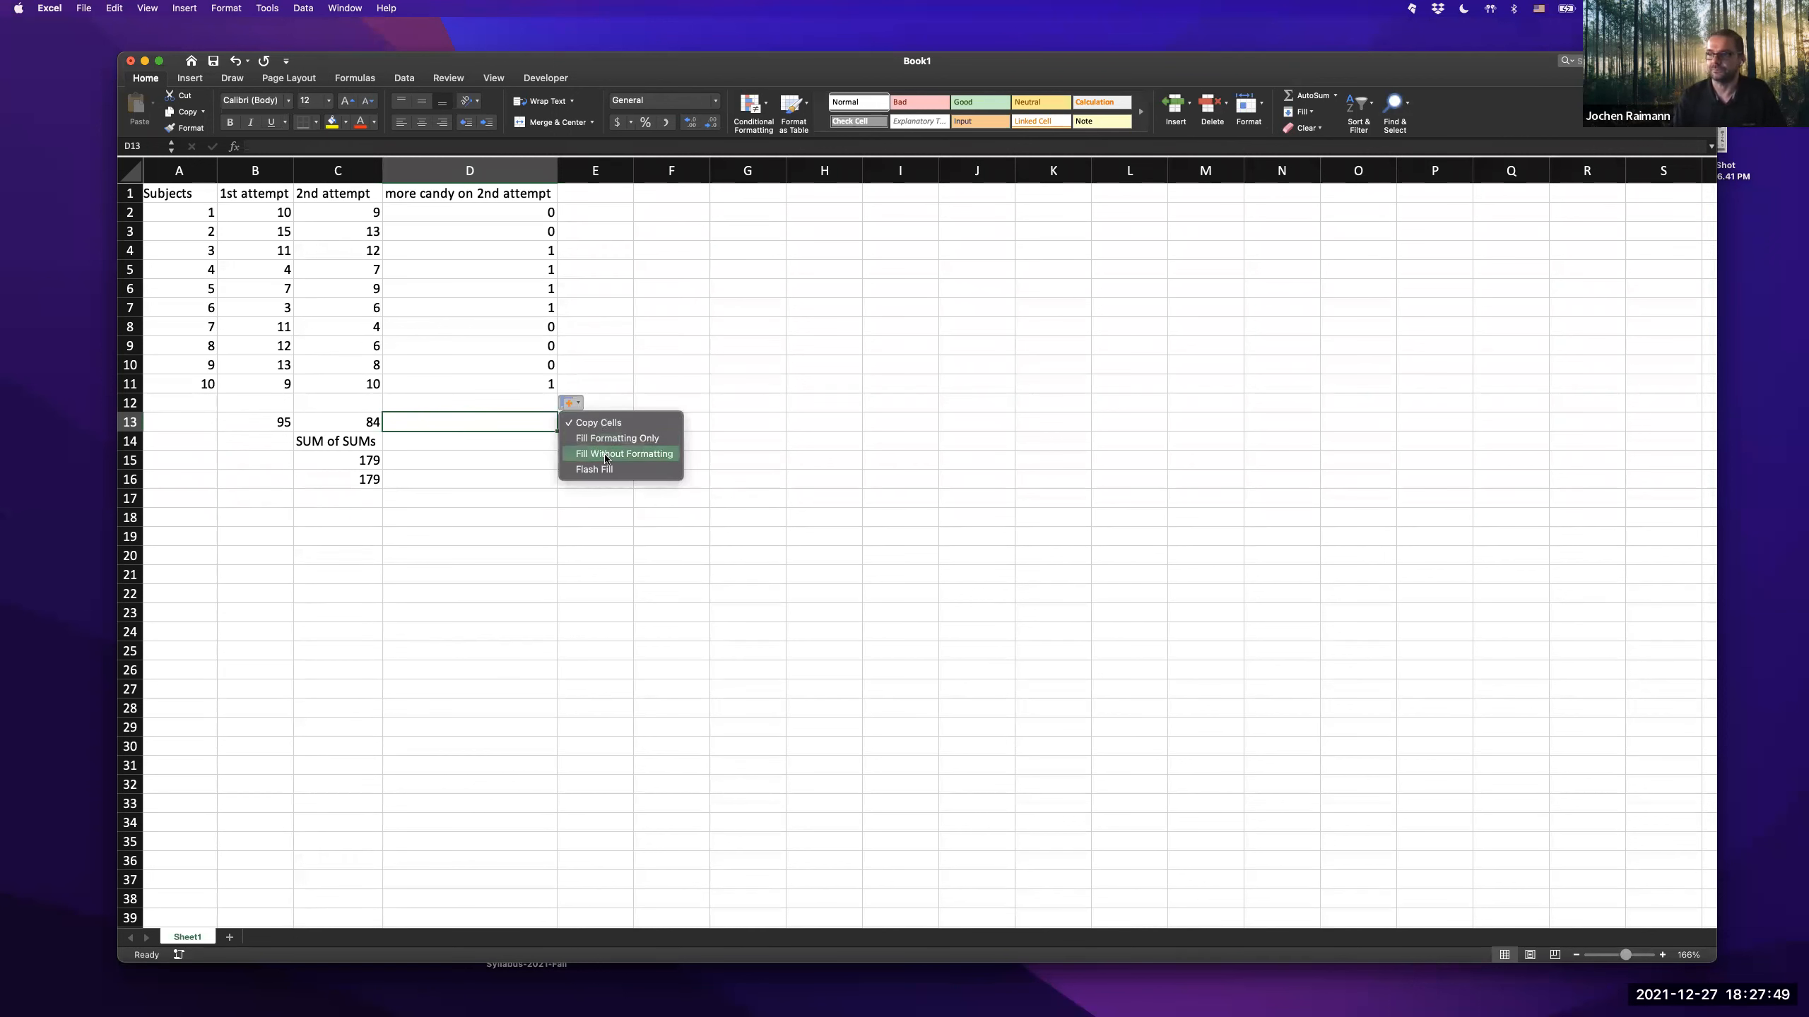
left_click(609, 438)
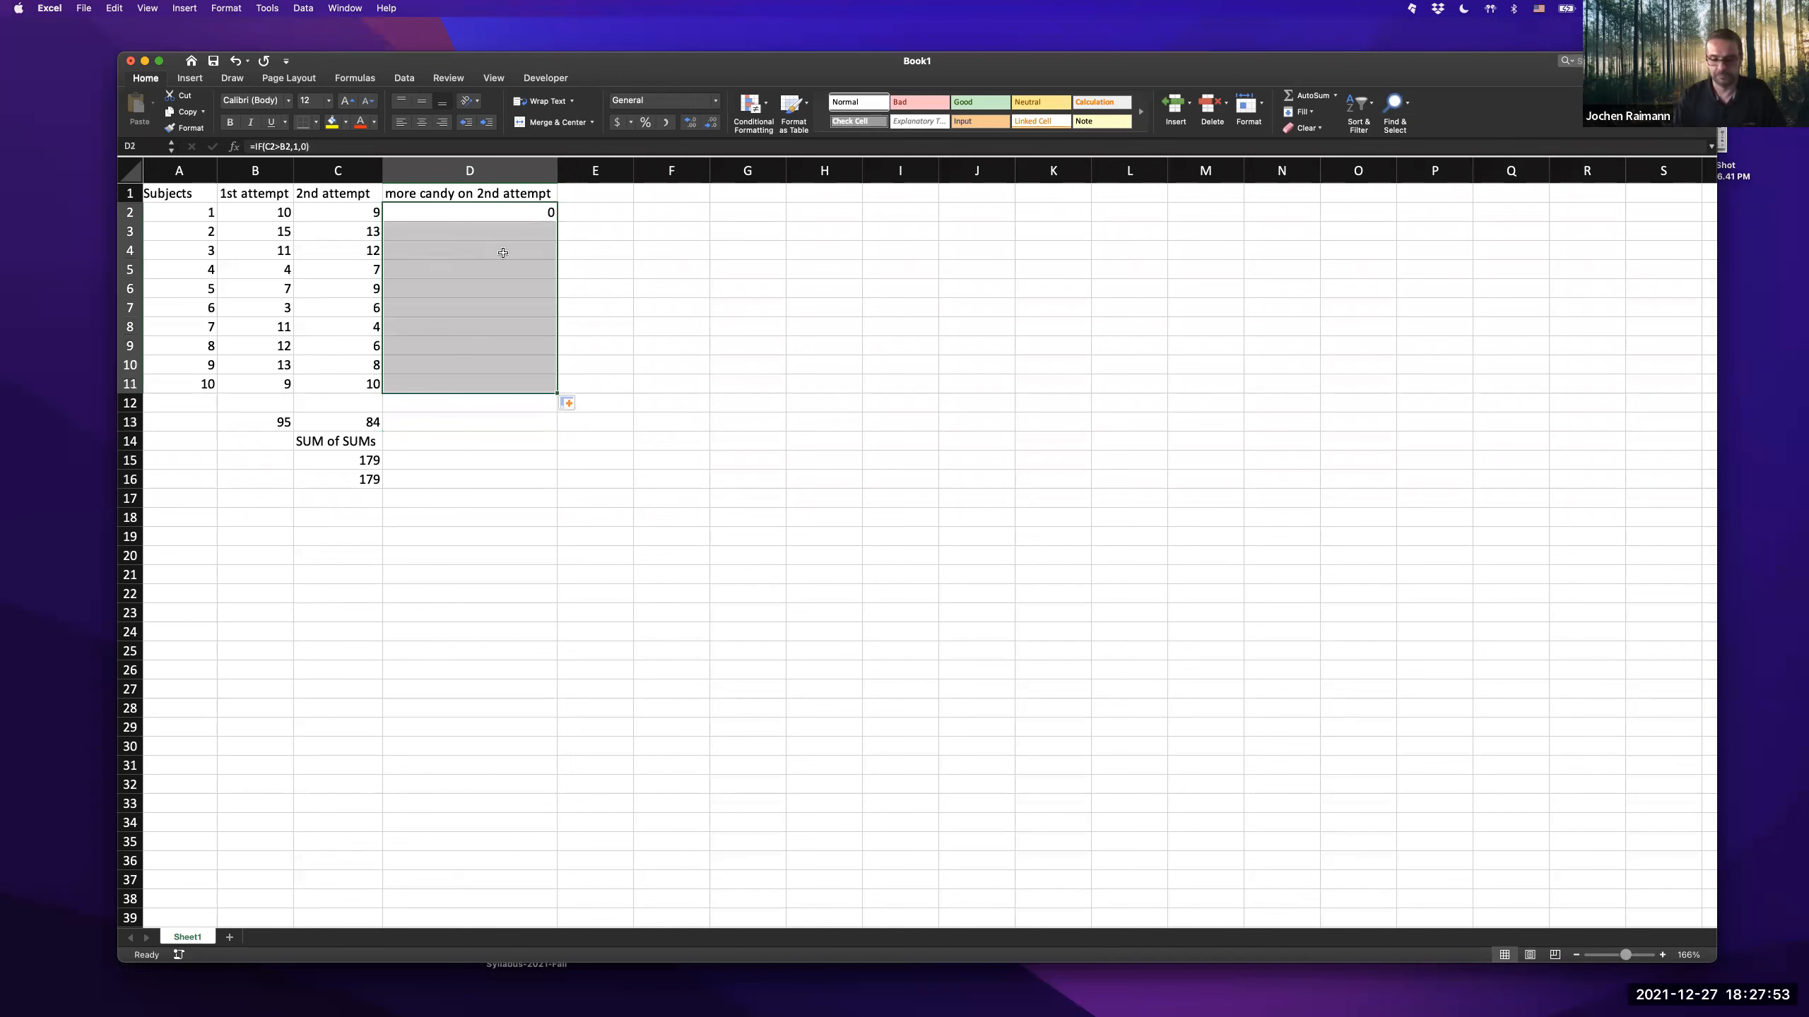
key("super+z")
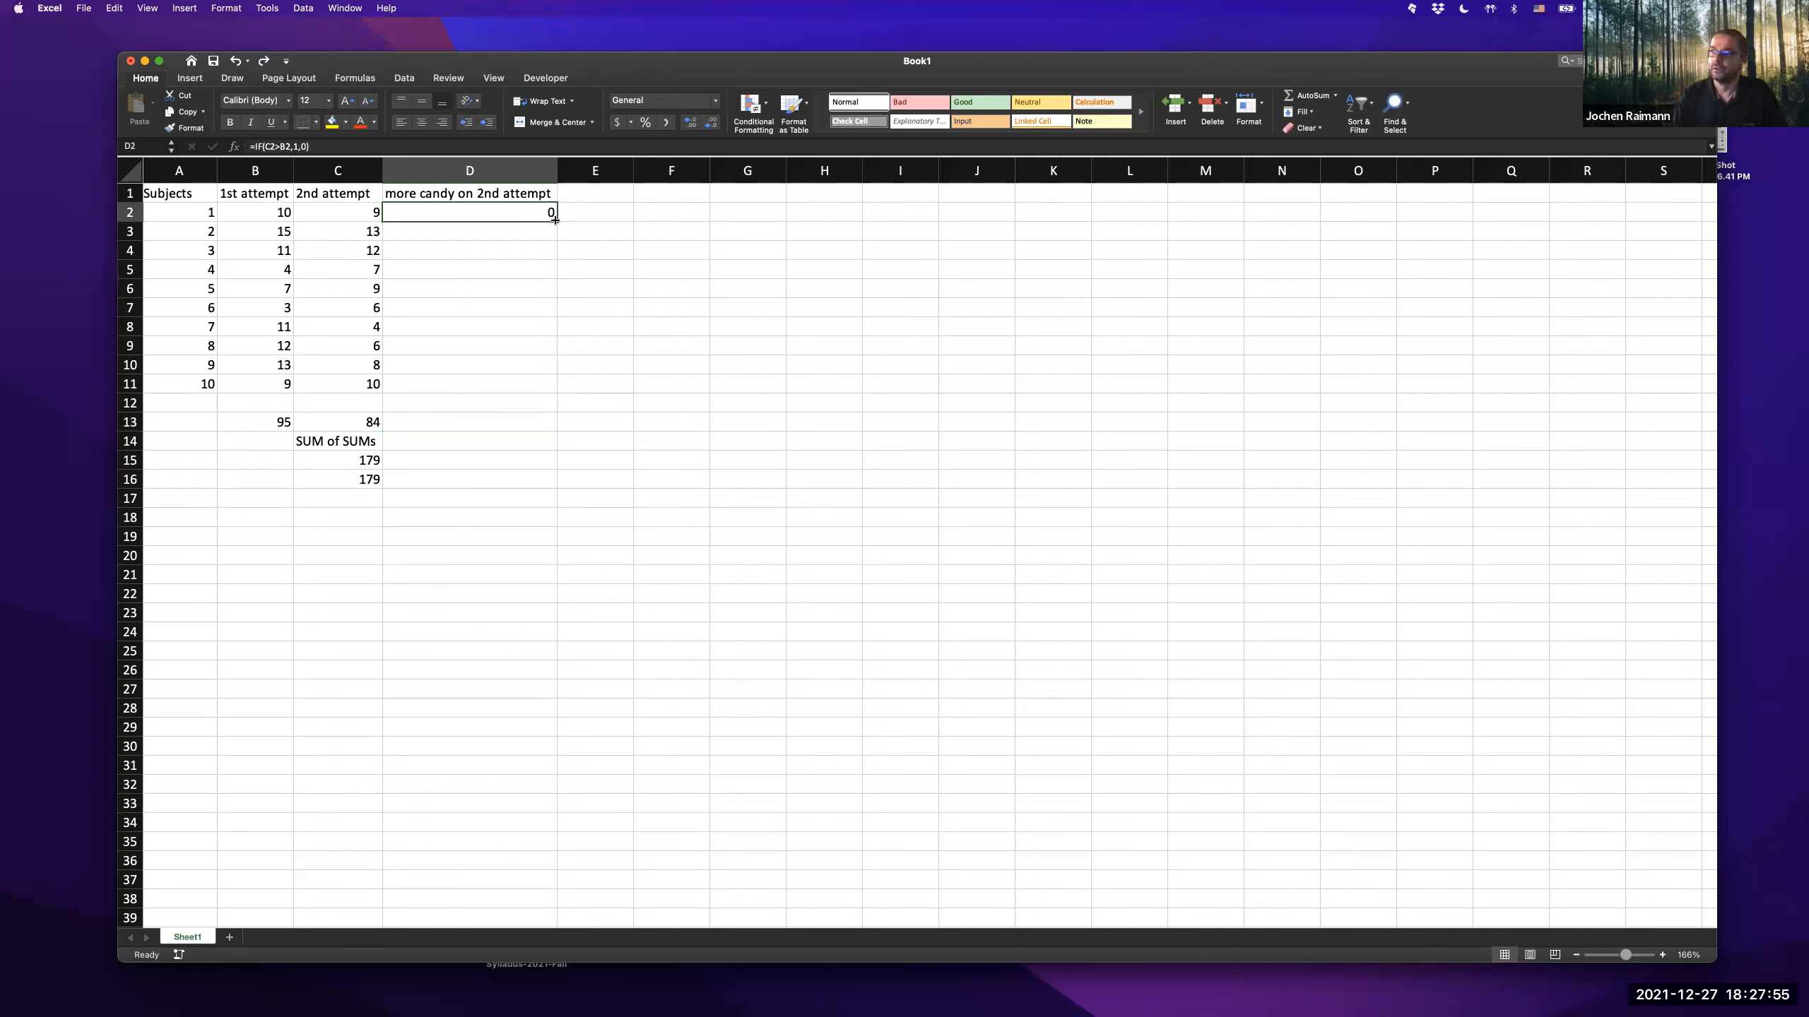
double_click(555, 221)
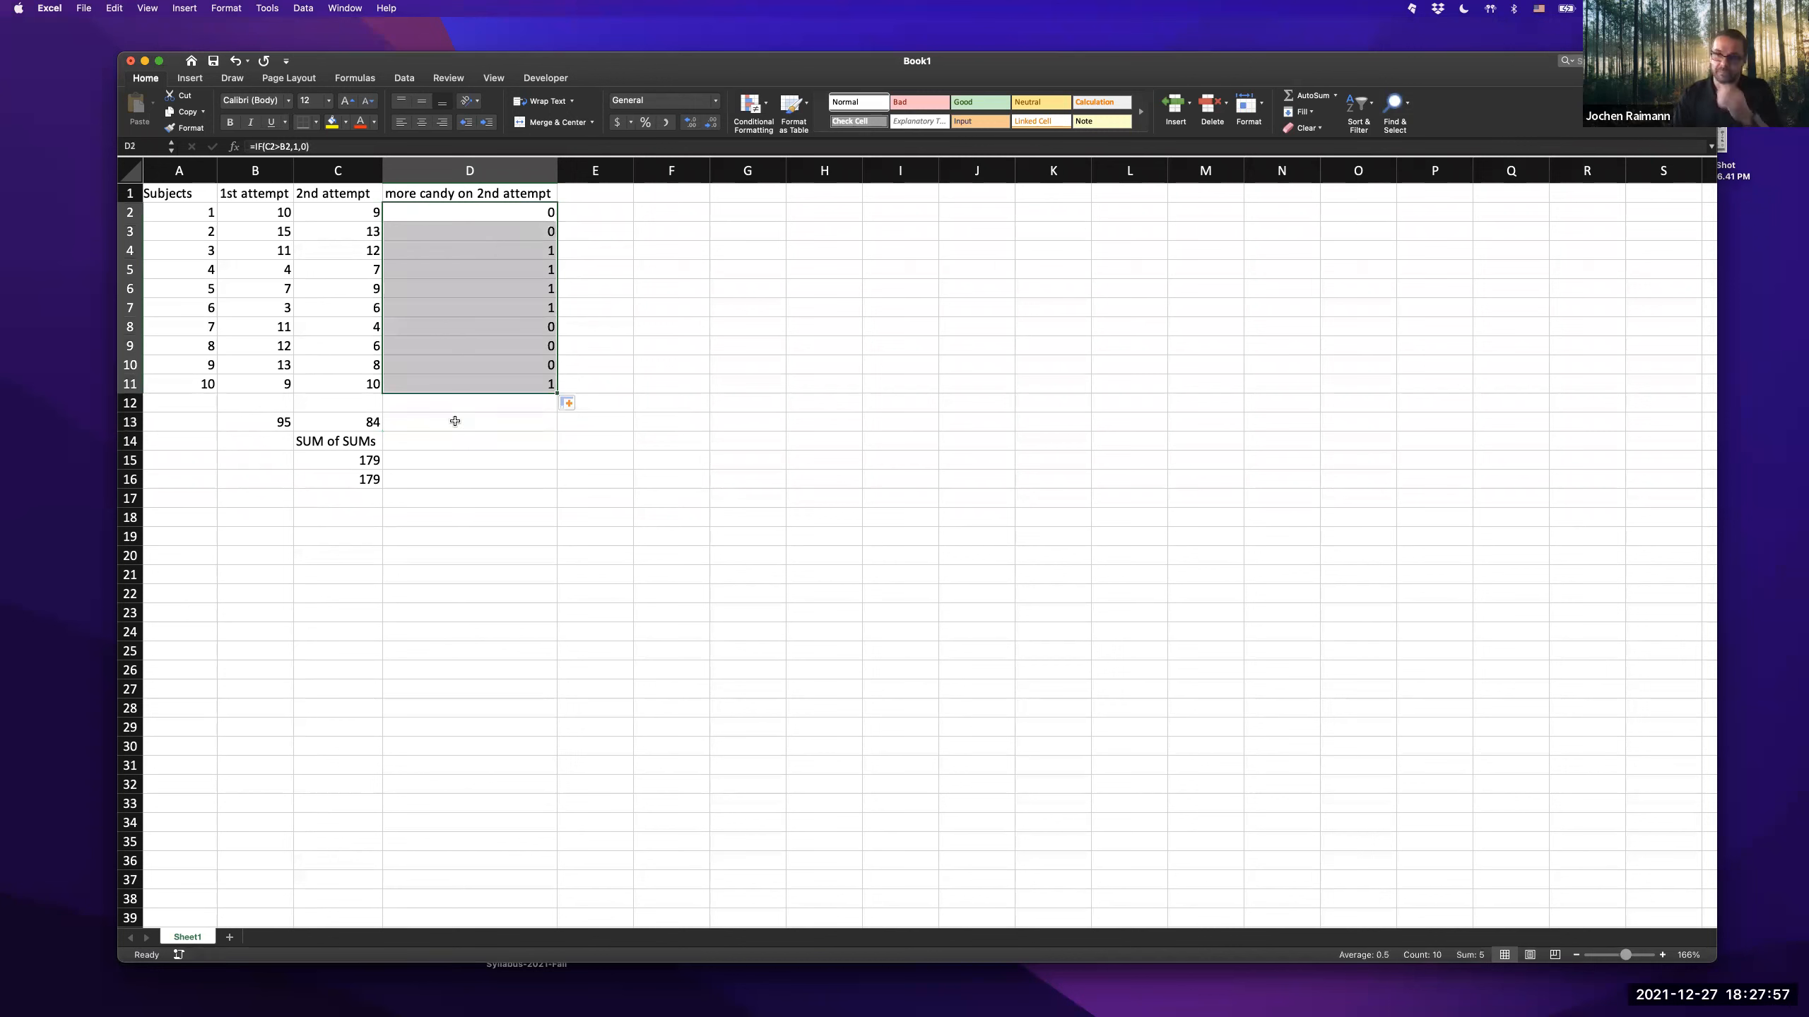
- Review the second-attempt flags in D2:D11 and inspect the IF formulas in cells D2 and D4
scroll(494, 382, "down", 1)
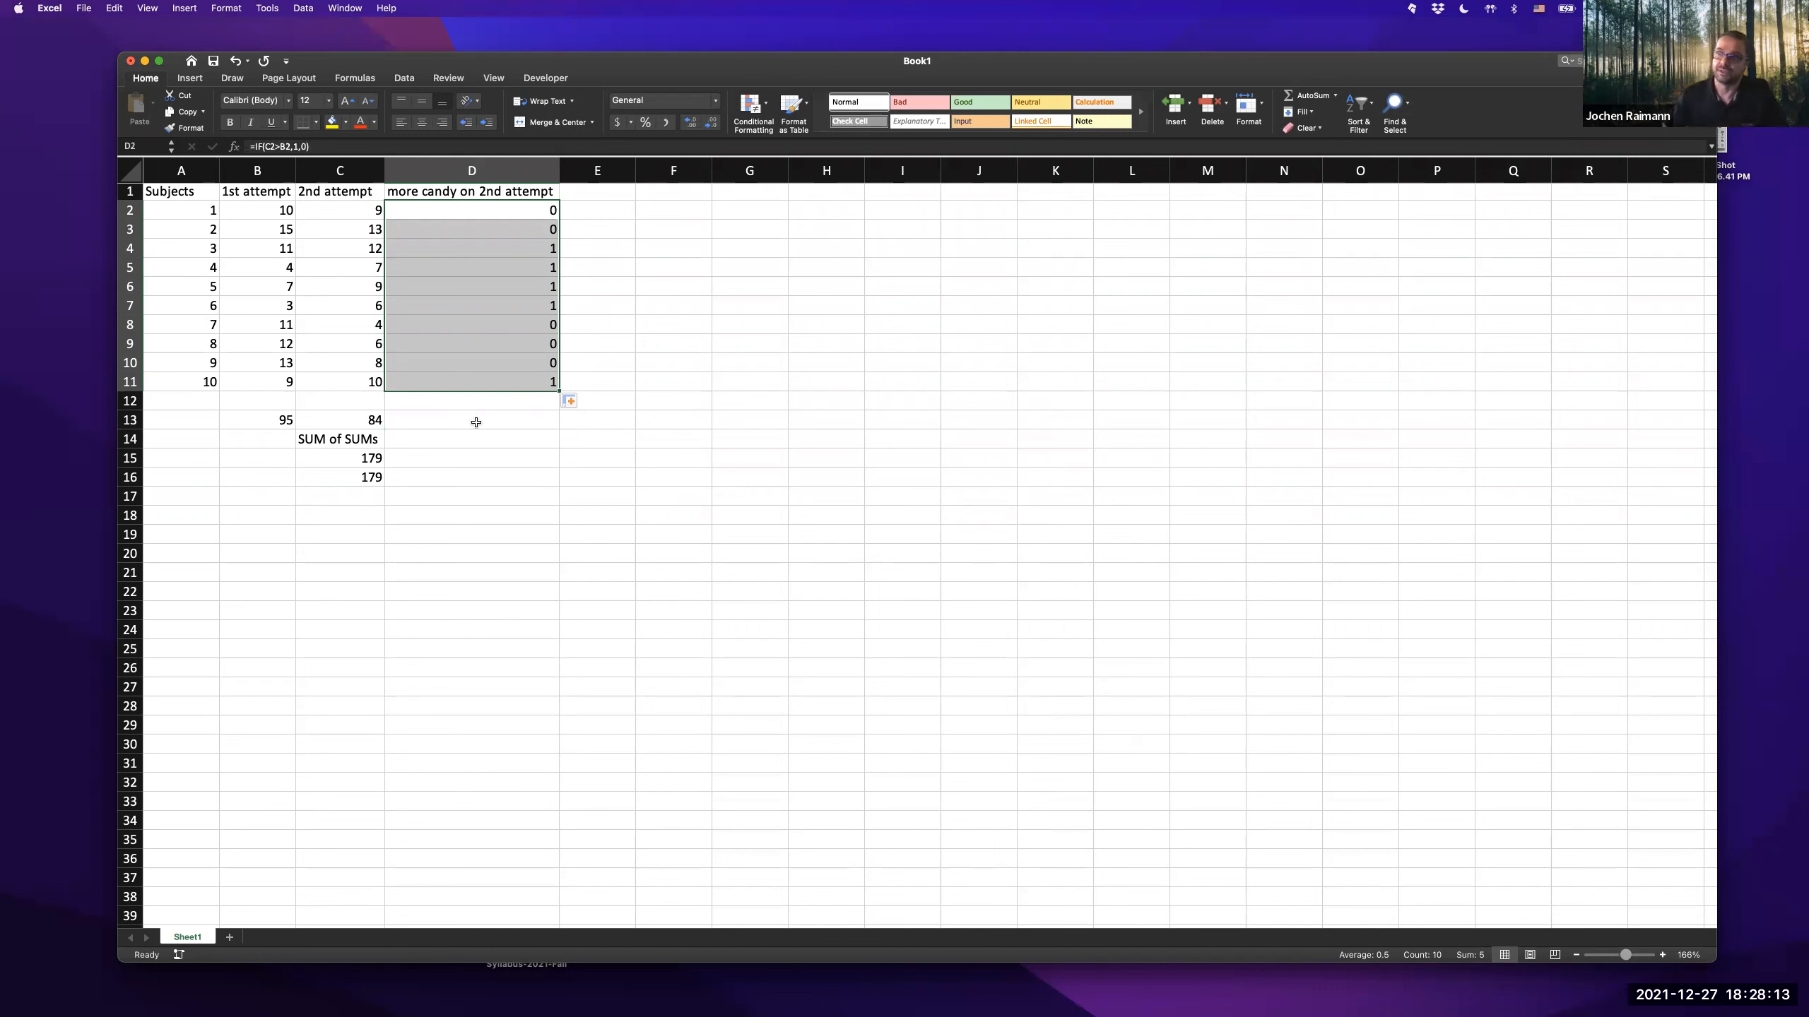
left_click(459, 179)
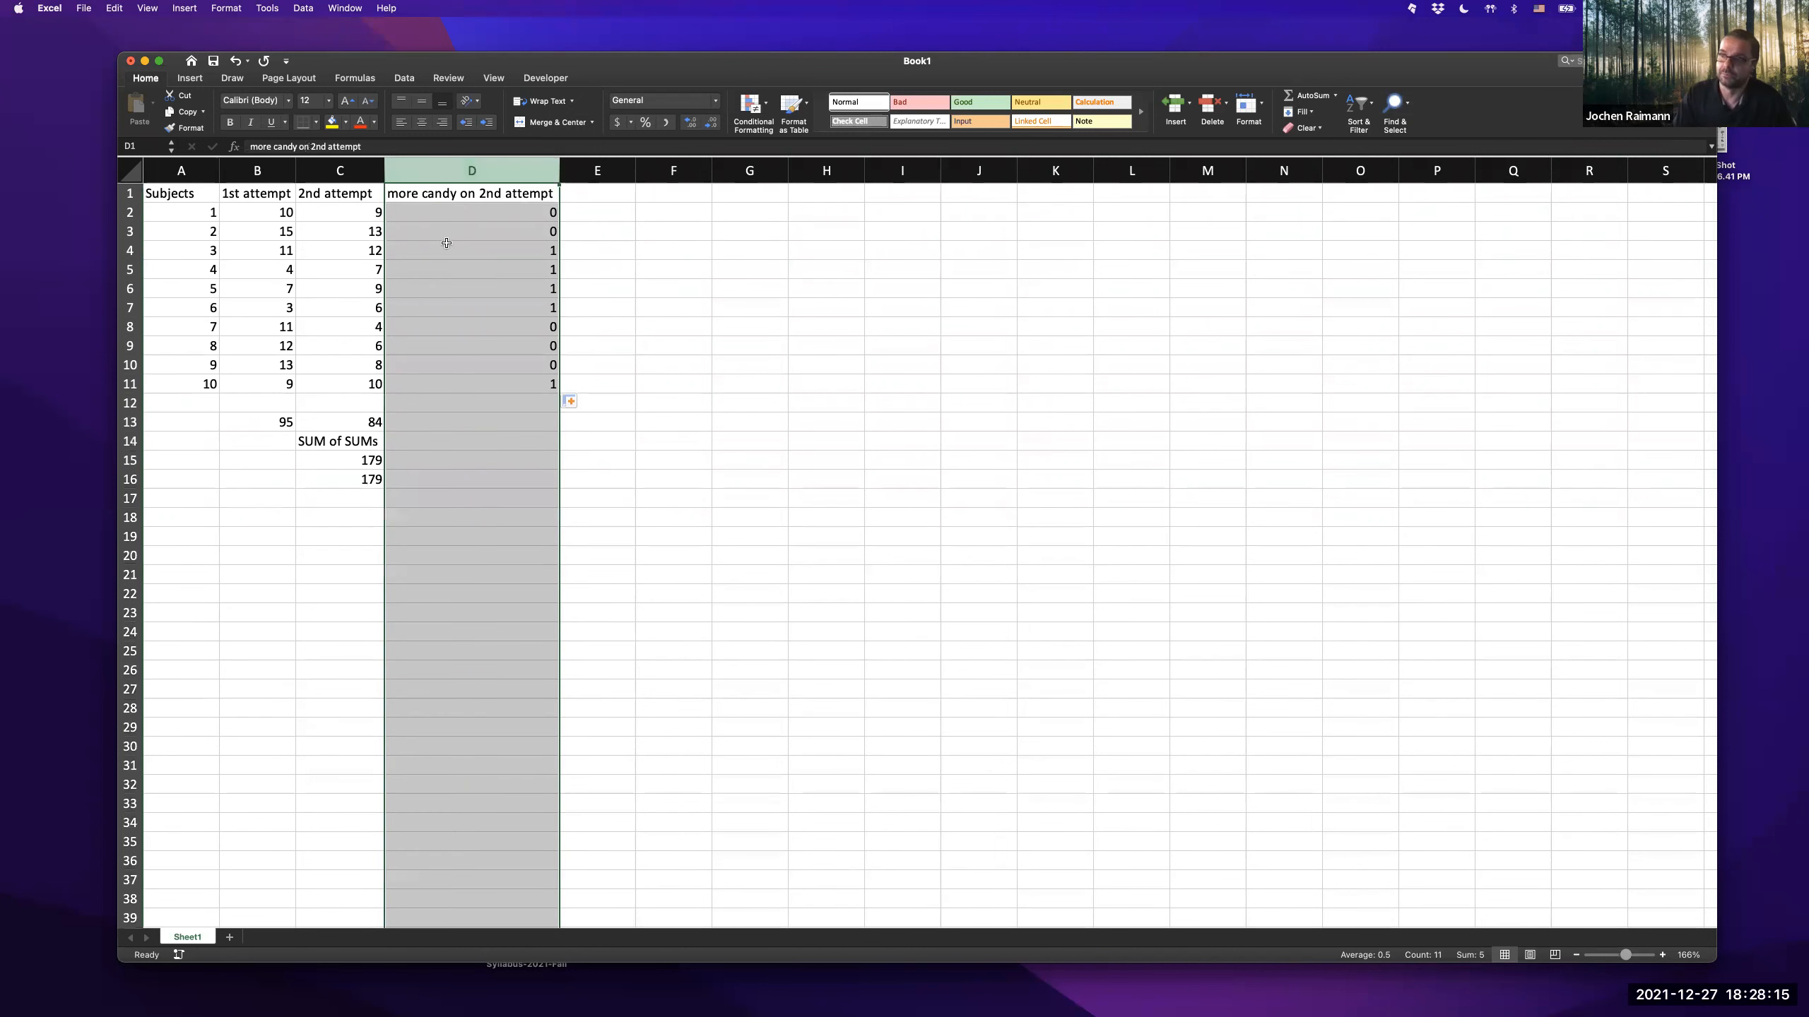
left_click(454, 212)
left_click_drag(467, 389, 477, 210)
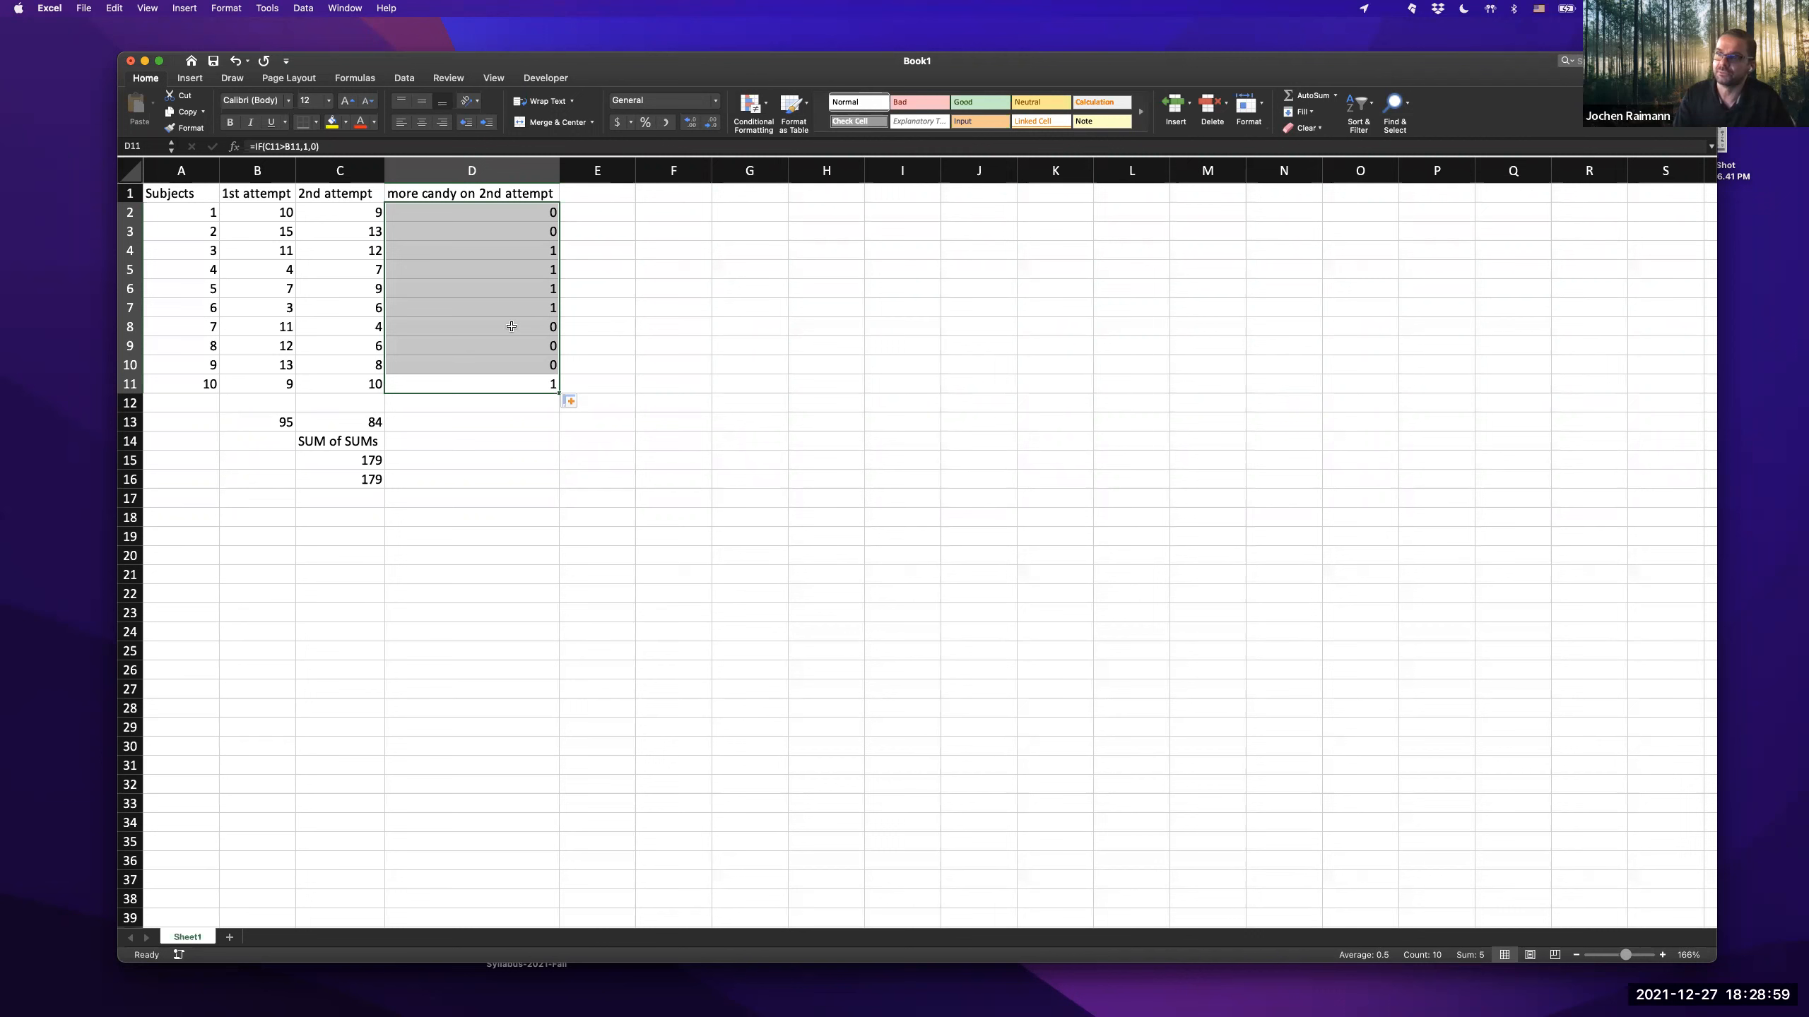
scroll(511, 327, "right", 1)
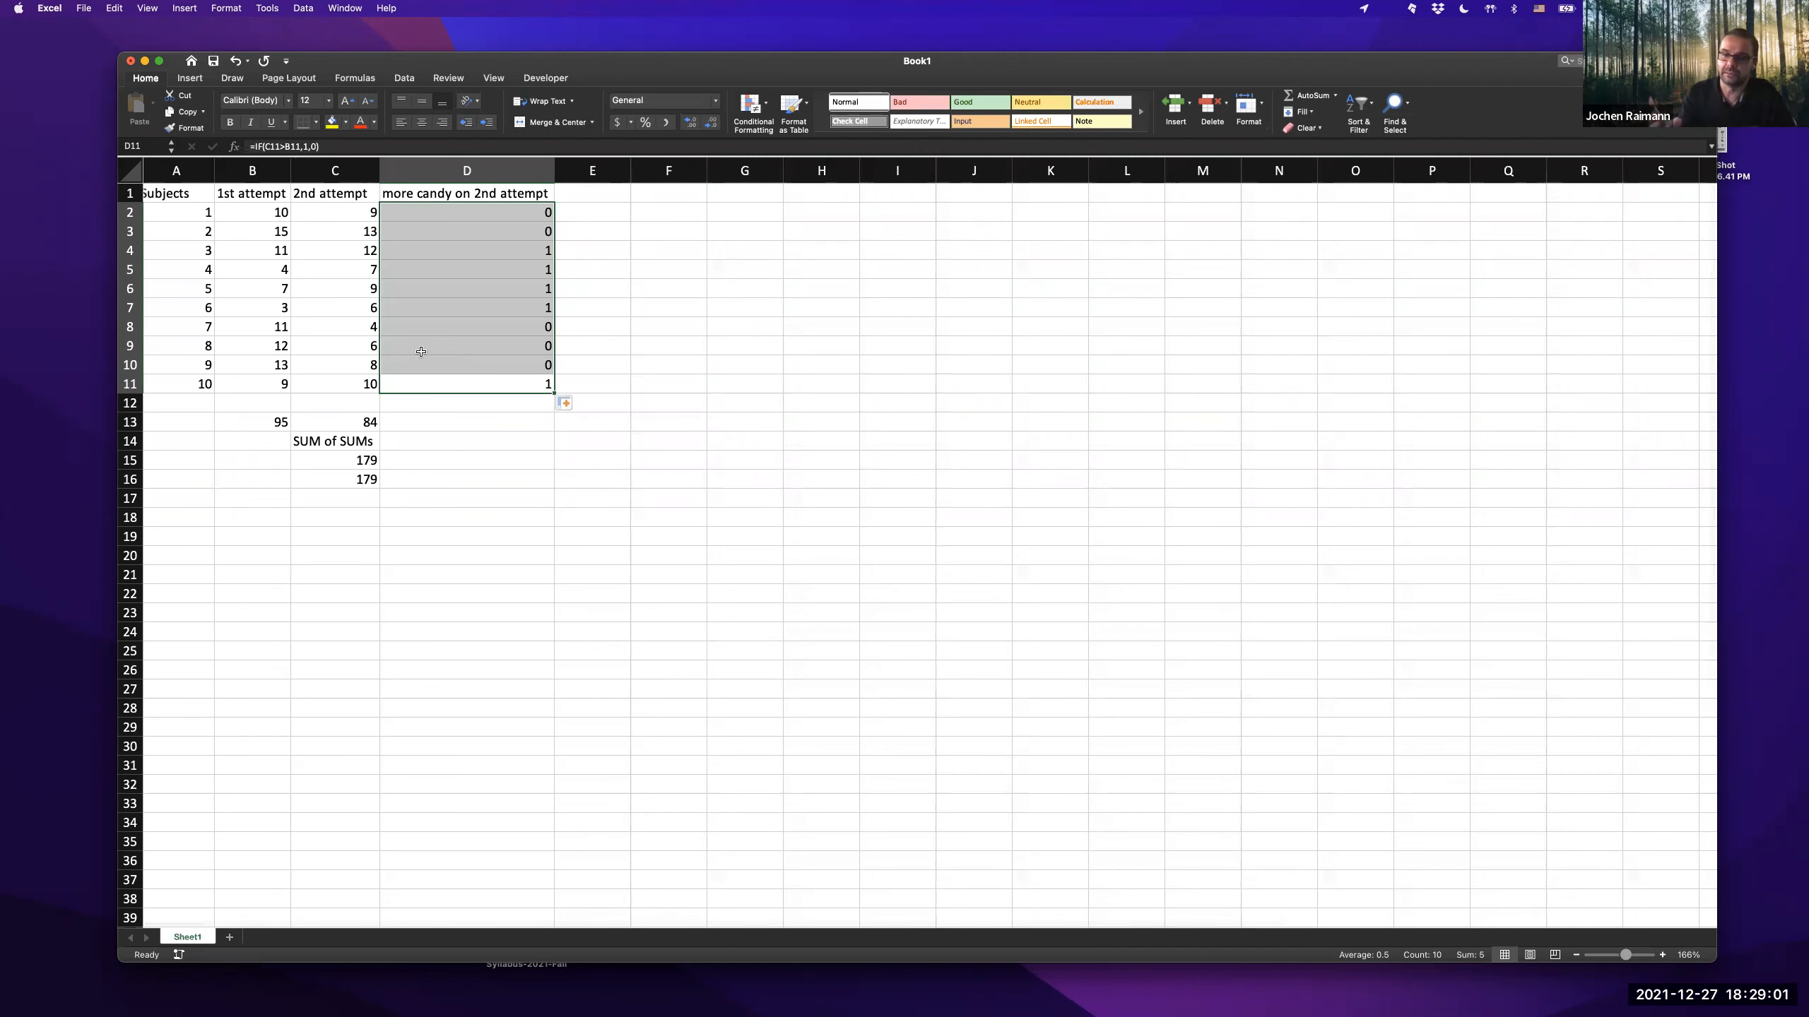
scroll(459, 432, "right", 1)
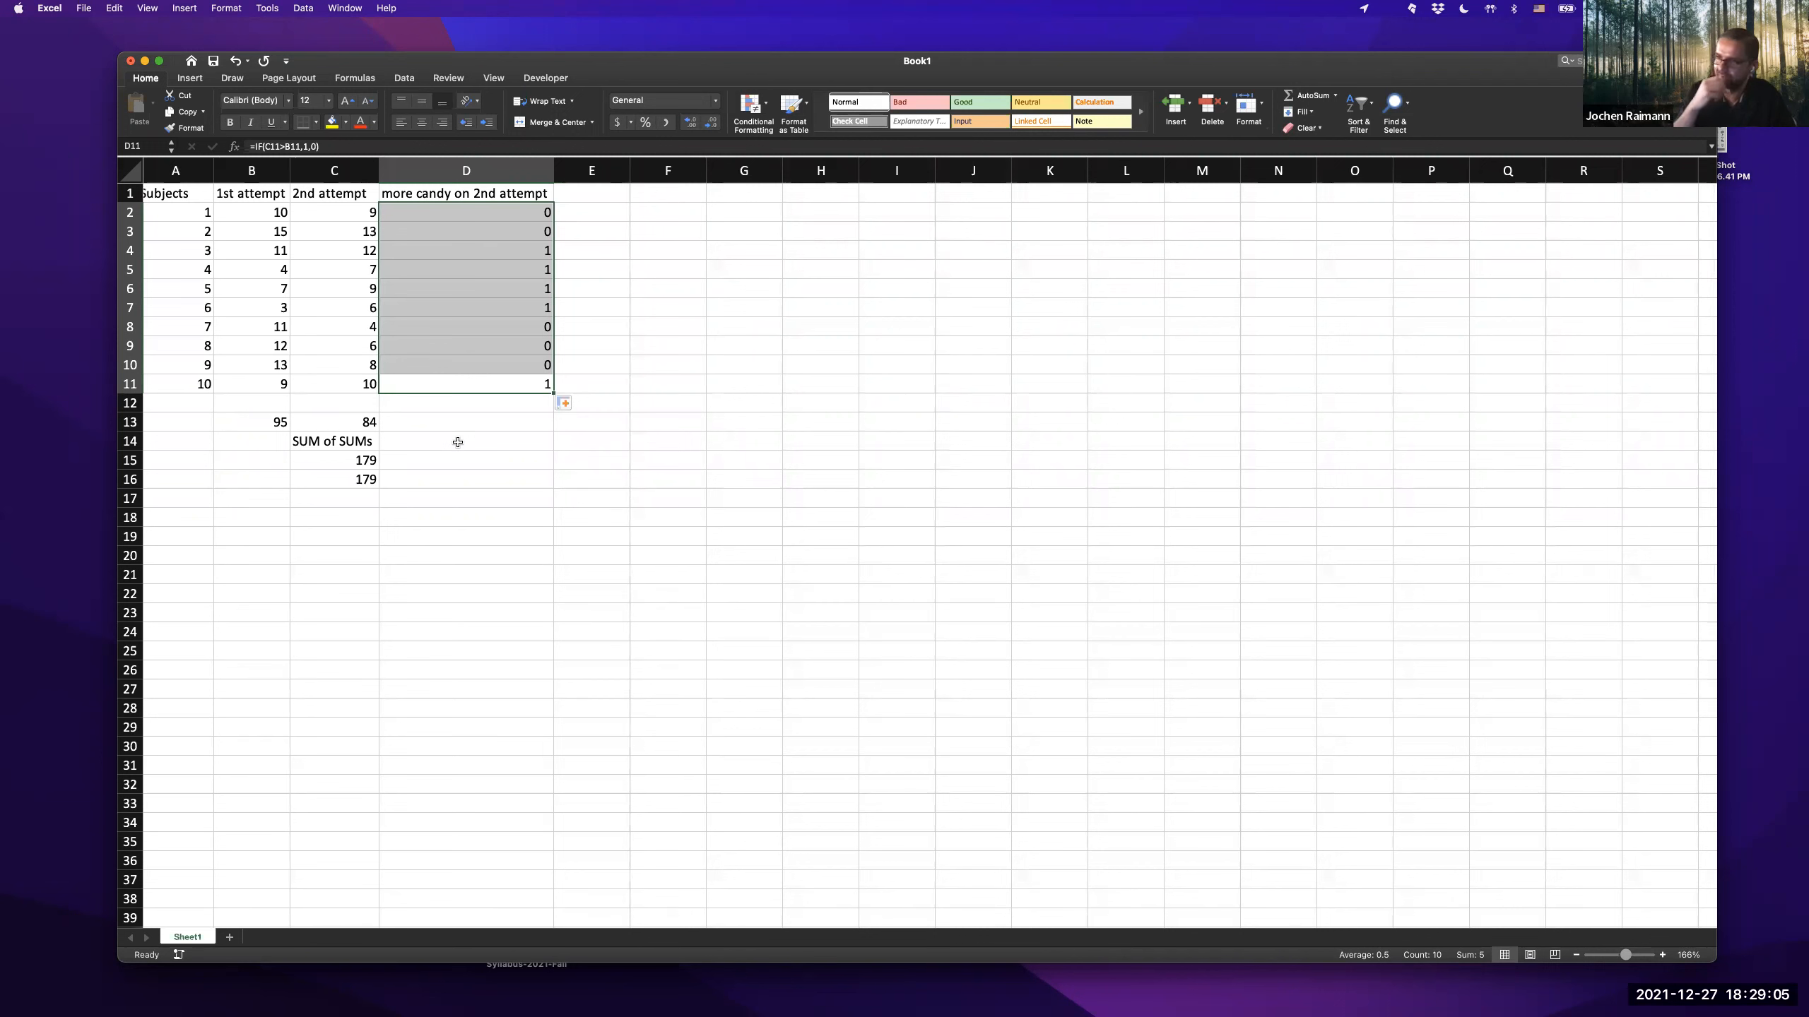
scroll(278, 228, "right", 1)
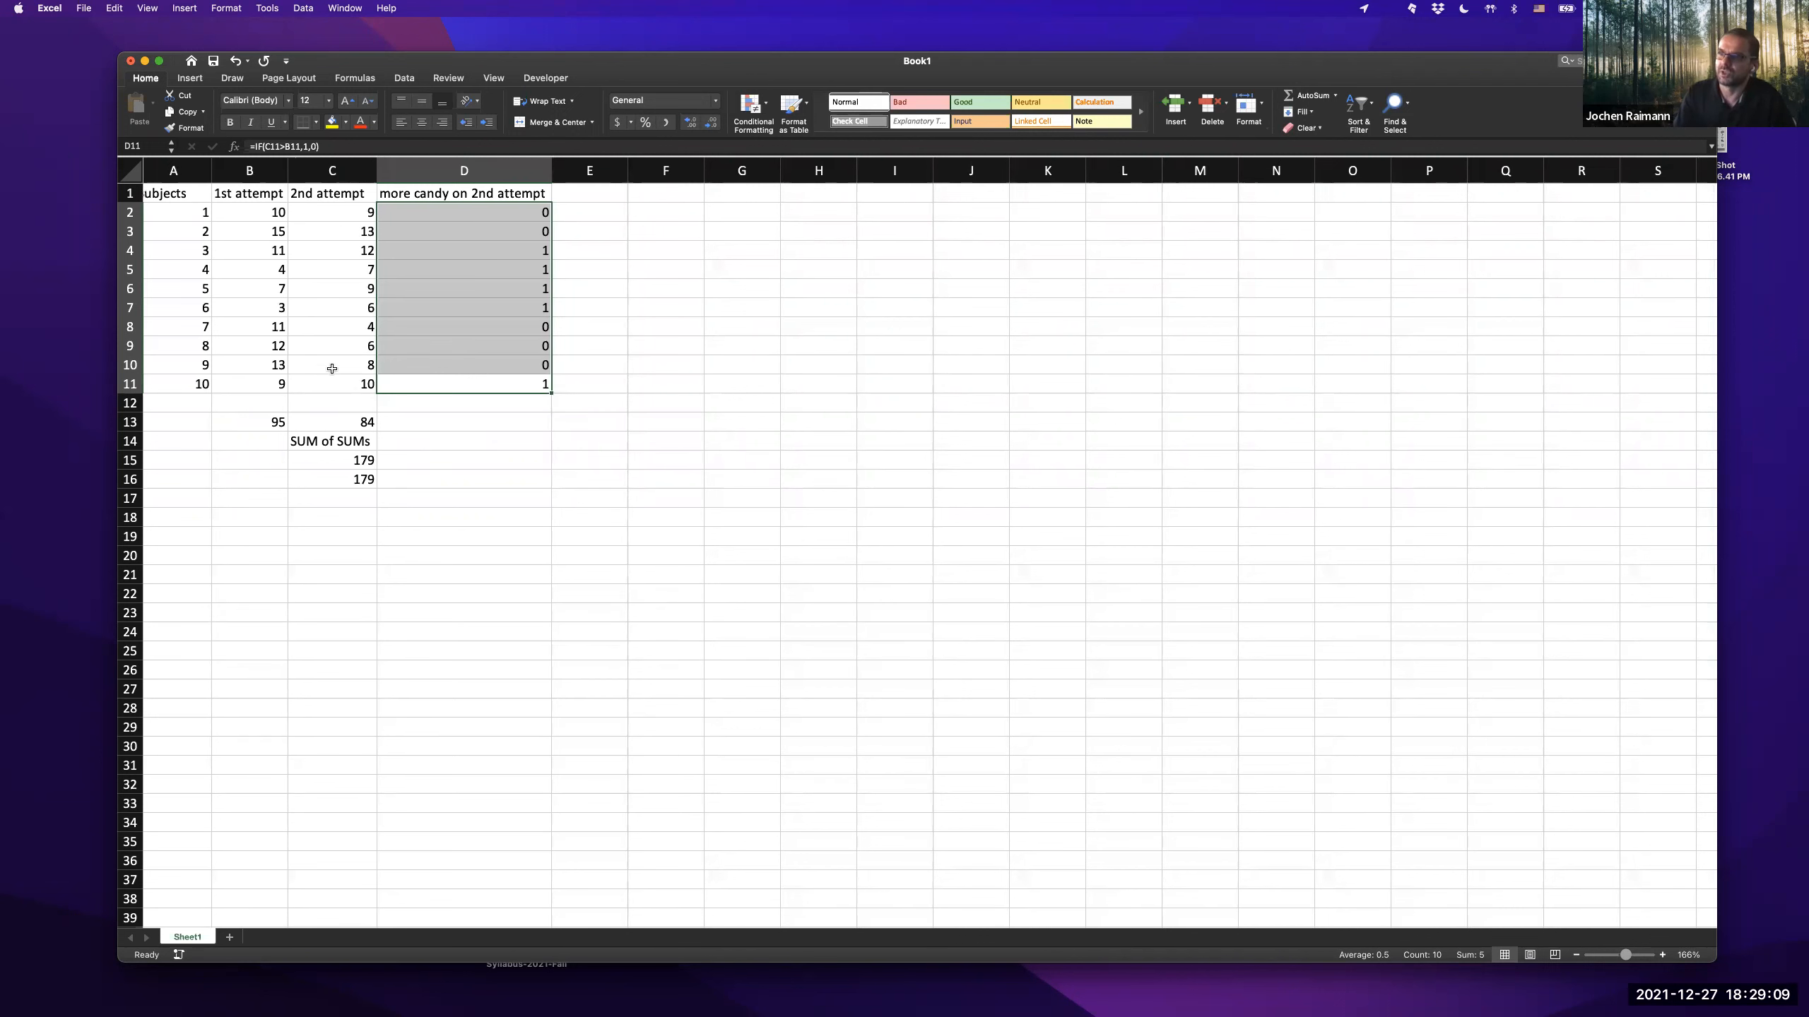
scroll(347, 388, "right", 2)
scroll(347, 389, "left", 3)
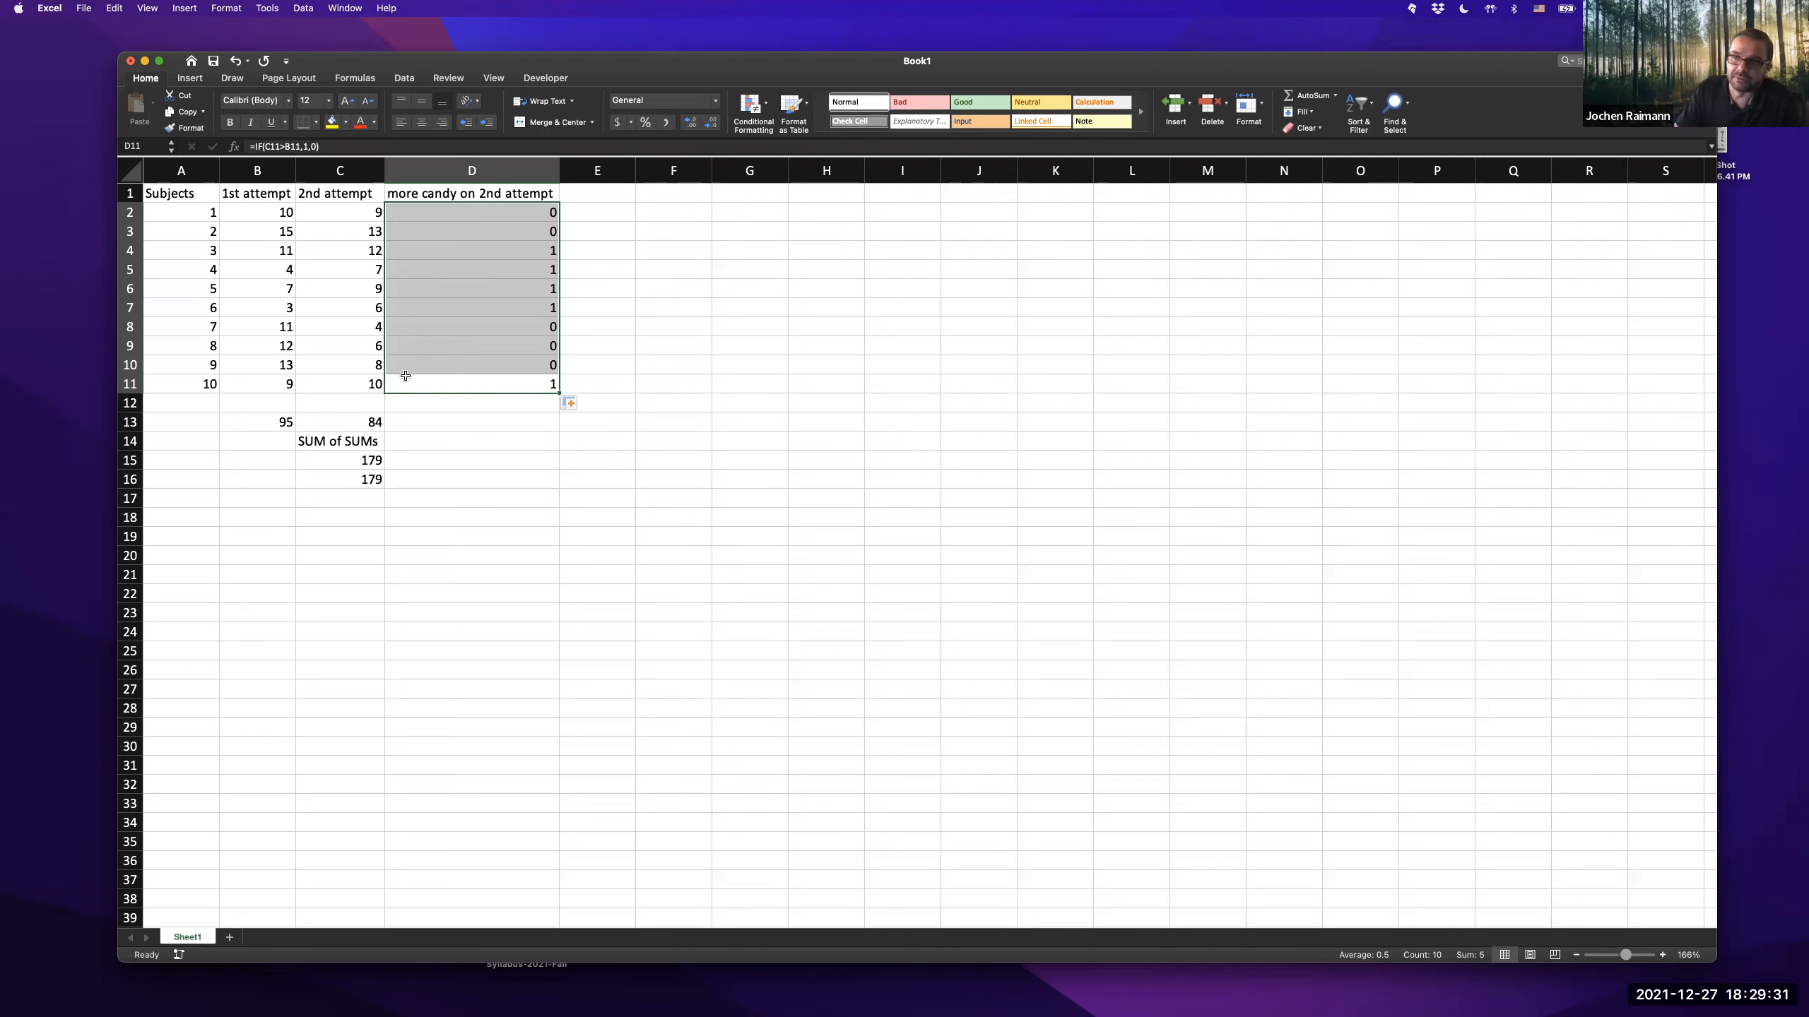
scroll(405, 375, "down", 1)
scroll(416, 364, "up", 1)
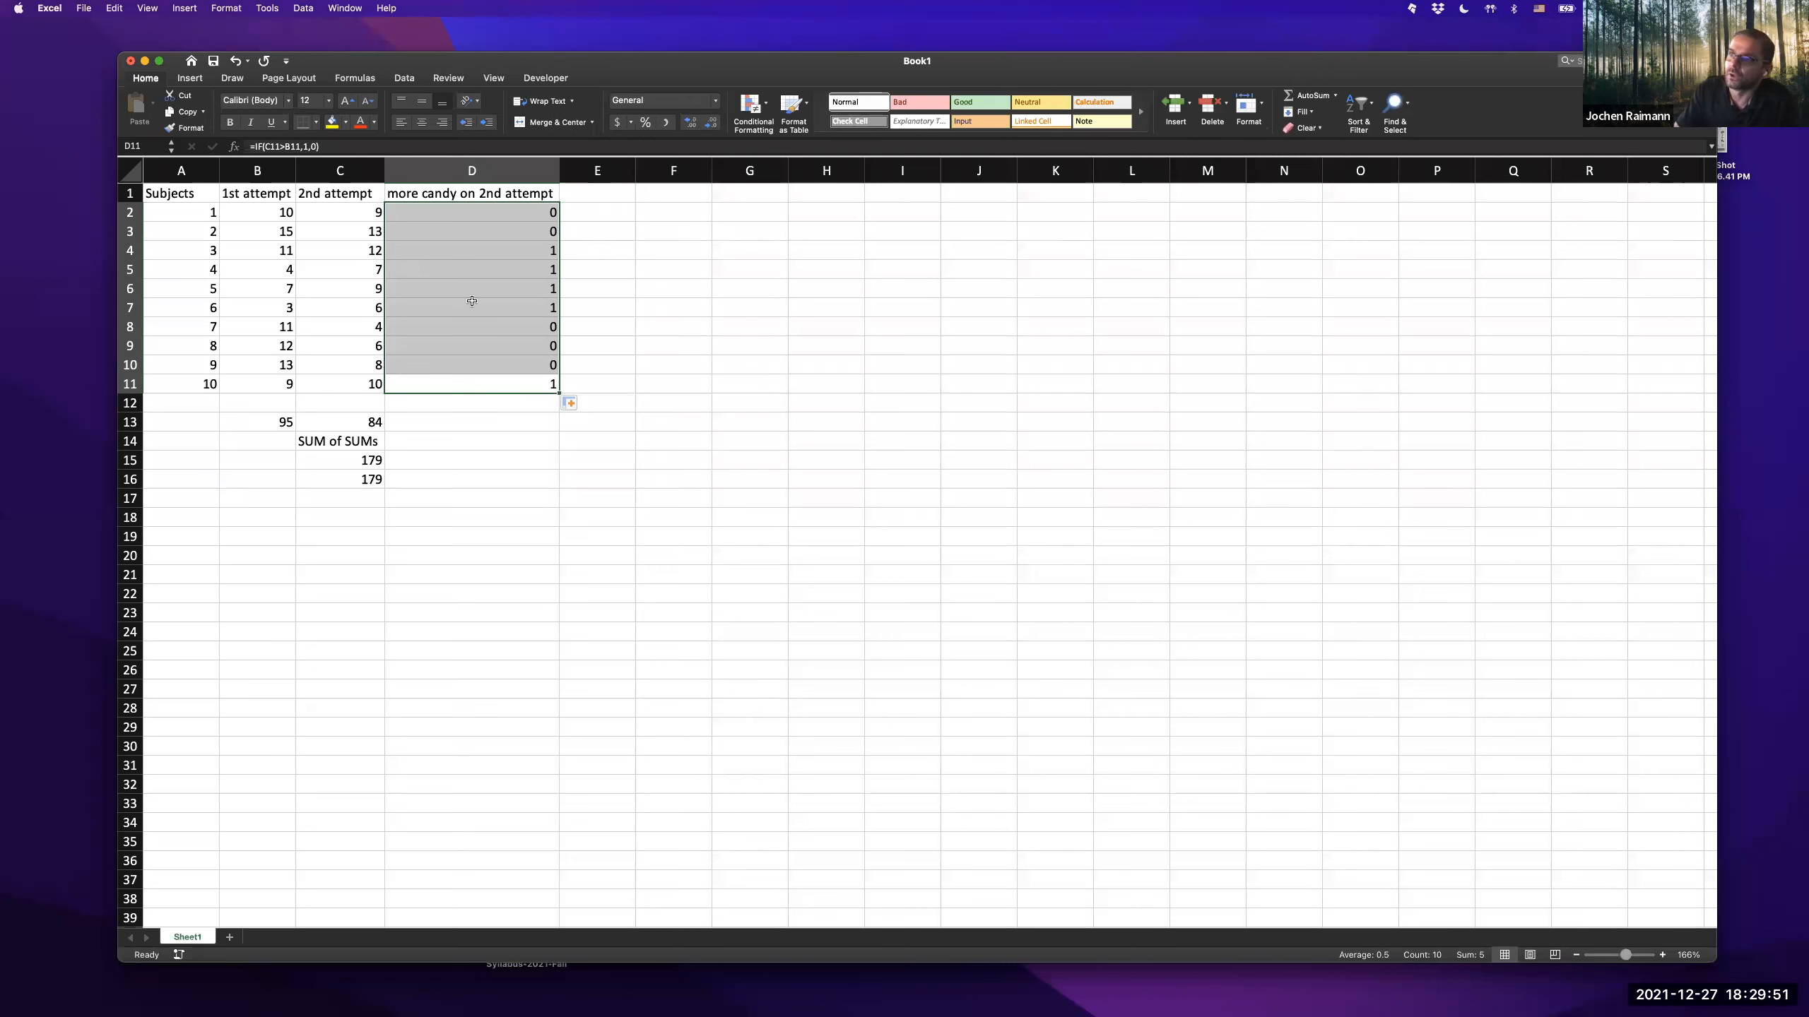
left_click(506, 213)
left_click(491, 257)
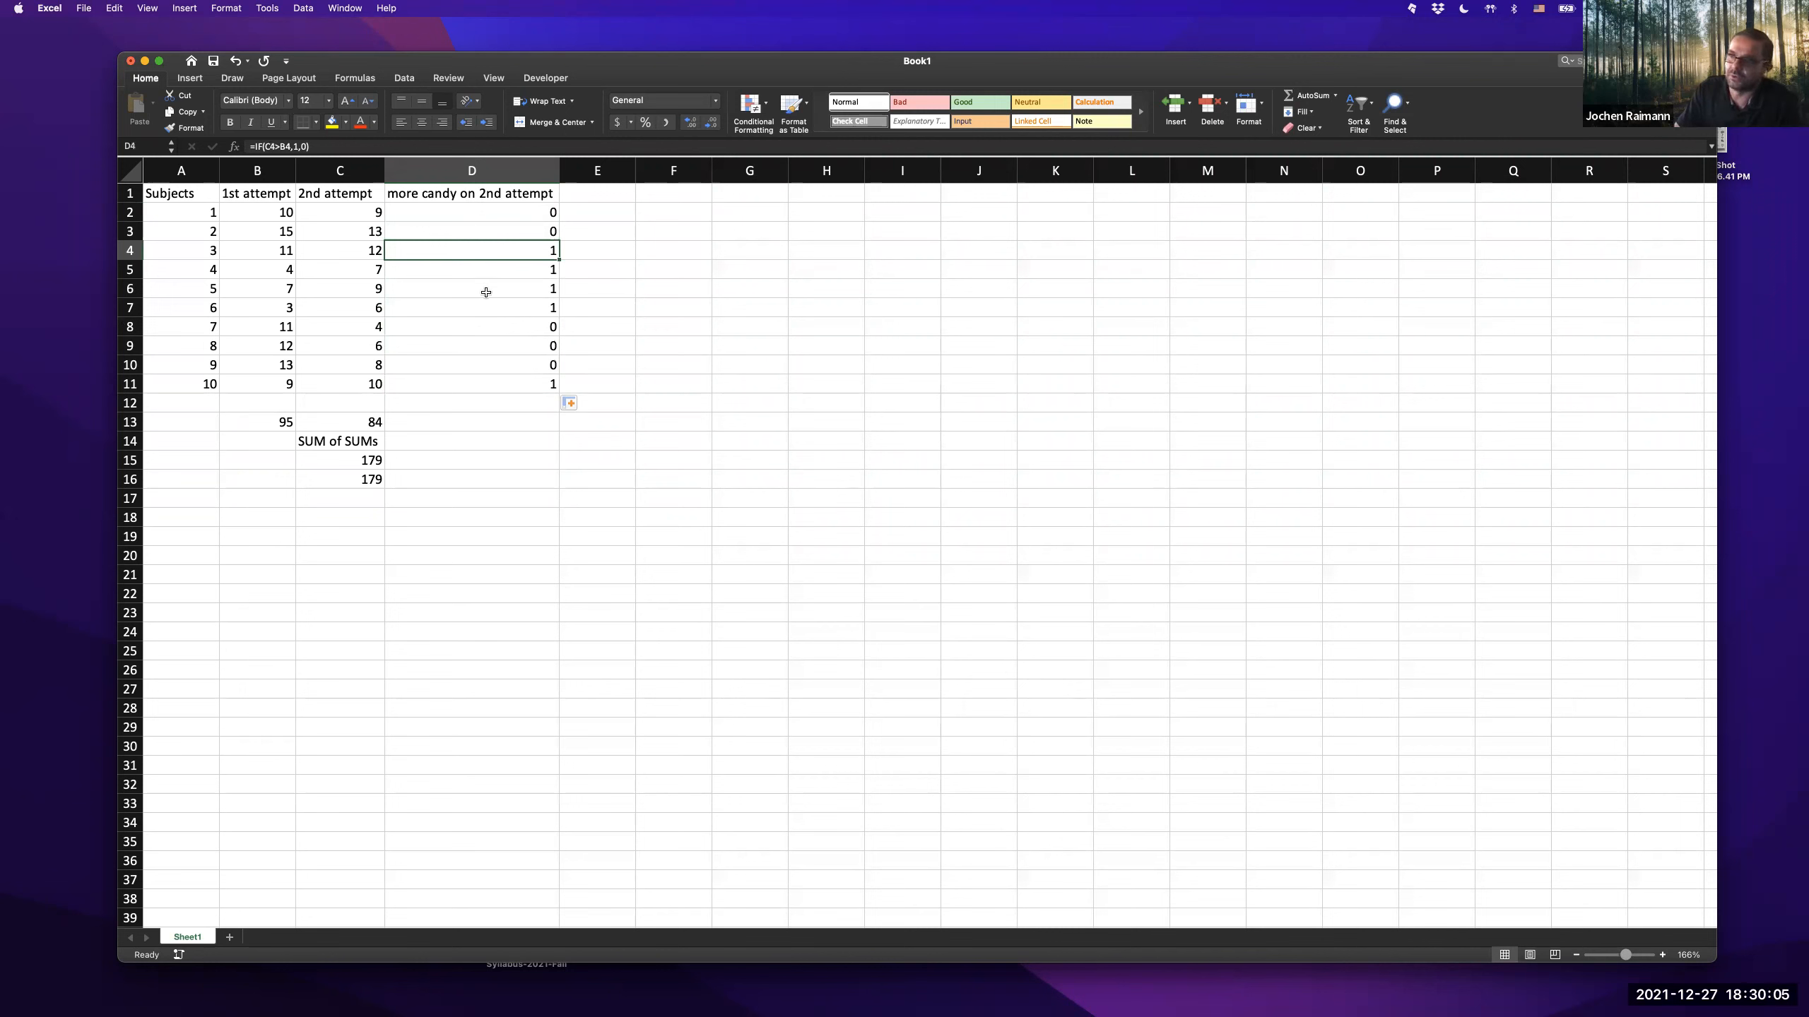
scroll(355, 230, "right", 1)
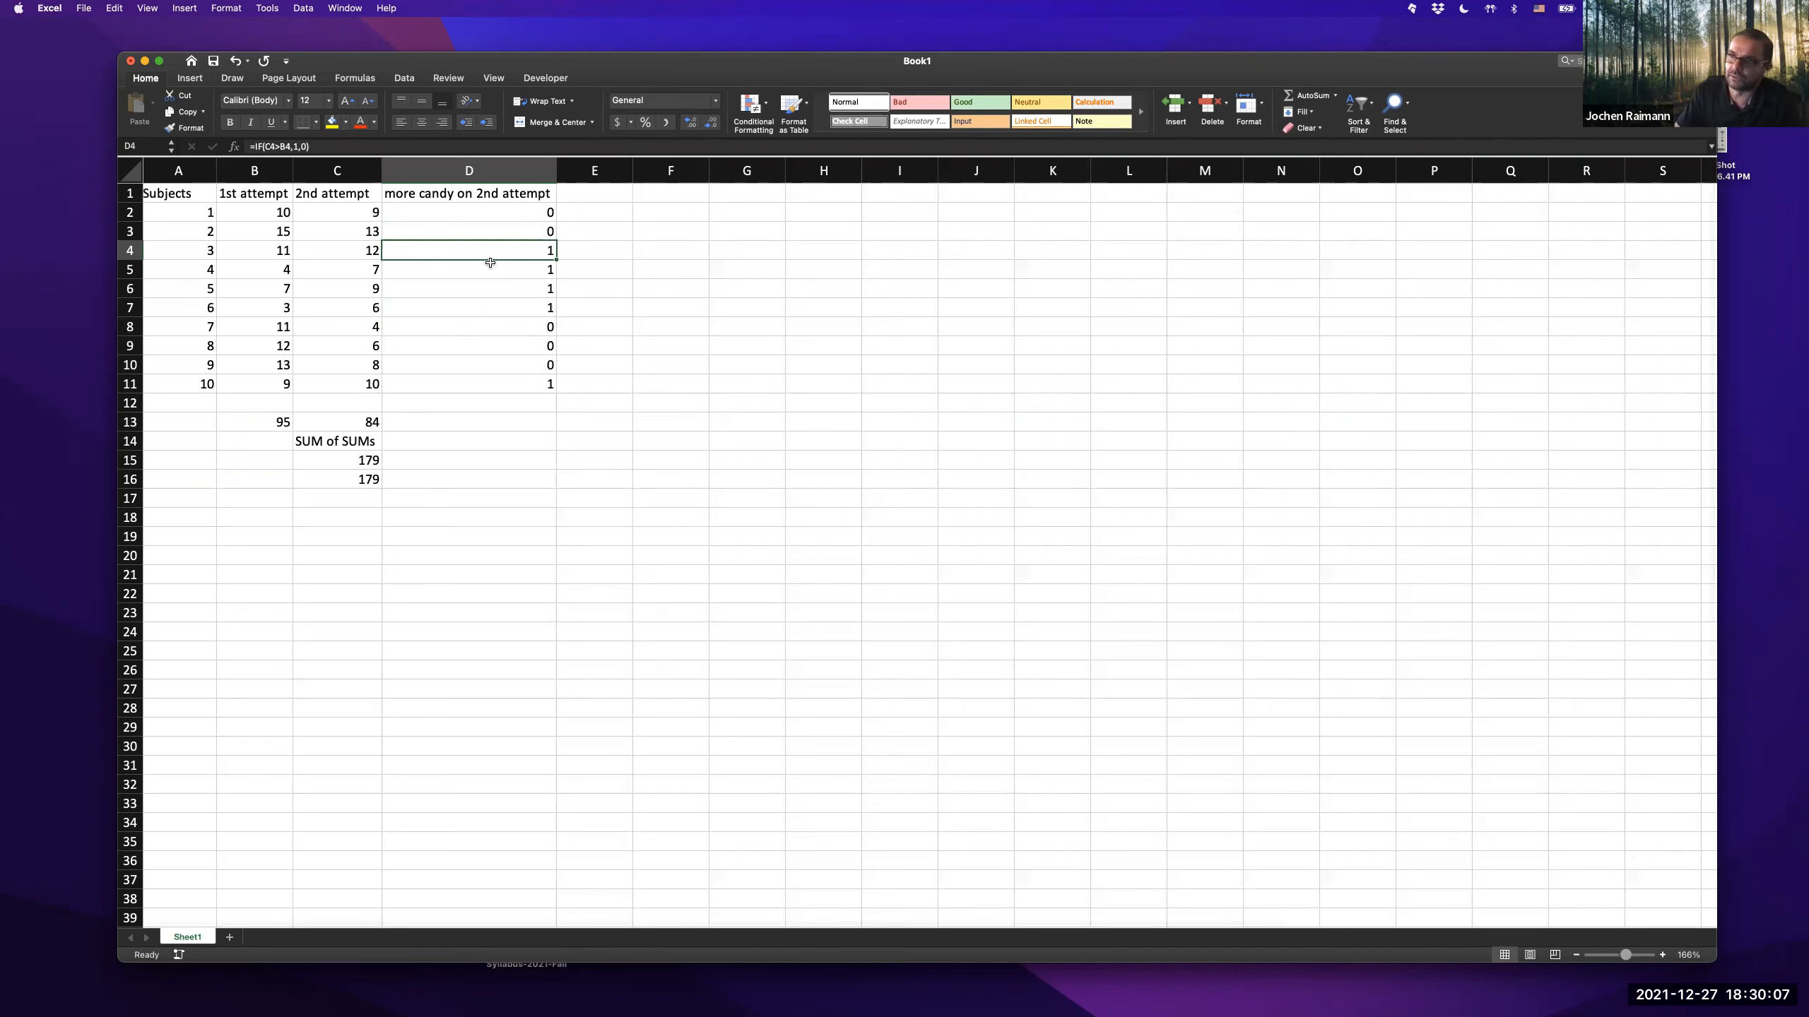
scroll(501, 384, "up", 1)
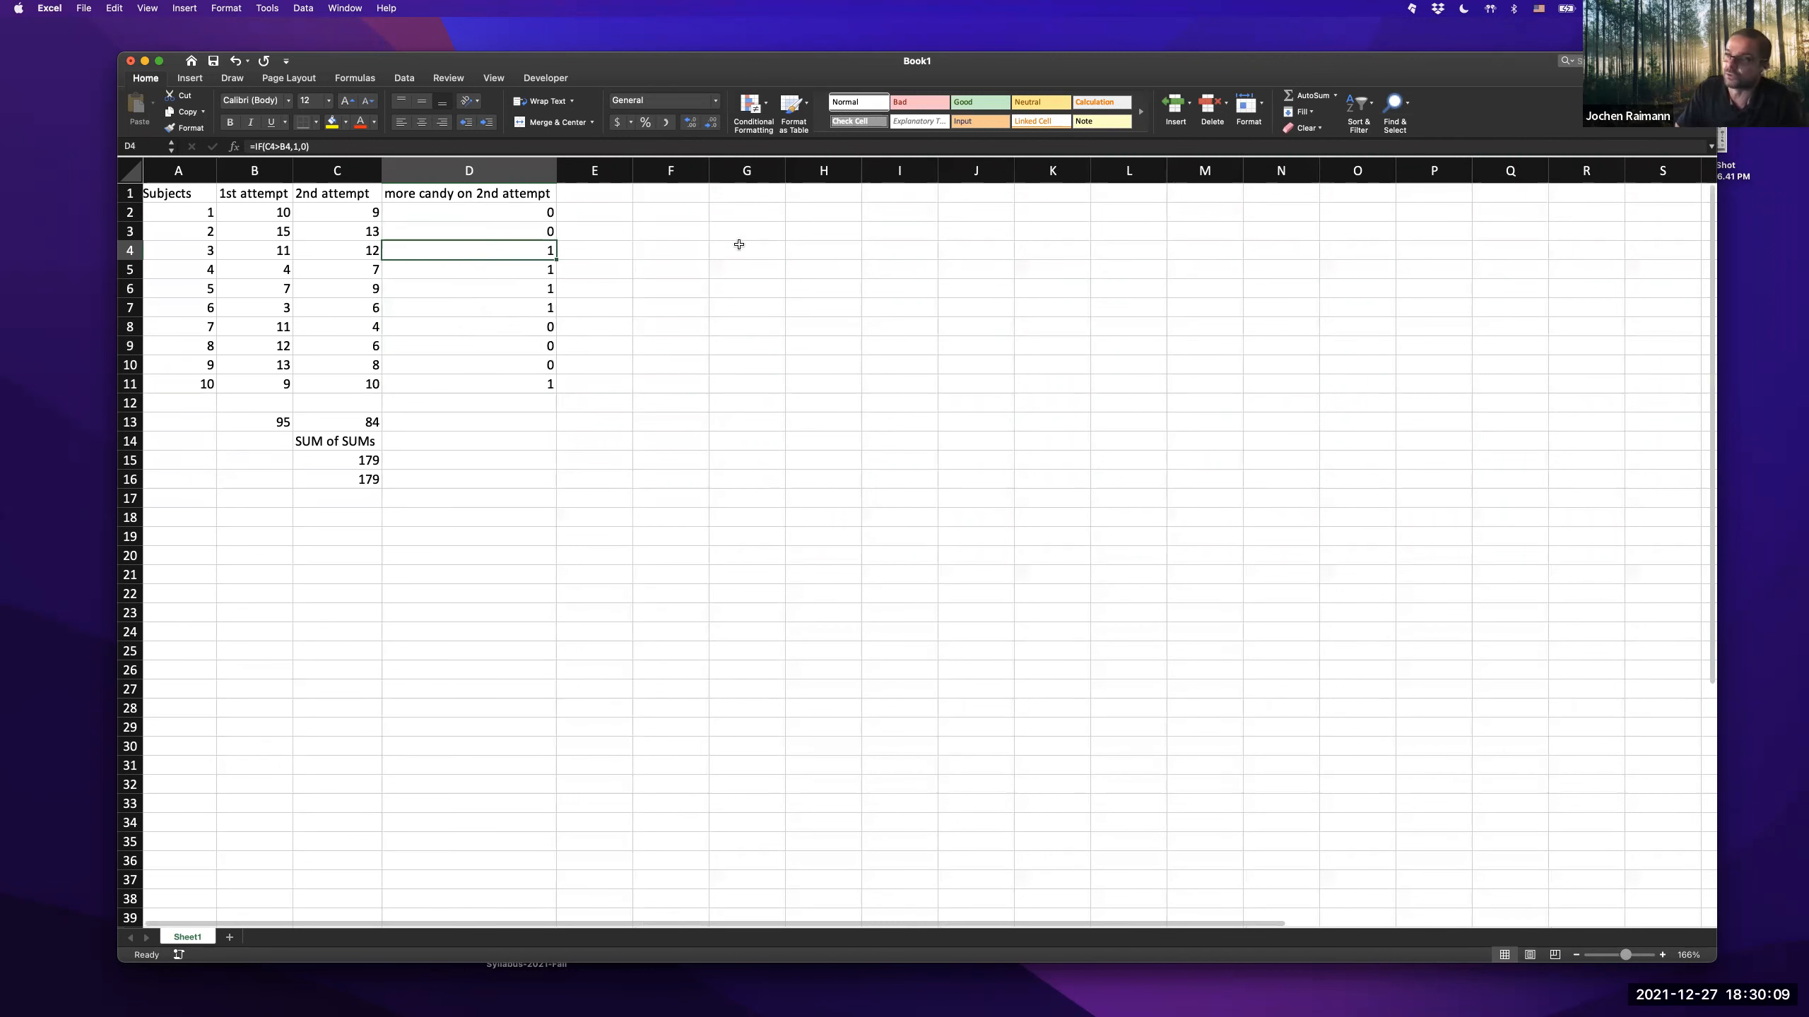
- Enter the research question do participants get more candy on 2nd attempt? in cell C22
left_click(348, 595)
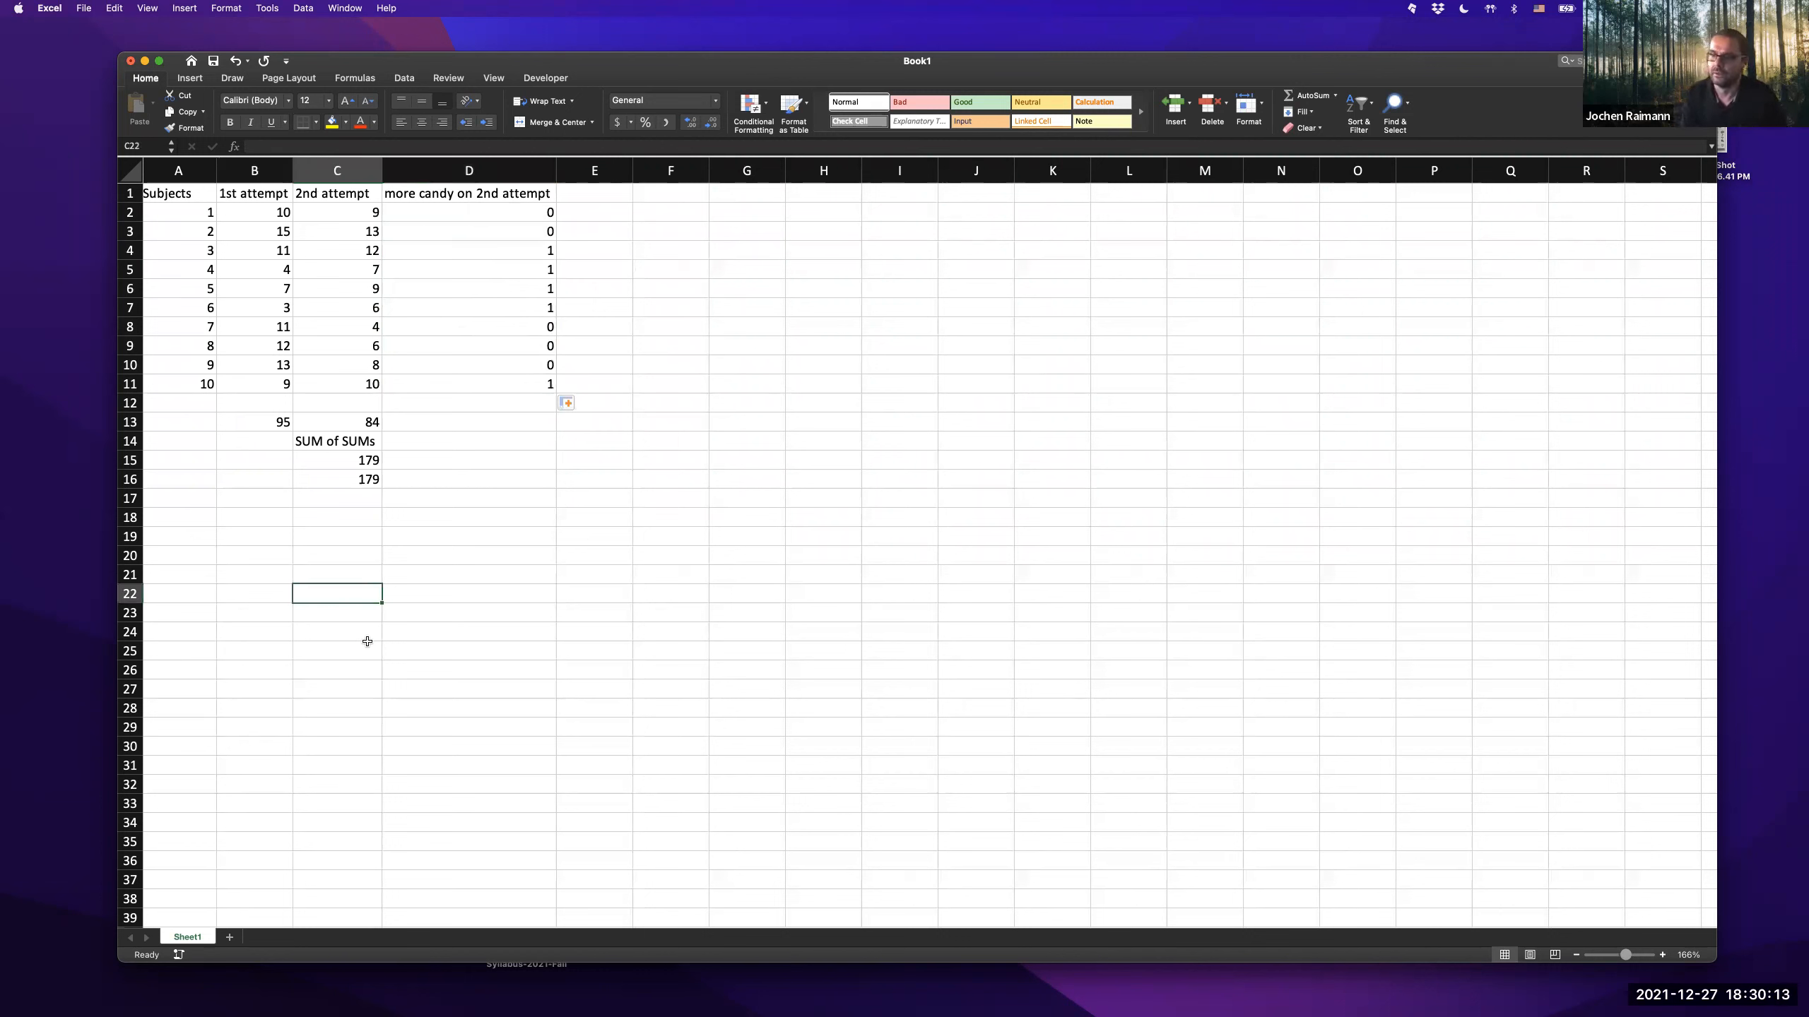
type("do part")
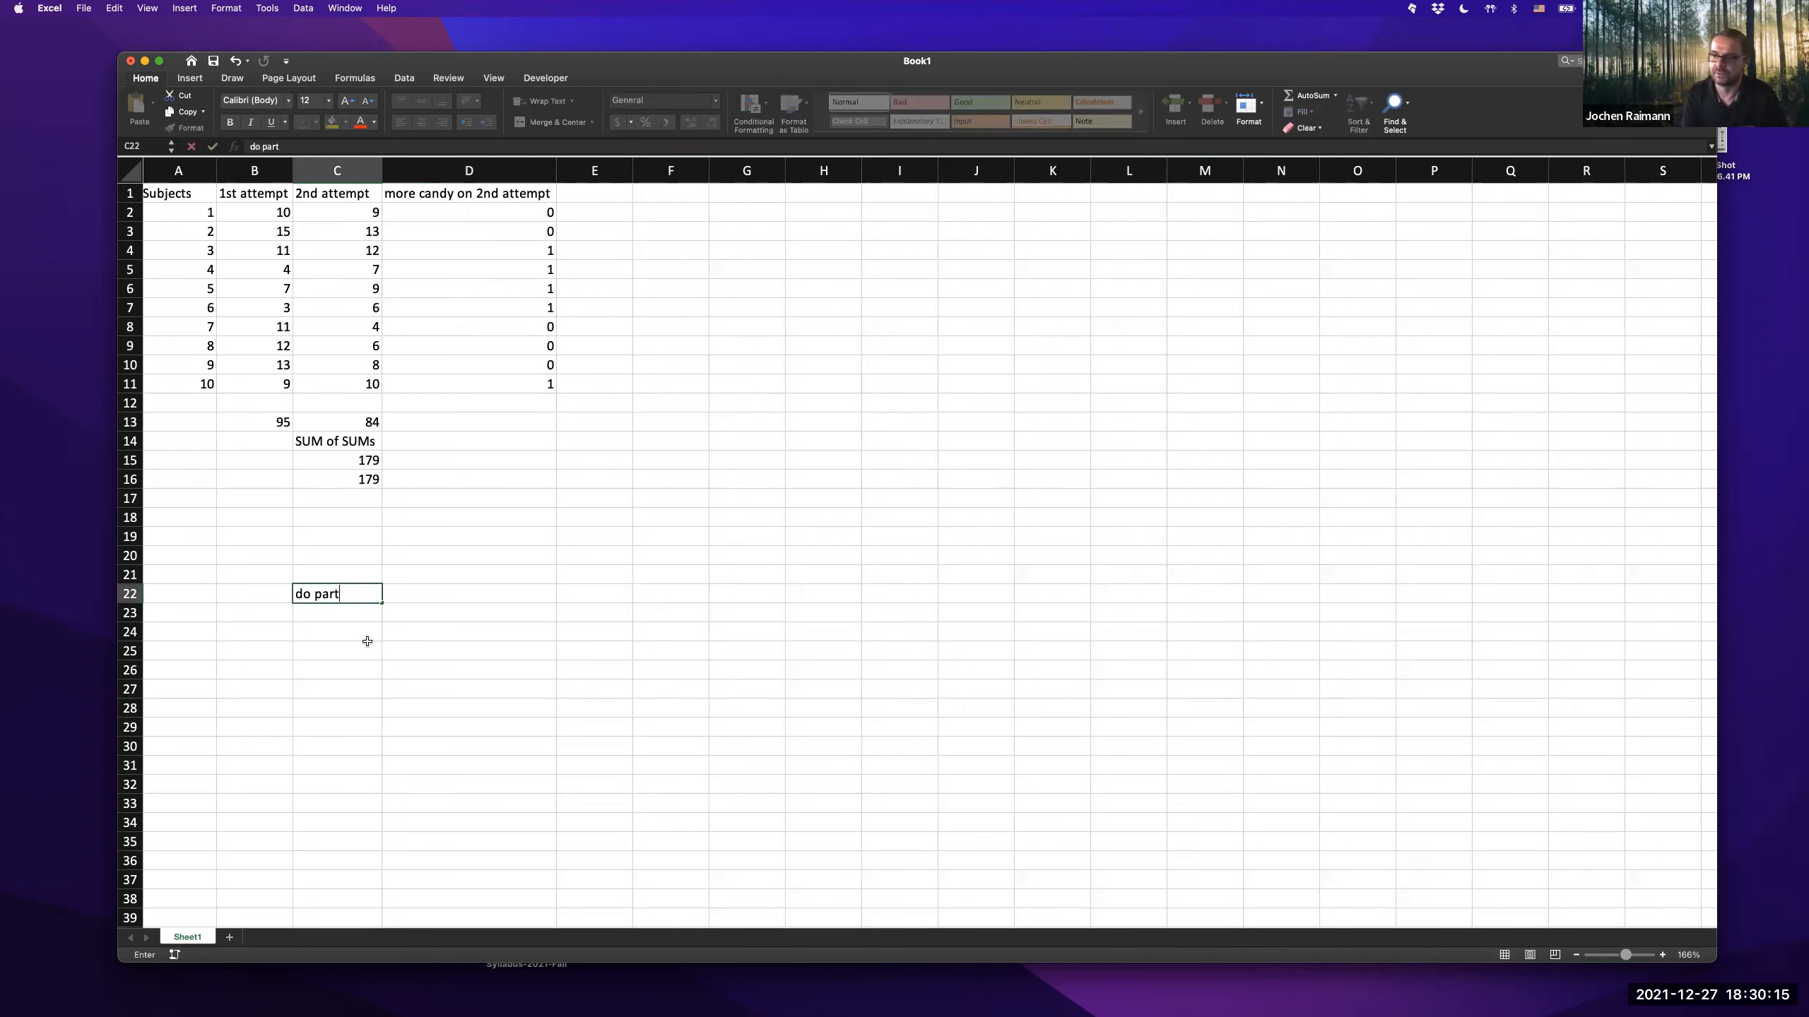
type("icipatnt")
type("nts")
type(" get more ")
type("candy on 2n")
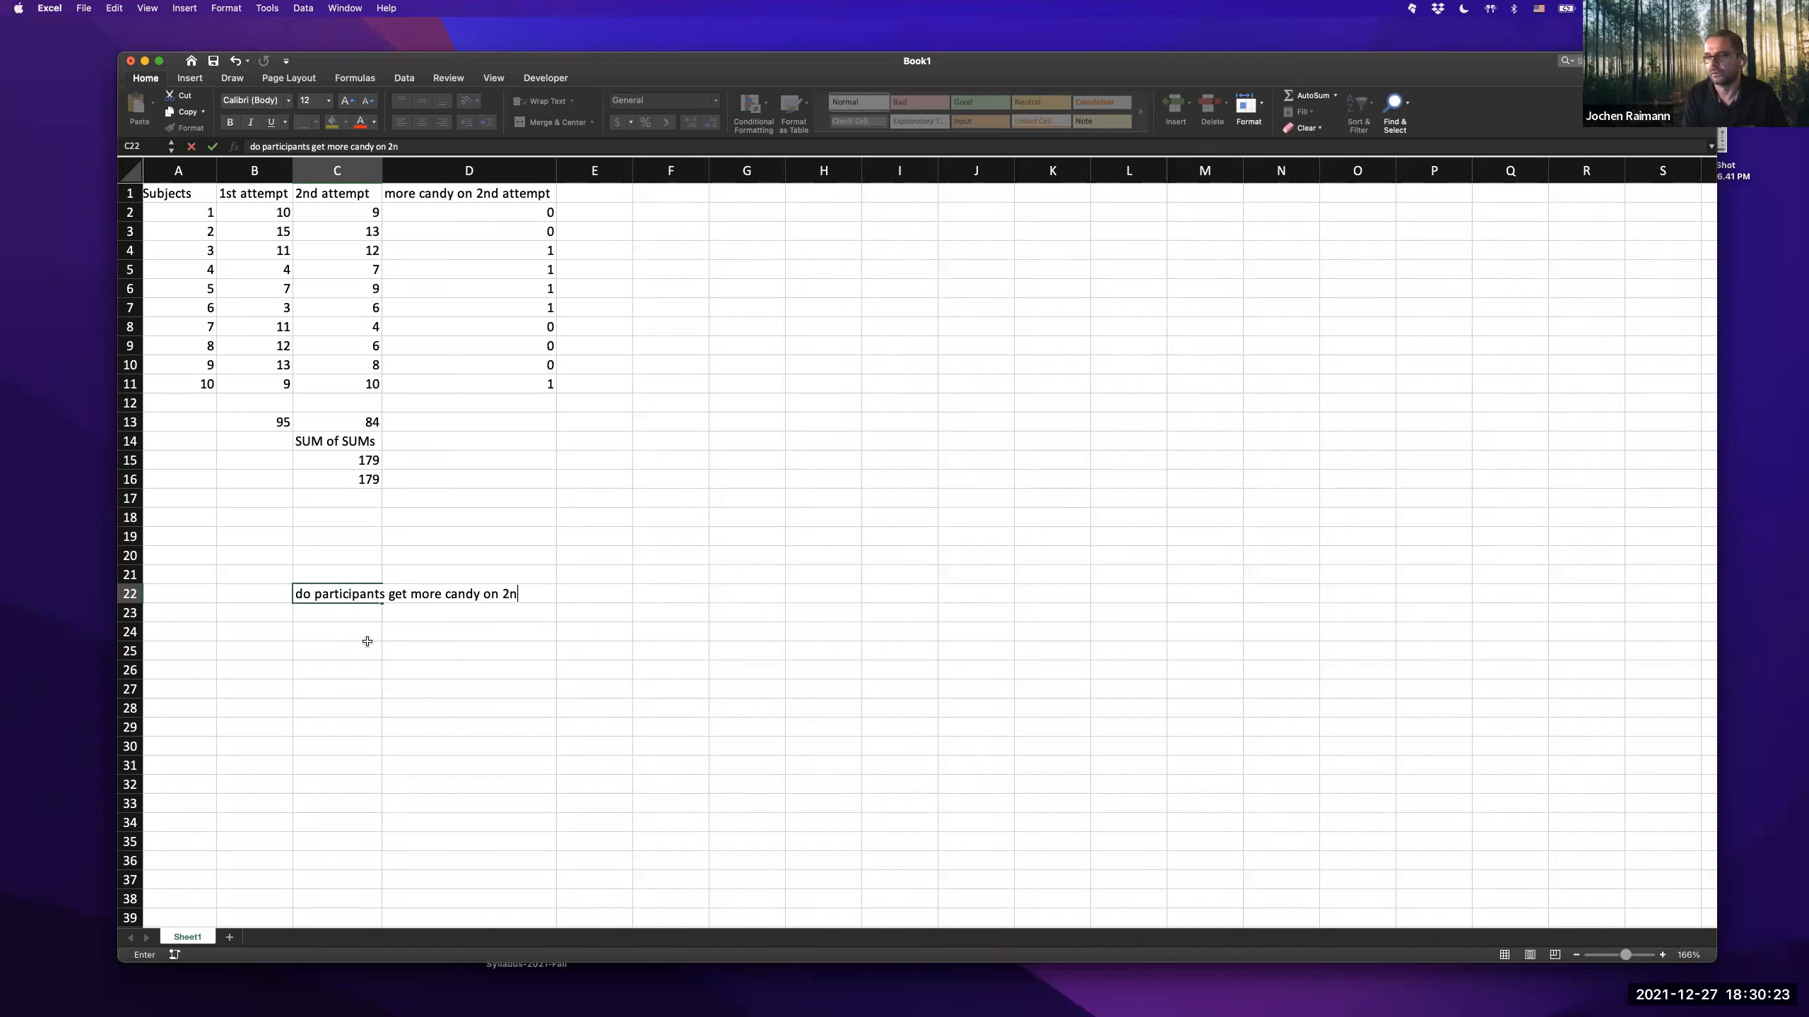
type("d attempt?")
key("Return")
key("Return")
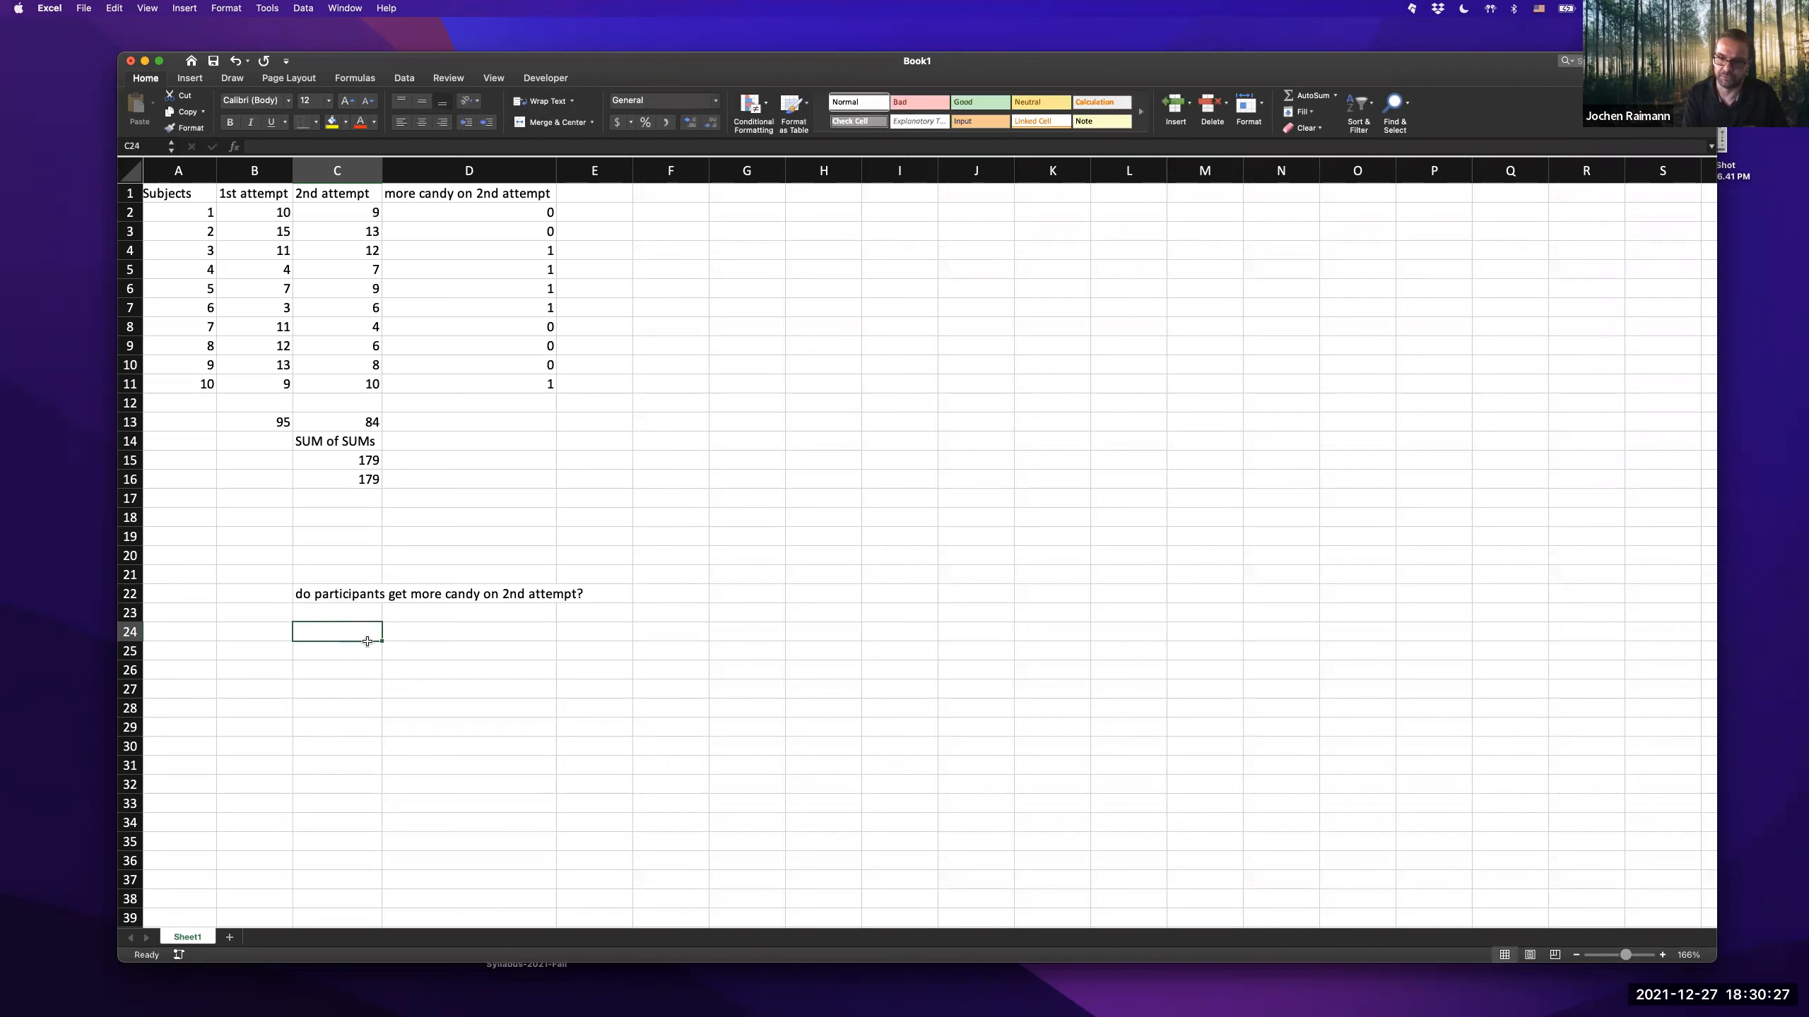
- Enter the hypotheses H0: there's no candy diff in C24 and Ha: there's a candy diff in C25
type("H0")
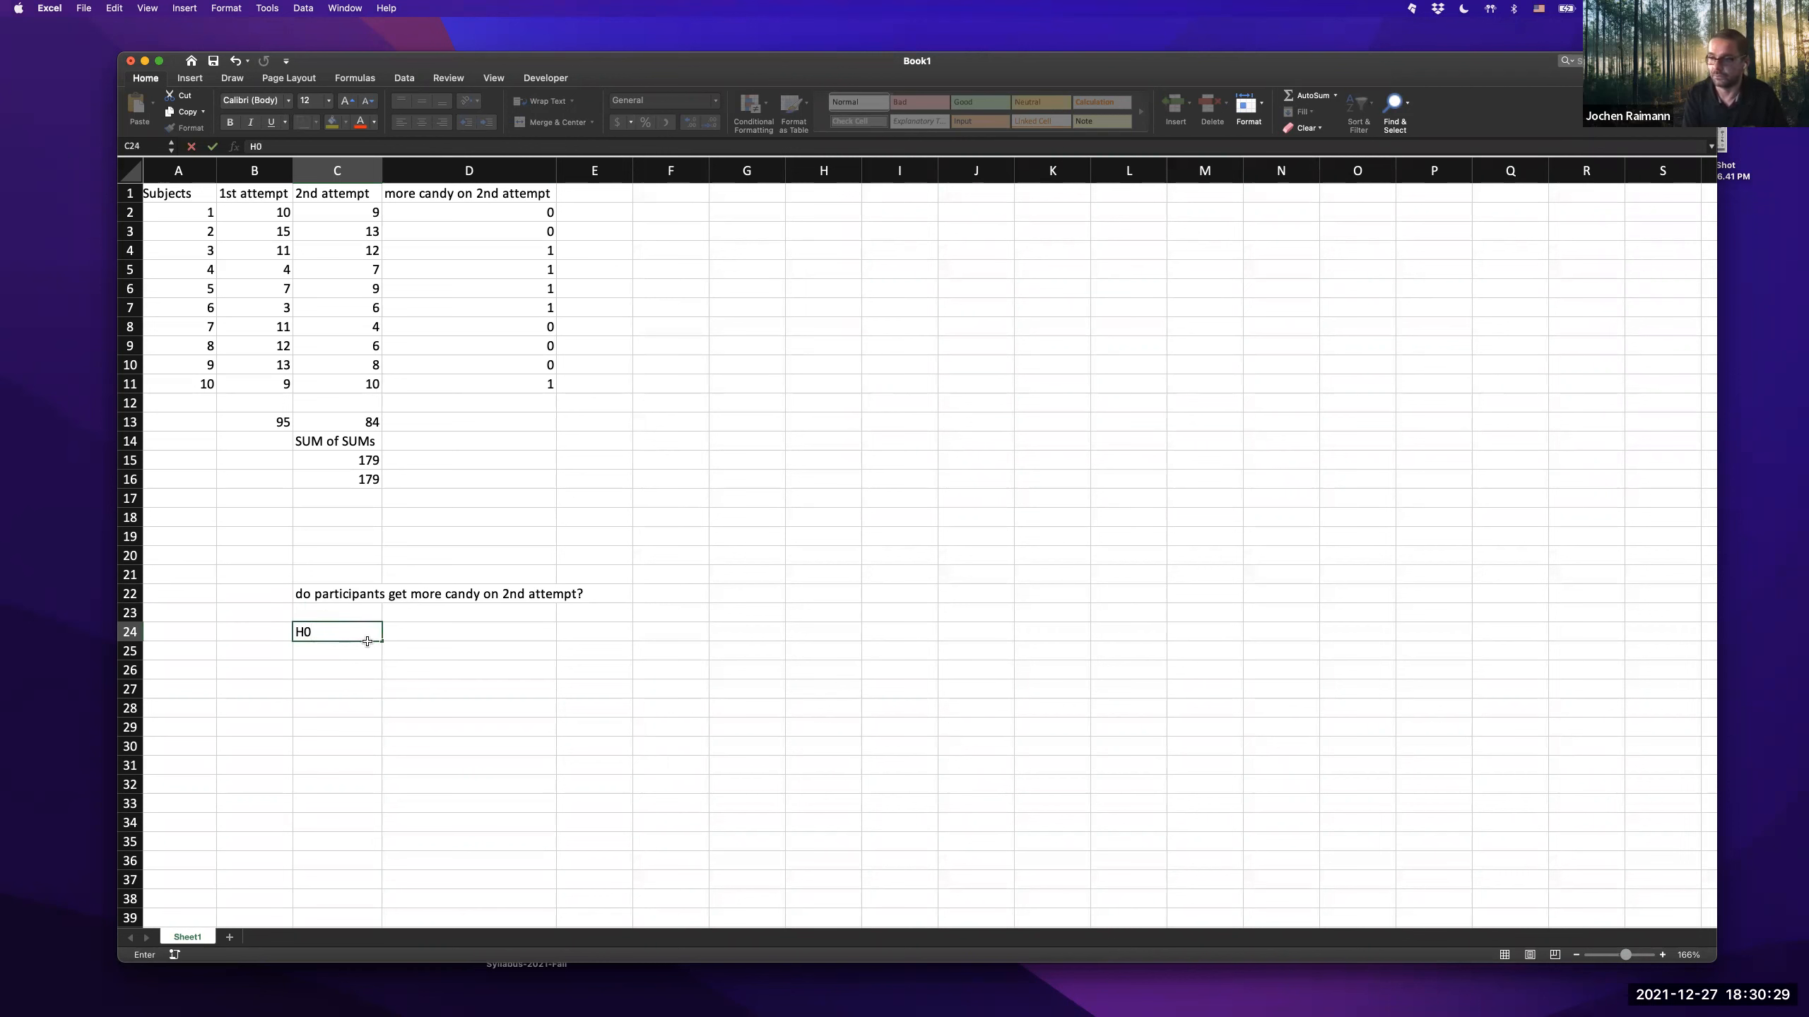
type(": there's no candy diff")
key("Return")
type("Ha")
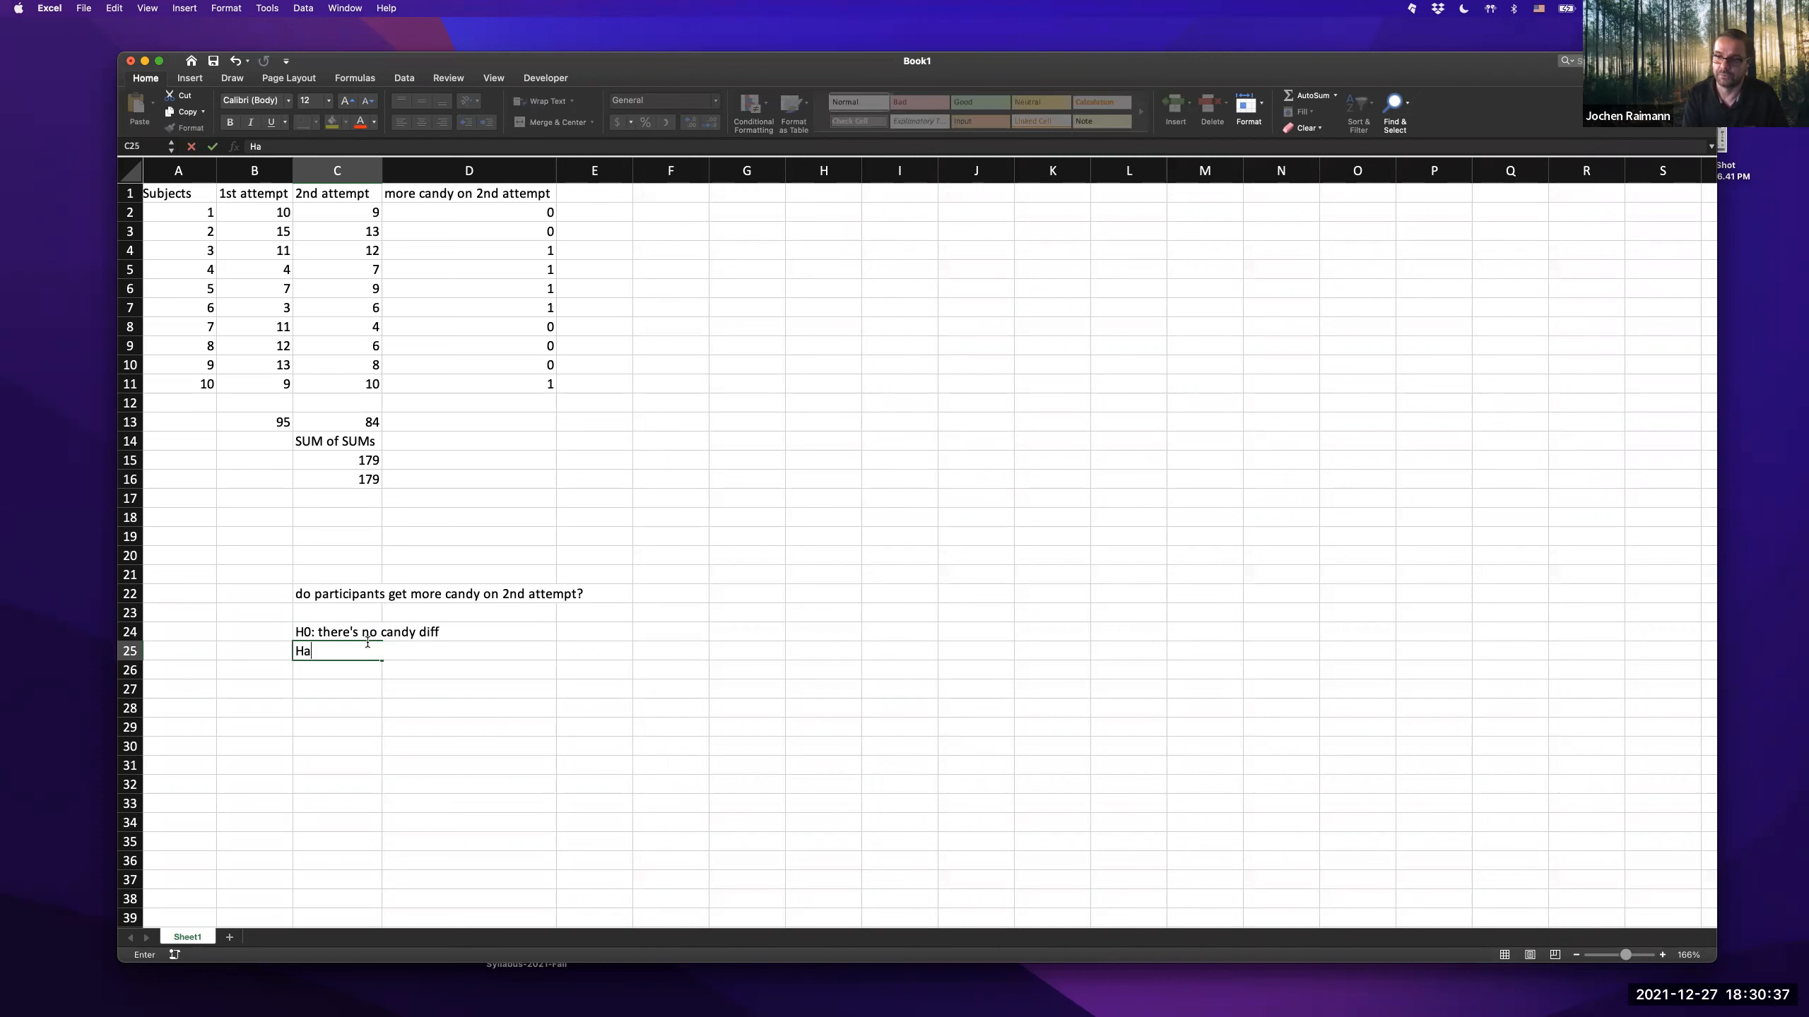
type(": there's a candy diff")
key("Return")
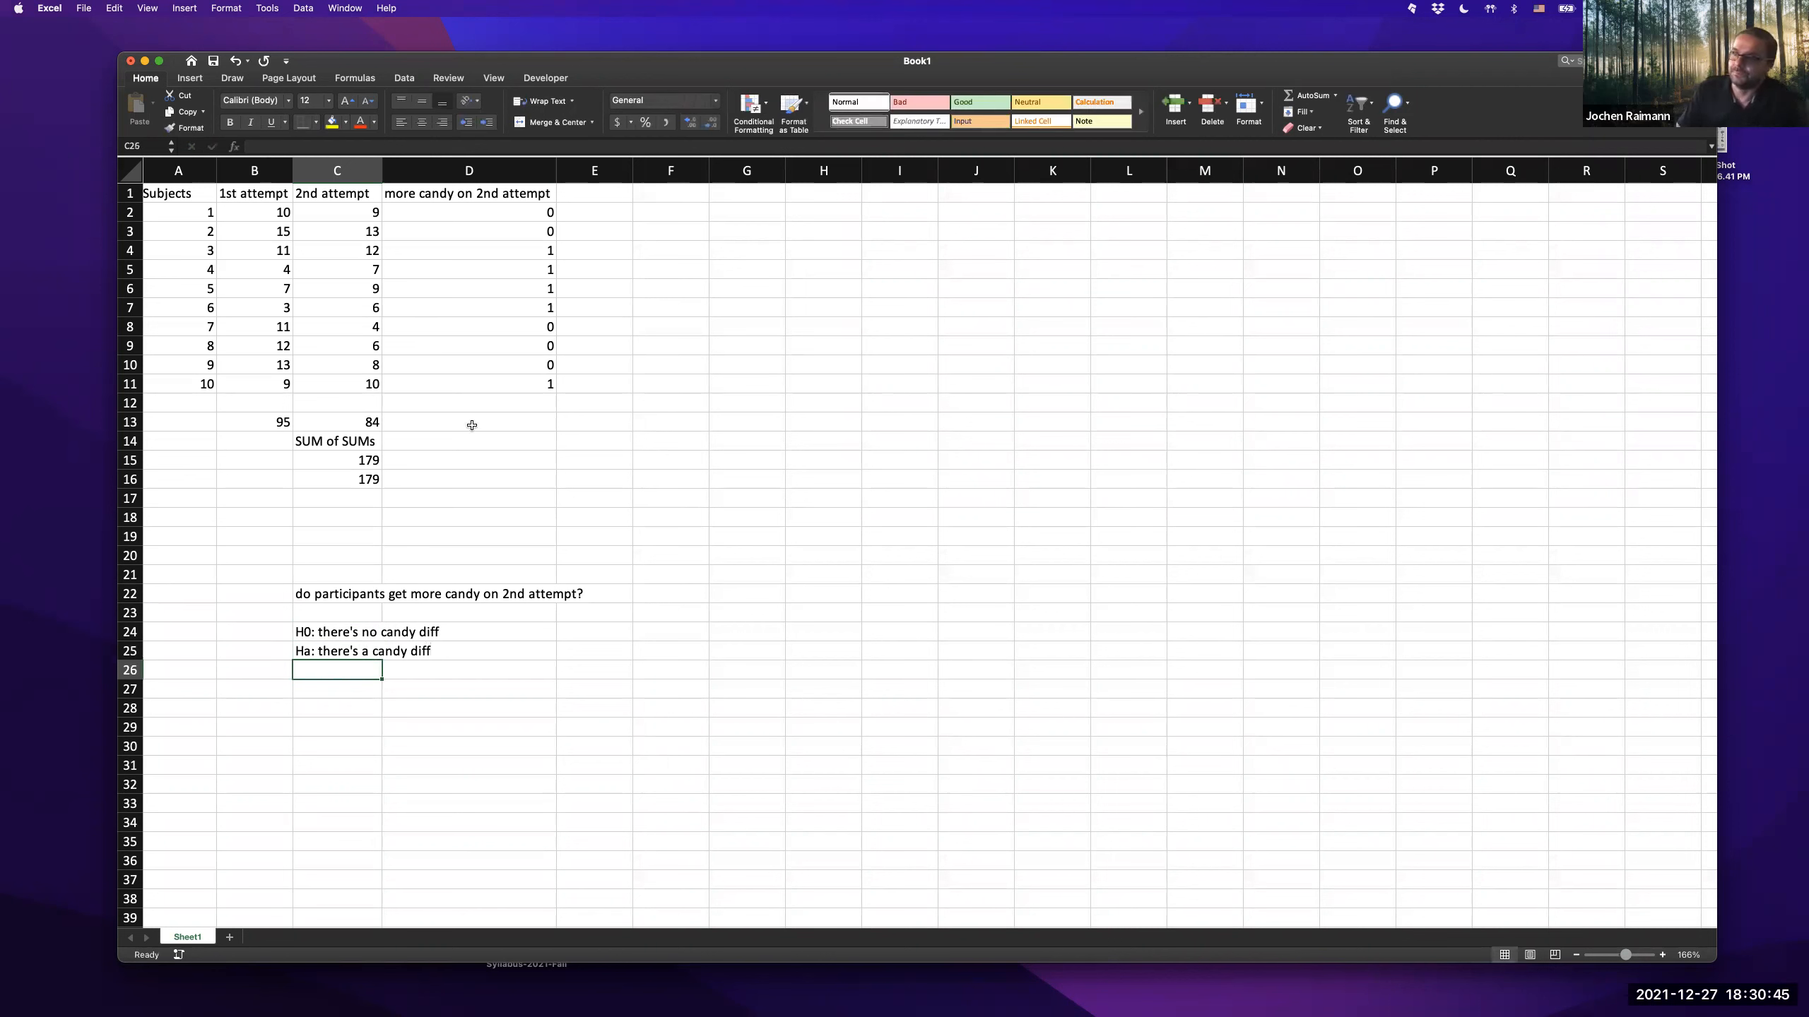
- Sum the second-attempt flags D2:D11 in cell D13 with a SUM formula
left_click(473, 423)
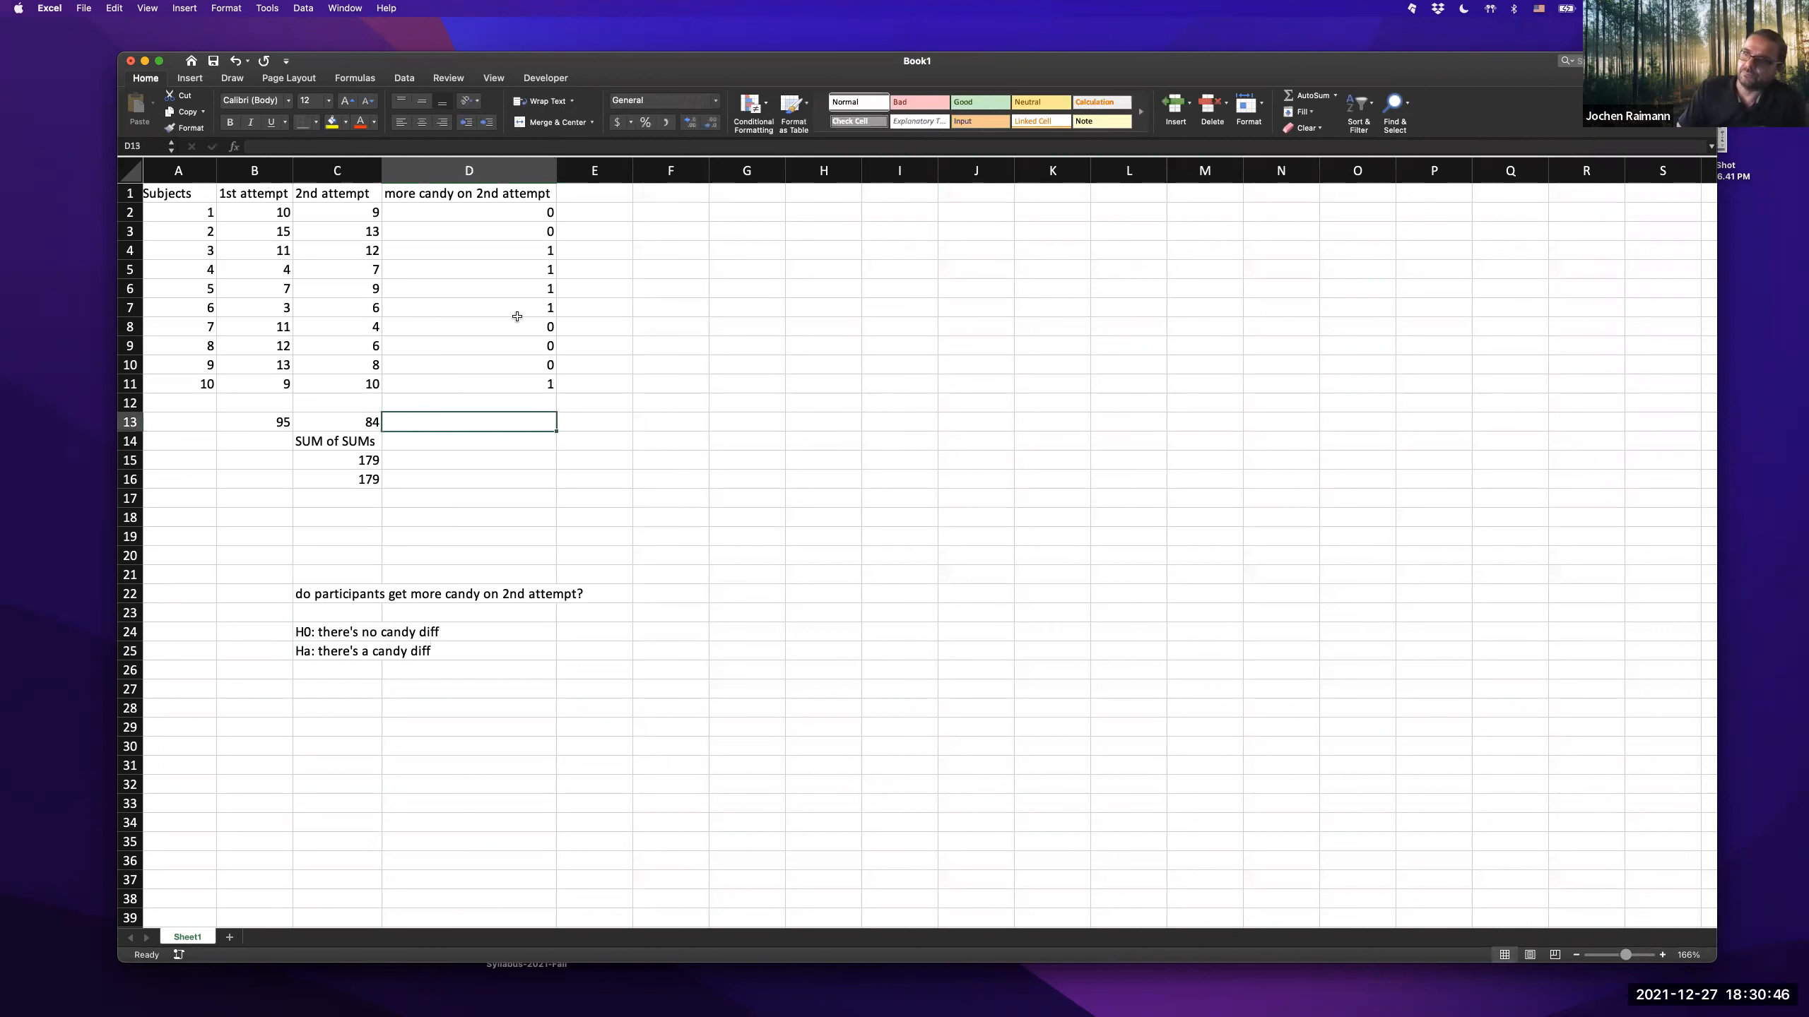
left_click(507, 216)
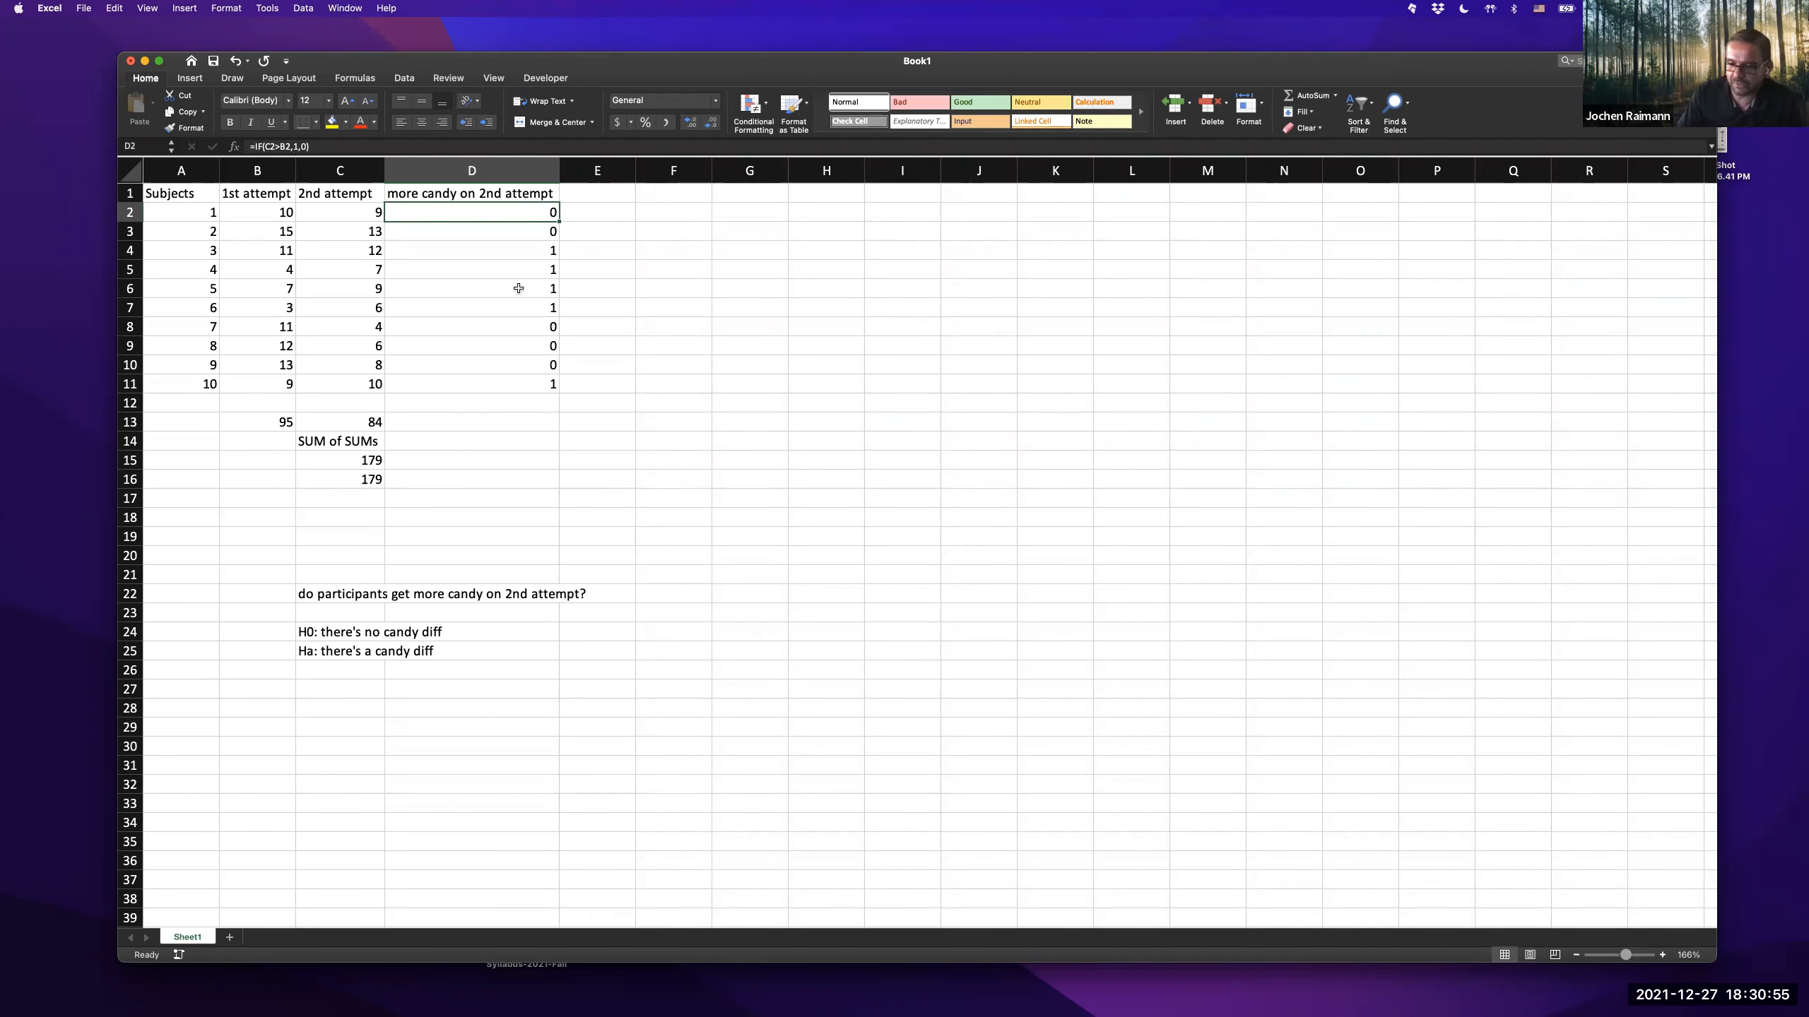
scroll(464, 294, "right", 1)
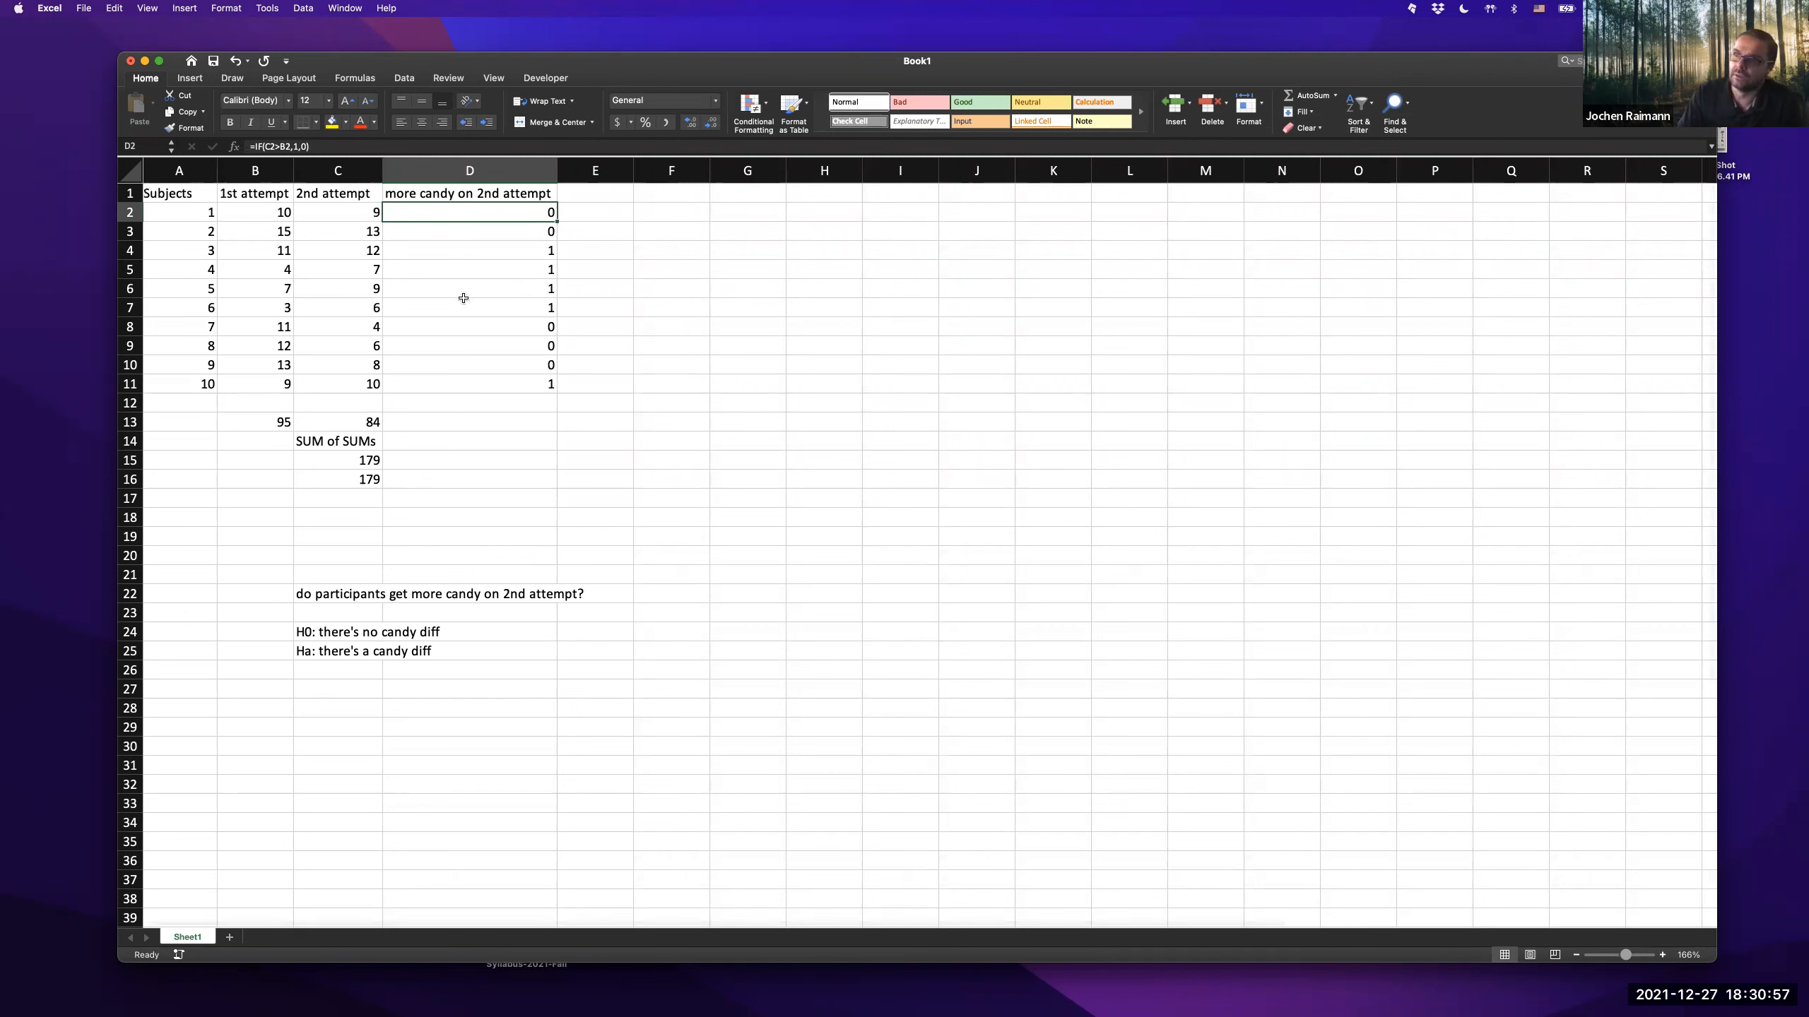
scroll(492, 308, "left", 1)
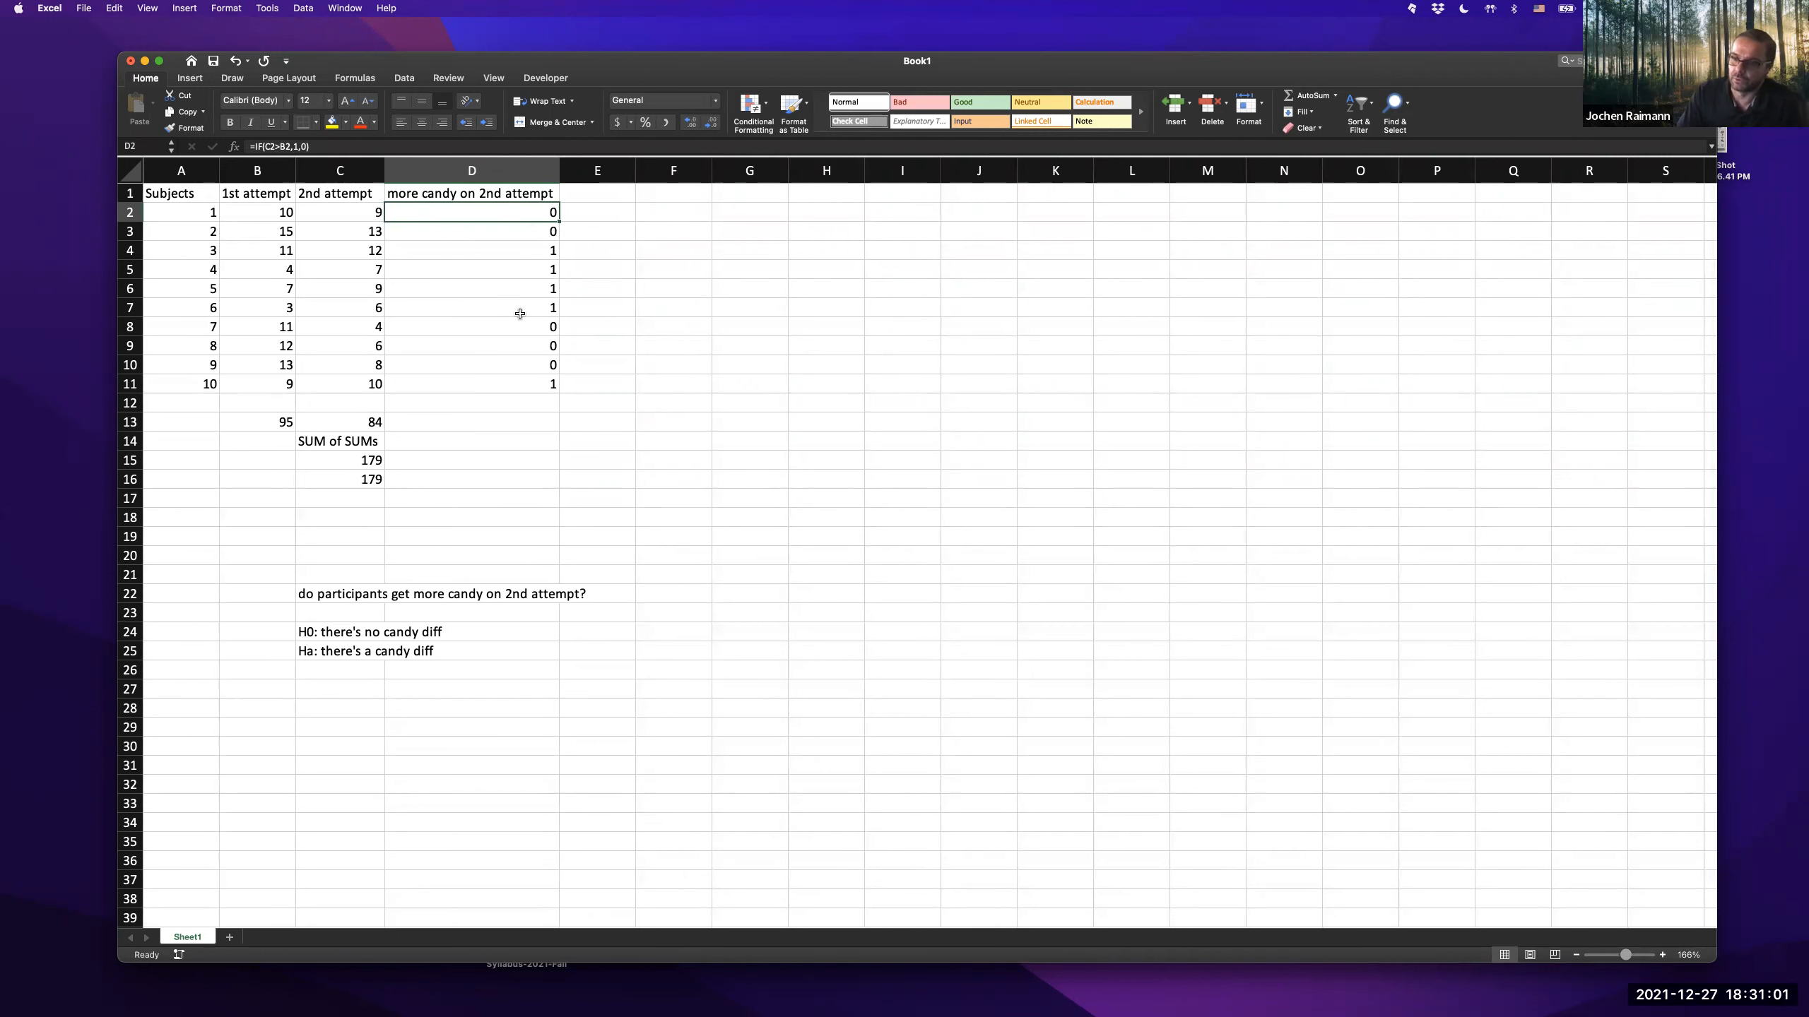
left_click(507, 426)
type("=sum(")
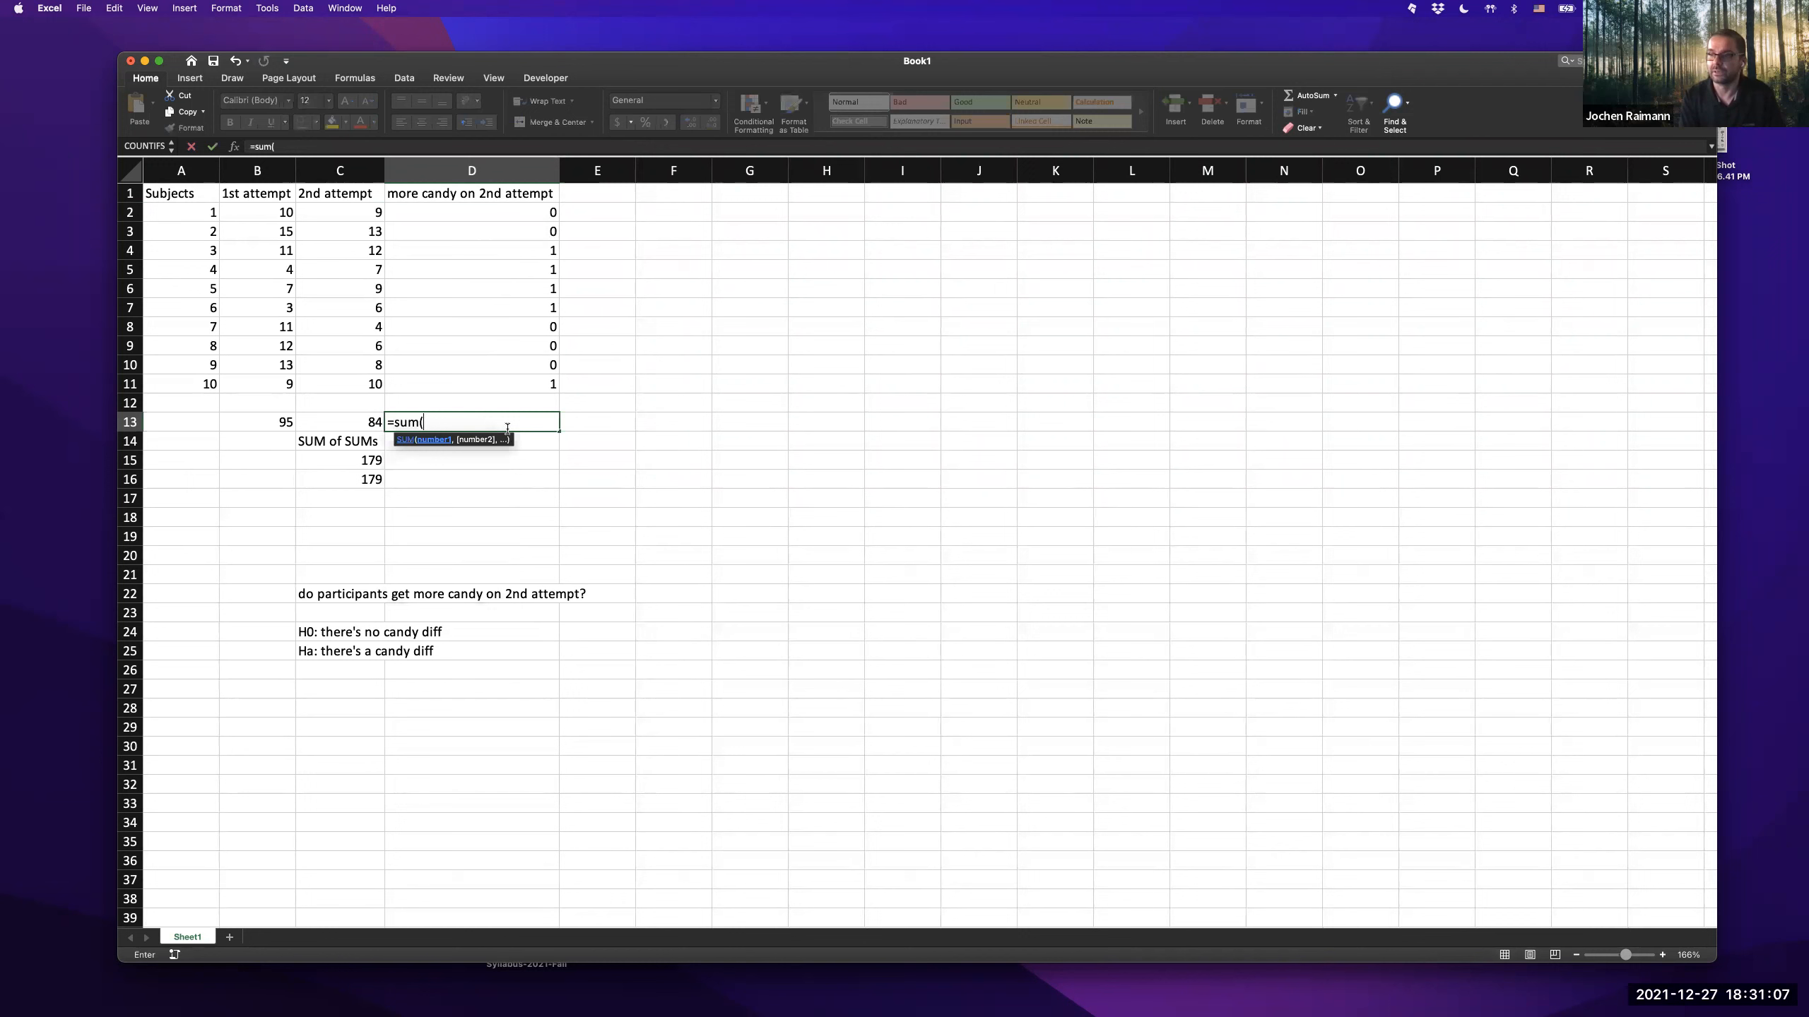
left_click_drag(477, 211, 481, 394)
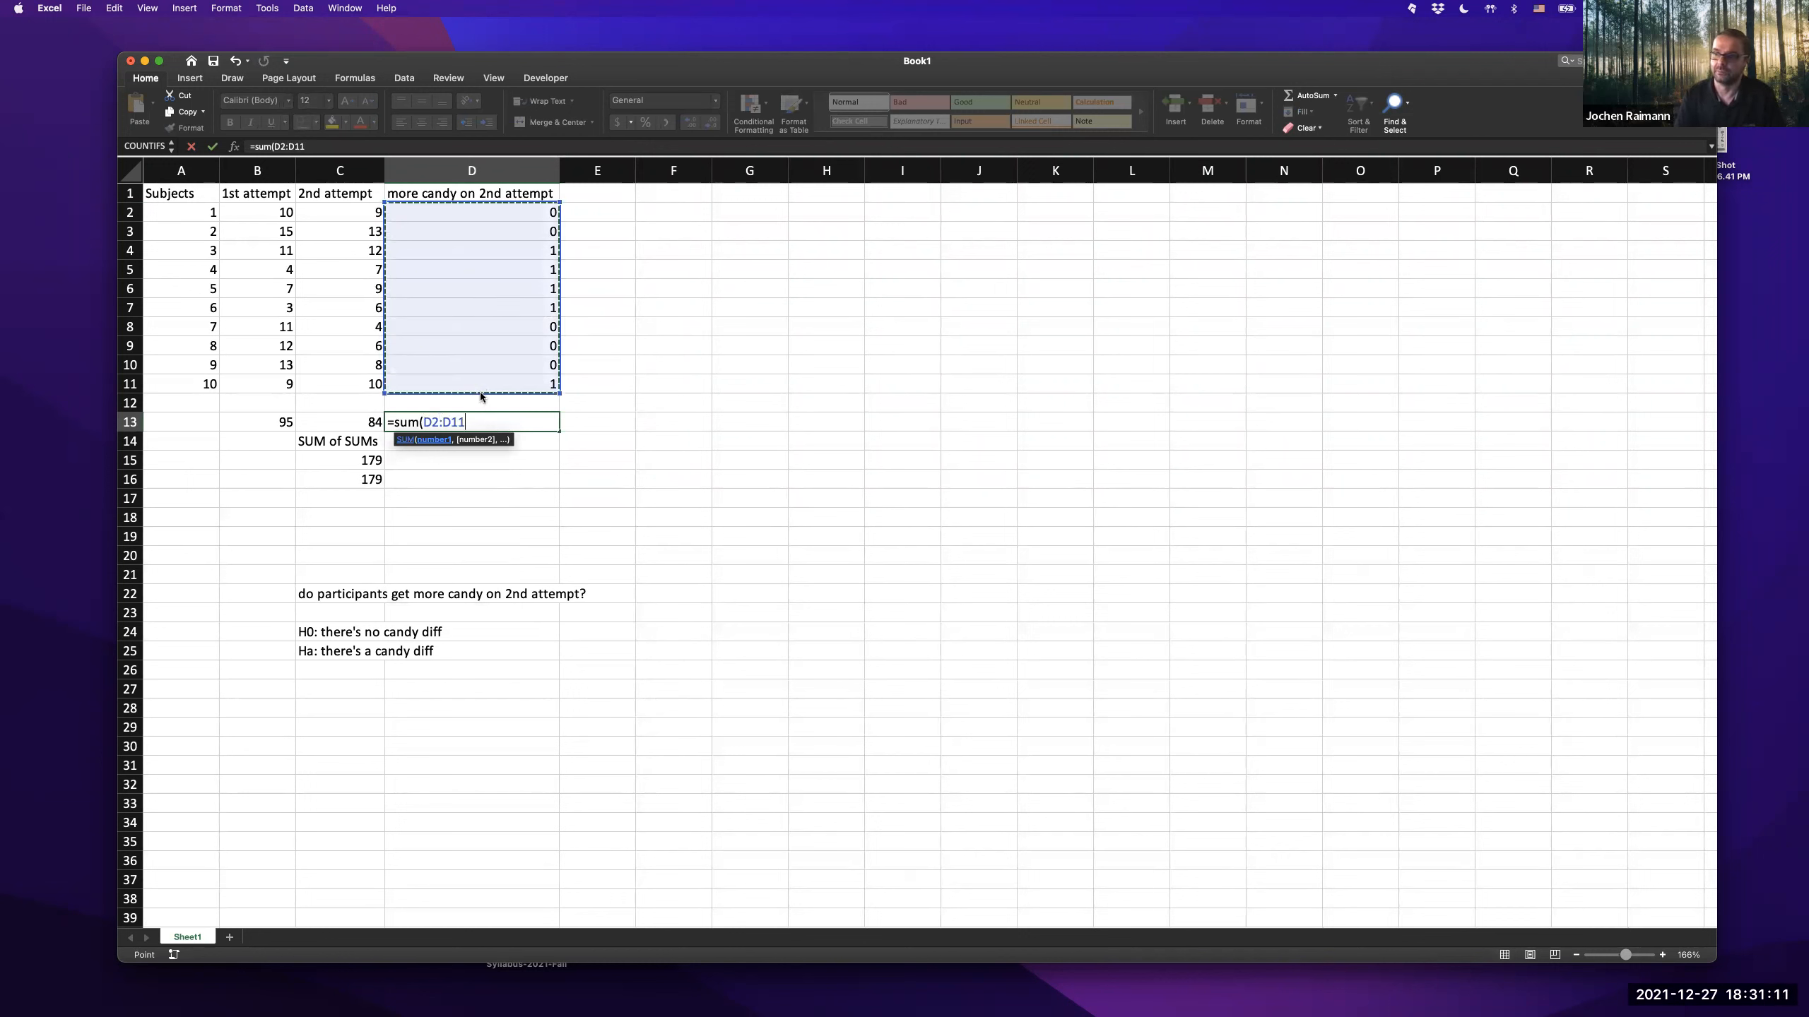
key("Return")
left_click(511, 424)
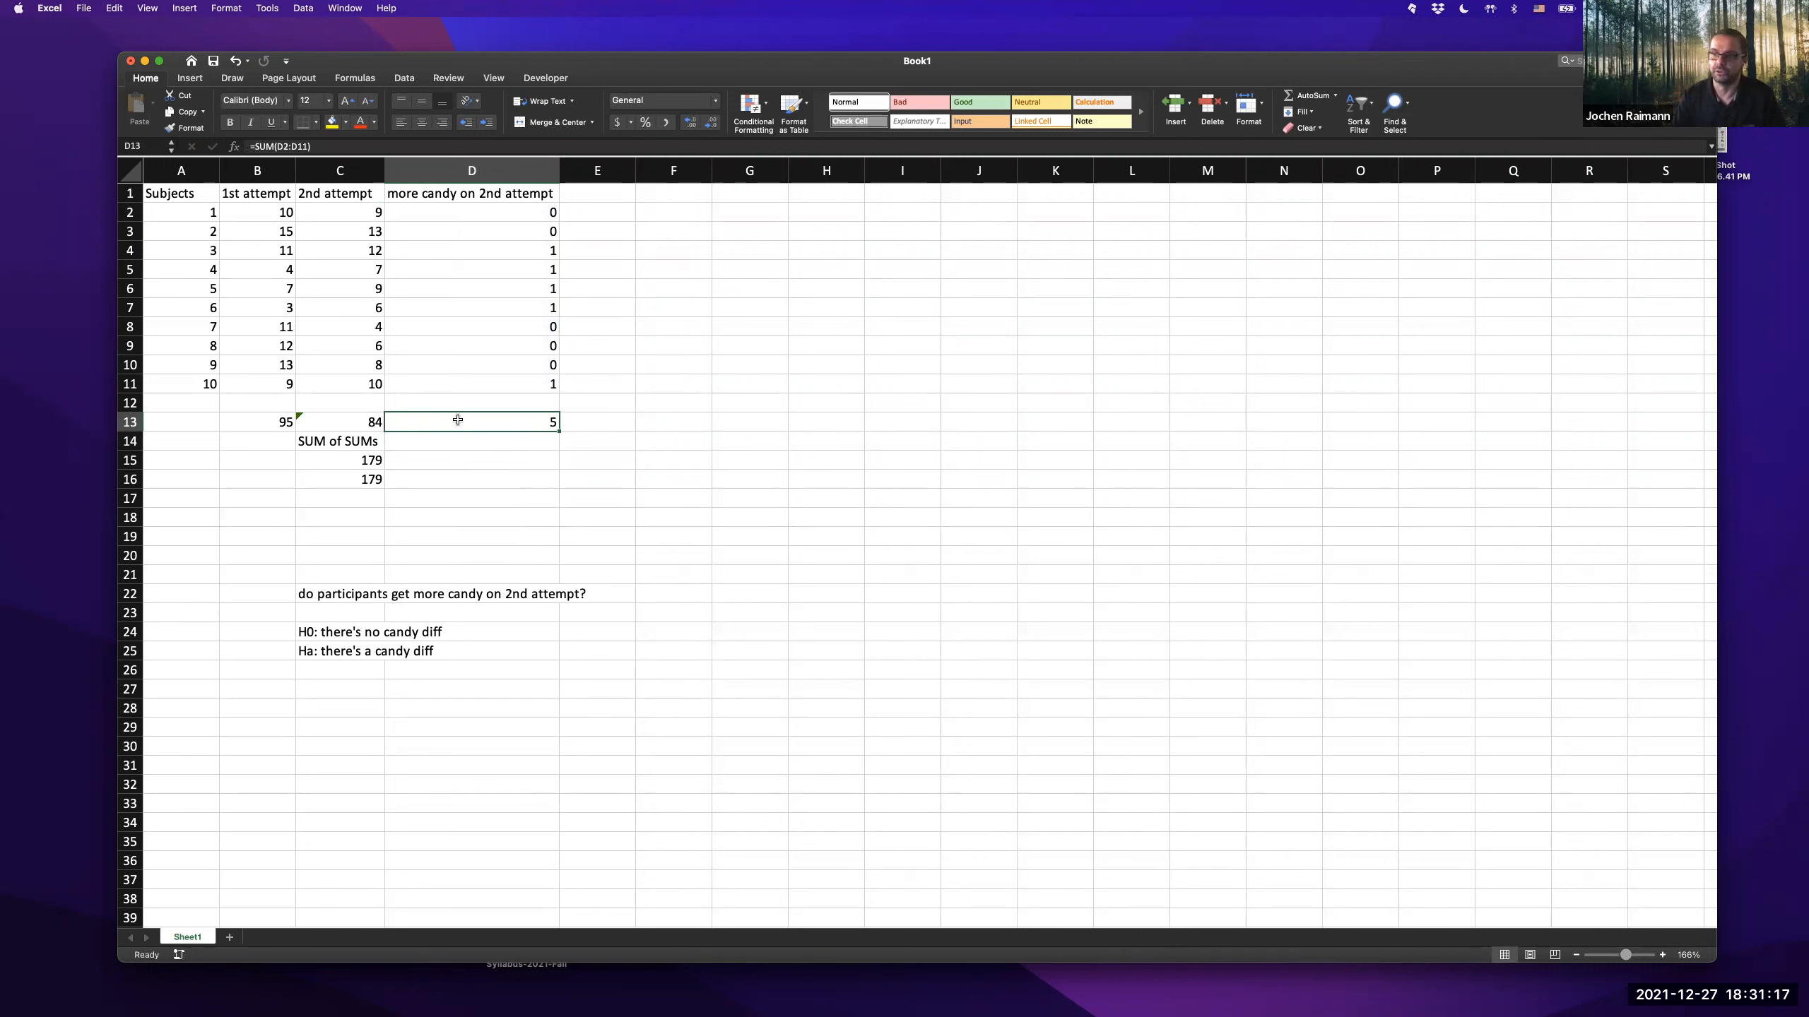
scroll(477, 424, "right", 1)
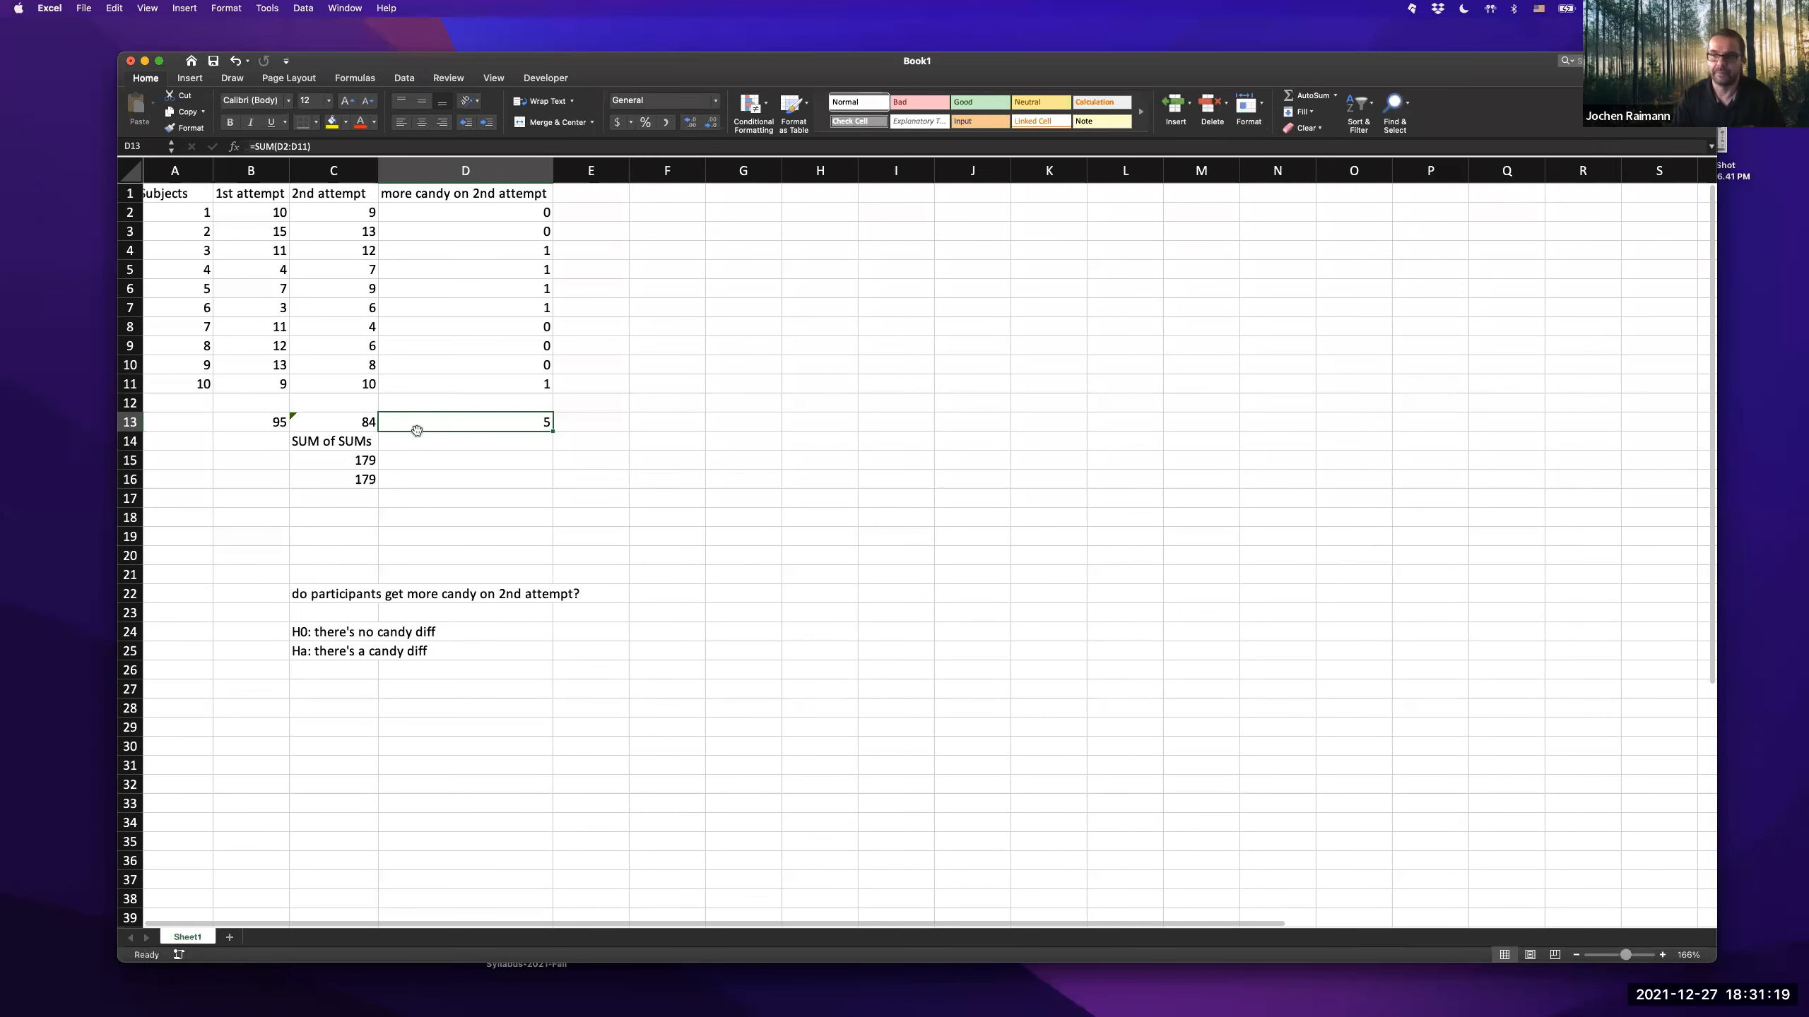
scroll(399, 426, "right", 1)
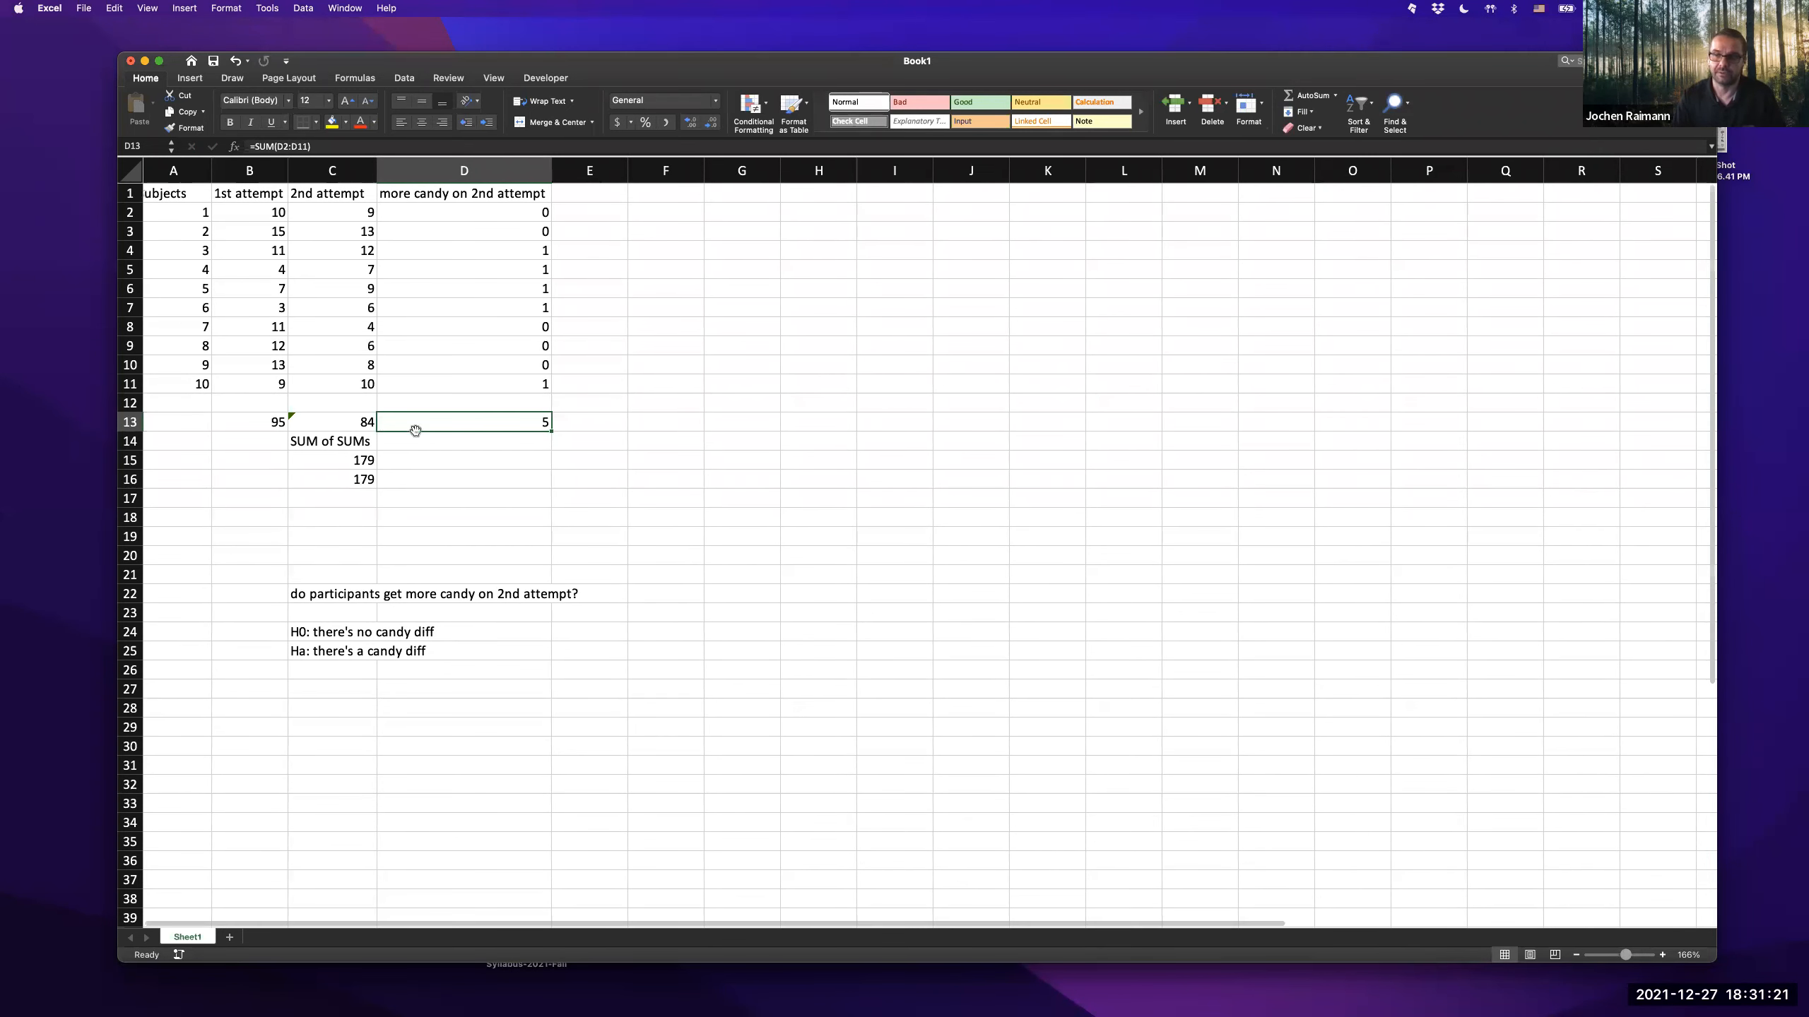
scroll(416, 432, "left", 1)
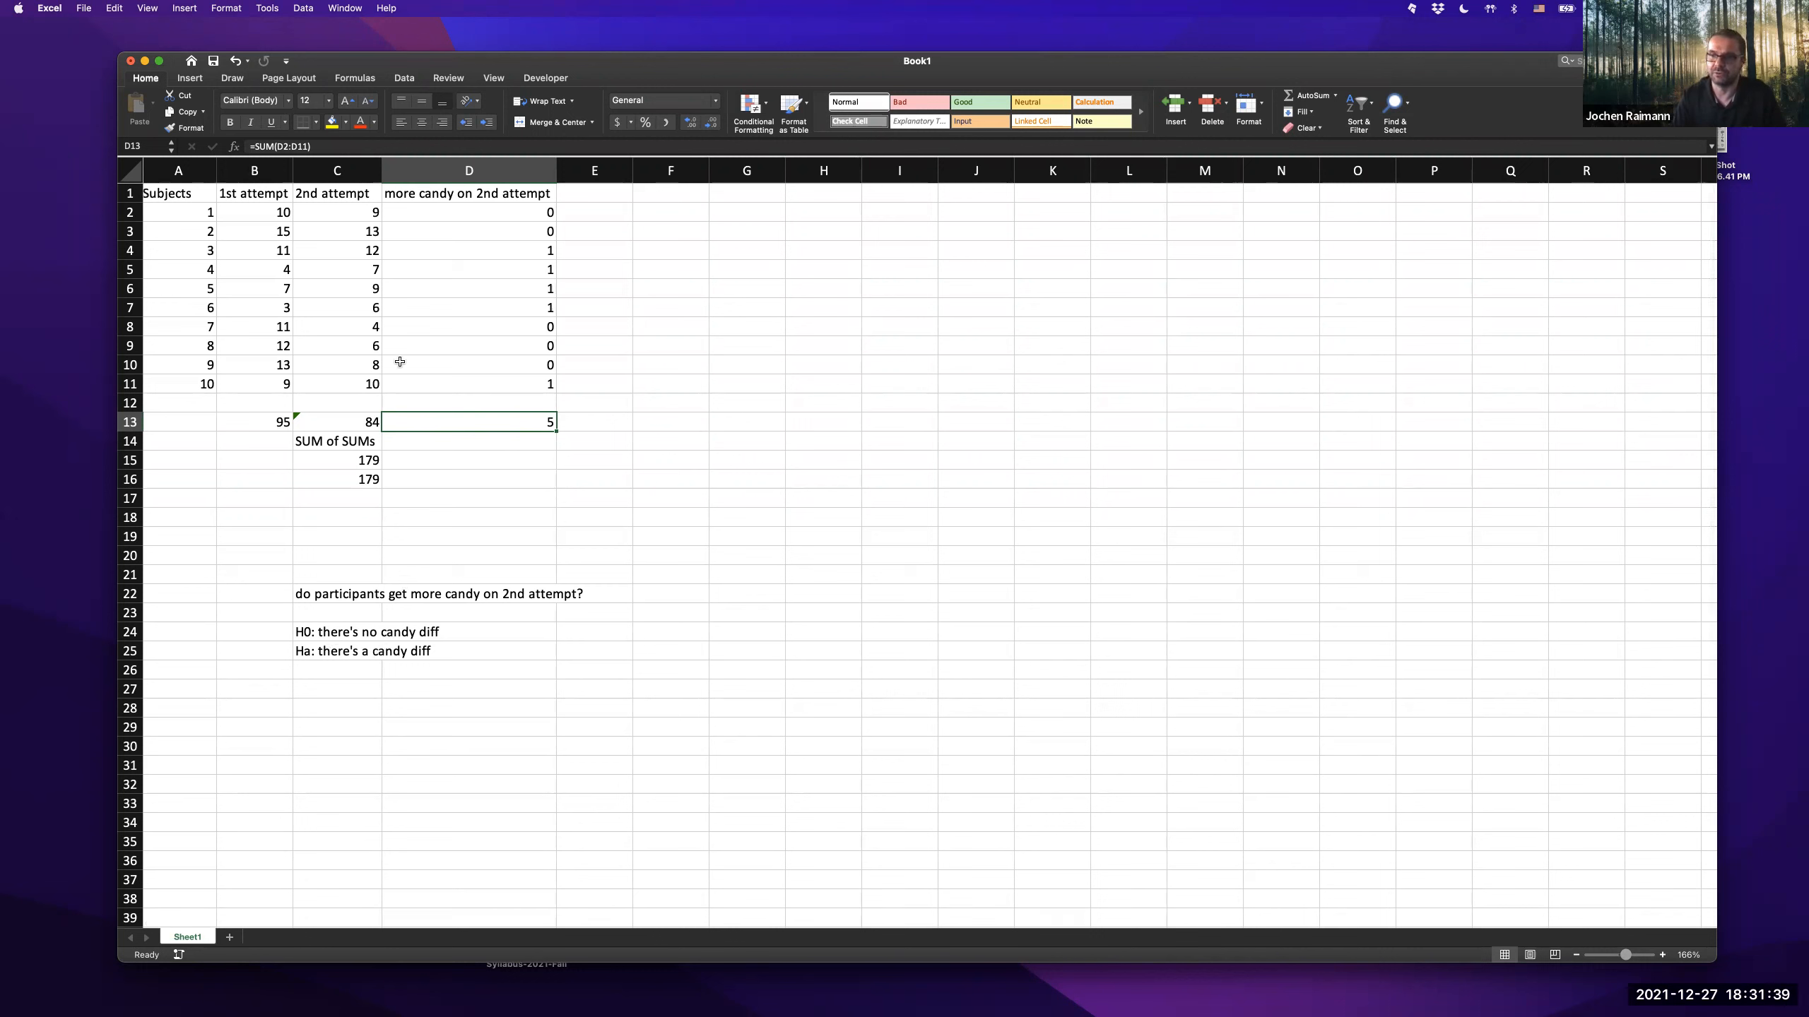
- Insert a new column before the more candy on 2nd attempt column and title it 3rd attempt in D1
left_click(592, 194)
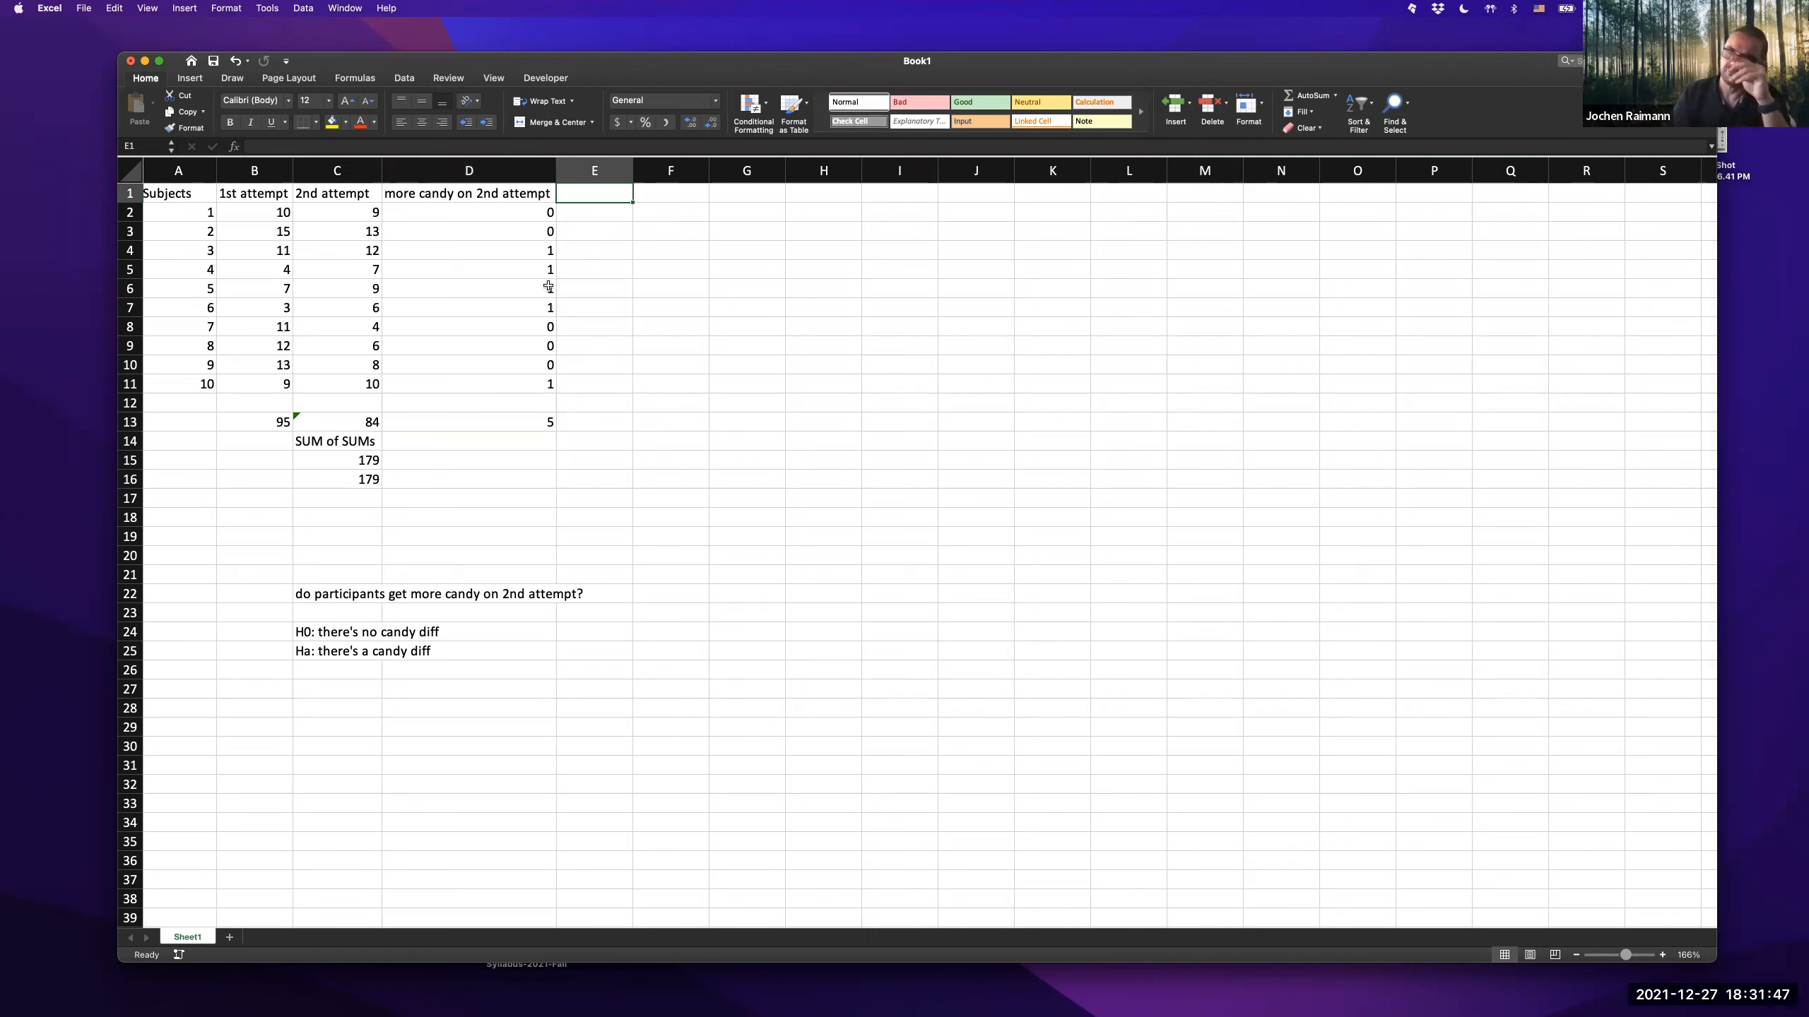
right_click(482, 166)
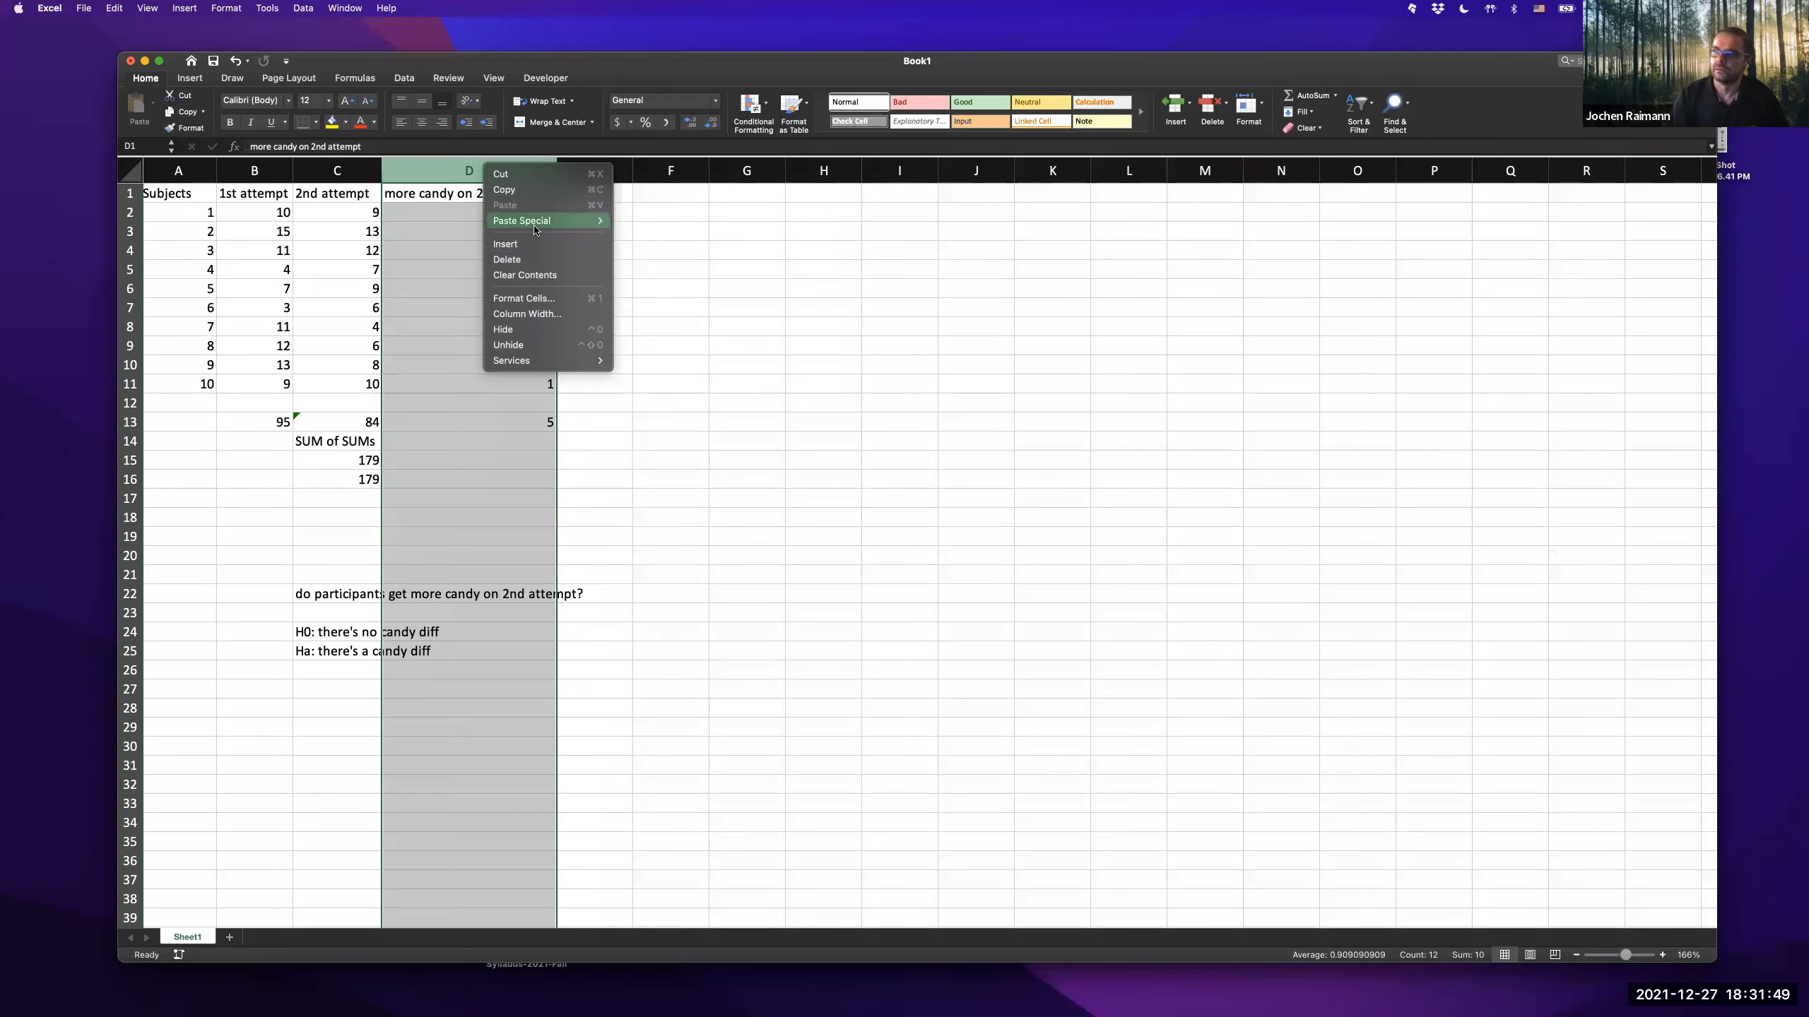
left_click(511, 241)
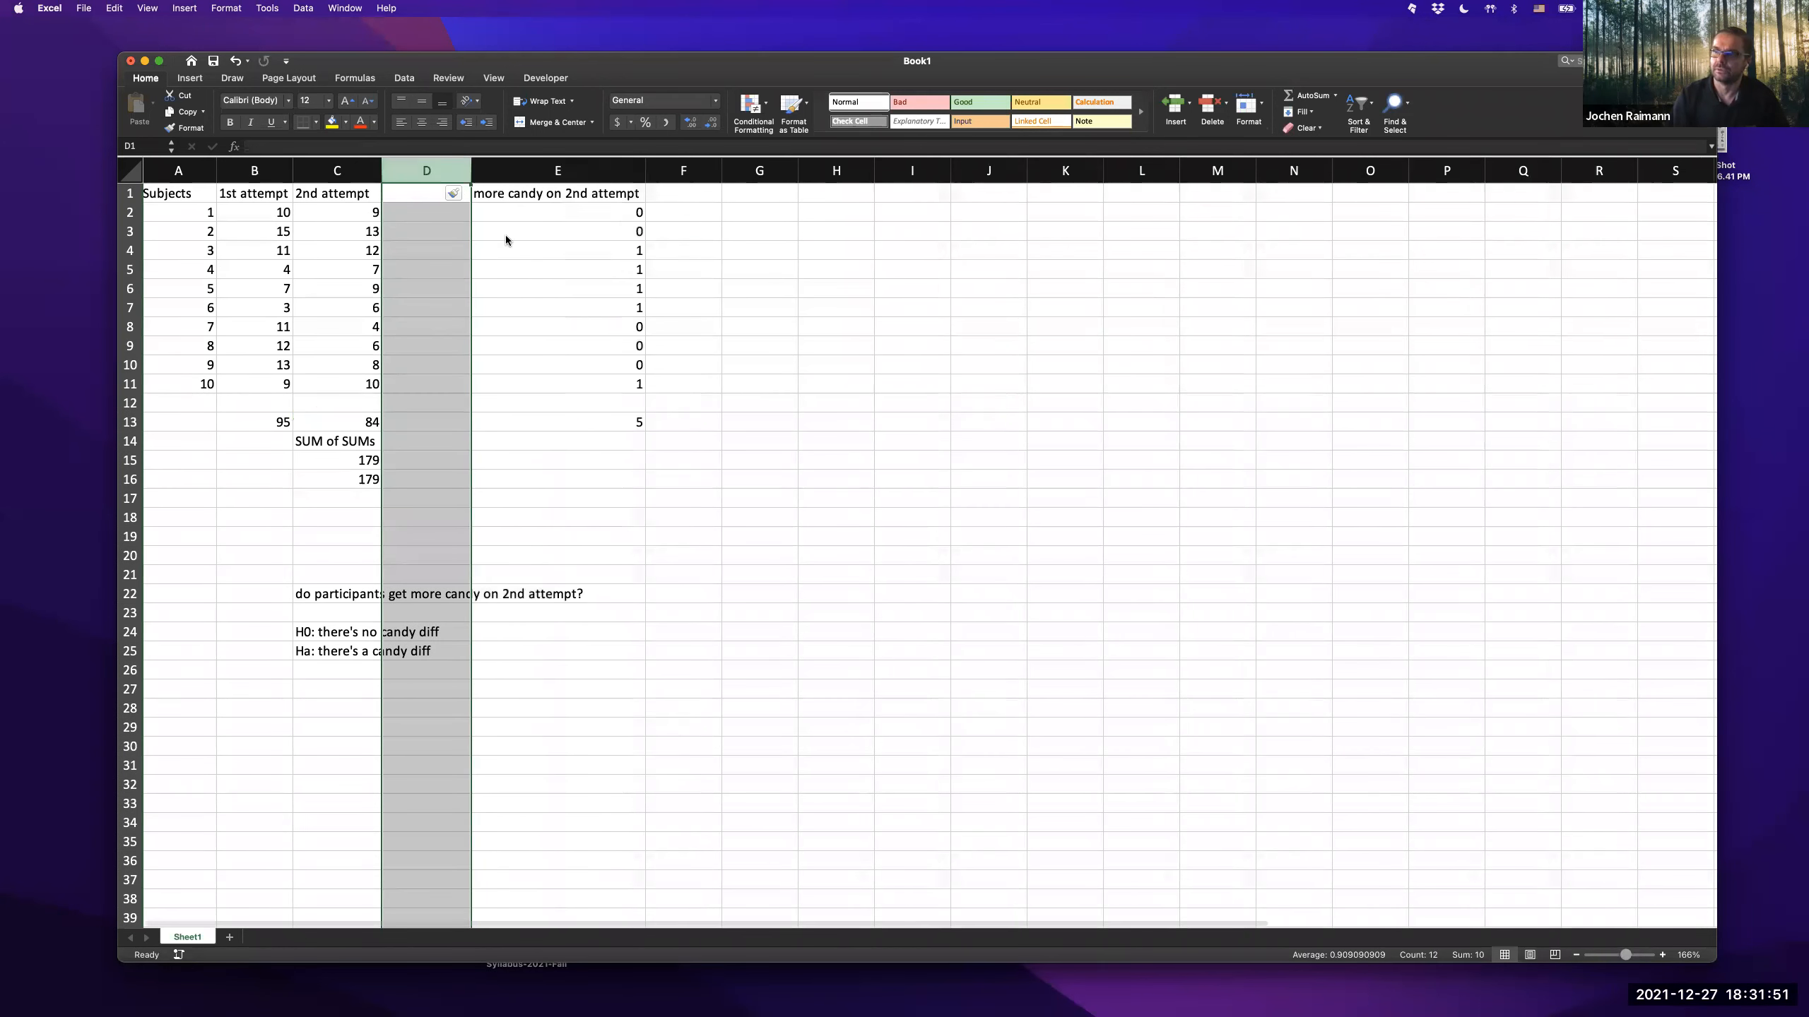
left_click(421, 199)
type("3")
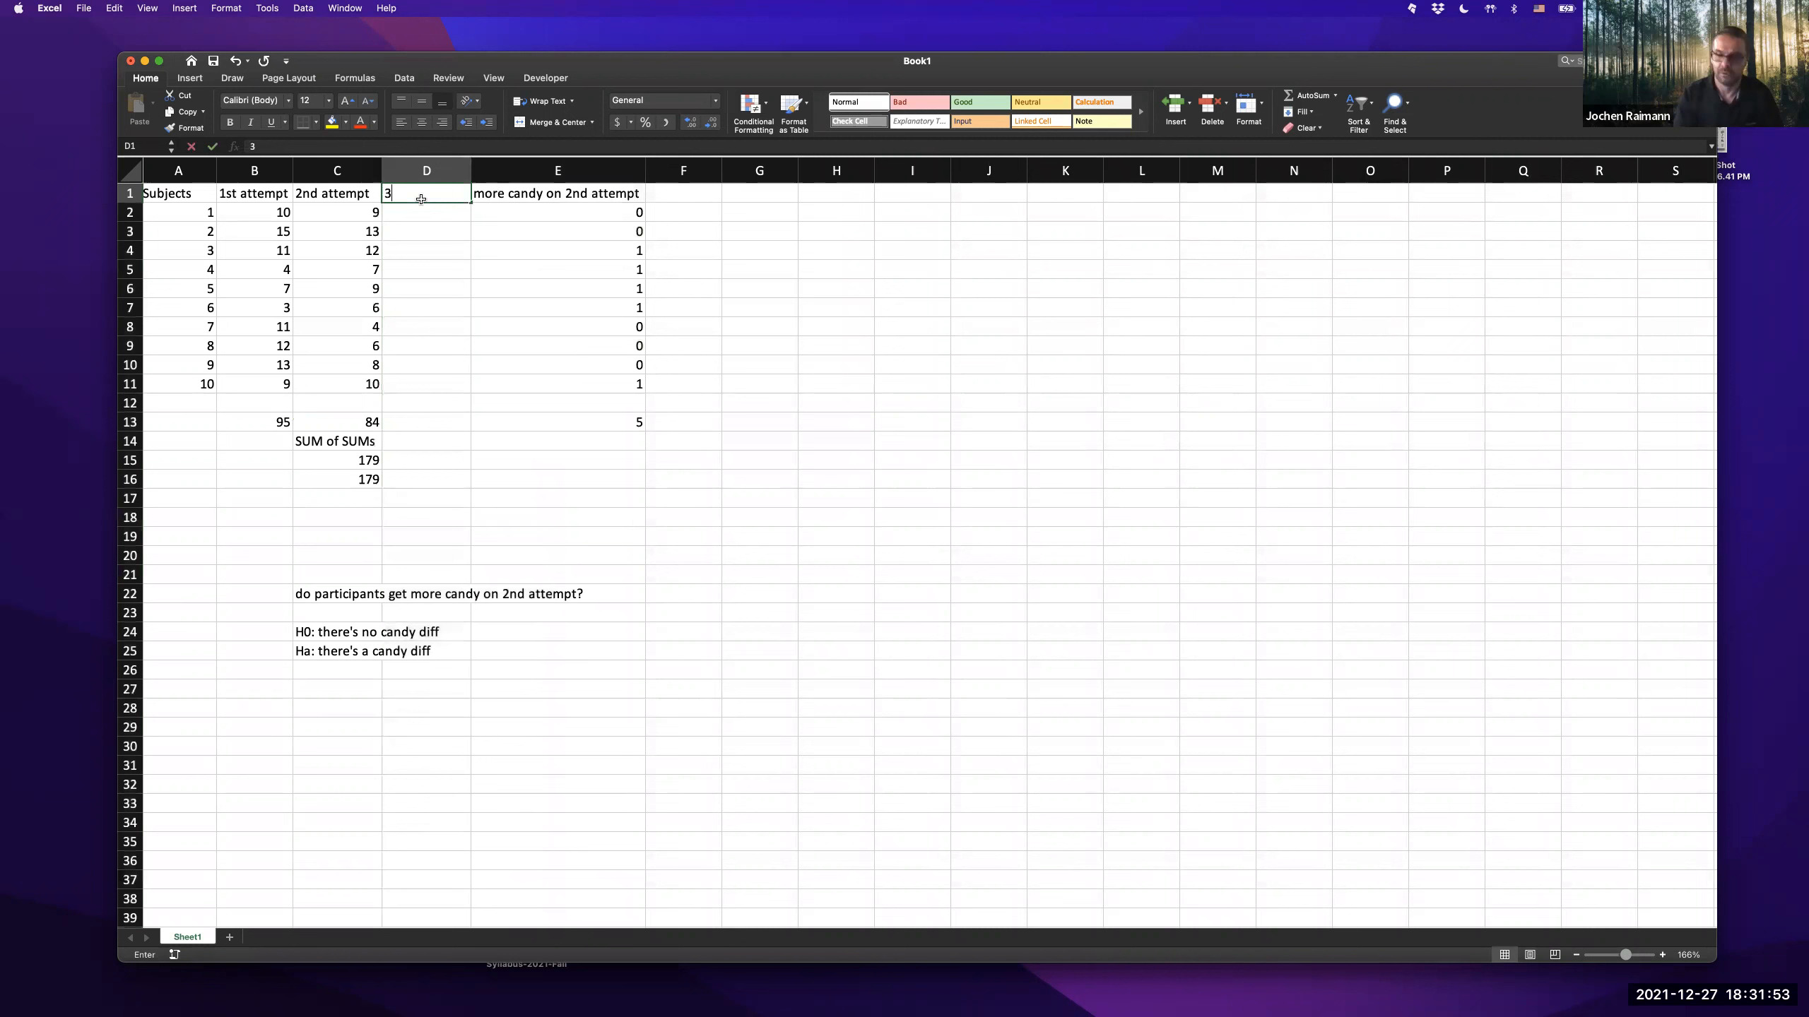
type("rd attempt")
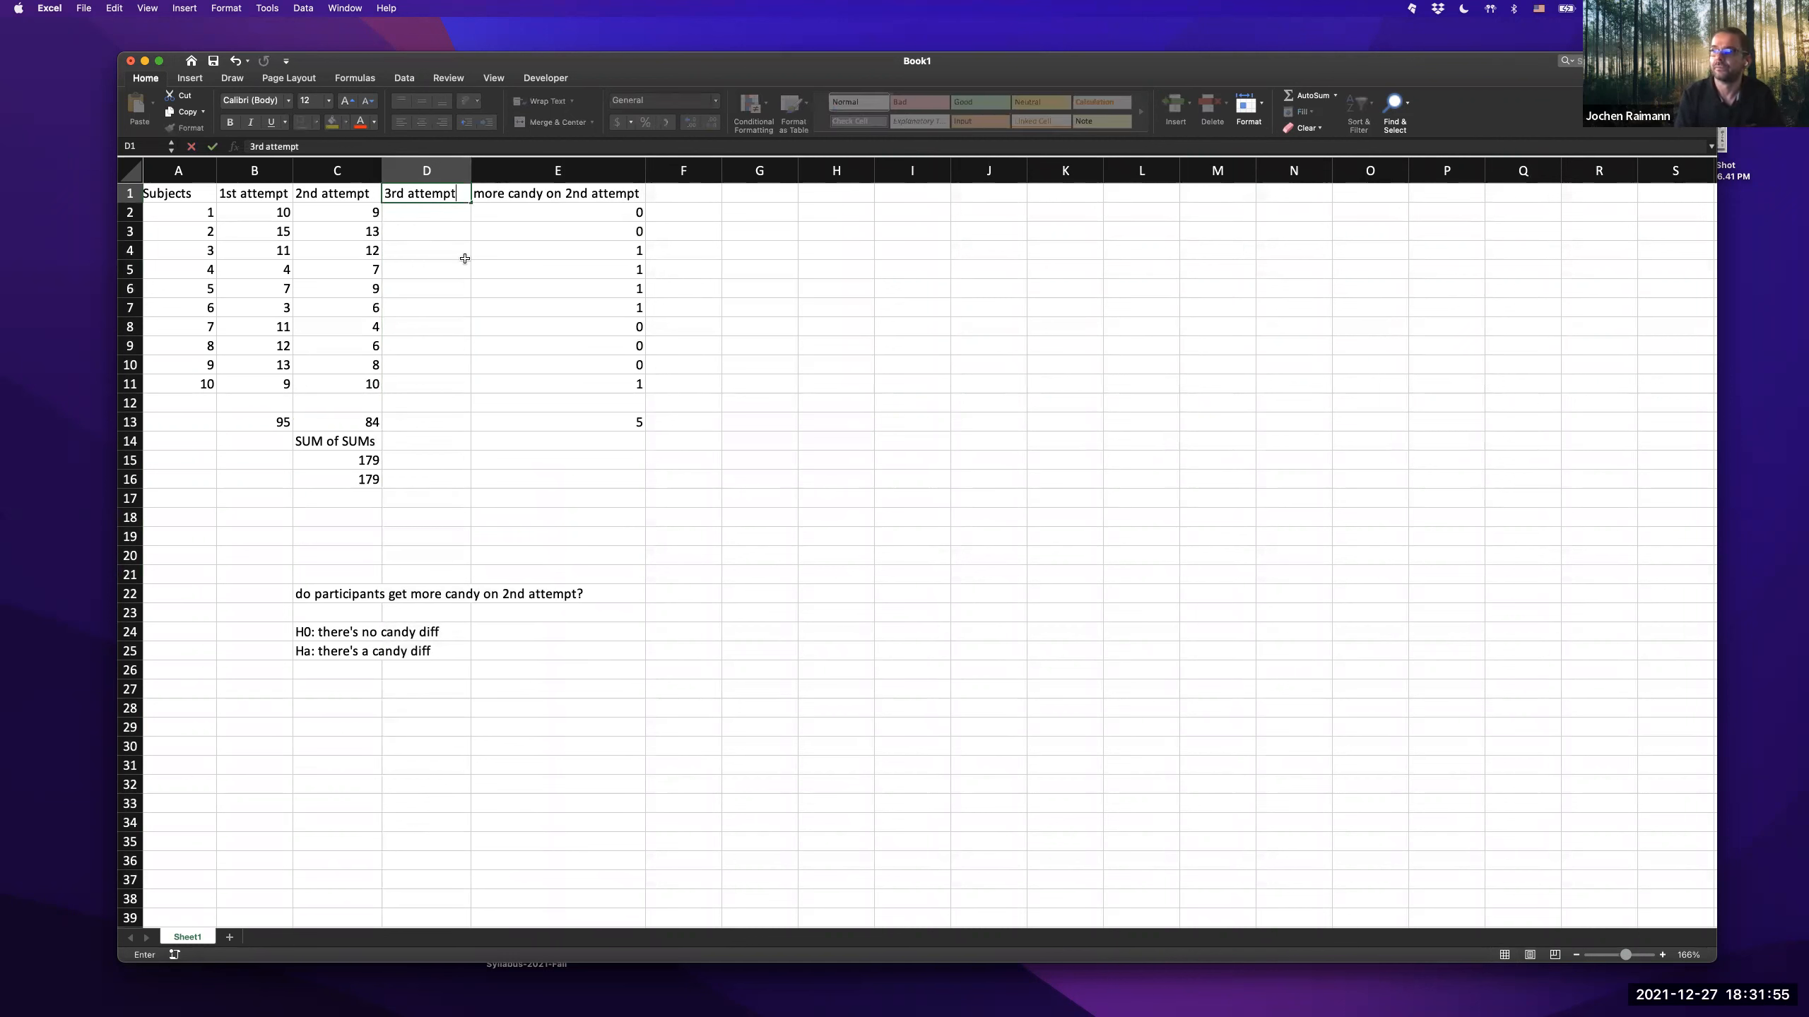
key("Return")
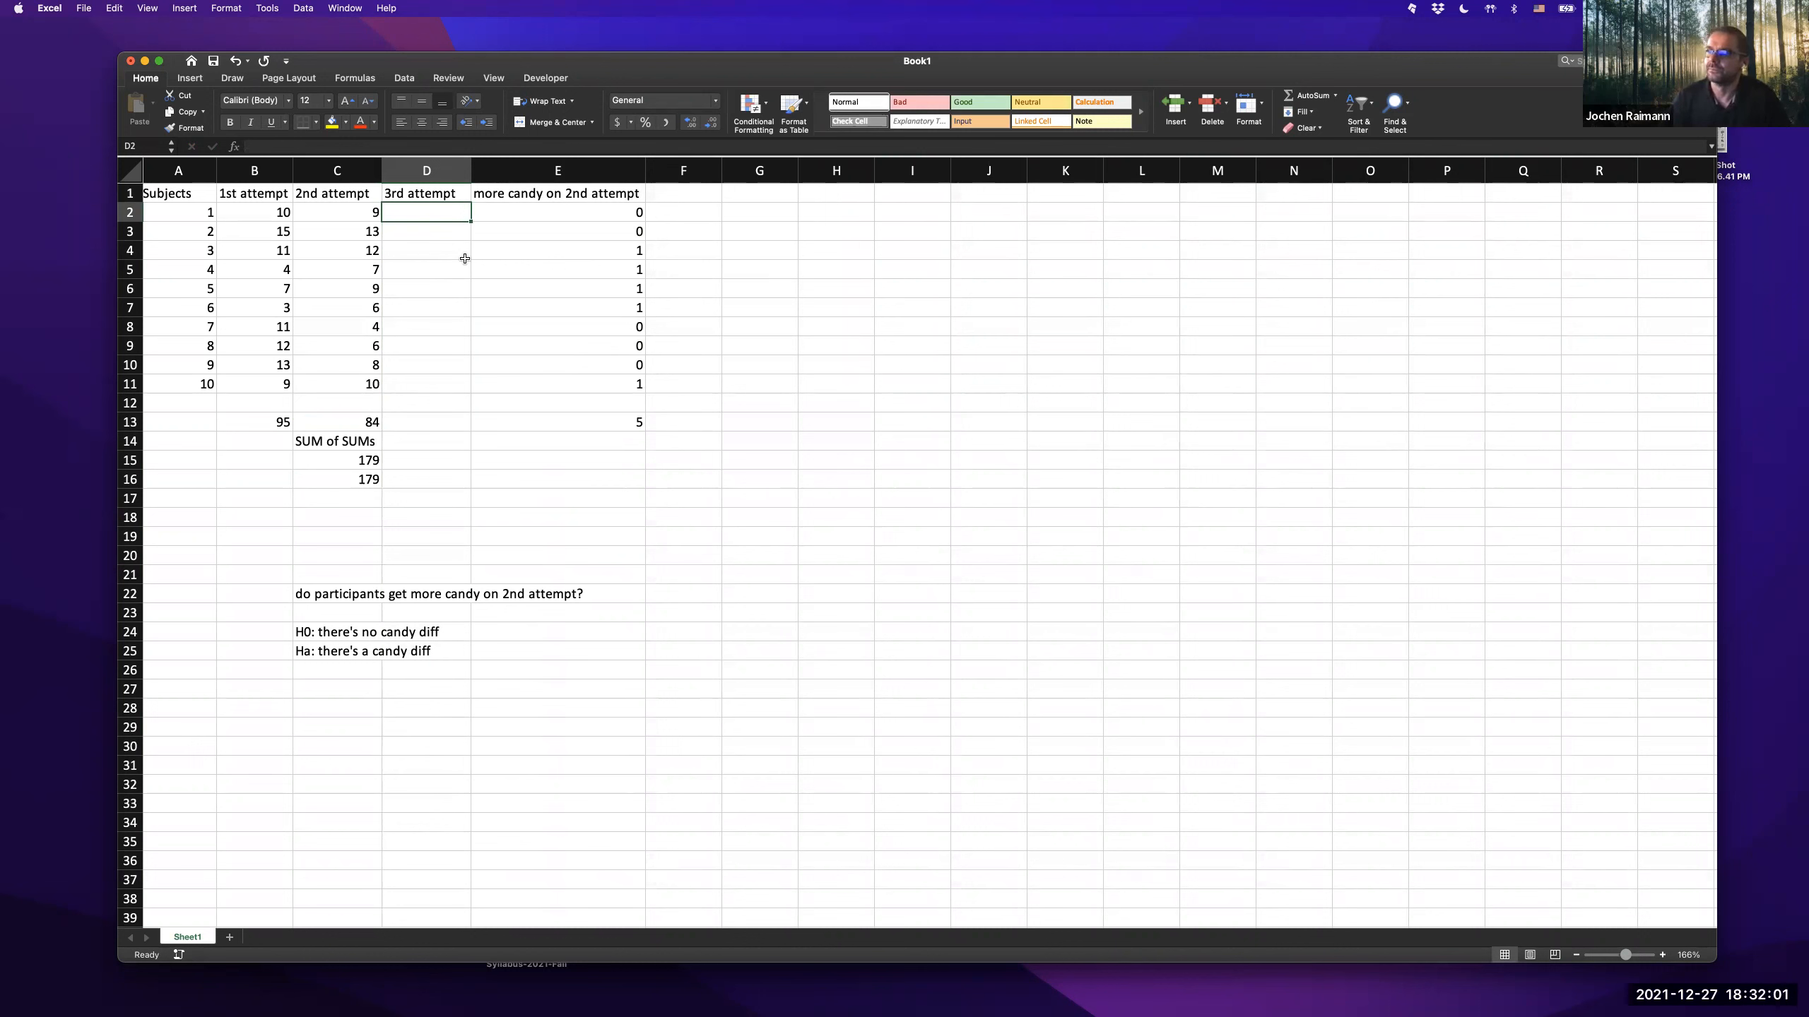
- Enter the third-attempt values 12, 11, 10, 9, 6, 5, 7, 13, 4 and 5 in cells D2:D11
type("12")
key("Return")
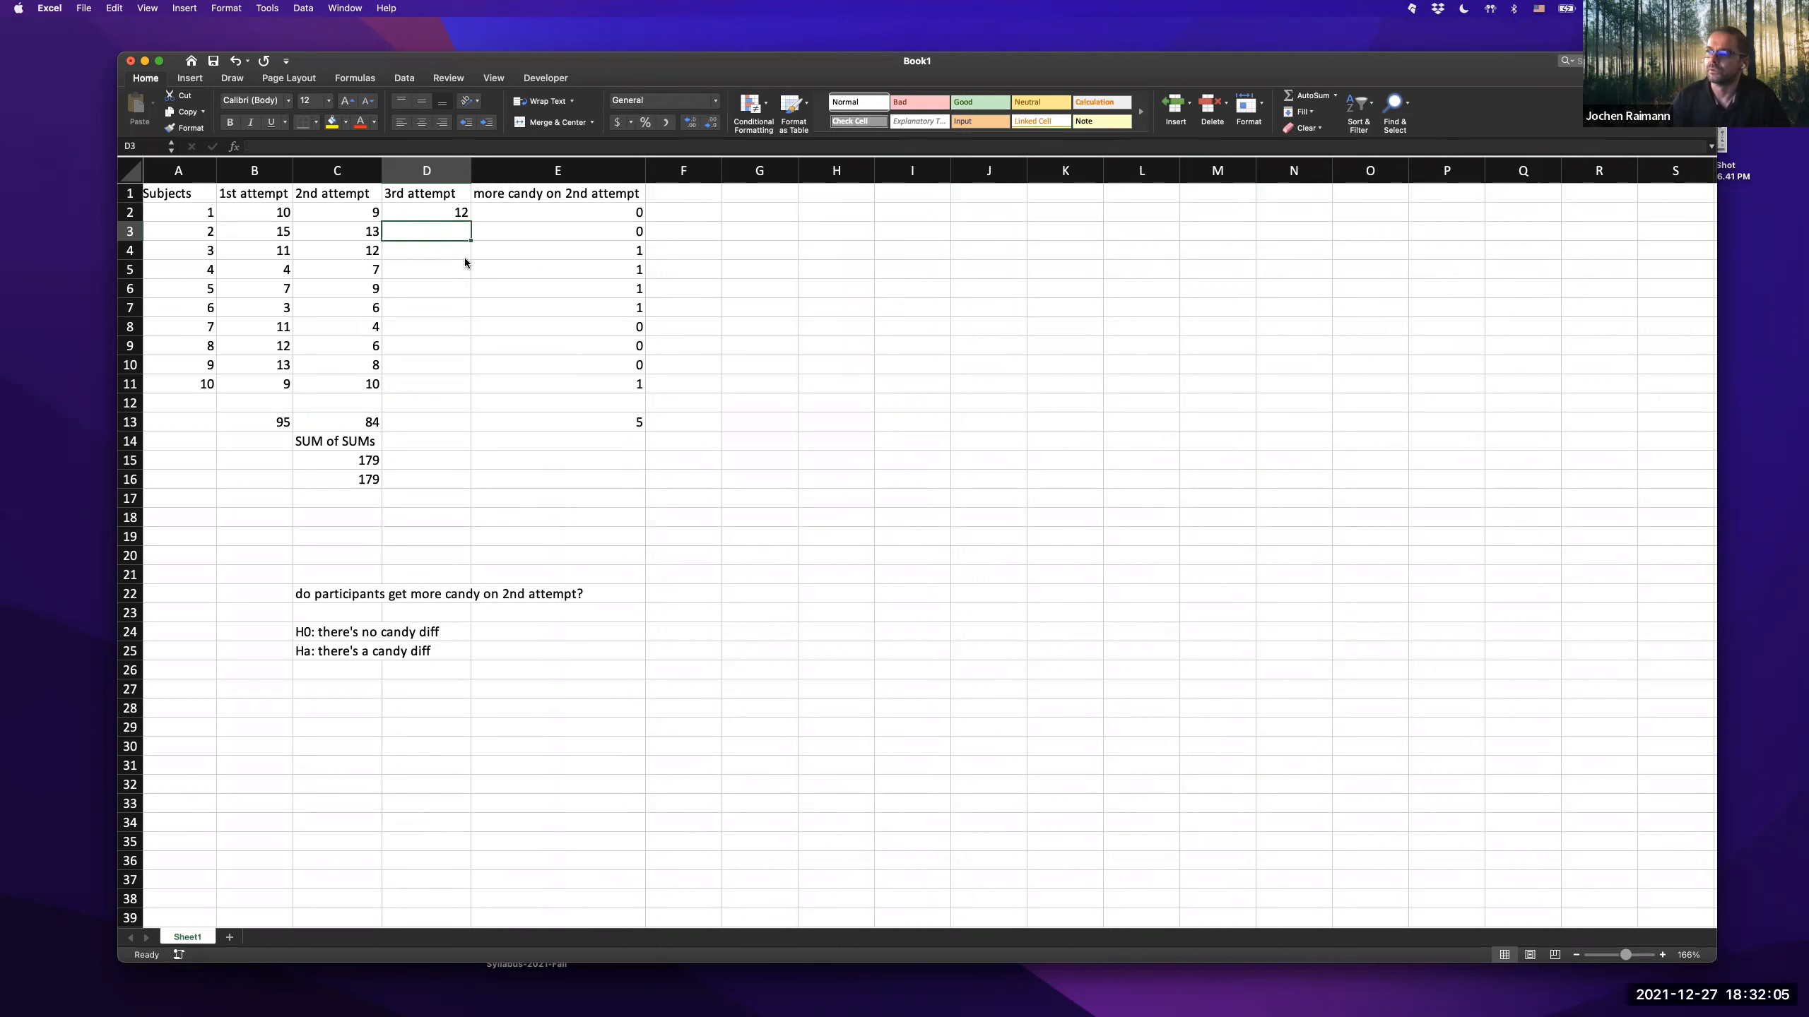
type("11")
key("Return")
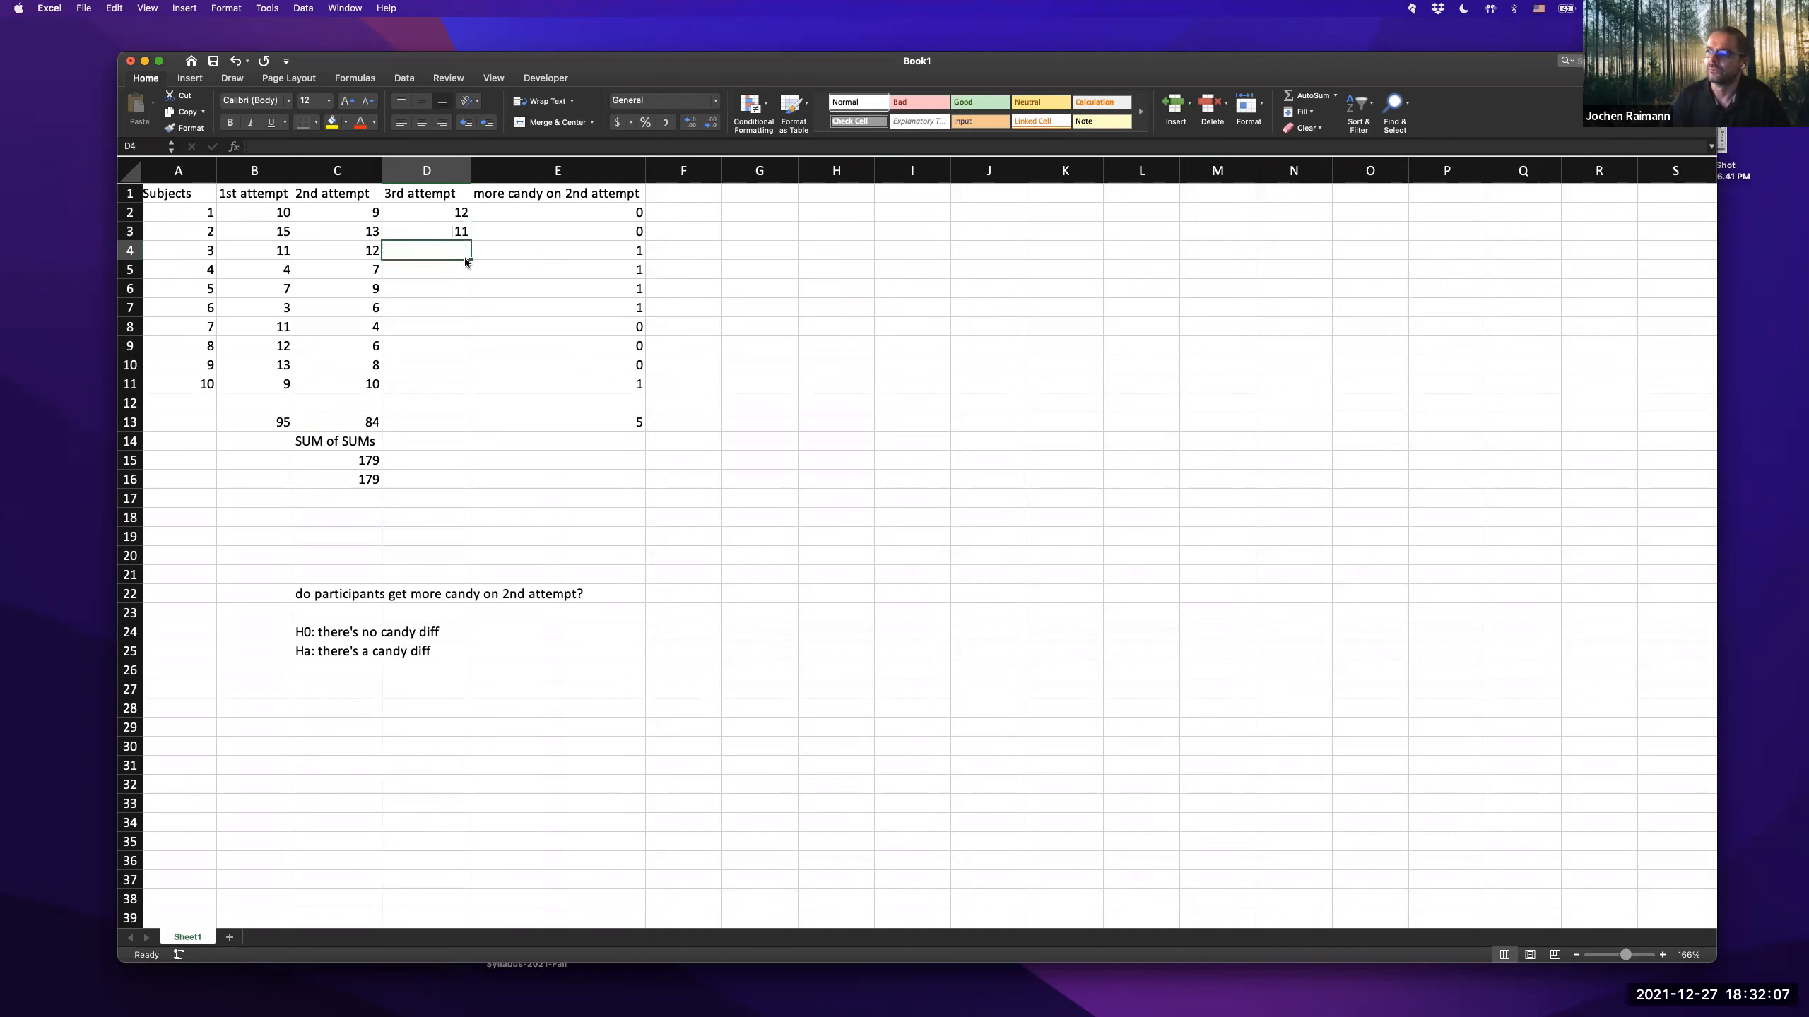
type("10")
key("Return")
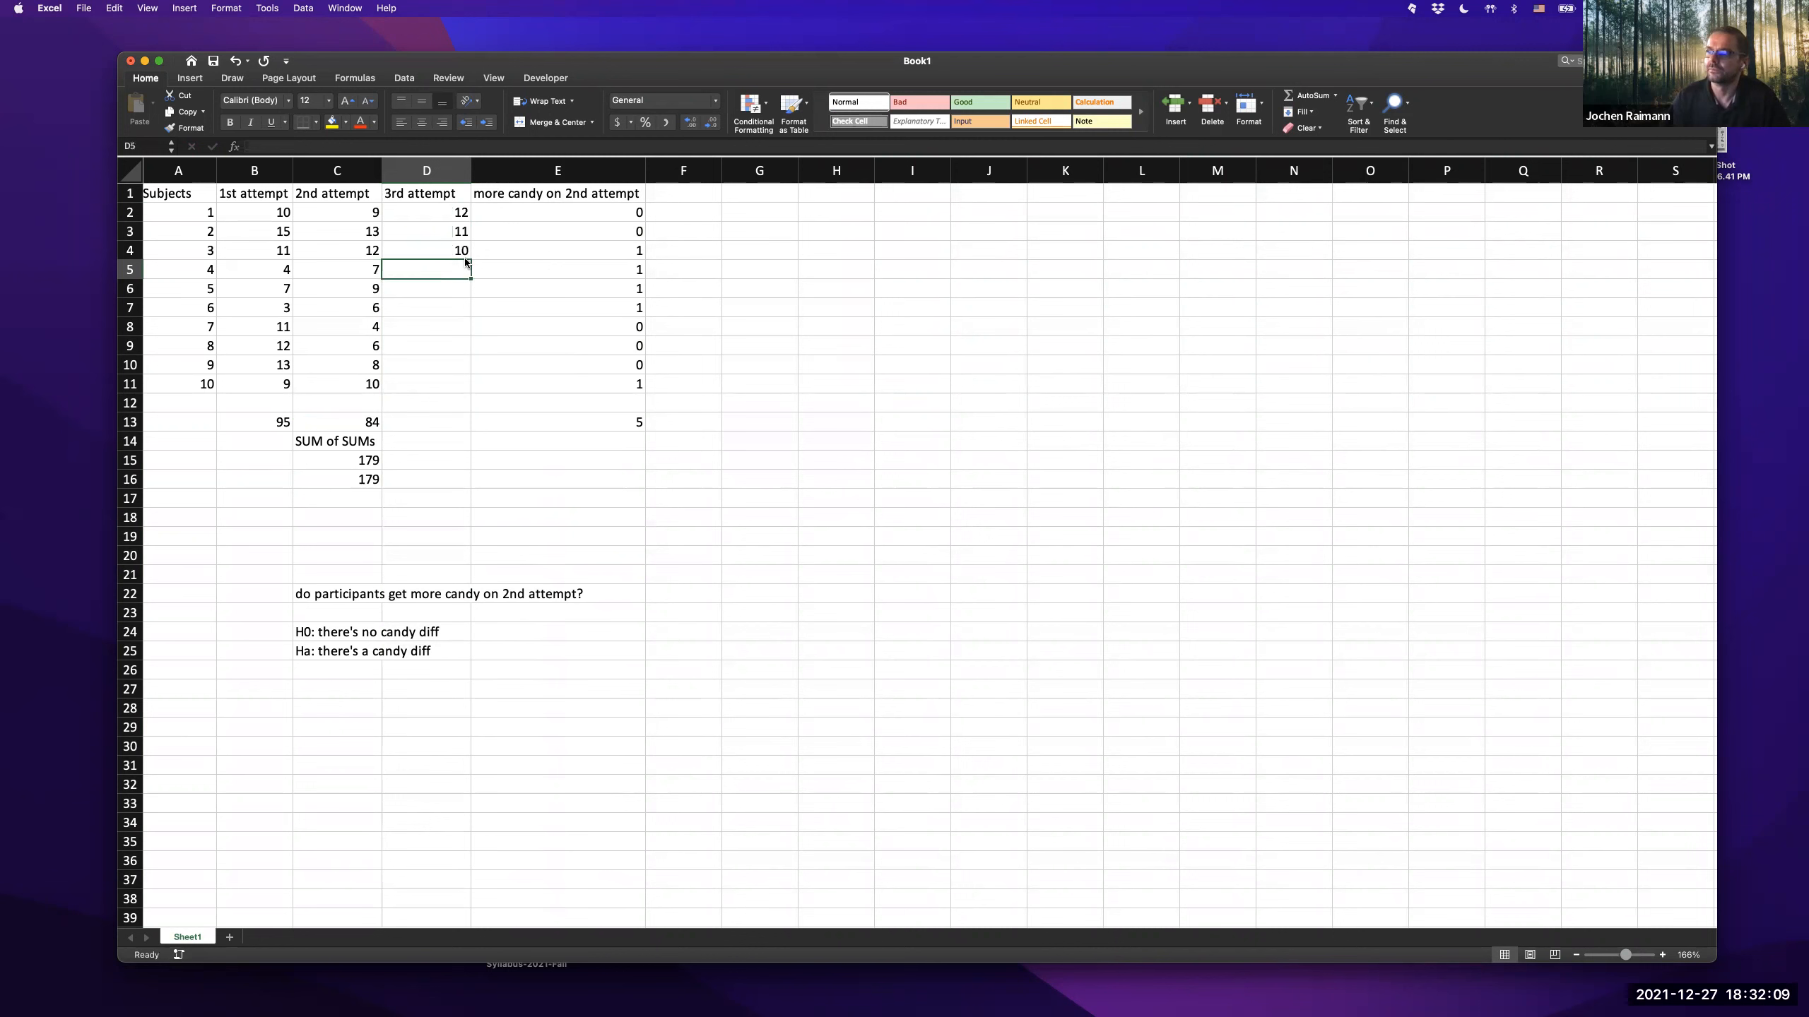
type("9")
key("Return")
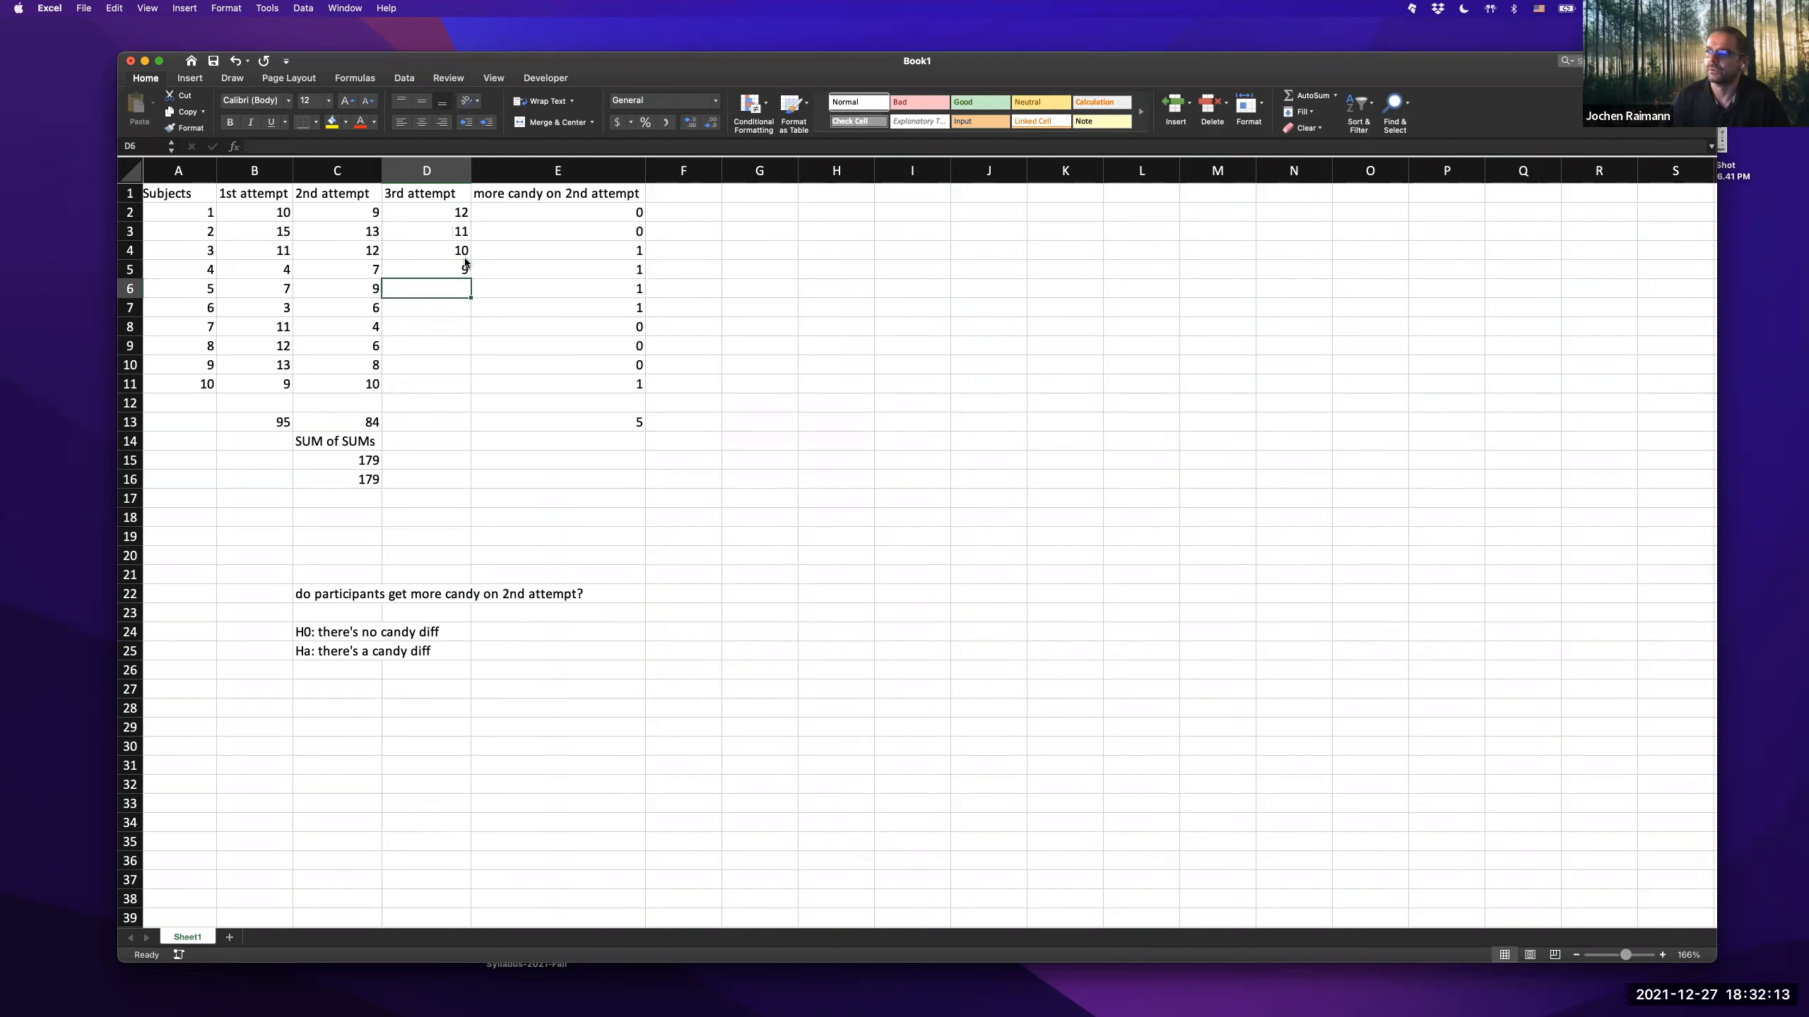
type("6")
key("Return")
type("5")
key("Return")
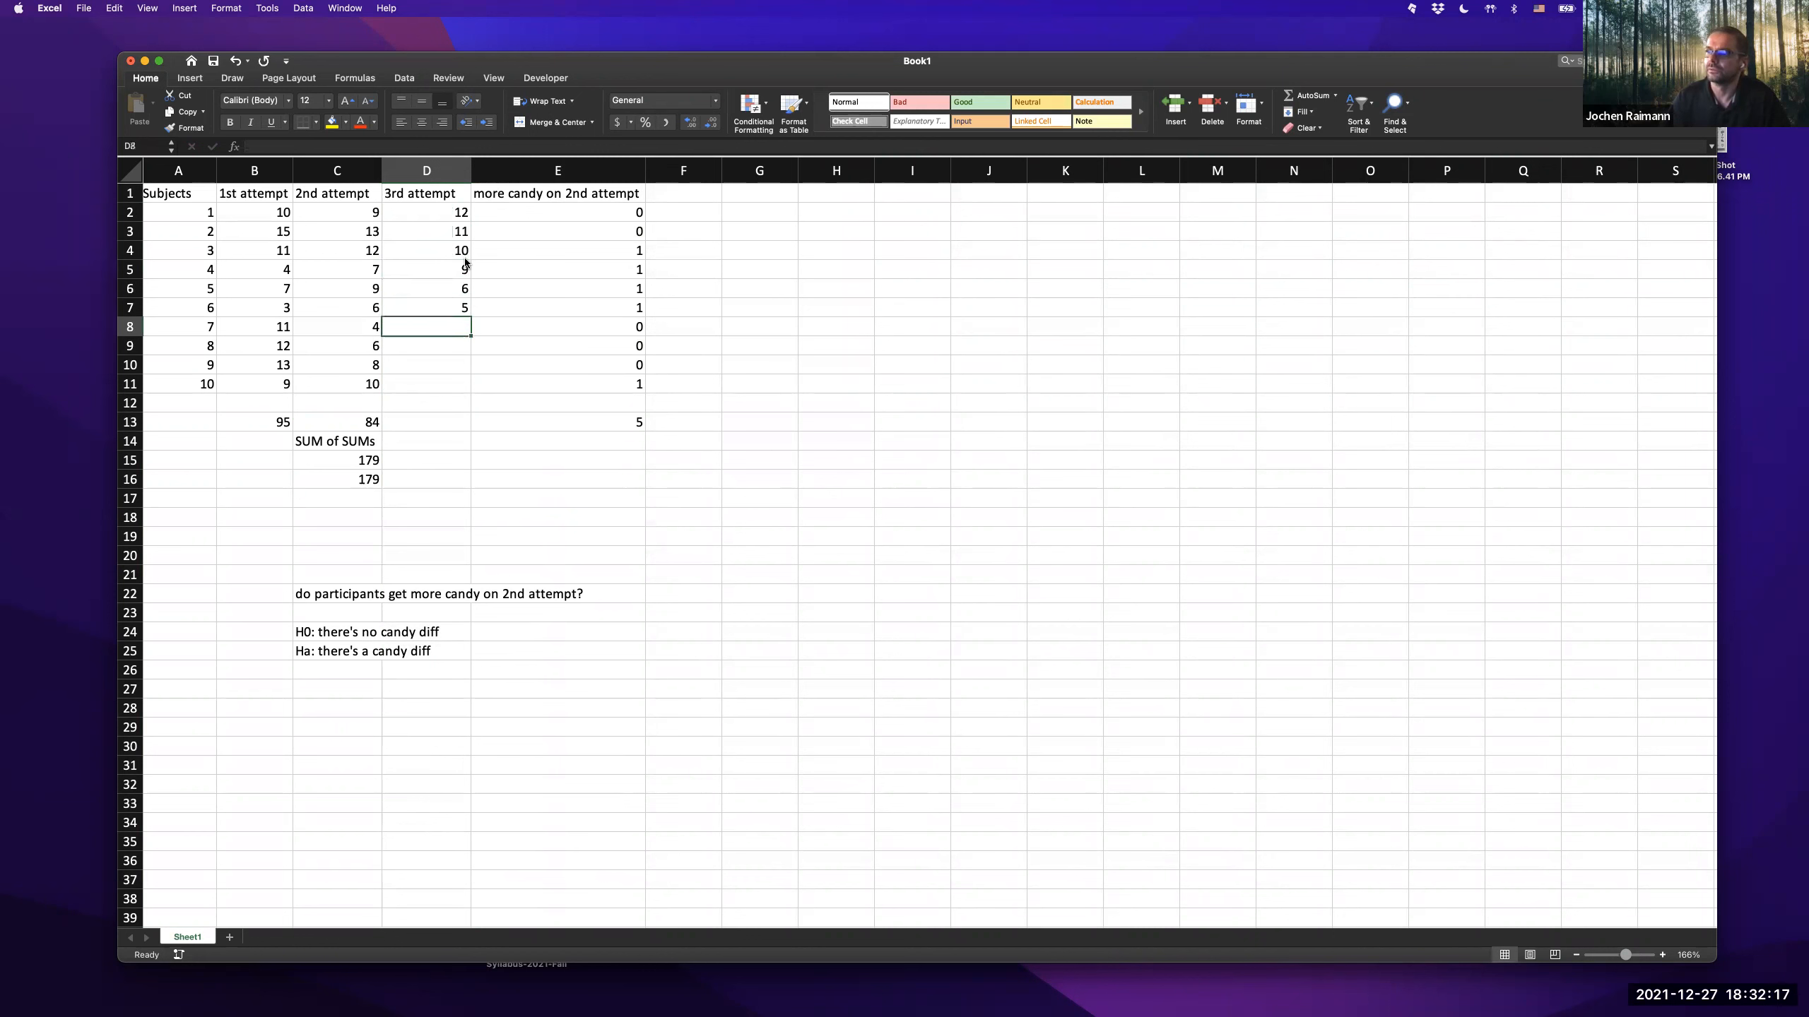
type("7")
key("Return")
type("13")
key("Return")
type("4")
key("Return")
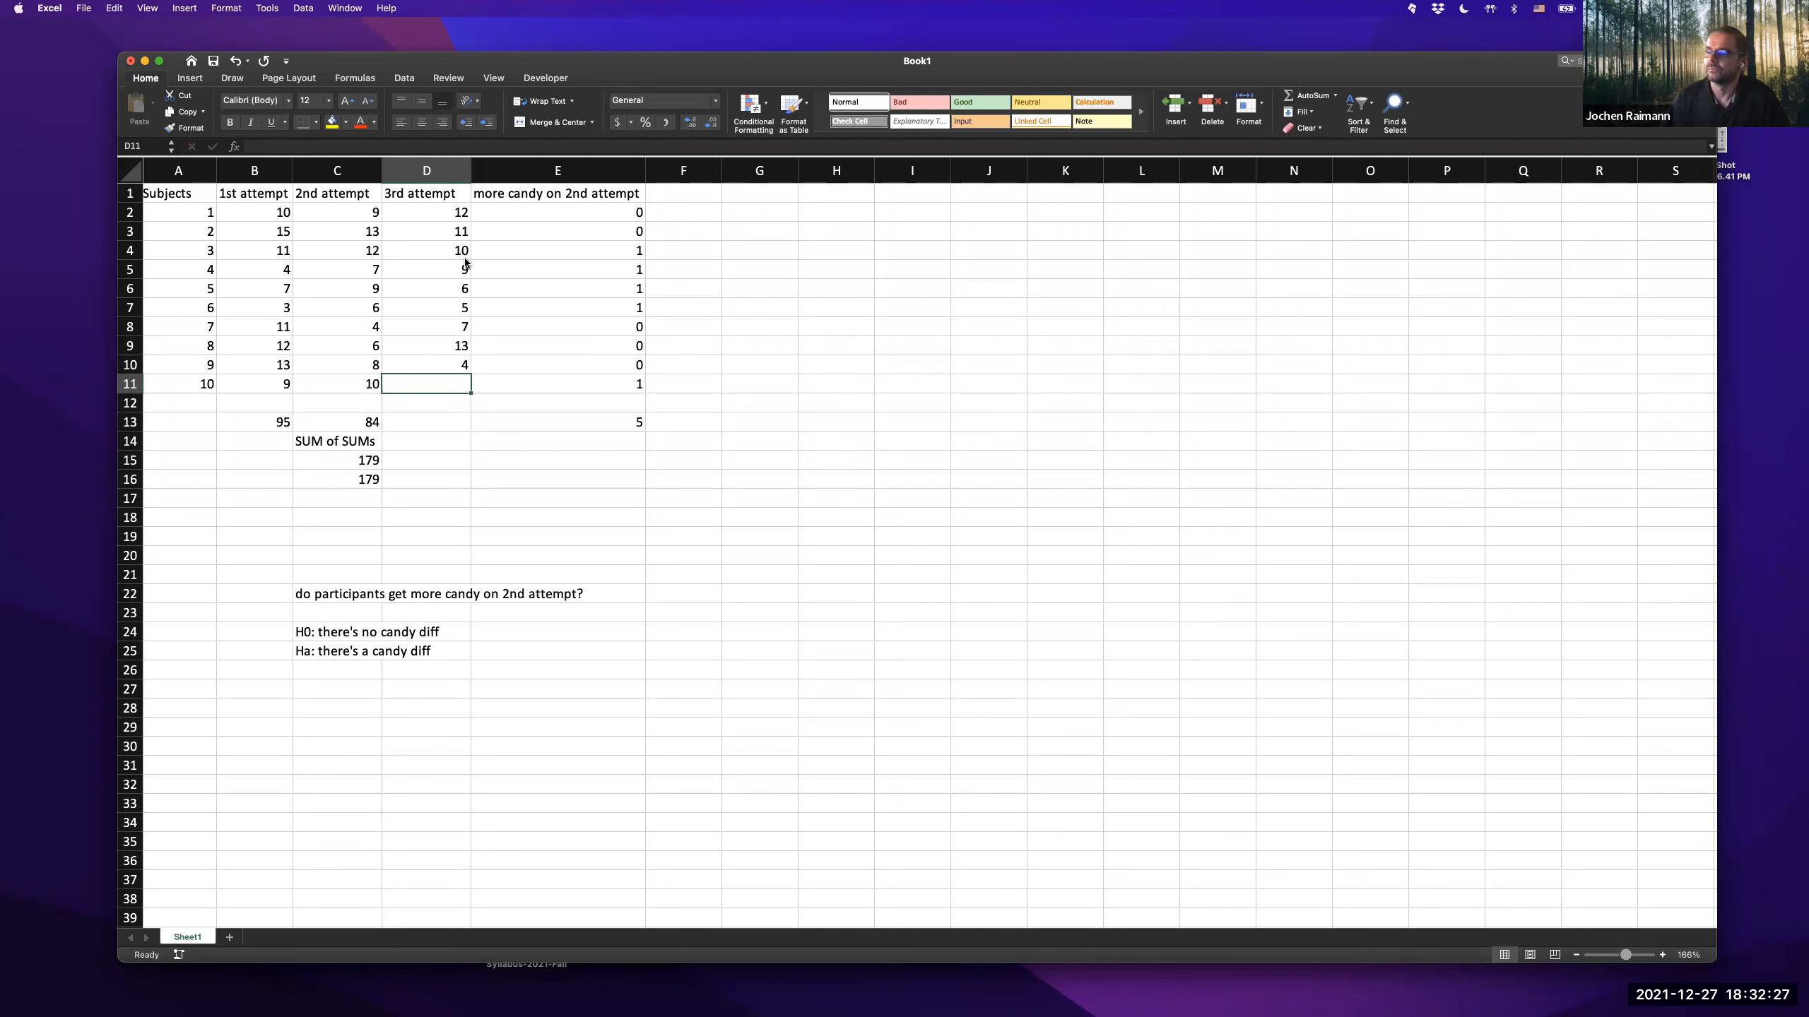
type("5")
key("Return")
- AutoFill the sum formulas from B13:C13 into D13 to total the third attempts
key("Return")
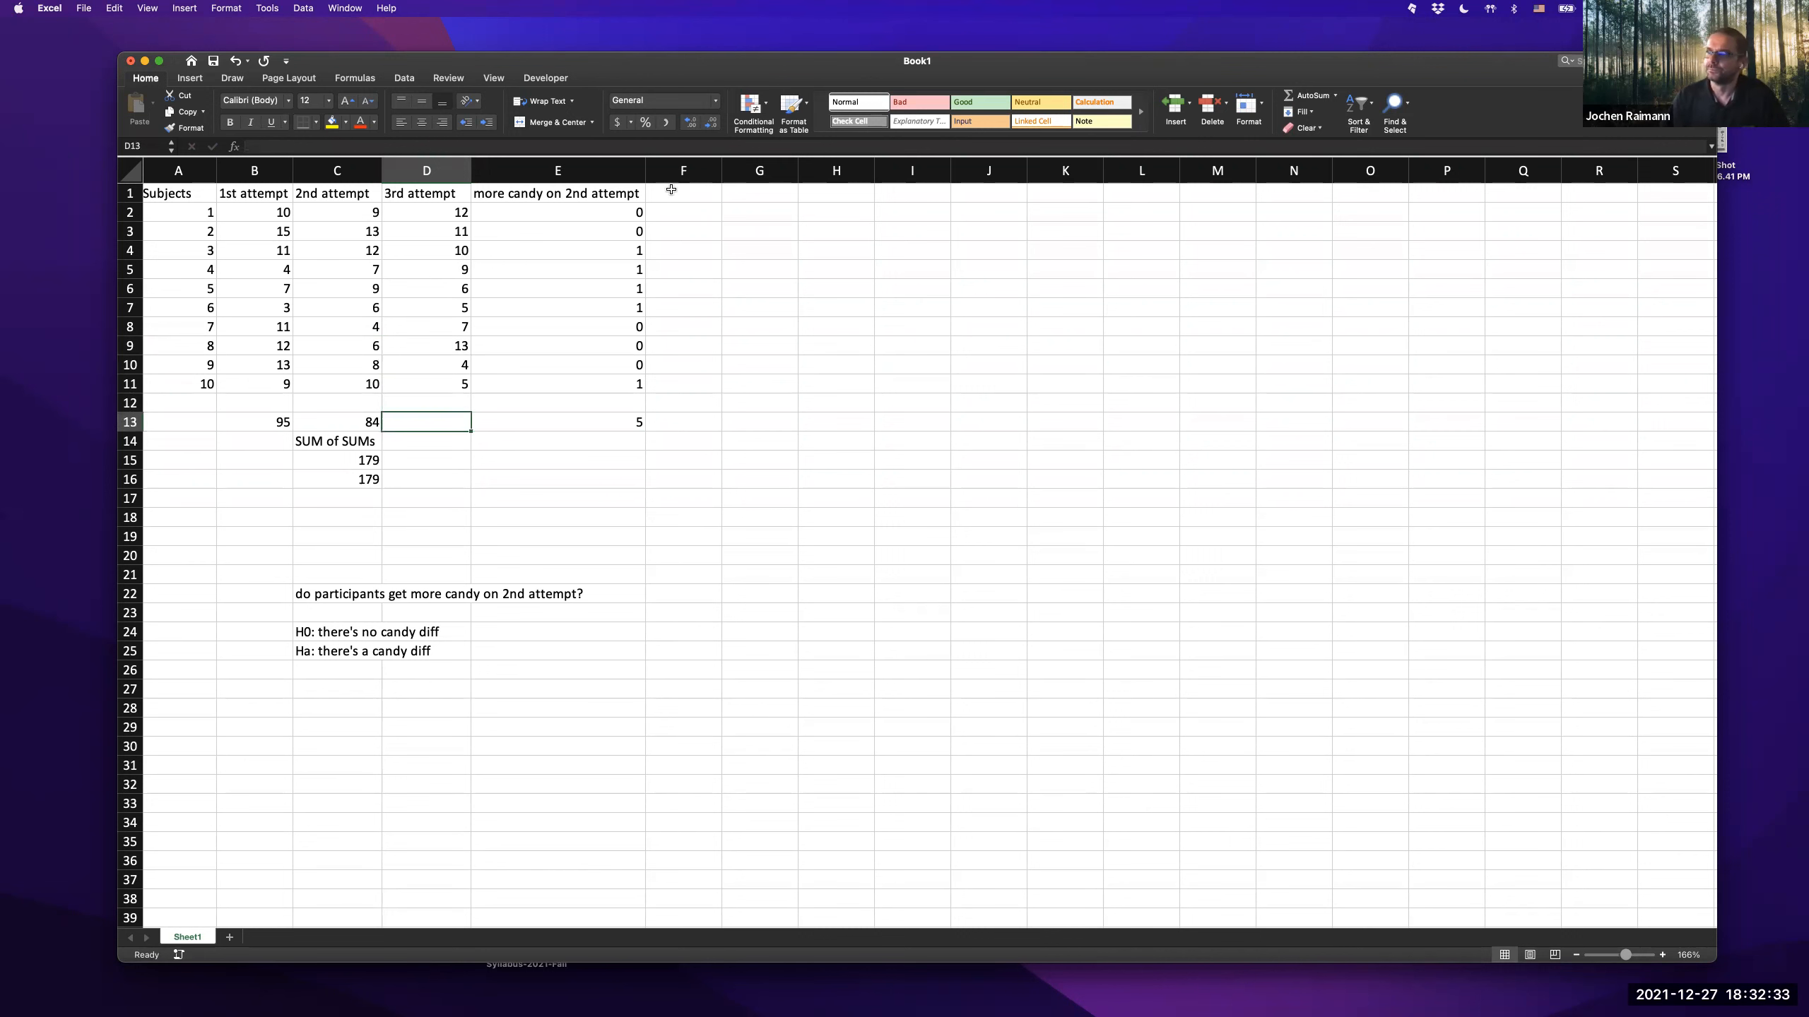
scroll(498, 386, "right", 1)
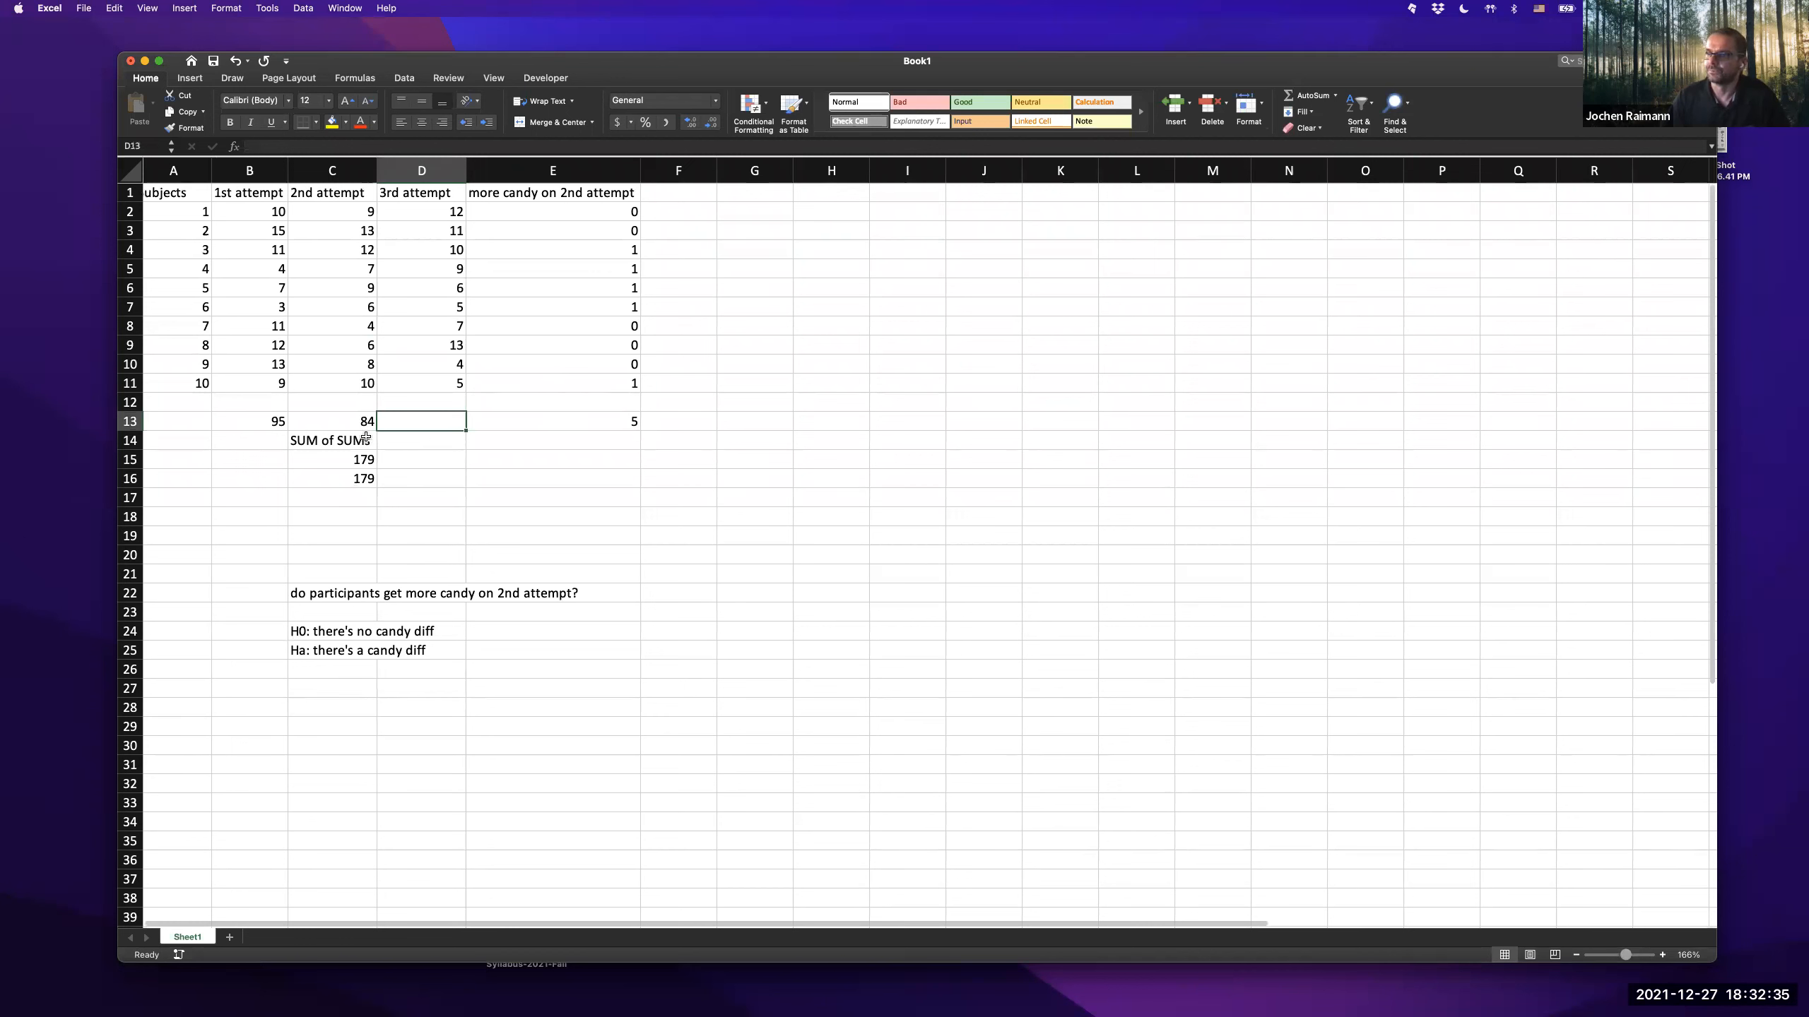
left_click(306, 422)
left_click_drag(273, 422, 459, 435)
- Inspect the fill options and compare the sum formulas in cells B13, C13 and D13
left_click(350, 424)
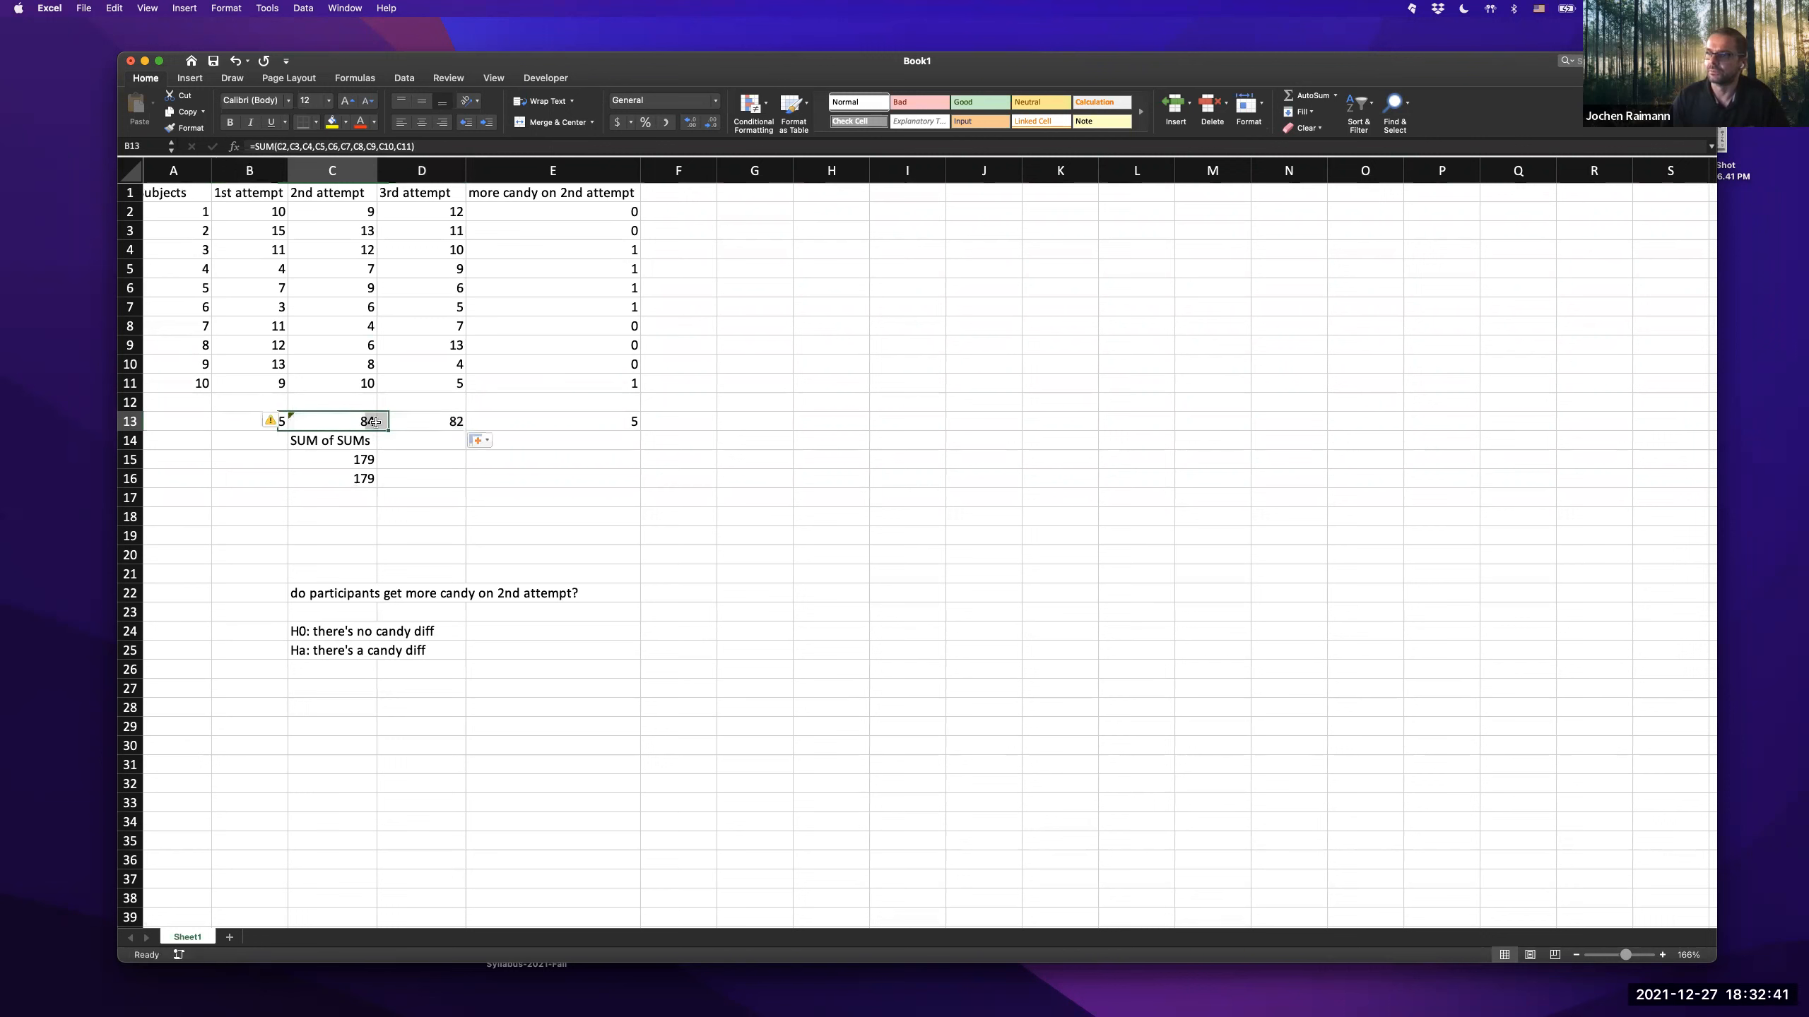
left_click(484, 439)
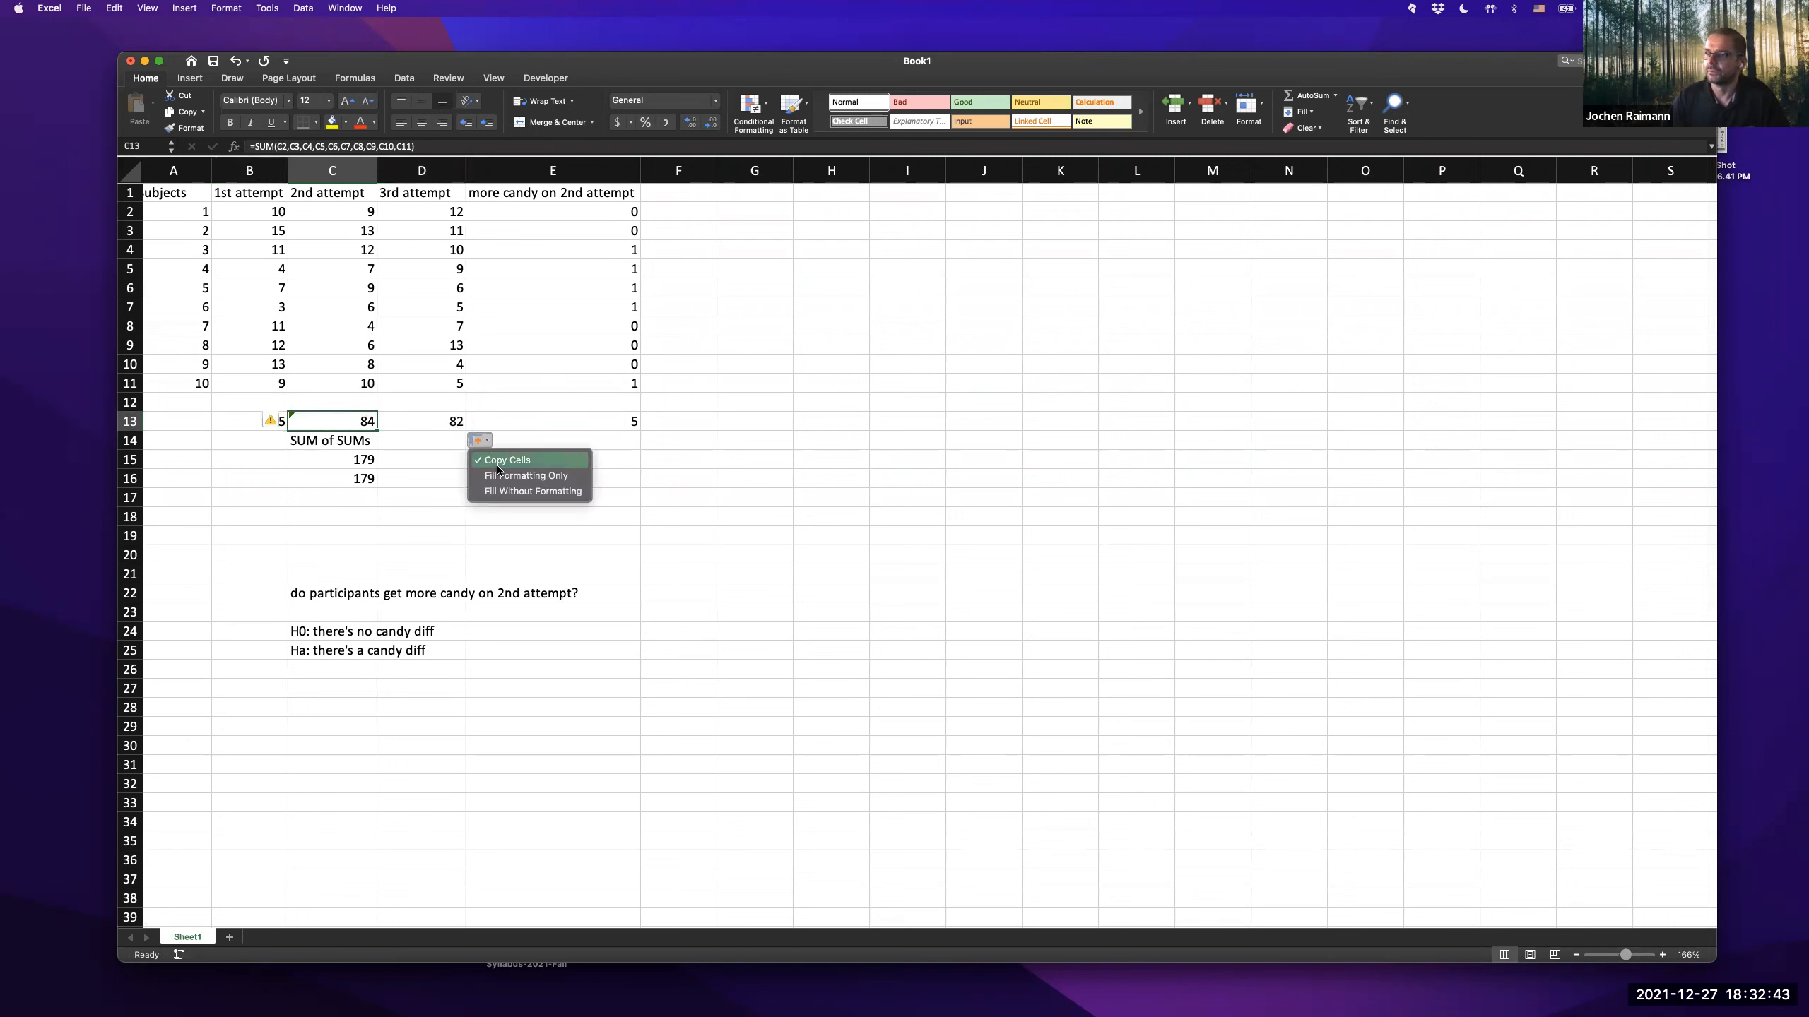
left_click(324, 420)
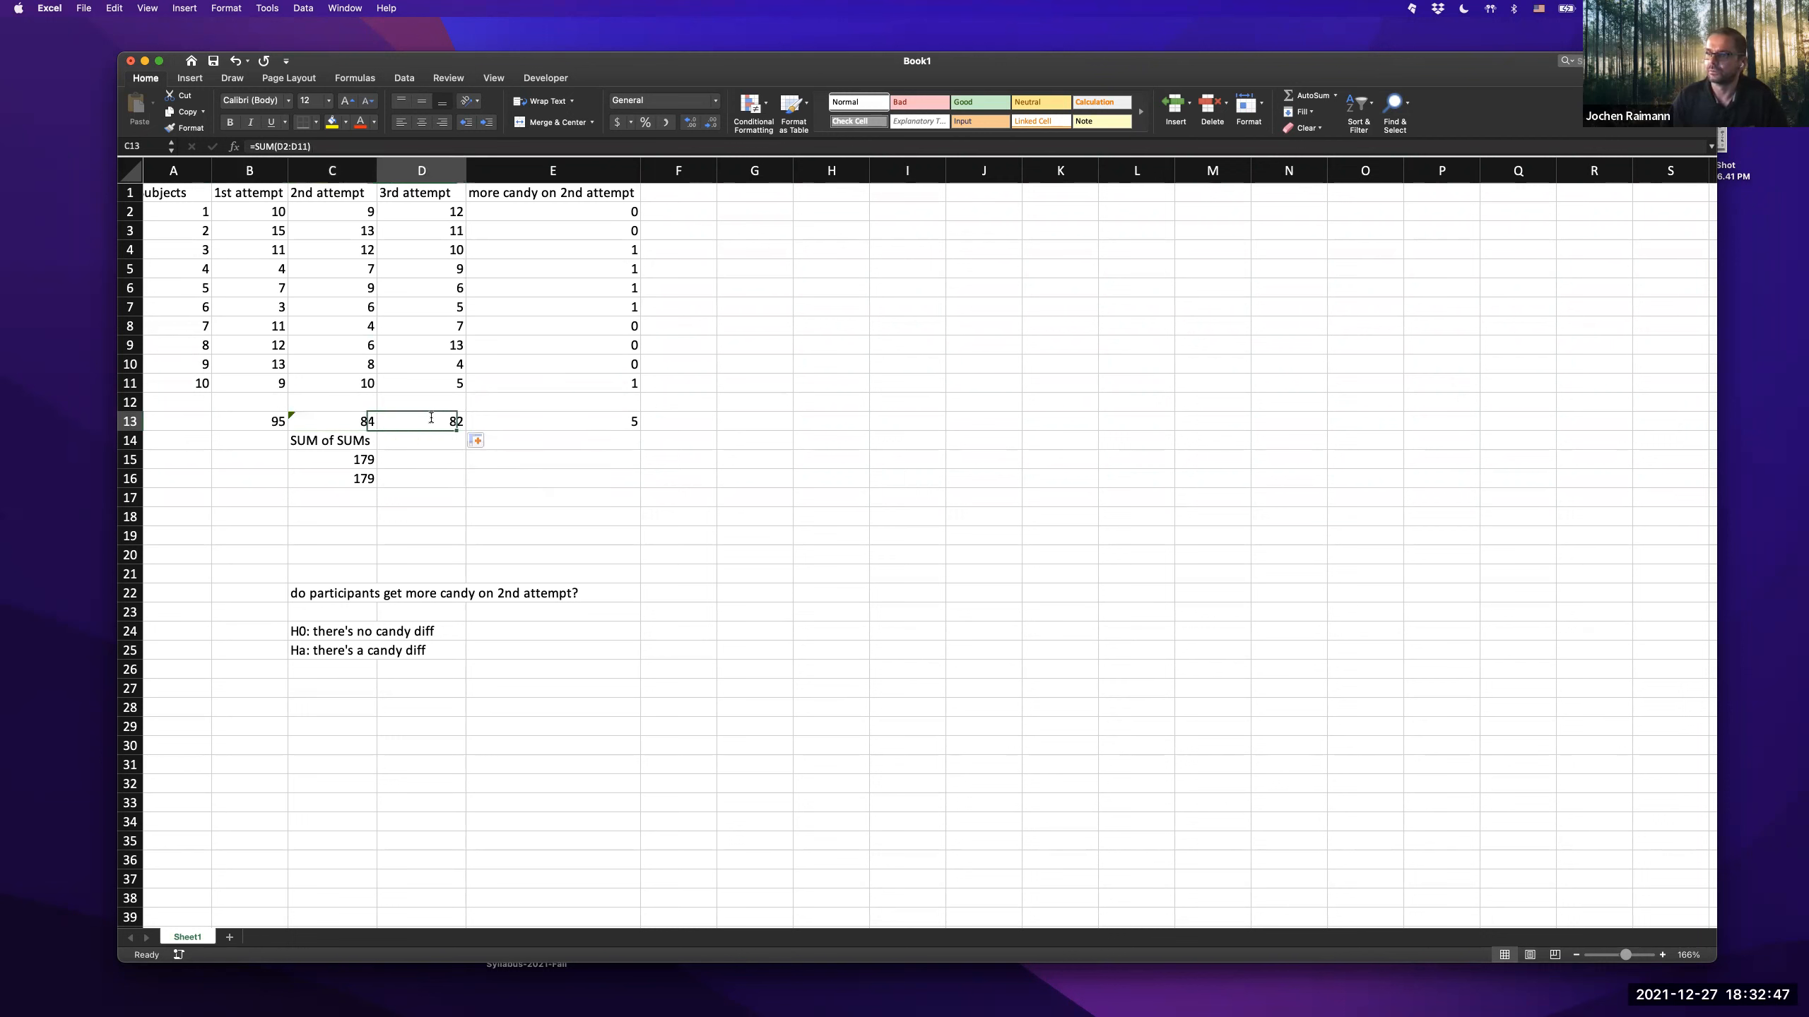
double_click(431, 419)
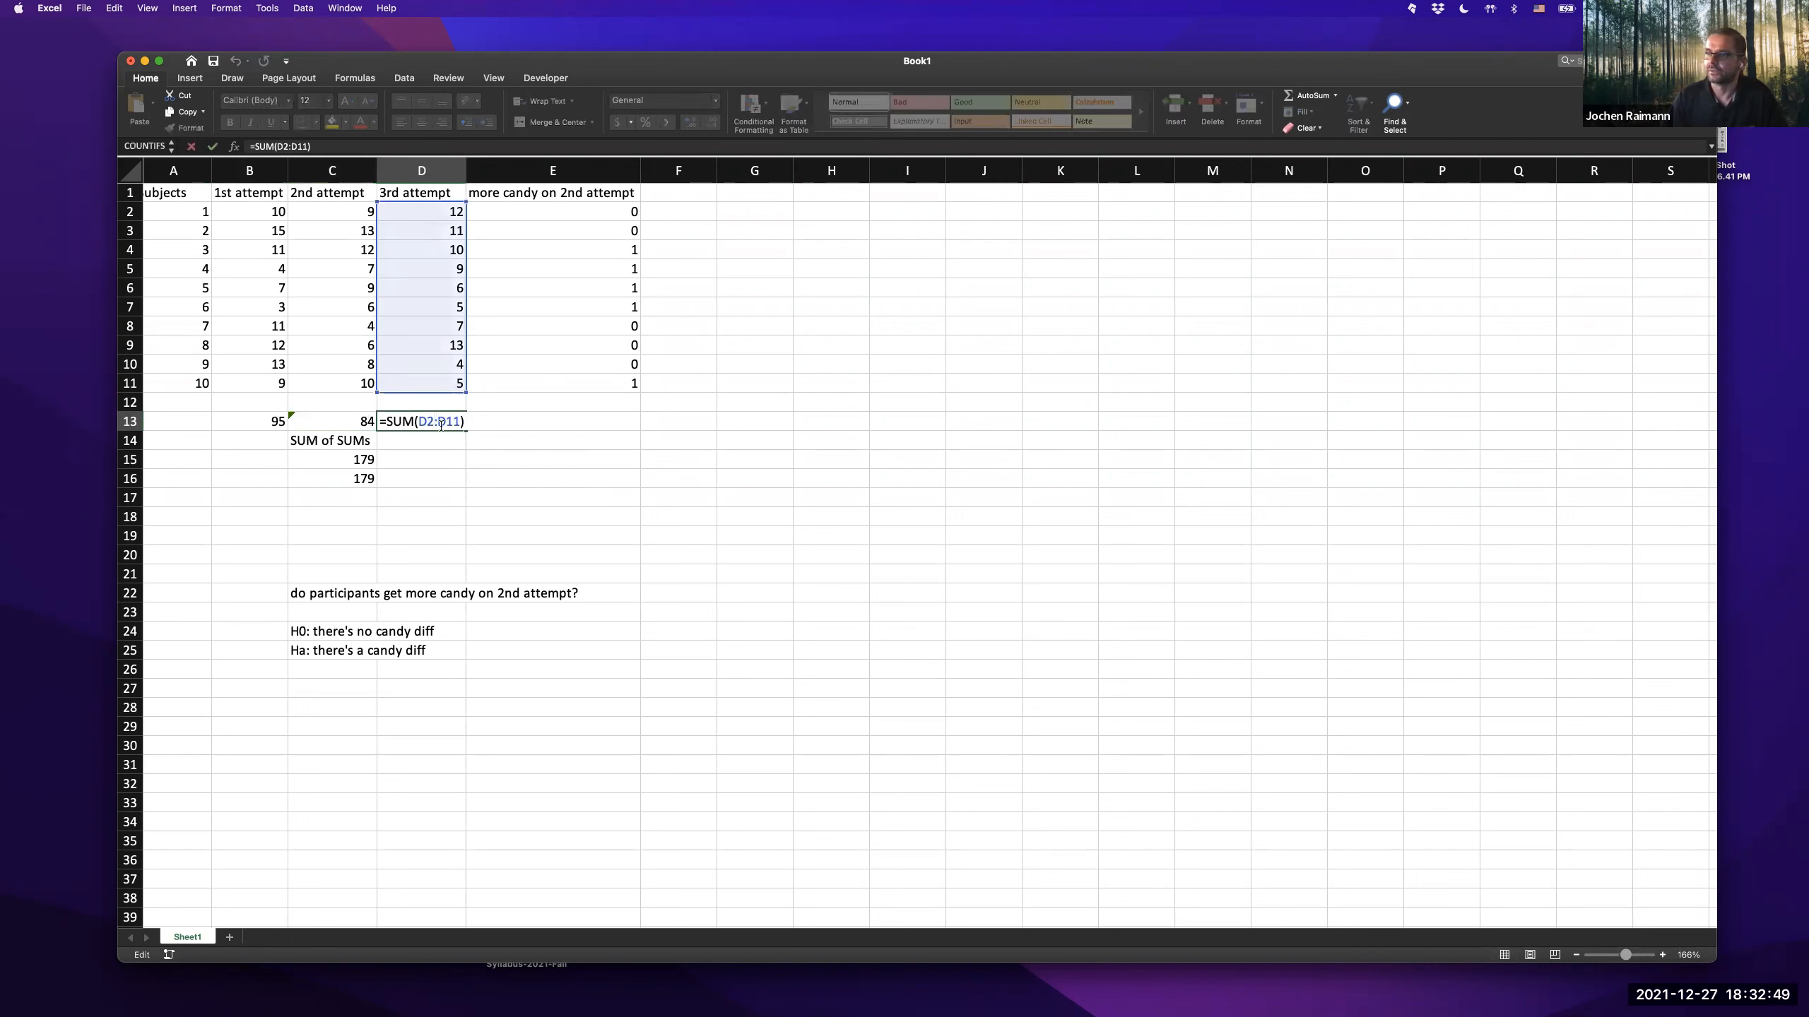
key("Escape")
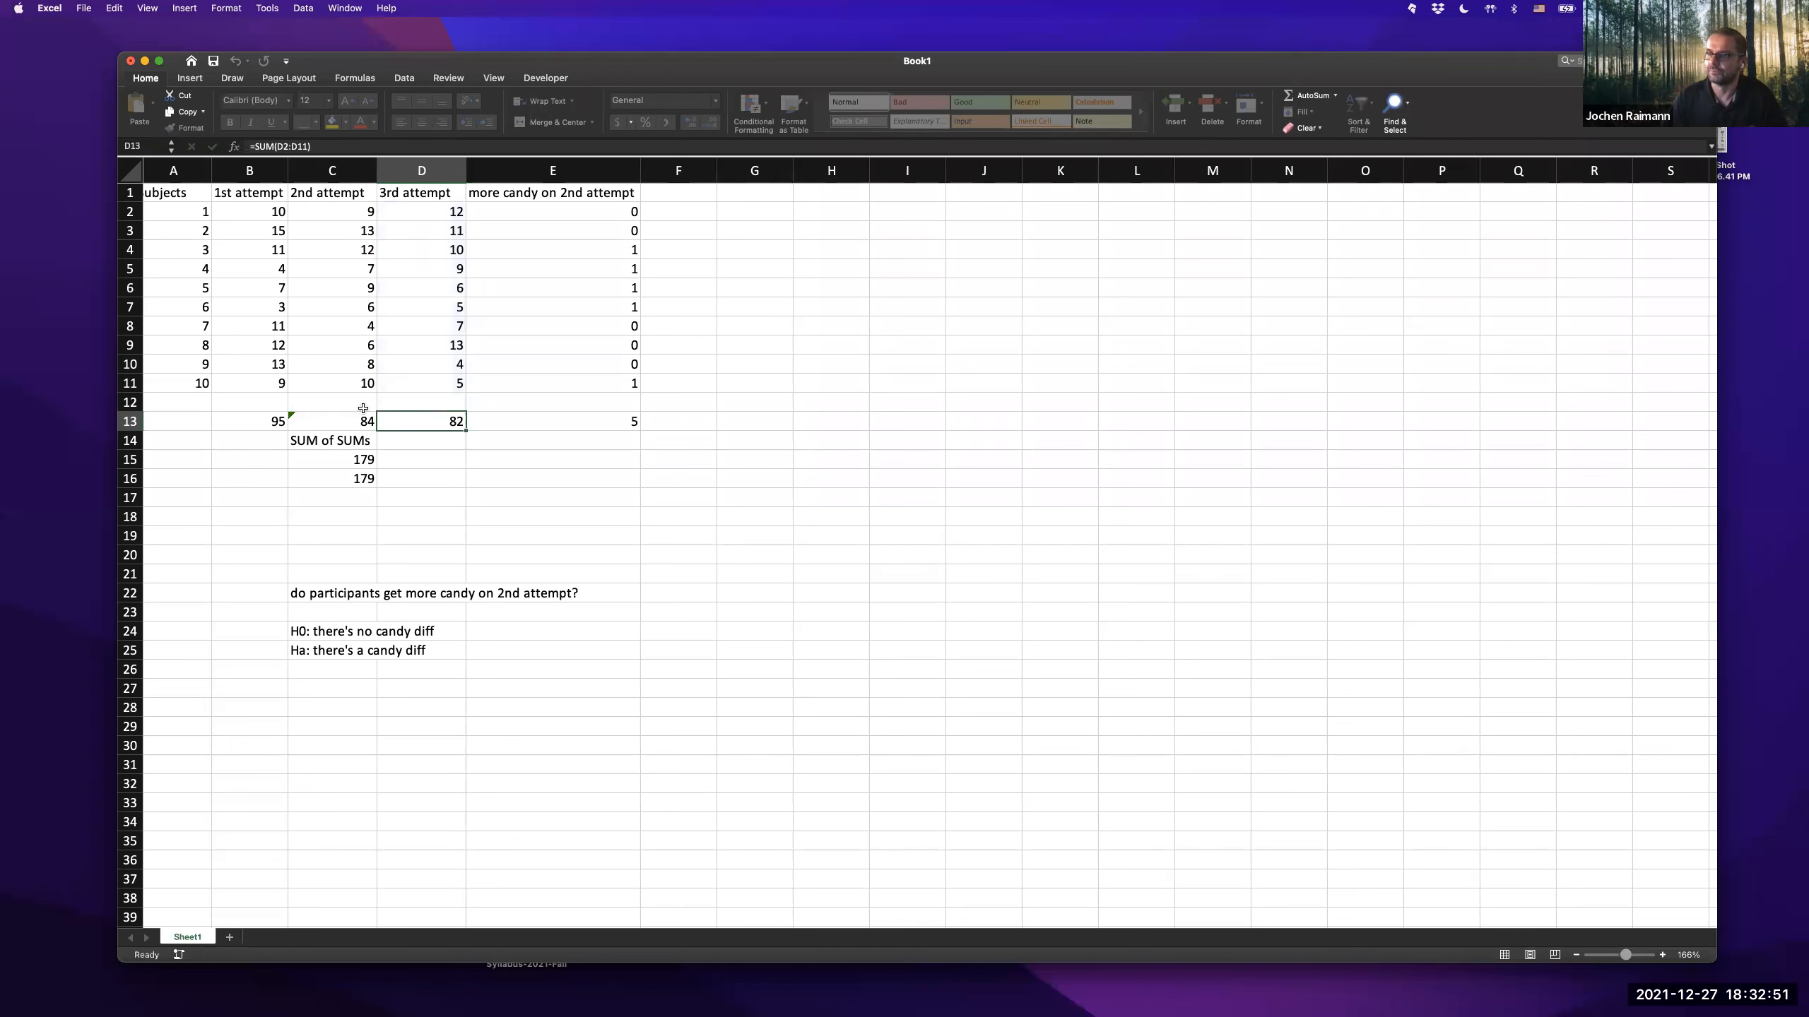
left_click_drag(256, 422, 339, 424)
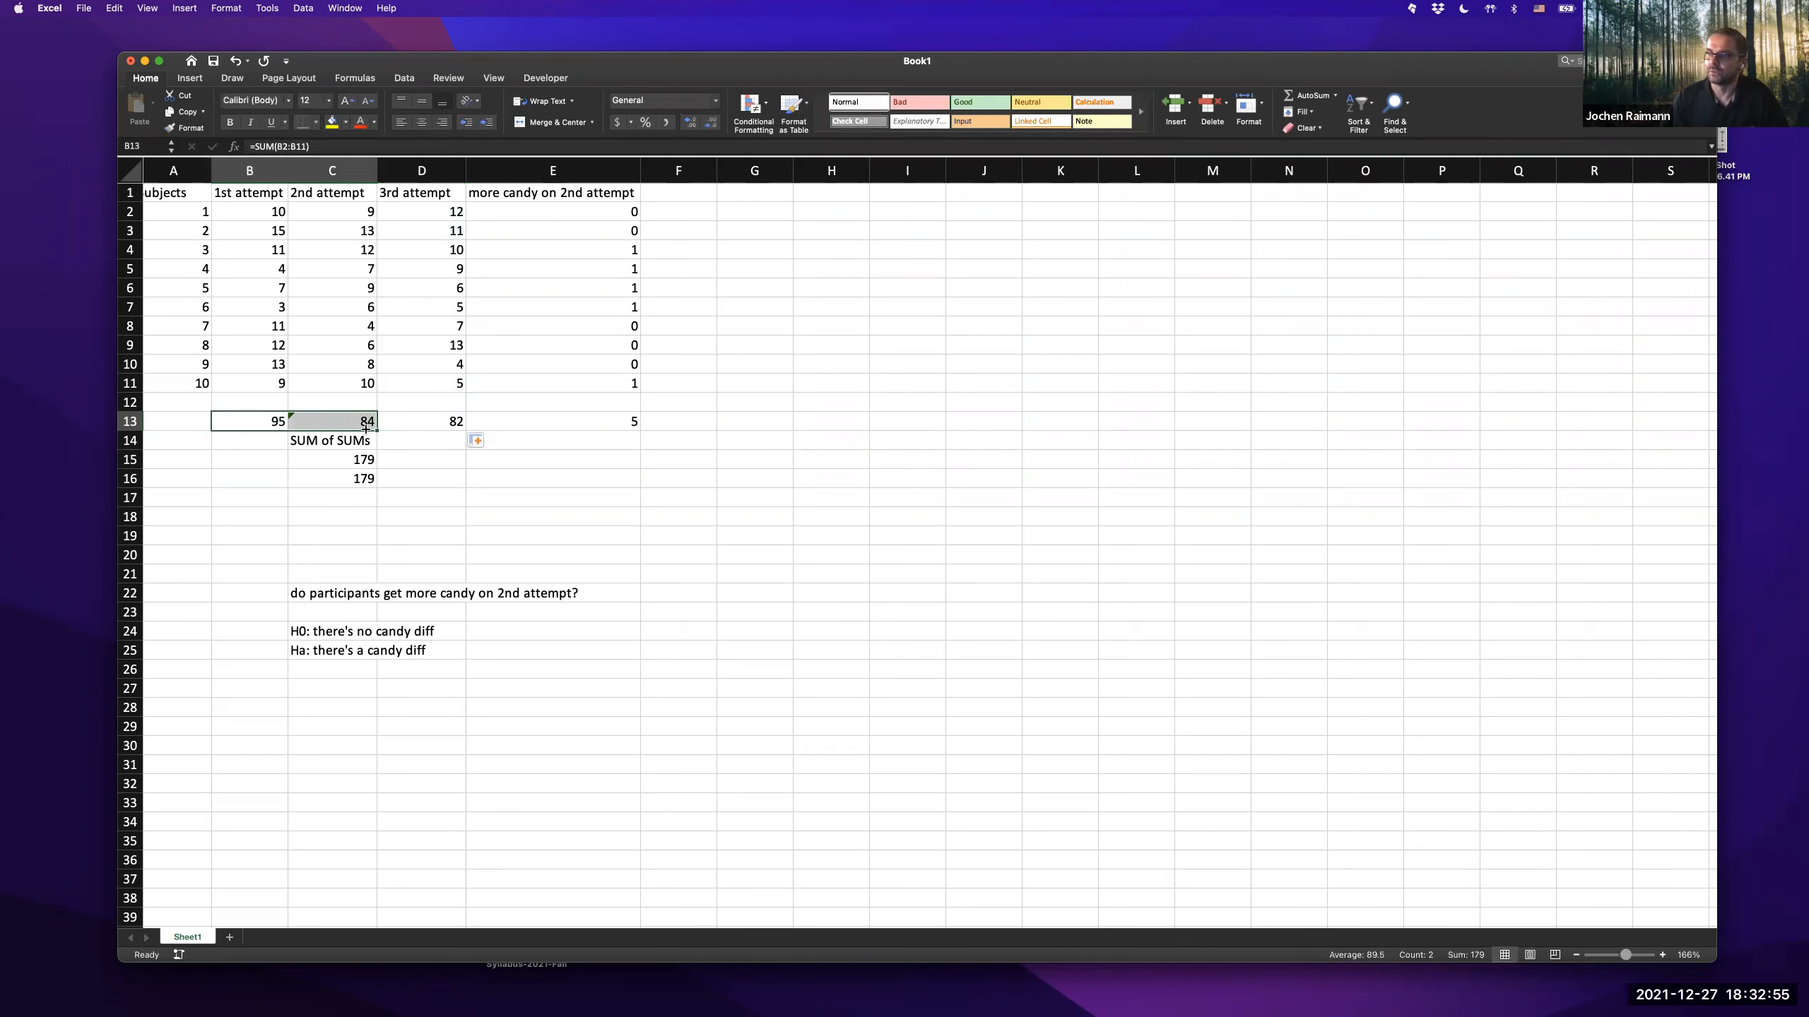
left_click(445, 423)
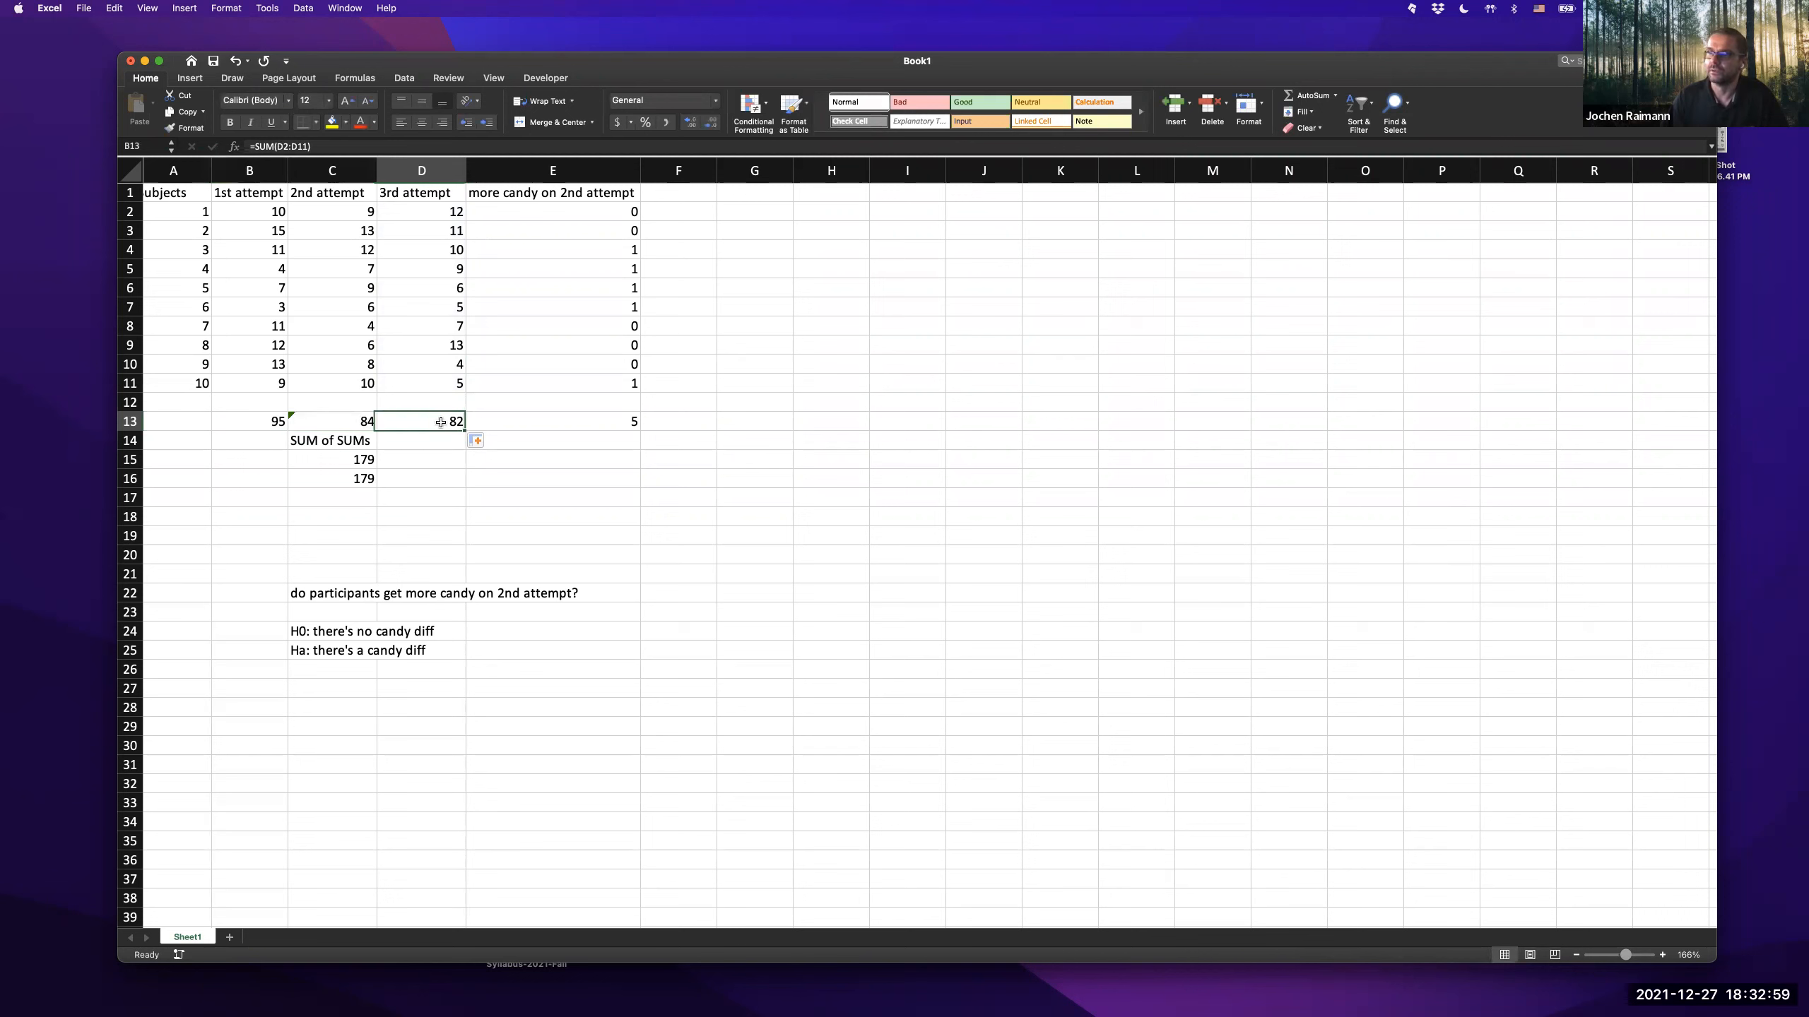
- Resolve the inconsistent formula in C13 by copying the formula from the left, and check its range C2:C11
left_click(345, 426)
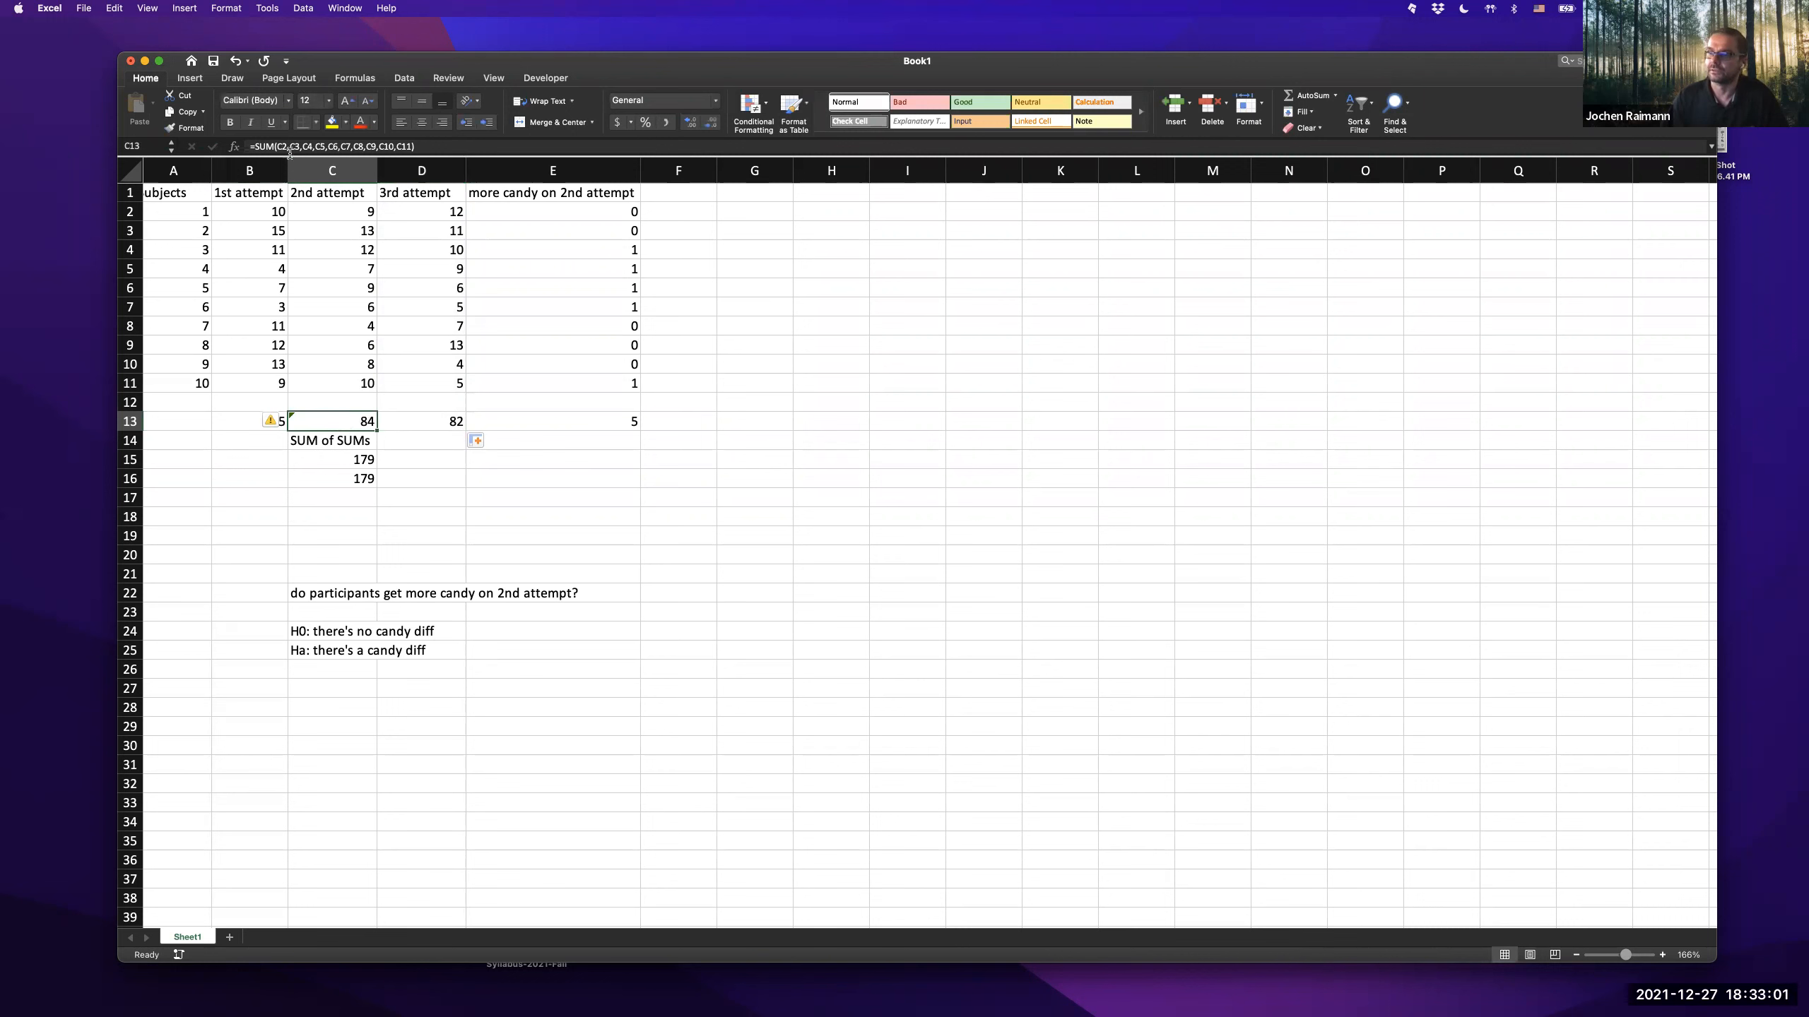
left_click(271, 422)
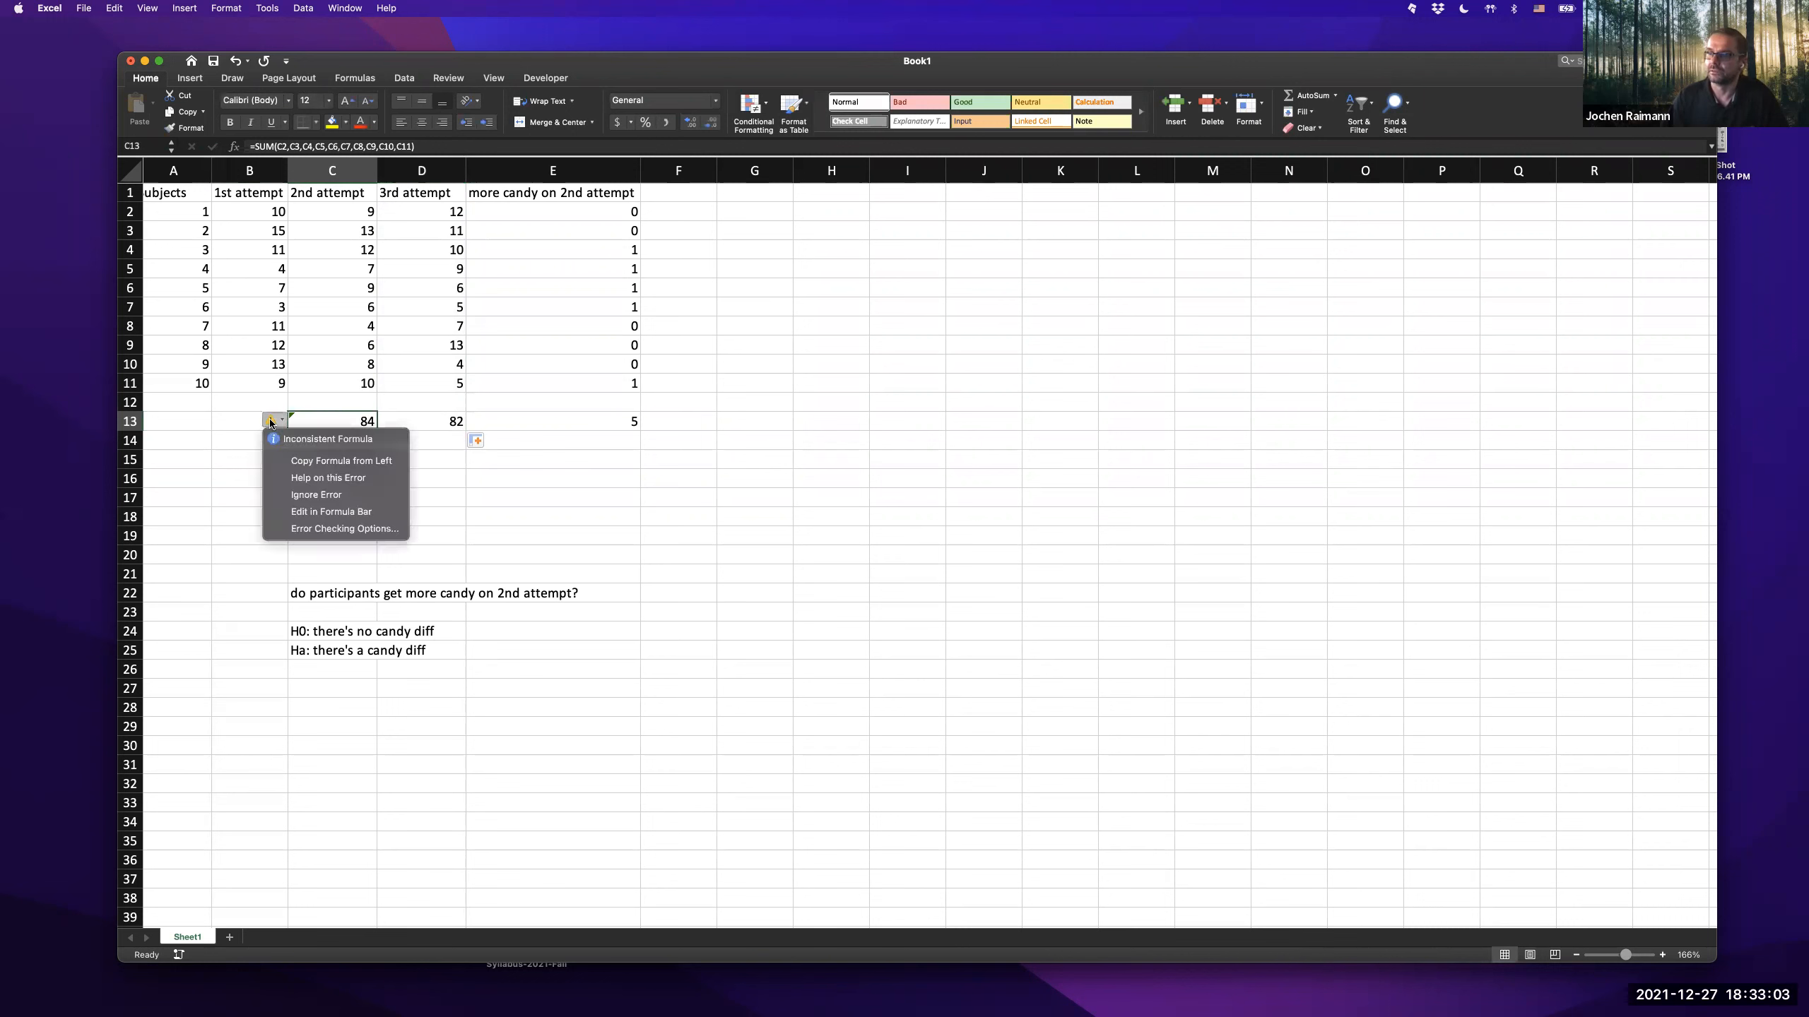
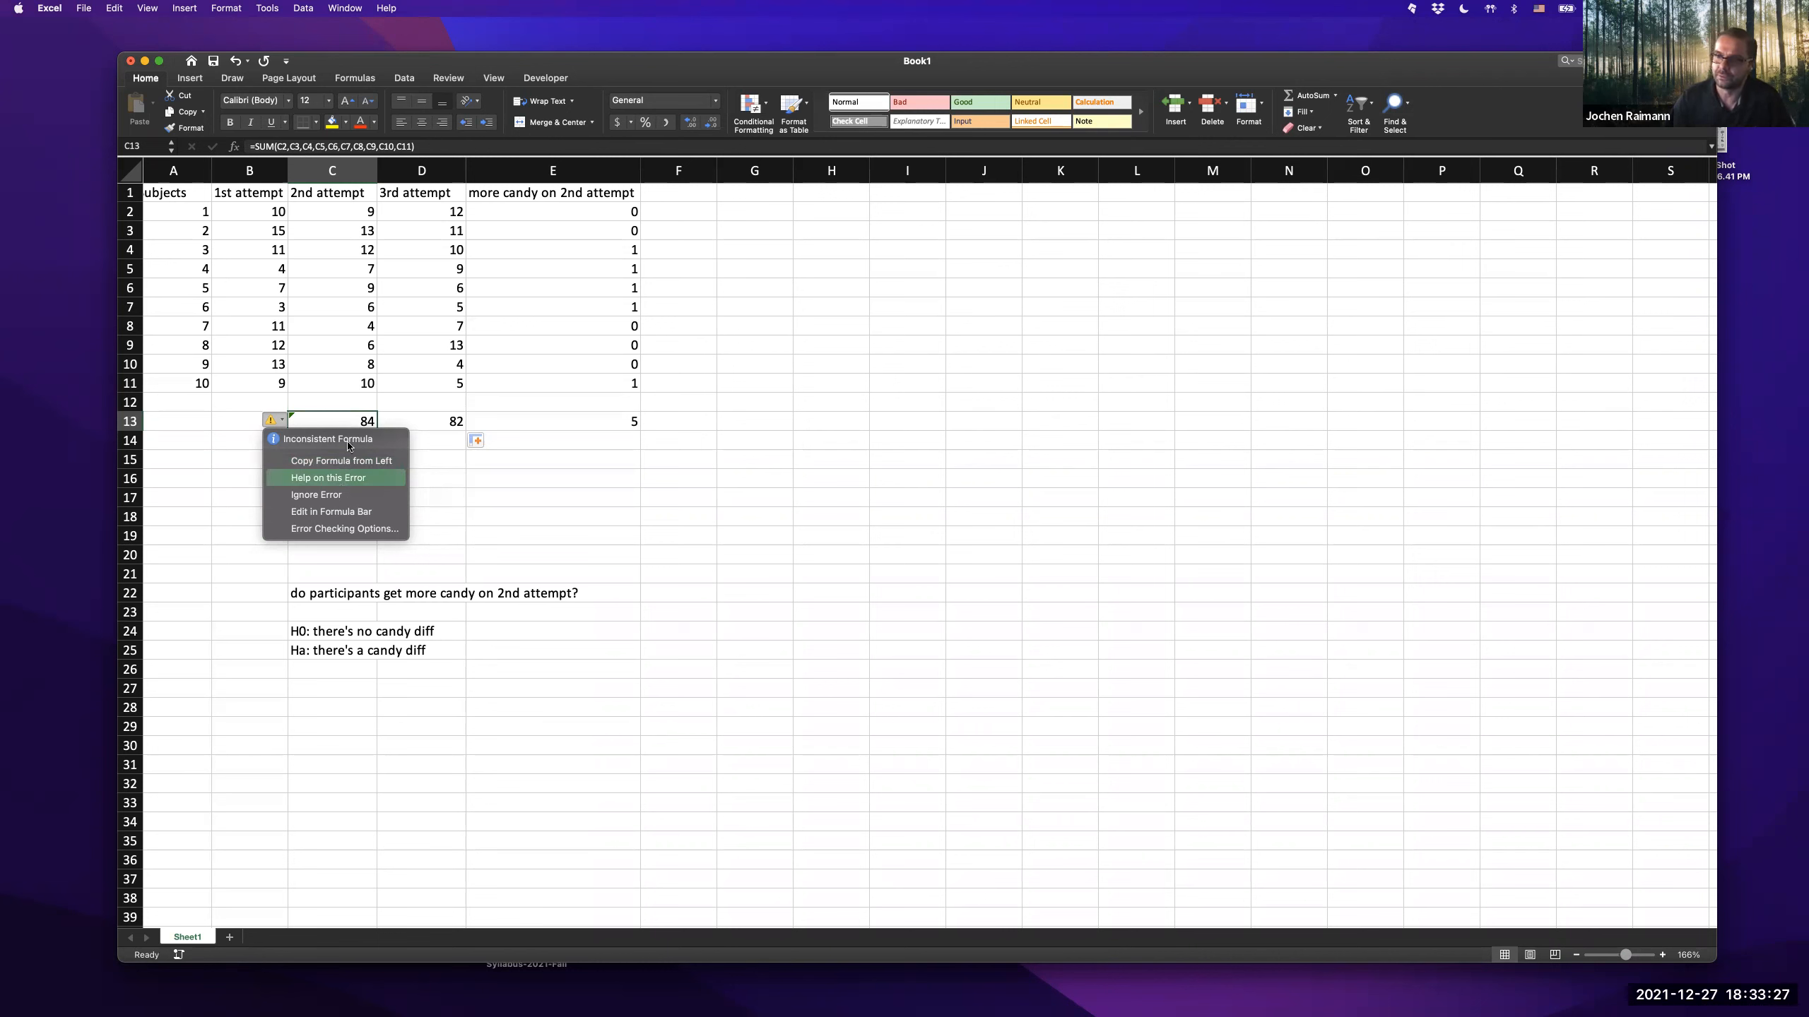
left_click(333, 462)
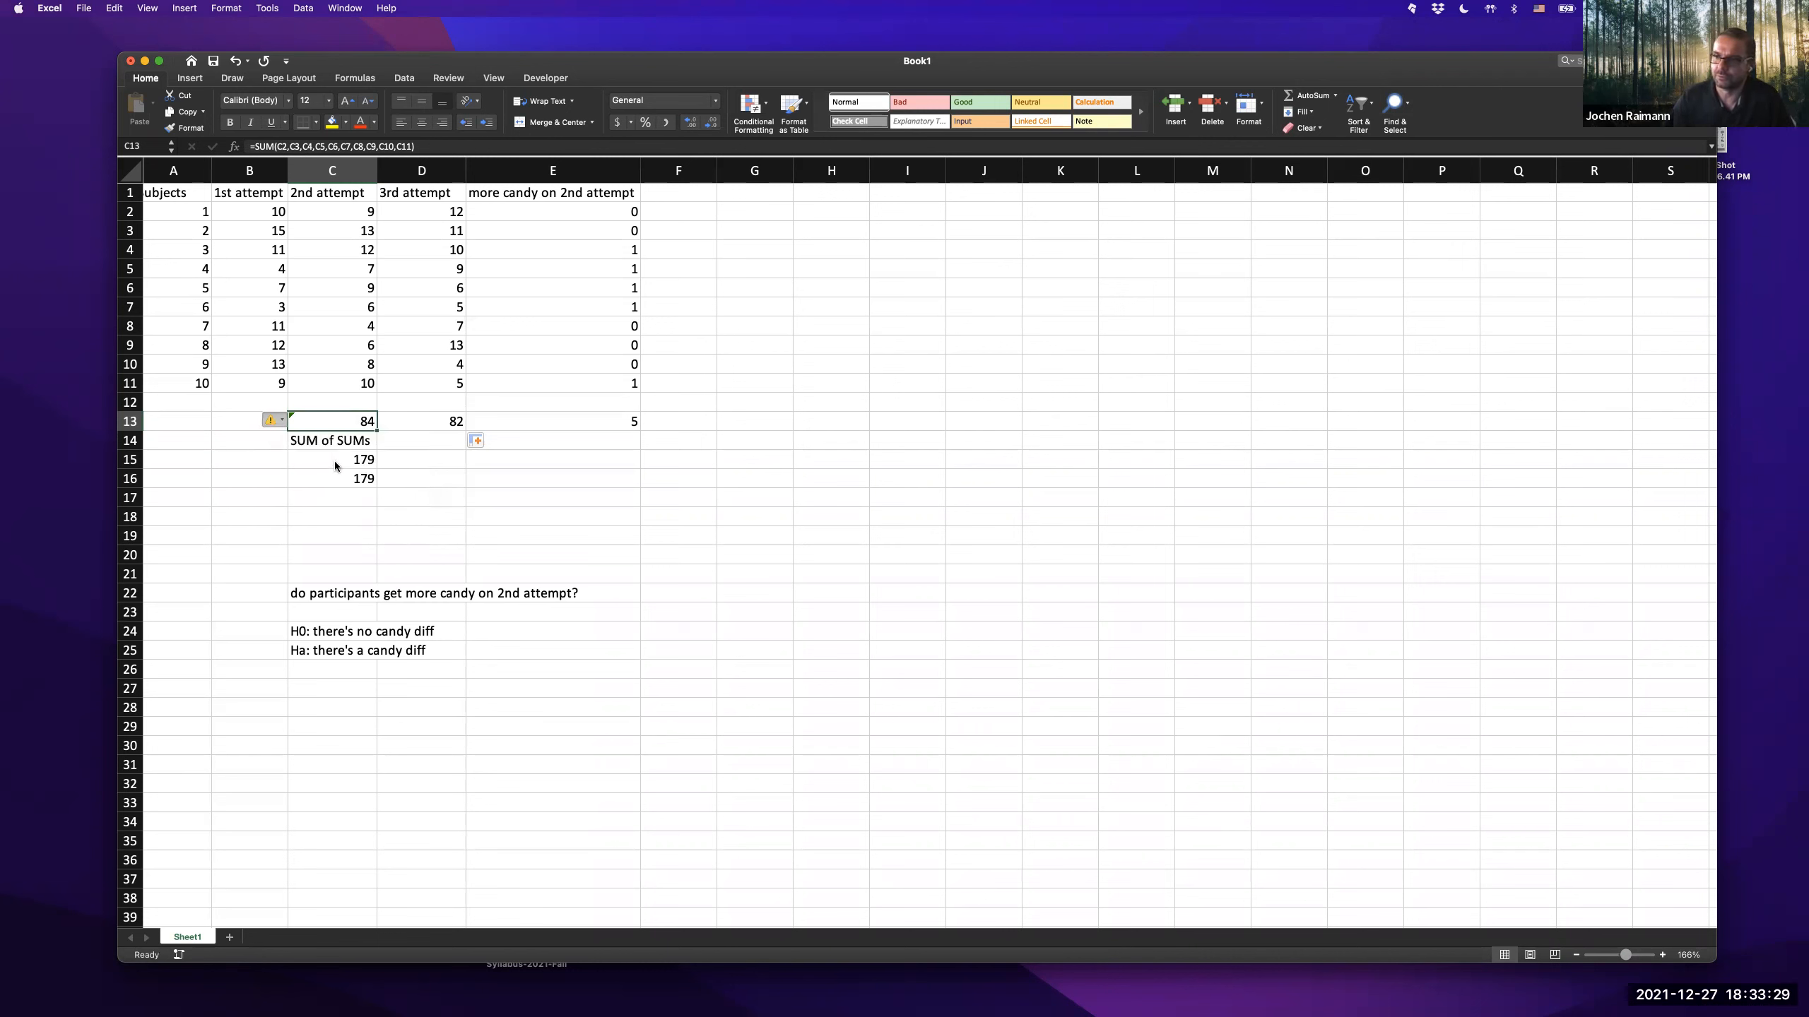
double_click(344, 421)
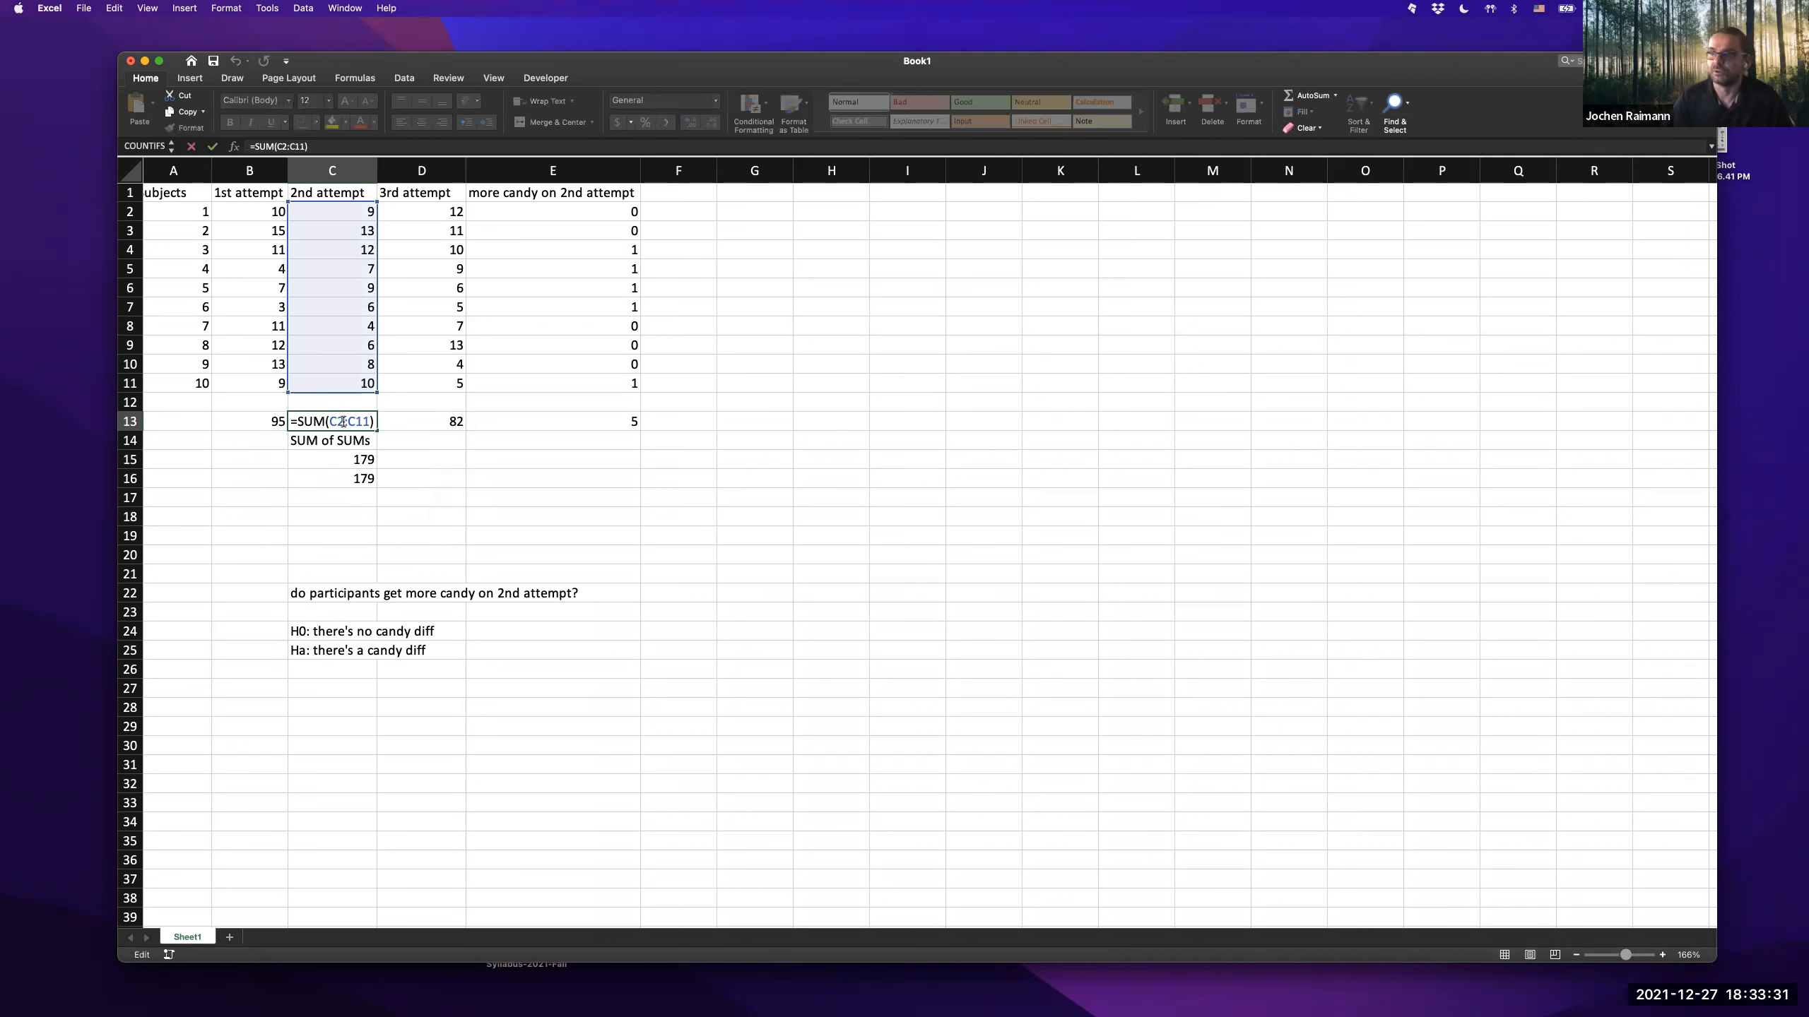
key("Escape")
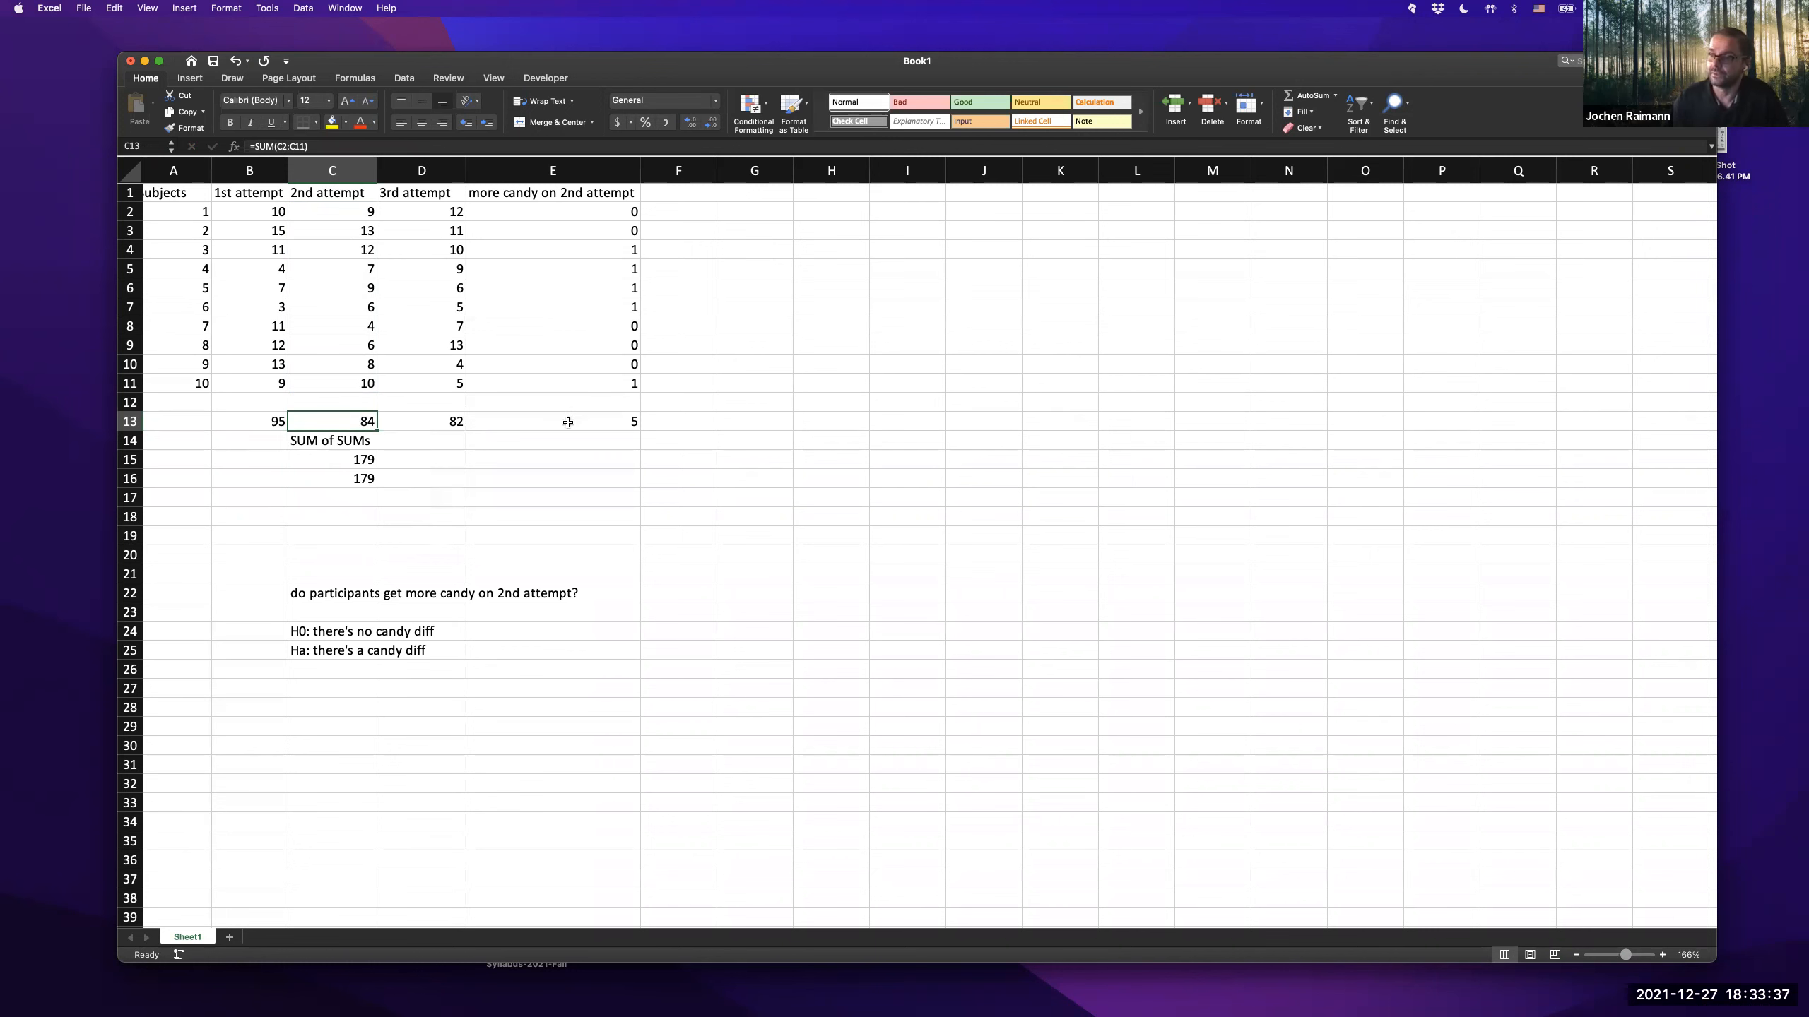
- Enter the column heading more candy on 3rd attempt vs 2nd in cell F1
left_click(674, 195)
type("more candy")
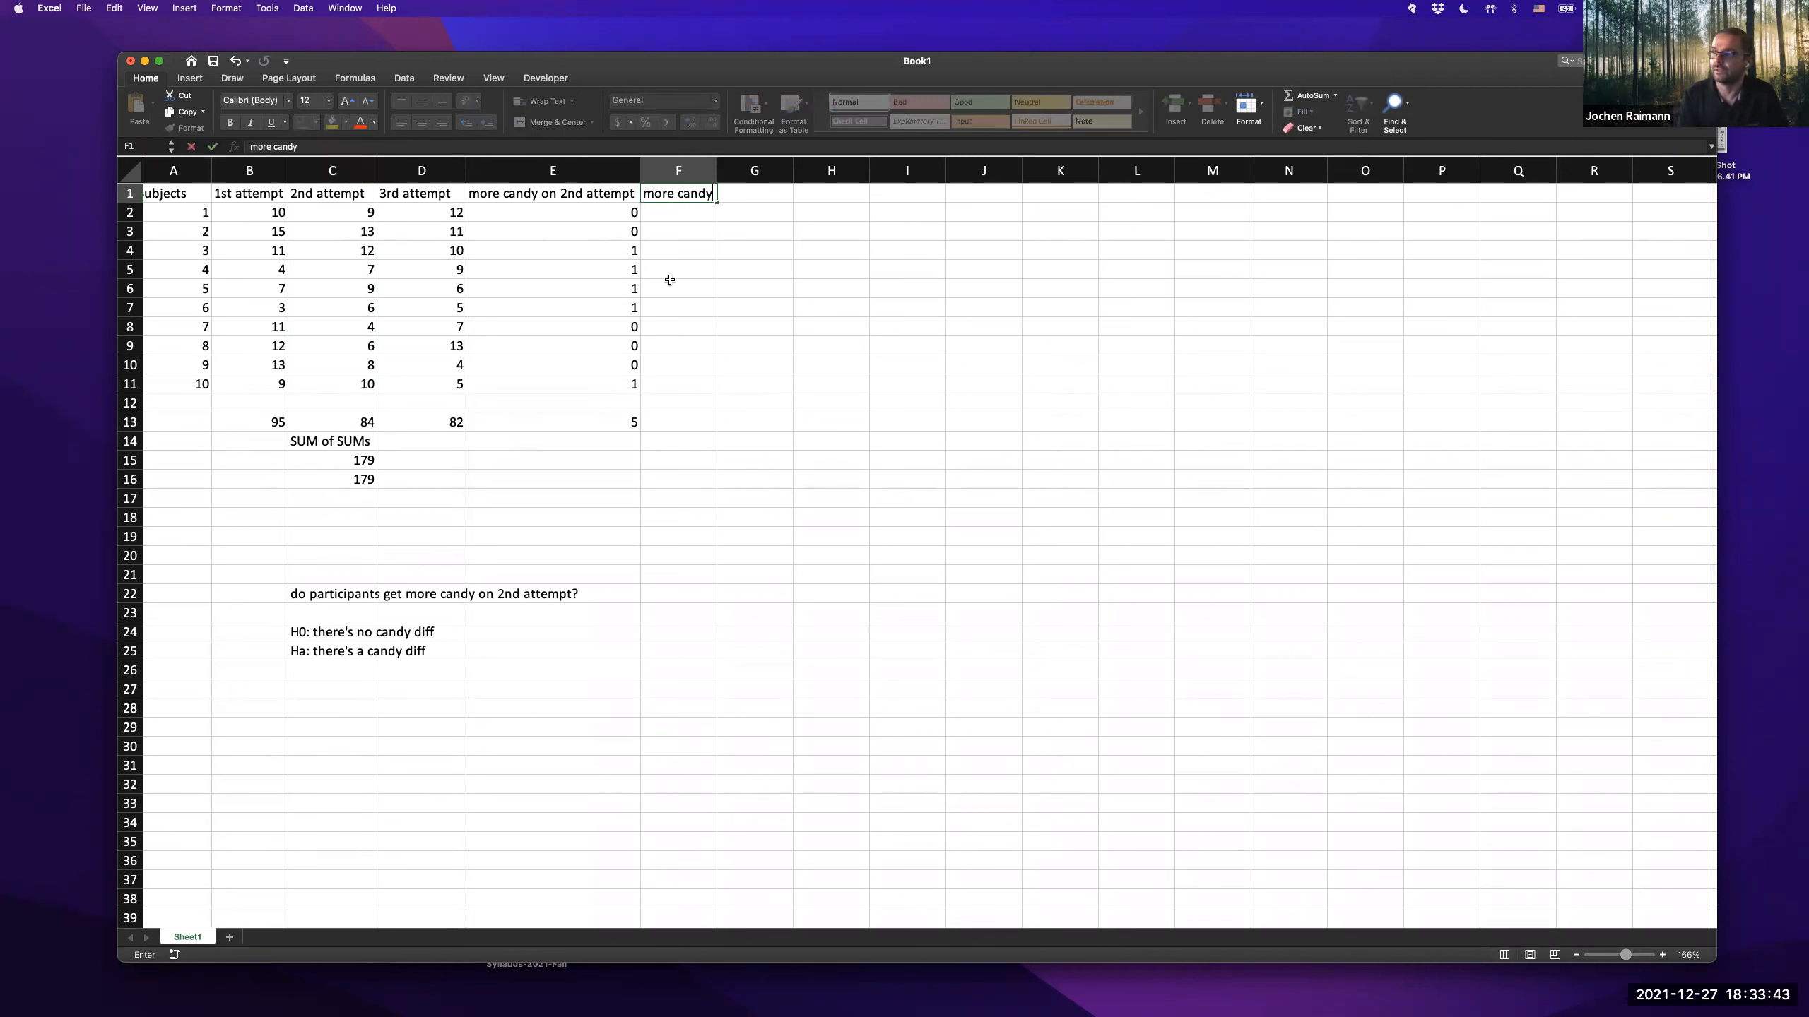
type(" on 3rd attempt")
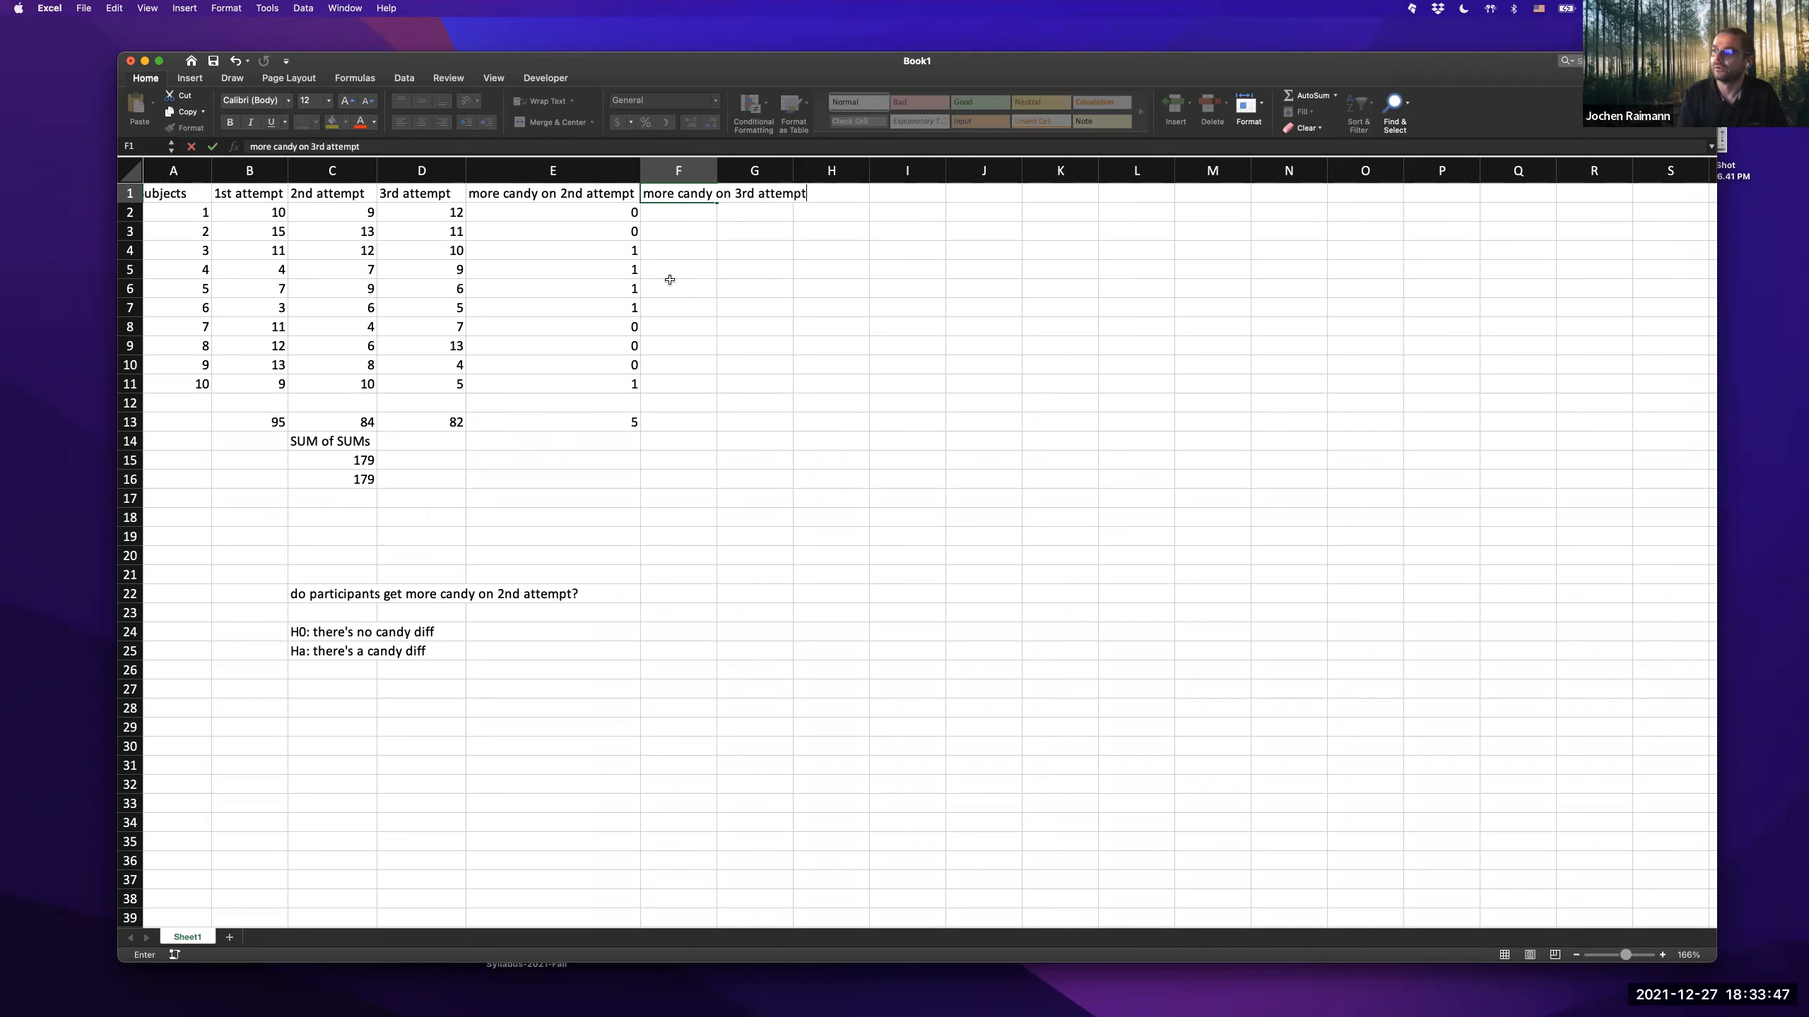
type(" vs 2nd")
key("Return")
- Enter the formula =IF(D2>C2,1,0) in cell F2 to flag more candy on the third attempt, and reselect the cell
type("=")
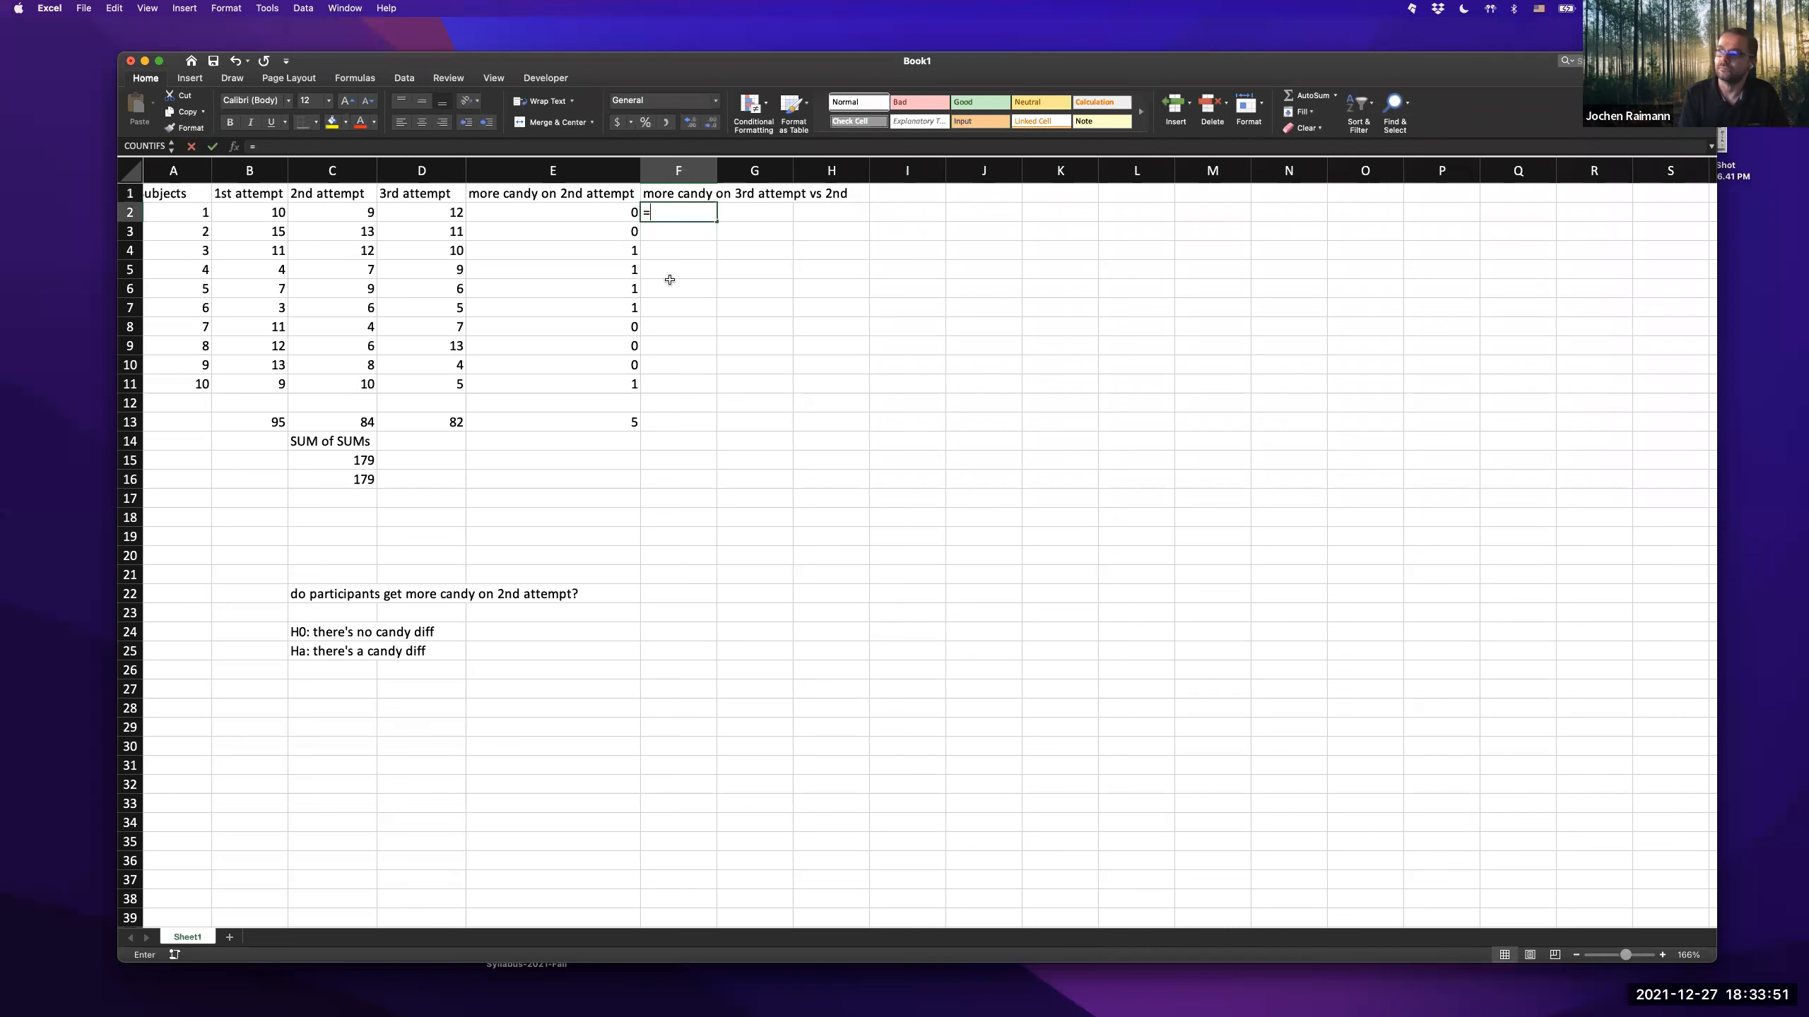
type("if(")
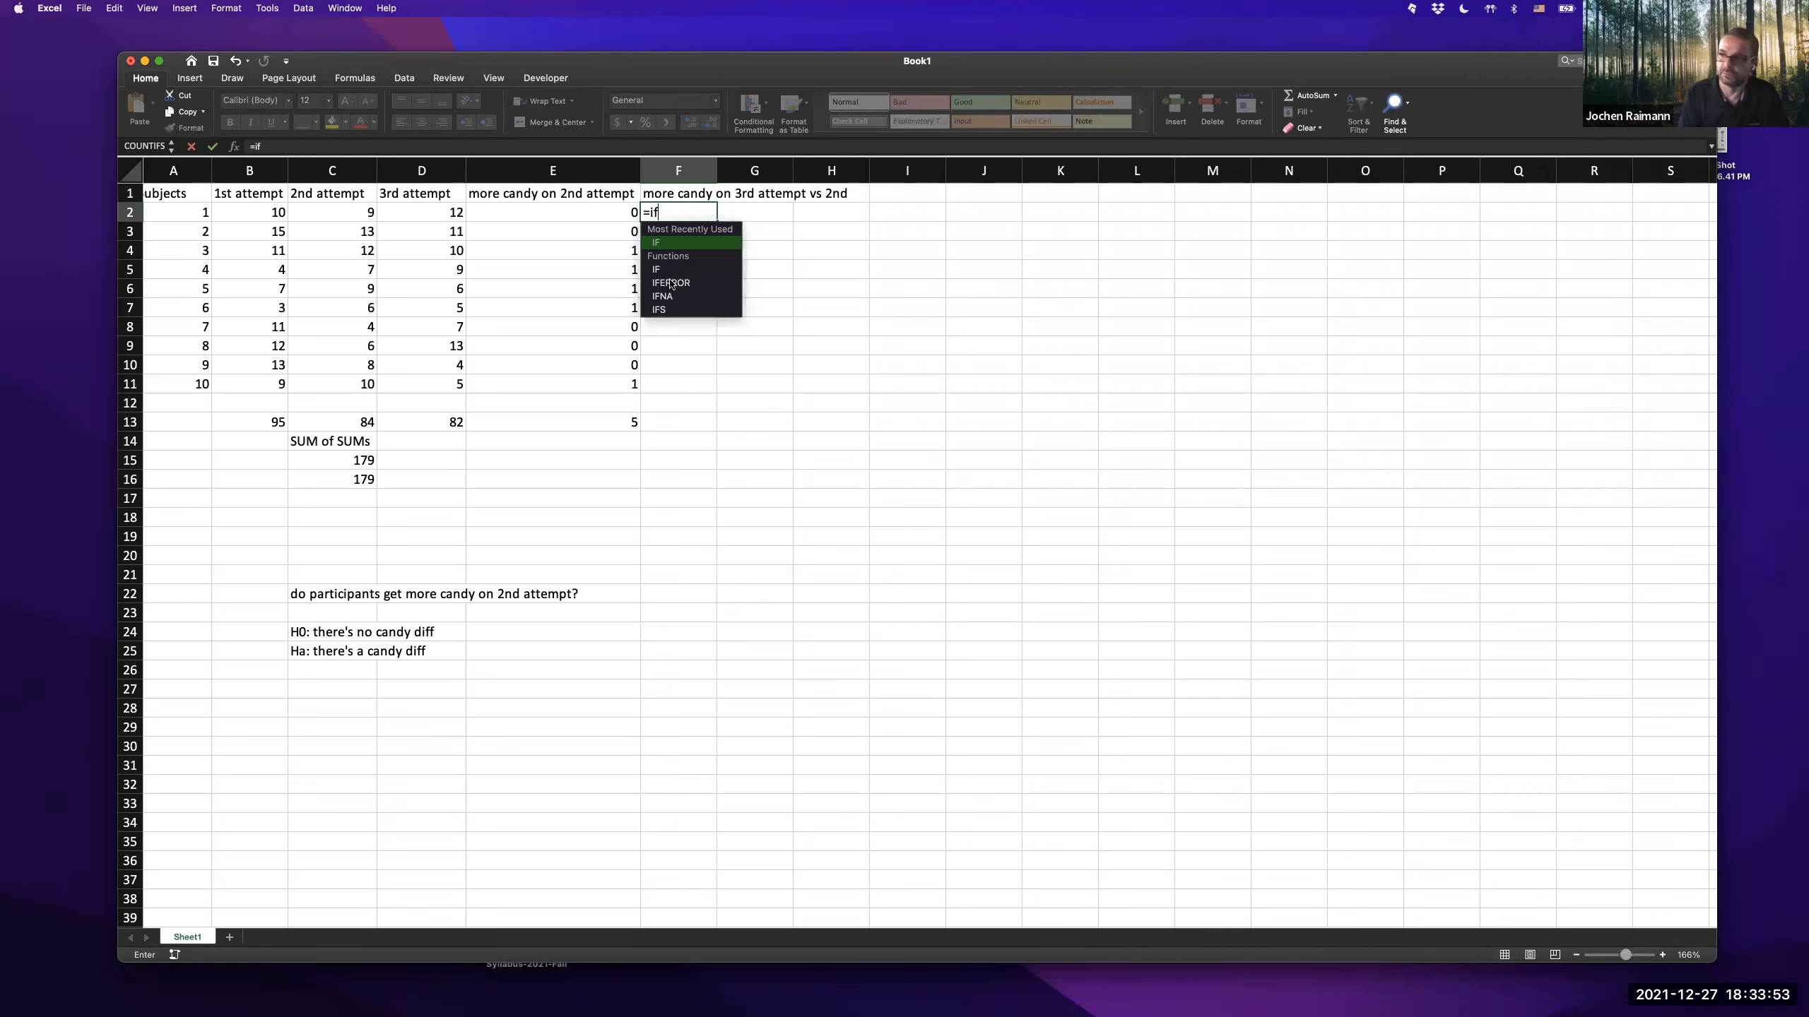
left_click(458, 209)
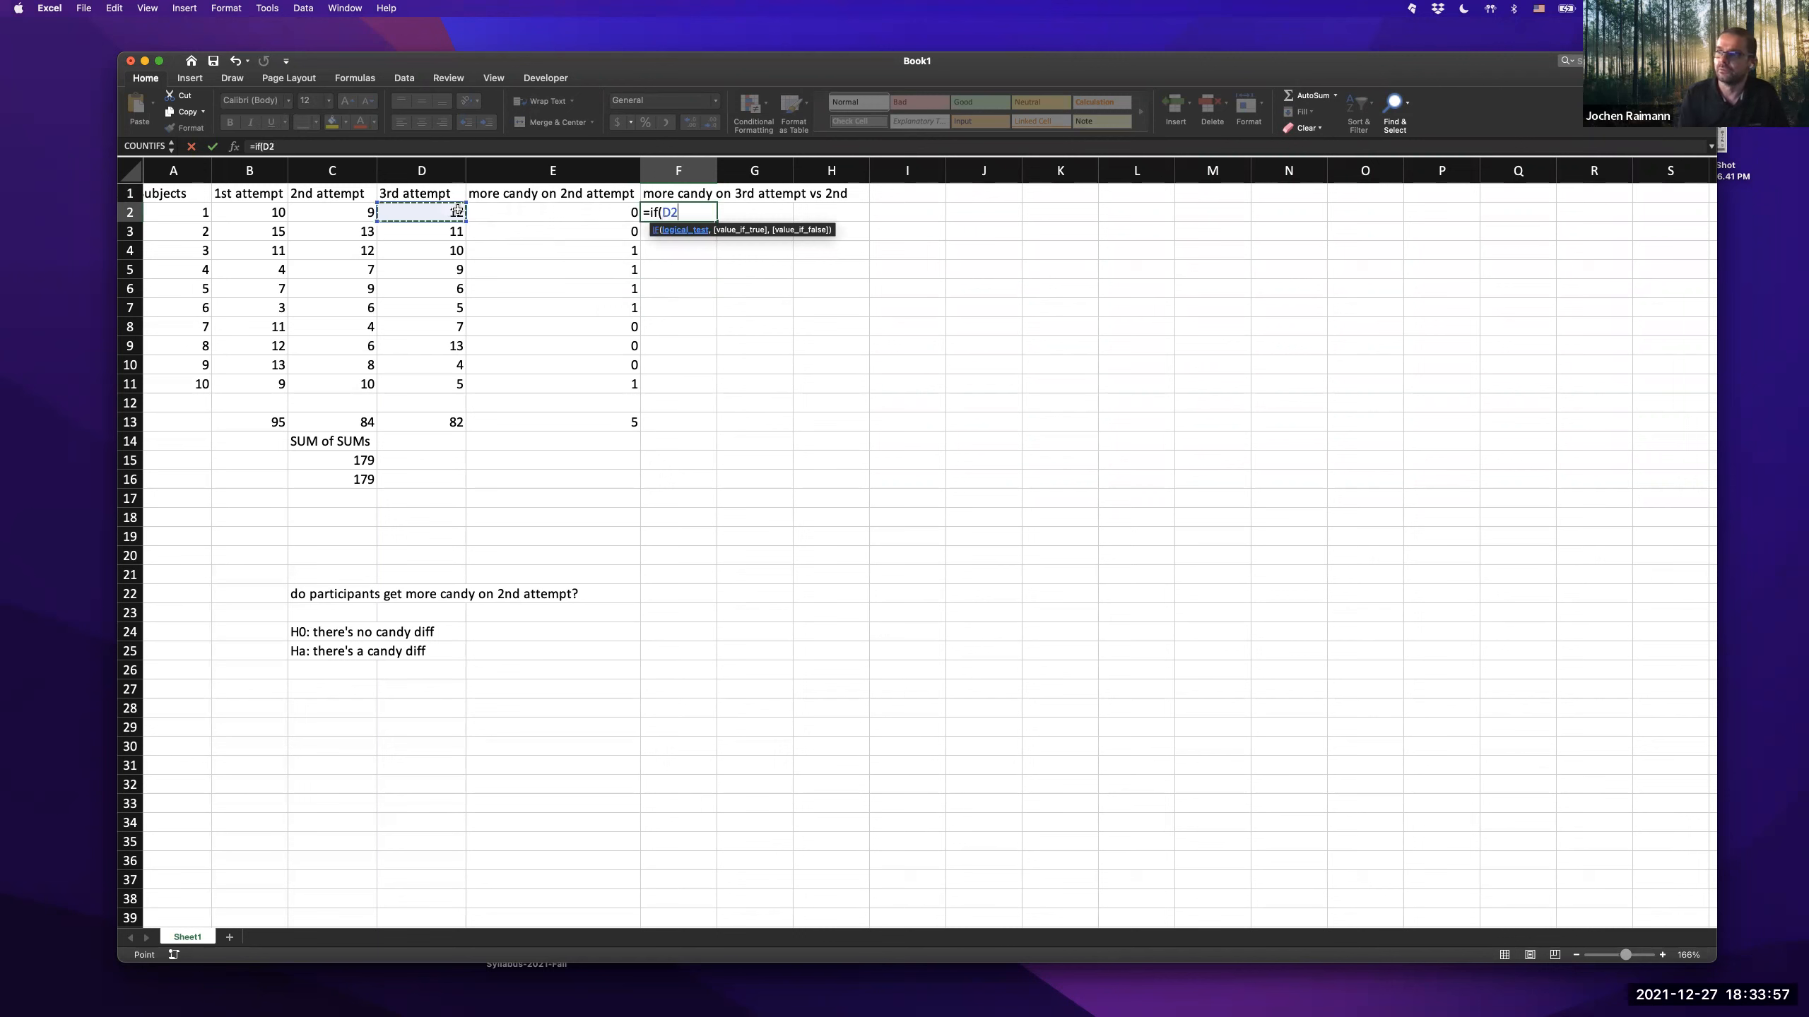
left_click(363, 228)
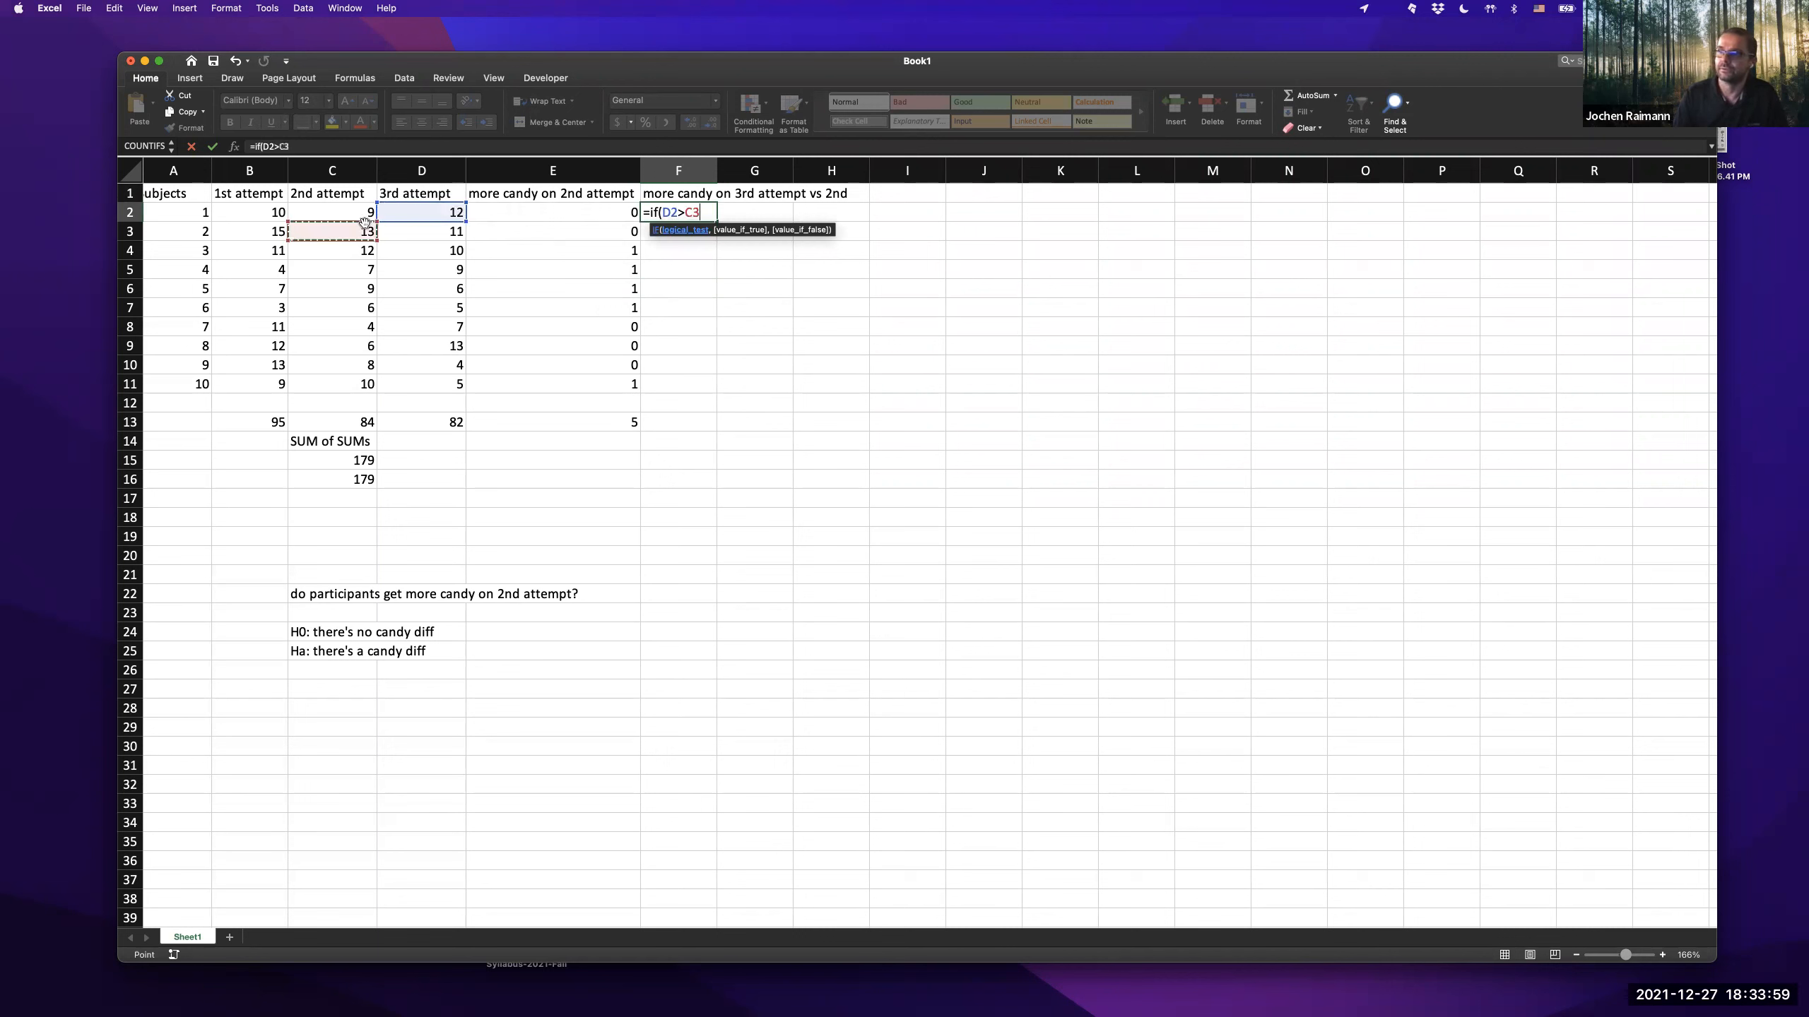
left_click(359, 205)
type(",1,0")
key("Return")
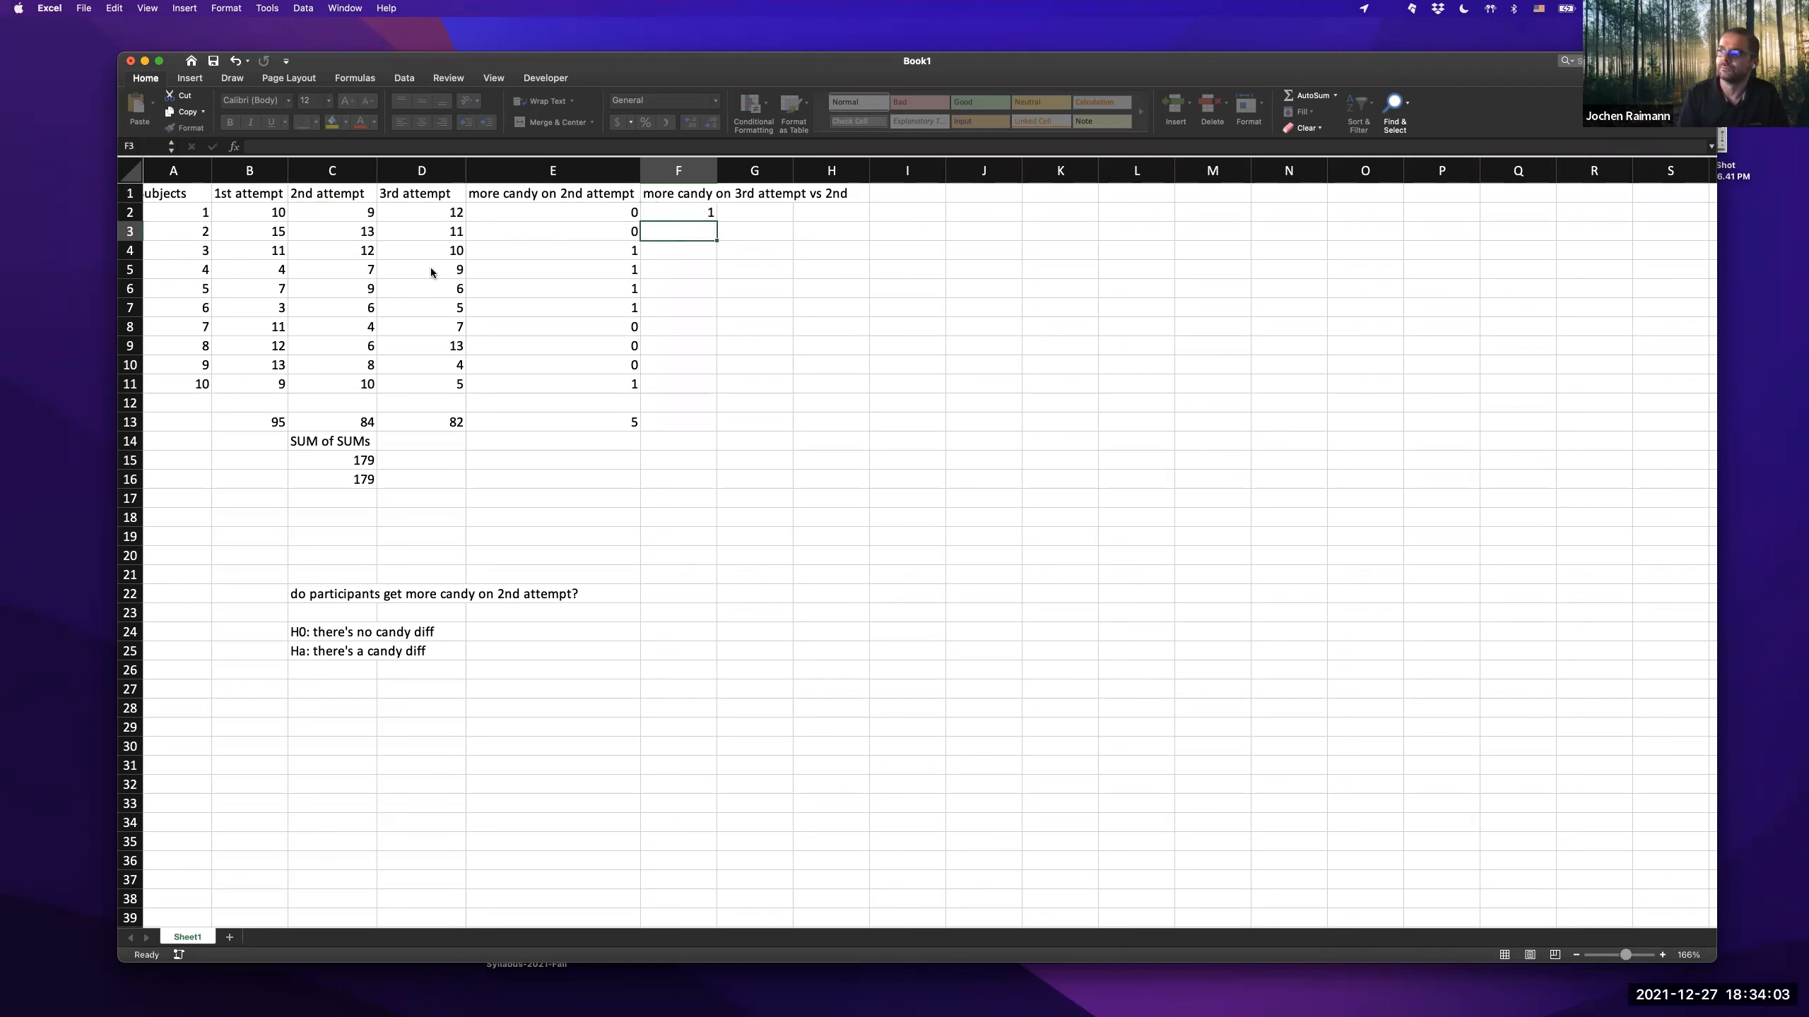
key("Up")
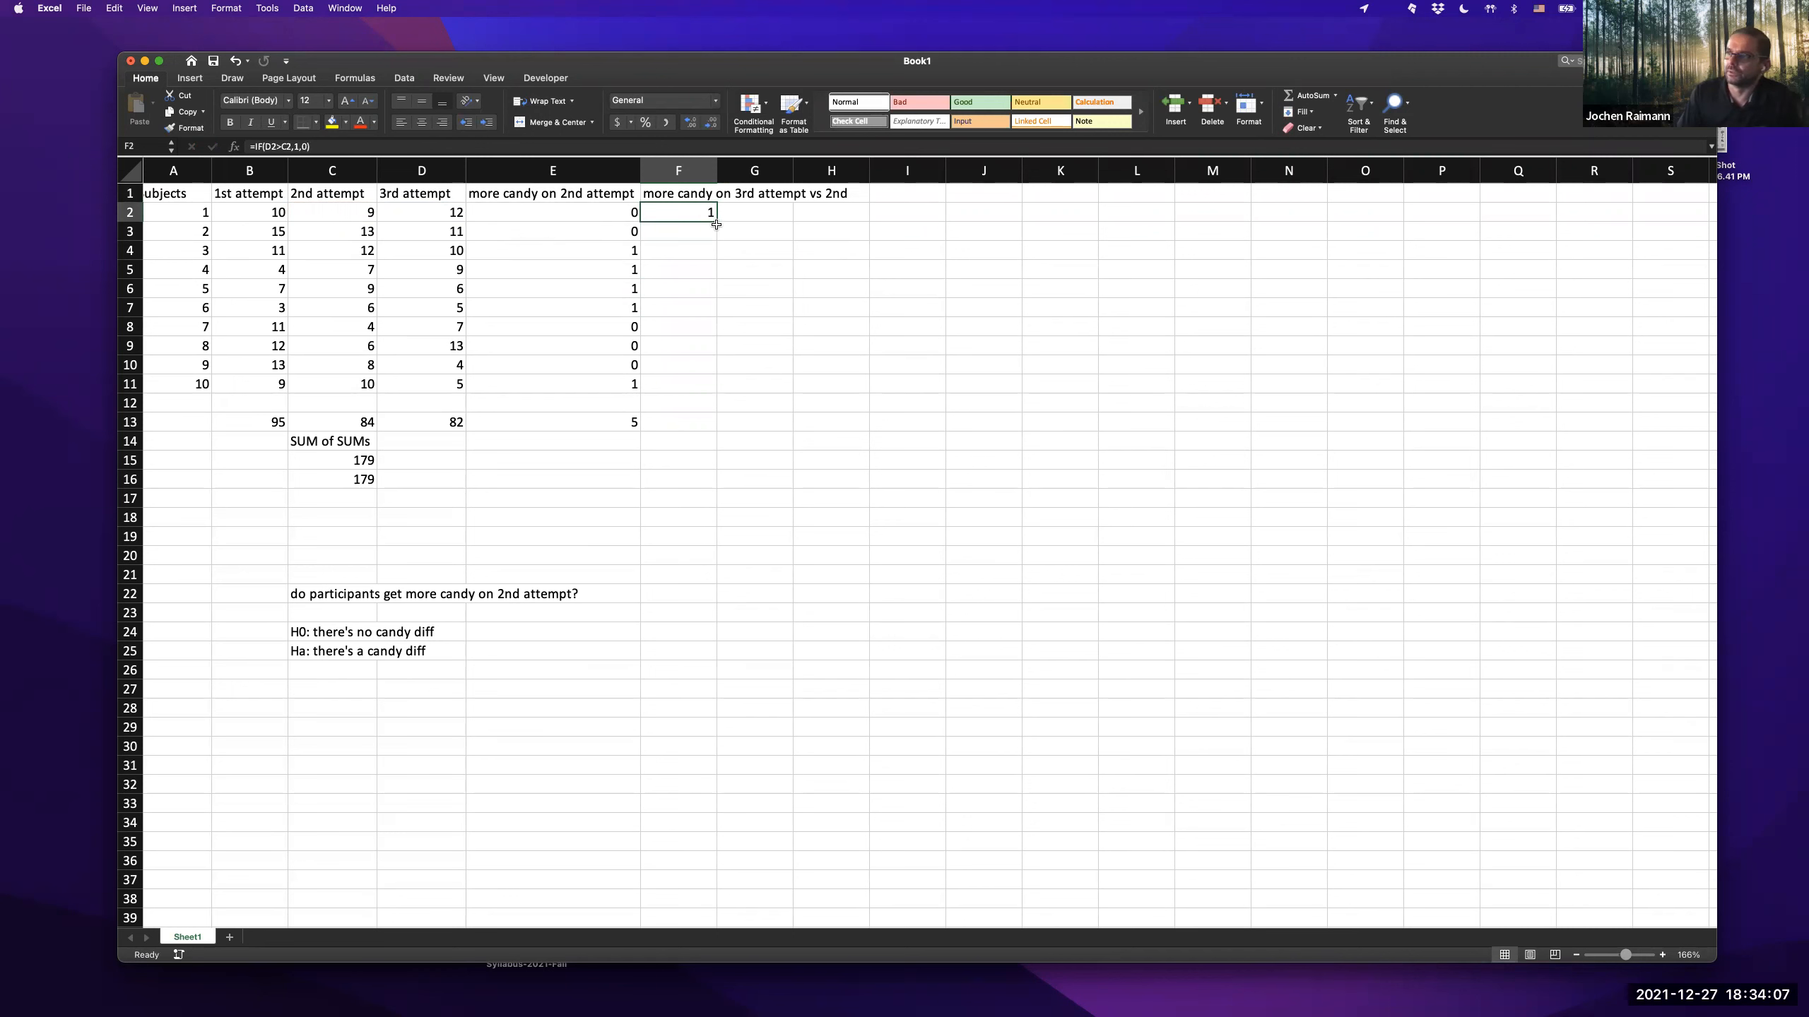
- Fill the IF formula from F2 down column F through row 11
scroll(715, 227, "right", 1)
scroll(712, 223, "left", 1)
left_click_drag(712, 223, 712, 241)
scroll(716, 241, "right", 1)
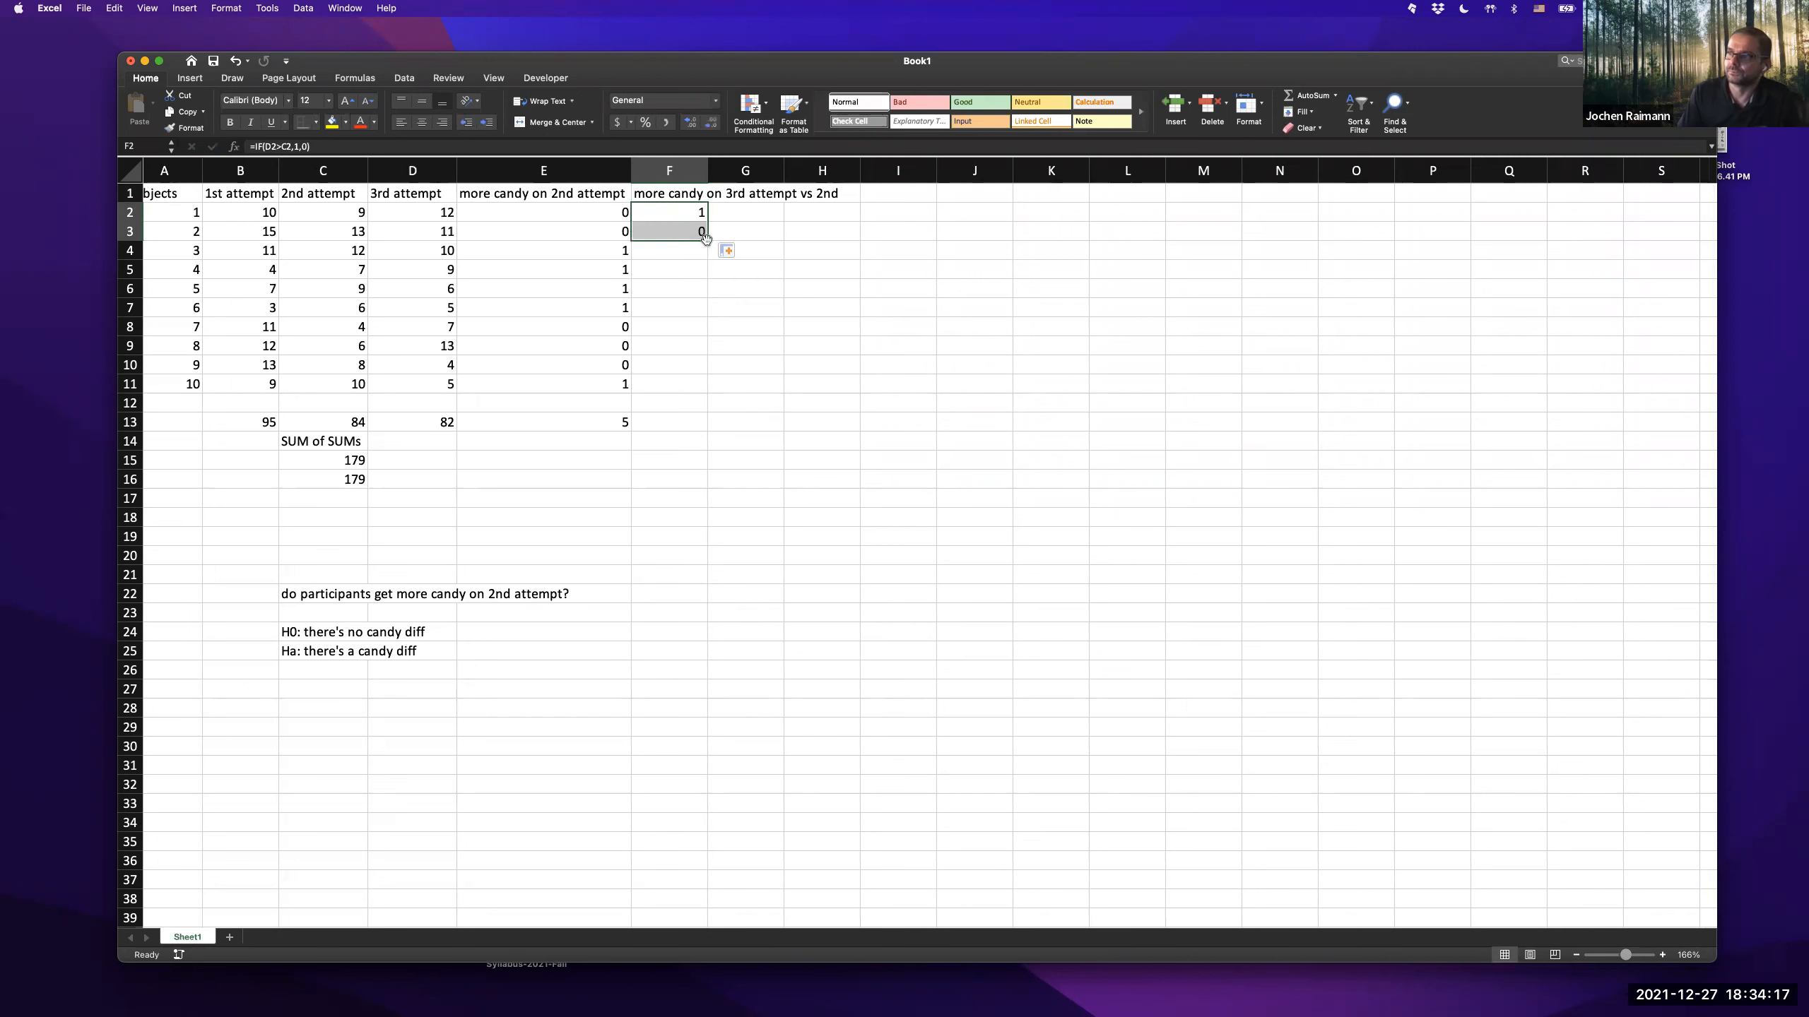
left_click_drag(650, 218, 689, 240)
scroll(707, 237, "left", 1)
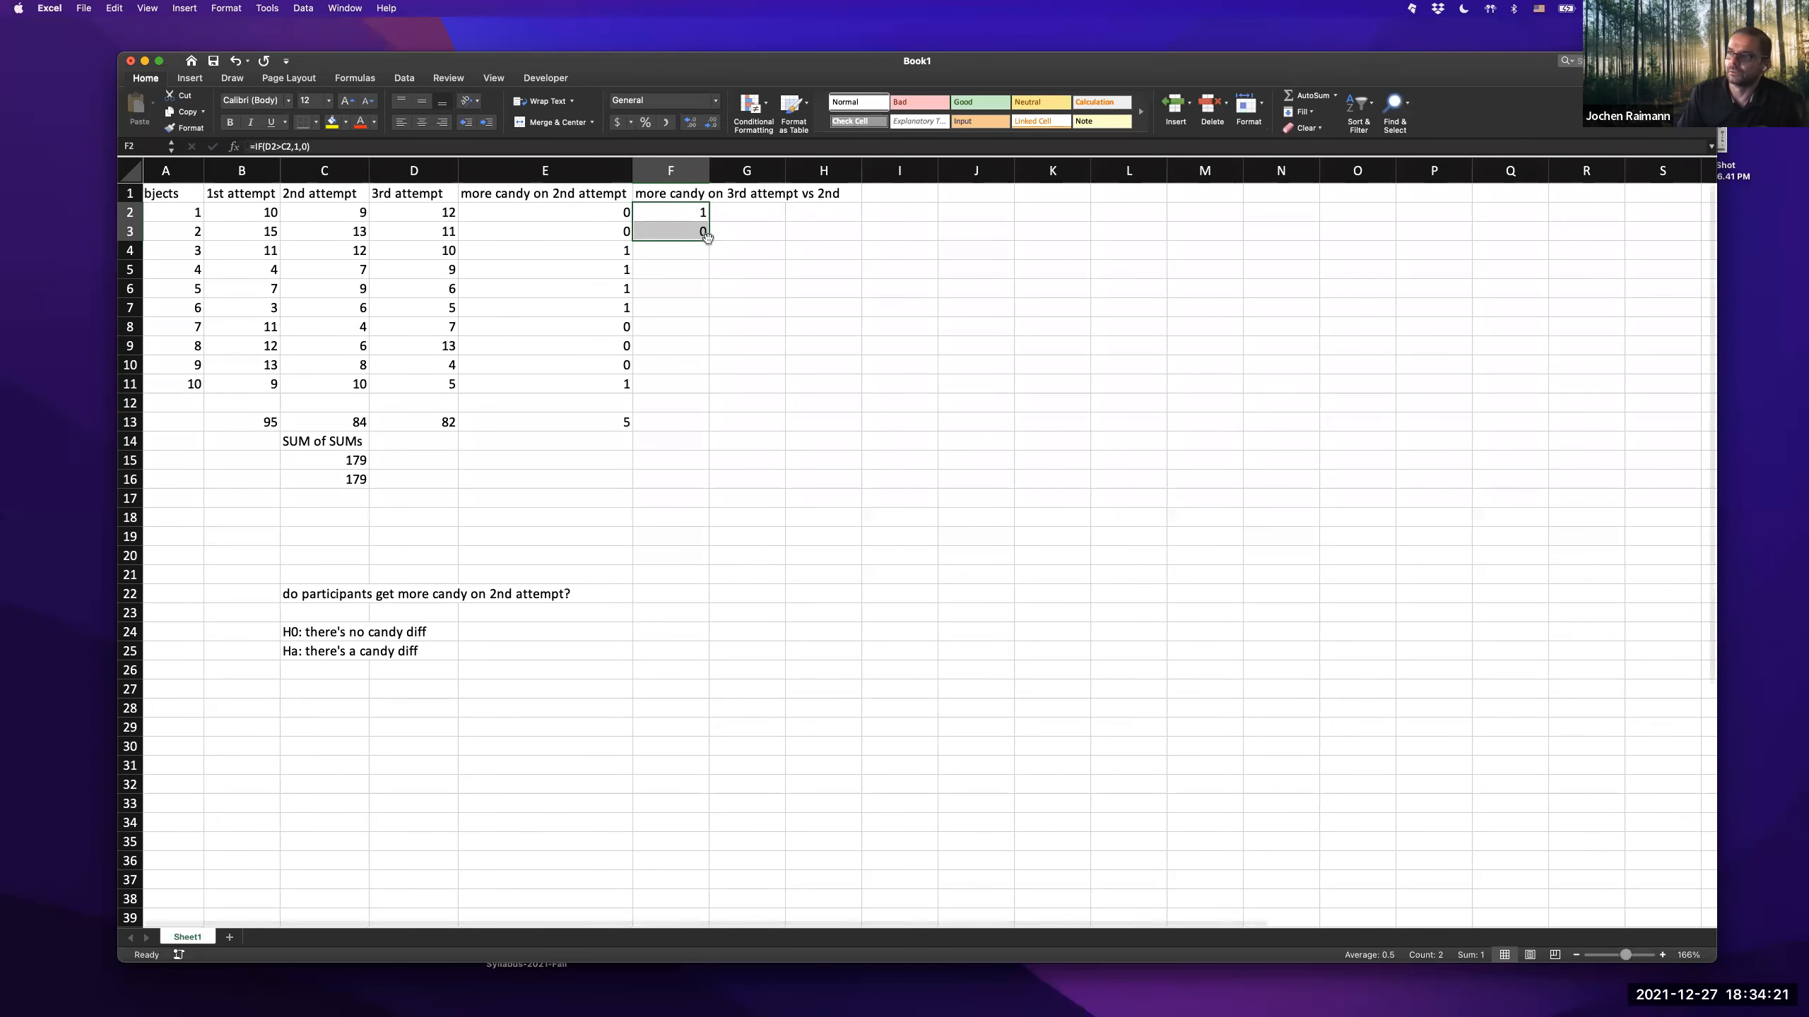
double_click(706, 239)
scroll(702, 285, "right", 1)
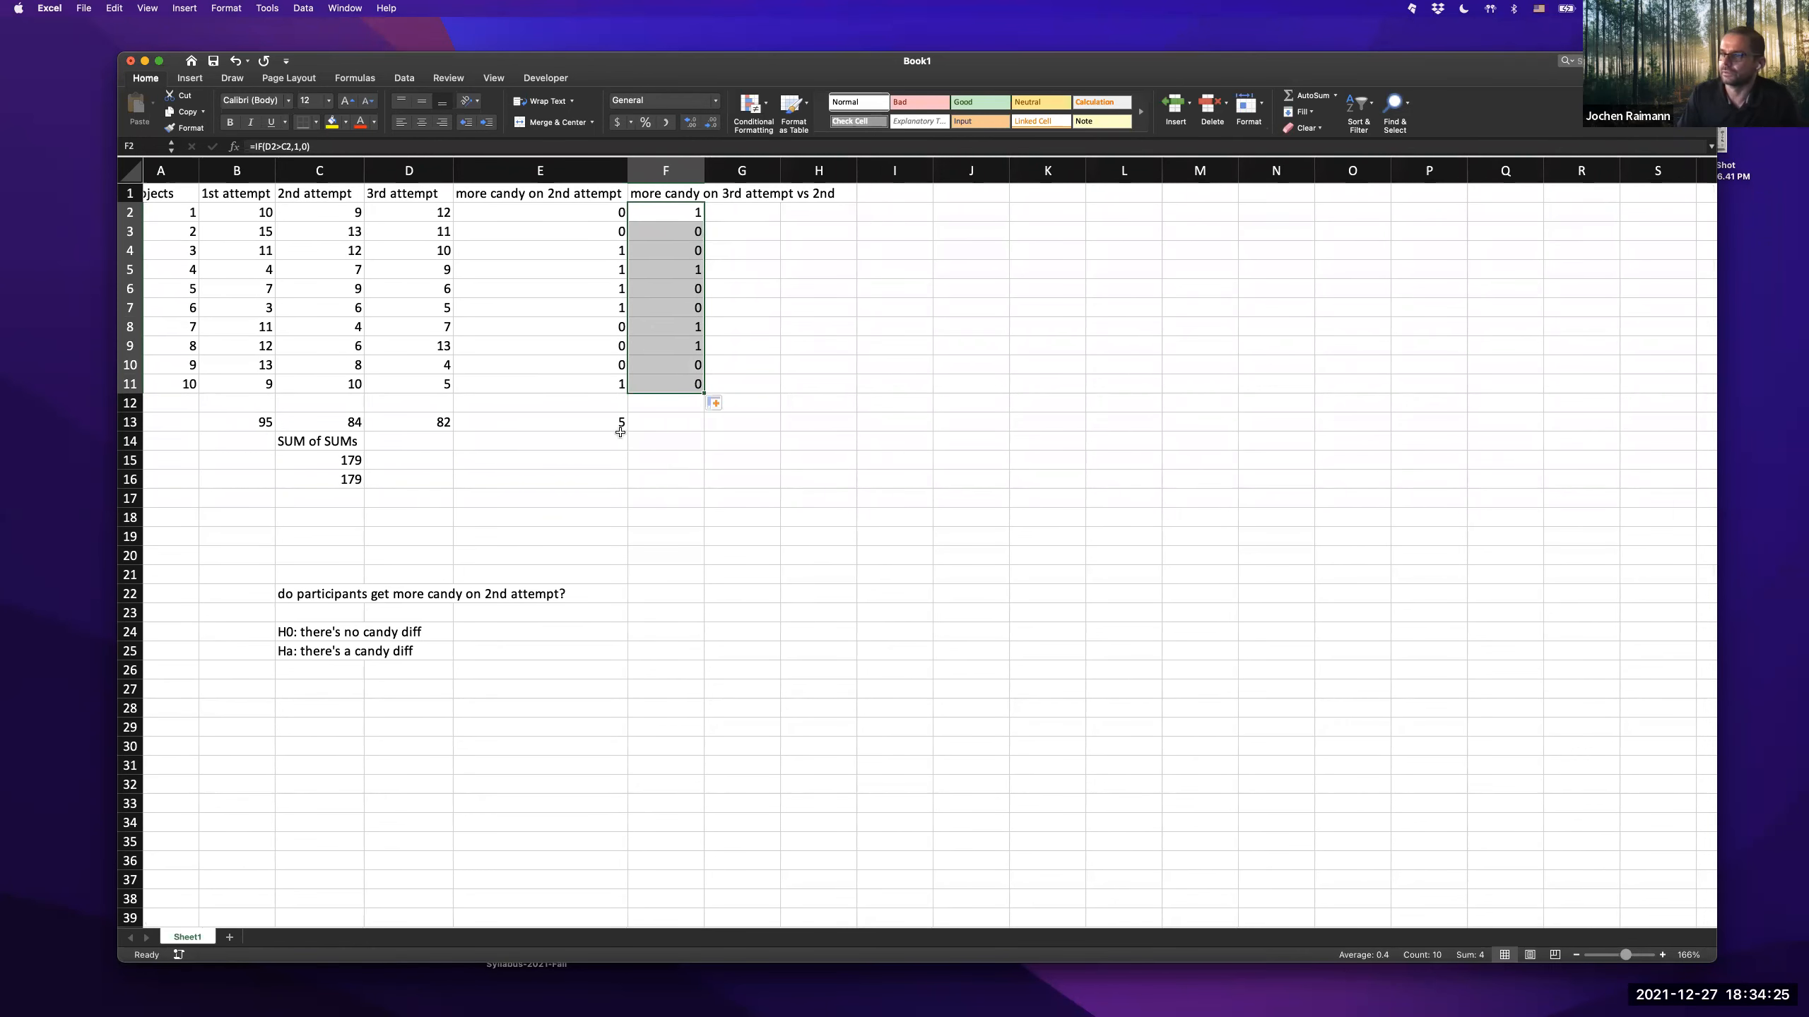
- Copy the sum formula from E13 into F13 and fit column F's width to its heading
left_click(610, 421)
key("super+c")
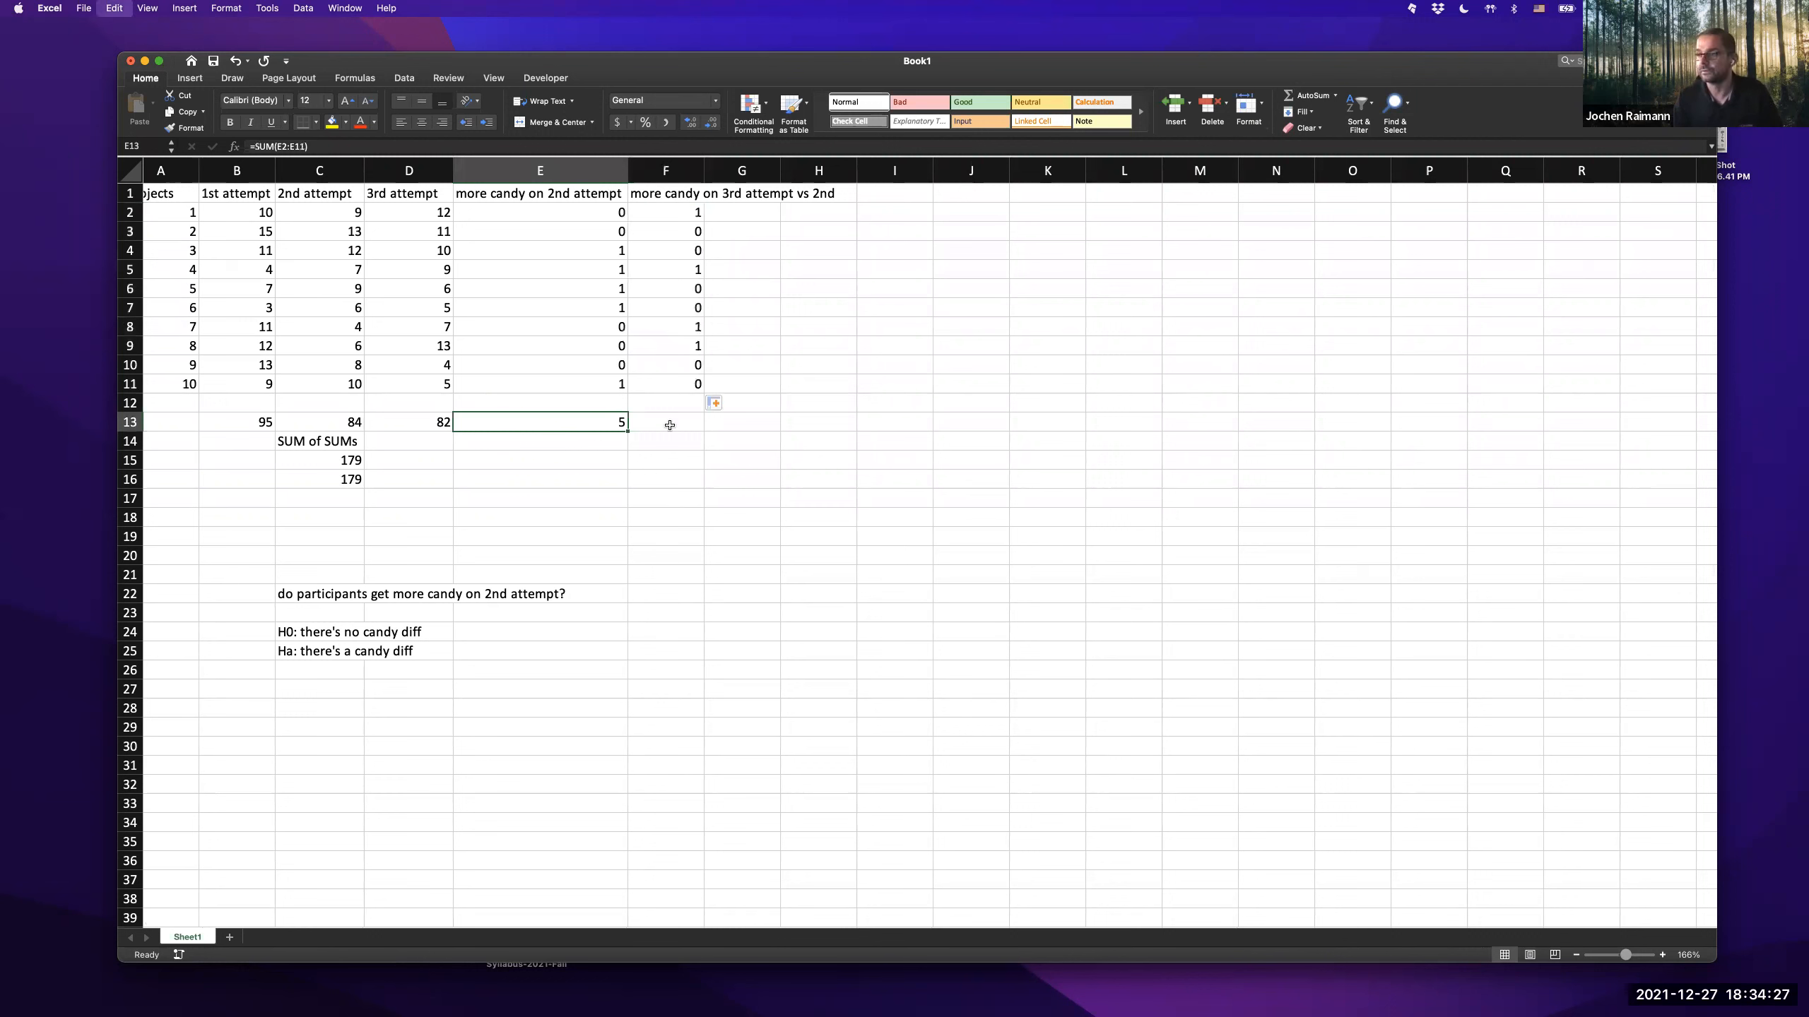
left_click(669, 425)
key("super+v")
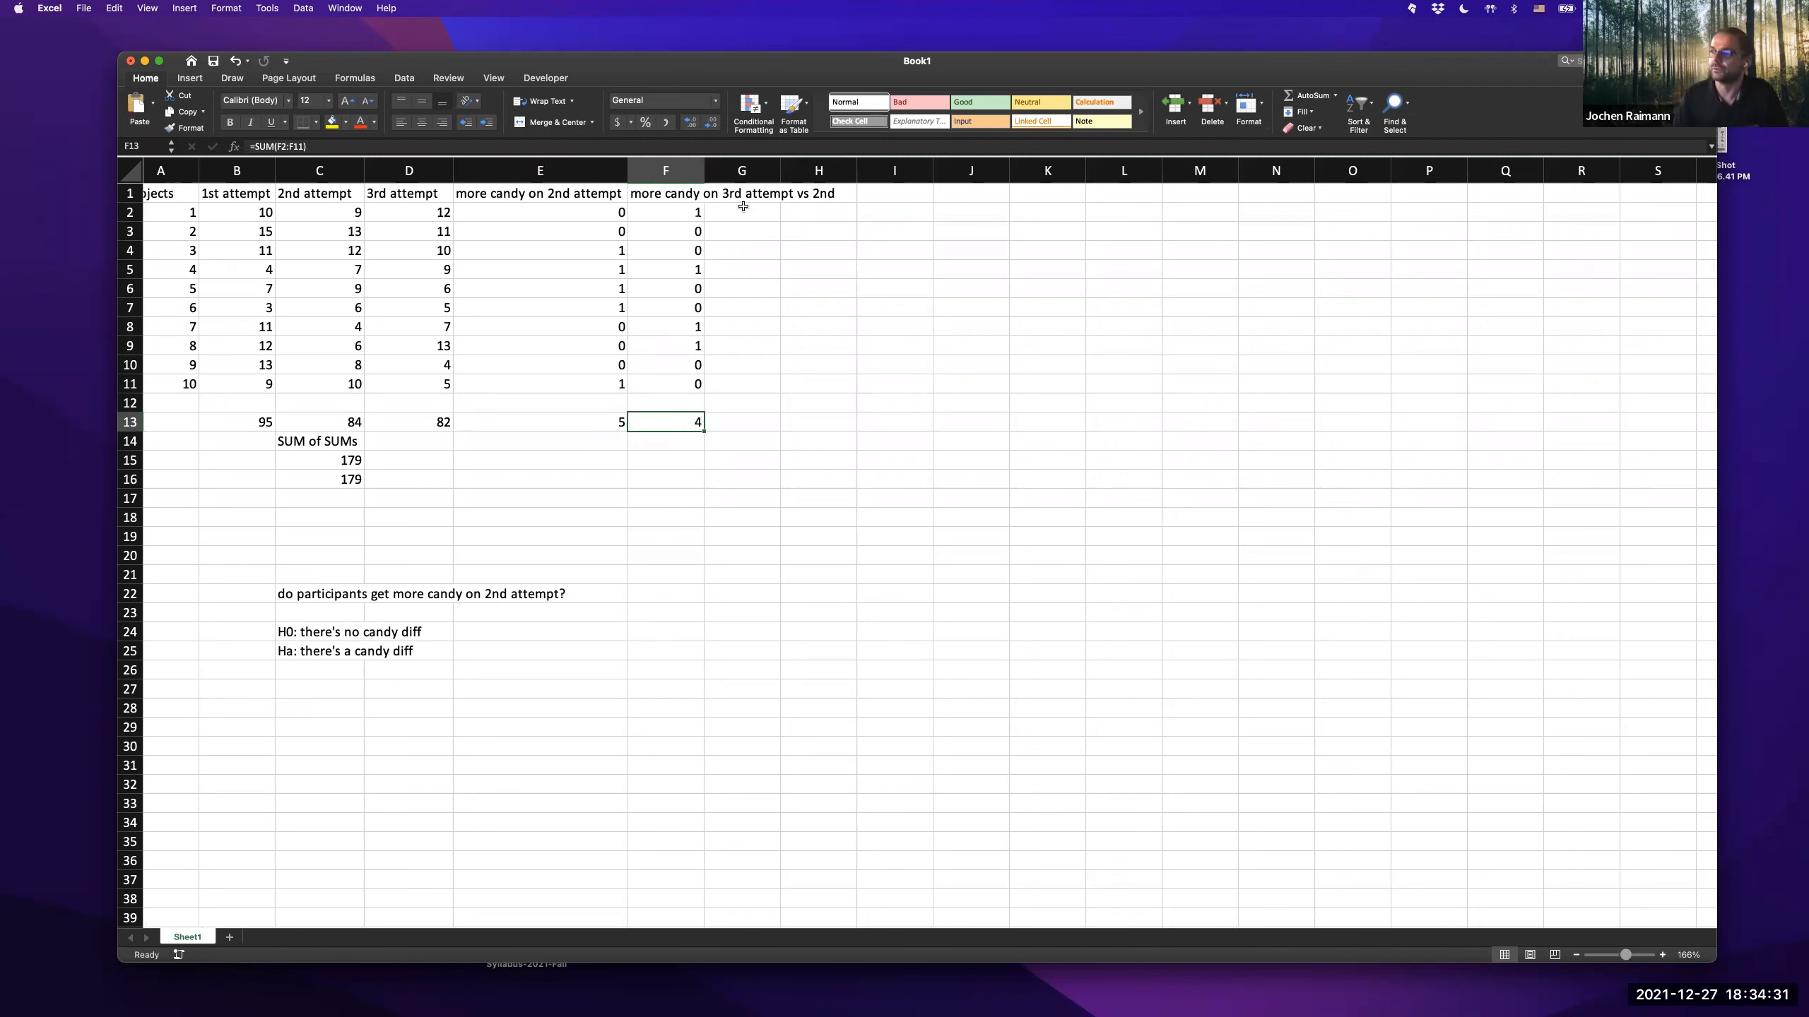
double_click(704, 166)
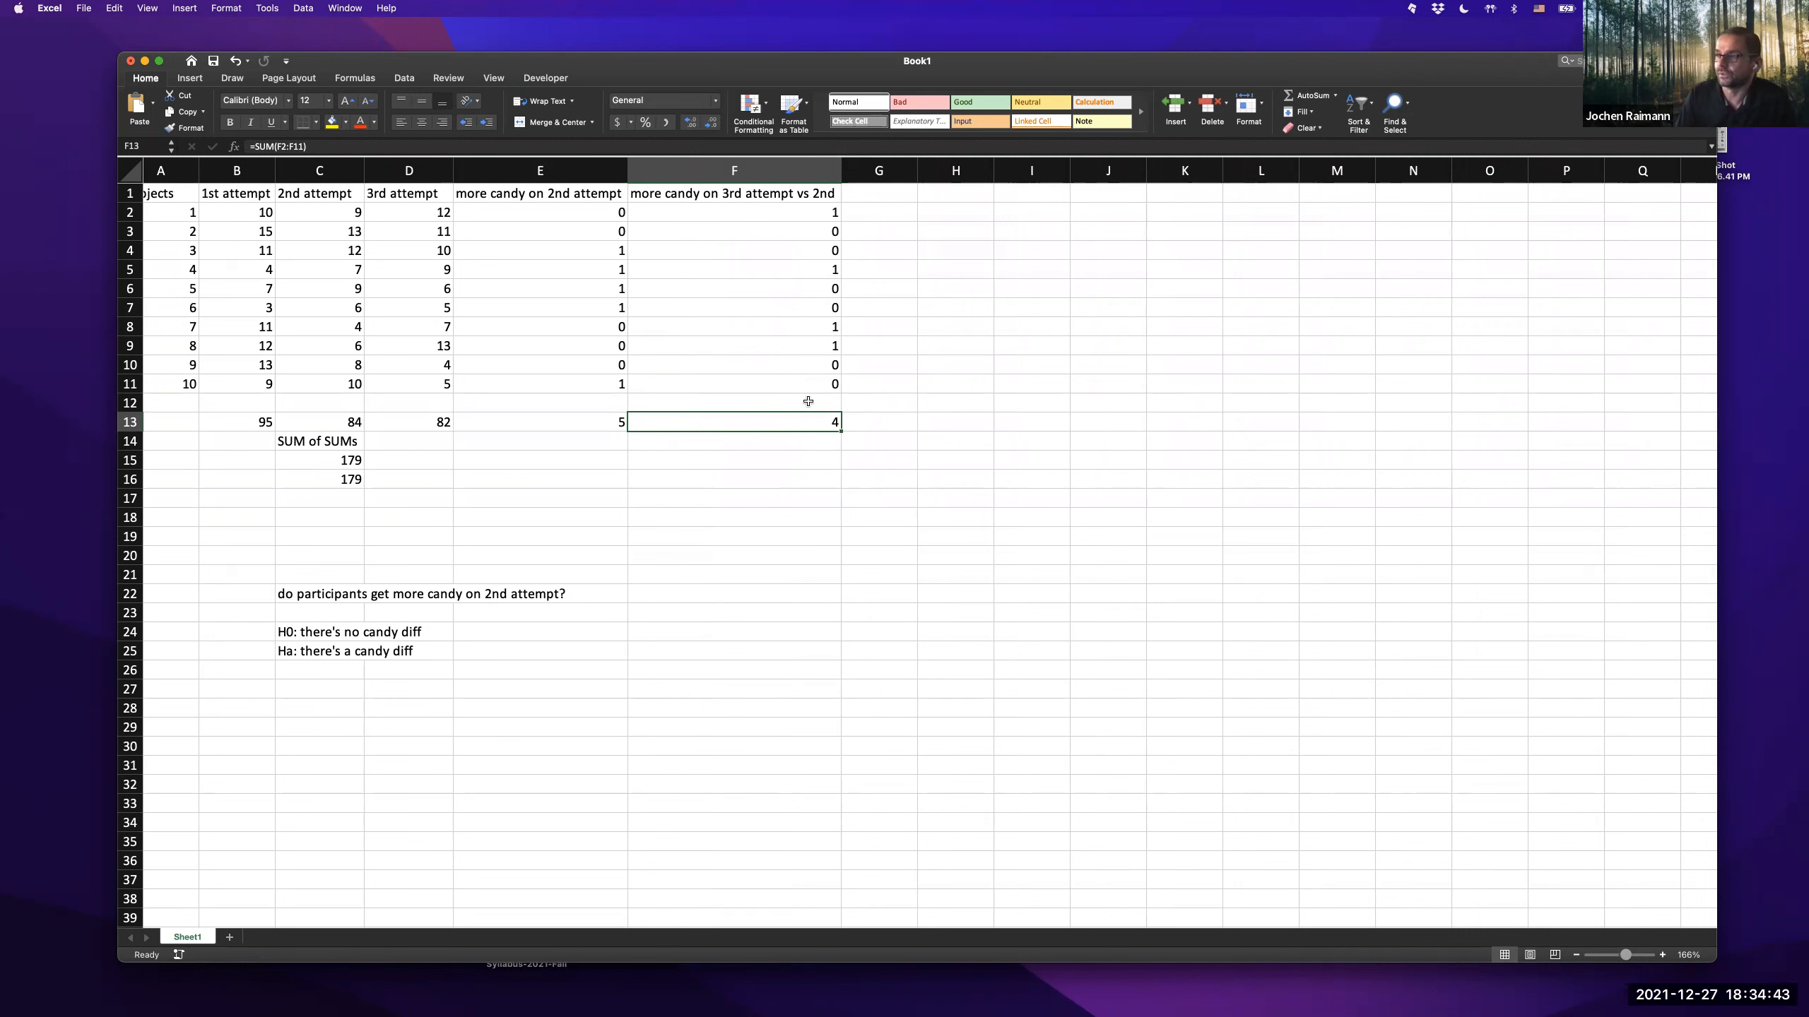
left_click(784, 383)
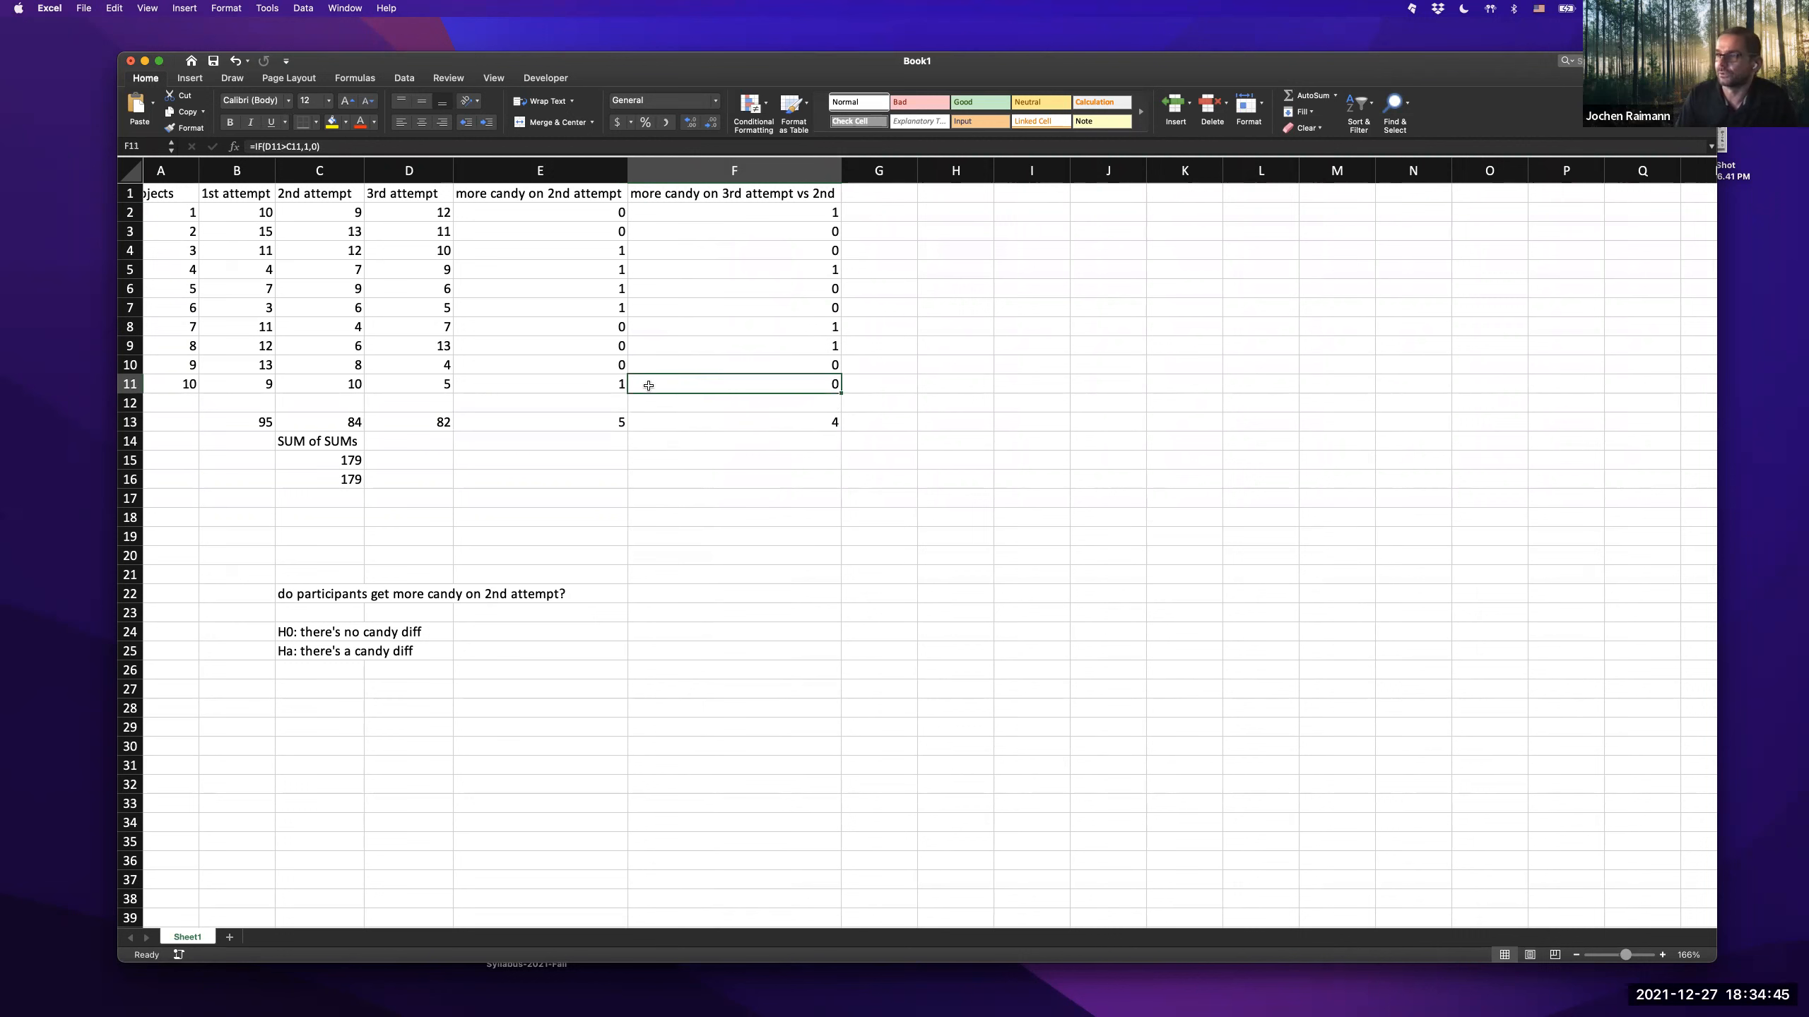
- Enter the column heading who had more on 2nd but less on third in cell G1
left_click(873, 211)
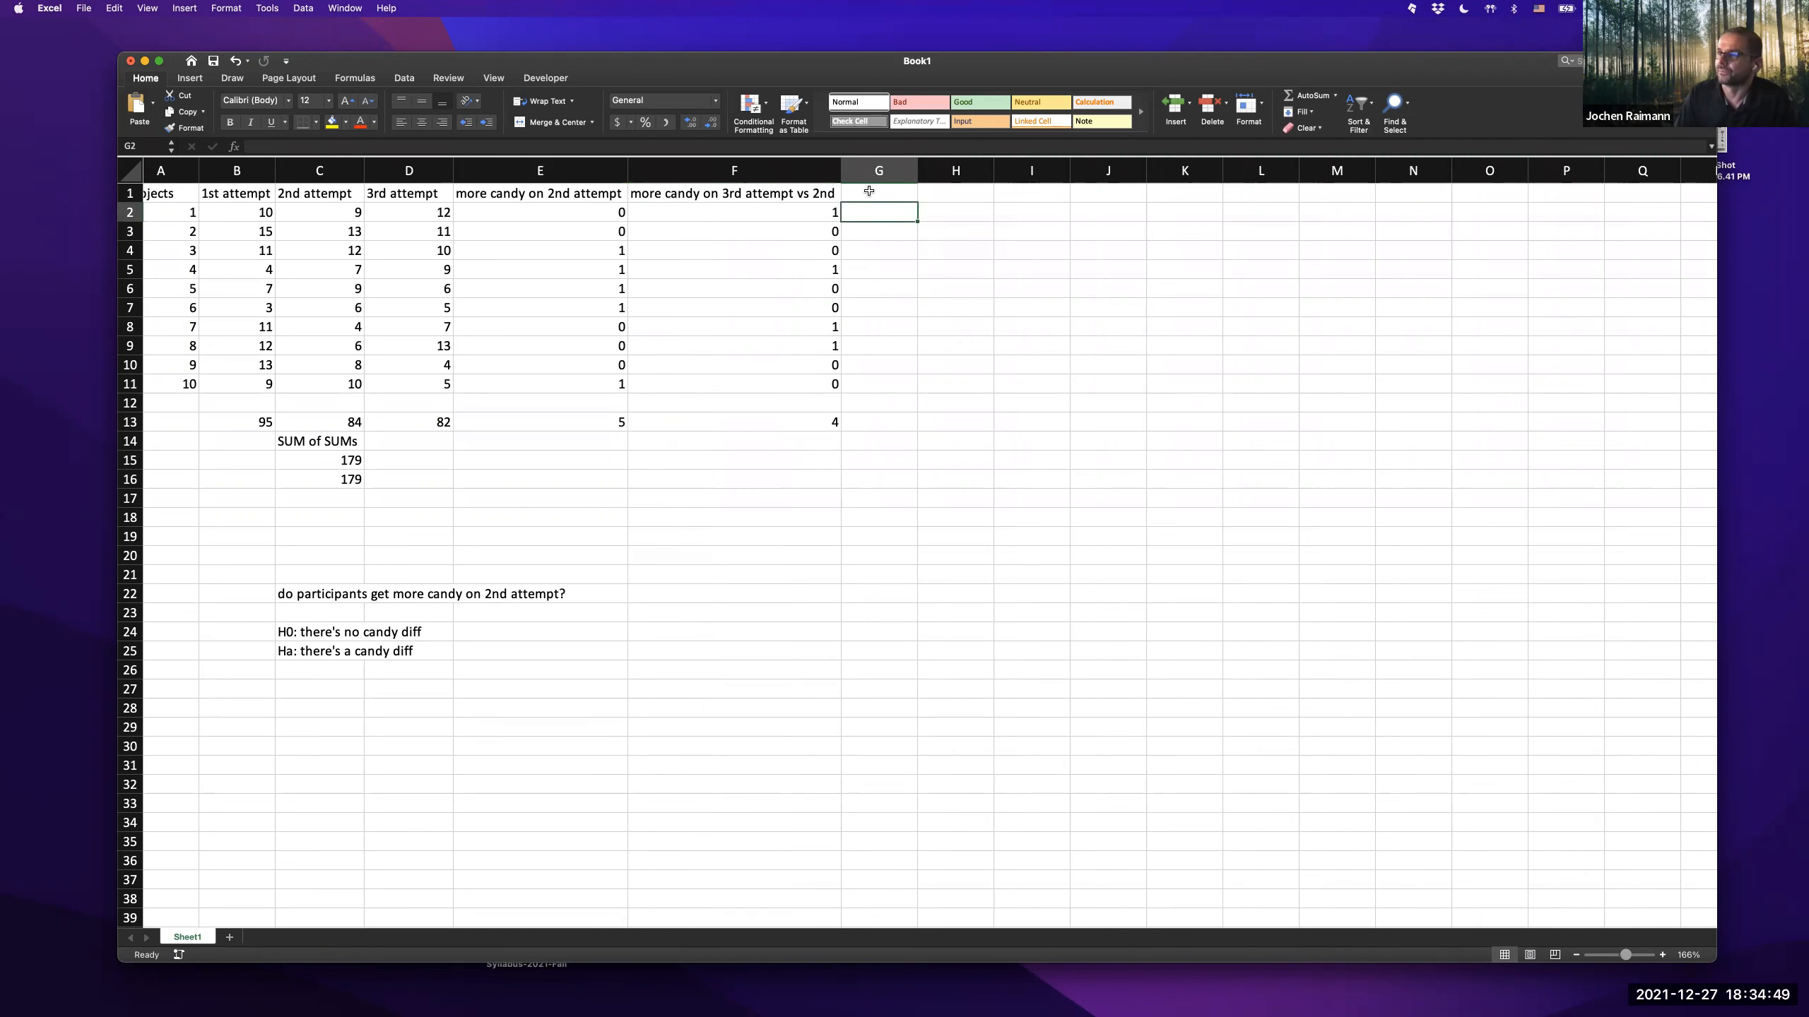
key("Up")
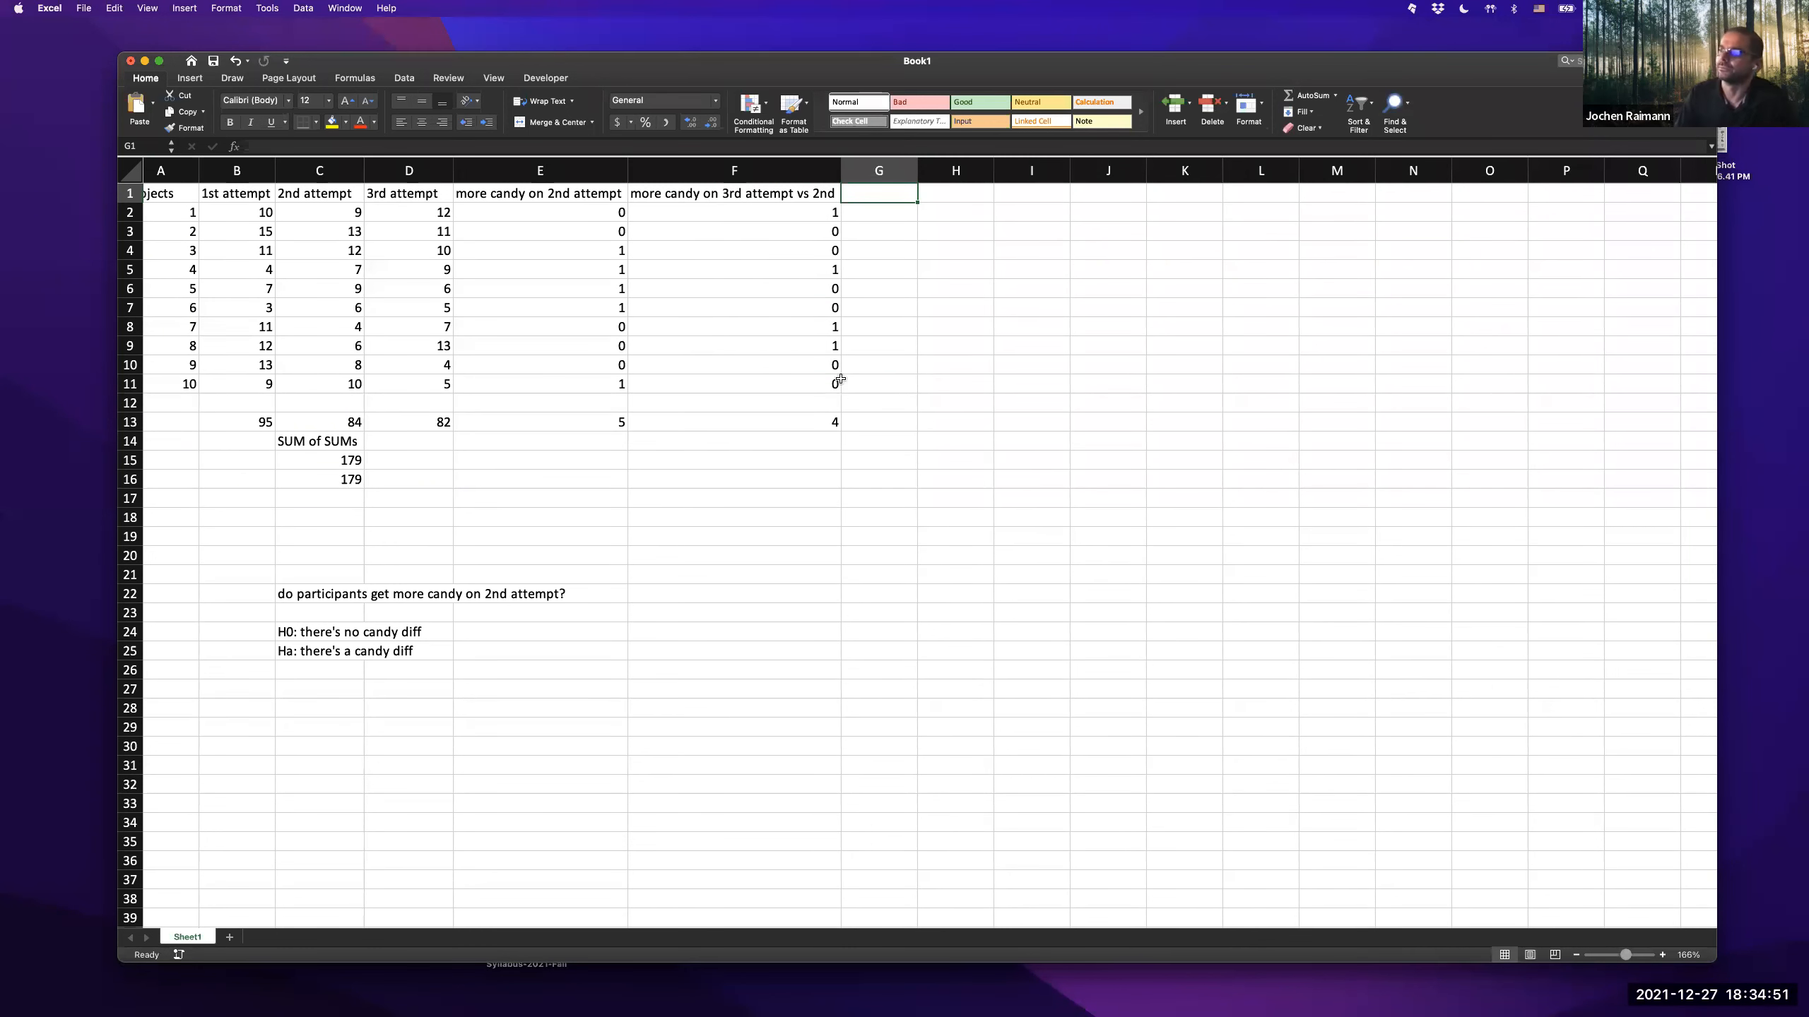
scroll(818, 268, "left", 1)
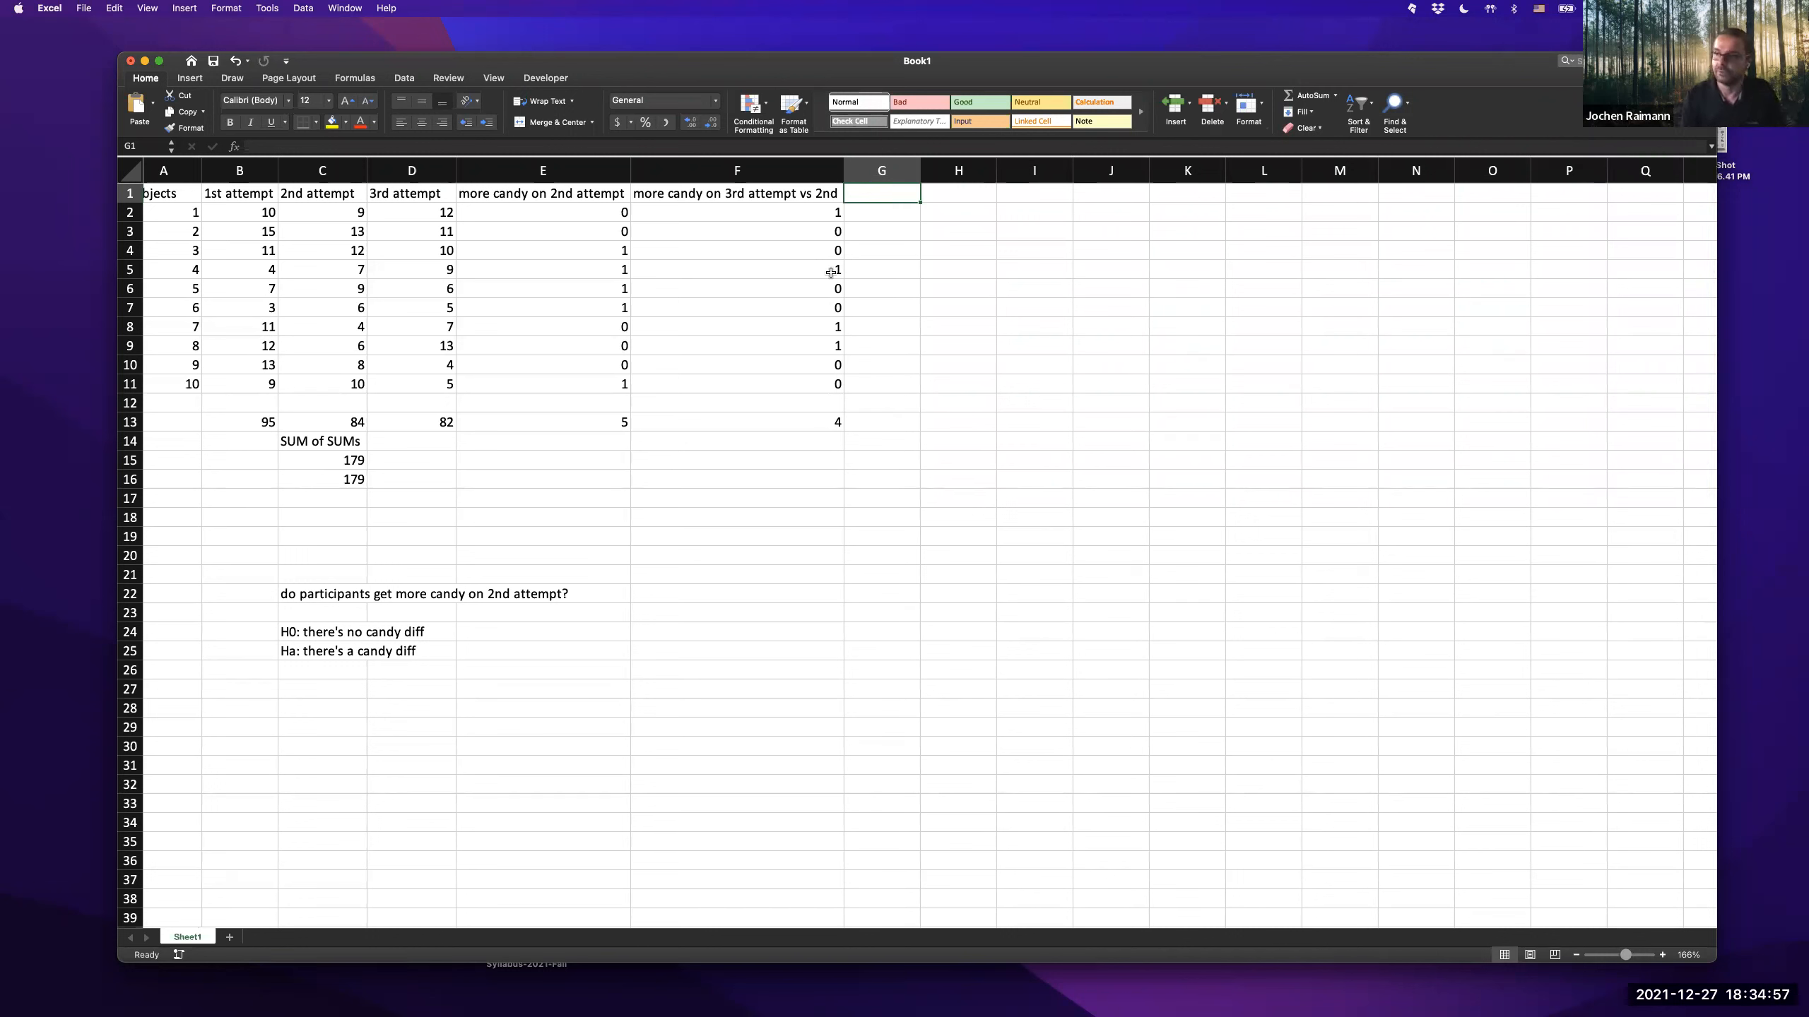
type("who had more on 1s")
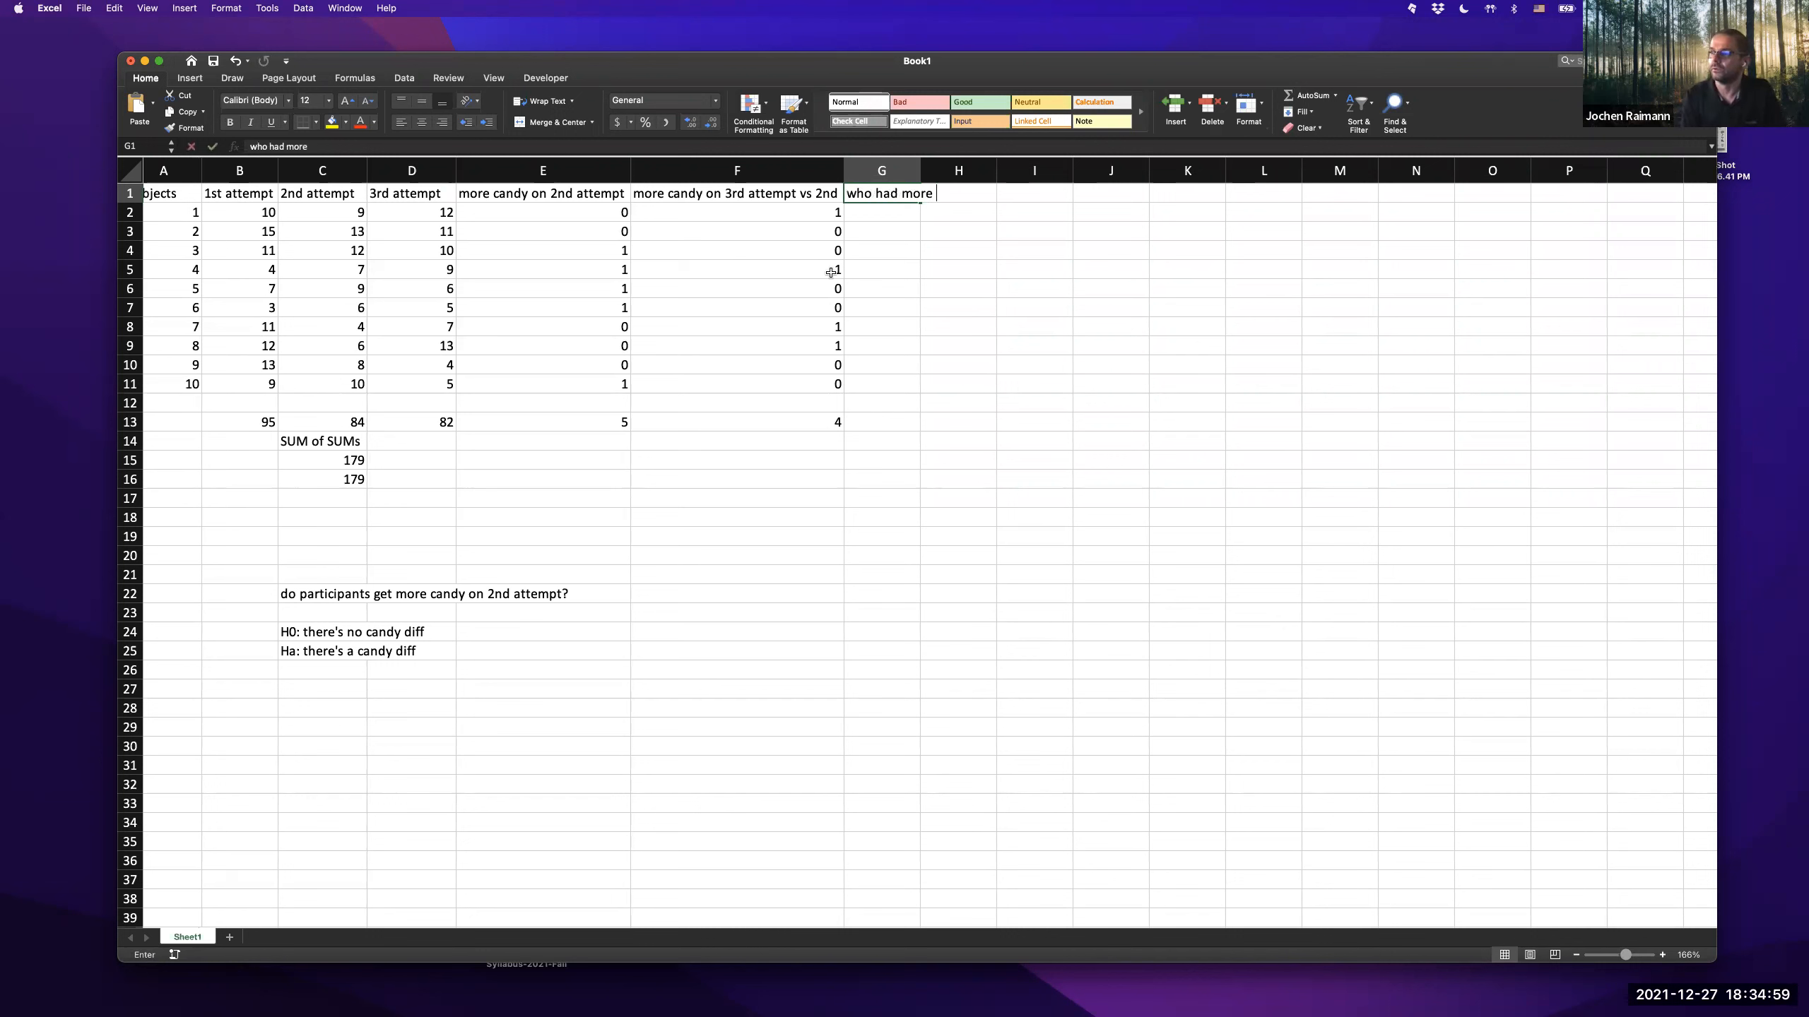
key("BackSpace")
key("BackSpace")
key("BackSpace")
type("2nd")
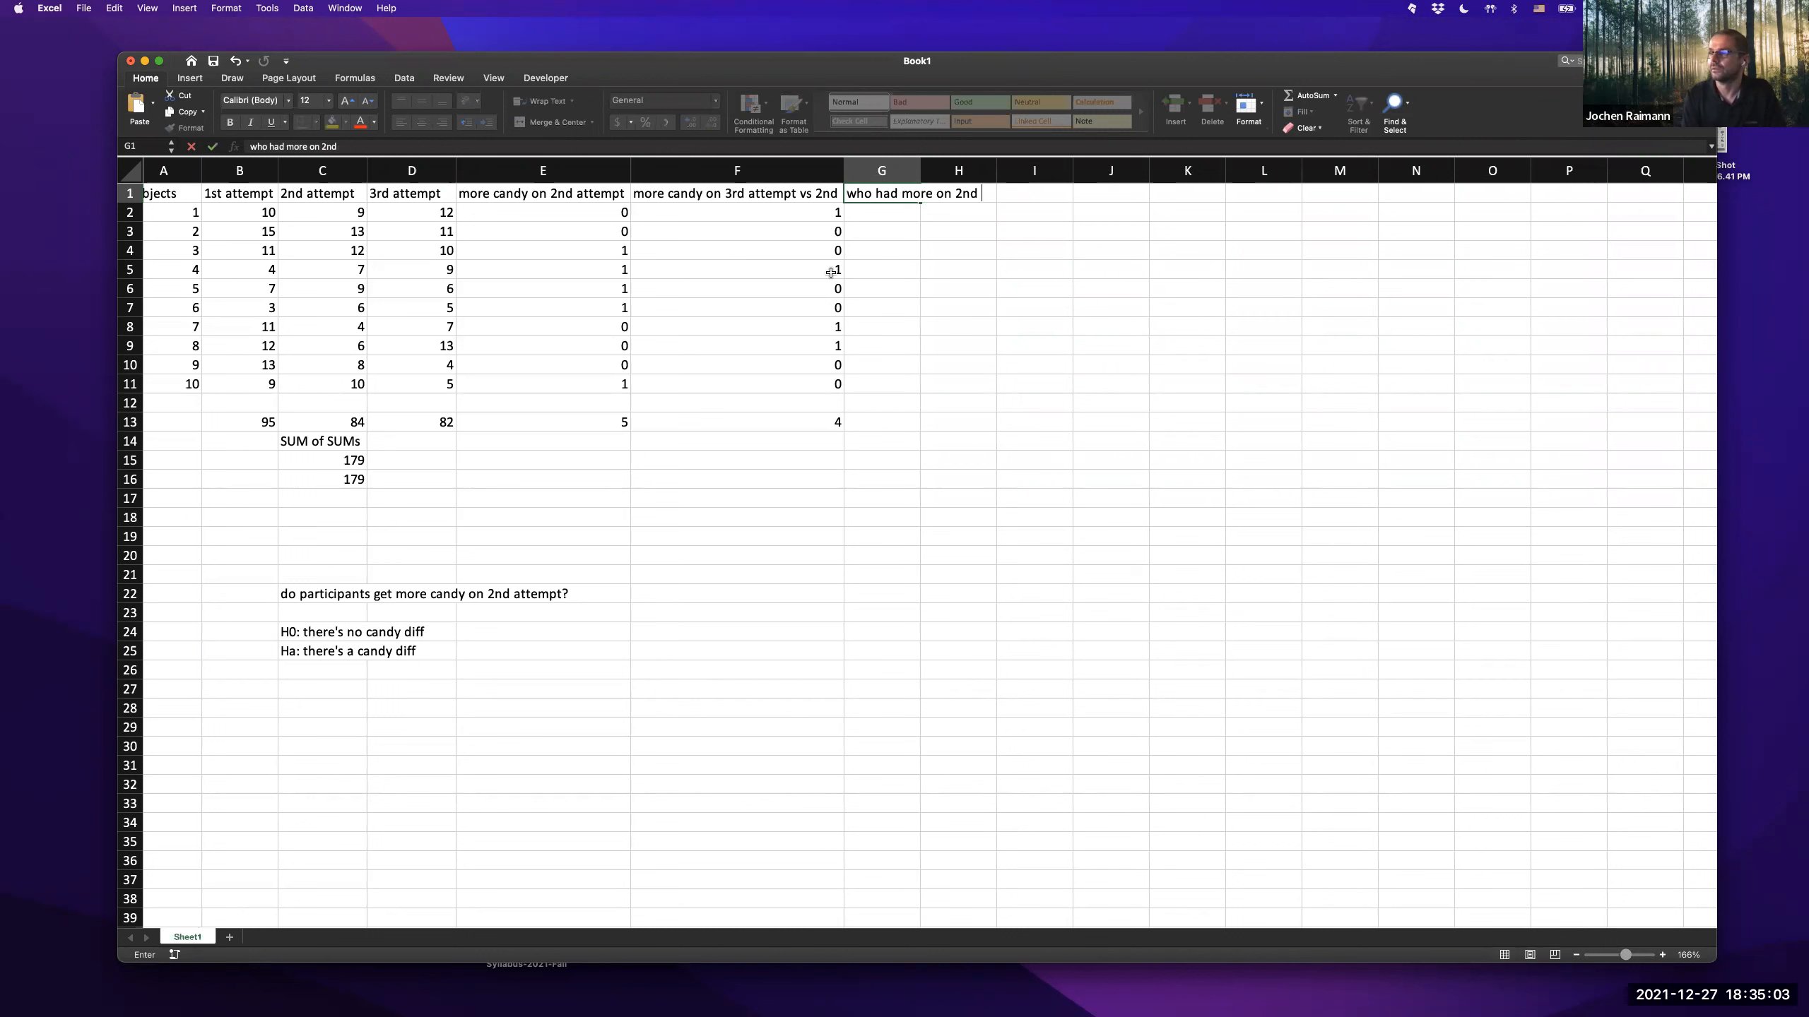
type(" but less on thr")
key("Return")
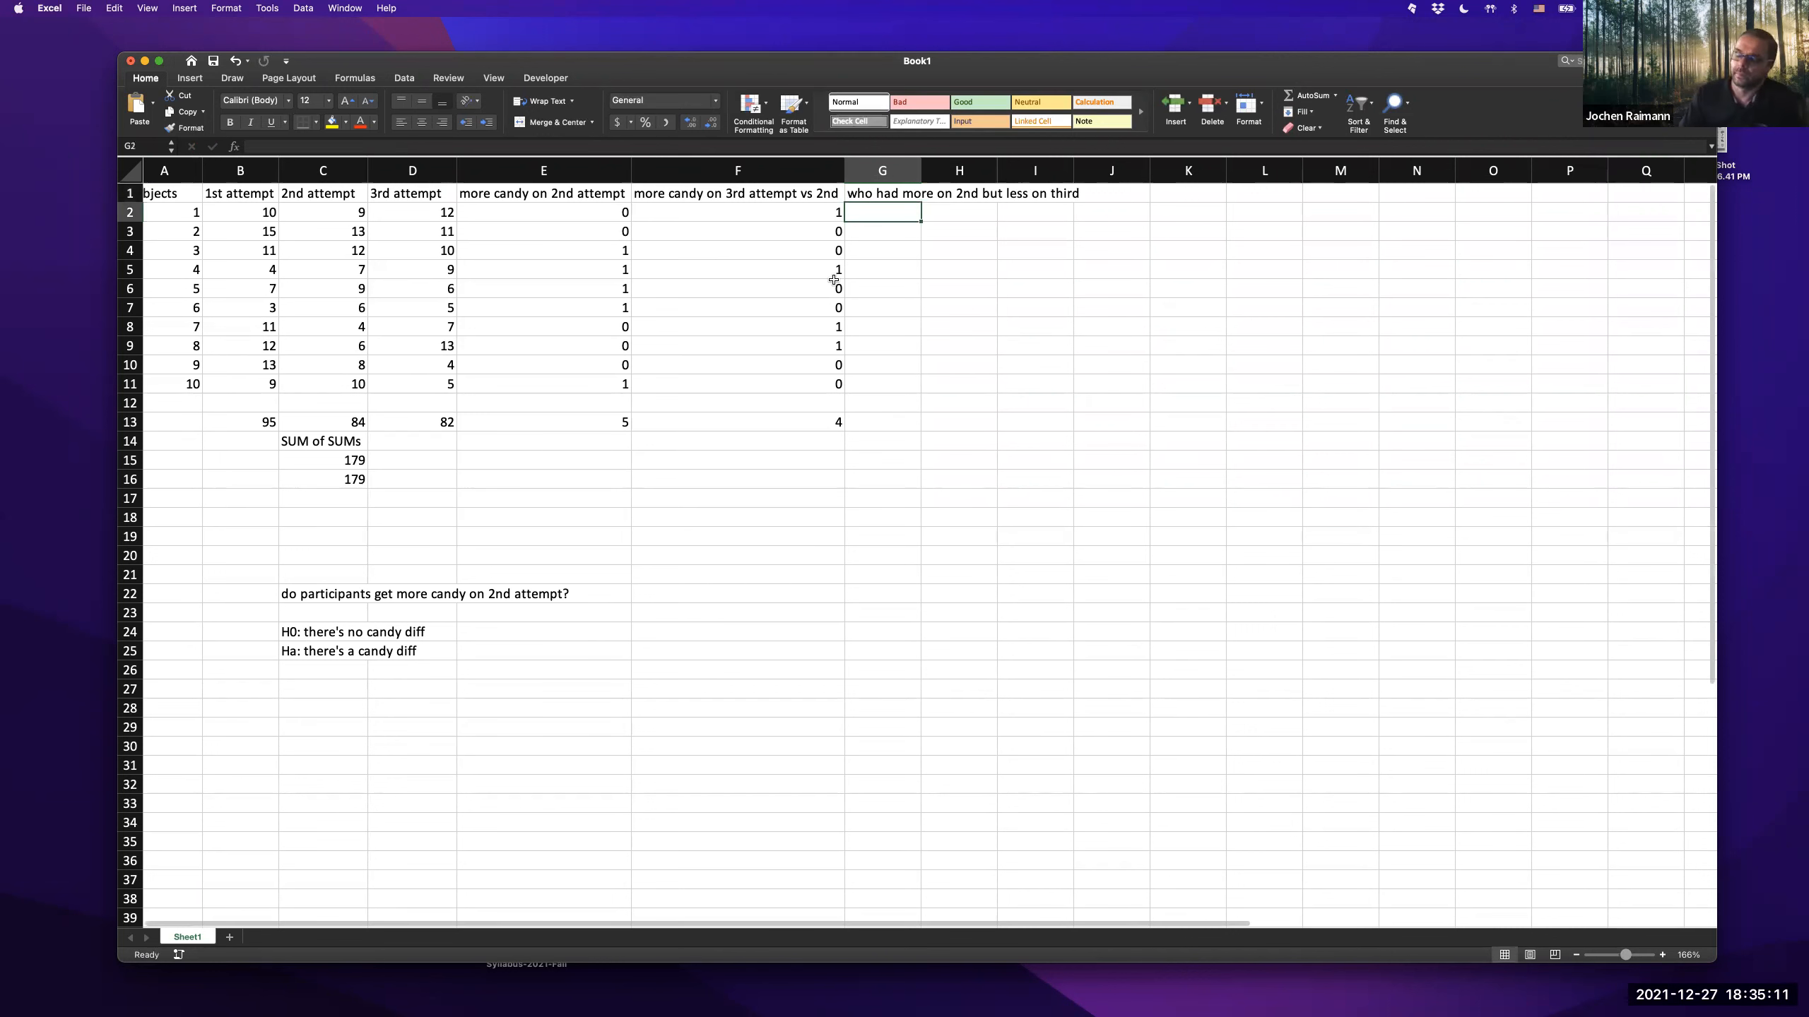
- Enter the formula =IF(E2=1&F2=0,1,0) in cell G2 to combine the flags from columns E and F
type("=")
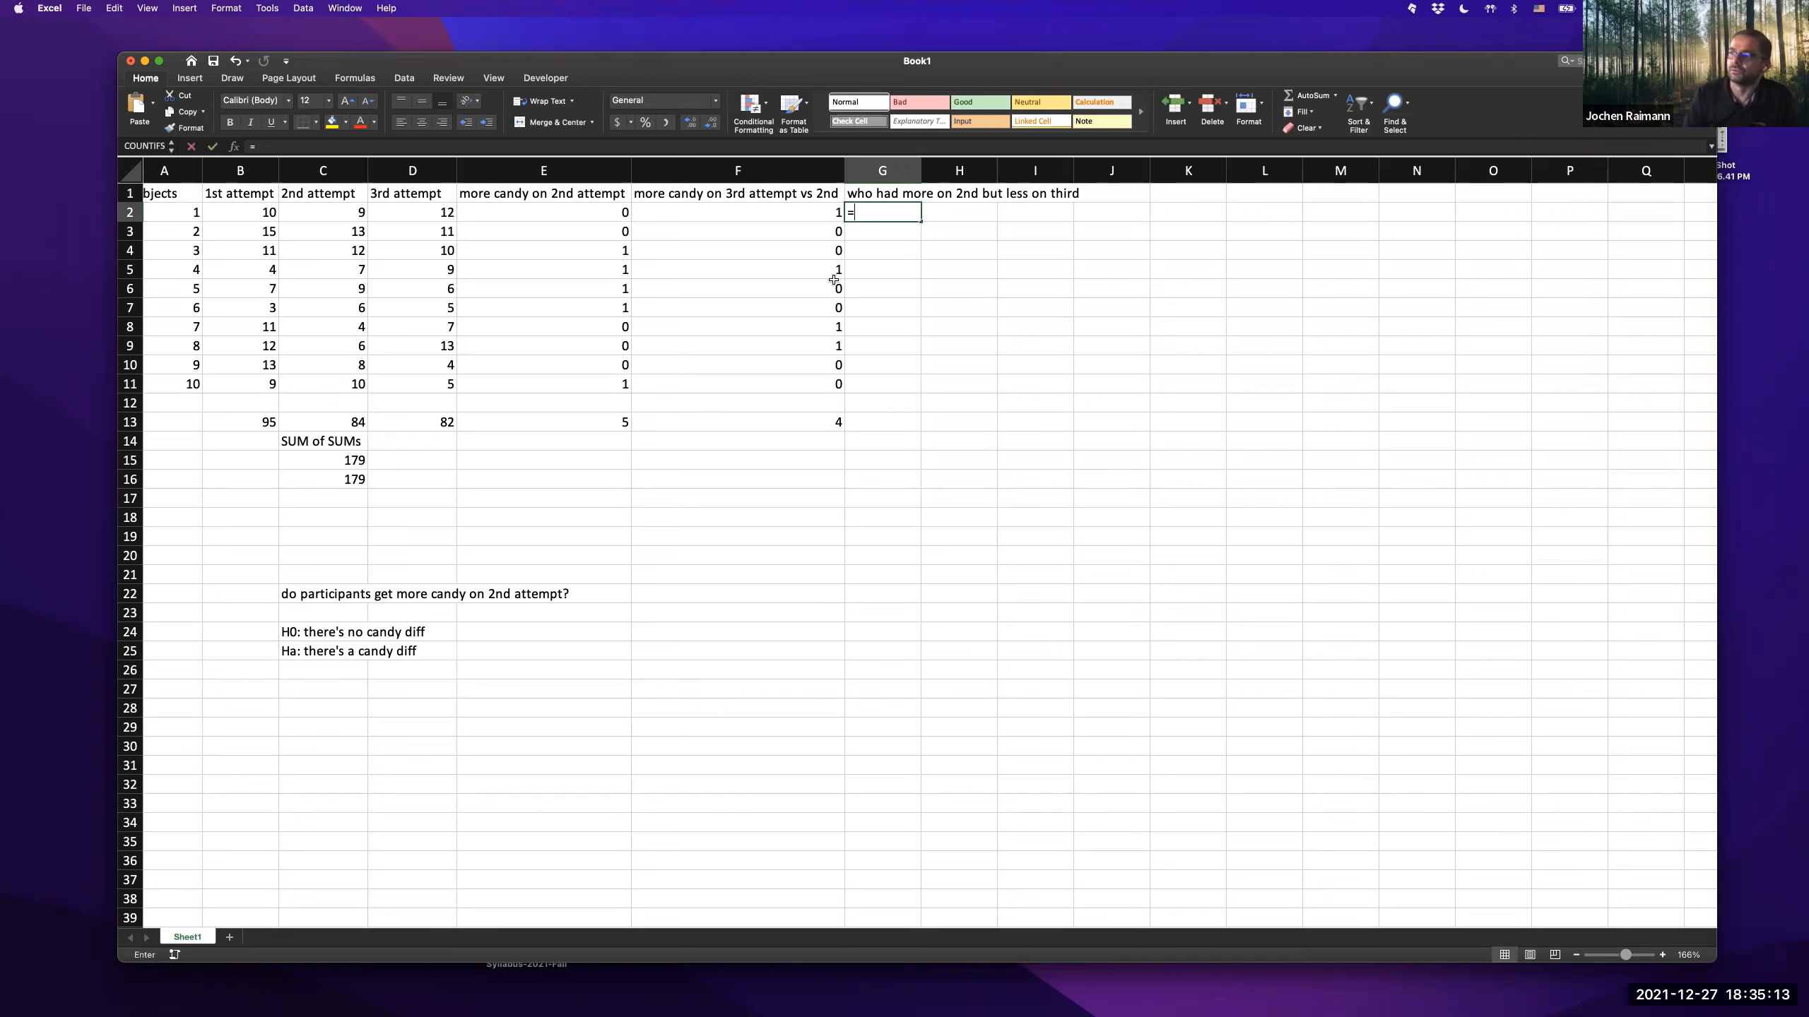
scroll(555, 220, "right", 1)
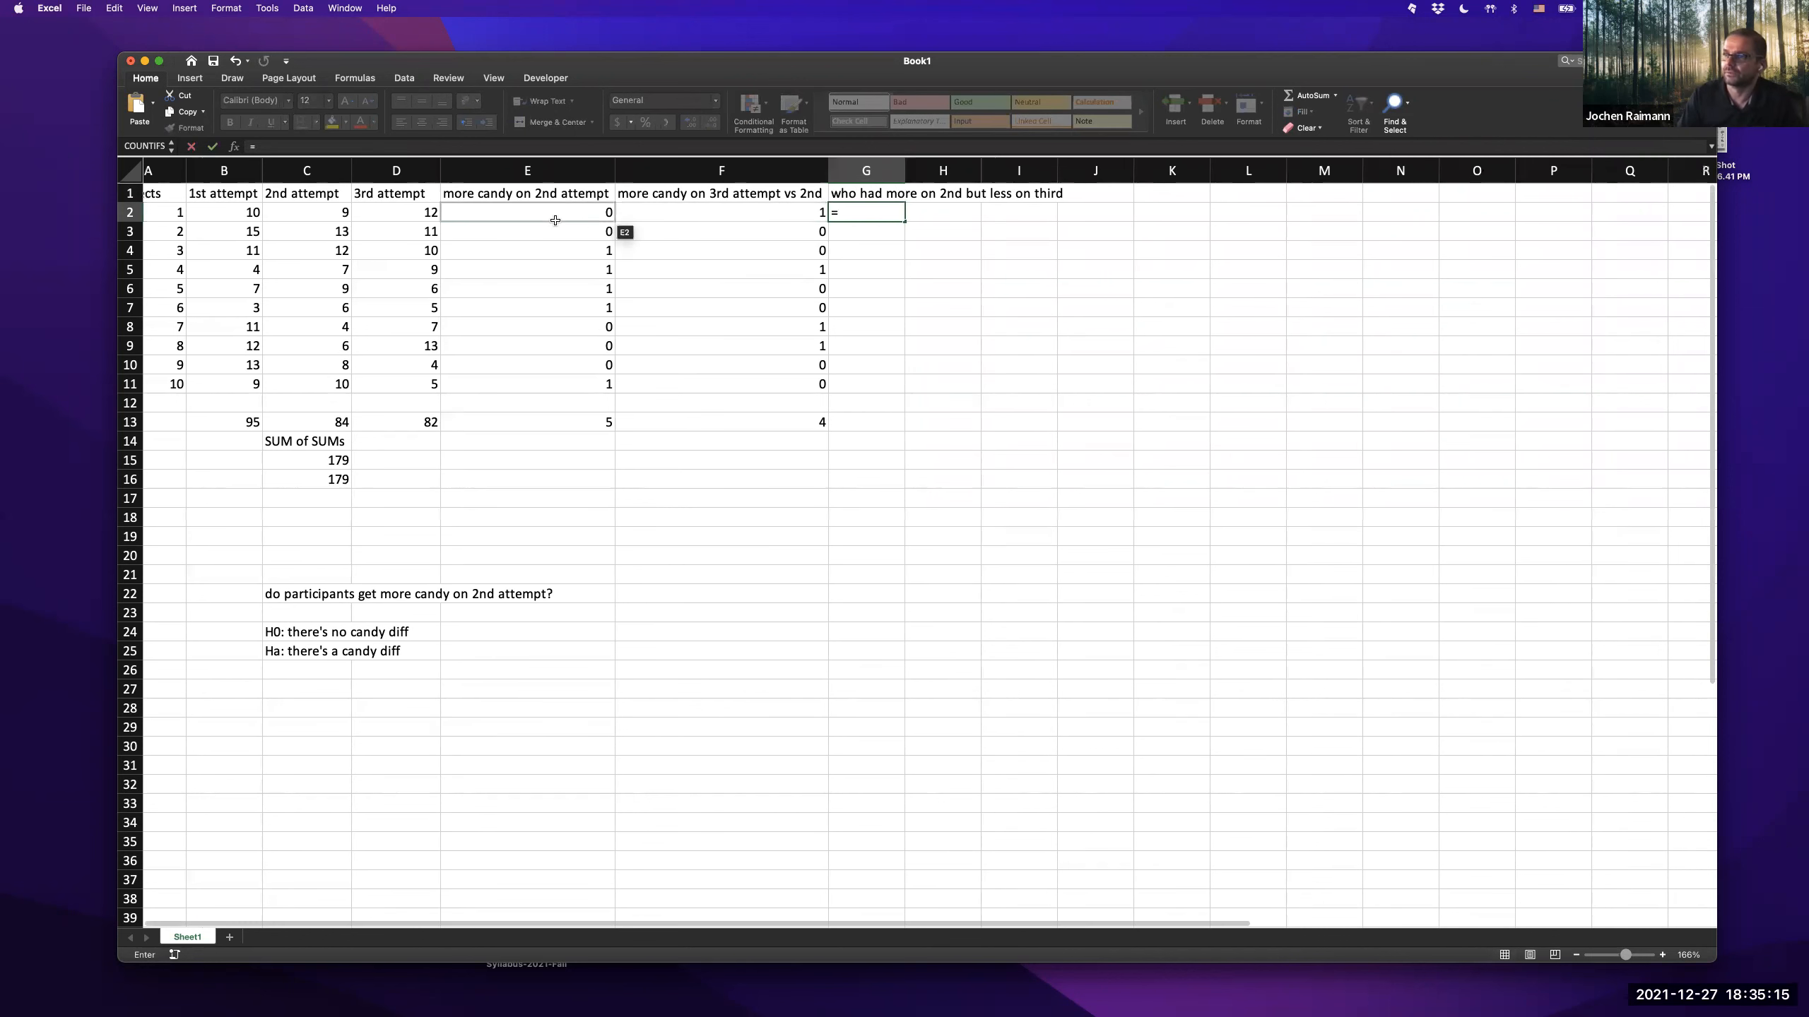
scroll(559, 219, "down", 1)
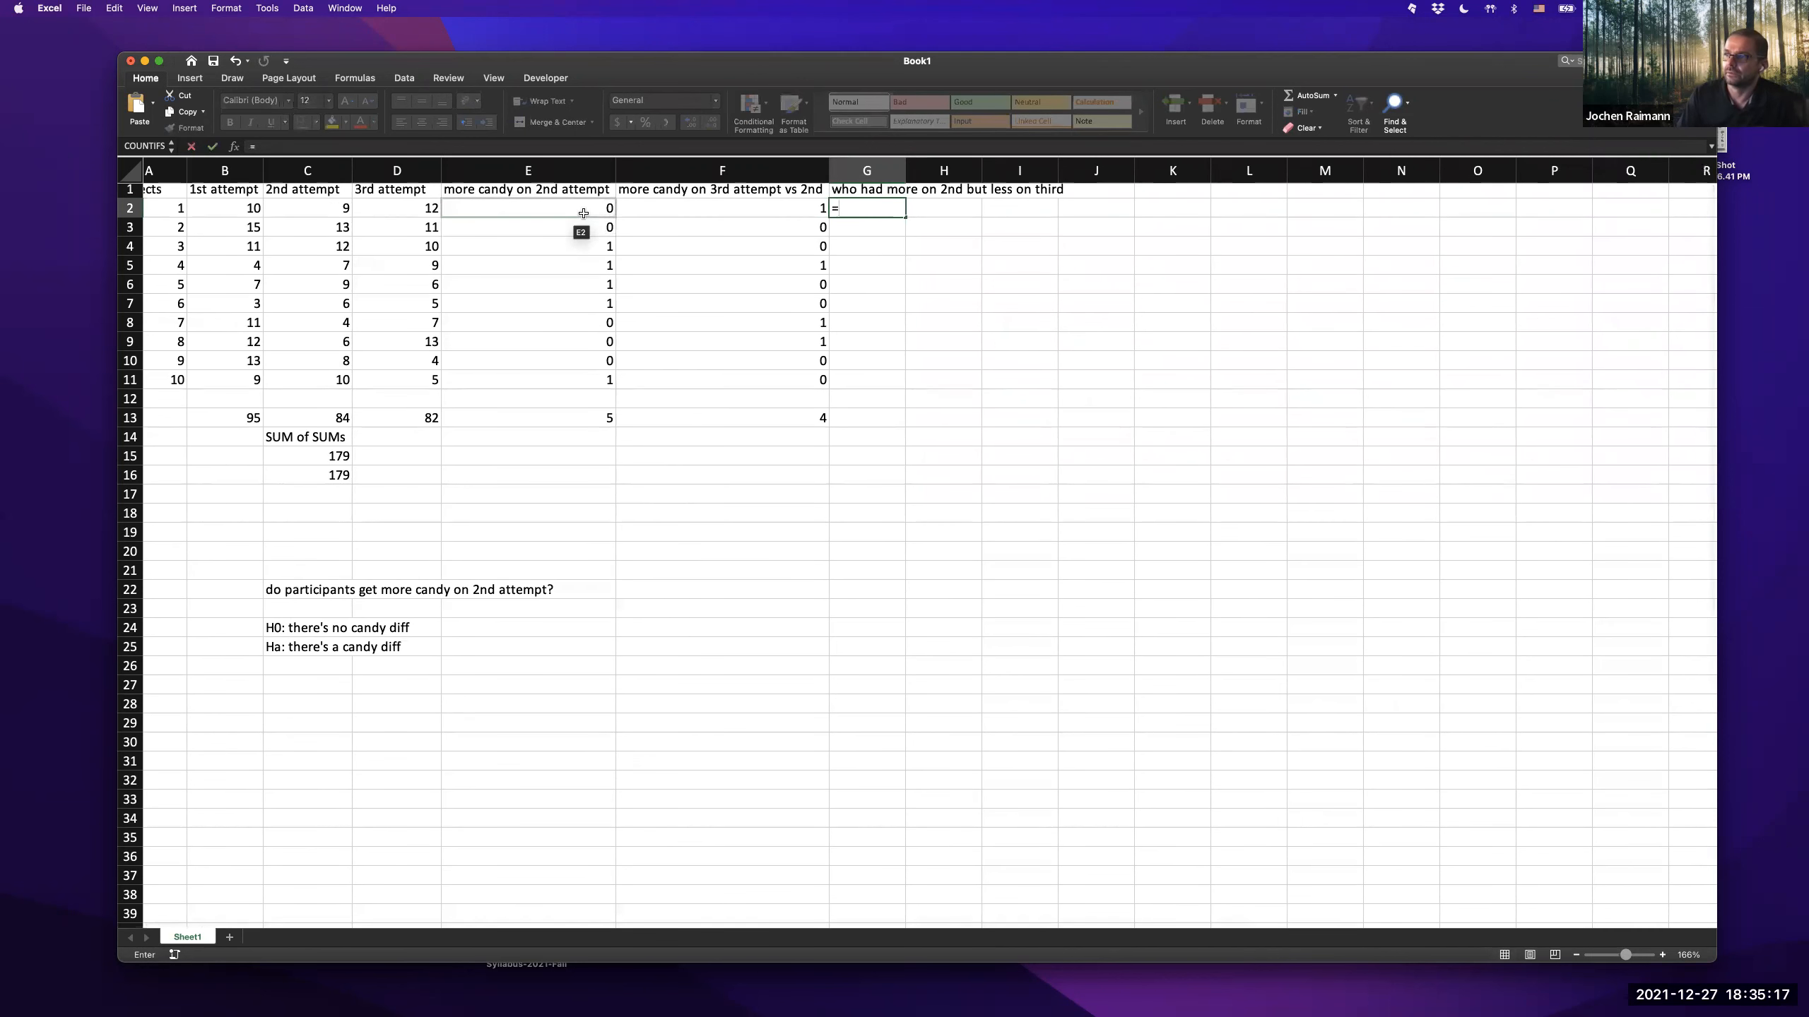
left_click(583, 214)
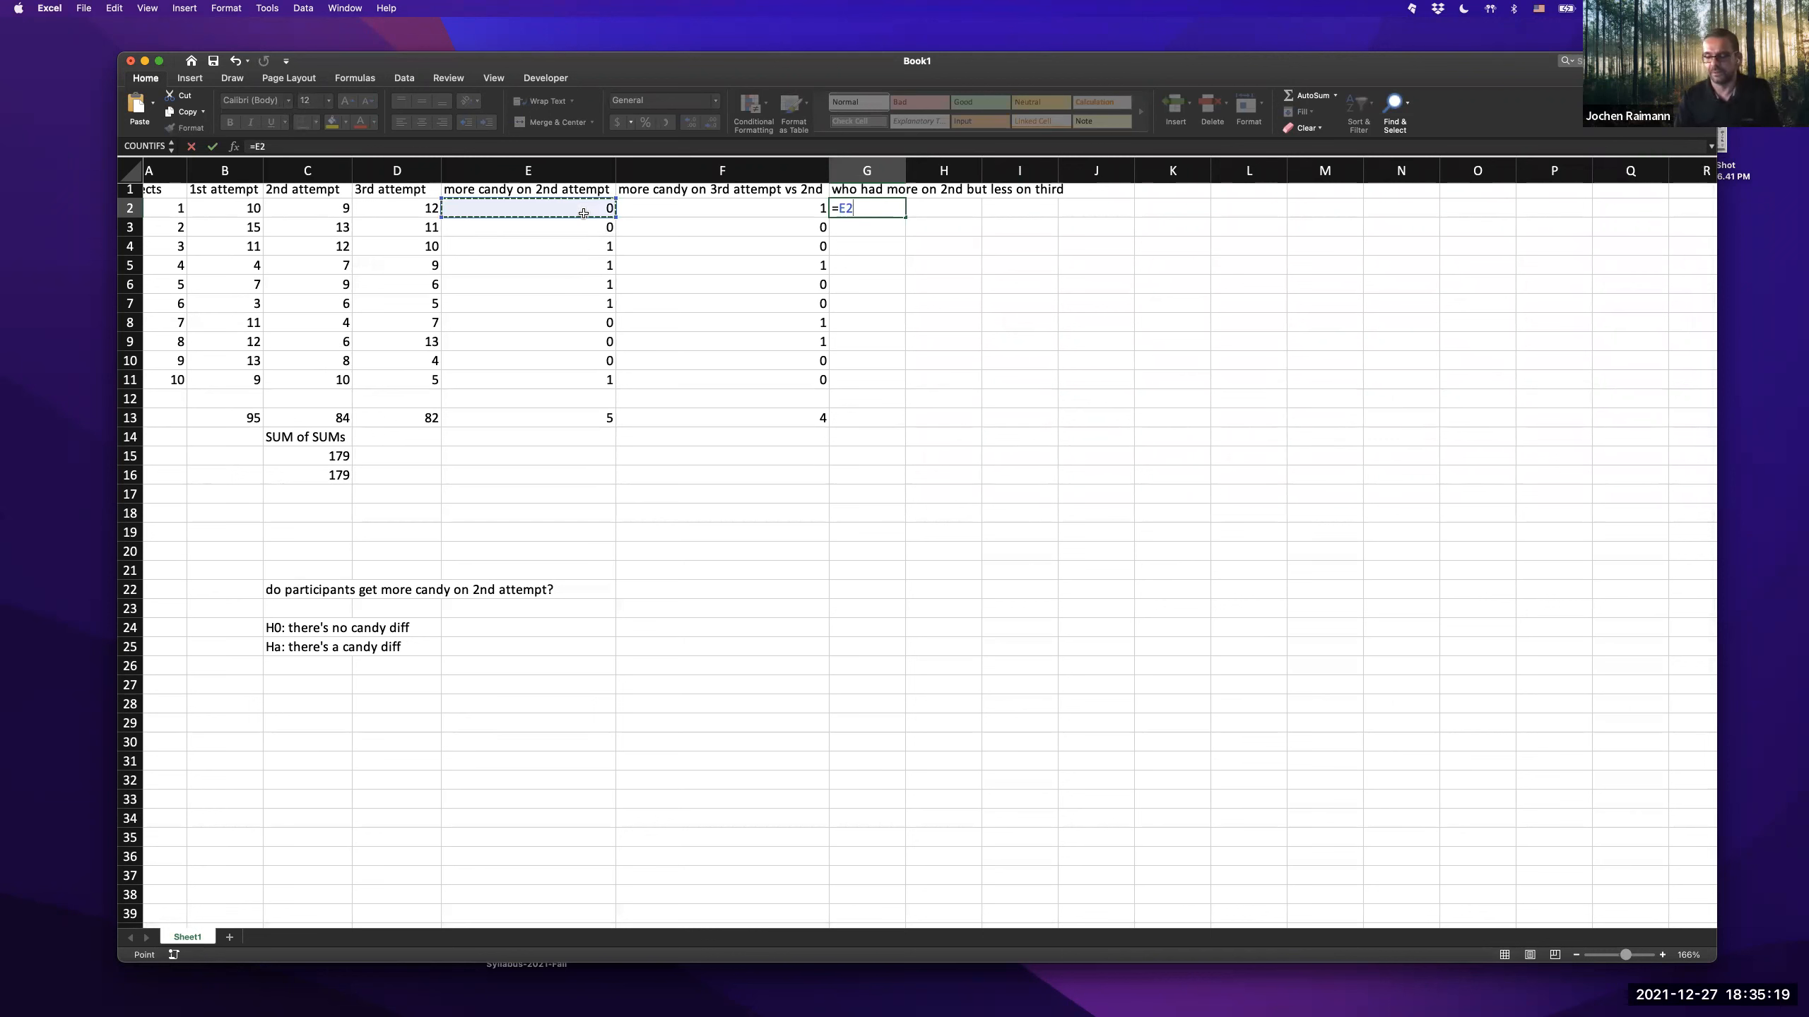
key("BackSpace")
key("BackSpace")
type("if(")
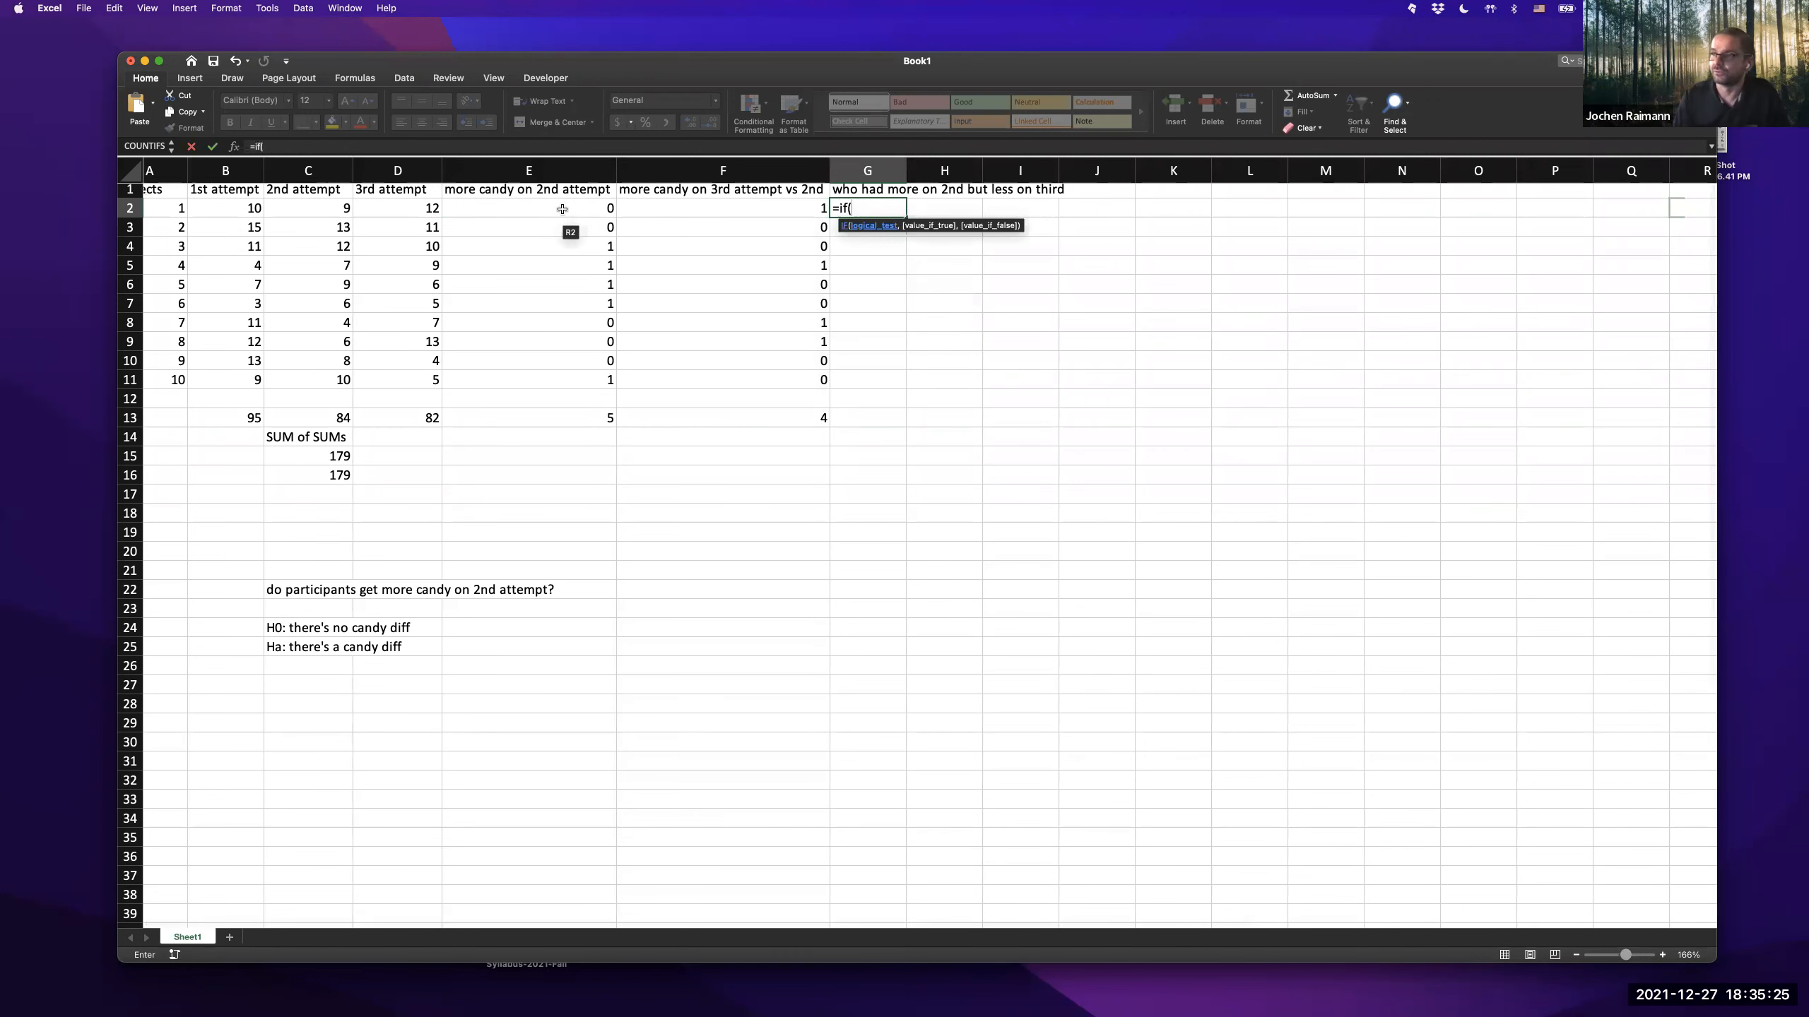
scroll(562, 208, "left", 2)
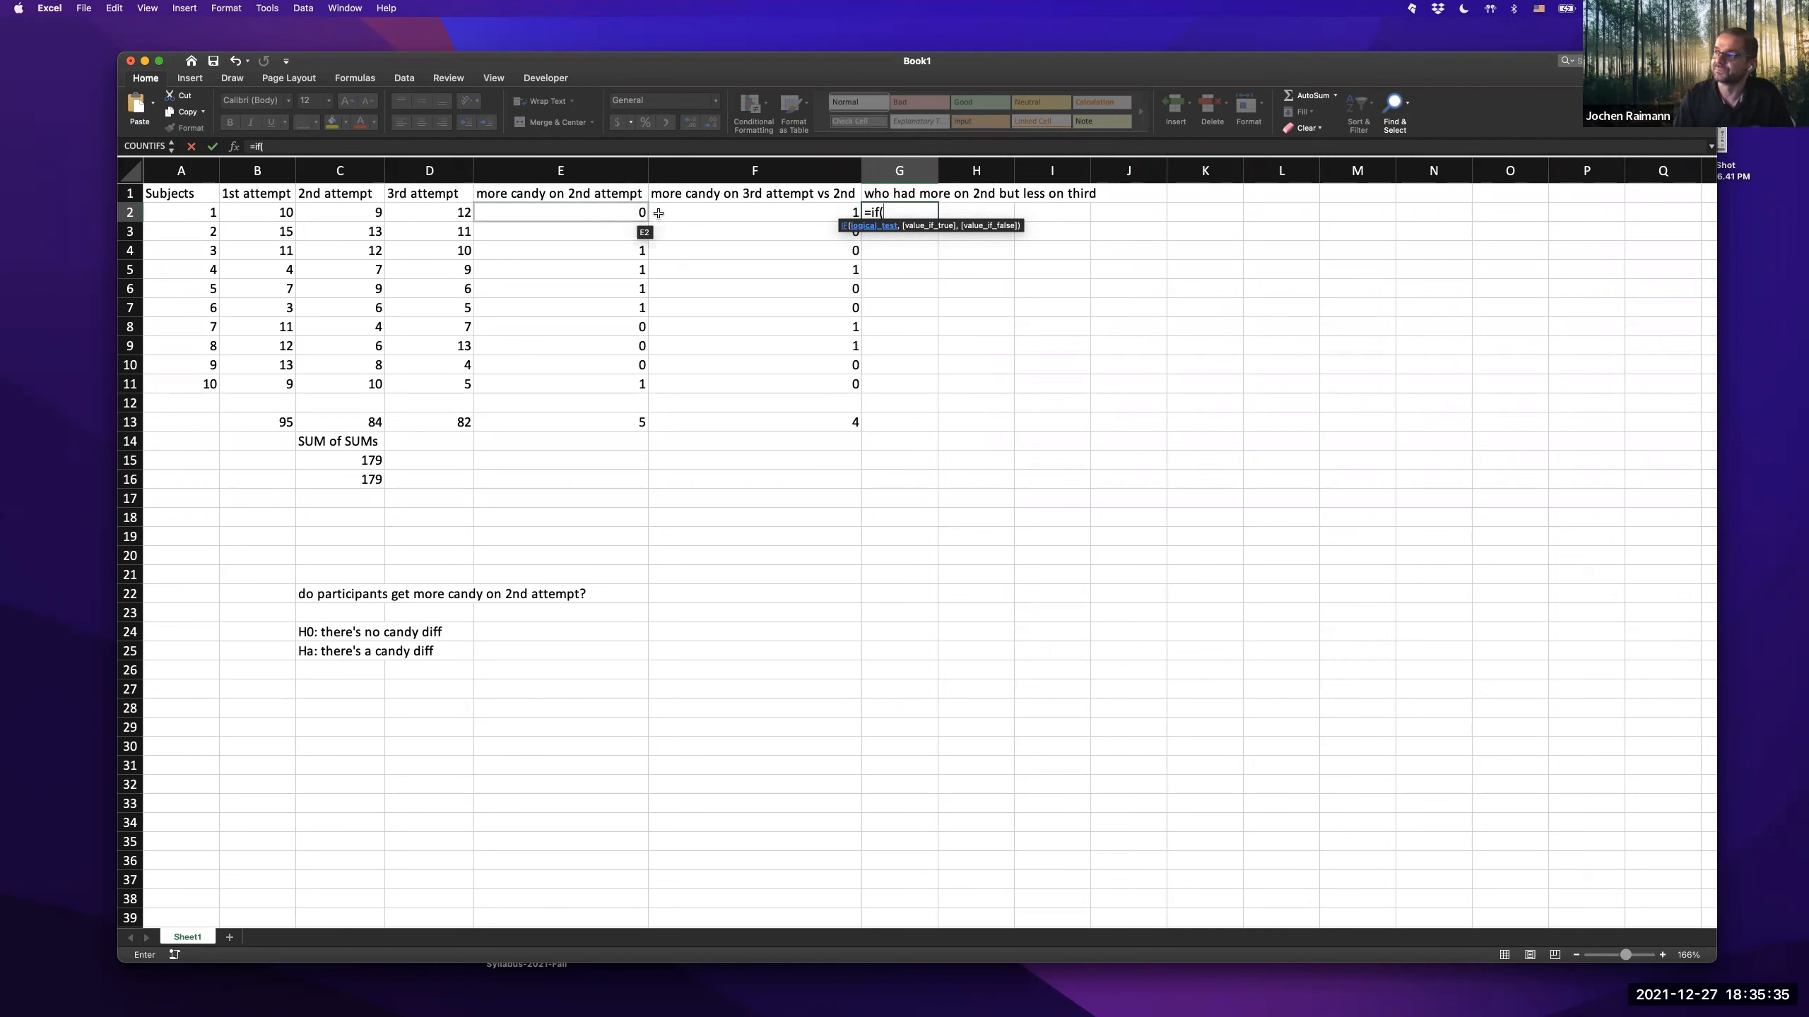
left_click(591, 215)
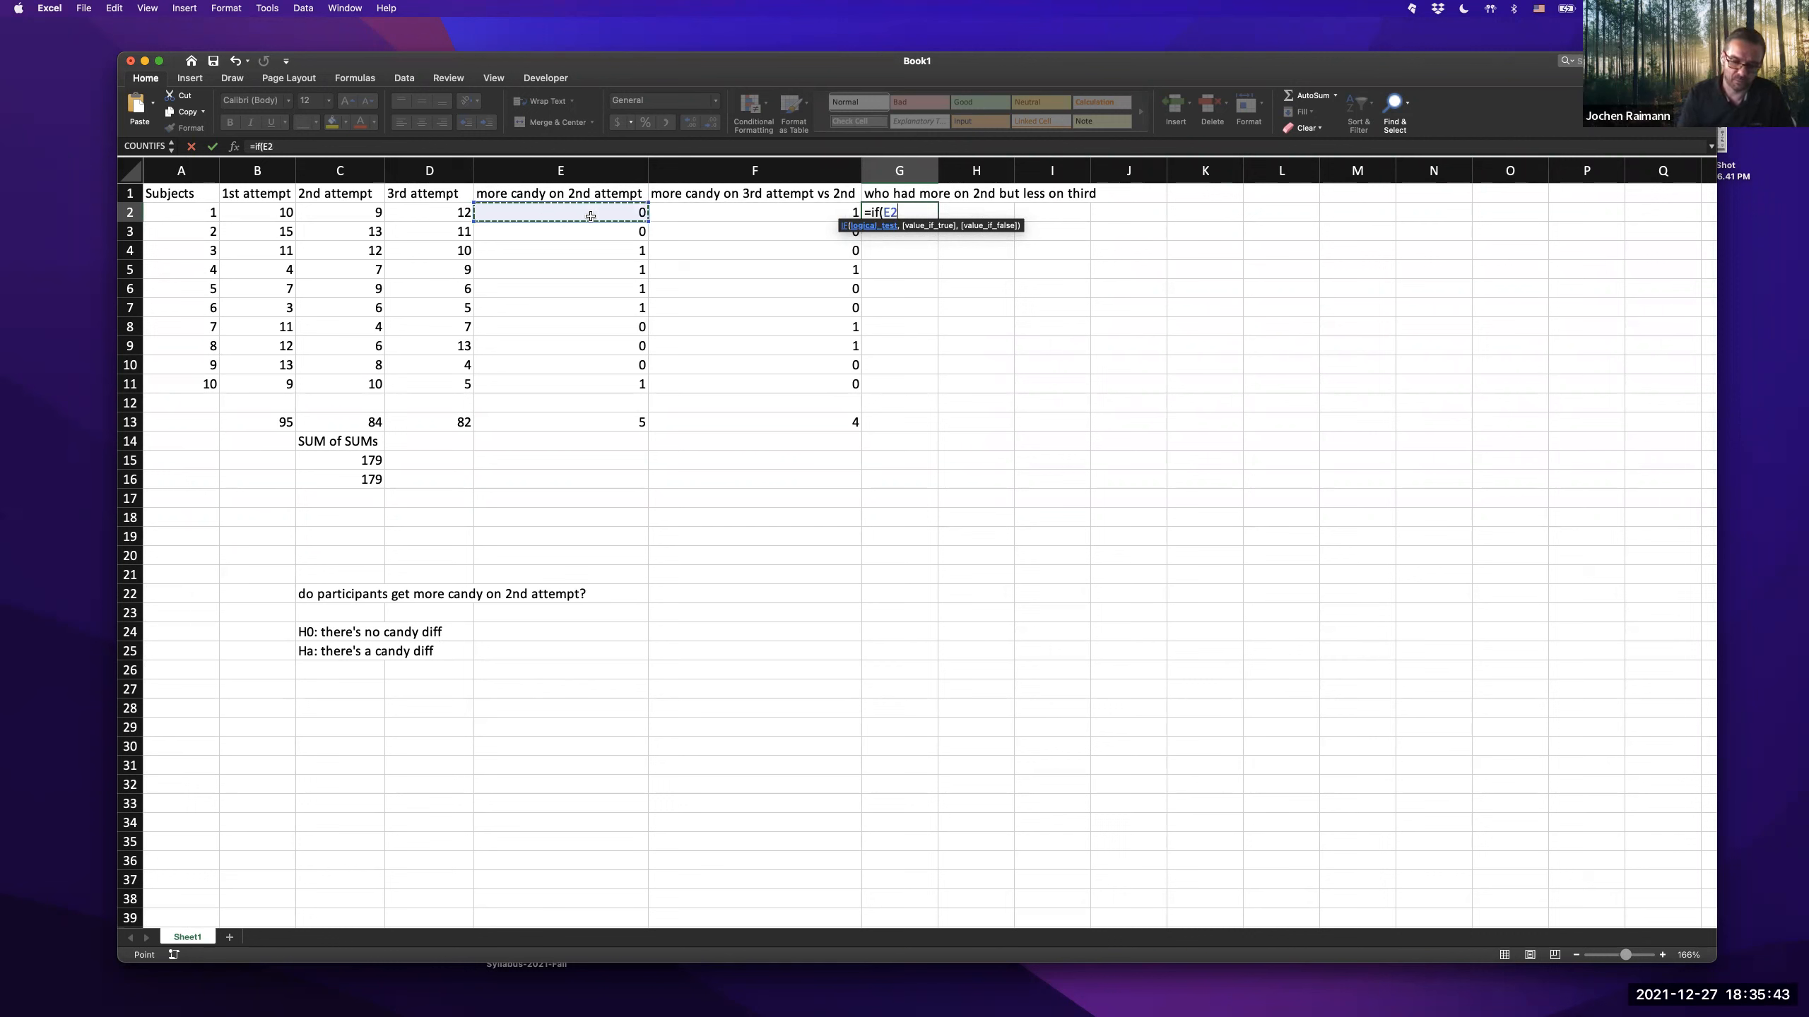
type("=1&")
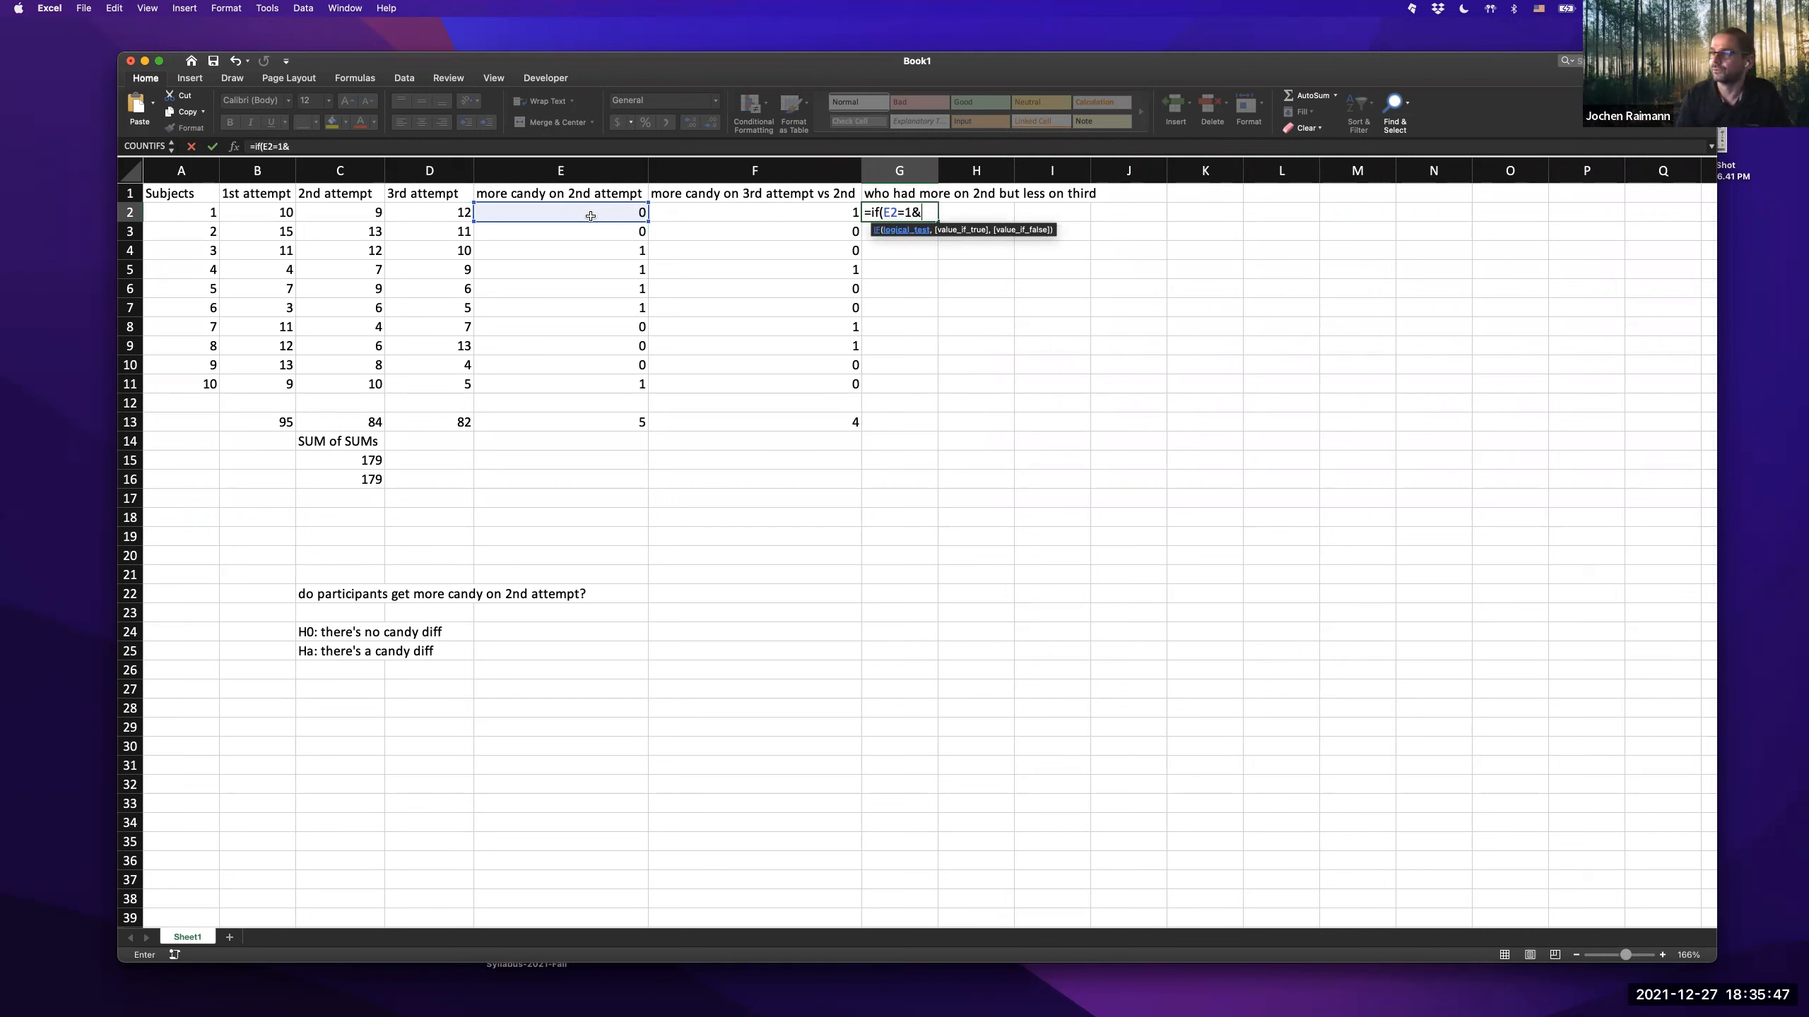
left_click(768, 216)
type("=09")
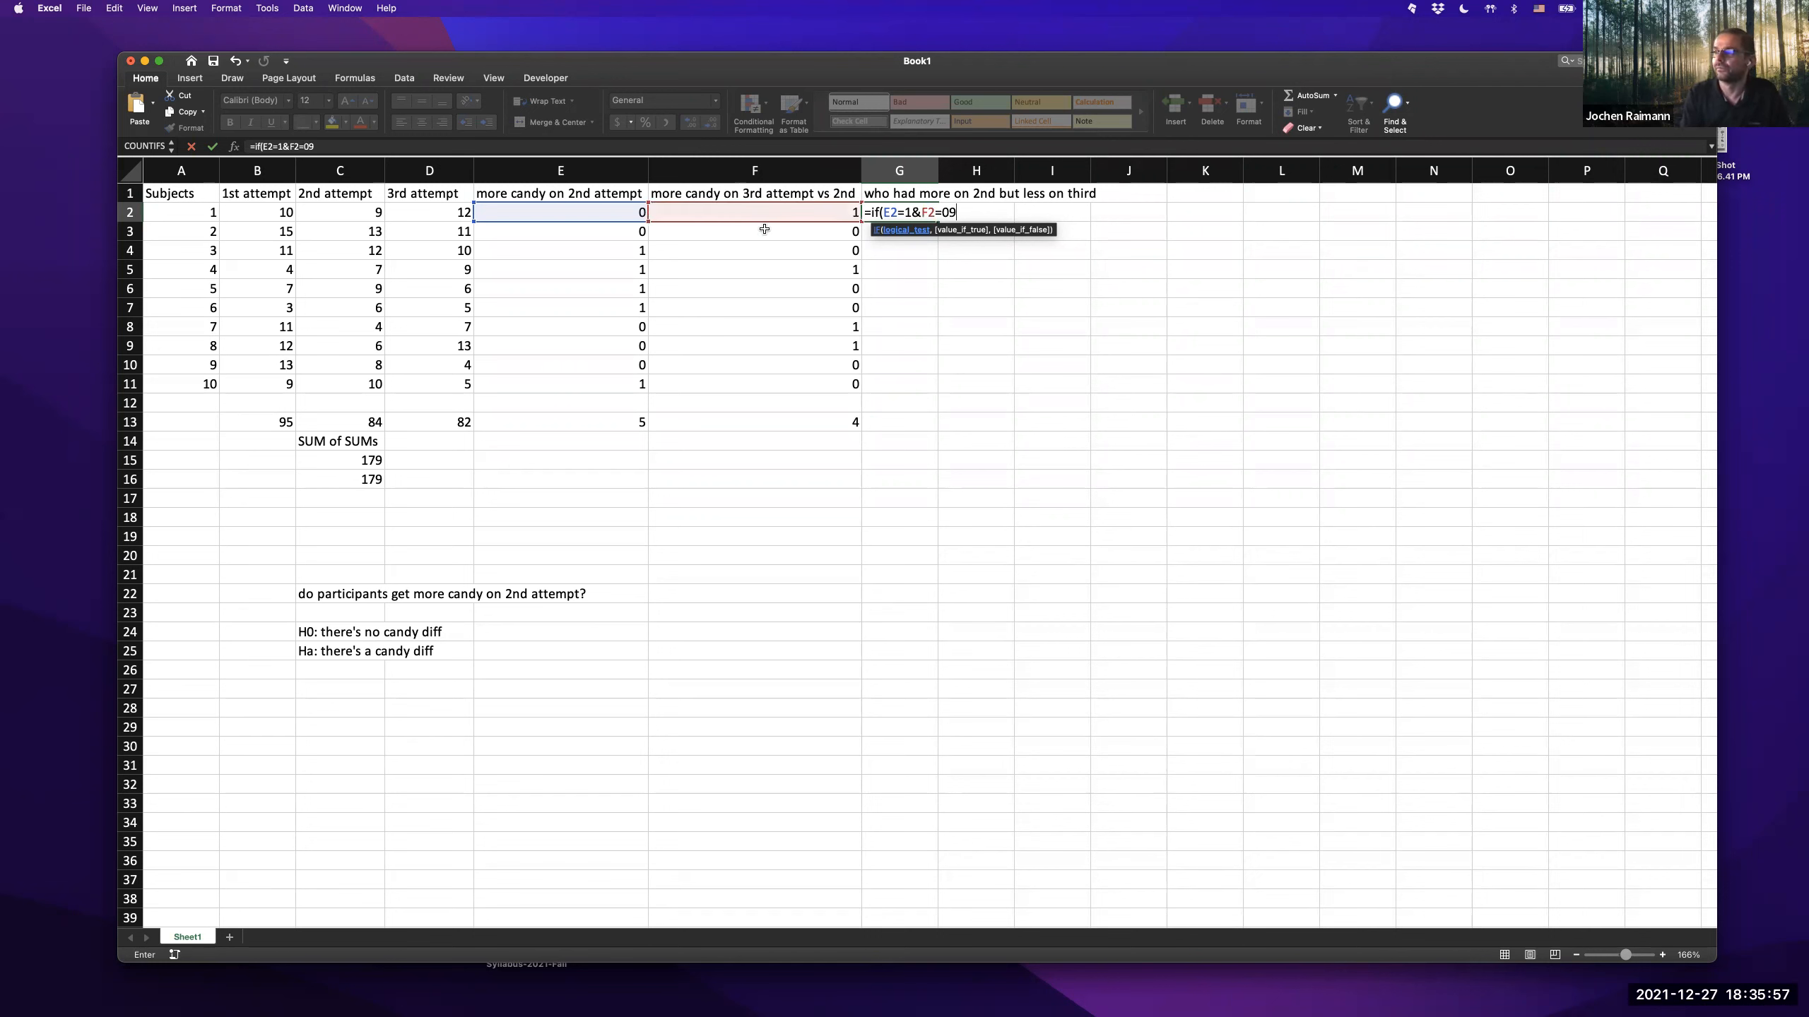
key("BackSpace")
type(",1,0)")
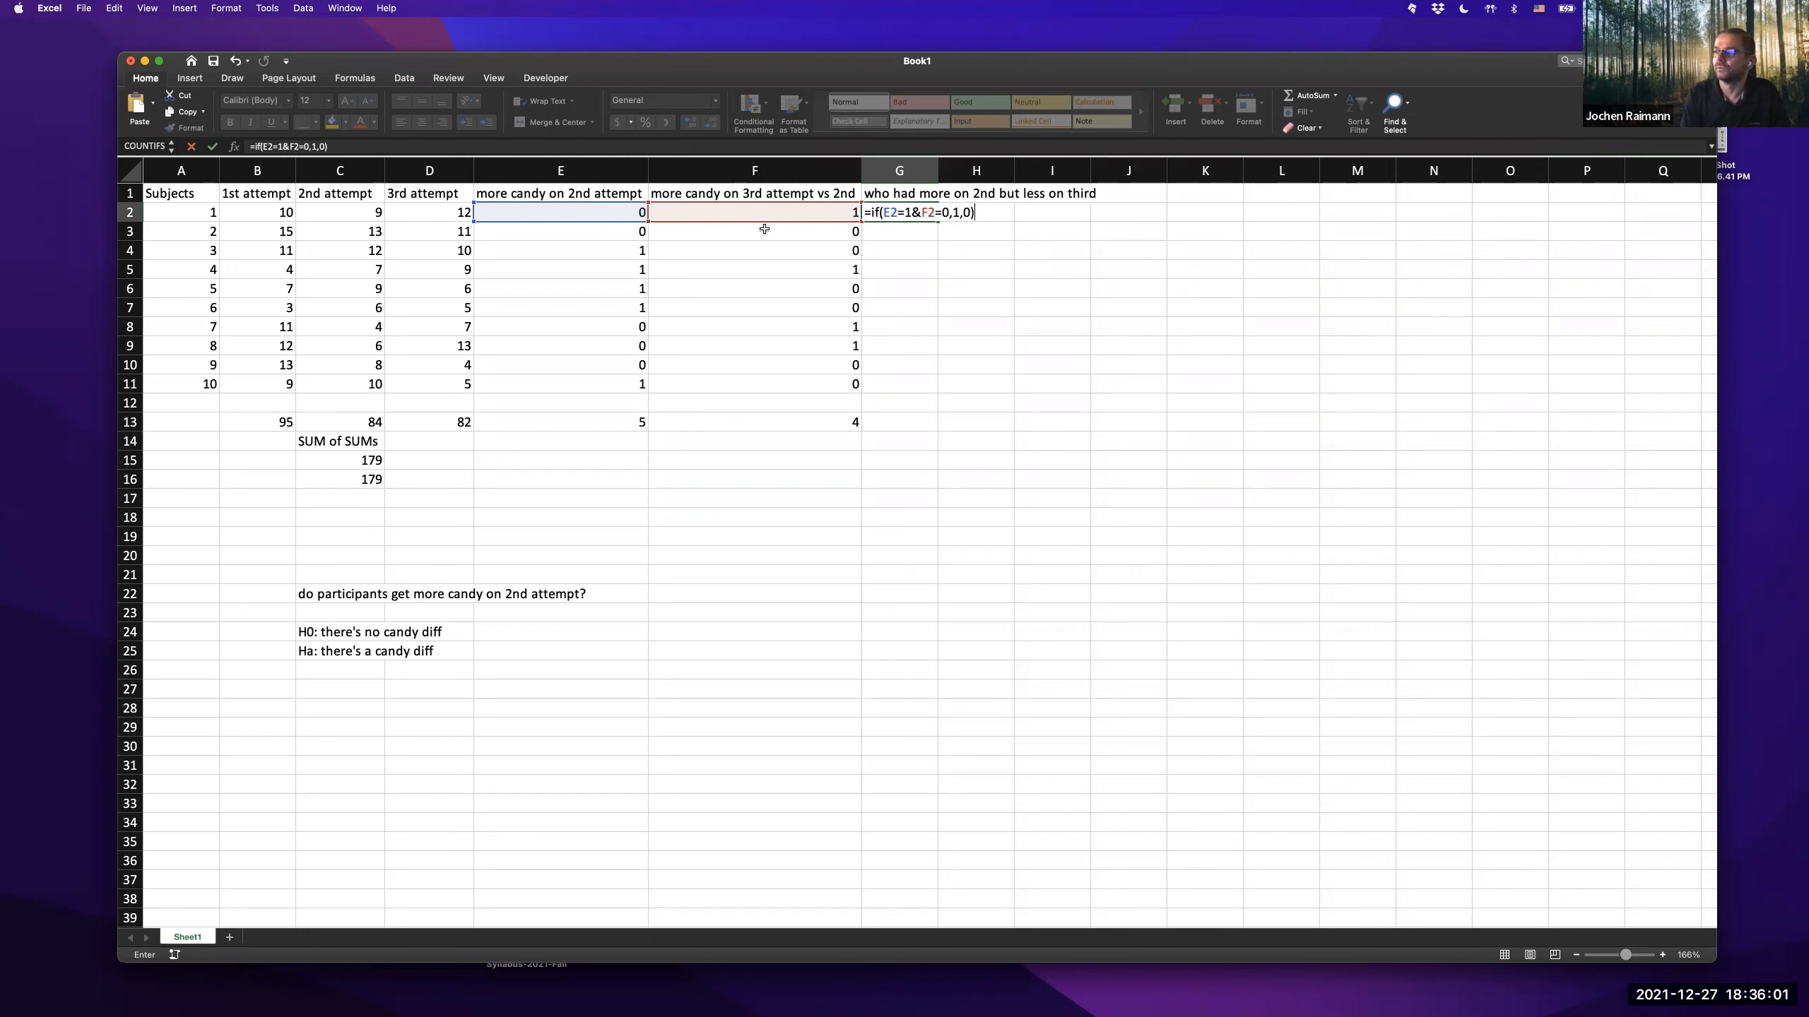
key("Return")
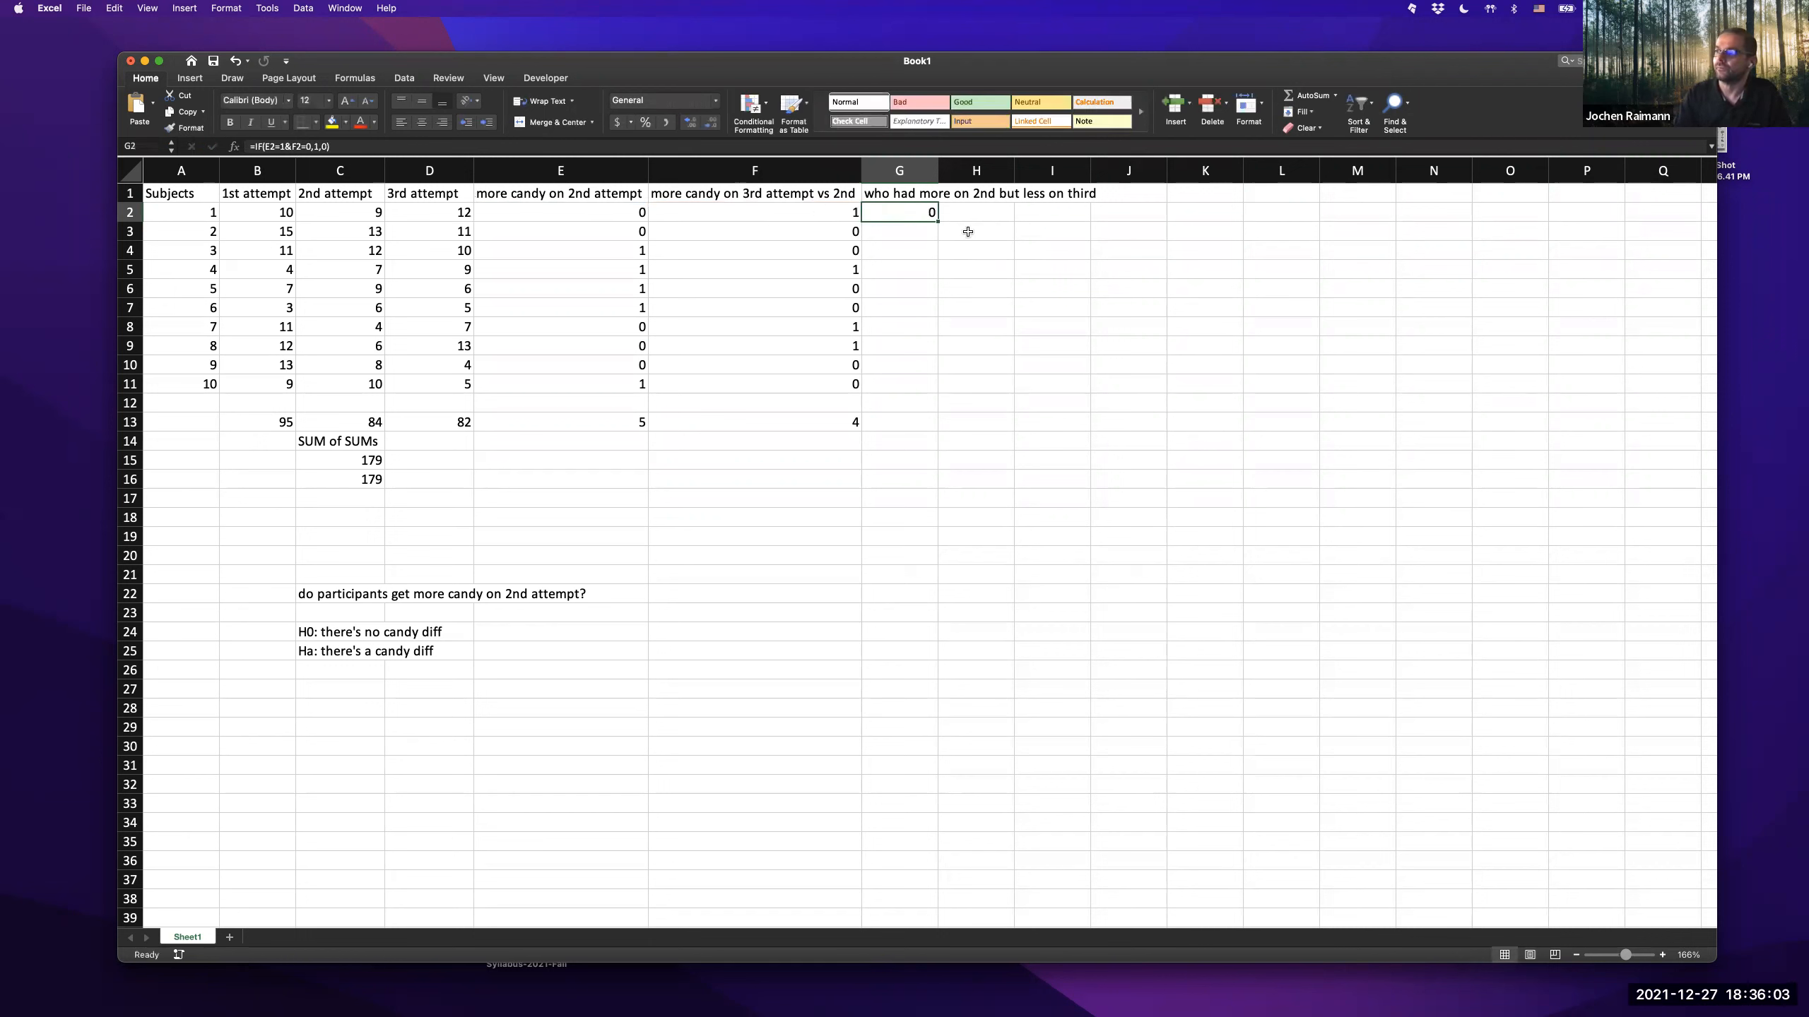
- Fill the formula from G2 down through G11 and fit column G's width to its heading
left_click_drag(936, 222, 939, 392)
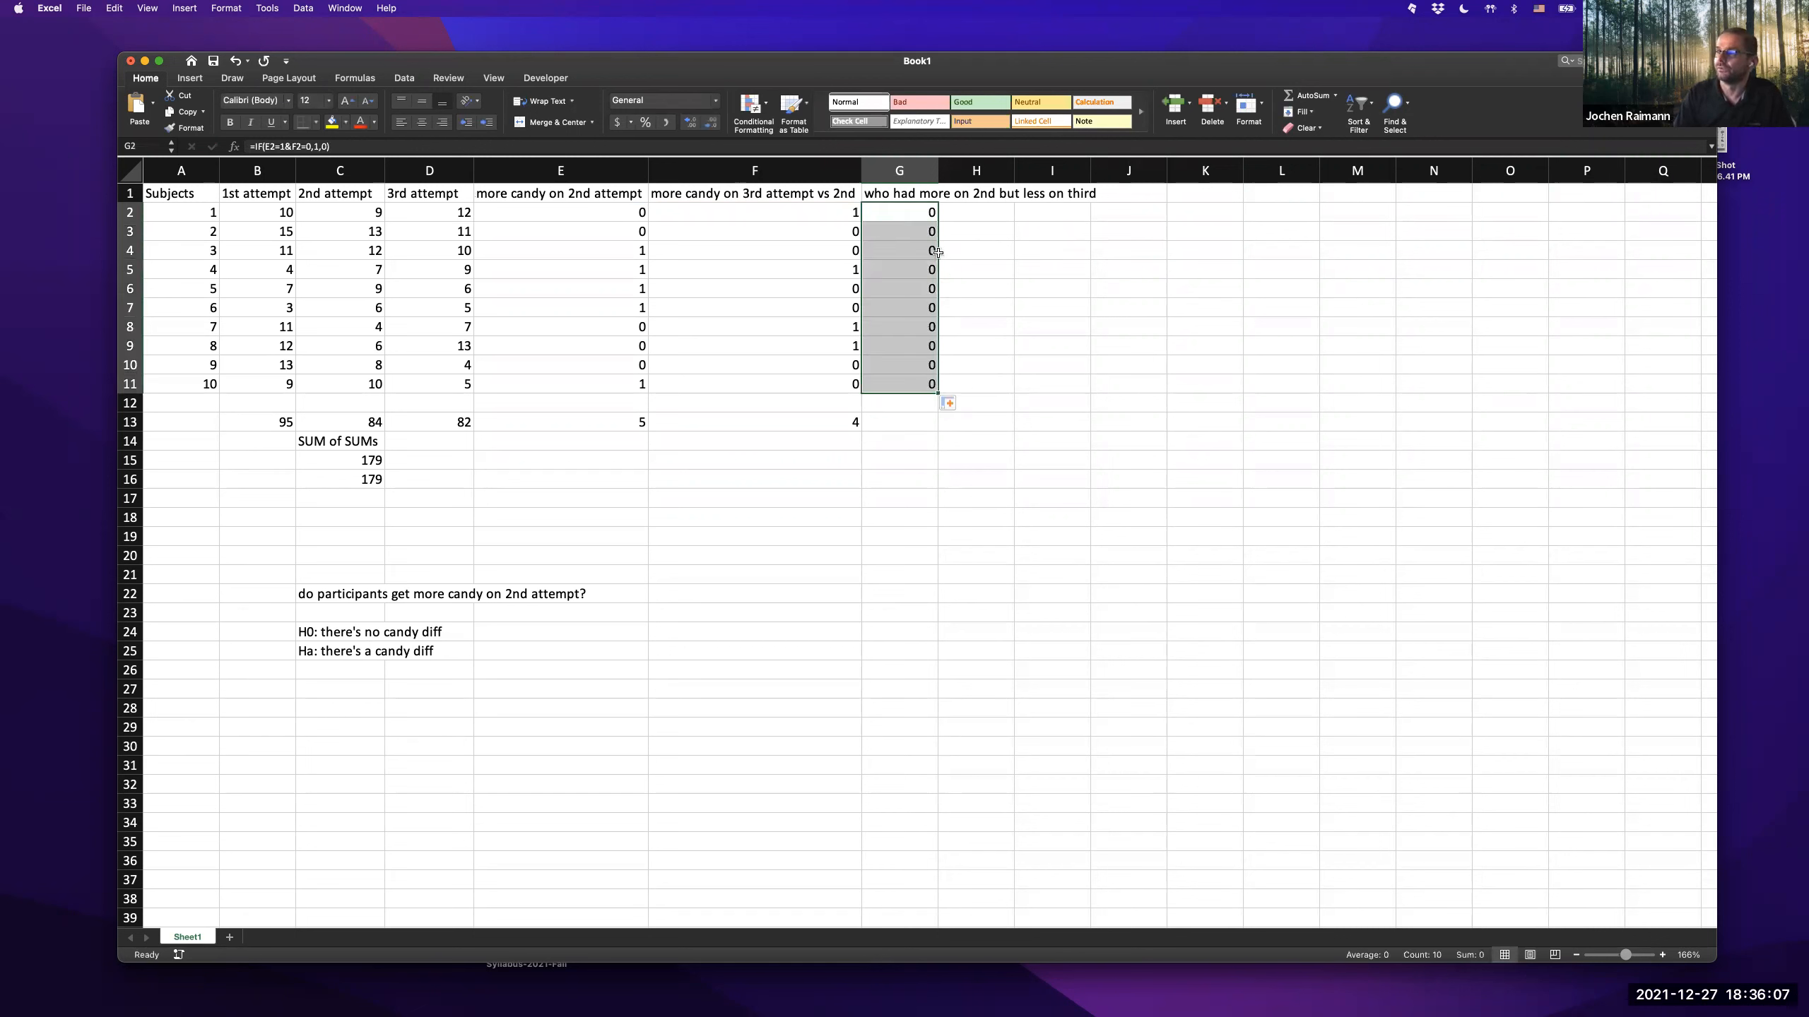
double_click(939, 175)
left_click(1032, 194)
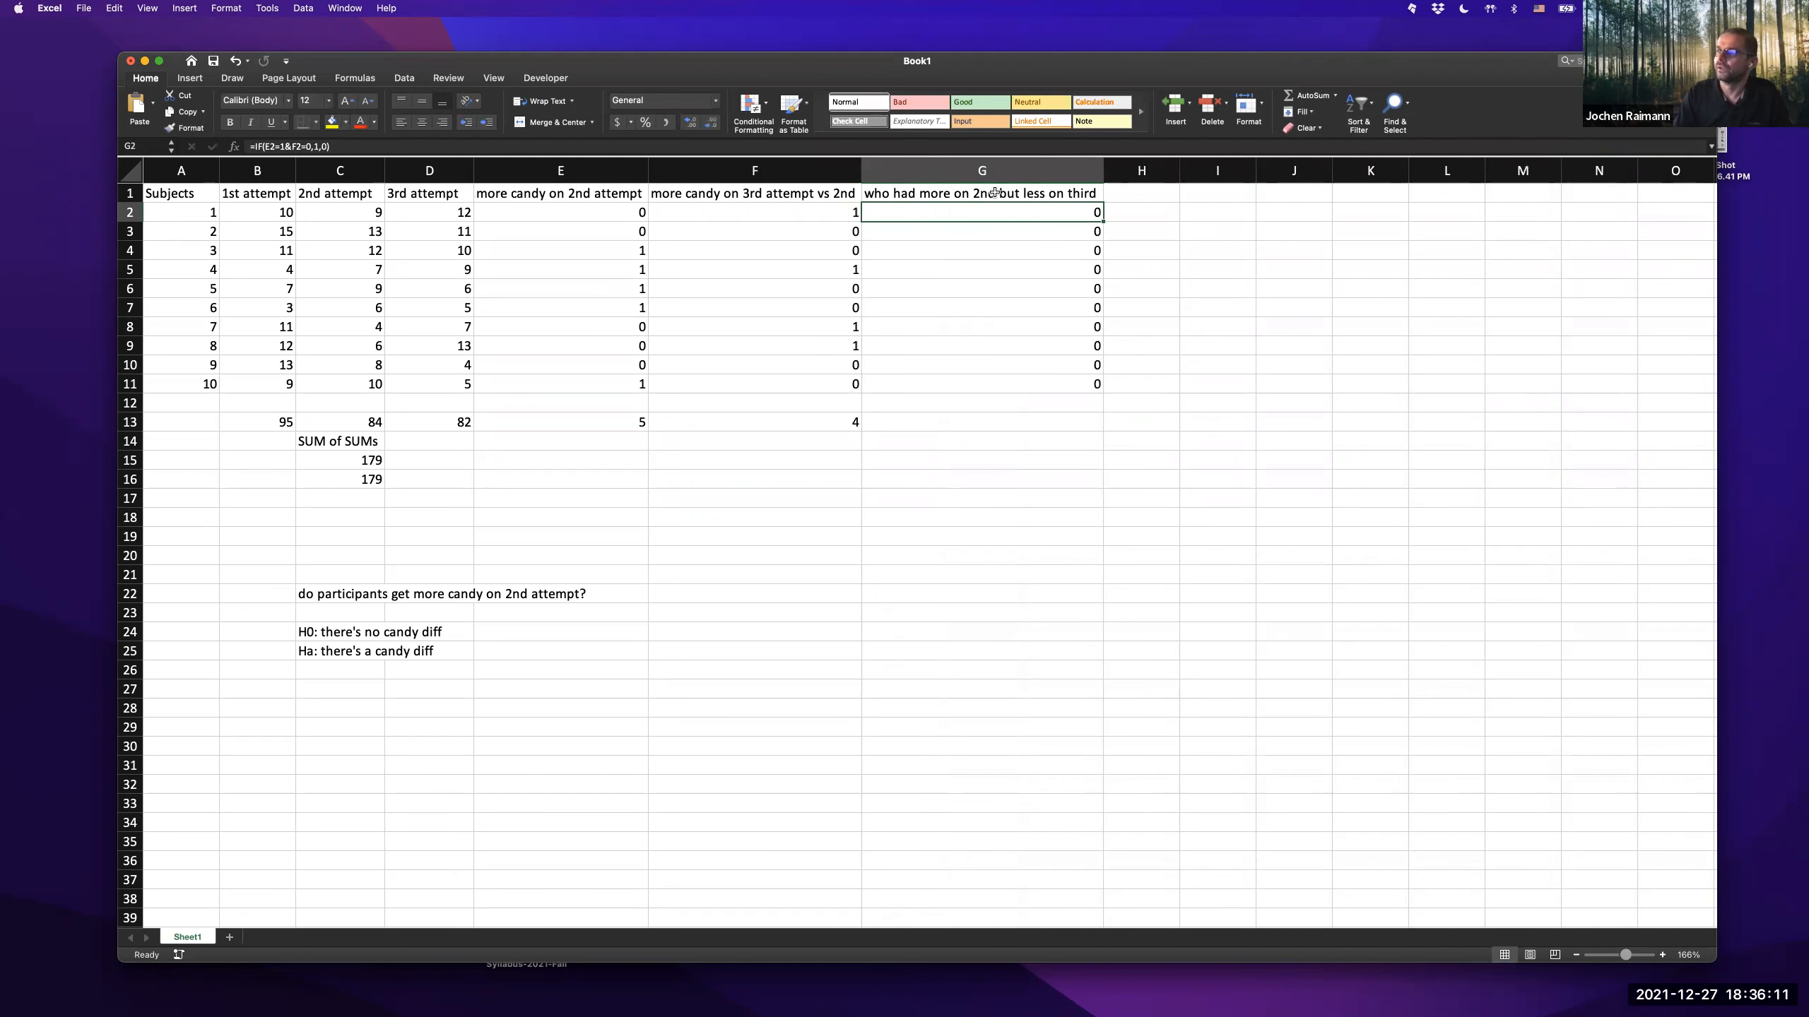
- Enter the column heading who had more on 2nd but on 3rd more than on 1st in cell H1
mouse_move(997, 192)
left_mouse_down()
mouse_move(1000, 269)
mouse_move(1001, 189)
left_mouse_up()
key("super+c")
left_click(1137, 188)
key("super+v")
type("who had more on 2nd but")
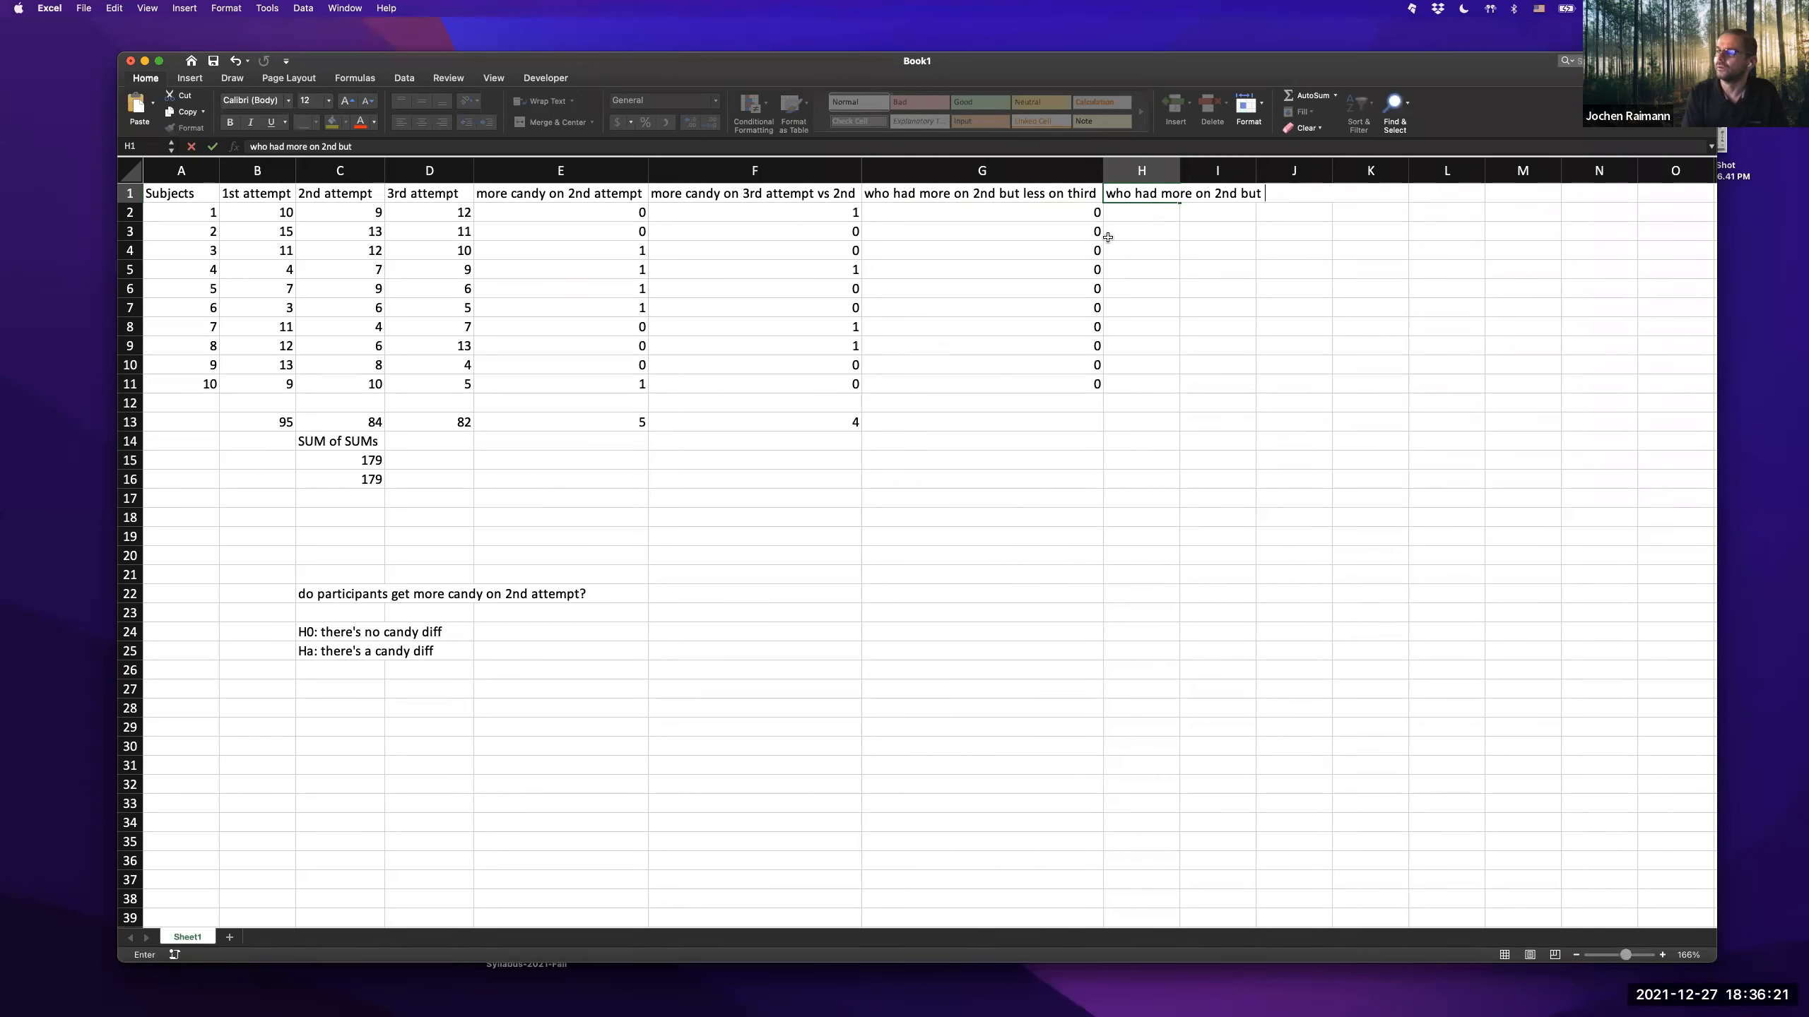
type(" on 3rd m")
type("ore thatn on")
type("n on 1st")
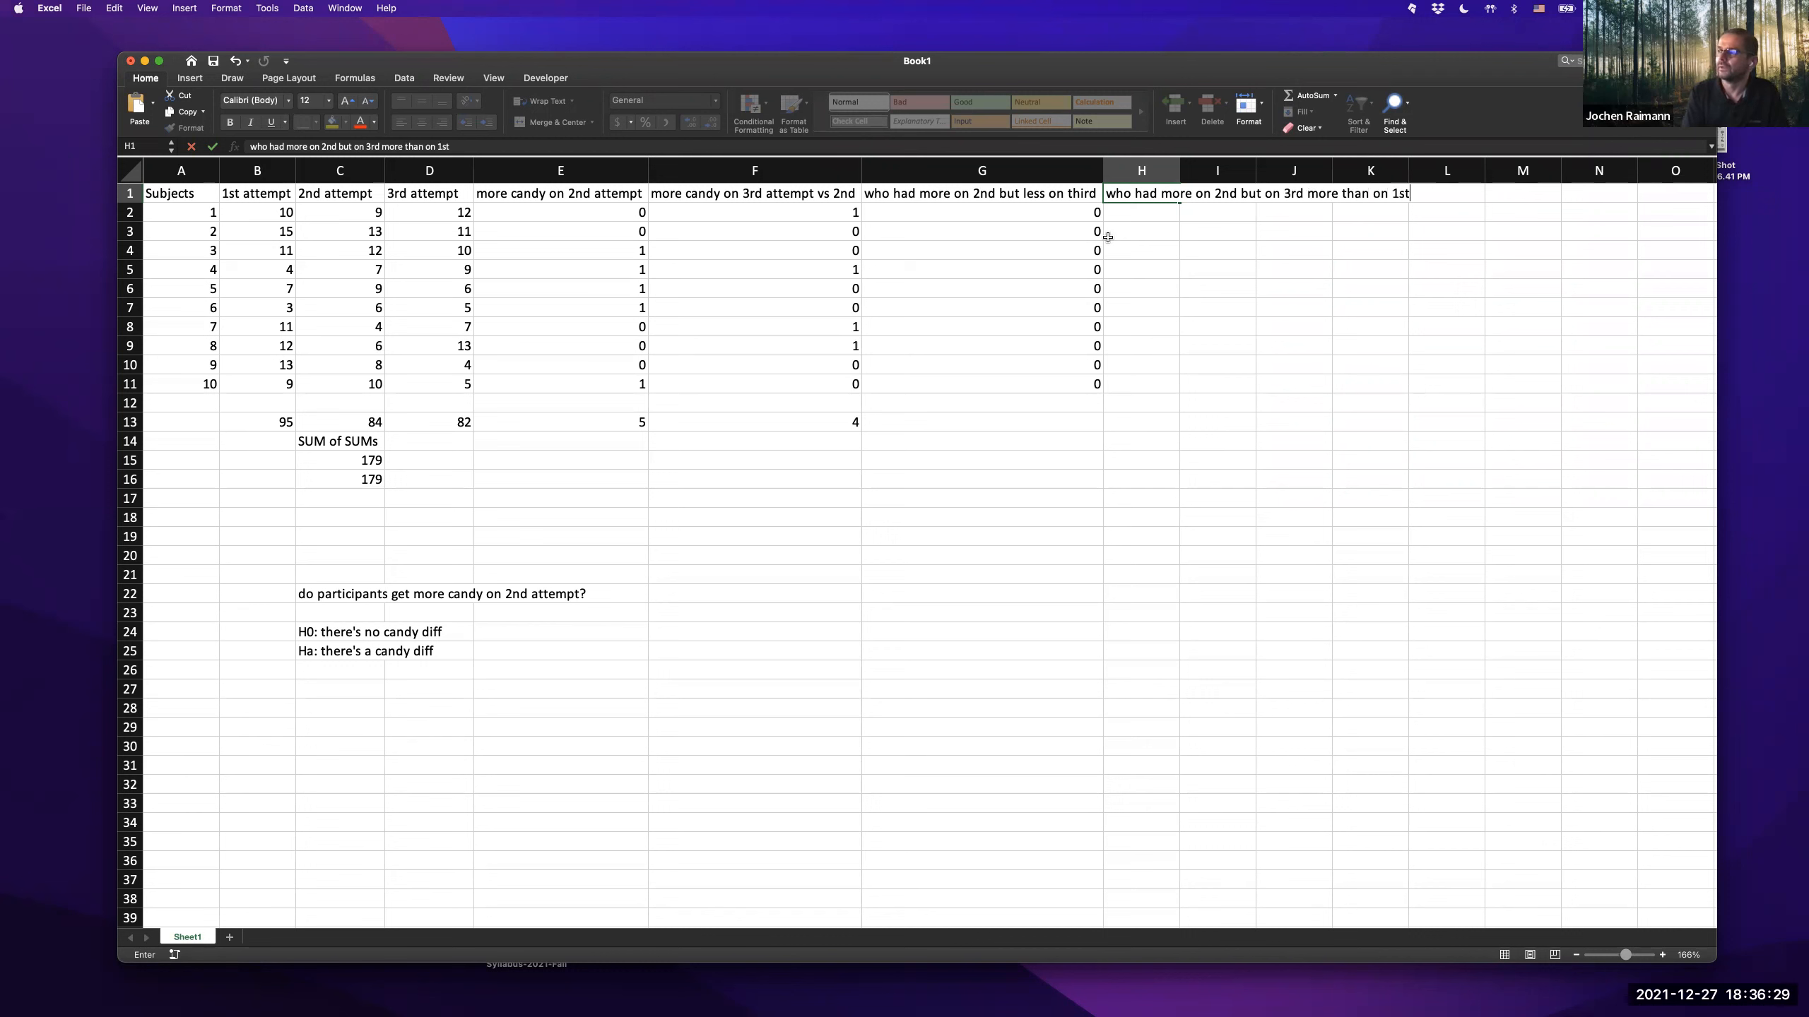
key("Return")
- Enter =IF(E2=1&(D2>B2),1,0) in cell H2, accept the suggested closing-parenthesis correction, and fill the formula down through H11
type("=")
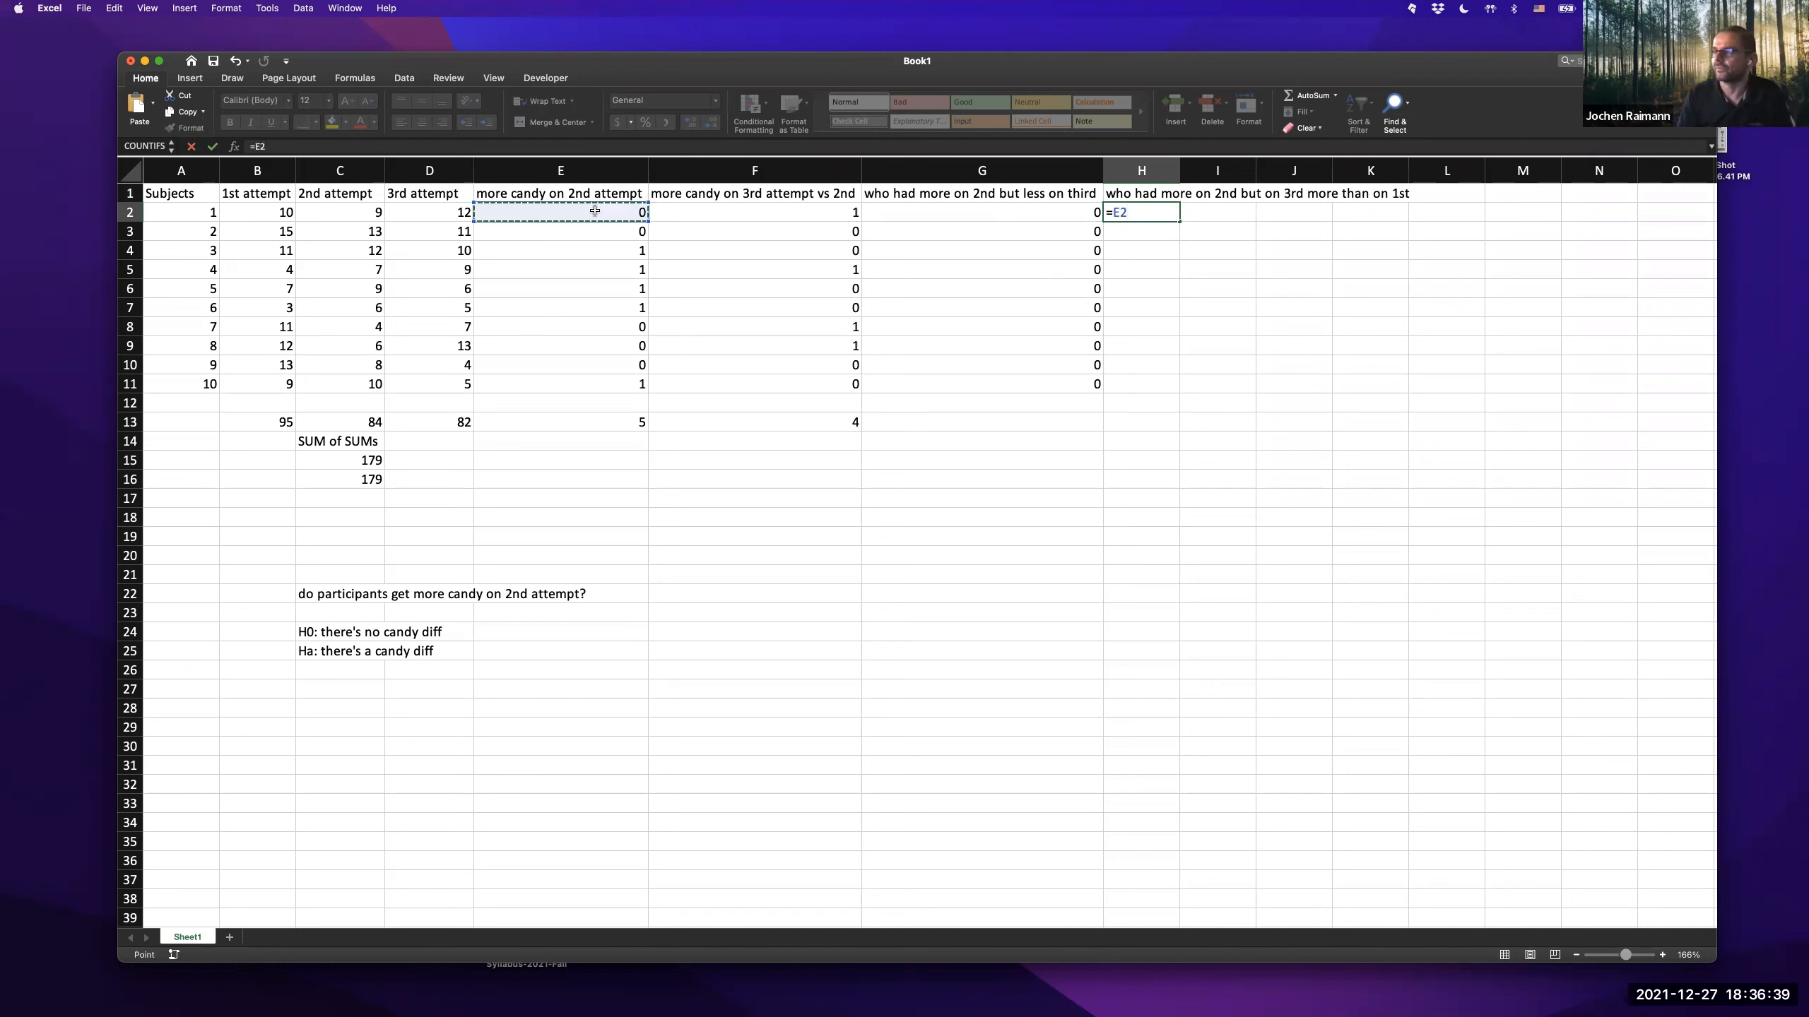
type("if(")
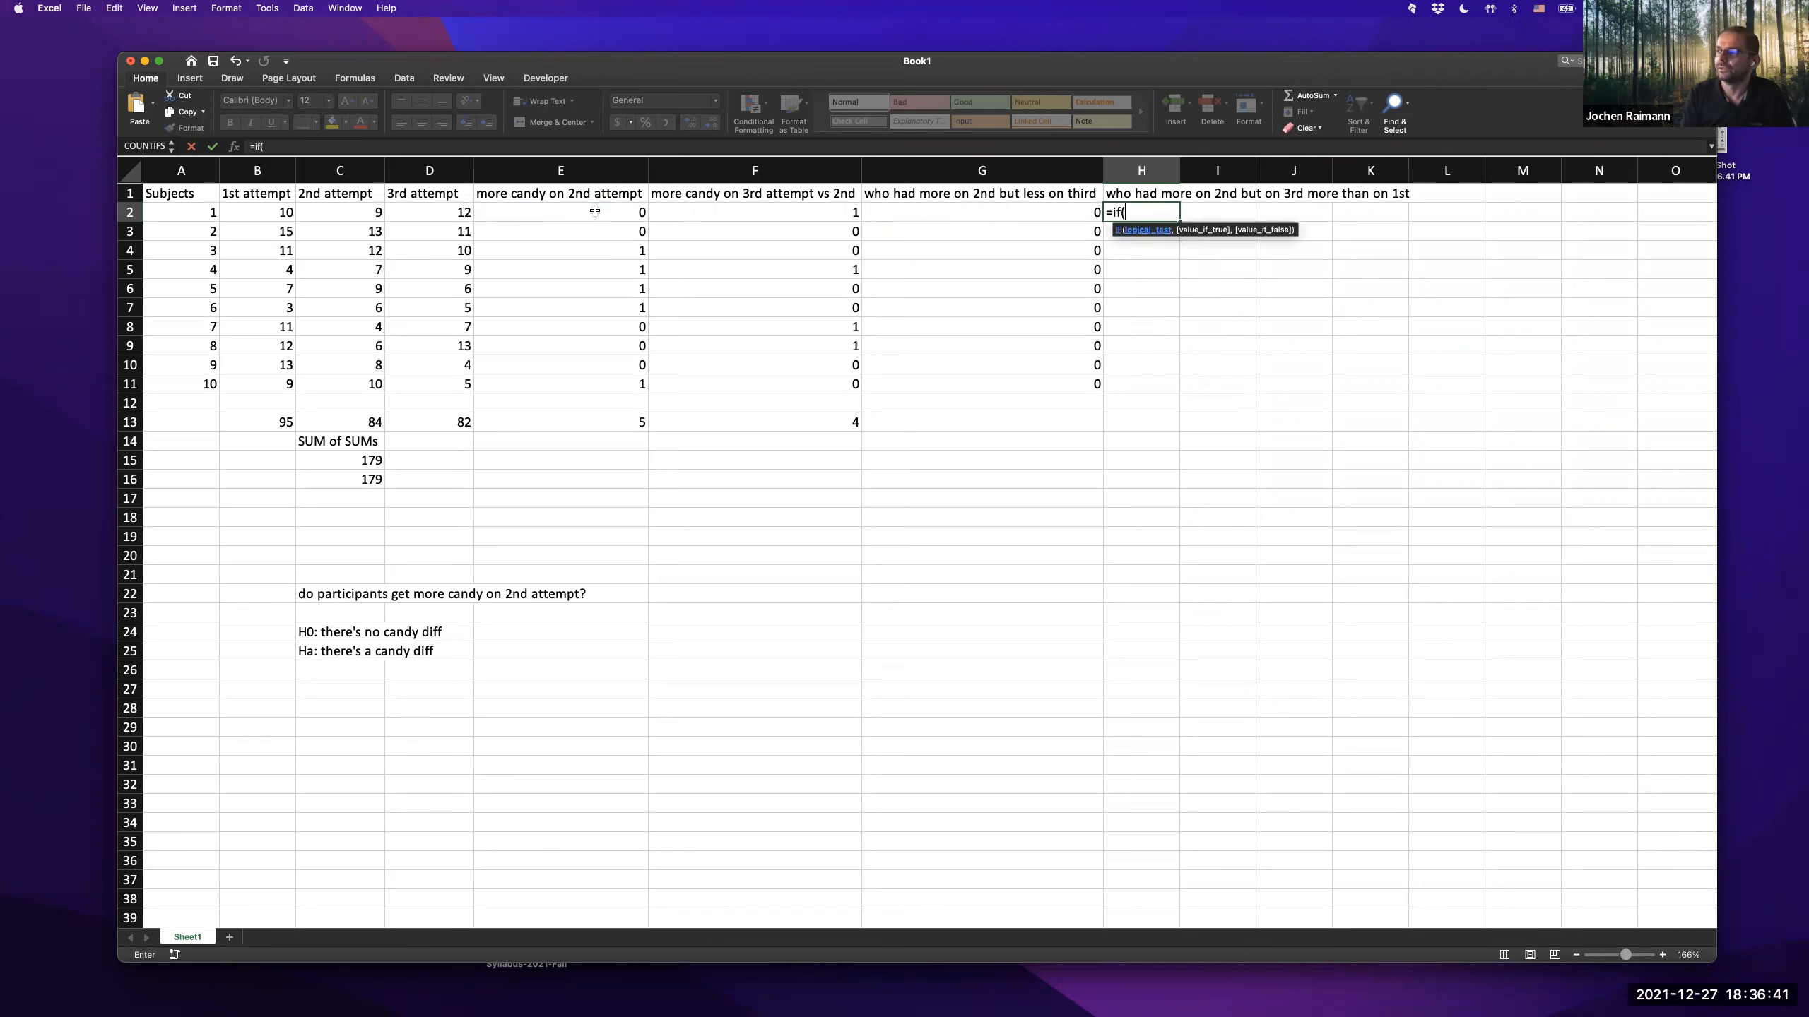
type("e2")
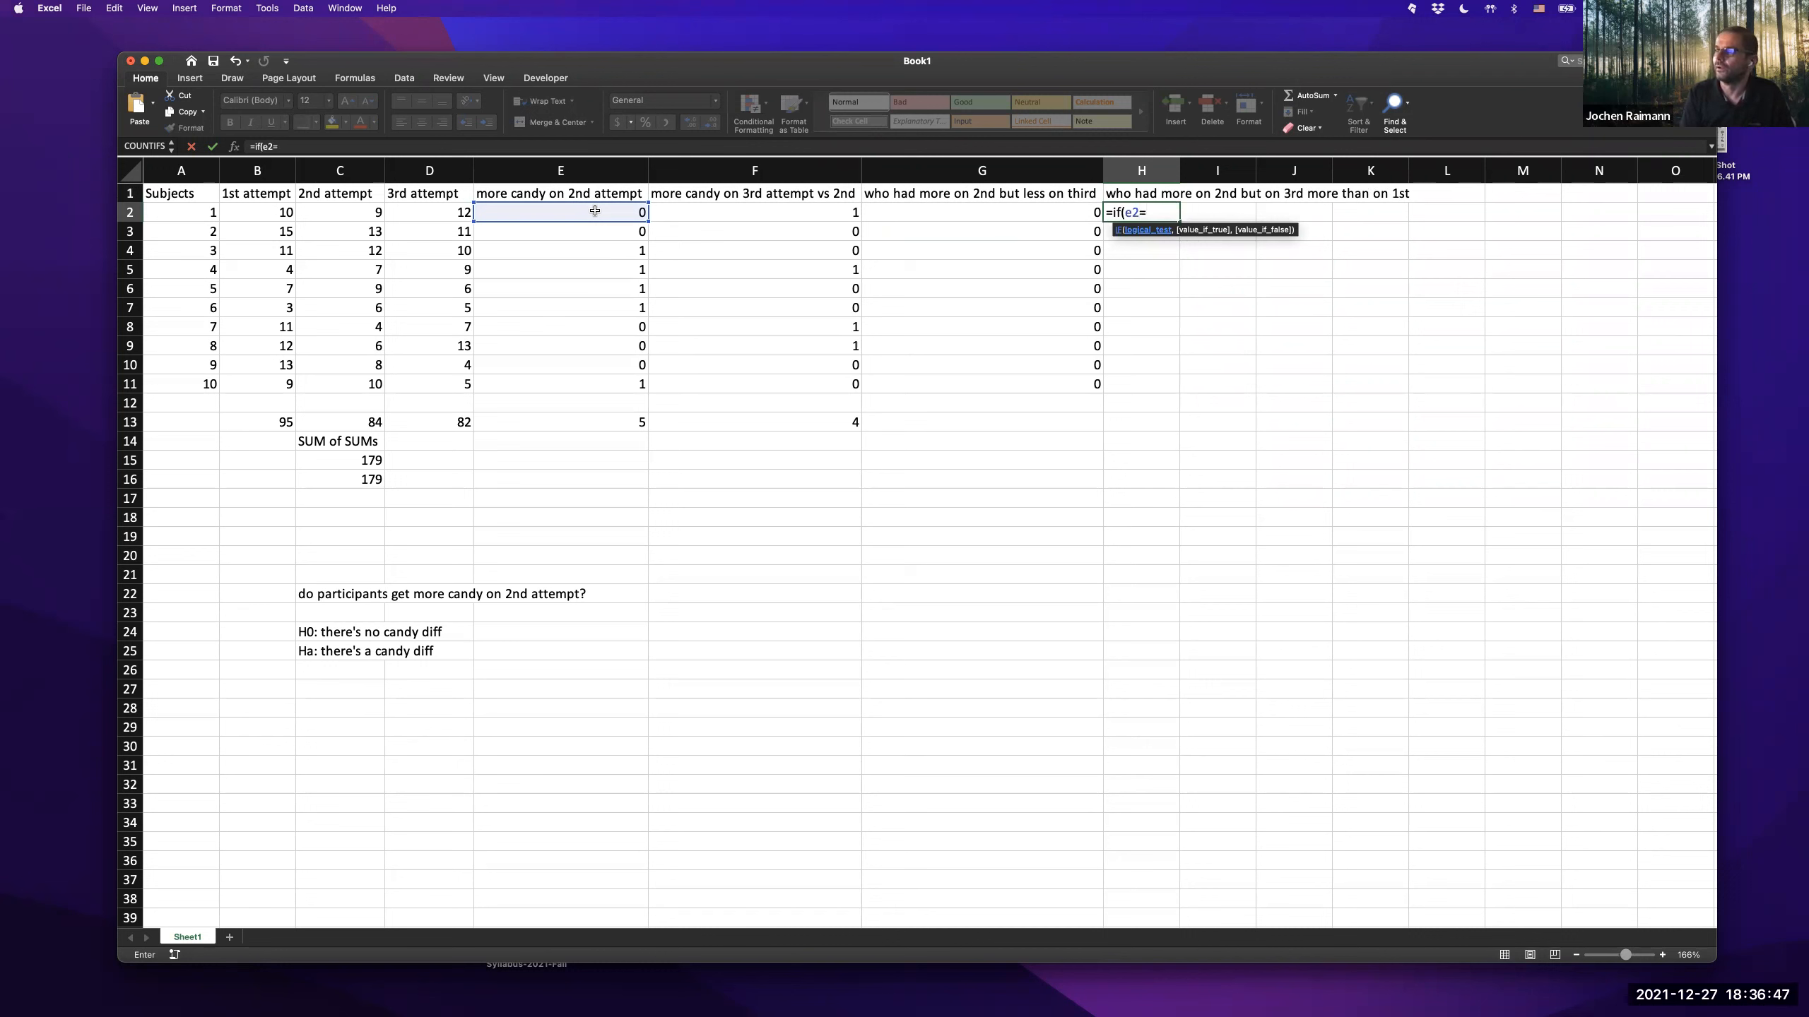
type("=1&")
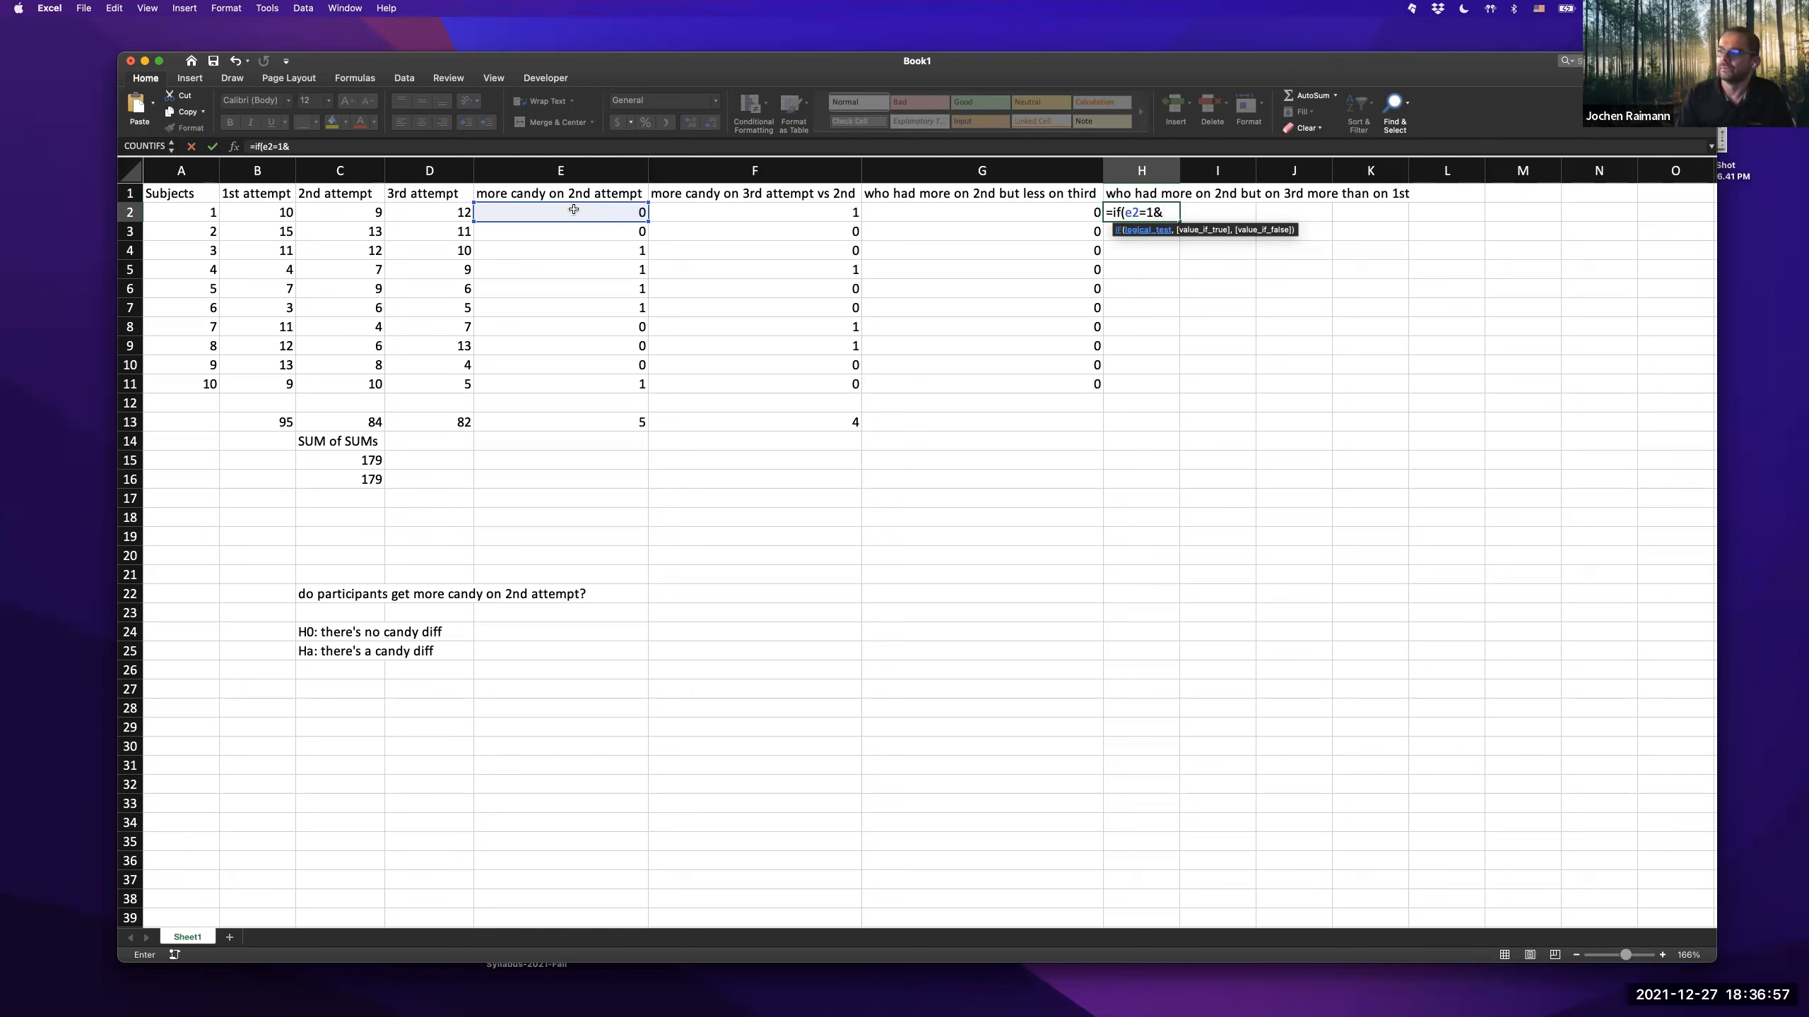
type("(")
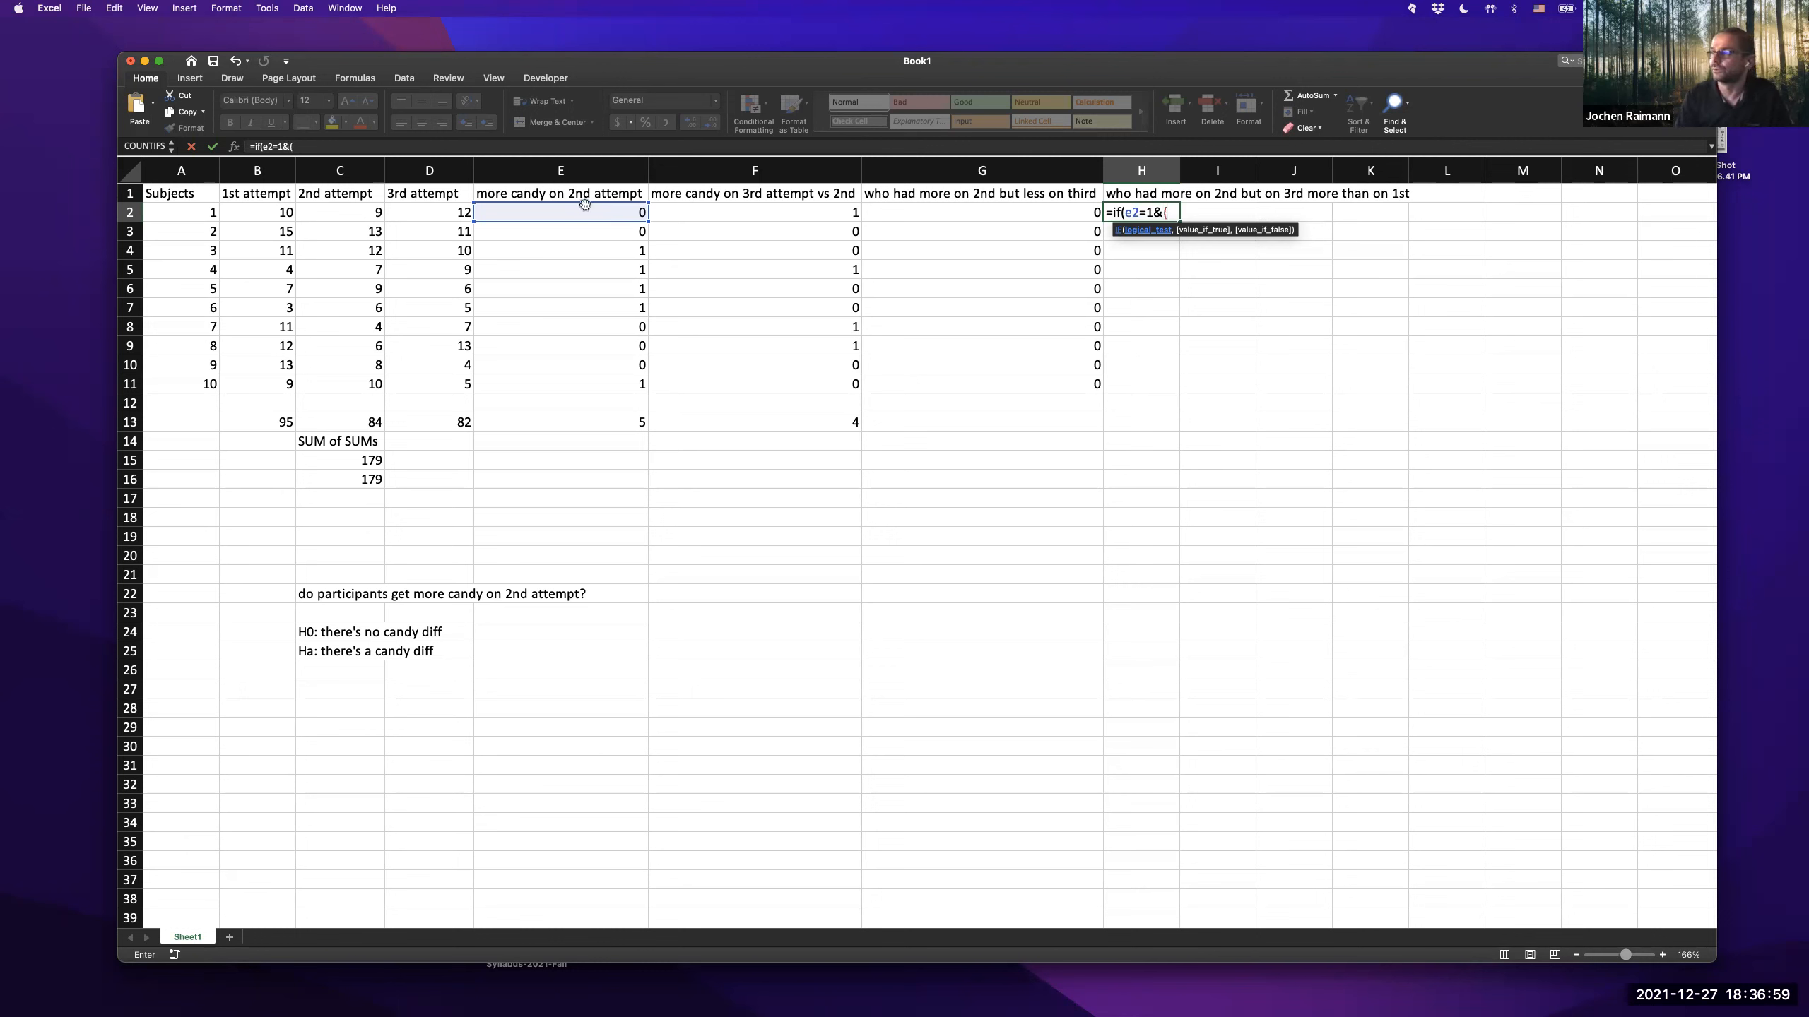
left_click(287, 148)
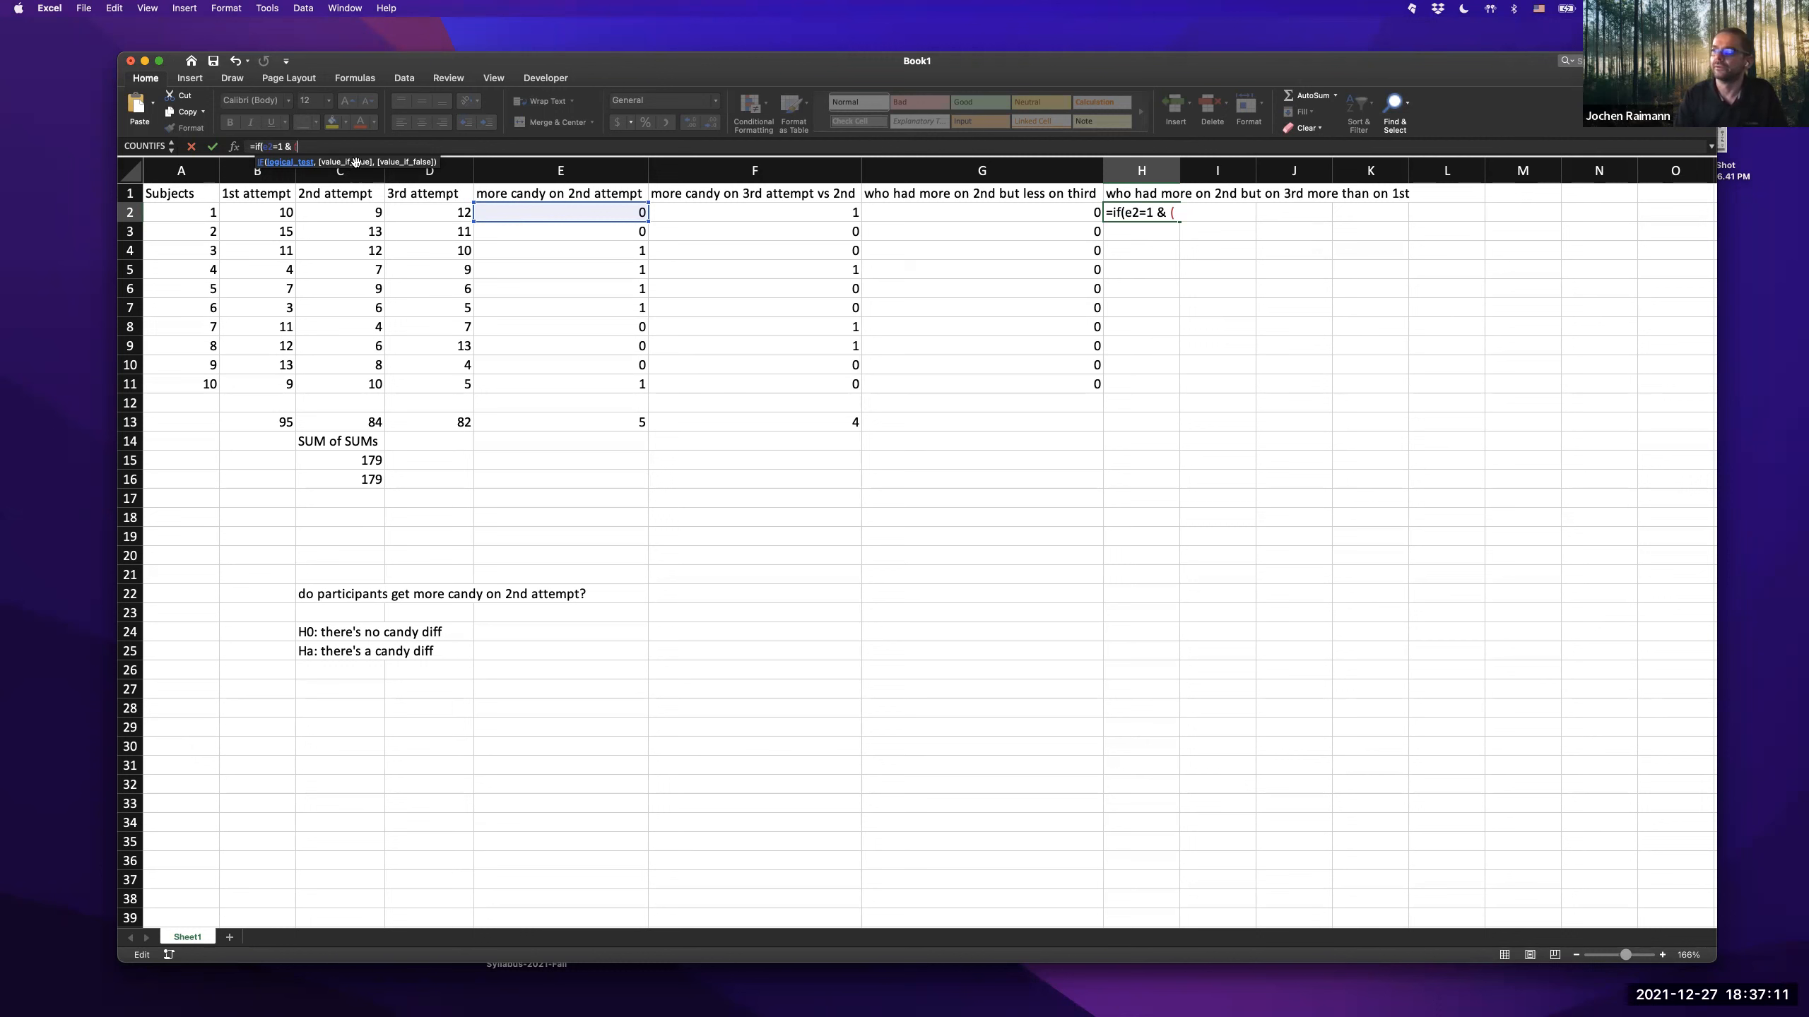
left_click(429, 207)
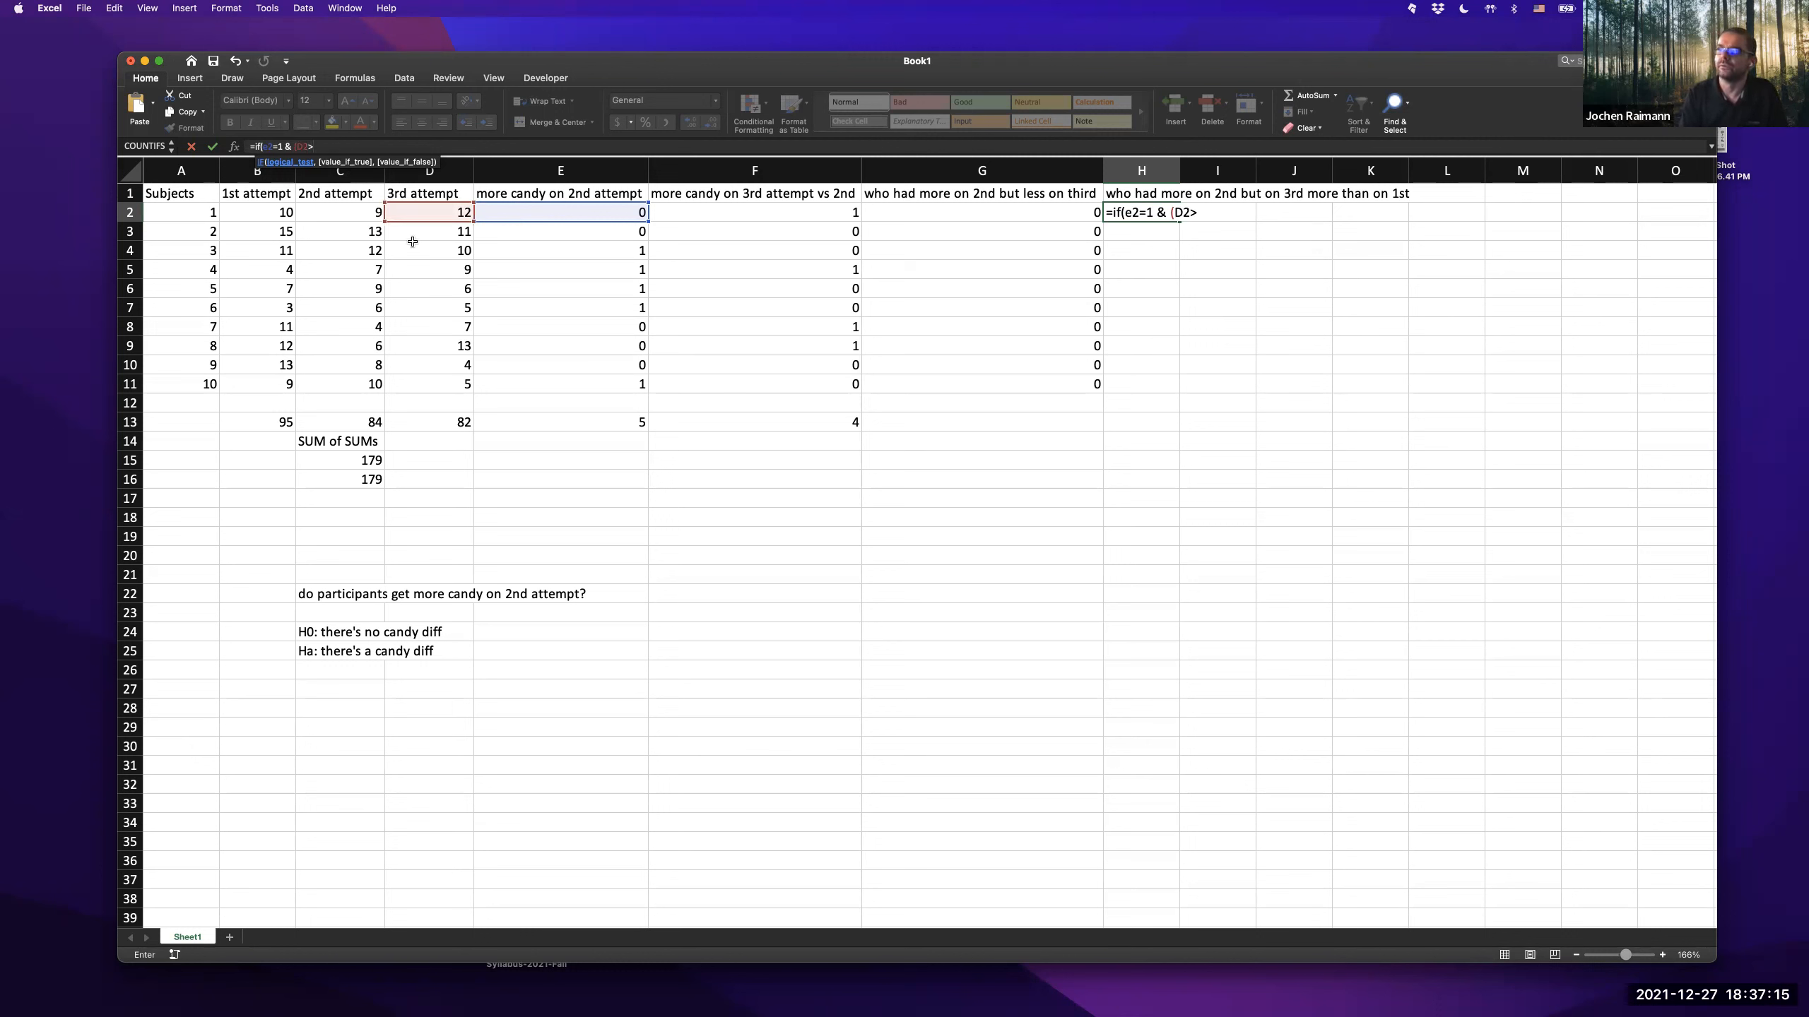
left_click(260, 213)
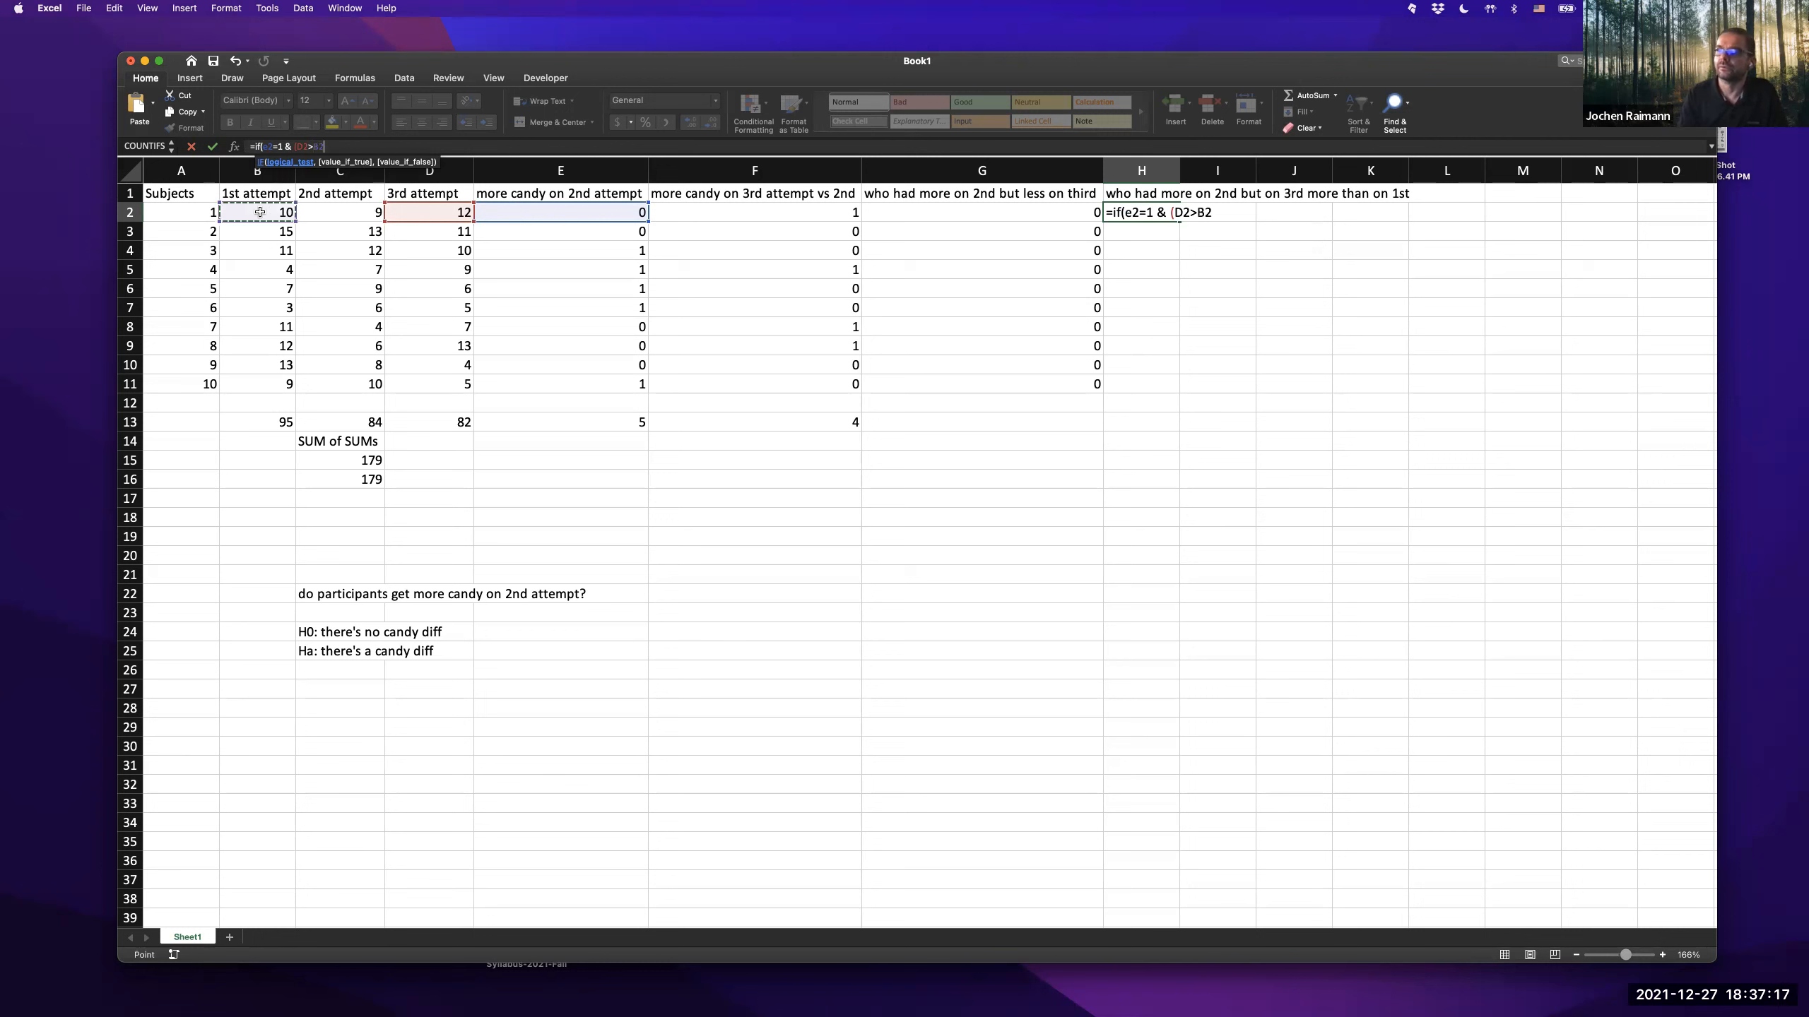
type("_")
key("BackSpace")
type(")")
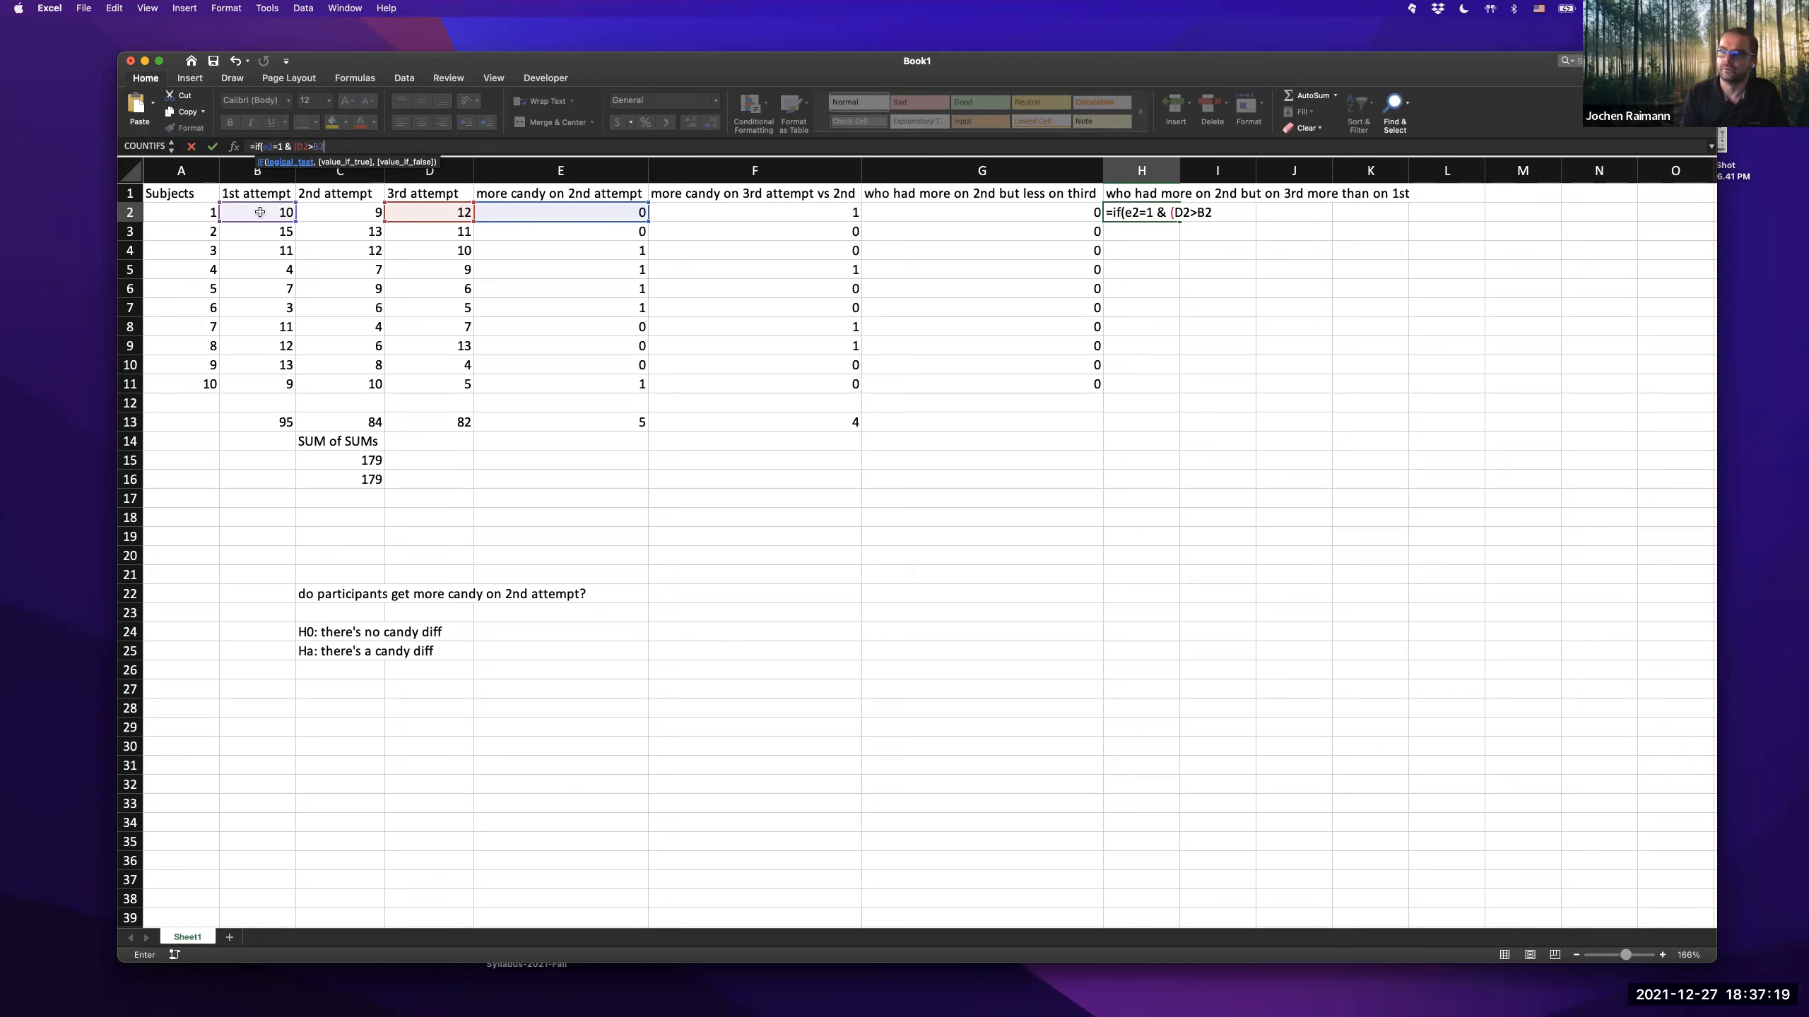
type(",1,0")
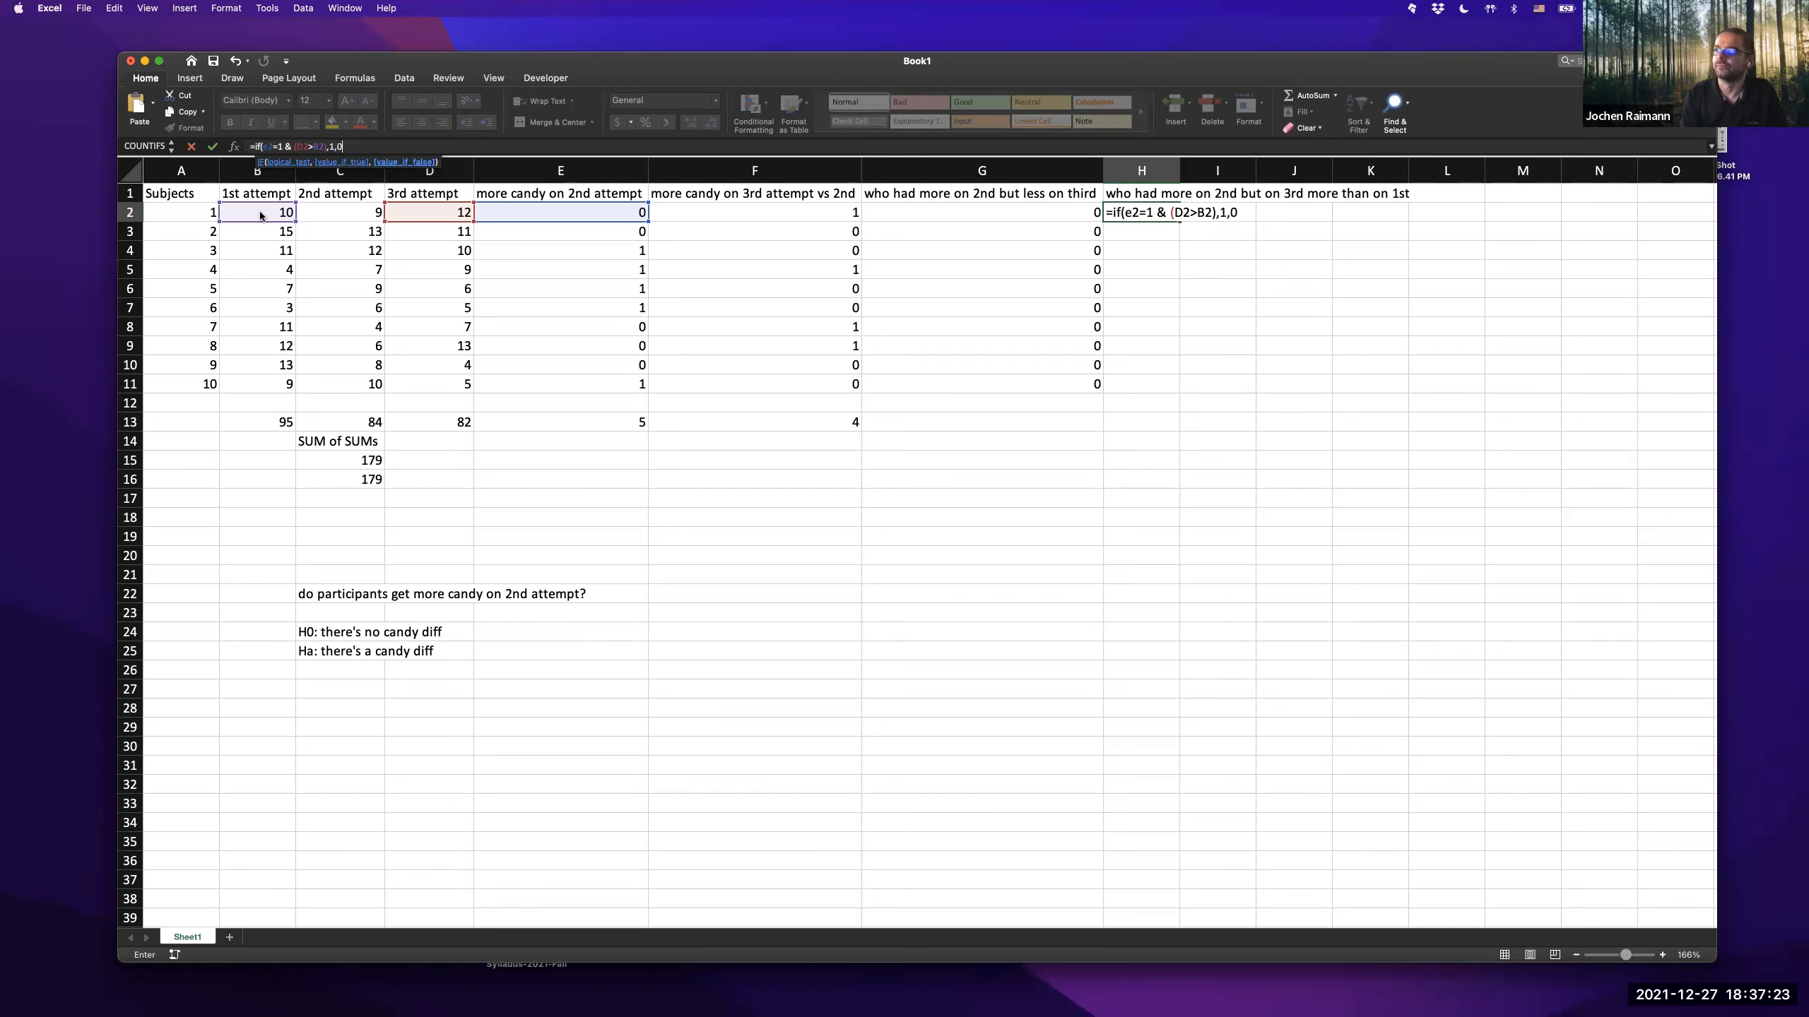
key("Return")
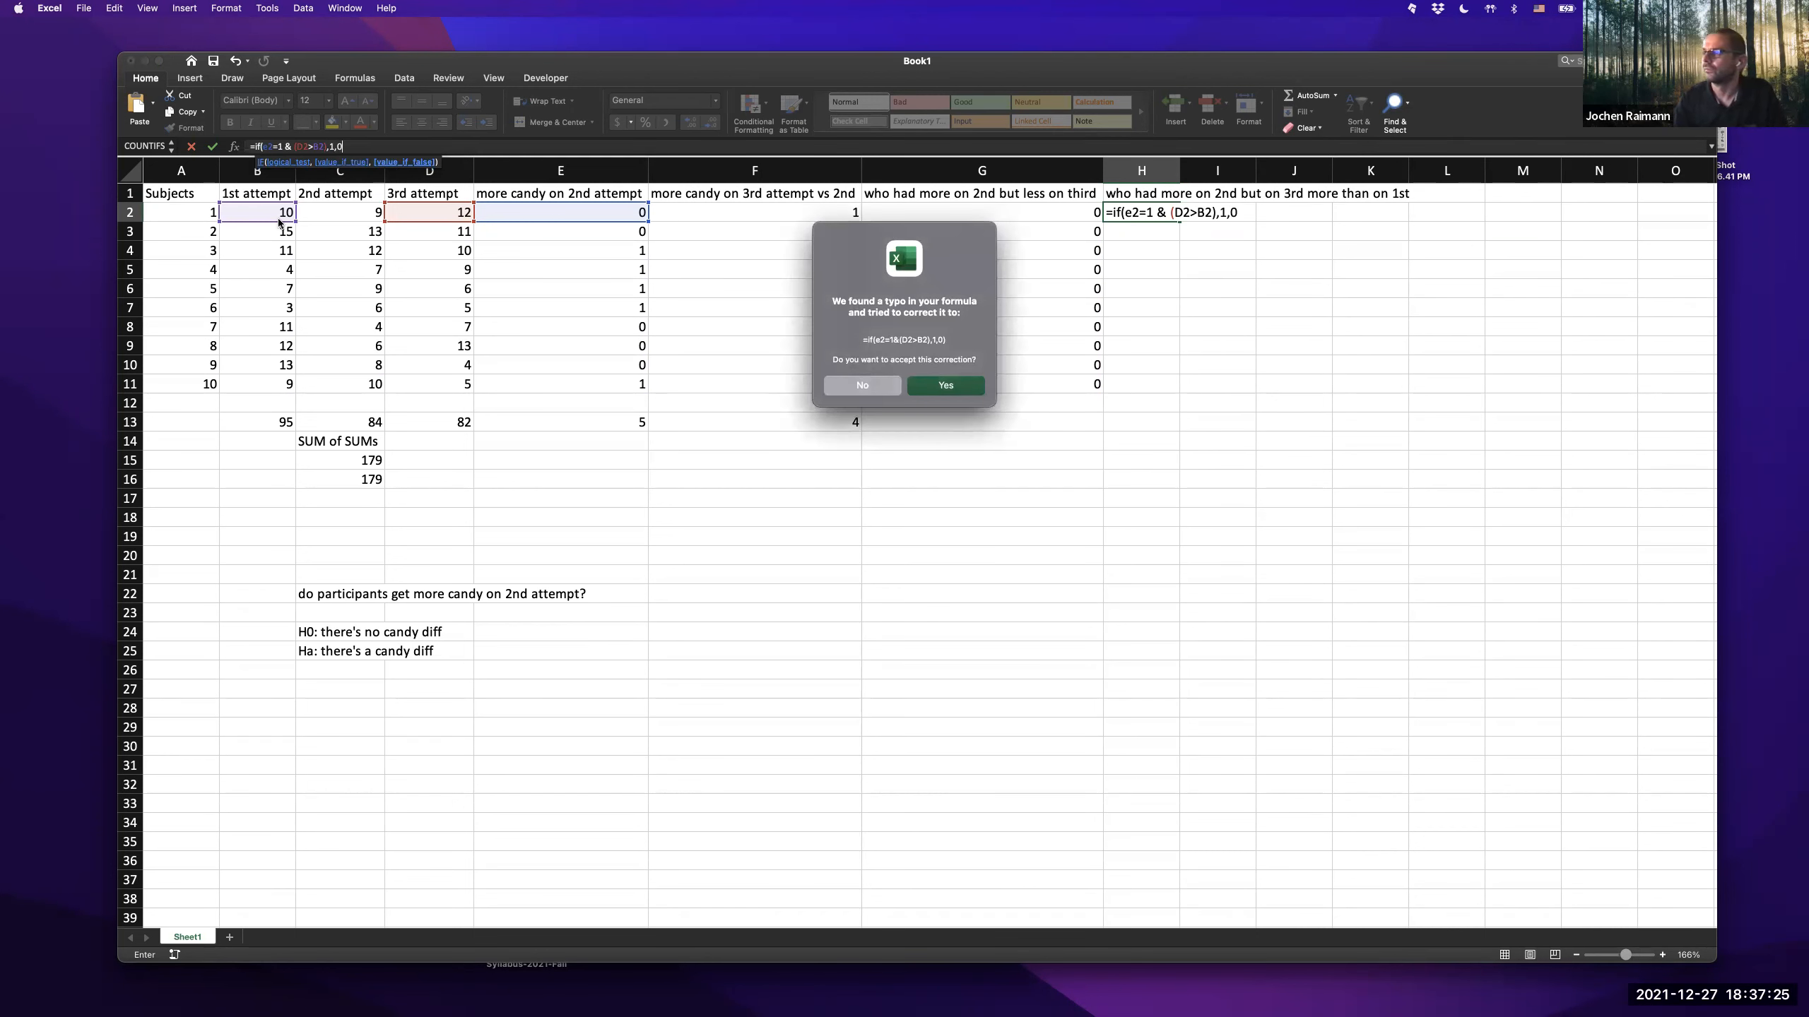
left_click(944, 386)
left_click(1168, 214)
left_click_drag(1180, 222, 1180, 394)
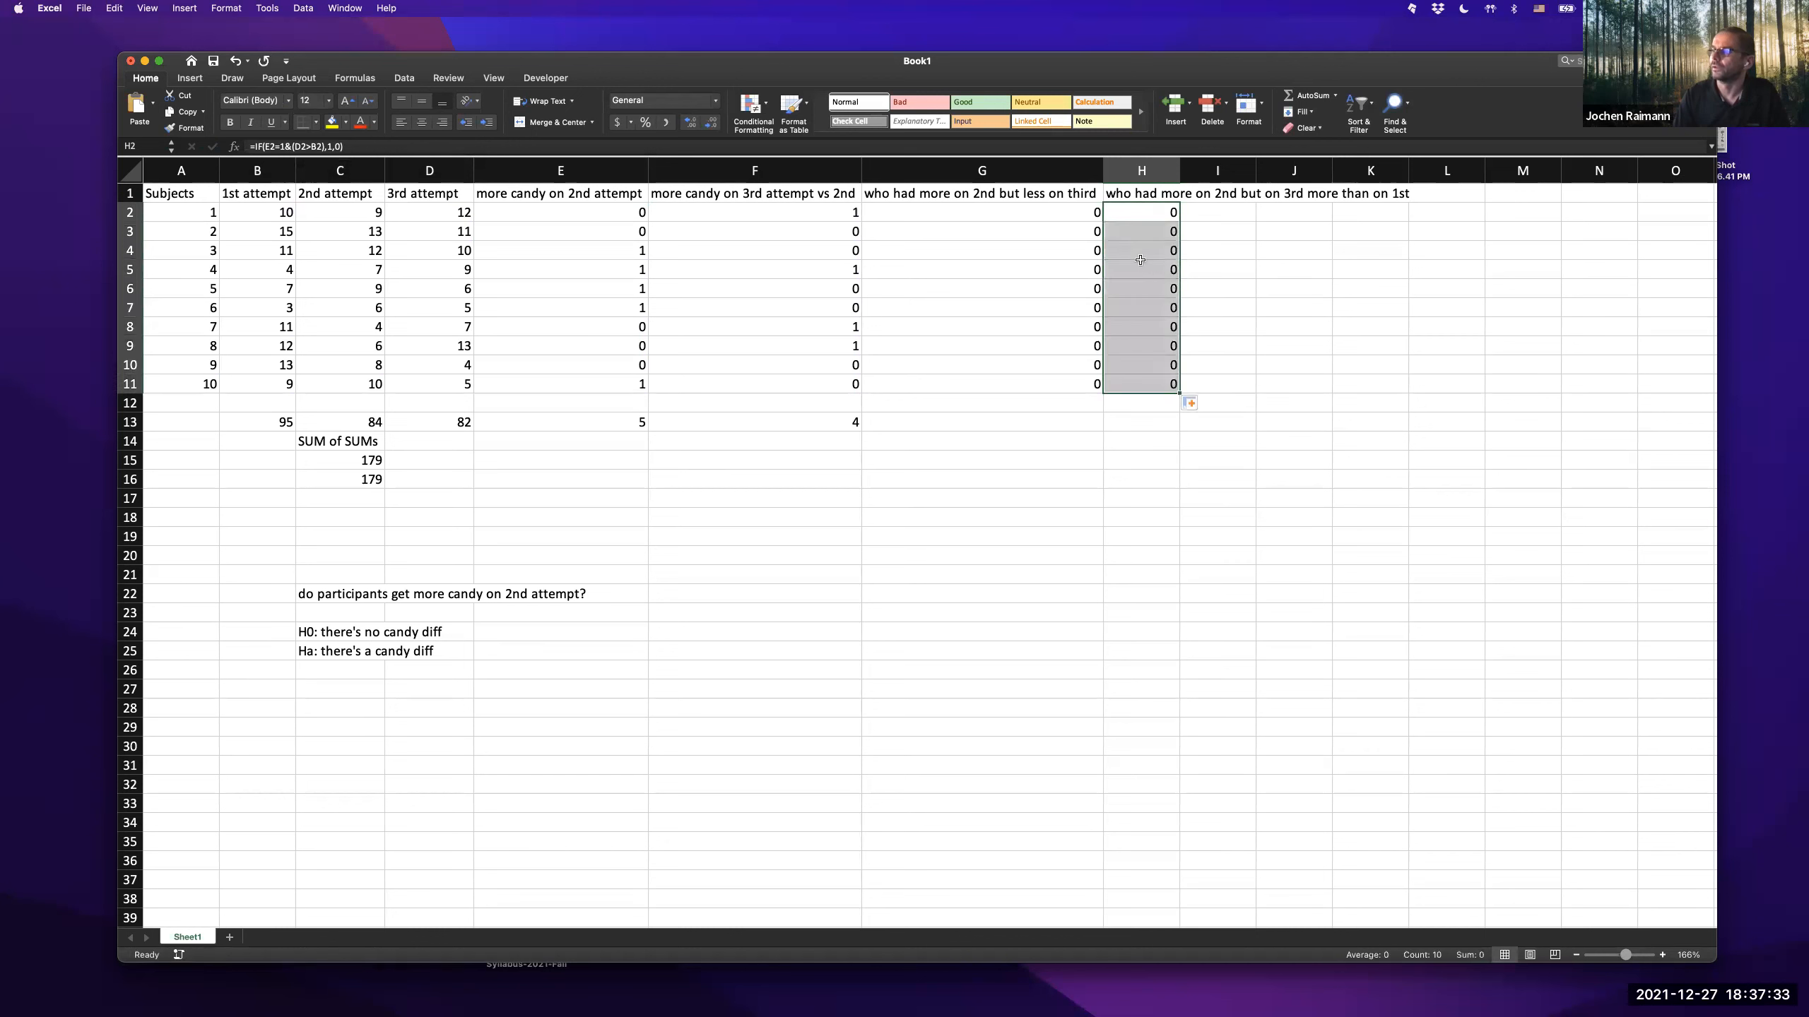
- Set subject 3's 3rd attempt in cell D4 to 13
left_click(452, 246)
type("13")
key("Return")
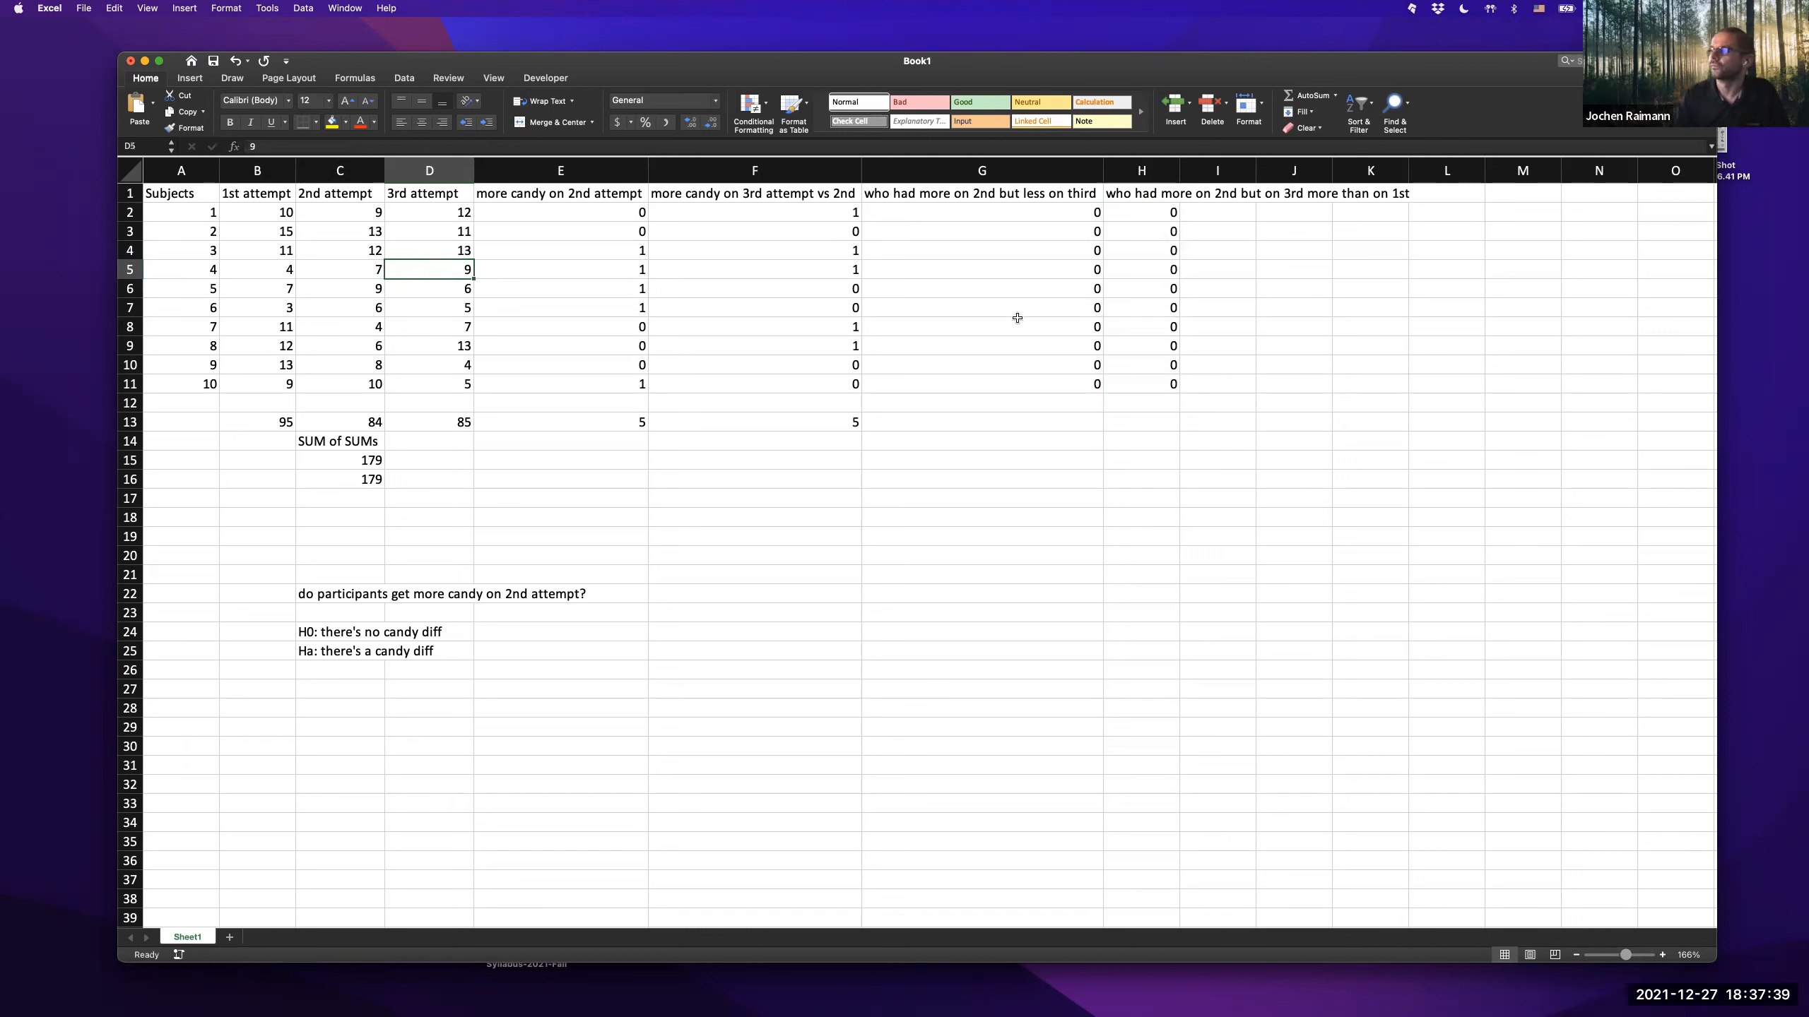
- Examine the formula in cell H4 and the cells it refers to
double_click(1130, 252)
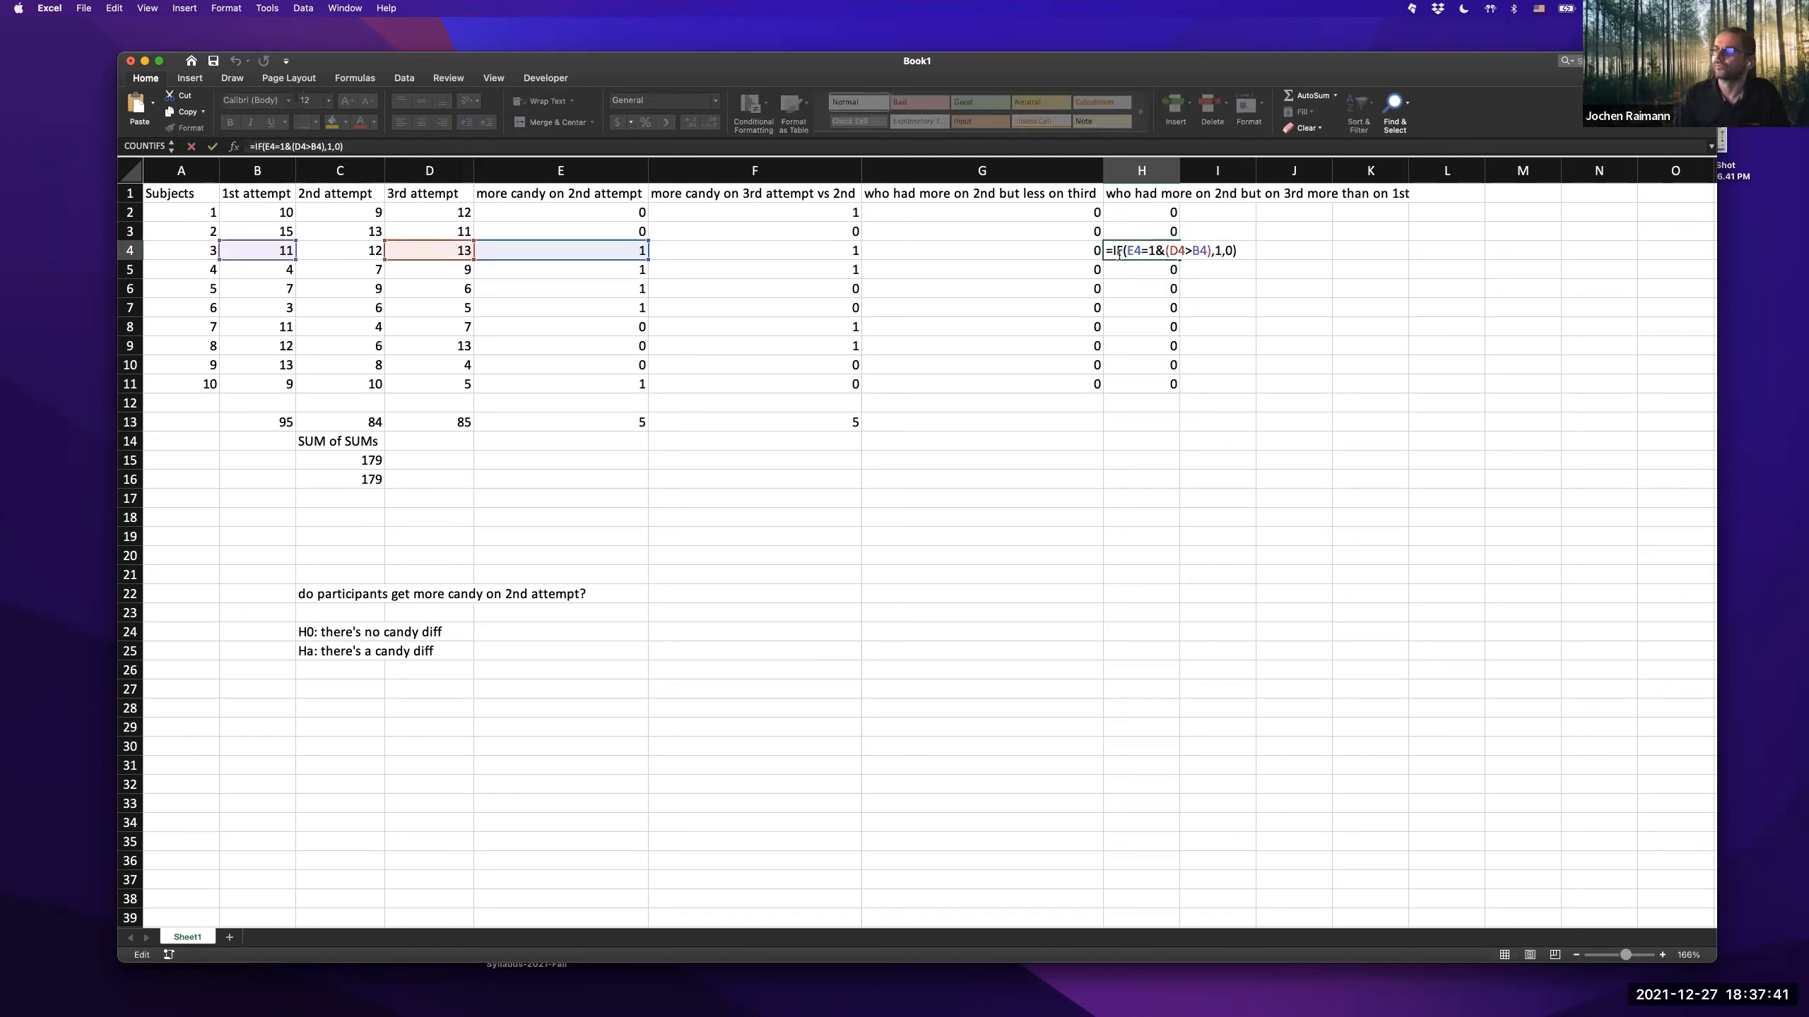
left_click(287, 146)
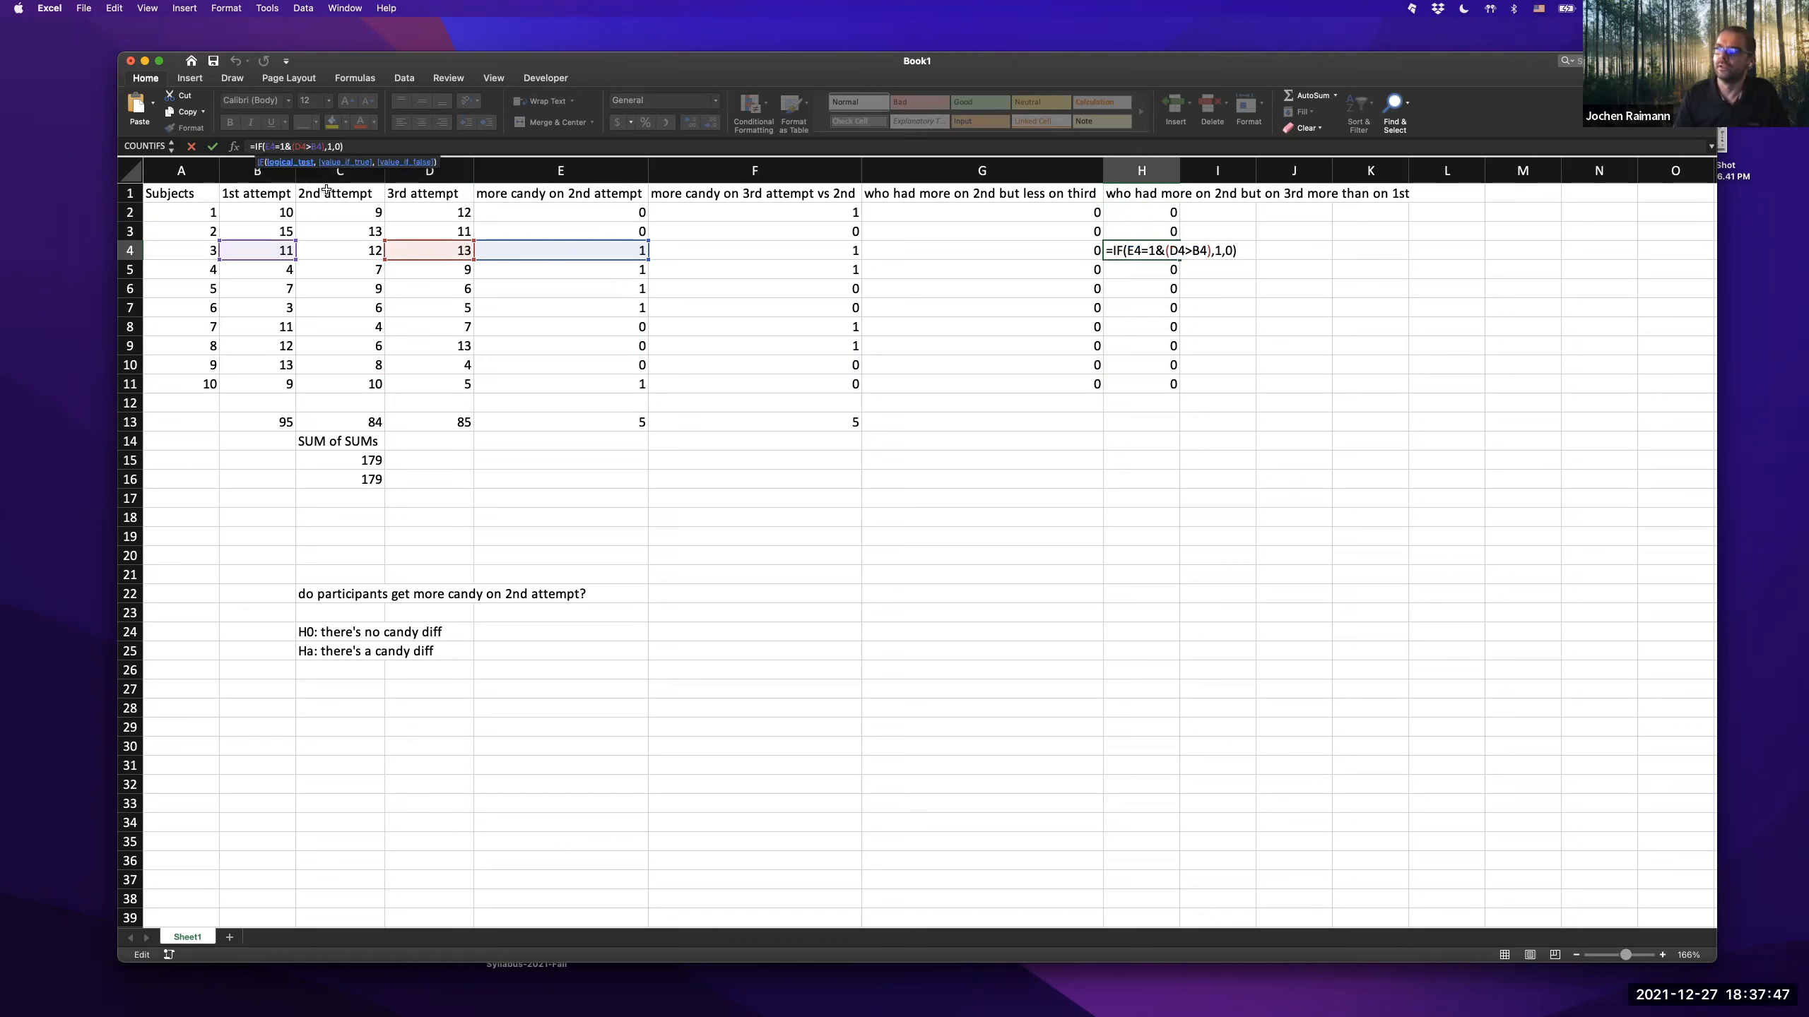
key("Escape")
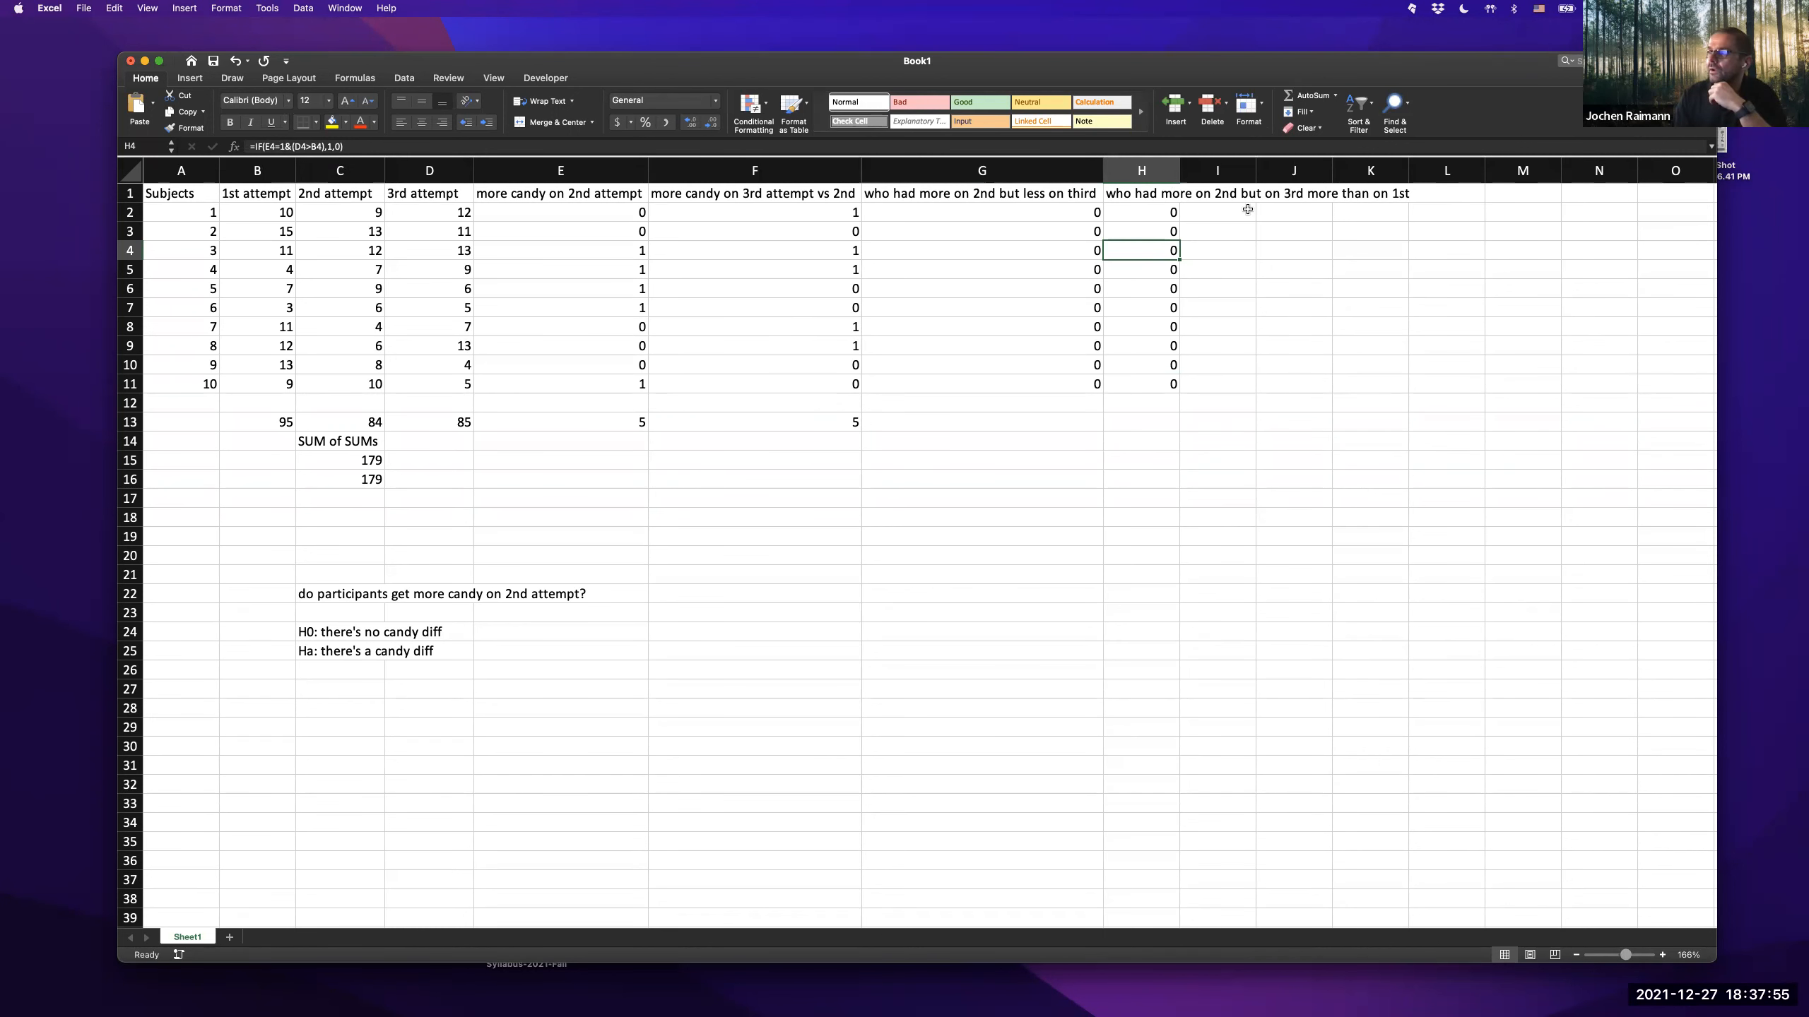
- Try to add spaces around the & operator in cell G2's formula
scroll(1248, 195, "right", 1)
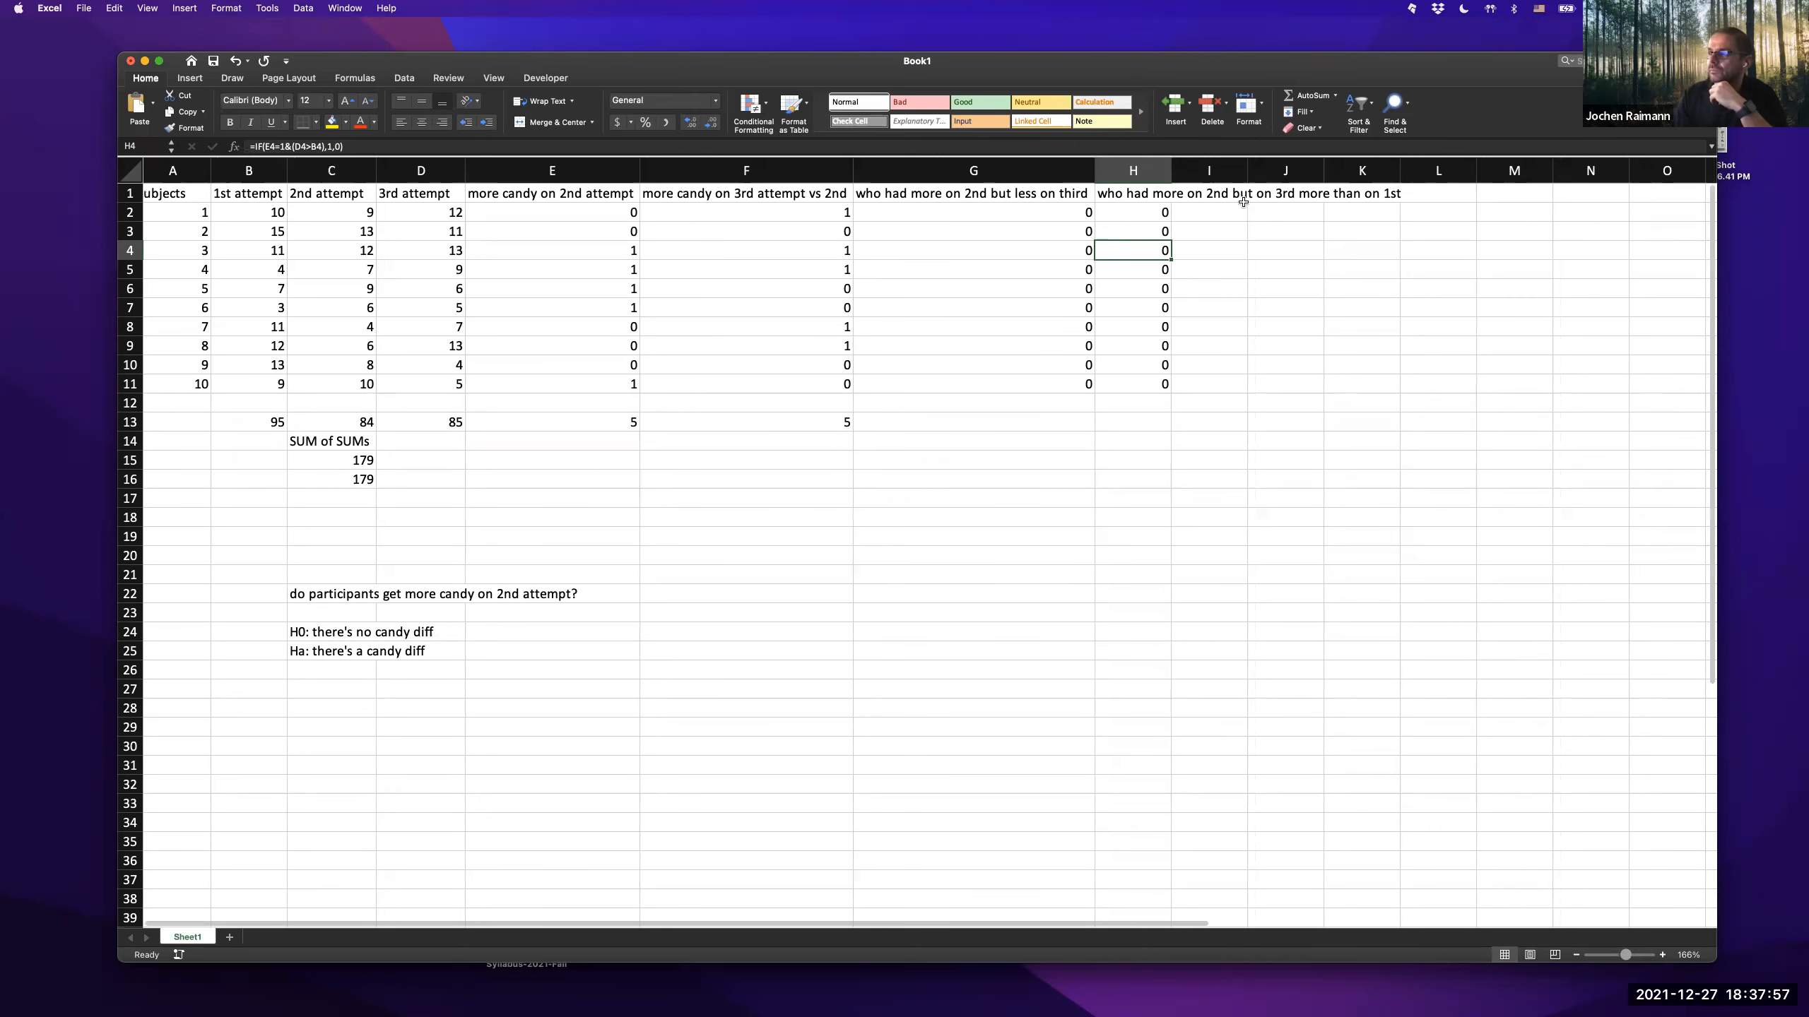
scroll(1243, 193, "right", 1)
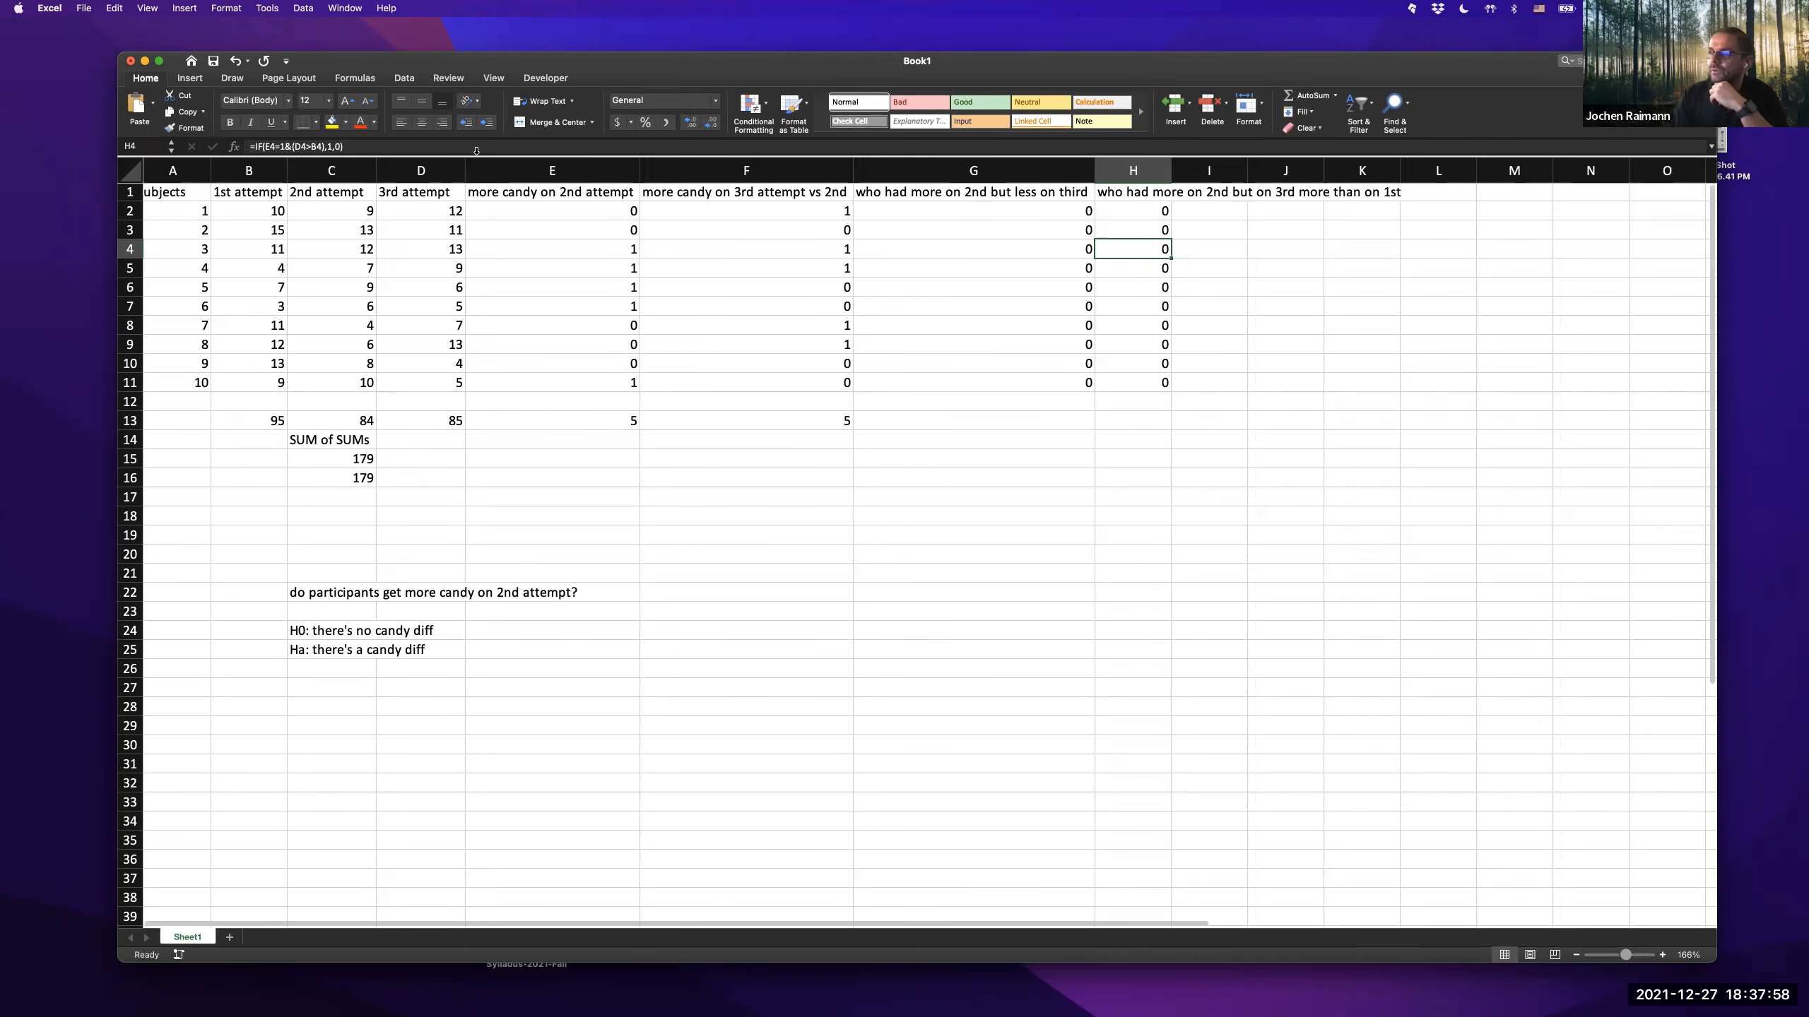
left_click(1004, 211)
scroll(1002, 228, "down", 1)
scroll(1002, 233, "up", 1)
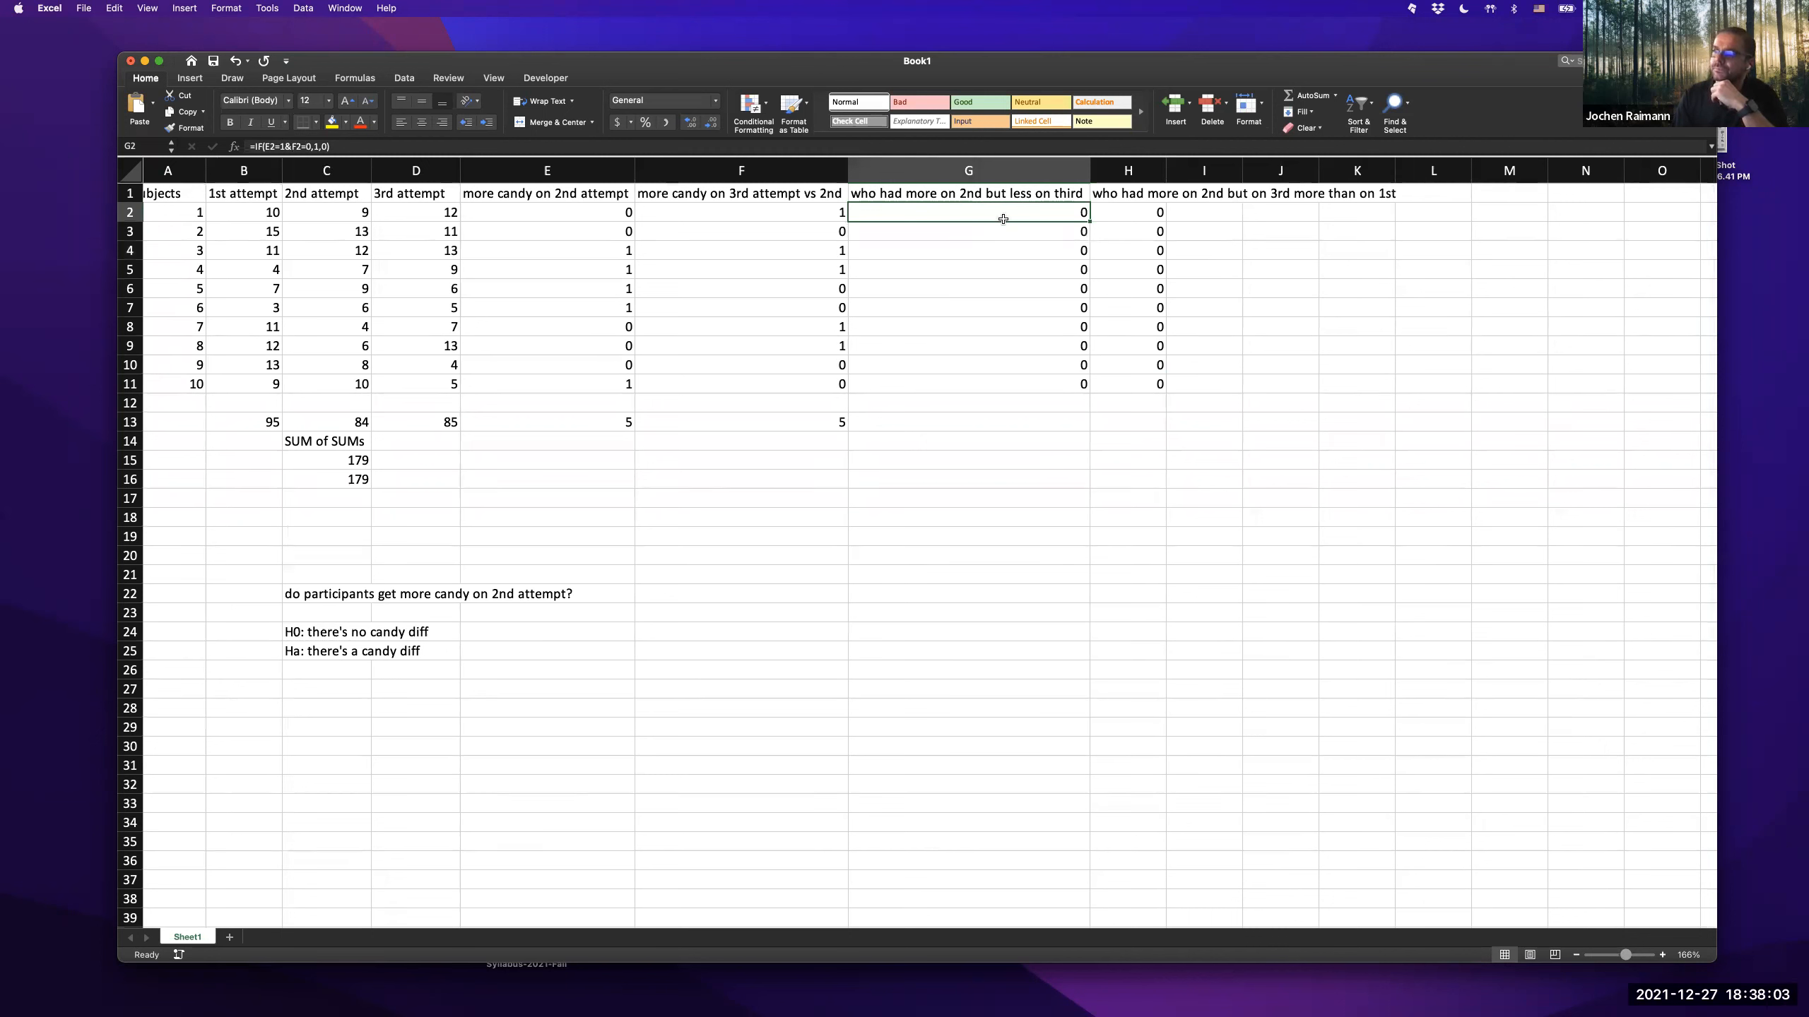
left_click(284, 145)
key("Right")
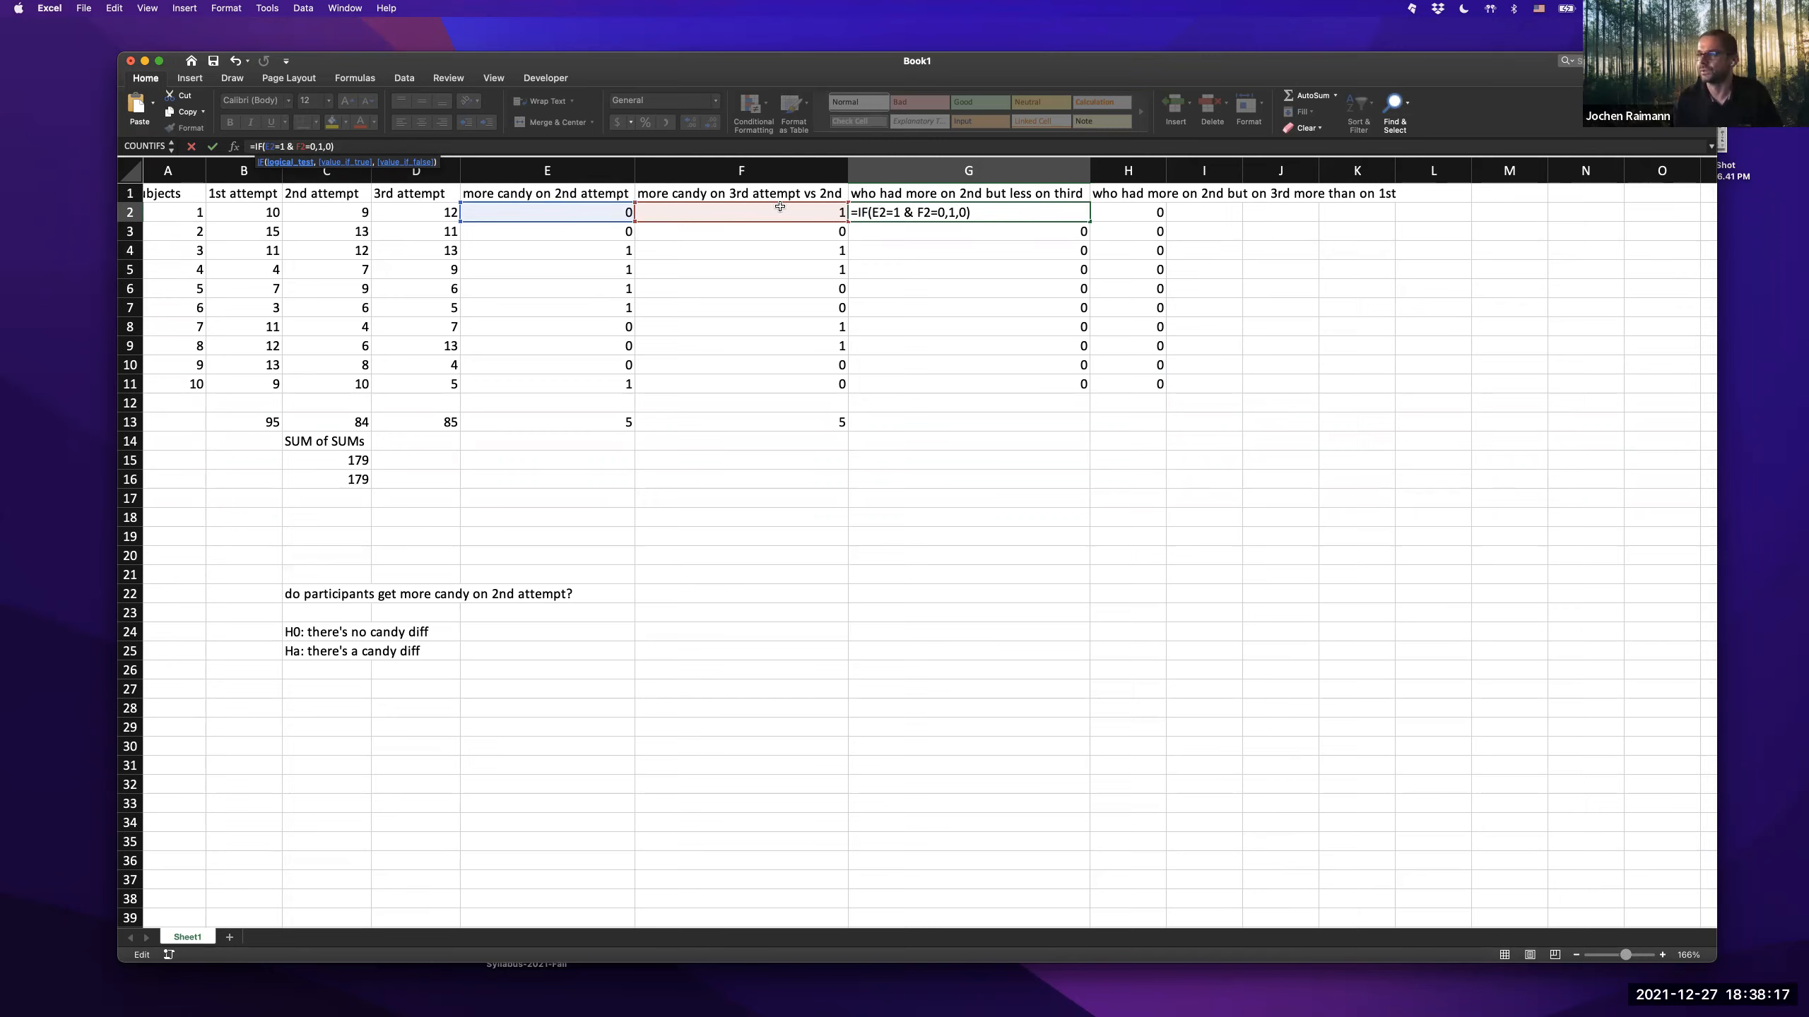
scroll(822, 223, "up", 5)
scroll(823, 223, "up", 10)
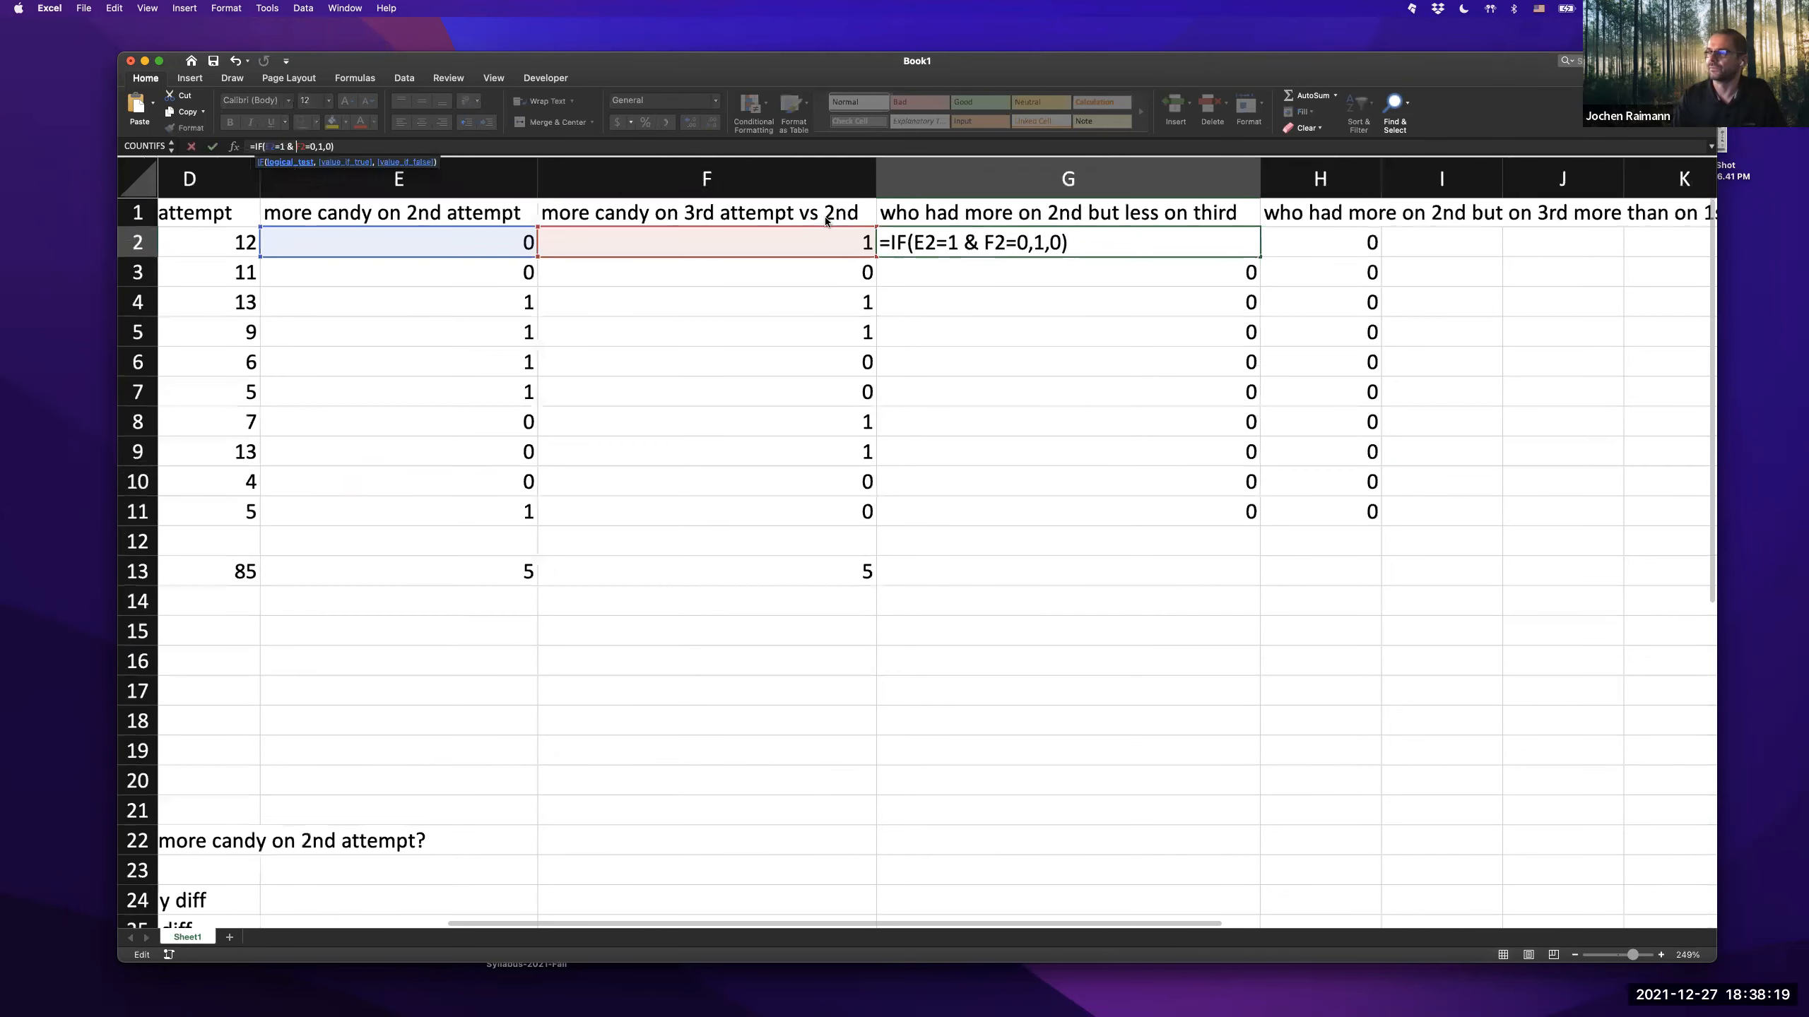
scroll(837, 287, "up", 2)
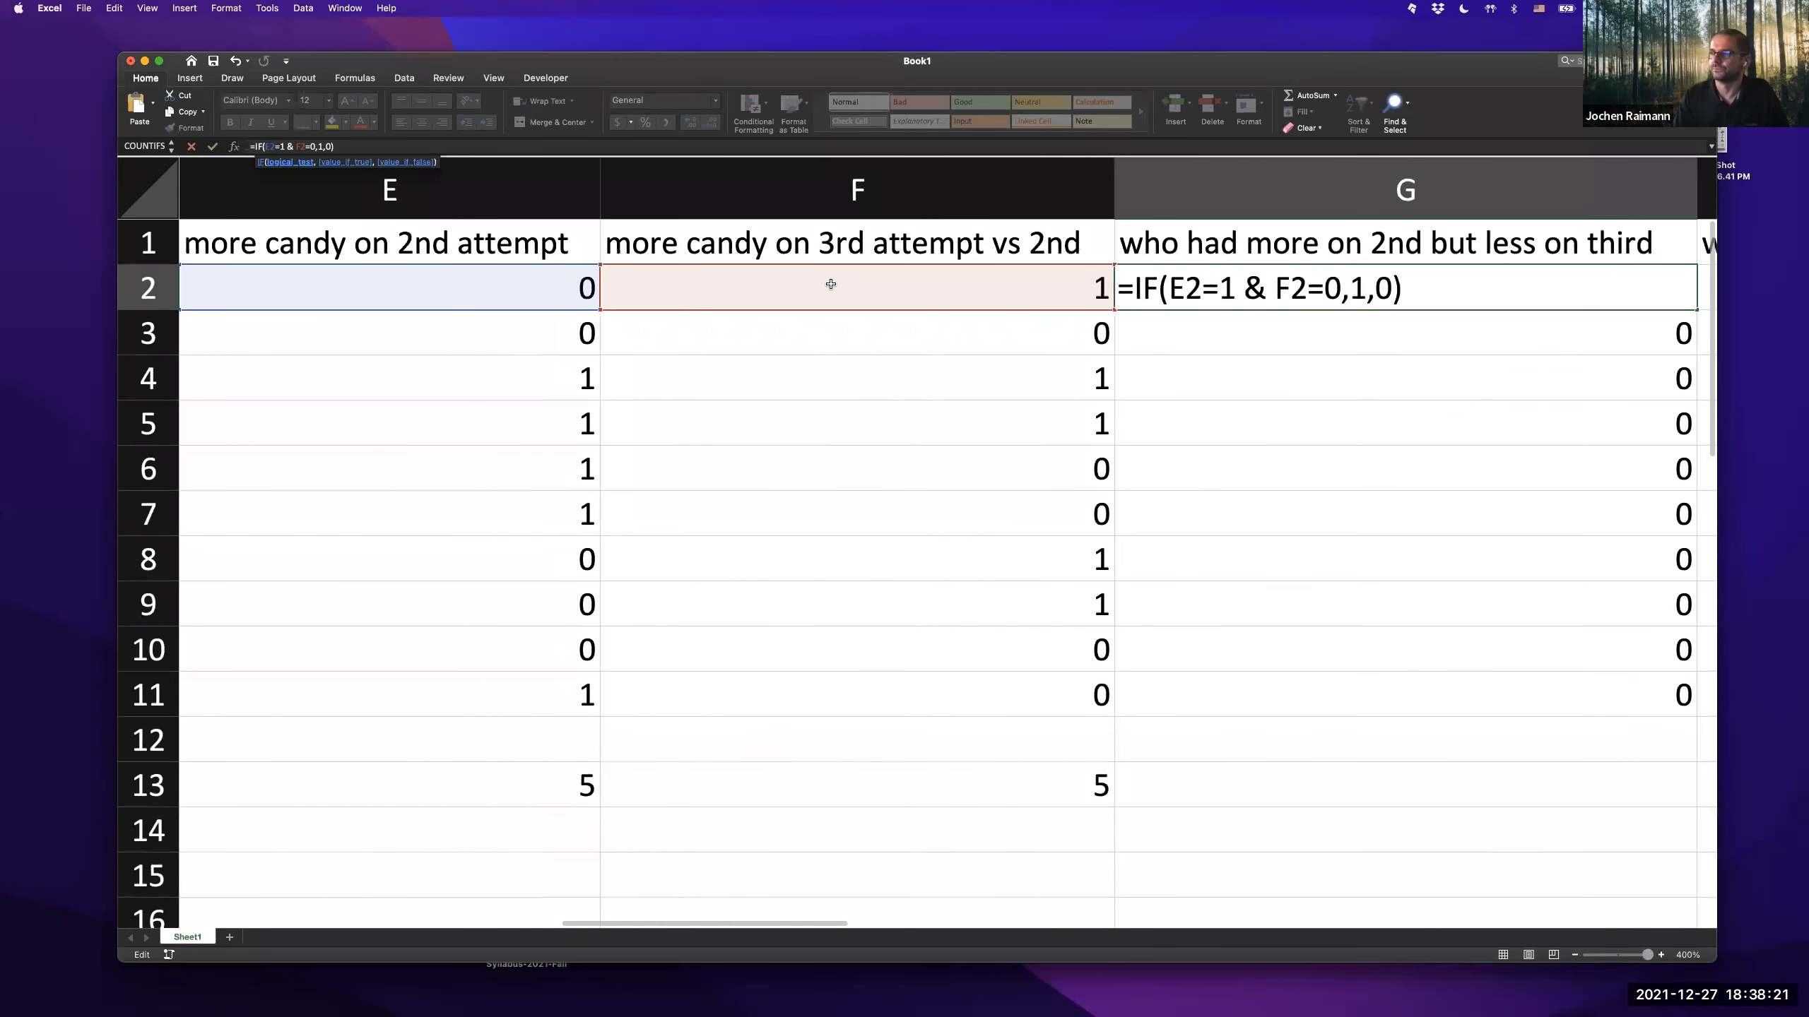
scroll(832, 286, "down", 10)
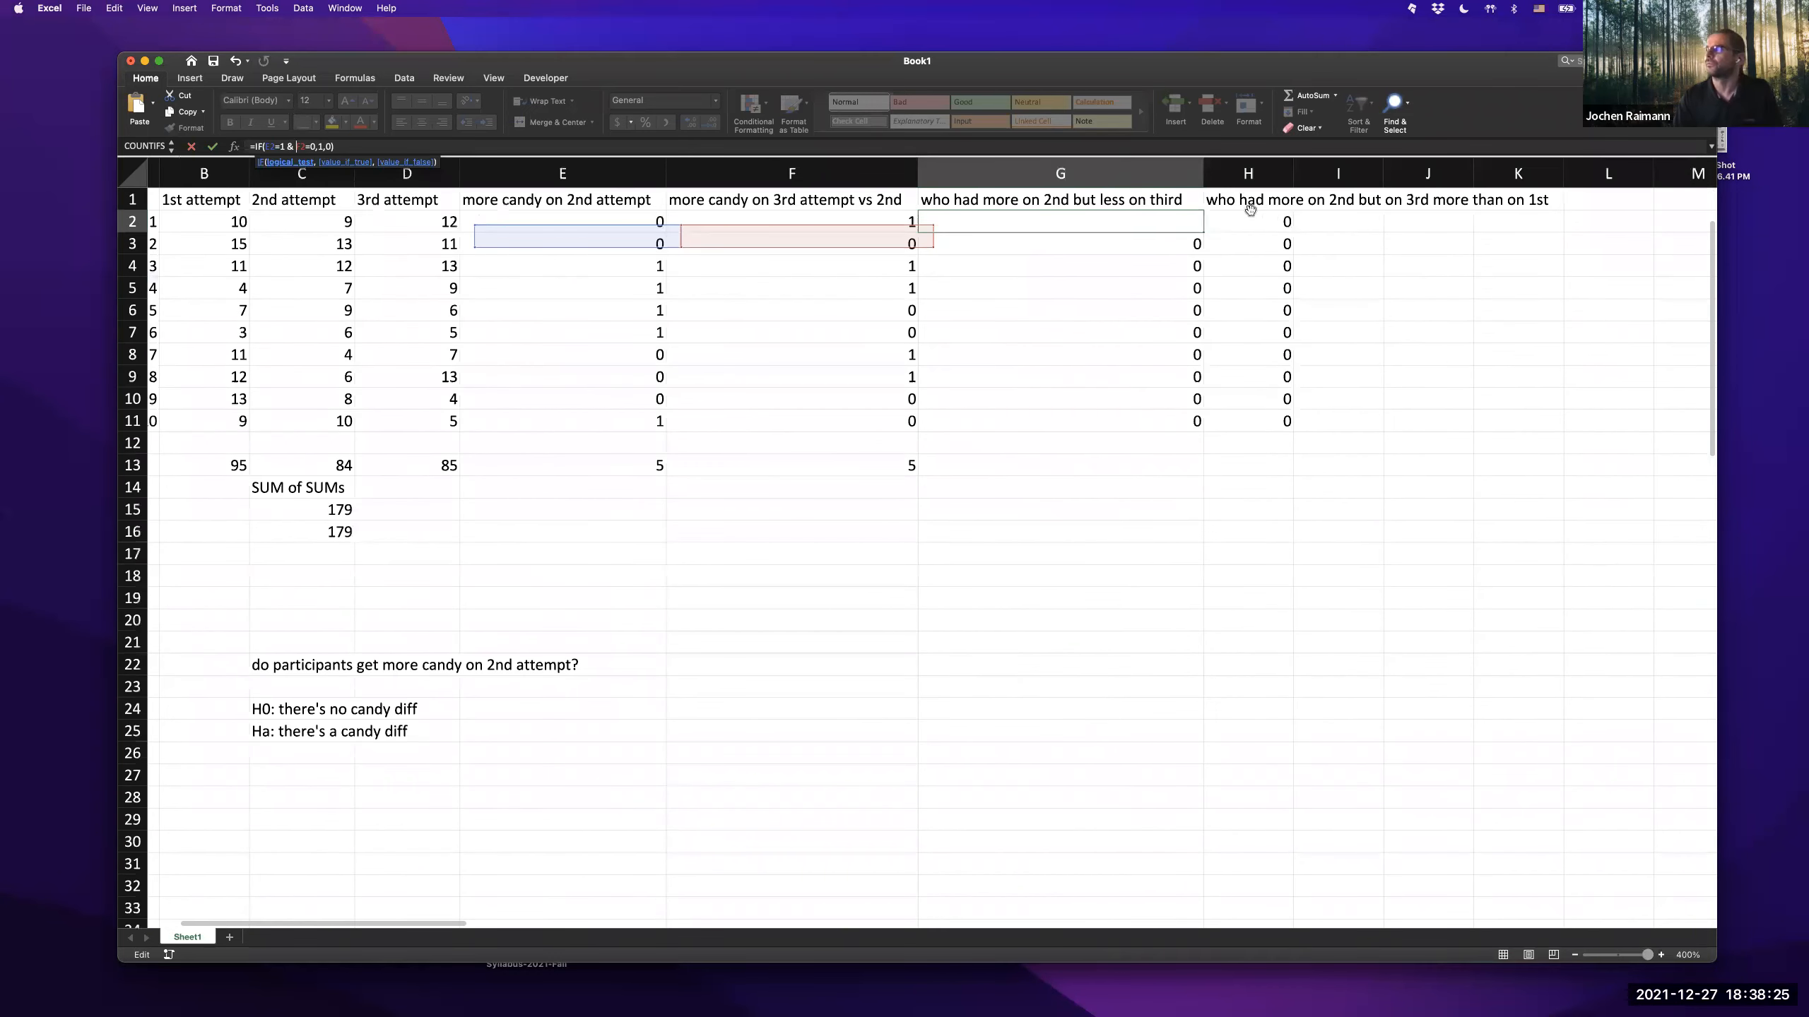
left_click(1360, 221)
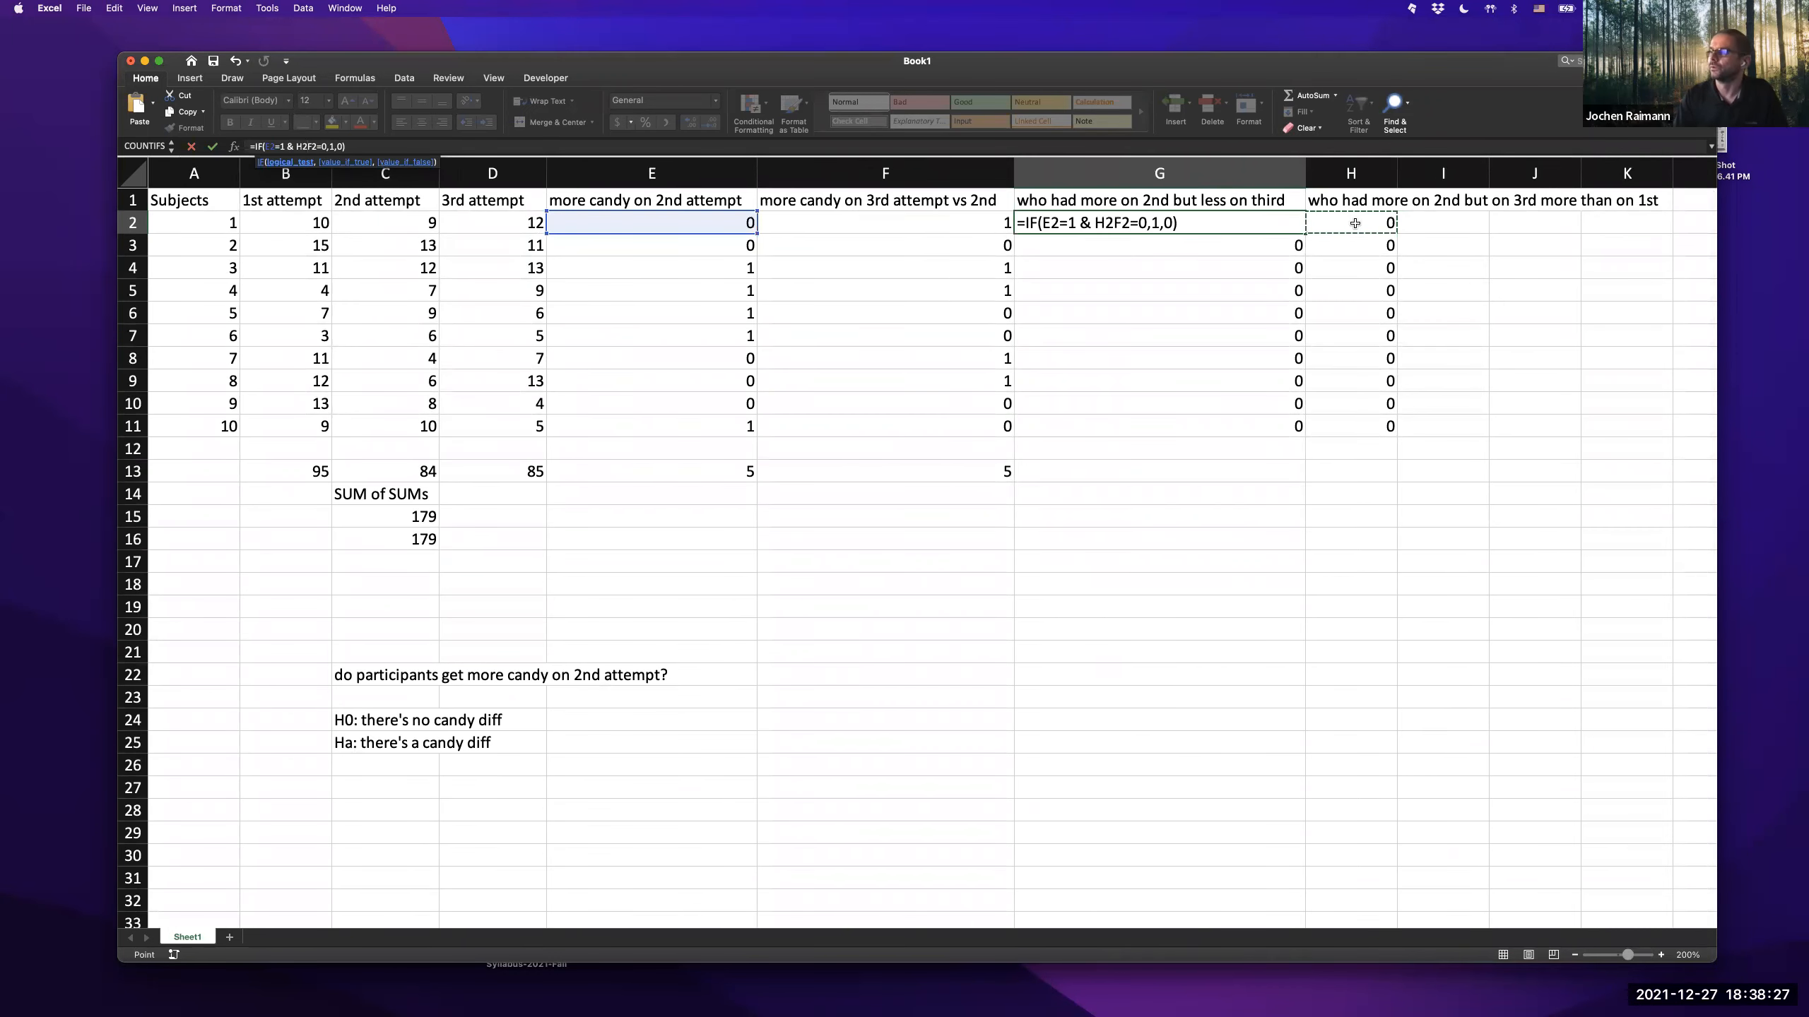
key("Escape")
- Try to add spaces around the & operator in cell H2's formula
left_click(1353, 223)
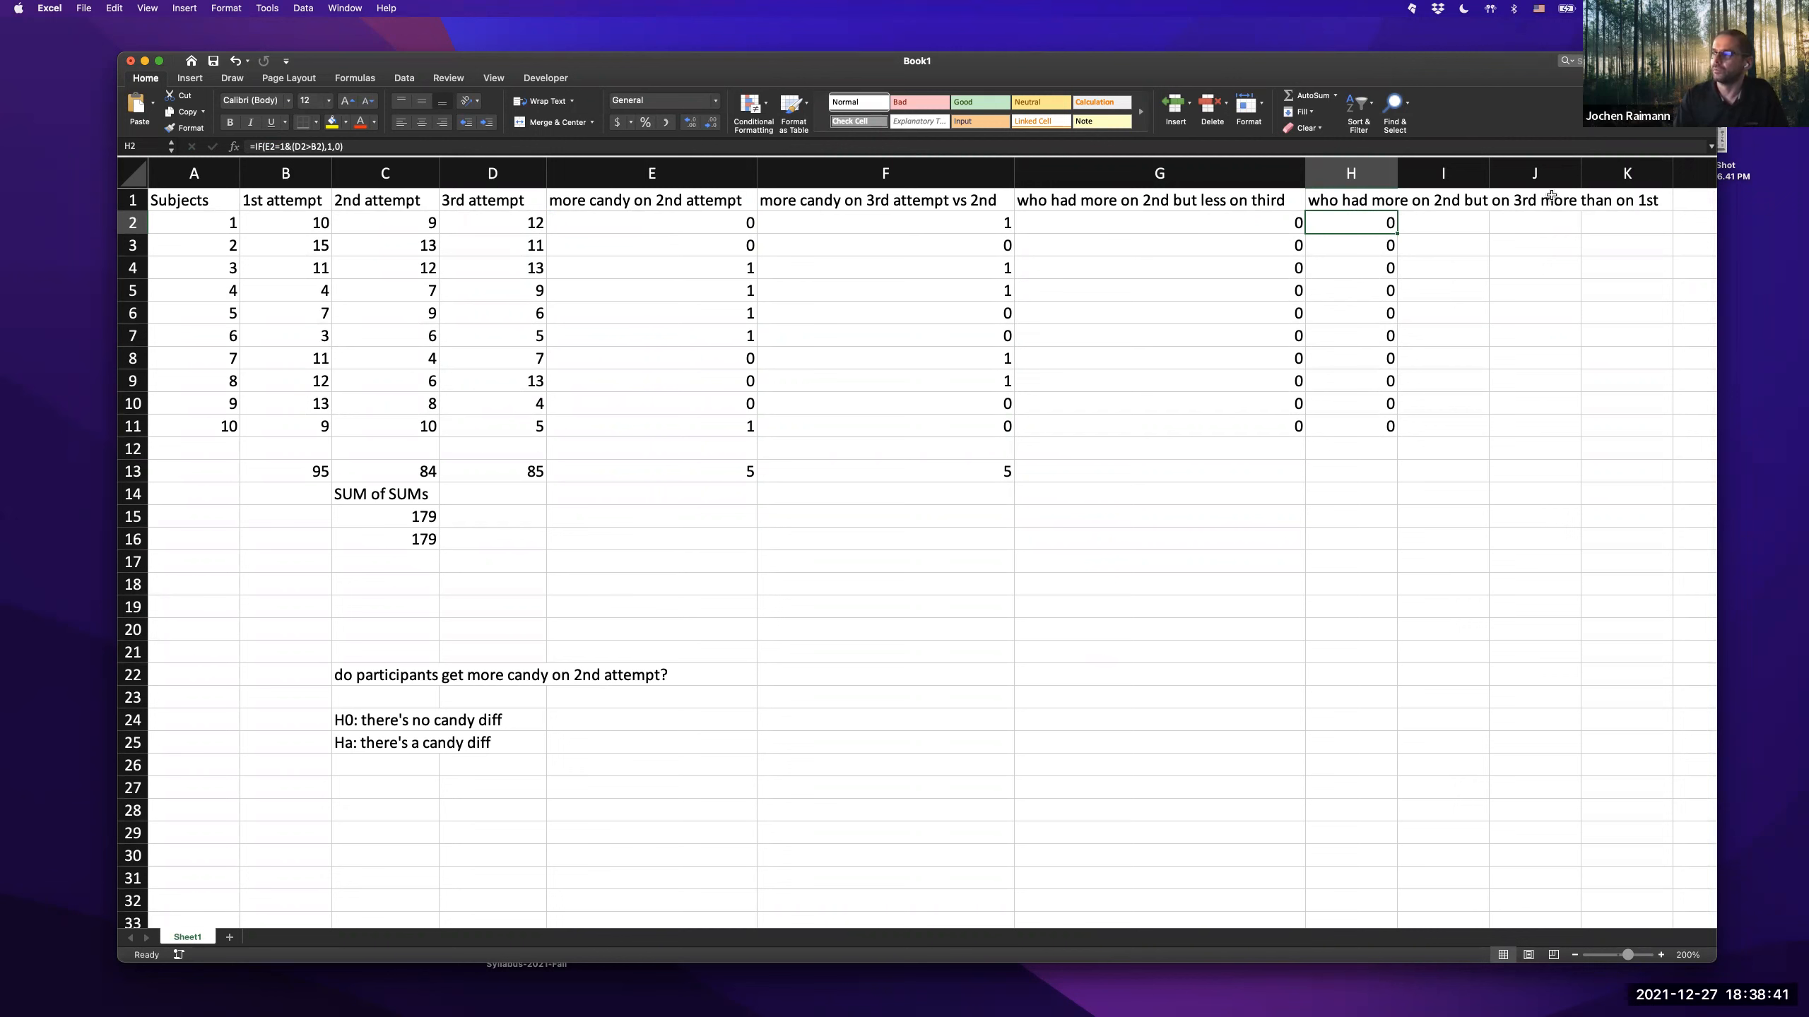
left_click(299, 147)
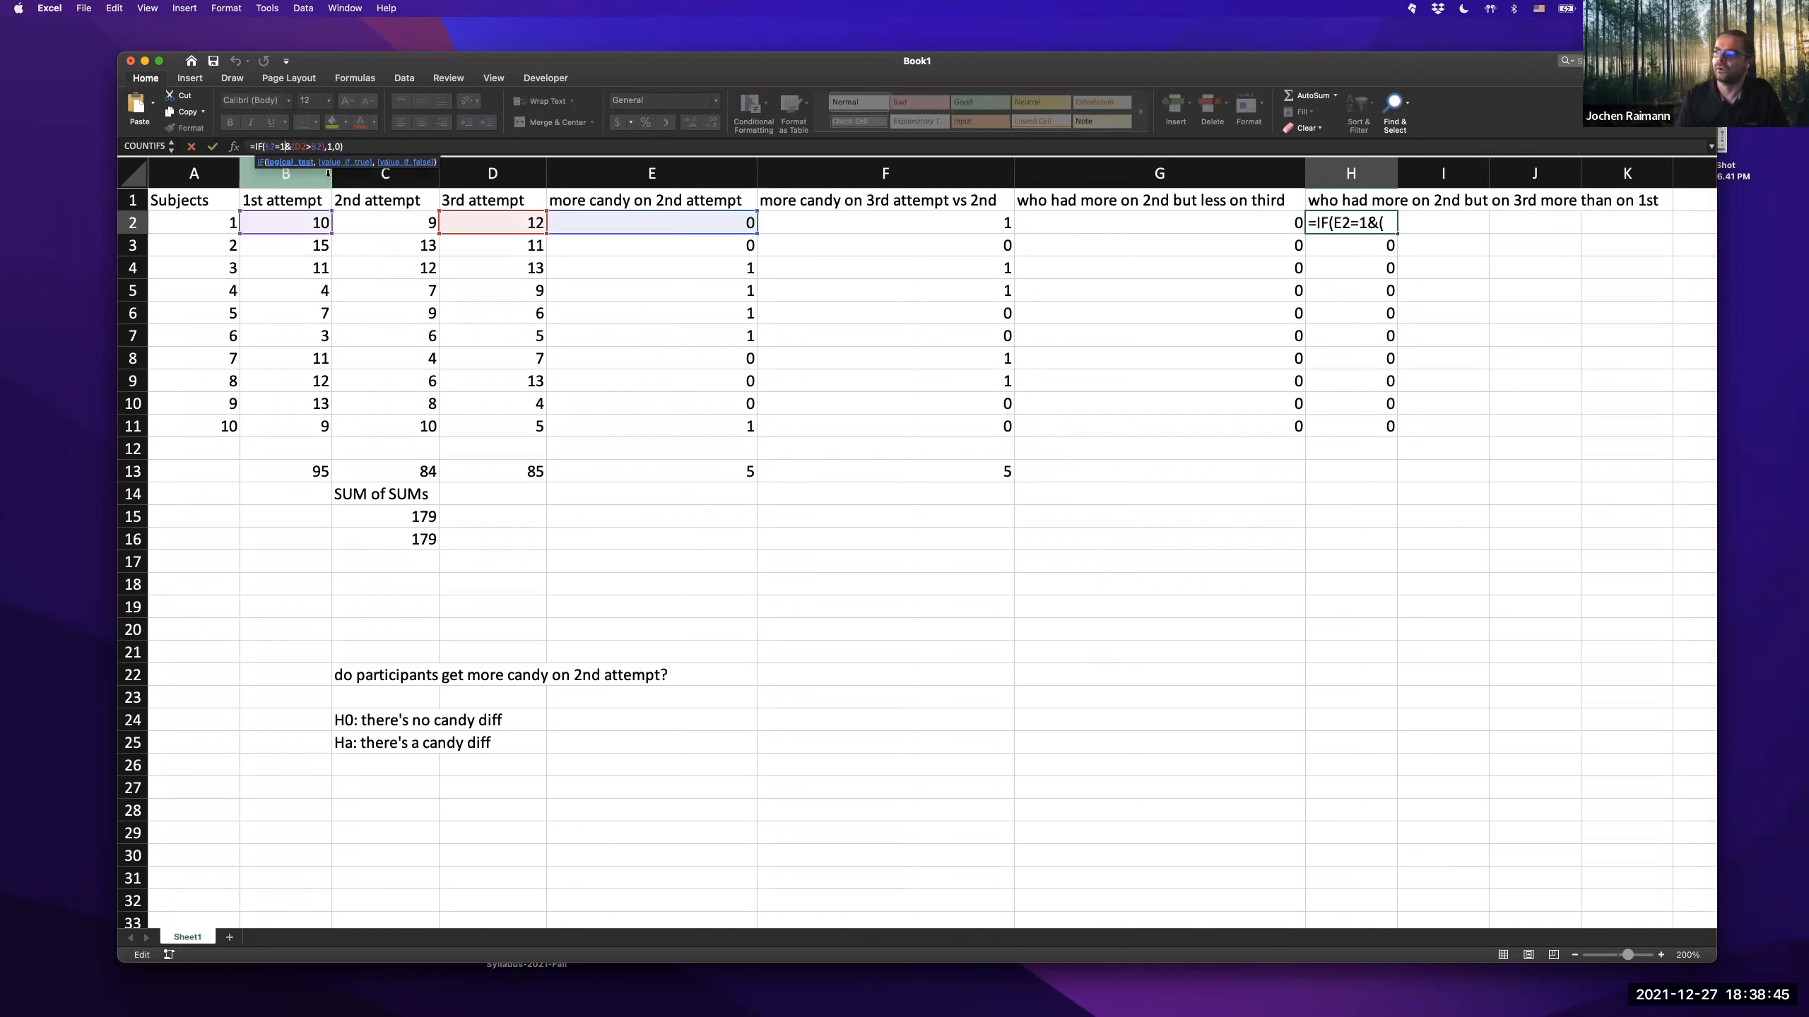
key("Right")
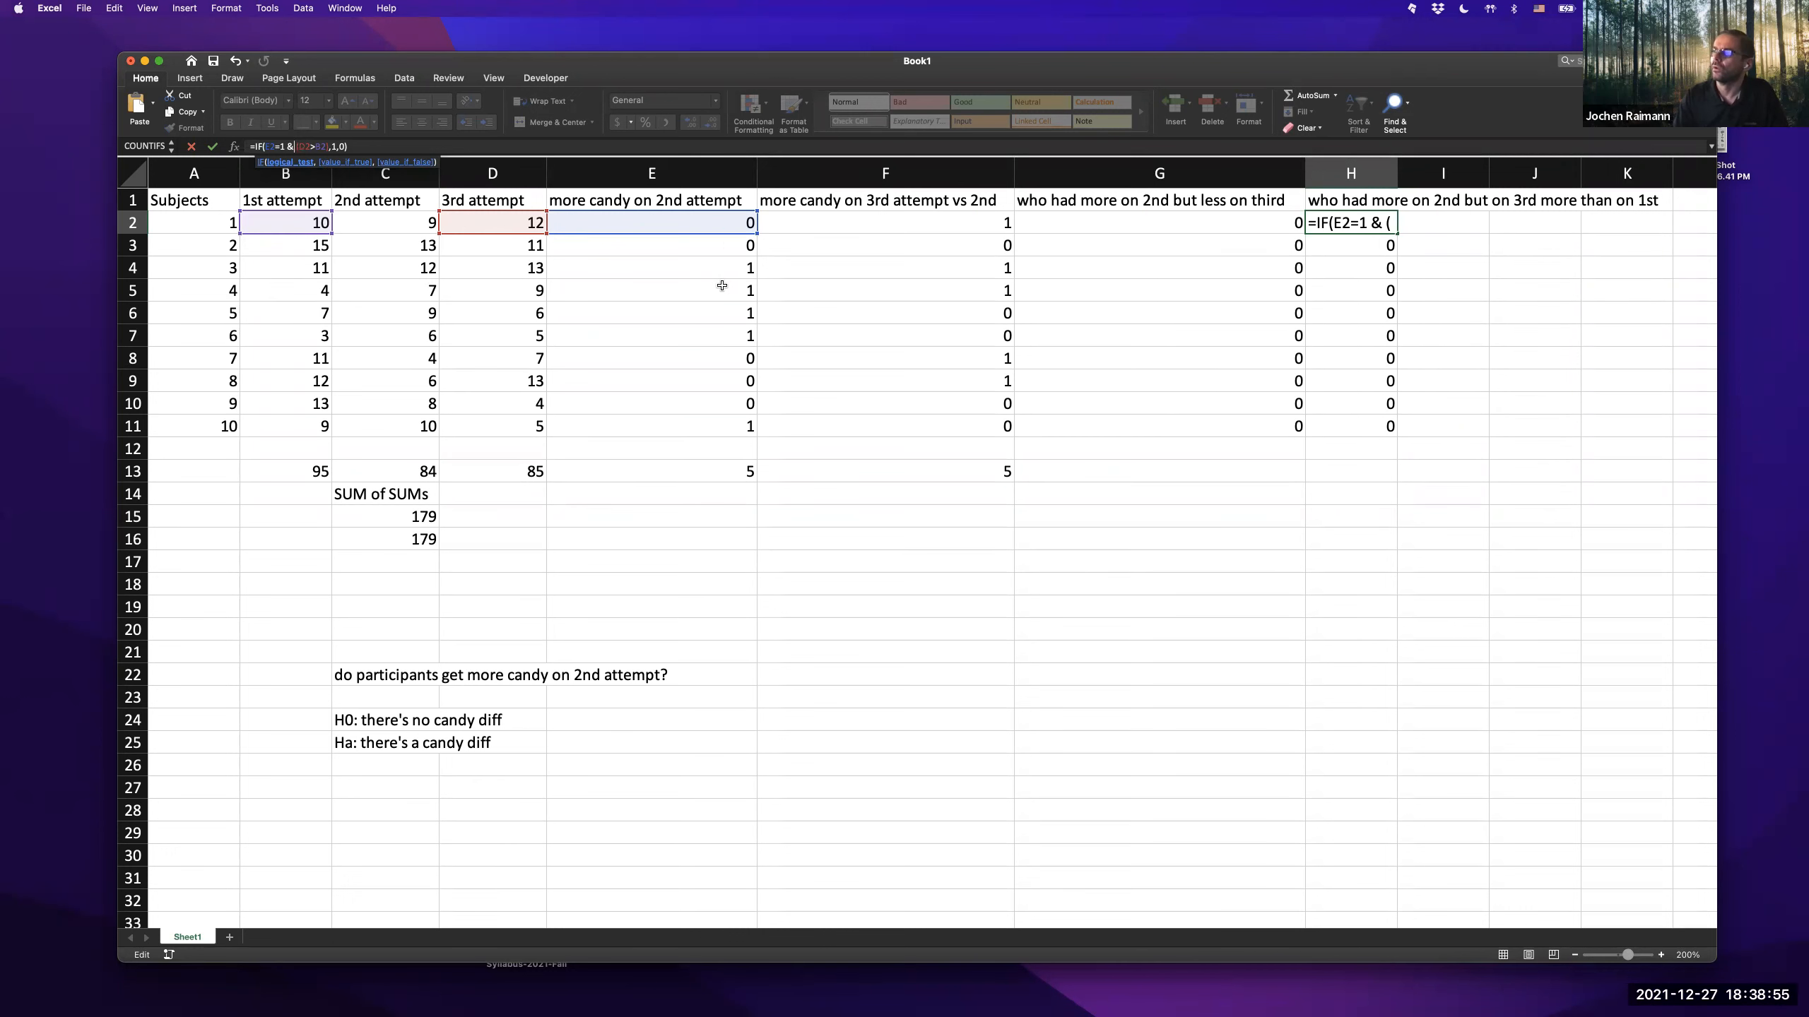
key("Escape")
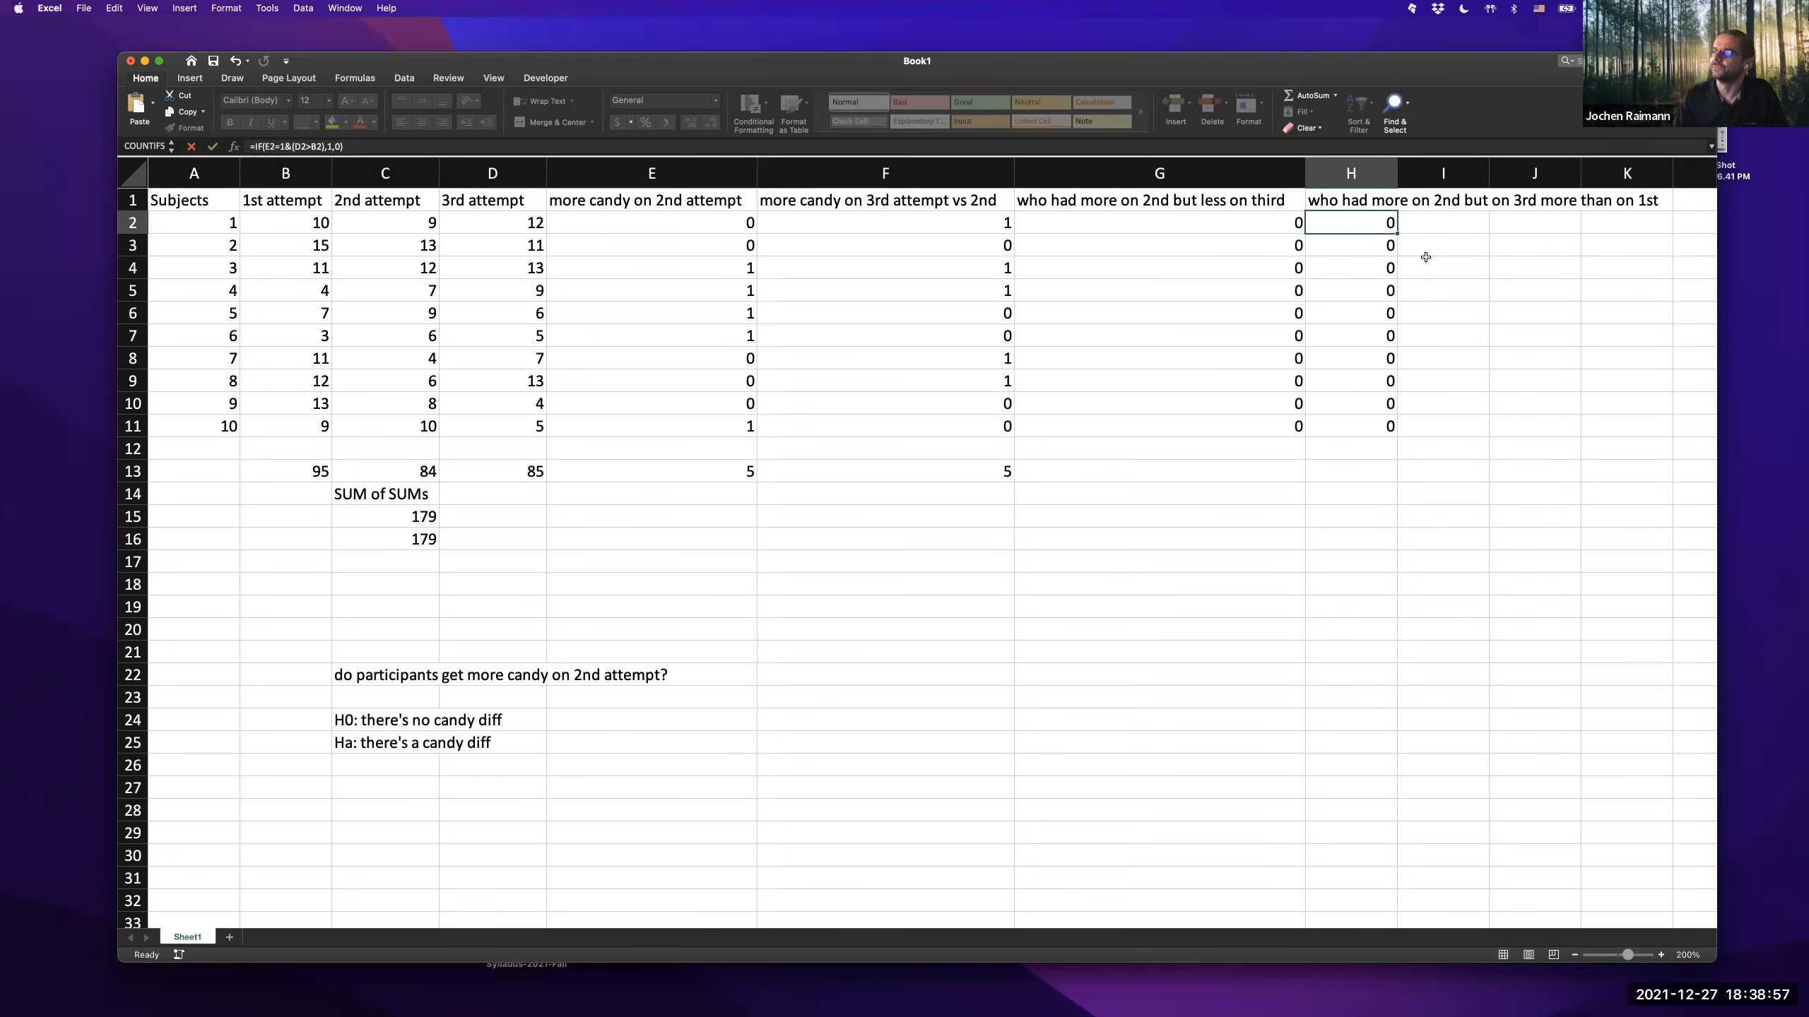
- Reword the column heading in cell H1 as who had more on 2nd or more on 3rd than on 1st
left_click(1314, 209)
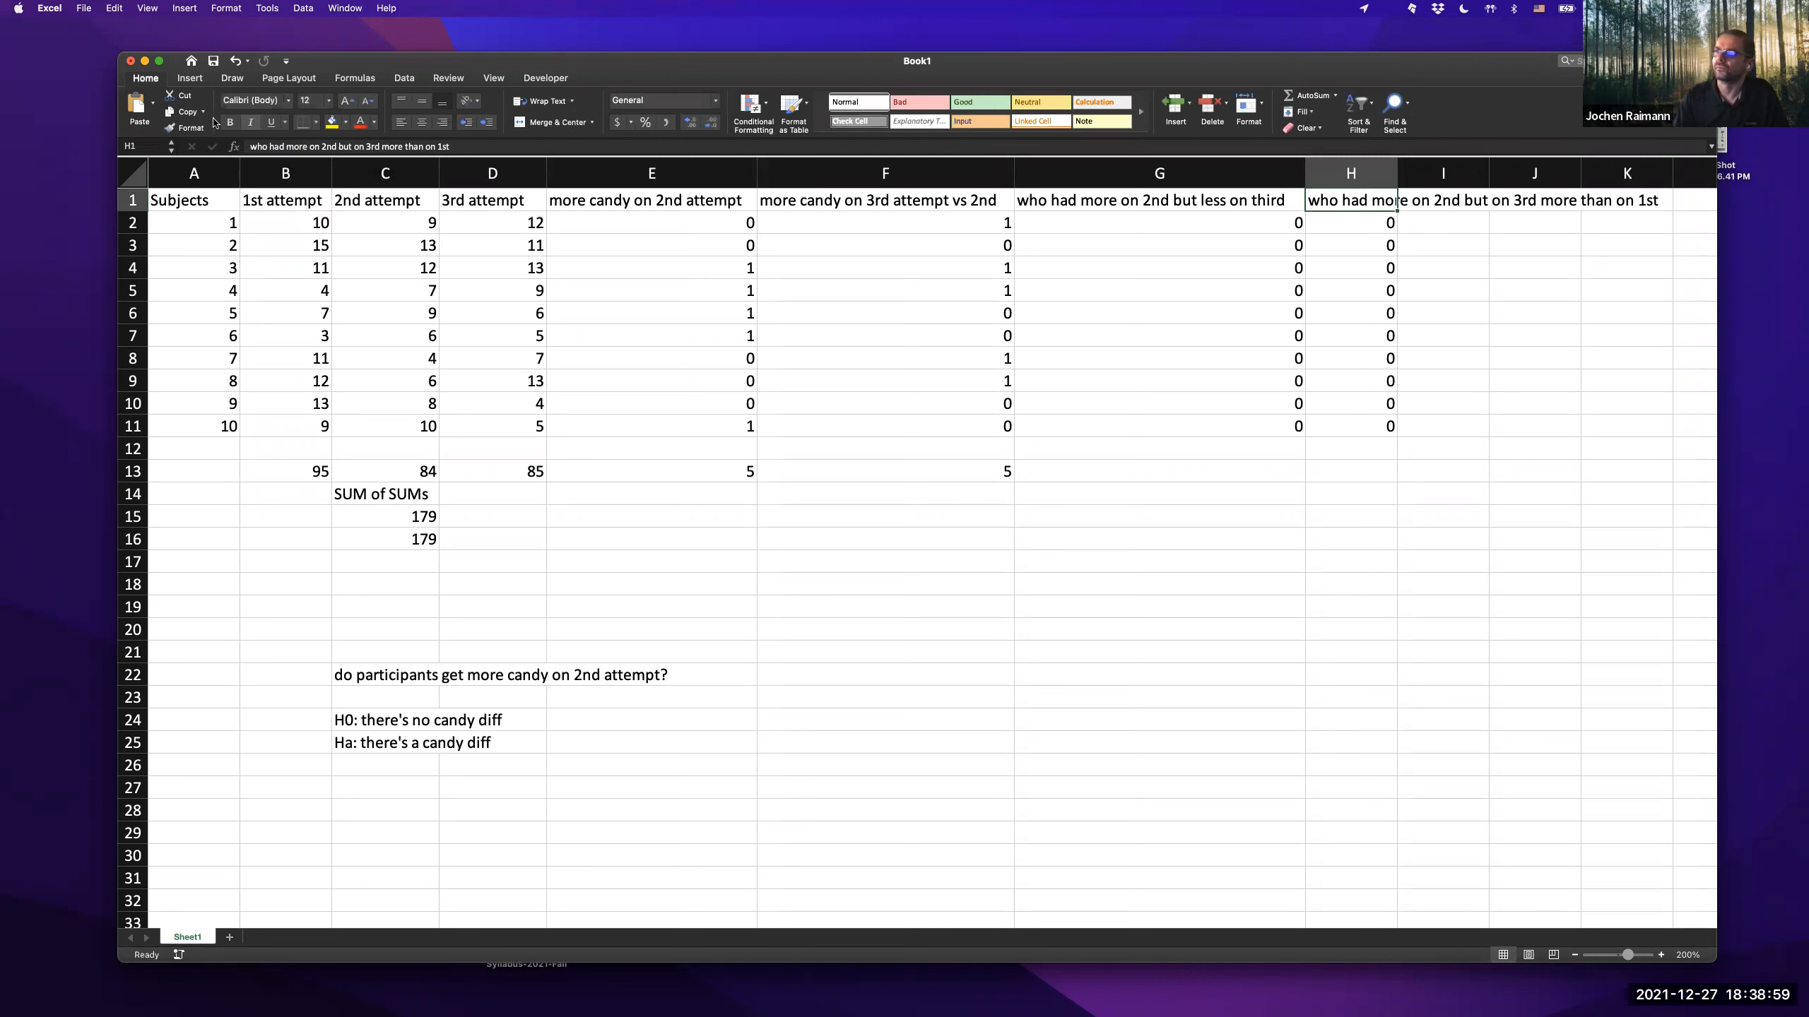
double_click(342, 146)
key("BackSpace")
key("Right")
key("Delete")
type("r")
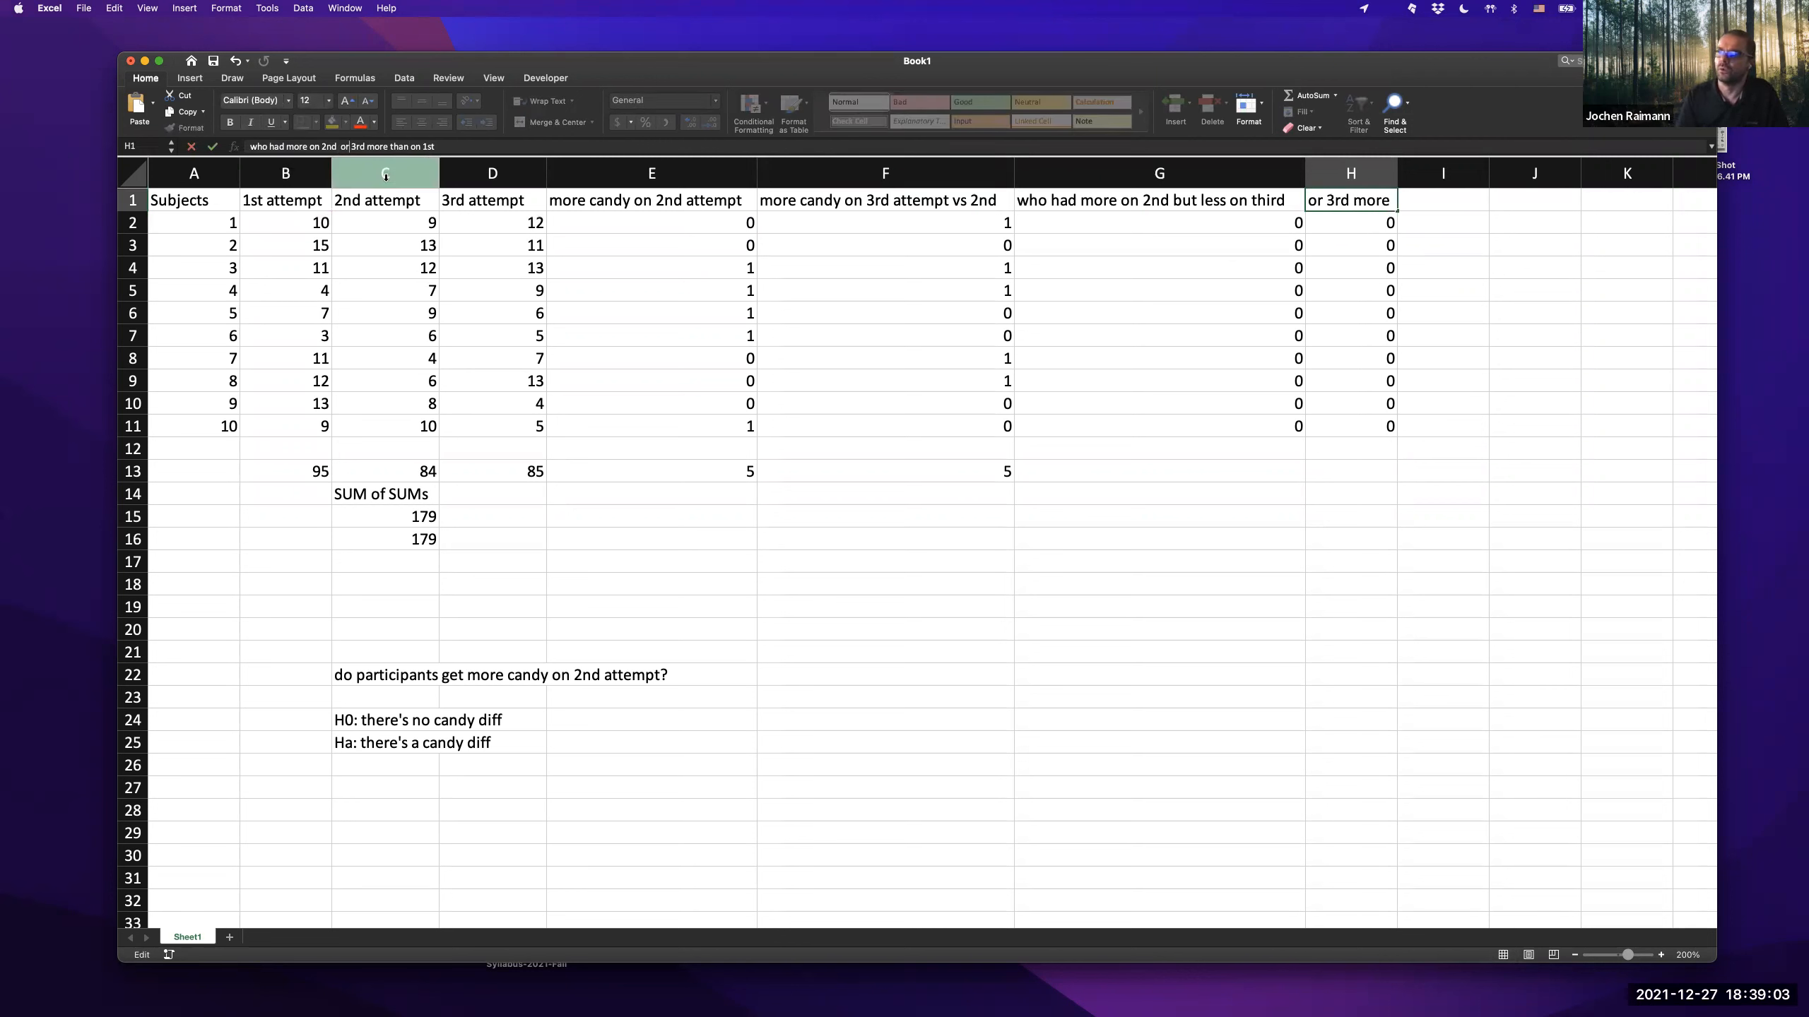
key("Right")
key("Right")
key("shift+Right")
key("shift+Right")
key("shift+Right")
key("BackSpace")
key("Right")
key("Right")
key("Right")
key("Right")
type("on ")
type("4")
key("BackSpace")
type("3rd")
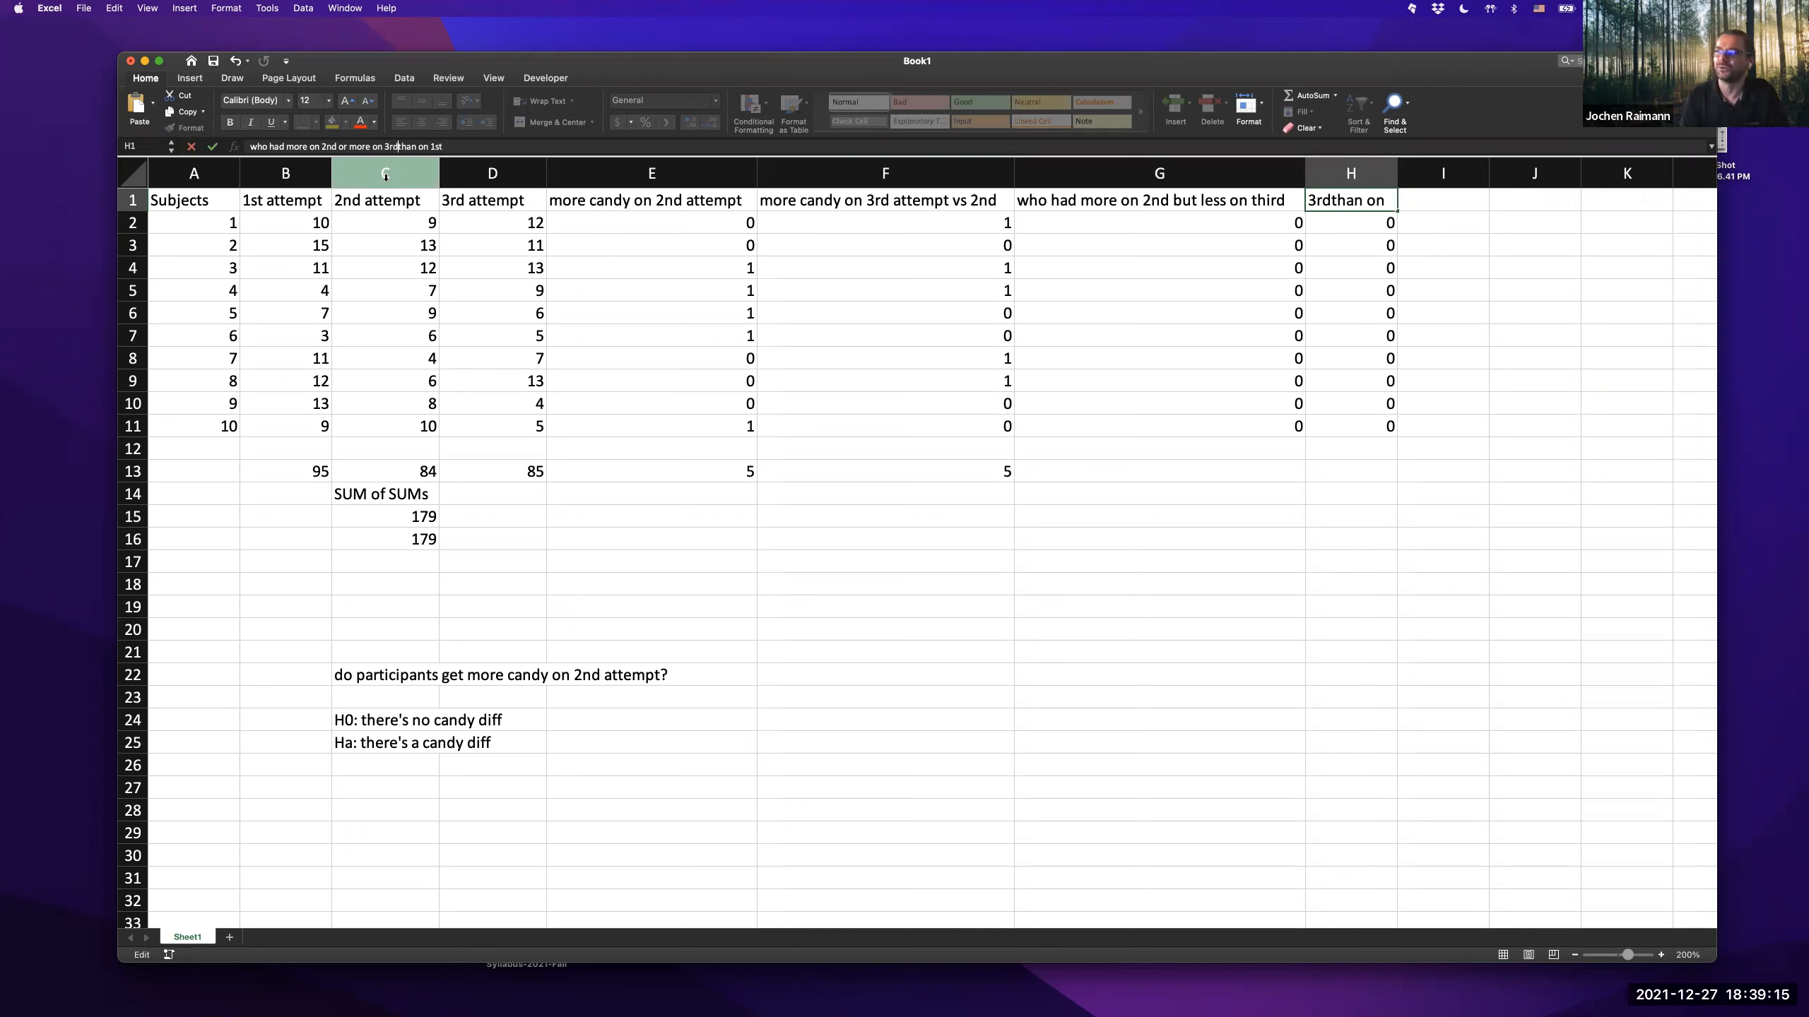
key("Return")
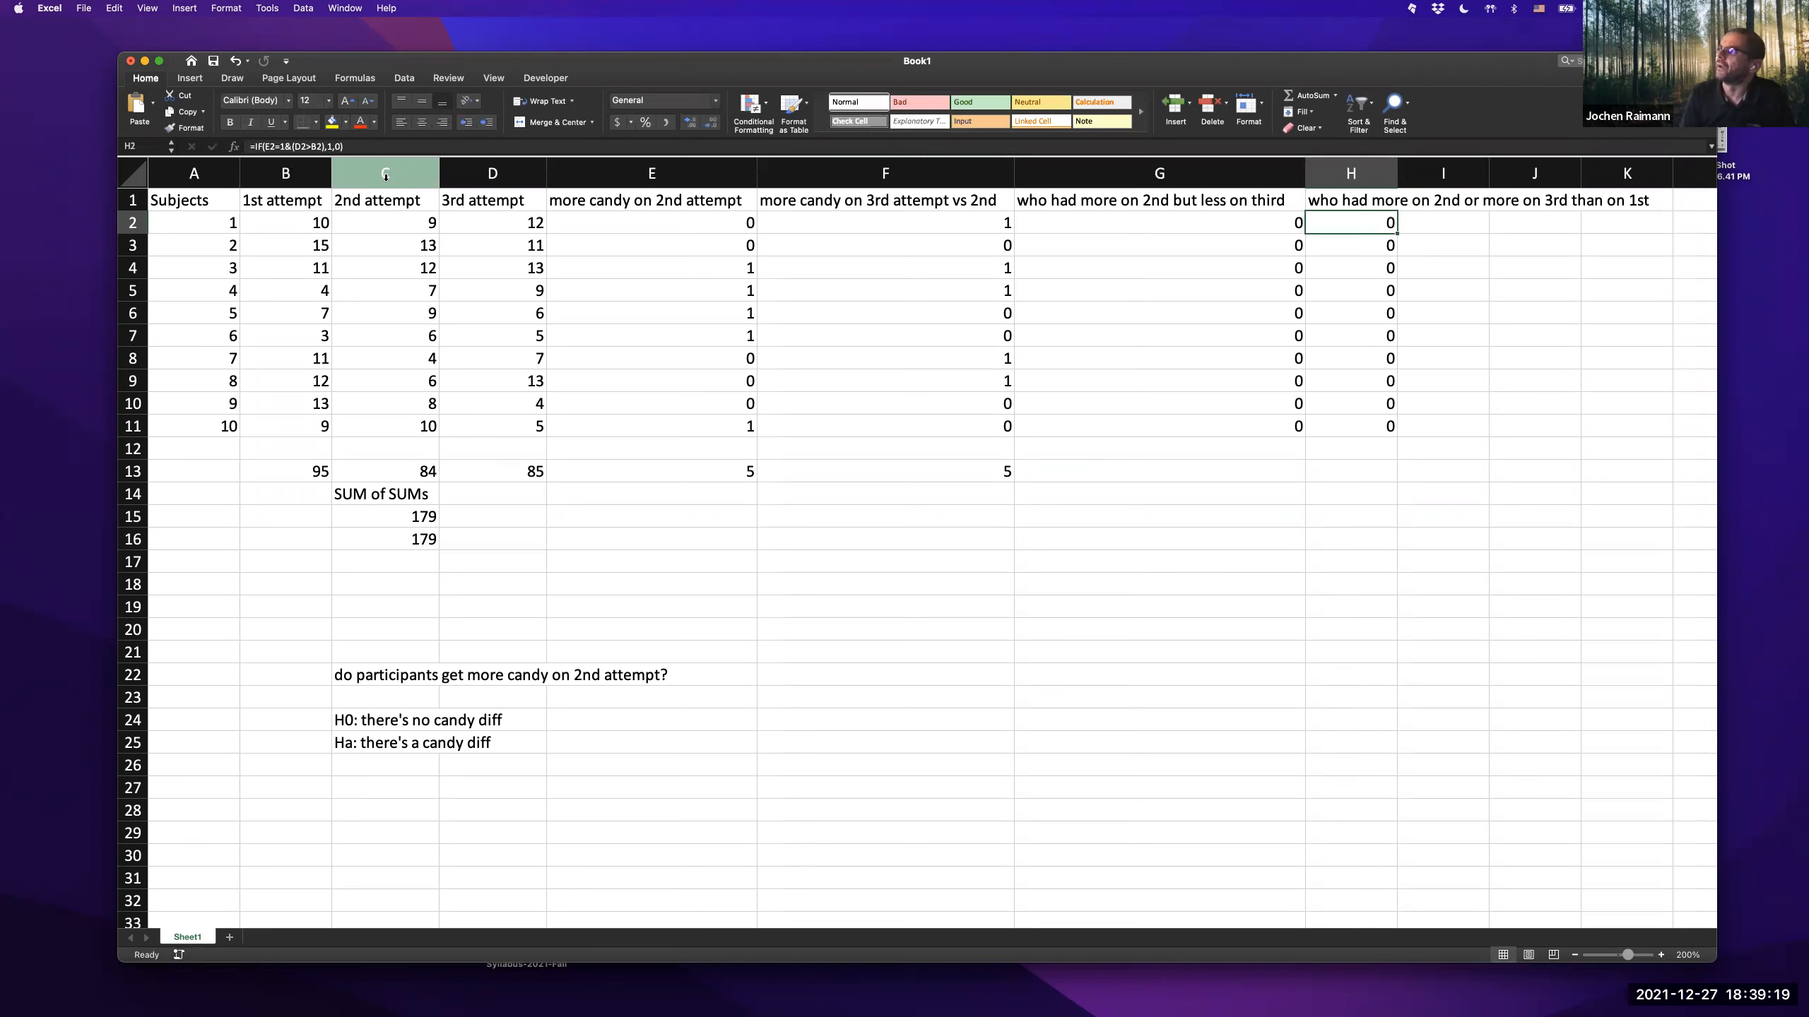
- Replace the & operator with | in cell H2's formula, between E2=1 and (D2>B2)
left_click(291, 148)
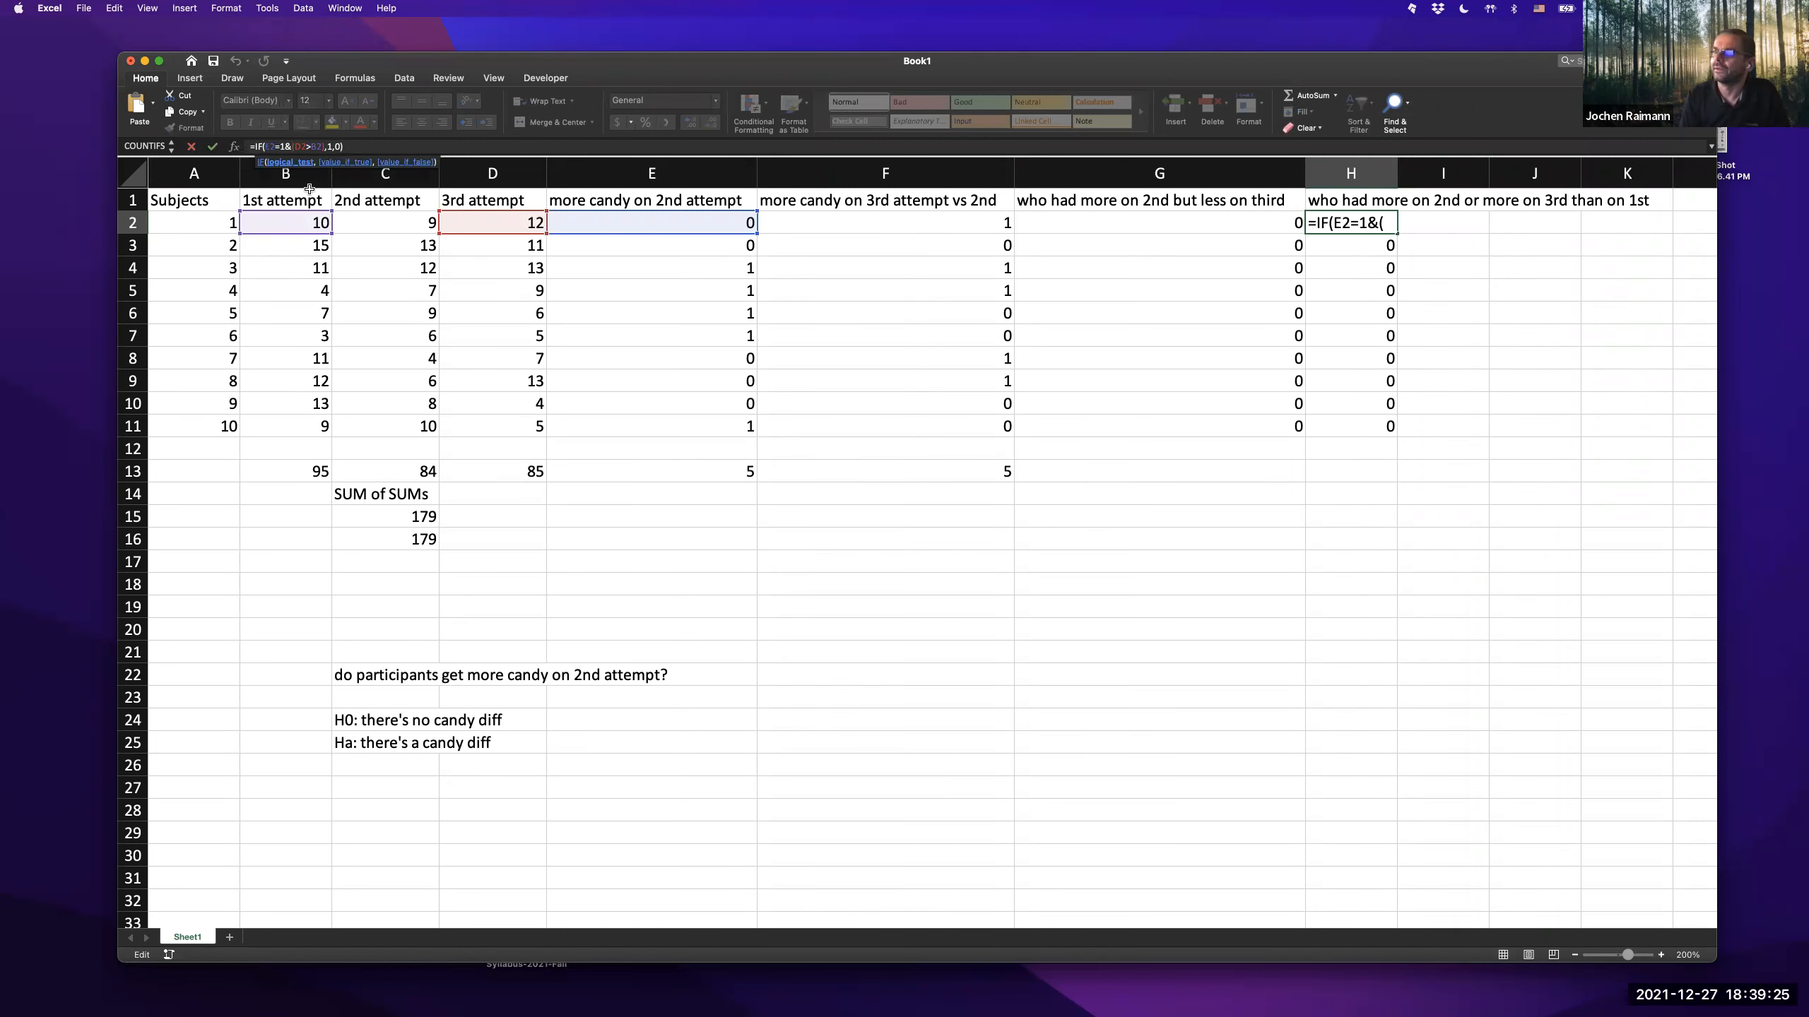
key("BackSpace")
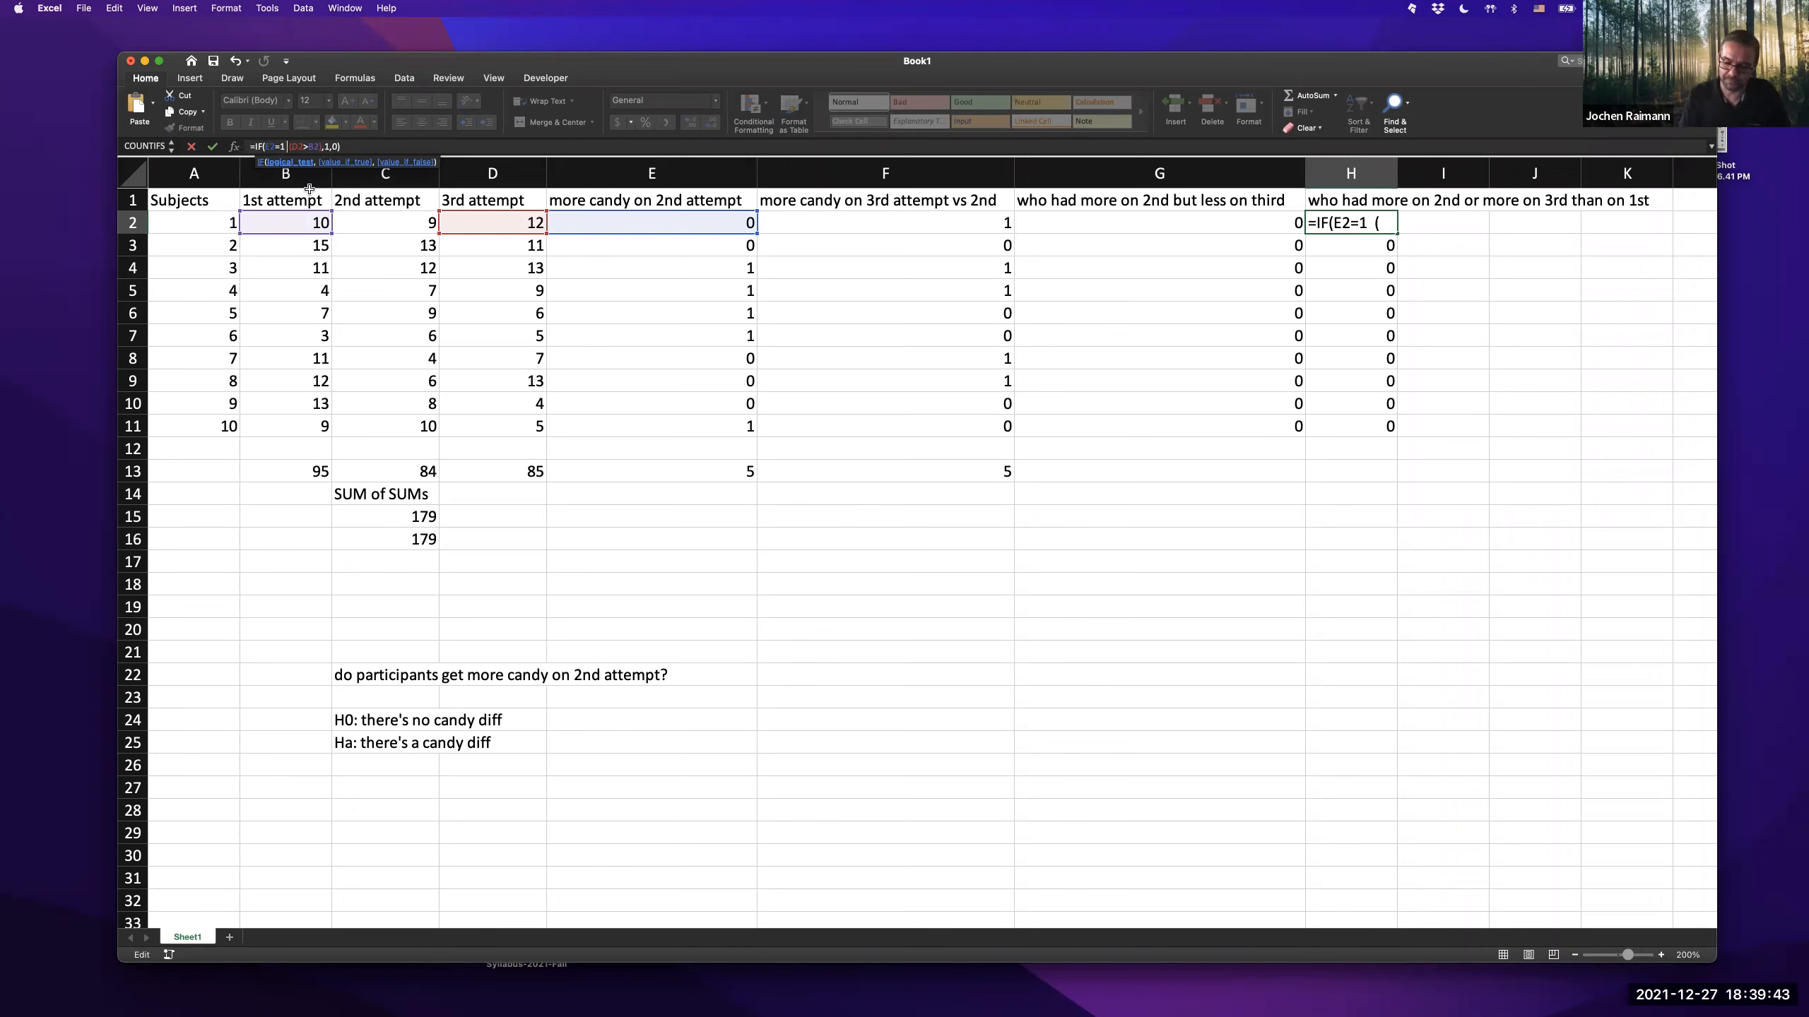
type("|")
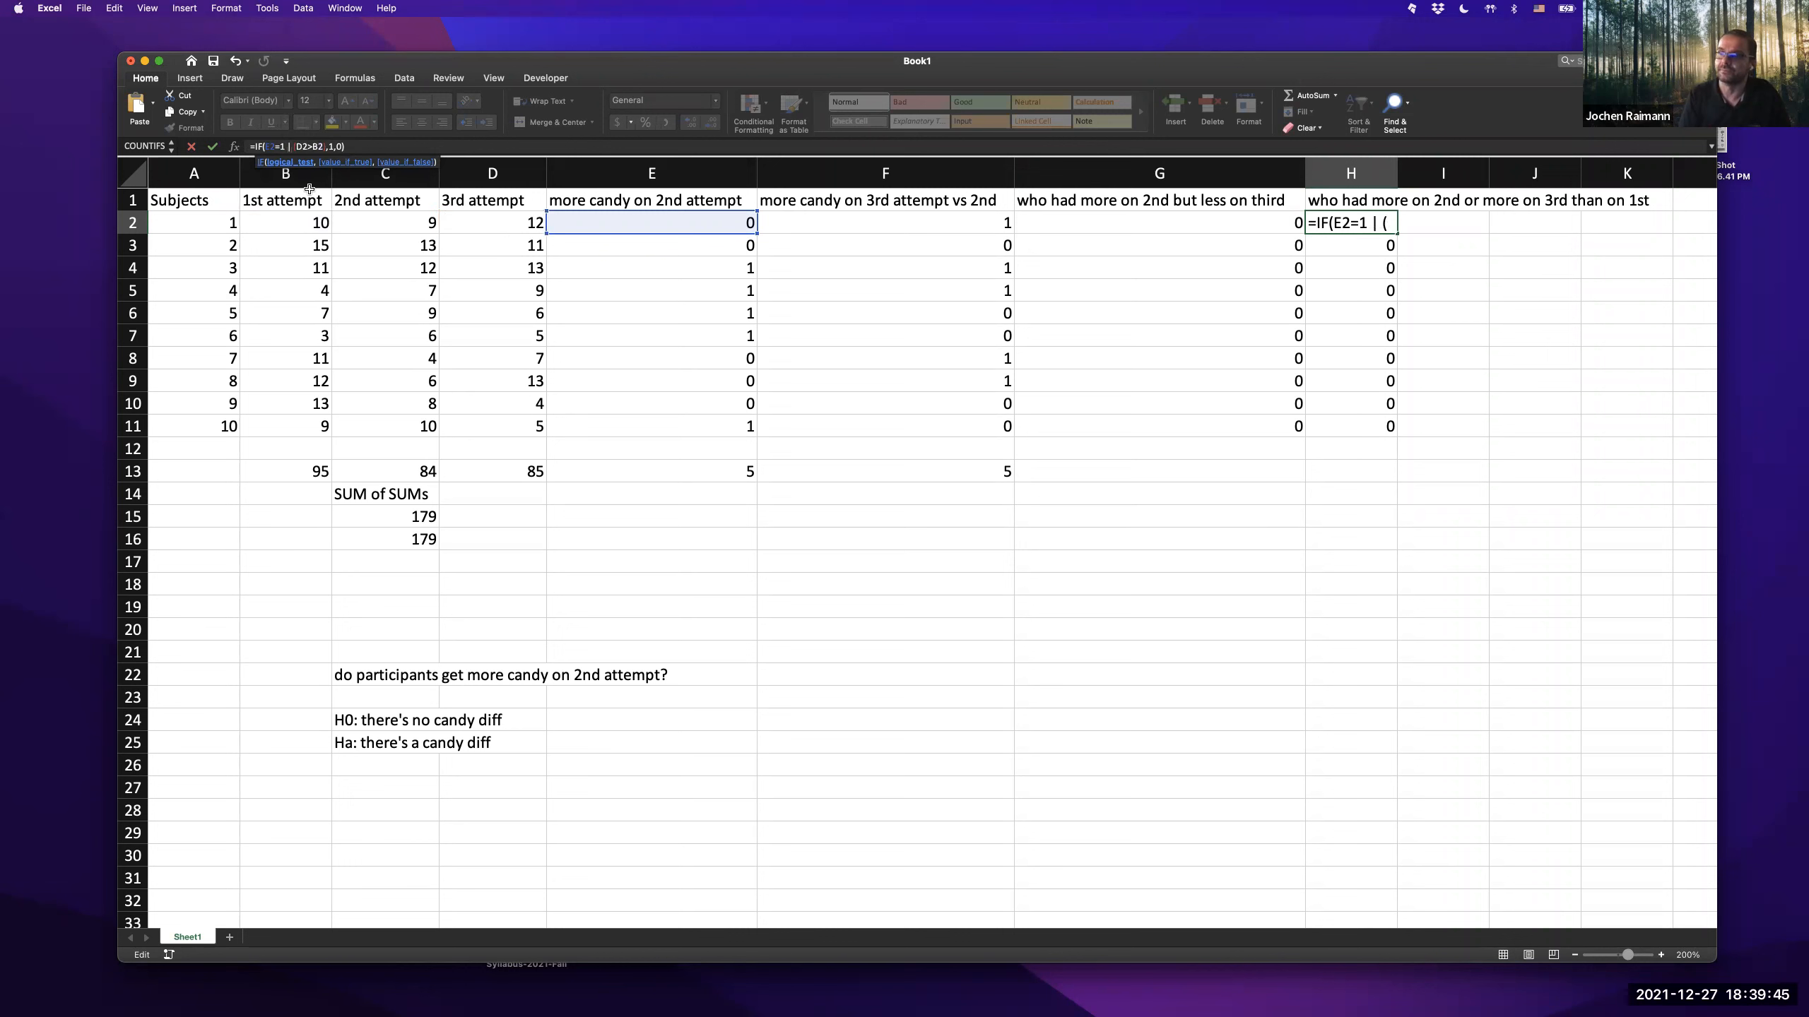
- Try the H2 formula with a | between E2=1 and D2>B2, removing the parentheses around the second condition
key("Return")
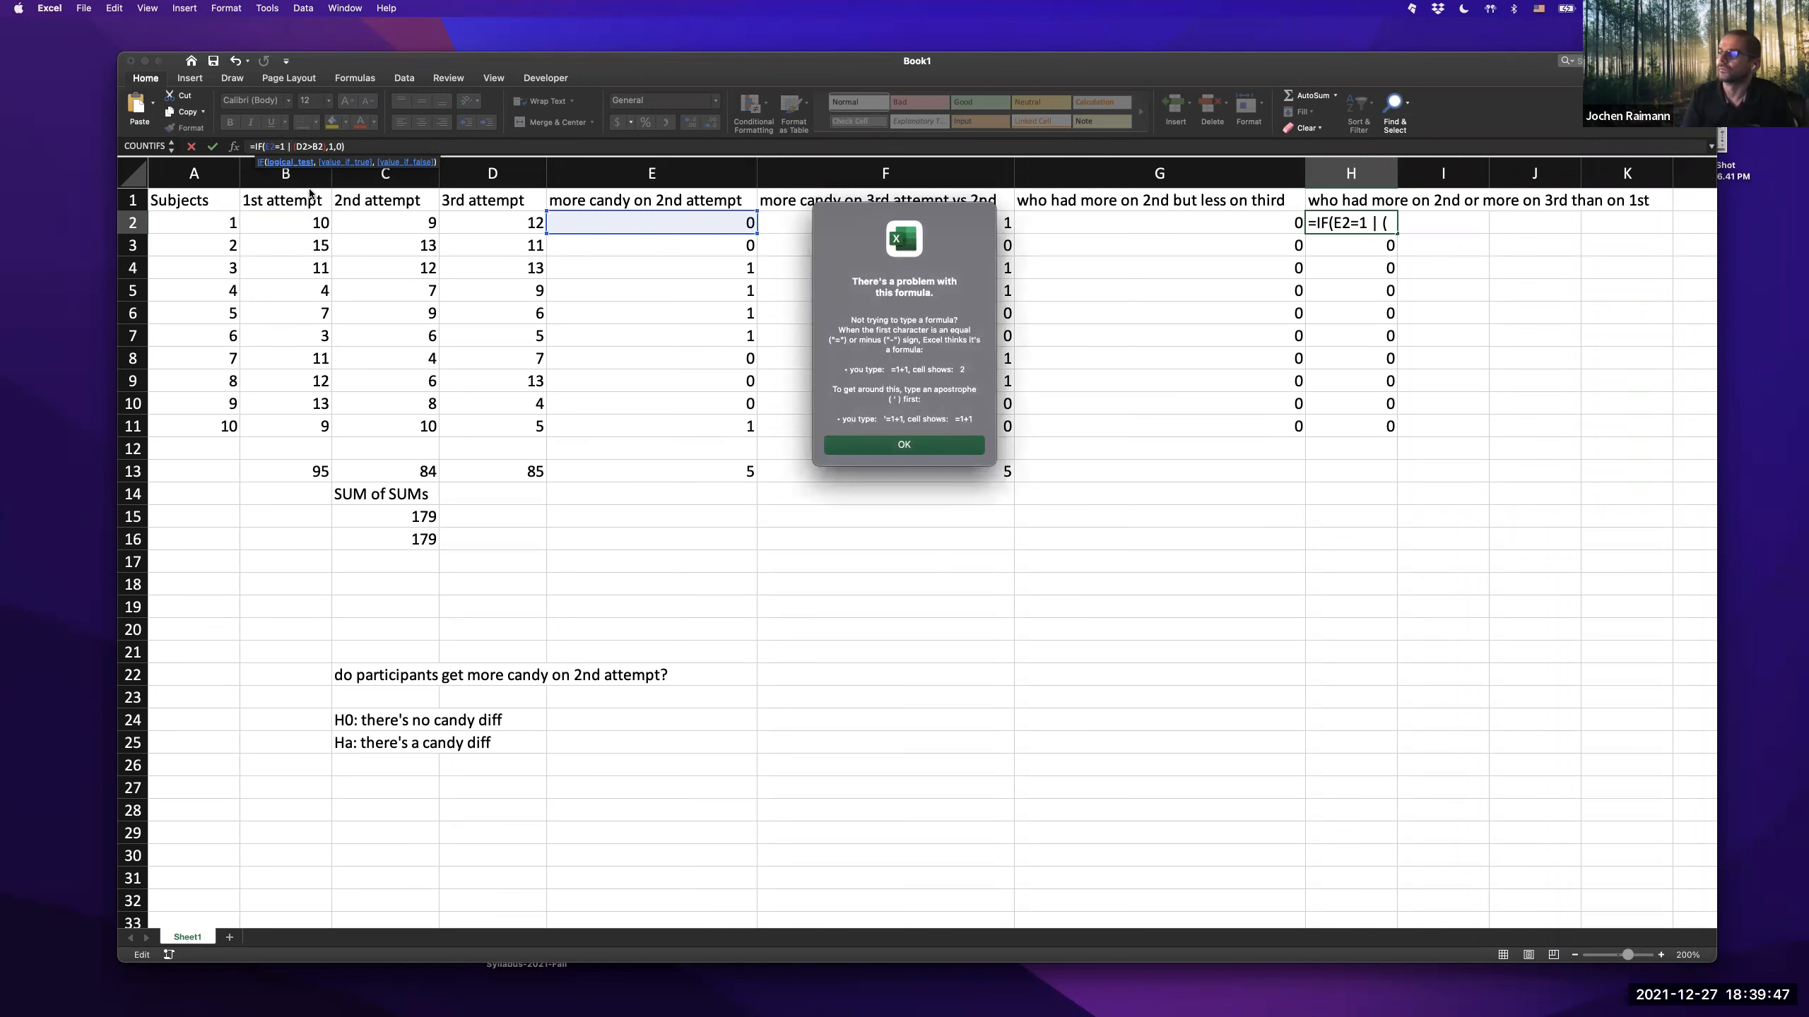
key("Return")
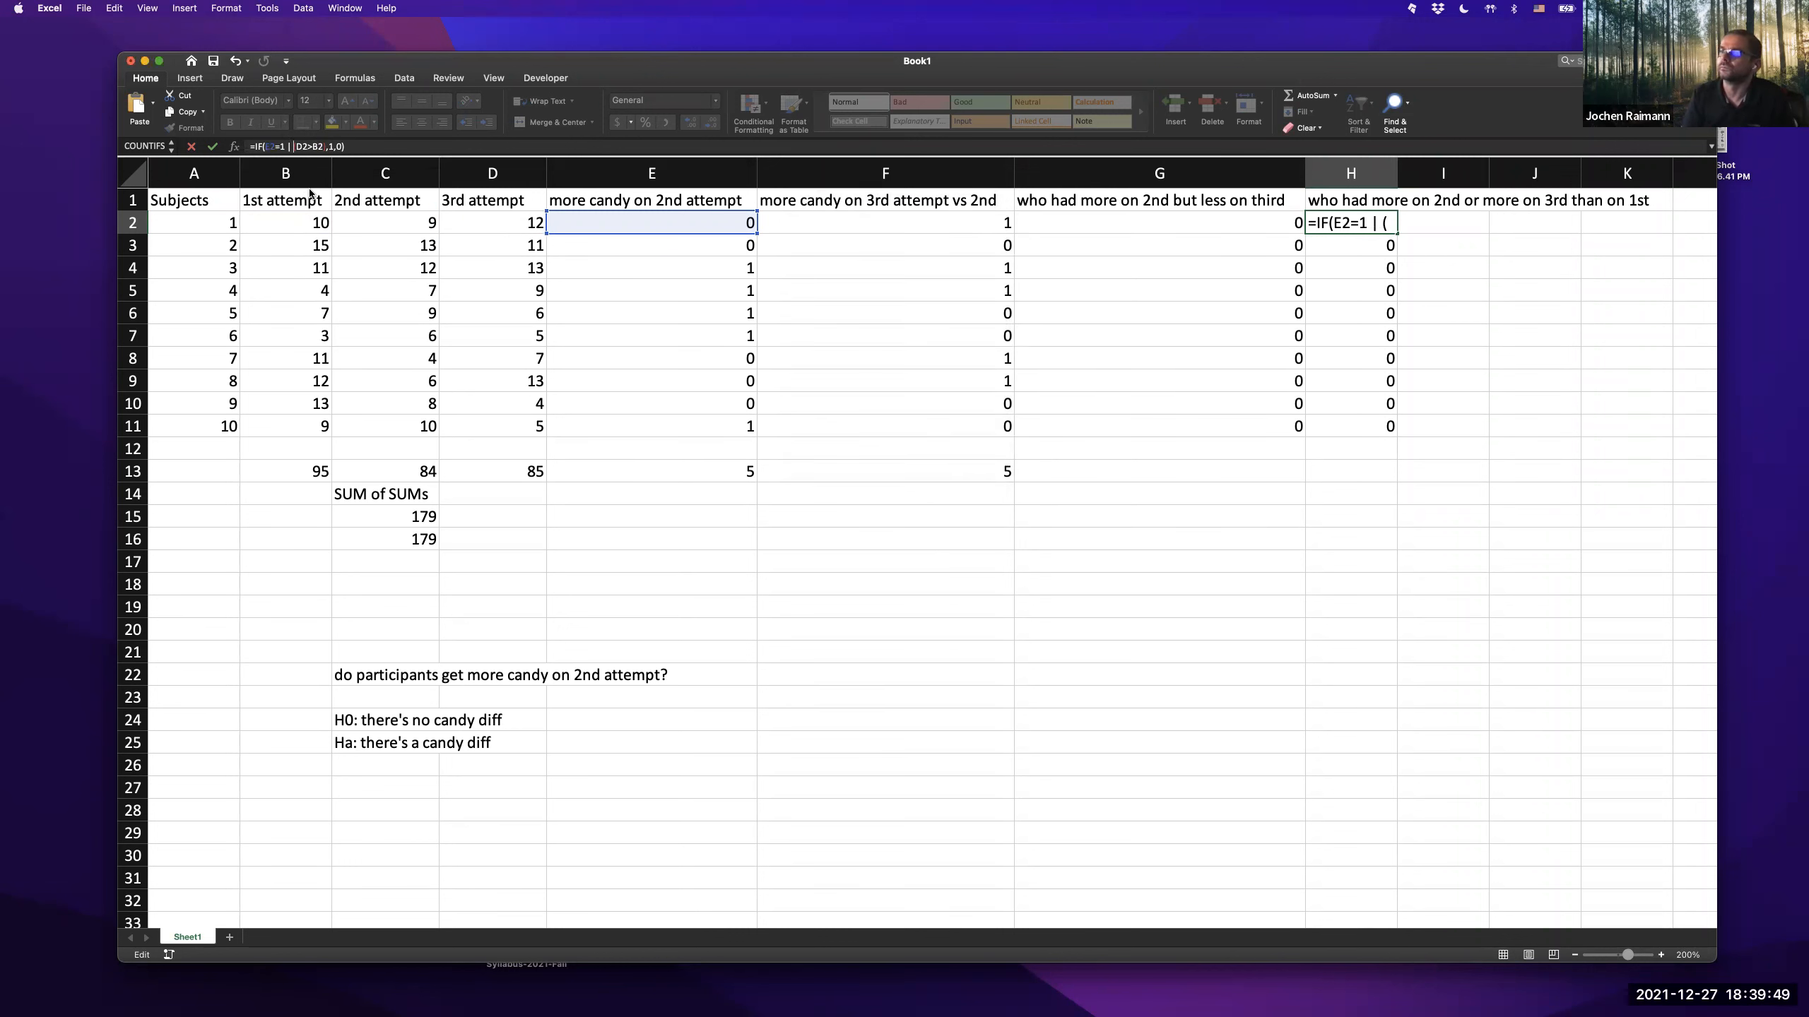
key("Right")
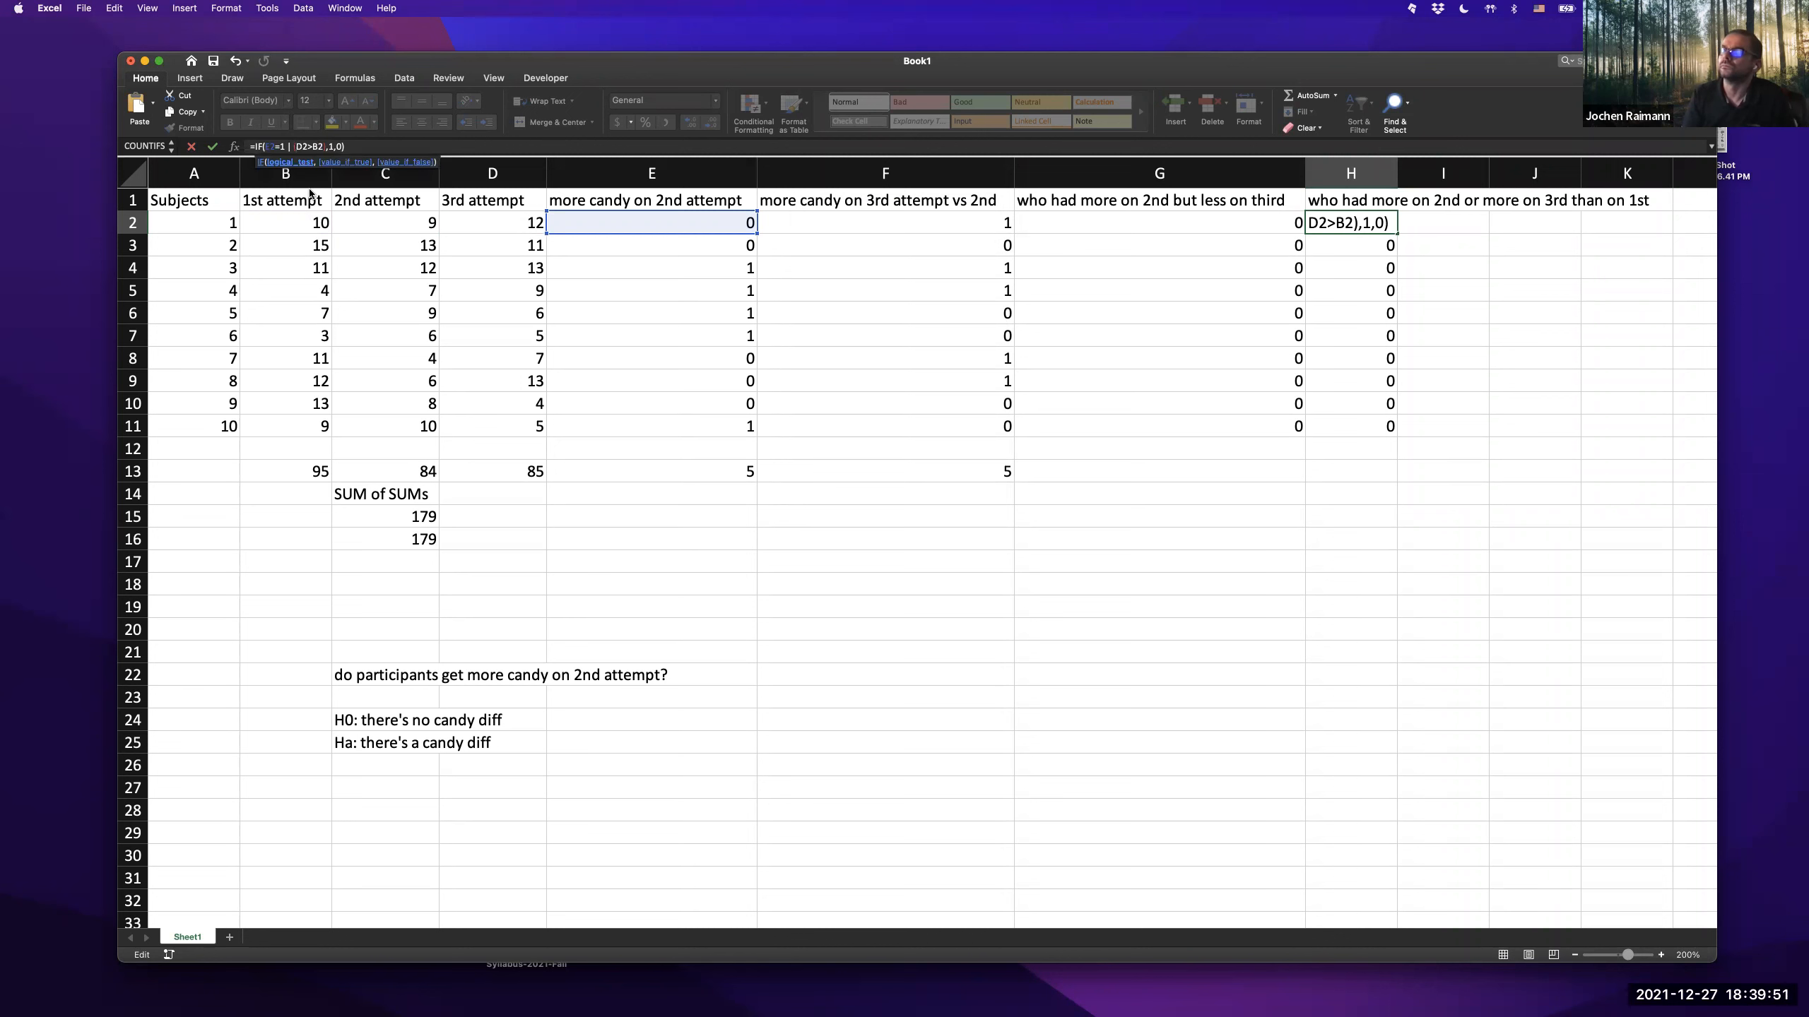
key("Right")
key("Right")
key("Left")
key("Left")
key("Delete")
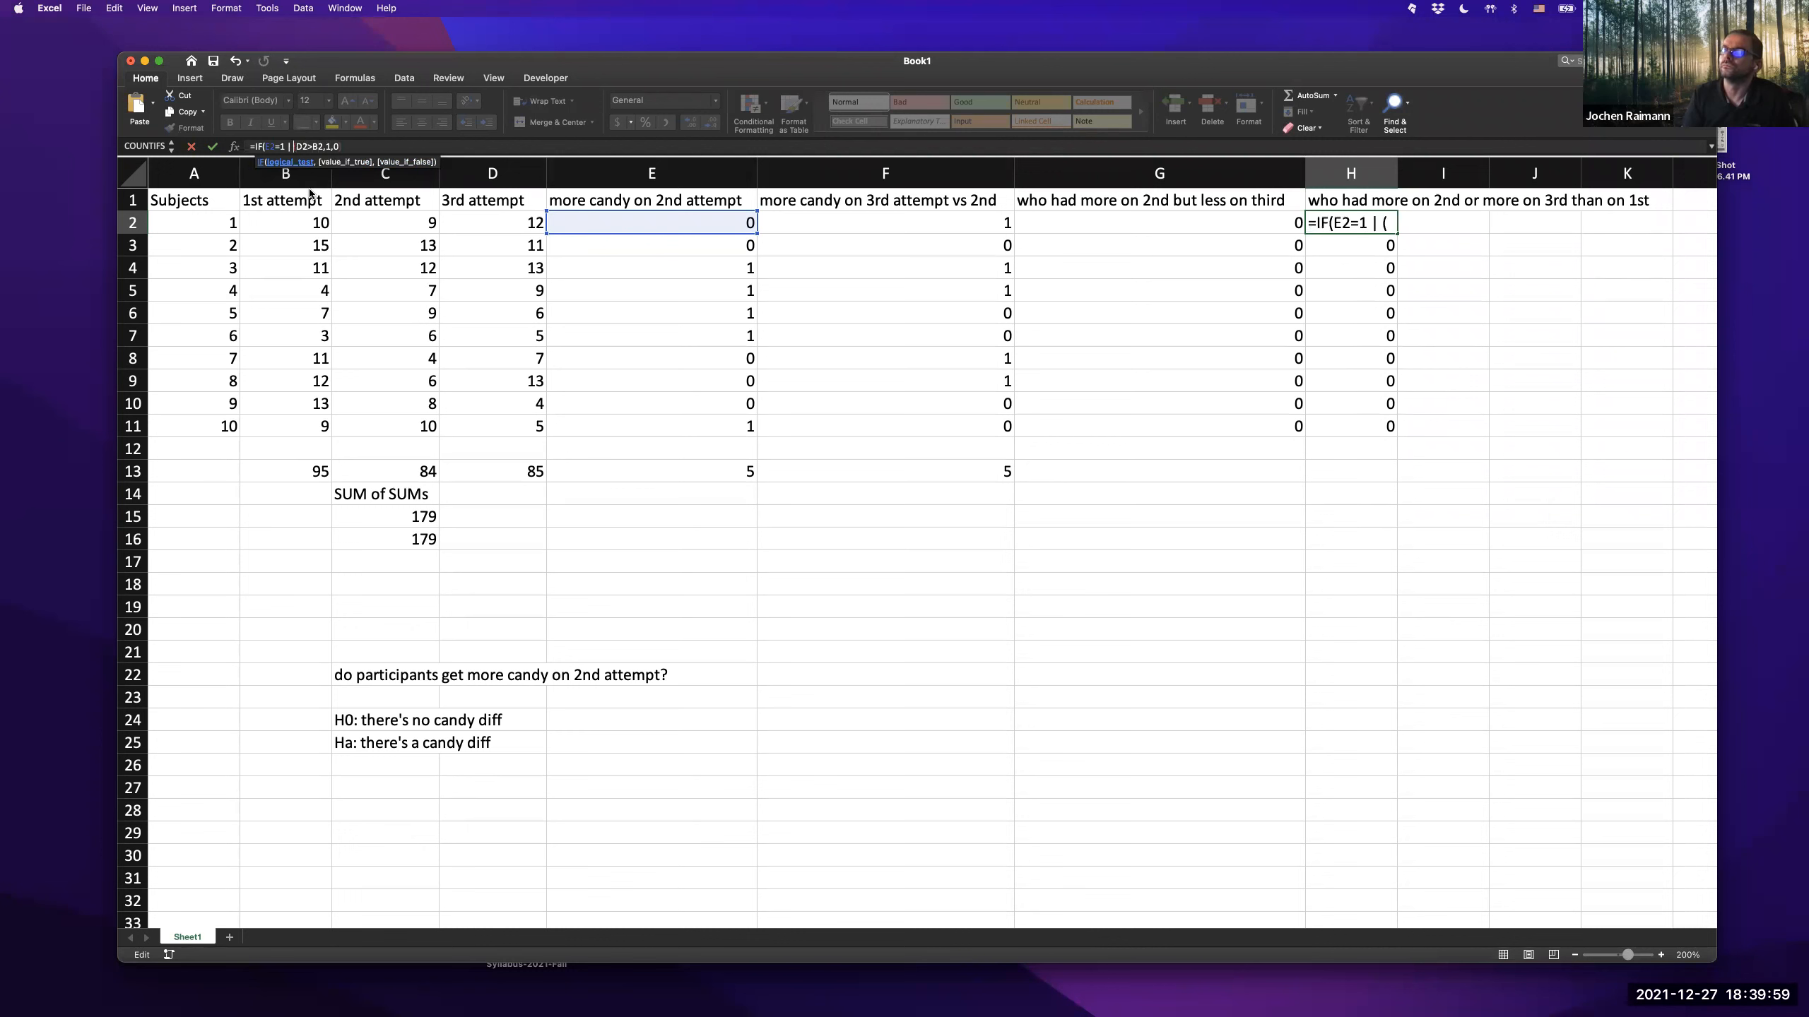
key("Return")
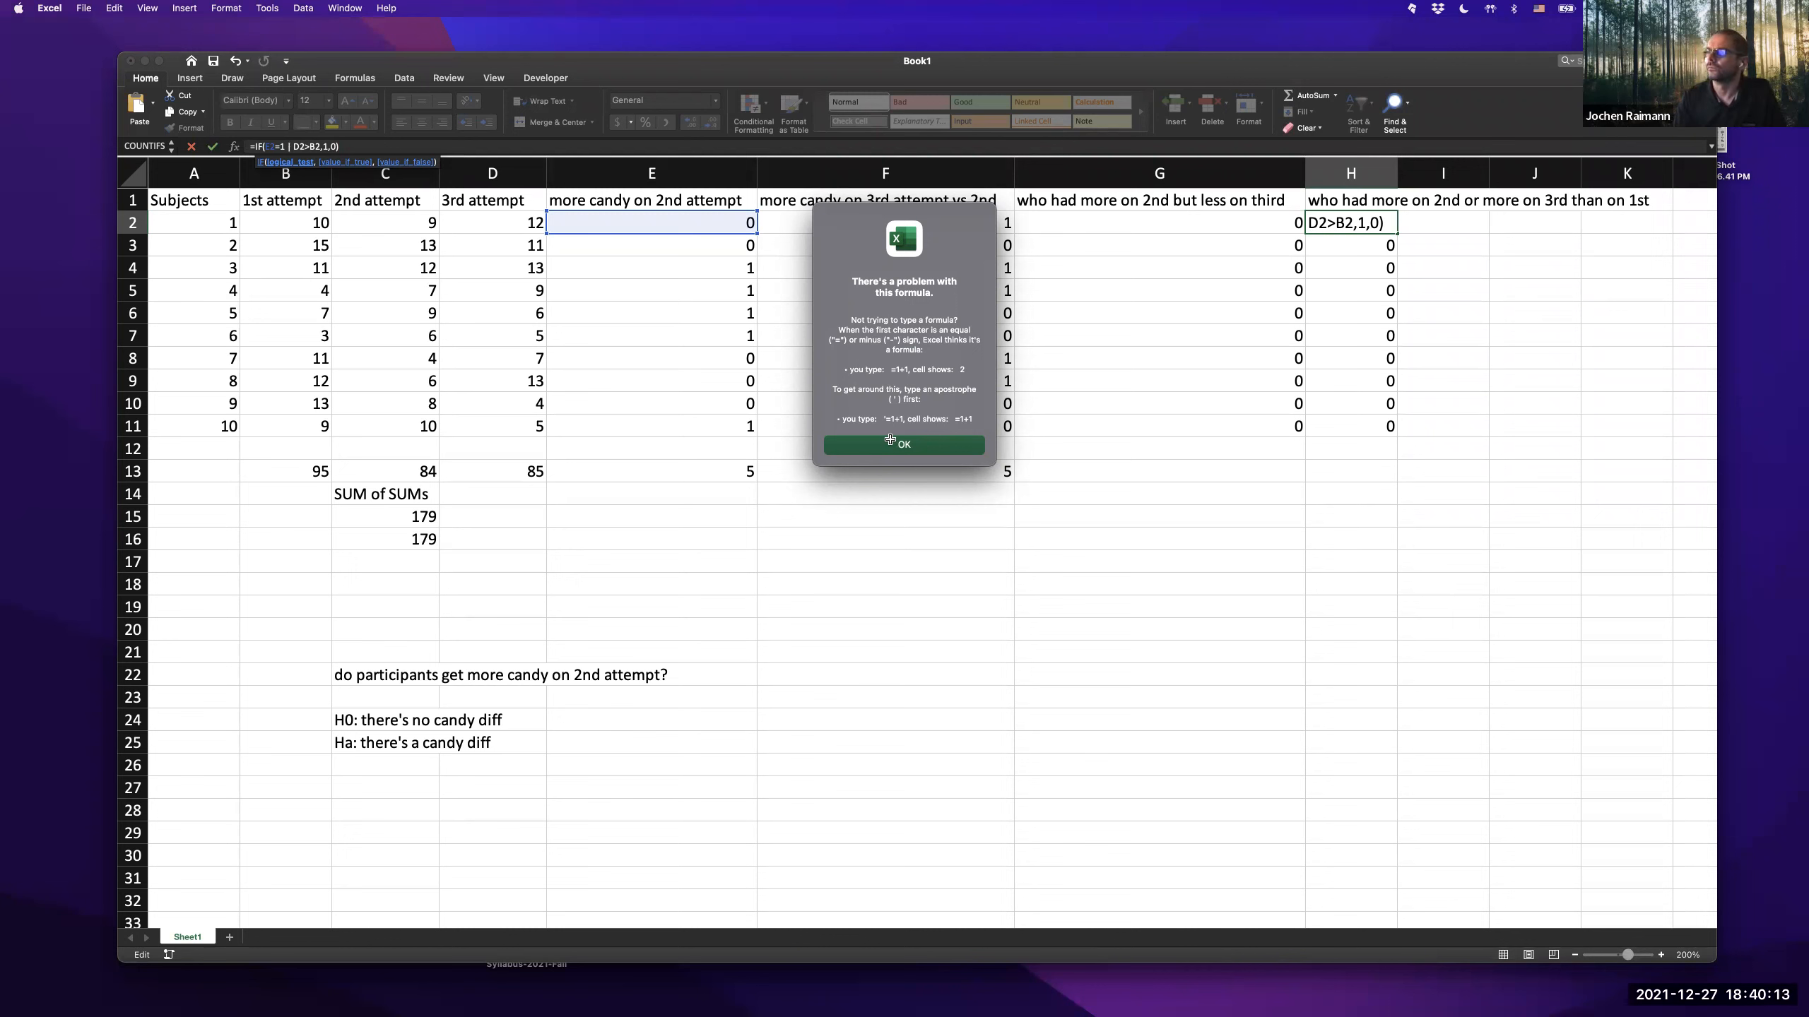
key("Return")
- Try joining the two conditions in the H2 formula with "or" instead of the | operator
left_click(289, 147)
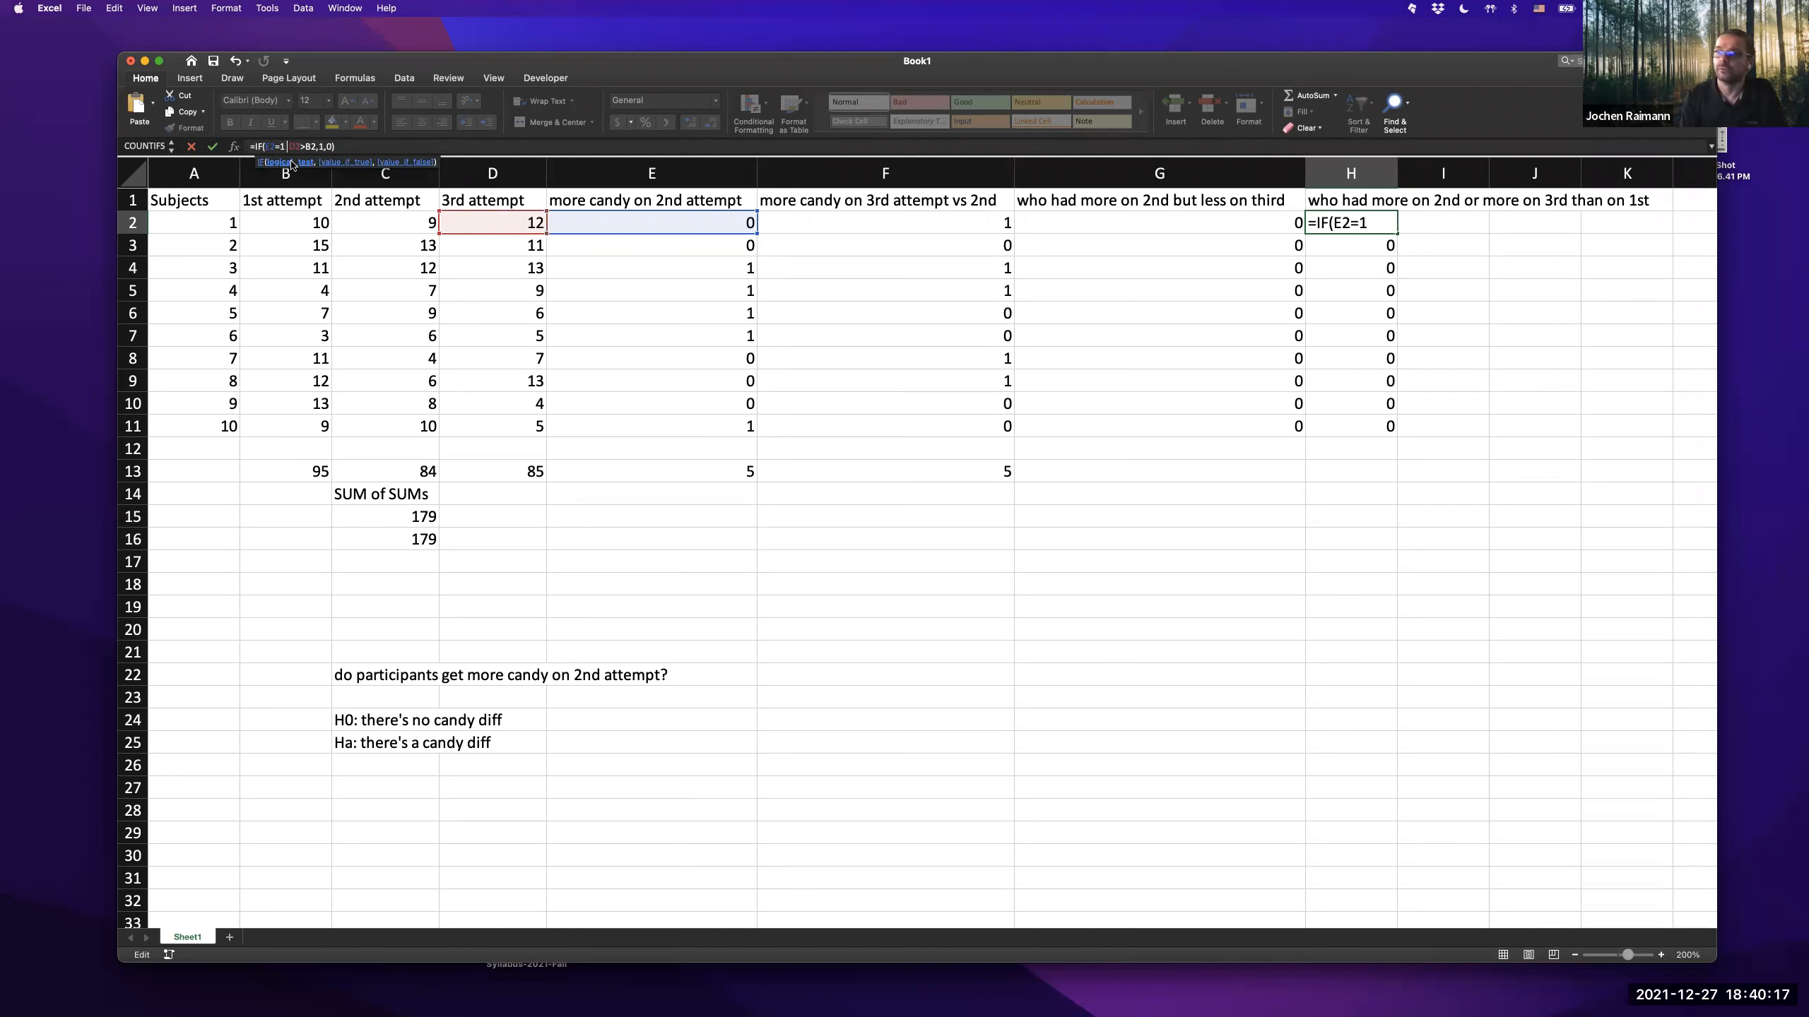
type("or")
key("Return")
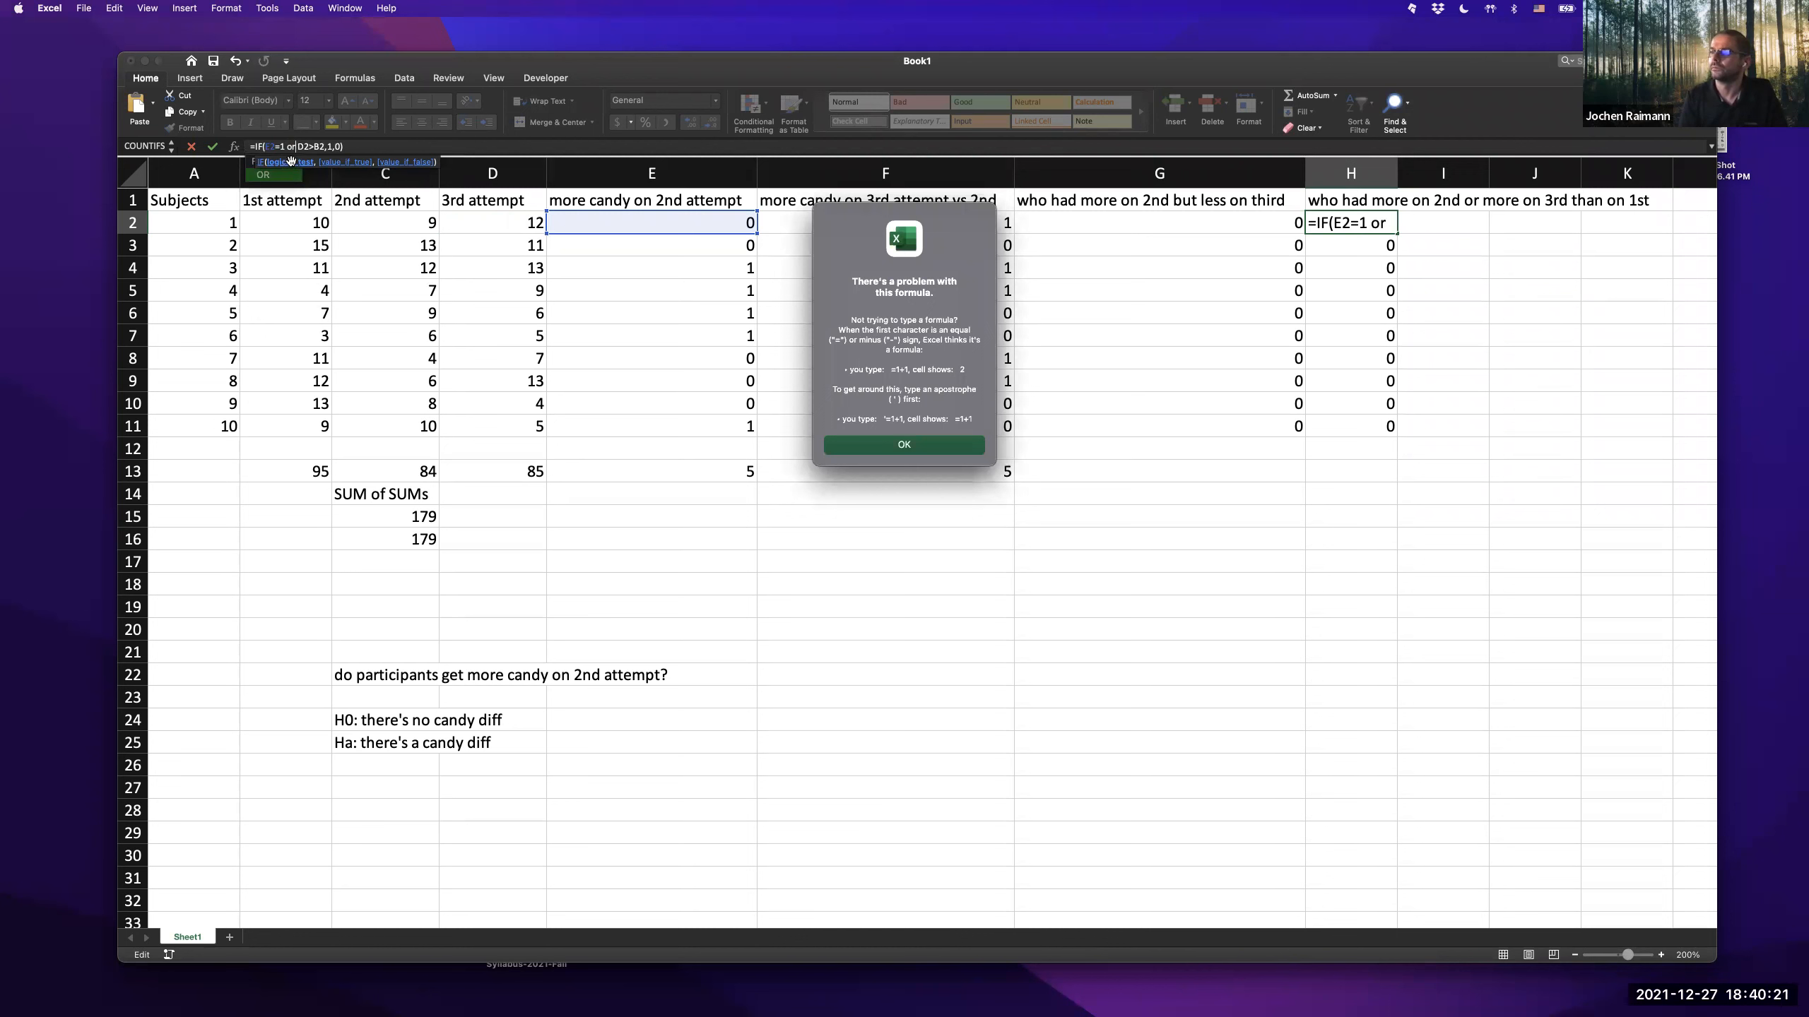
key("Return")
- Remove "or D2>B2" and the value-if-true from the H2 formula, keeping E2=1 as the only condition
key("Right")
key("Left")
key("Left")
key("Left")
key("Left")
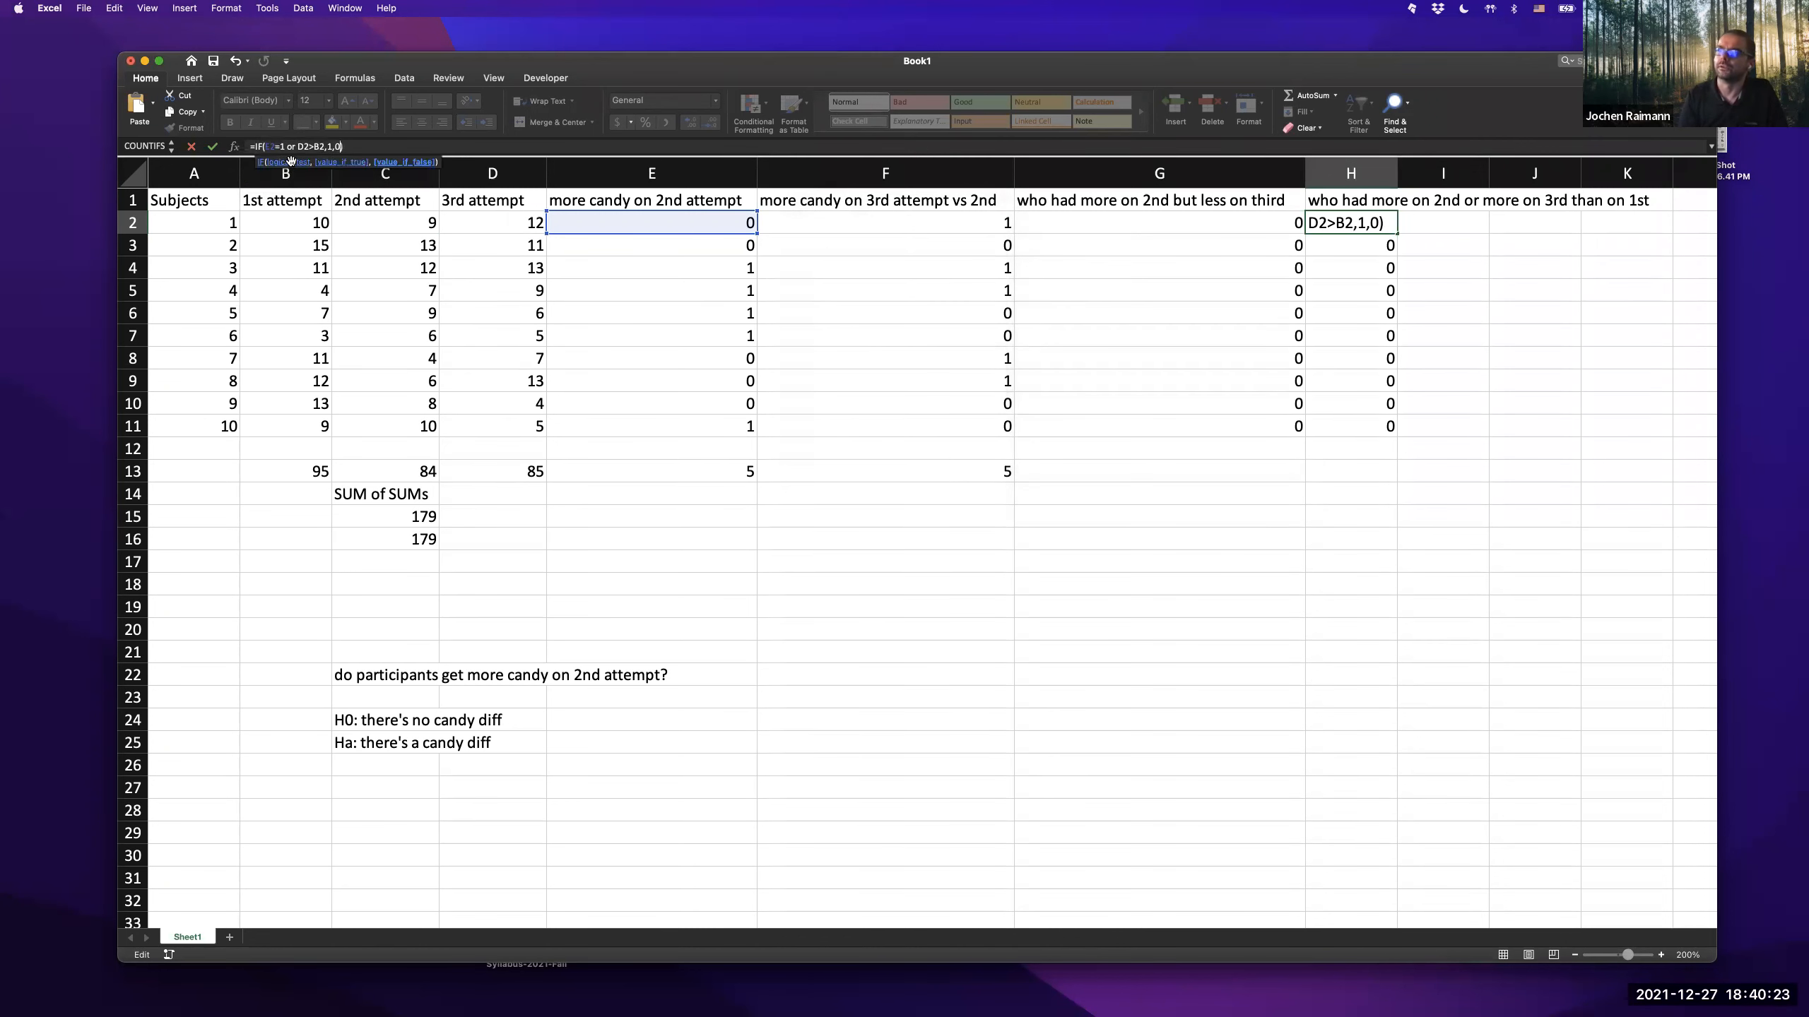
key("Left")
key("BackSpace")
key("BackSpace")
key("BackSpace")
key("BackSpace")
key("BackSpace")
key("BackSpace")
key("BackSpace")
key("BackSpace")
key("Right")
key("Right")
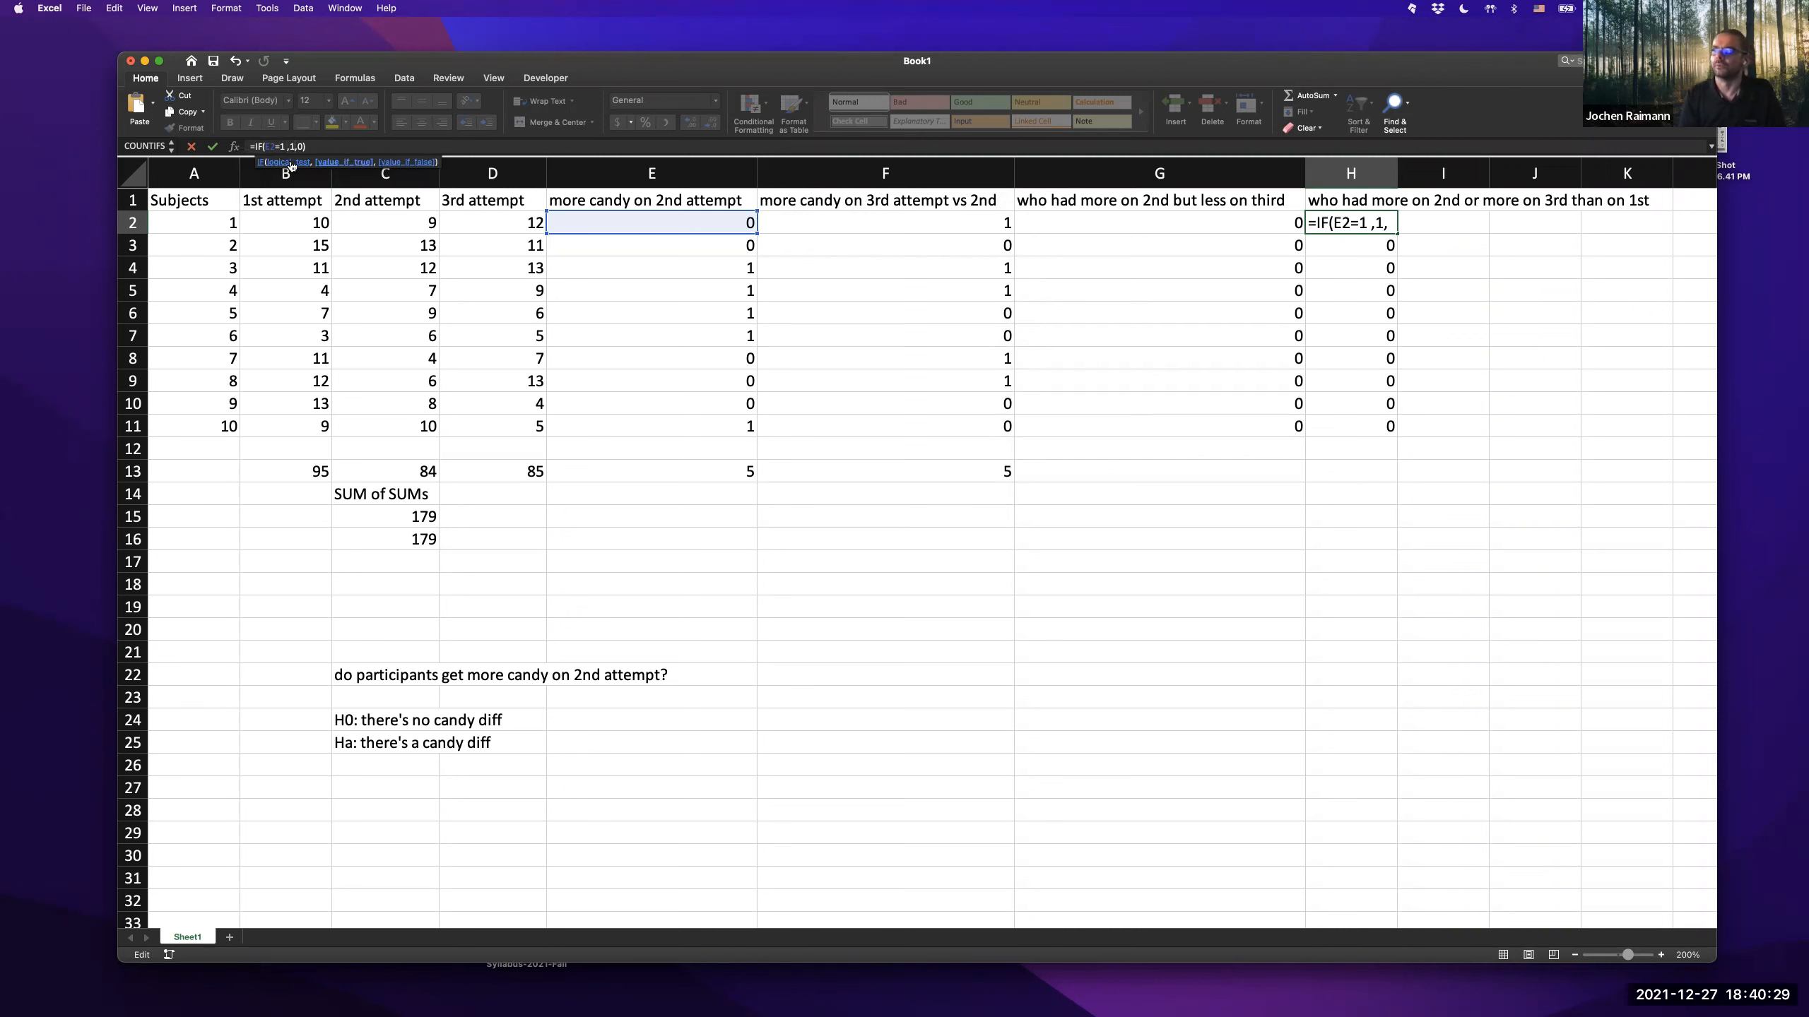
key("BackSpace")
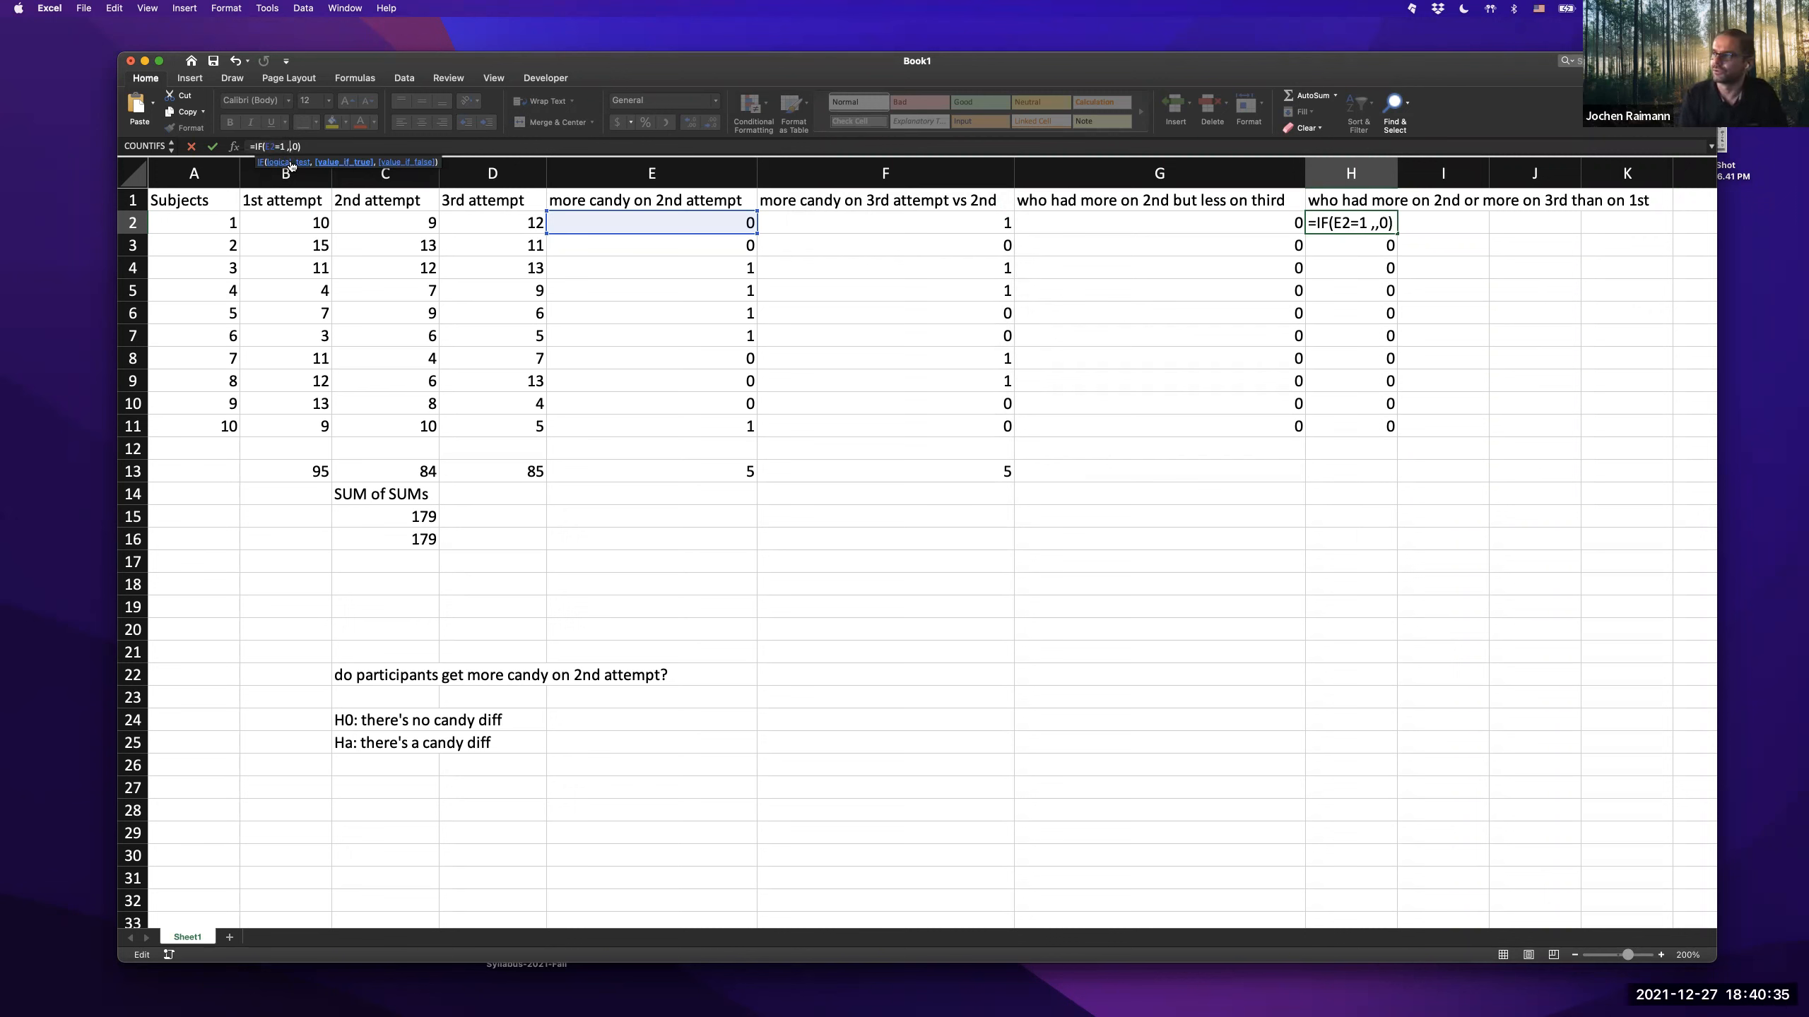
- Complete the H2 formula with a nested IF so it reads =IF(E2=1,IF(D2>B2,1,0),0)
type("if")
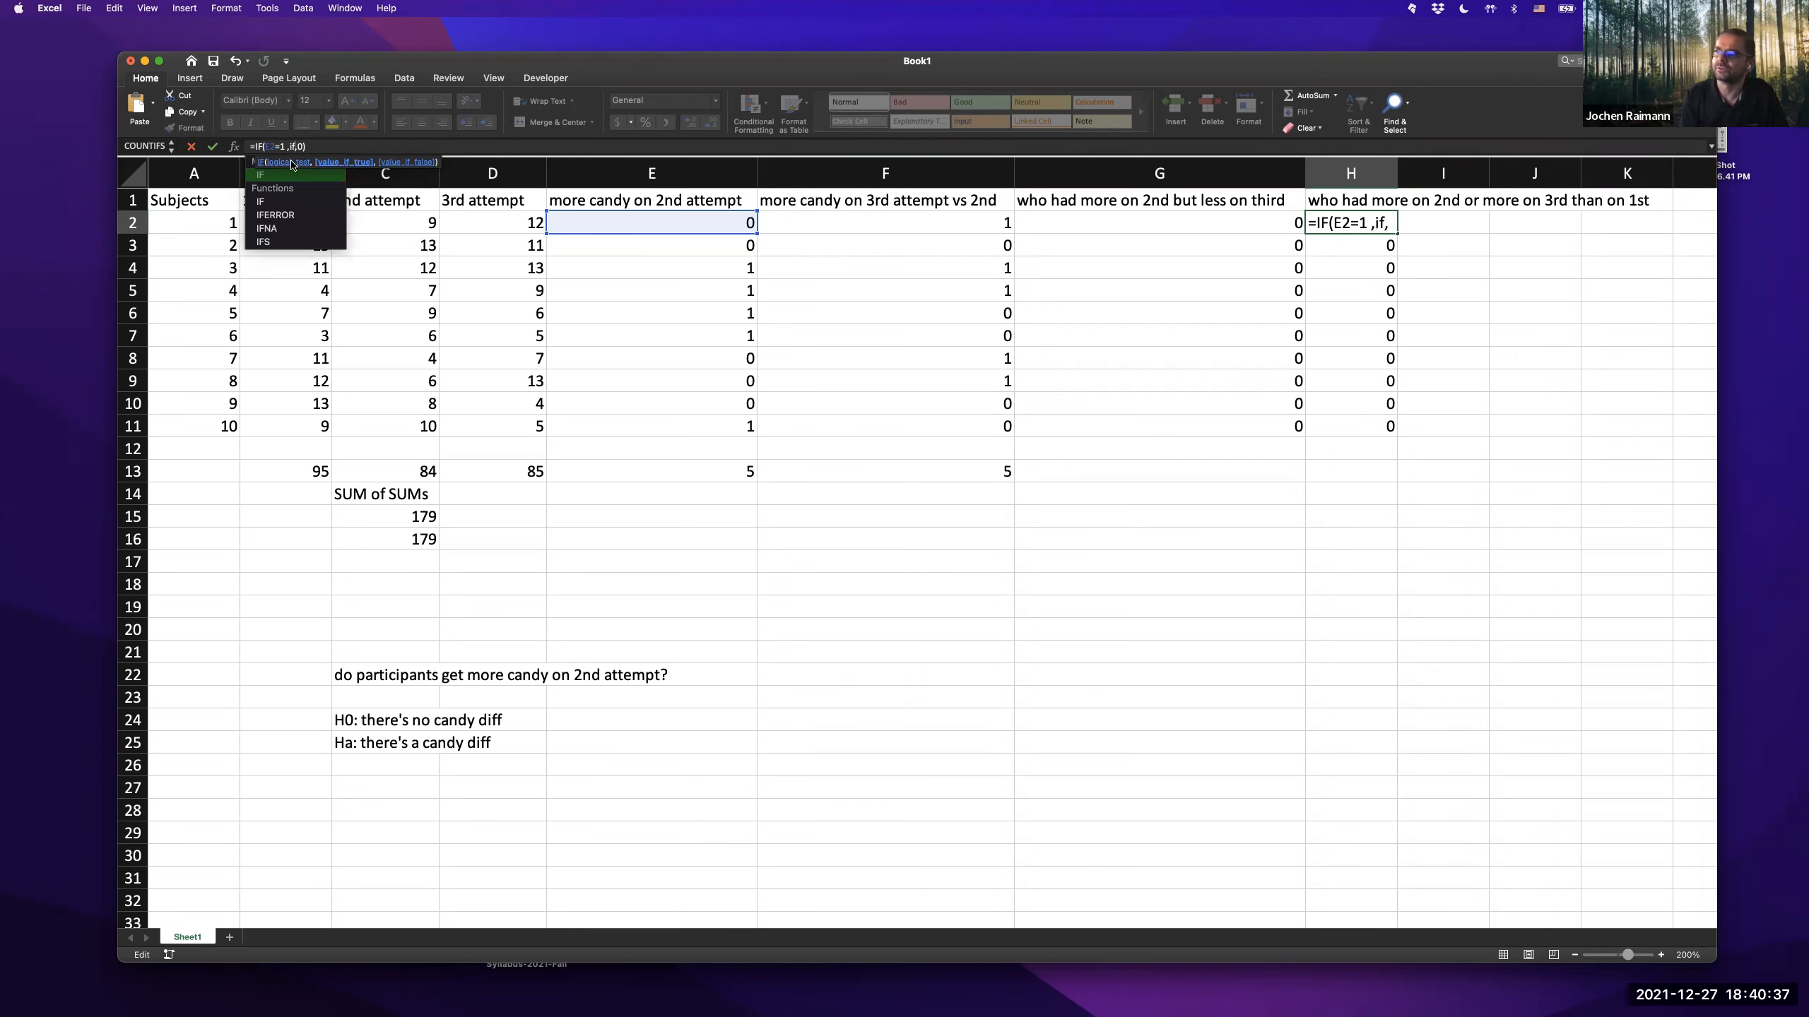
type("(")
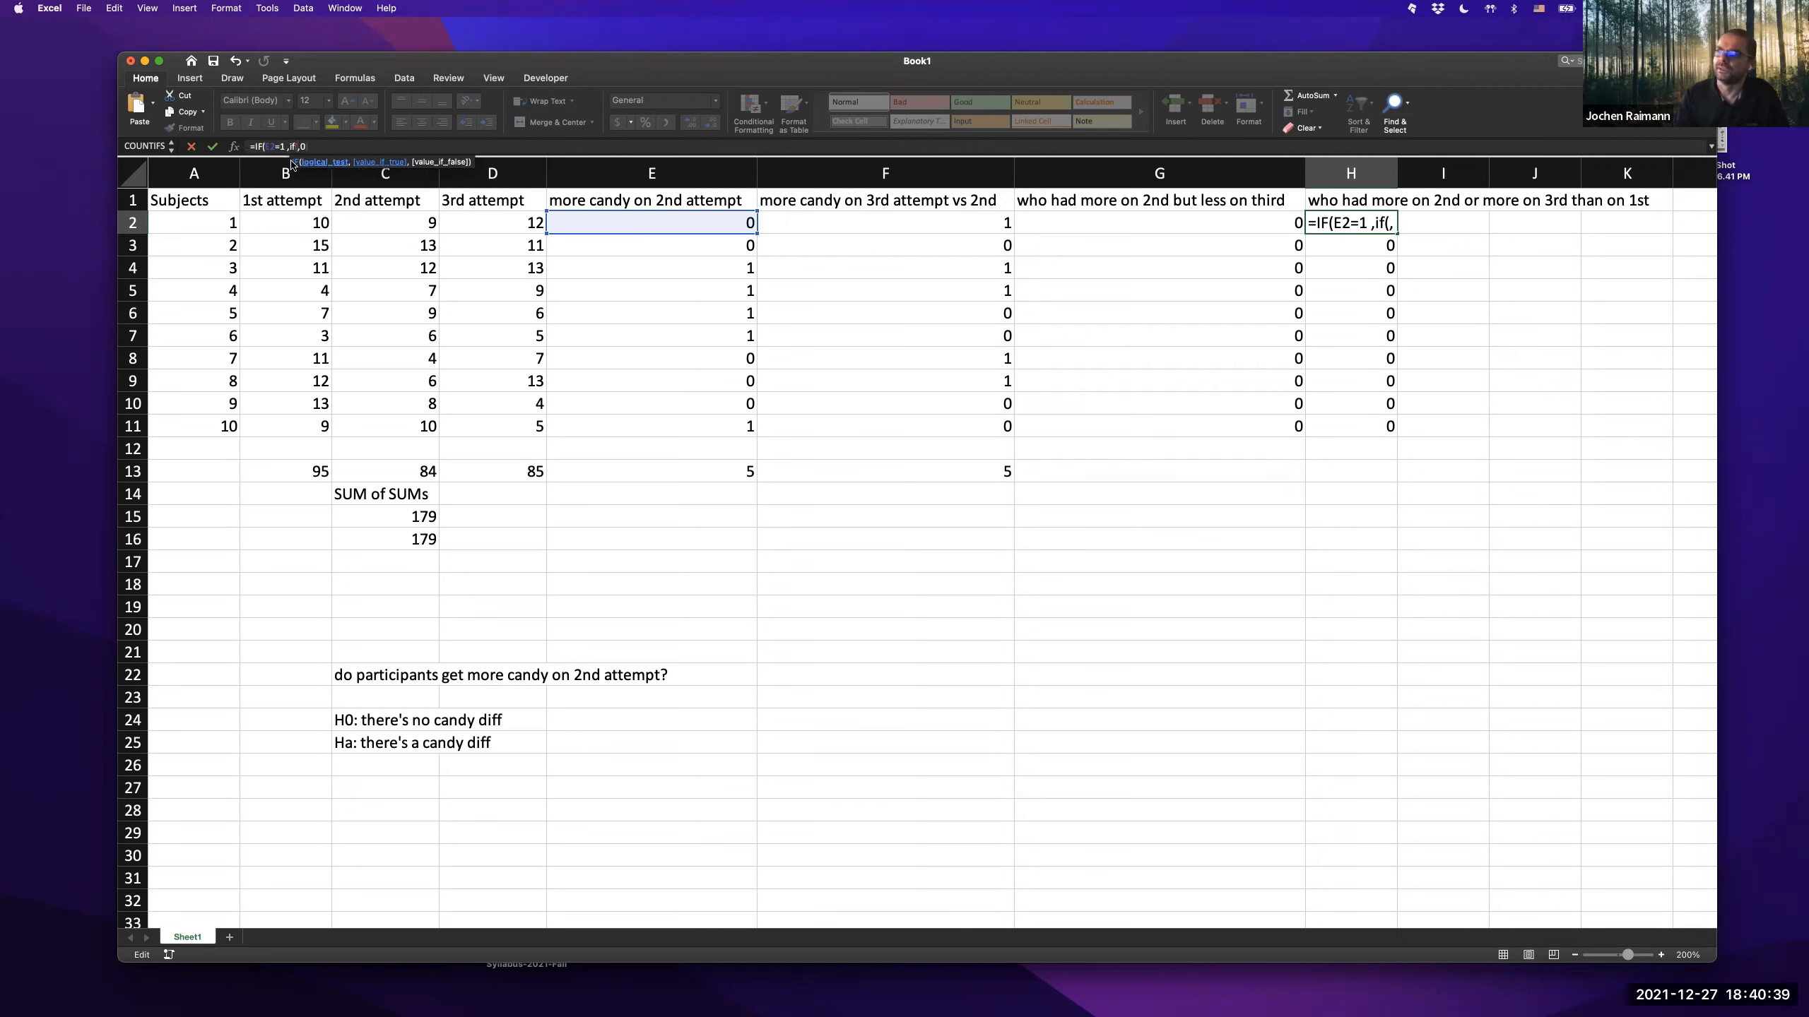
left_click(485, 223)
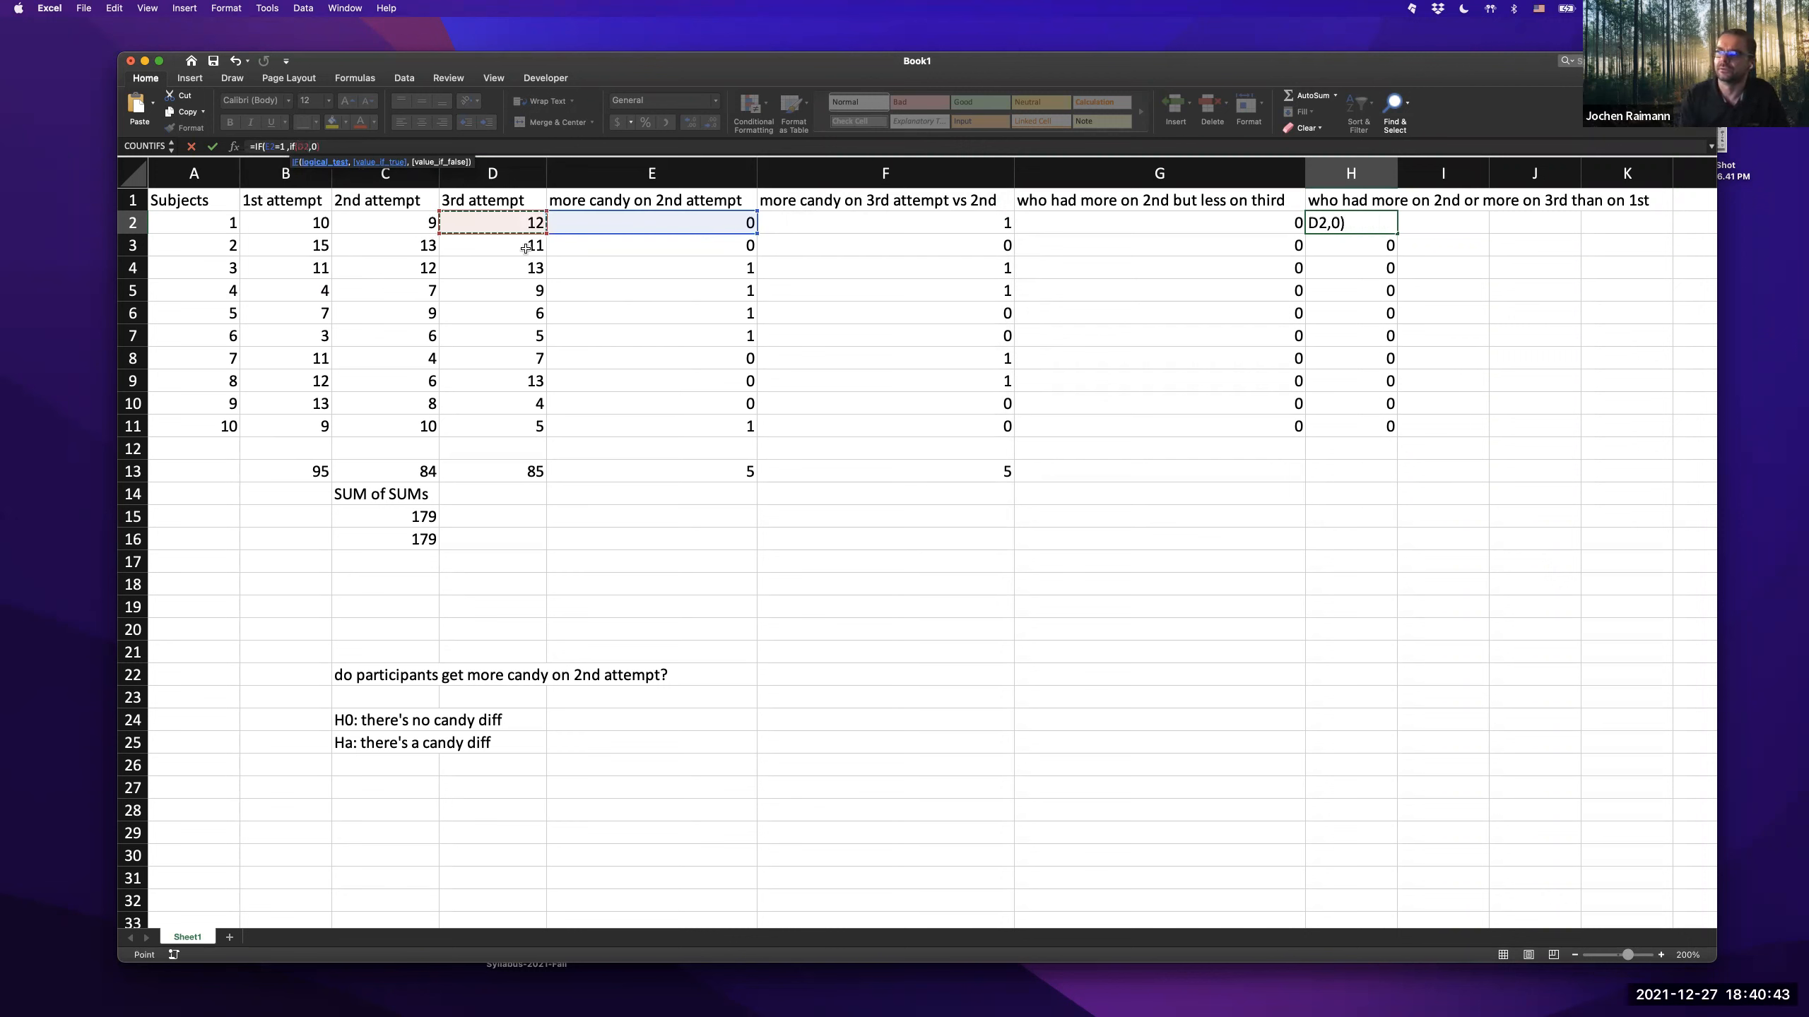
type(">")
left_click(296, 224)
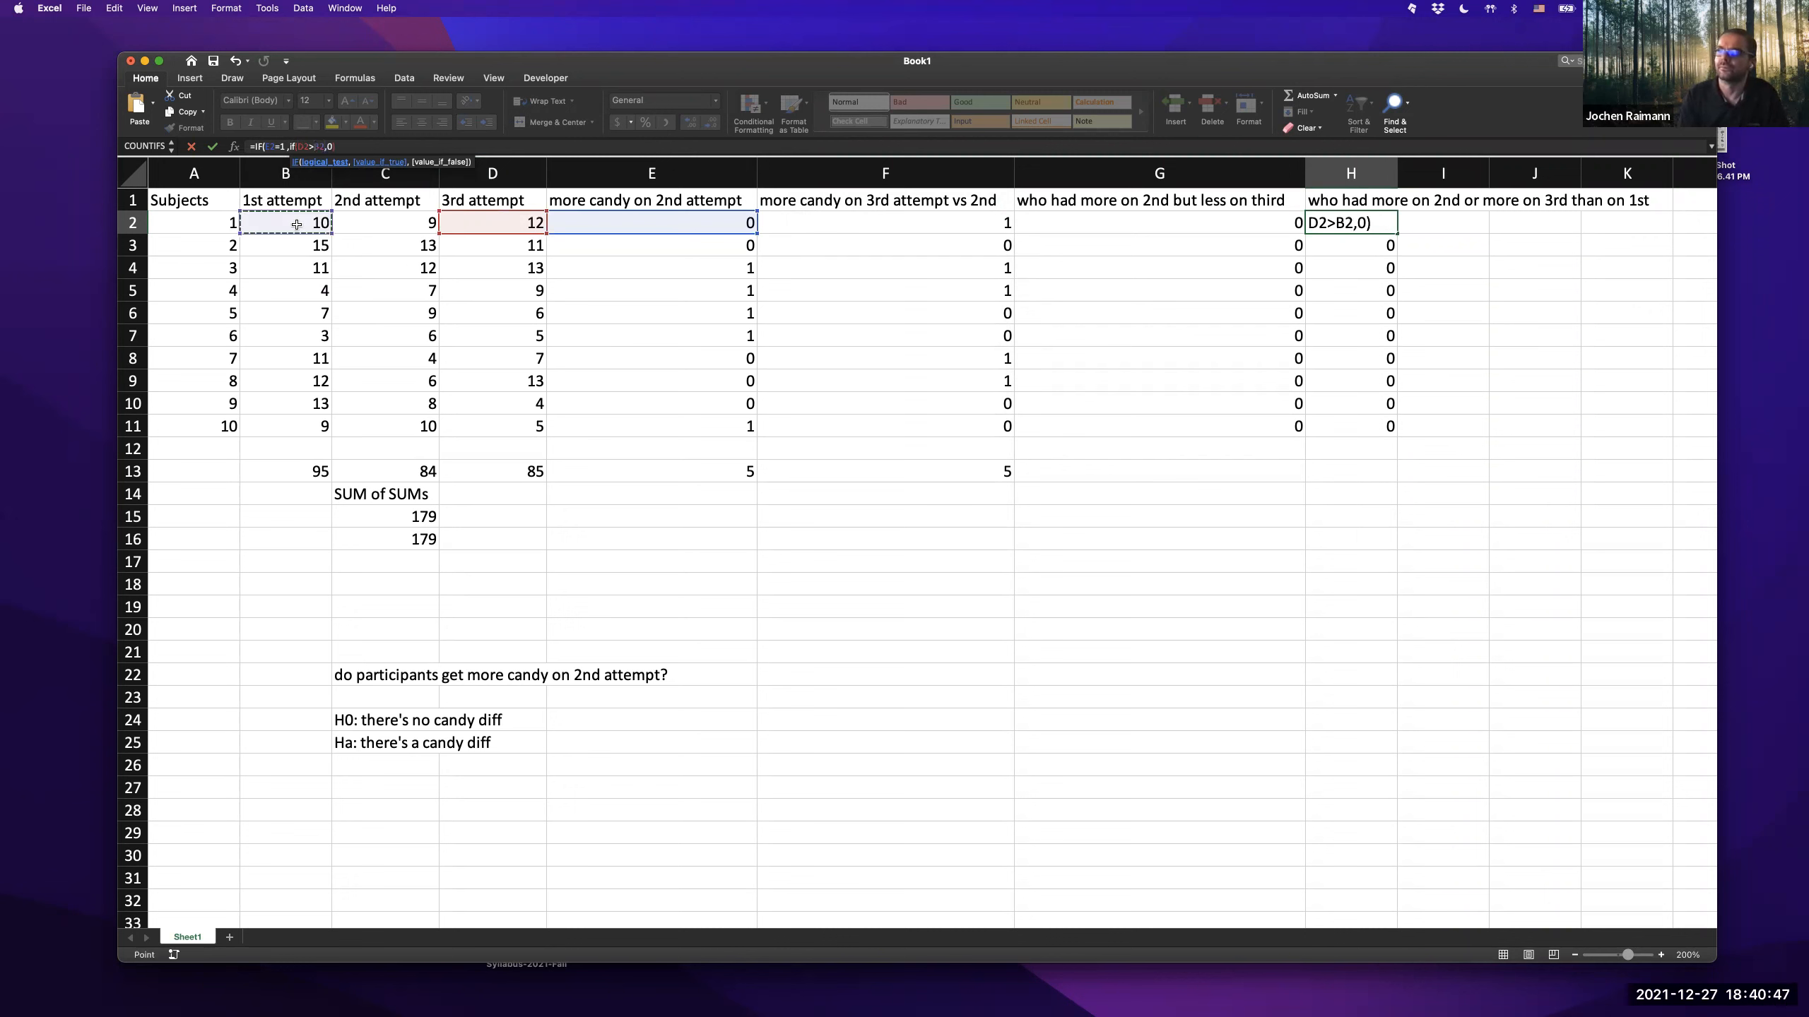
type(".")
key("BackSpace")
type(",1,0")
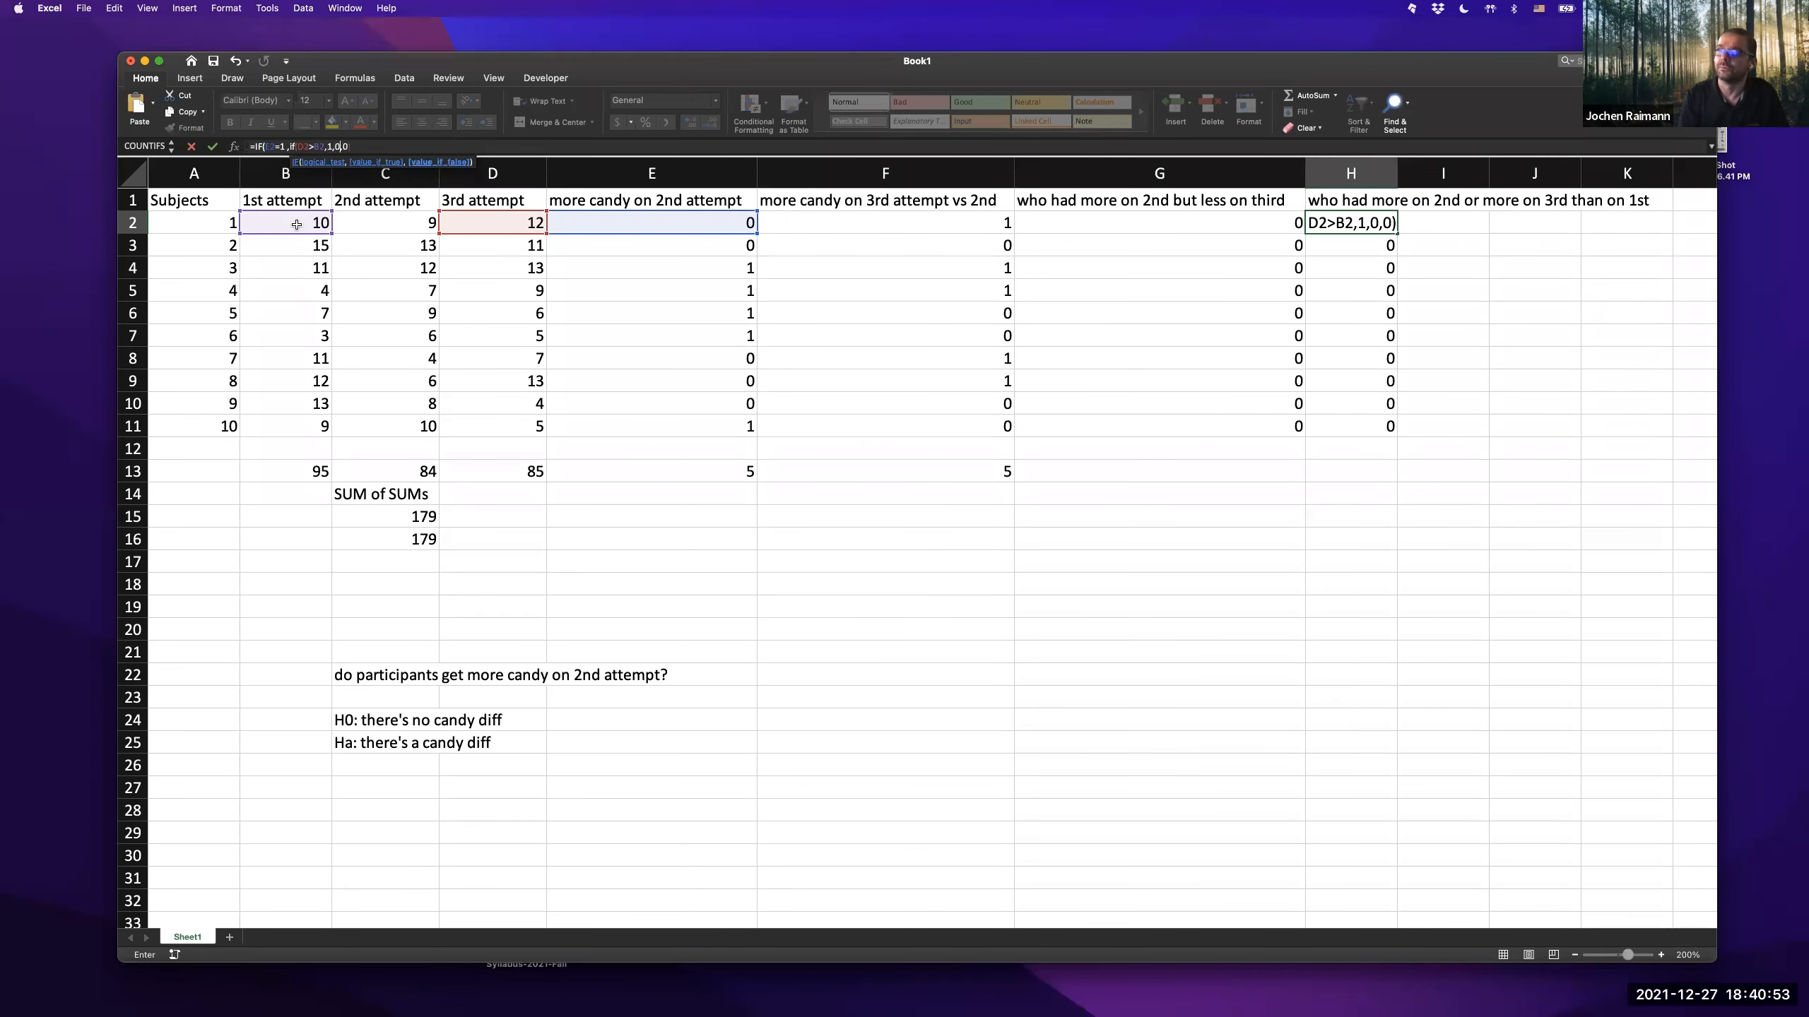
key("Tab")
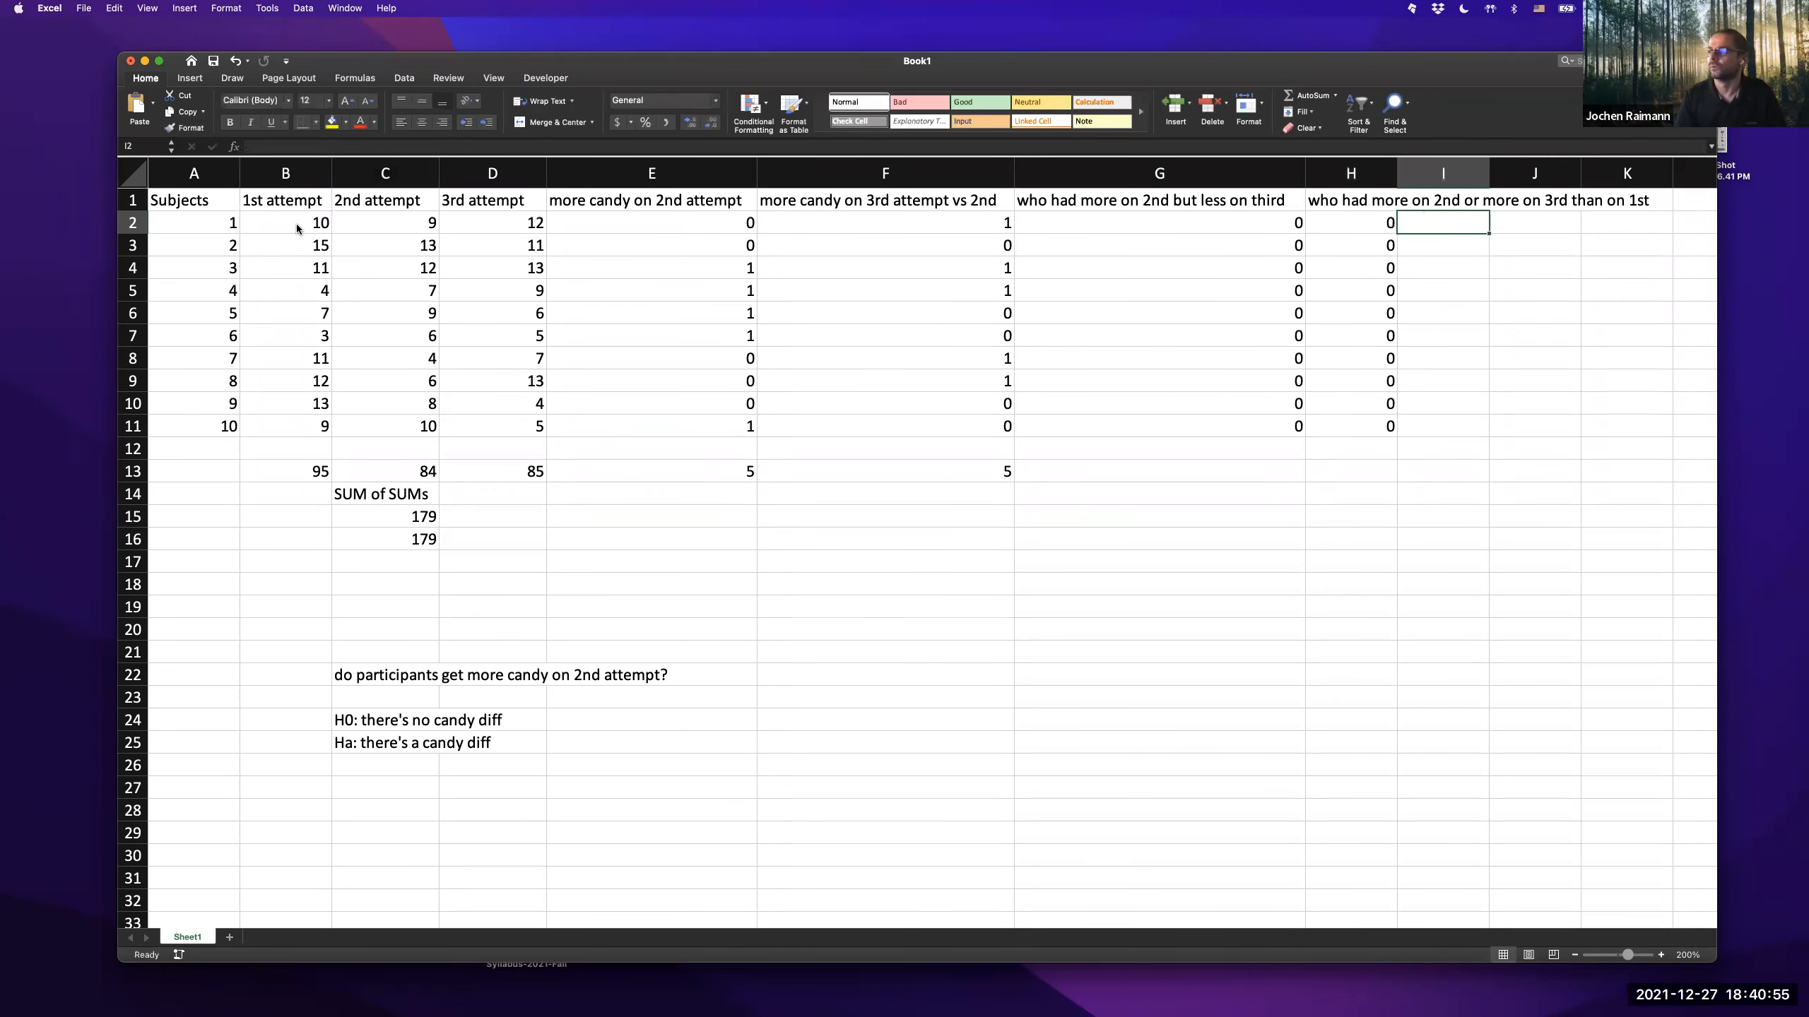
- Fill the nested IF formula from H2 down through H11
key("Left")
key("Right")
key("Left")
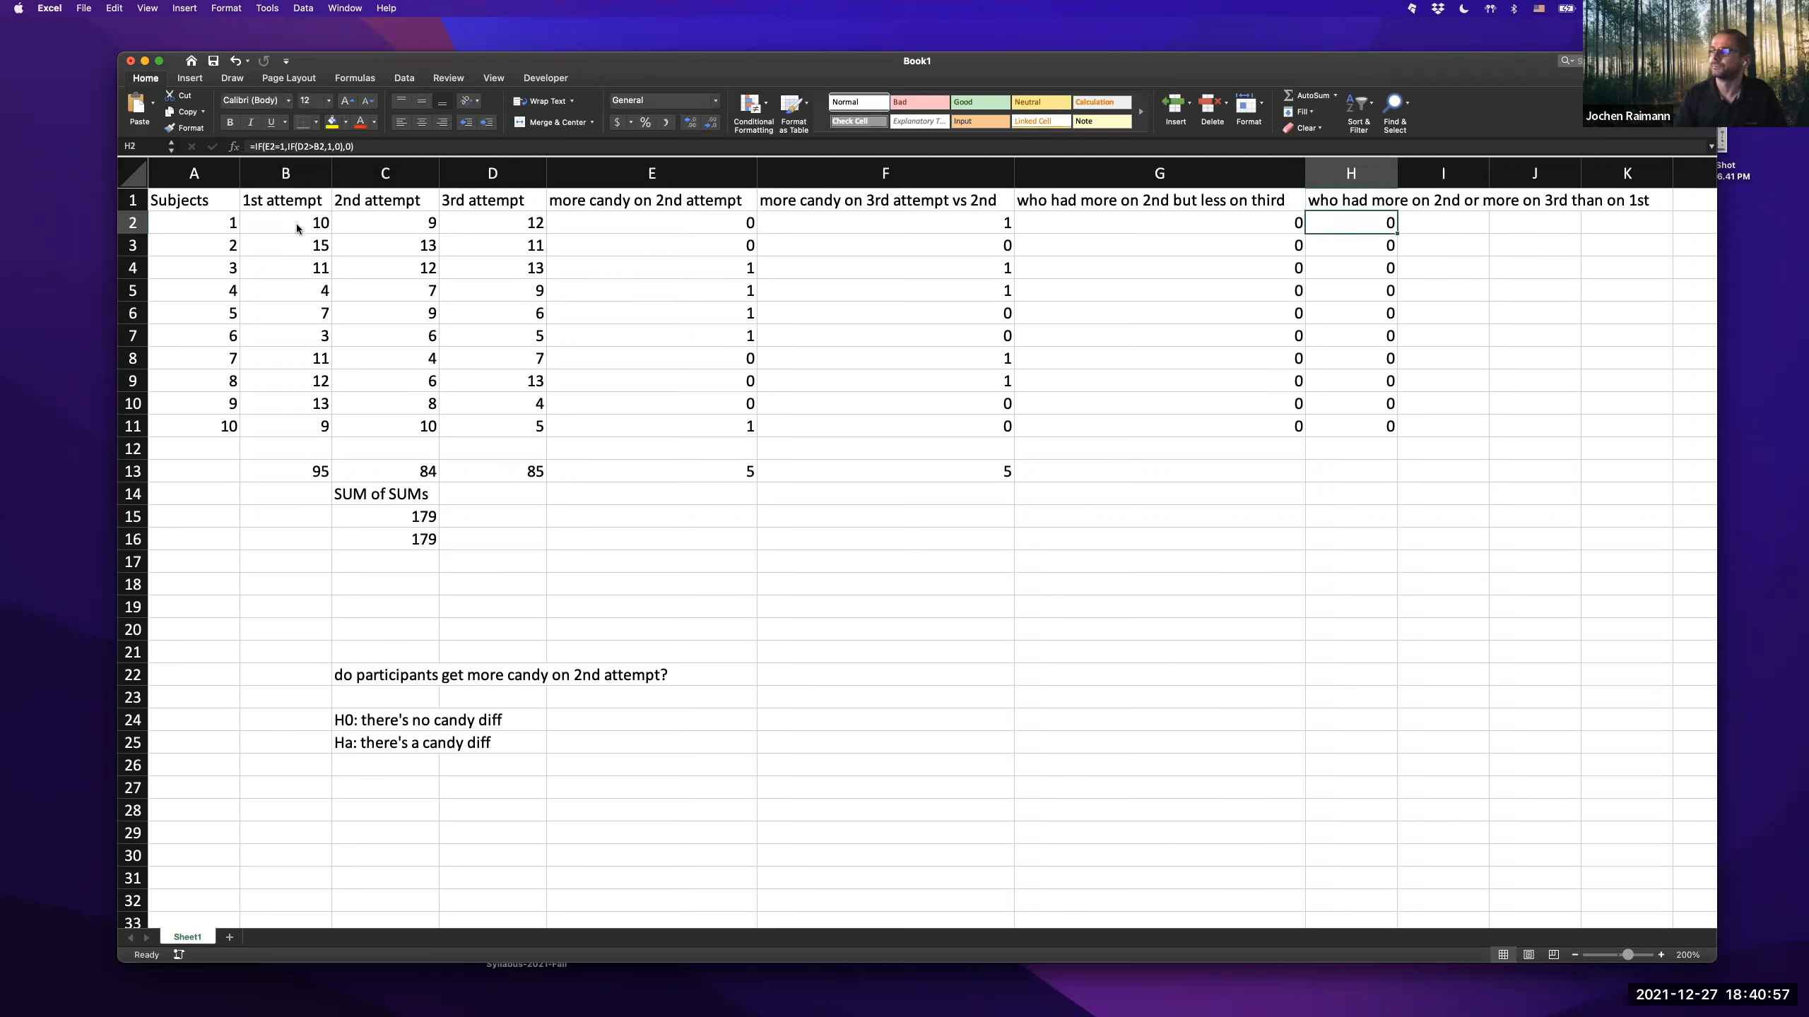
scroll(297, 224, "down", 5)
scroll(829, 292, "up", 5)
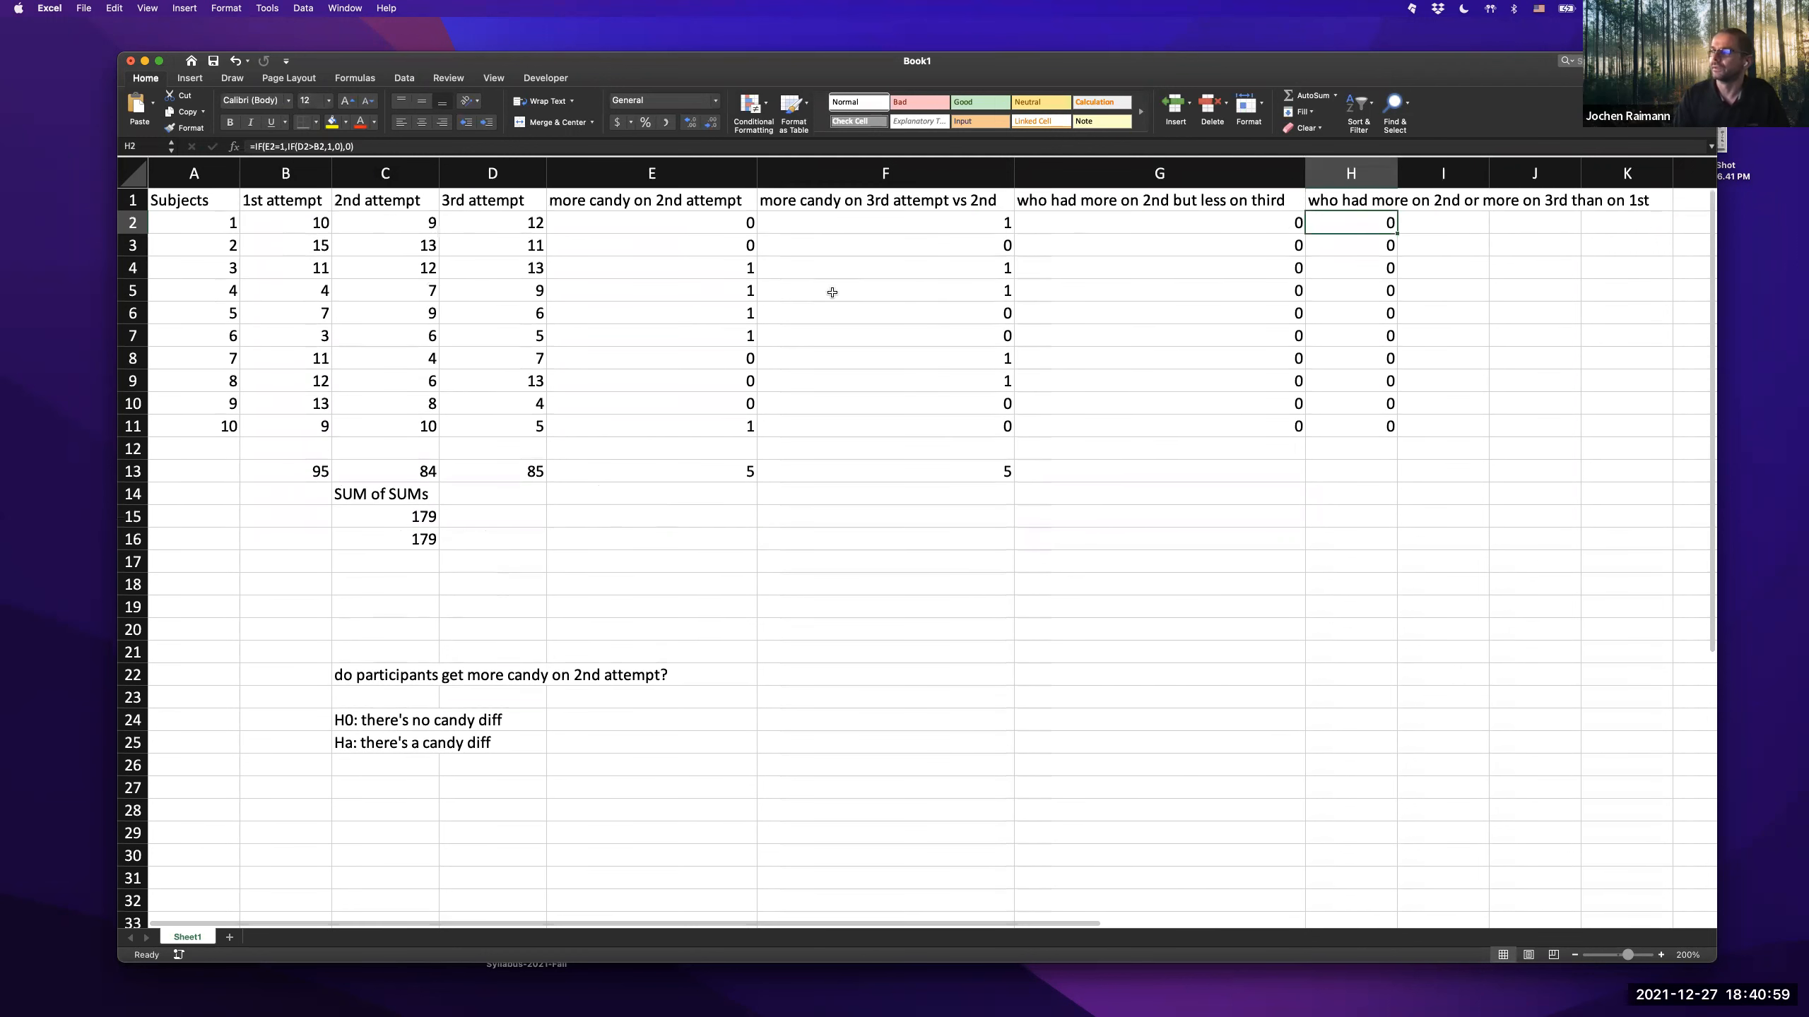
left_click_drag(1396, 234, 1392, 429)
- Examine the conditions and return values of the nested IF formulas in H2 and H4
left_click(1348, 271)
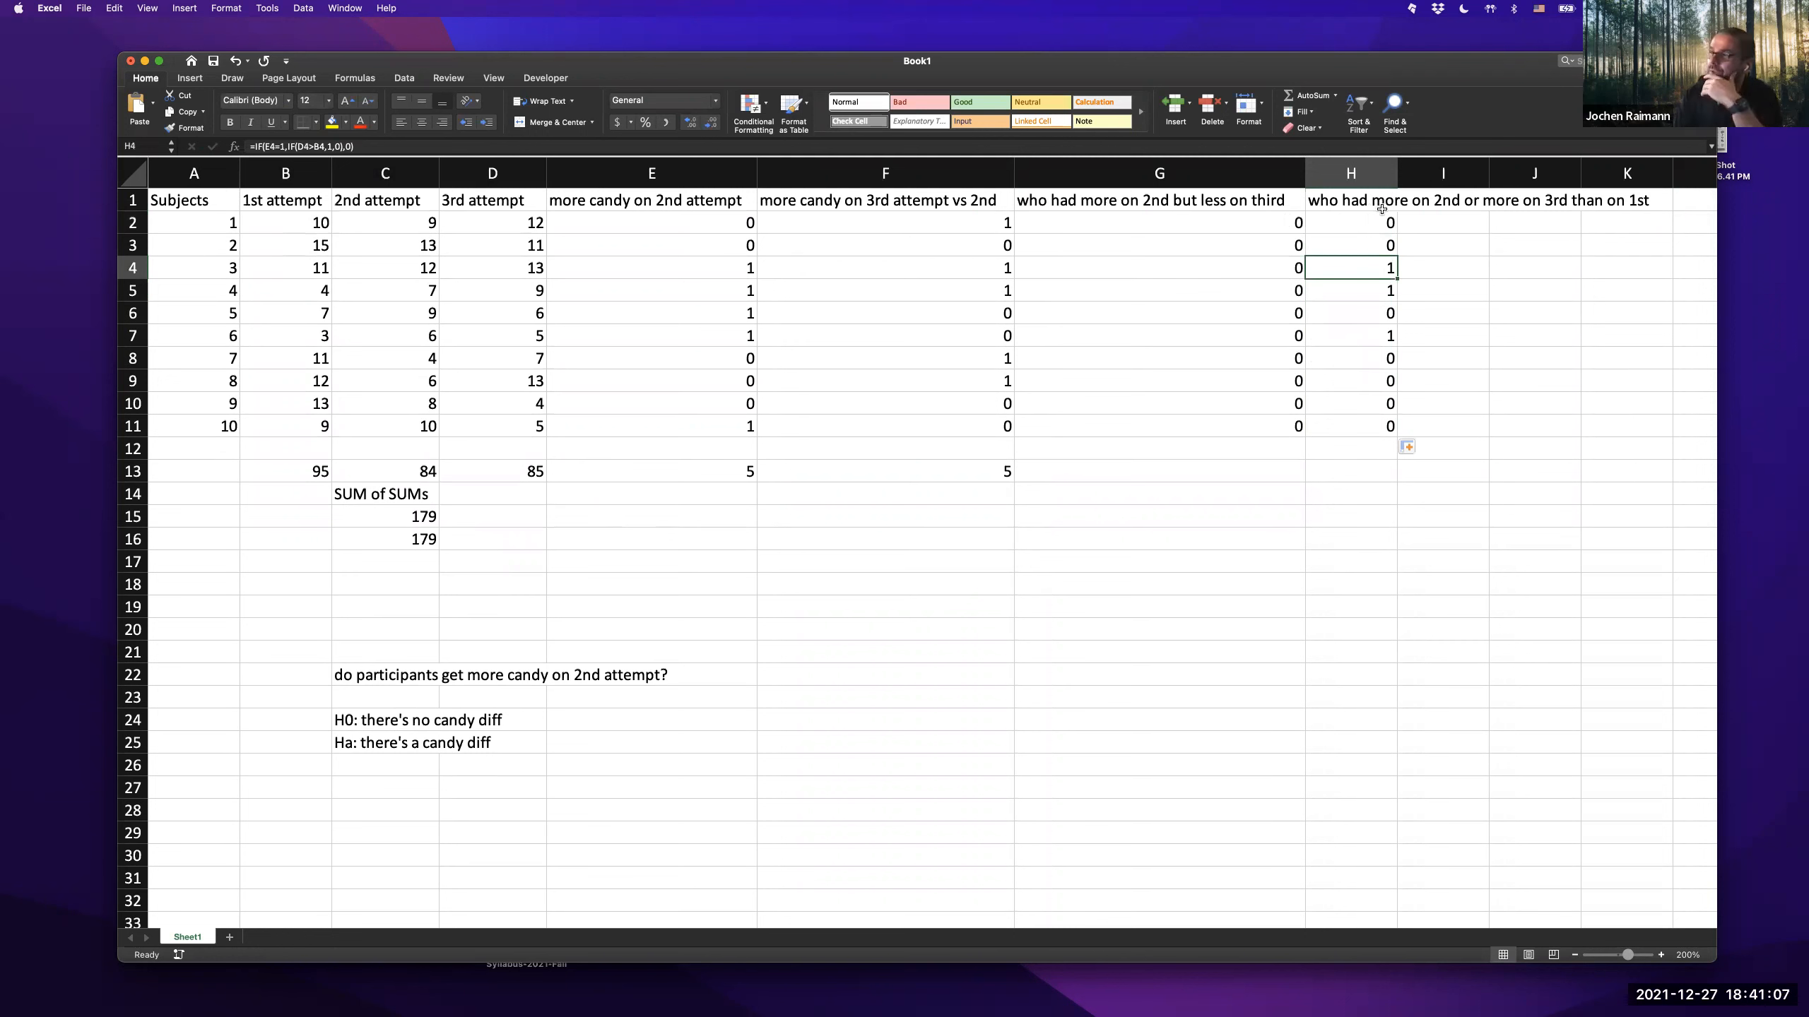
double_click(1355, 223)
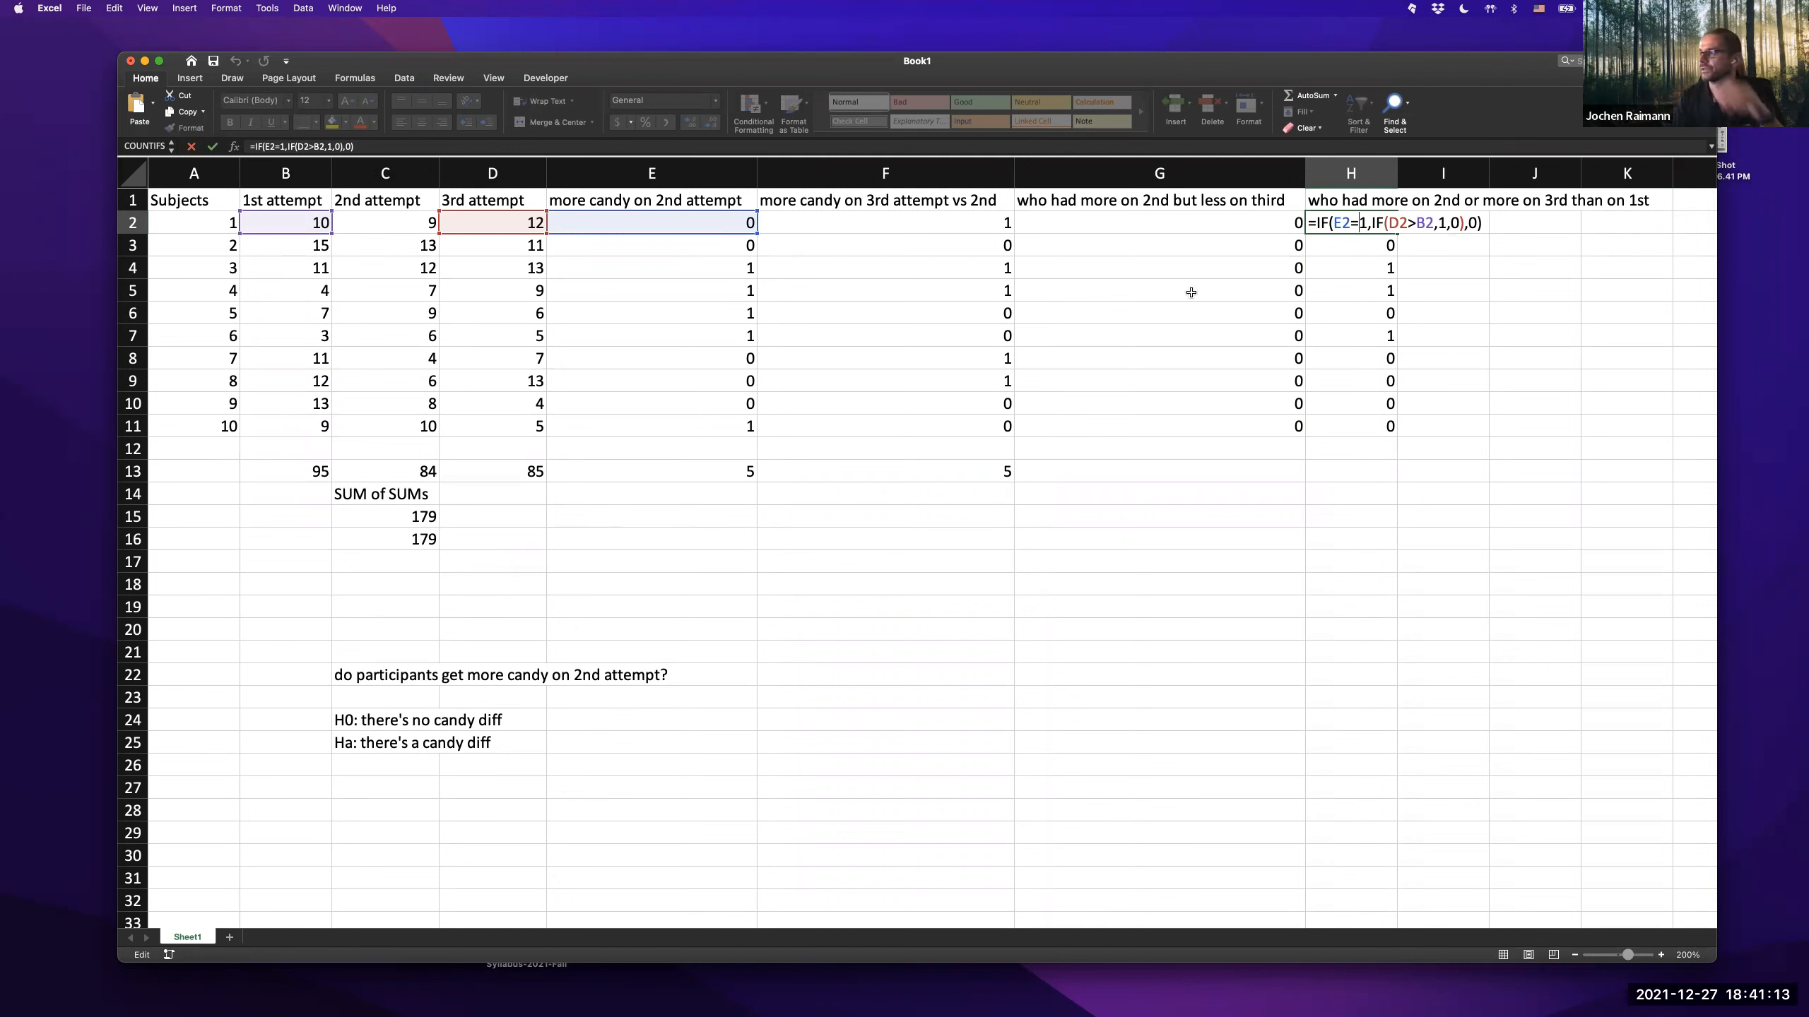
key("Escape")
double_click(1365, 263)
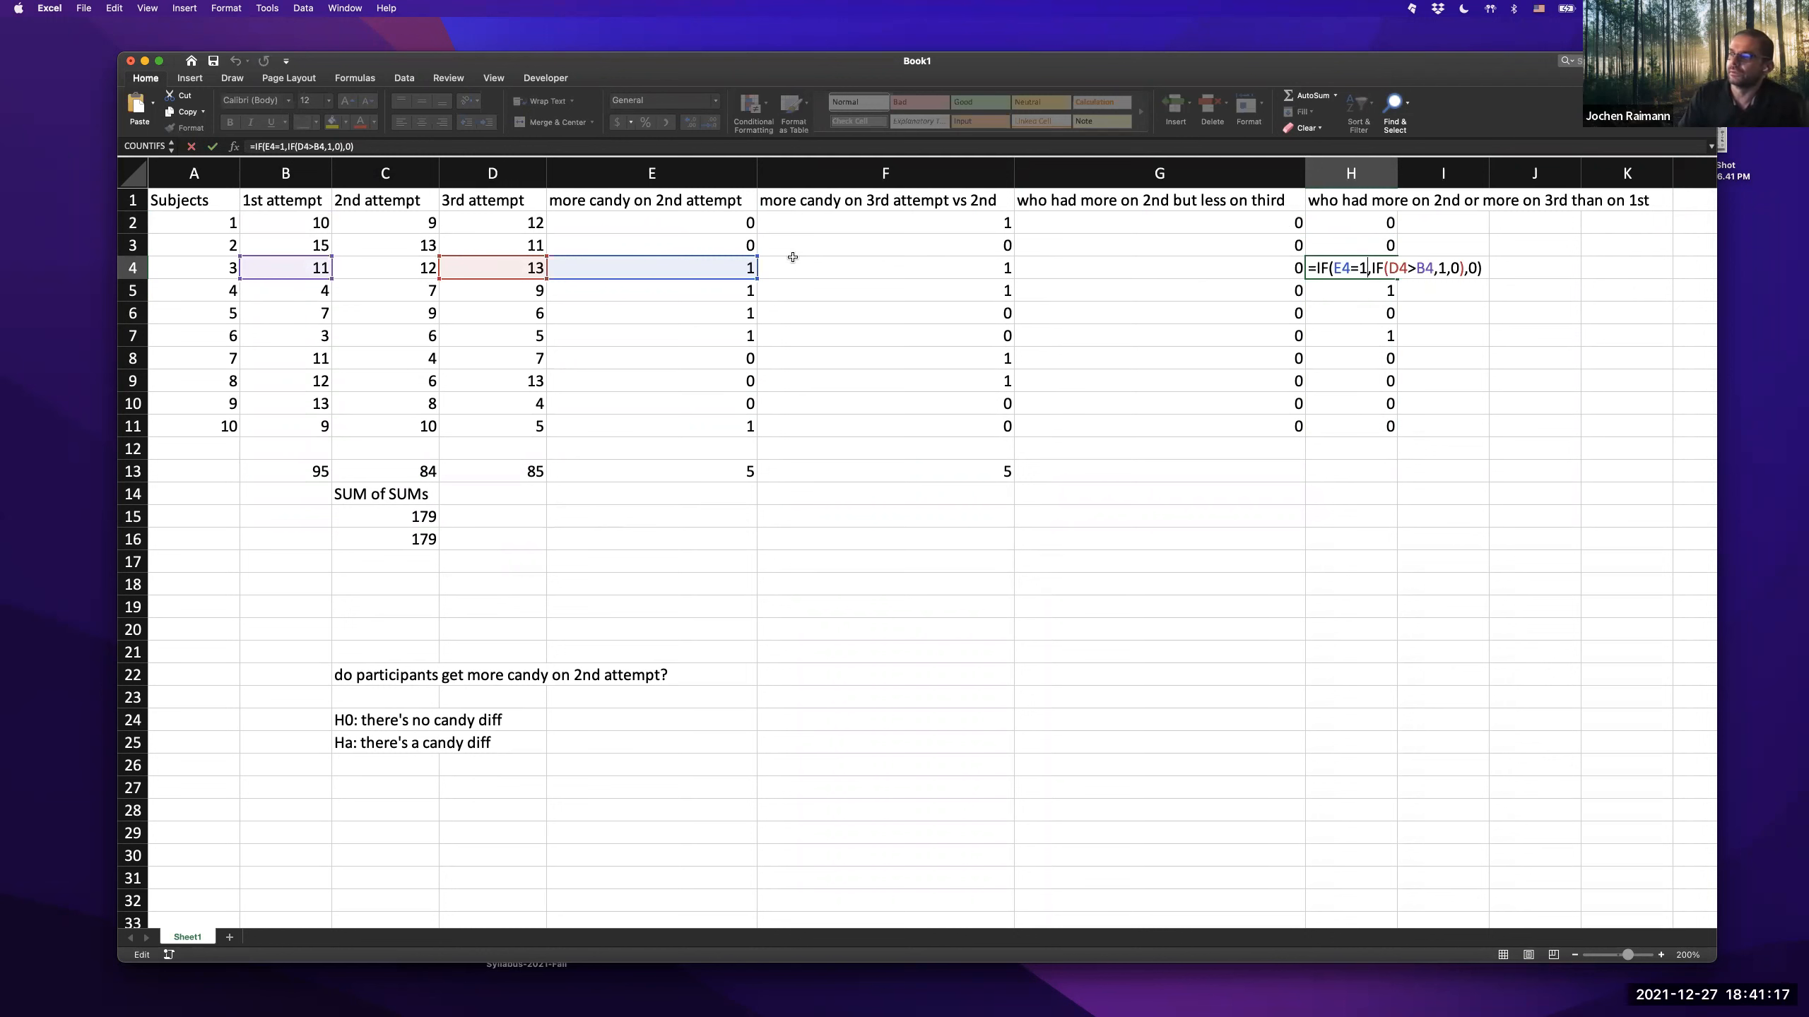
left_click(1371, 267)
left_click(1389, 269)
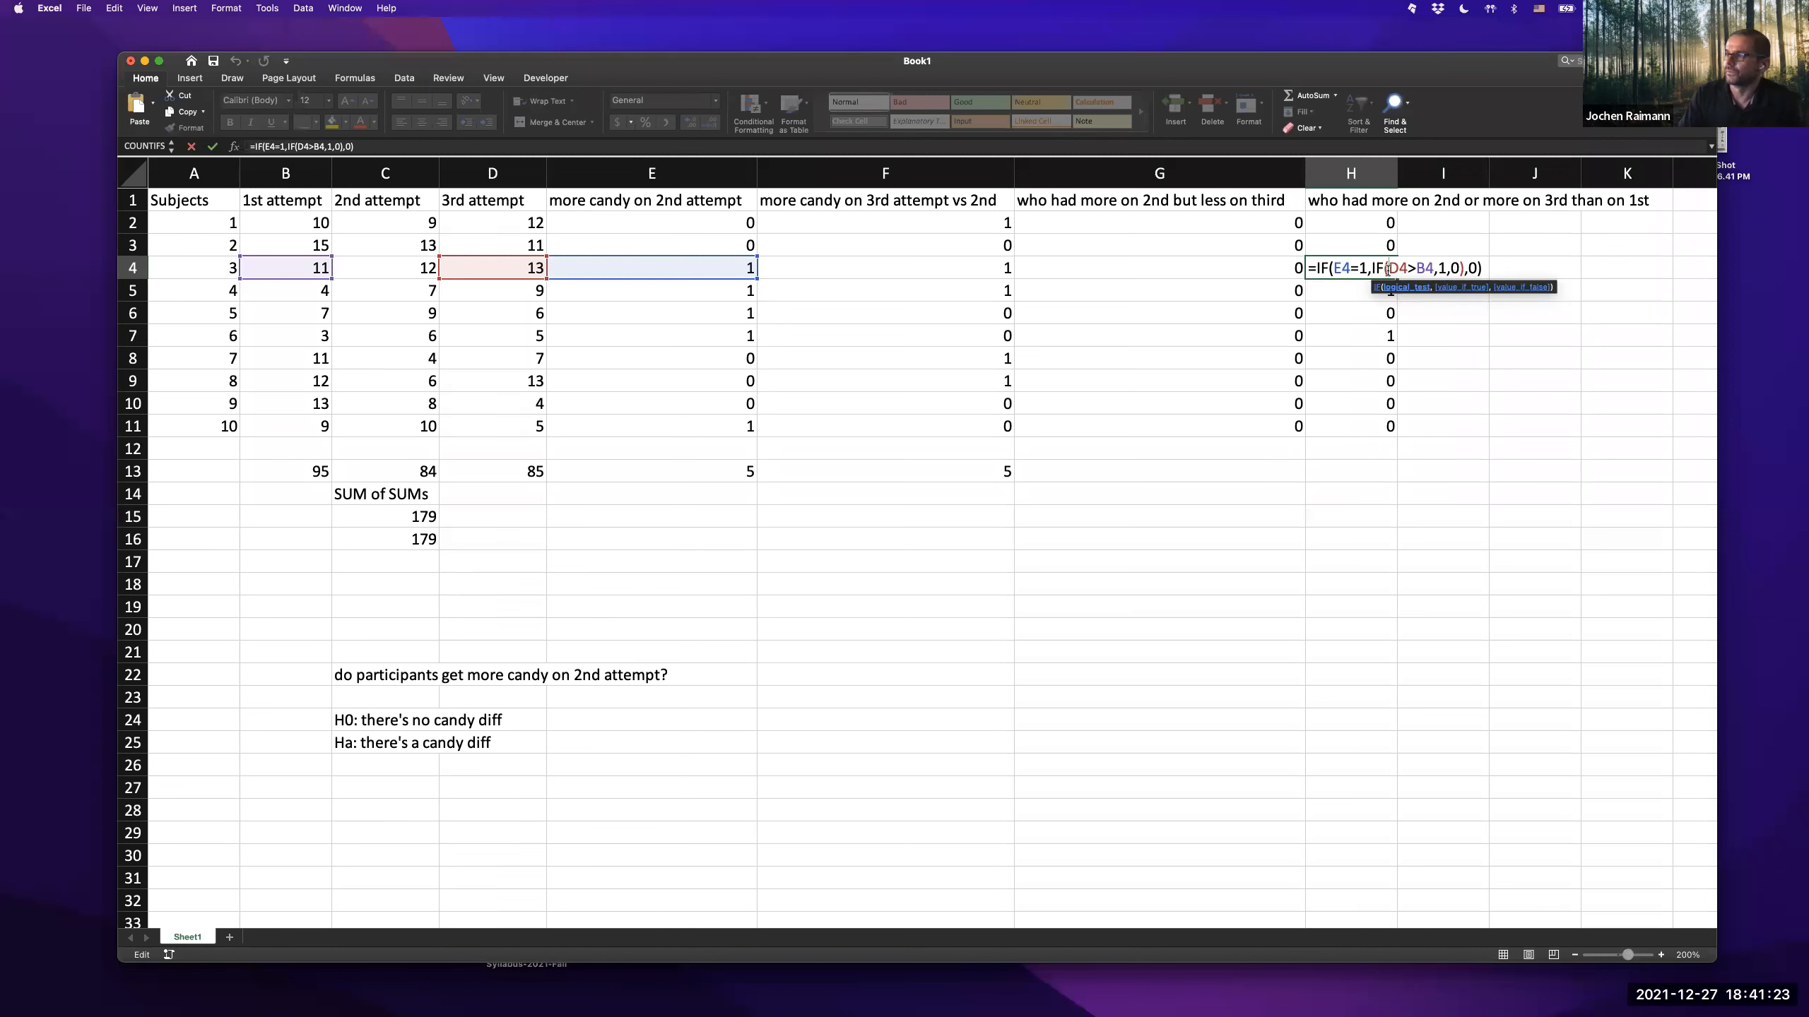
left_click(1375, 267)
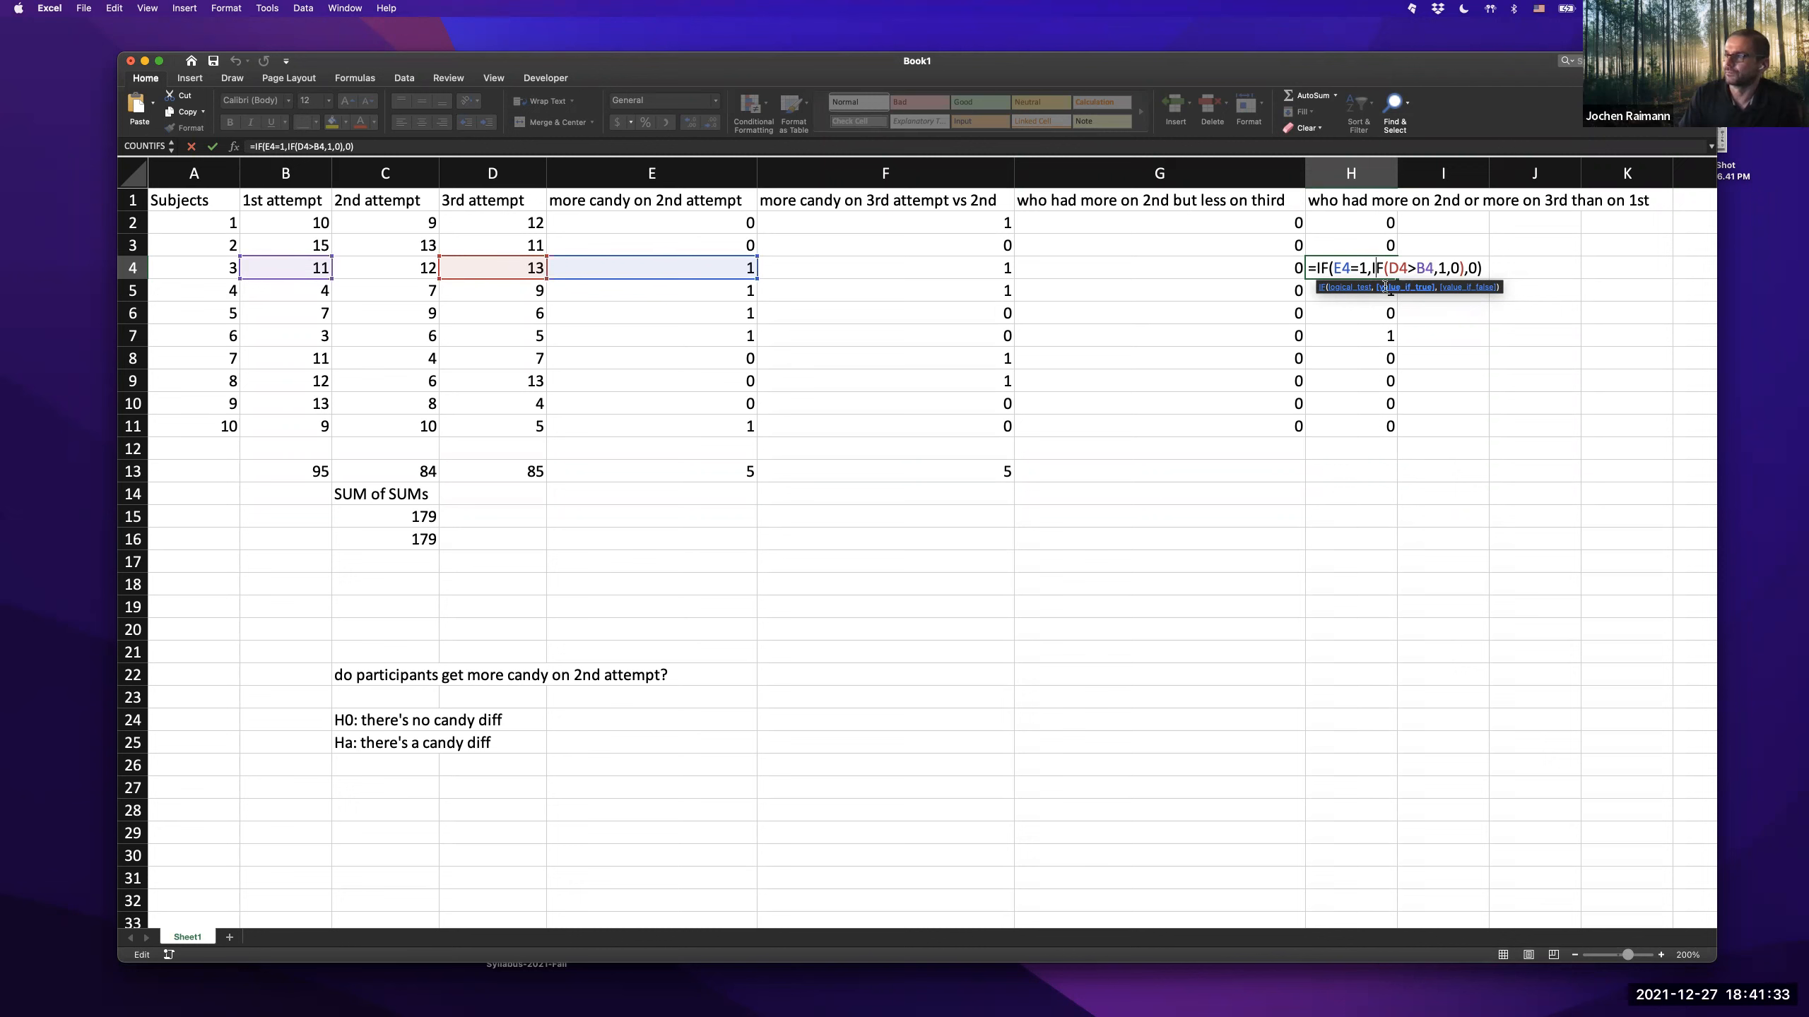
left_click(1475, 267)
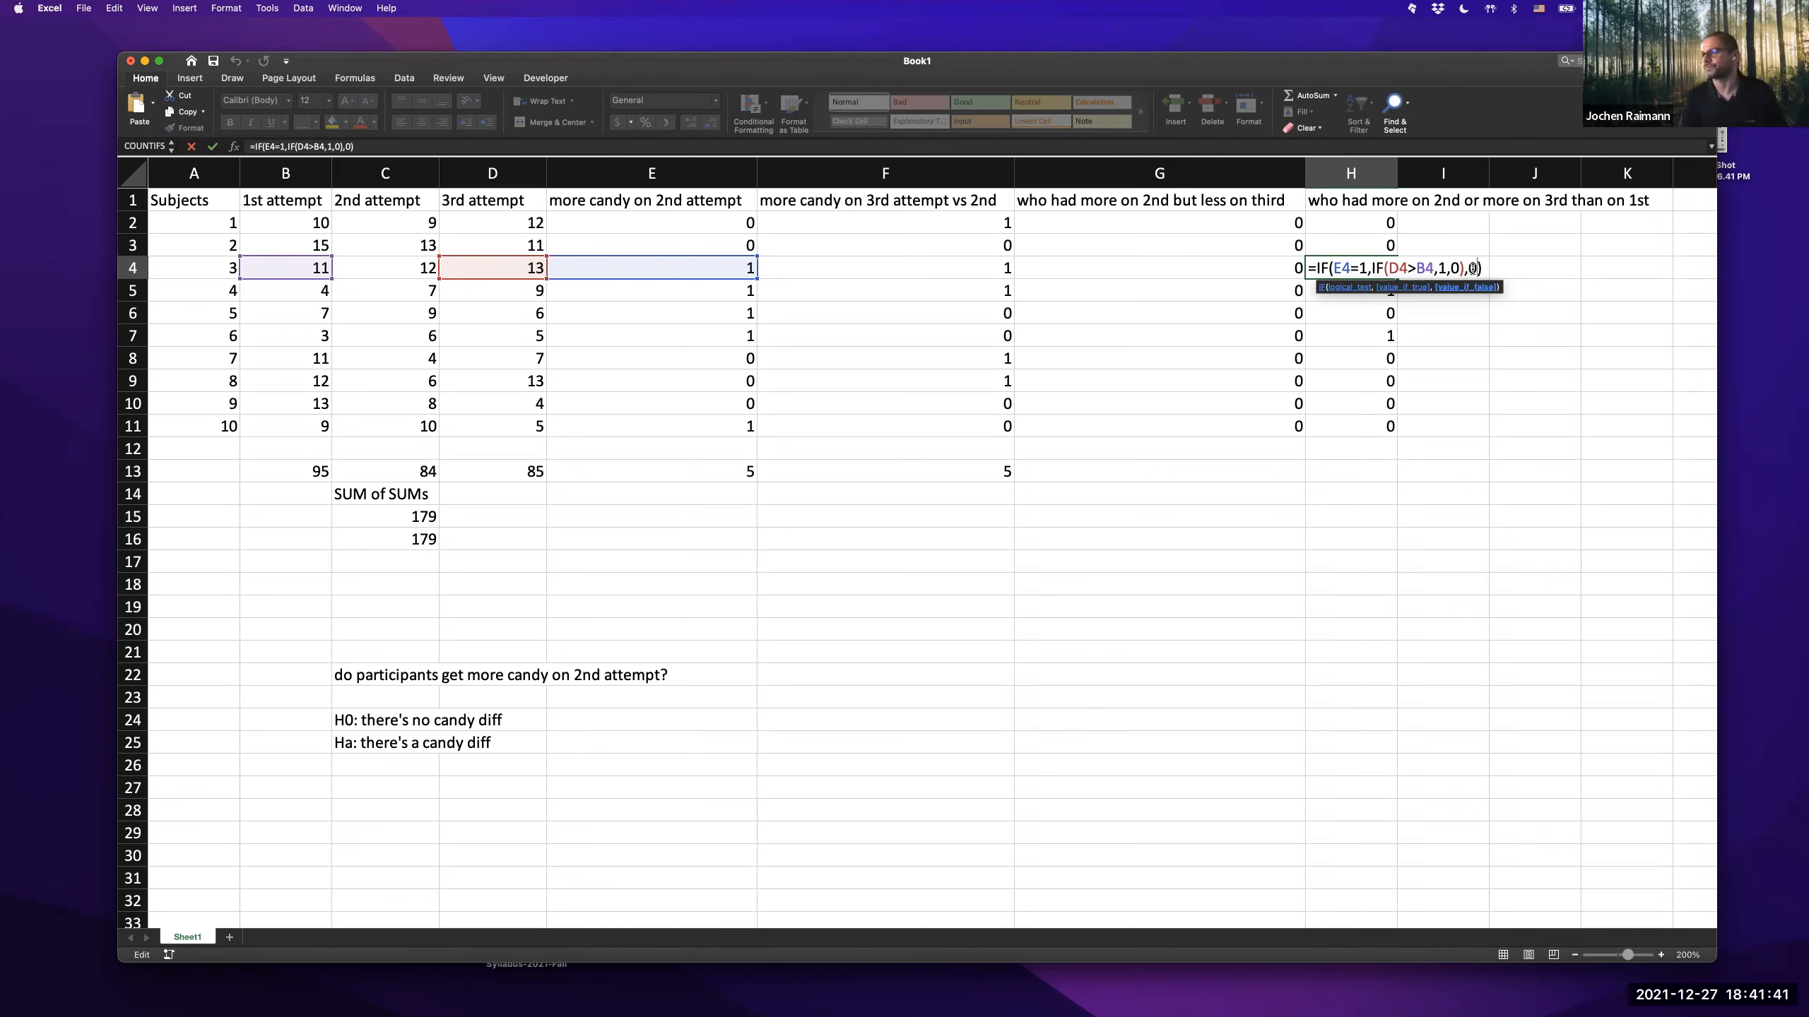
key("Return")
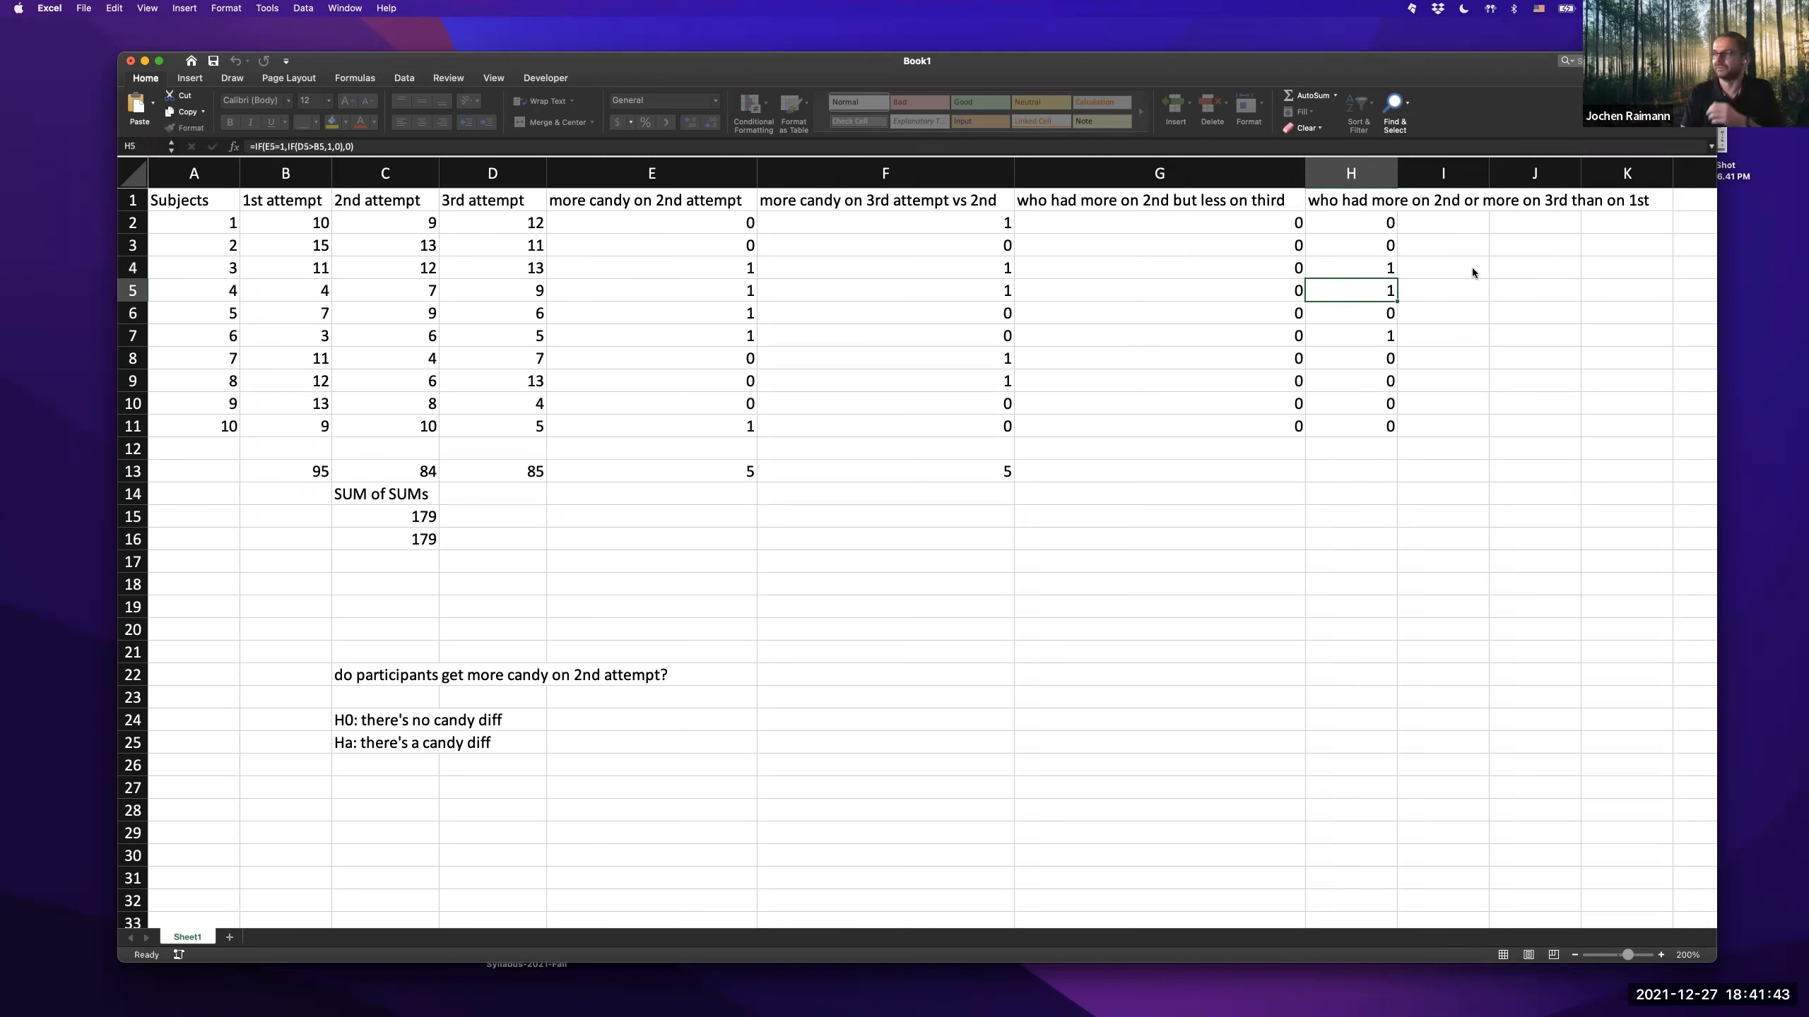
key("Return")
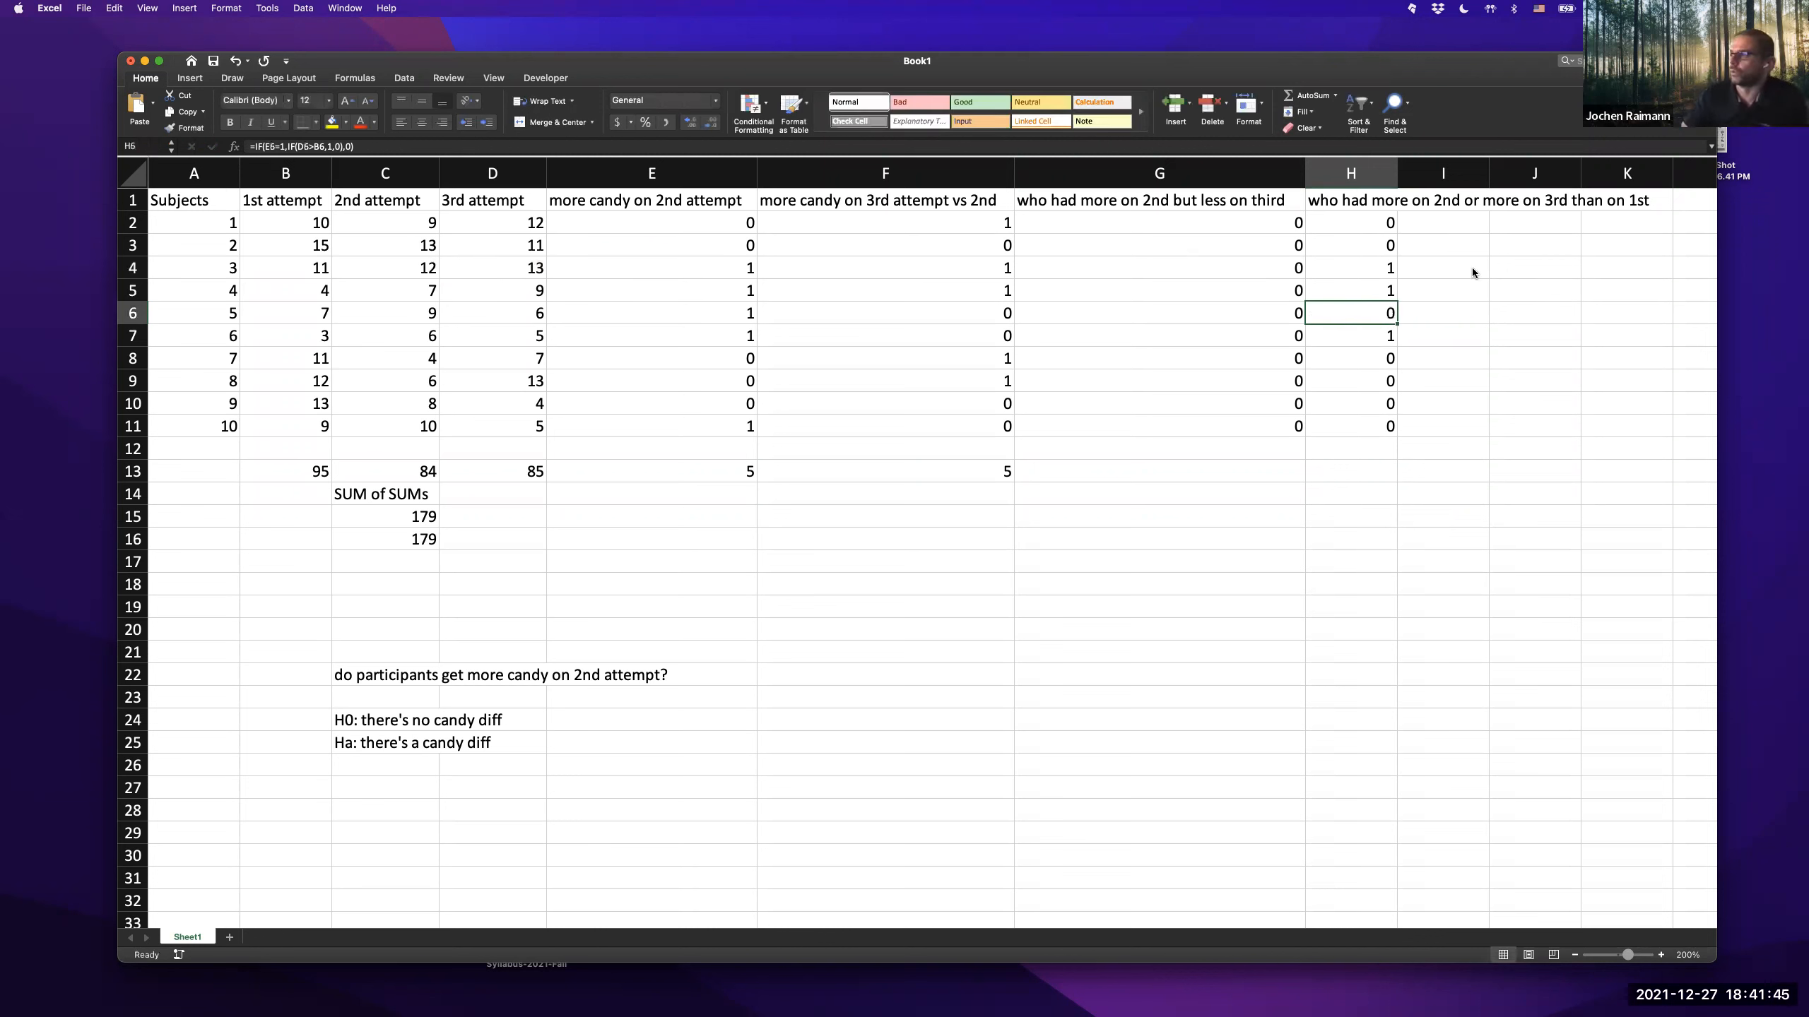
- Write the note "either cond 1 | cond 2" in G14 and clear it again
left_click(1202, 501)
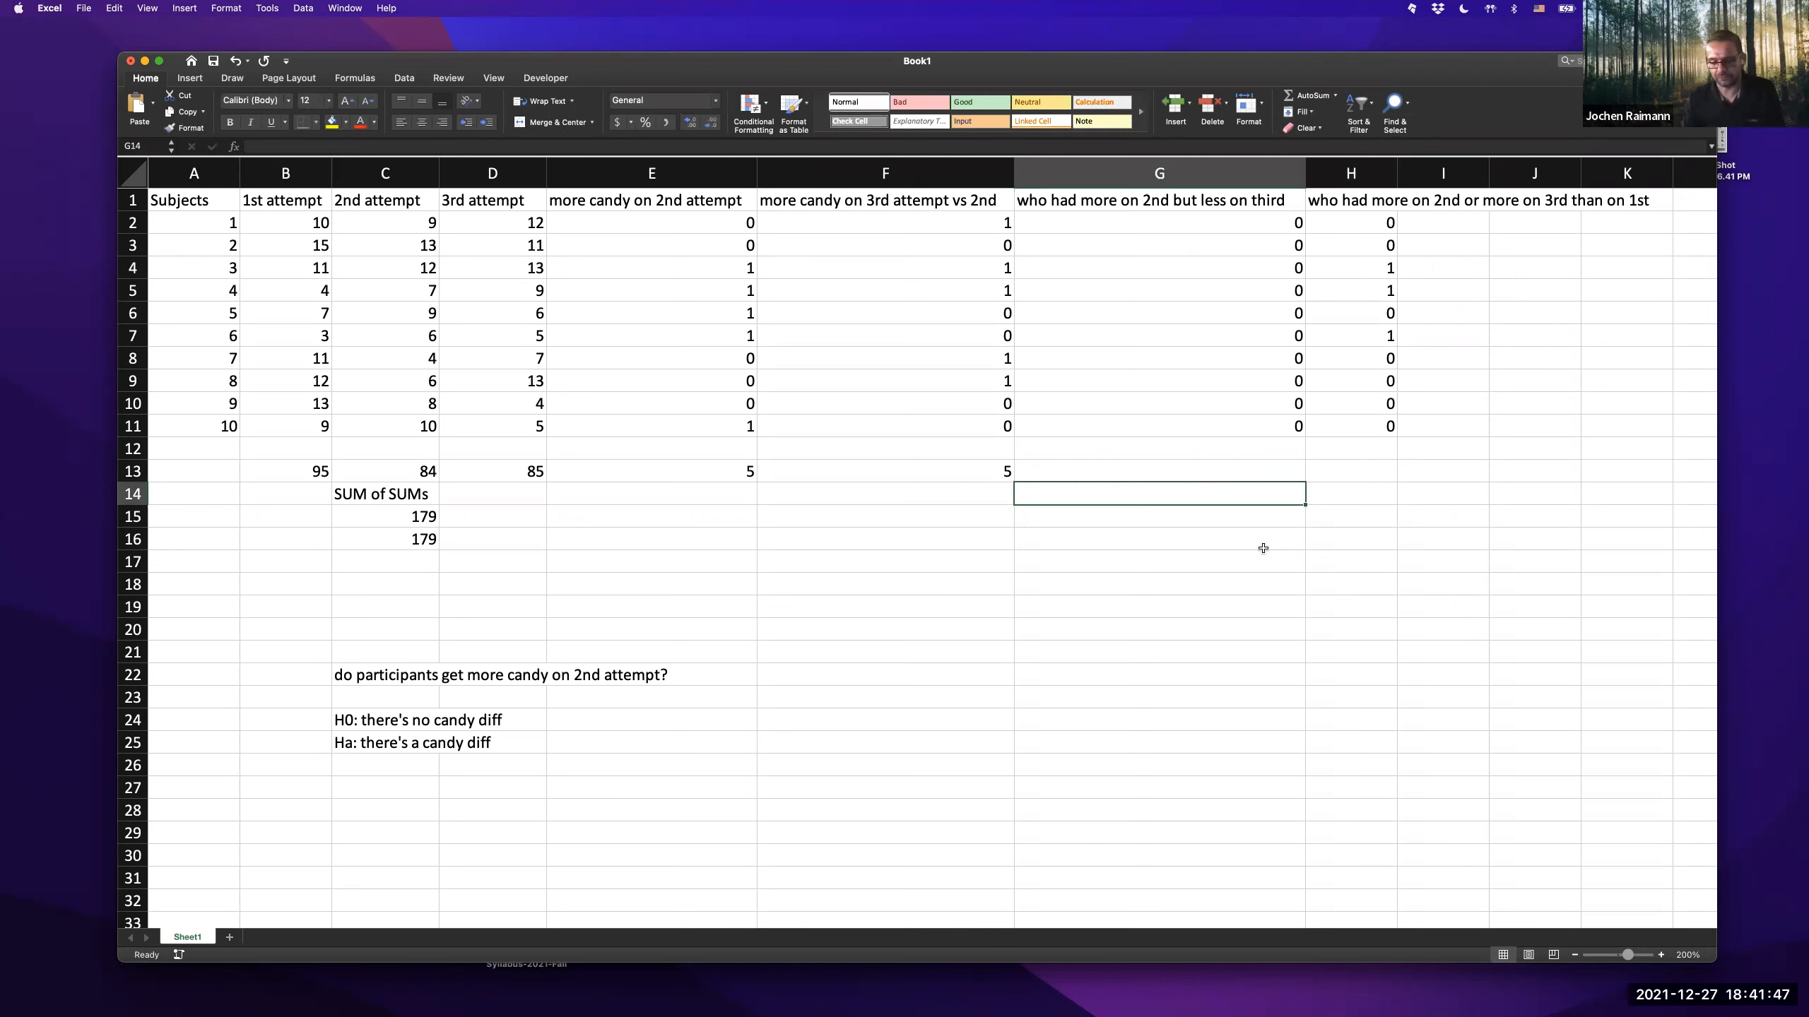
key("BackSpace")
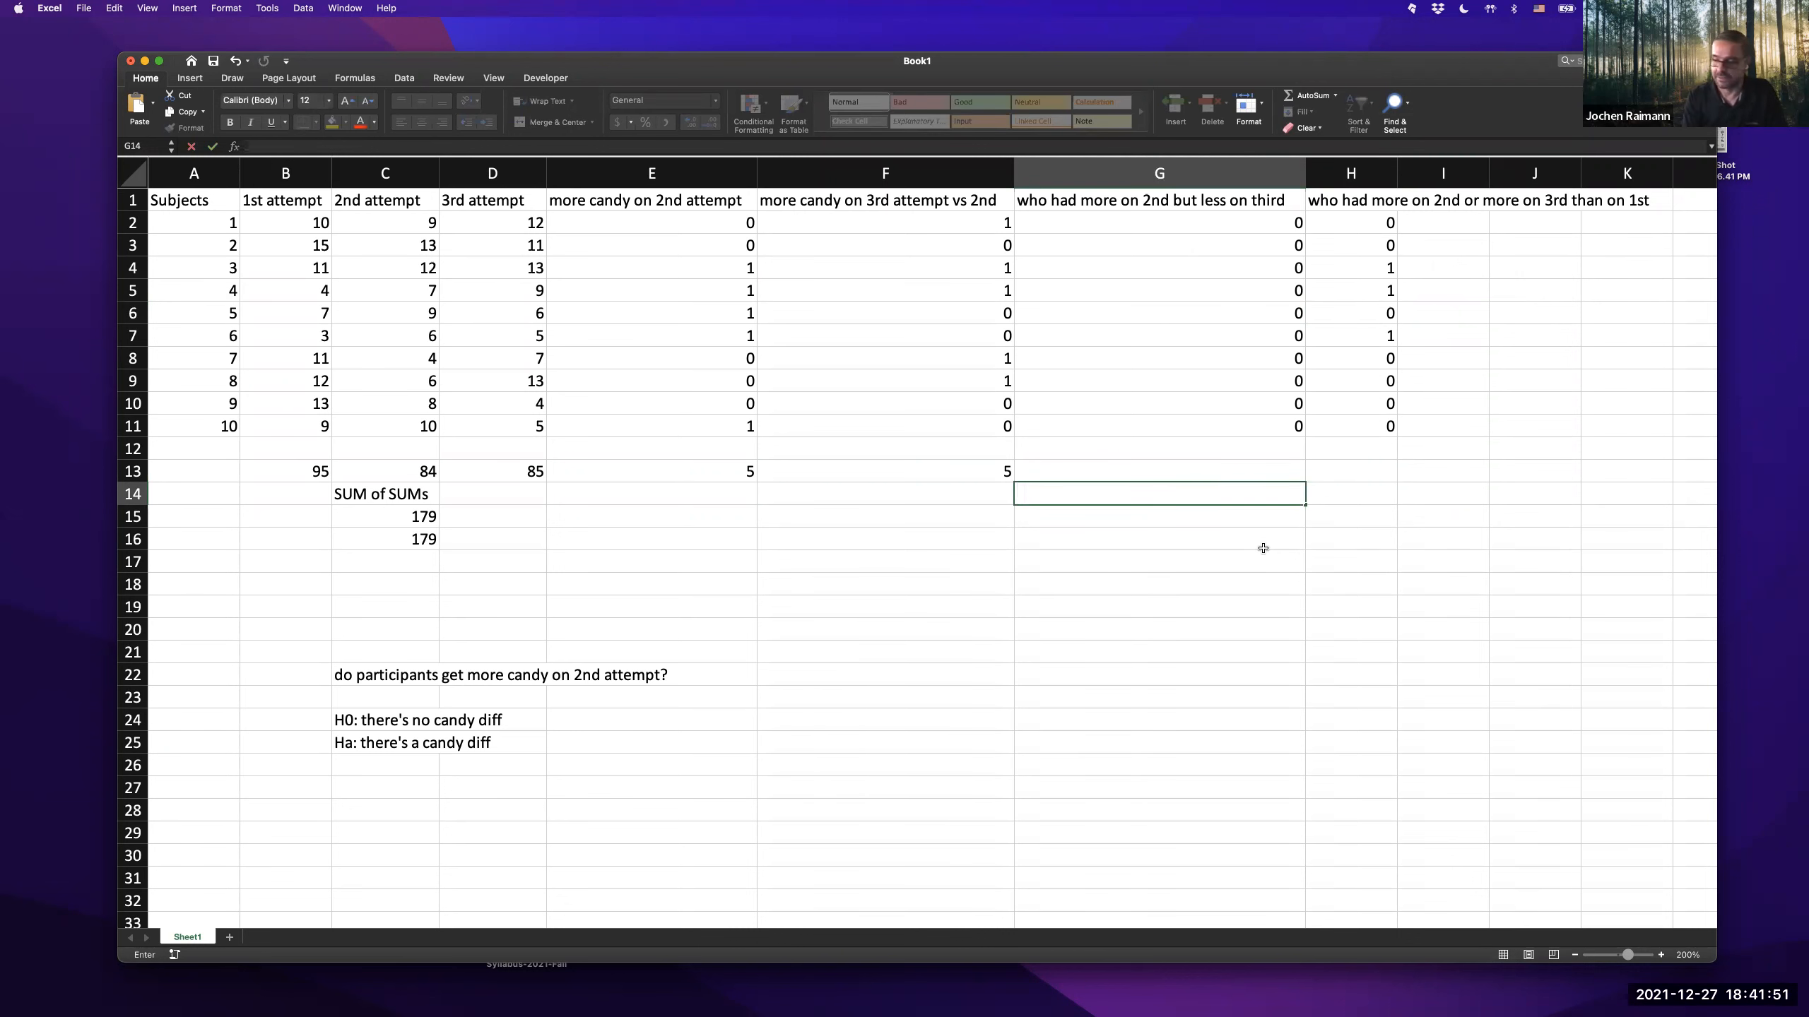
type("either cond 1")
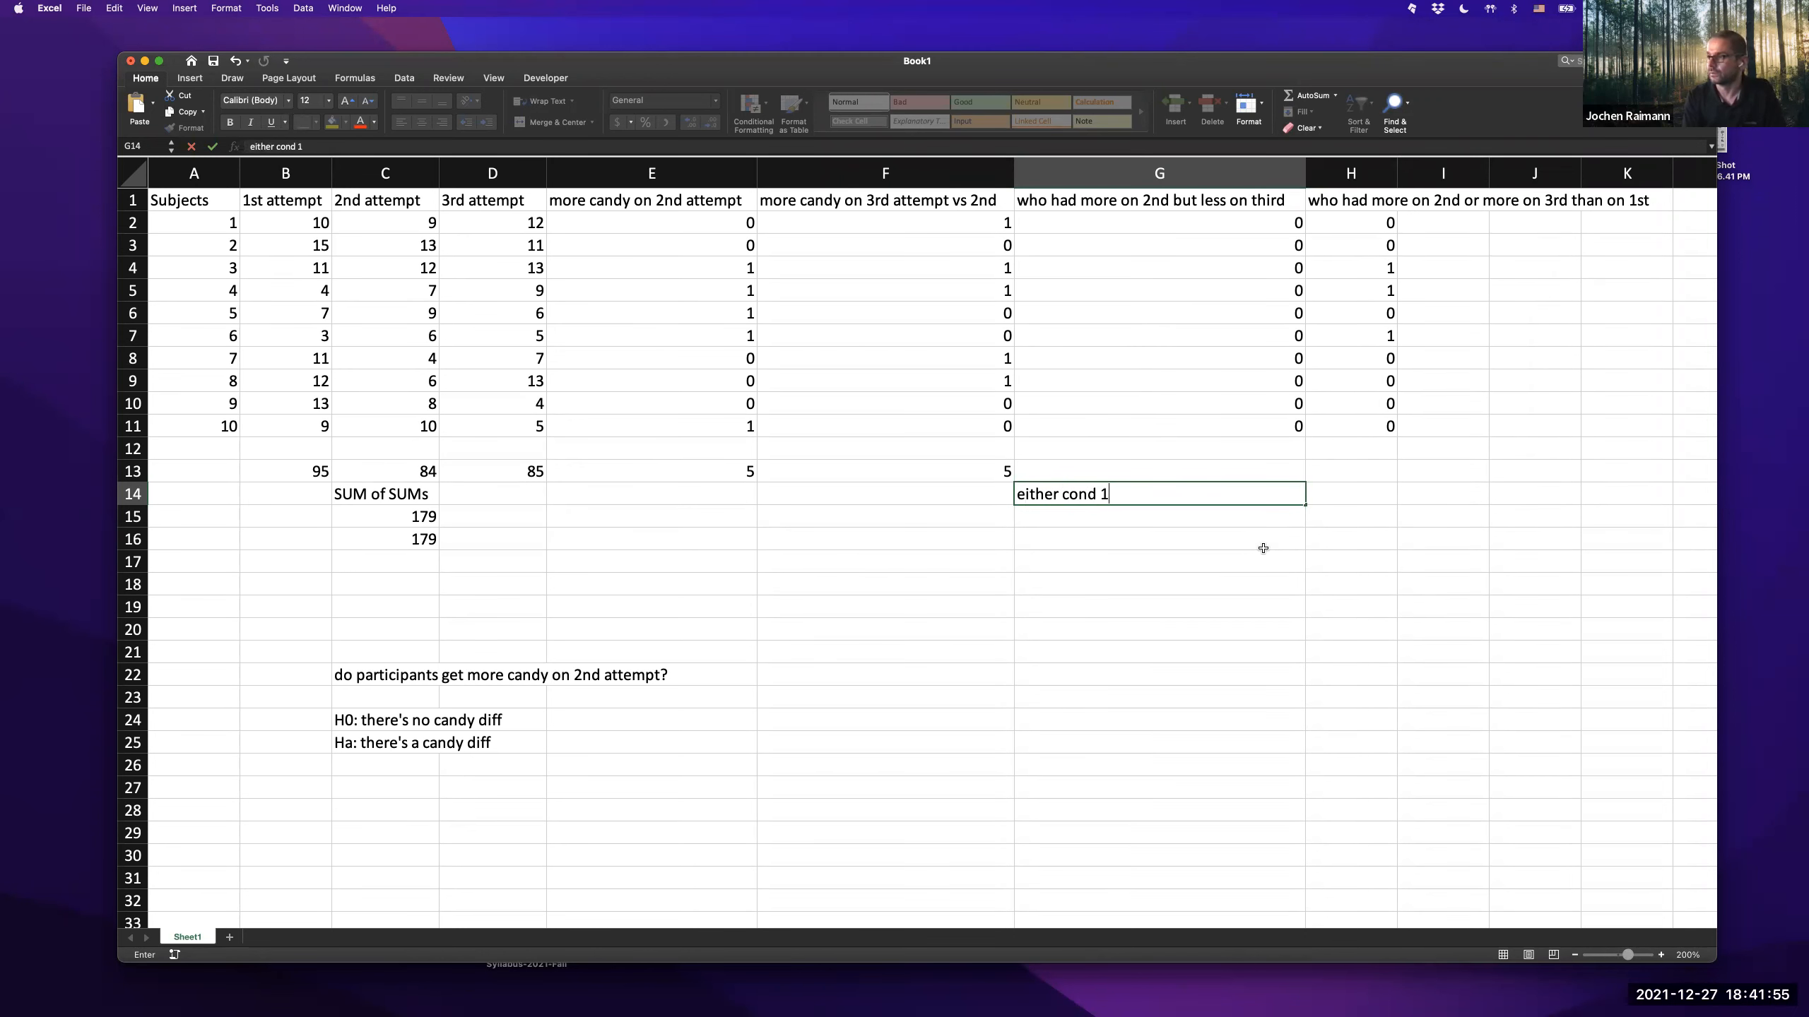
type(" | cod")
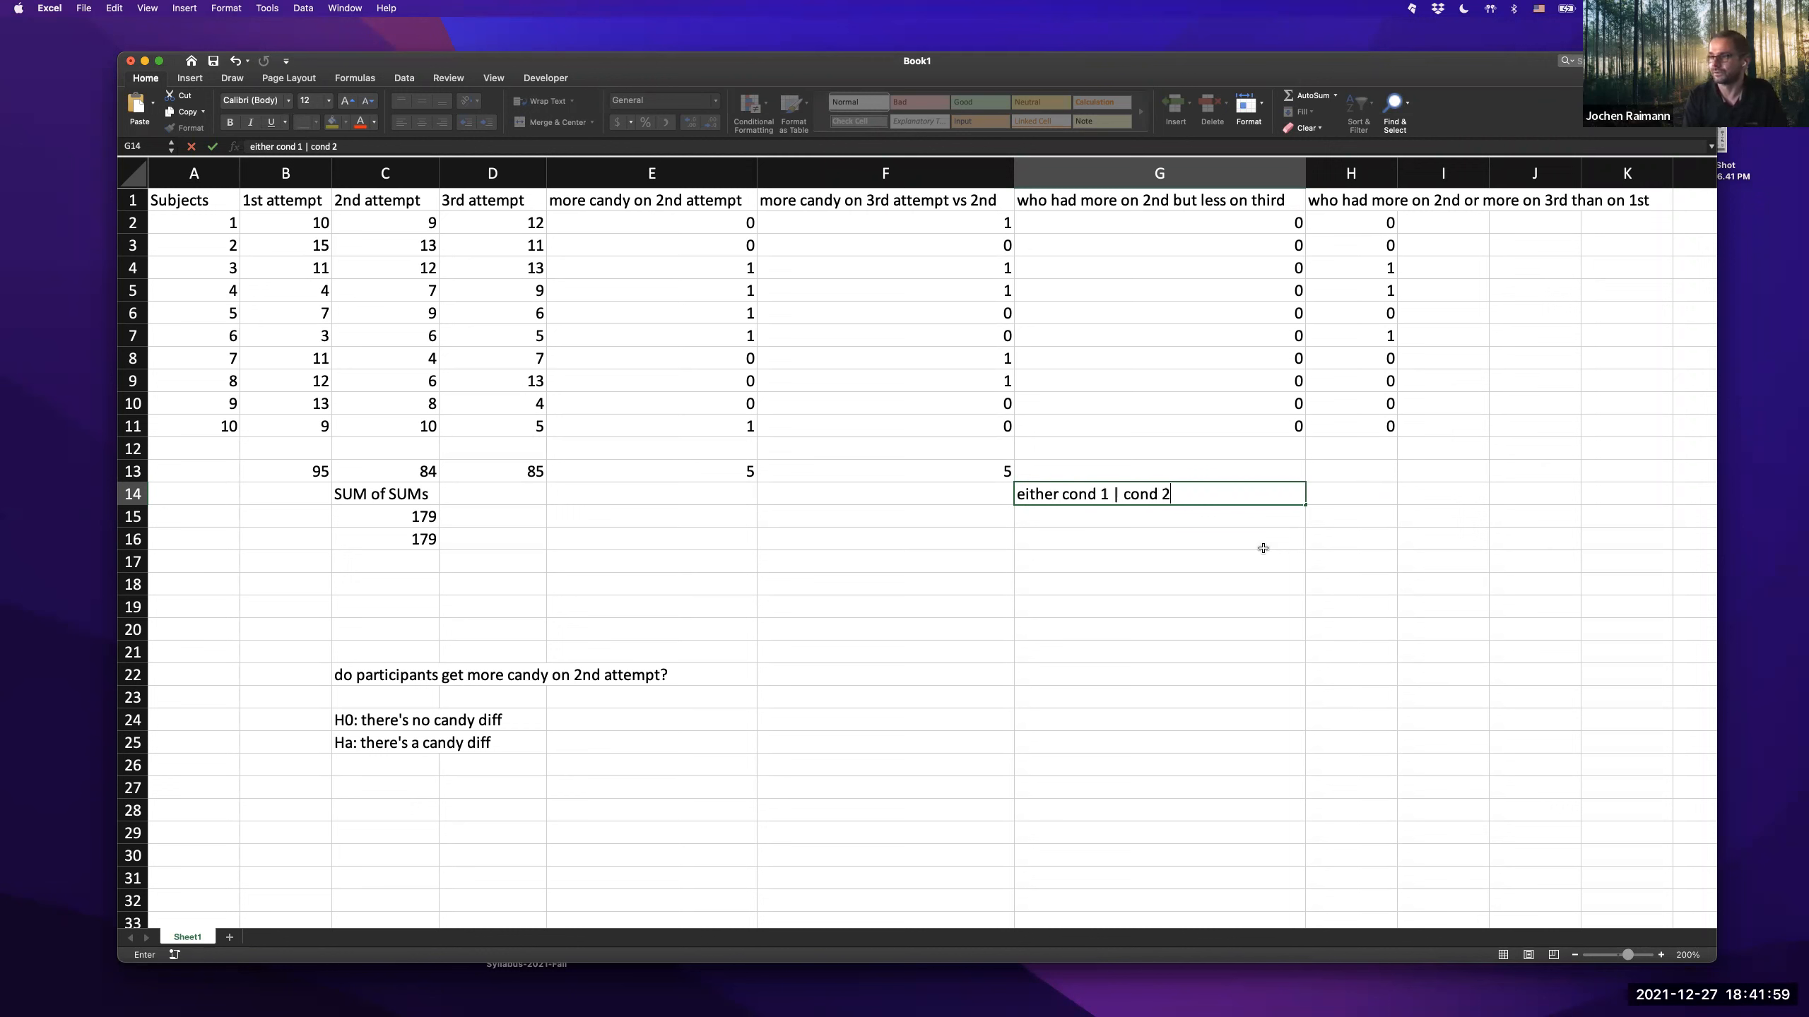
key("Return")
key("Up")
key("Delete")
- Copy the column total formula from F13 into G13 and H13
key("Up")
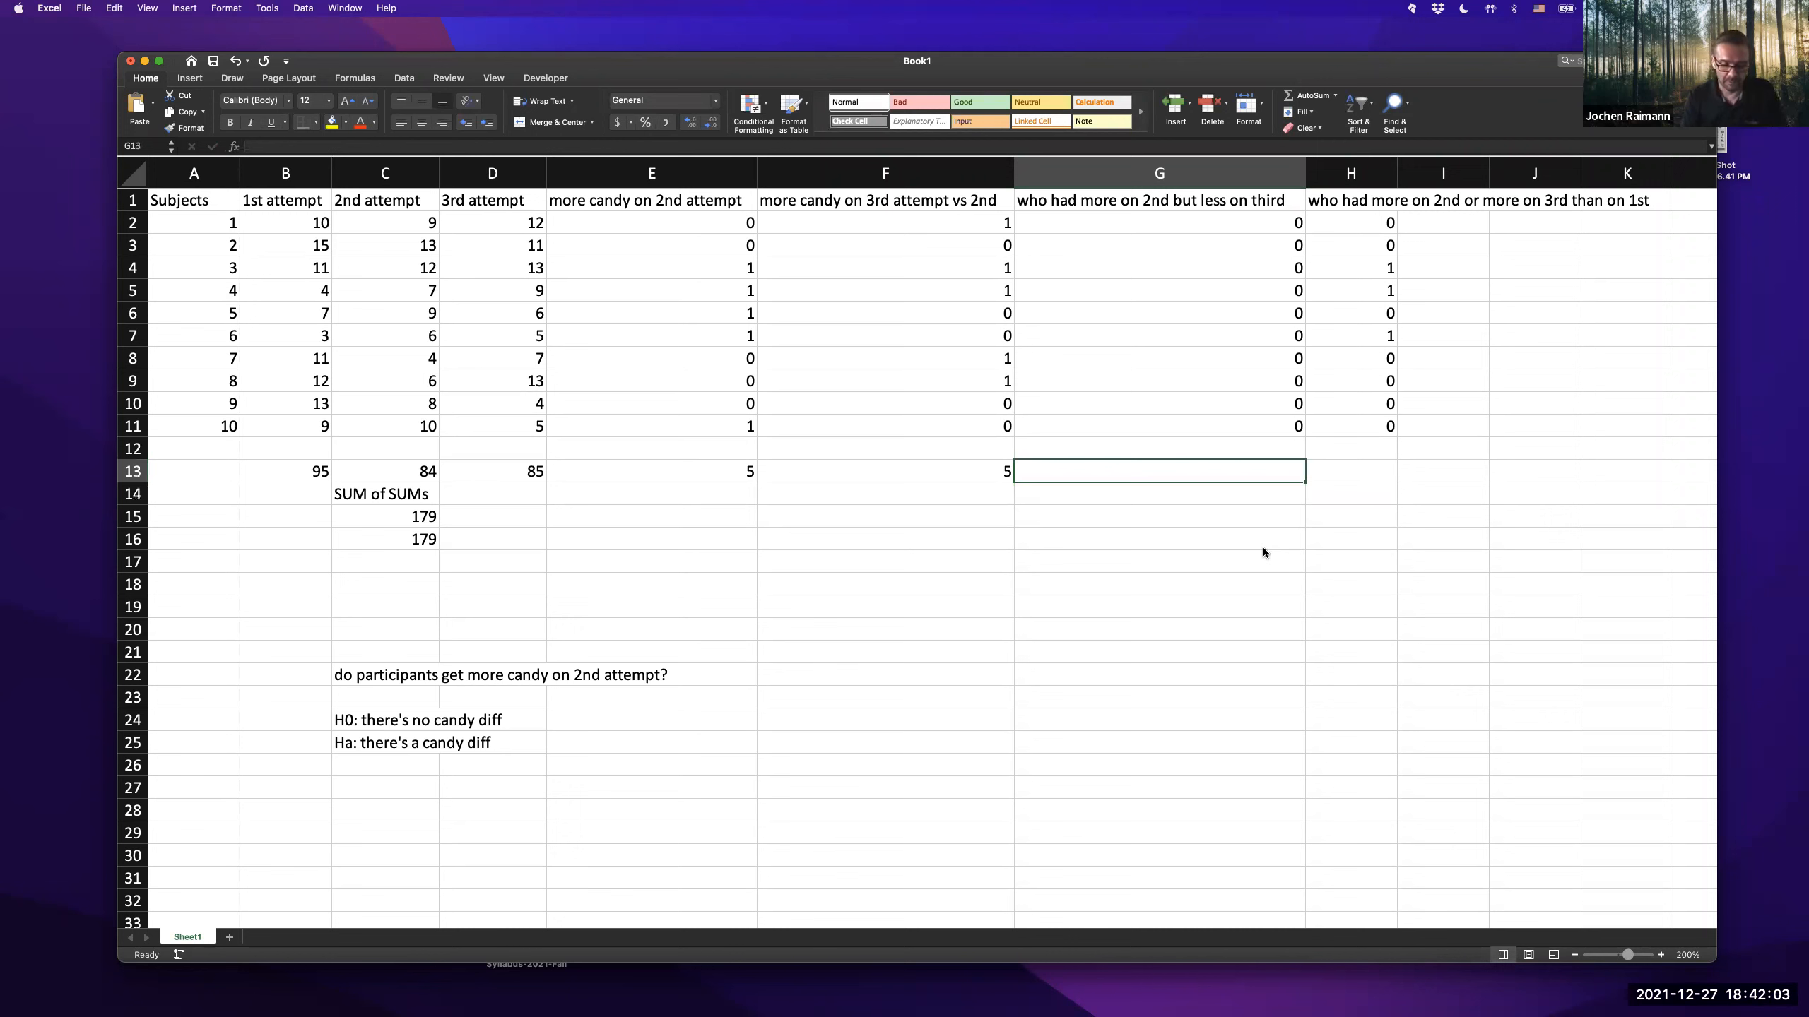
key("Left")
key("super+c")
key("Right")
key("super+v")
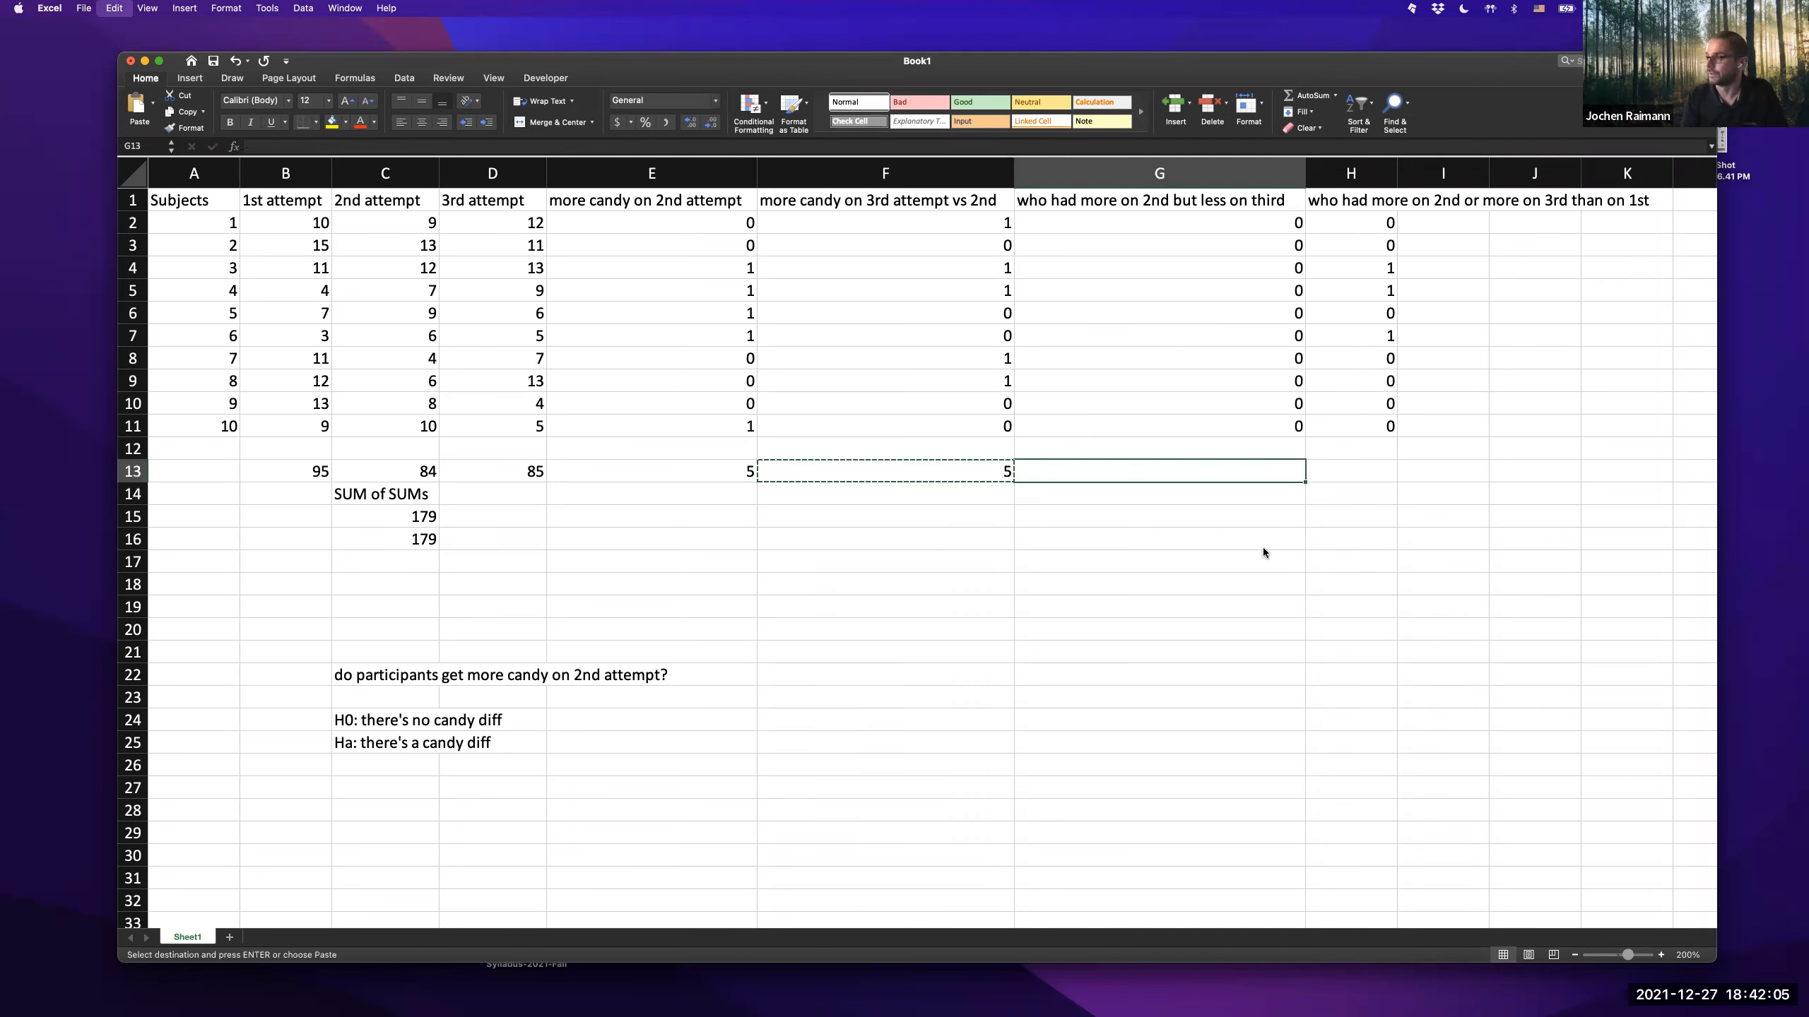
key("Right")
key("super+v")
key("Escape")
key("Left")
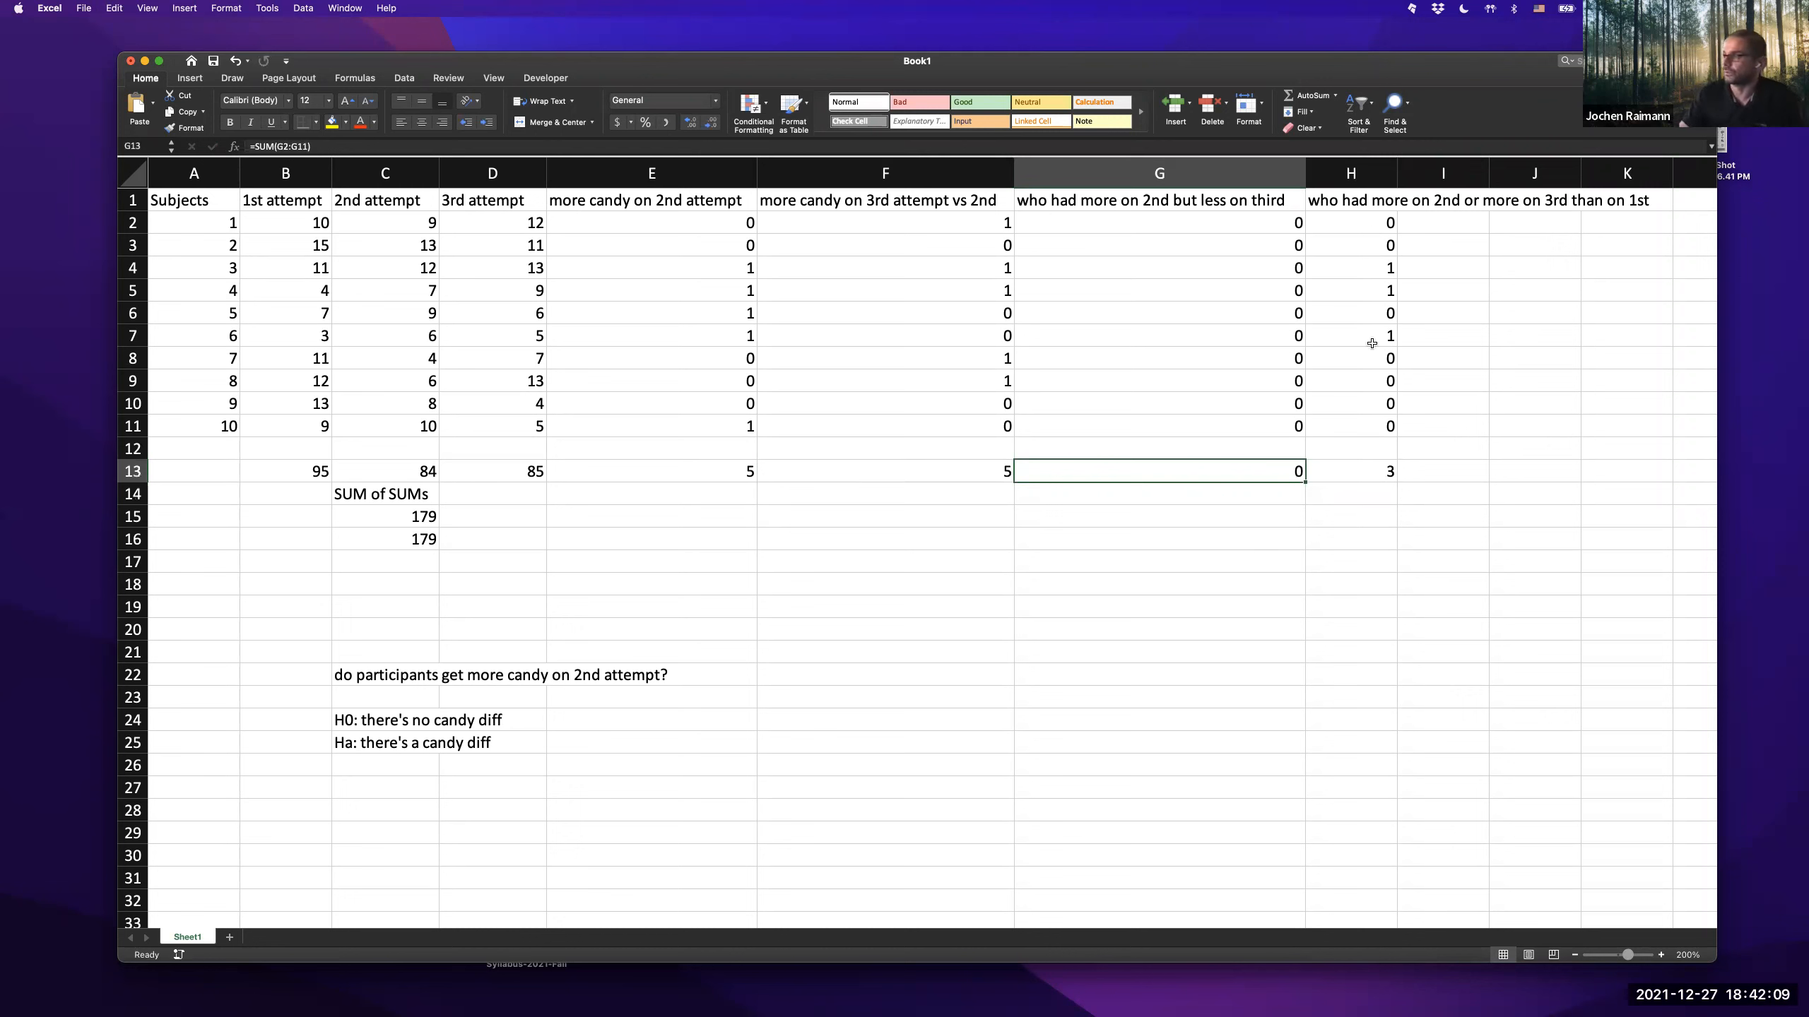
left_click_drag(1373, 230, 1373, 387)
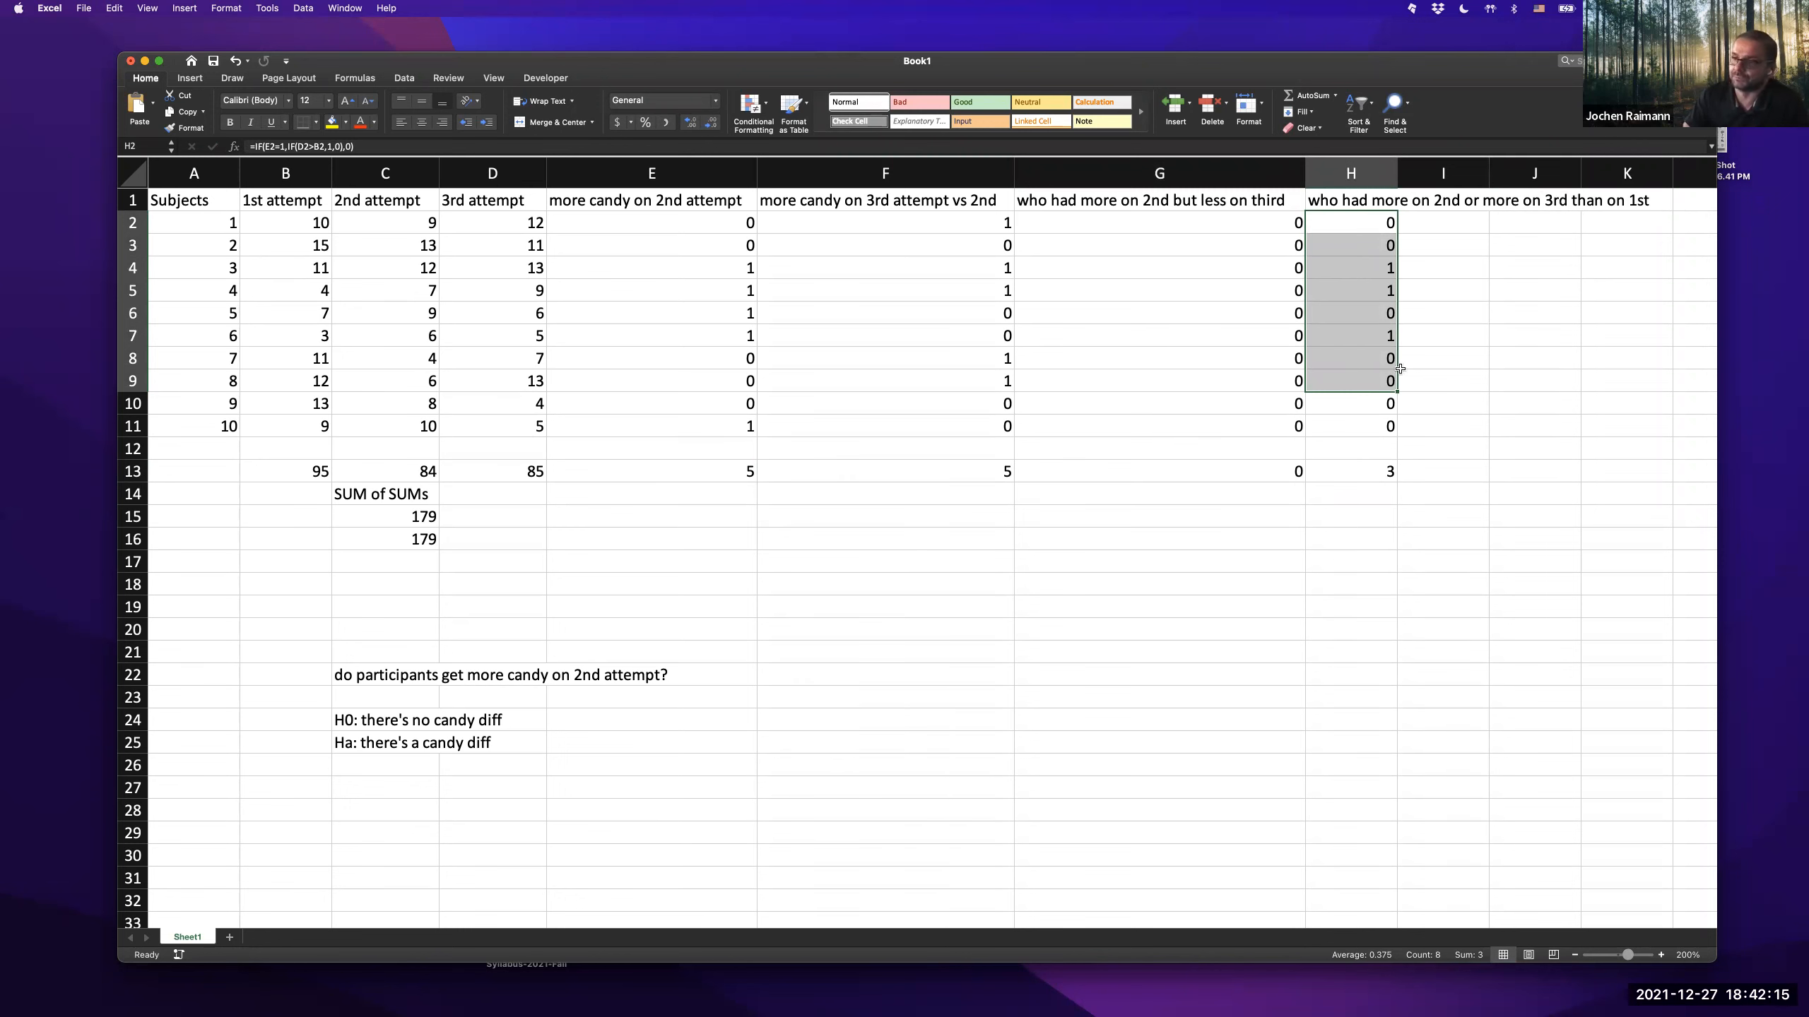
scroll(851, 520, "right", 1)
scroll(896, 531, "left", 1)
scroll(969, 527, "up", 1)
left_click(940, 539)
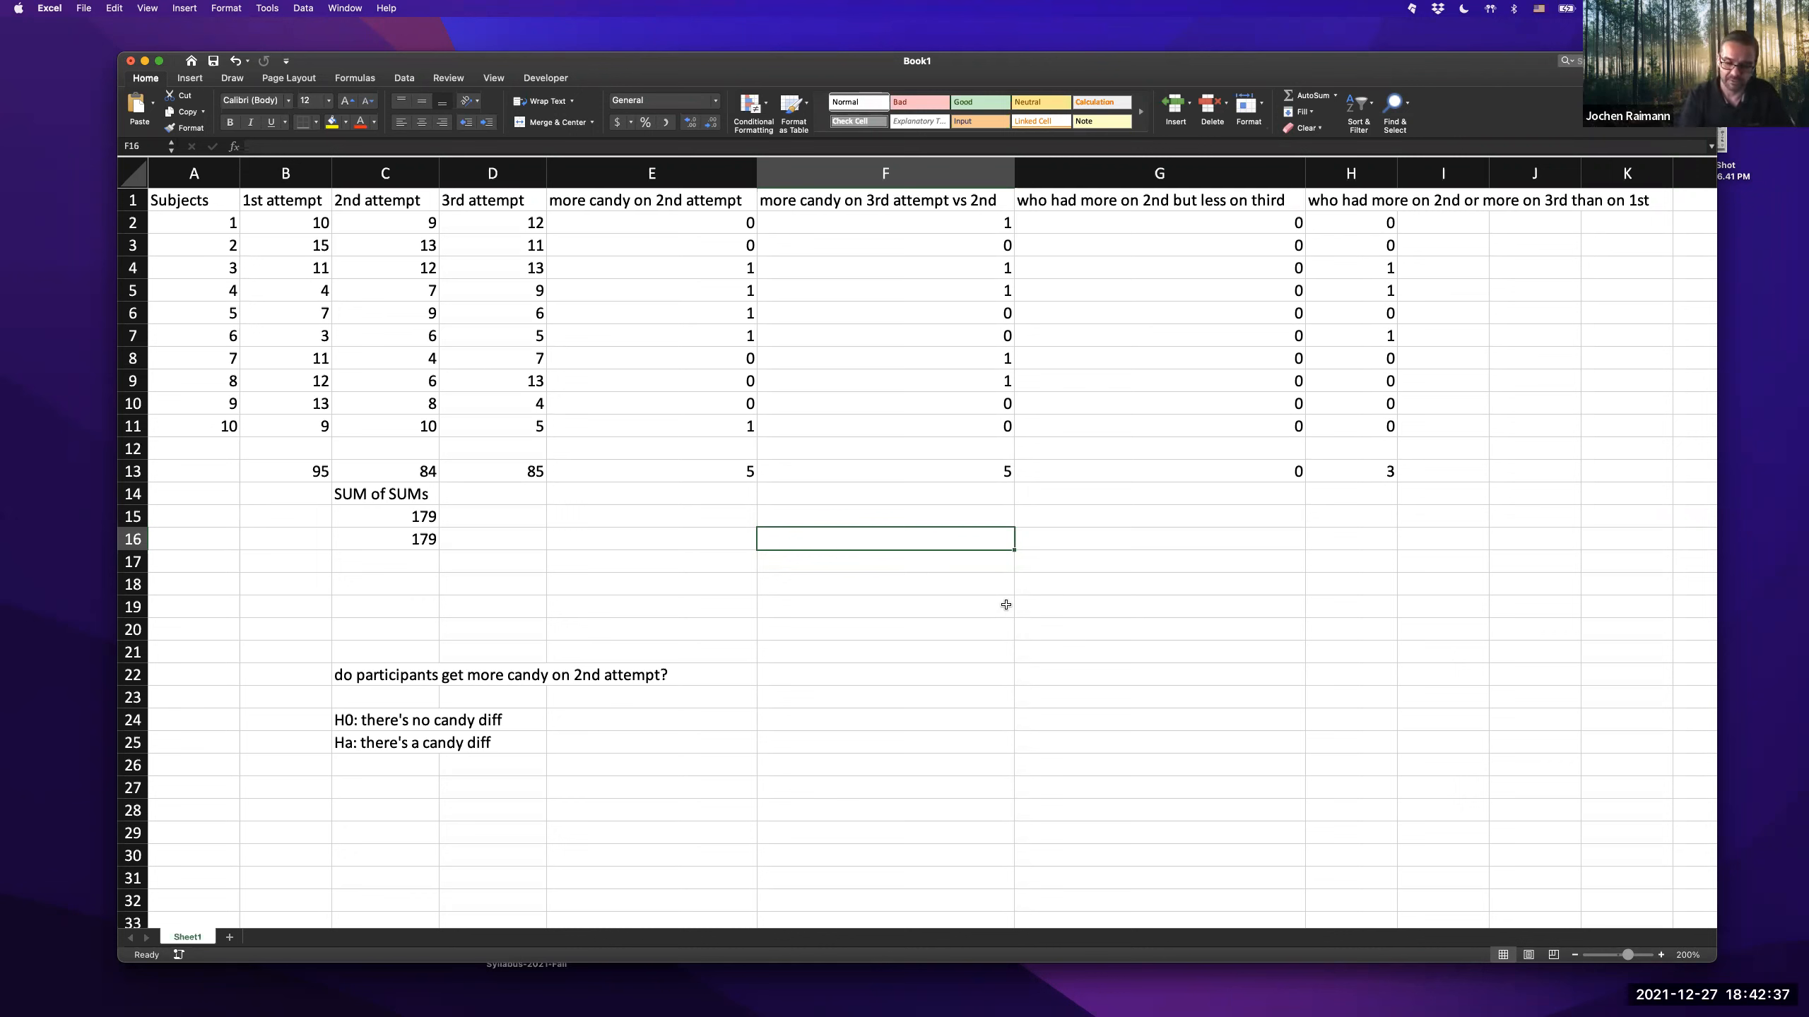
- Average the 1st attempt values B2:B11 in F16 and fill the formula across into G16
type("=average(")
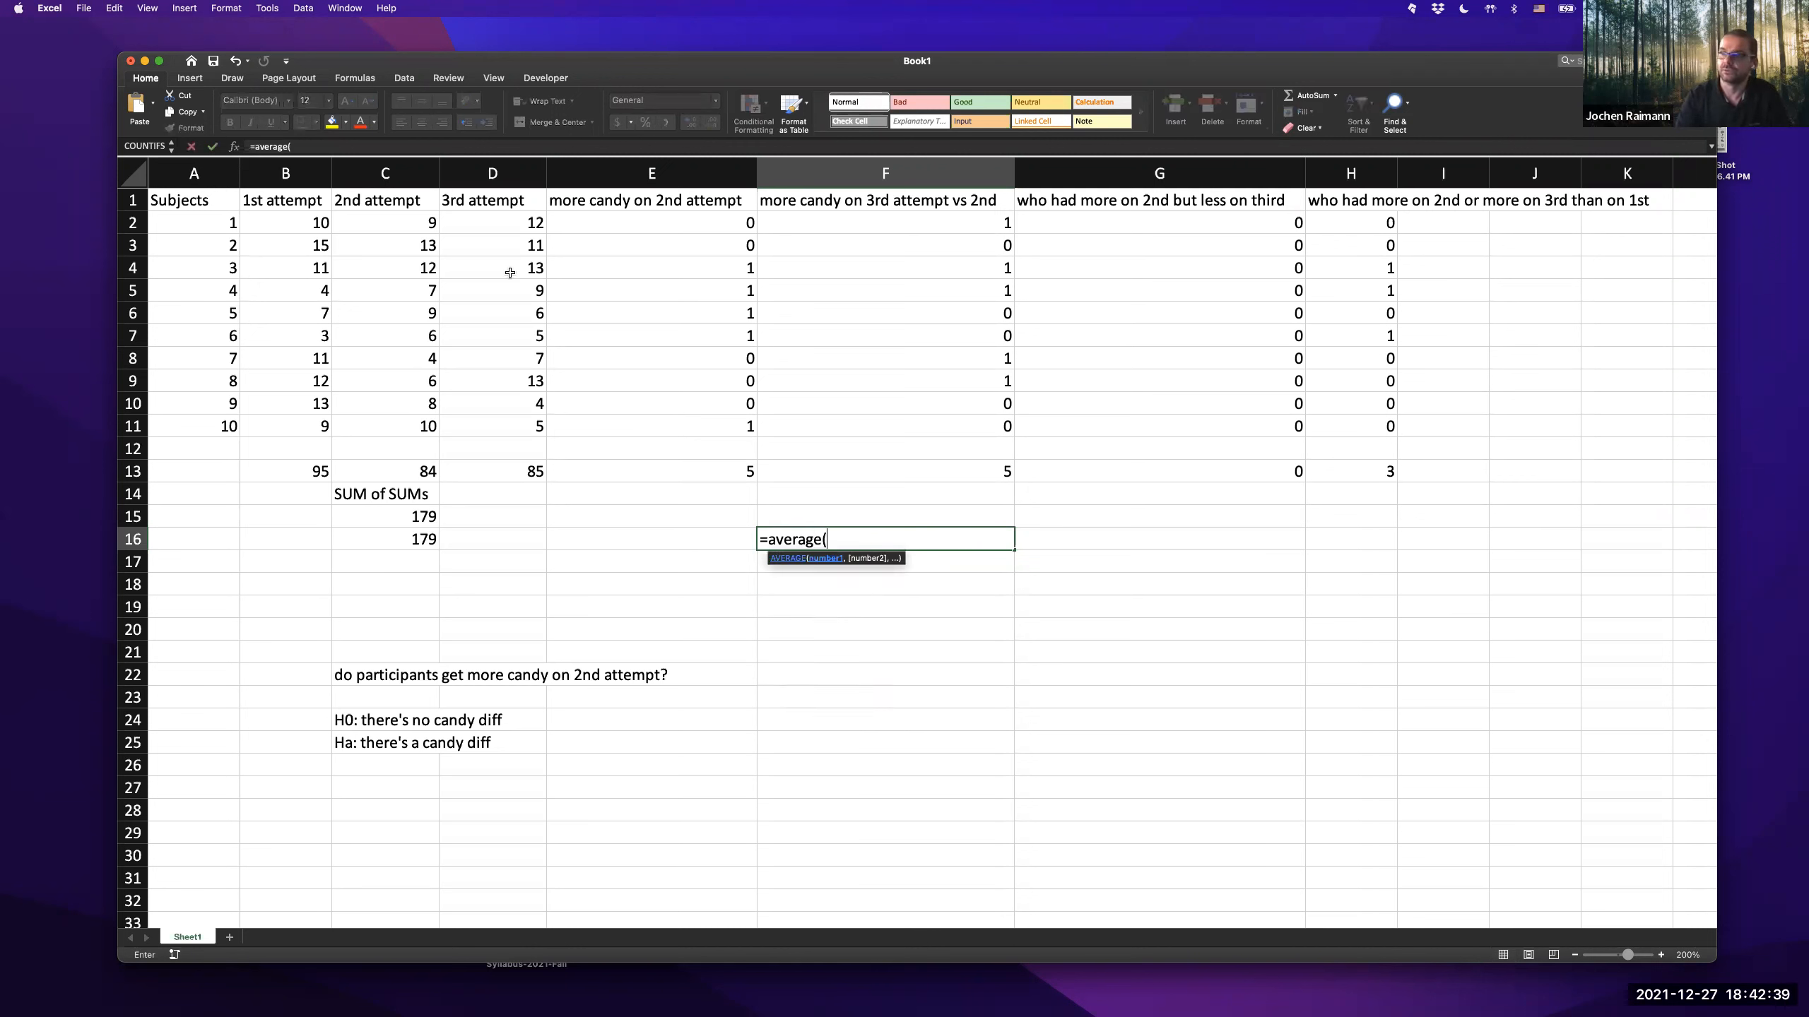
left_click_drag(301, 219, 302, 421)
key("Return")
key("Up")
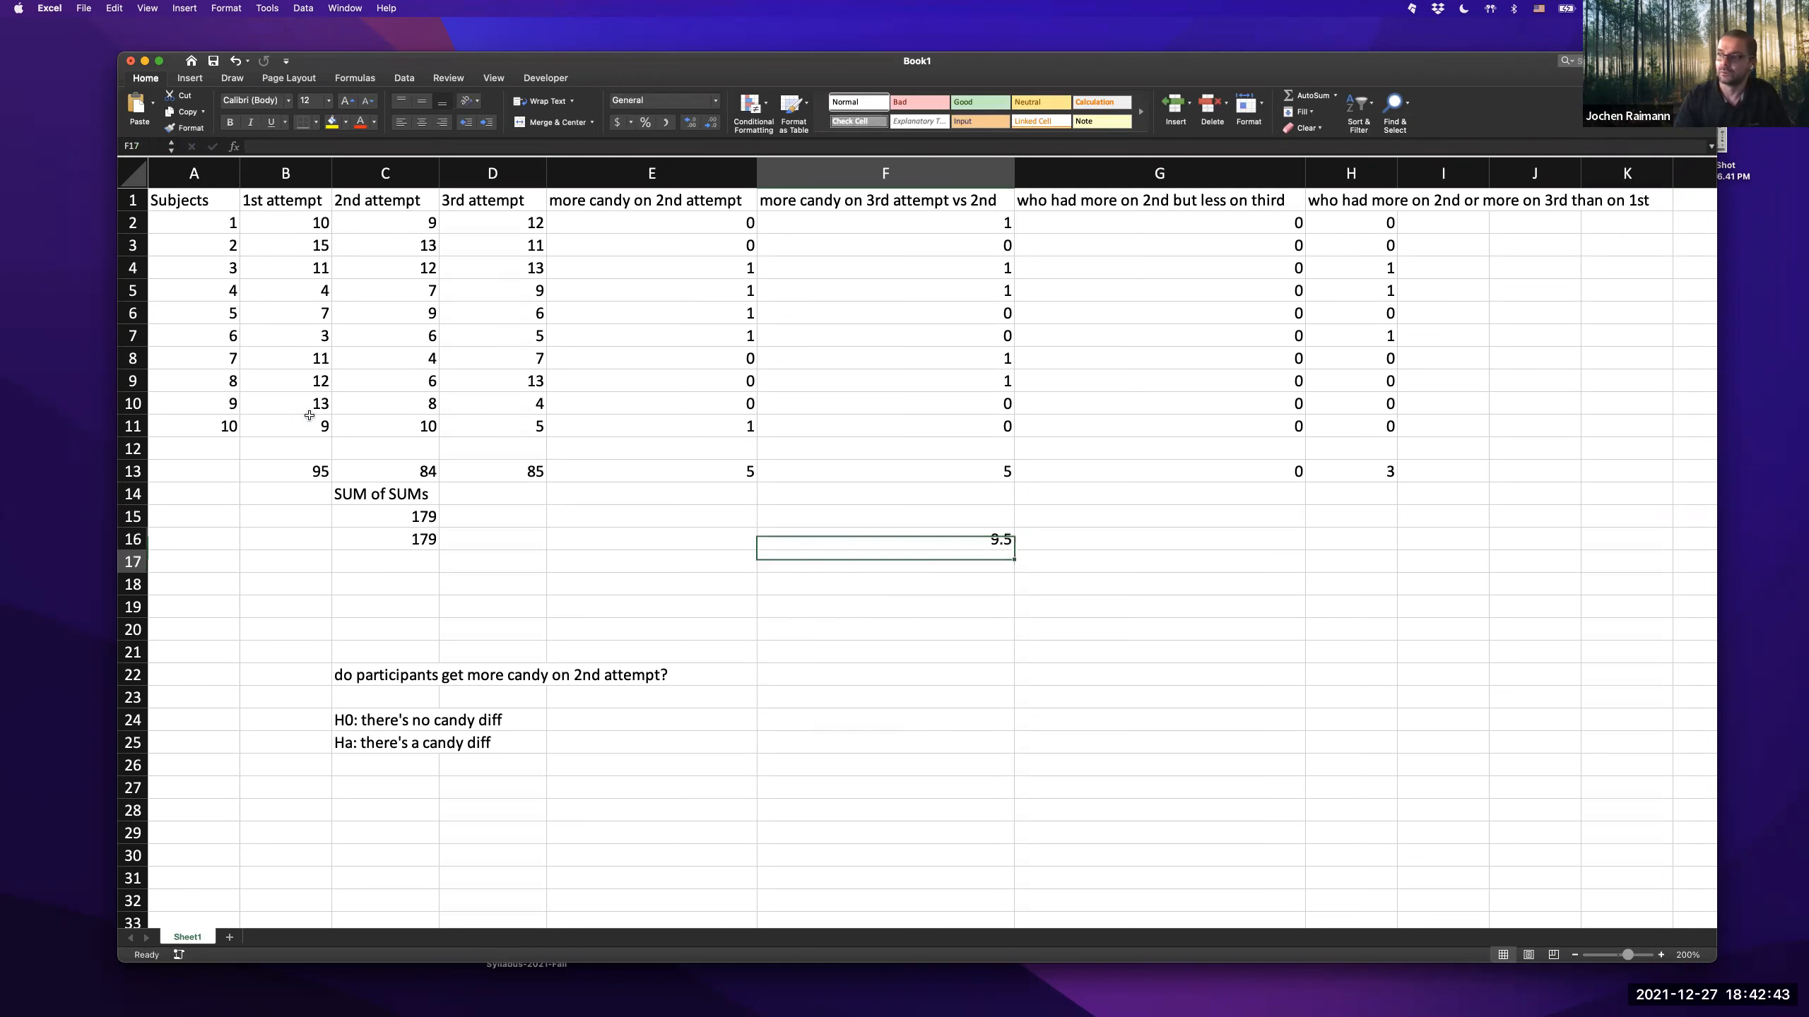
left_click_drag(1014, 549, 1197, 543)
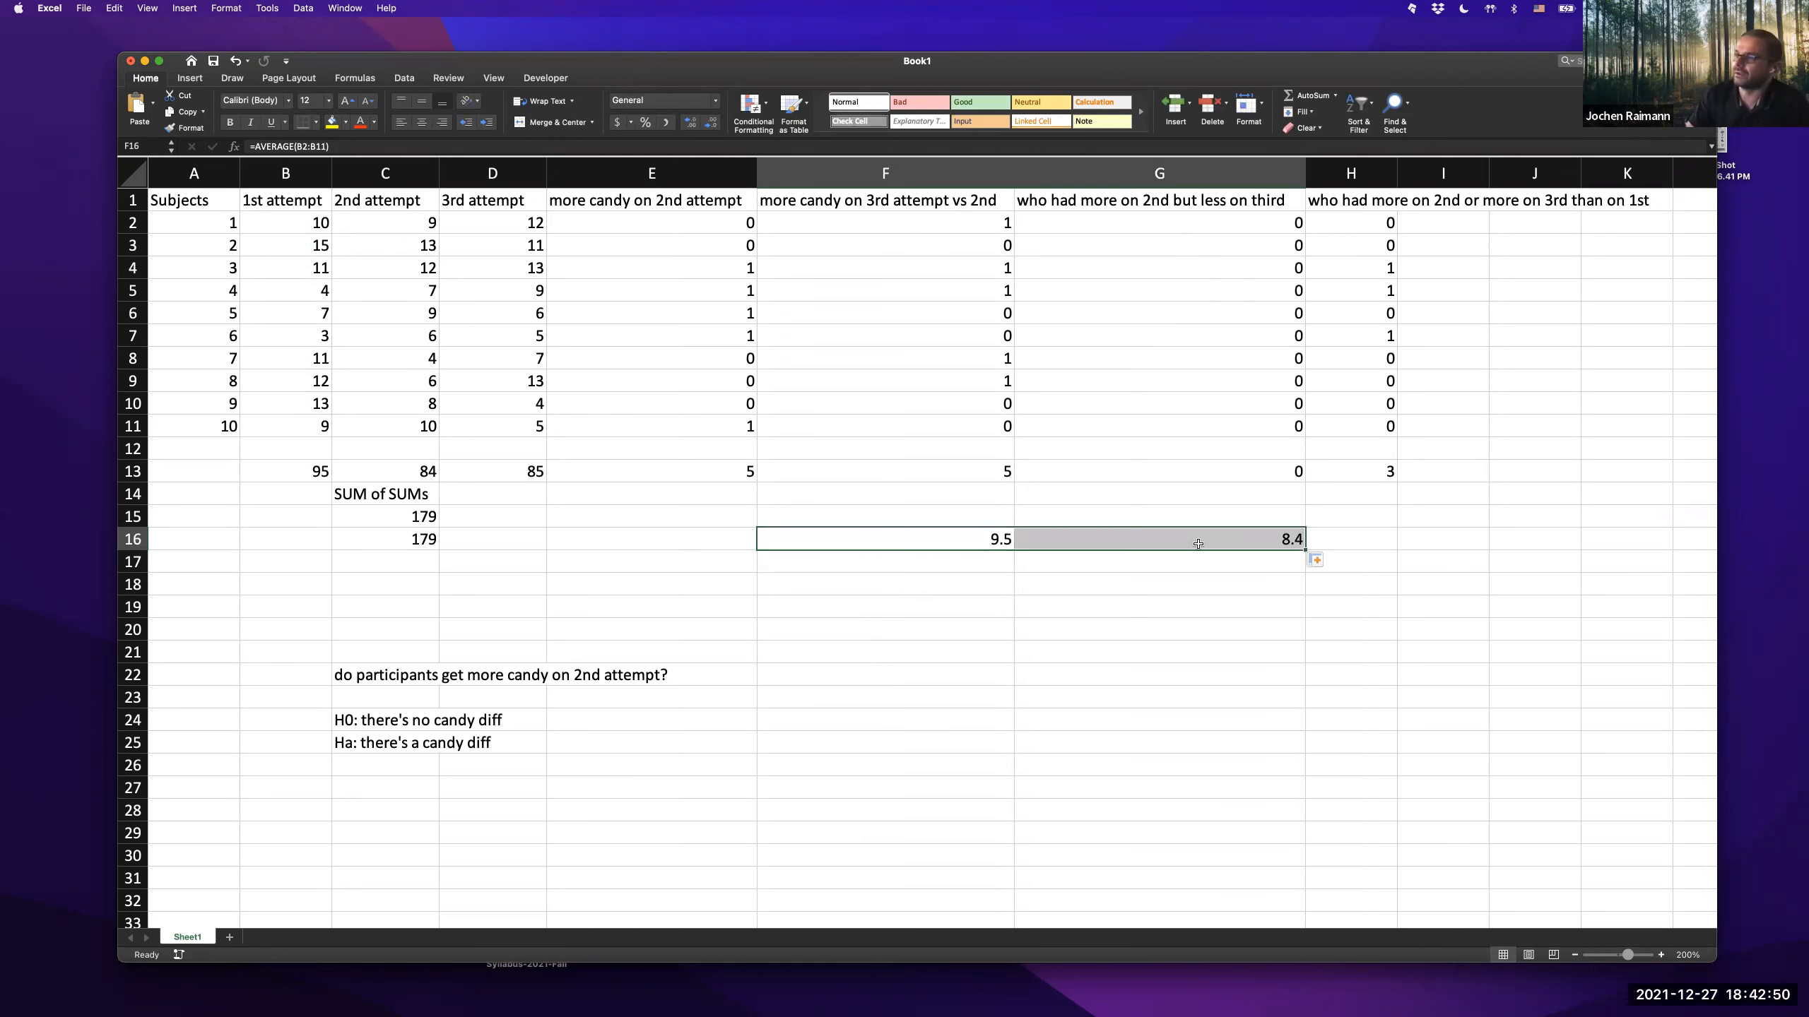
- Inspect the cell ranges used by the average formulas in F16 and G16
double_click(970, 539)
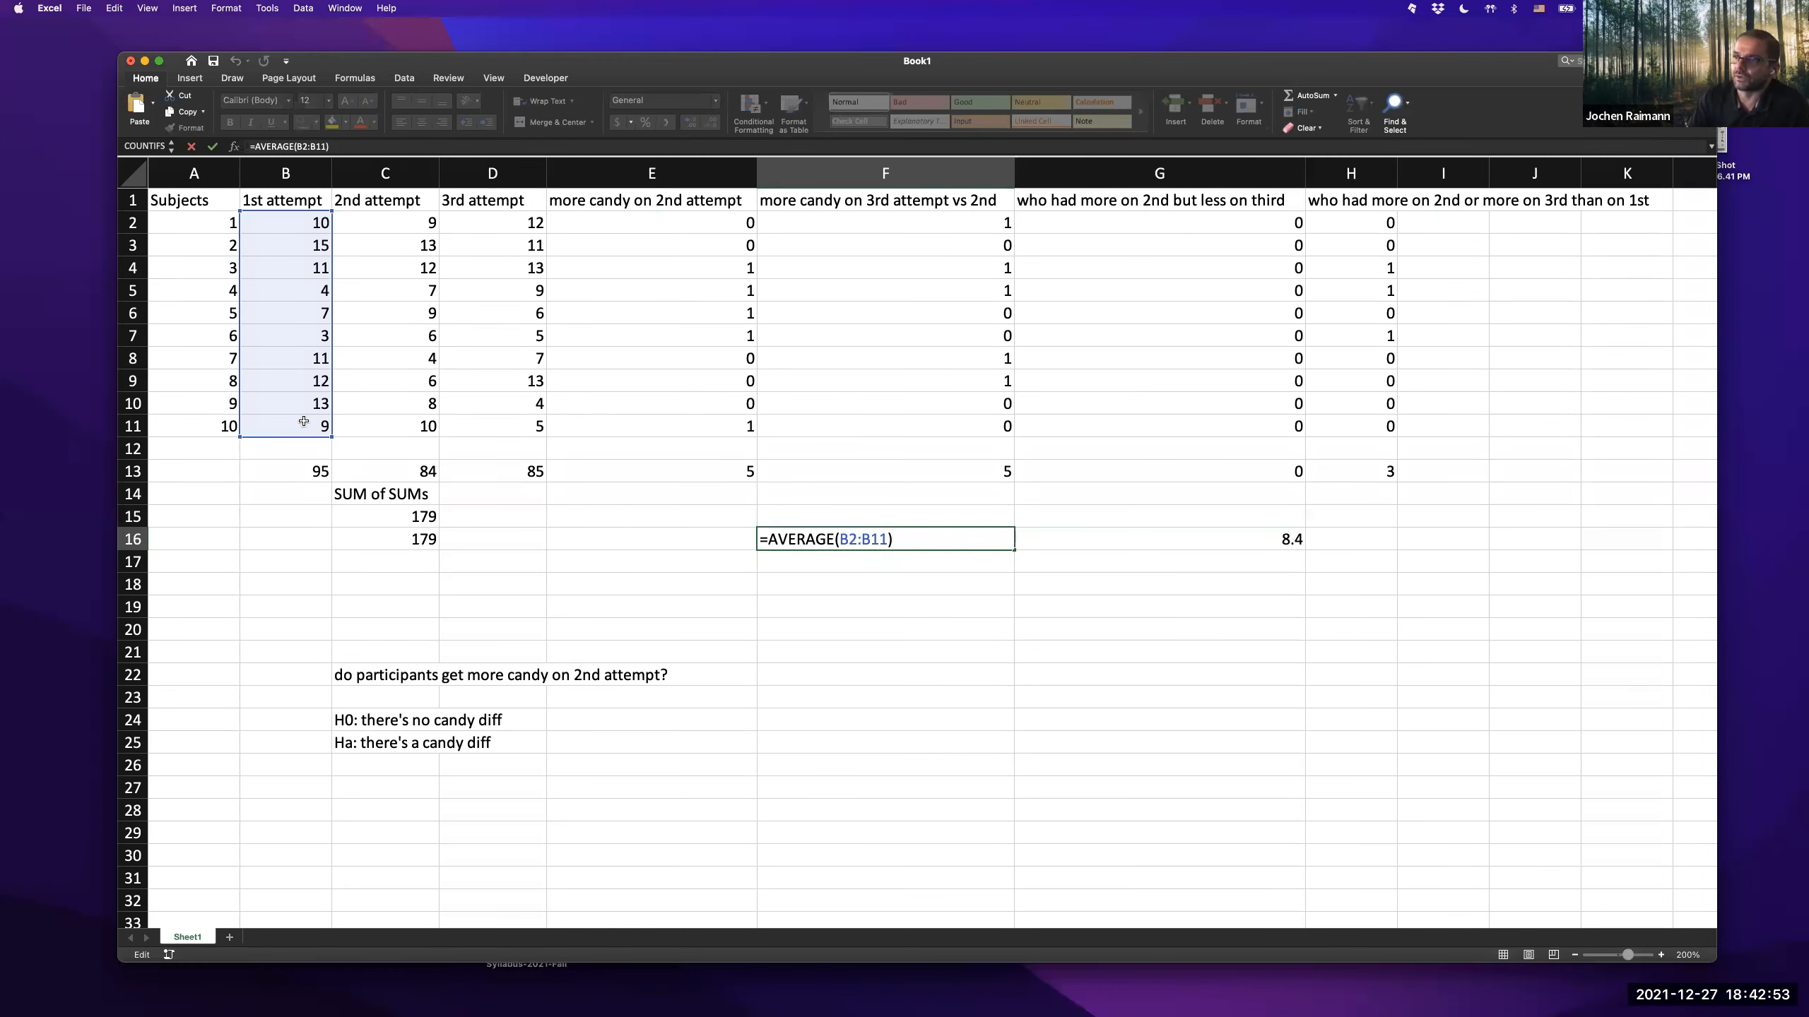
key("Escape")
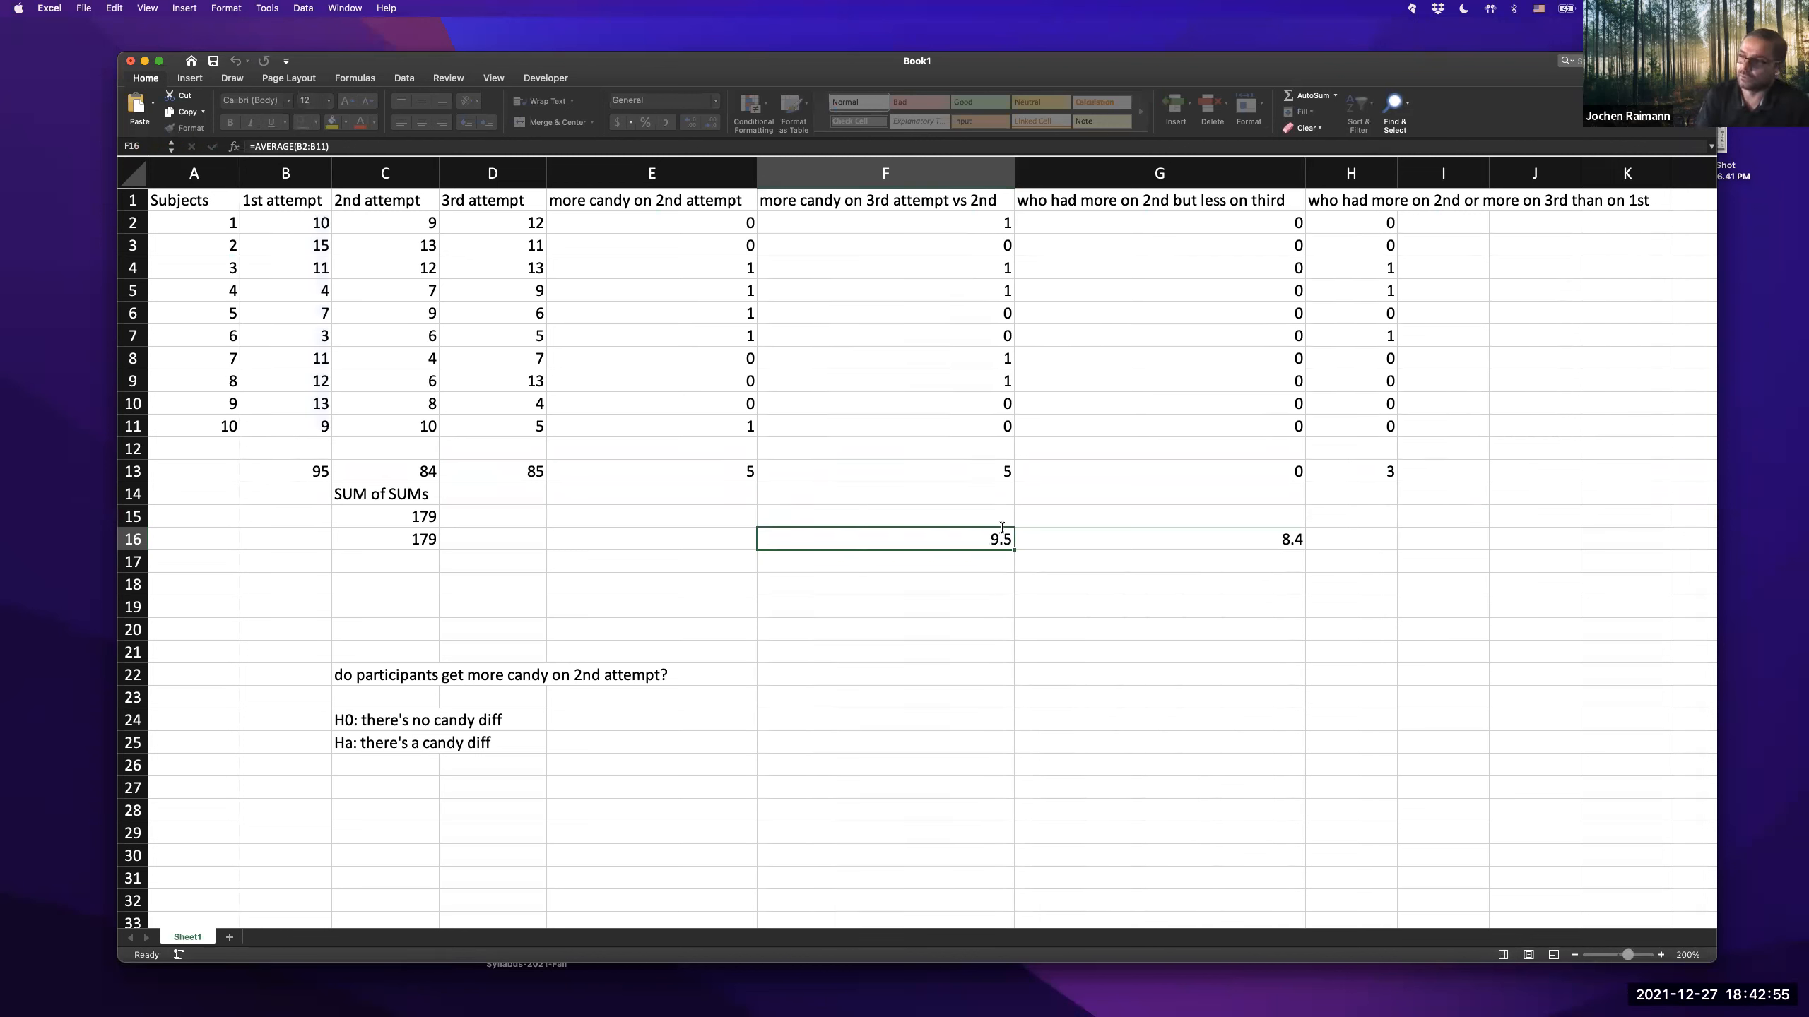
key("Right")
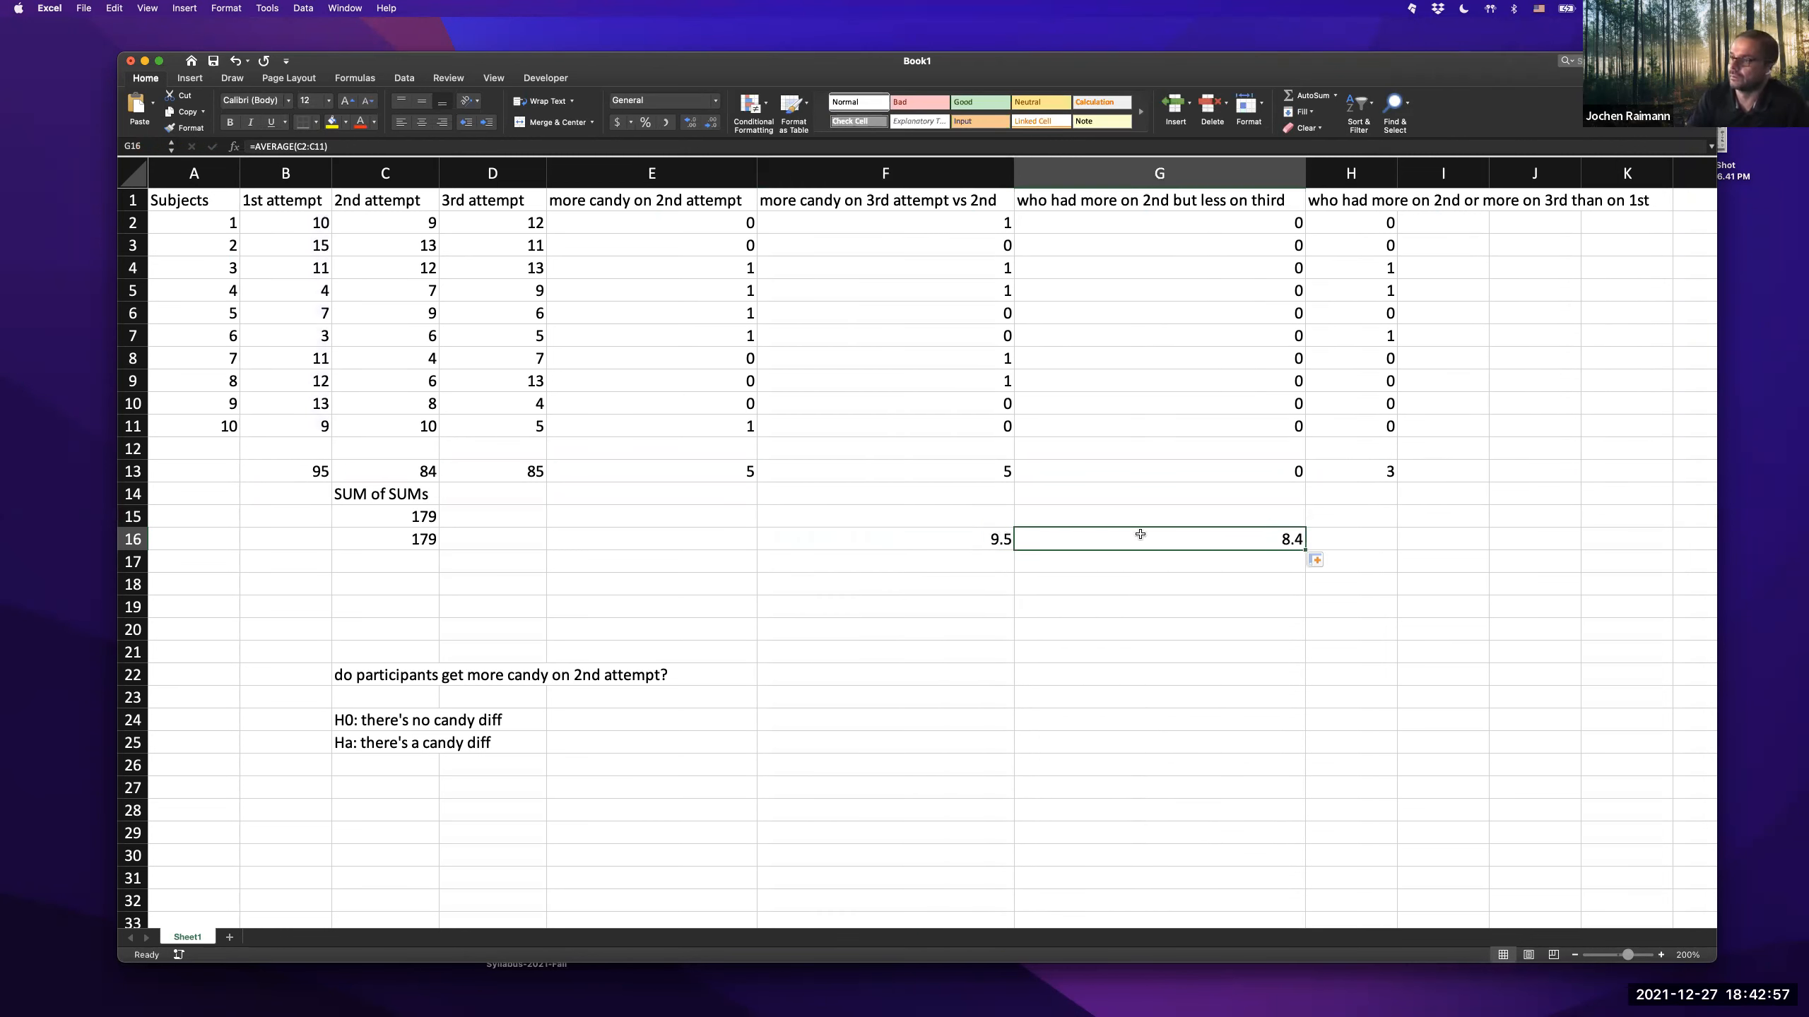
double_click(1139, 537)
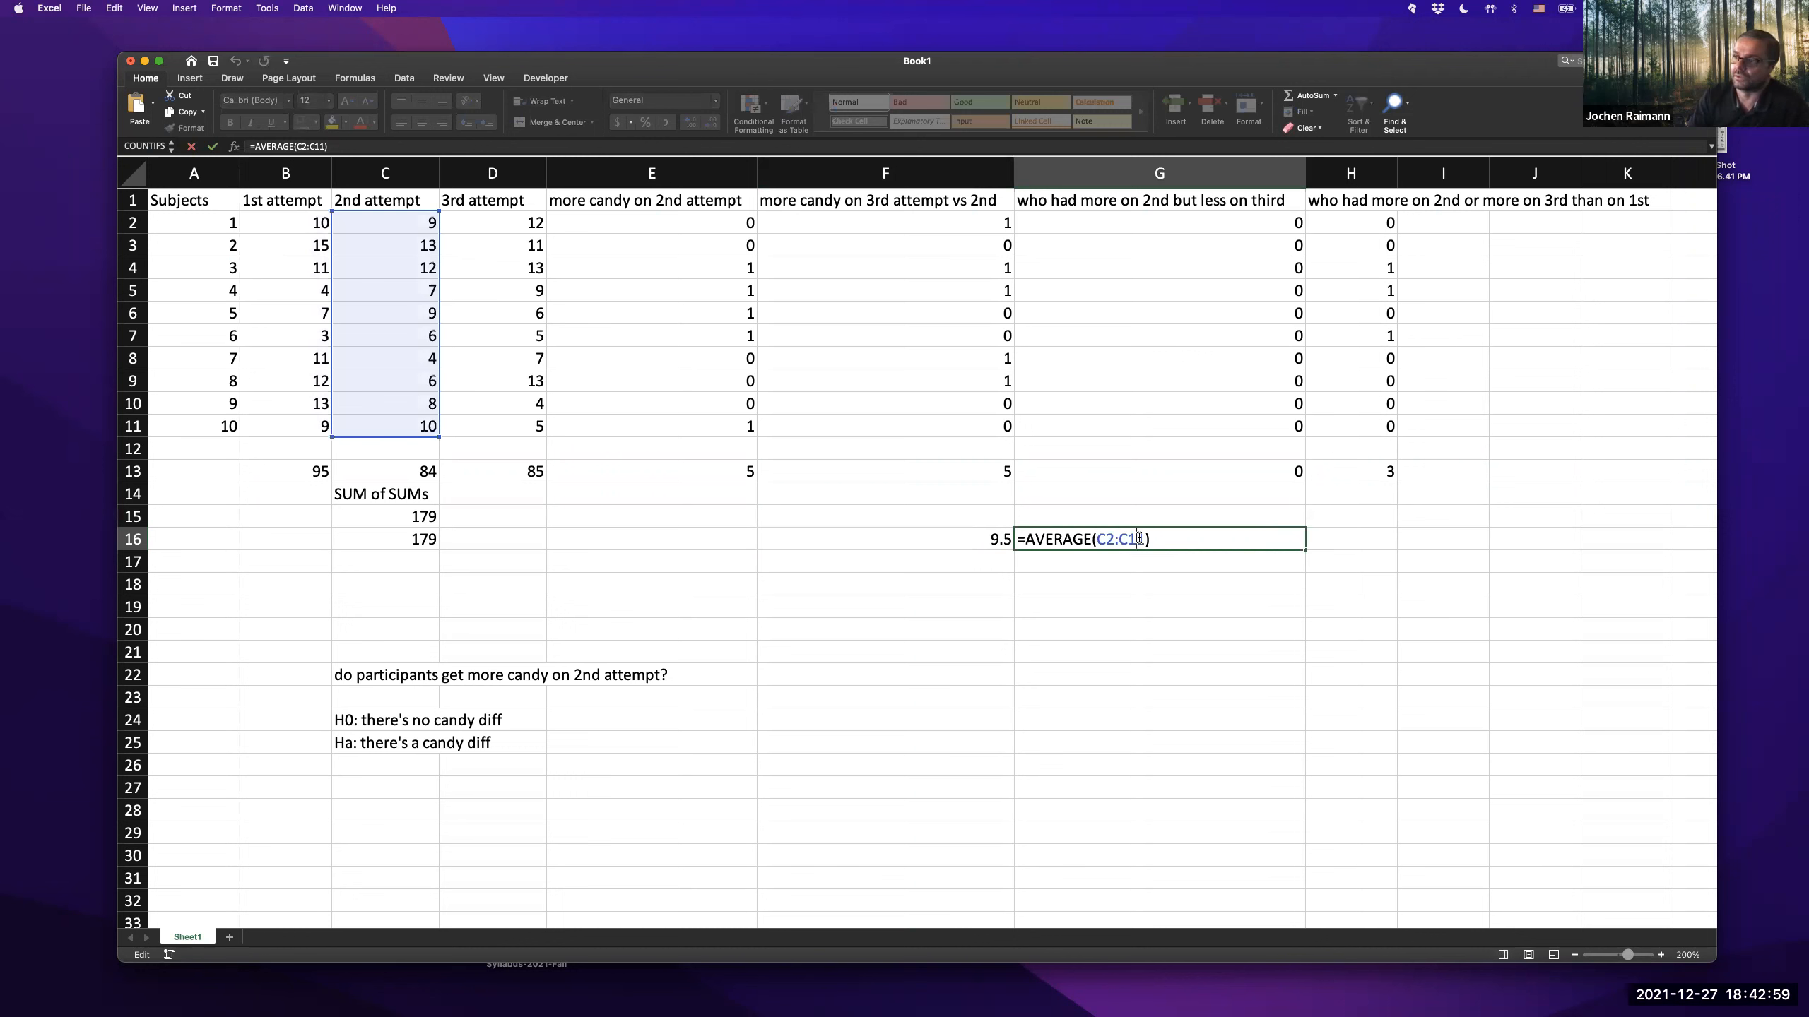
key("Return")
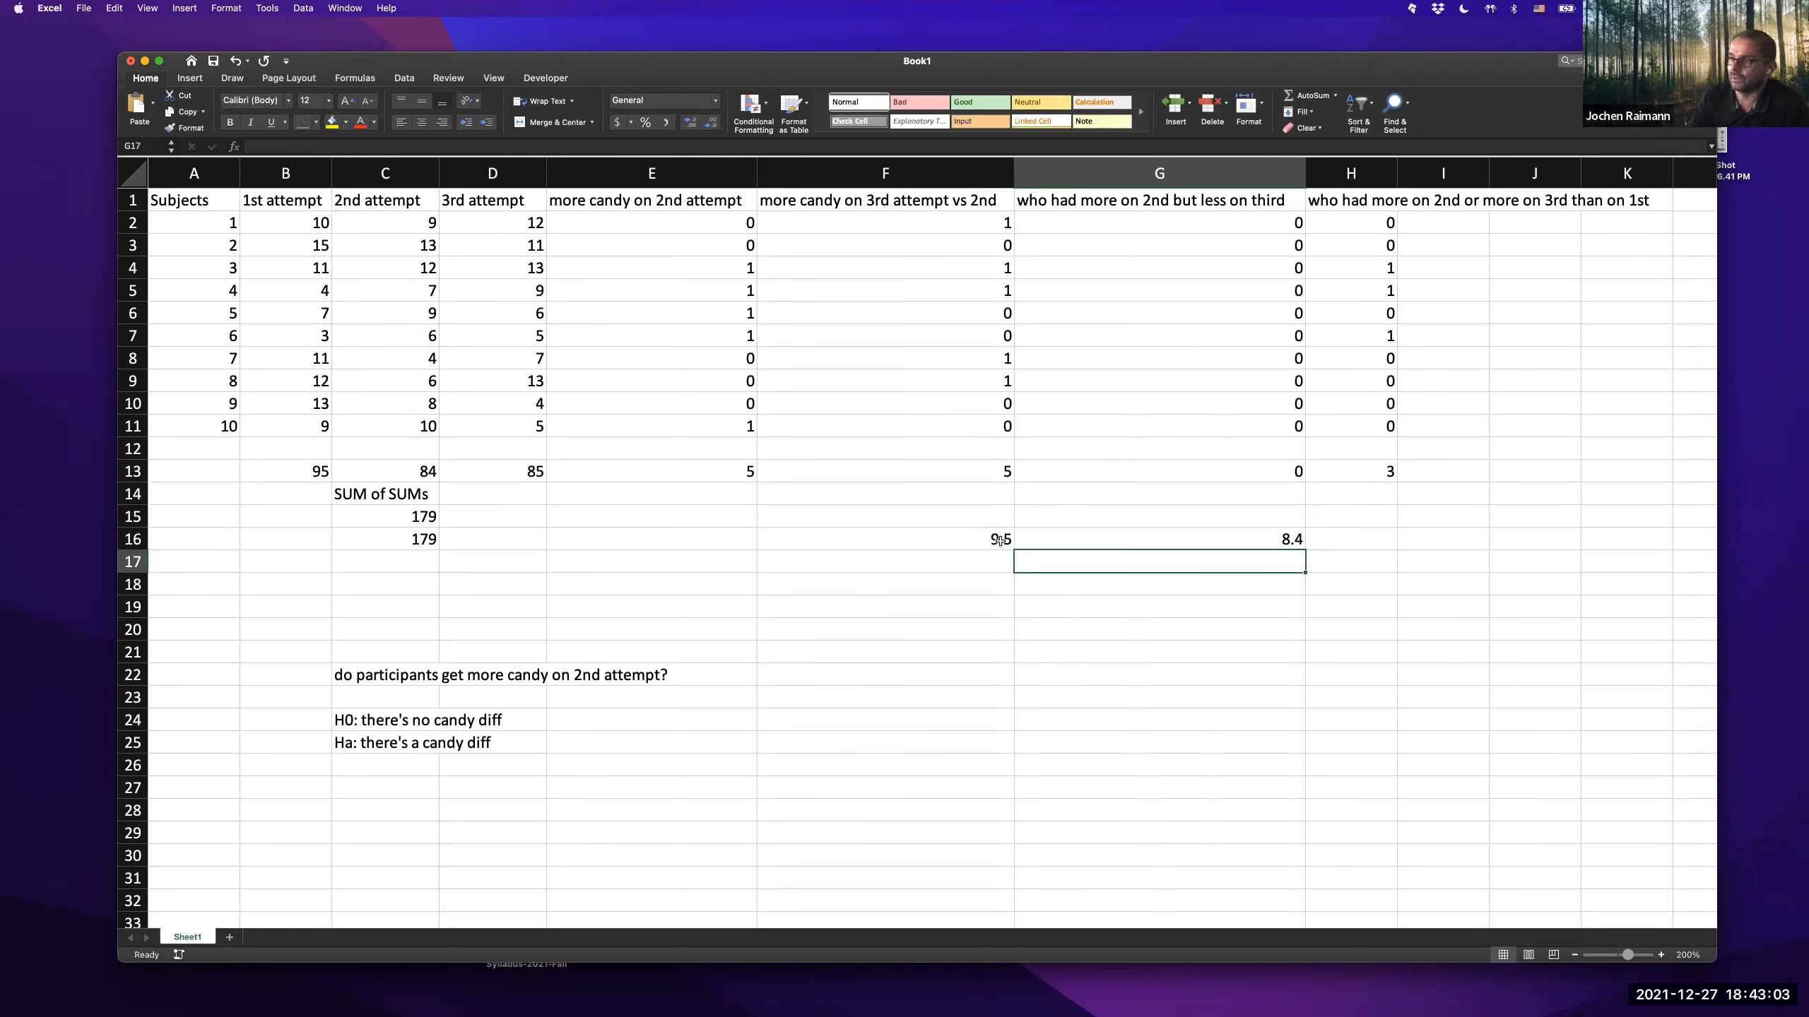
key("Up")
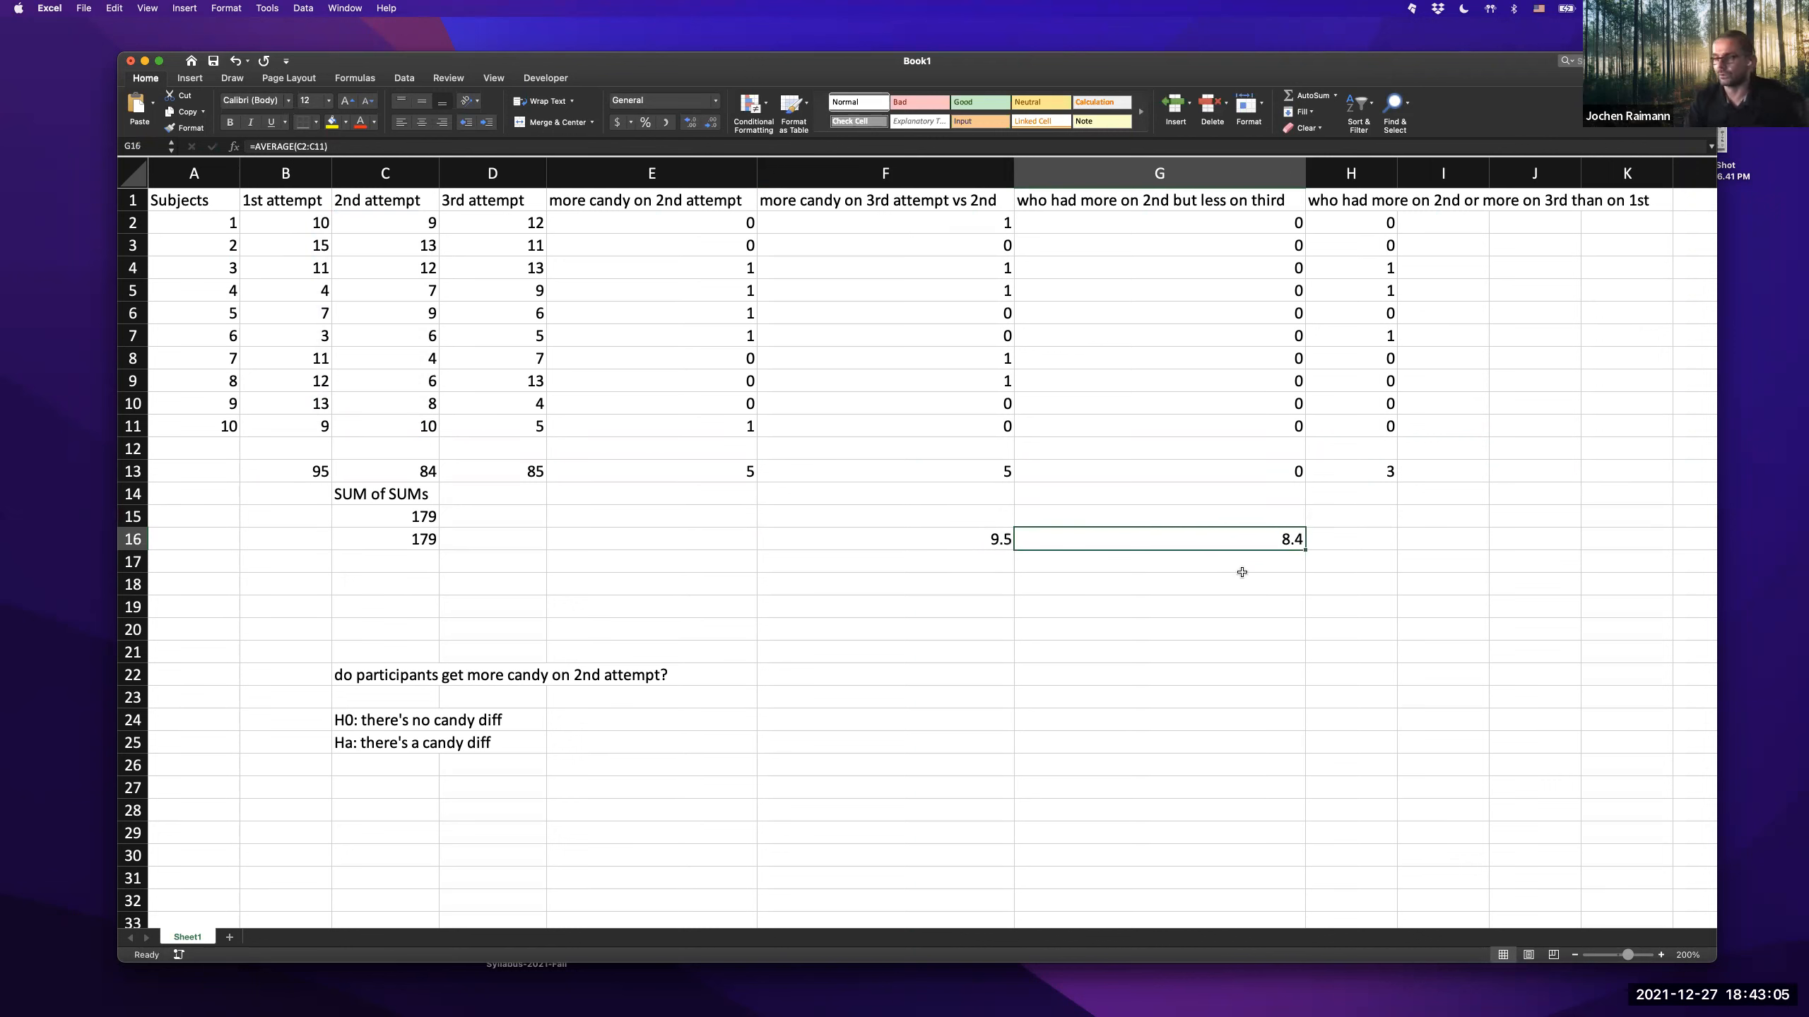
- Copy the average formula from G16 into G17 and inspect the range it references
key("super+c")
key("Down")
key("super+v")
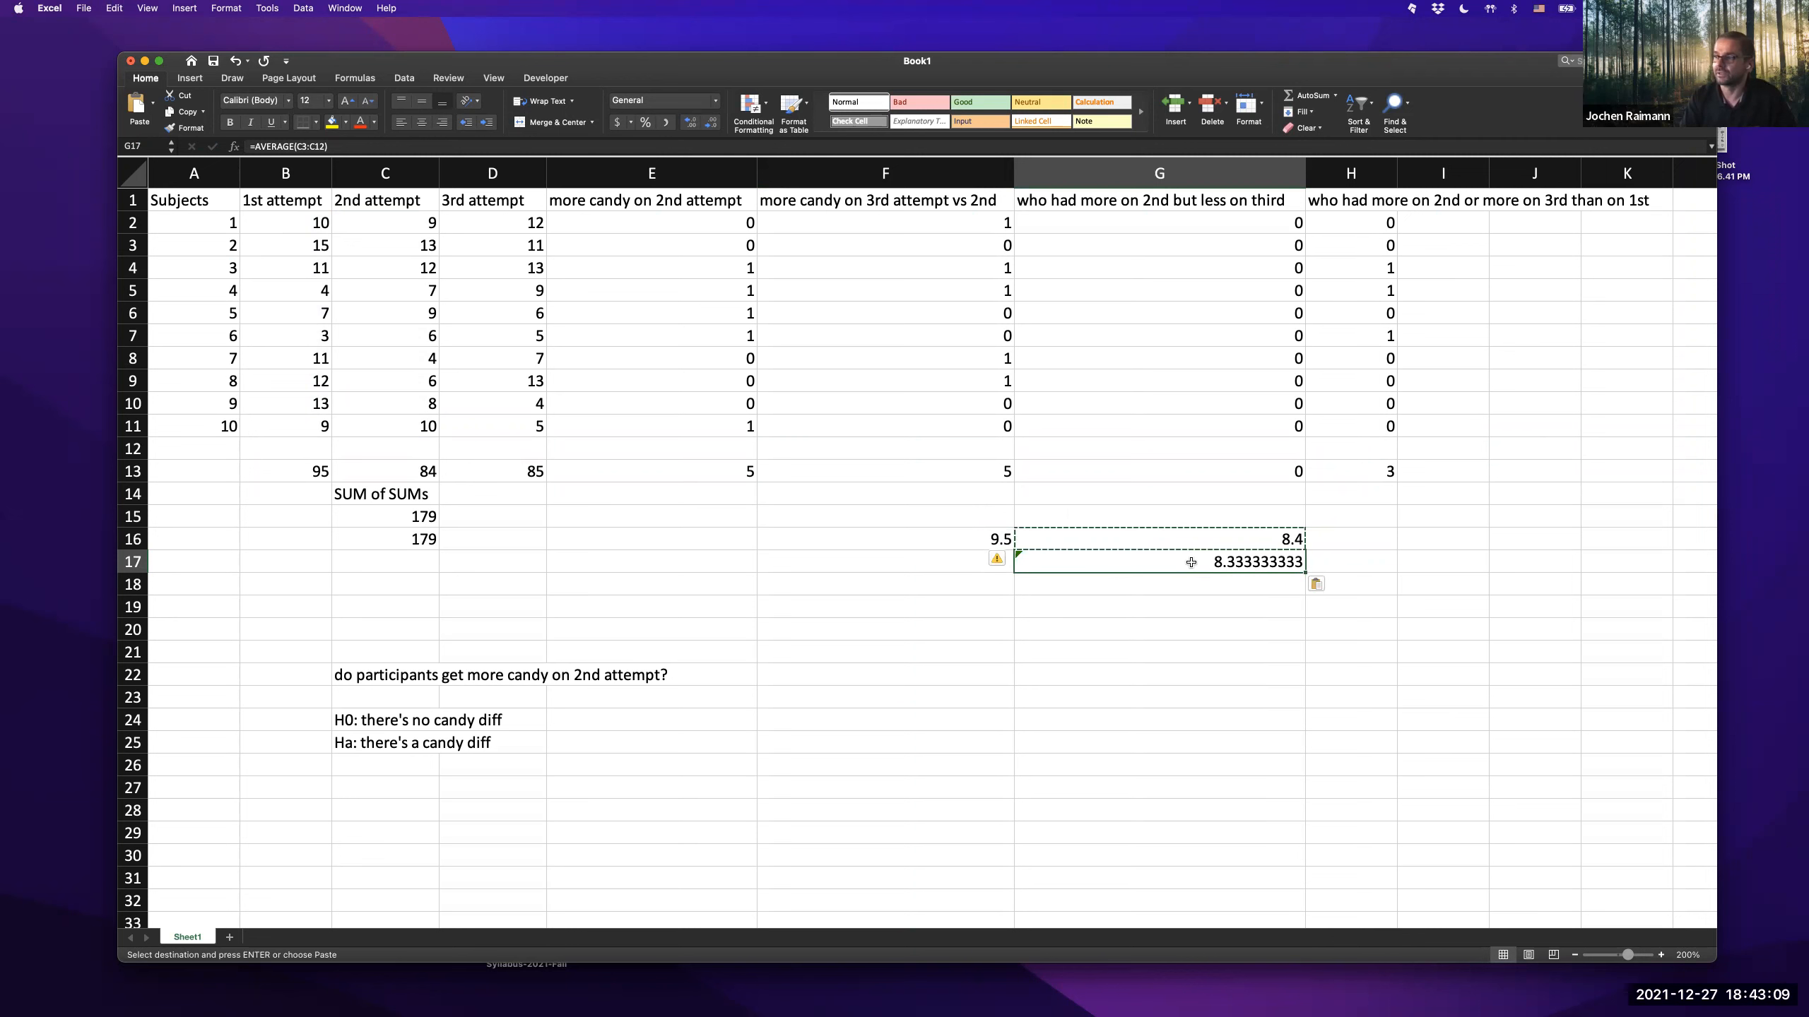
double_click(1191, 563)
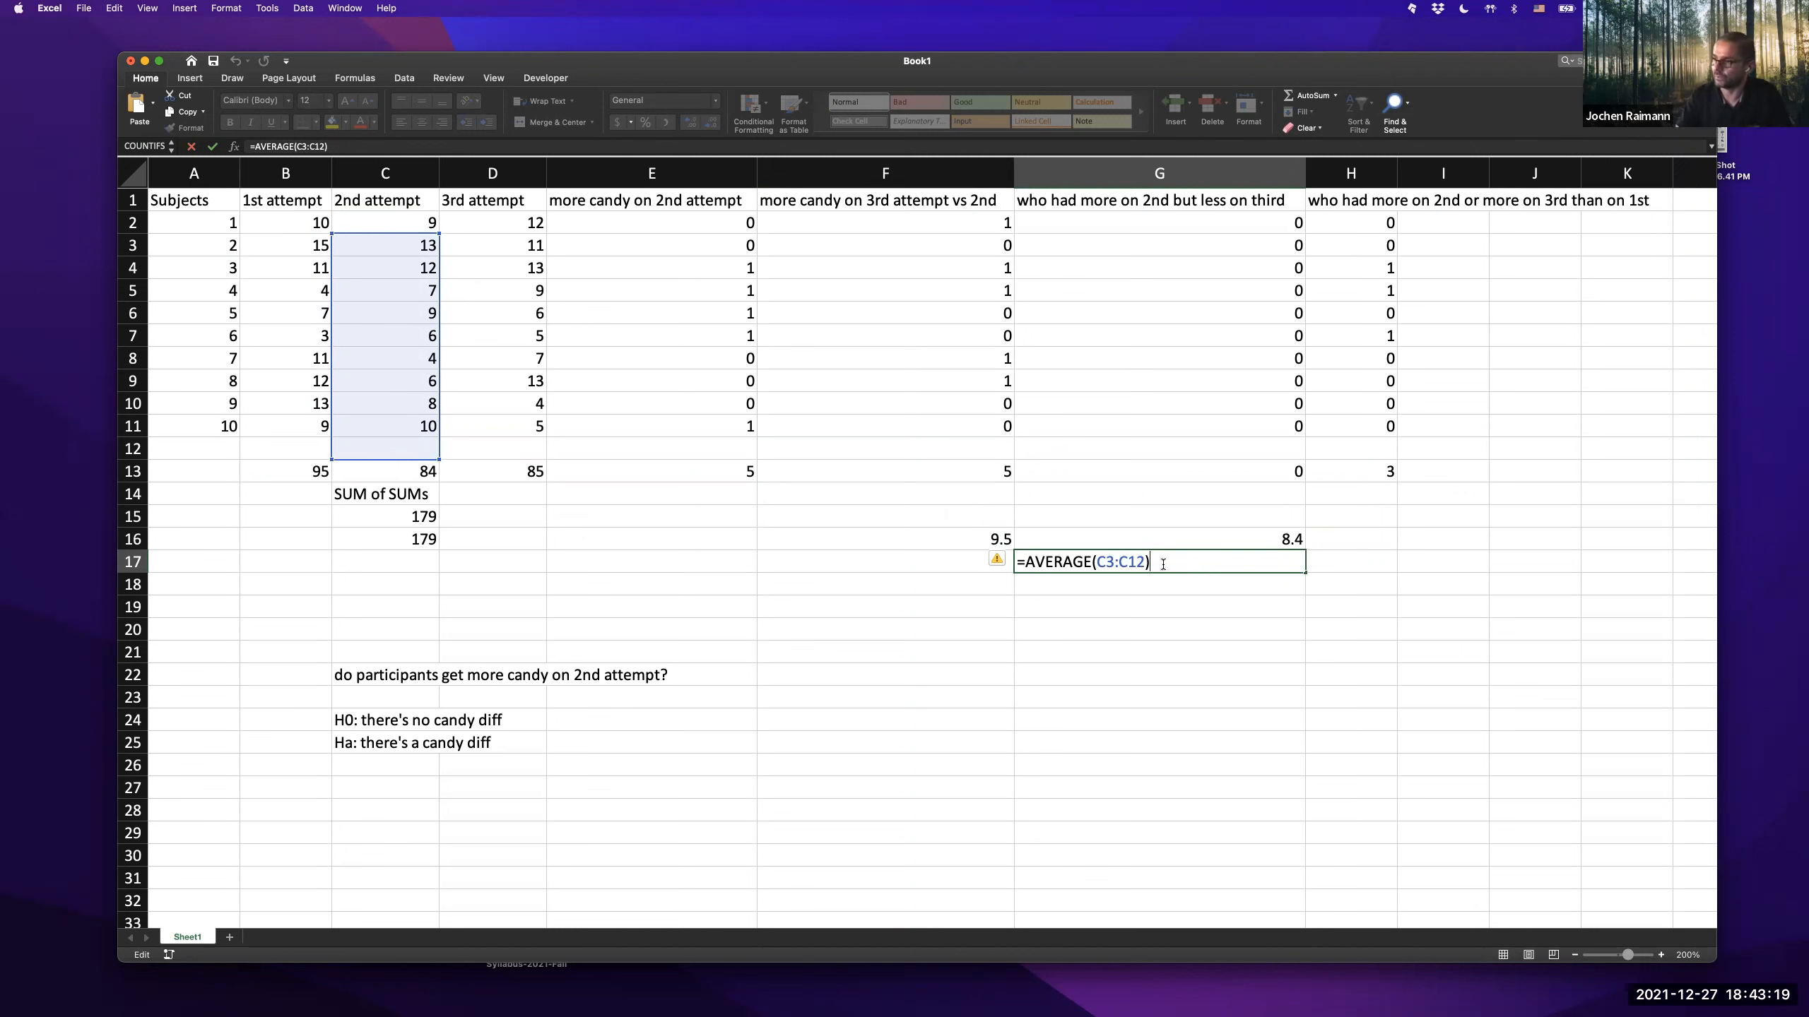
key("Return")
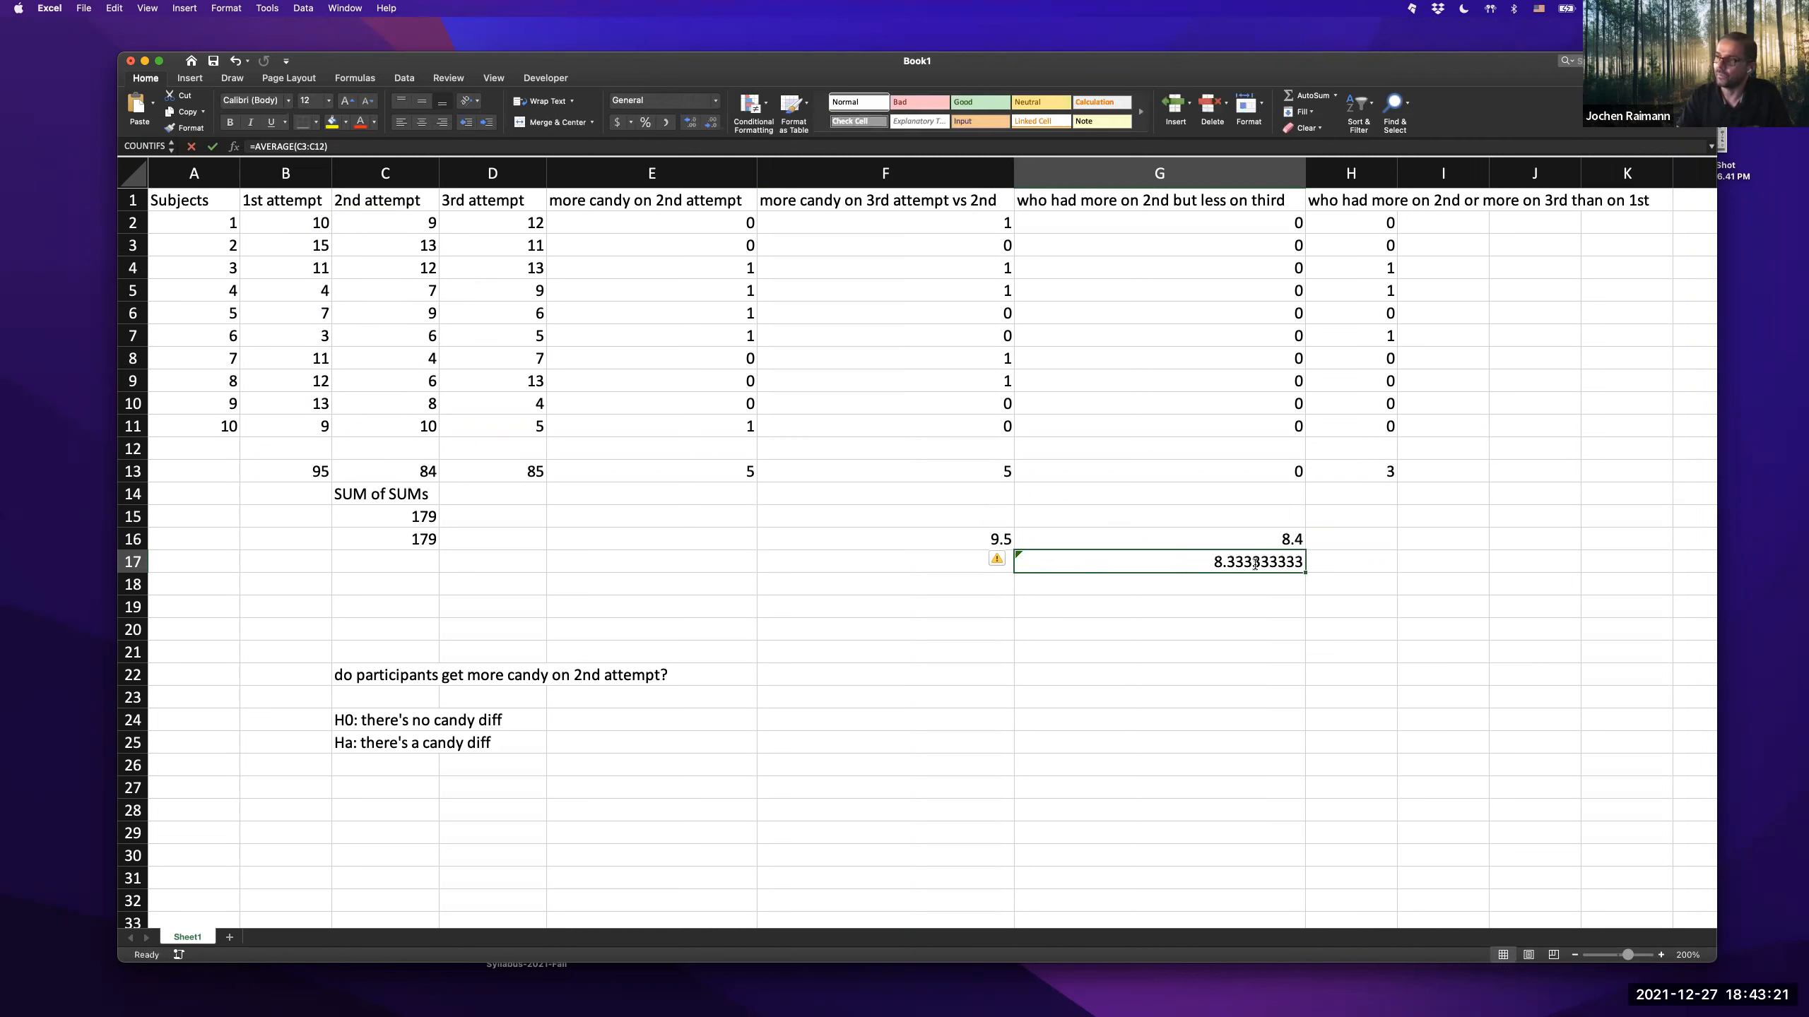
- Make the range in G16's average formula fully absolute as =AVERAGE($C$2:$C$11)
left_click(1262, 535)
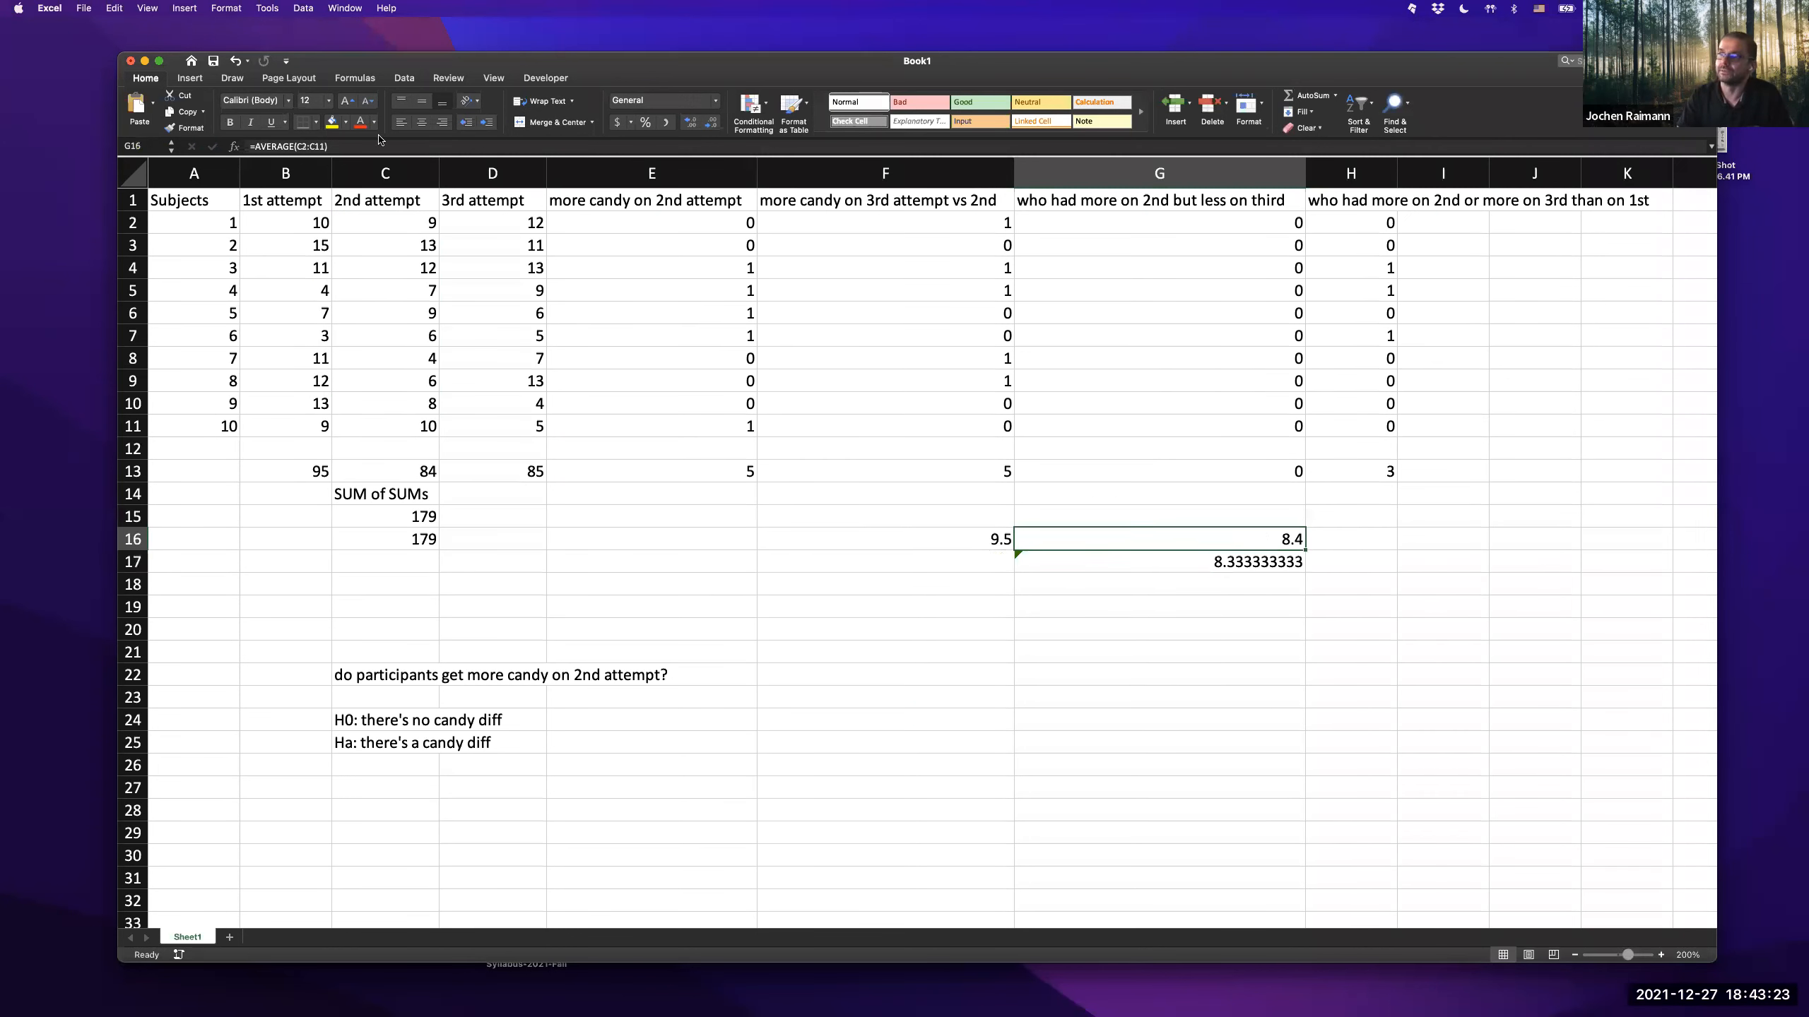
left_click(298, 146)
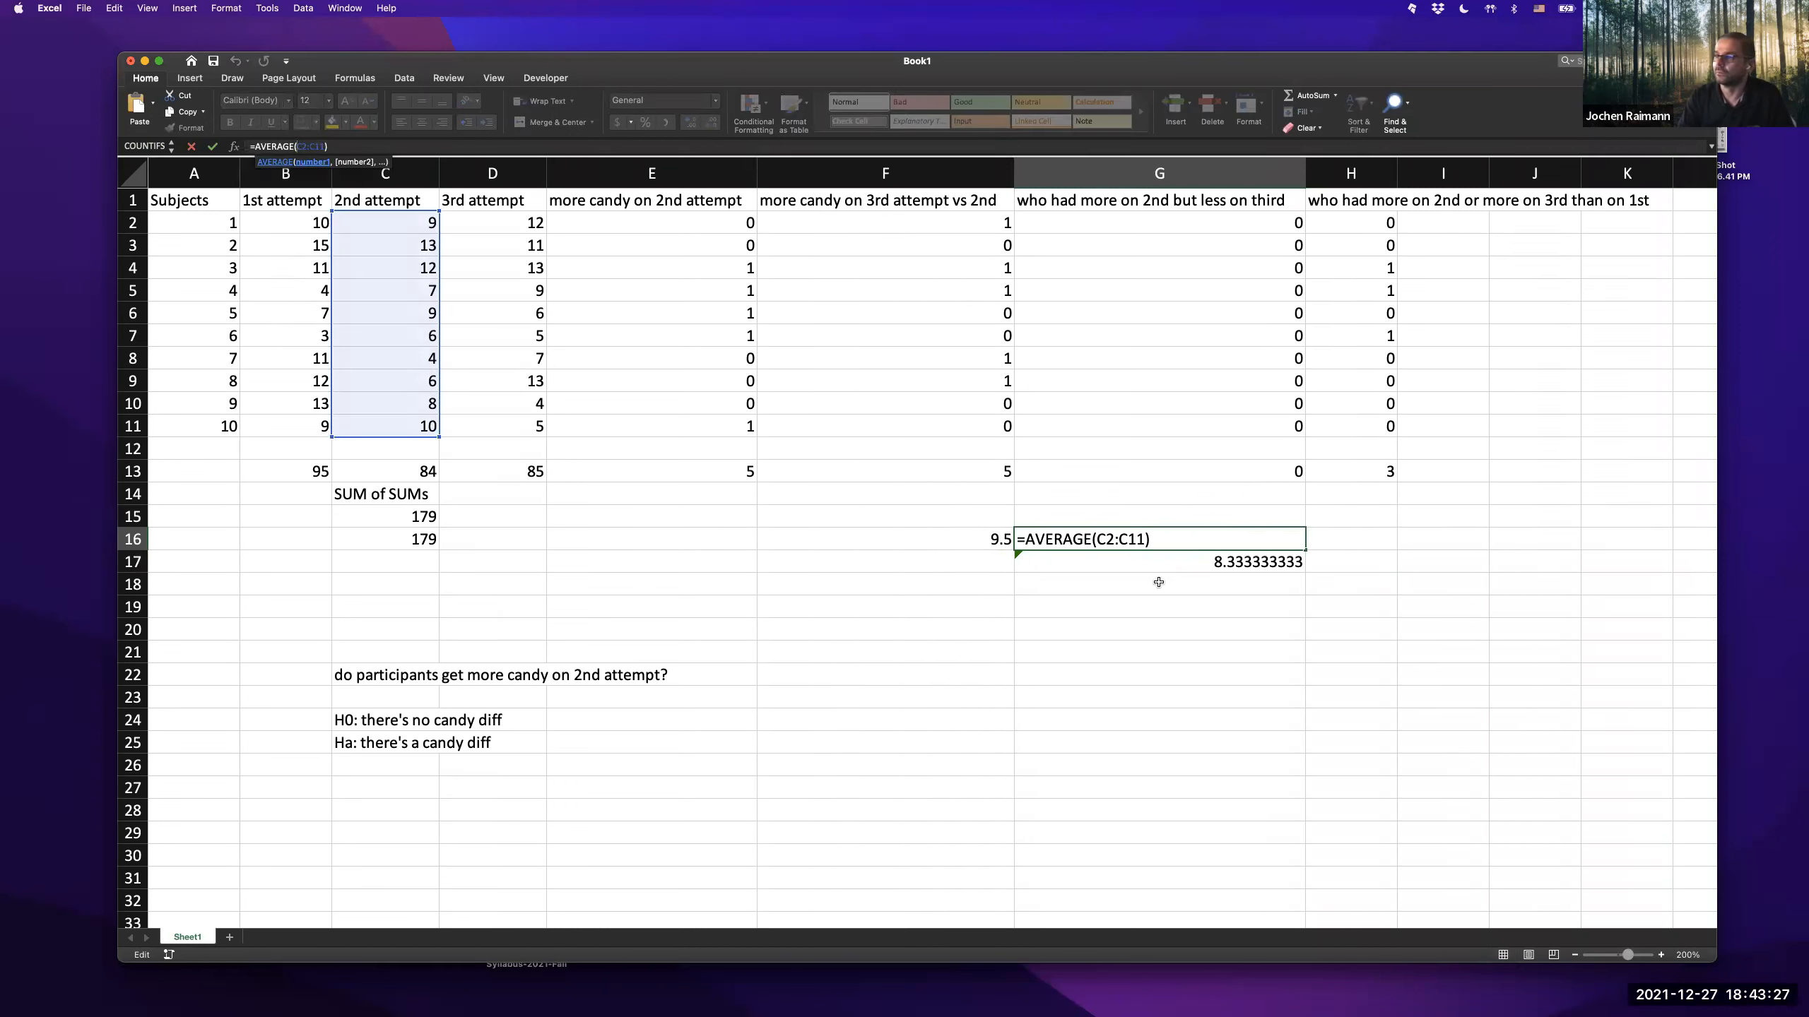
left_click(1097, 539)
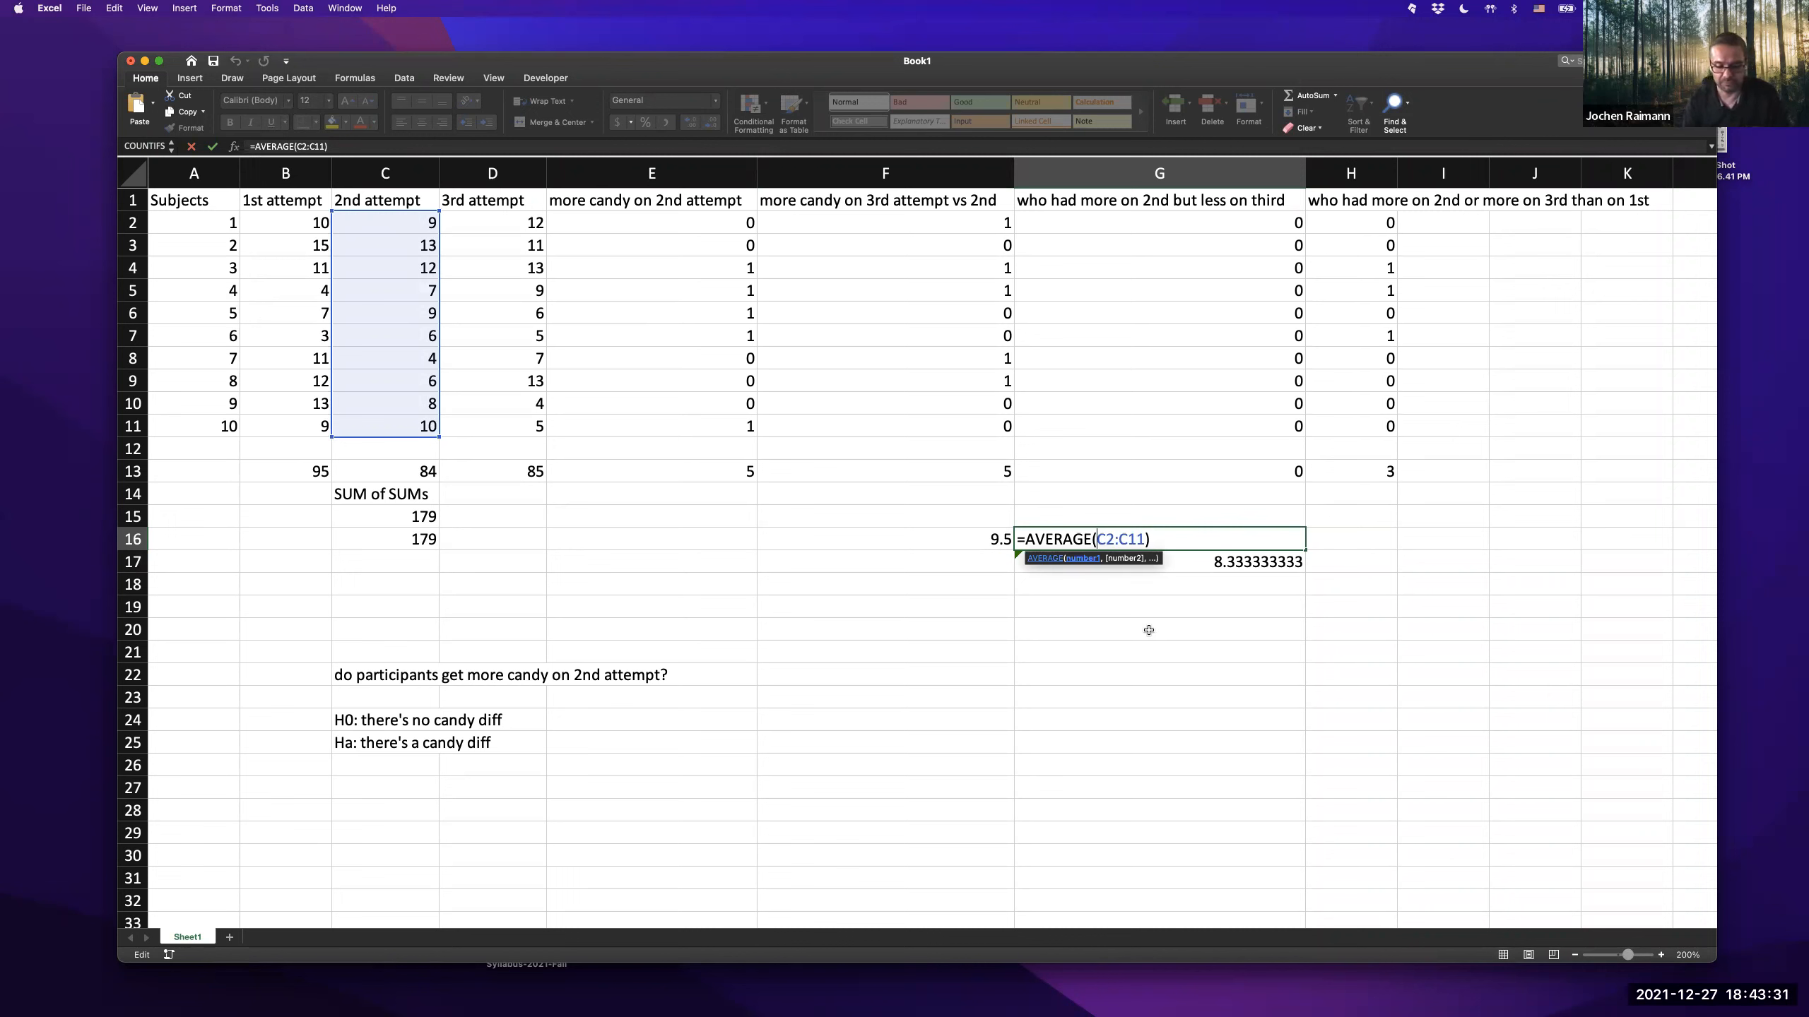
type("$C2:")
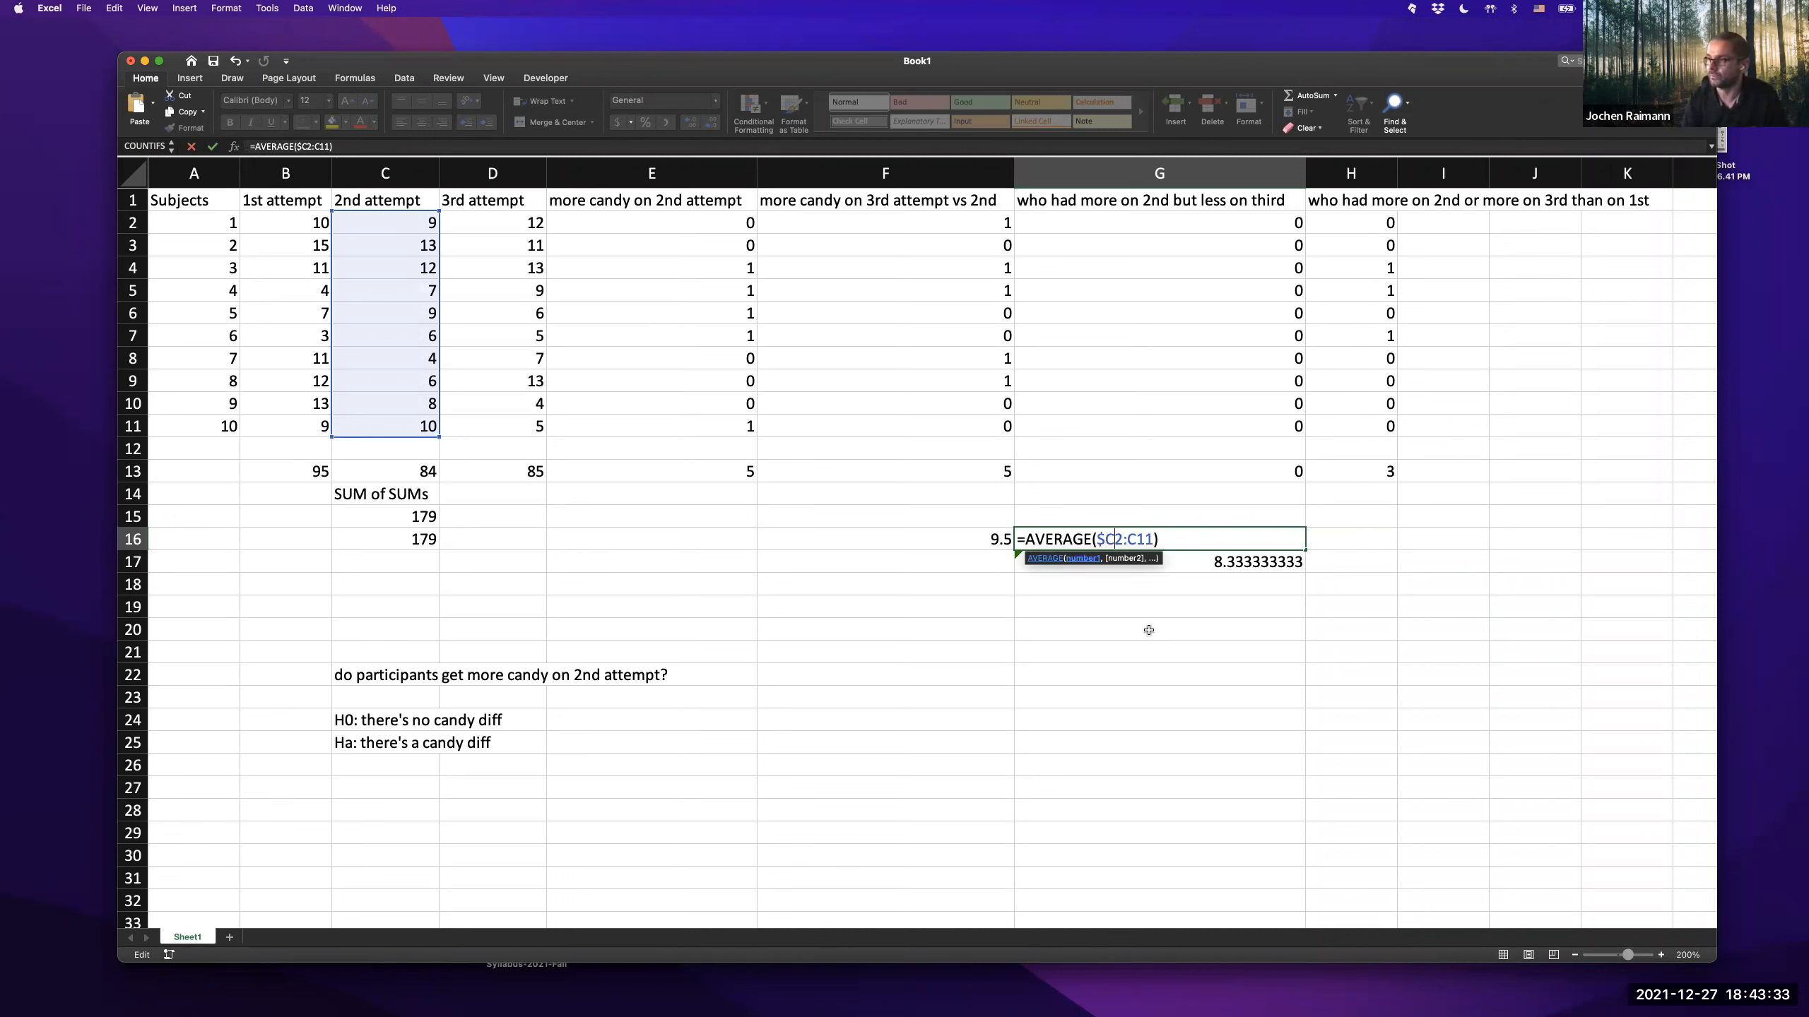
type("$")
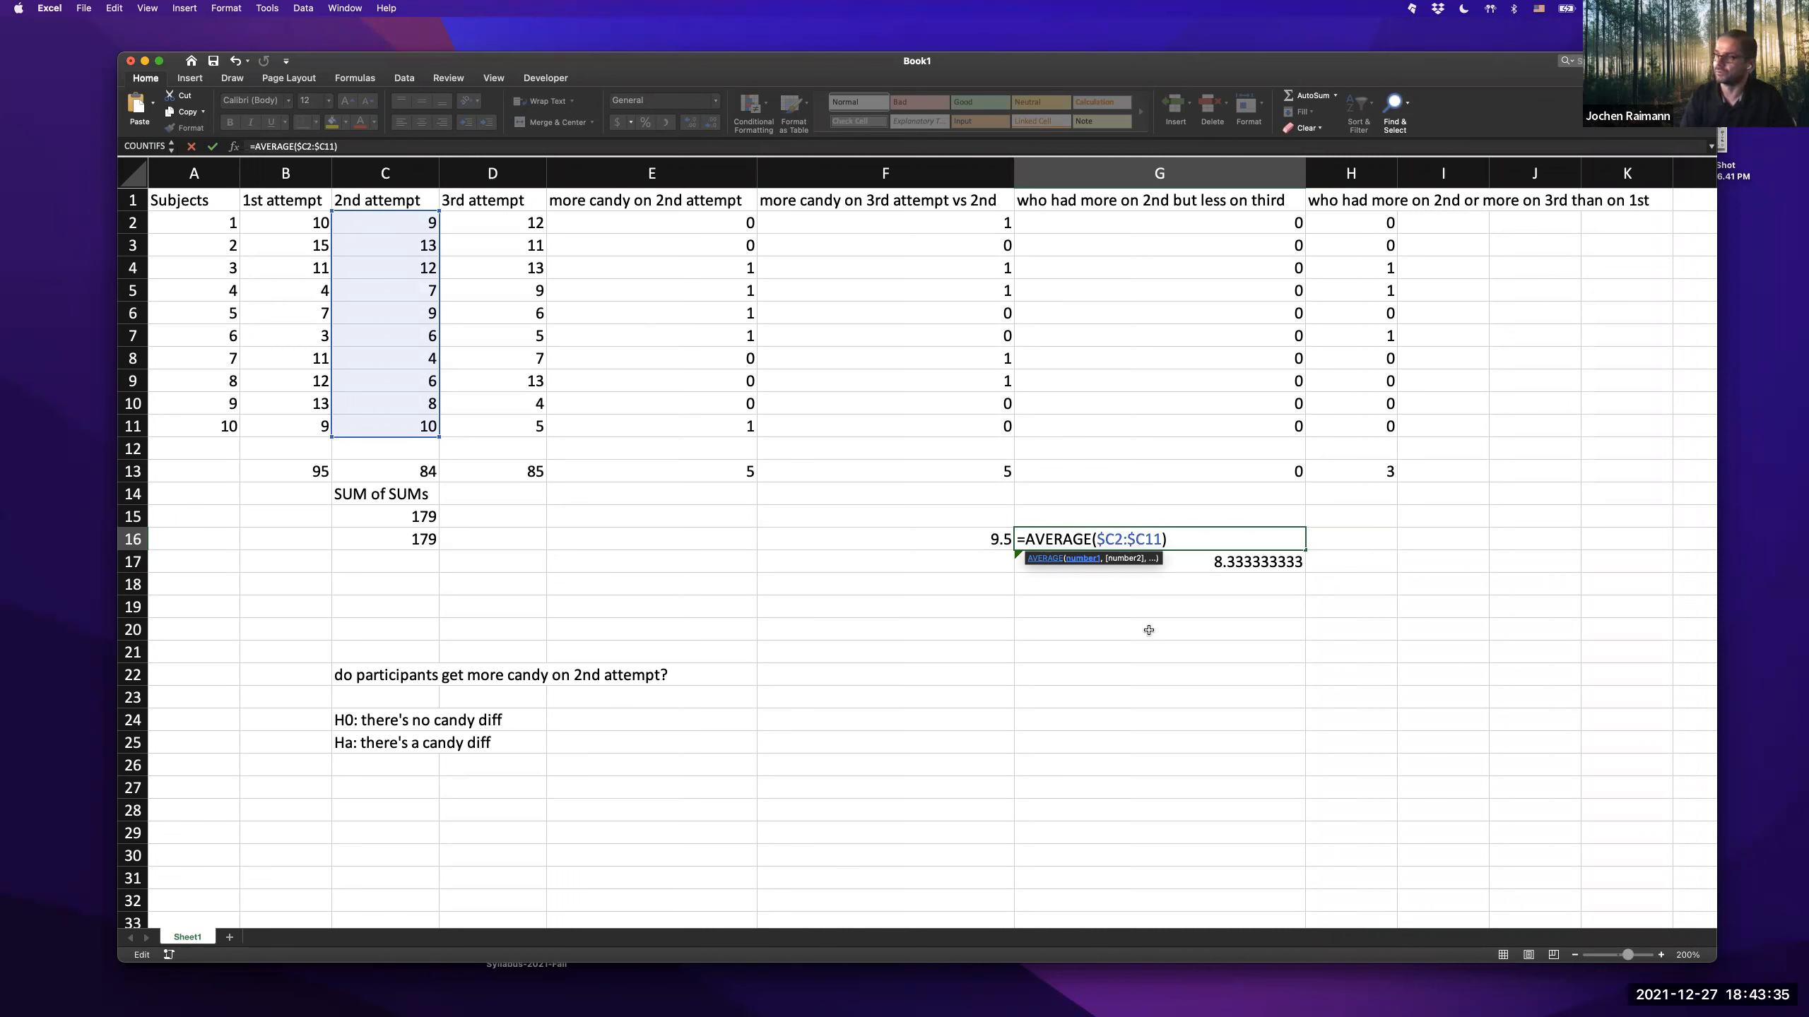
key("Left")
key("Left")
key("Left")
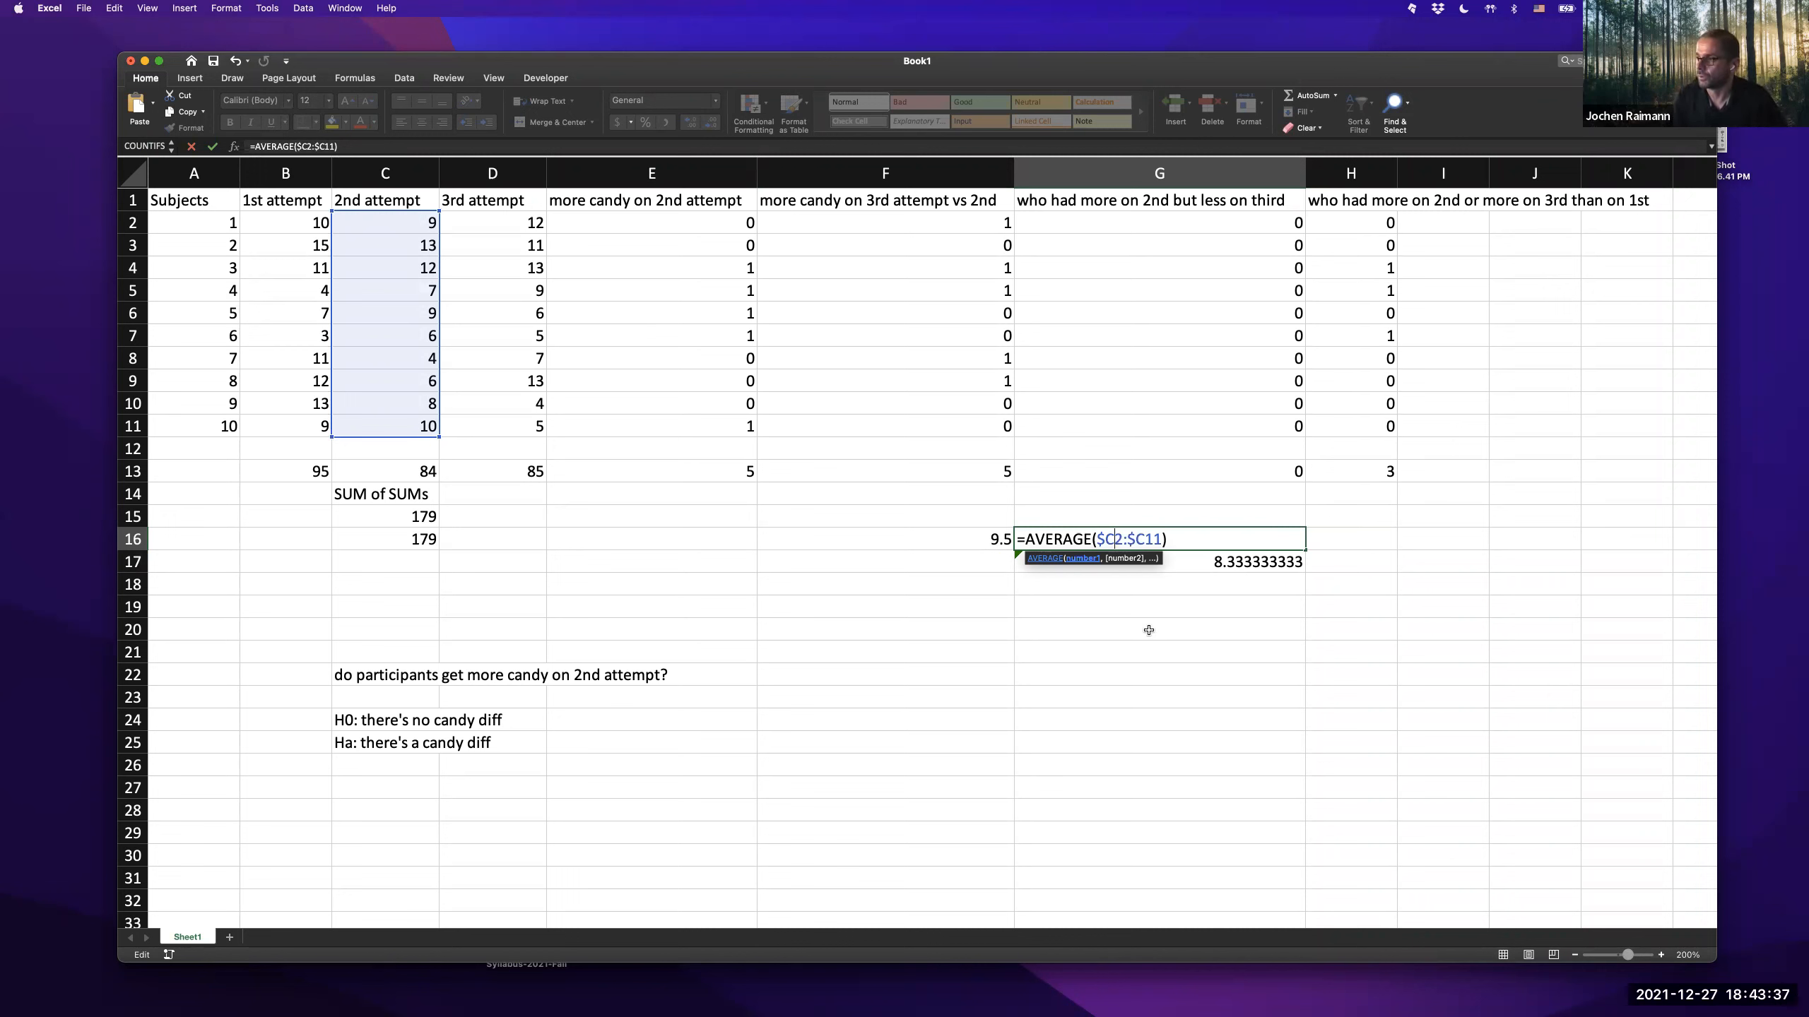
type("$C")
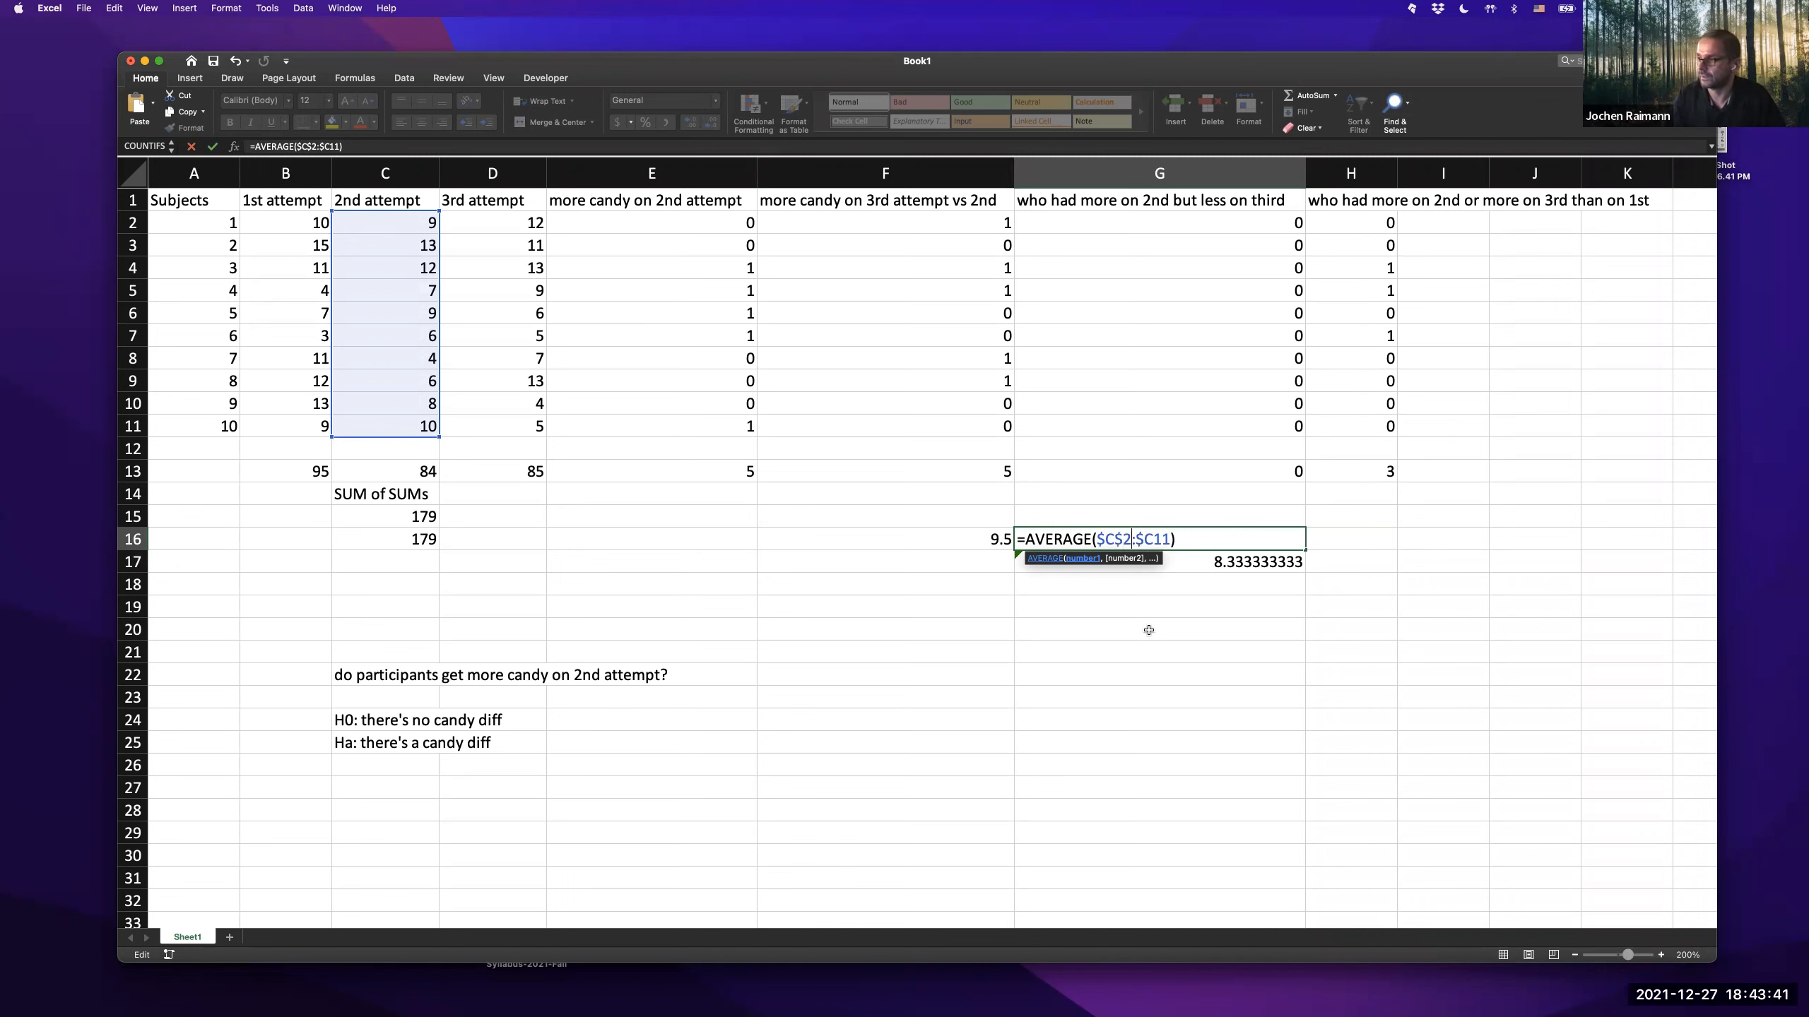
type("$")
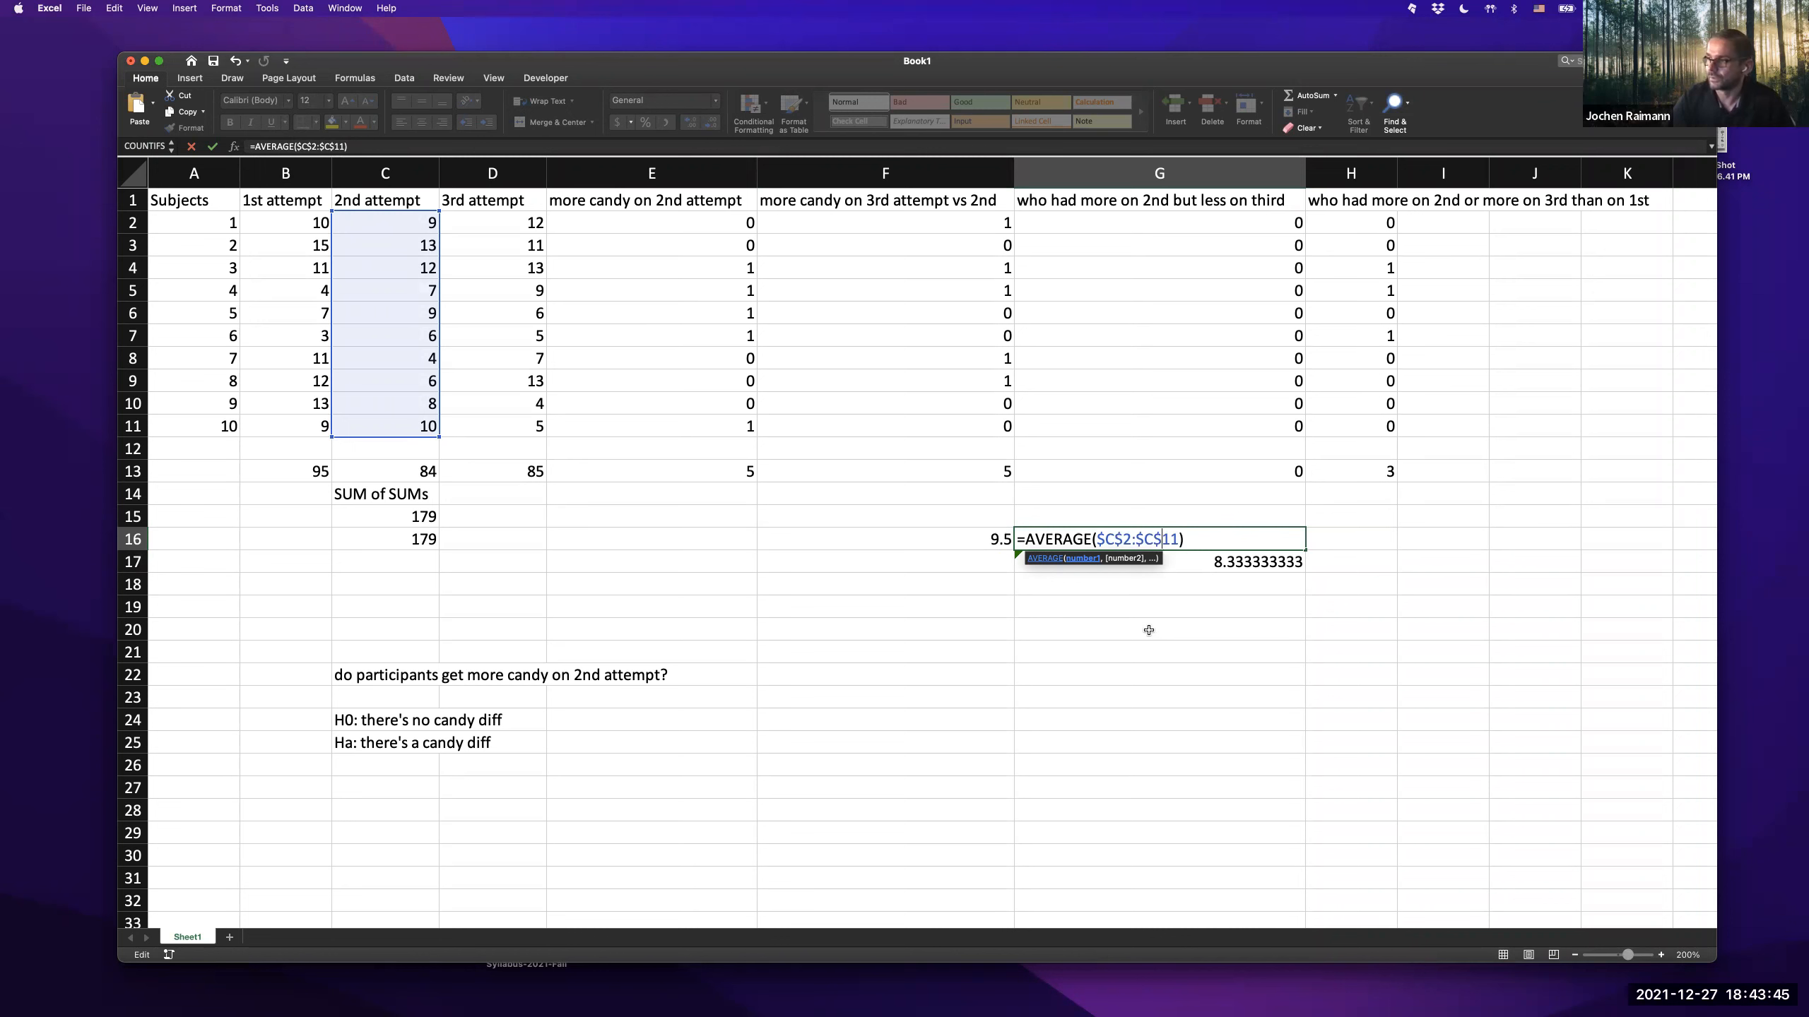
key("ctrl+Return")
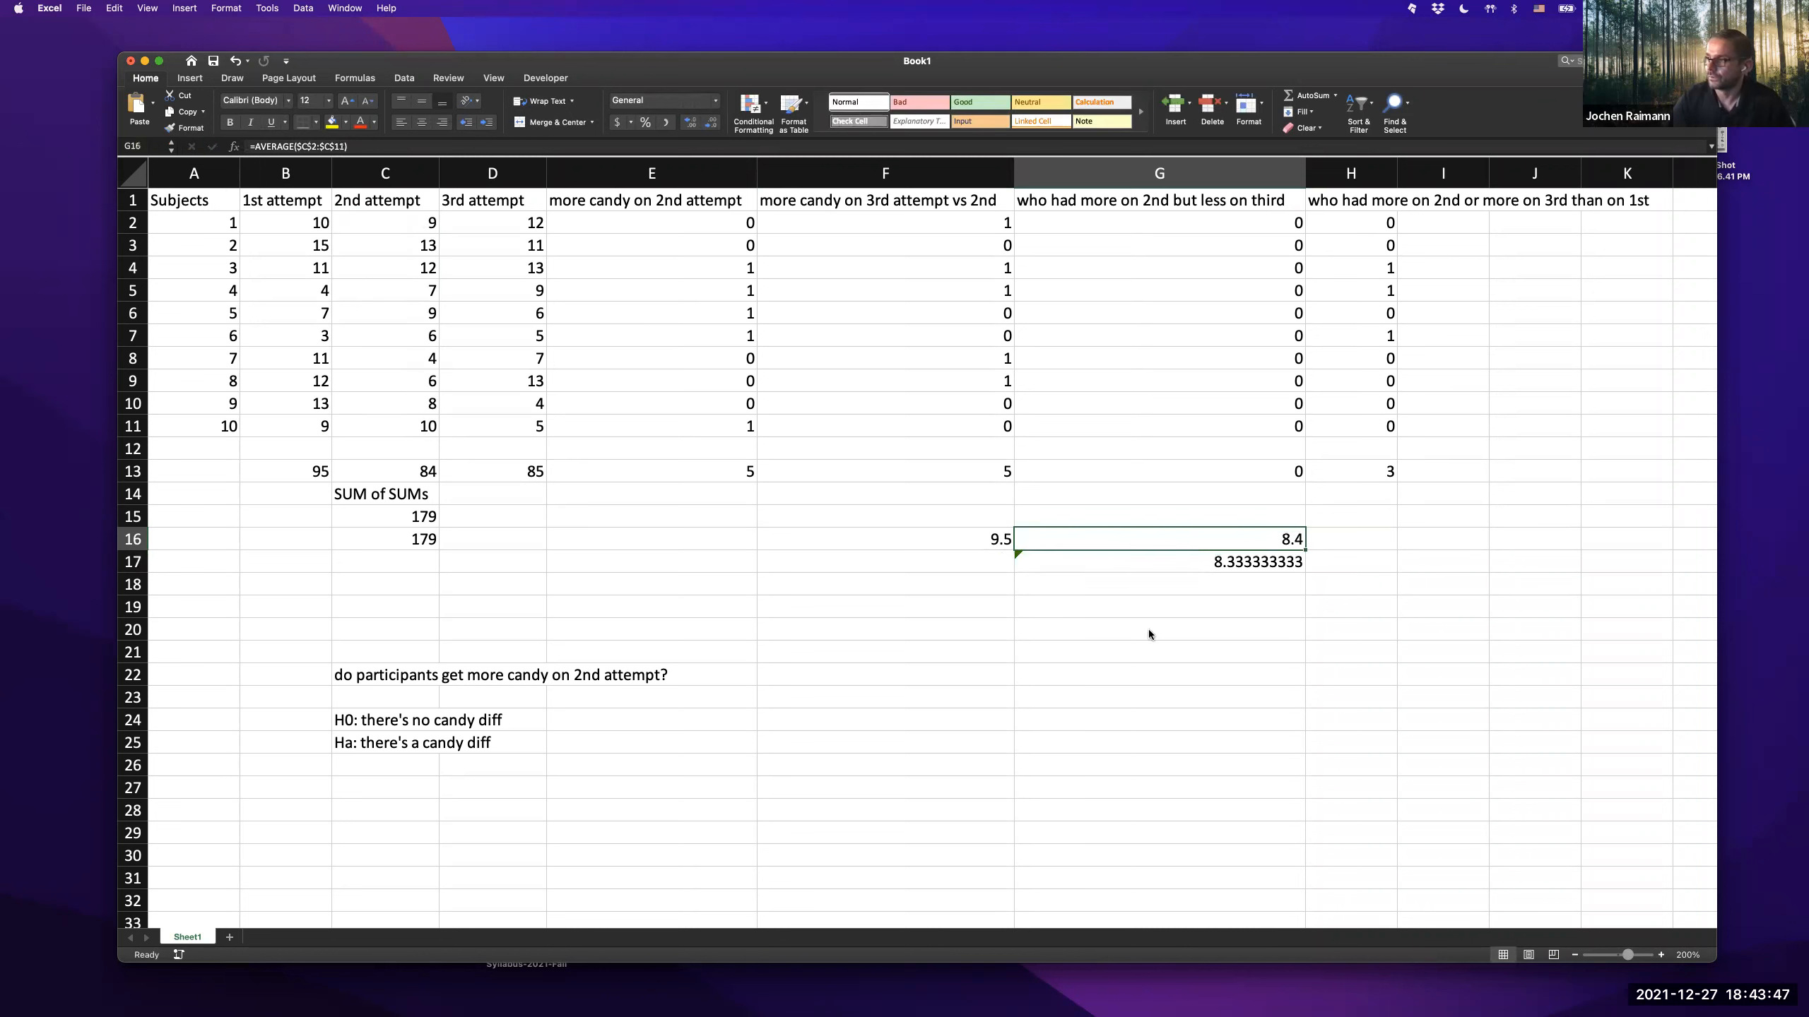
- Unlock the columns in G16's formula and keep the rows fixed, giving =AVERAGE(C$2:C$11)
double_click(1217, 541)
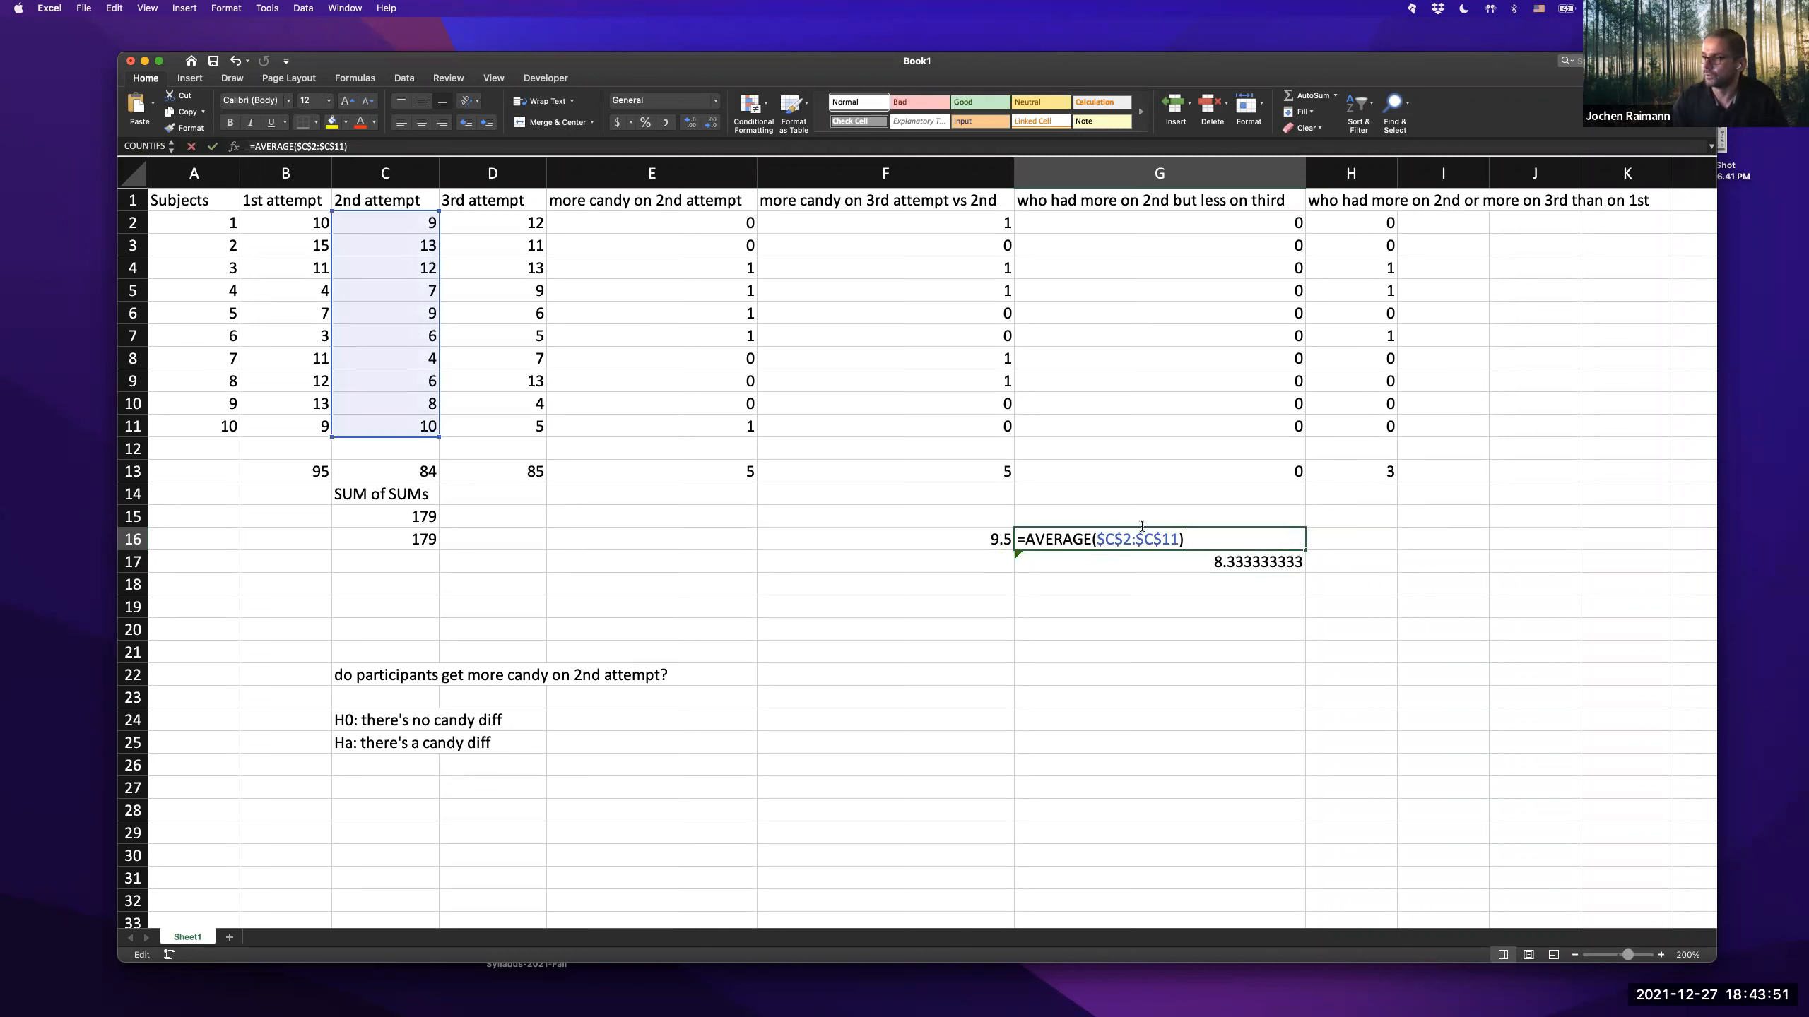
left_click(1099, 539)
key("Delete")
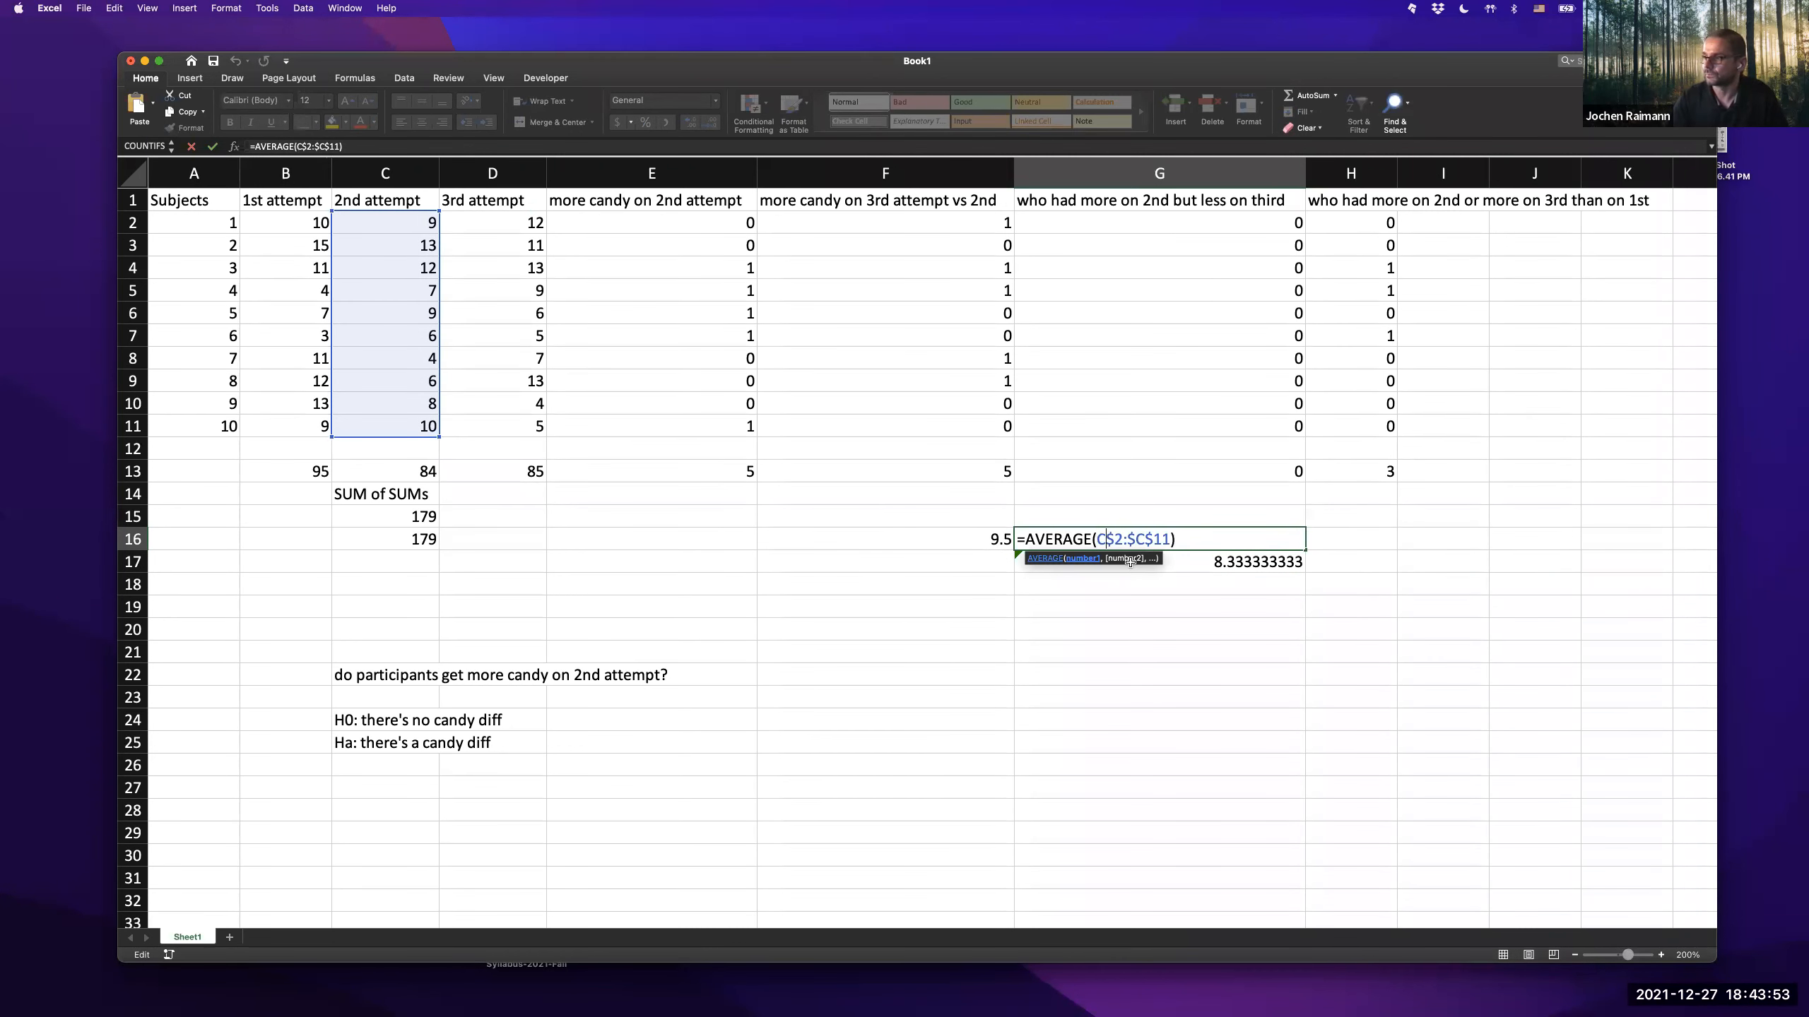
key("Delete")
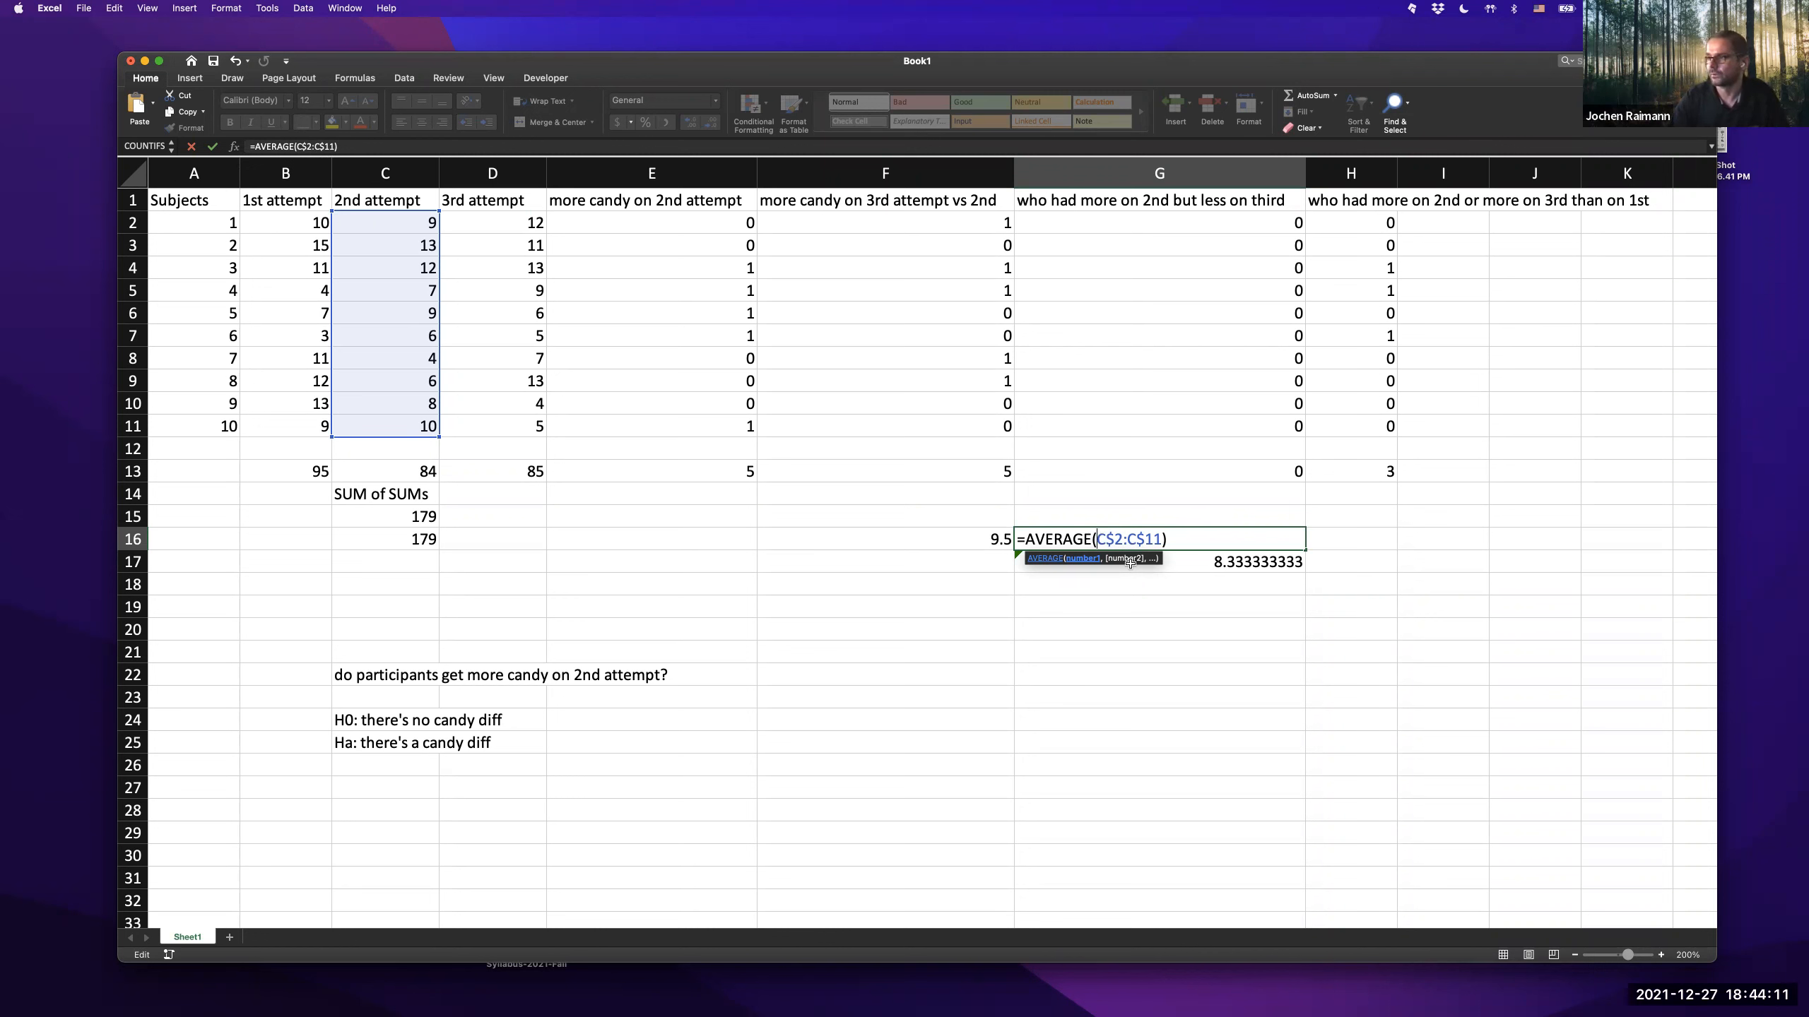
key("Return")
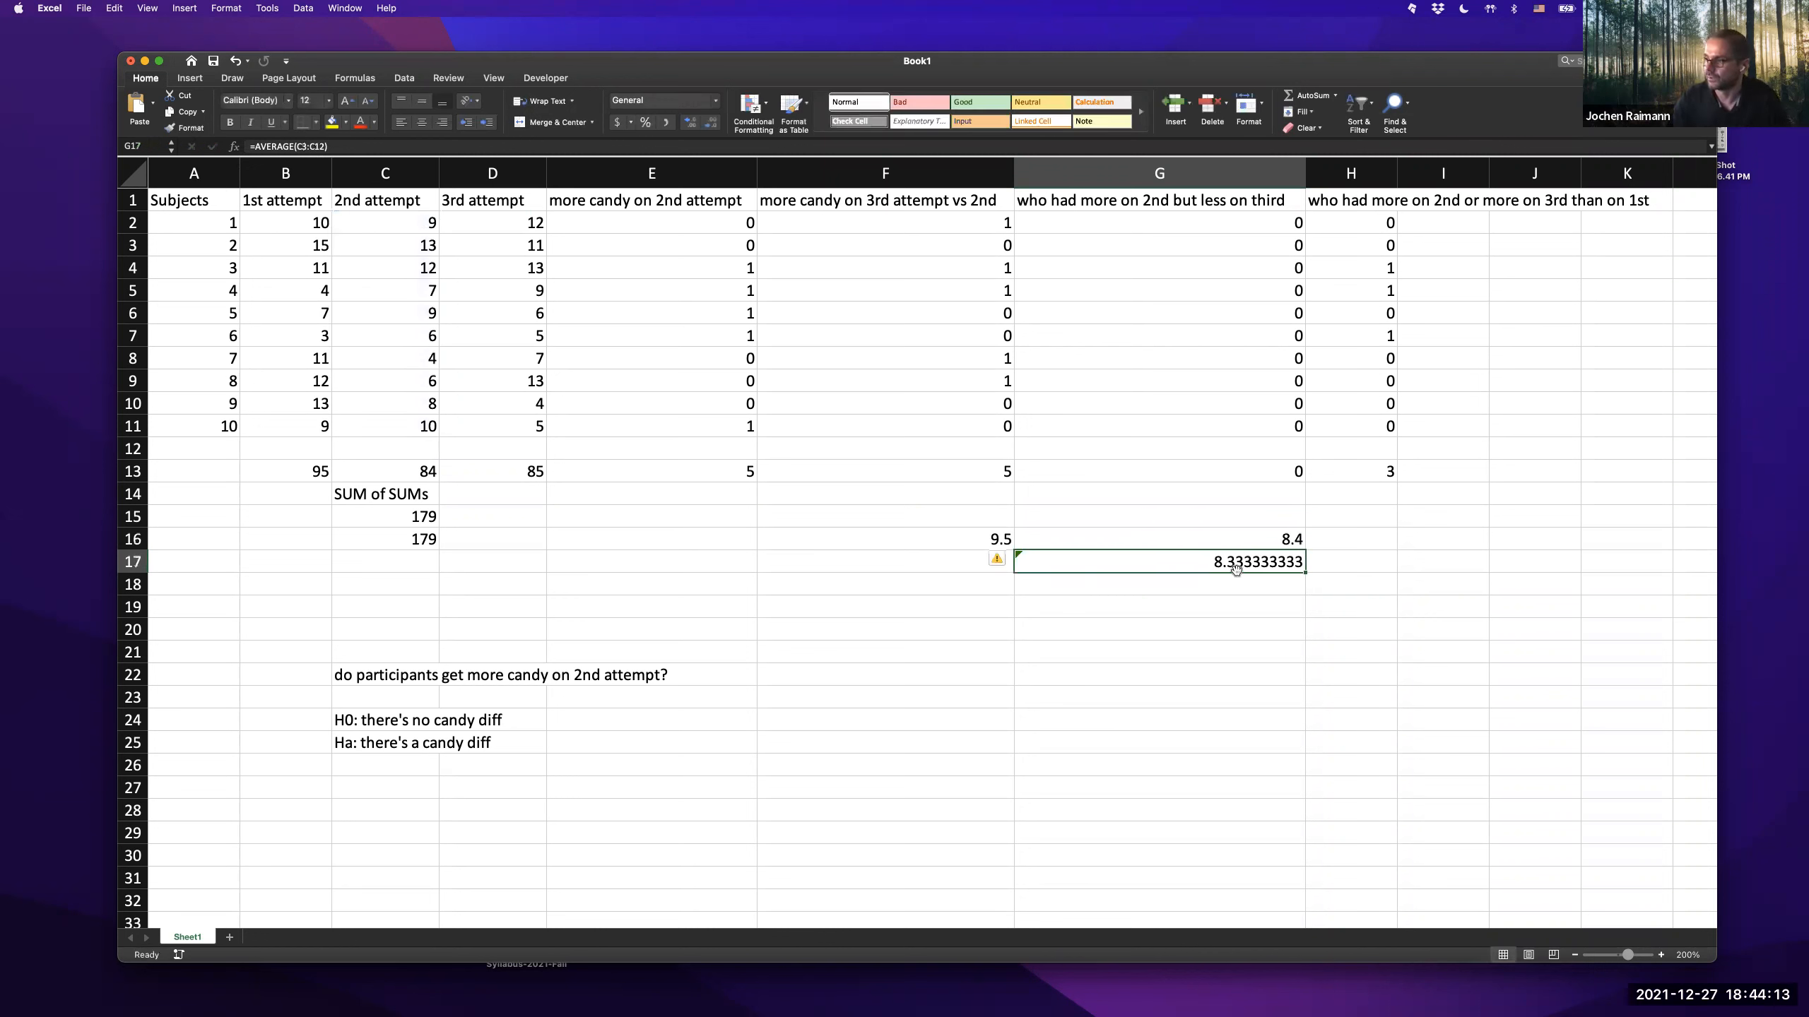
- Compare the ranges referenced by the average formulas in G17 and G16
double_click(1234, 562)
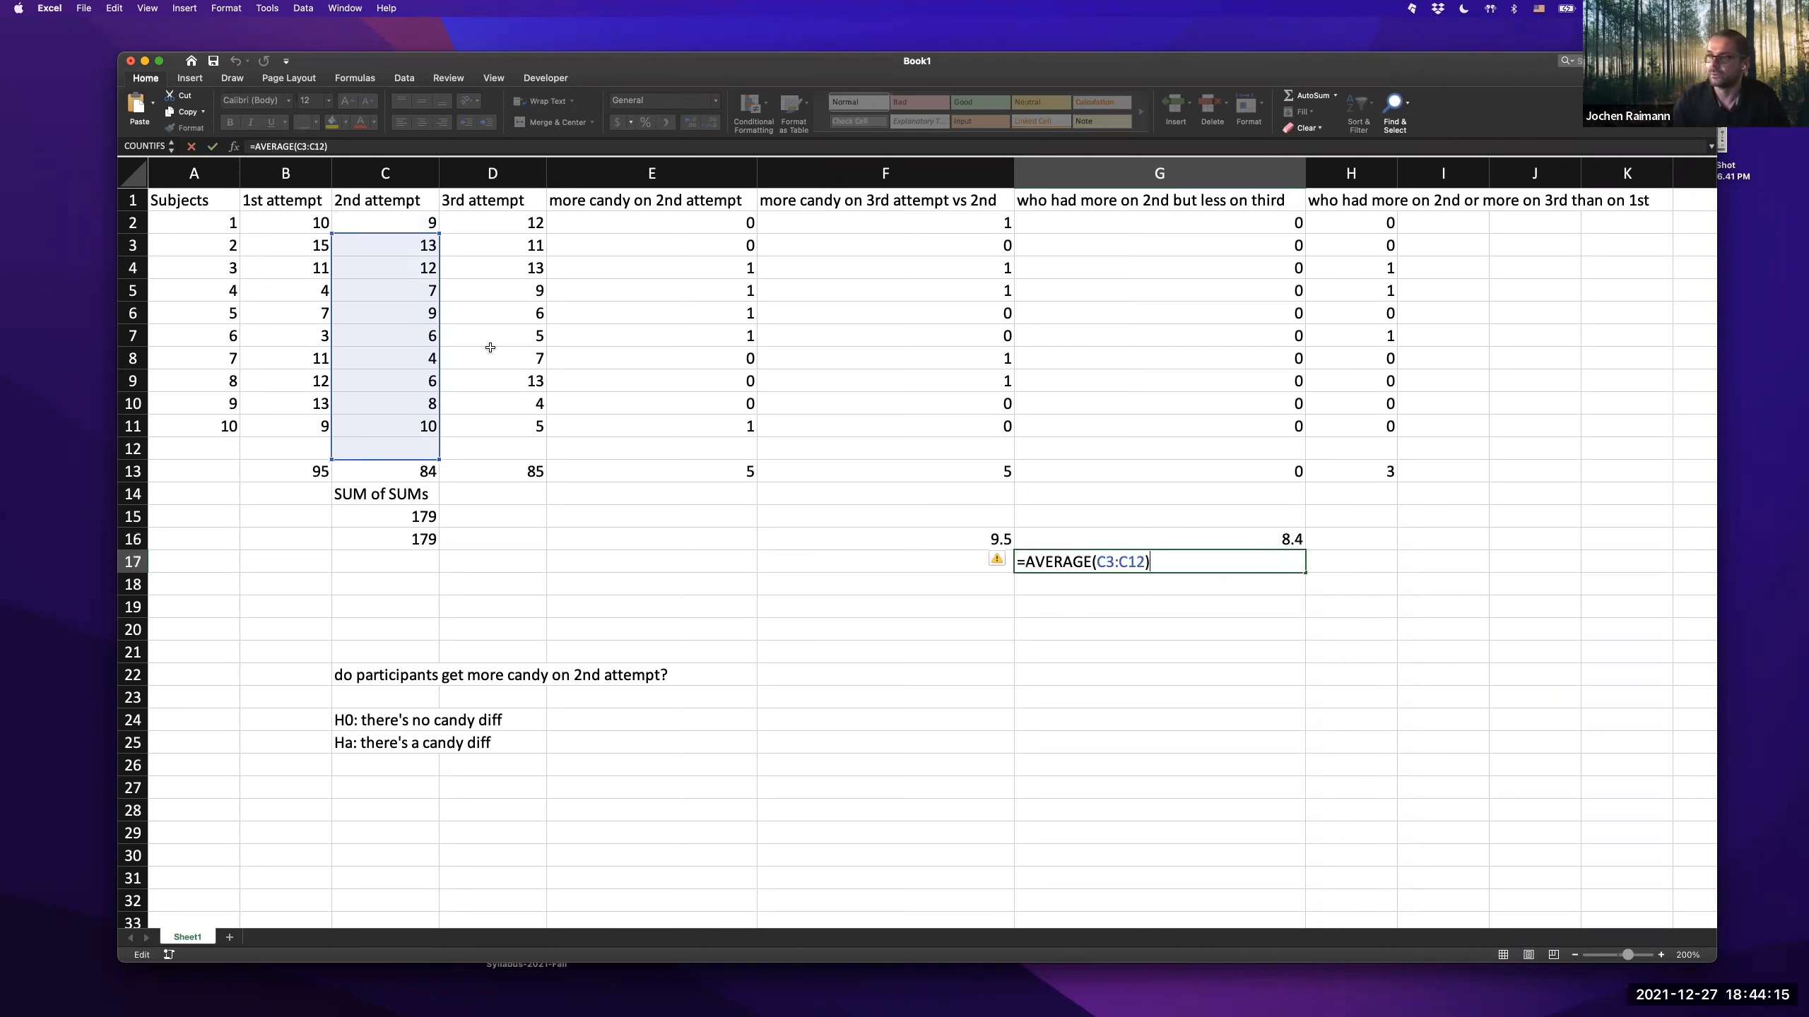
left_click(1272, 535)
double_click(1266, 535)
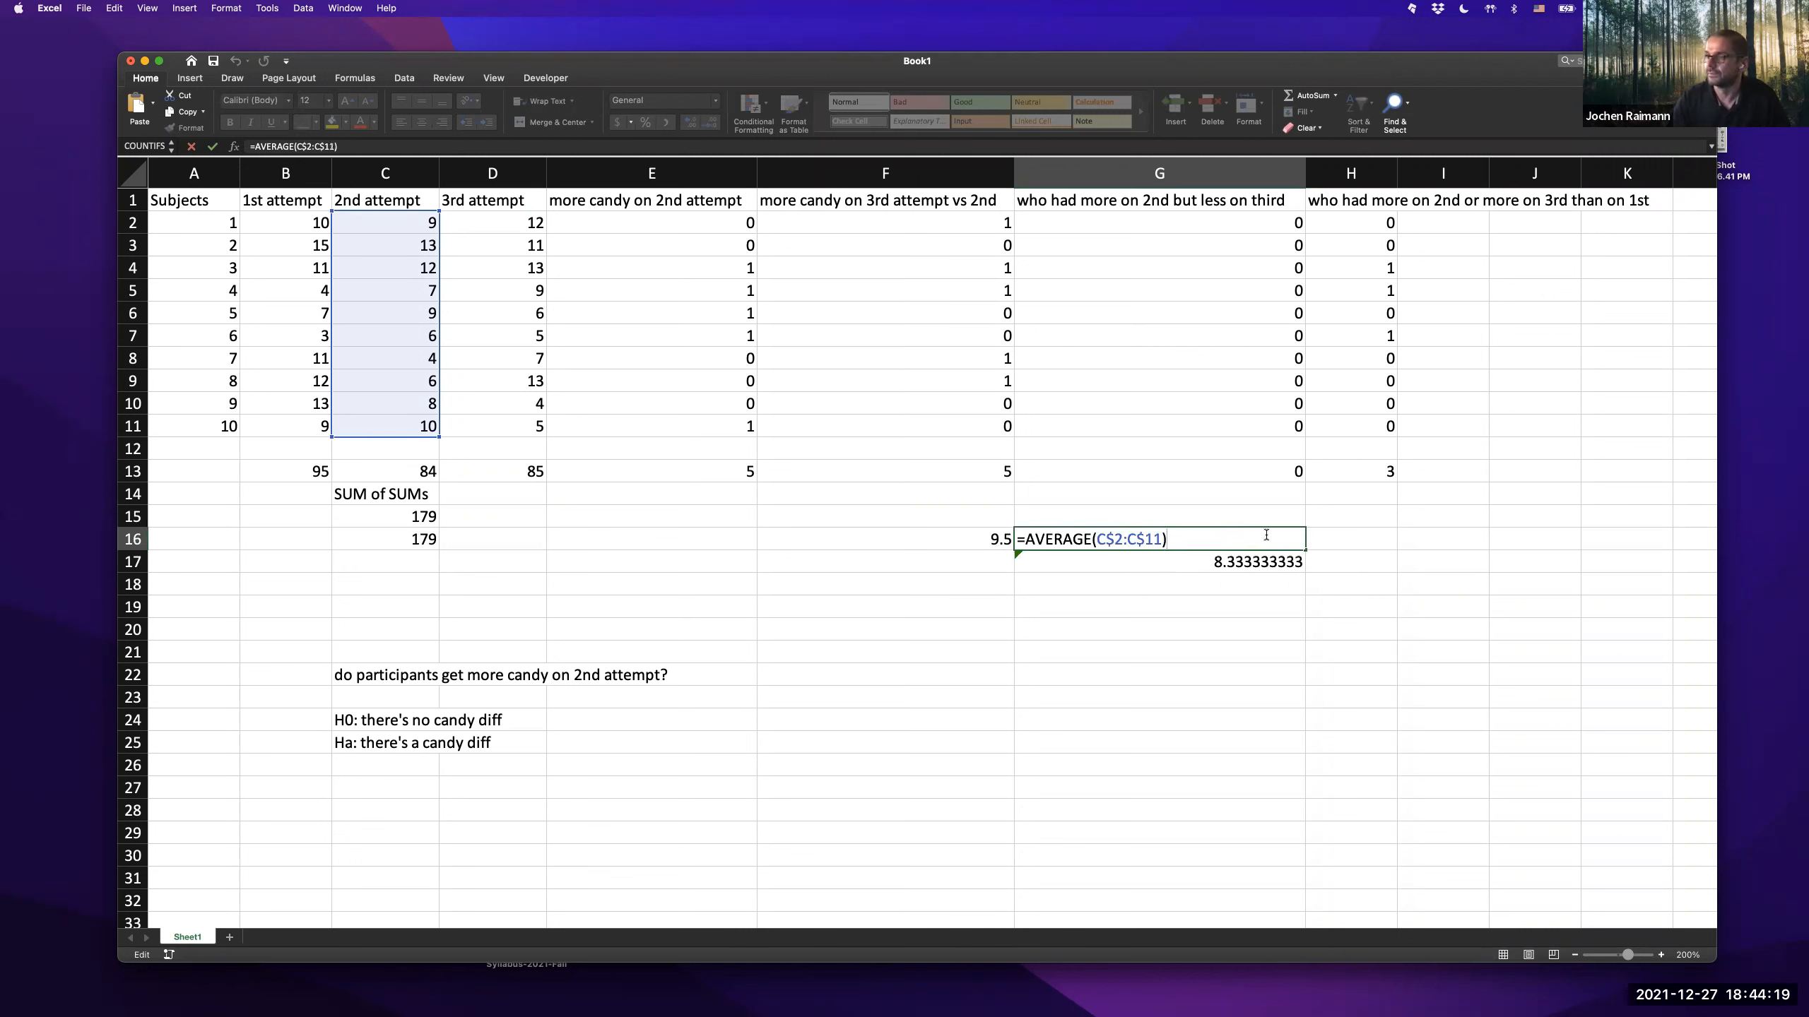
key("Return")
- Fill the row-locked average formula from G16 down into G17 and check its range
left_click(1271, 537)
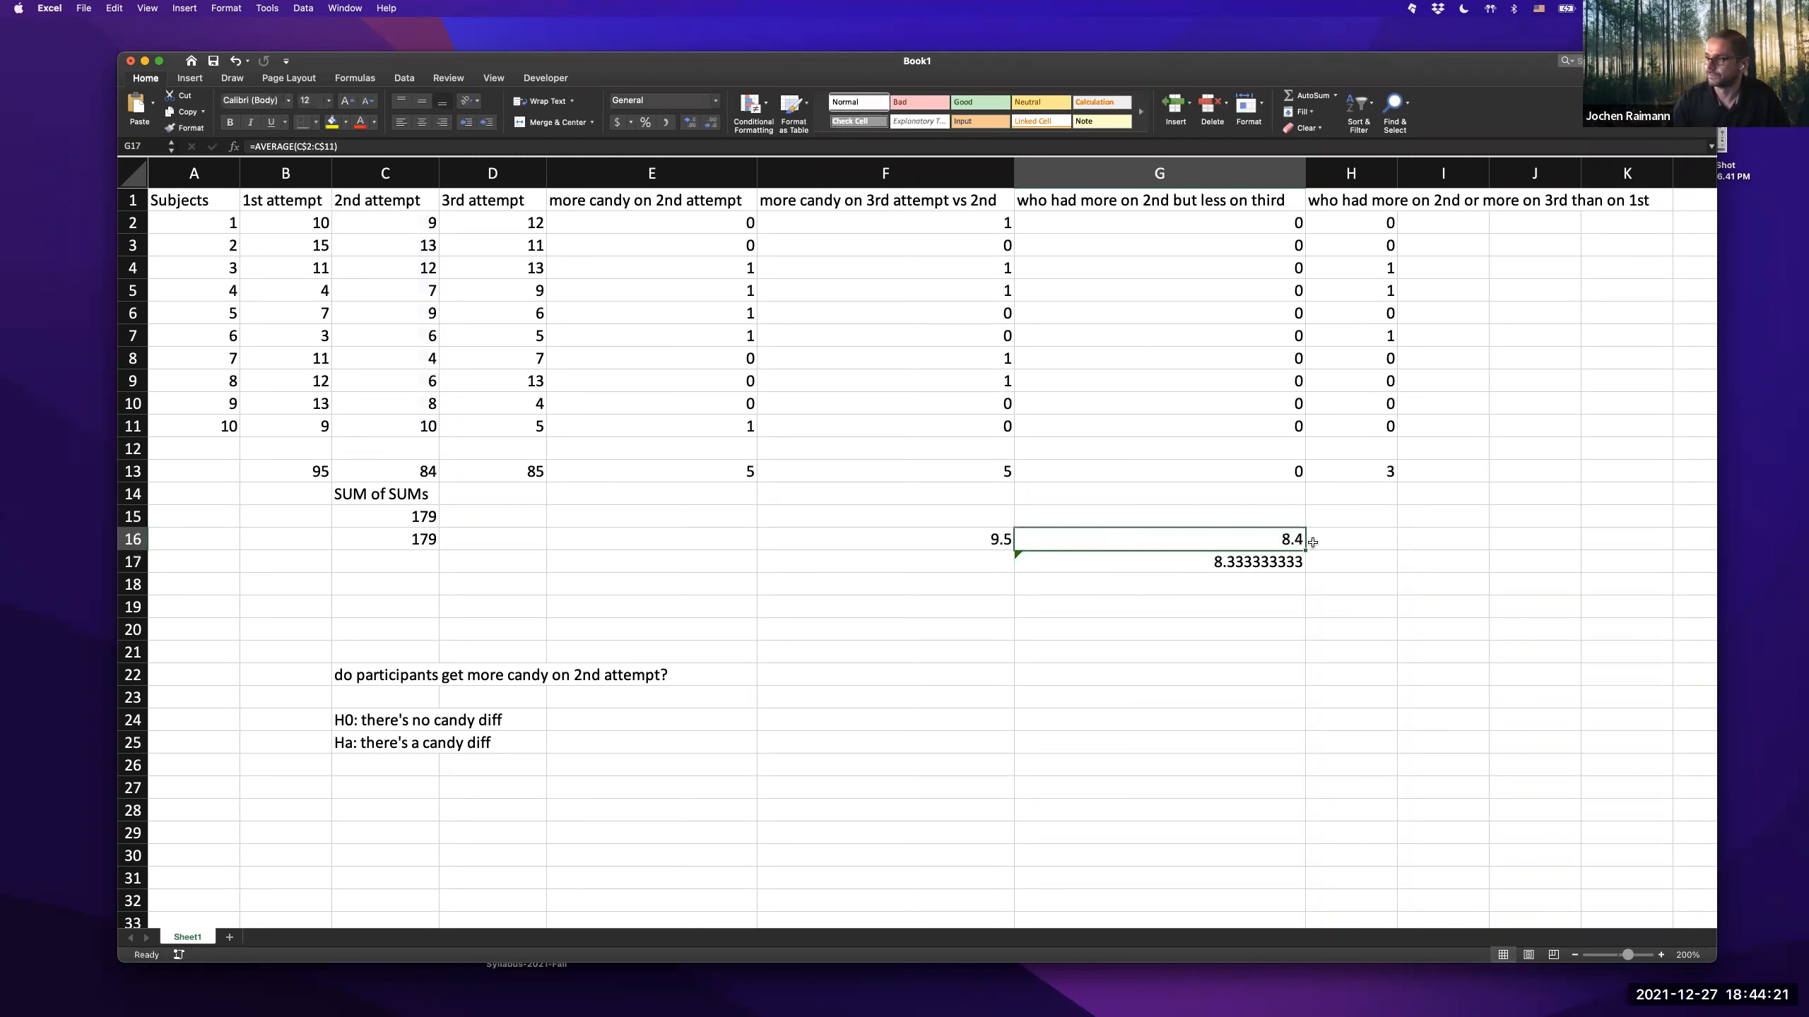
left_click_drag(1304, 568, 1267, 564)
double_click(1267, 563)
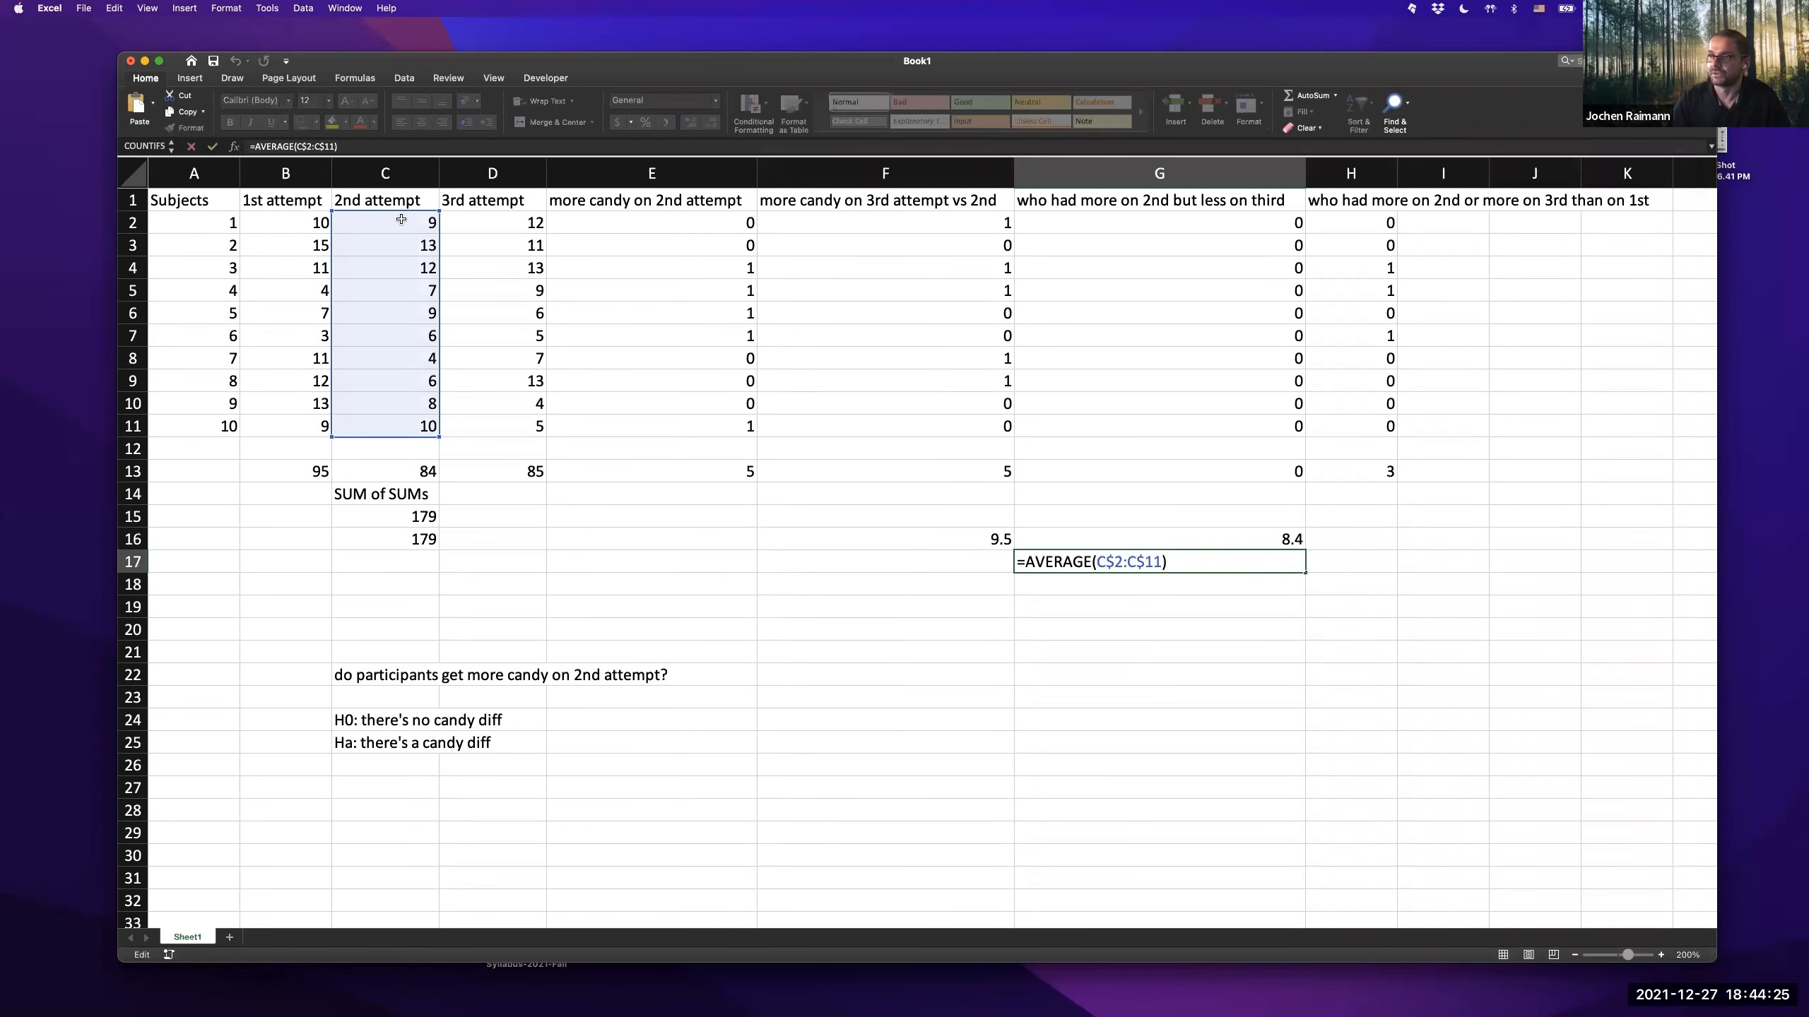
key("Escape")
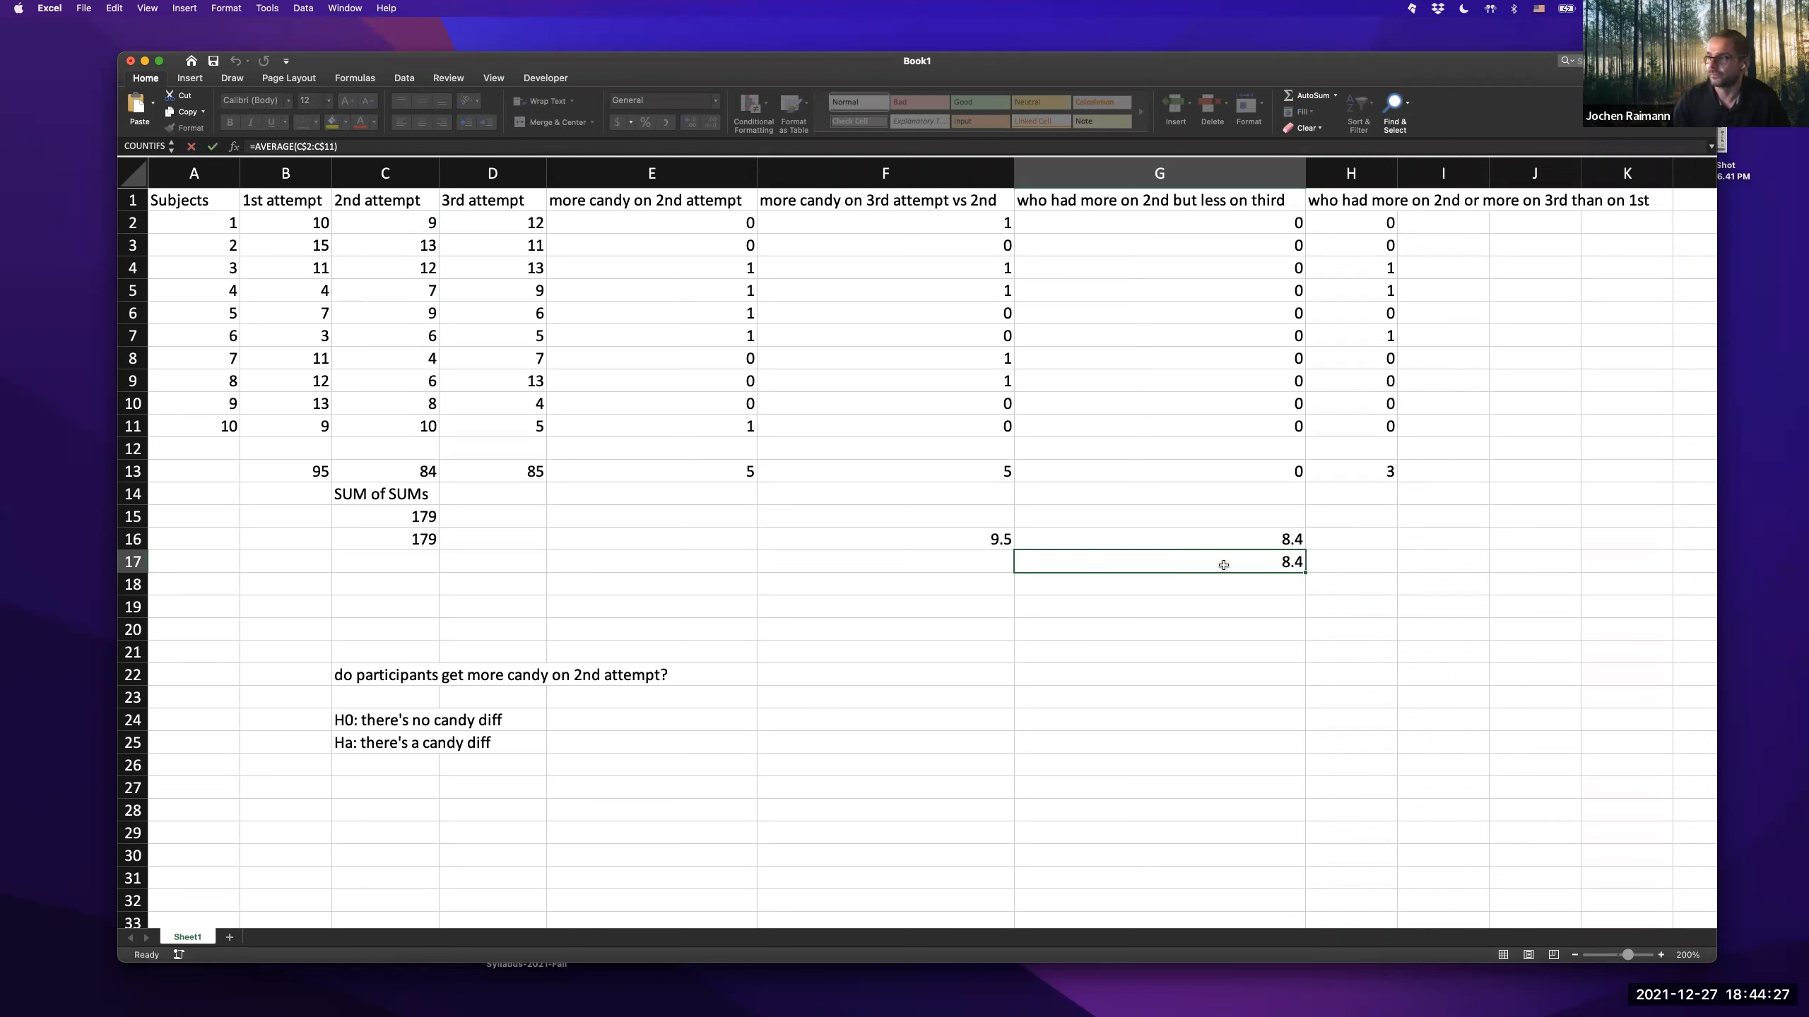
- Fill G17's average formula across into F17 and check the columns it references
left_click_drag(1308, 576, 979, 562)
double_click(984, 562)
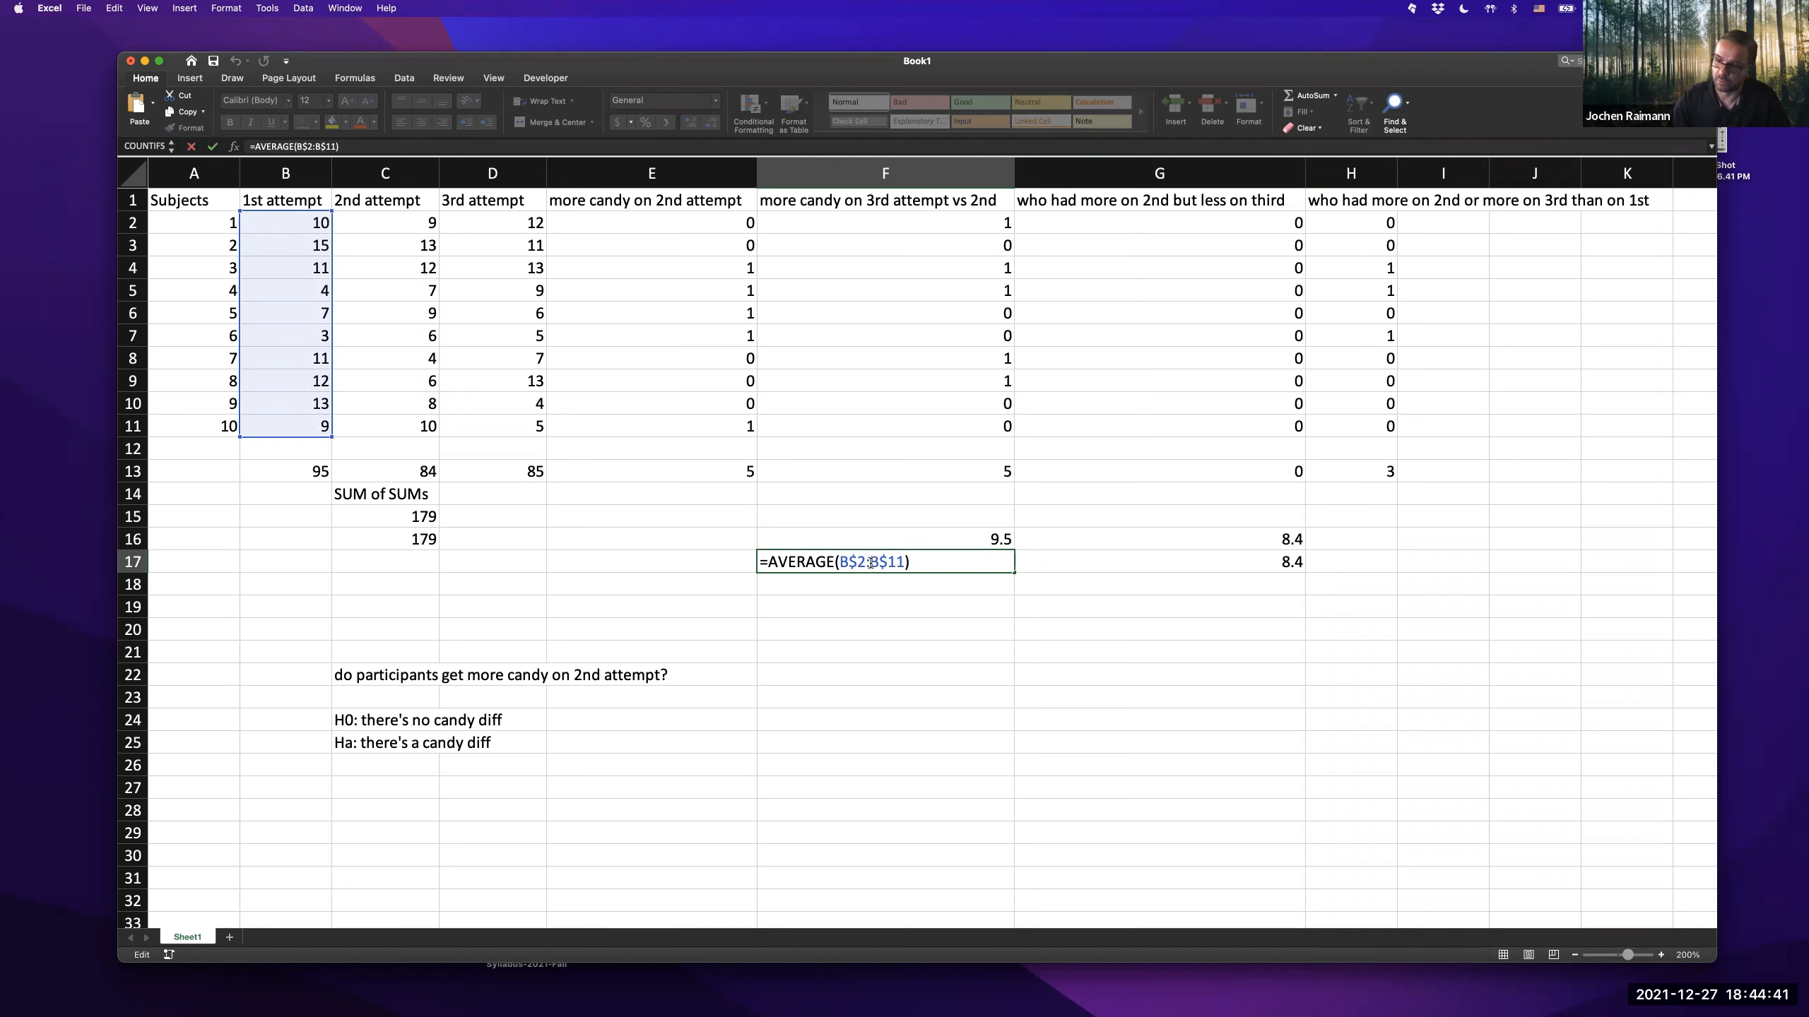
key("Escape")
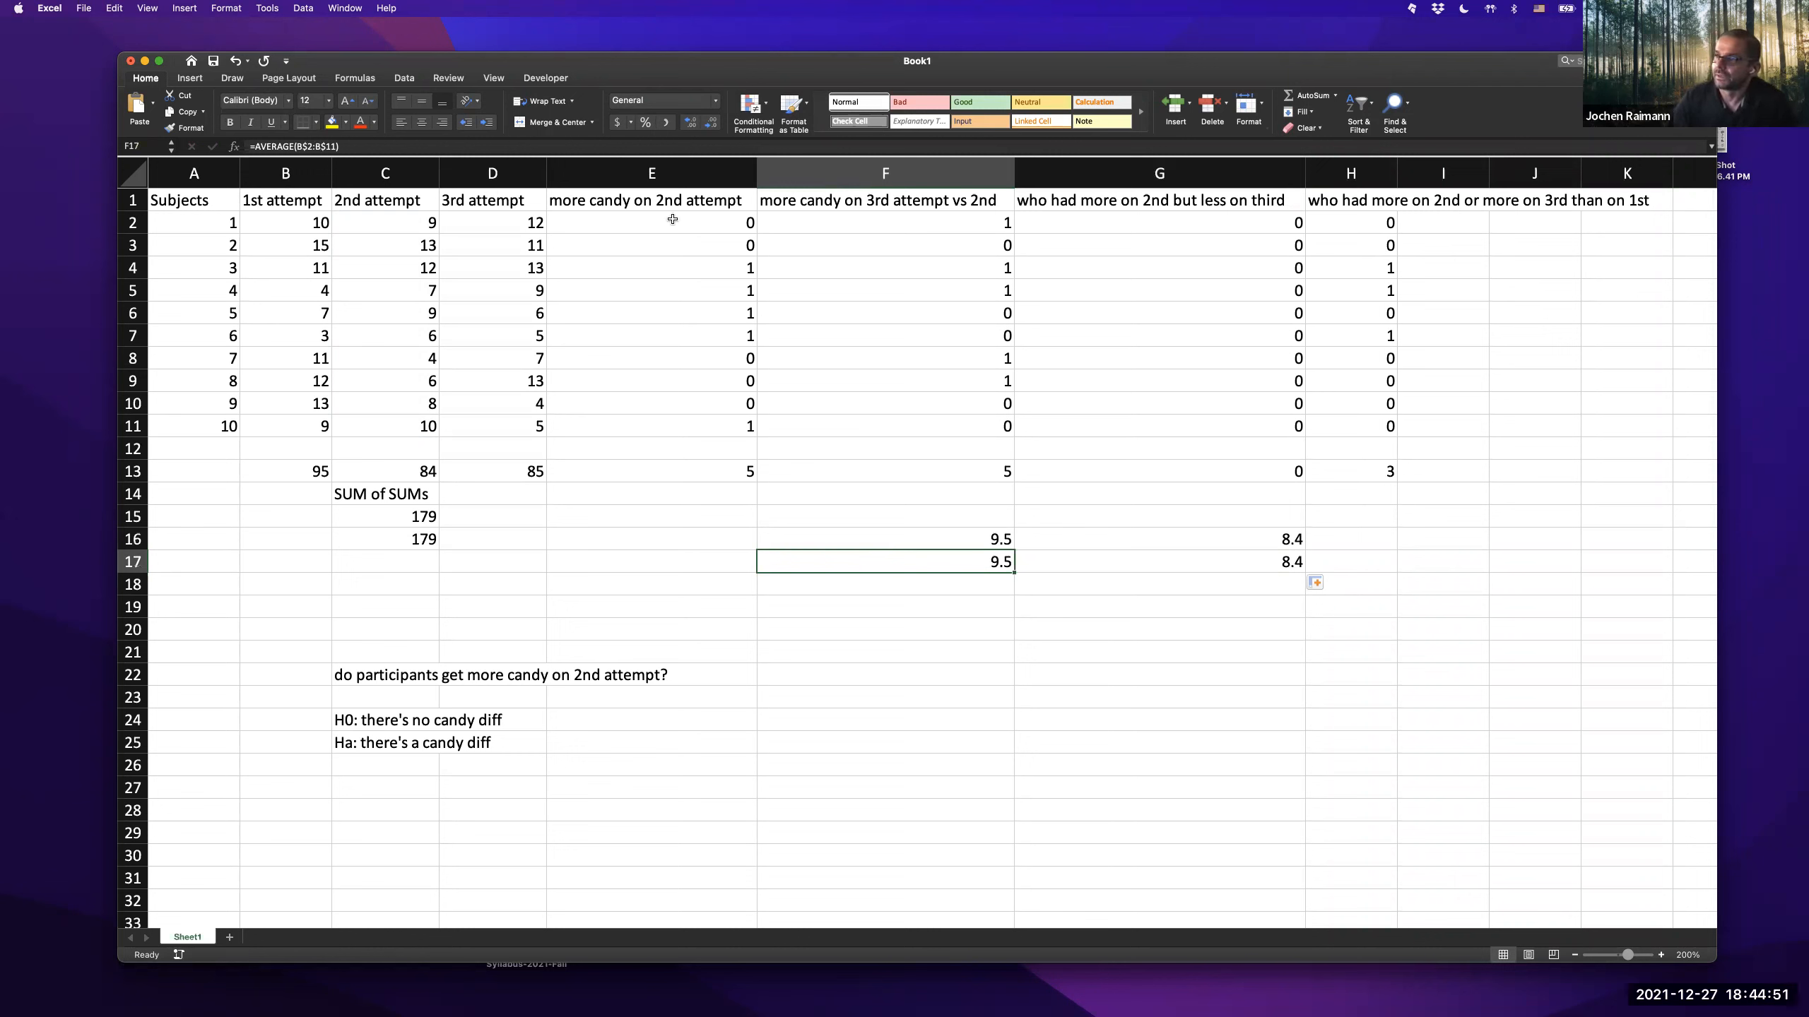
scroll(673, 201, "down", 1)
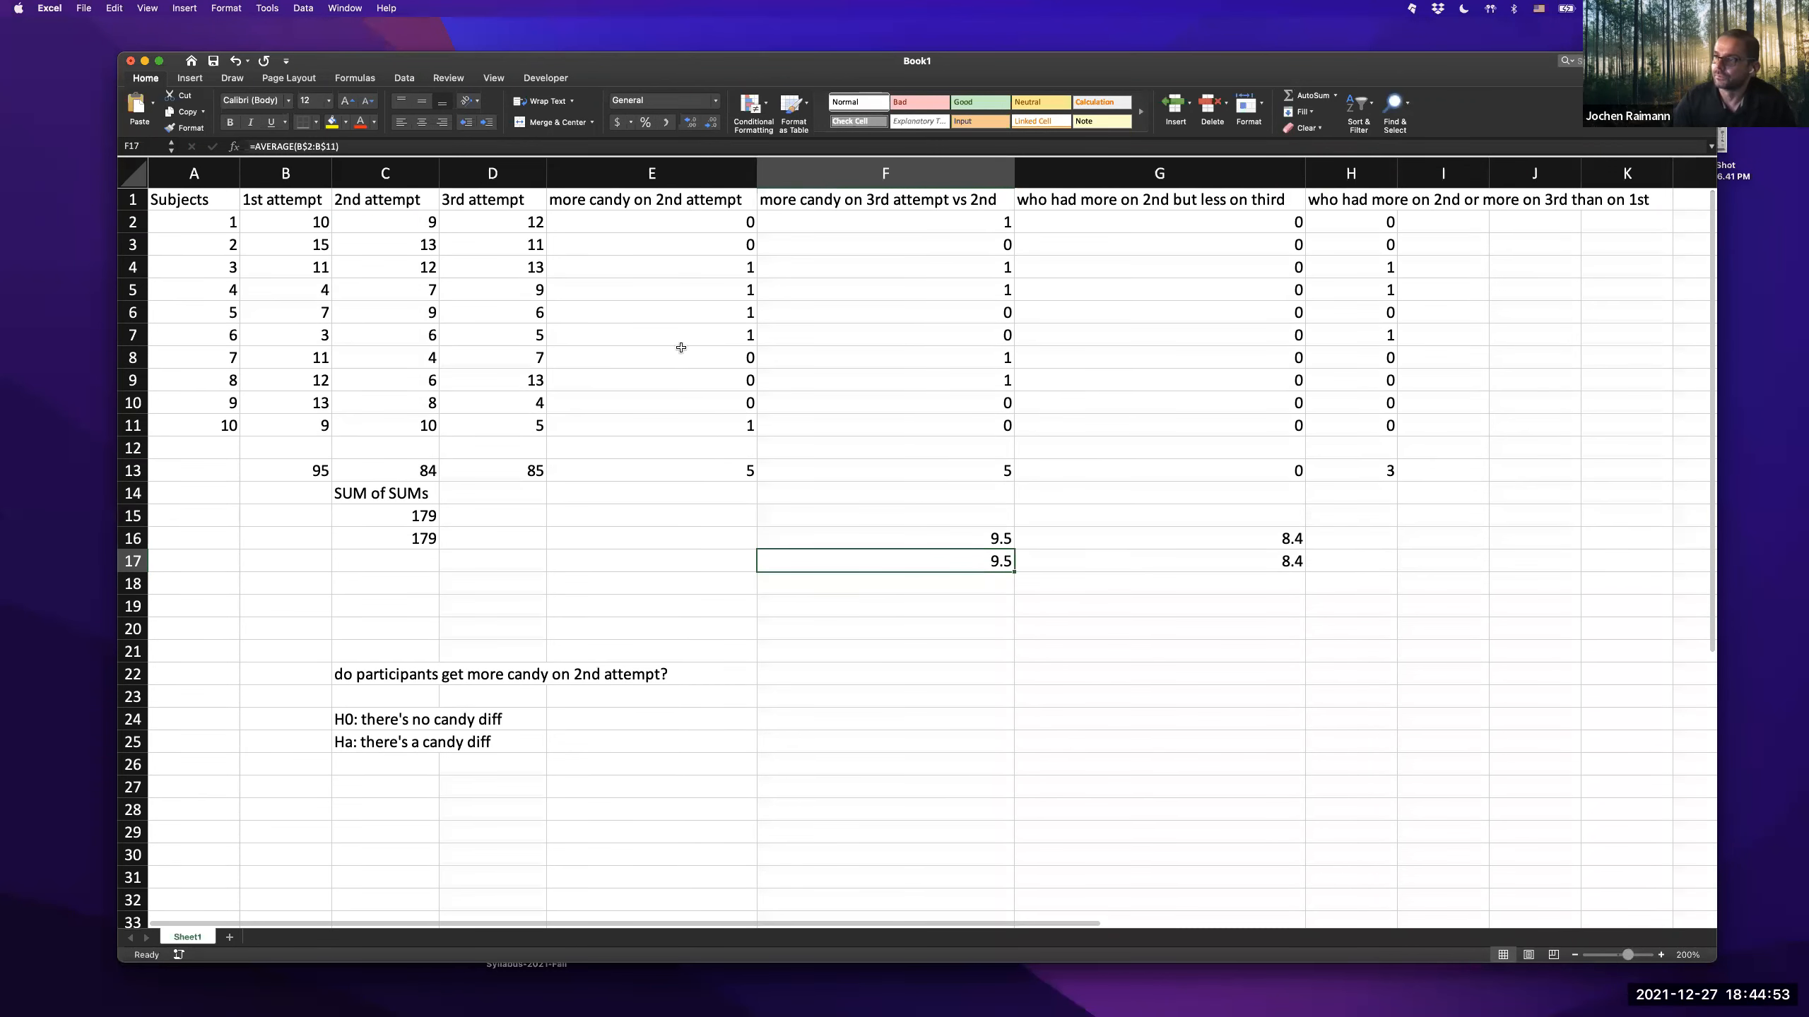
left_click_drag(652, 199, 685, 403)
left_click_drag(691, 233, 691, 234)
scroll(684, 227, "down", 1)
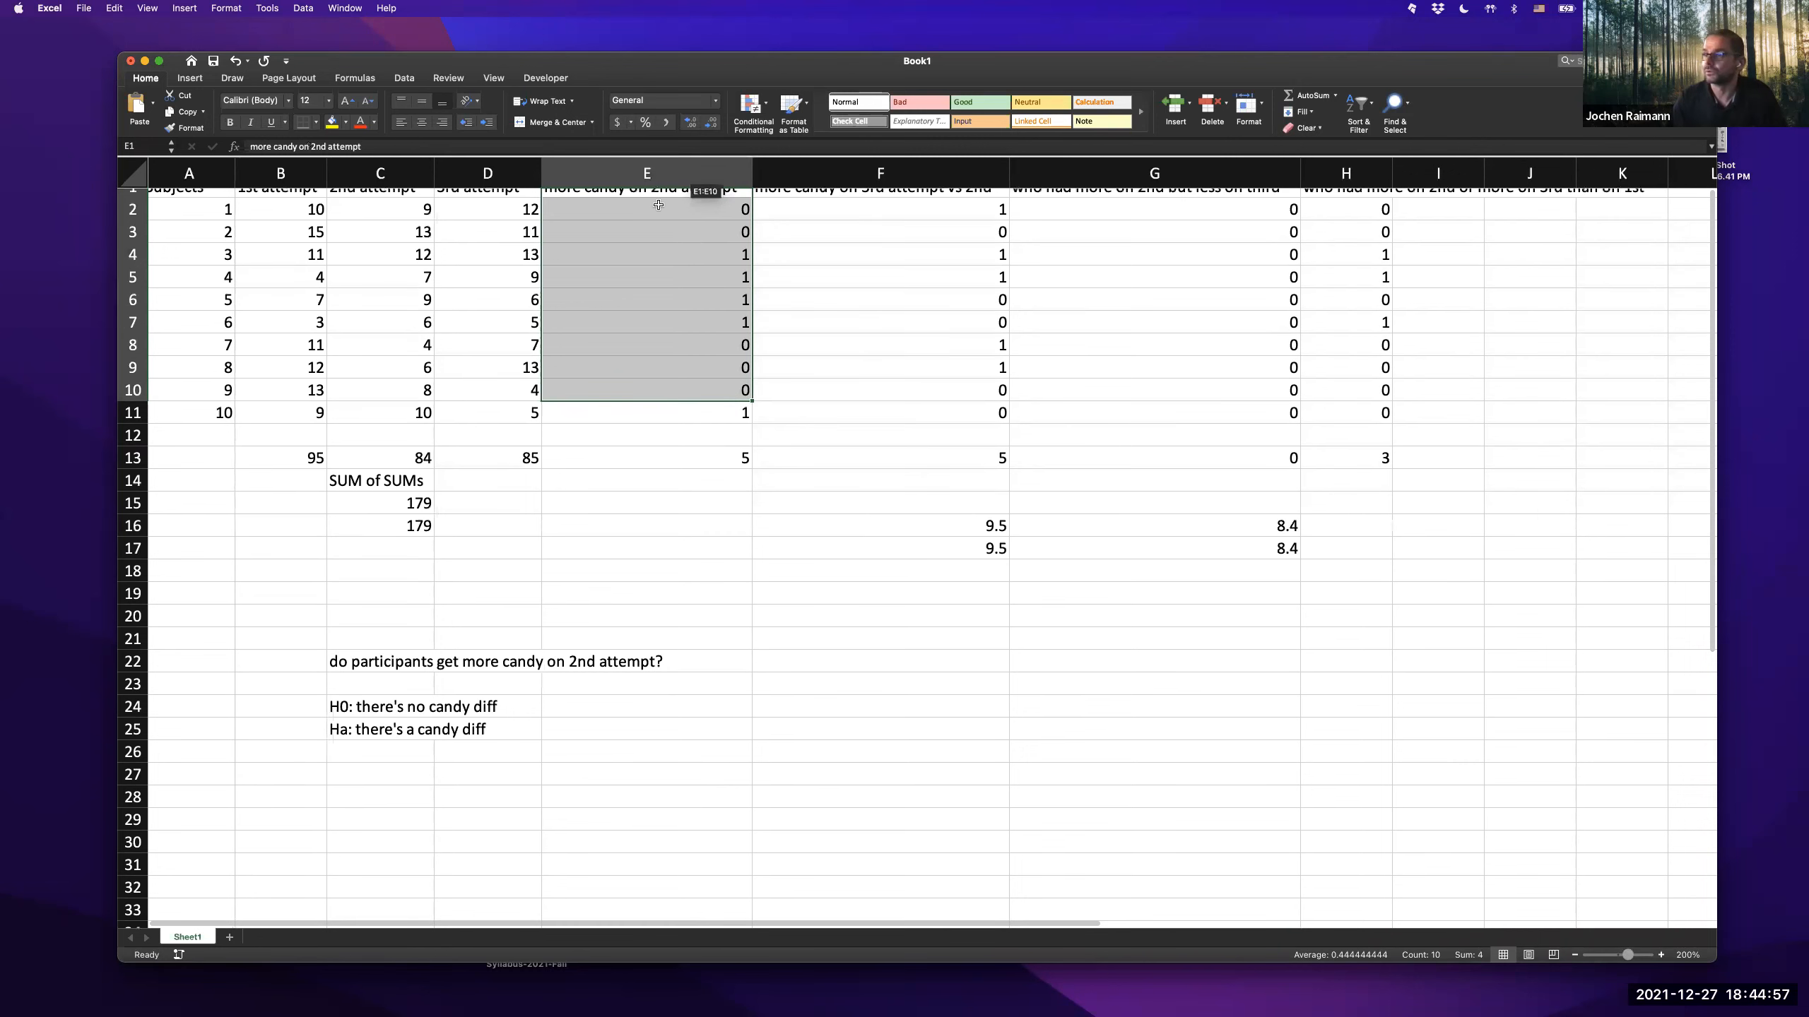
left_click(659, 193)
scroll(666, 309, "down", 1)
scroll(659, 201, "up", 1)
scroll(654, 214, "up", 1)
- Highlight cells in E2:E11 equal to 1 using Green Fill with Dark Green Text
left_click_drag(654, 223, 651, 429)
left_click(757, 110)
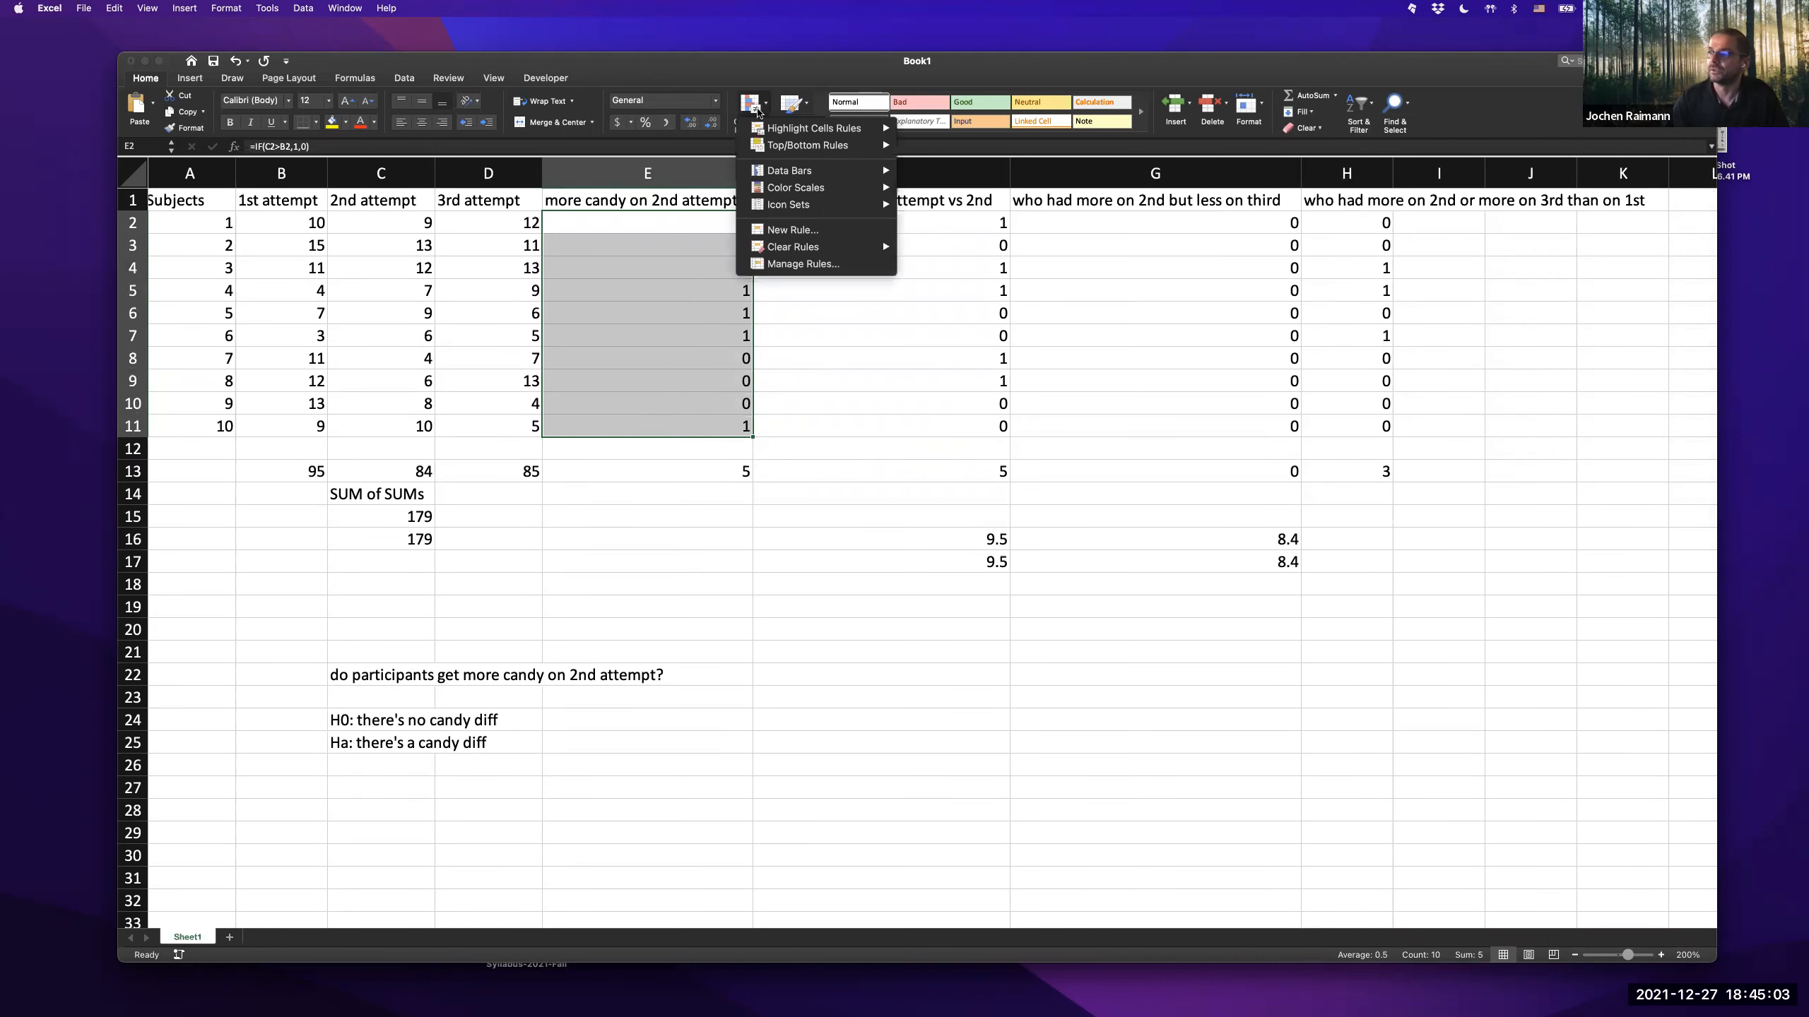
mouse_move(819, 129)
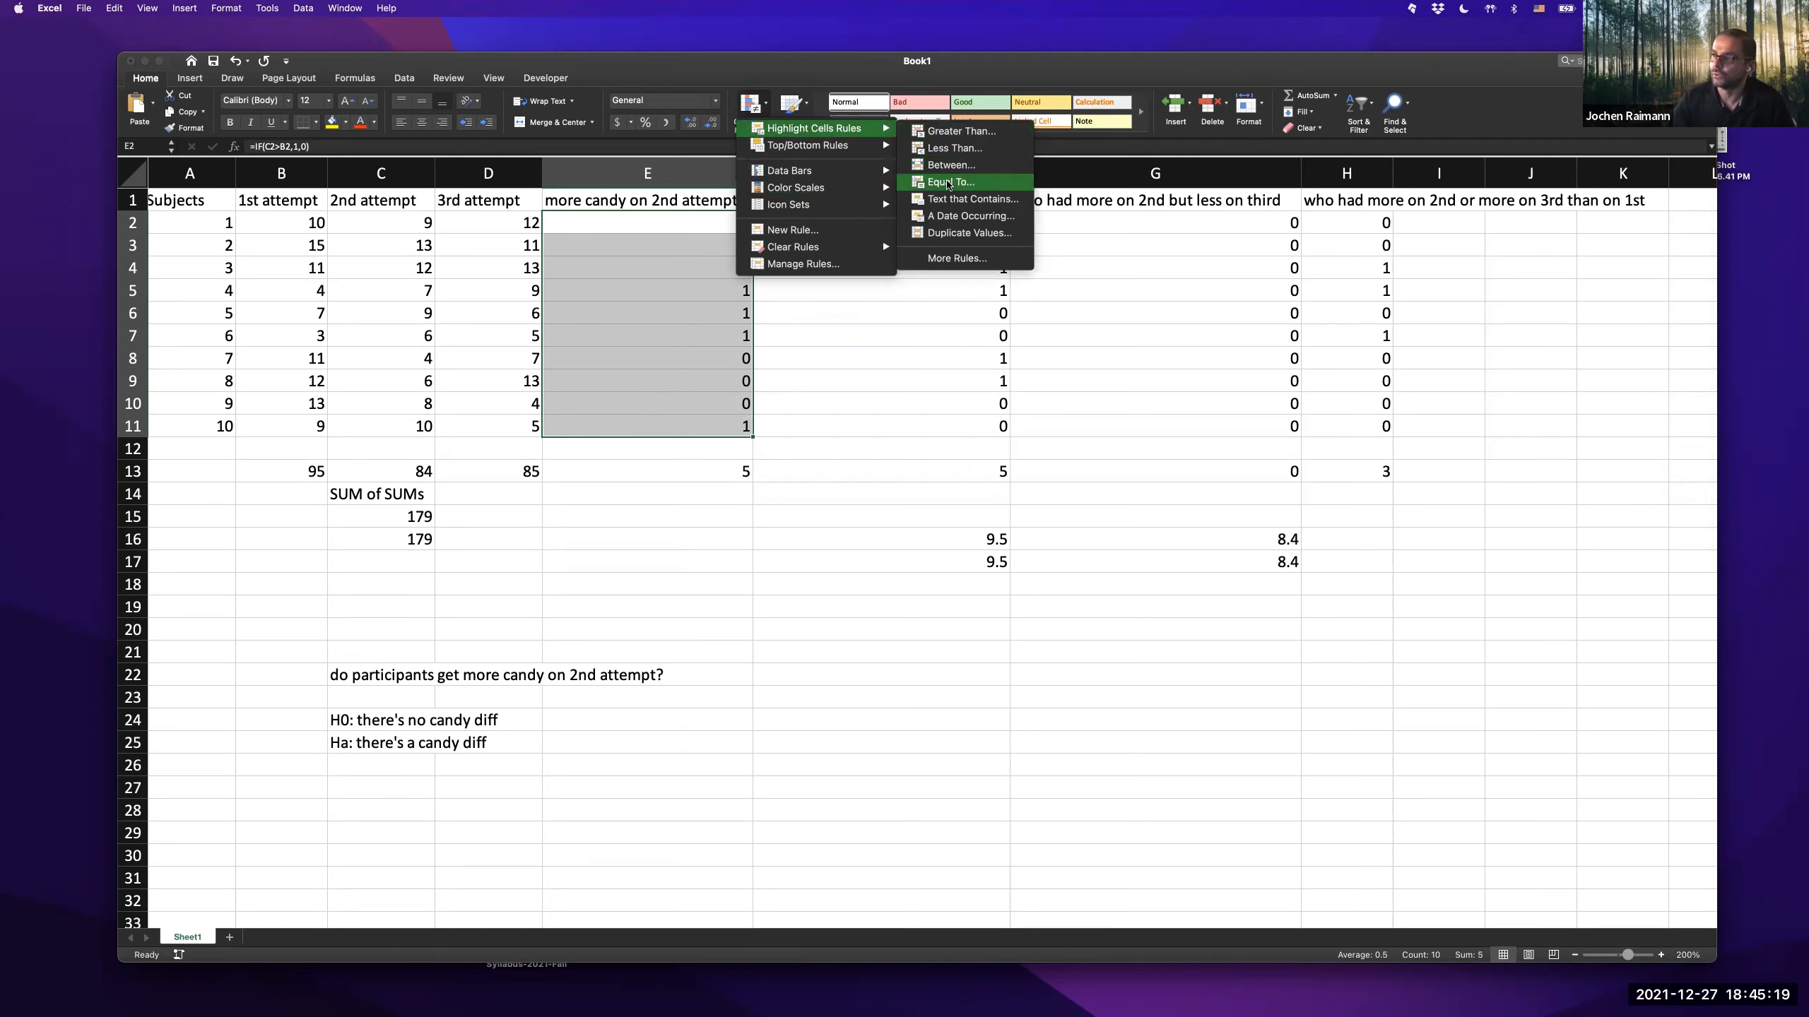
left_click(948, 183)
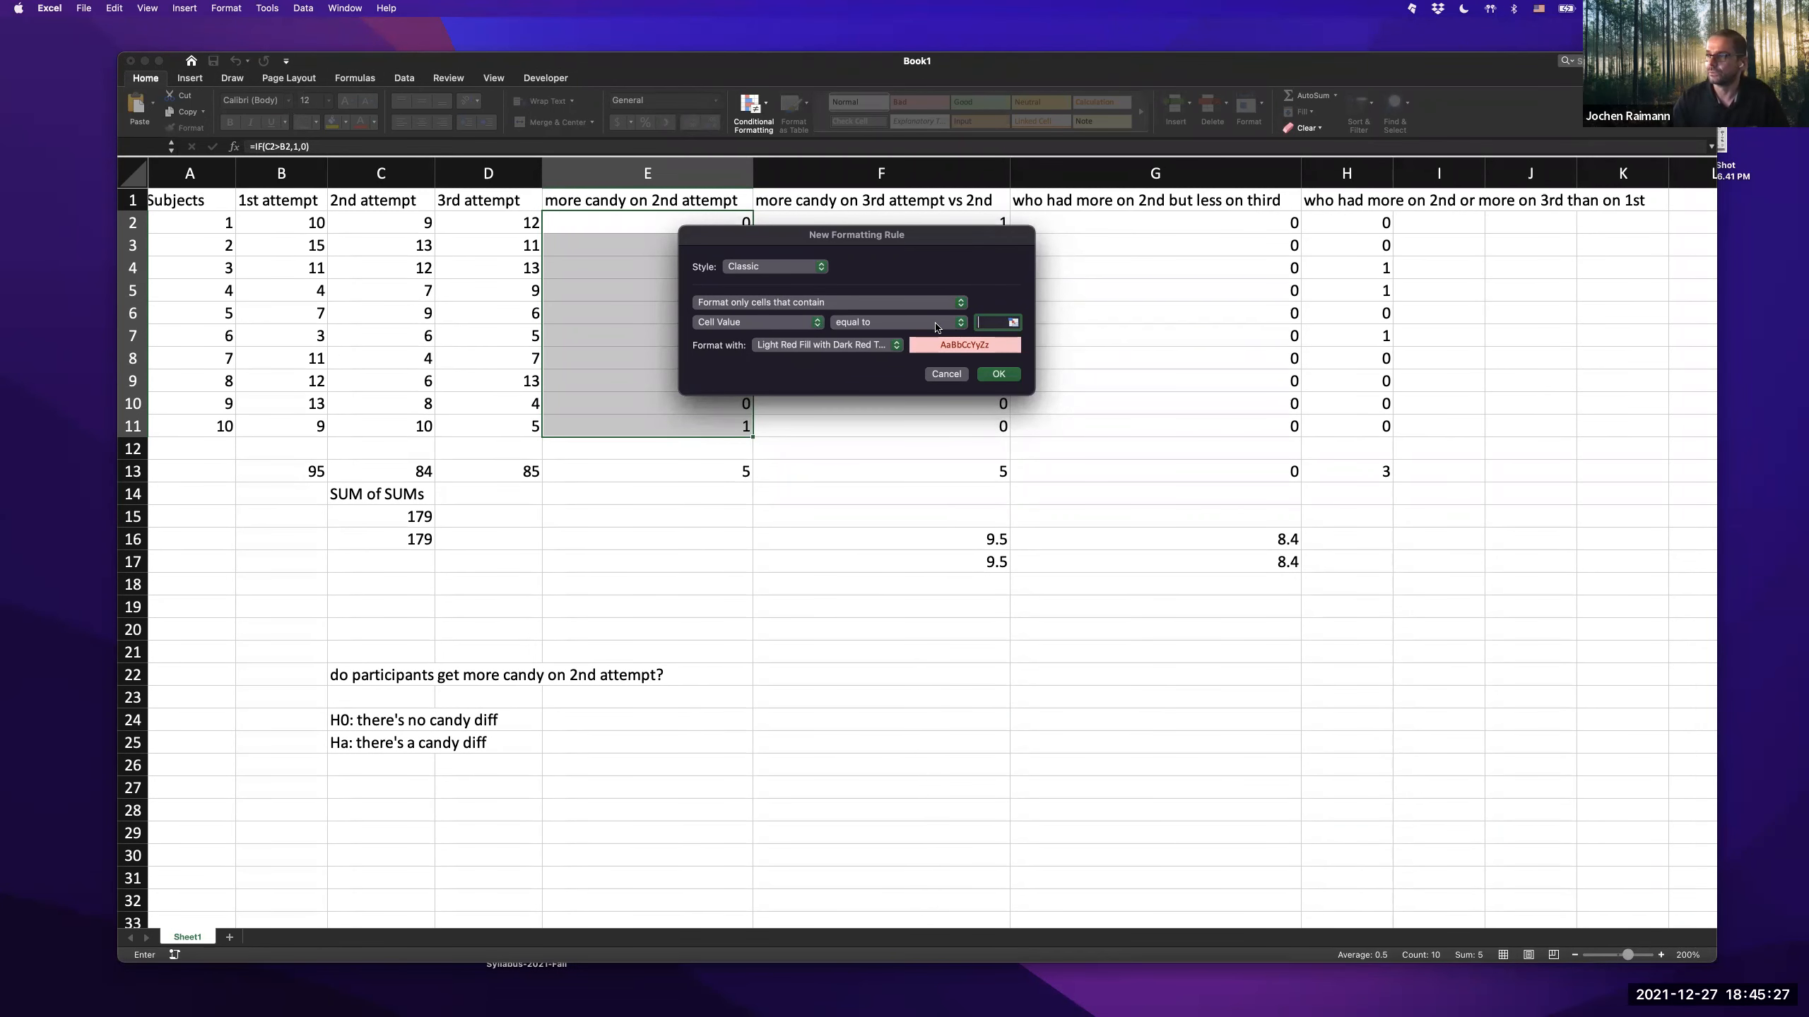
left_click(936, 325)
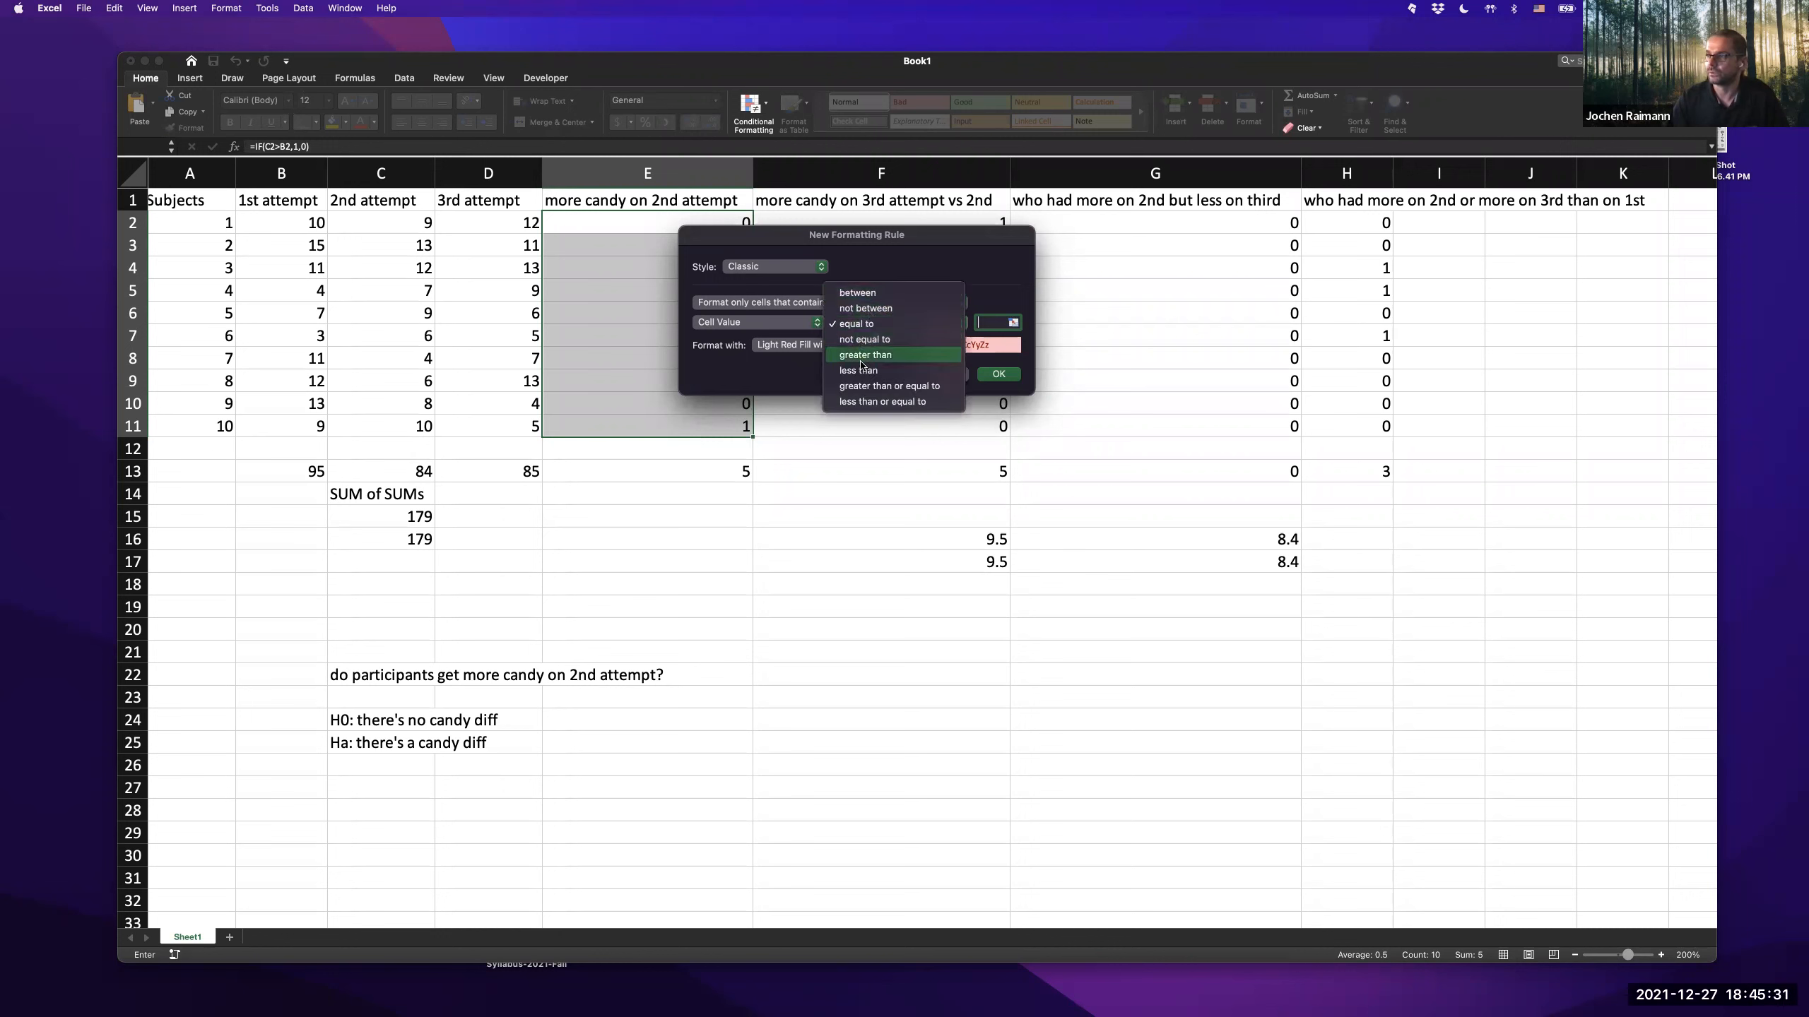
left_click(1016, 286)
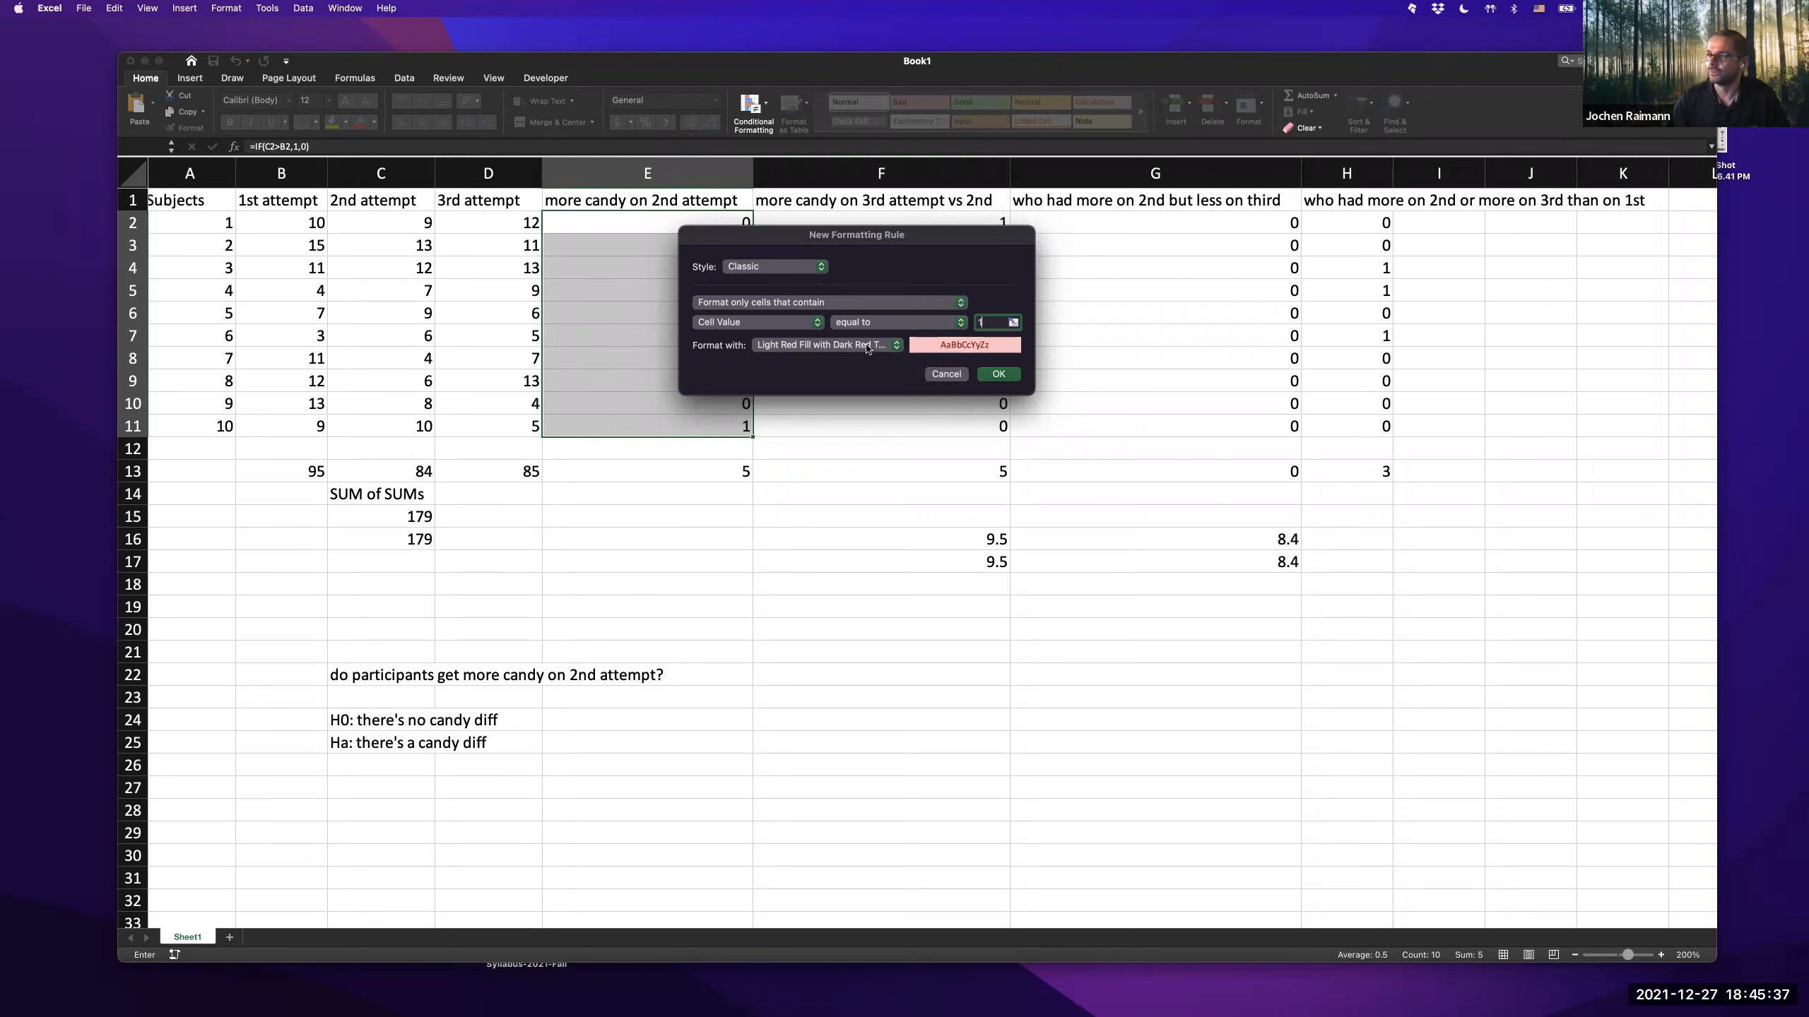
left_click(867, 347)
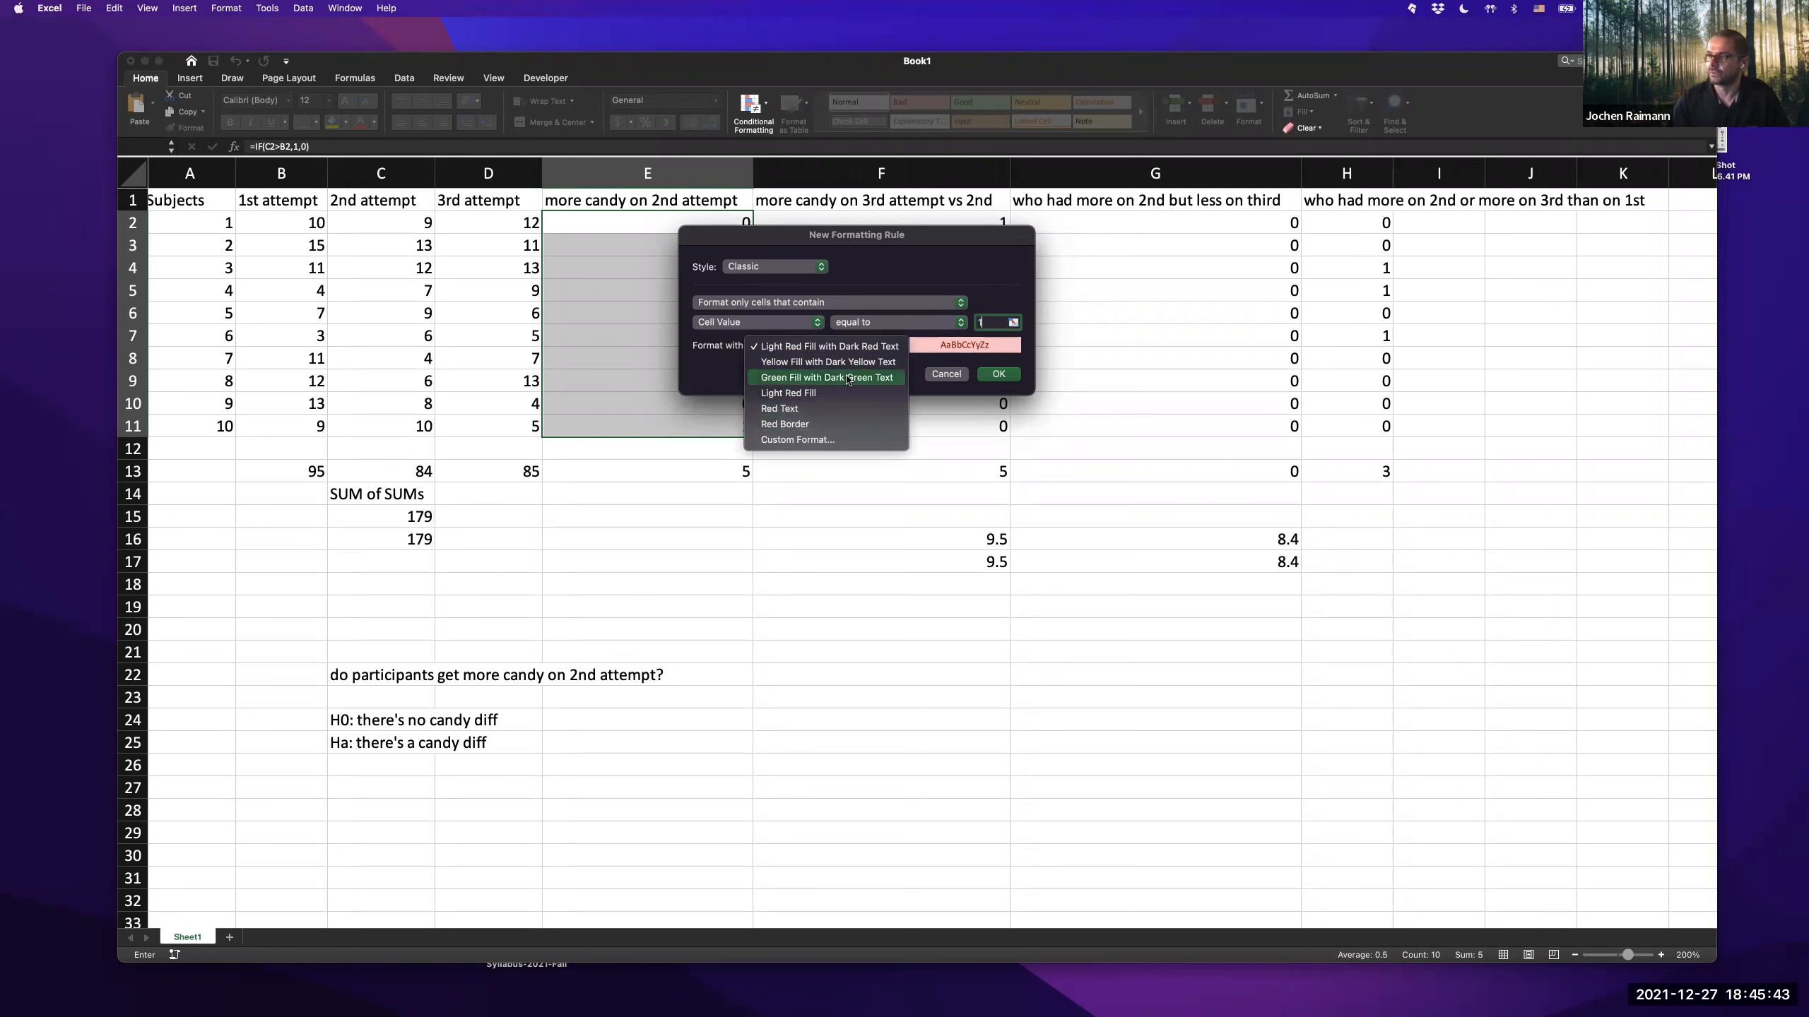
left_click(848, 378)
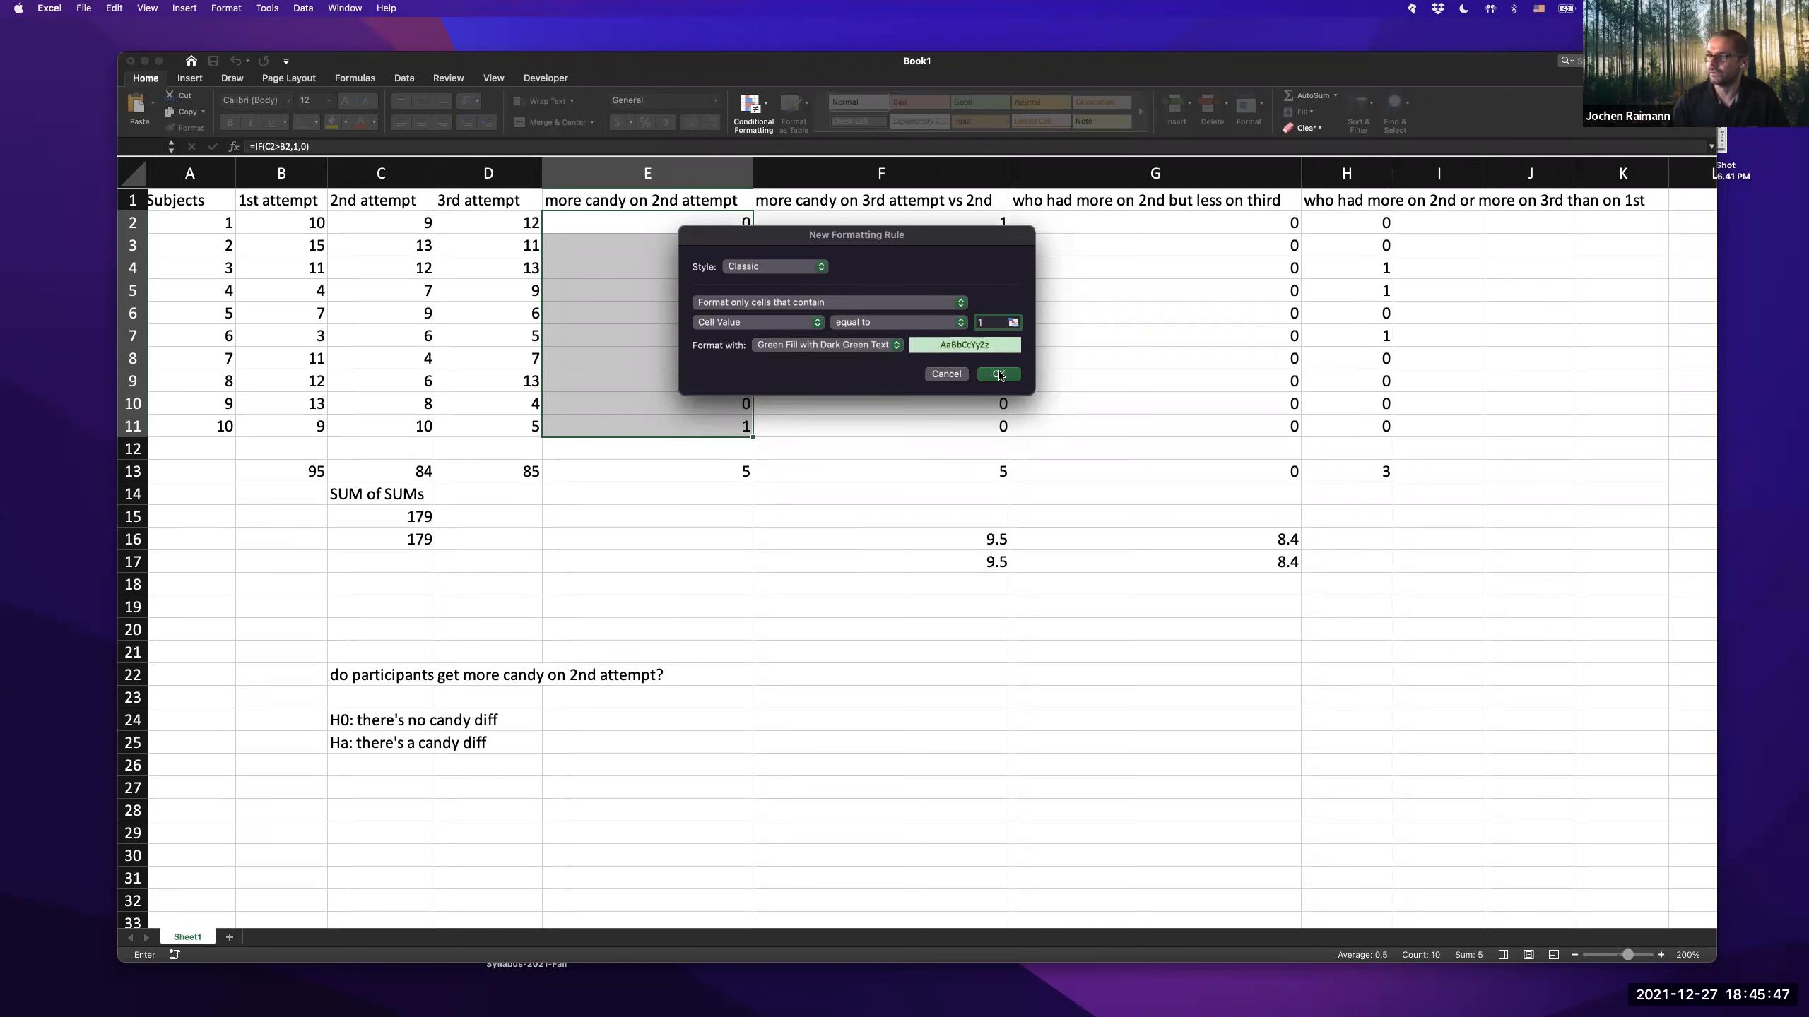
left_click(999, 374)
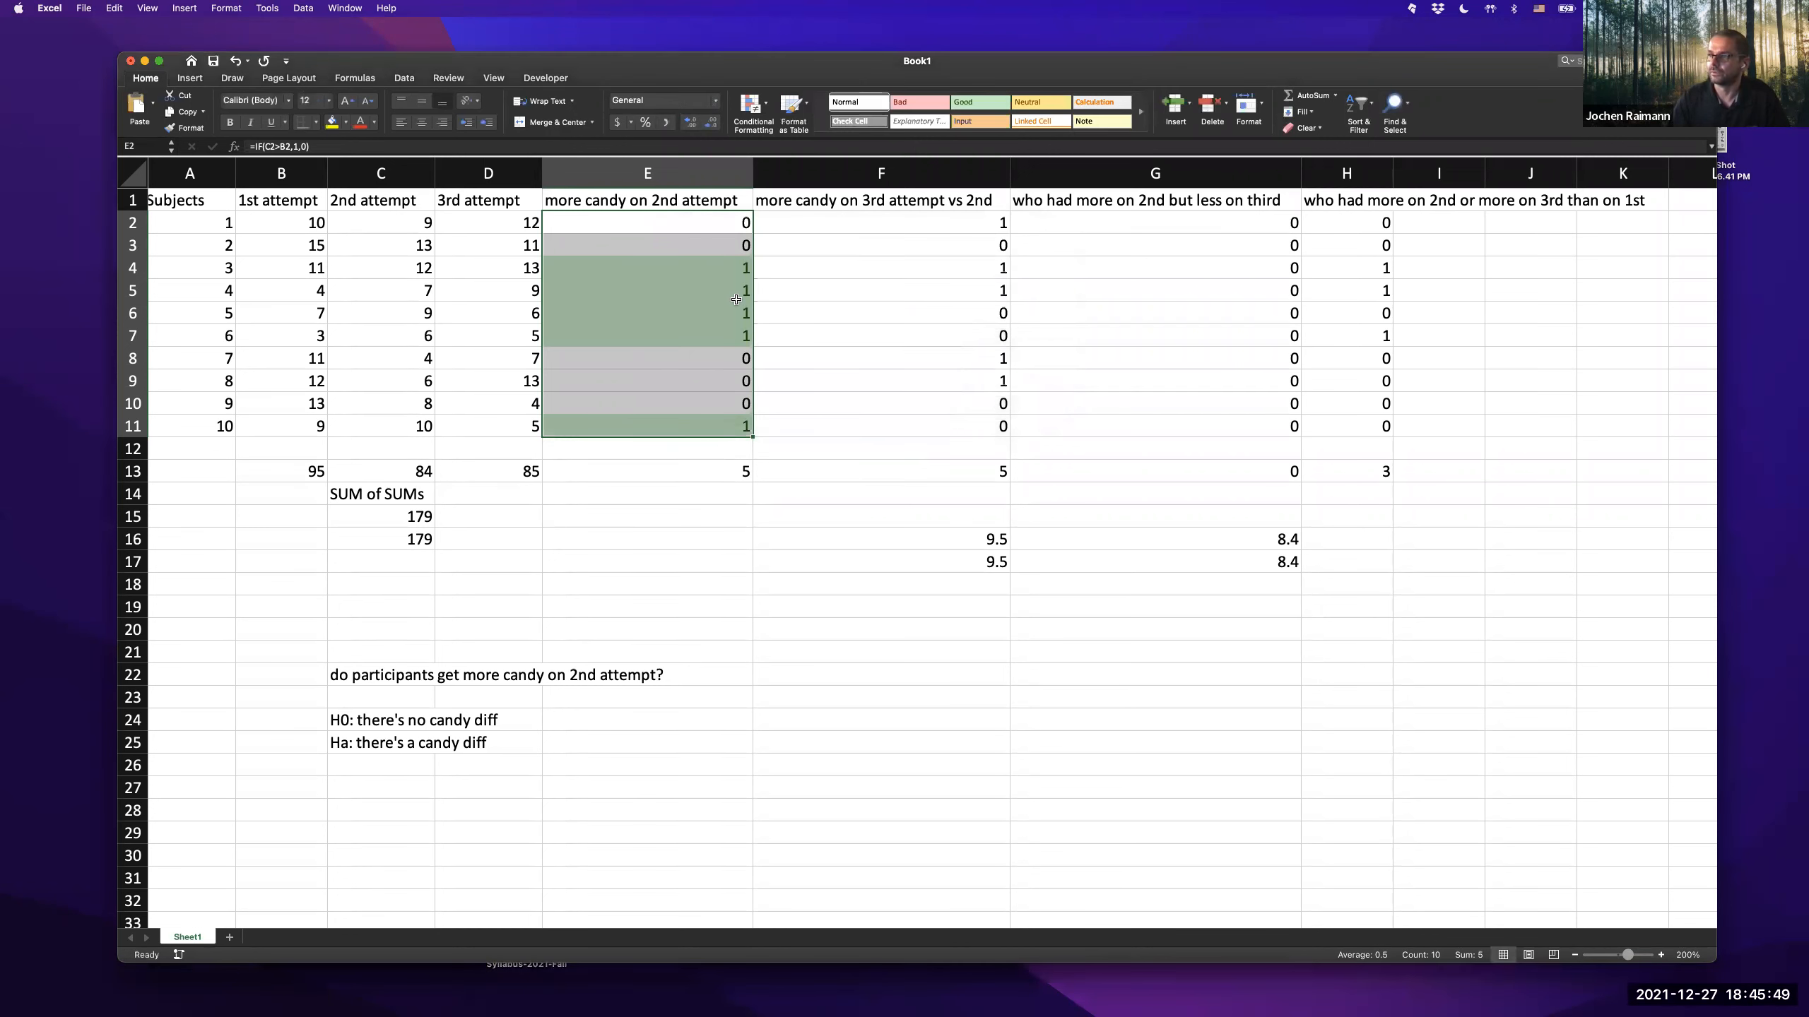
left_click(685, 389)
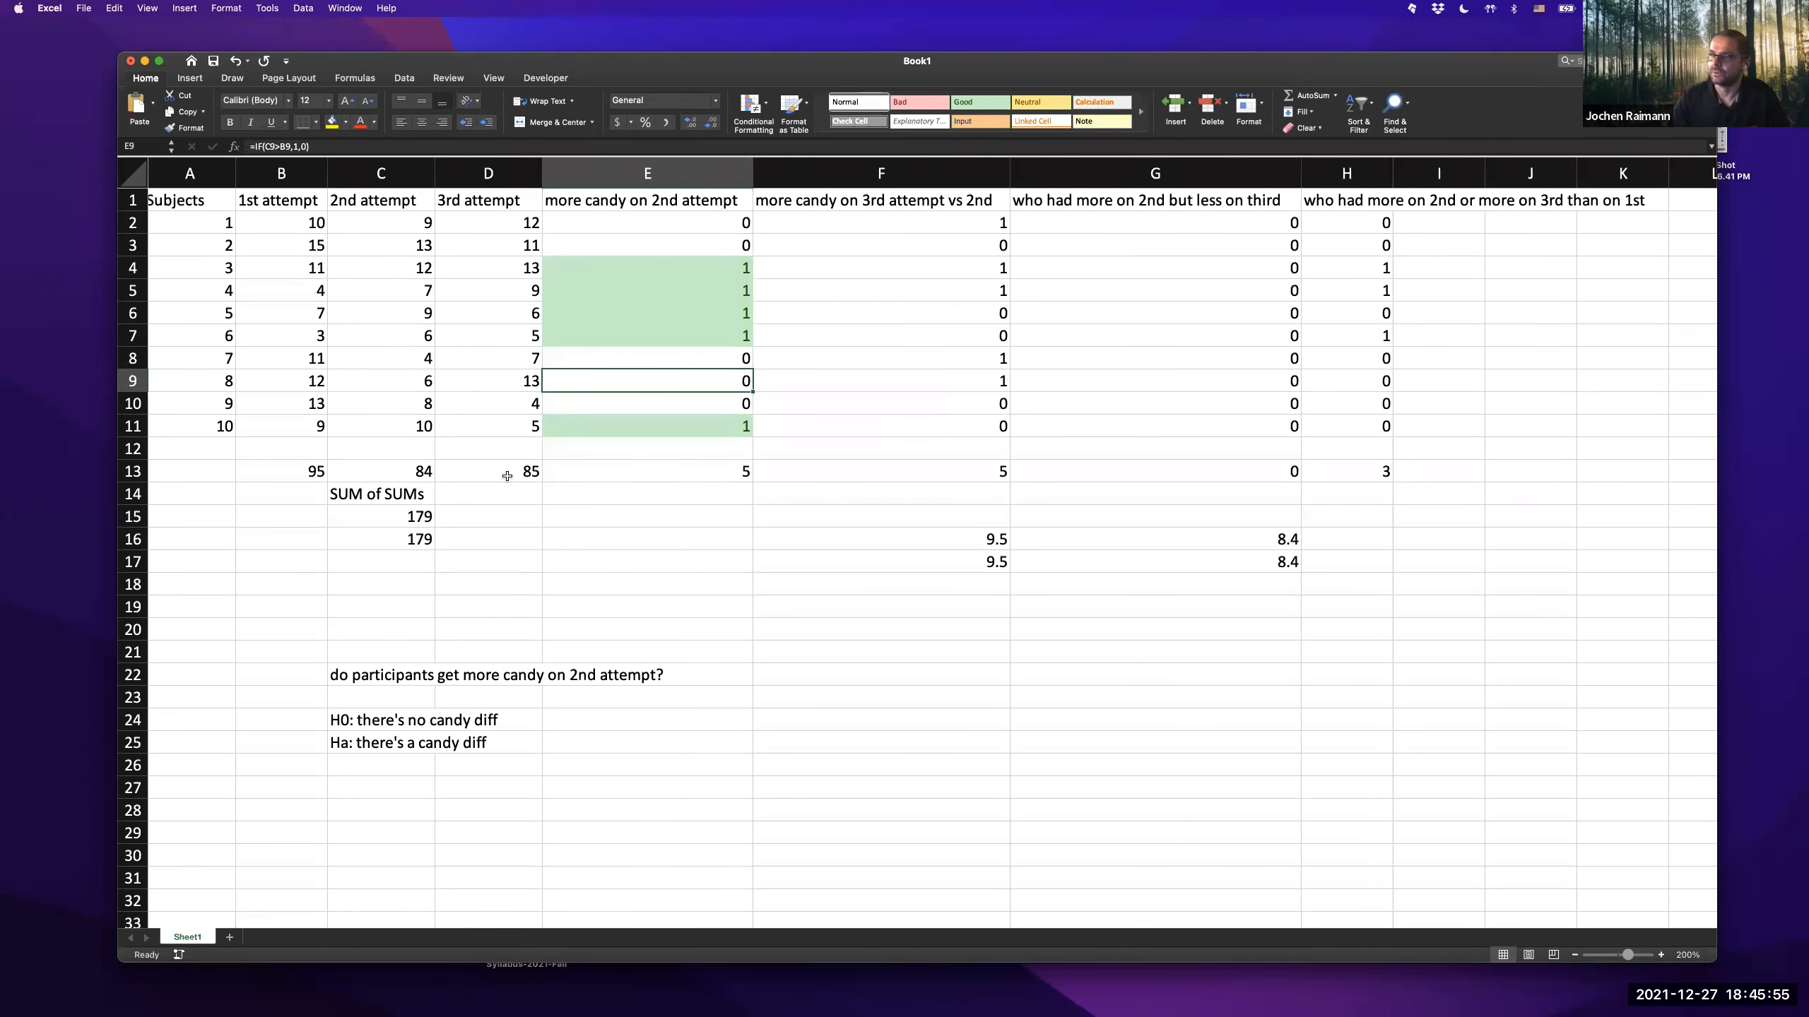
- Highlight 3rd attempt counts in D2:D11 that are greater than or equal to 10 with Light Red Fill with Dark Red Text
left_click_drag(509, 226, 514, 425)
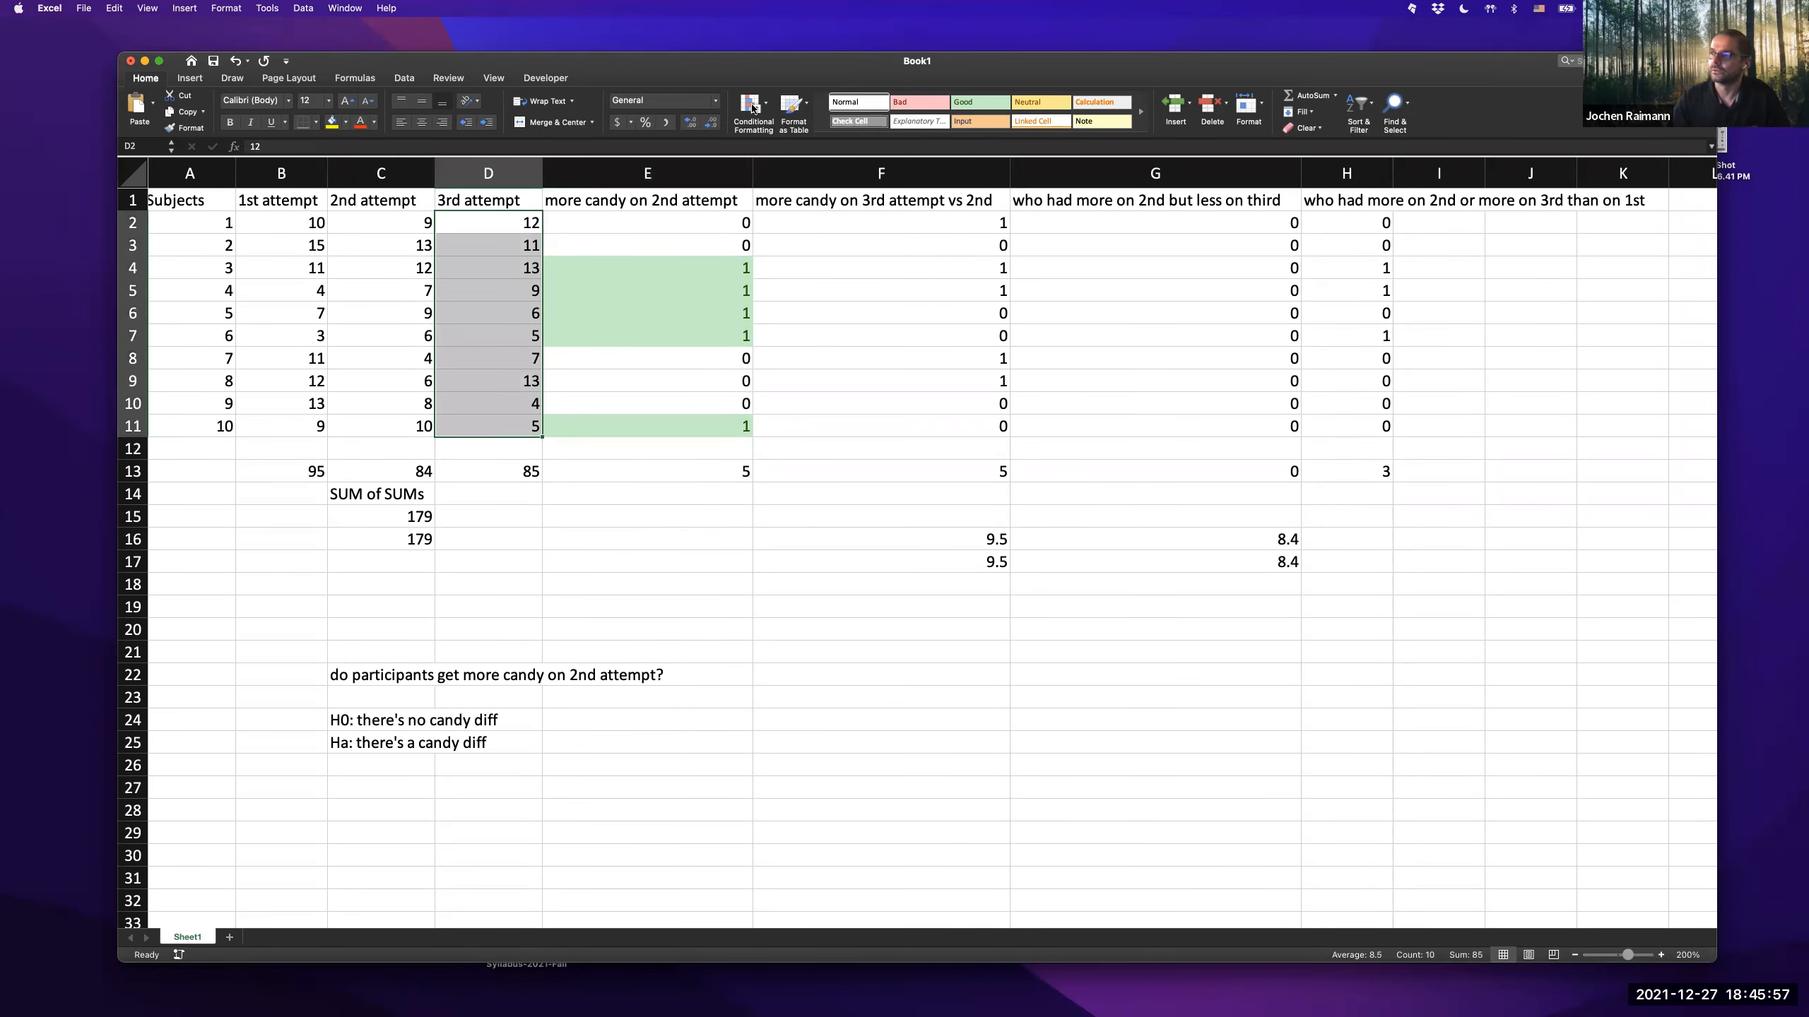
left_click(770, 105)
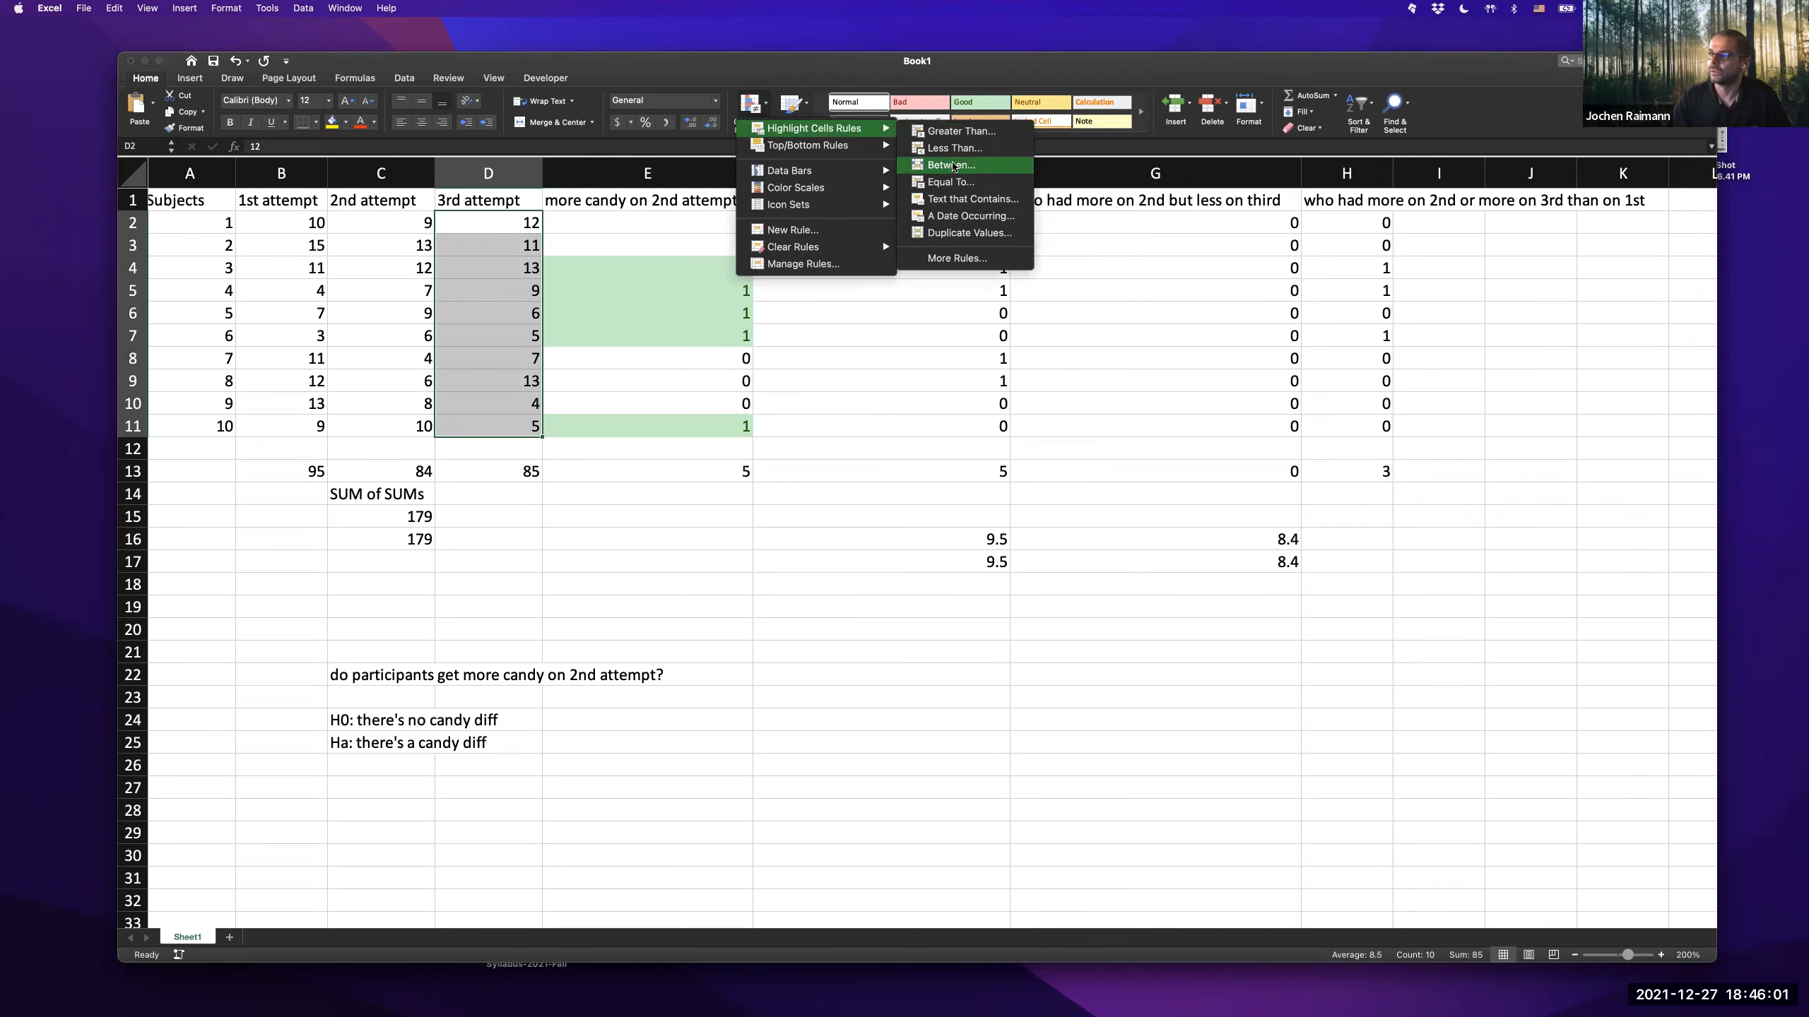
left_click(956, 135)
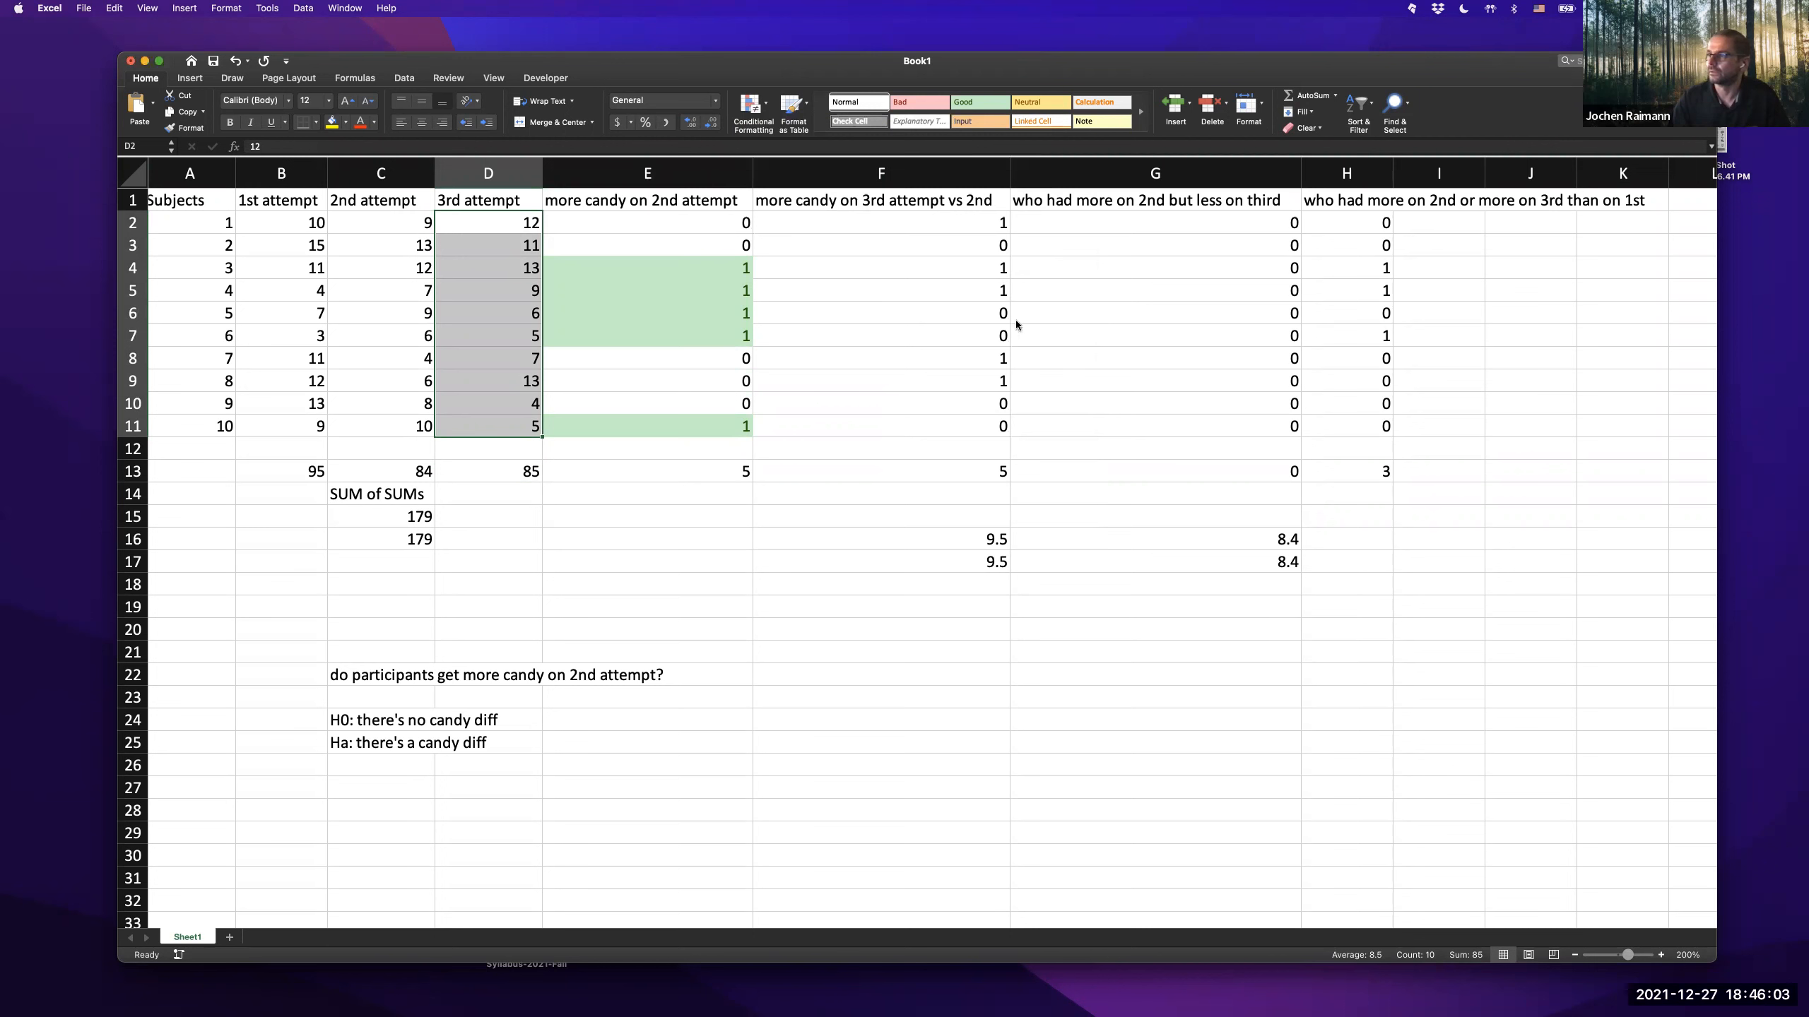
left_click(871, 325)
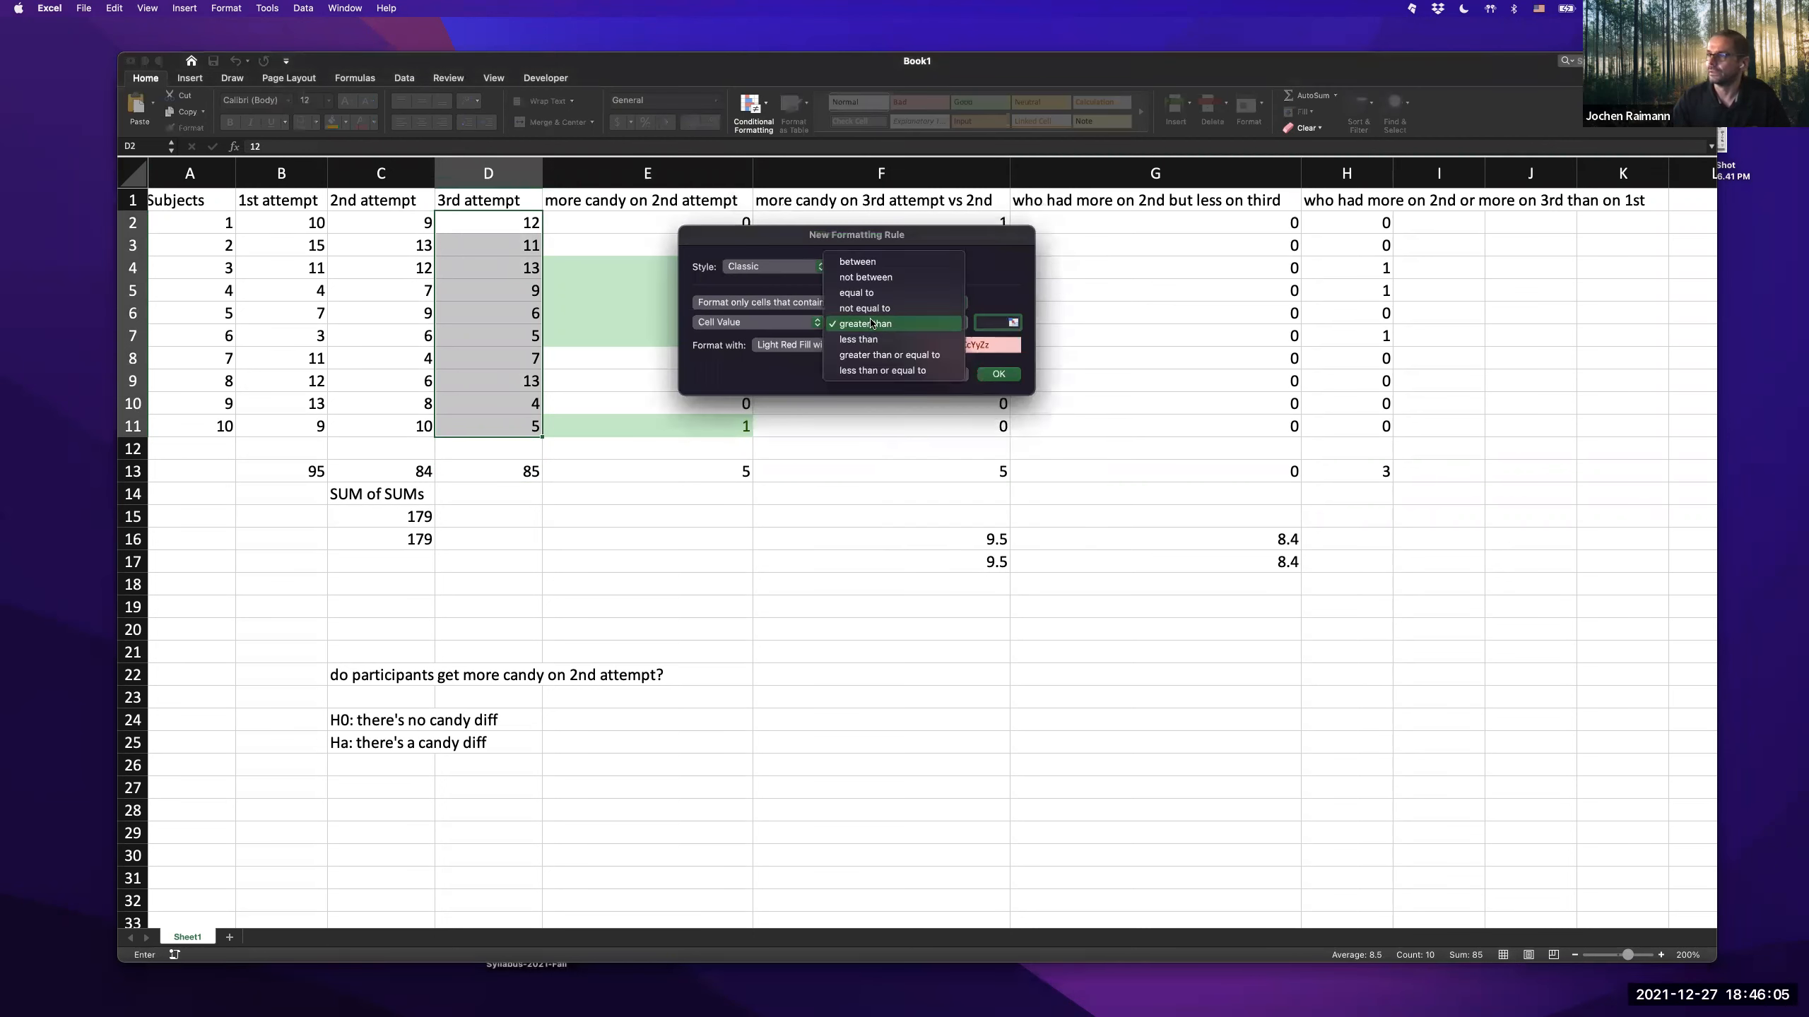
left_click(870, 355)
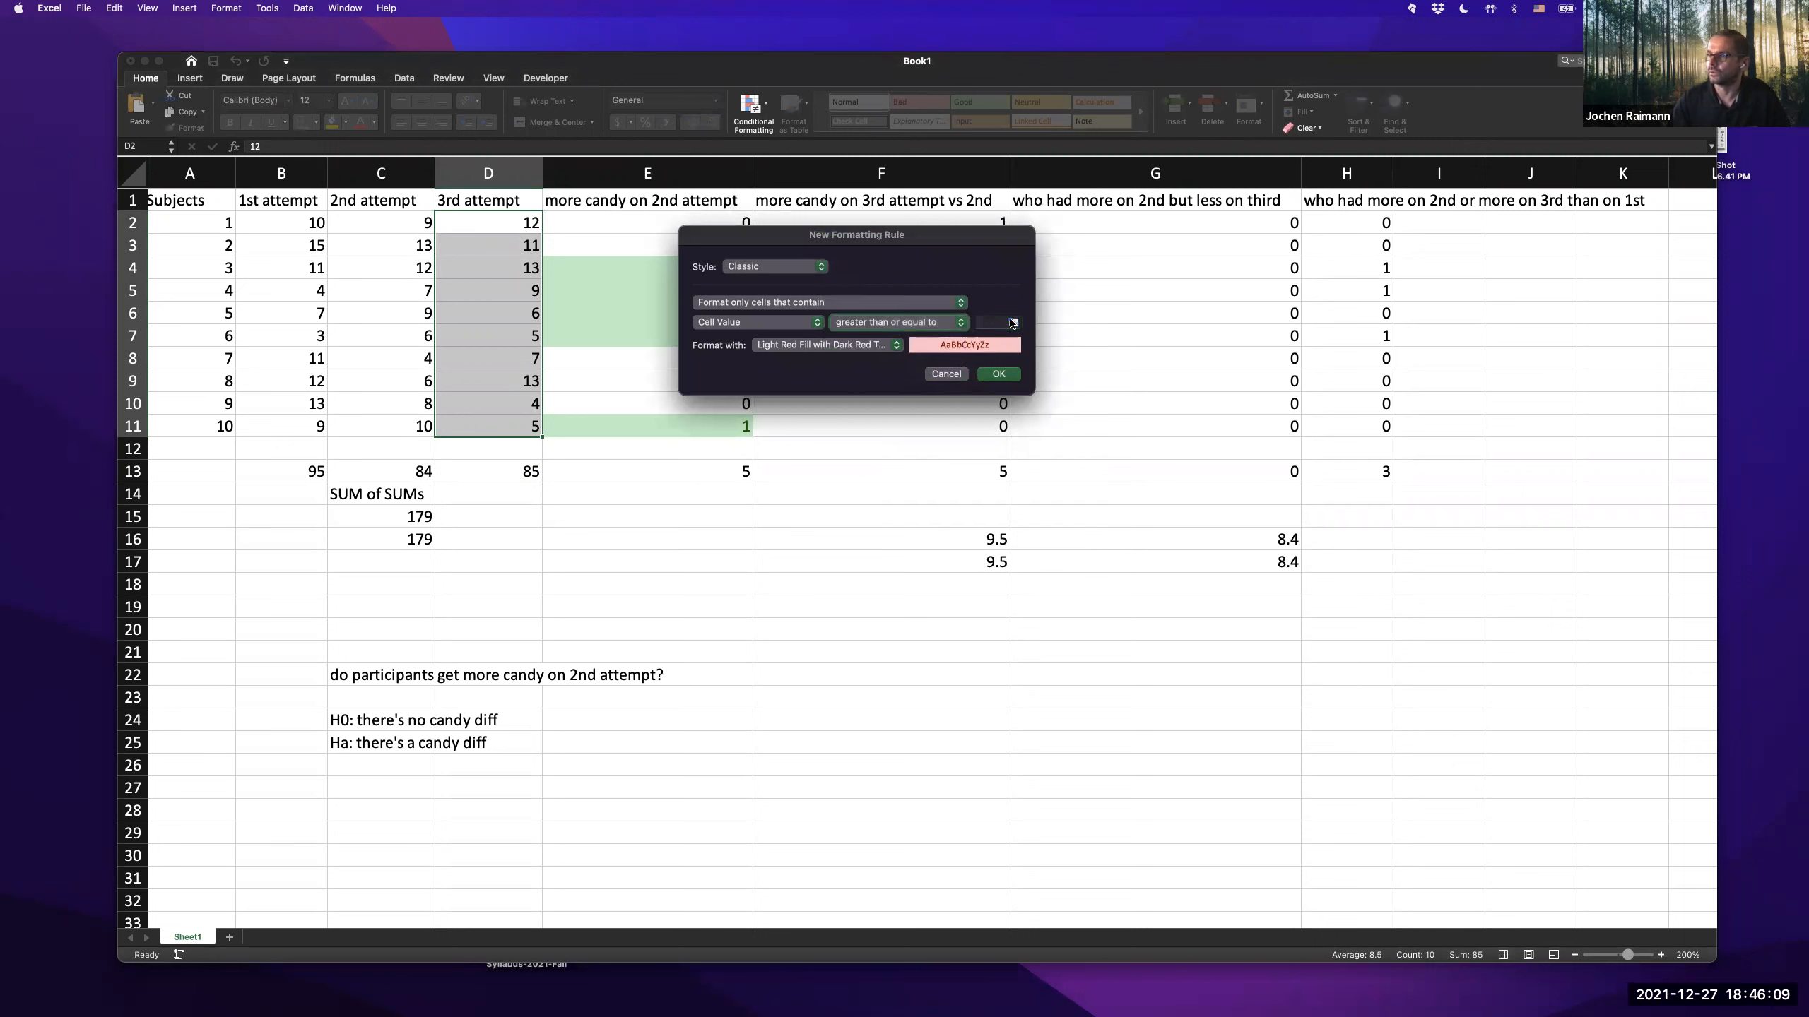
left_click(993, 321)
type("1,")
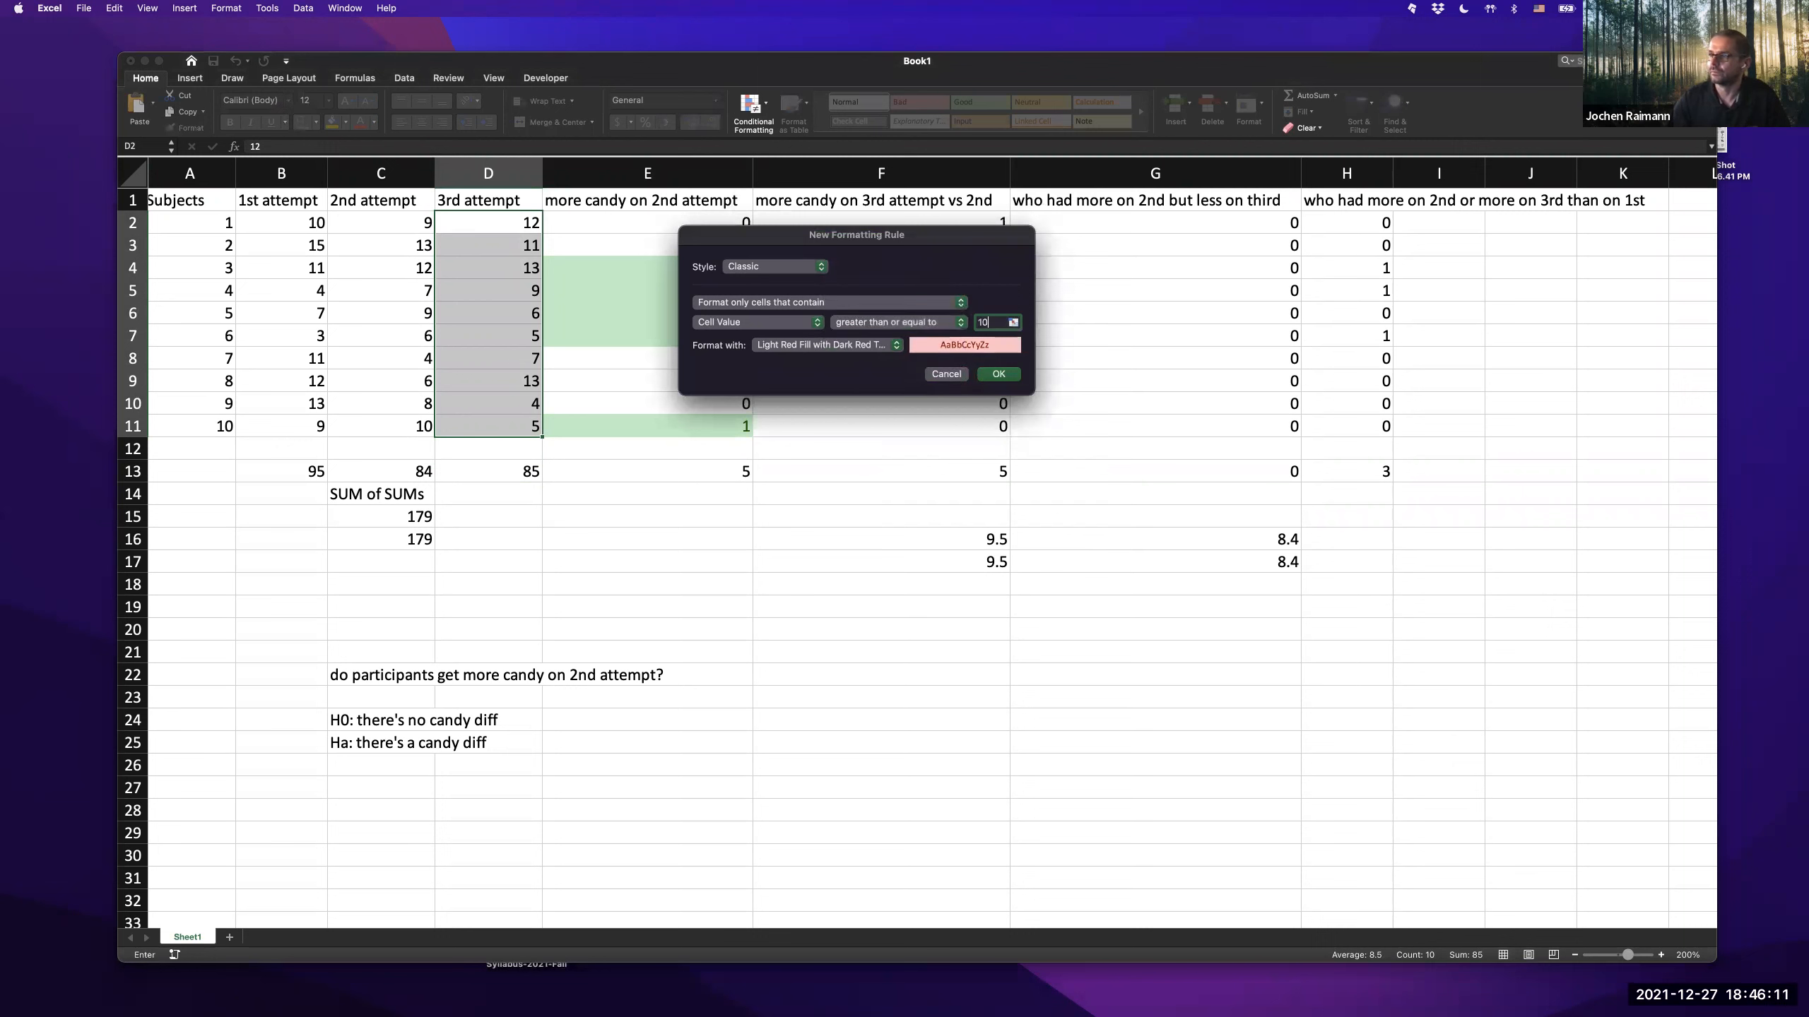
type("0")
key("Return")
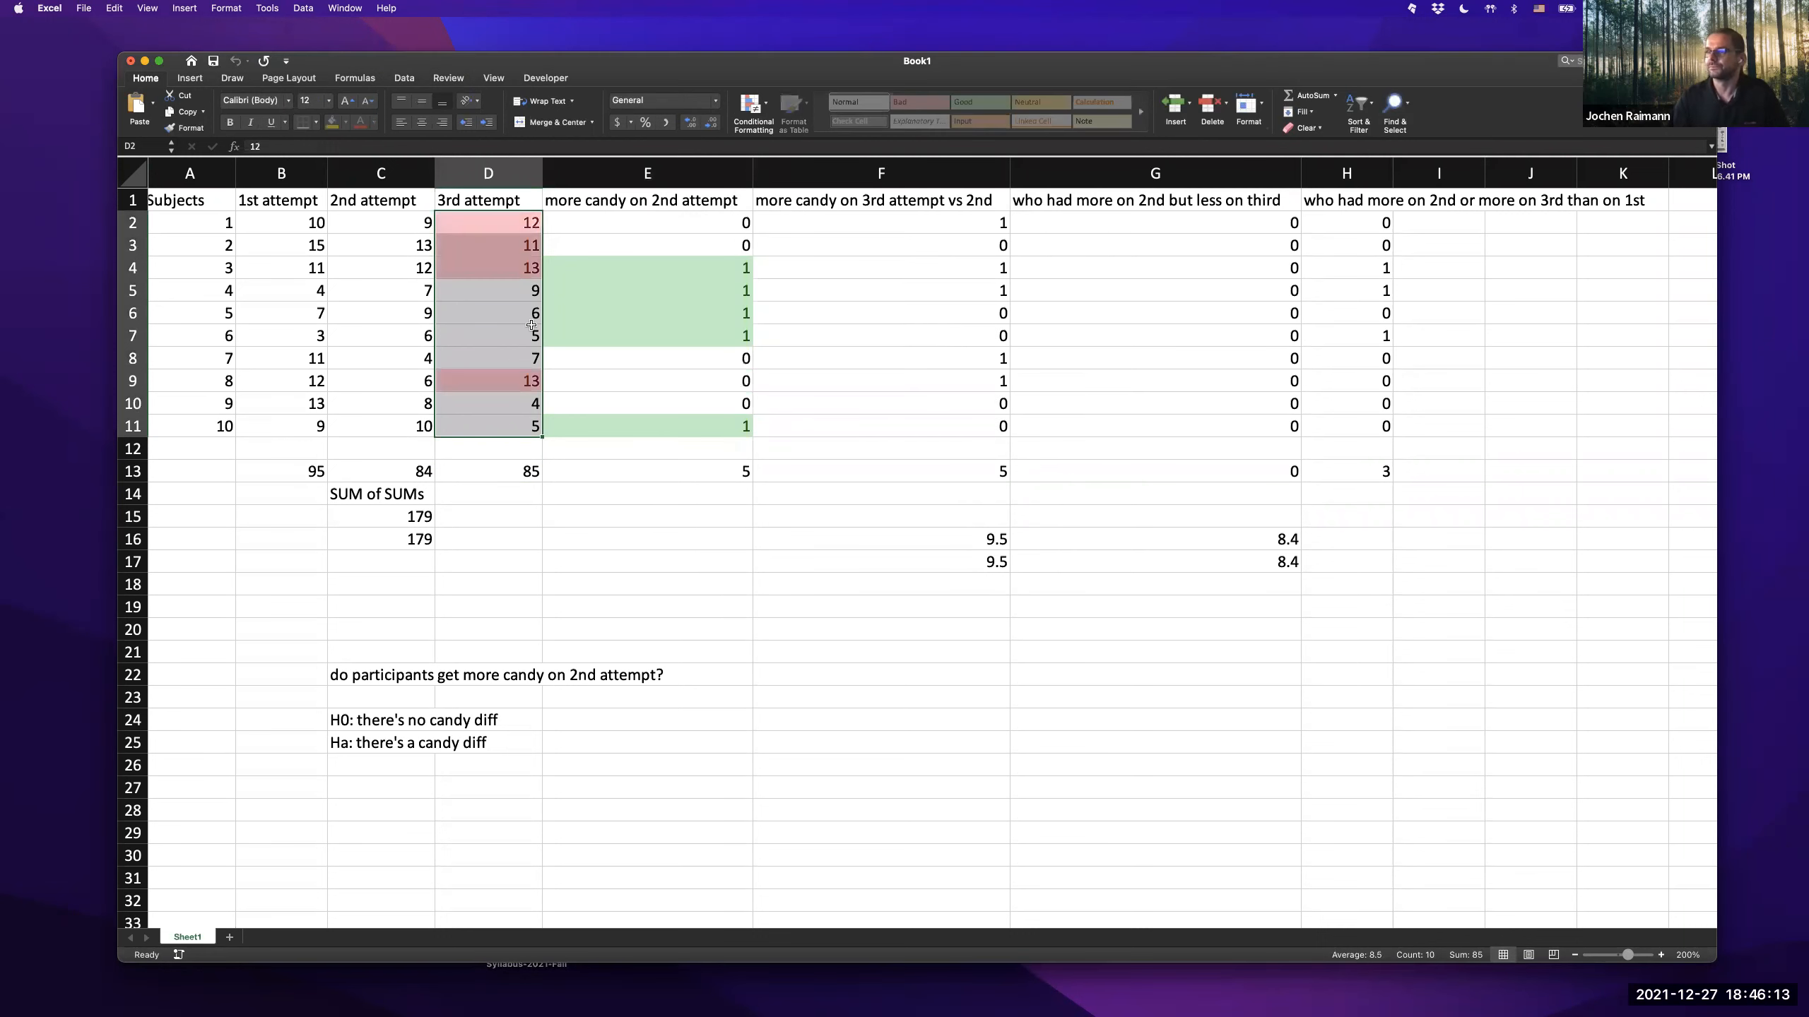
left_click(565, 310)
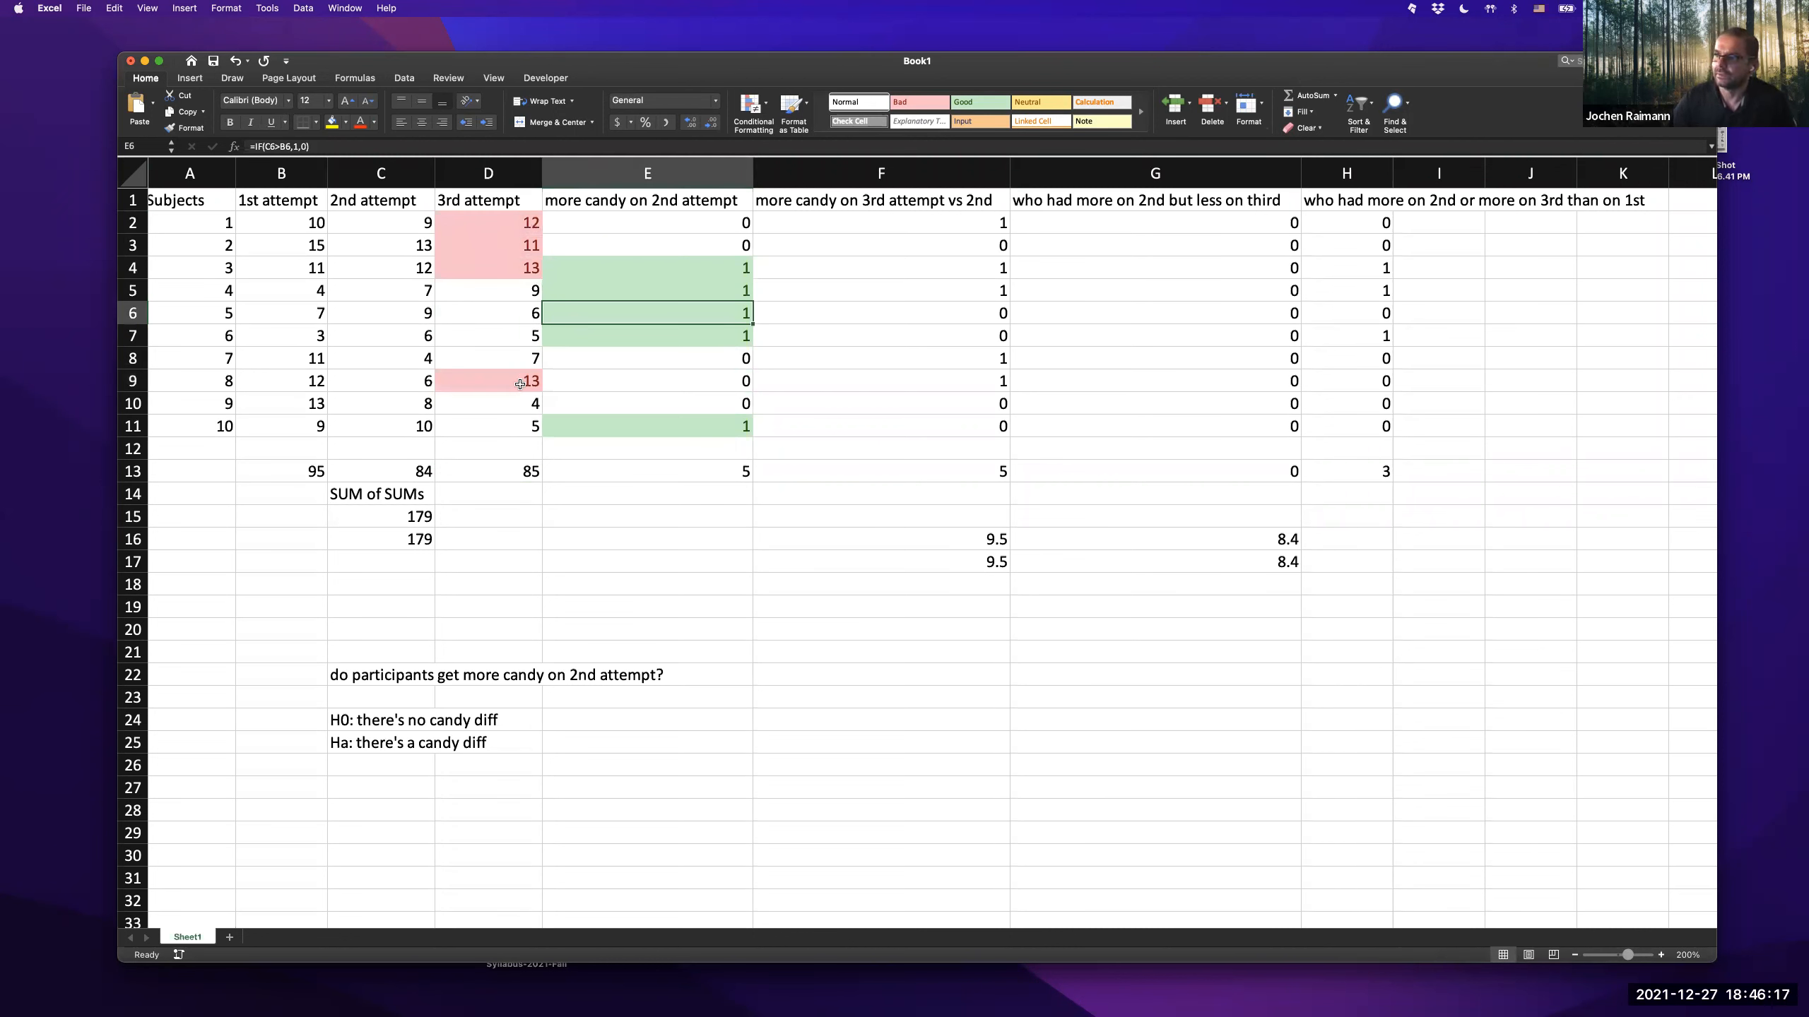
scroll(476, 248, "right", 1)
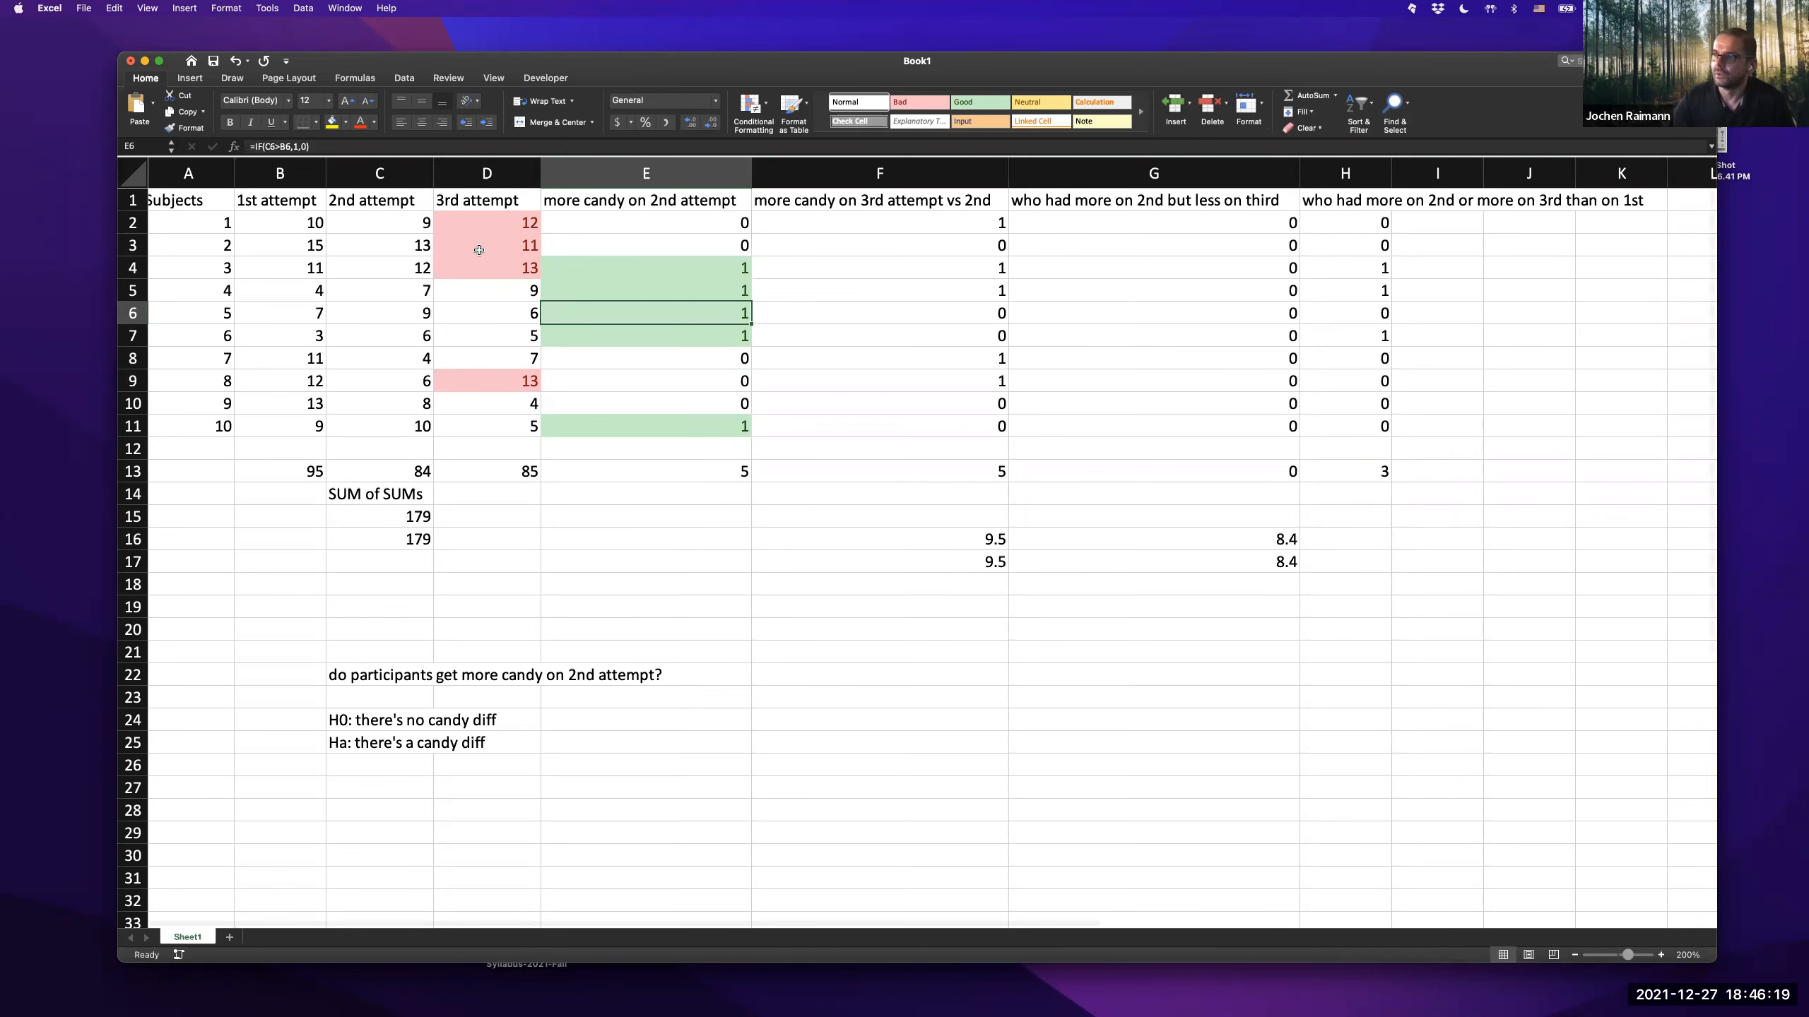
scroll(554, 230, "left", 1)
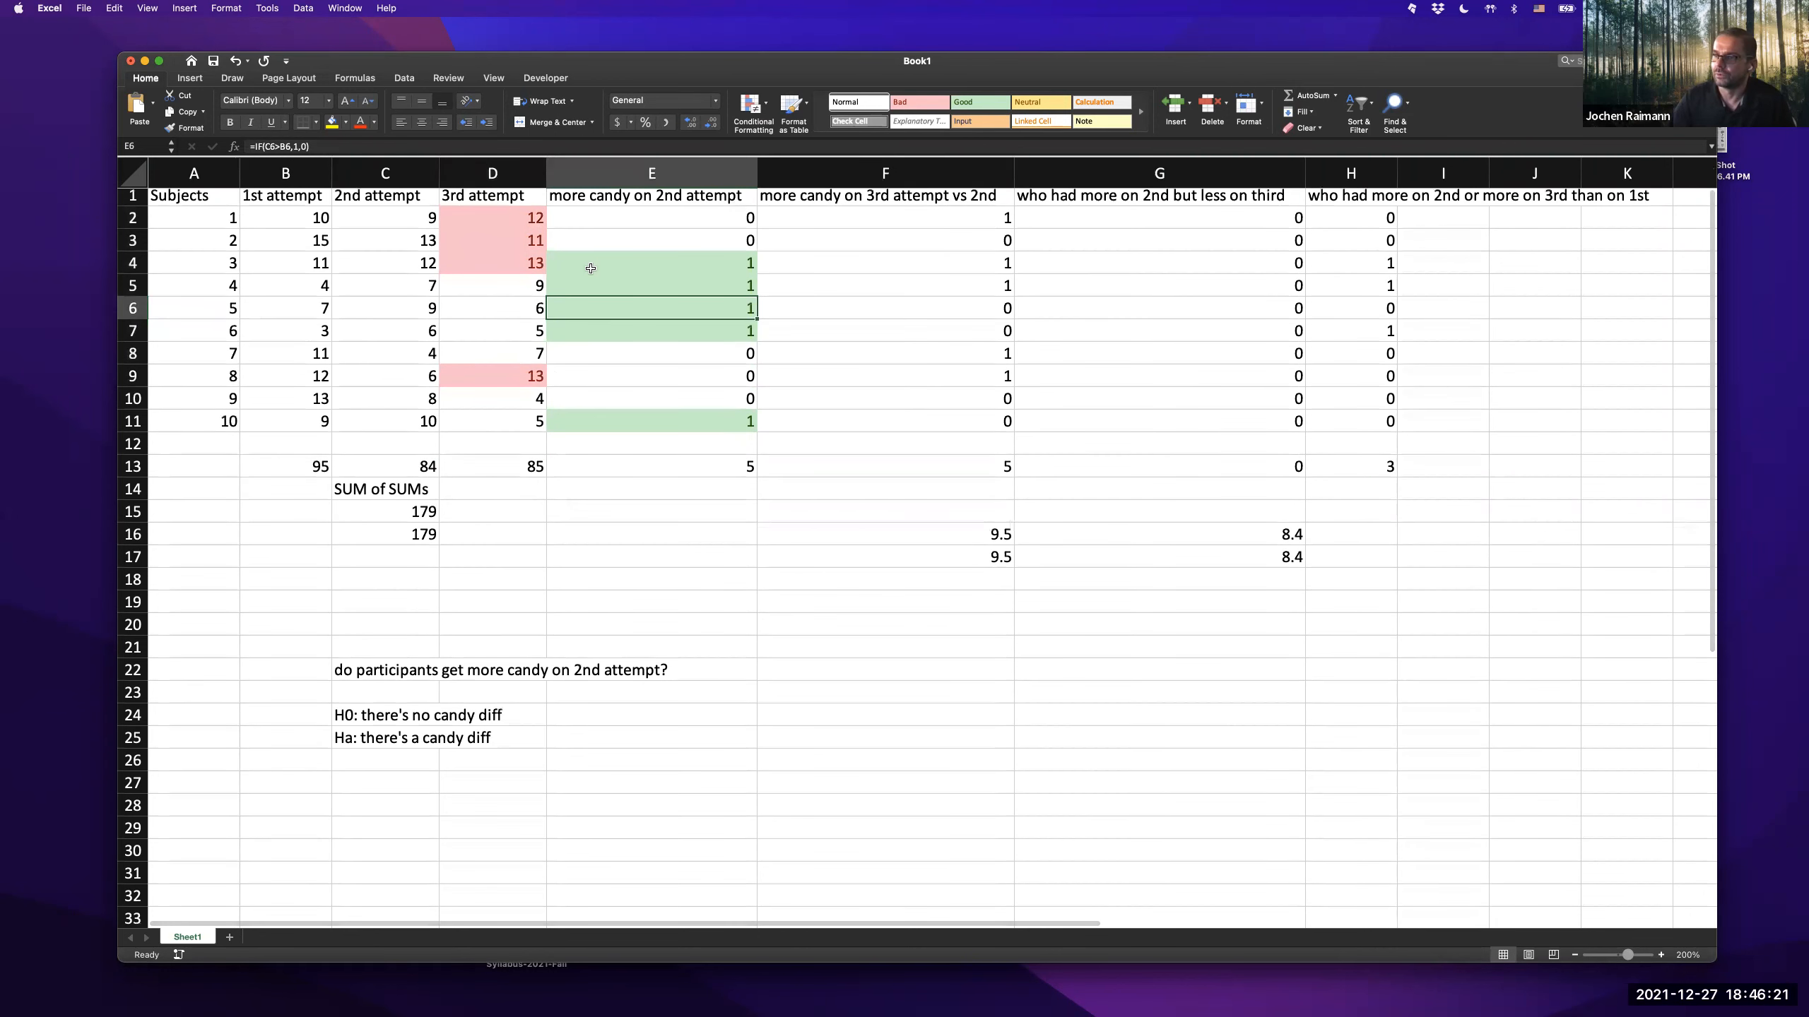
scroll(589, 417, "up", 1)
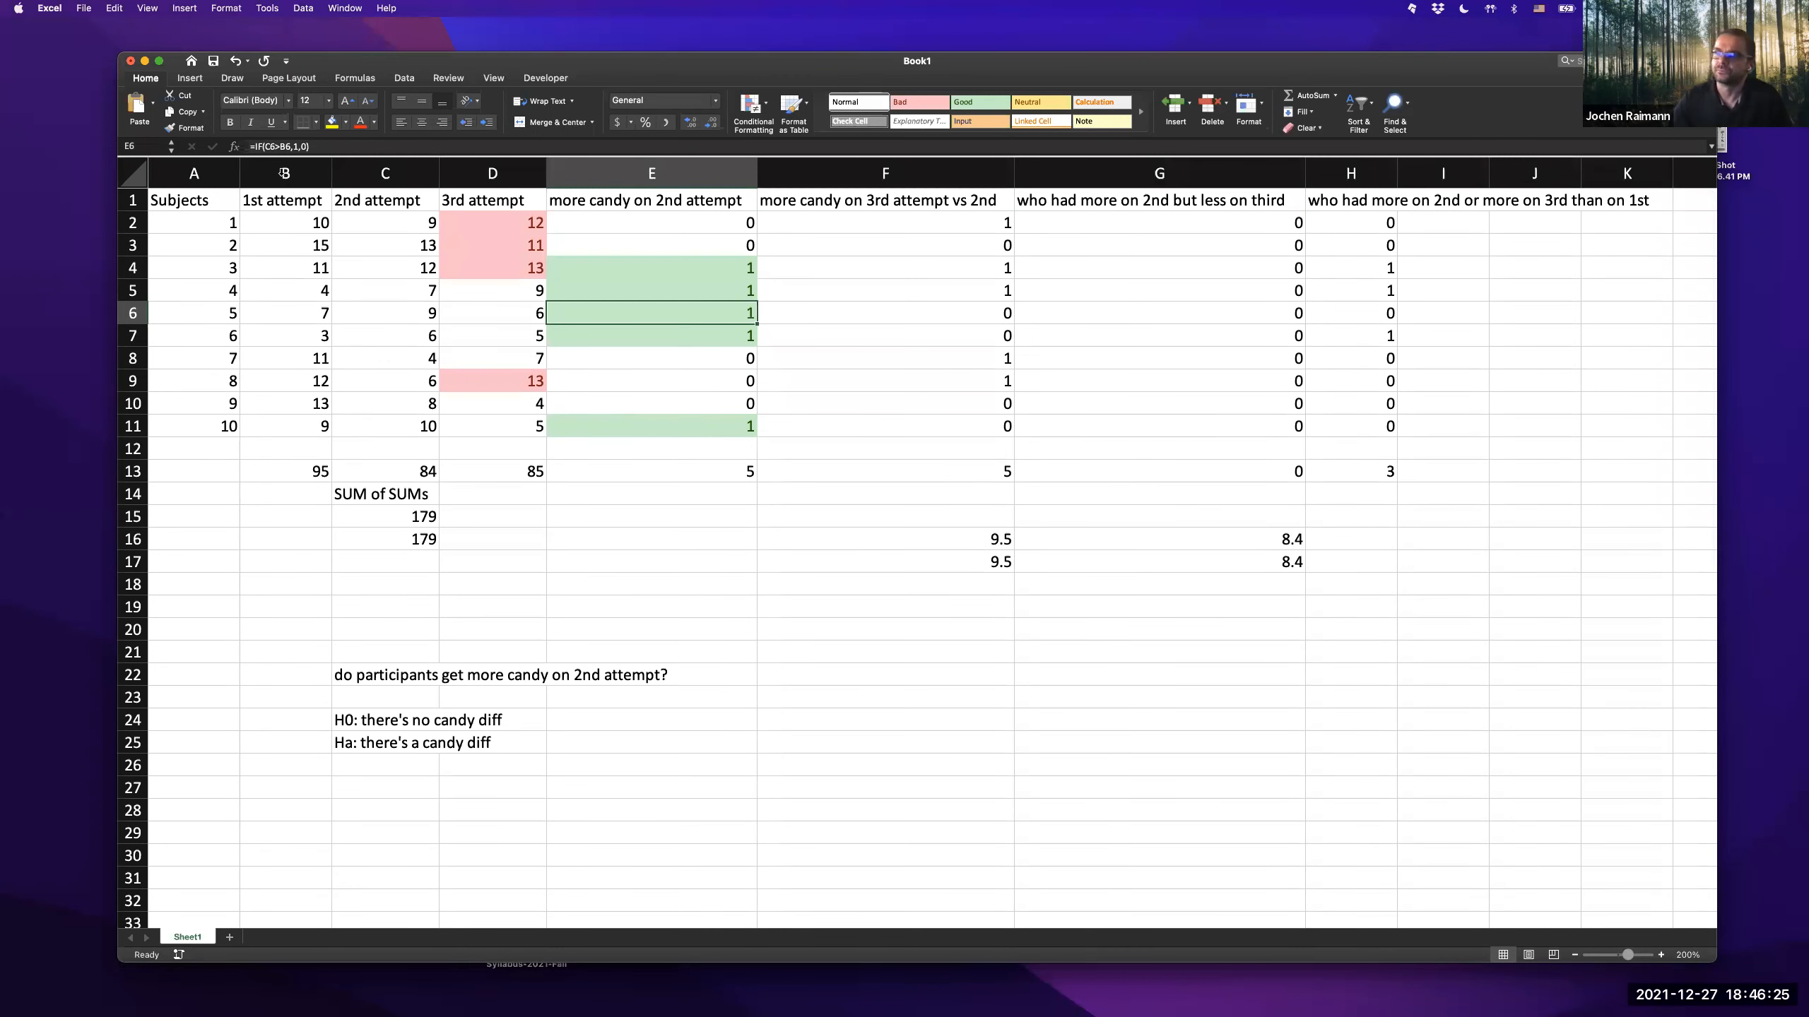
left_click(196, 169)
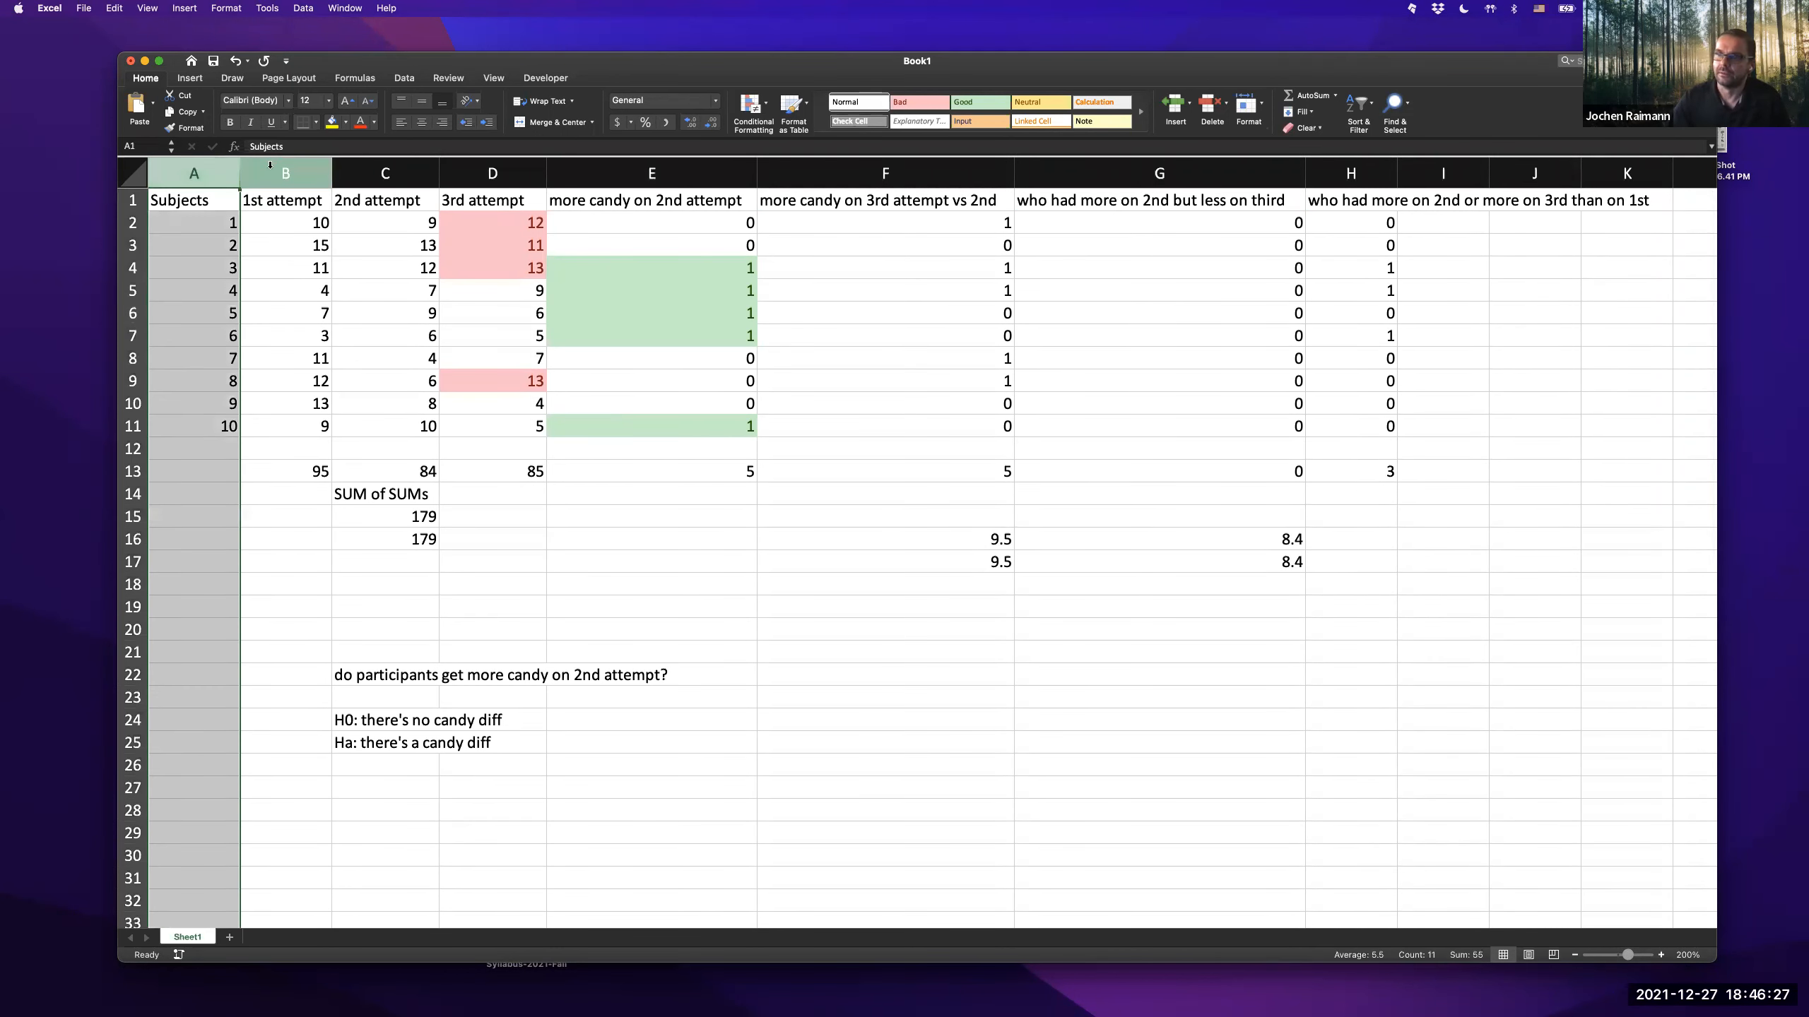
left_click(276, 168)
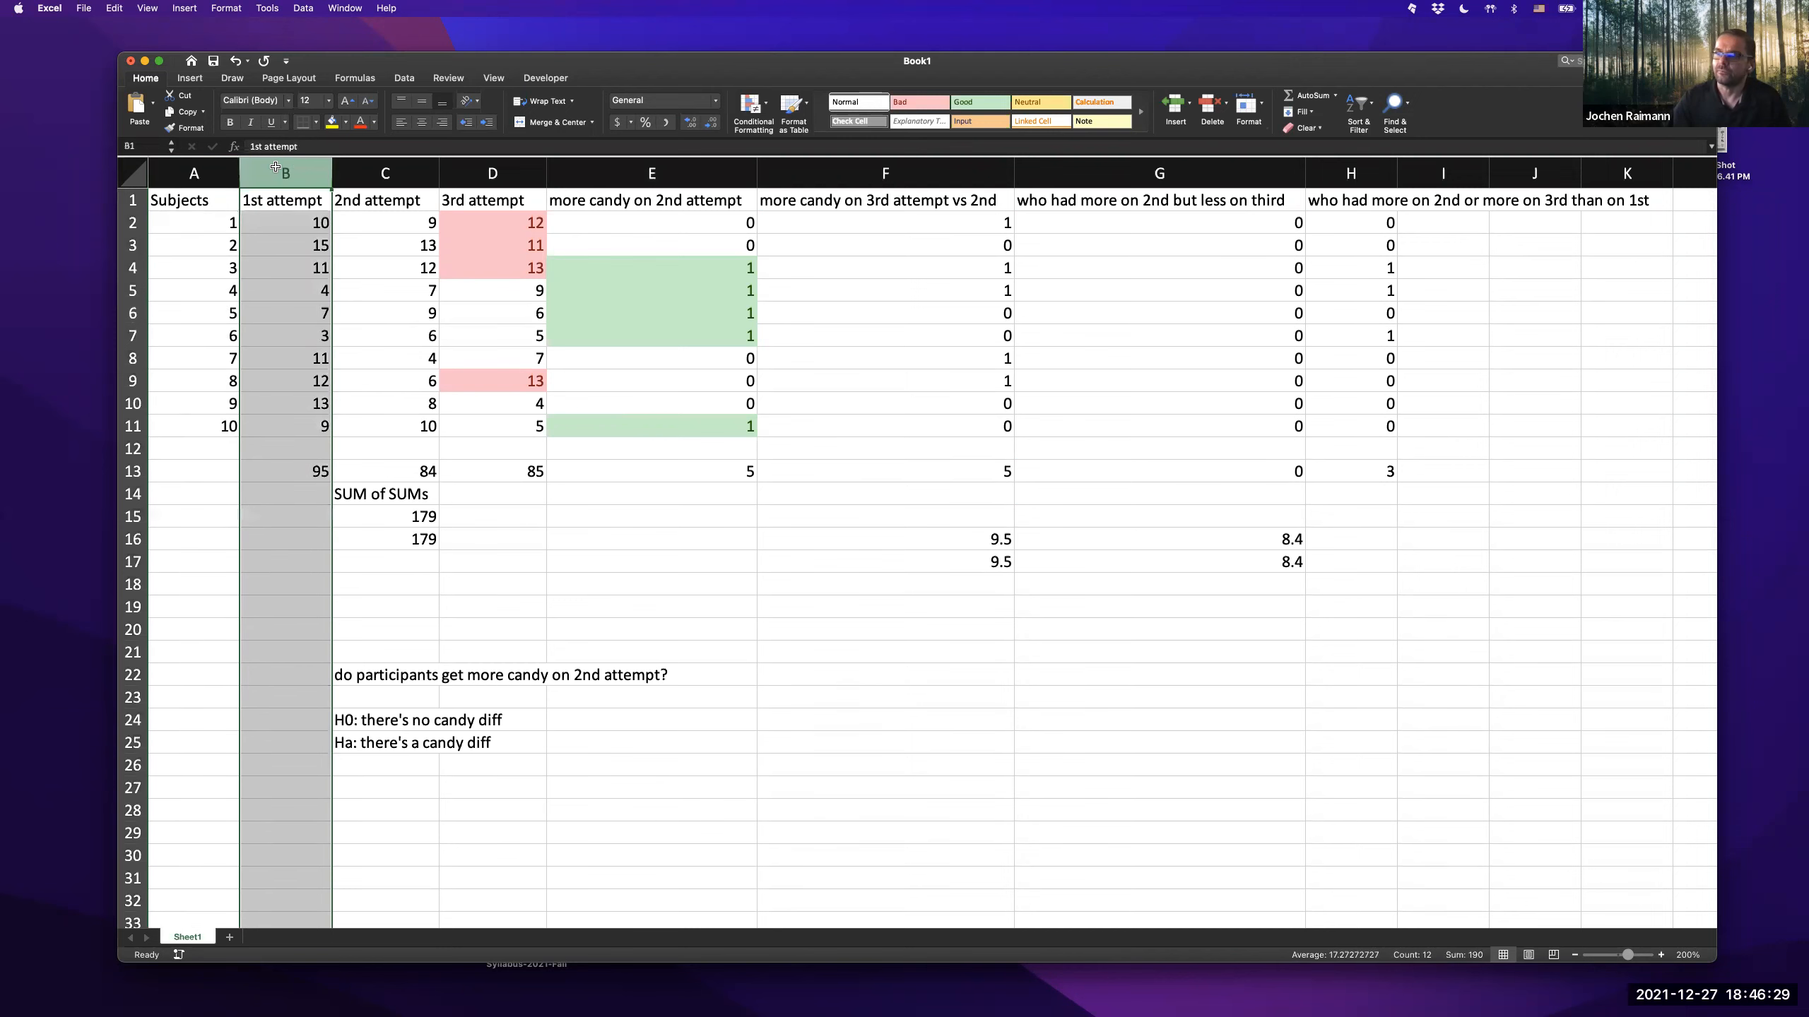
left_click_drag(299, 492, 295, 734)
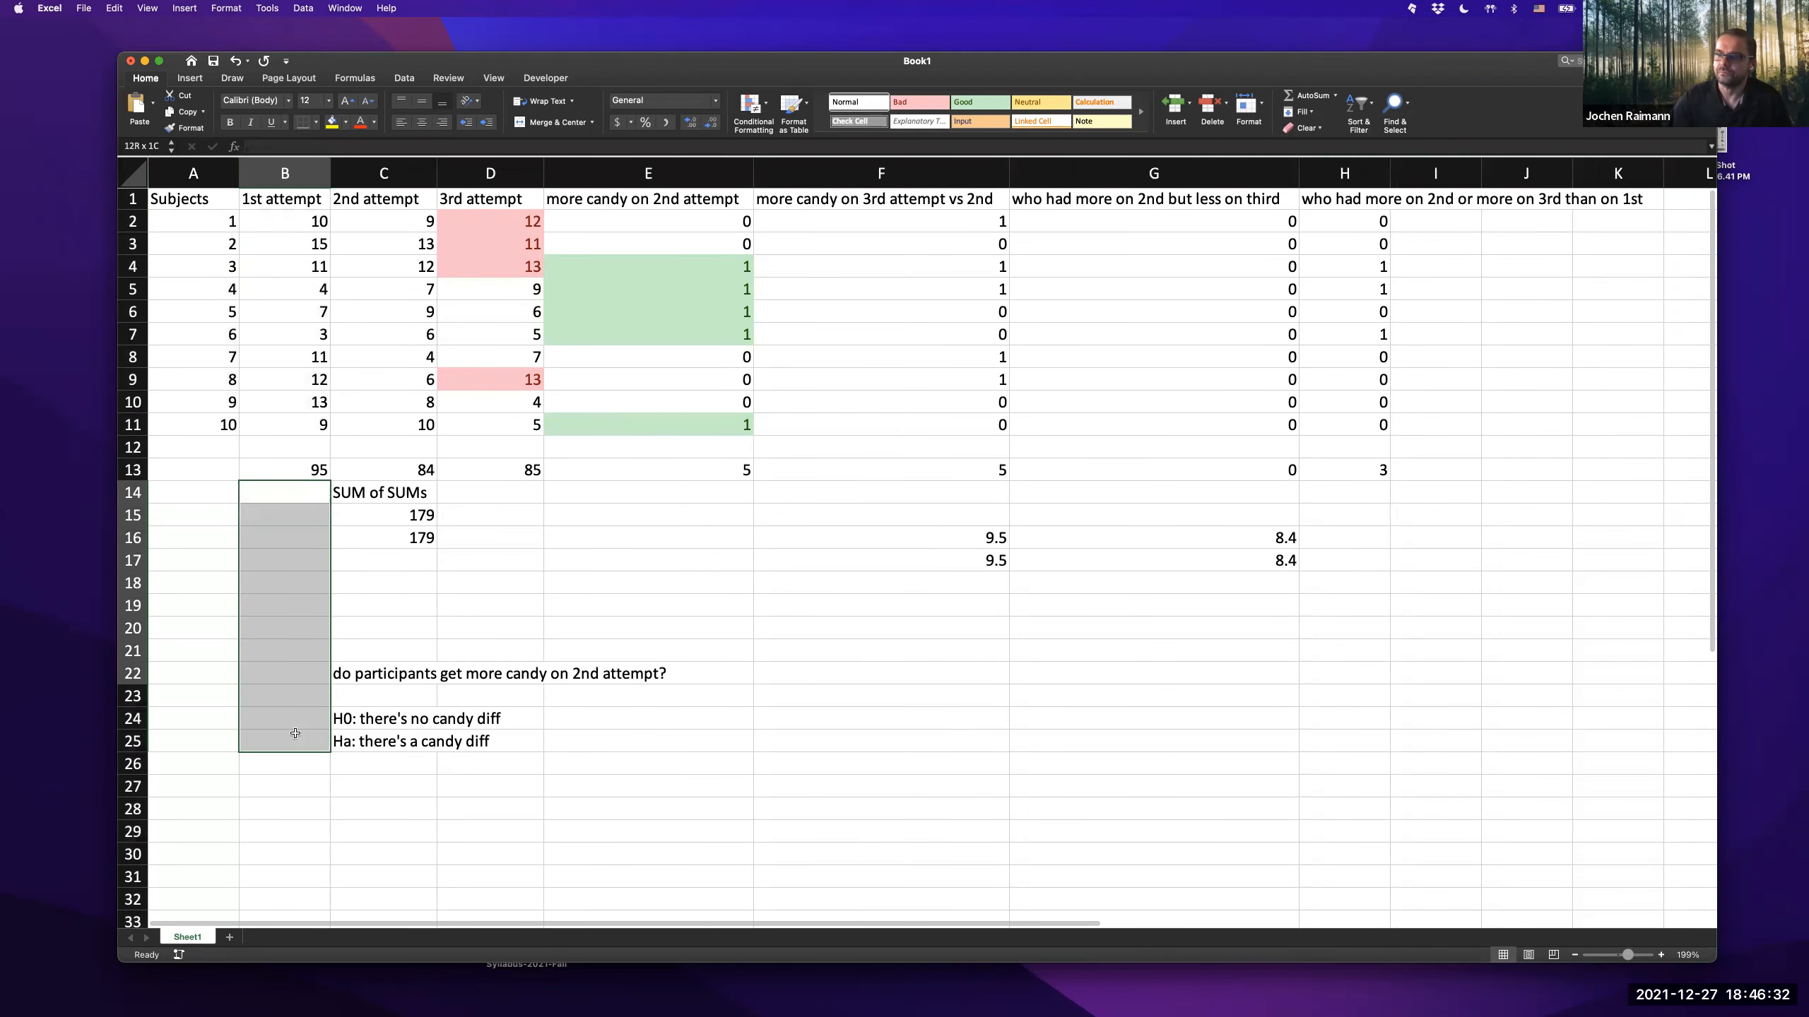
right_click(294, 549)
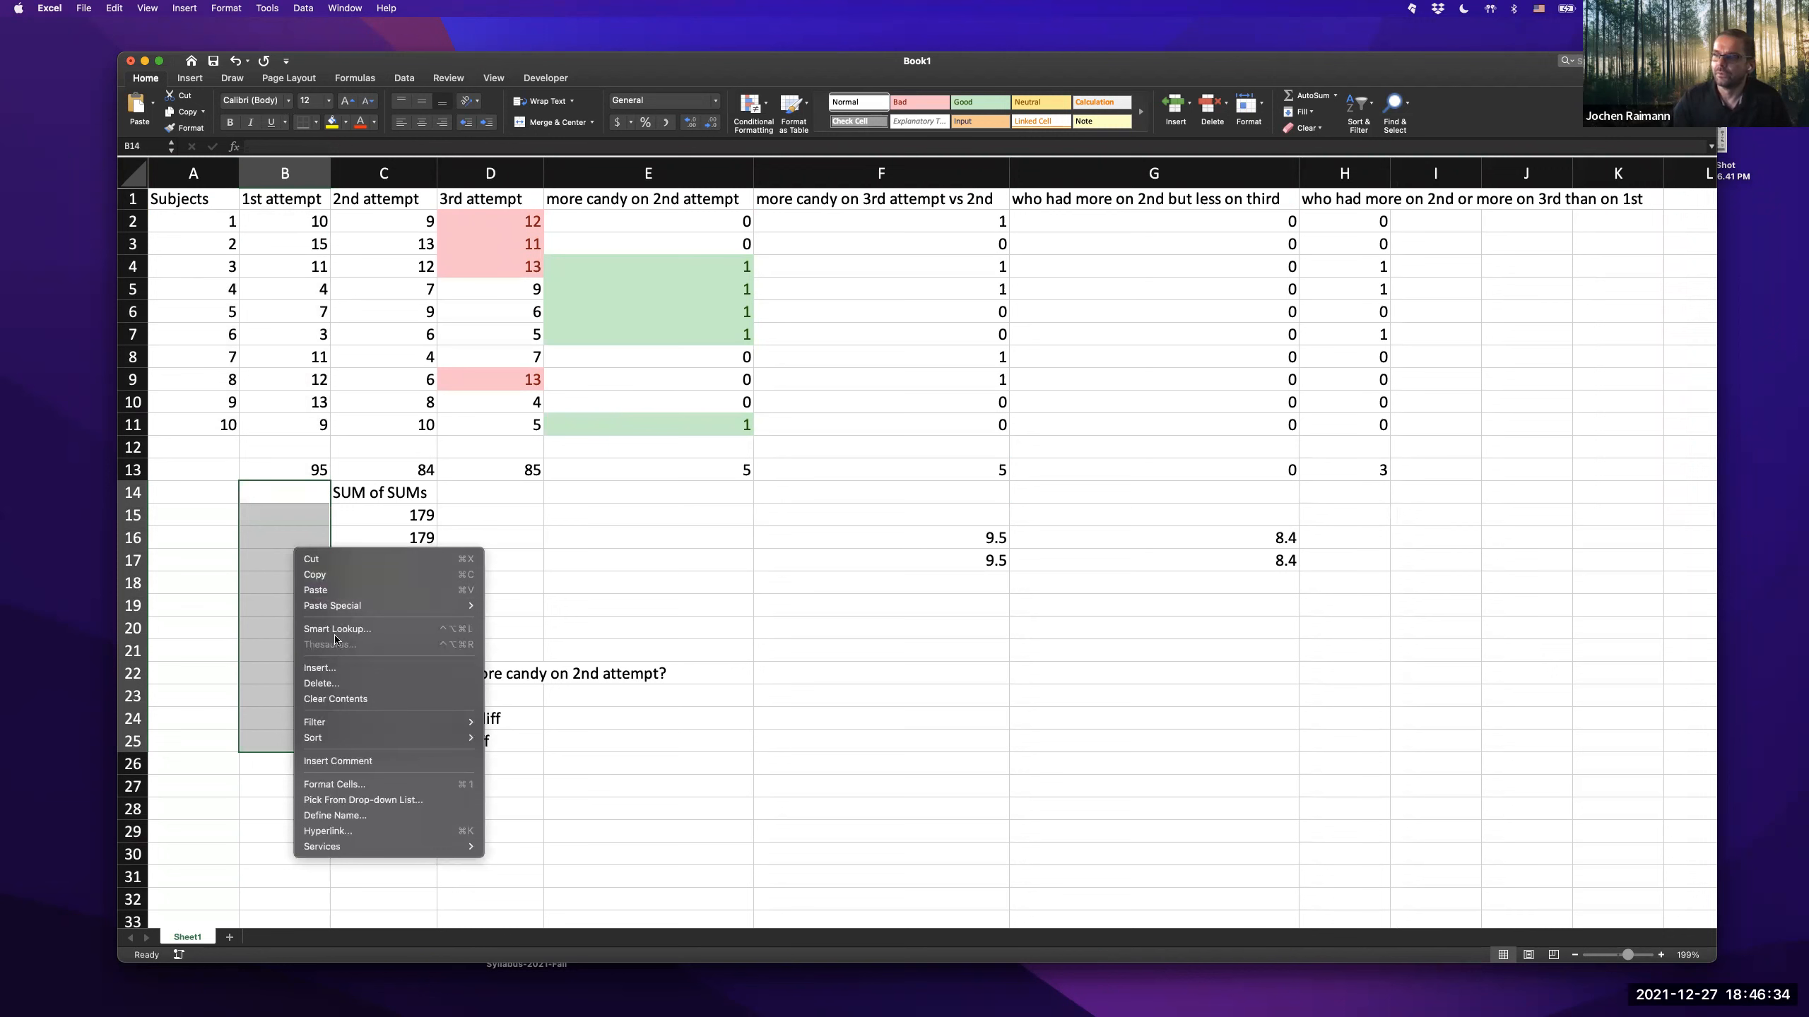
left_click(269, 558)
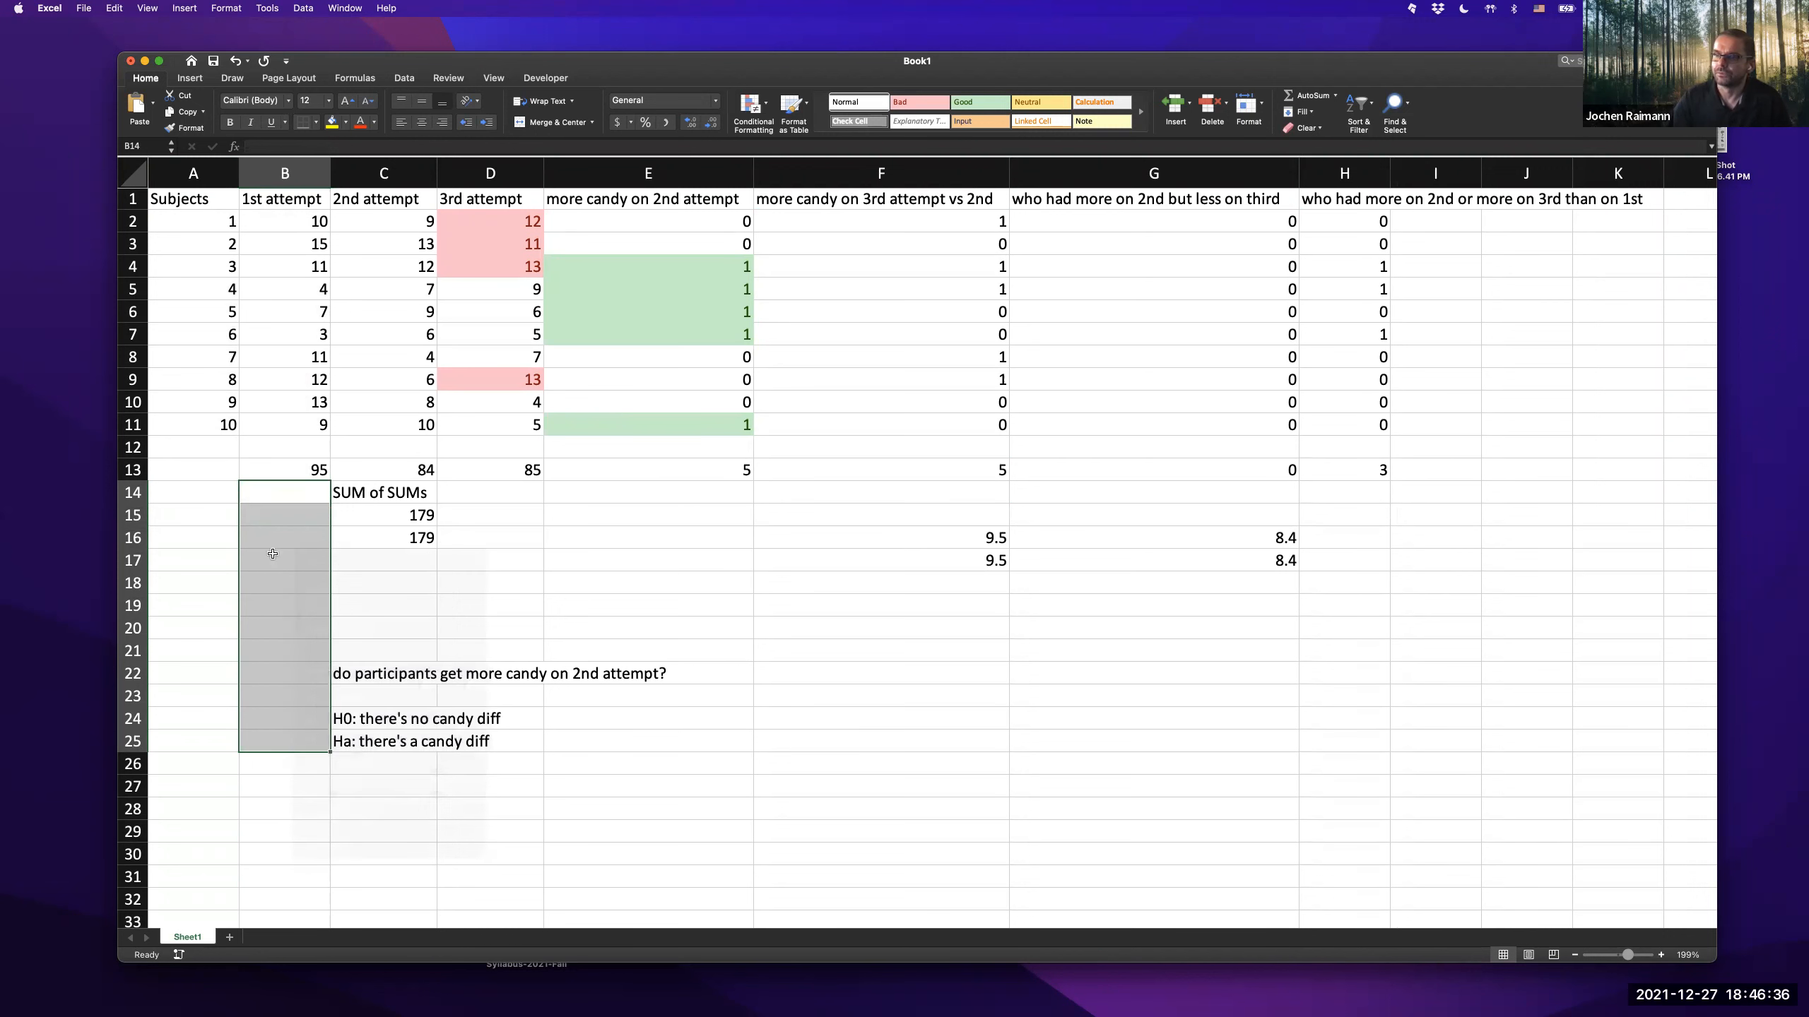
- Insert a blank column before the 1st attempt column and enter "Name" as its header in B1
left_click(286, 172)
right_click(310, 291)
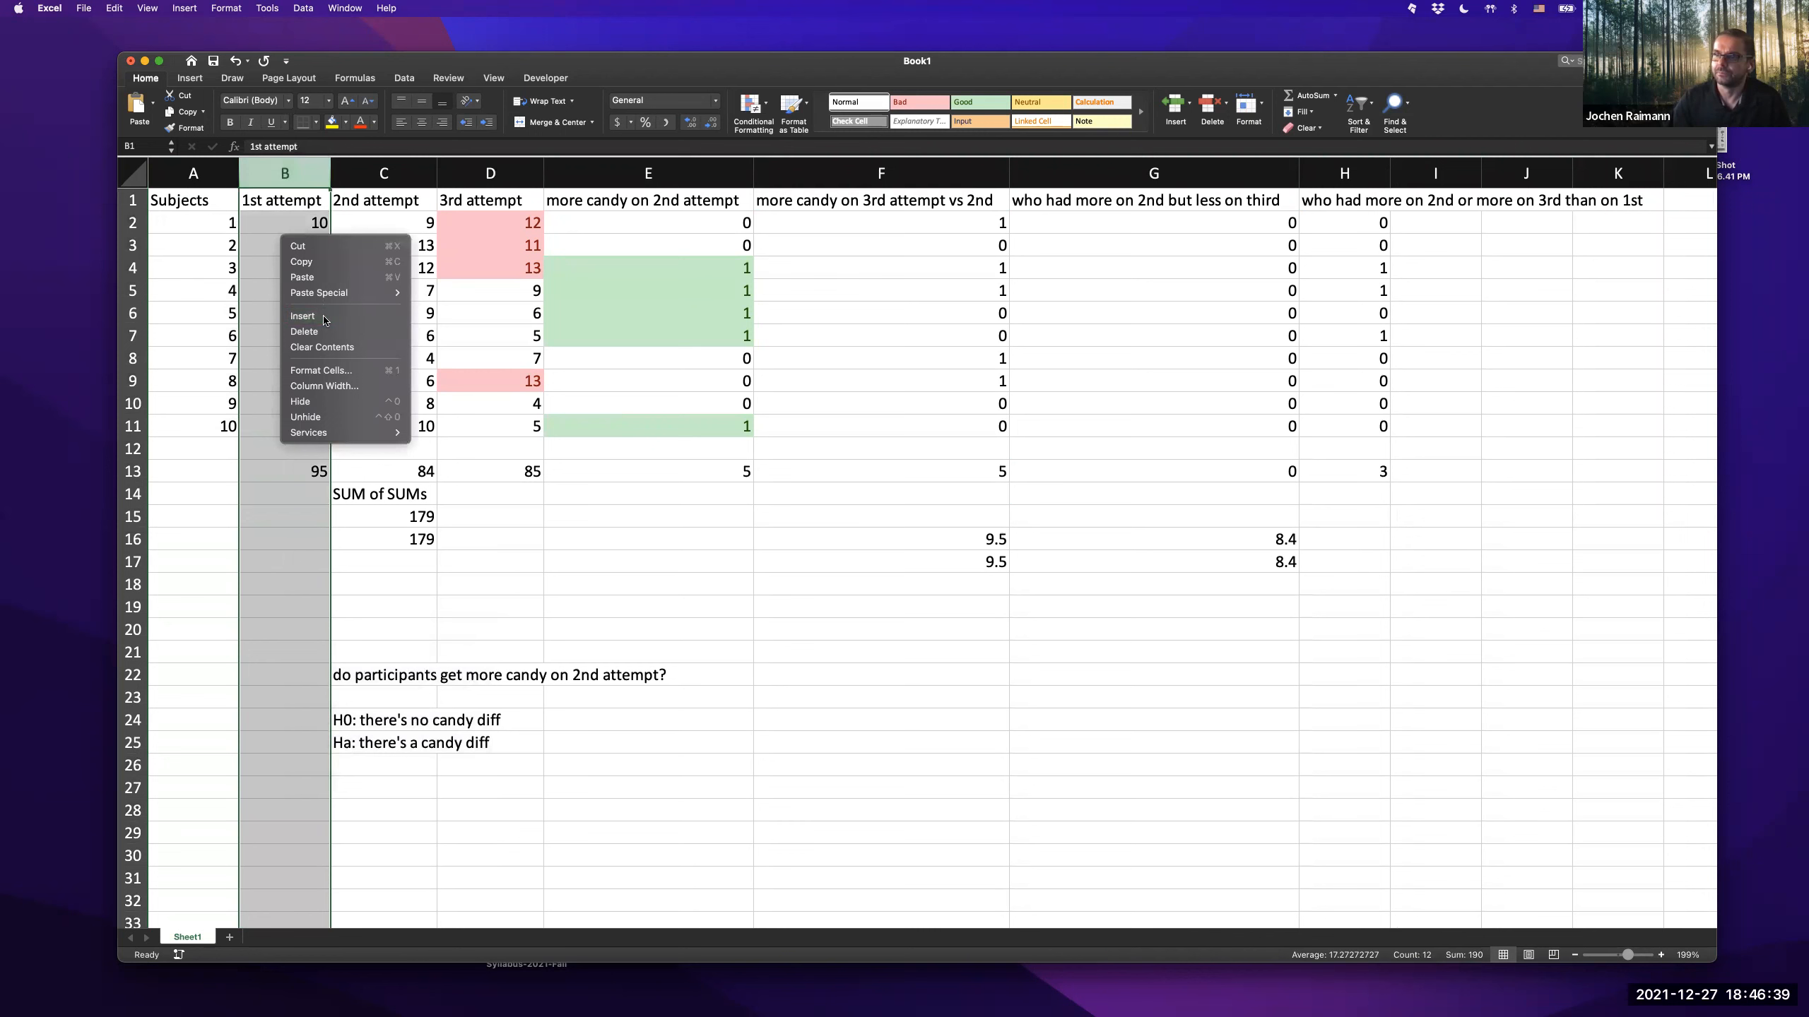
key("Escape")
left_click(276, 201)
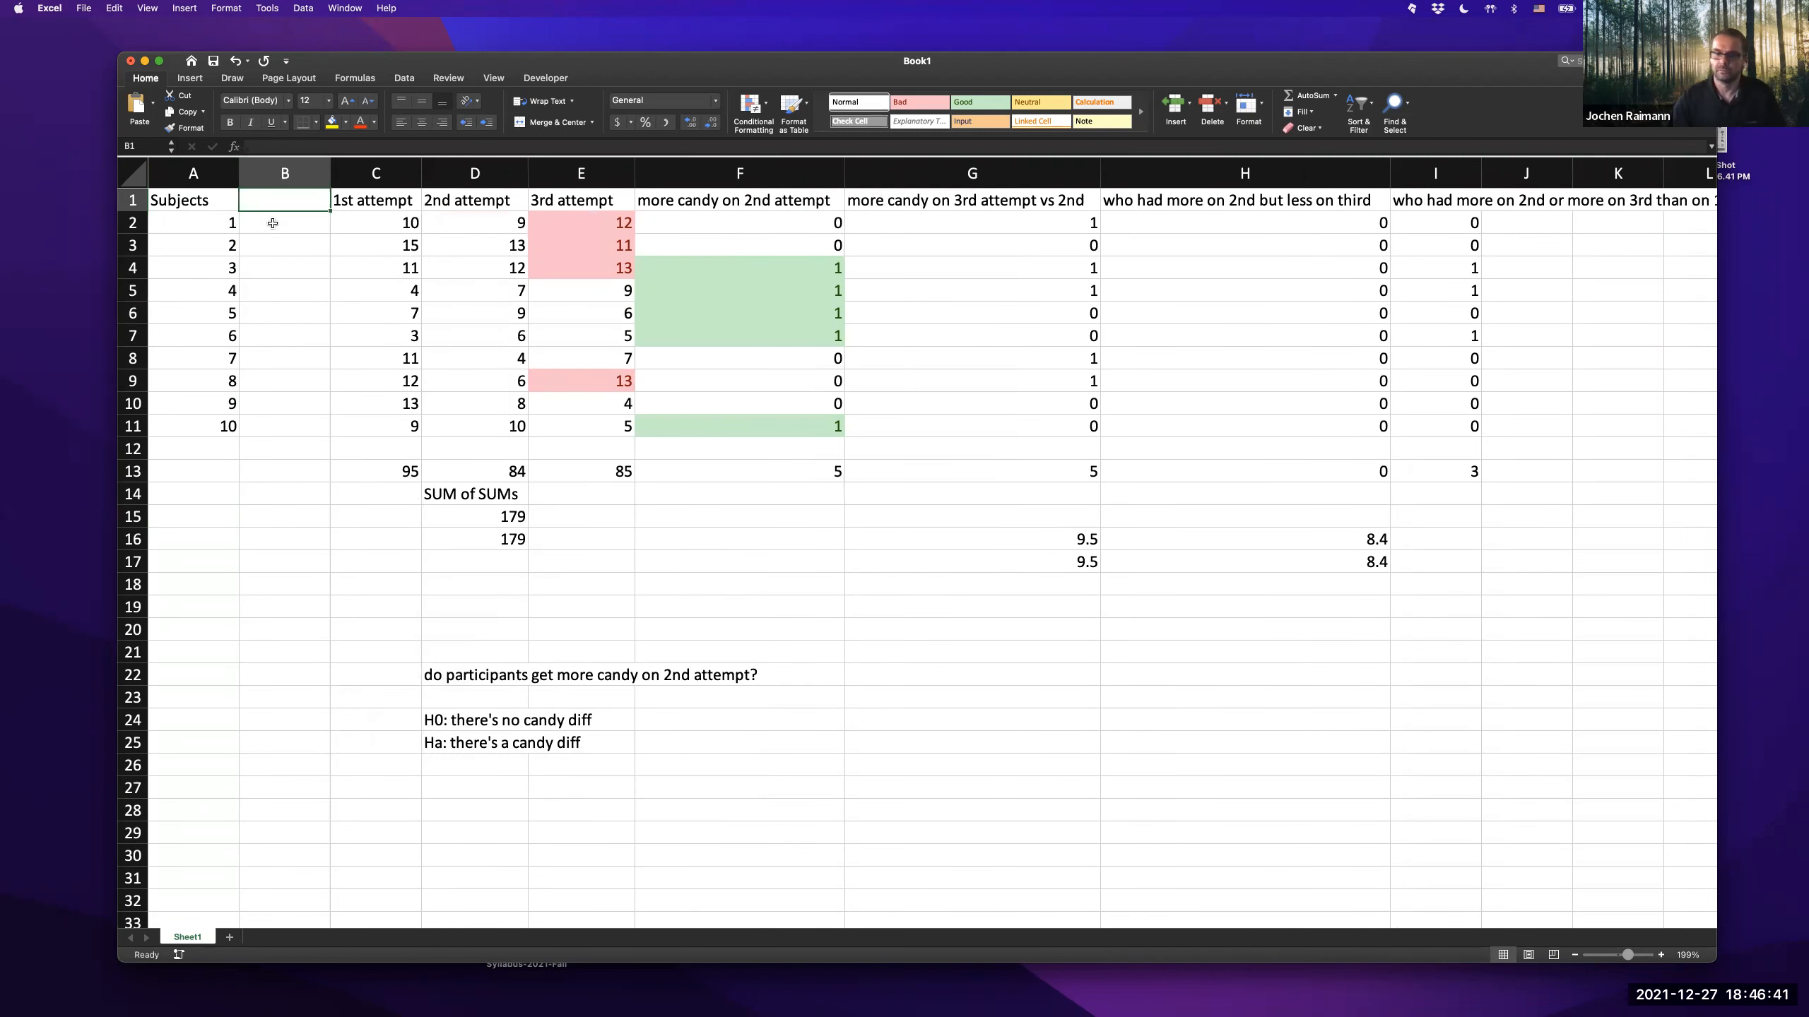
type("Name")
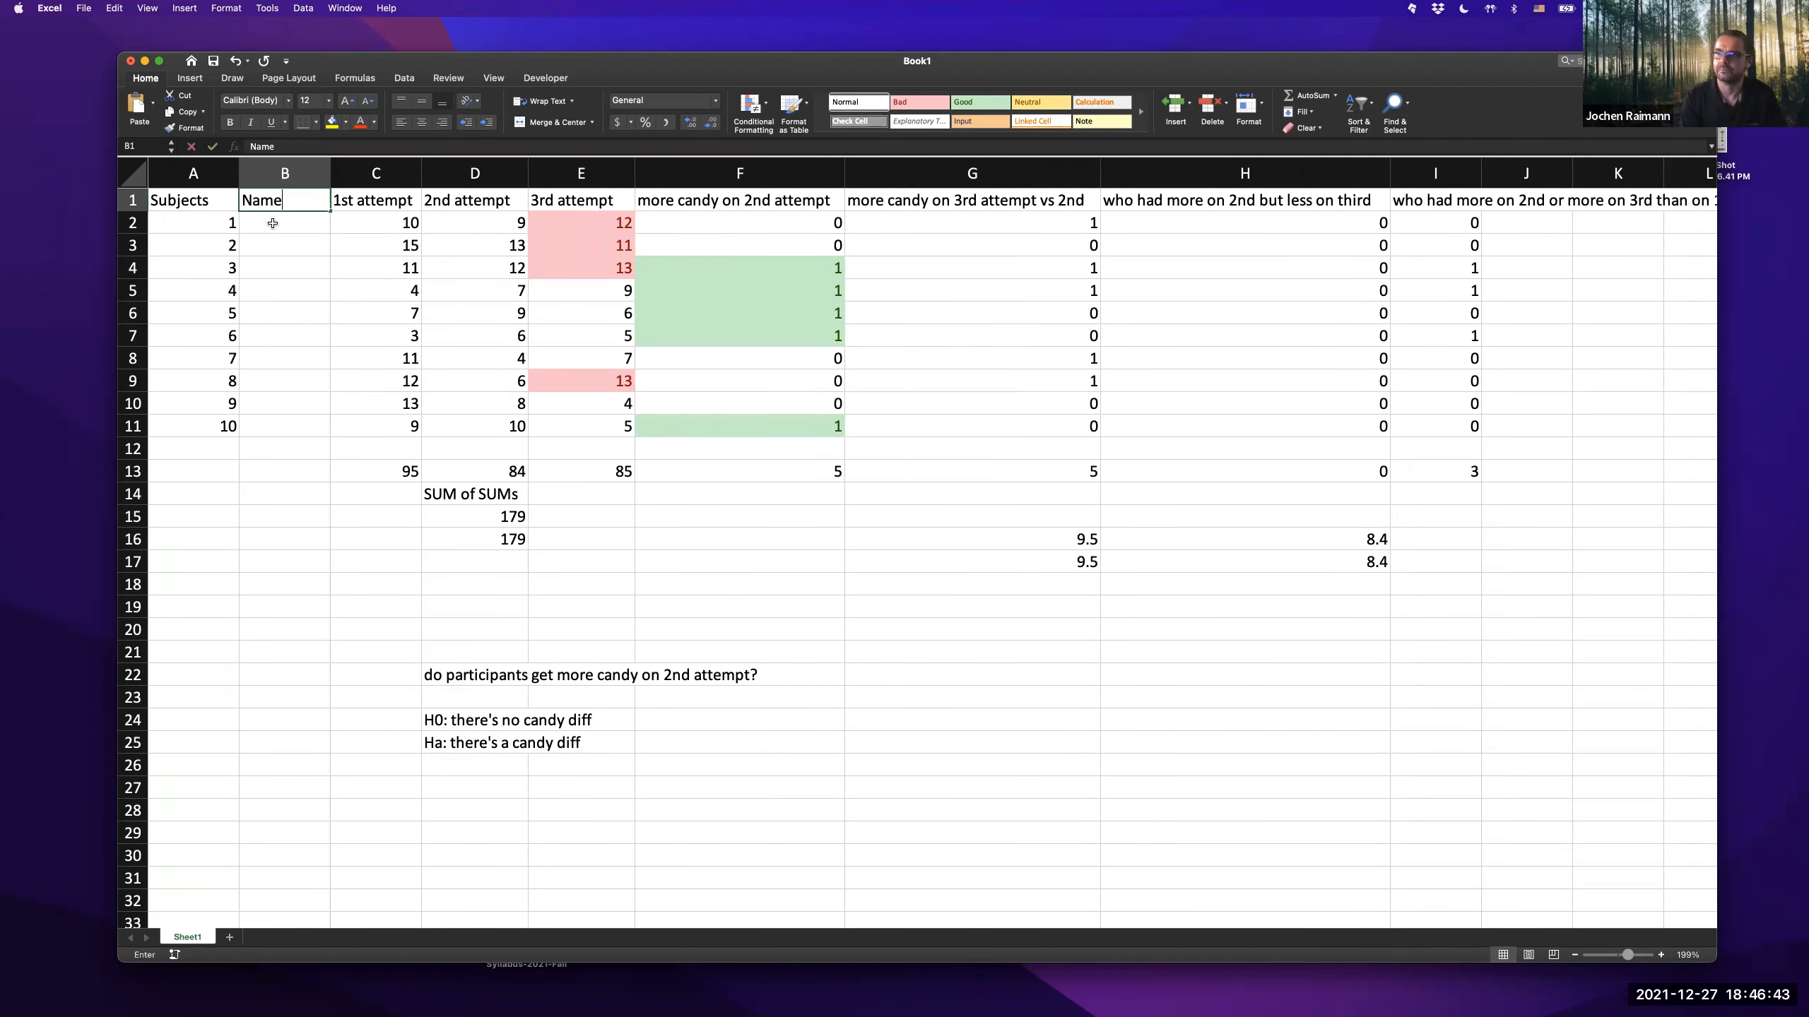
key("Return")
- Enter first names for subjects 1 to 5 in B2:B6 of the Name column
type("Tim")
key("Return")
type("Joe")
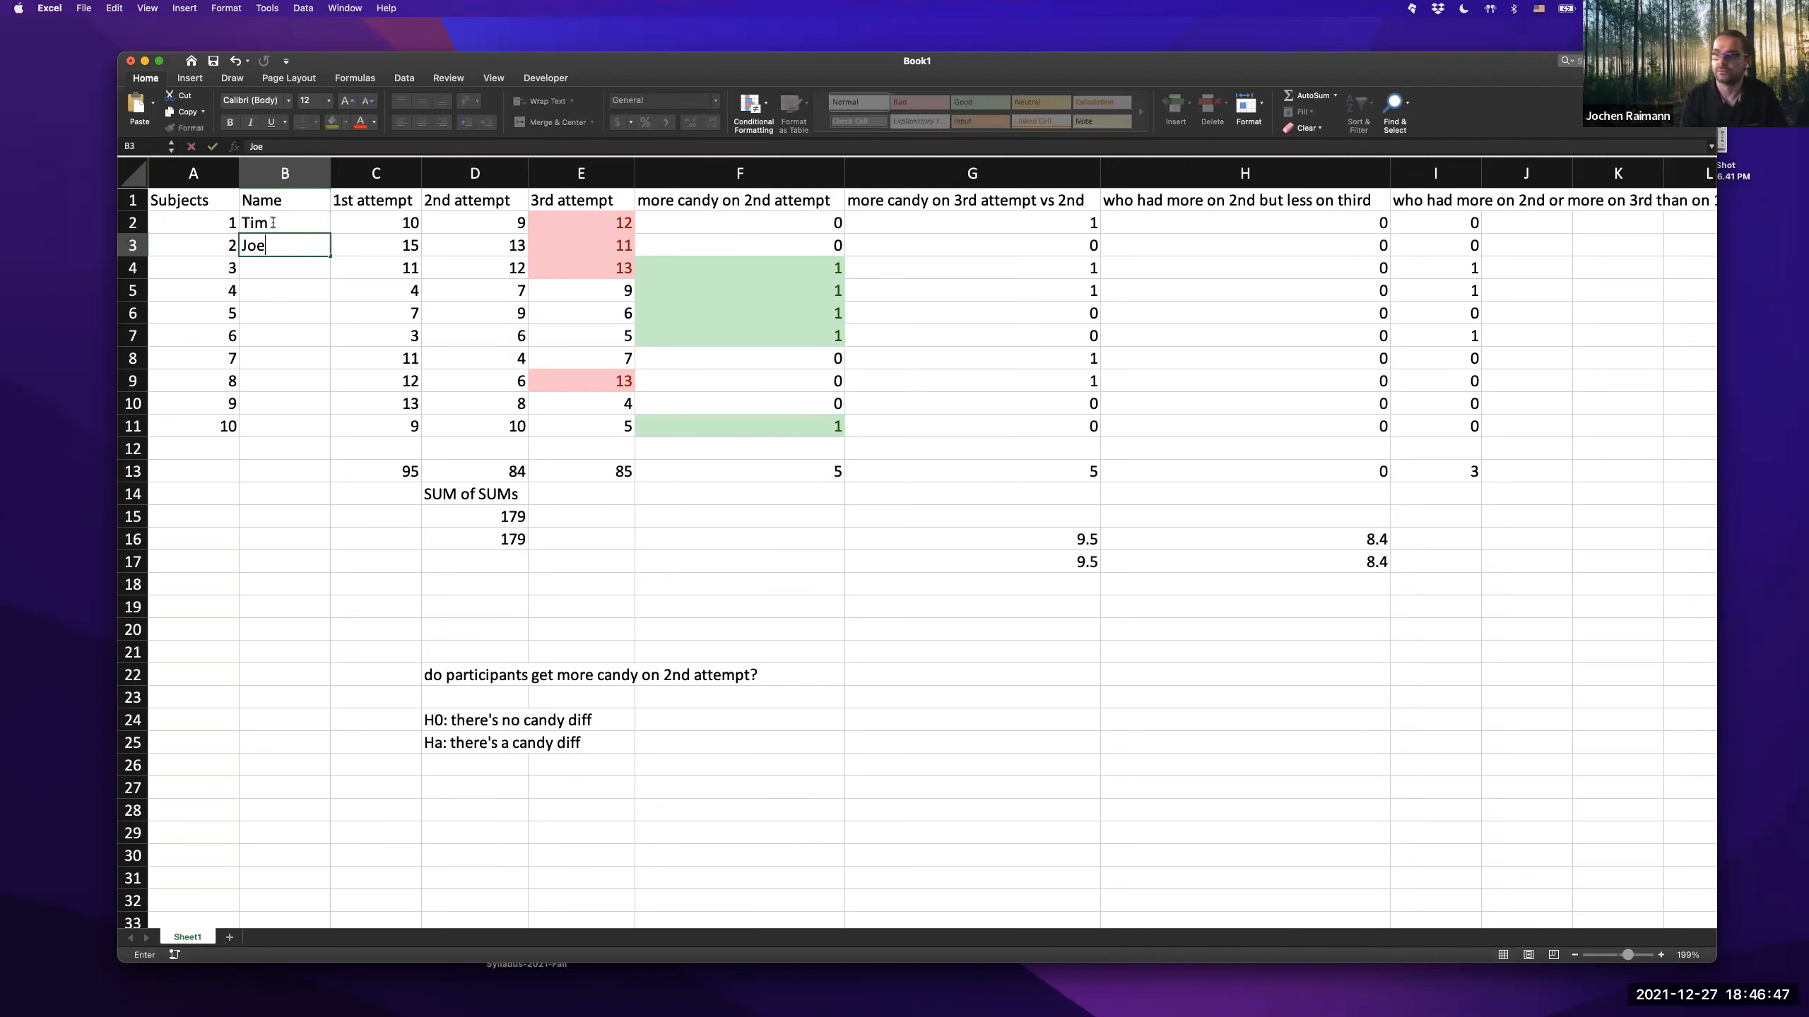
key("Return")
type("John")
key("Return")
type("m")
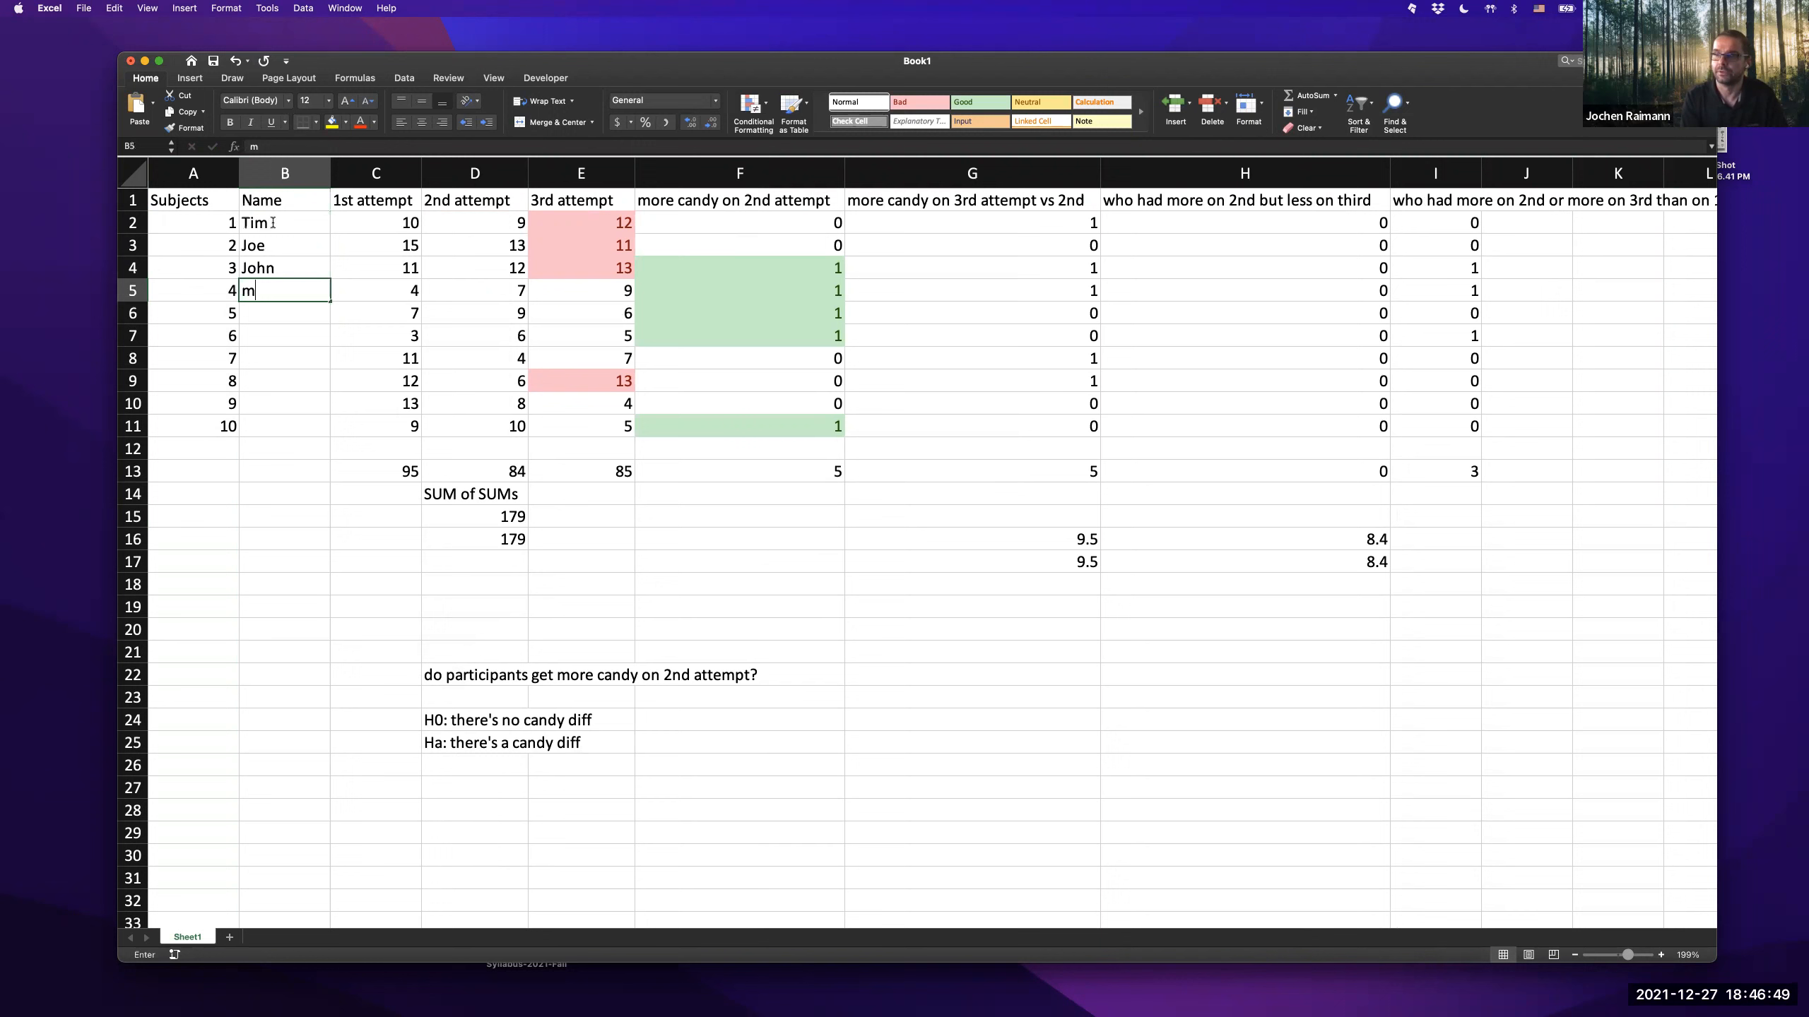
type("aria")
key("Return")
type("Eva")
key("Return")
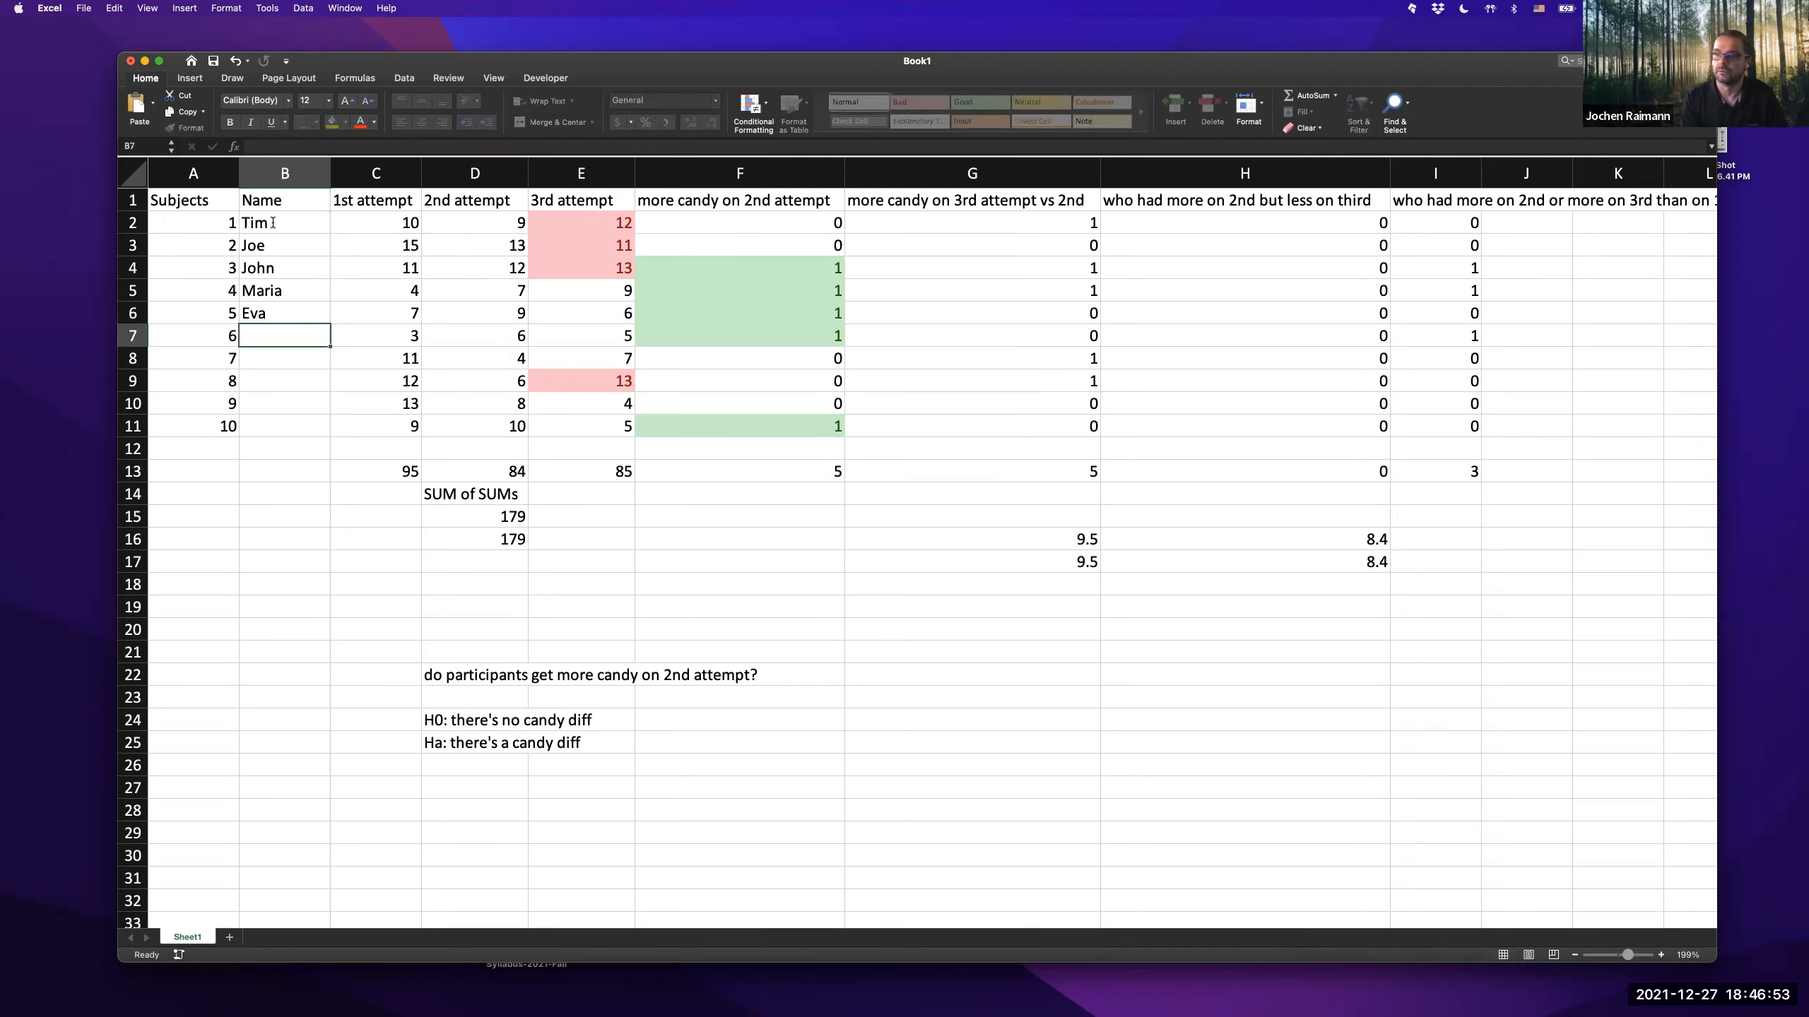
- Enter first names for subjects 6 to 10 in B7:B11 of the Name column
type("Thomas")
key("Return")
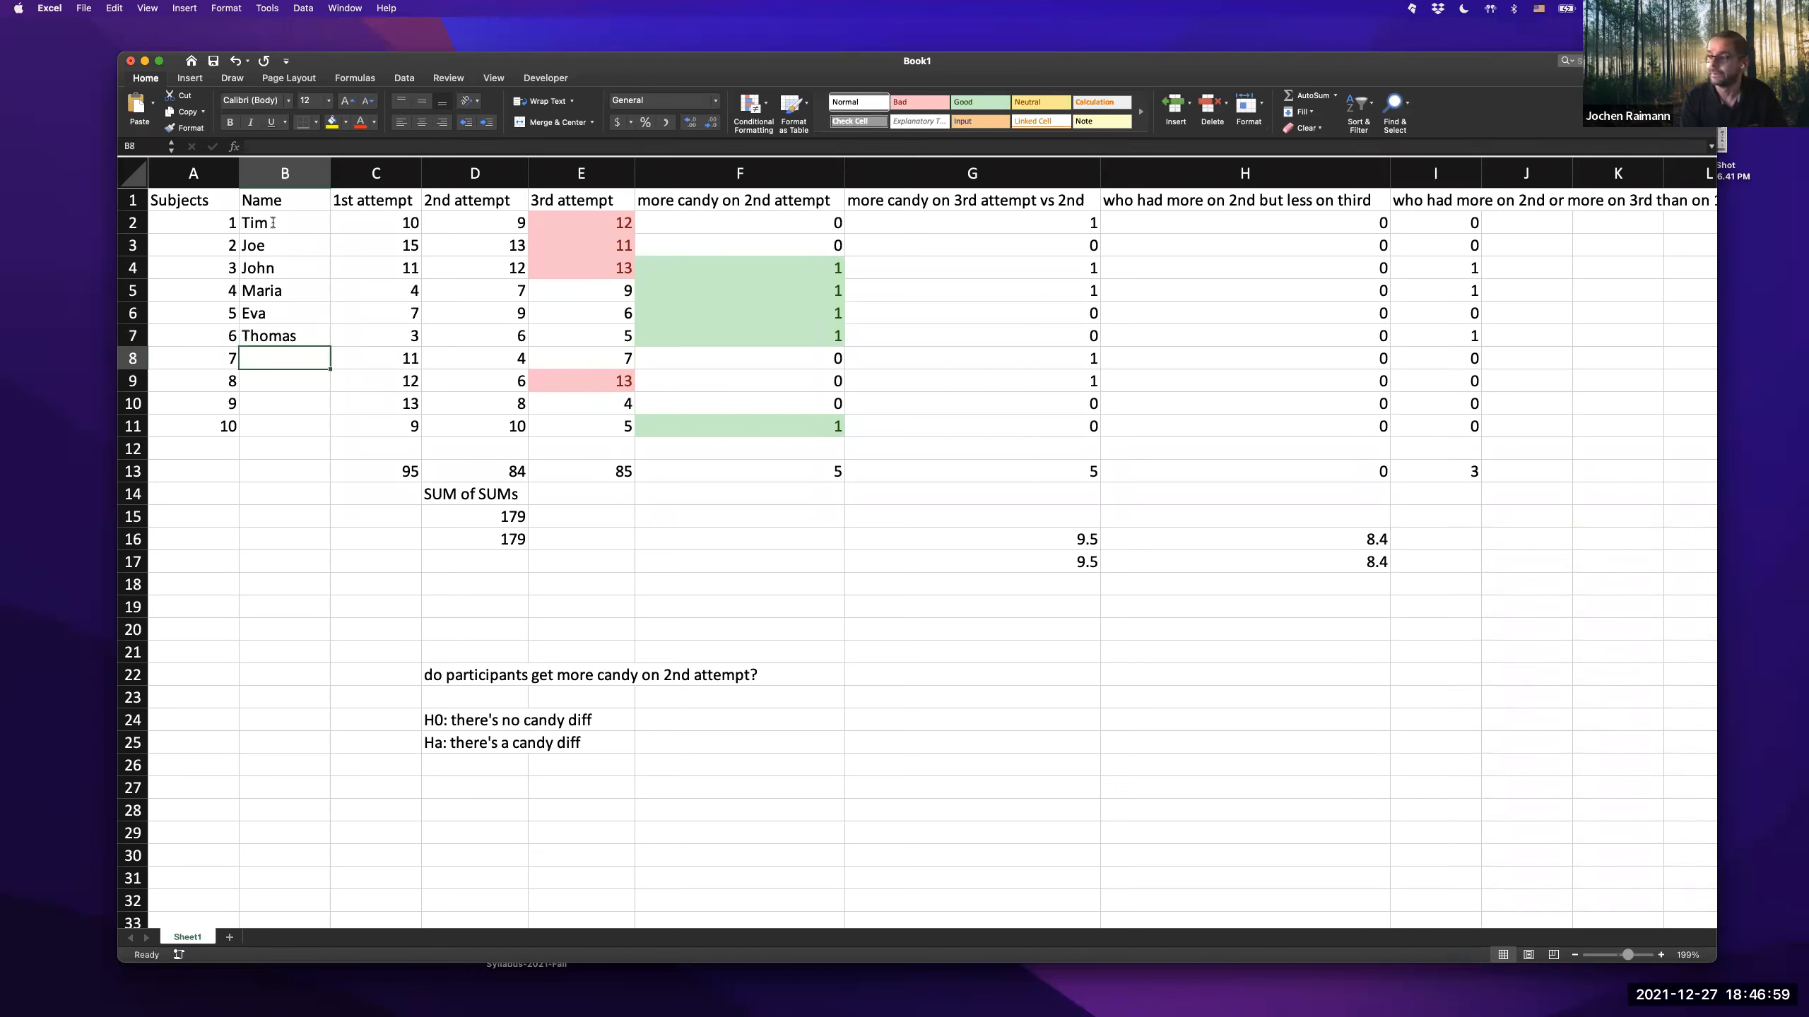
type("Joseph")
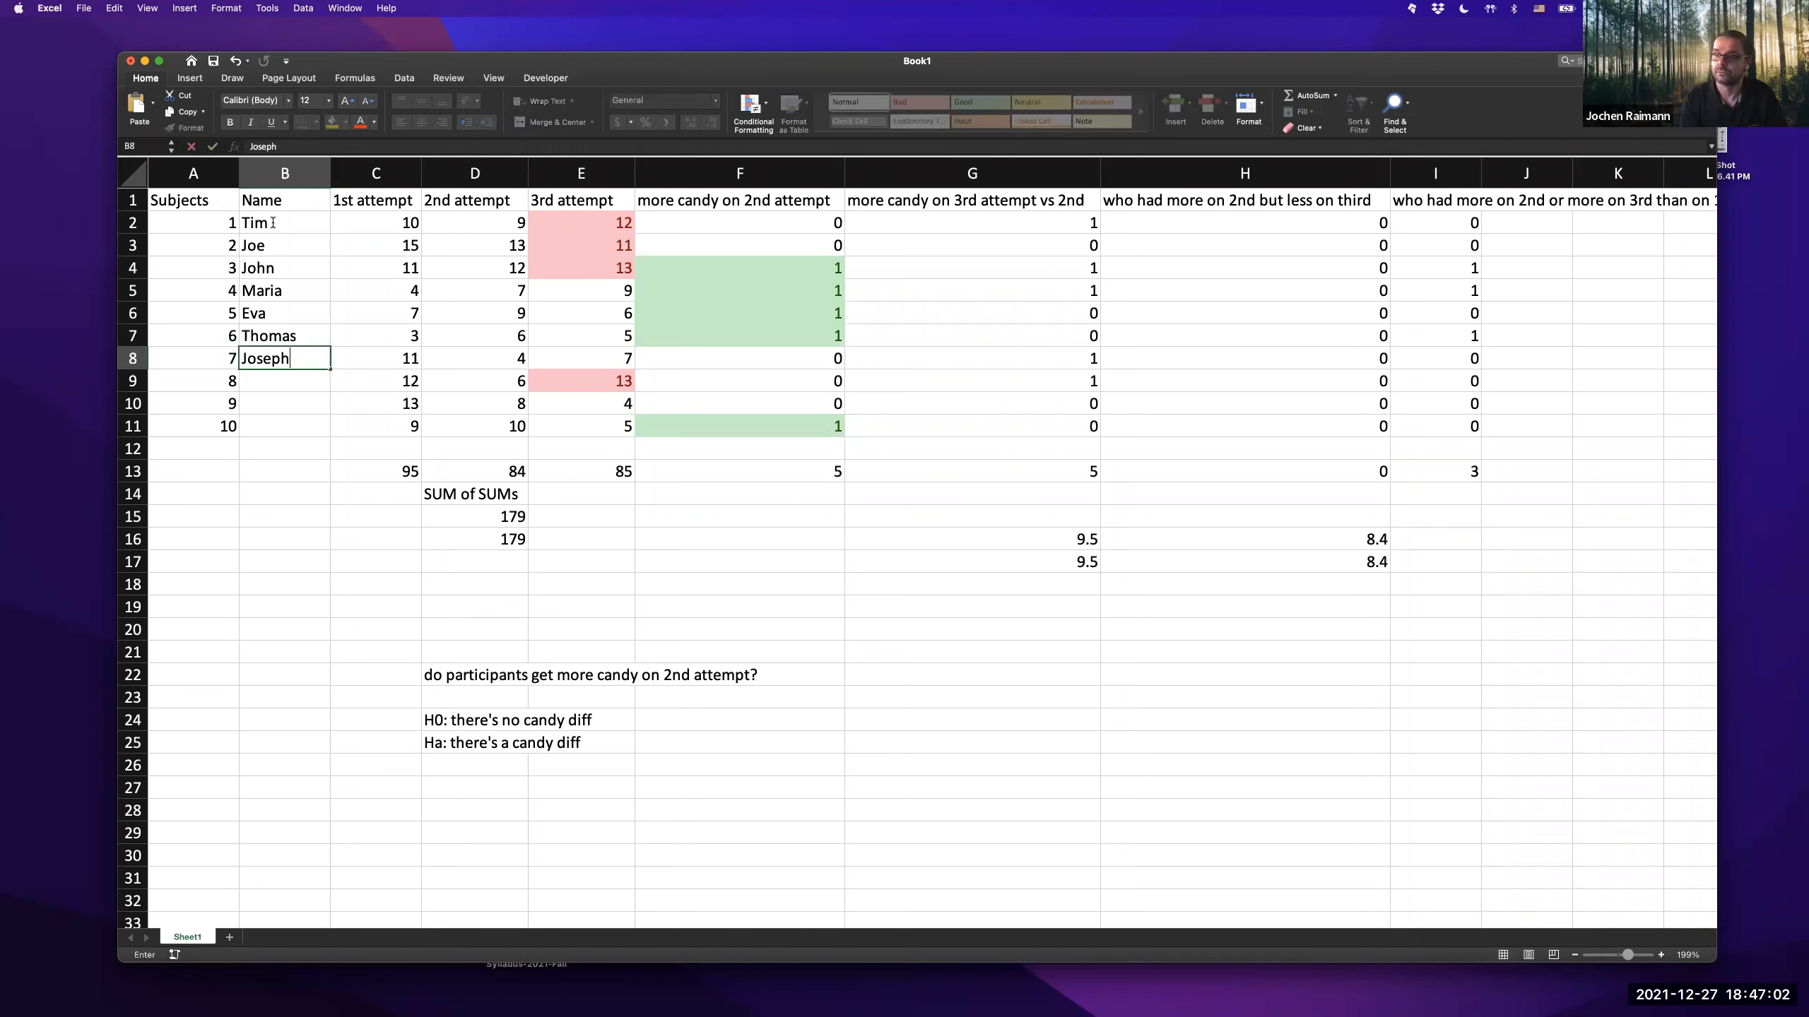
key("Return")
type("Sara")
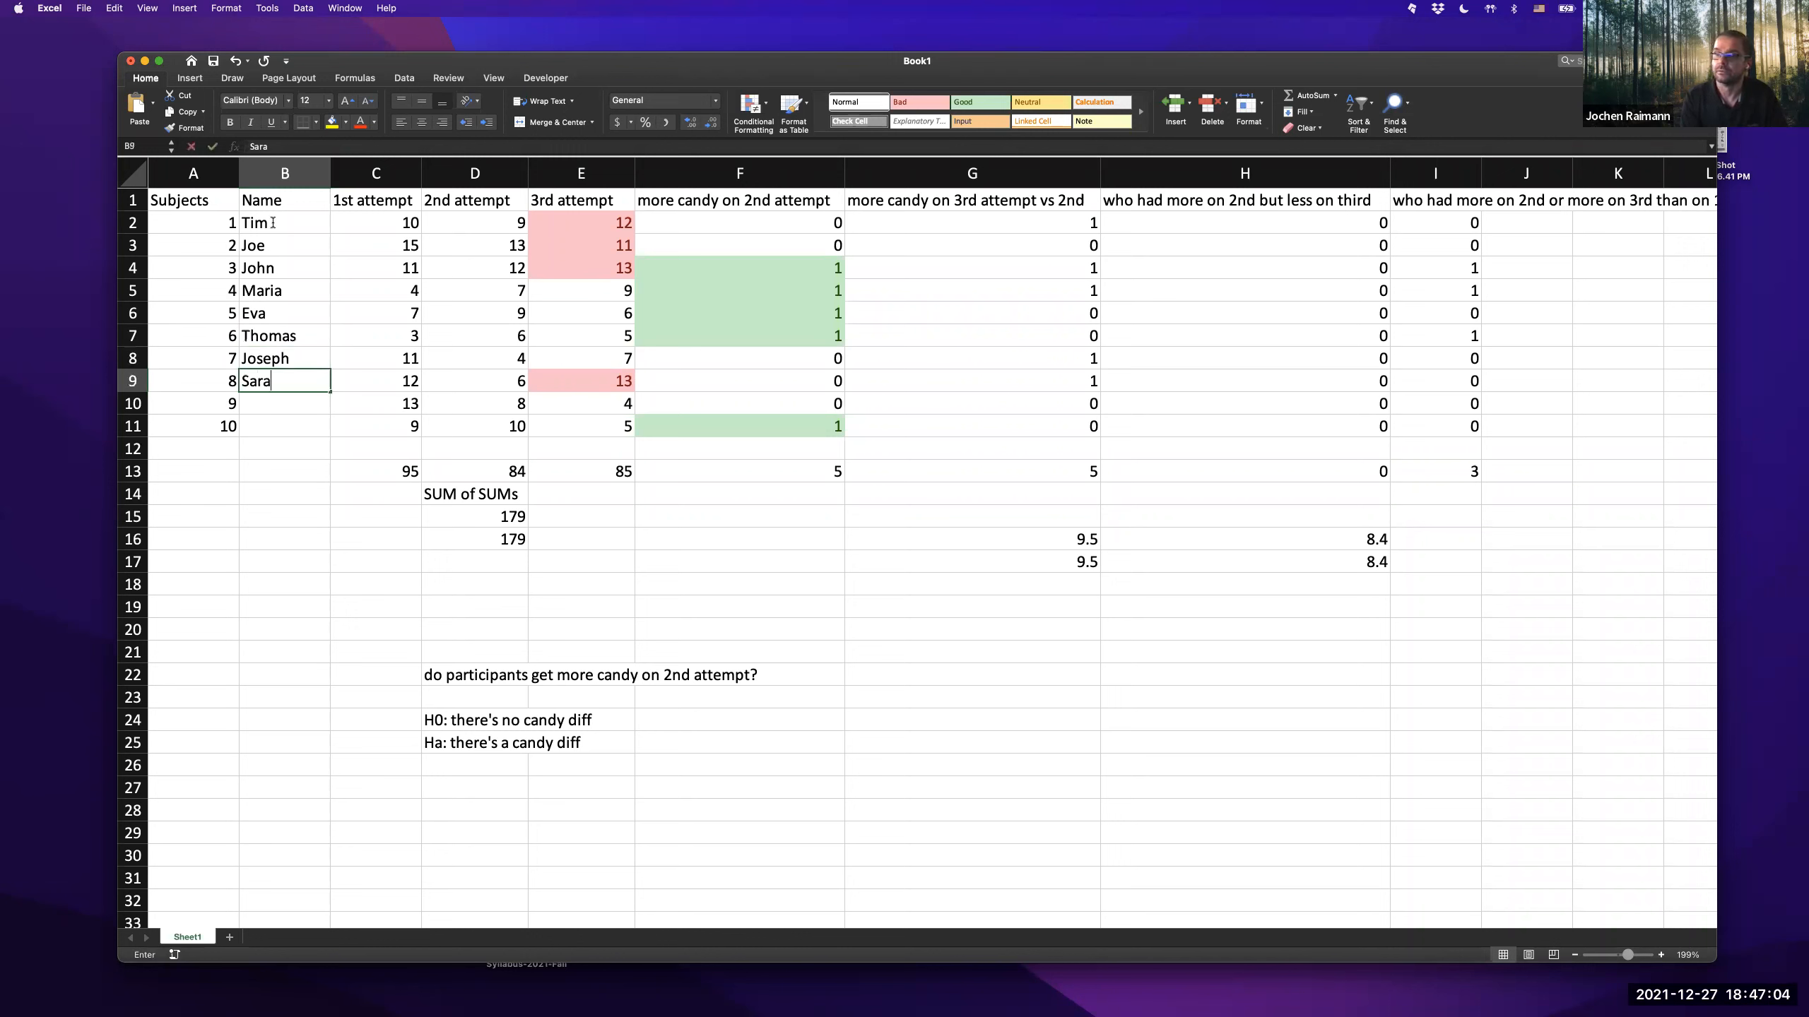
key("Return")
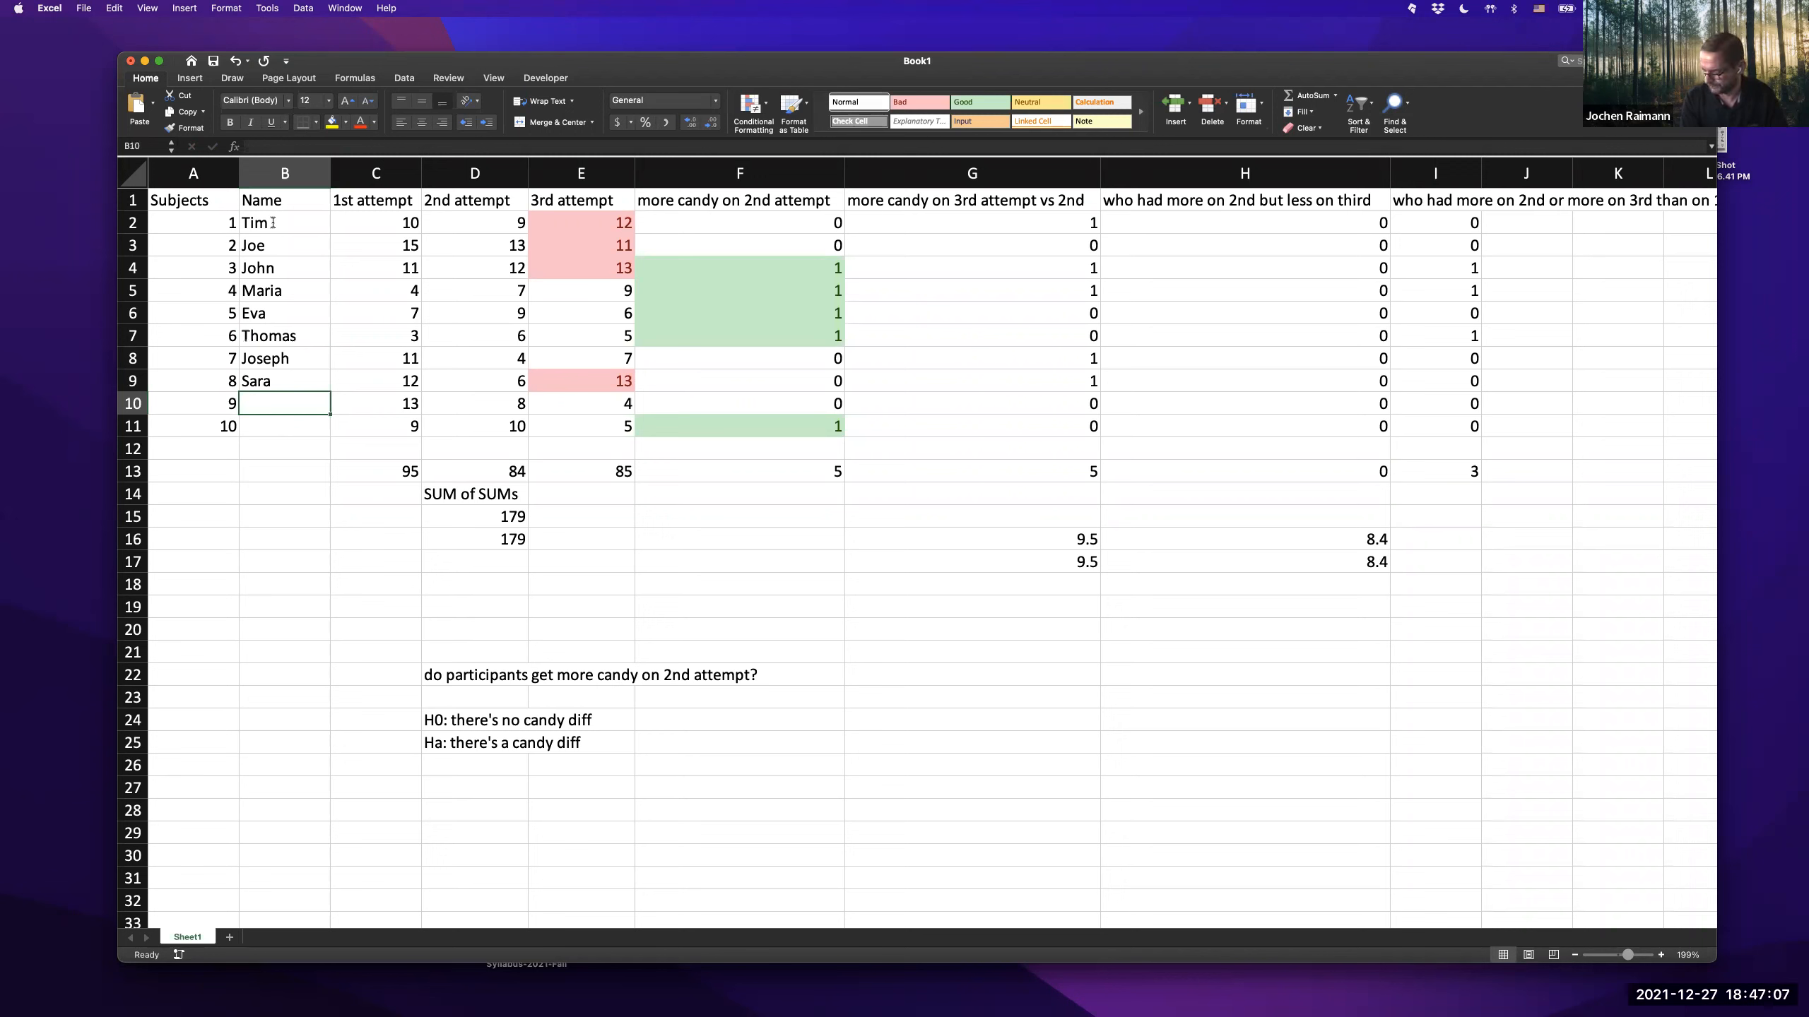
type("Evelyn")
key("Return")
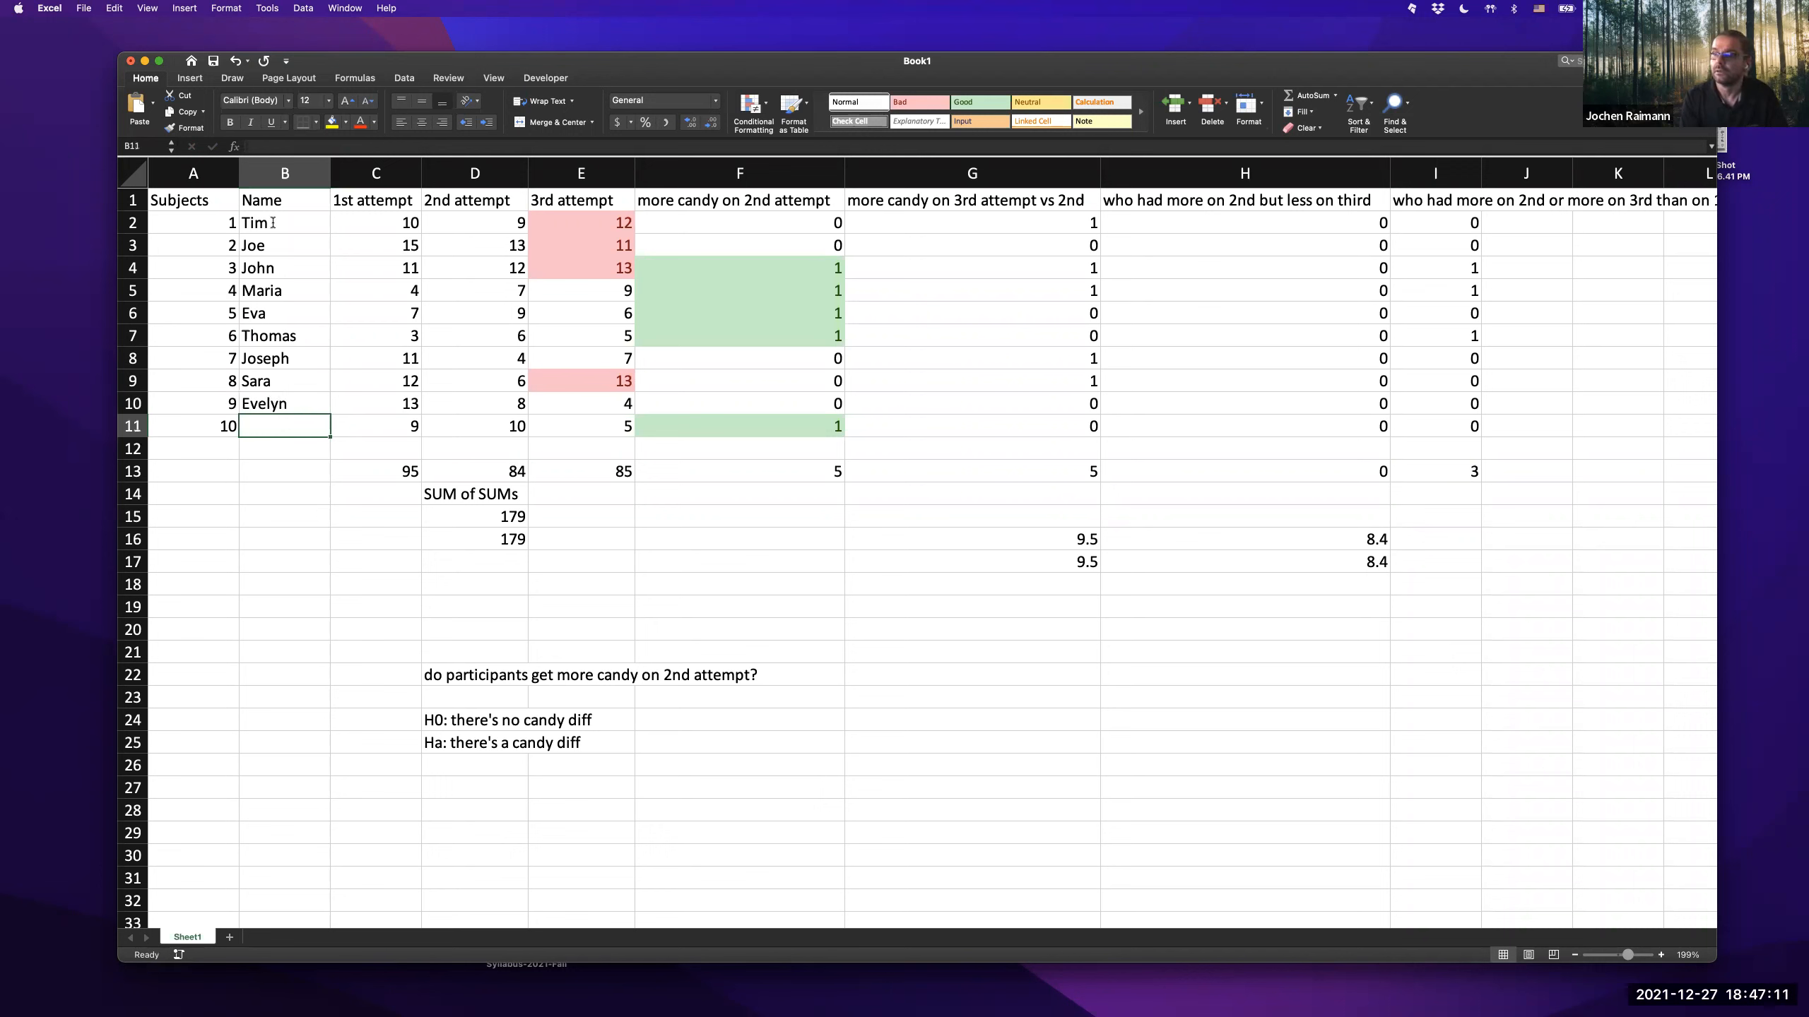
type("Martha")
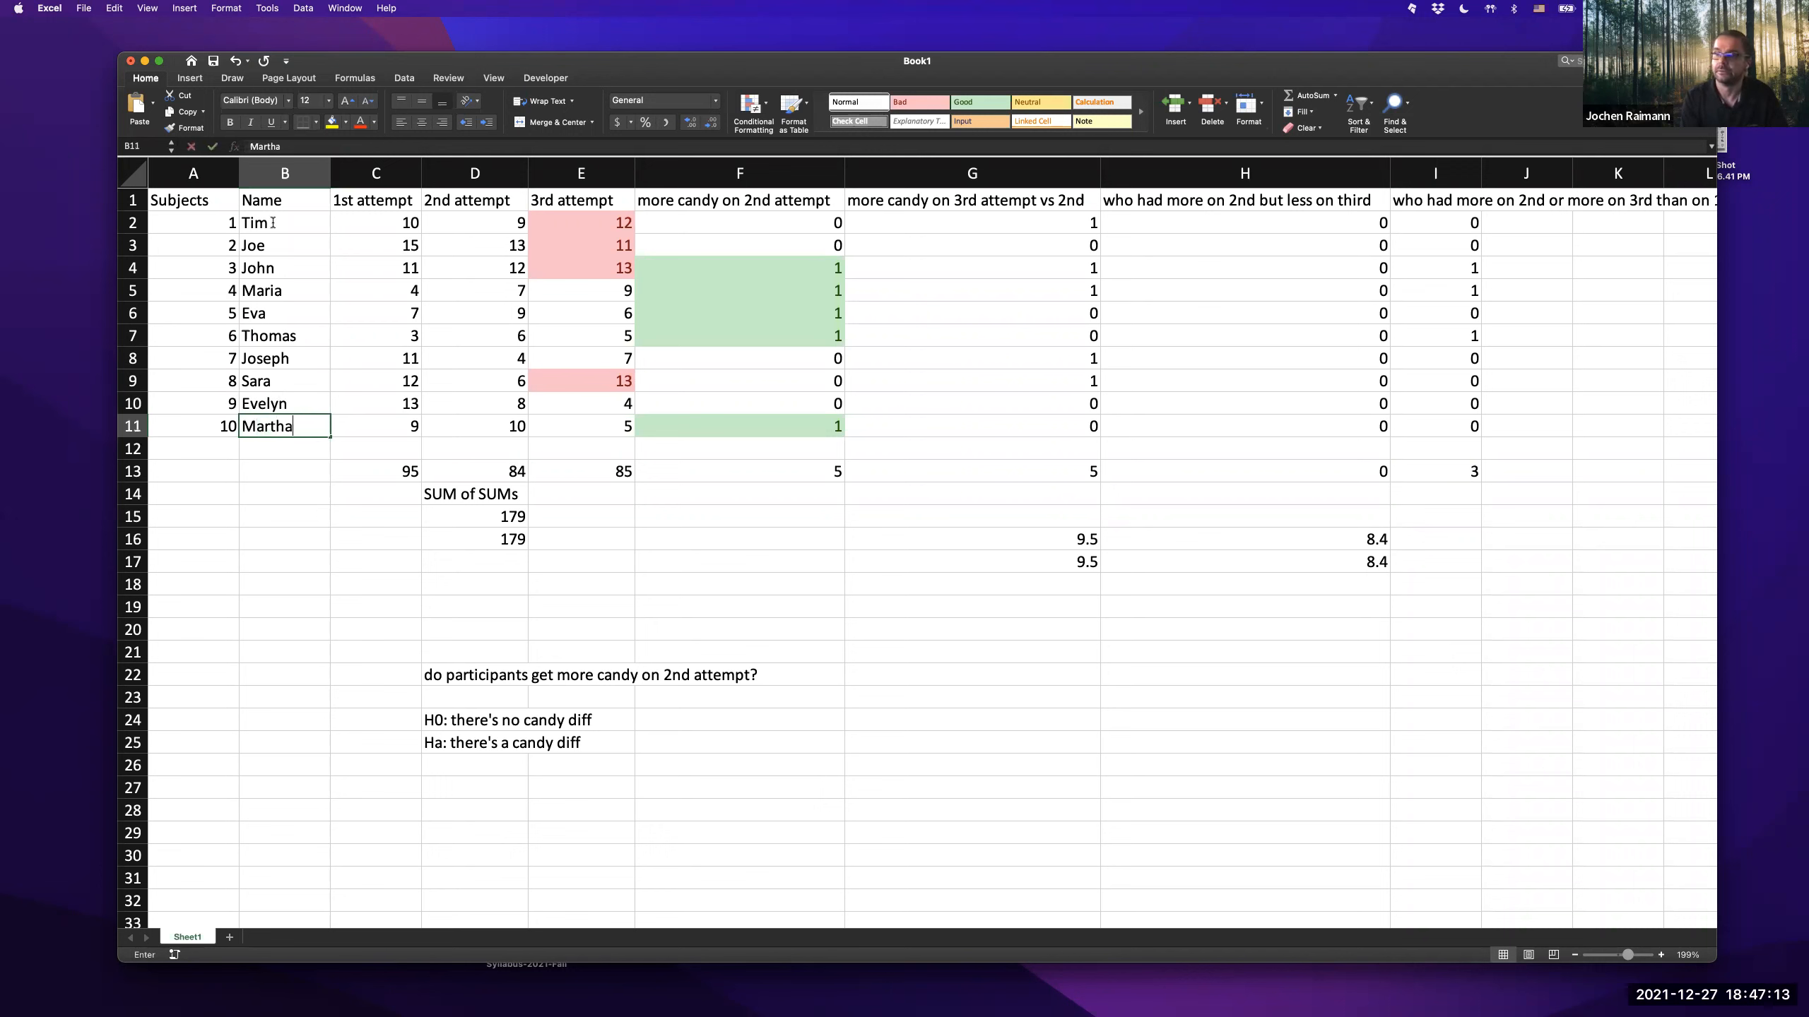
key("Return")
key("Return")
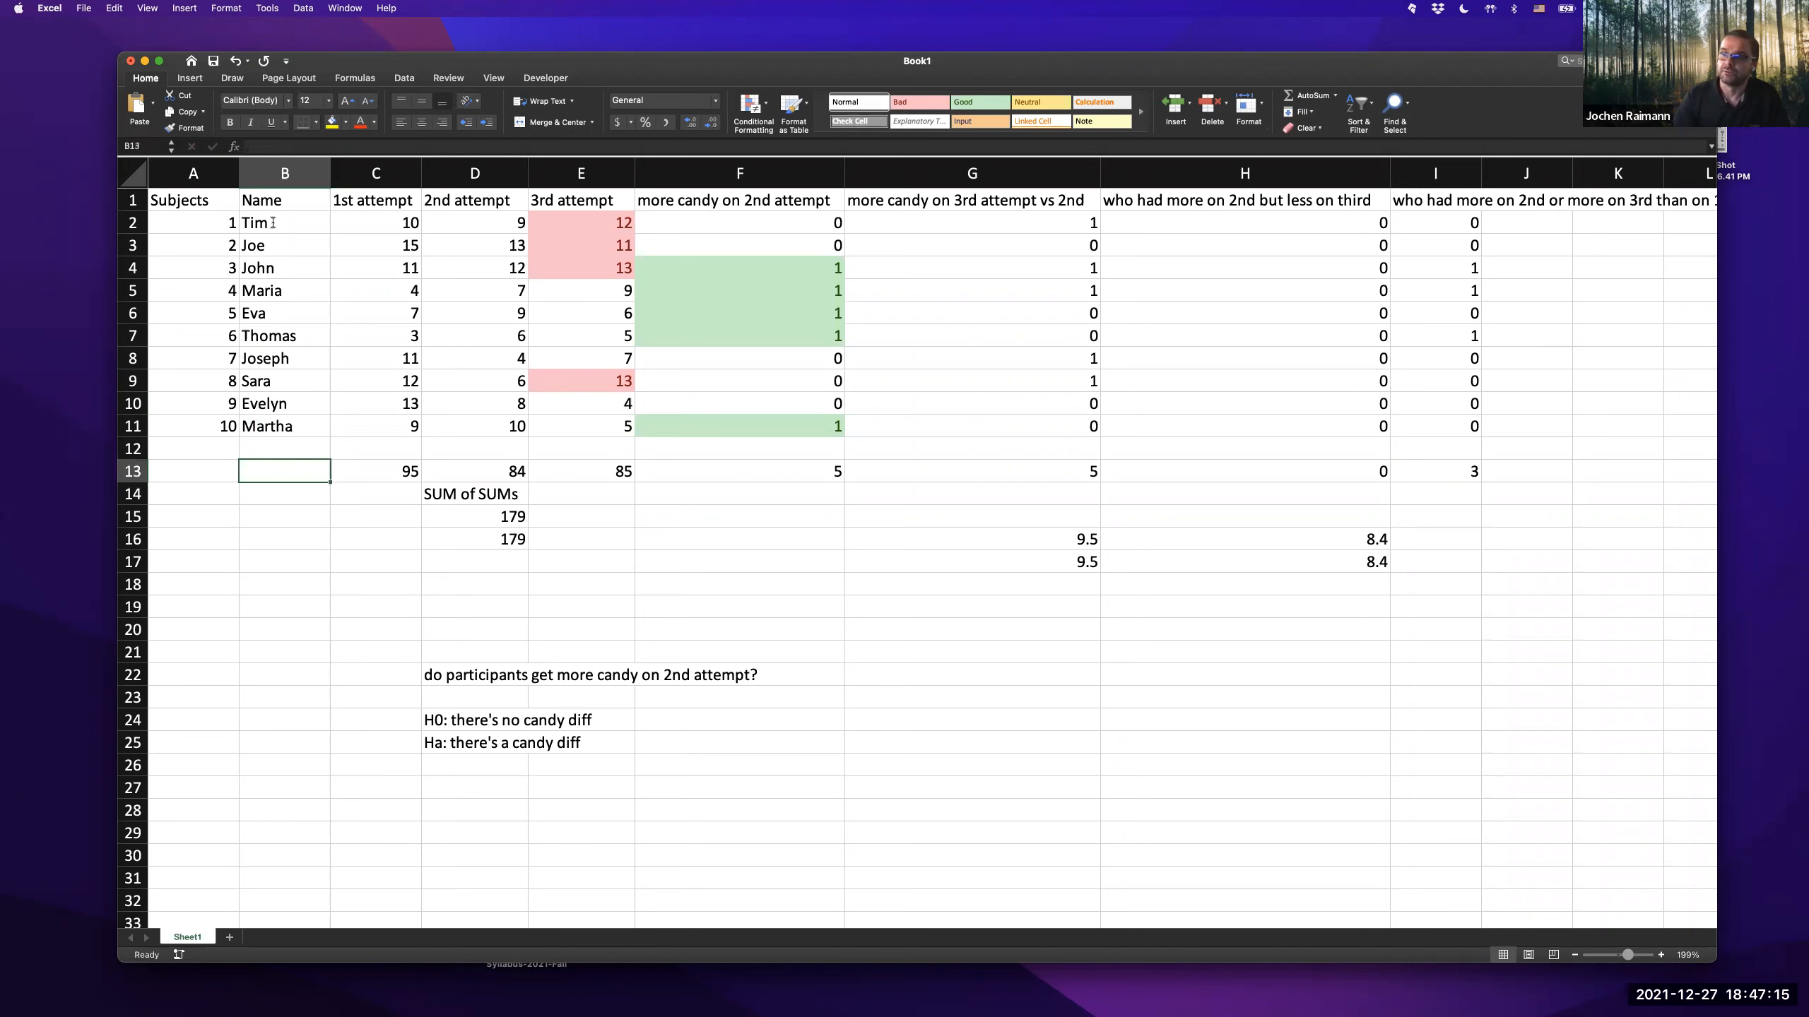
key("Return")
key("Return")
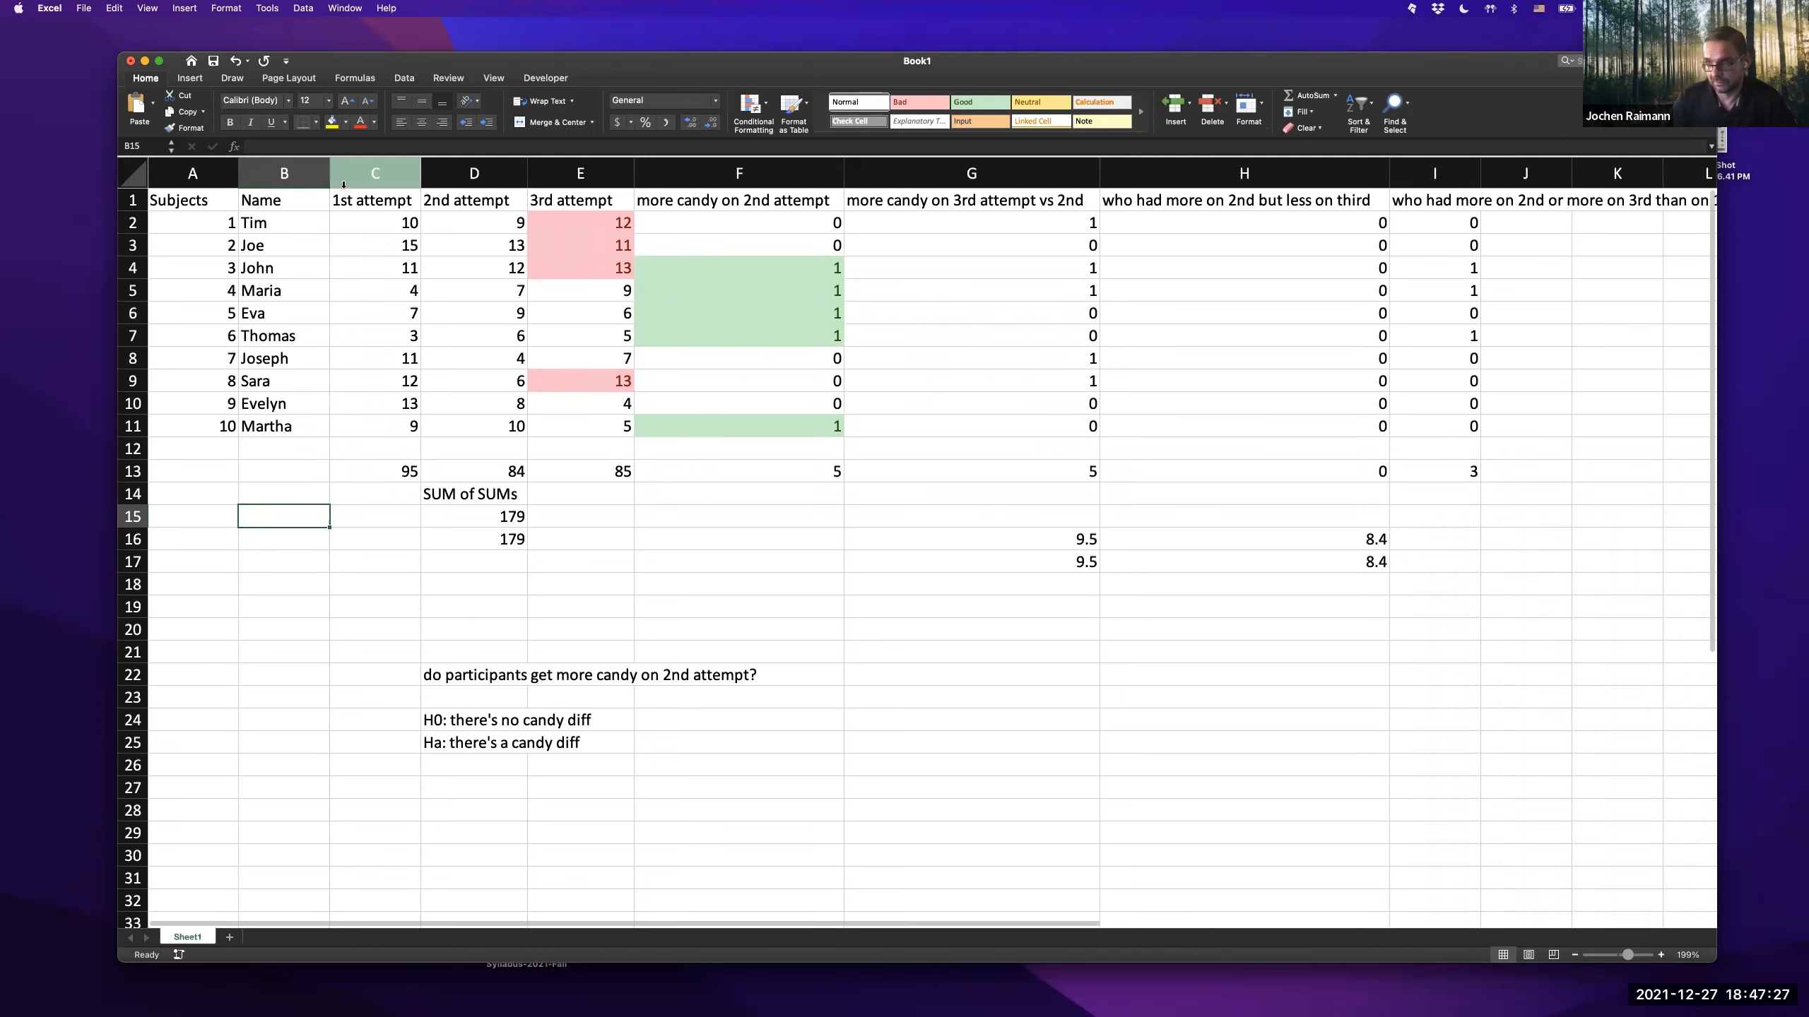
scroll(267, 491, "right", 1)
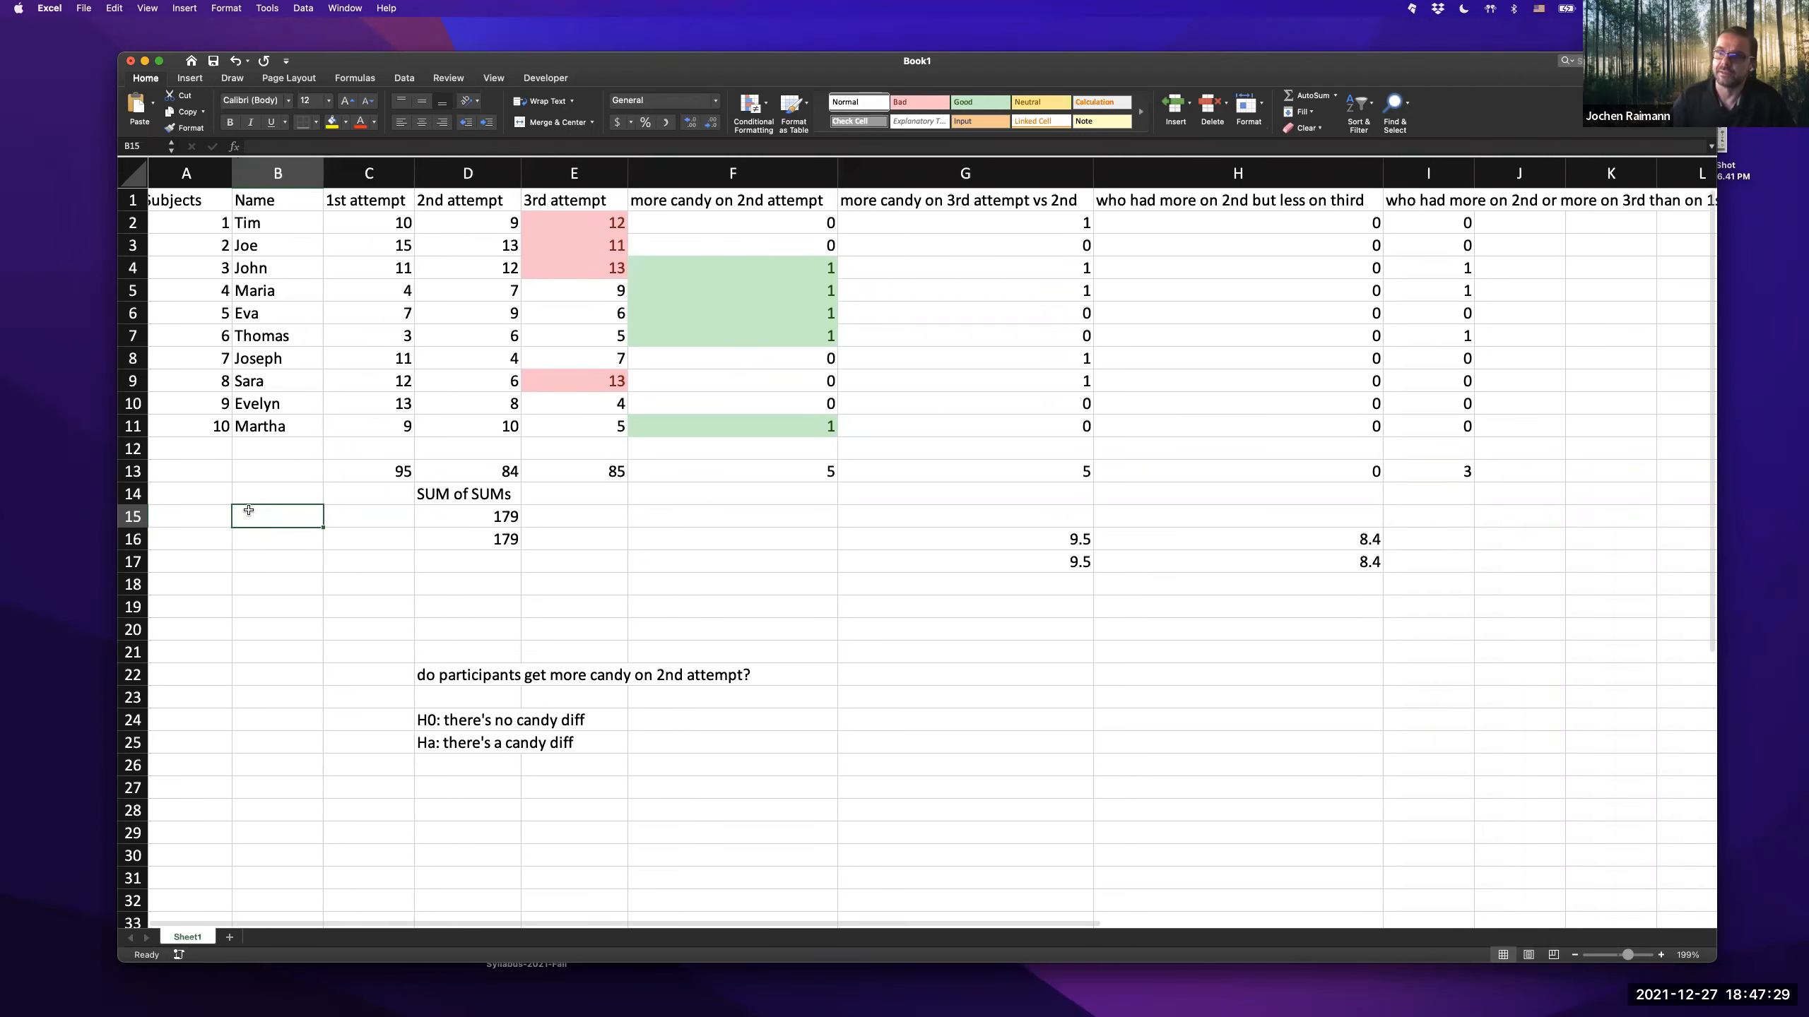
scroll(260, 494, "left", 1)
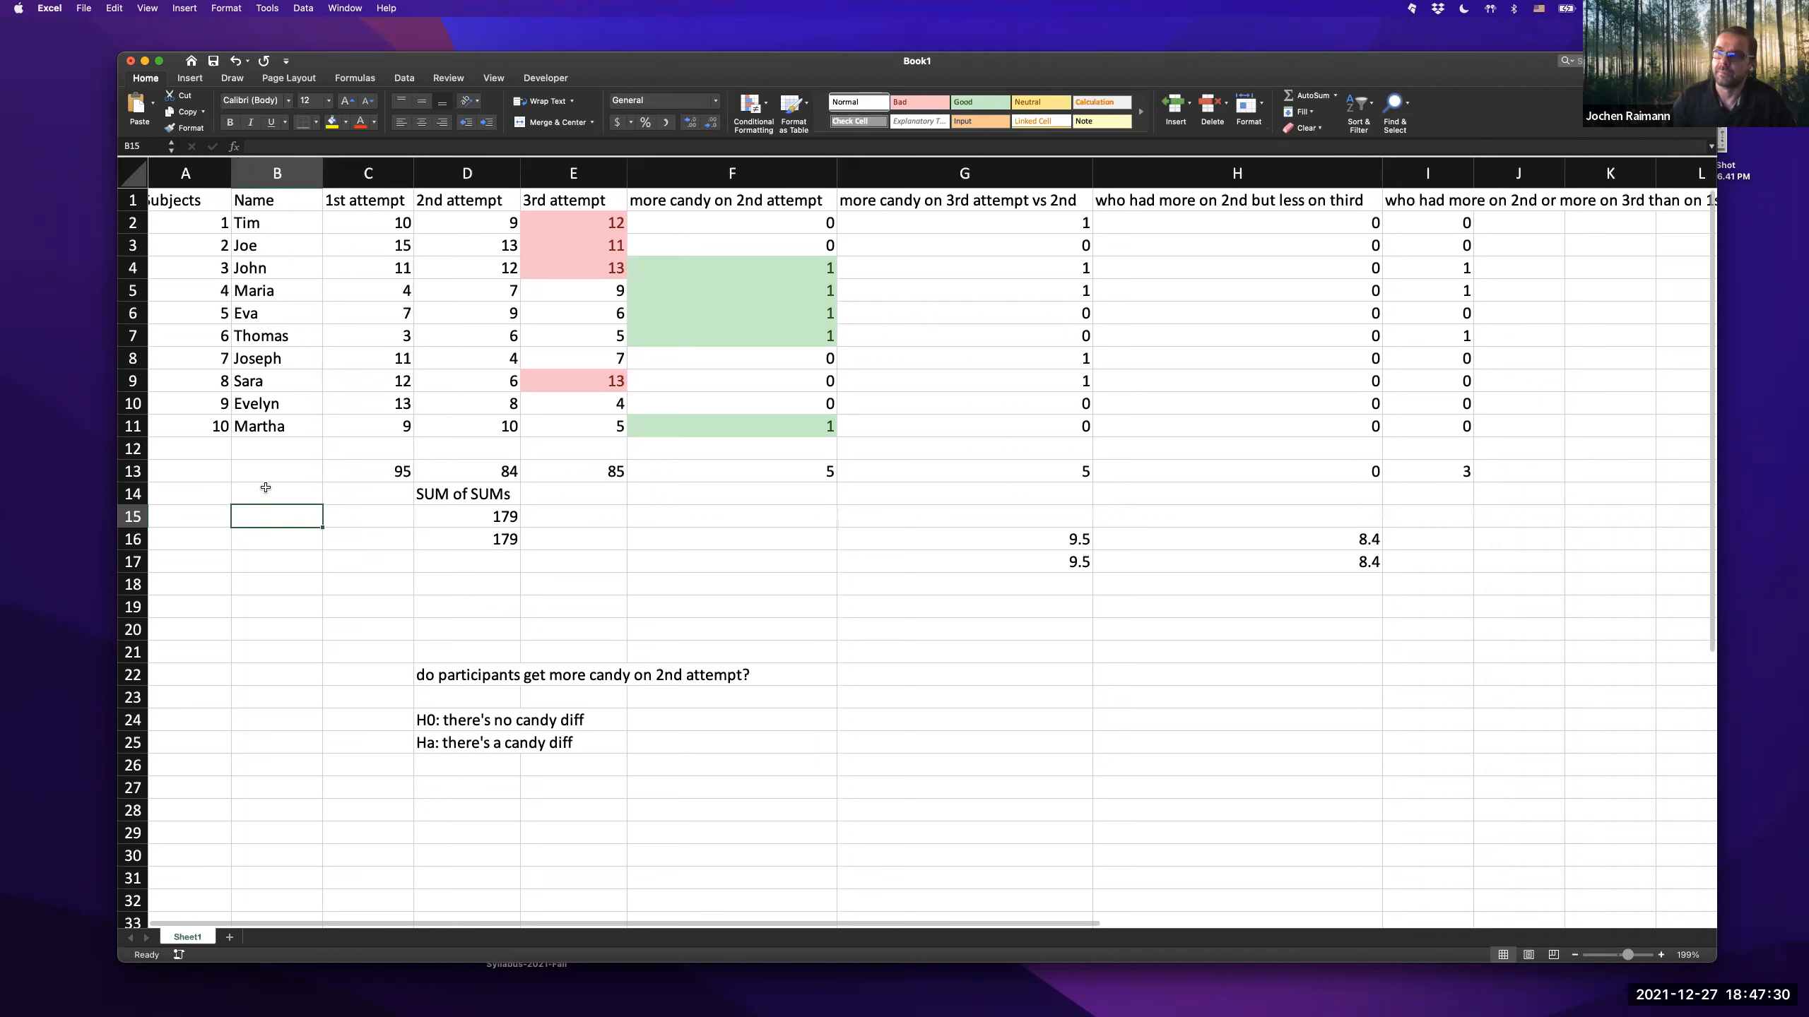
scroll(278, 202, "right", 1)
left_click(279, 201)
left_click(253, 371)
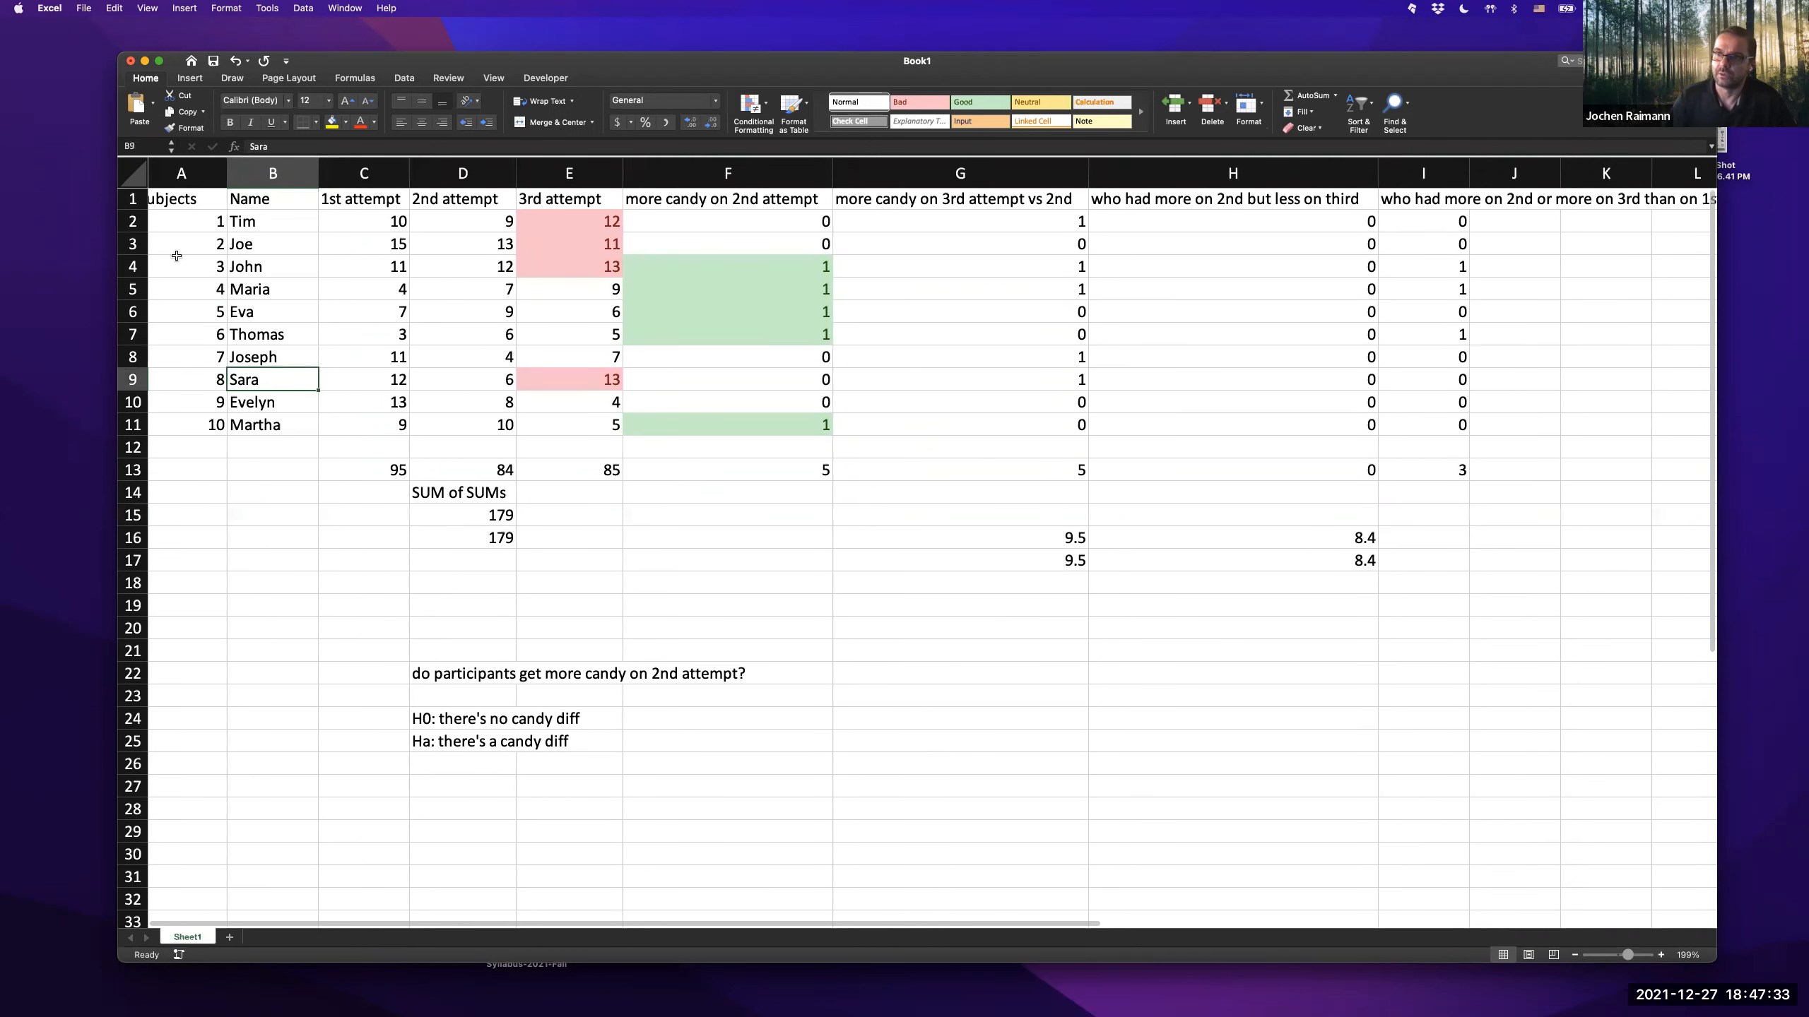
scroll(177, 260, "down", 1)
left_click(202, 269)
scroll(313, 563, "left", 1)
scroll(313, 563, "up", 1)
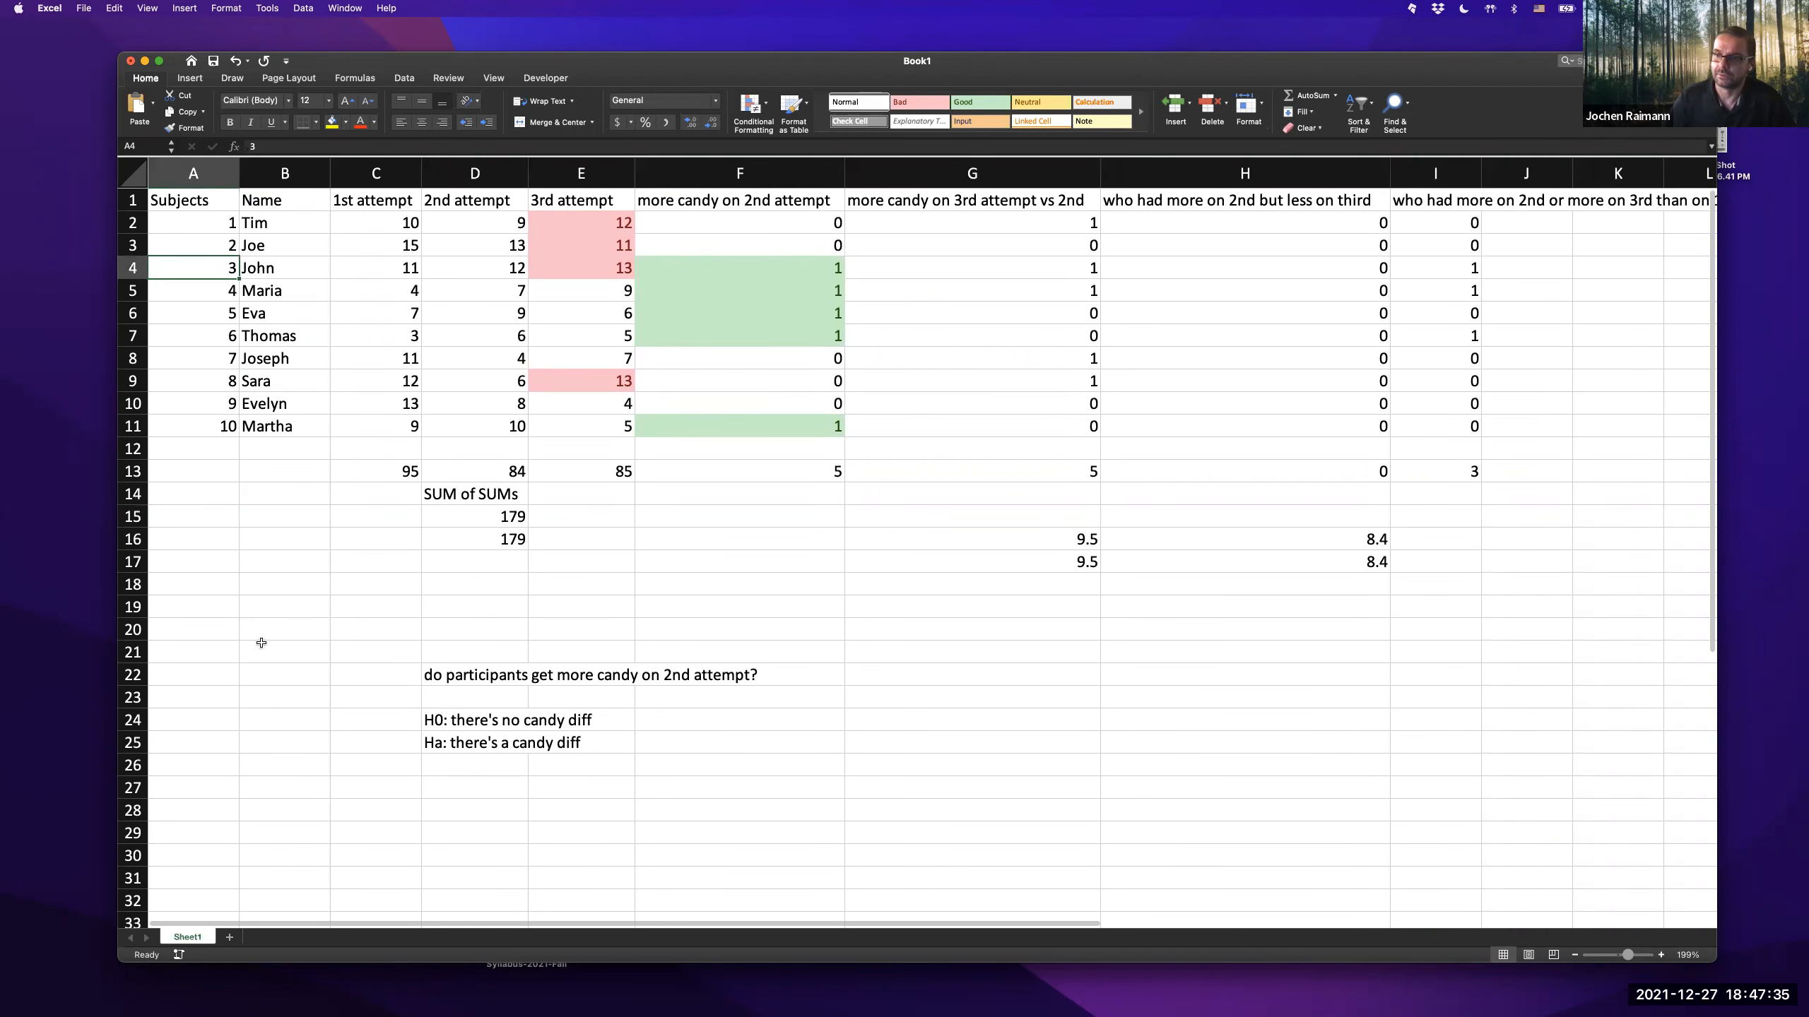
left_click(271, 600)
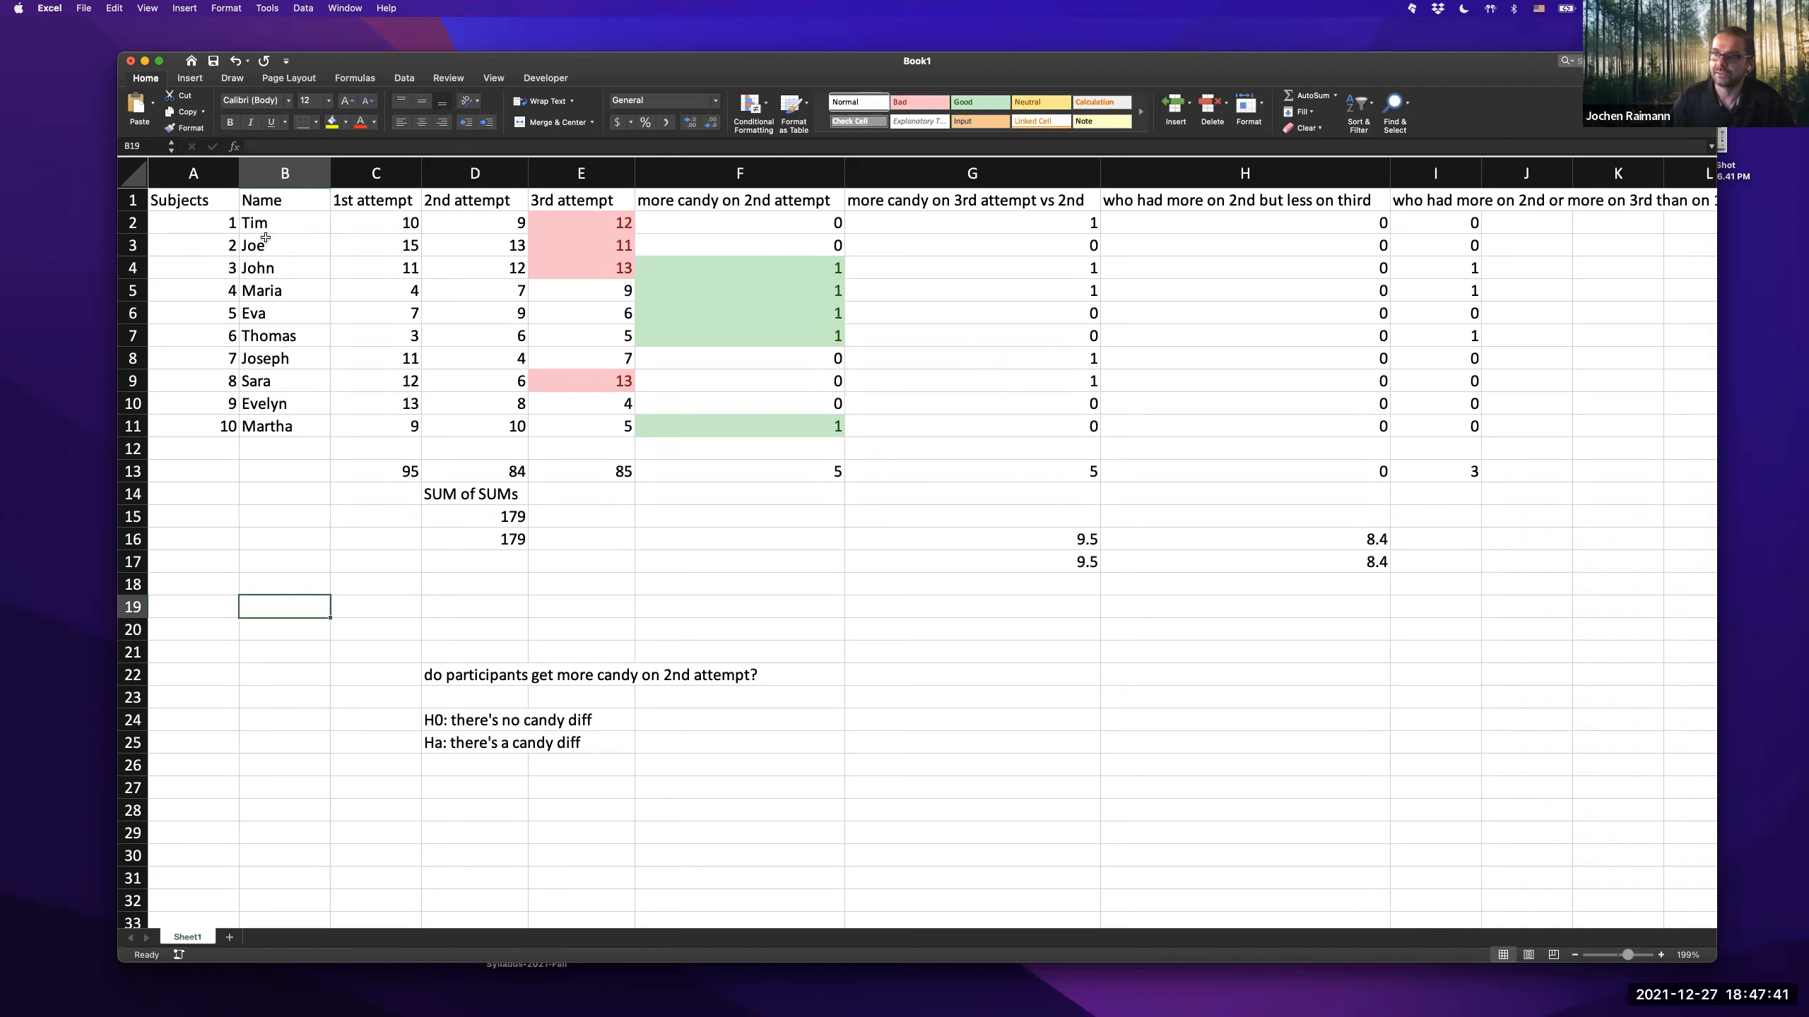
- Start a CONCATENATE formula in B18 with the first subject's name cell, B2, as its first text argument
left_click(285, 583)
scroll(278, 586, "right", 1)
scroll(259, 578, "left", 1)
scroll(284, 601, "right", 1)
type("=")
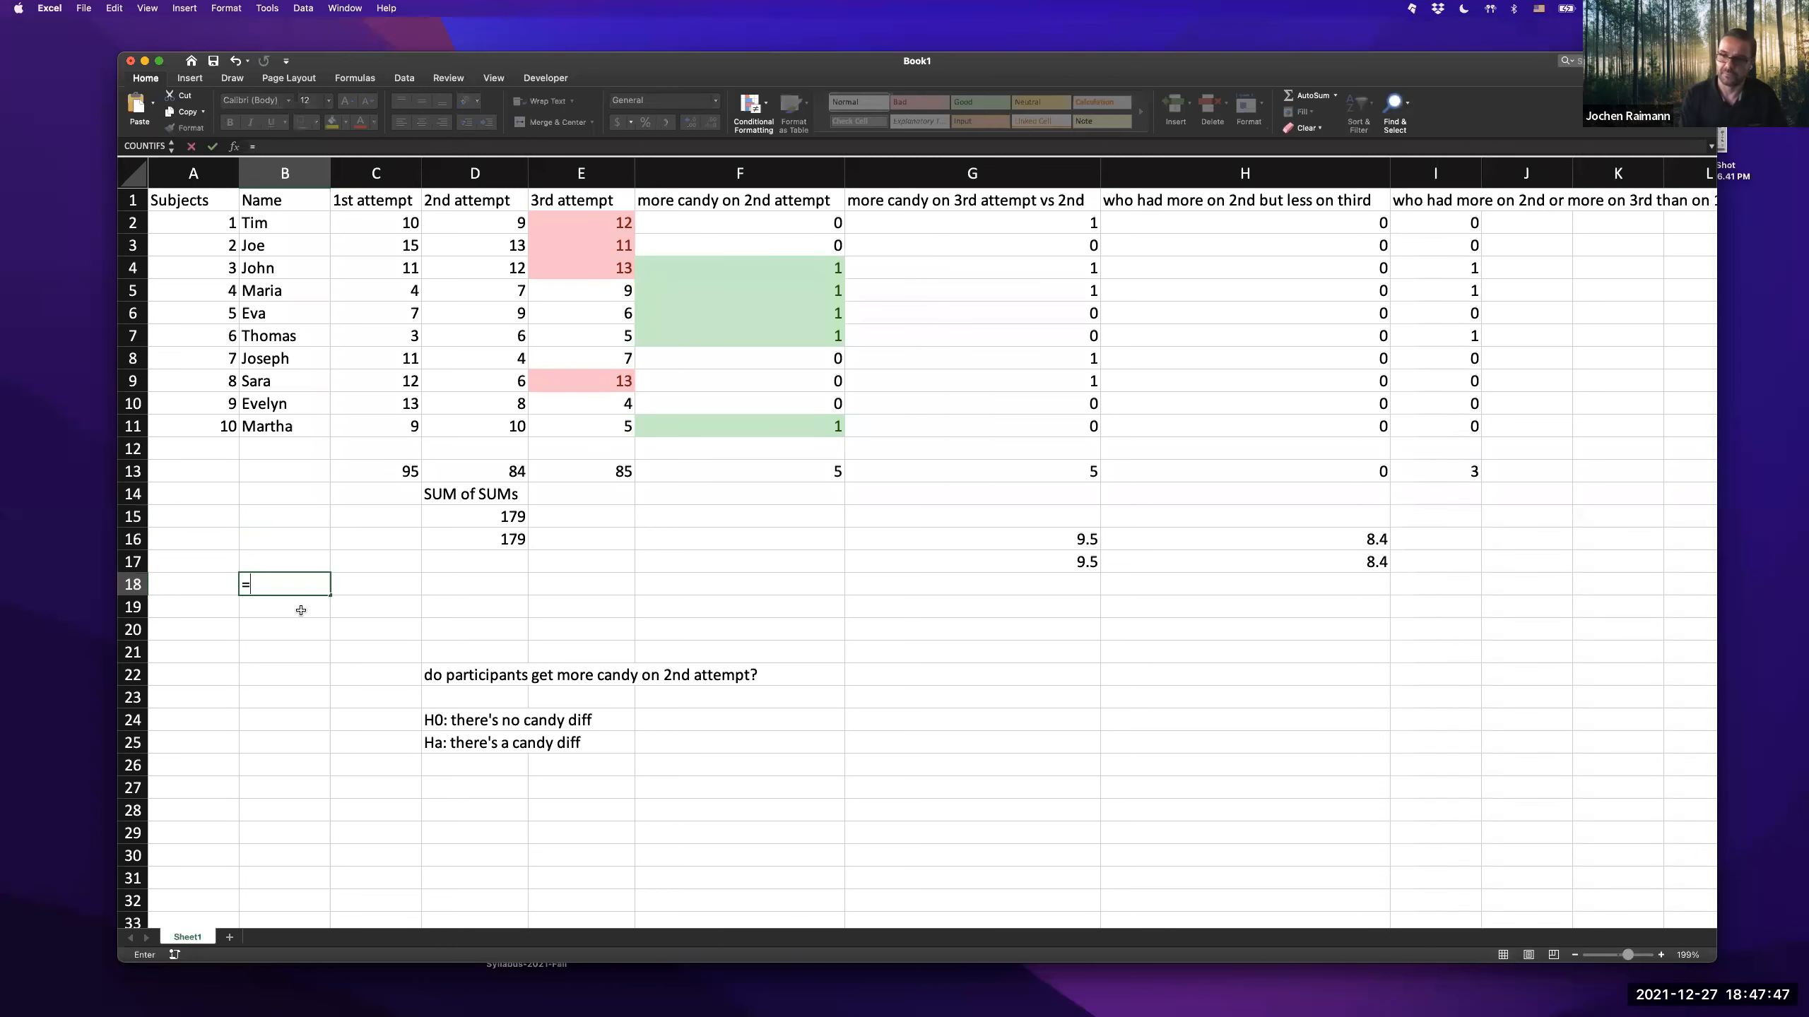
type("concat")
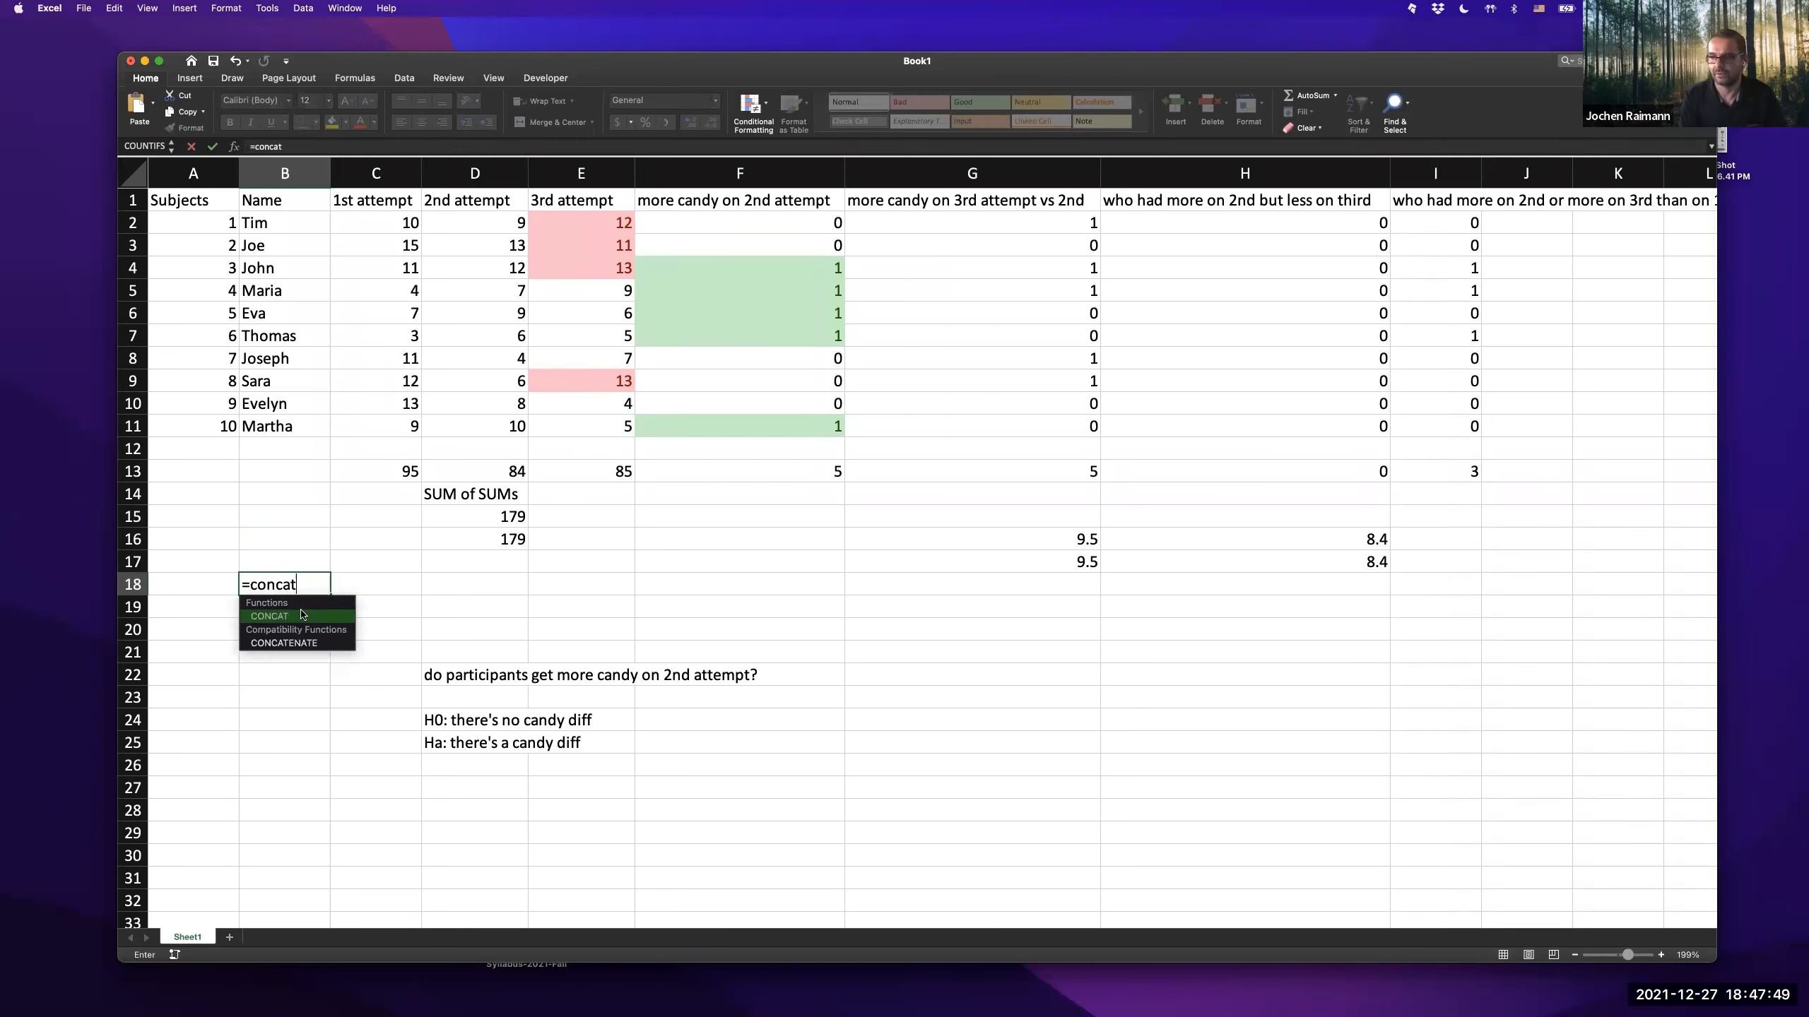
type("enate")
double_click(301, 614)
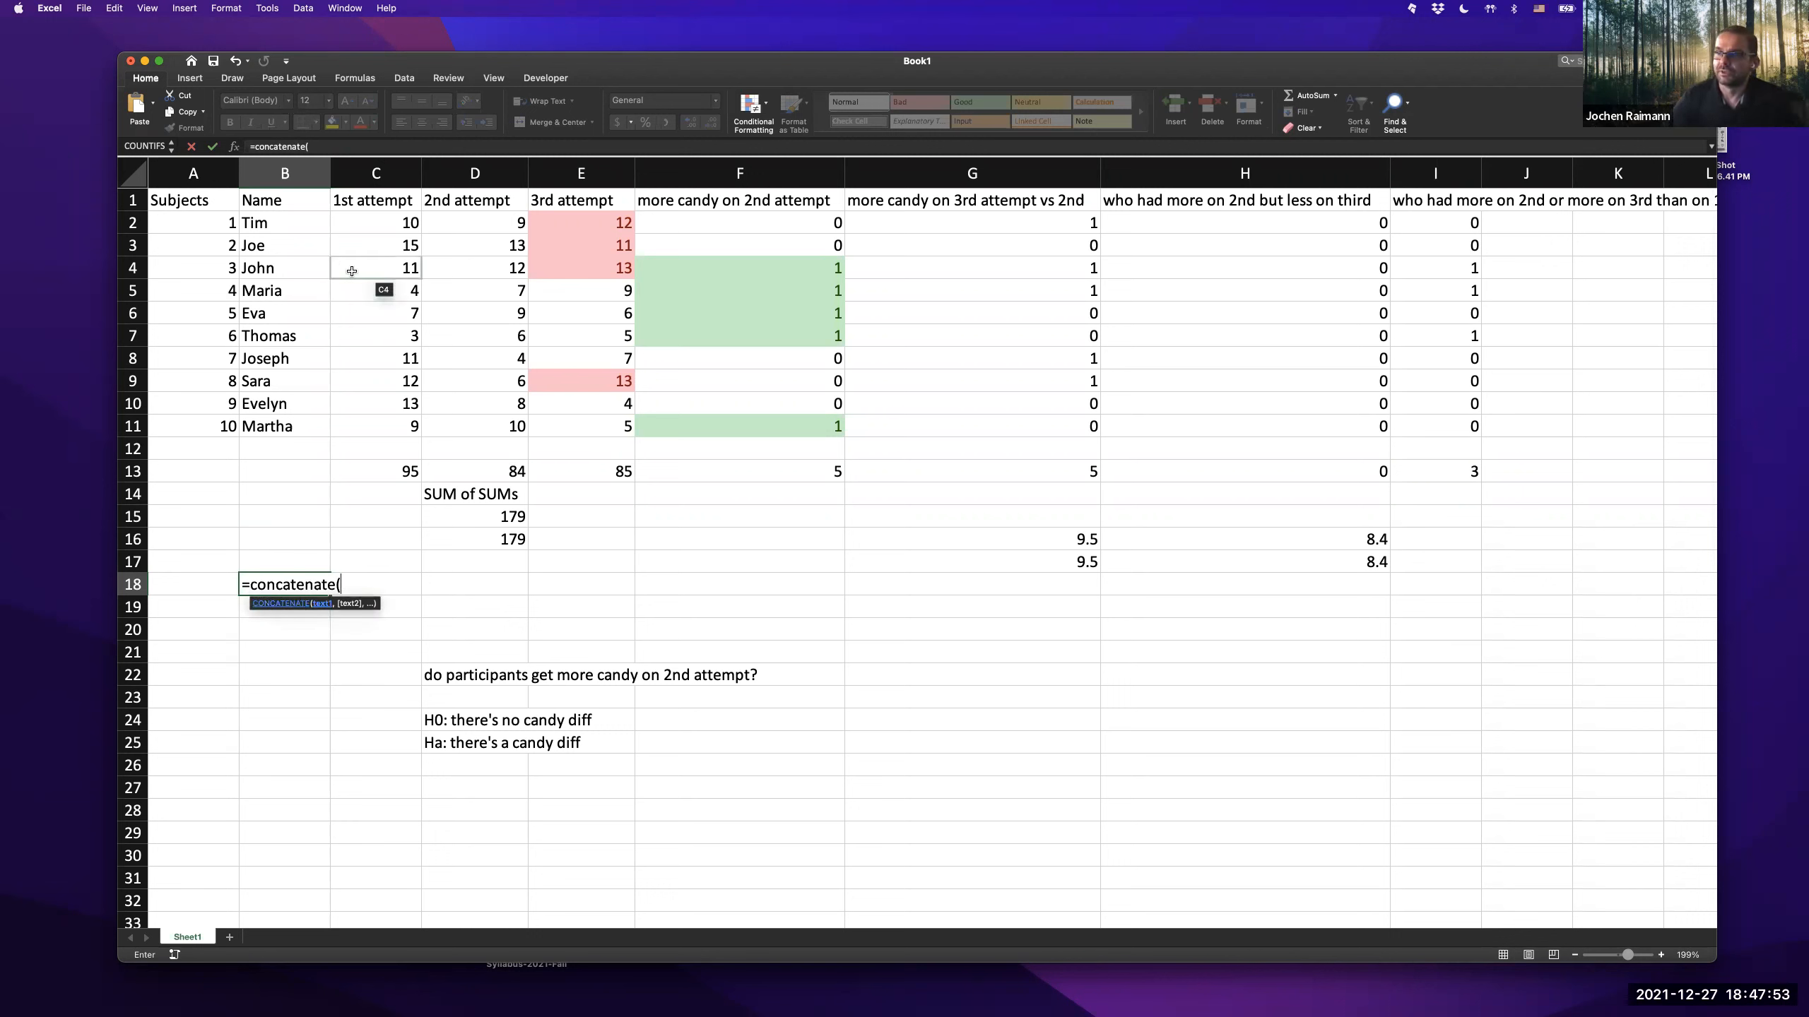
left_click(296, 226)
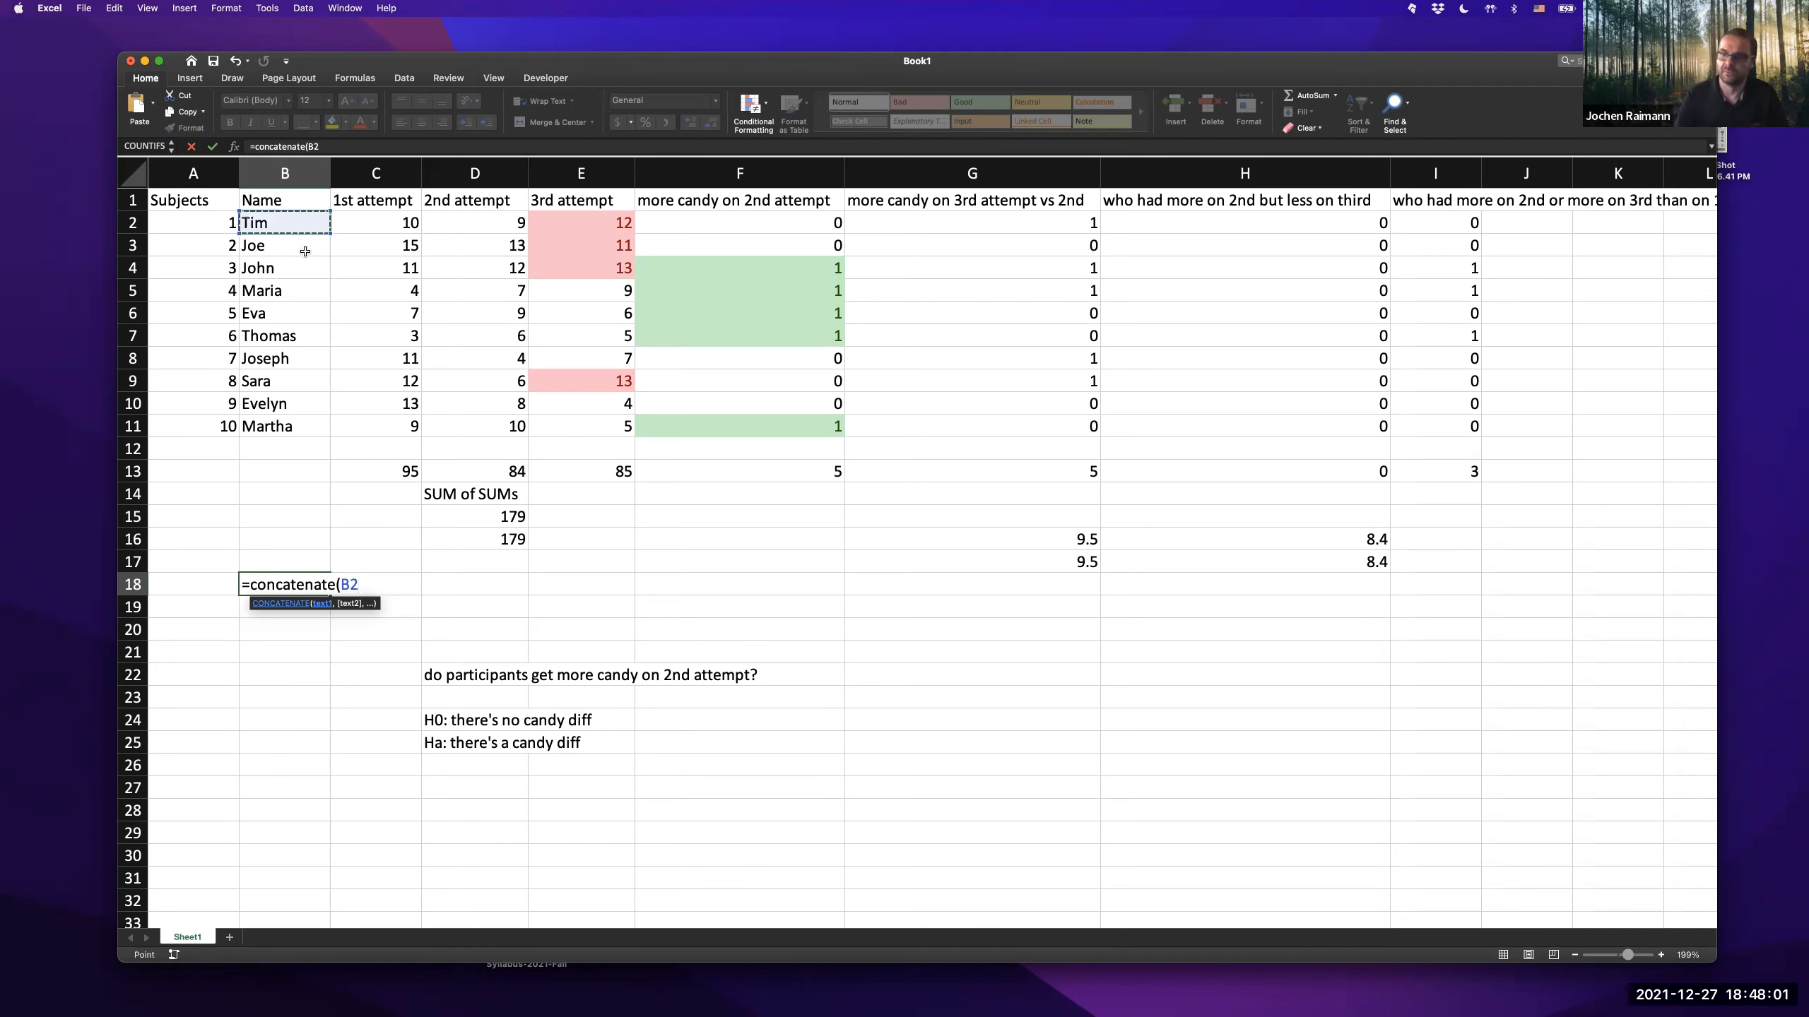
- Add a second argument to B18's CONCATENATE formula that starts with the text " who was ", leaving its quotation open
type(",")
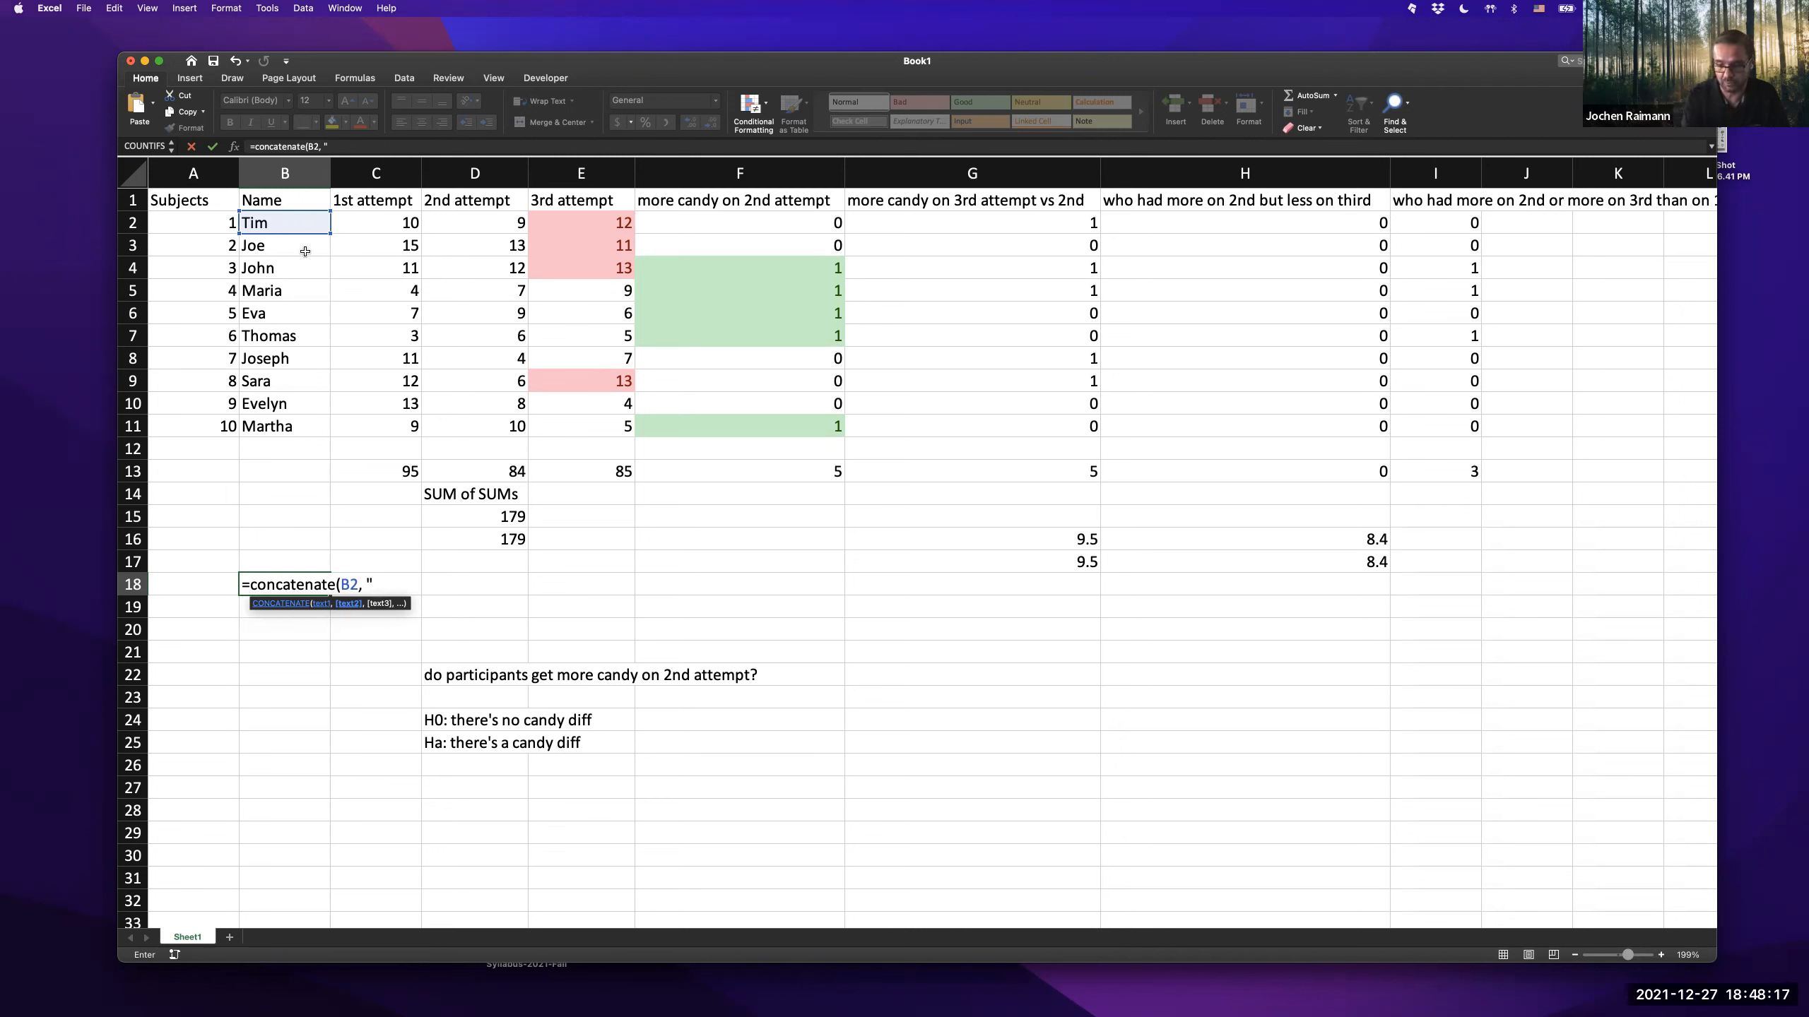
type("who was Subjec")
key("BackSpace")
key("BackSpace")
key("BackSpace")
key("BackSpace")
key("BackSpace")
key("BackSpace")
key("BackSpace")
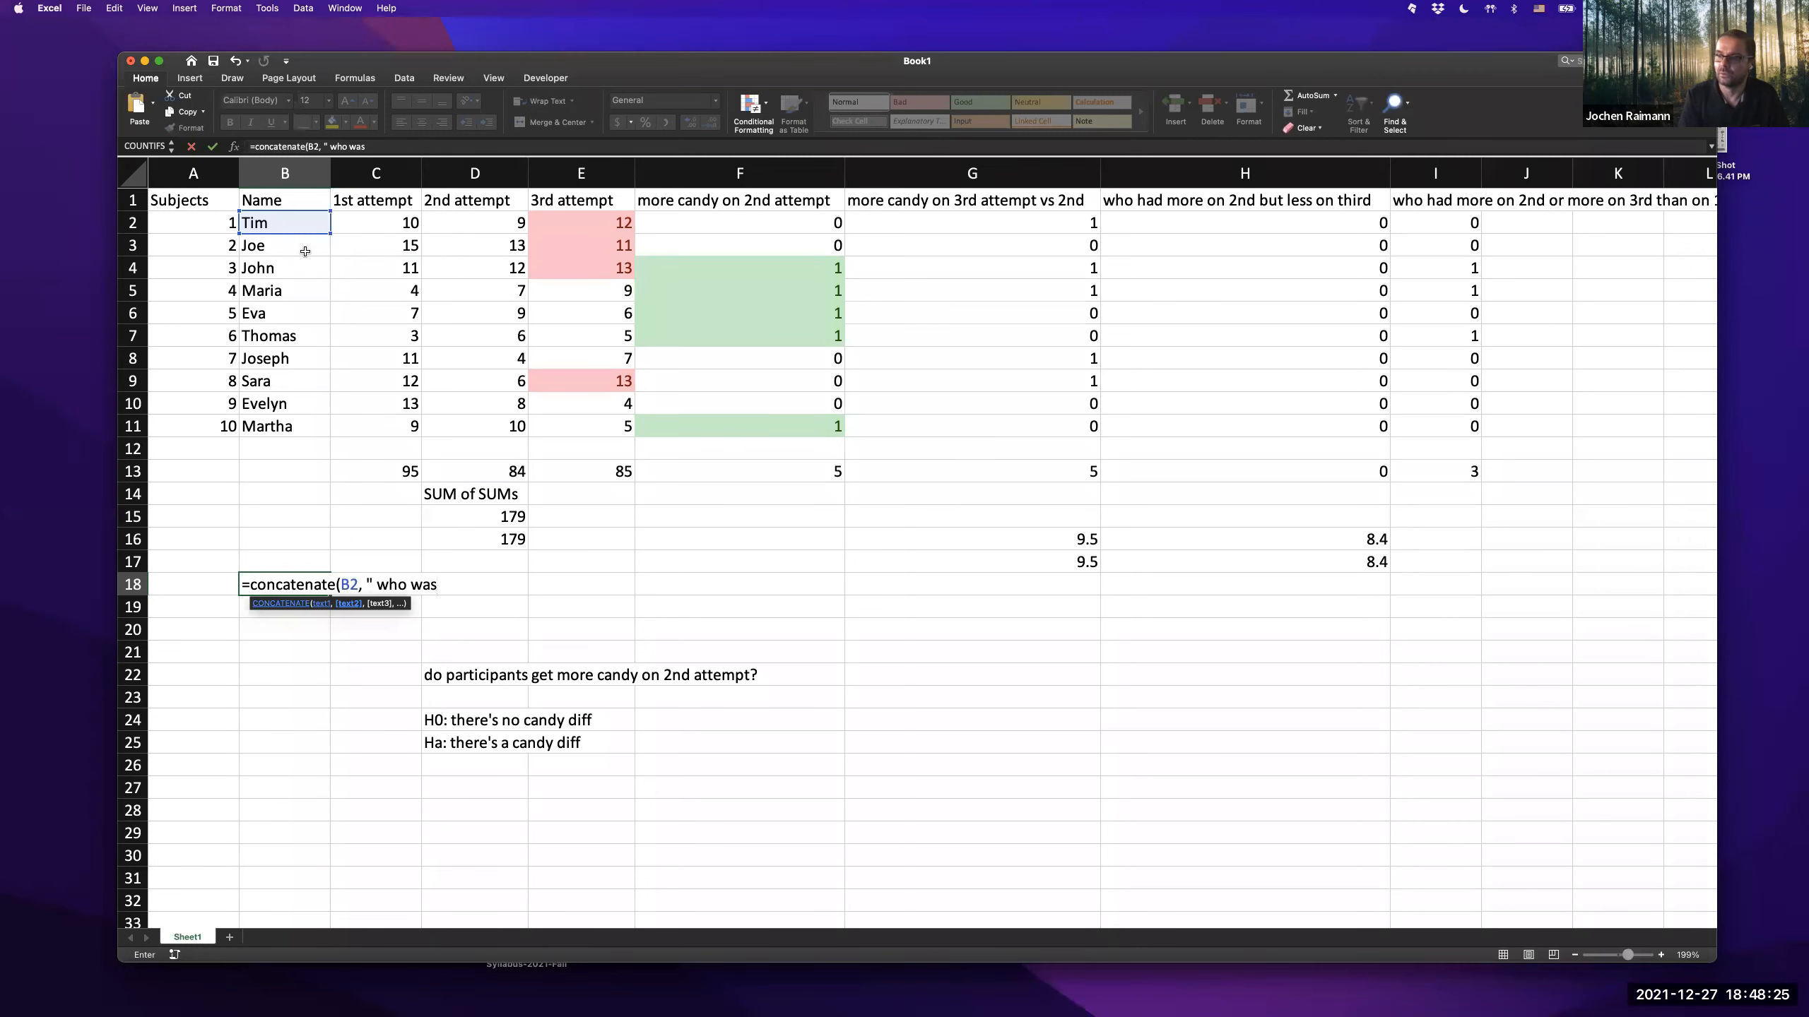
type("\",")
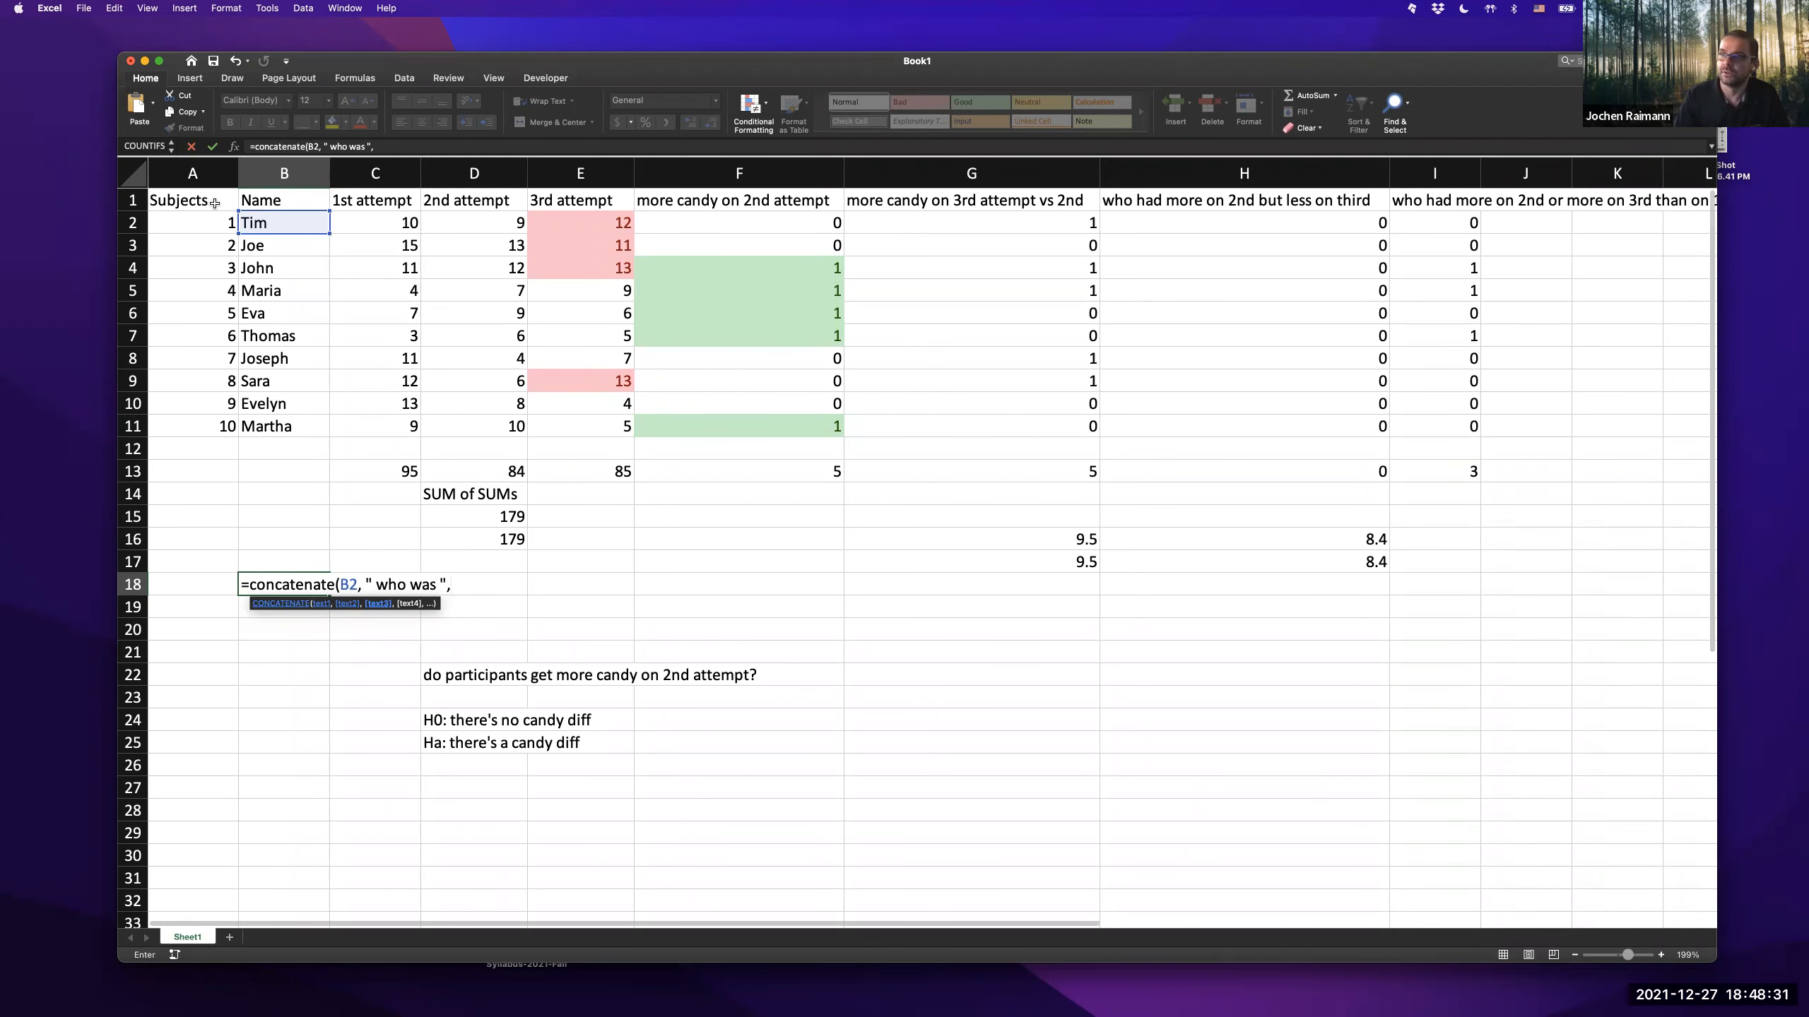
key("BackSpace")
key("BackSpace")
- Extend the formula's second text argument with "Subject #" and close its quotation before the separating comma
type("Subject")
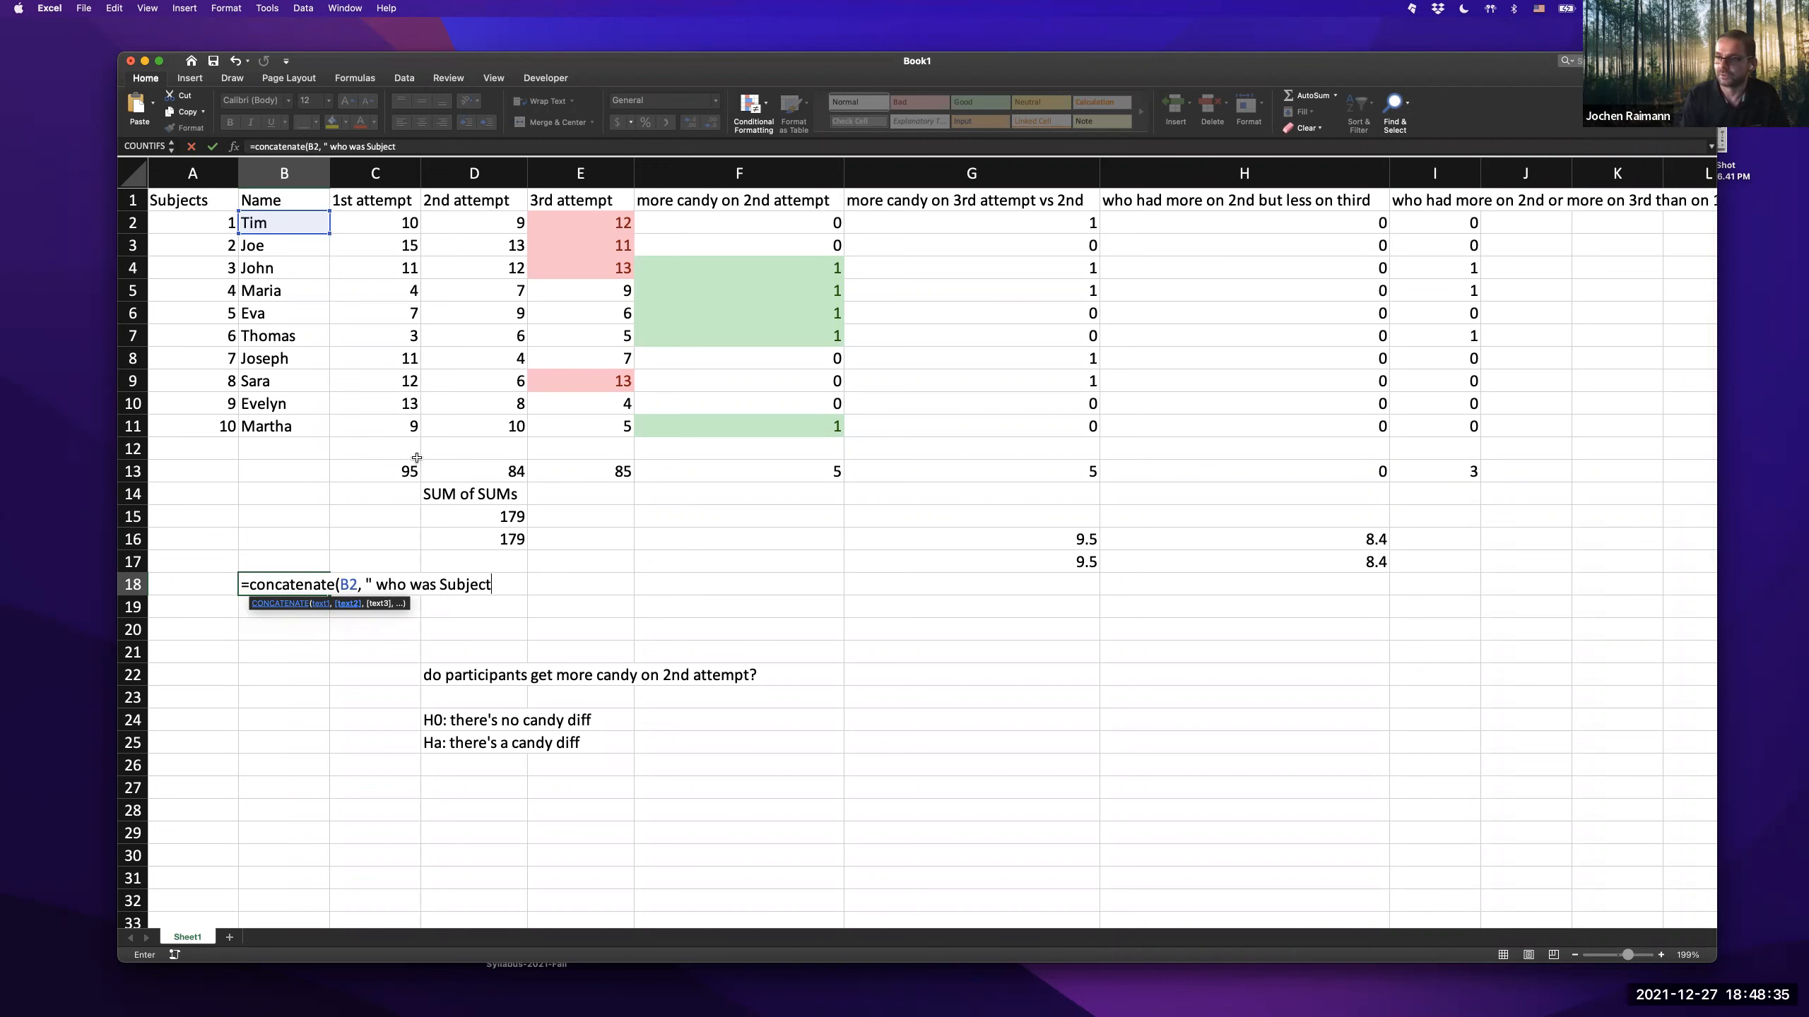
type(" #")
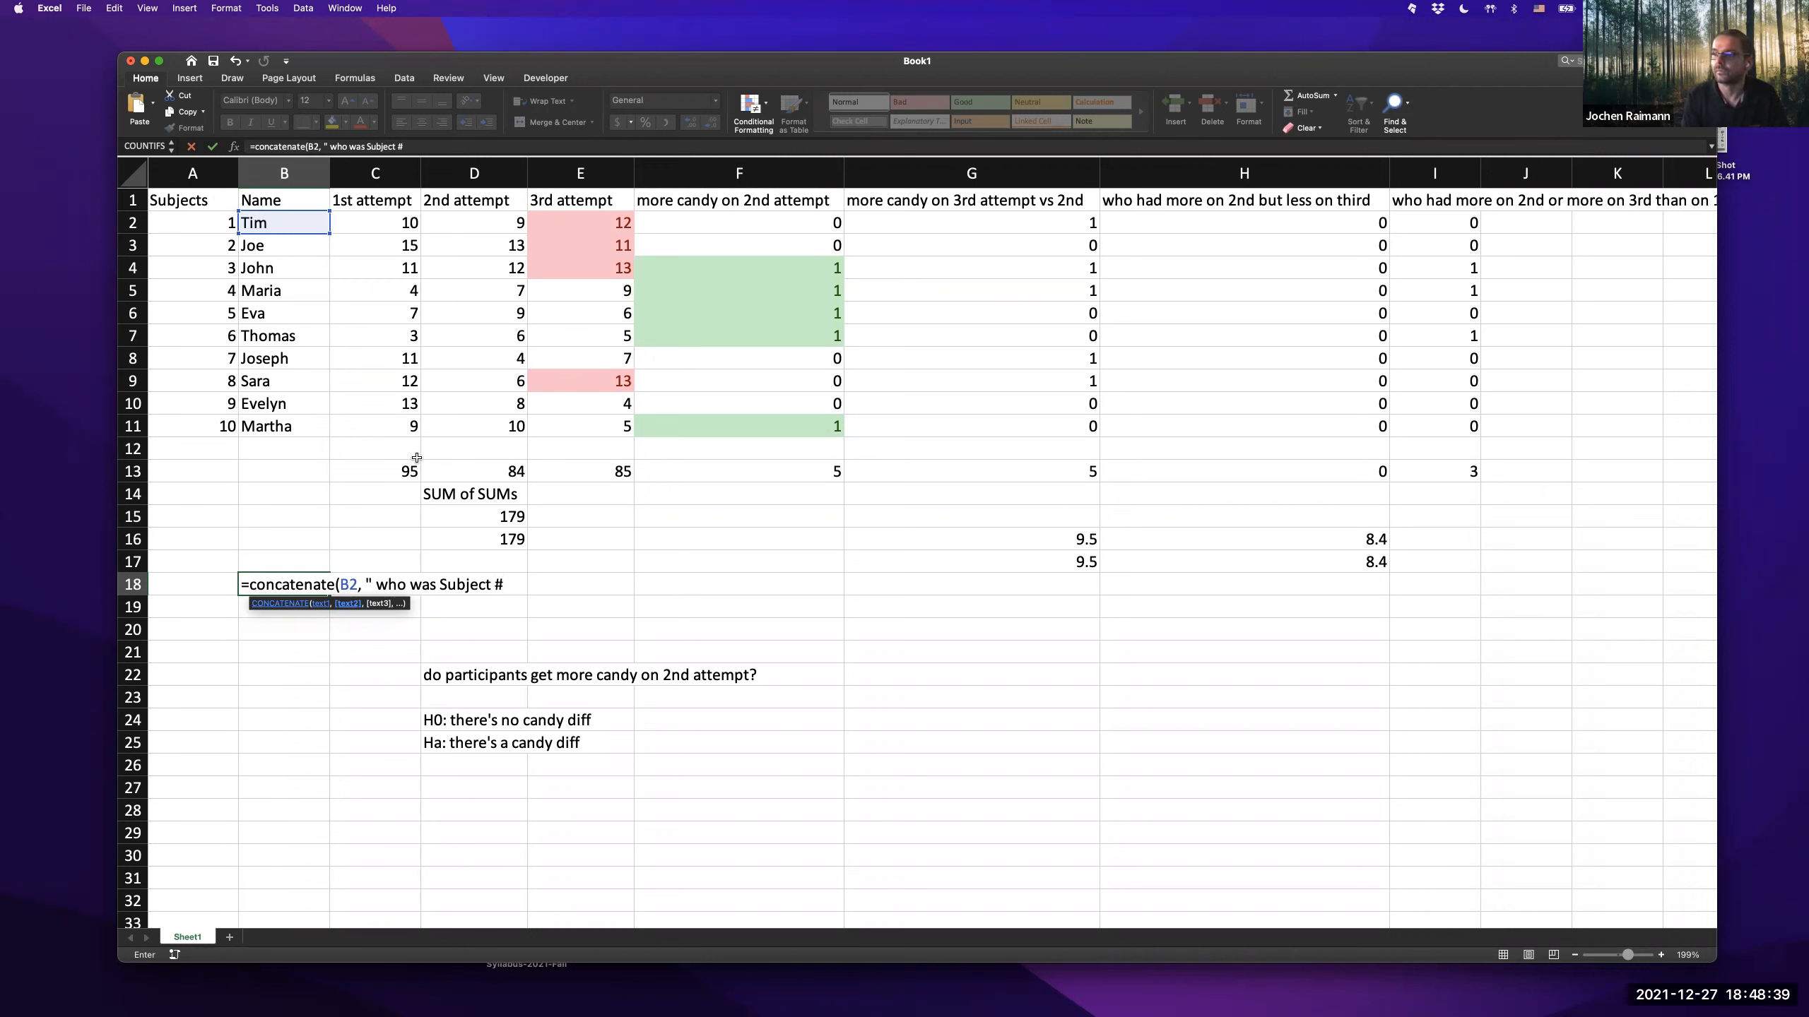
type(",\"")
key("BackSpace")
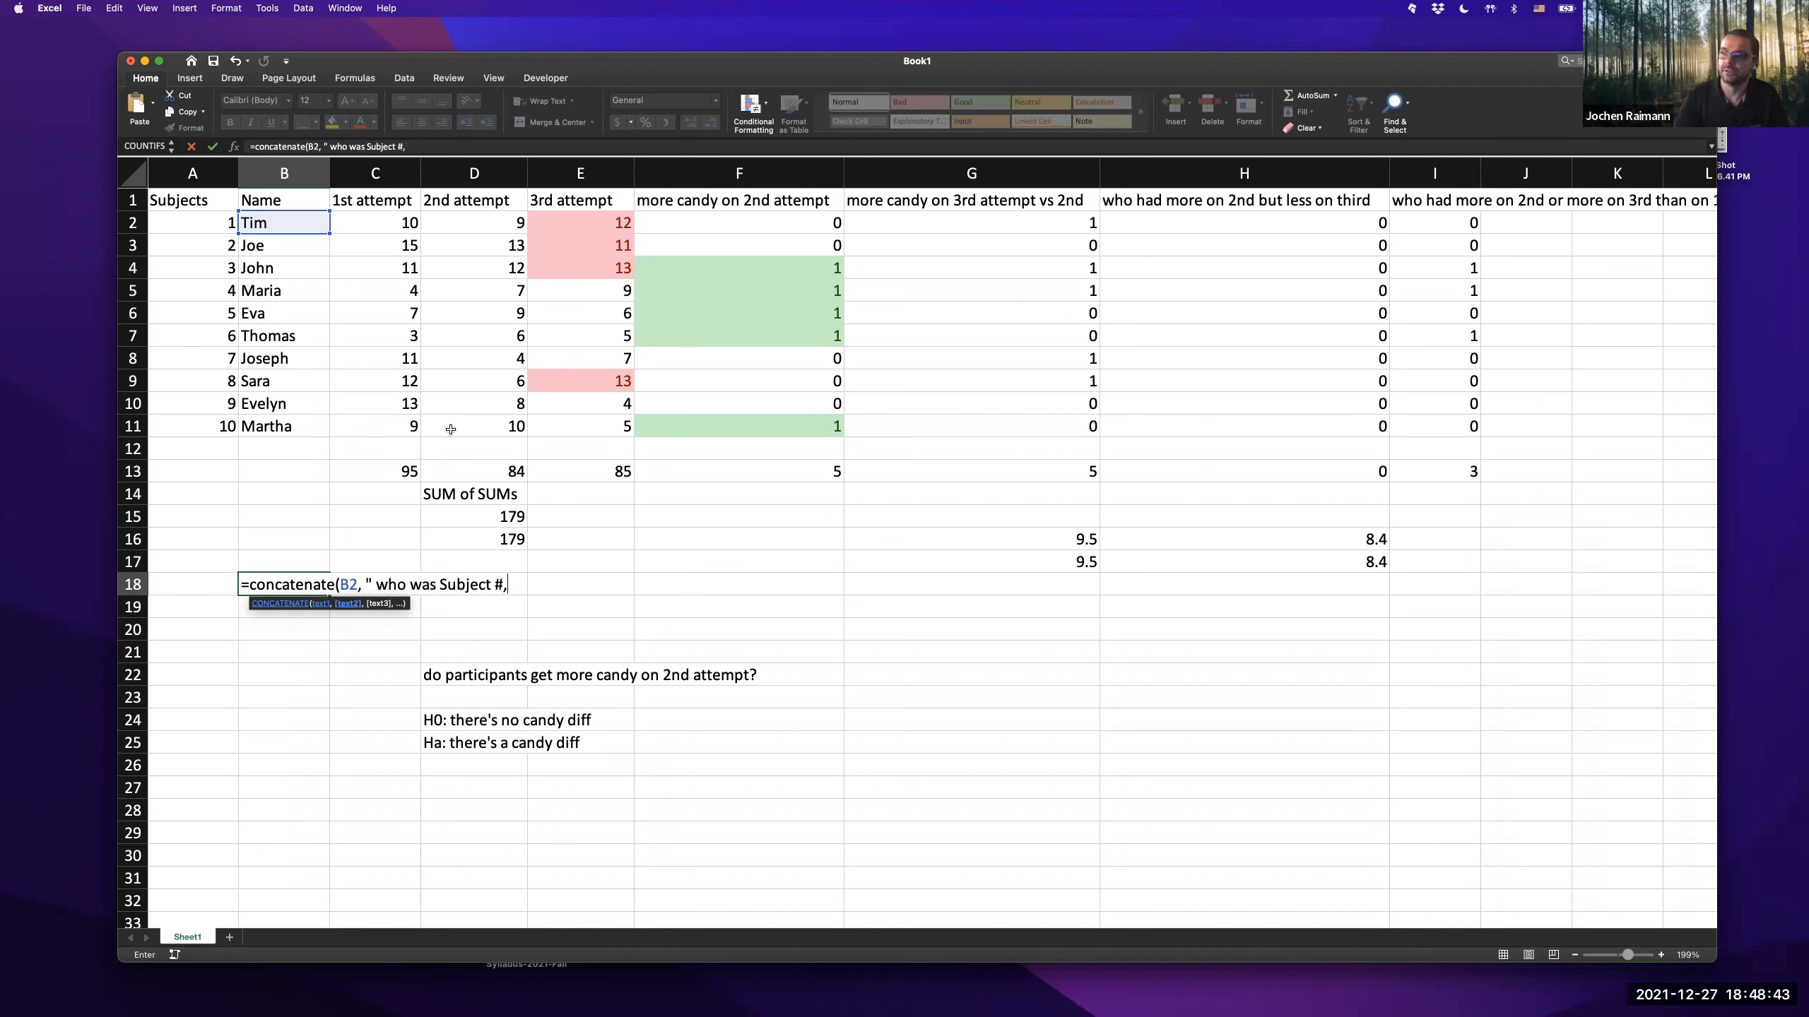
left_click(503, 586)
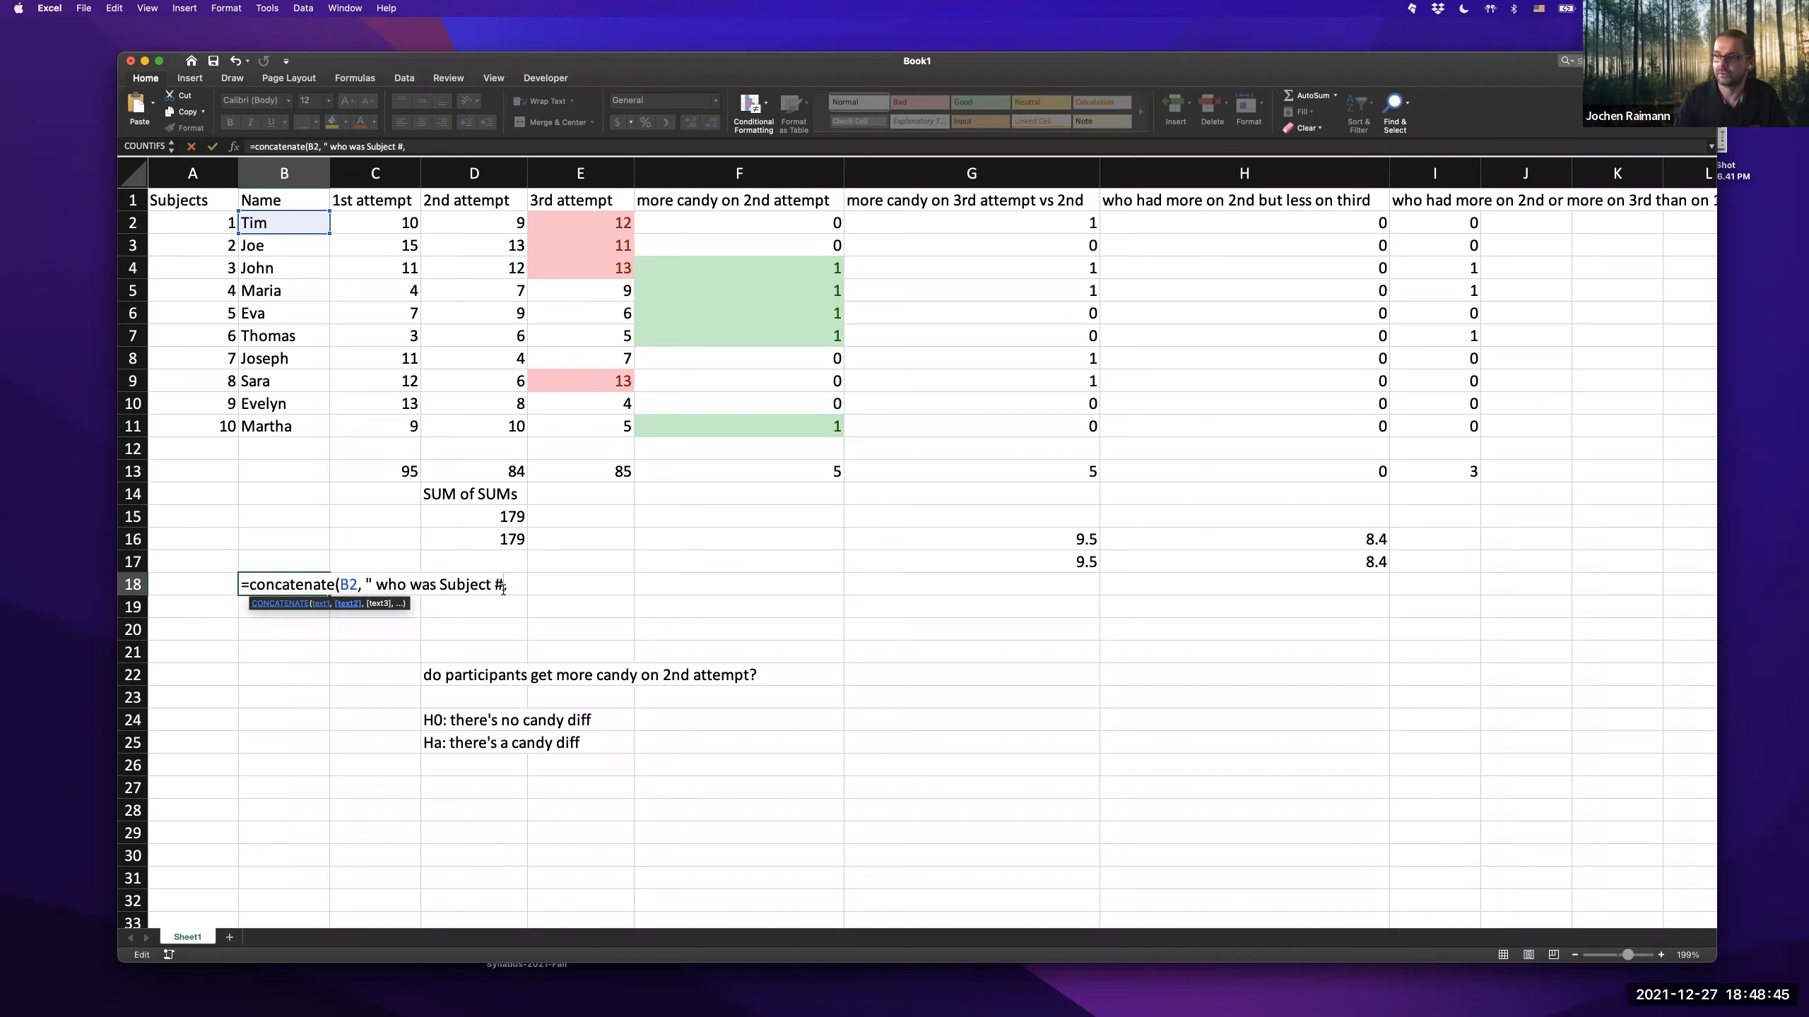
type("\"")
key("Right")
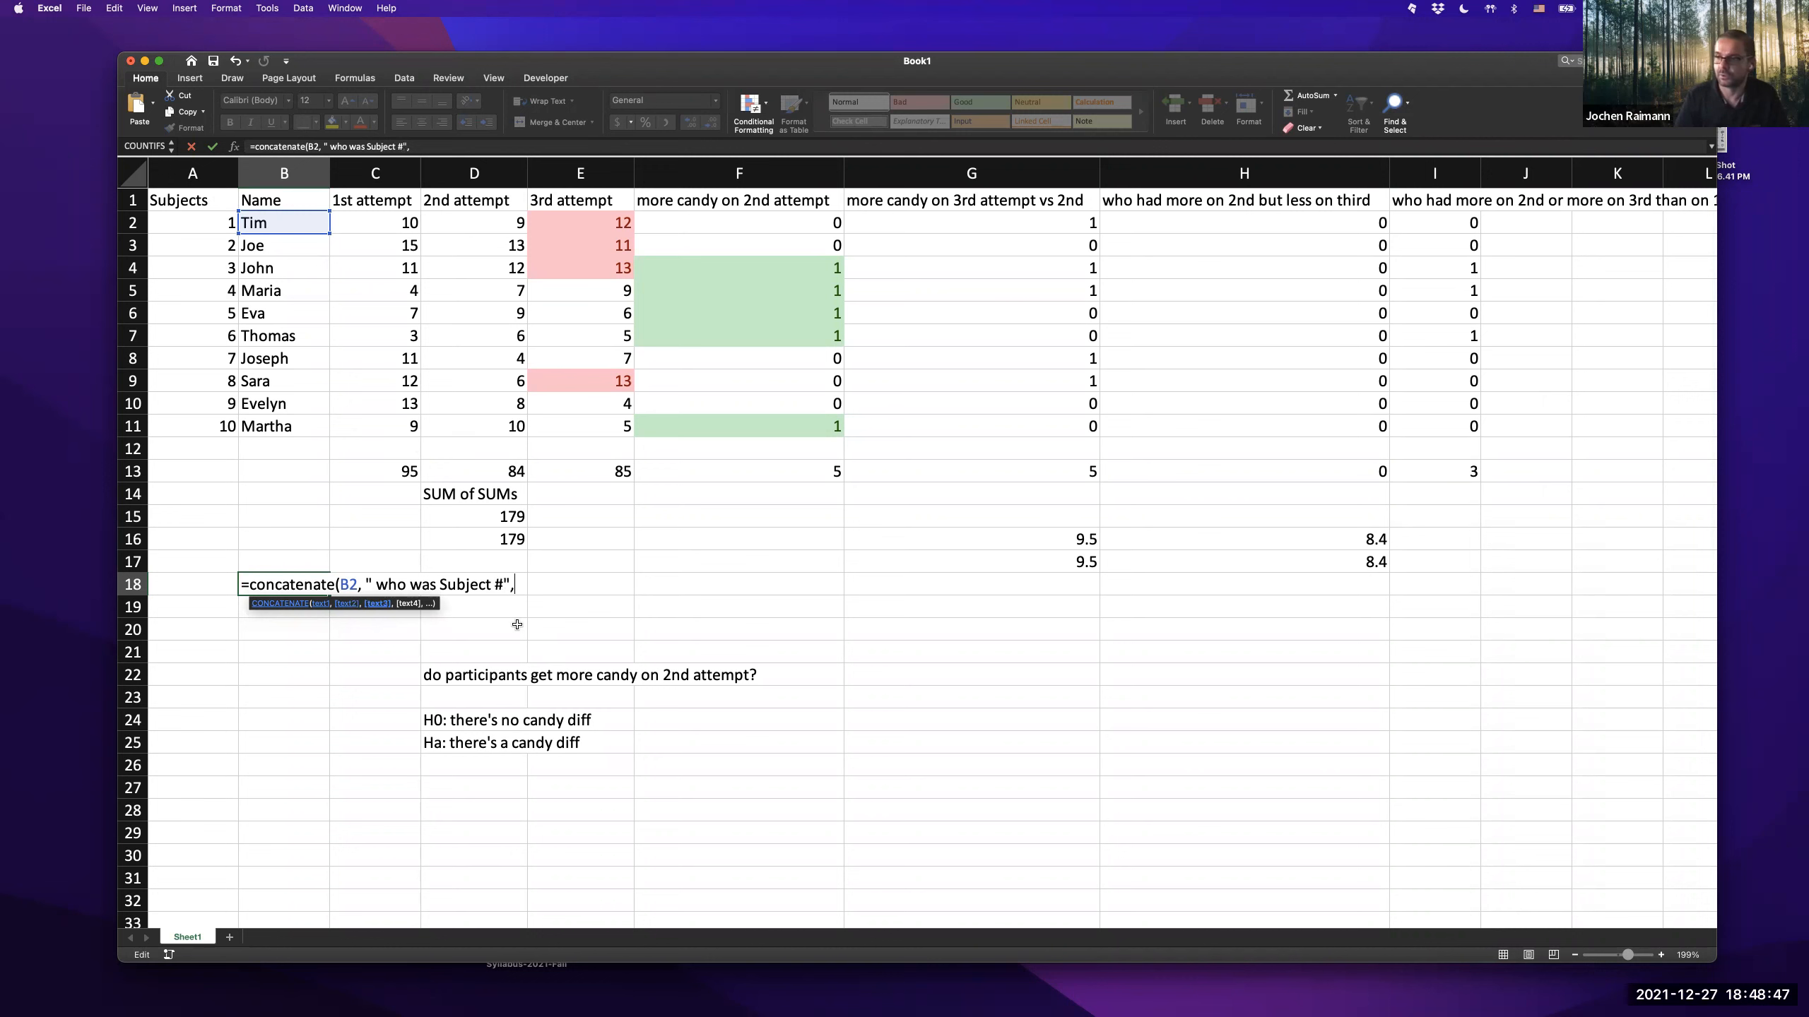
- Append the subject number A2, the text " got " and the 1st attempt count C2 to the formula
left_click(198, 228)
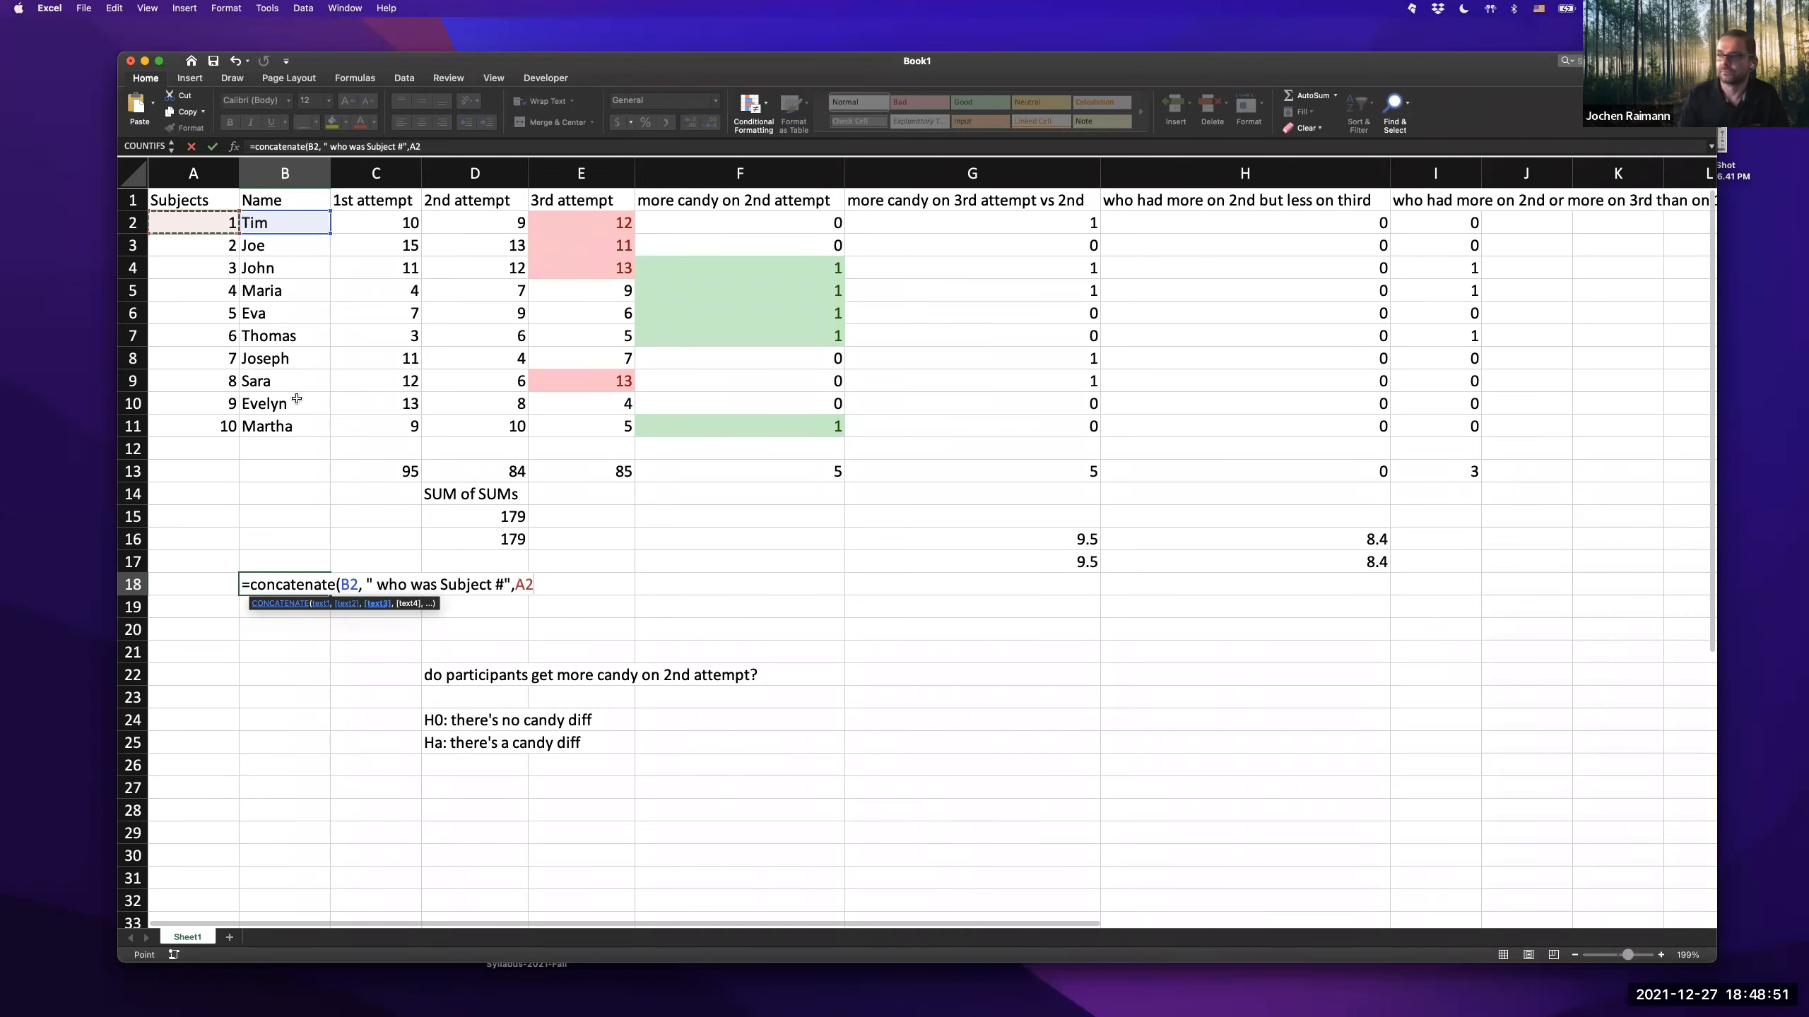
type(",\" got")
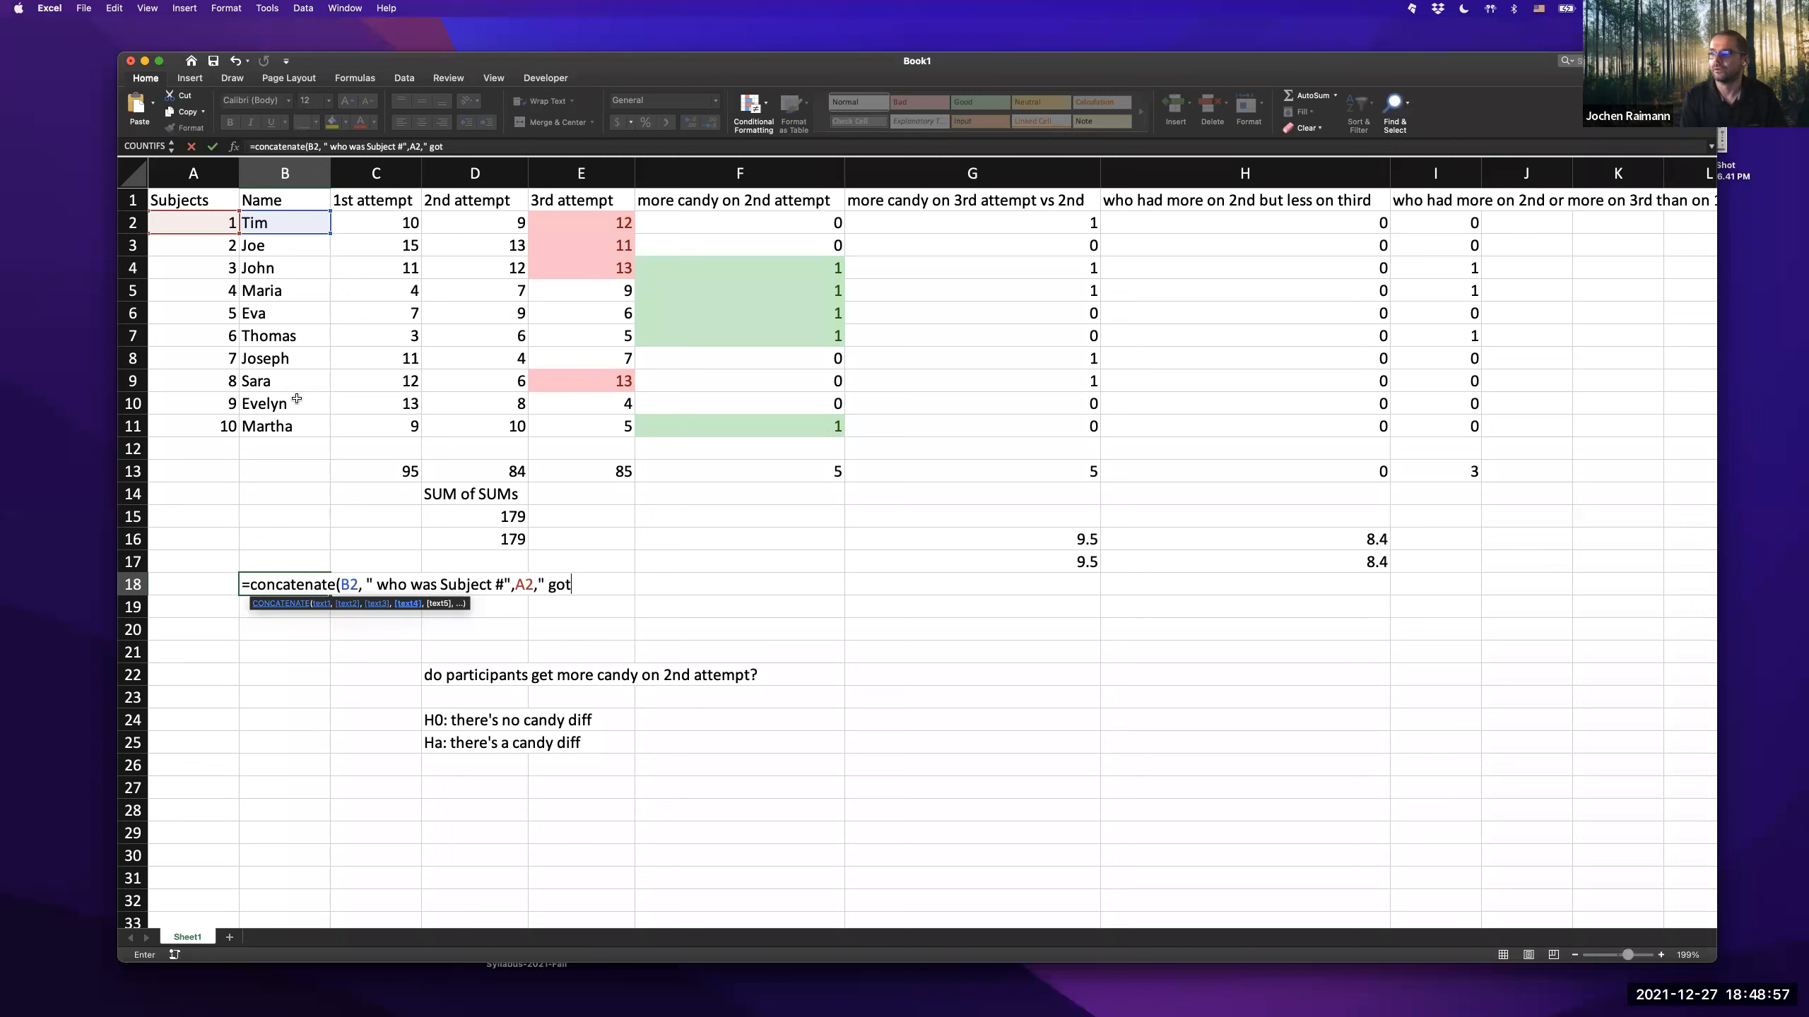
type(" \",")
left_click(375, 225)
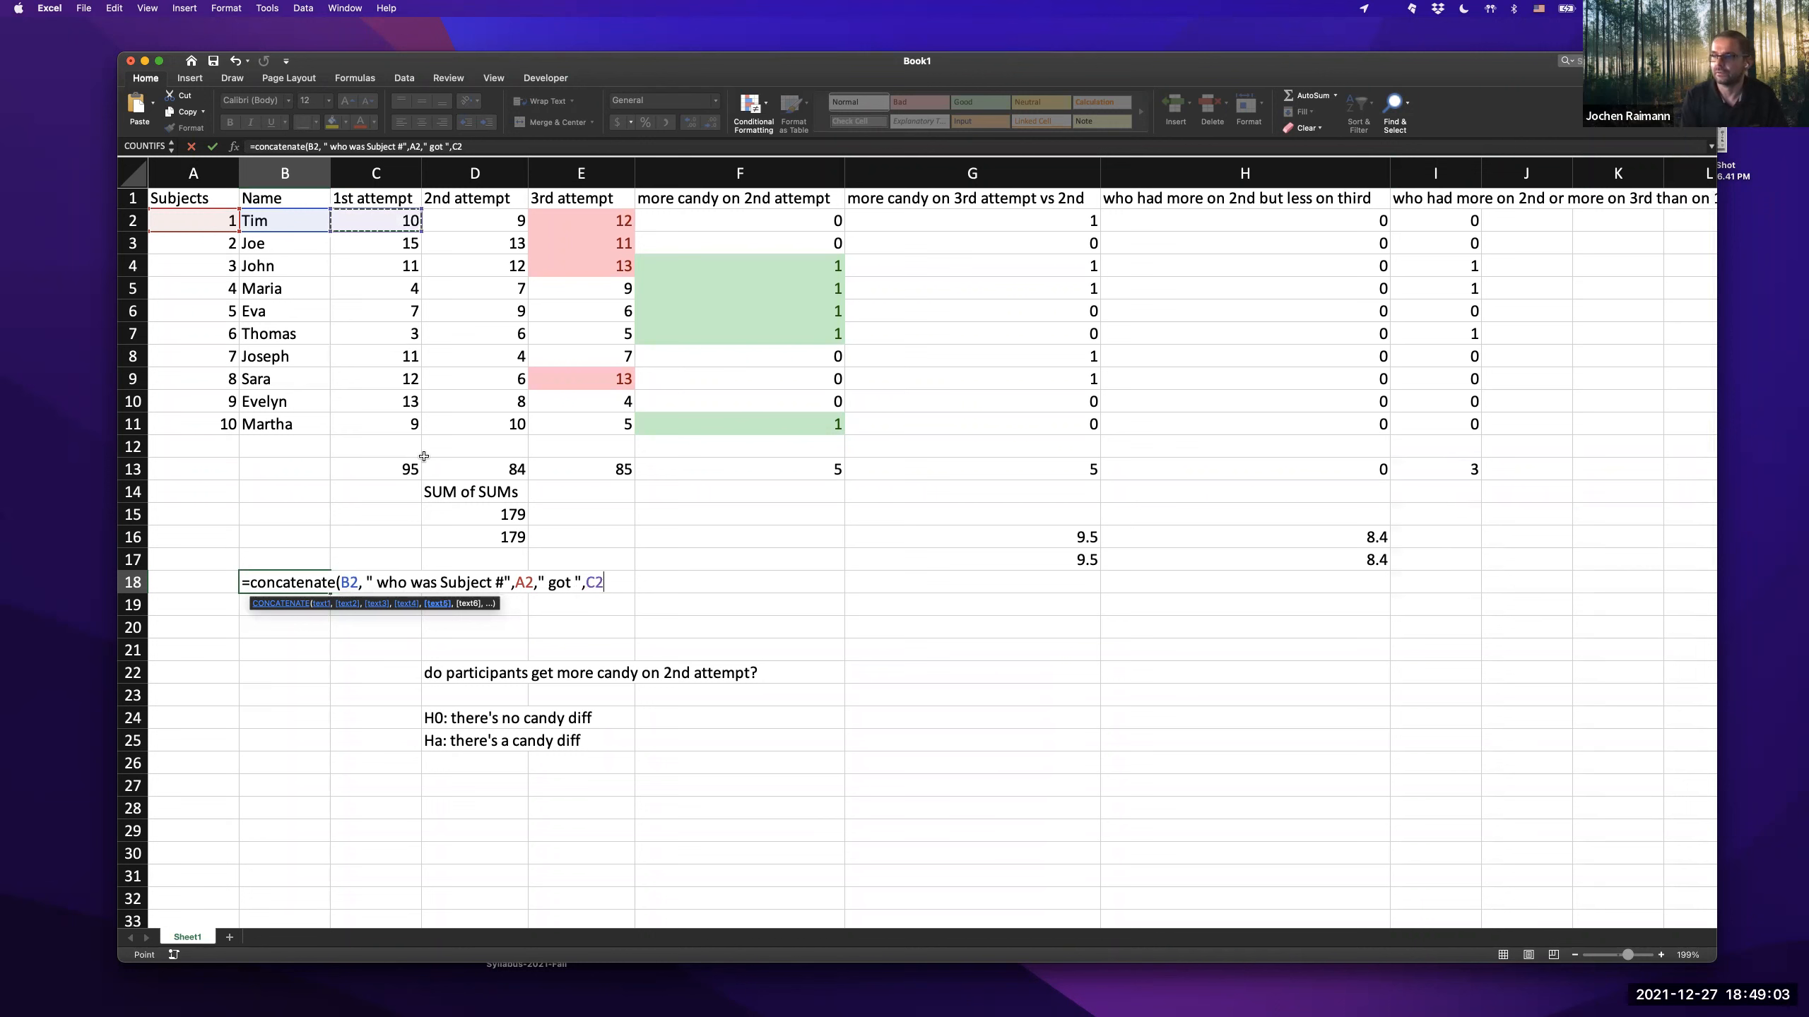
- Append the text " on the " and the 1st attempt header as the locked reference $C$1 to the formula
type(",\" on the \"")
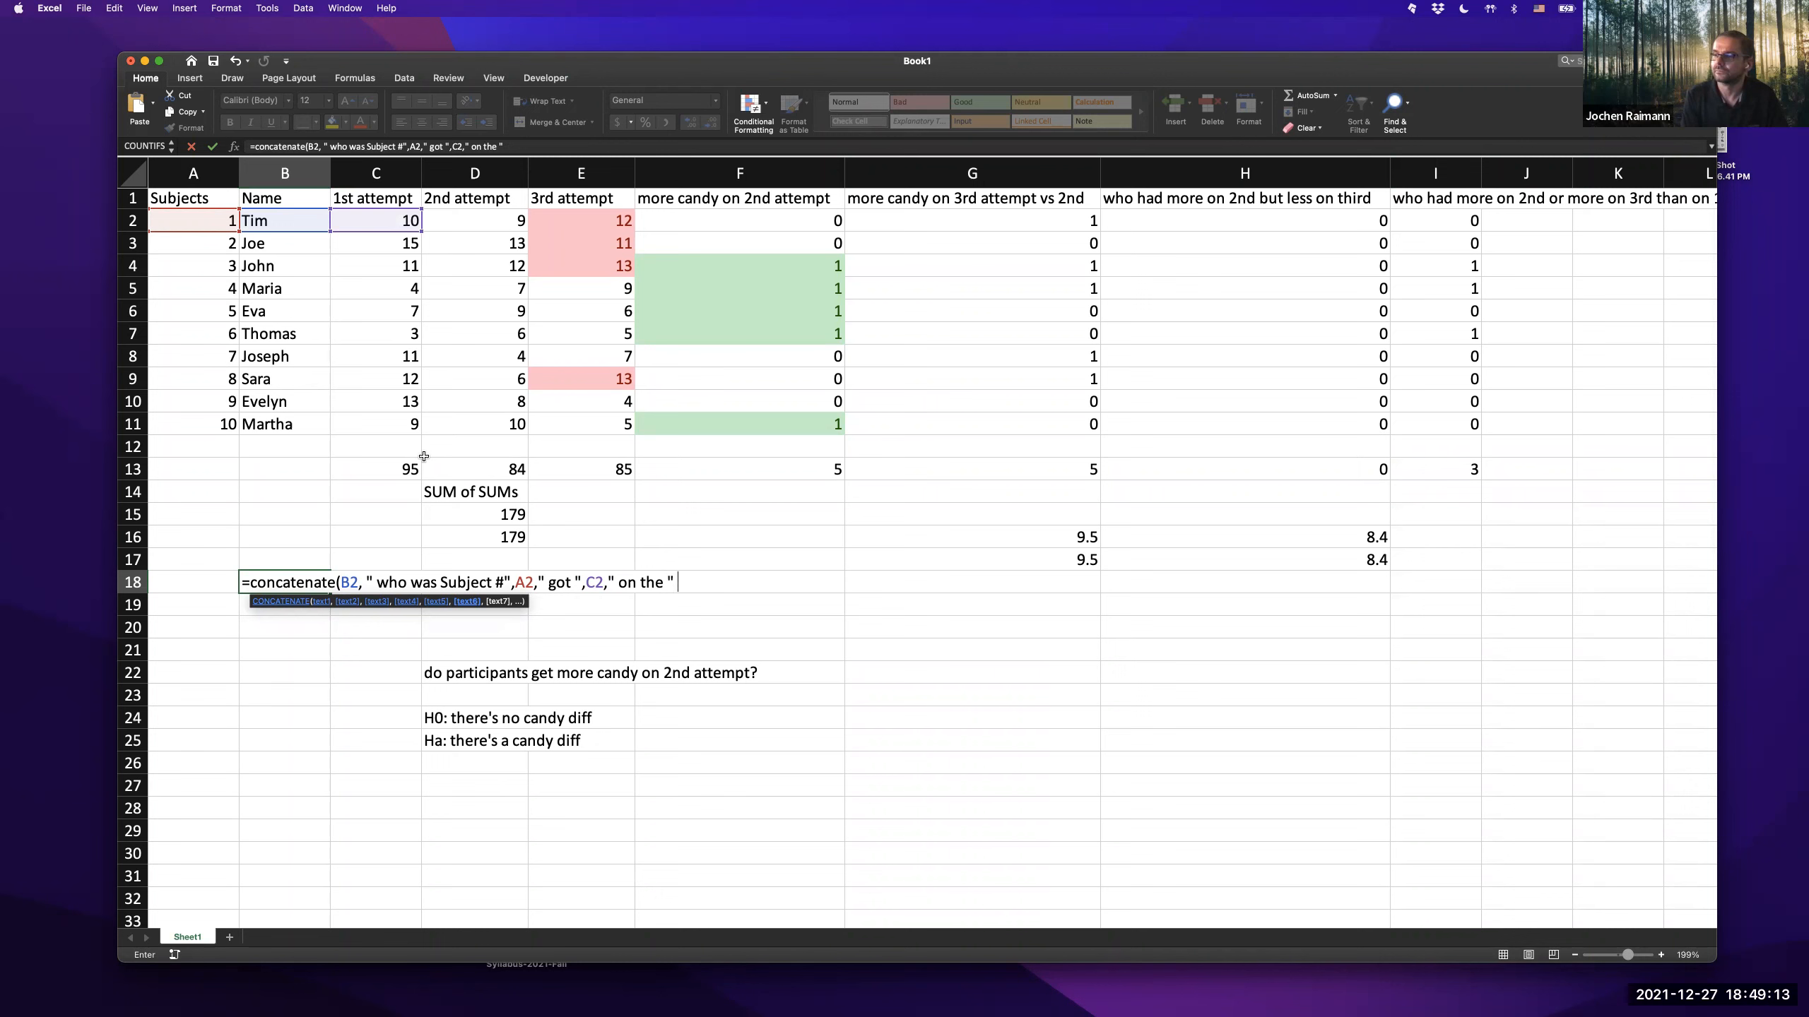
type("\", C1")
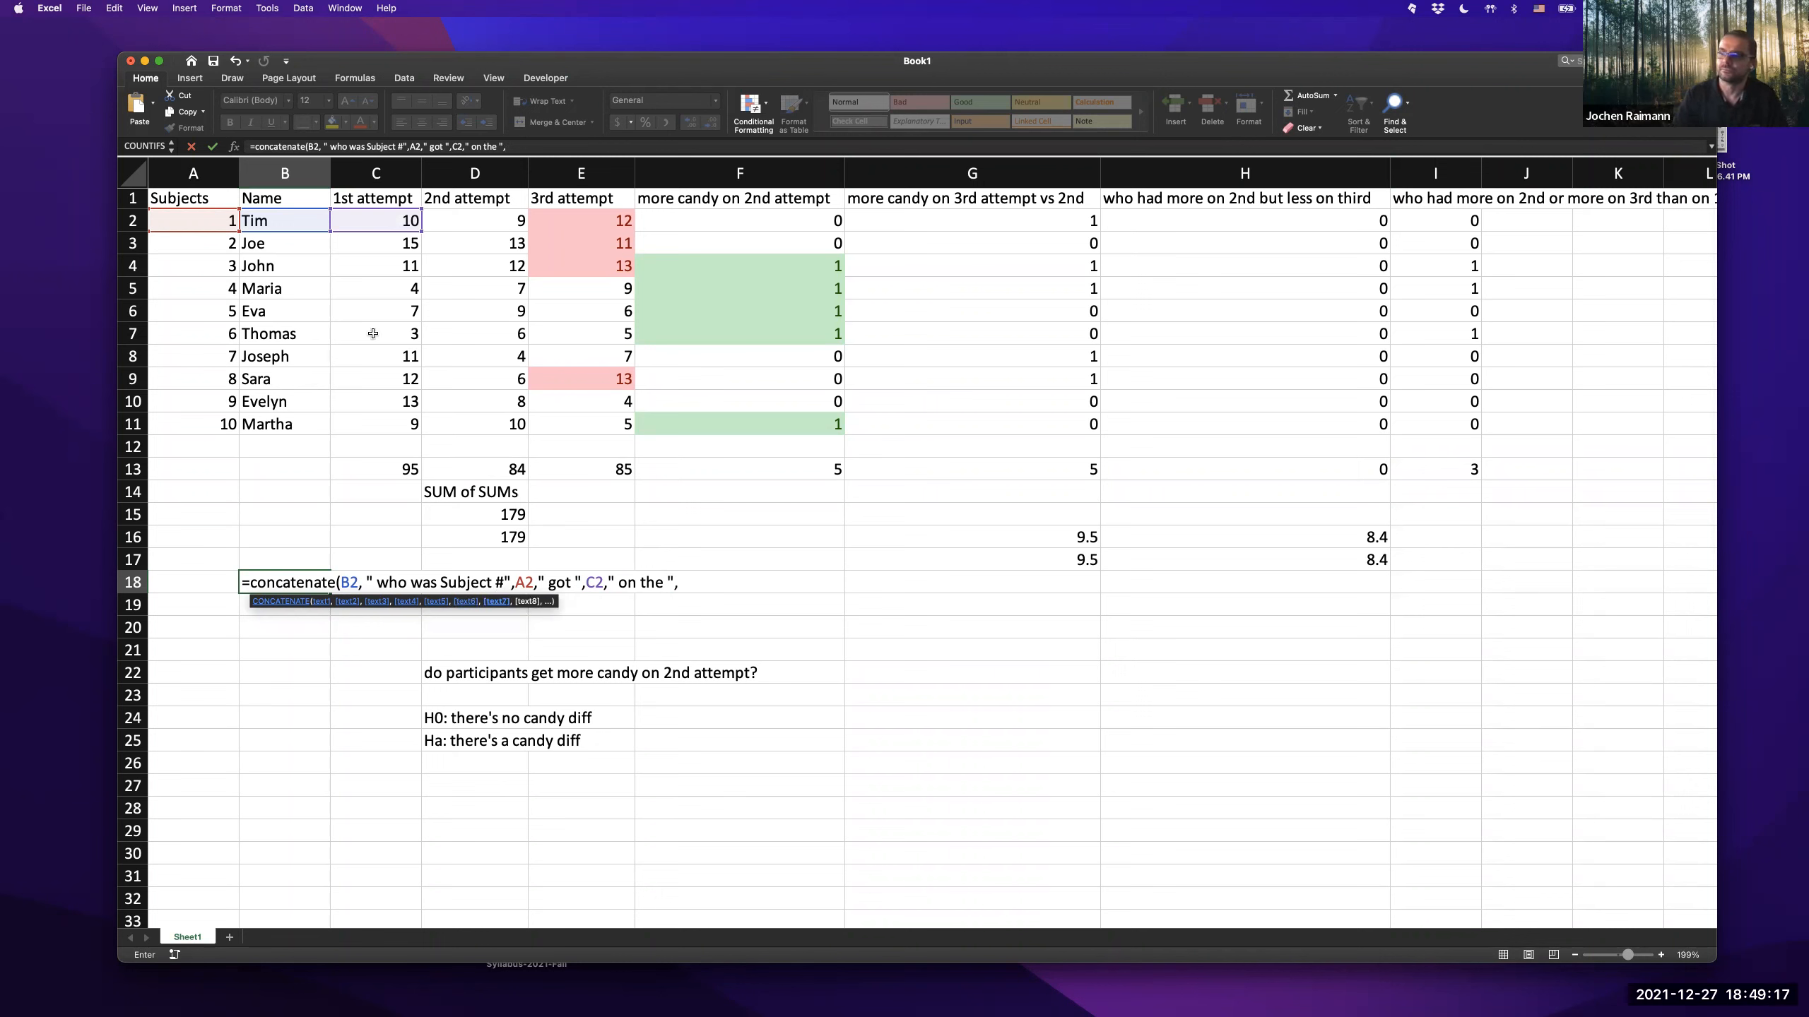
left_click(361, 200)
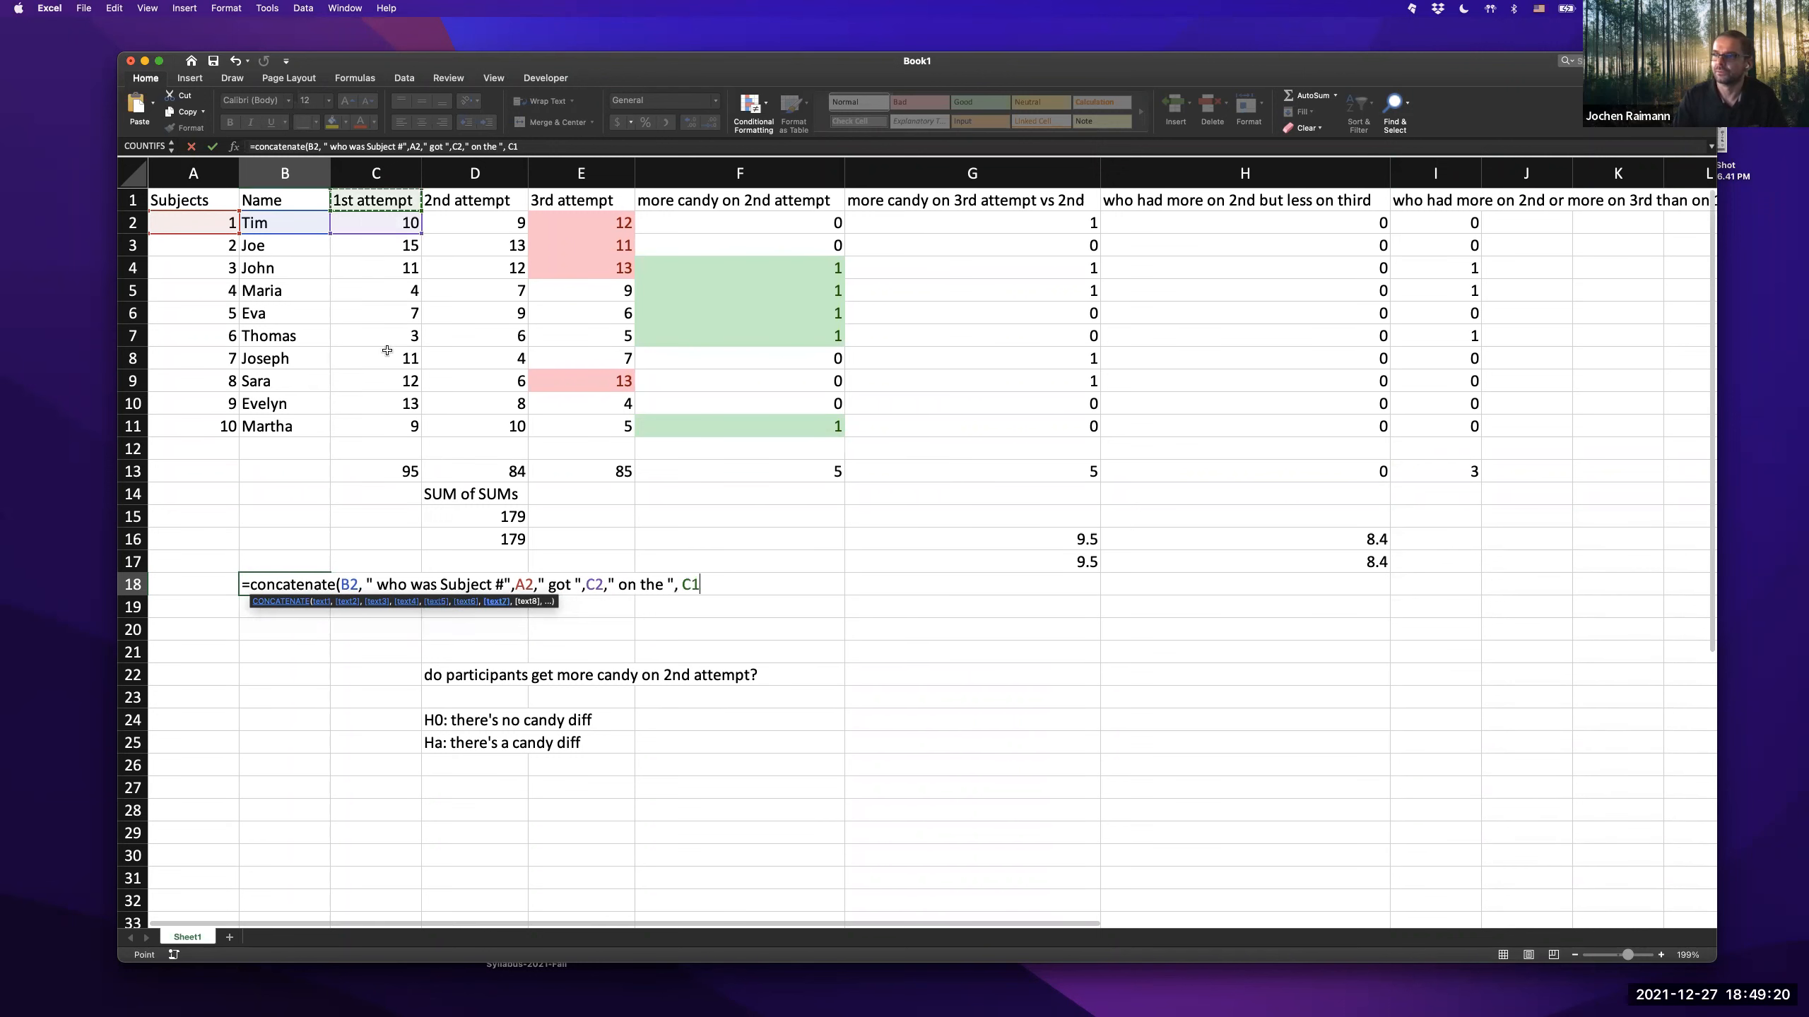
left_click(509, 147)
type("$C$1")
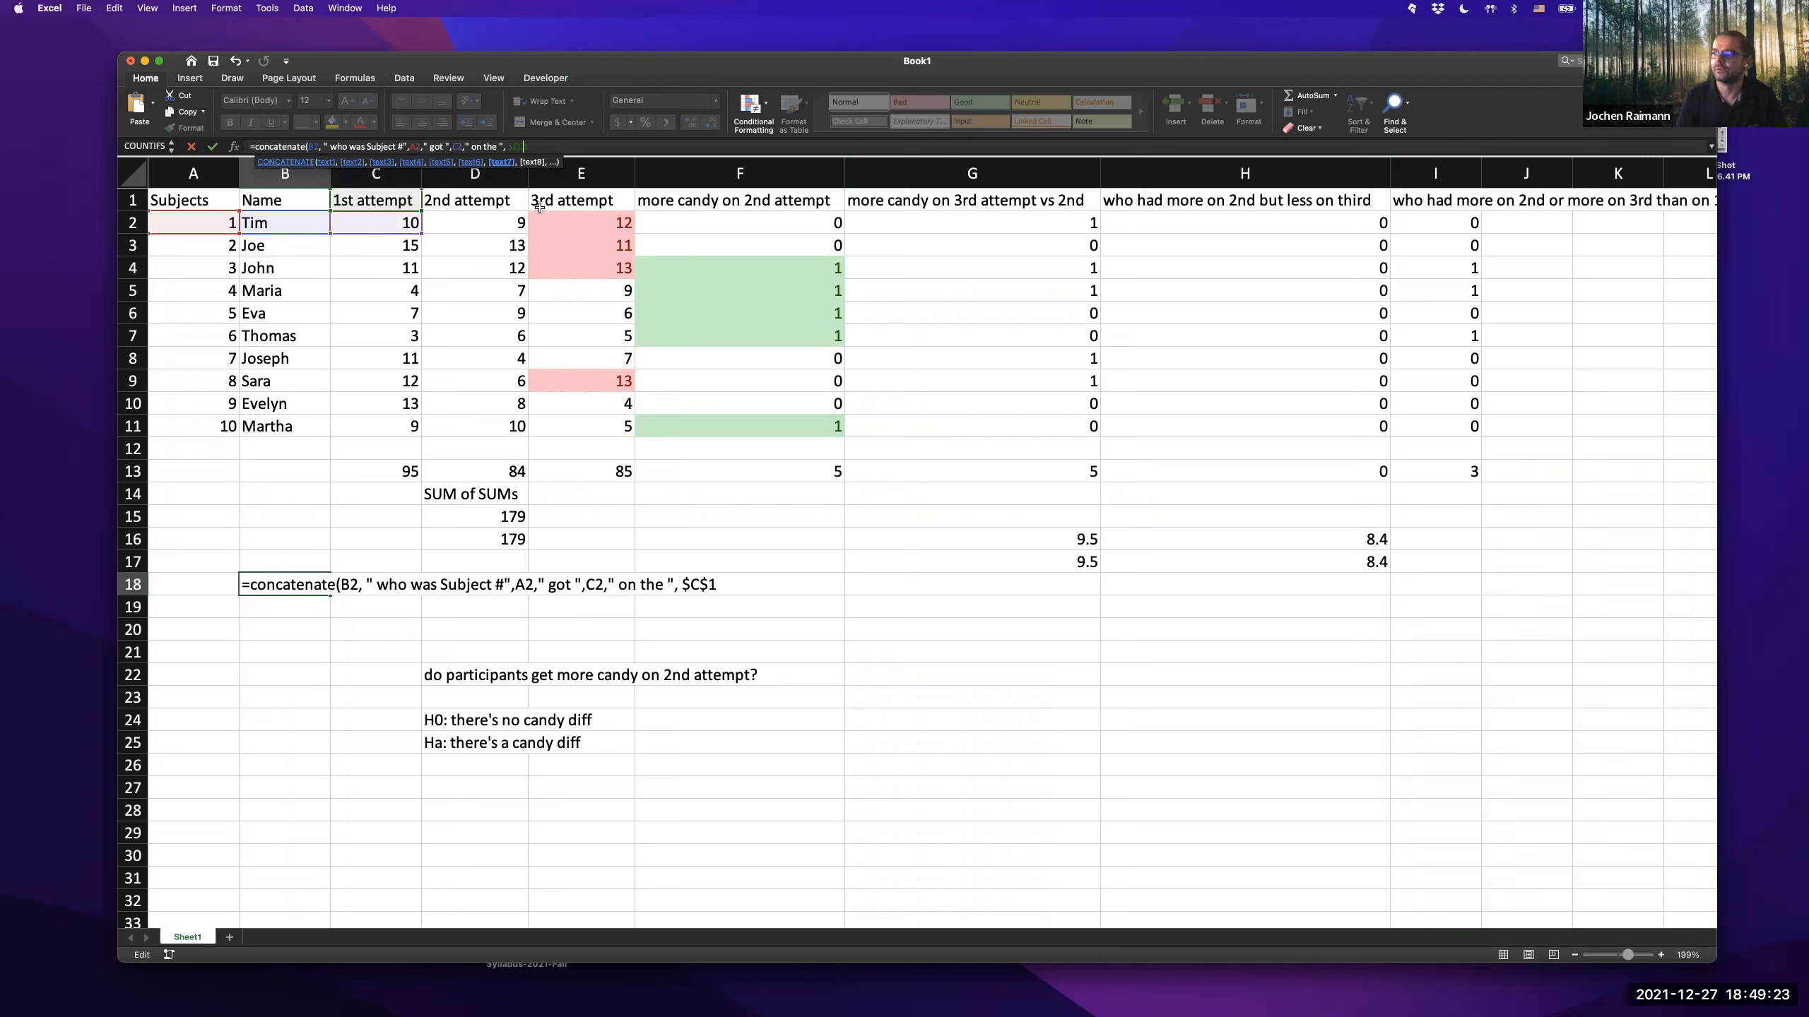
- Append the text " and " after the $C$1 reference in B18's CONCATENATE formula
type(",")
type(", \" and\",")
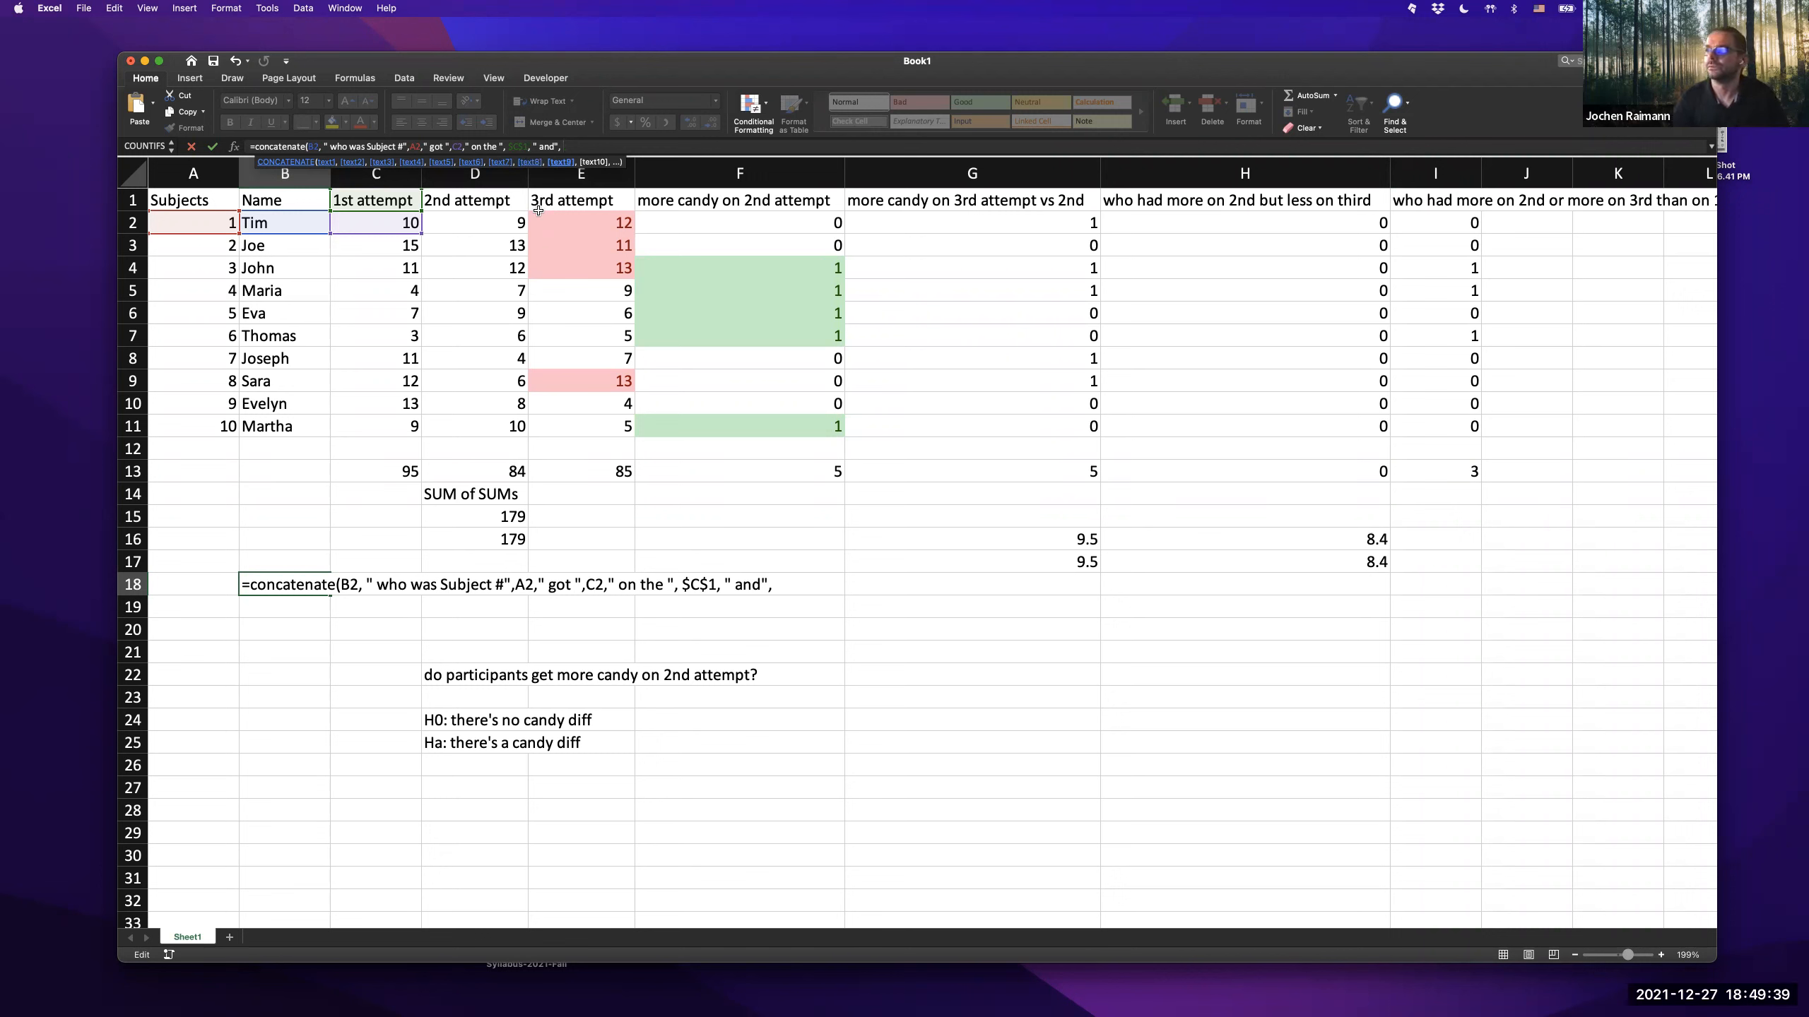
key("BackSpace")
key("BackSpace")
type("\",")
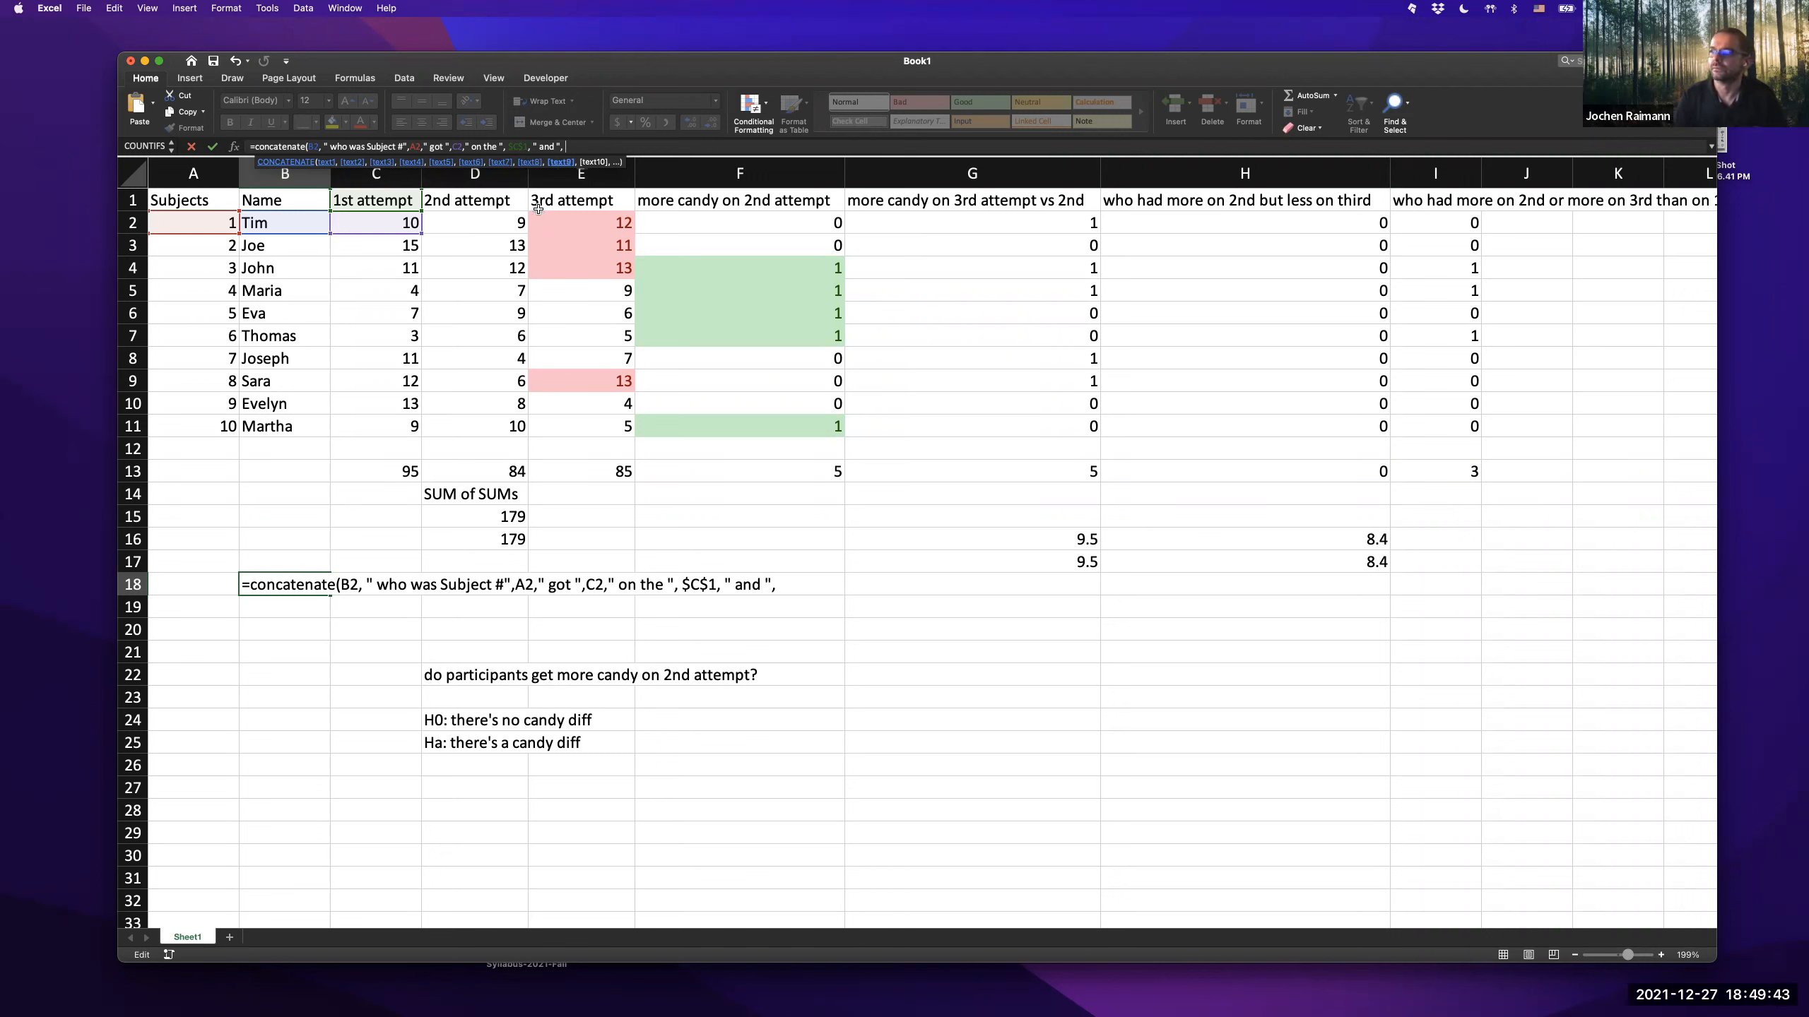
- Append the 2nd attempt count D2 and the text " on the " to the formula
scroll(512, 219, "down", 1)
scroll(517, 223, "up", 1)
left_click(476, 227)
type(",")
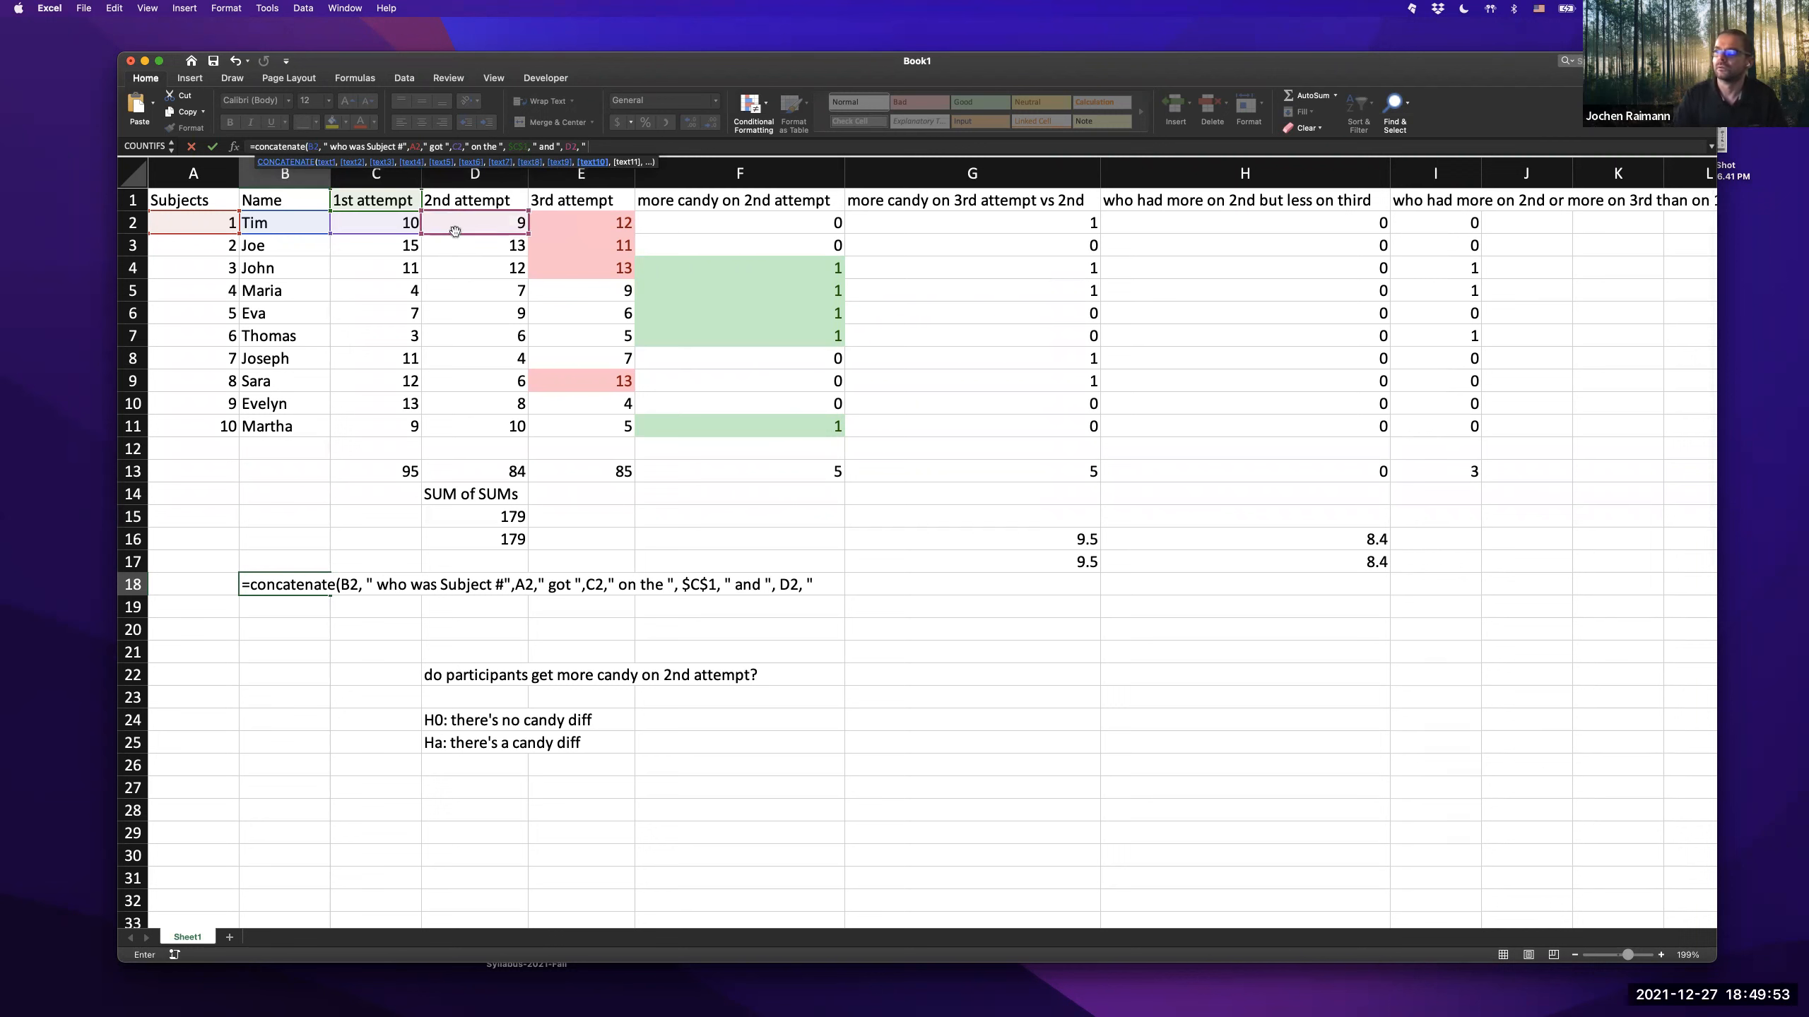
type(" \" on the")
key("BackSpace")
key("BackSpace")
type(",")
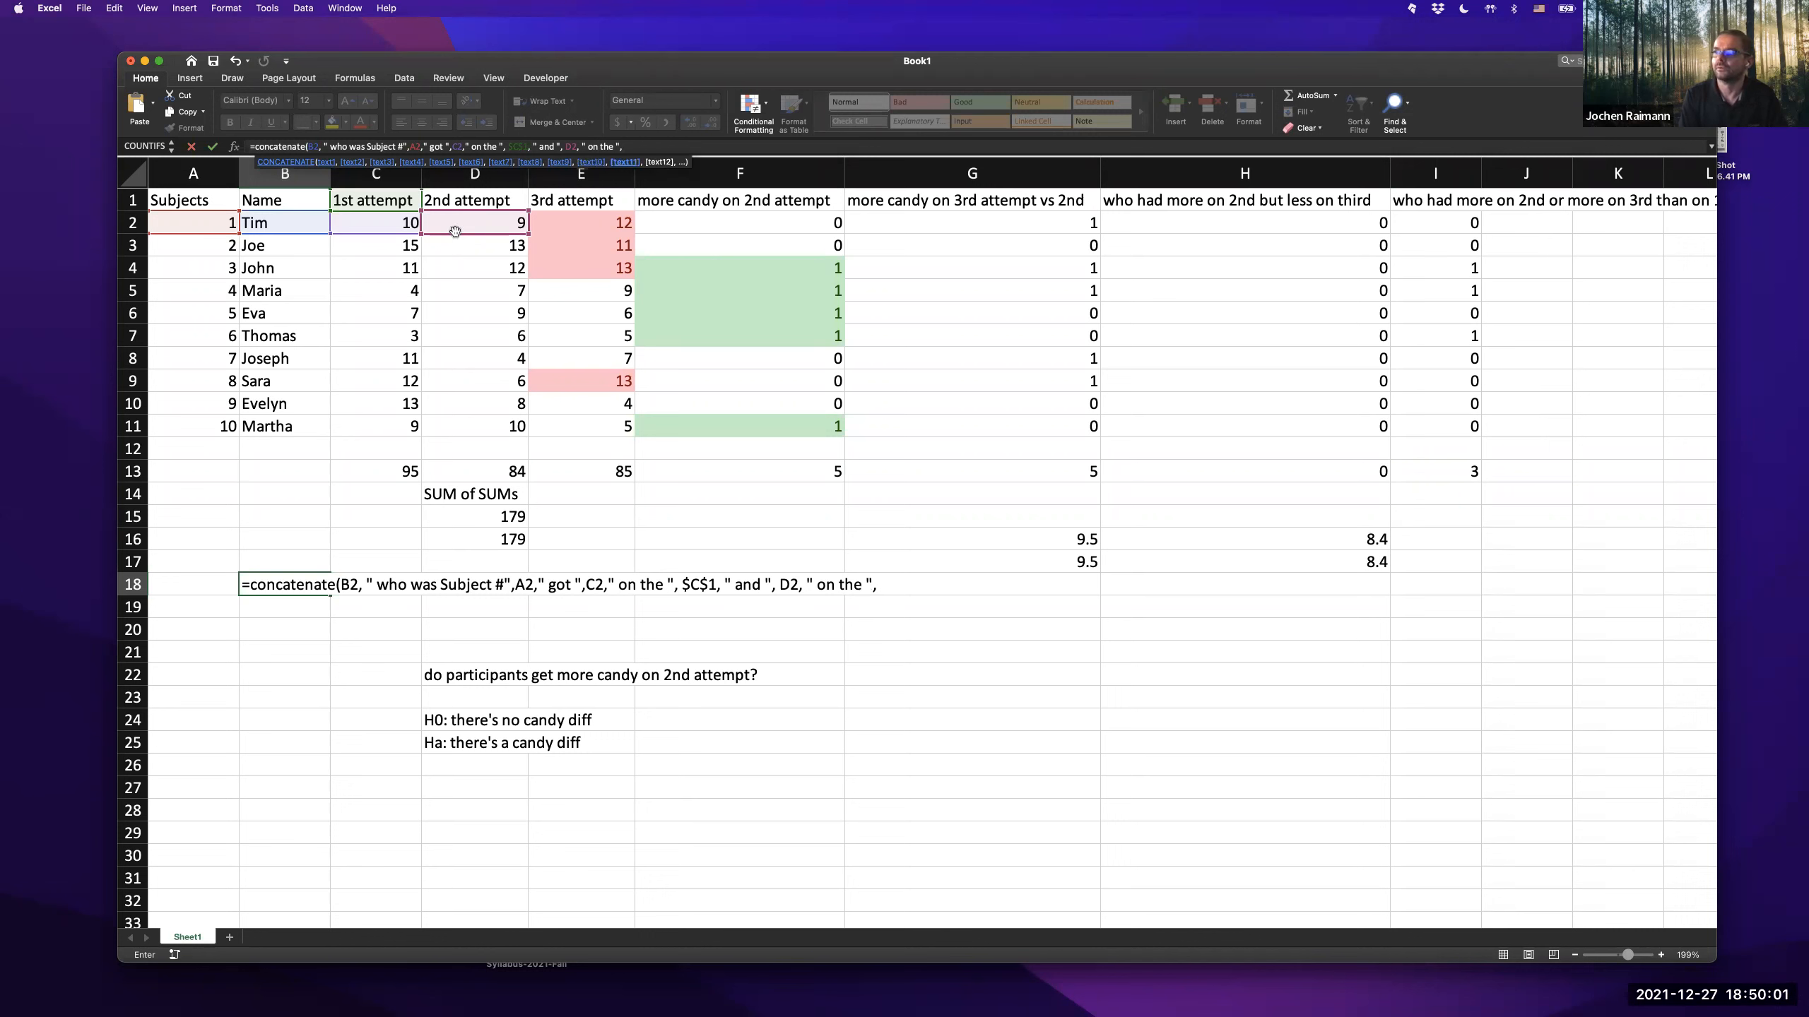
- Append the 2nd attempt header to the formula as the locked reference $D$1
left_click(464, 194)
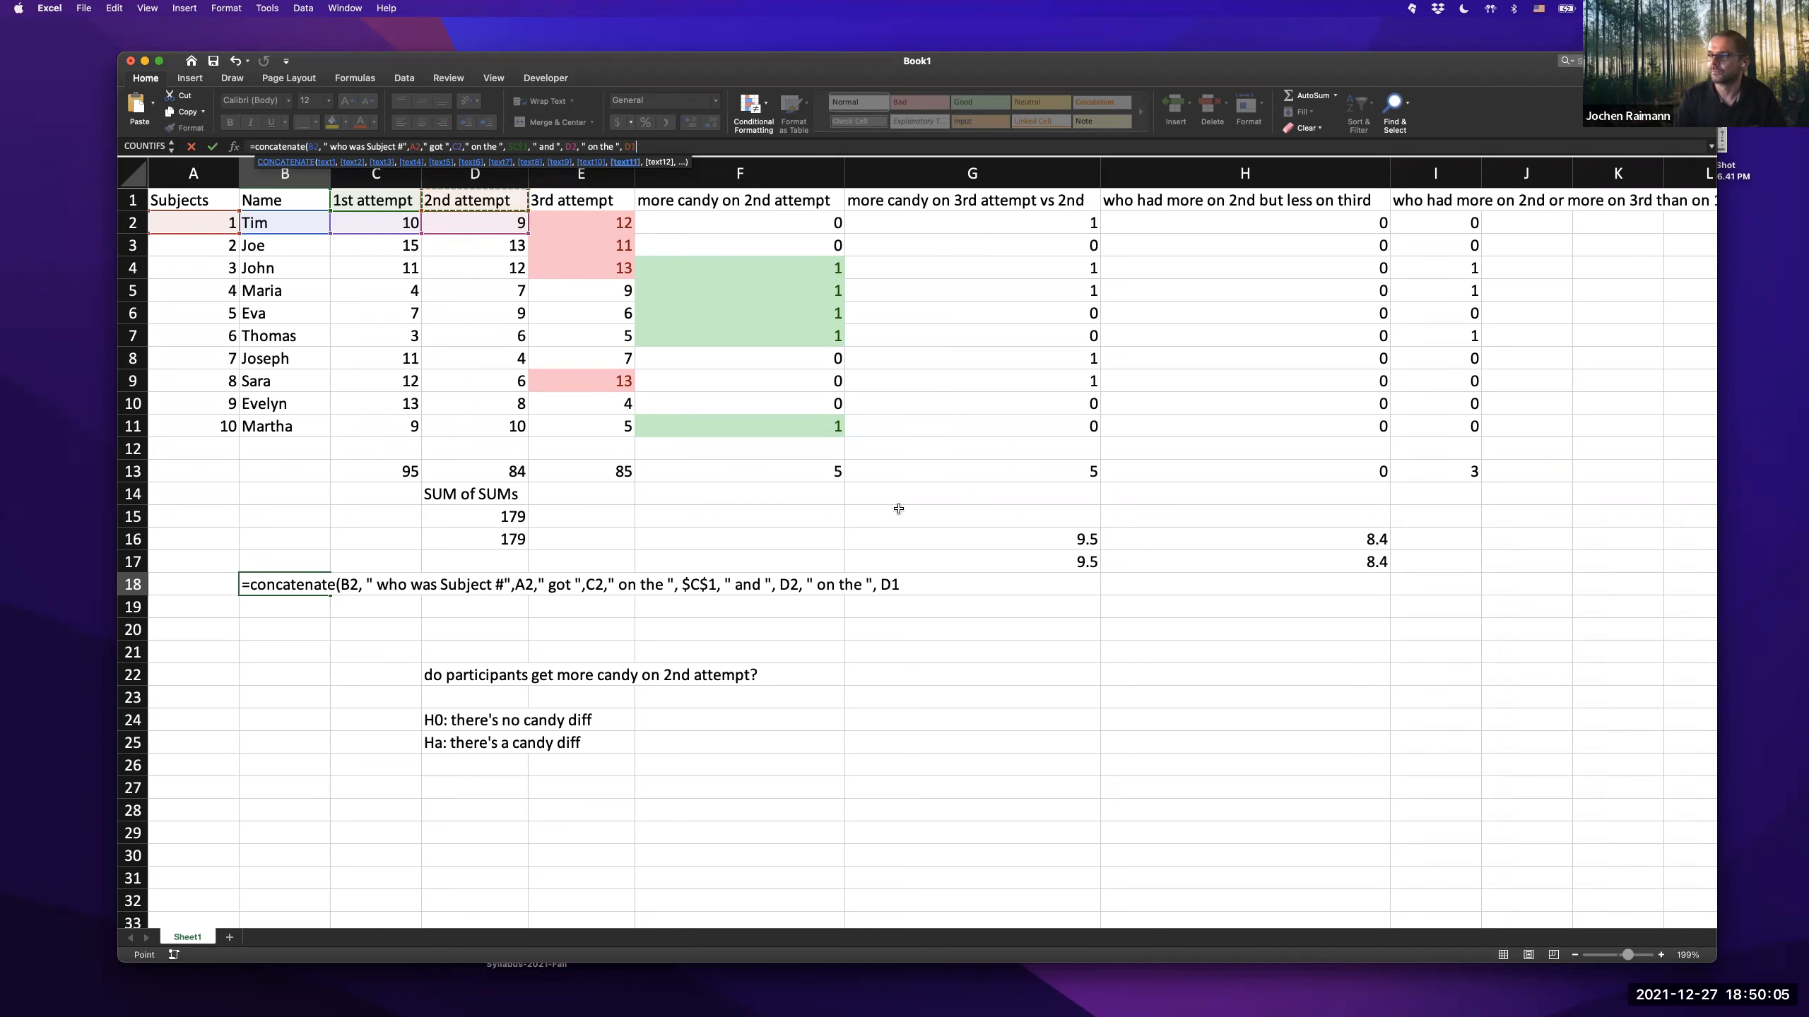
scroll(695, 247, "right", 1)
left_click(628, 150)
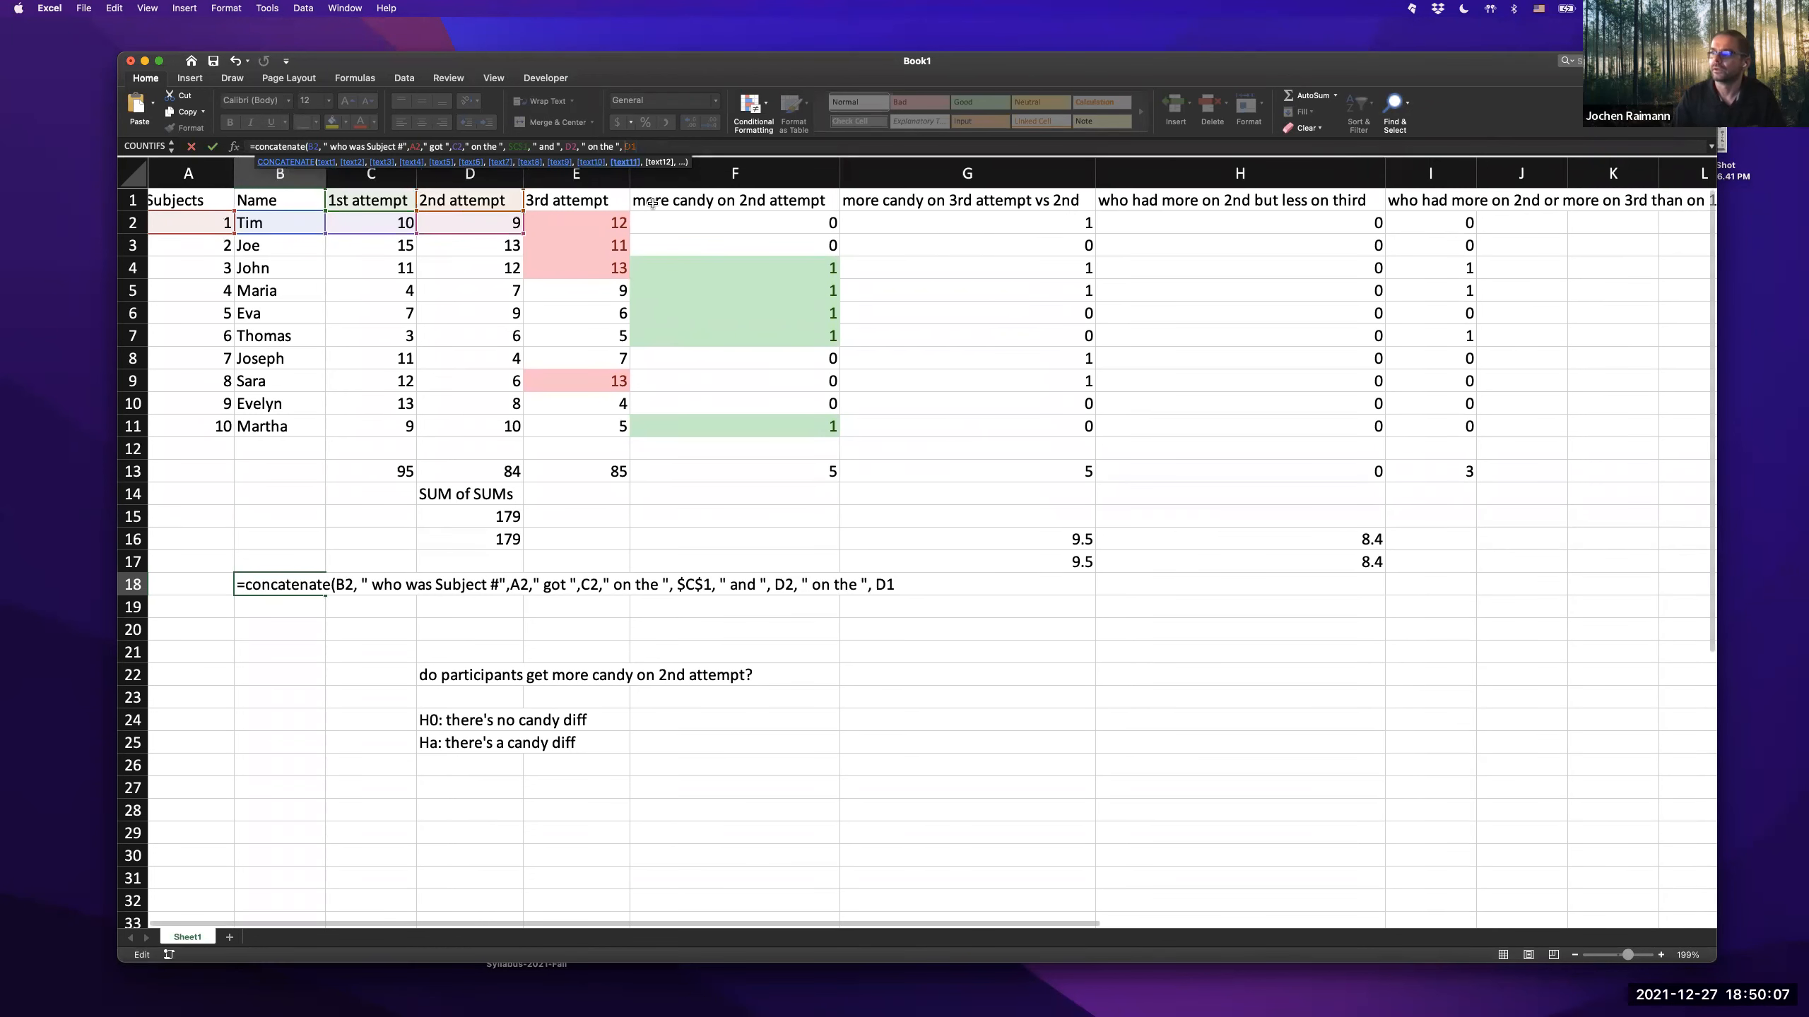
type("$C")
type("$D$")
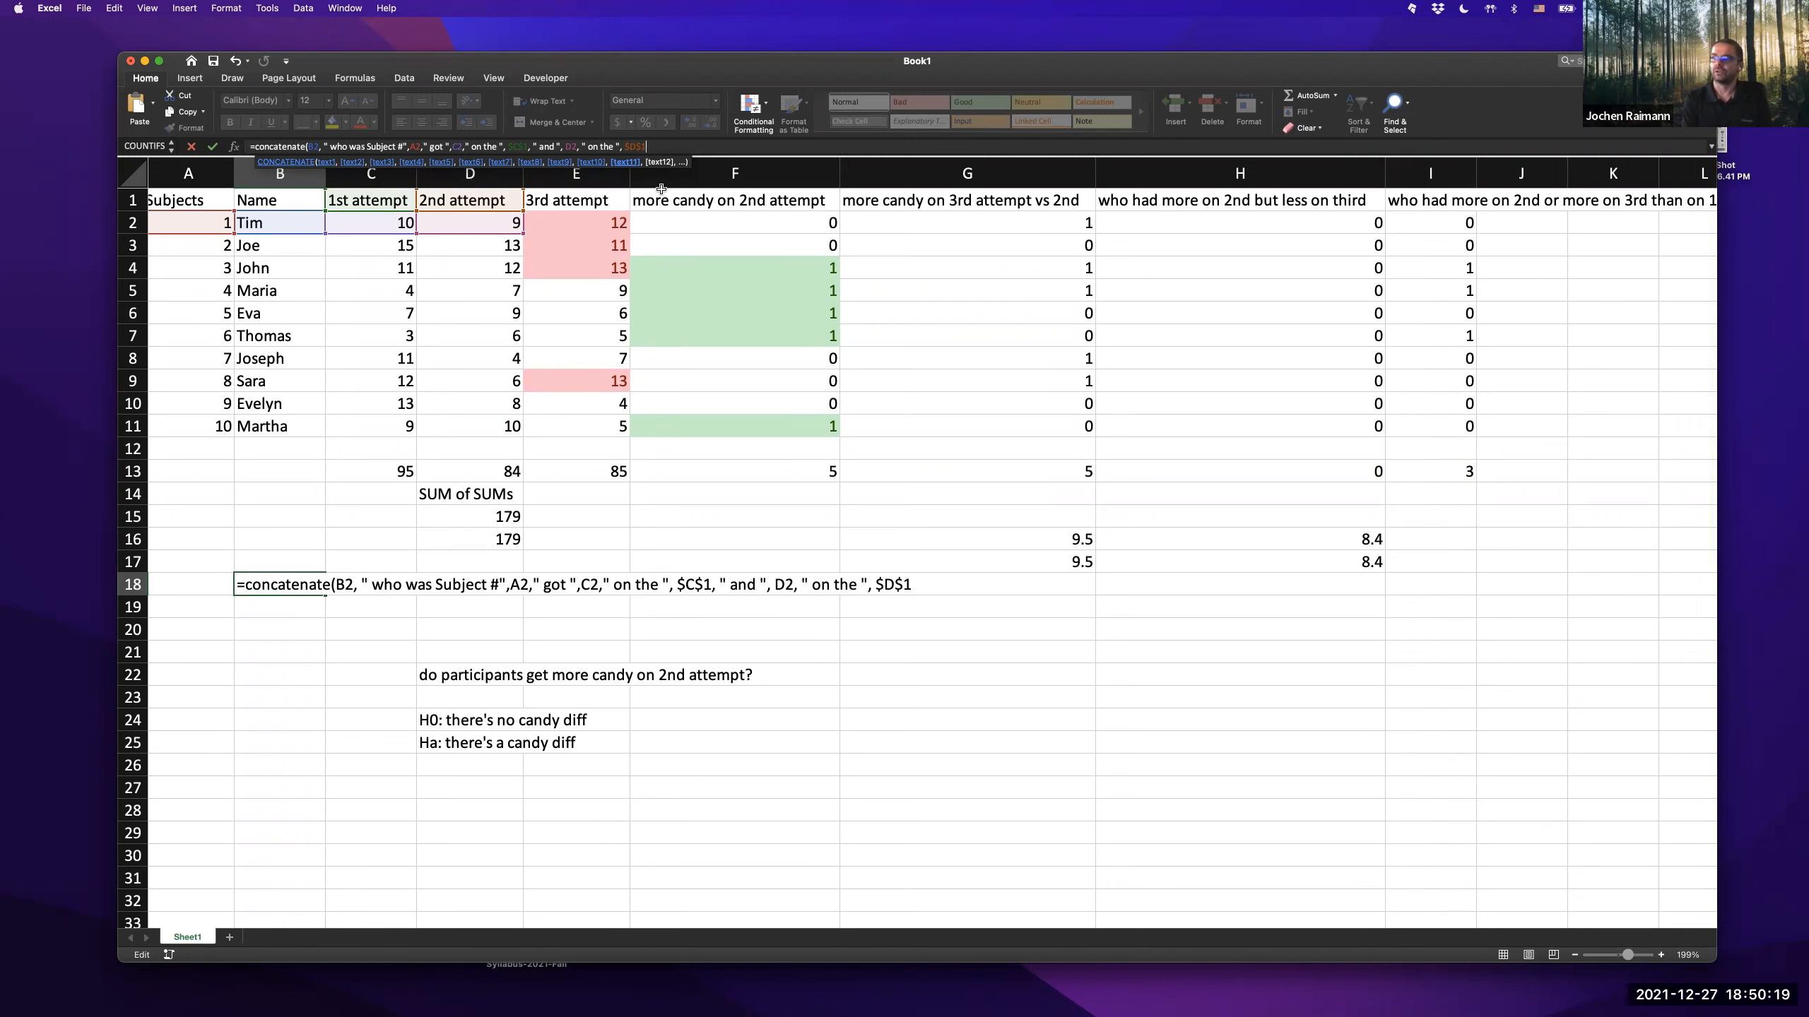
- End the sentence with the text ".", close the CONCATENATE function and enter the formula in B18
type(",\".\")")
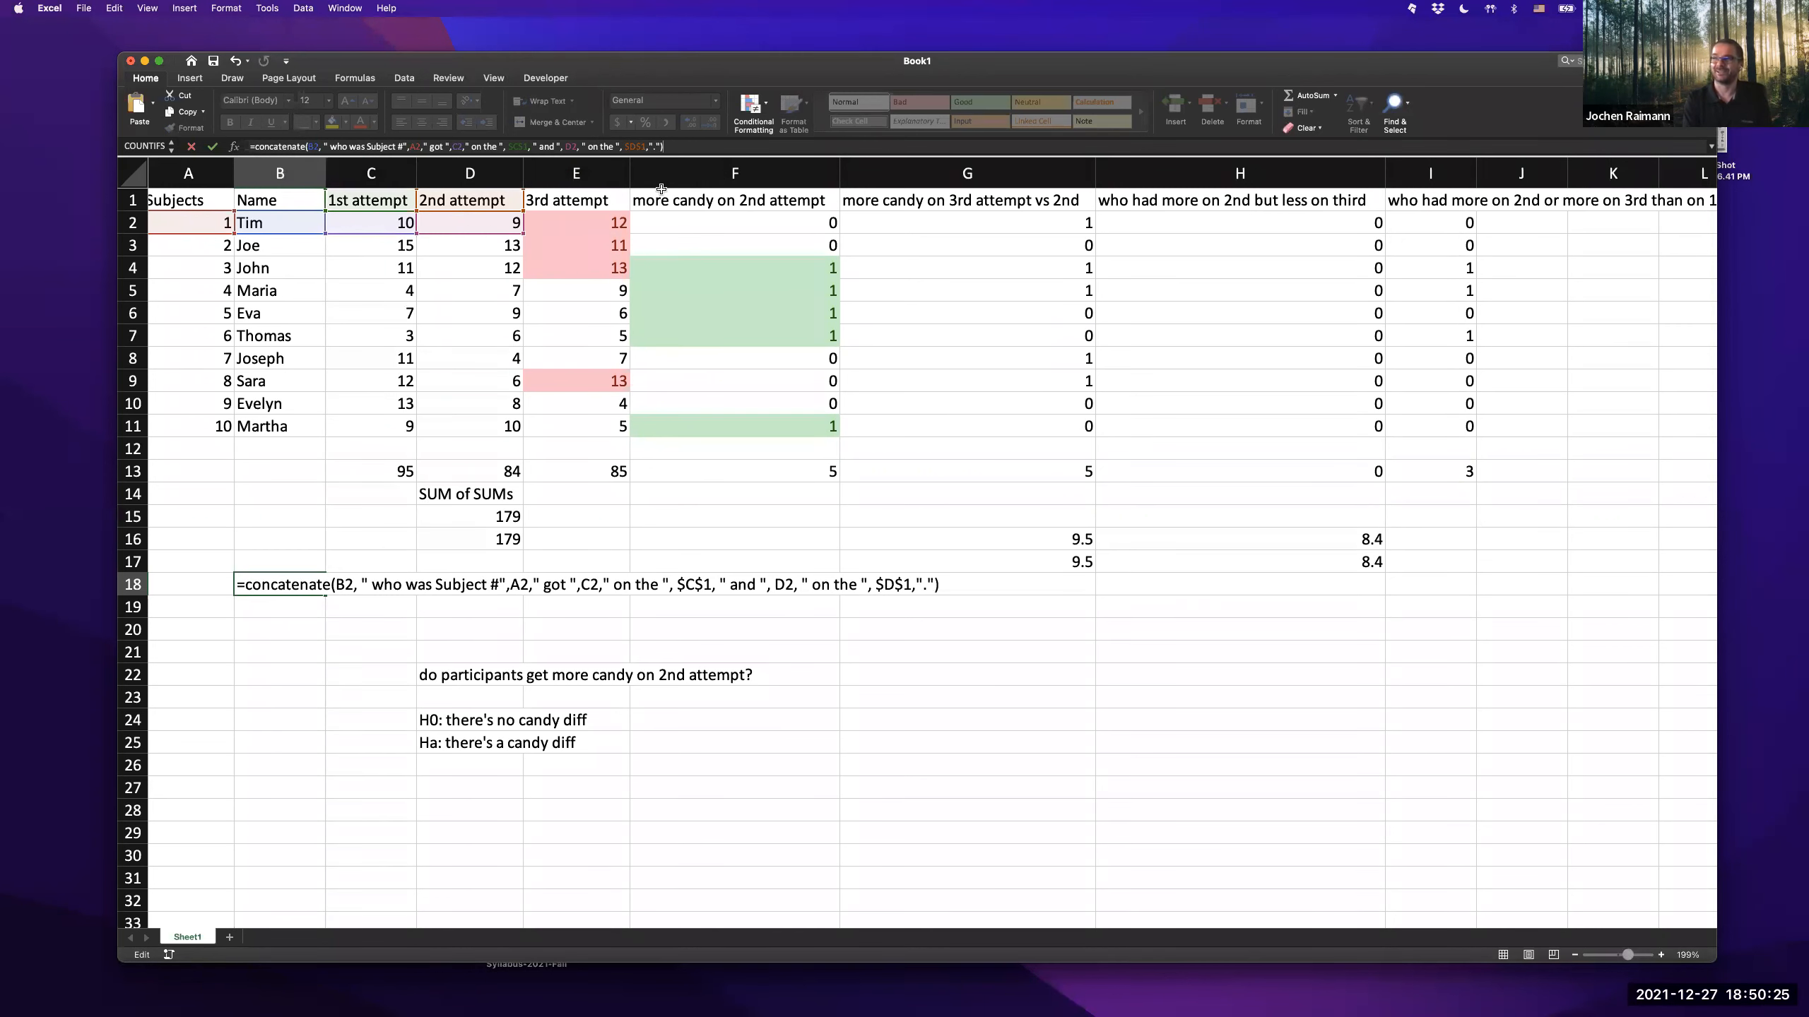
key("BackSpace")
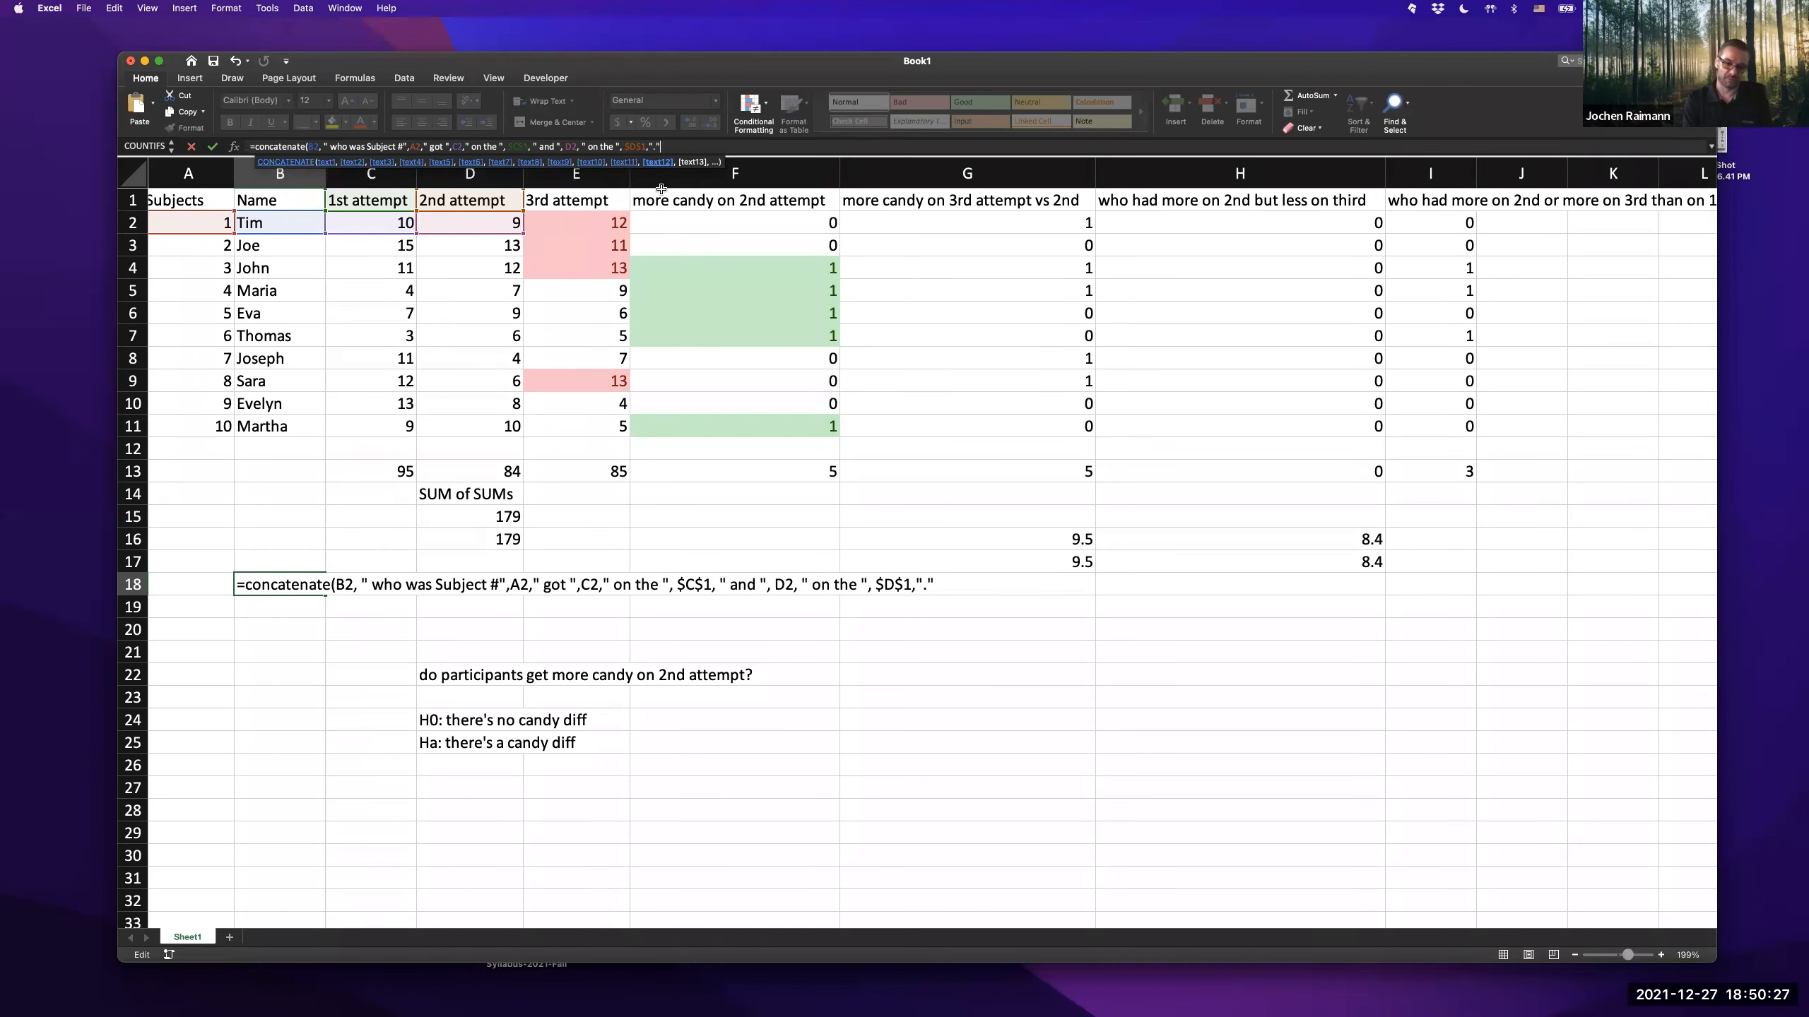
type(")")
key("Return")
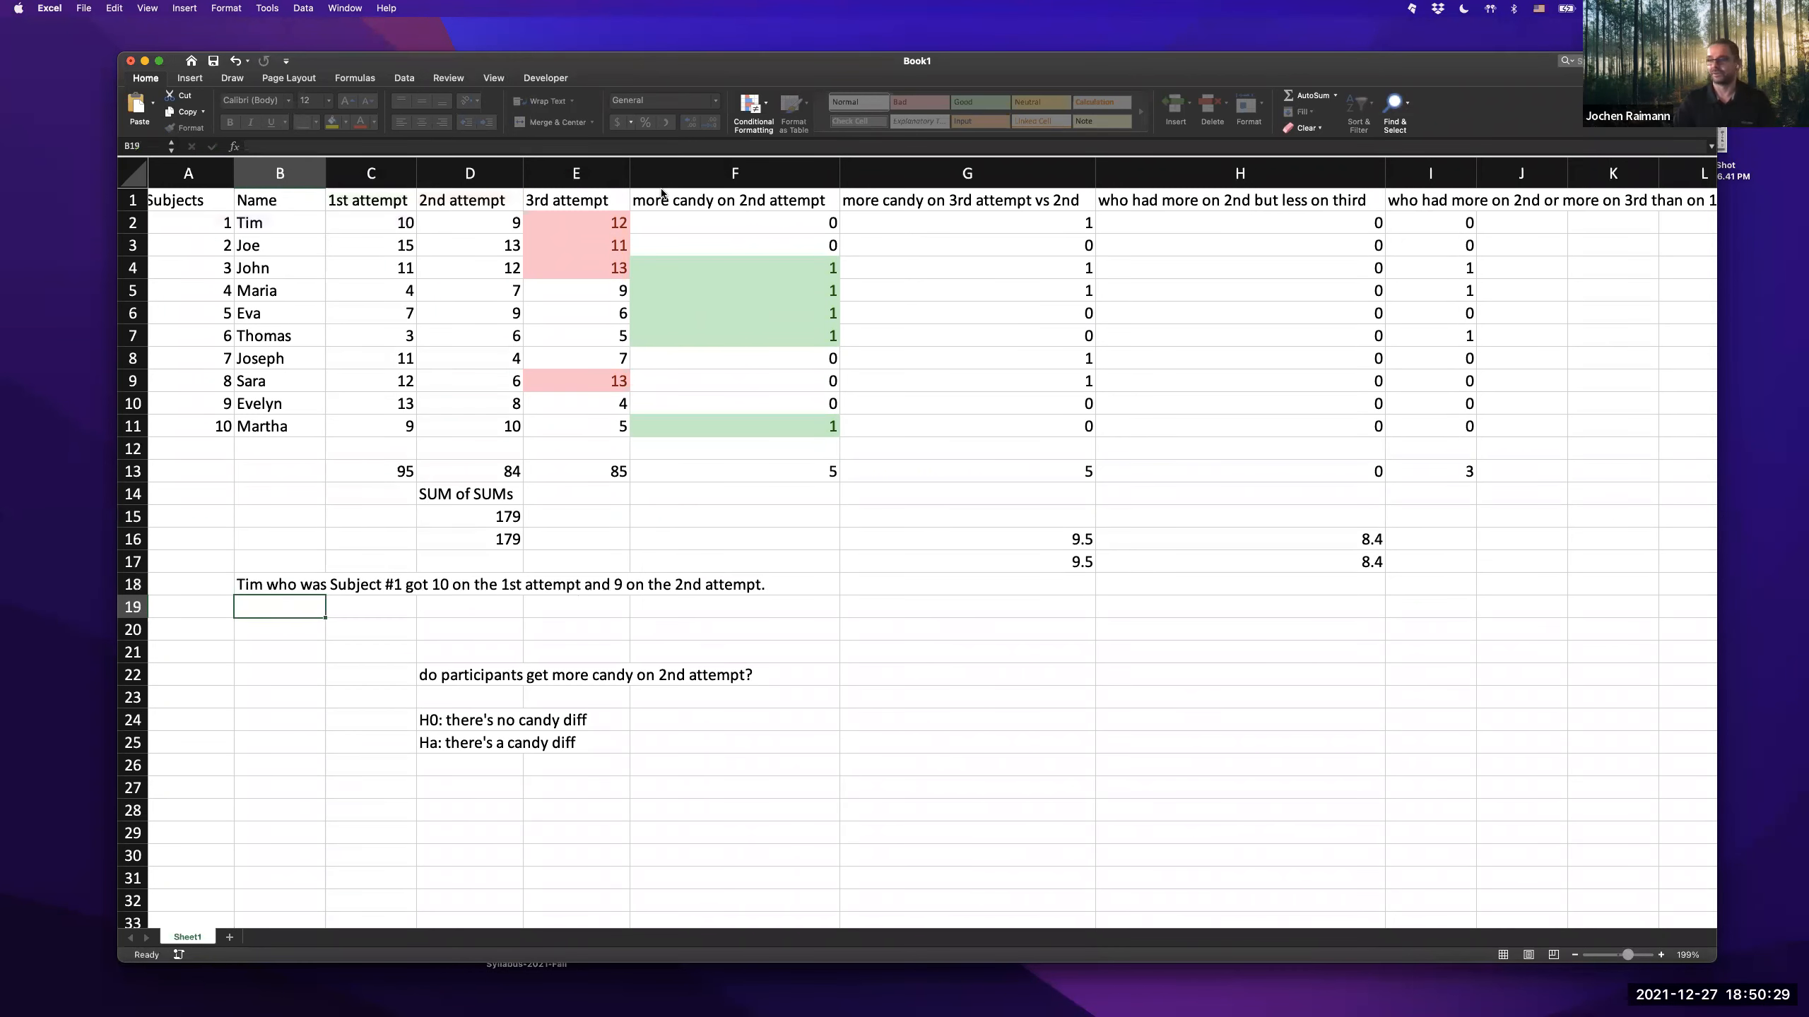
- Fill B18's sentence formula down through B29 and clear the surplus sentences in B28:B29
key("Up")
key("Right")
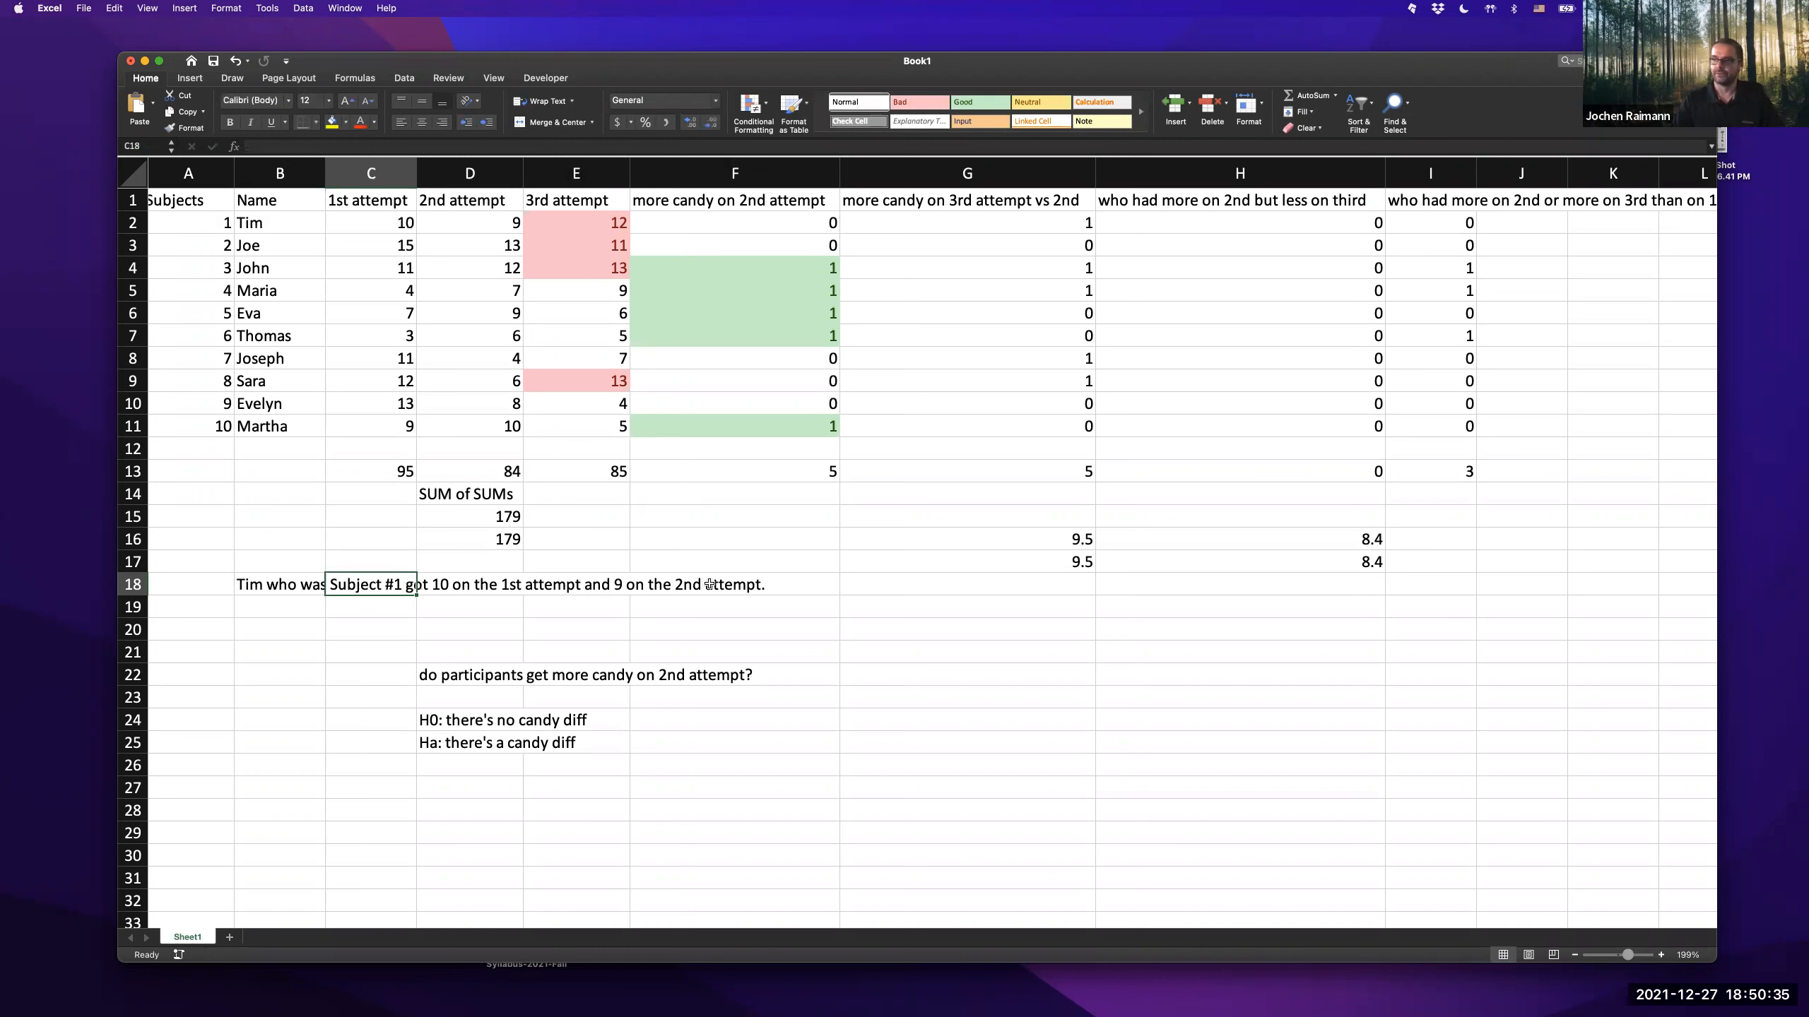
double_click(294, 586)
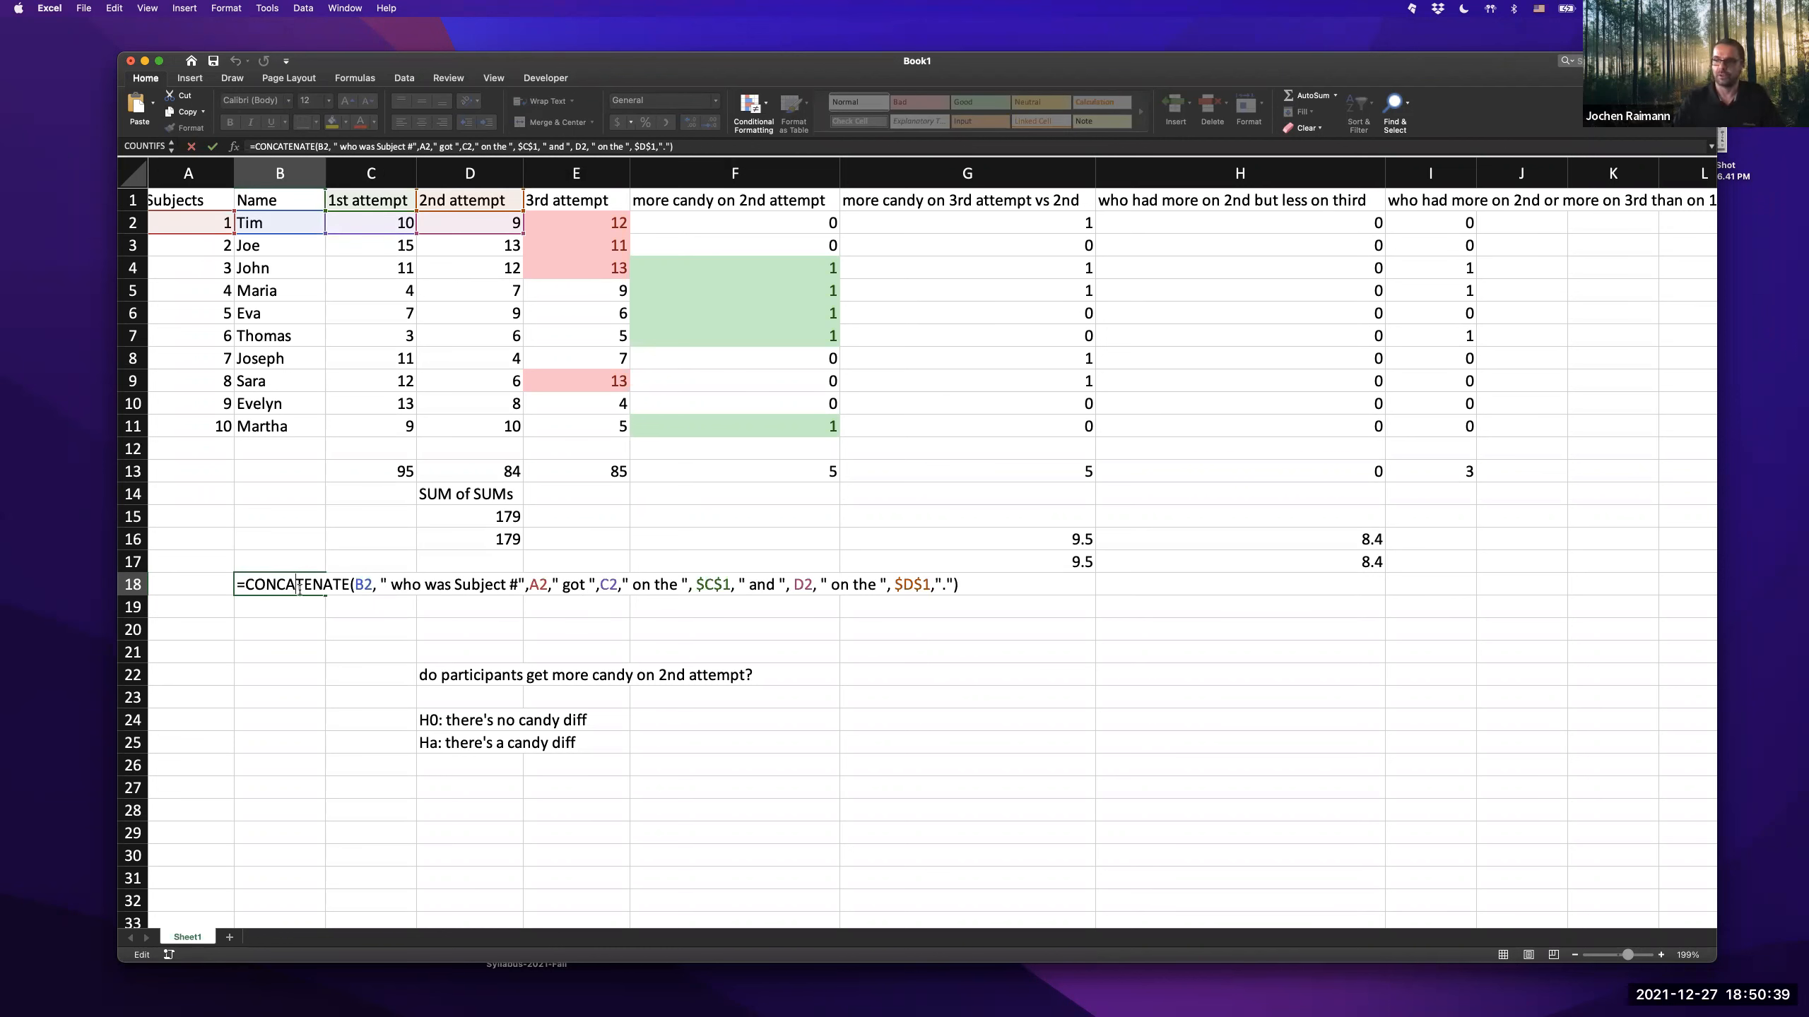
key("Escape")
left_click_drag(327, 596, 329, 833)
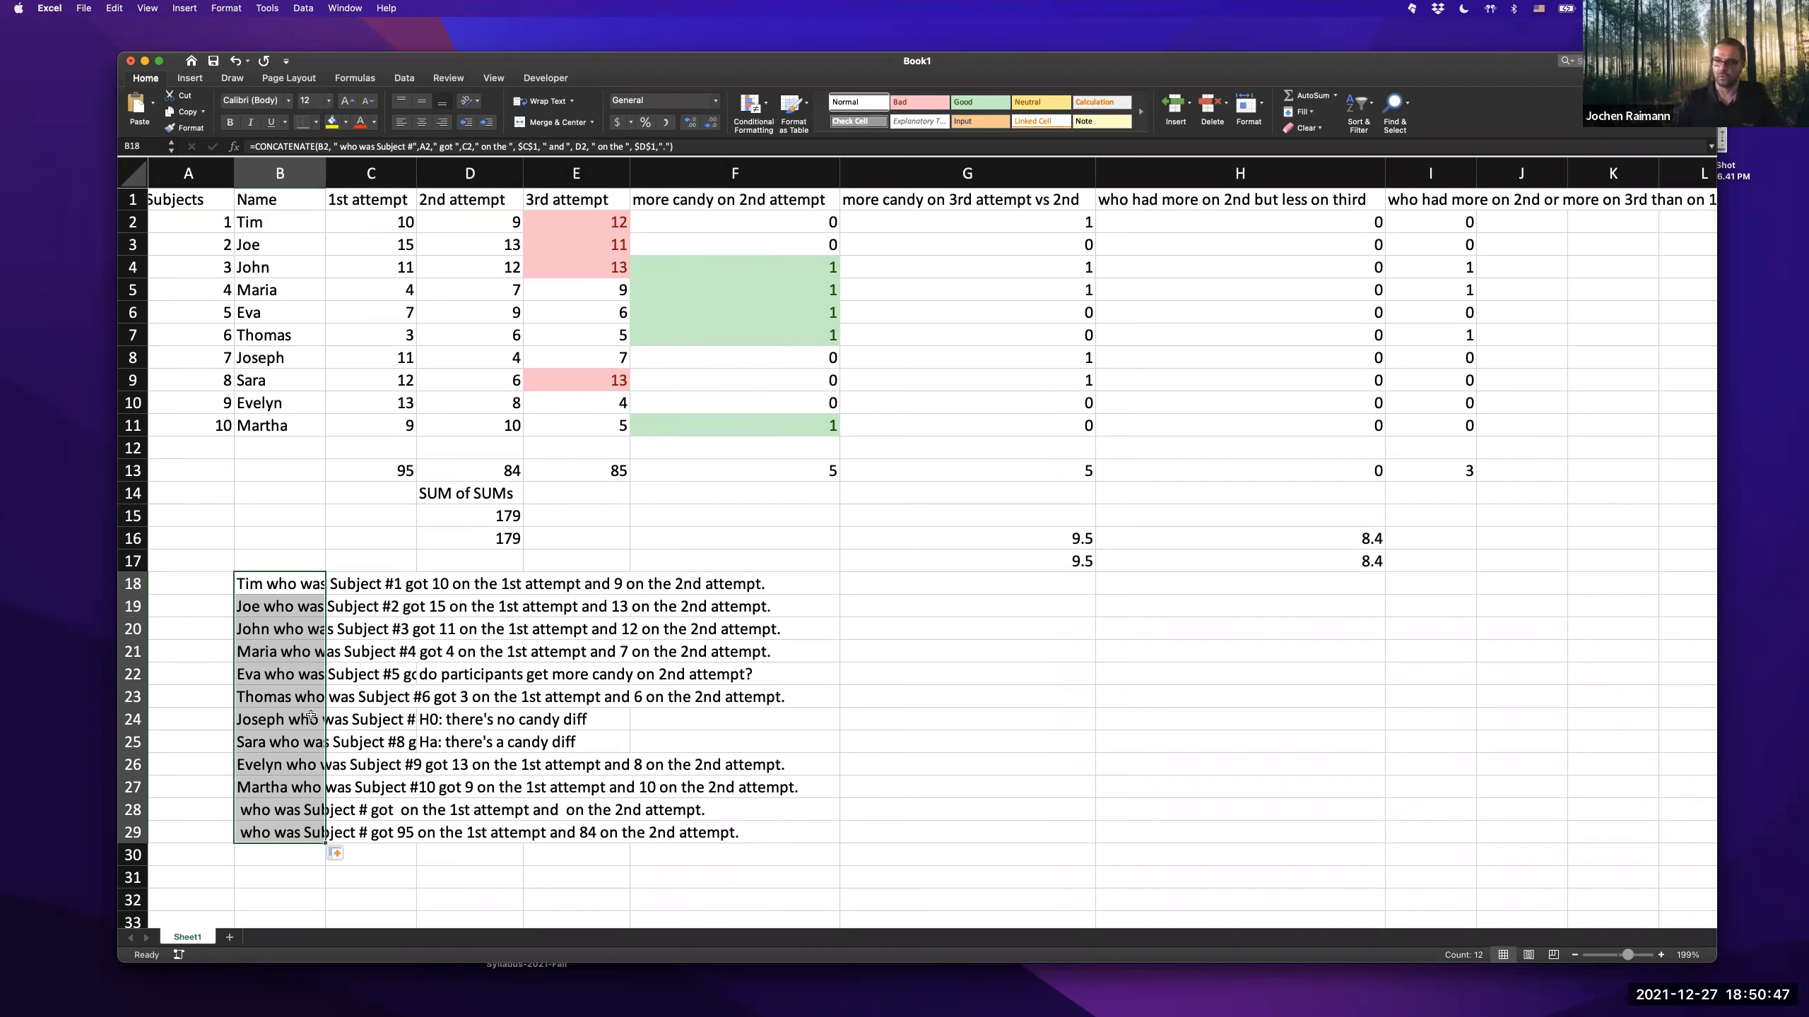
left_click_drag(267, 809, 265, 834)
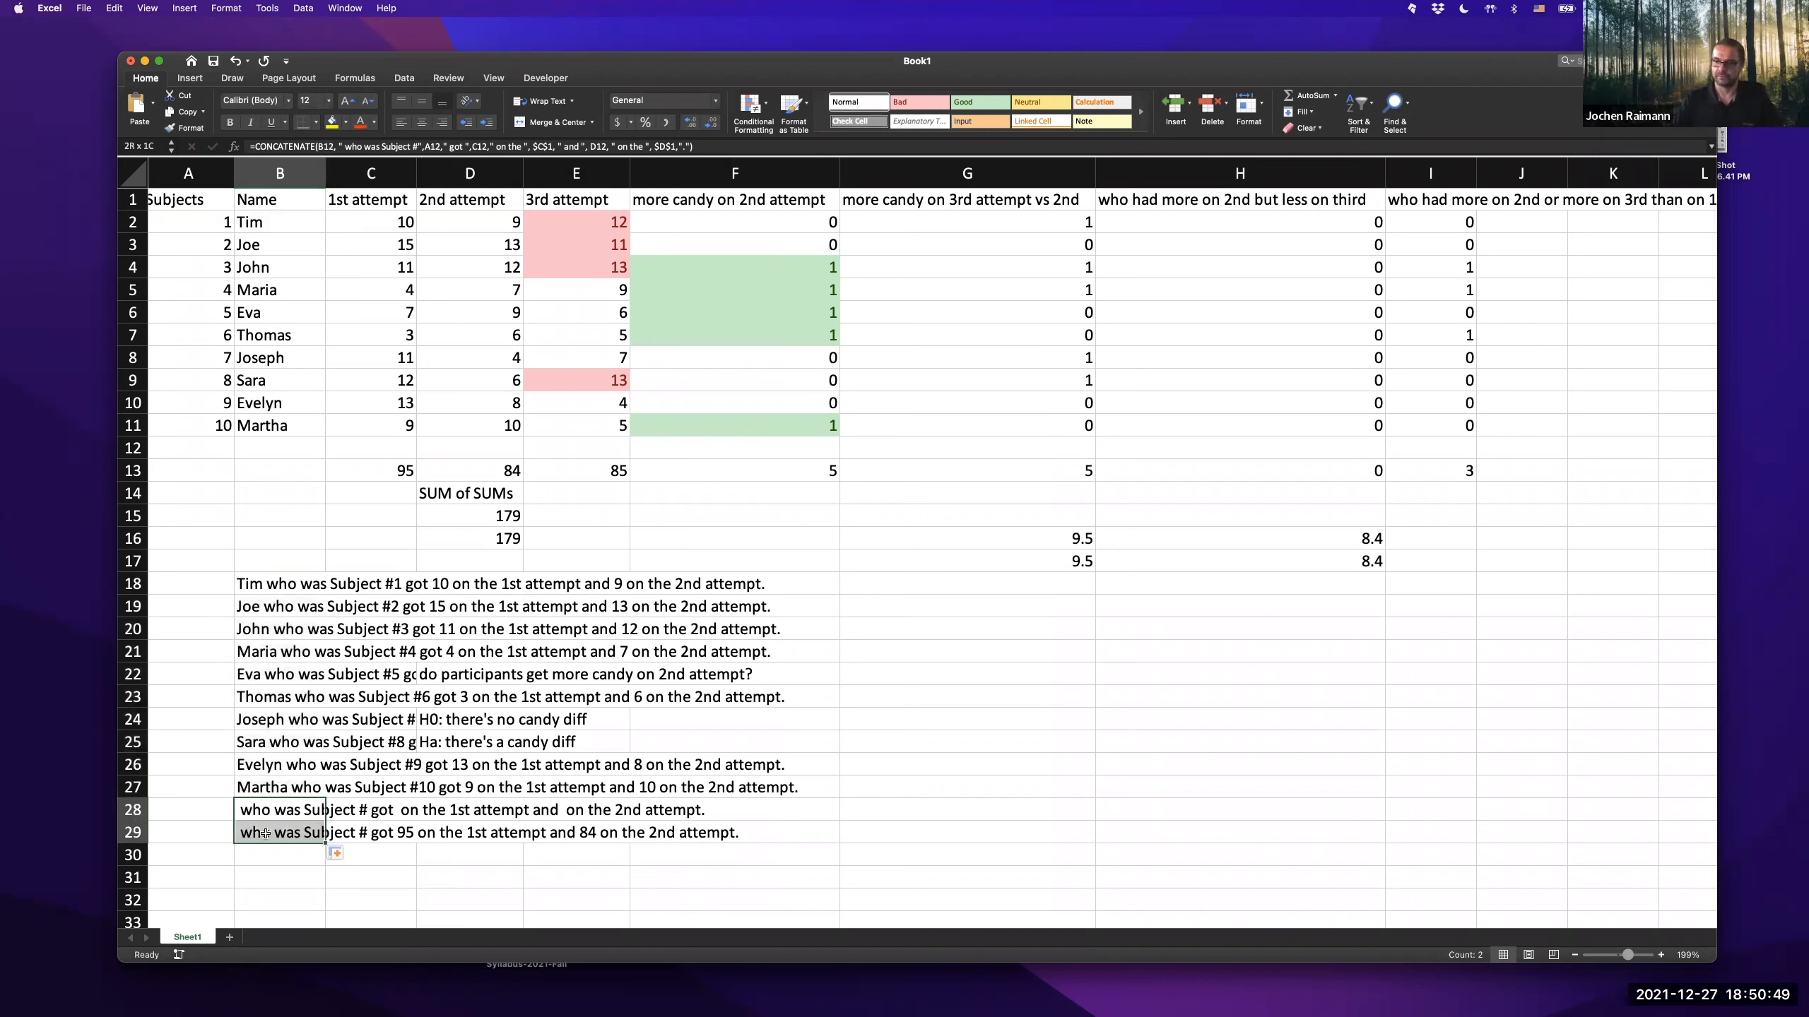
key("Delete")
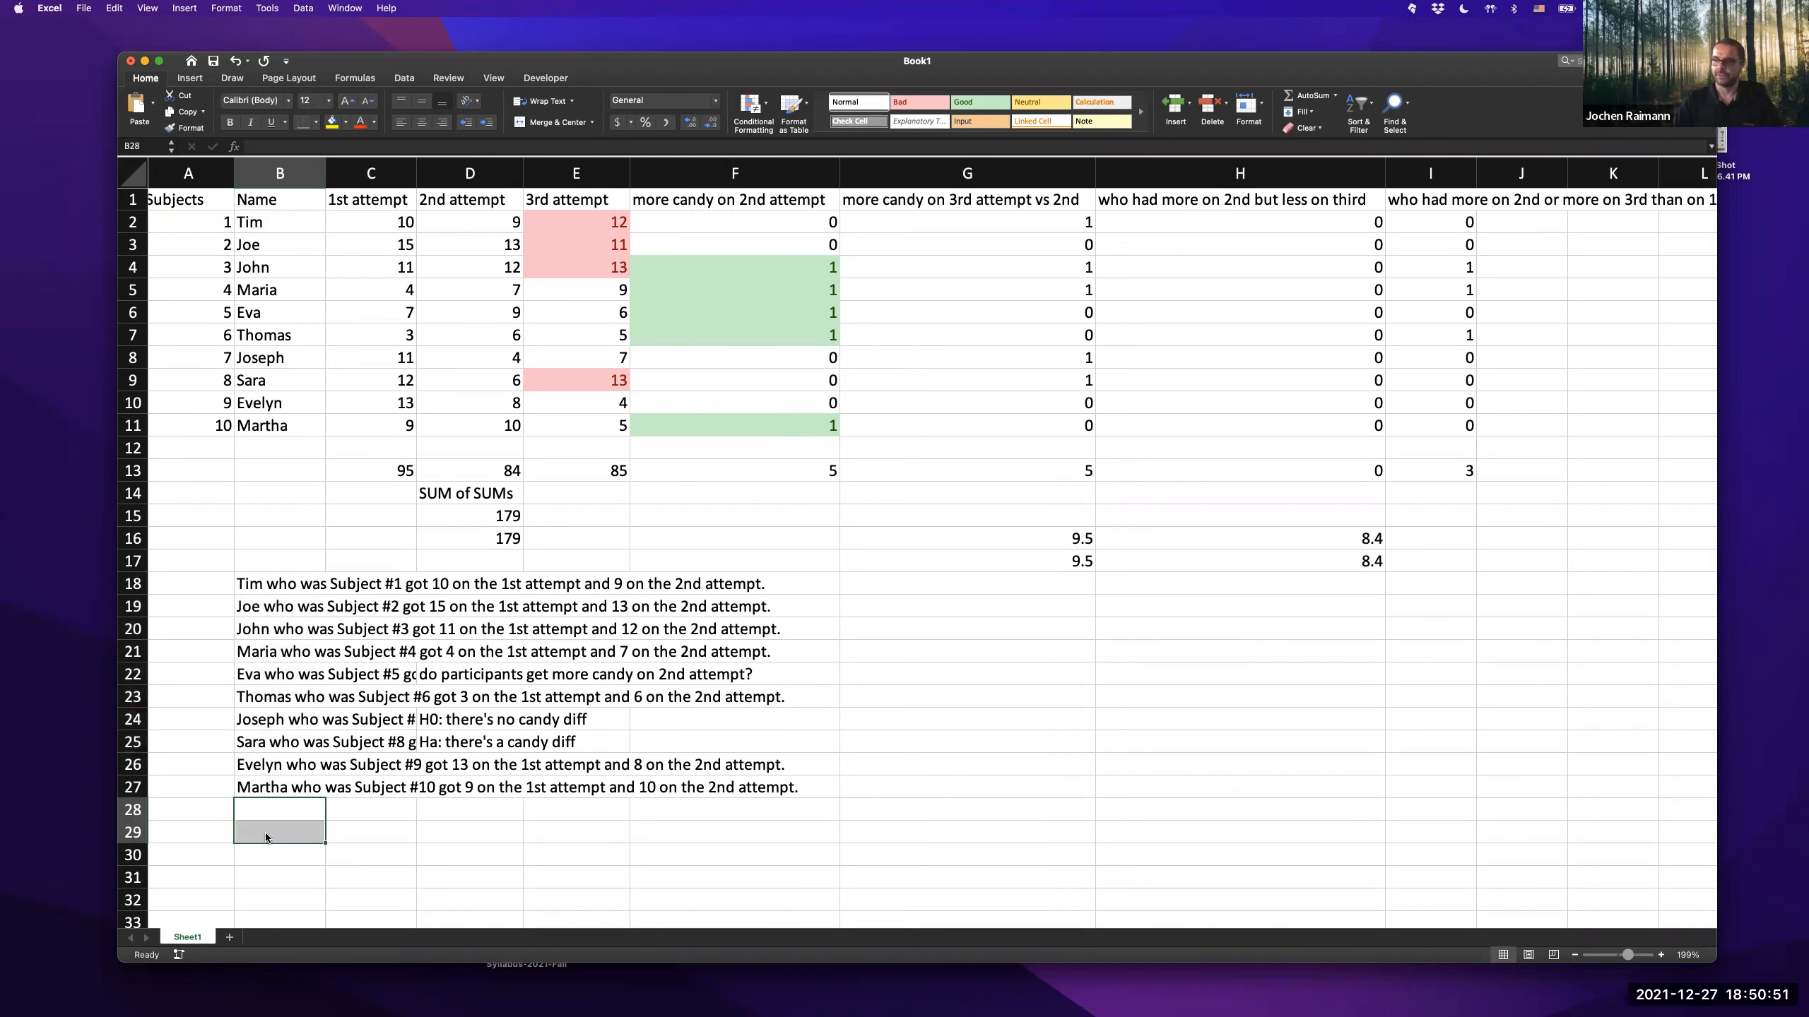
- Move the ten sentences from B18:B27 down to B29:B38, below the hypothesis notes
left_click(302, 787)
scroll(321, 779, "up", 1)
scroll(321, 779, "left", 1)
scroll(321, 779, "down", 5)
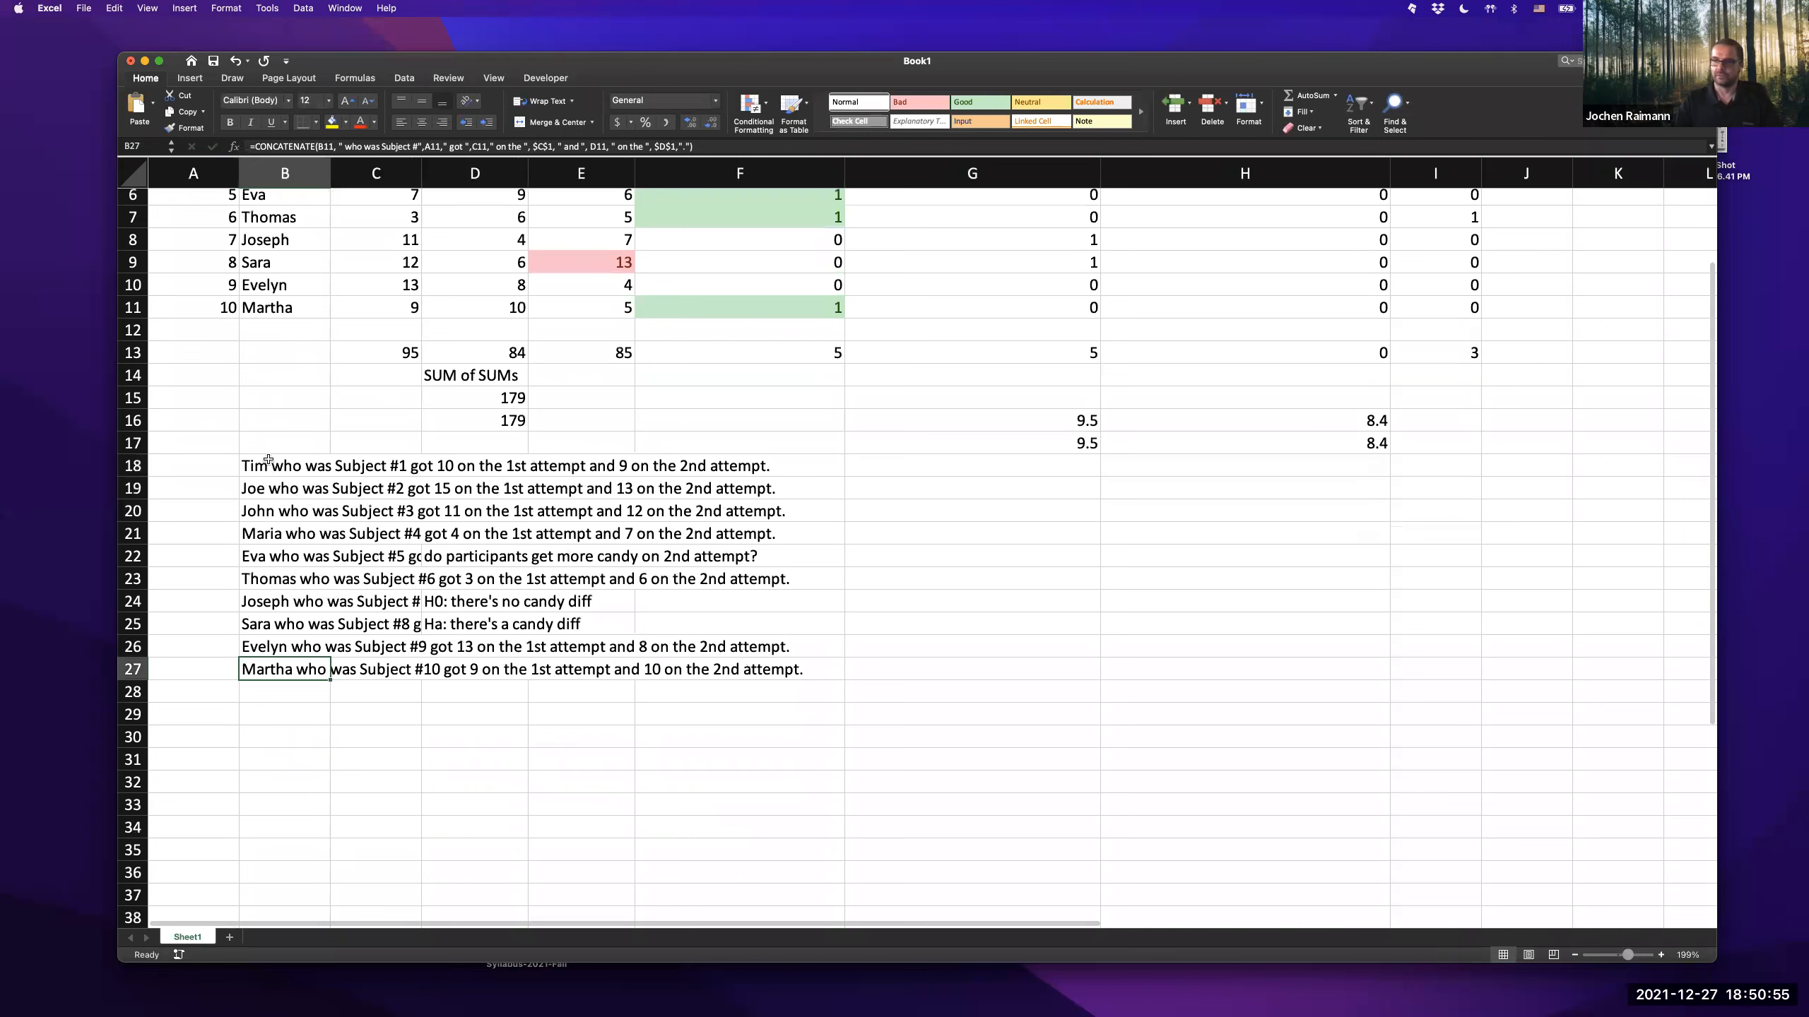
left_click(268, 459, "shift")
left_click_drag(285, 520, 287, 713)
scroll(388, 753, "down", 3)
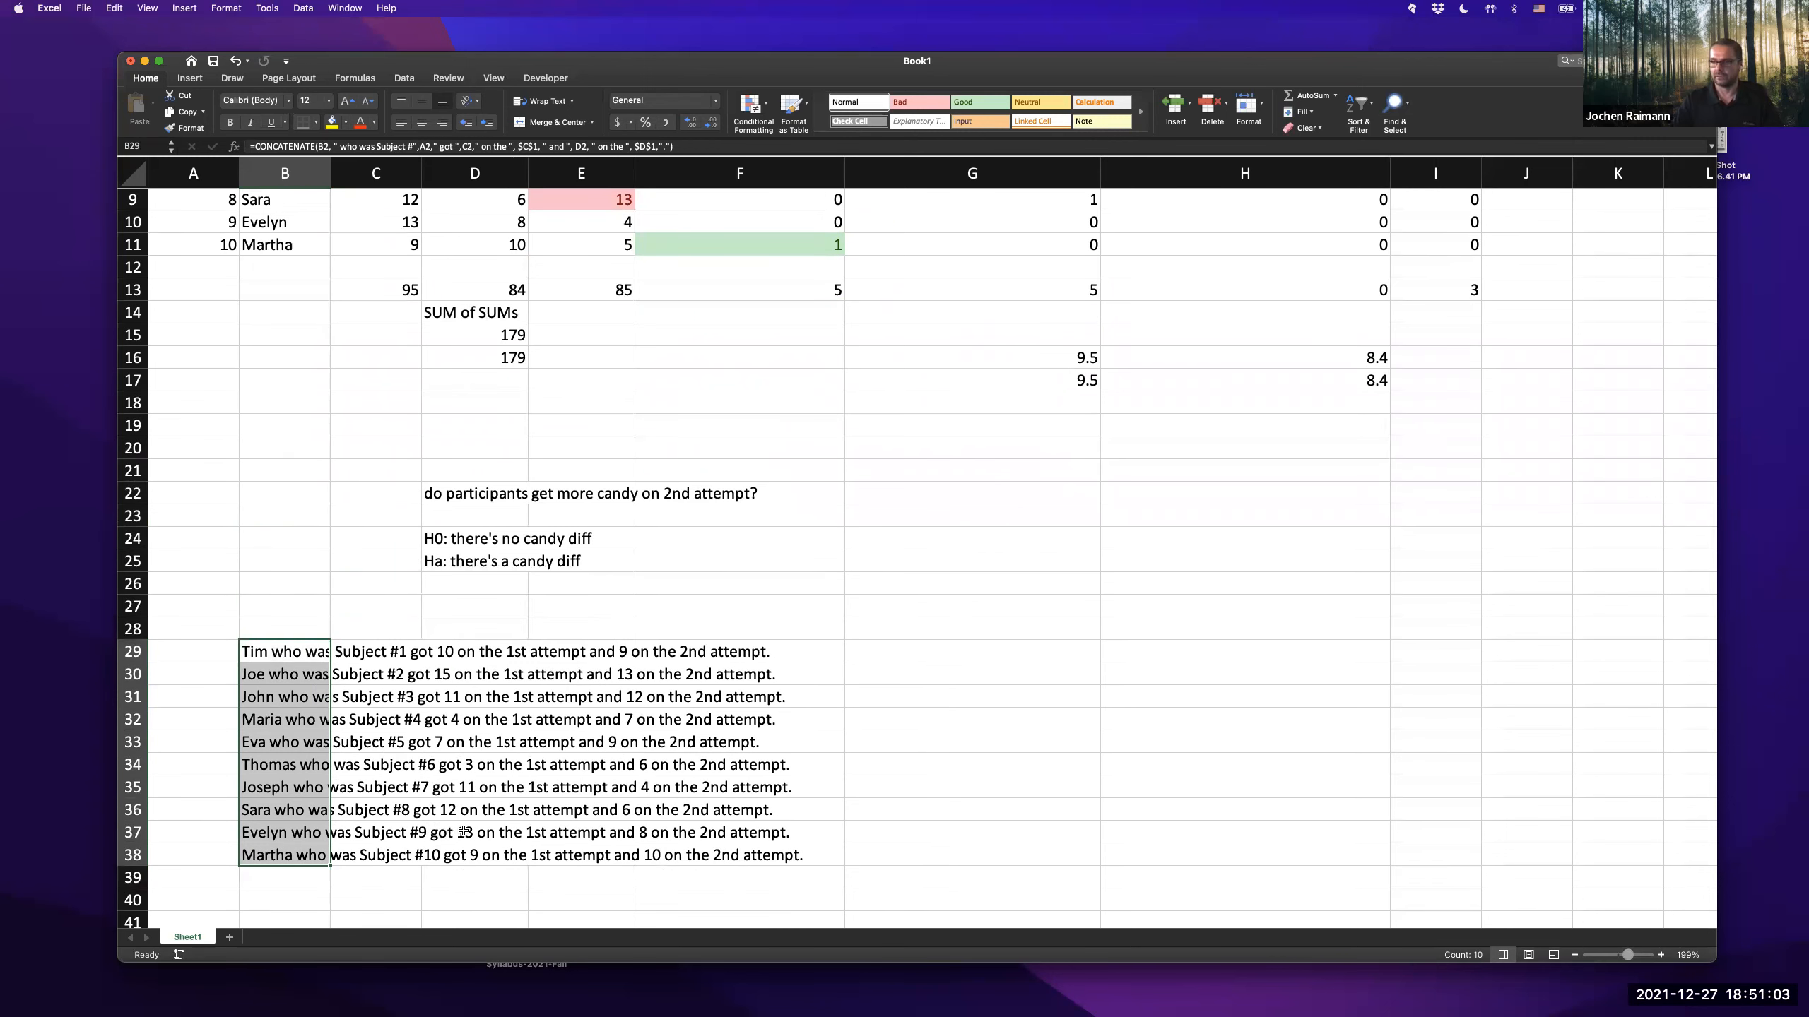
- Enter the label "Mean +/- SD" in G24, beside the H0 note
scroll(576, 730, "up", 8)
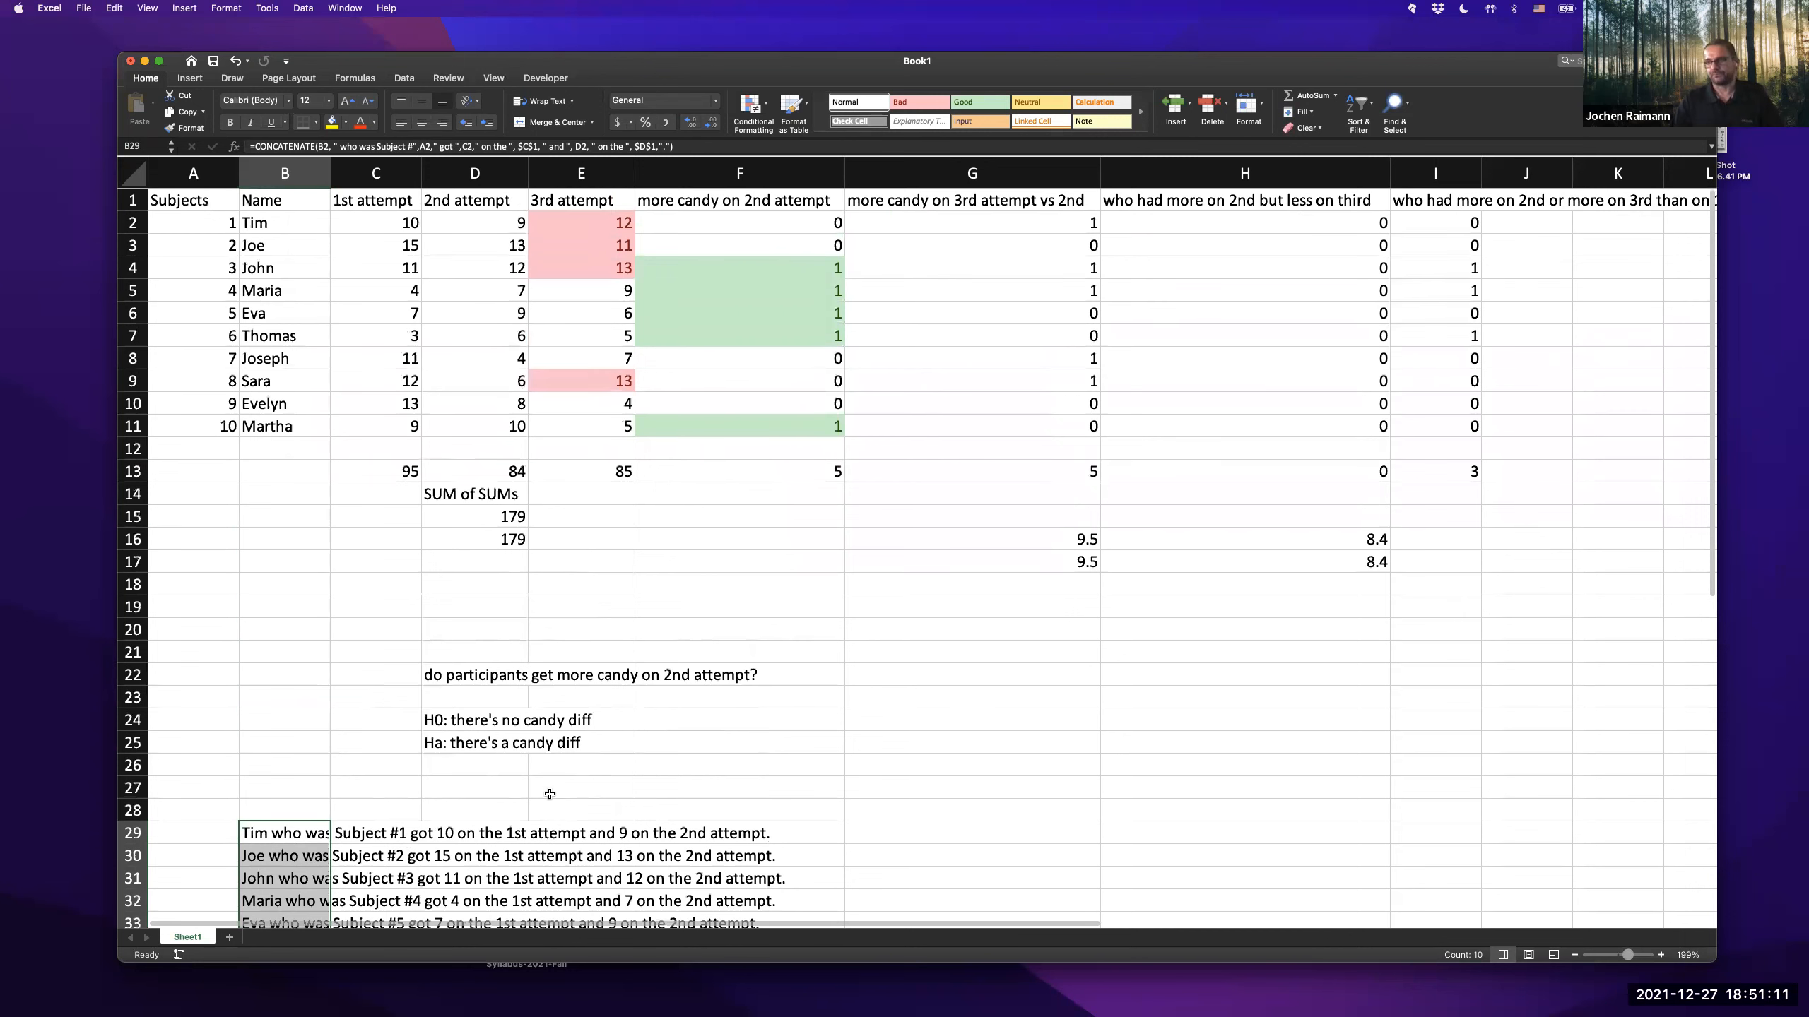
left_click(974, 723)
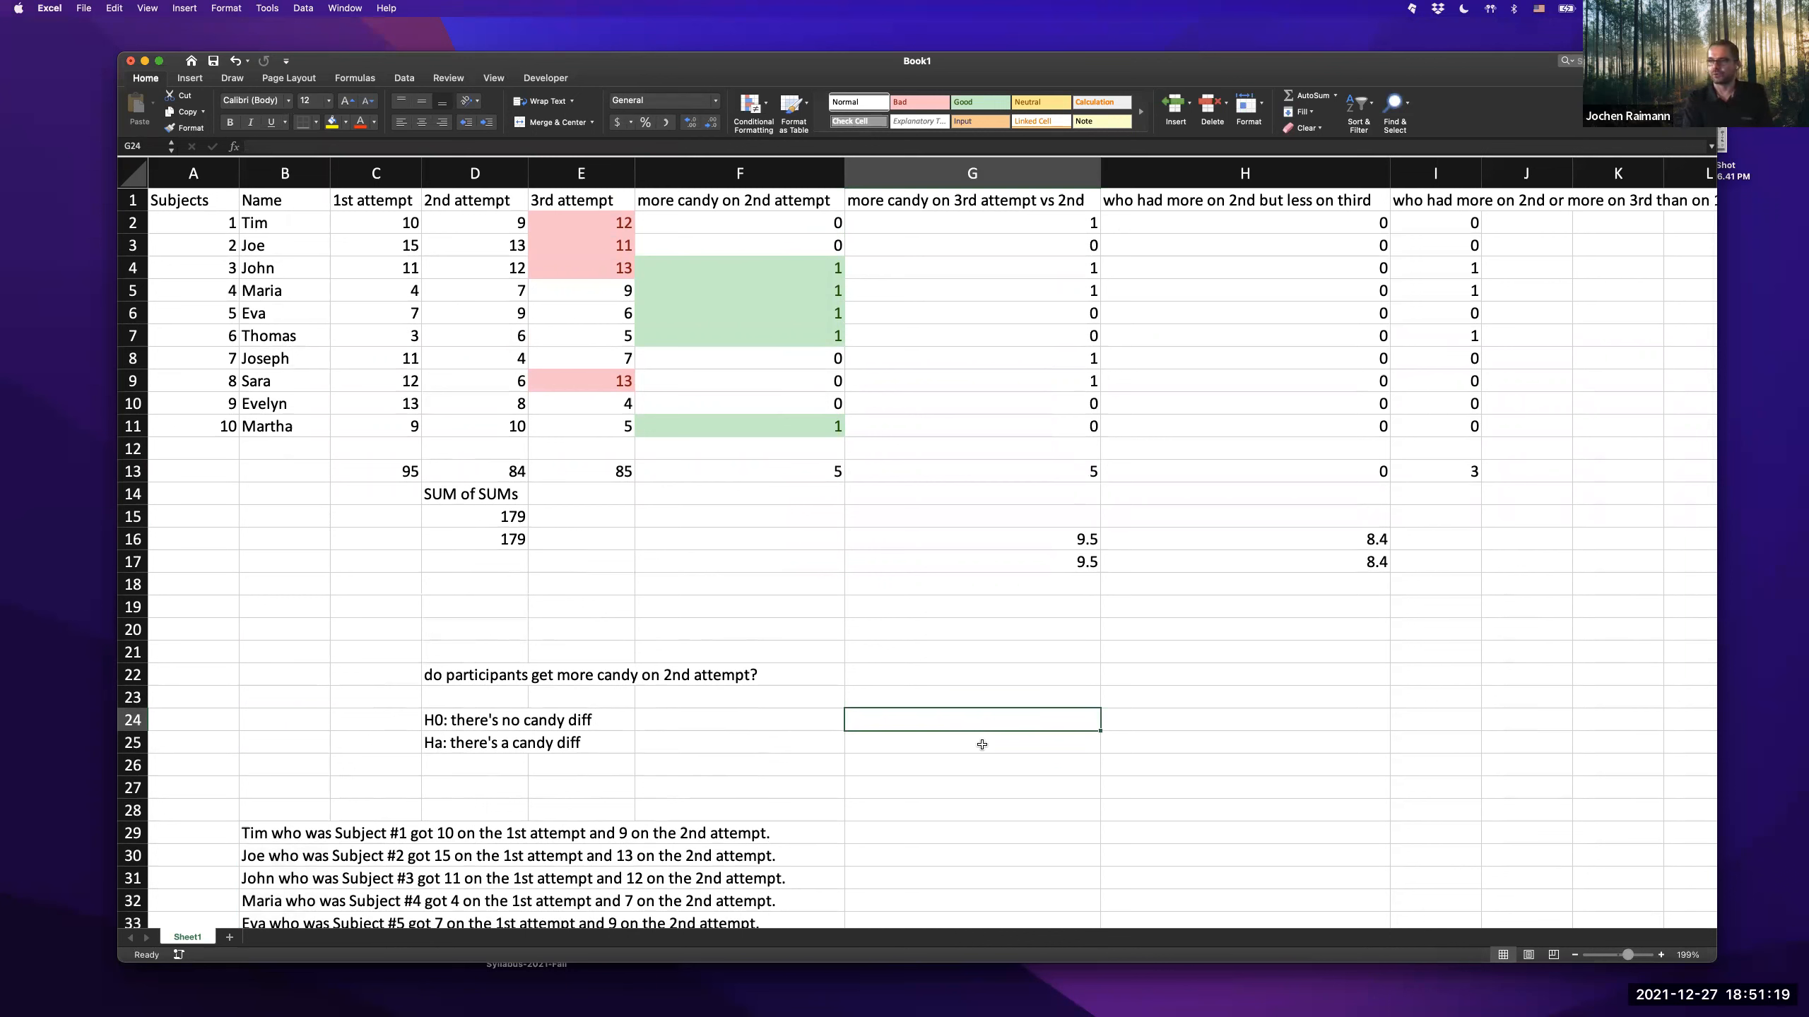
type("Mean +/-")
type("SD")
key("Return")
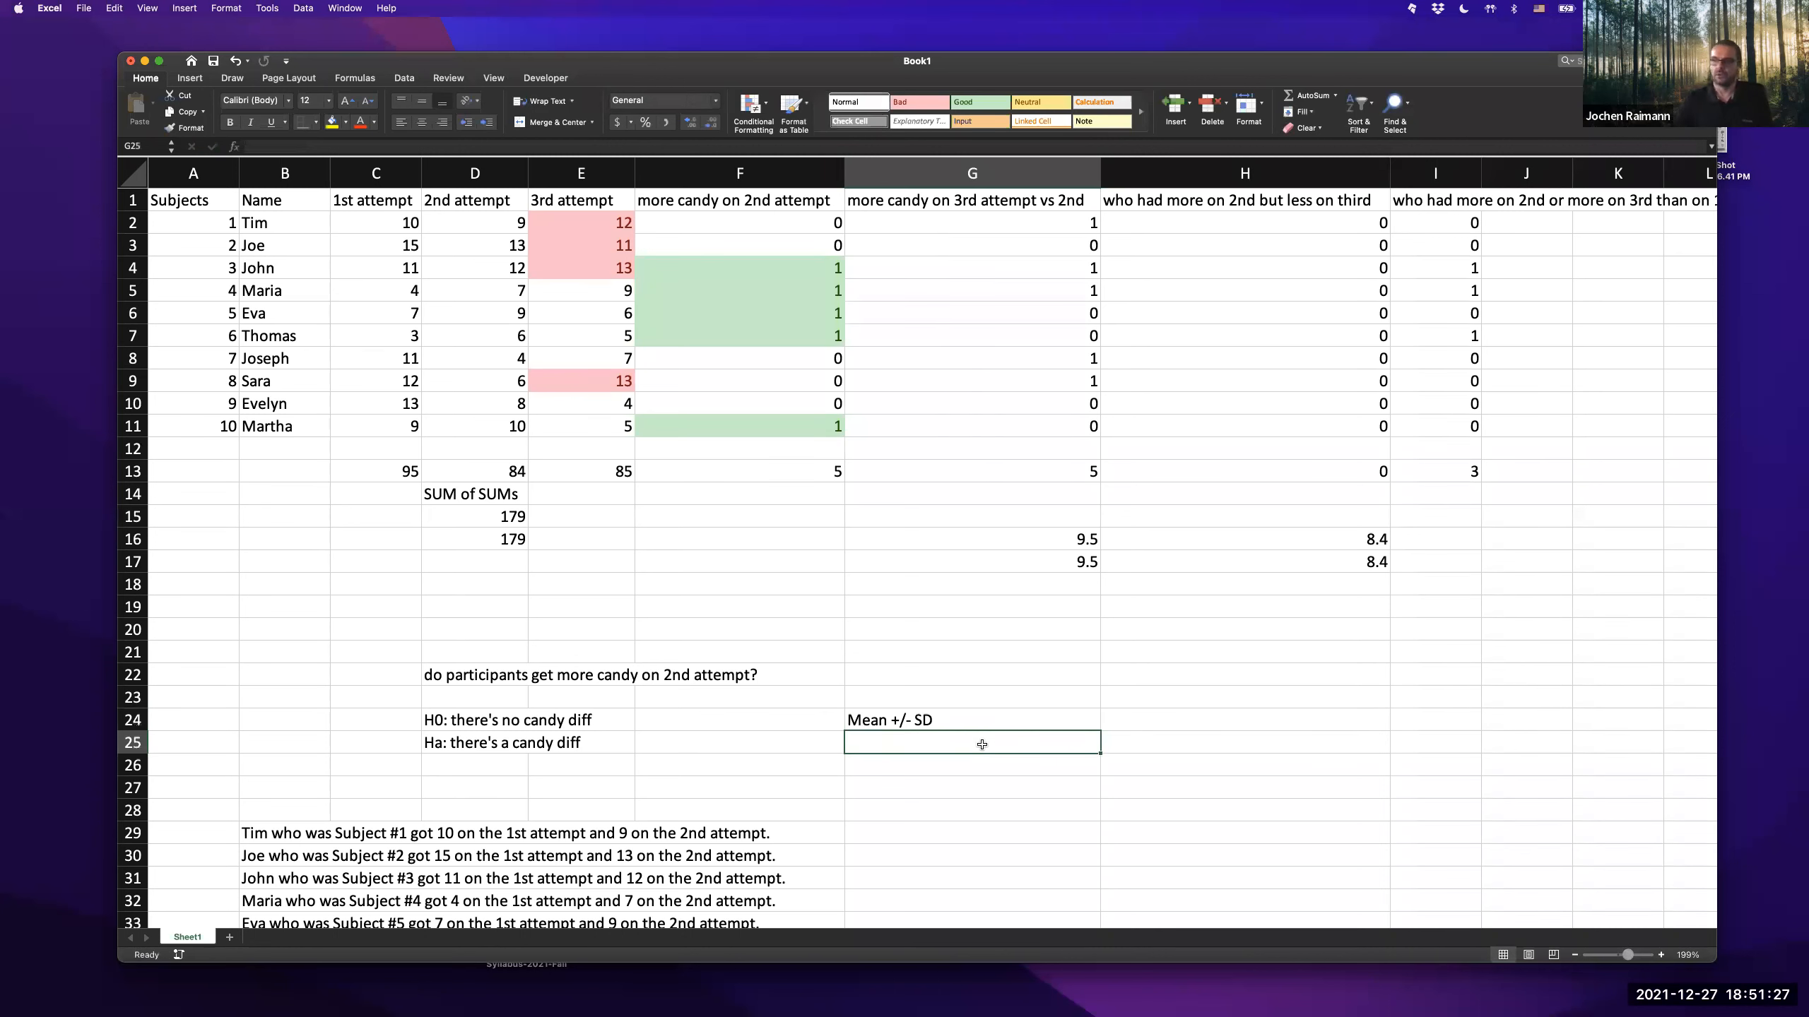
- Insert a blank row above the "SUM of SUMs" row, directly below the column totals
scroll(556, 501, "right", 1)
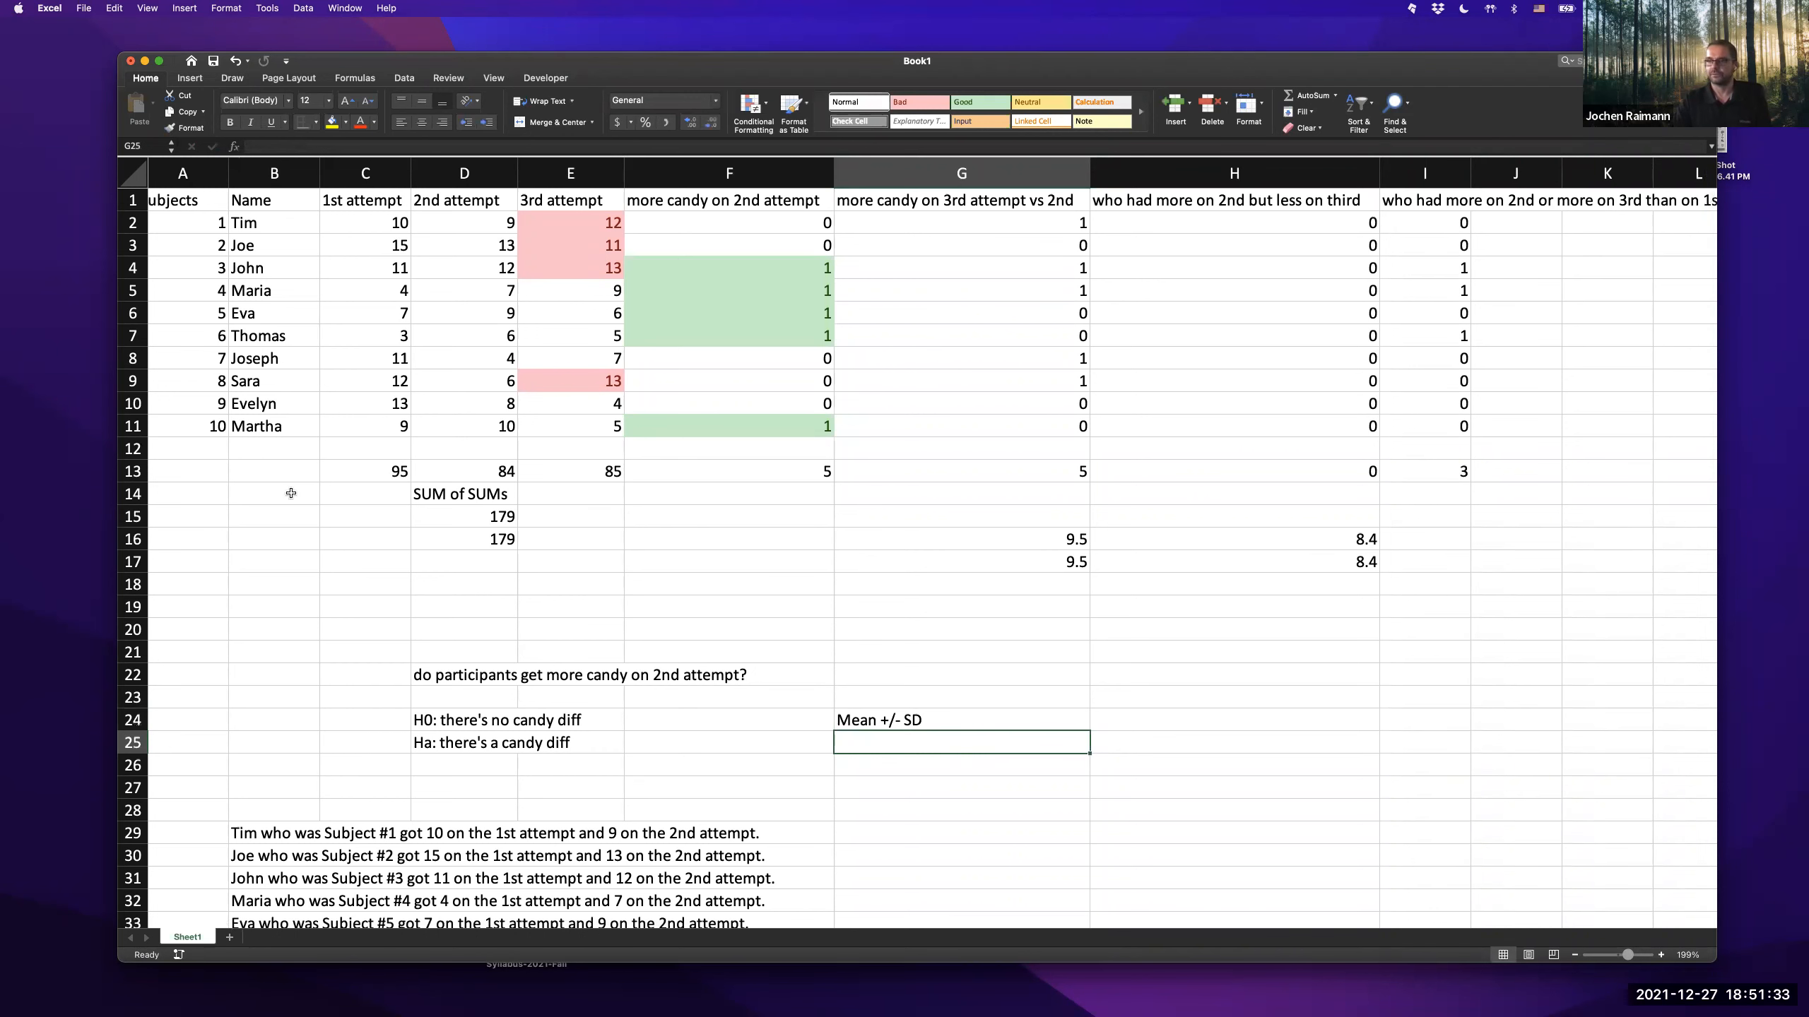
scroll(177, 505, "right", 1)
left_click(132, 495)
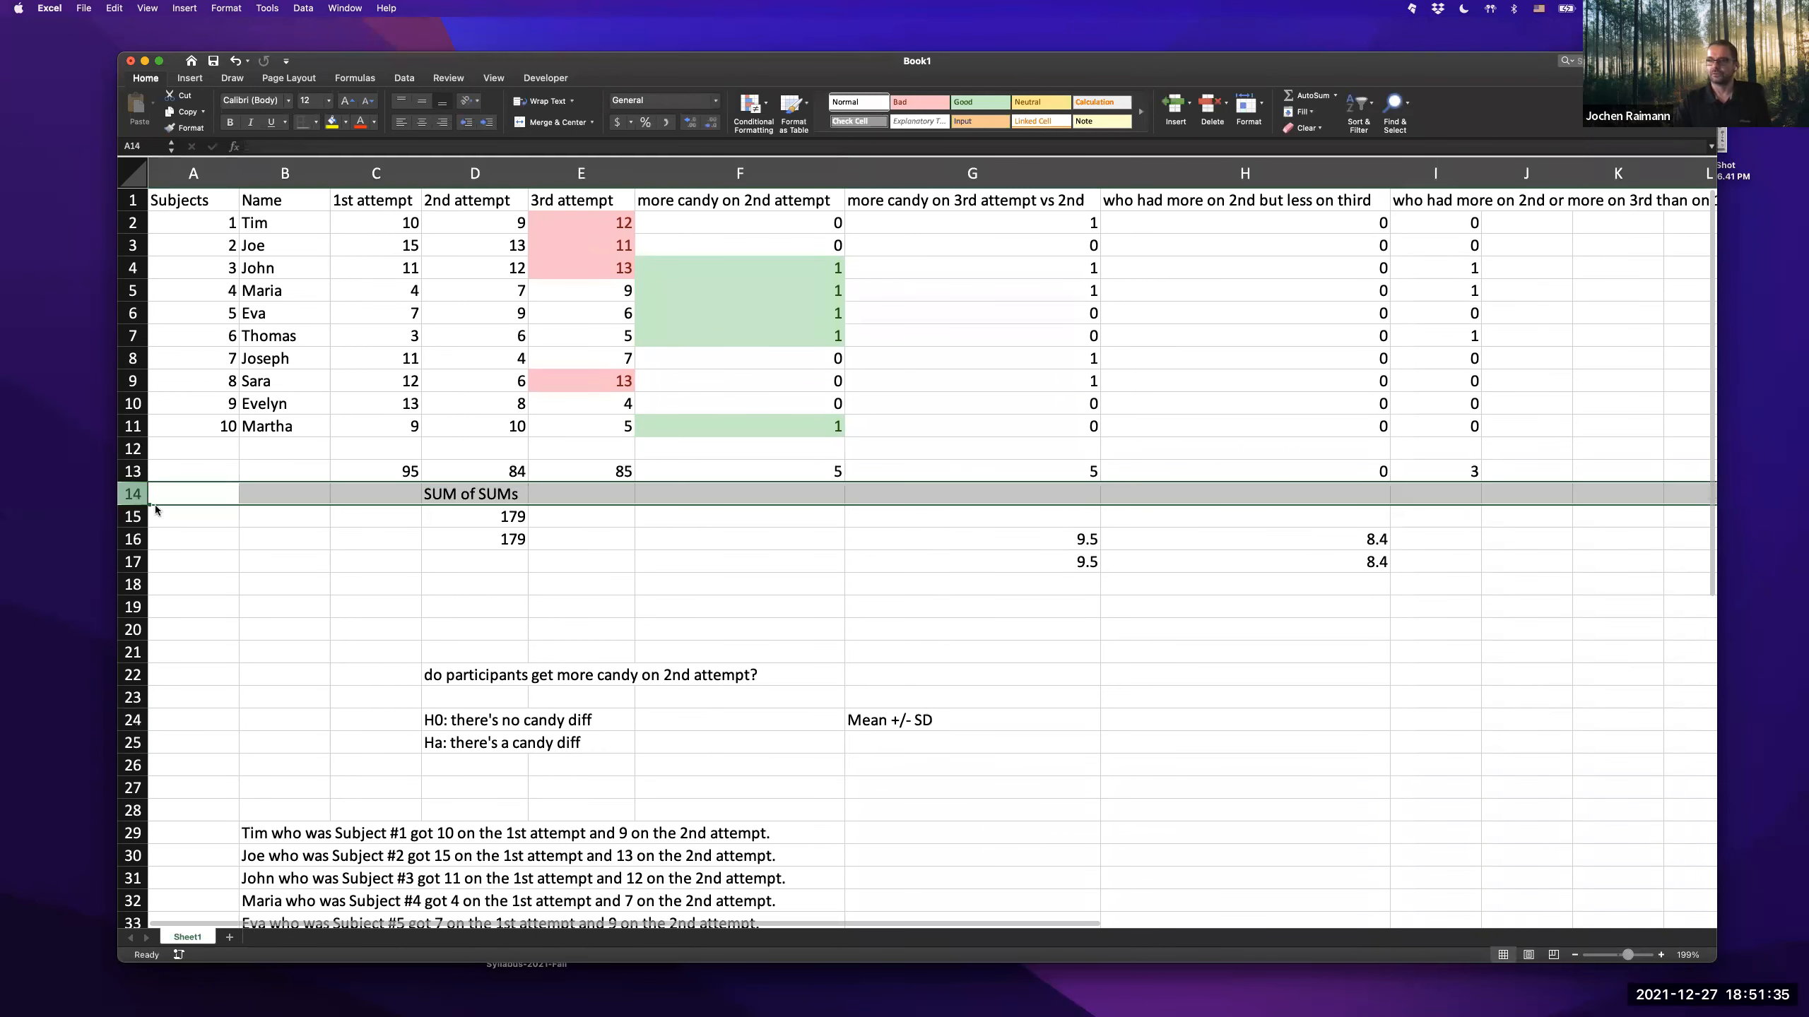
right_click(132, 496)
left_click(218, 575)
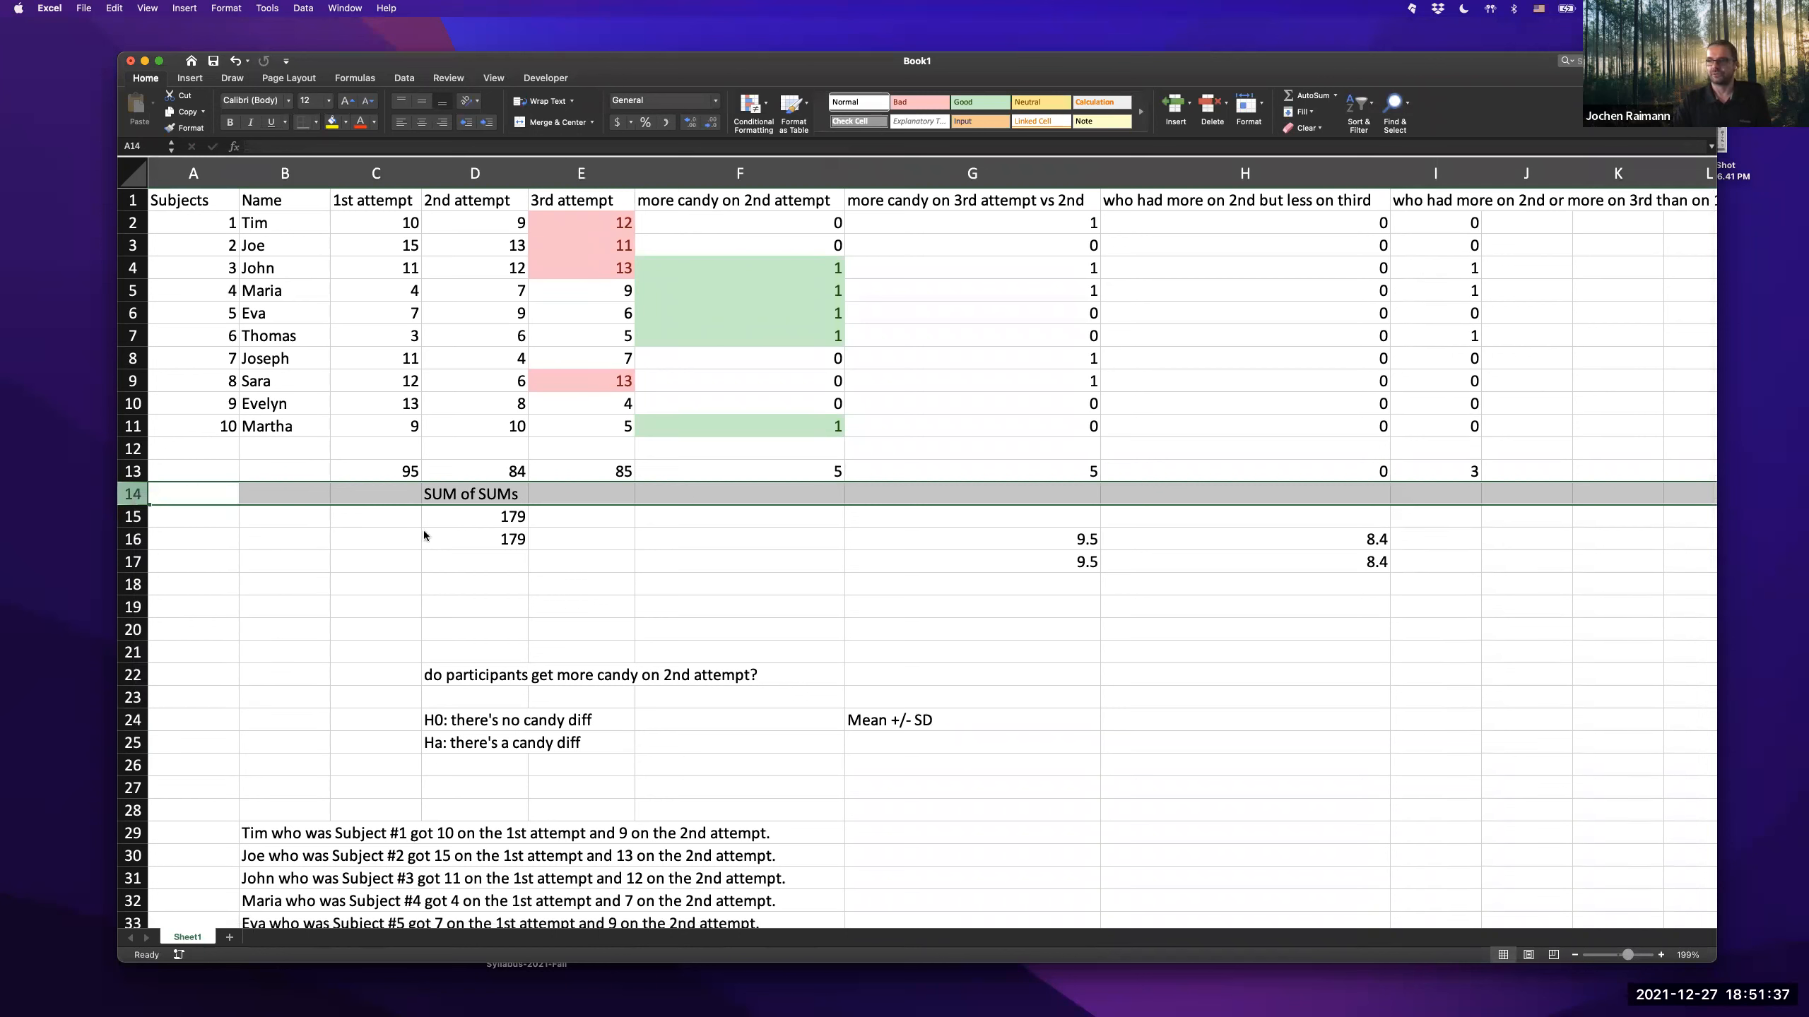
left_click(401, 472)
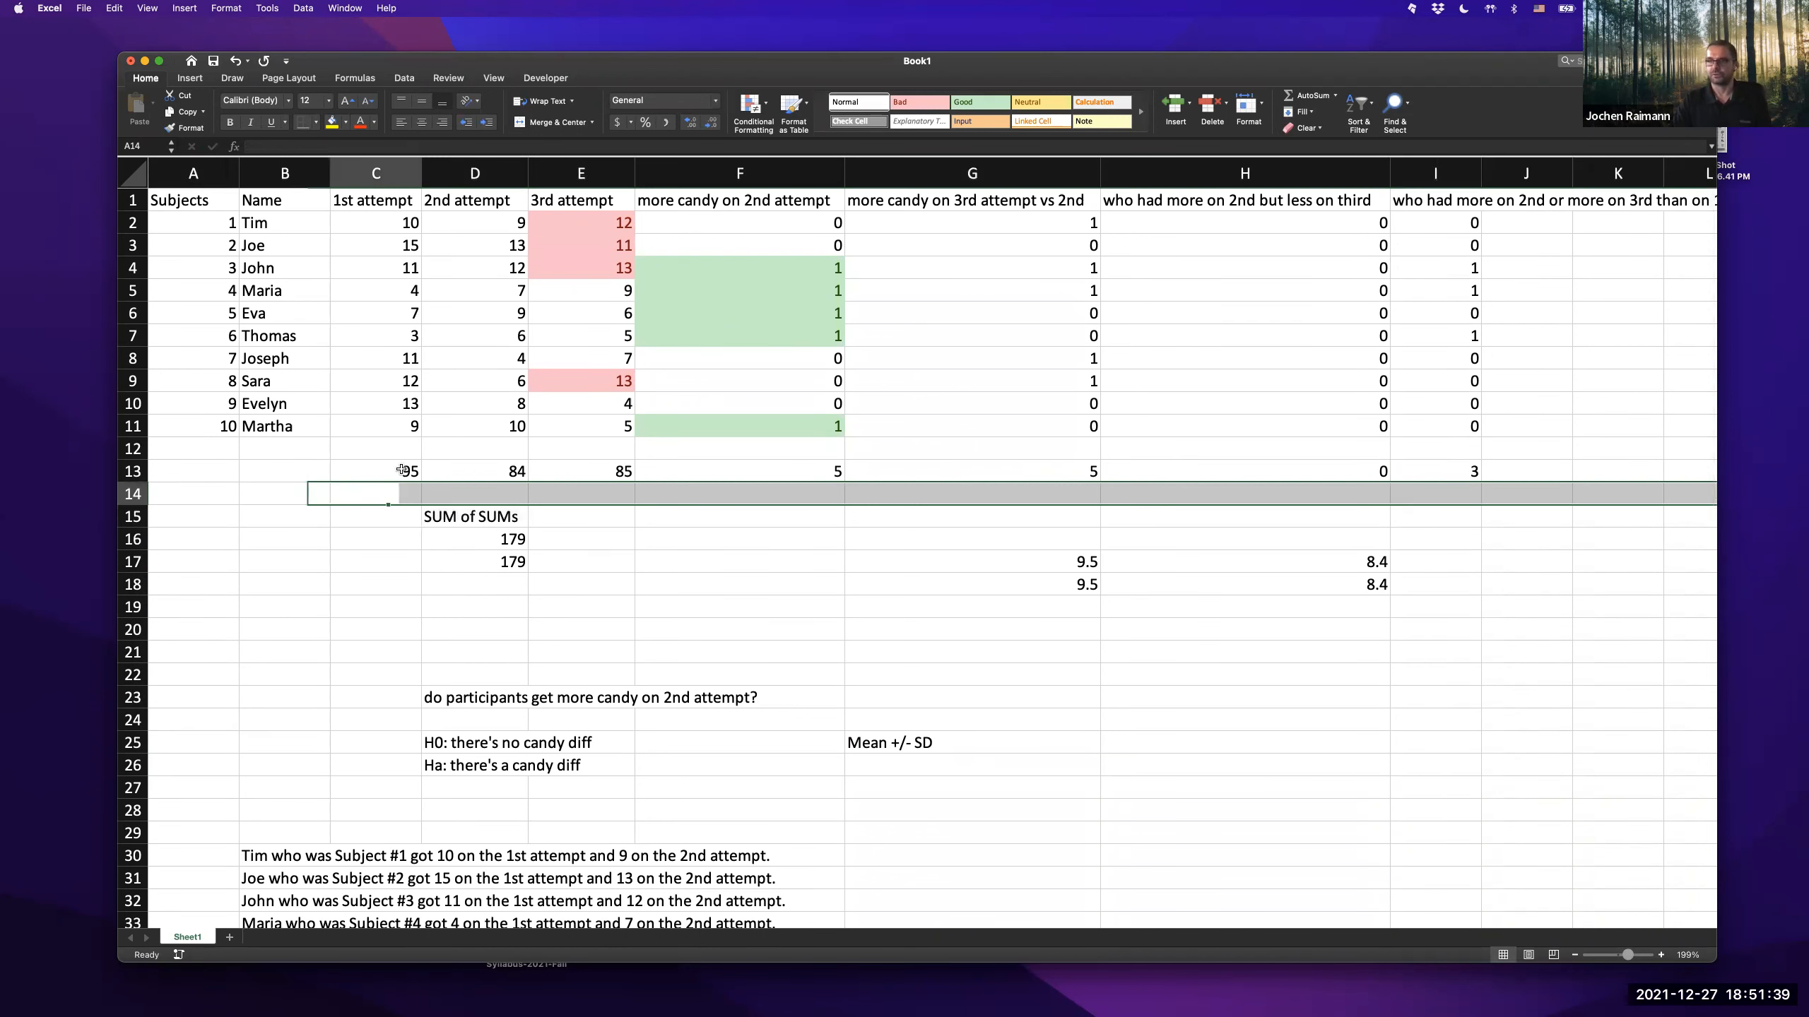
left_click(489, 470)
left_click(579, 470)
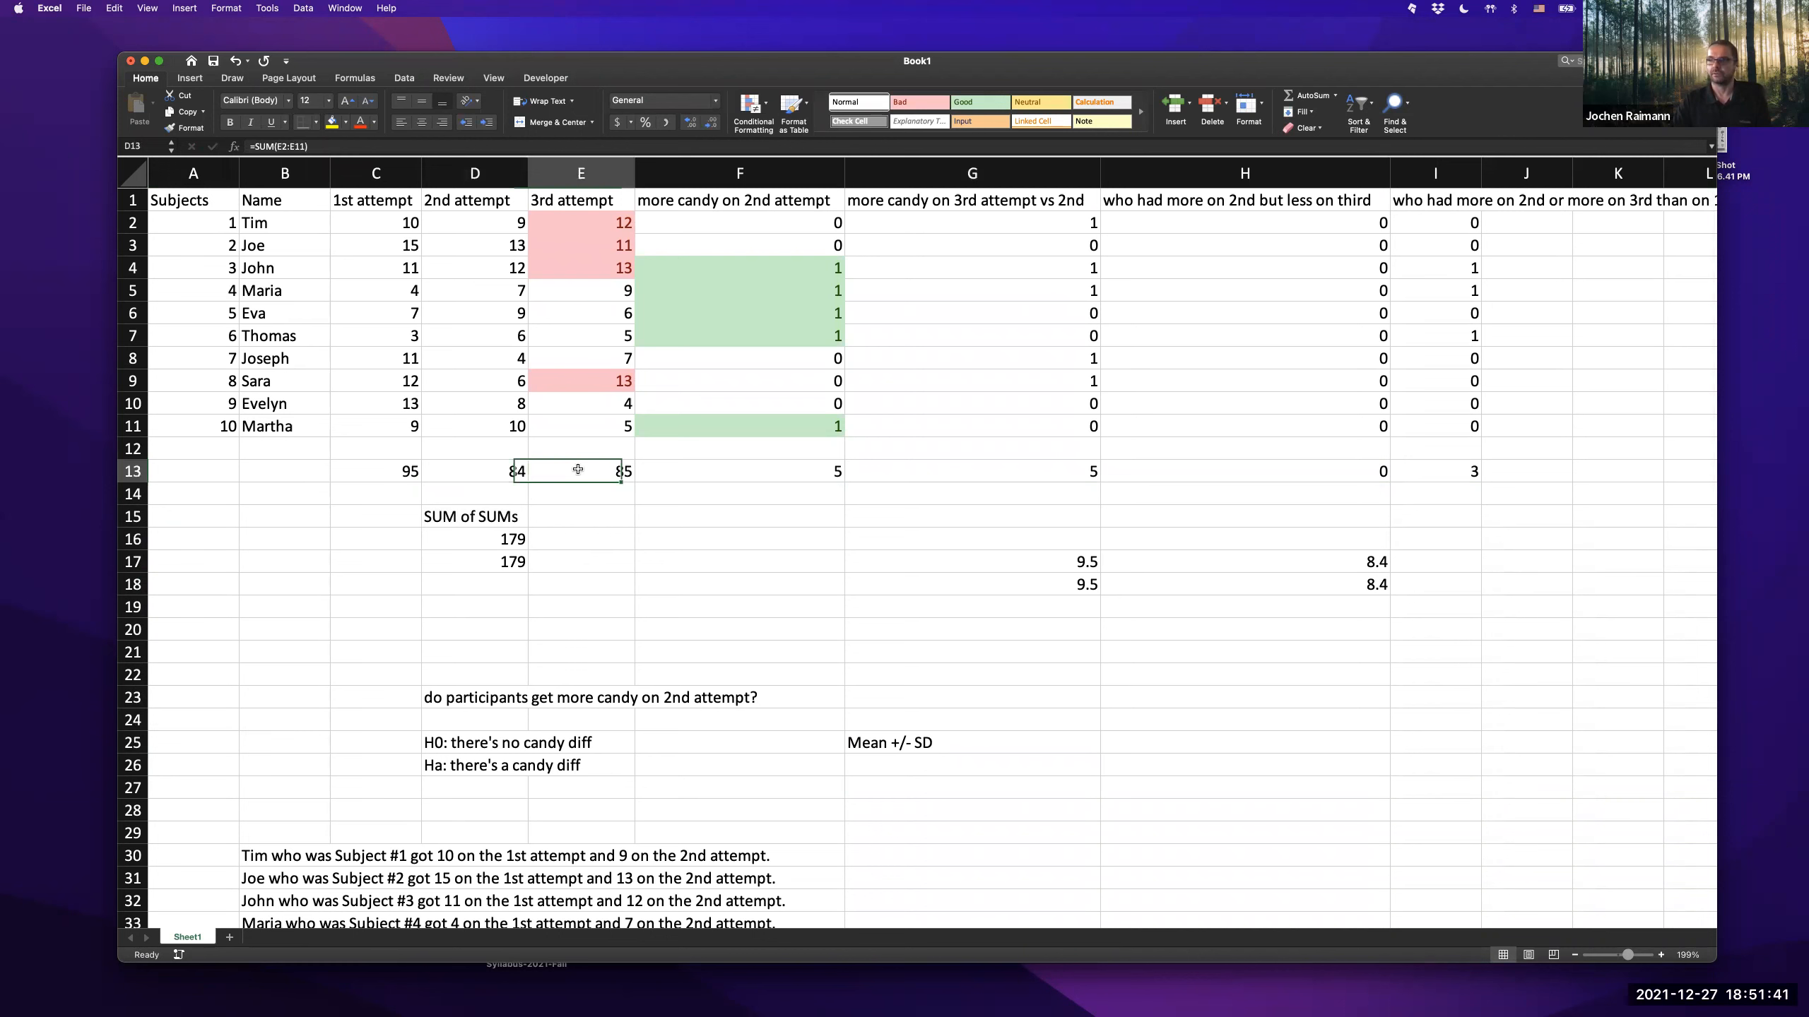
- Label the two rows of averages with "Avg" in F17 and "avg" in F18
left_click(954, 567)
left_click(1015, 586)
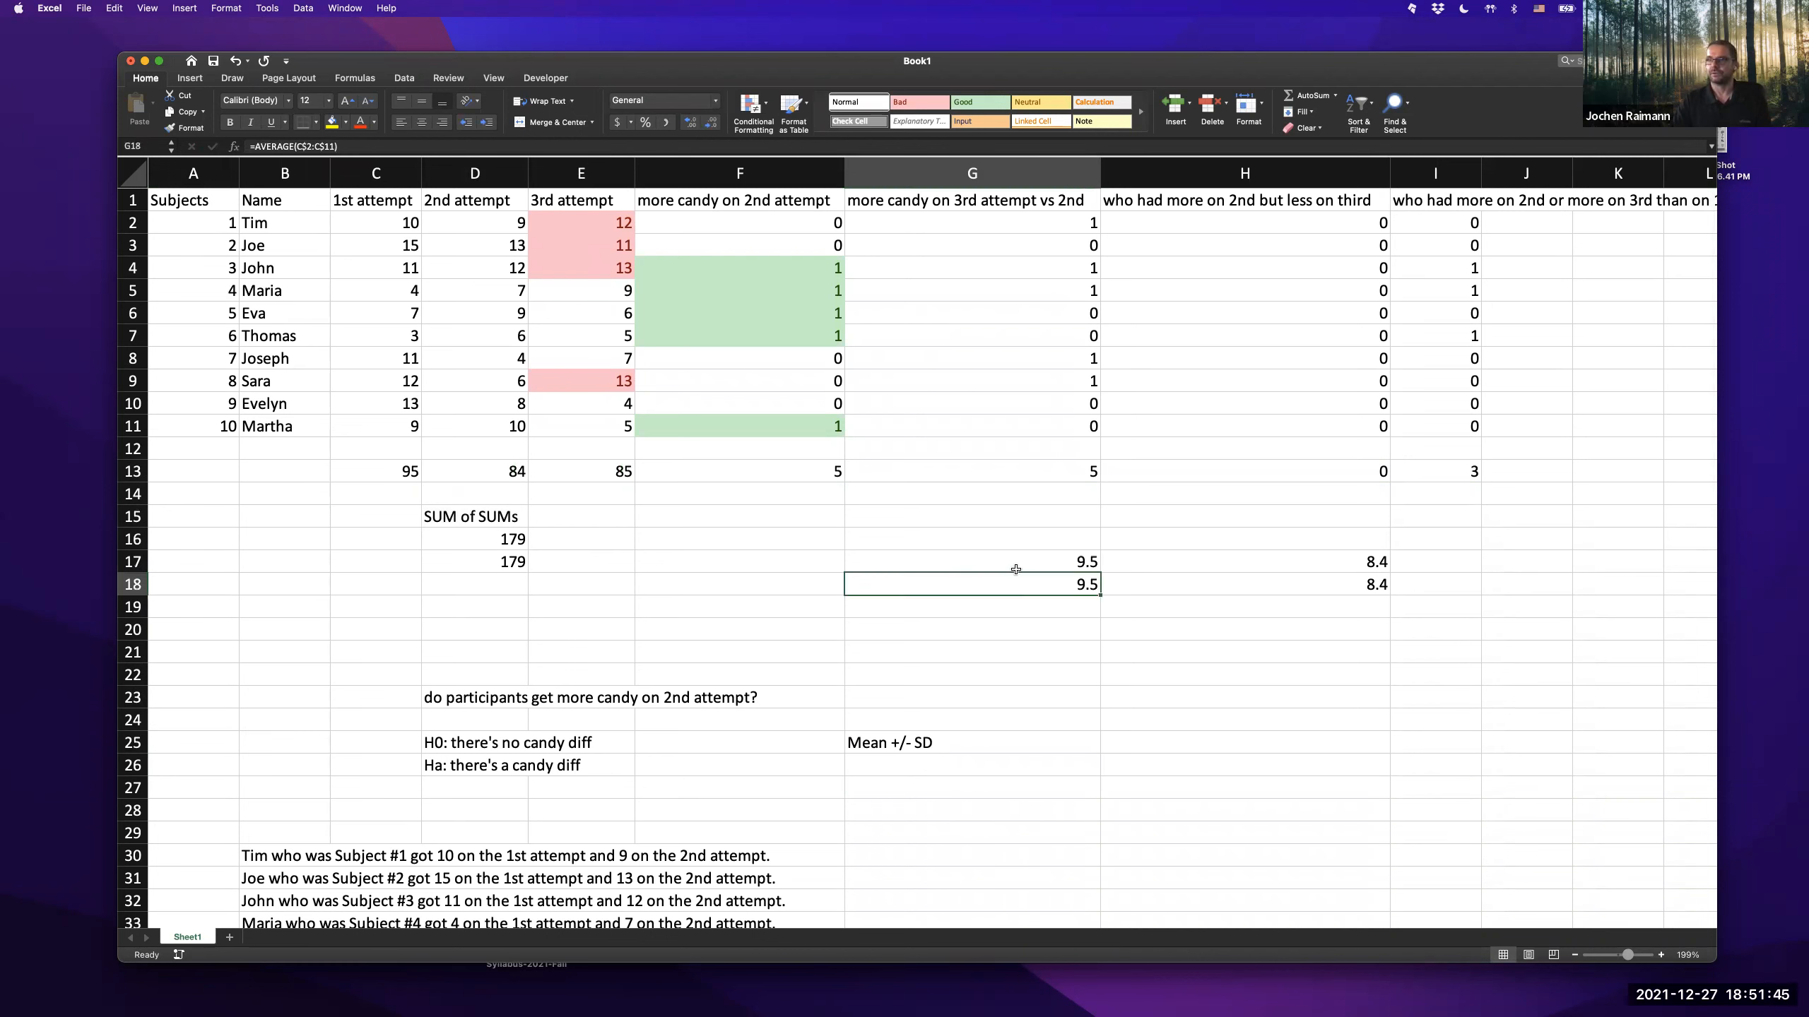
key("Up")
left_click(1007, 605)
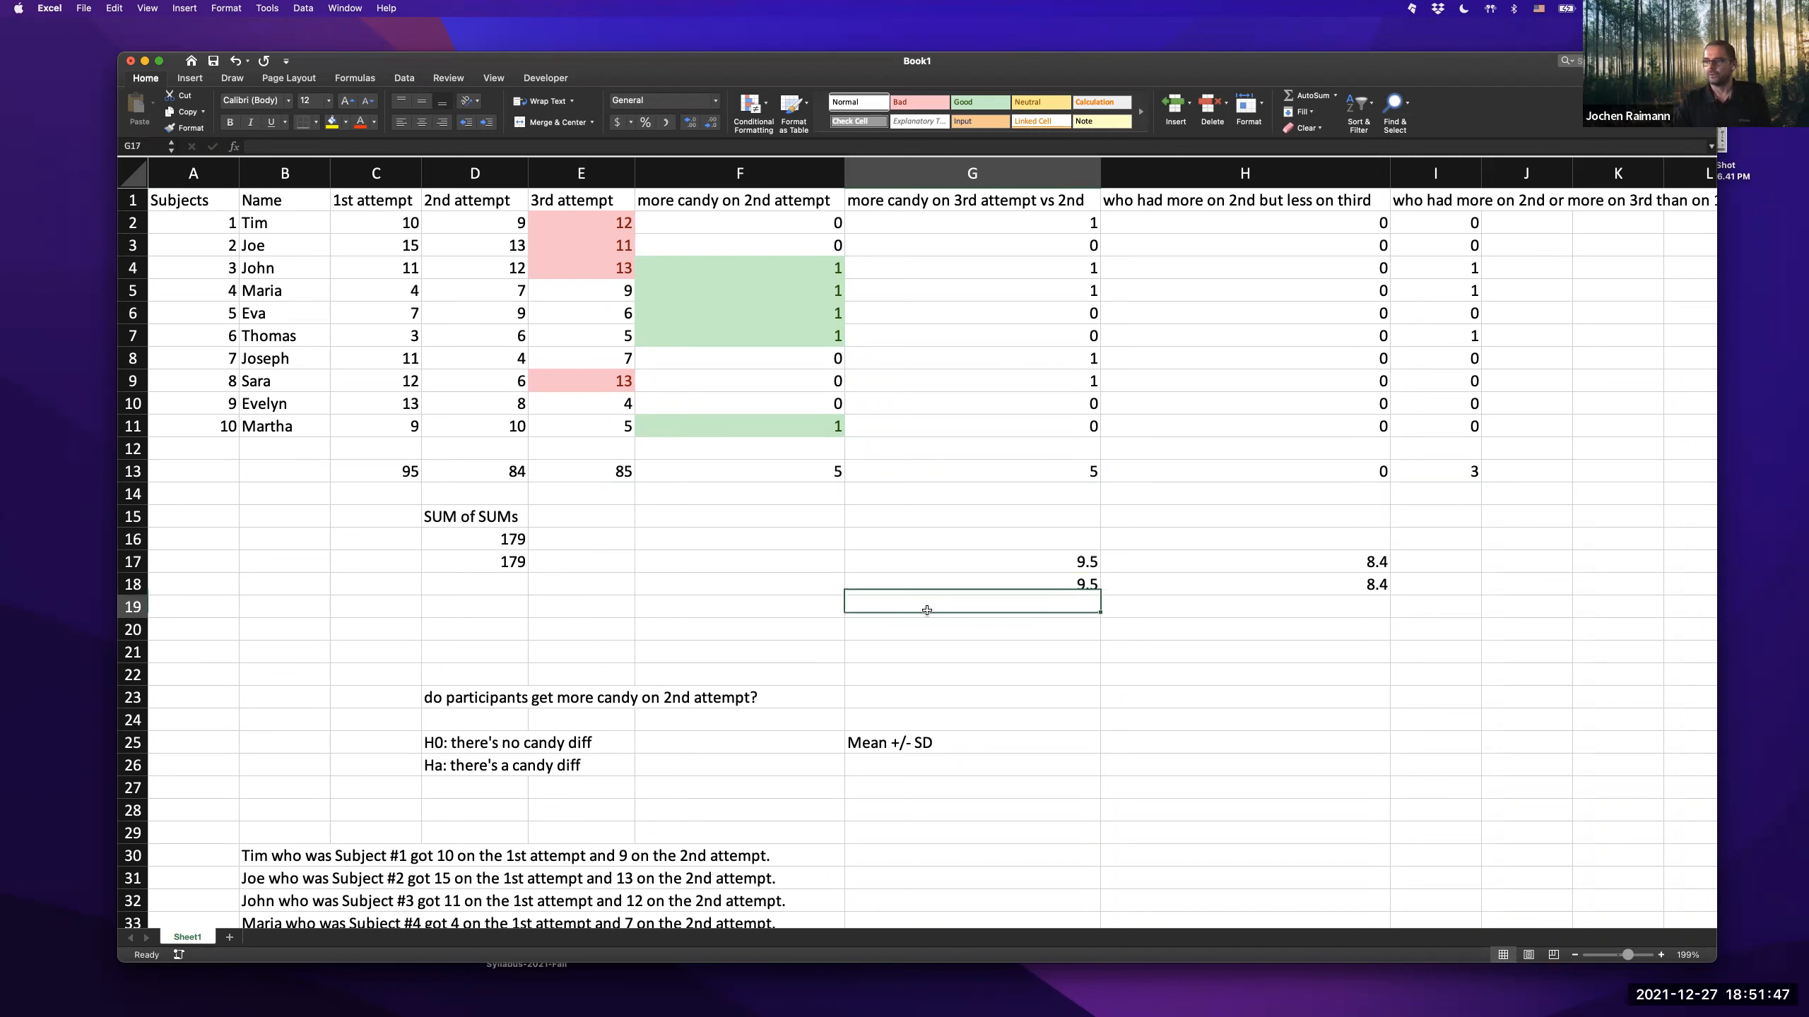
left_click(836, 571)
type("Avg")
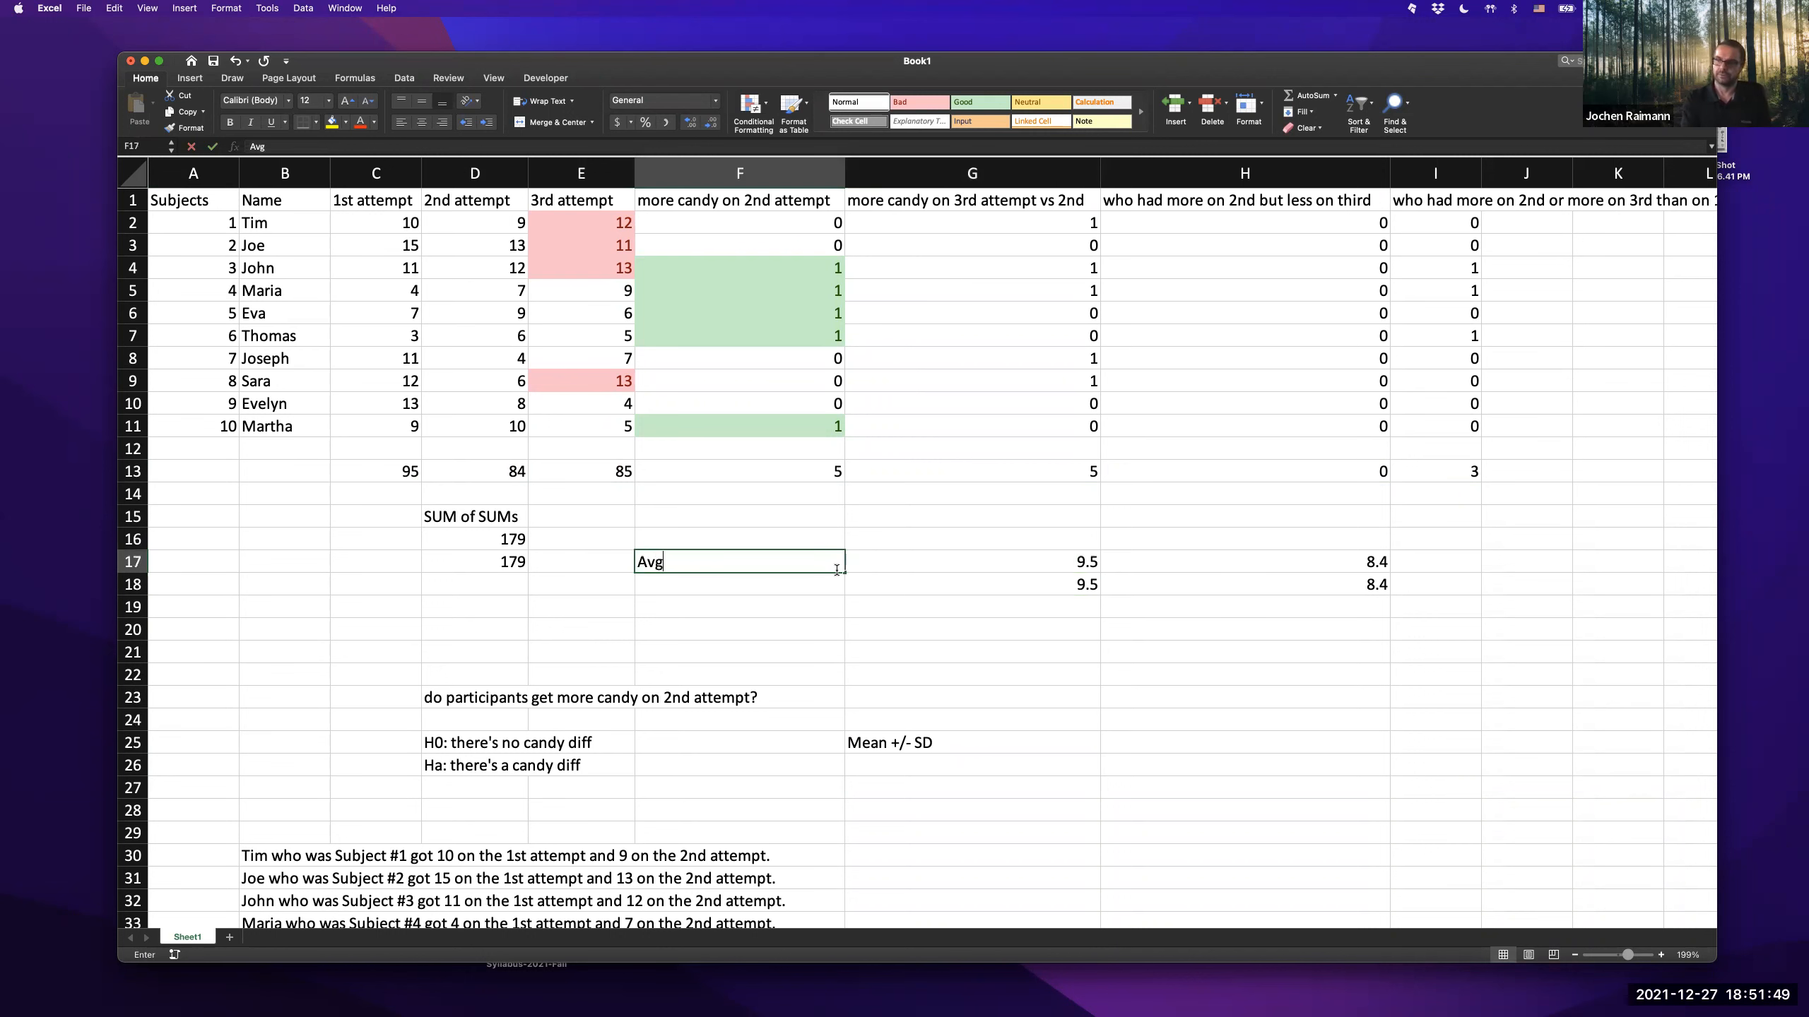
key("Return")
type("avg")
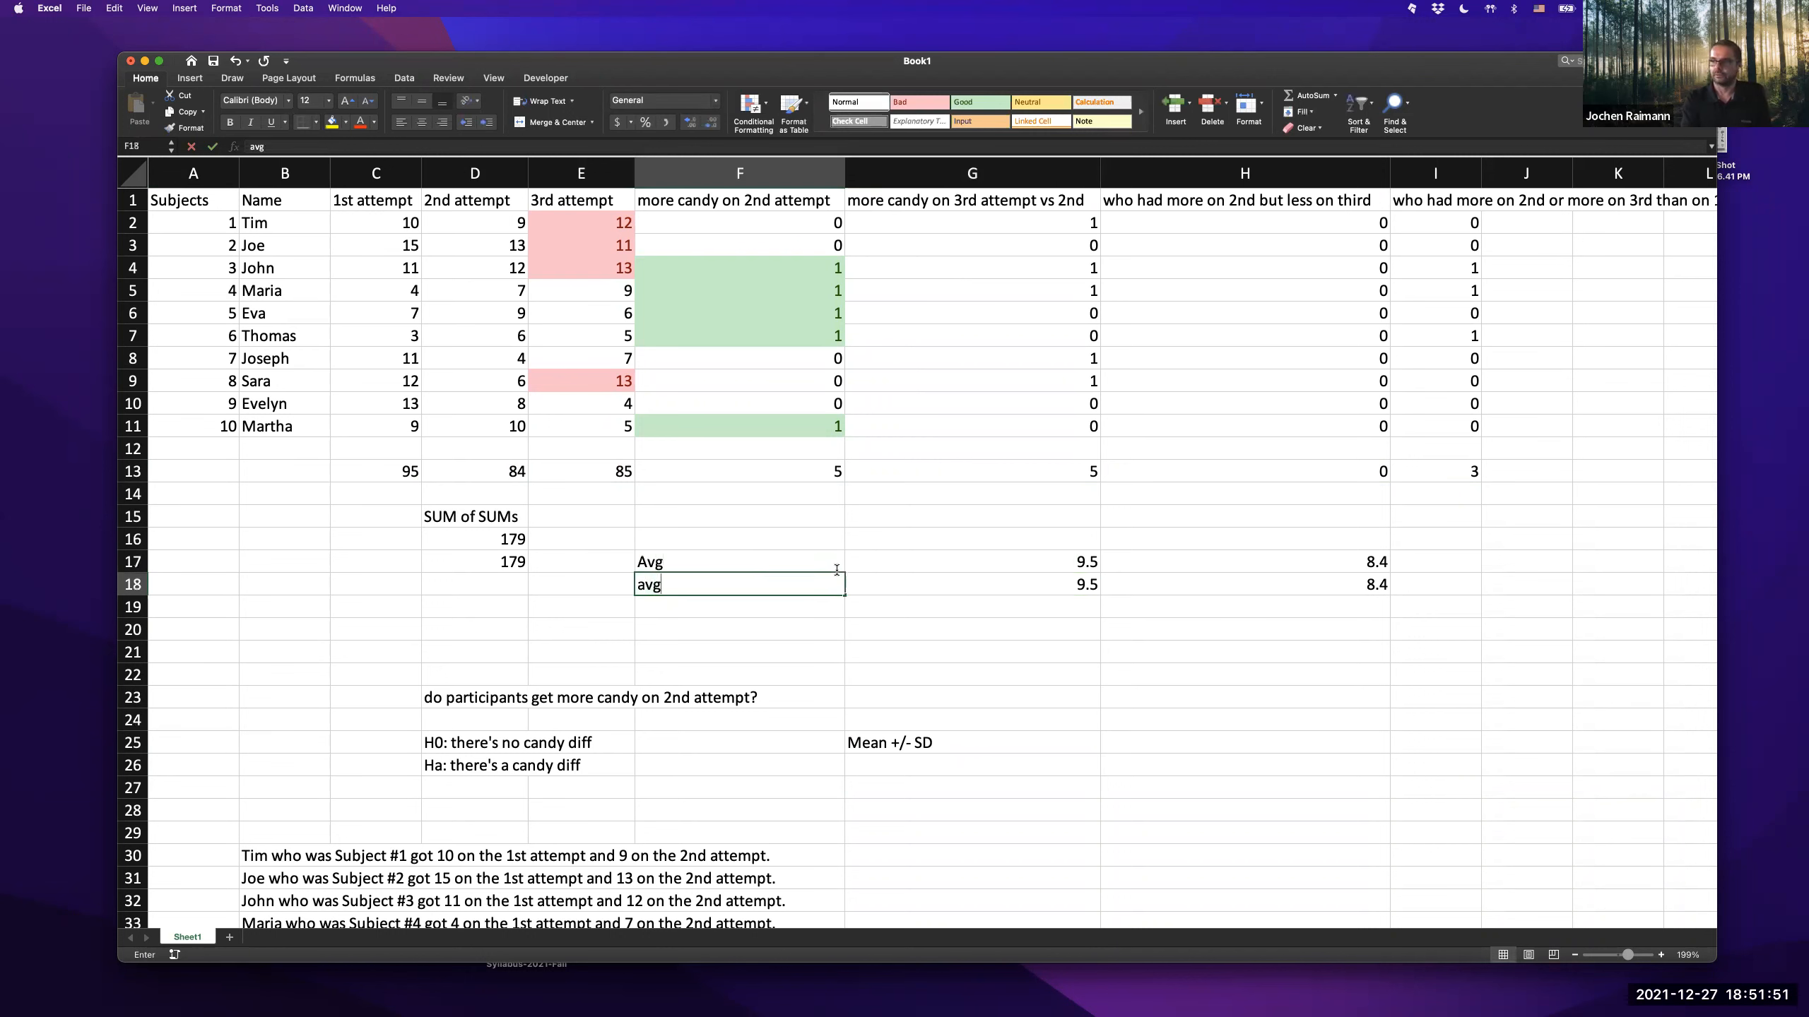
- Add the row label "SD" in F19 beneath the average labels
key("Tab")
key("Return")
key("Left")
type("SD")
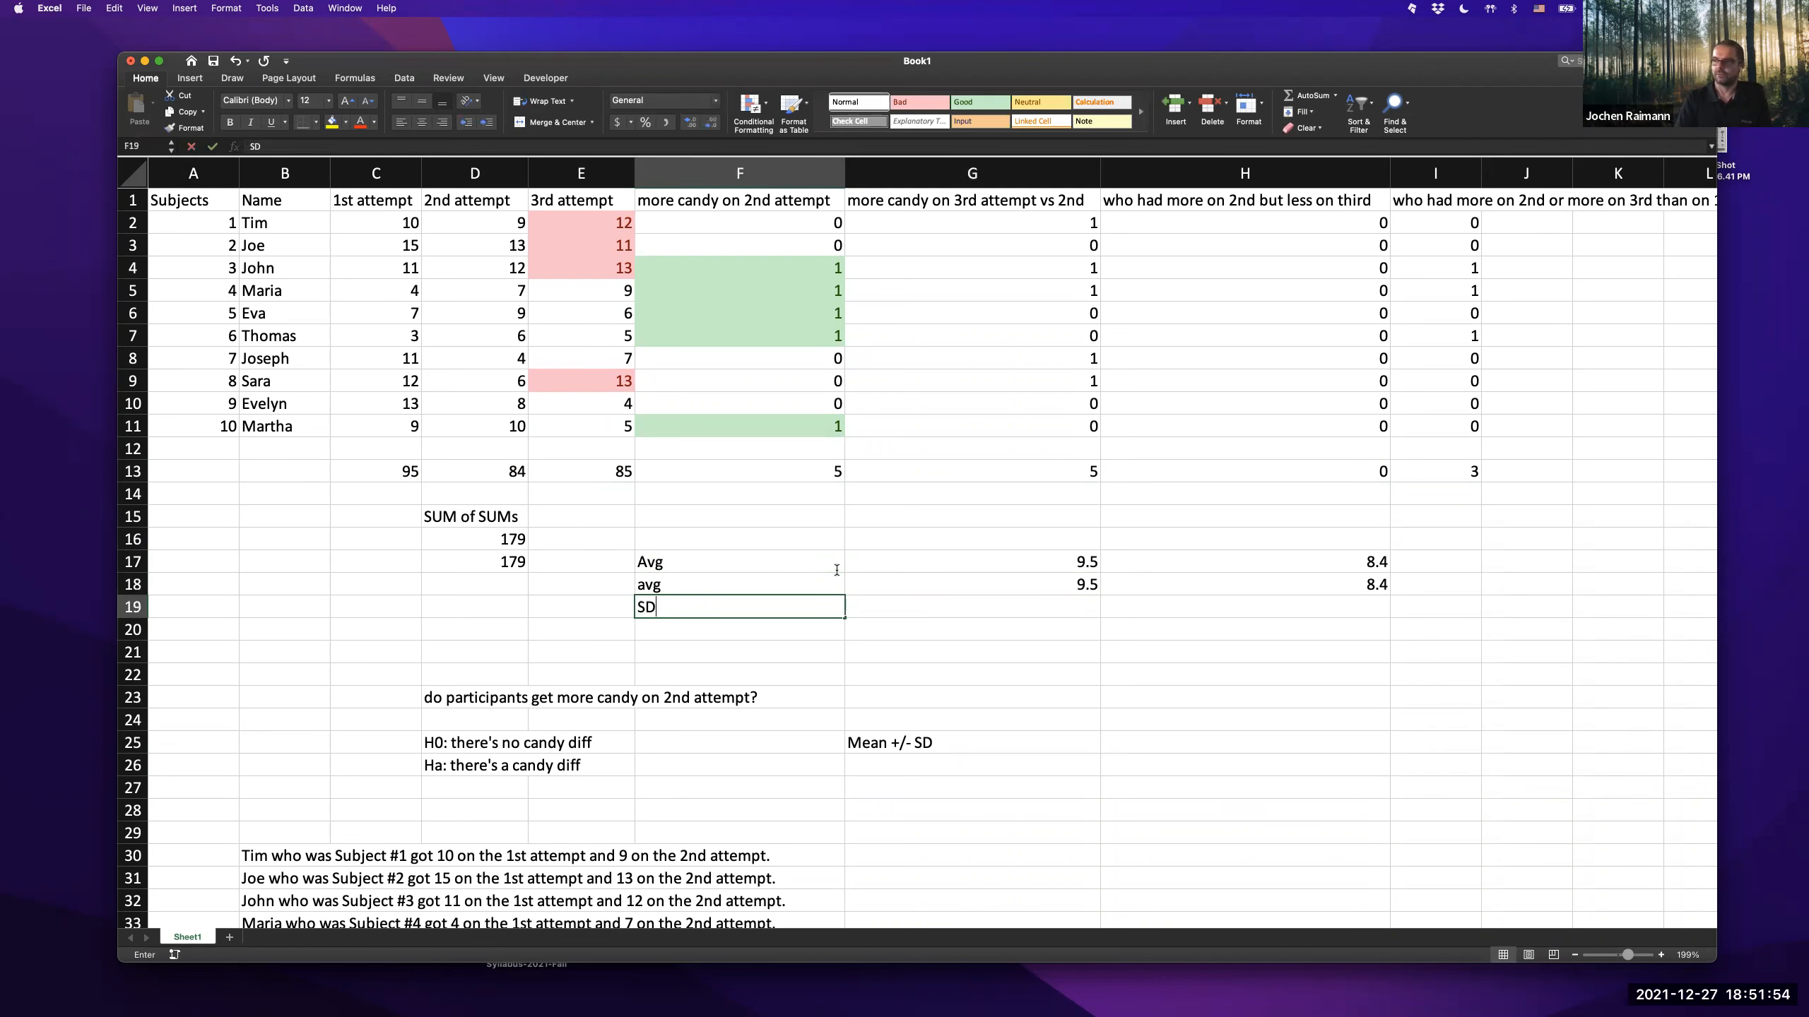
key("Tab")
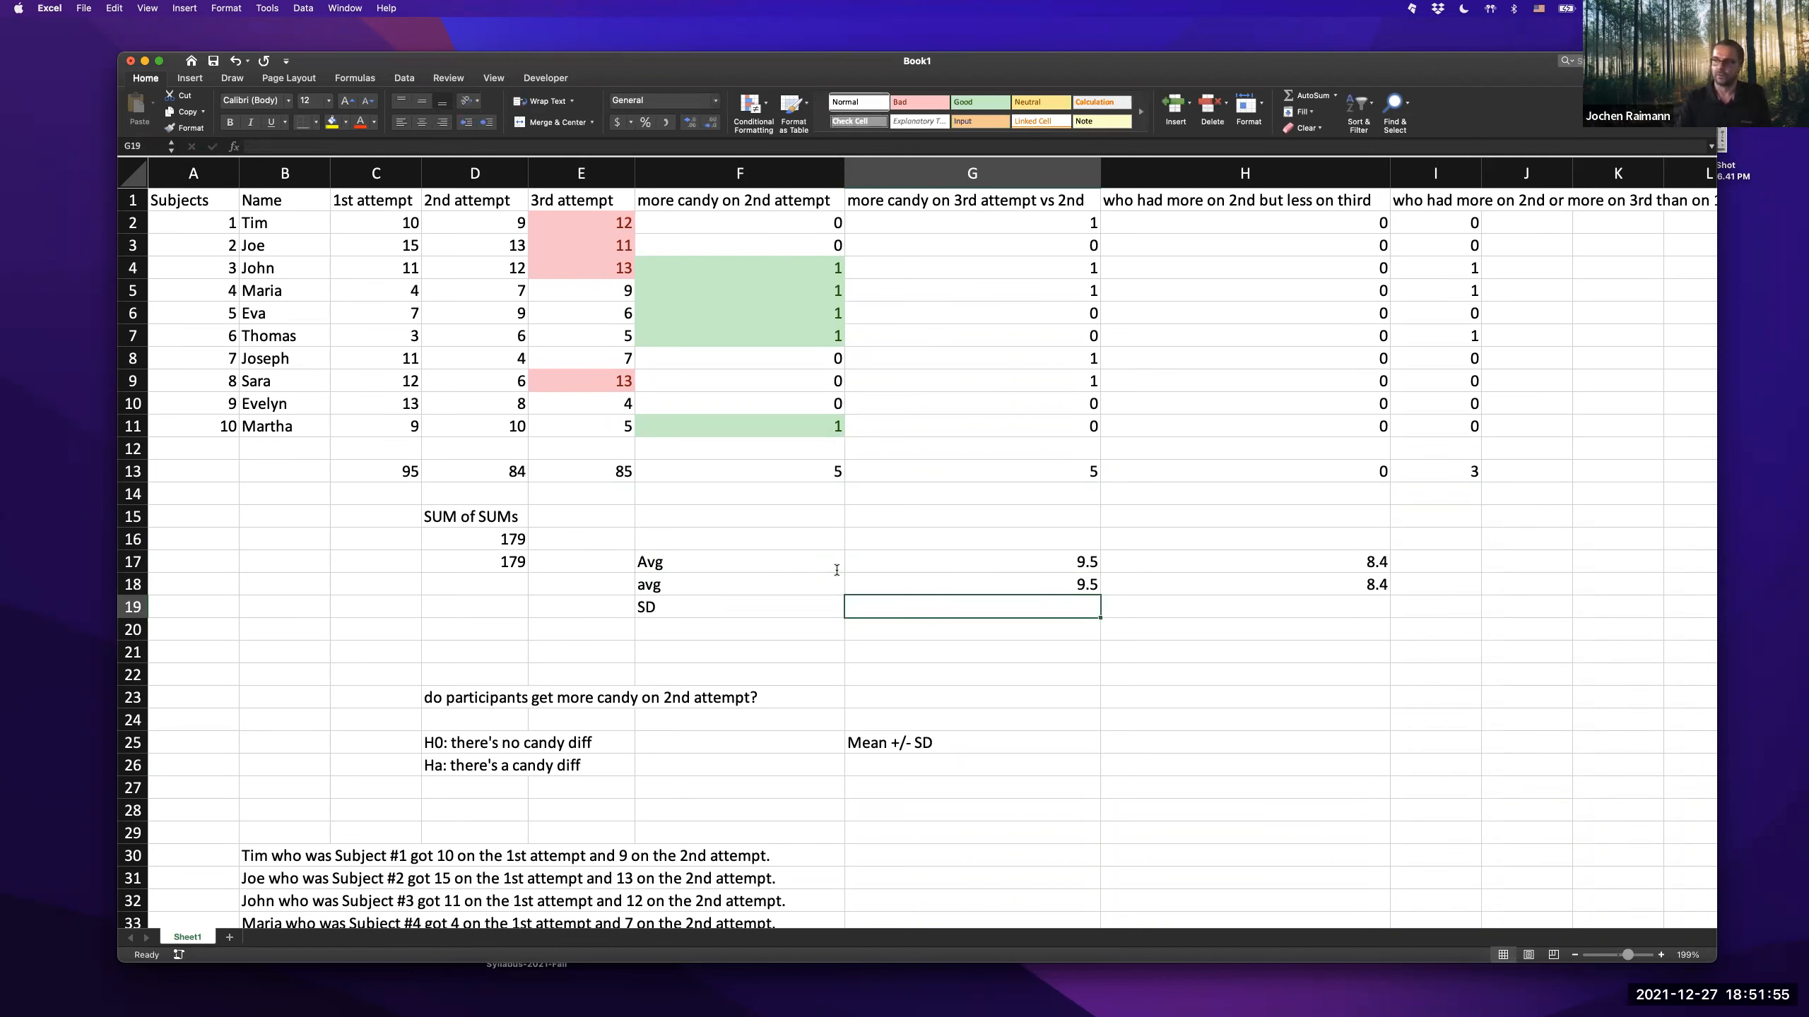
- Calculate the standard deviation of the 1st attempt counts in G19 with the STDEV function
type("=sdt")
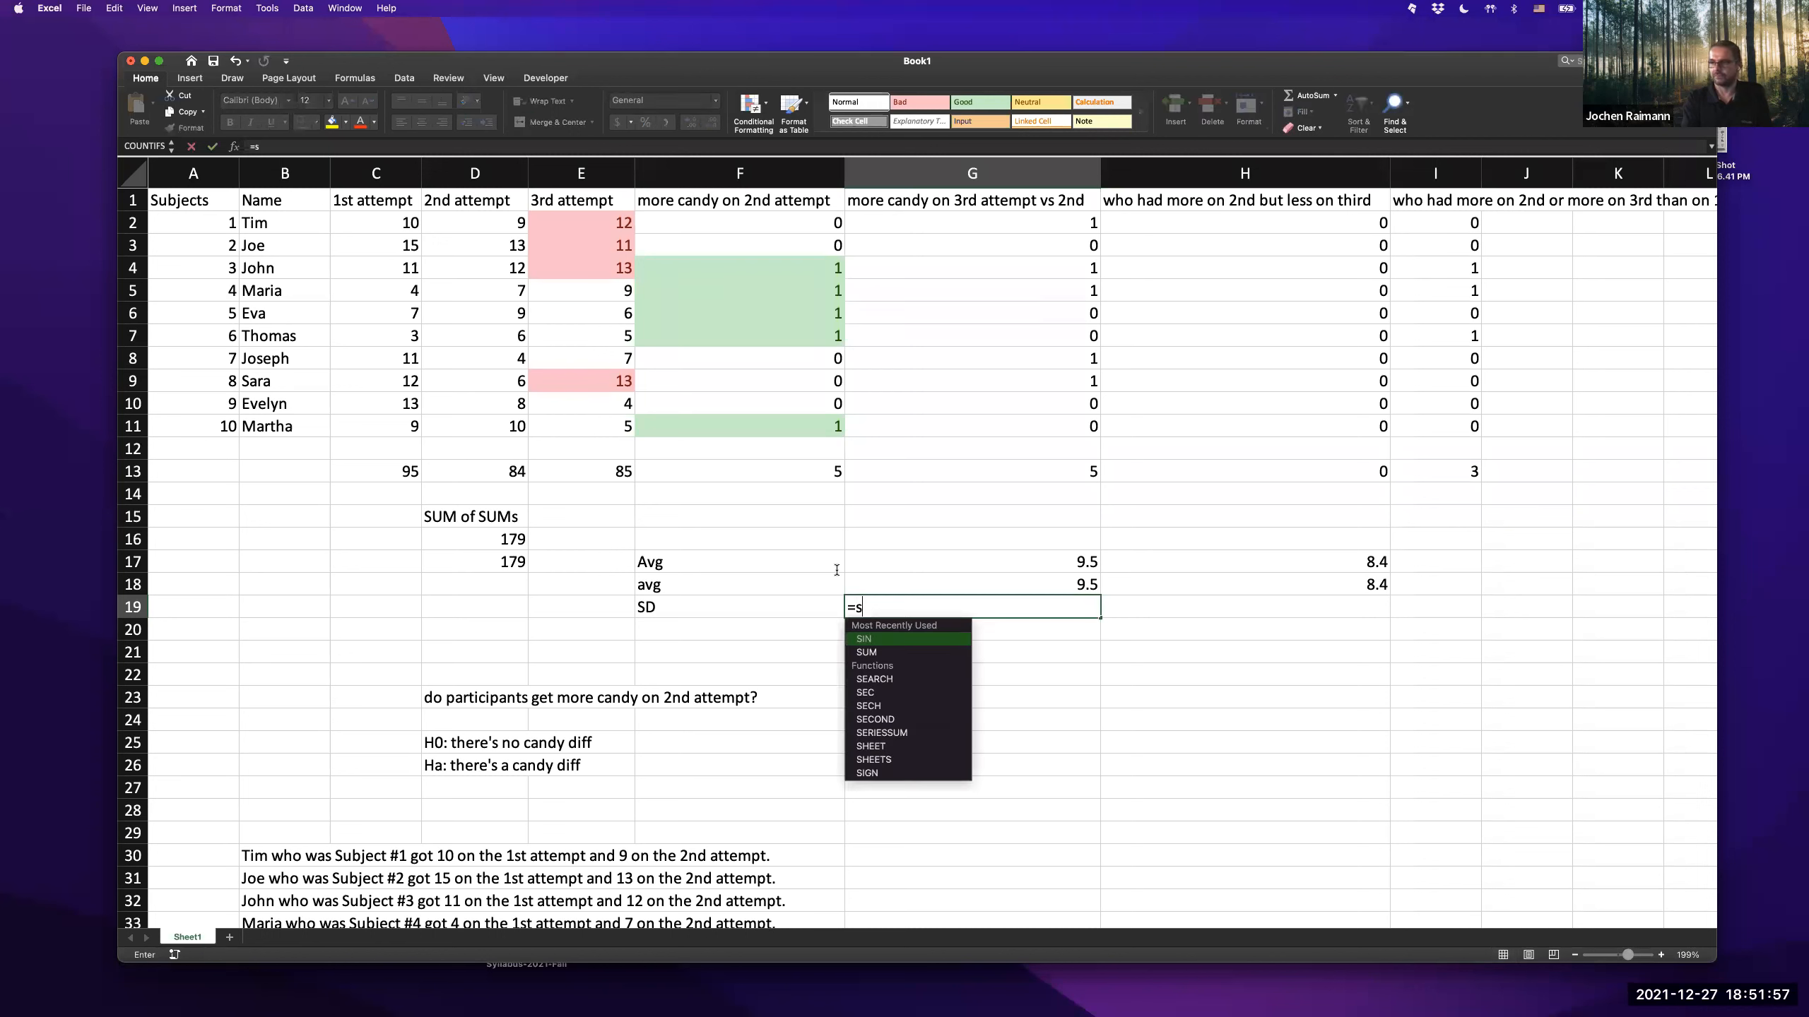
key("BackSpace")
key("BackSpace")
type("td")
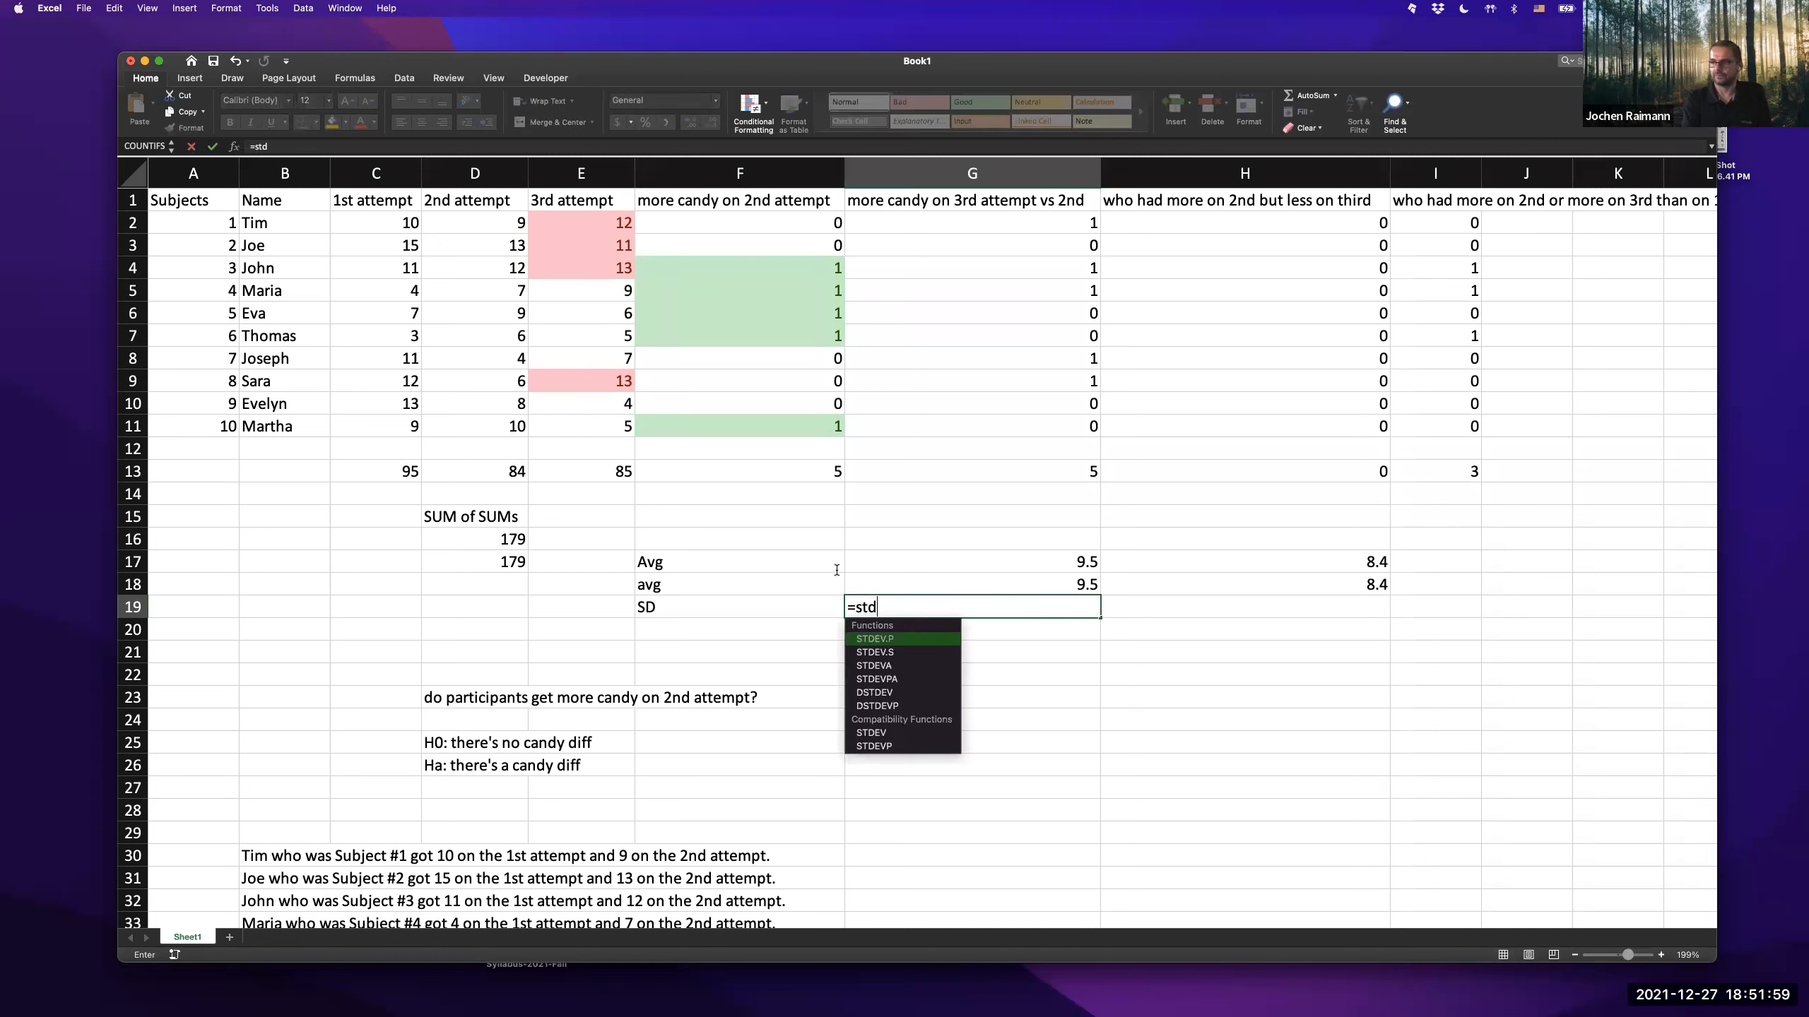
type("ev(")
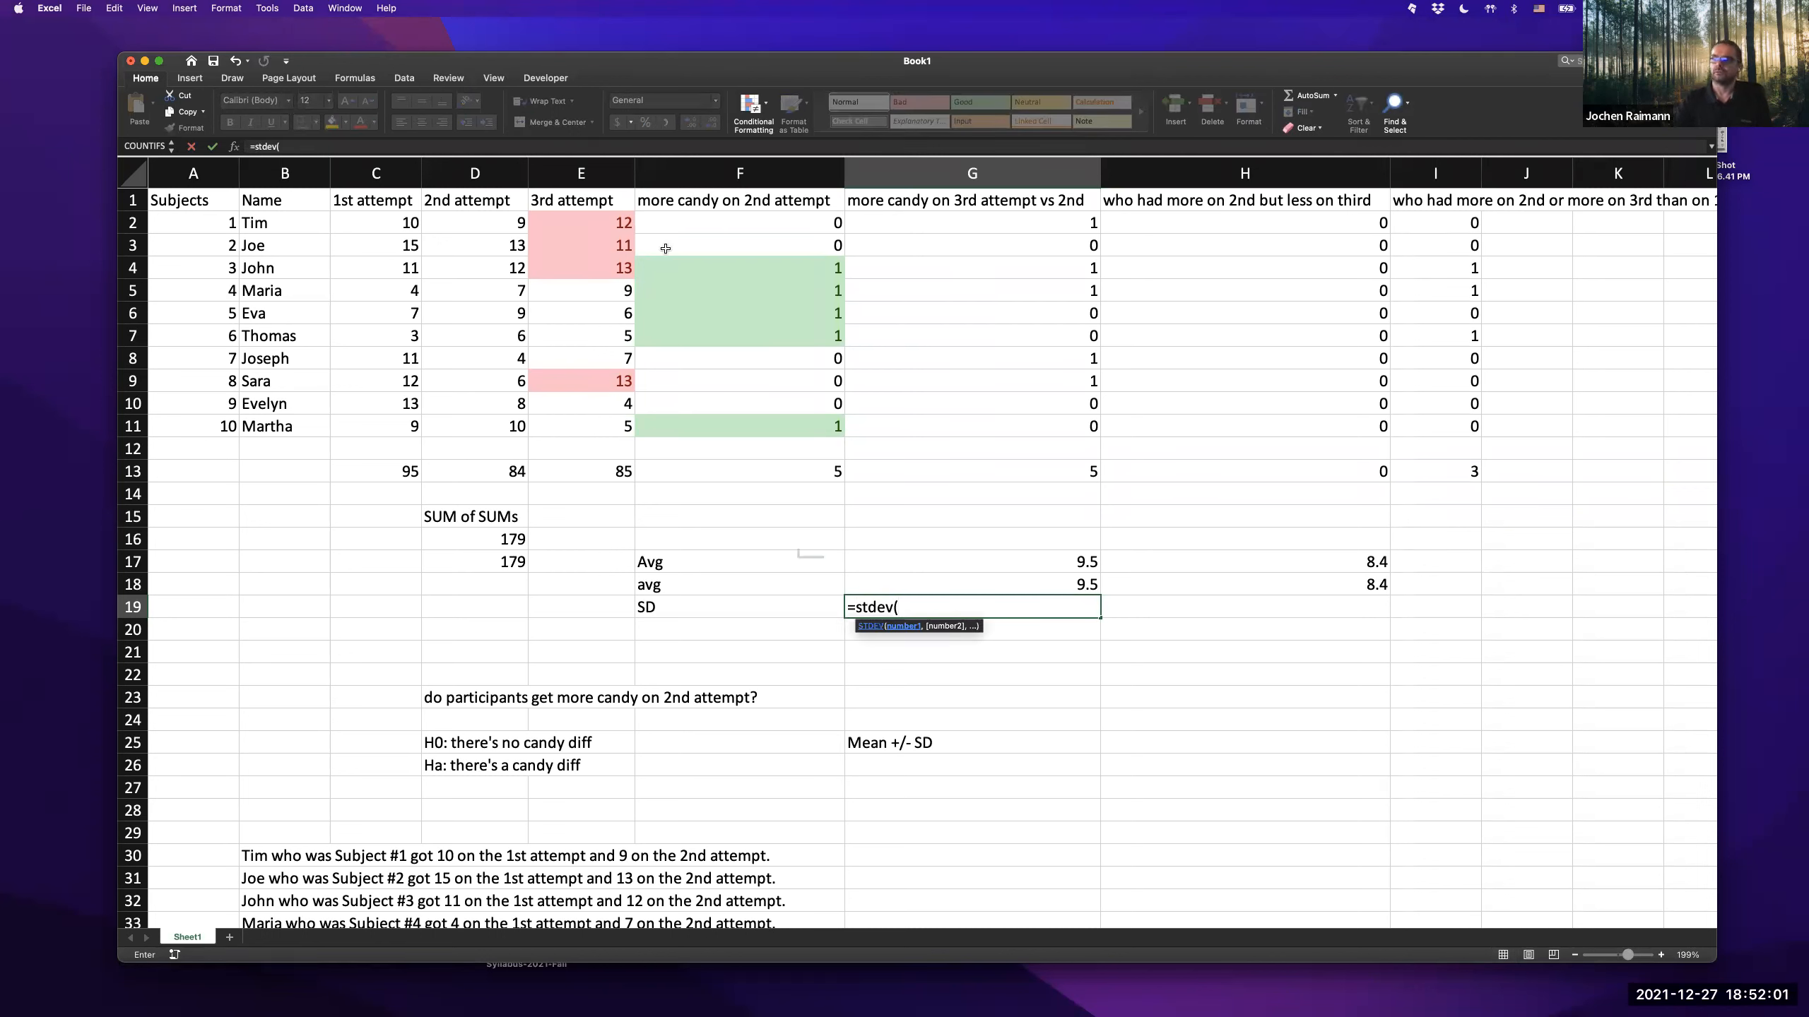
left_click_drag(382, 219, 399, 440)
key("Return")
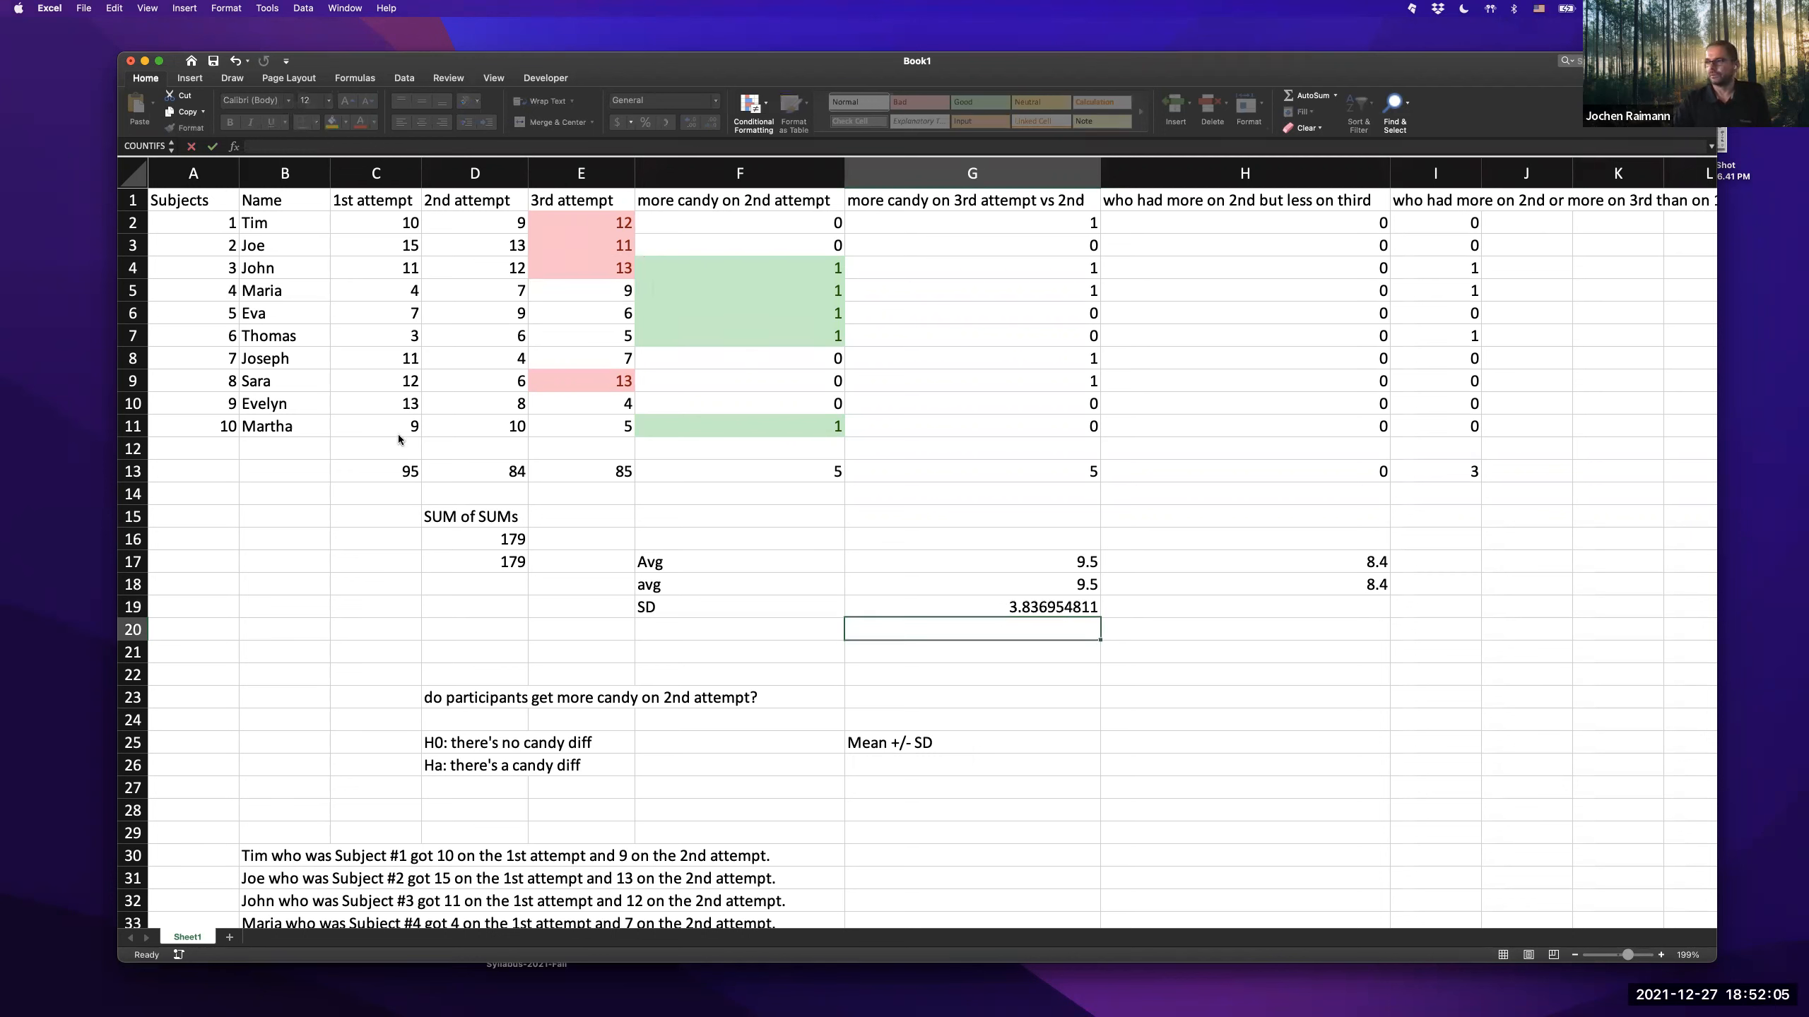
- Copy the standard deviation formula from G19 into H19 to cover the 2nd attempt counts
key("super+Right")
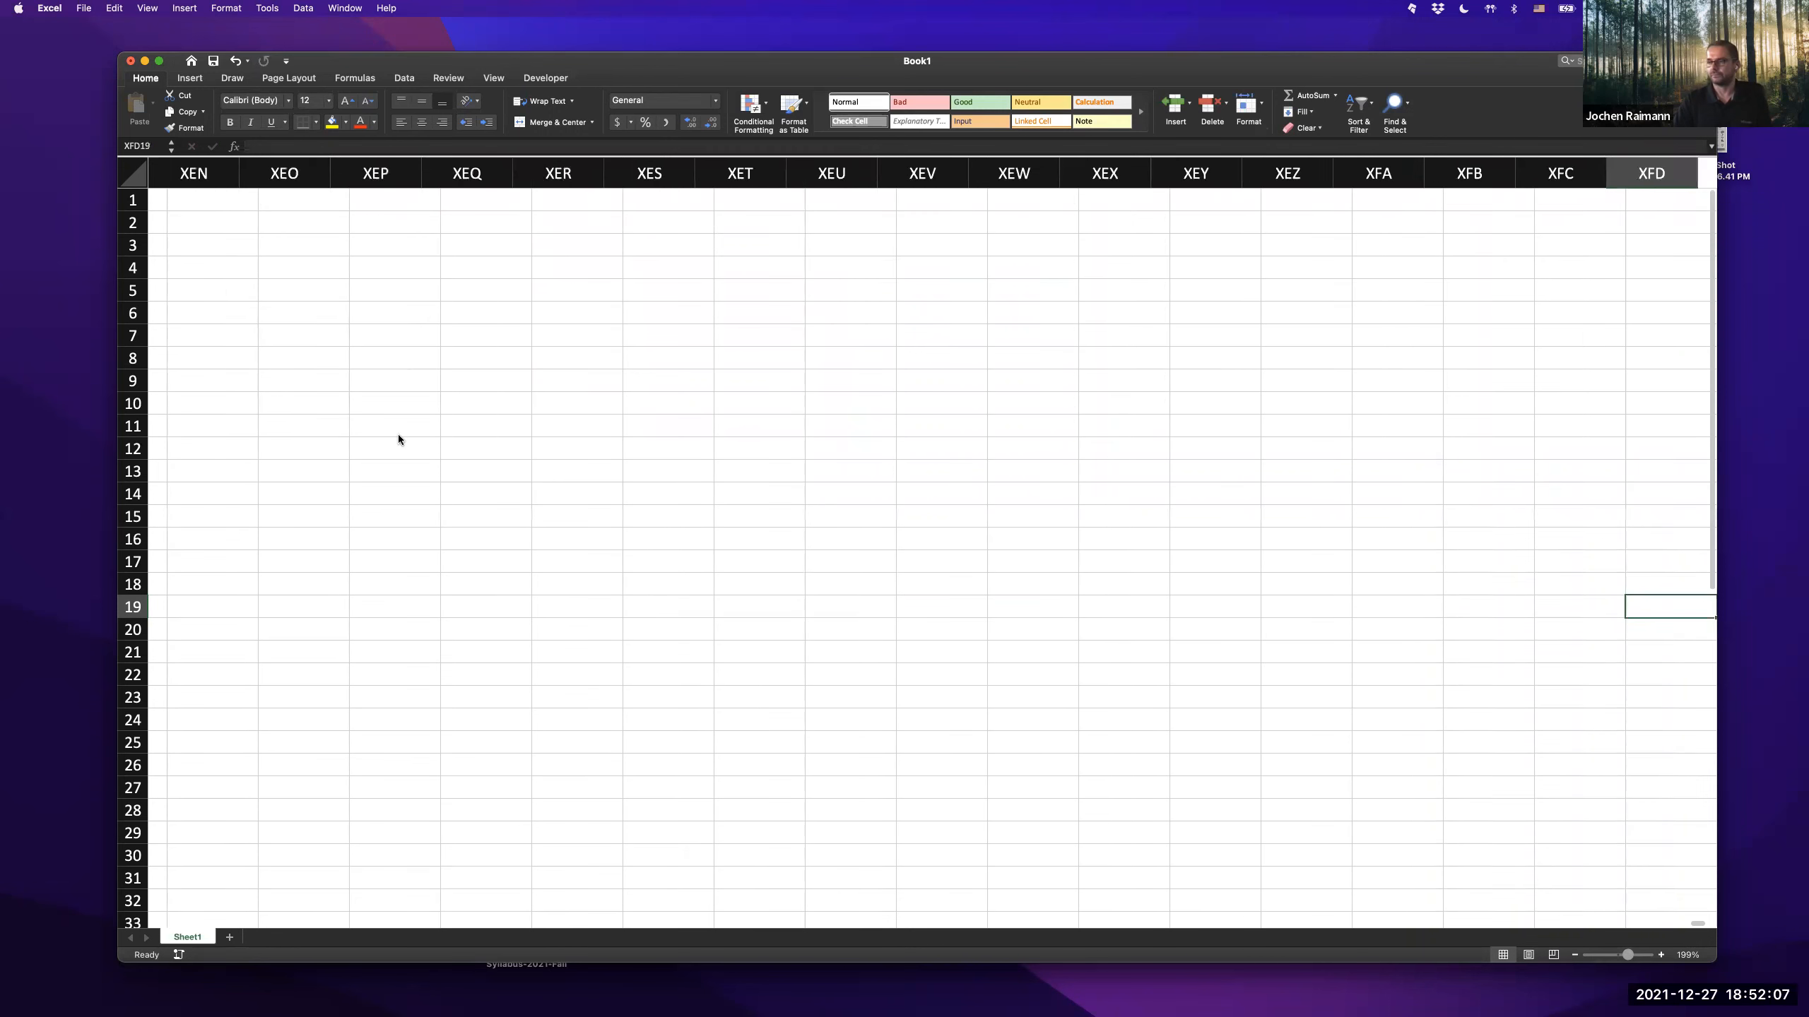
key("Left")
key("super+Left")
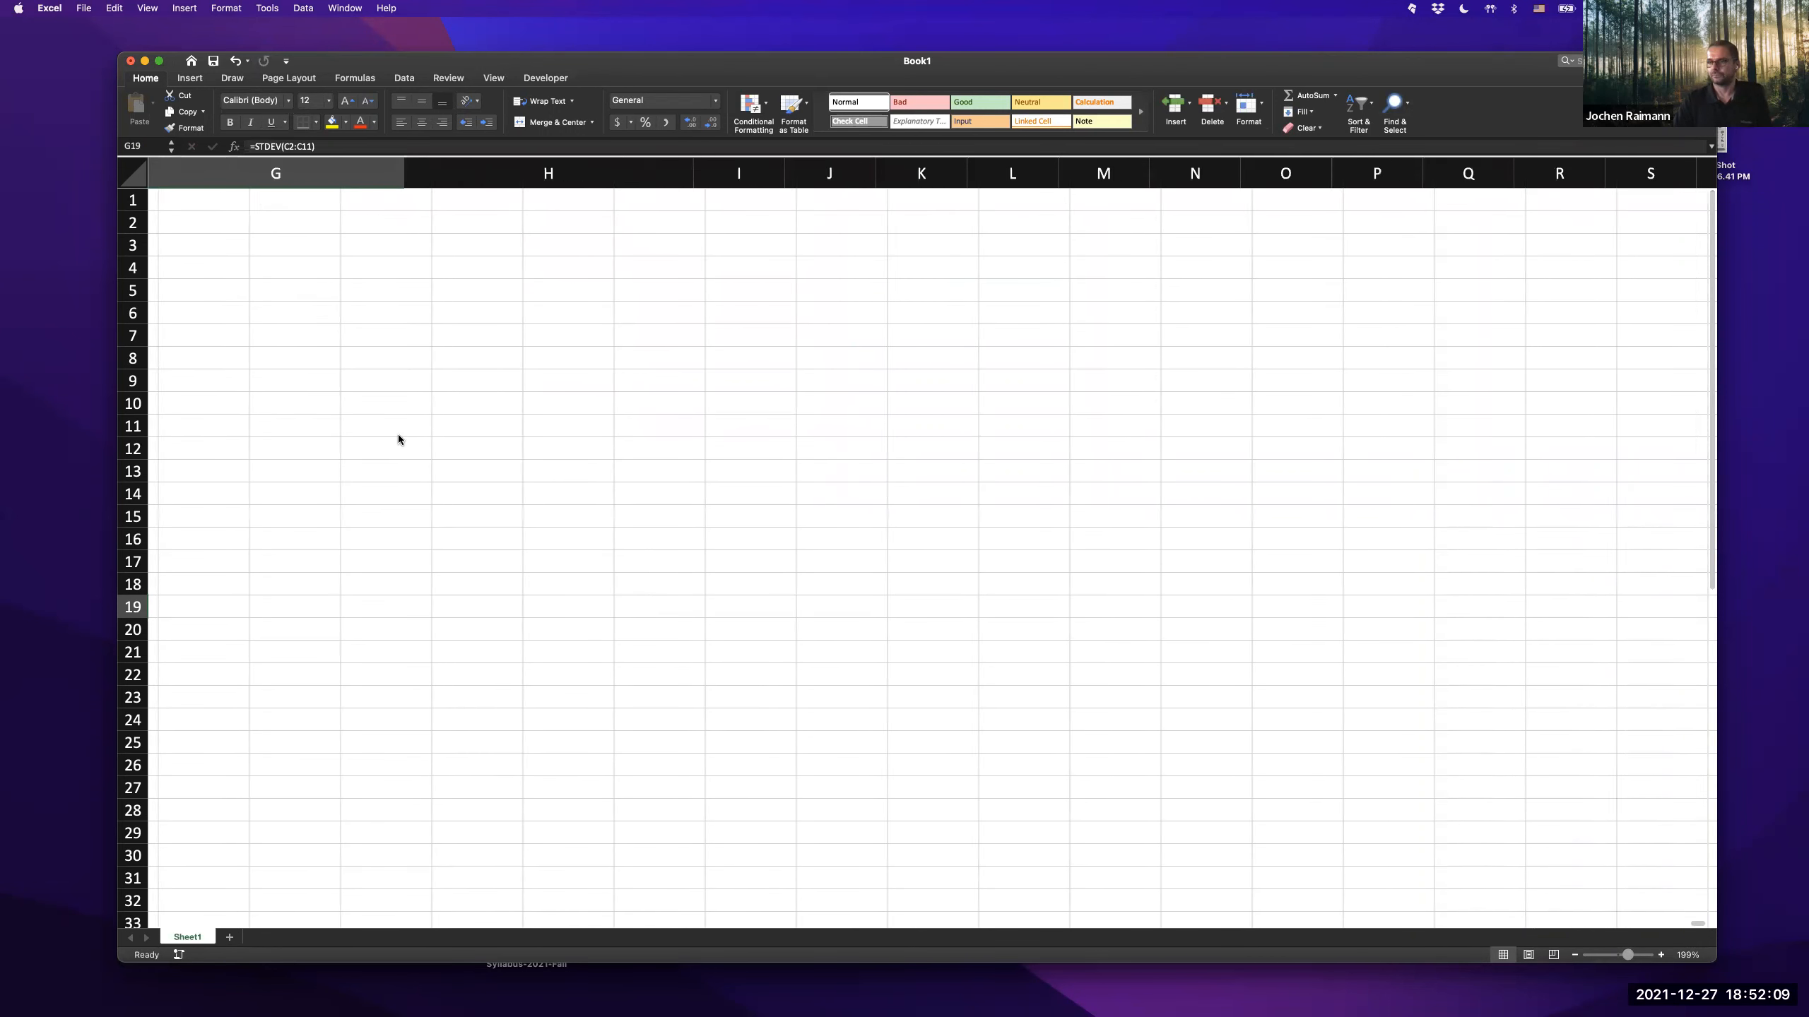
key("super+c")
key("Right")
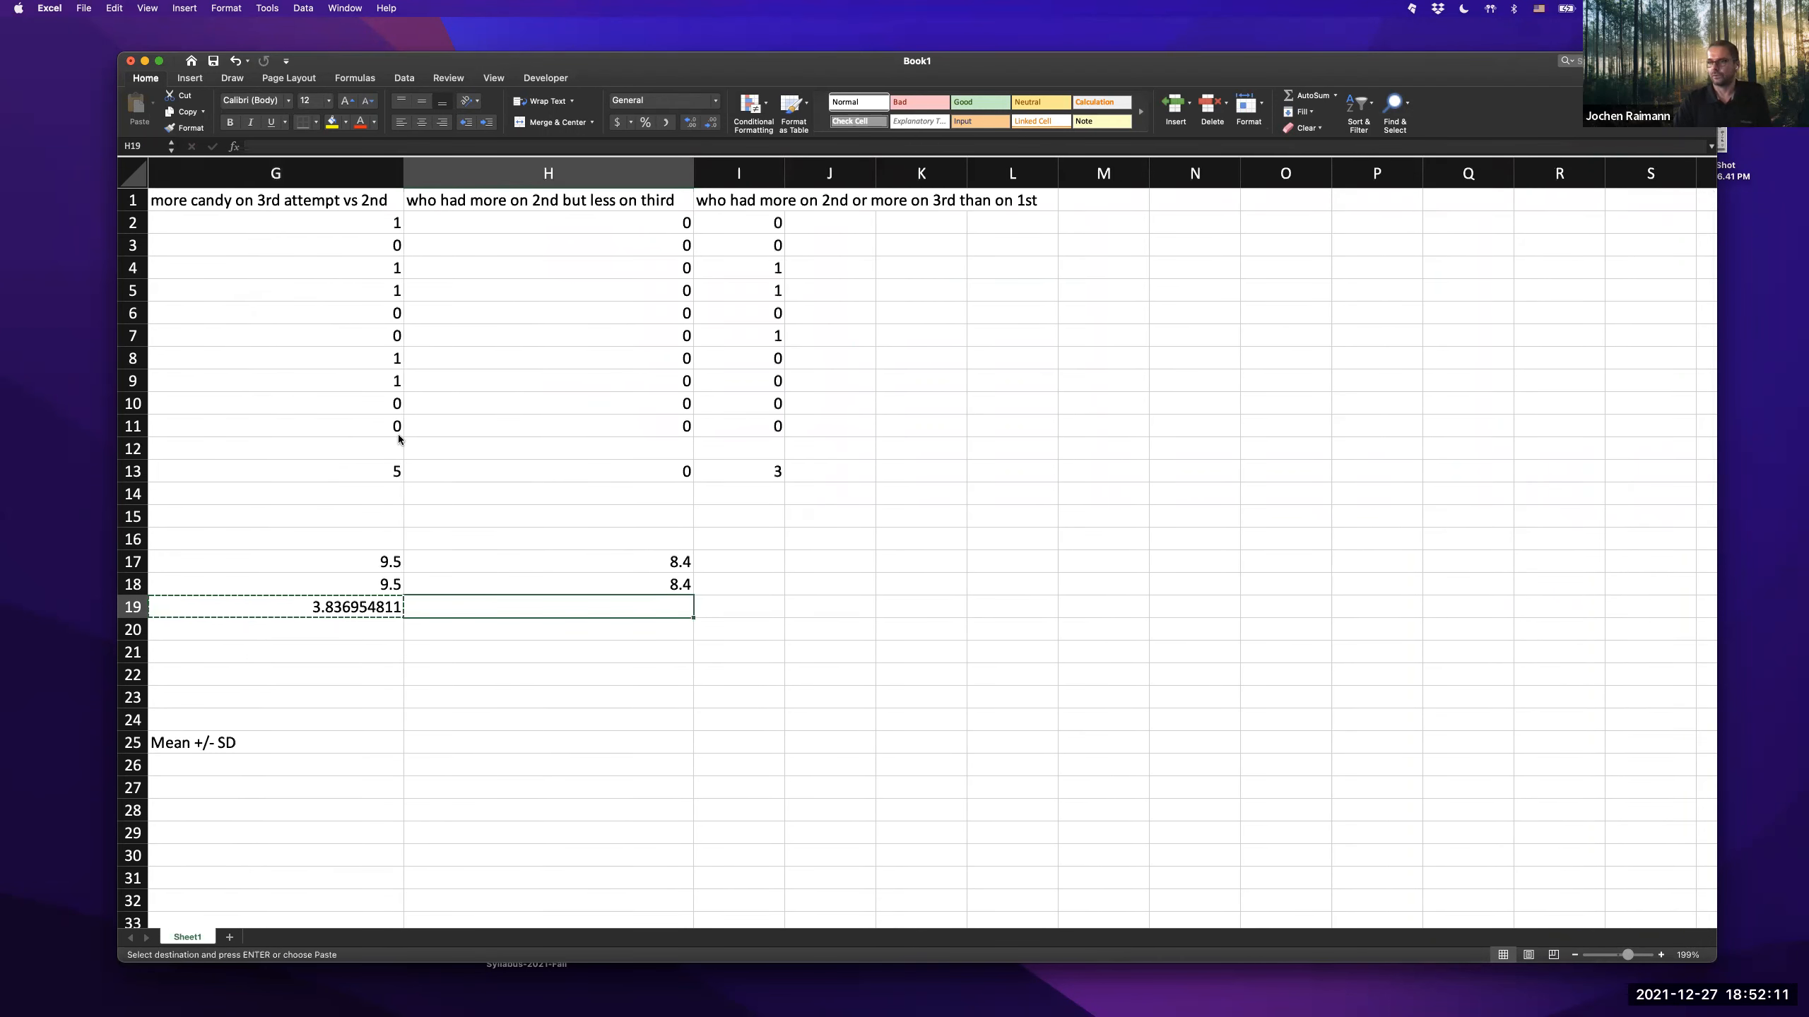
key("super+v")
- Join the 1st attempt average and SD in G26 with the formula =CONCATENATE(G17,"+/-",G19)
scroll(513, 470, "left", 10)
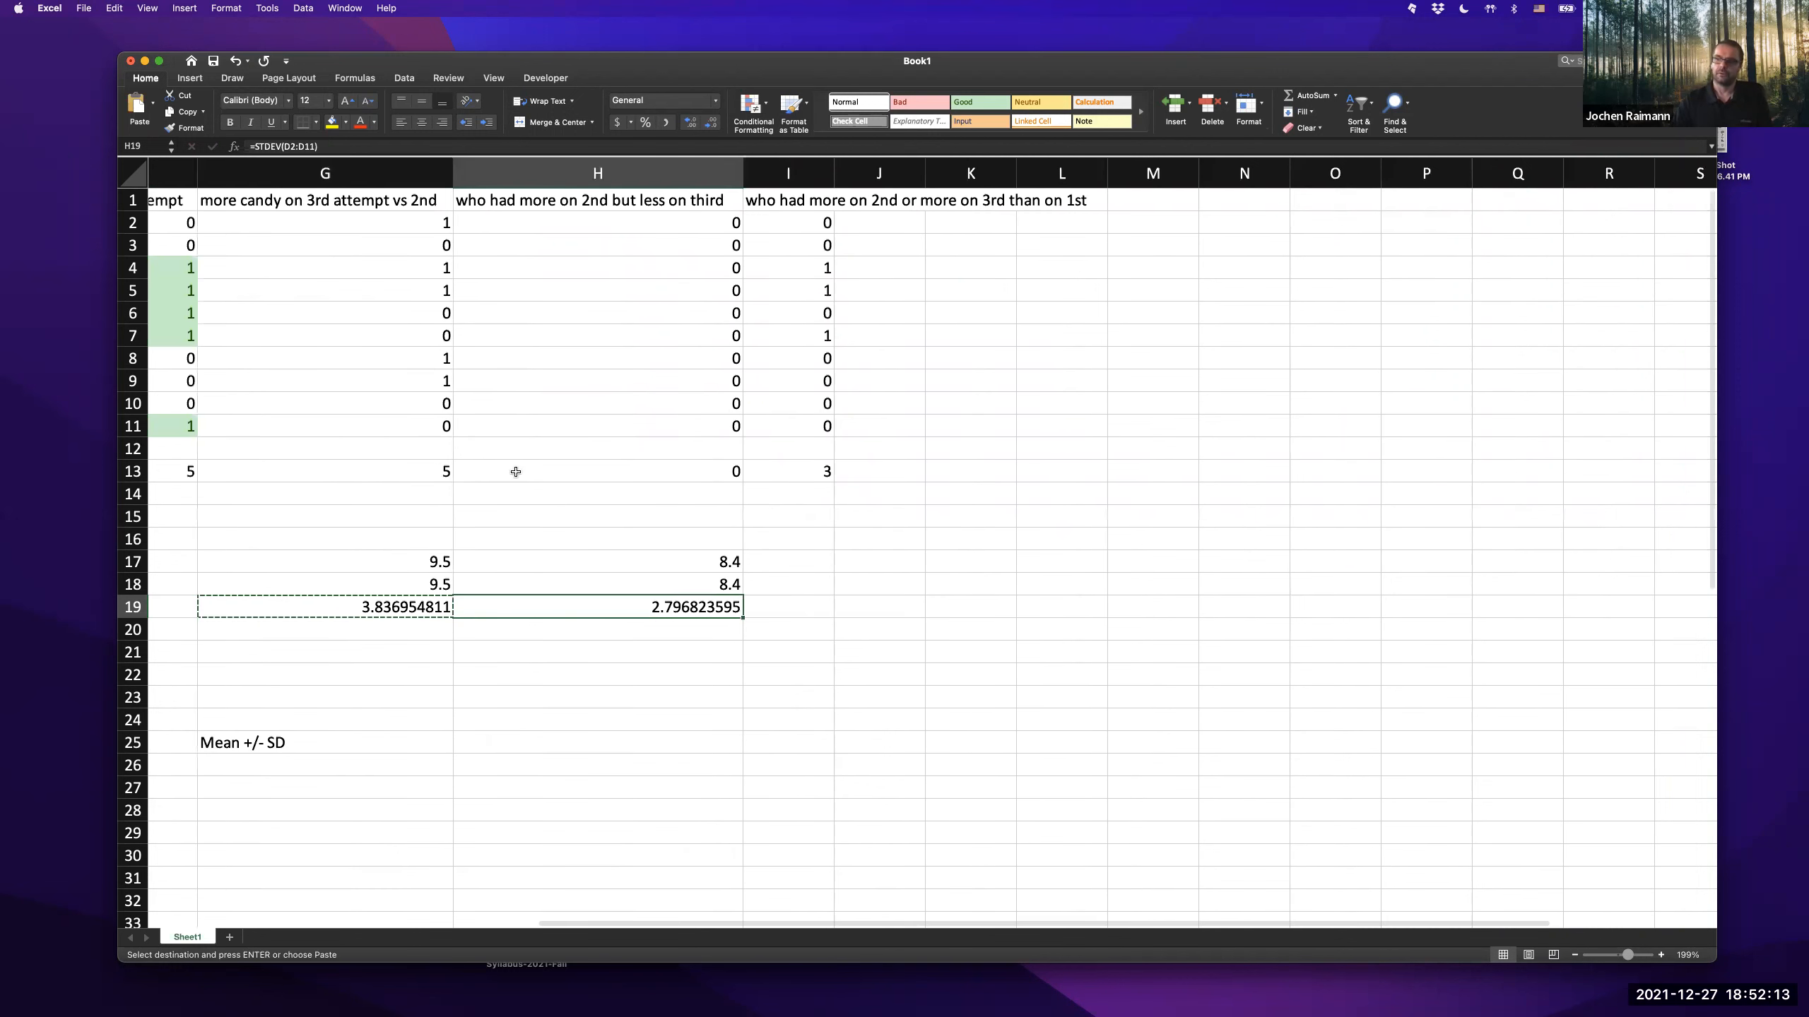
scroll(798, 642, "left", 3)
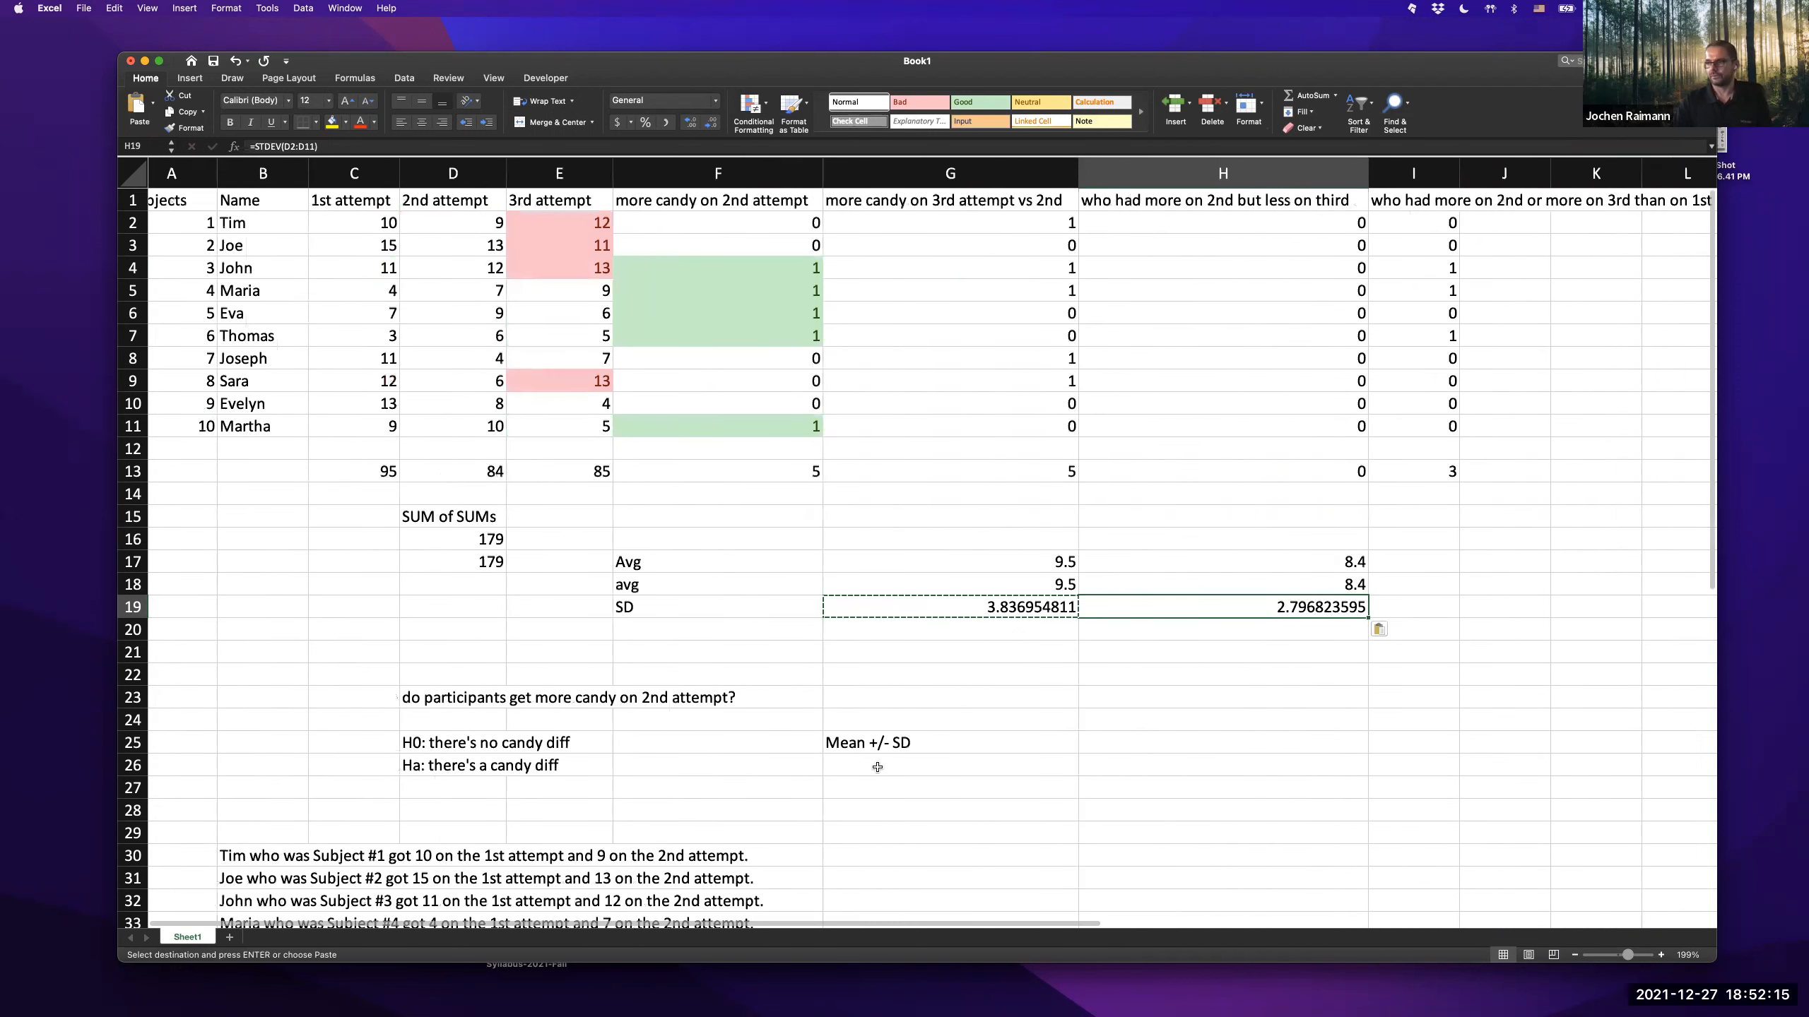
left_click(907, 762)
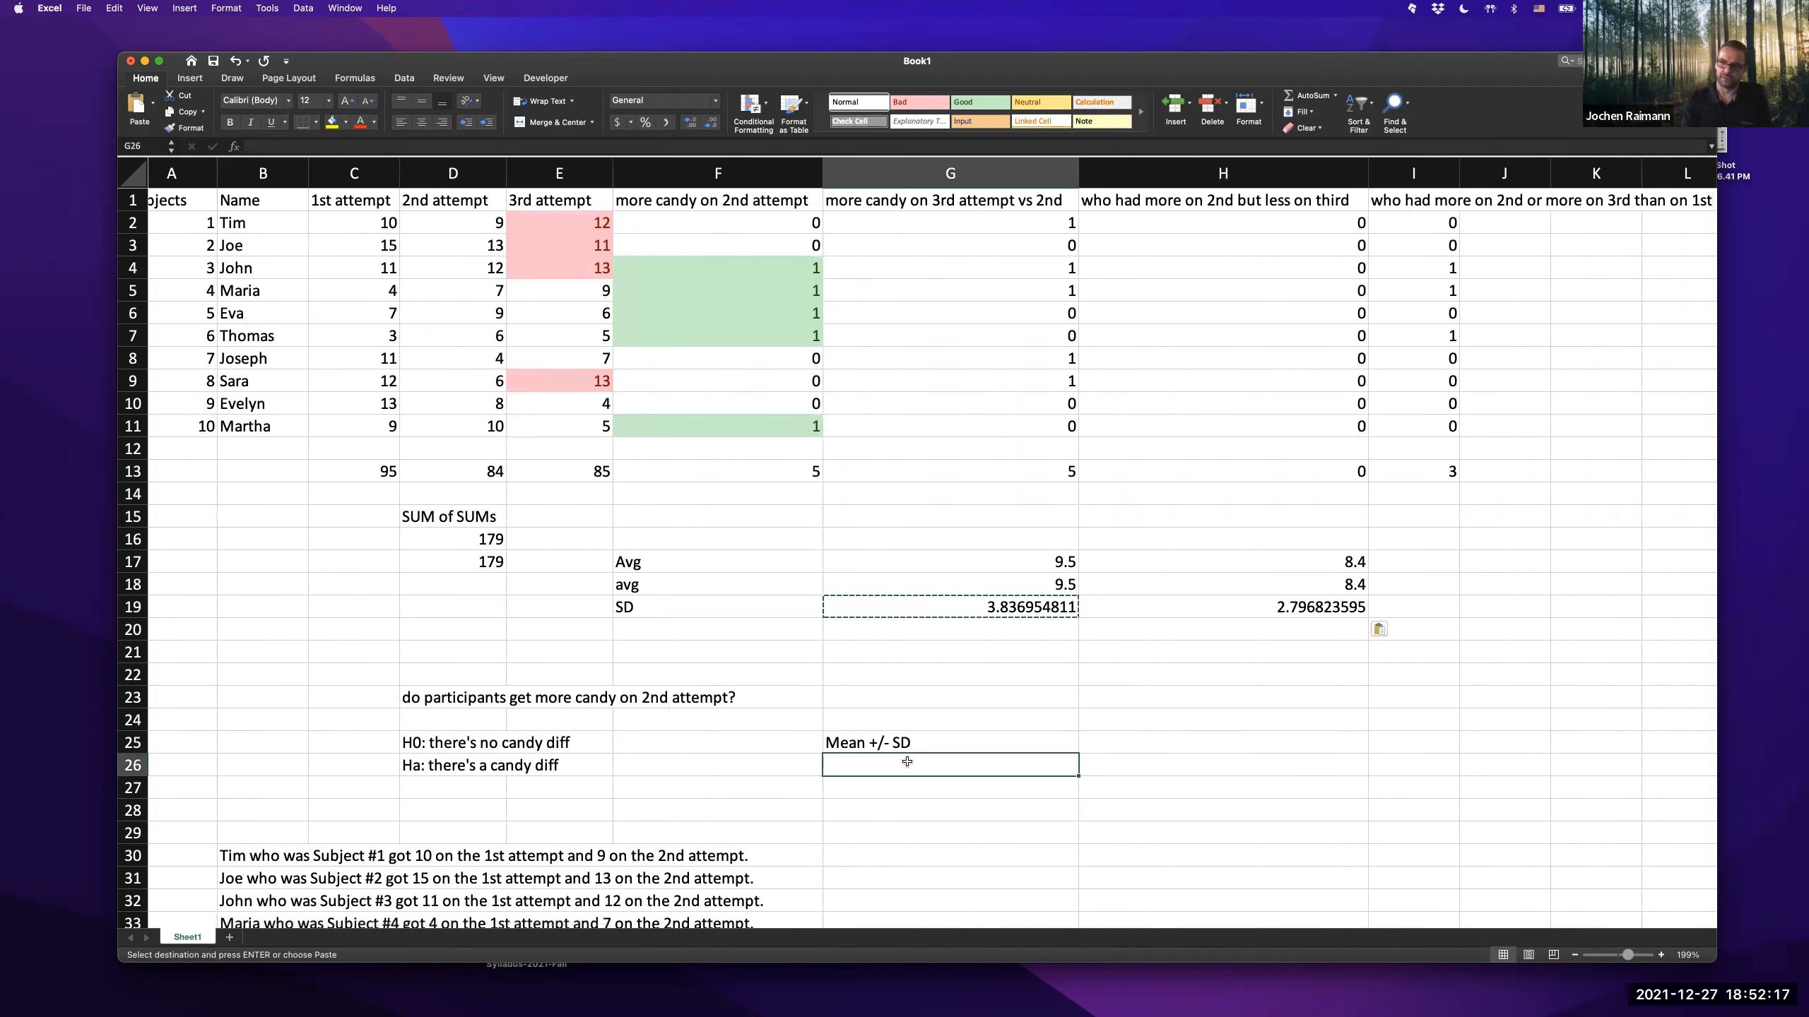
type("=con")
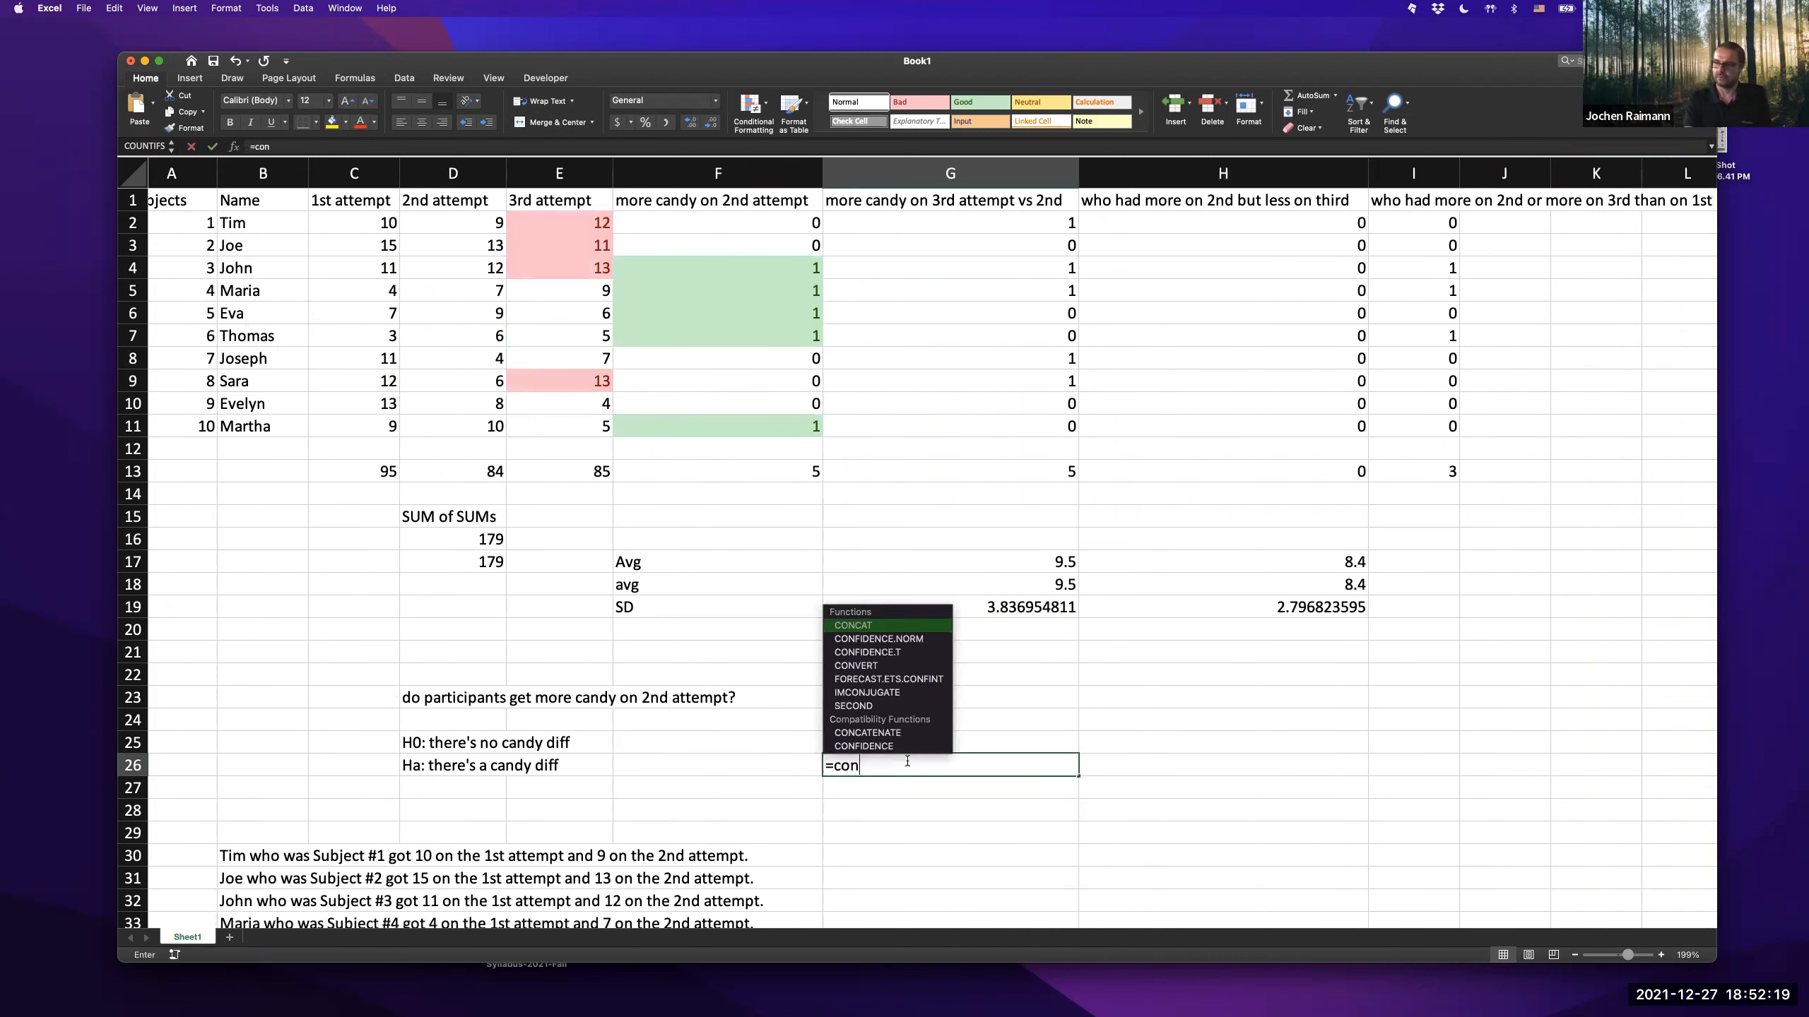
type("cetana")
key("BackSpace")
key("BackSpace")
key("BackSpace")
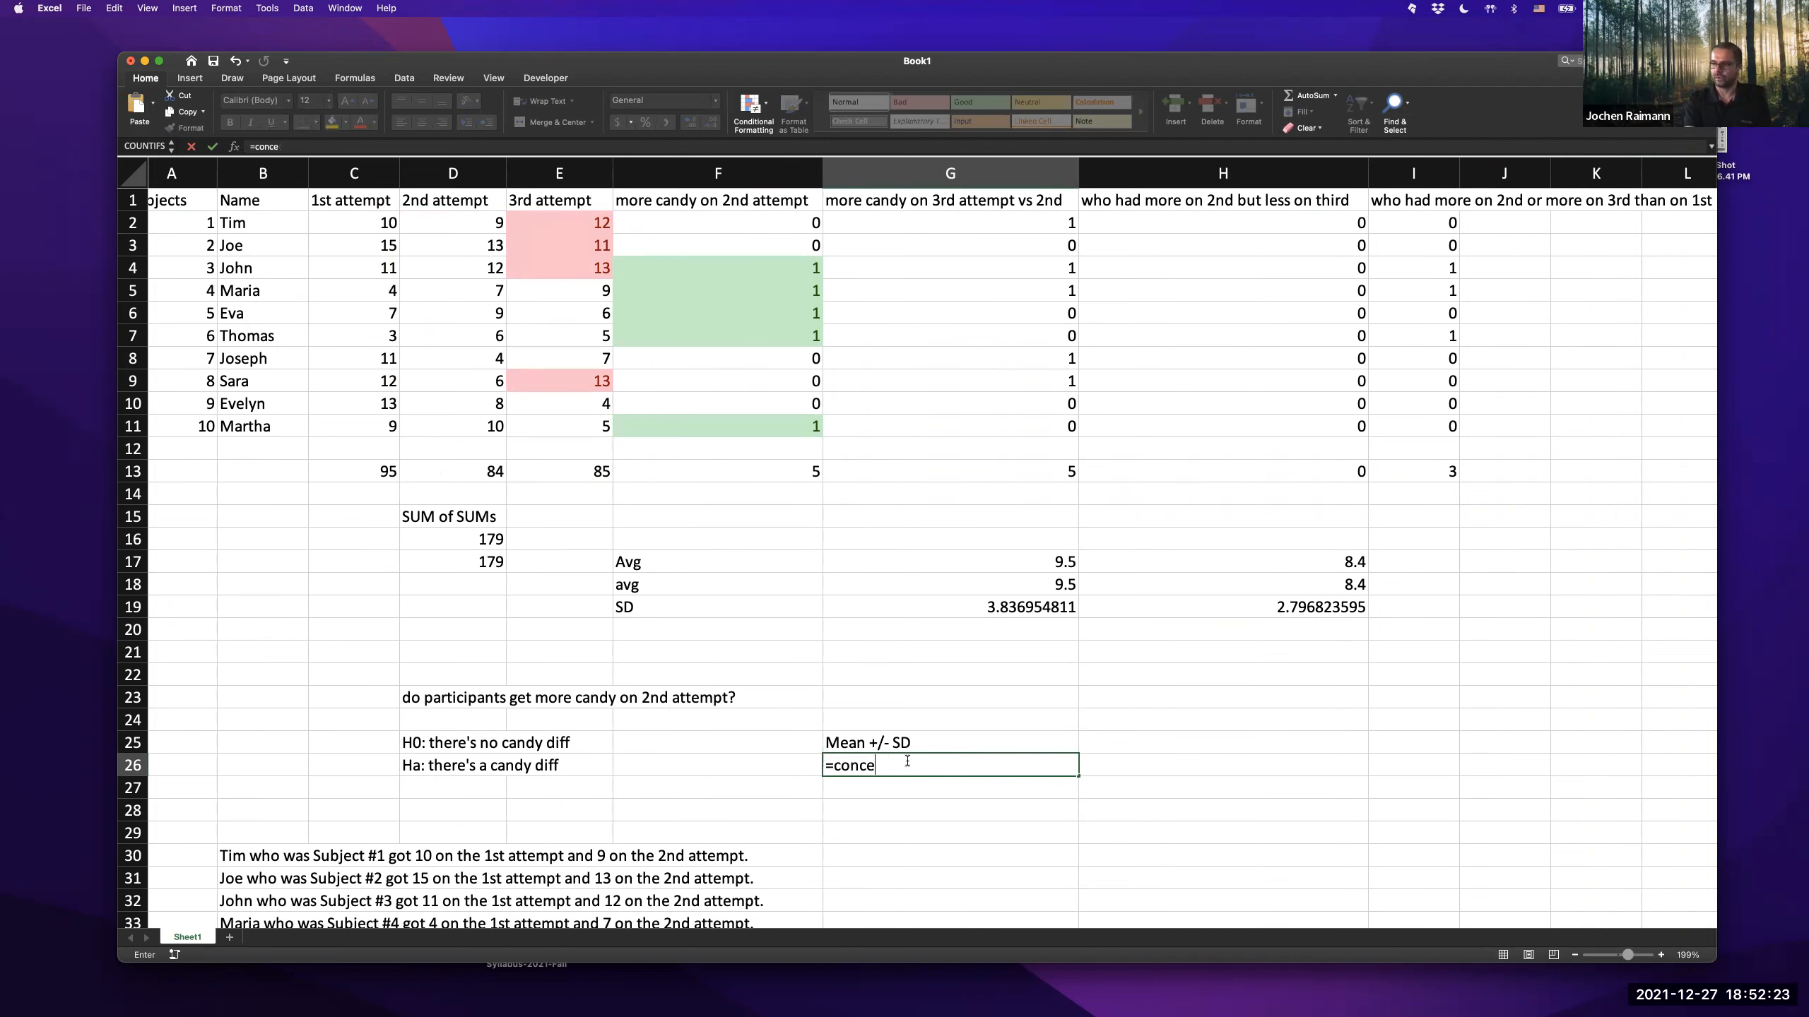
key("BackSpace")
key("BackSpace")
type("ate")
type("nta")
key("BackSpace")
type("ate(")
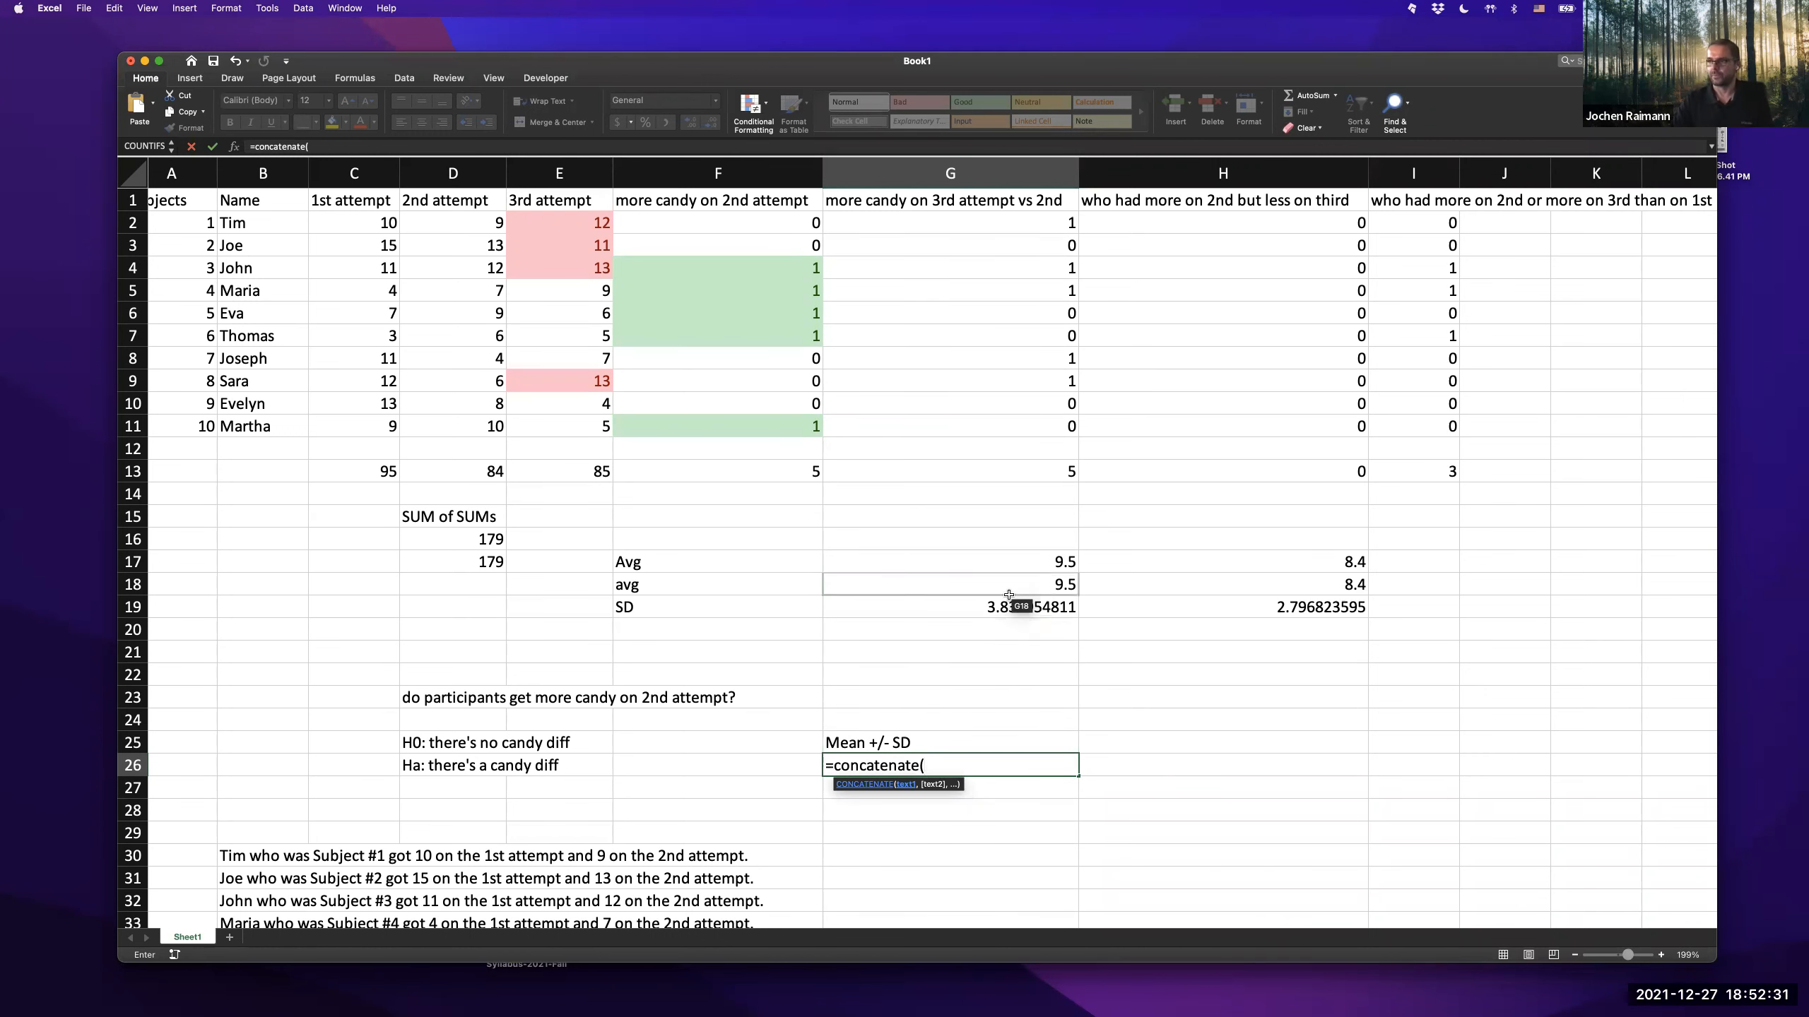
scroll(1002, 564, "right", 1)
scroll(1002, 564, "down", 1)
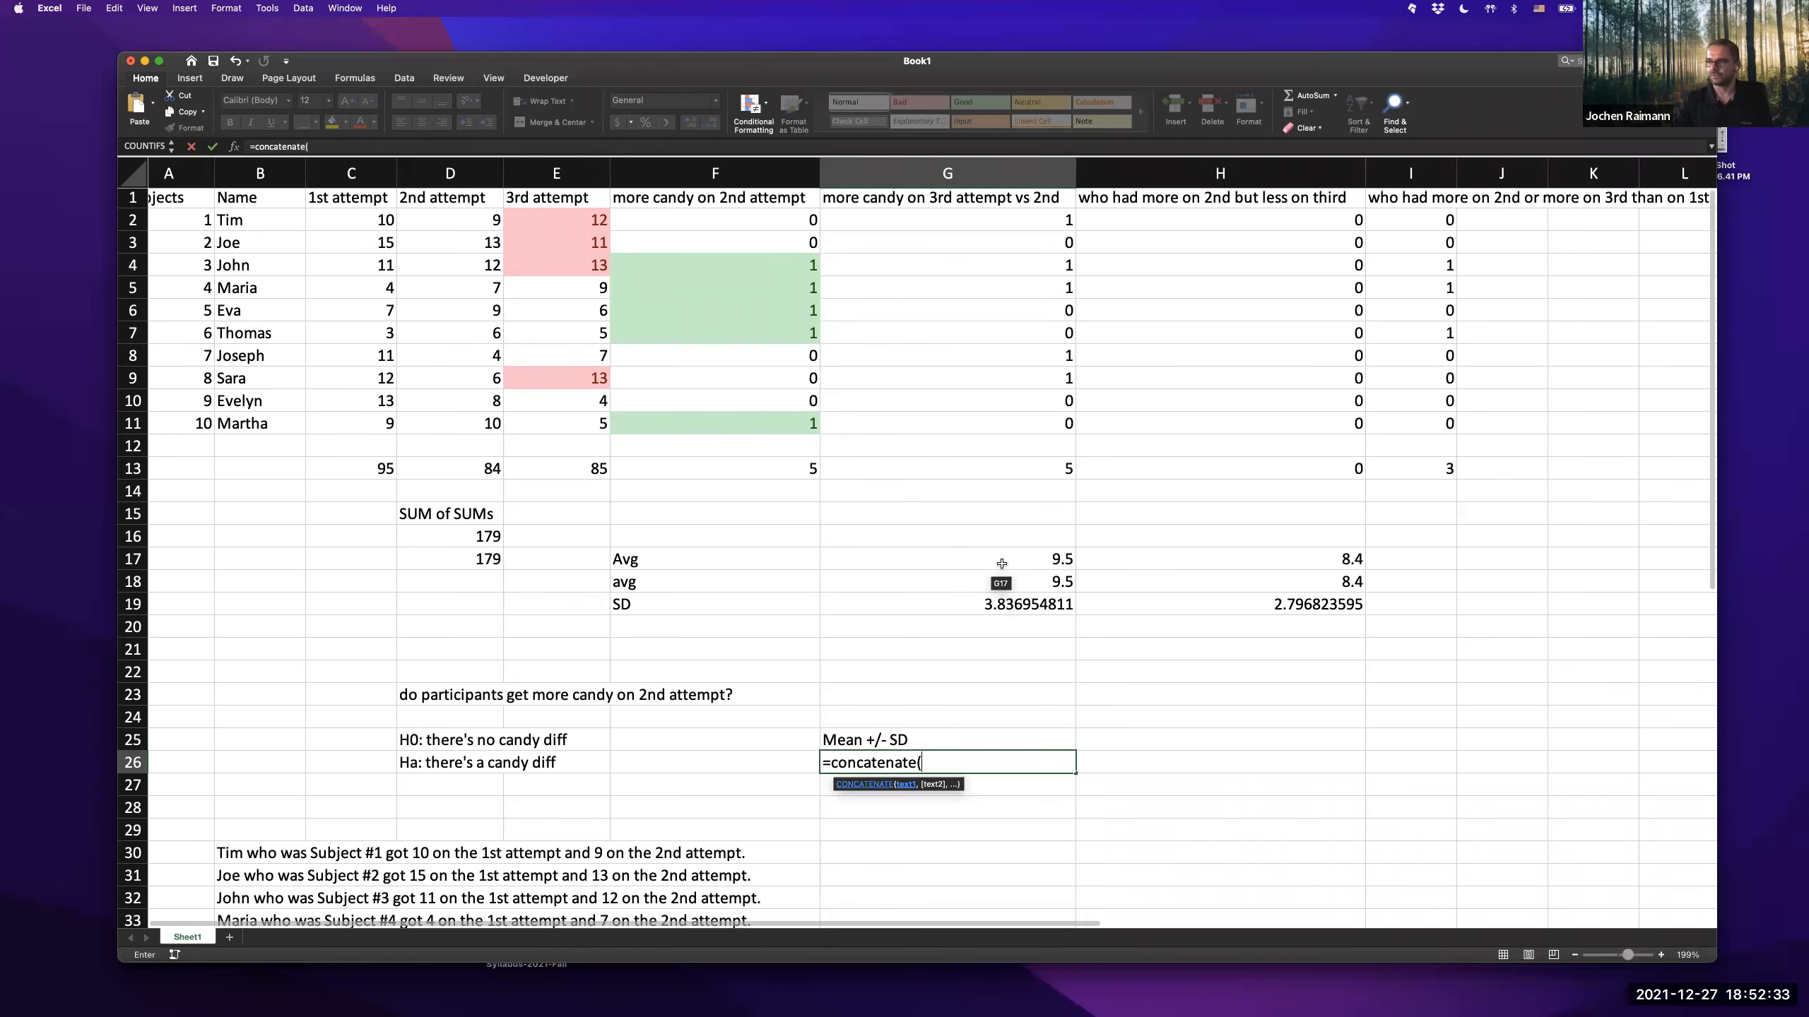
left_click(1002, 564)
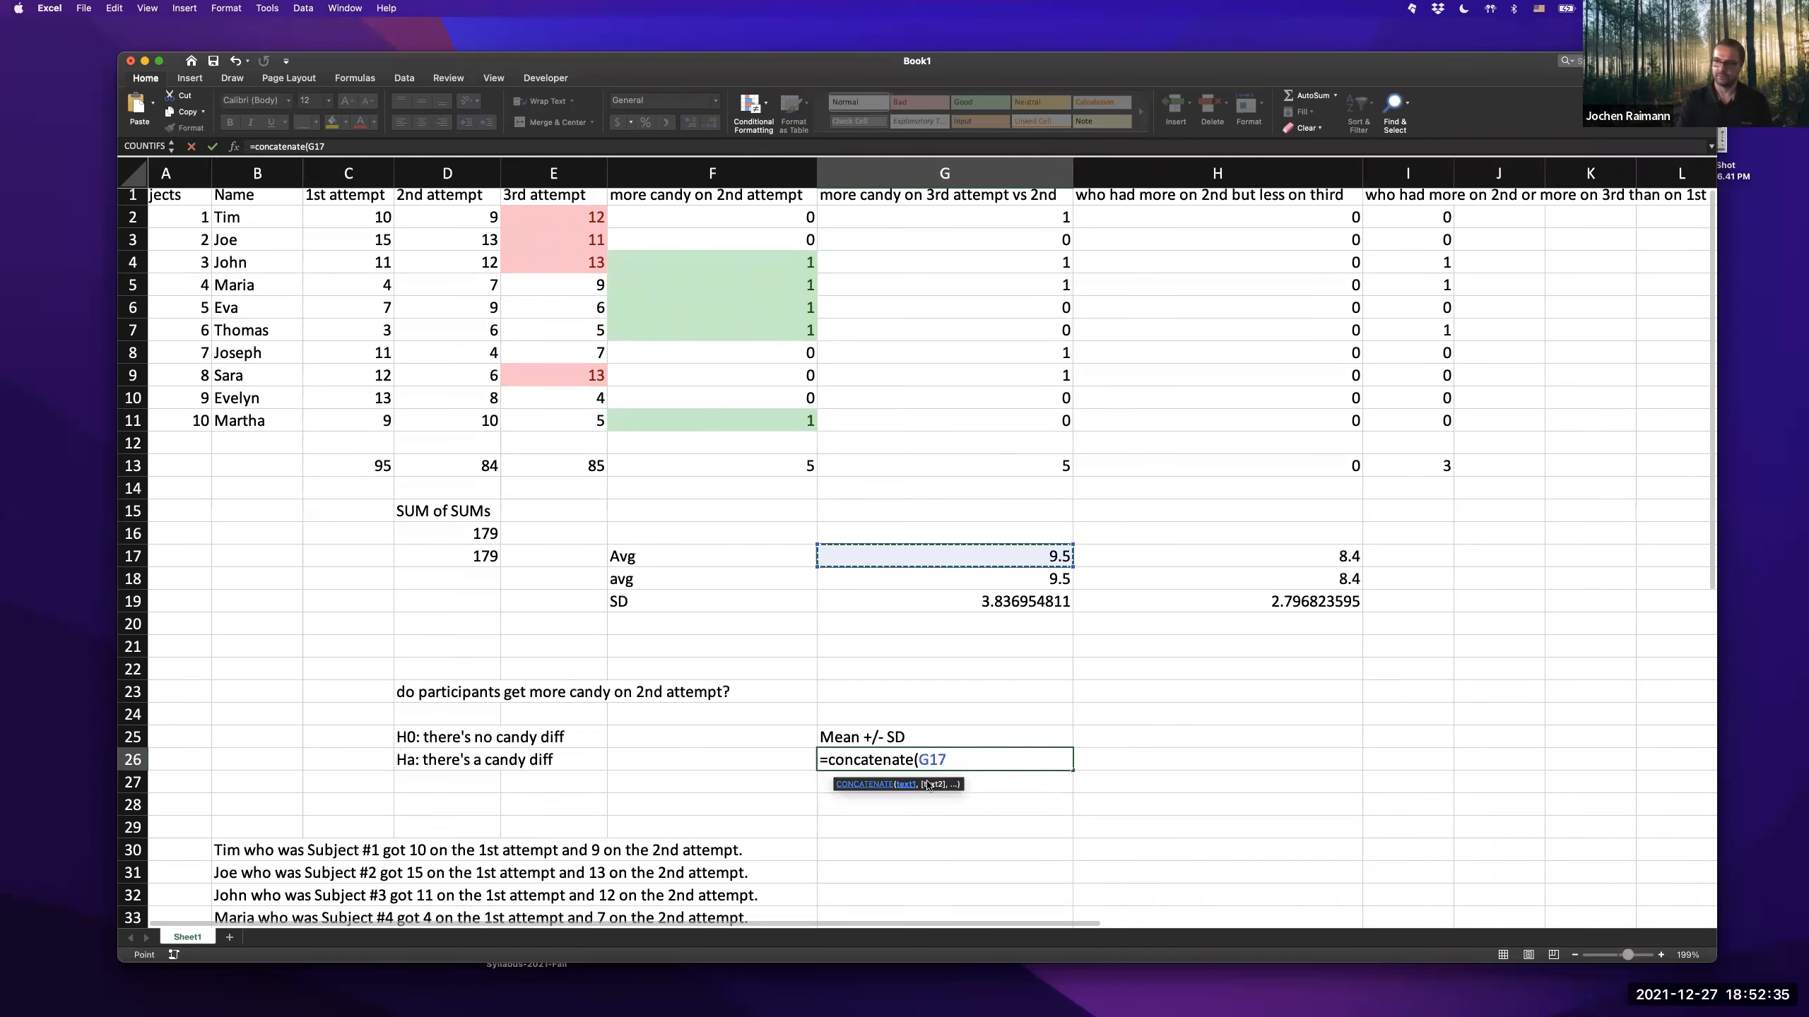
type(",")
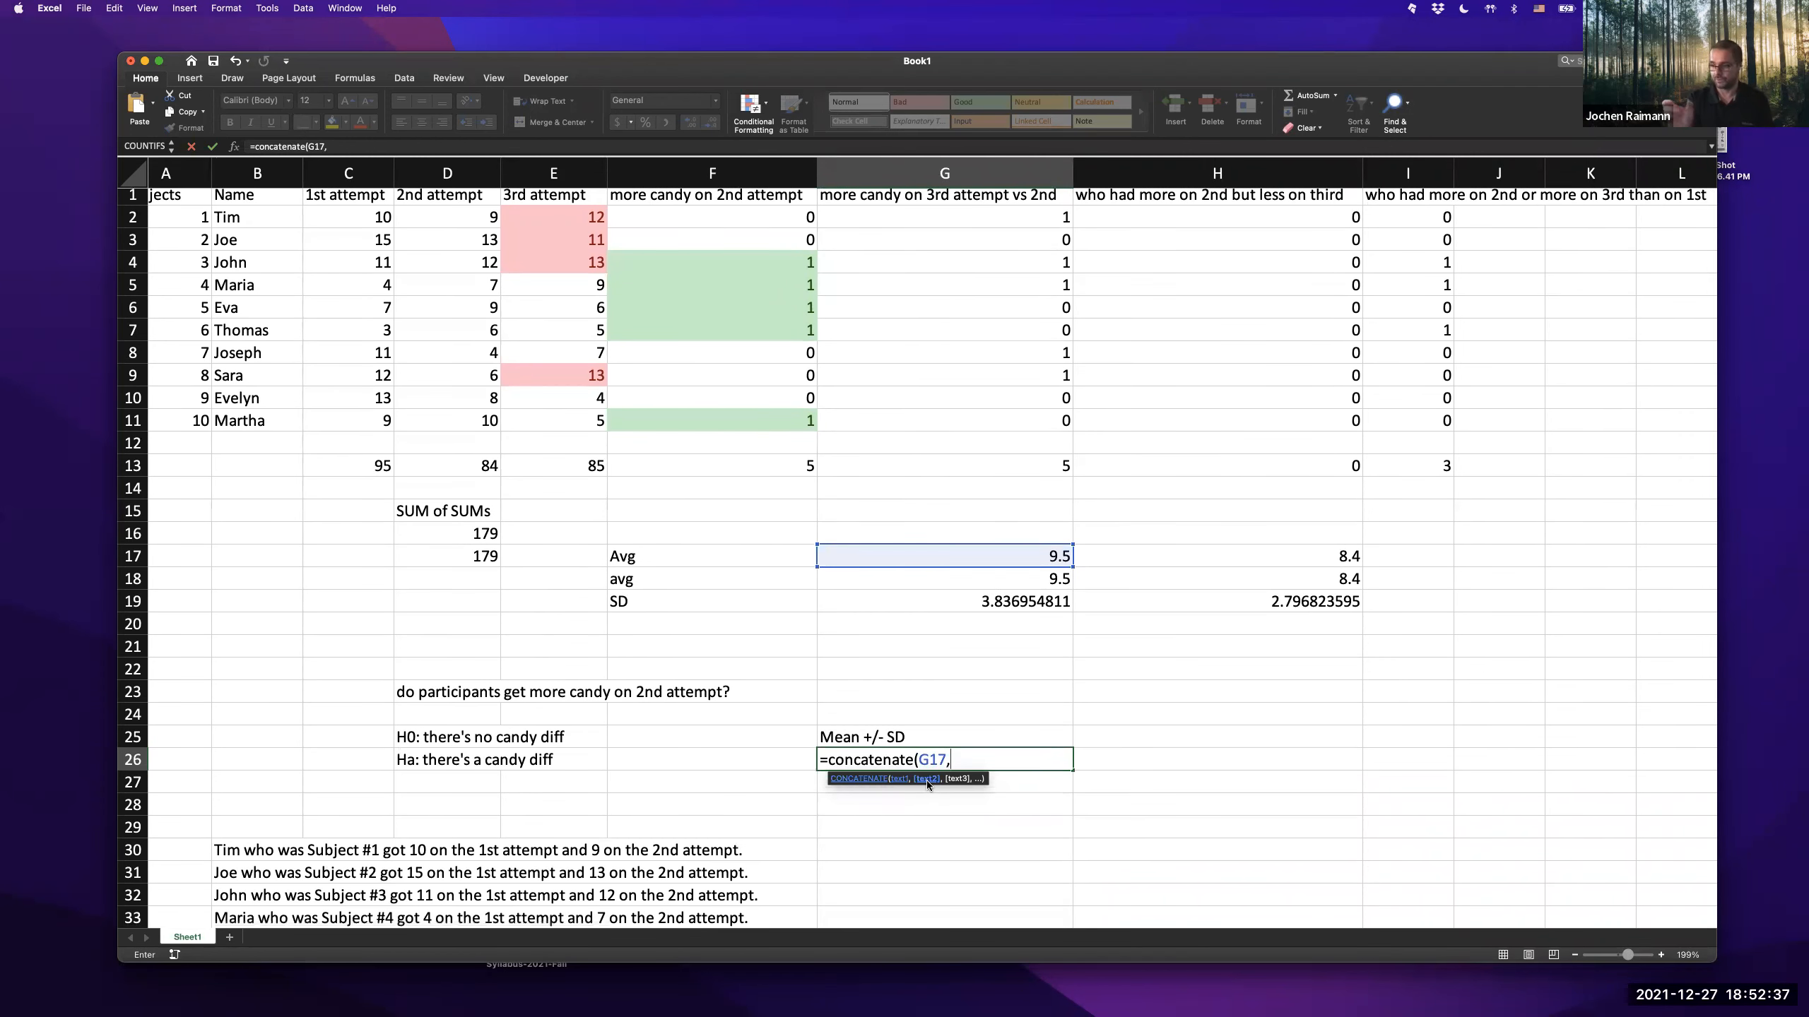
type("\"+")
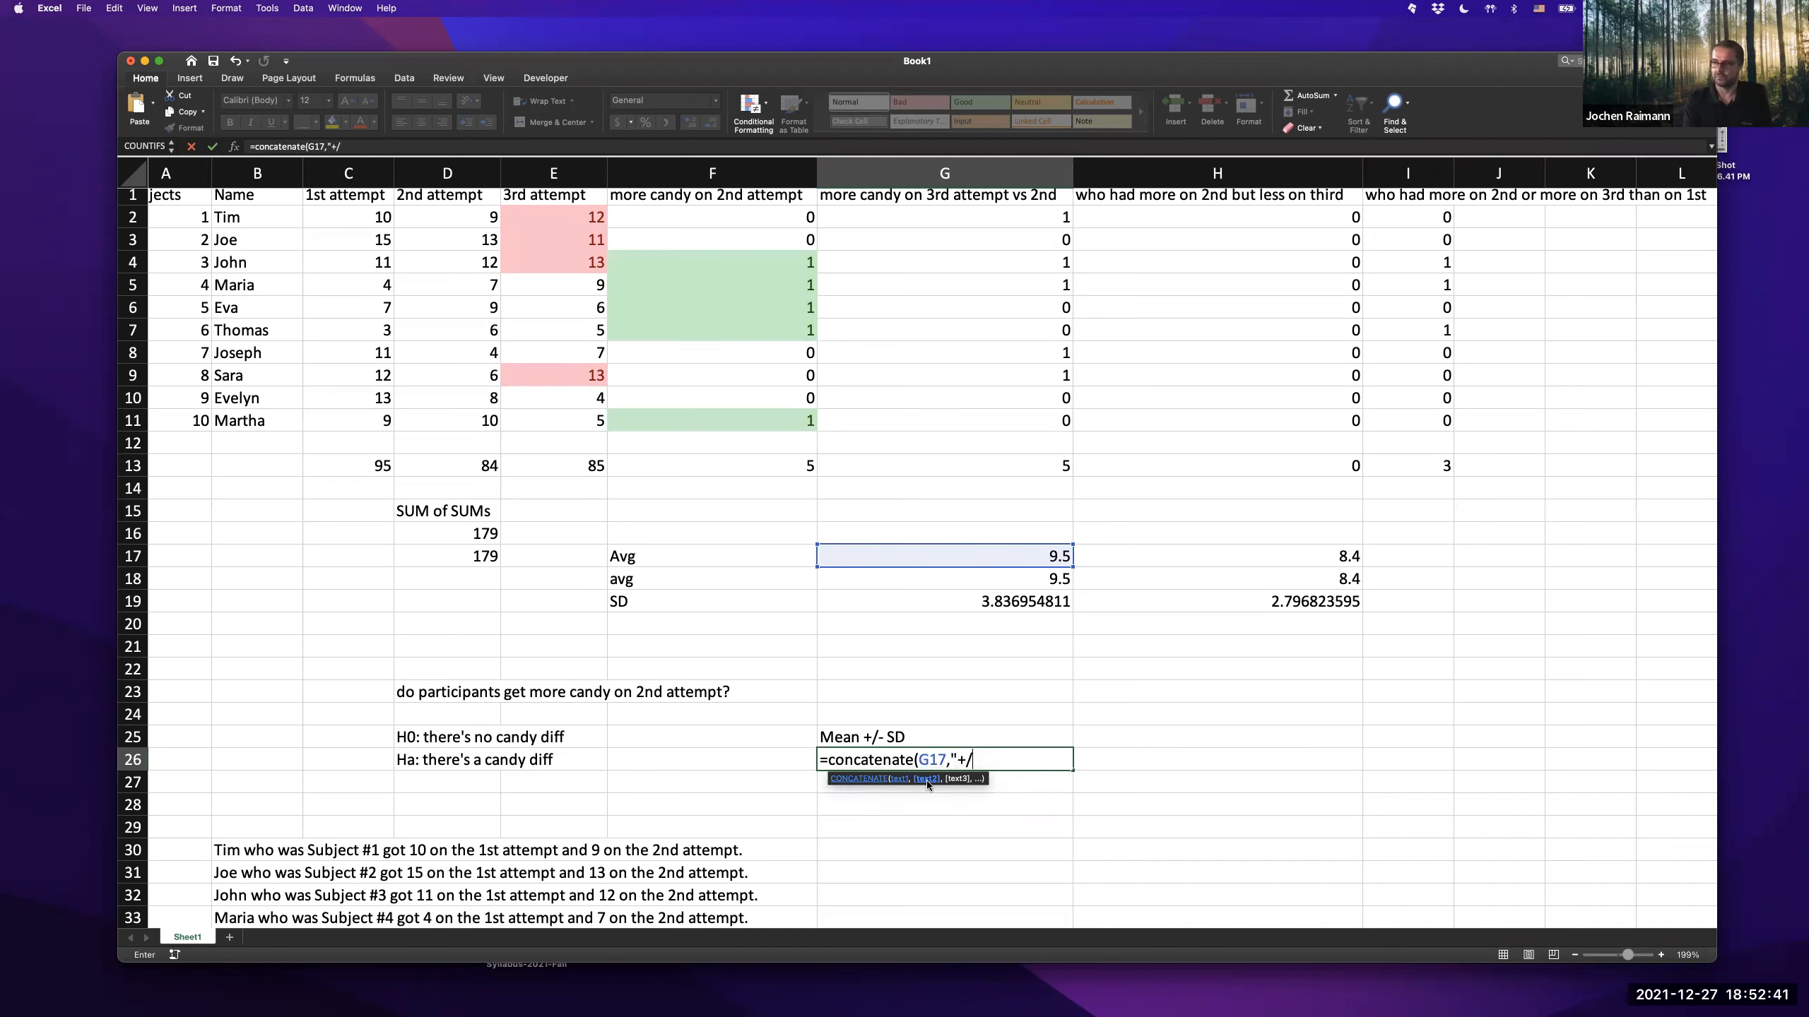
type("/-\",")
left_click(1004, 603)
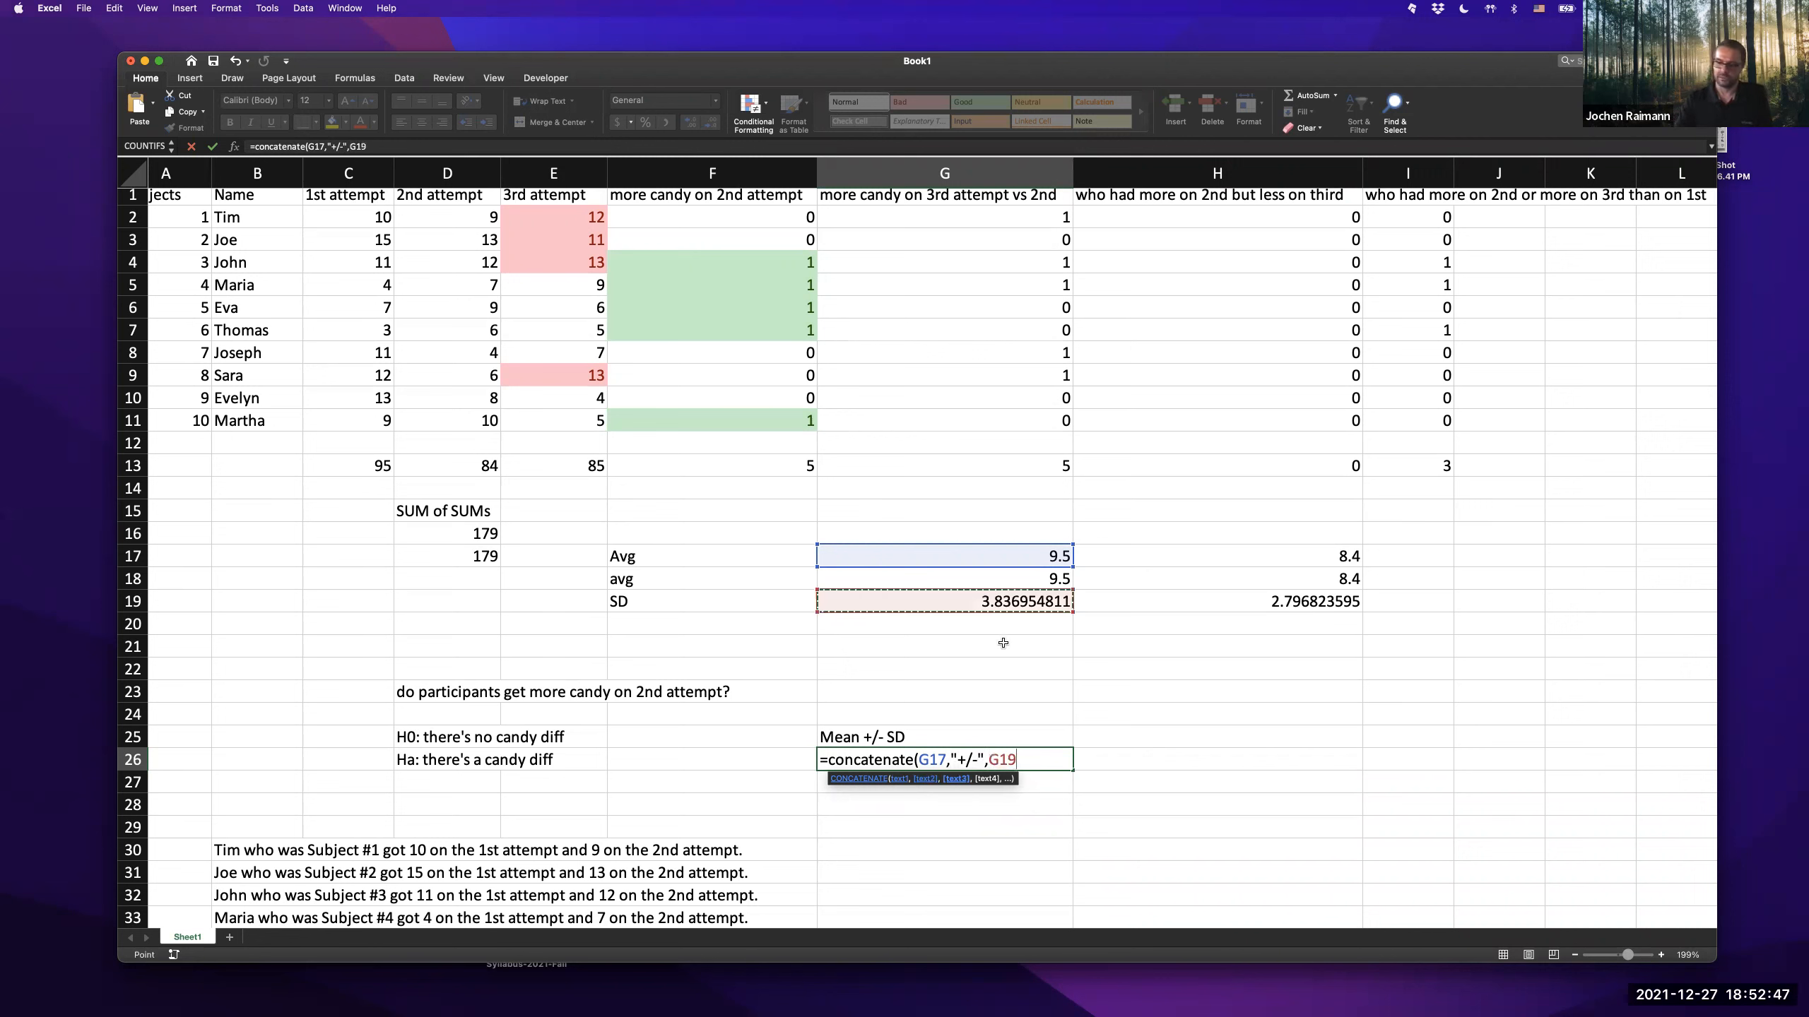
type(")")
key("Return")
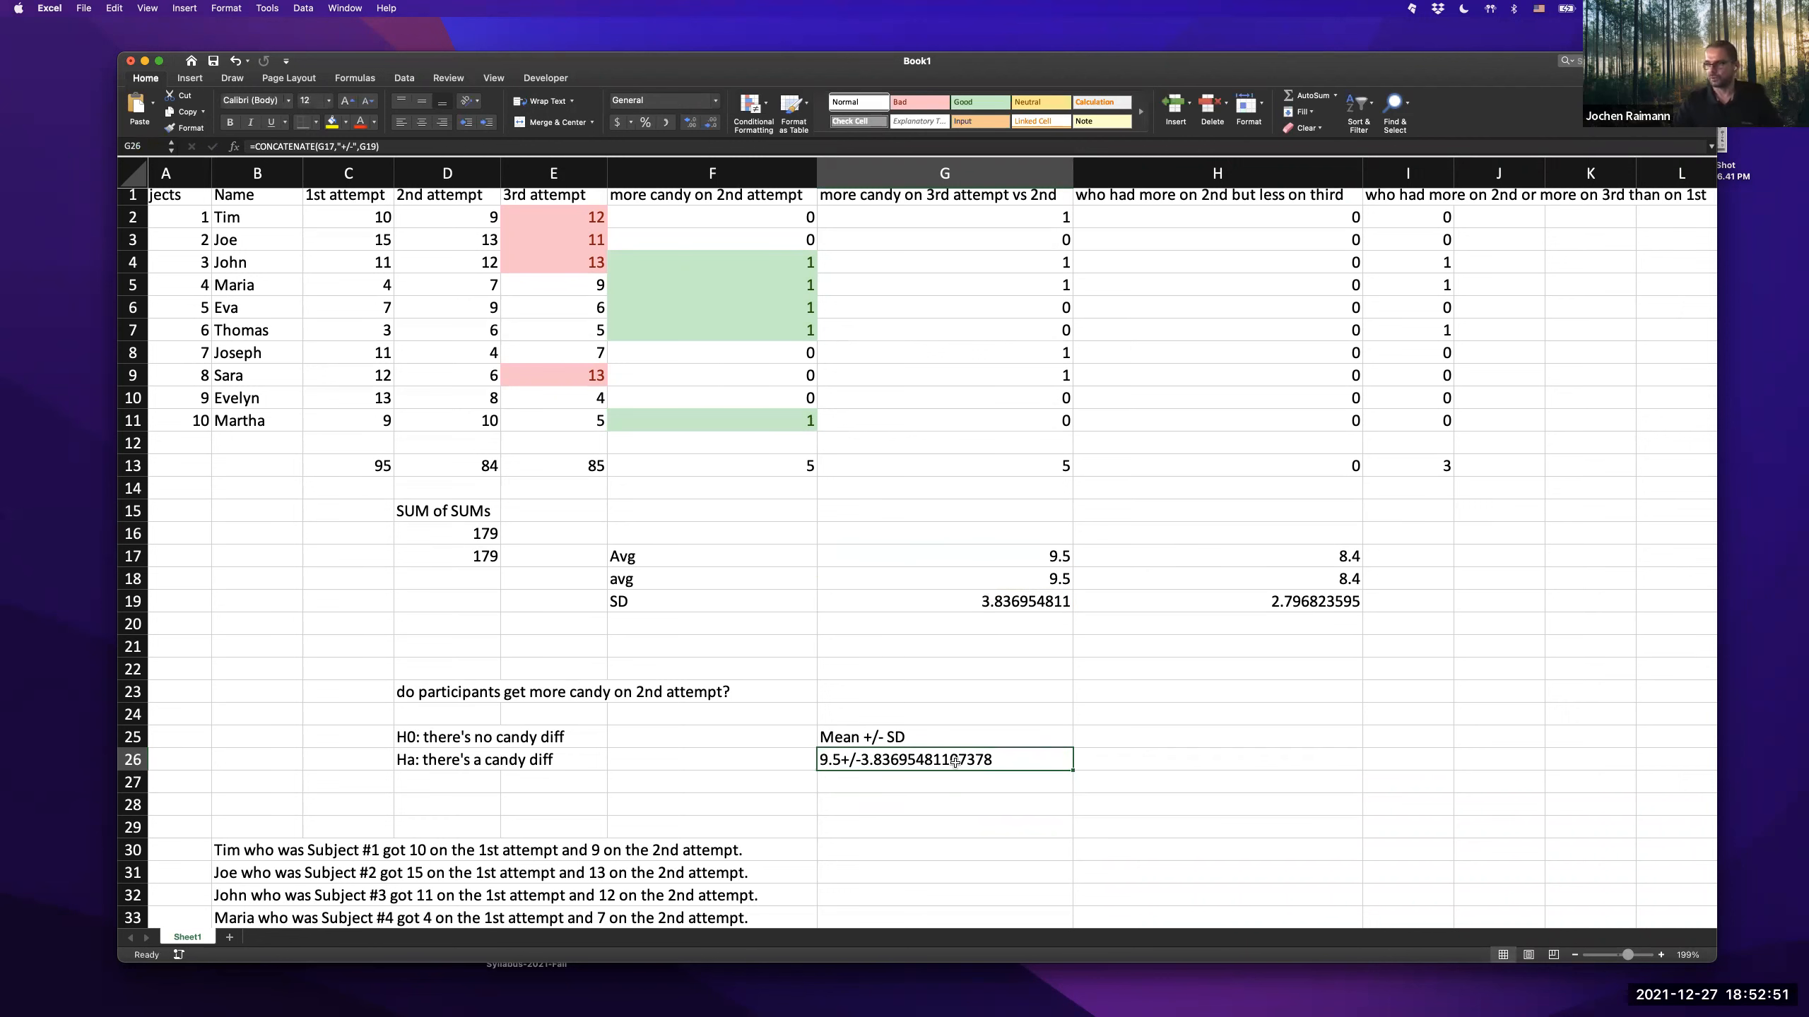
- Round the SD part of the G26 formula to one decimal by replacing G19 with ROUND(G19,1)
scroll(893, 766, "up", 1)
scroll(893, 766, "right", 3)
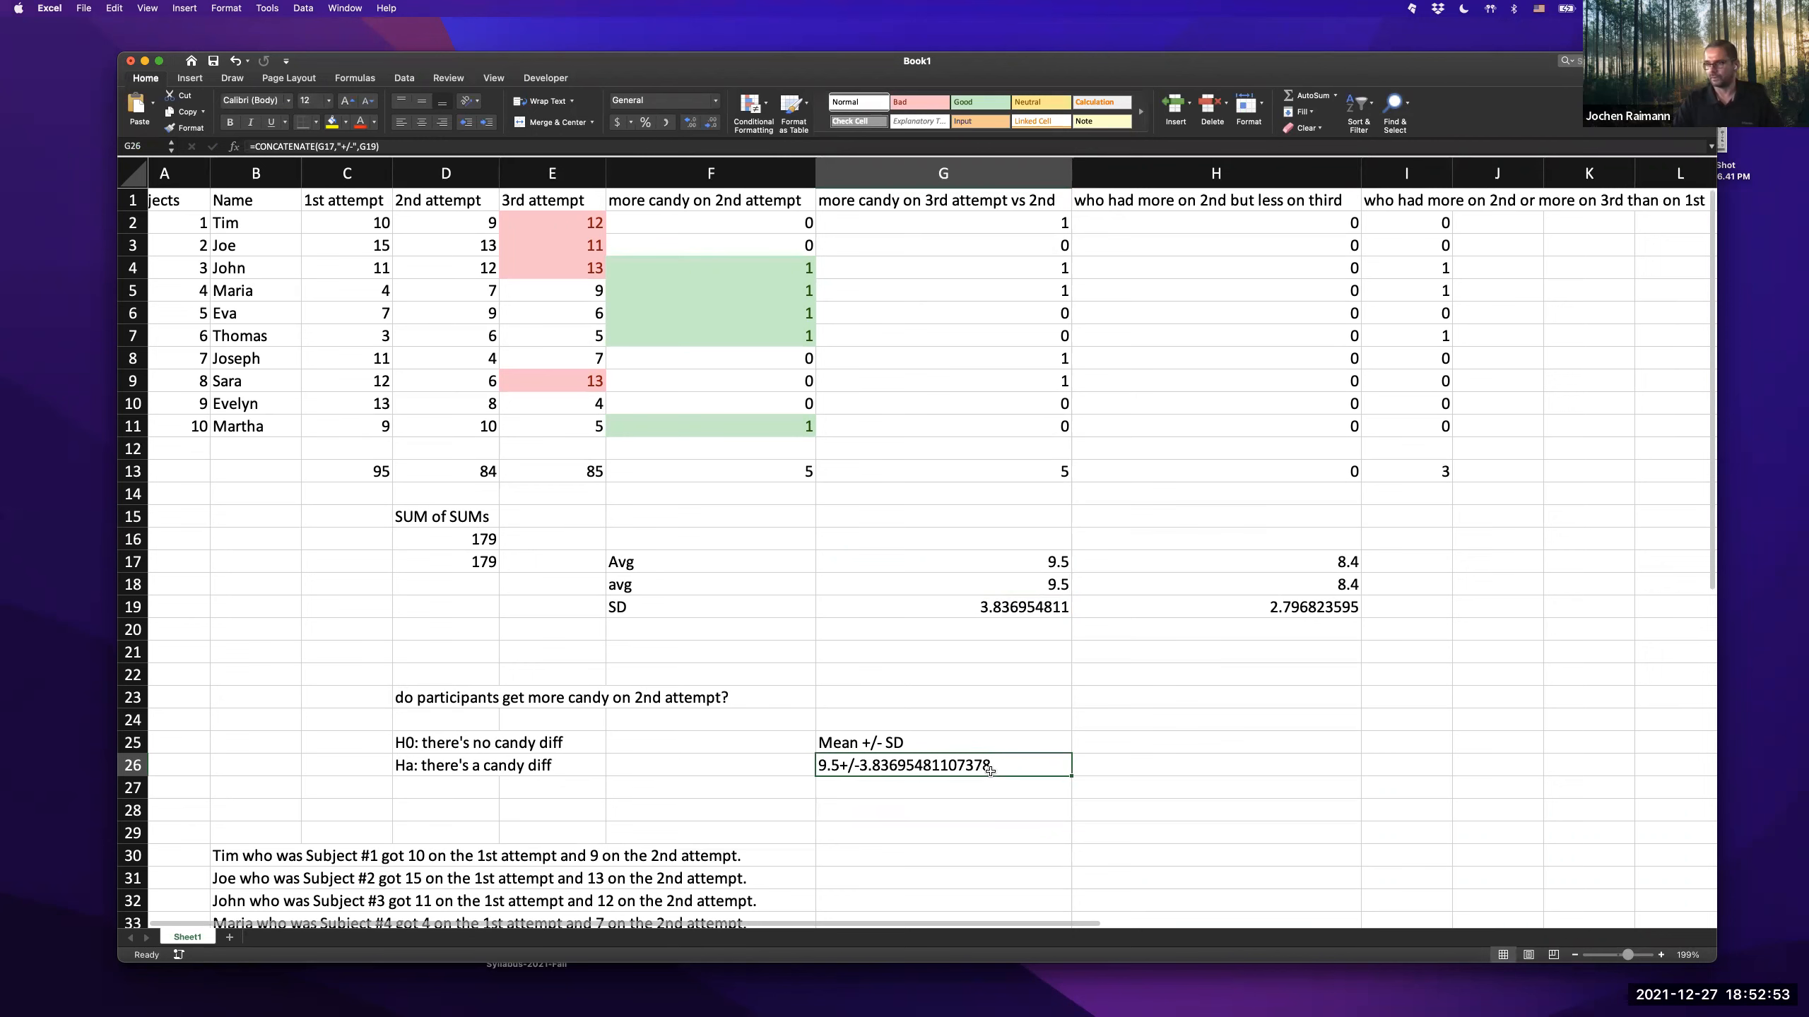
double_click(827, 766)
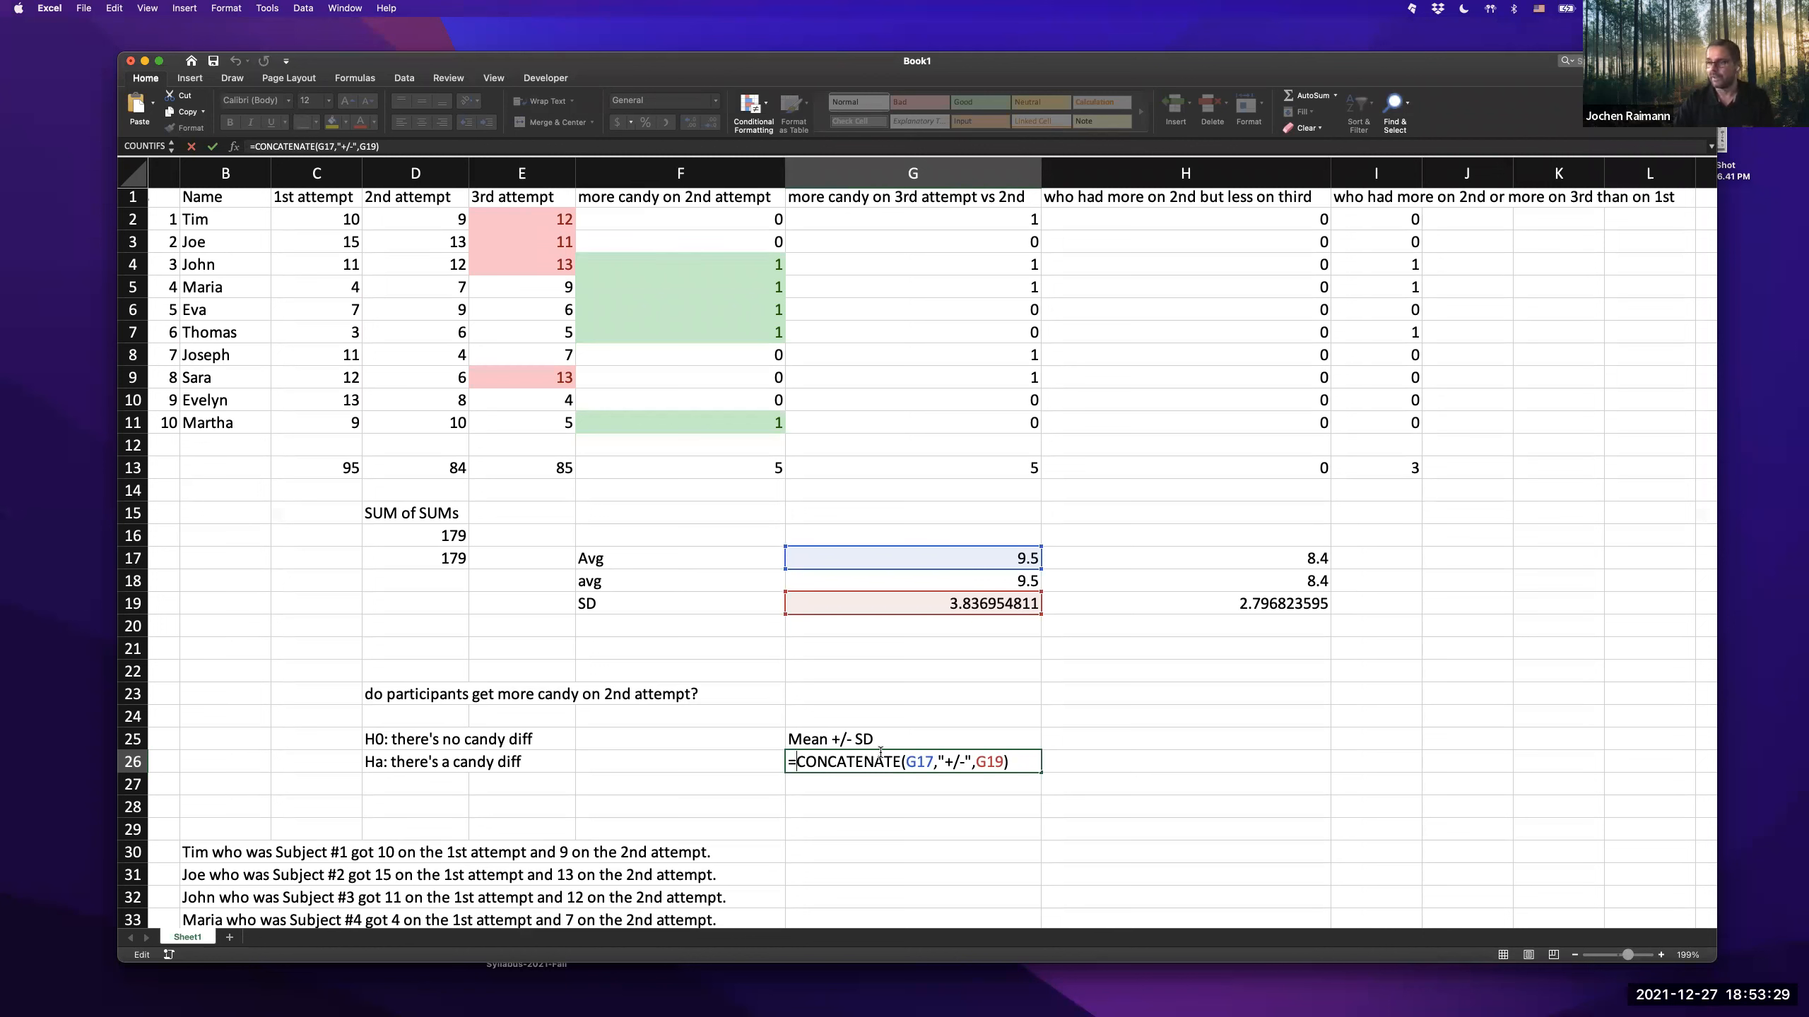
left_click(980, 763)
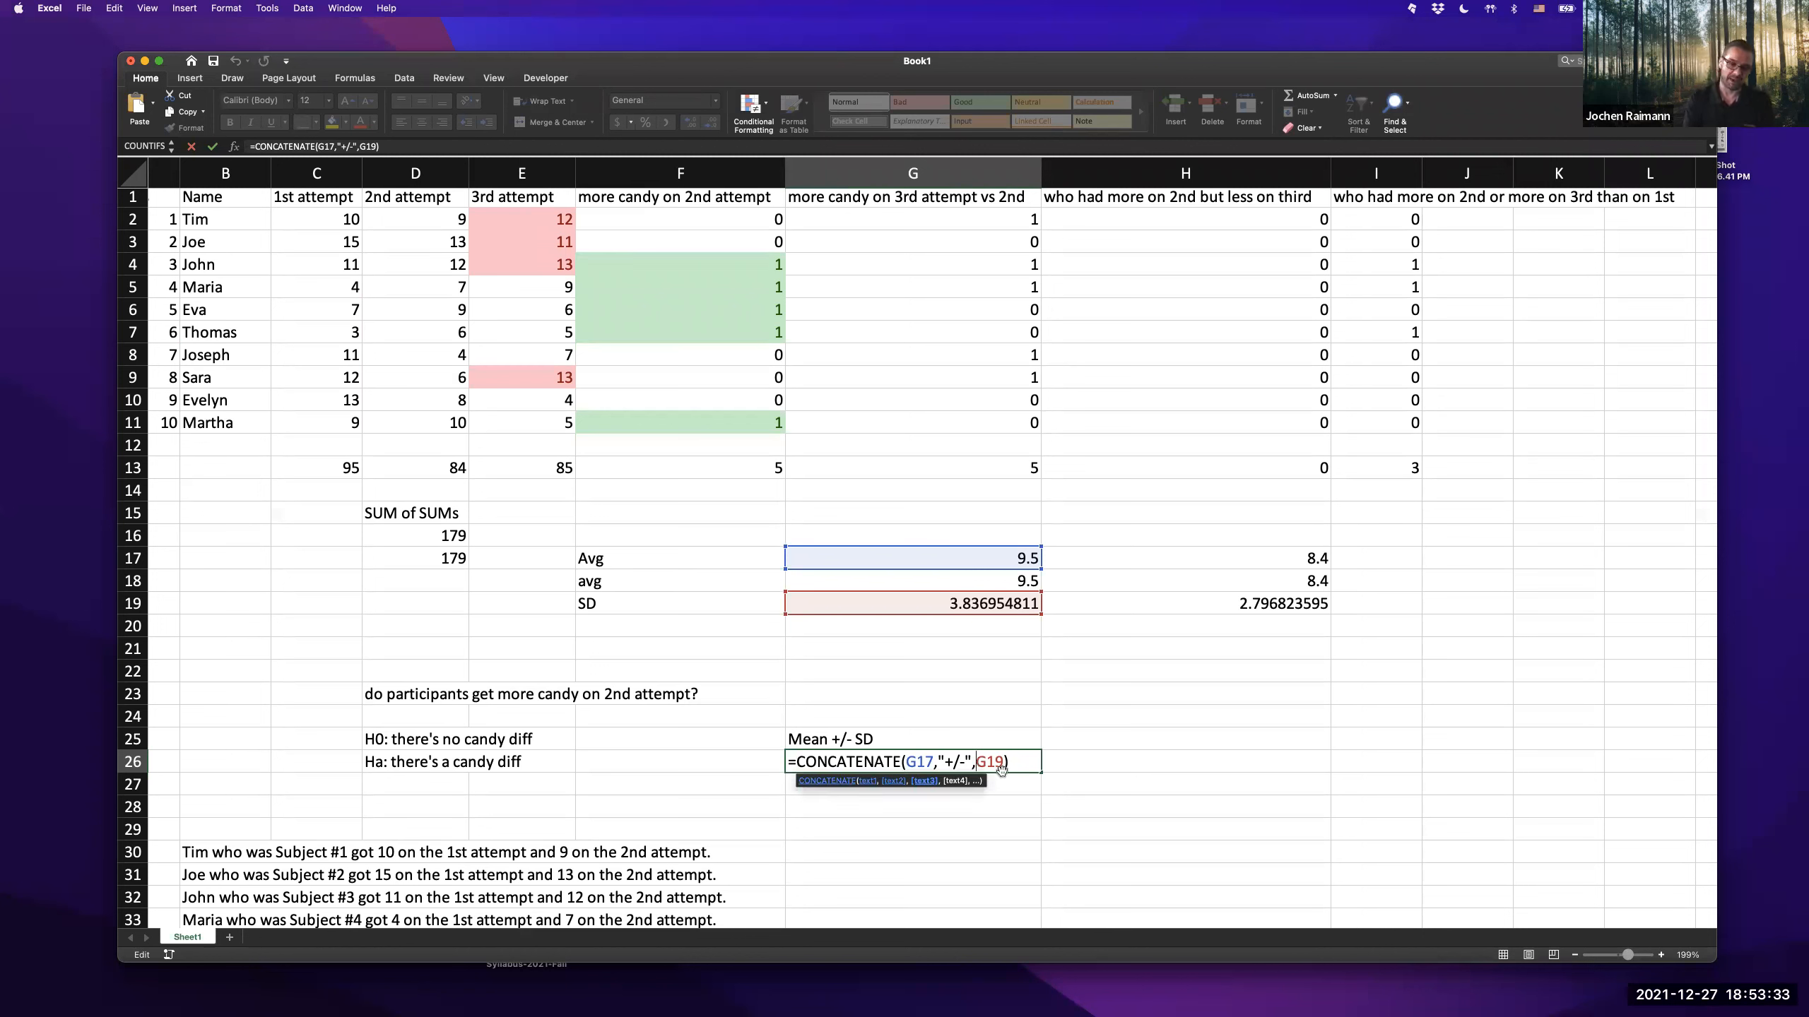
type("round")
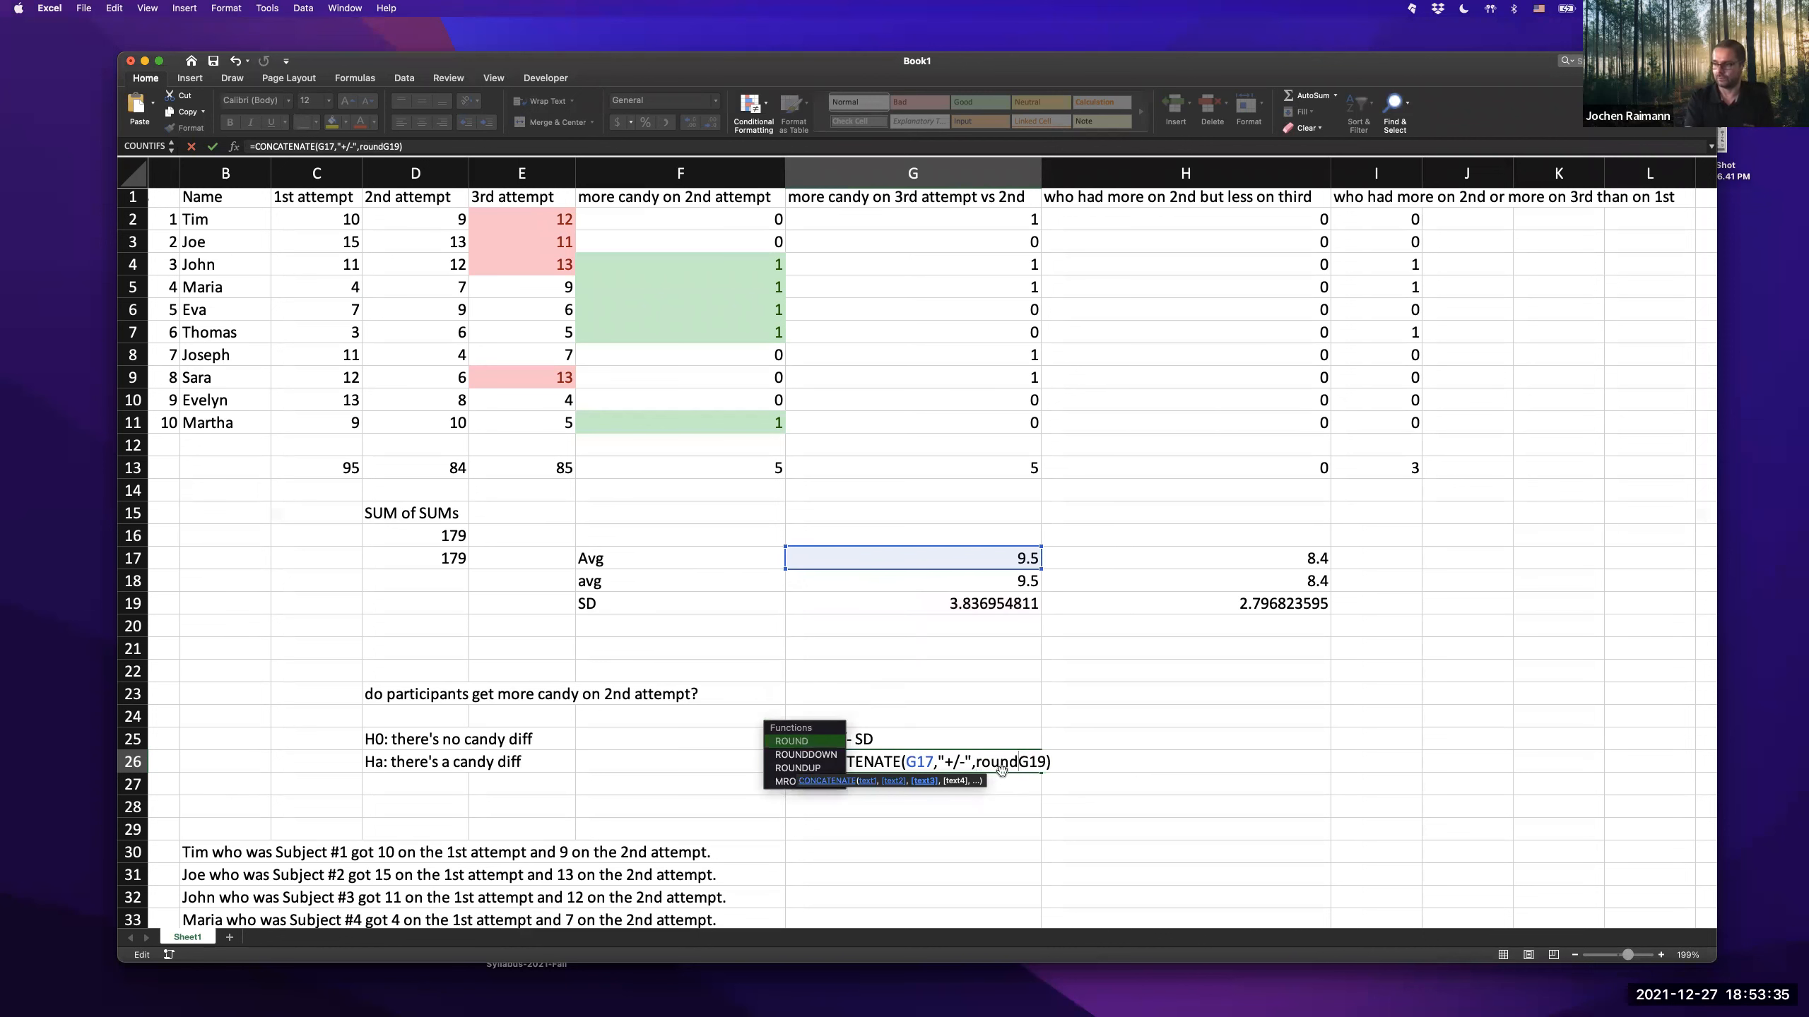
type("(")
scroll(1049, 769, "up", 1)
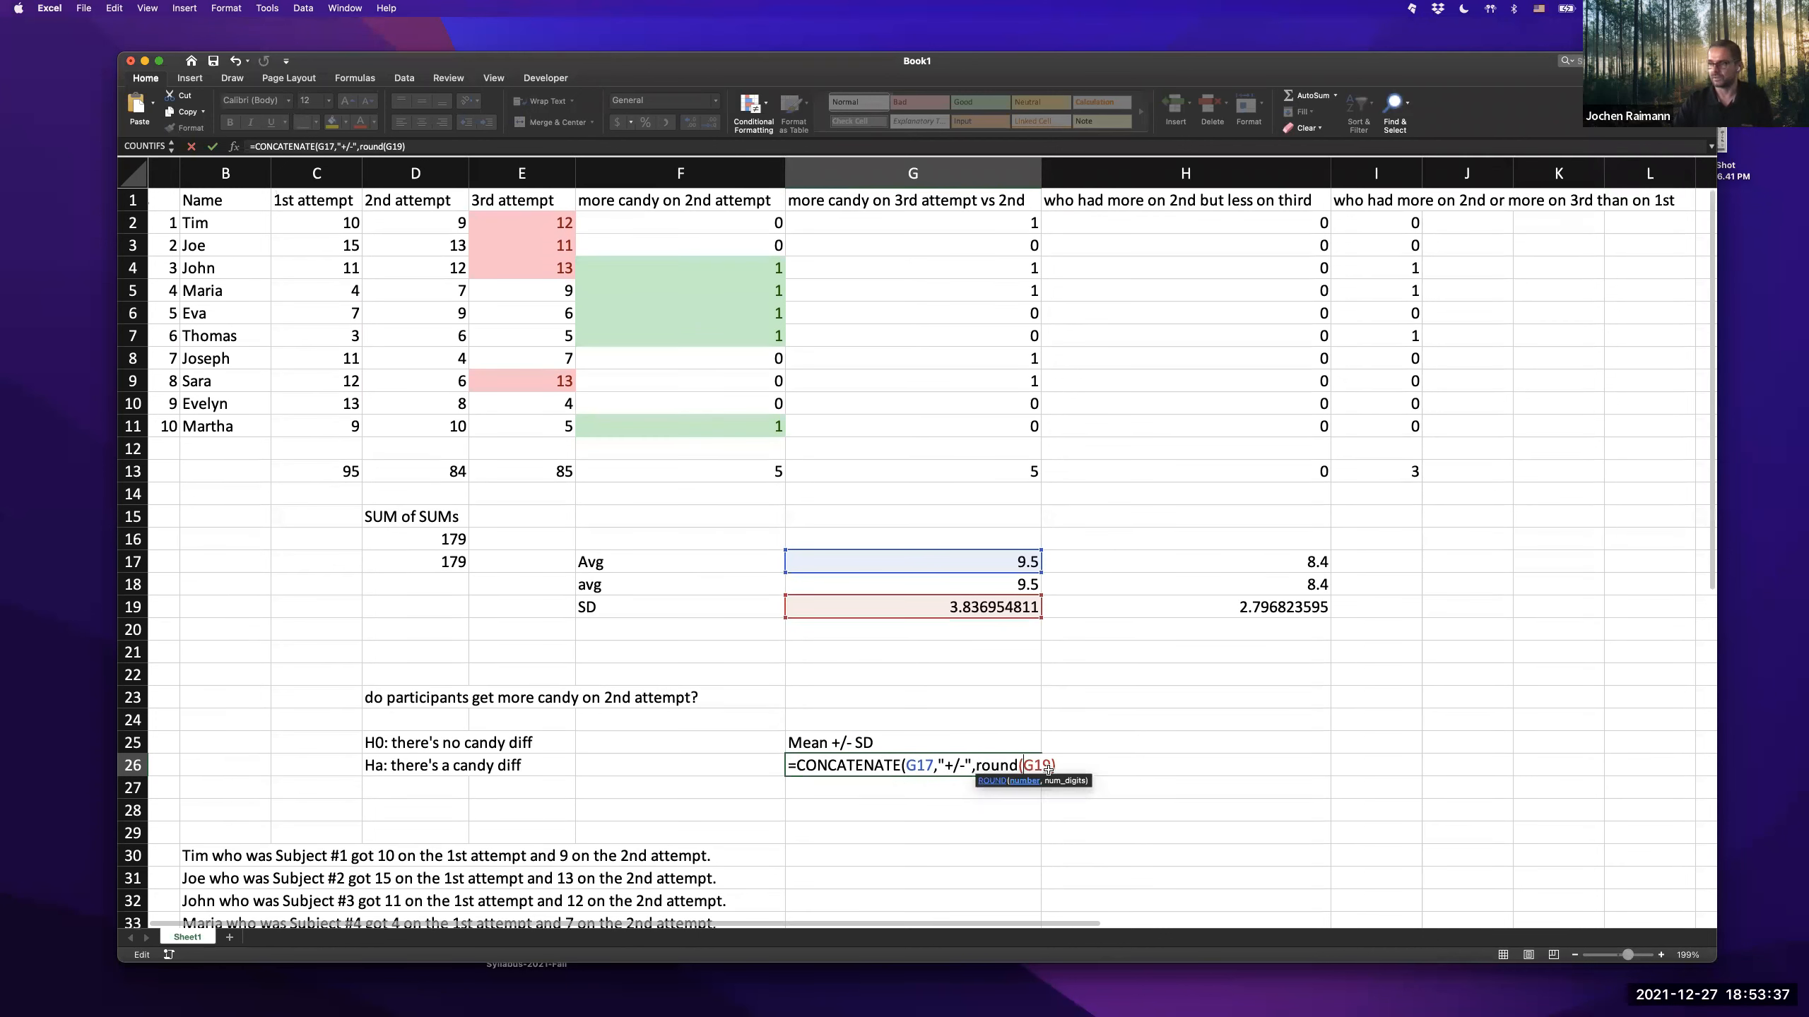
key("Left")
key("Left")
key("Left")
key("Left")
key("Left")
key("Left")
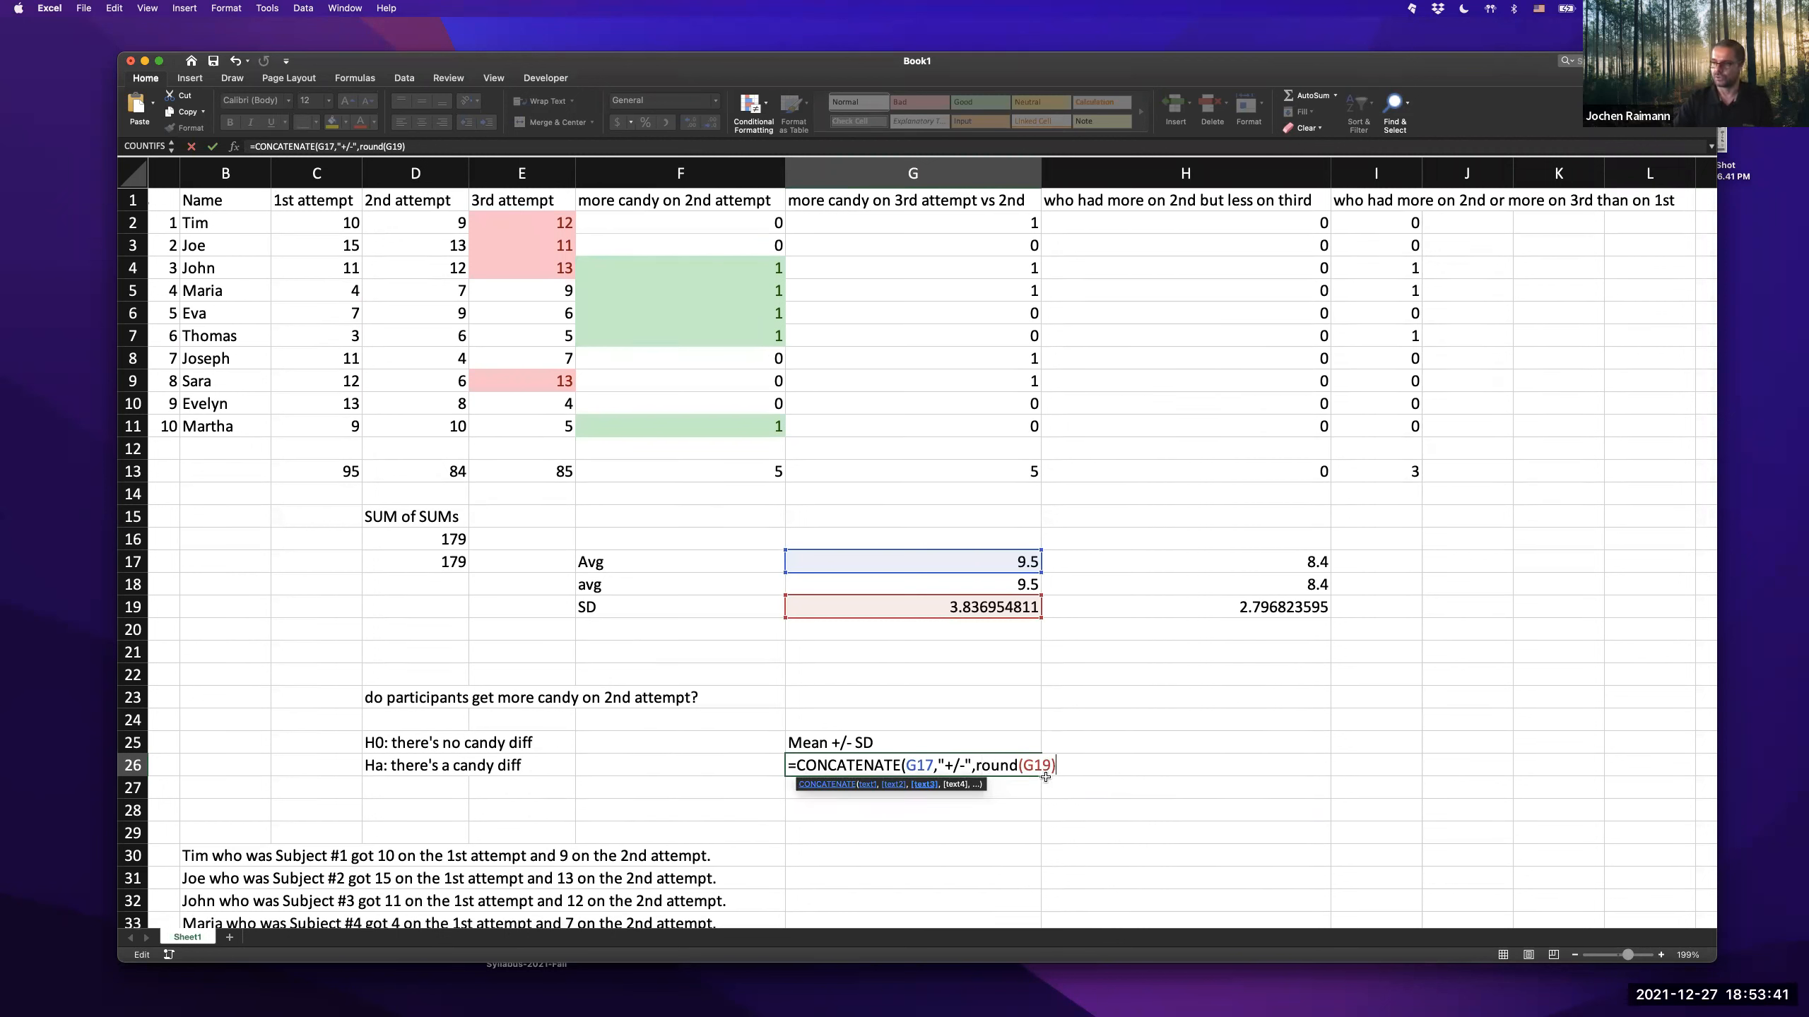
key("BackSpace")
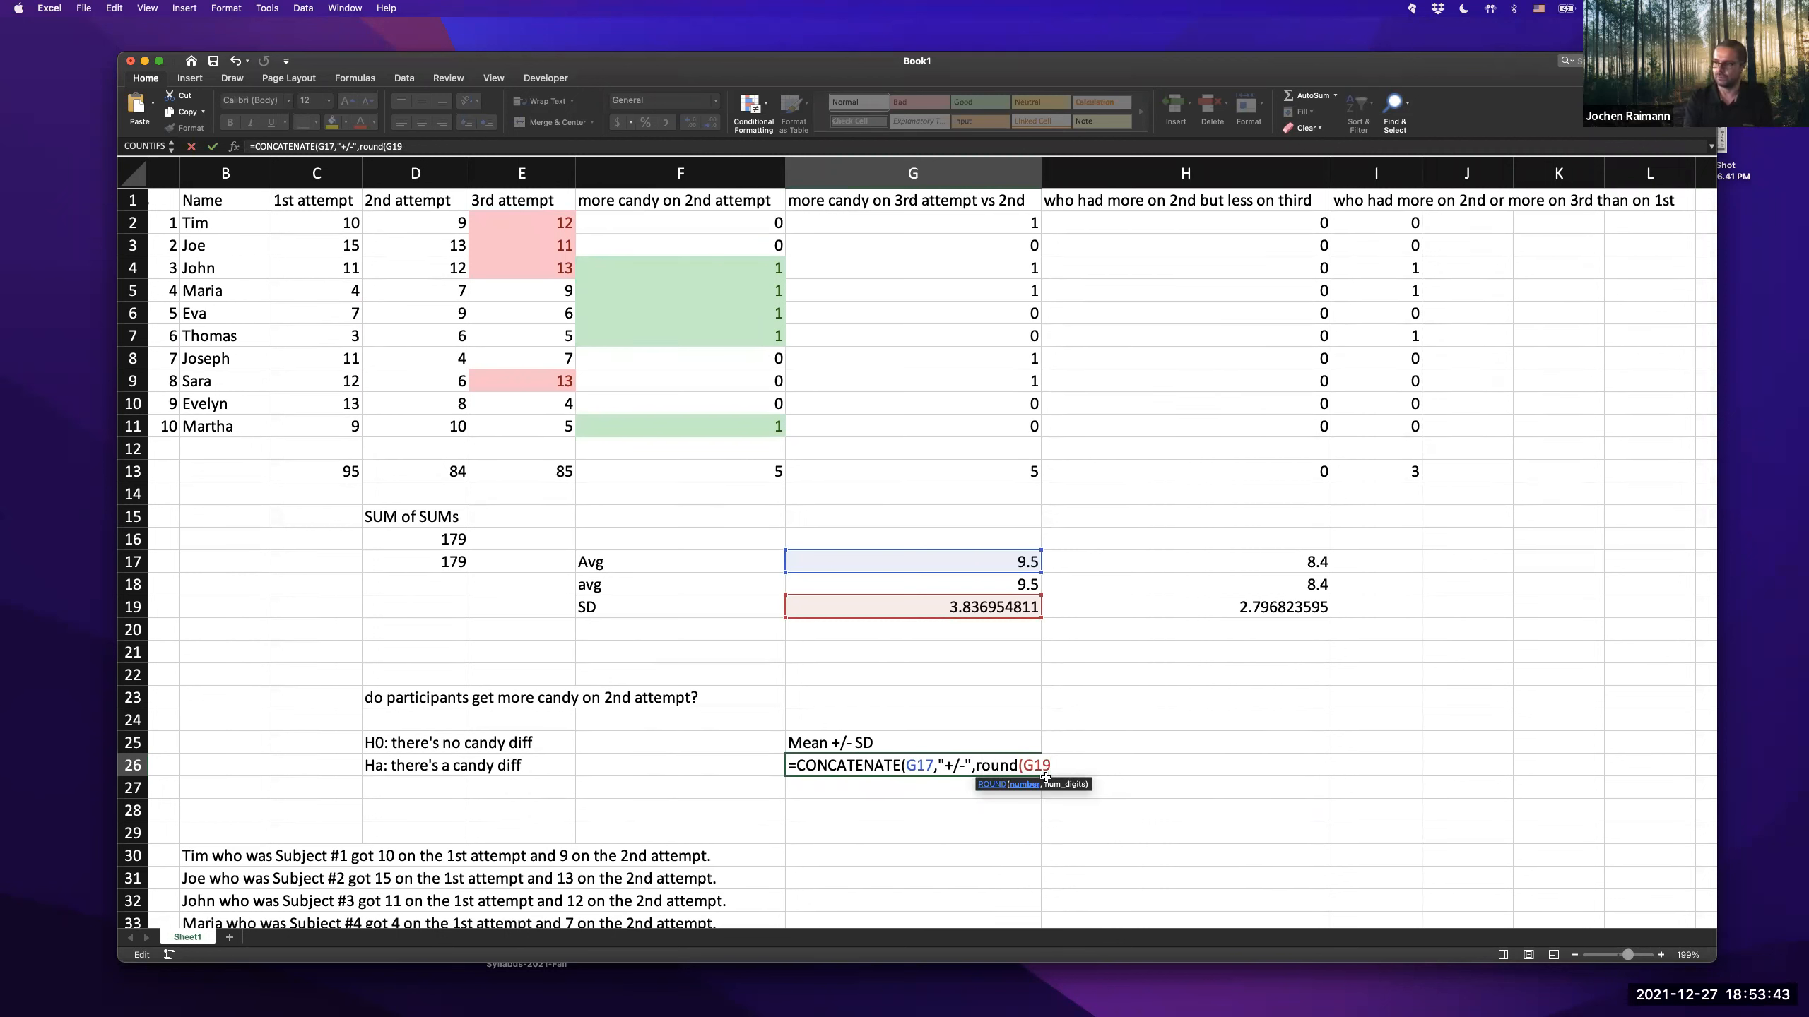
type(",")
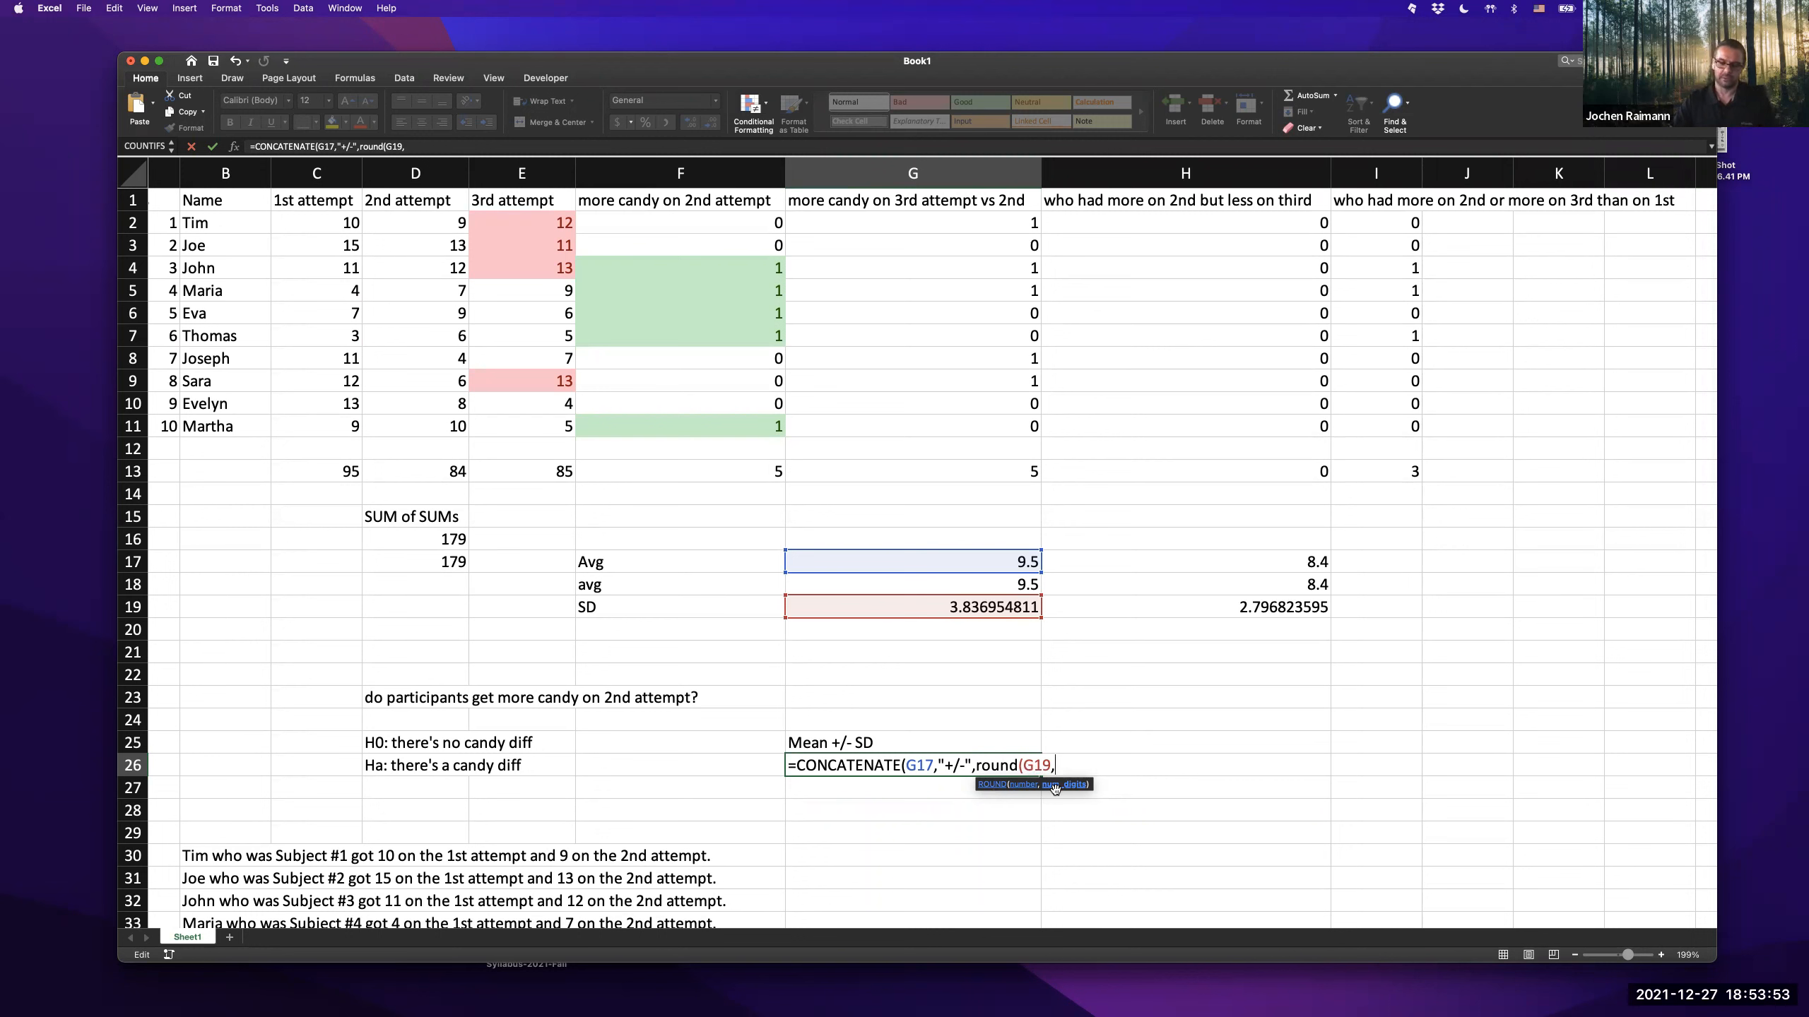
type("1")
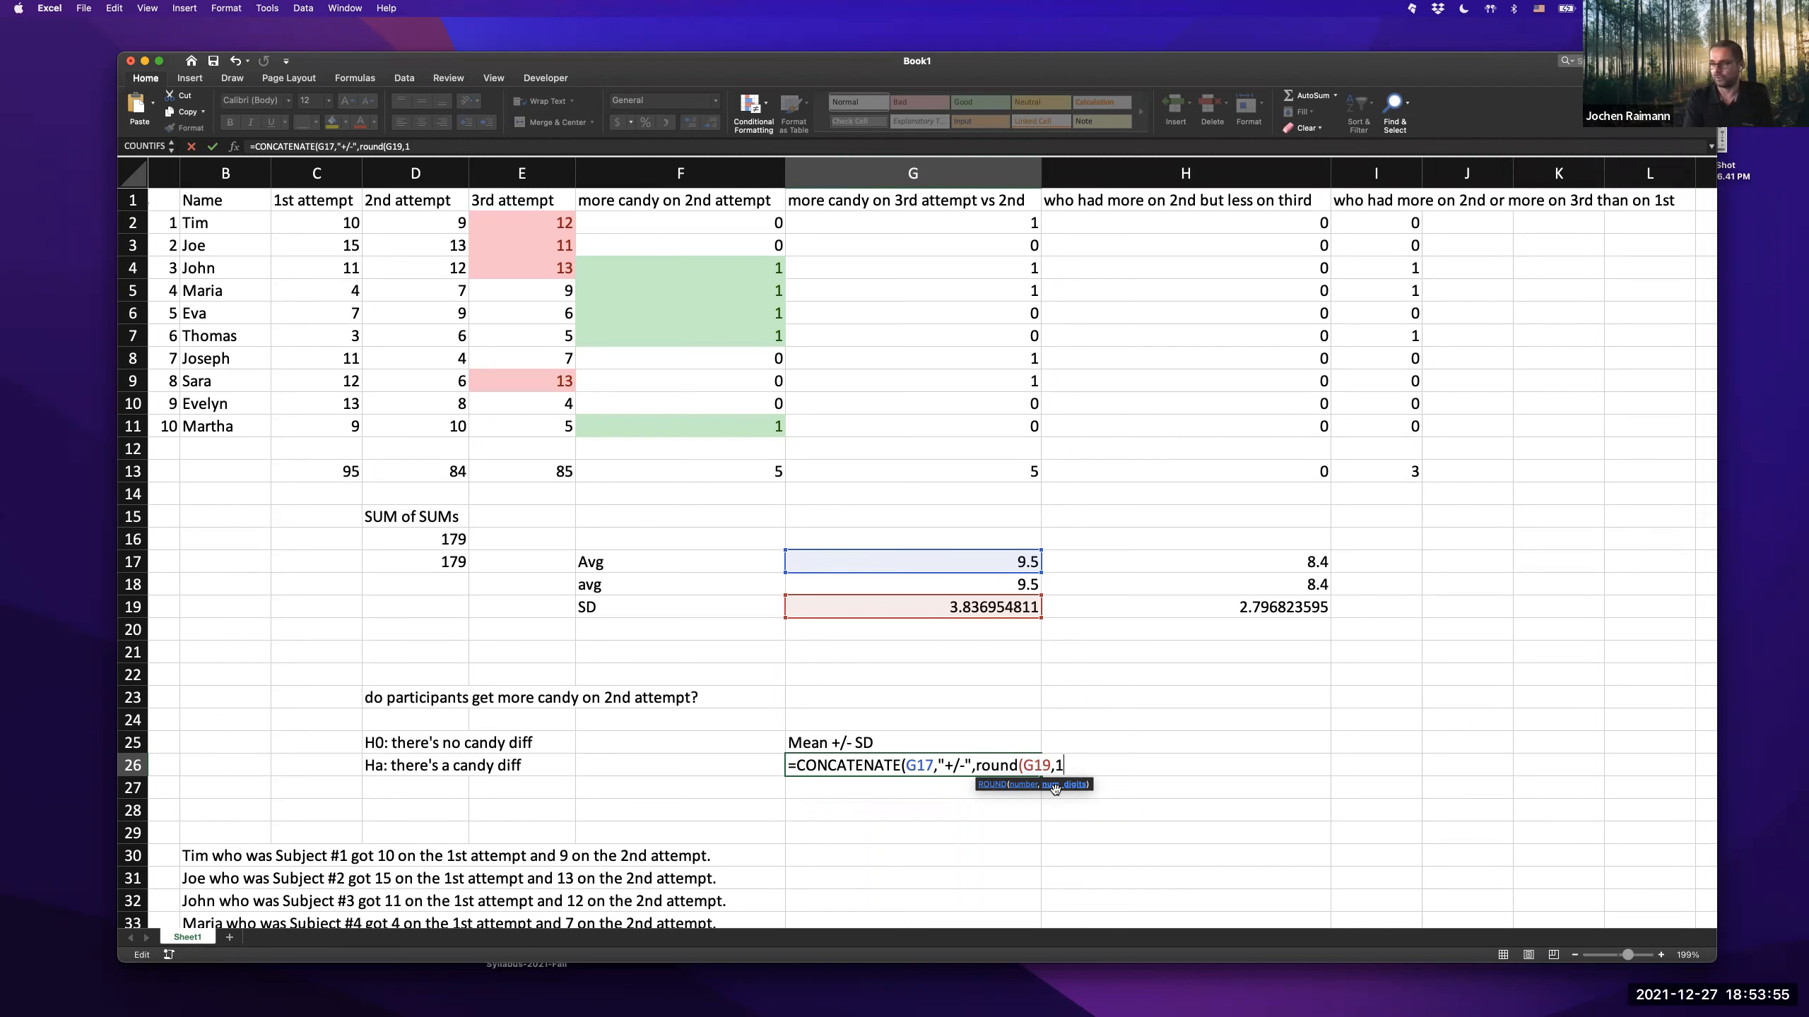
type("))")
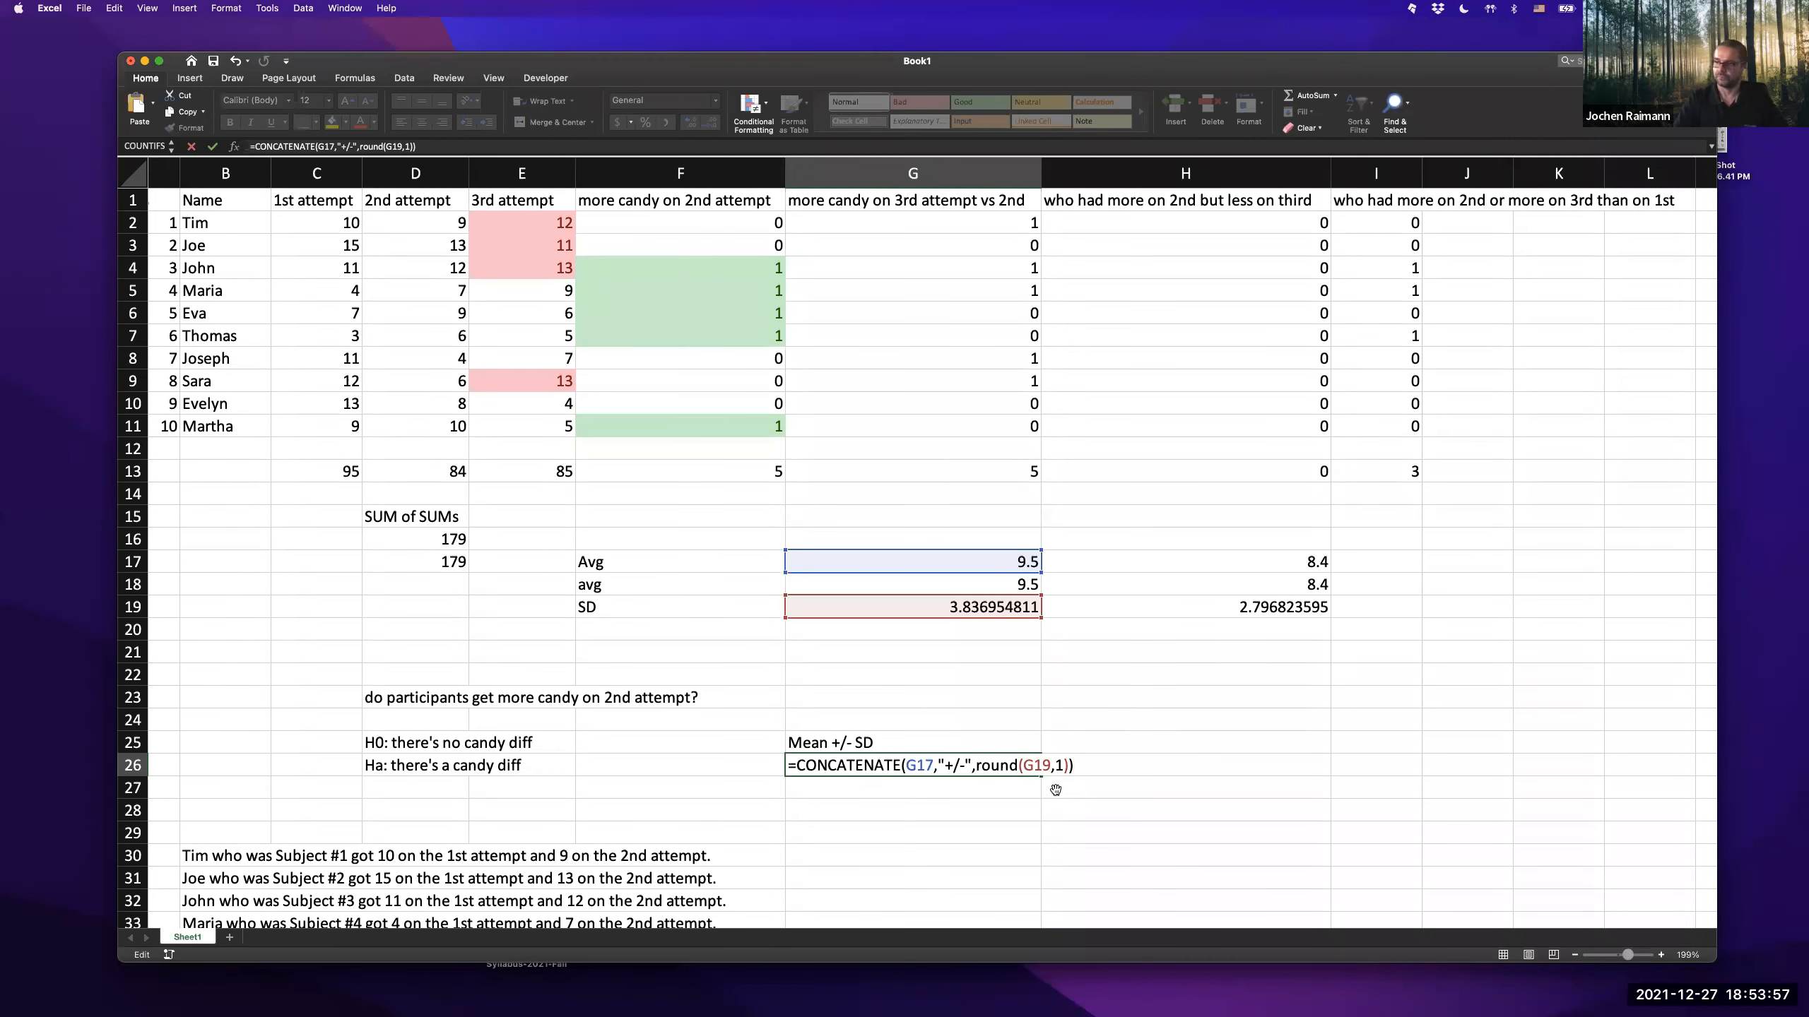
key("Return")
key("Up")
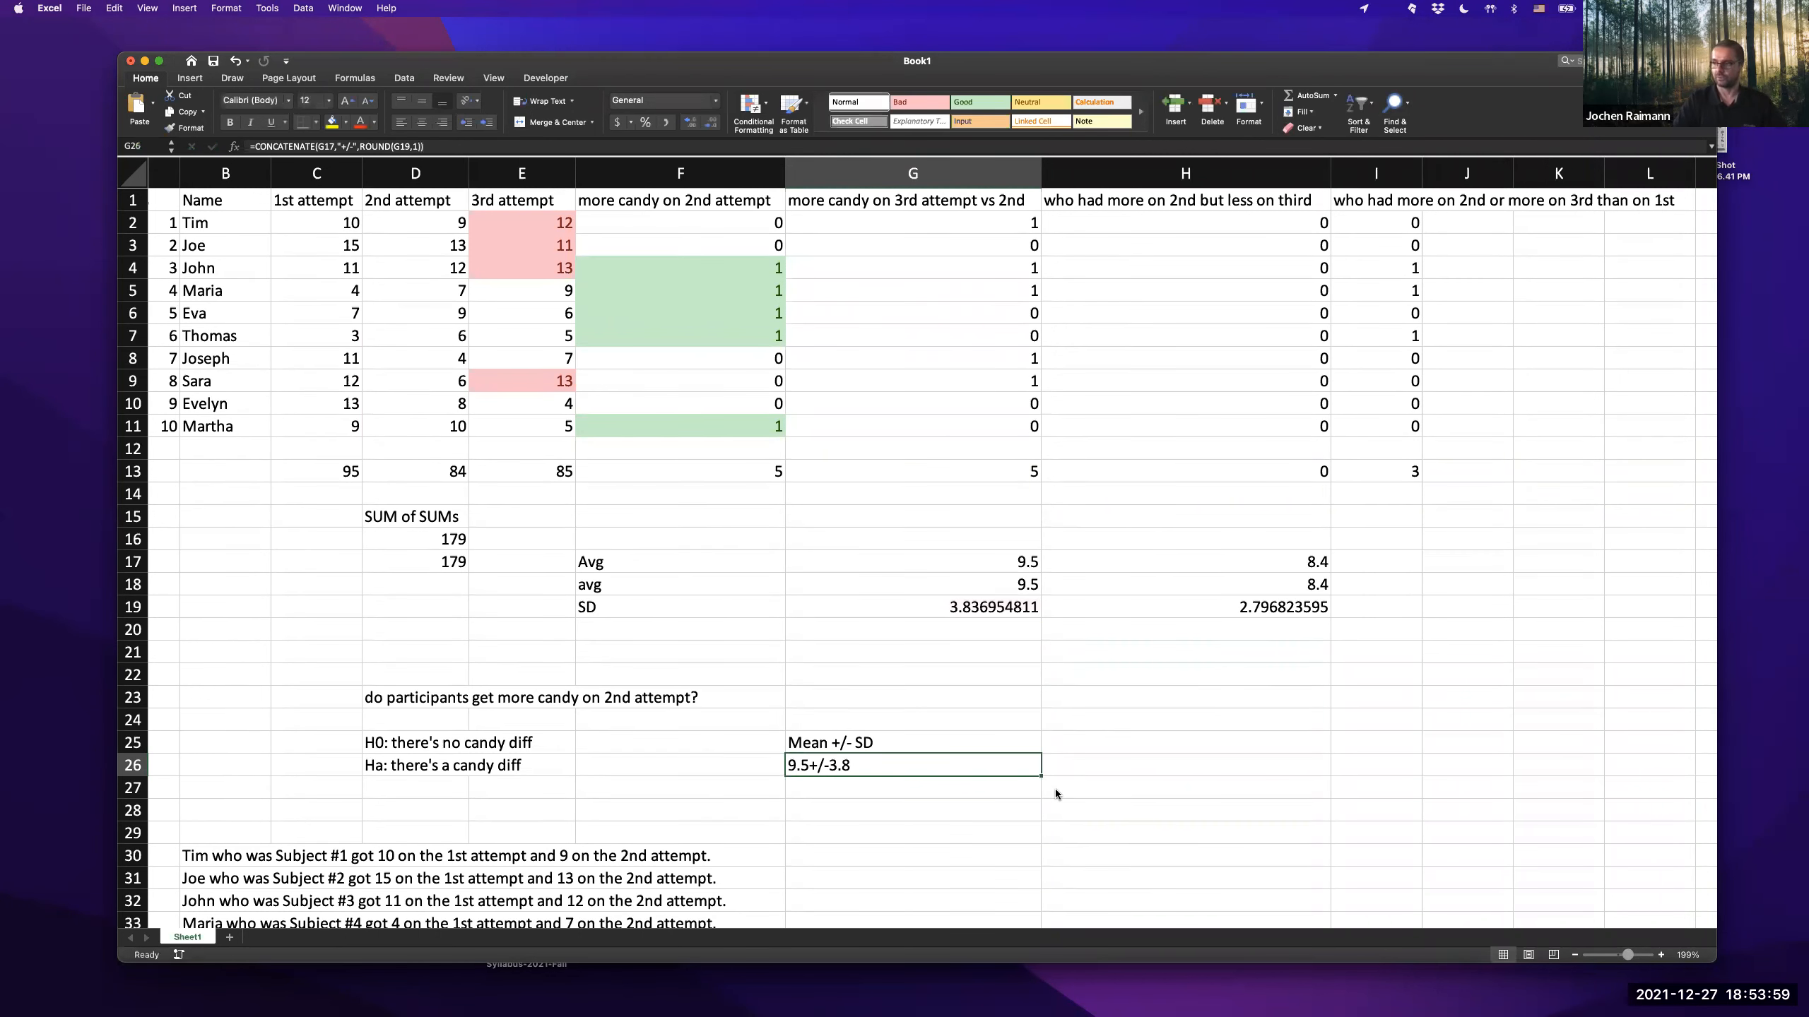
- Copy the rounded summary formula from G26 to H26 and the "Mean +/- SD" heading from G25 to H25
key("super+c")
key("Right")
key("super+v")
key("Up")
key("Left")
key("super+c")
key("Right")
key("super+v")
key("Return")
- Enter the label "Median [25th; 75th percentile]" in G27 below the 1st attempt summary
key("Down")
key("Left")
type("Median")
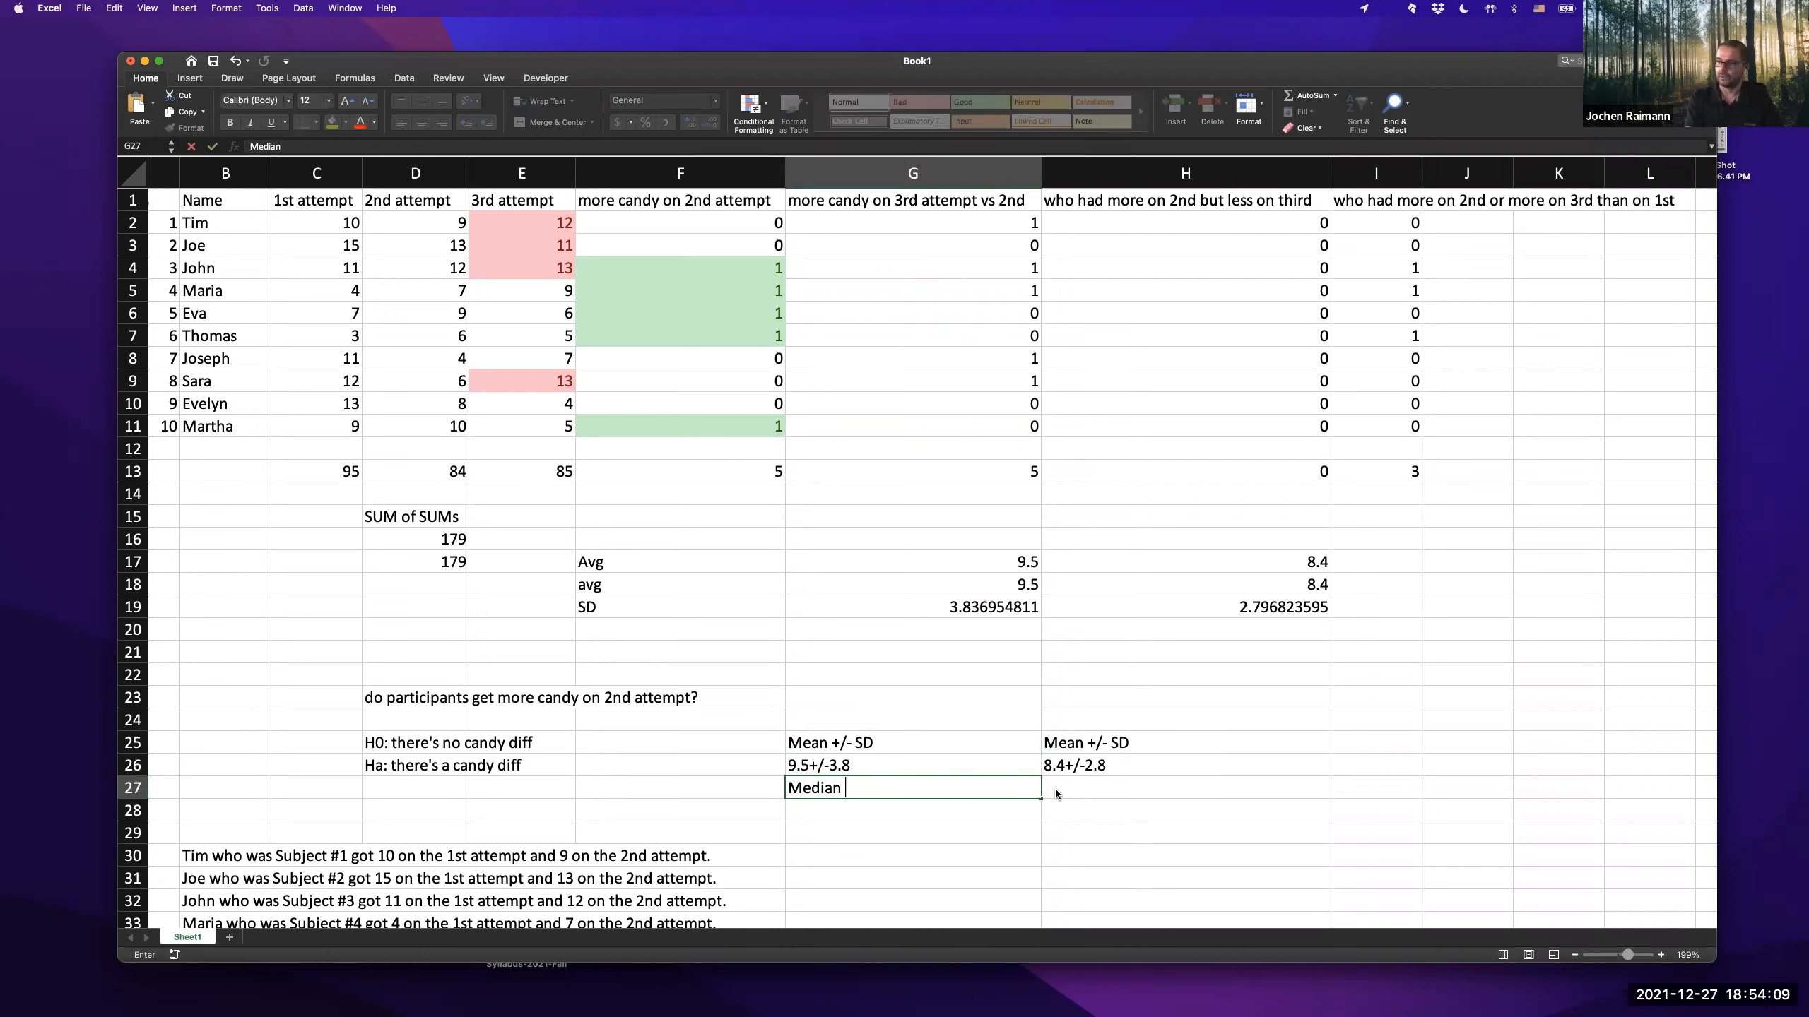
type(" [25")
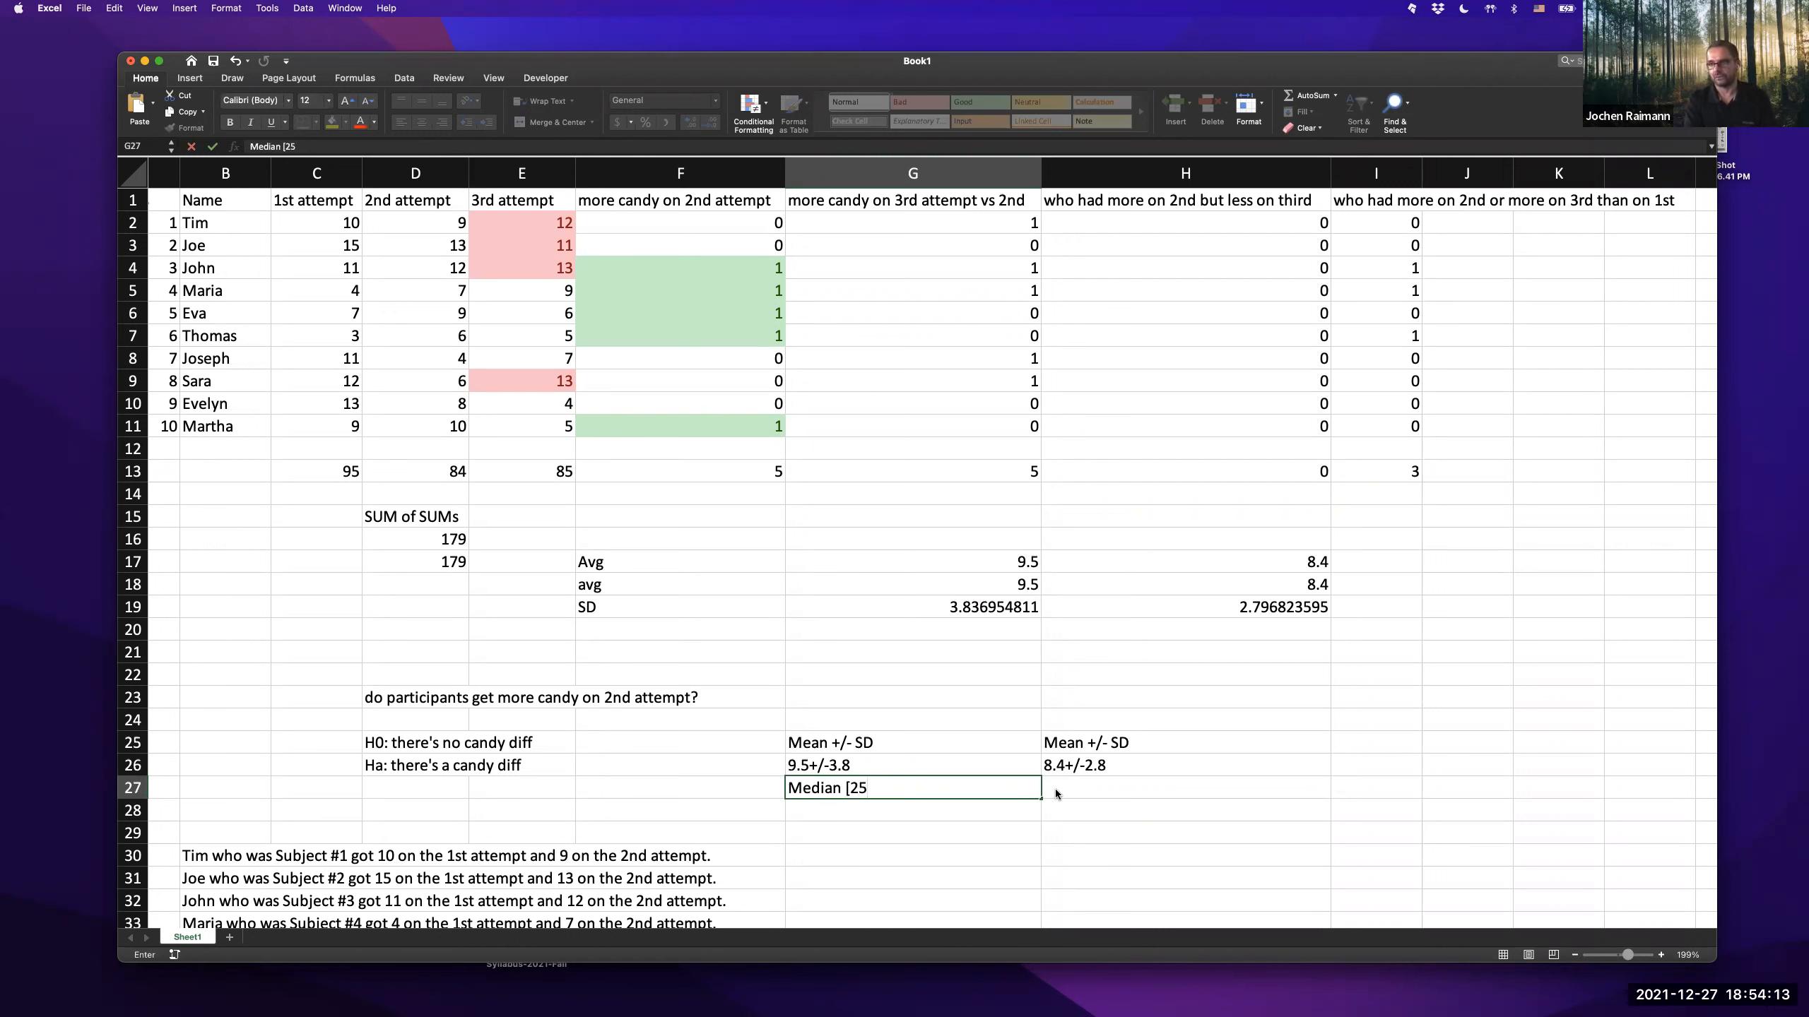
type("th t")
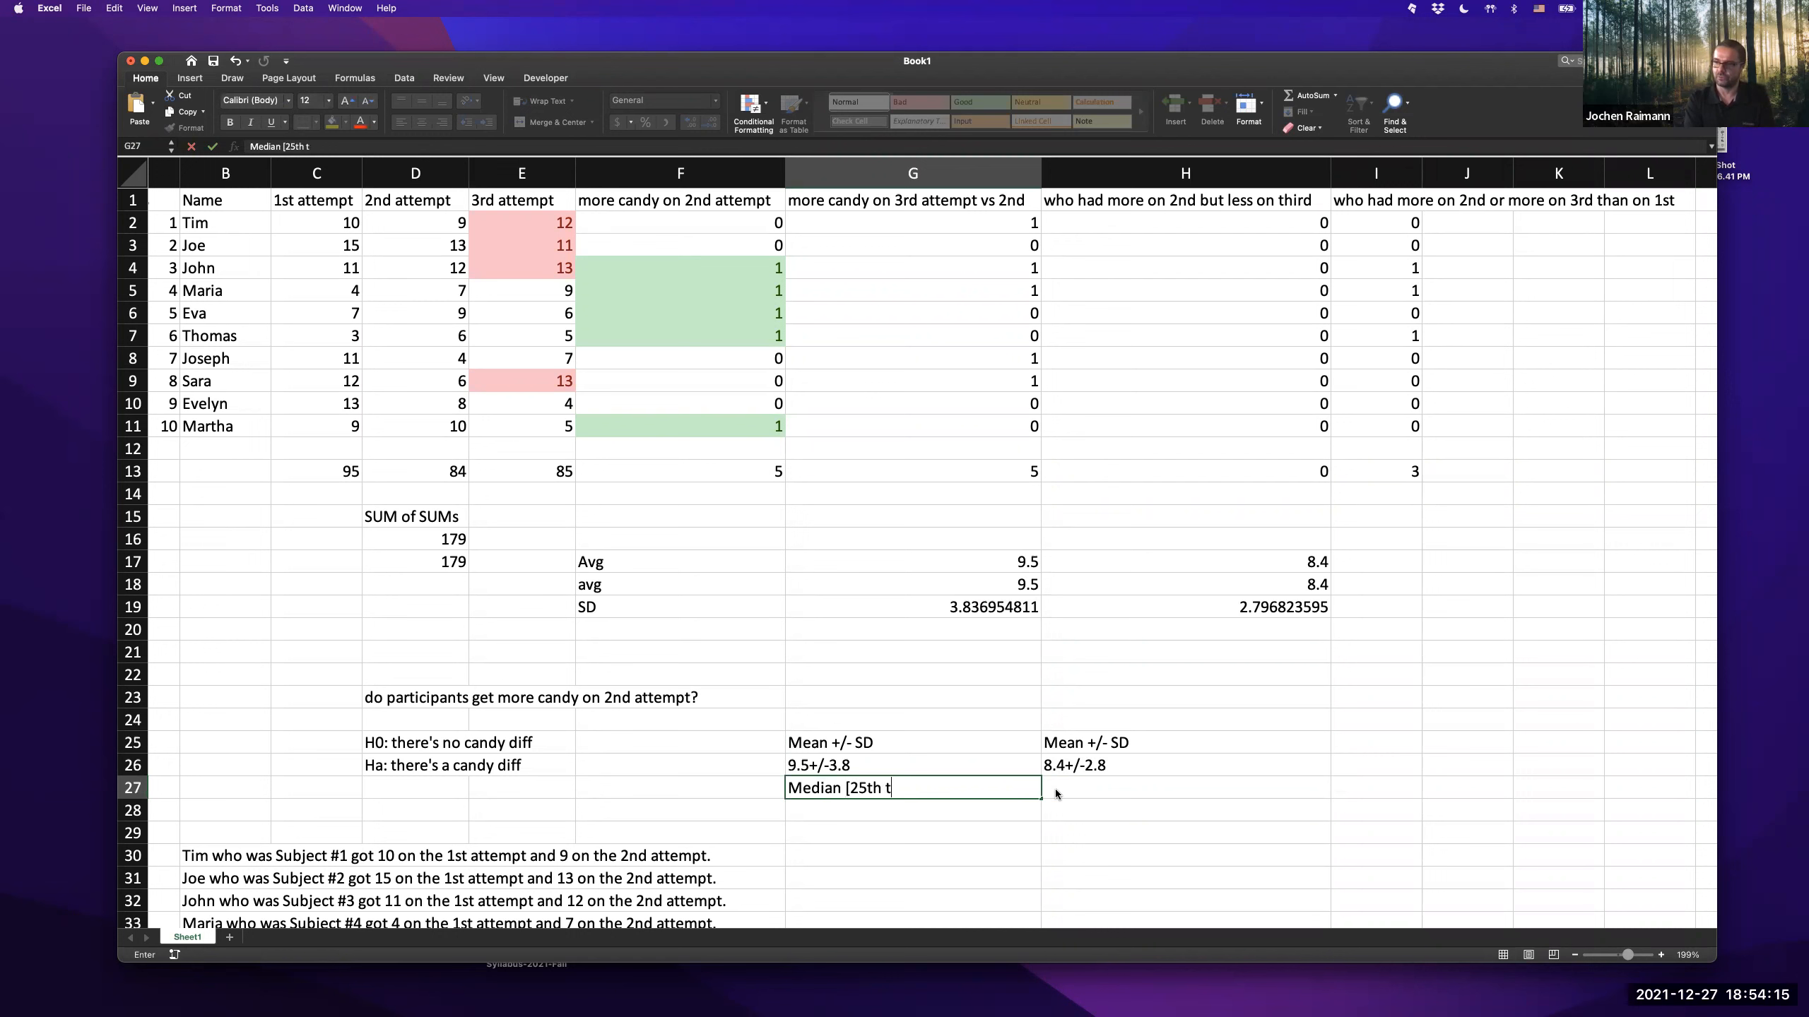
type("o 75")
key("BackSpace")
key("BackSpace")
key("BackSpace")
key("BackSpace")
key("BackSpace")
key("BackSpace")
type("; 7")
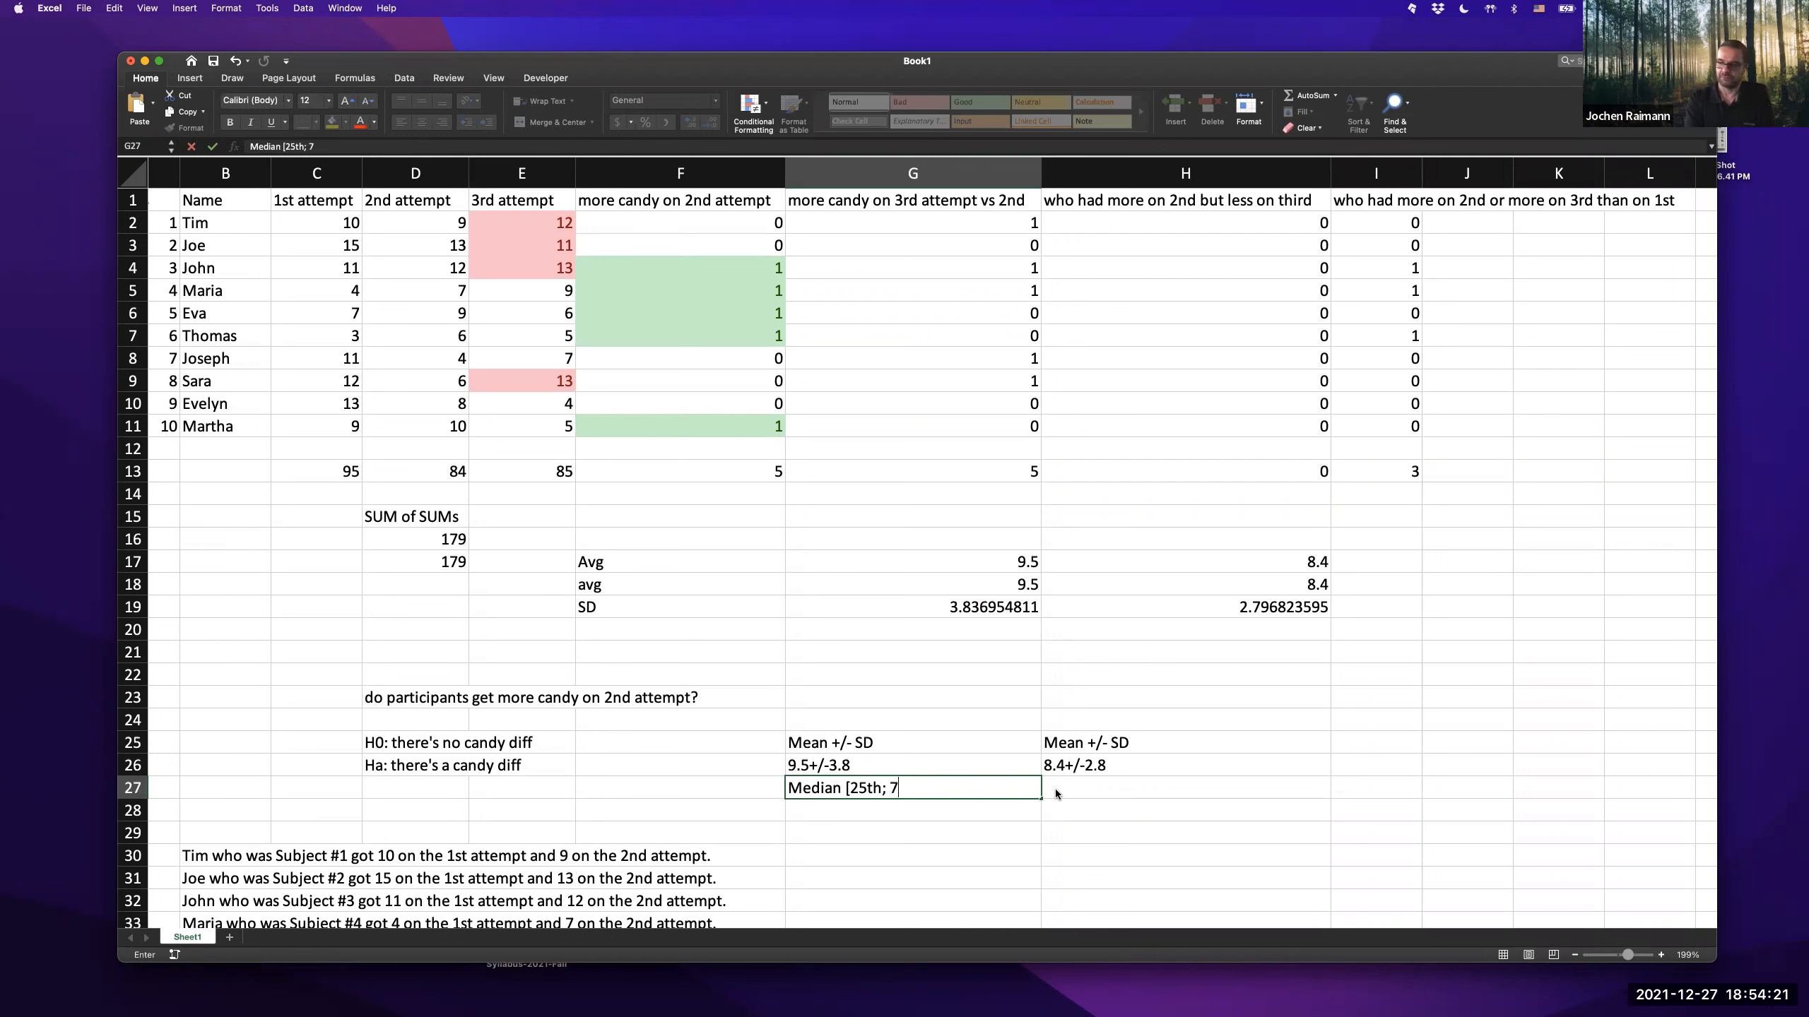
type("5th percent")
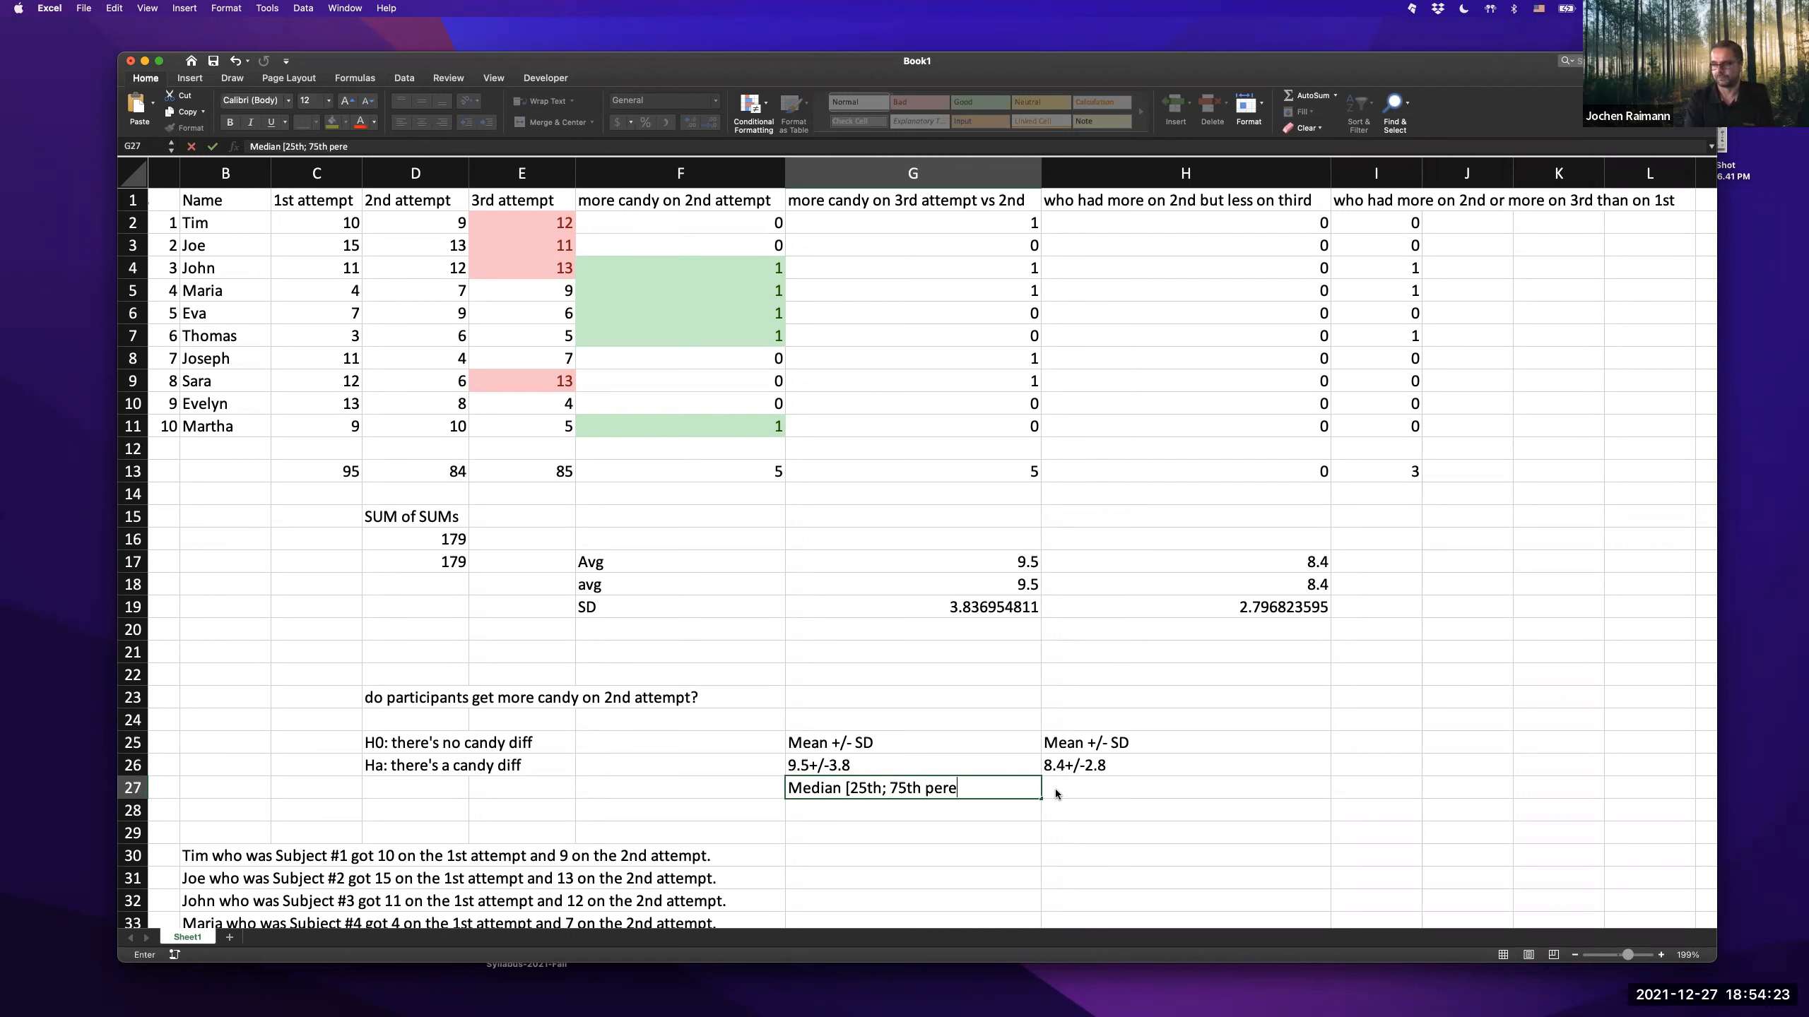
type("ile]")
key("Return")
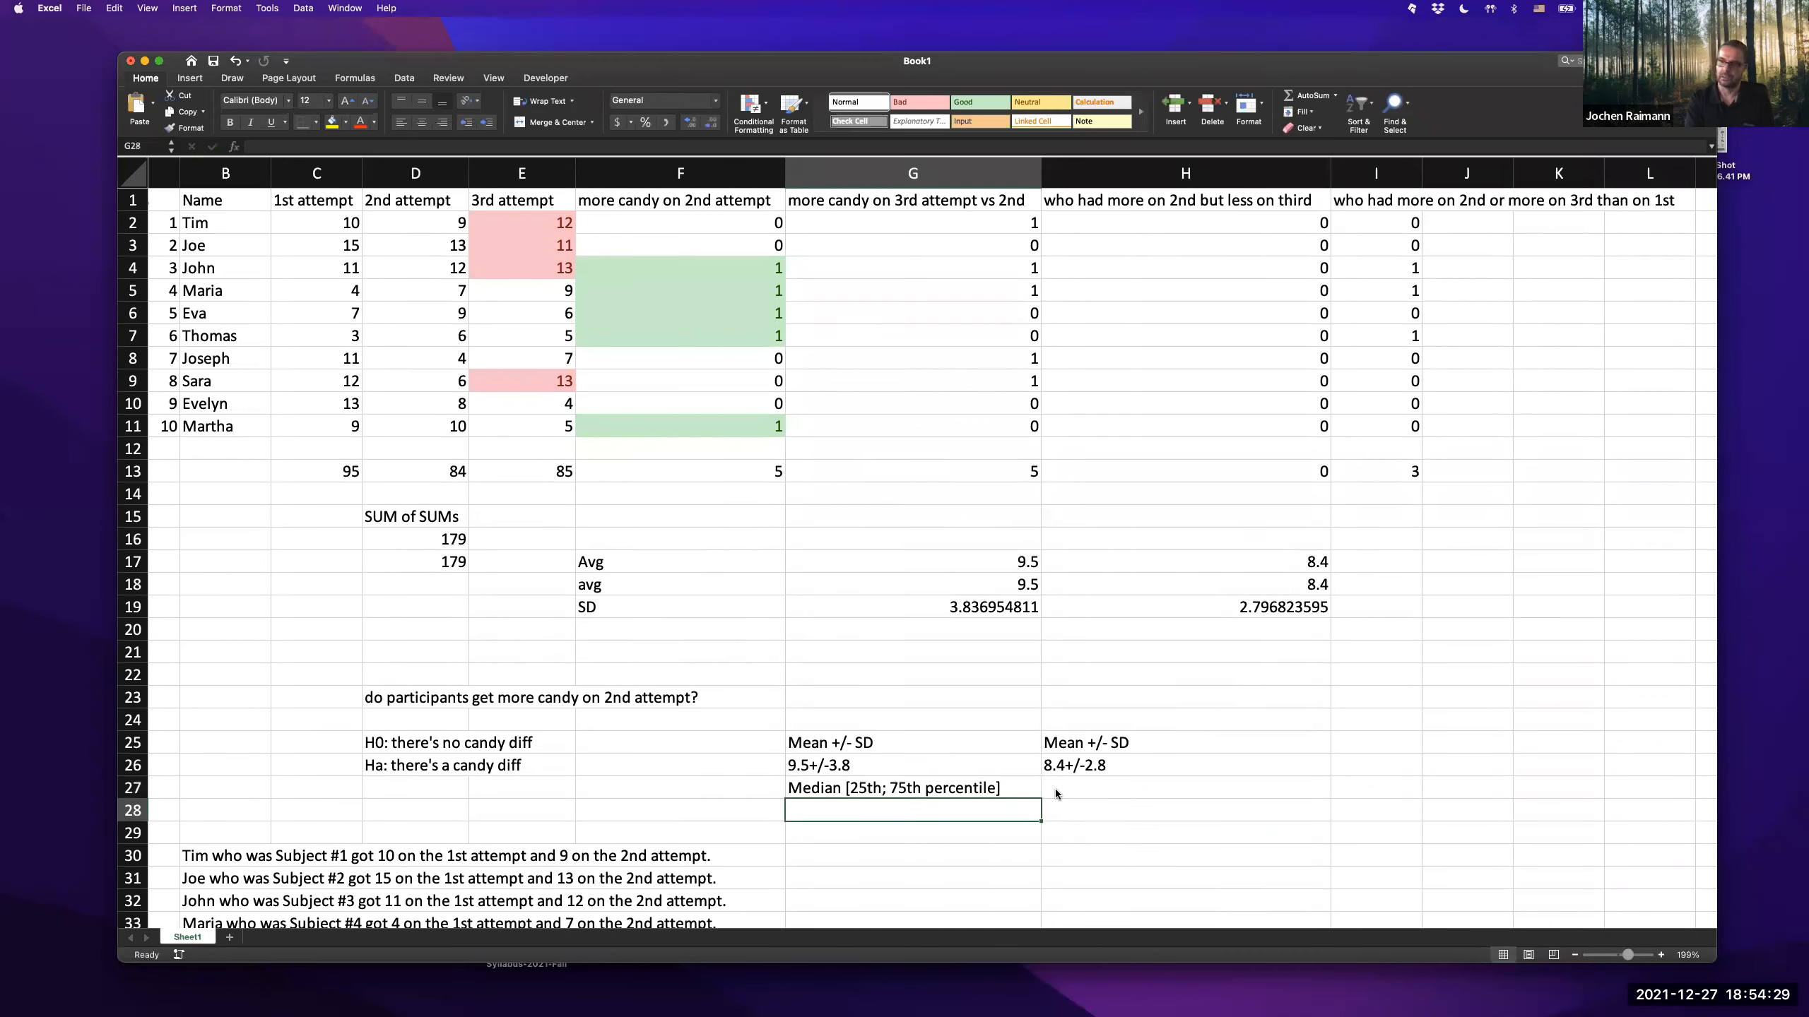
- Start a CONCATENATE formula in G28 with the 1st attempt median, MEDIAN(C2:C11), followed by the text " ["
type("=")
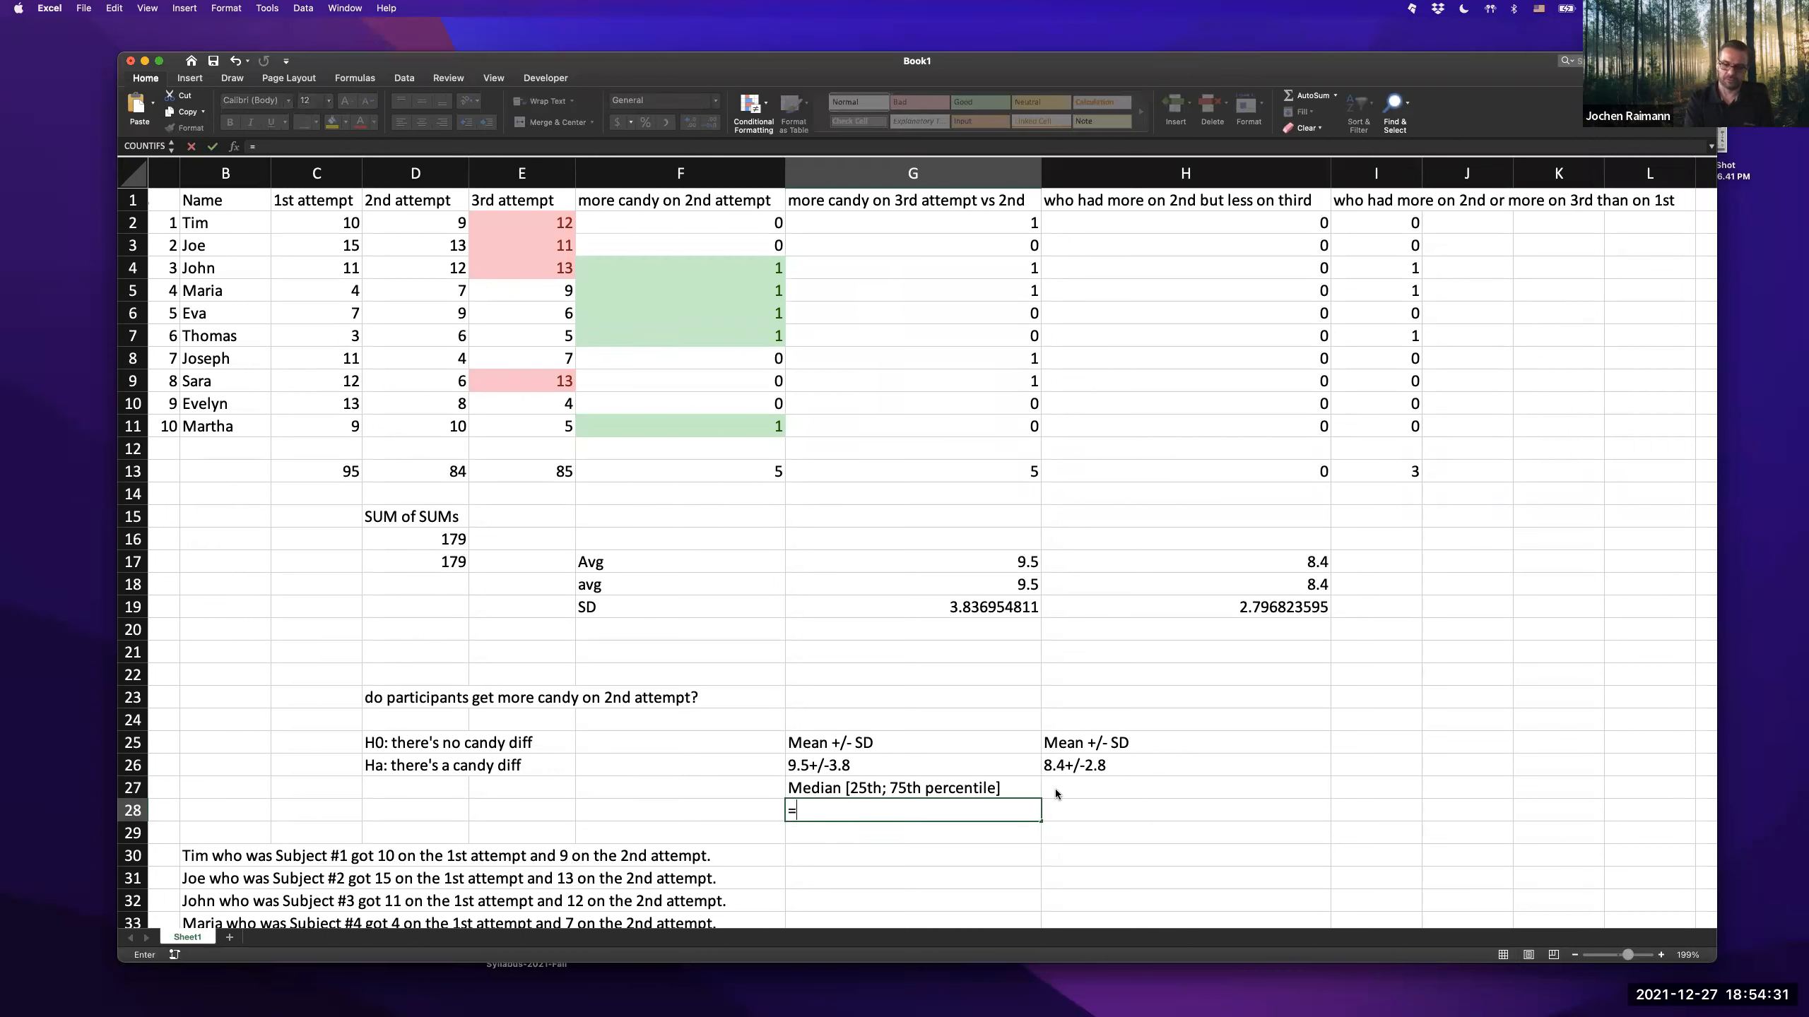
type("concaten")
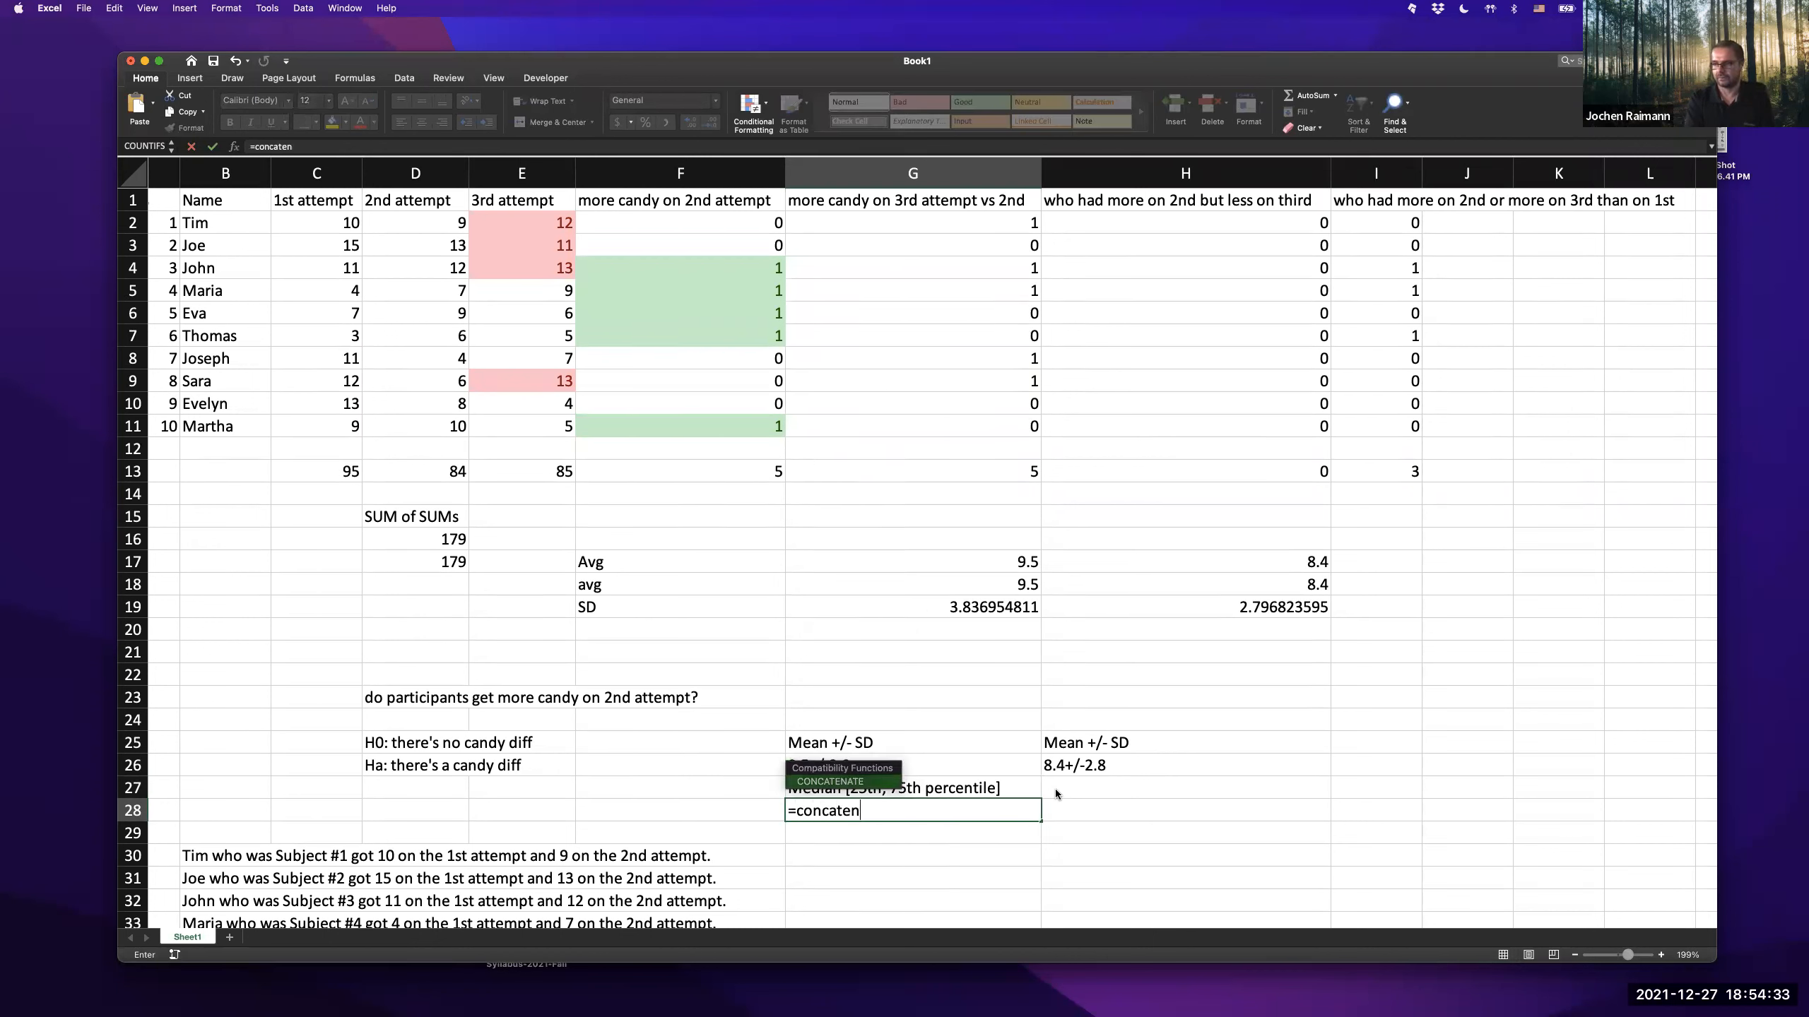
type("ate(")
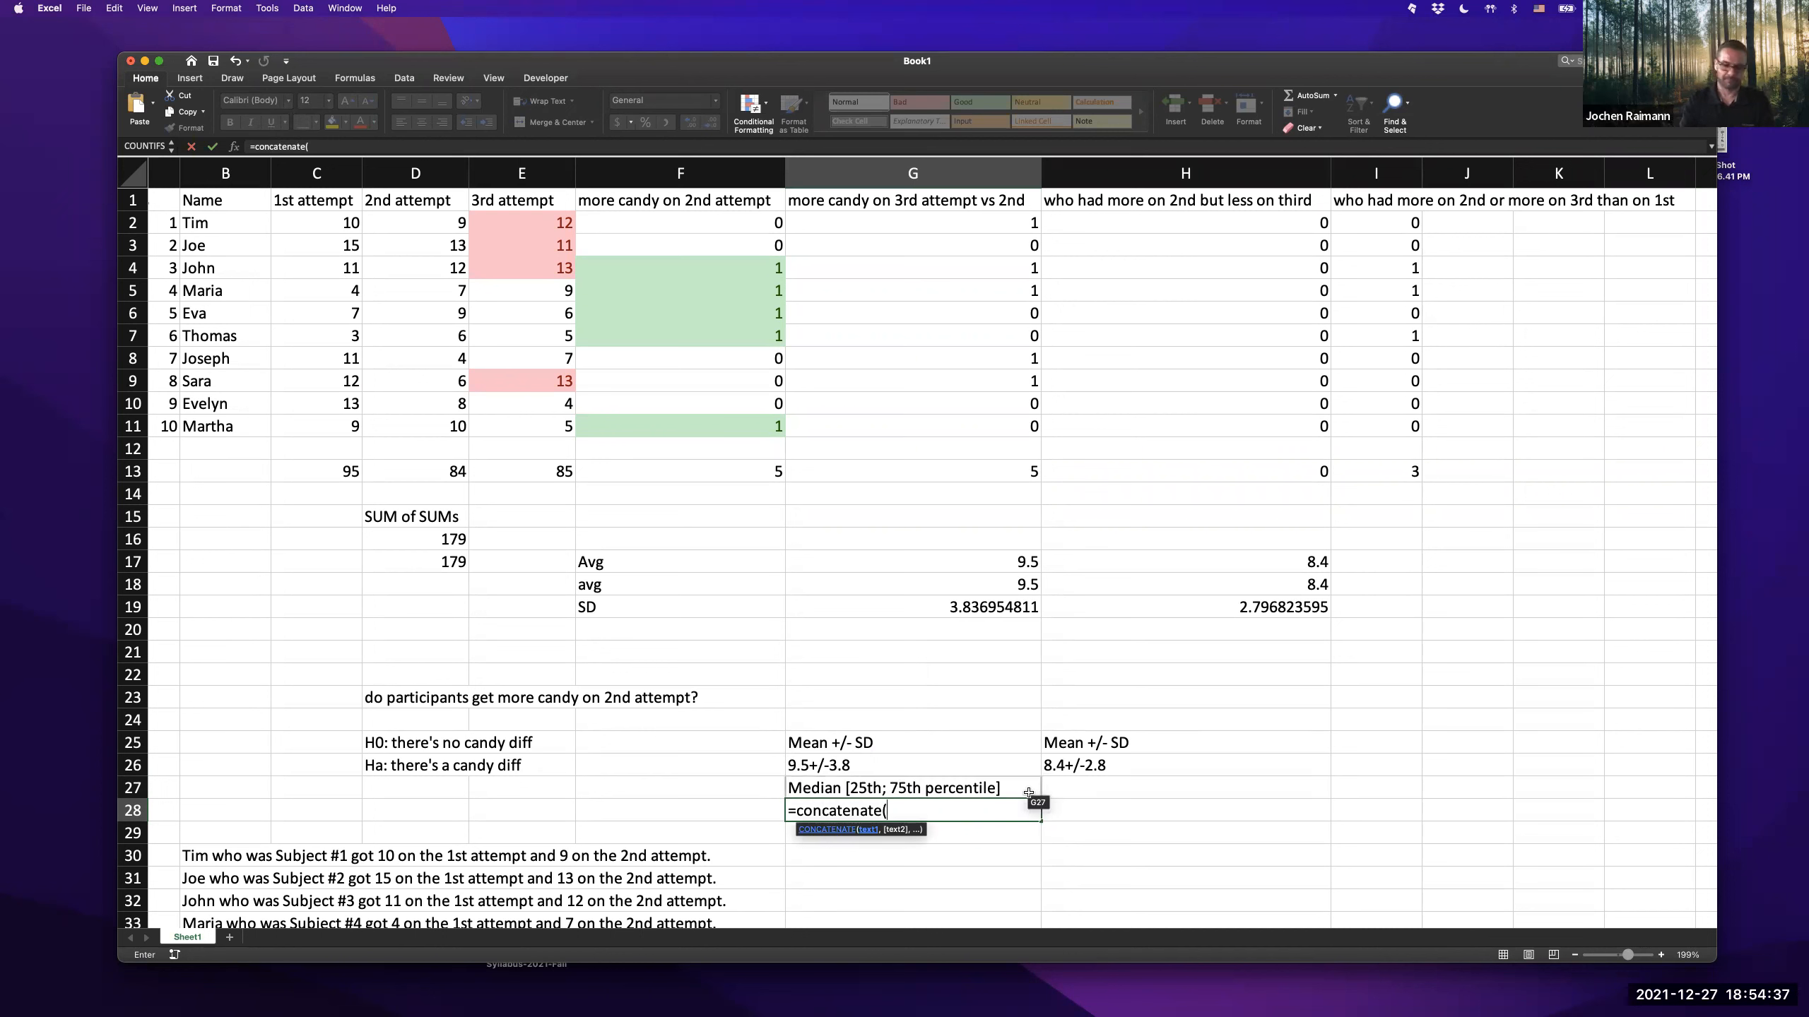
type("media")
type("n9")
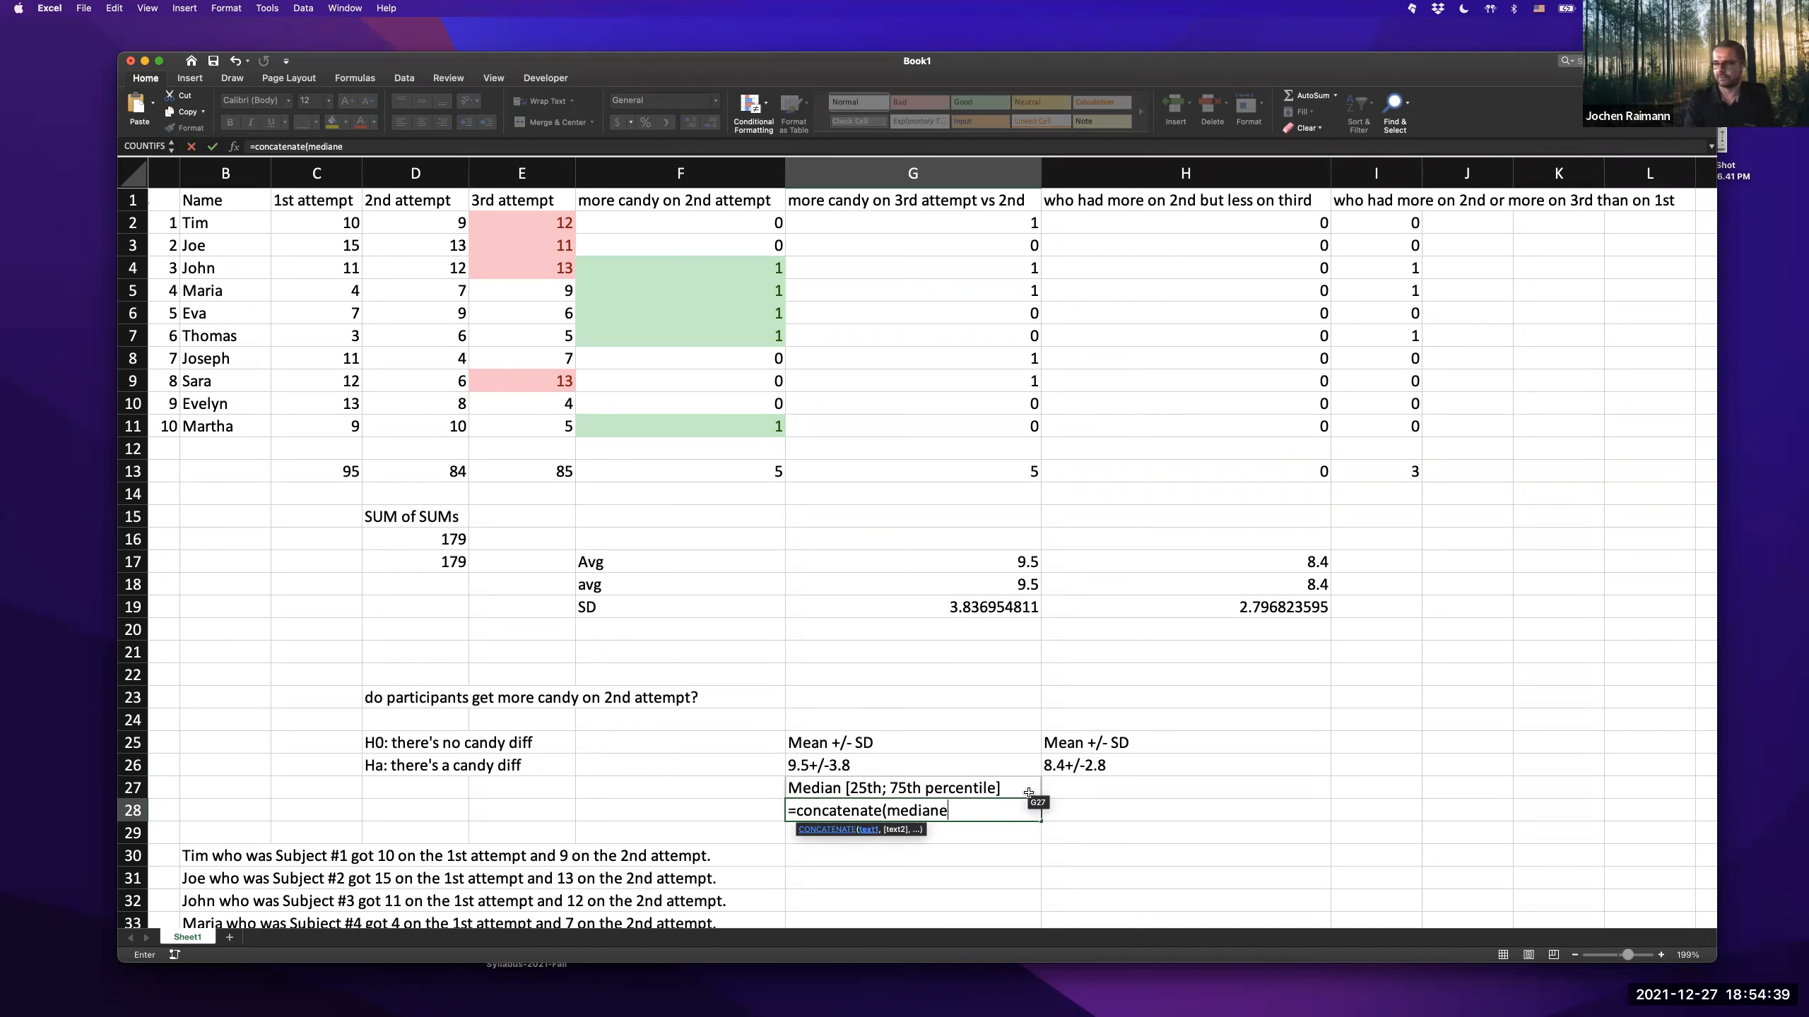
key("BackSpace")
type("(")
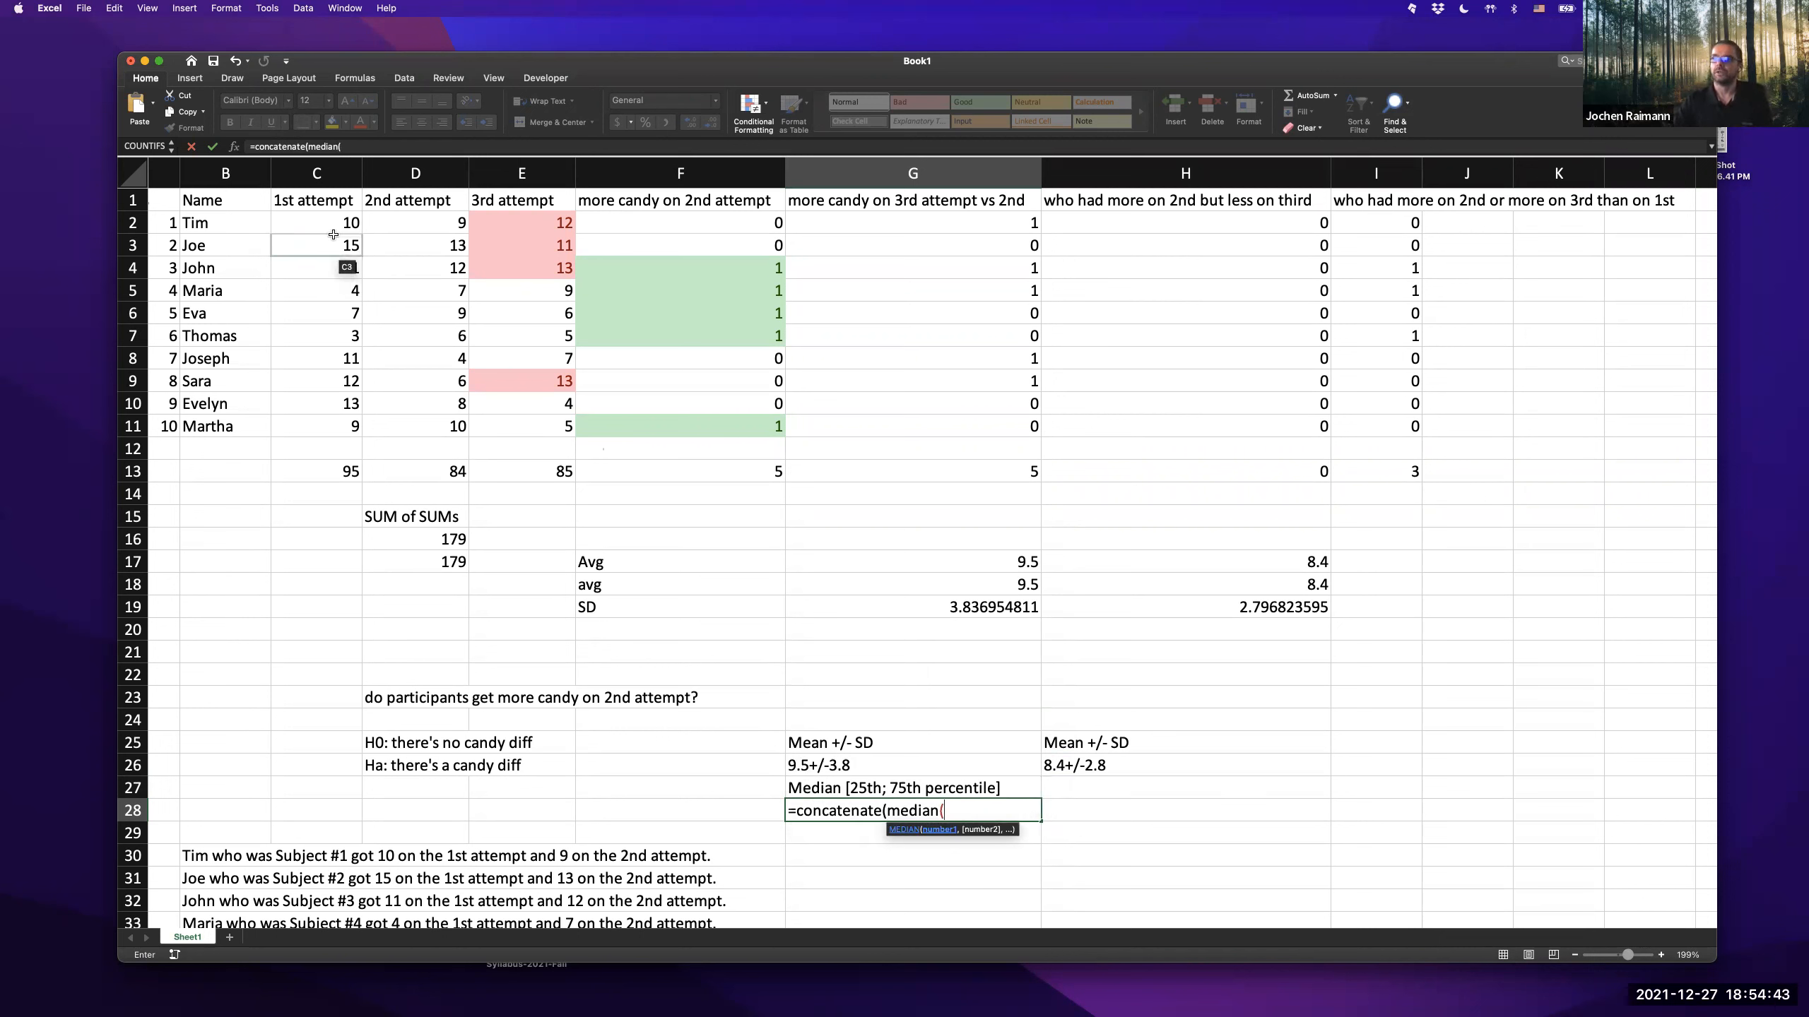
left_click_drag(329, 442, 331, 428)
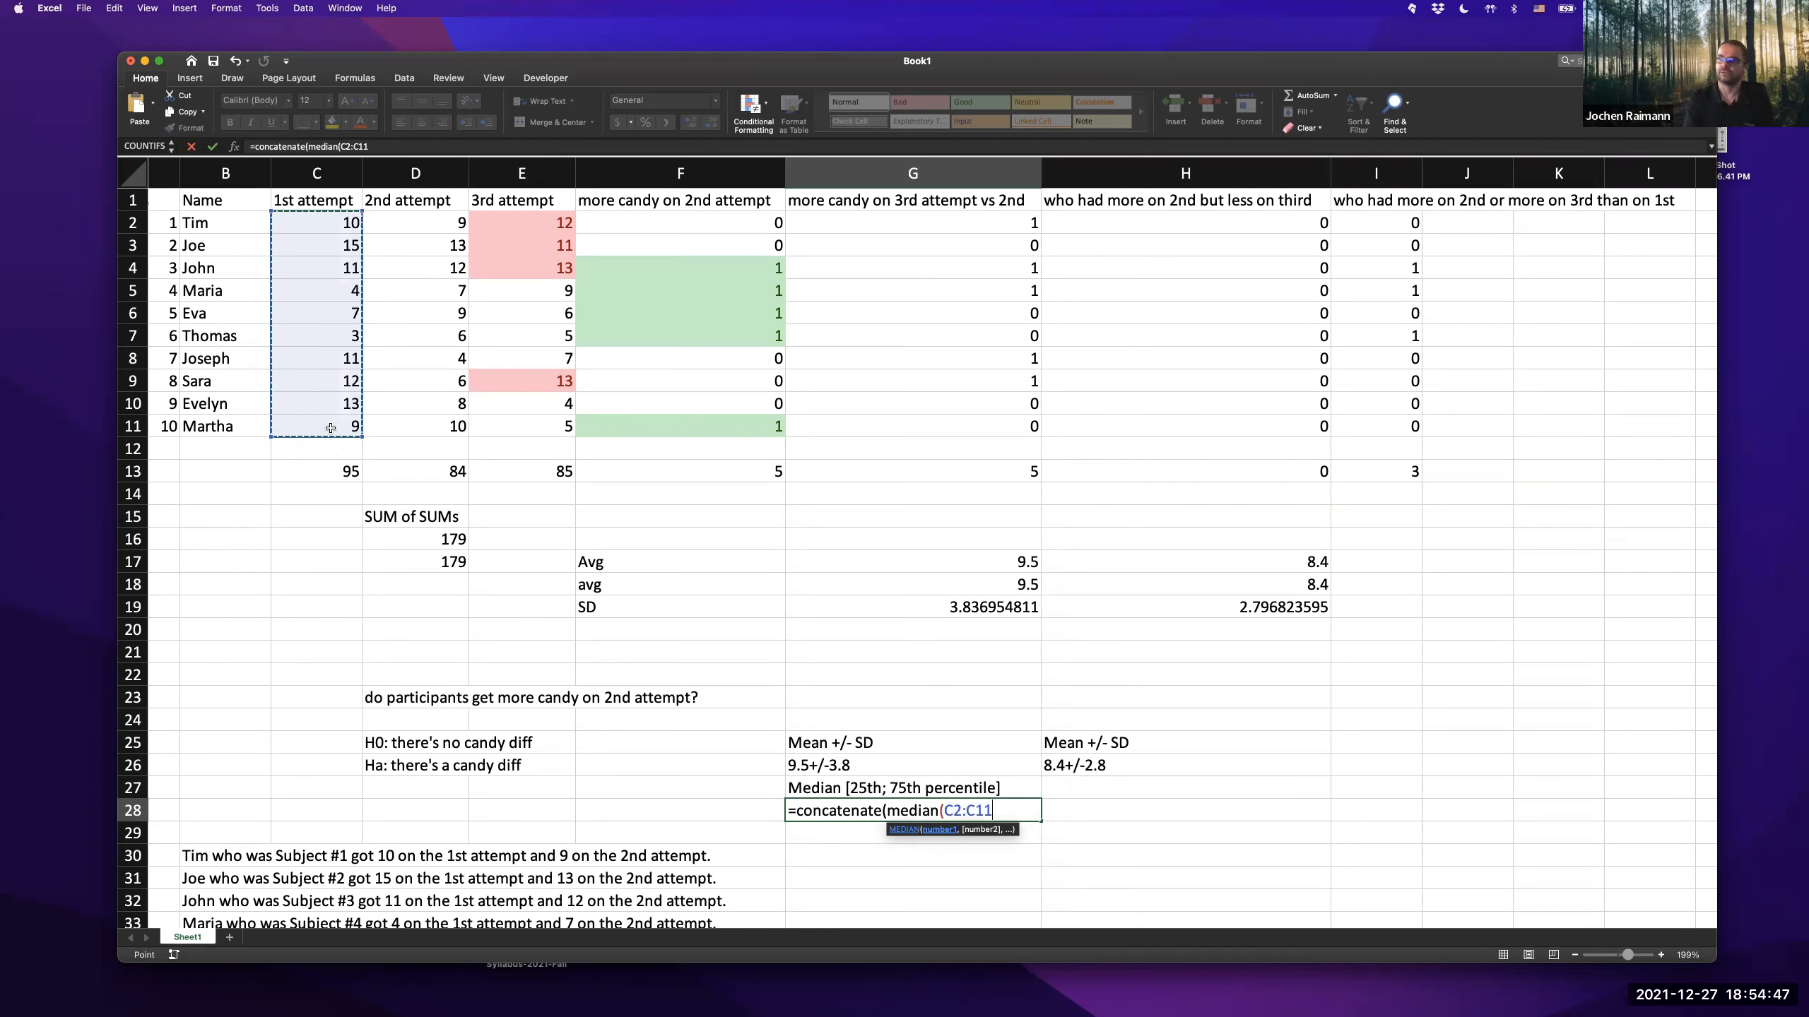
type("),\" [")
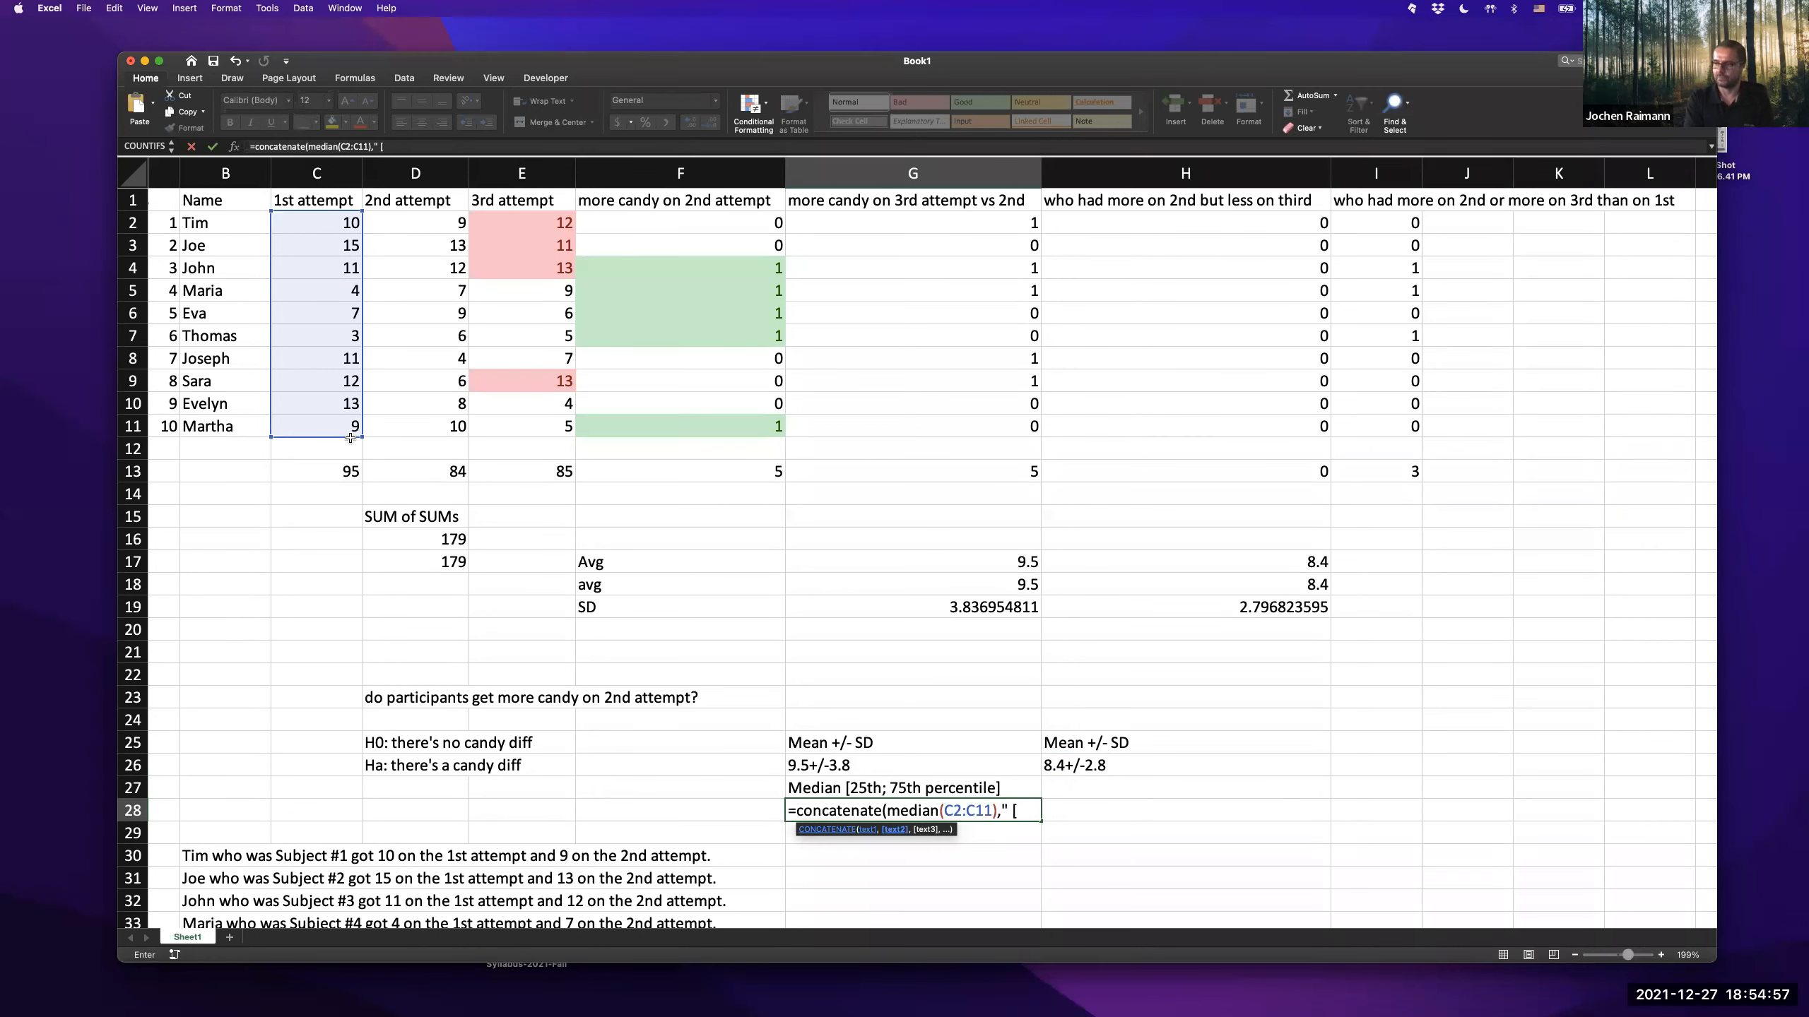
- Add PERCENTILE(C2:C11,25) after the opening bracket text in the G28 formula
type(",")
type("qu")
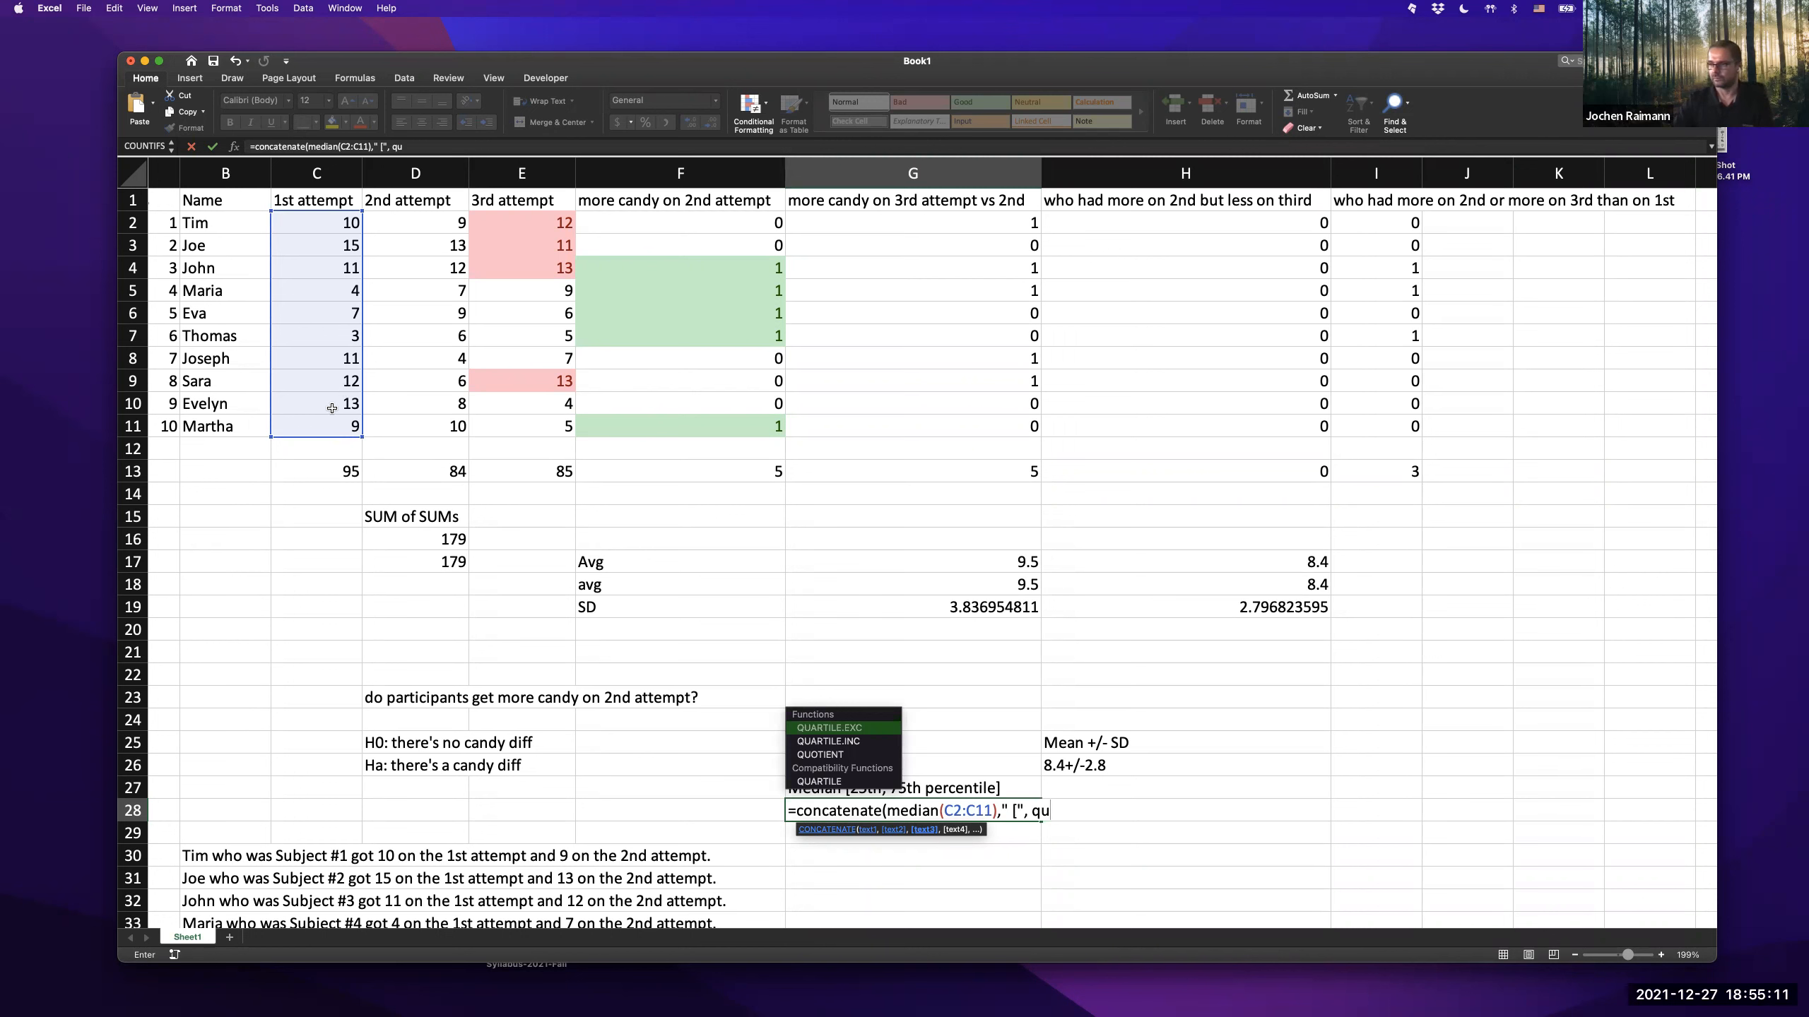
key("BackSpace")
key("BackSpace")
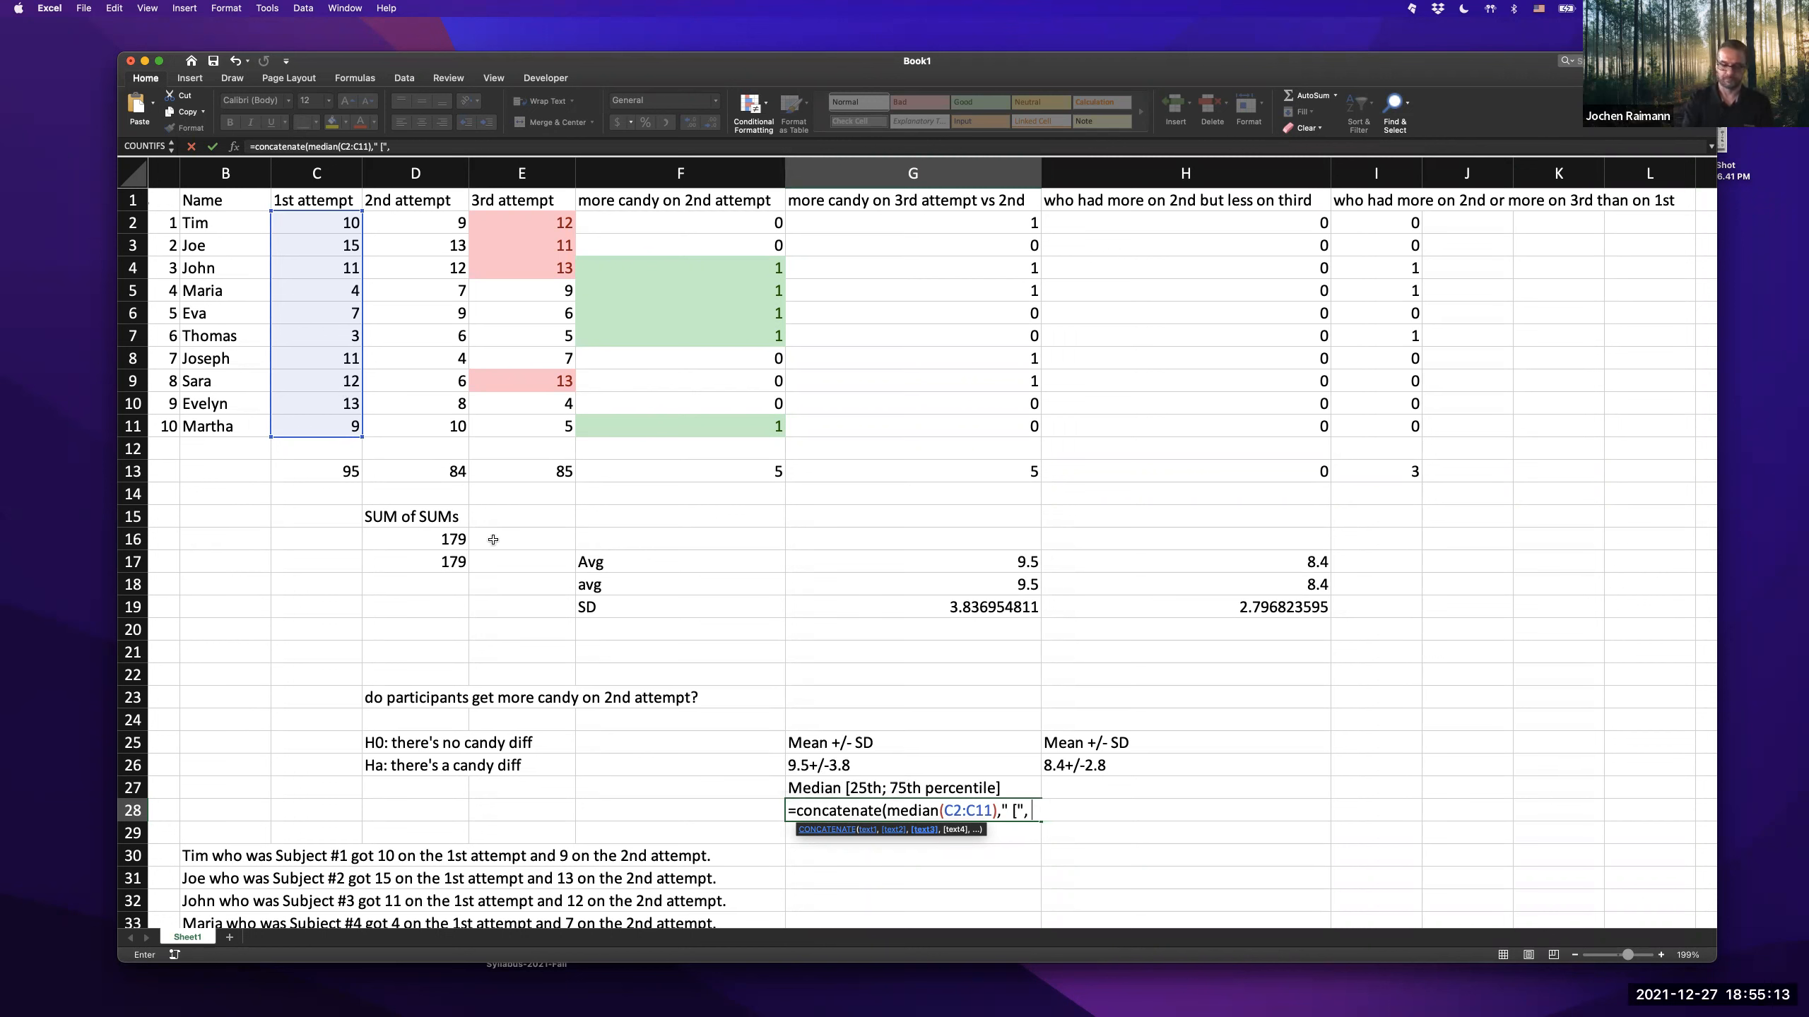
type("percen")
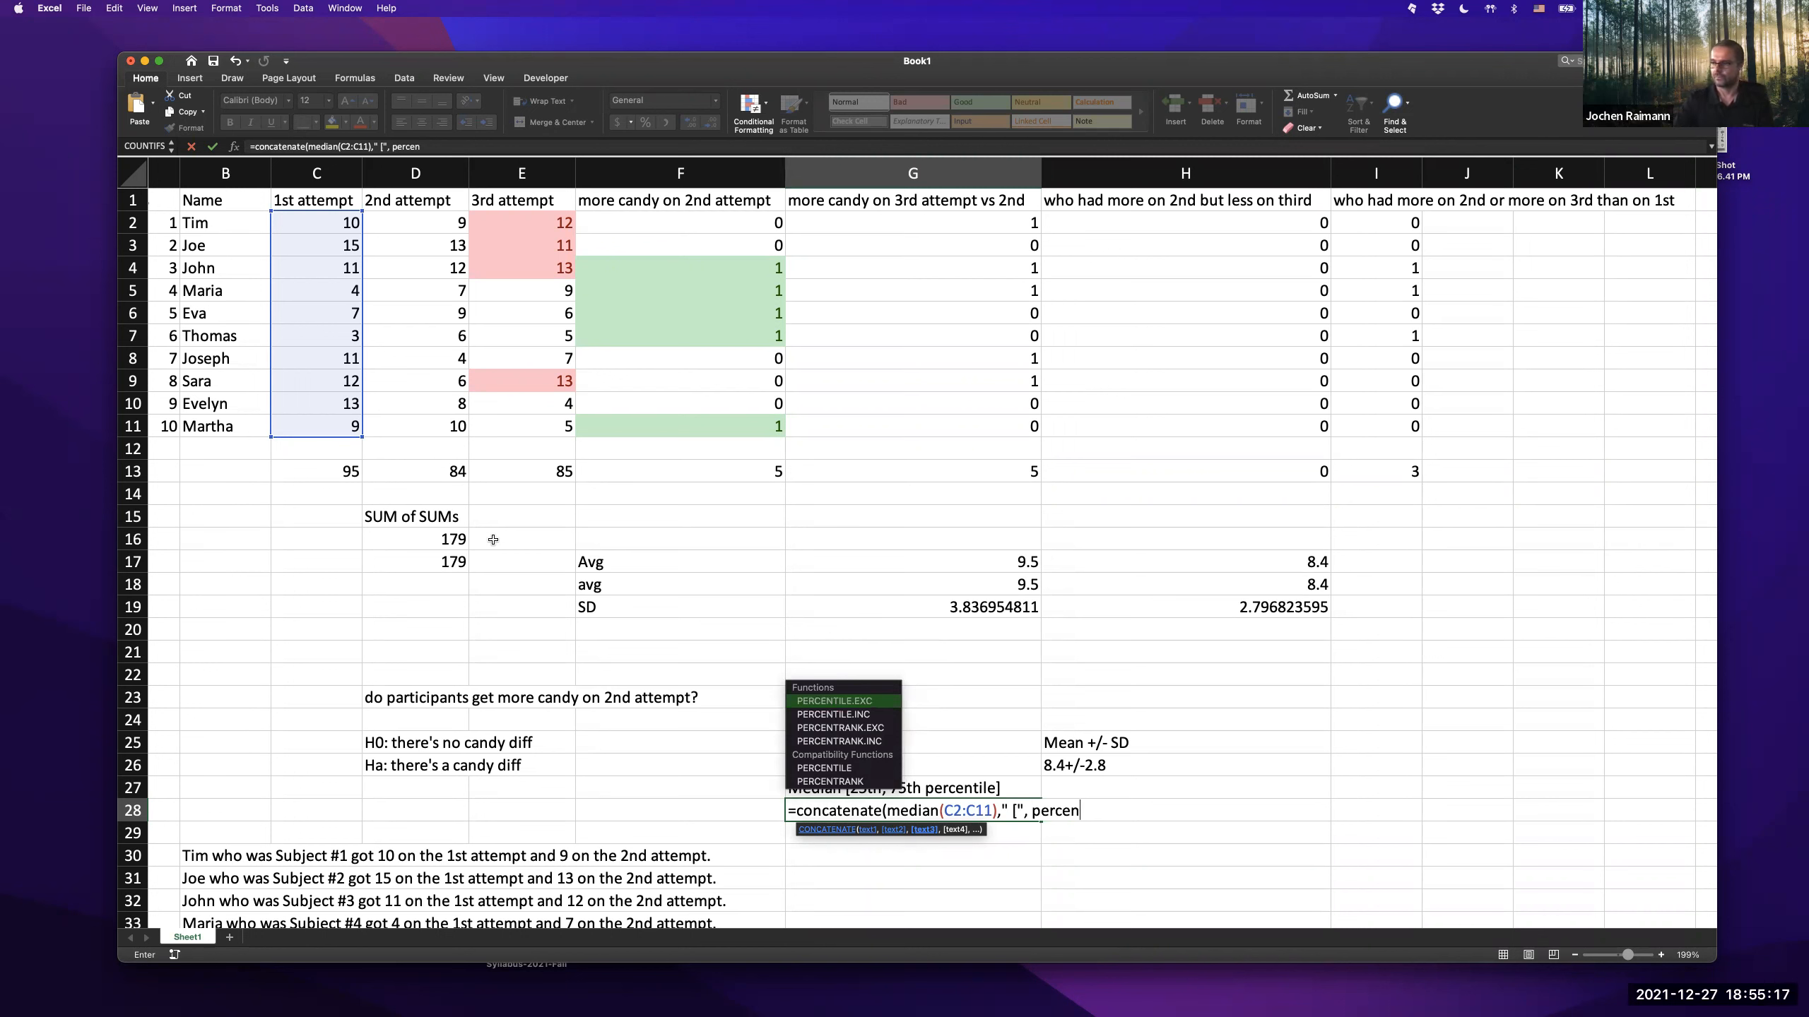
type("tile")
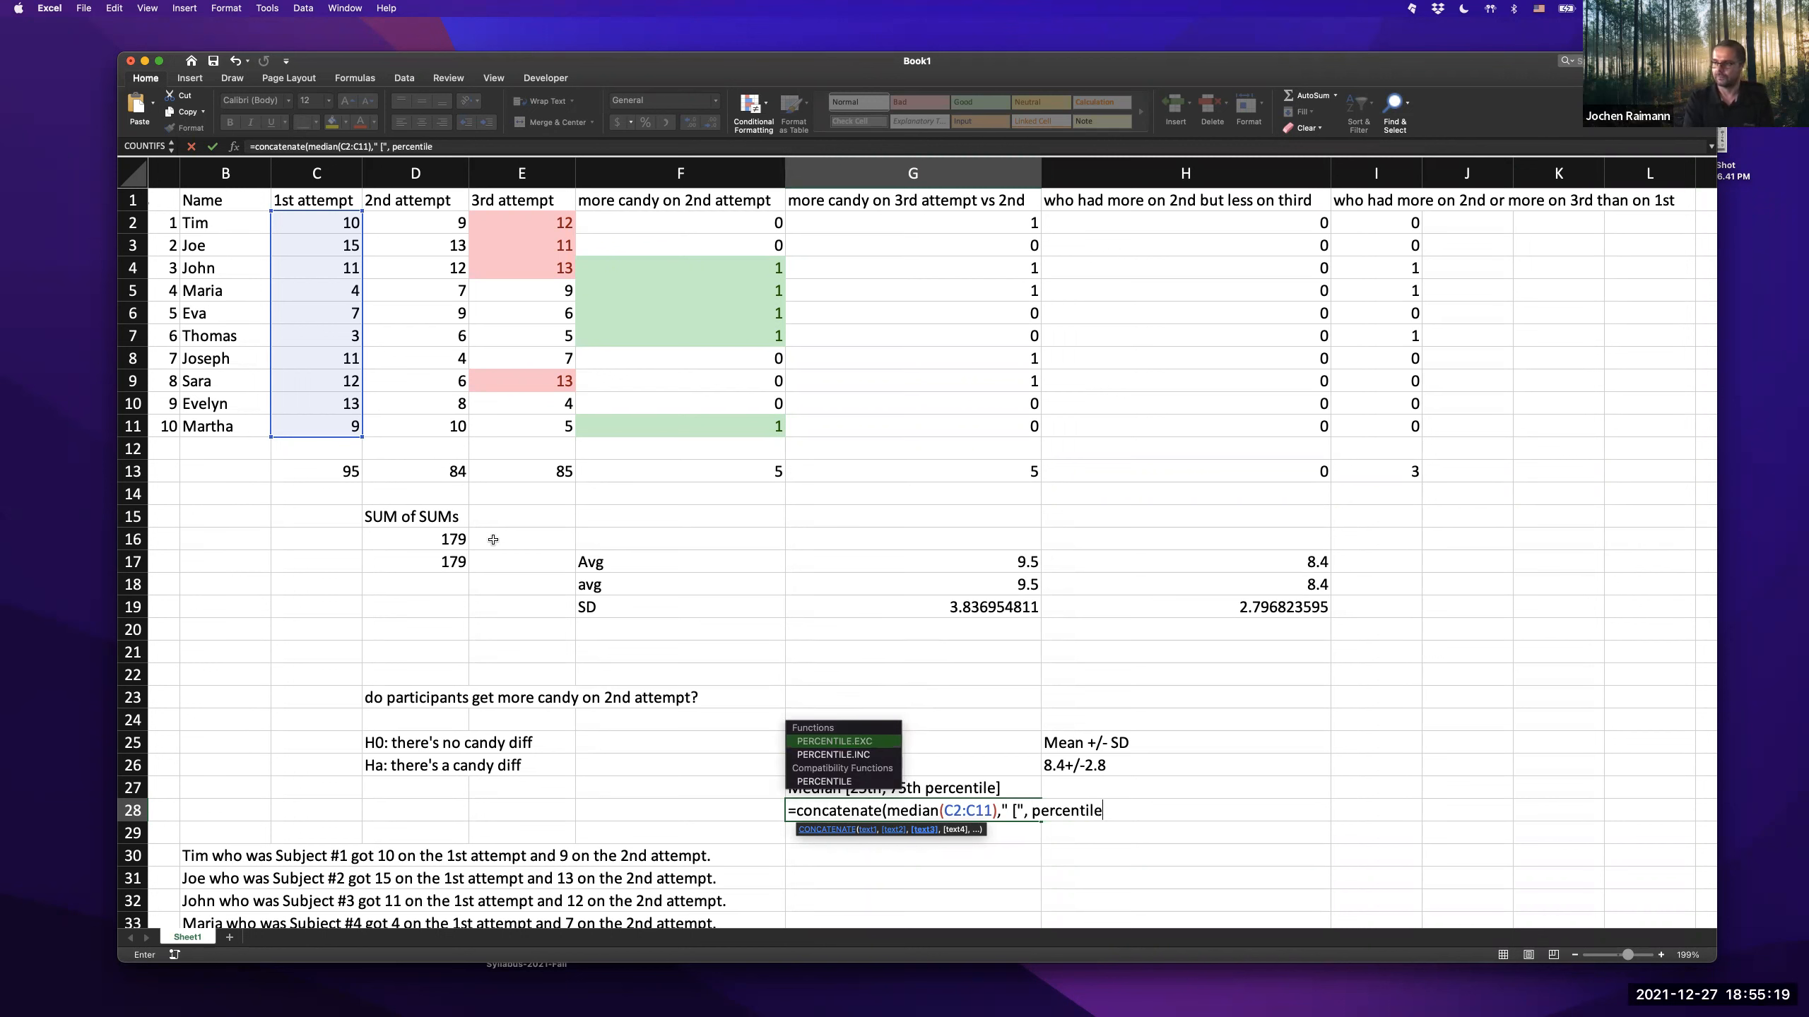
type("(")
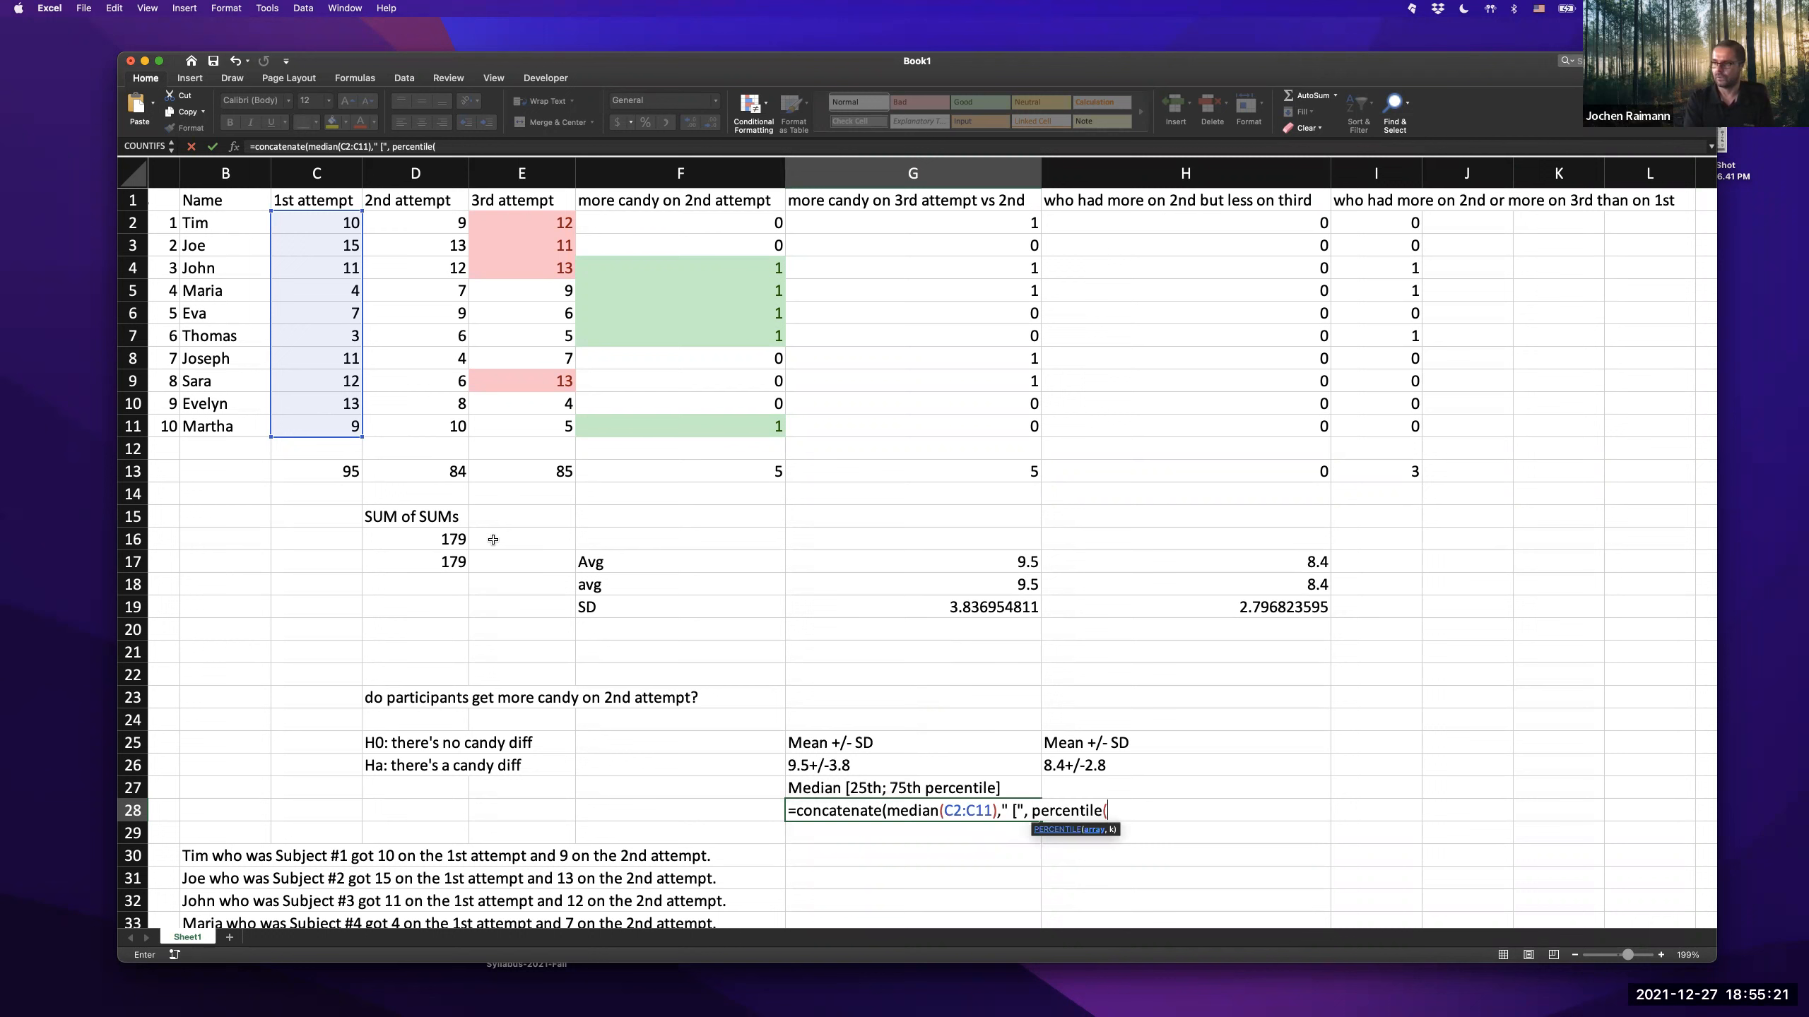
left_click_drag(347, 223, 335, 424)
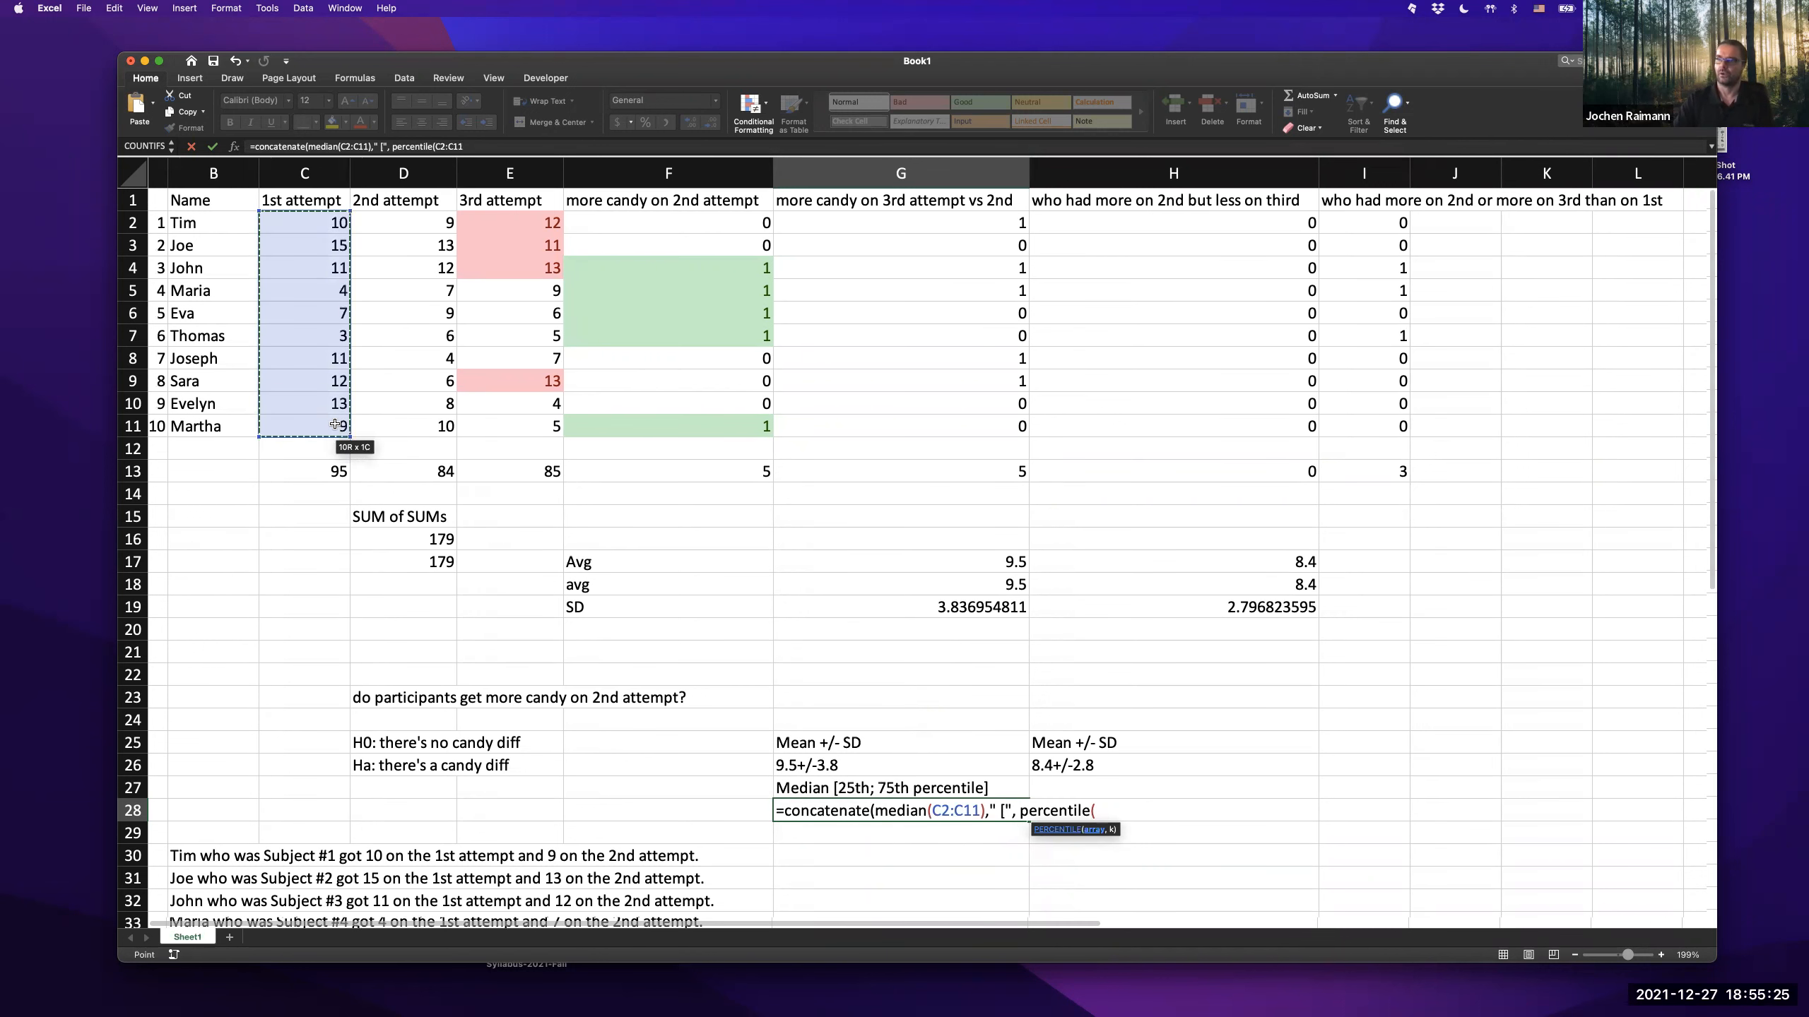
type(",25)")
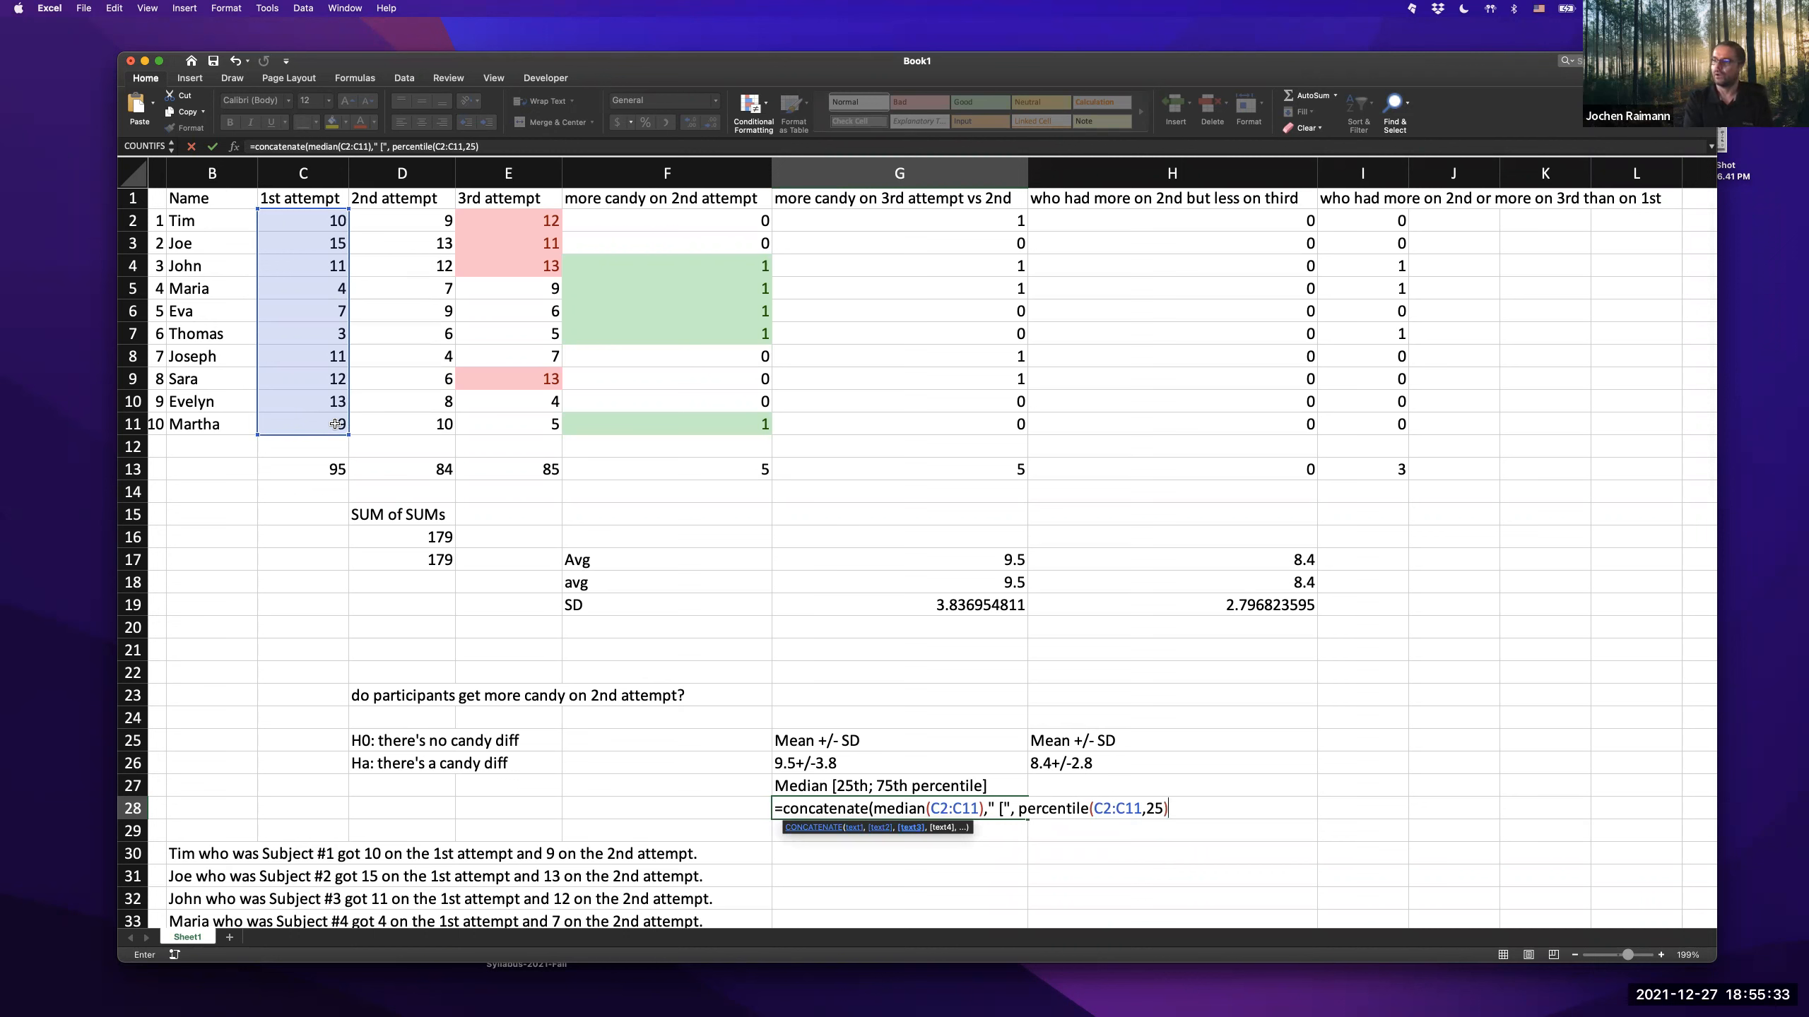
- Complete the G28 formula with the separator "; ", PERCENTILE(C2:C11,75) and the closing text "]"
type(",")
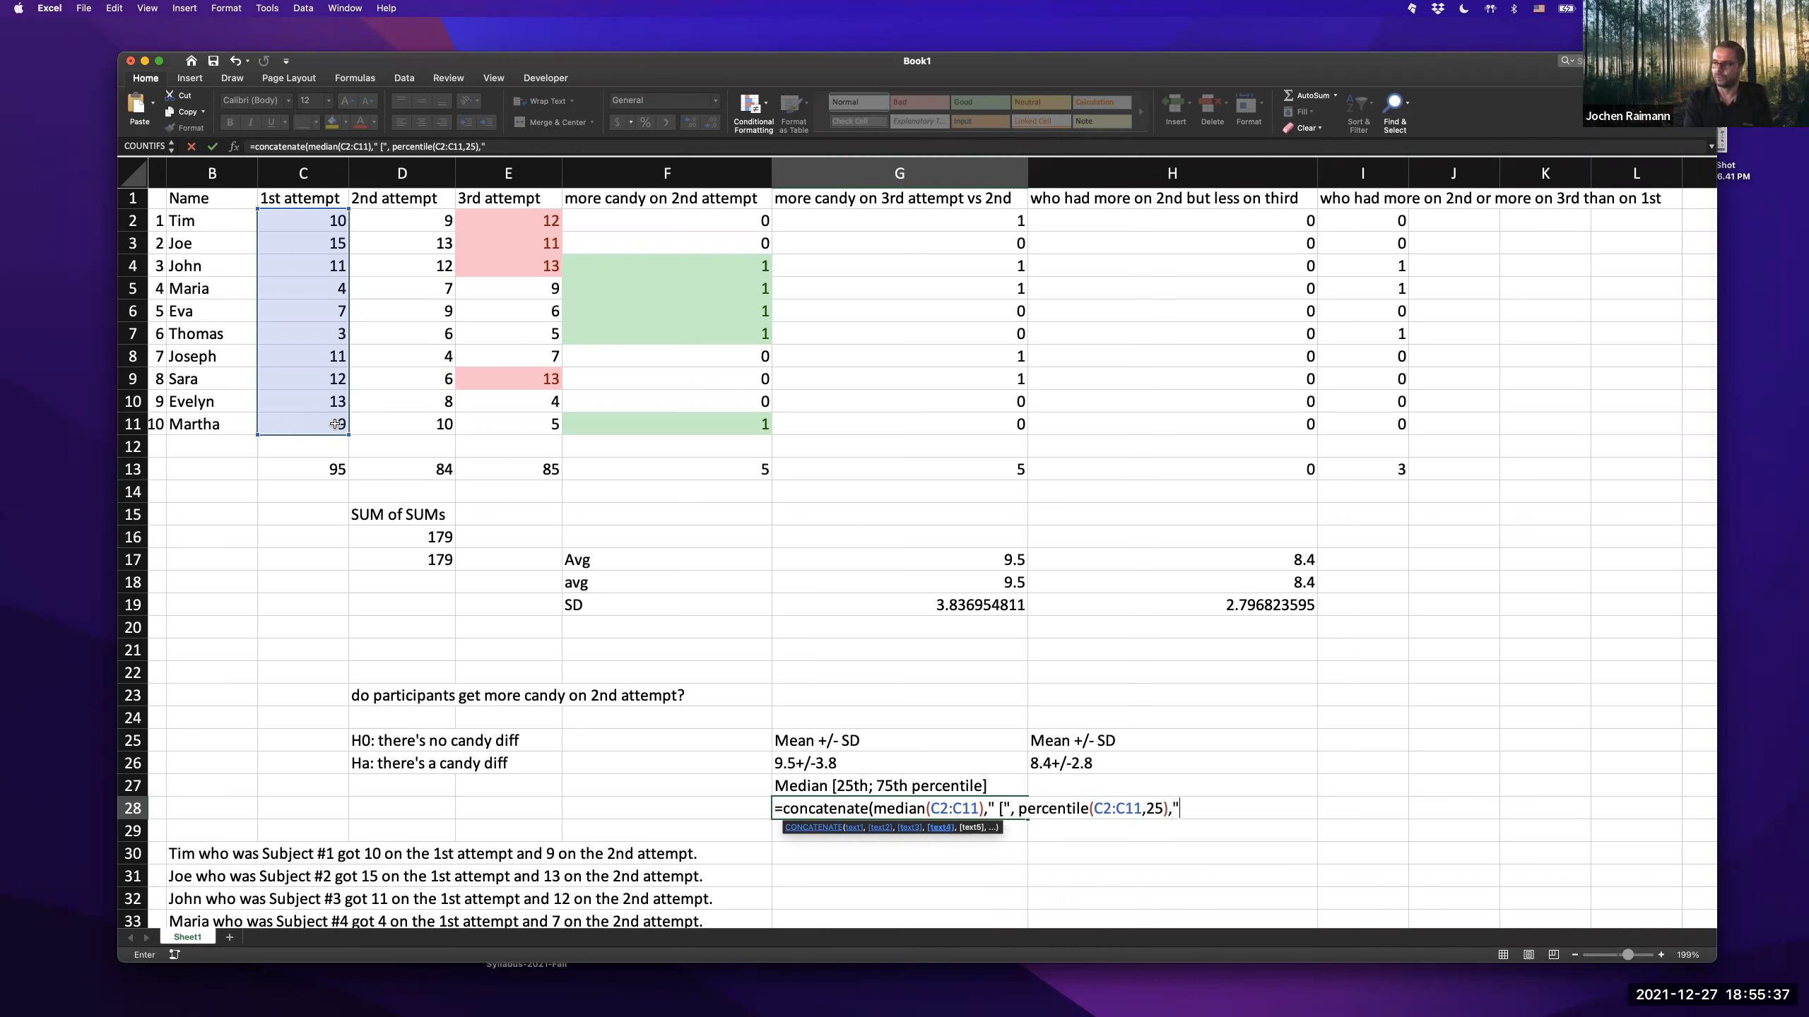
type("\"")
key("BackSpace")
type("; \",")
type("percent")
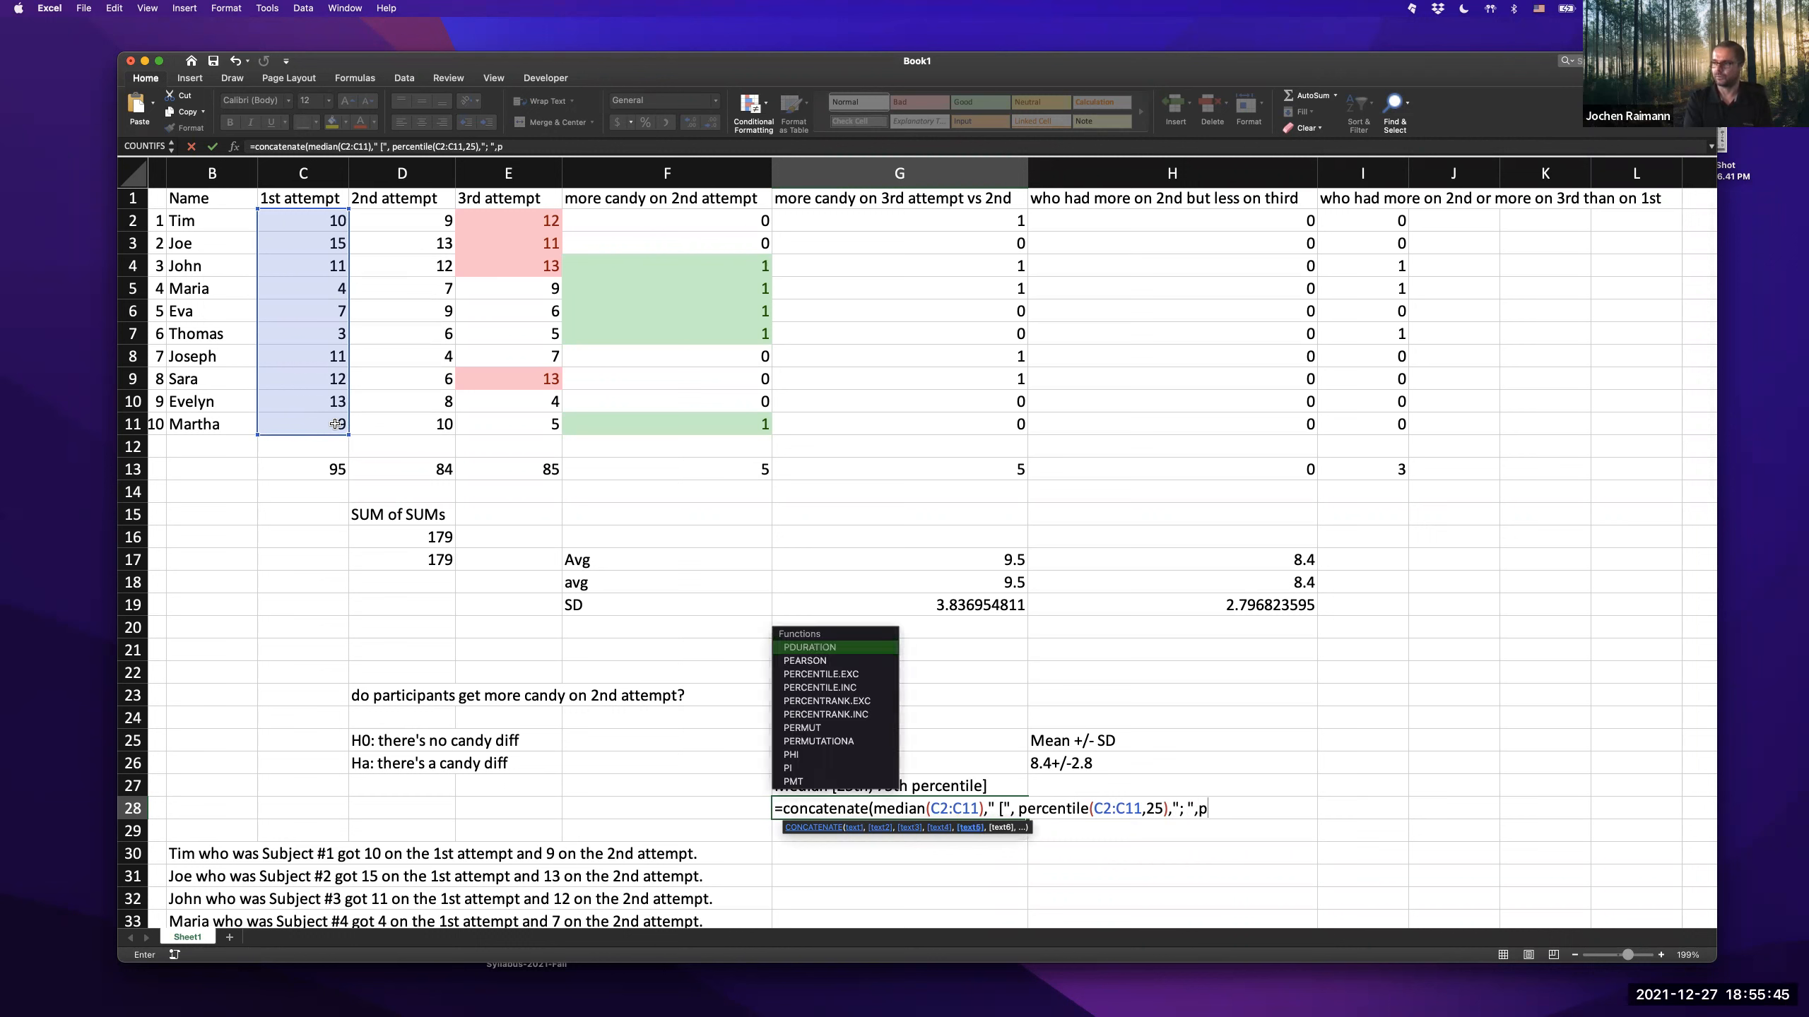
type("ile")
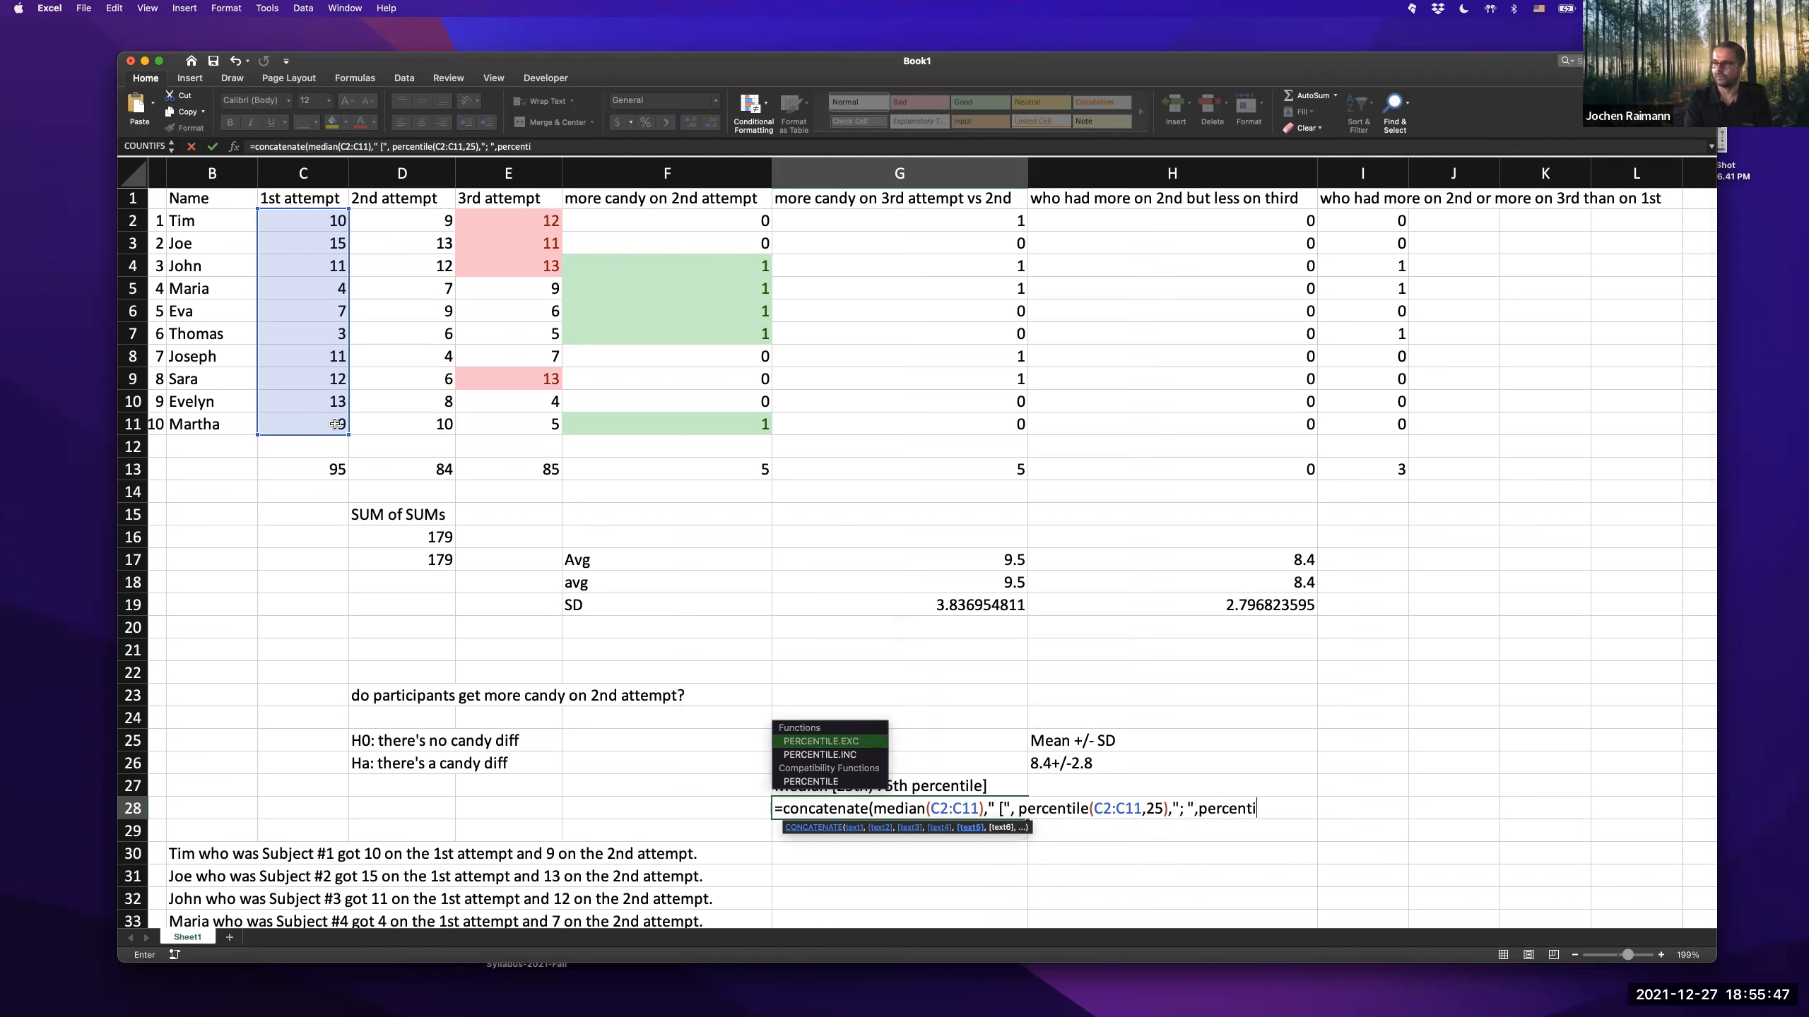
type("(")
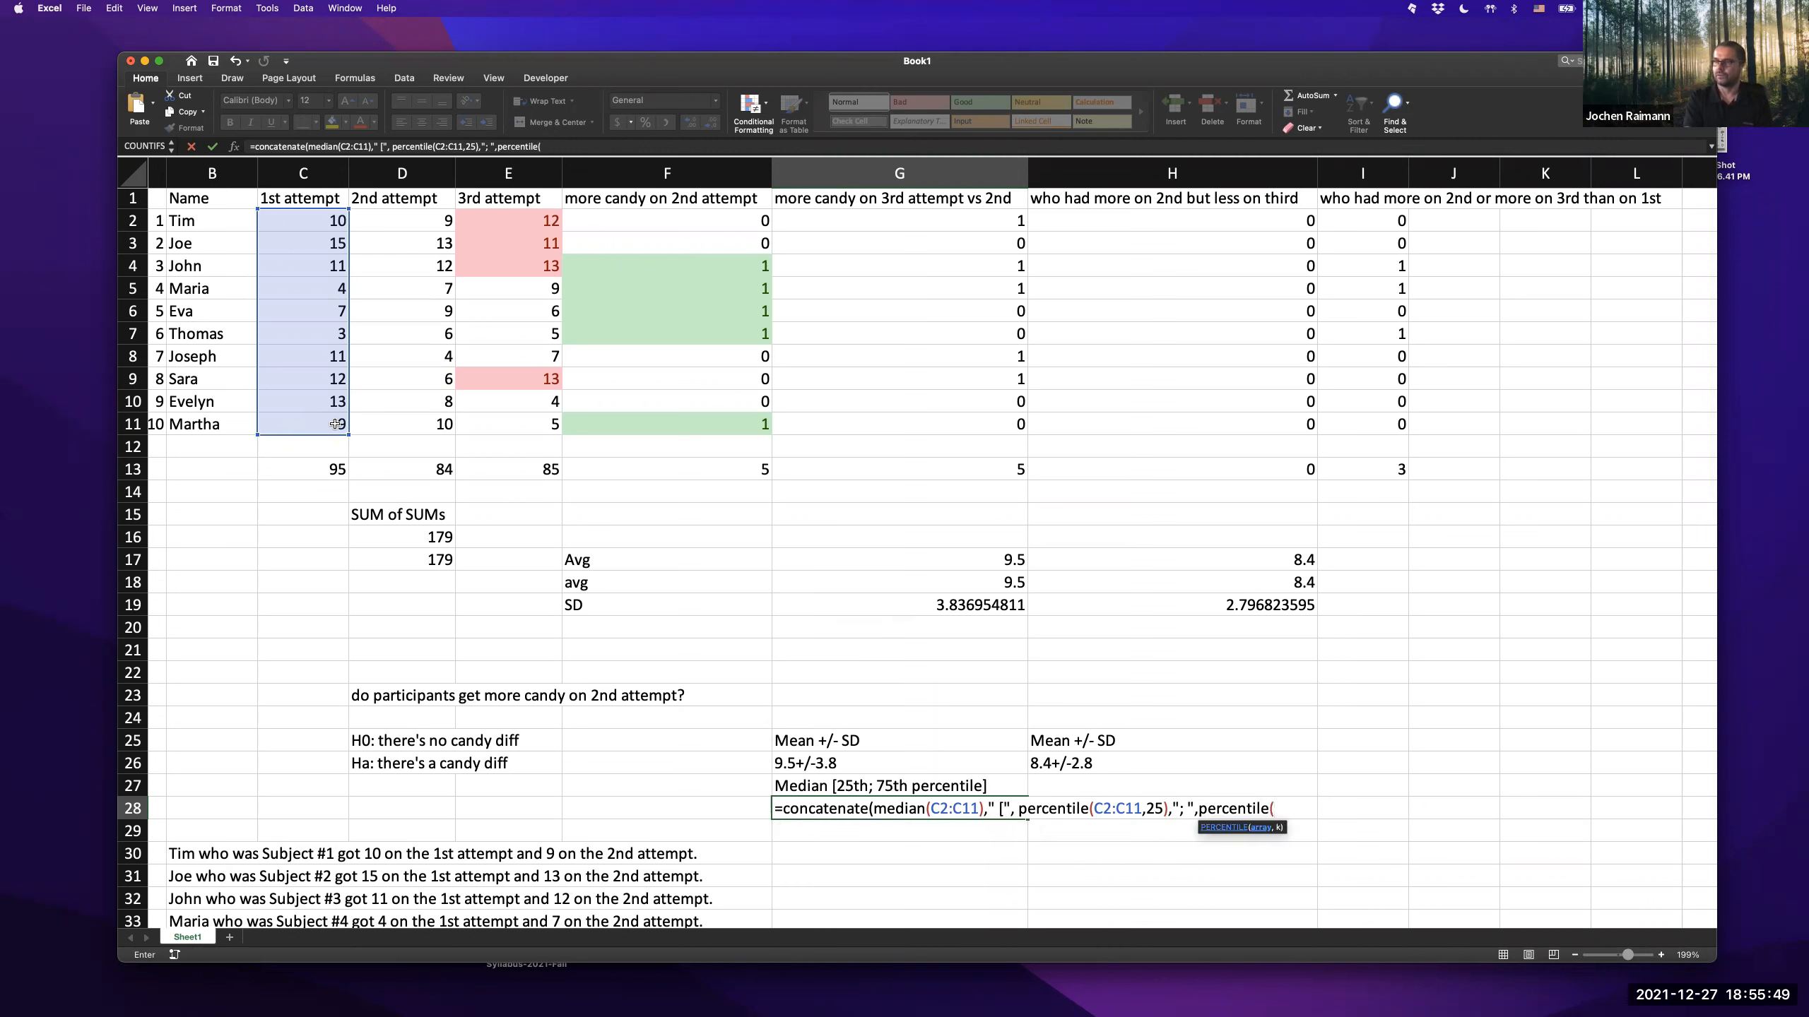
type("c2:c11,")
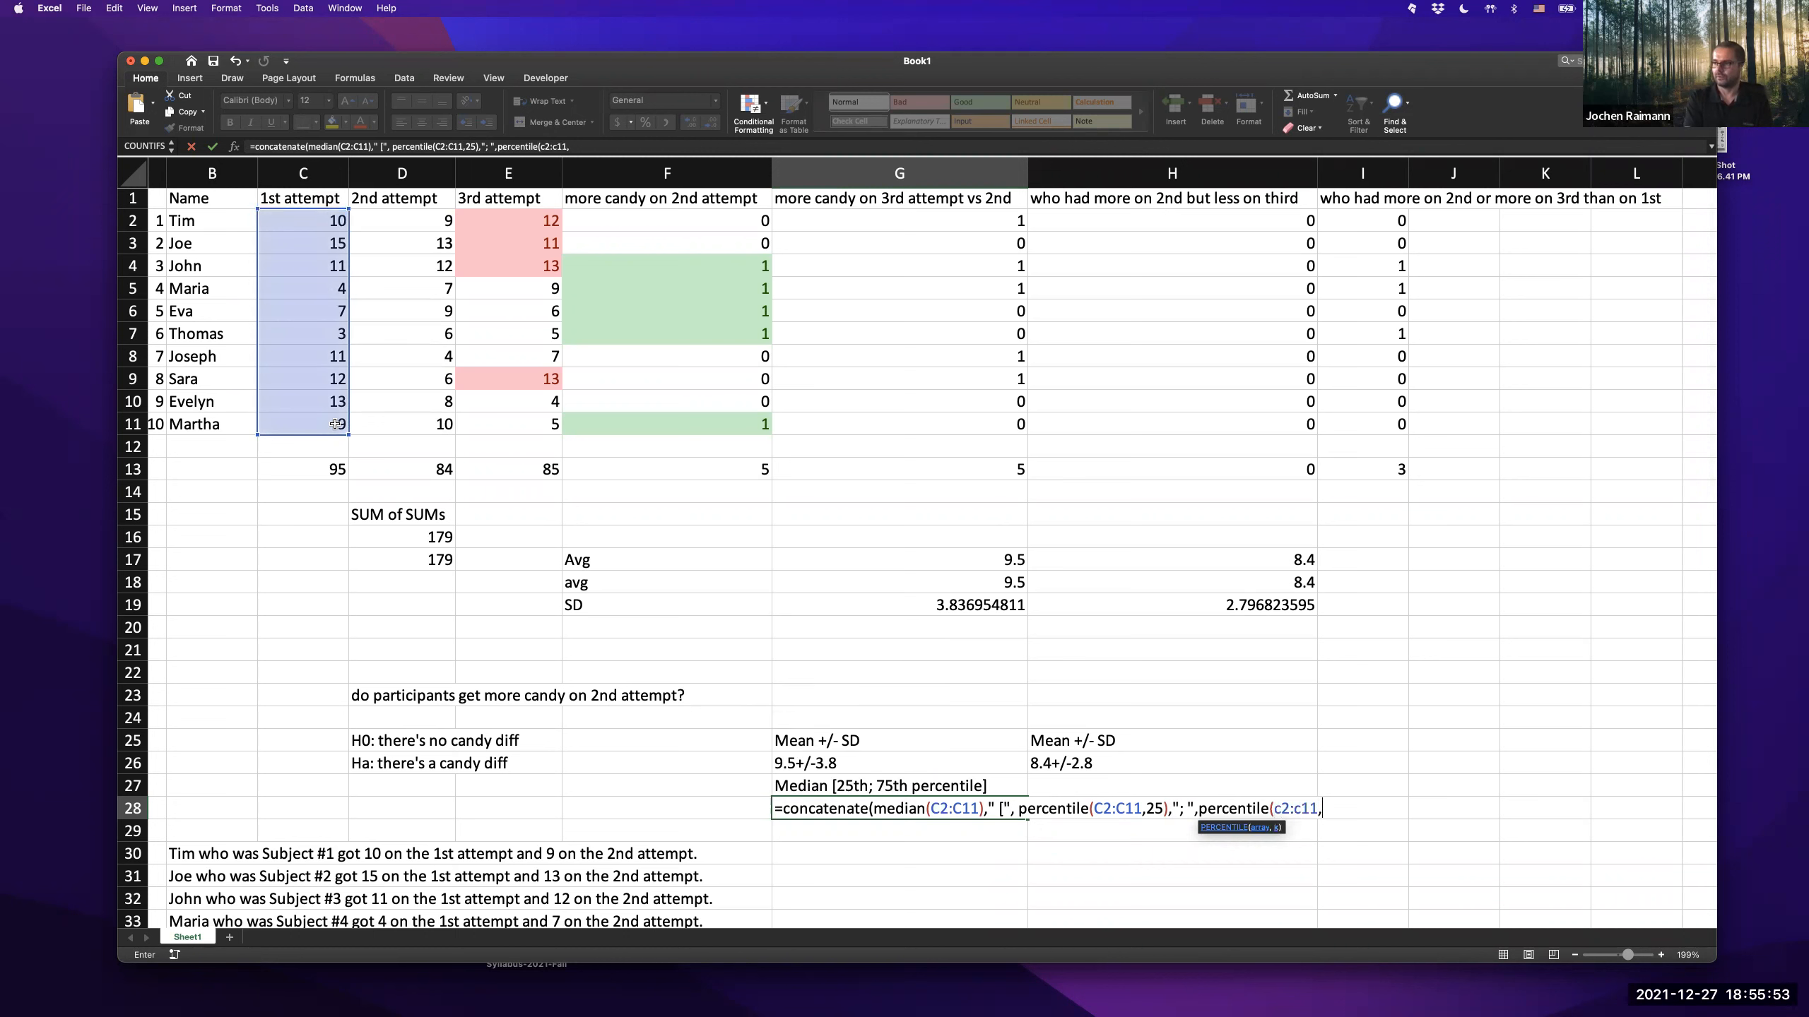
type("75))")
key("BackSpace")
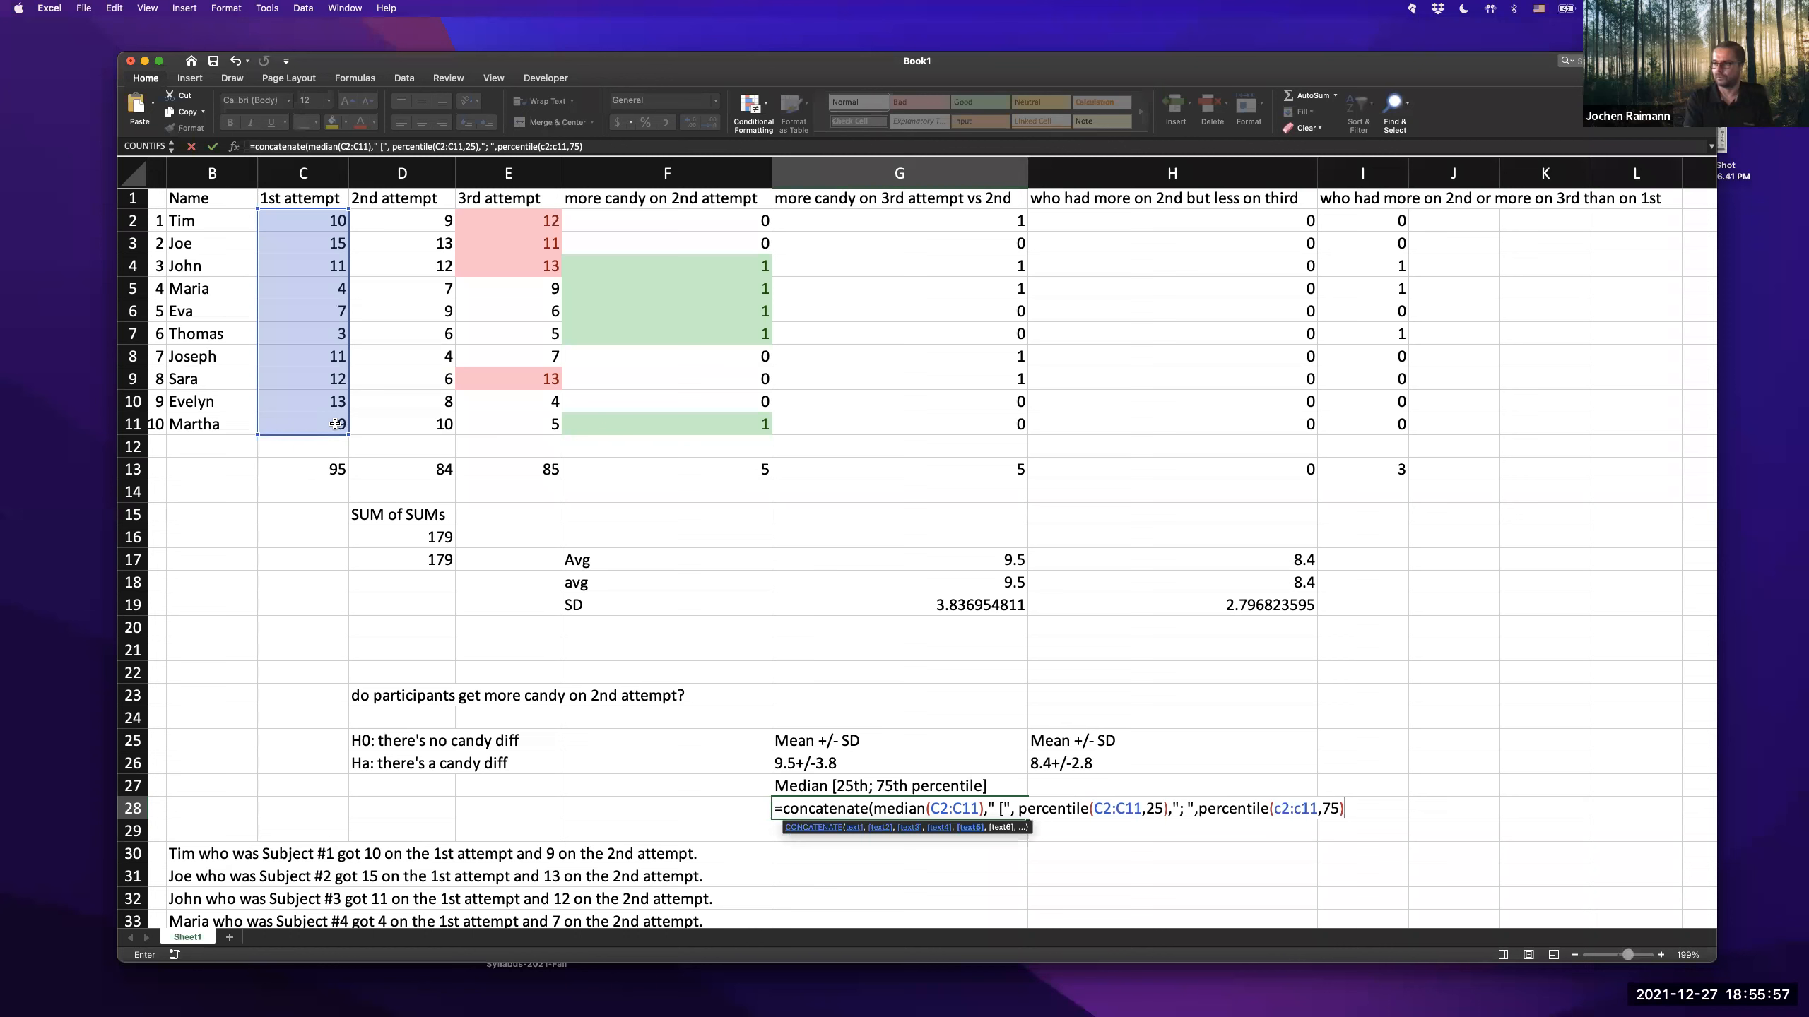
type(",\"]\")")
key("Return")
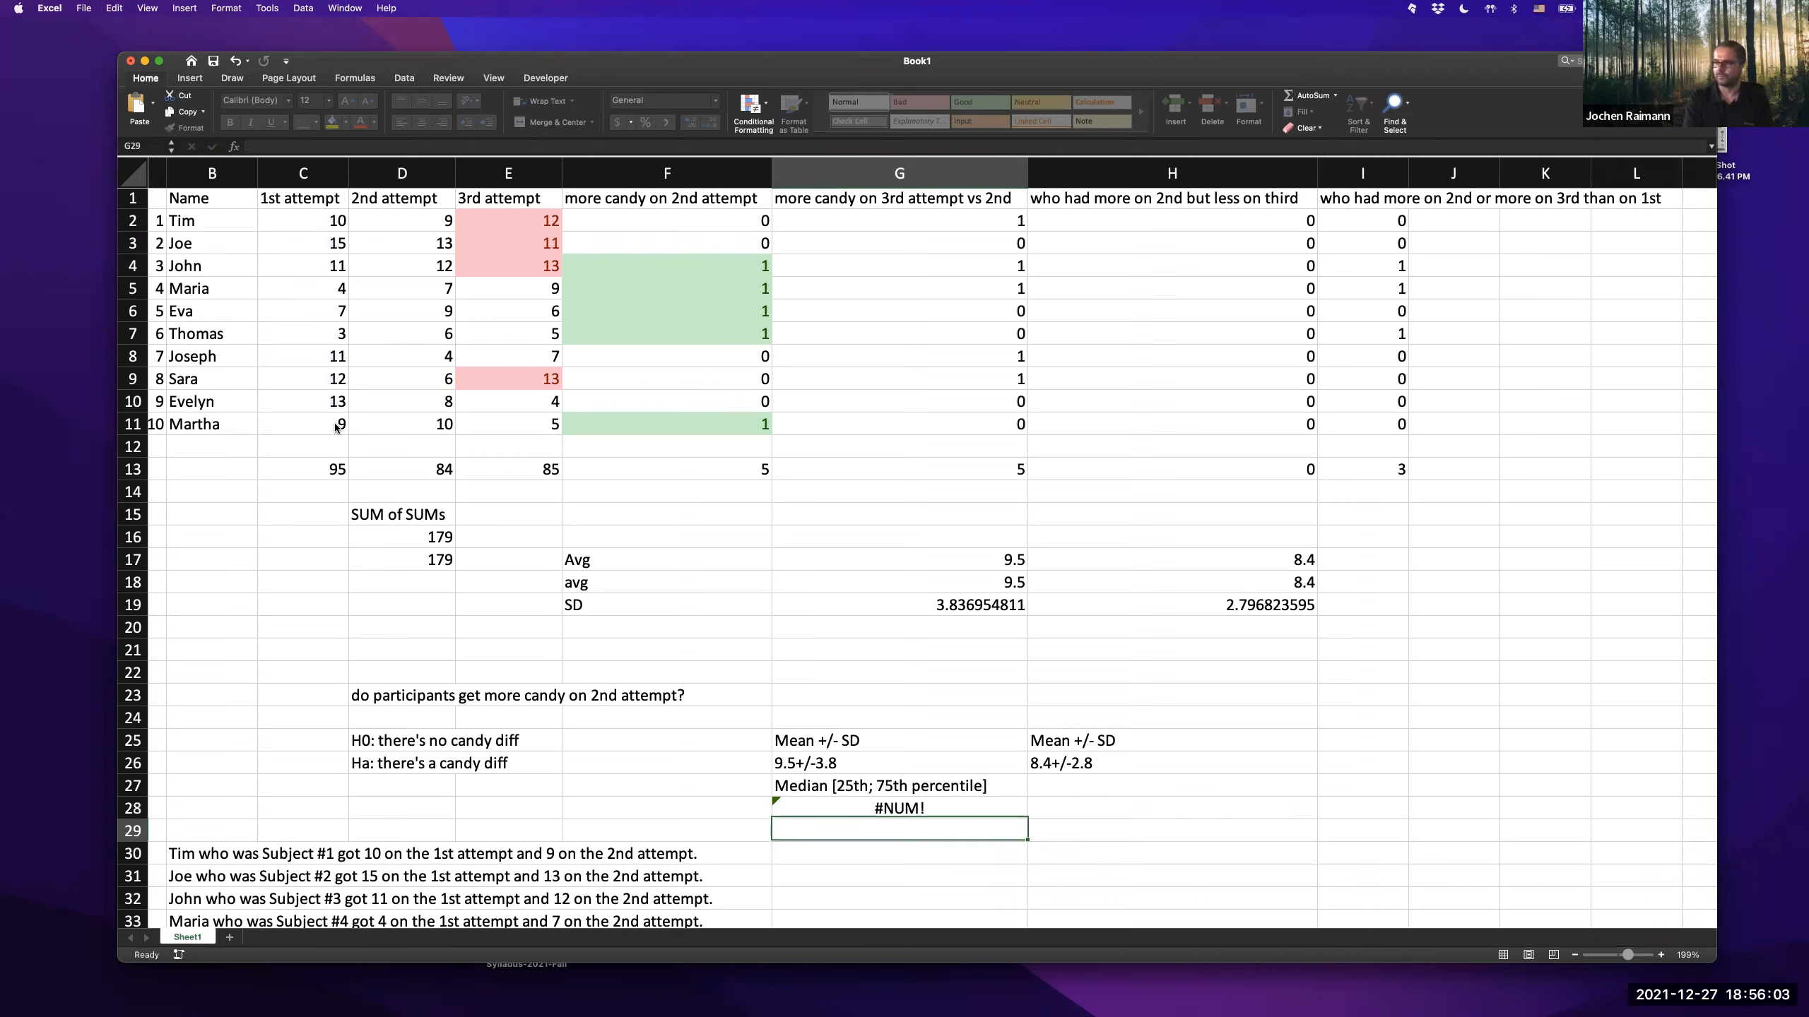
key("Up")
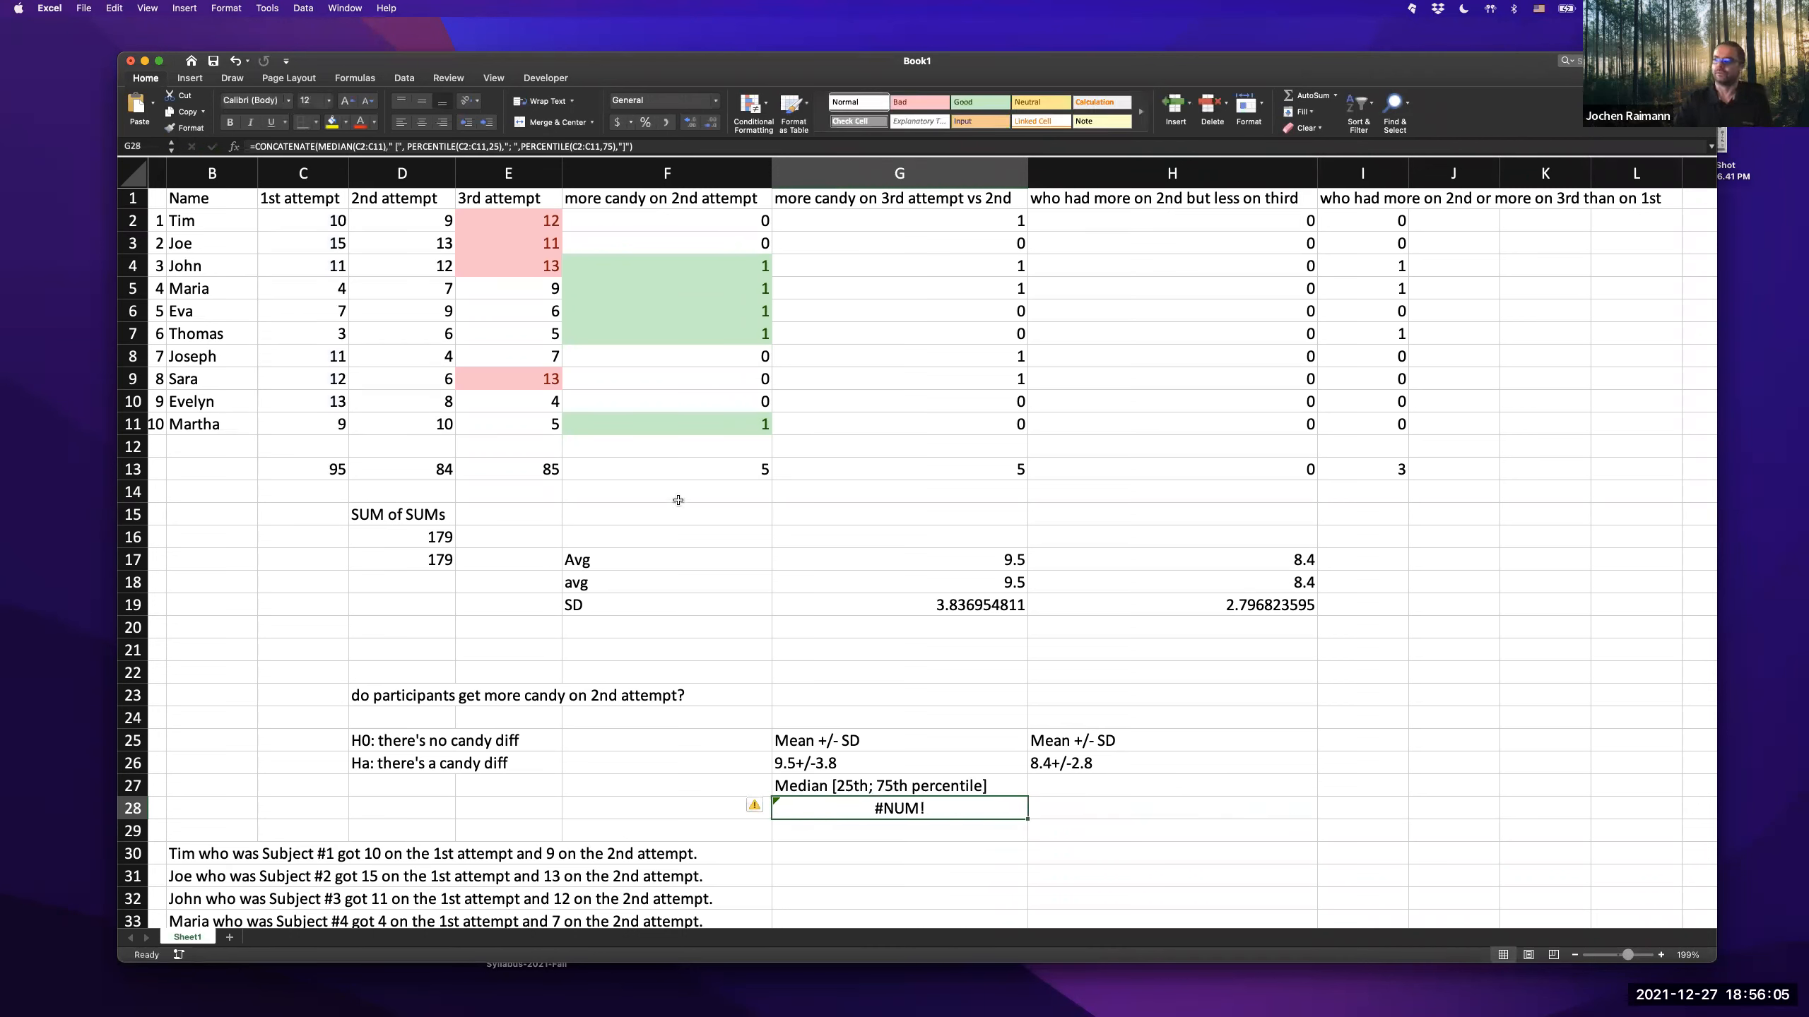
- Test the percentile function separately in D21 with =PERCENTILE(C2:C11,25)
left_click(922, 668)
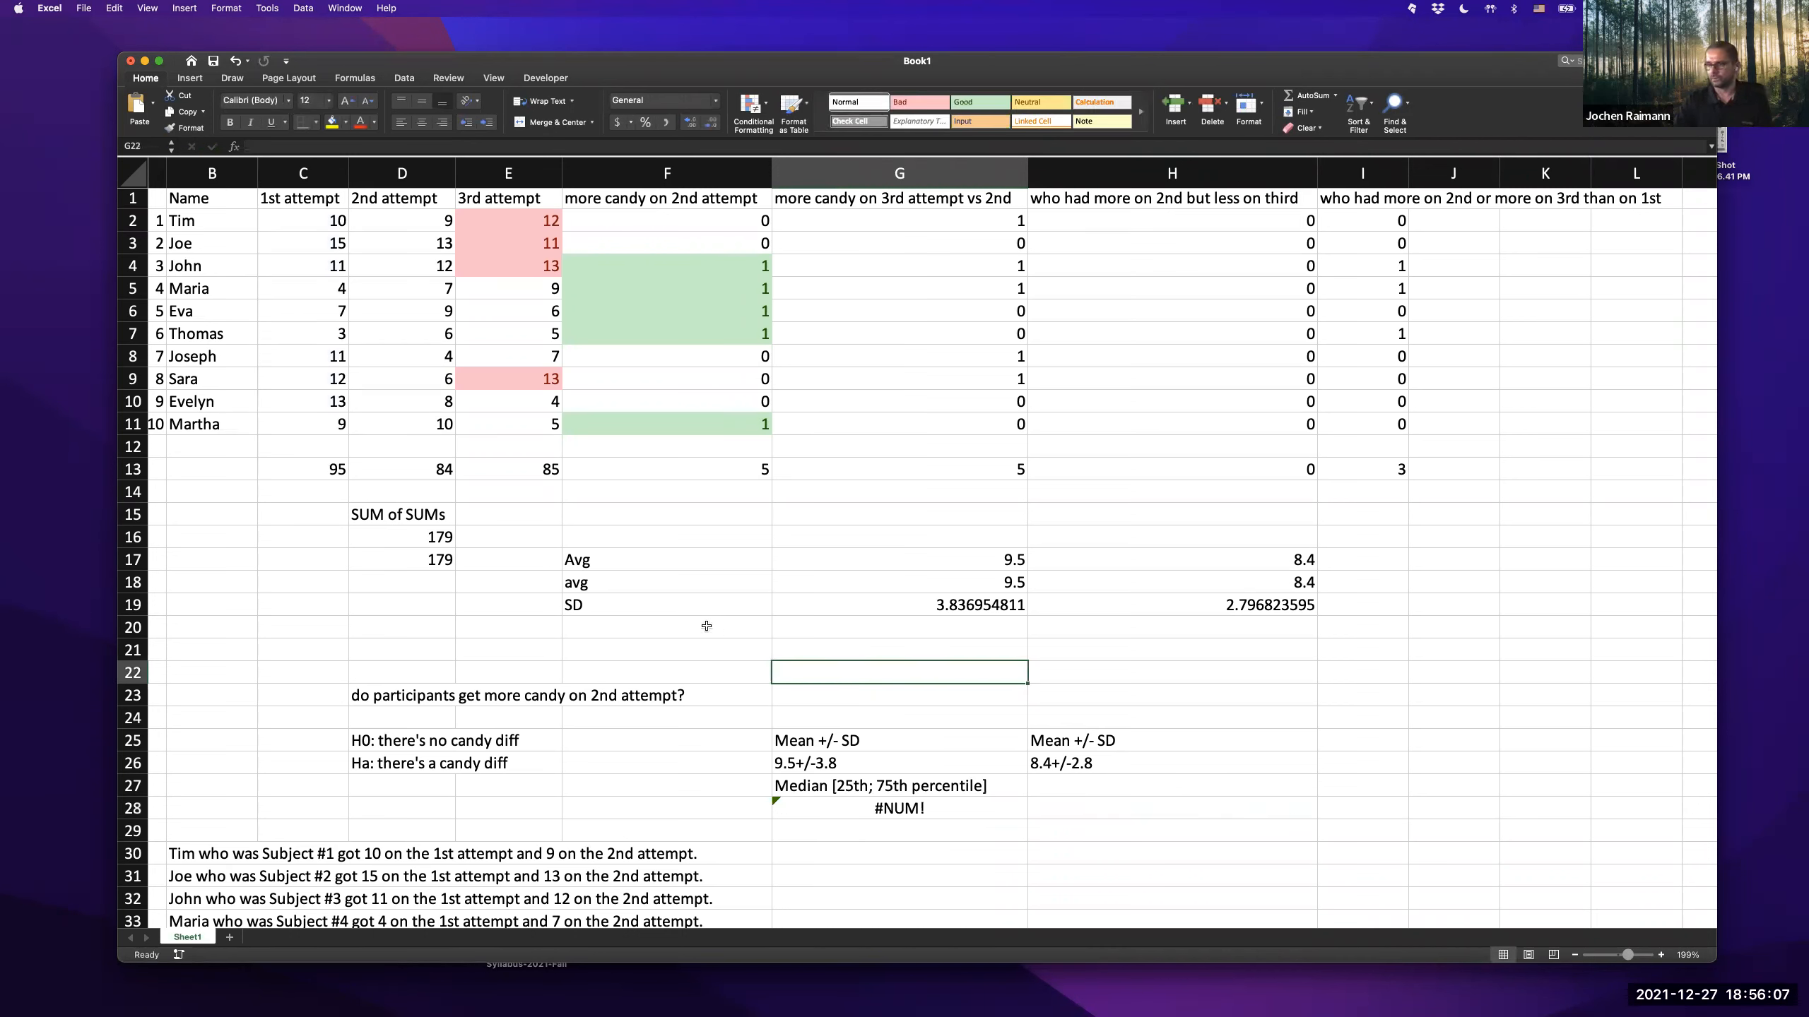
left_click(424, 650)
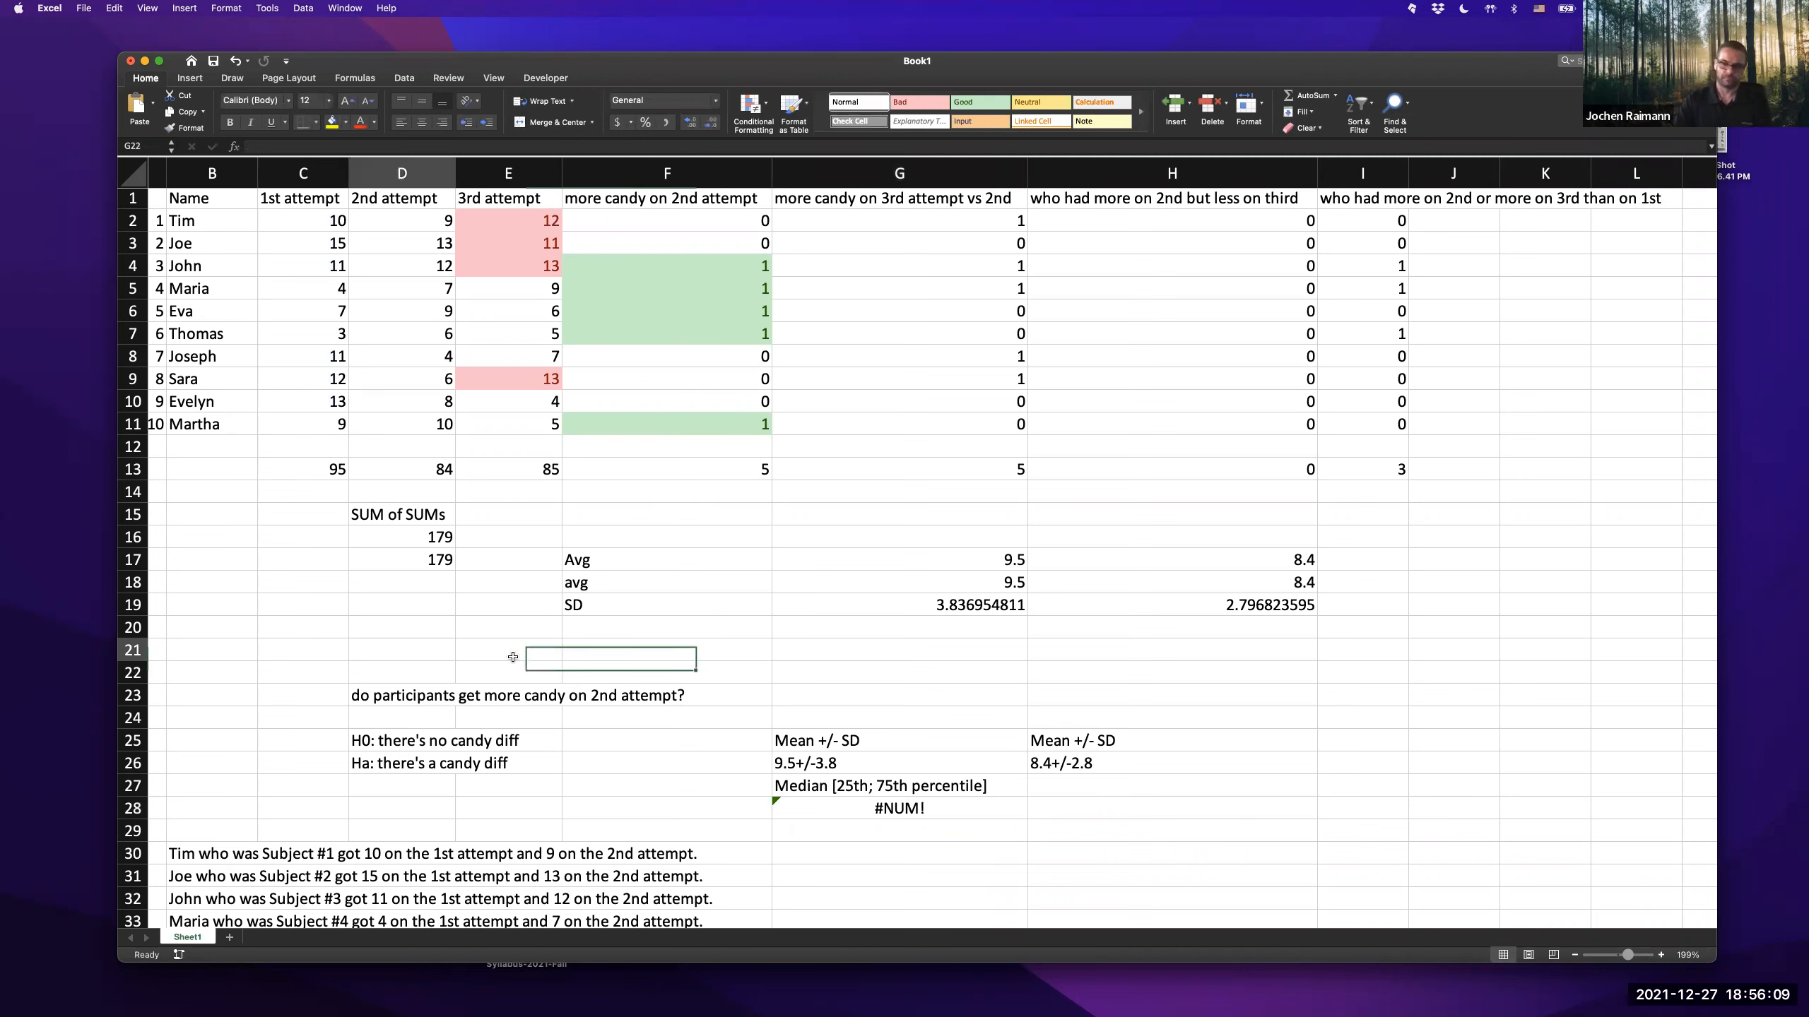
type("=percent")
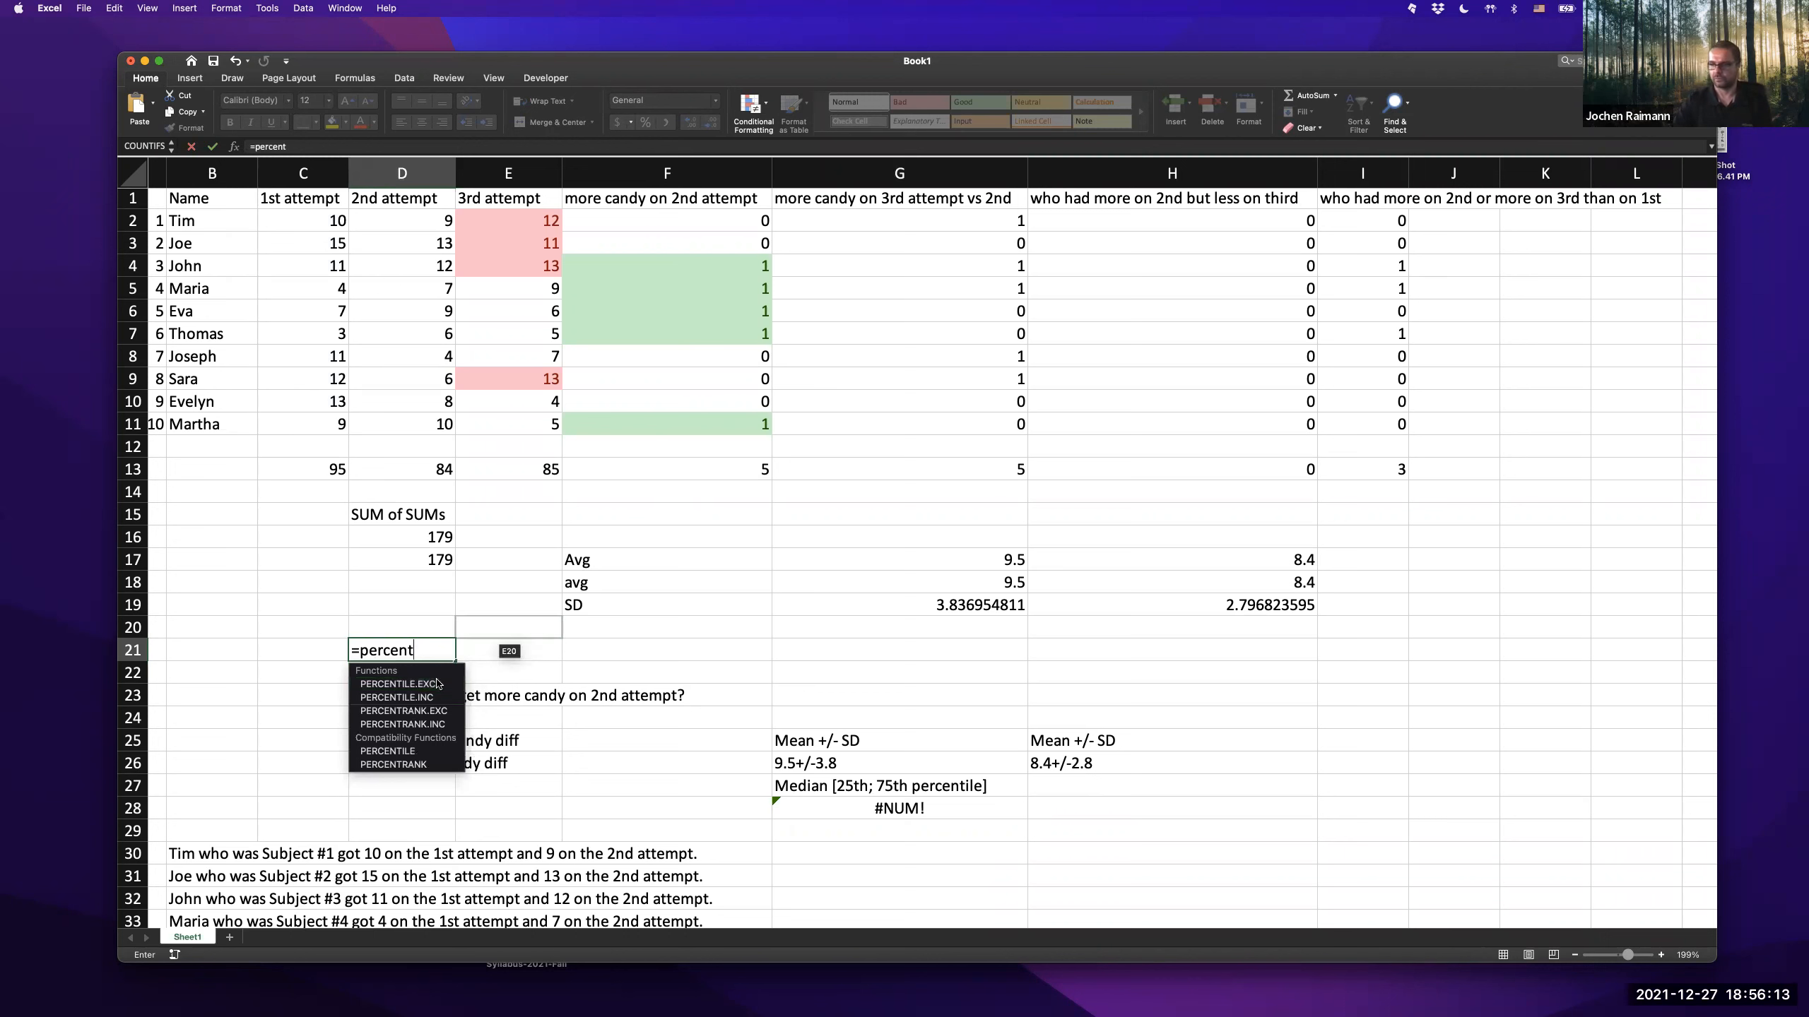
double_click(412, 752)
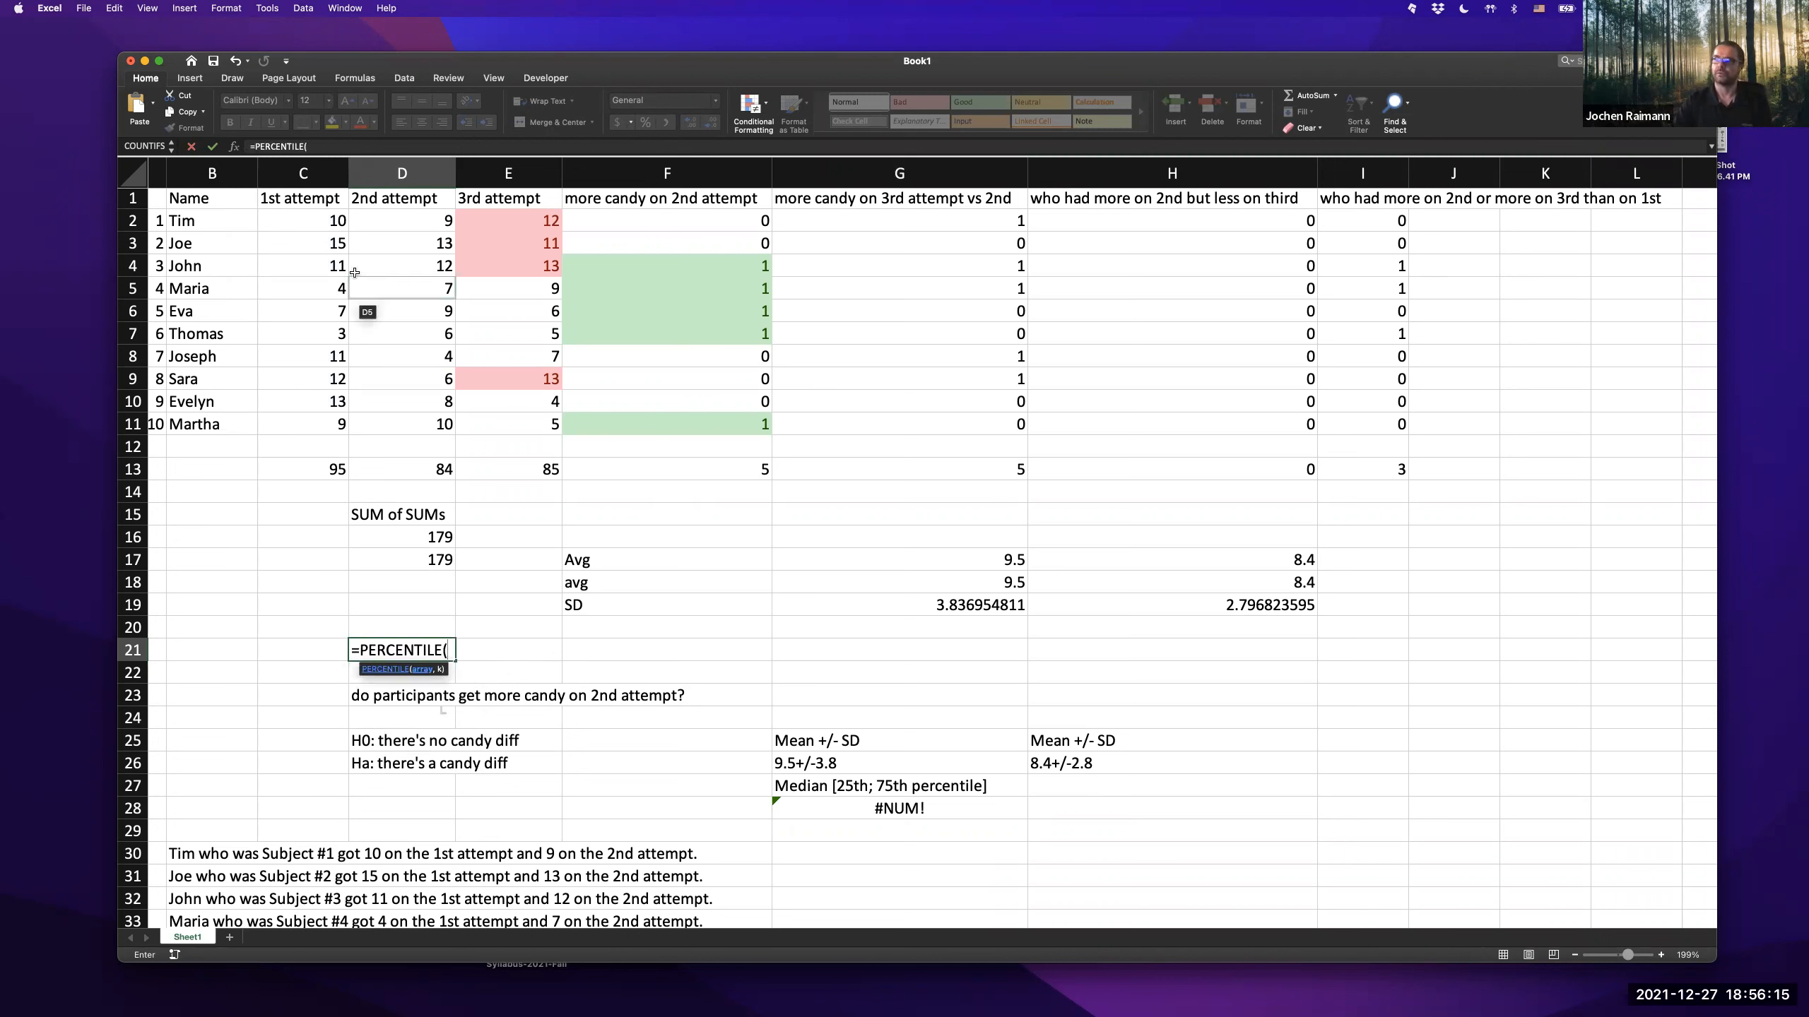
left_click_drag(321, 221, 316, 419)
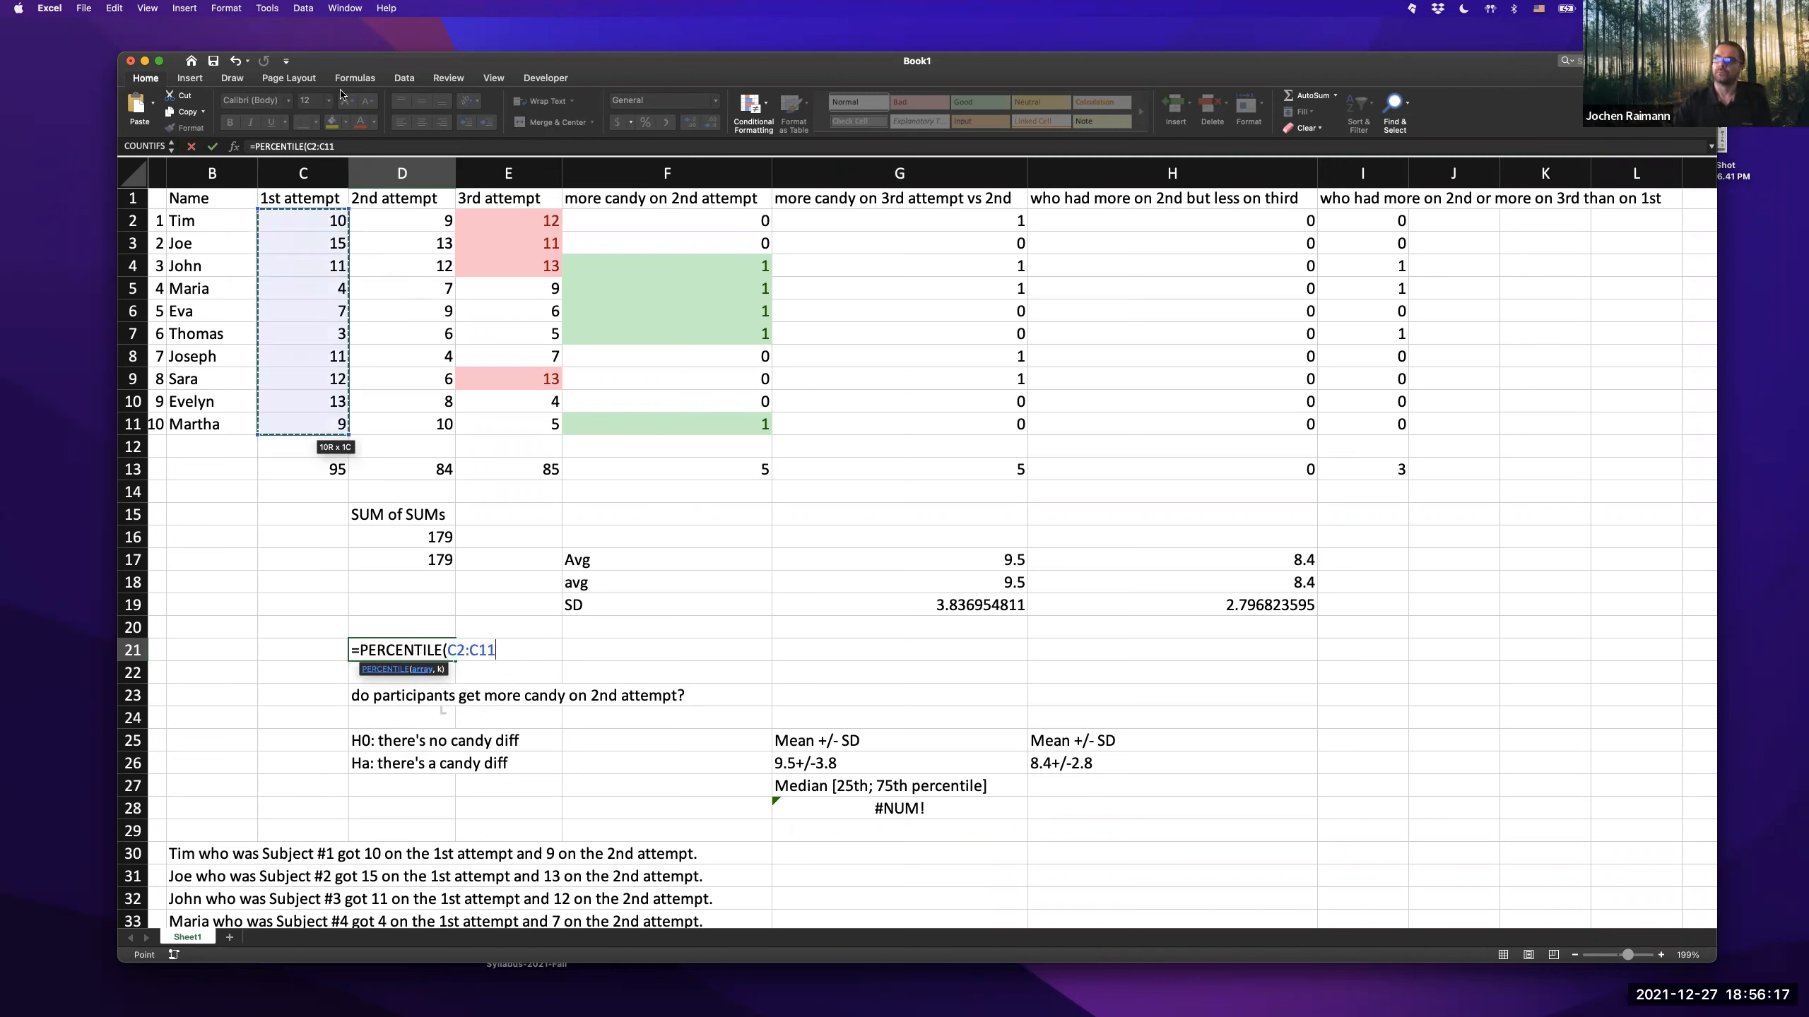
left_click(347, 147)
type(",25)")
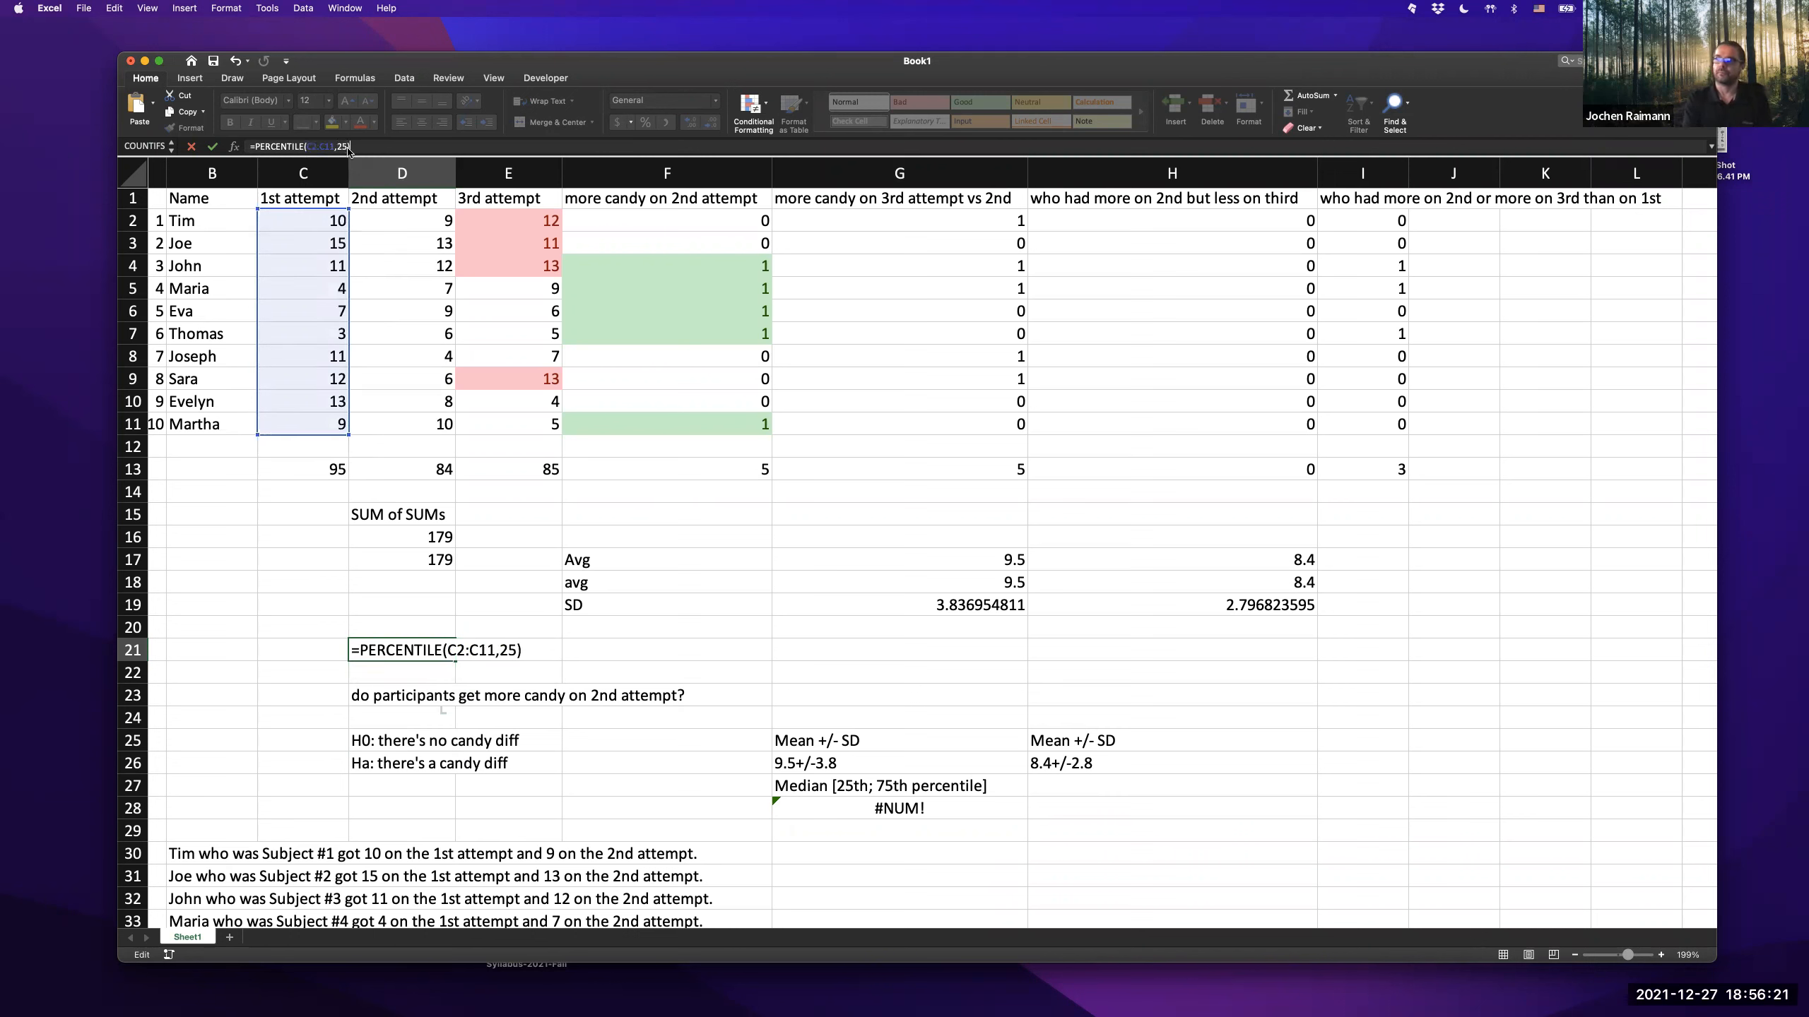
key("Return")
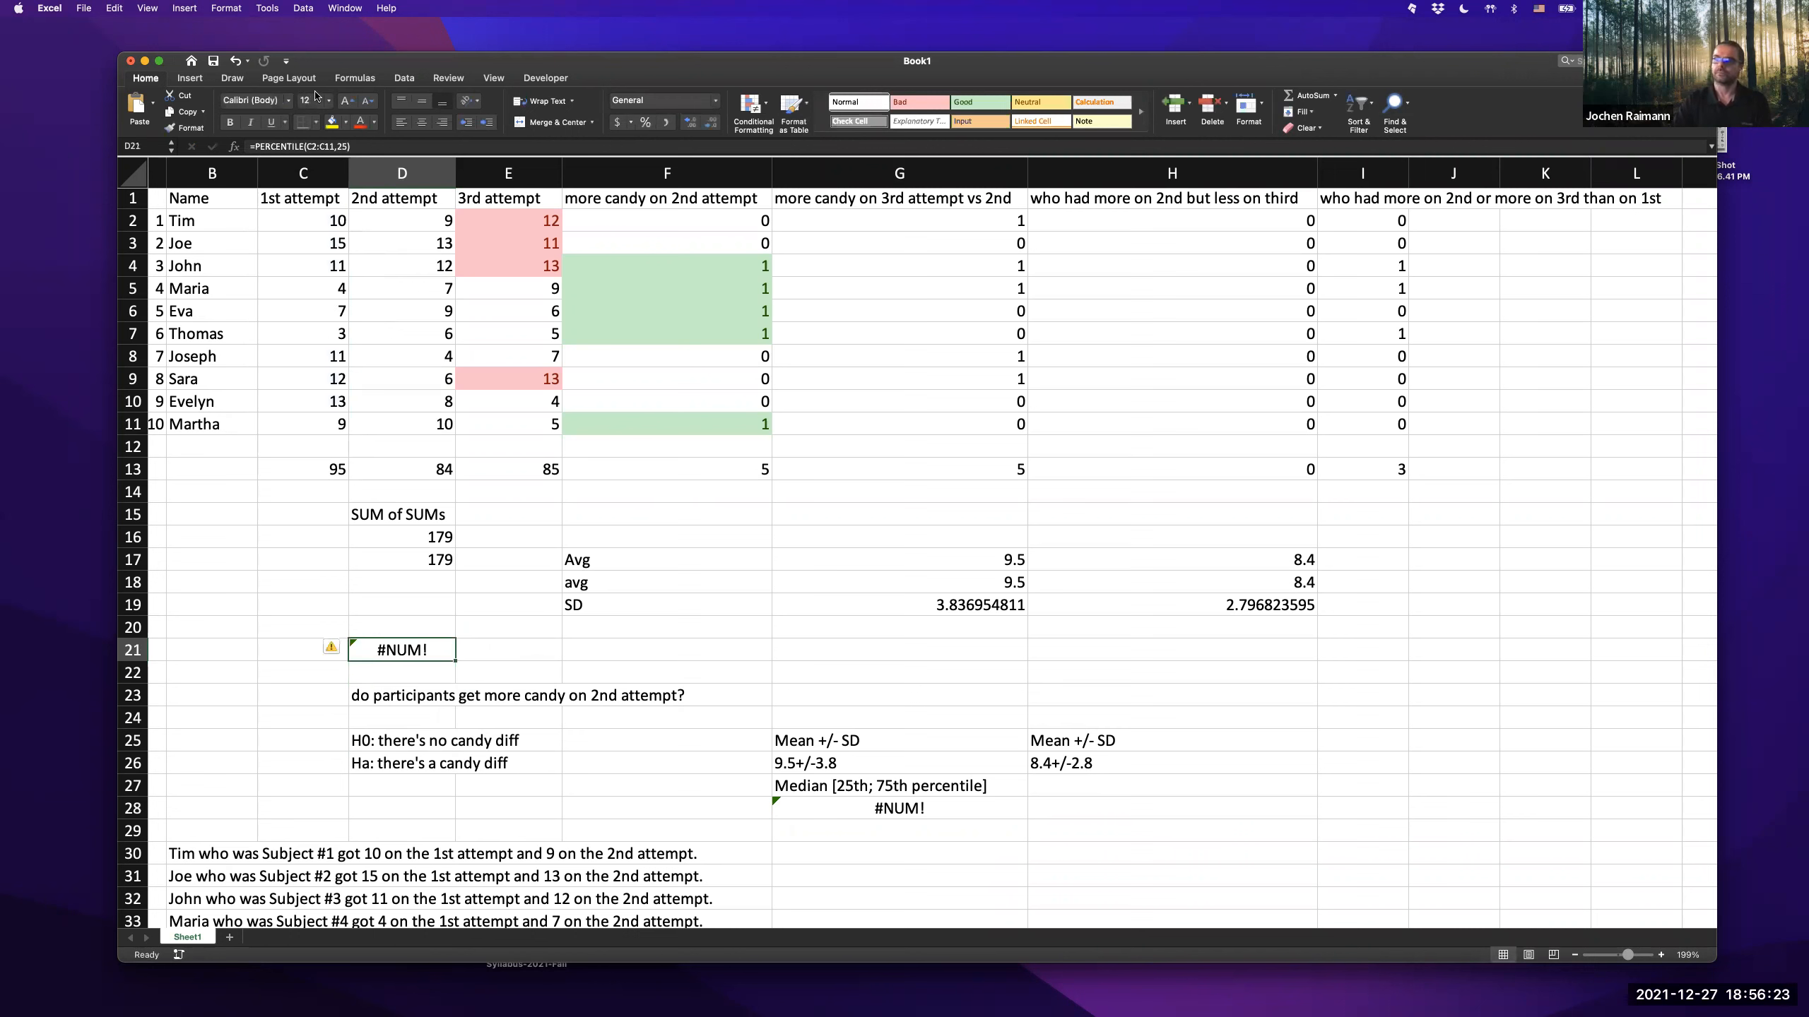
- Change the percentile argument of the D21 test formula to 0.25
left_click(336, 147)
type("0.")
key("Return")
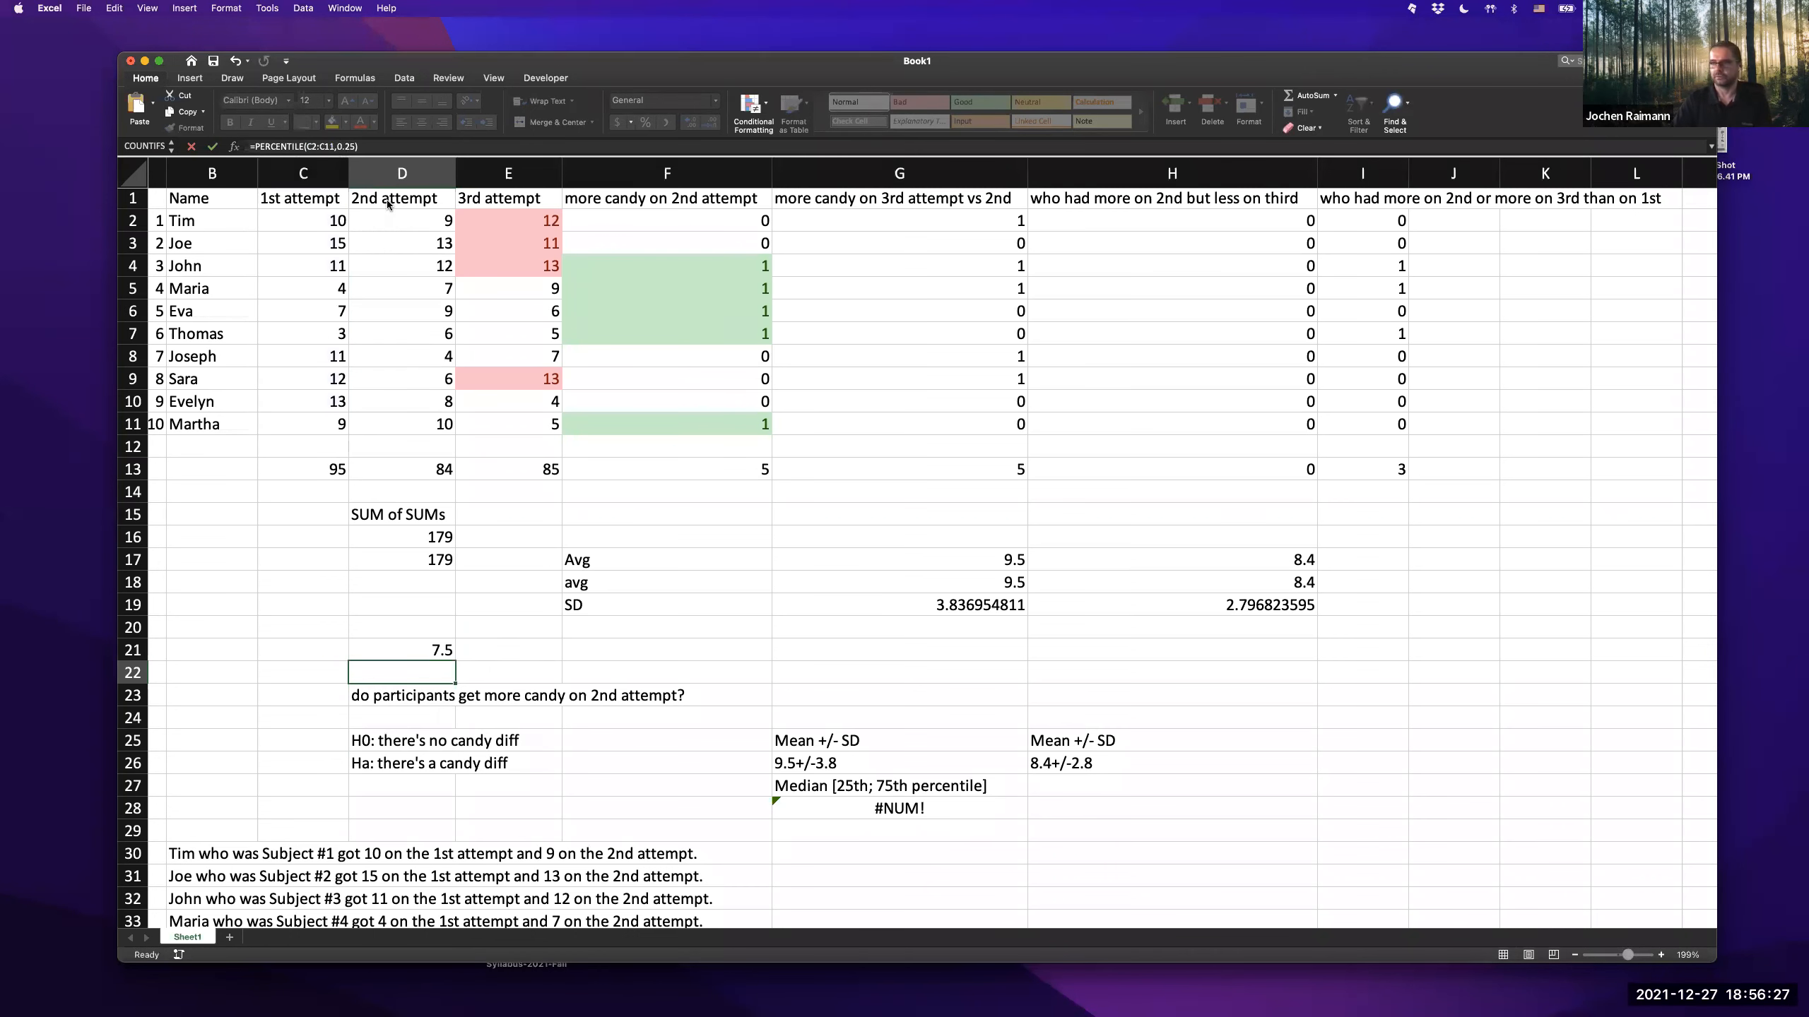
- Delete the test percentile formula from D21
key("Up")
key("Delete")
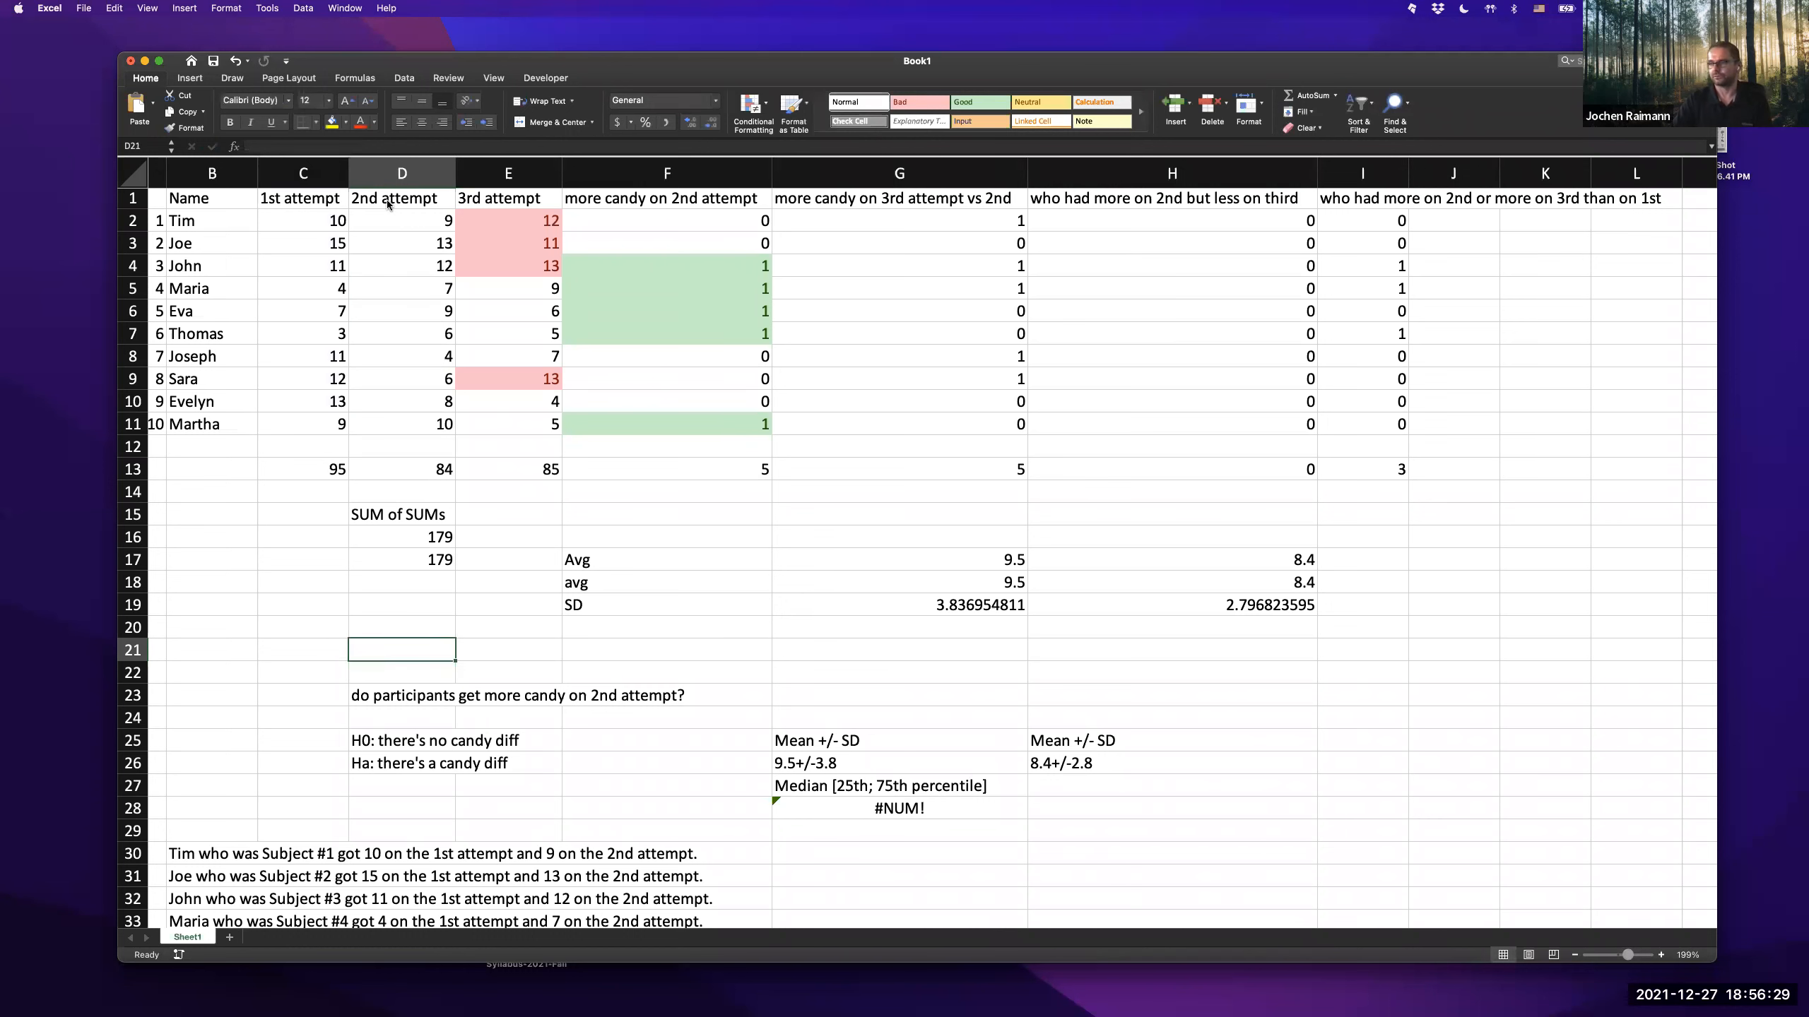
key("Down")
- Correct the percentile arguments in the G28 CONCATENATE formula to 0.25 and 0.75
scroll(901, 811, "up", 1)
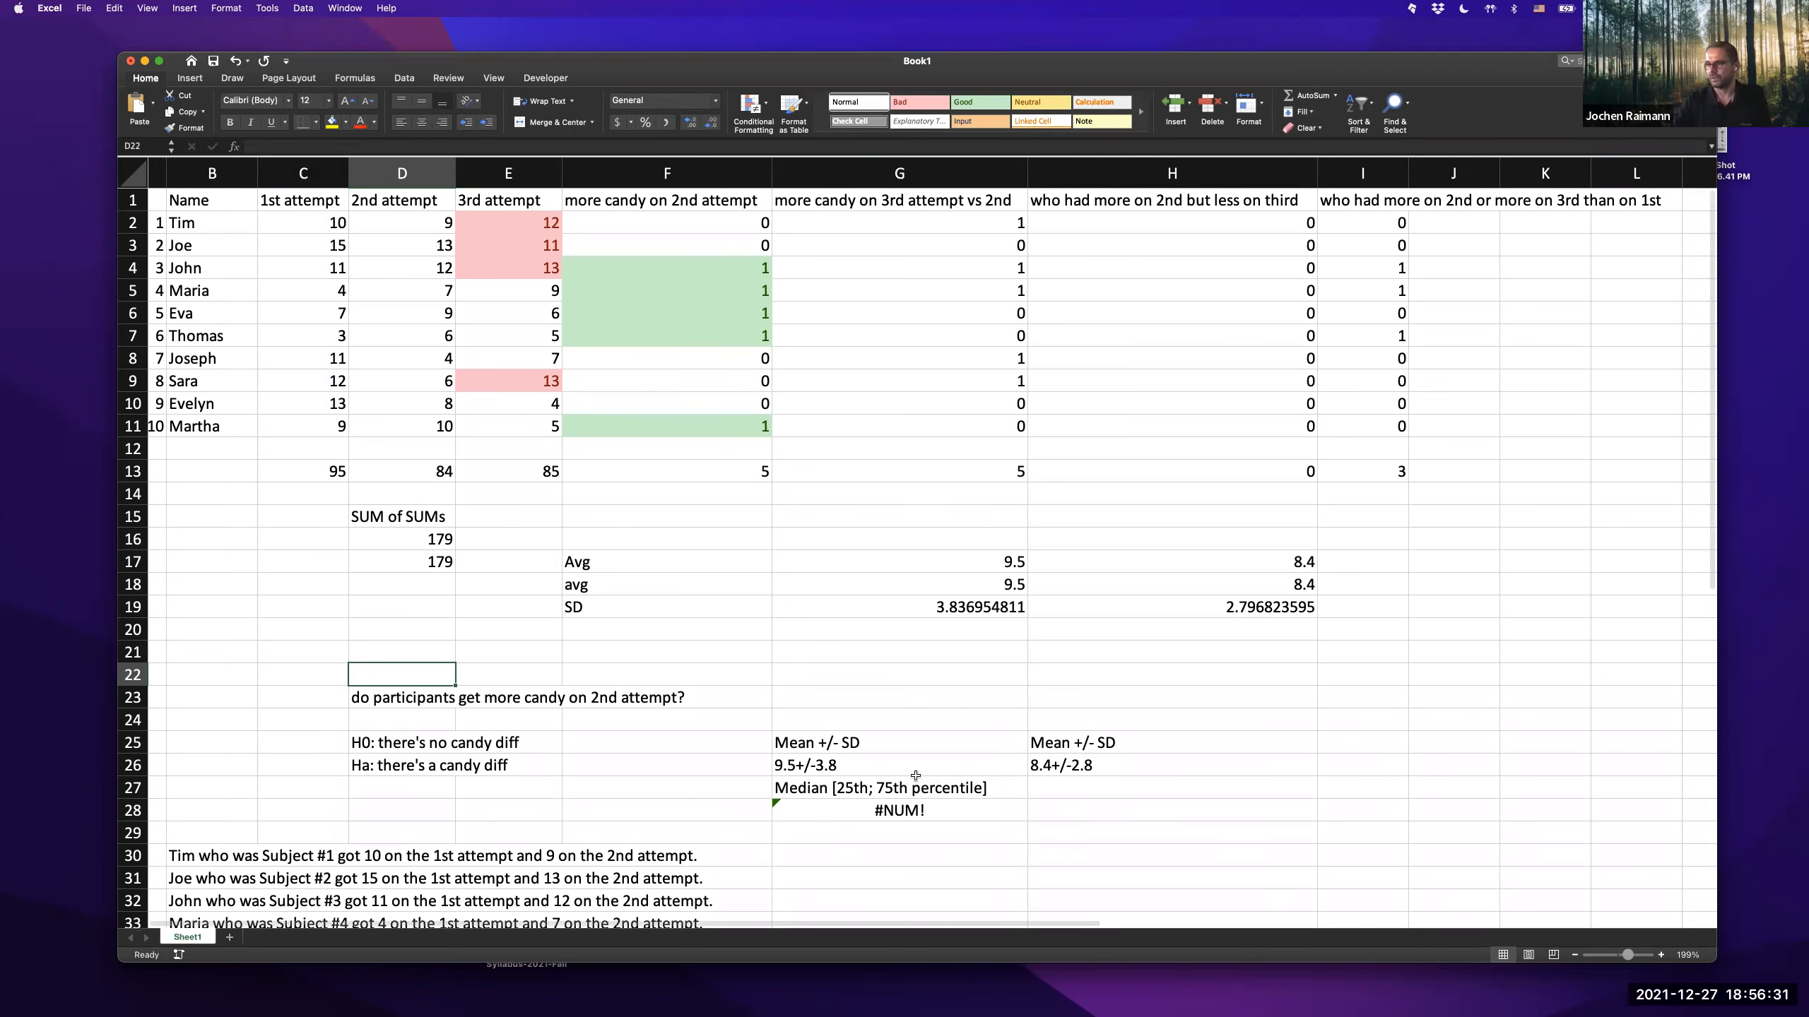
left_click(901, 811)
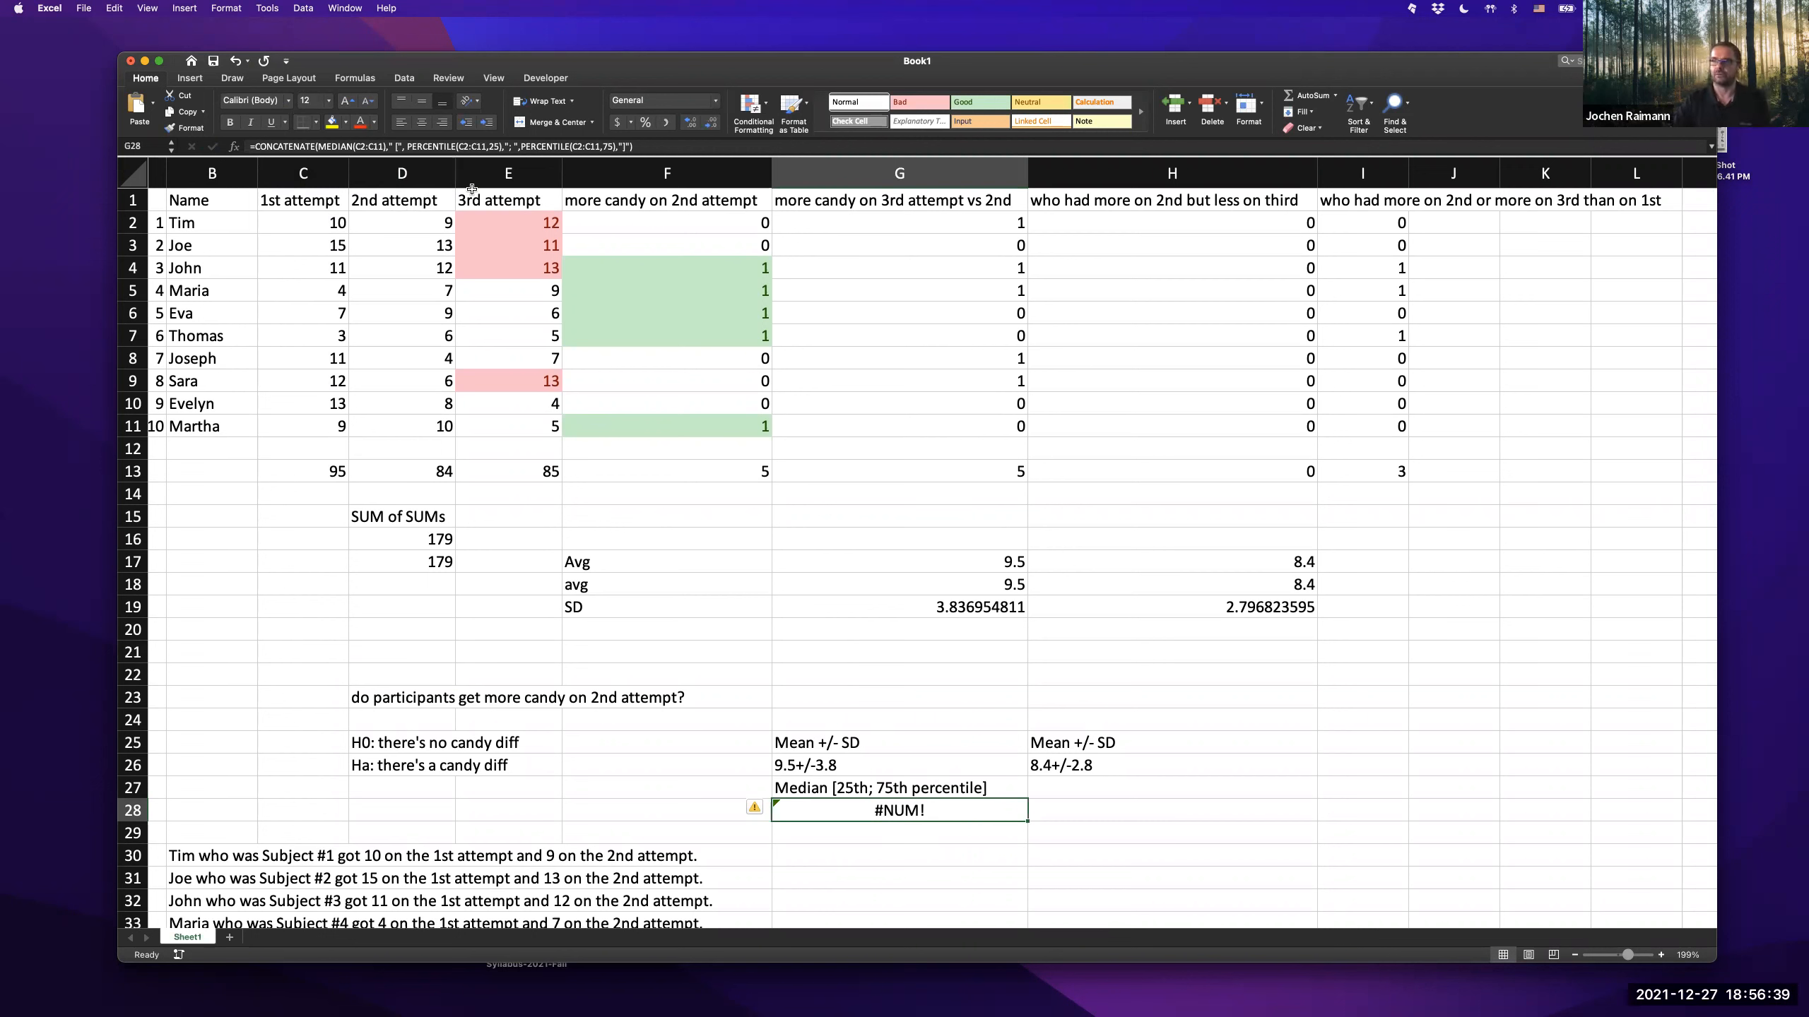
left_click(488, 147)
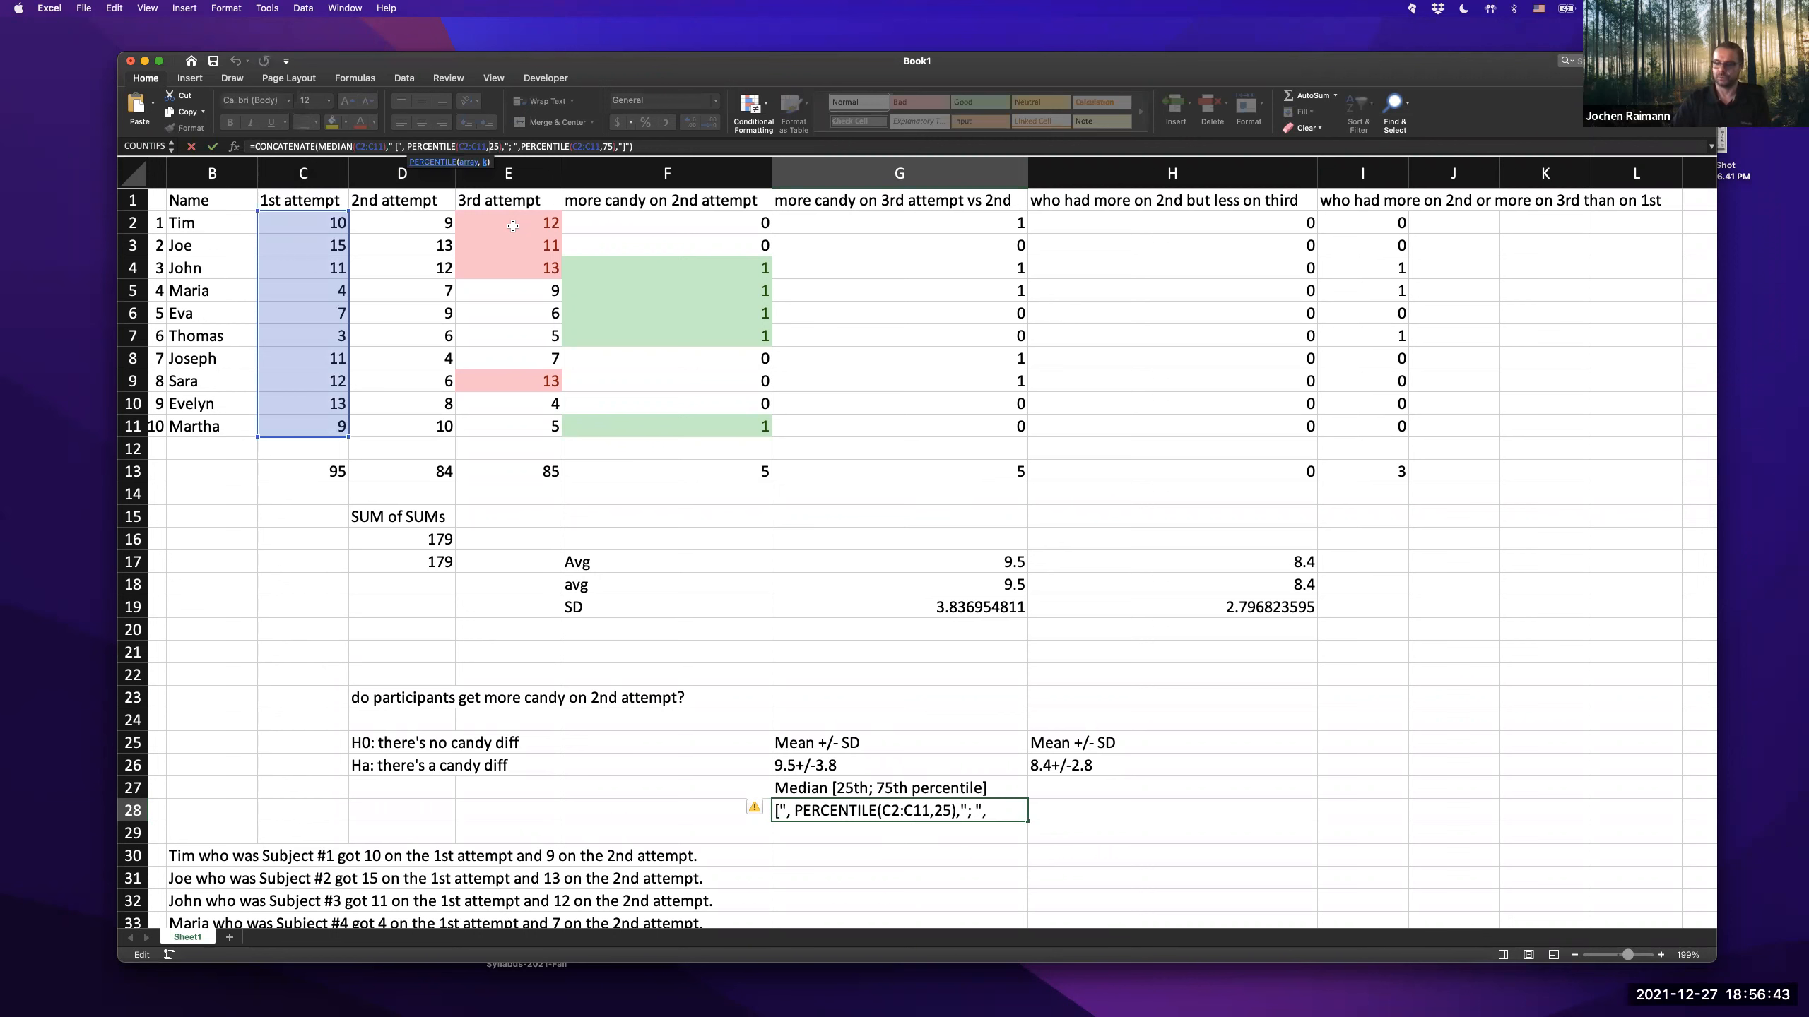
type("0.")
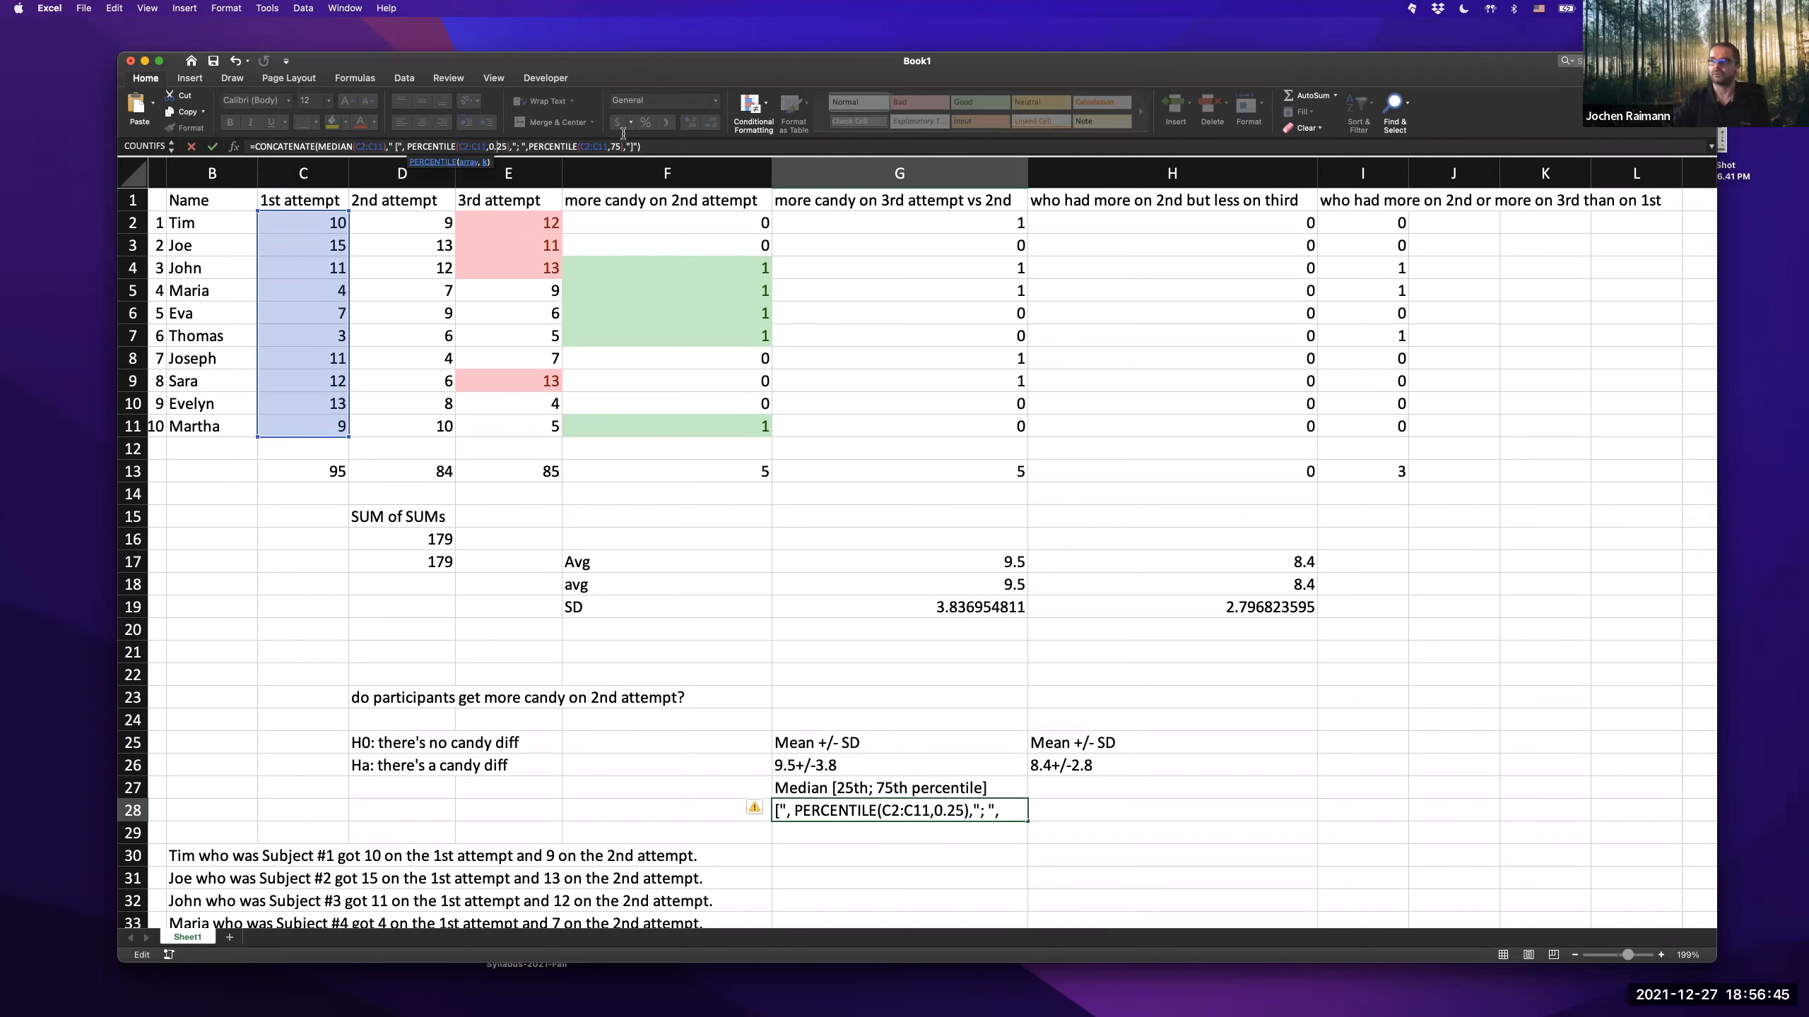
left_click(613, 146)
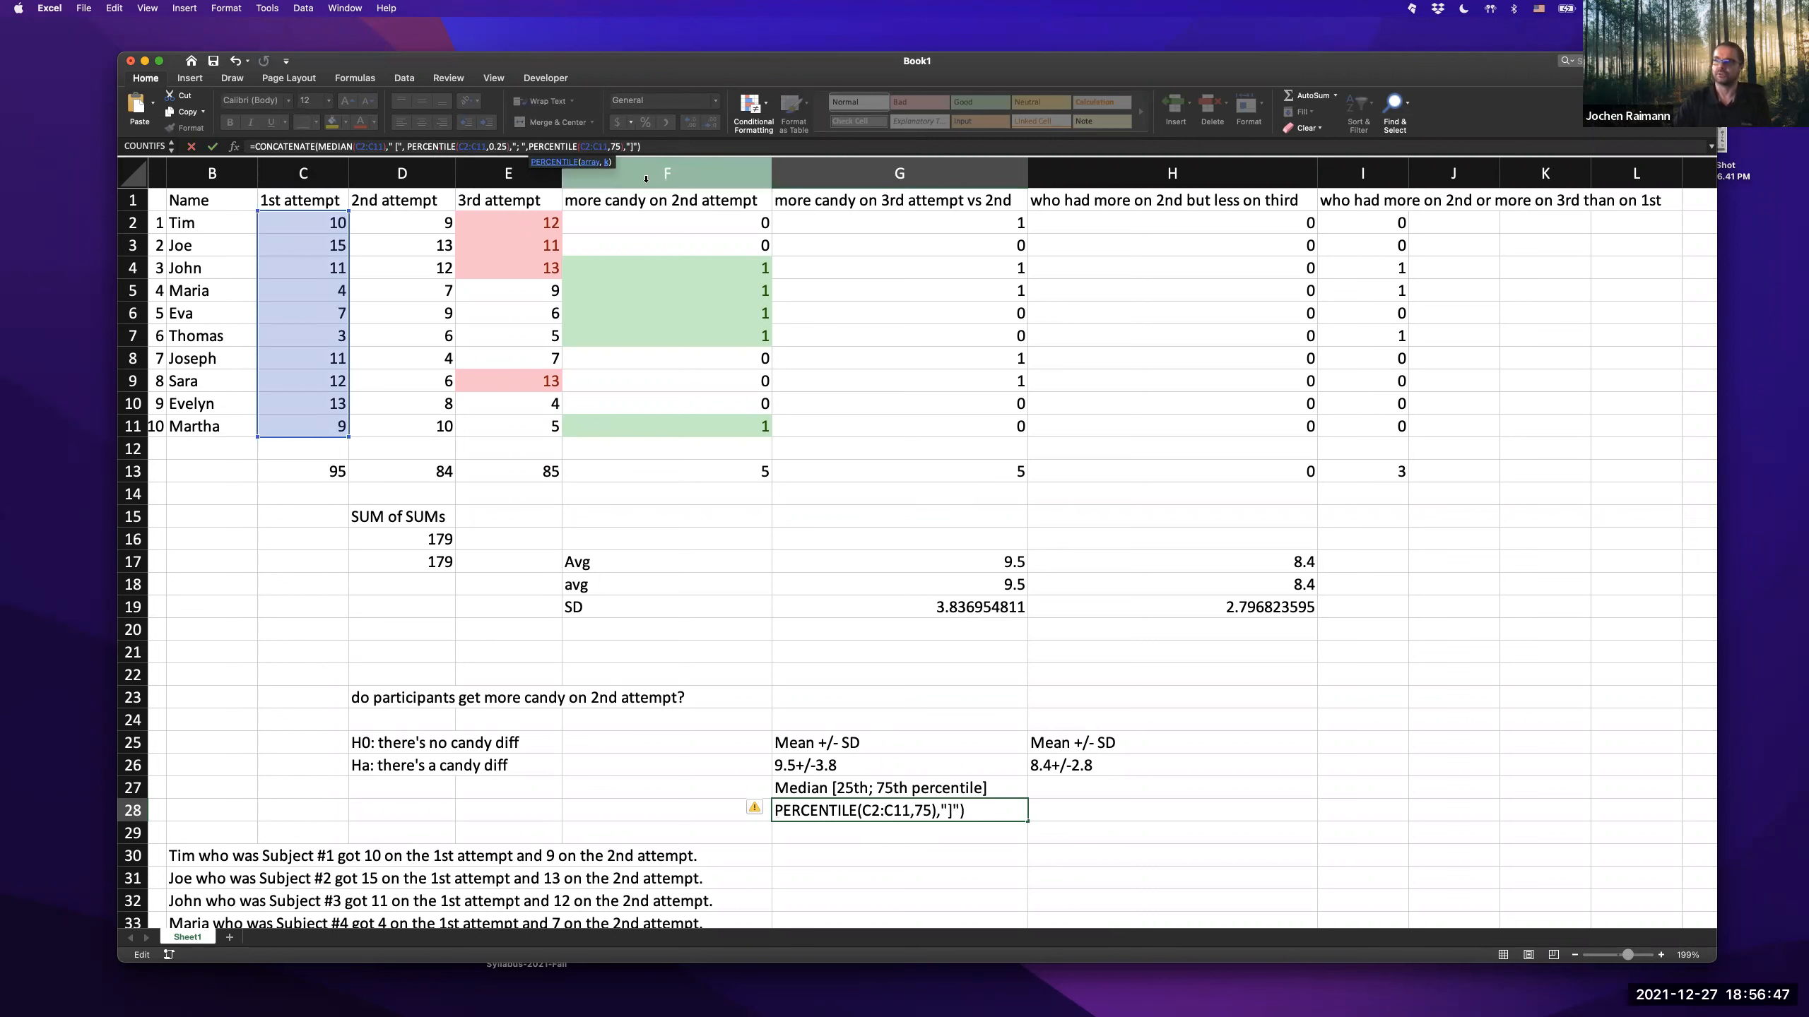
type("0.")
key("Return")
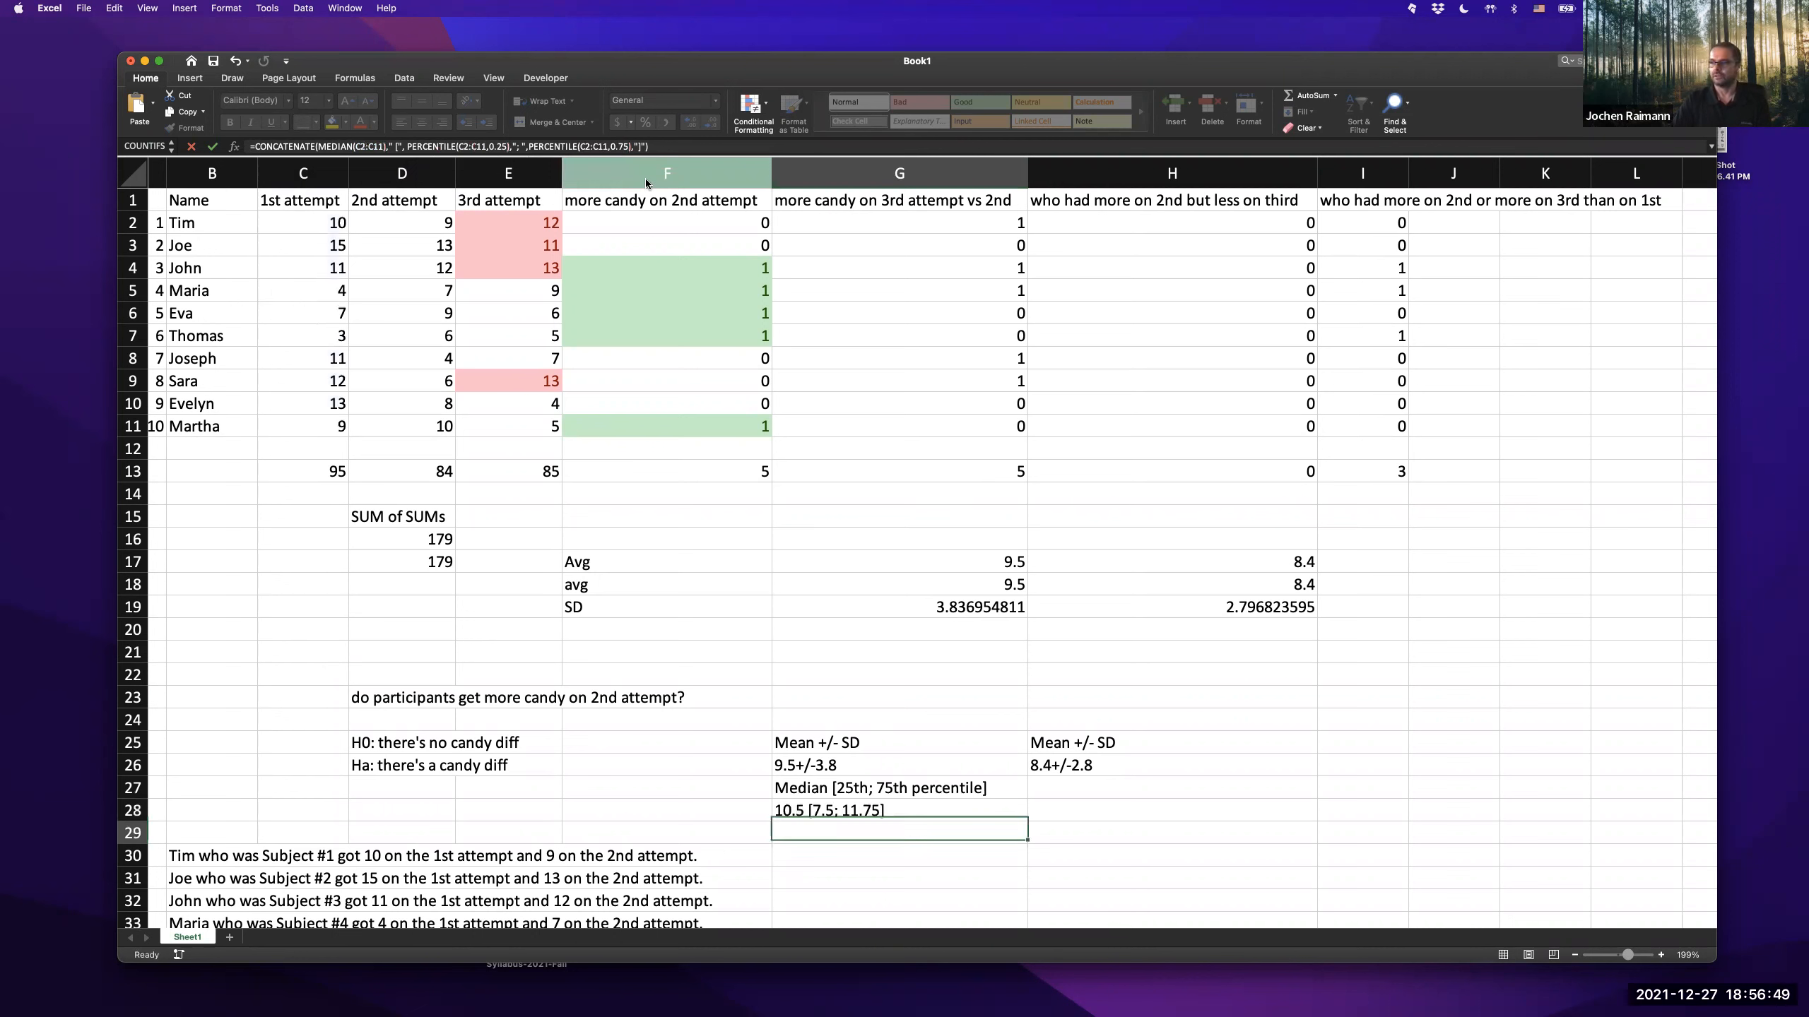
- Copy the median label and formula from G27:G28 to H27:H28 for the 2nd attempt
key("Up")
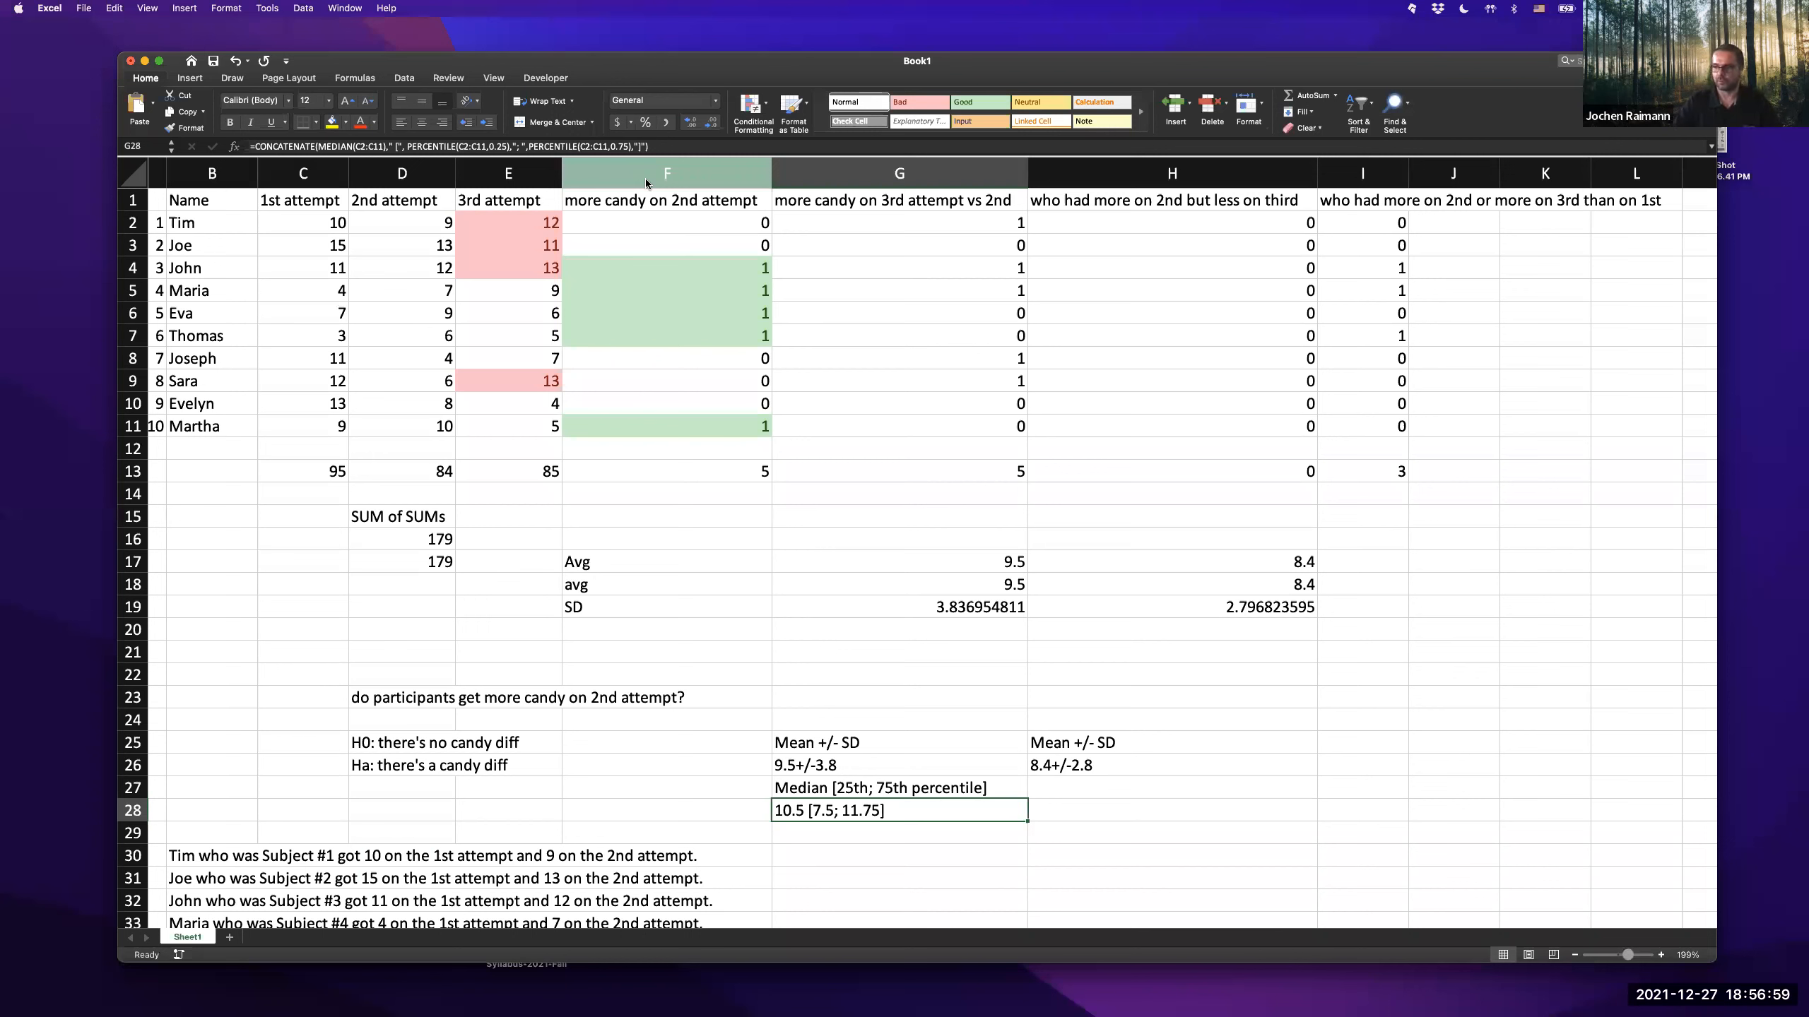
key("Up")
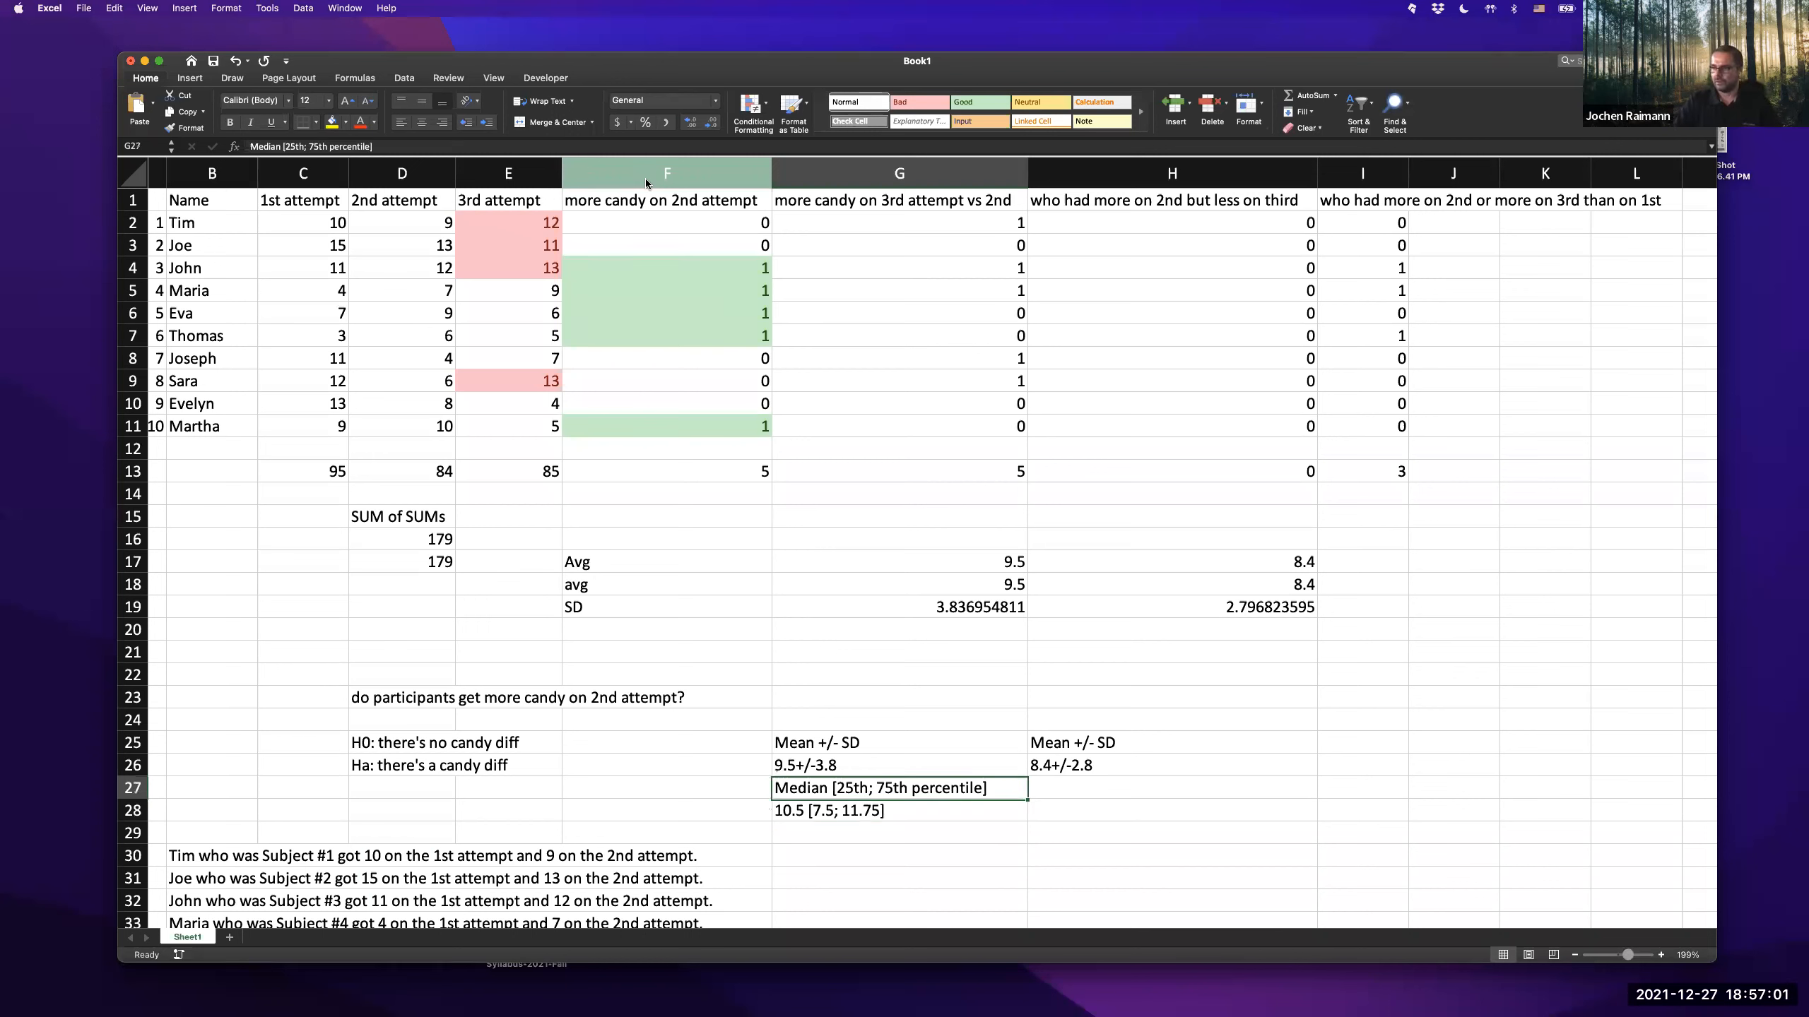
key("shift+Down")
key("super+c")
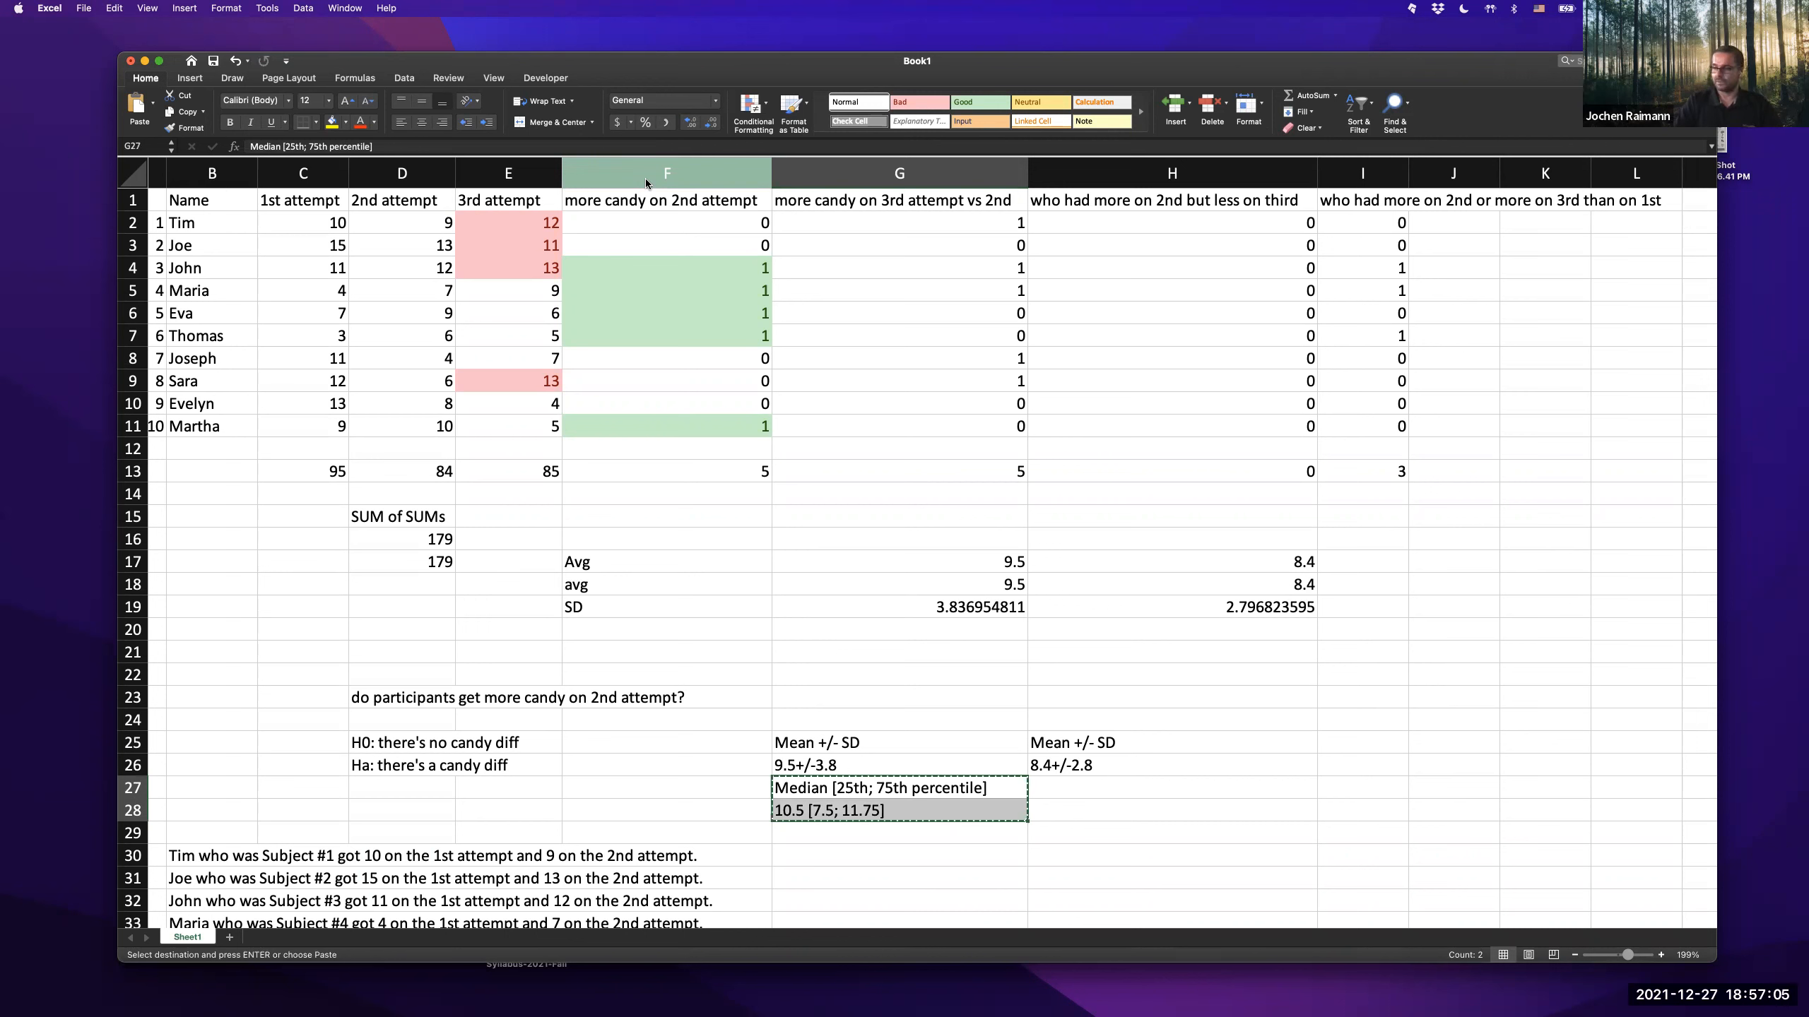
key("Right")
key("super+v")
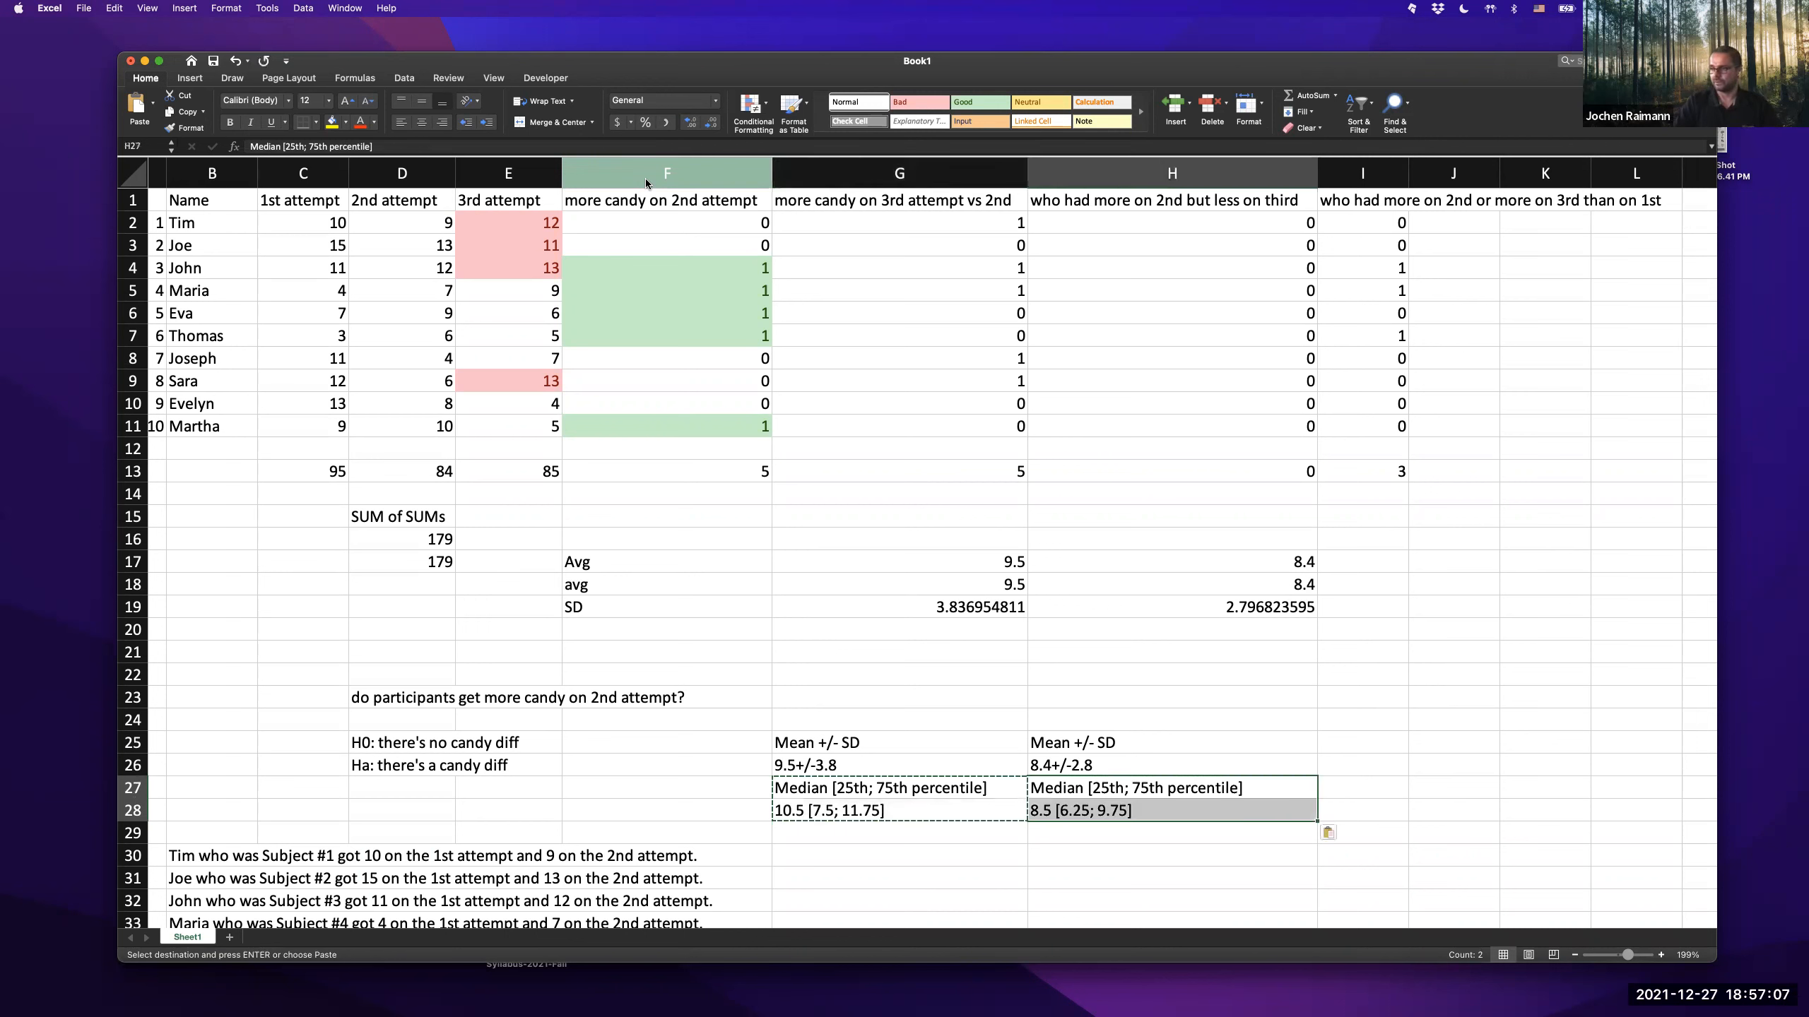
key("Down")
key("Escape")
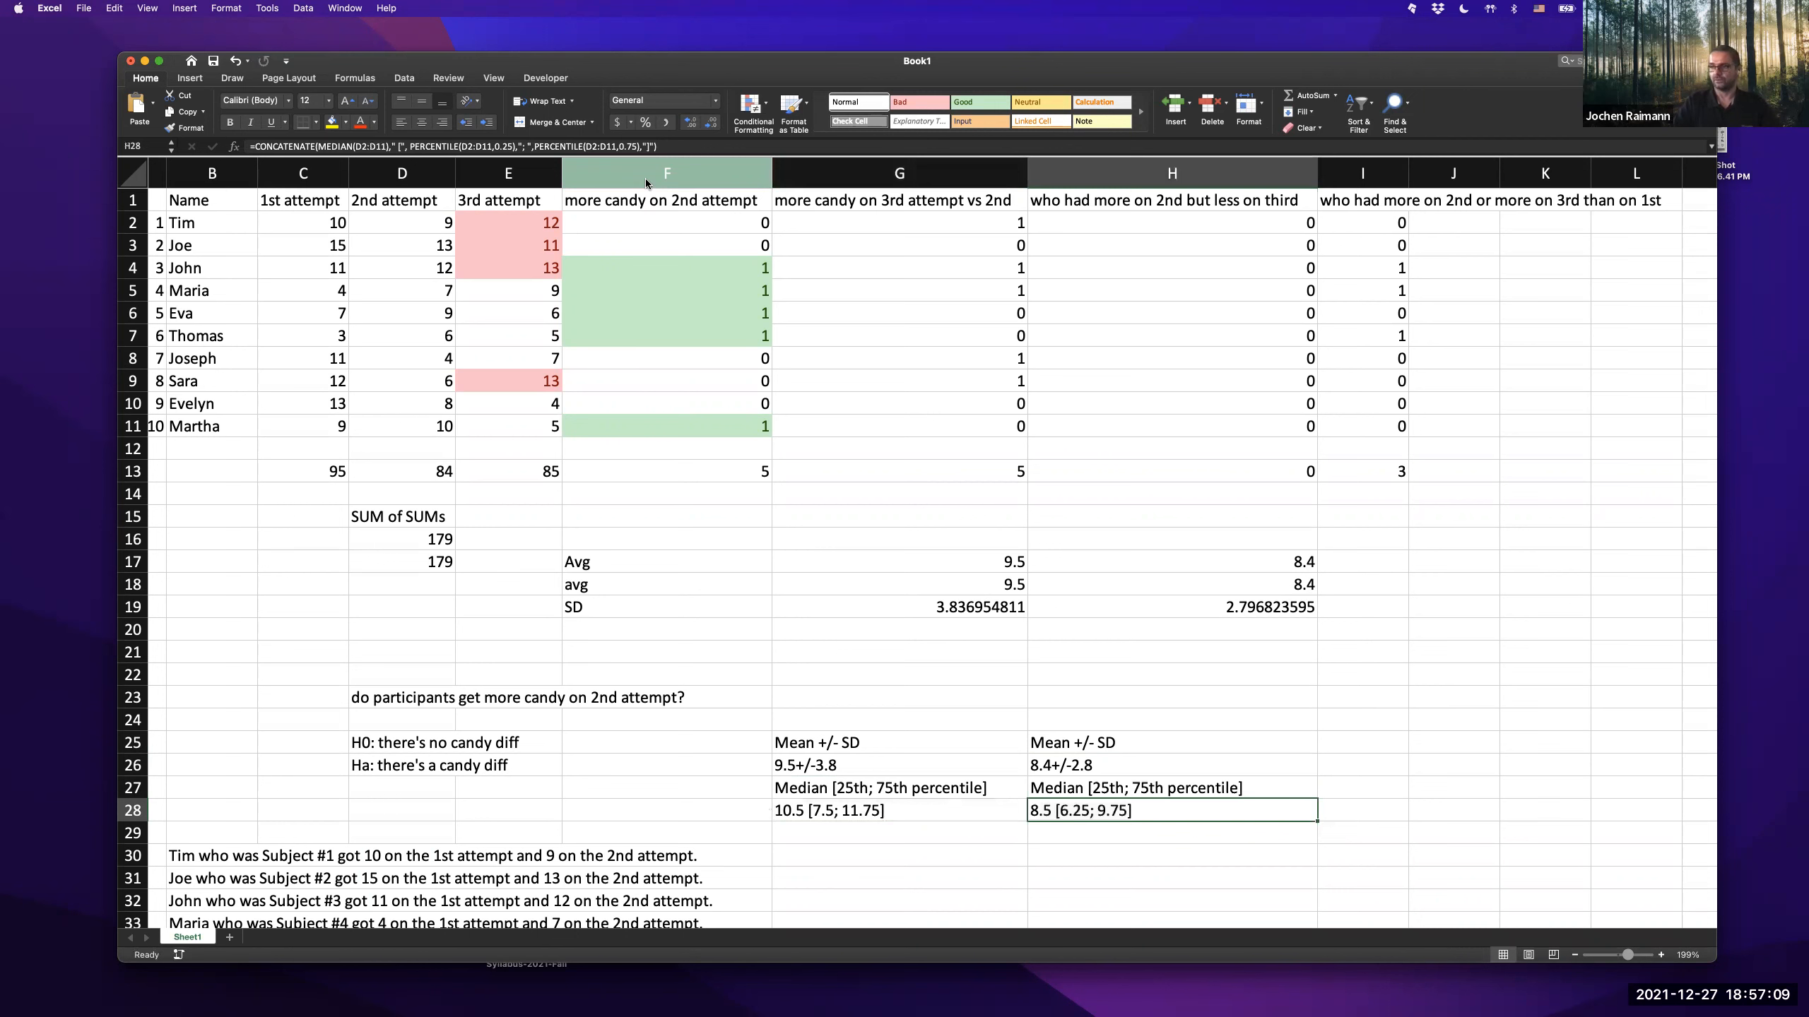
- Format the summary block G25:H28 with outside borders and a light orange fill
left_click(878, 743)
left_click_drag(1144, 778, 1143, 811)
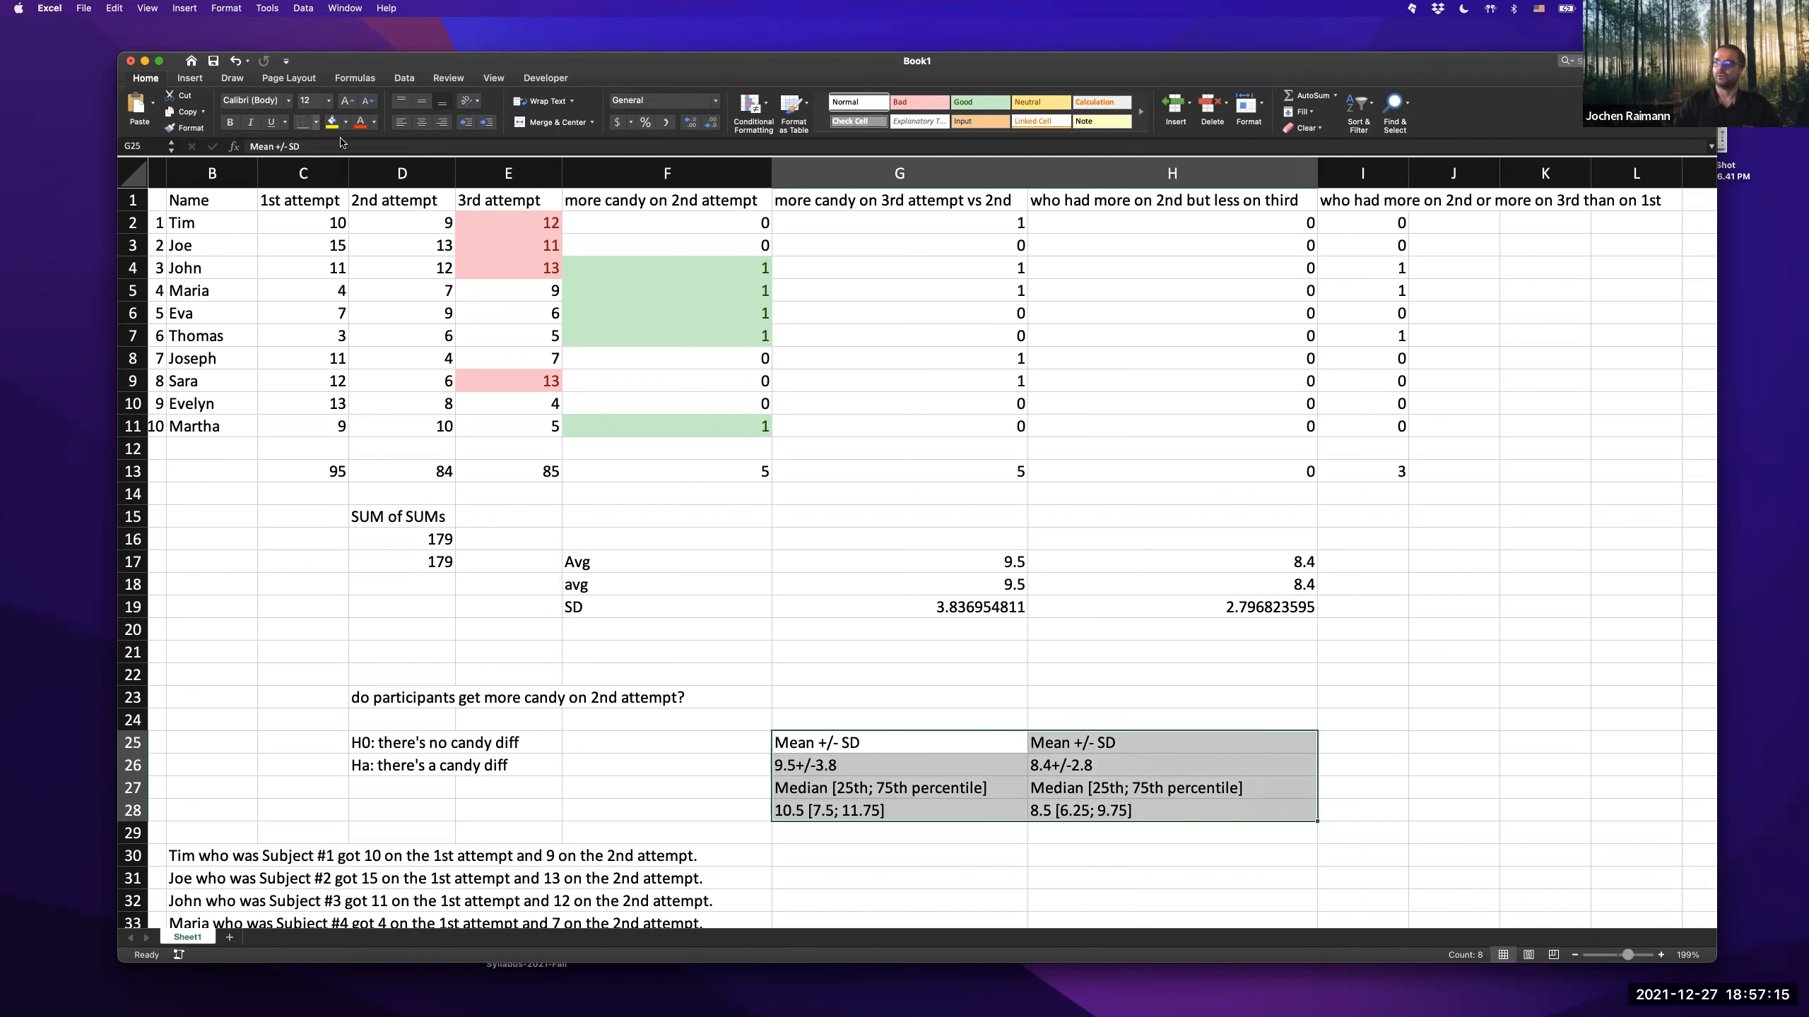
left_click(316, 122)
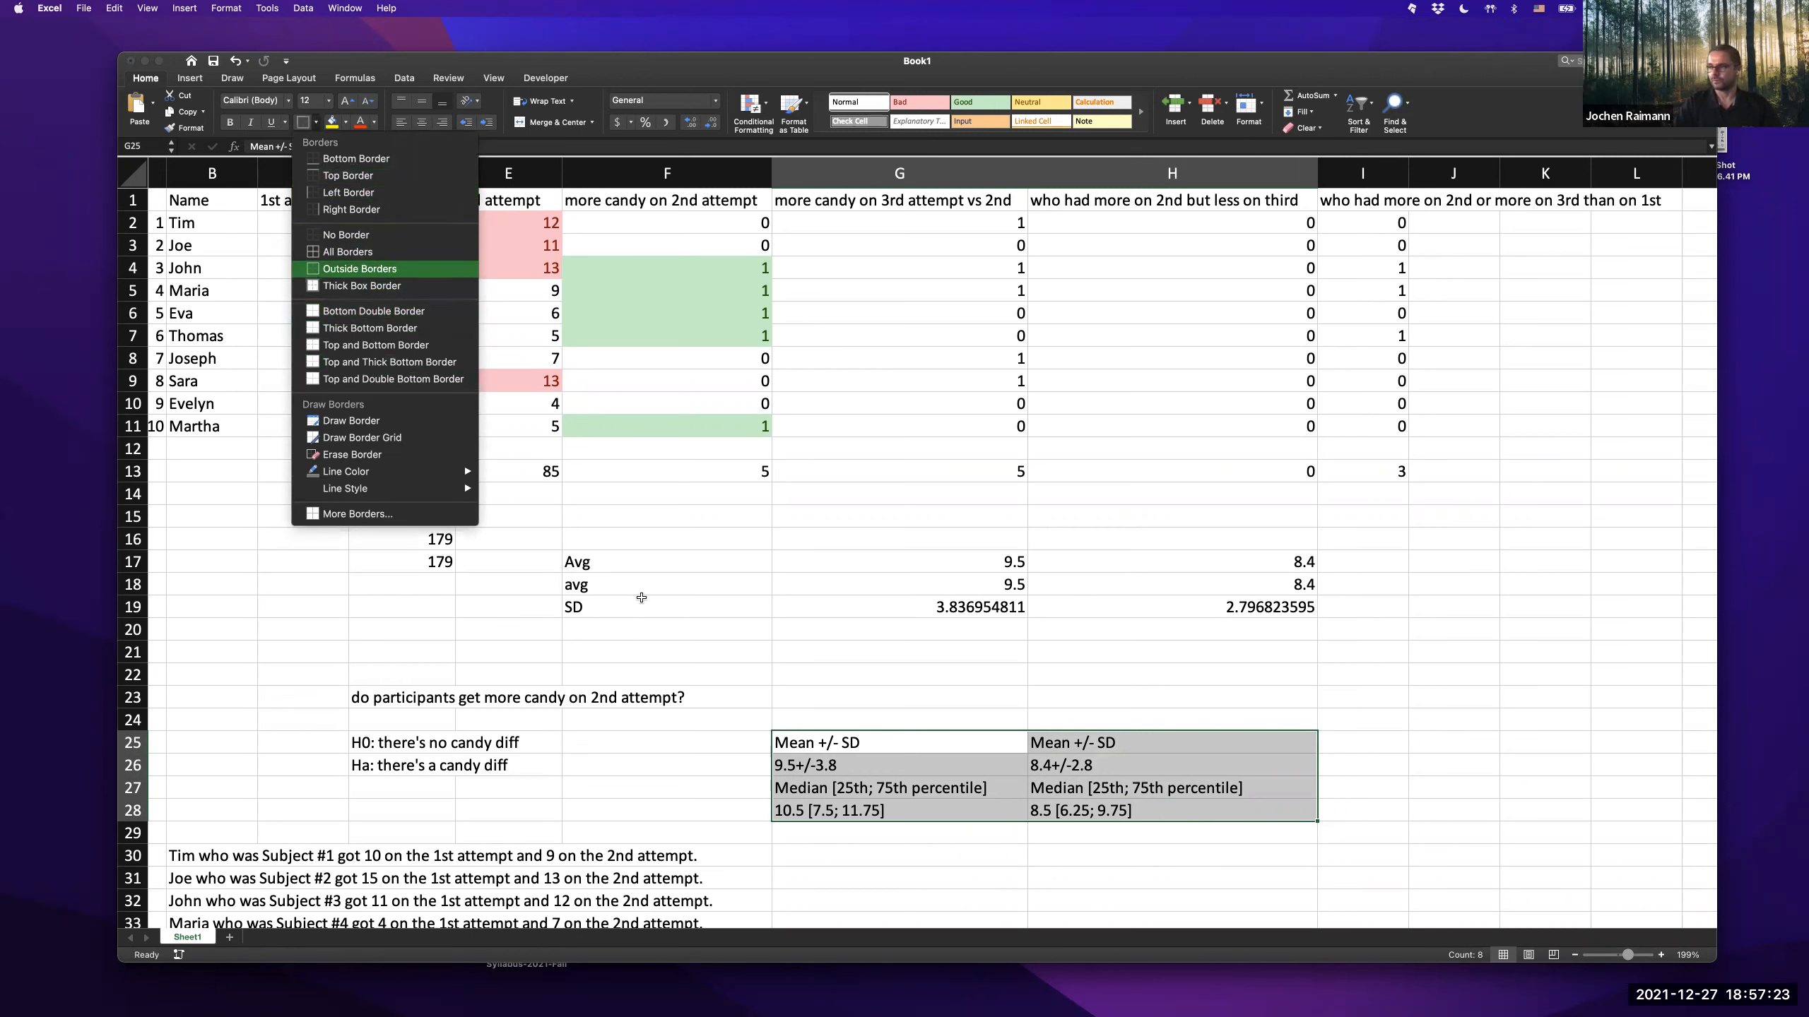
left_click(348, 125)
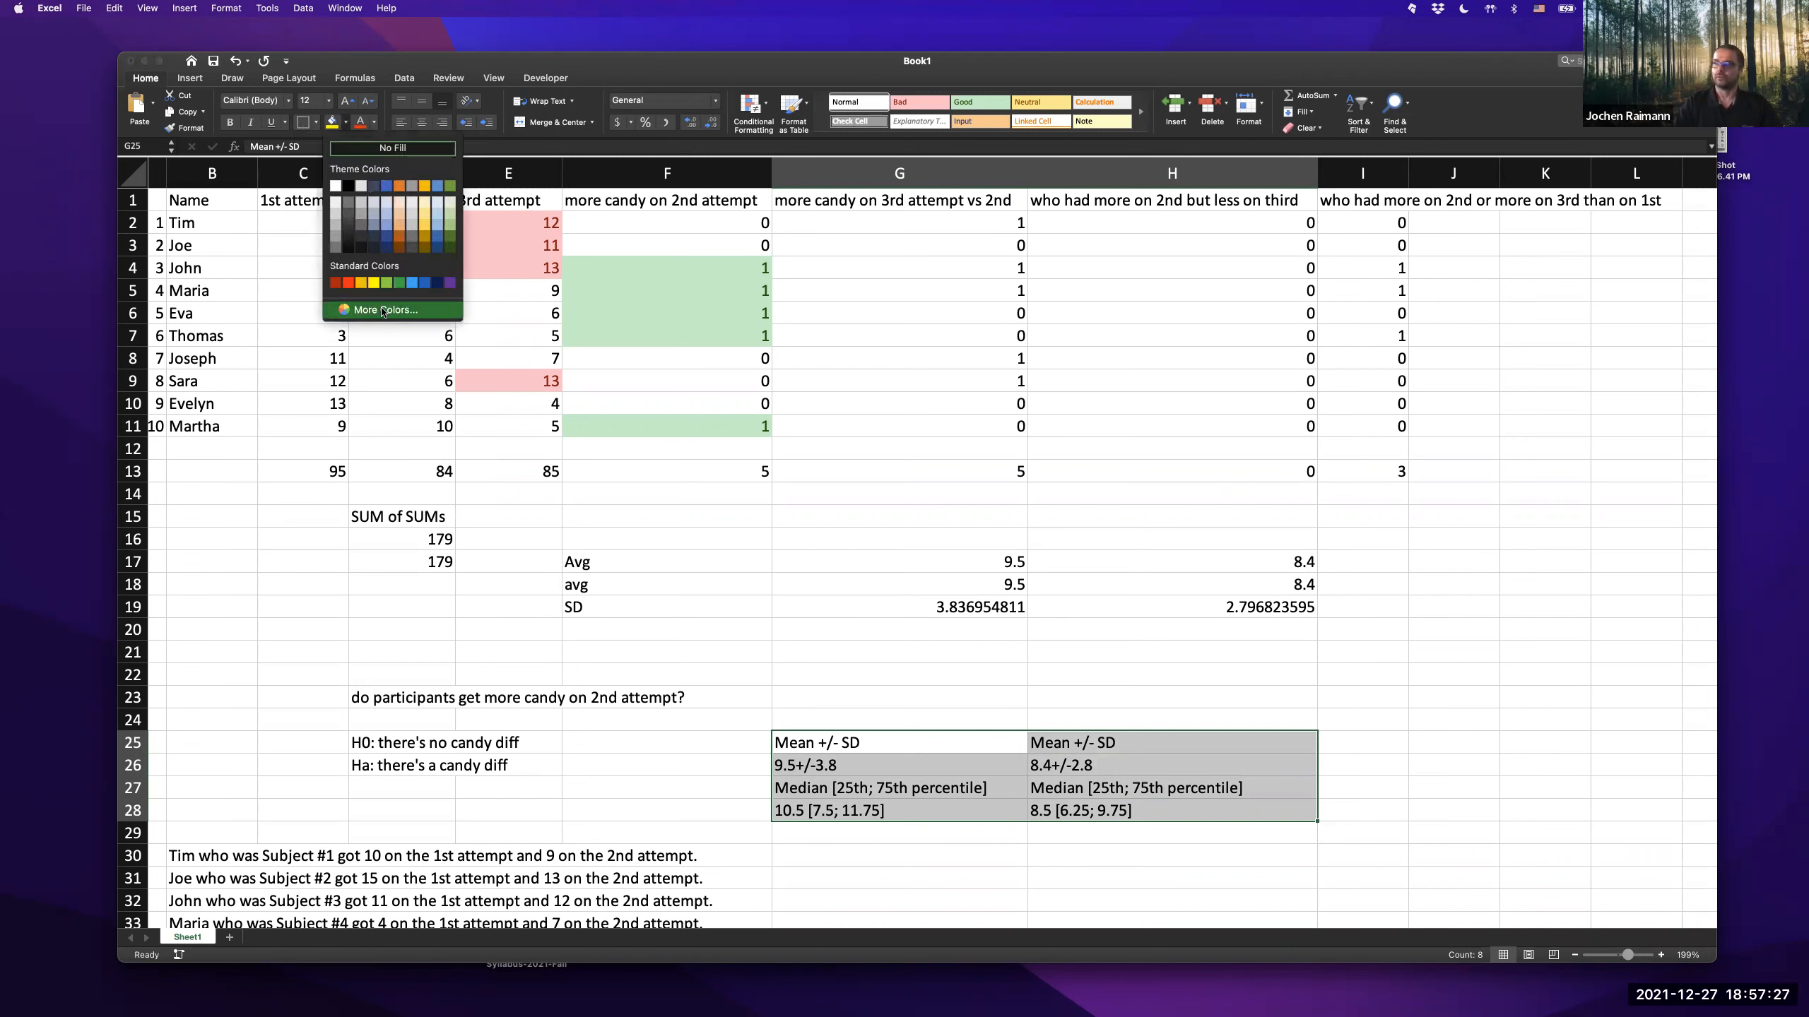
left_click(395, 220)
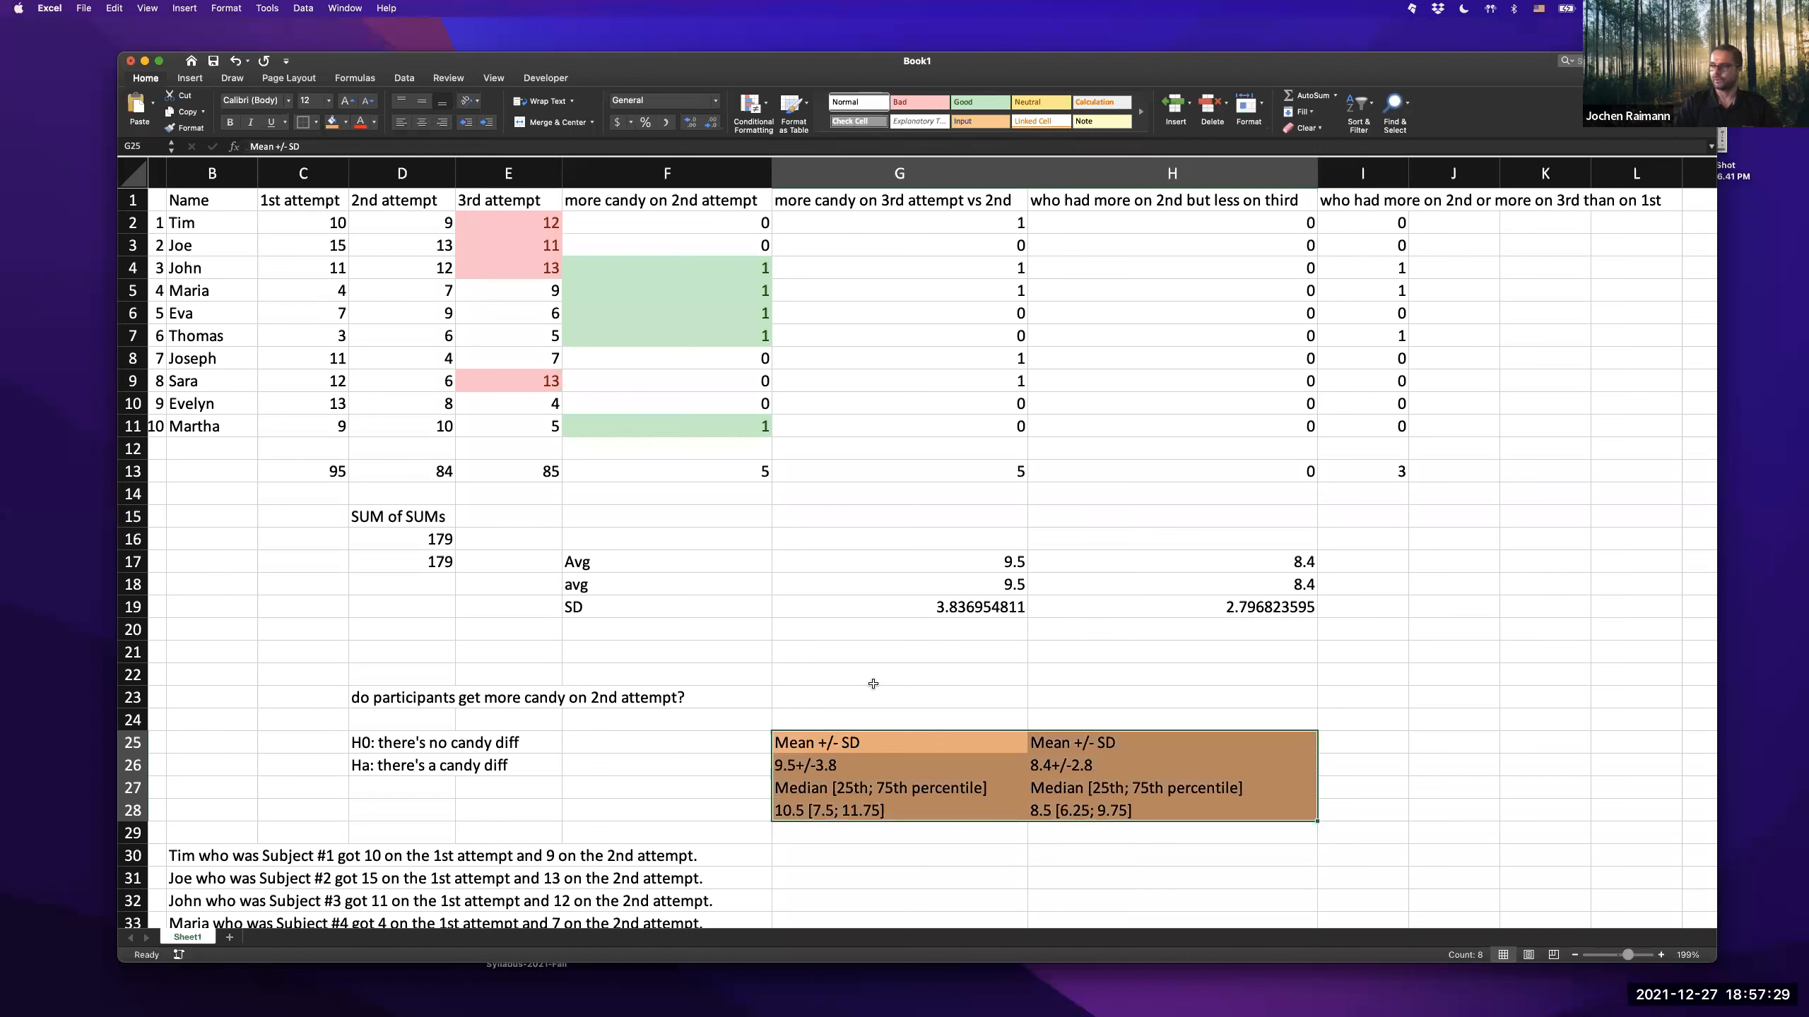
left_click(882, 677)
left_click(839, 815)
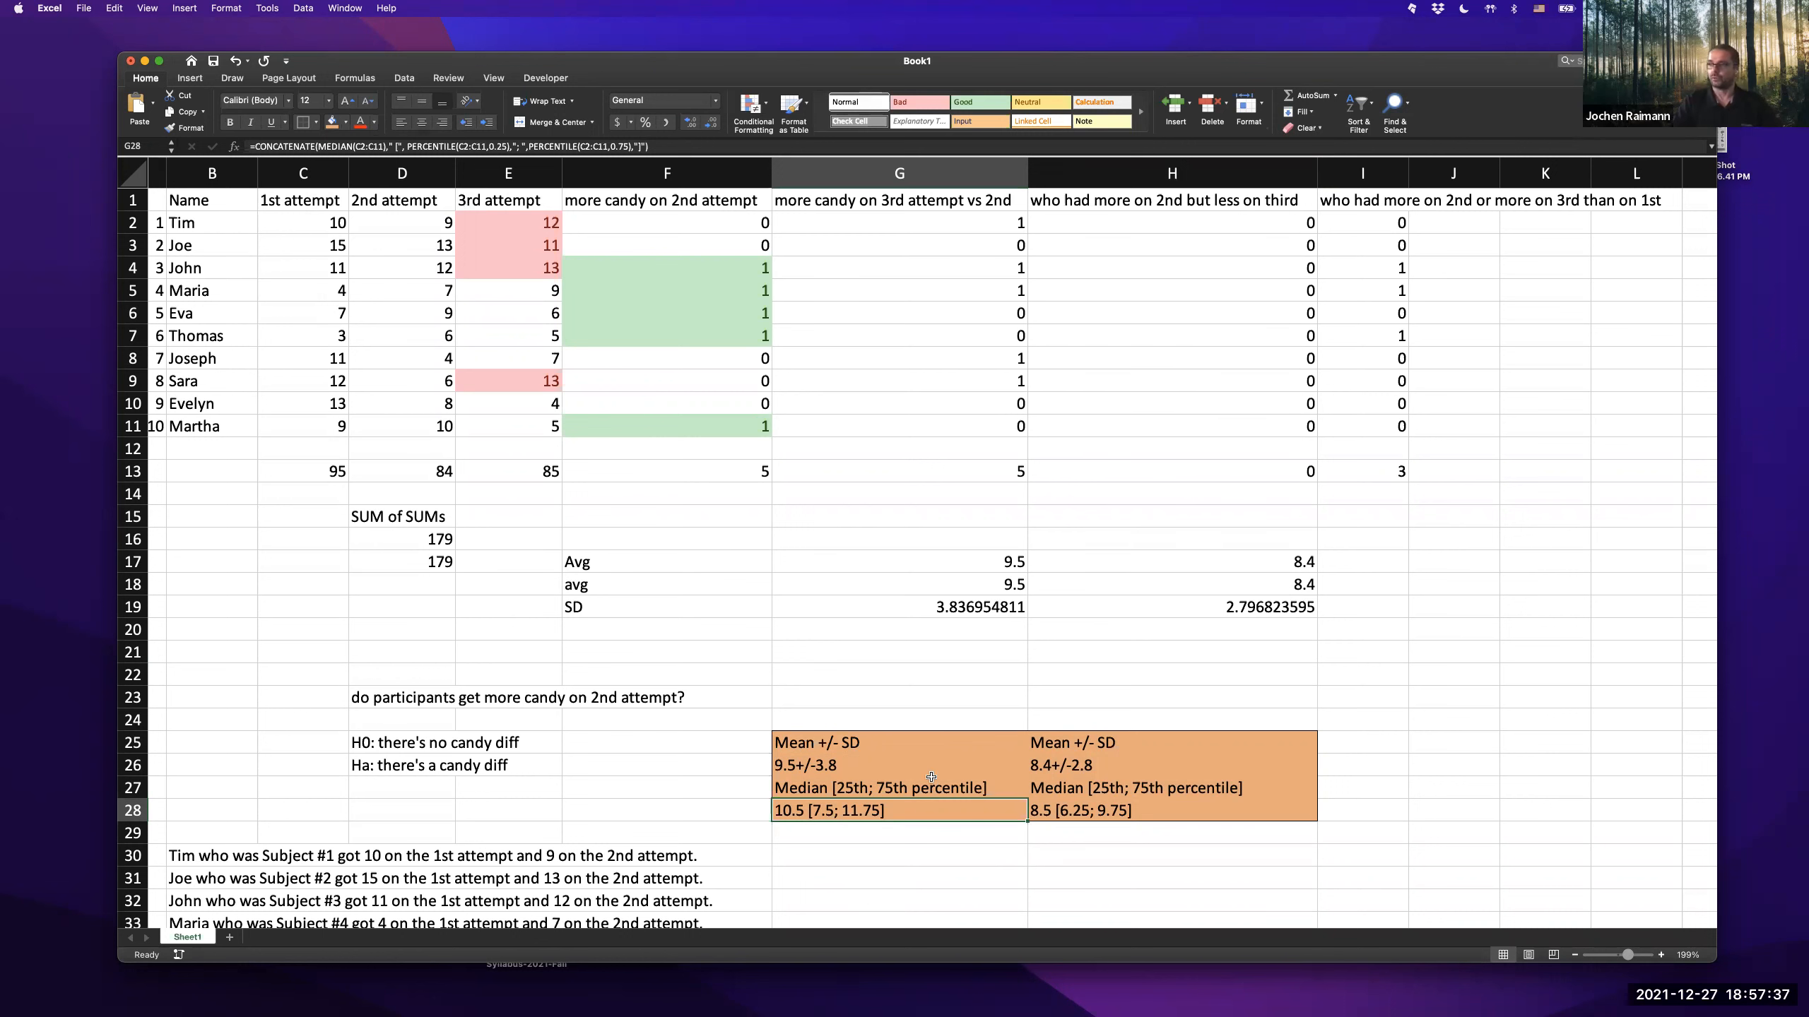
- Insert a scatter chart of the 1st and 2nd attempt data in C1:D11 and place it beside the orange summary block
scroll(931, 777, "up", 3)
scroll(930, 777, "down", 5)
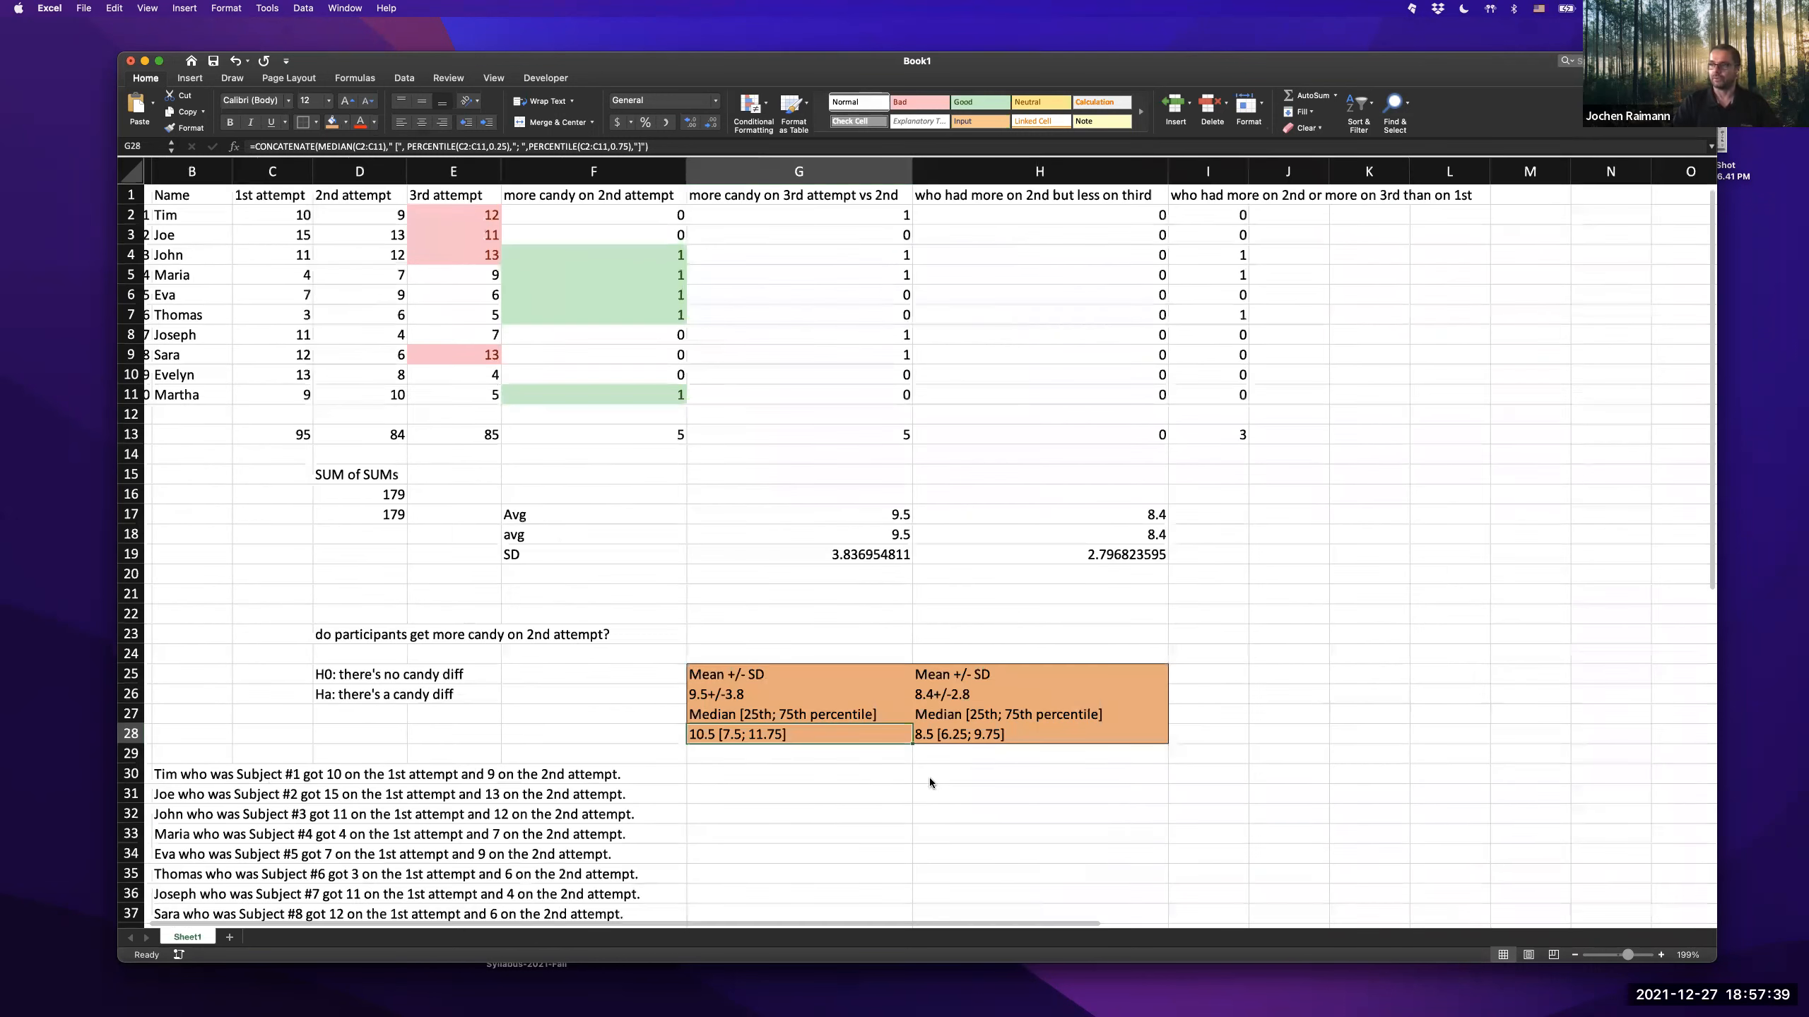
scroll(796, 696, "up", 1)
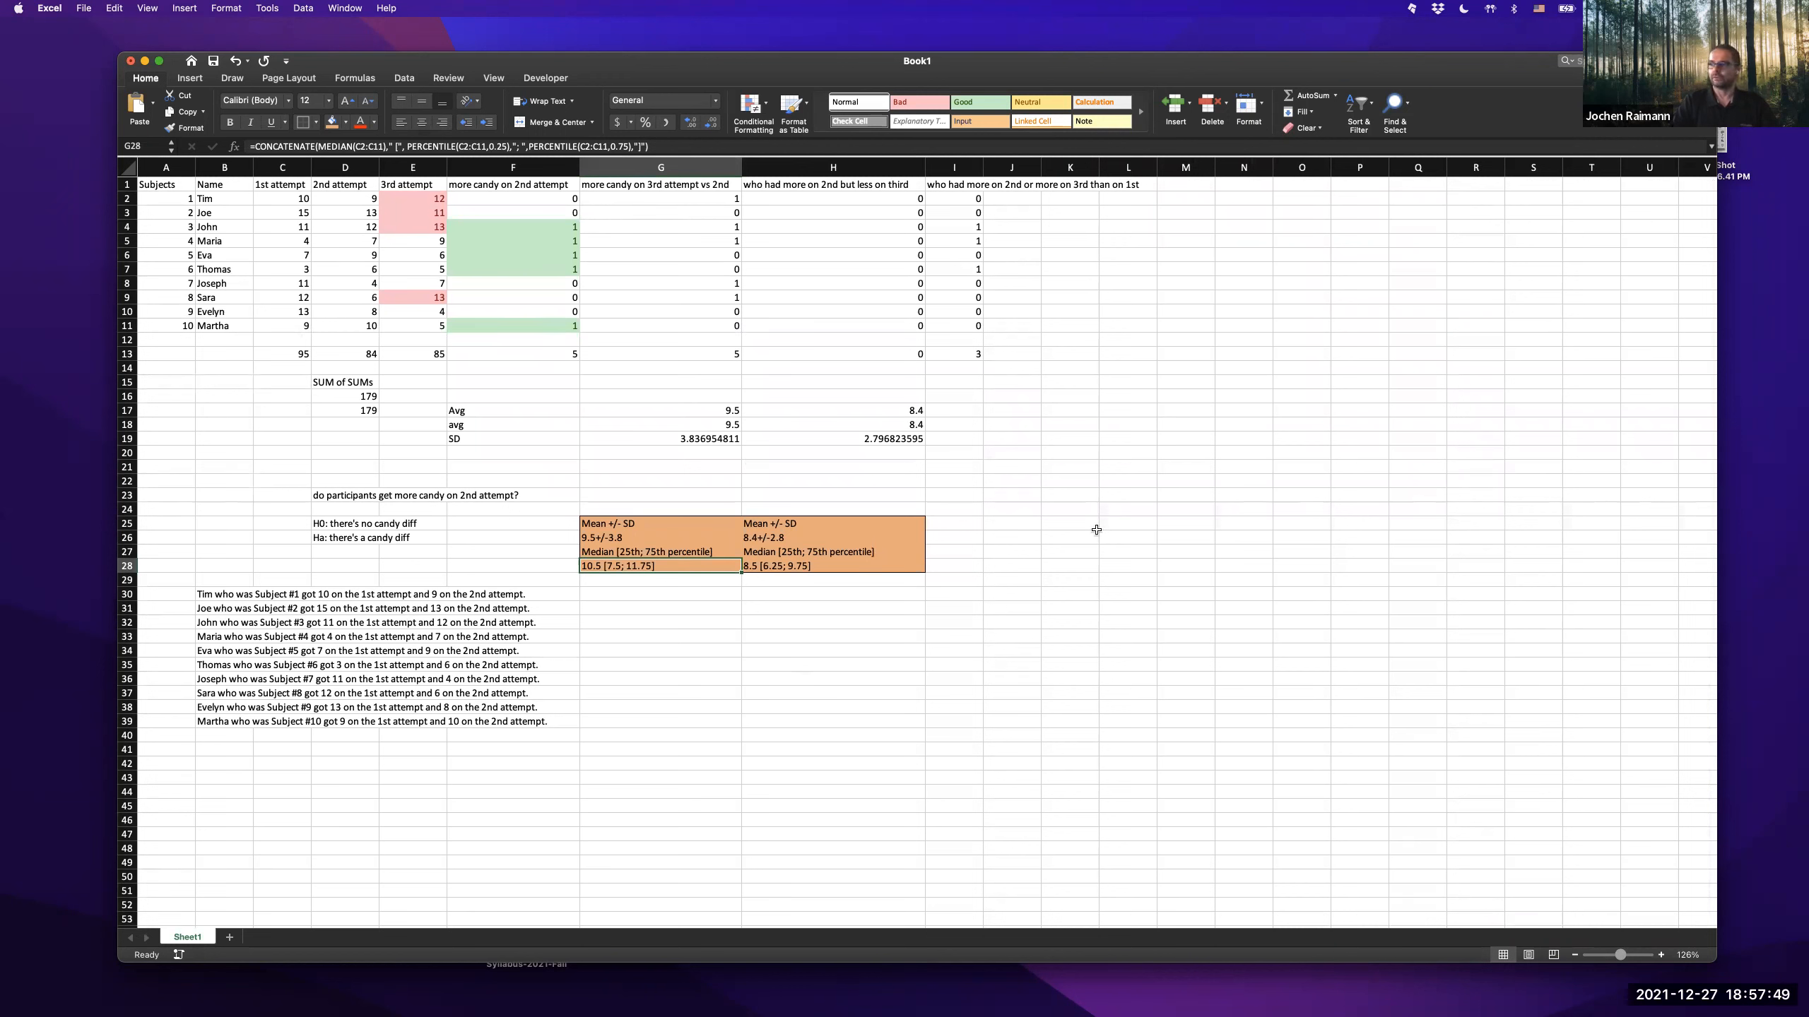
left_click(1070, 510)
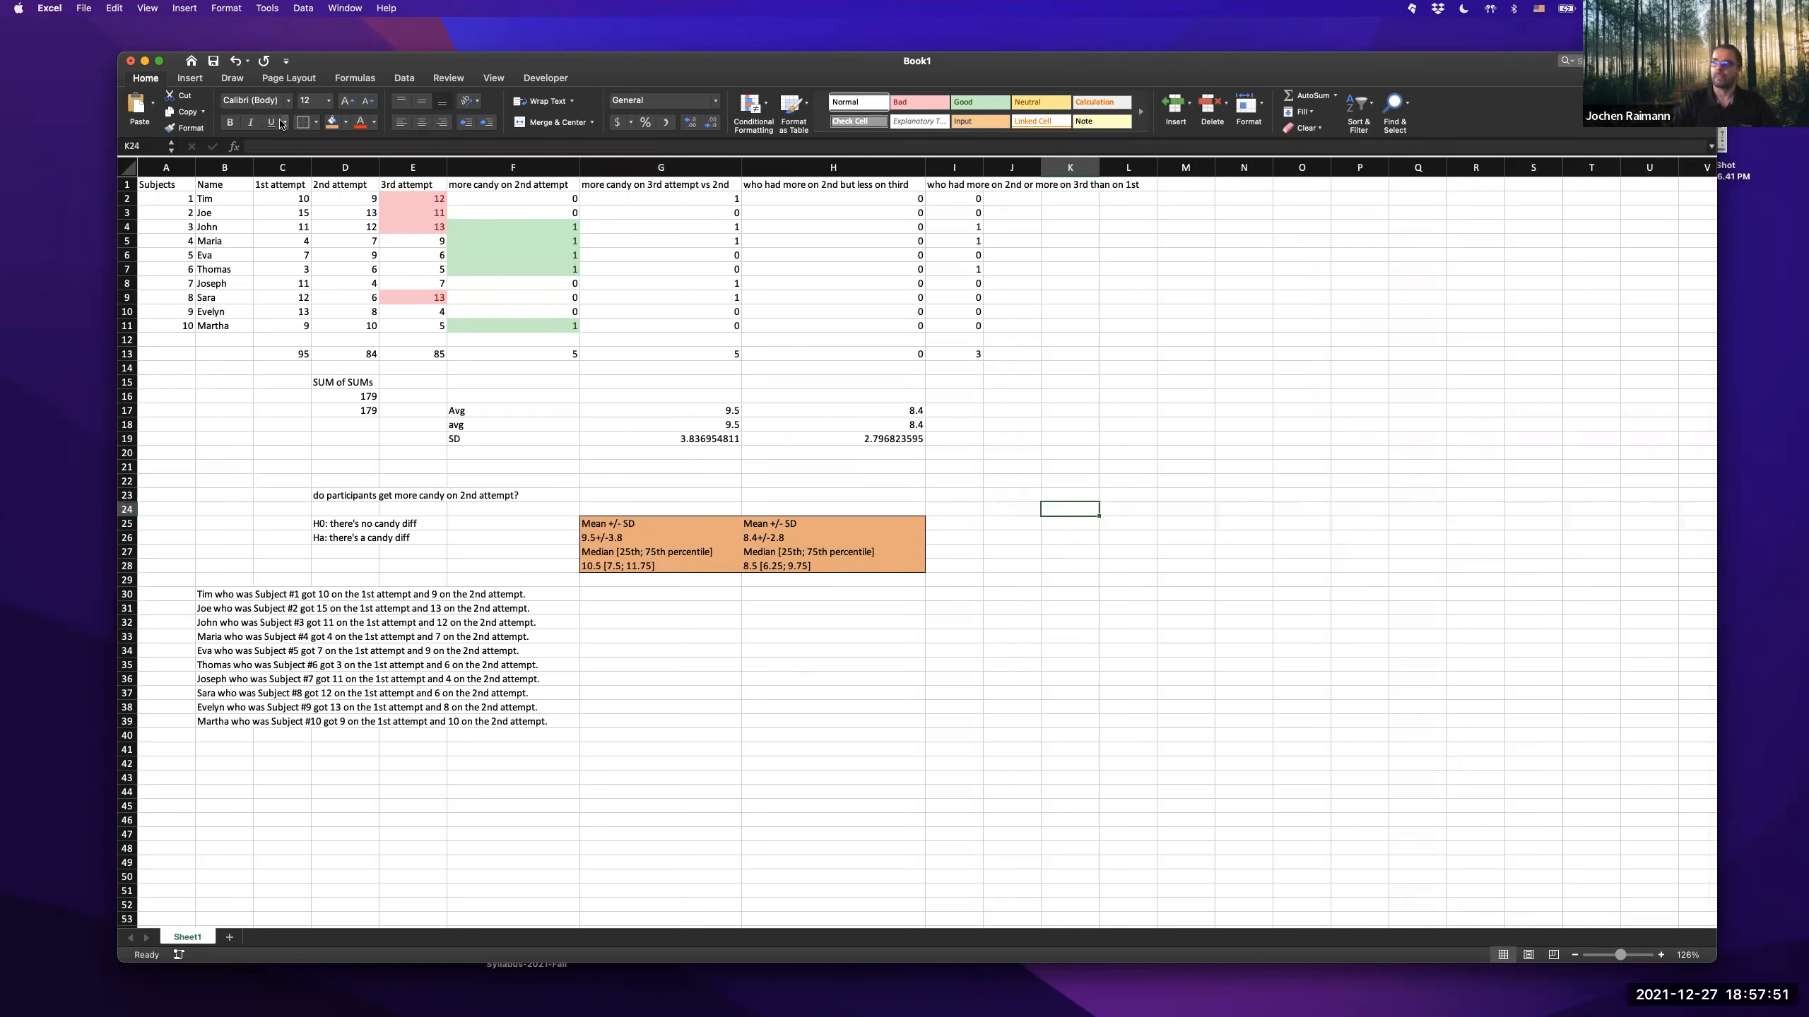
left_click(190, 80)
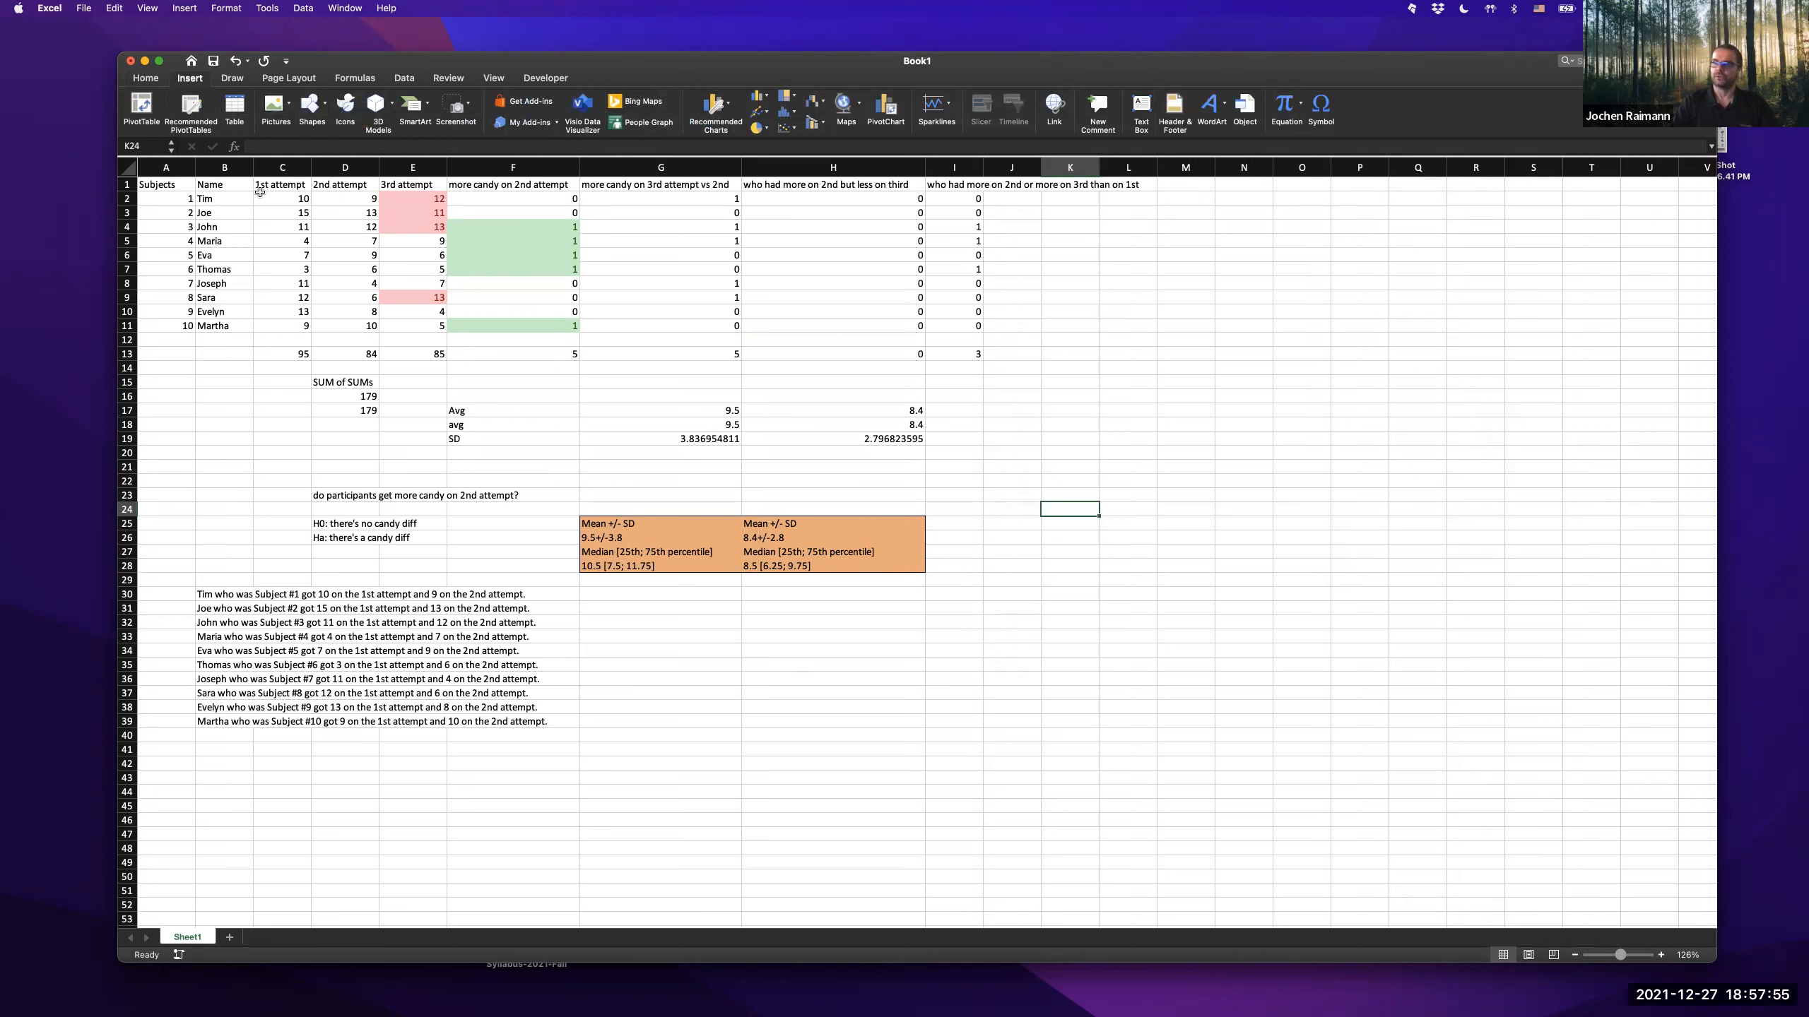
left_click(290, 194)
left_click_drag(290, 194, 356, 296)
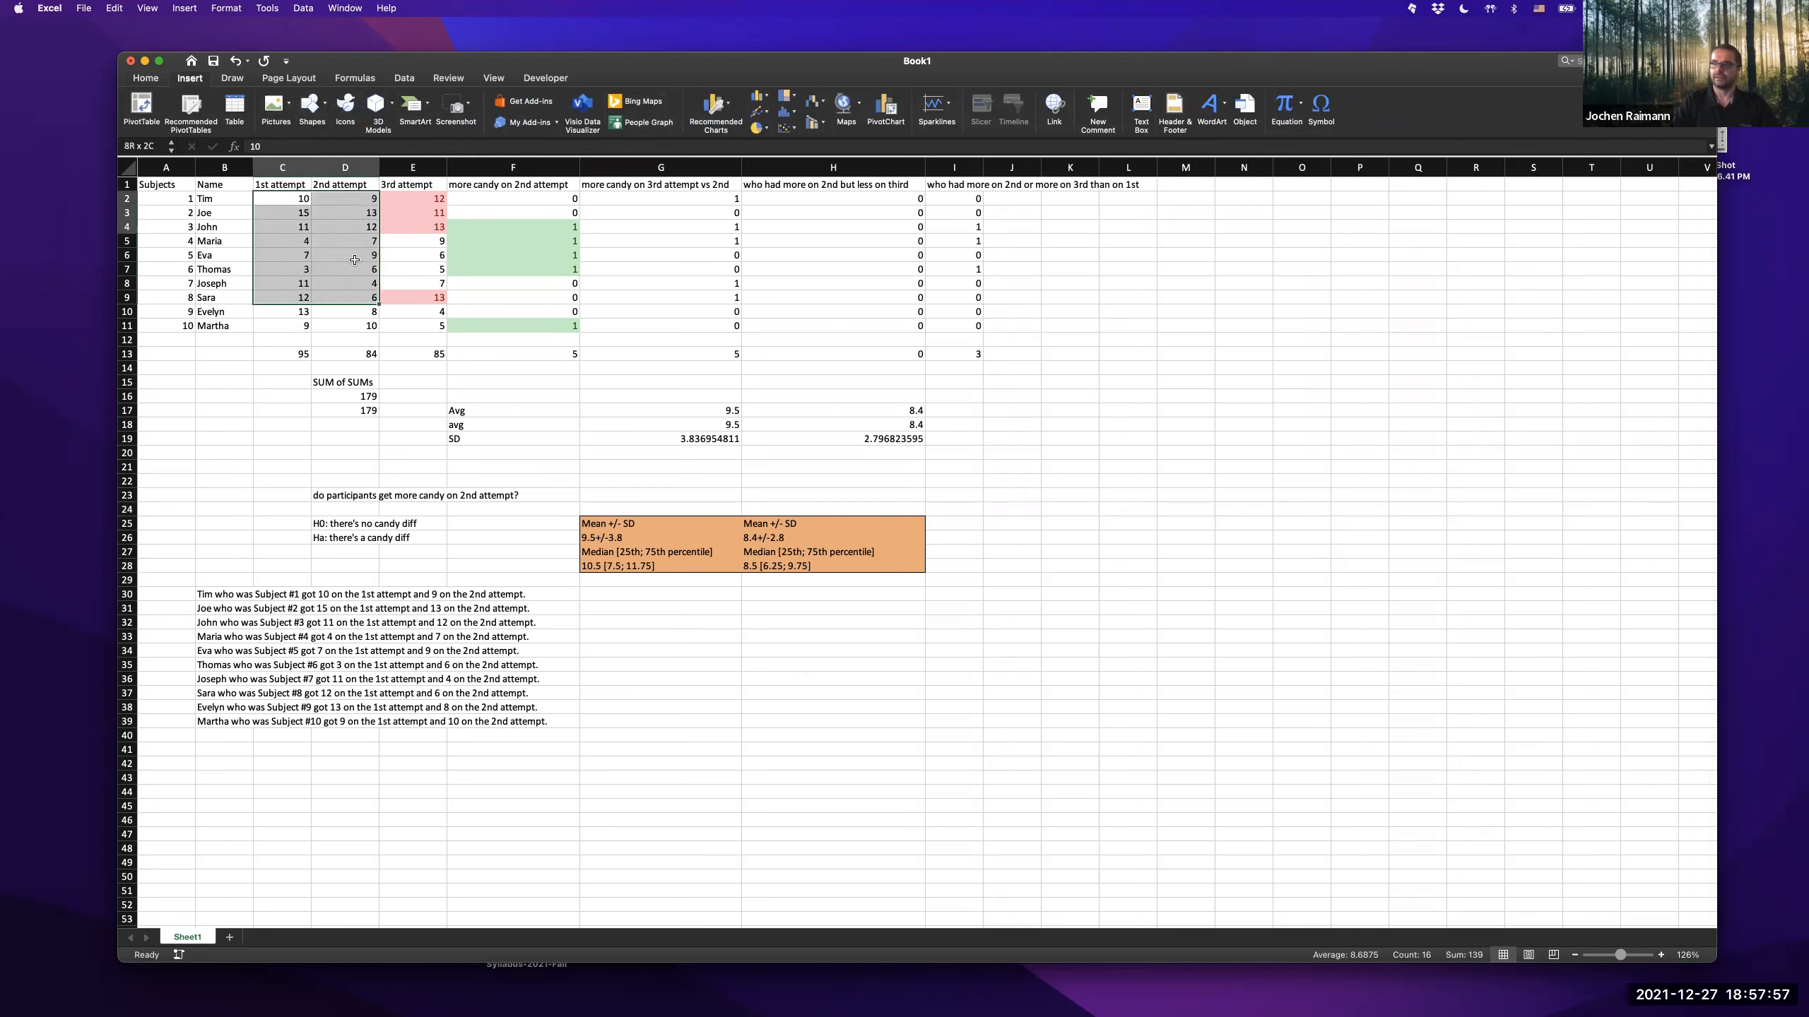
left_click_drag(294, 184, 351, 328)
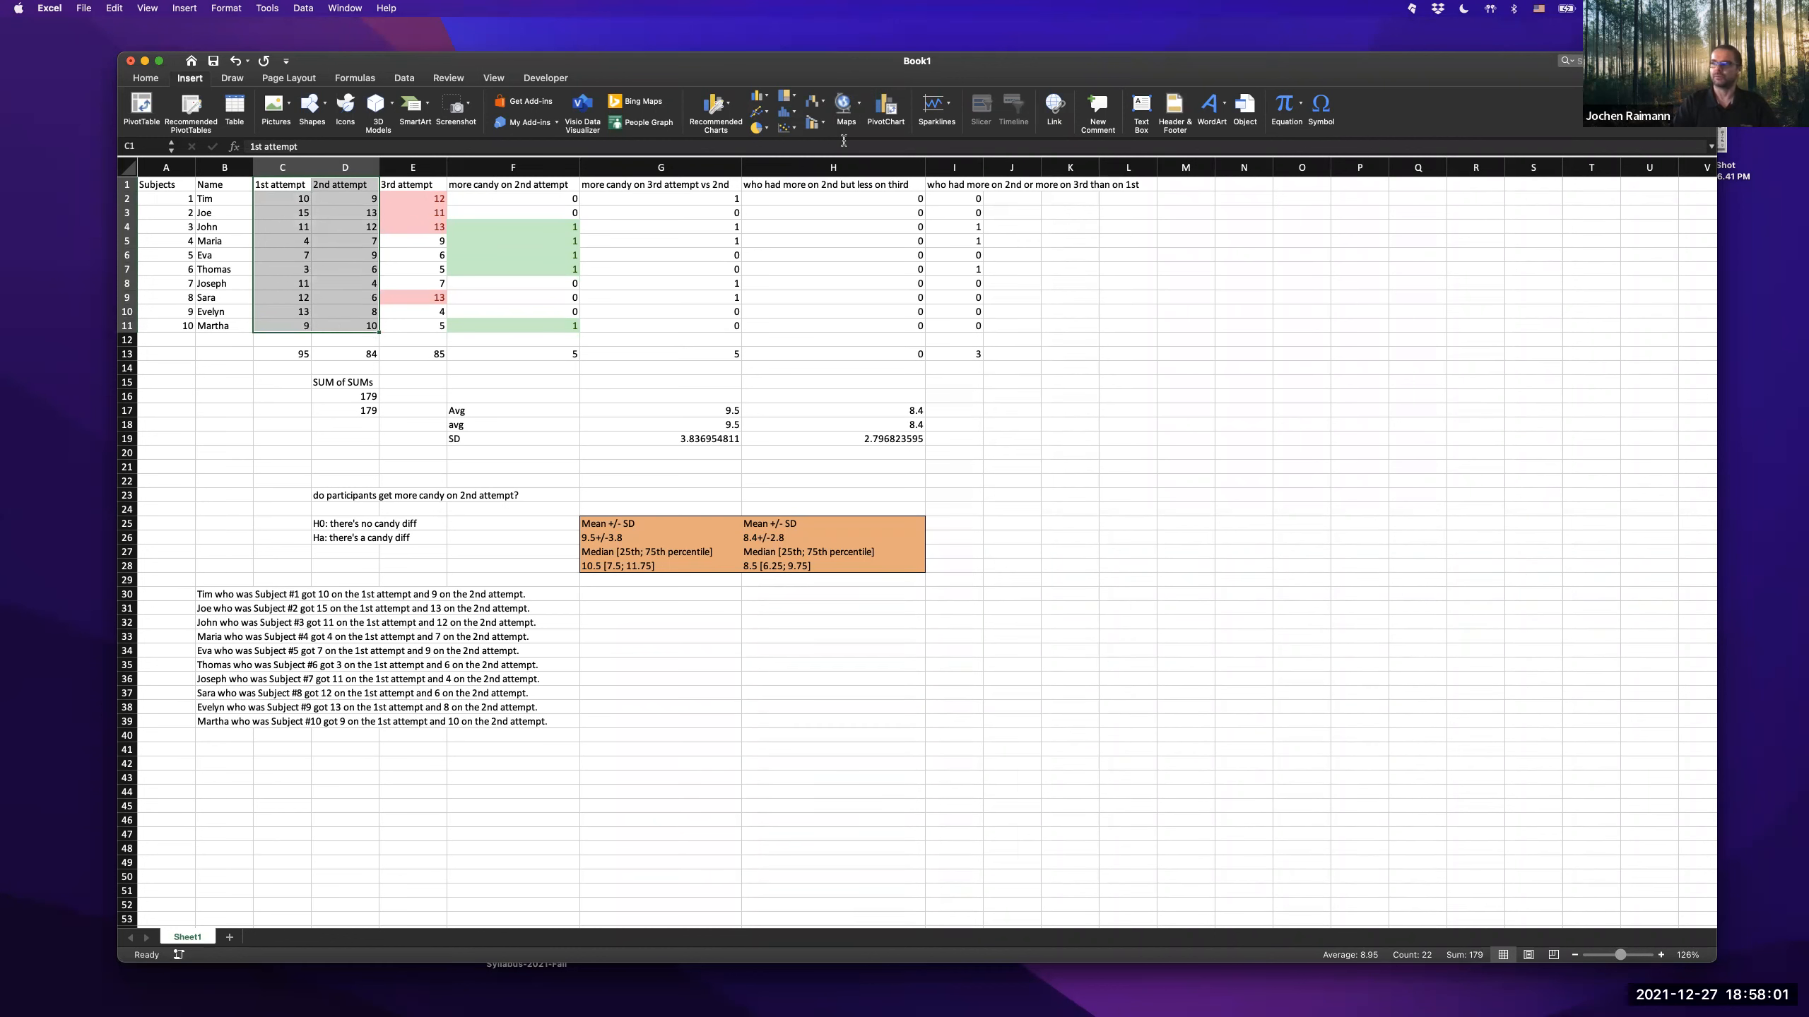
left_click(792, 130)
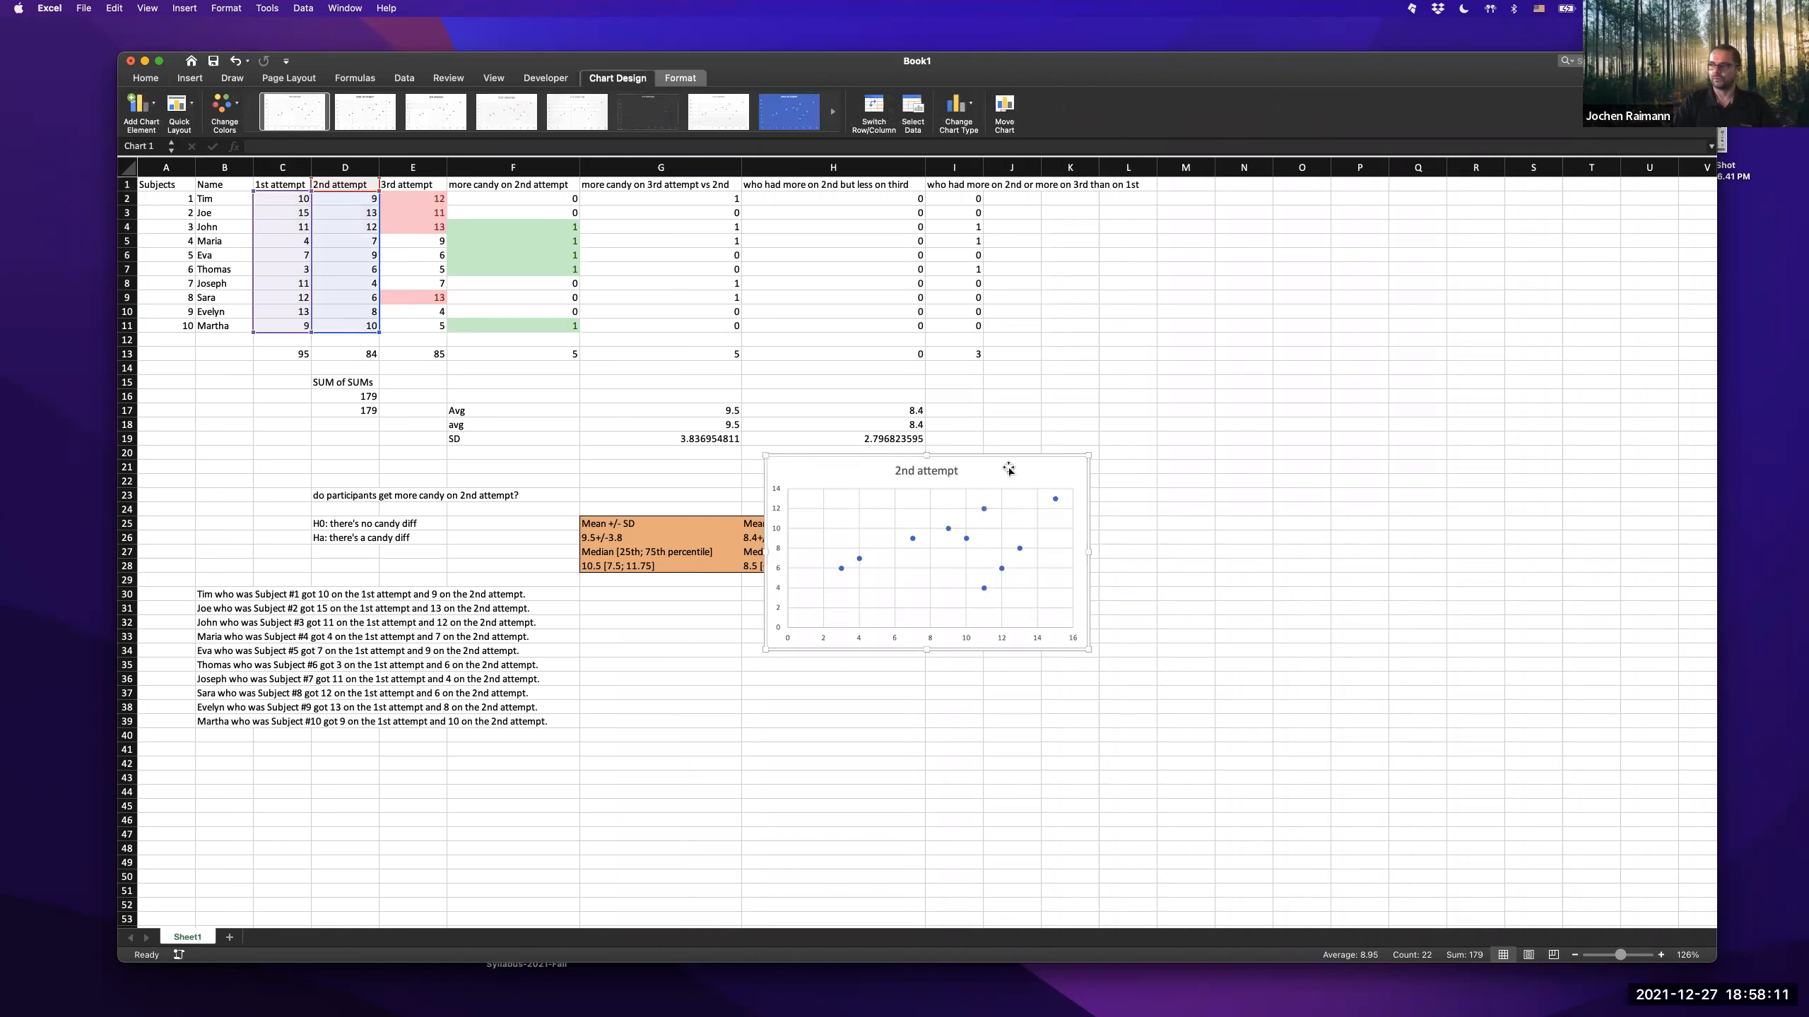
left_click_drag(1006, 472, 1248, 500)
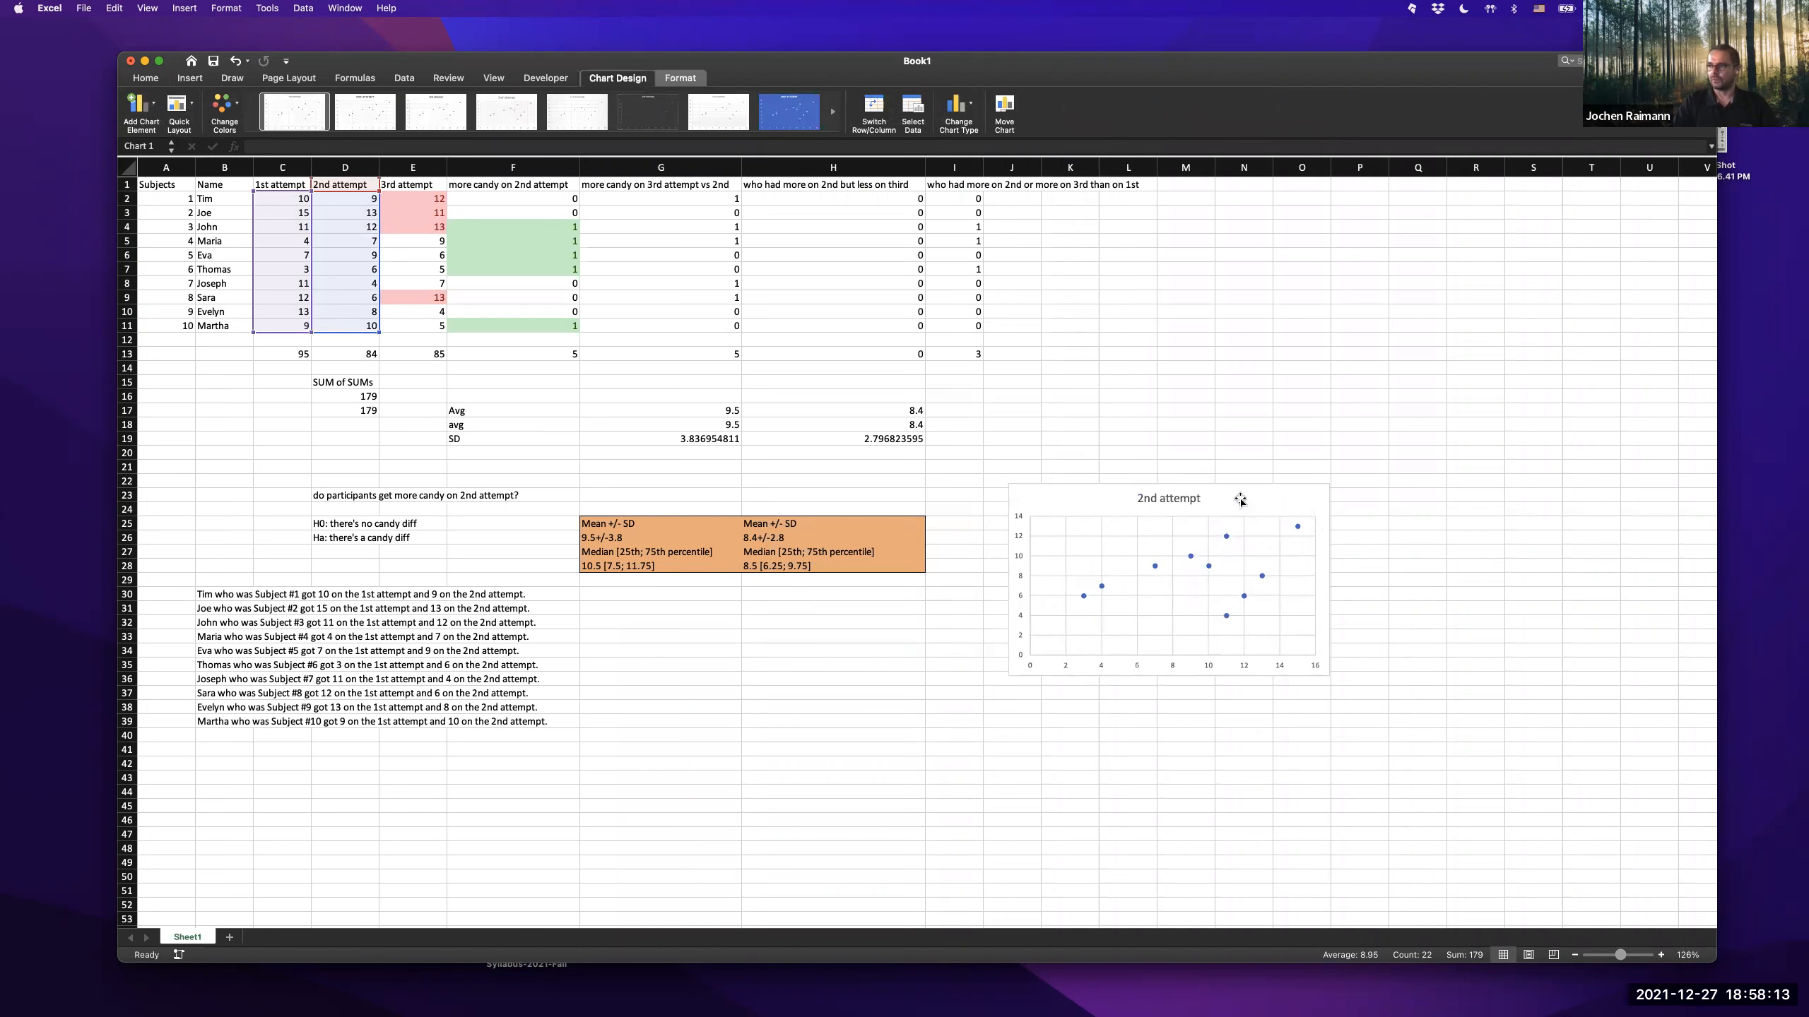
left_click(1140, 498)
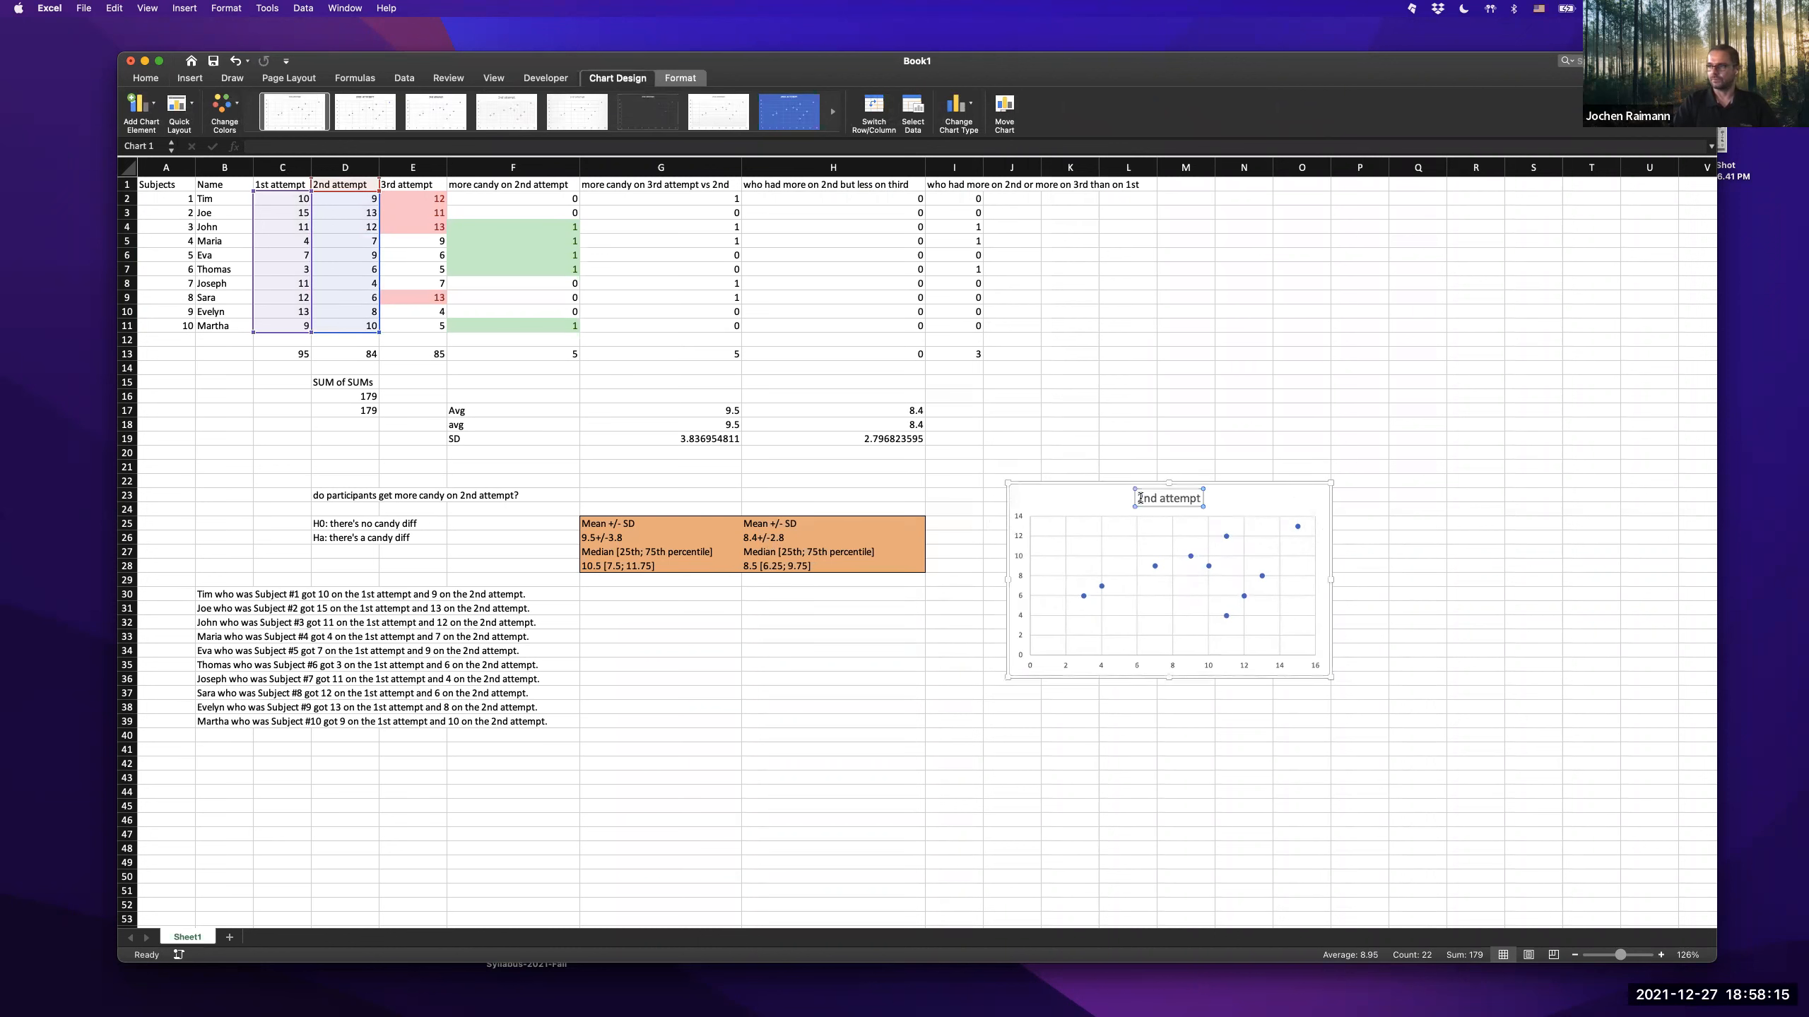
left_click(1140, 497)
type("1st on")
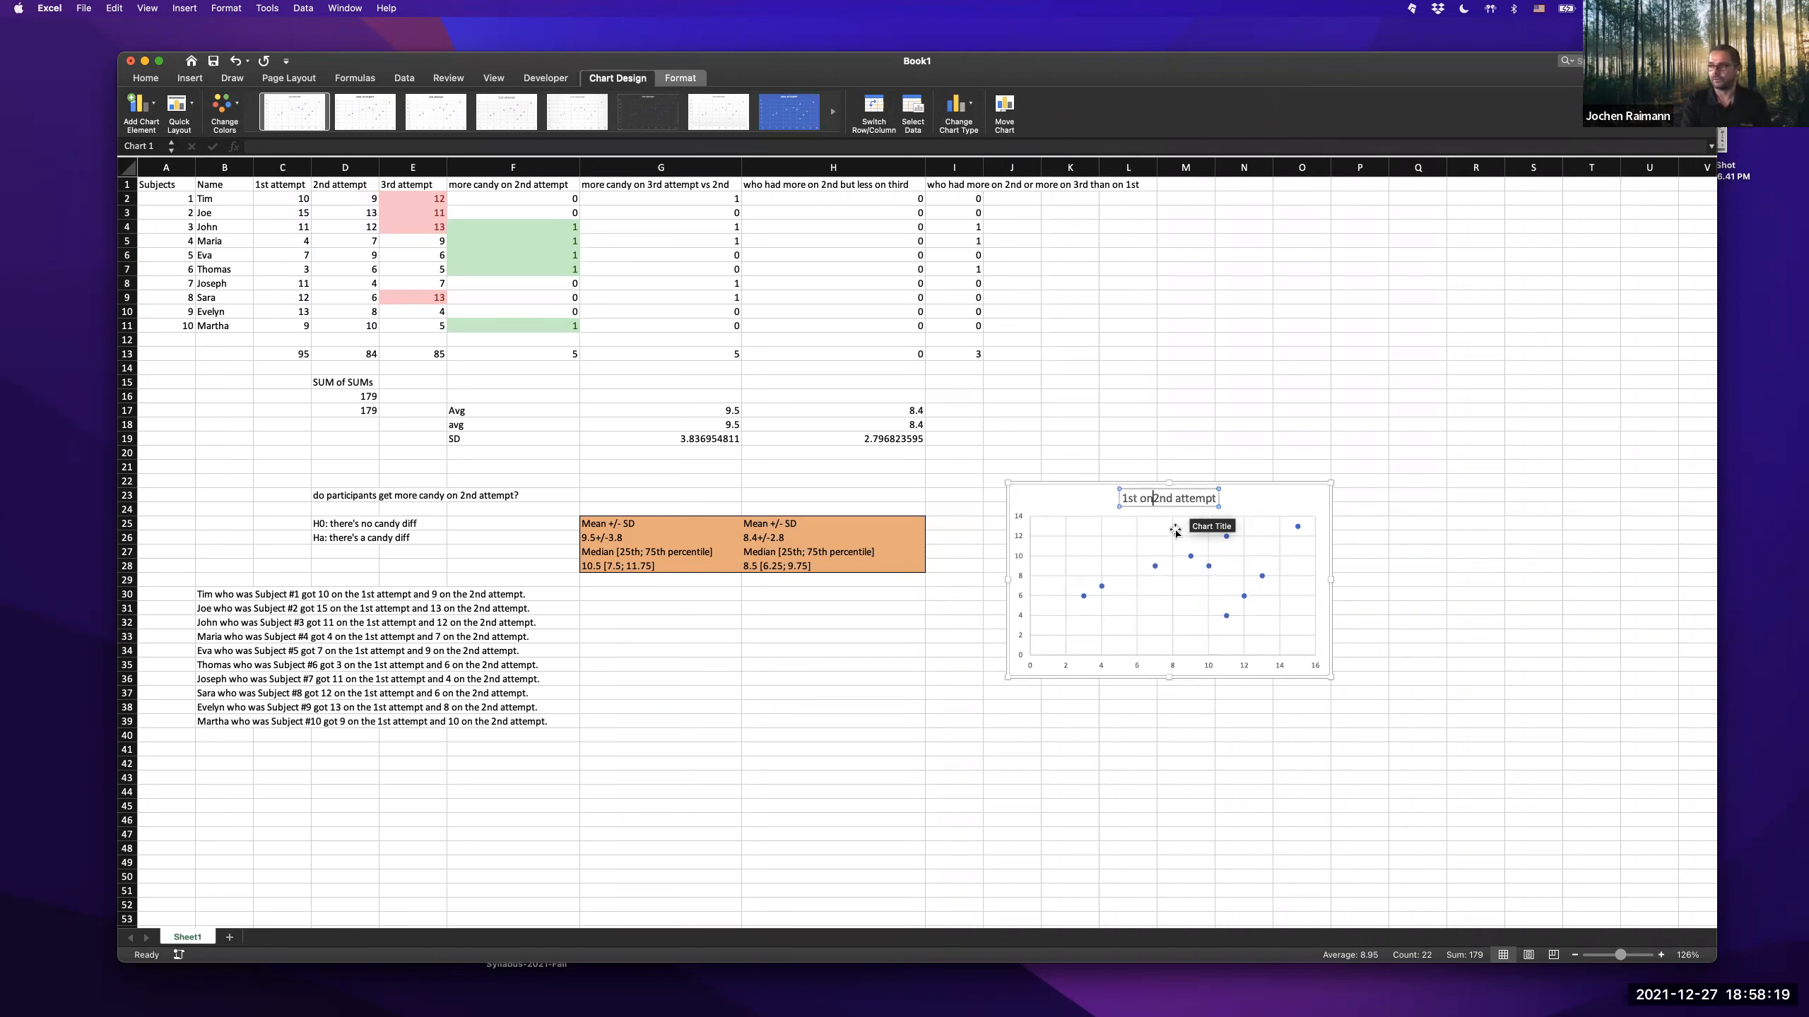
key("Return")
key("super+z")
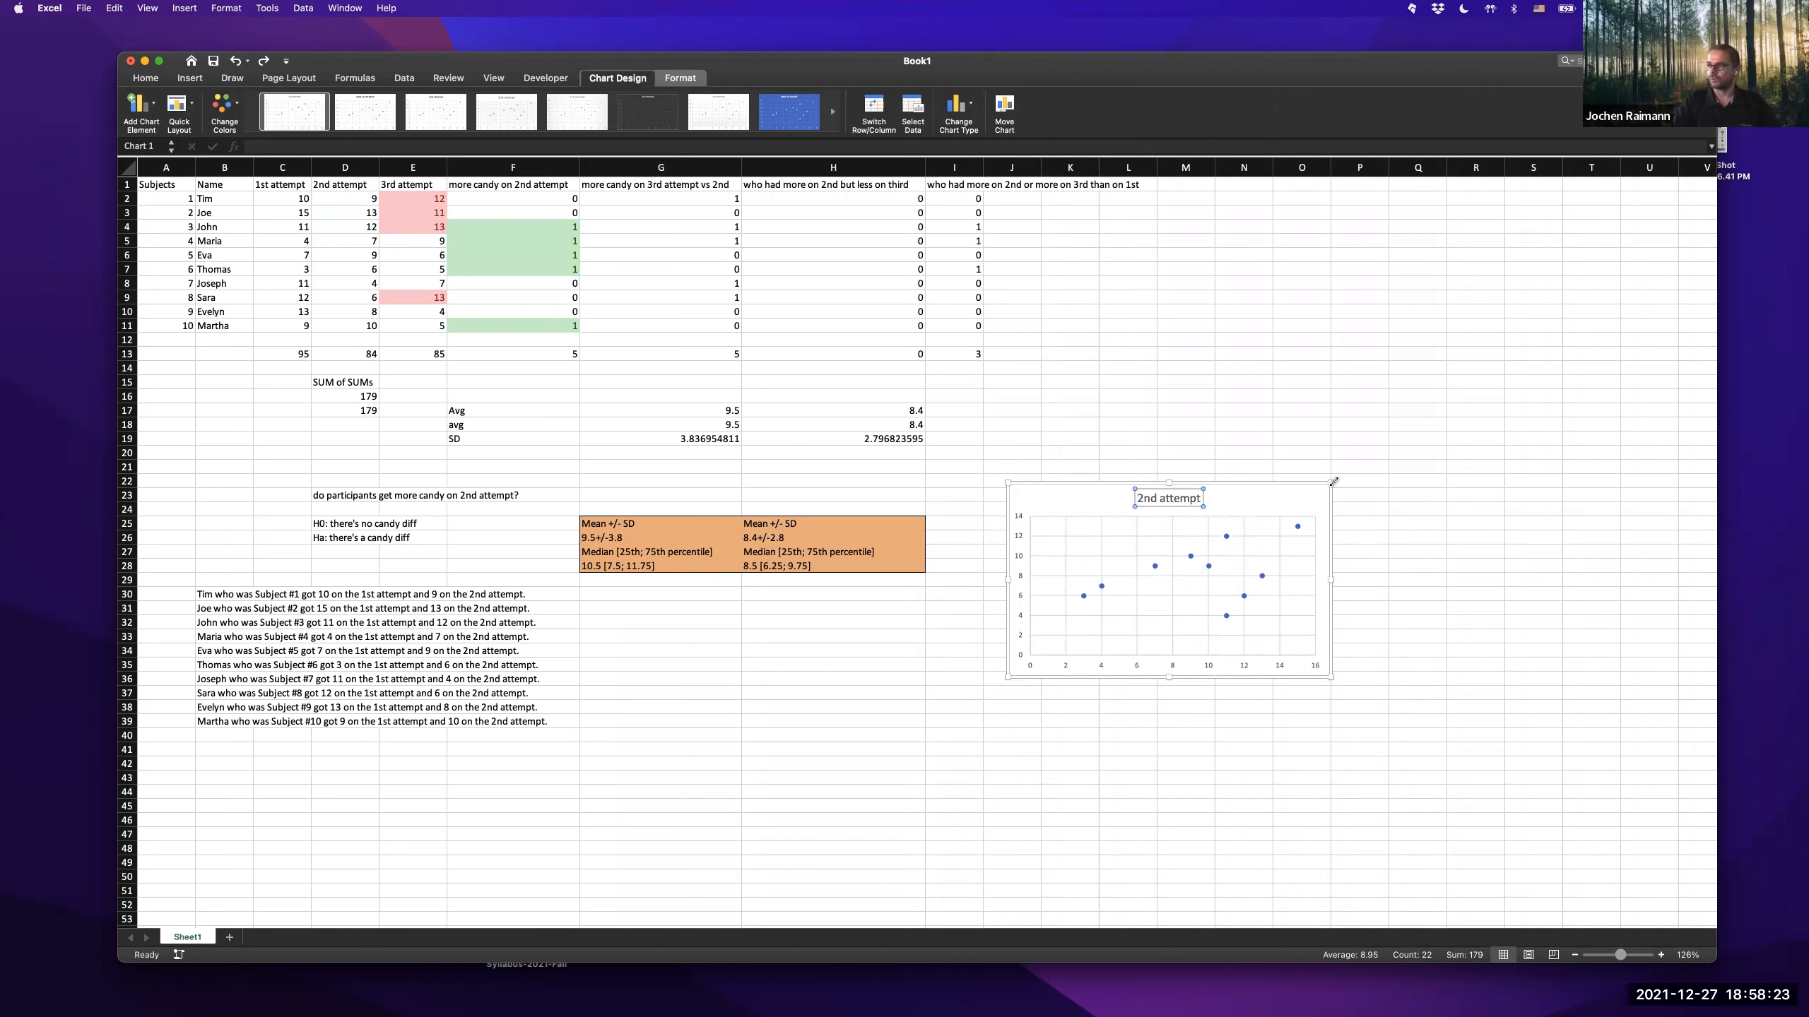
- Enlarge the scatter chart up to about row 19 and column Q, and open its chart area formatting options
left_click_drag(1338, 481, 1434, 437)
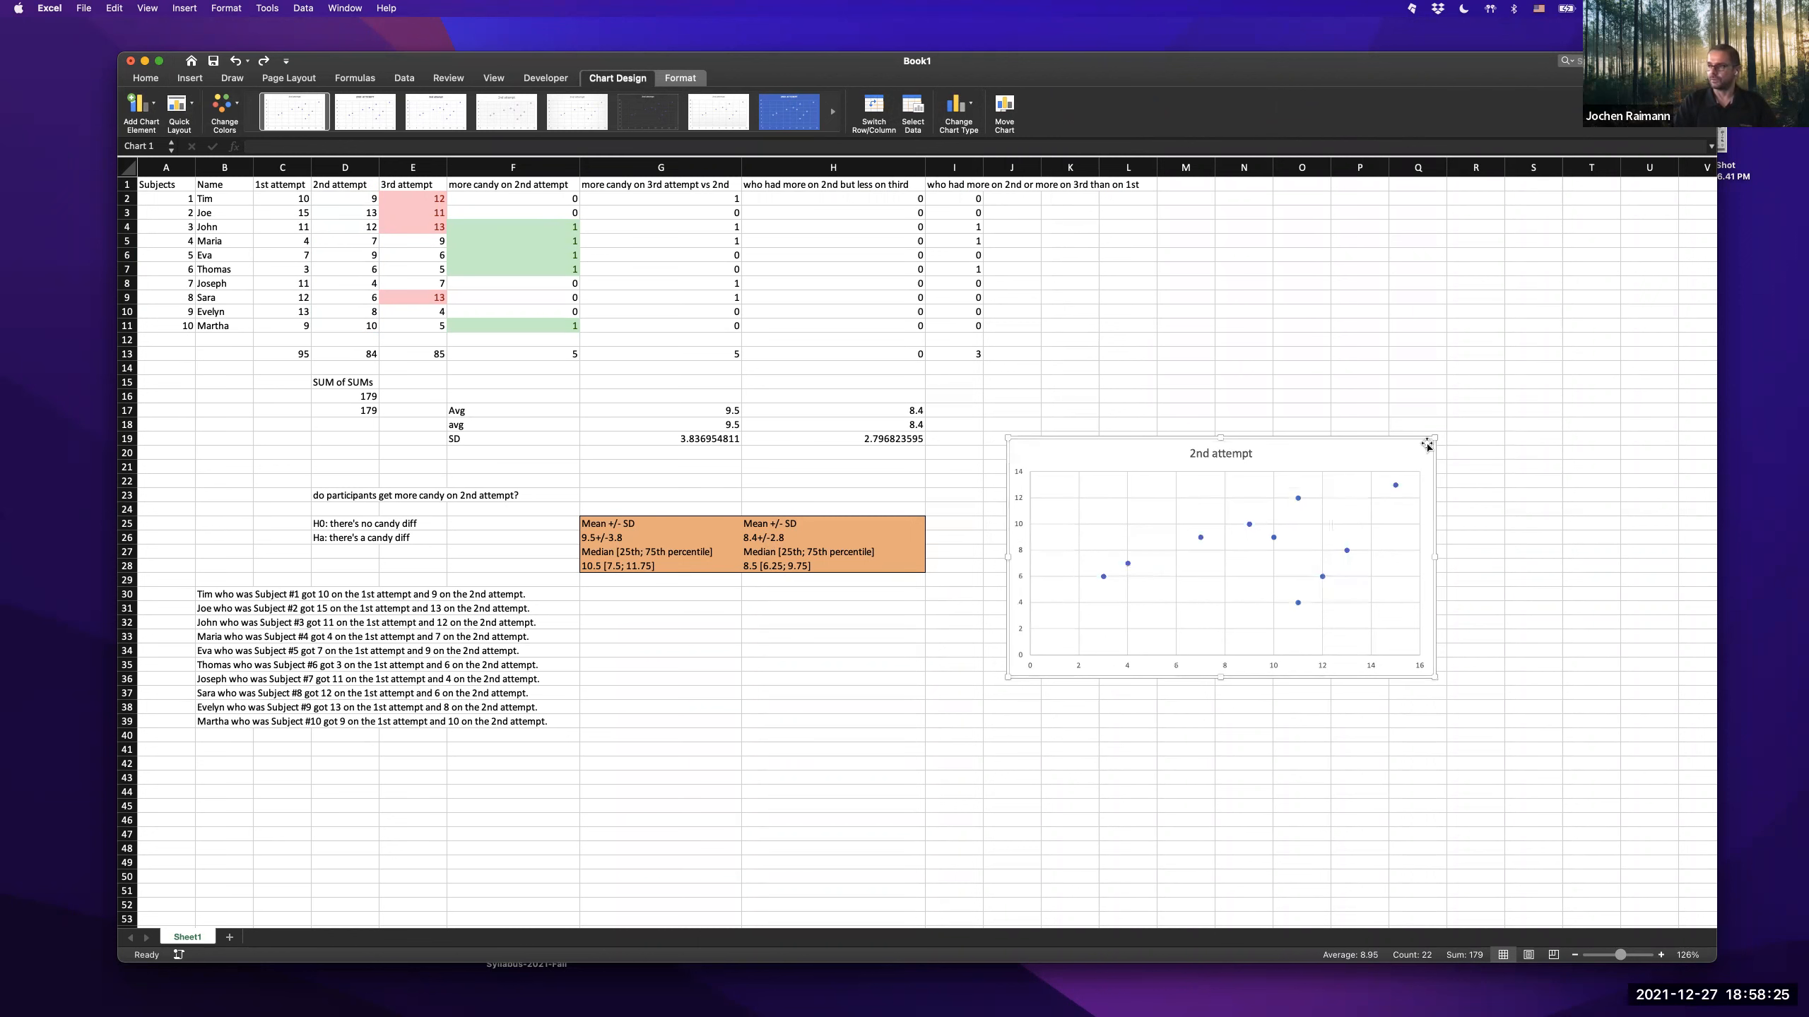
left_click(1044, 457)
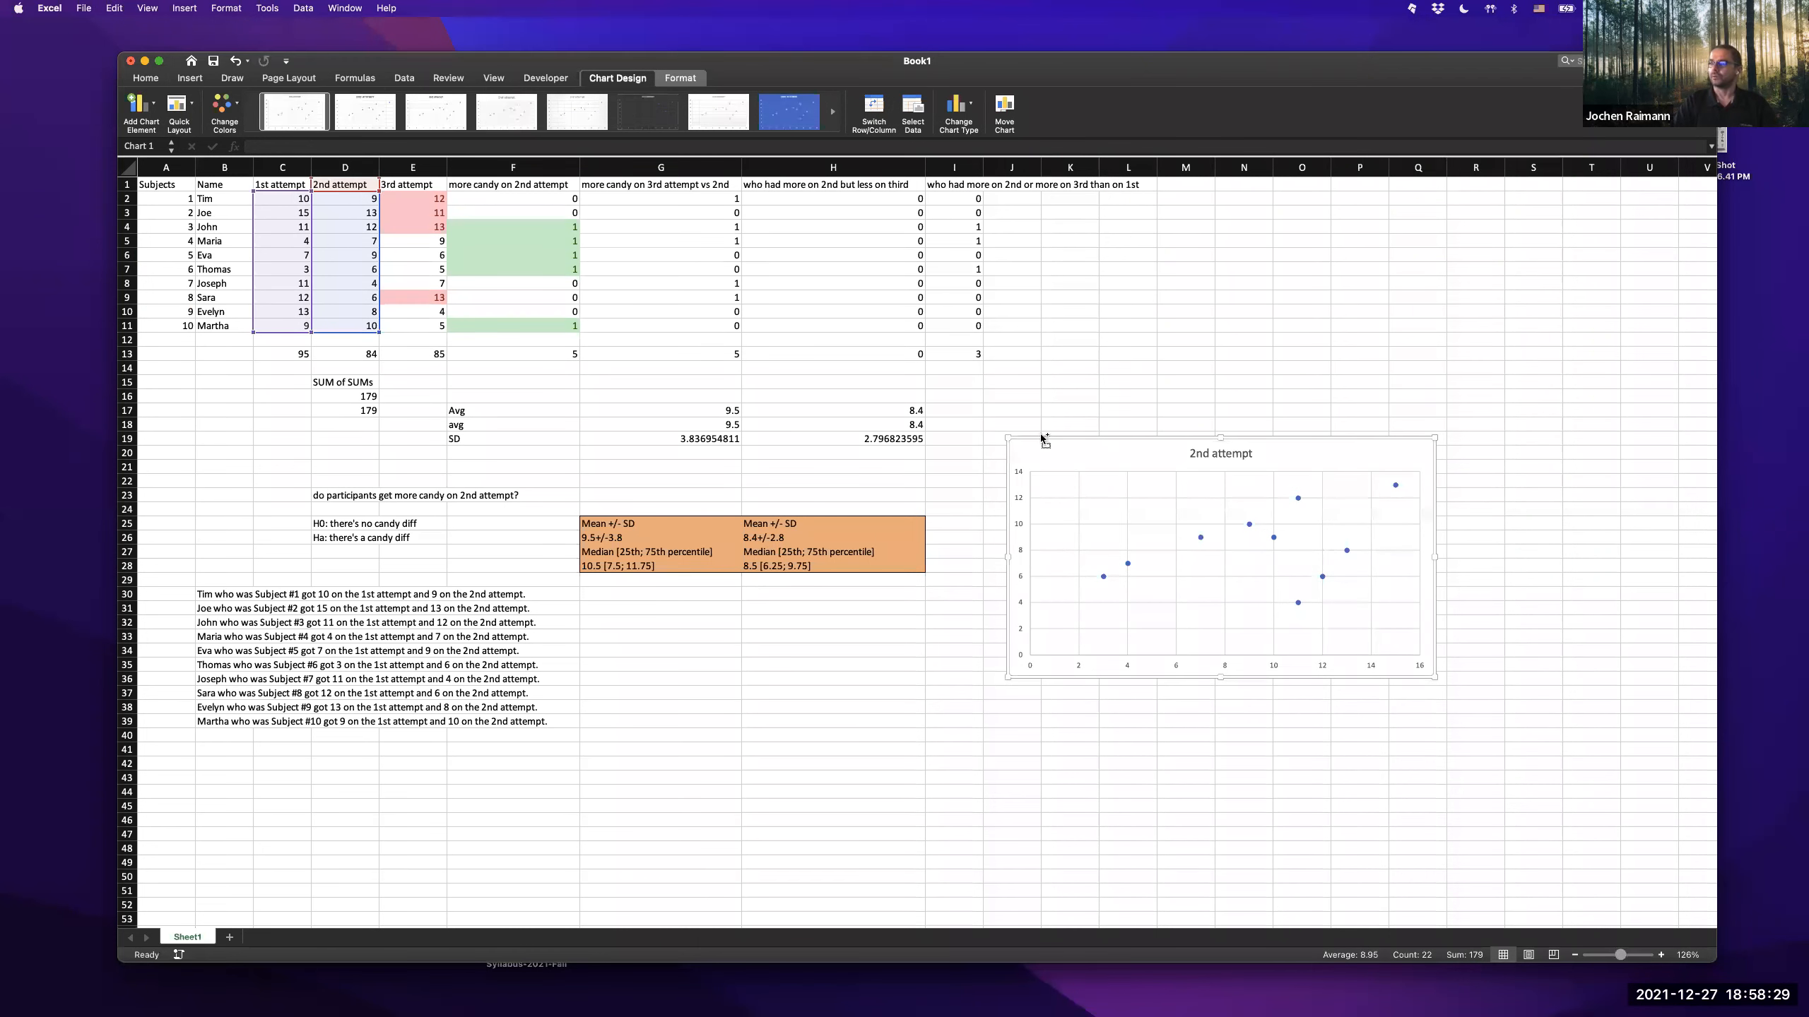
right_click(1078, 461)
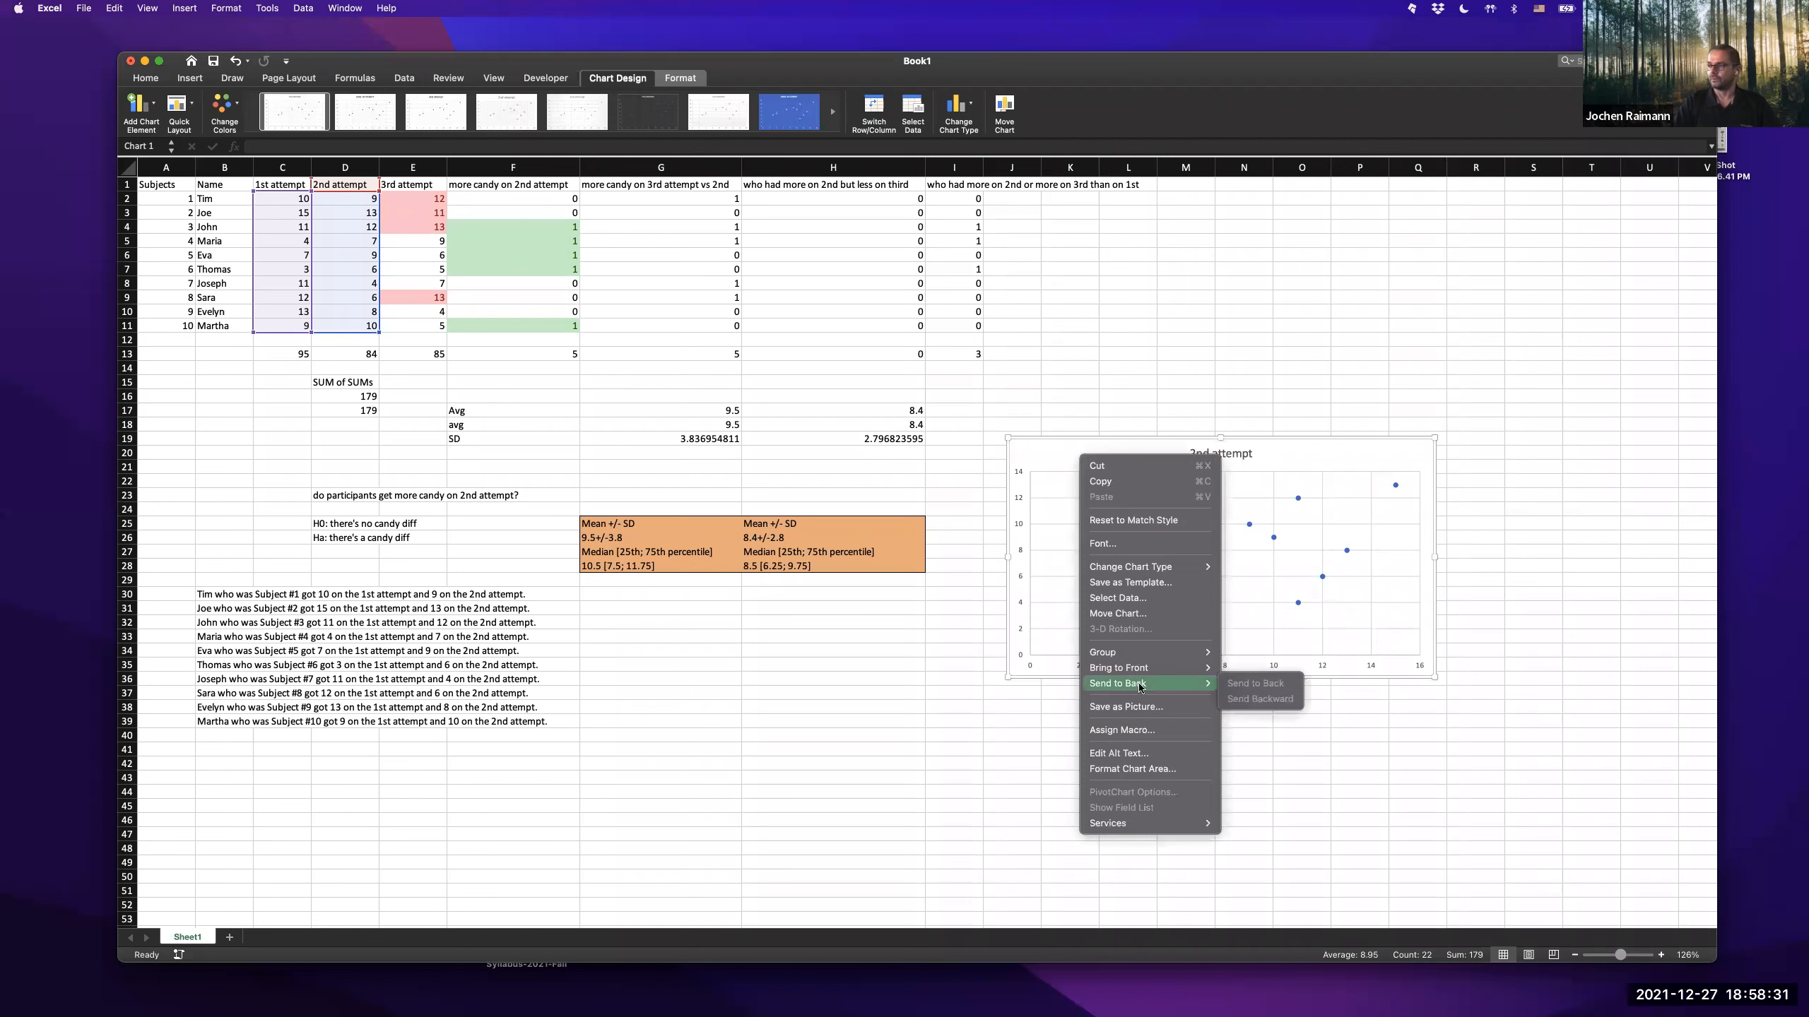
key("Escape")
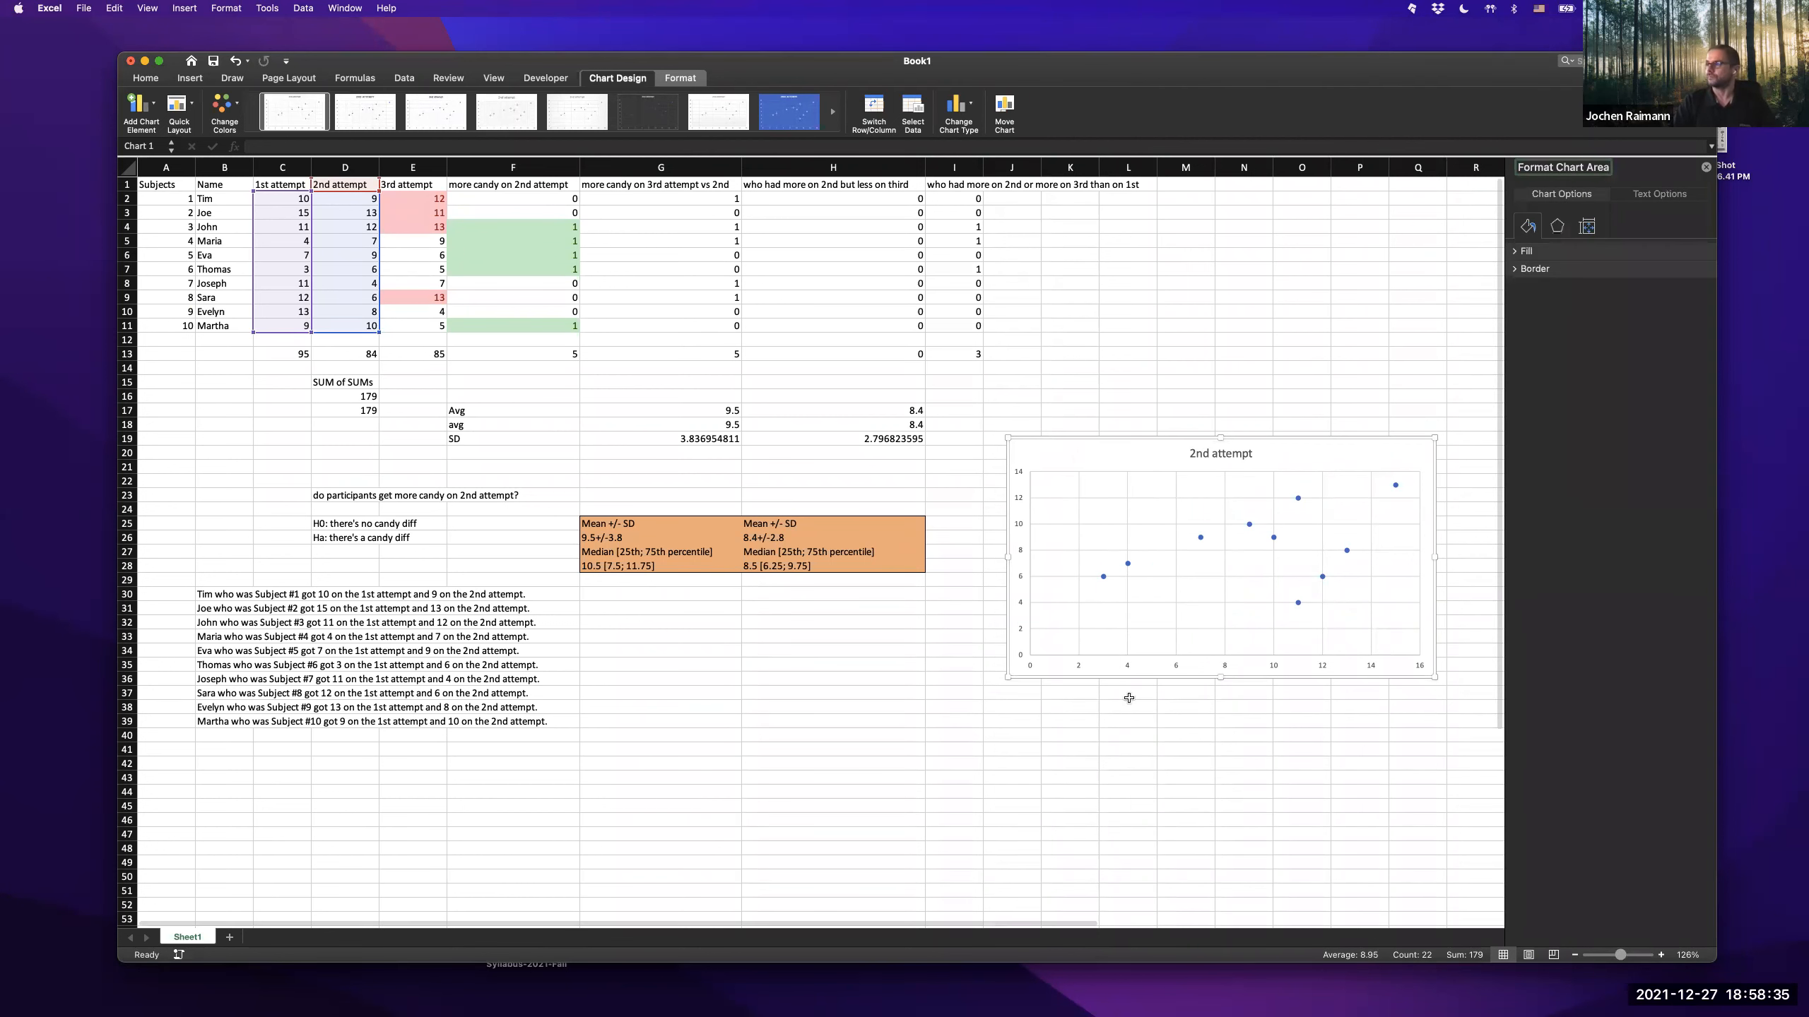
- Examine the chart area's fill and border settings, then the vertical axis's bounds, label position and text formatting options
left_click(1520, 251)
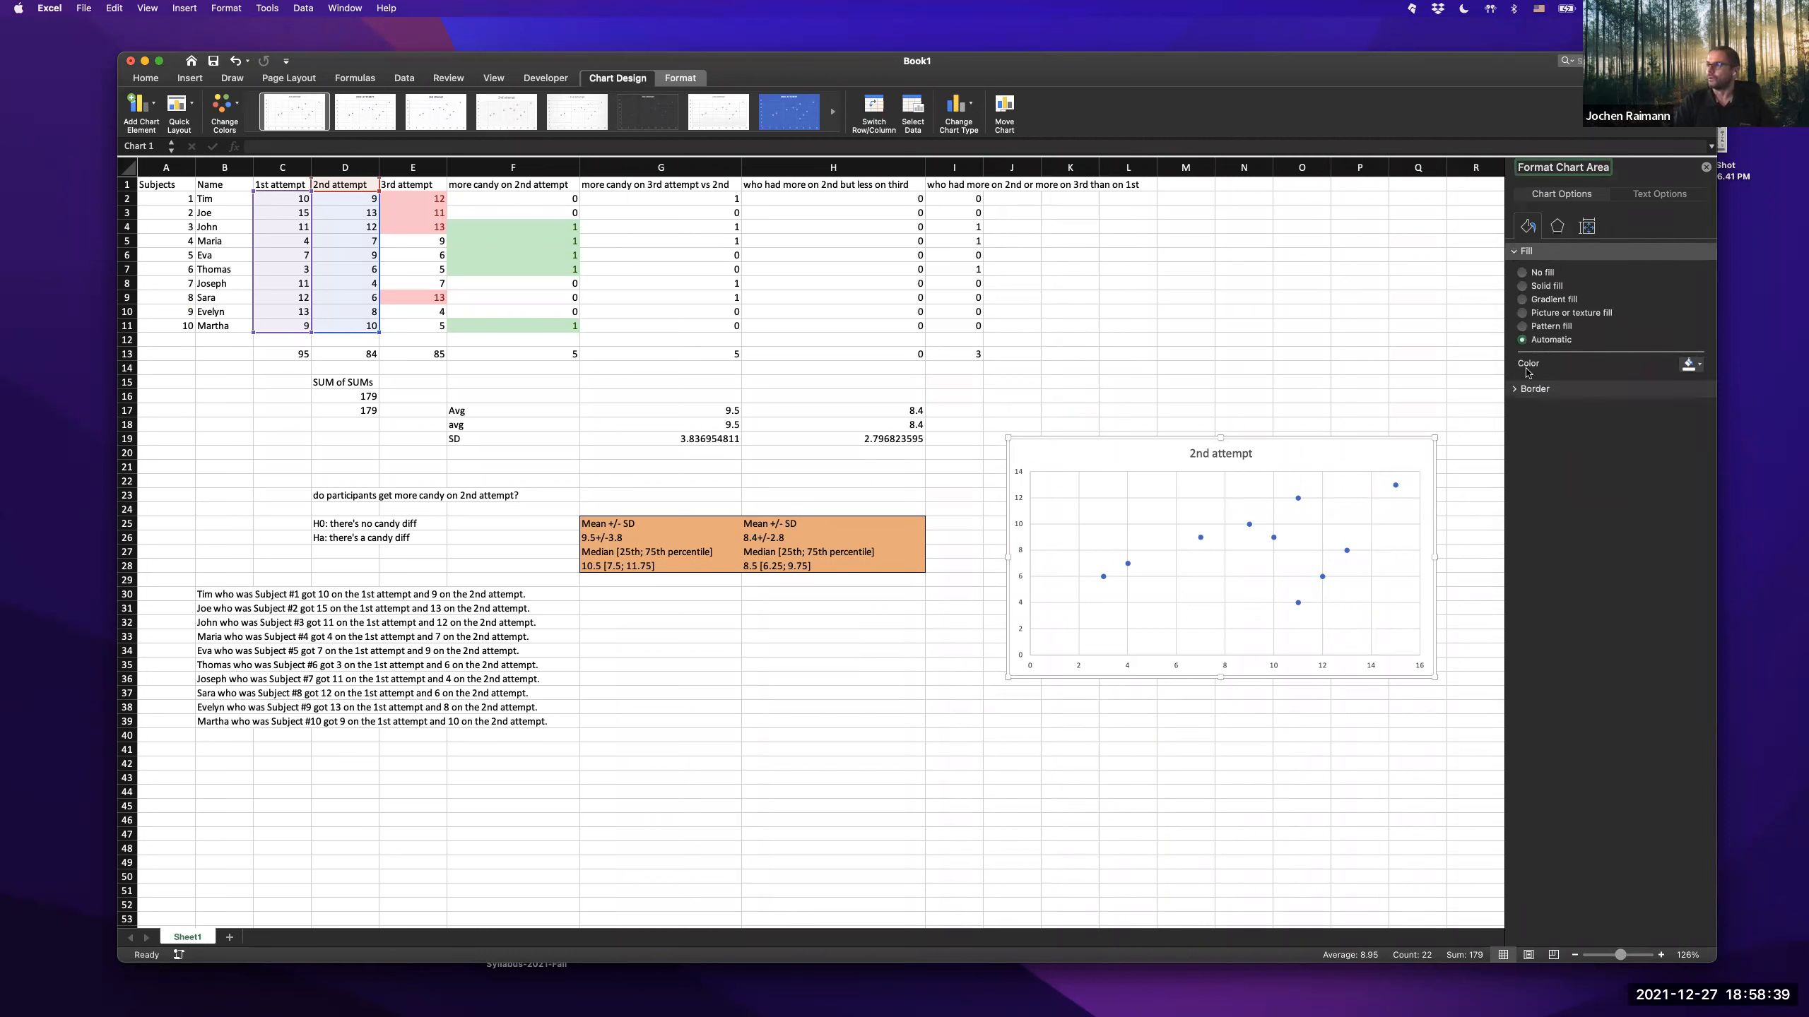
left_click(1520, 391)
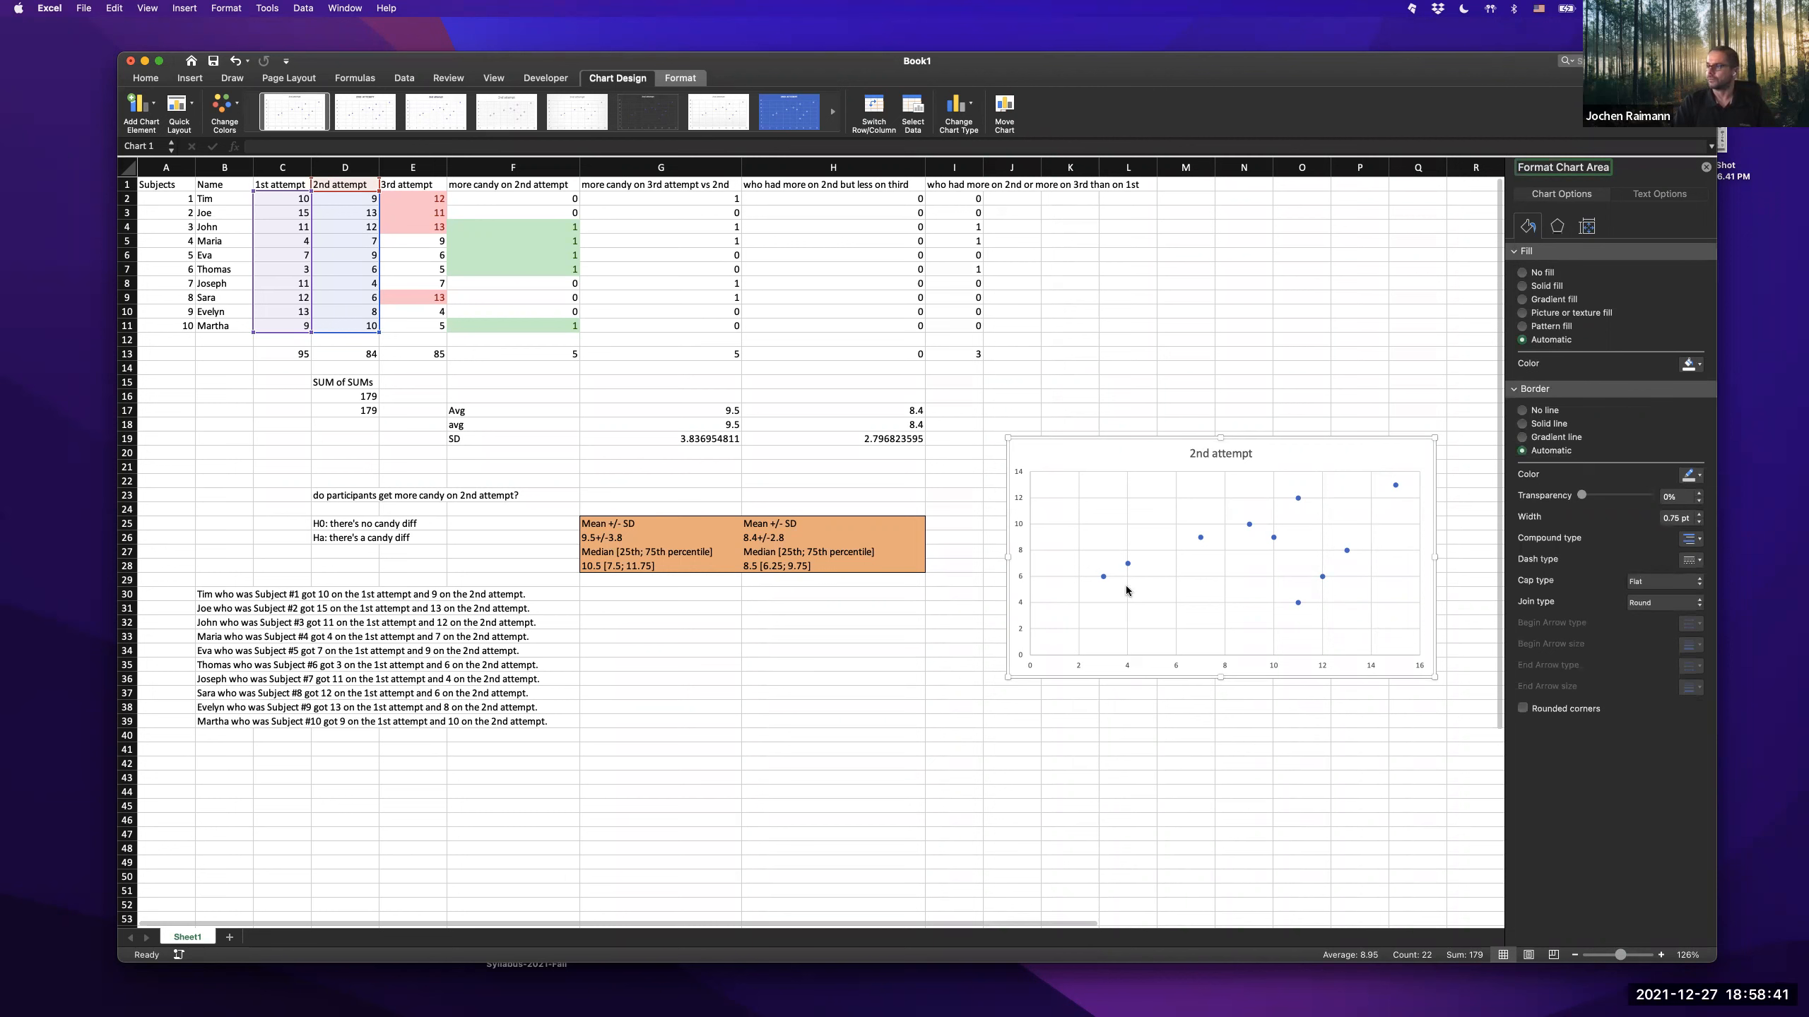
left_click(1028, 463)
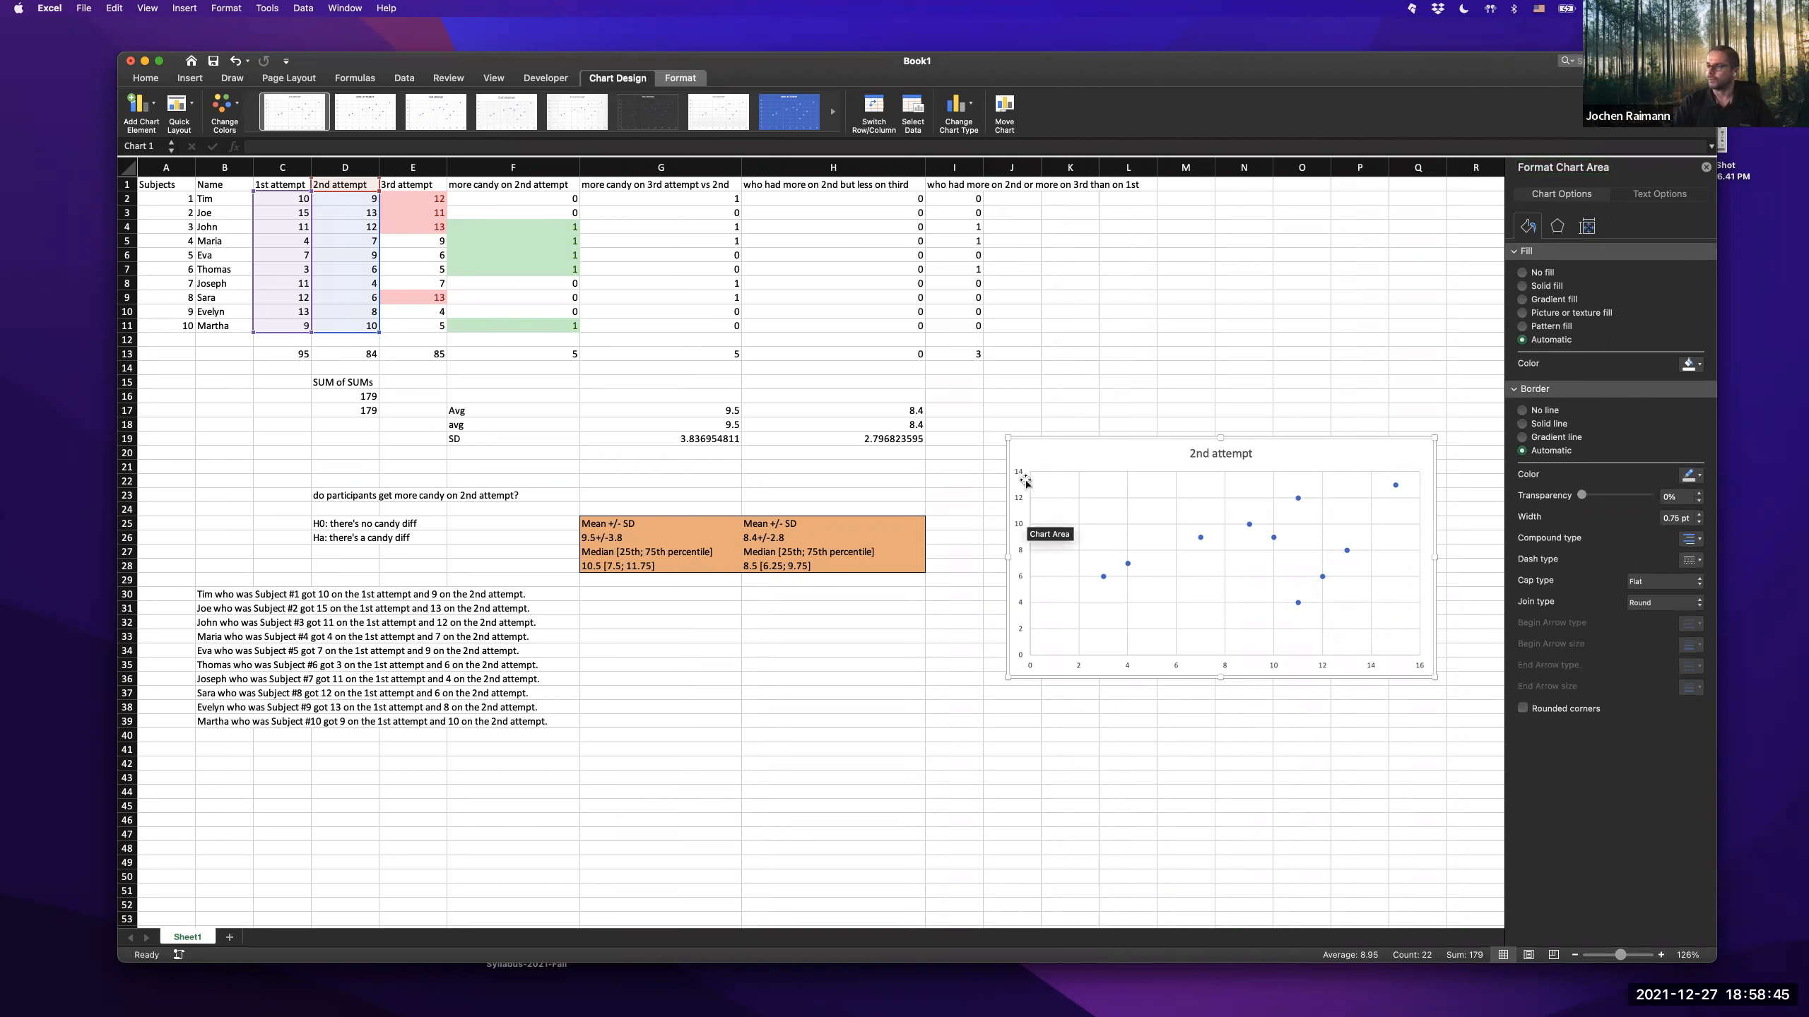
left_click(1019, 473)
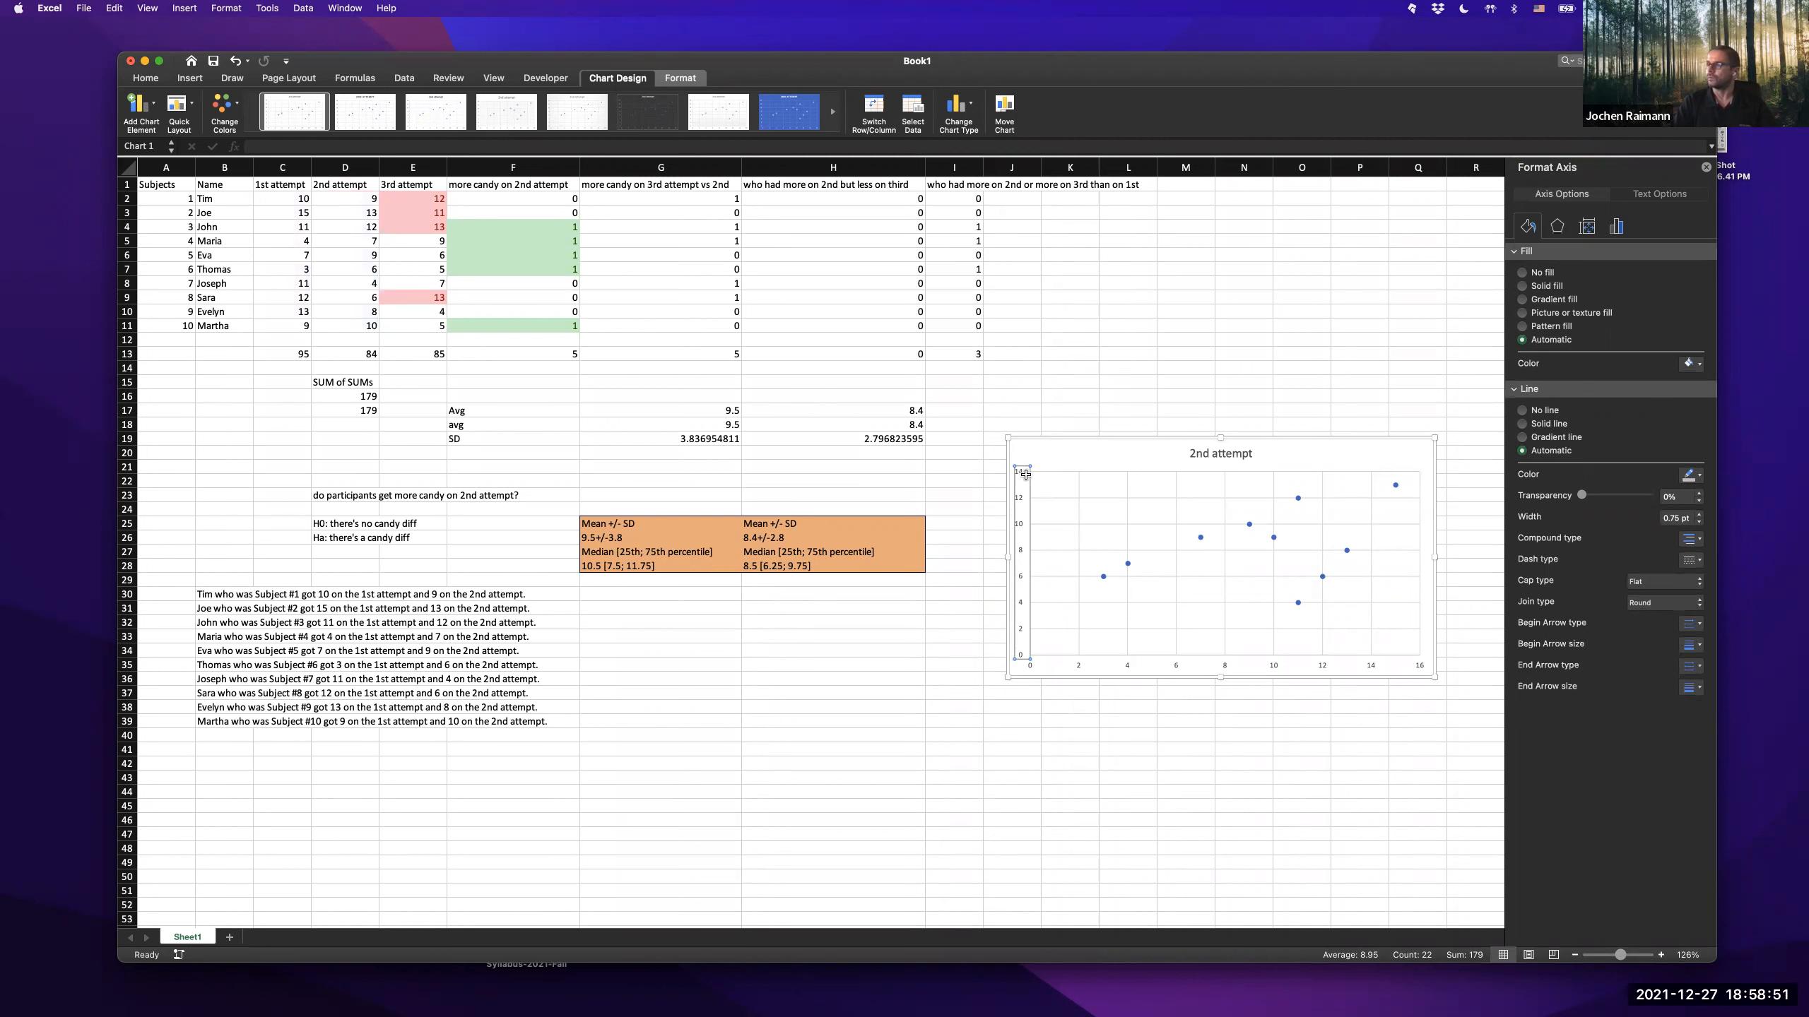
left_click(1616, 227)
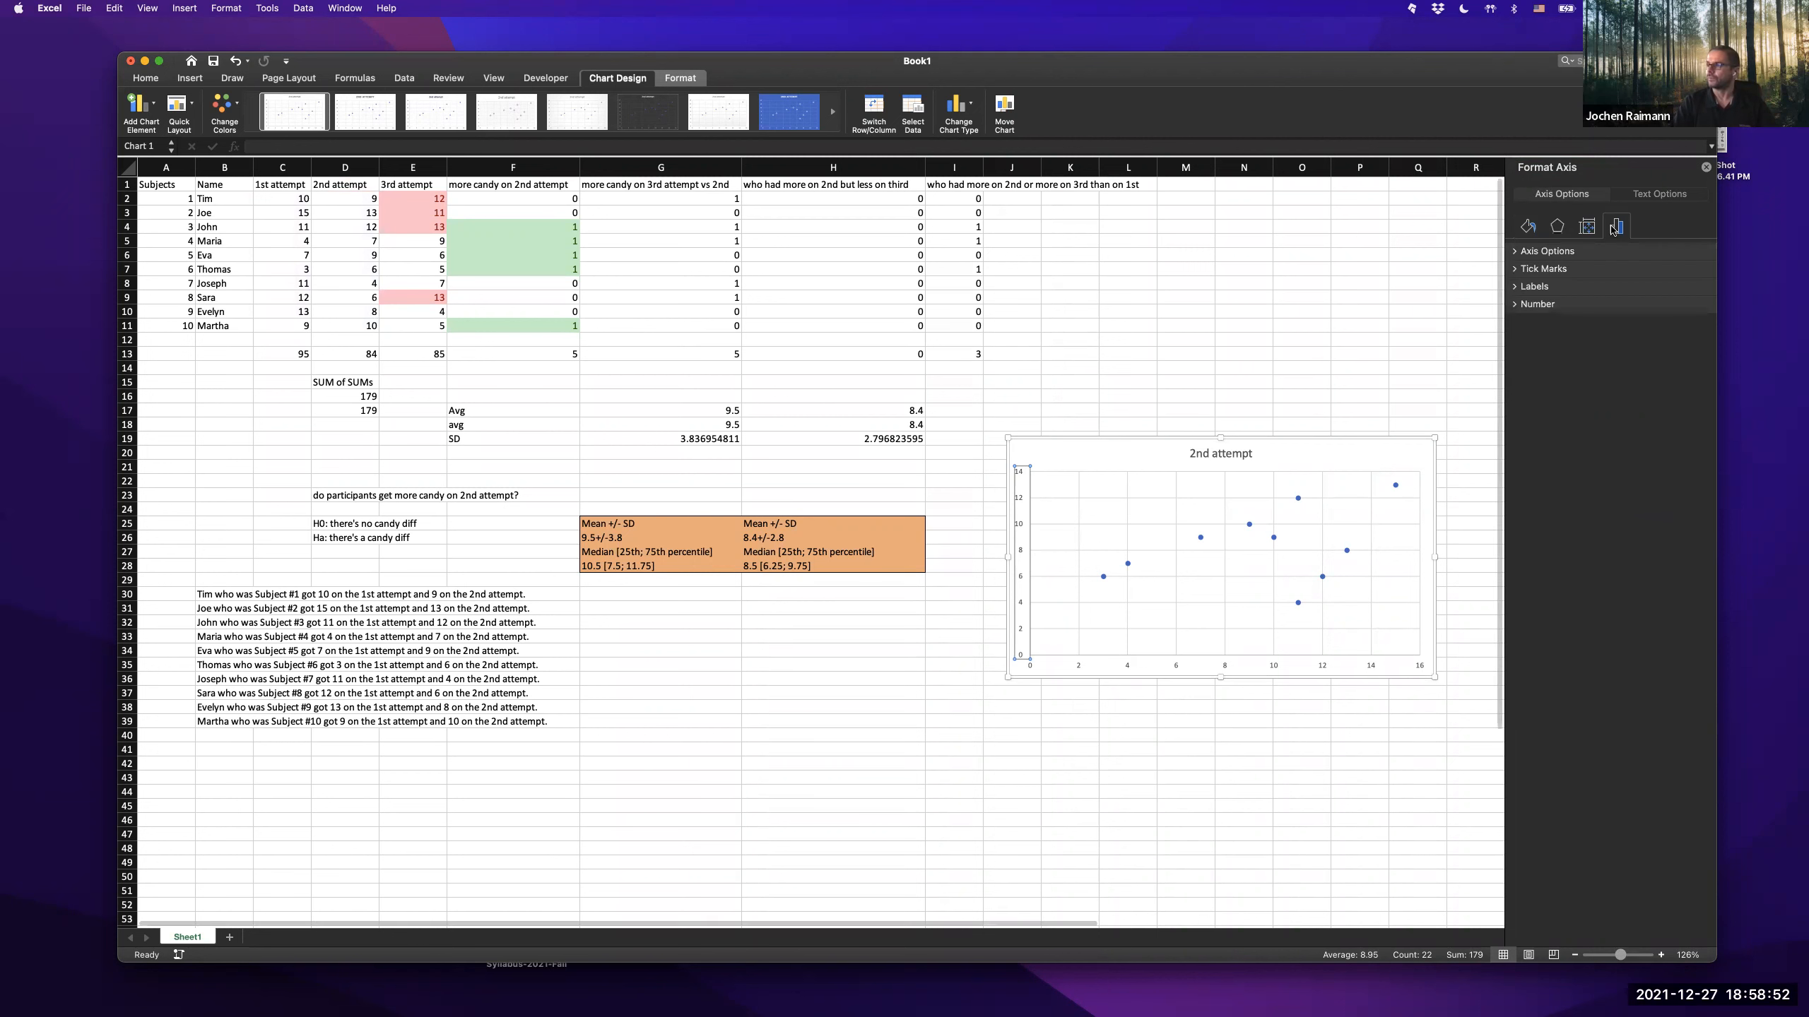
left_click(1536, 253)
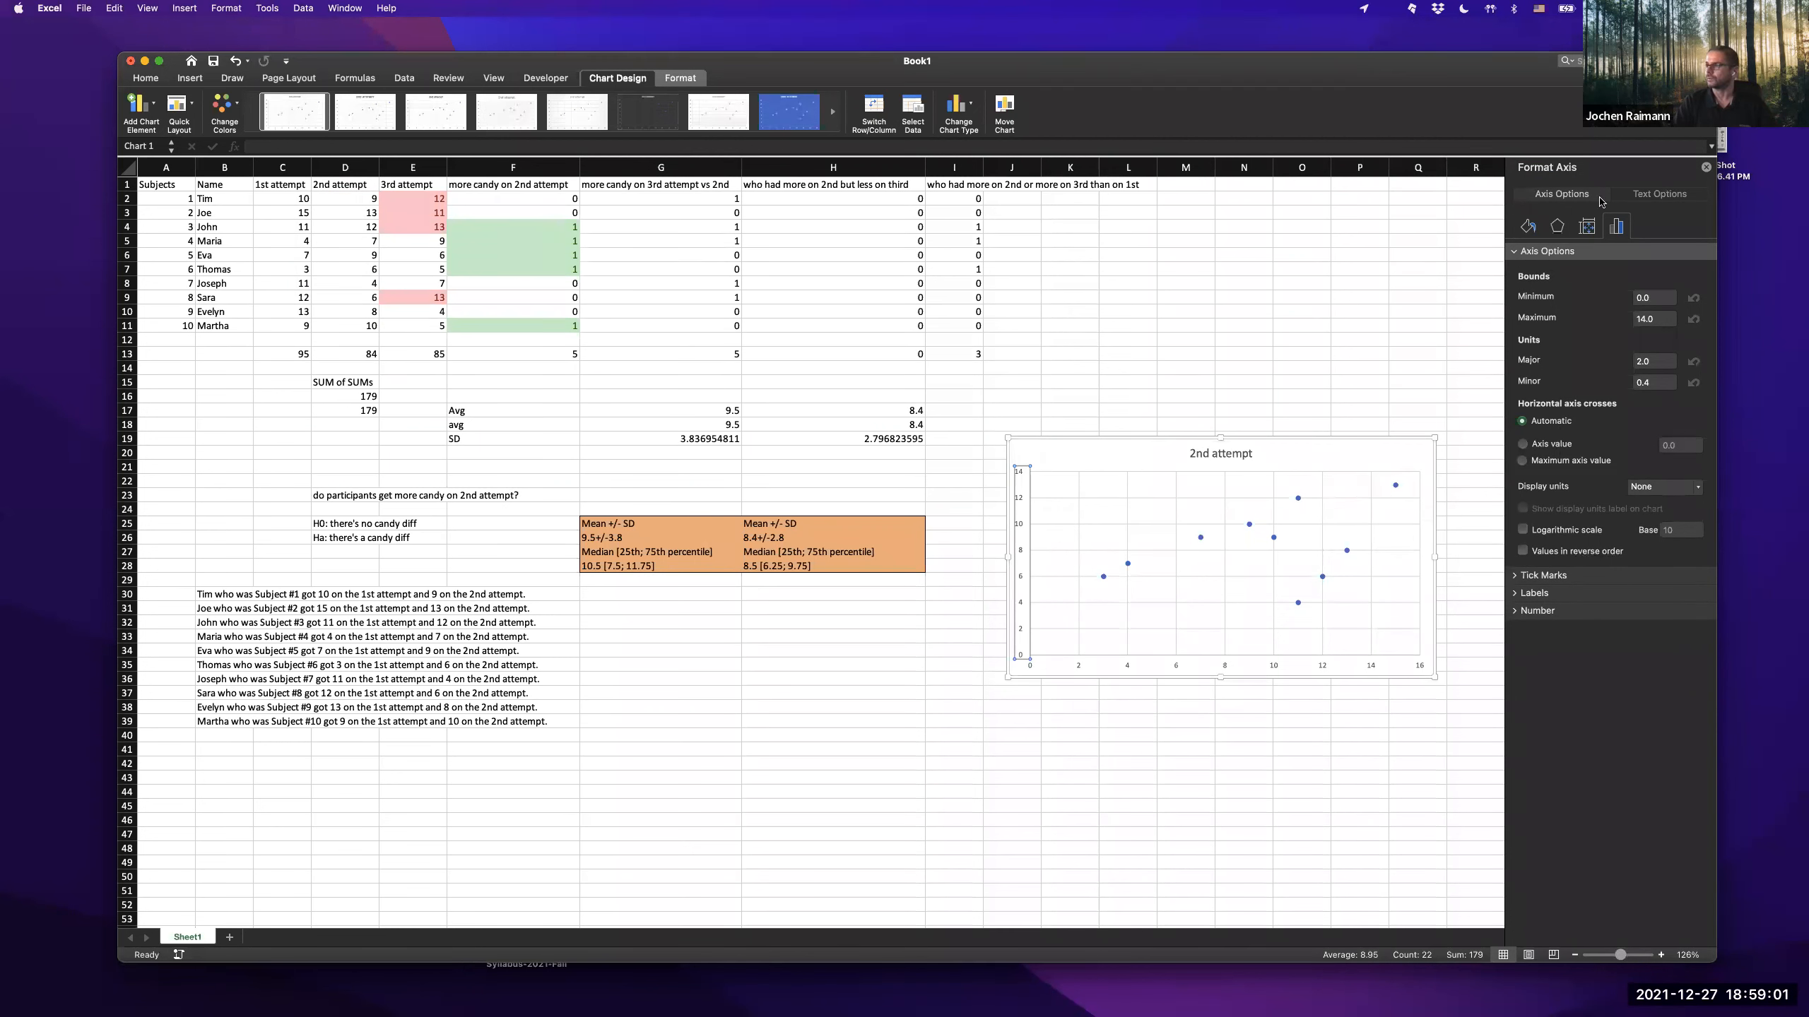
left_click(1540, 594)
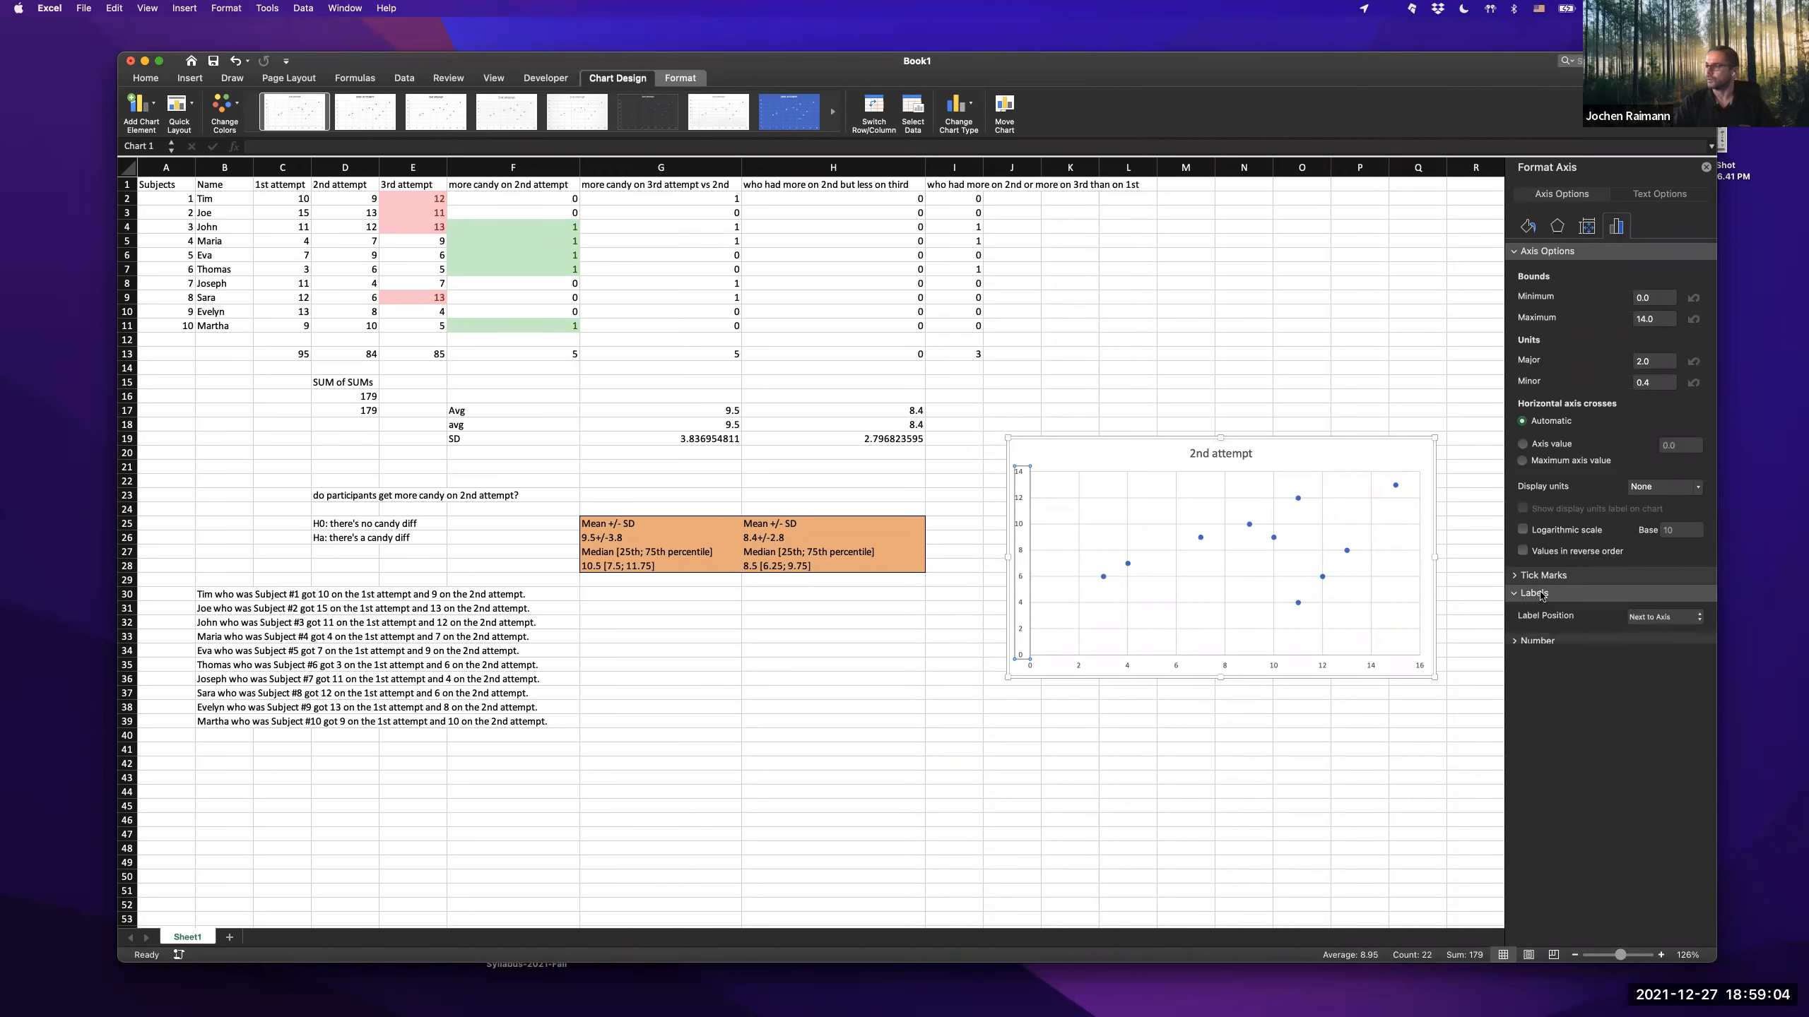
left_click(1662, 620)
left_click(1662, 621)
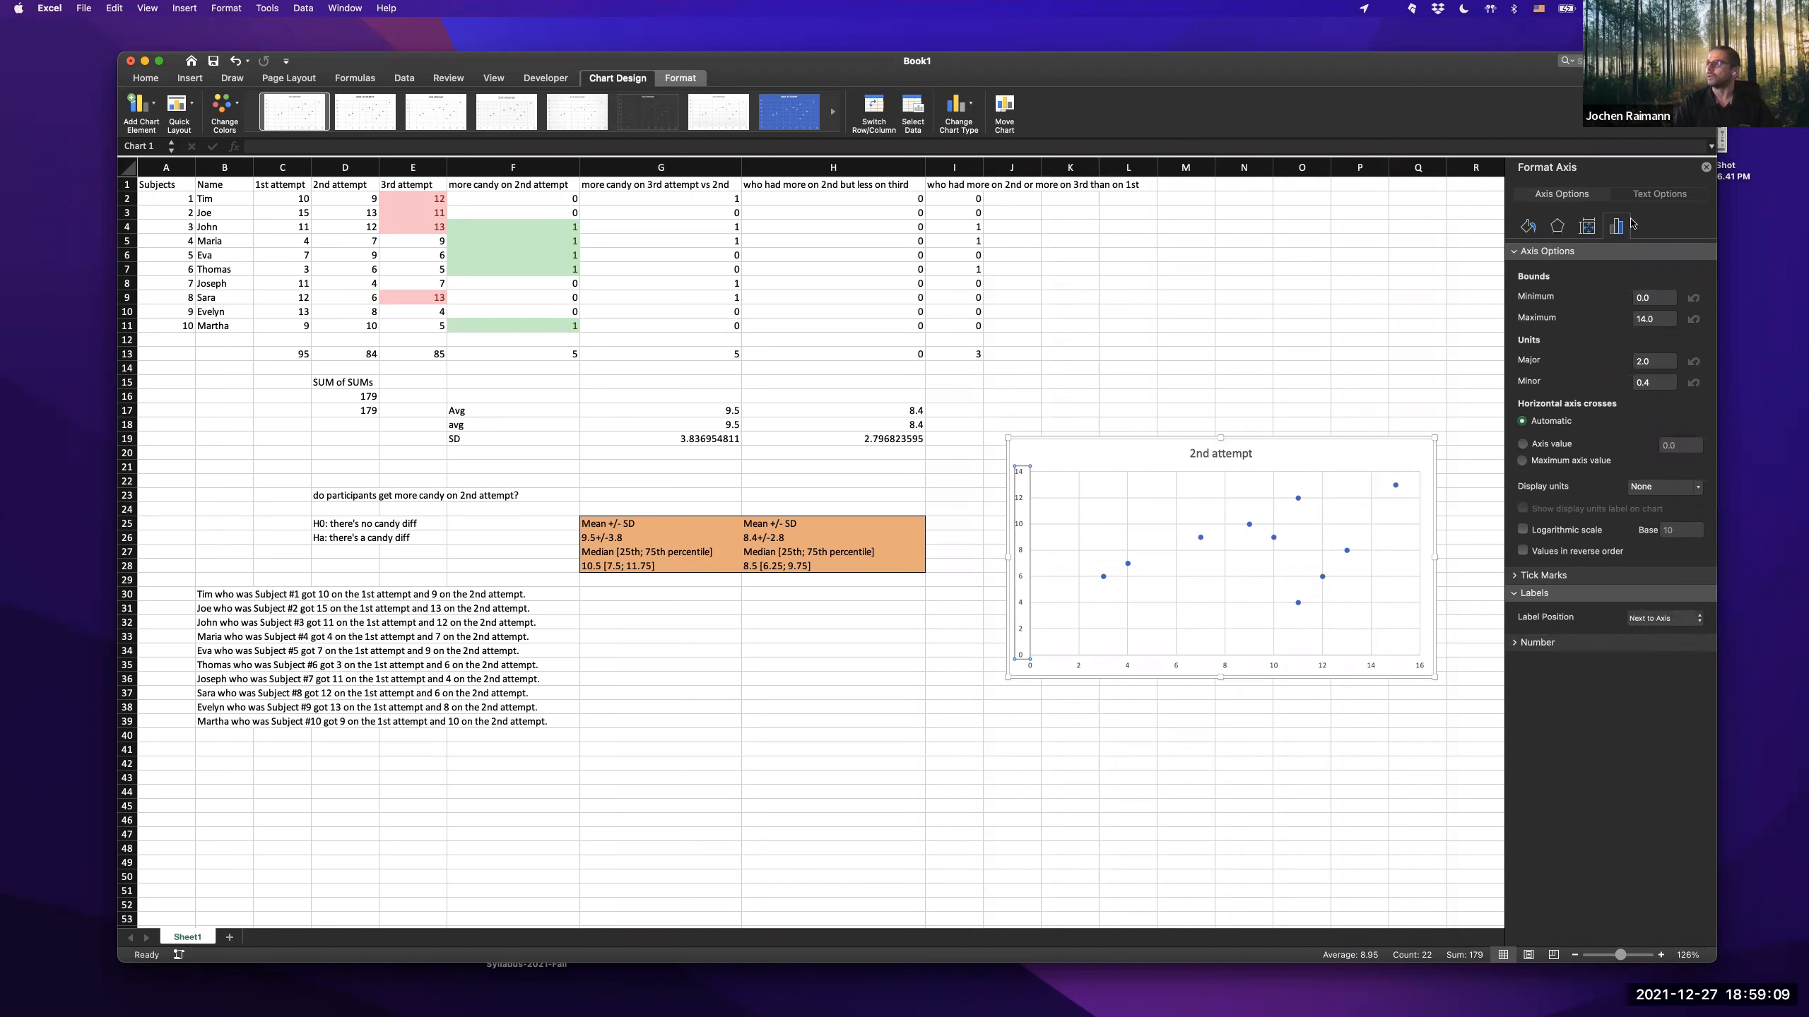
left_click(1658, 193)
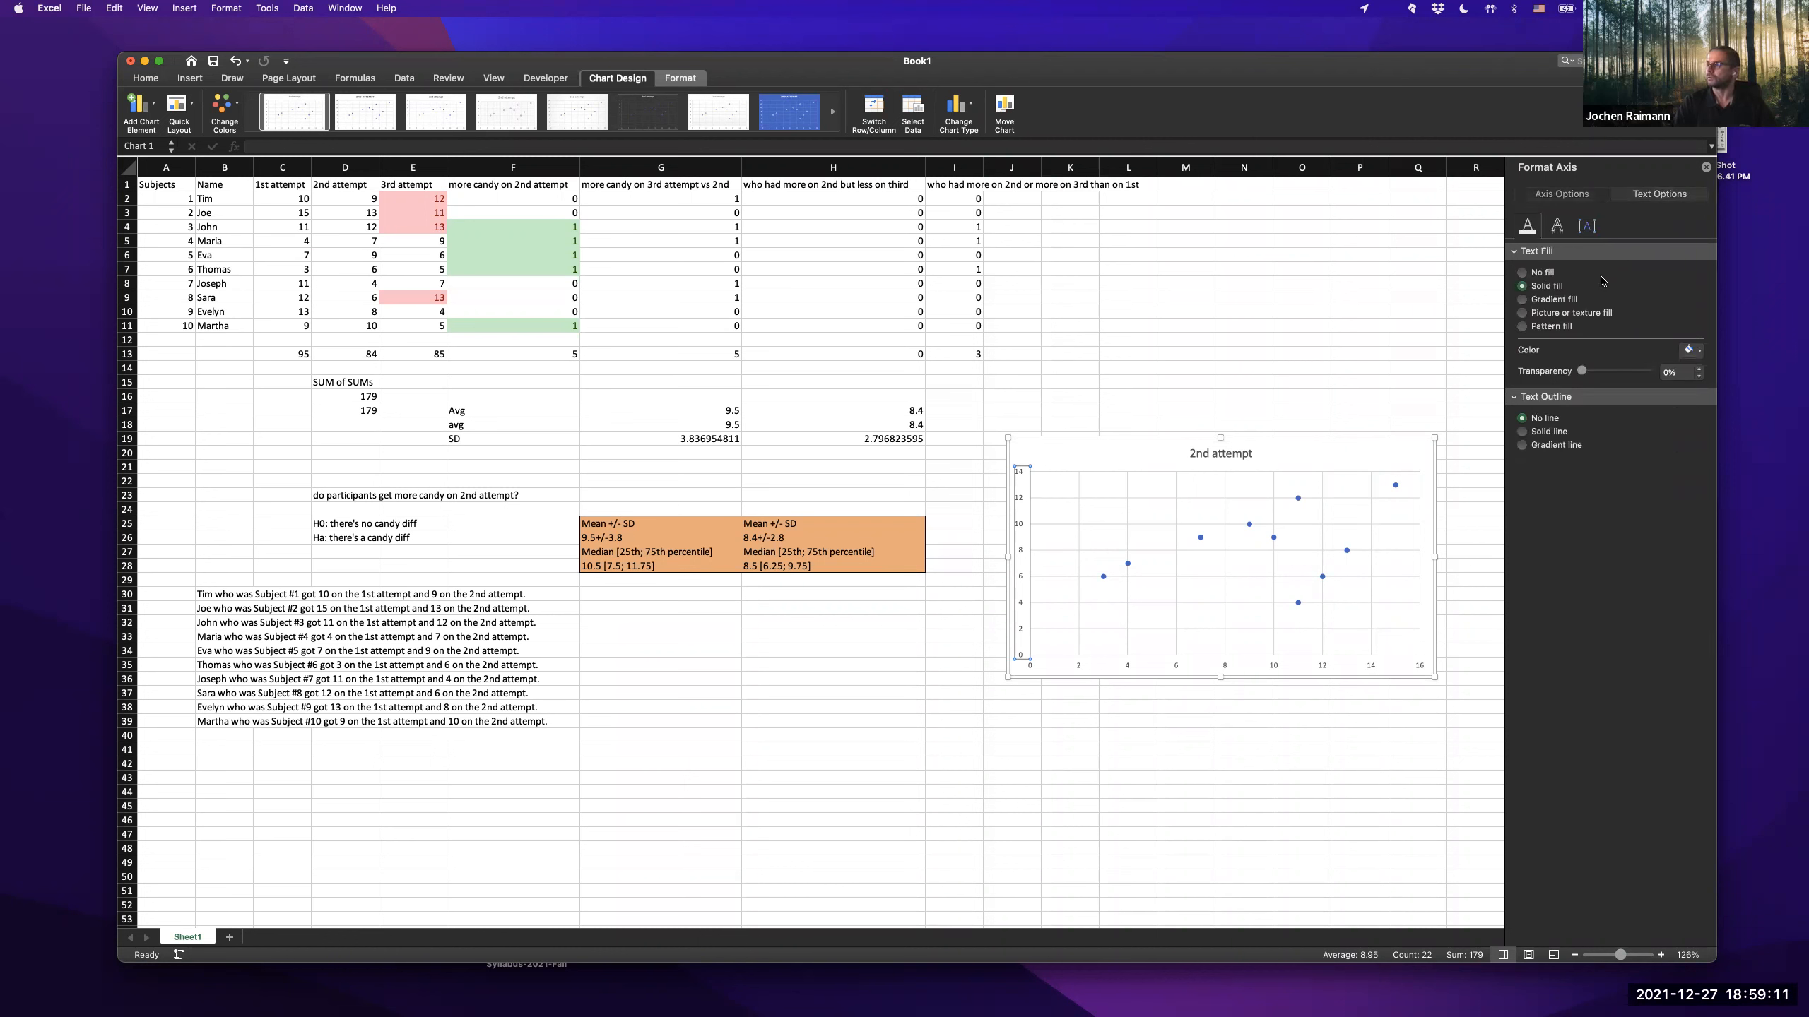
left_click(1557, 197)
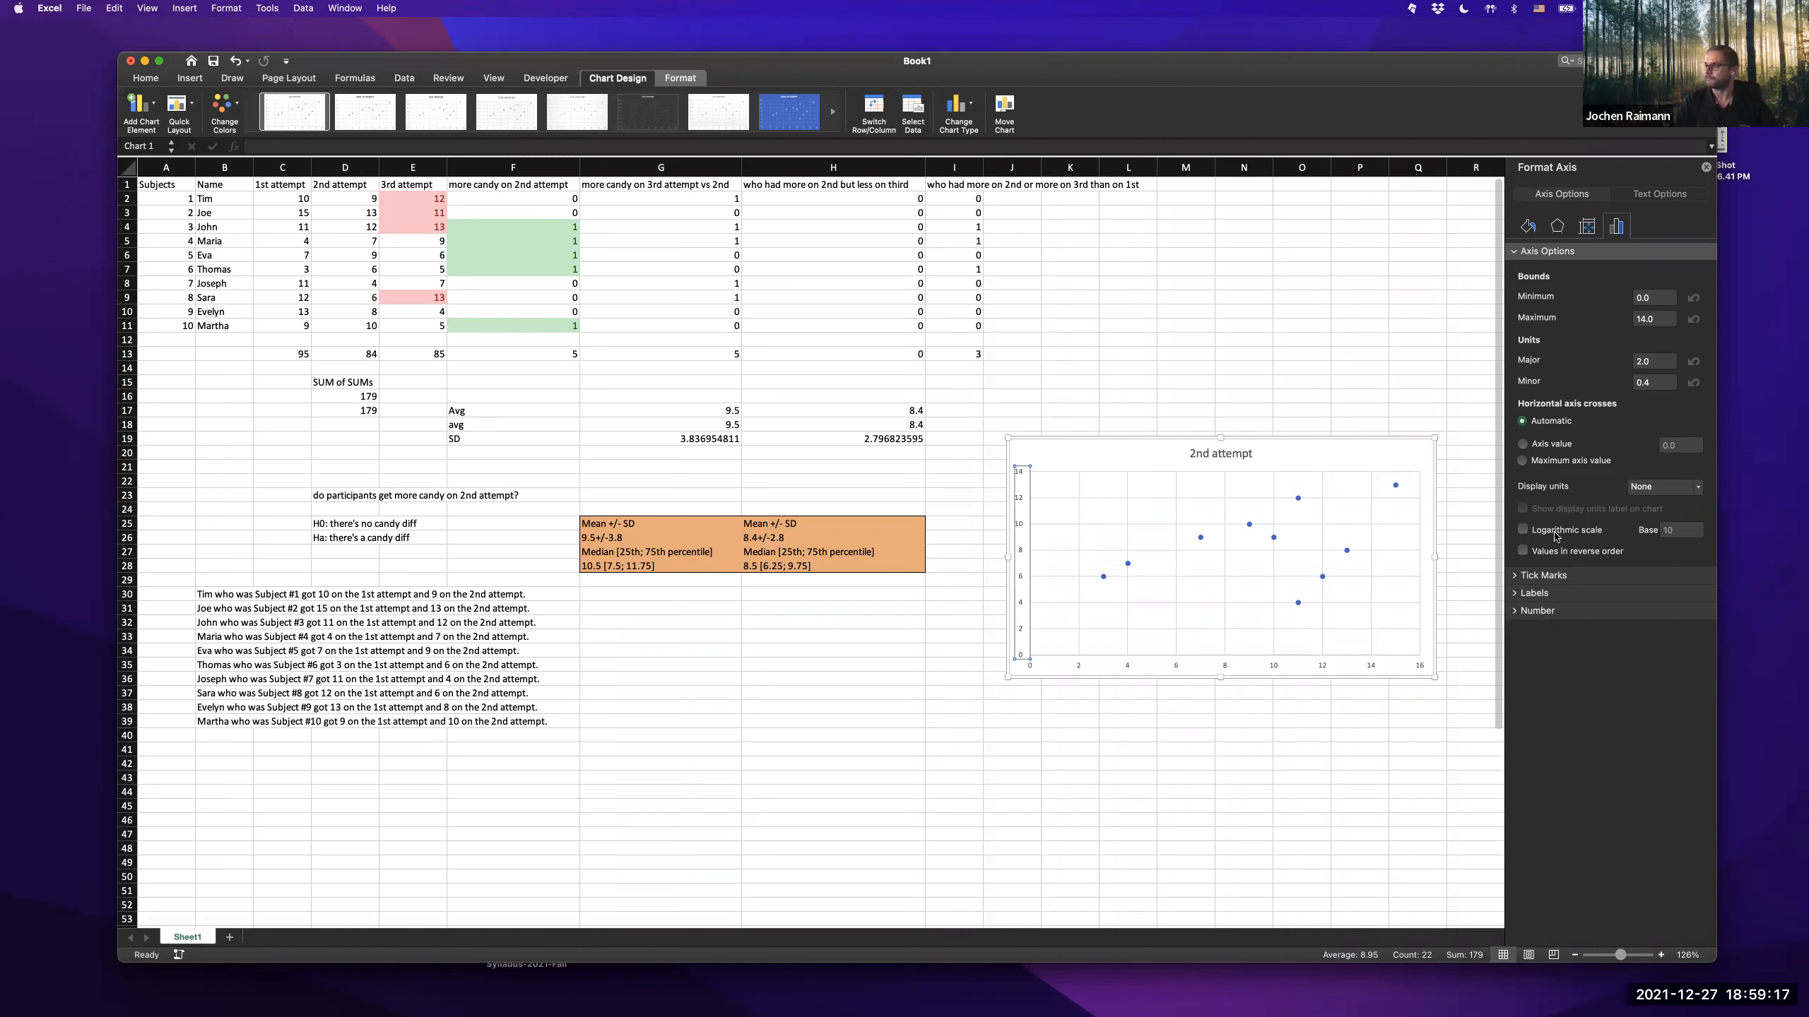
- Examine the formatting options of the scatter chart's area, title and data series
left_click(1116, 457)
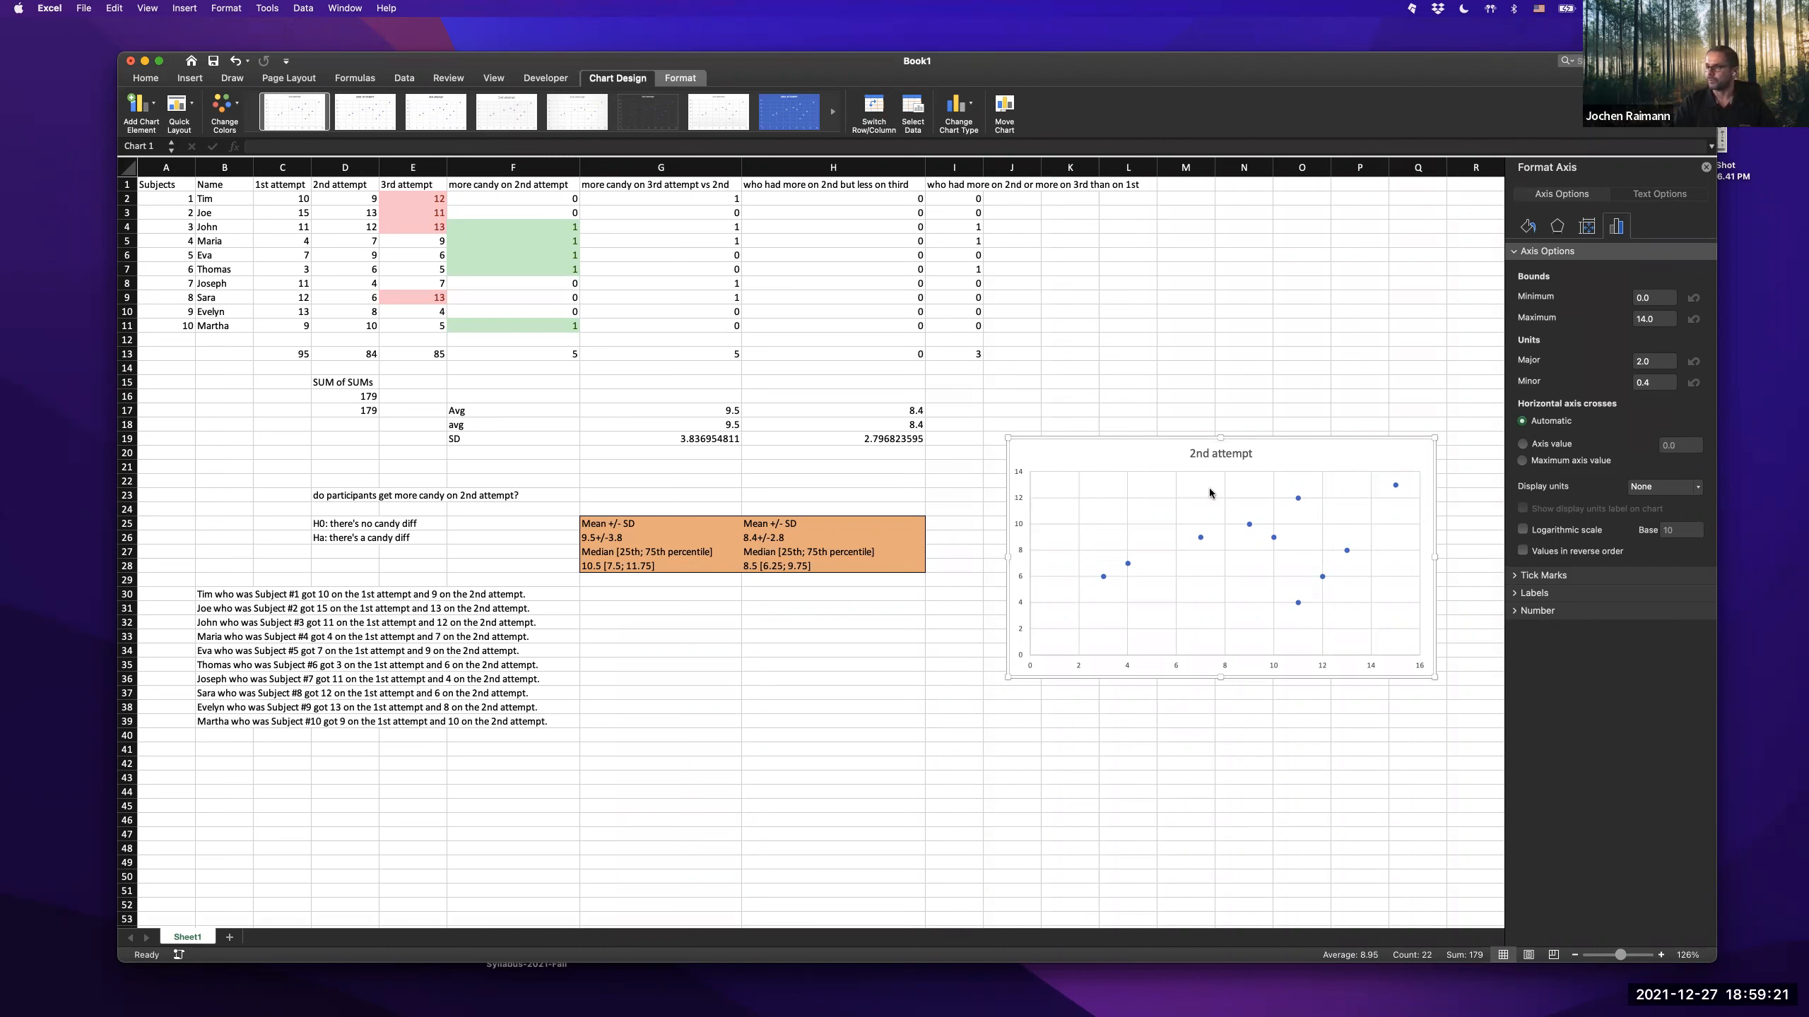
right_click(1137, 461)
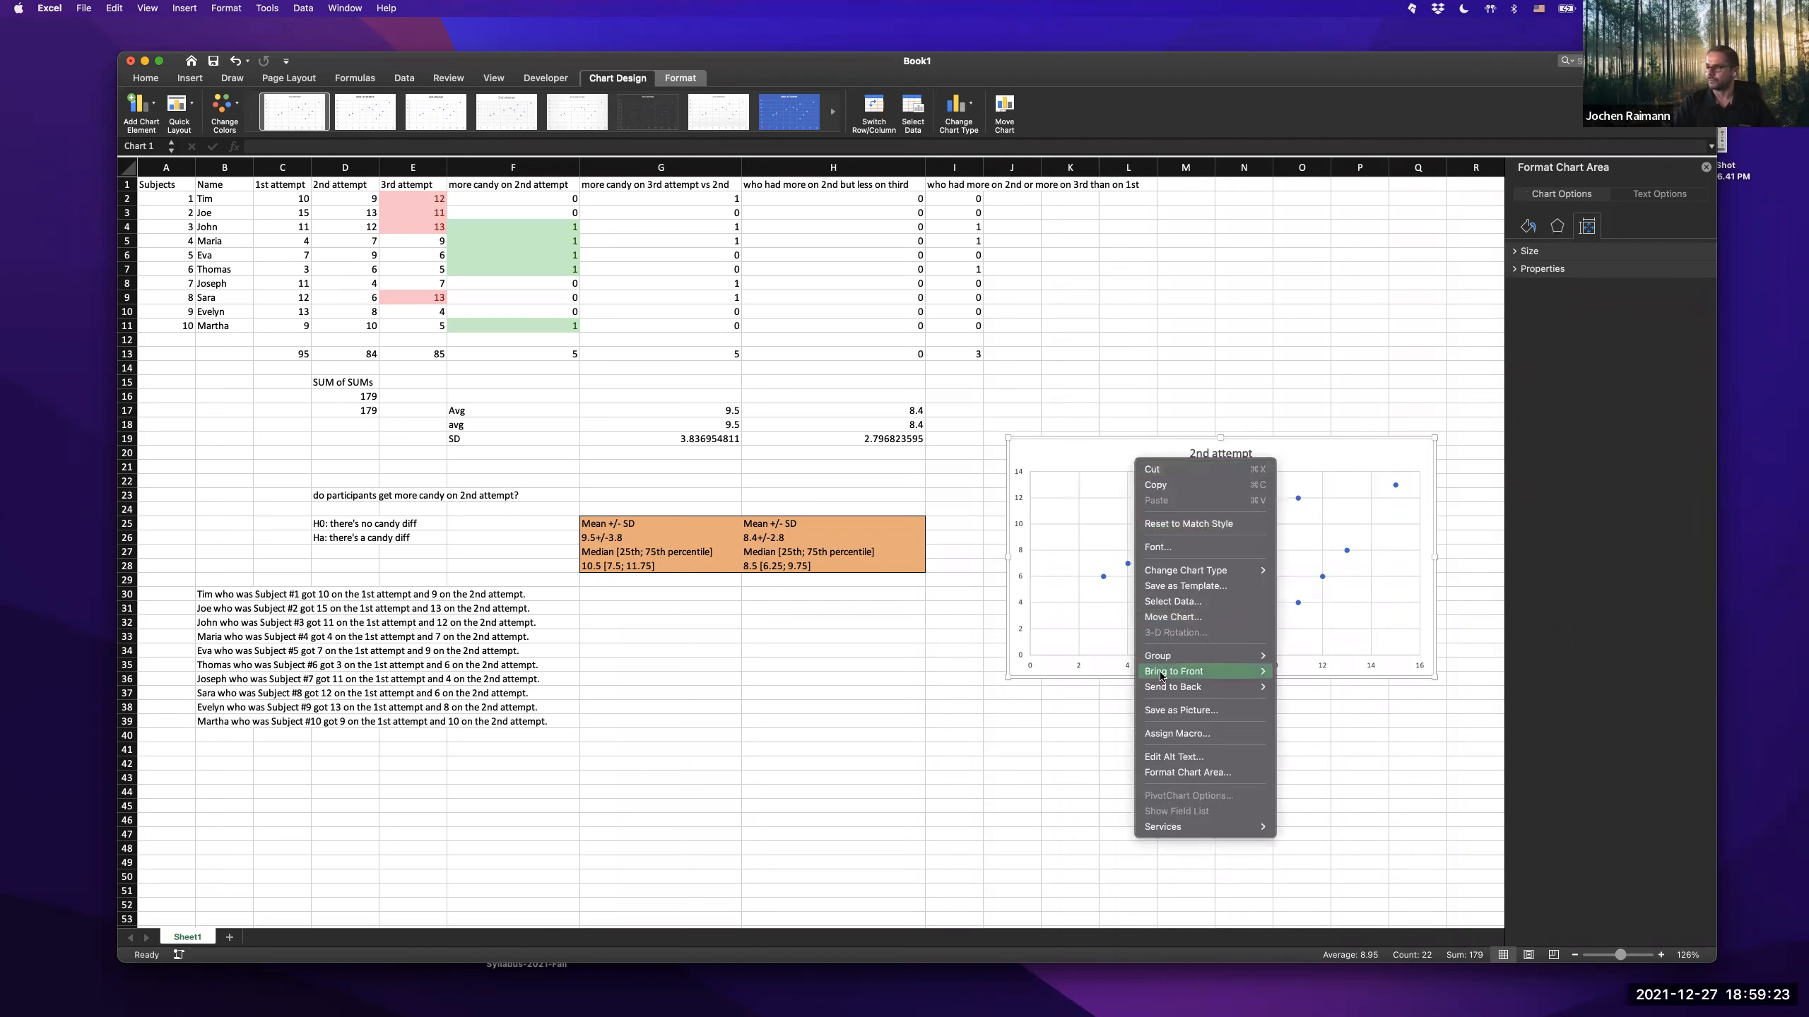
left_click(1163, 772)
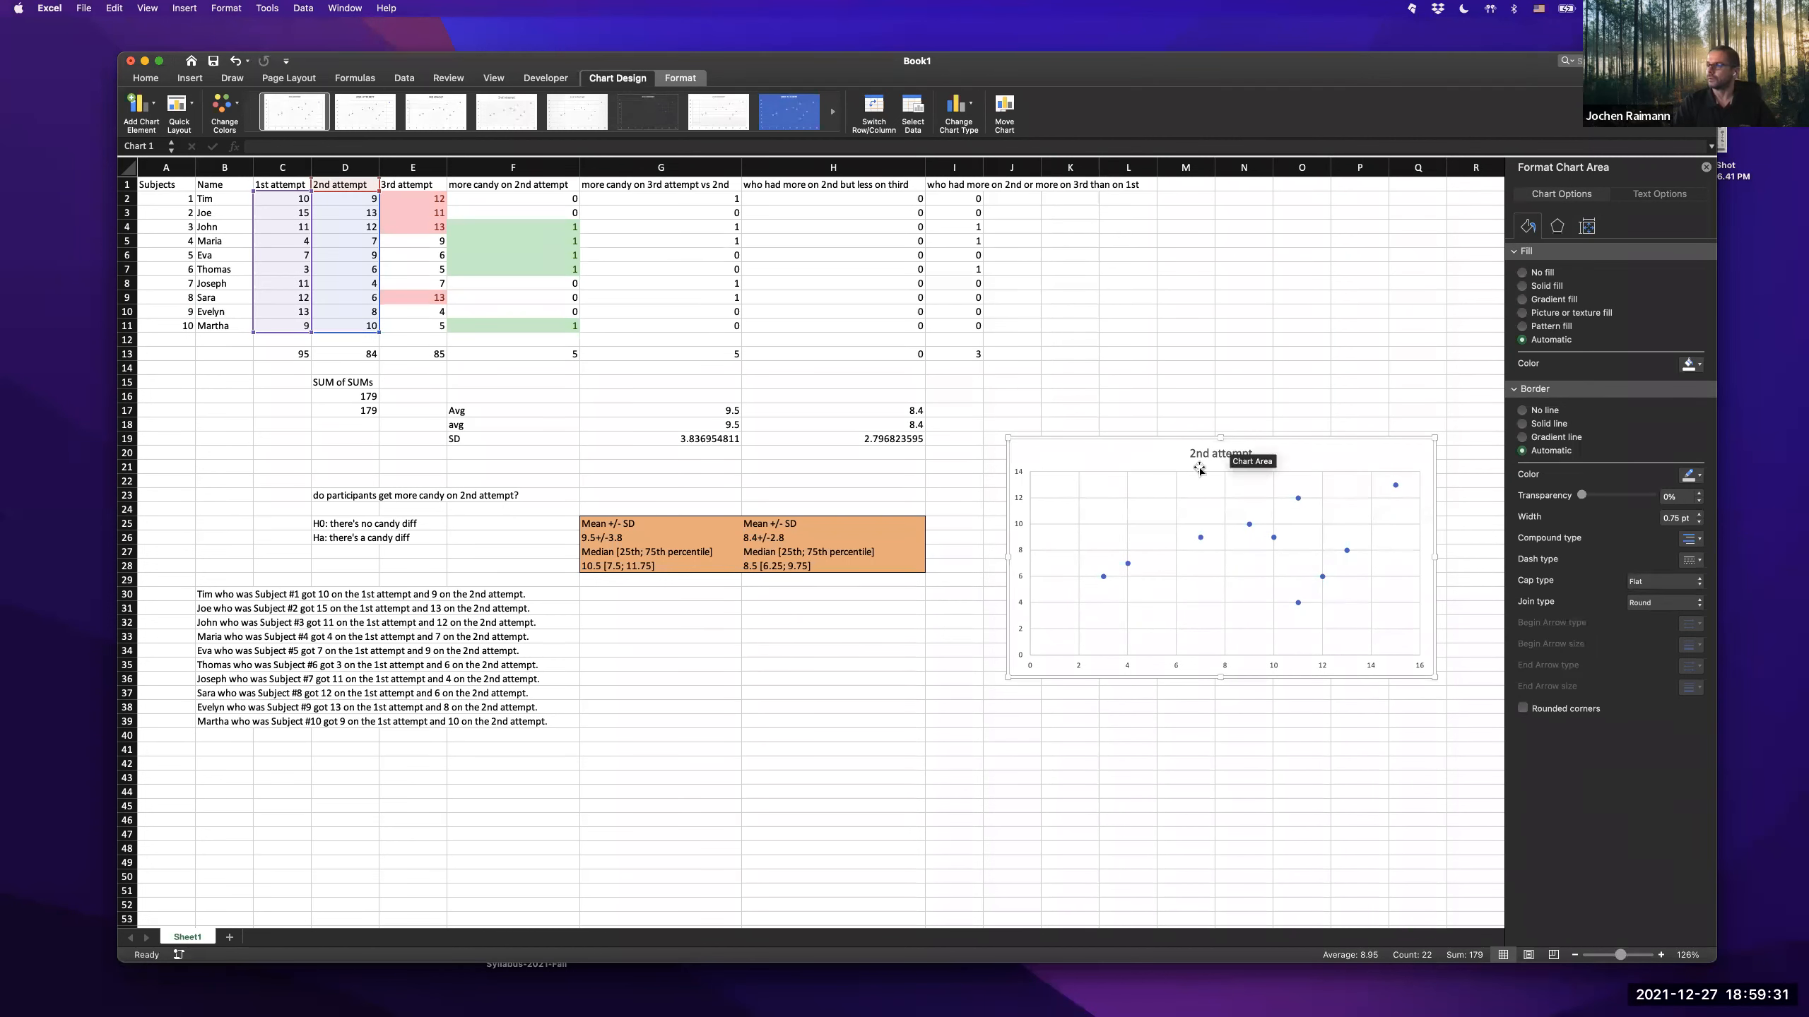
left_click(1187, 456)
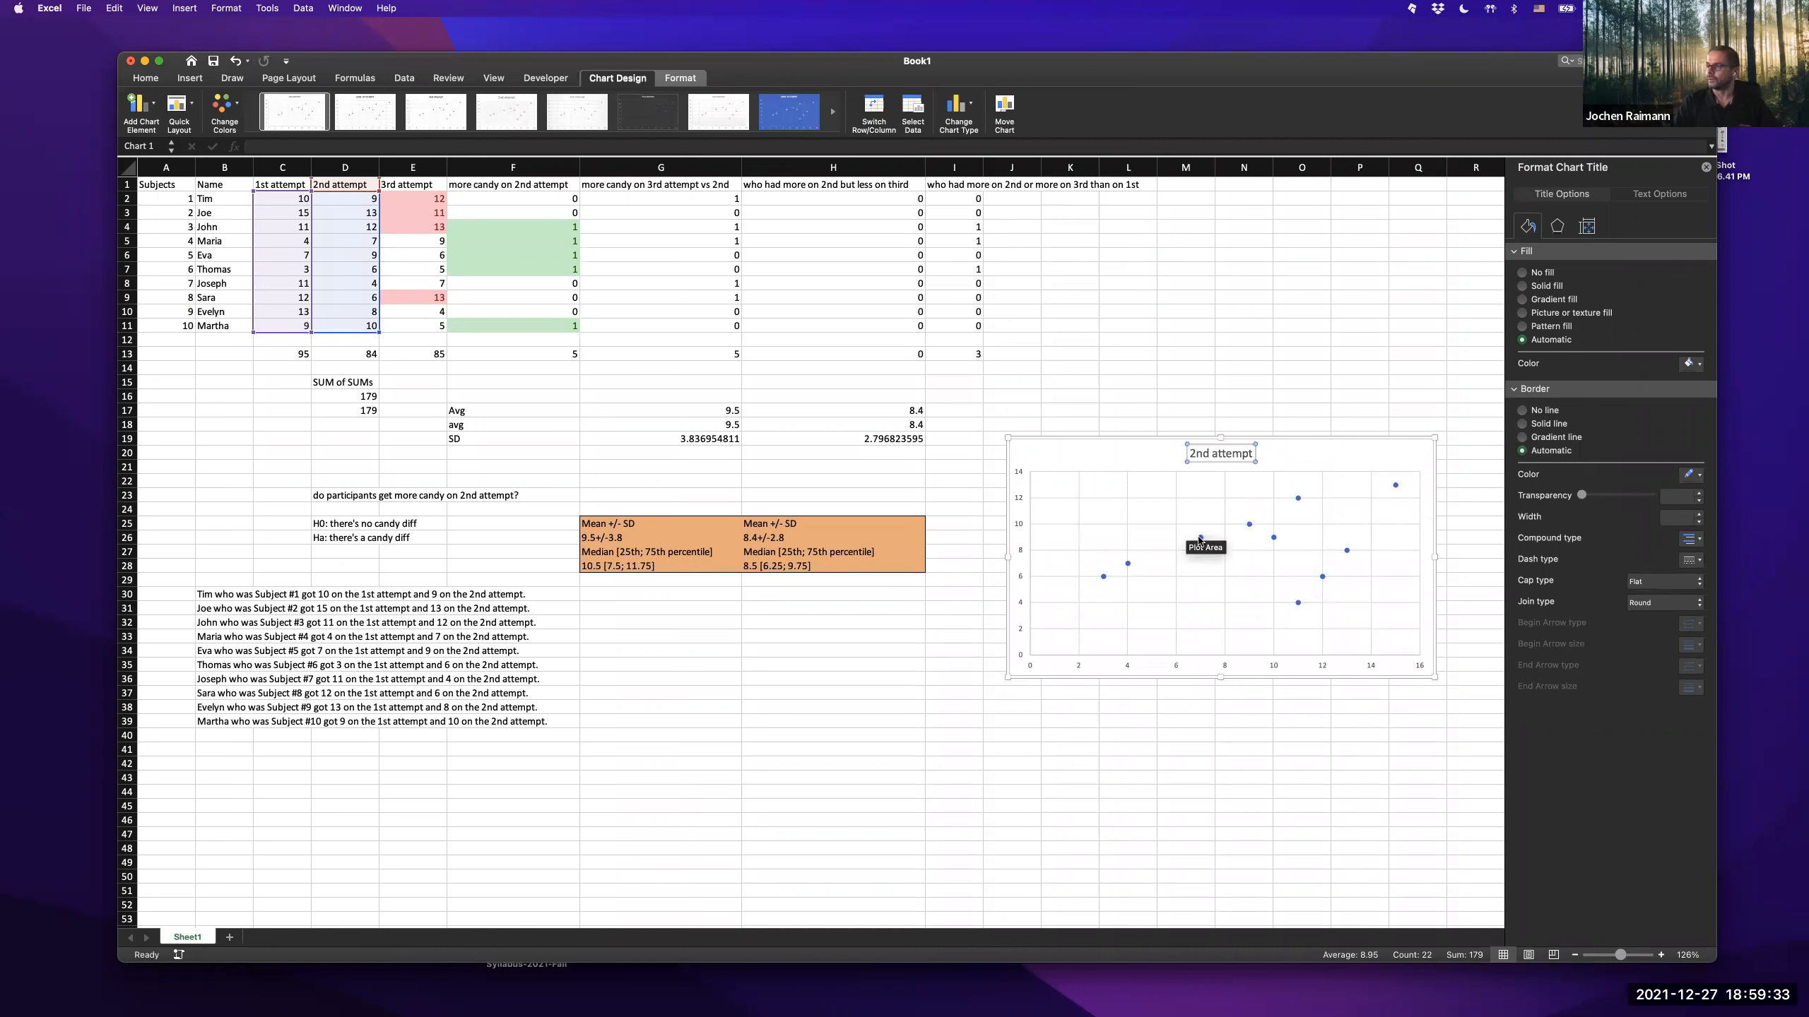
left_click(1200, 540)
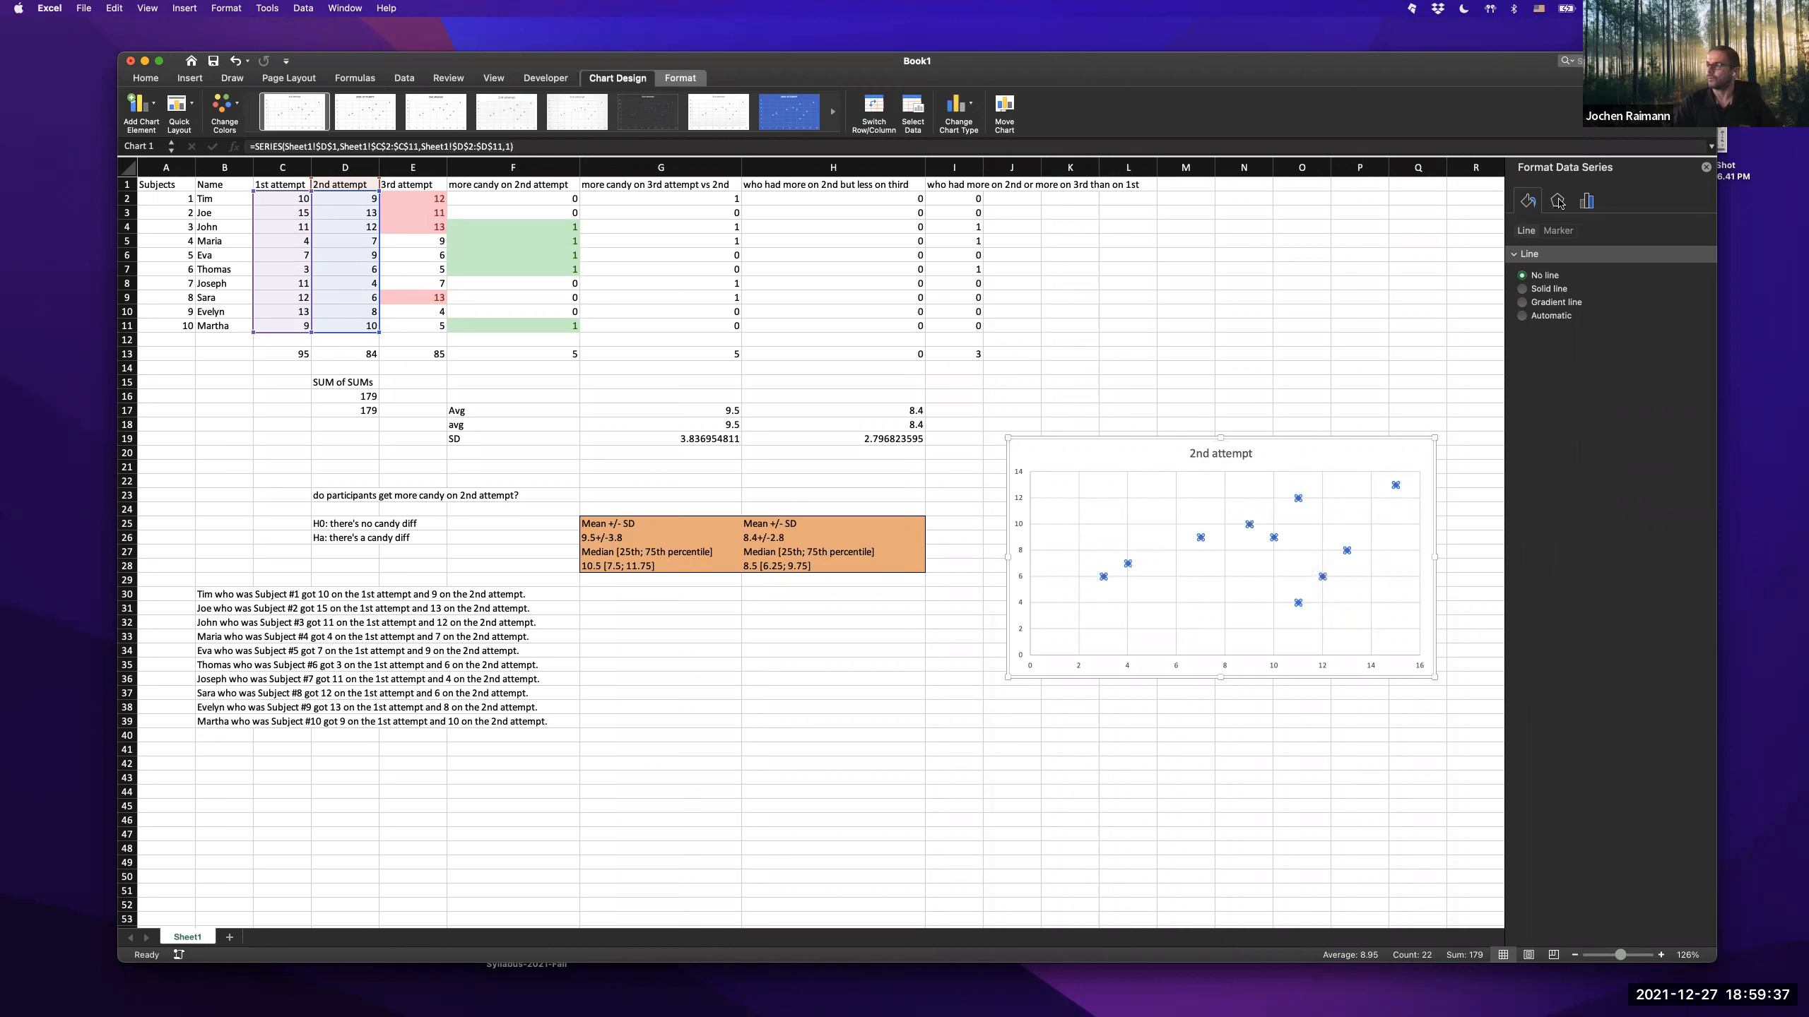
left_click(1558, 201)
left_click(1584, 203)
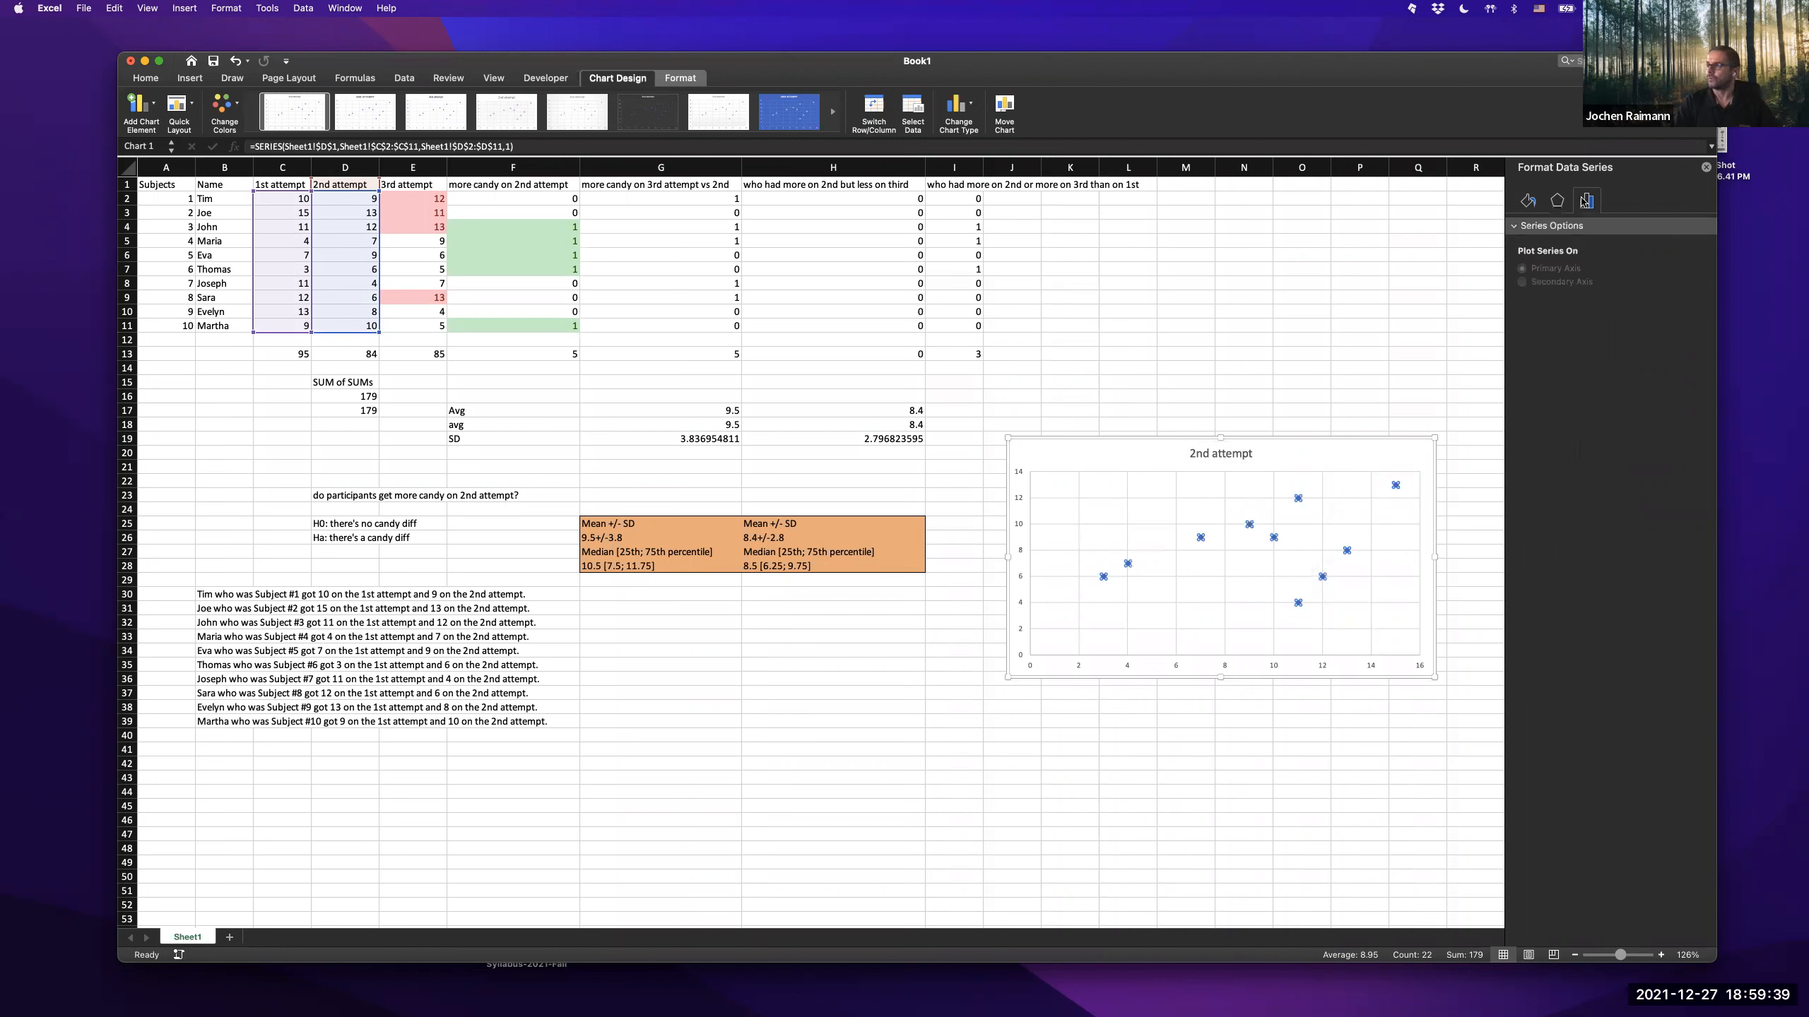
- In the scatter chart's data source, change the 2nd attempt series name to "Candies from 1st to 2nd), including the leading quotation mark
left_click(1124, 451)
right_click(1123, 452)
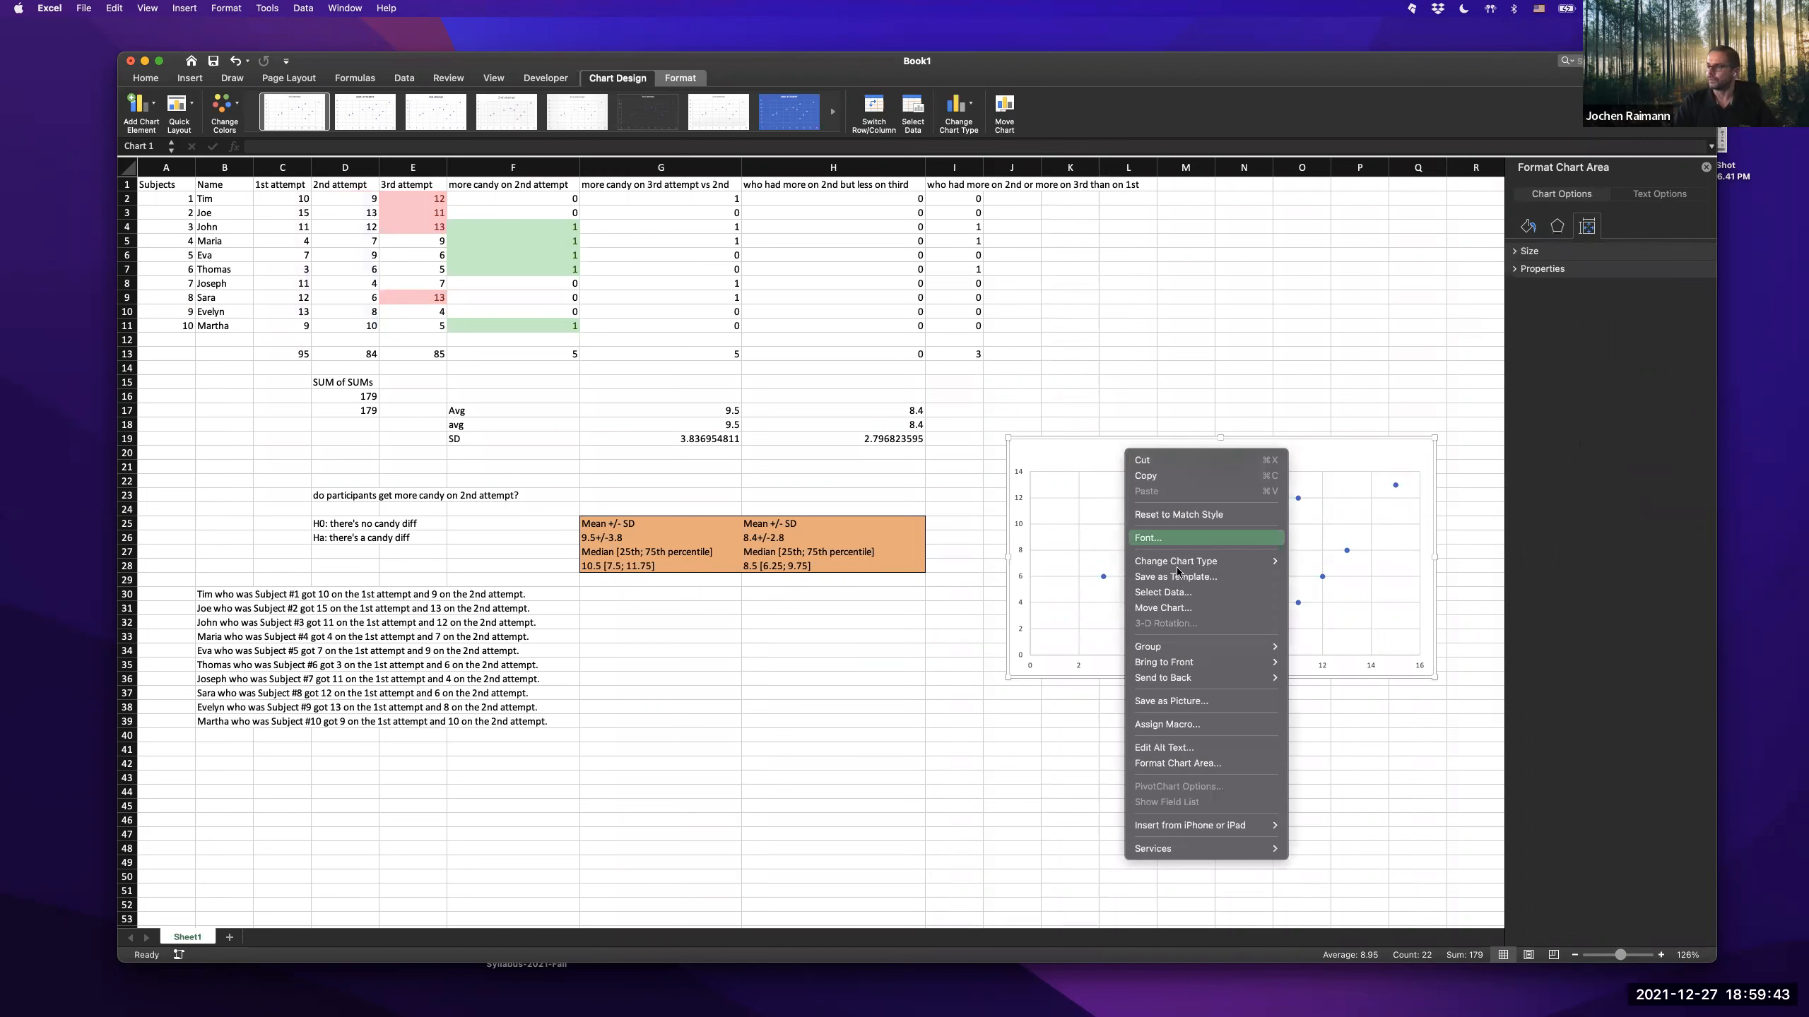
left_click(1172, 595)
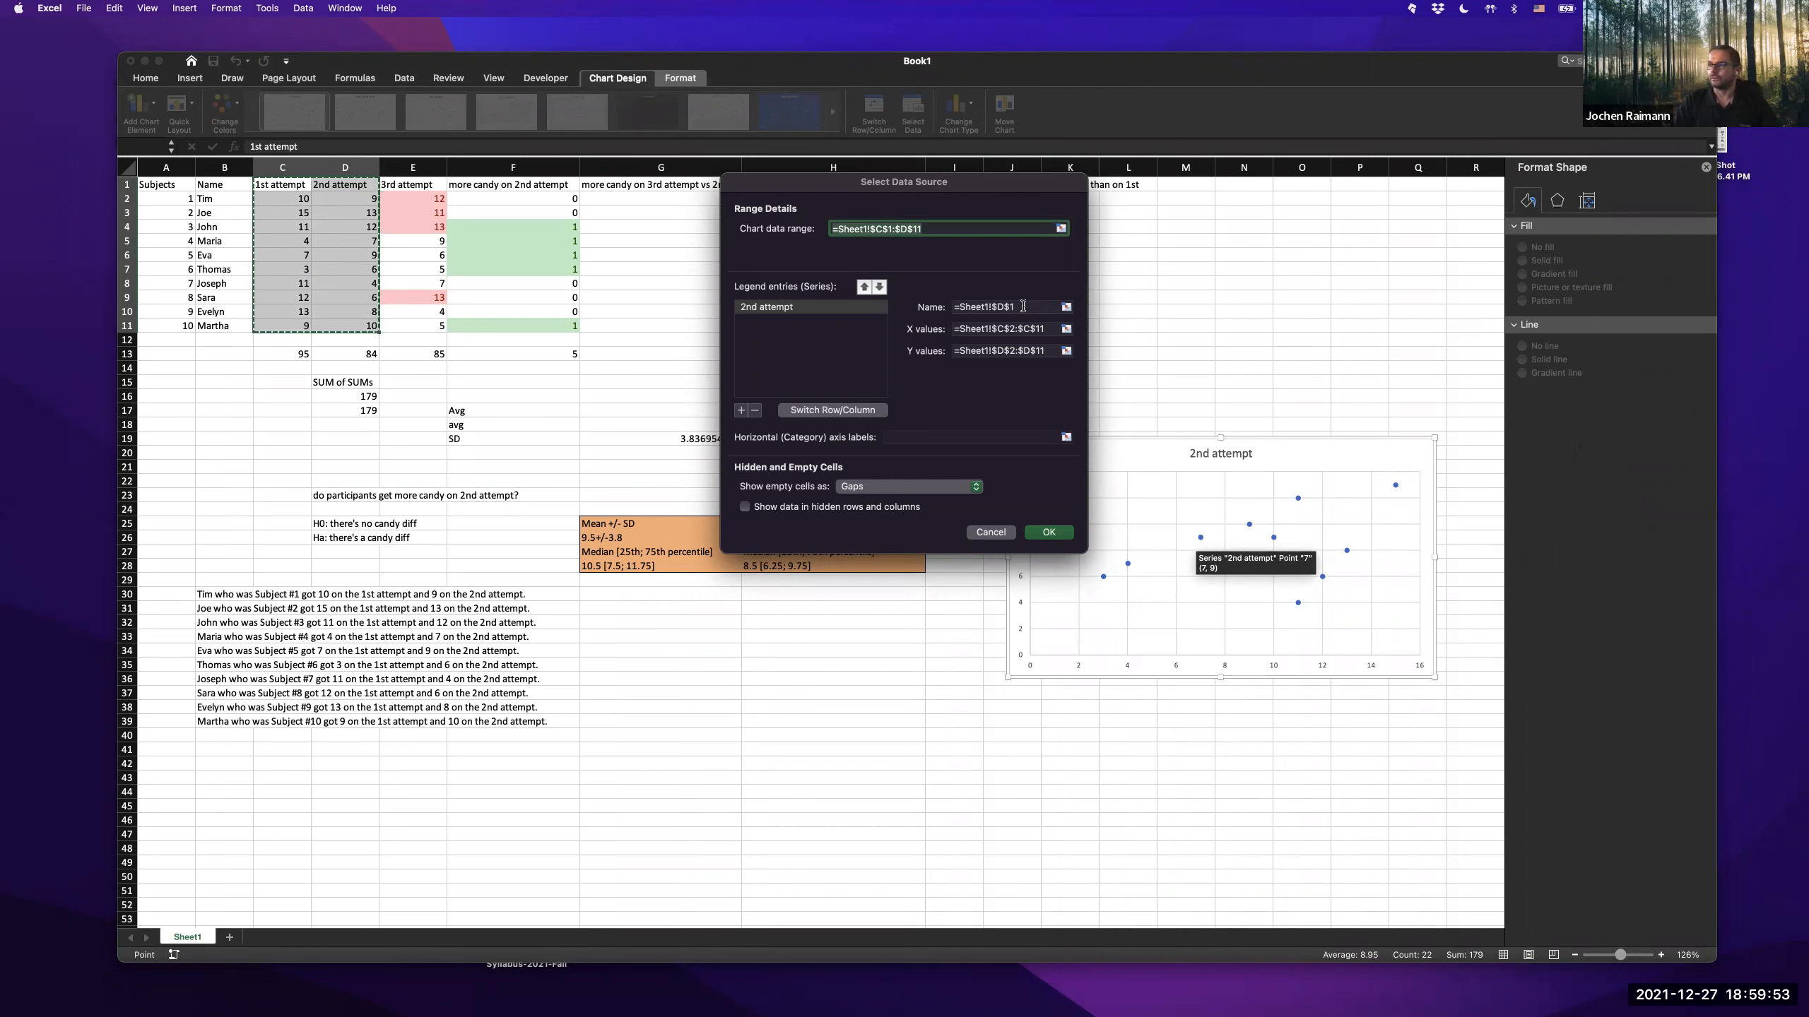
left_click(1023, 307)
left_click(821, 313)
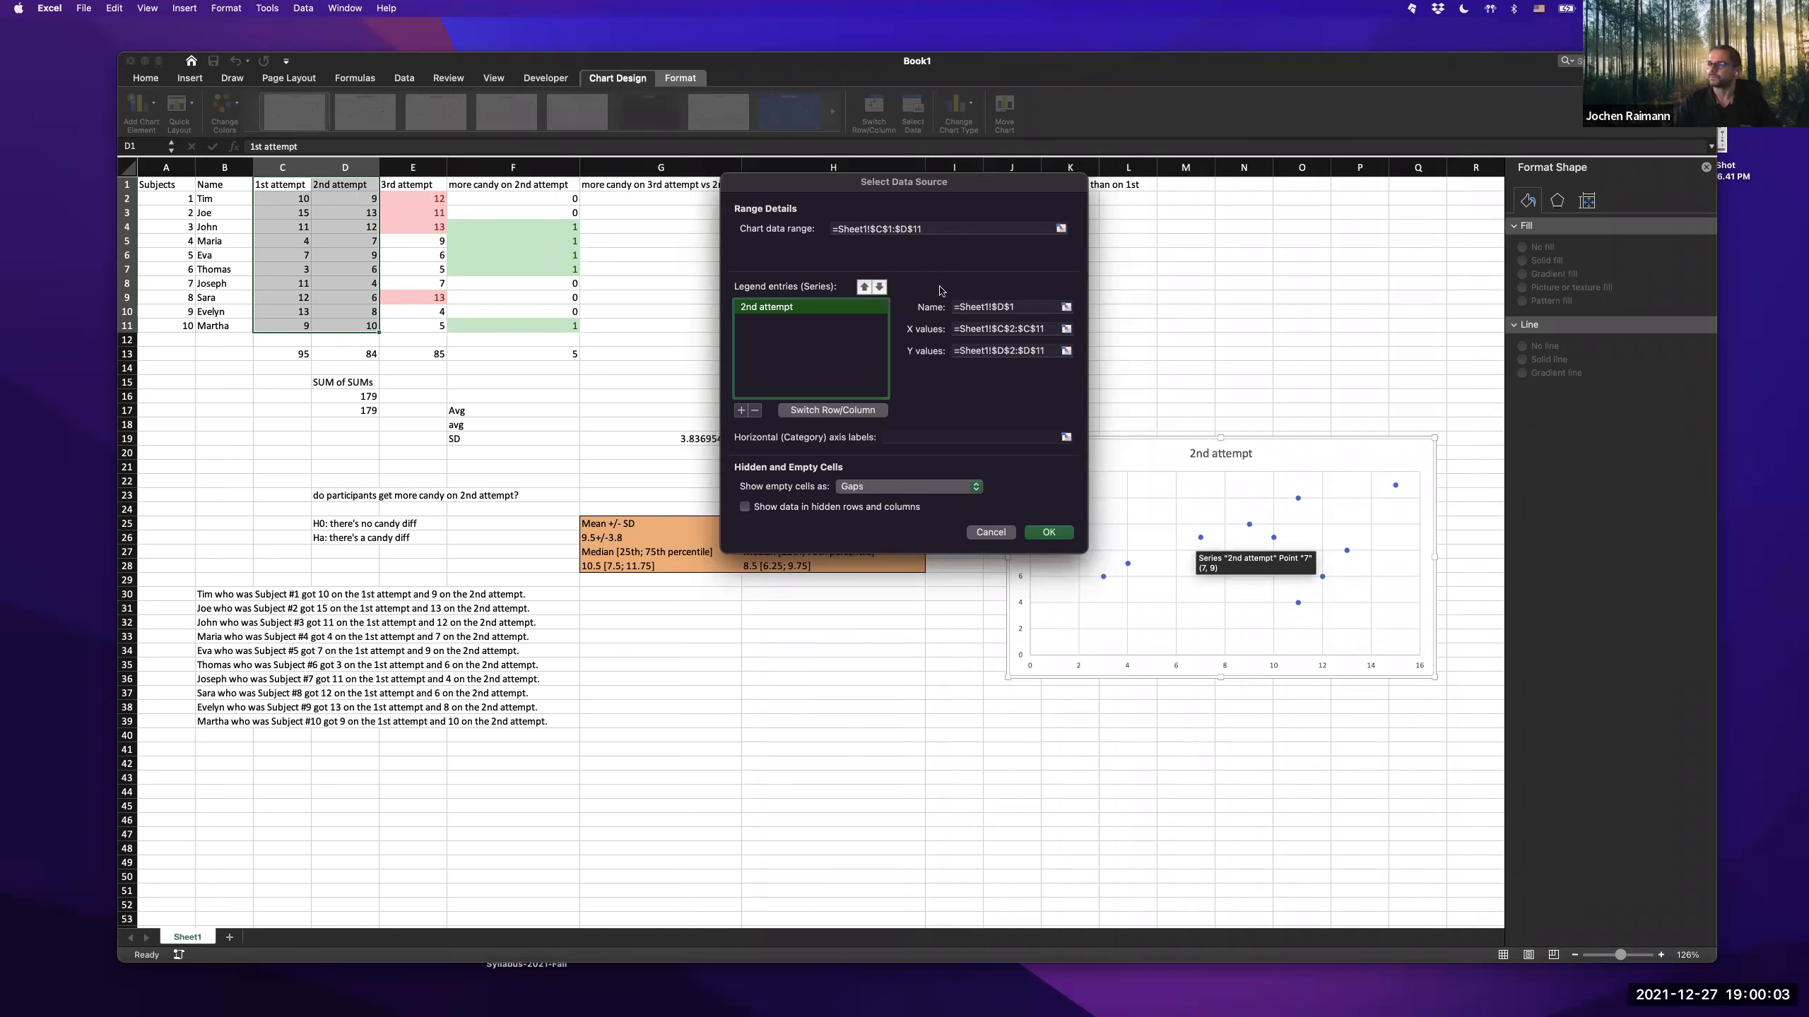
left_click(1027, 303)
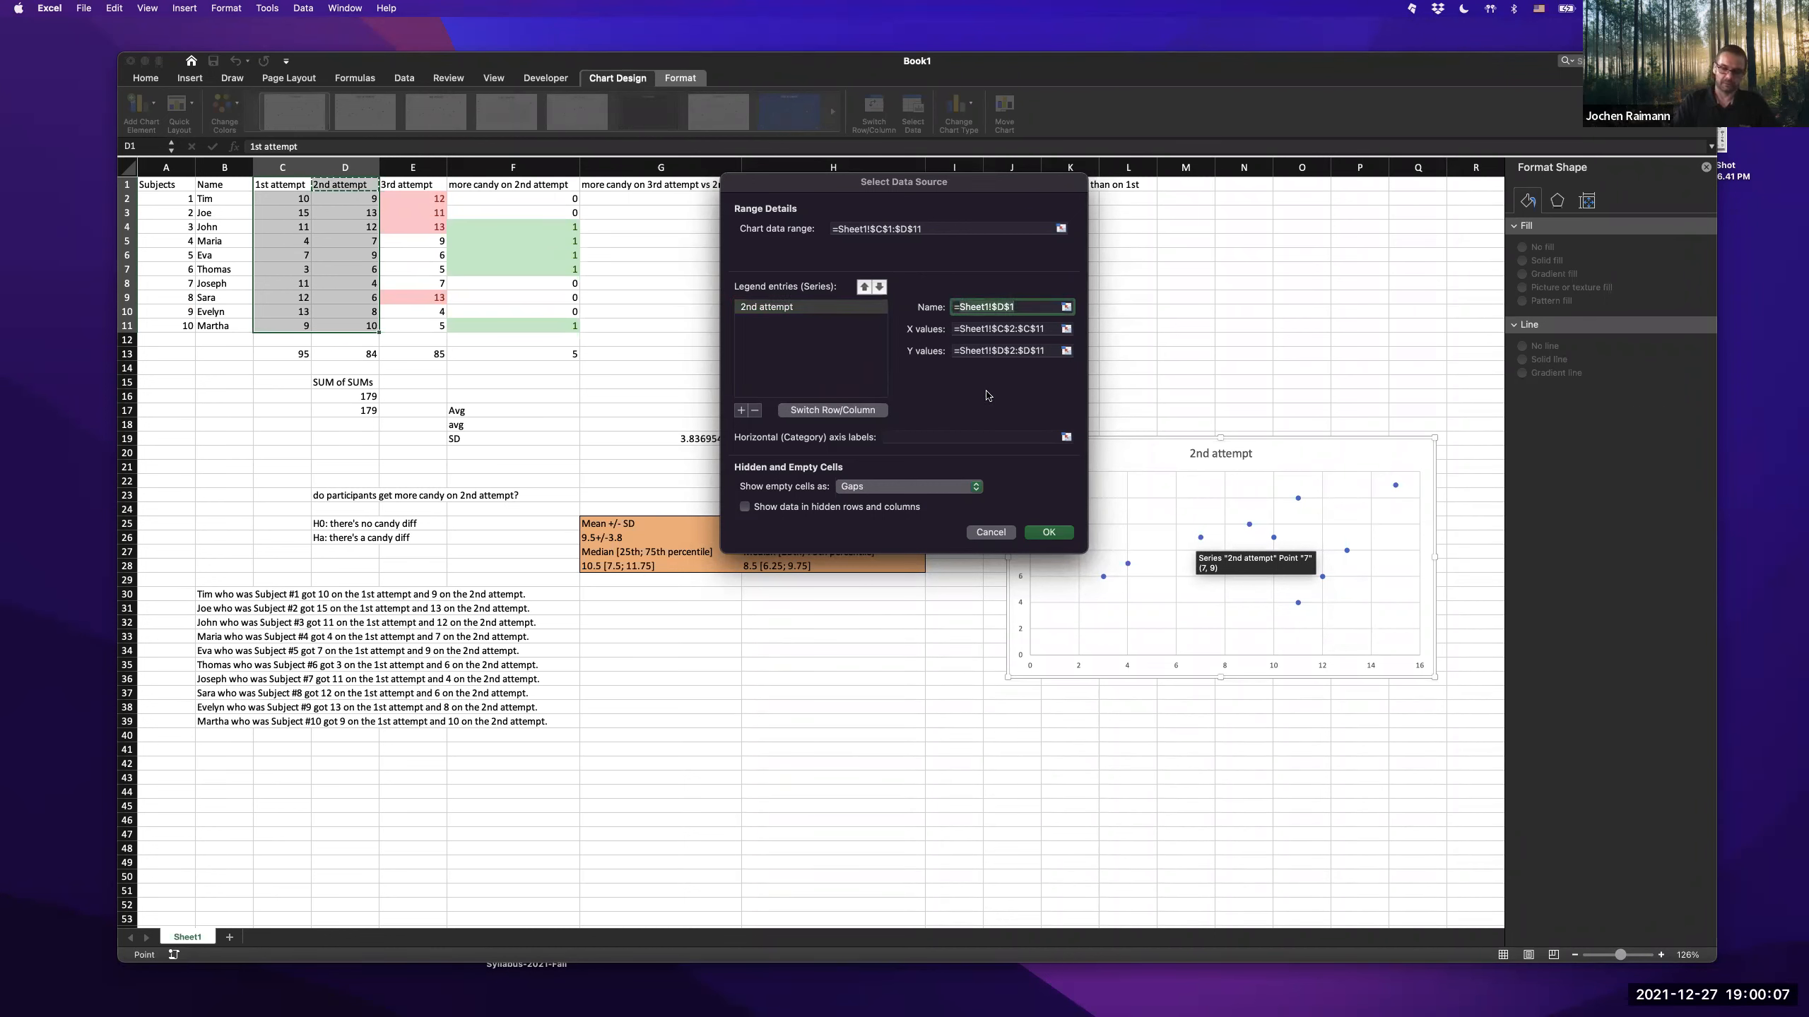
type("=Candies")
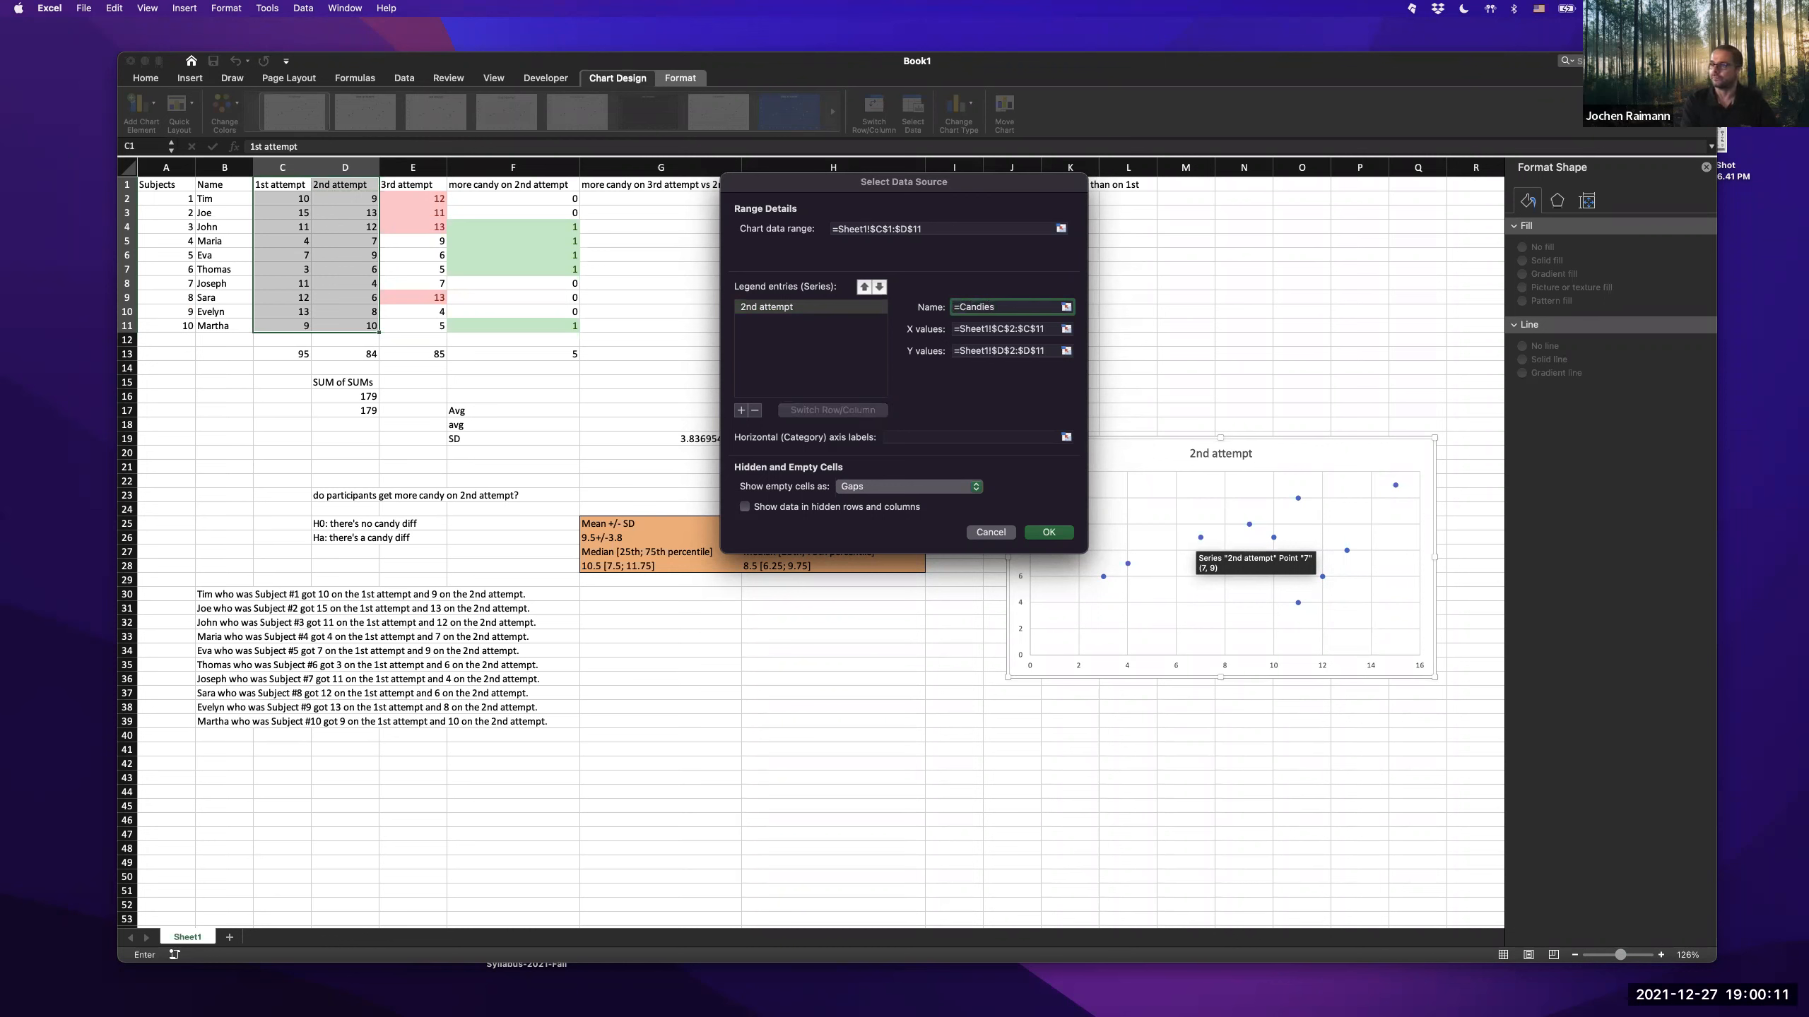
key("Return")
left_click(883, 423)
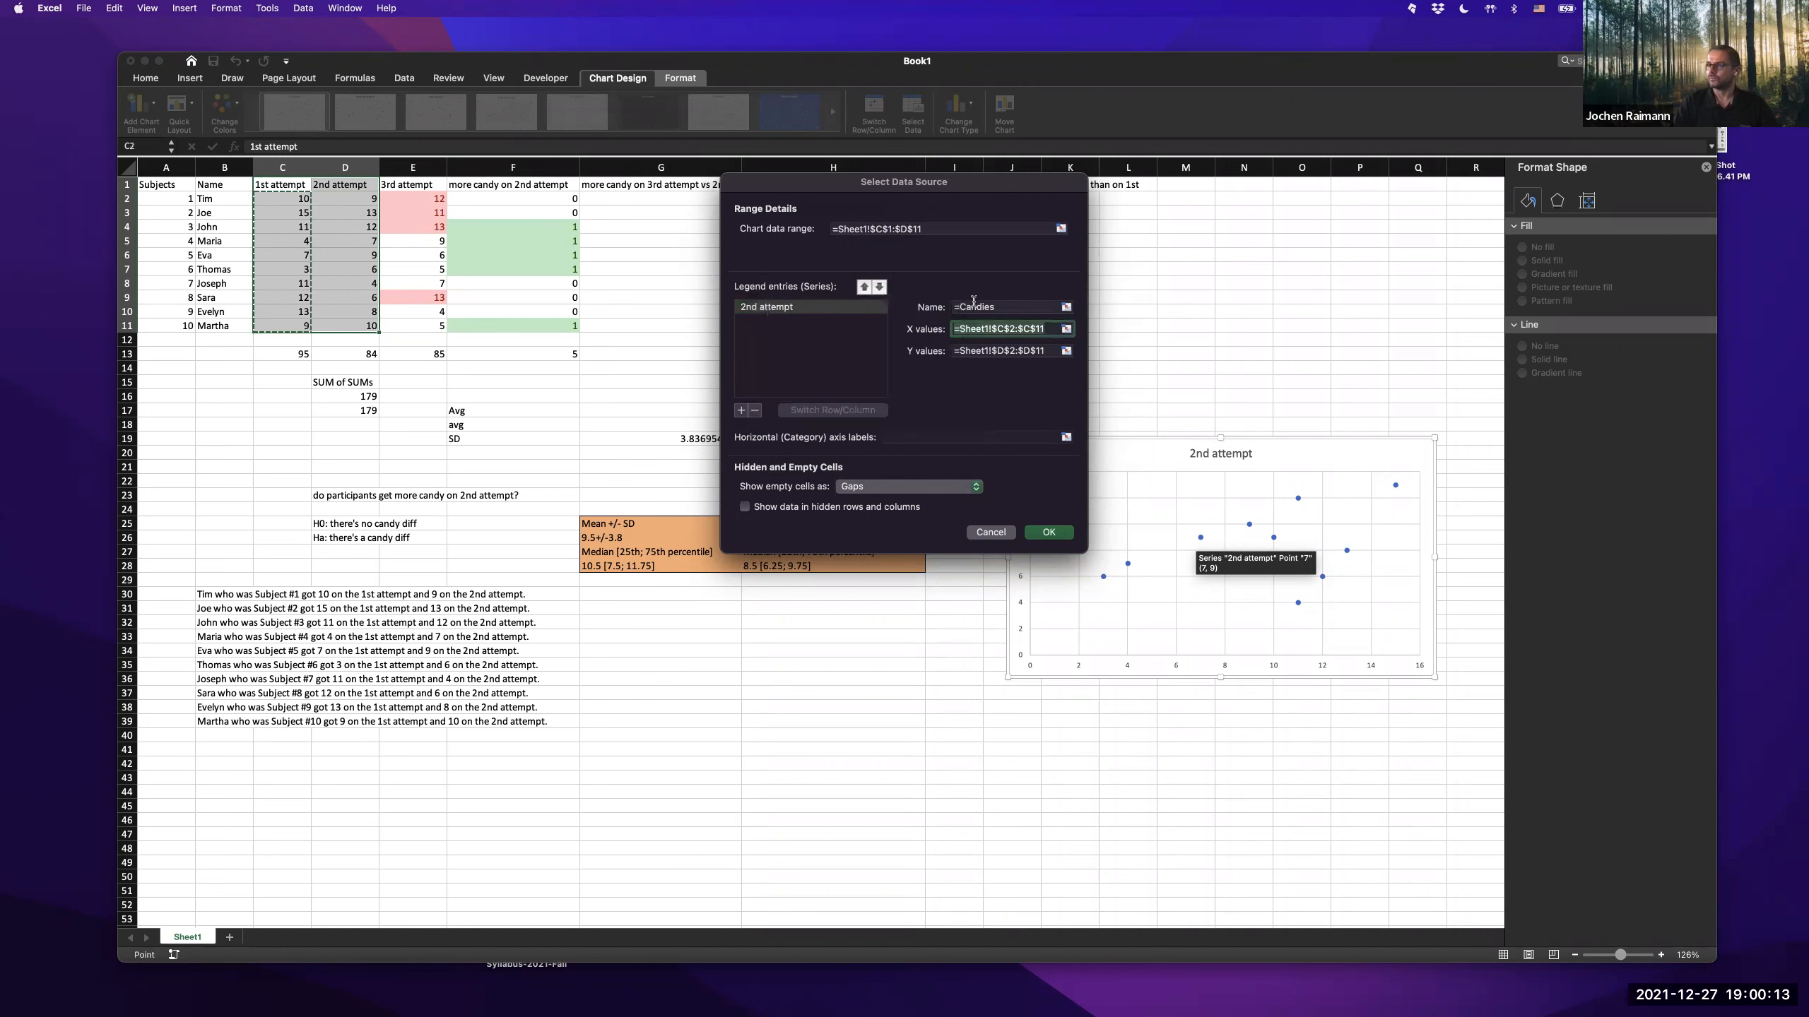
left_click(1012, 308)
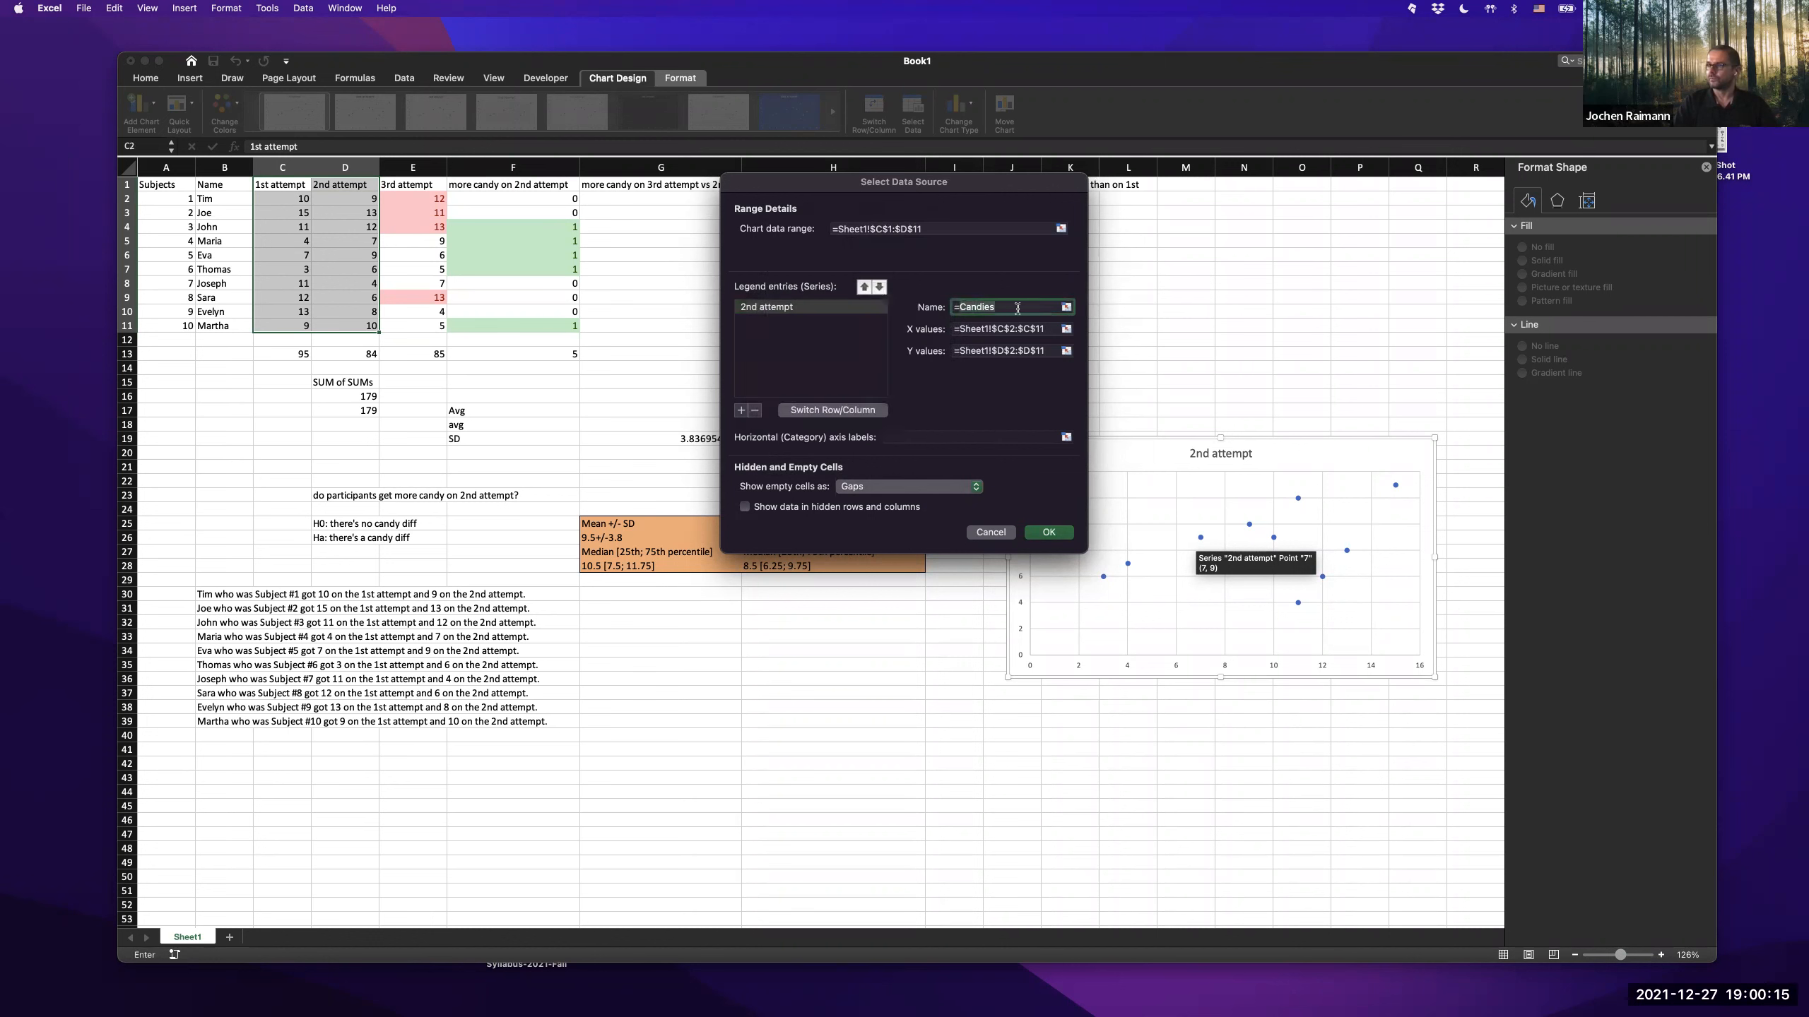
key("BackSpace")
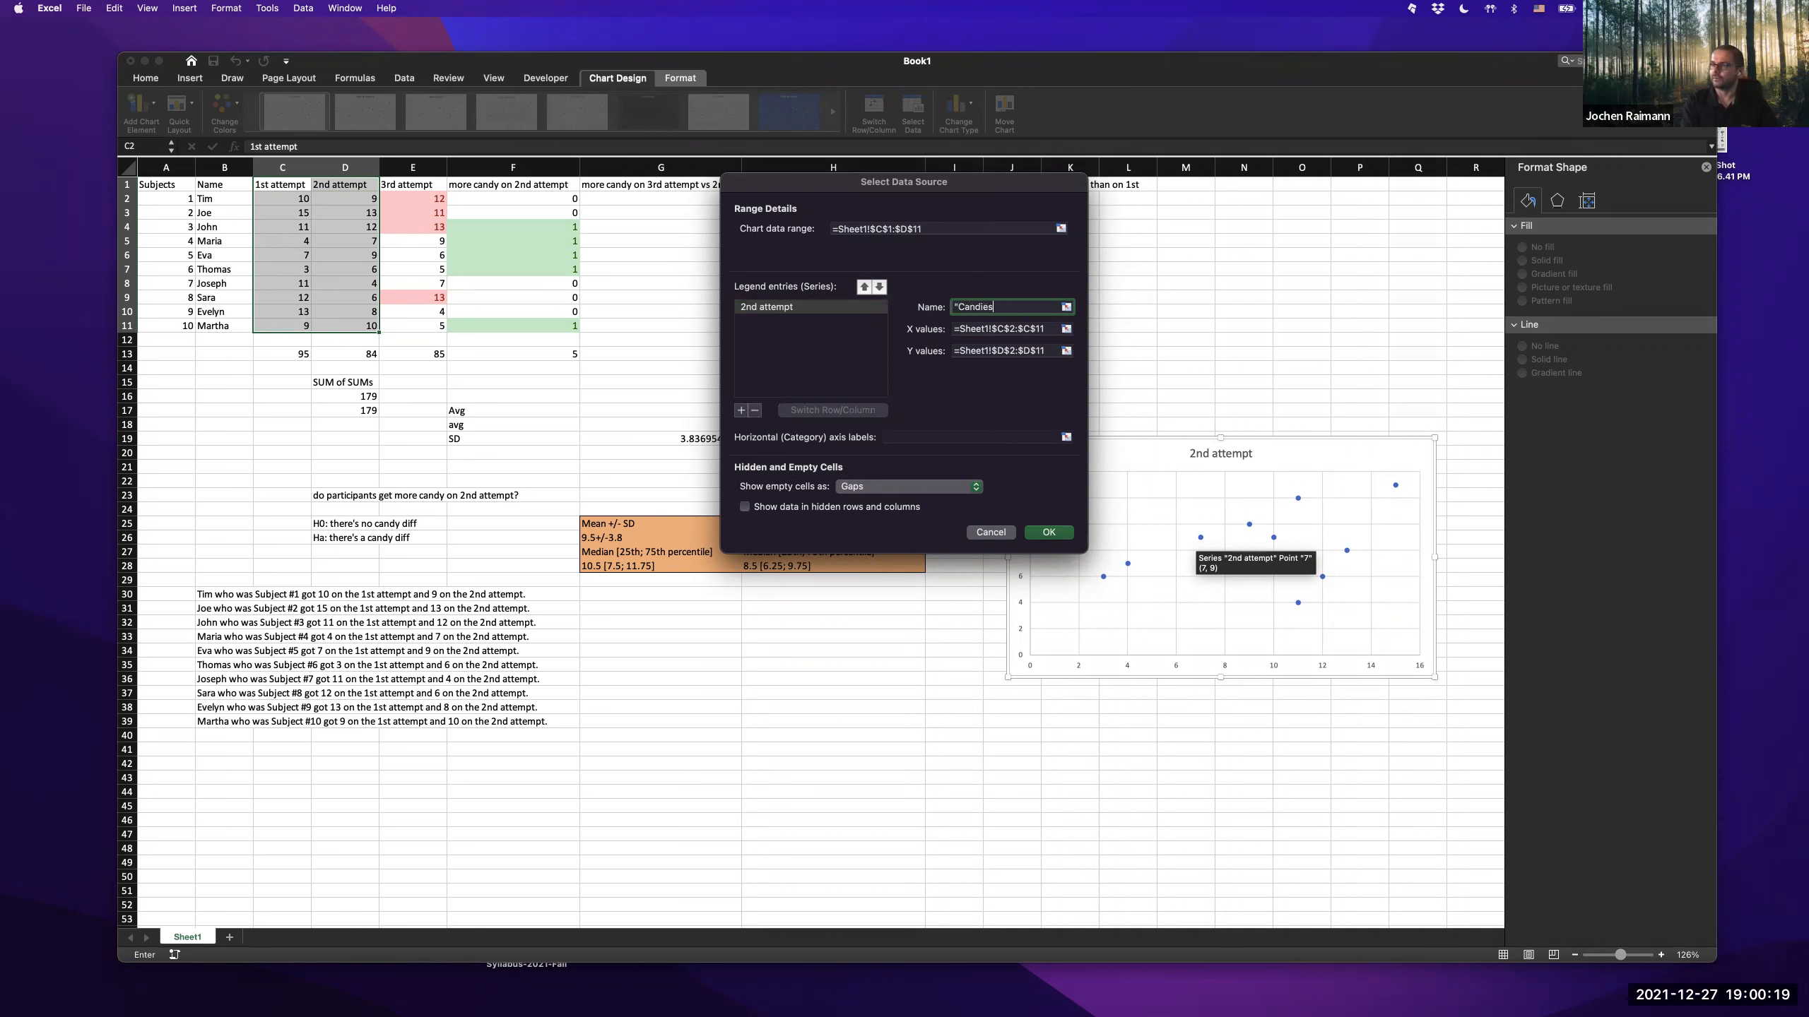
type("\"Candies from 1st to 2nd)")
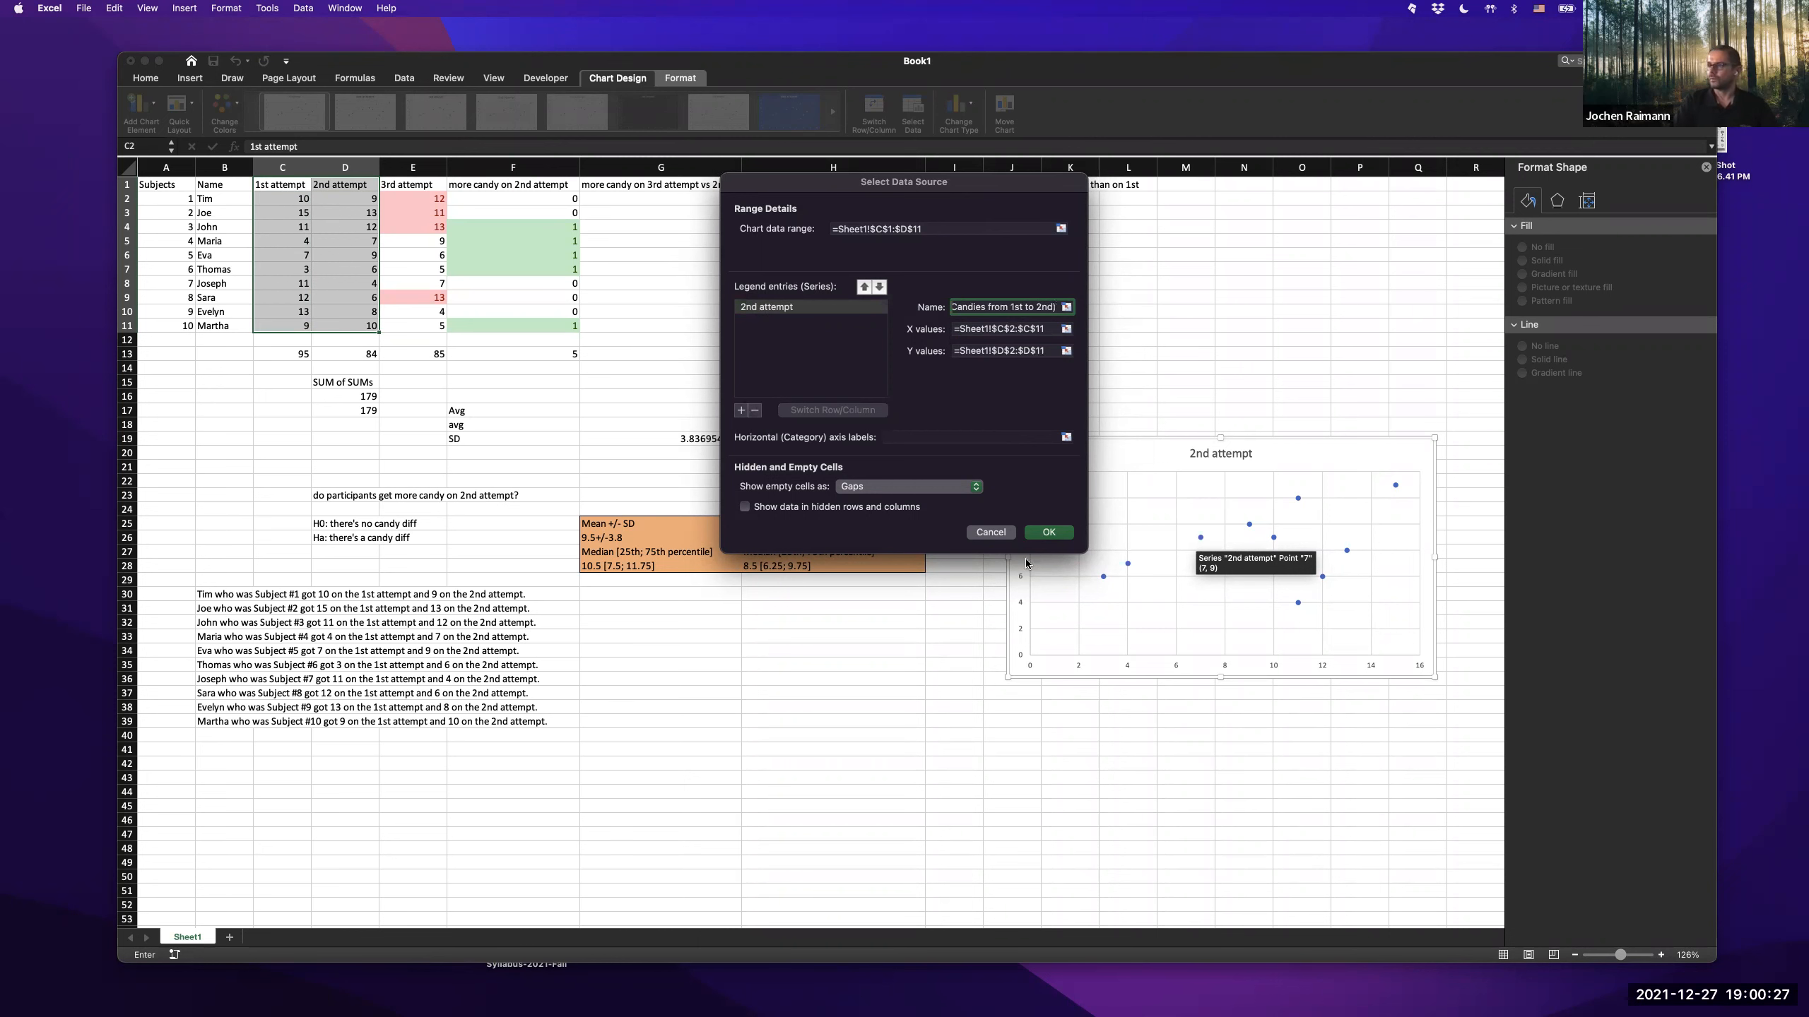
left_click(1049, 533)
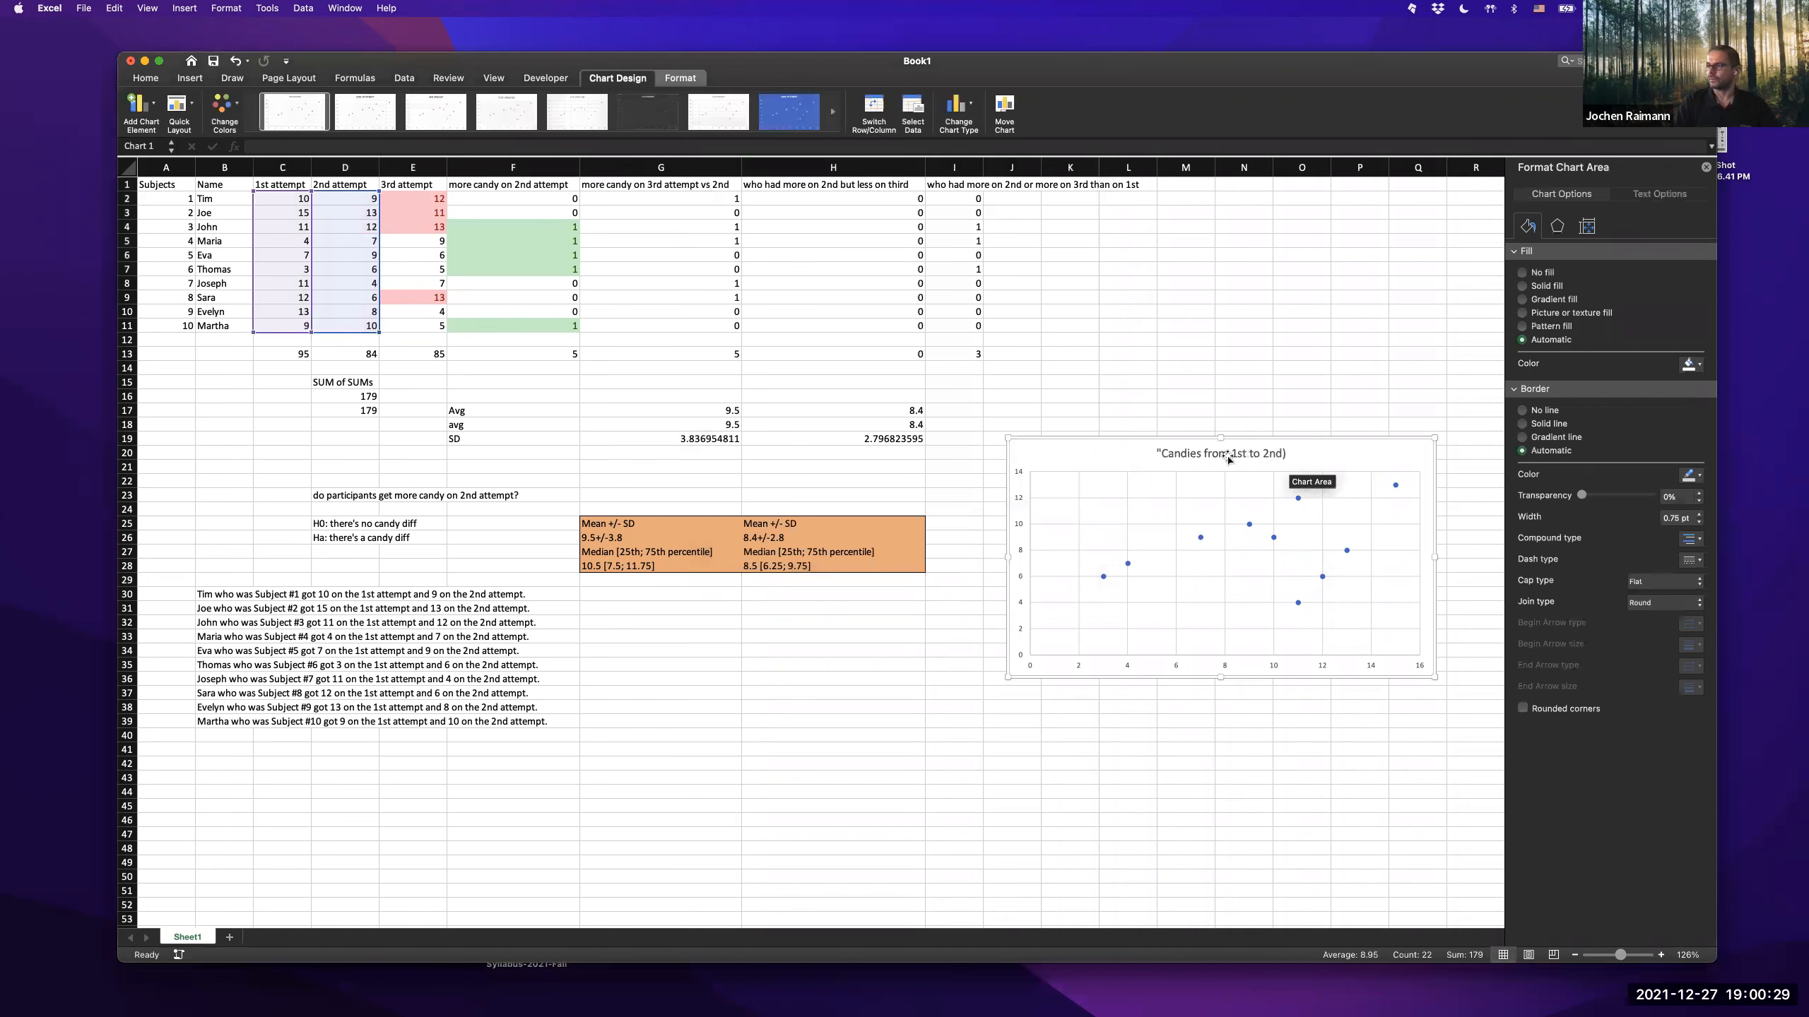
- Delete the leading quotation mark from the chart title so it reads Candies from 1st to 2nd)
left_click(1163, 454)
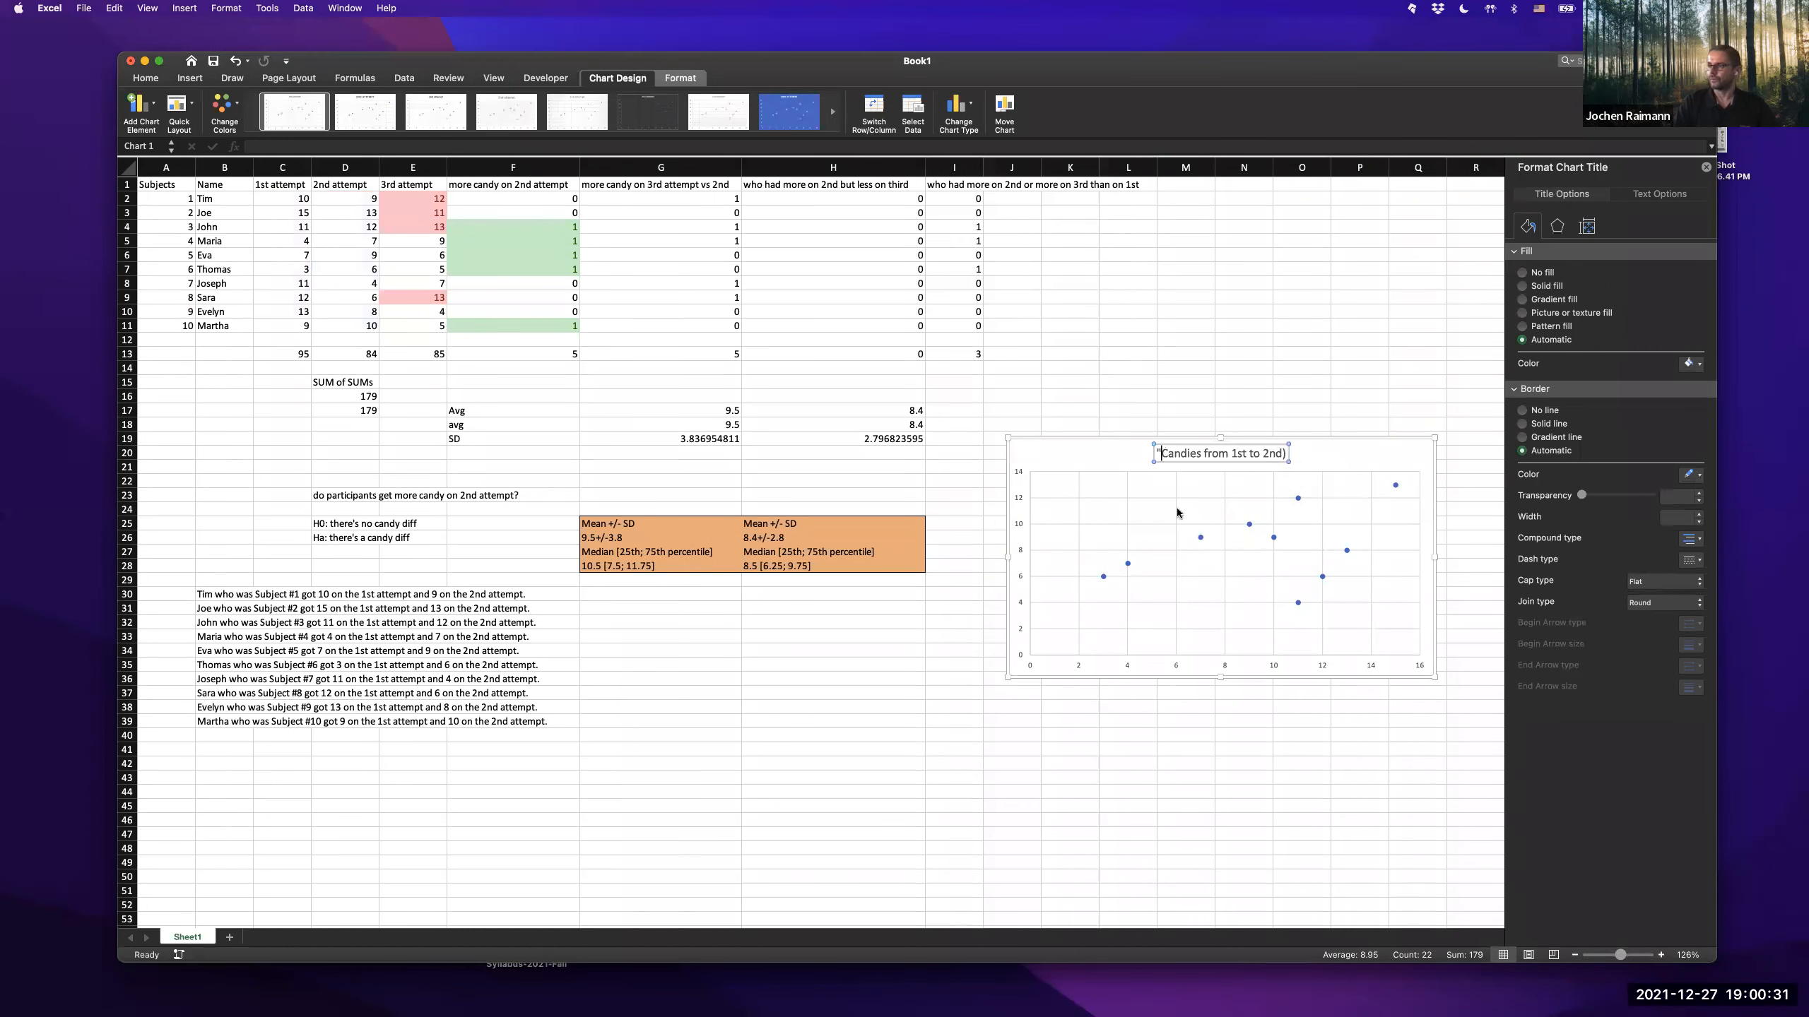
key("BackSpace")
left_click(1249, 366)
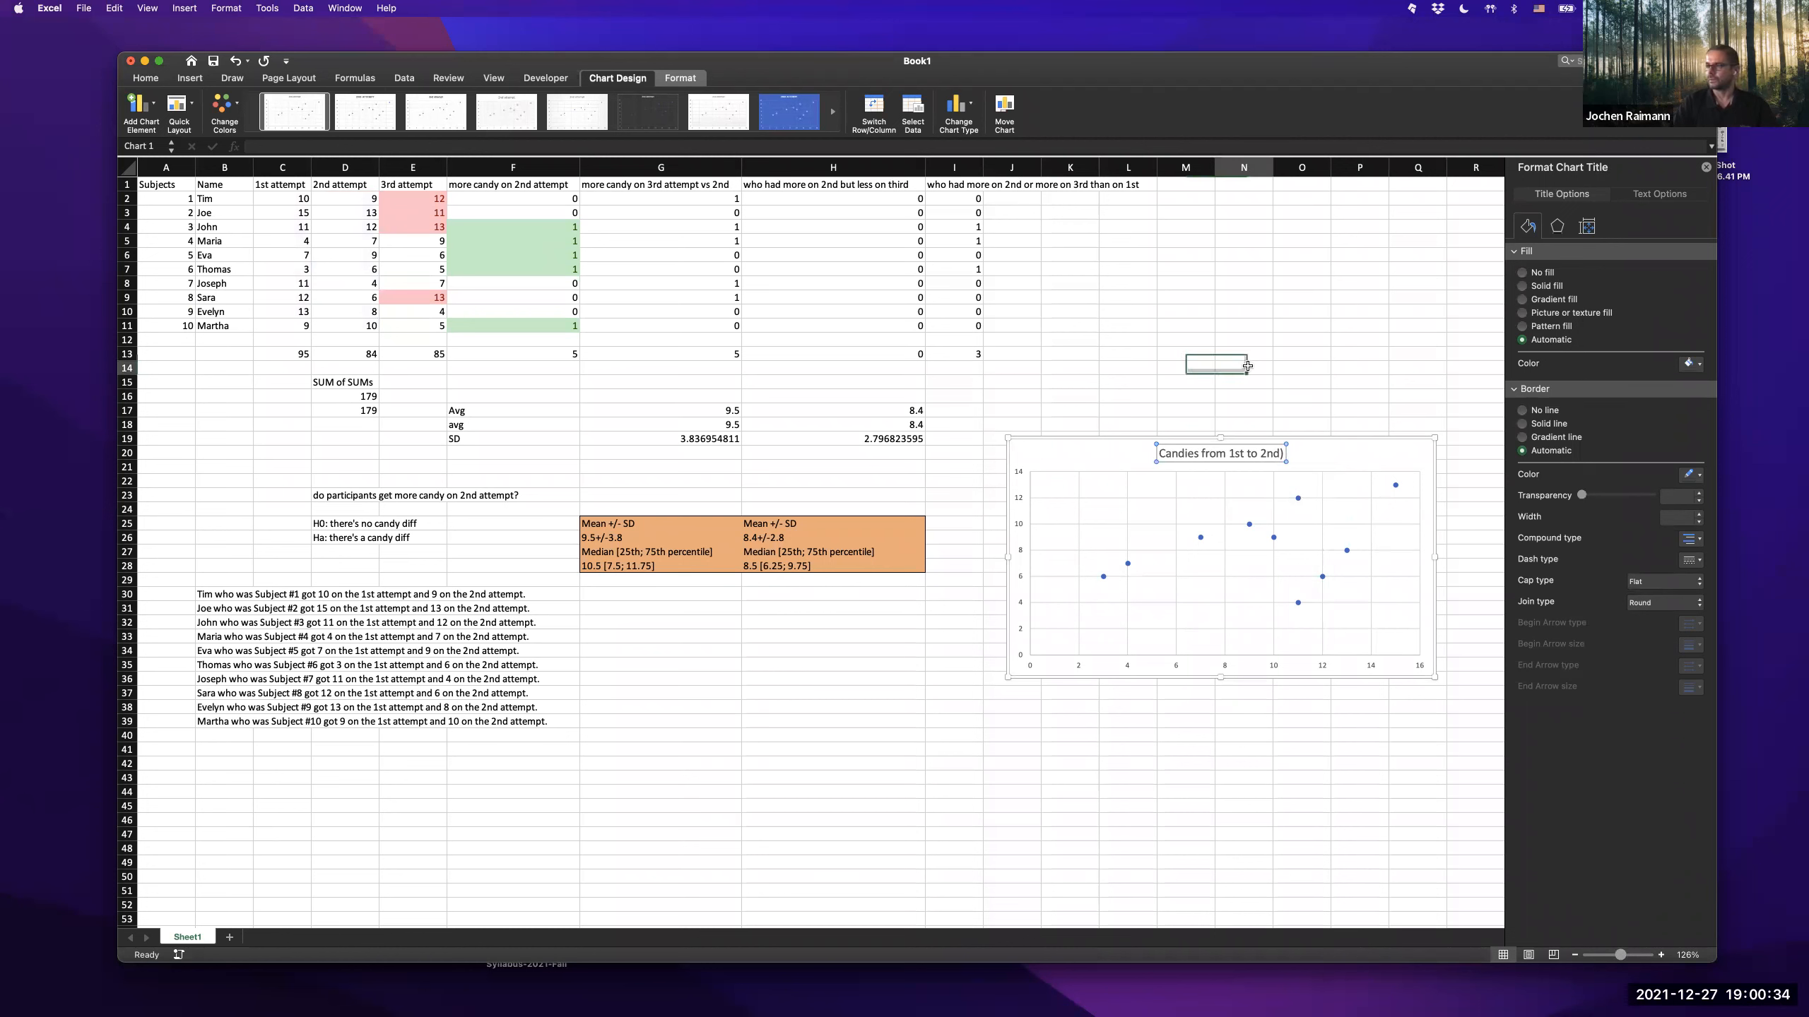
- Examine the vertical axis's tick mark, label, number, alignment, effects, fill and line settings
left_click(1018, 527)
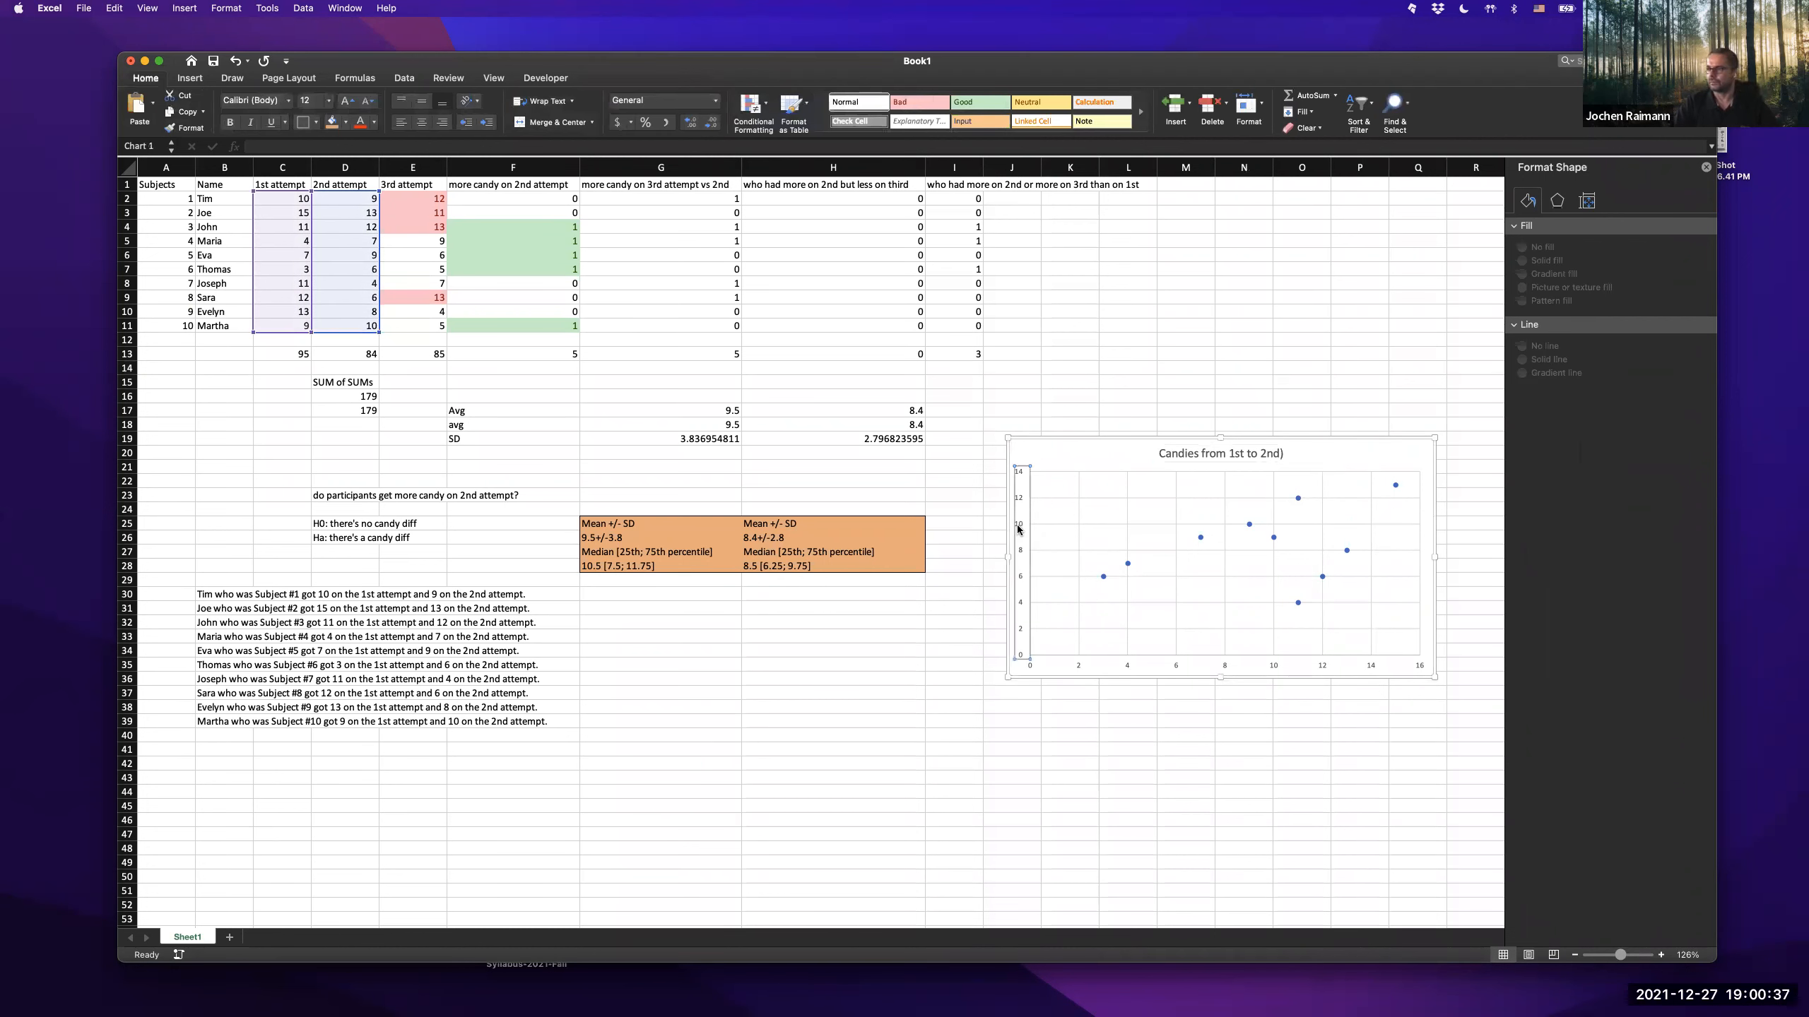
right_click(1018, 528)
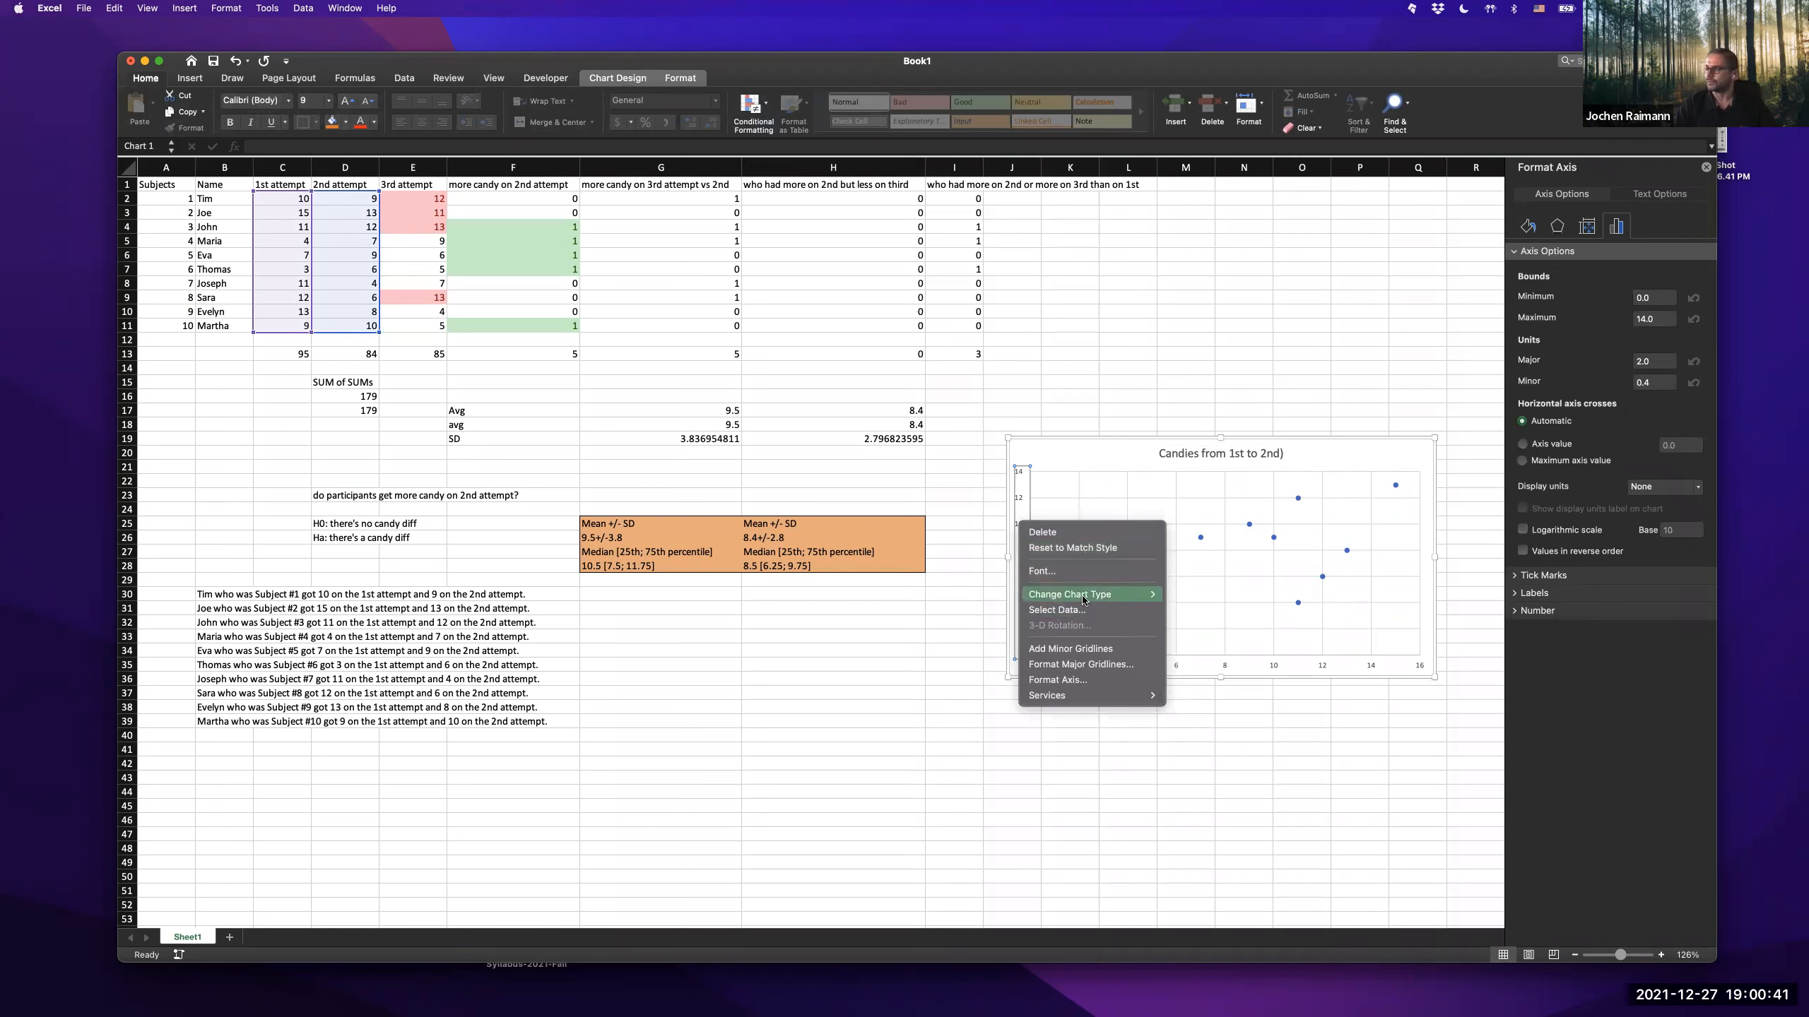
left_click(1077, 686)
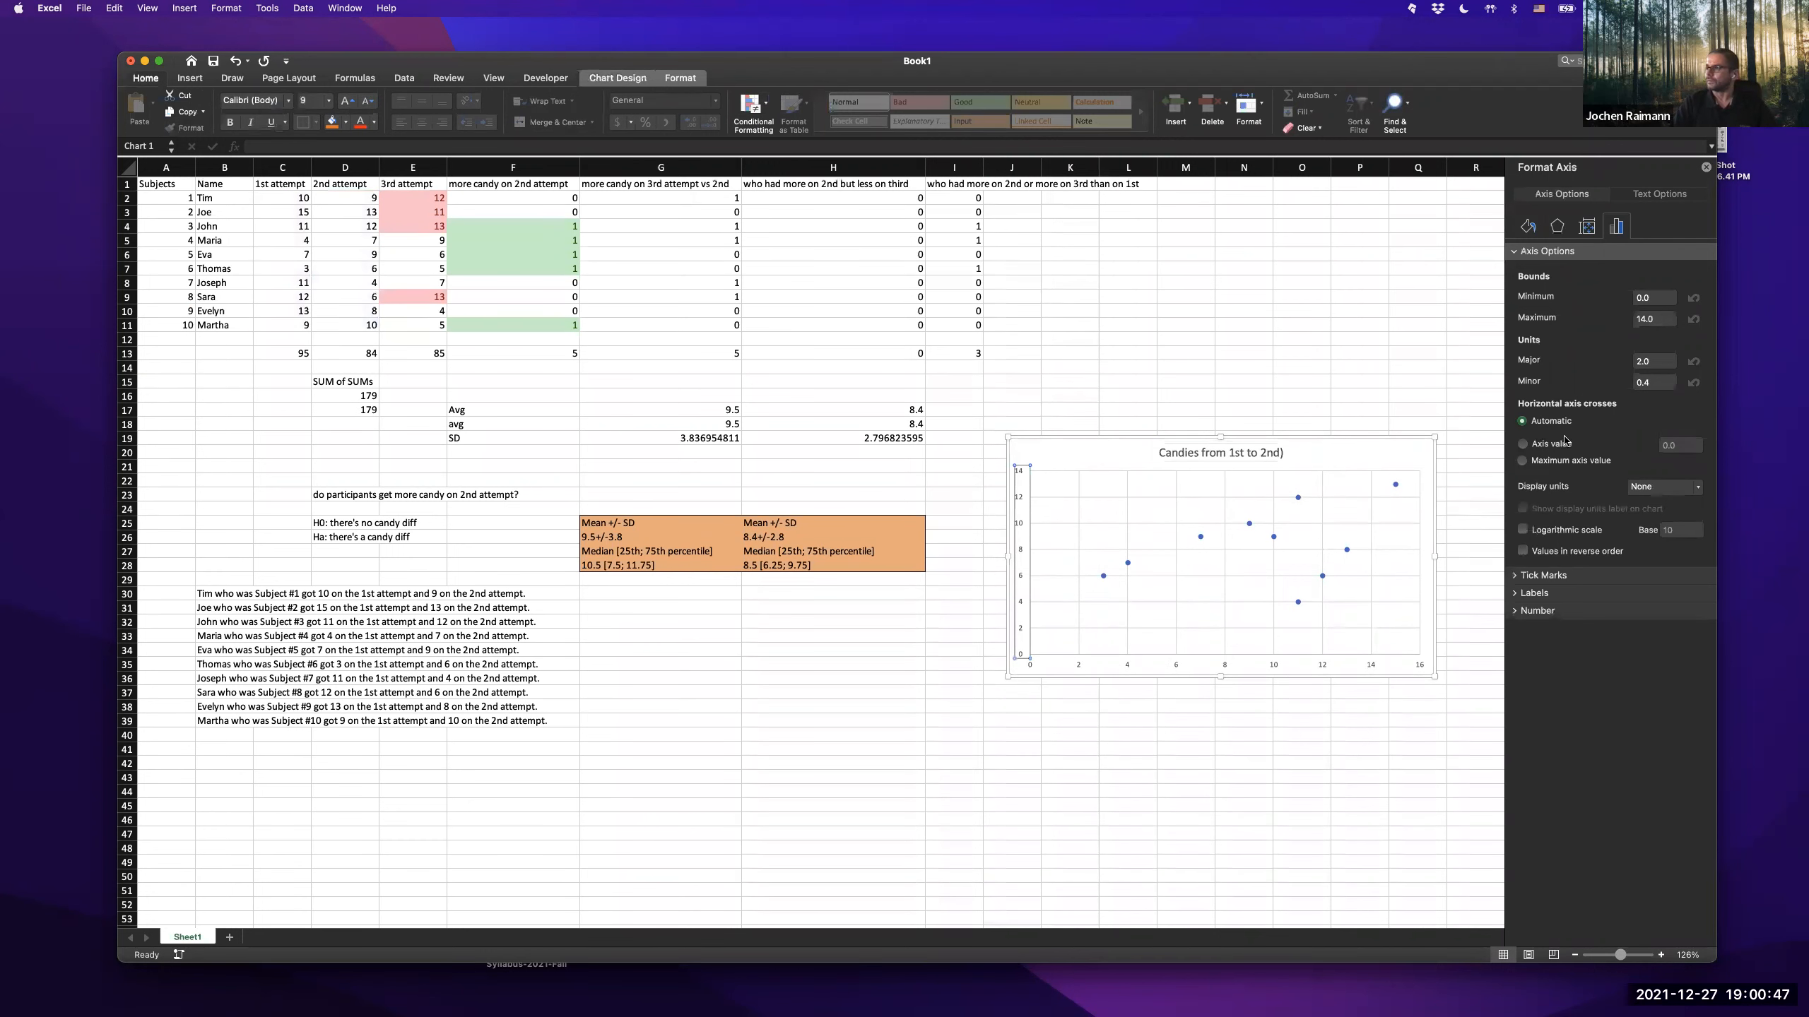
left_click(1543, 576)
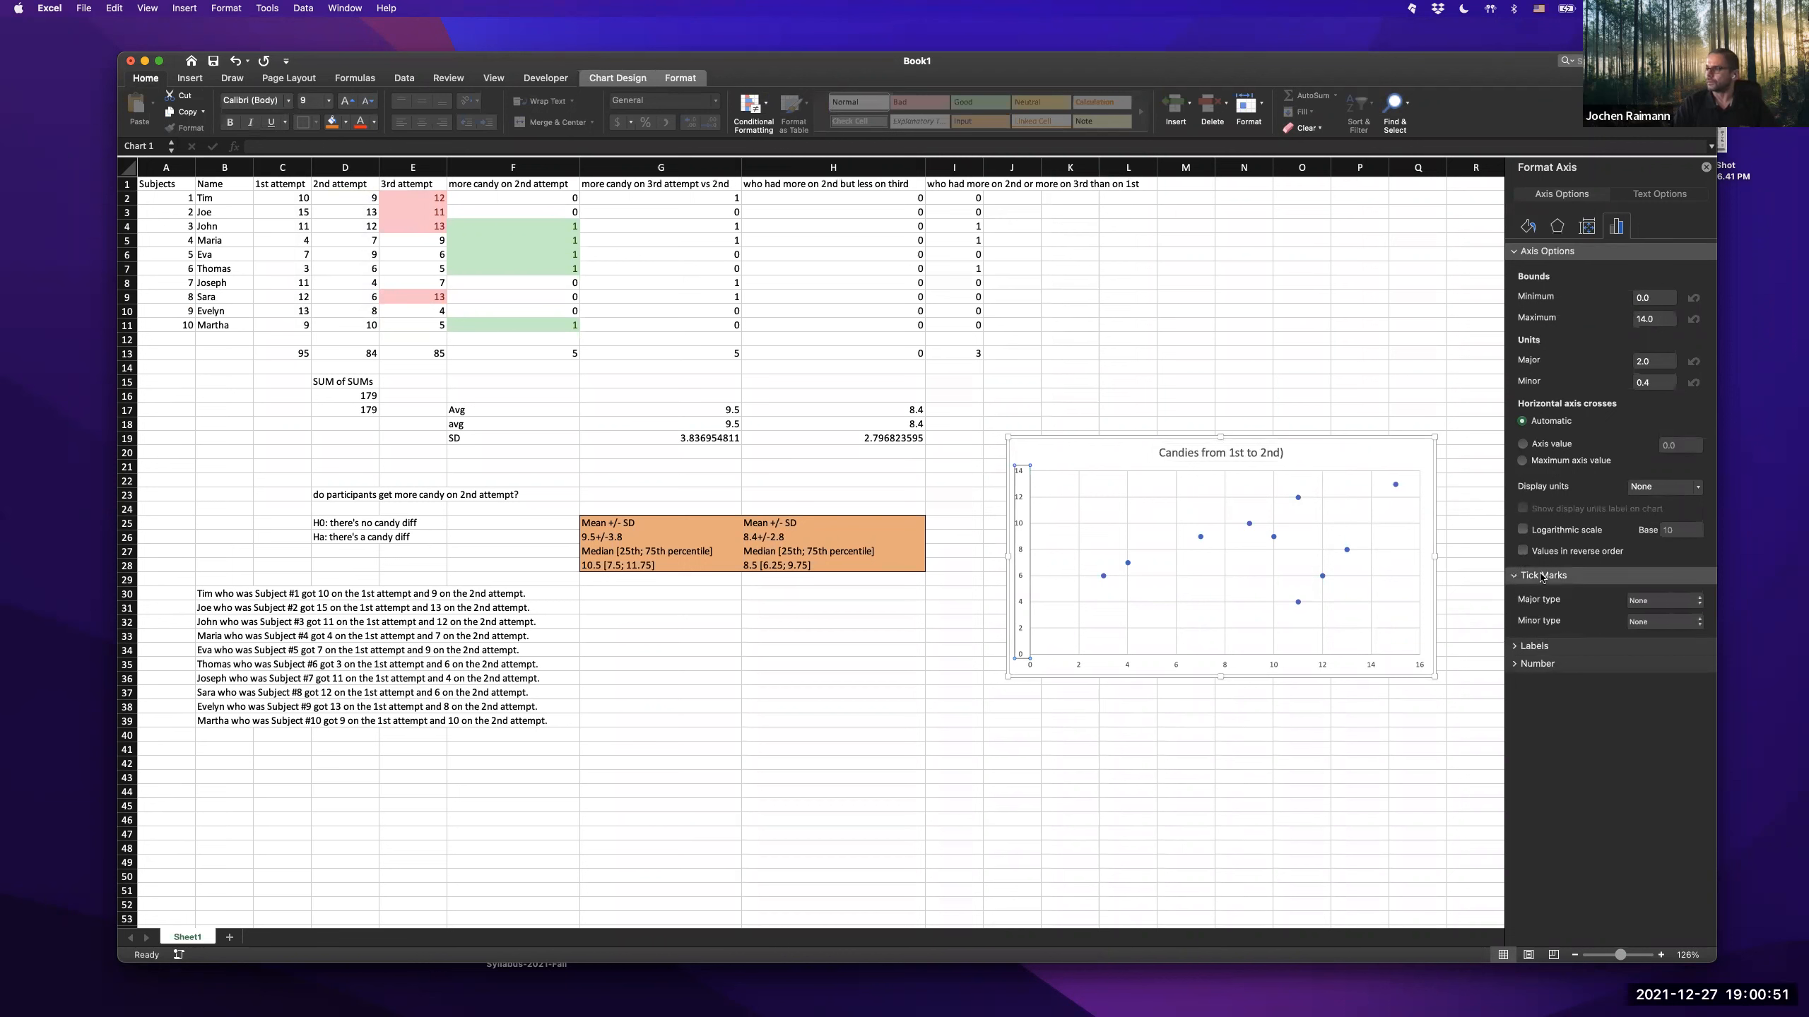
left_click(1529, 648)
left_click(1662, 673)
left_click(1662, 674)
left_click(1537, 697)
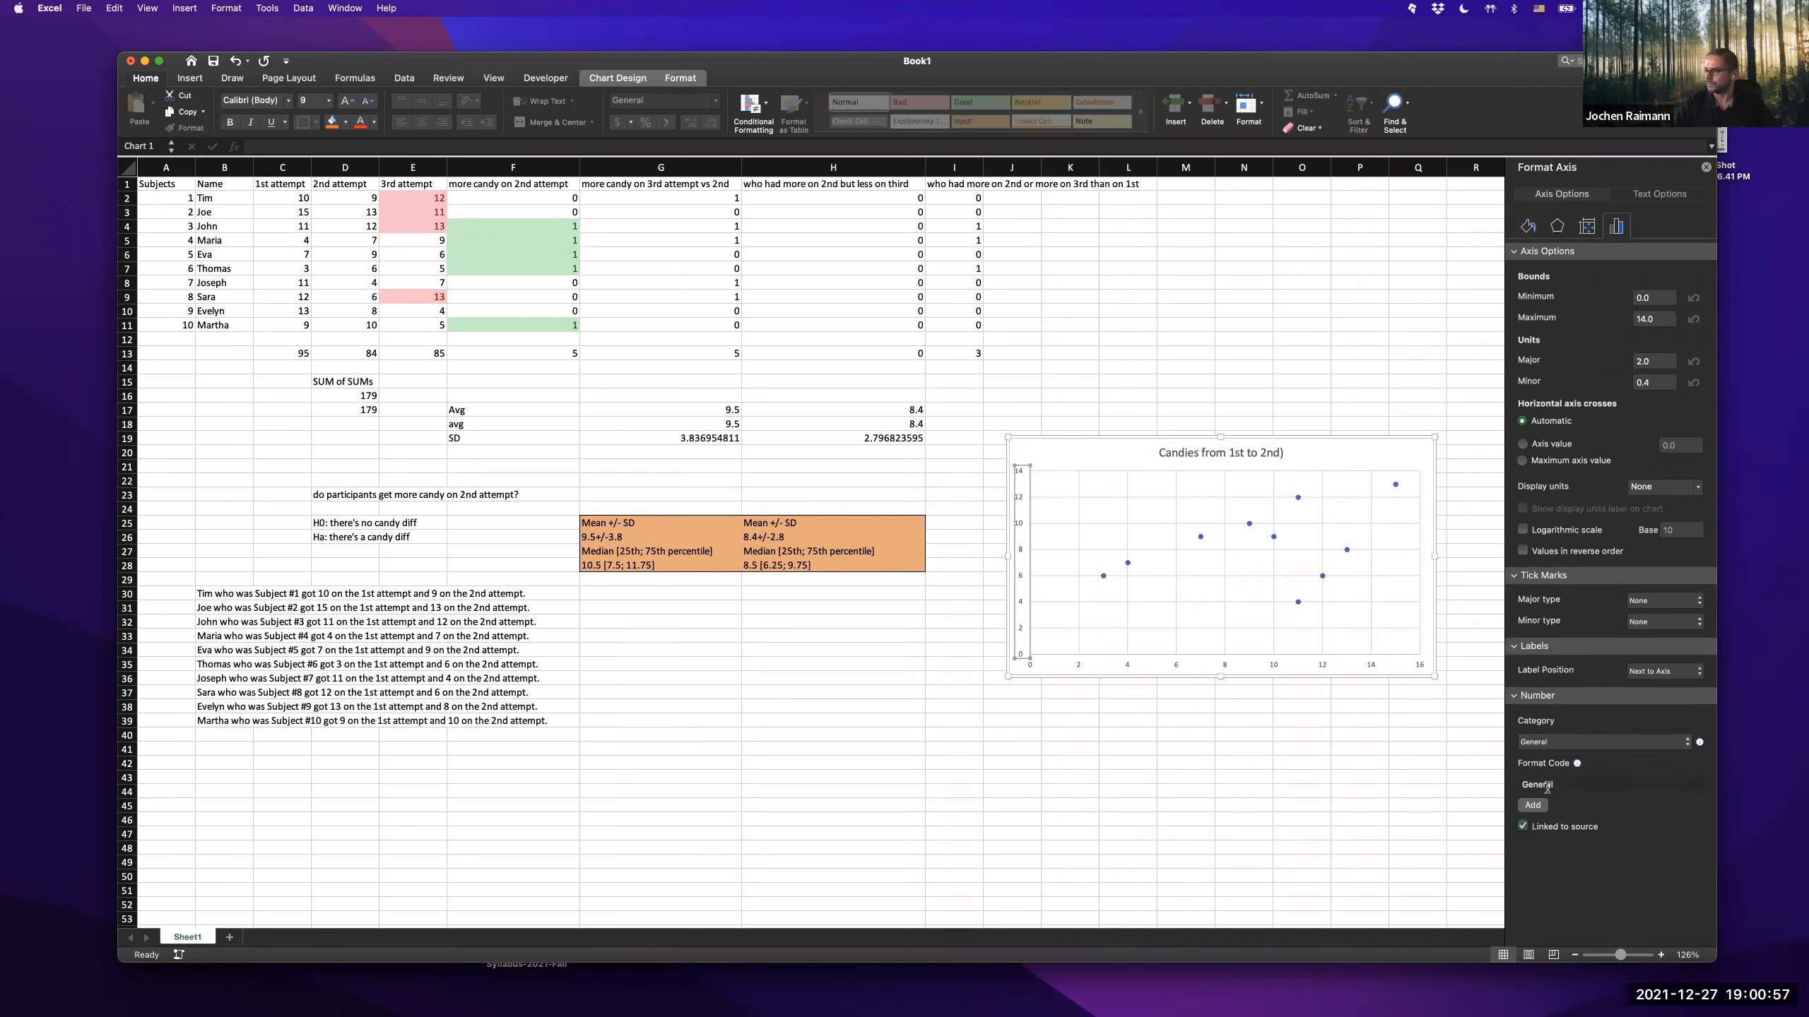
left_click(1589, 229)
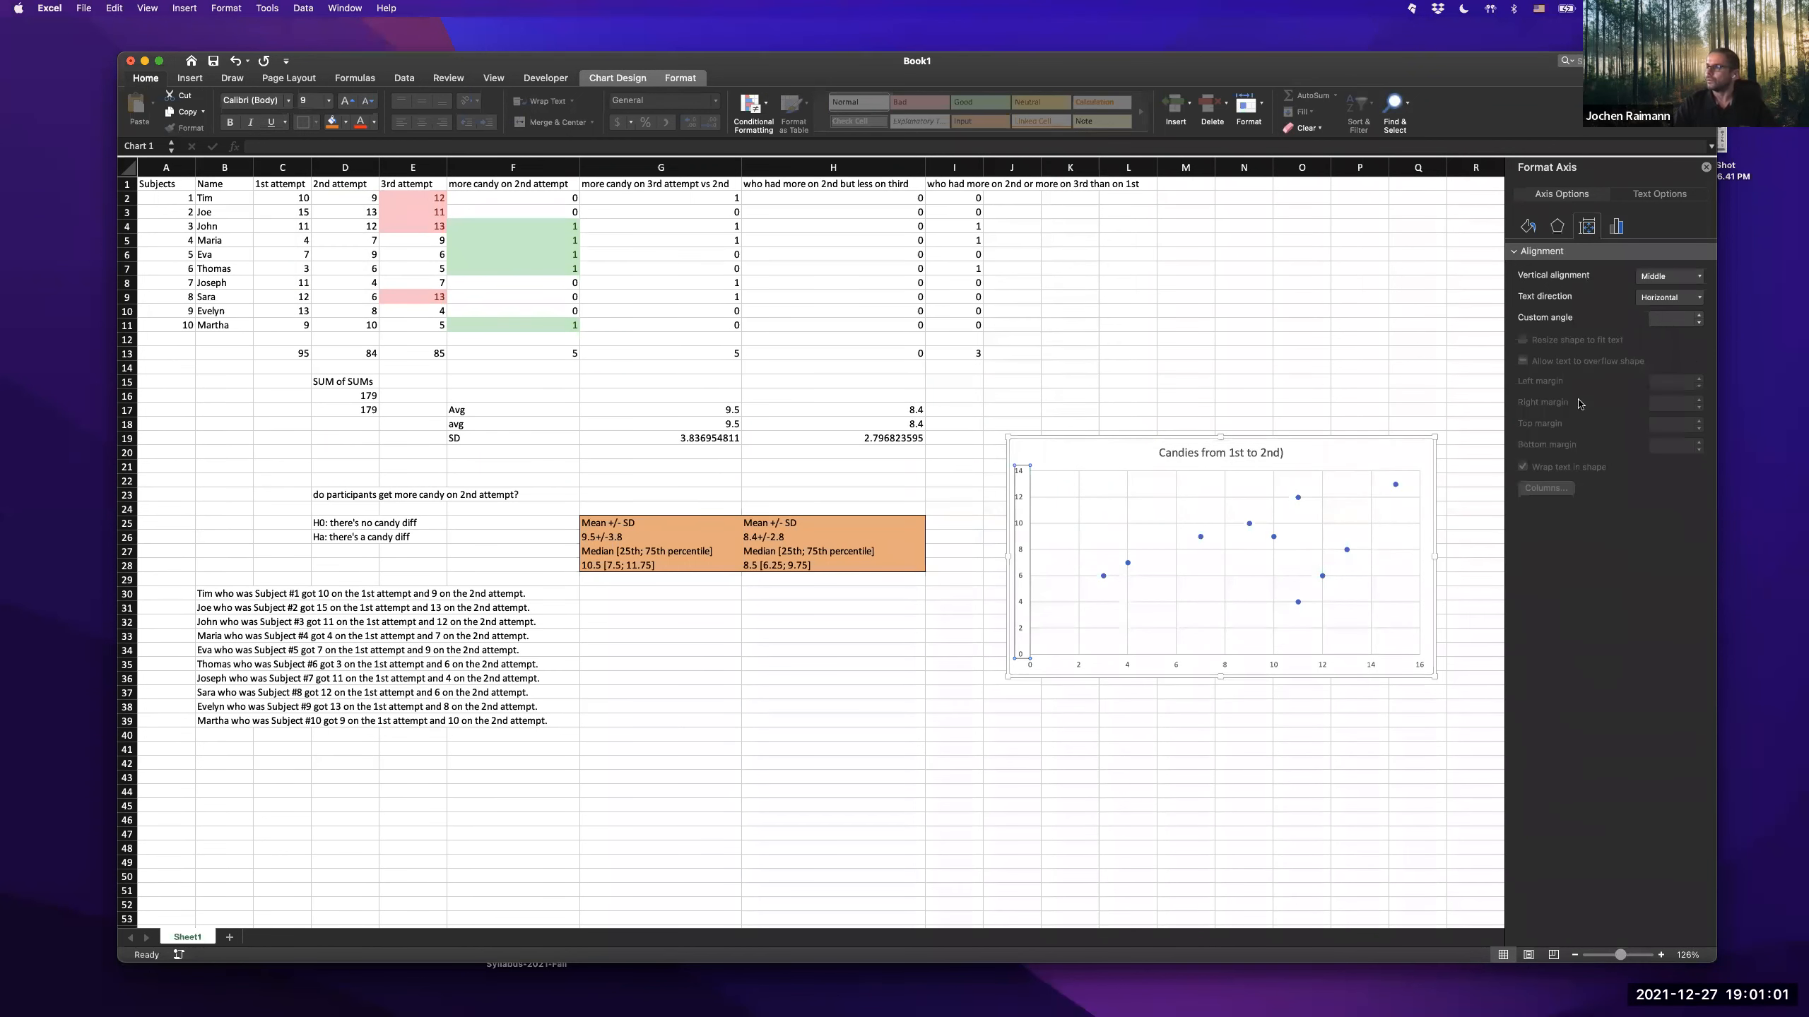
left_click(1558, 227)
left_click(1529, 226)
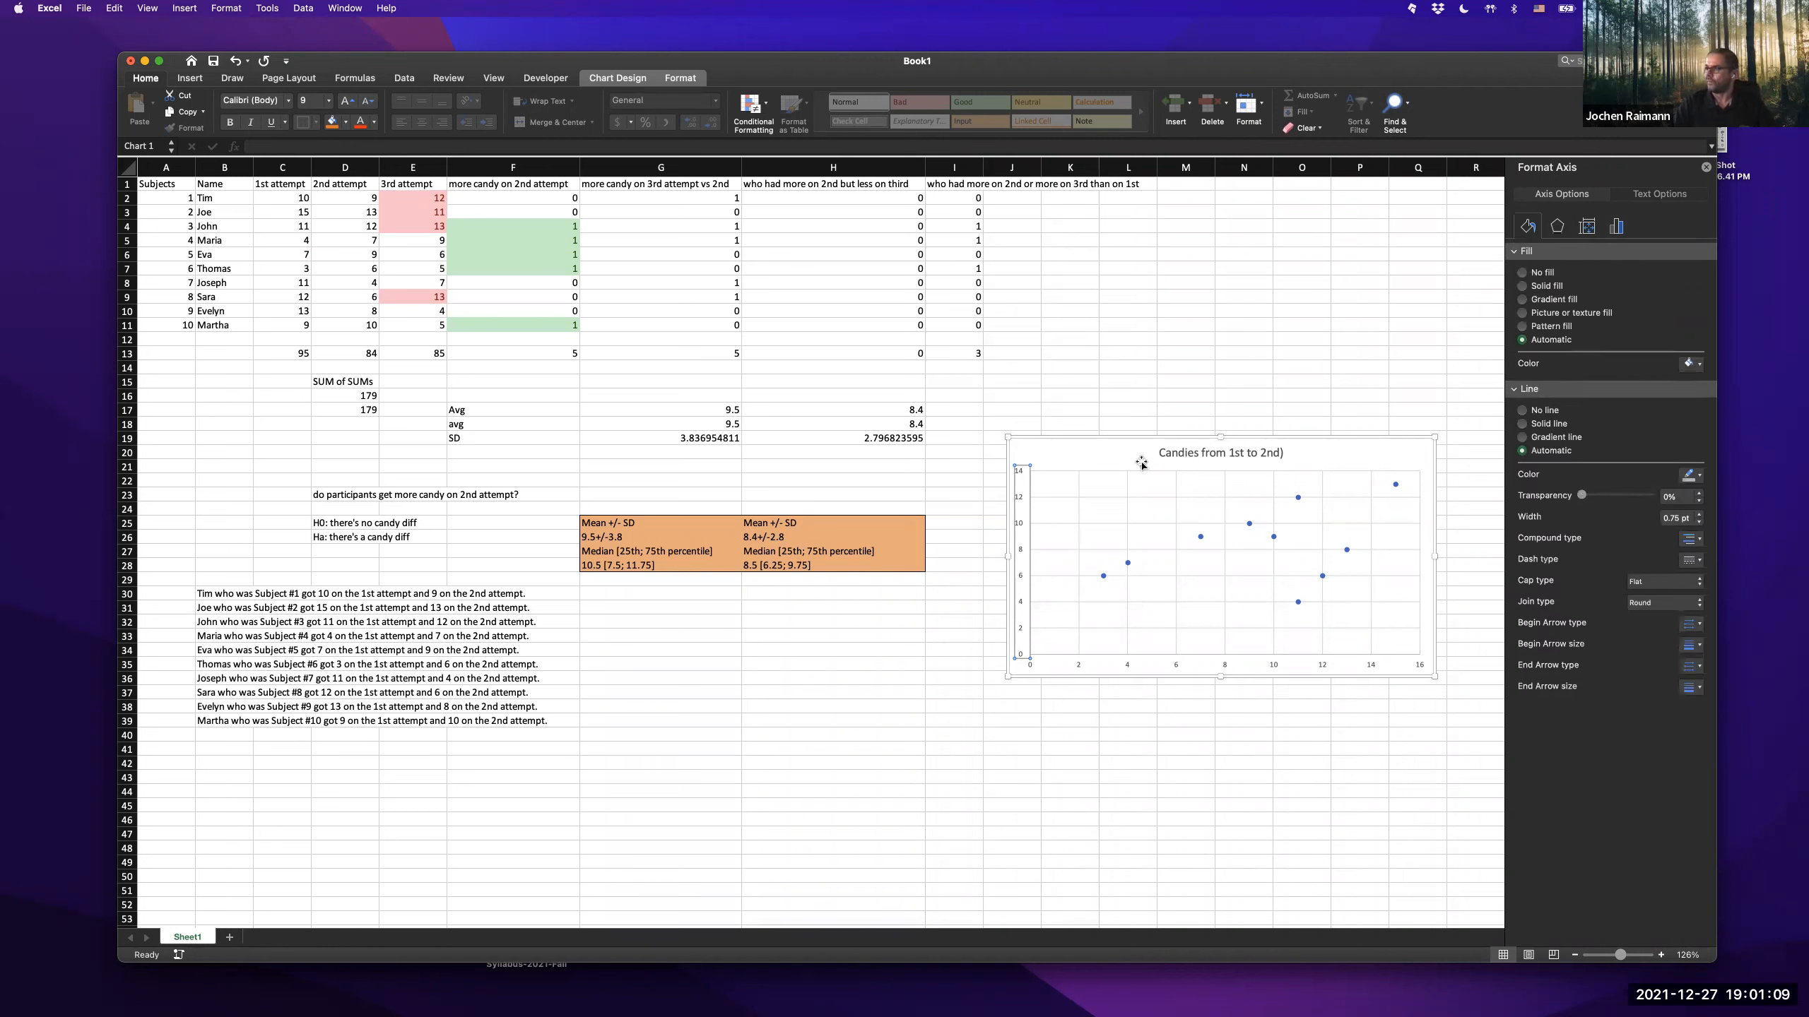
- In the scatter chart's data source, try extending the chart data range to =Sheet1!$C$1:$D$11 so it includes the header row
right_click(1098, 456)
right_click(1098, 450)
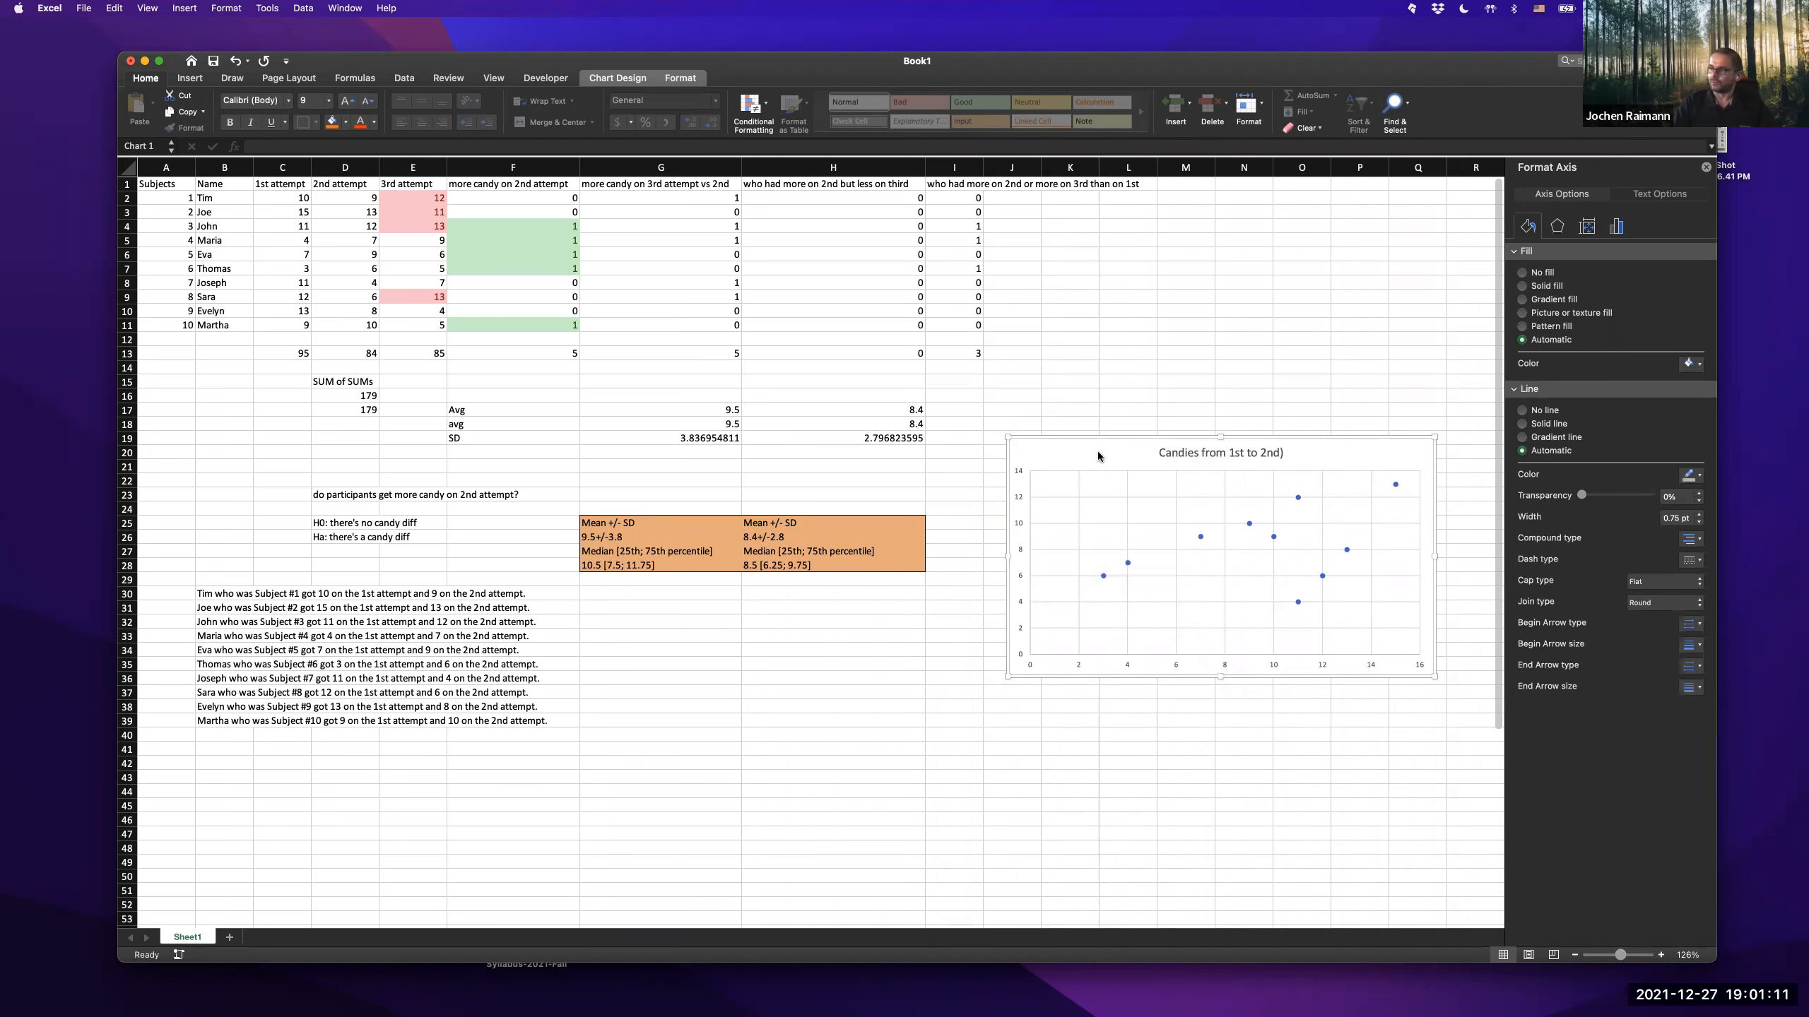
right_click(1080, 445)
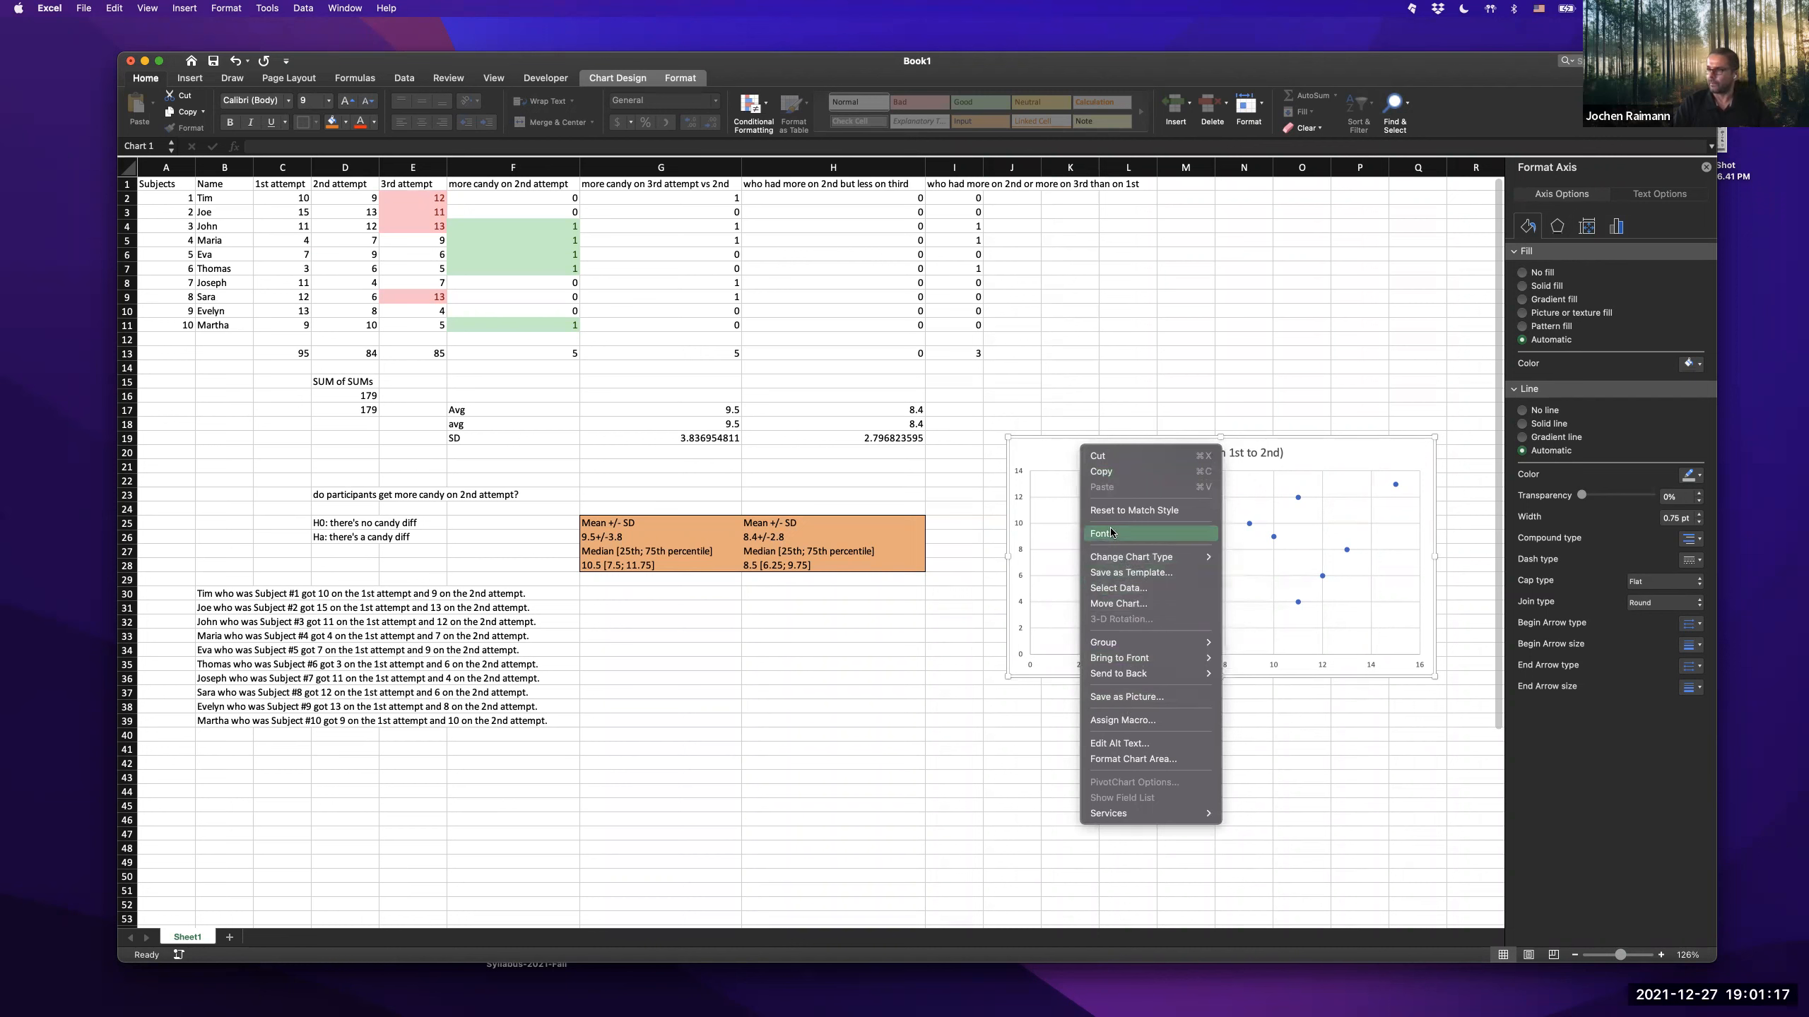
left_click(1133, 591)
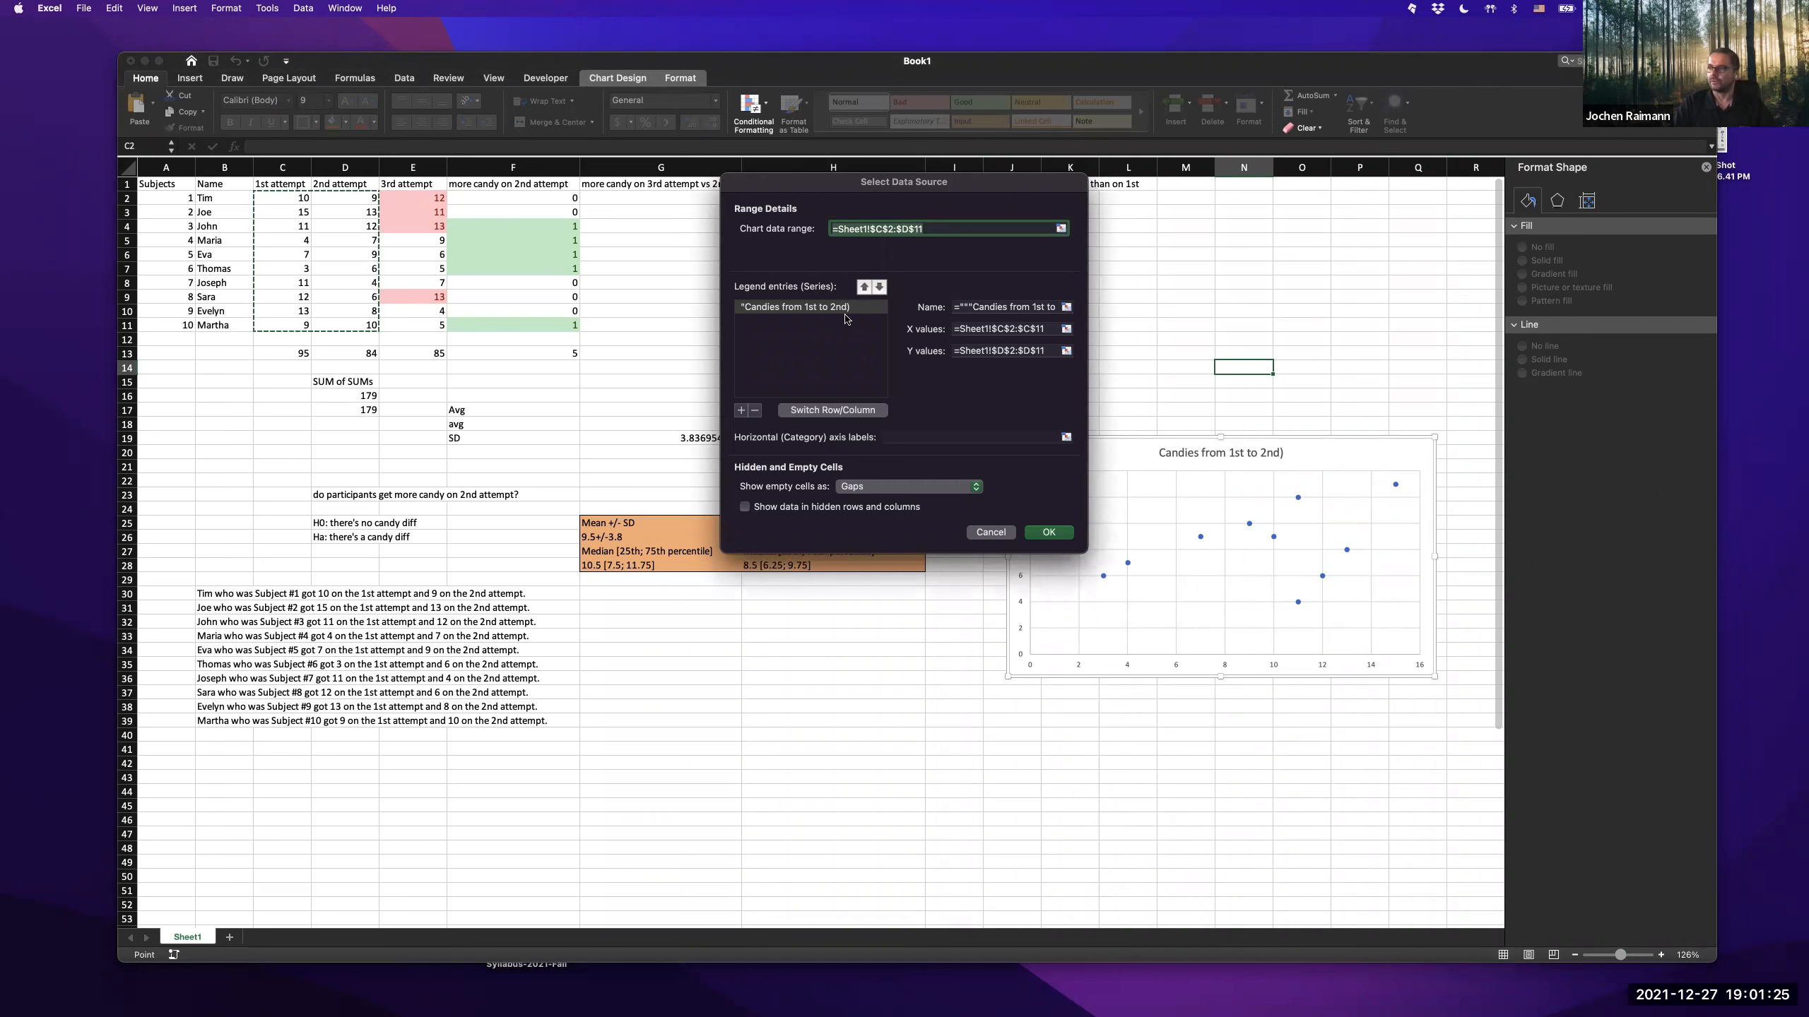
left_click(809, 308)
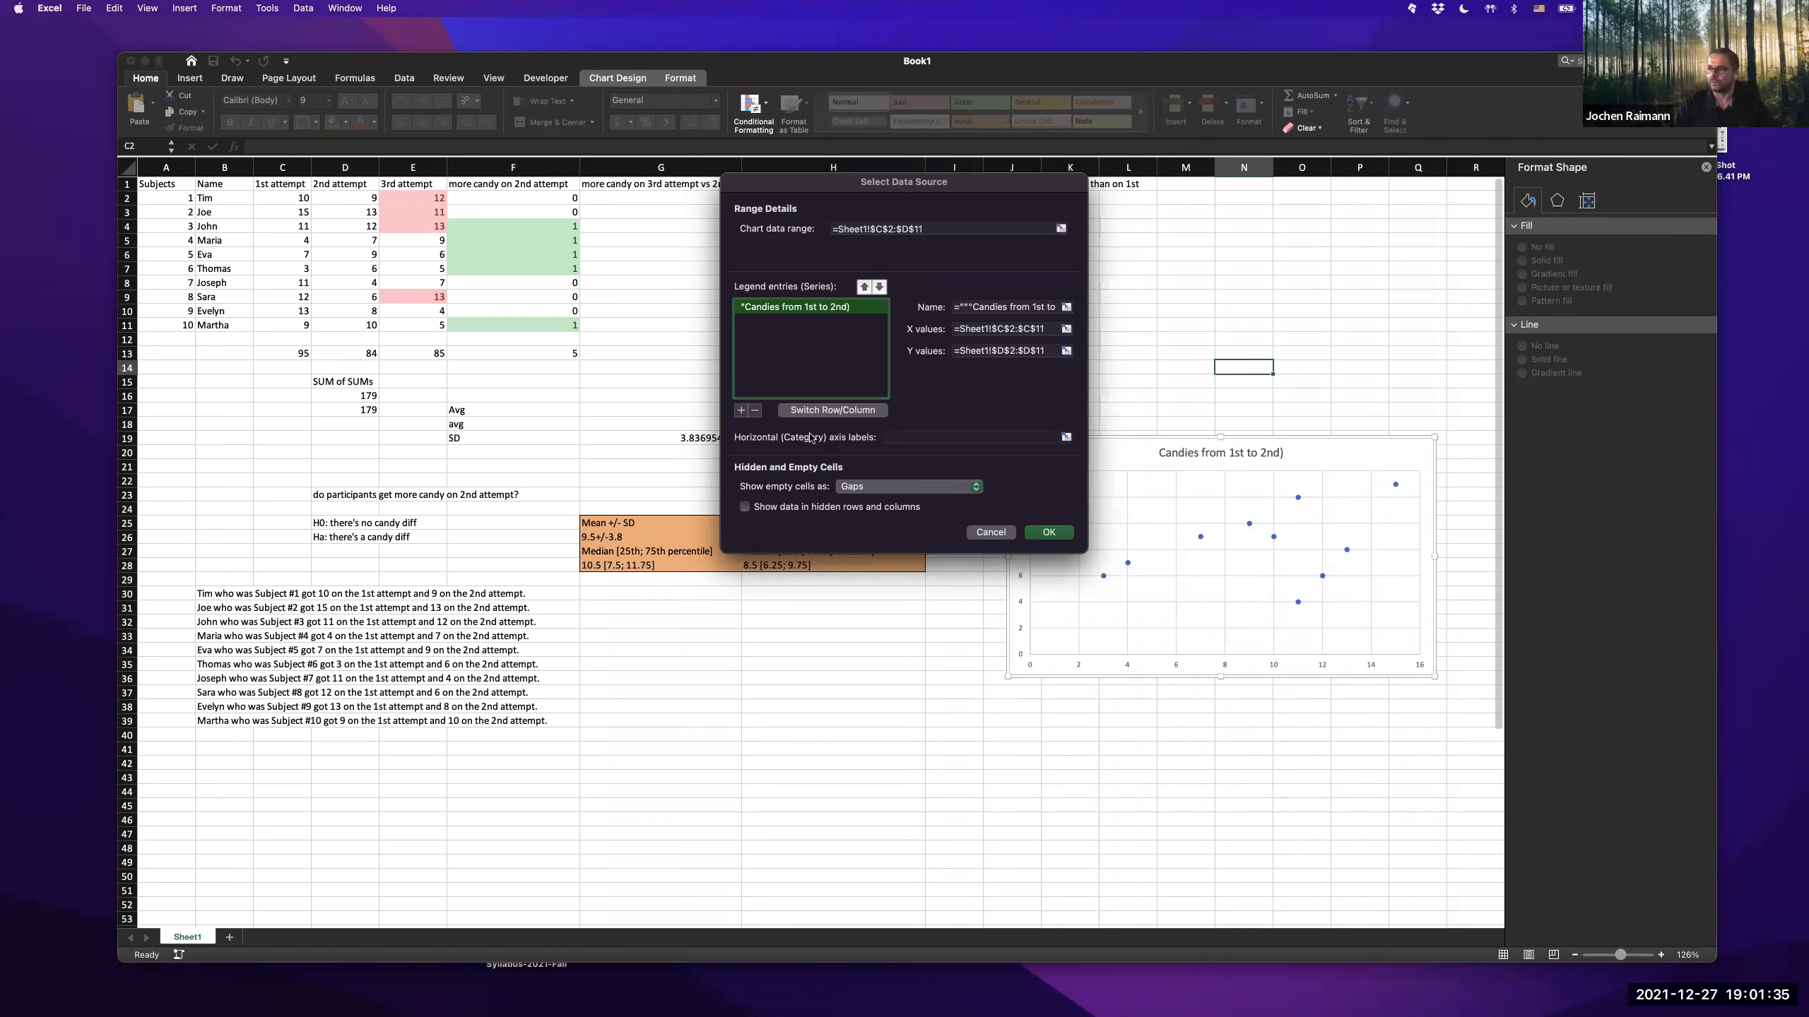
left_click_drag(898, 190, 609, 278)
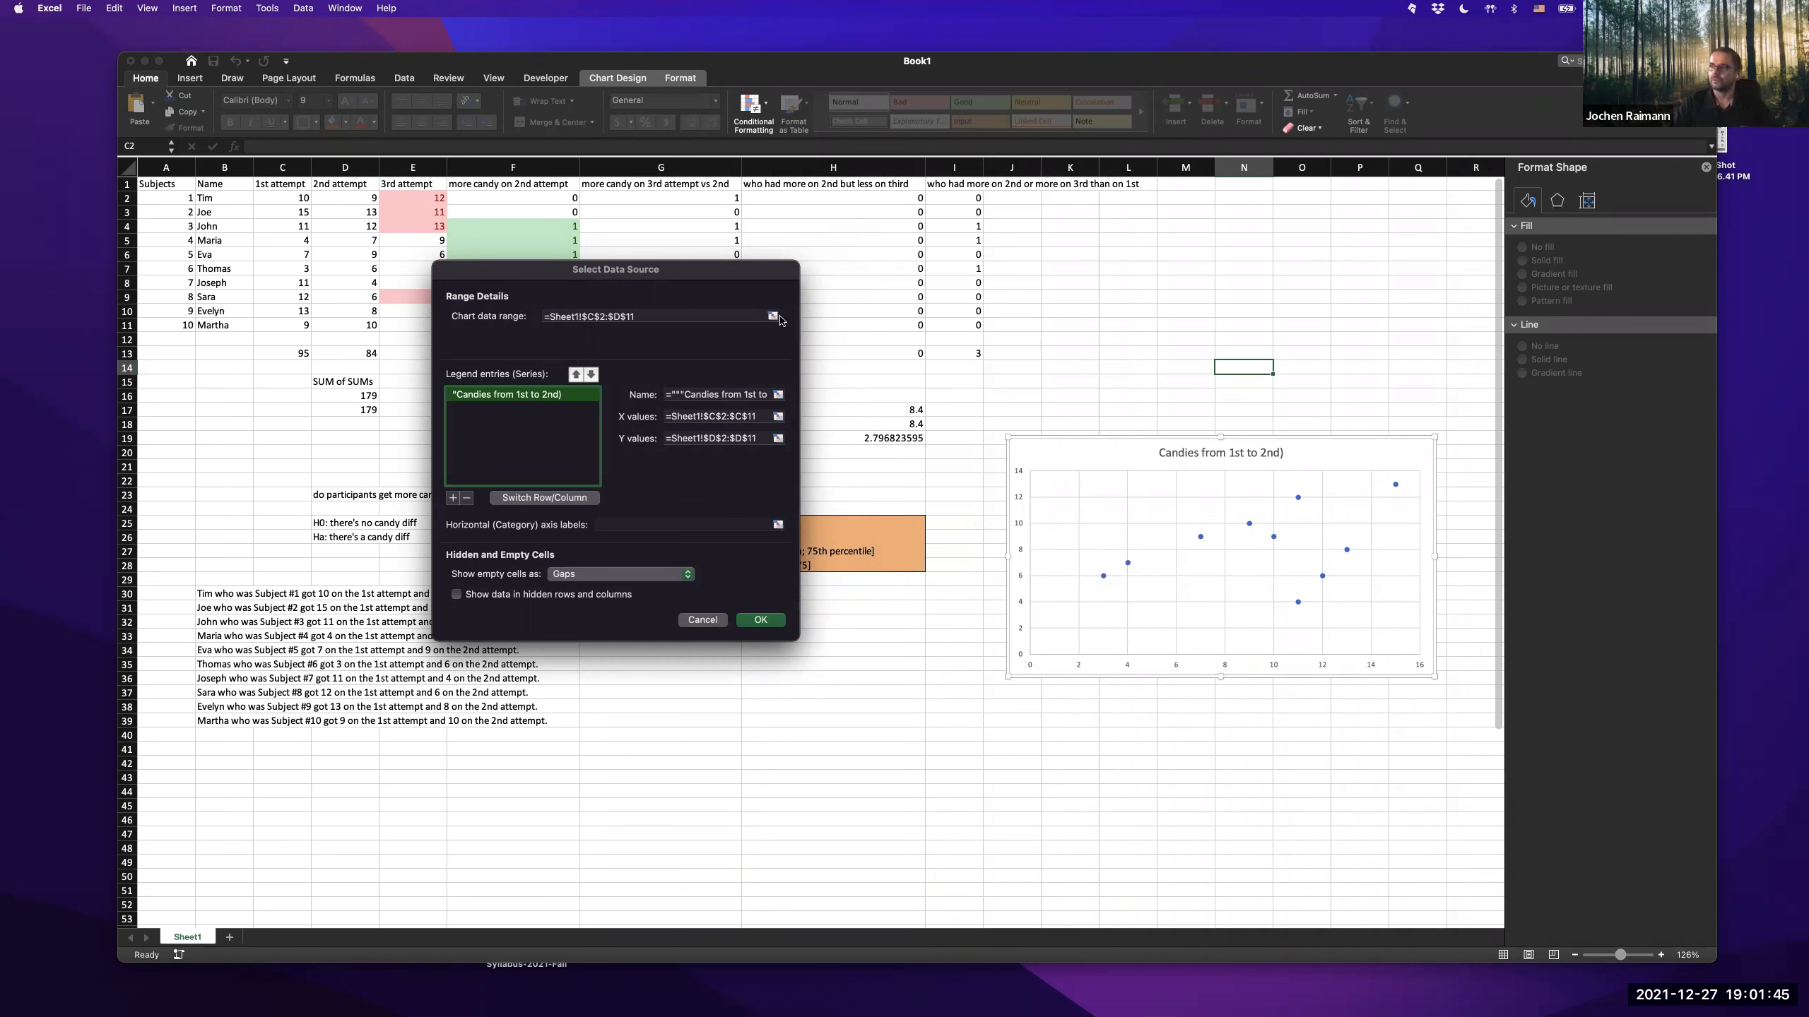
left_click(600, 317)
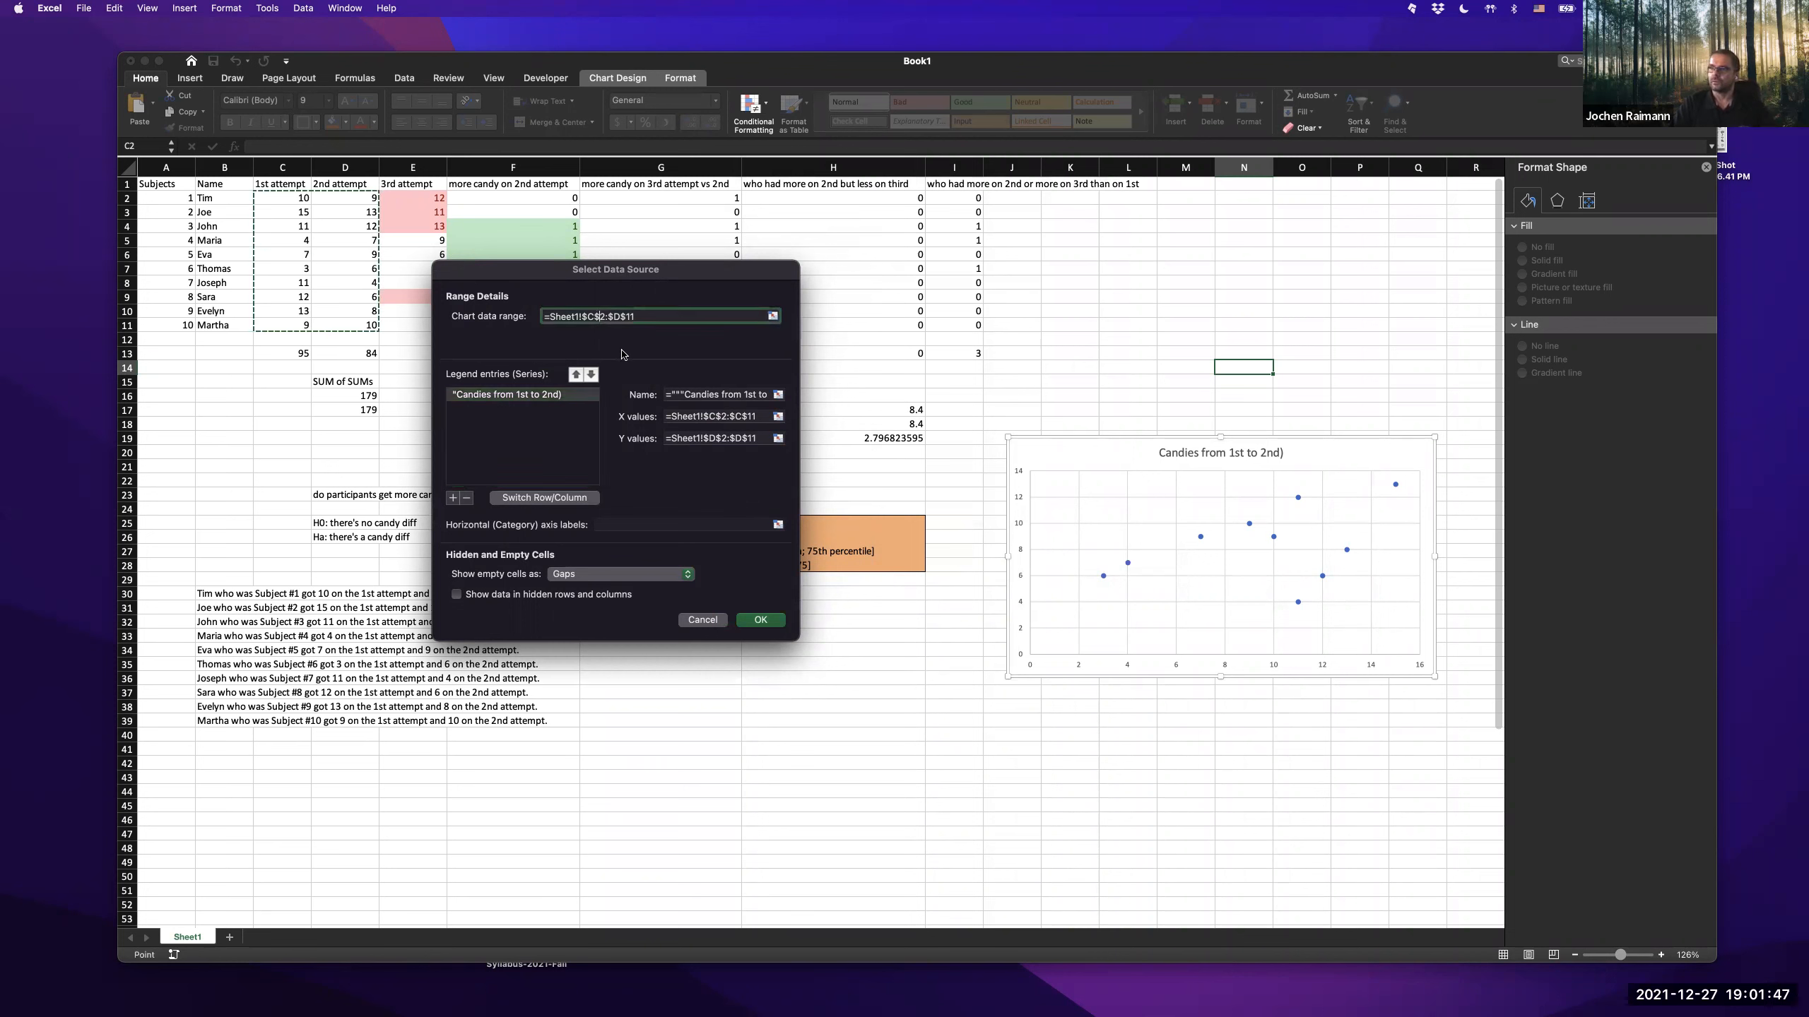
key("BackSpace")
type("1")
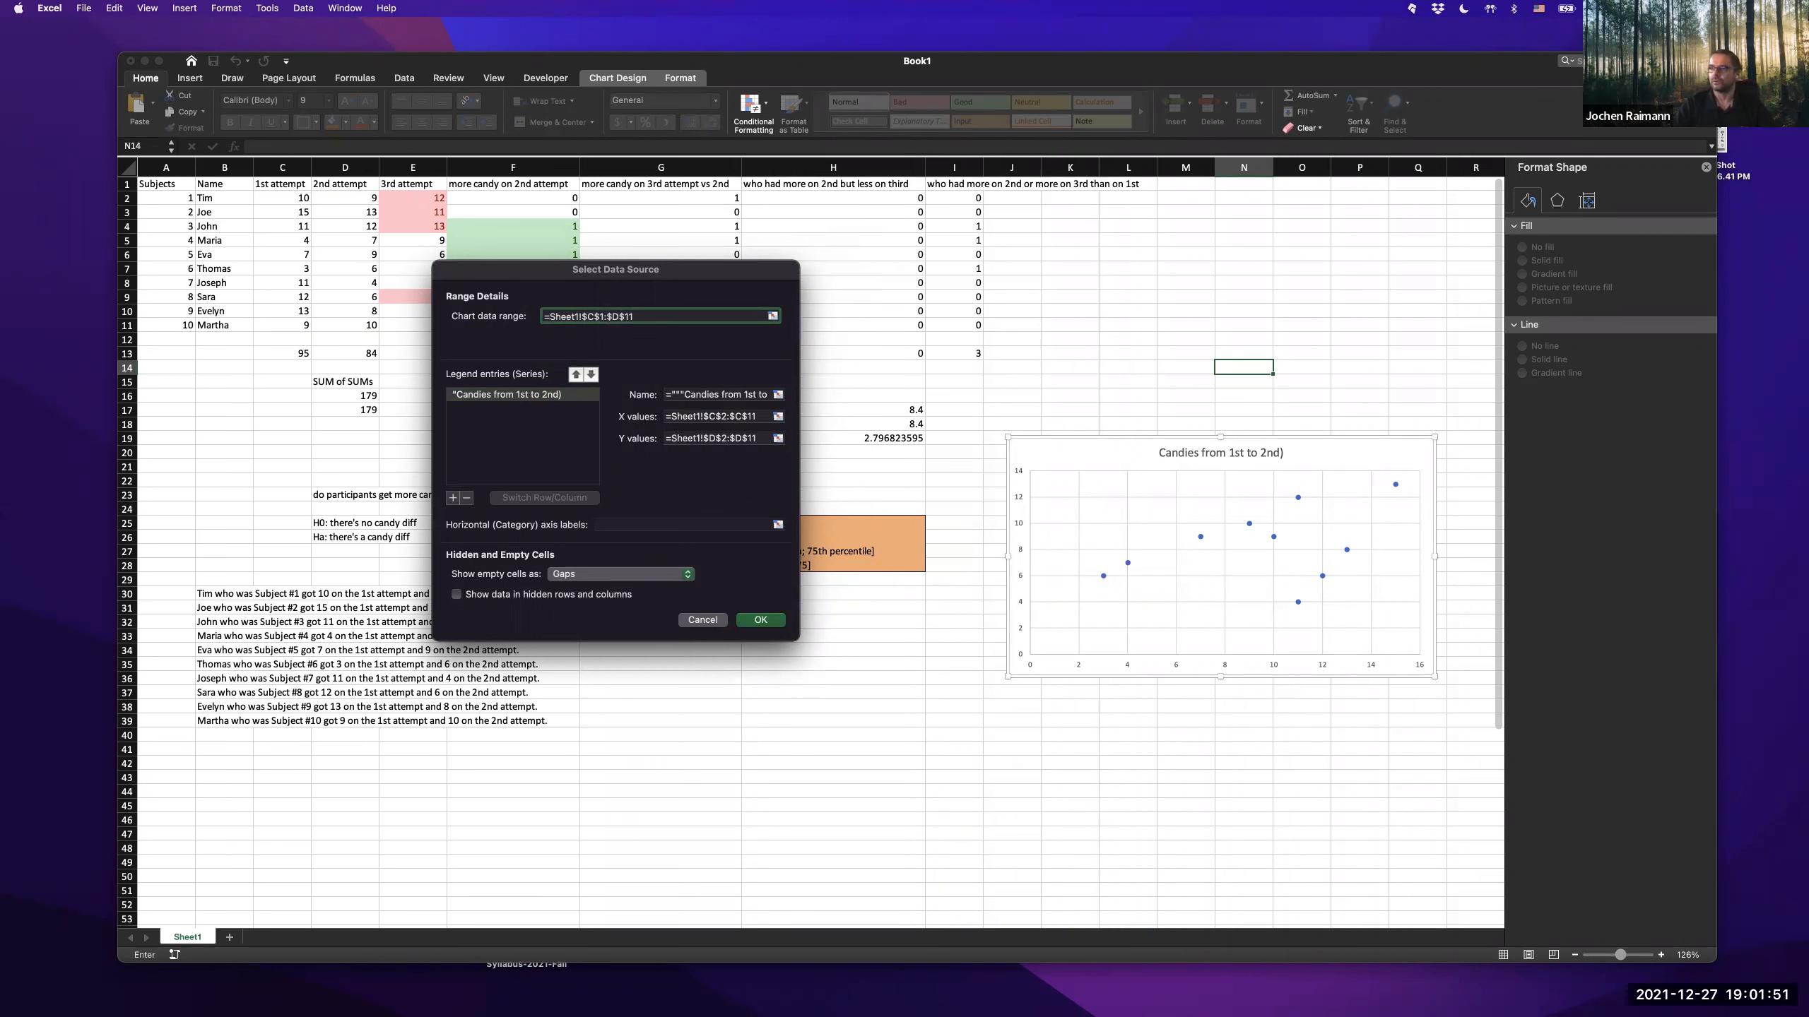
key("Return")
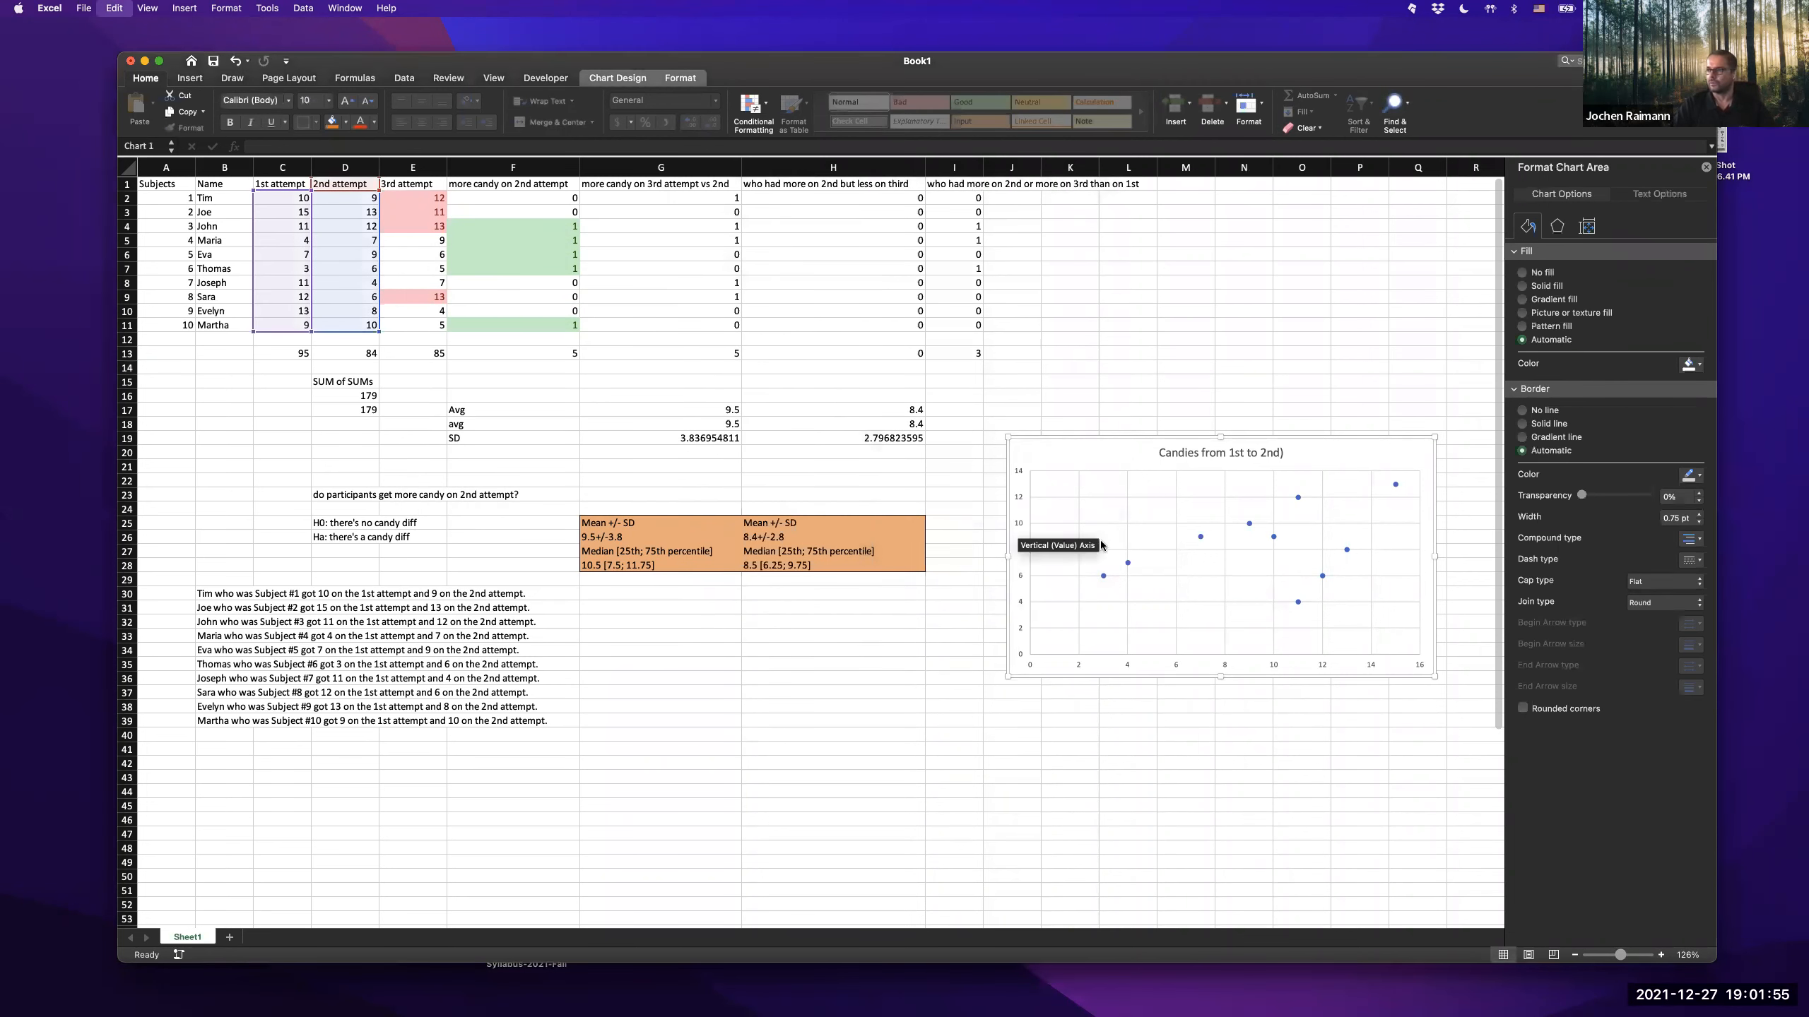
- Undo the scatter chart's data range change and reselect the chart area
key("super+z")
key("super+z")
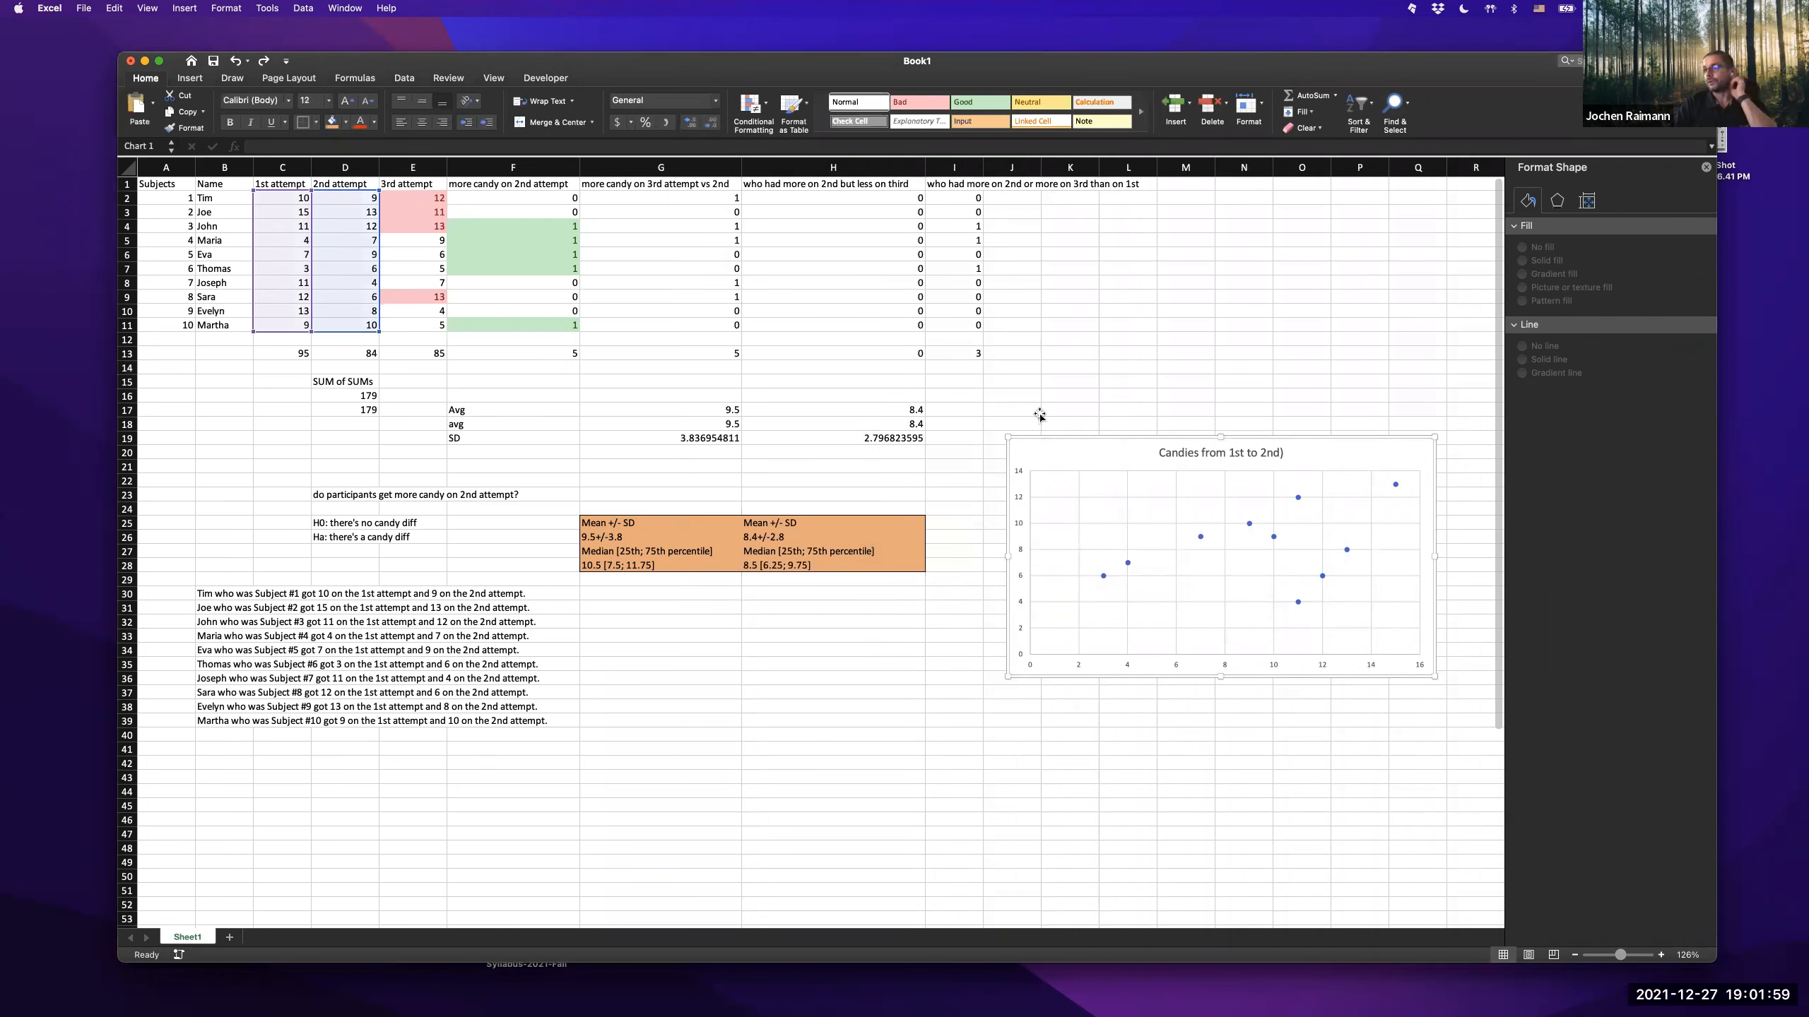
left_click(1066, 437)
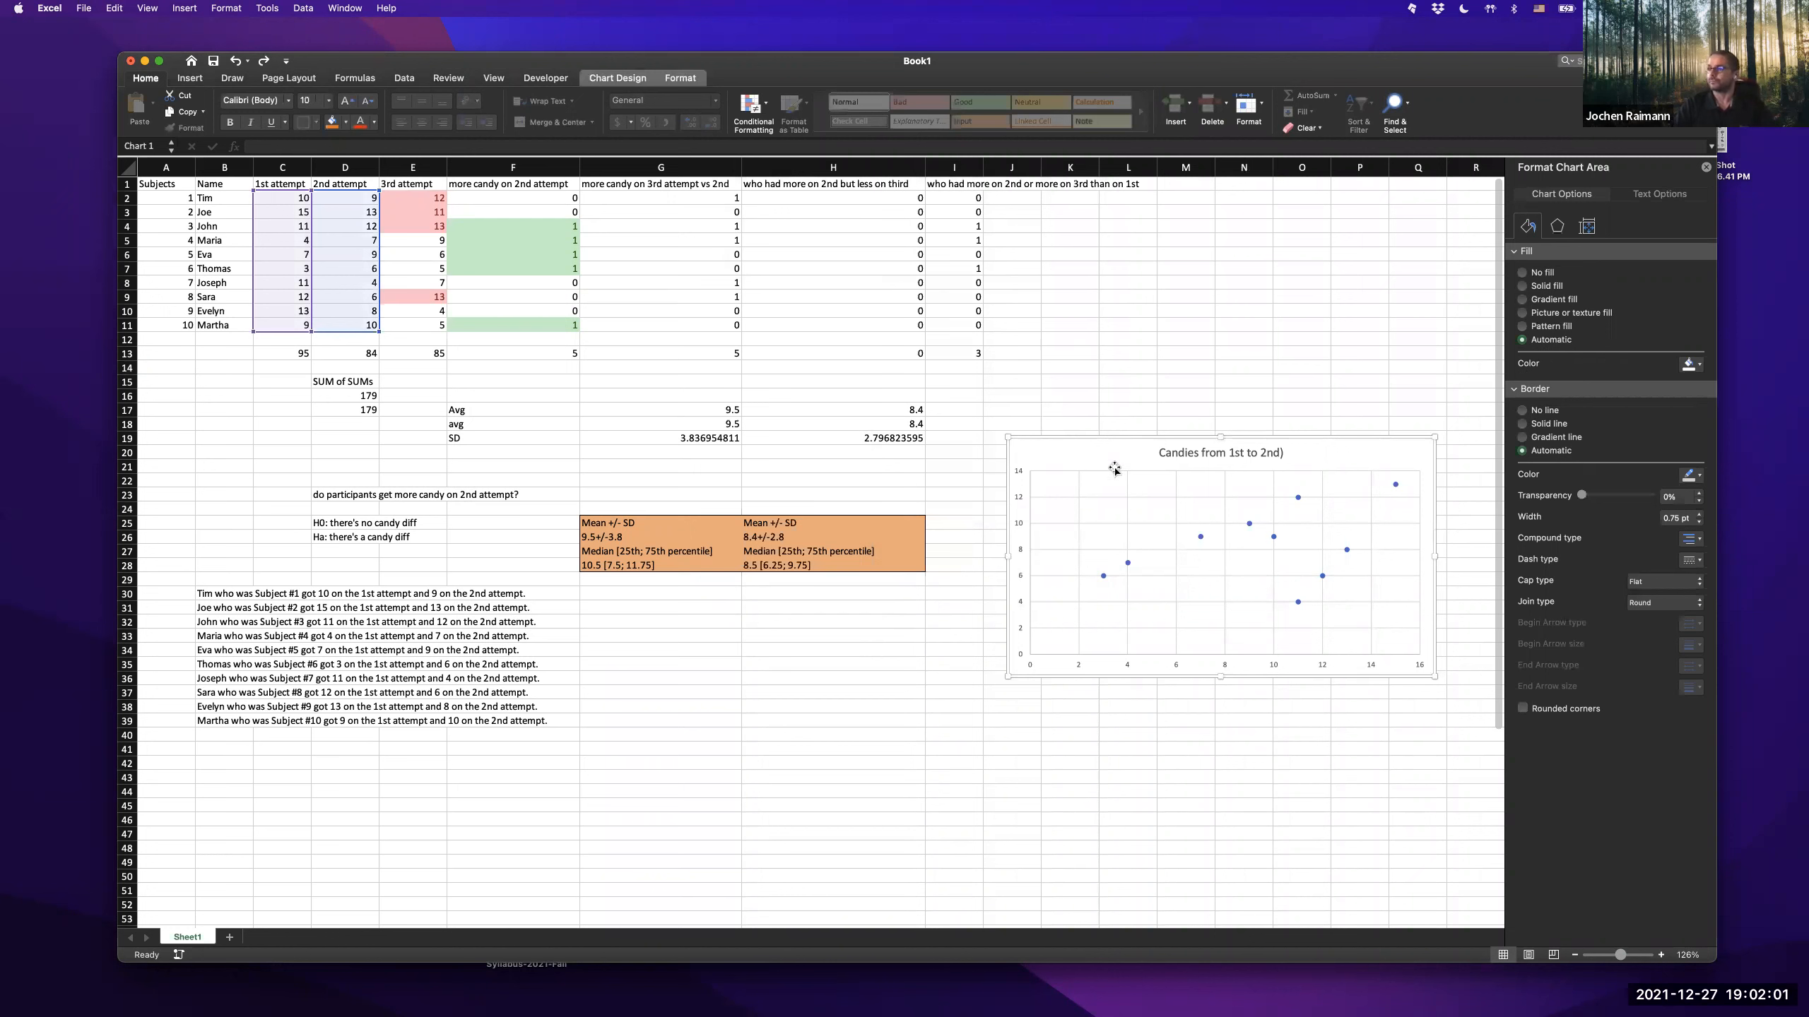
right_click(1093, 457)
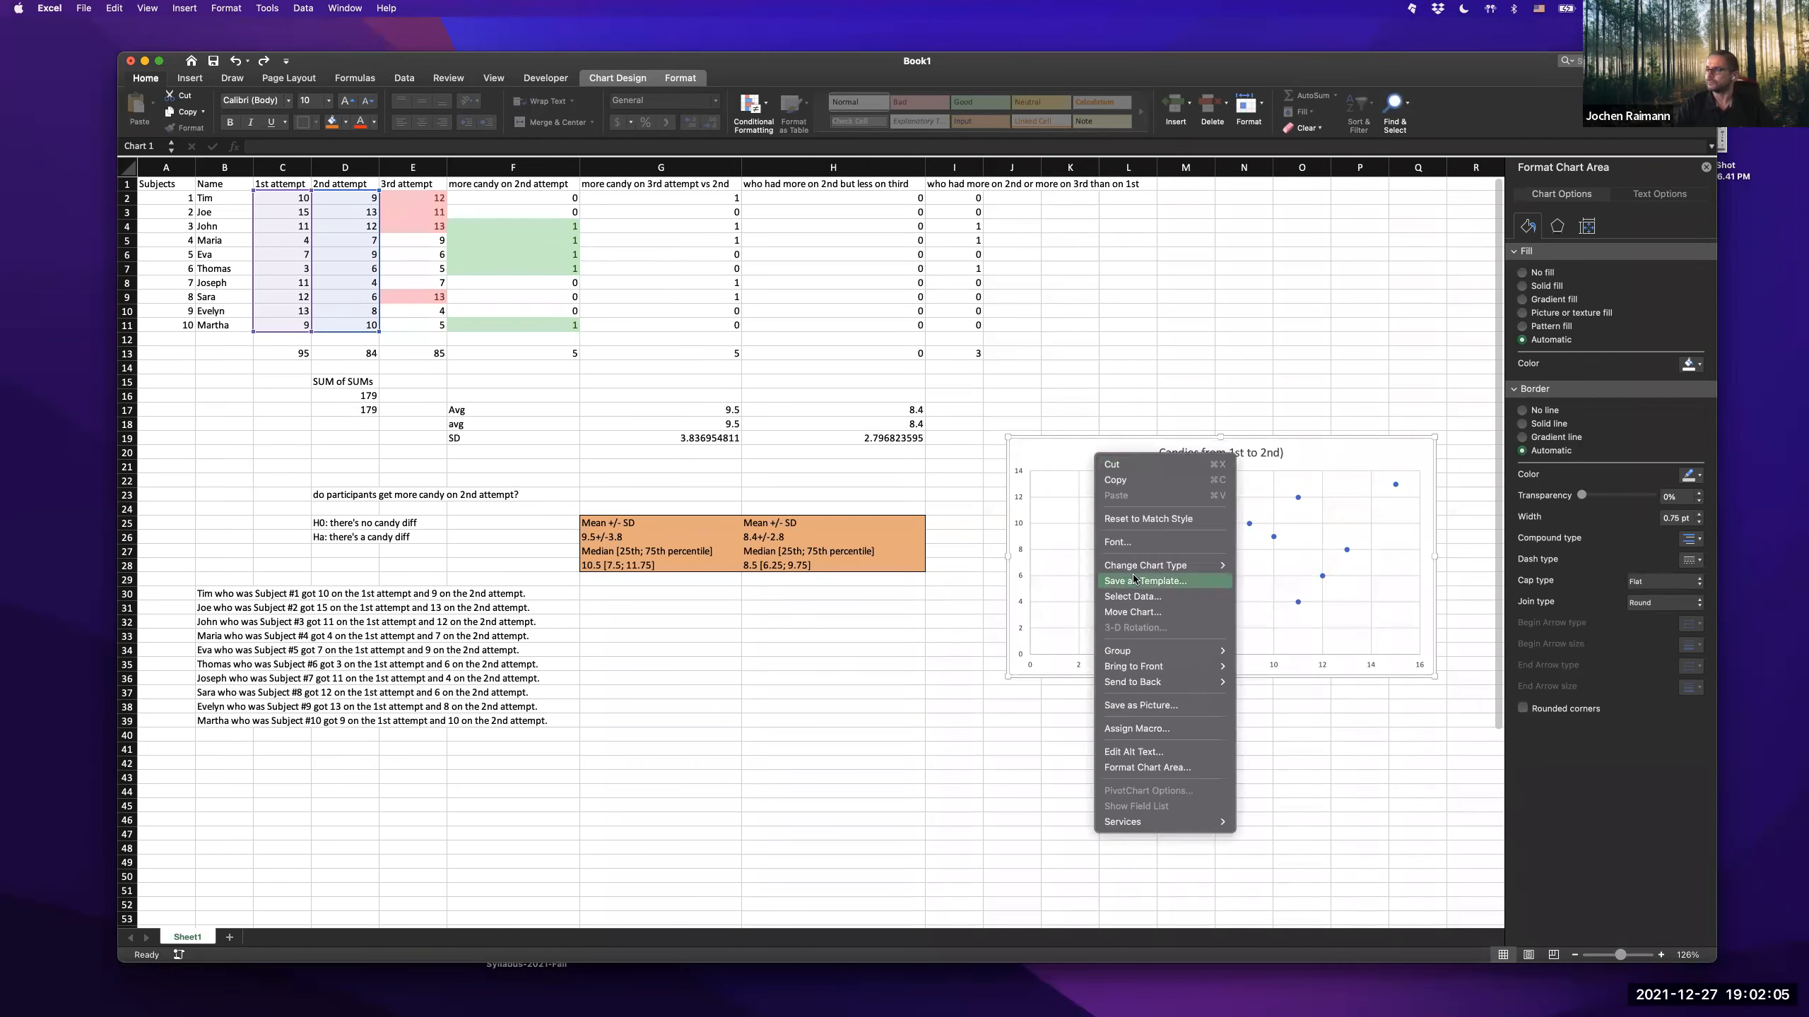
mouse_move(1135, 566)
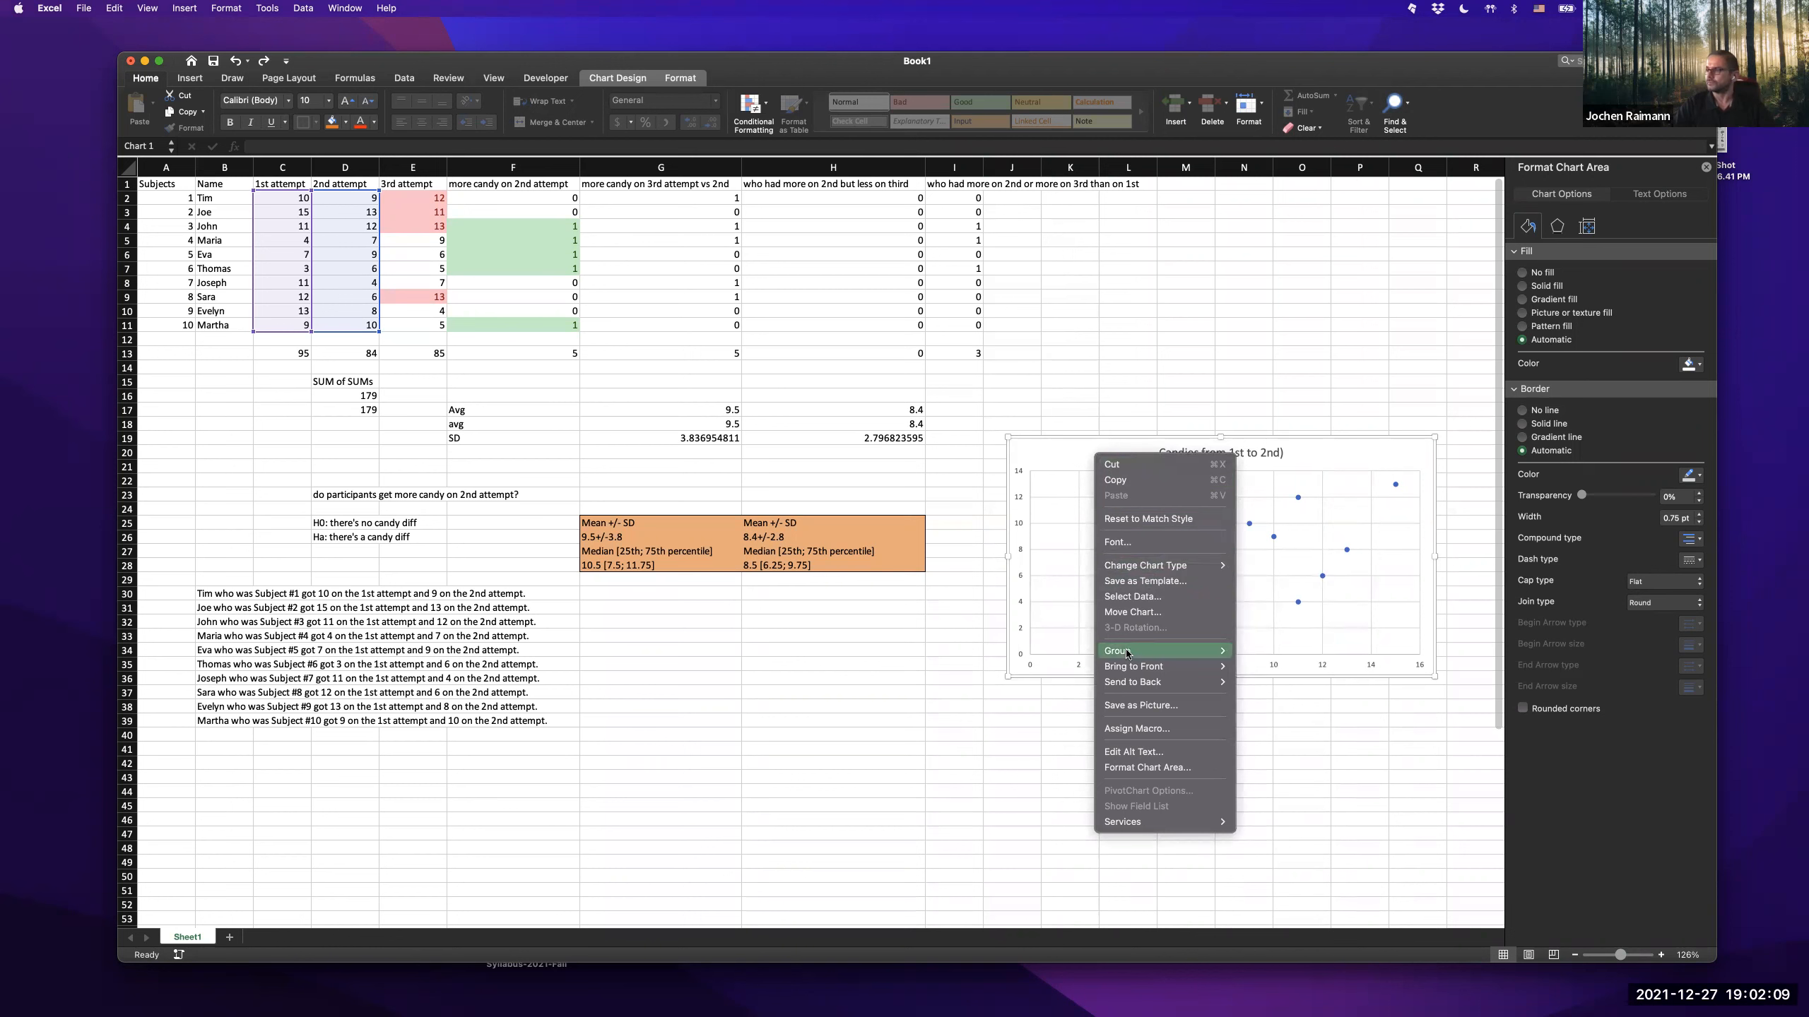
mouse_move(1127, 653)
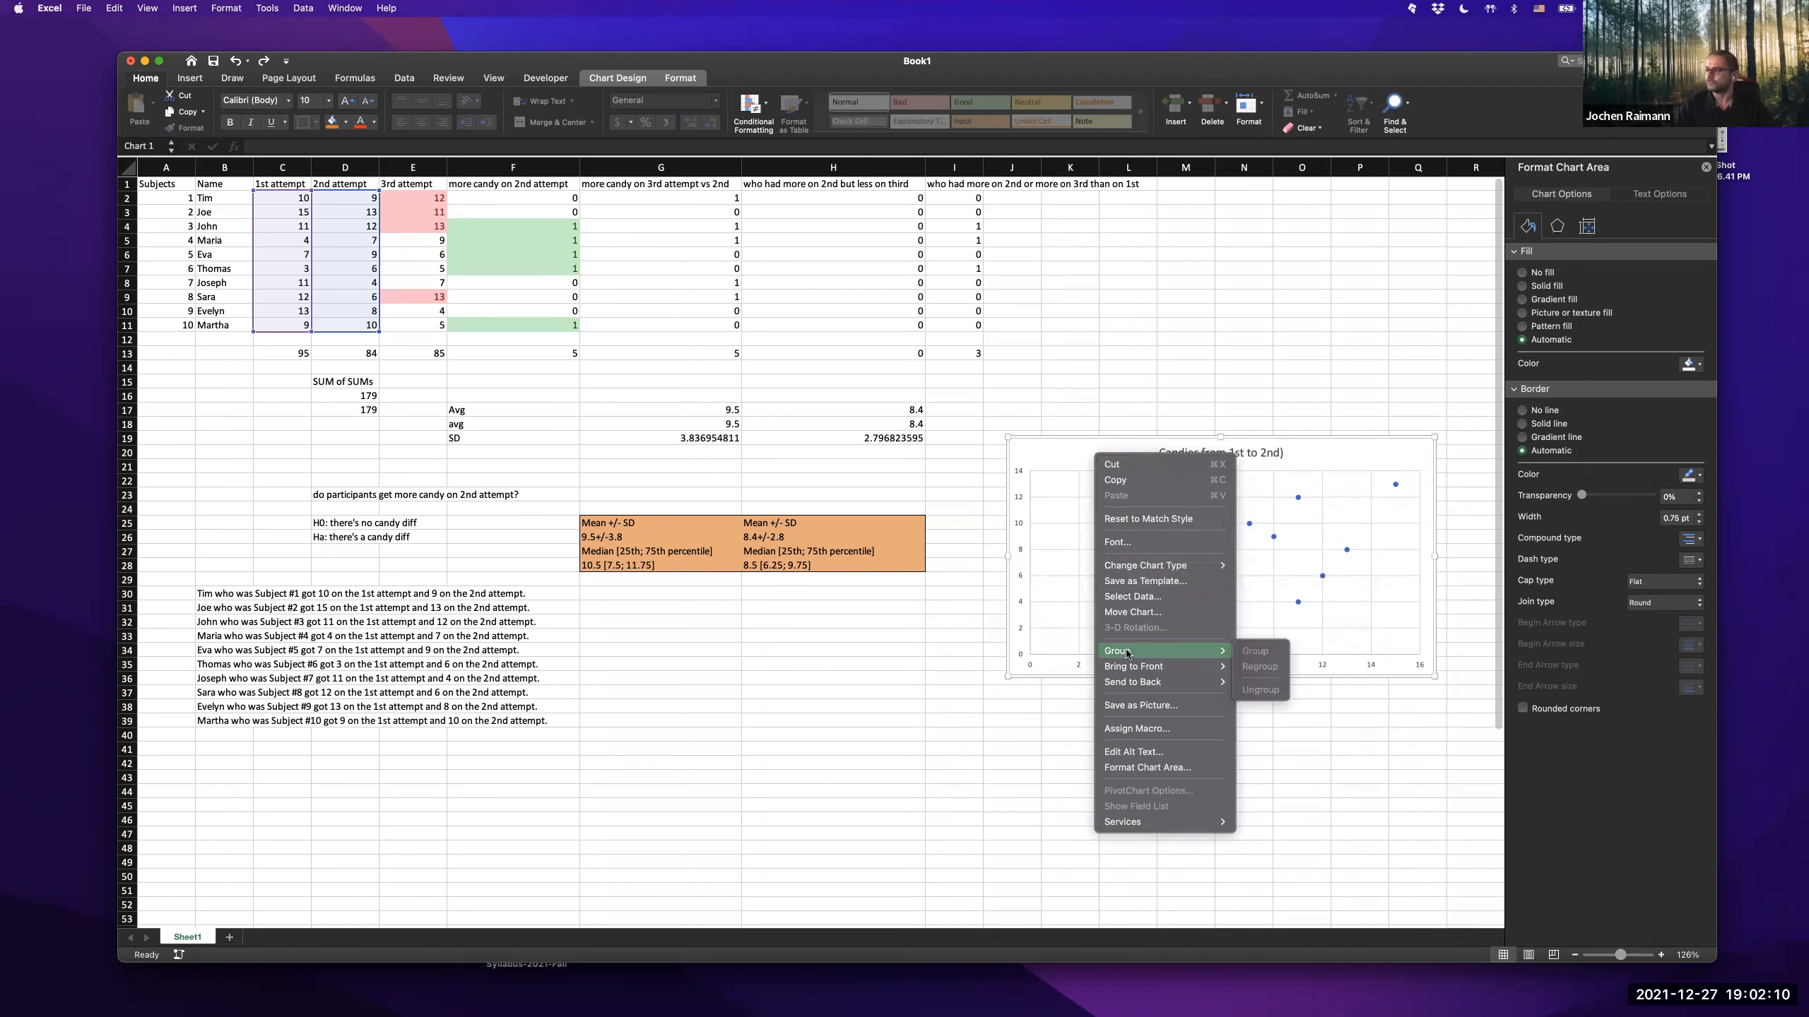
left_click(1128, 770)
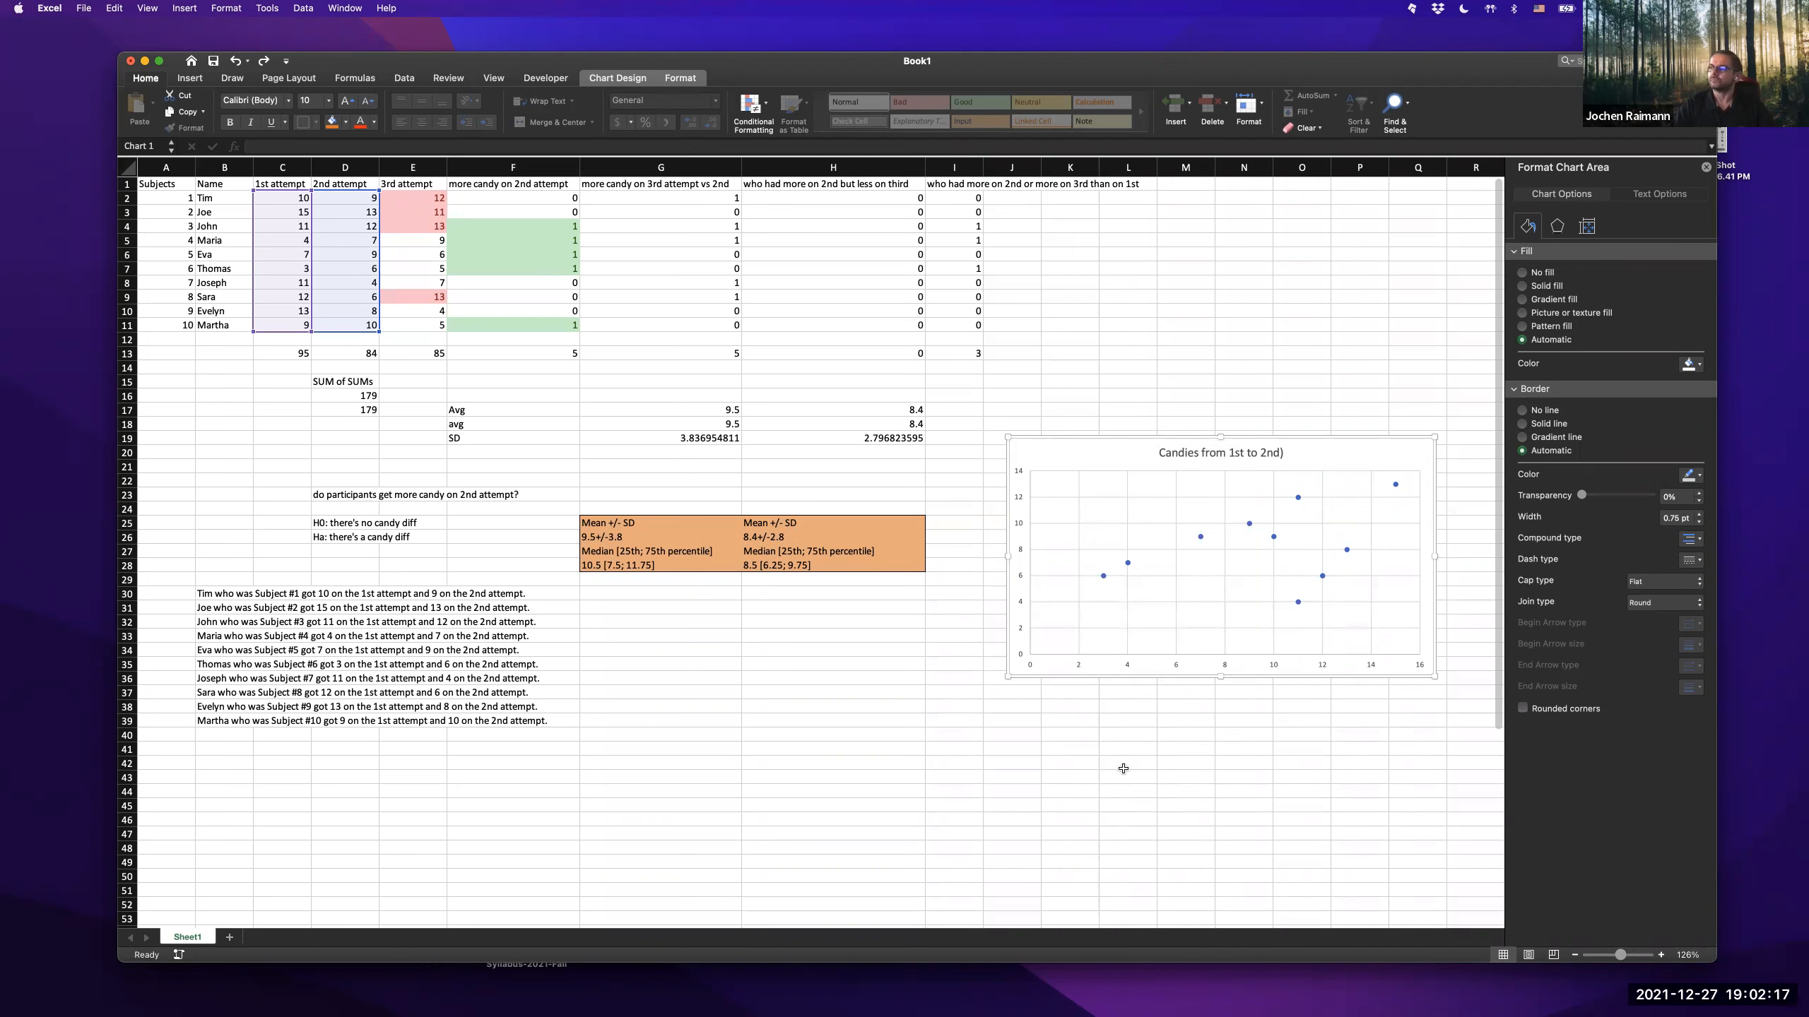
right_click(1071, 448)
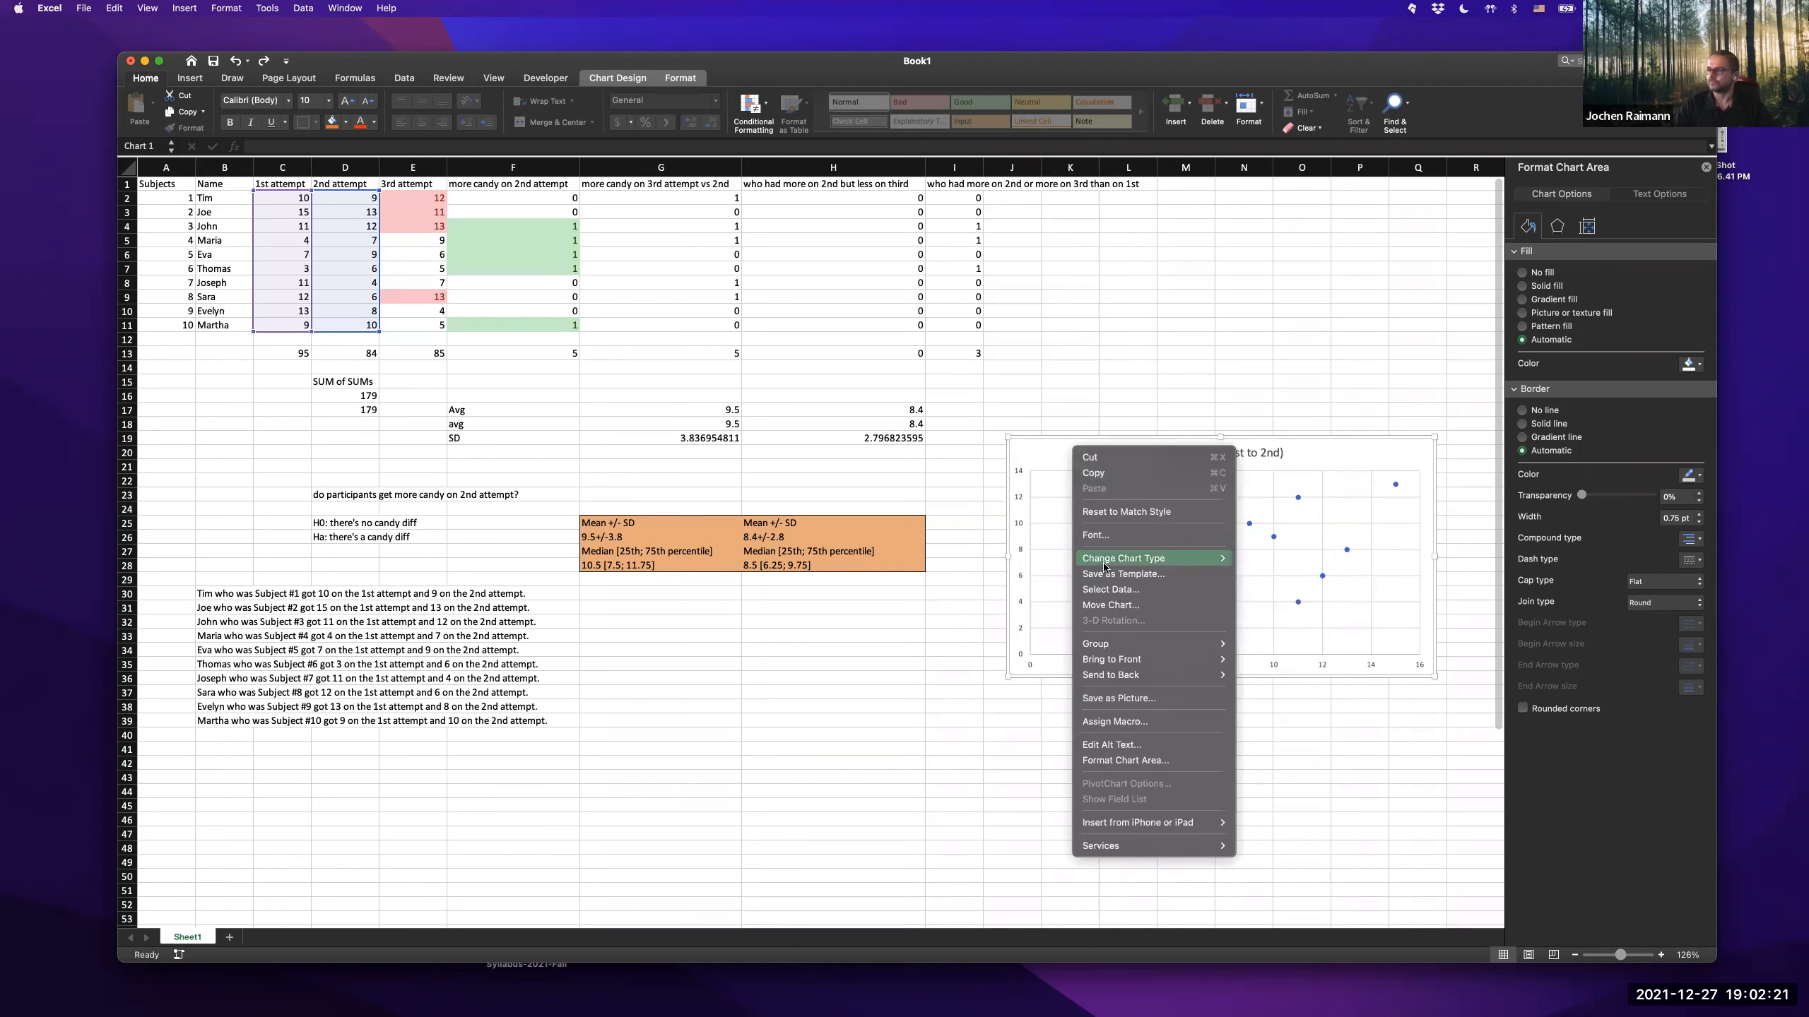
key("Escape")
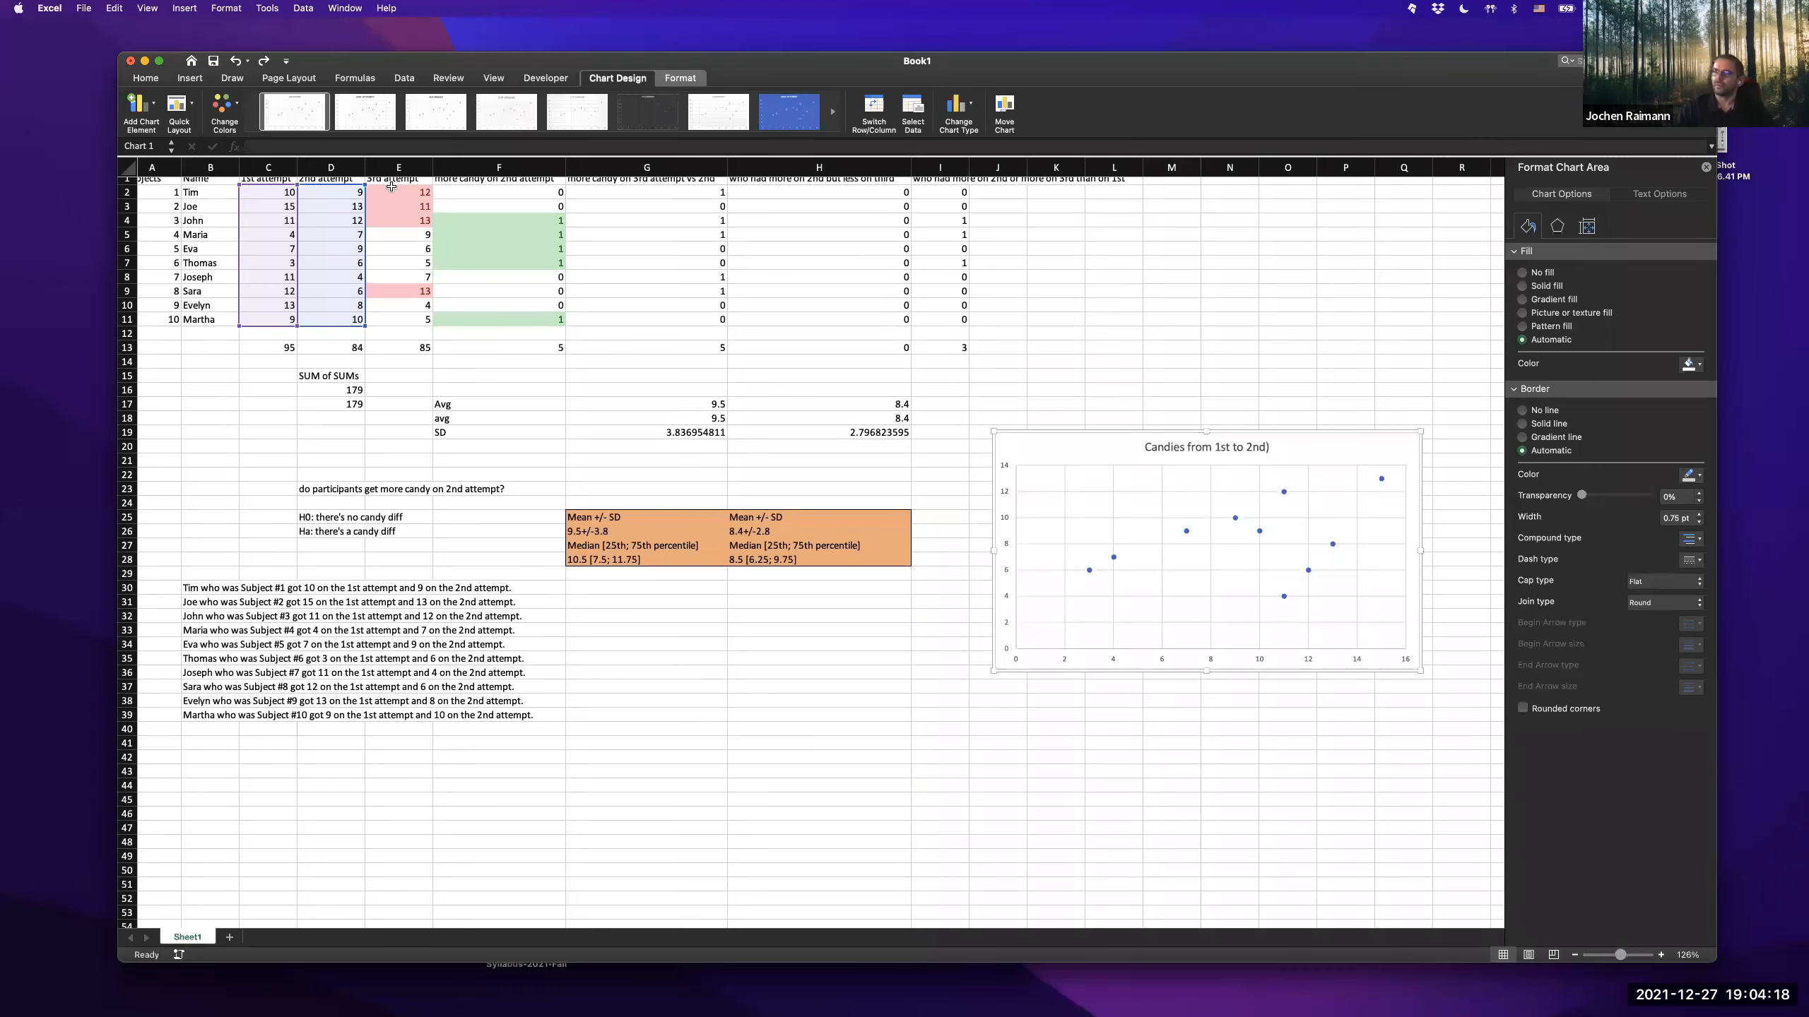
left_click(156, 105)
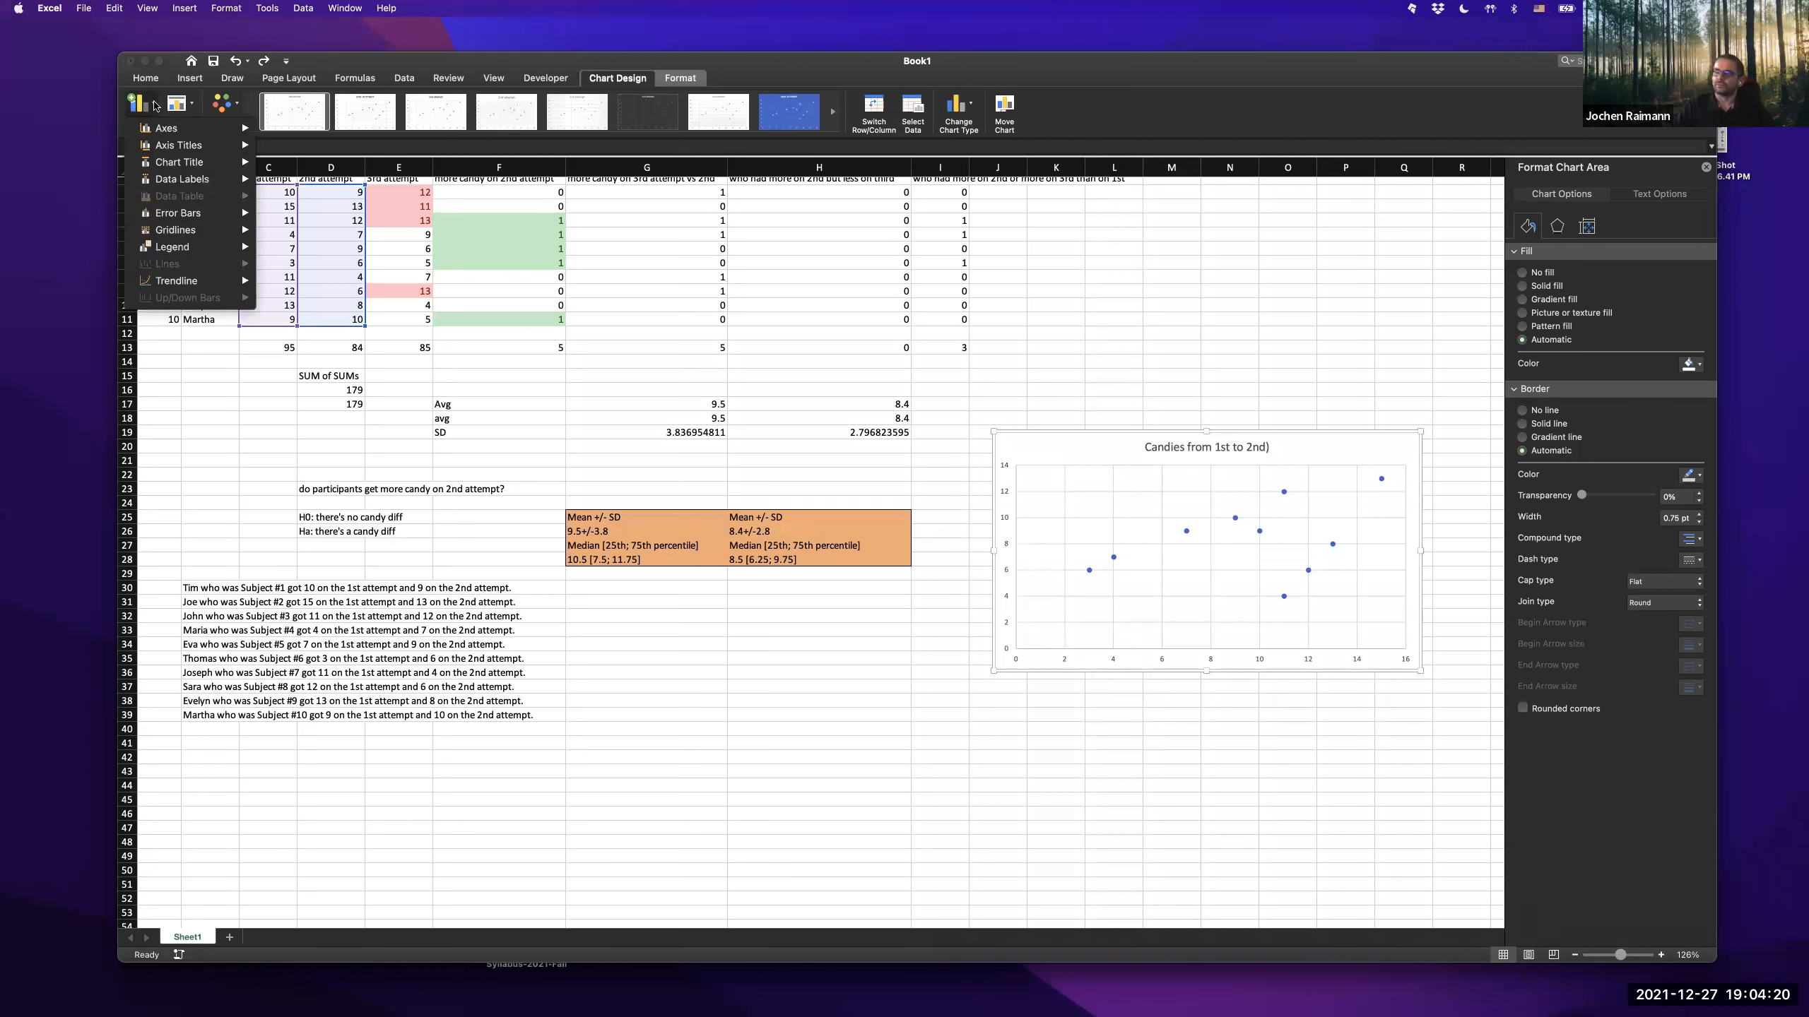
left_click(1188, 73)
left_click(535, 82)
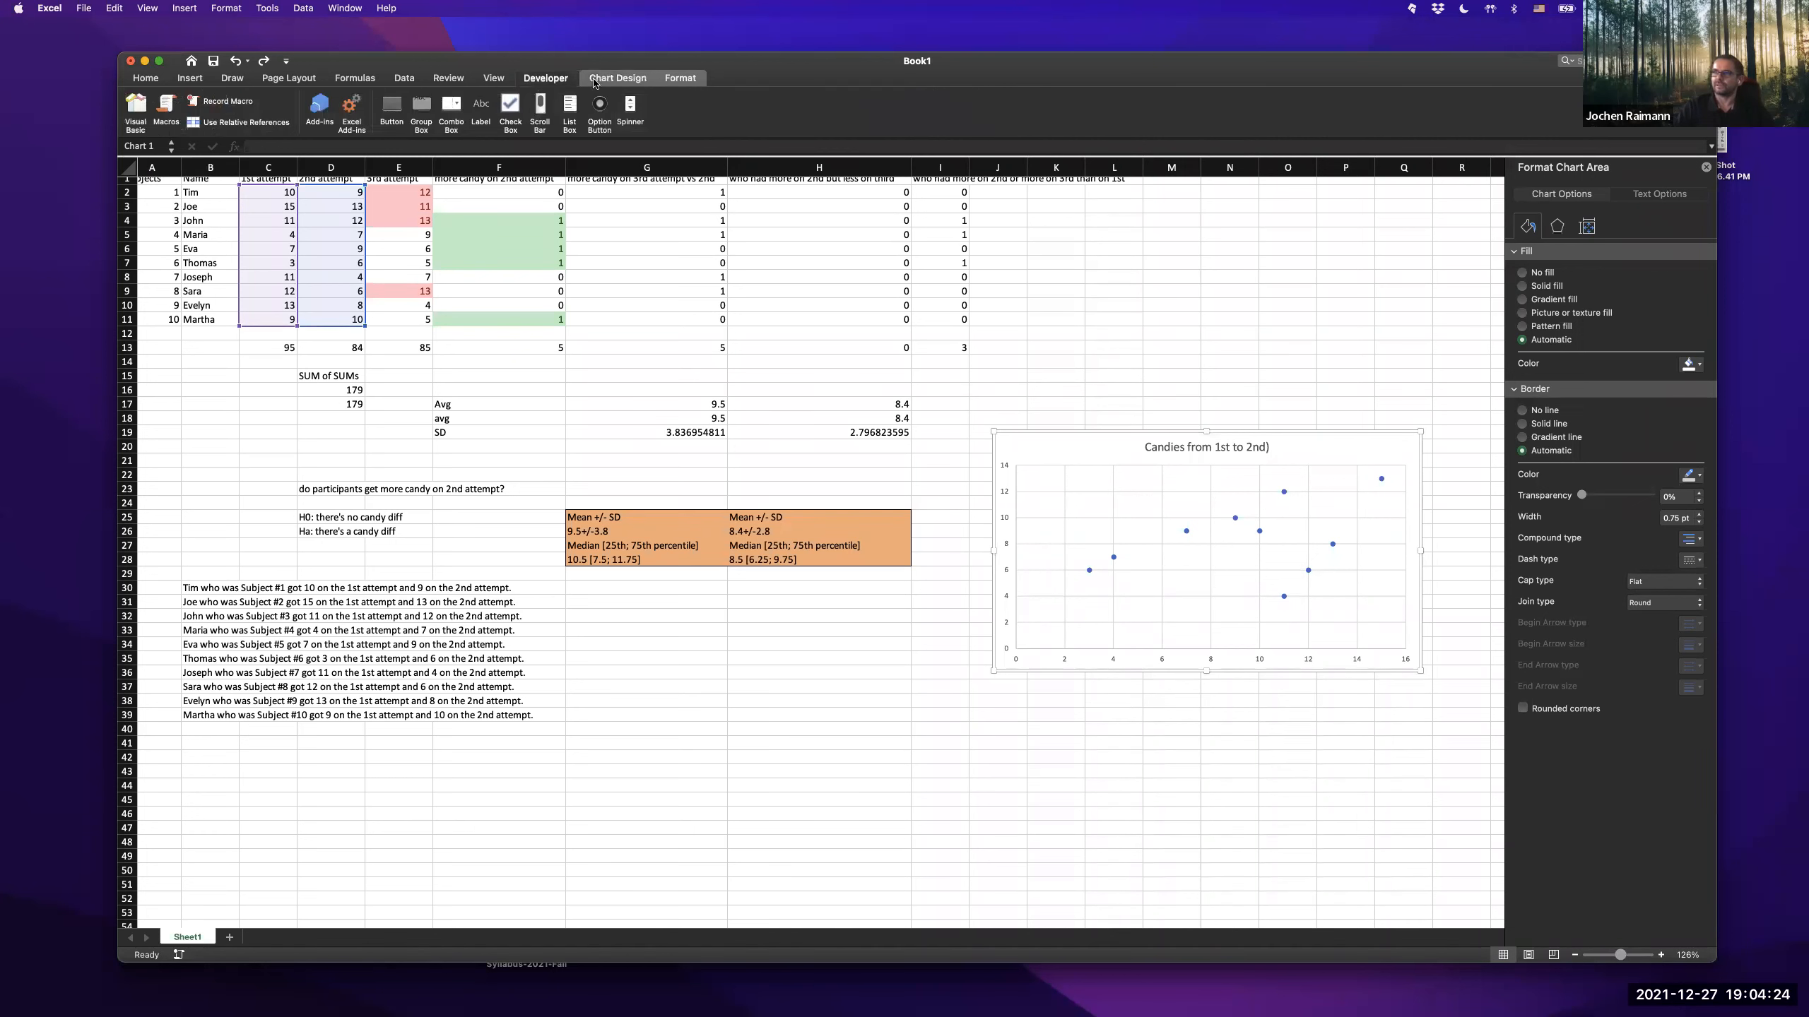
left_click(612, 82)
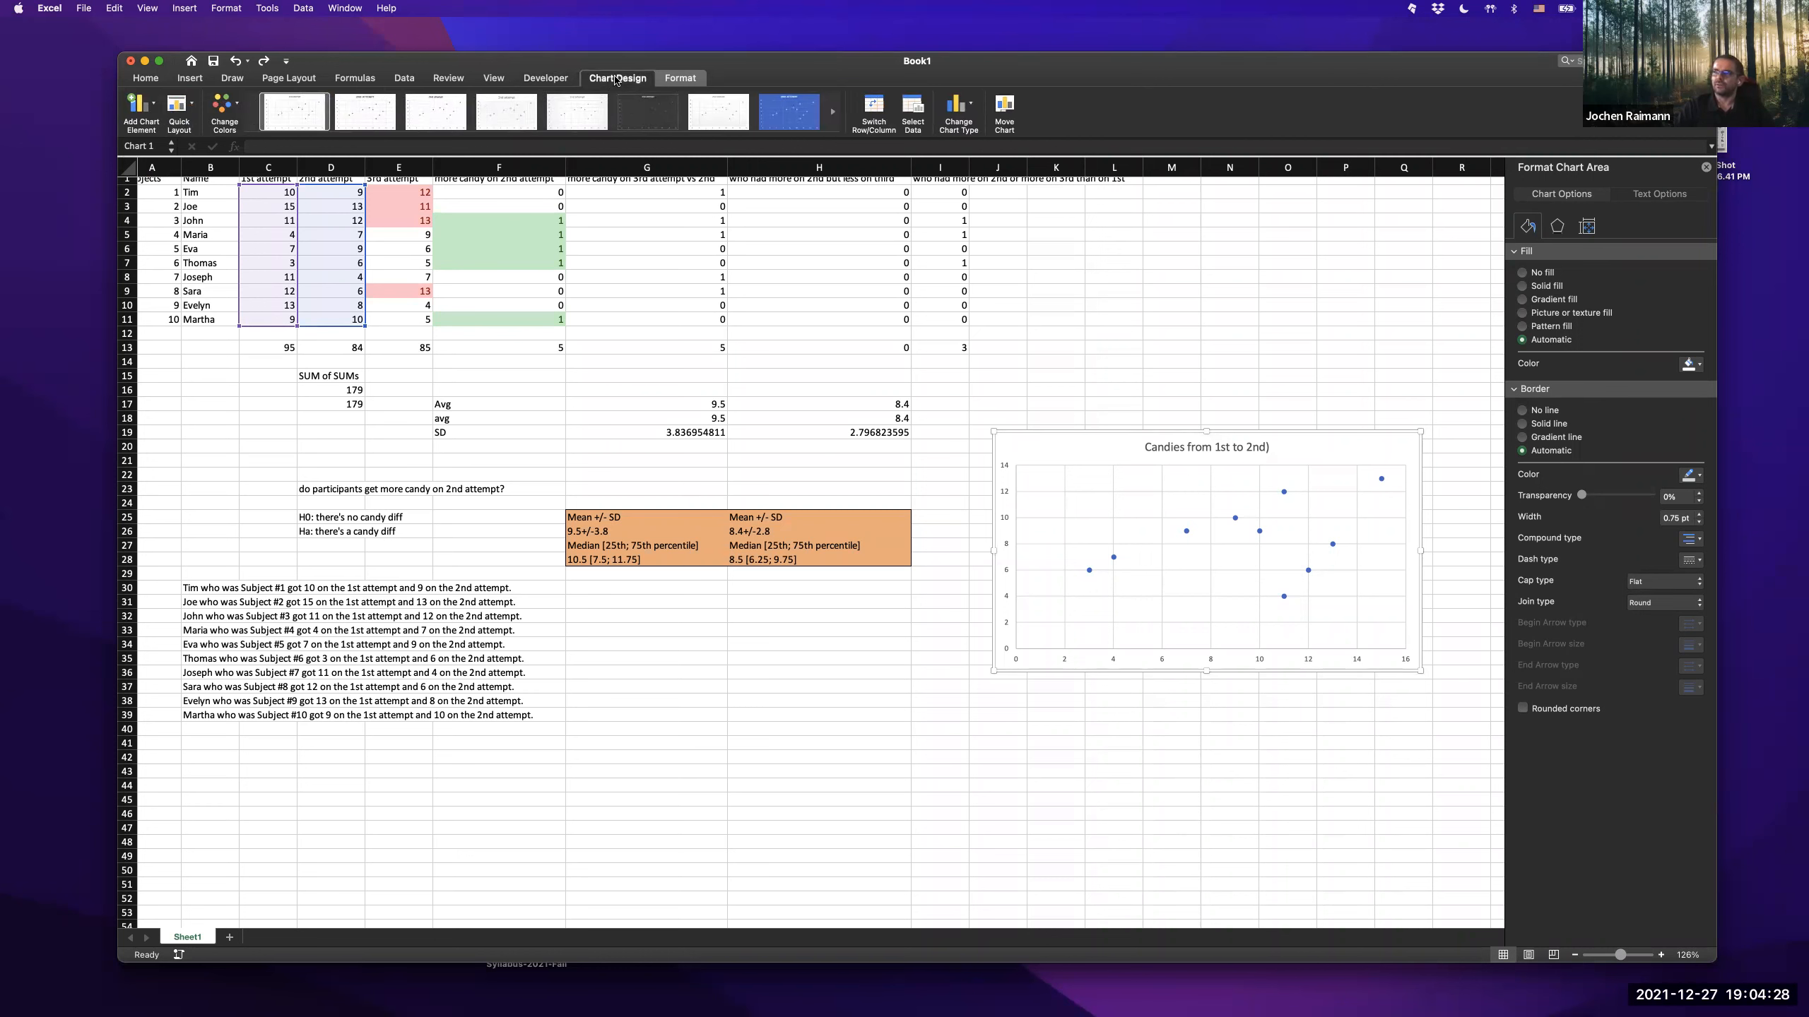
left_click(676, 79)
- Add a linear trendline to the "Candies from 1st to 2nd" scatter chart
left_click(618, 80)
left_click(155, 107)
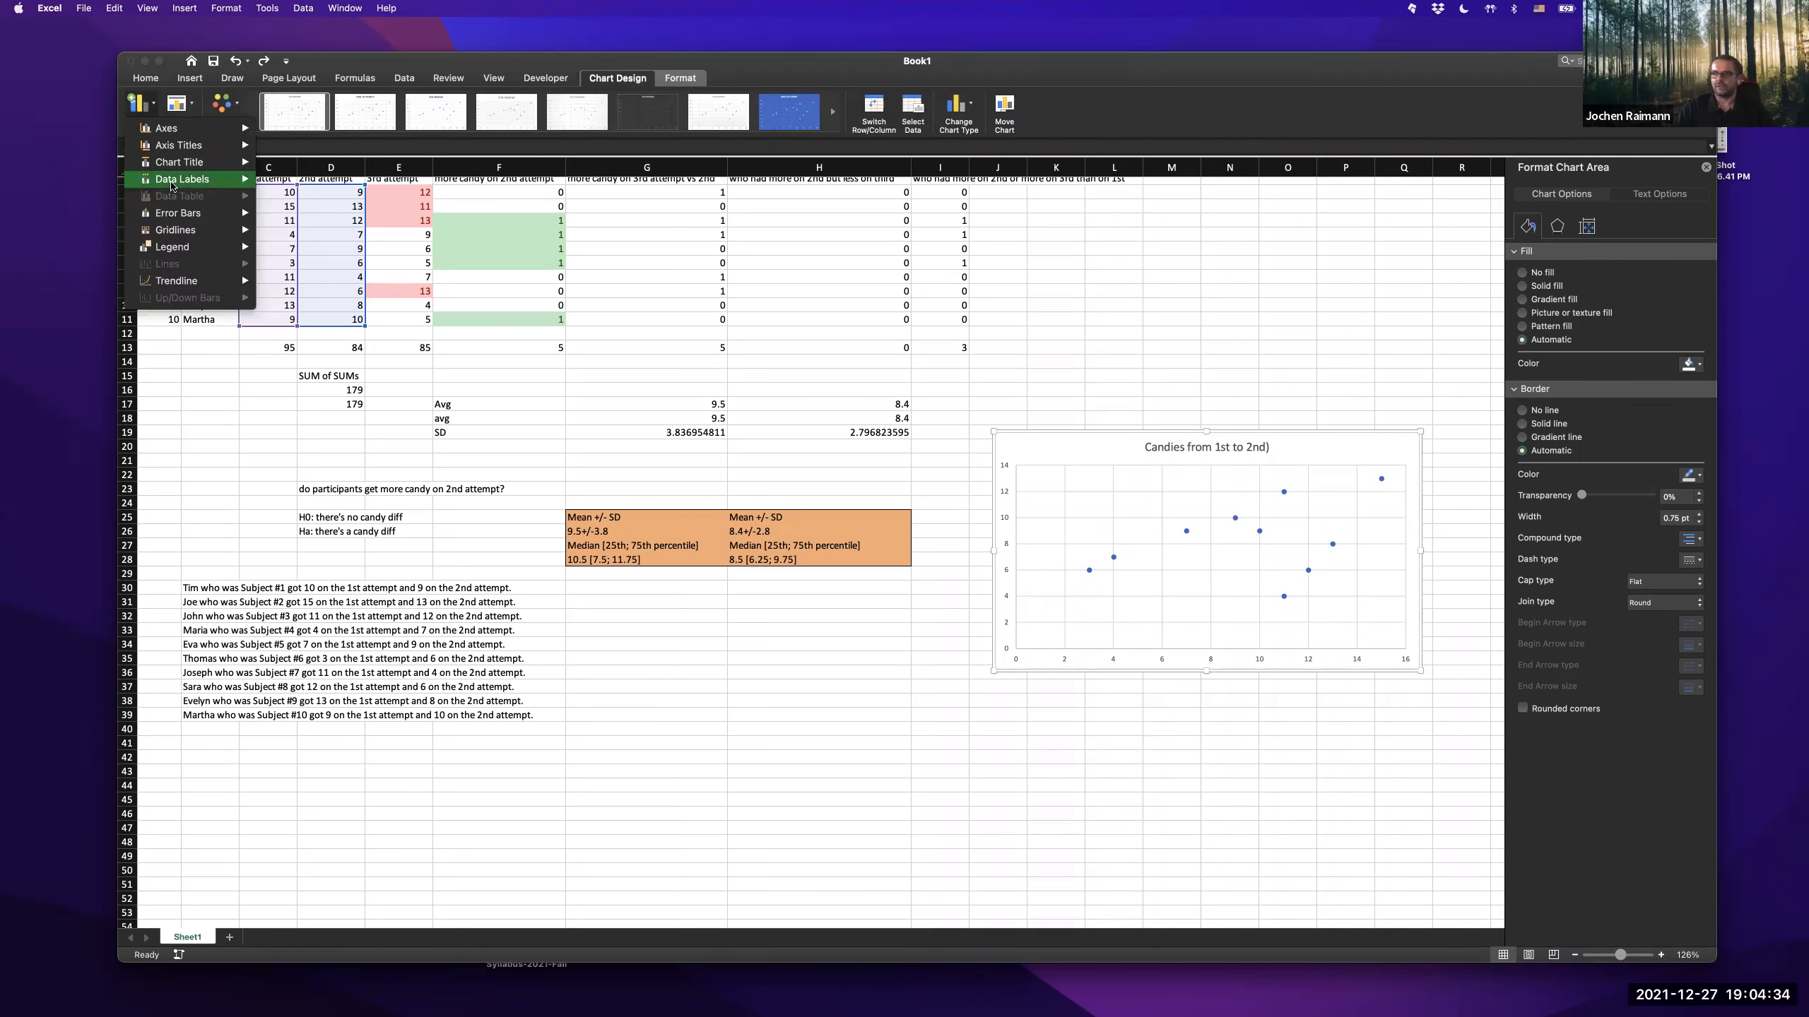
mouse_move(200, 287)
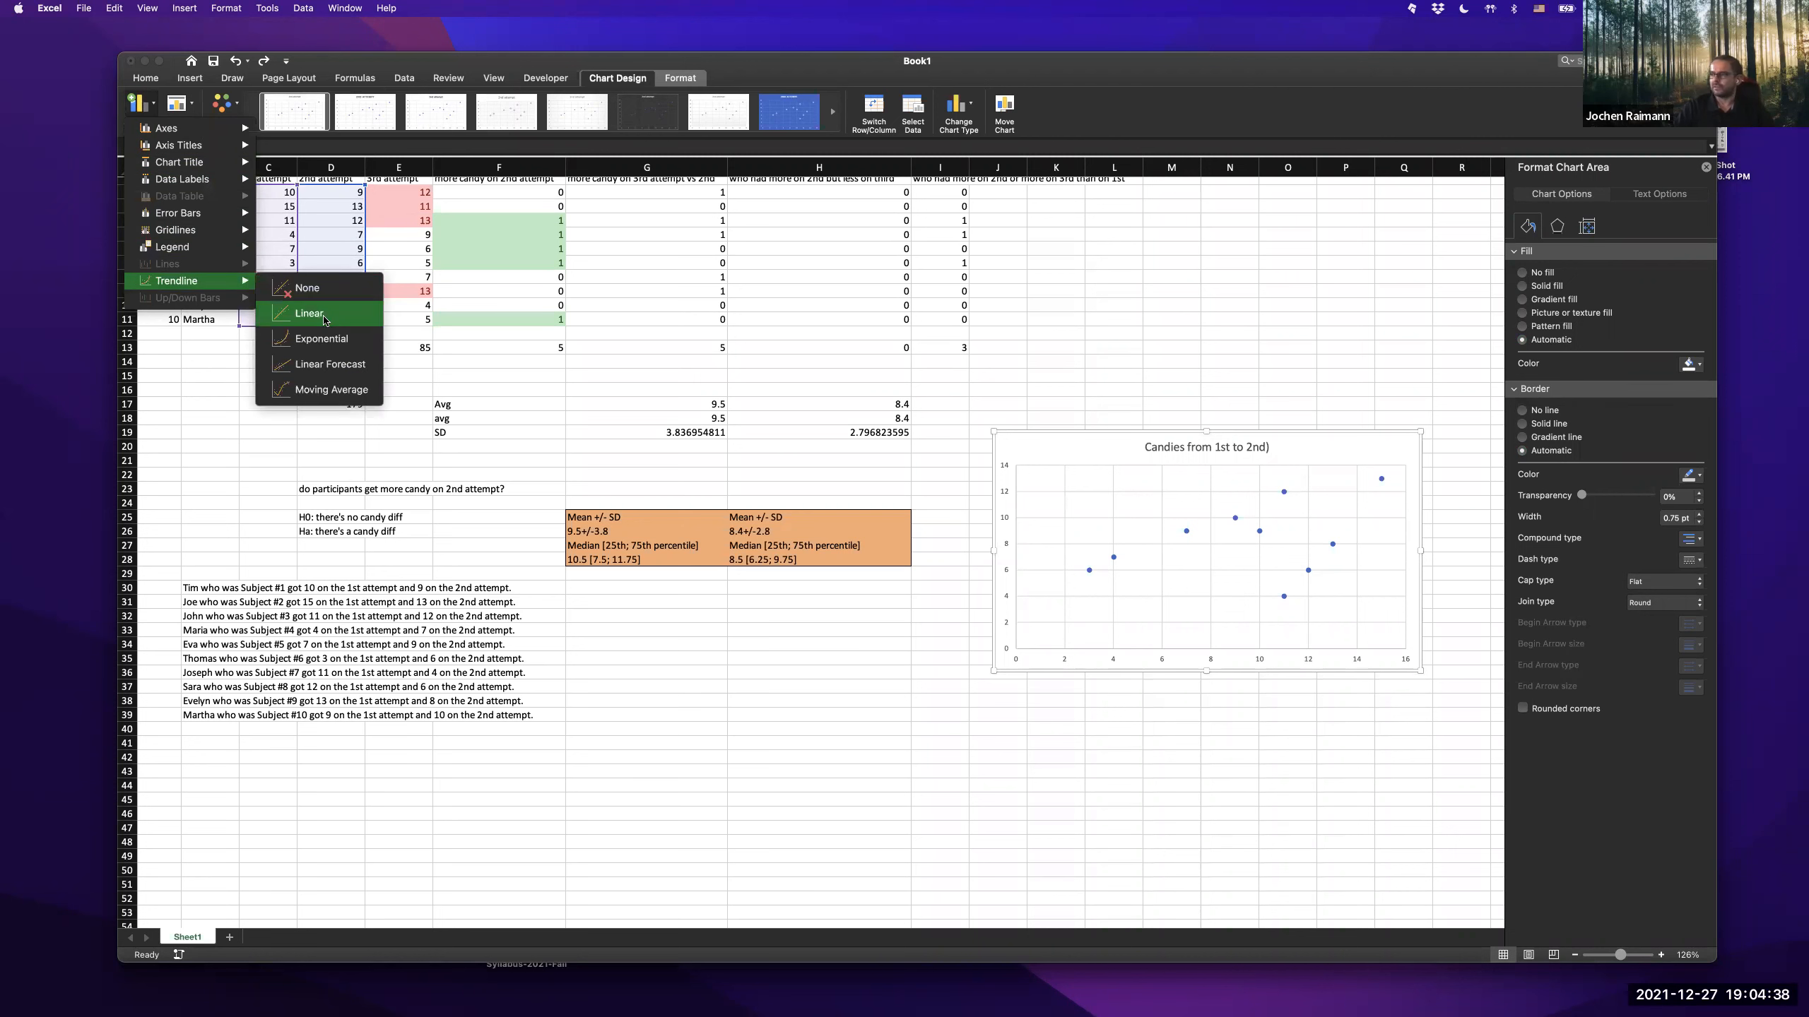
left_click(324, 316)
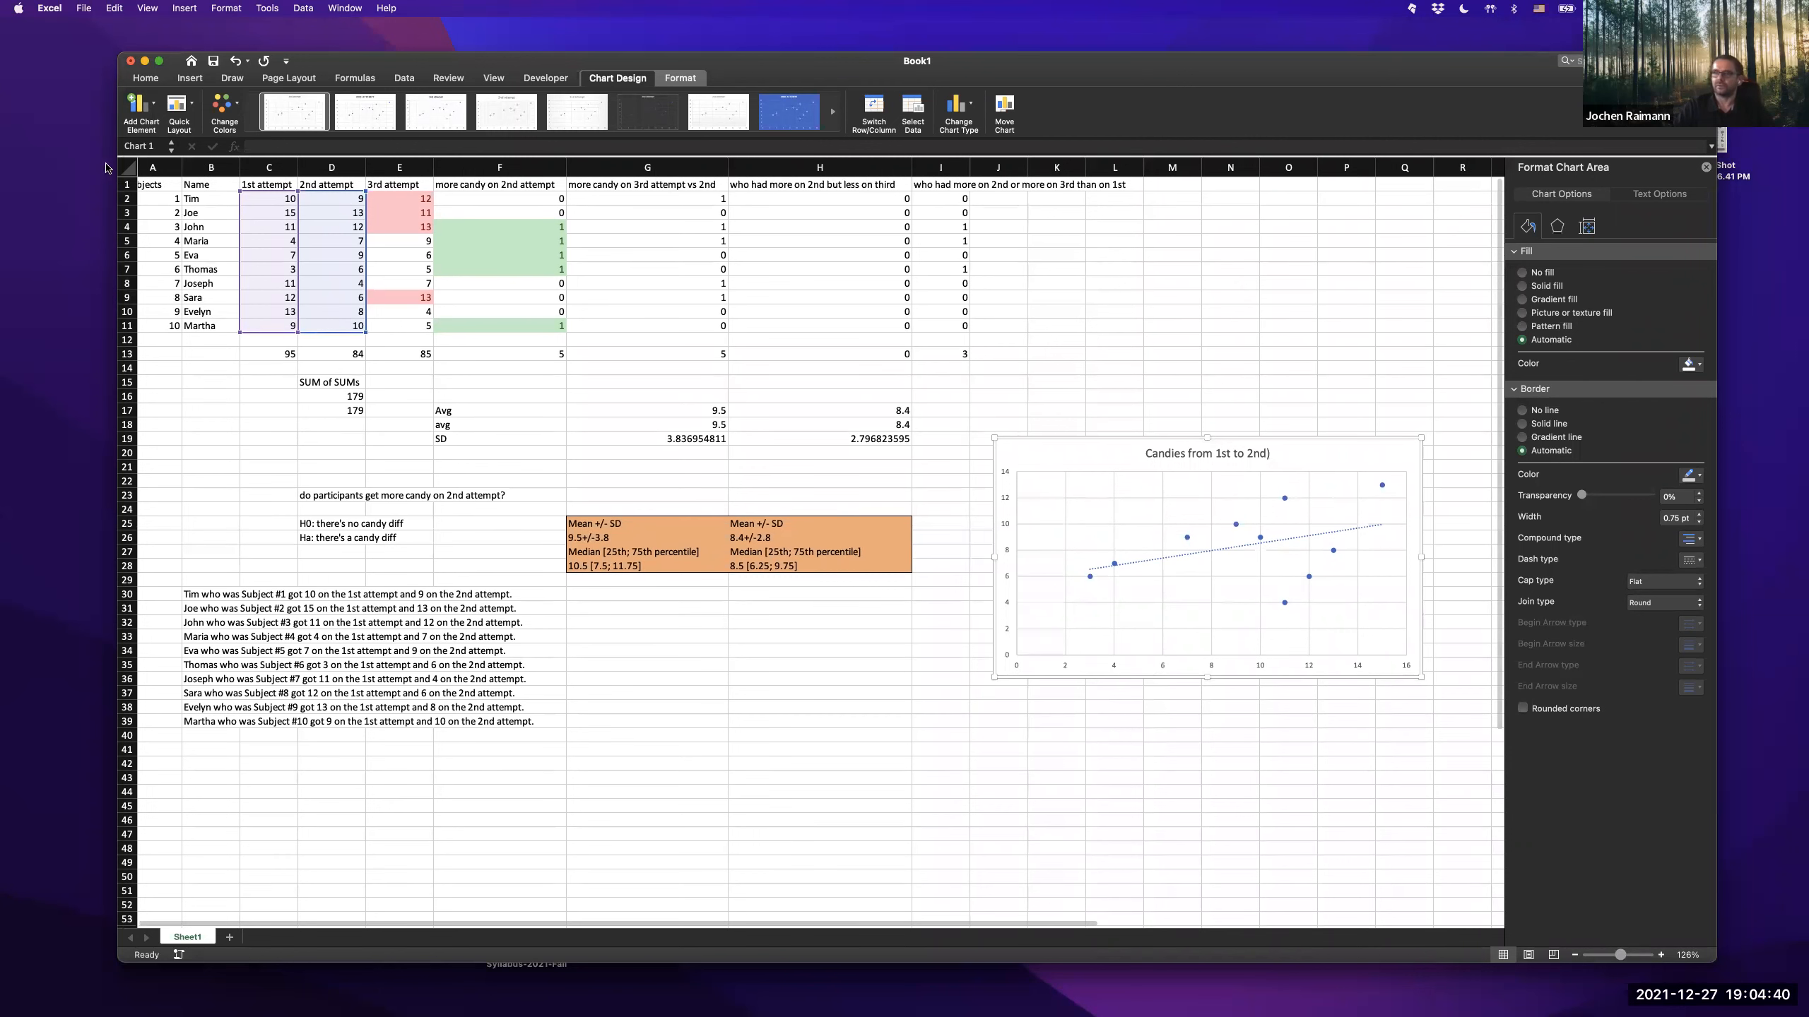
- Add a primary horizontal axis title to the scatter chart
left_click(159, 108)
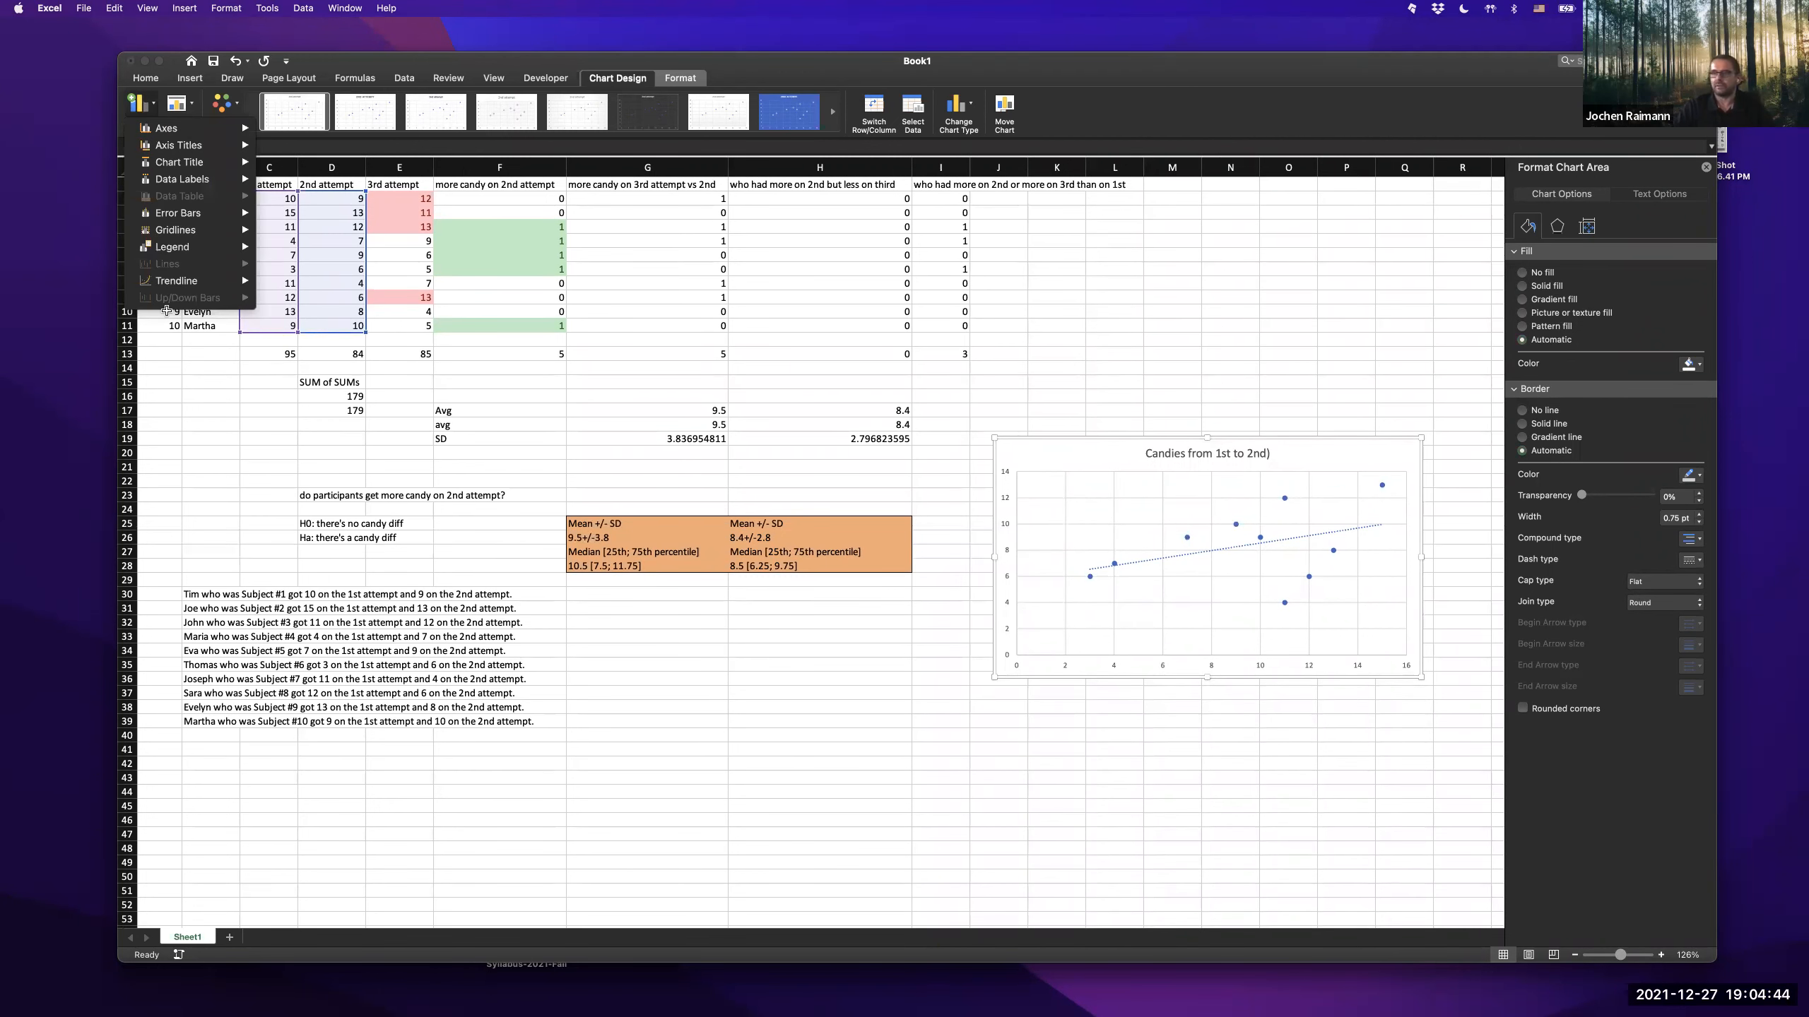
mouse_move(180, 280)
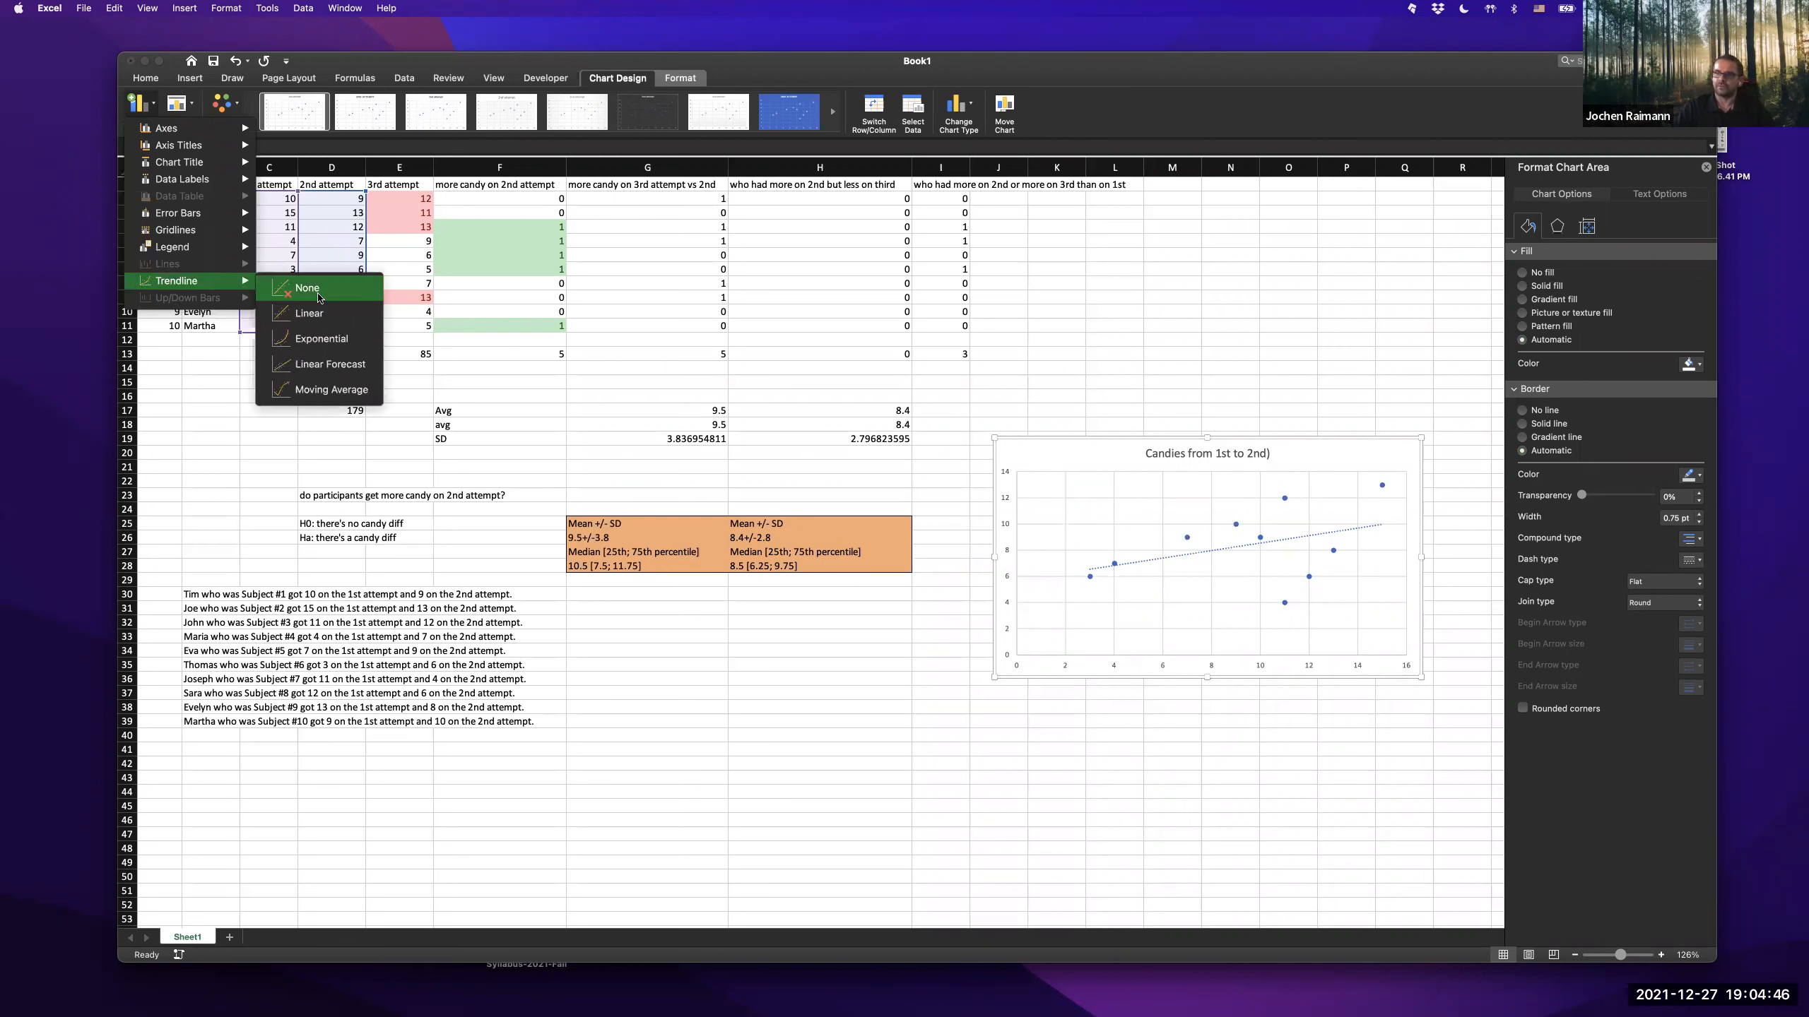
mouse_move(182, 147)
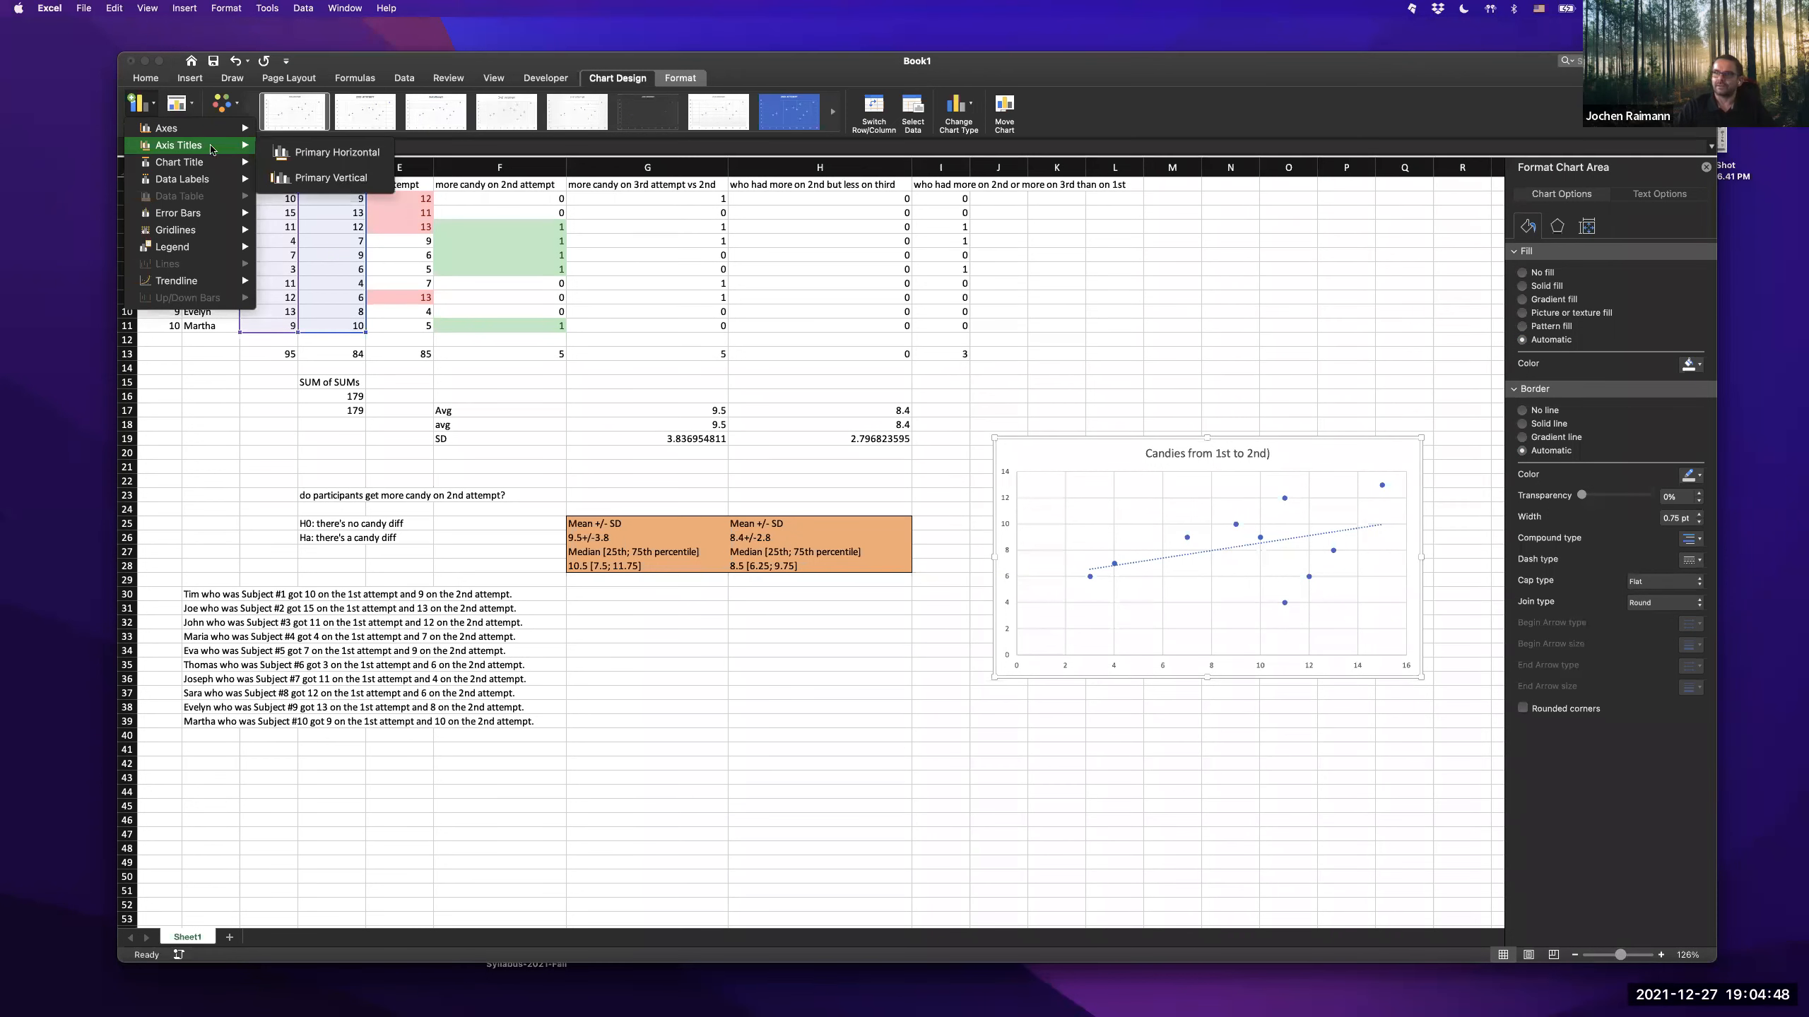
left_click(317, 153)
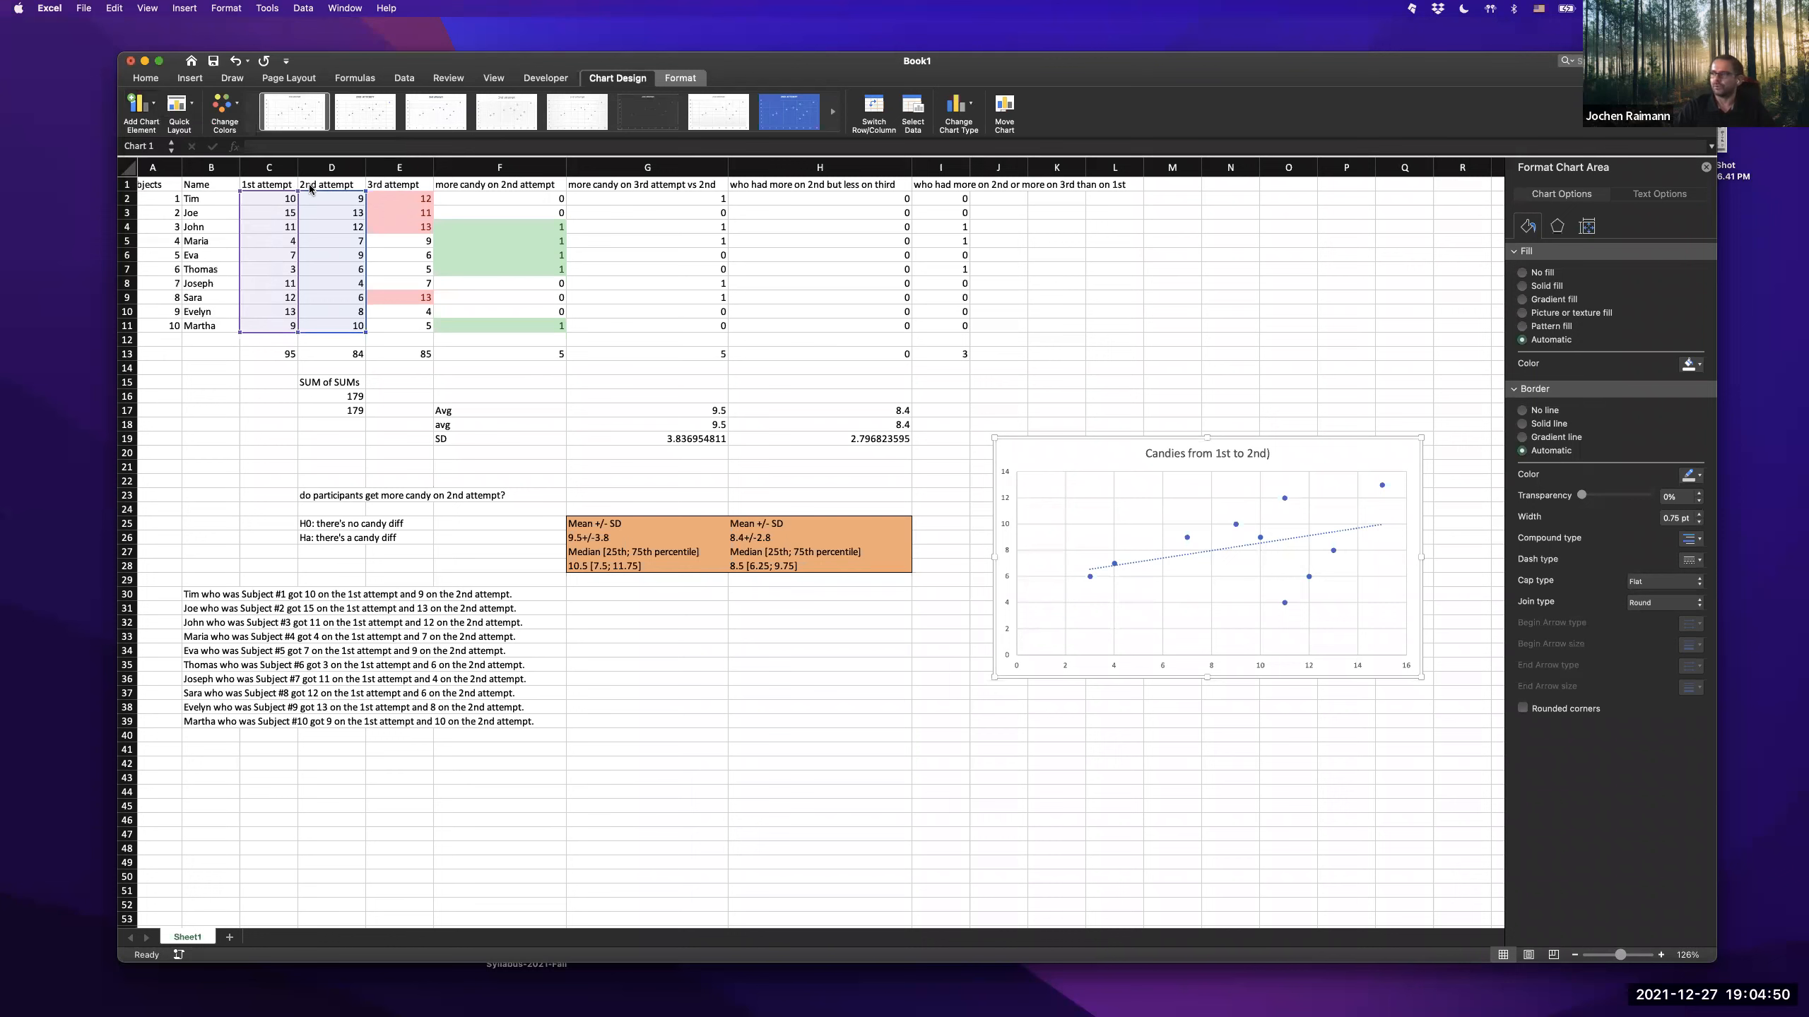
scroll(1045, 342, "down", 2)
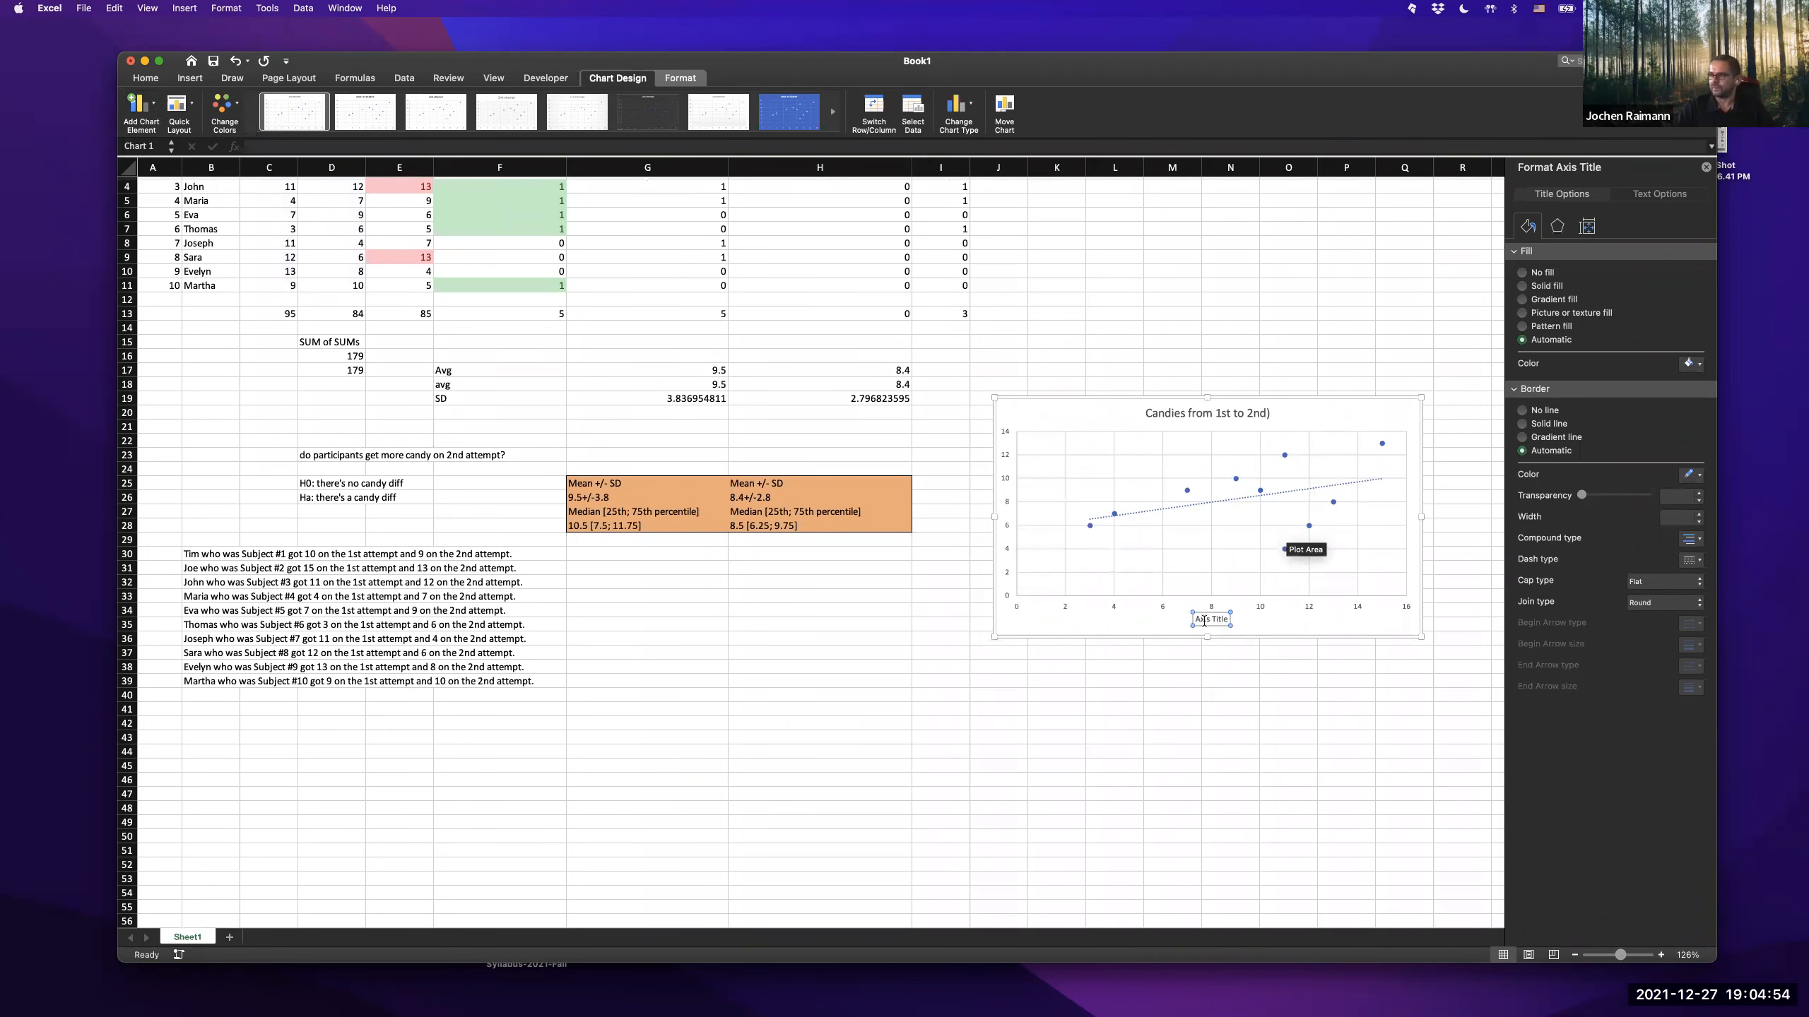
scroll(1203, 619, "up", 2)
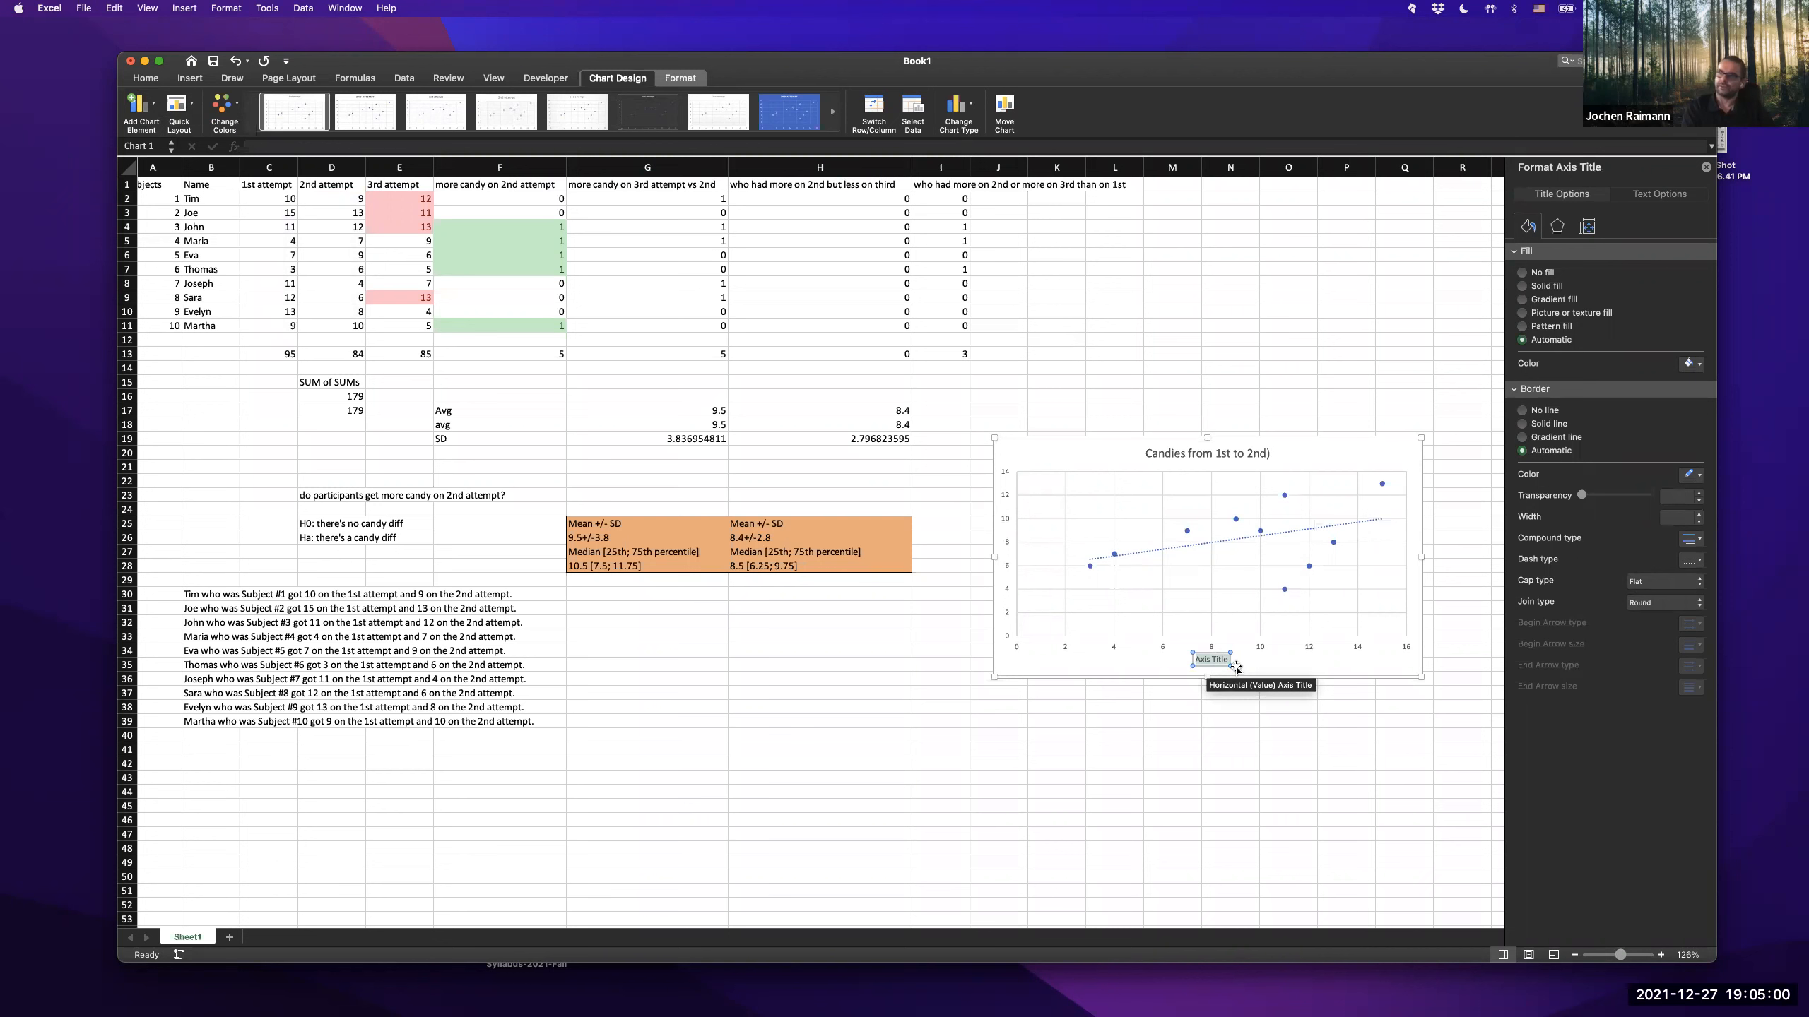
type("2nd st")
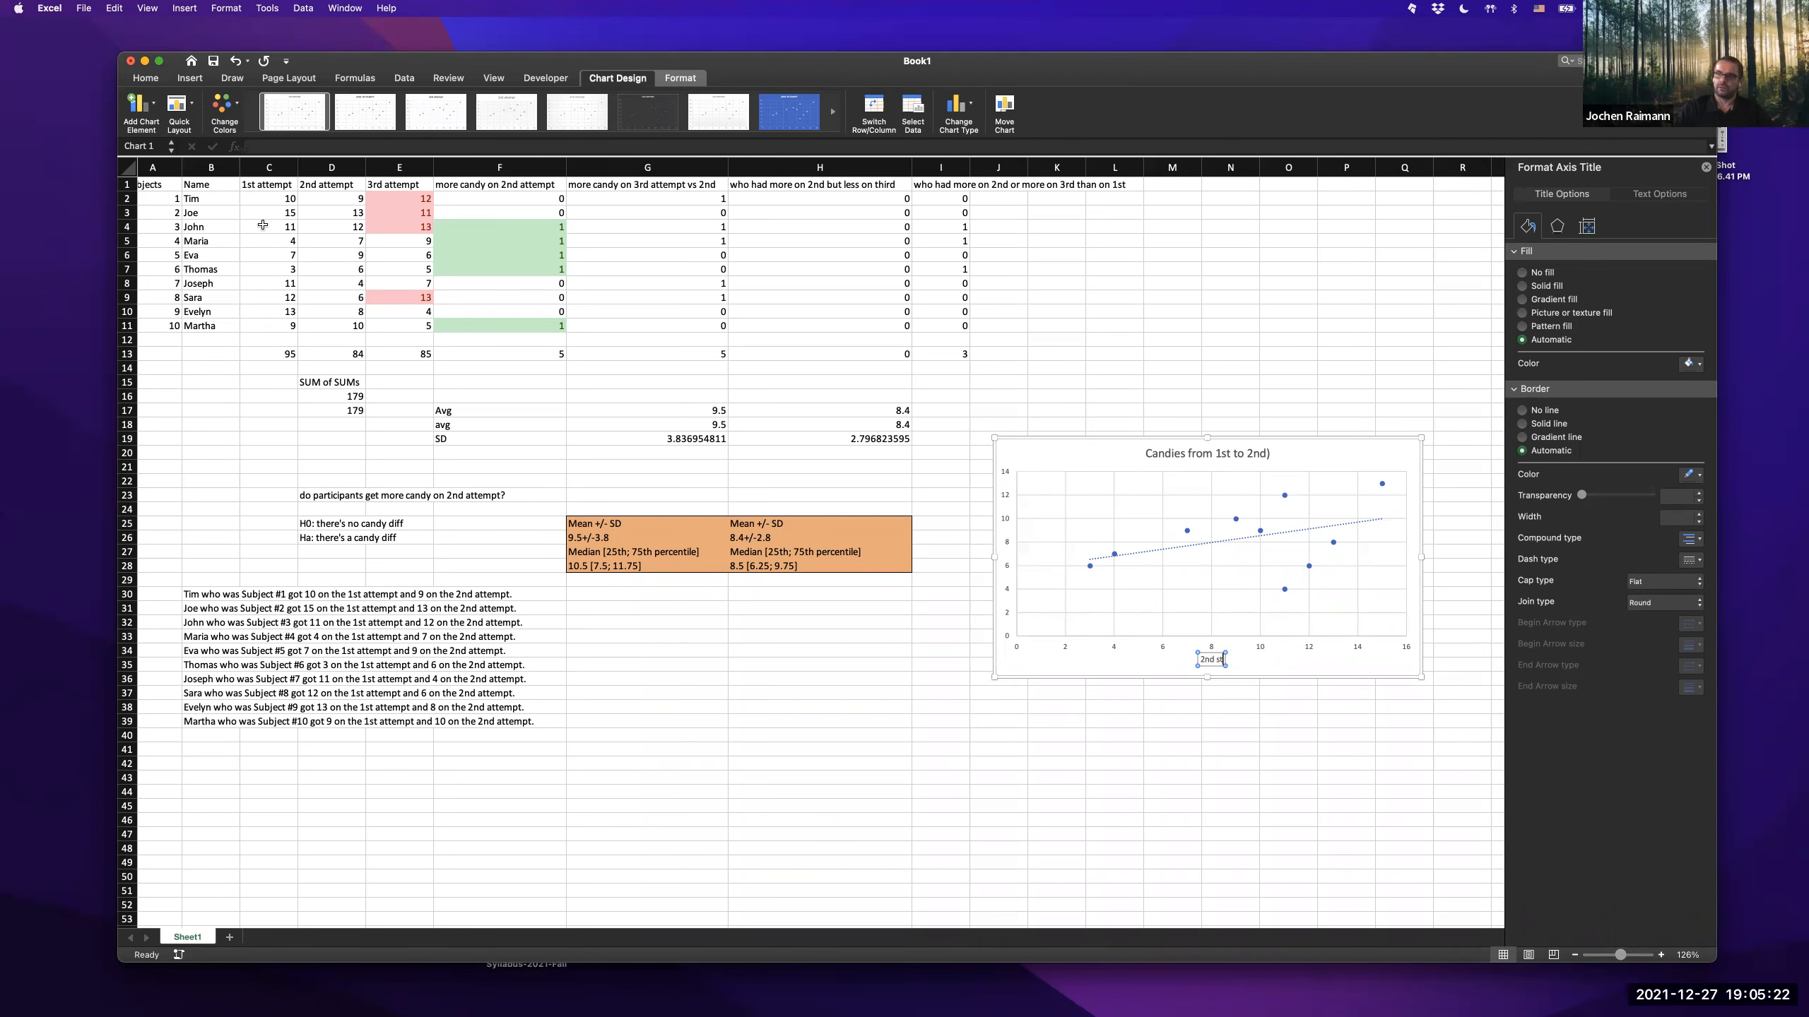
scroll(274, 321, "down", 1)
scroll(274, 320, "right", 1)
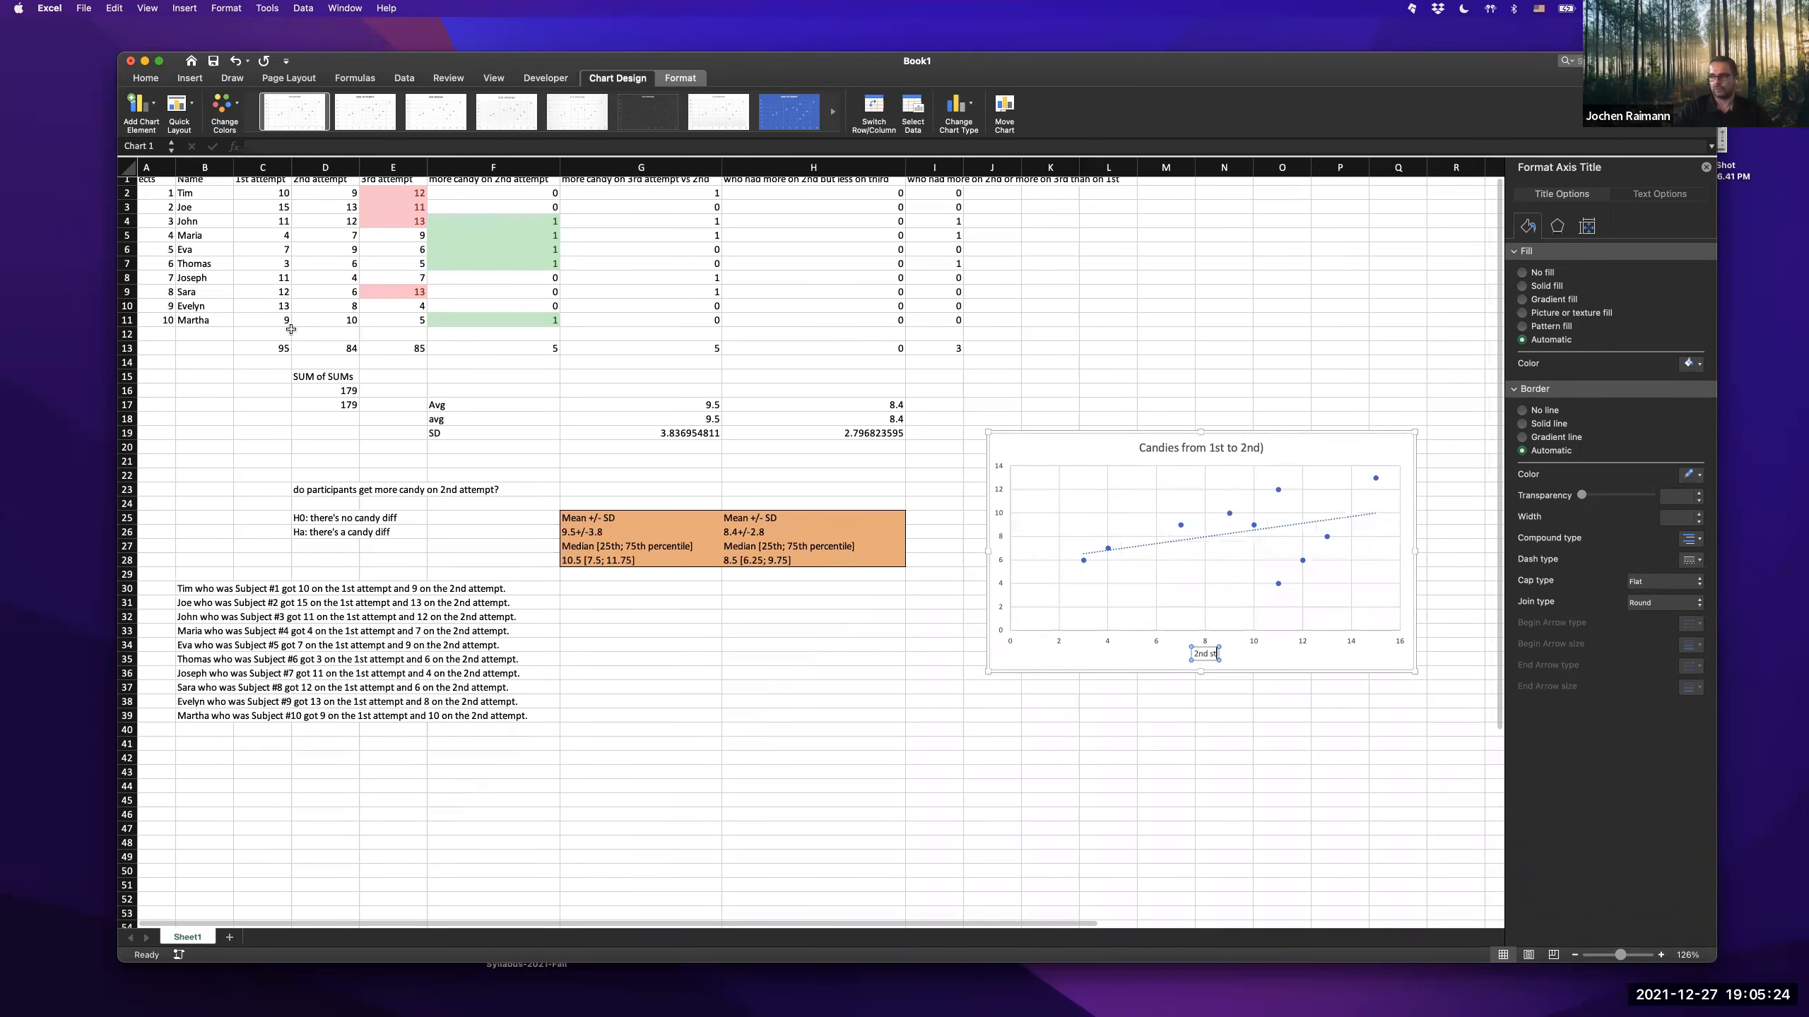
scroll(291, 329, "up", 1)
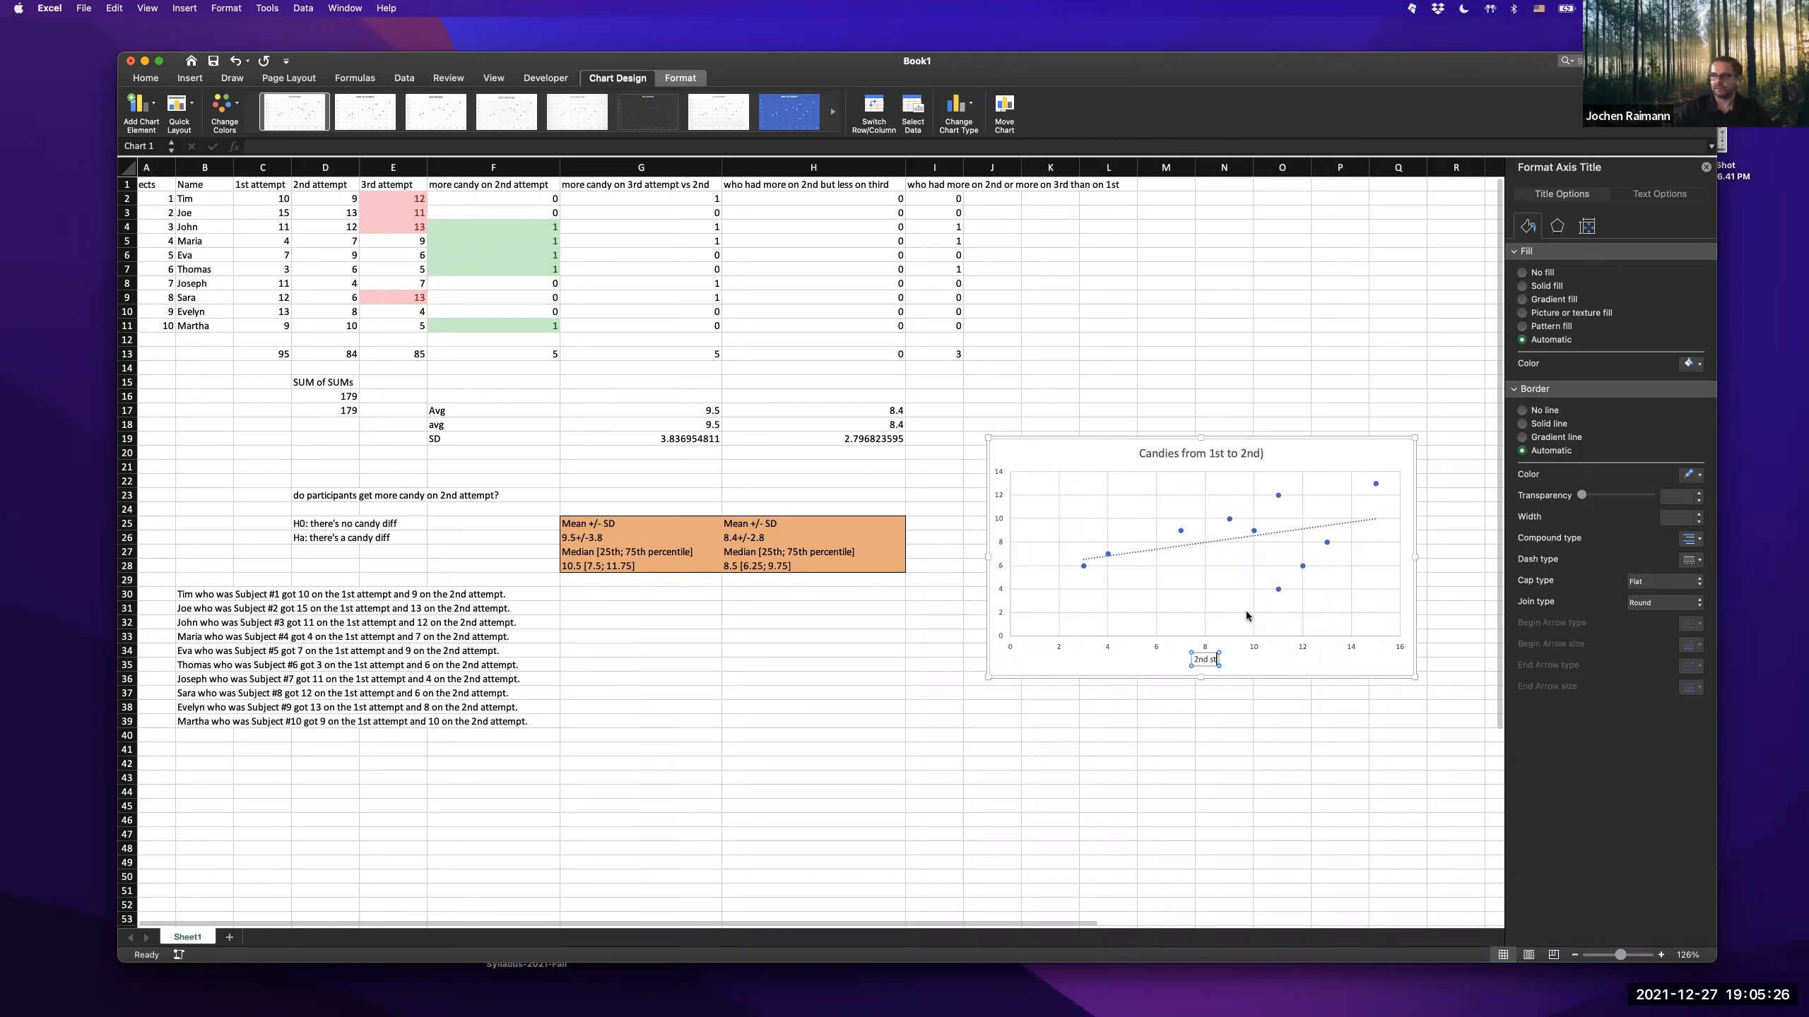
key("BackSpace")
key("BackSpace")
key("BackSpace")
key("BackSpace")
key("BackSpace")
key("BackSpace")
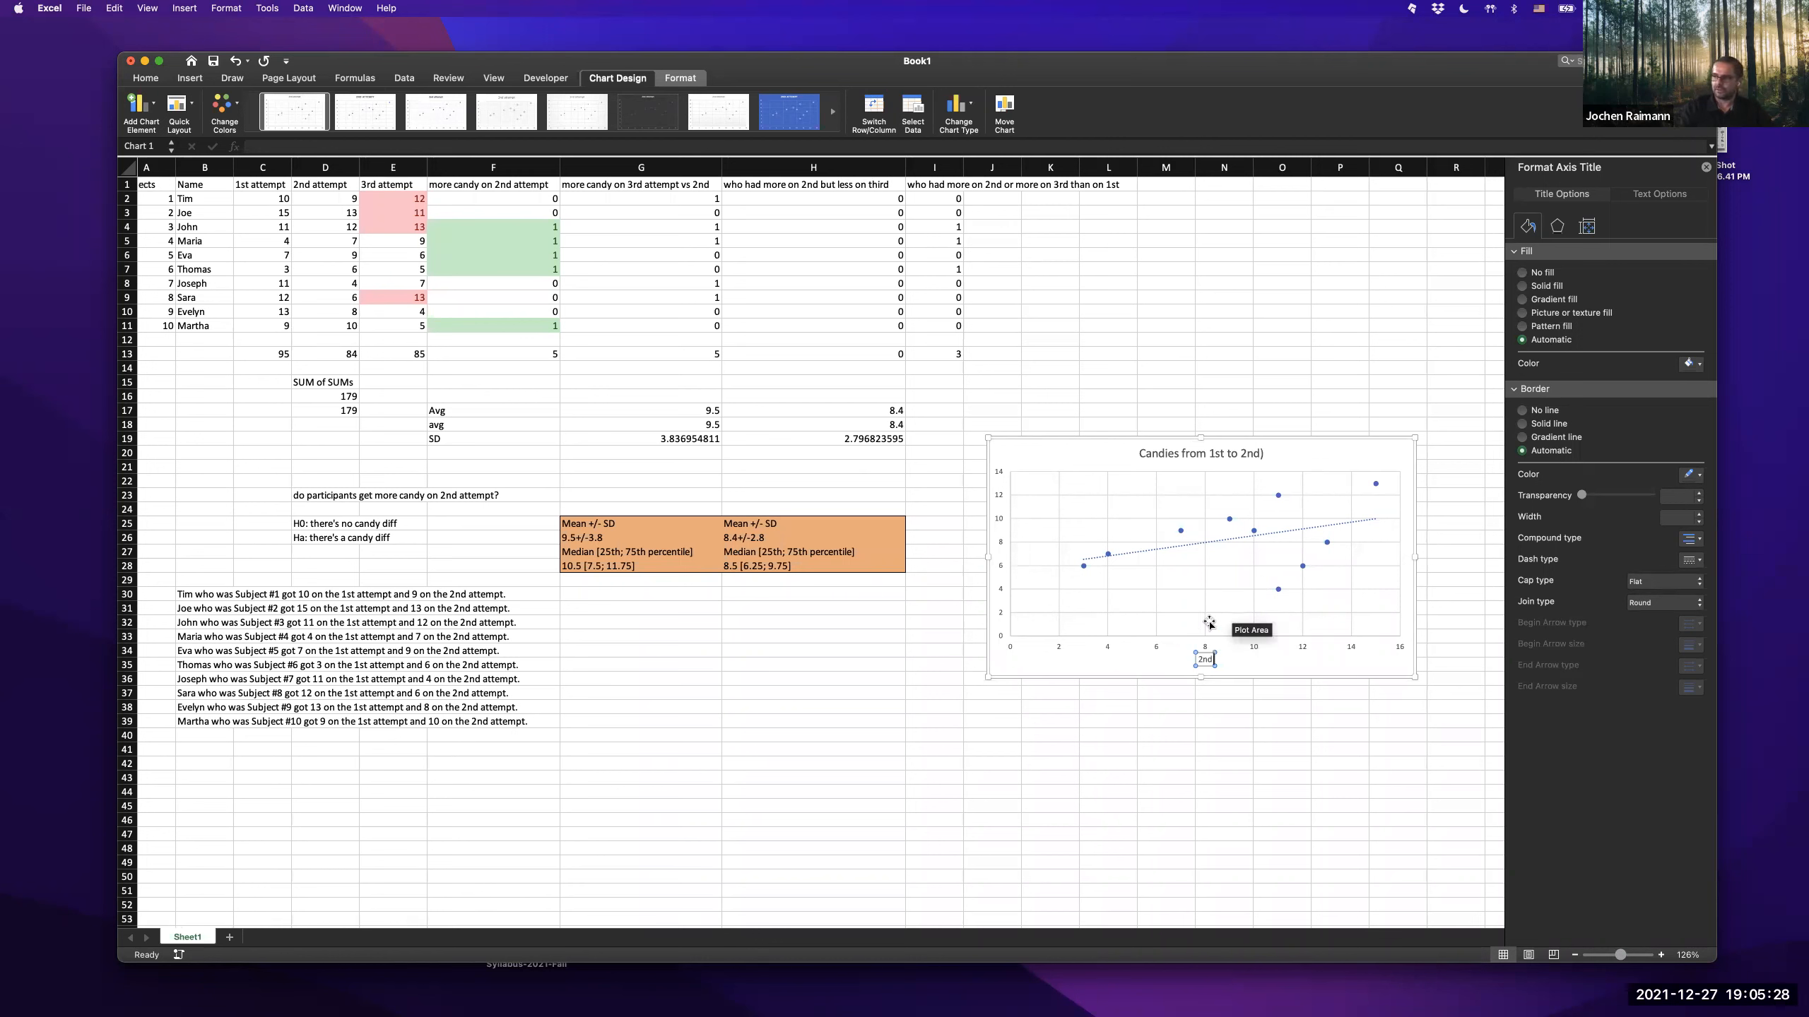
- Set the scatter chart's horizontal axis title to "1st Attempt"
type("1st Attempt")
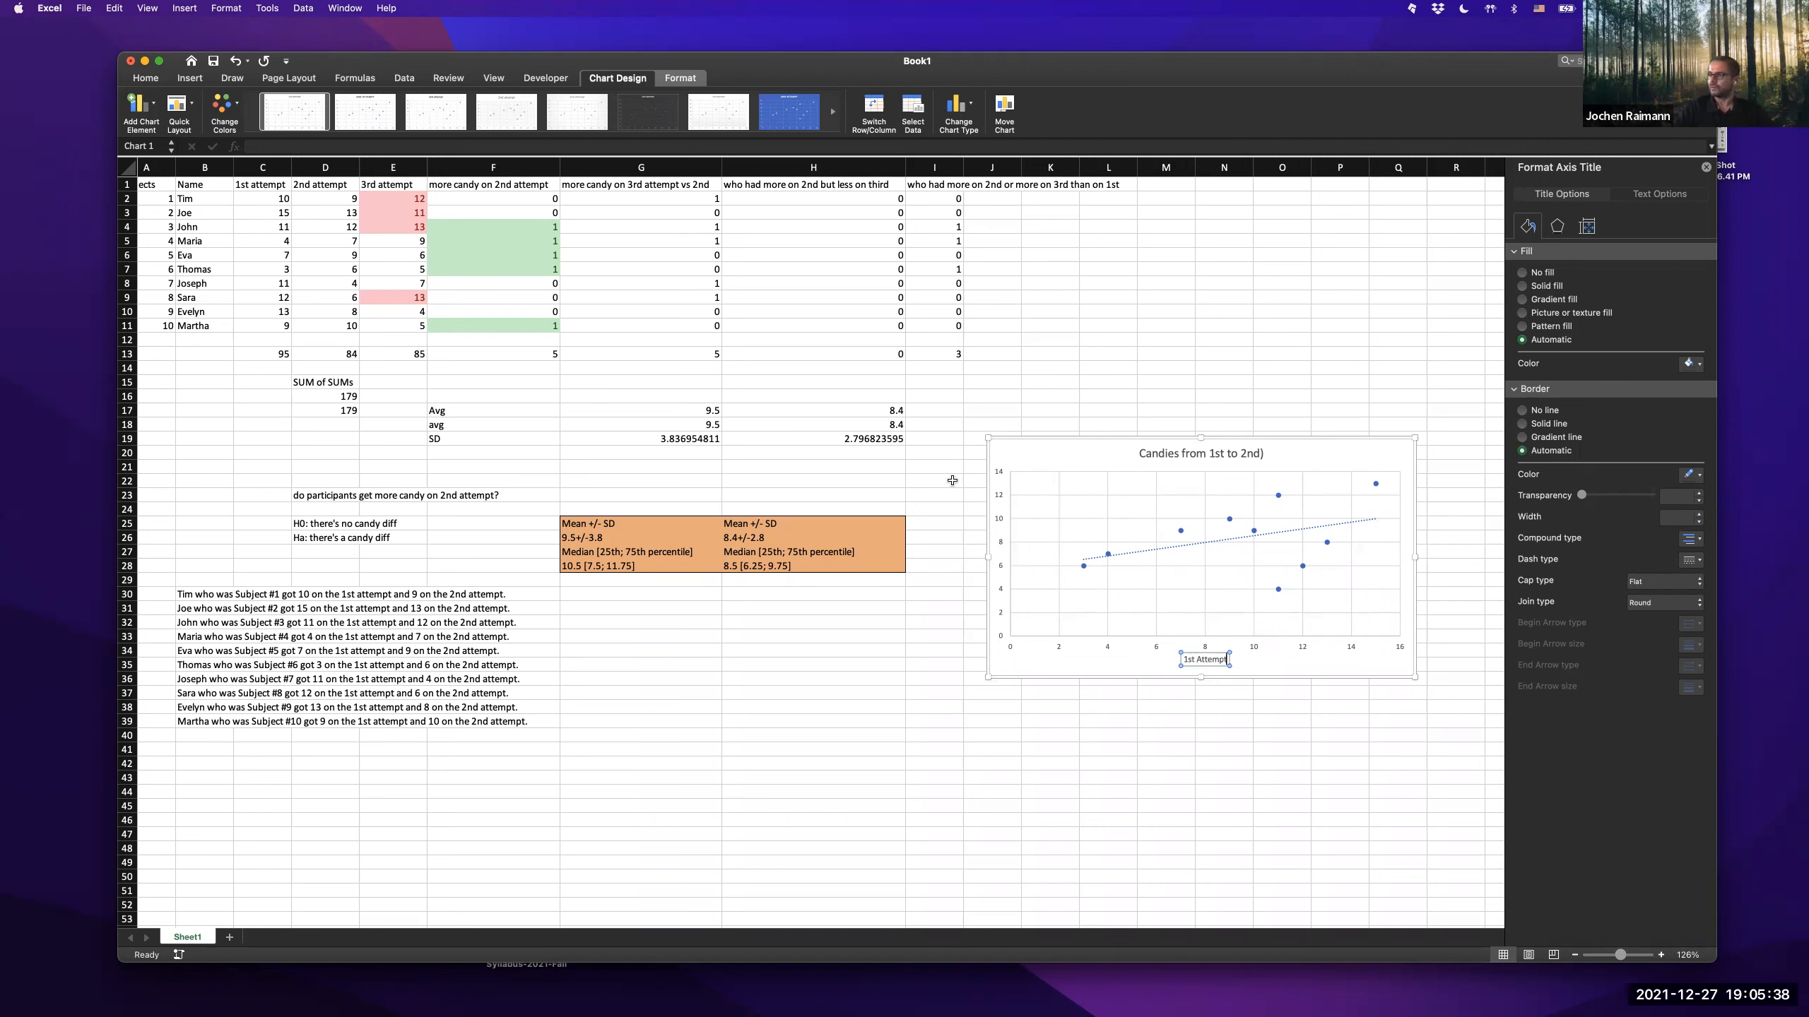
left_click(896, 489)
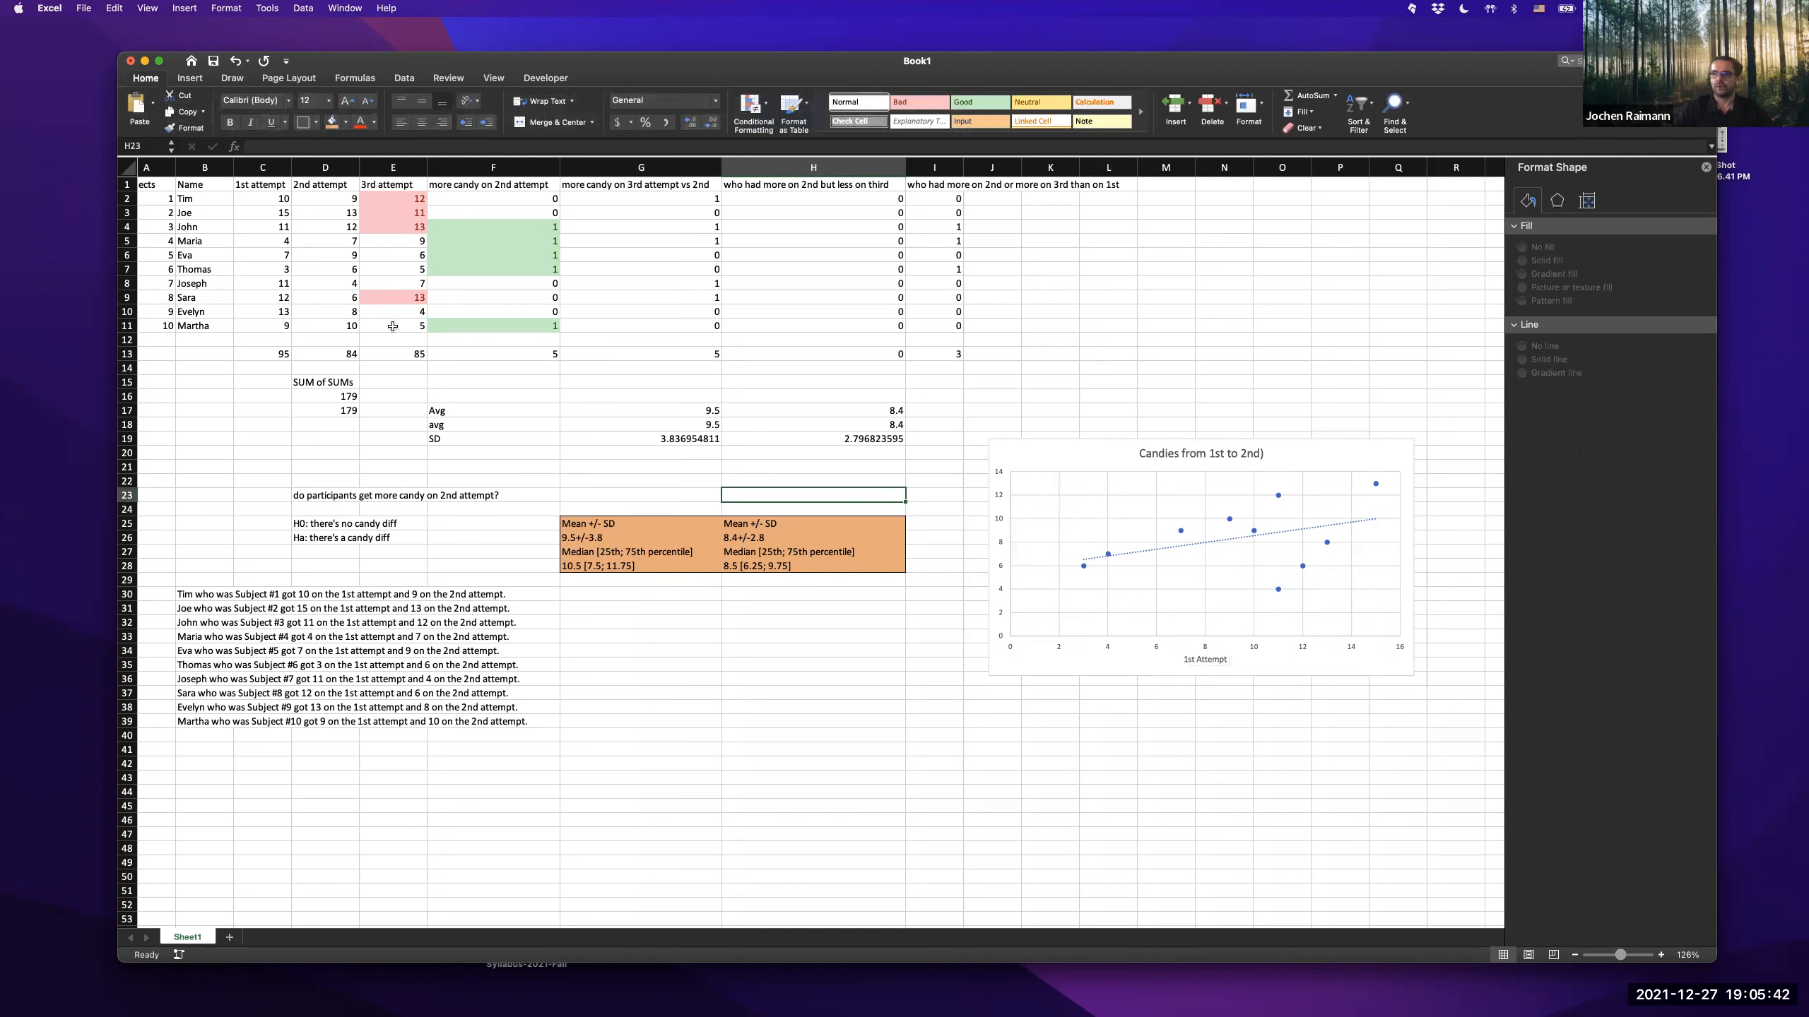
- Add a primary vertical axis title to the scatter chart
left_click(1077, 475)
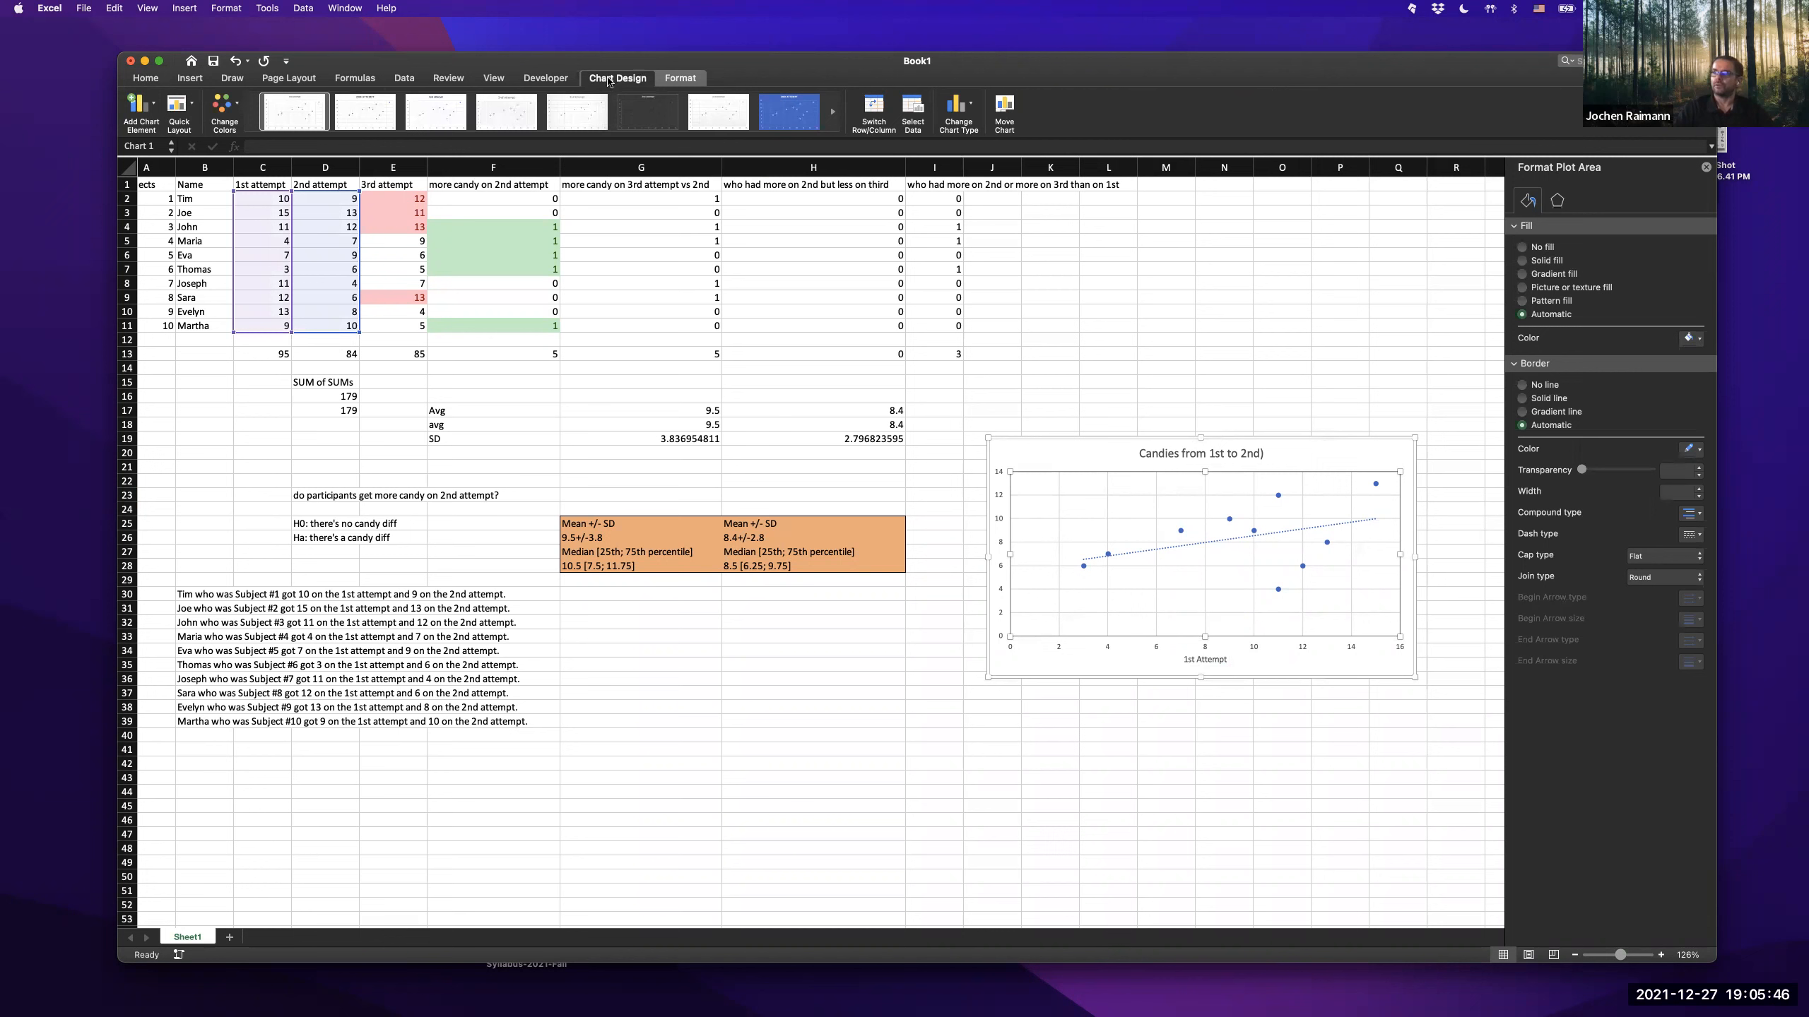
left_click(159, 112)
mouse_move(178, 146)
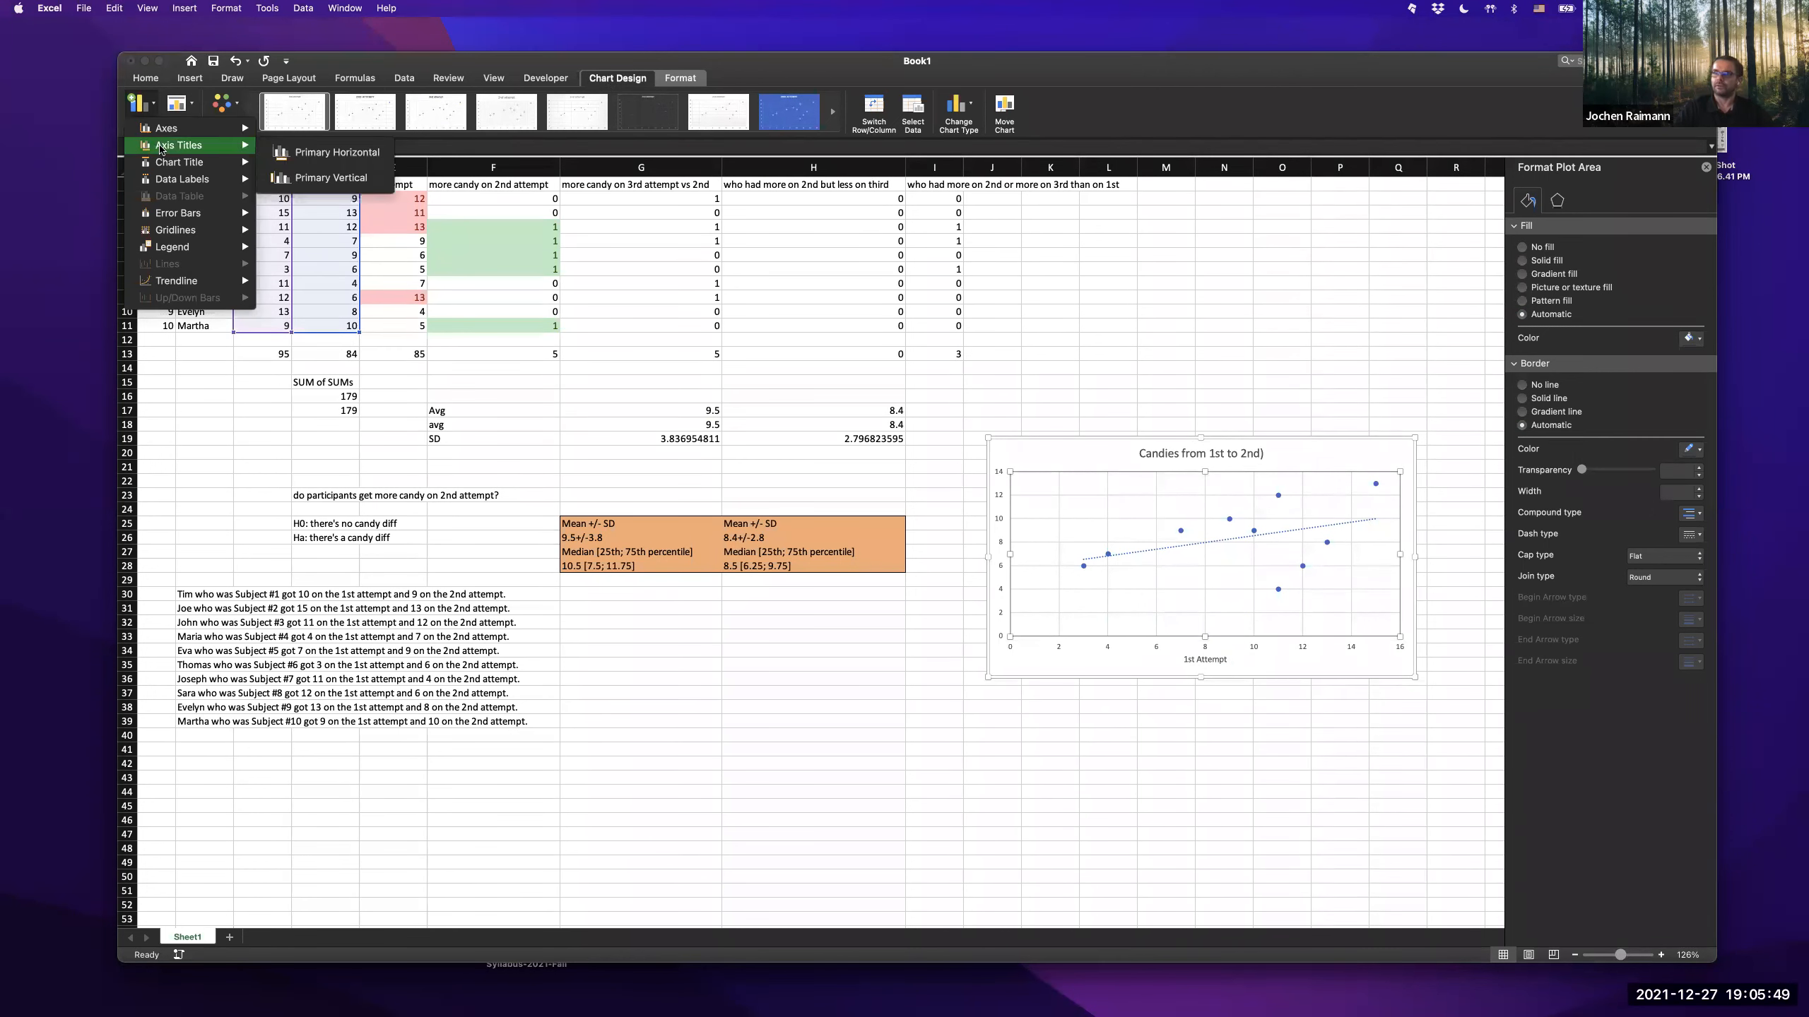
left_click(329, 177)
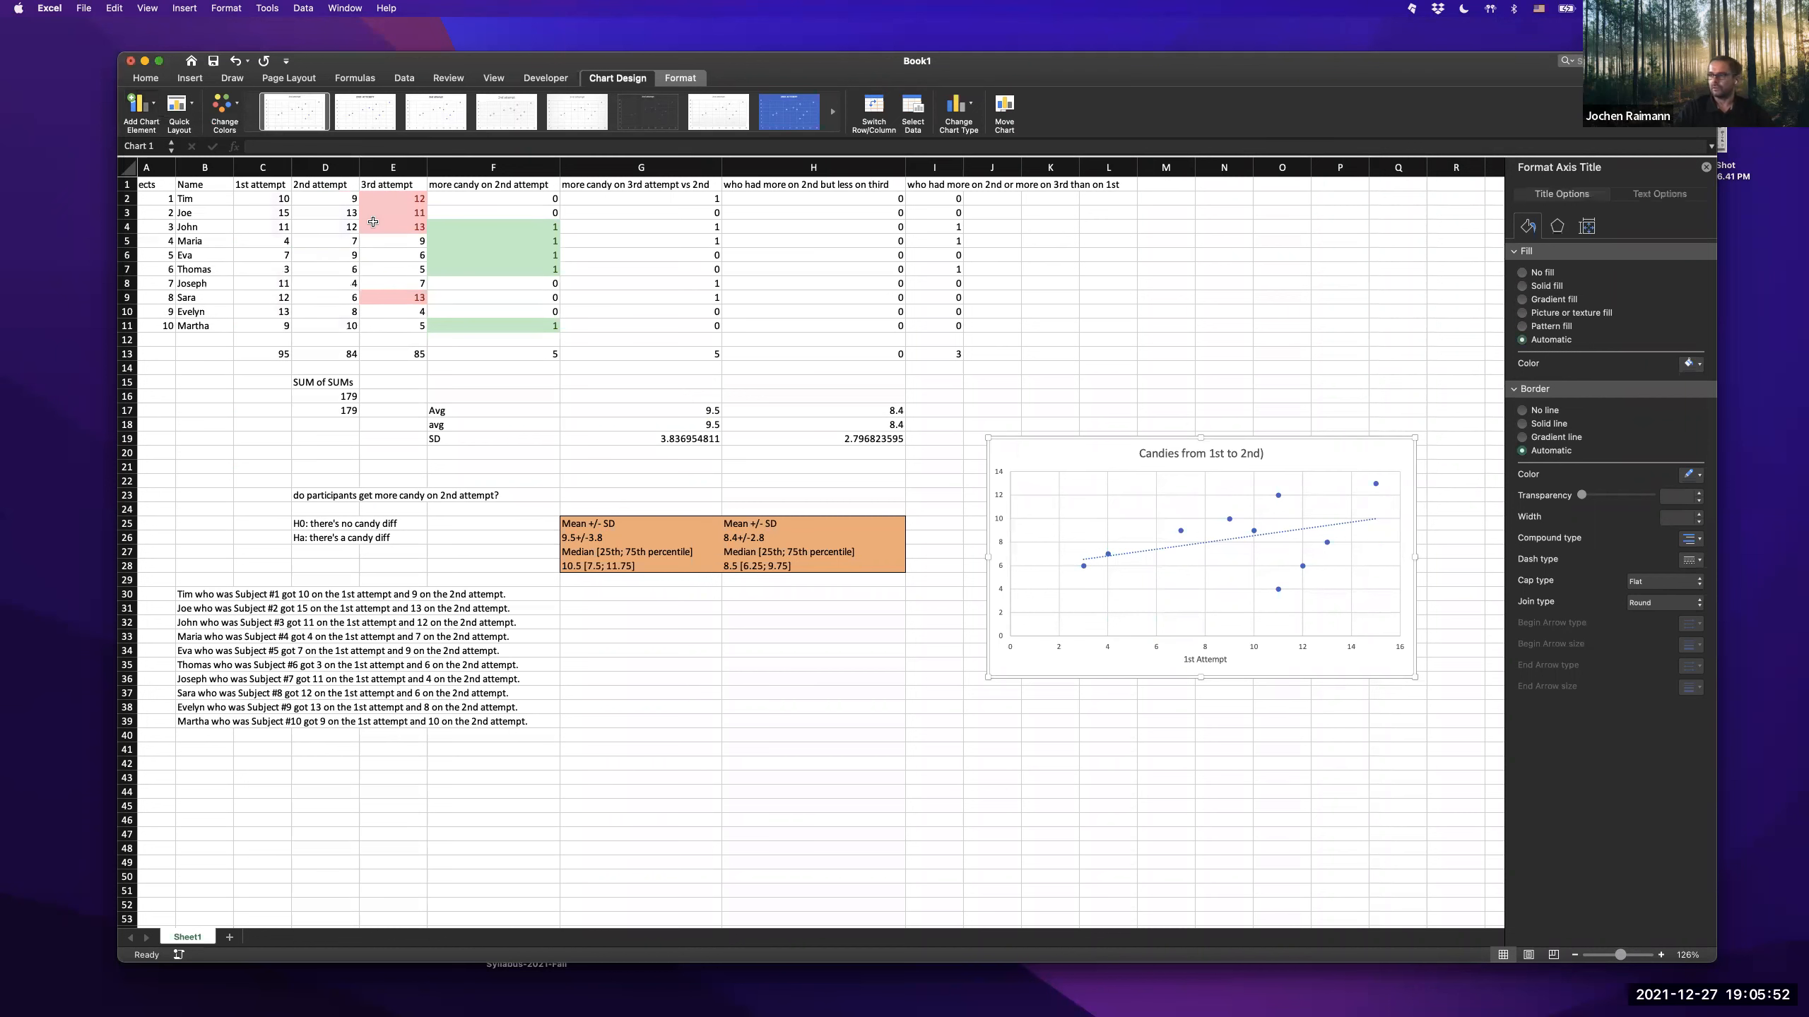
- Replace the placeholder text of the vertical axis title with "2nd Attempt"
type("2Axis Title")
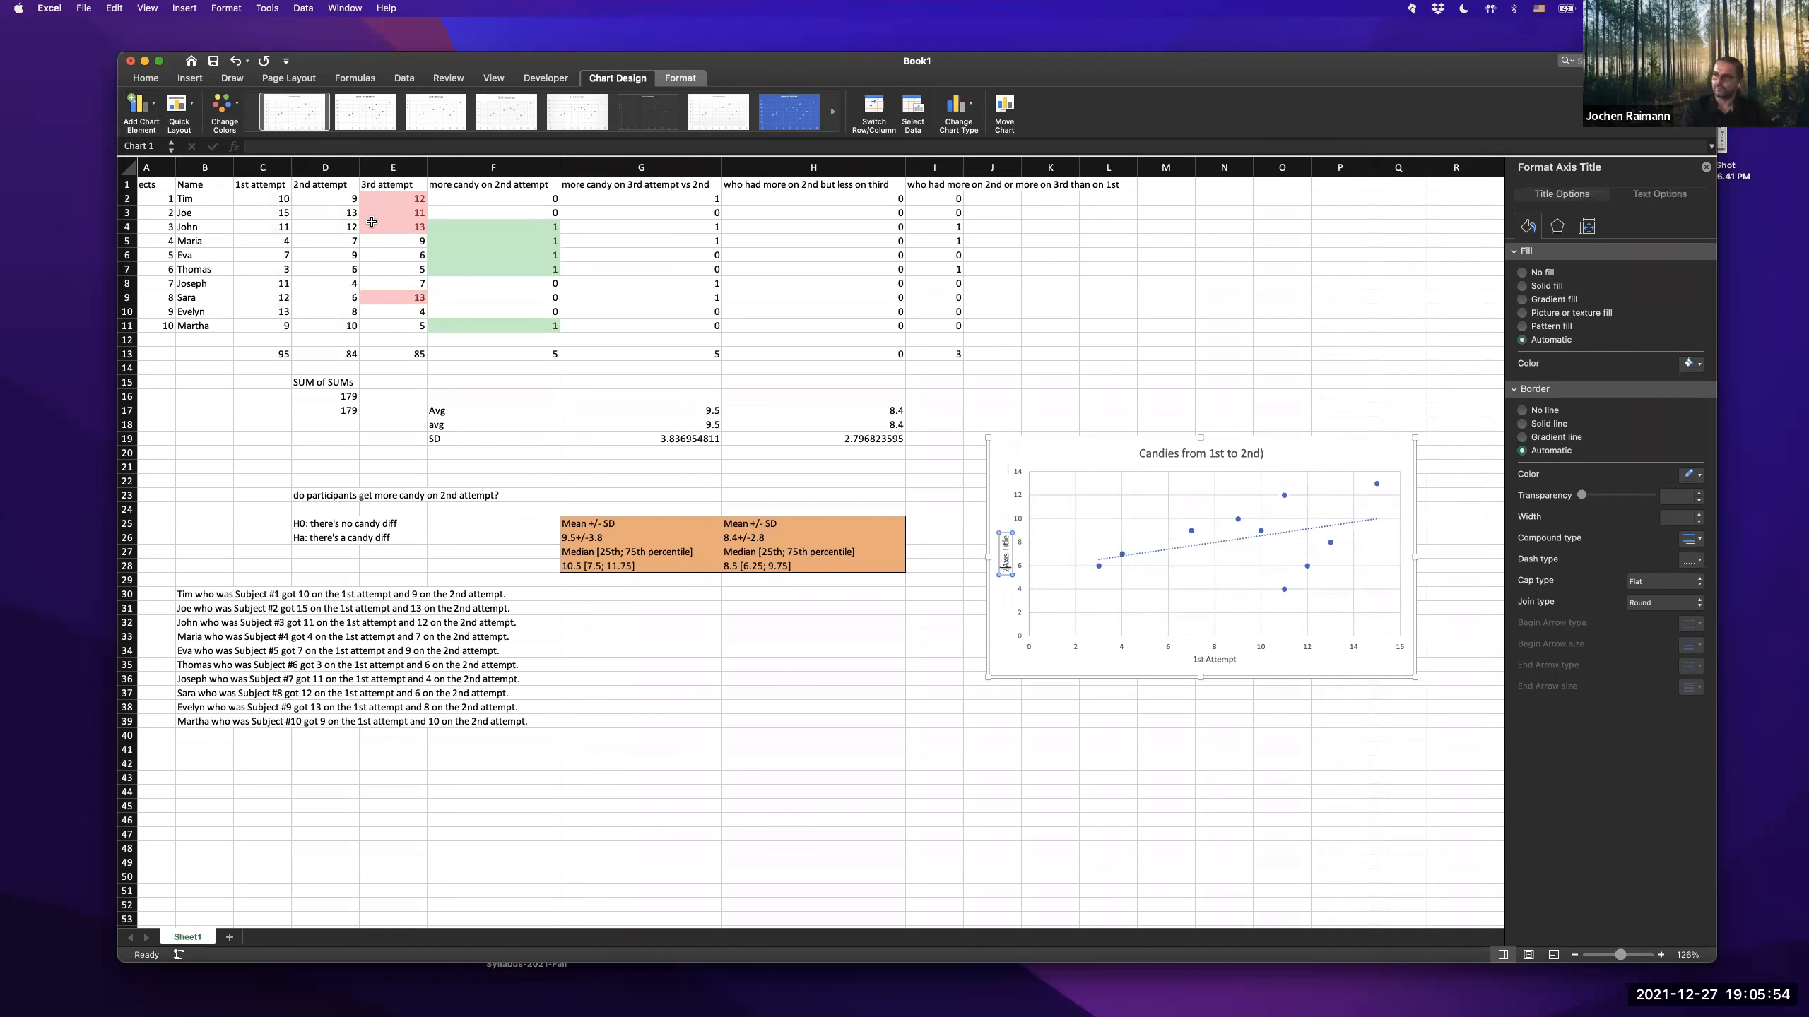
key("super+a")
type("2m")
type("d Atte")
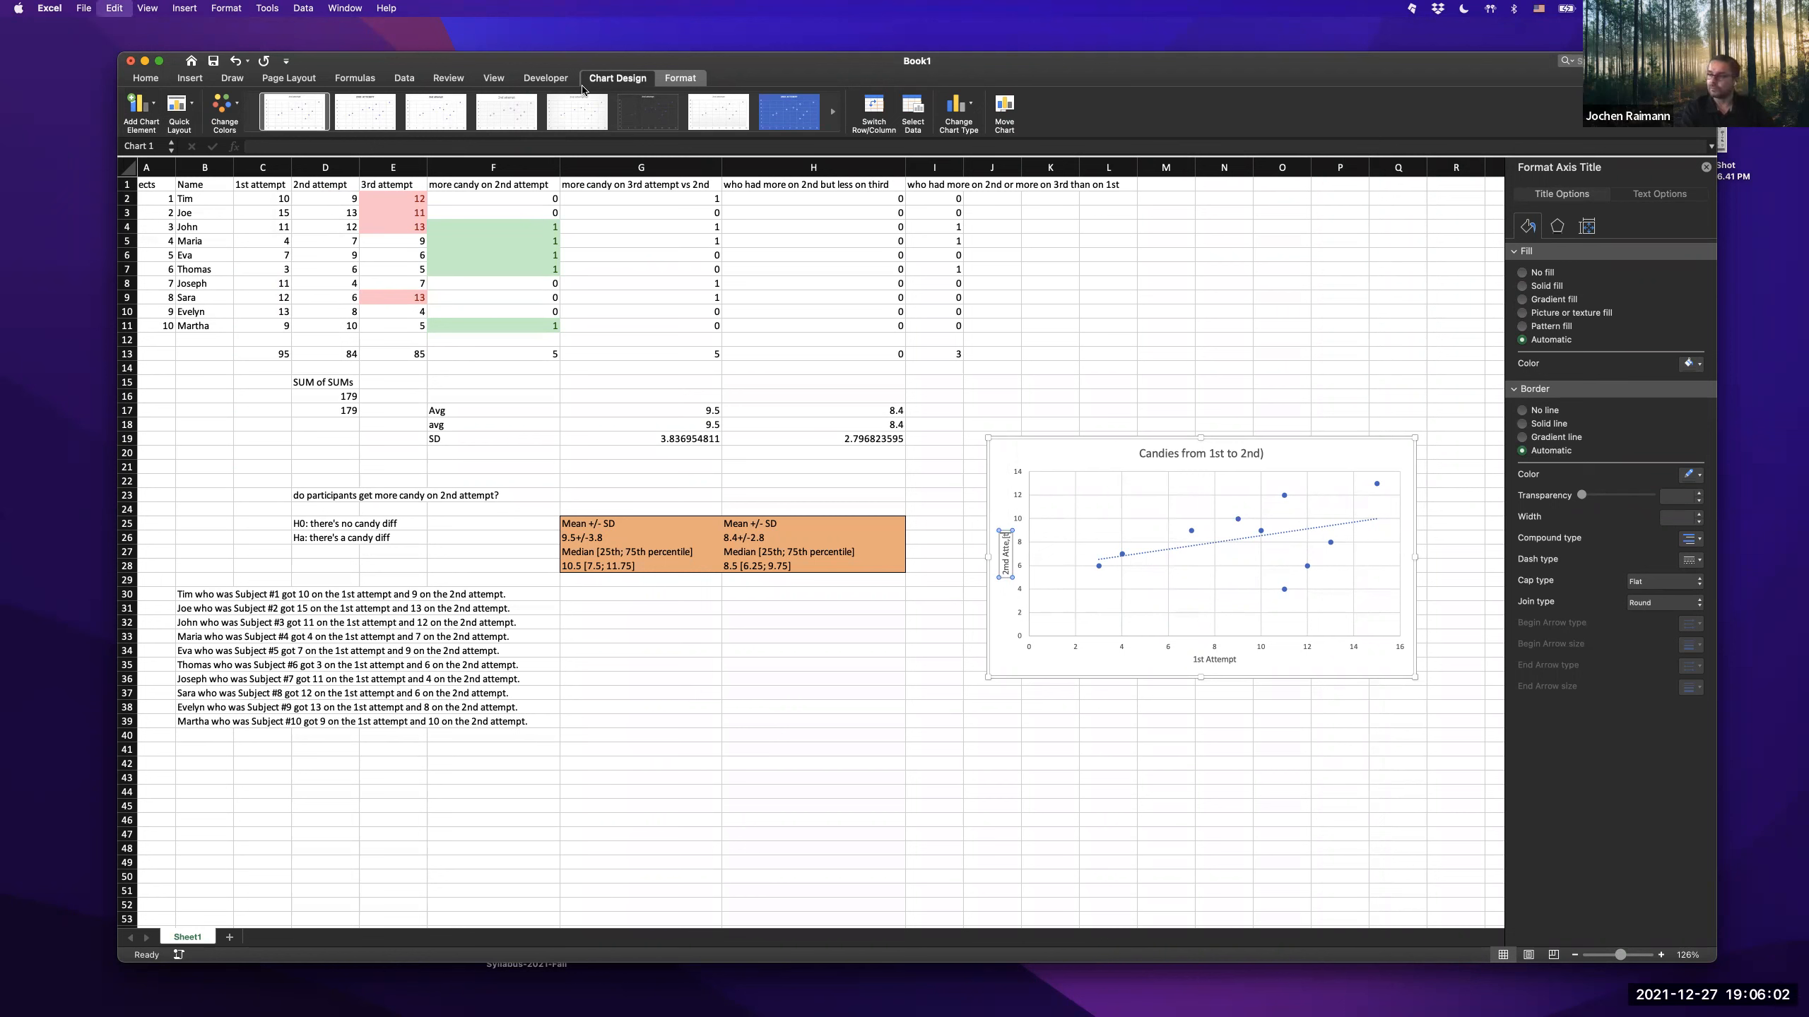
key("BackSpace")
key("BackSpace")
key("BackSpace")
key("BackSpace")
key("BackSpace")
key("BackSpace")
key("BackSpace")
key("BackSpace")
key("BackSpace")
key("BackSpace")
type("nd Attempt")
scroll(1105, 318, "down", 1)
scroll(1104, 318, "right", 1)
left_click(1104, 316)
scroll(1104, 318, "up", 1)
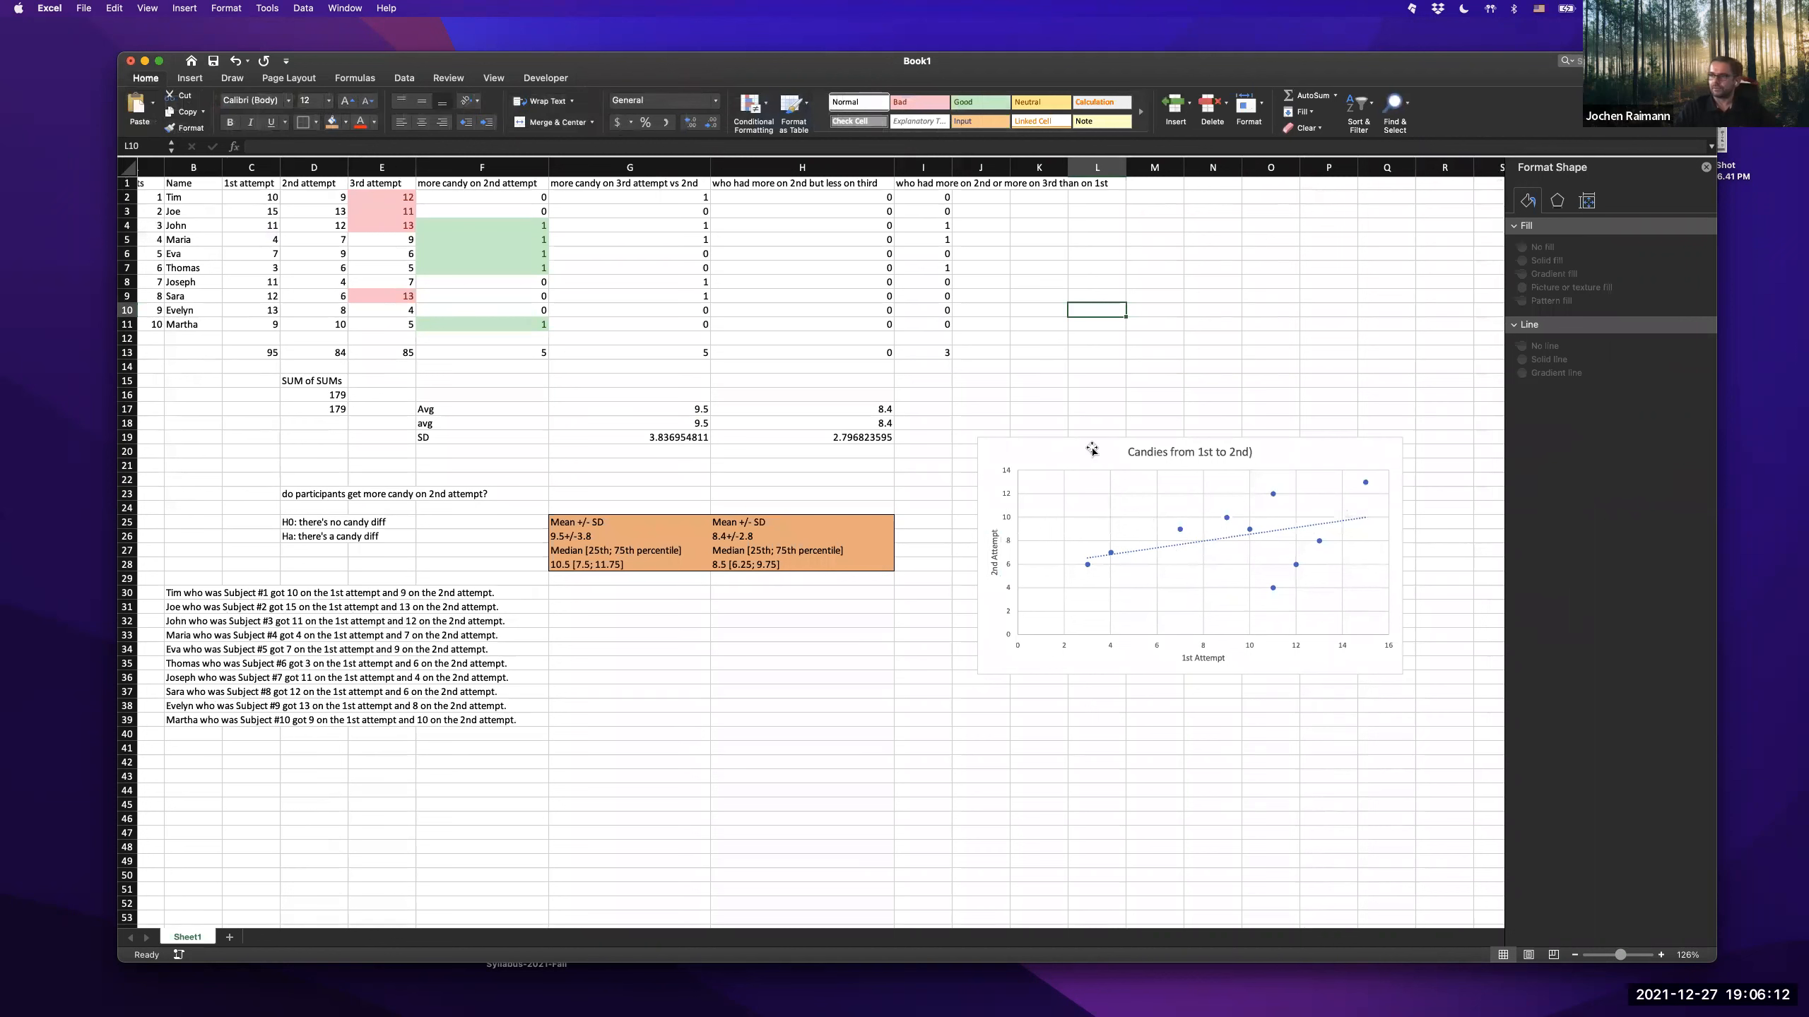
- Move the scatter chart up beside the data table, starting in column J and spanning about rows 6 to 22
left_click(1066, 446)
left_click_drag(1067, 446, 1075, 319)
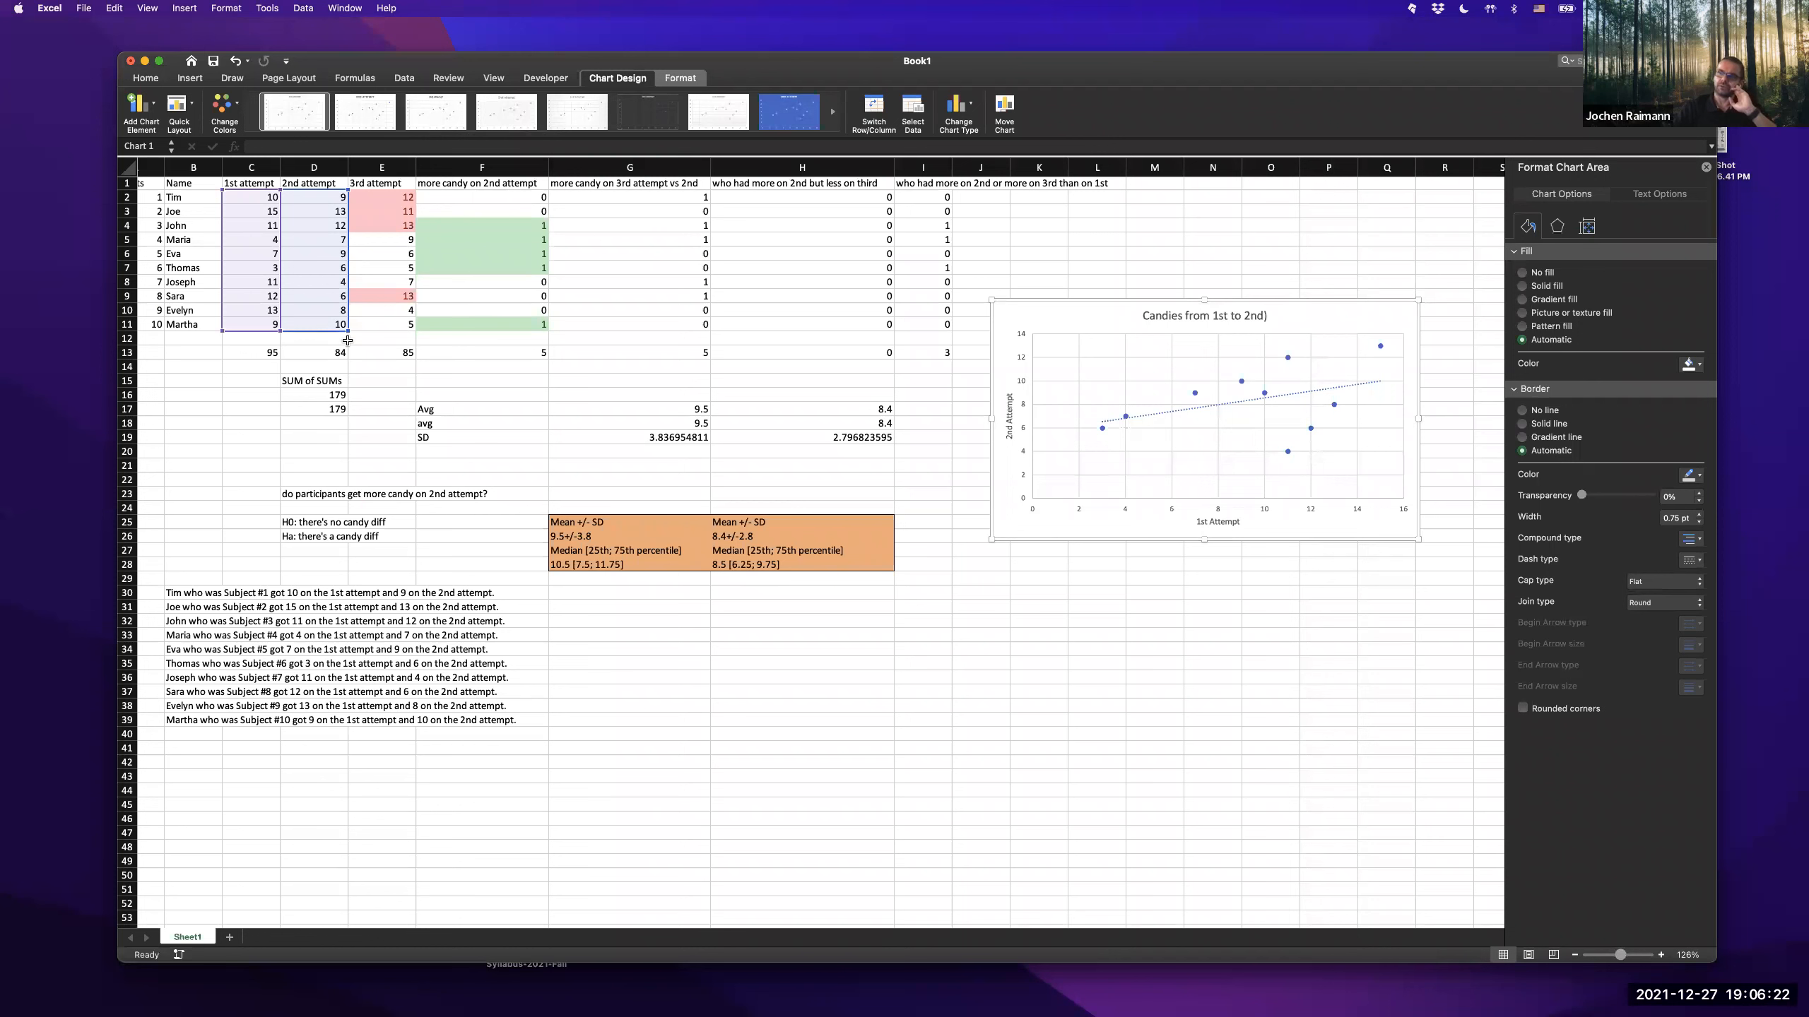
scroll(356, 335, "left", 2)
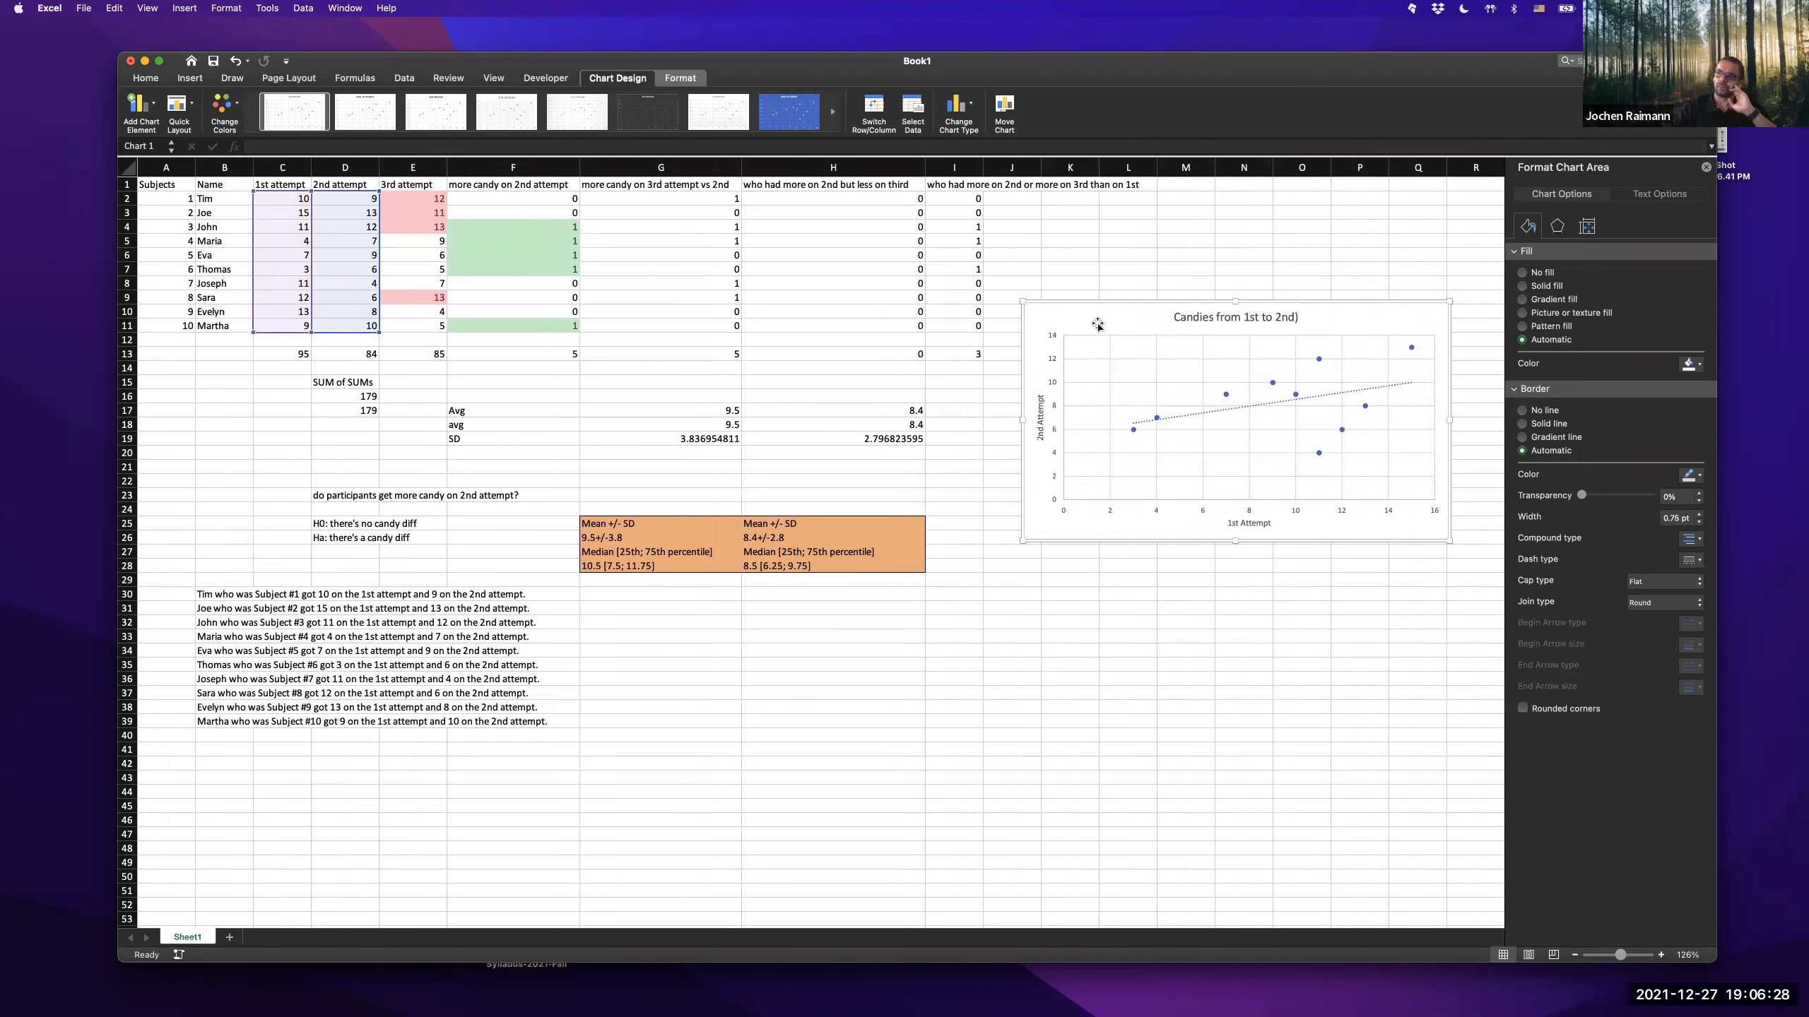
left_click_drag(1091, 307, 1112, 267)
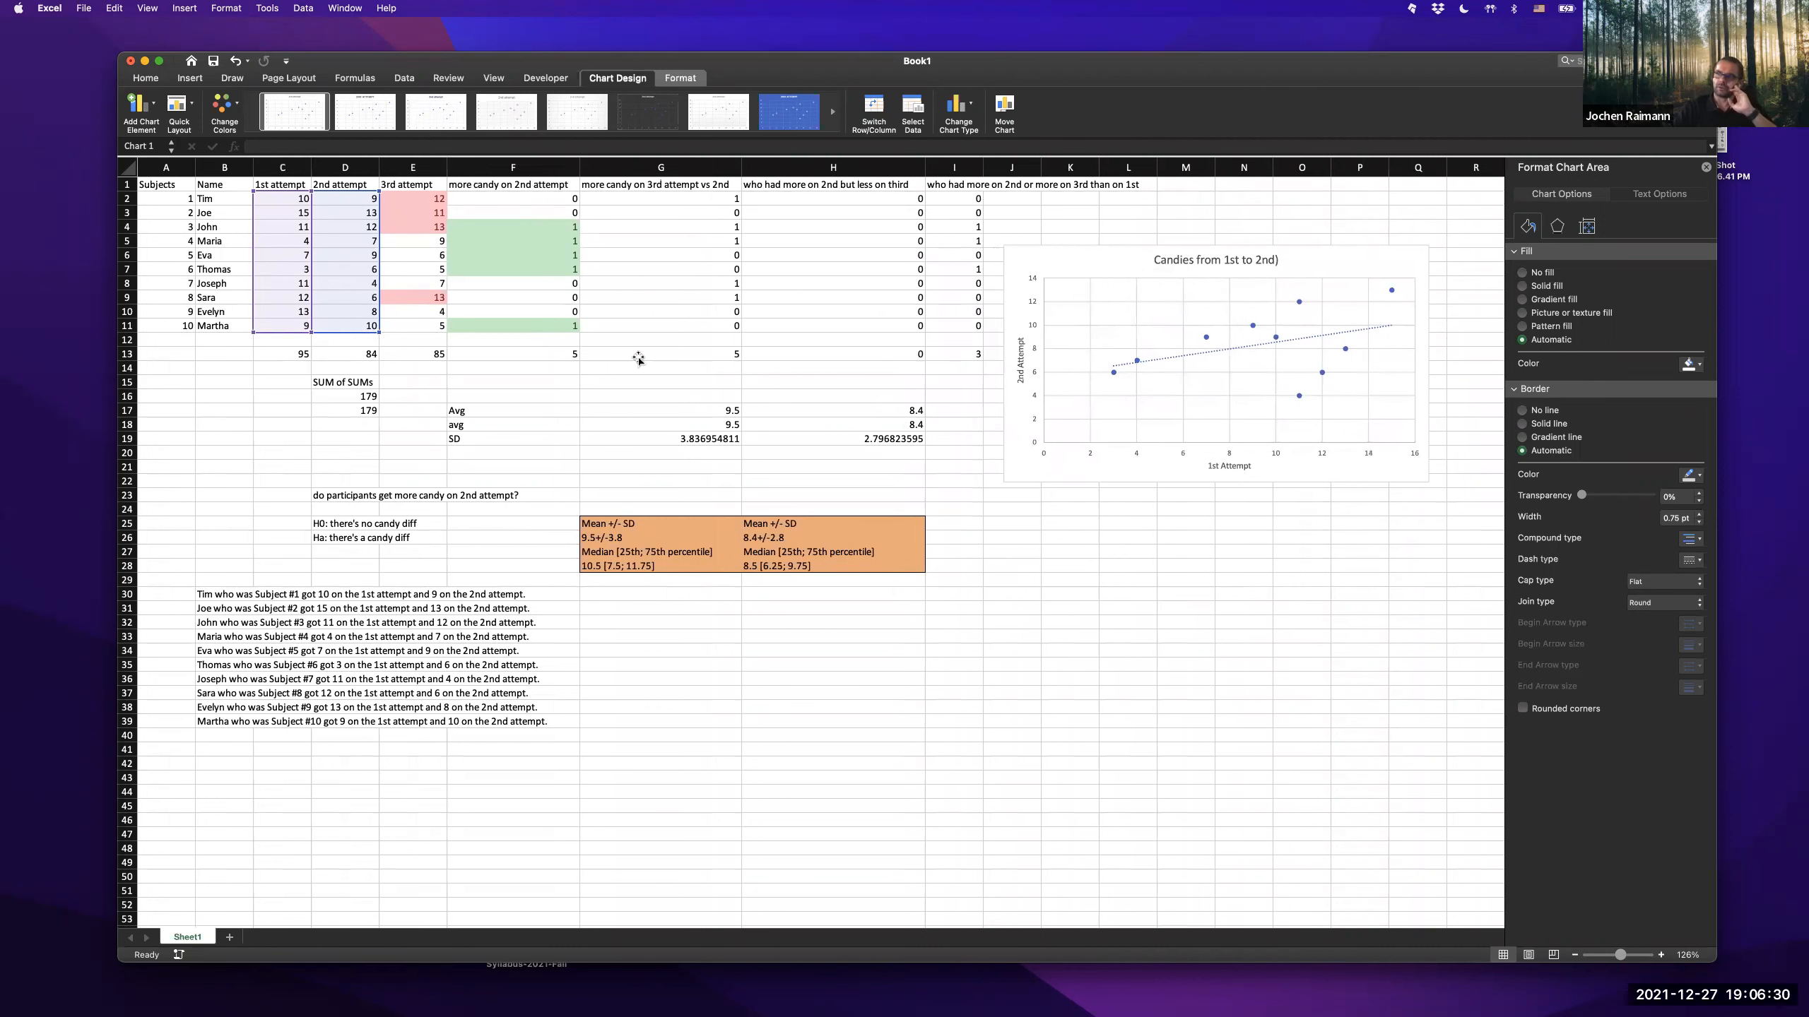
left_click(270, 236)
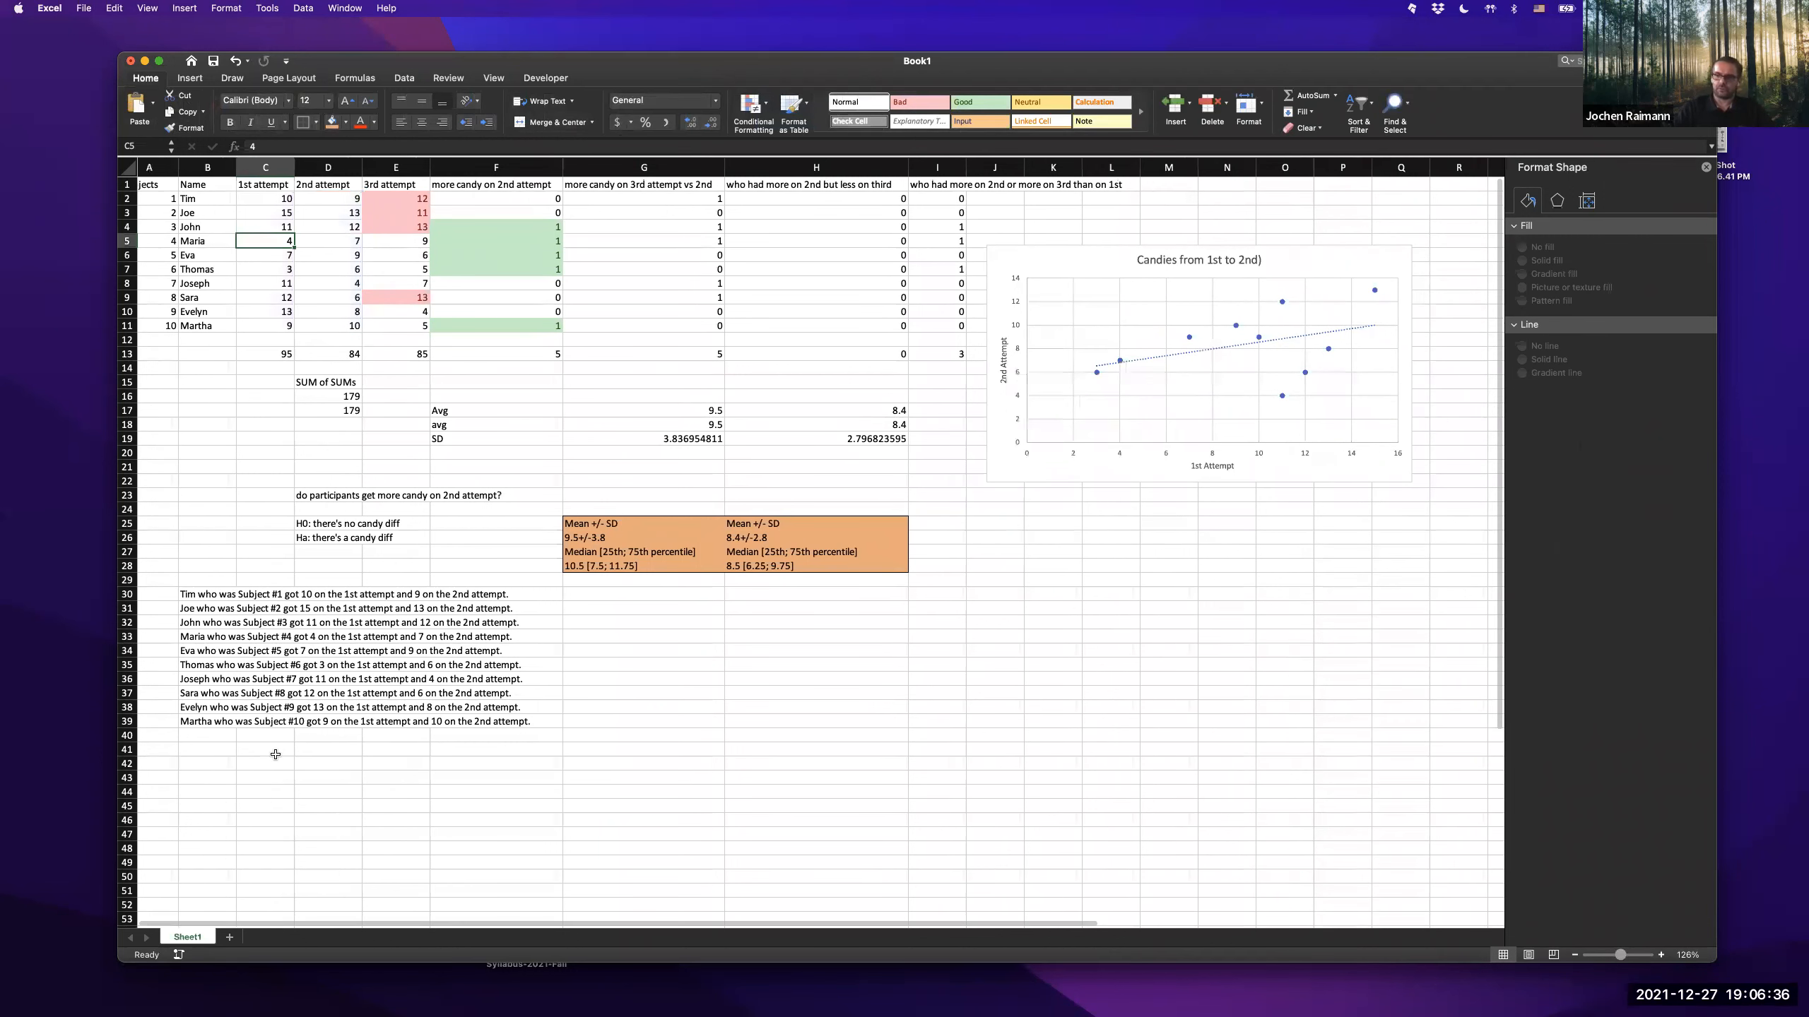
scroll(274, 755, "down", 1)
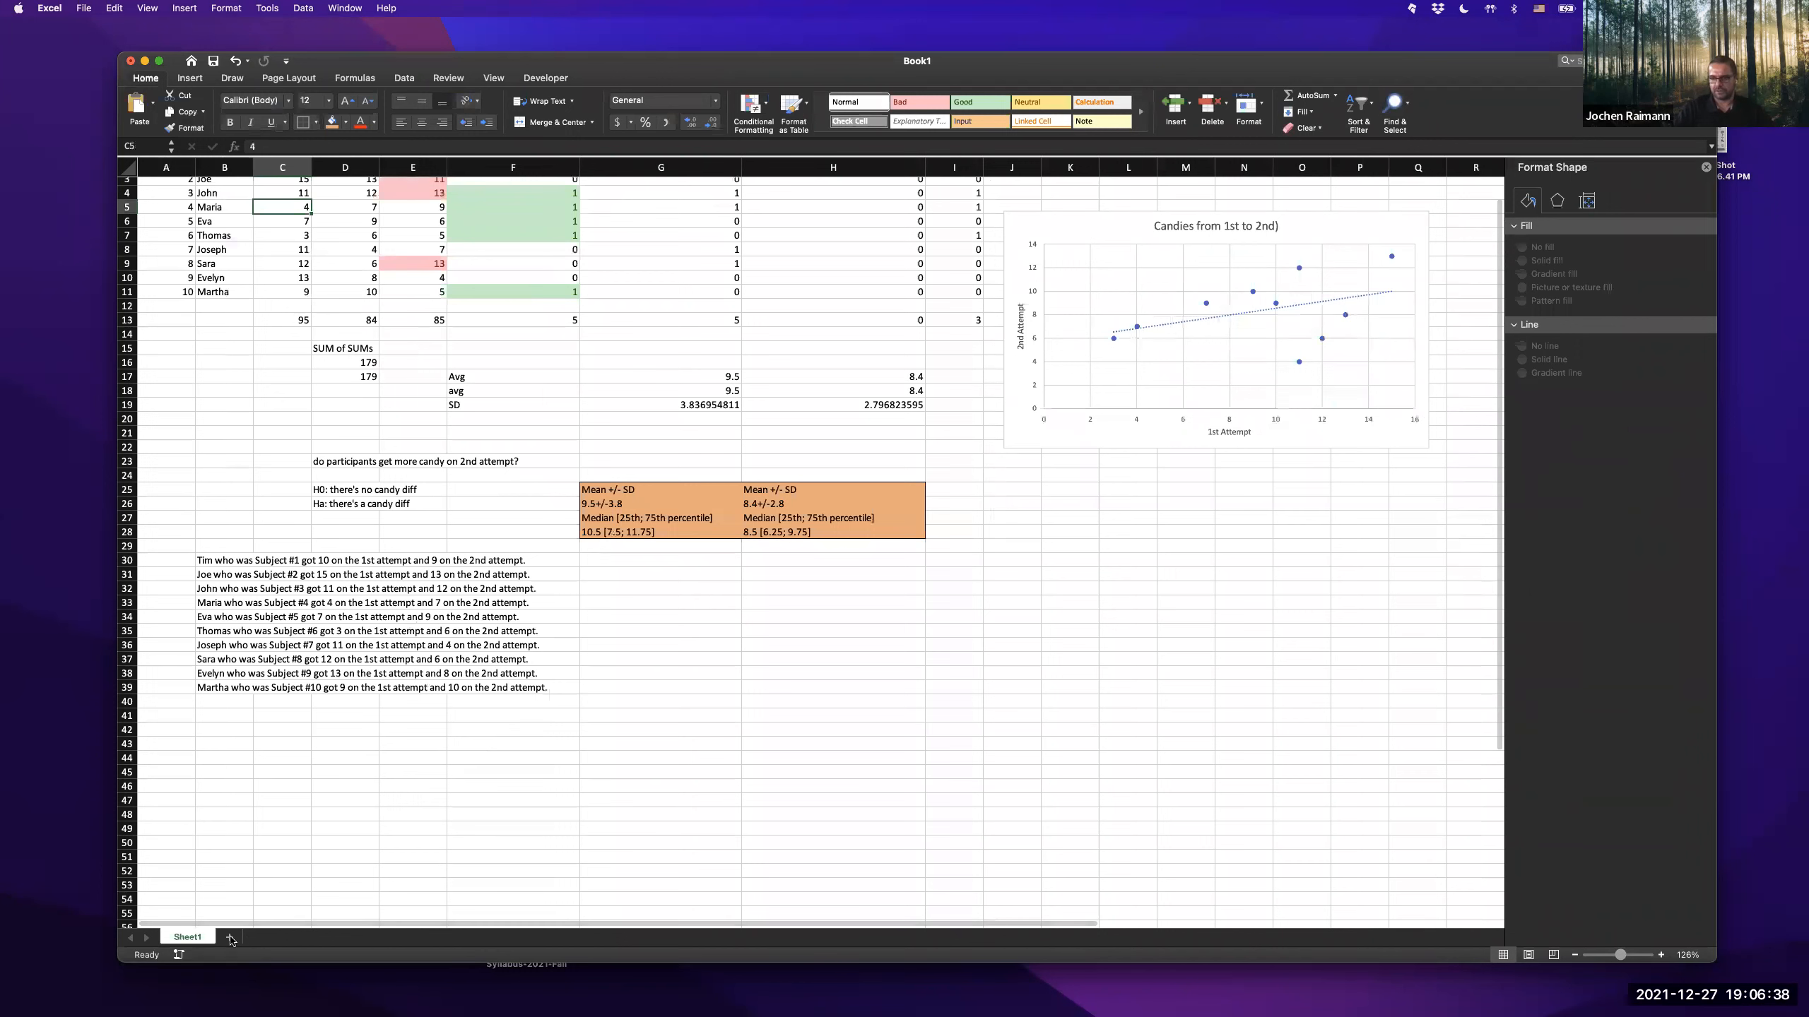
- Add a second worksheet to the workbook and rename the first sheet "Candy example"
left_click(231, 939)
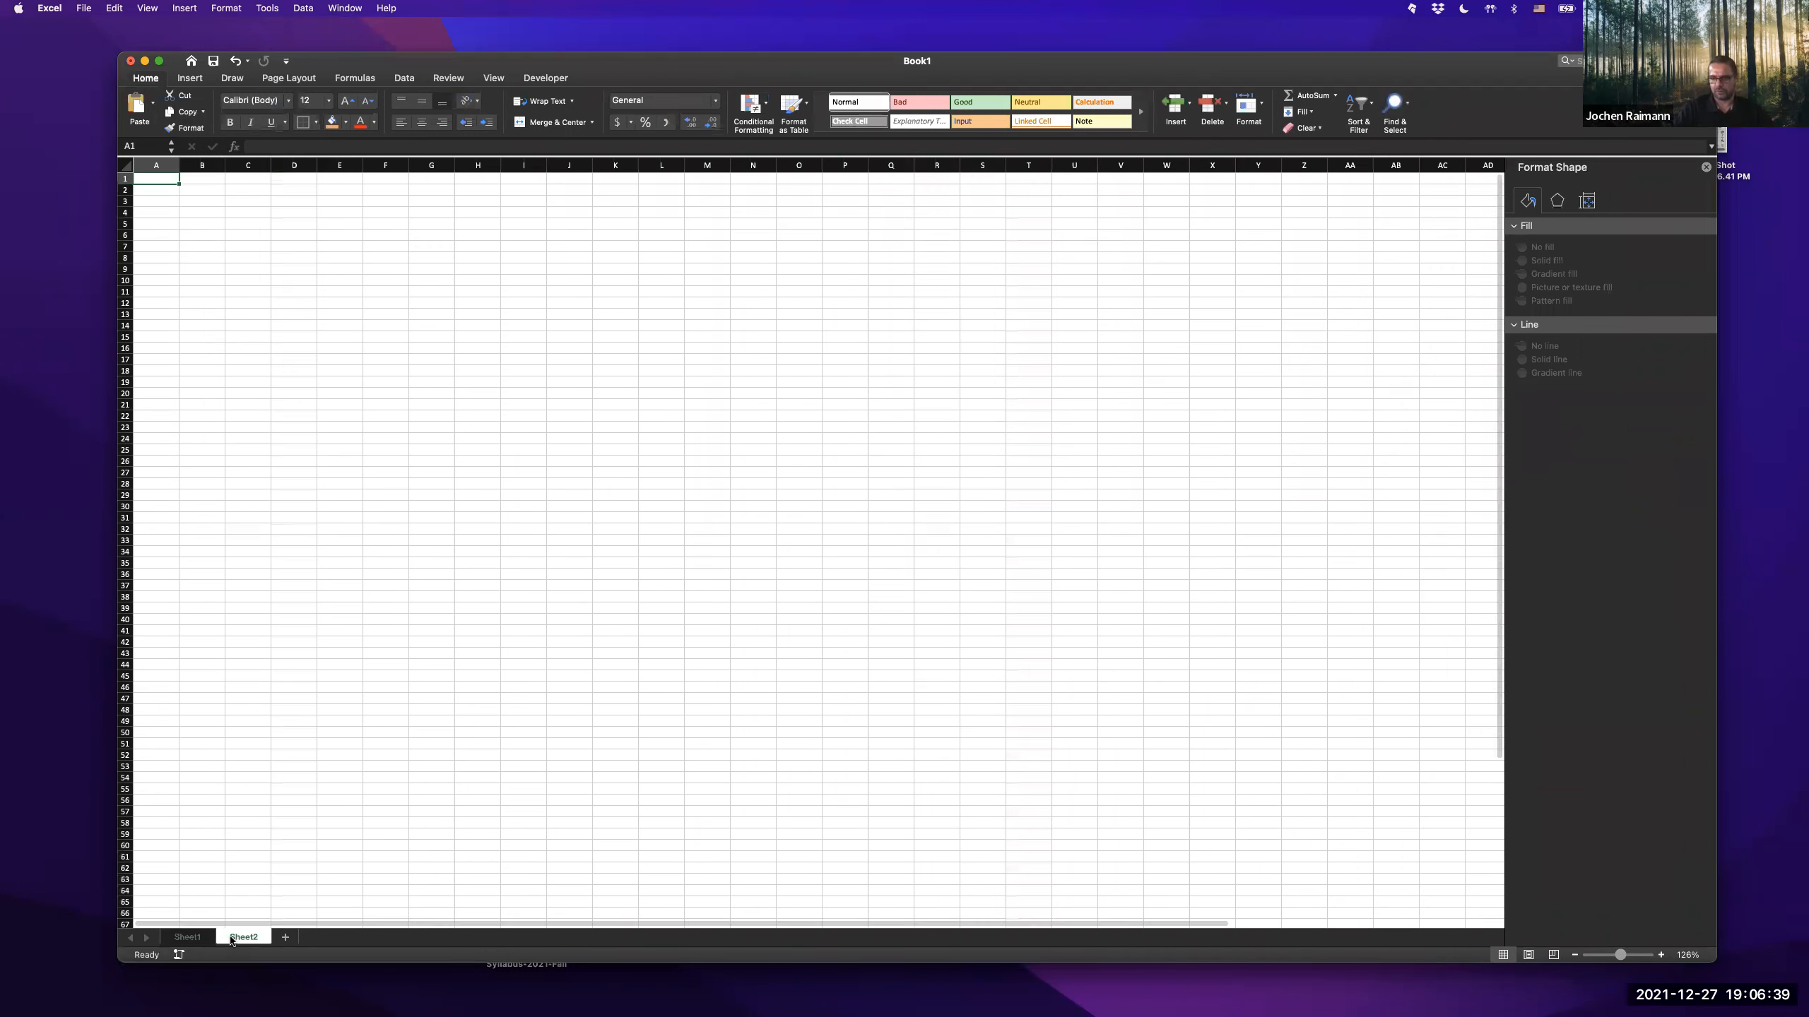
double_click(187, 938)
type("ca")
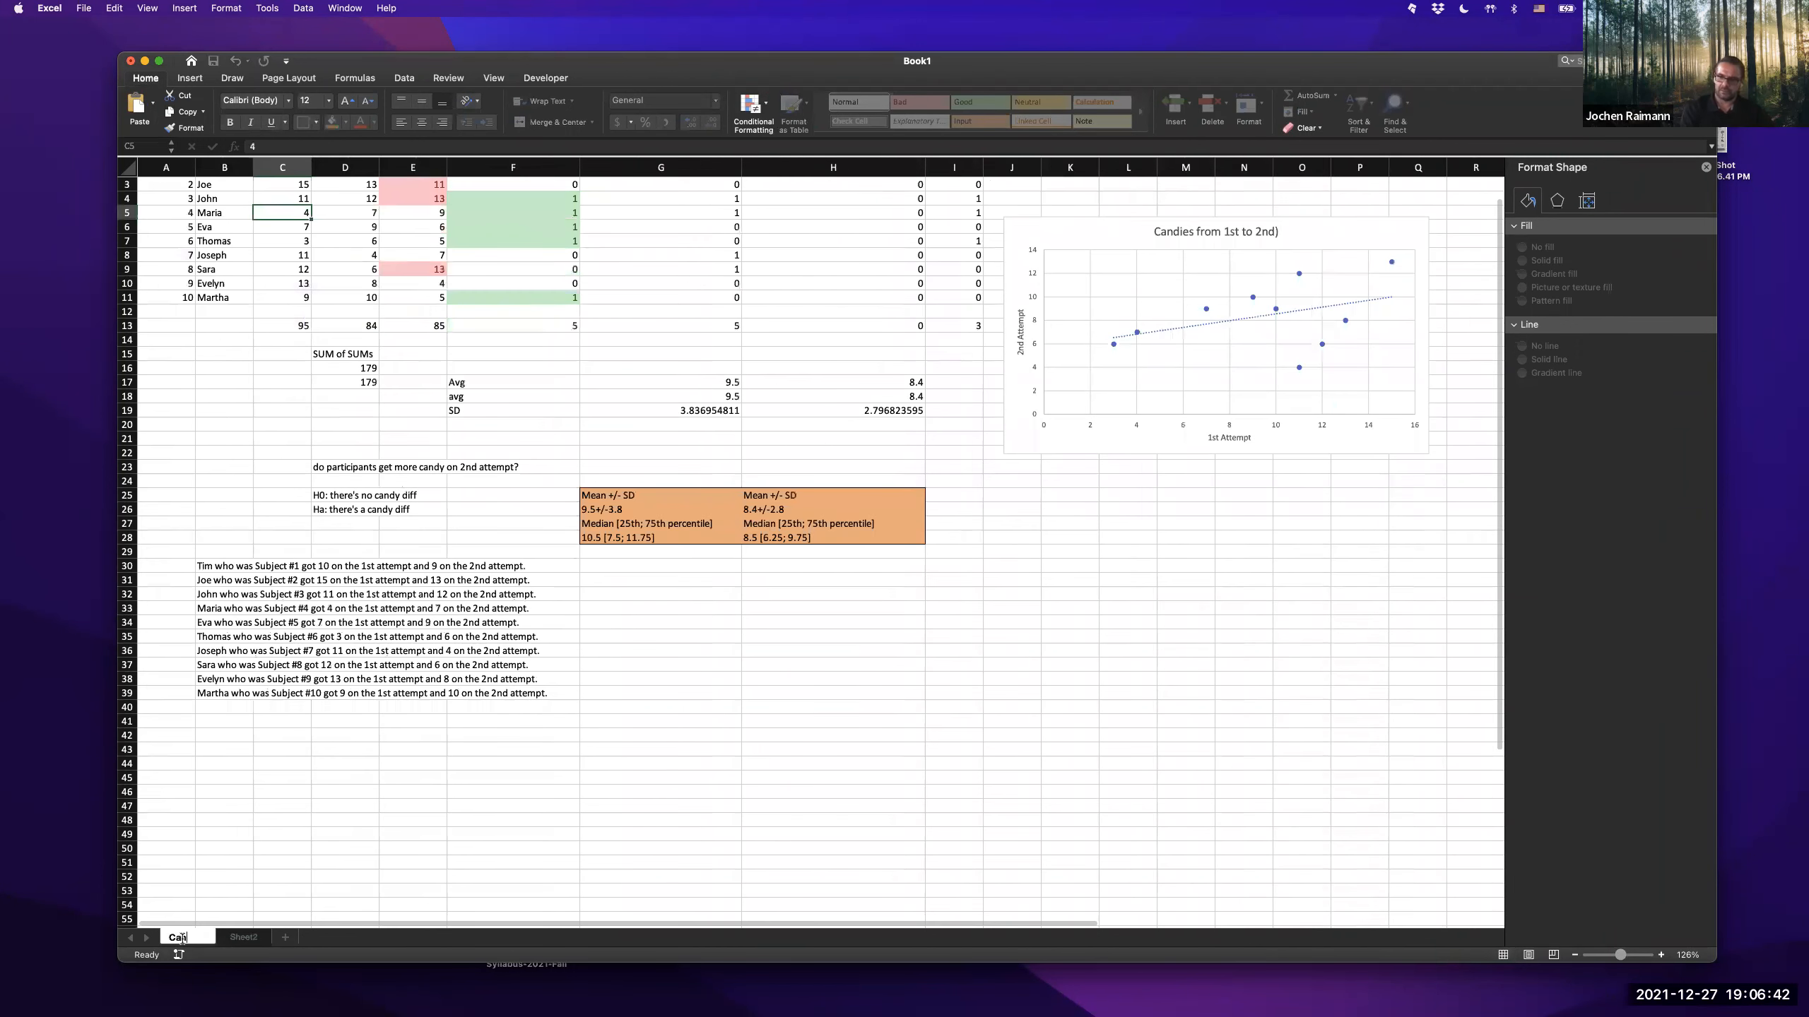
type("ndy example")
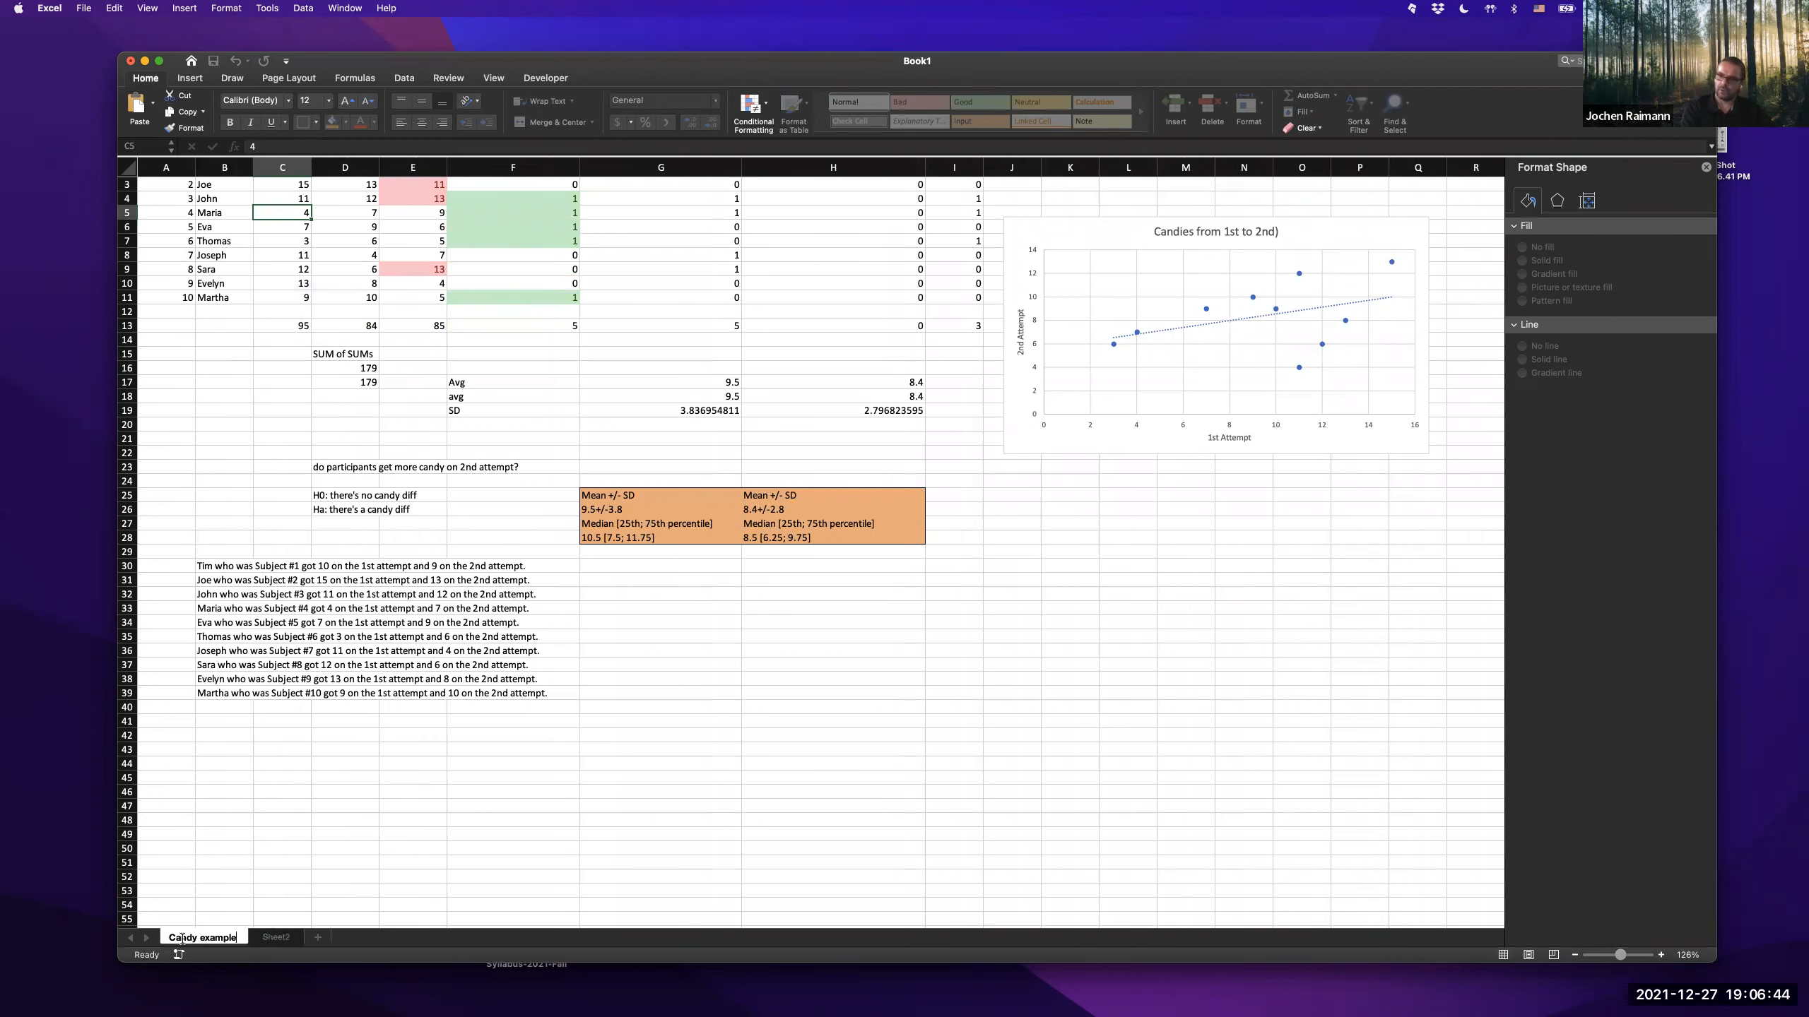
key("Return")
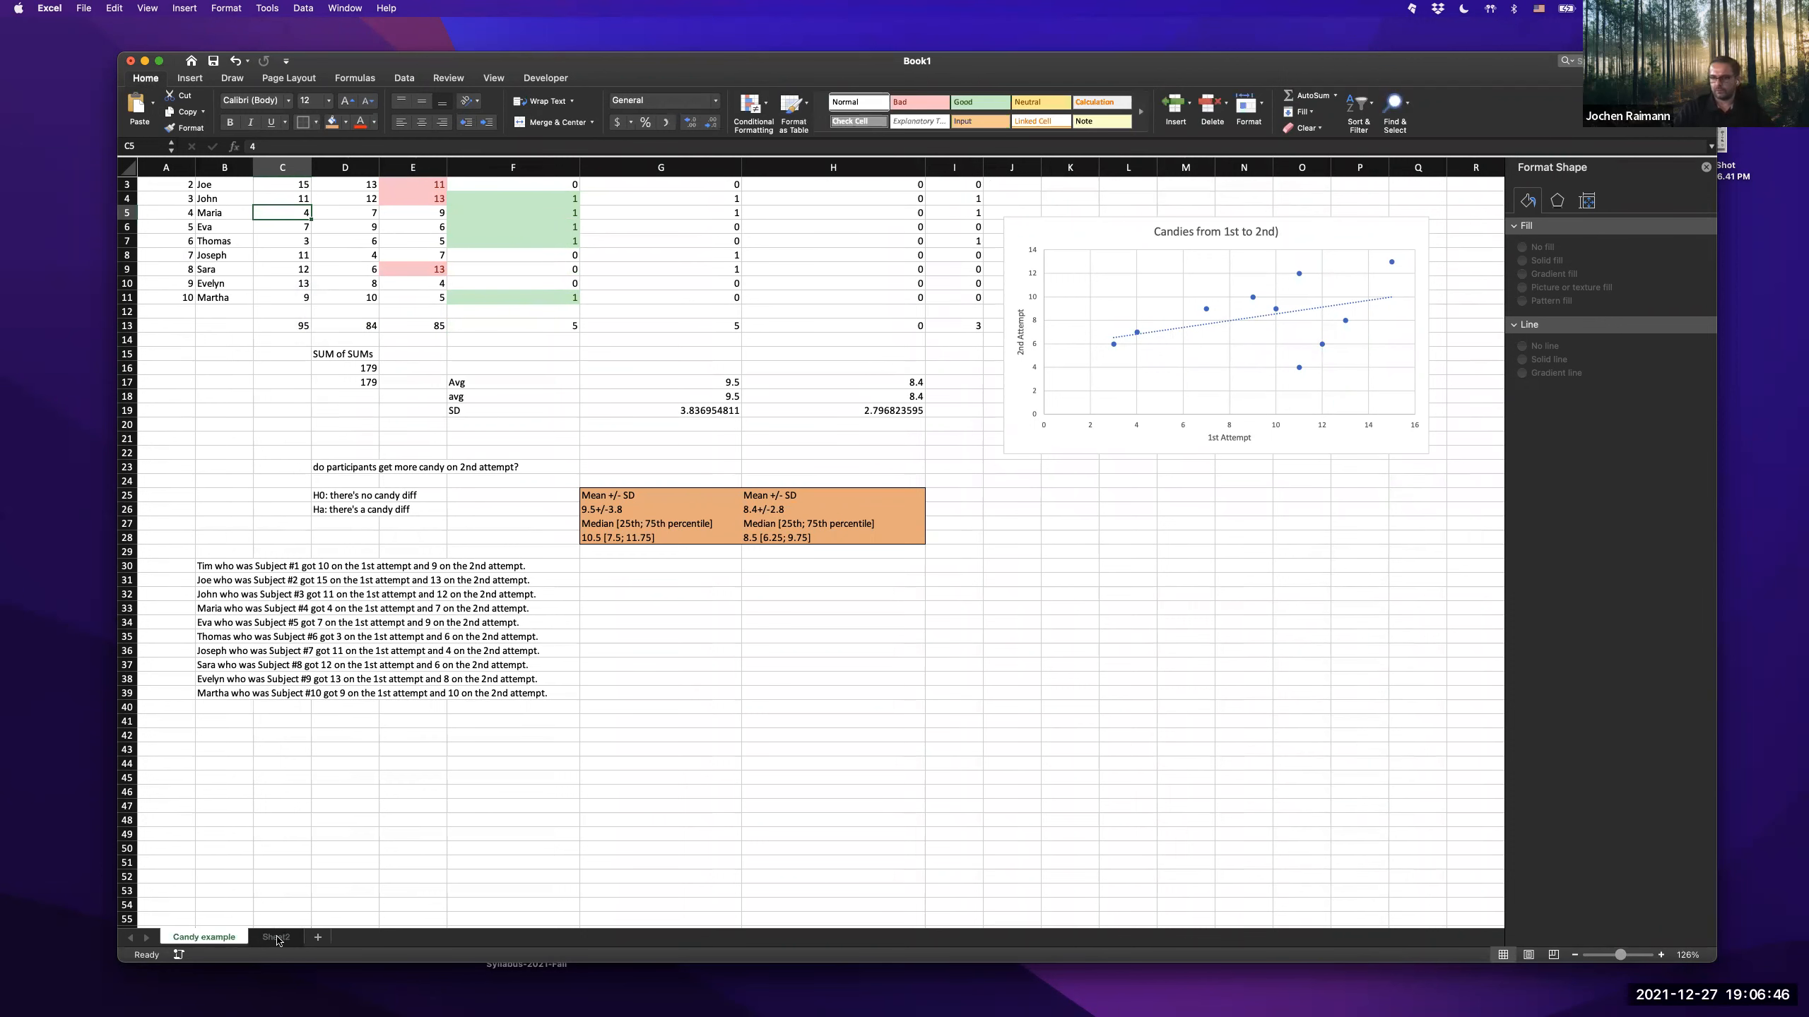
- Rename the new empty worksheet "Candy example females only"
double_click(277, 938)
type("Candy example")
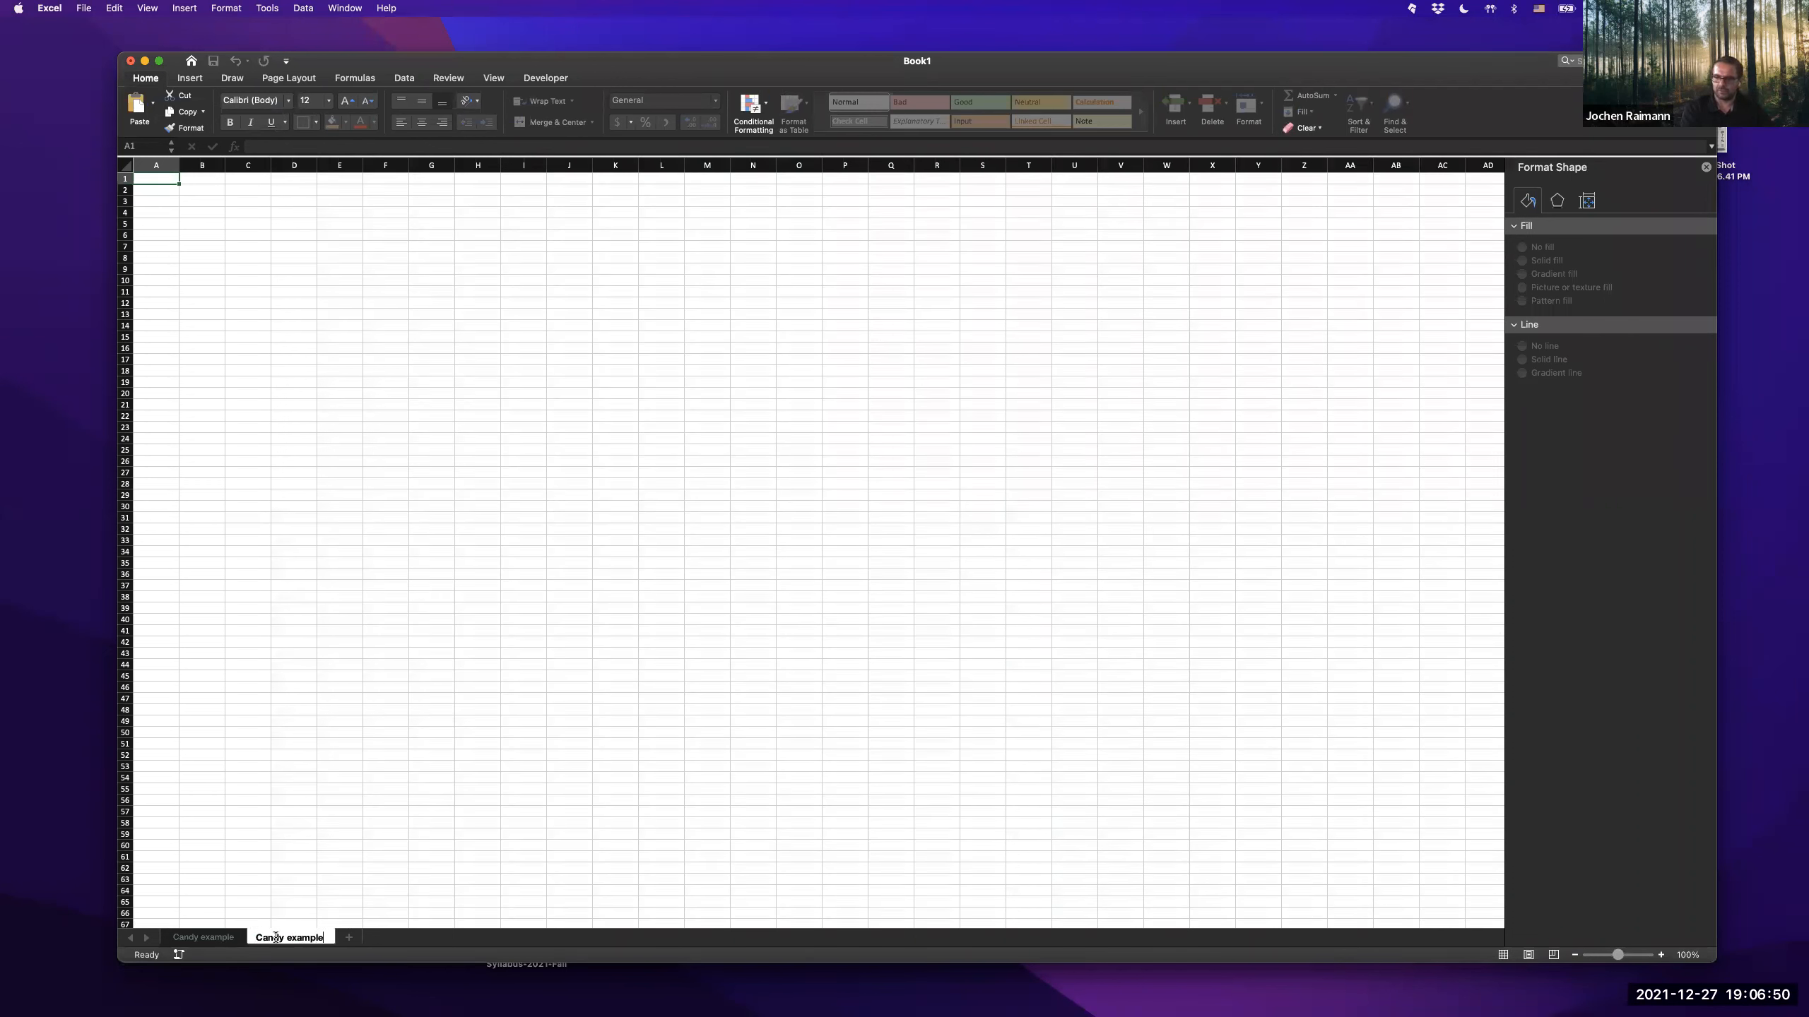
type(" females only")
key("Return")
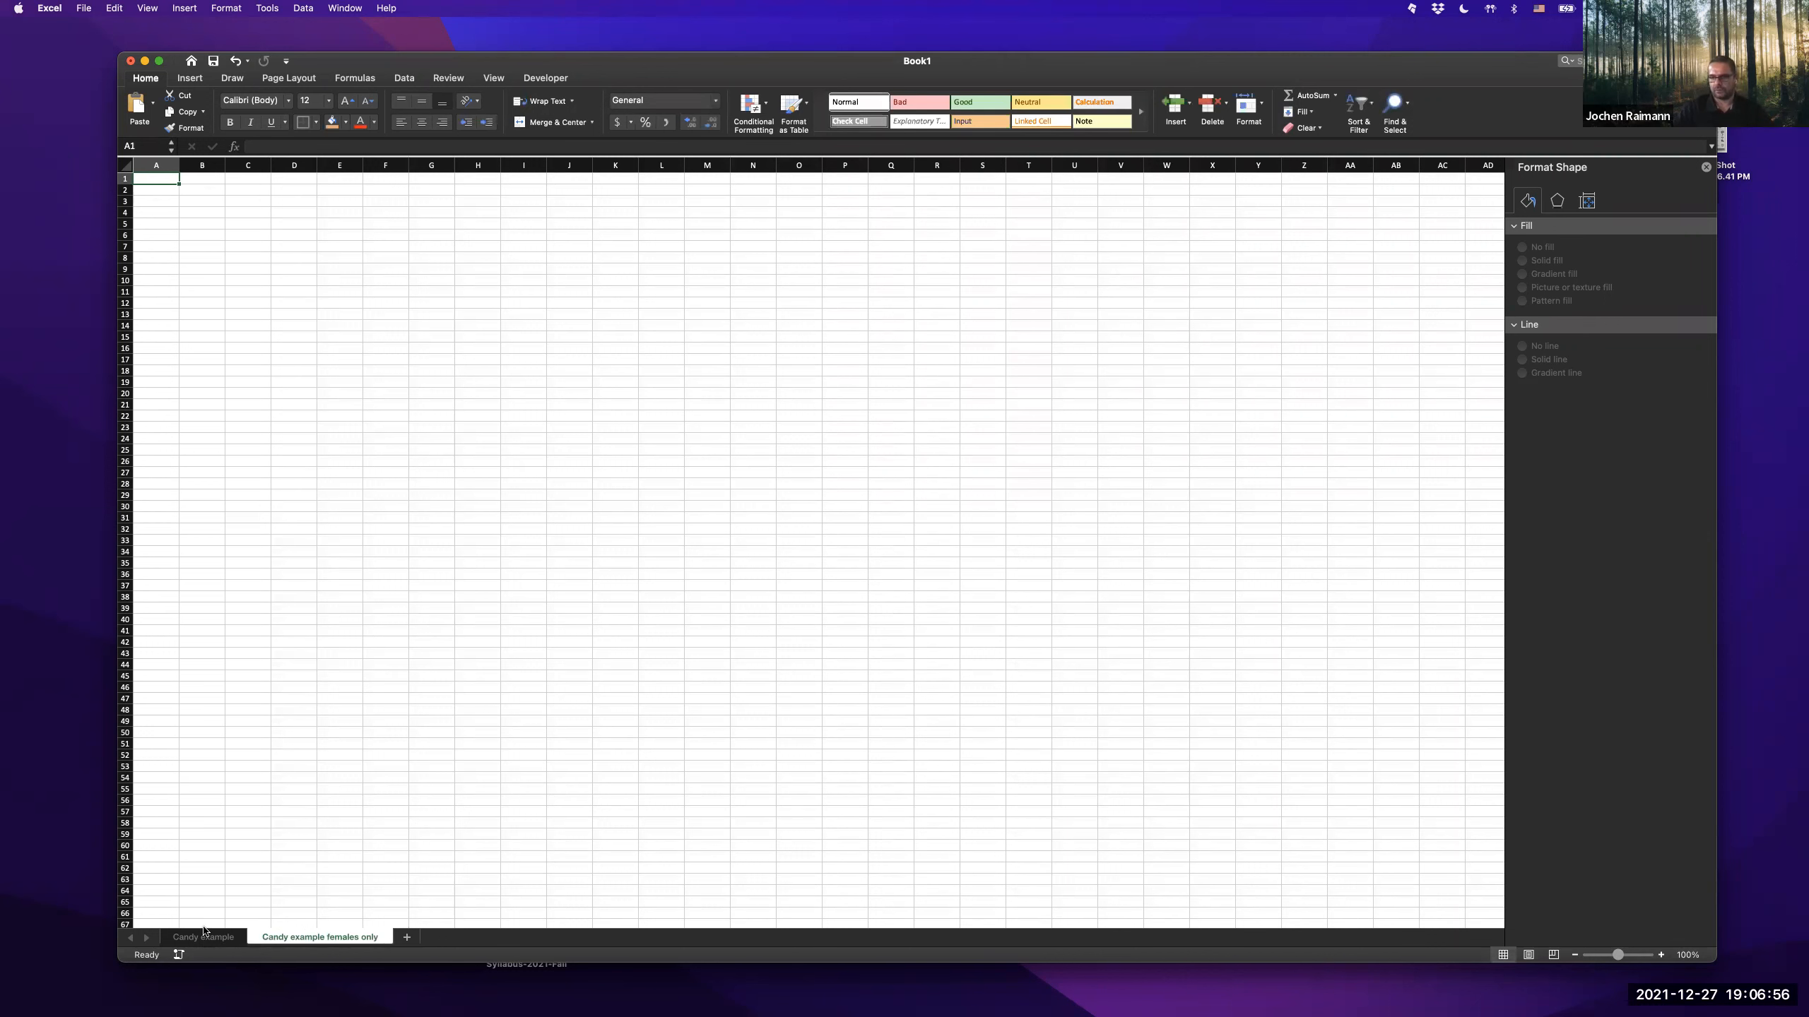
- On the Candy example sheet, insert a blank column between the Name and 1st attempt columns
left_click(213, 933)
scroll(299, 456, "up", 1)
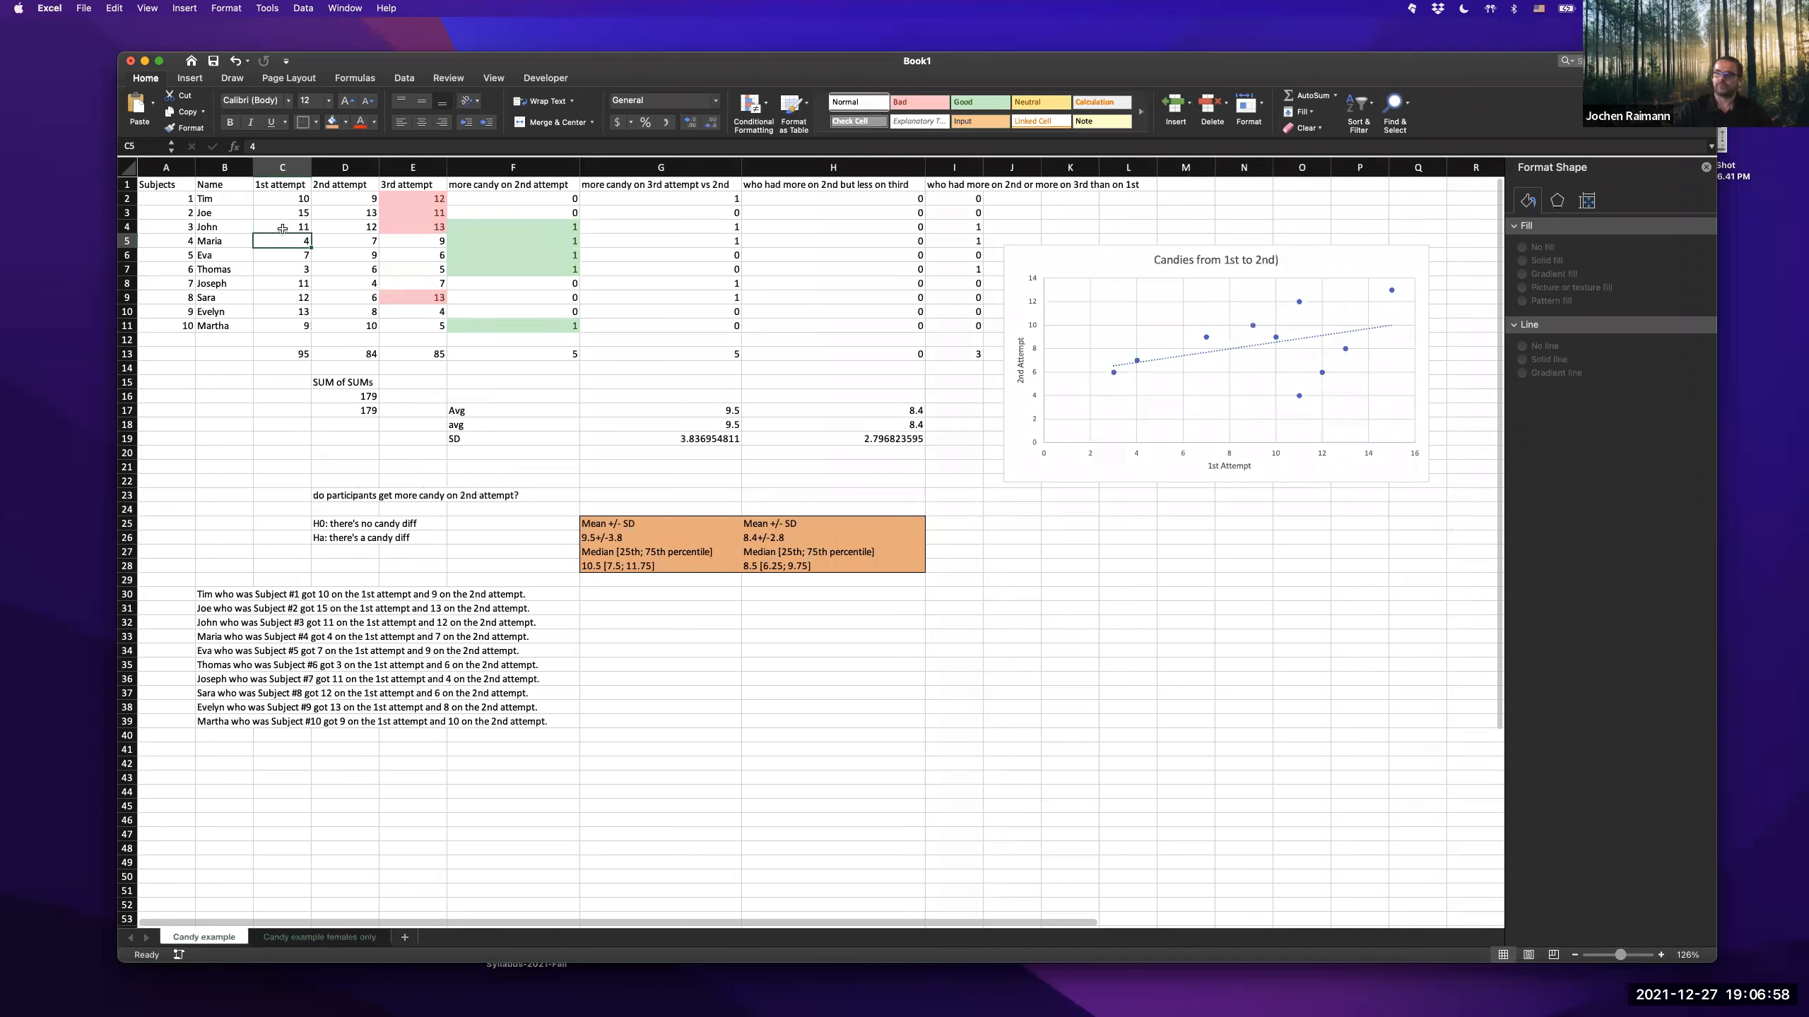
right_click(274, 164)
left_click(338, 246)
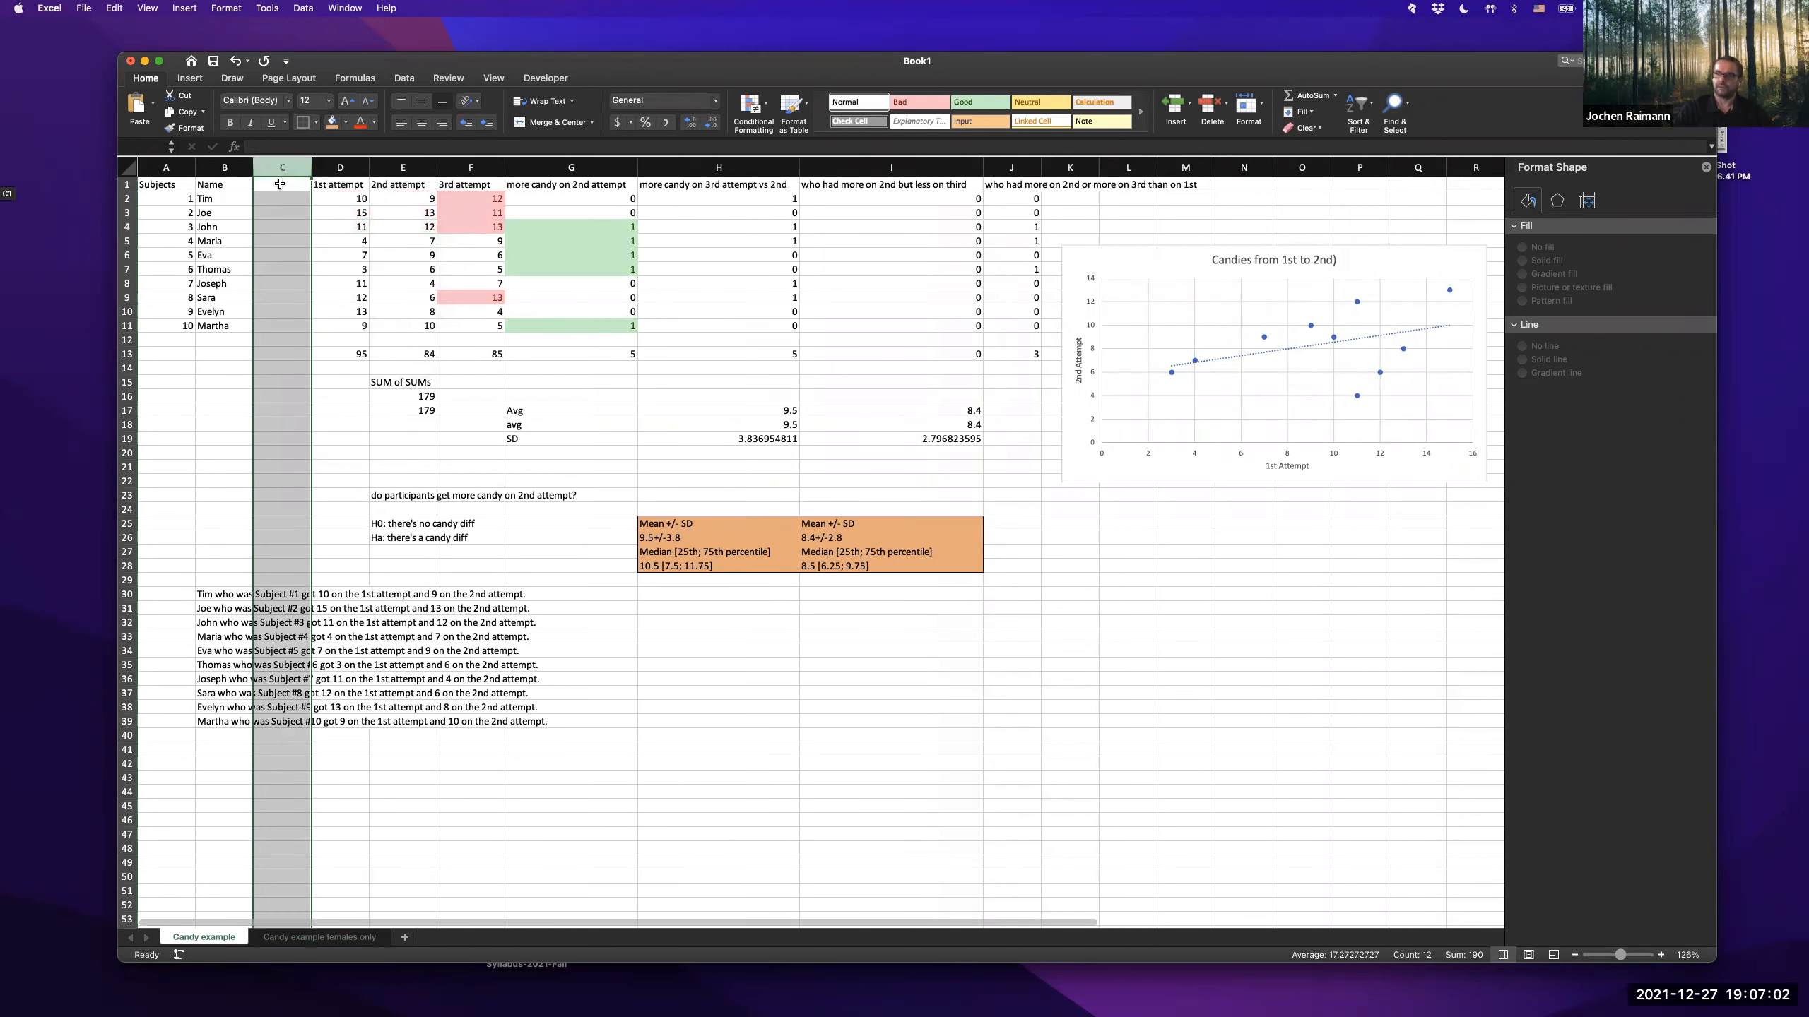
- Enter the header "Female (0/1)" in cell C1 of the blank column
left_click(279, 184)
type("Female (0/1")
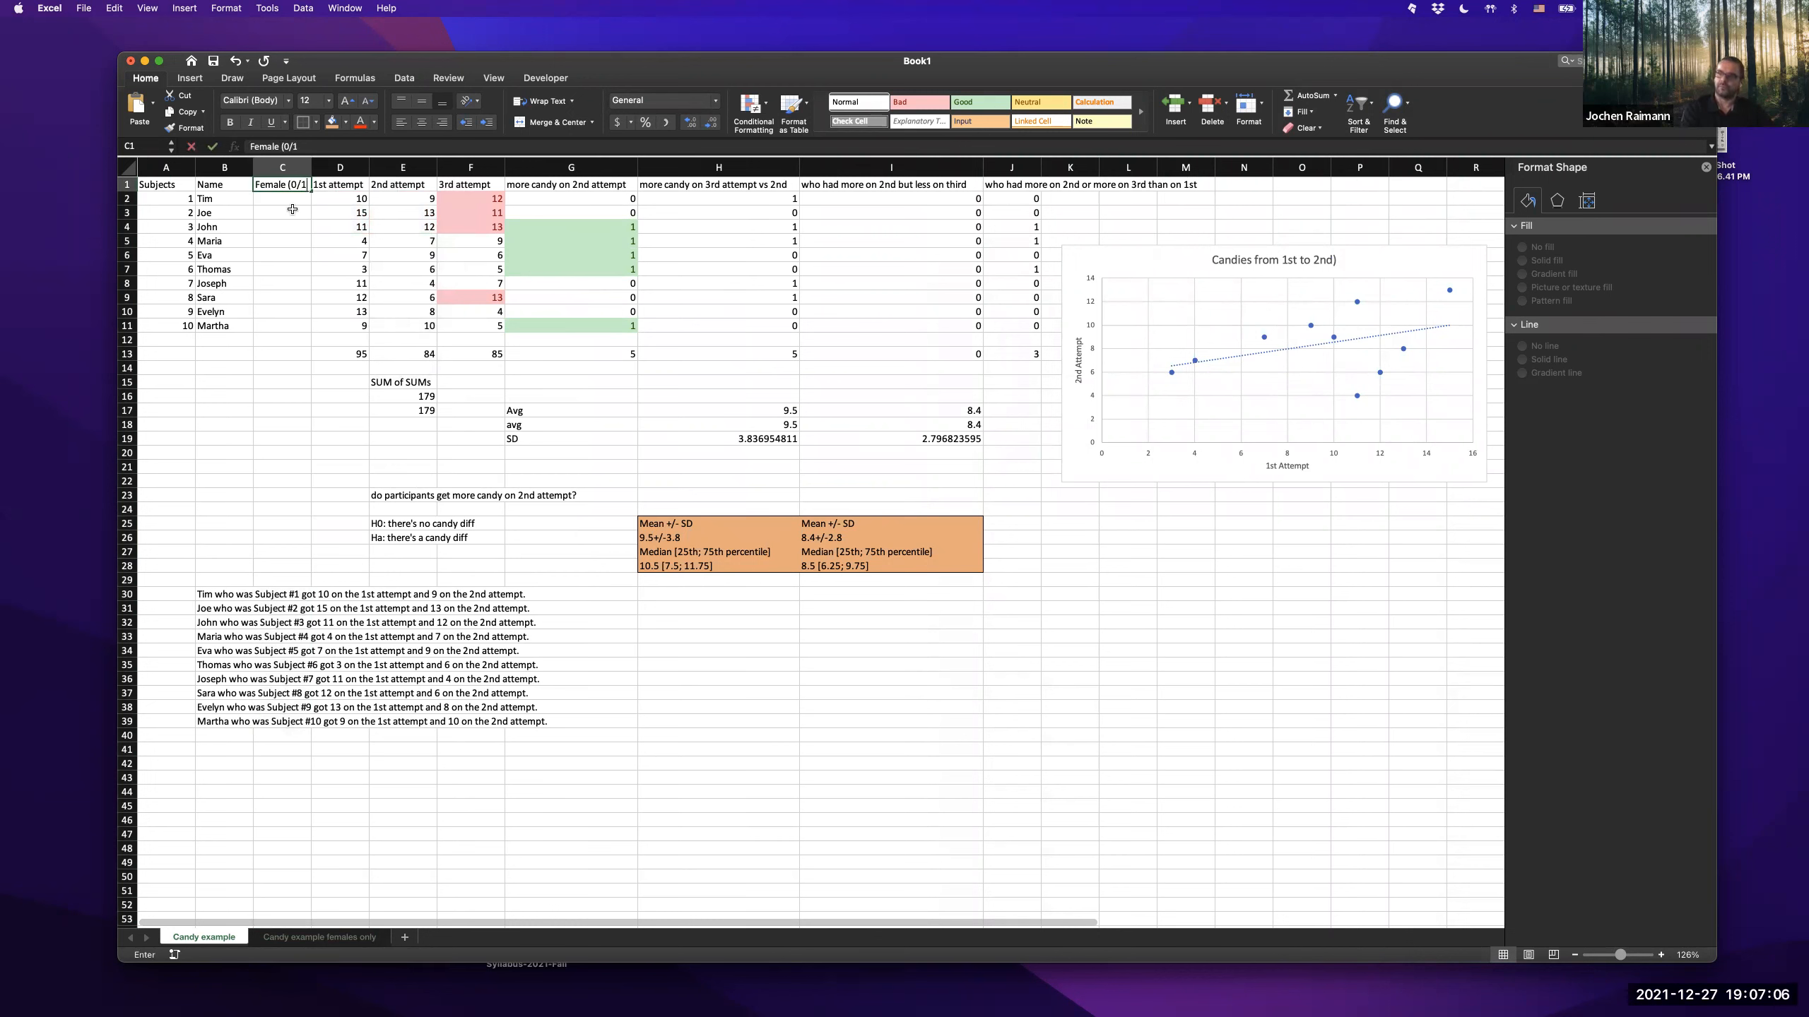
type(")")
key("Return")
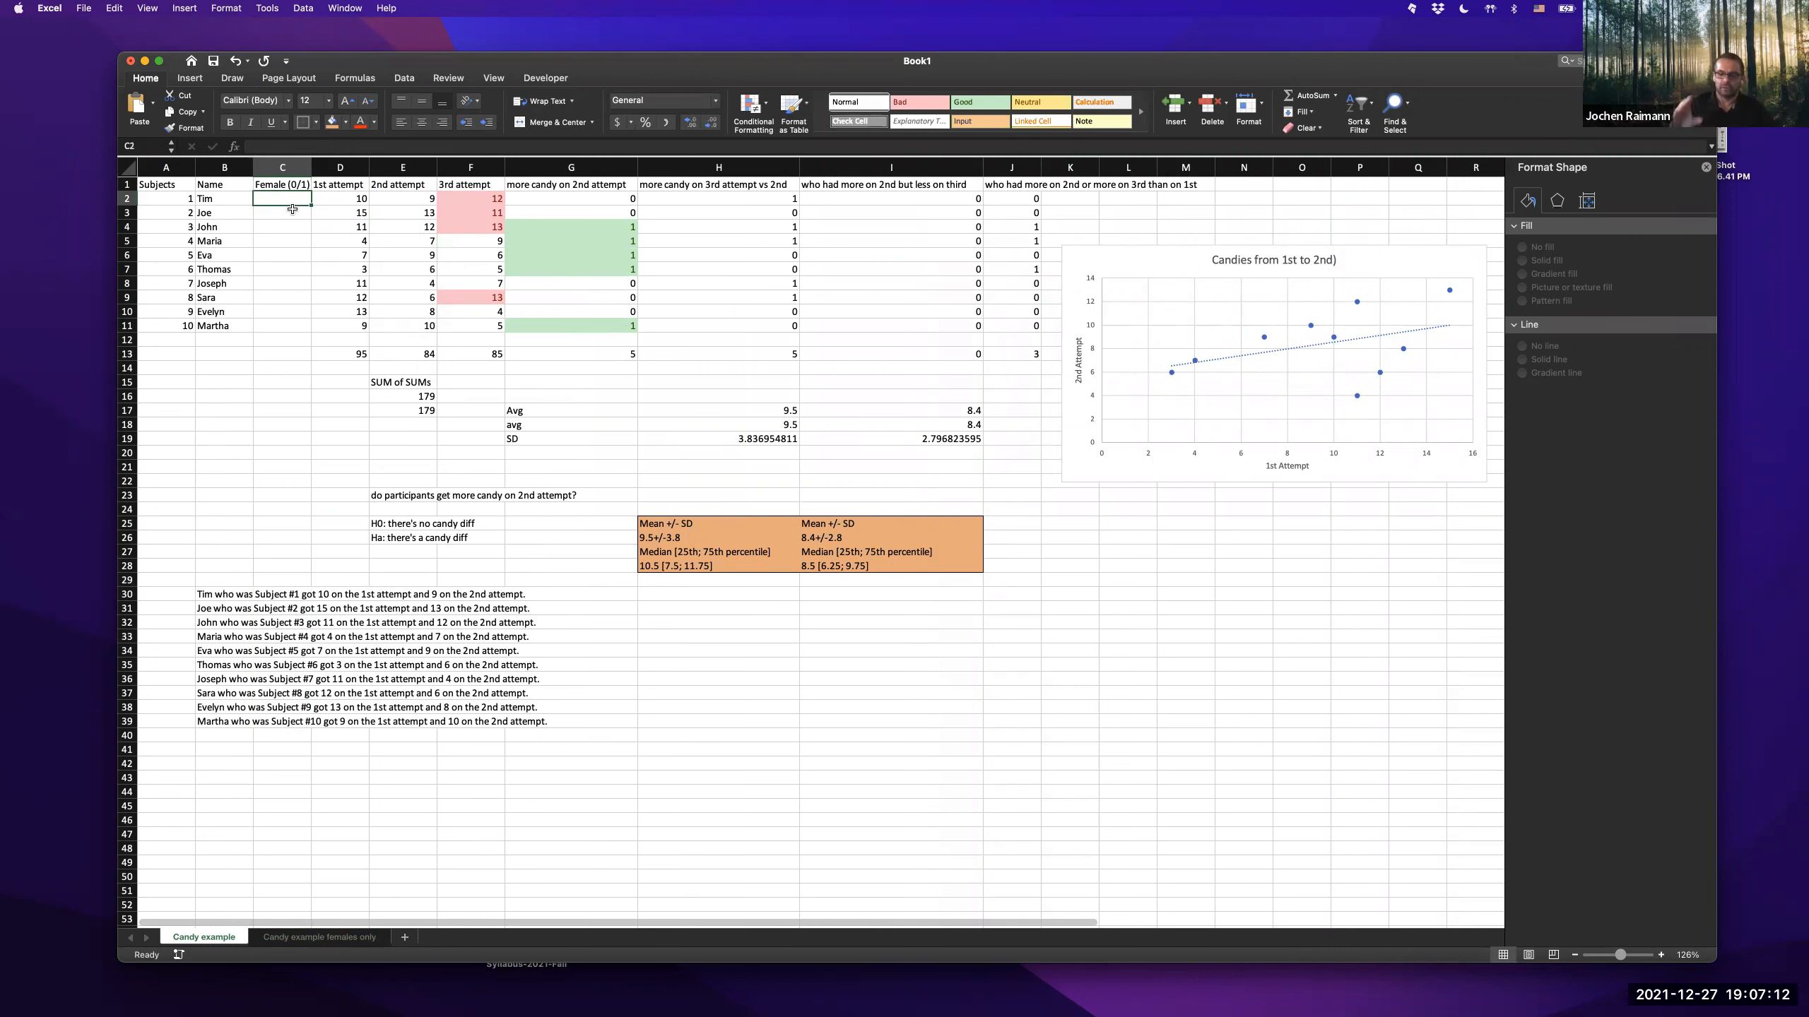
- Set the header in C1 to "Gender" and enter "male" for the first subject in C2
key("Up")
type("Gender")
key("Return")
type("male")
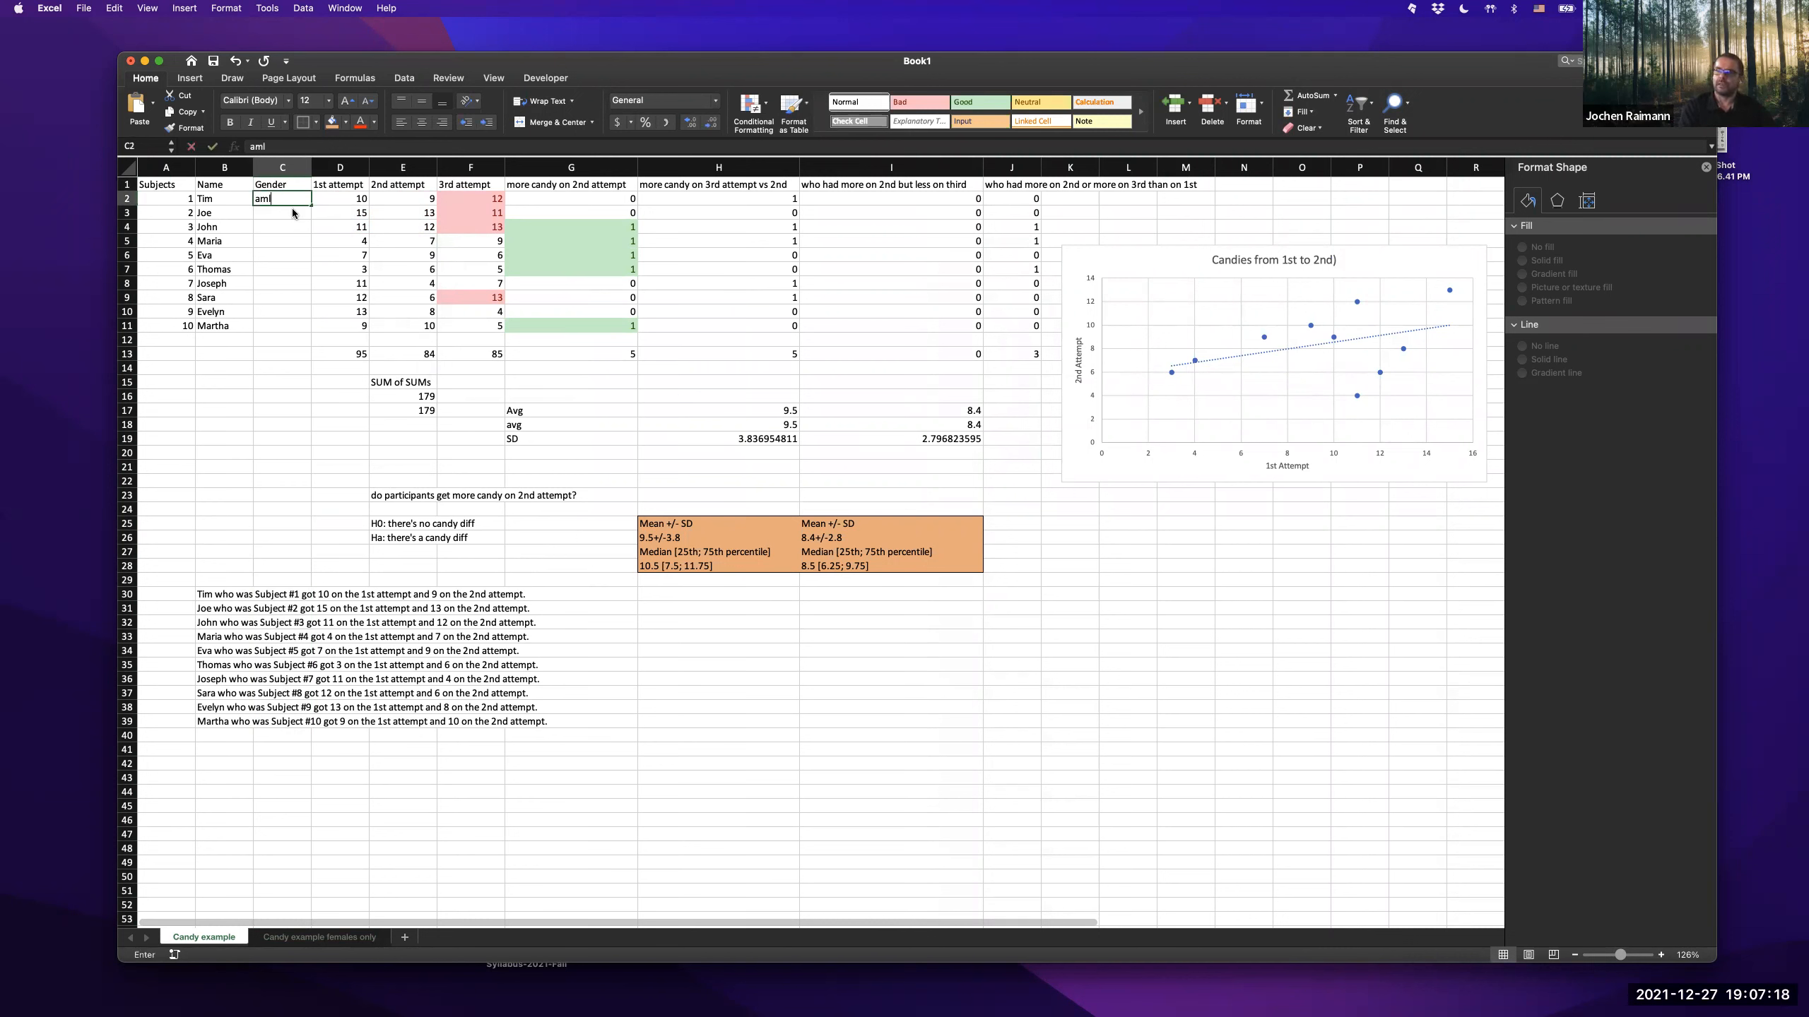
key("BackSpace")
key("BackSpace")
key("BackSpace")
key("BackSpace")
type("mal")
key("ctrl+Return")
type("e")
key("Return")
- Fill the Gender column with "male" in C3 and C4 and "female" in C5 and C6
type("male")
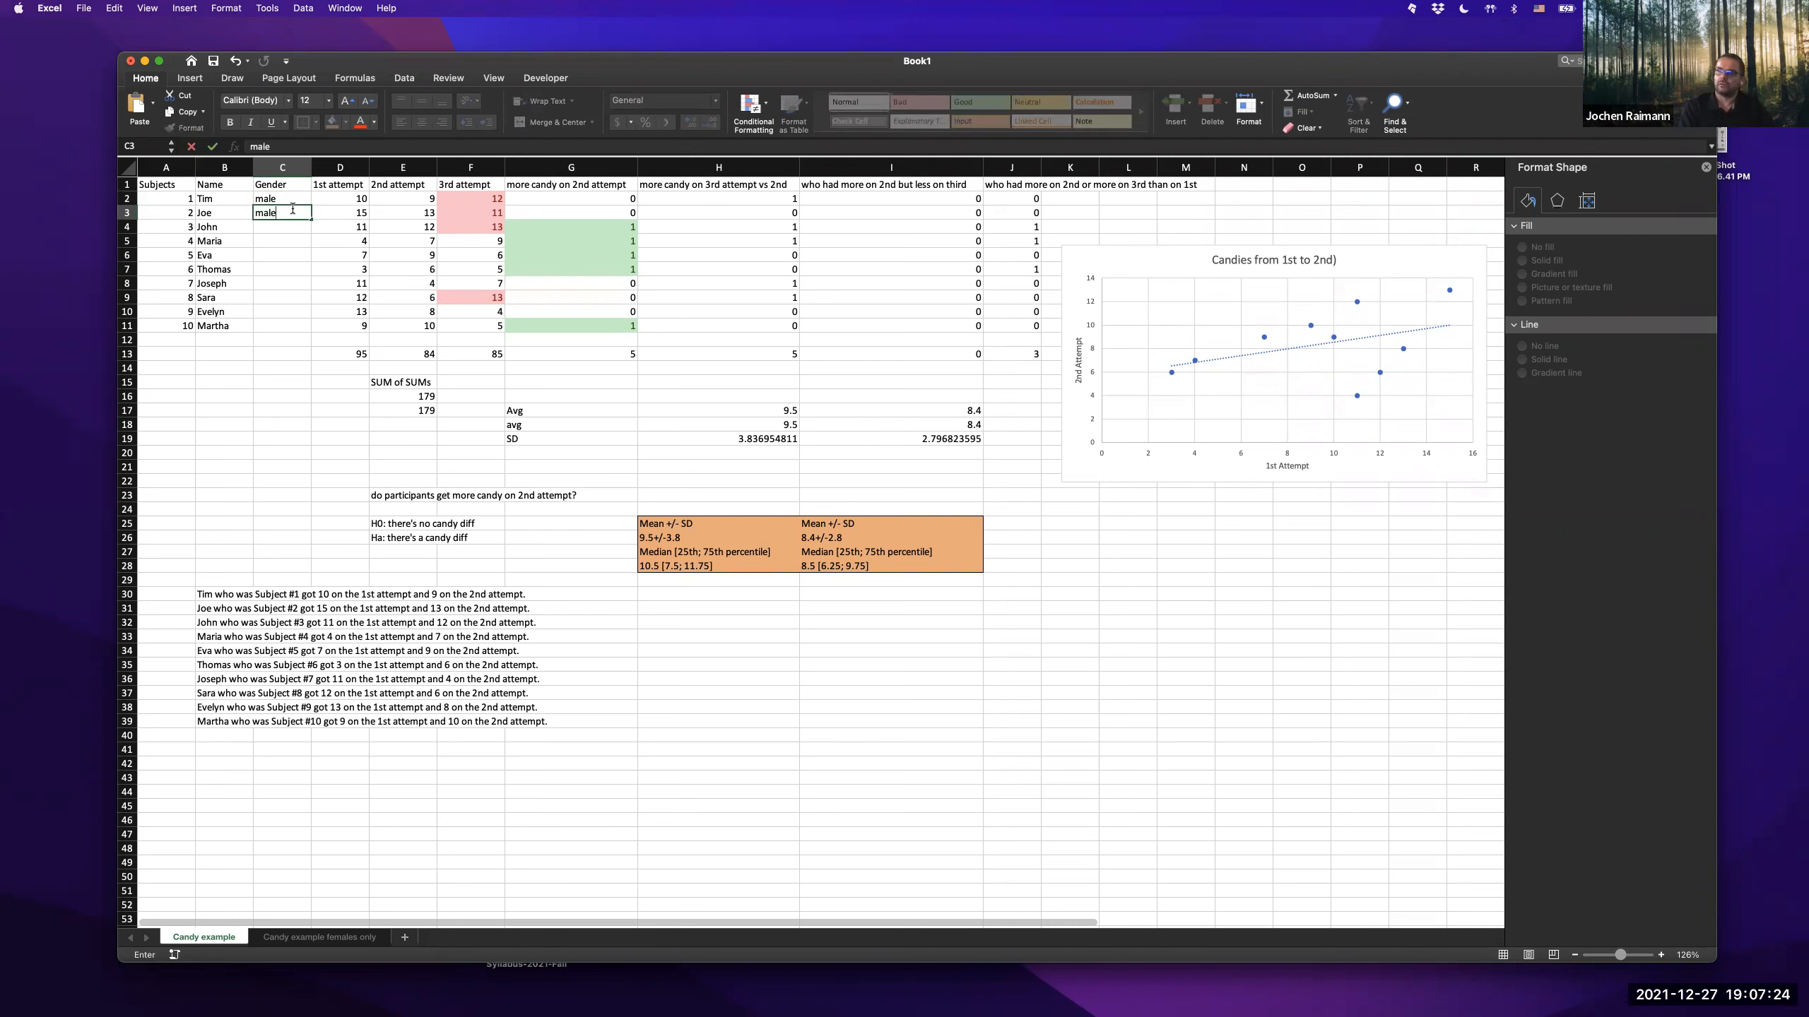
key("Return")
type("male")
key("Return")
type("female")
key("Return")
type("female")
key("Return")
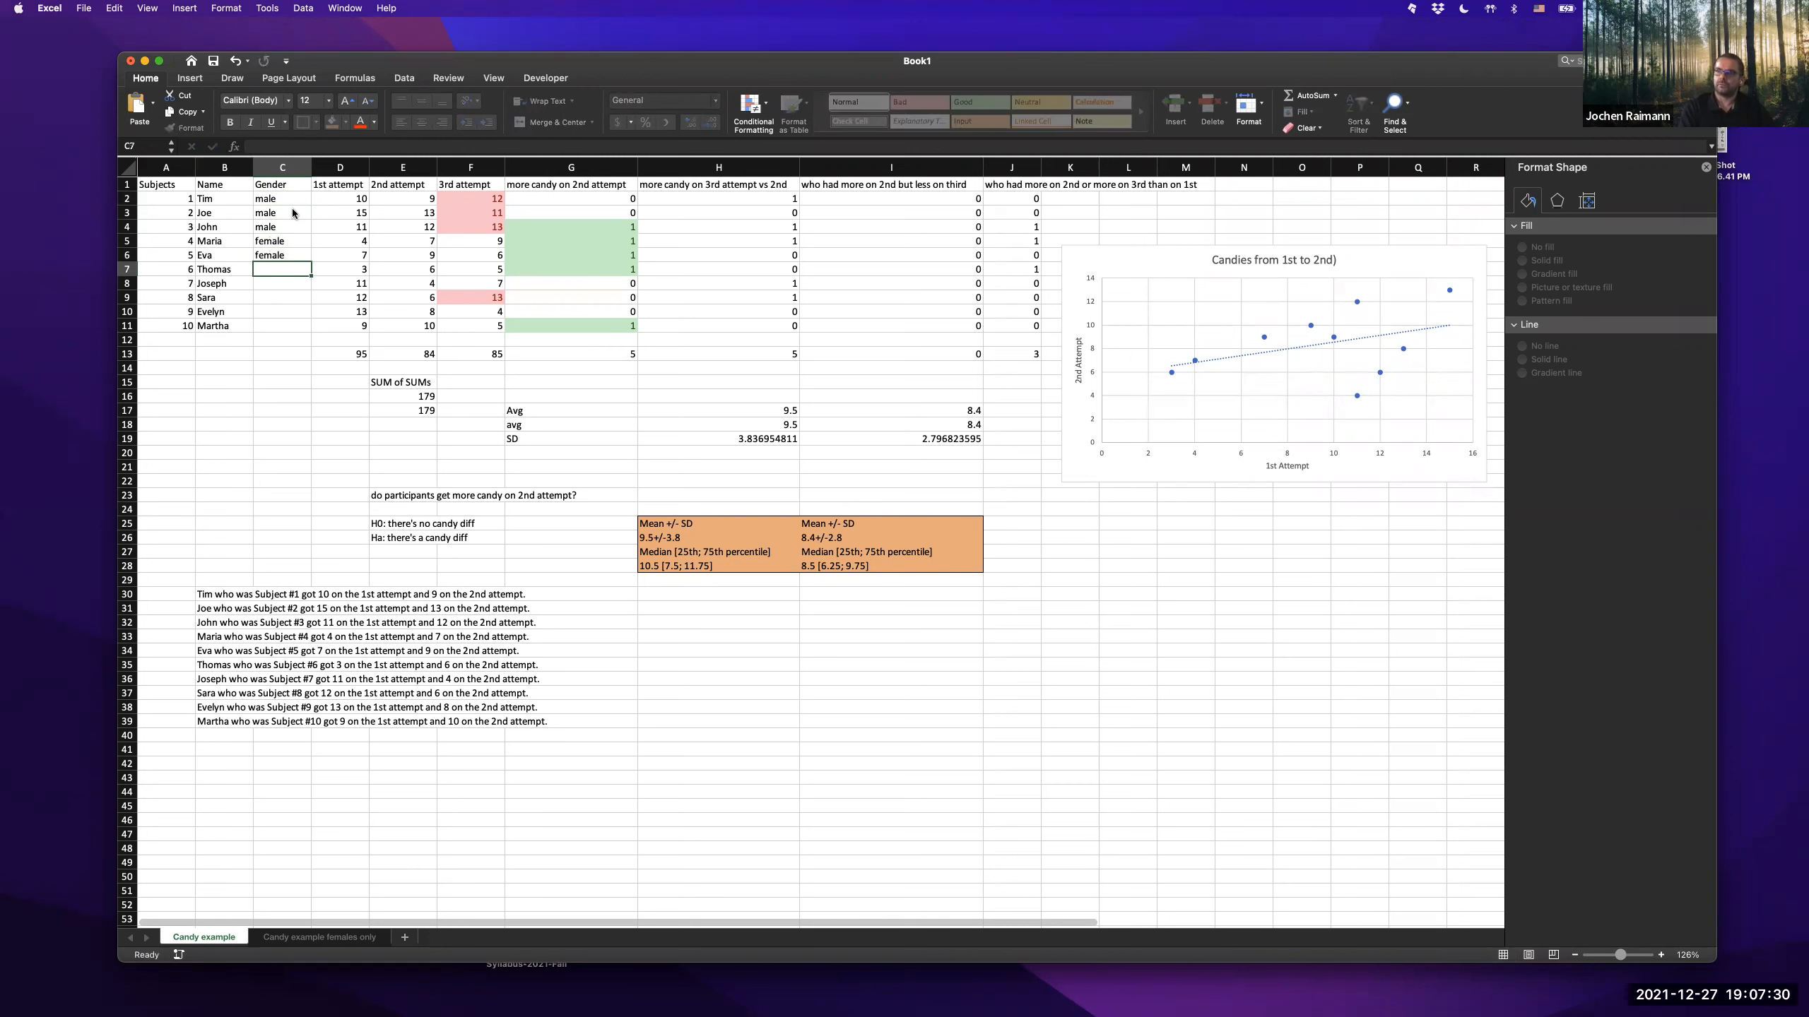
- Complete the Gender column with "male" in C7 and C8 and "female" in C9 to C11
type("male")
key("Return")
type("male")
key("Return")
type("female")
key("Return")
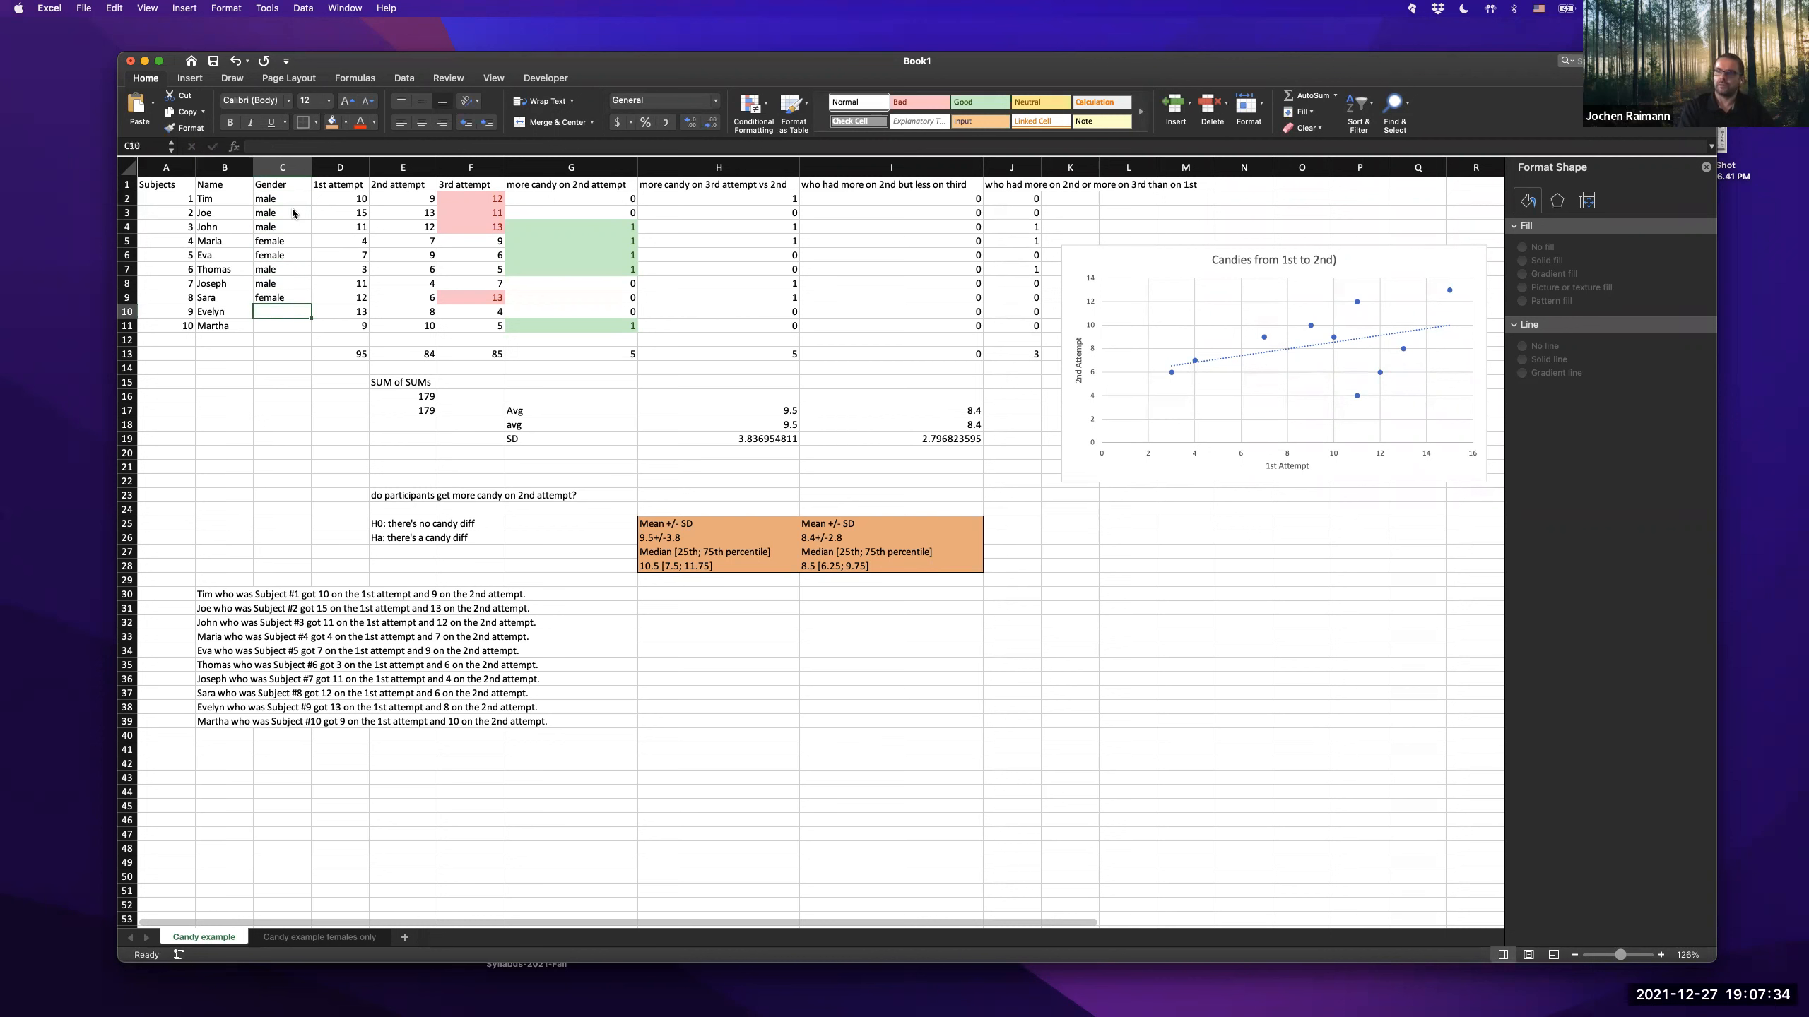
type("fem")
key("Return")
type("female")
key("Return")
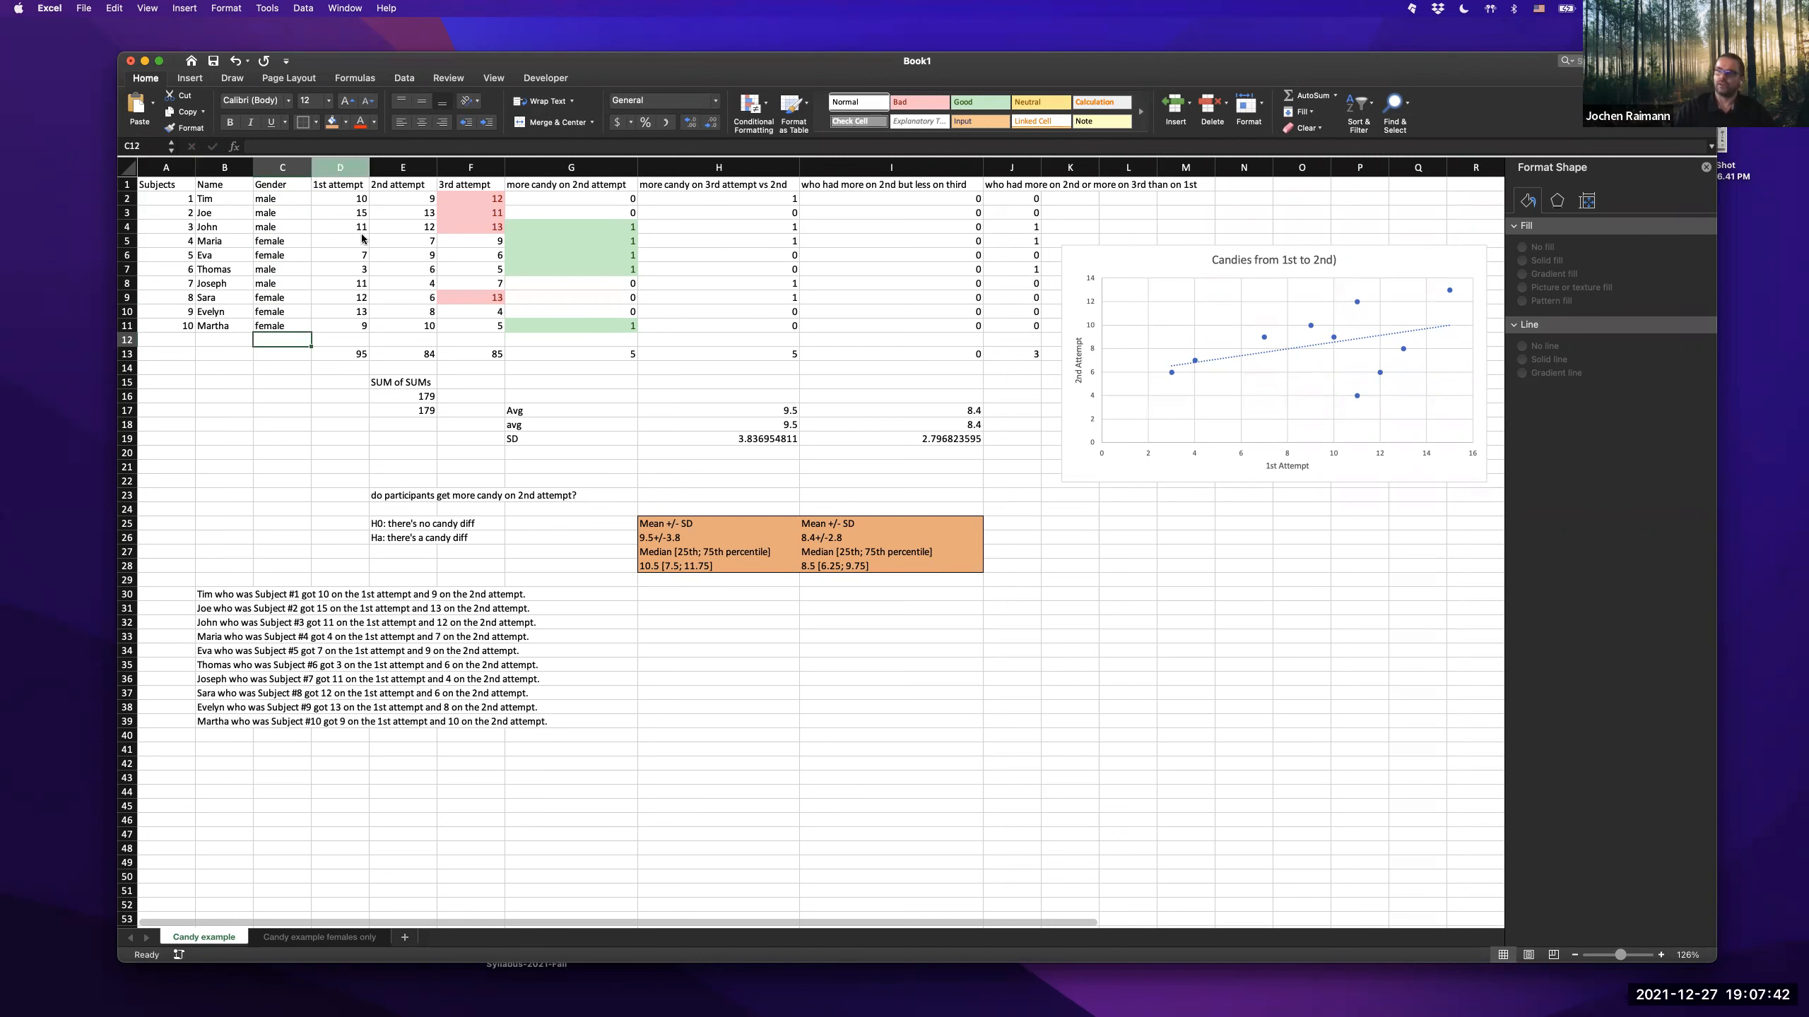
- Insert a column between Gender and 1st attempt and give it the header "Female (0/1)" in D1
right_click(332, 168)
key("Escape")
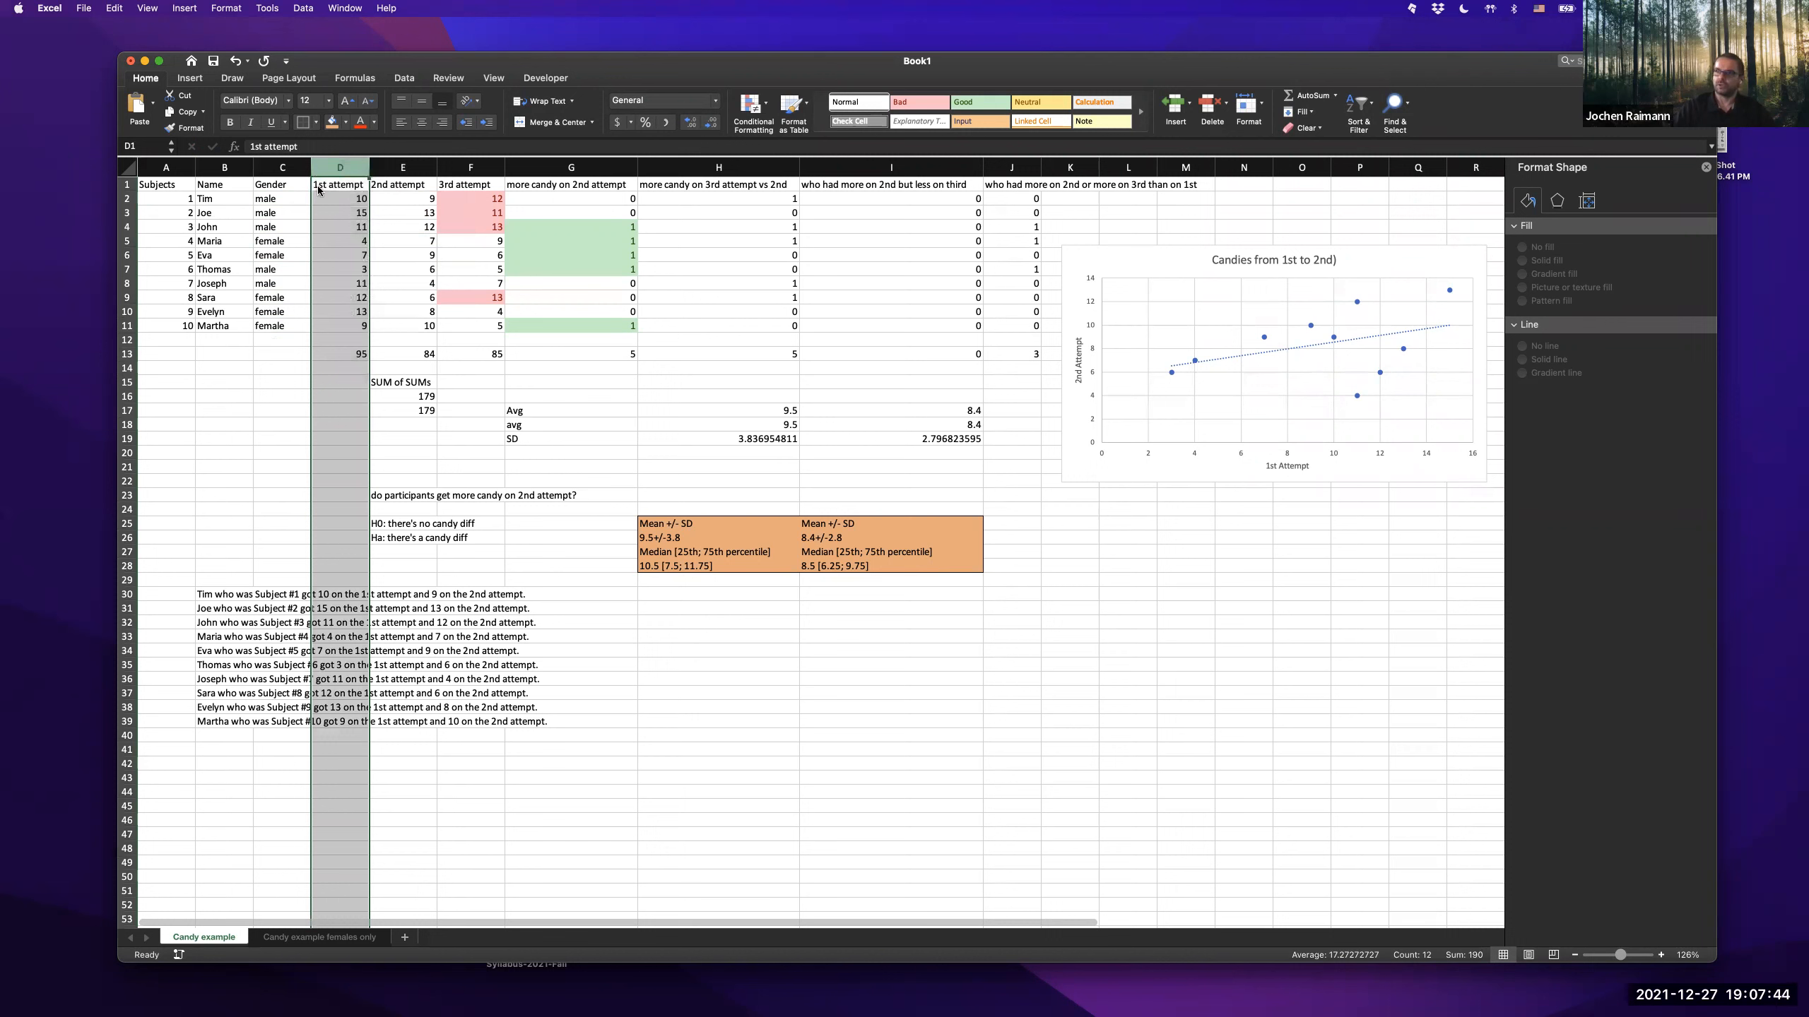
left_click(327, 183)
type("Female")
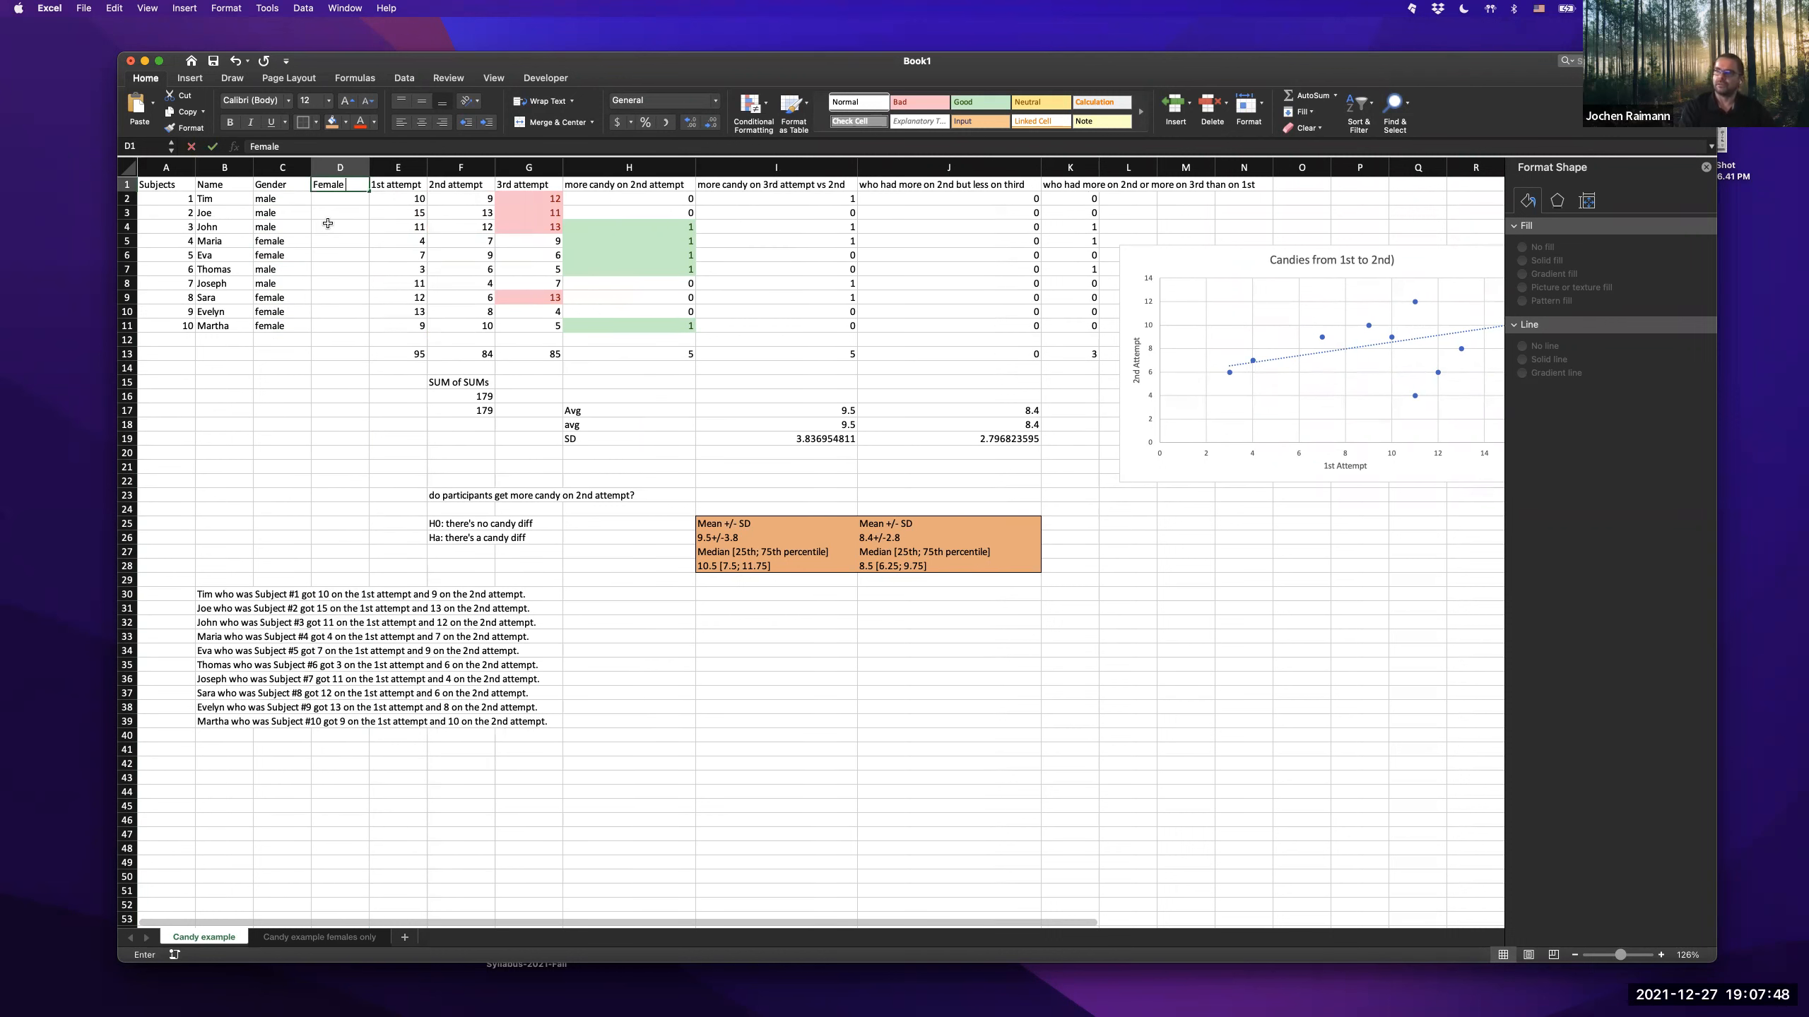
type(" (/")
type("0/1")
type(")")
key("Return")
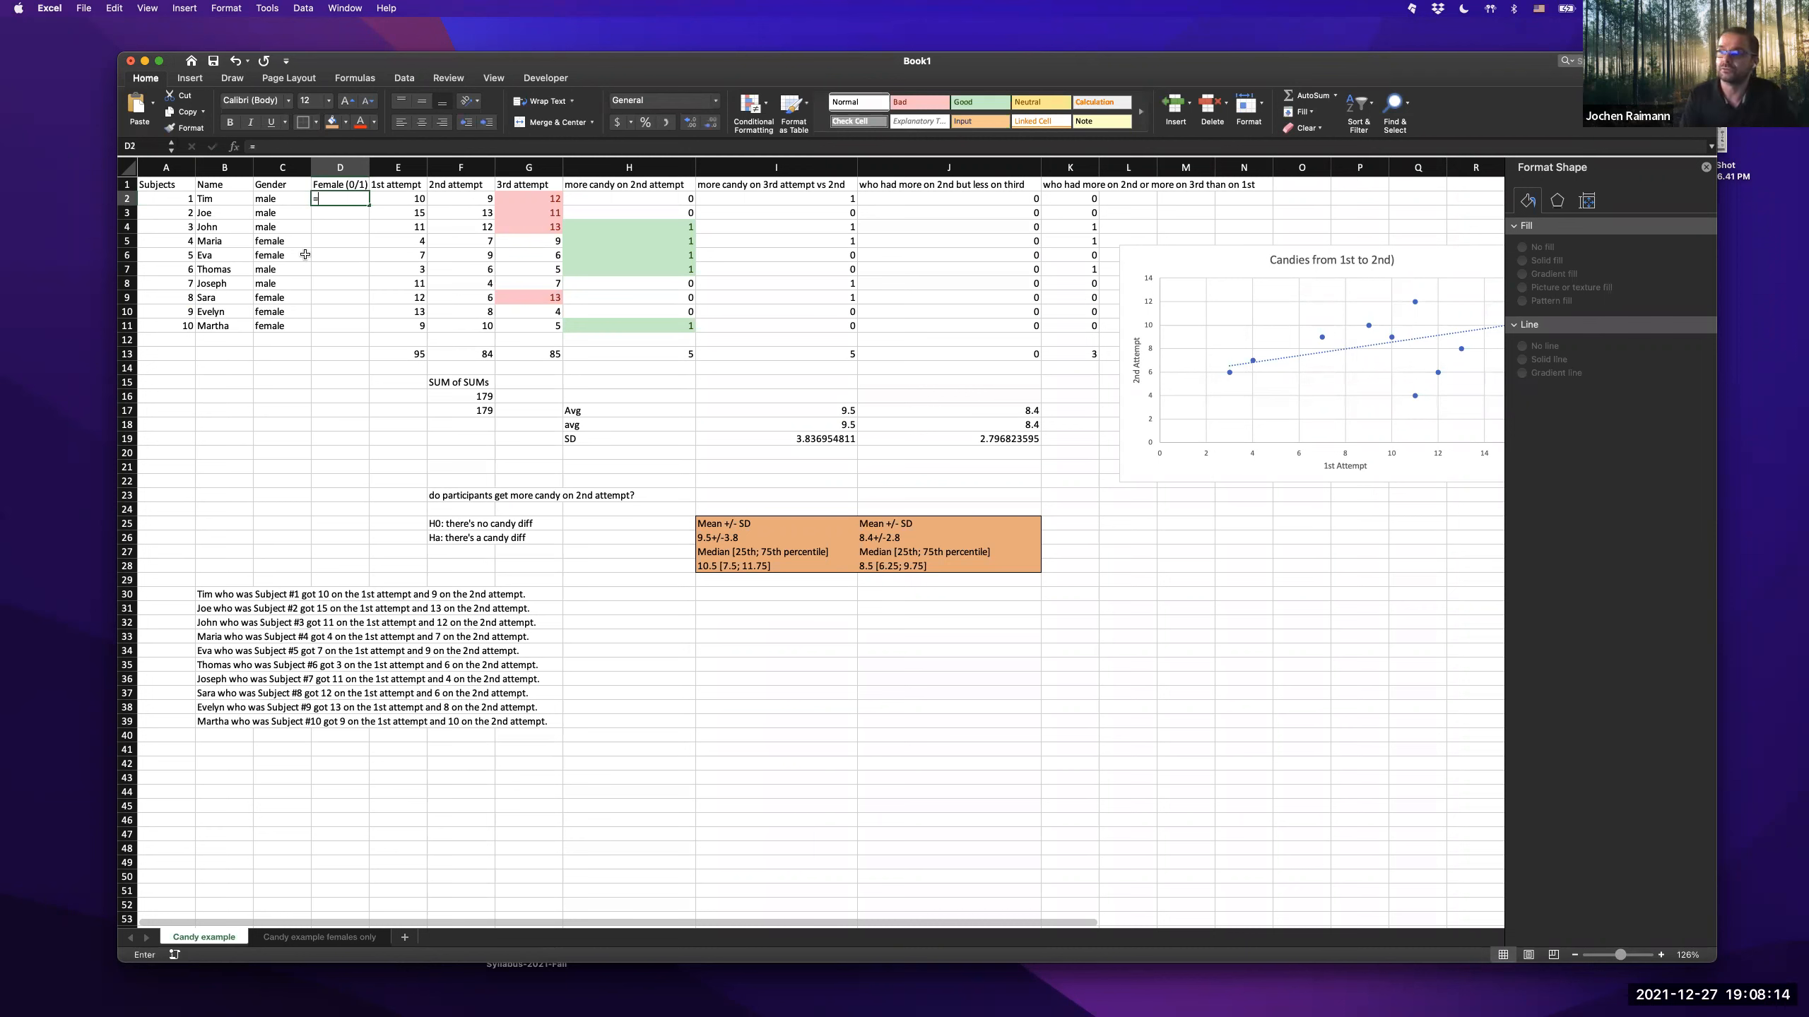
- Enter =IF(C2="female",1,0) in D2 and fill the formula down to D11
type("ife(")
key("BackSpace")
key("BackSpace")
type("(")
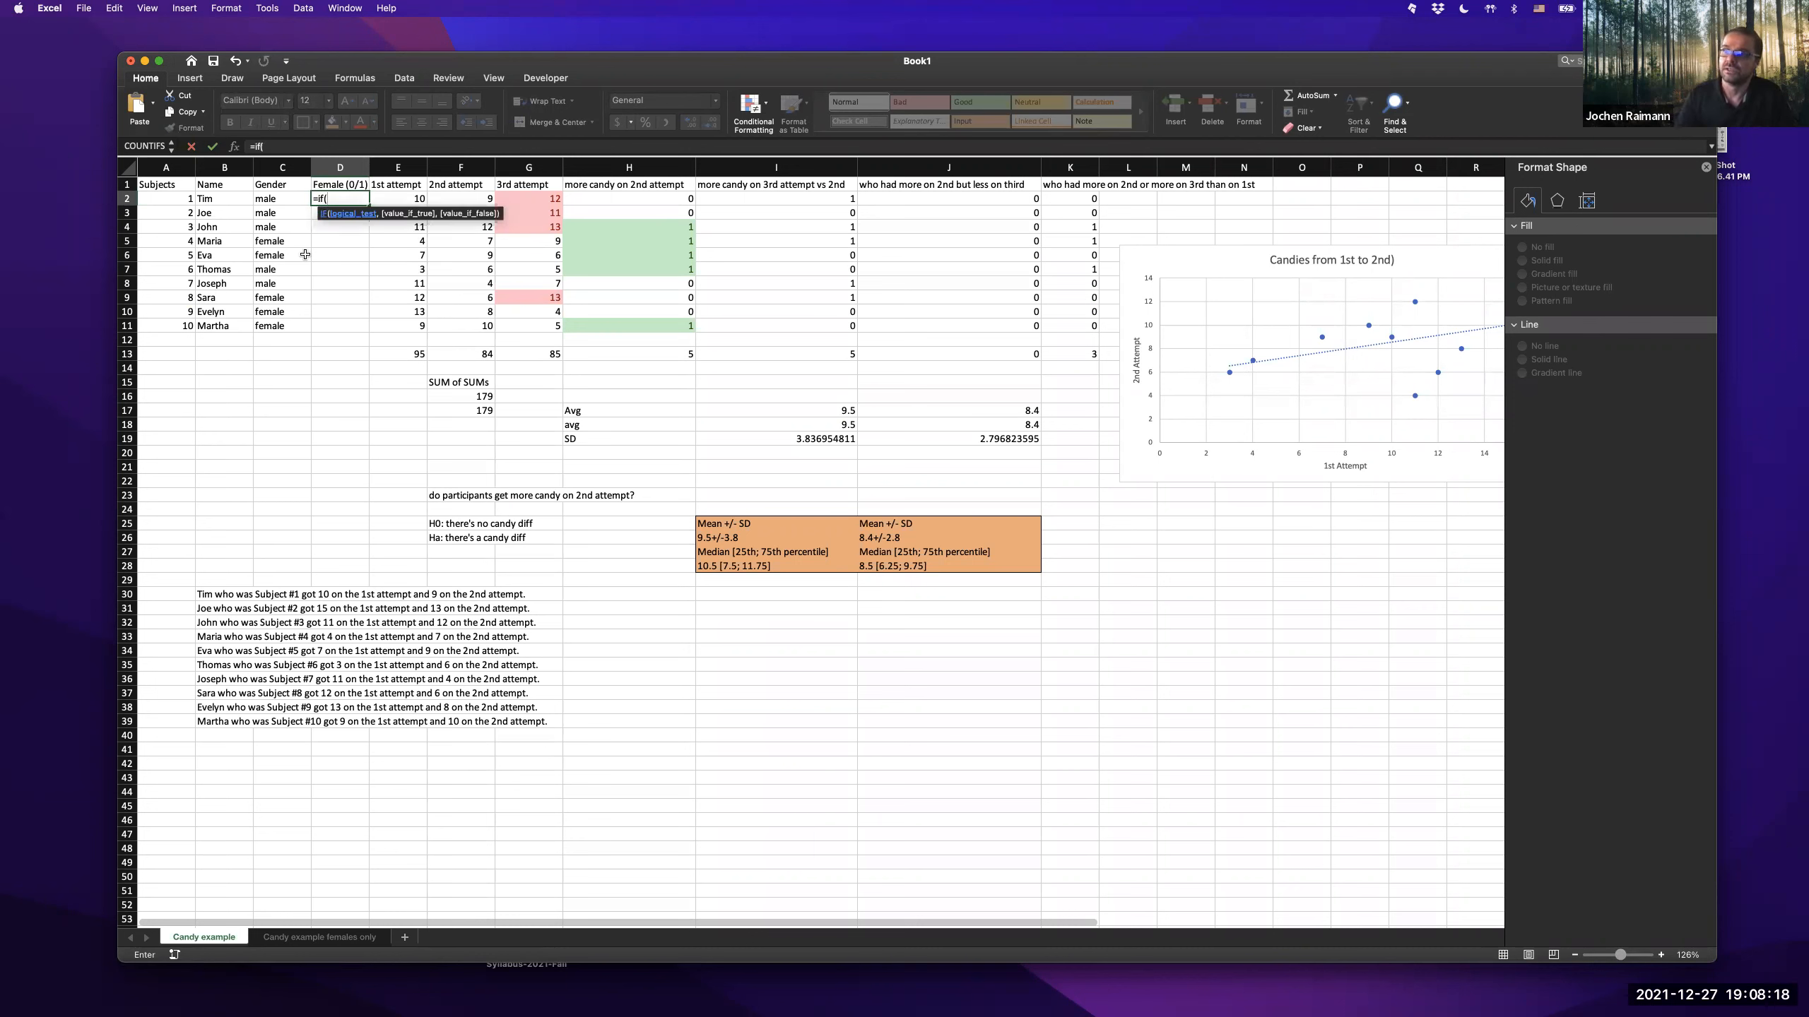
left_click(280, 197)
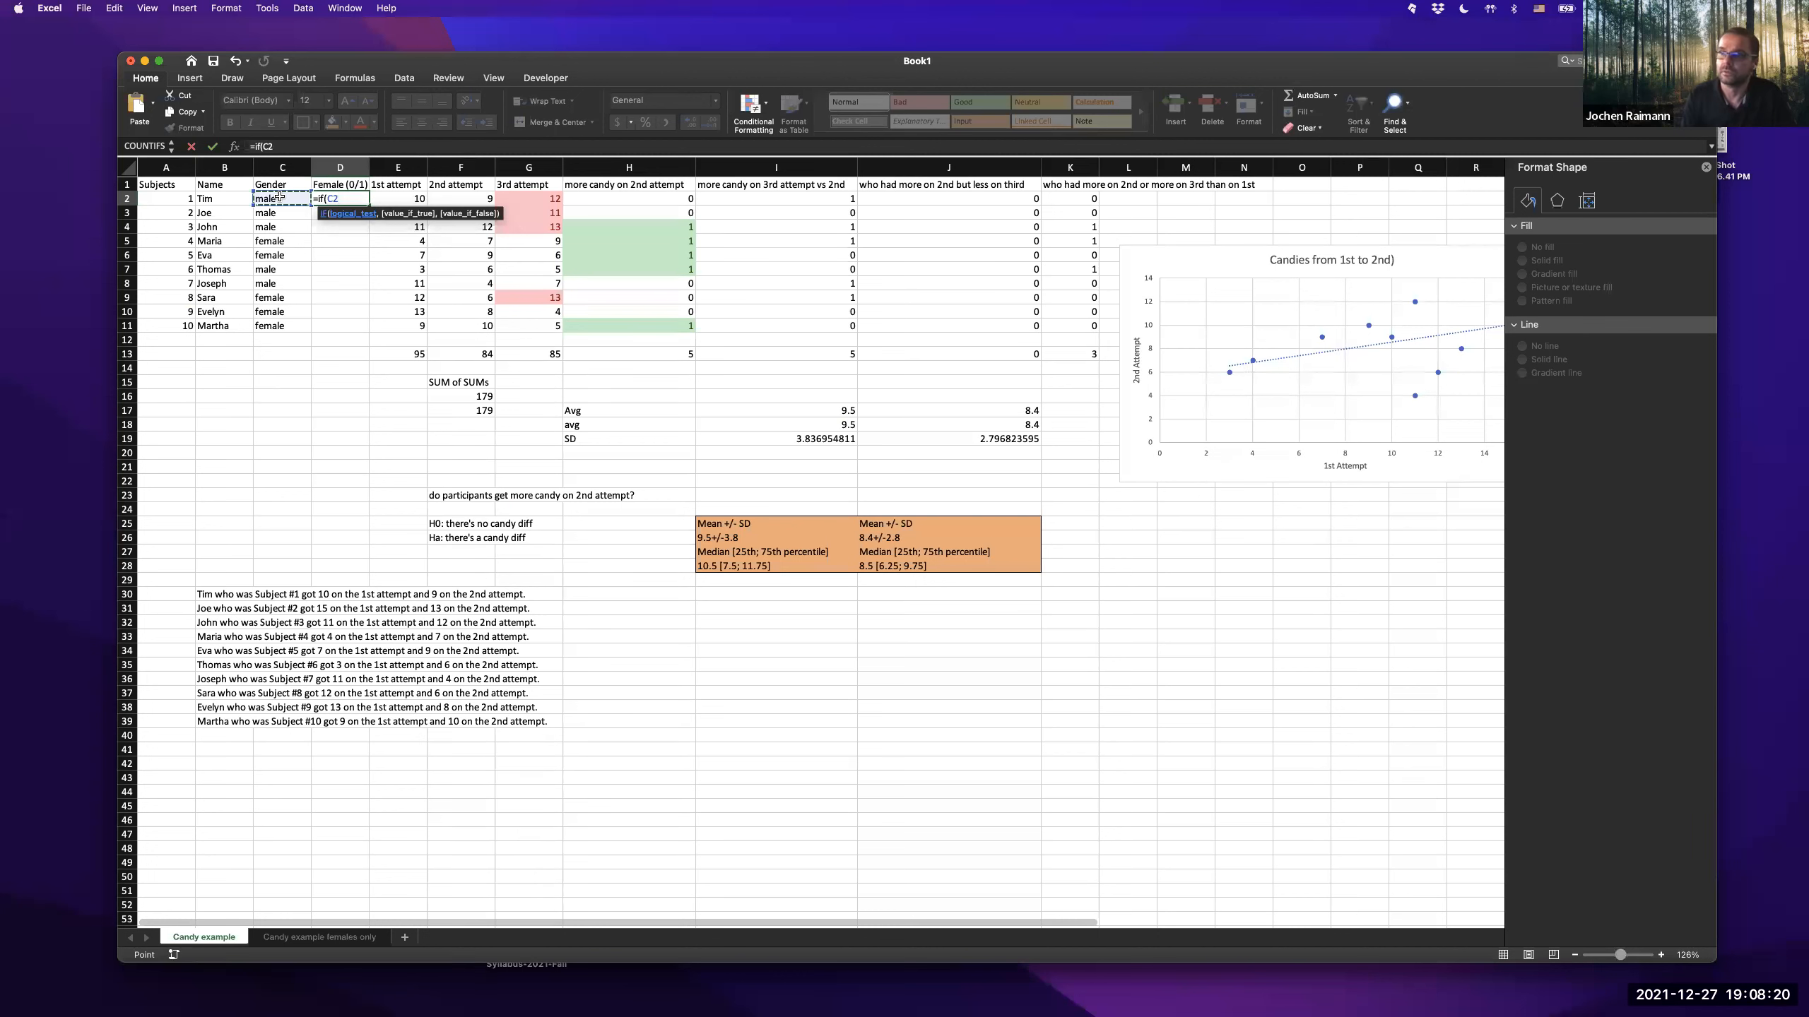
type("=\"female\",1,0)")
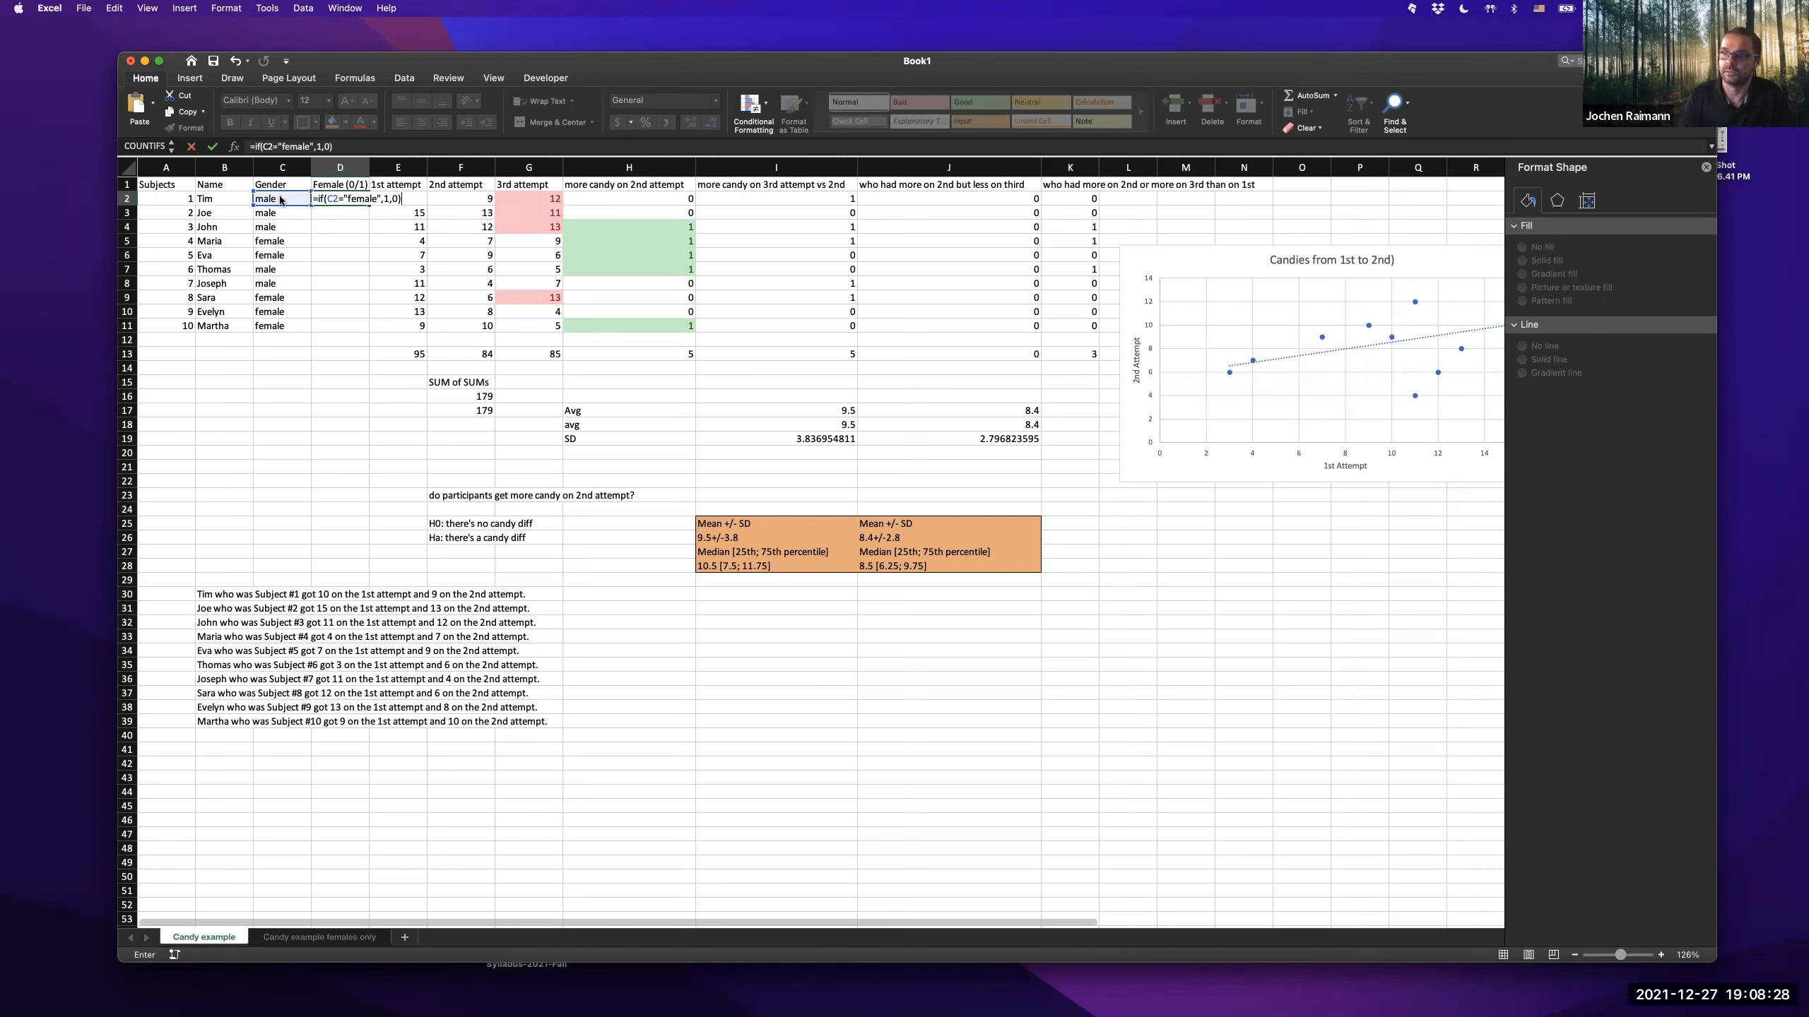
key("Return")
left_click(340, 200)
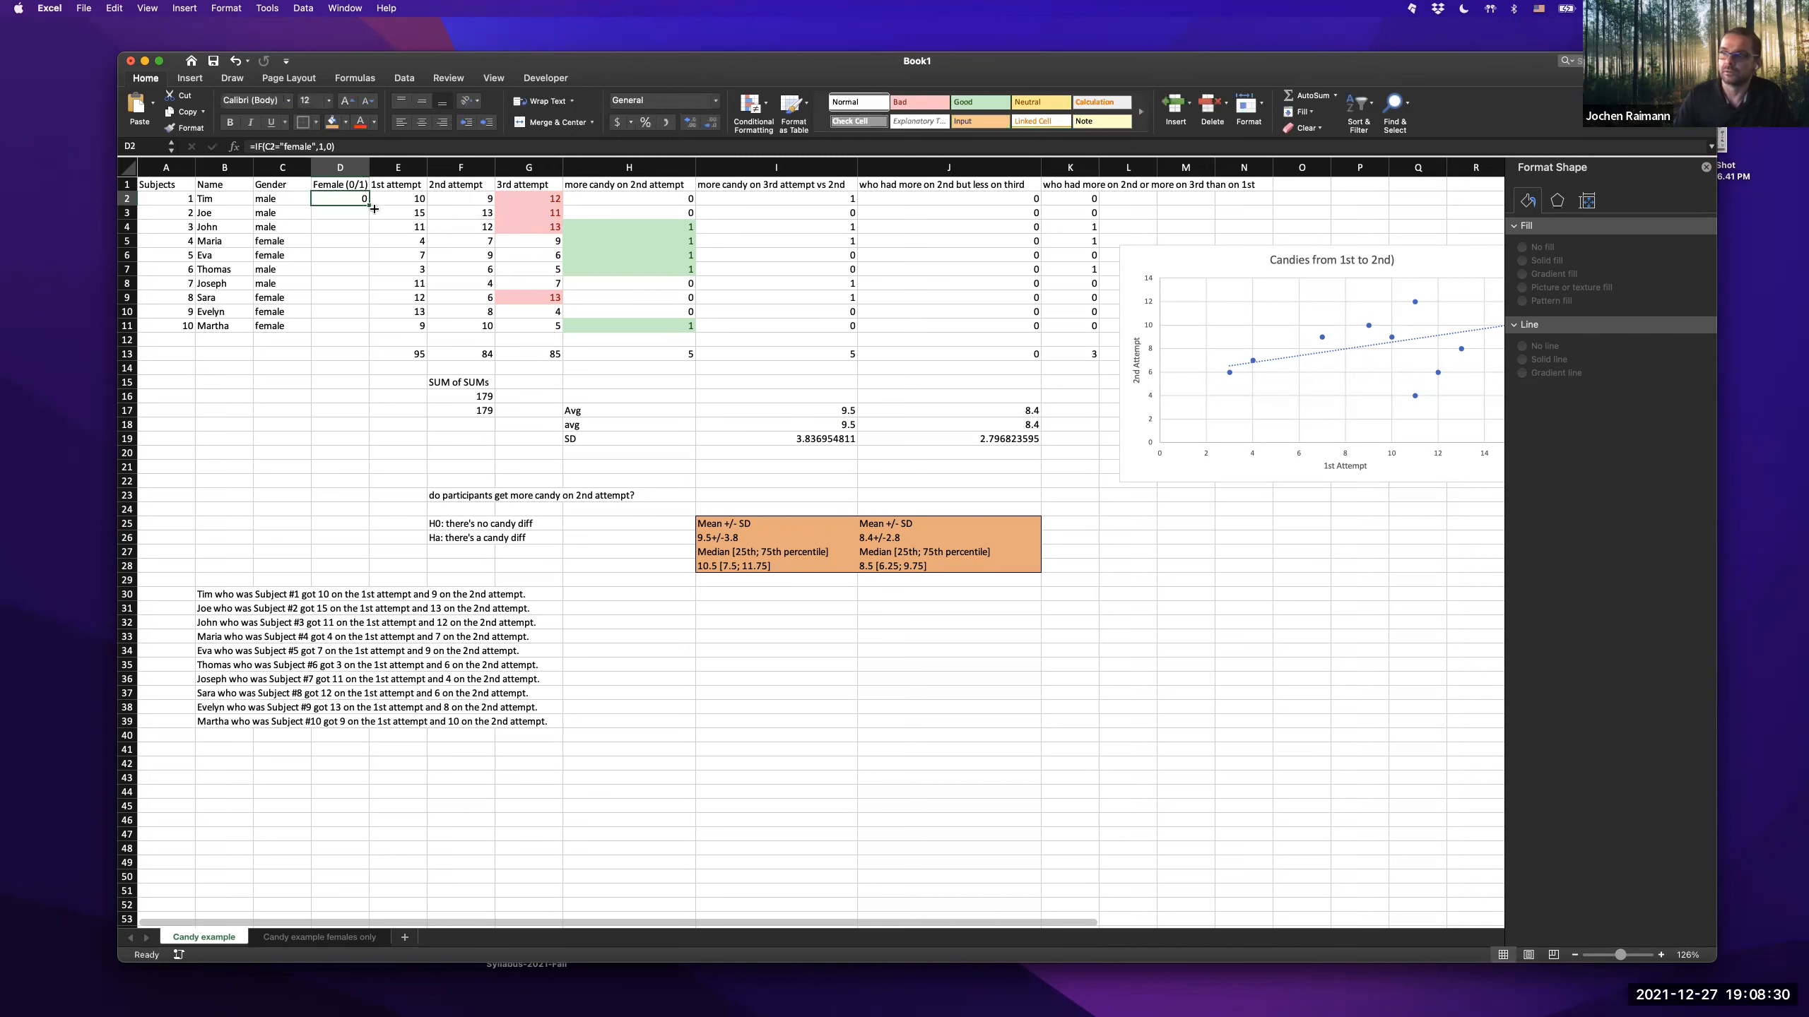
left_click_drag(366, 207, 374, 330)
- Total the Female (0/1) column in D13 with =SUM(D2:D11)
left_click(349, 354)
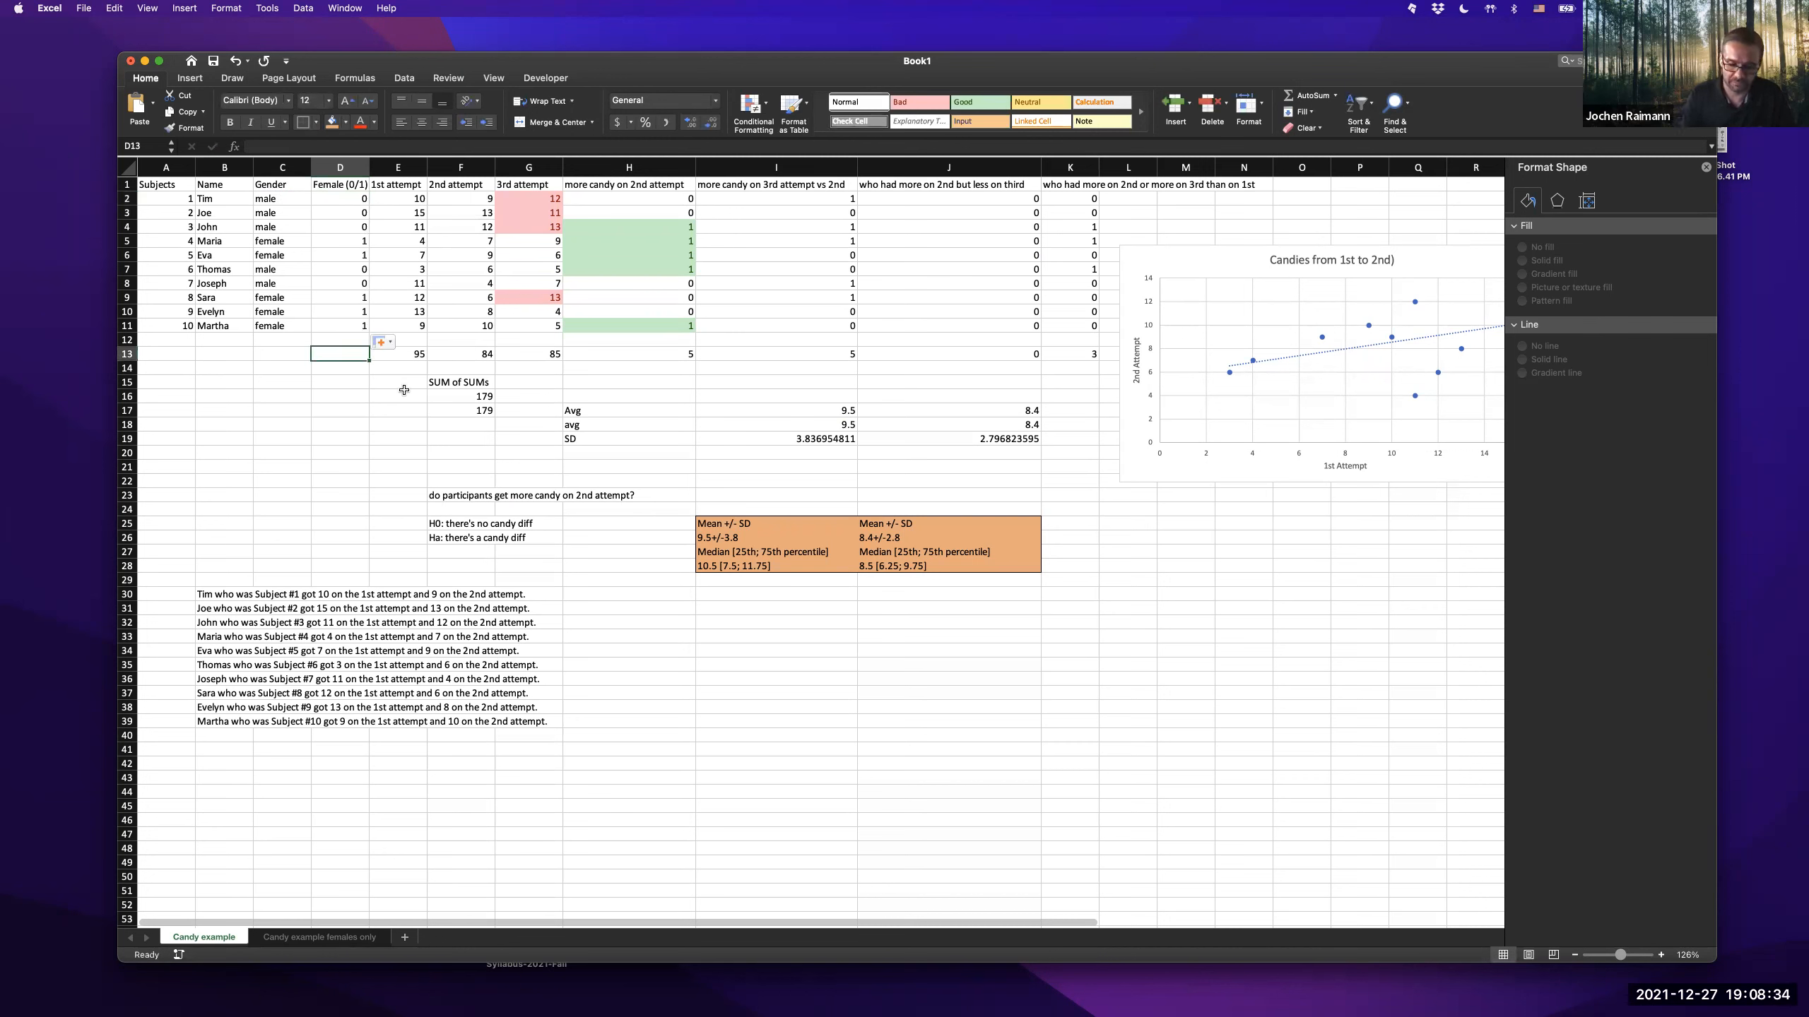
type("=sume")
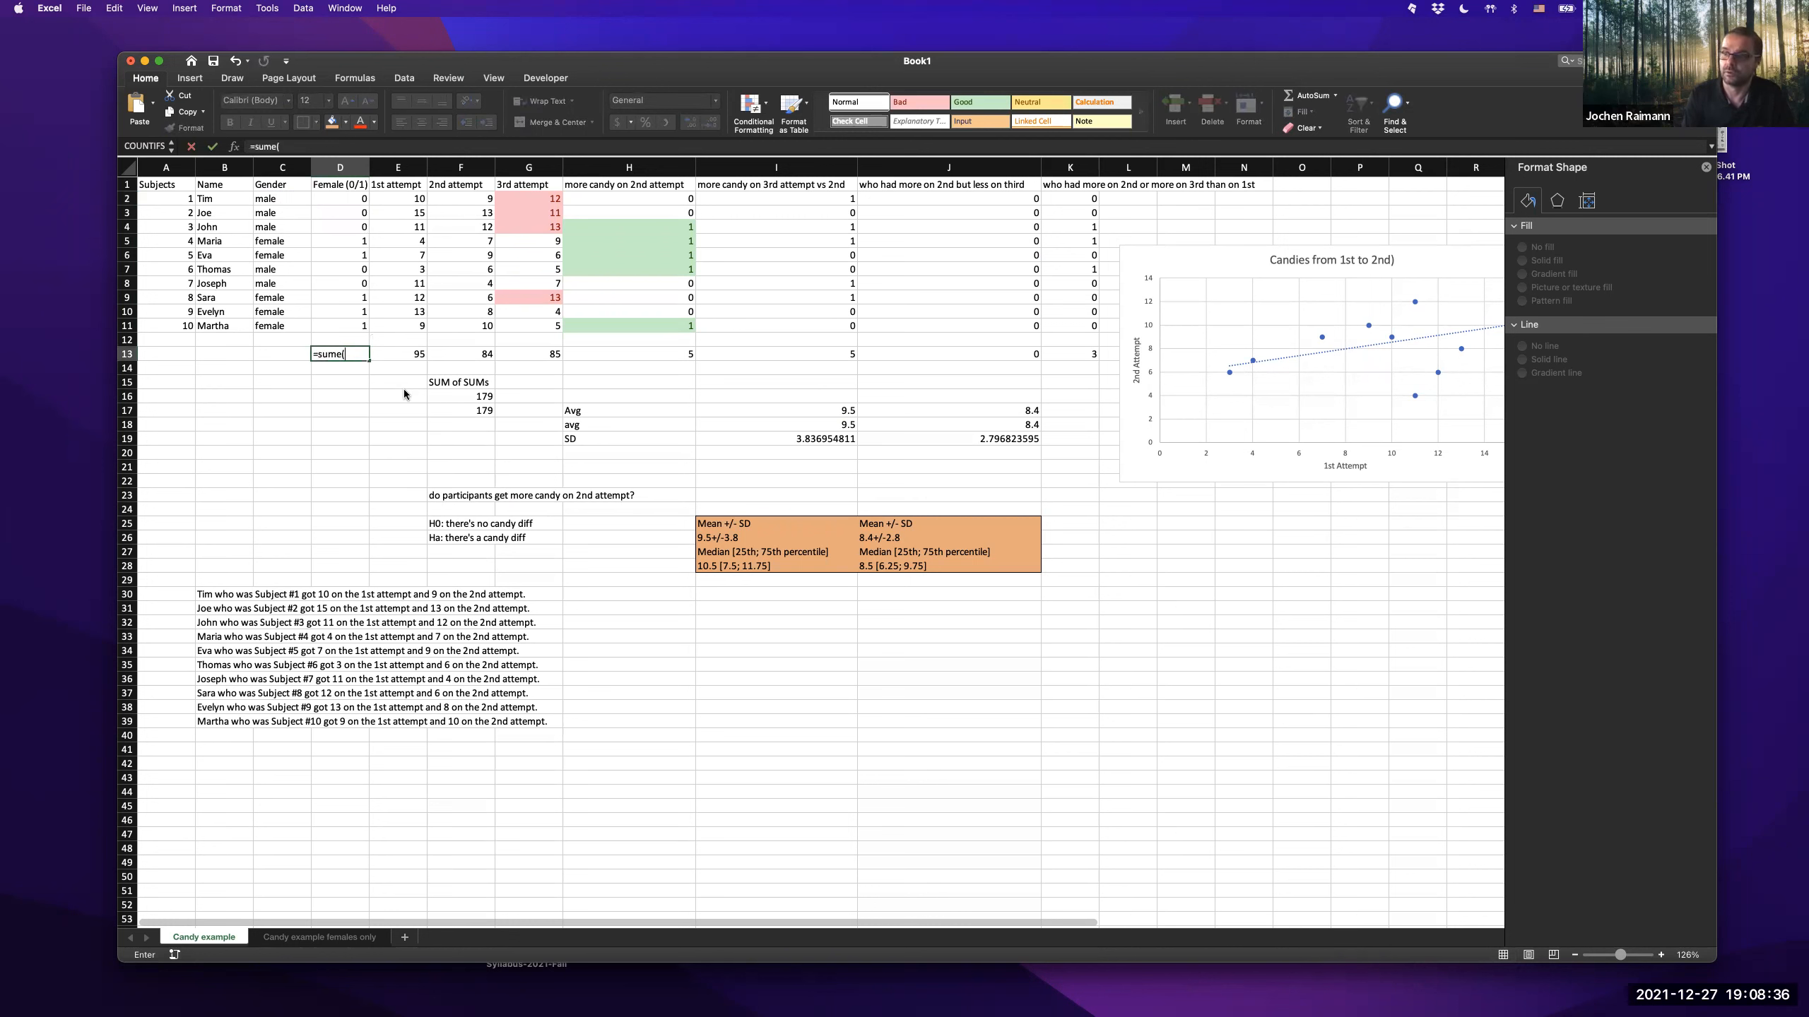
type("(")
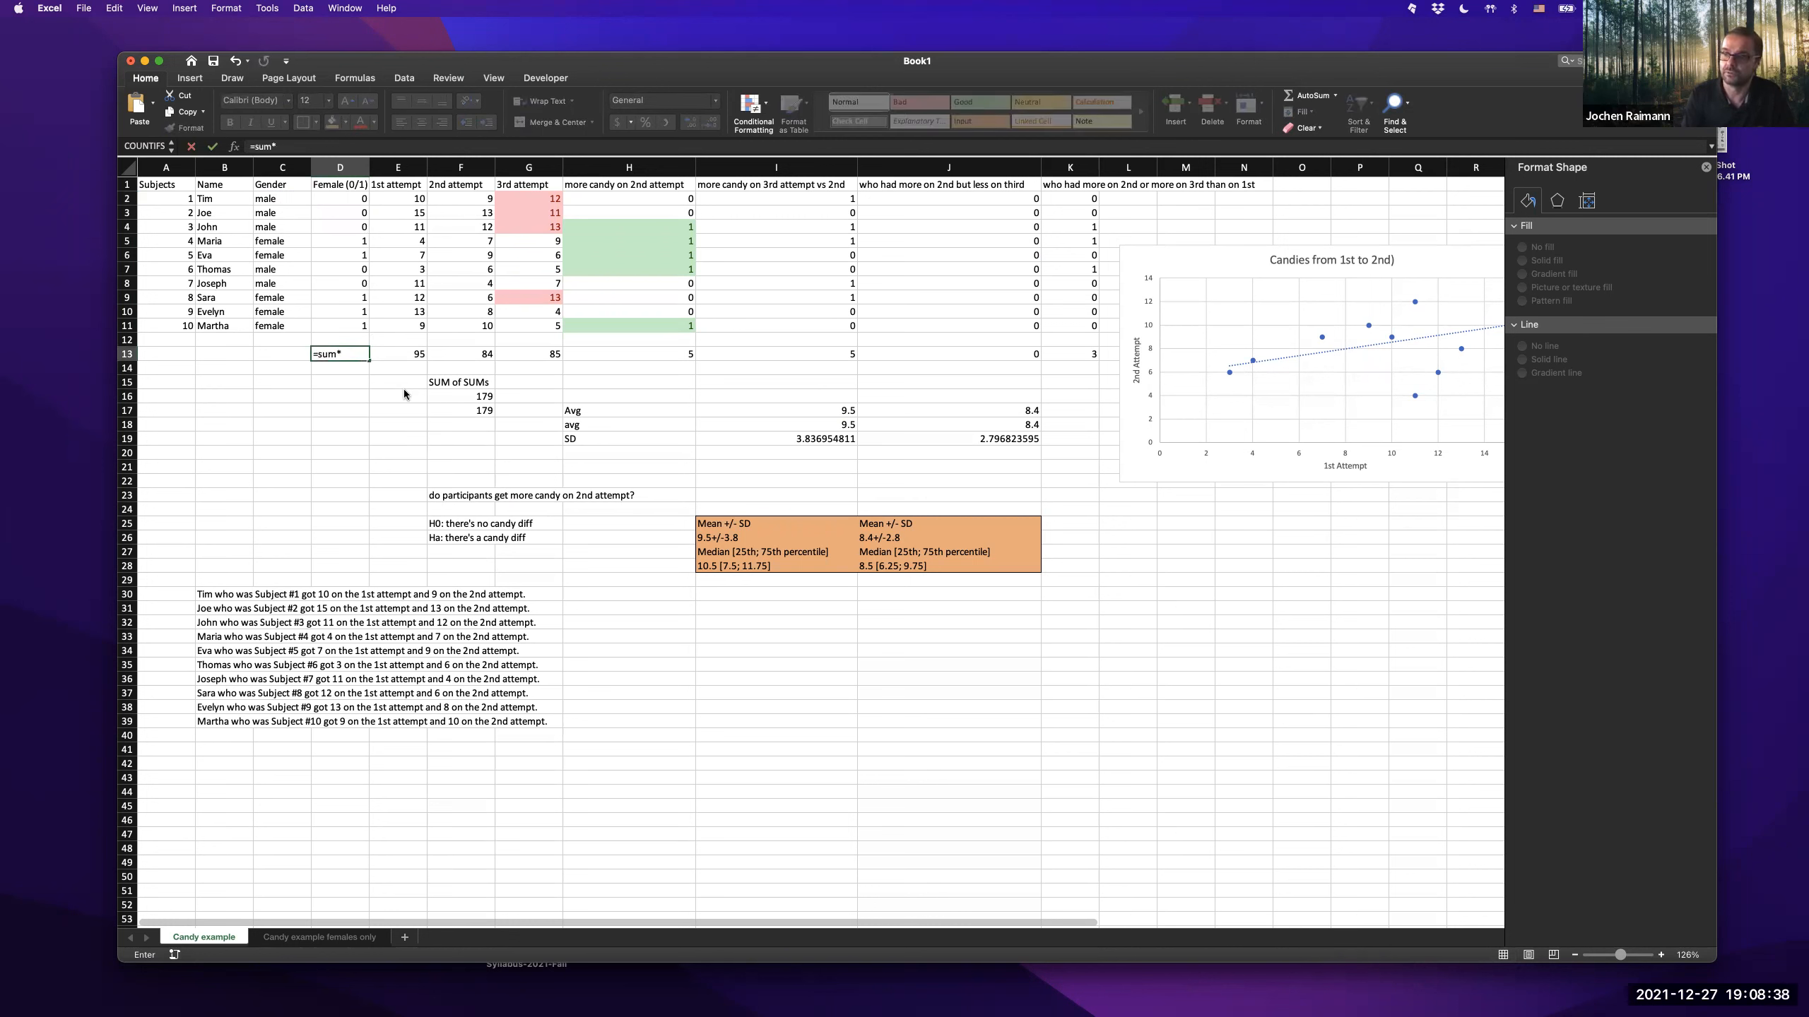
type("d2")
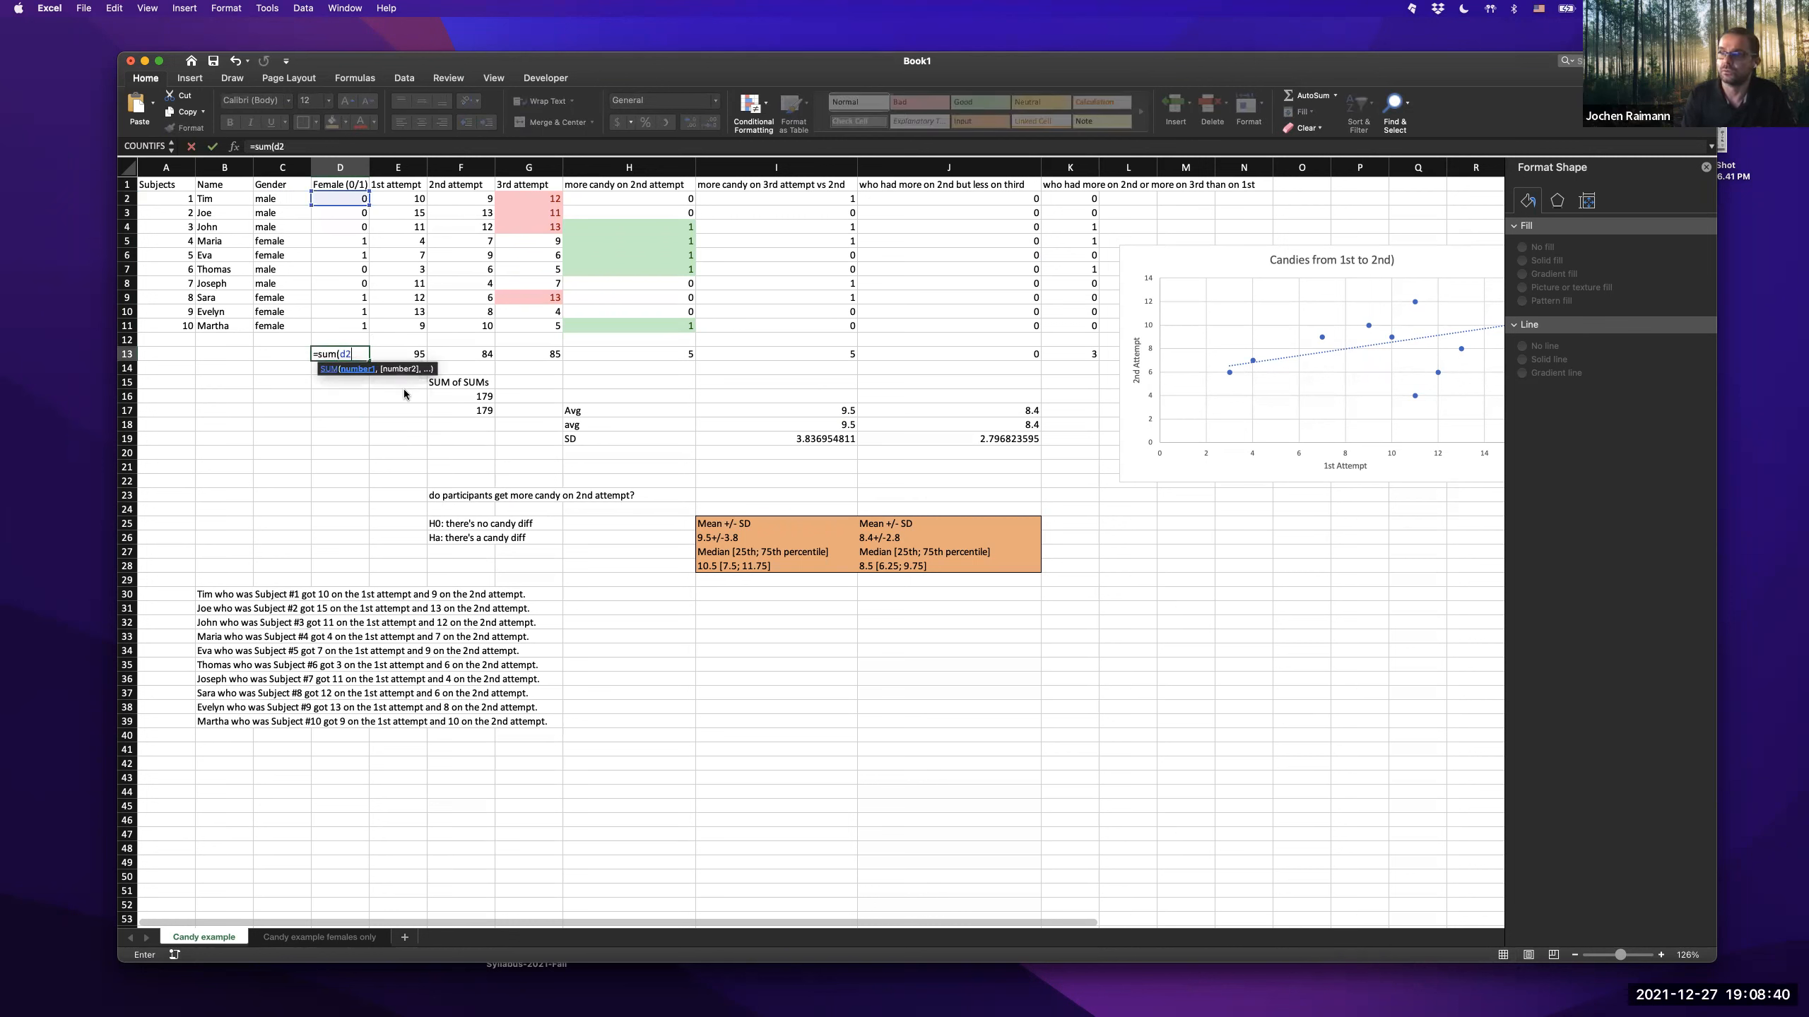
type(":d11")
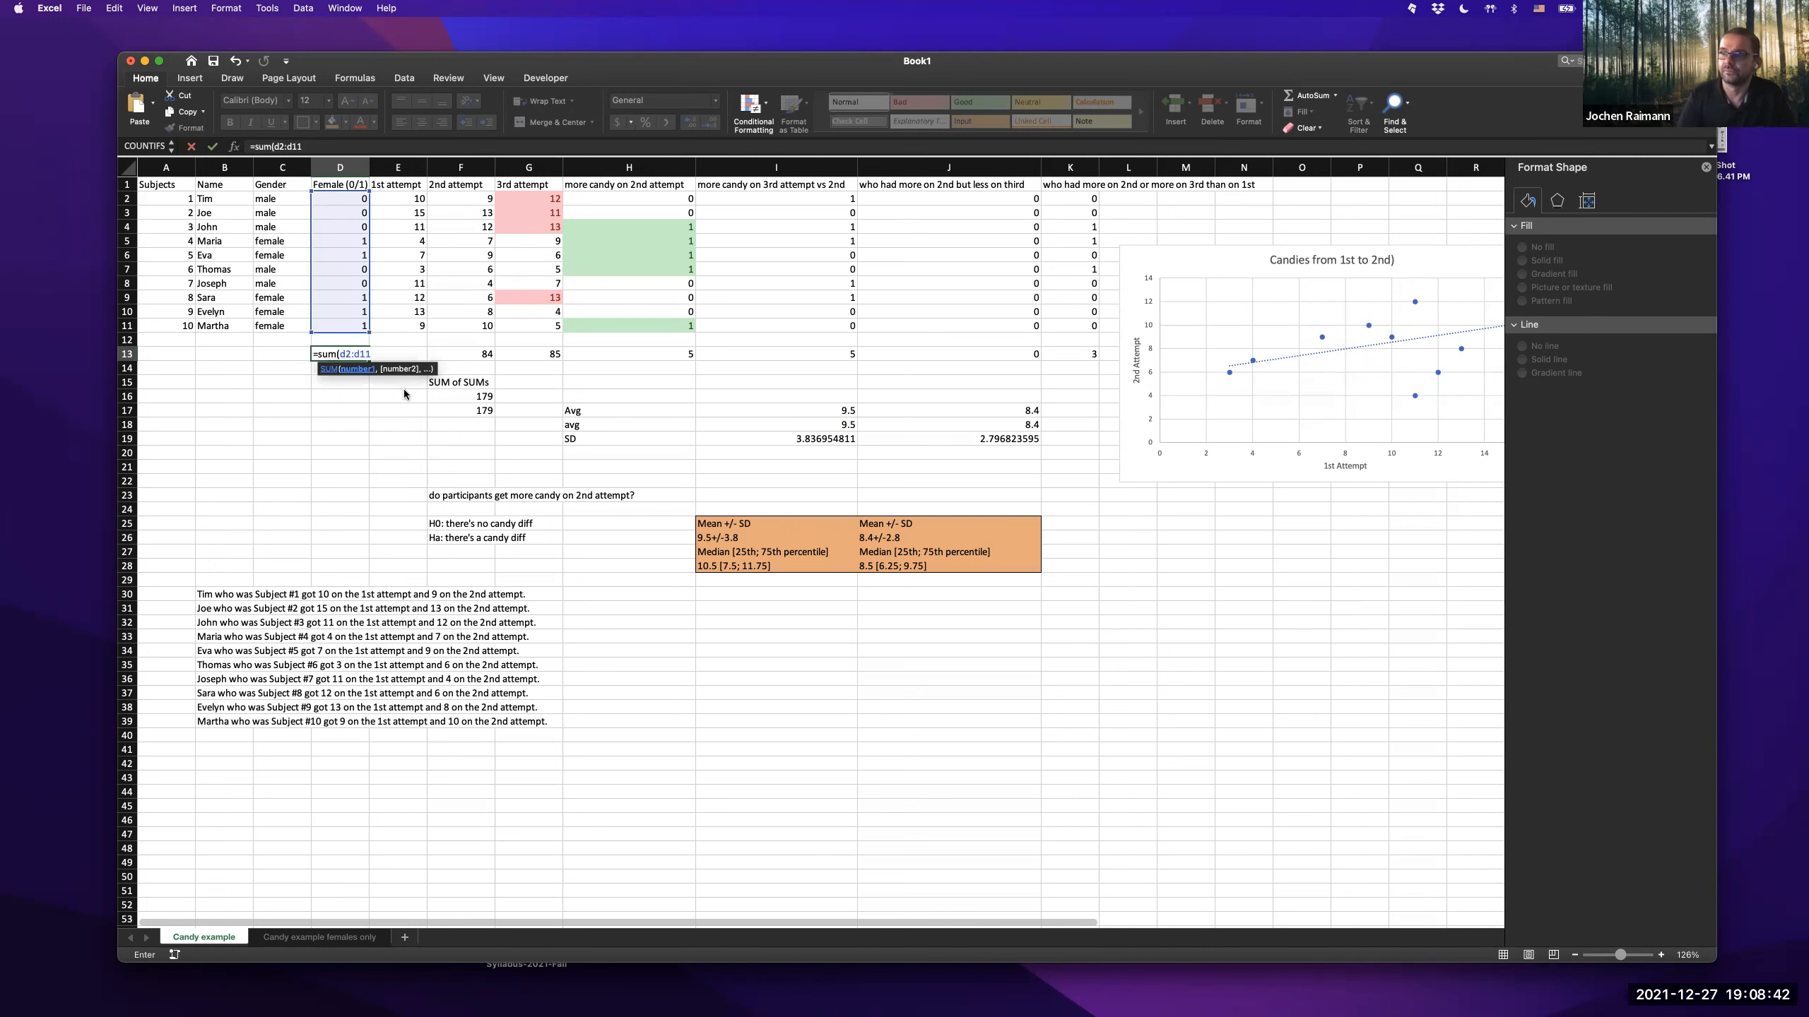
key("Return")
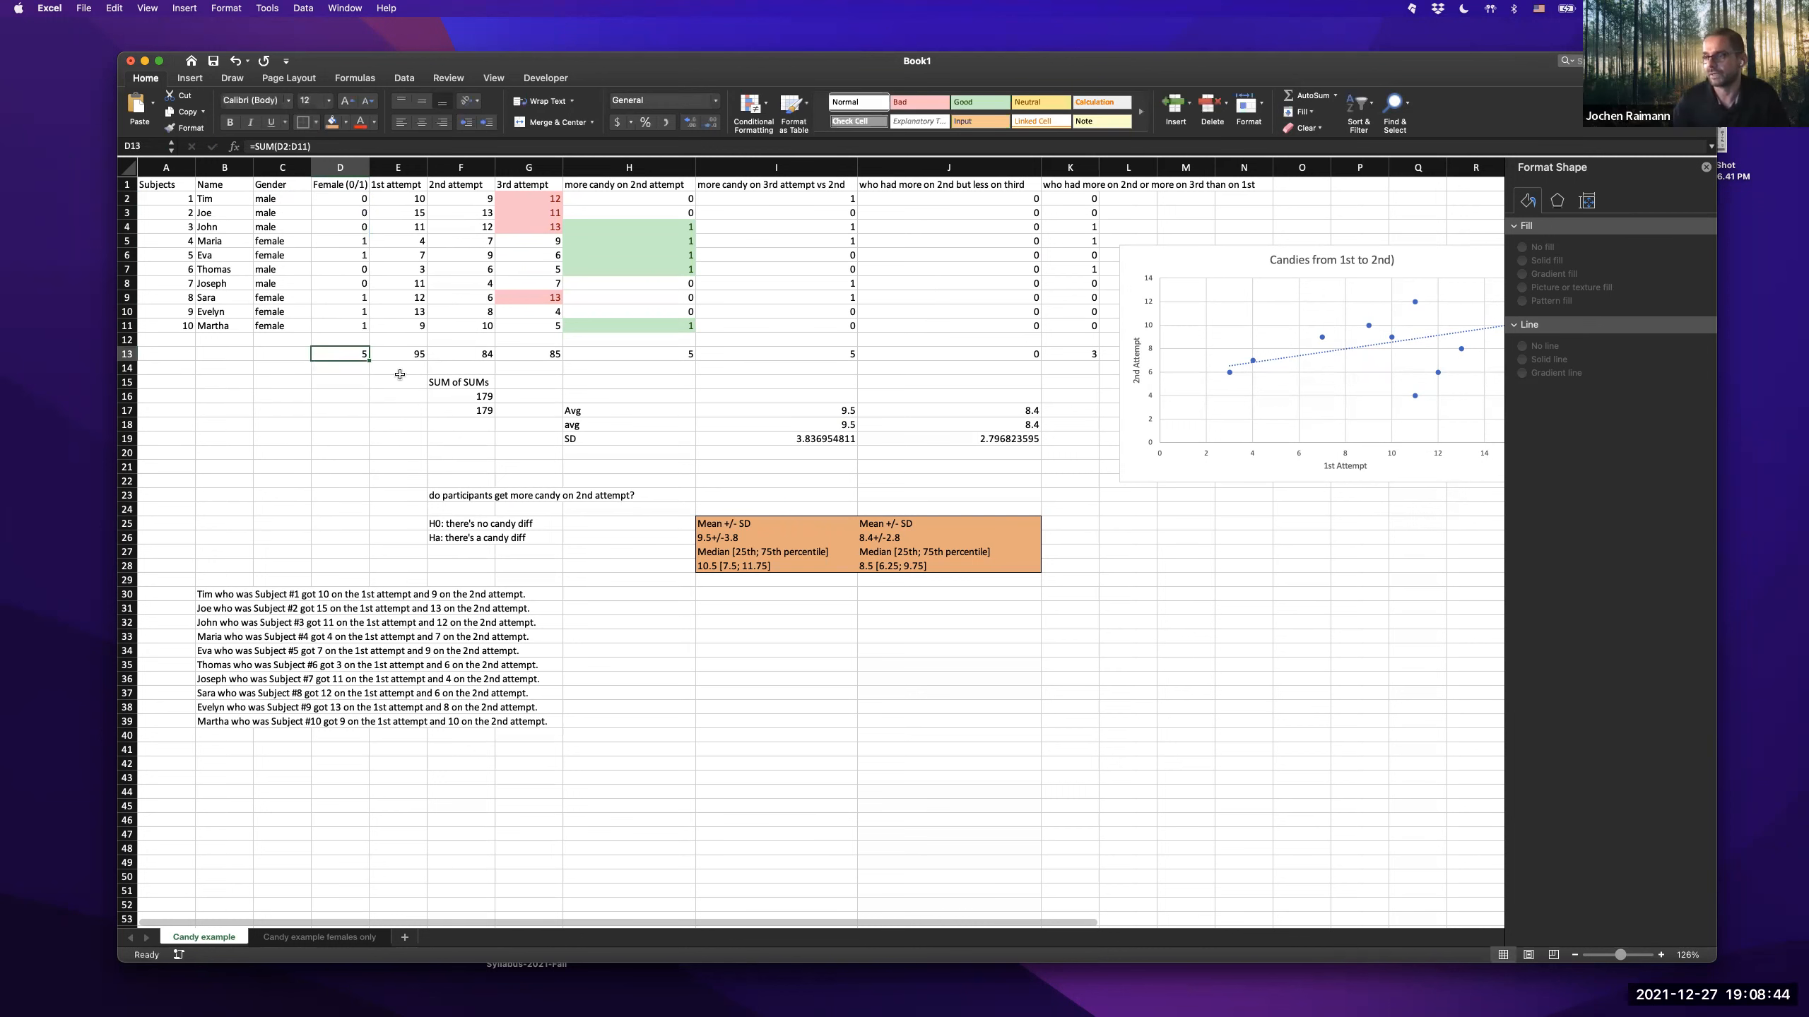
- Select the data table A1:K11 and apply a filter to its header row
scroll(342, 292, "down", 1)
scroll(333, 280, "up", 1)
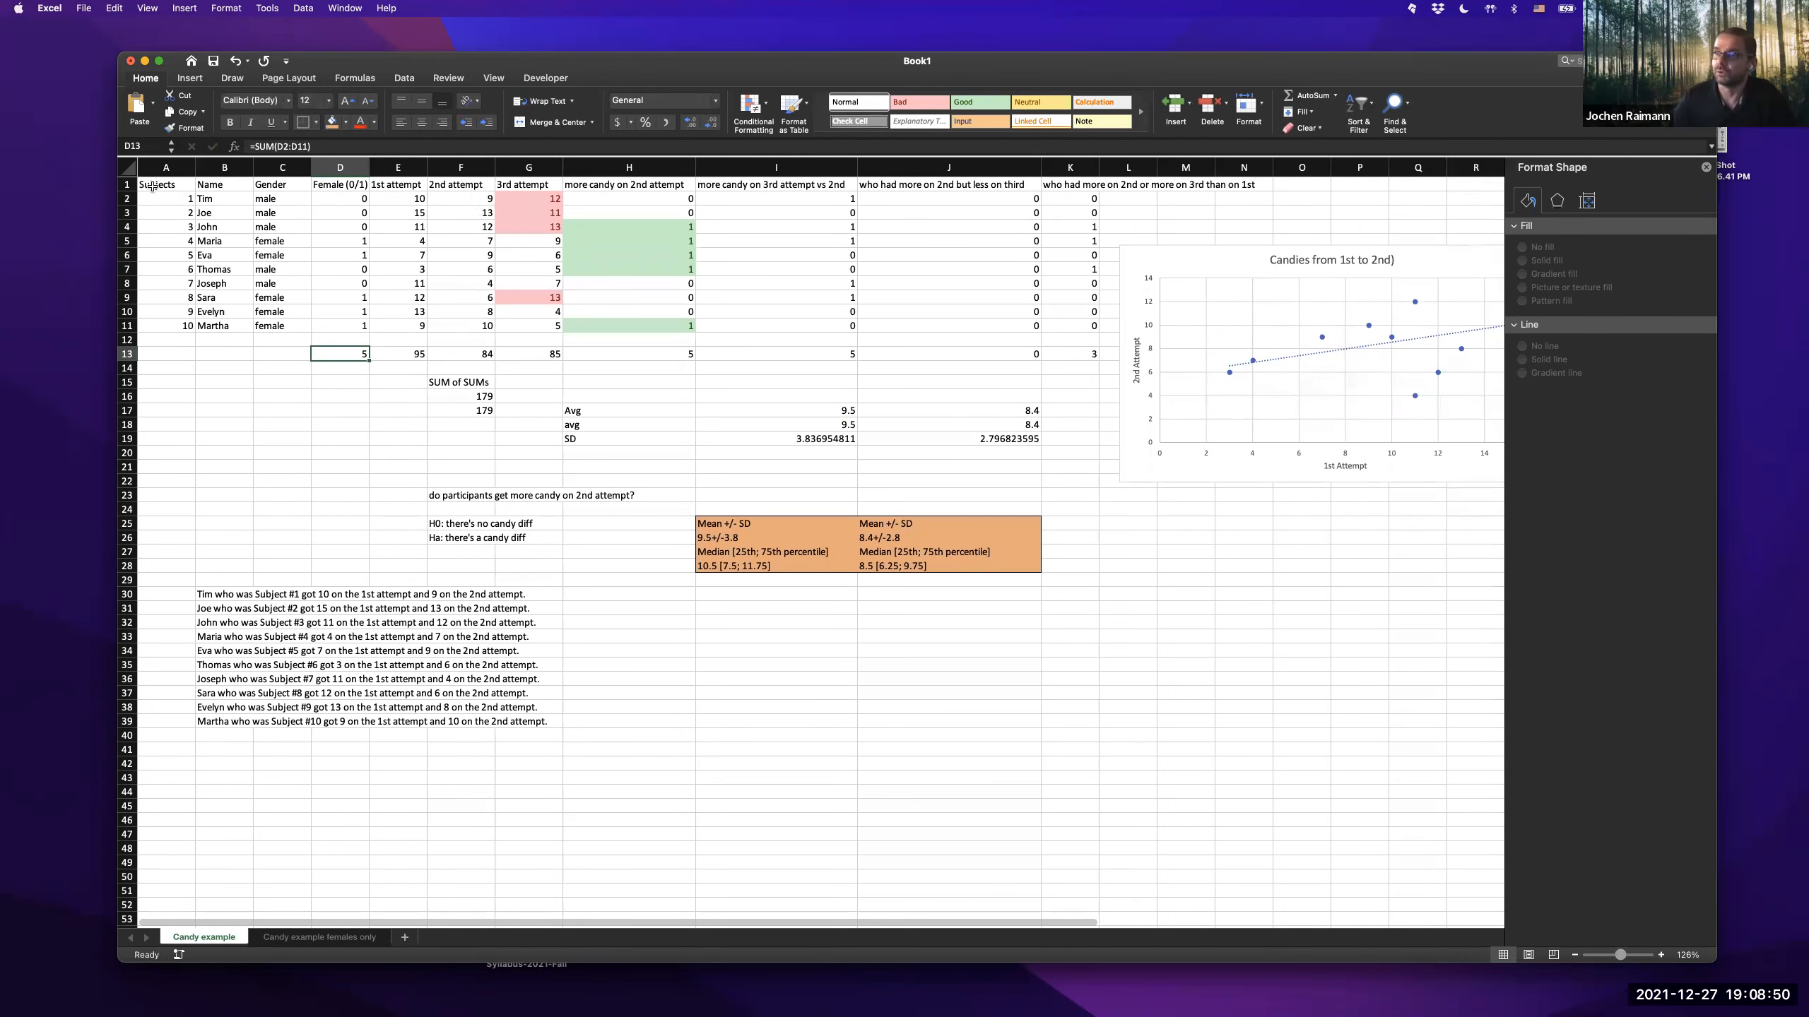
left_click_drag(161, 186, 1088, 322)
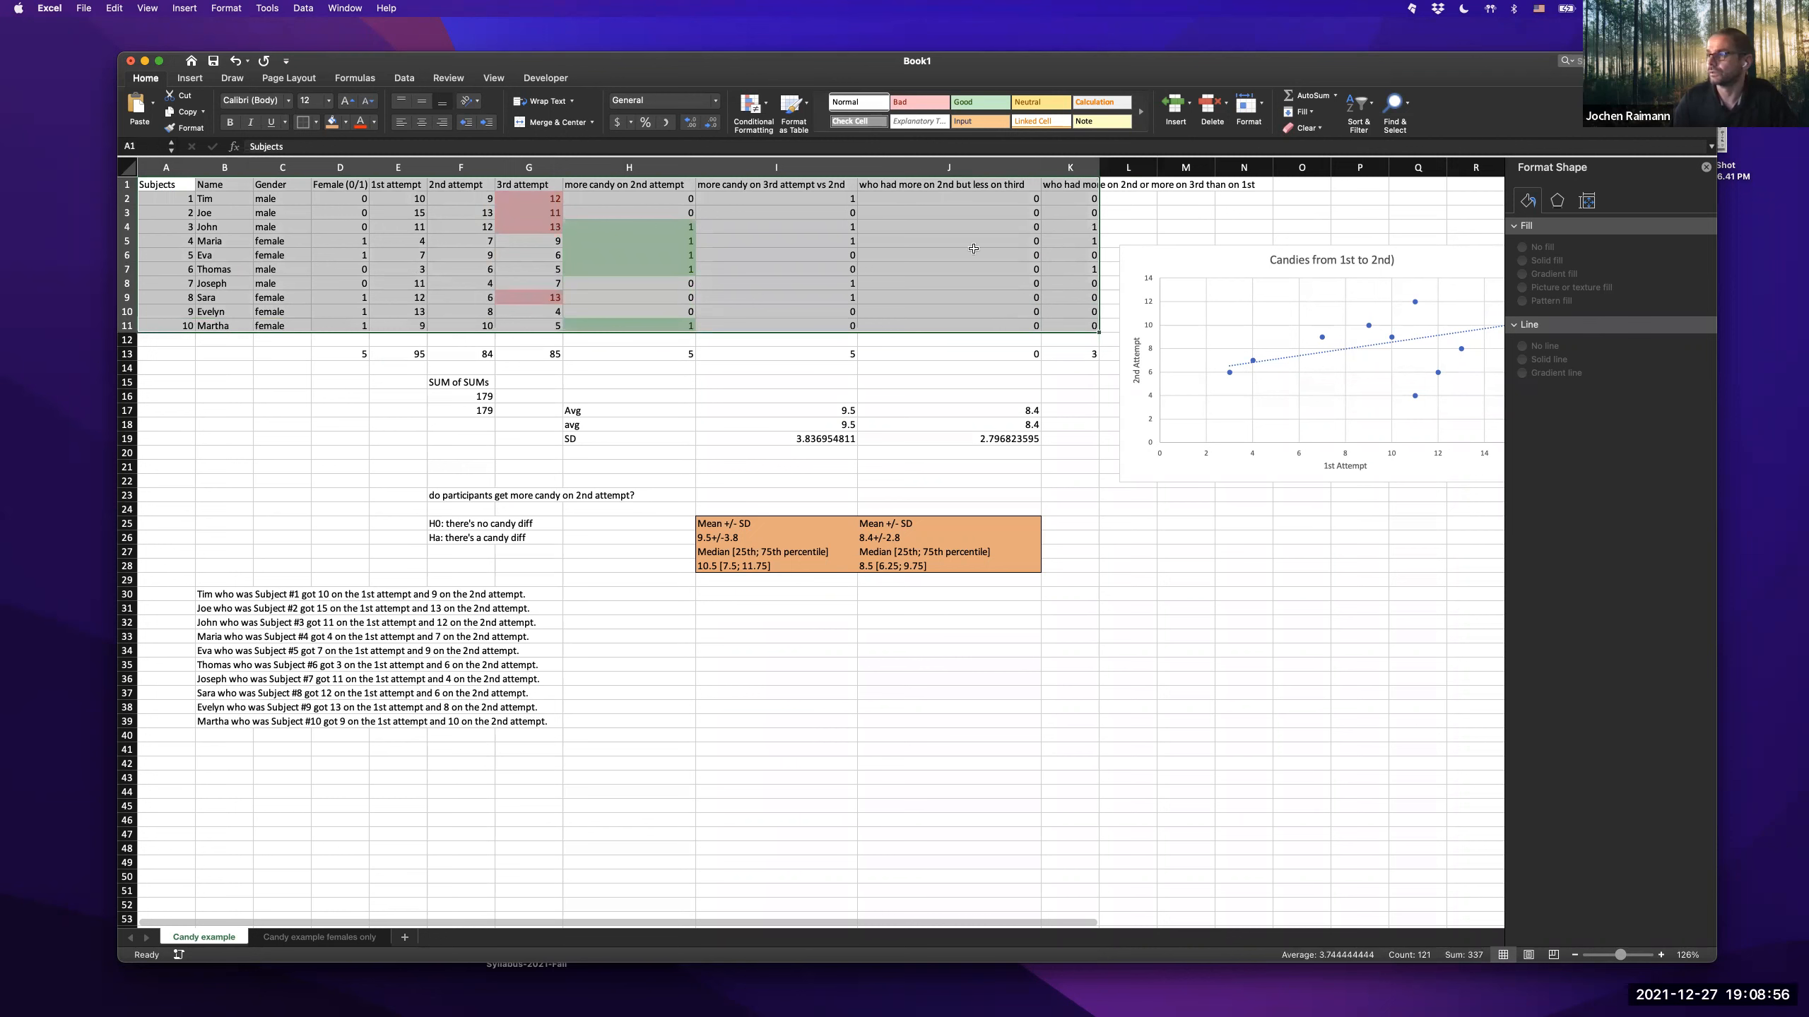
scroll(773, 330, "right", 1)
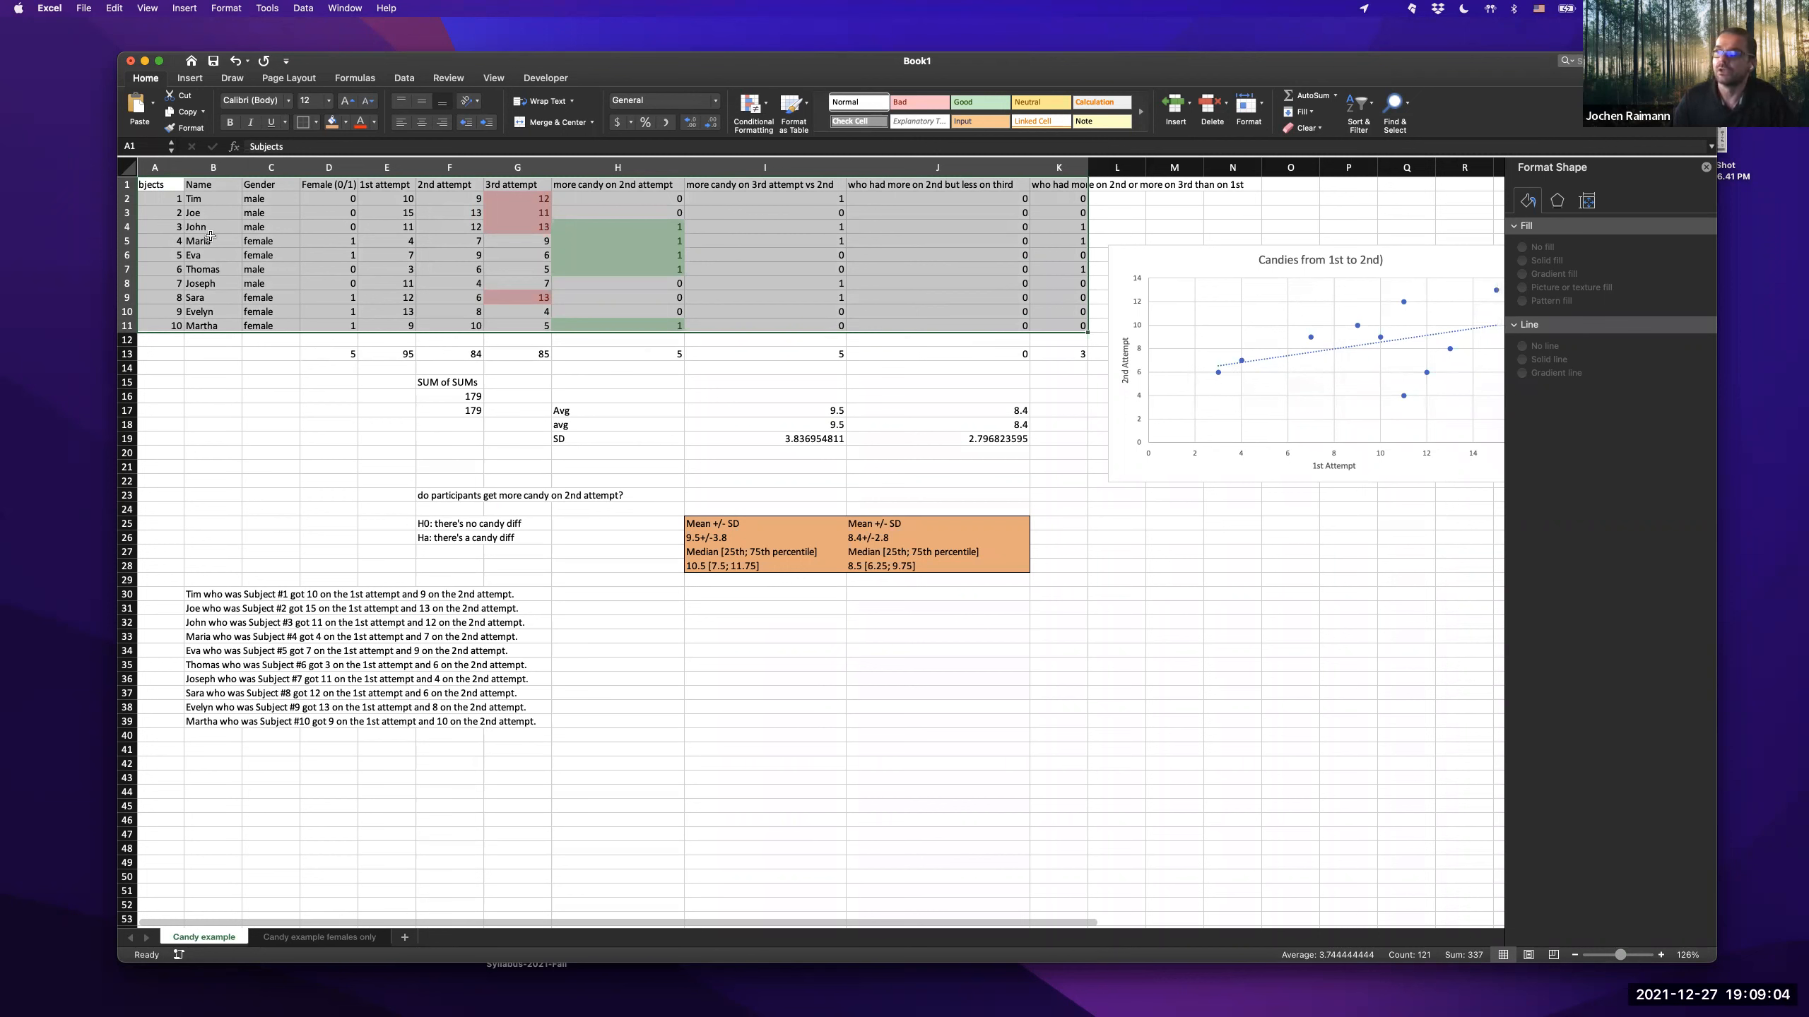
left_click(404, 79)
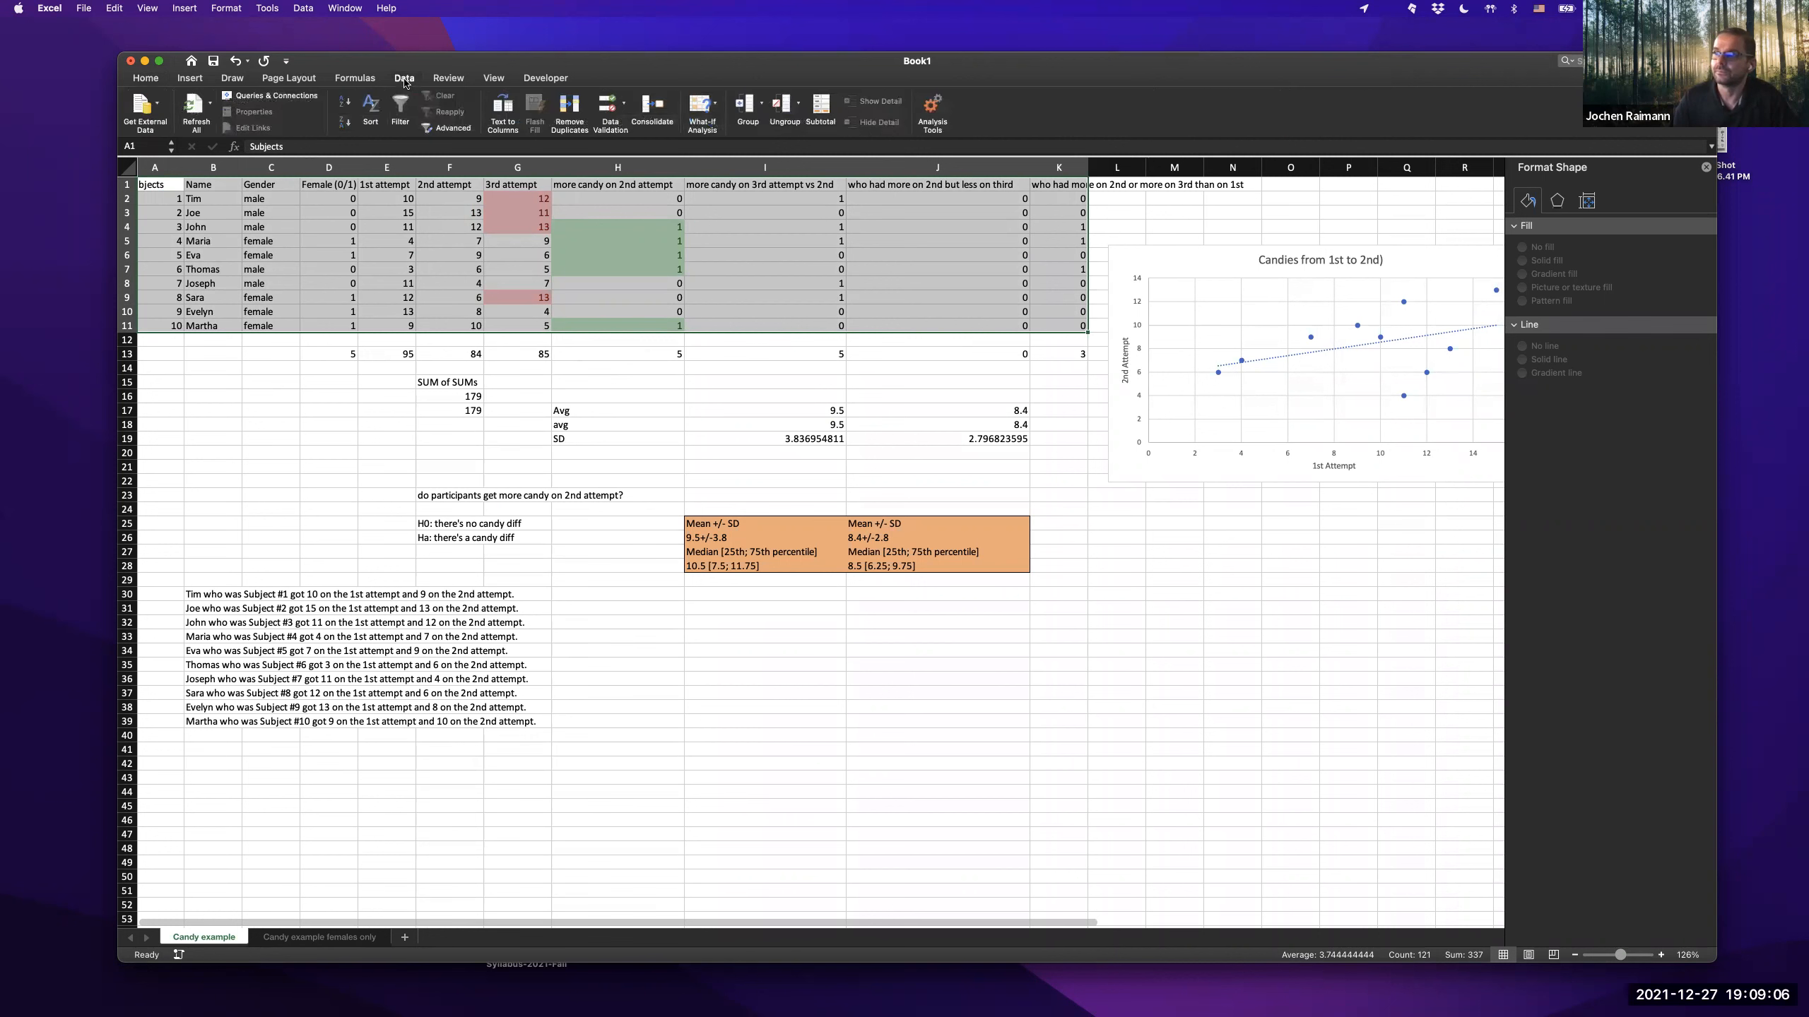
left_click(398, 108)
- Sort the data table by the Female (0/1) column values from smallest to largest
left_click(370, 107)
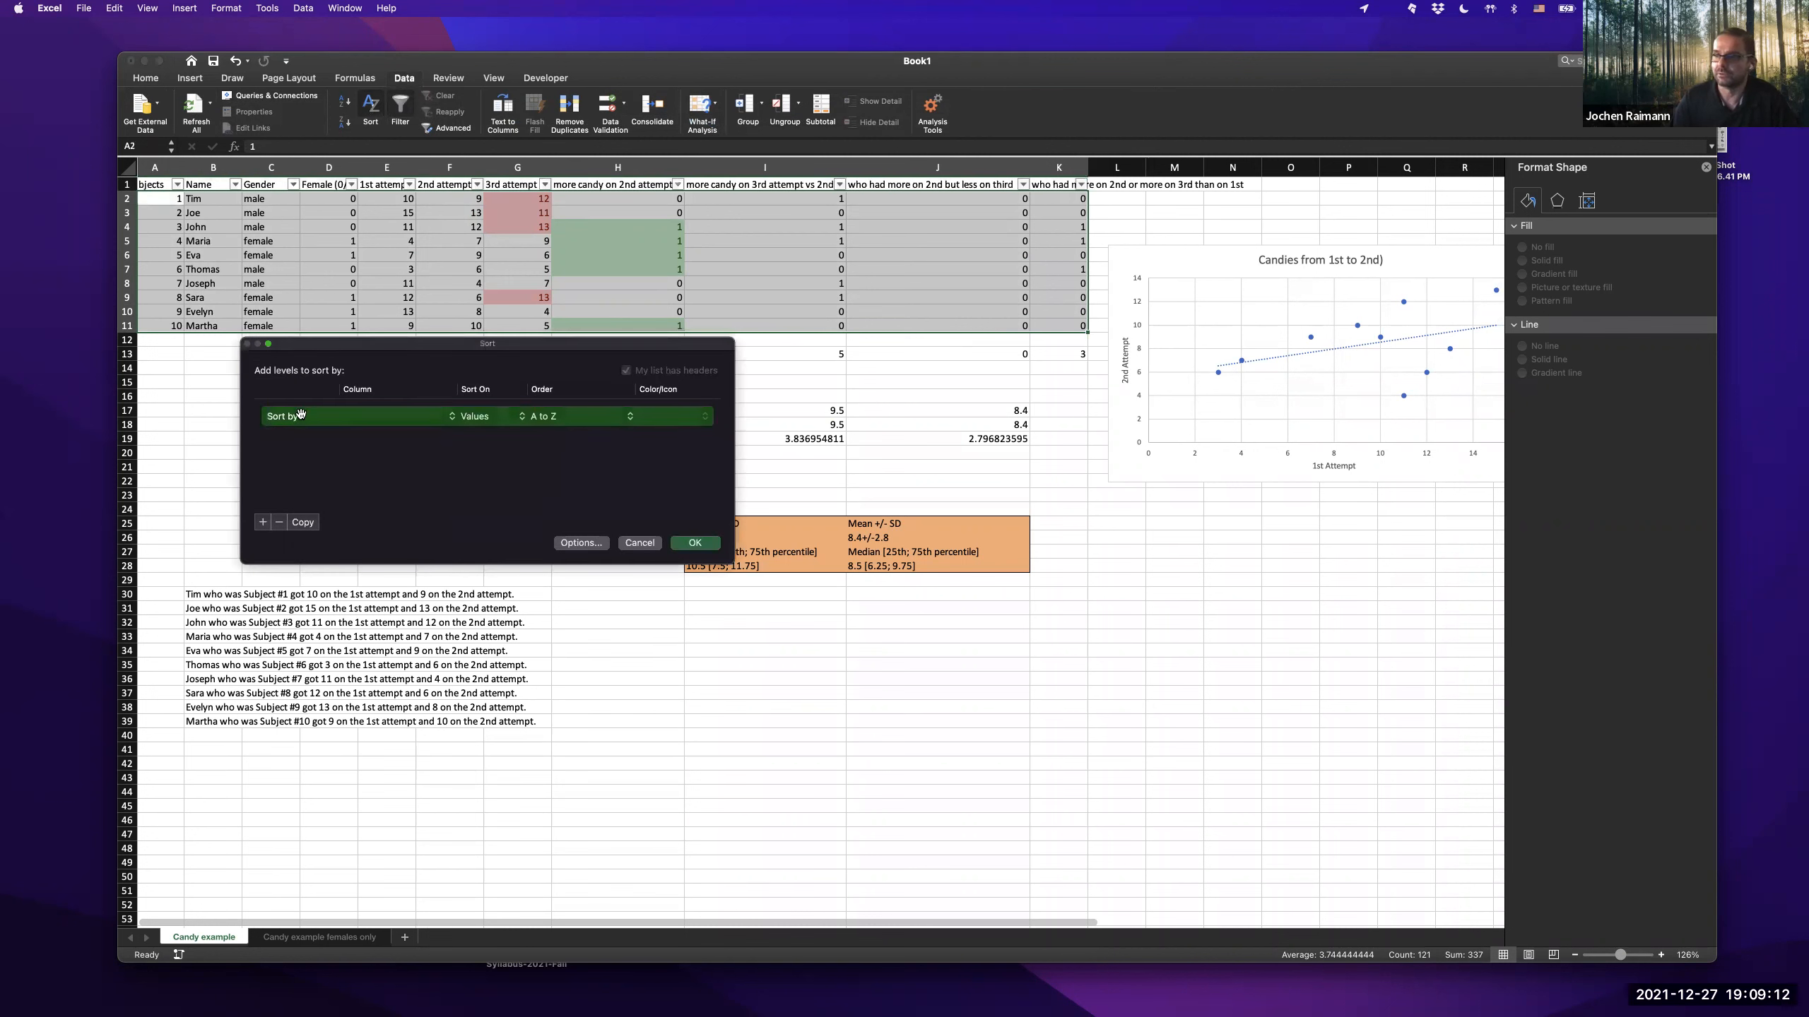
left_click(378, 421)
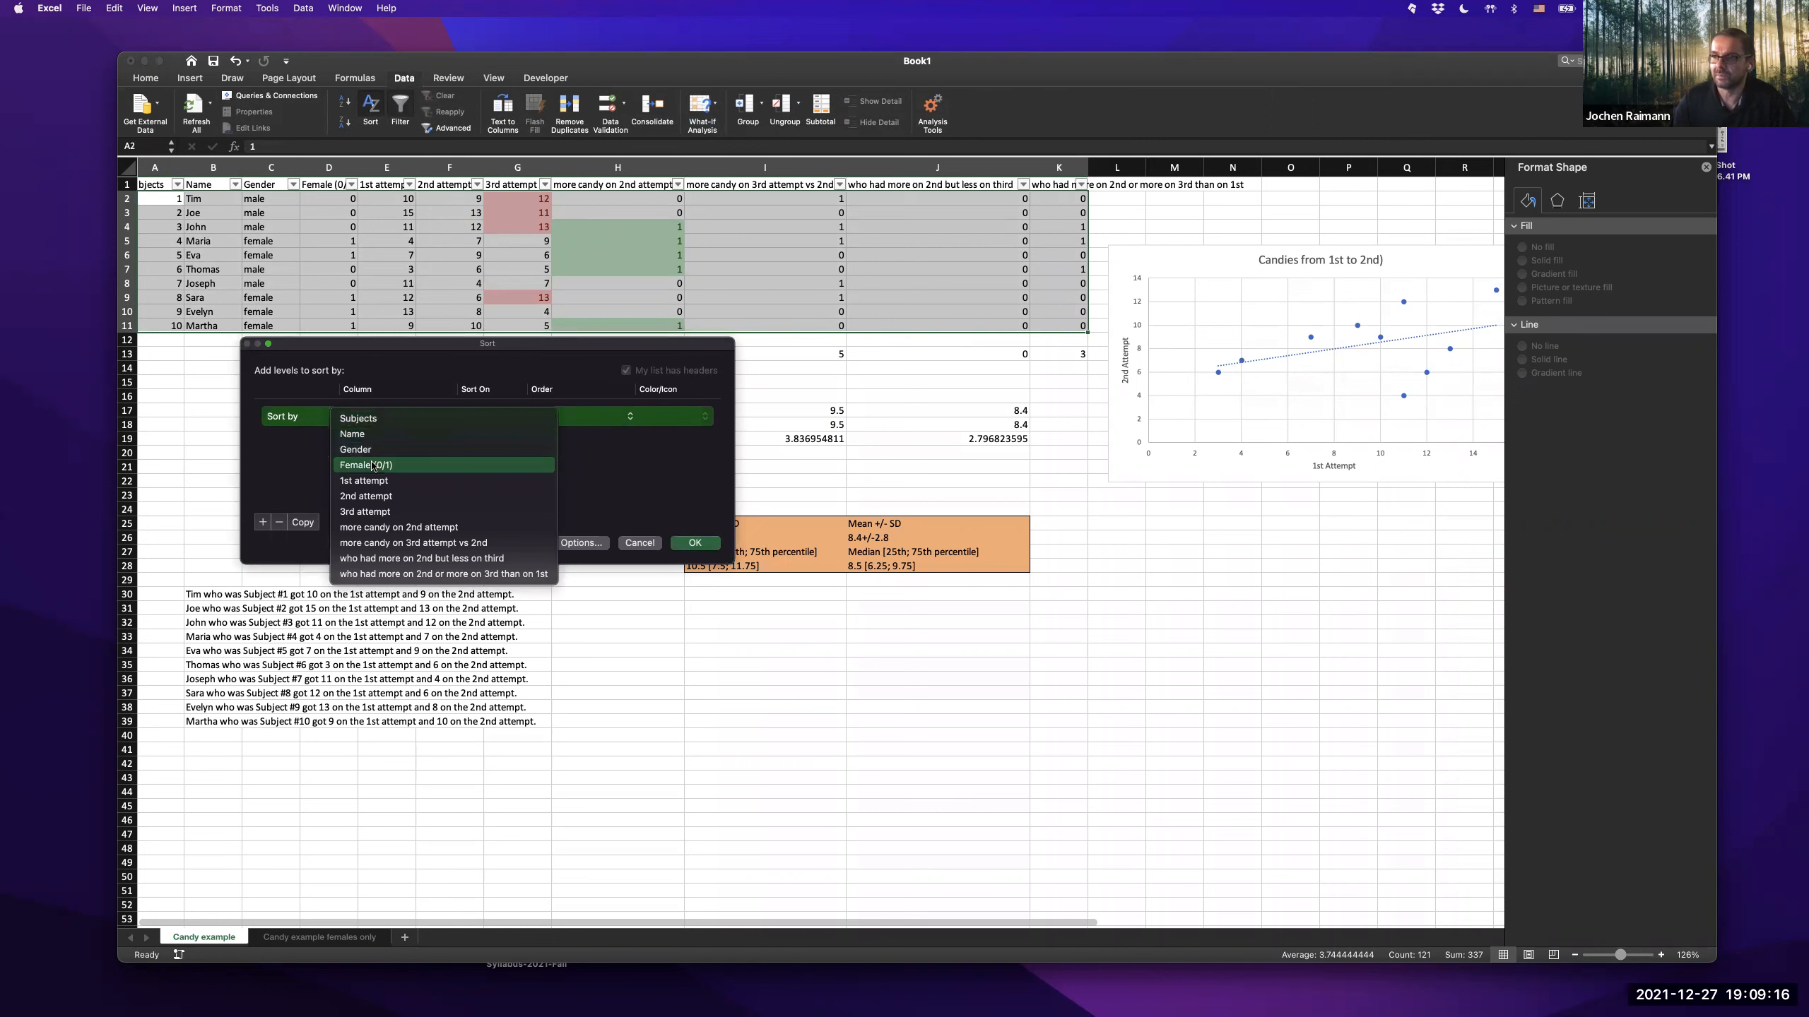
left_click(373, 465)
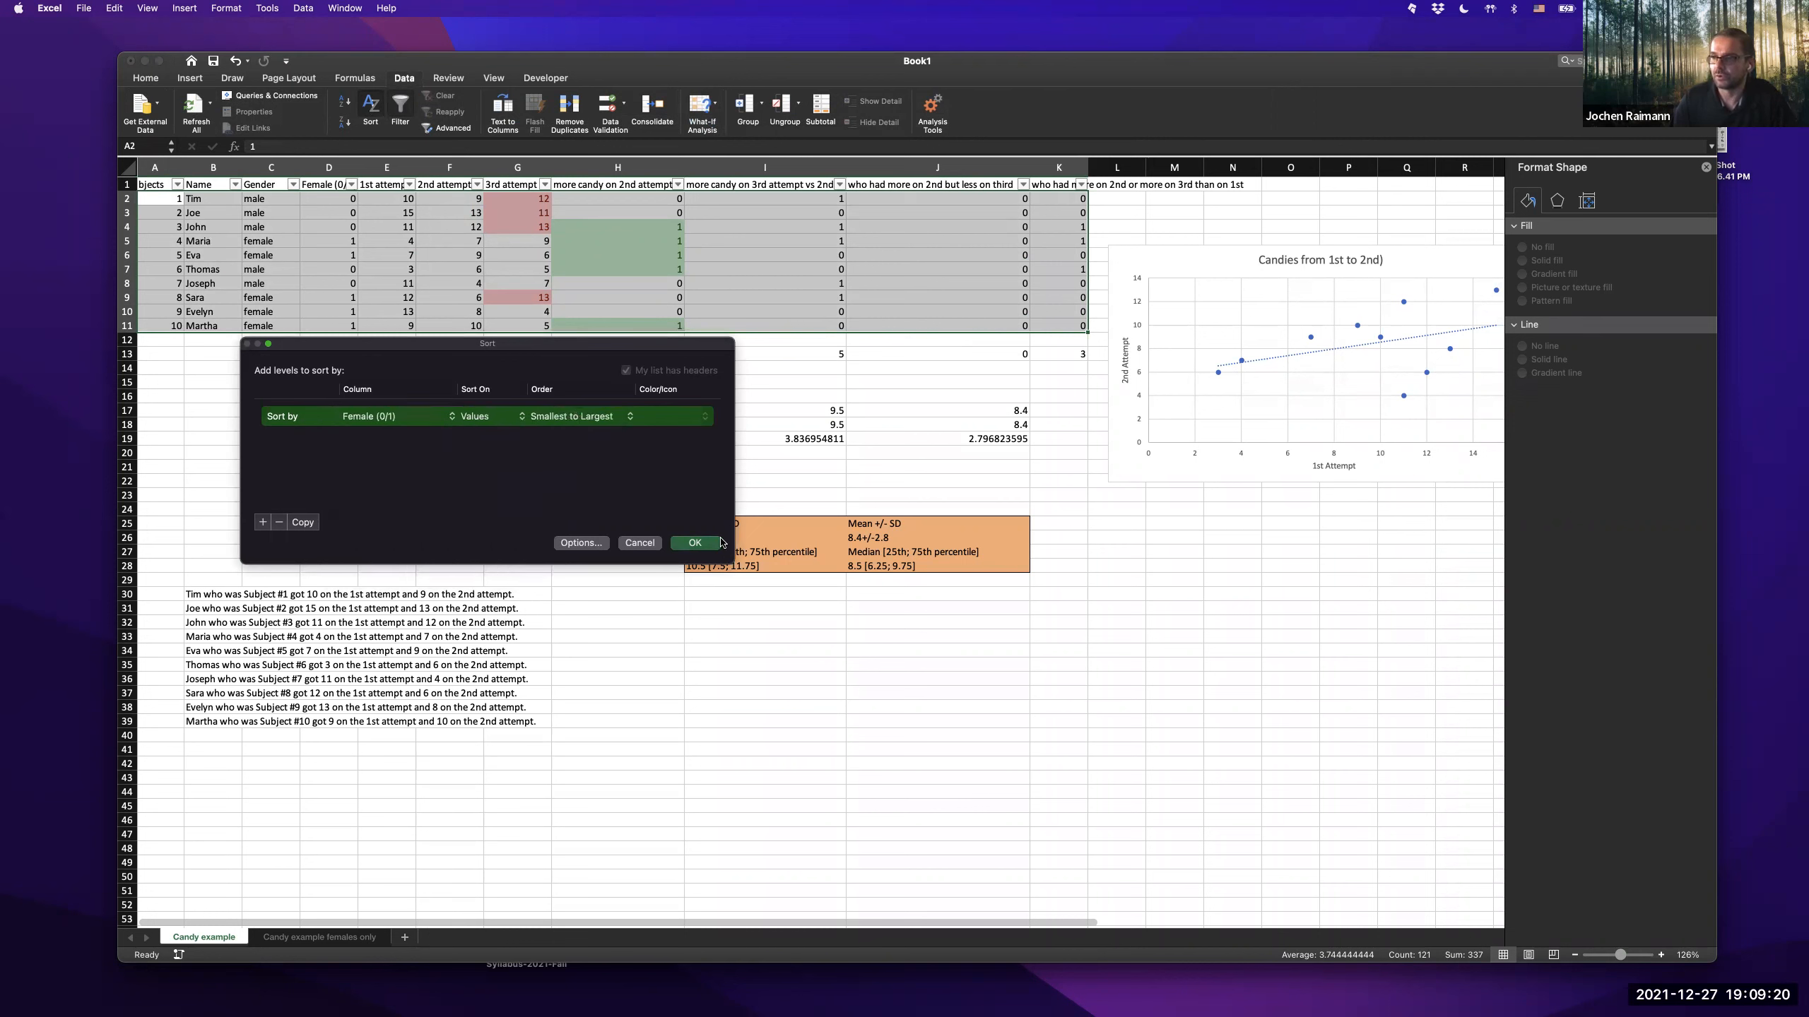
left_click(696, 543)
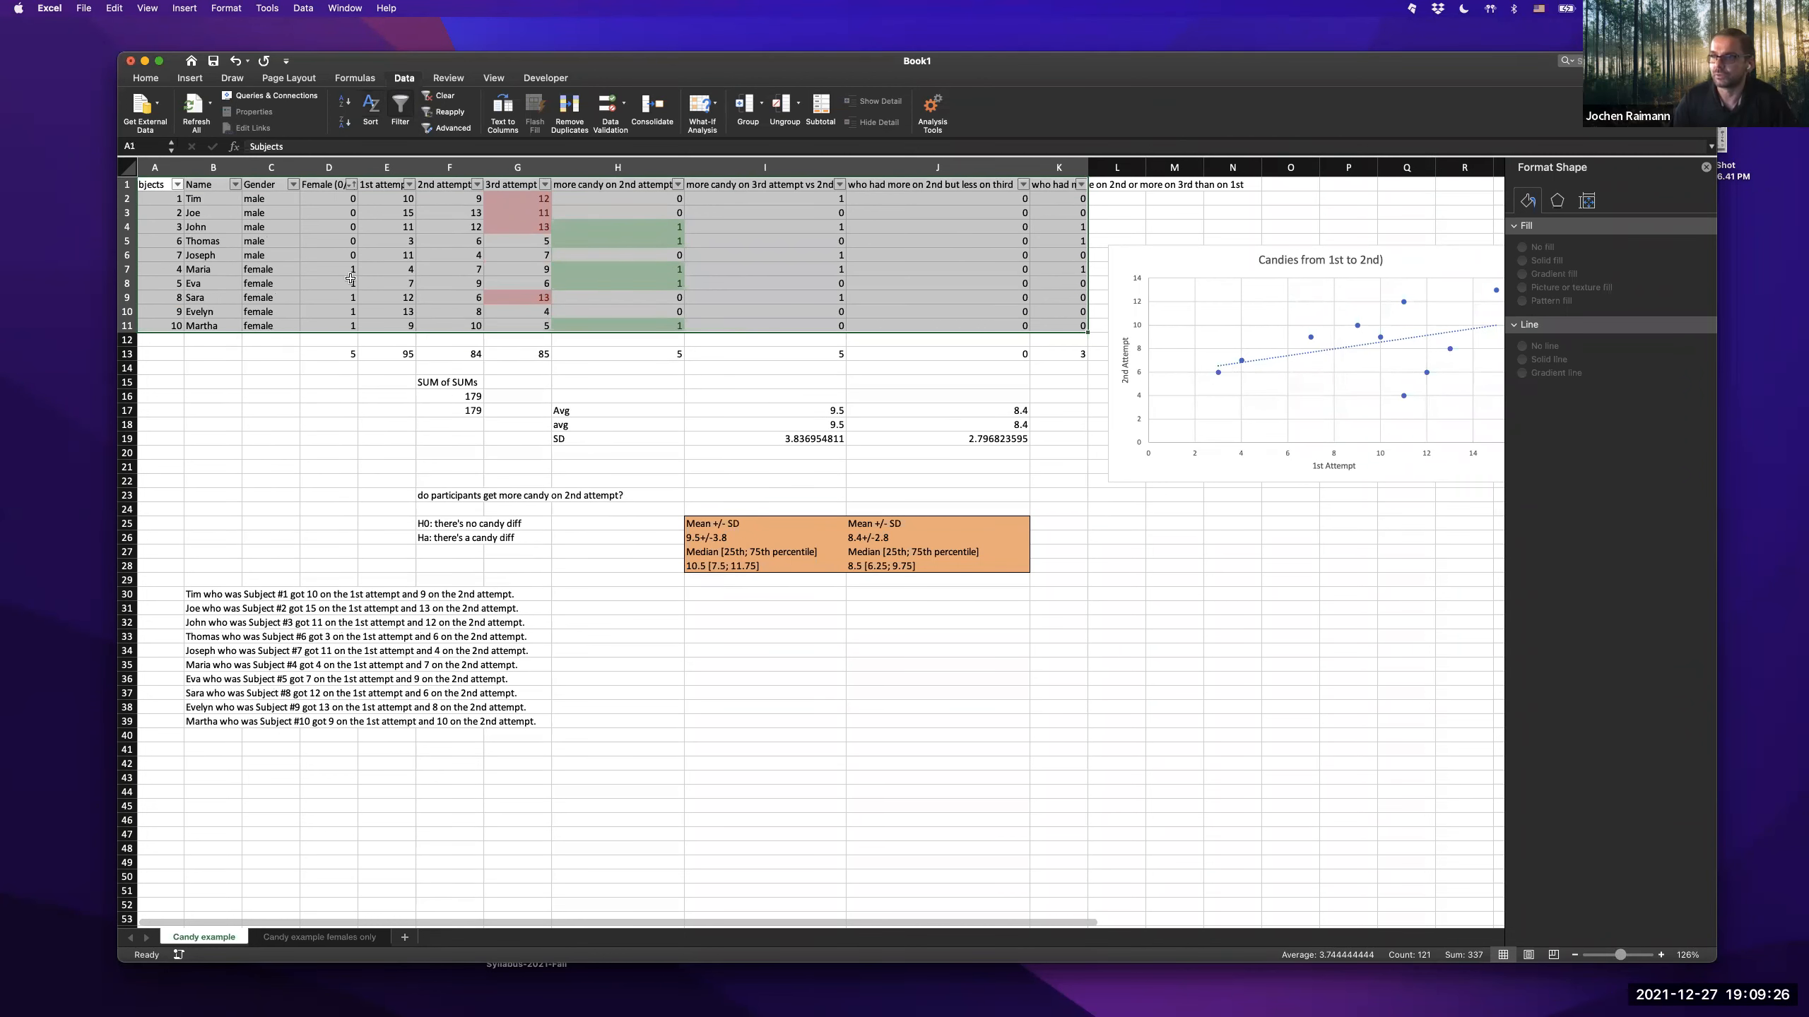
- Copy the grouped female rows 7 to 11, cancel the copy, and undo the sort by Female (0/1)
scroll(325, 268, "right", 1)
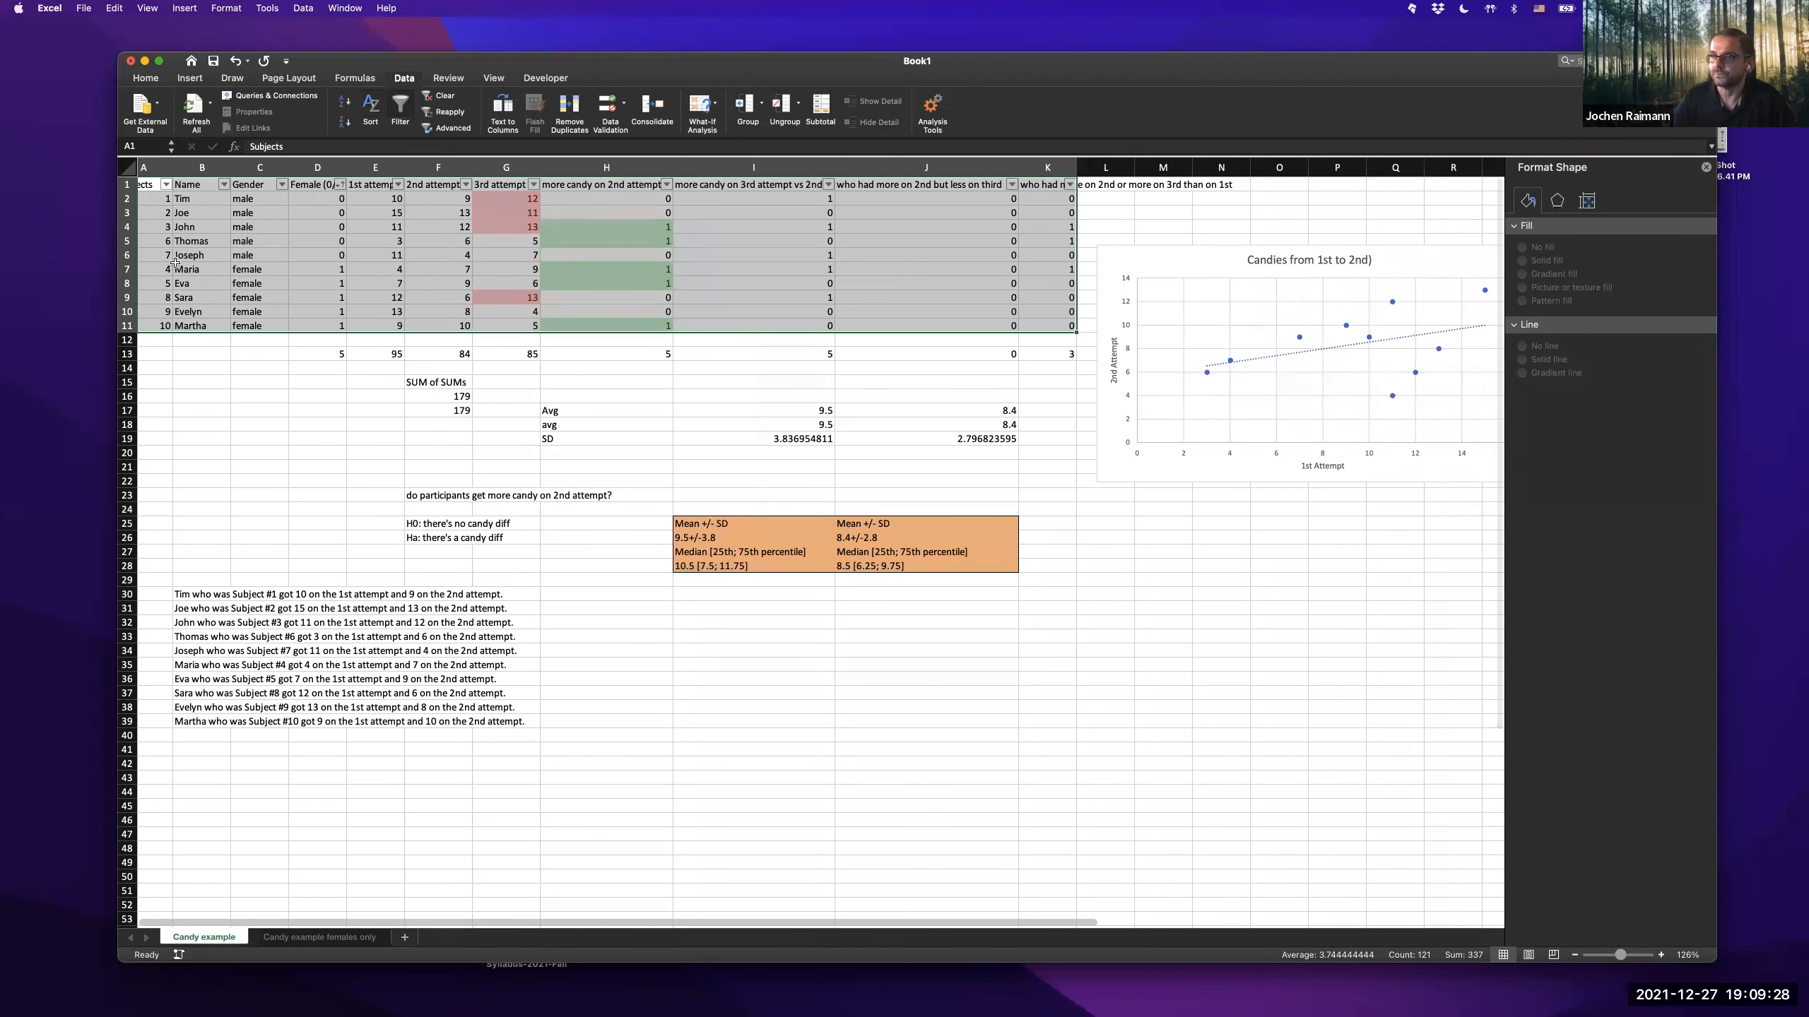
left_click_drag(127, 269, 116, 330)
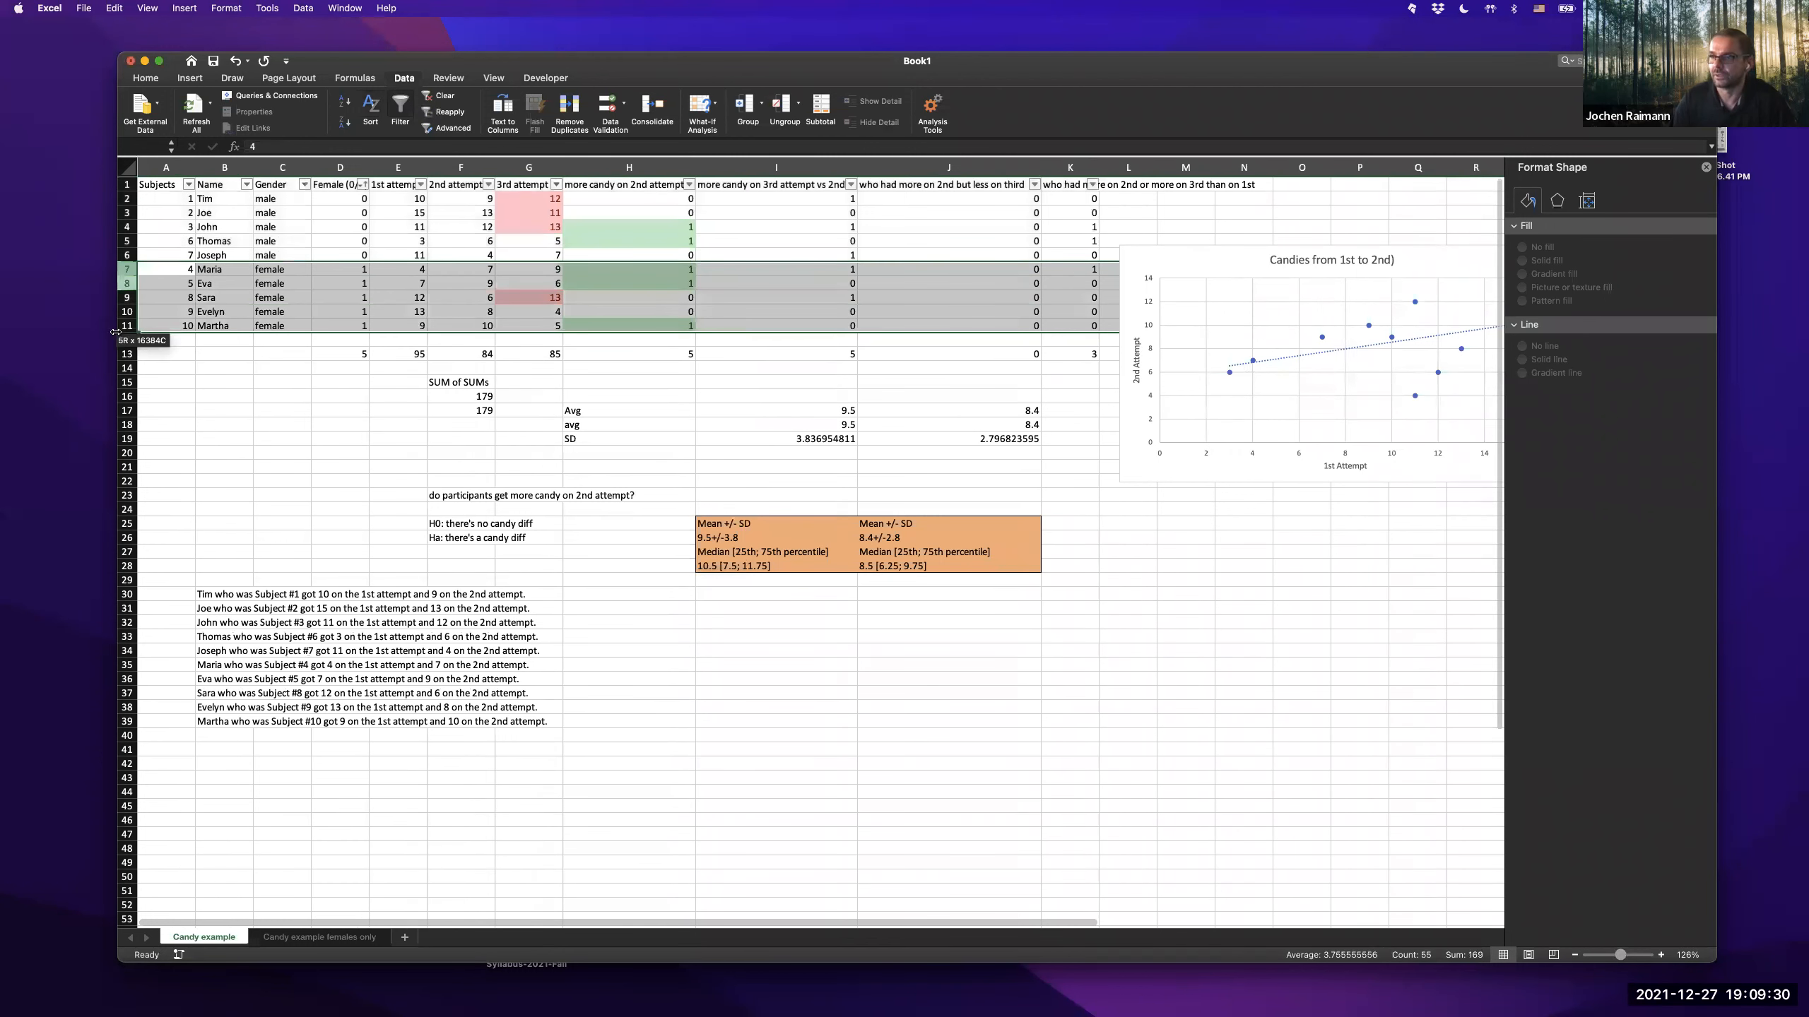
key("super+c")
key("Escape")
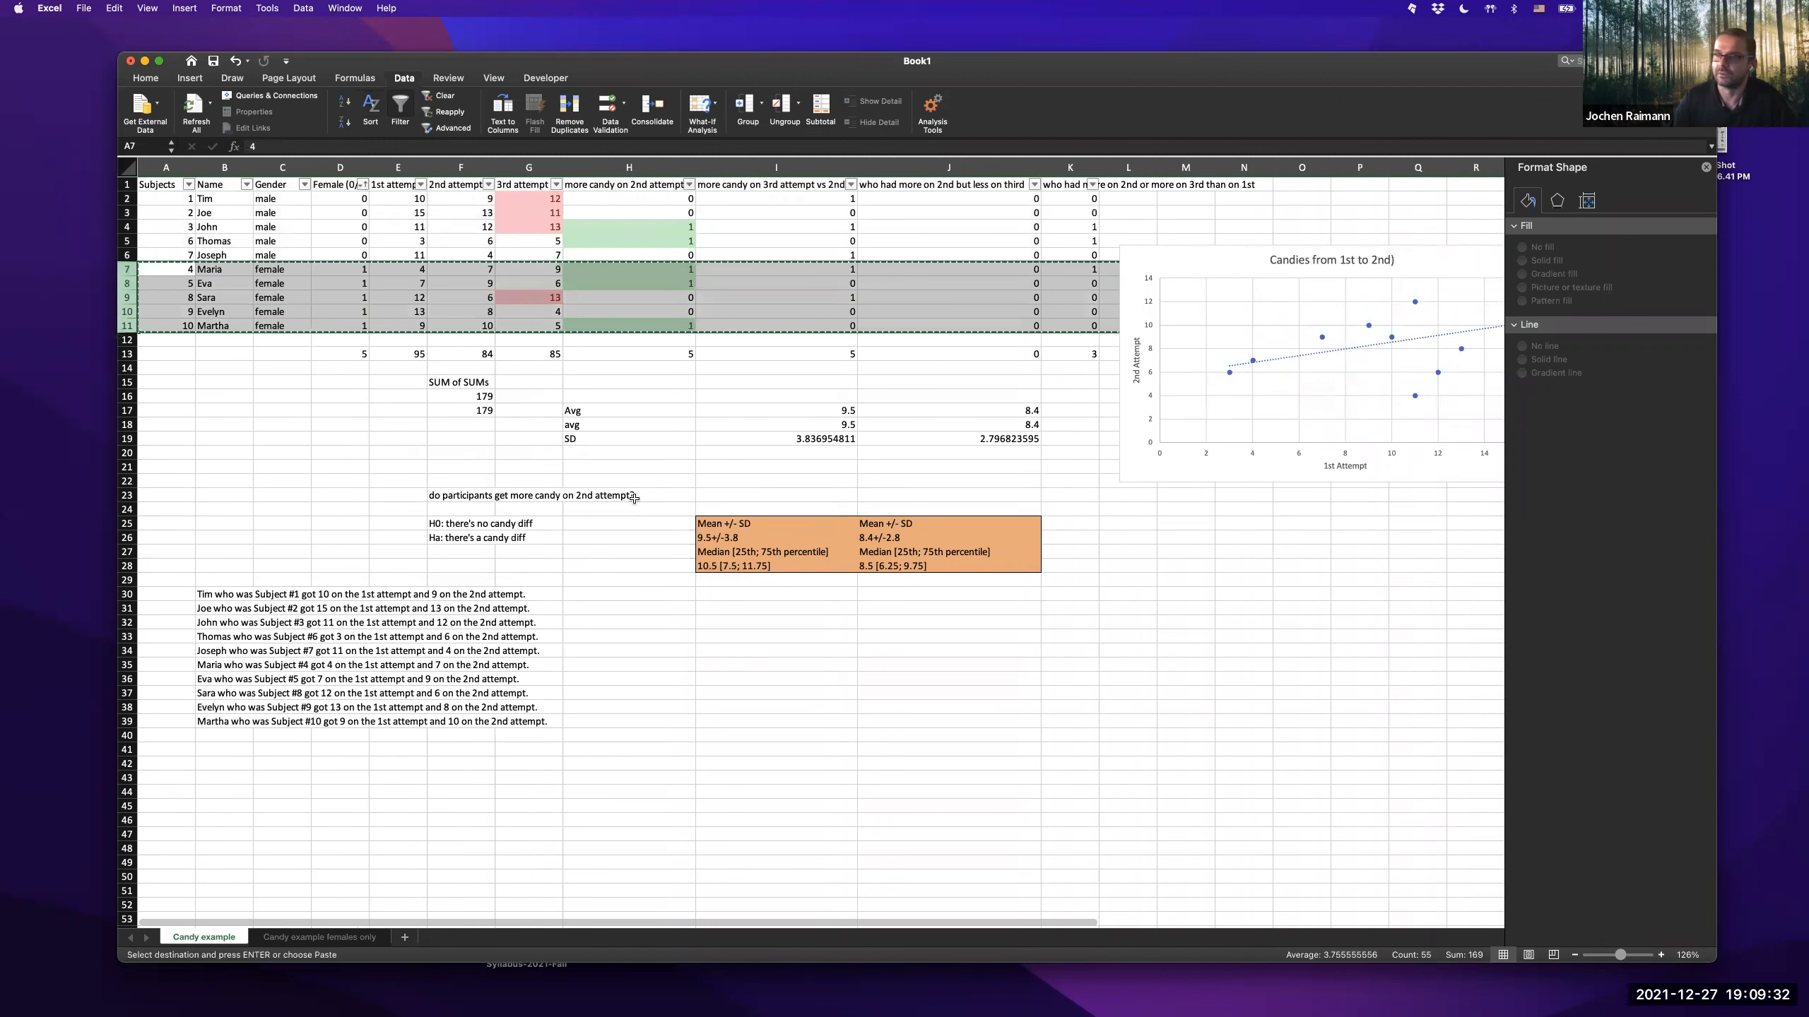
left_click(342, 312)
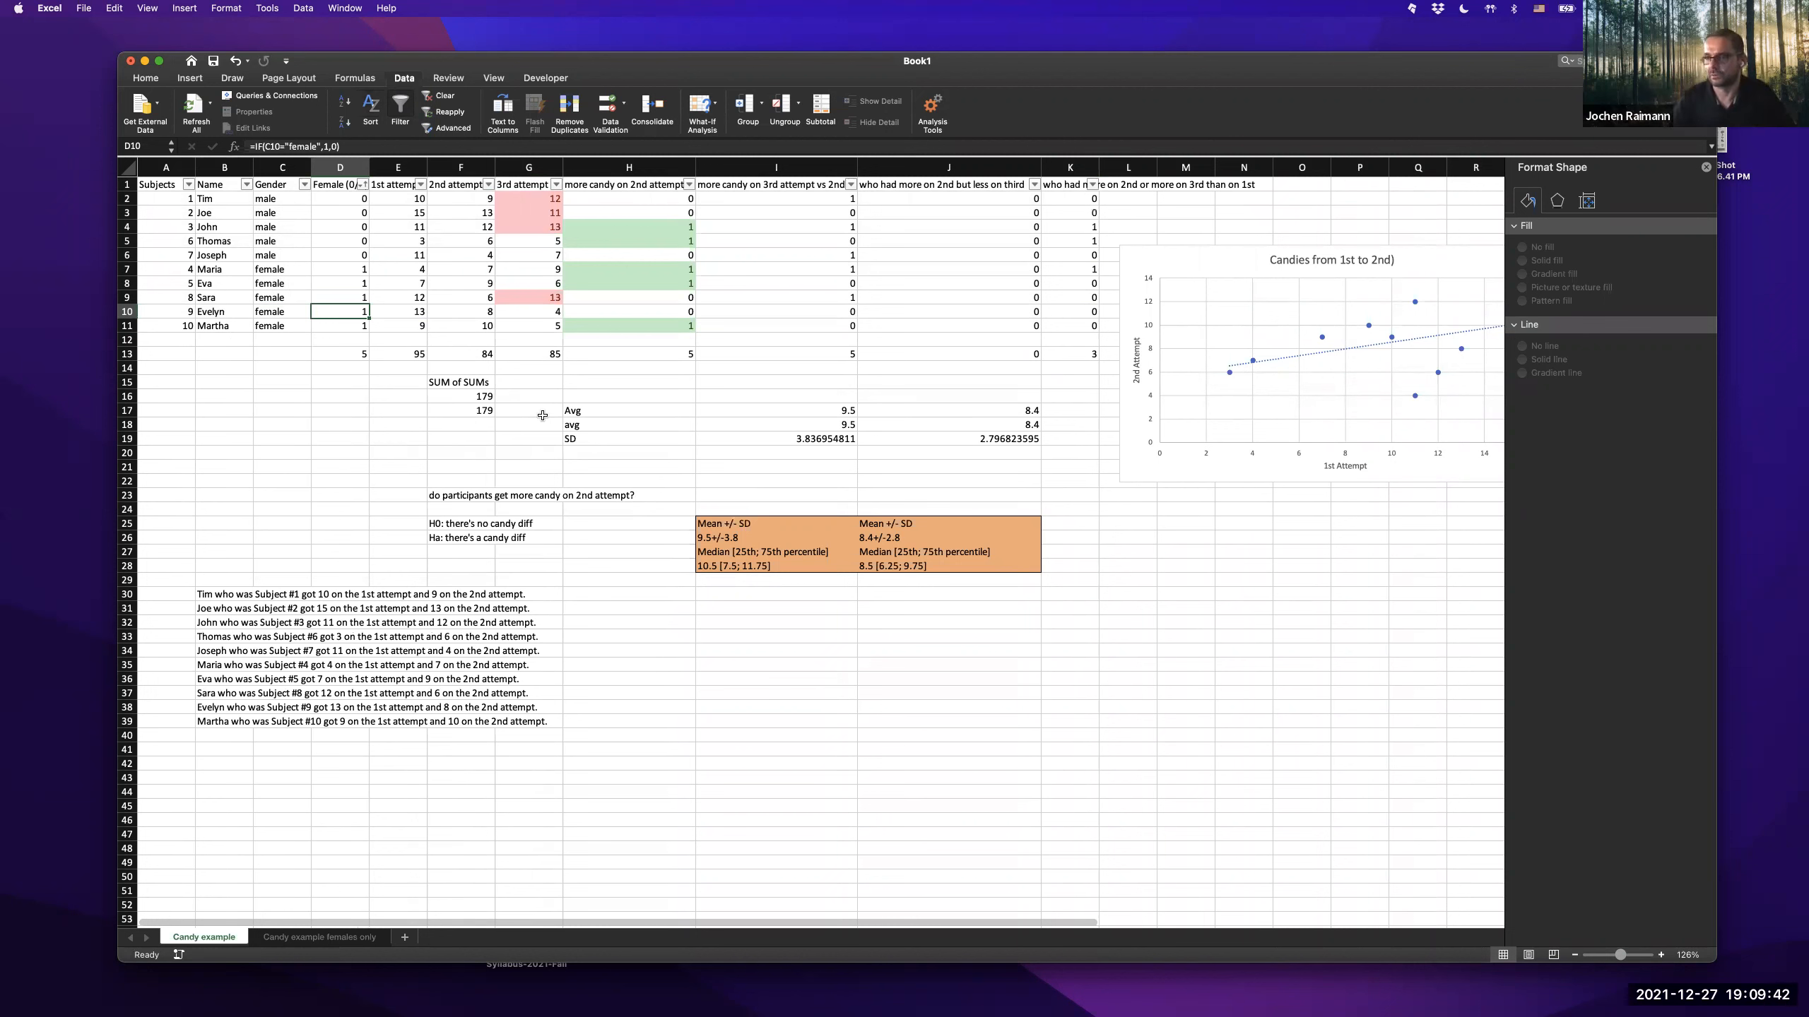
key("super+z")
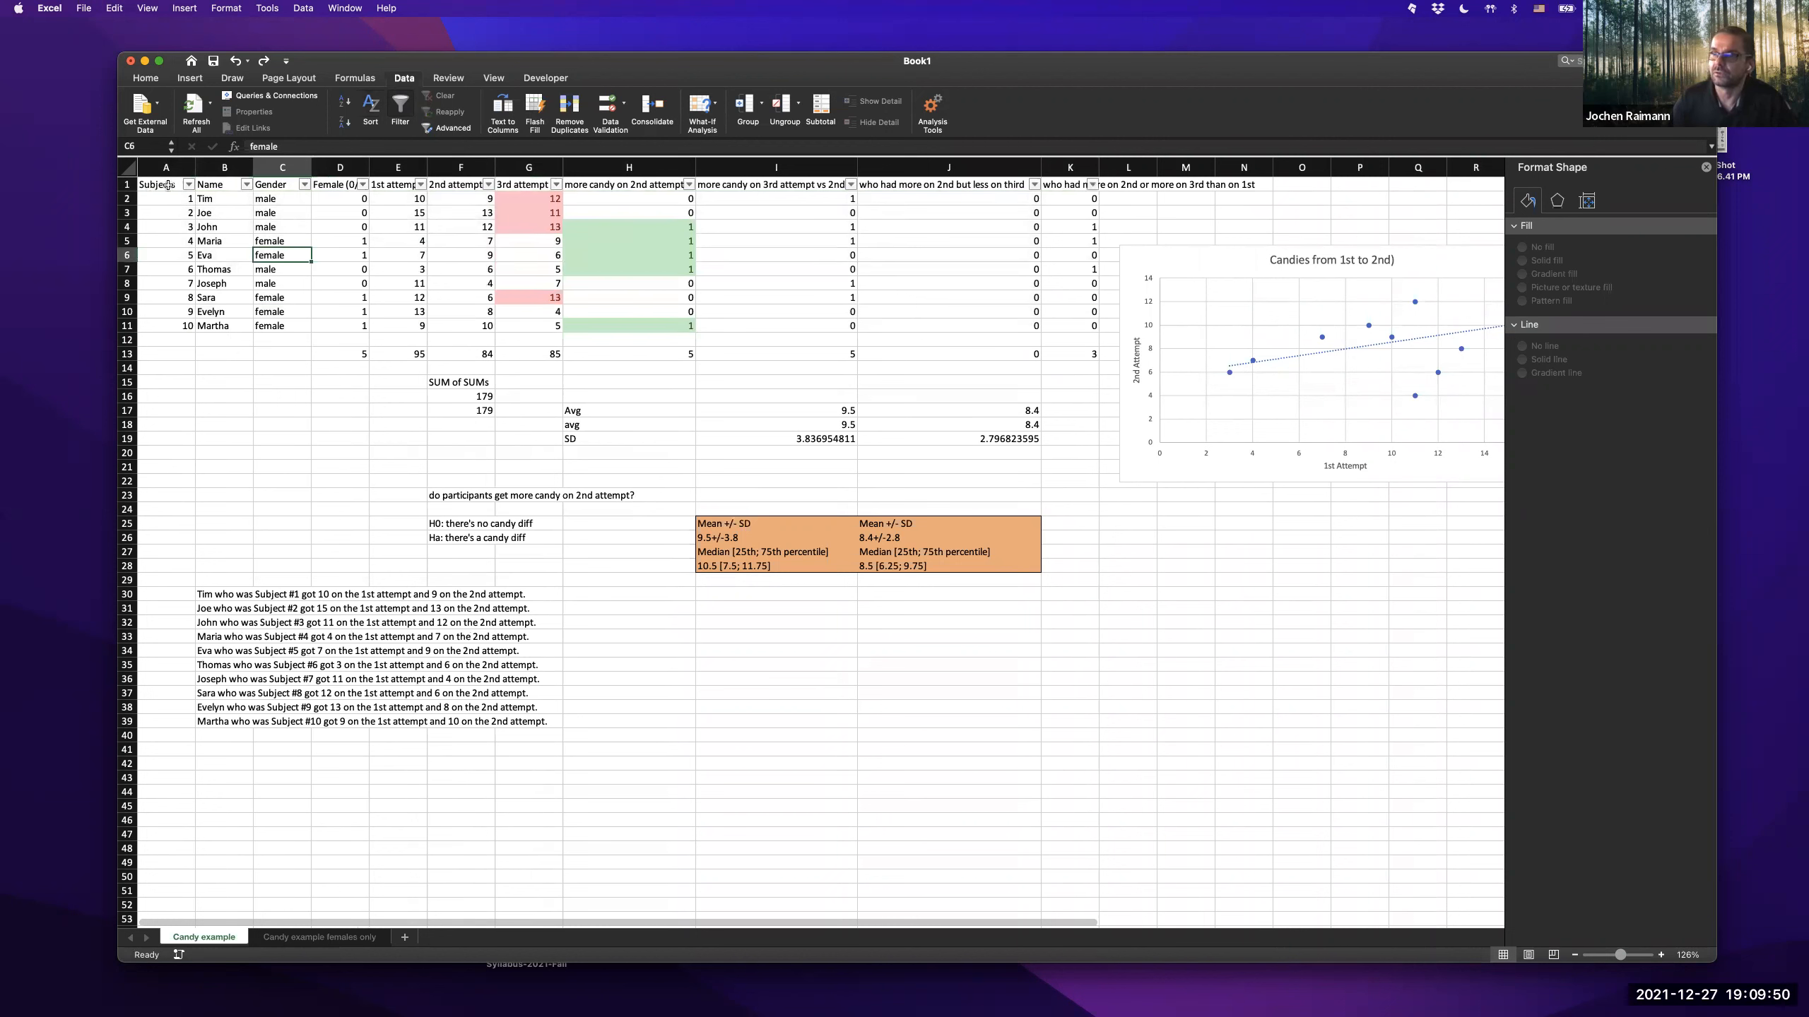
- Select the table A1:K11 and filter its Female (0/1) column to show only the value 1
left_click_drag(168, 185, 1076, 328)
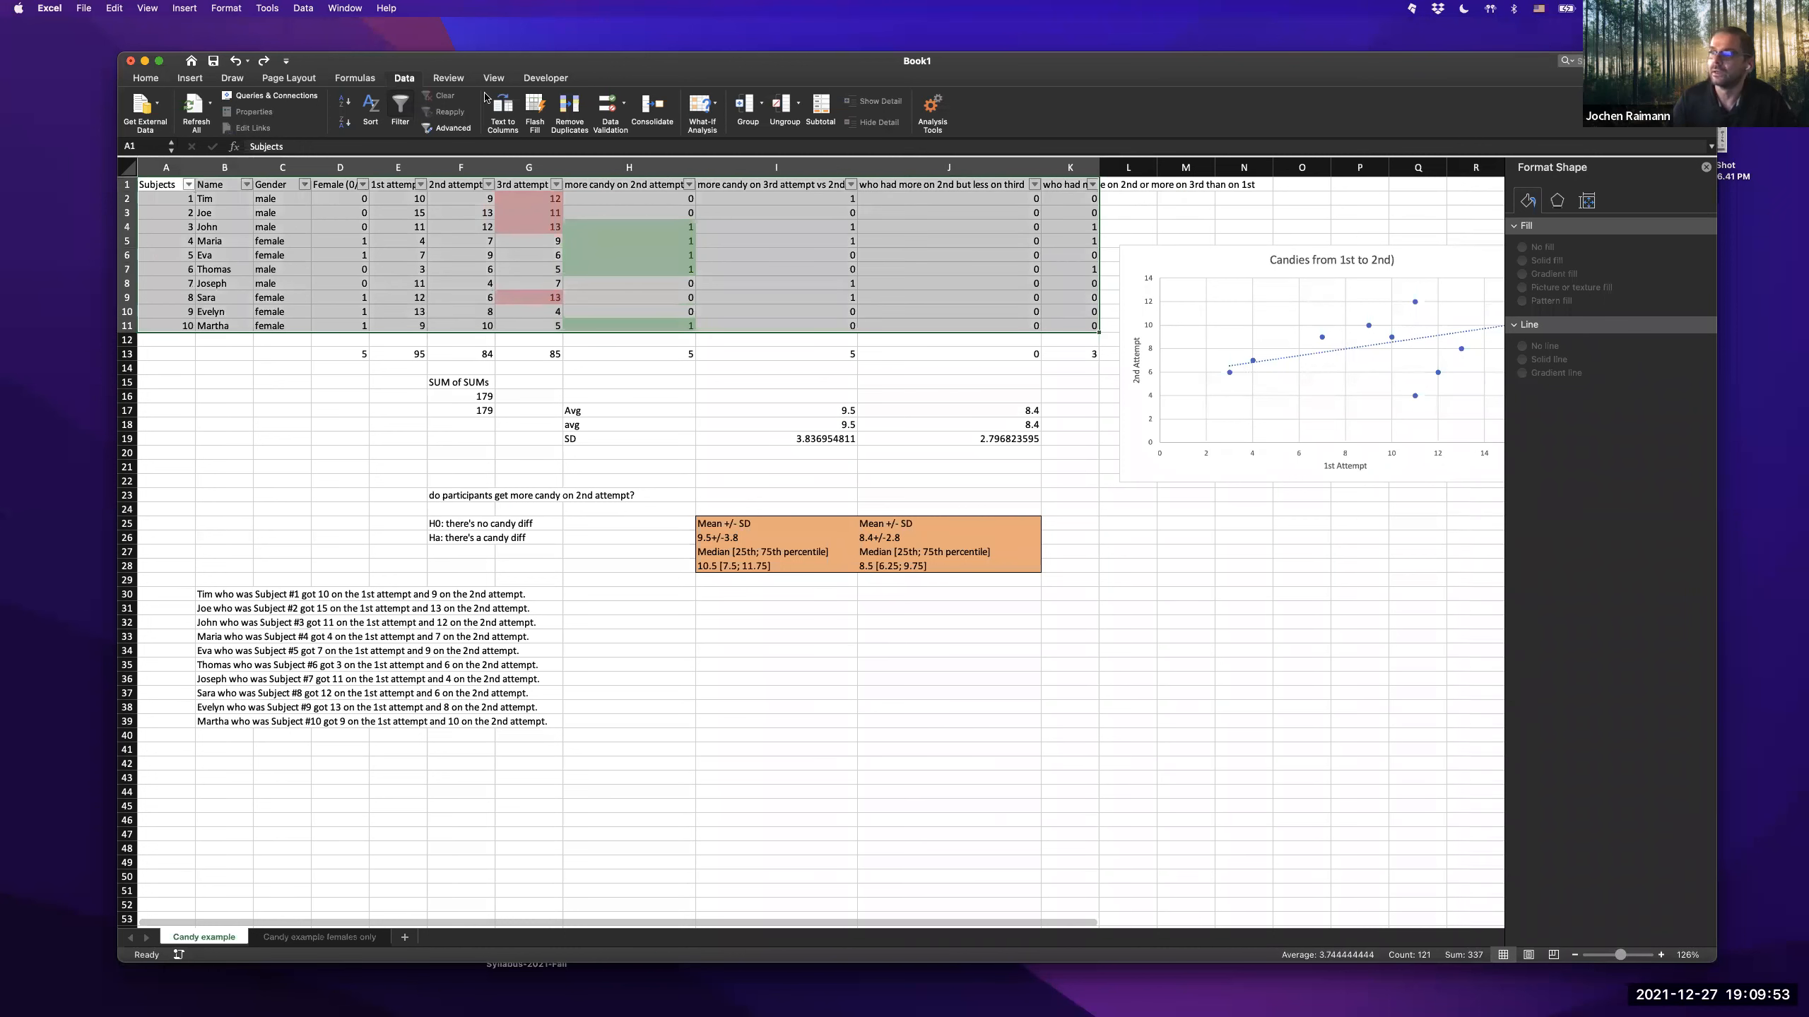
left_click(402, 109)
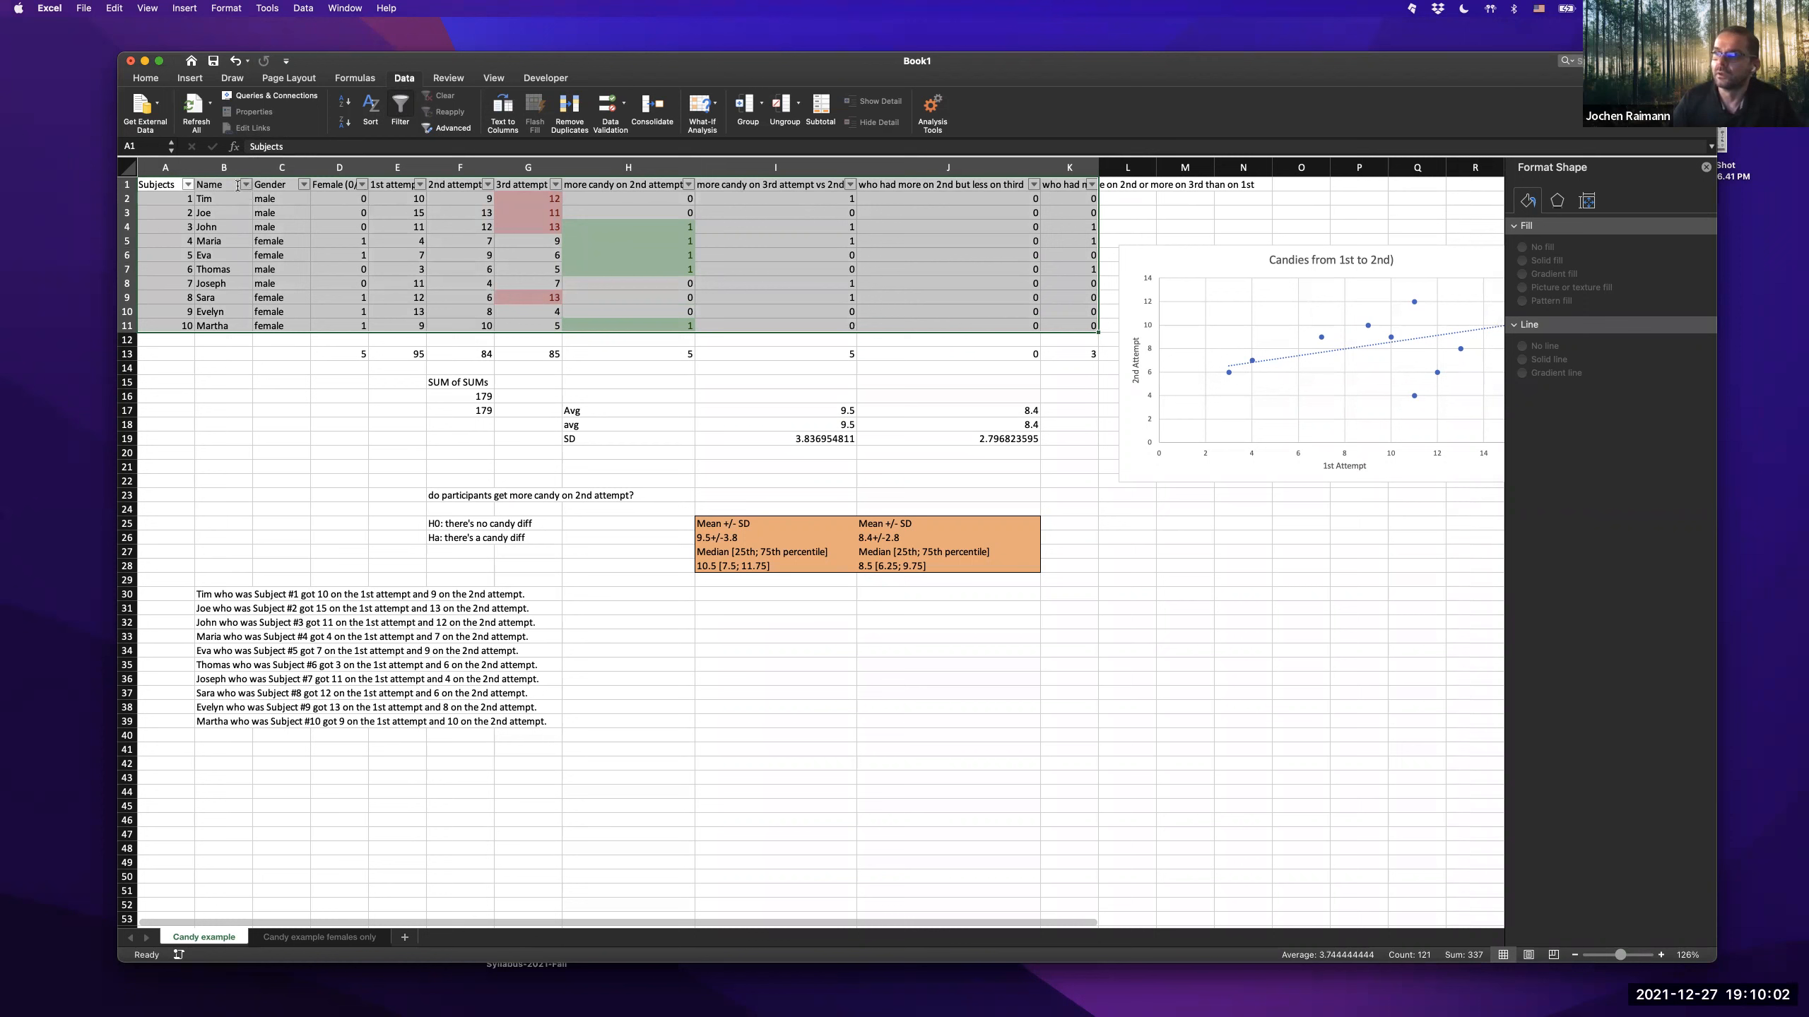
left_click(362, 185)
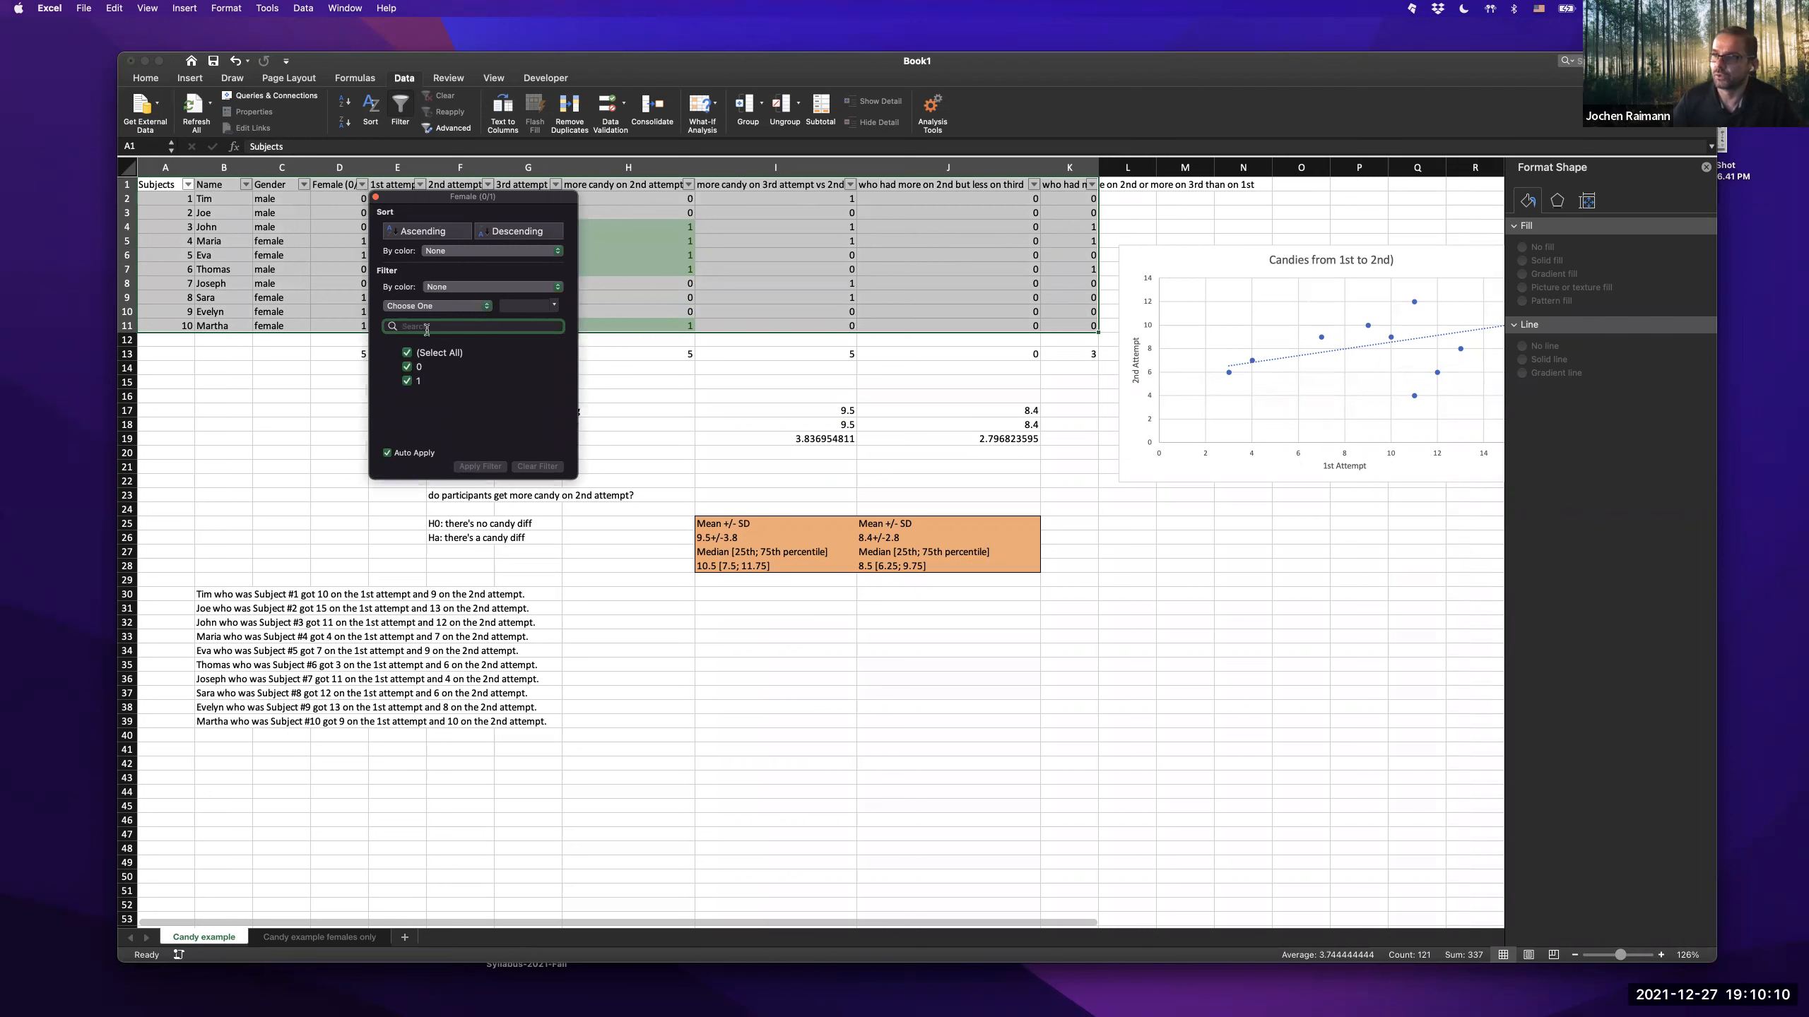
left_click(453, 287)
left_click(404, 273)
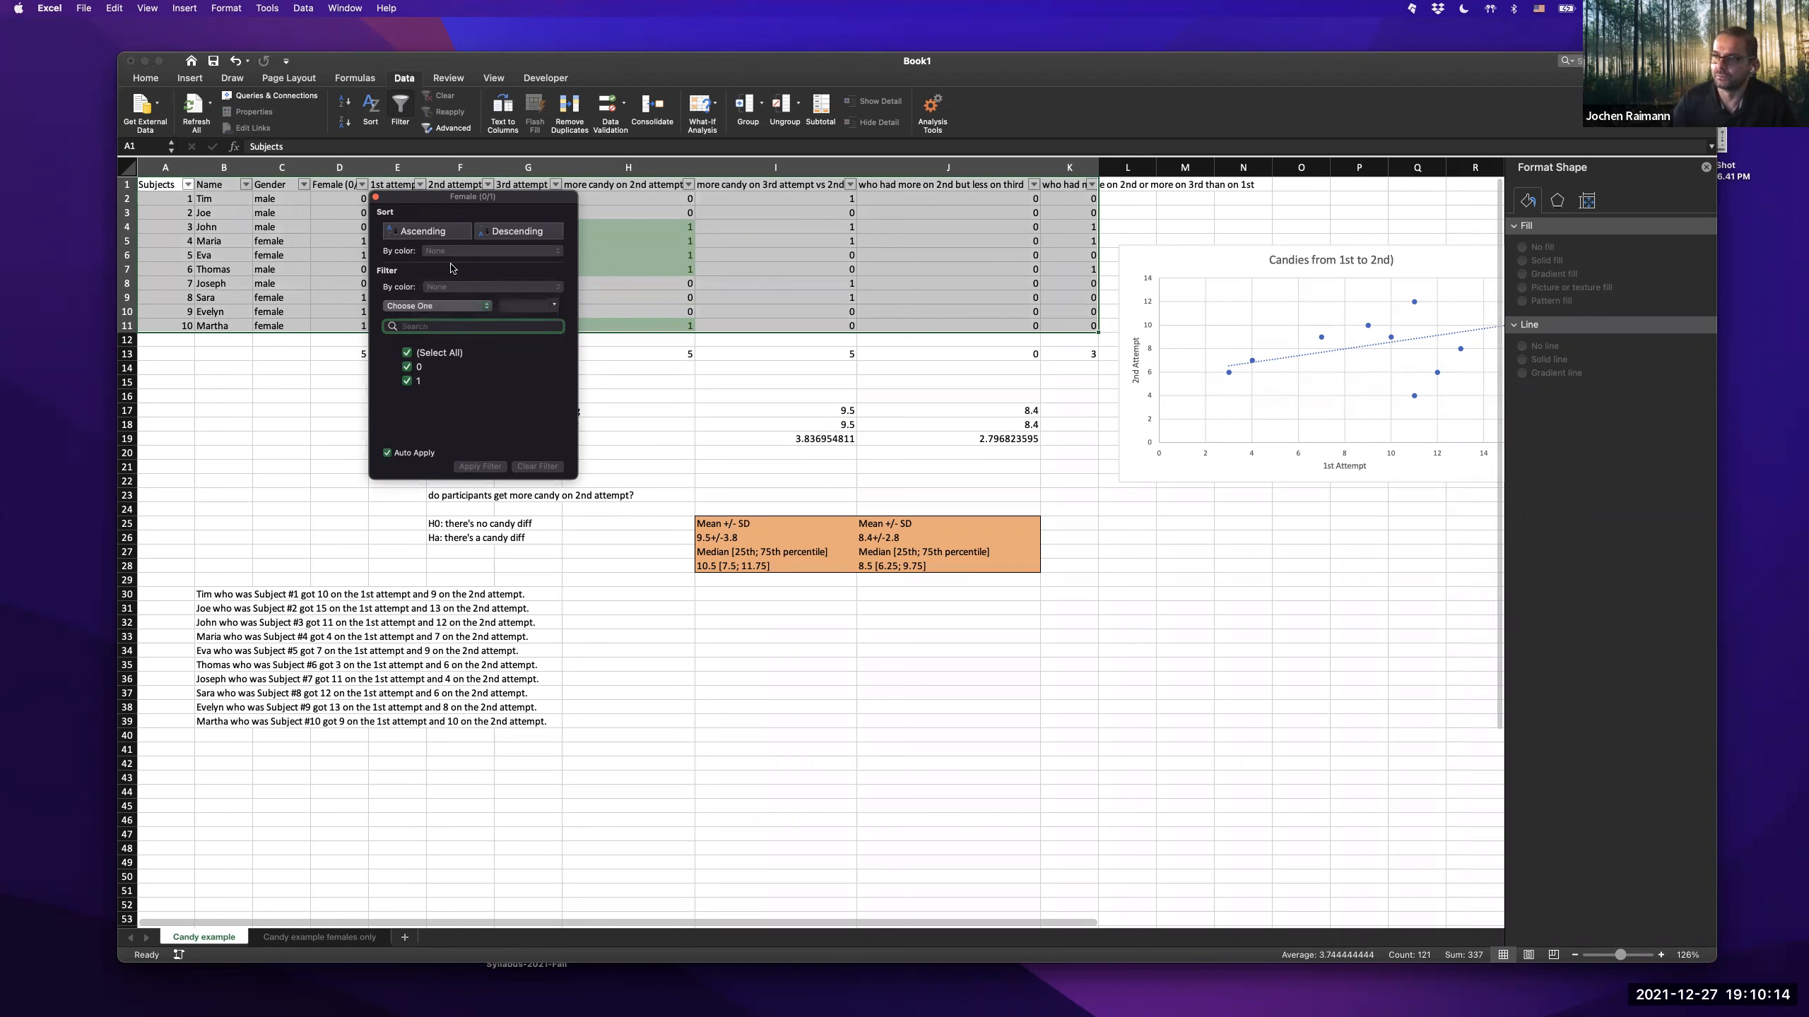
left_click(436, 307)
left_click(404, 305)
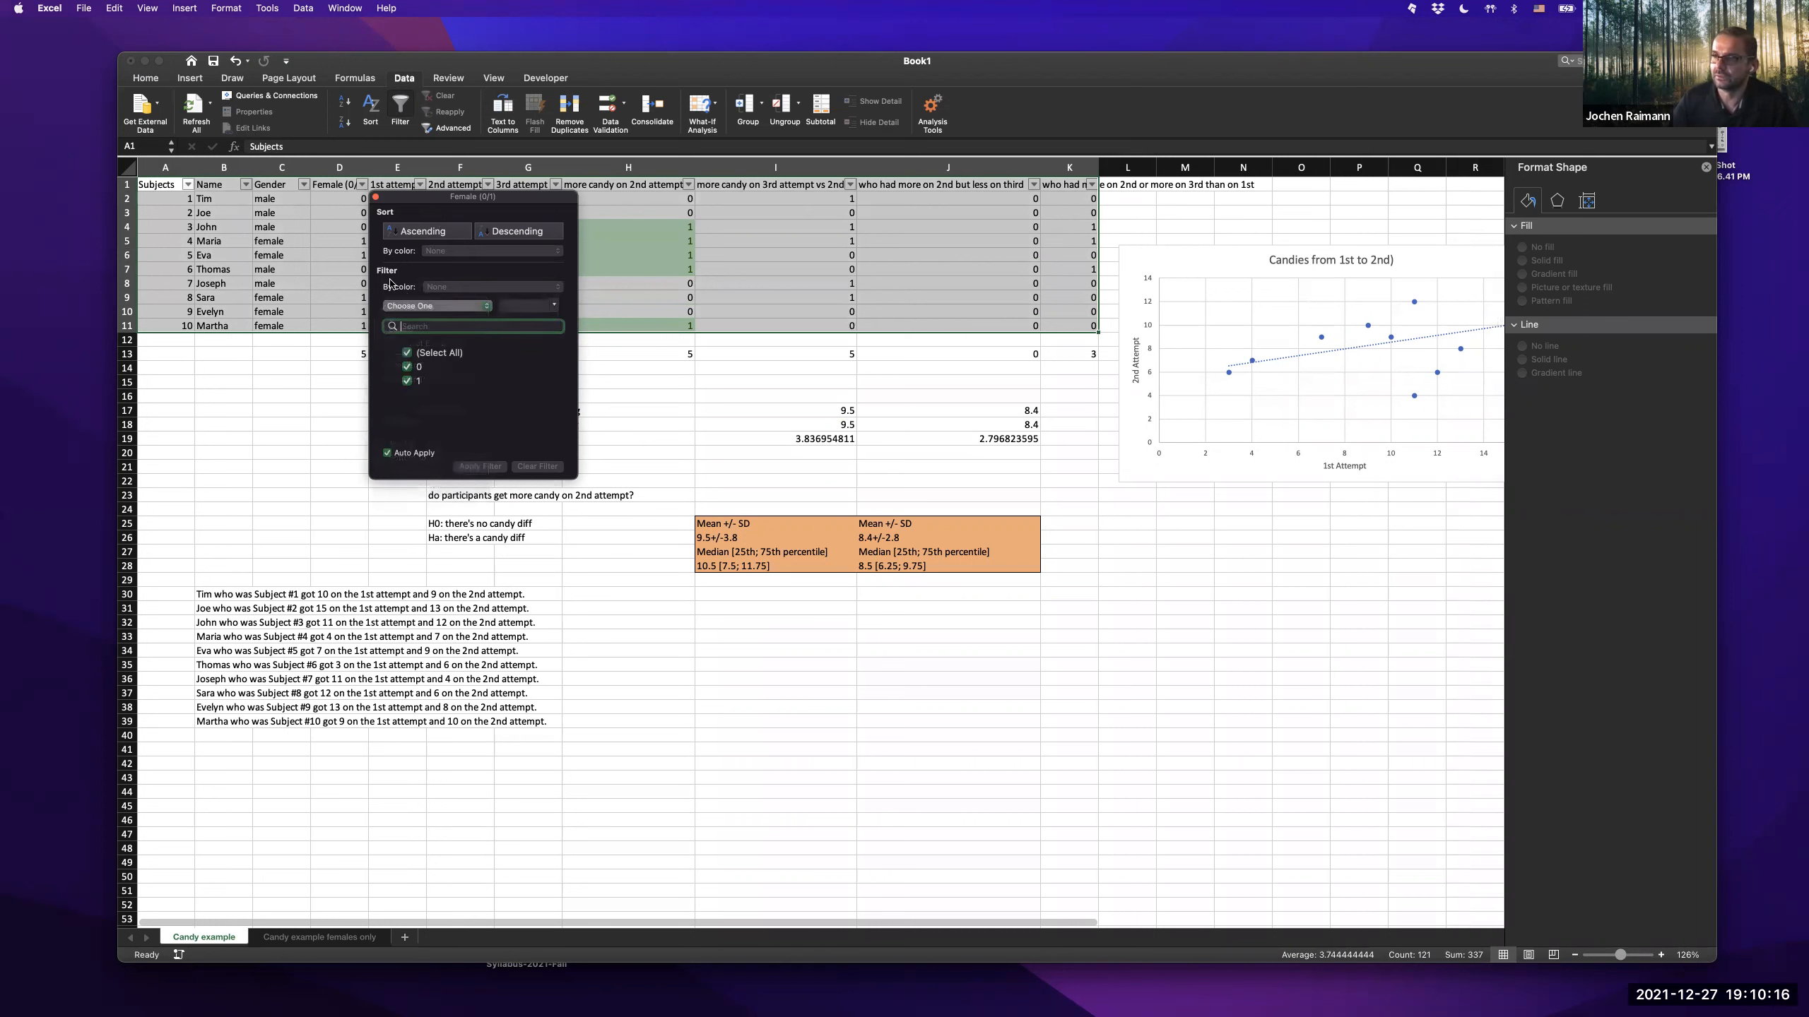
left_click(408, 353)
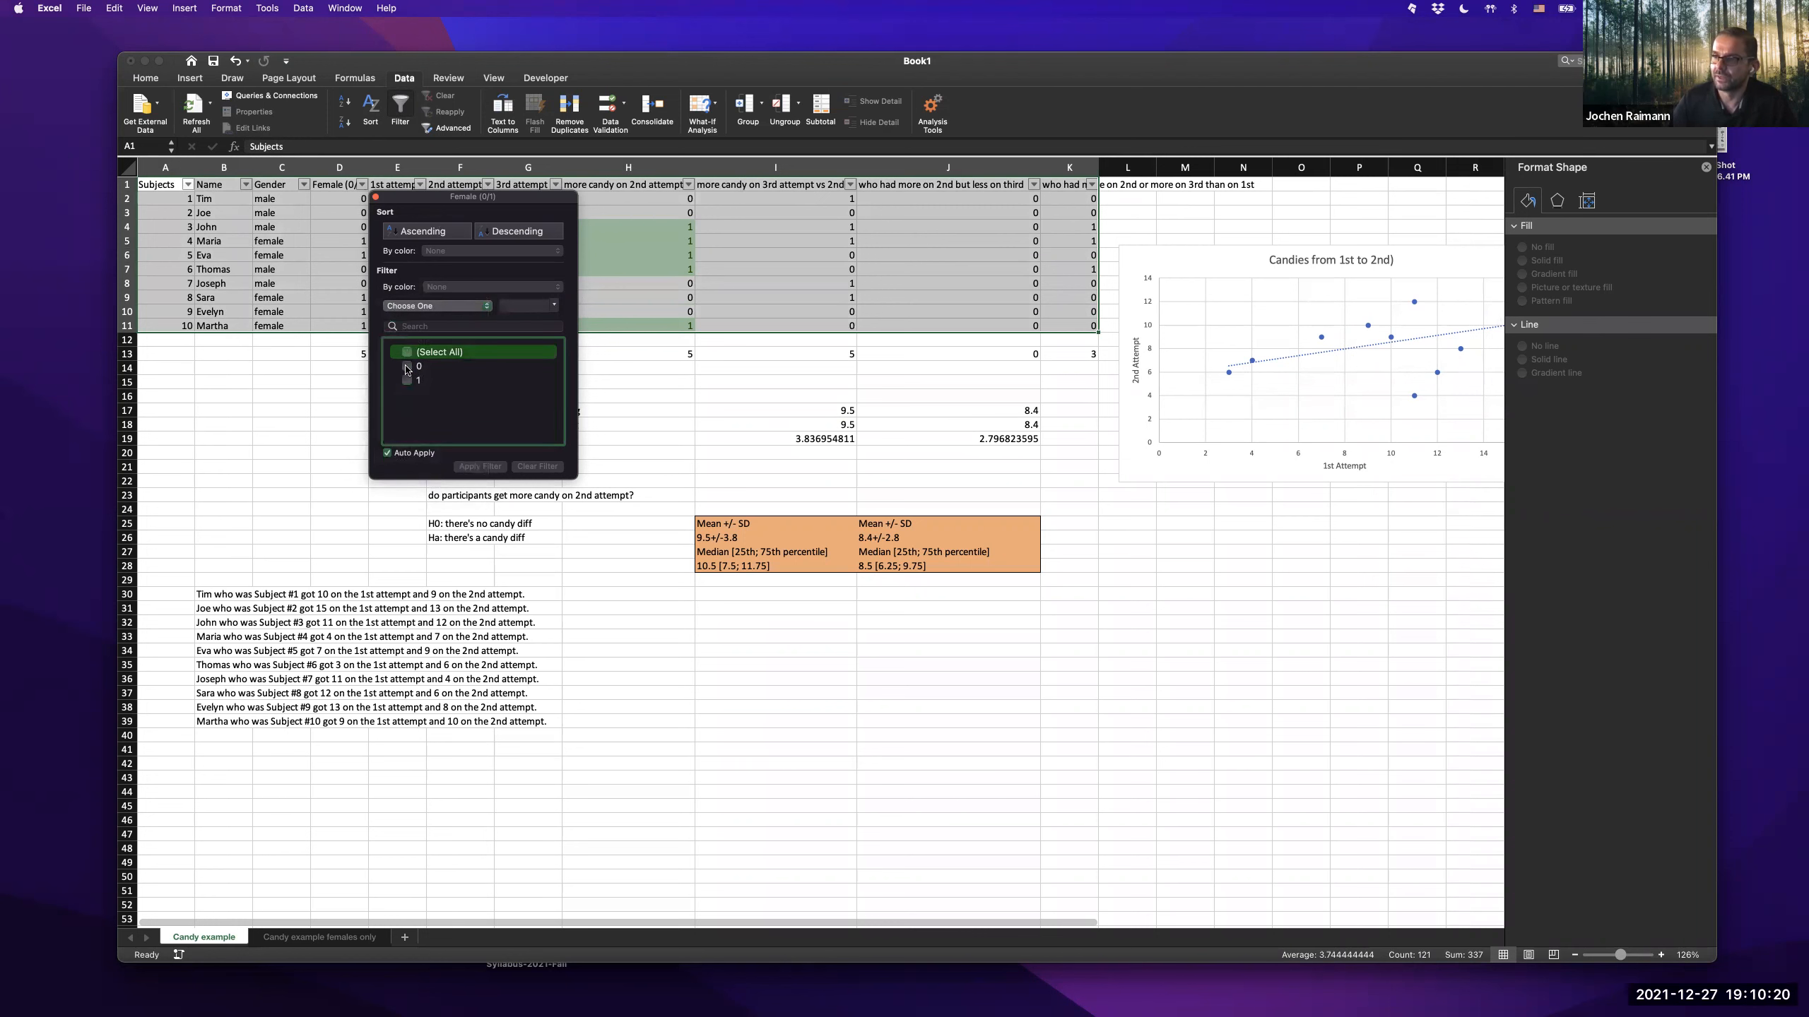
left_click(408, 381)
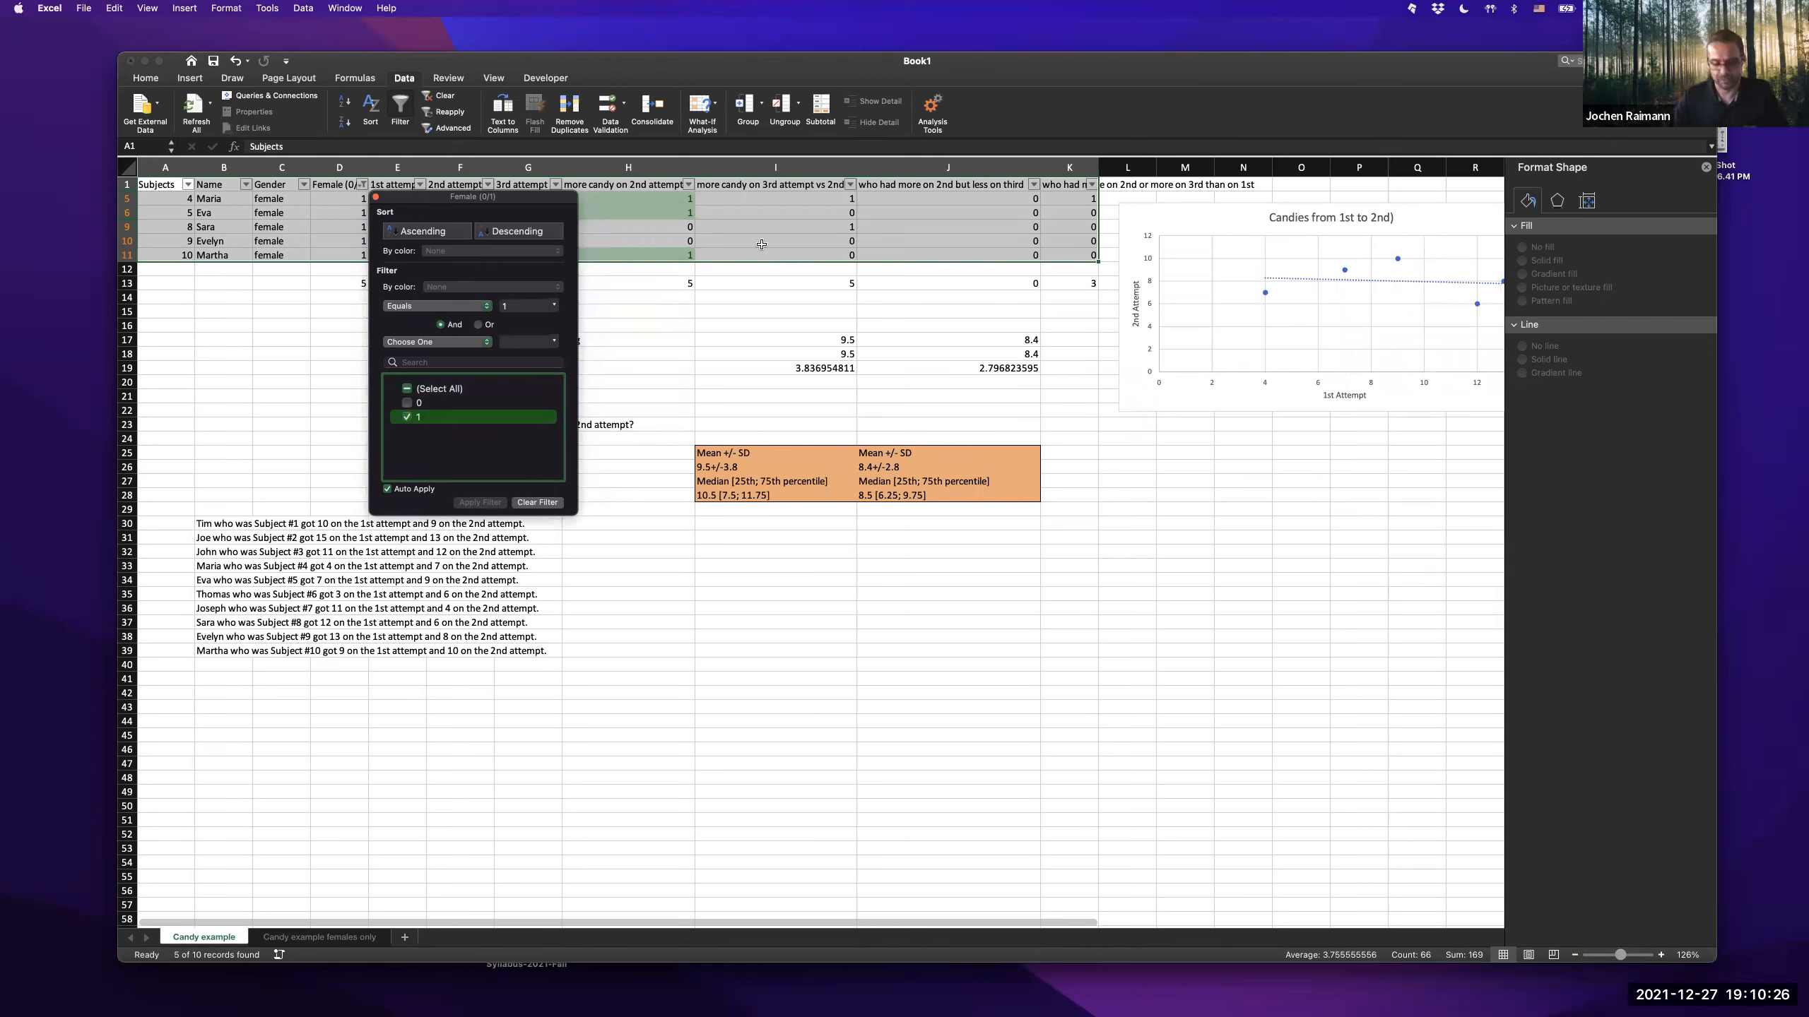
- Copy the filtered table with its headers into the "Candy example females only" sheet, starting at A1
key("super+c")
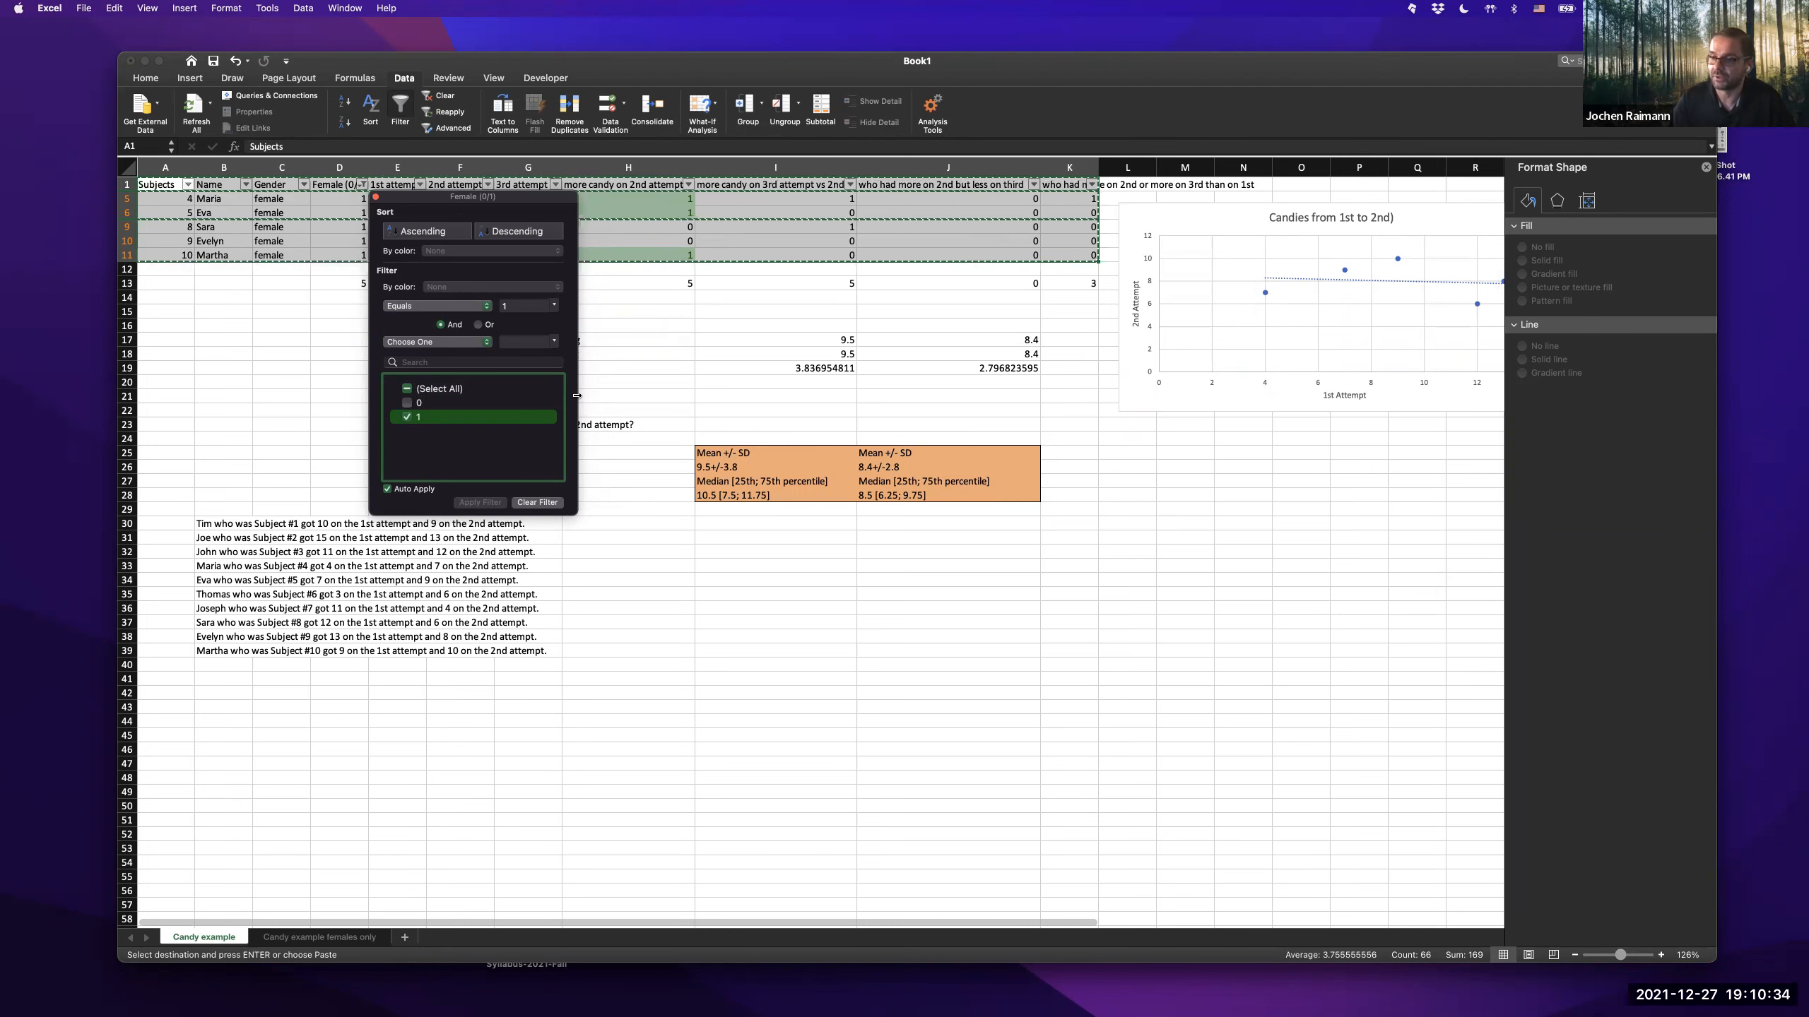
left_click(303, 944)
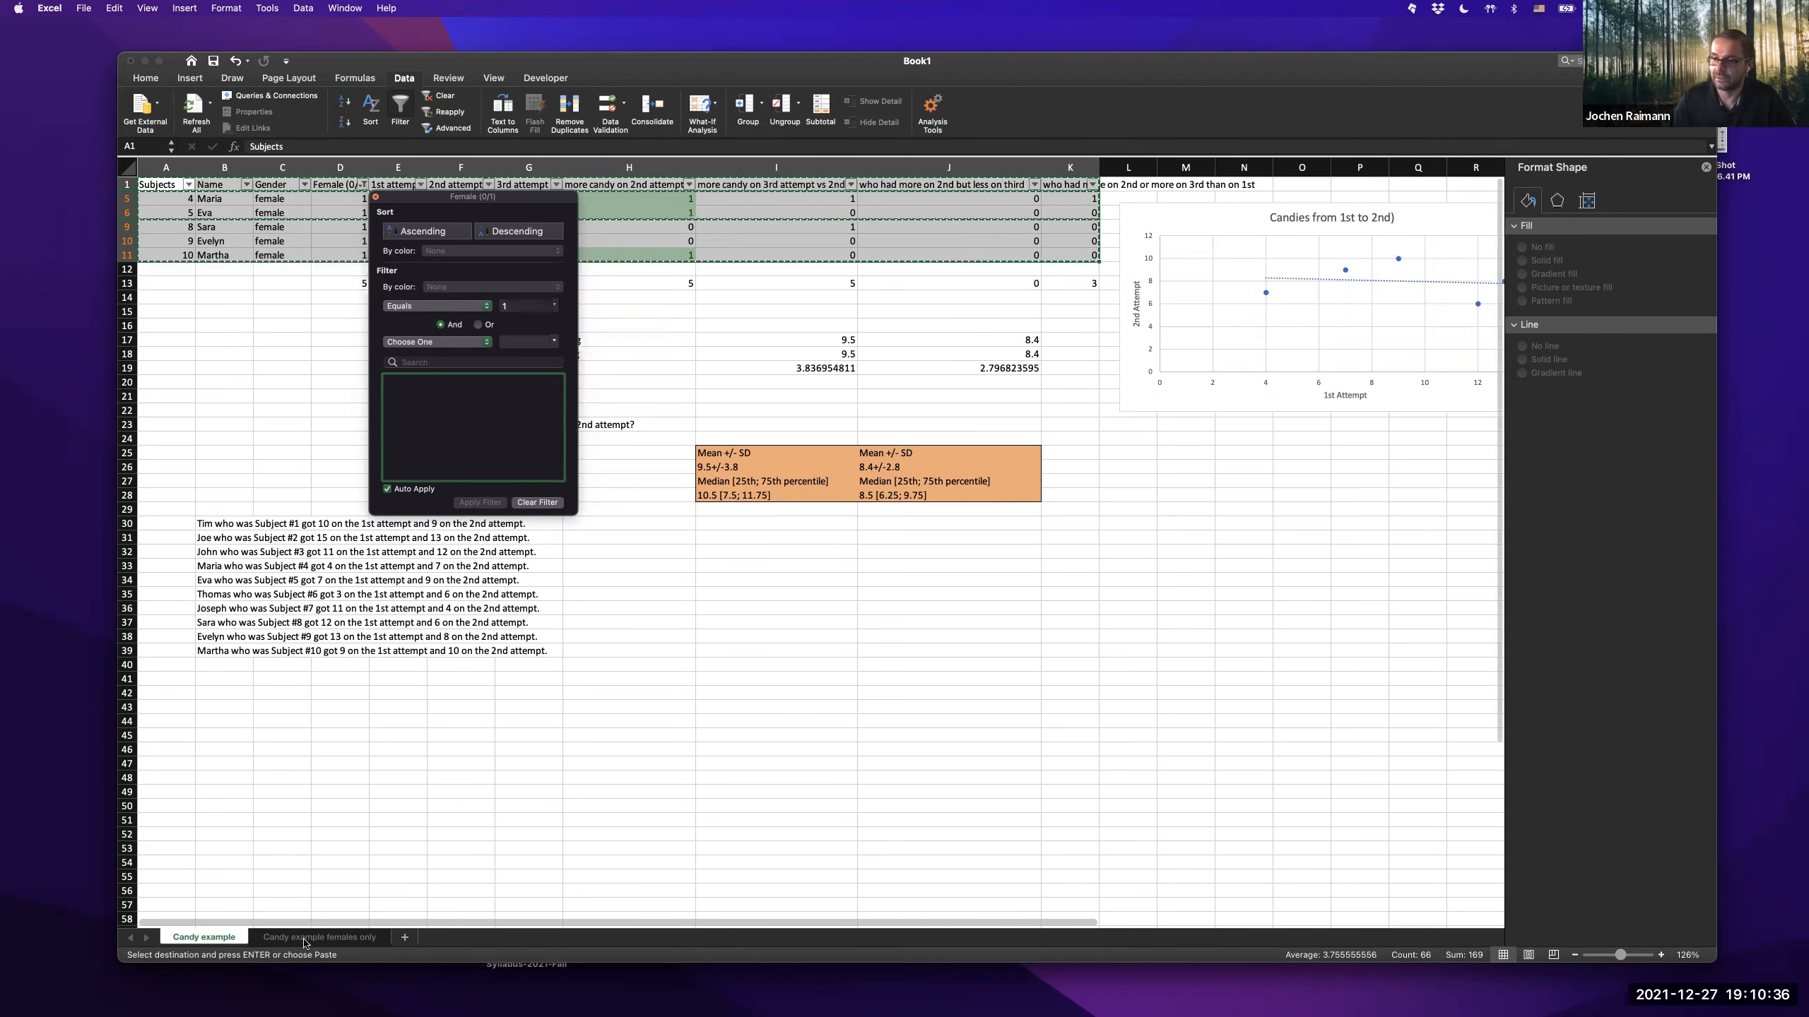
key("super+v")
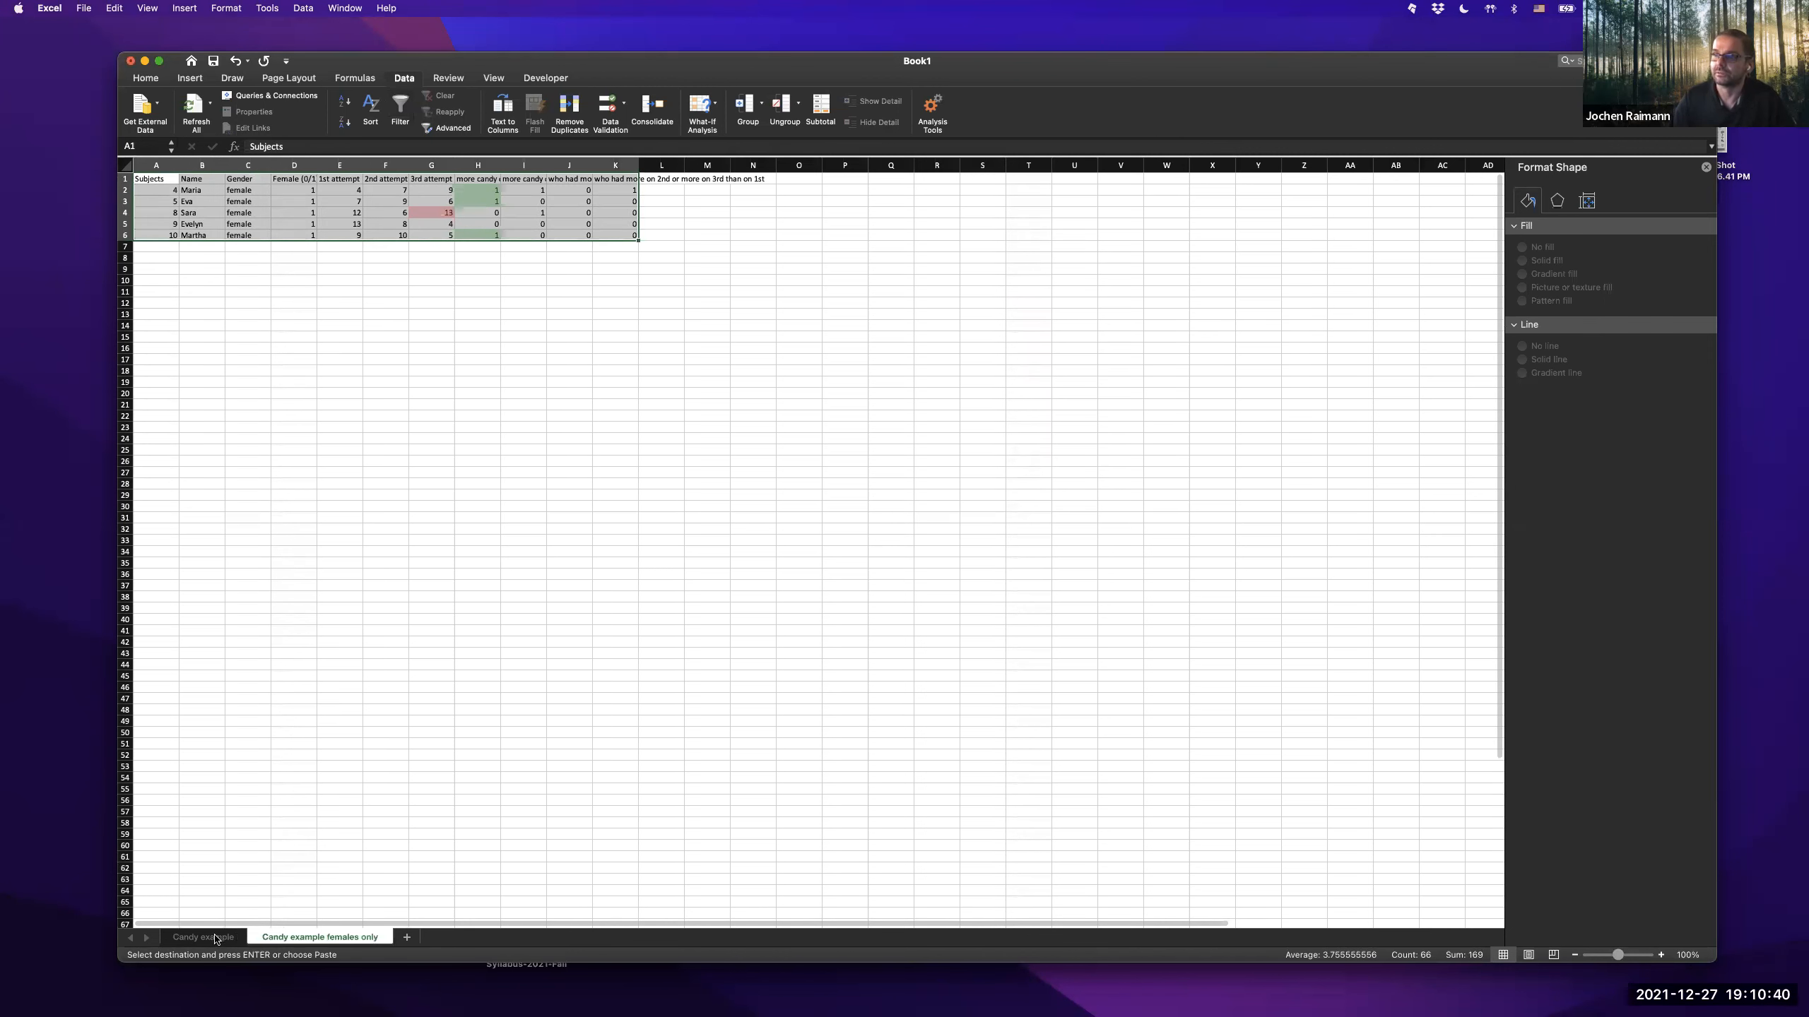
- Undo the paste into the females-only sheet and redo it
left_click(204, 938)
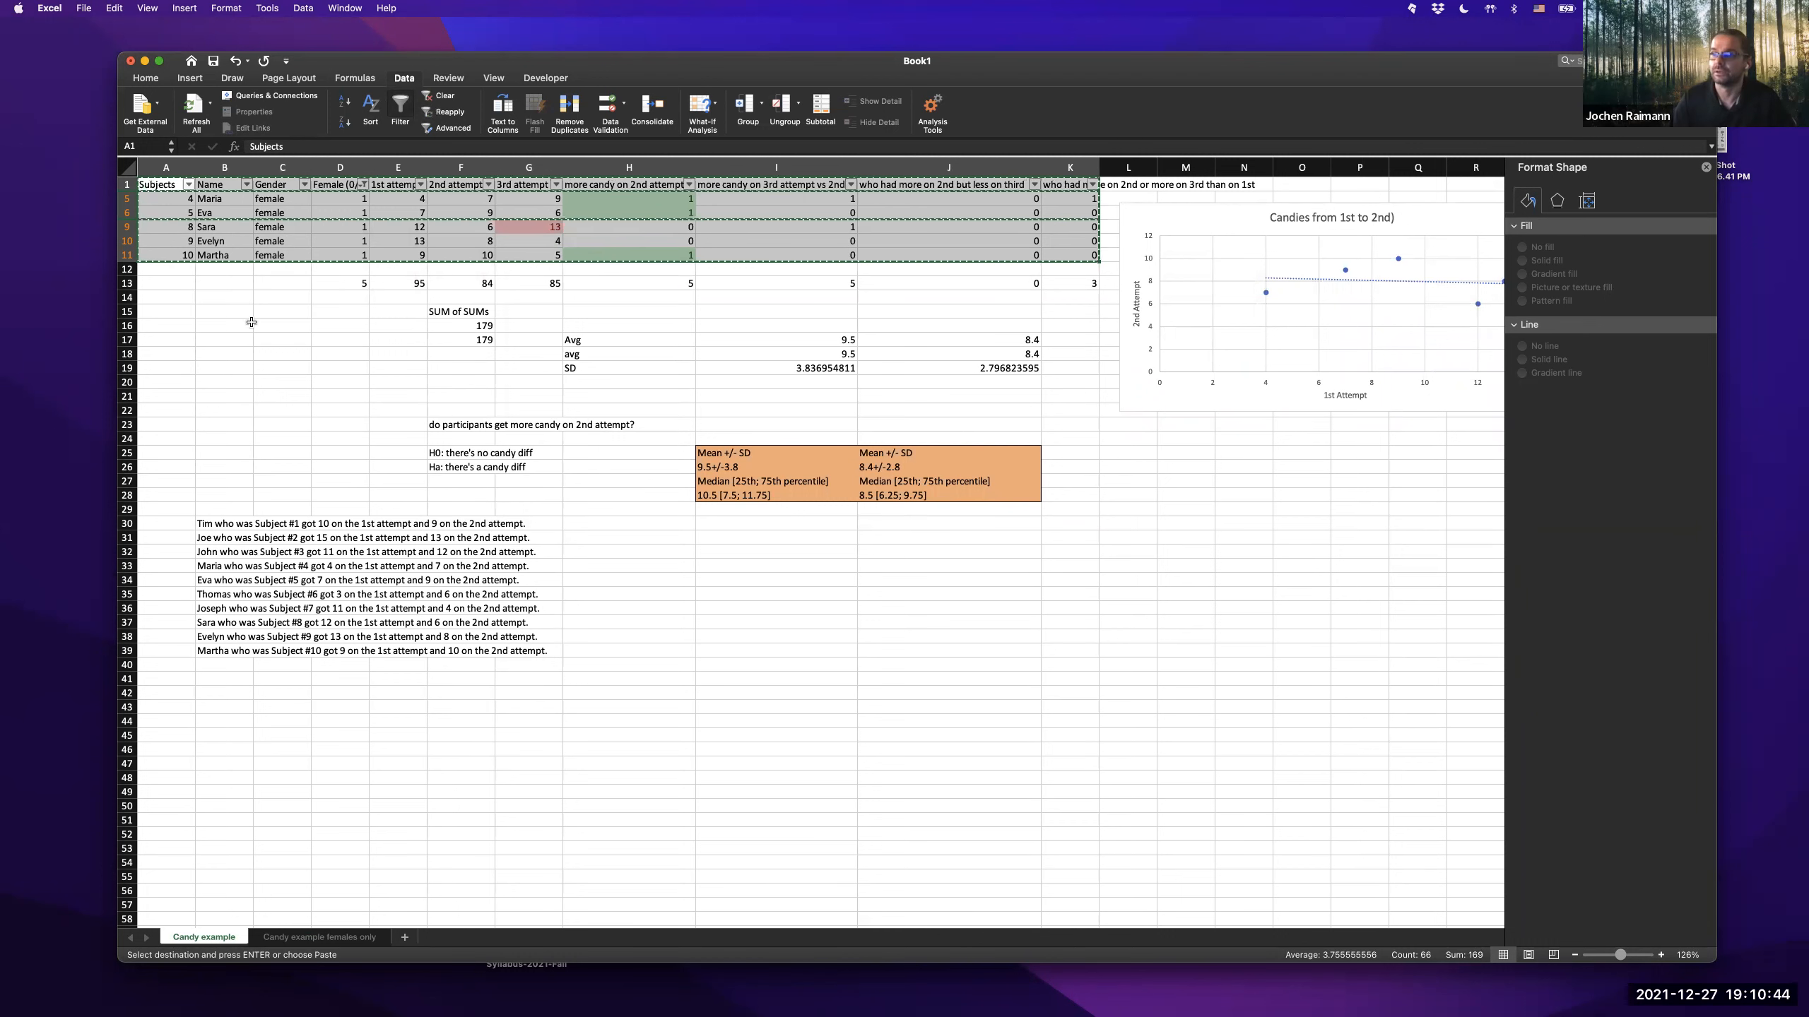
key("super+z")
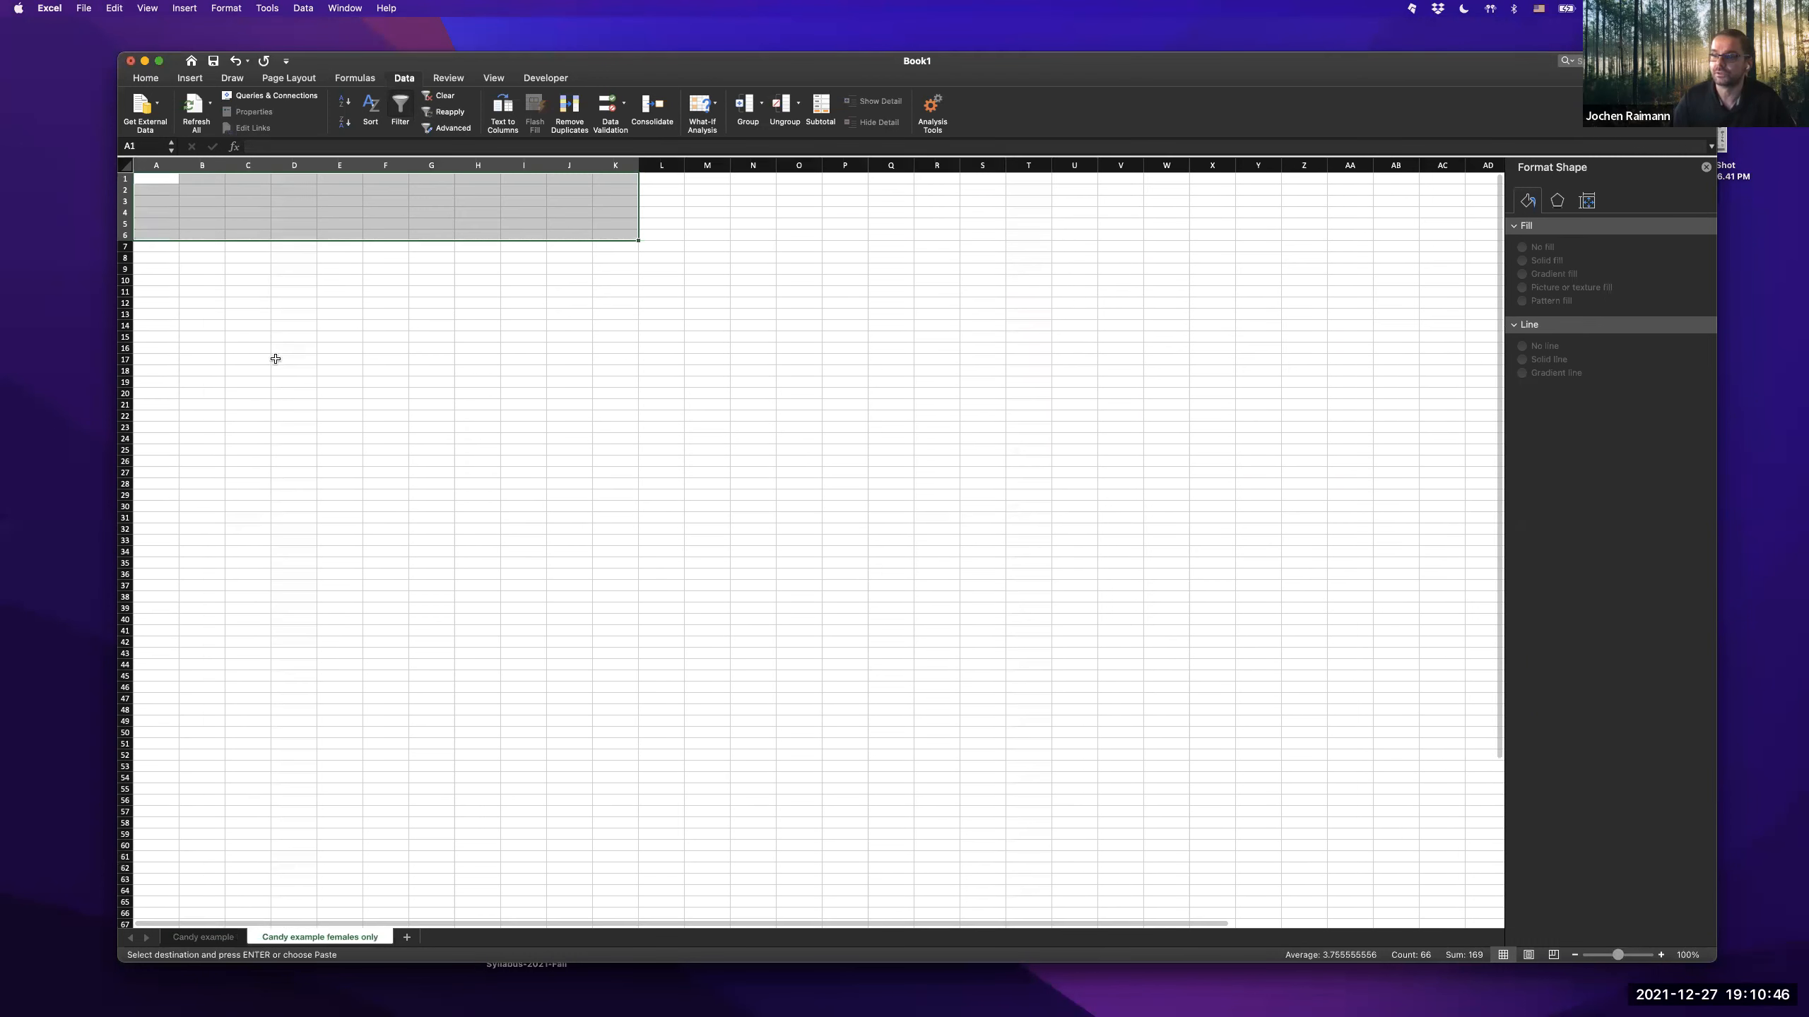
key("super+y")
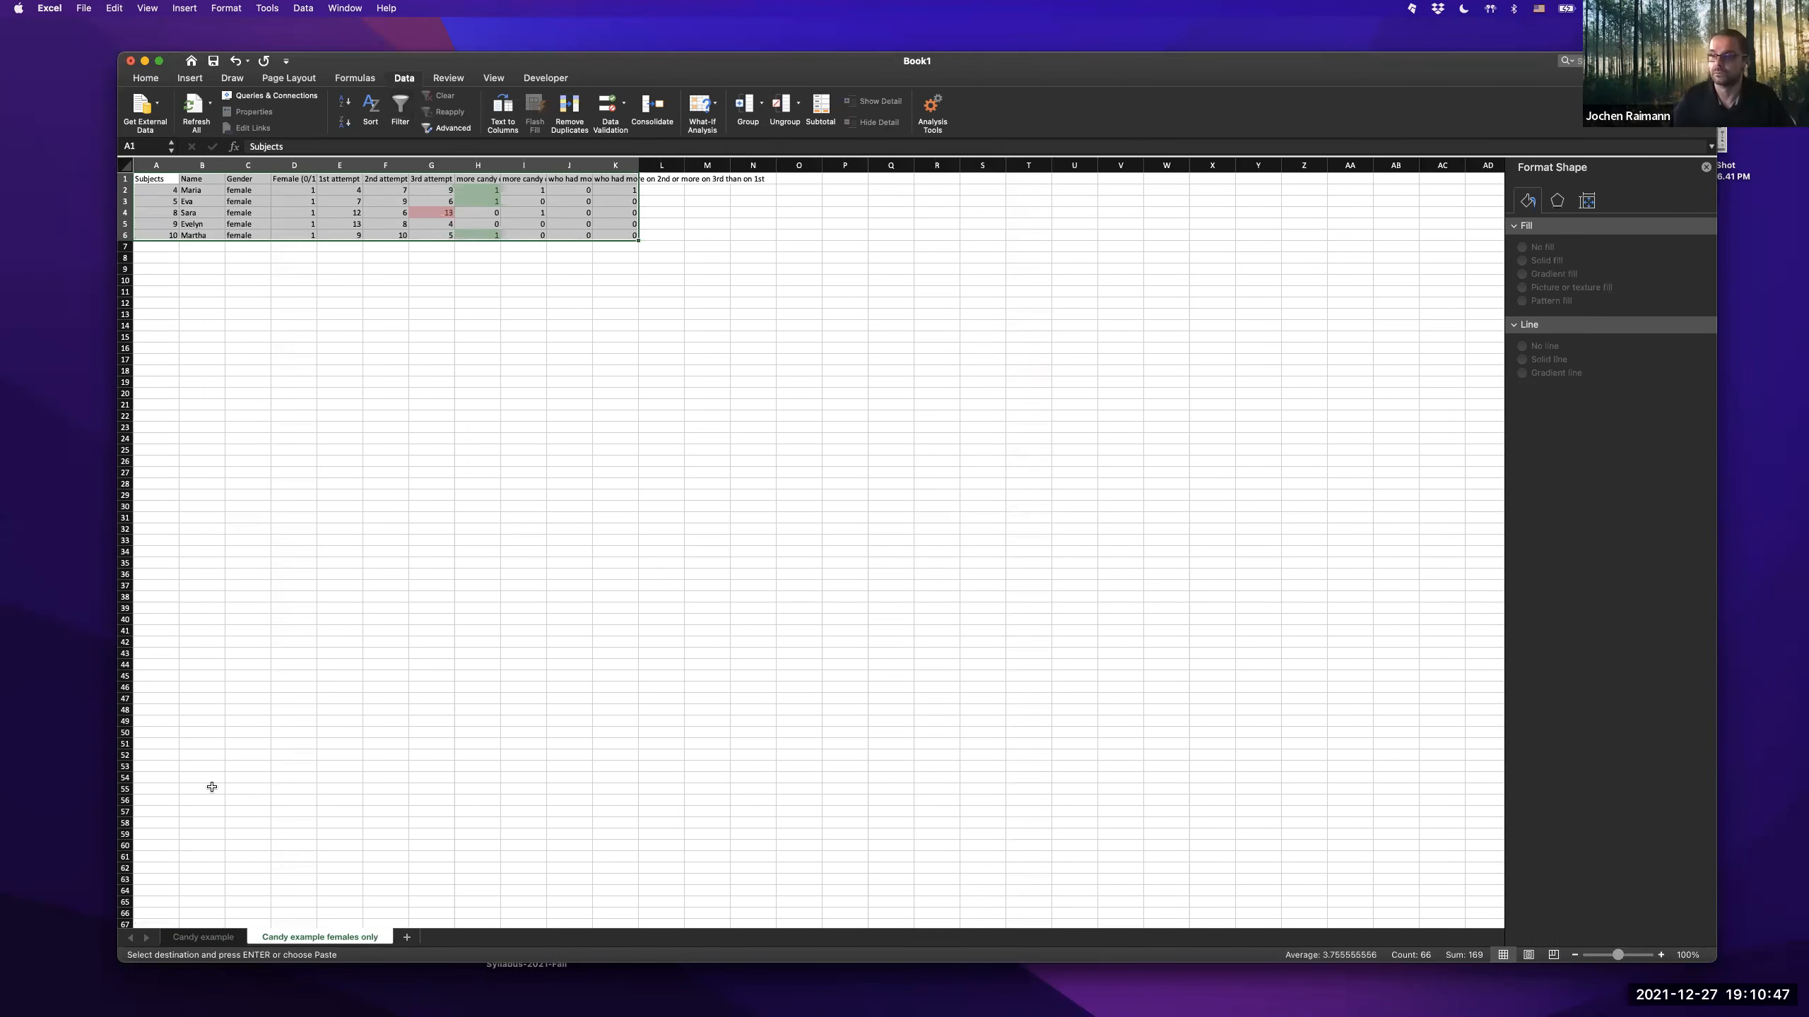
- Remove the filter from the table on the "Candy example" sheet
left_click(206, 938)
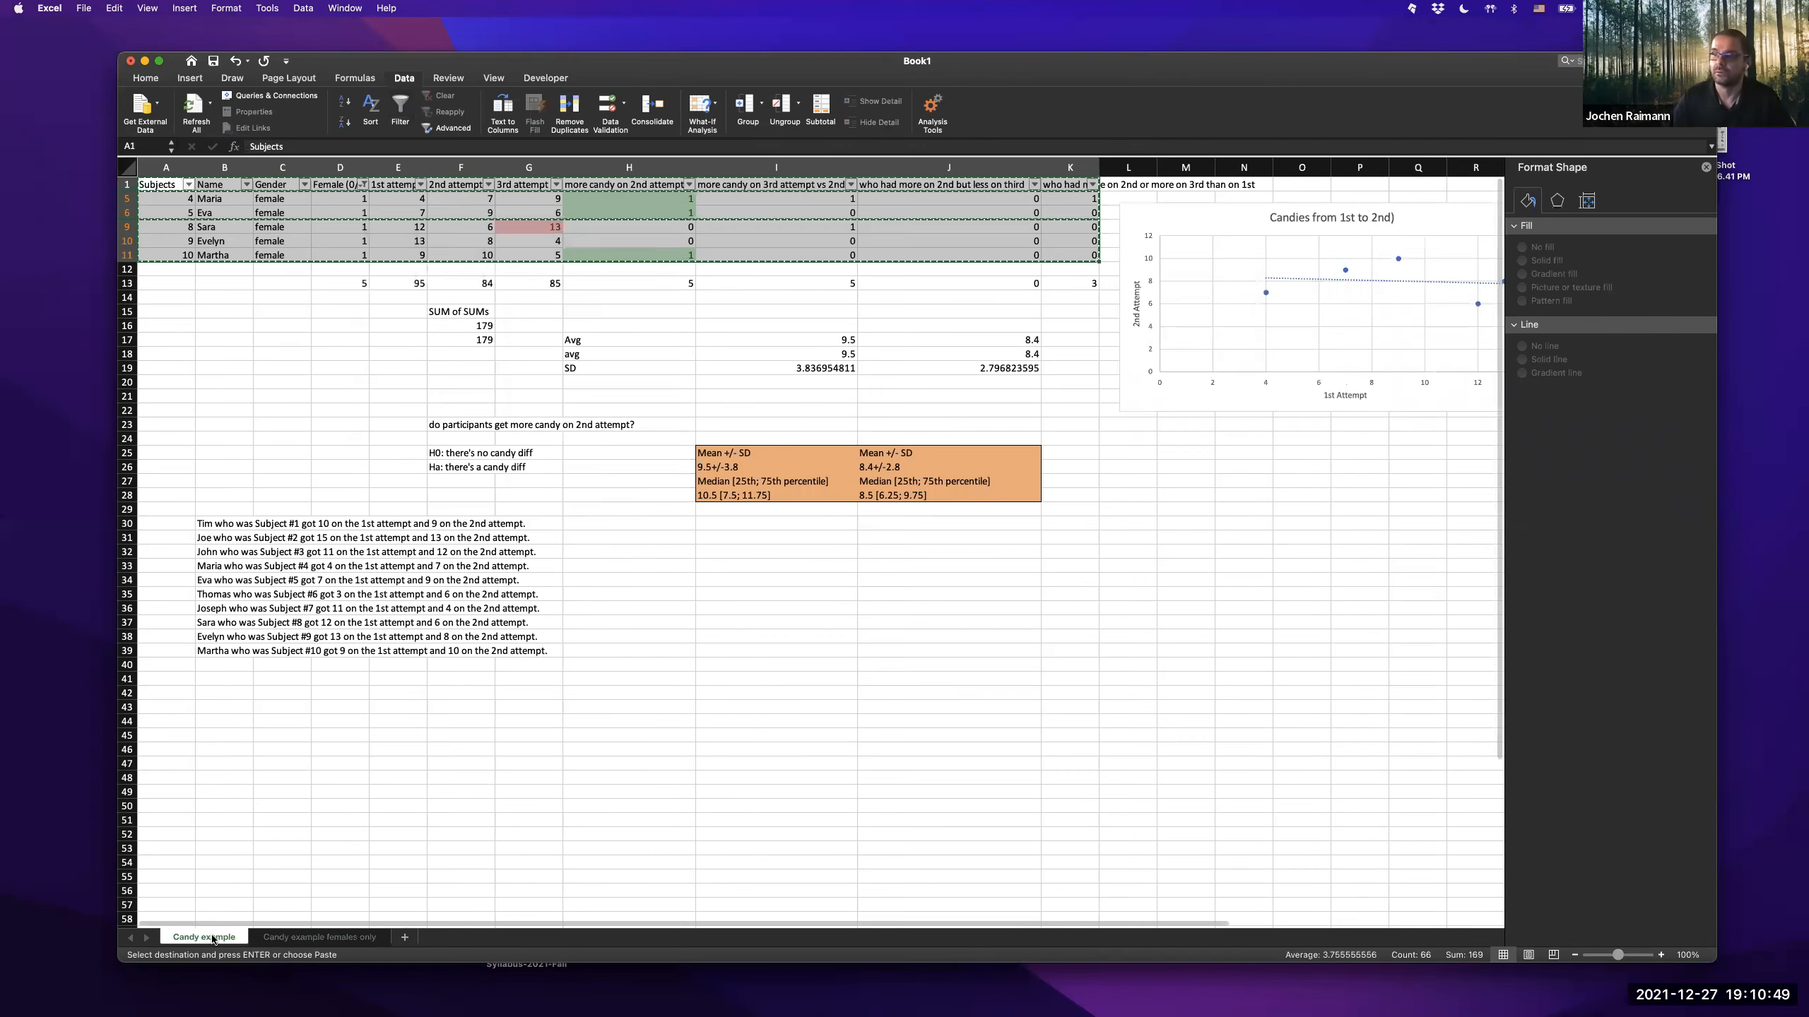
left_click(399, 108)
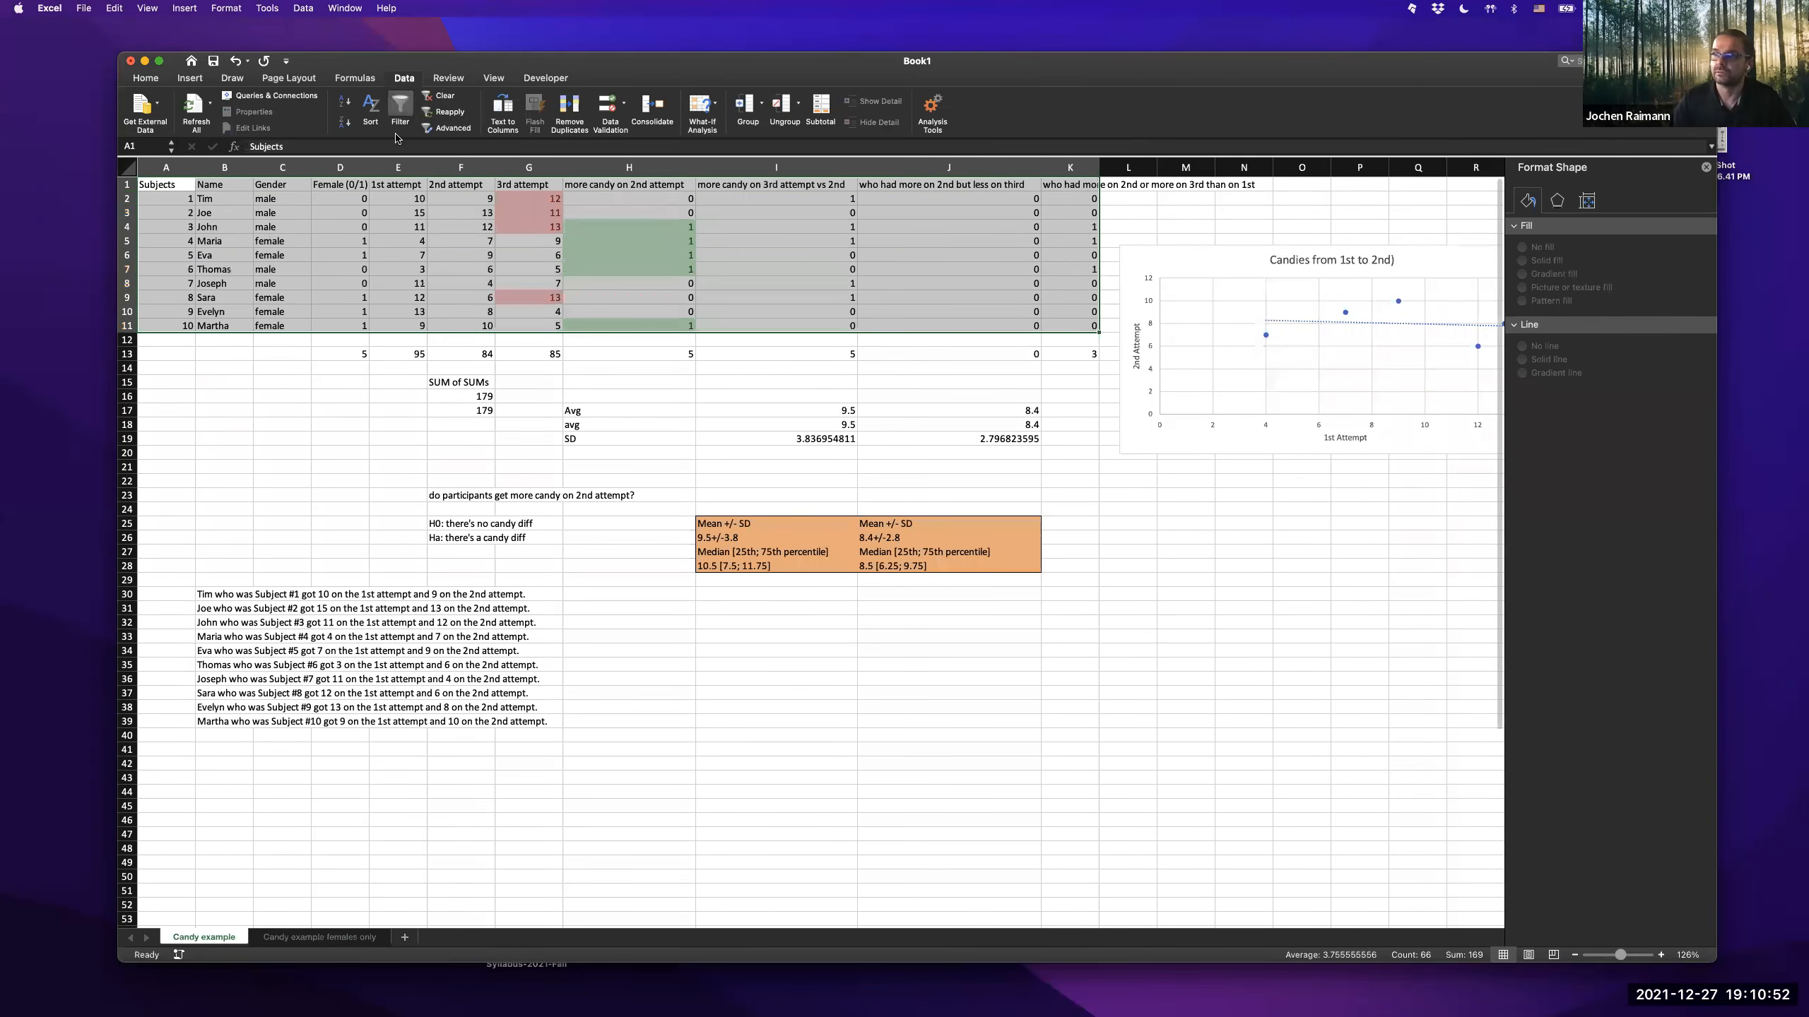
left_click(518, 255)
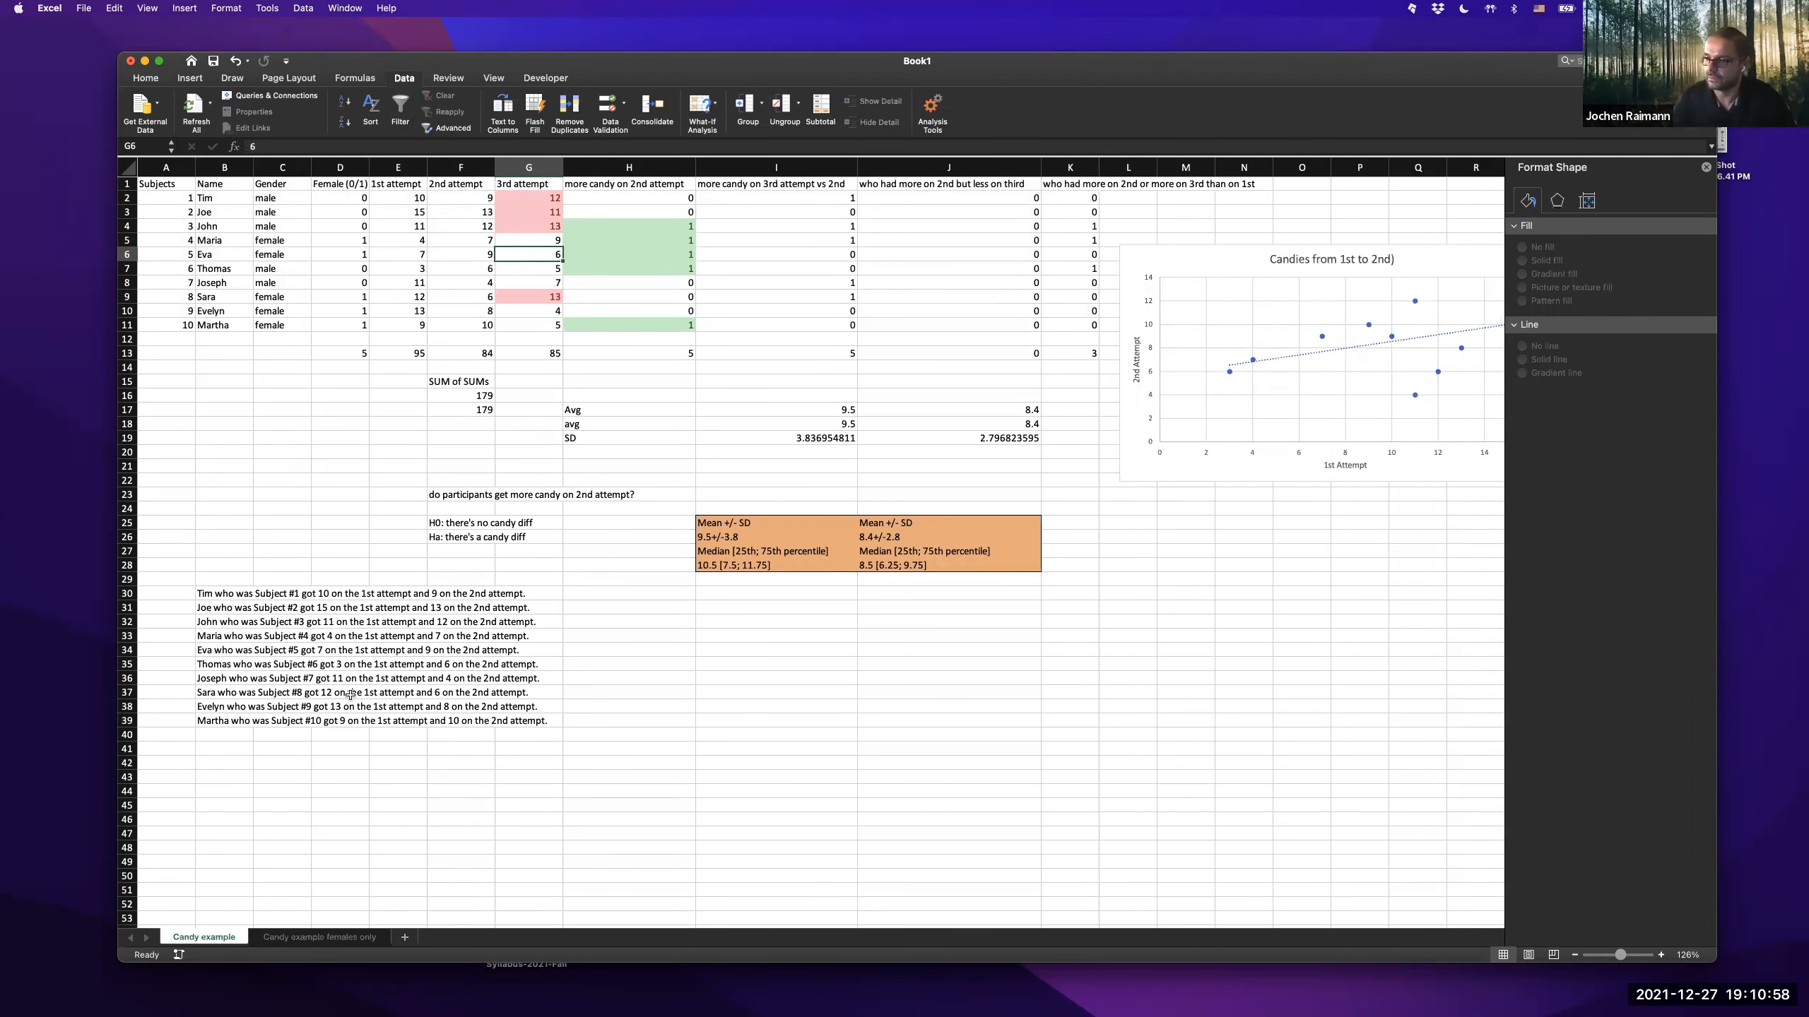
- Check the pasted rows on the "Candy example females only" sheet and return to the "Candy example" sheet
scroll(328, 820, "down", 1)
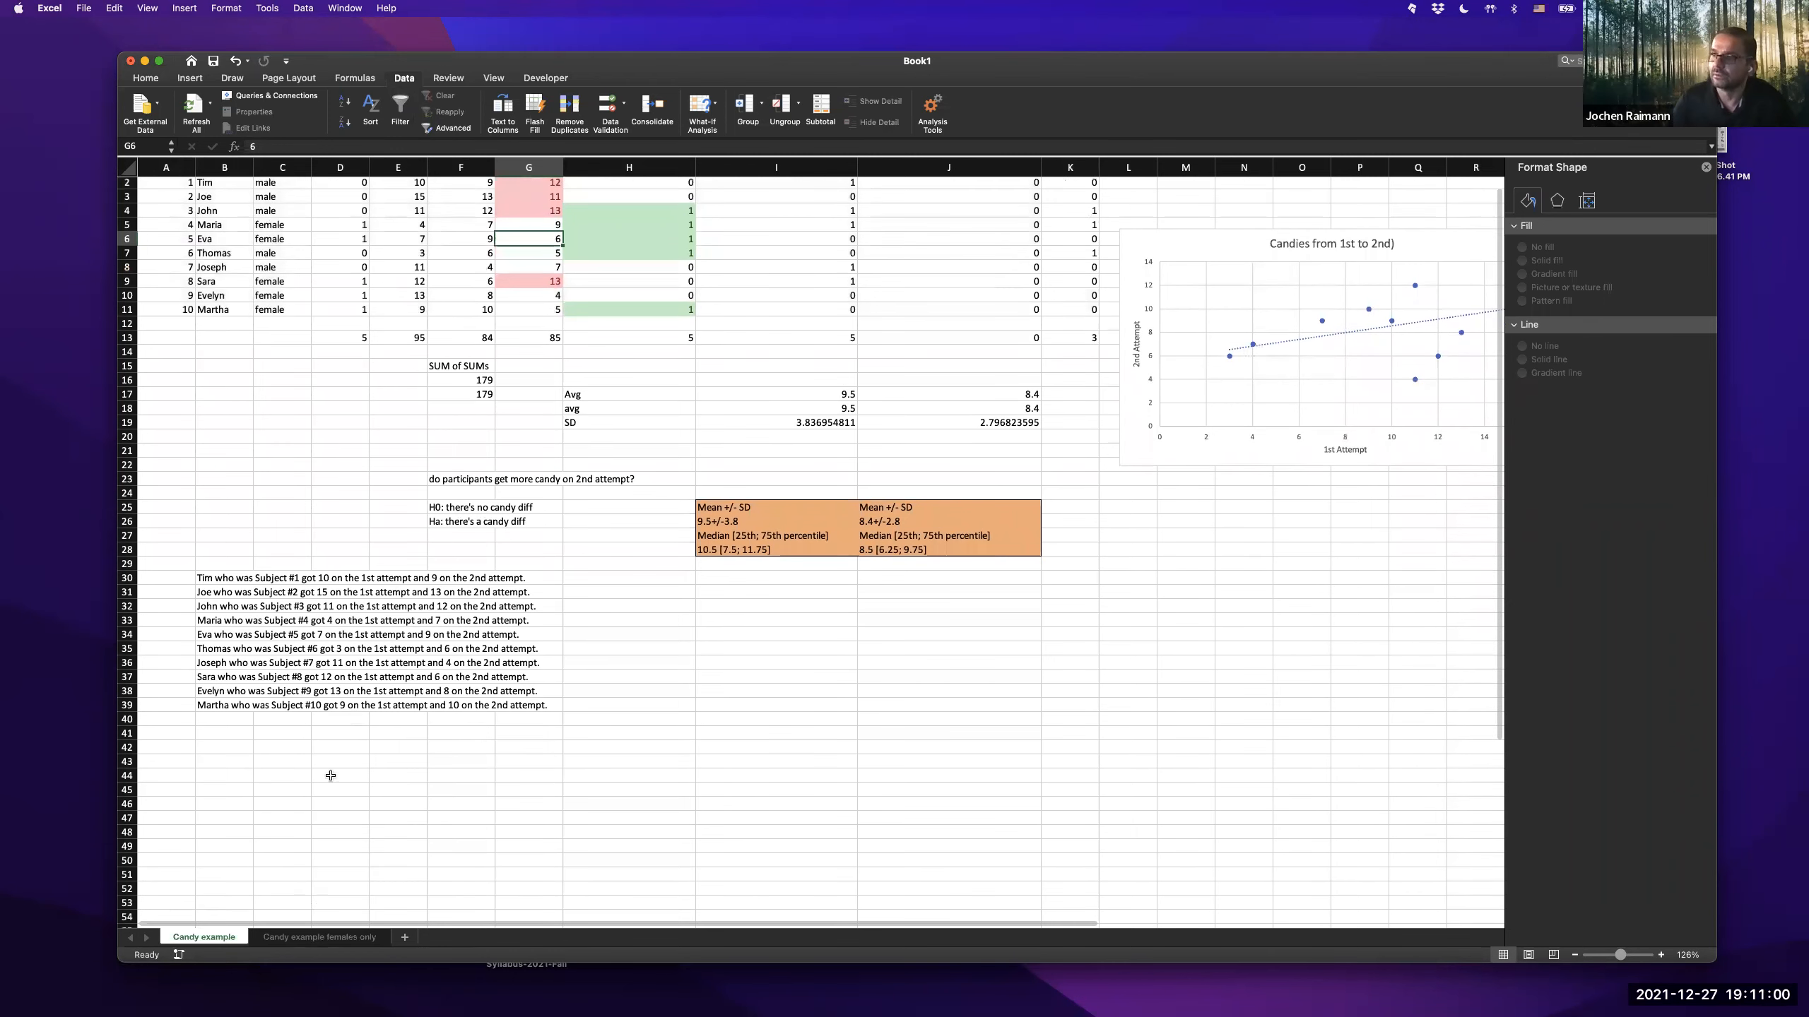
key("ctrl+Page_Down")
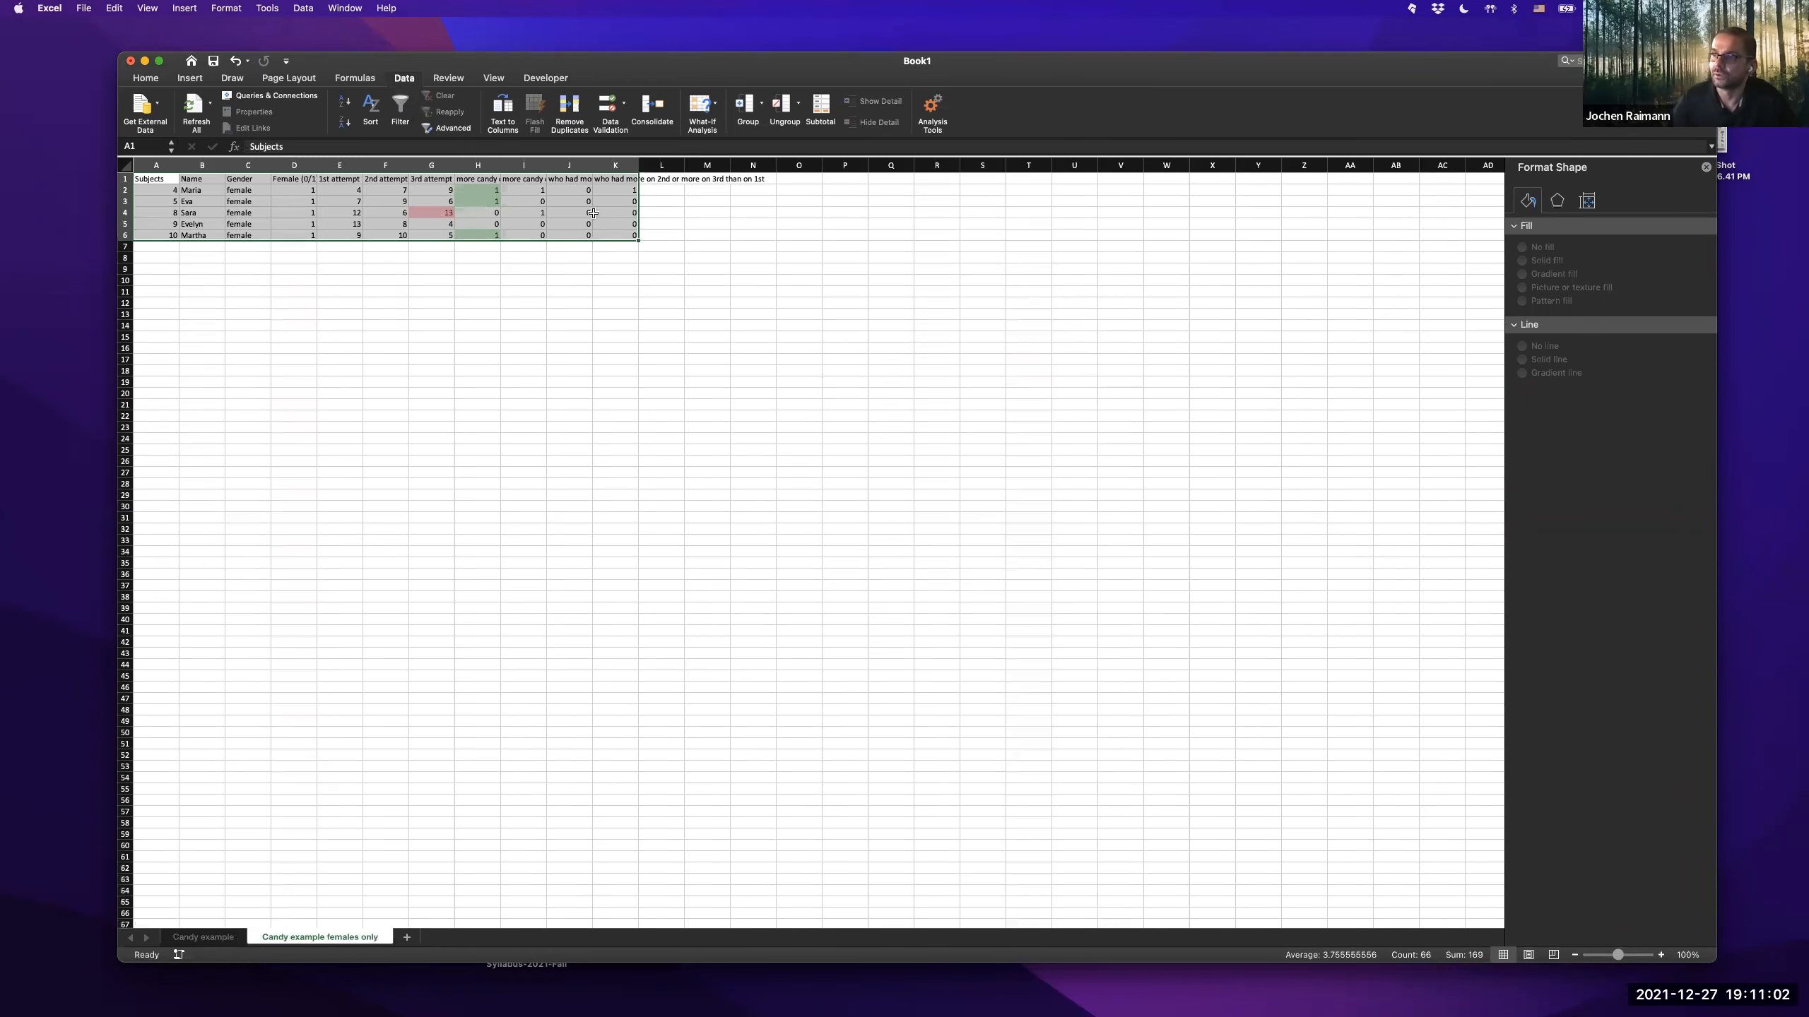
left_click(478, 213)
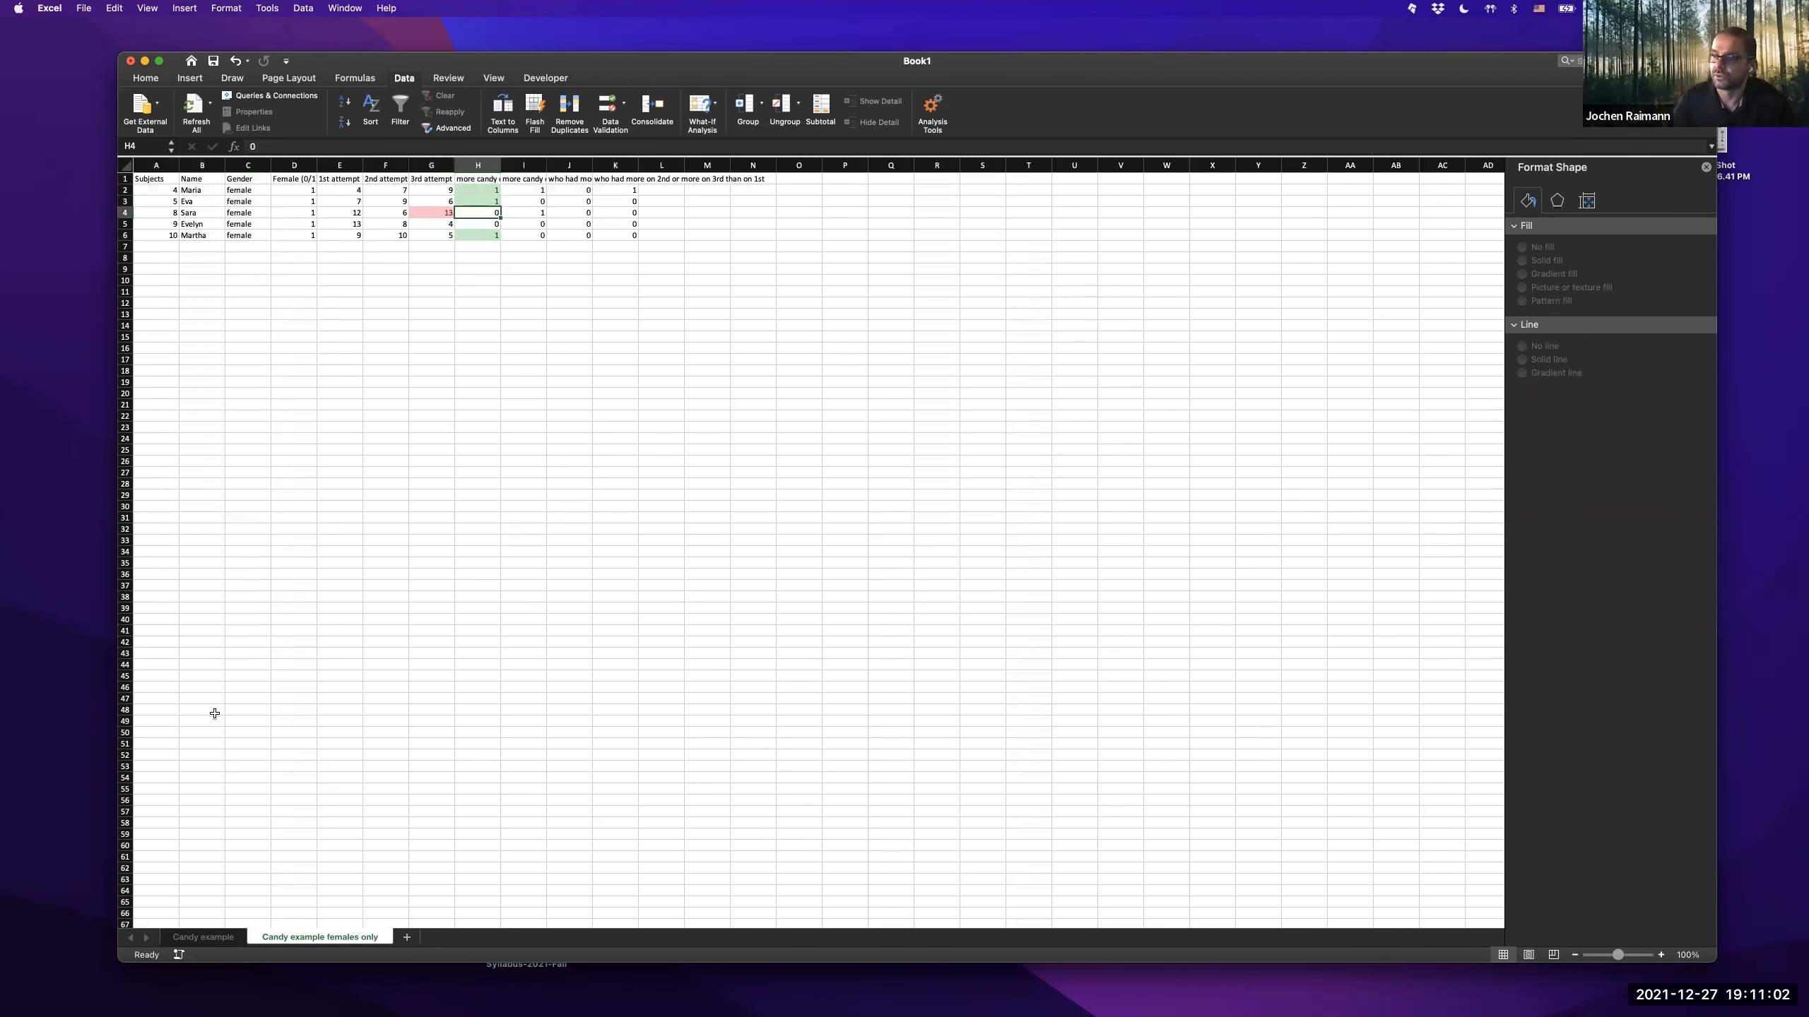
left_click(203, 937)
scroll(431, 542, "up", 1)
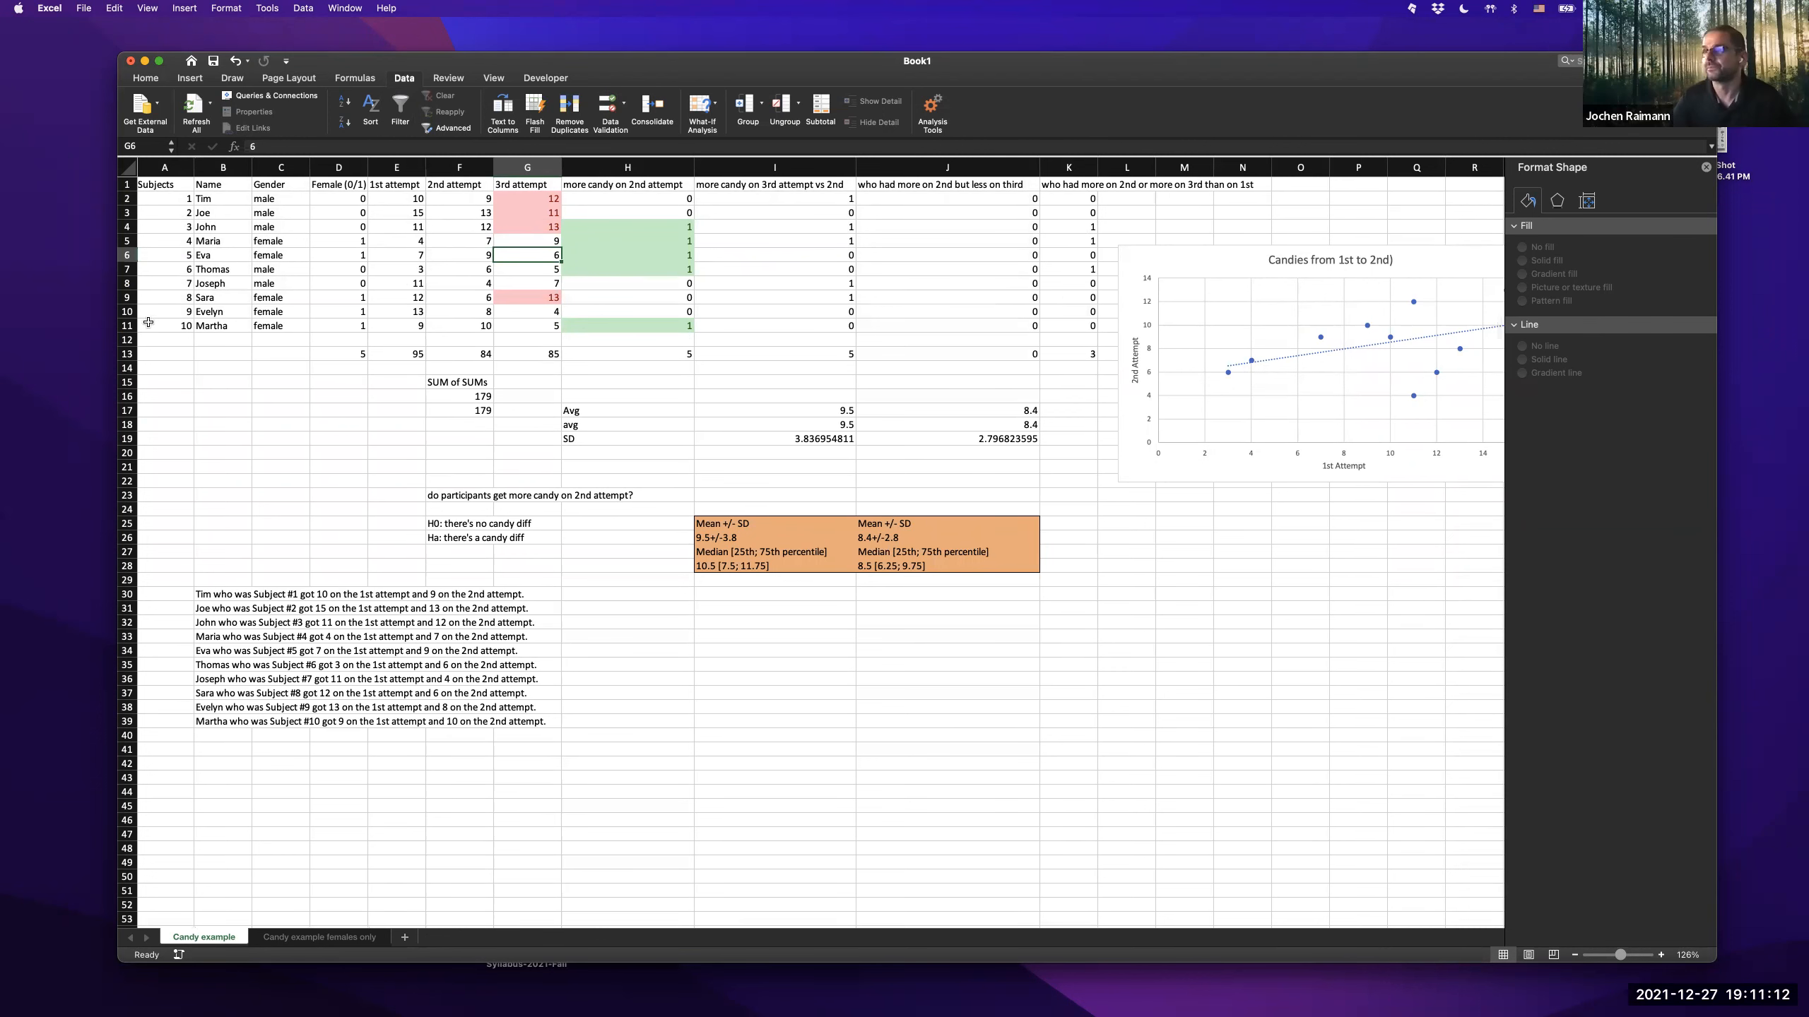
- Copy row 11 and insert the copied row at row 12 as a duplicate record
scroll(150, 323, "down", 1)
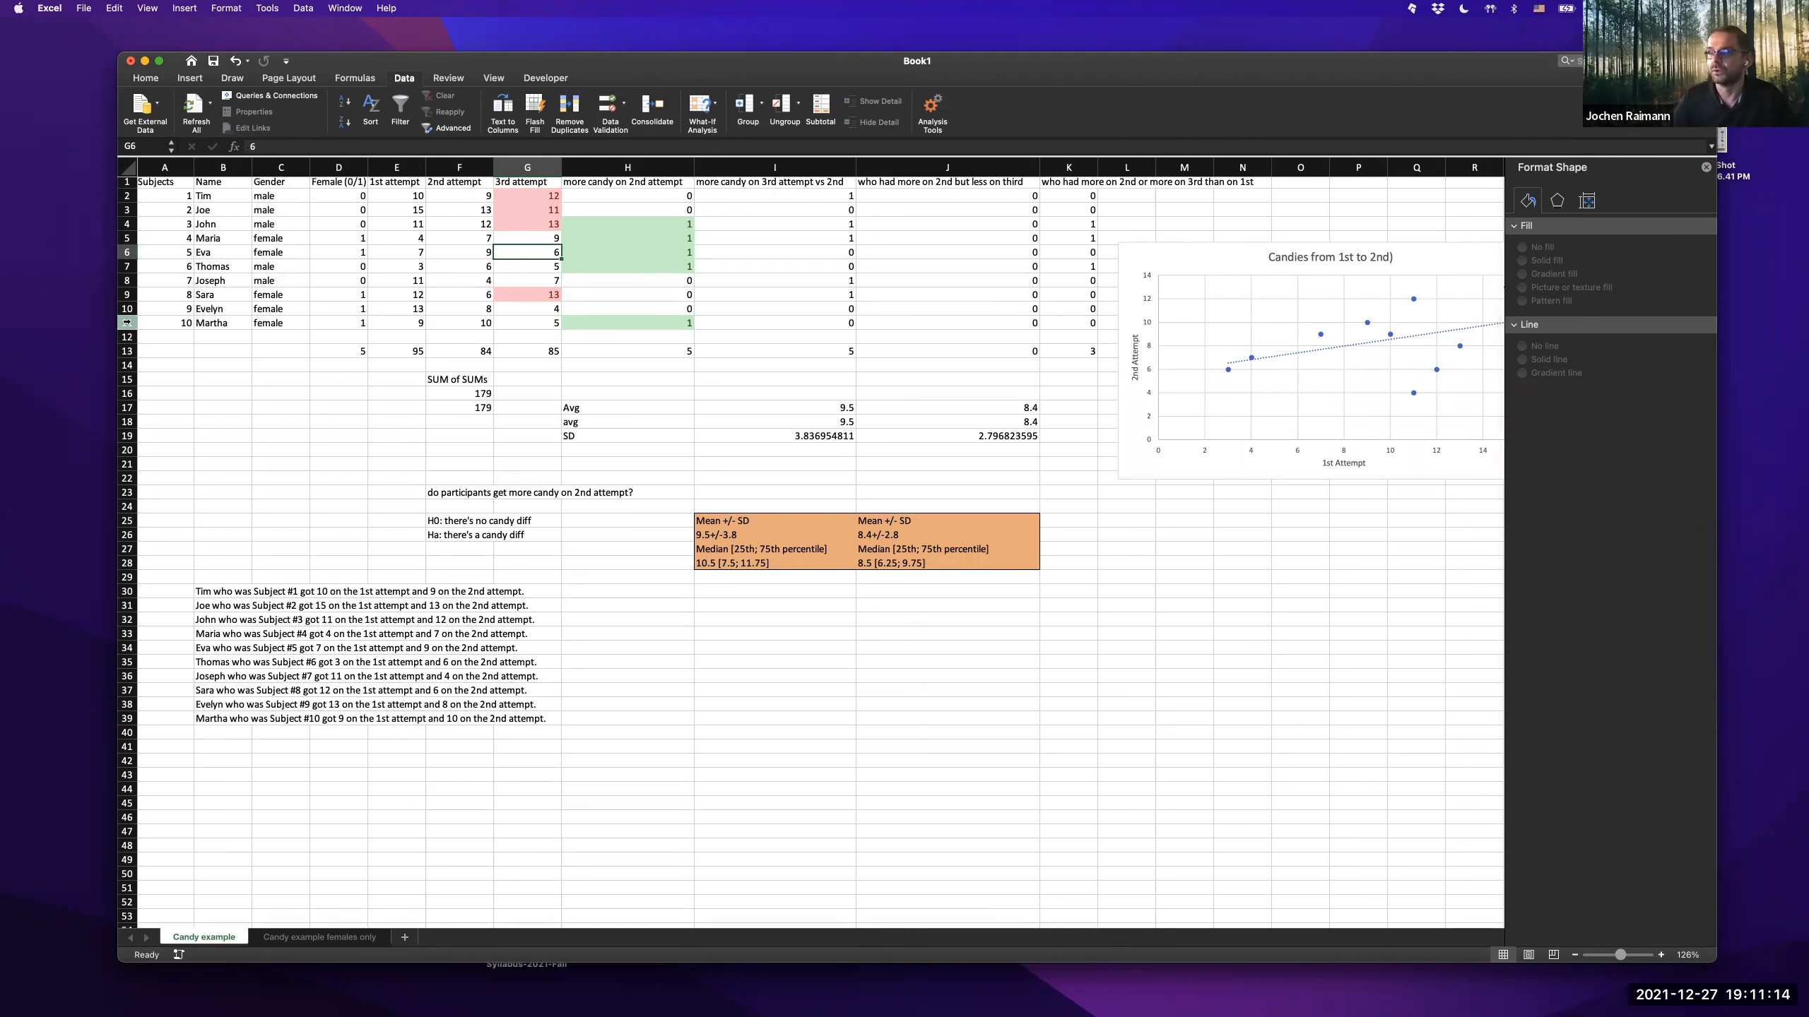
left_click(127, 323)
key("super+c")
left_click(126, 337)
right_click(128, 336)
left_click(189, 415)
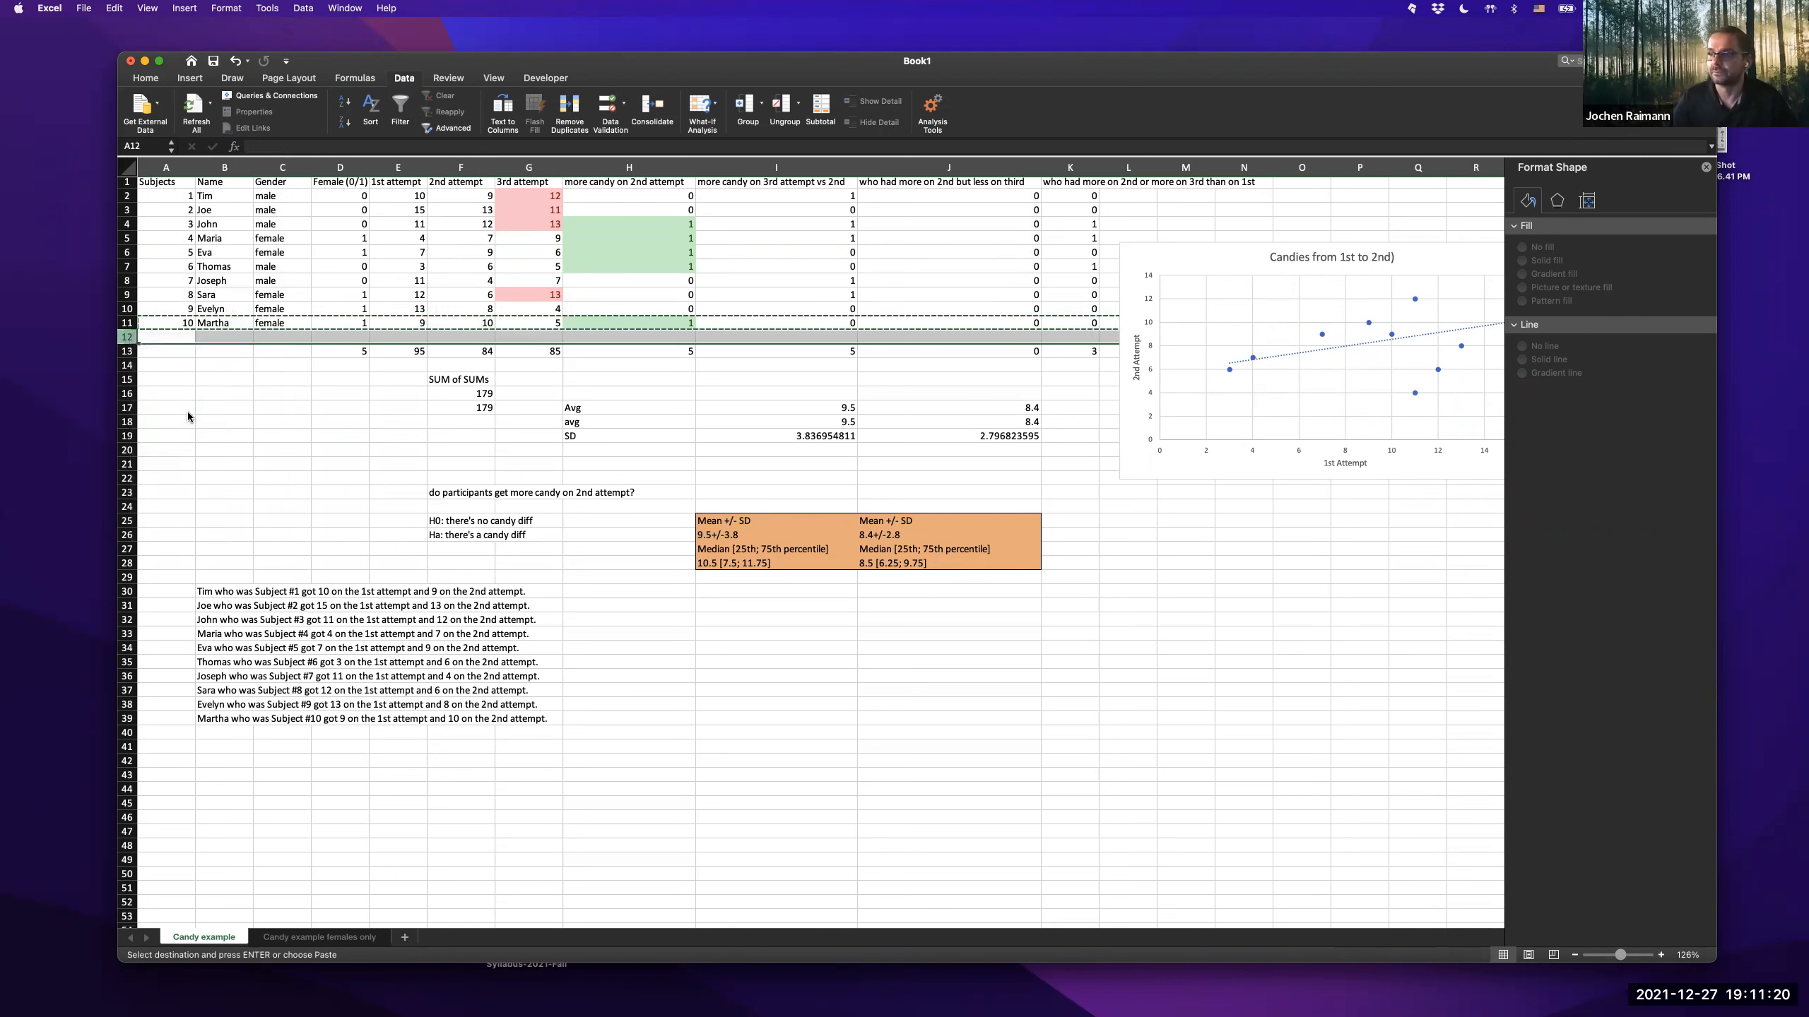
left_click(272, 267)
key("Escape")
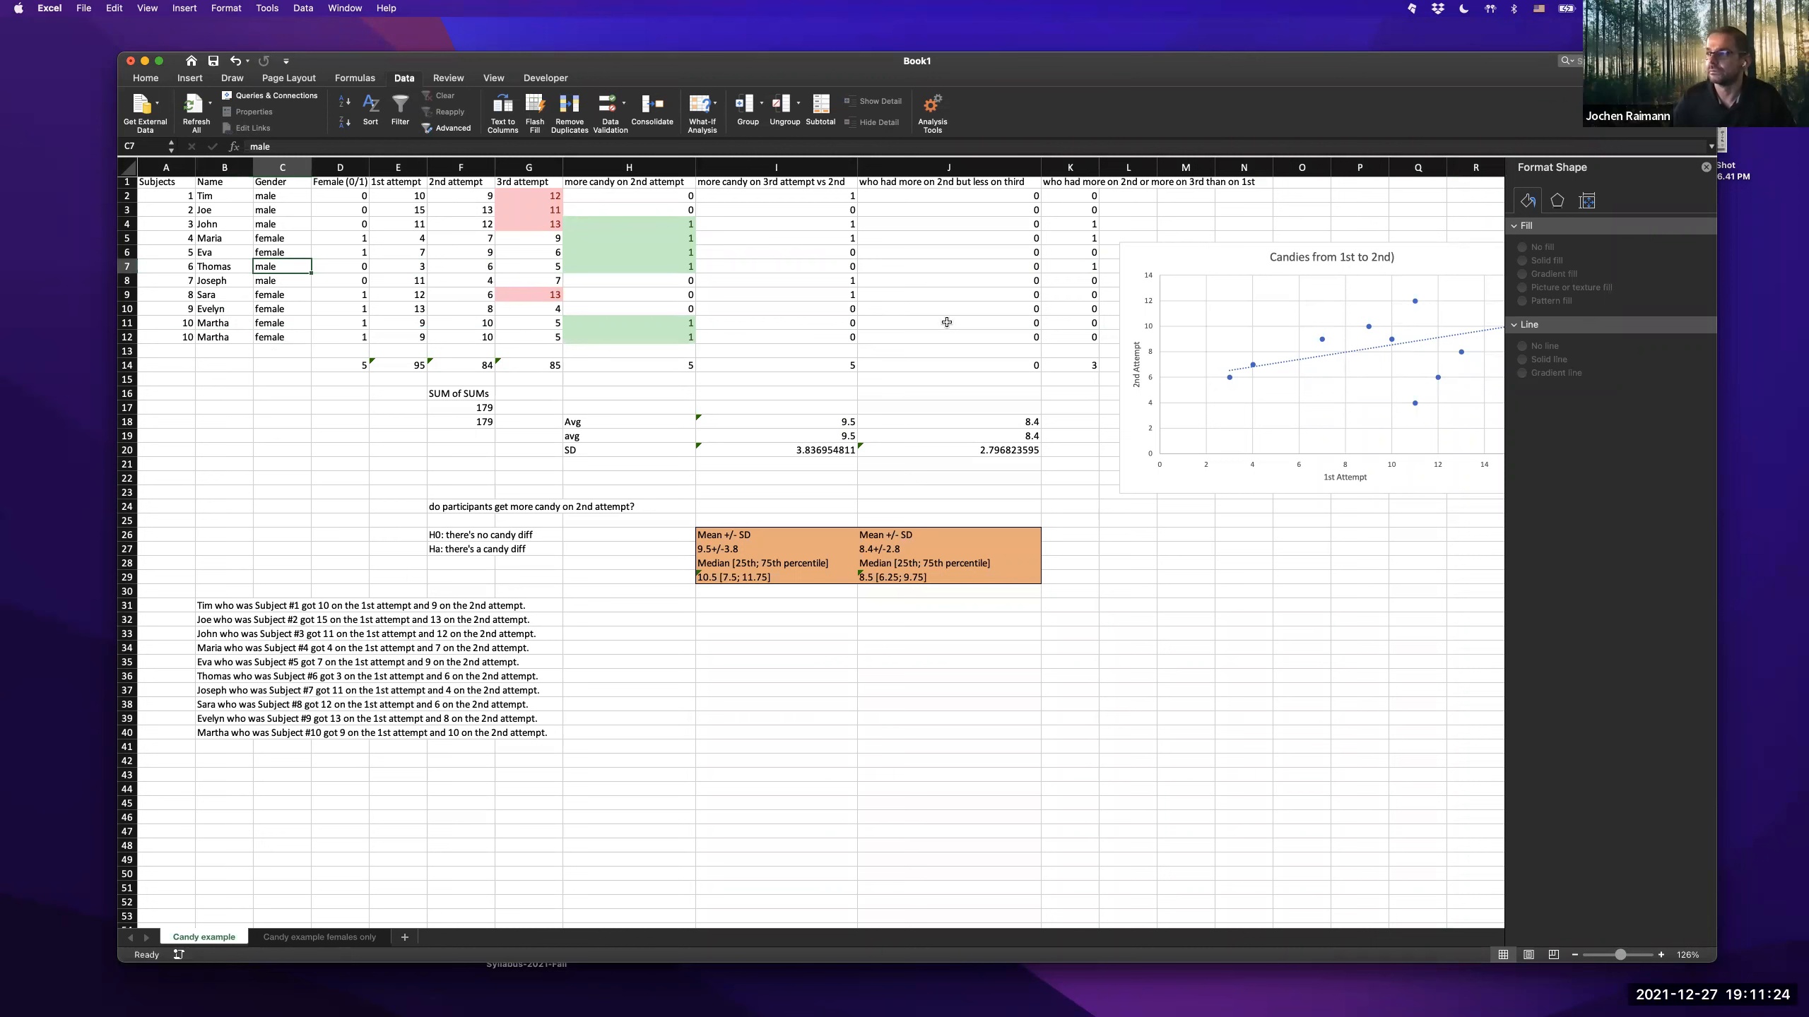
- Remove duplicate rows from range A1:K12, treating the first row as headers and comparing only Column A
left_click_drag(1096, 335, 143, 195)
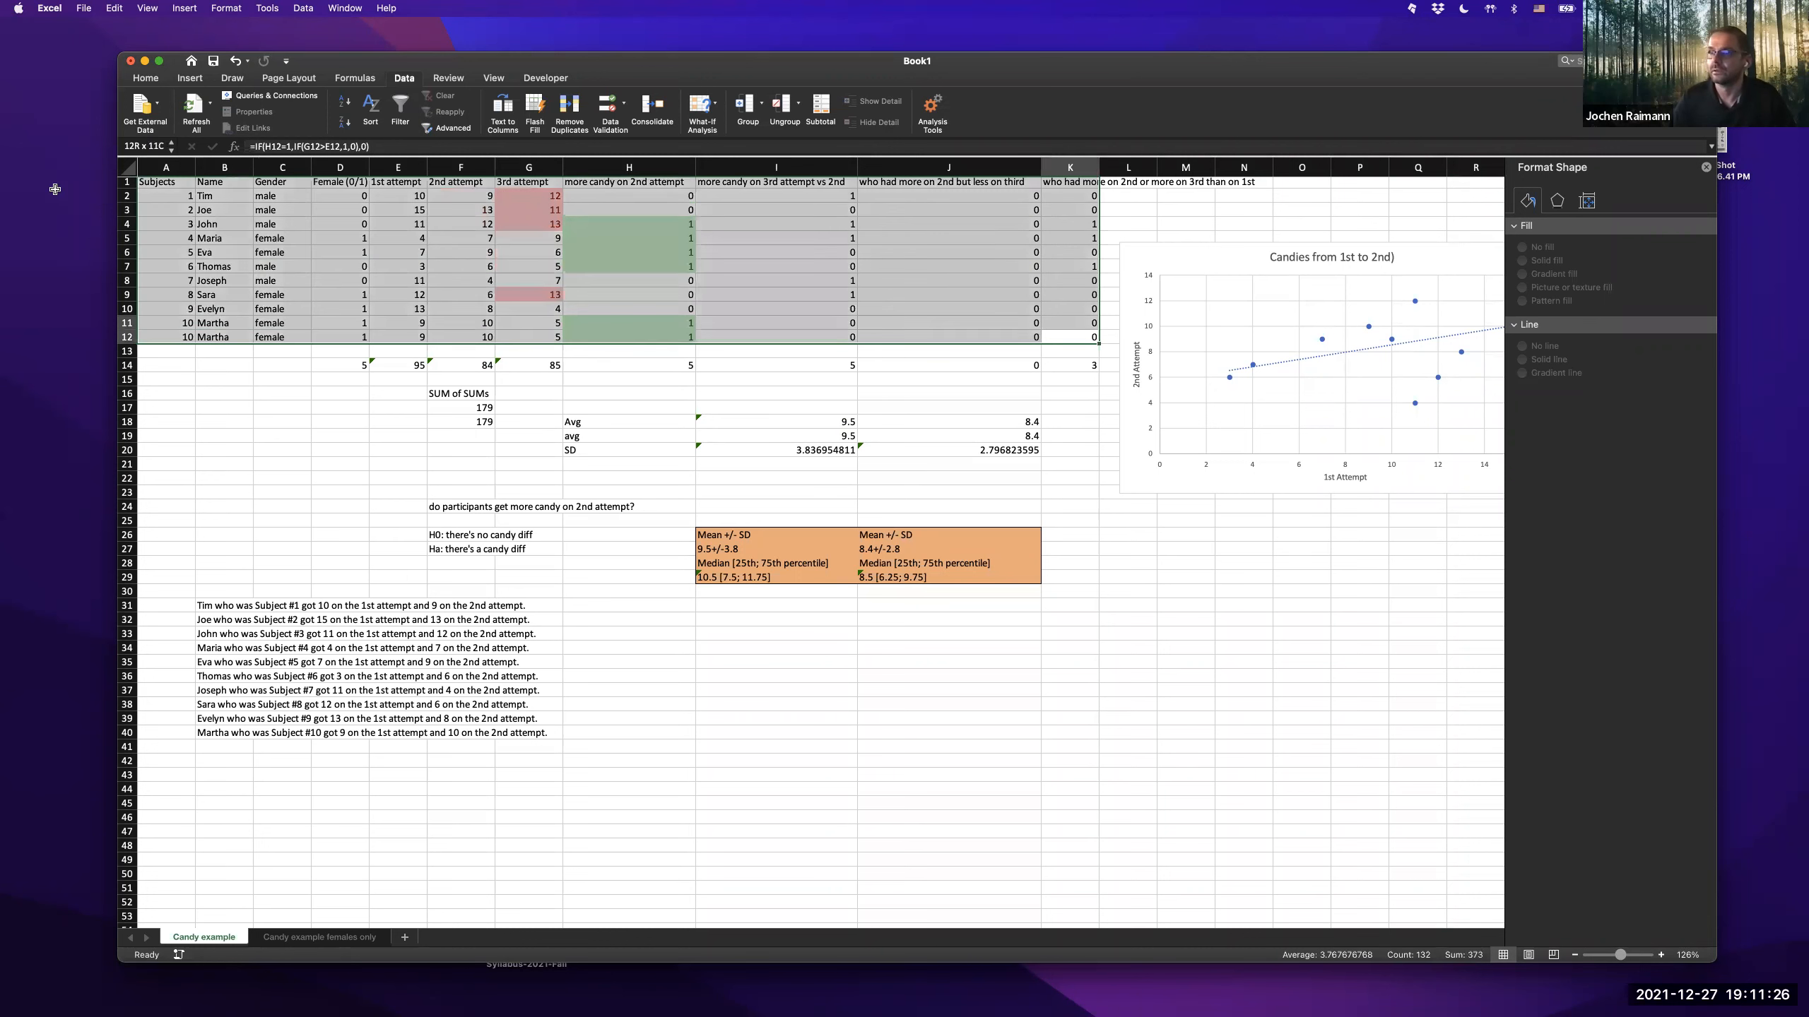
left_click(569, 112)
scroll(1176, 115, "down", 5)
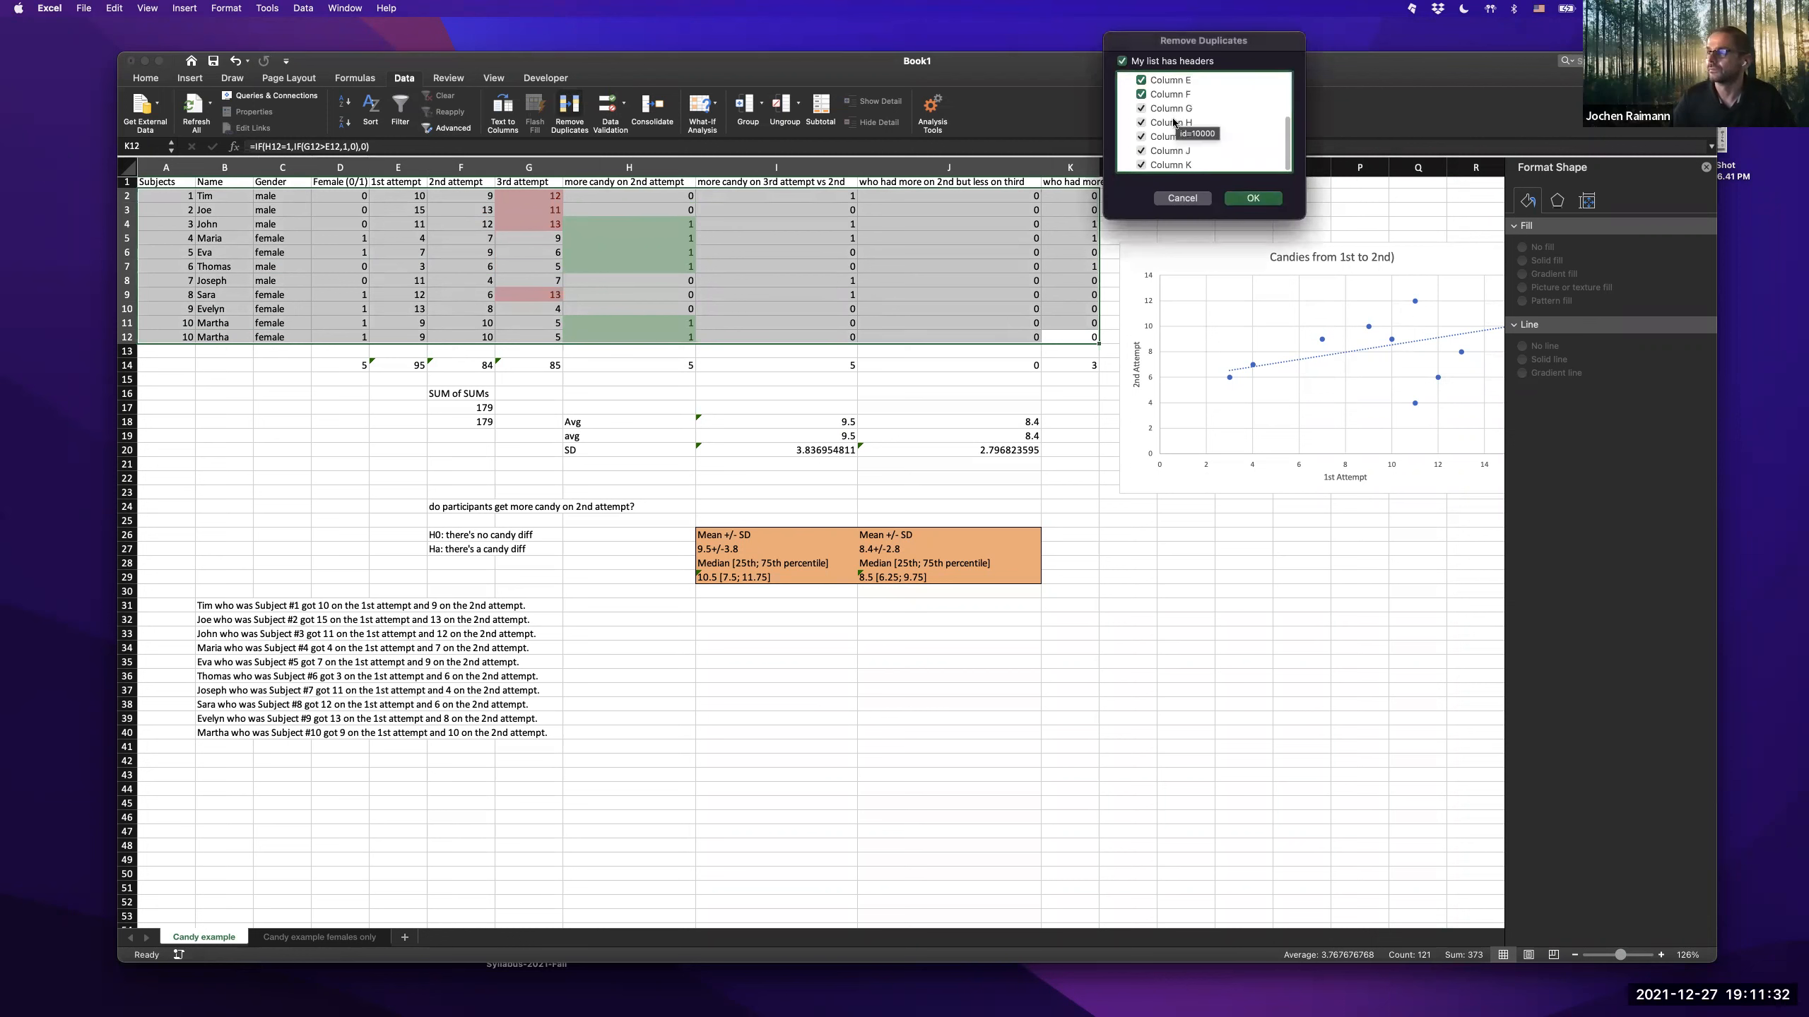
scroll(1173, 123, "up", 5)
left_click(1142, 87)
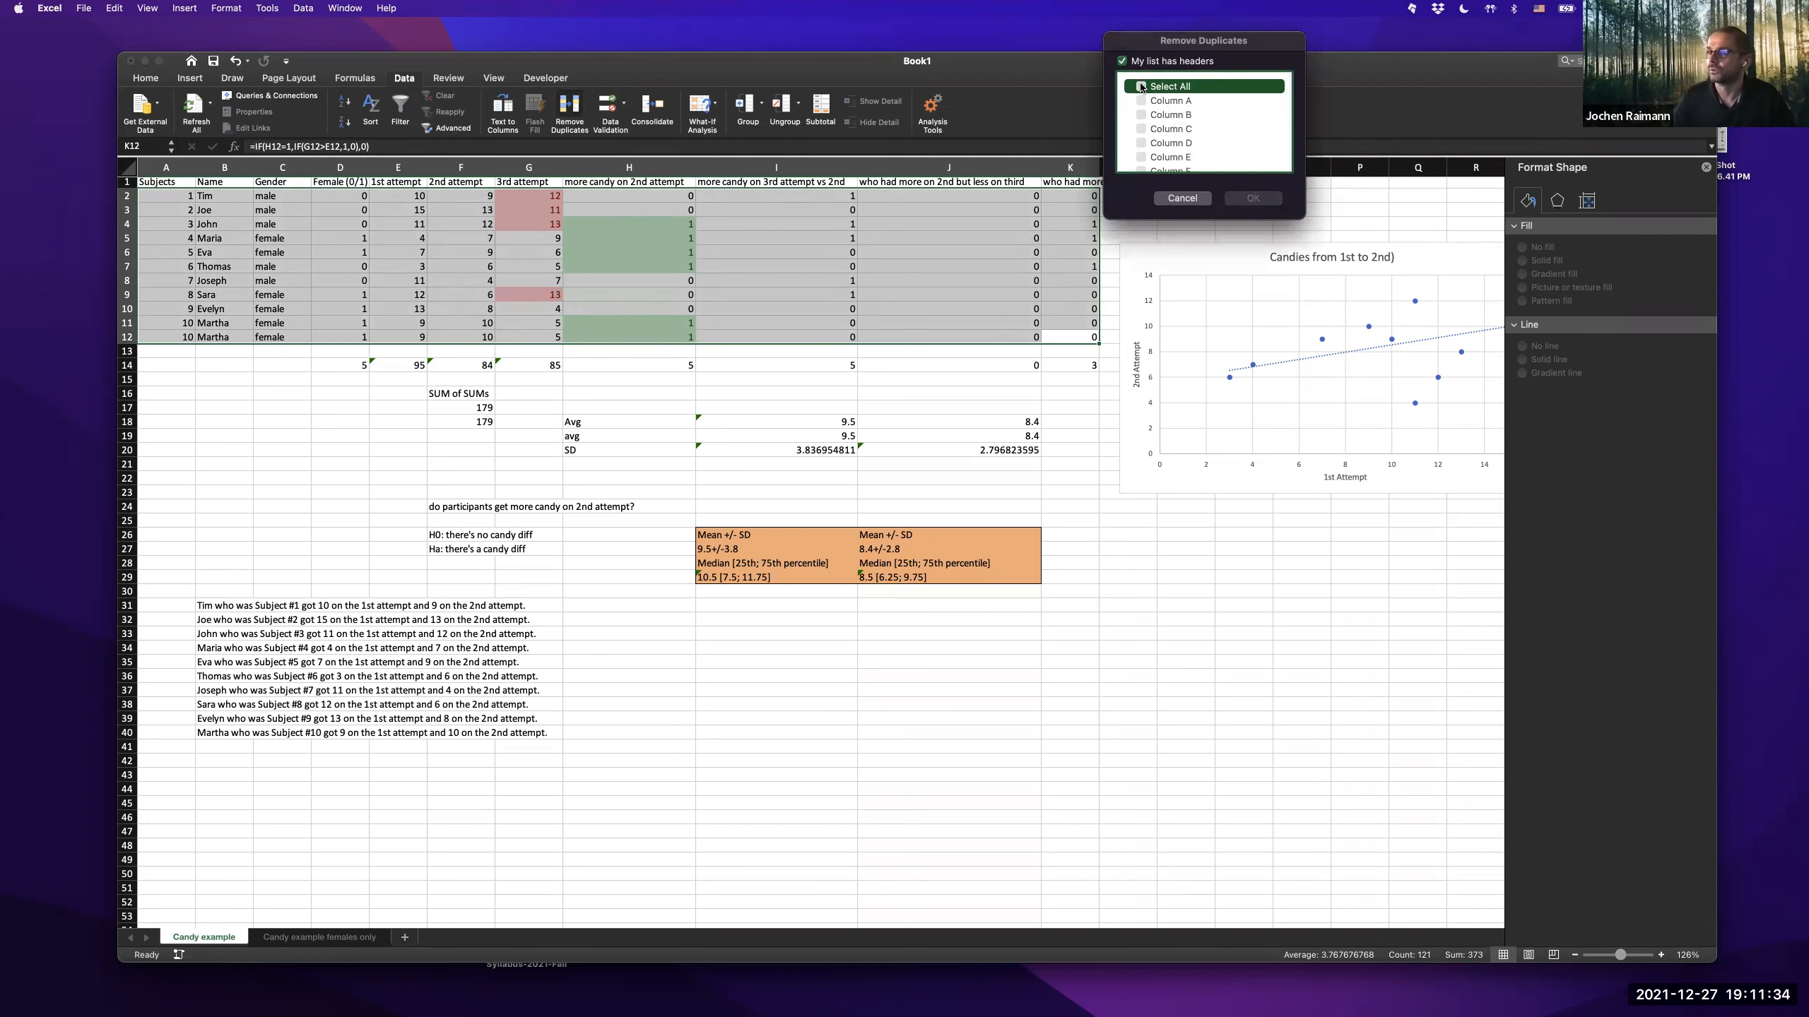
left_click(1143, 101)
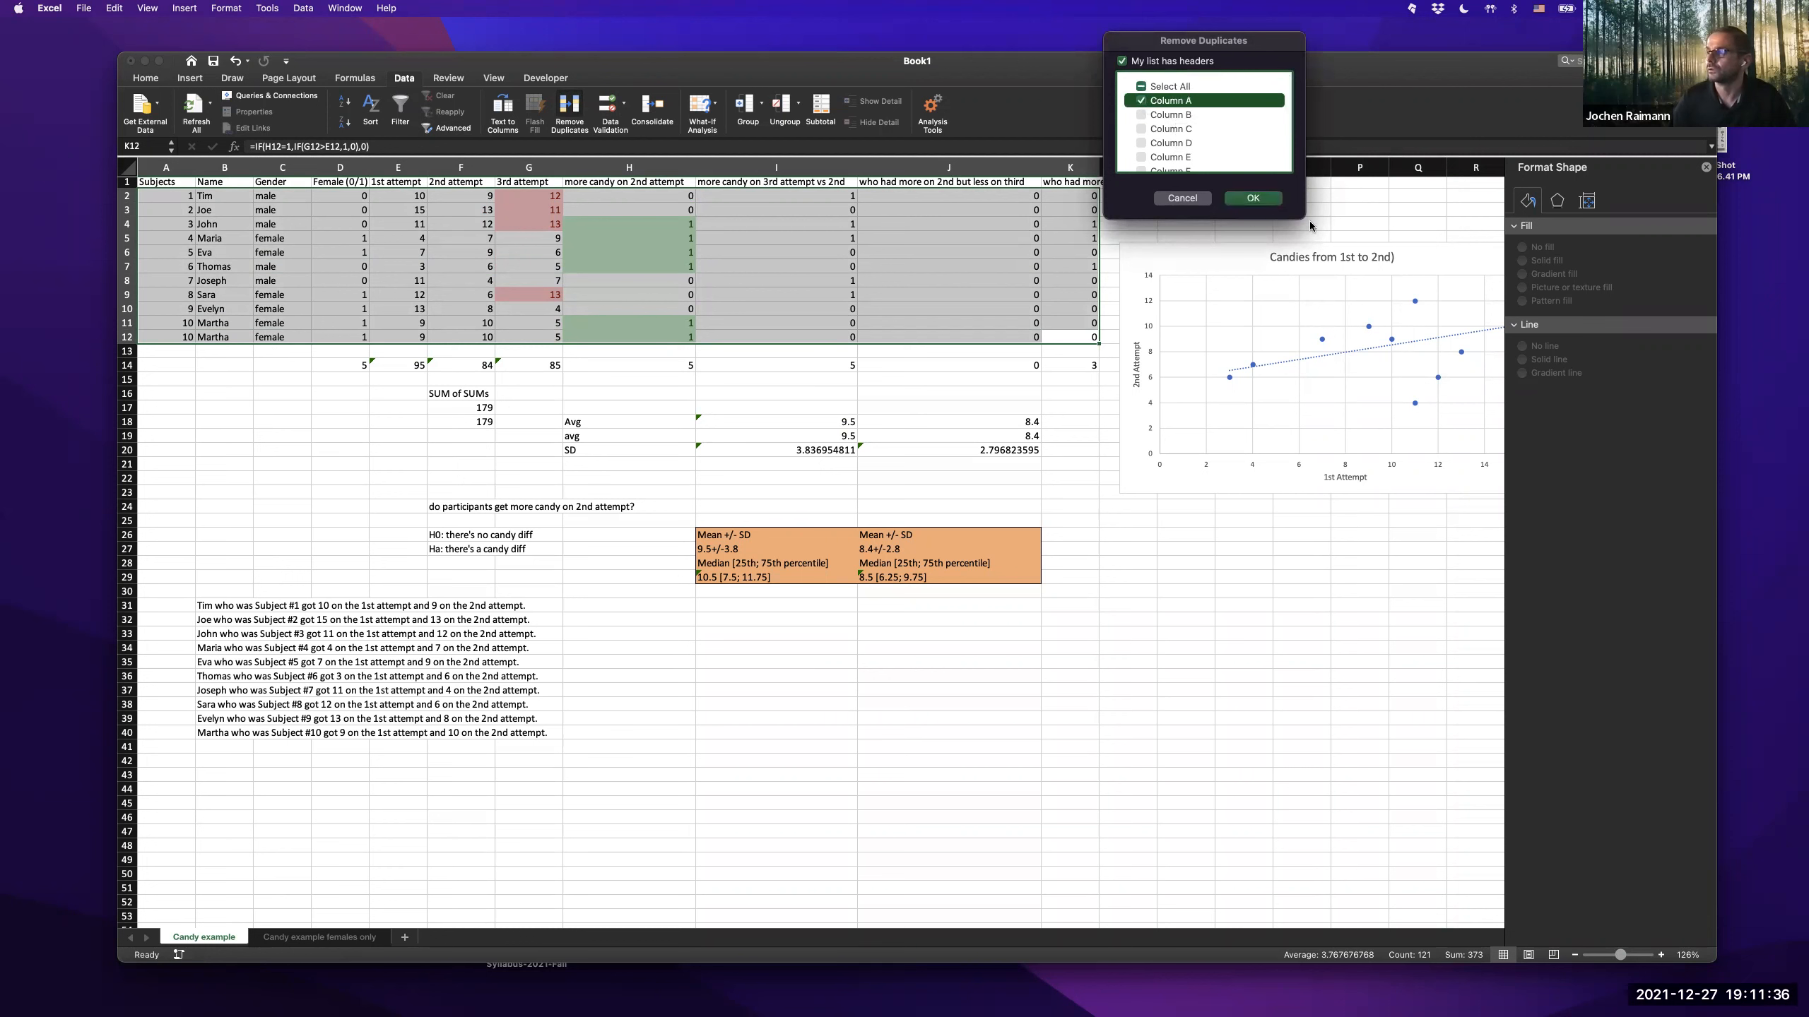
left_click(1254, 198)
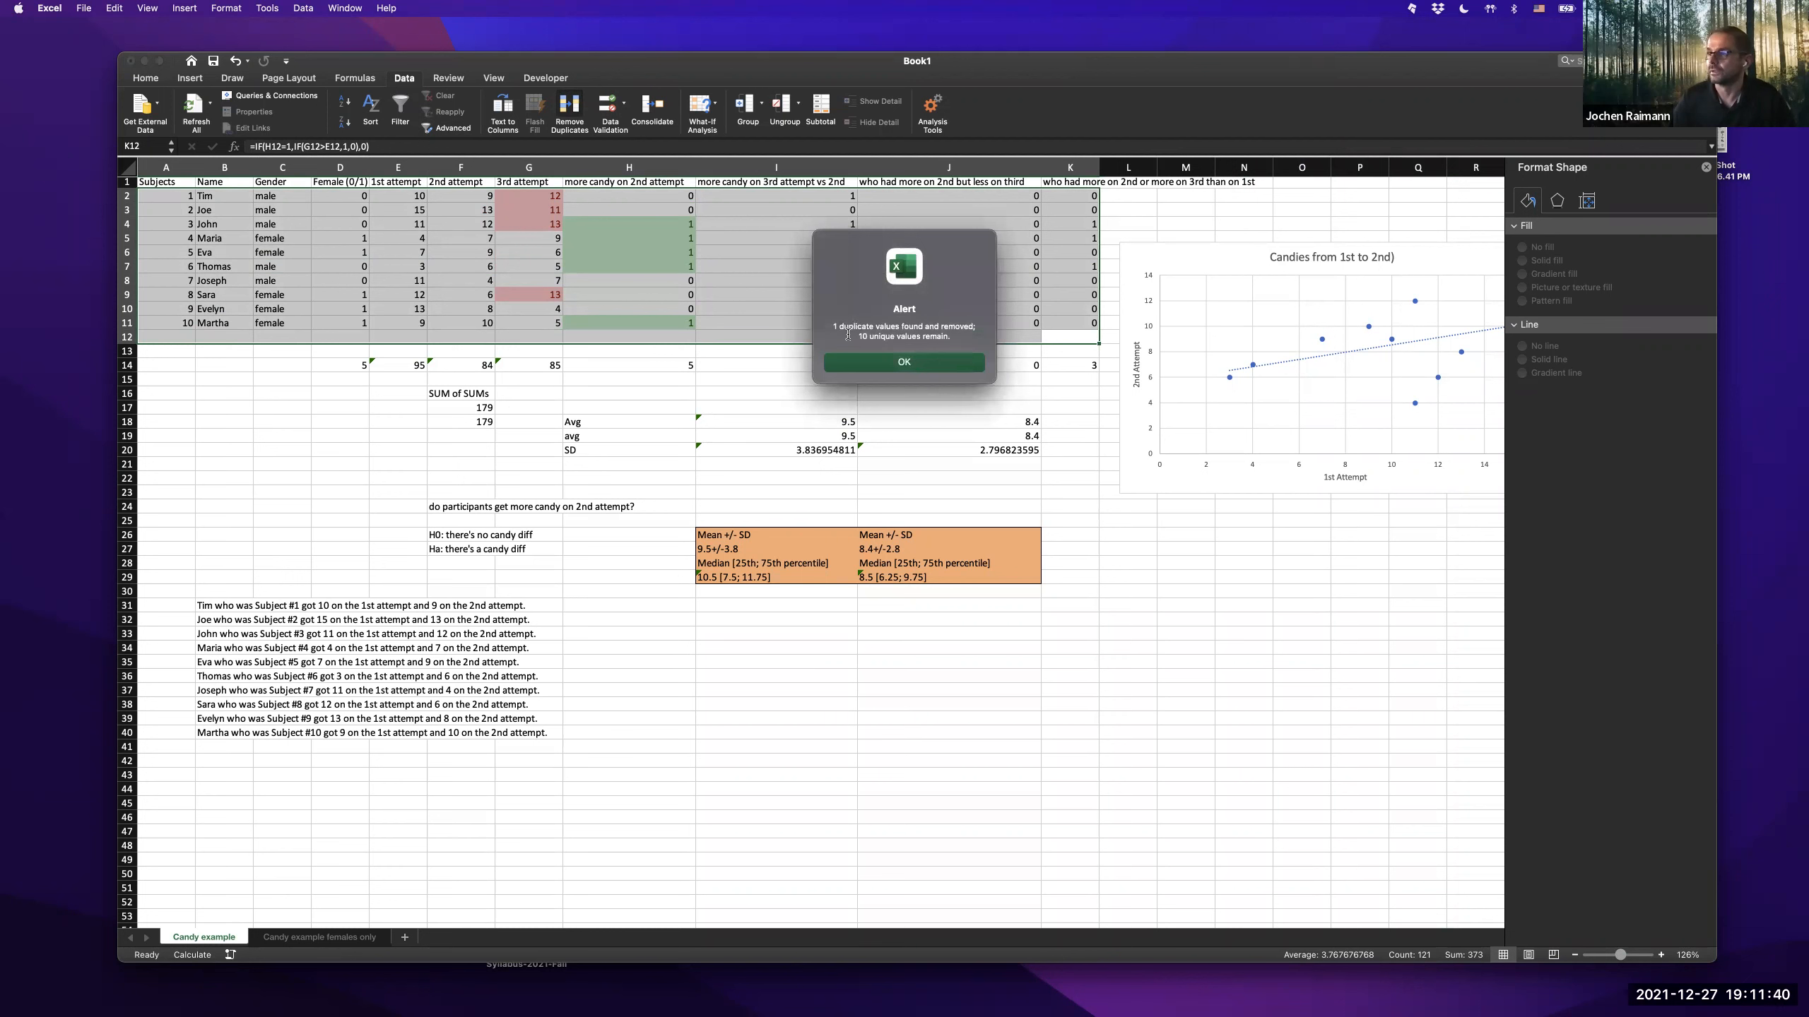
left_click(905, 363)
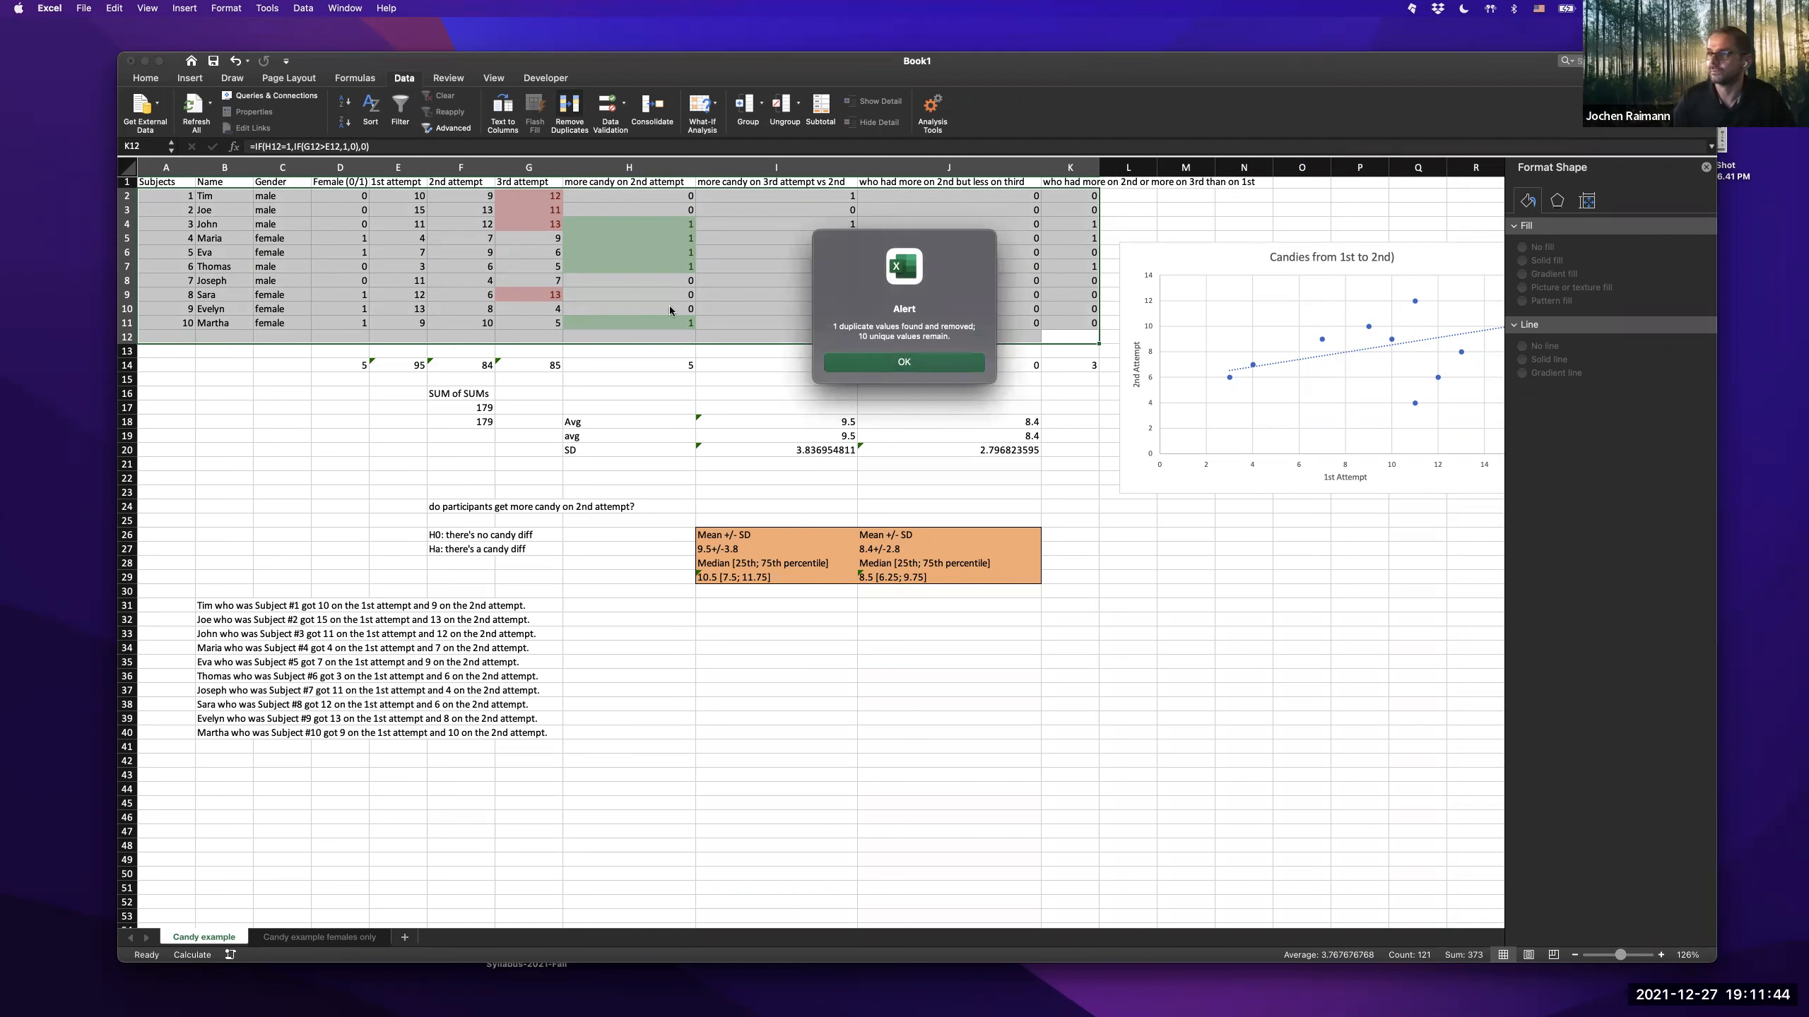
left_click(676, 266)
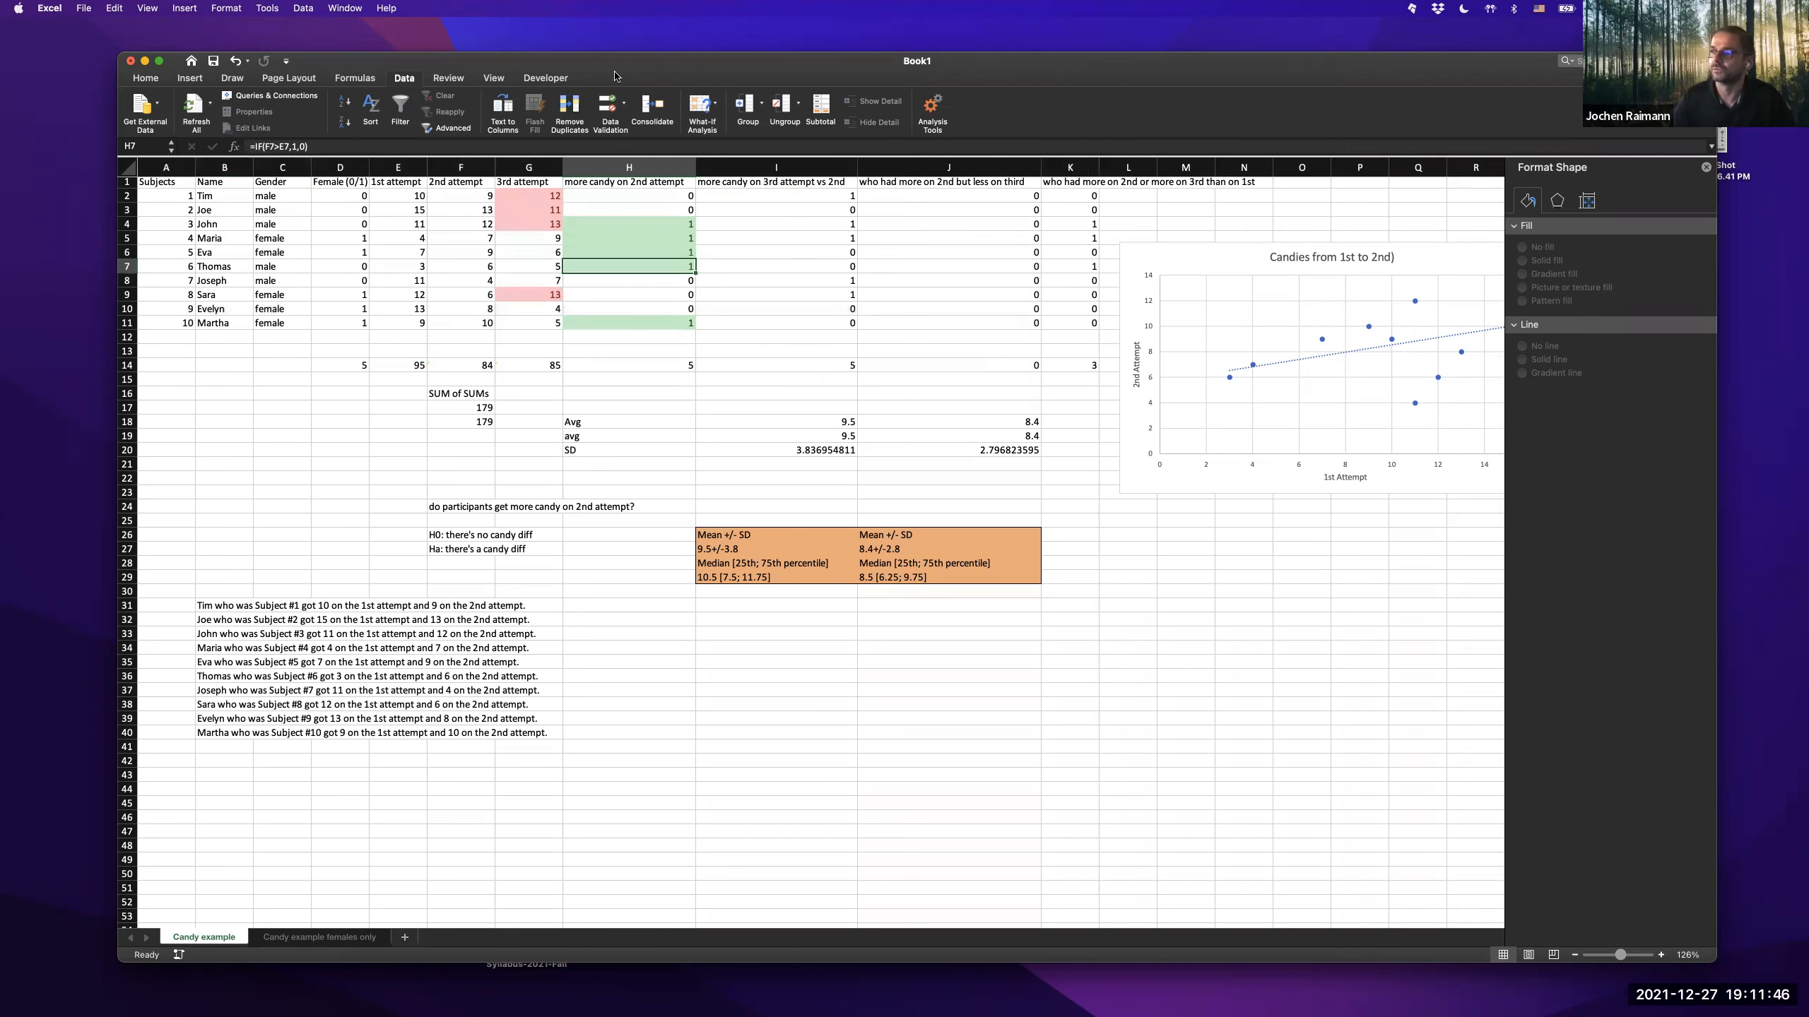
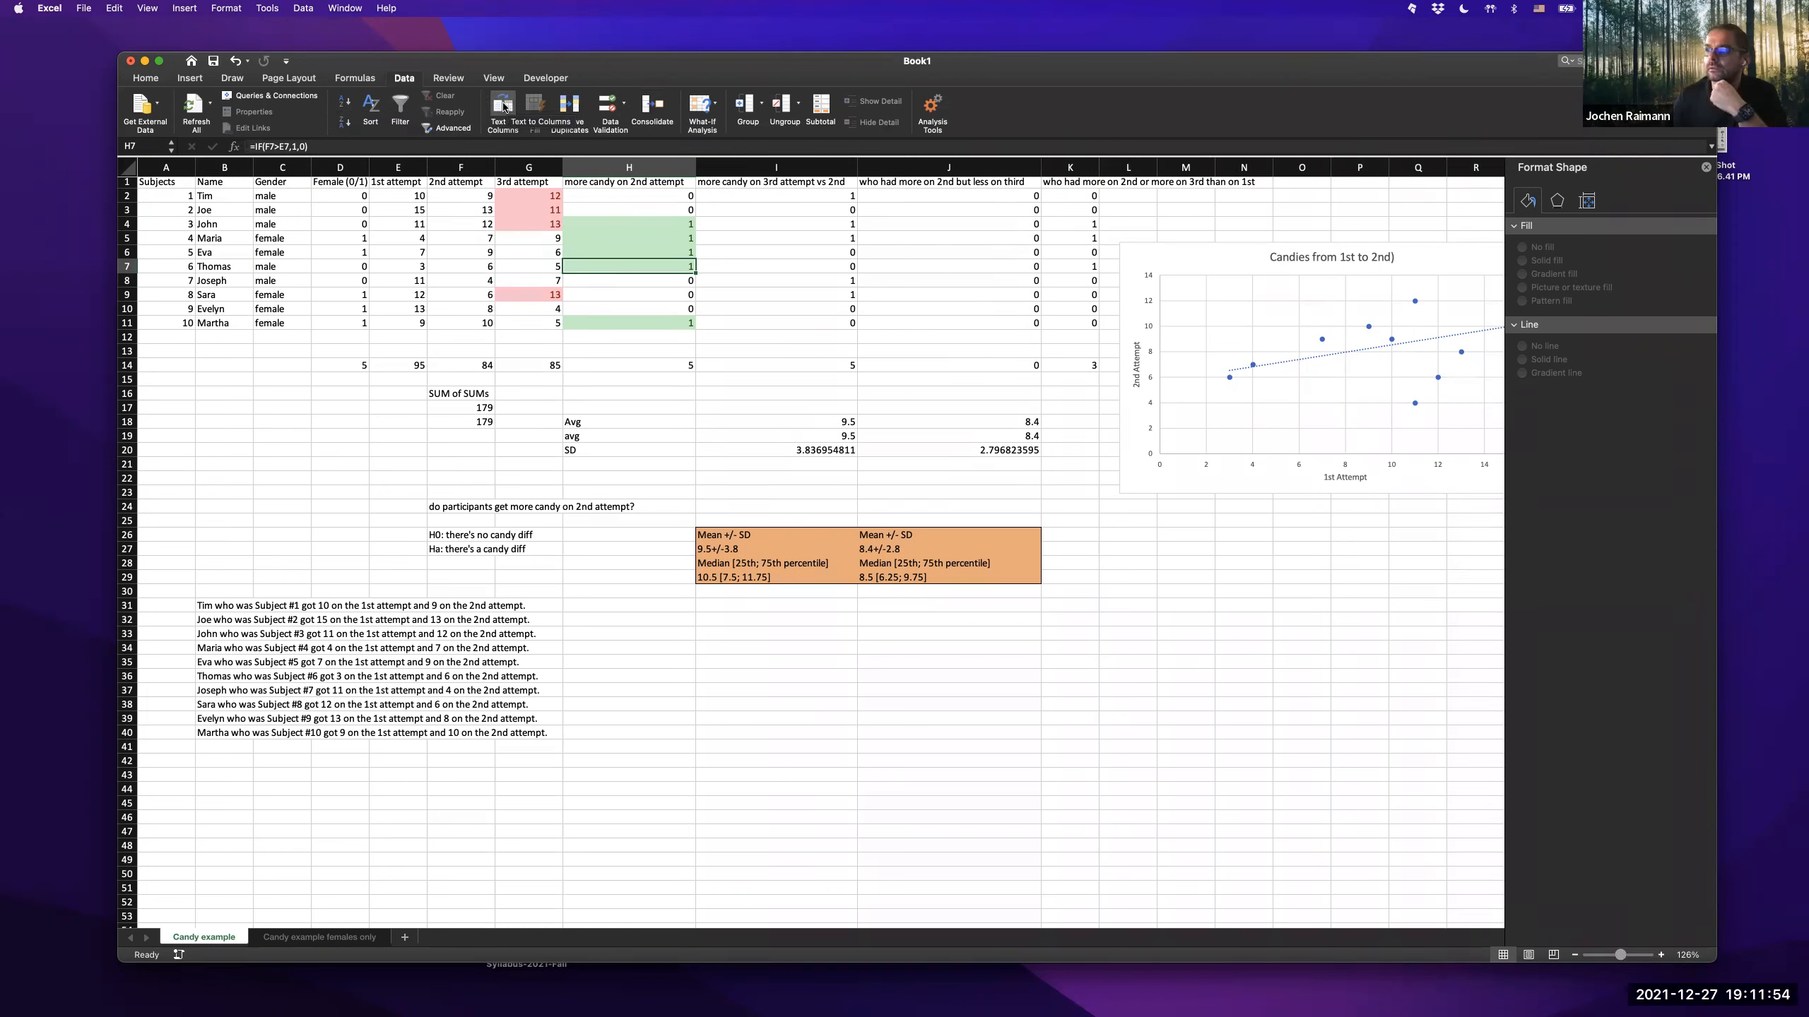
left_click(146, 78)
left_click(197, 81)
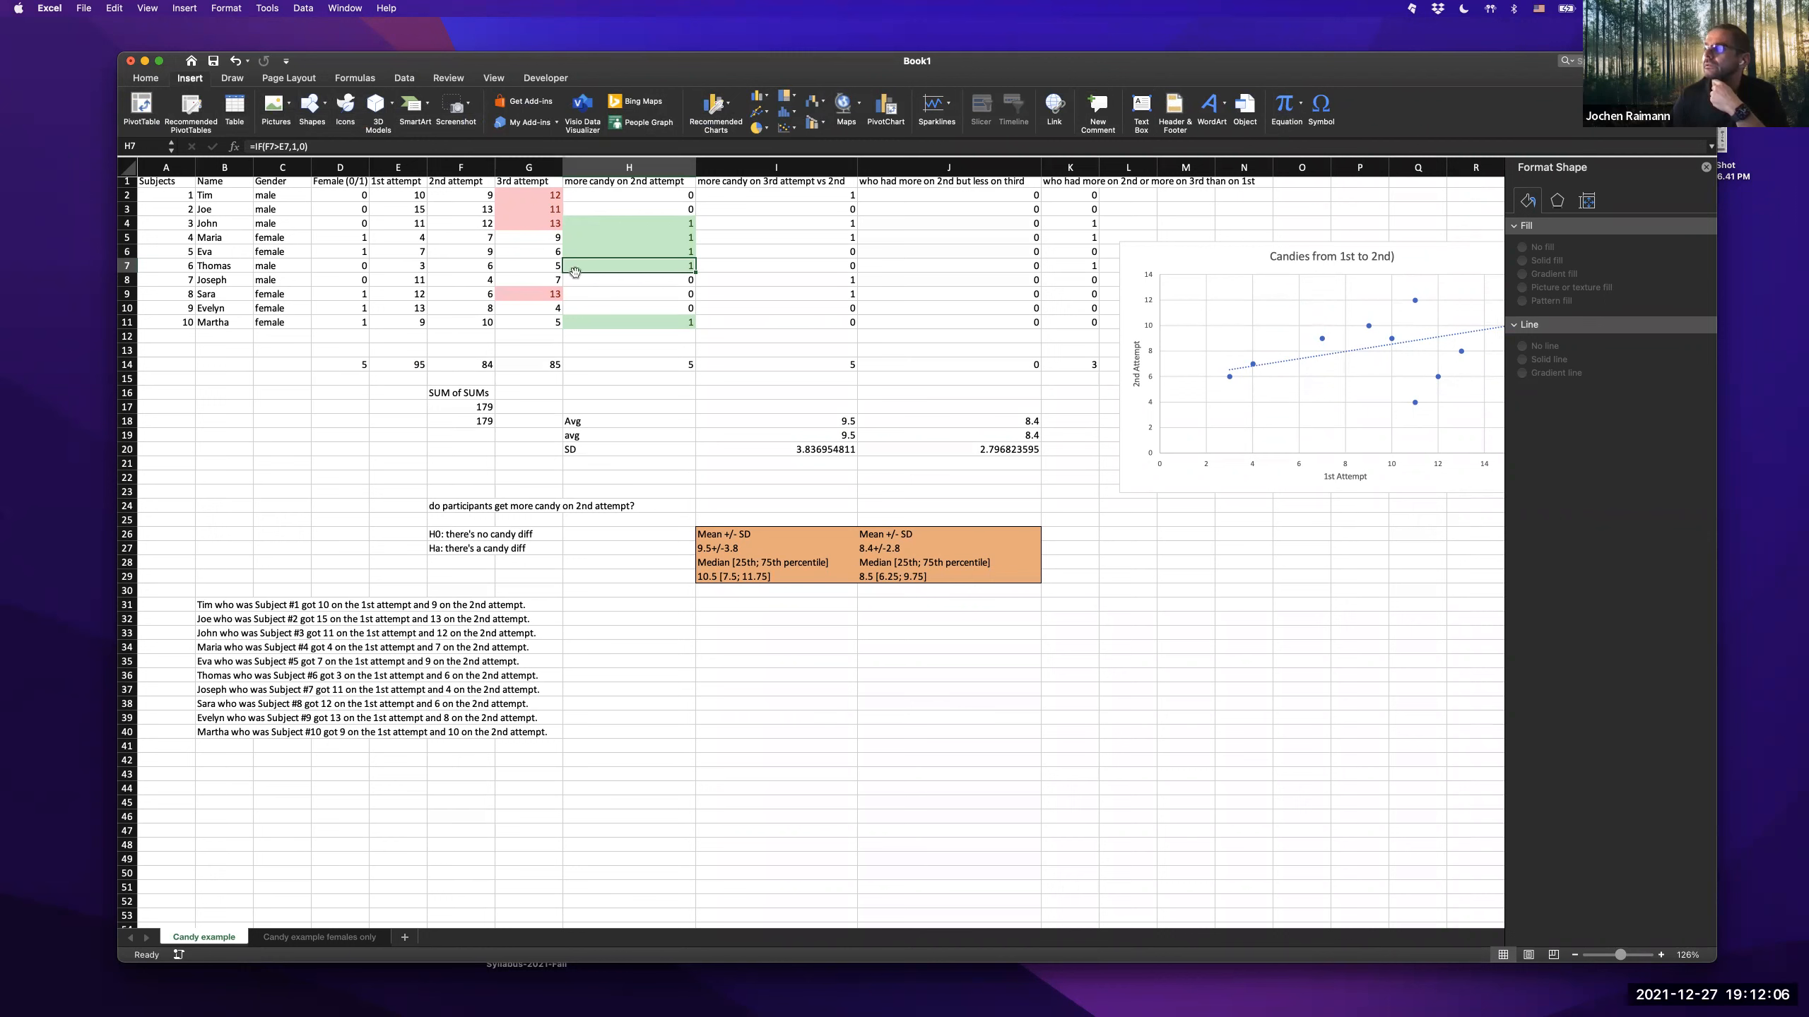
scroll(427, 371, "up", 1)
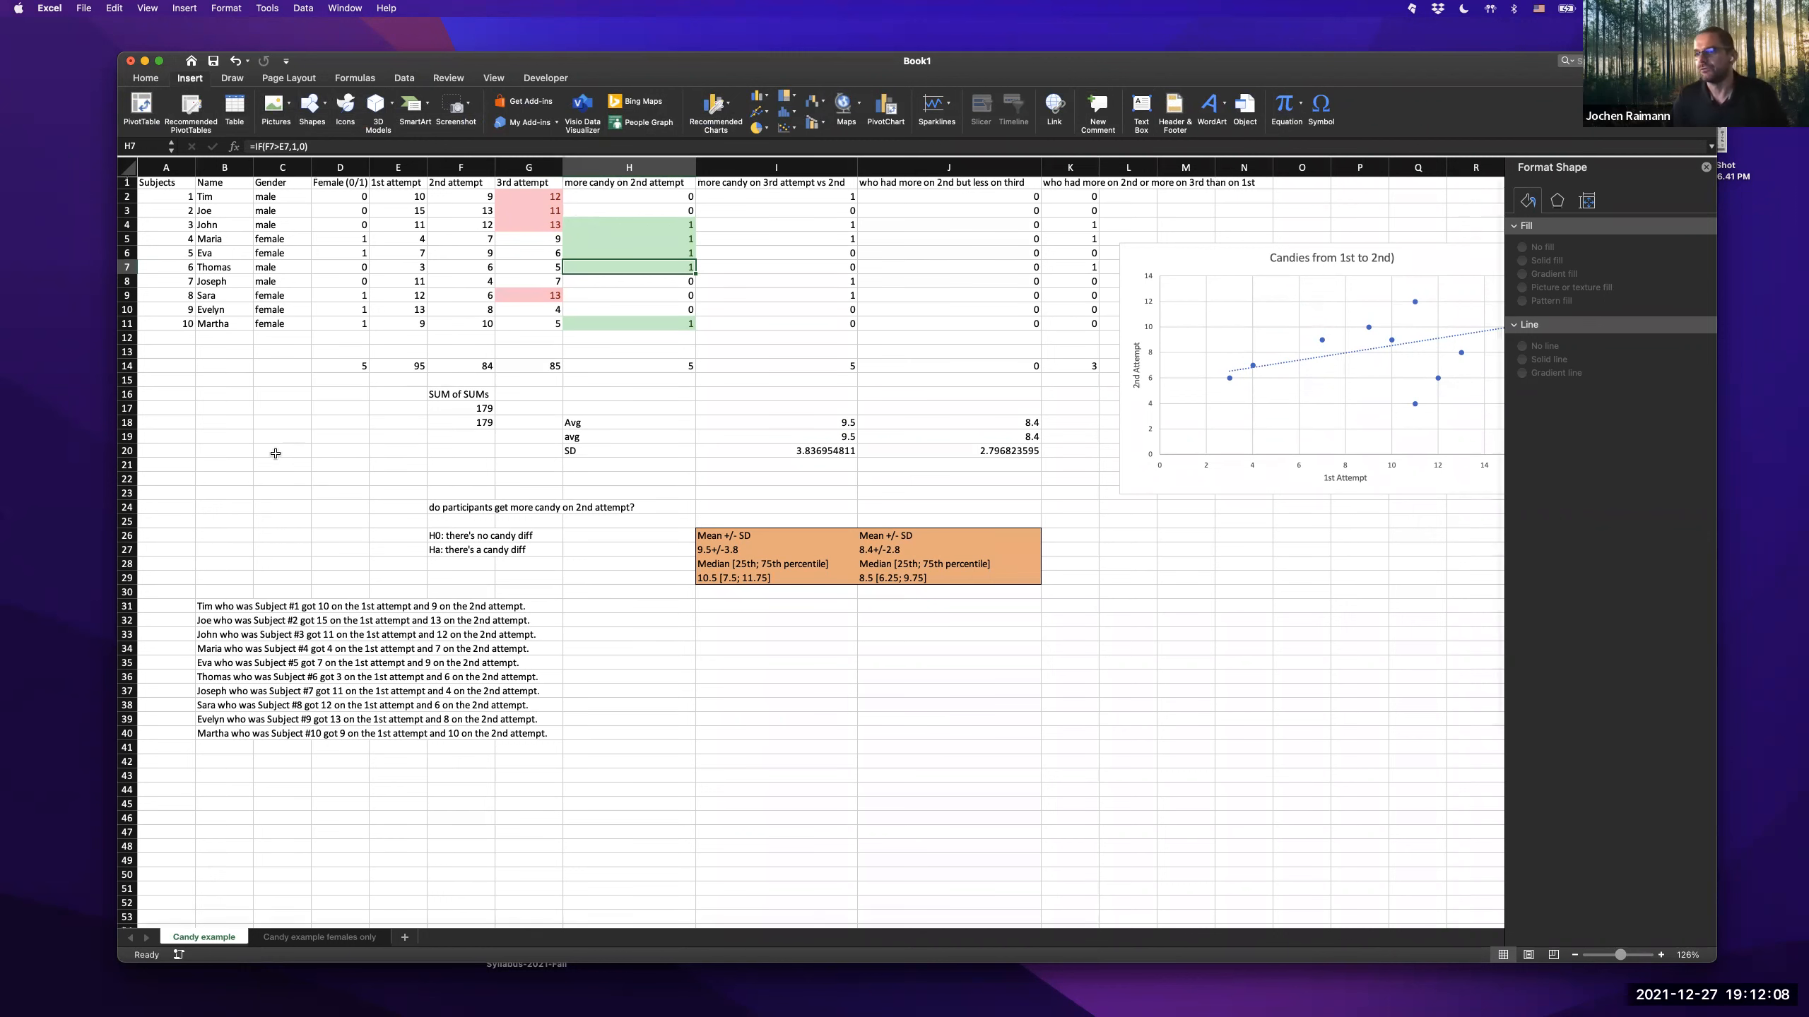
- Insert the COUNTIFS function into cell C20 from the list of recently used functions
left_click(259, 446)
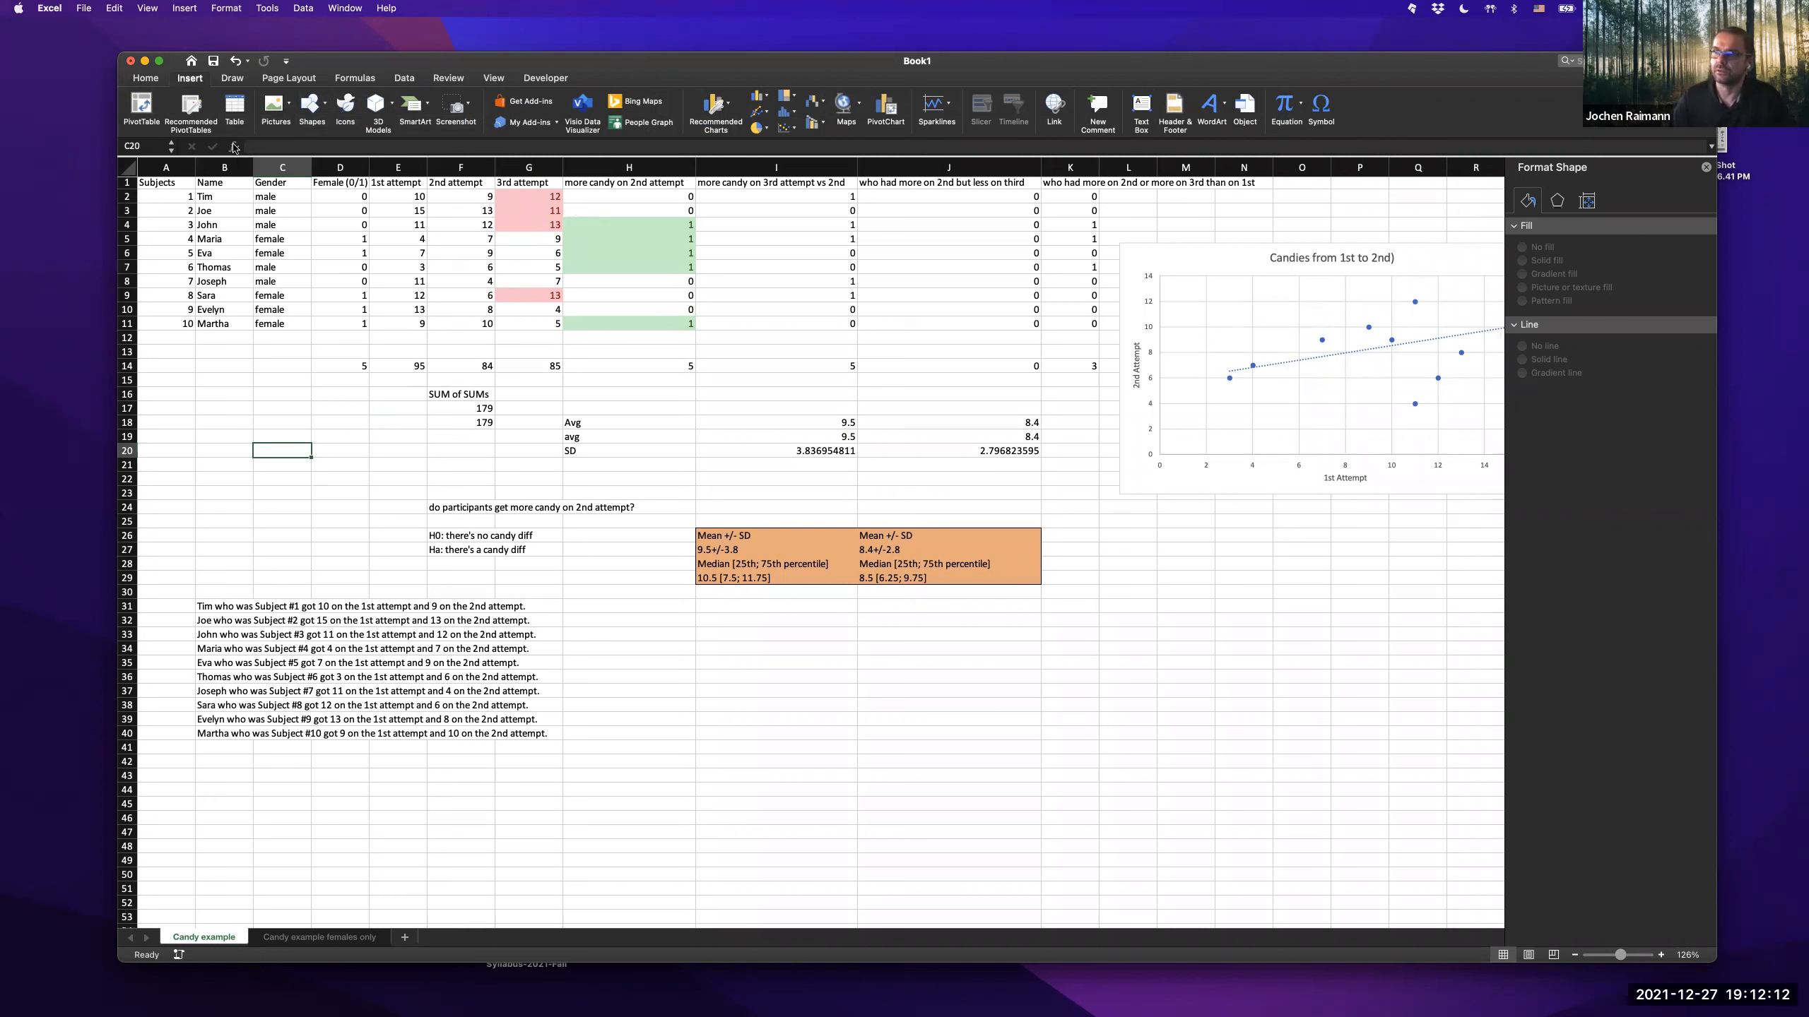
left_click(234, 147)
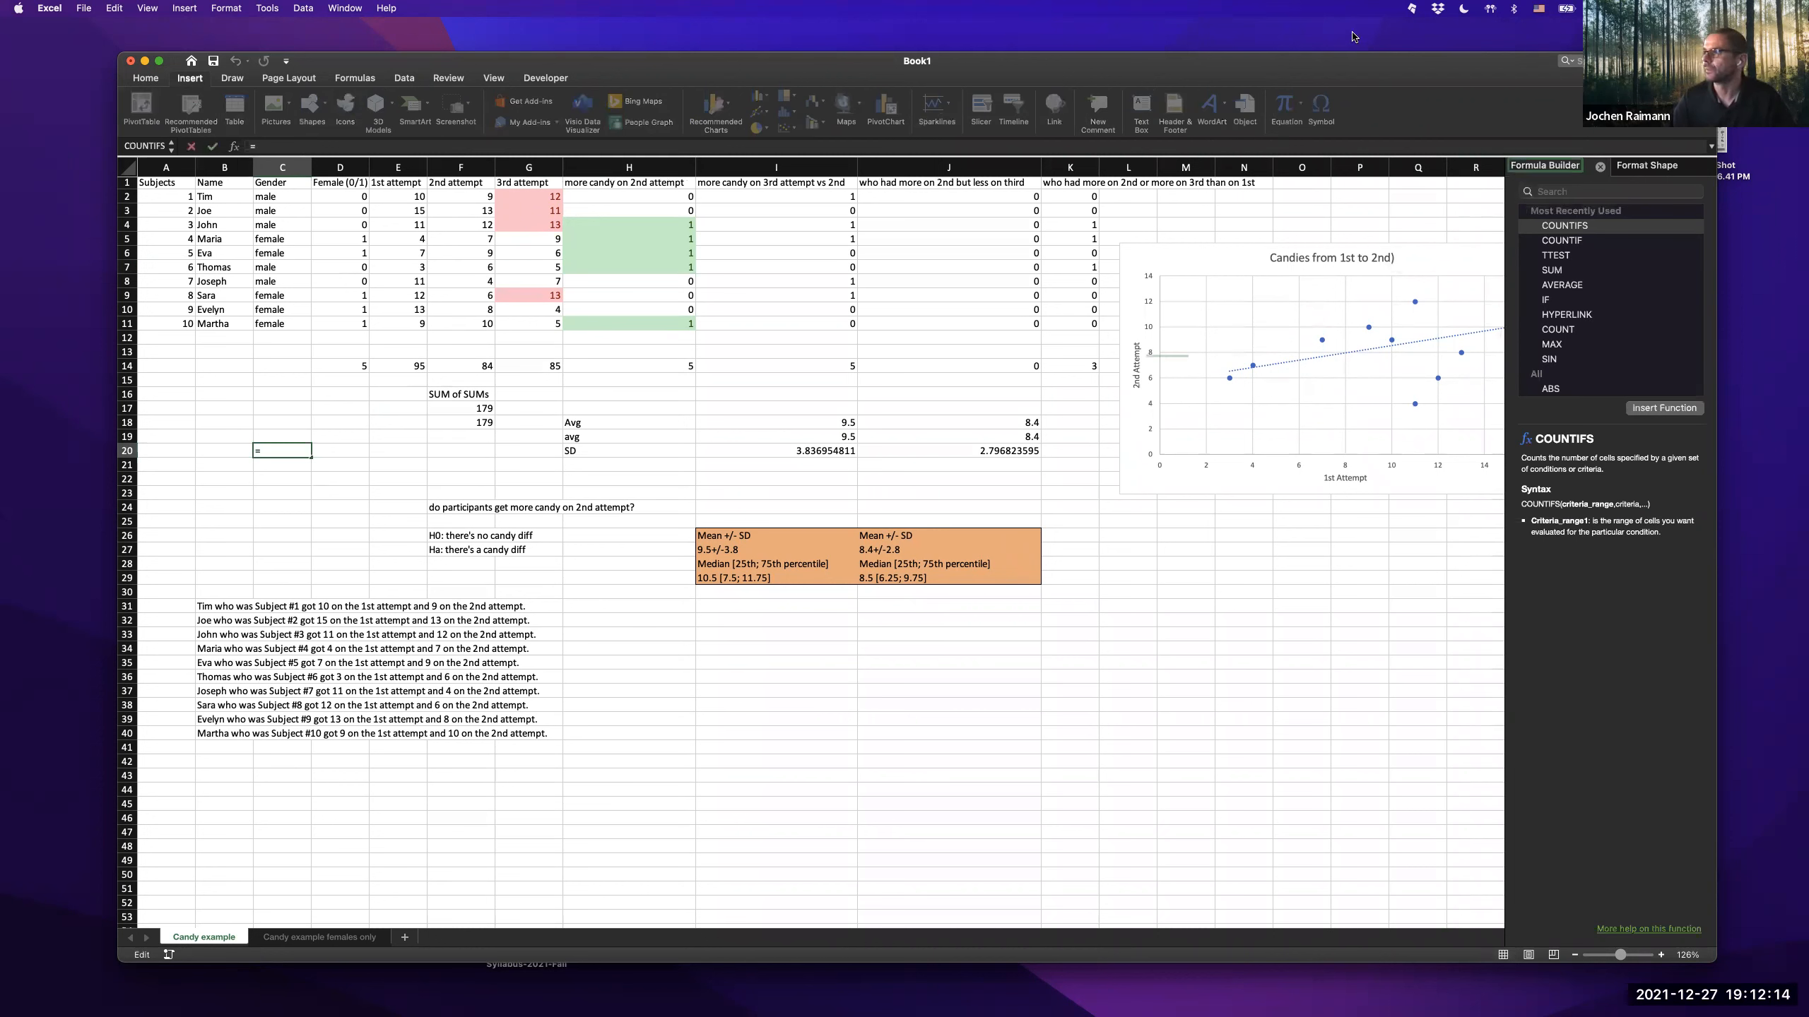
left_click_drag(1355, 66, 1257, 56)
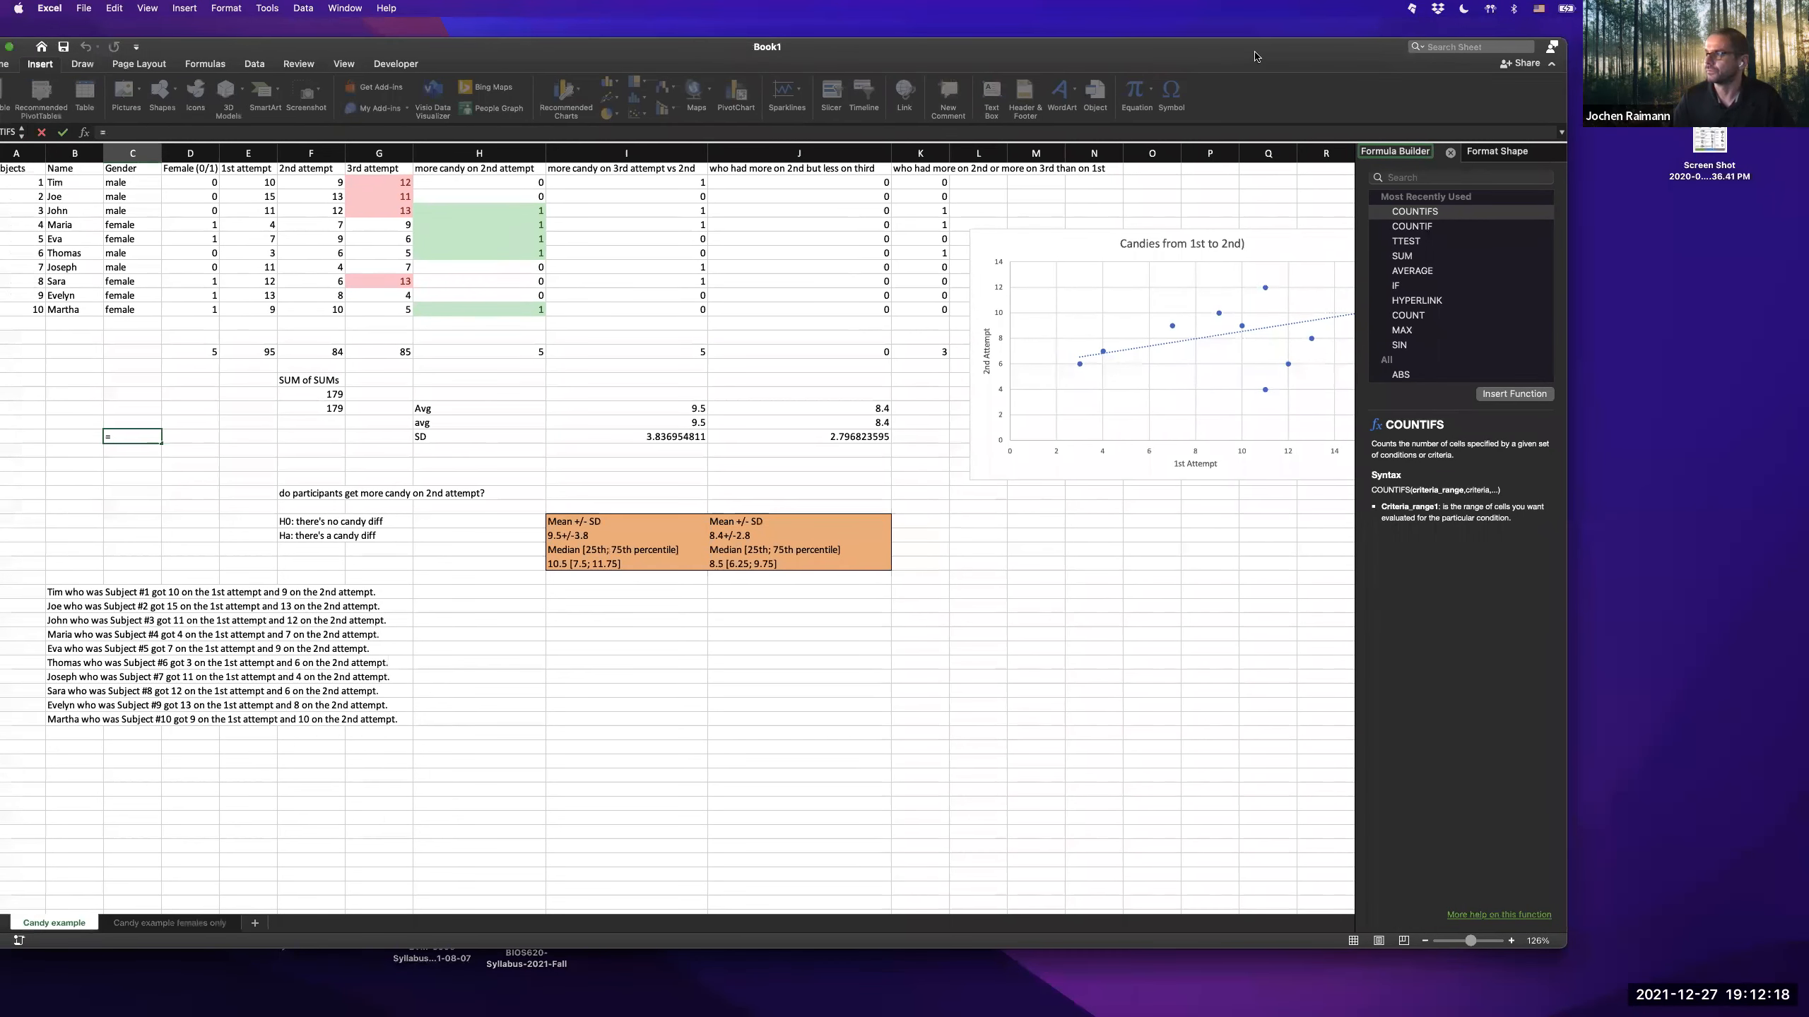
scroll(1469, 229, "down", 1)
left_click(1469, 227)
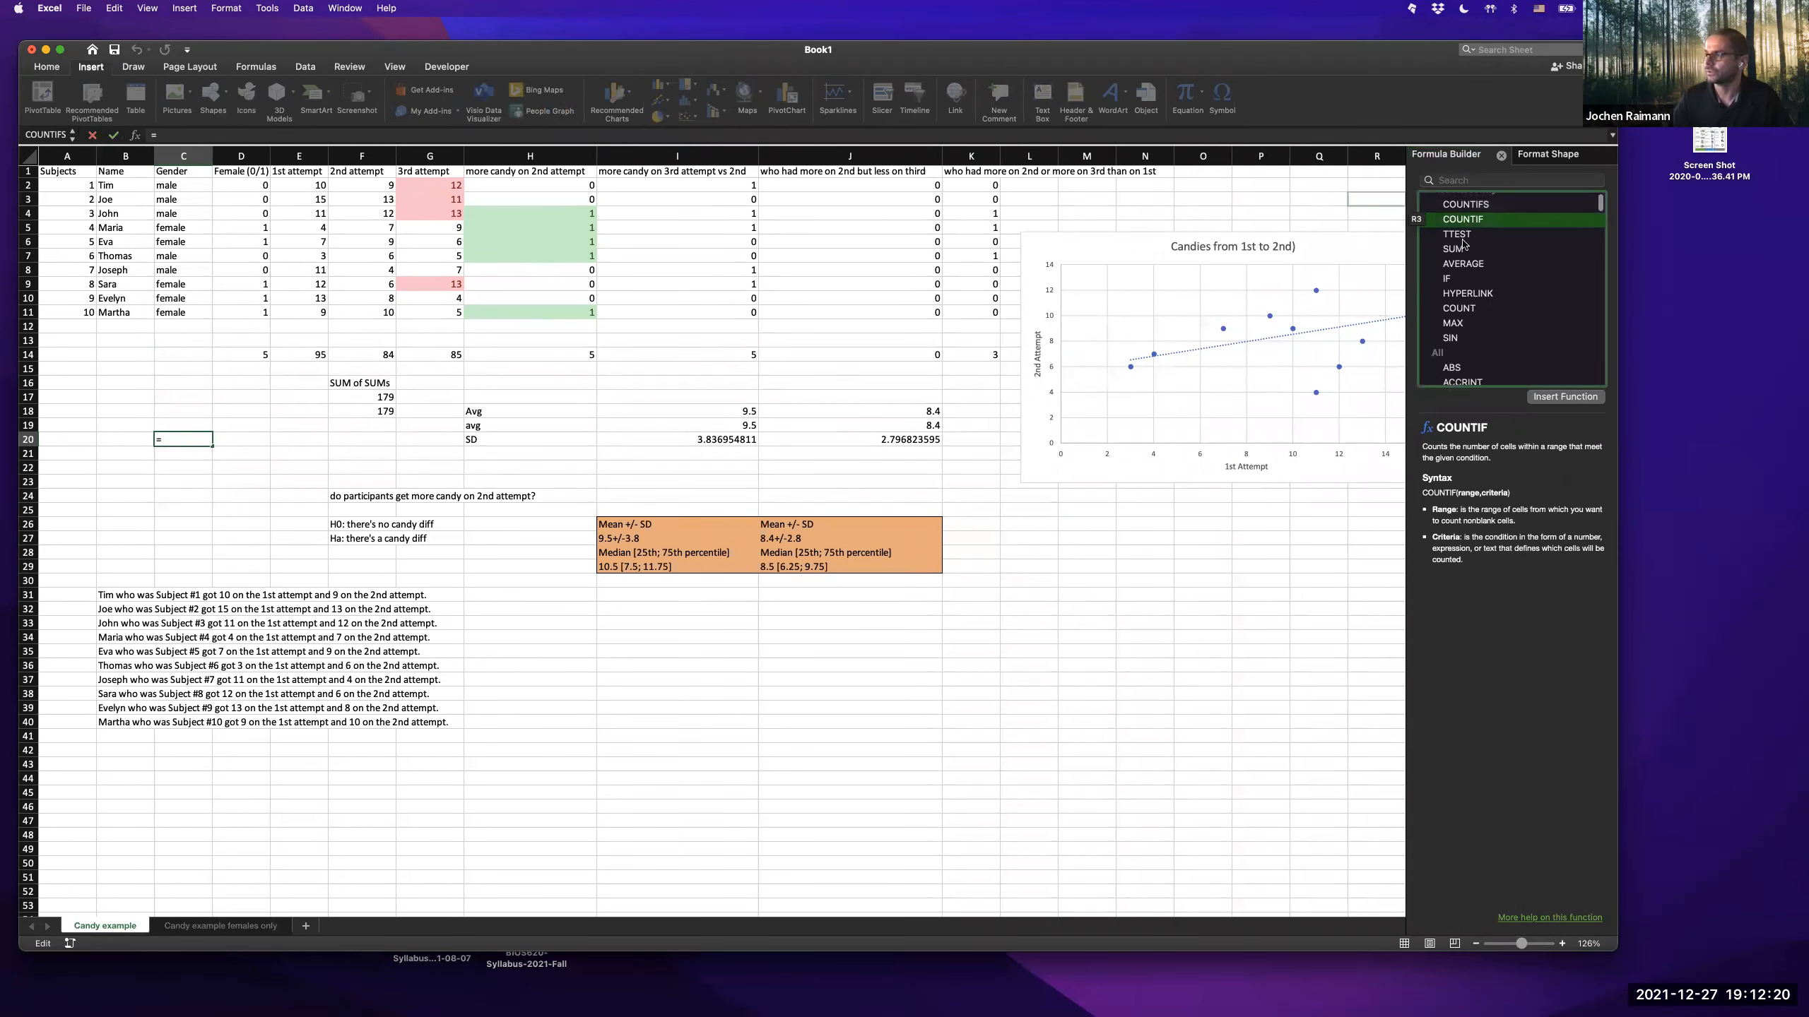
left_click(1461, 210)
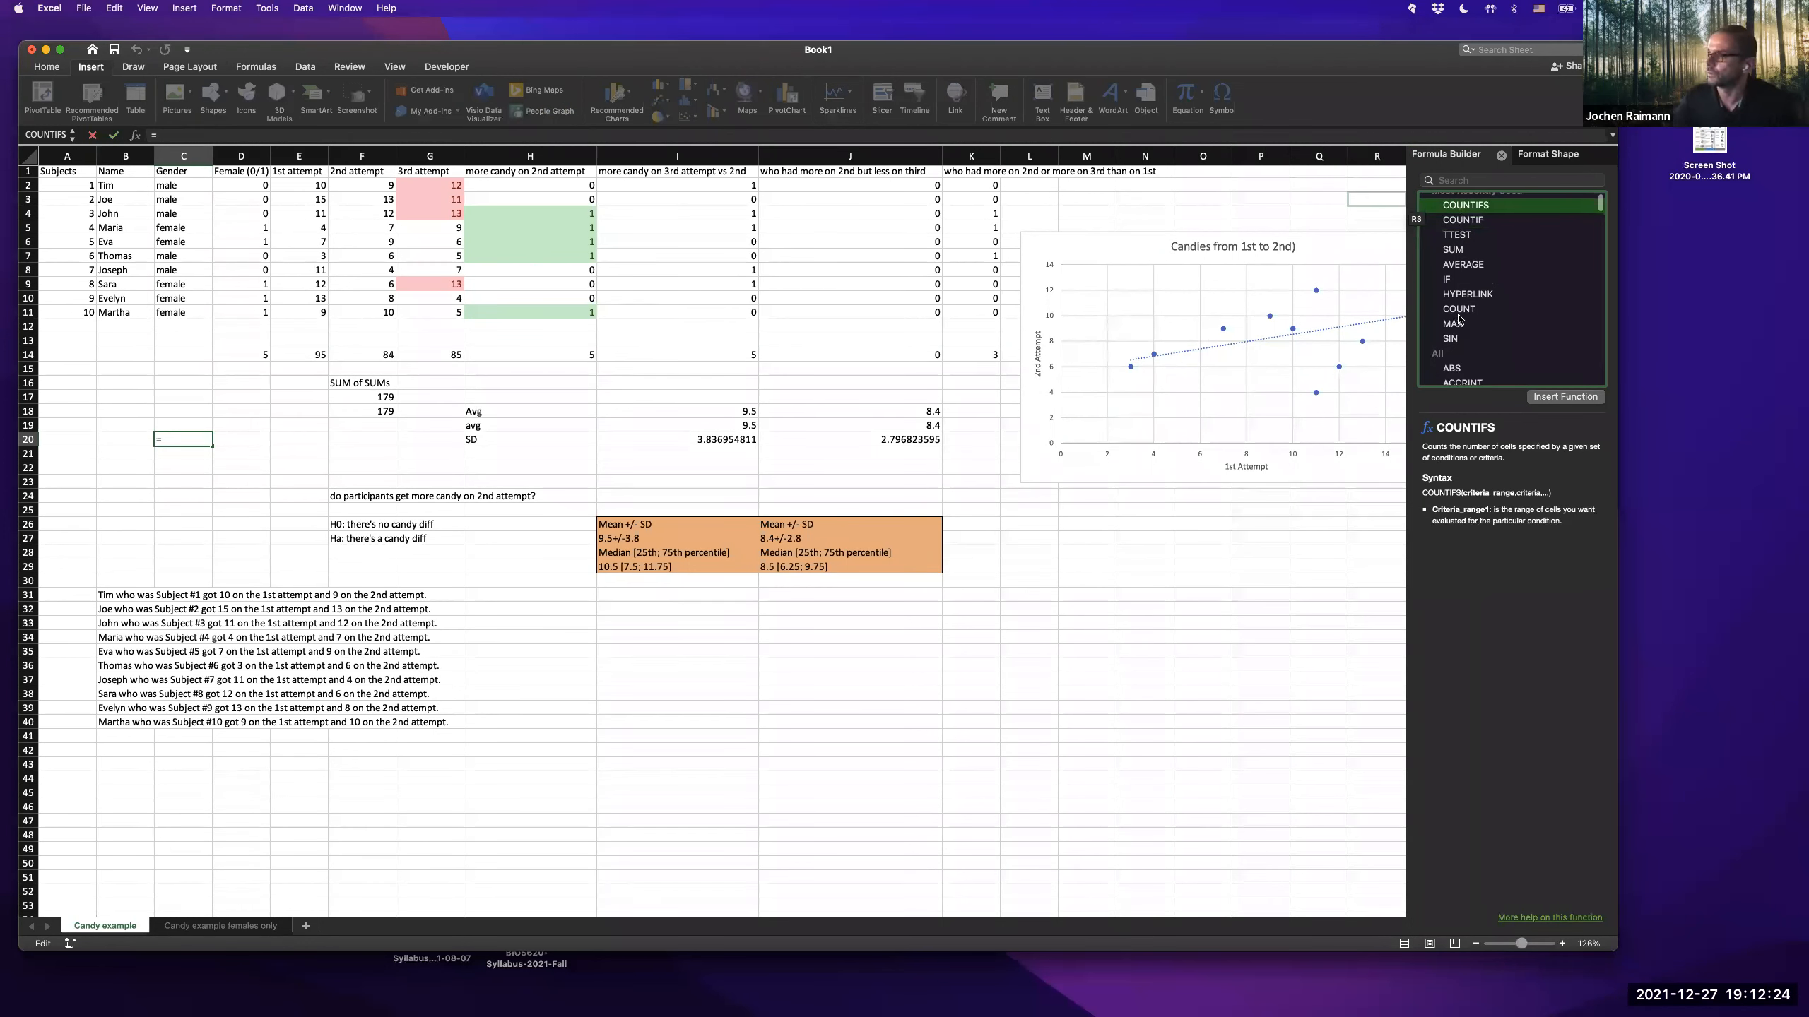
scroll(1456, 321, "down", 3)
scroll(1458, 317, "up", 3)
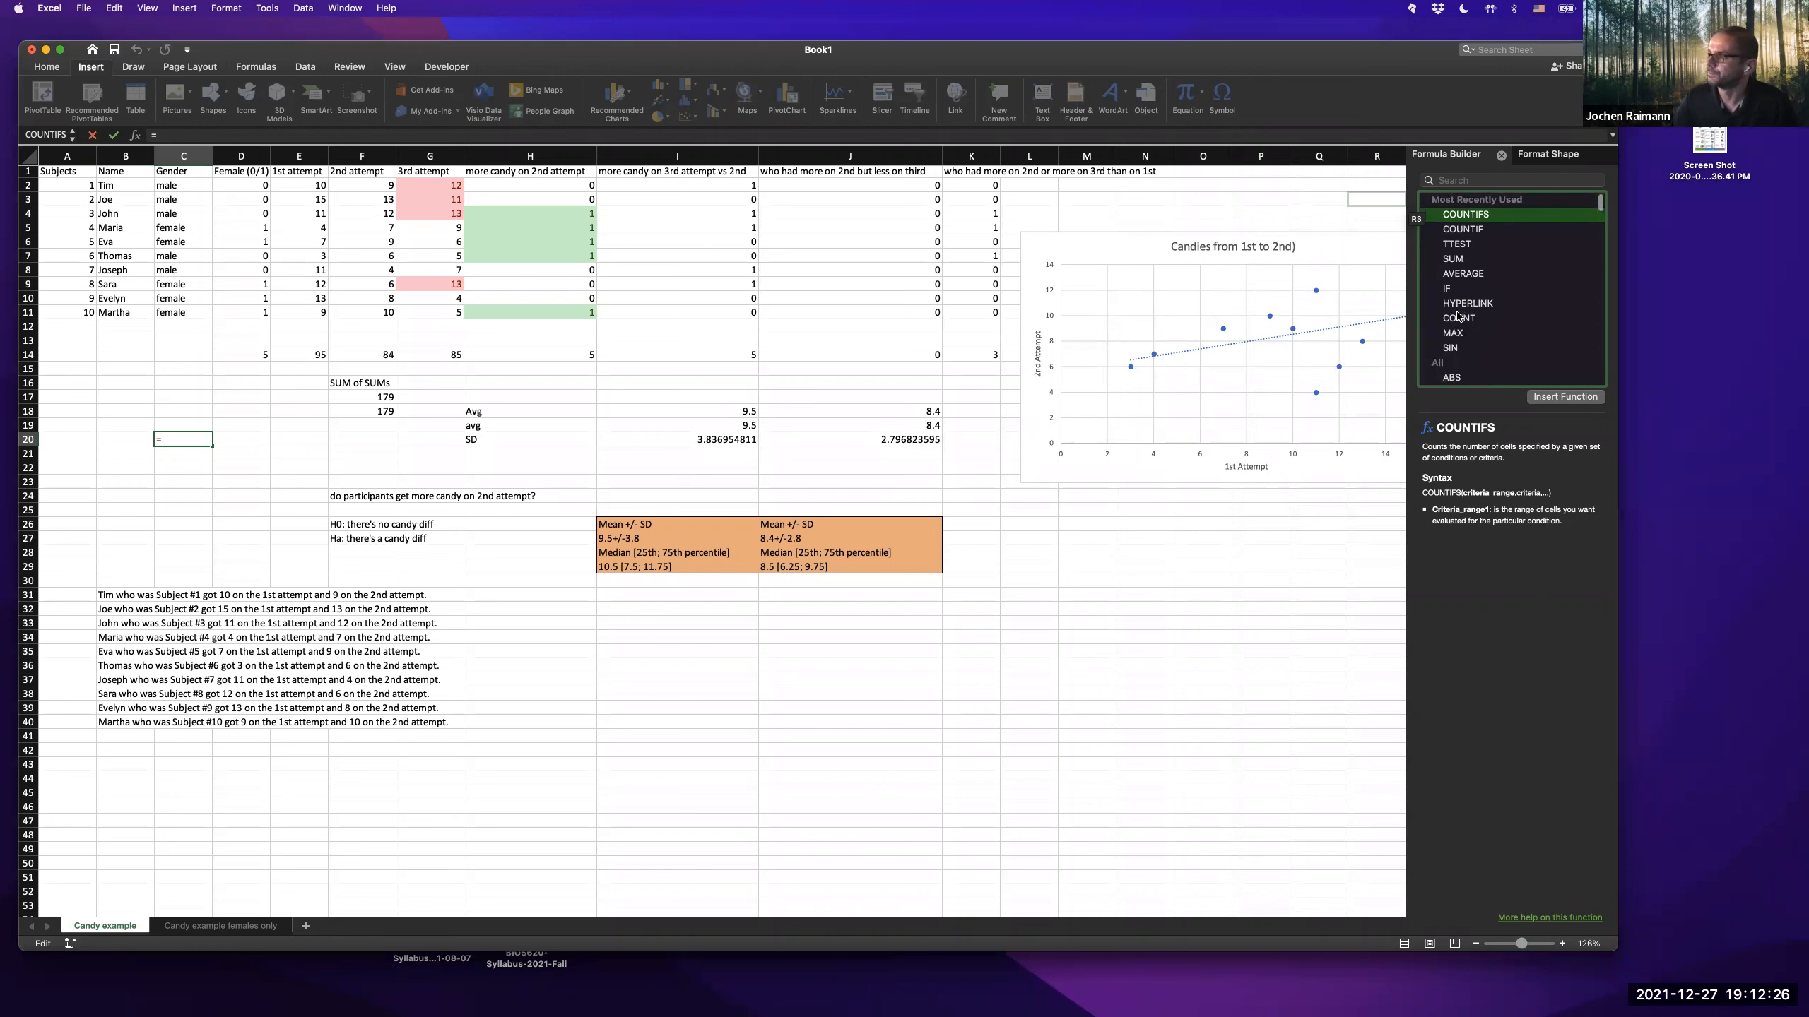
double_click(1467, 216)
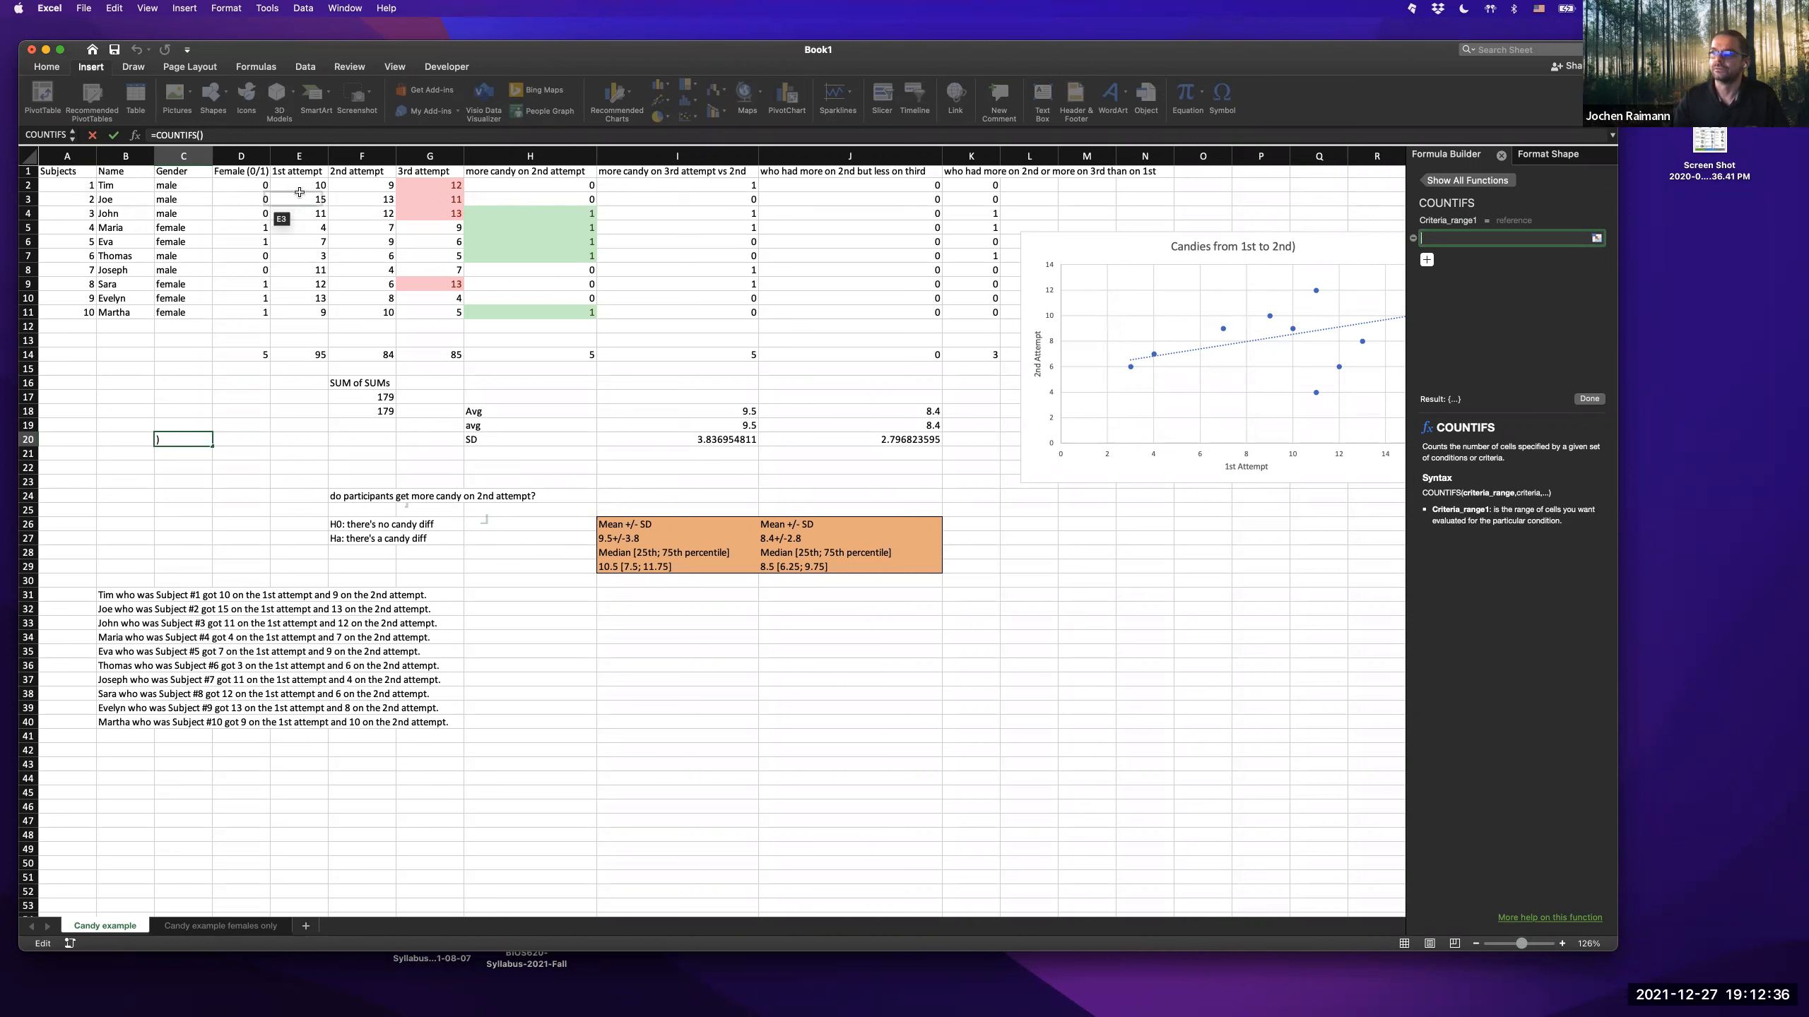
- Set the COUNTIFS criteria range to D2:D11 with criterion 1 and complete the formula
left_click_drag(251, 191, 271, 313)
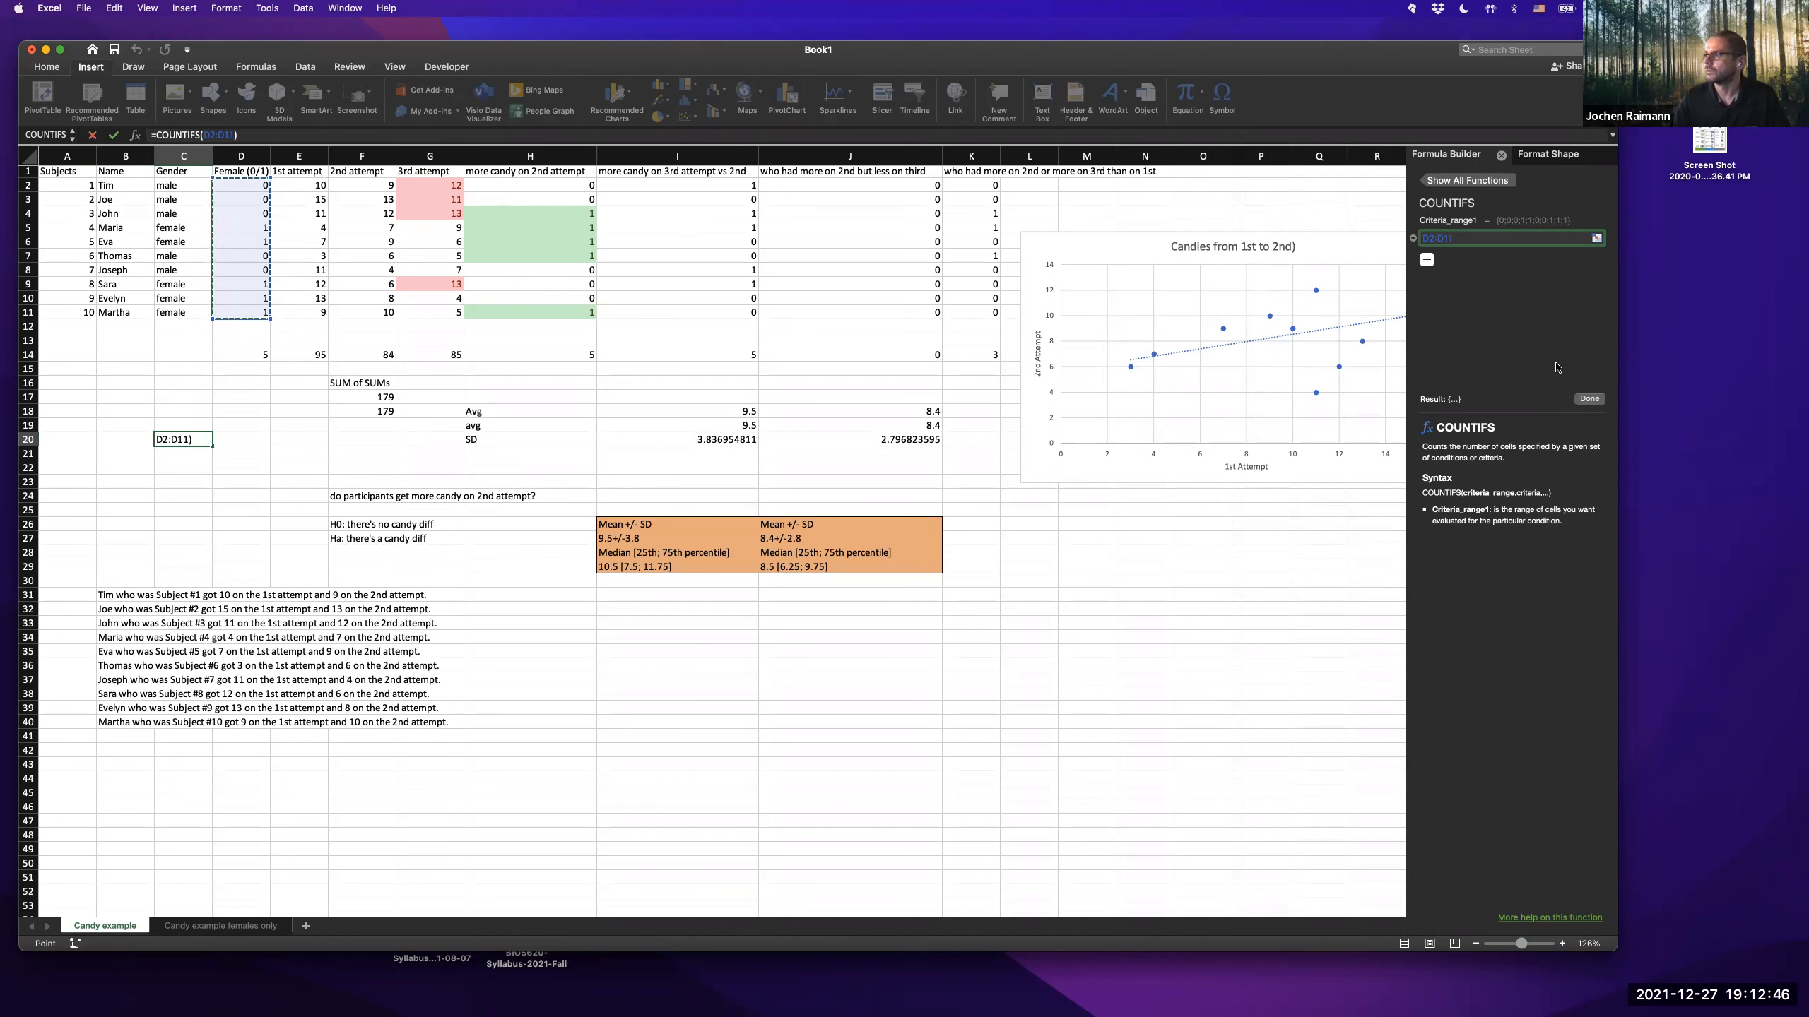
left_click(1427, 260)
left_click(1444, 275)
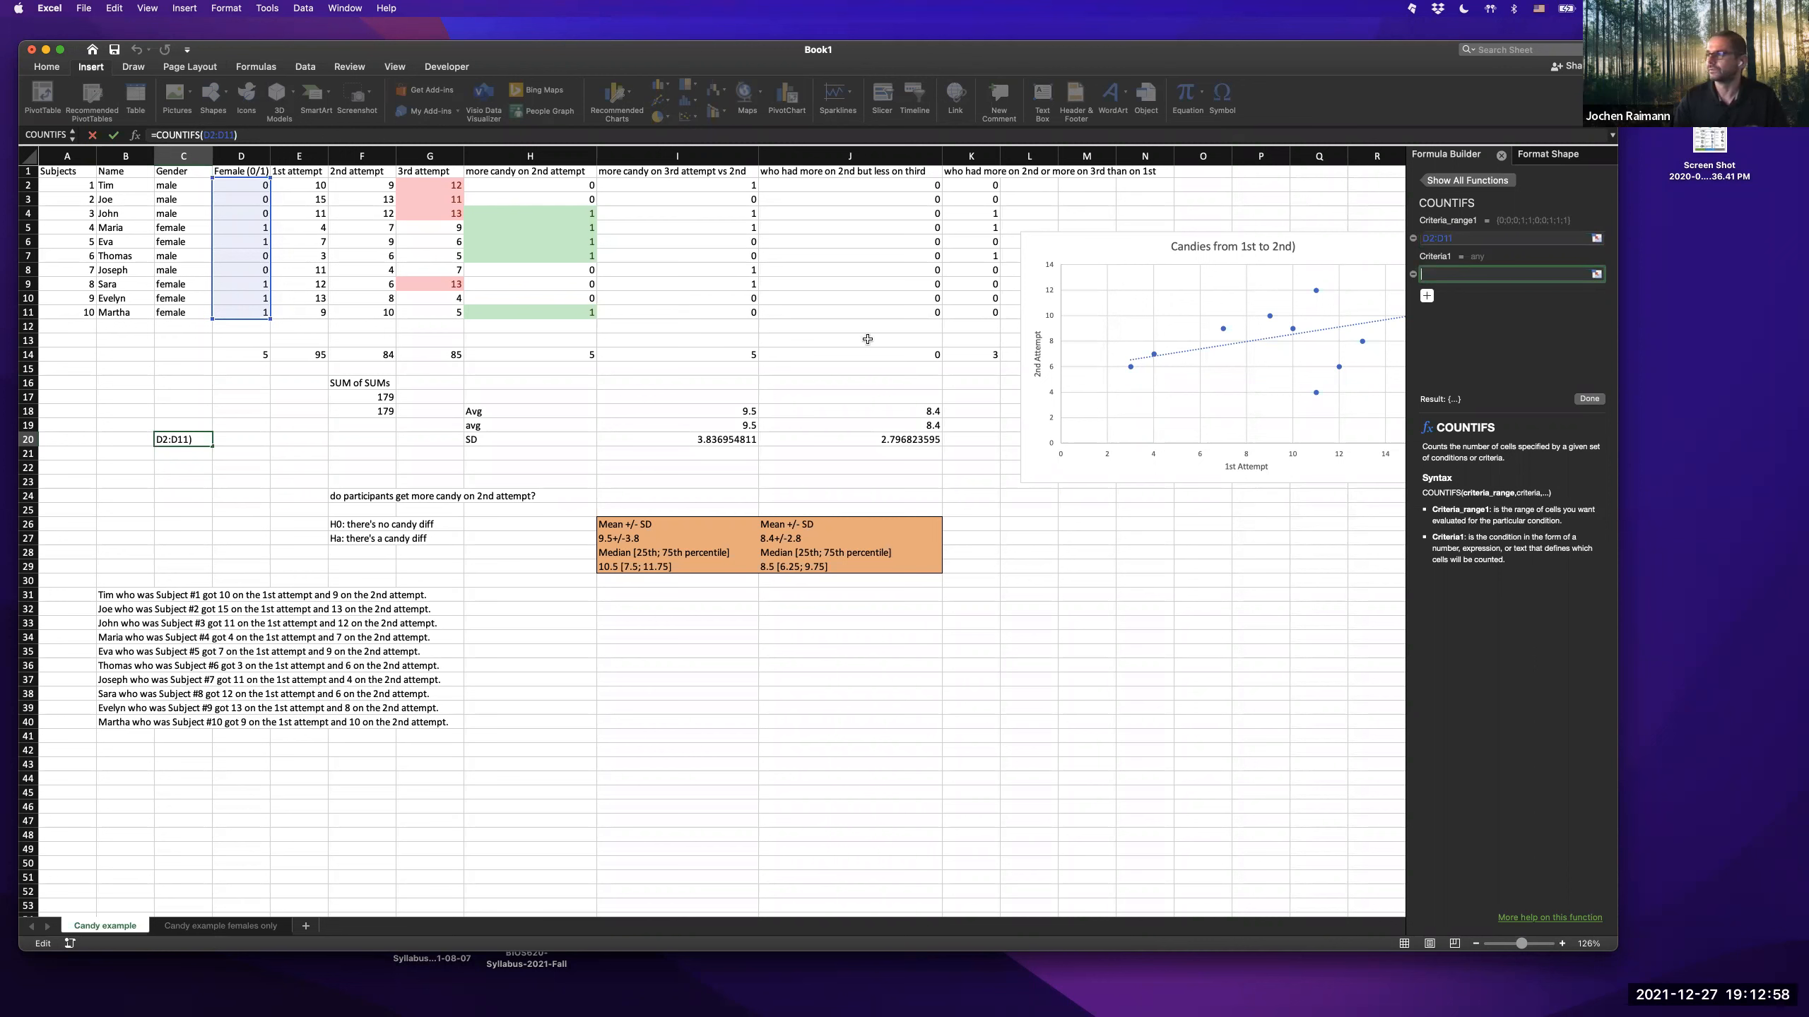
type("1")
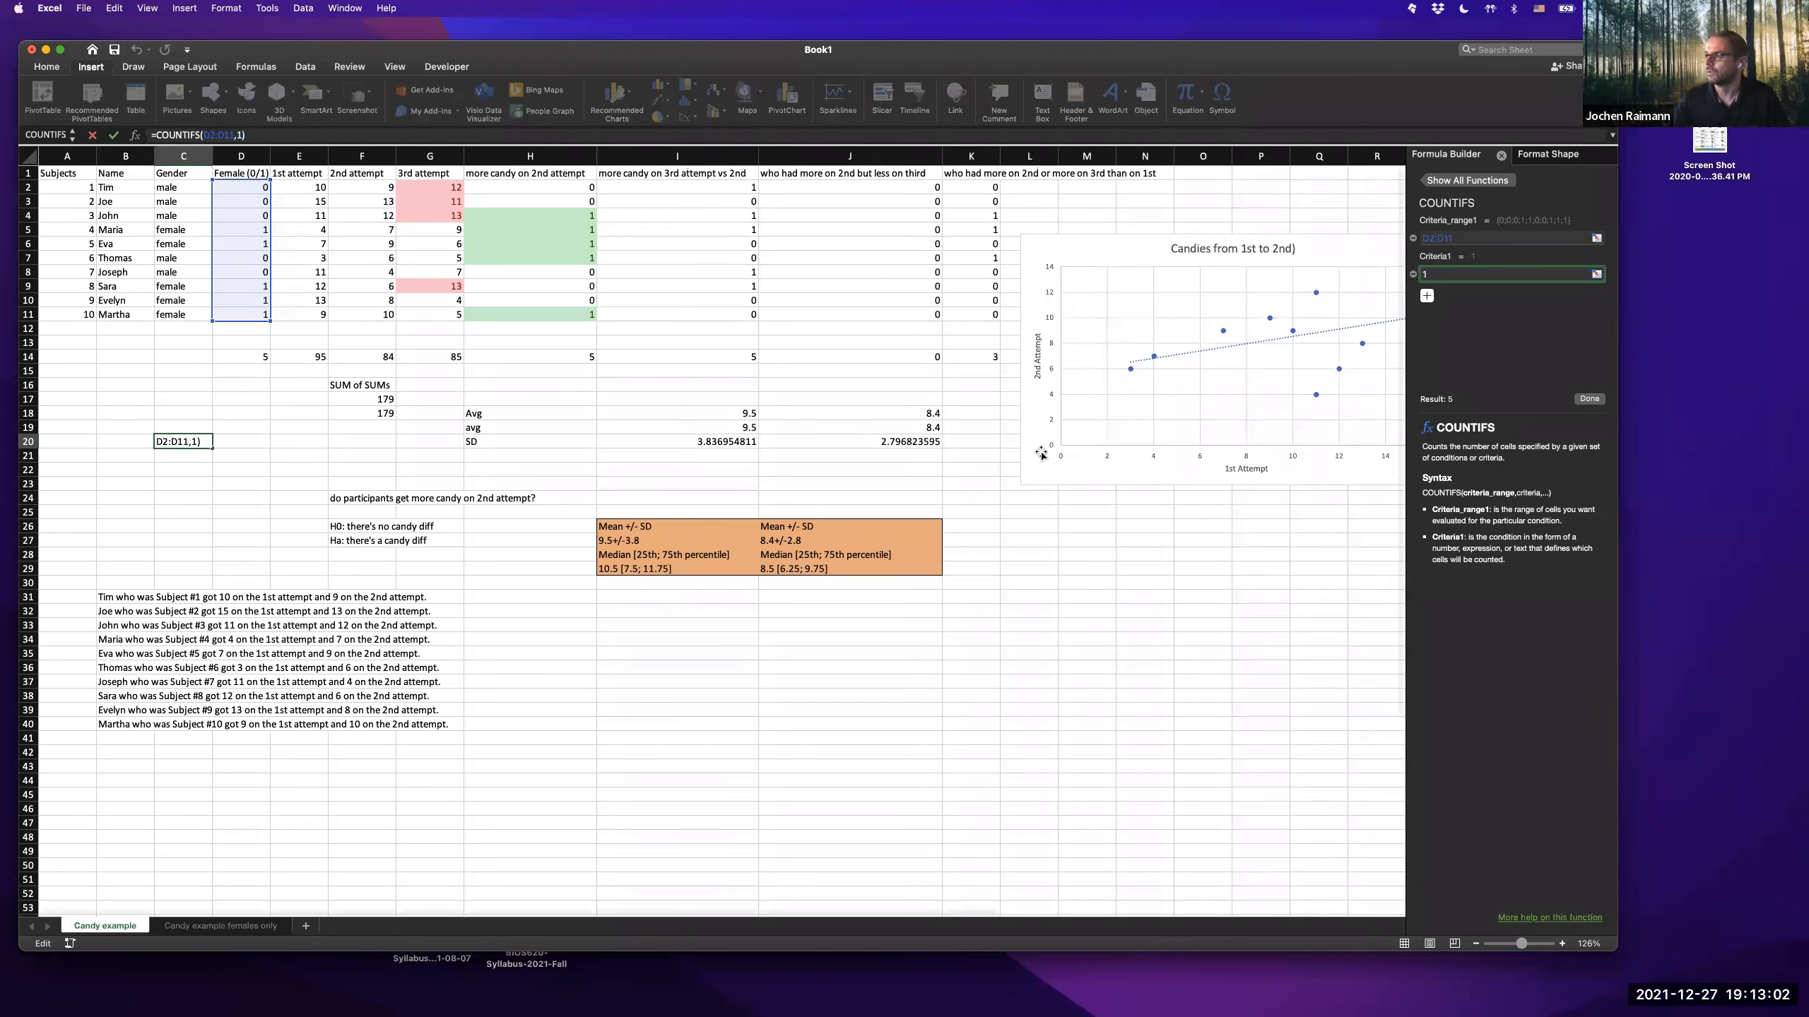
left_click(1590, 399)
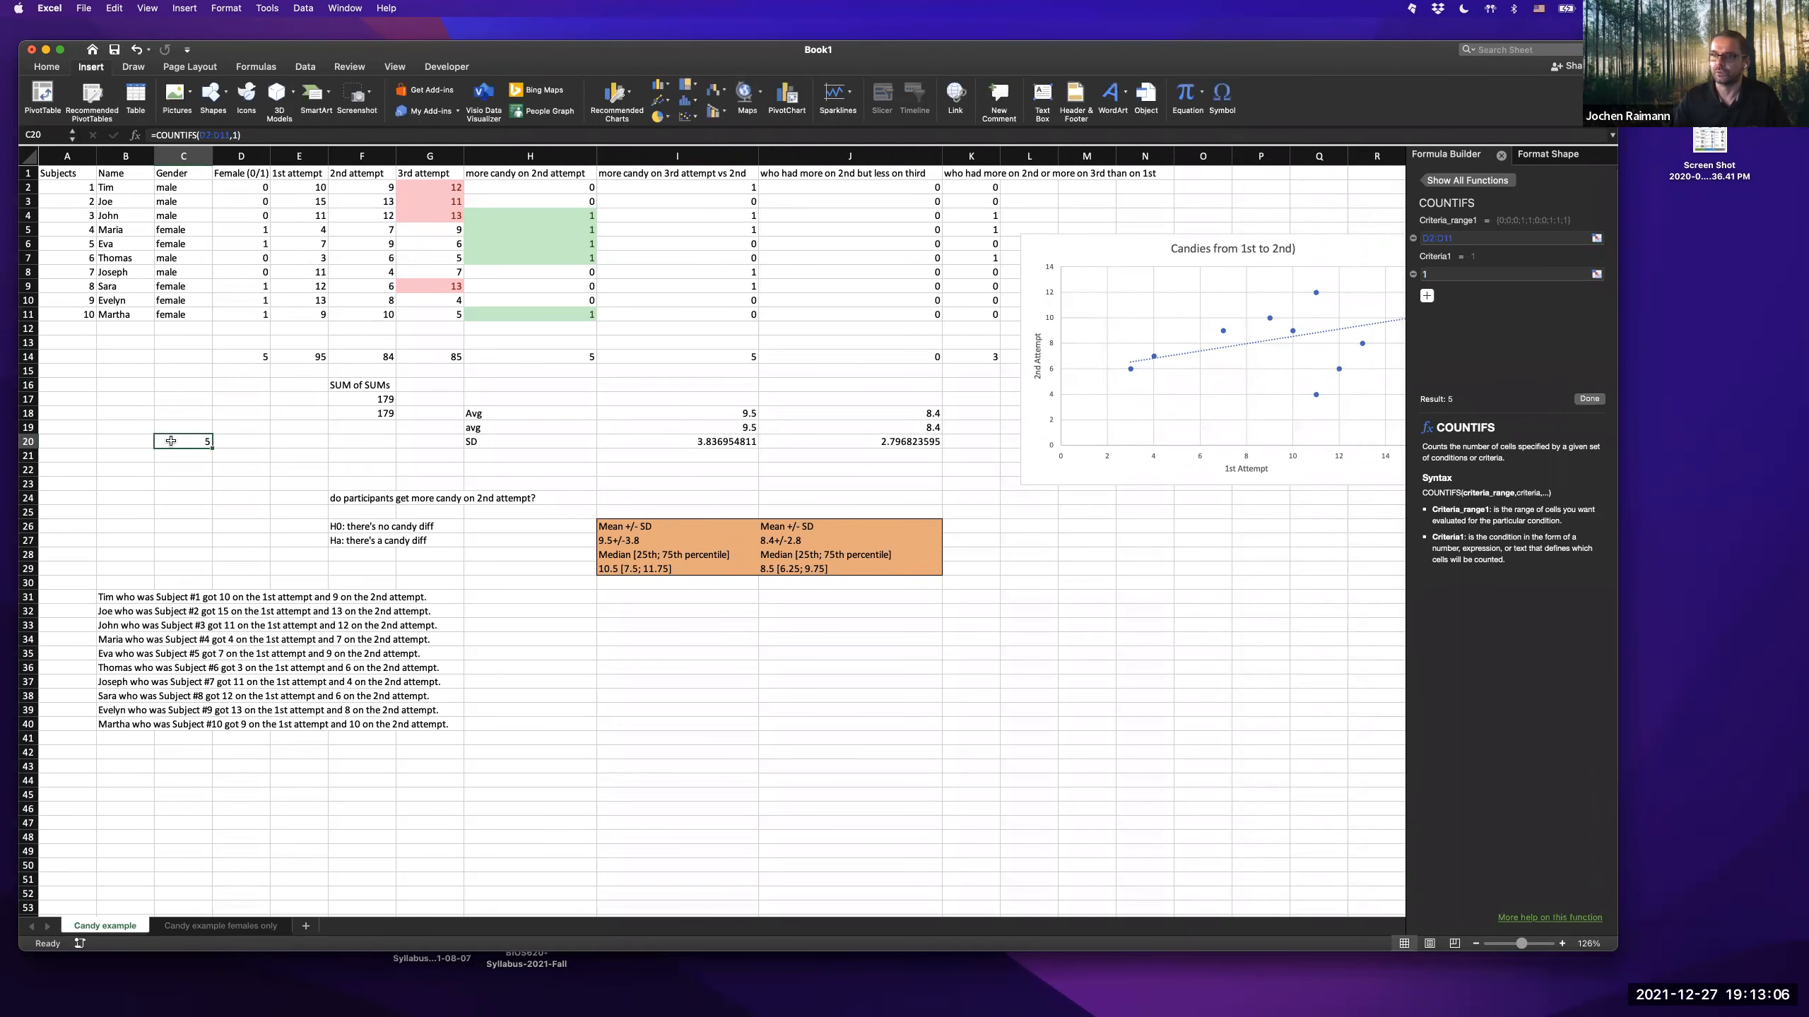
- Insert a new column before the "Female (0/1)" column and title it "Female (1/2)"
left_click(261, 358)
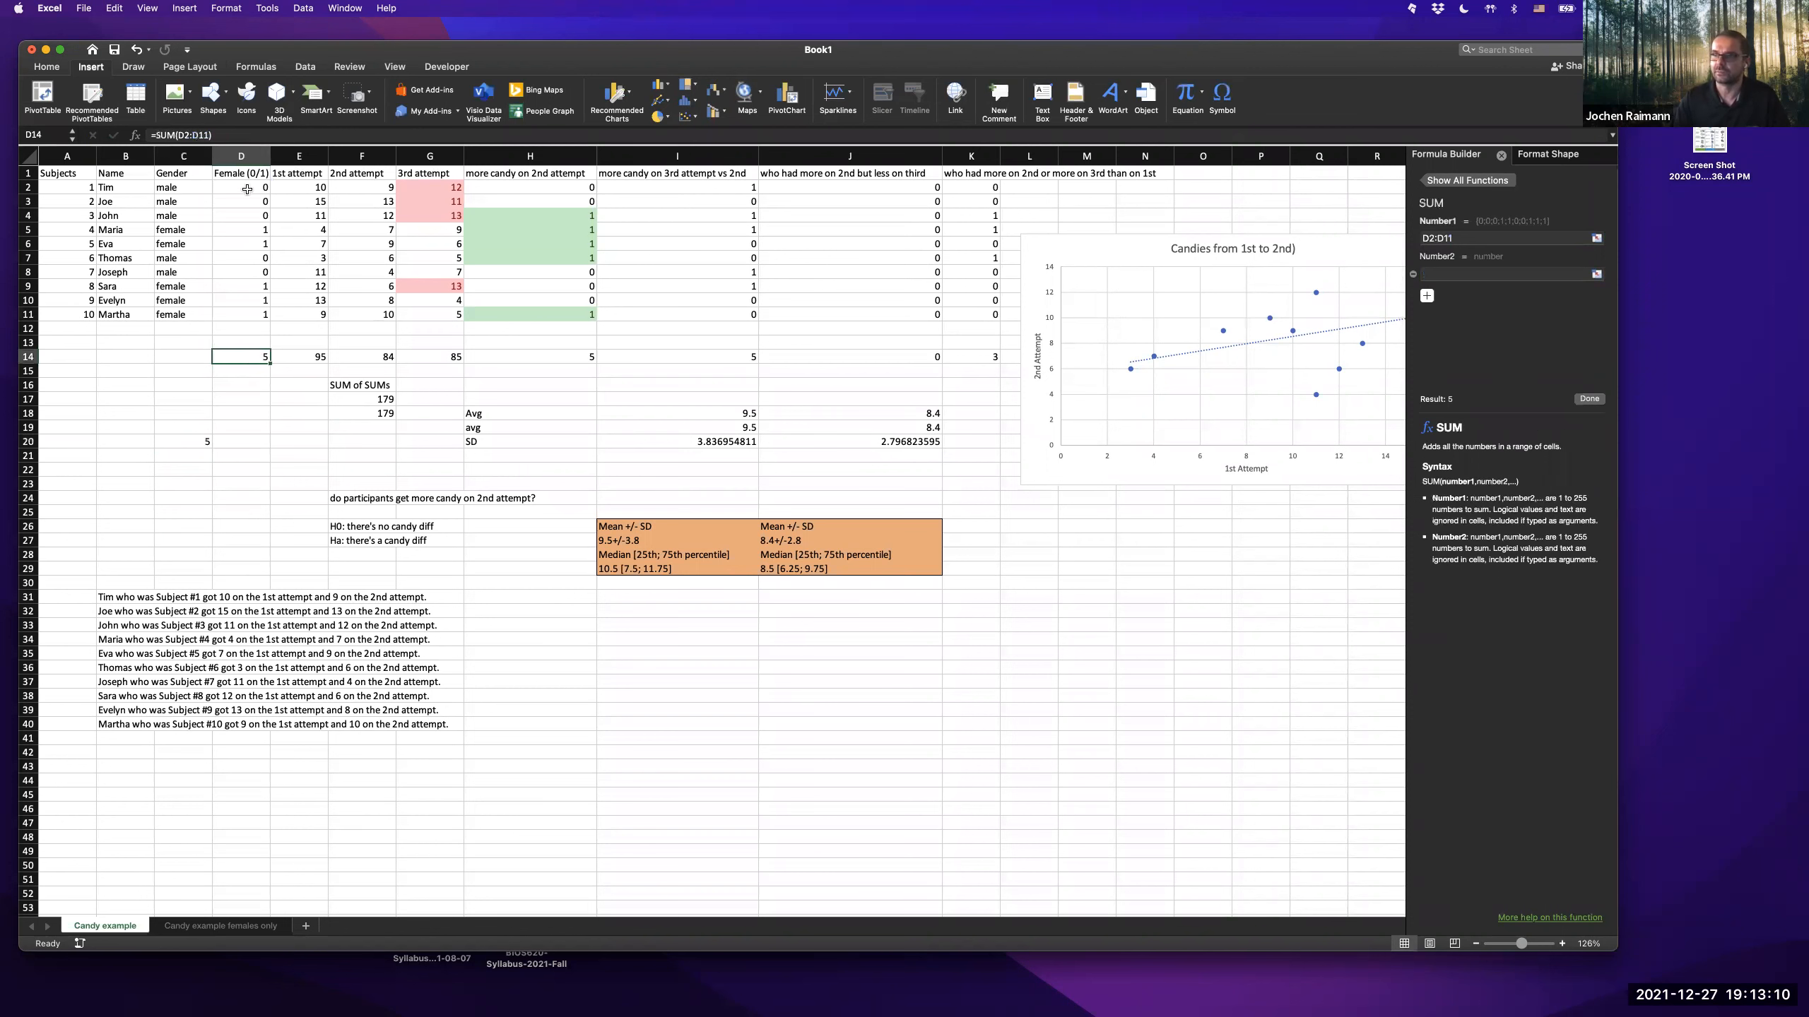
left_click(248, 189)
left_click(242, 154)
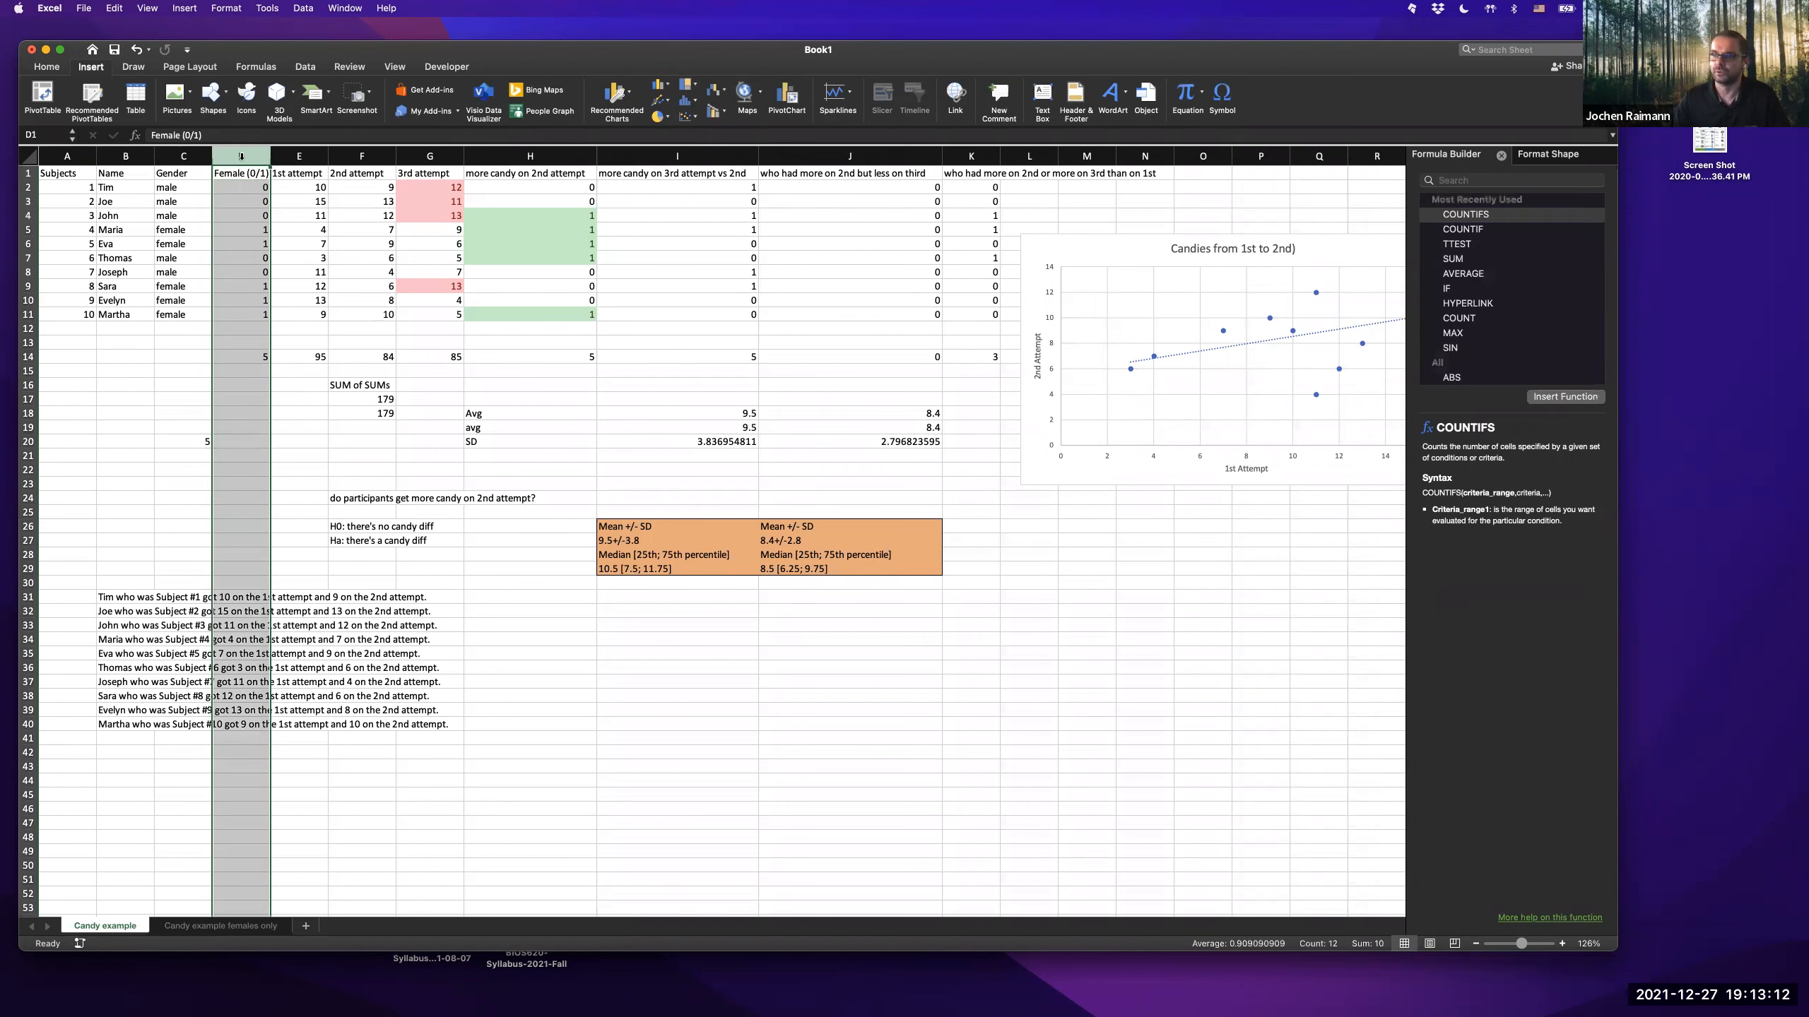
right_click(243, 231)
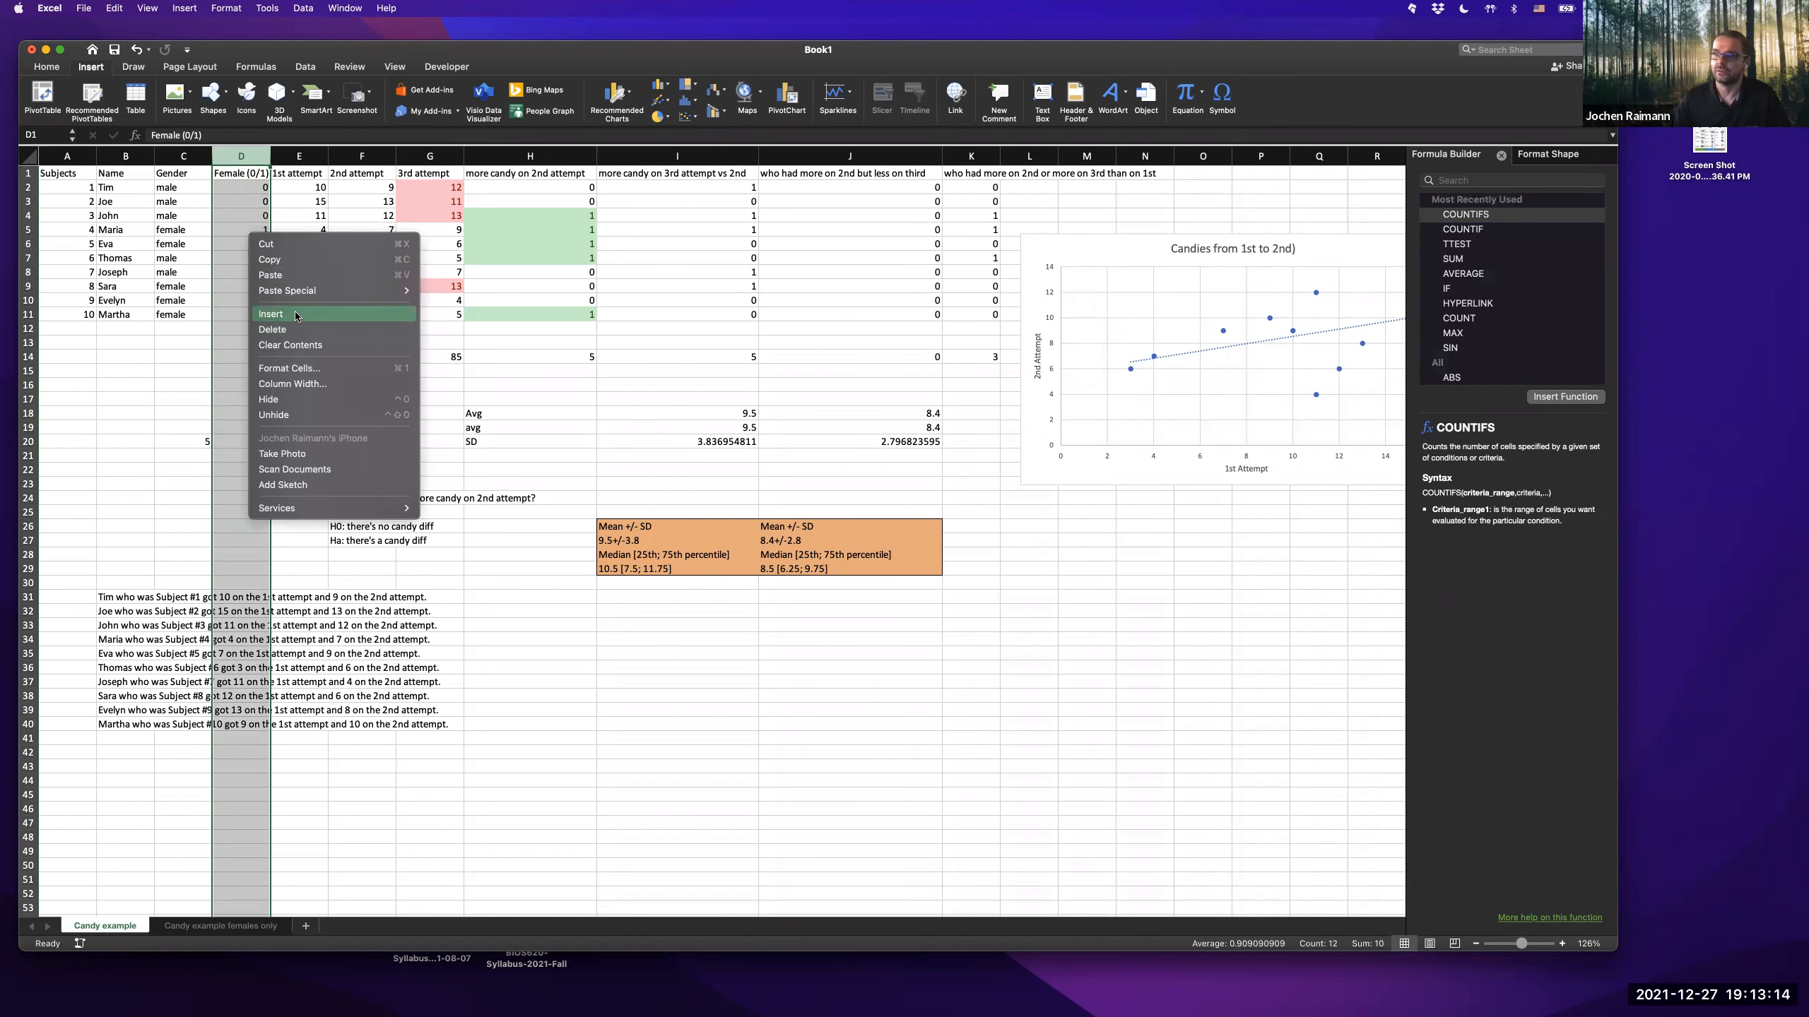
left_click(232, 208)
left_click(225, 173)
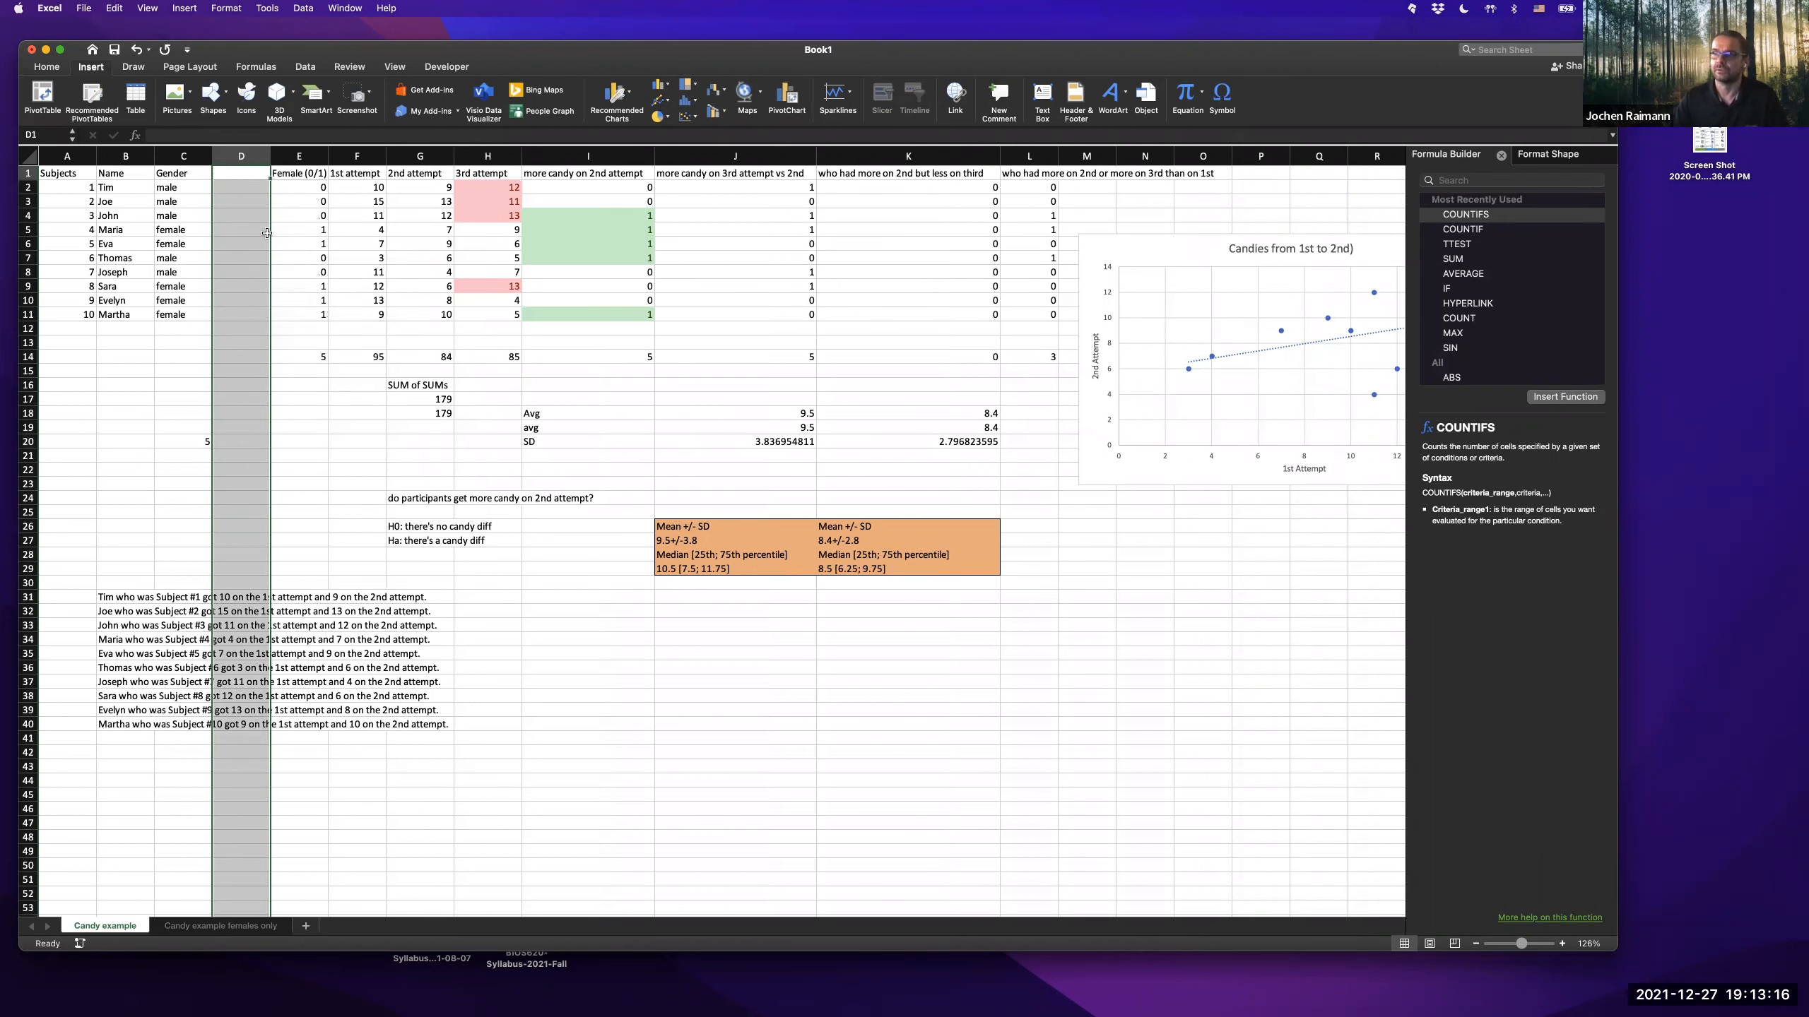
type("Female")
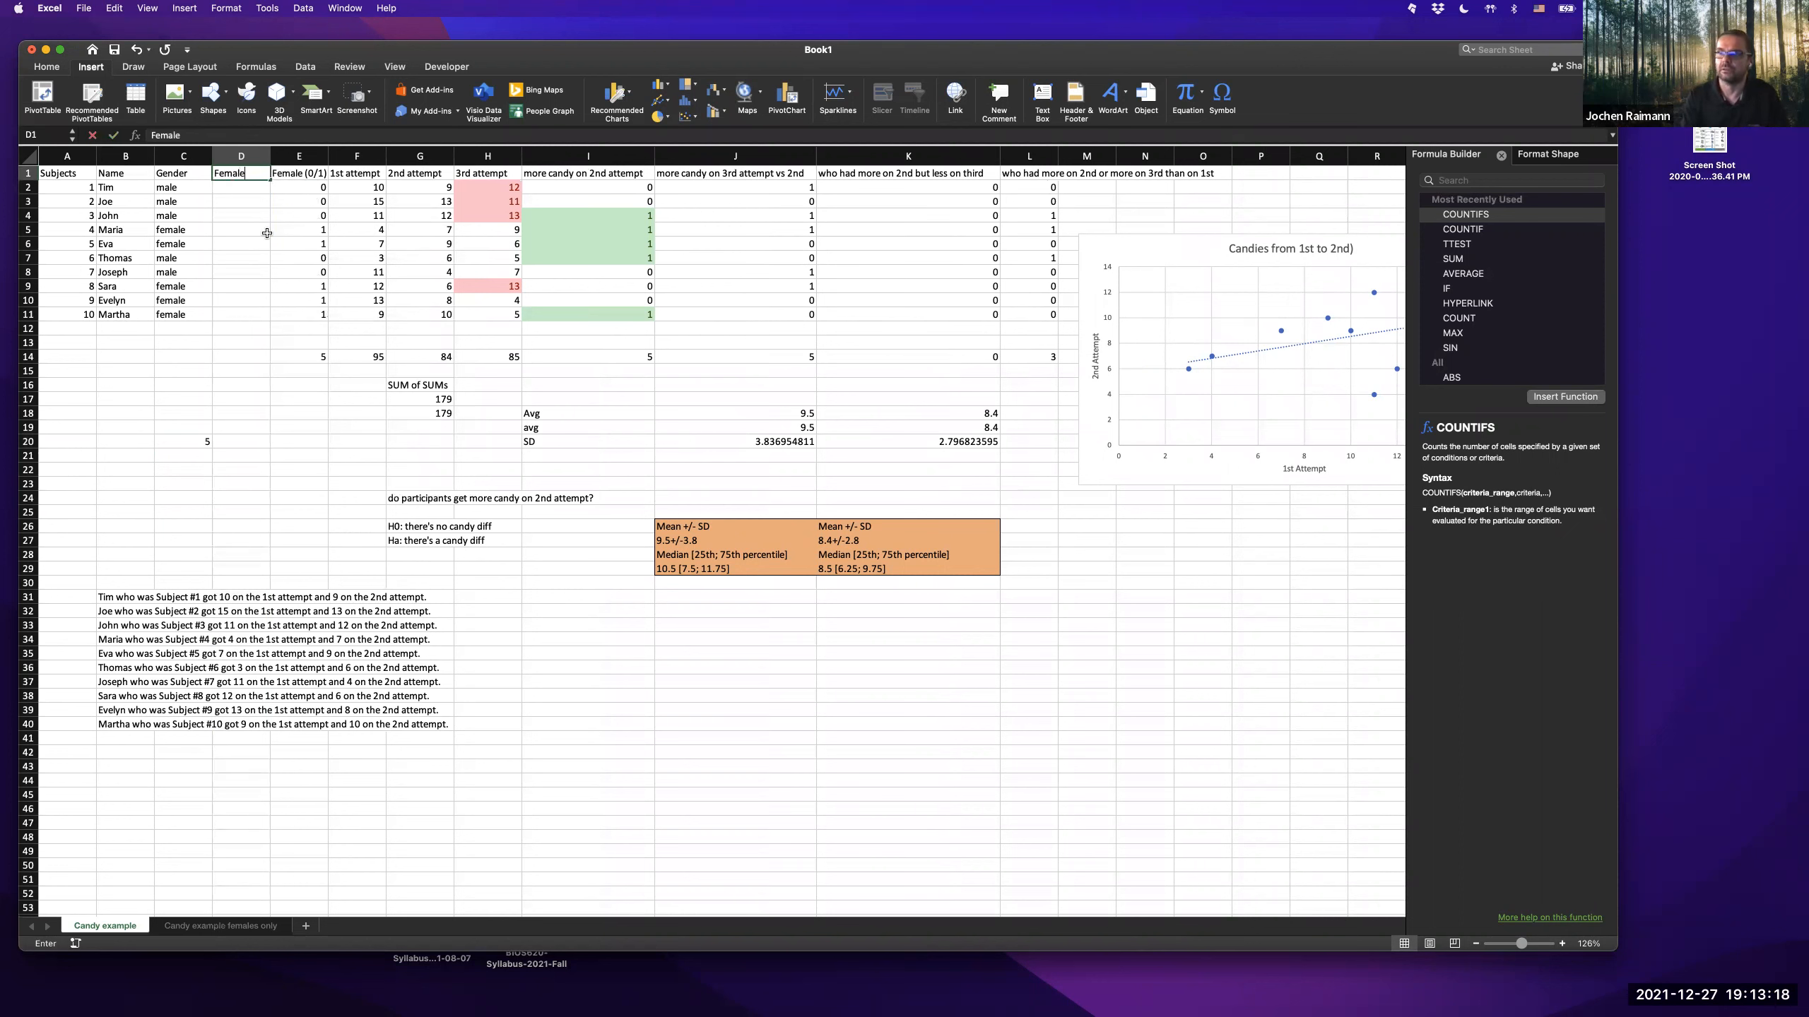
type("(1")
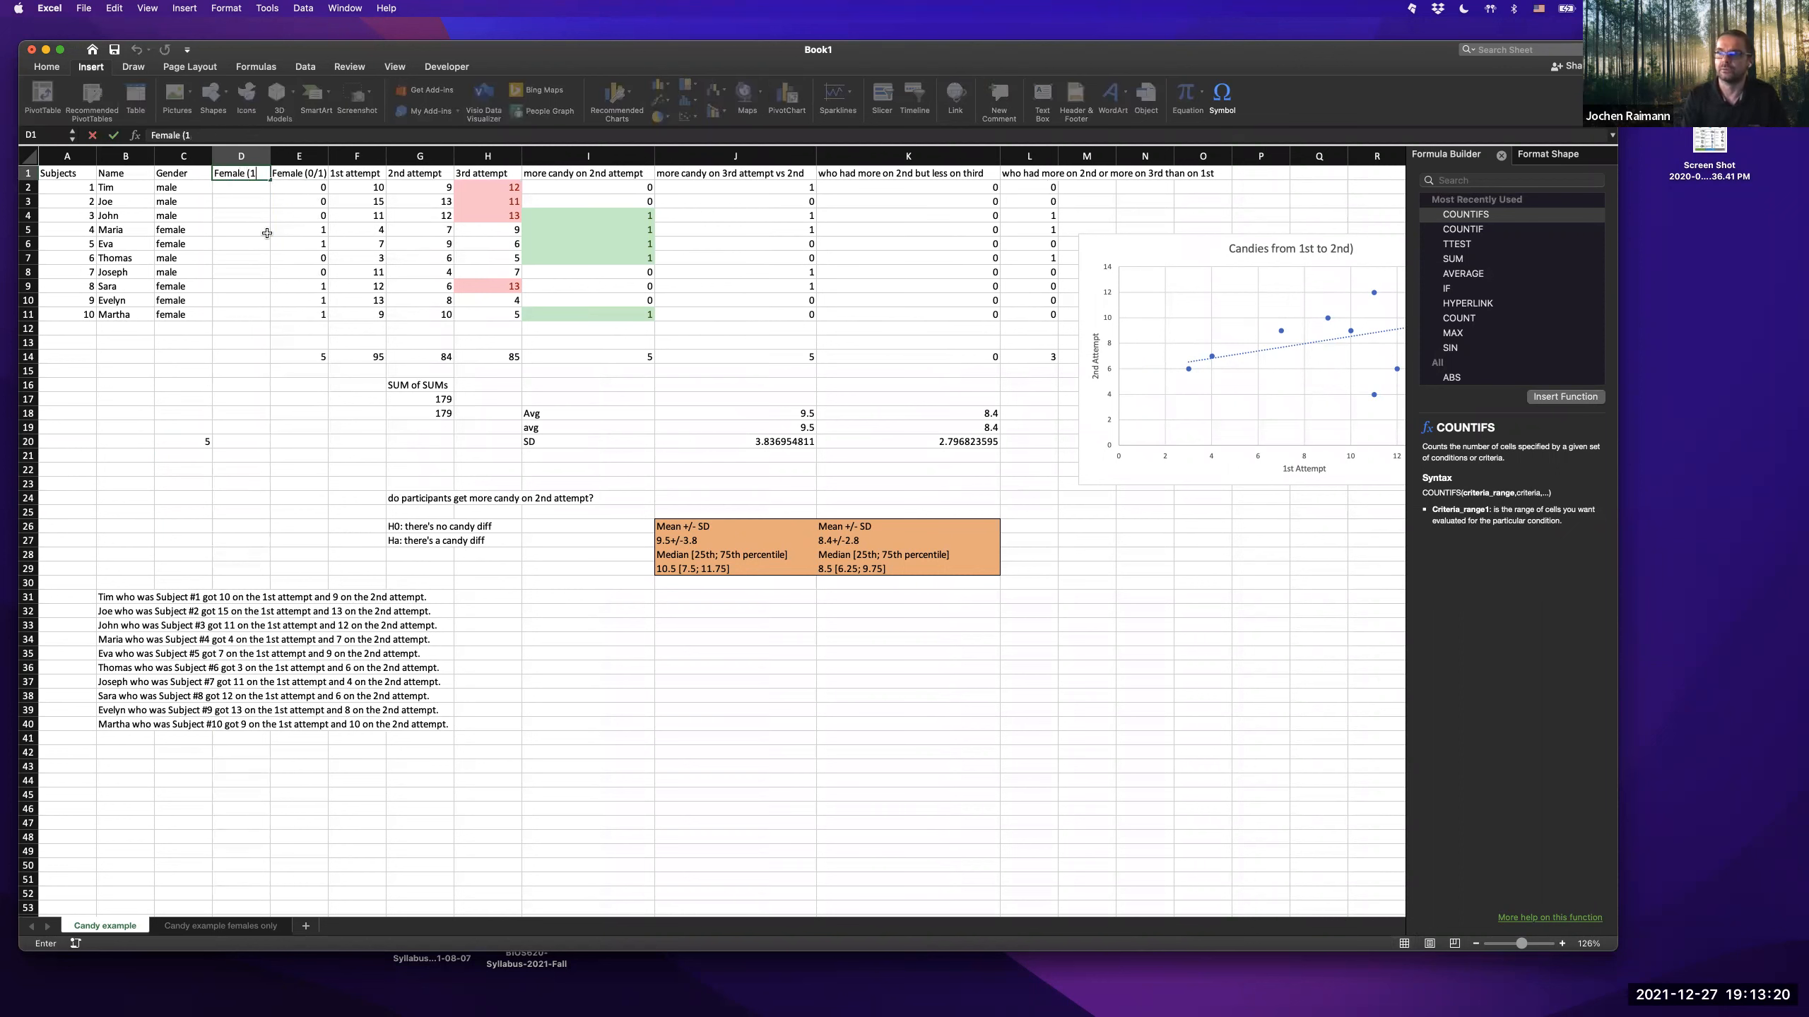
type("/2)")
key("Return")
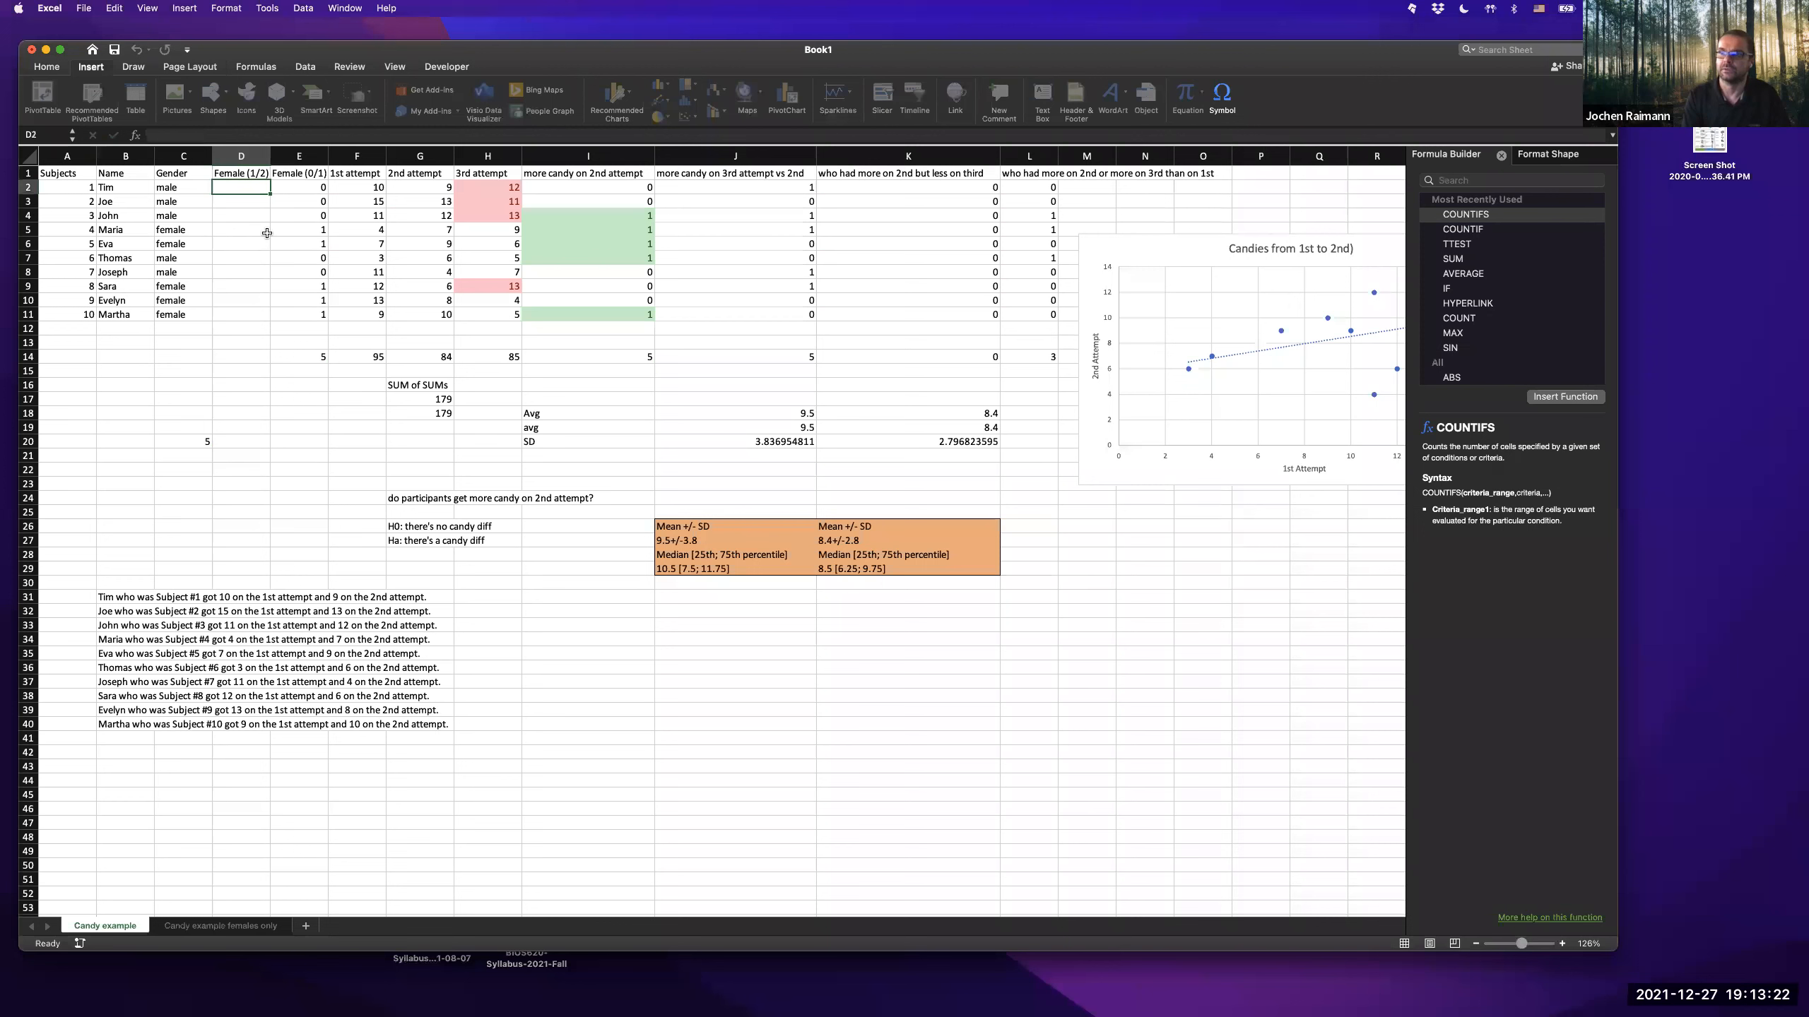
- Enter =IF(E2=1,2,1) in cell D2 and fill the formula down to D11
type("=")
key("Right")
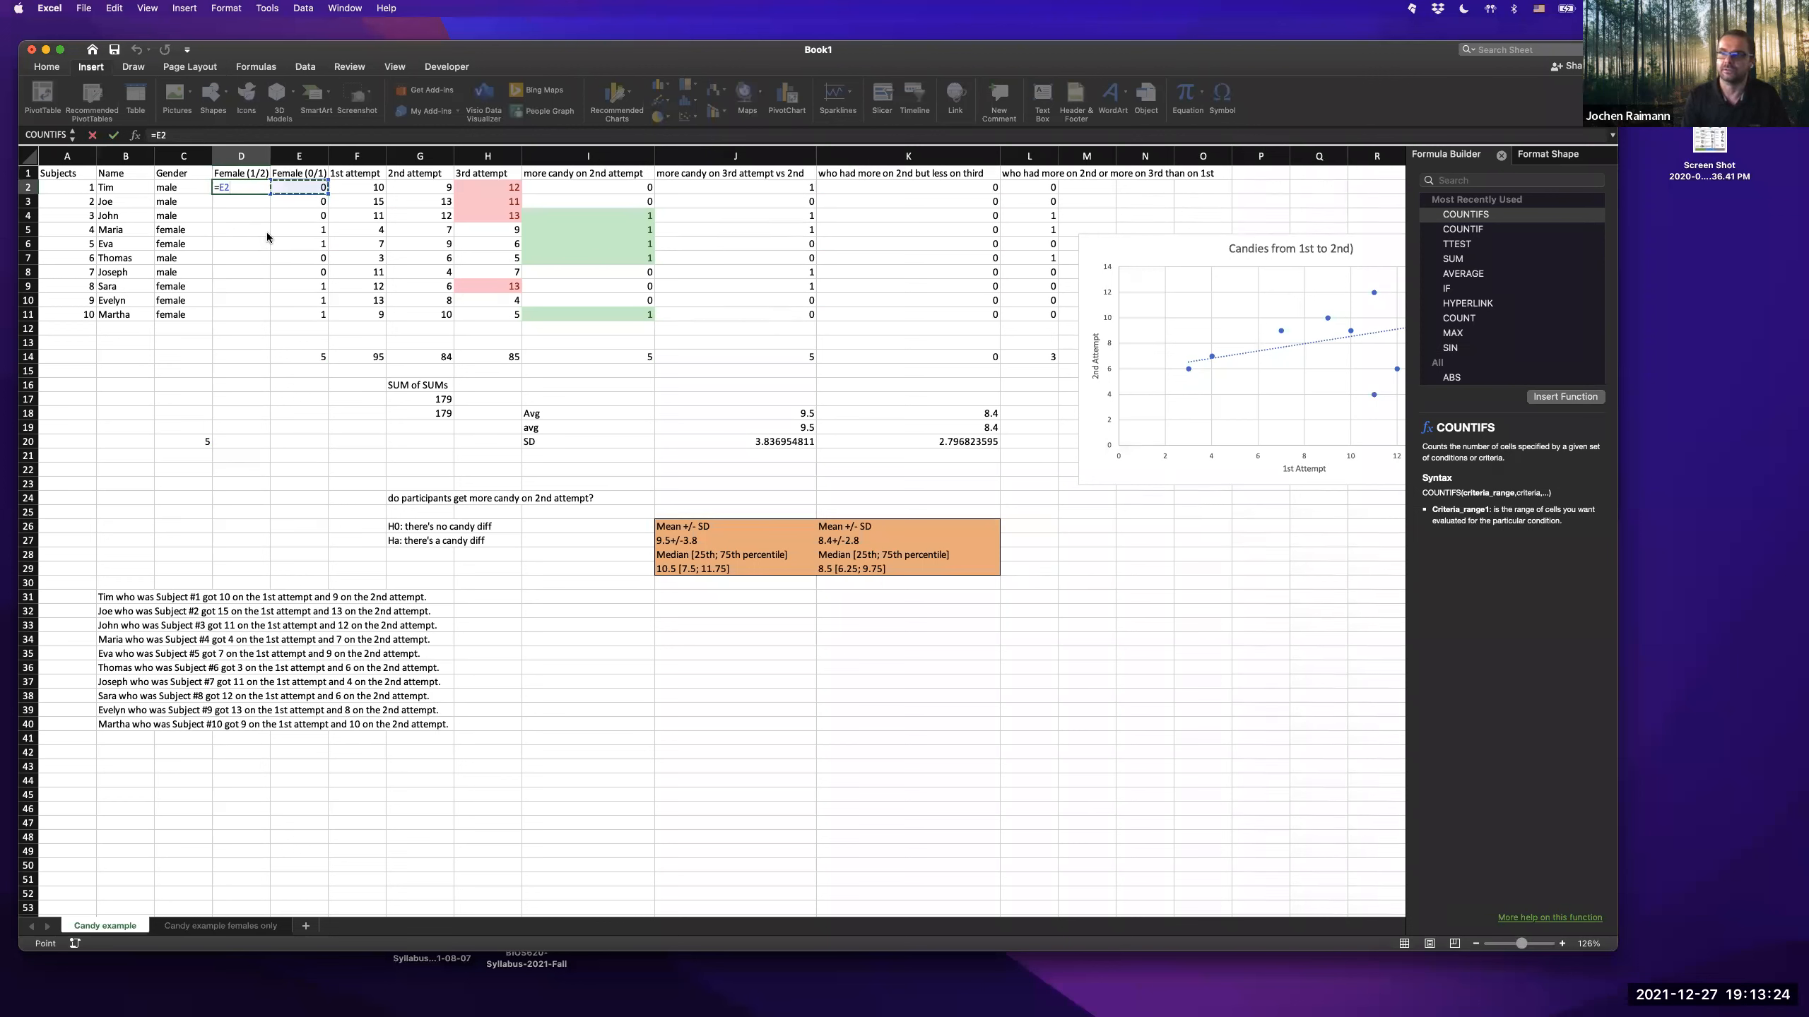
key("BackSpace")
key("BackSpace")
type("if(")
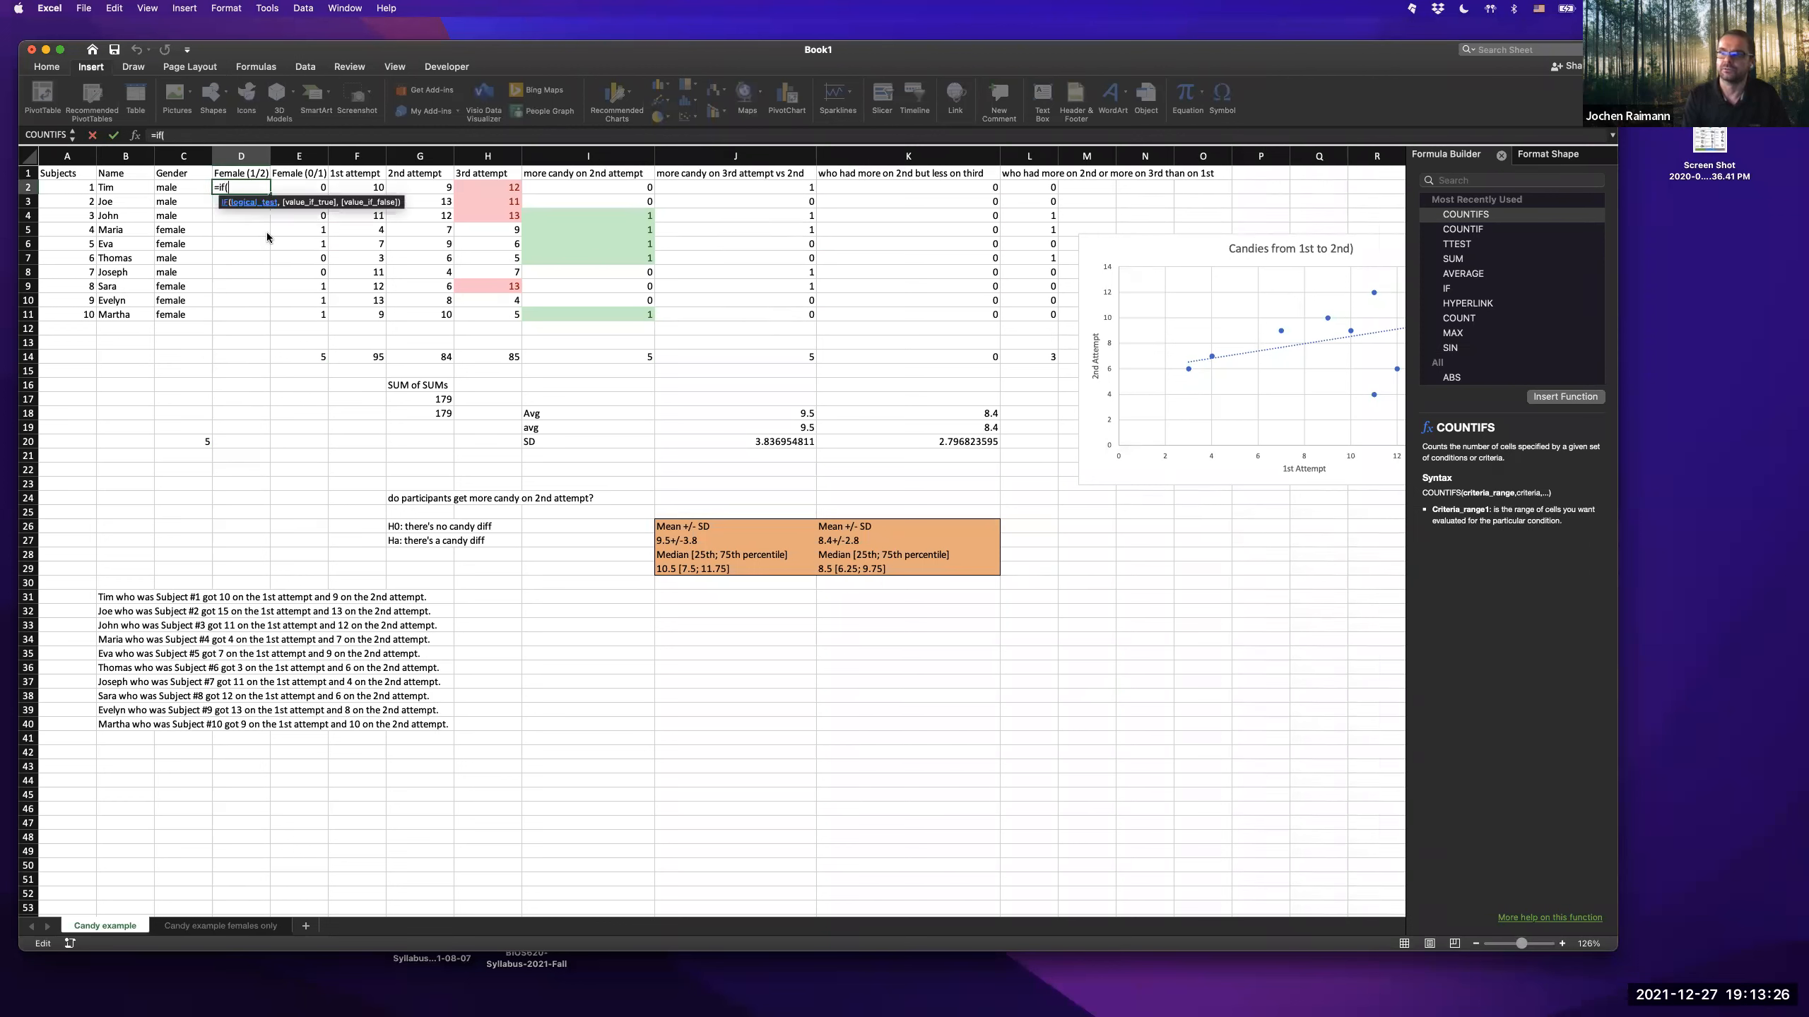
type("e2")
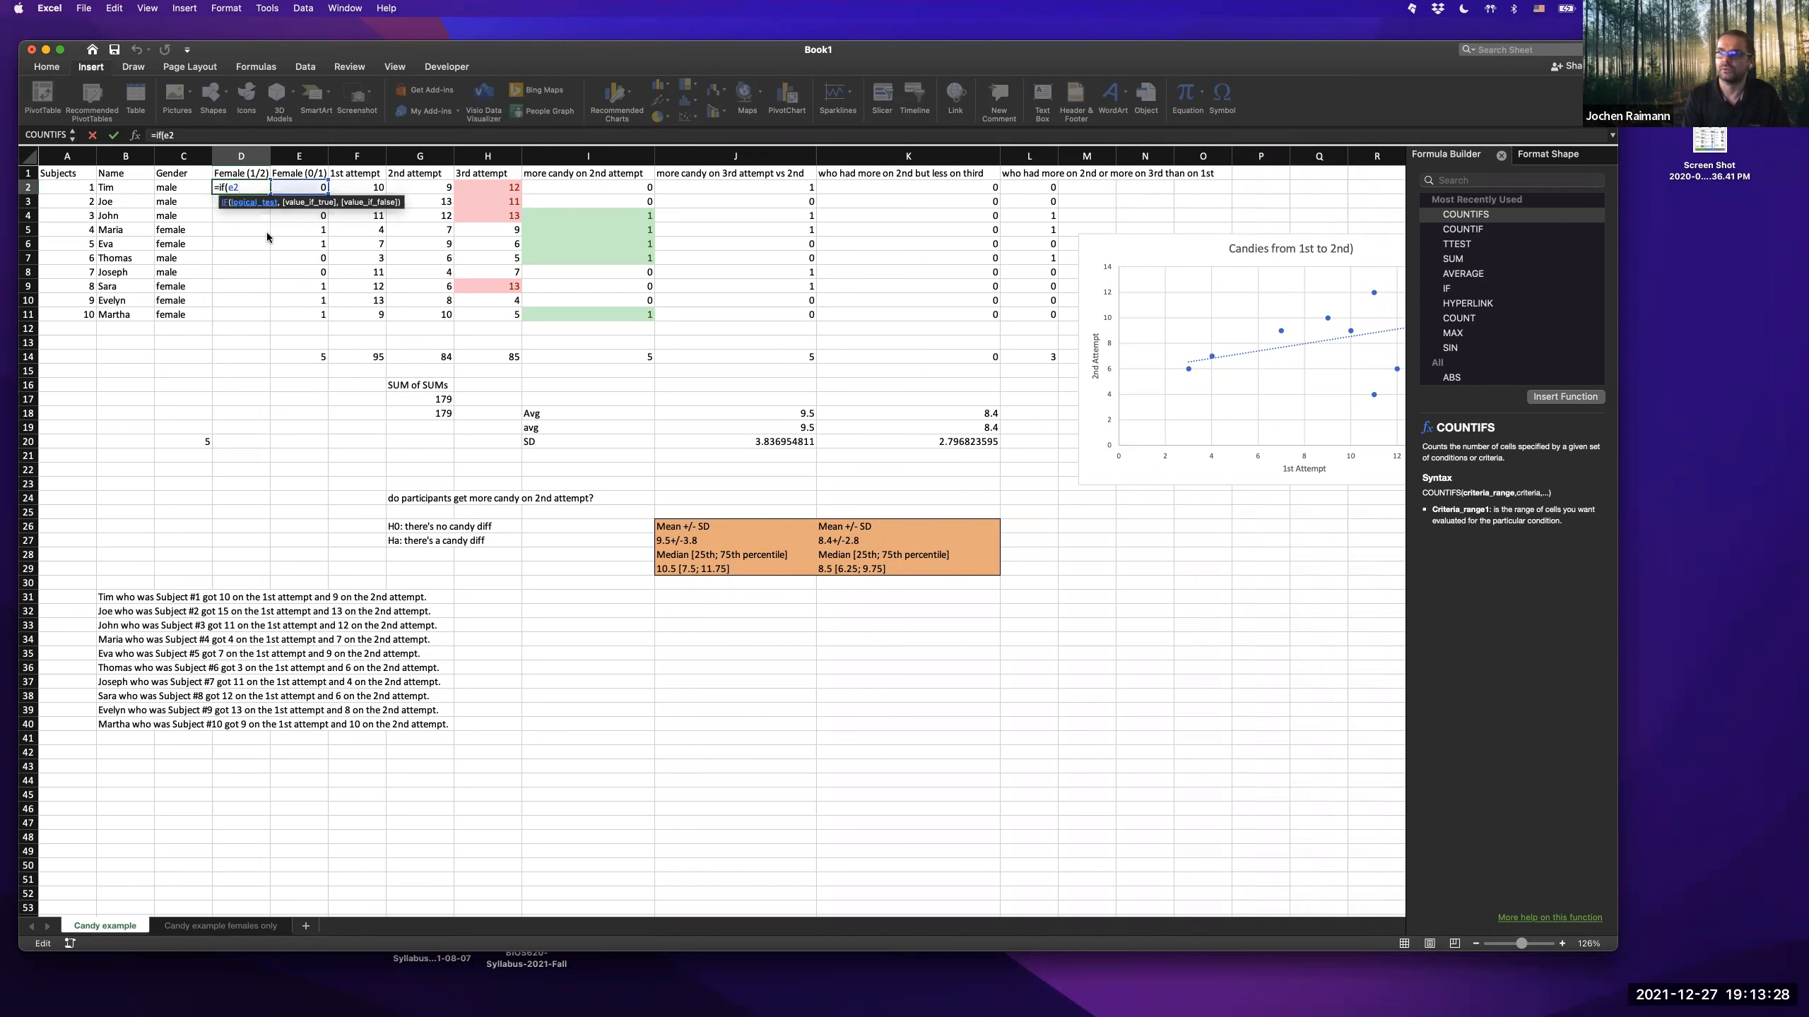
type("=1,2,1)")
key("Return")
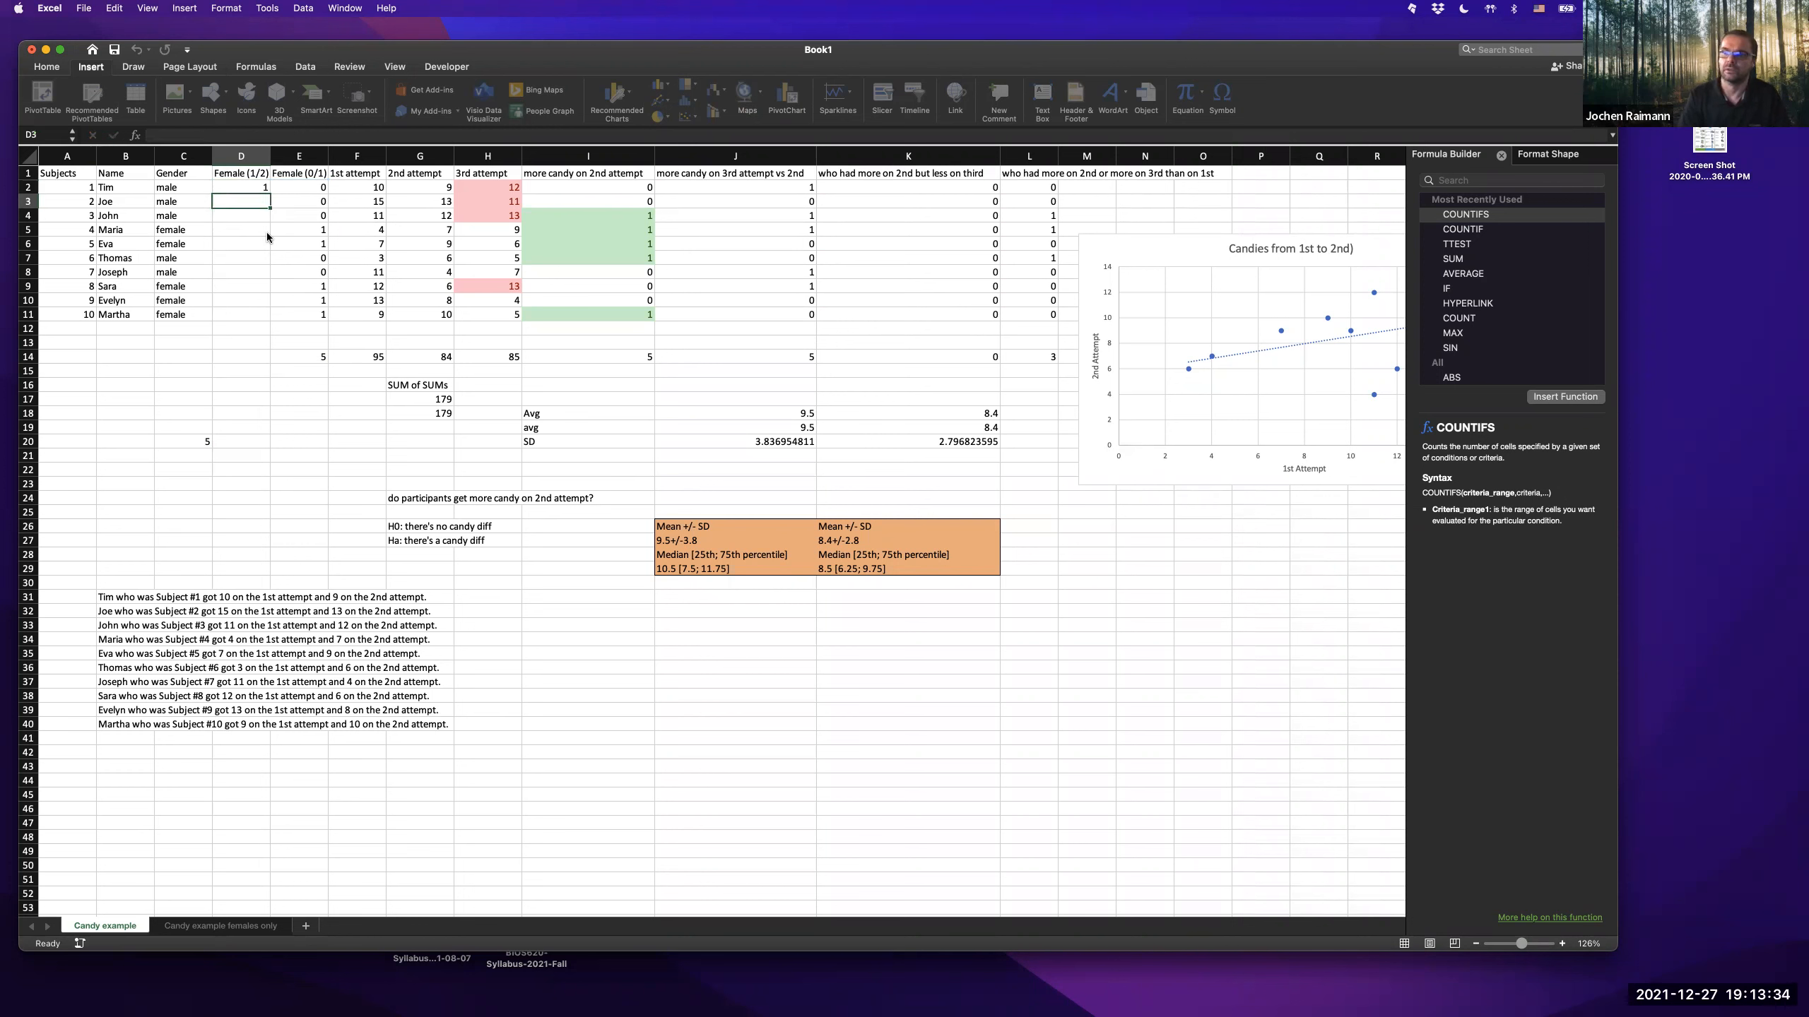
left_click_drag(271, 193, 270, 319)
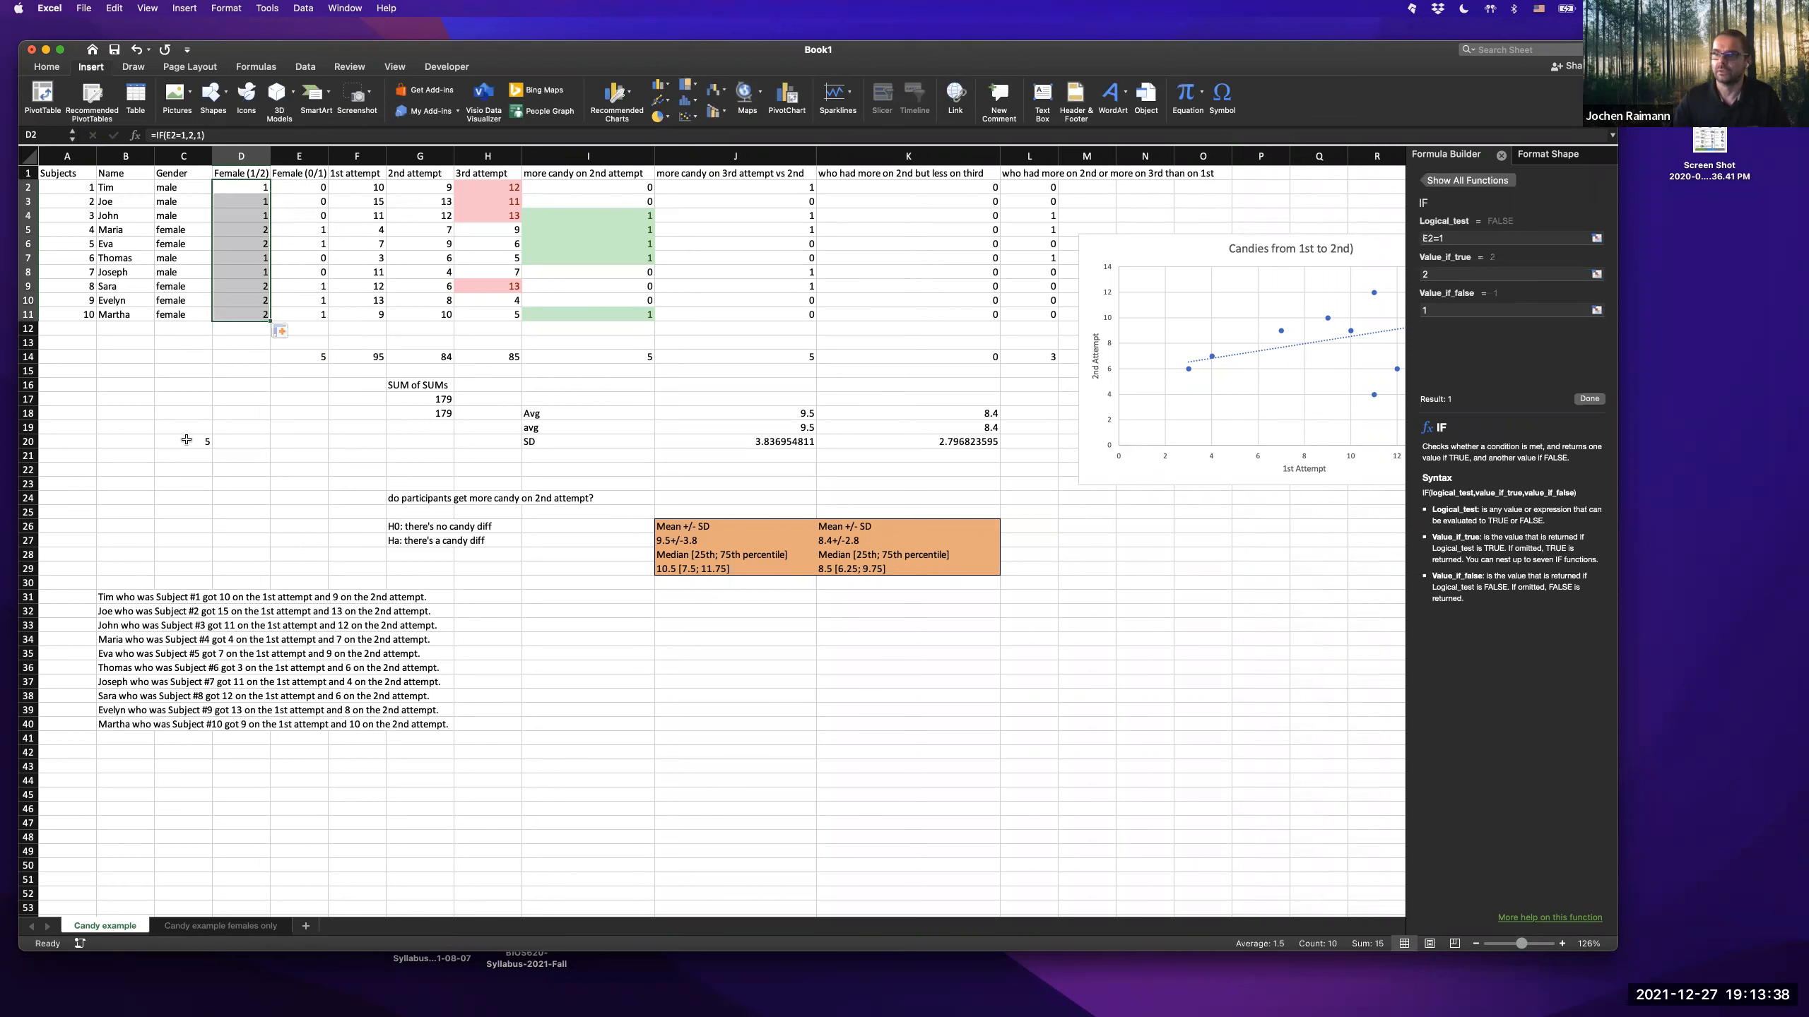
- Try copying the total from E14 into D14 under the "Female (1/2)" column, and undo the paste
left_click(183, 443)
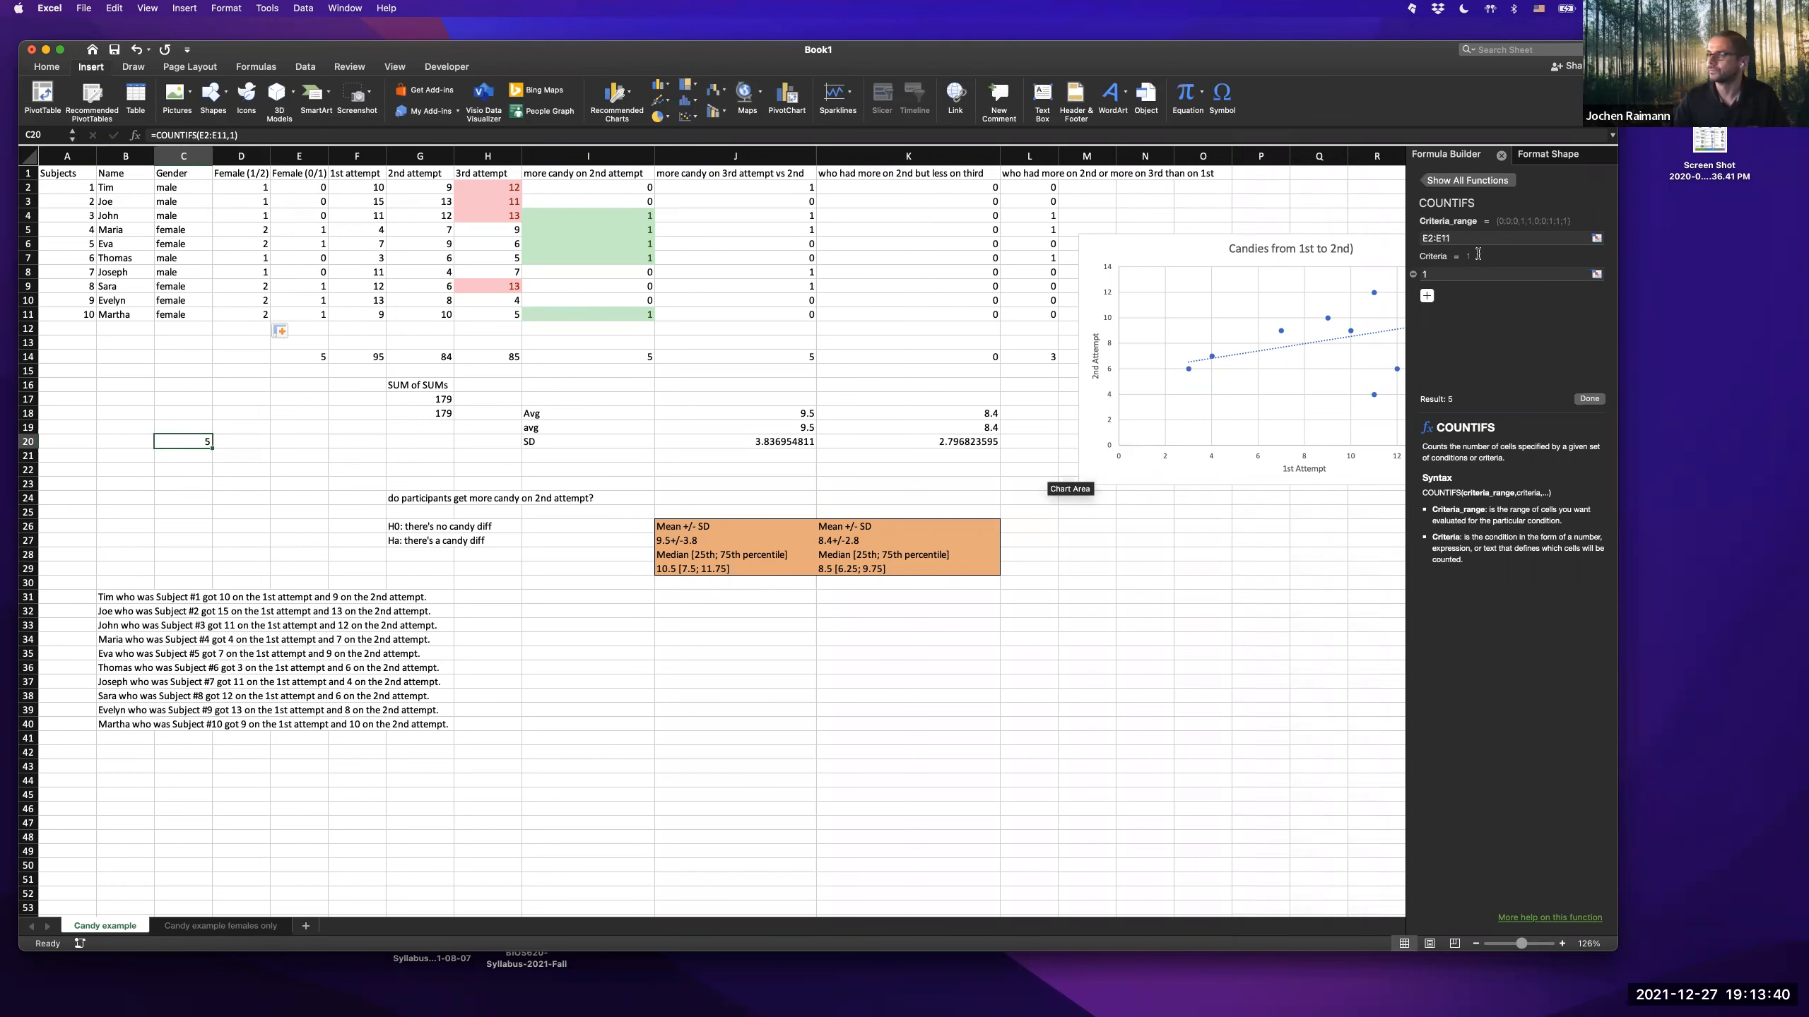
left_click(262, 356)
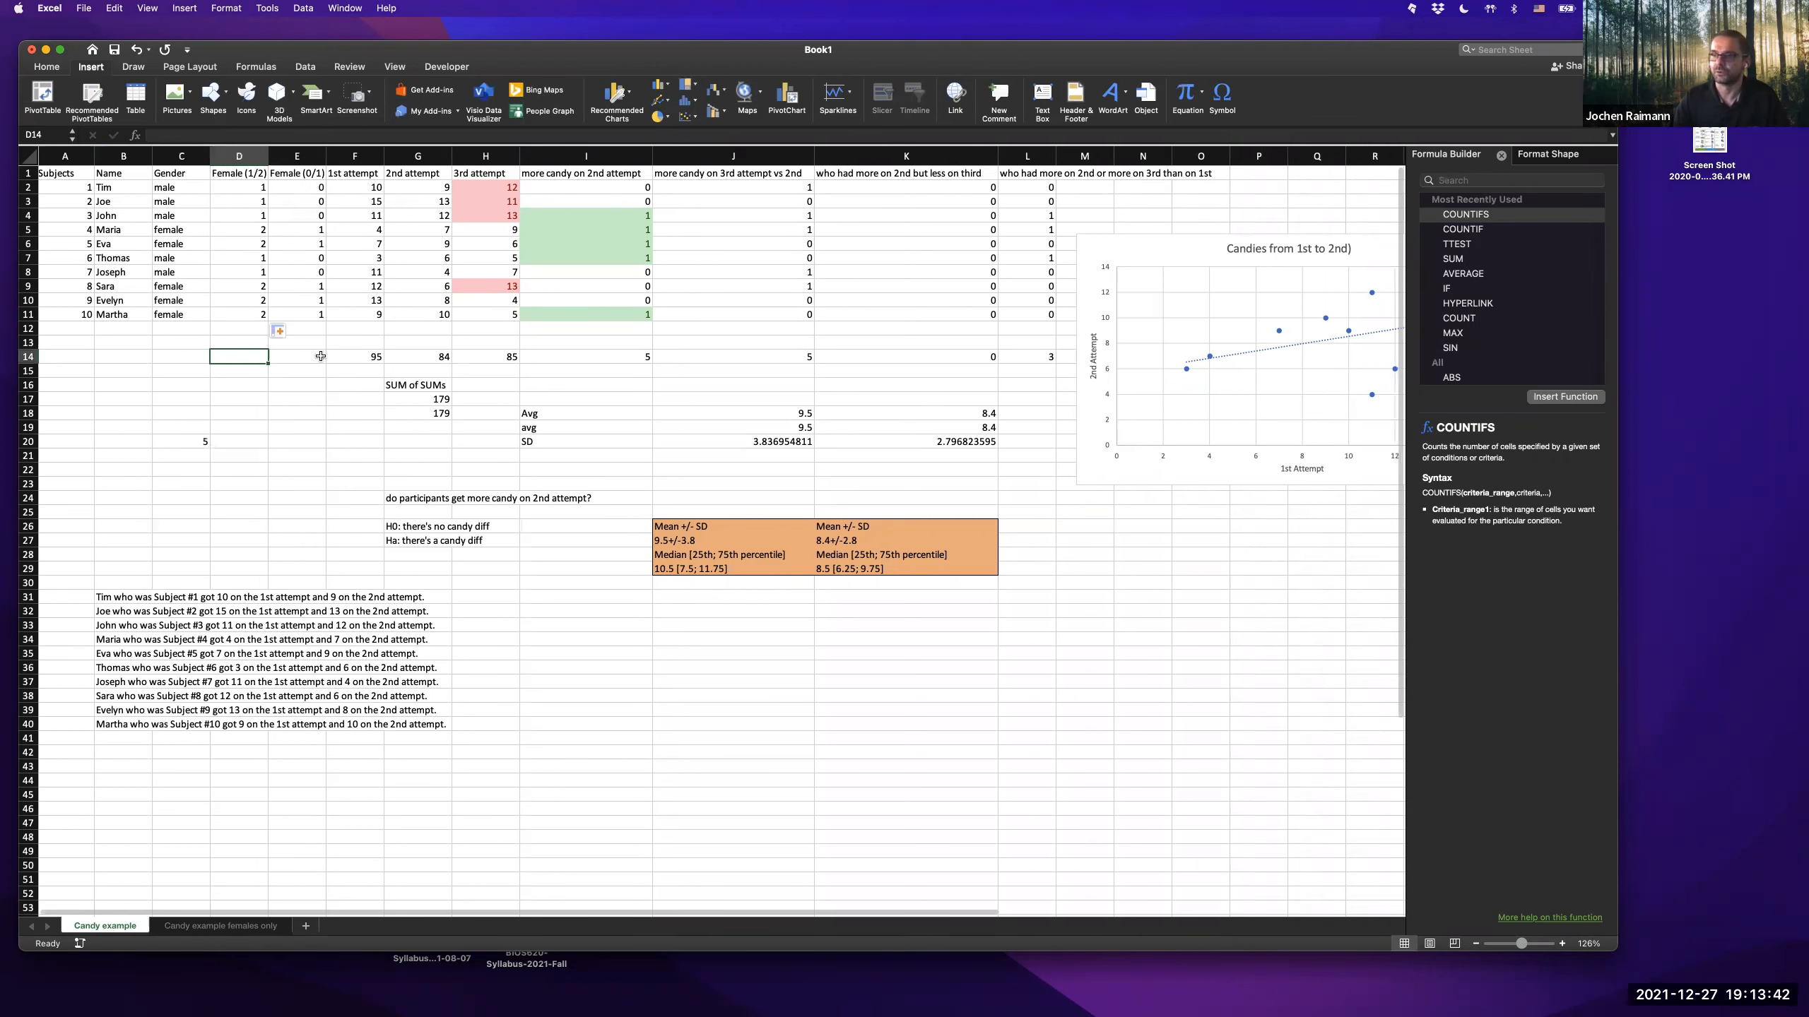
left_click(314, 356)
key("cmd+c")
left_click(251, 357)
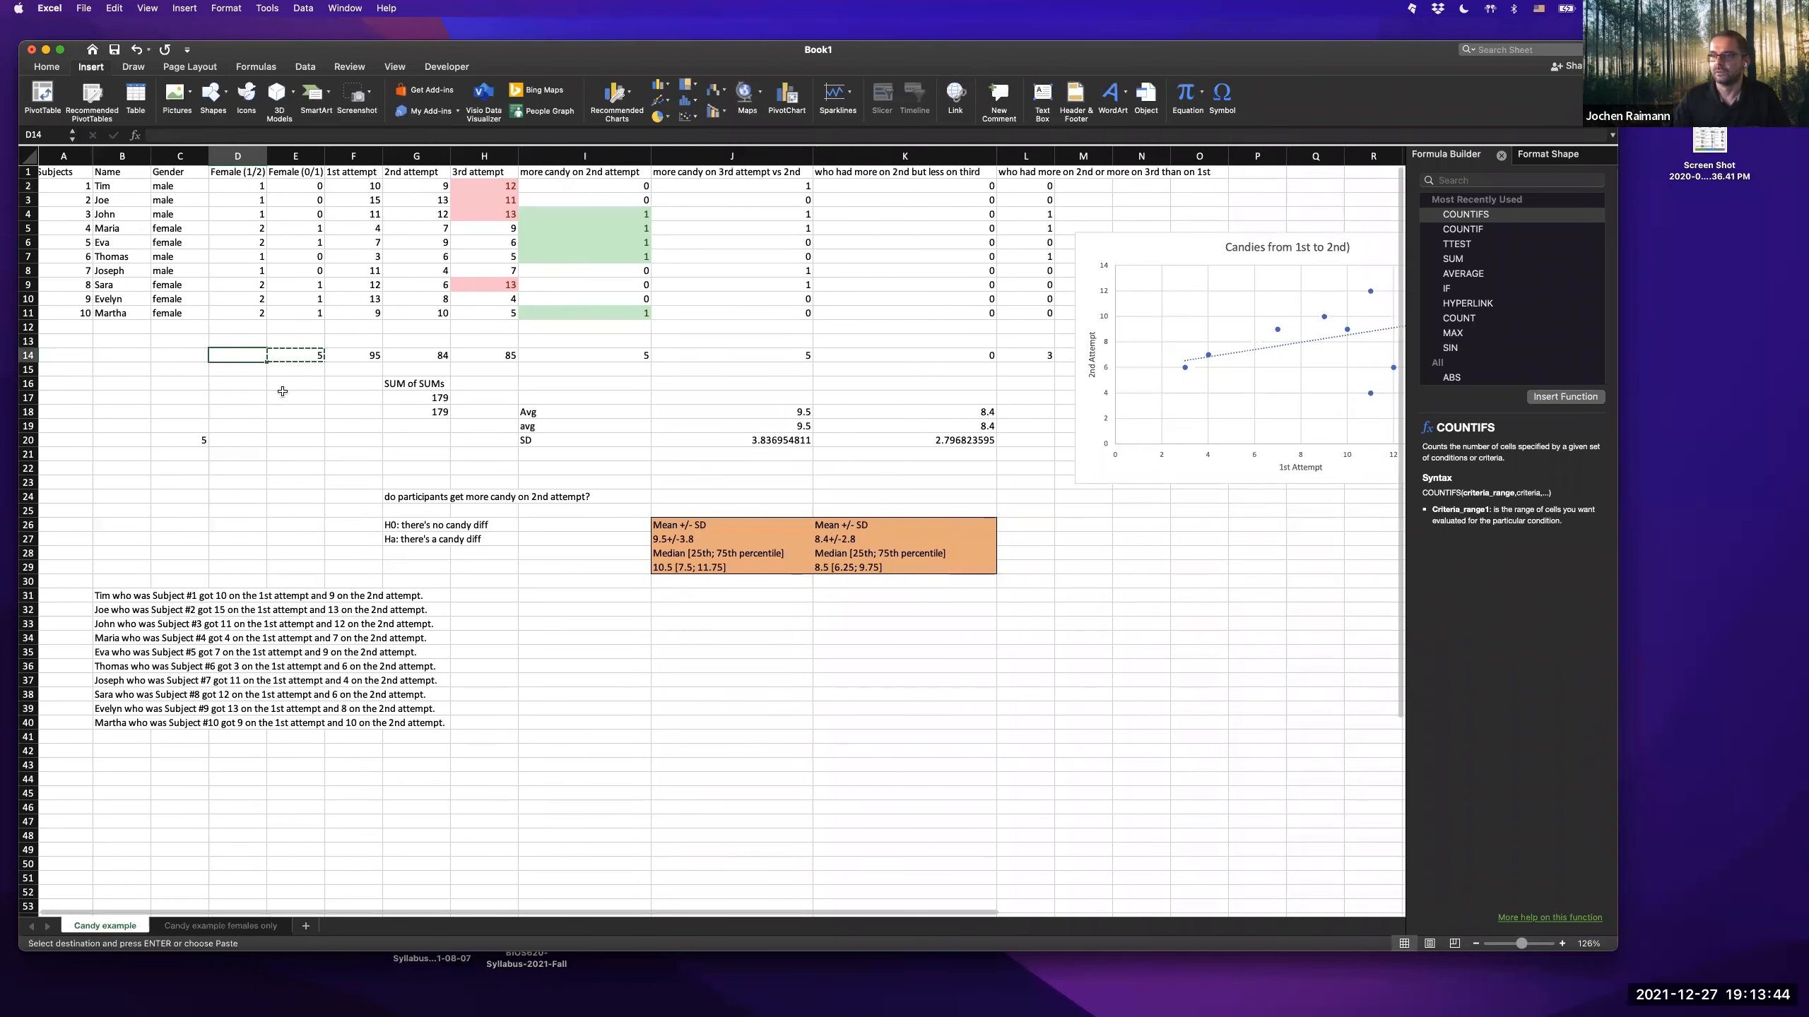
key("cmd+v")
scroll(299, 385, "down", 1)
key("cmd+z")
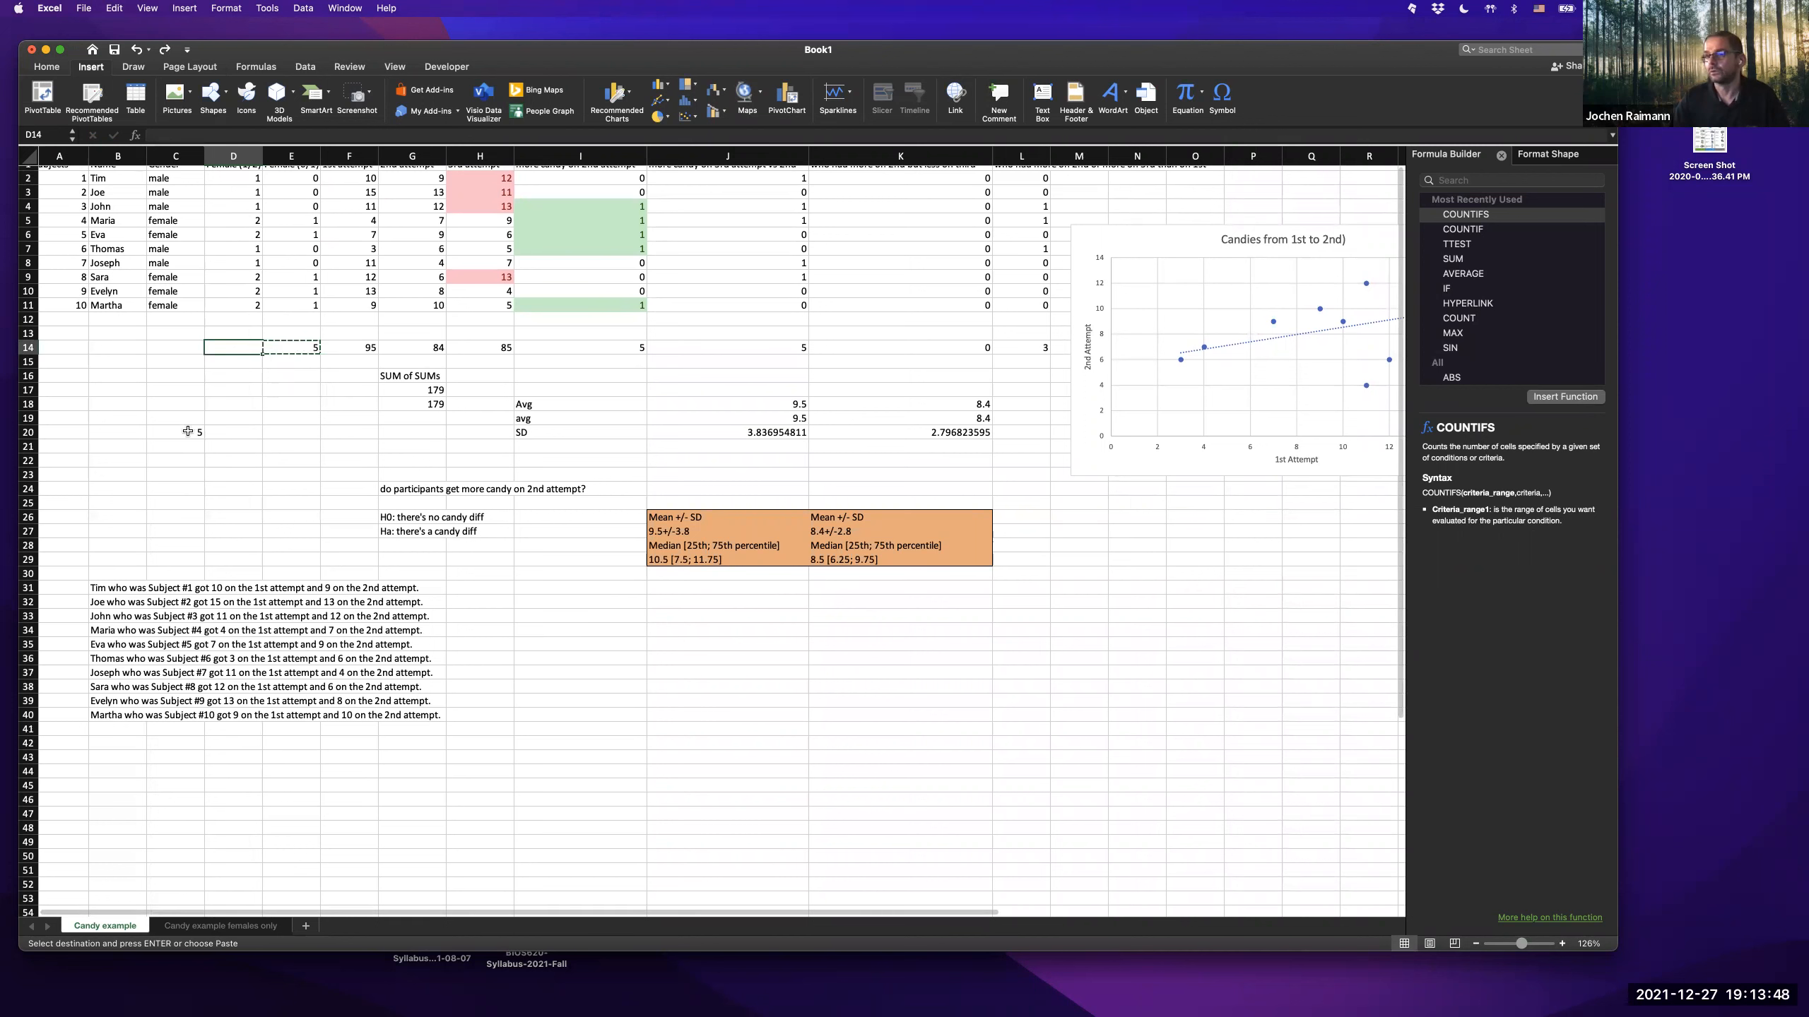
left_click(190, 428)
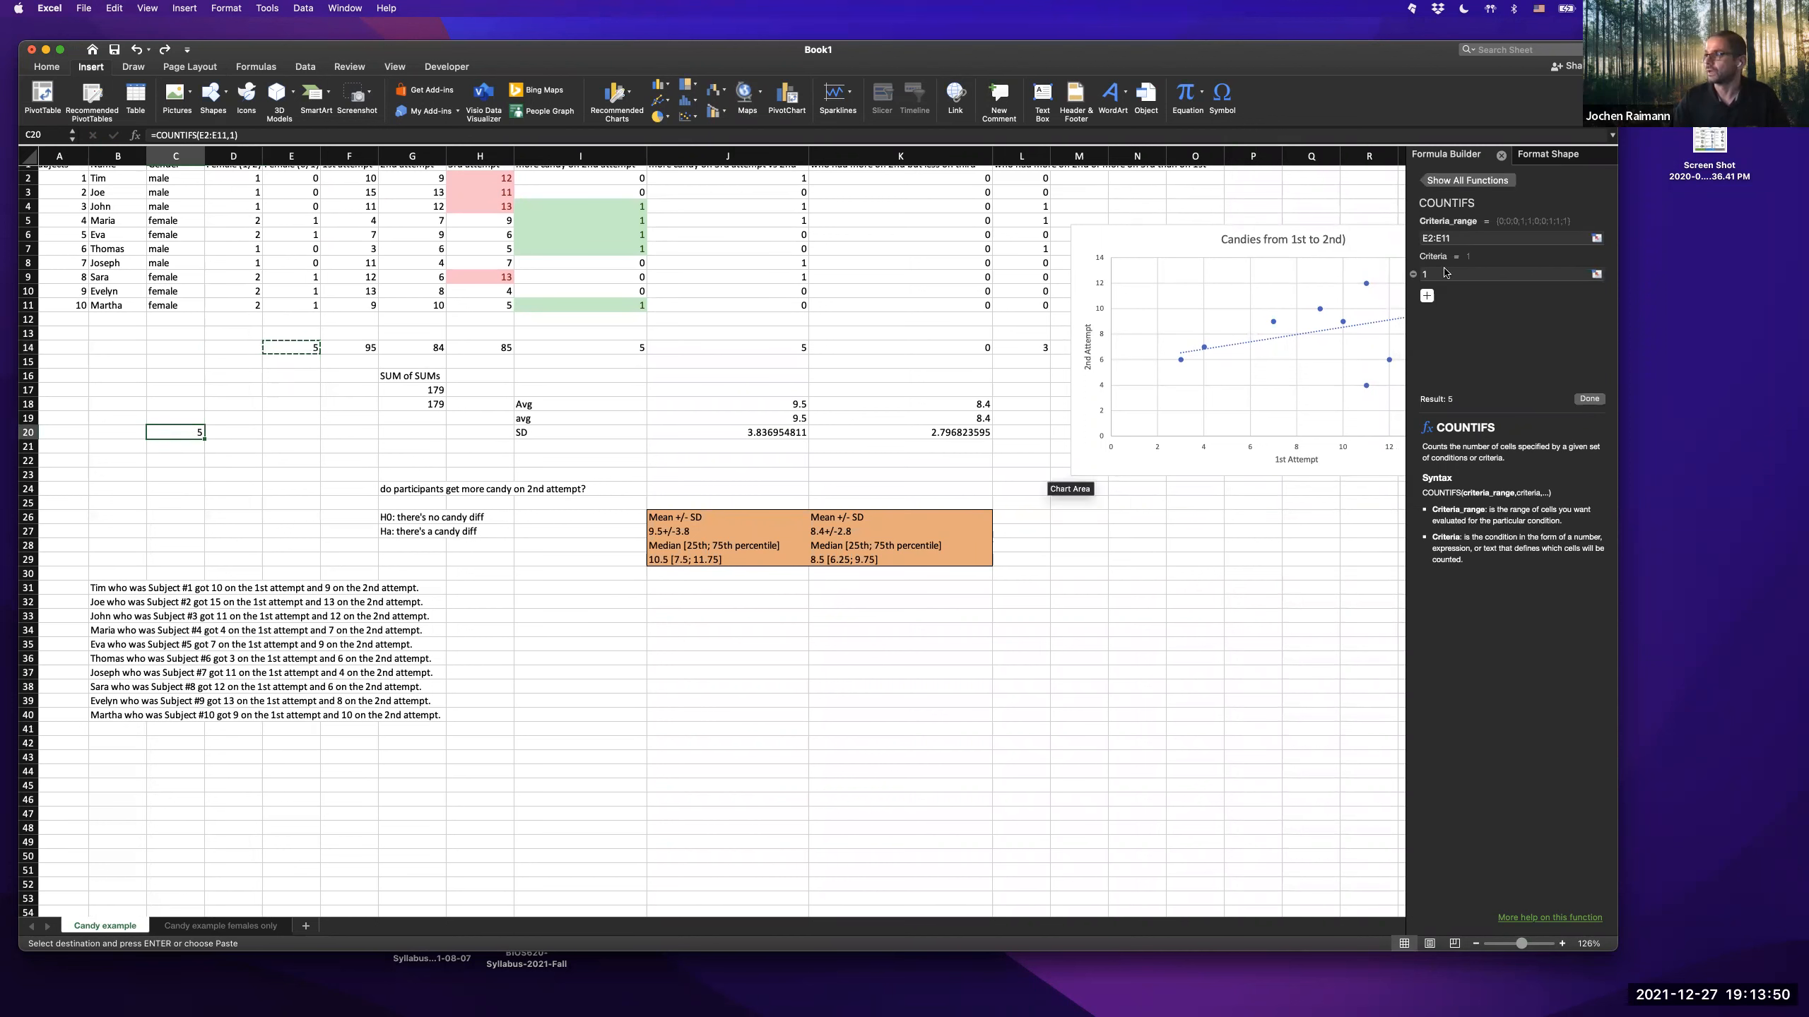
left_click(1469, 273)
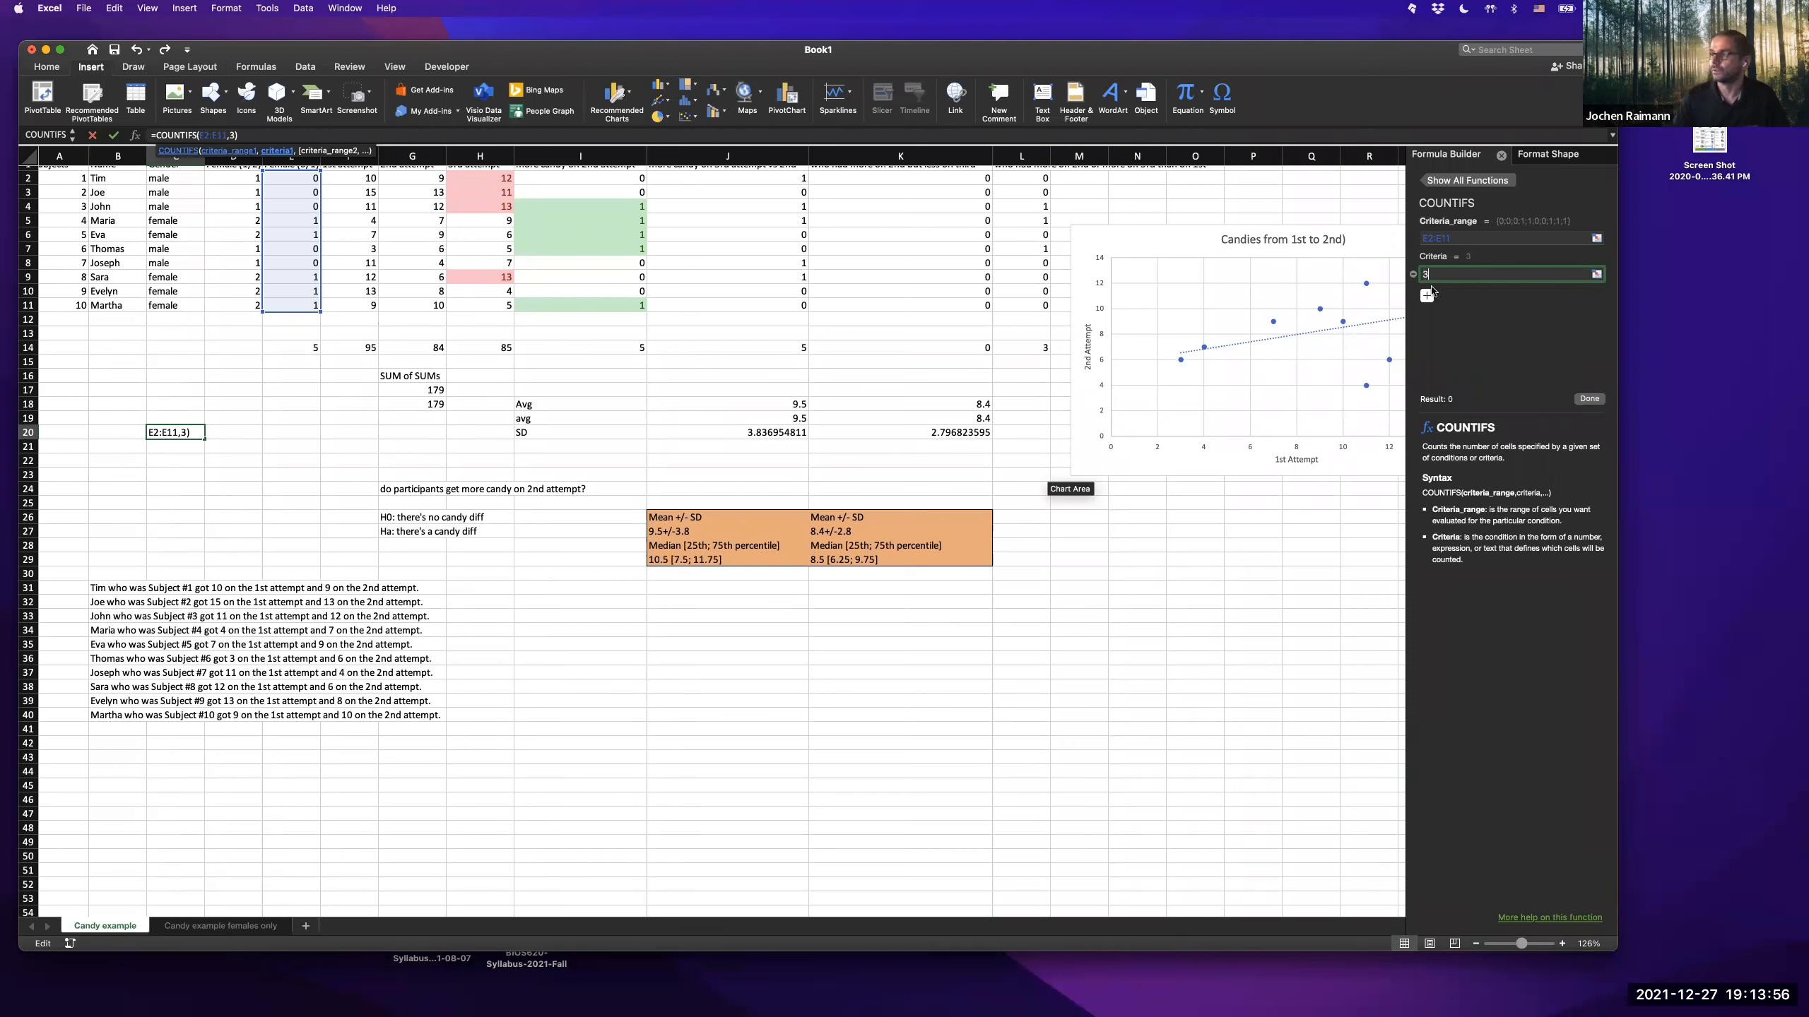
key("BackSpace")
type("2")
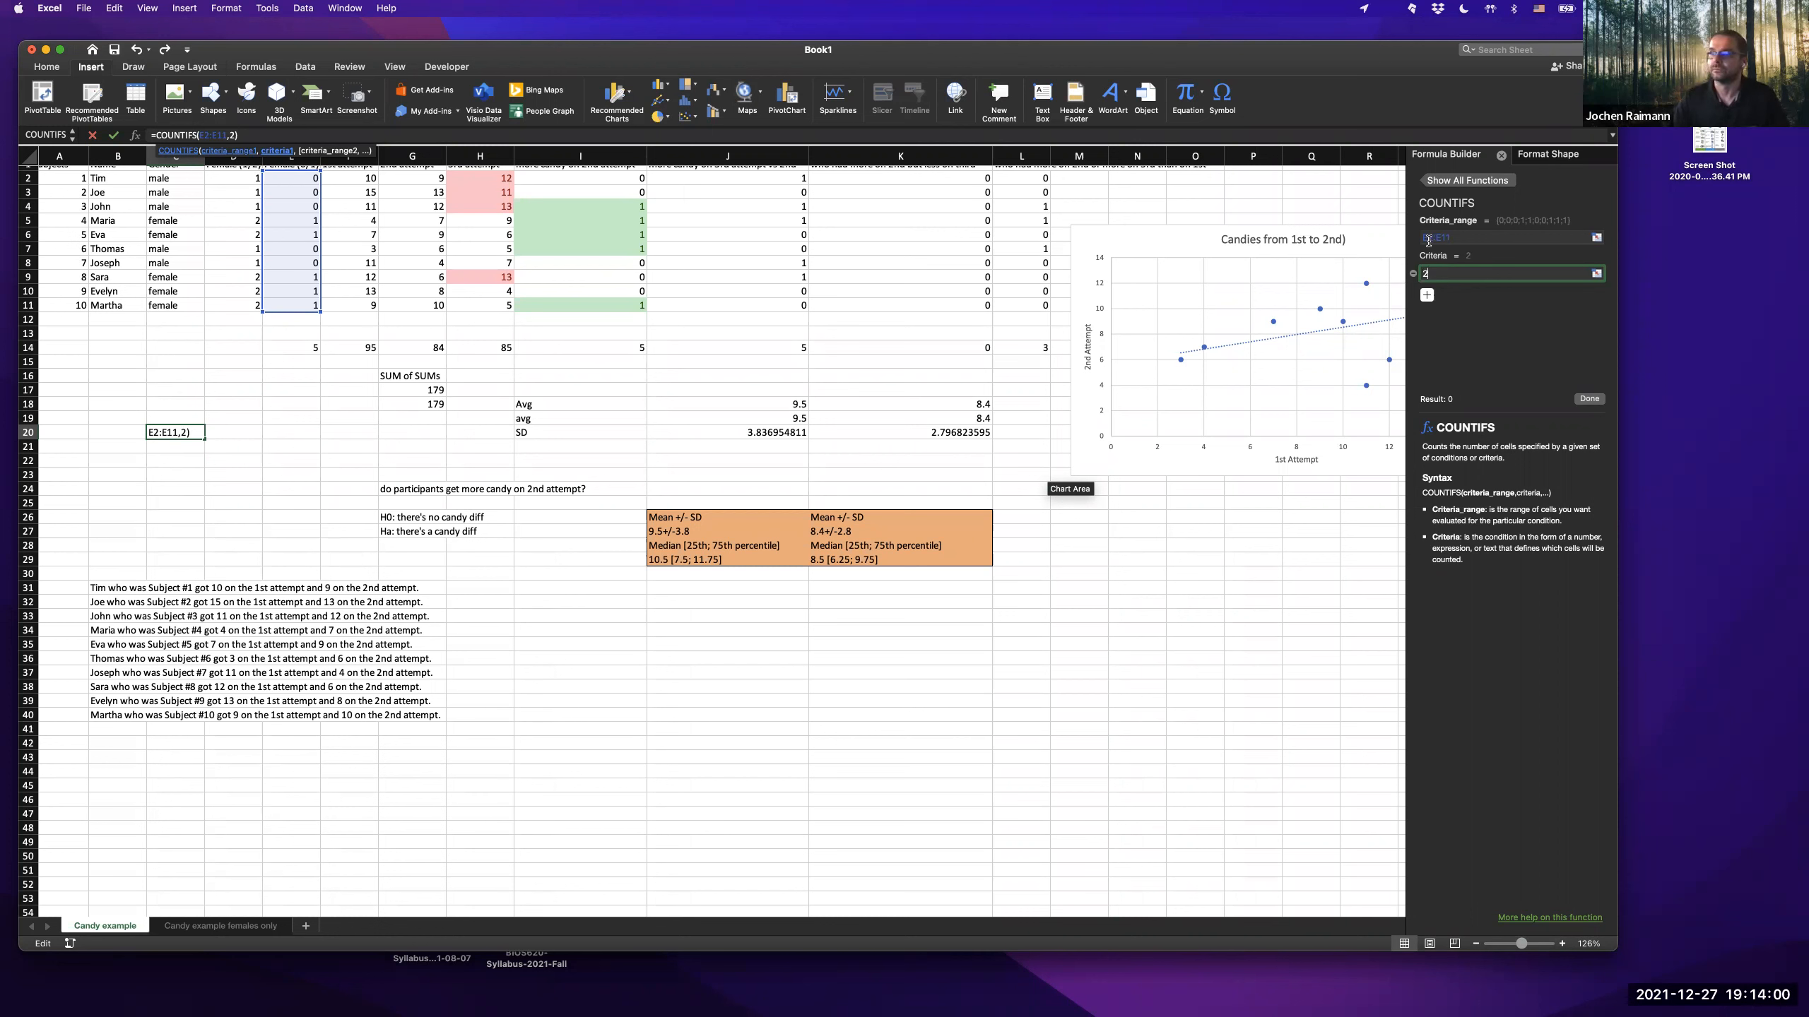
left_click(1429, 241)
key("Escape")
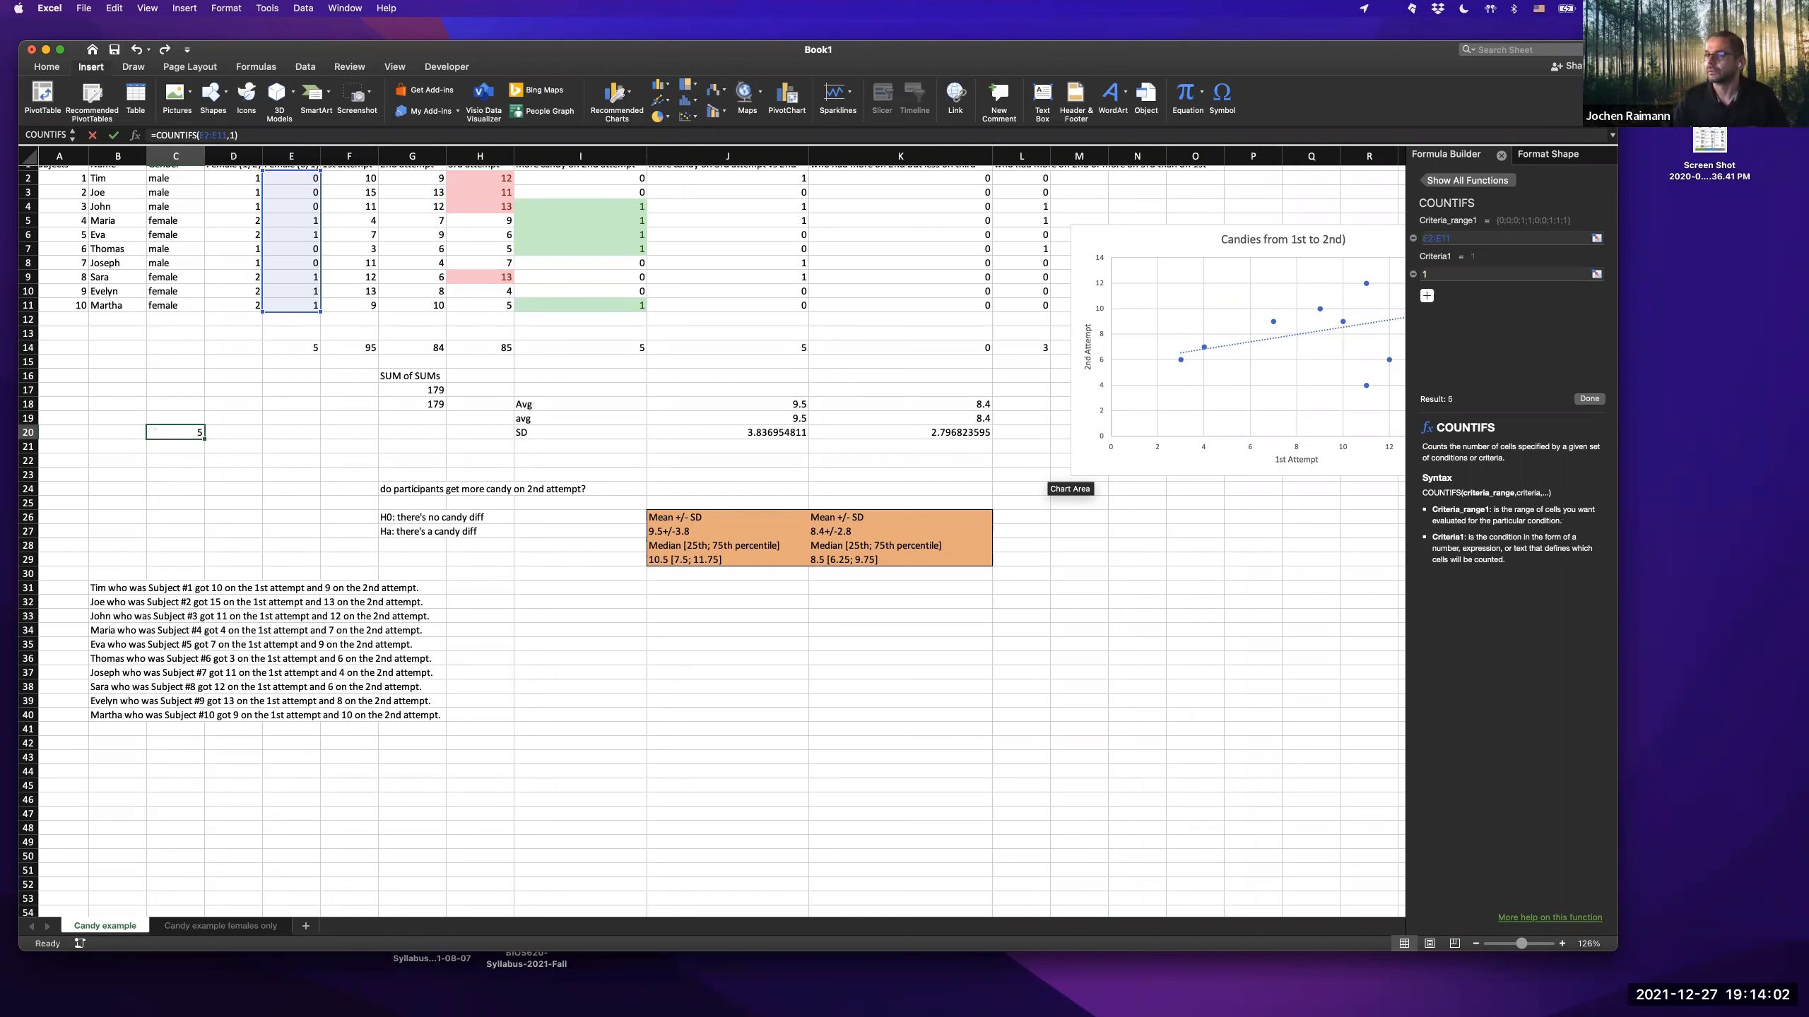
- Label the existing COUNTIFS result by entering "Countif with 1" in cell B20
scroll(206, 442, "up", 1)
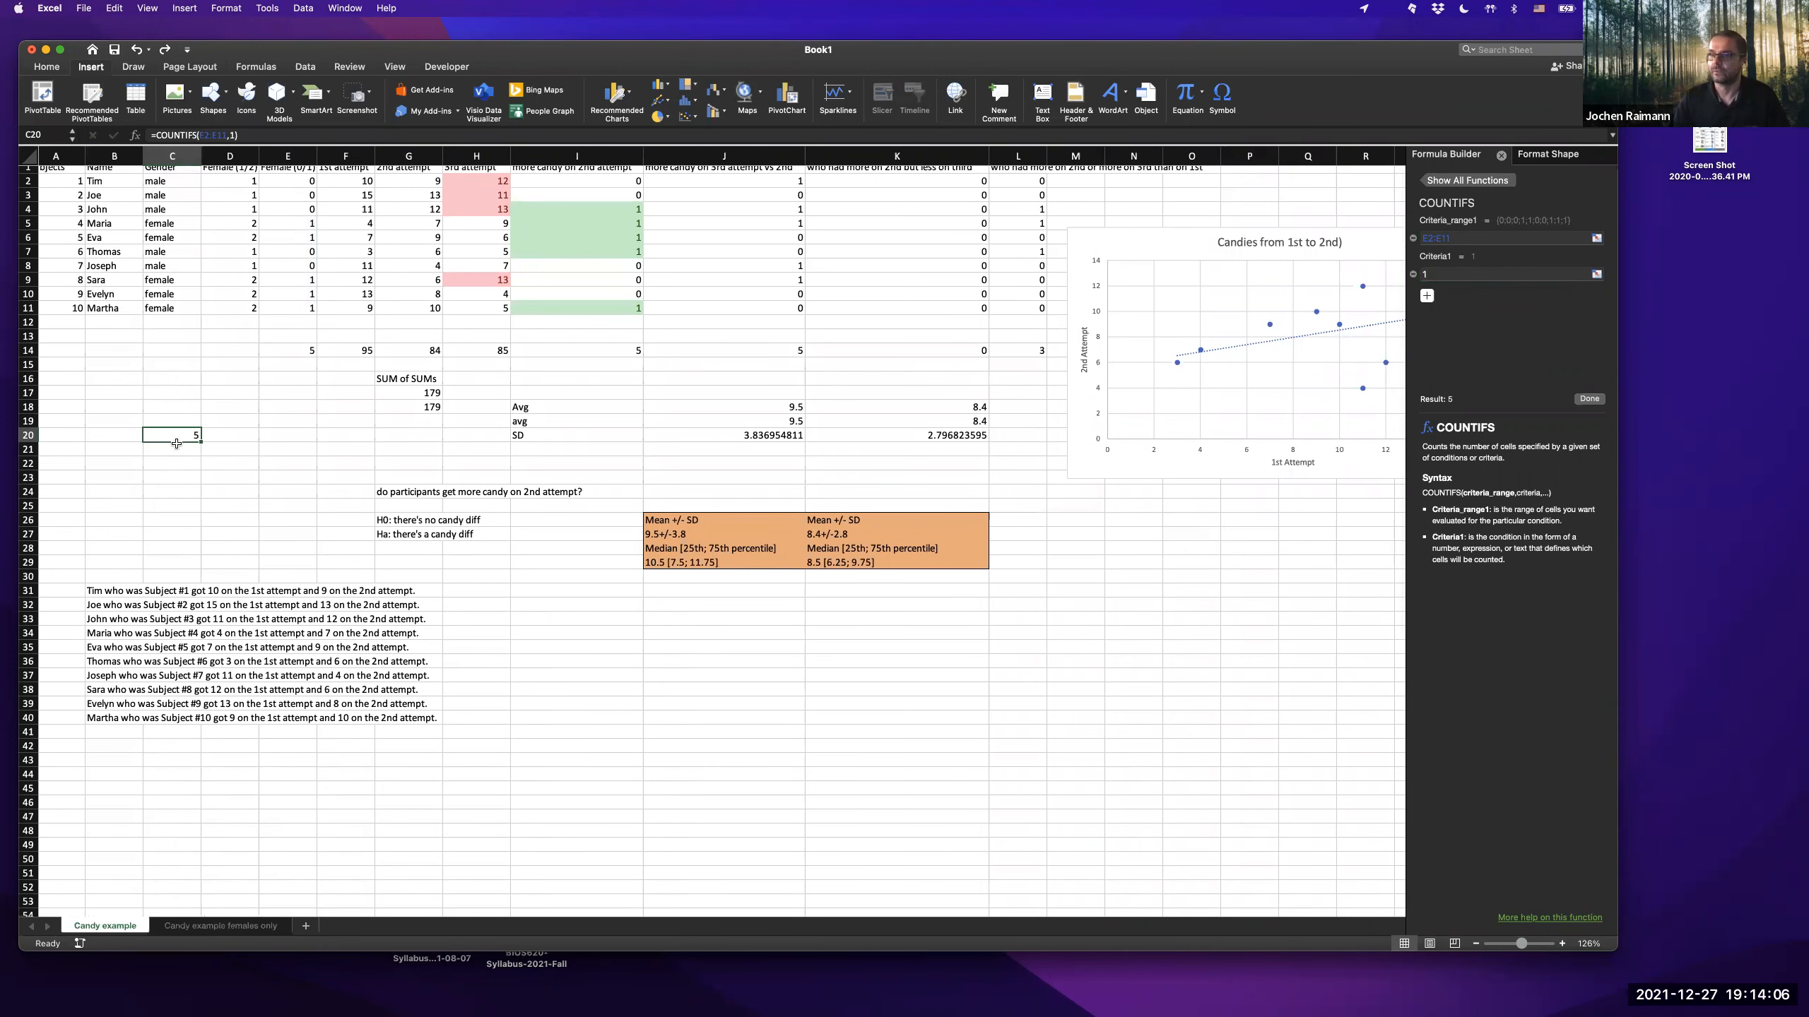
left_click(126, 442)
type("Coun")
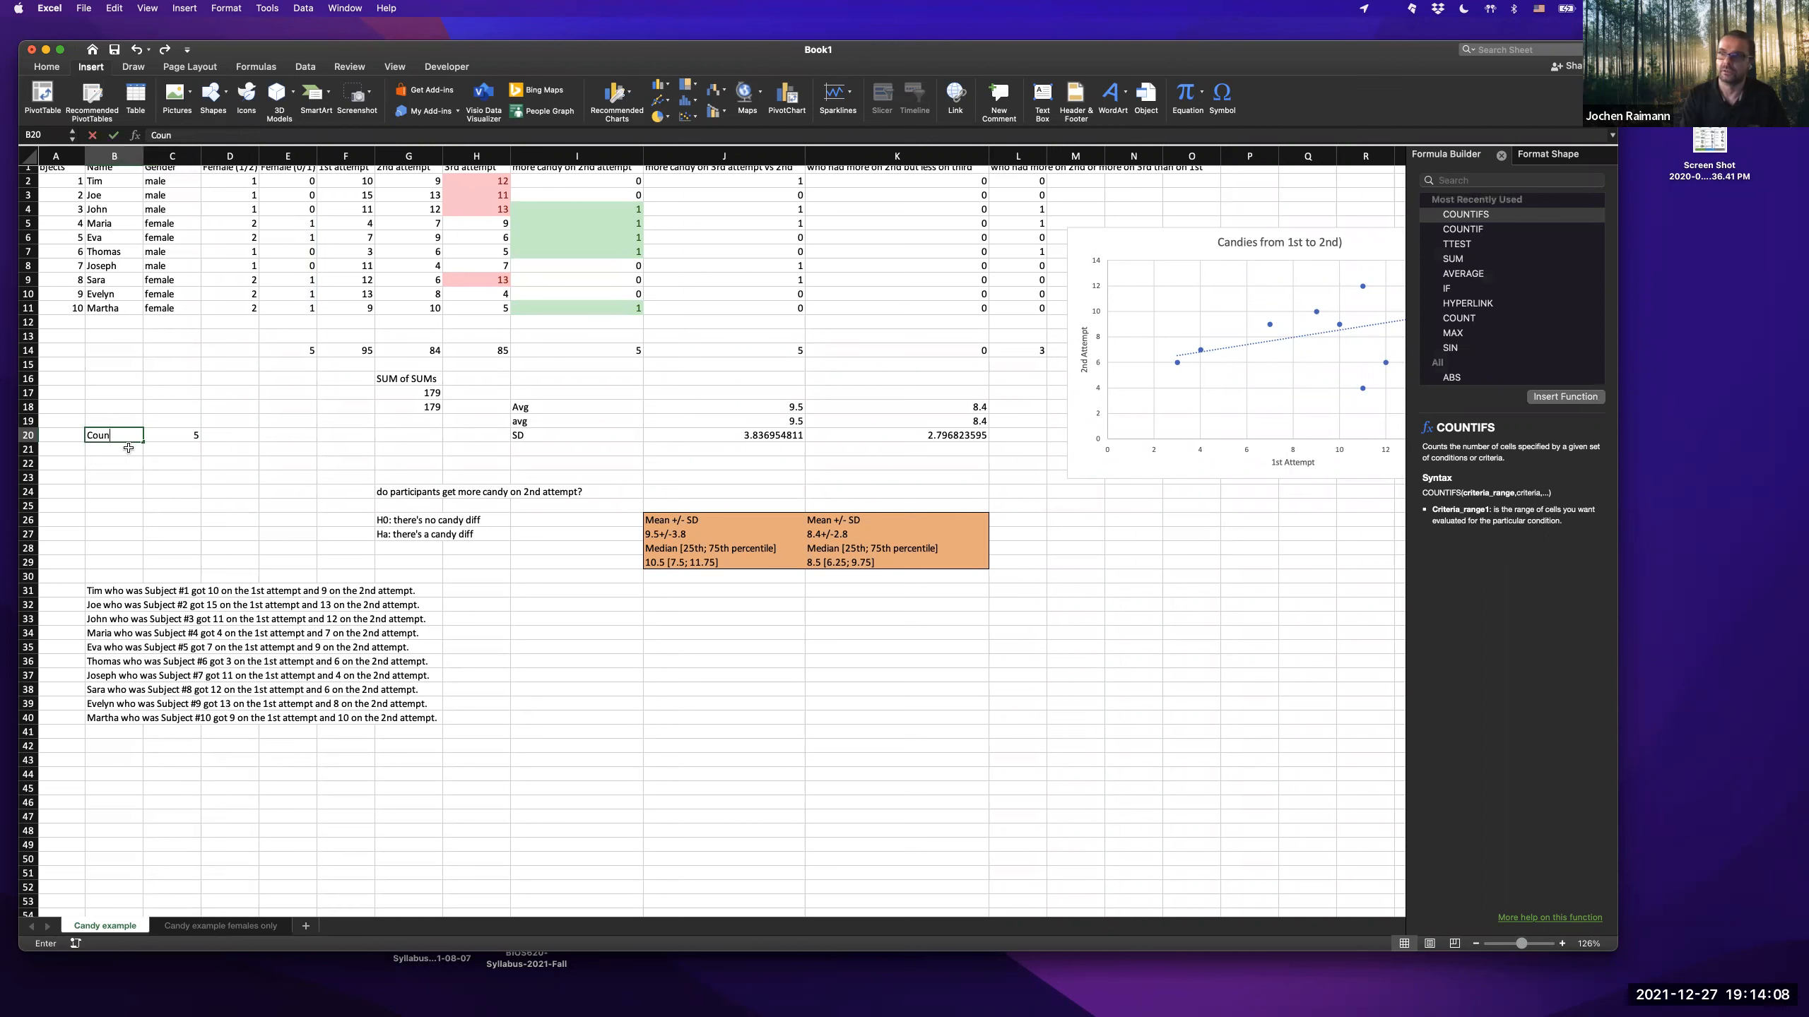
type("tif with 1")
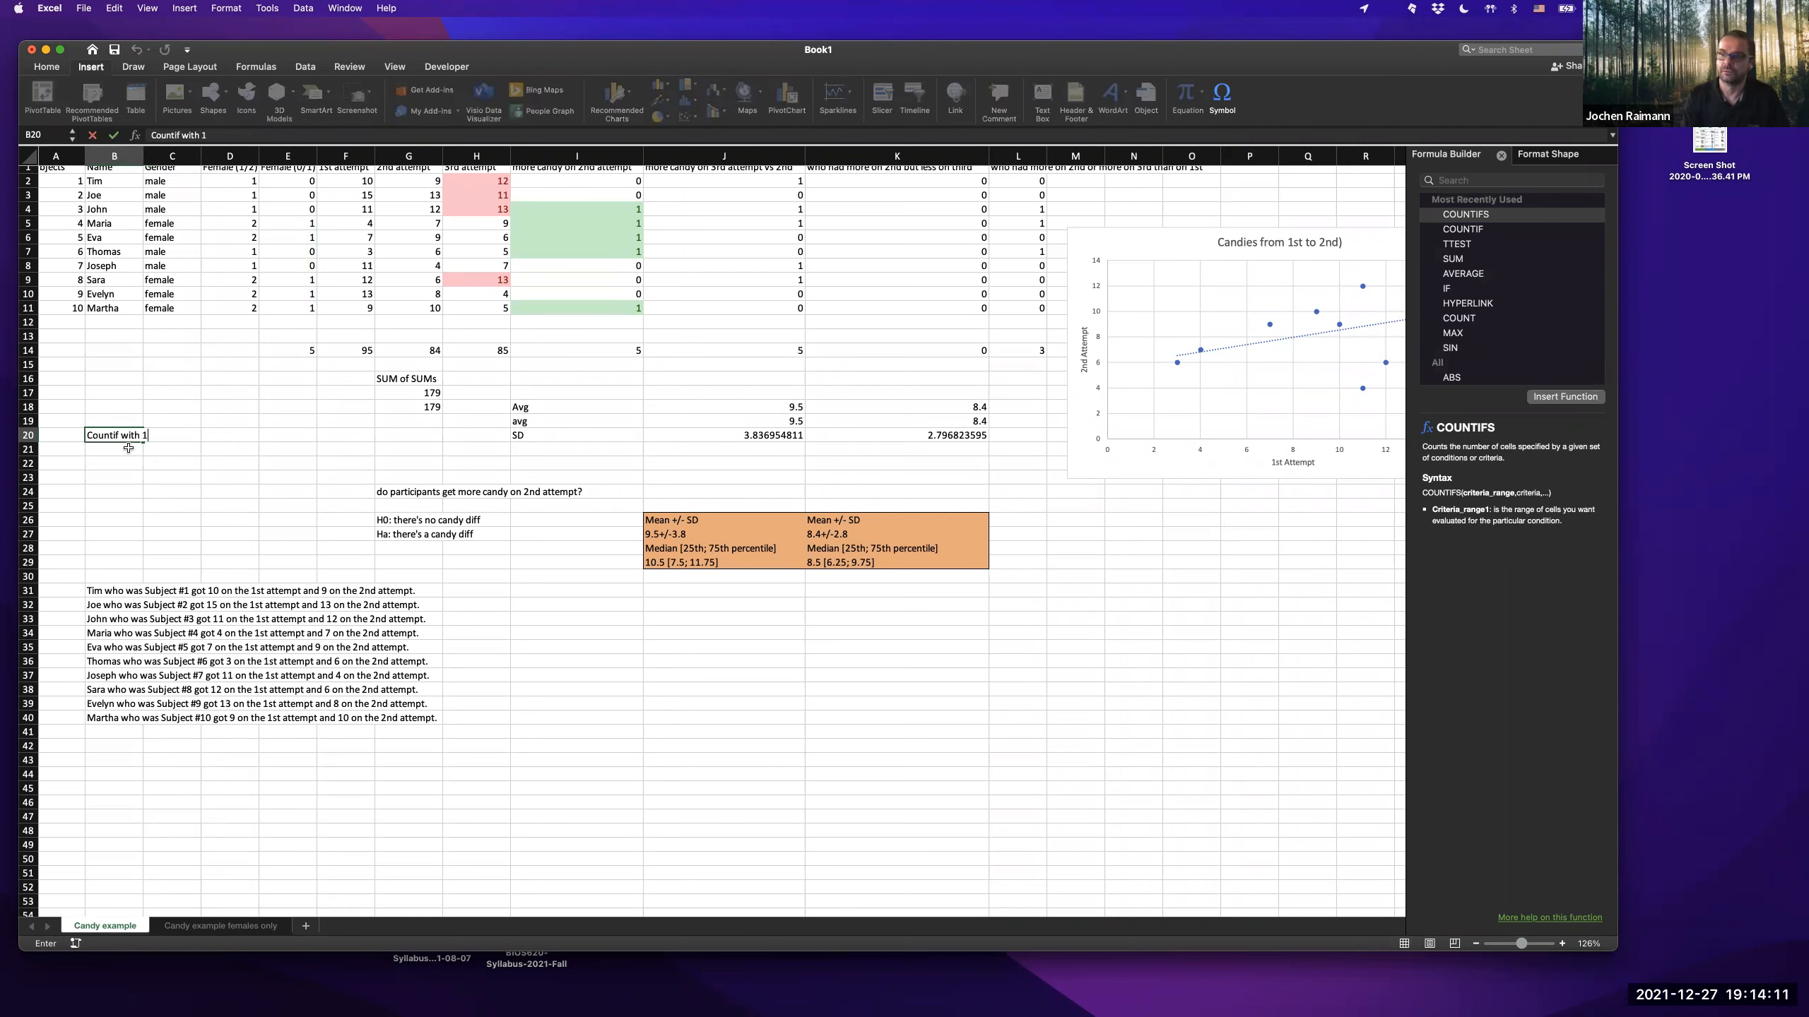
key("Return")
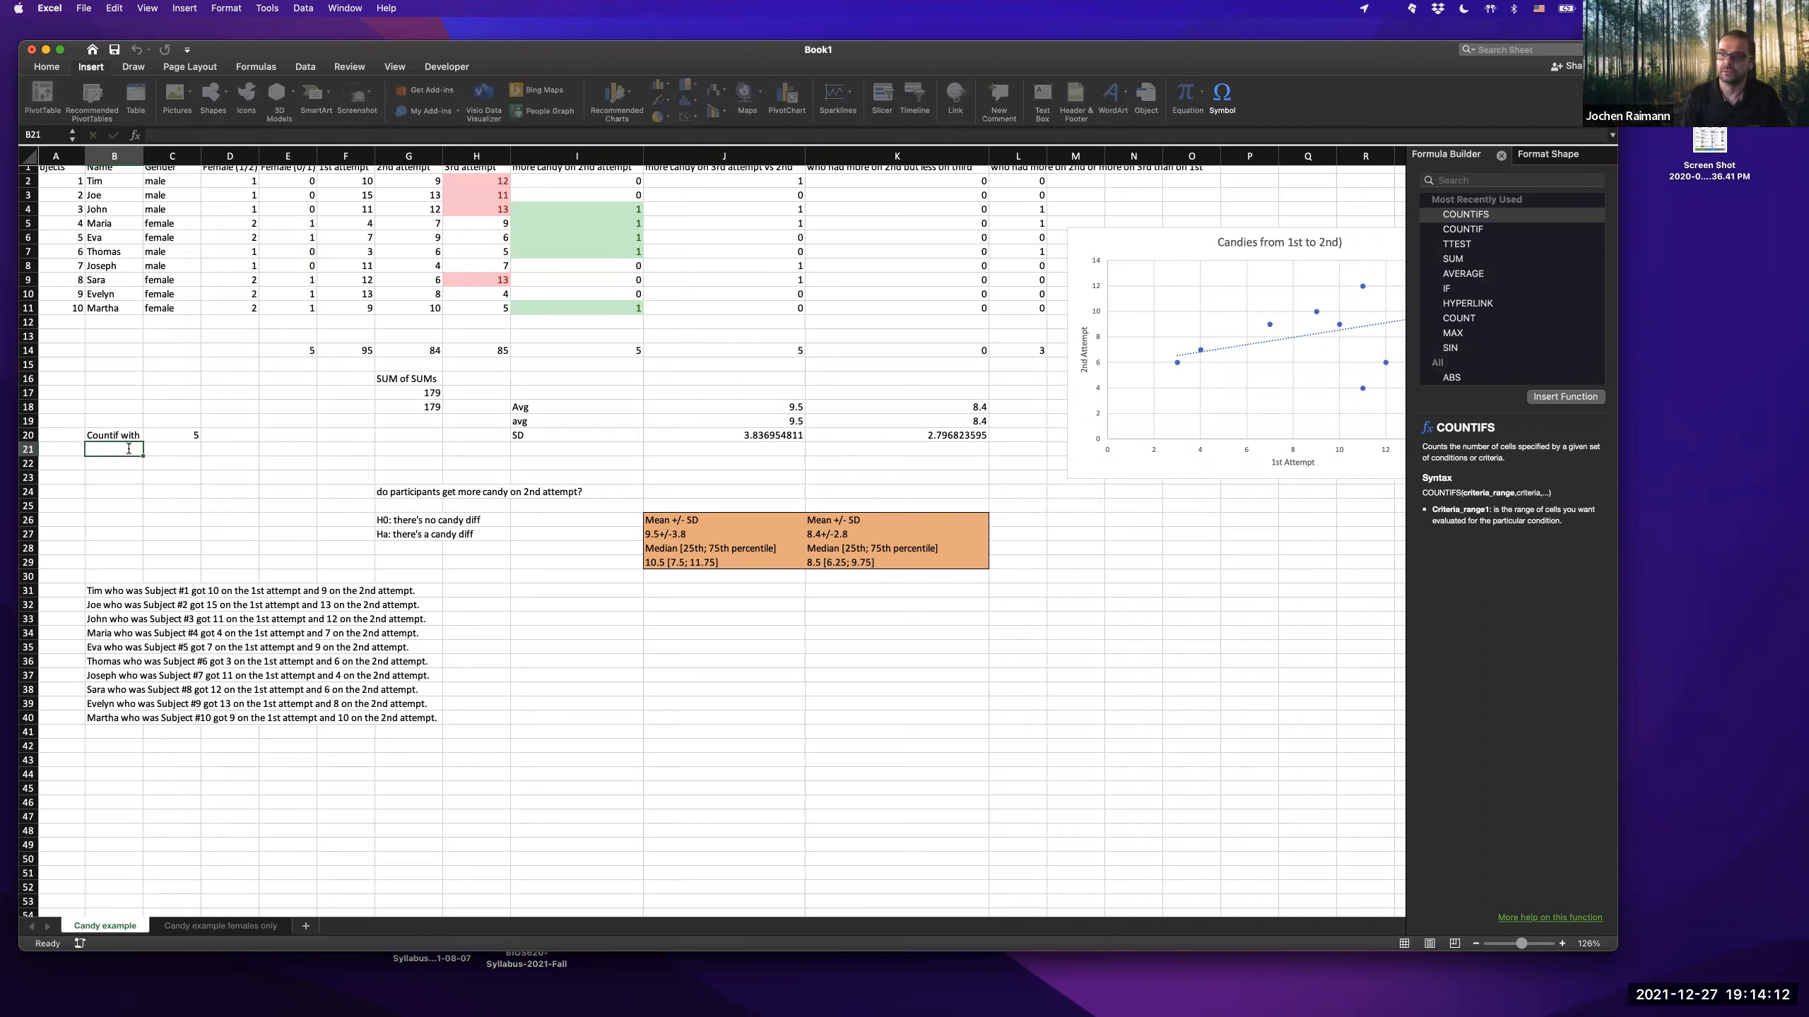
- Enter the label "Countif with 2" in cell B21
type("countif with 1")
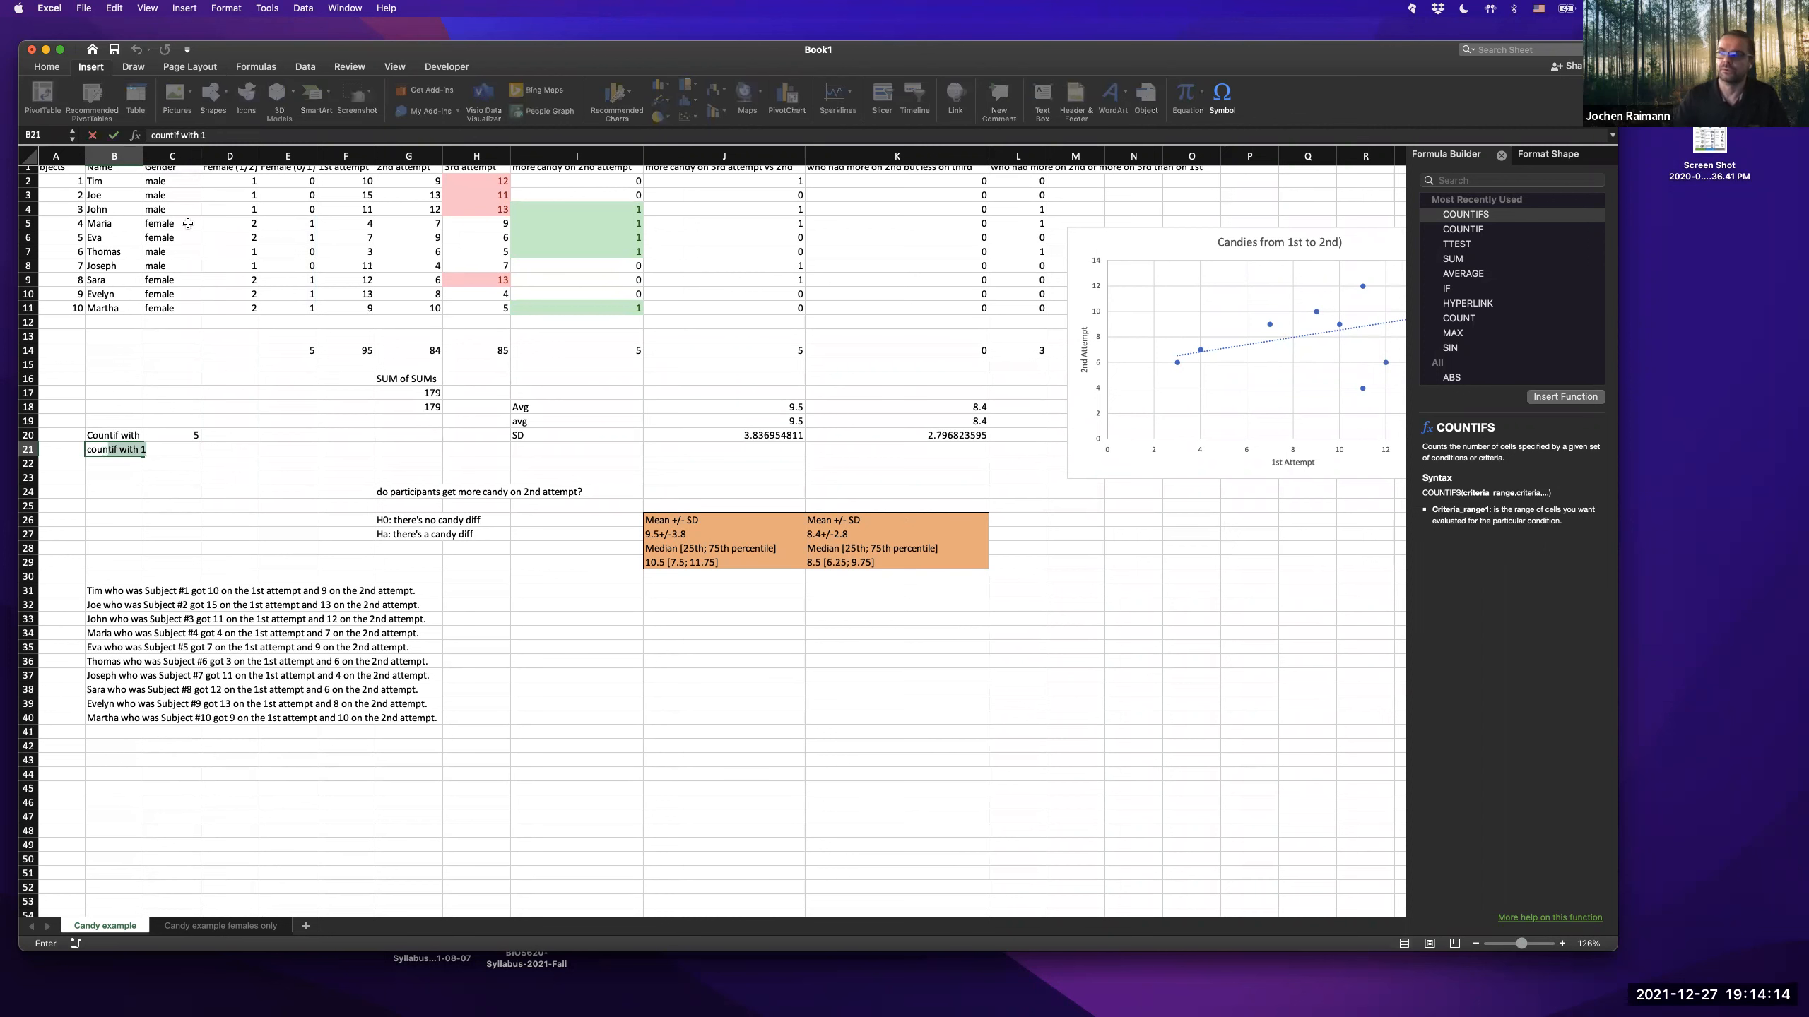
scroll(188, 225, "down", 1)
left_click(154, 136)
left_click_drag(155, 136, 148, 136)
type("V")
key("BackSpace")
type("C")
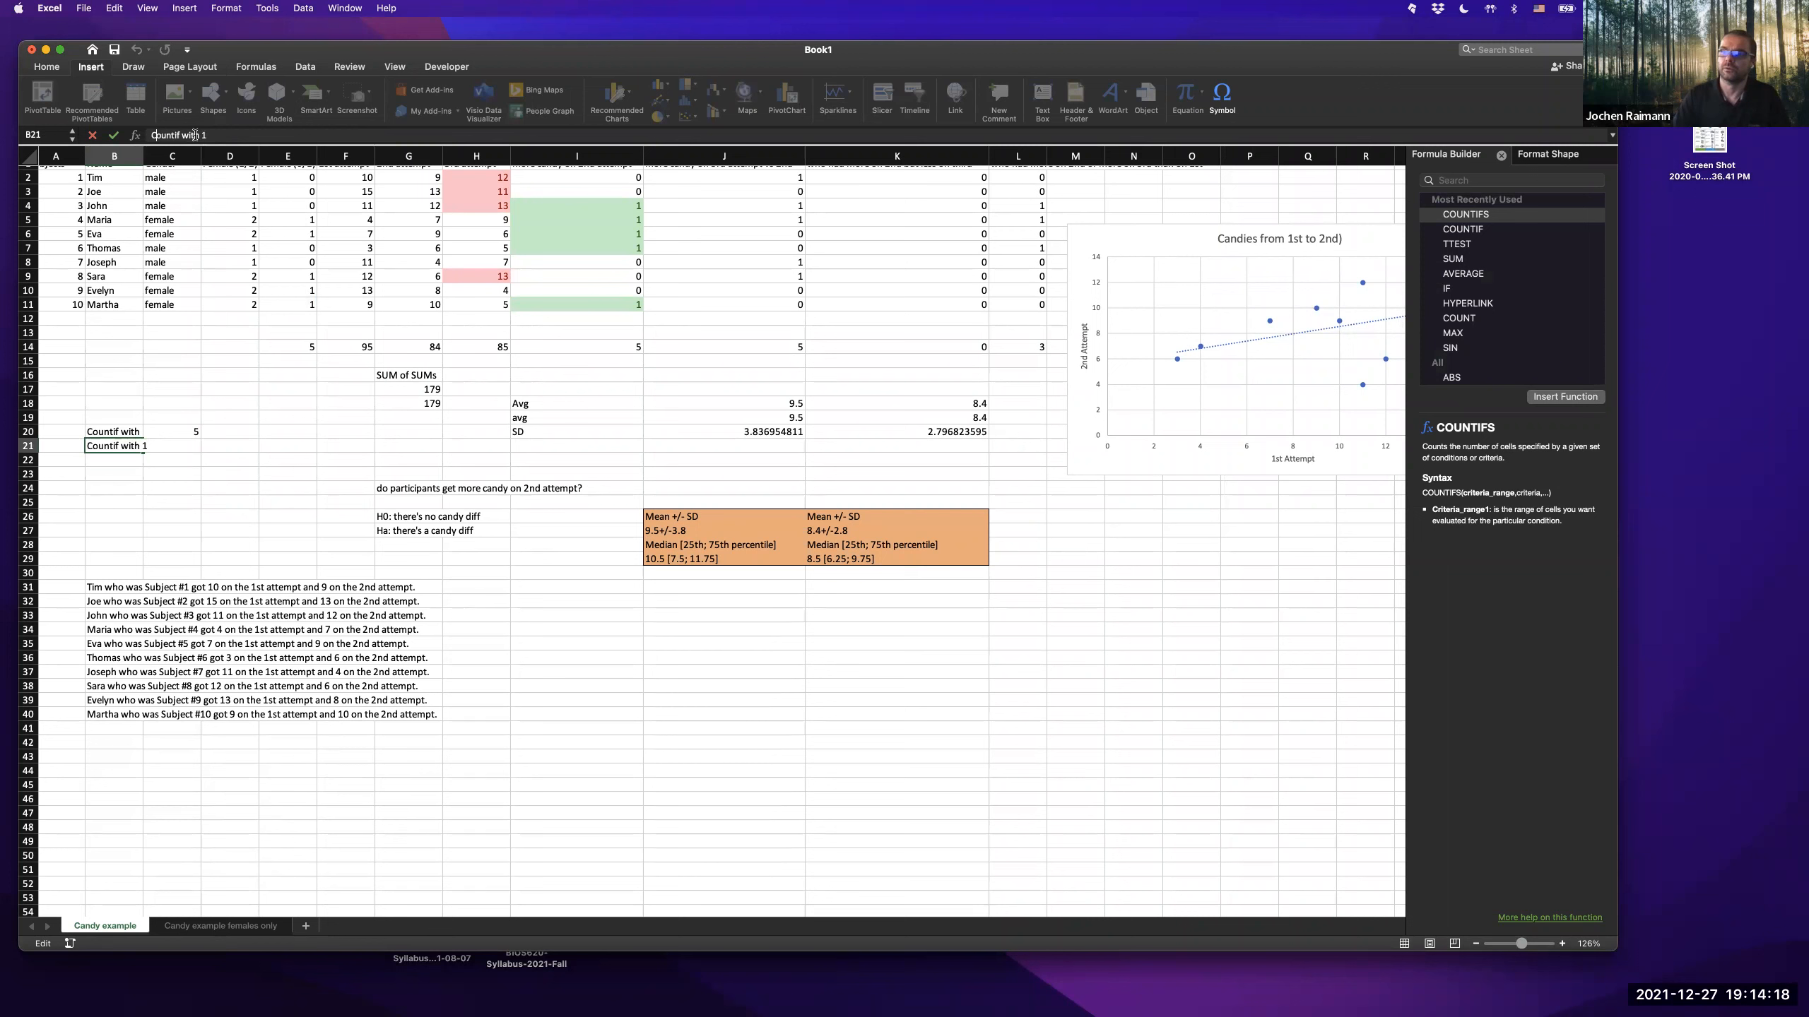
key("Return")
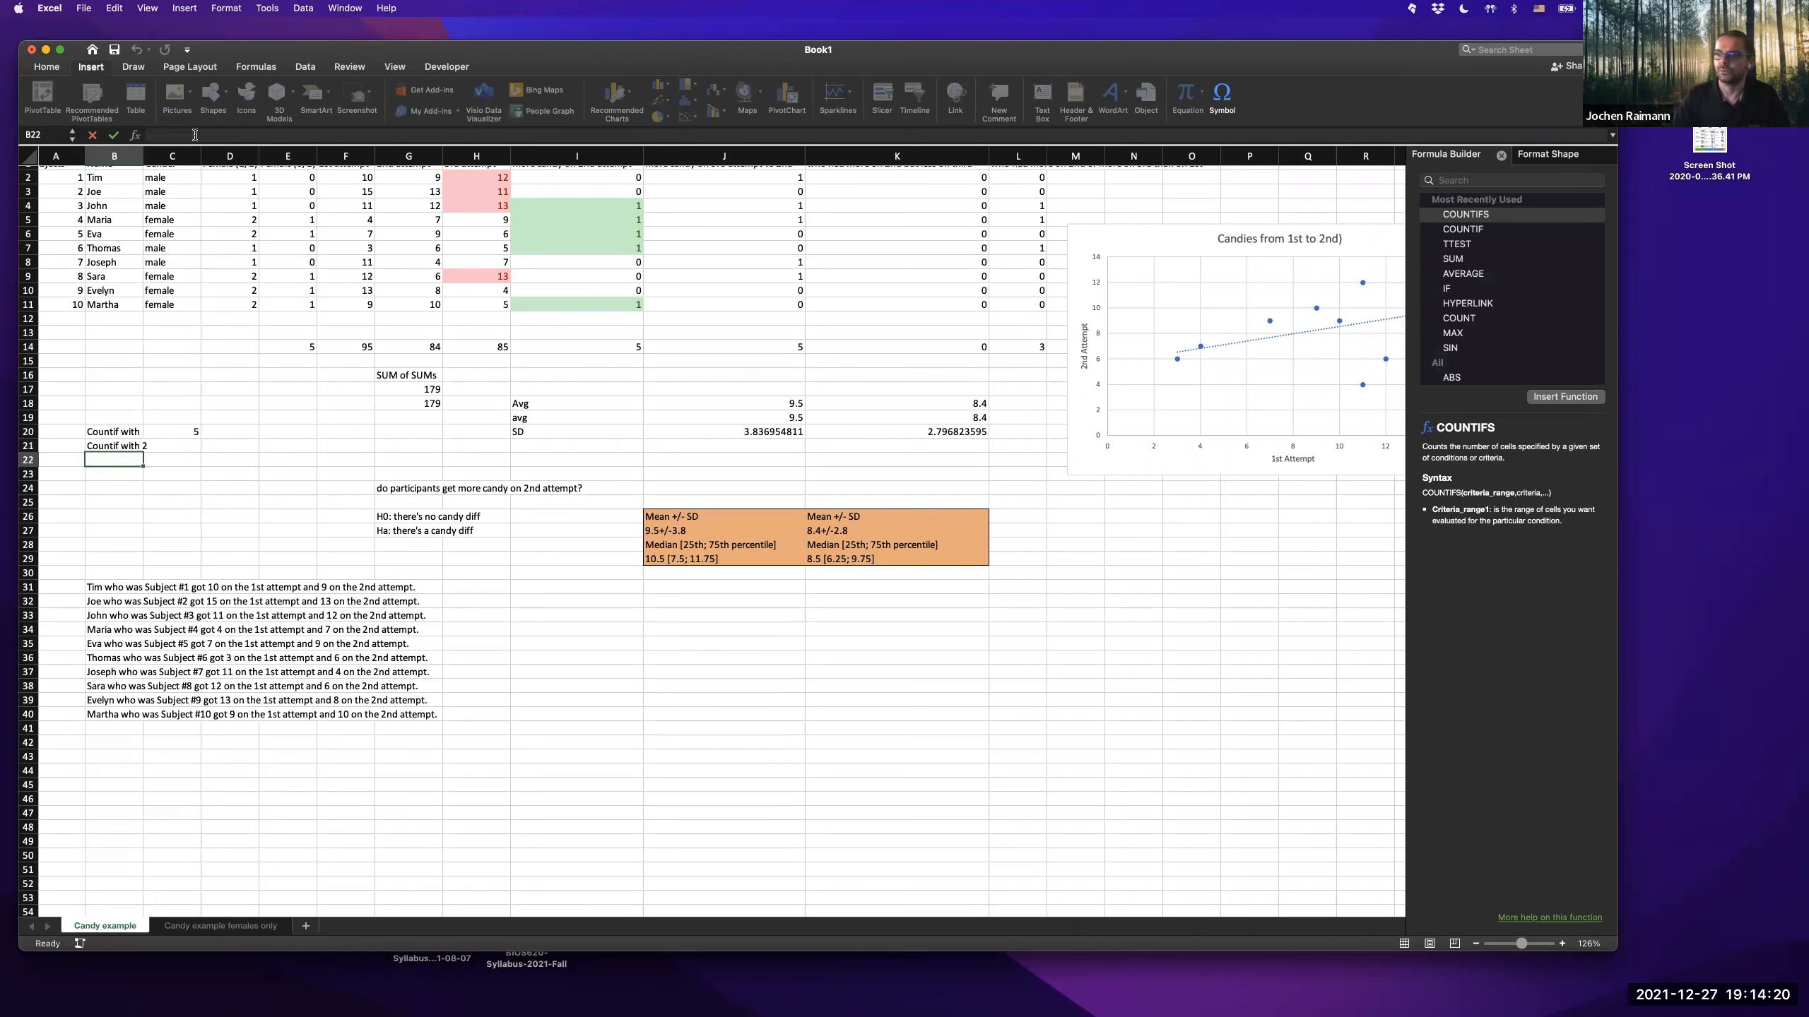
- Enter =COUNTIF(D2:D11,2) in cell C21 to count females in the 1/2 coding
left_click(182, 448)
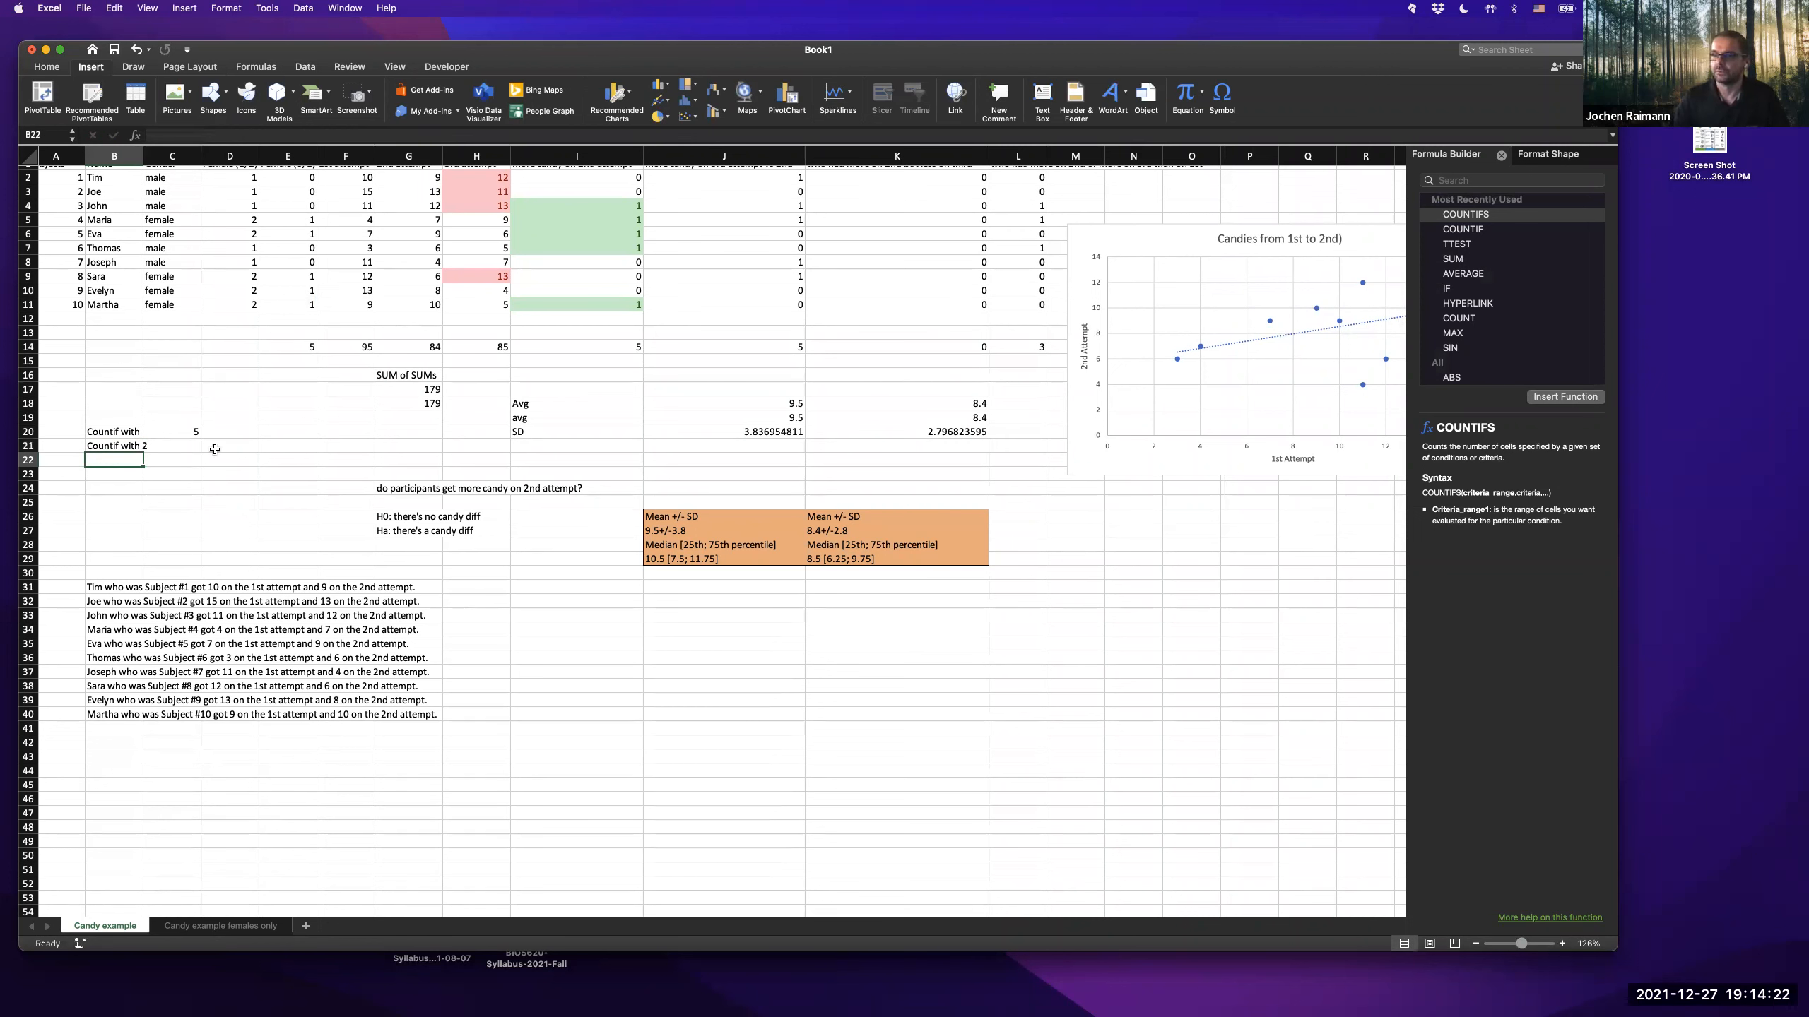
type("=c")
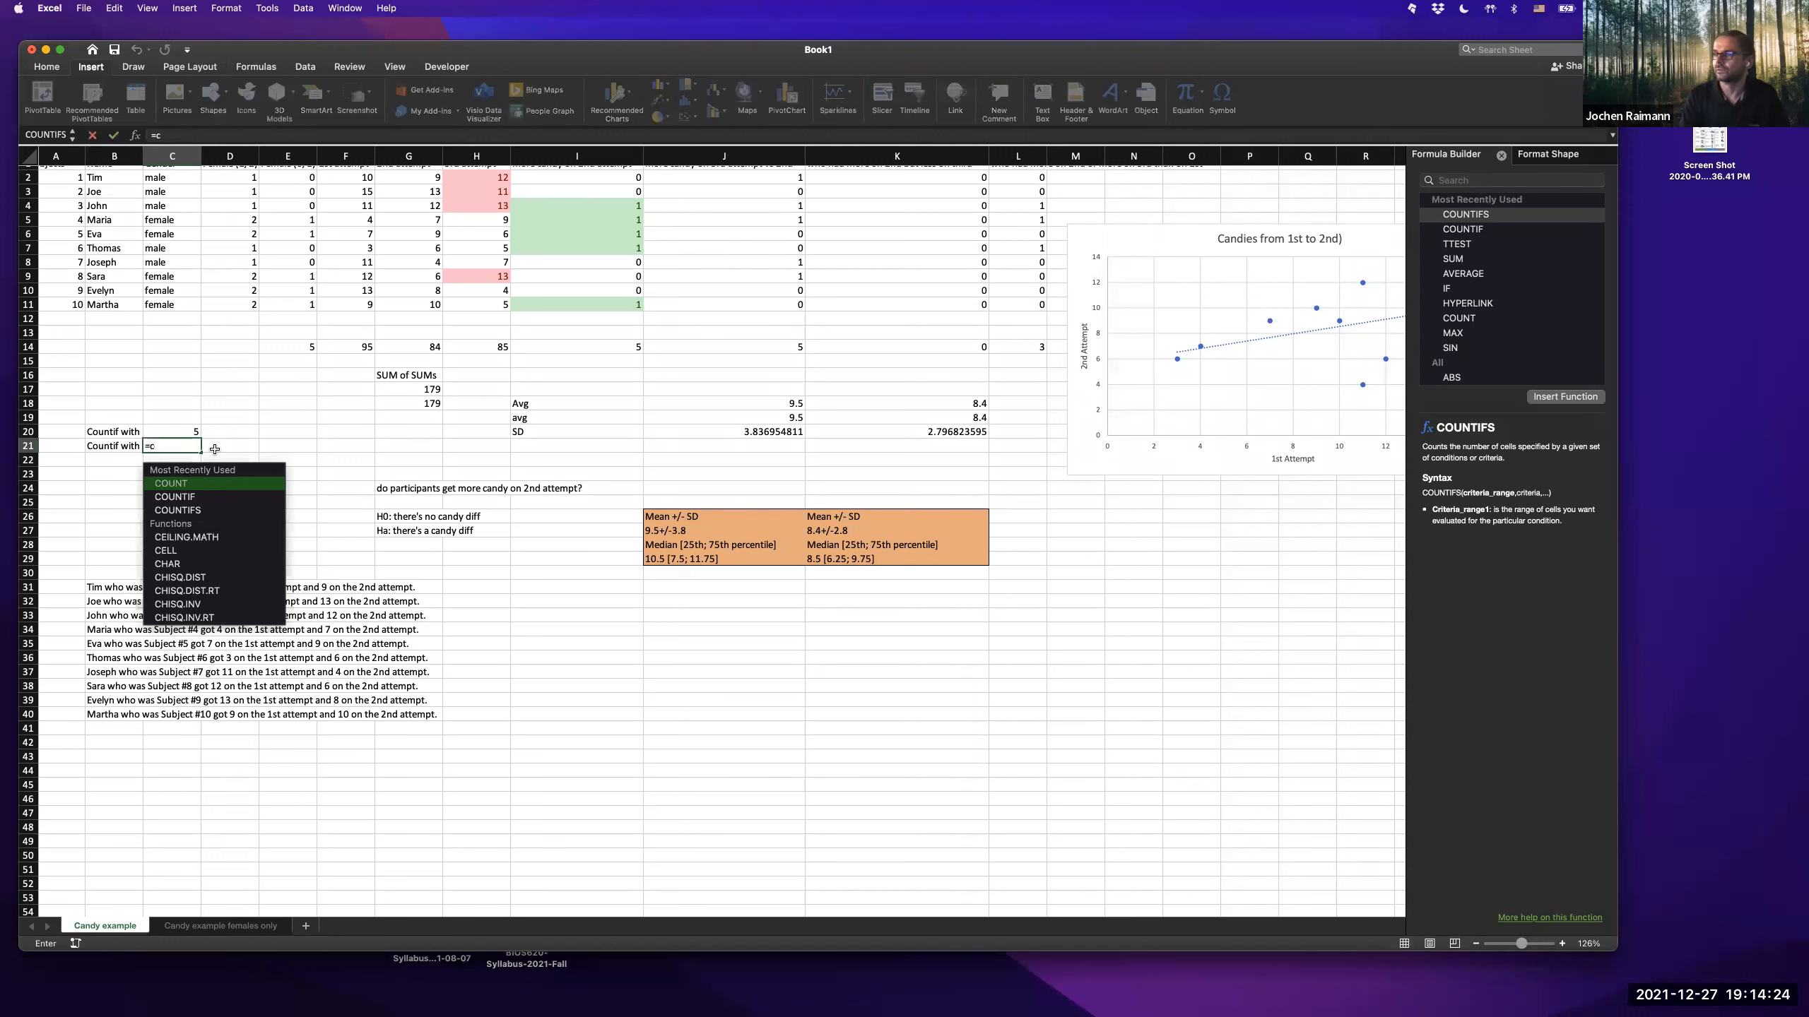
type("ounif(")
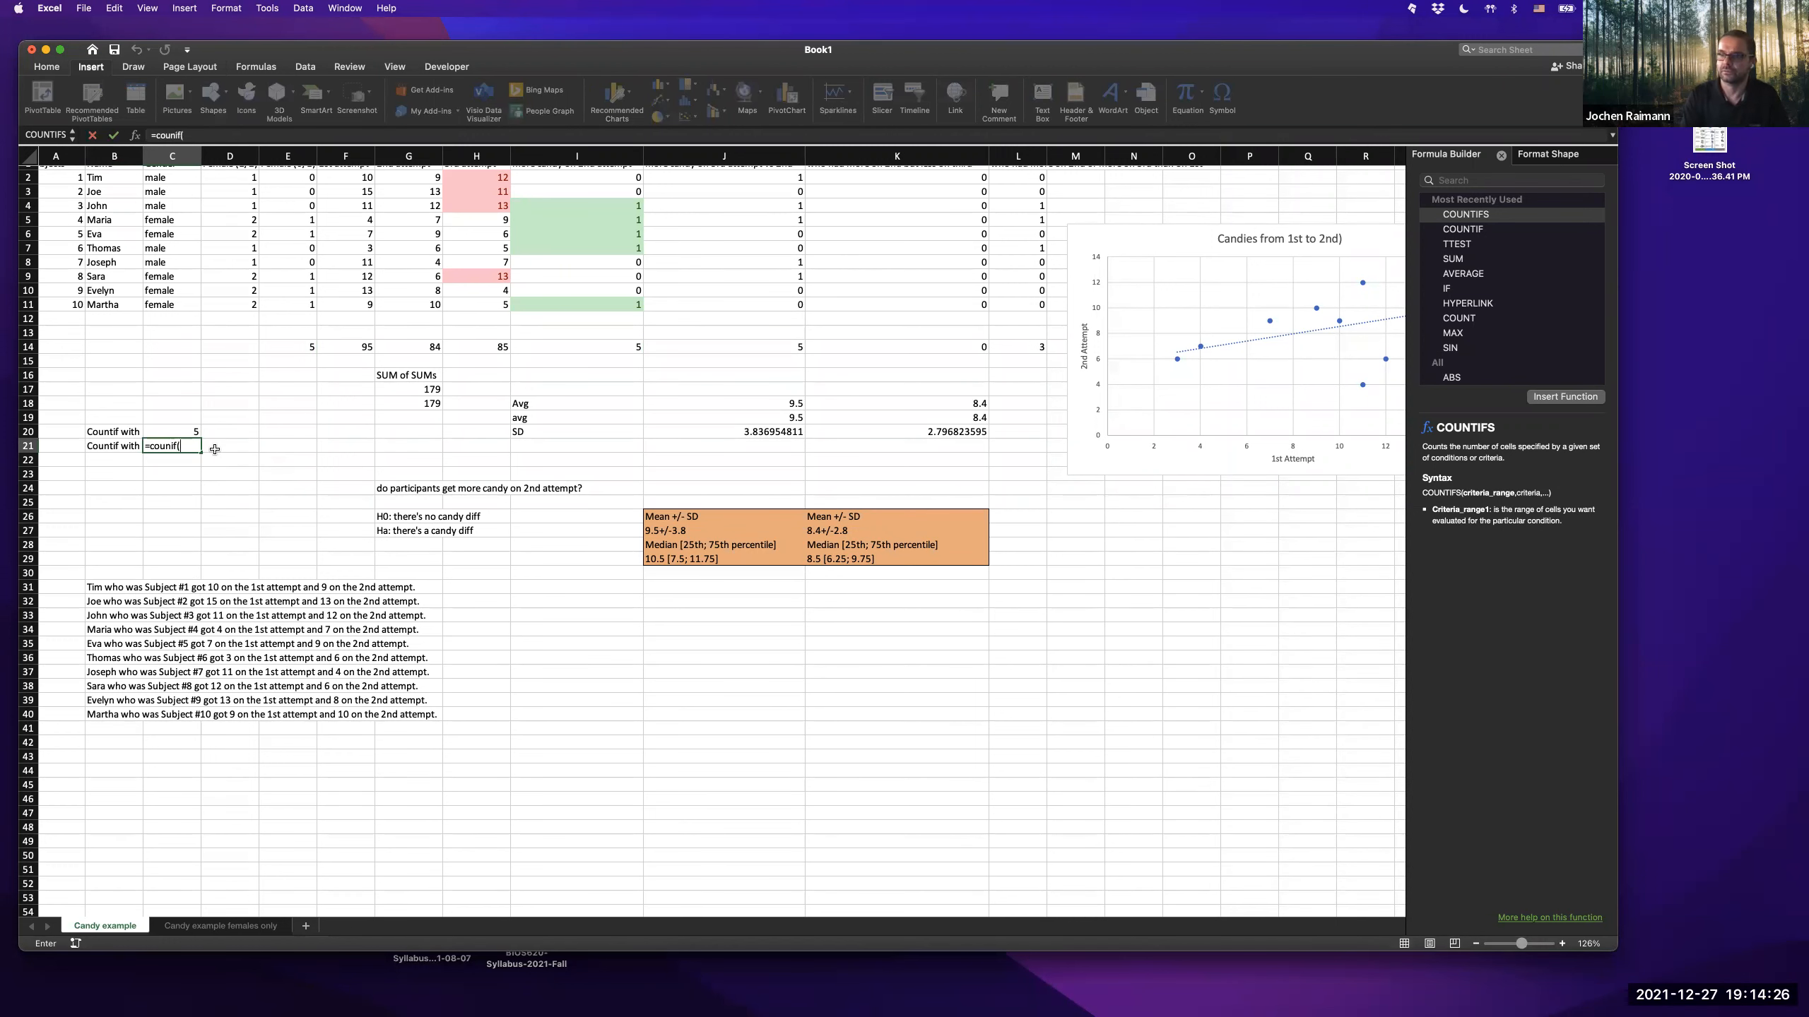
scroll(224, 365, "up", 1)
left_click(176, 136)
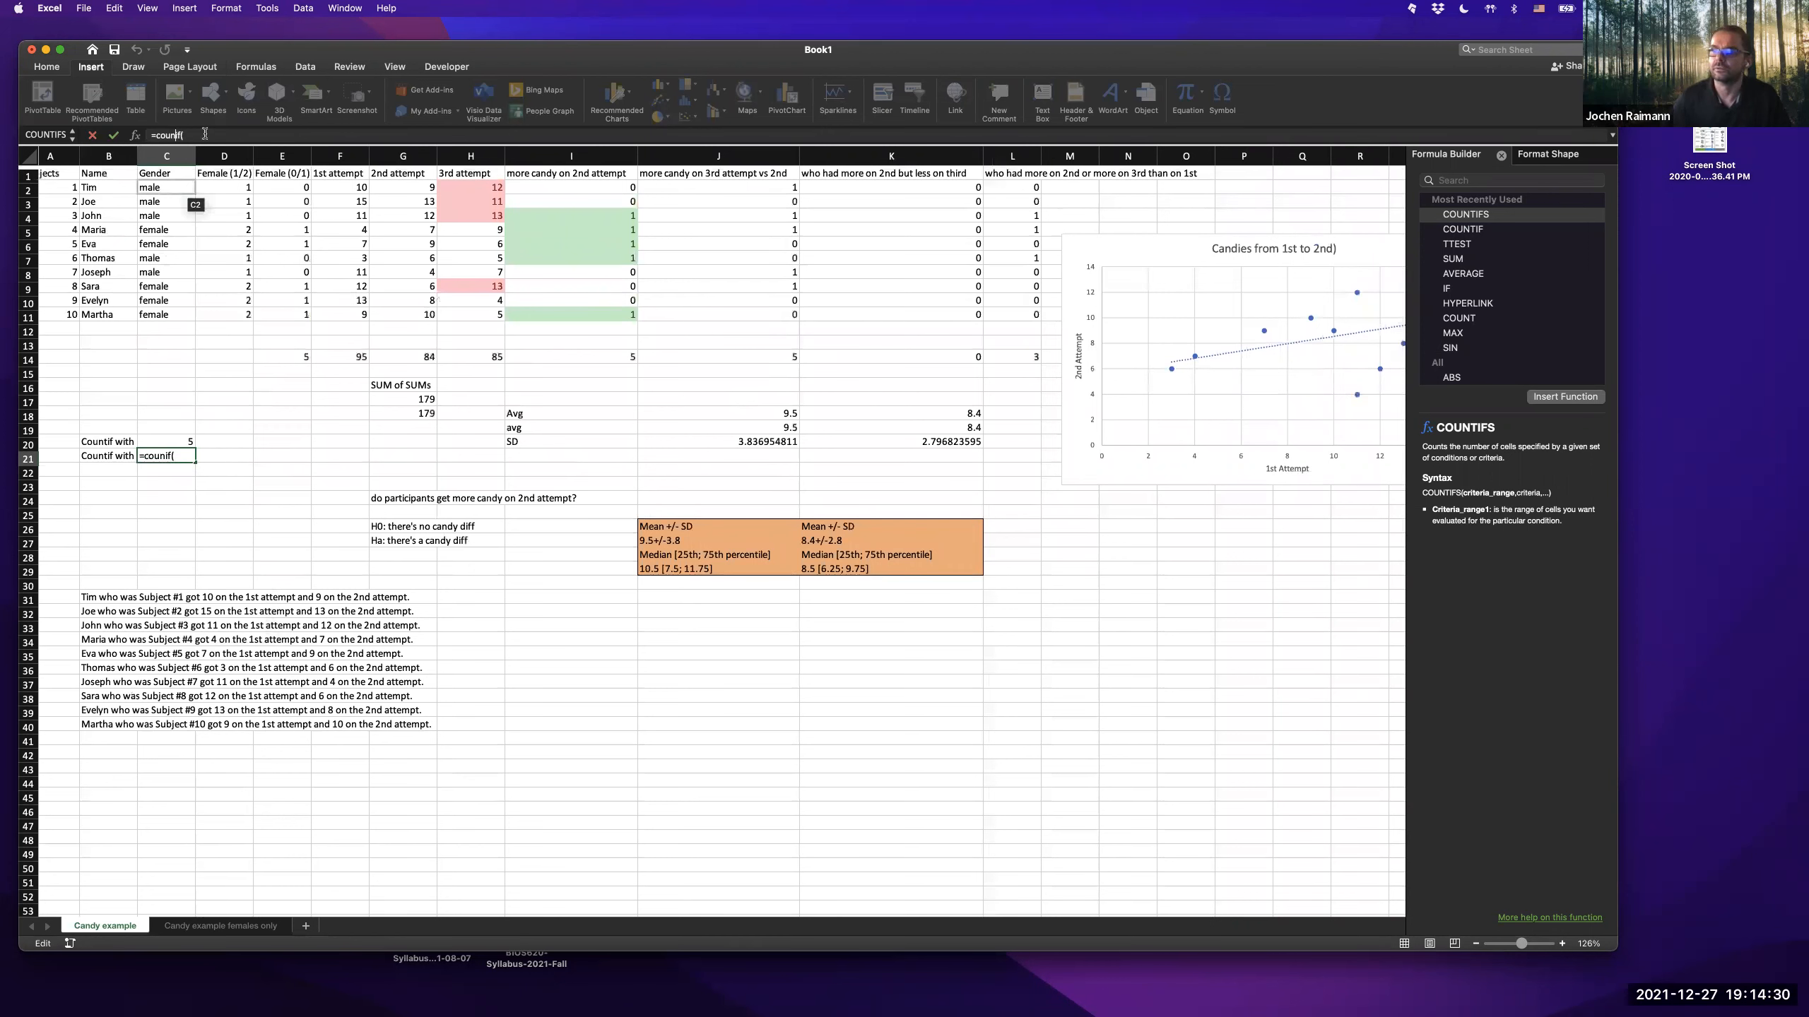
type("t")
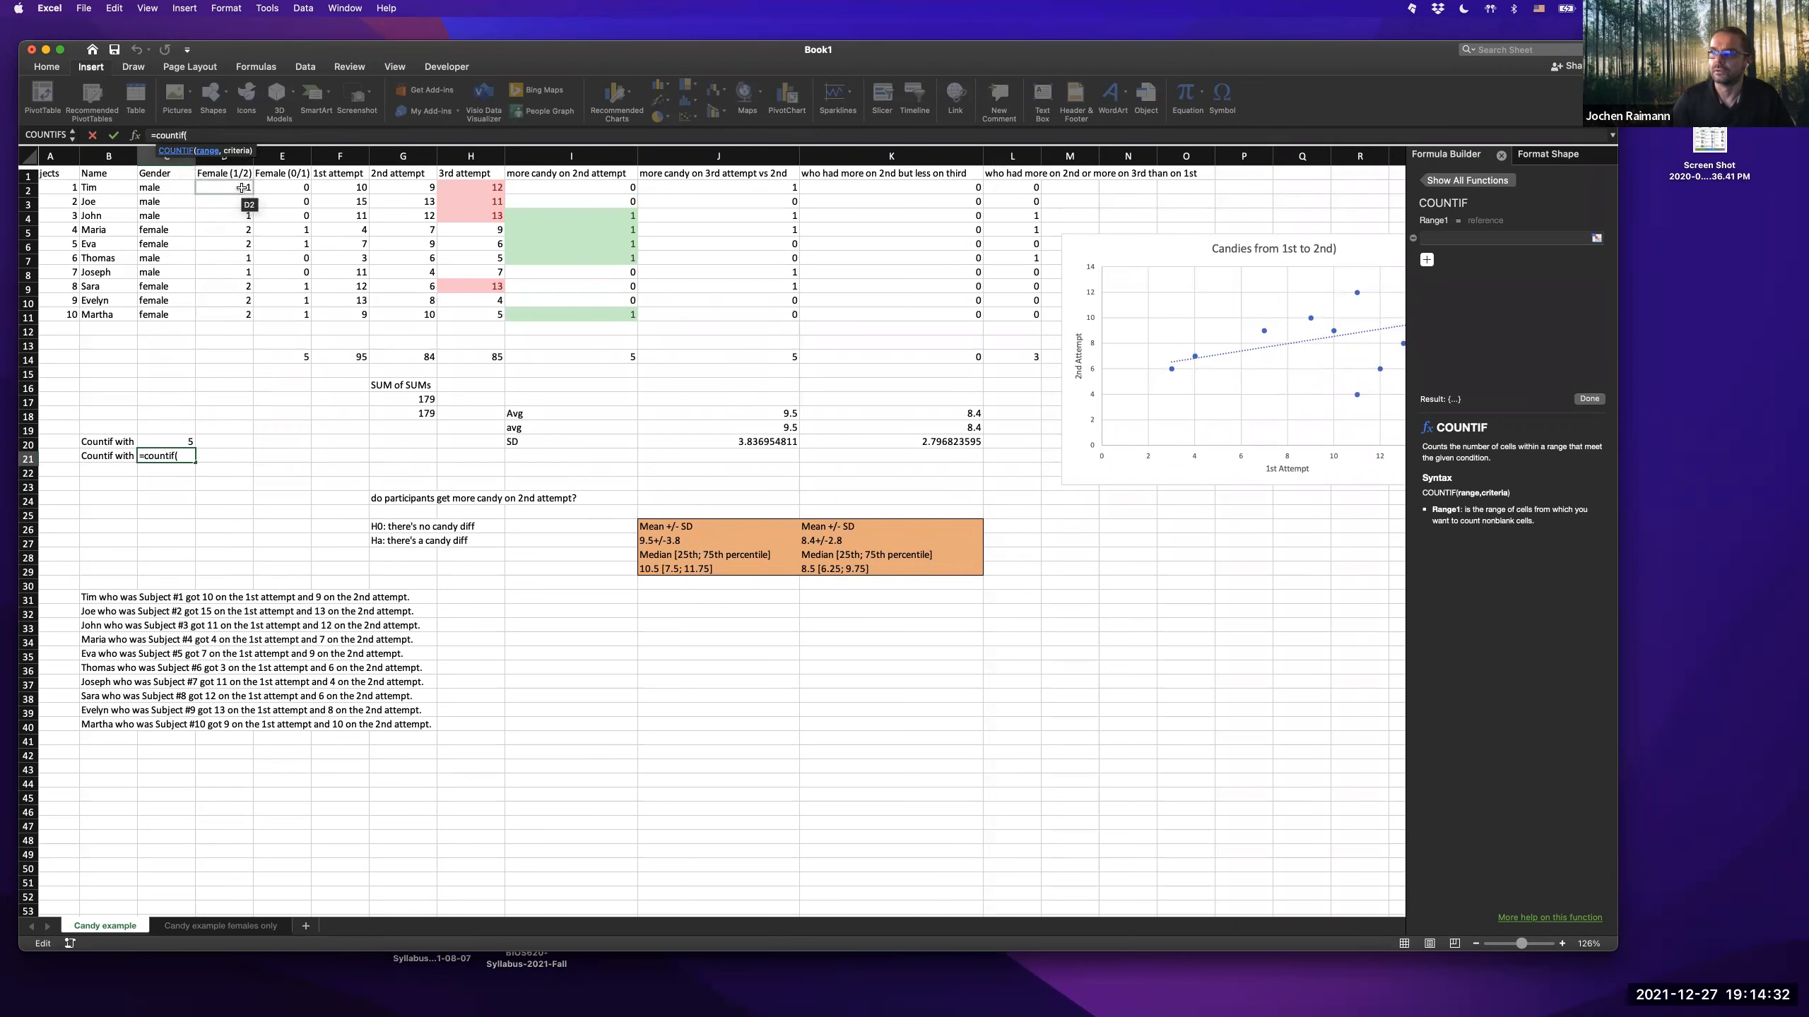
left_click_drag(243, 188, 243, 314)
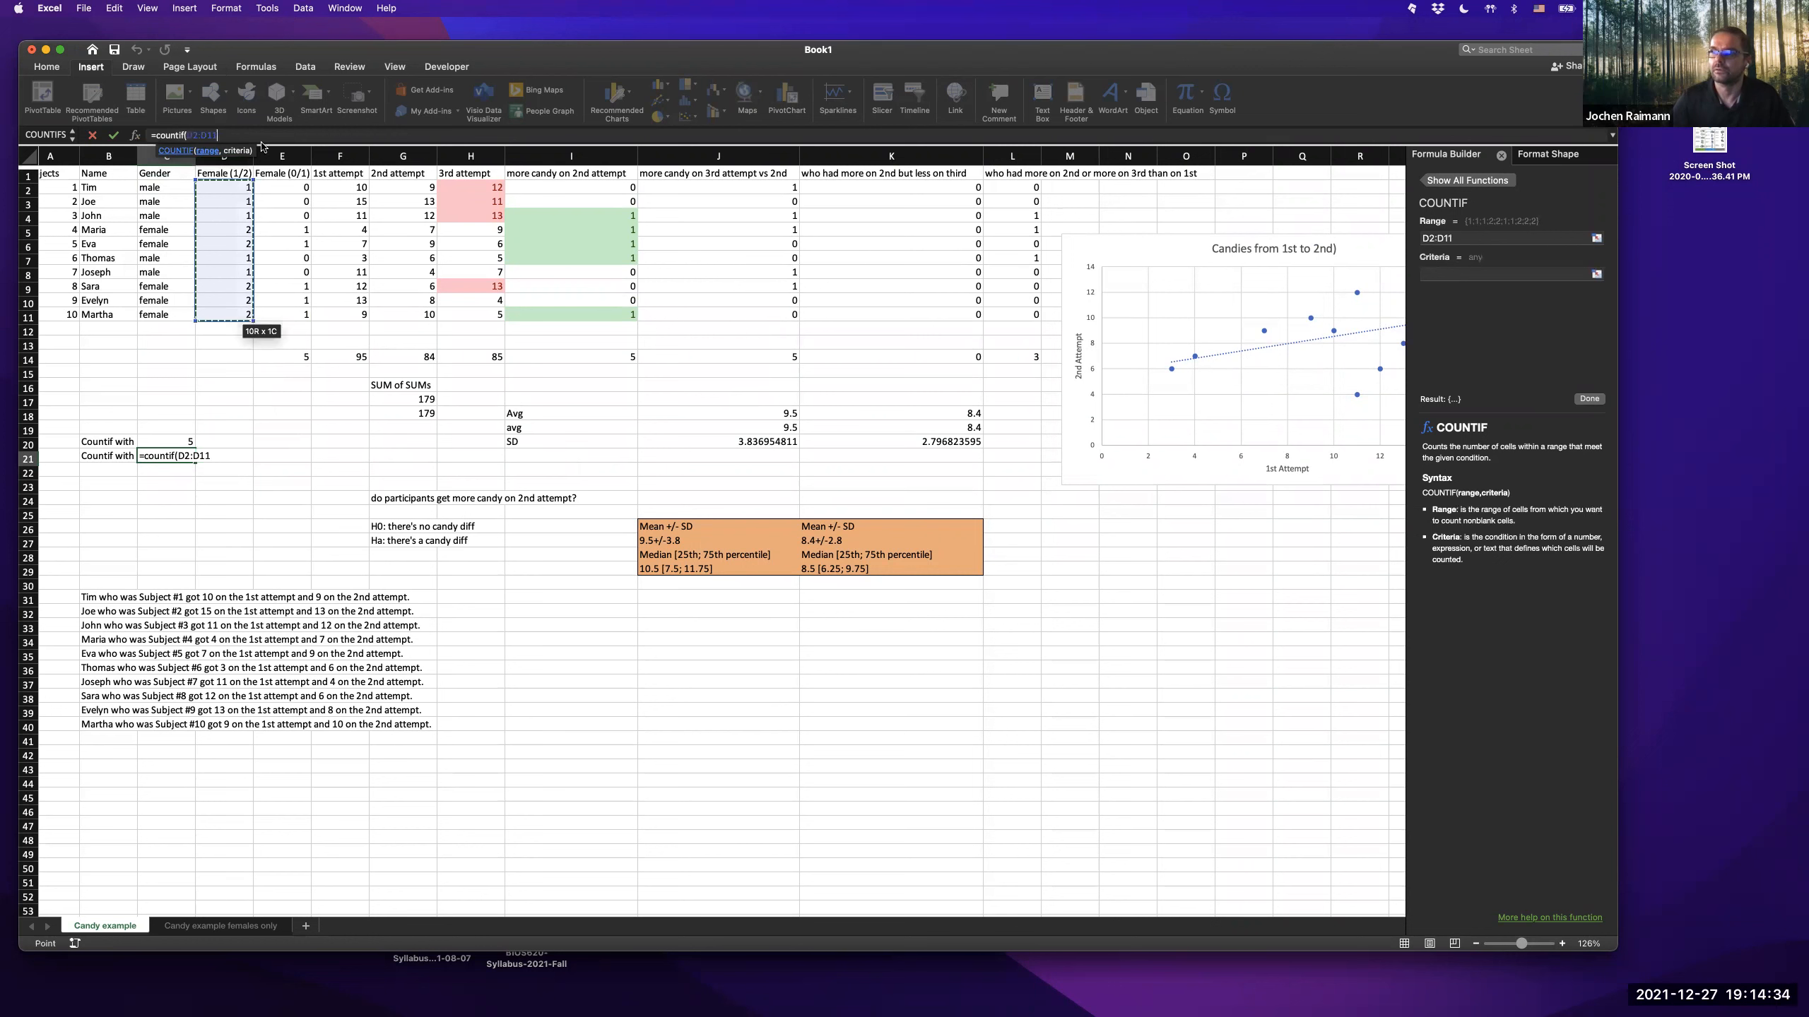
type(",2")
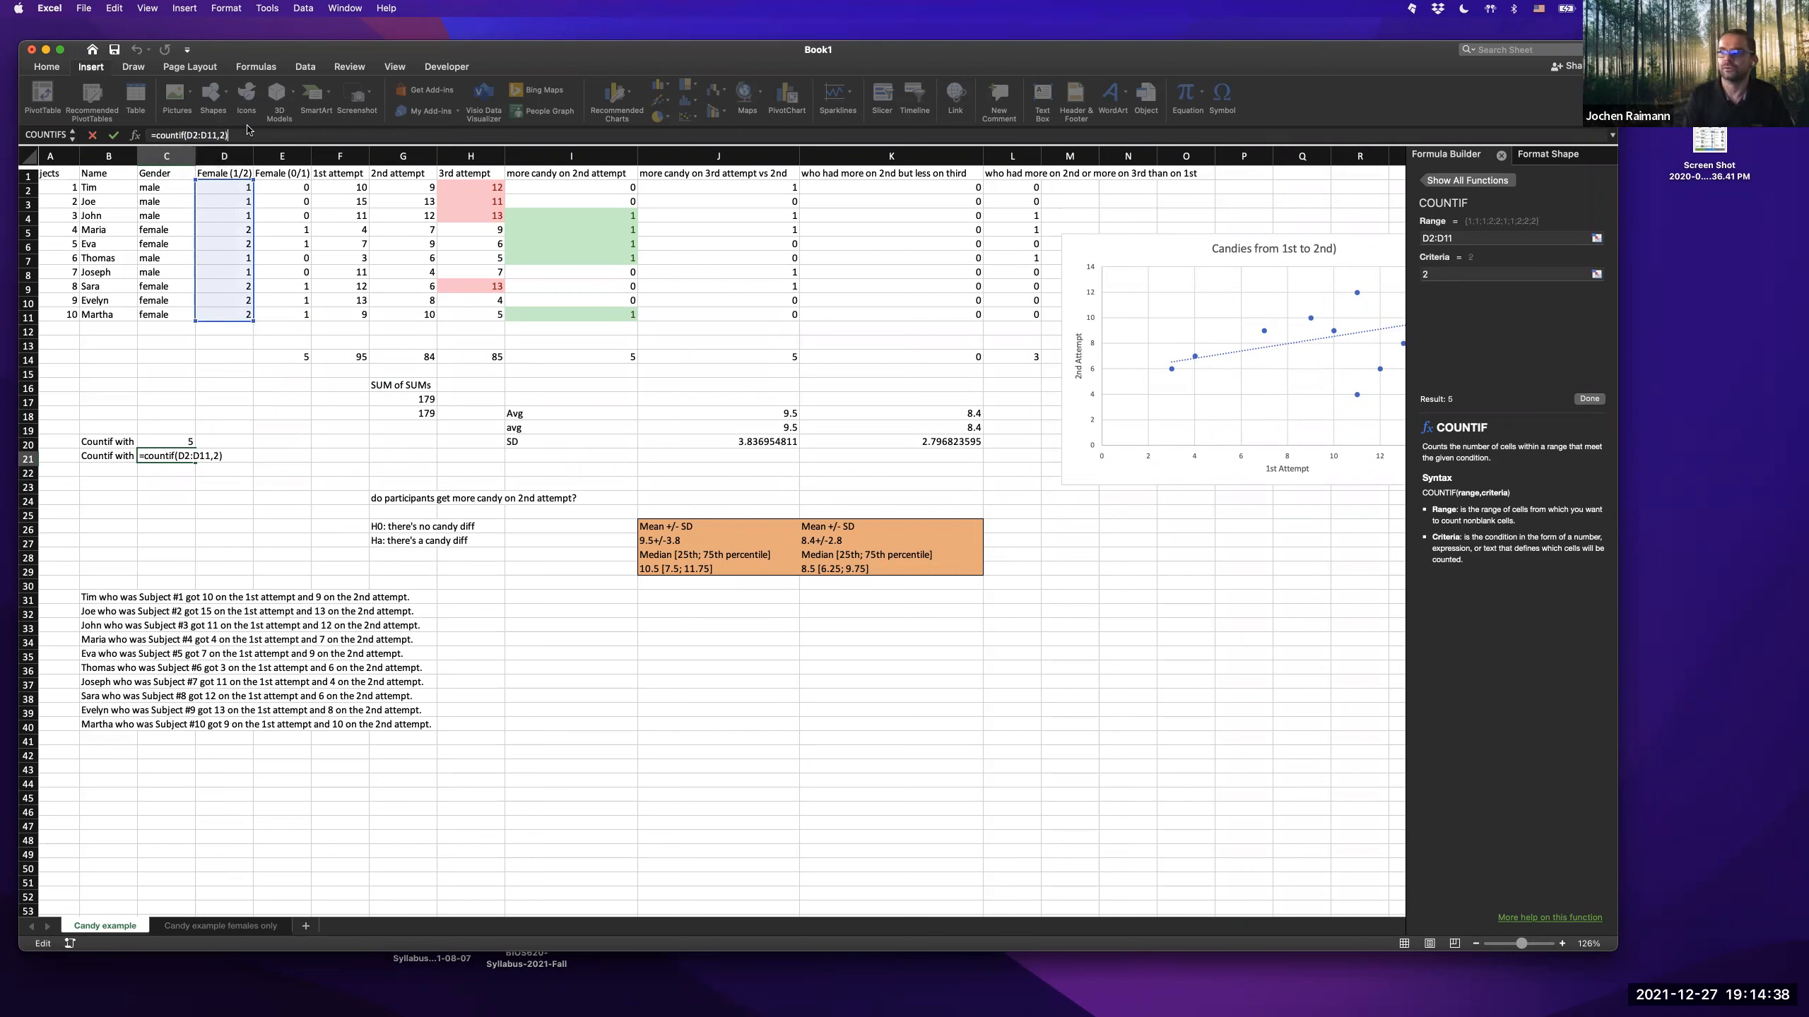
key("Return")
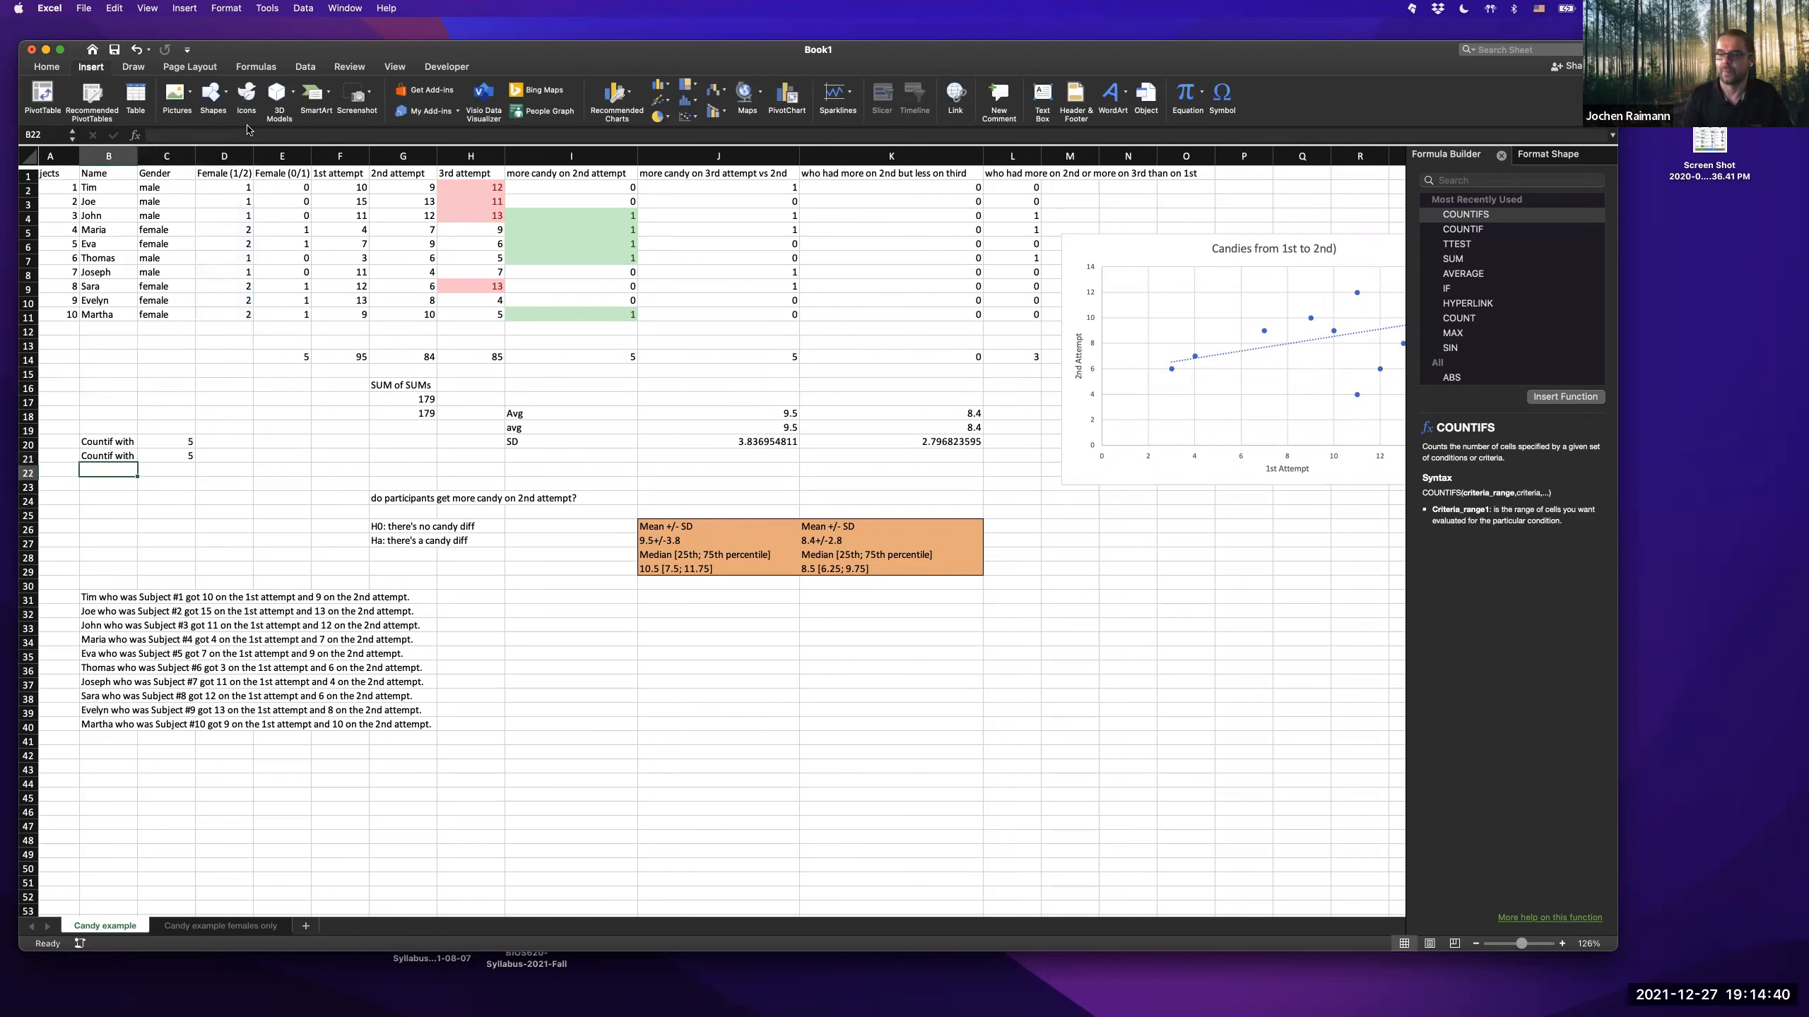
- Enter the label "Countif with female" in cell B22
type("Countif")
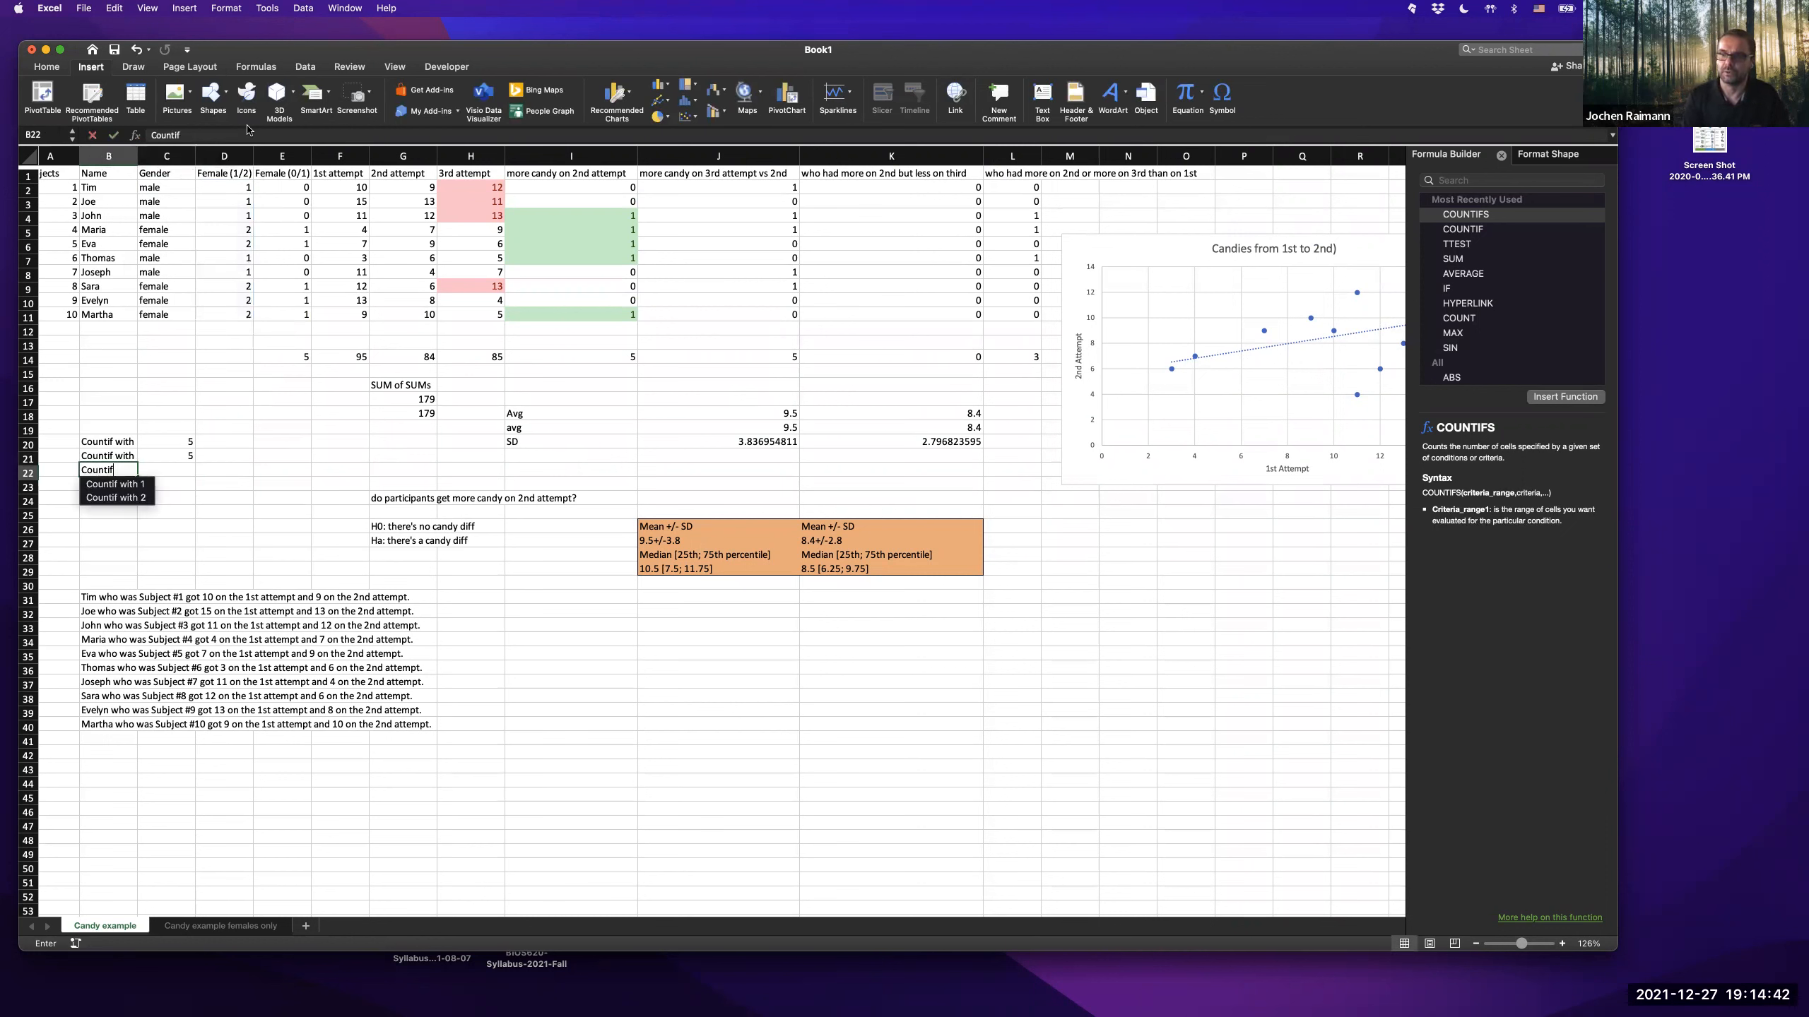
type(" with female")
key("Tab")
- Enter =COUNTIF(C2:C11,"female") in cell C22 to count females directly from the Gender column
type("=count")
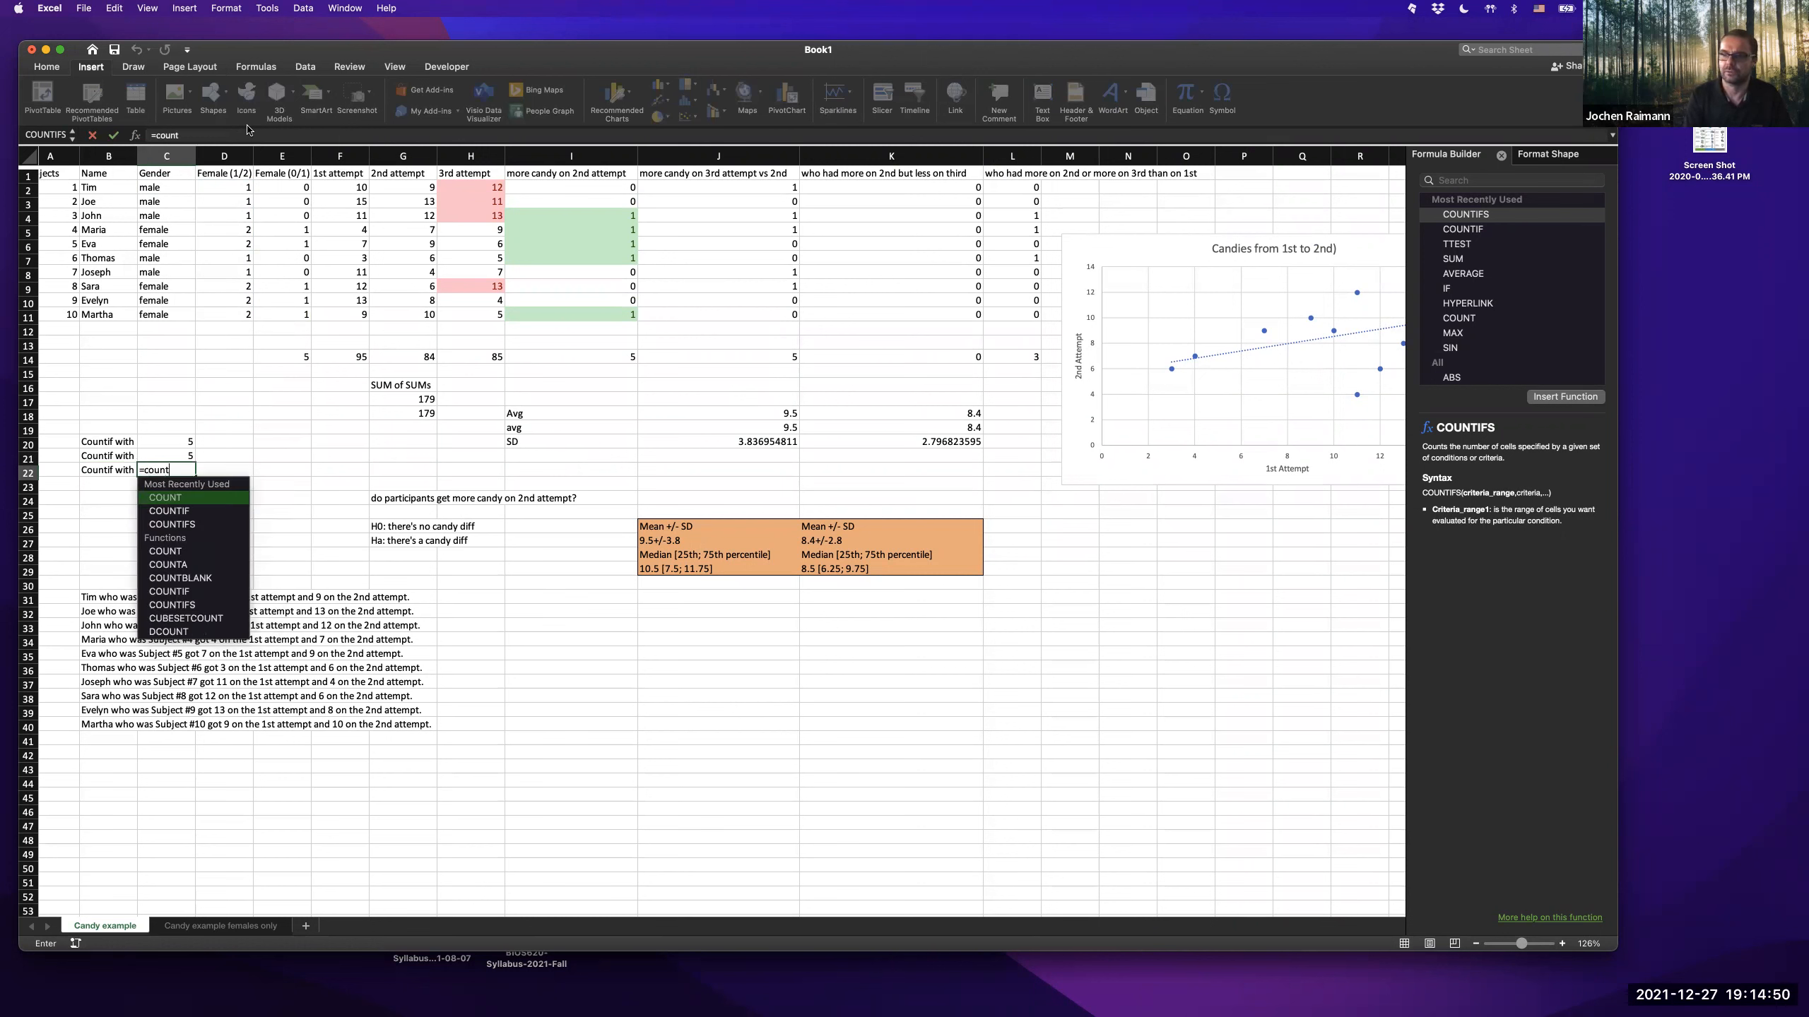
type("if(")
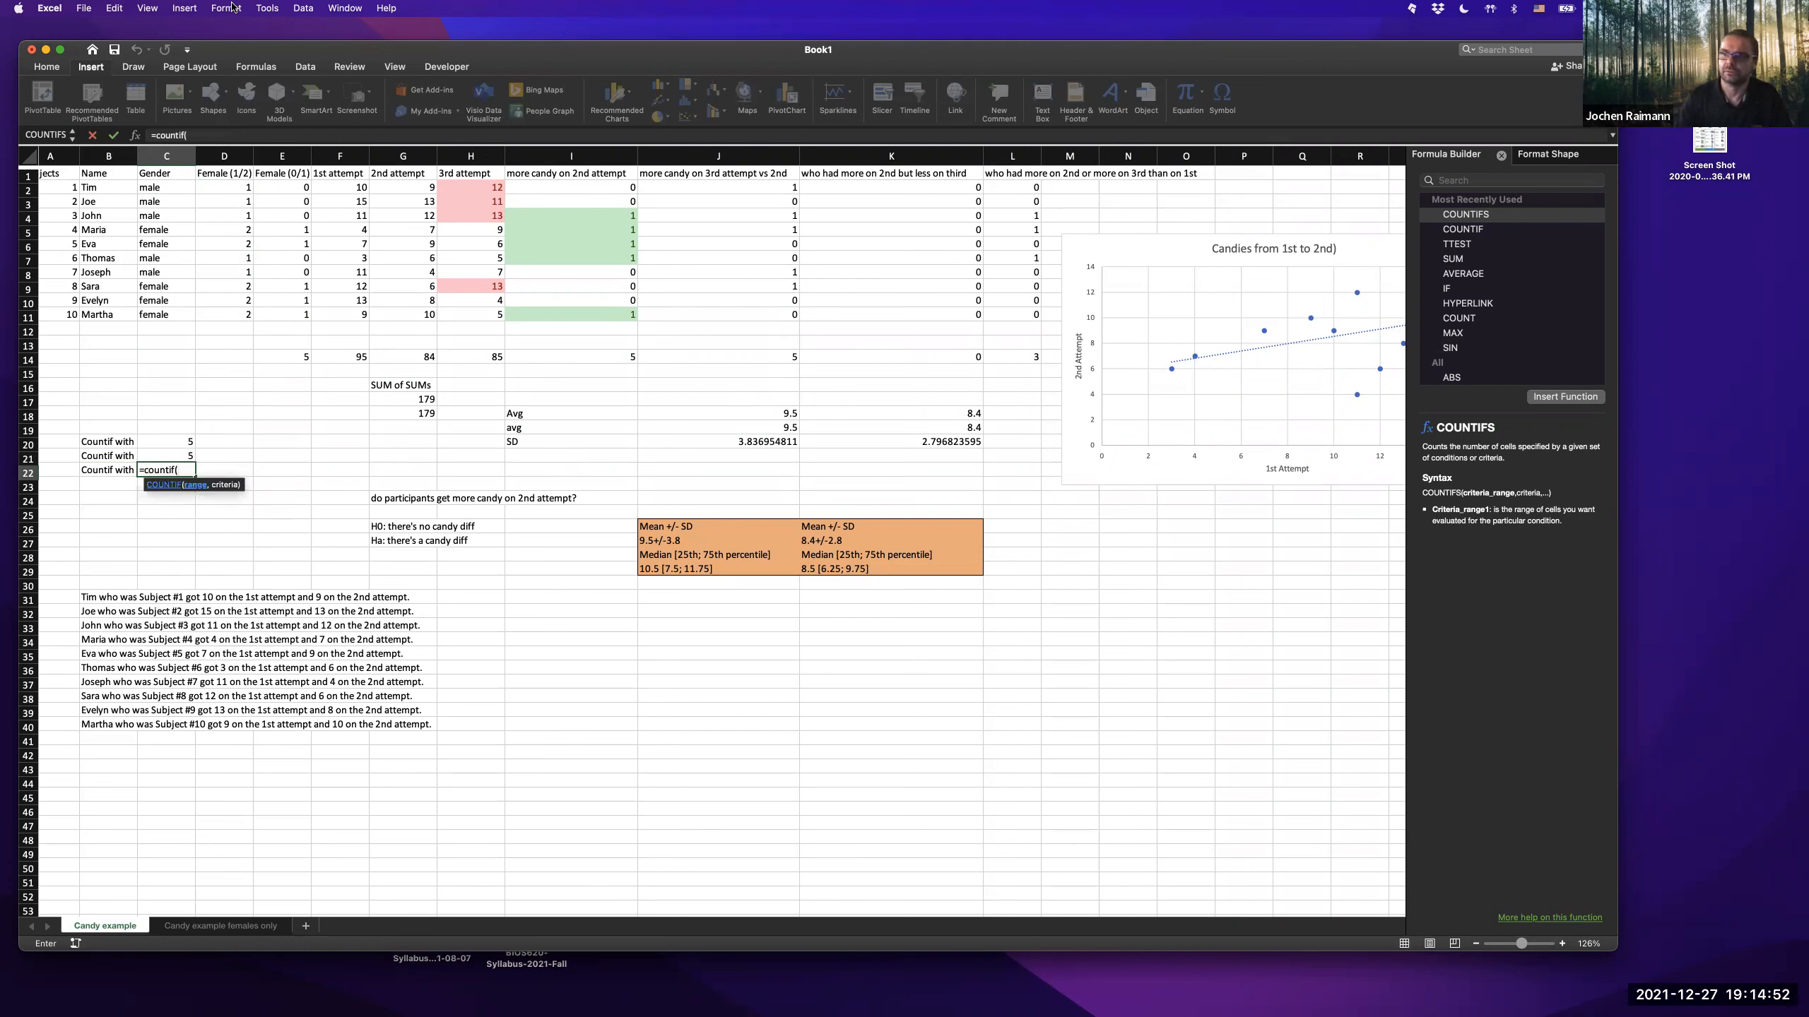
left_click_drag(172, 189, 173, 316)
type(",")
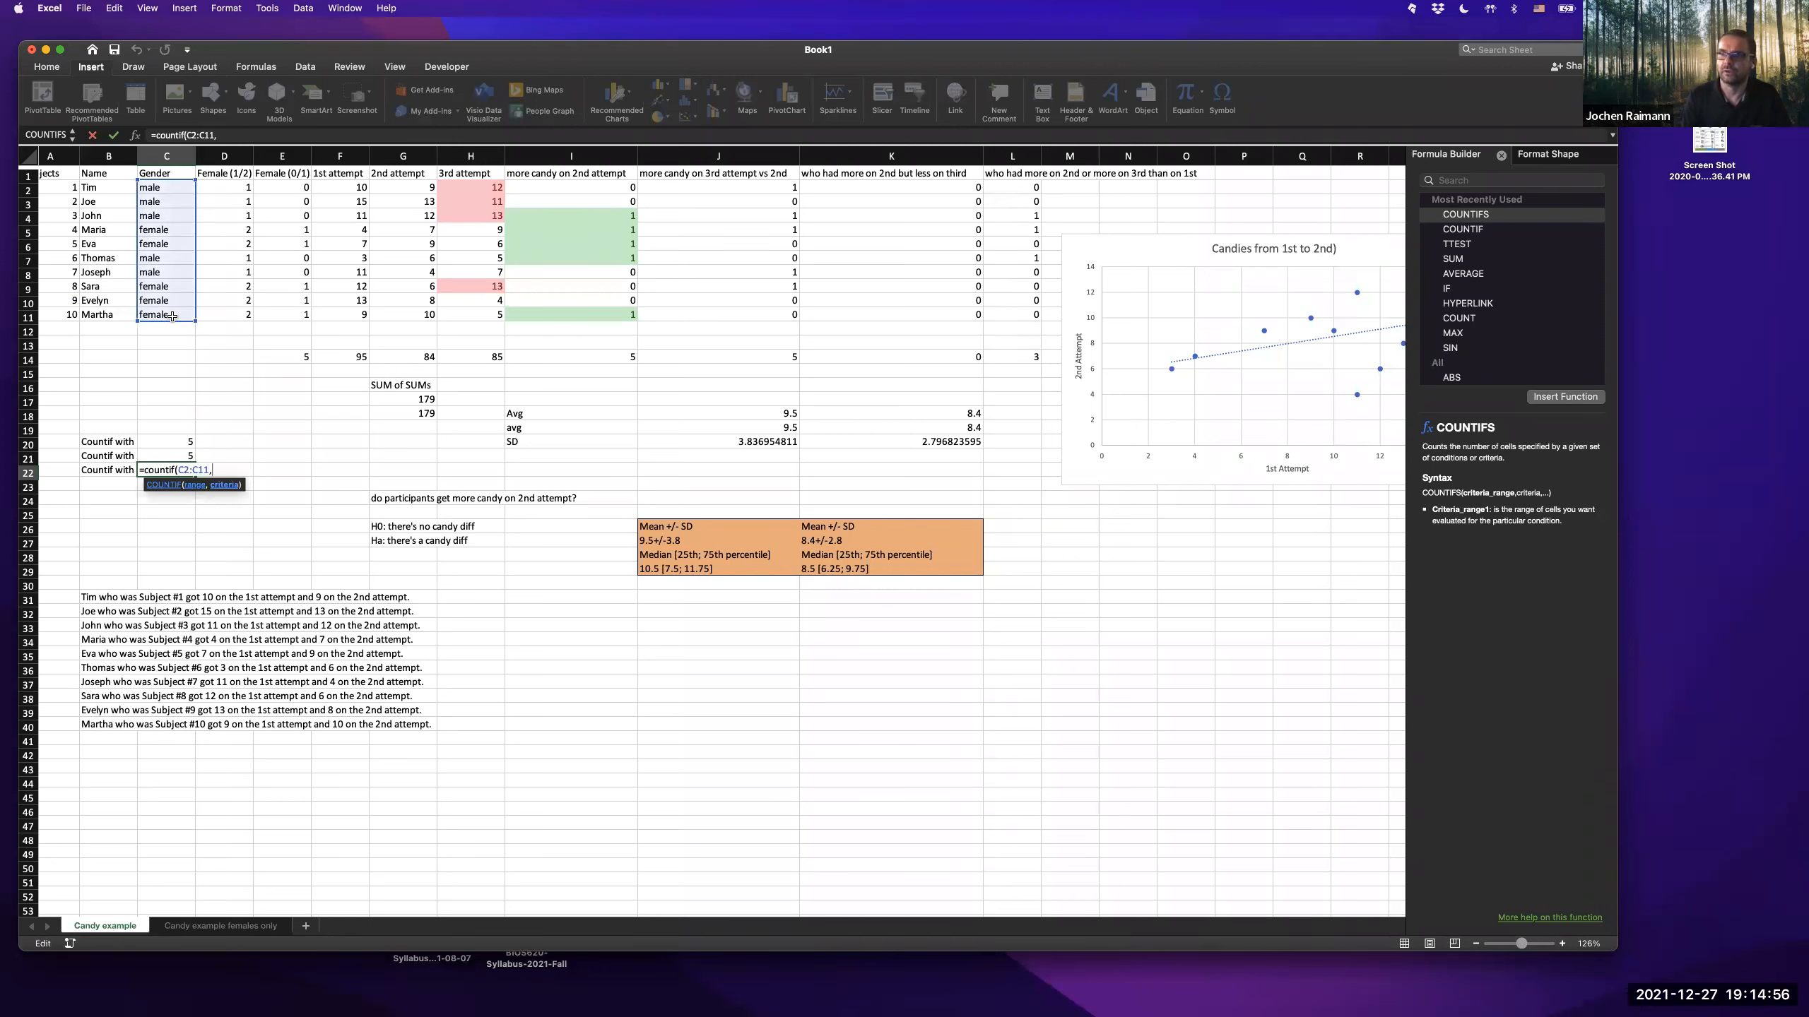
type("\"female\"(")
key("Return")
key("Up")
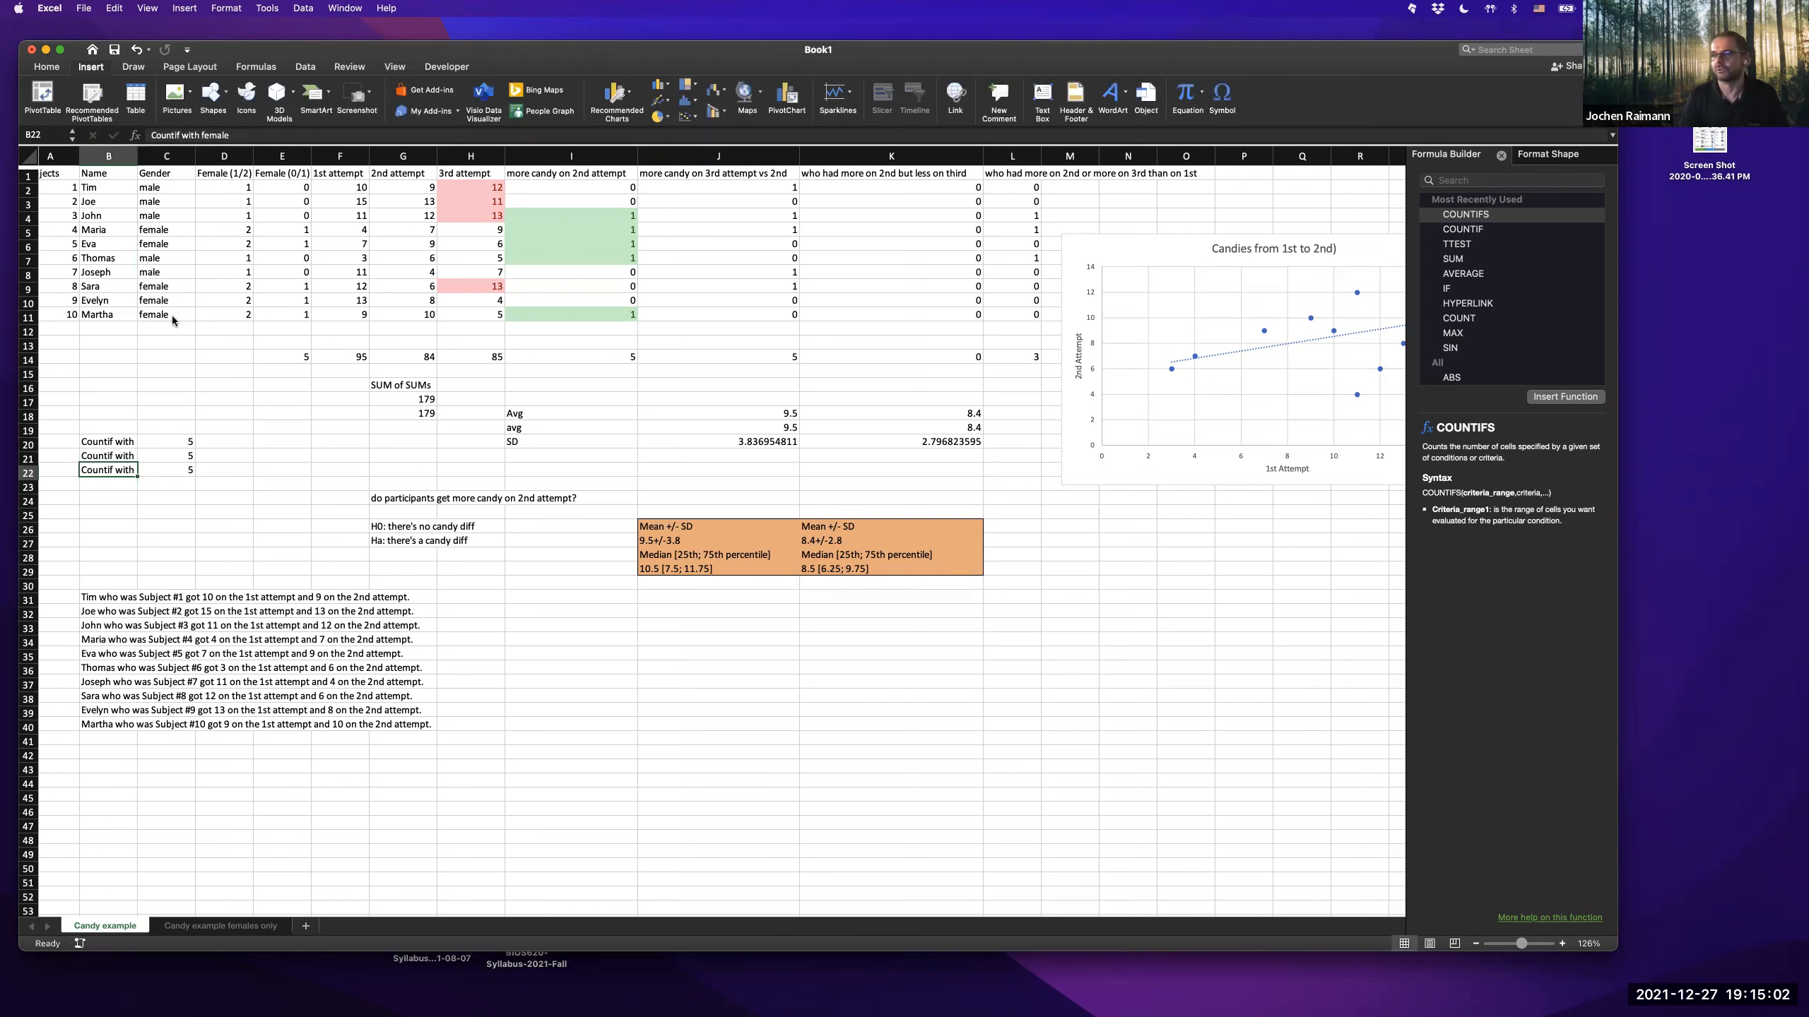
key("Right")
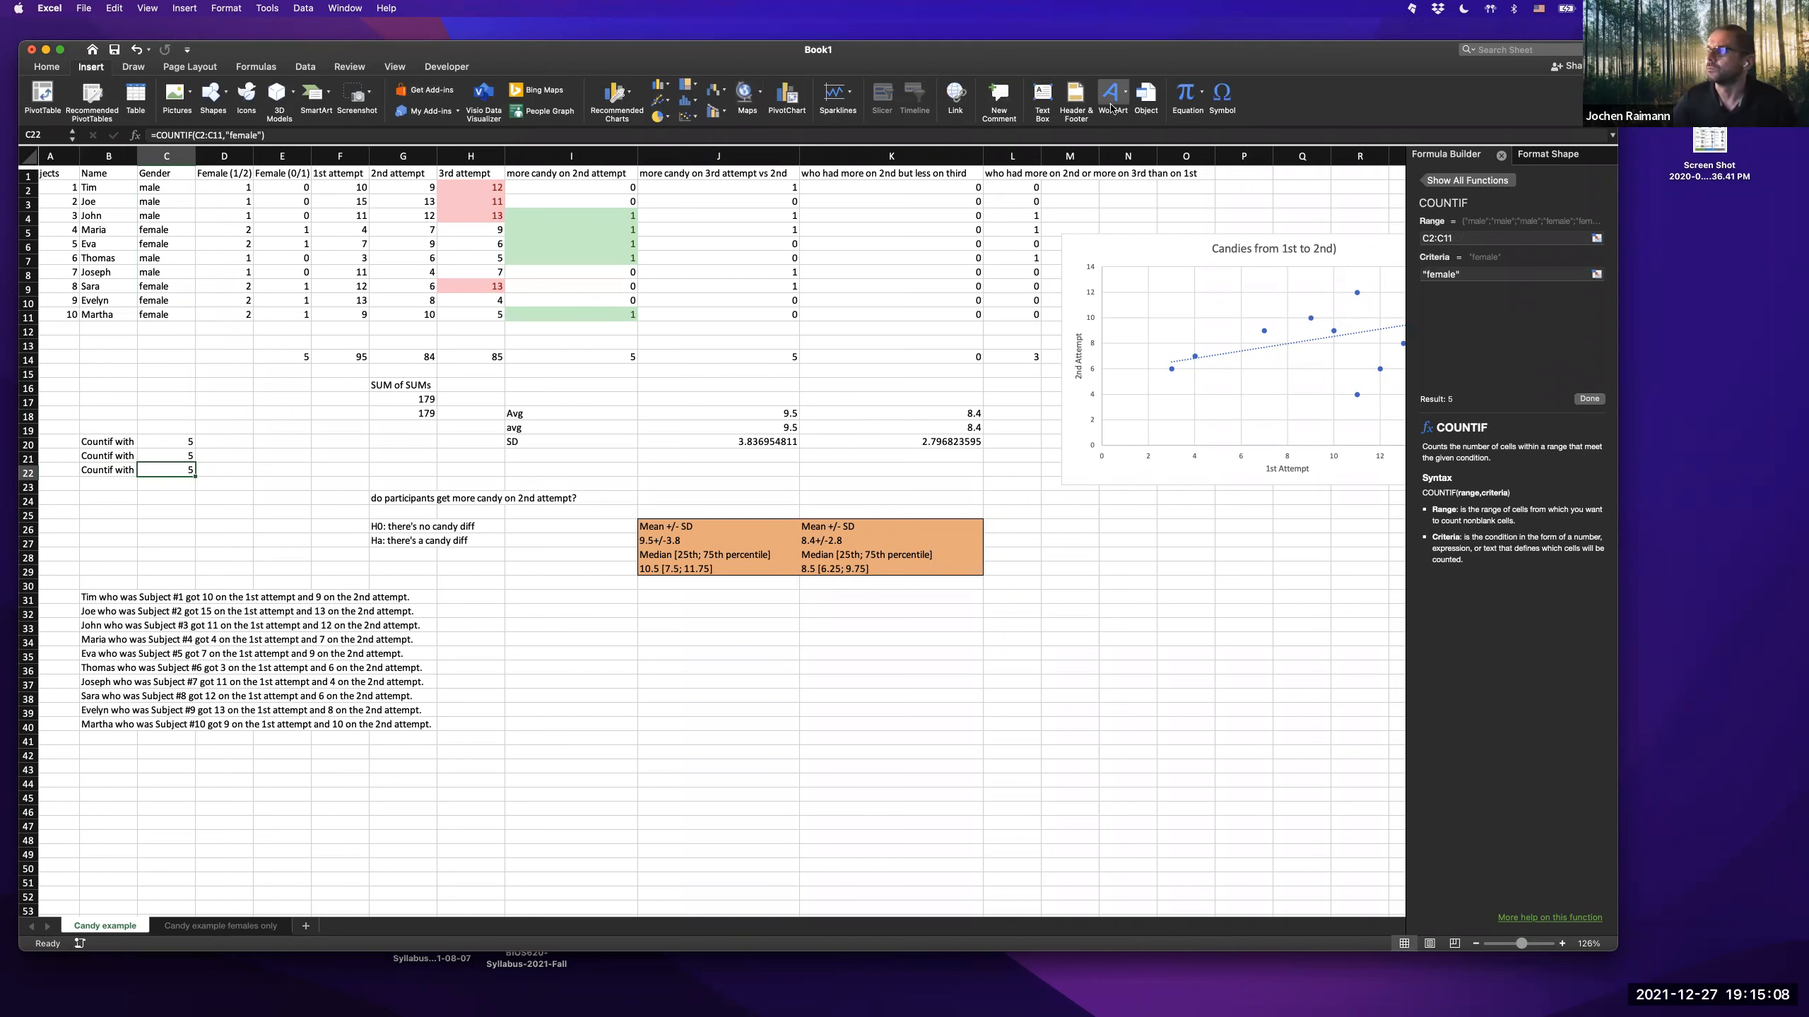
- Look through the available command groups and the lists of logical, text, and date and time functions
left_click(134, 69)
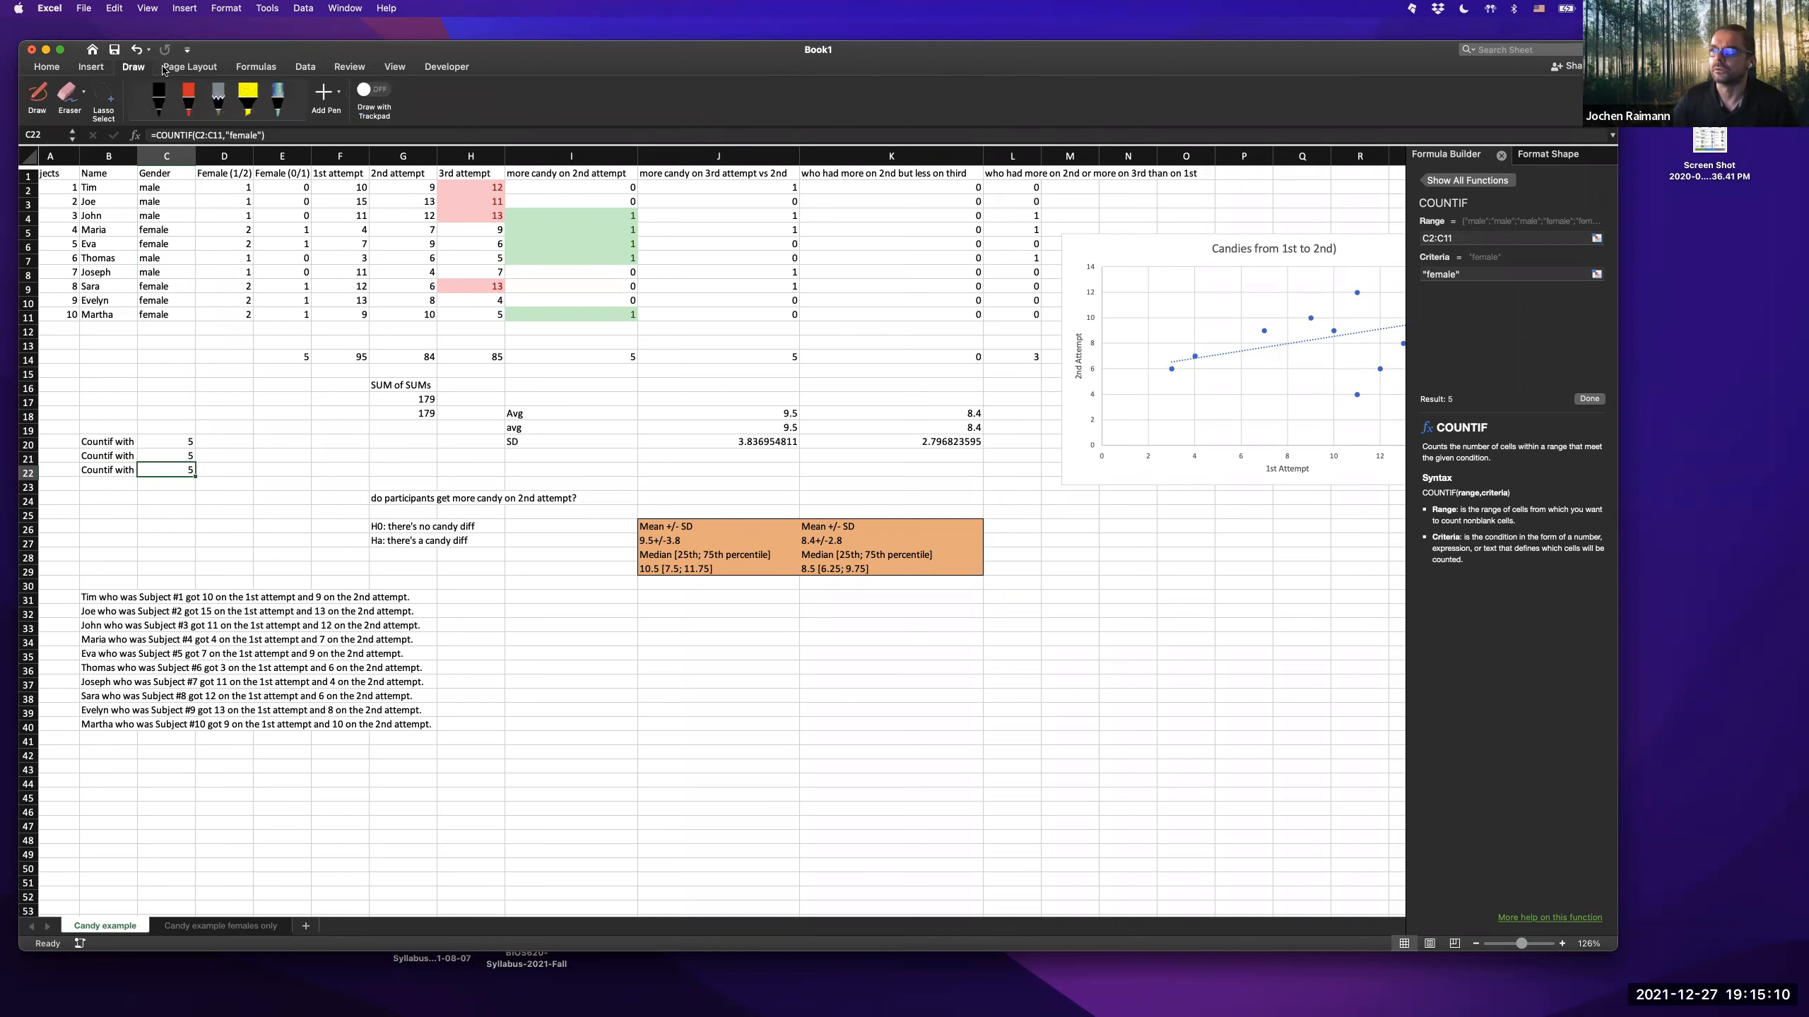
left_click(175, 69)
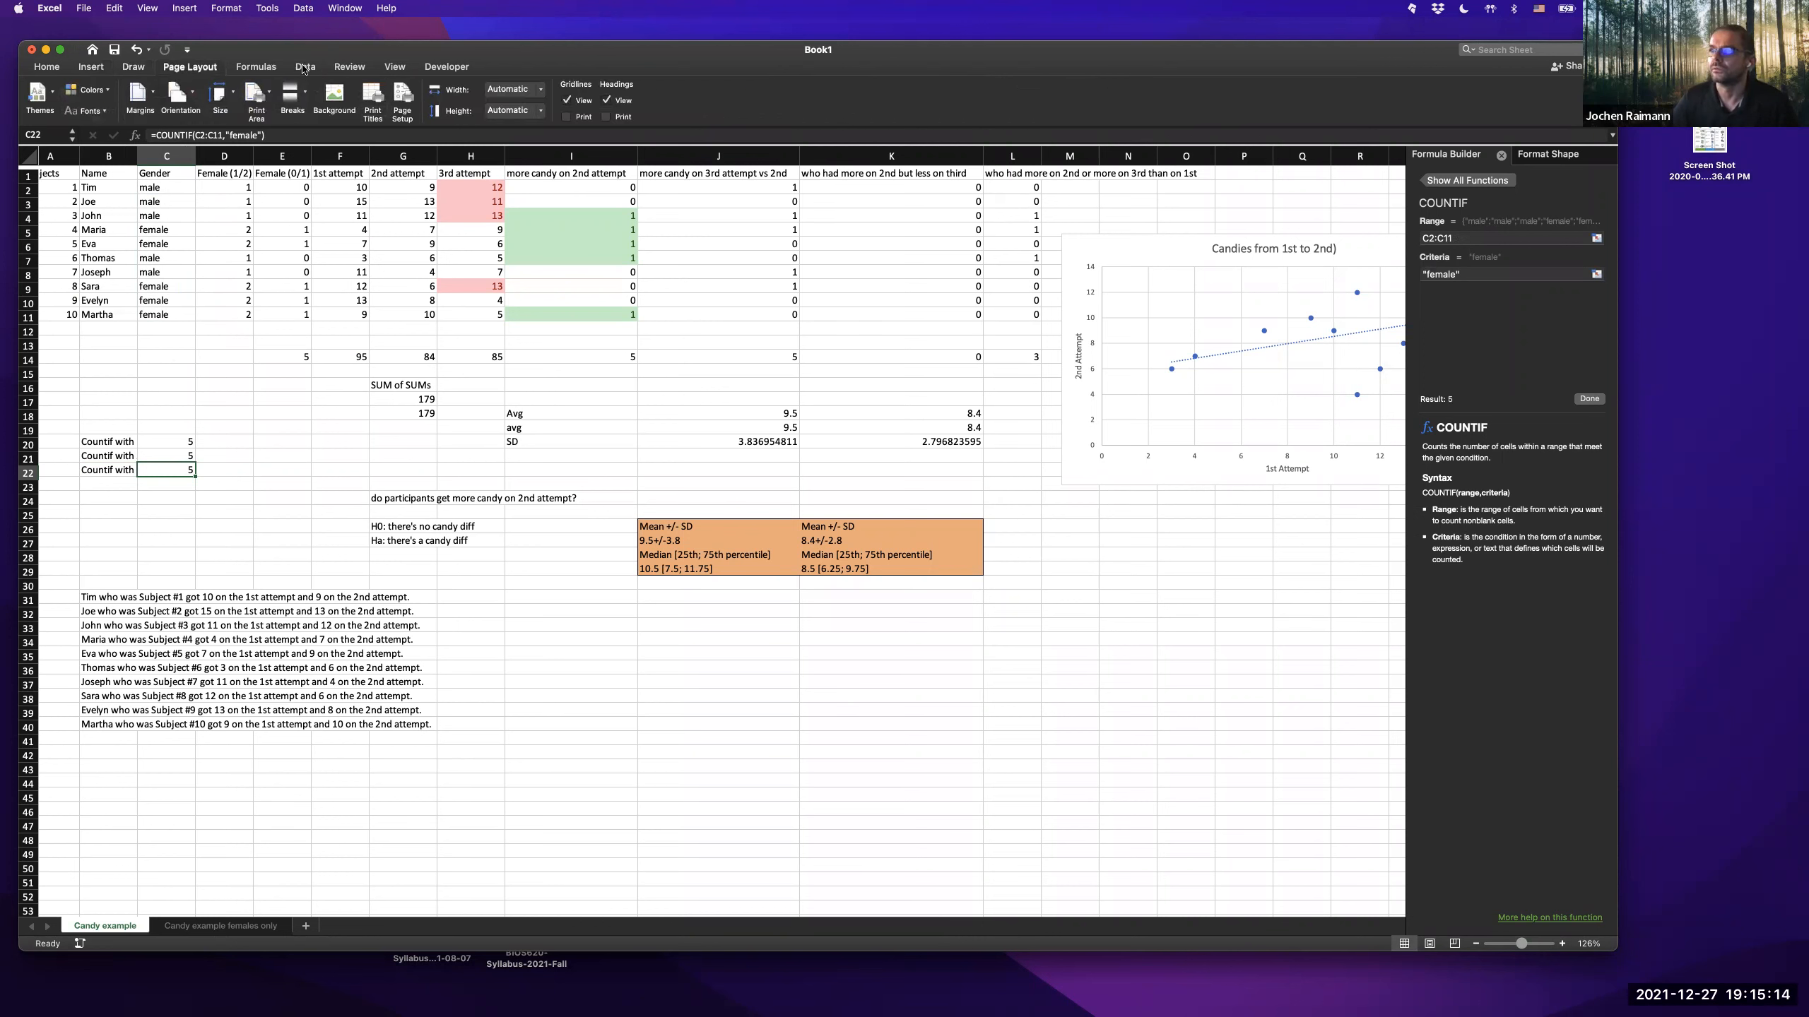
left_click(272, 68)
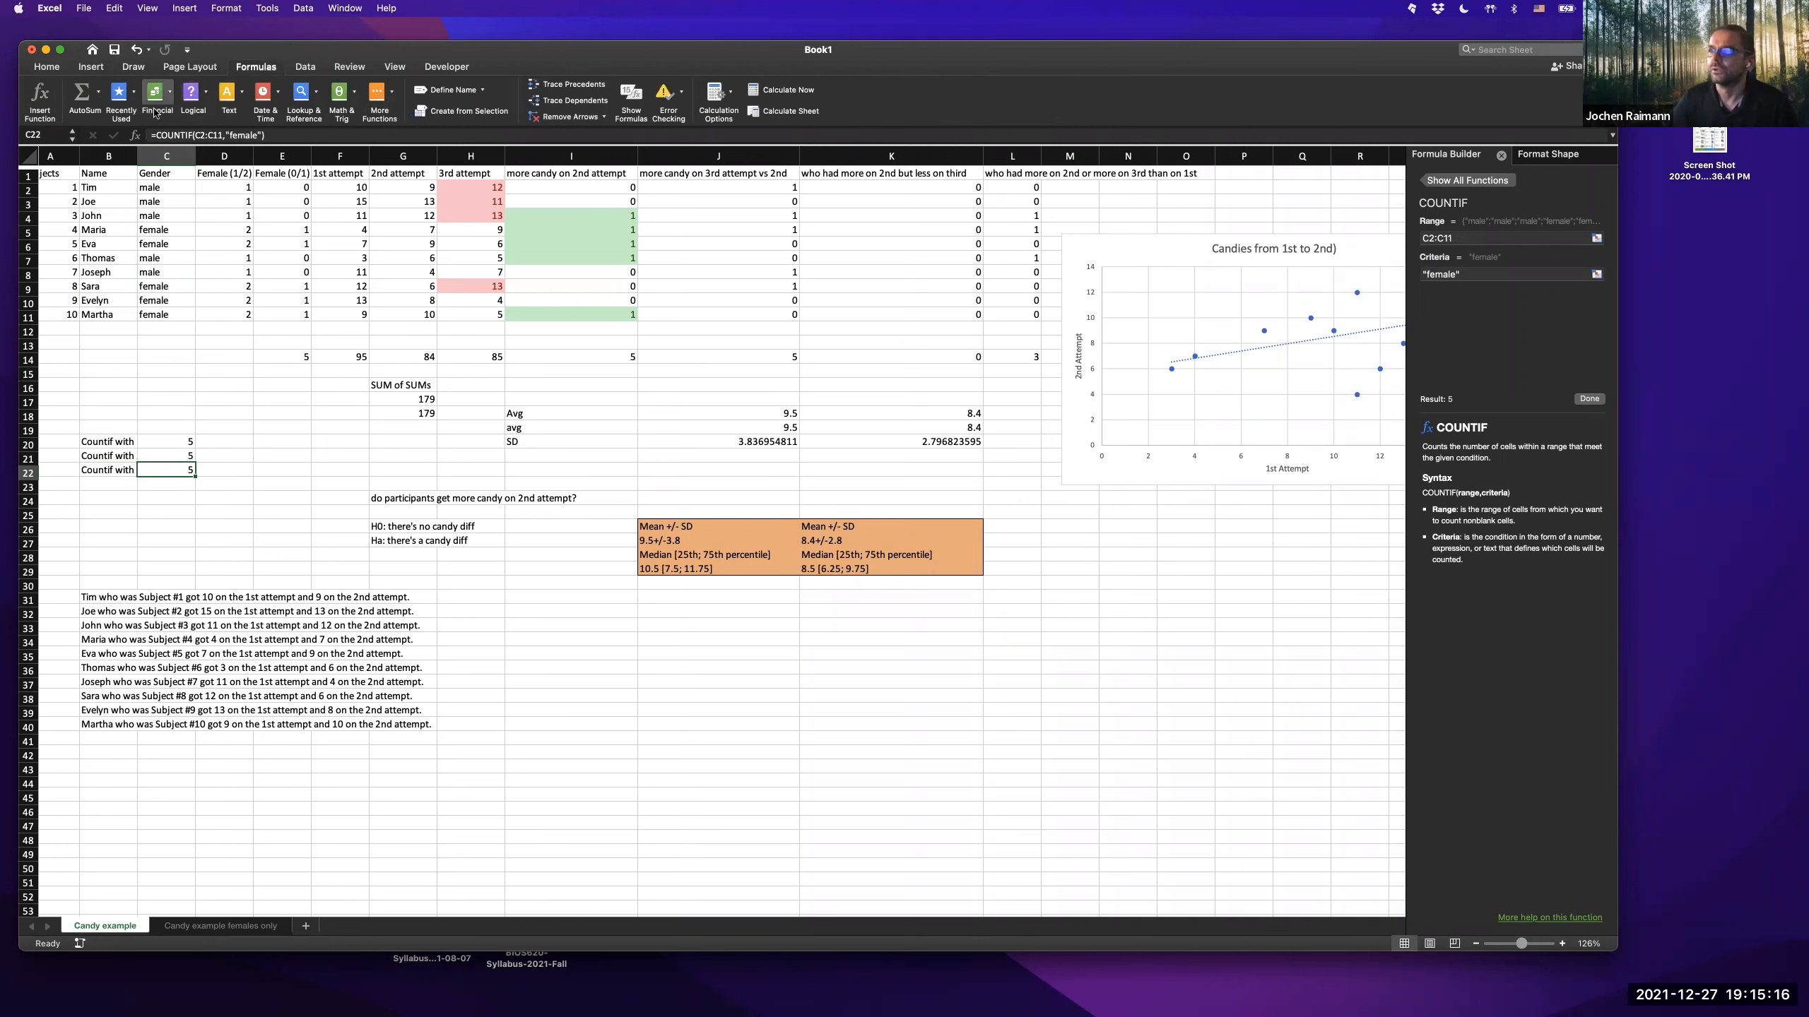
left_click(207, 95)
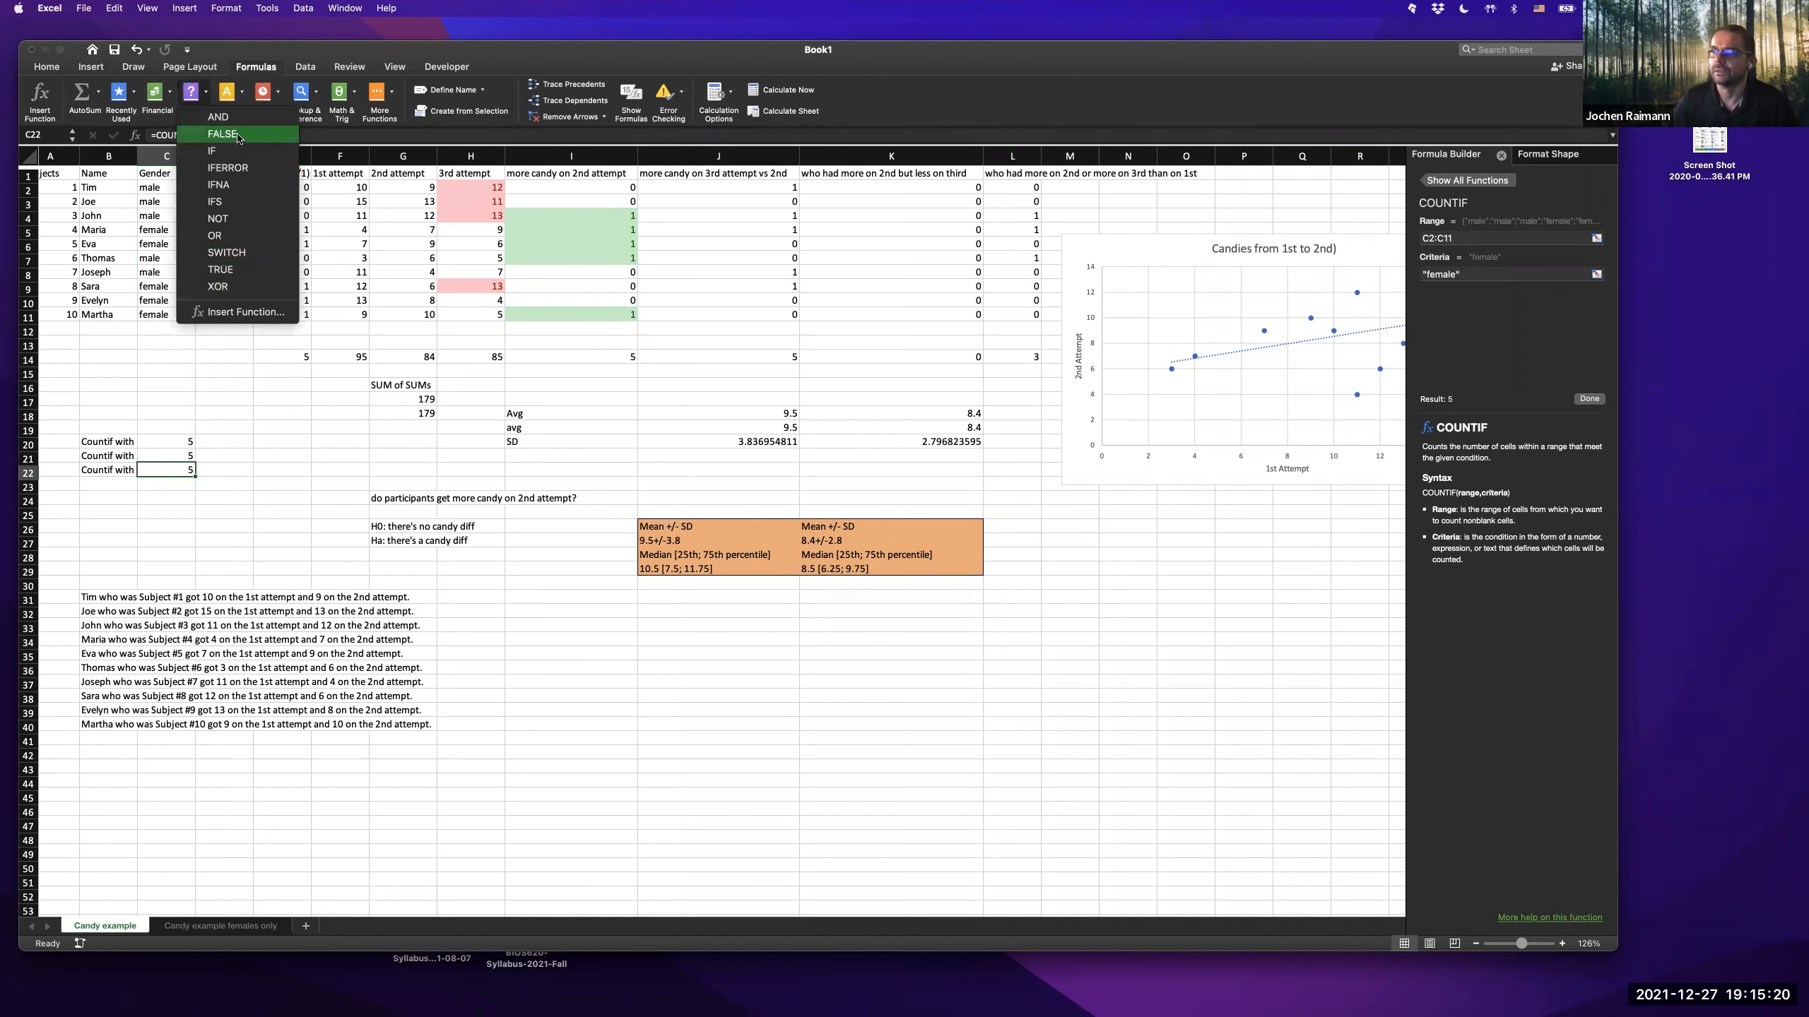
left_click(243, 94)
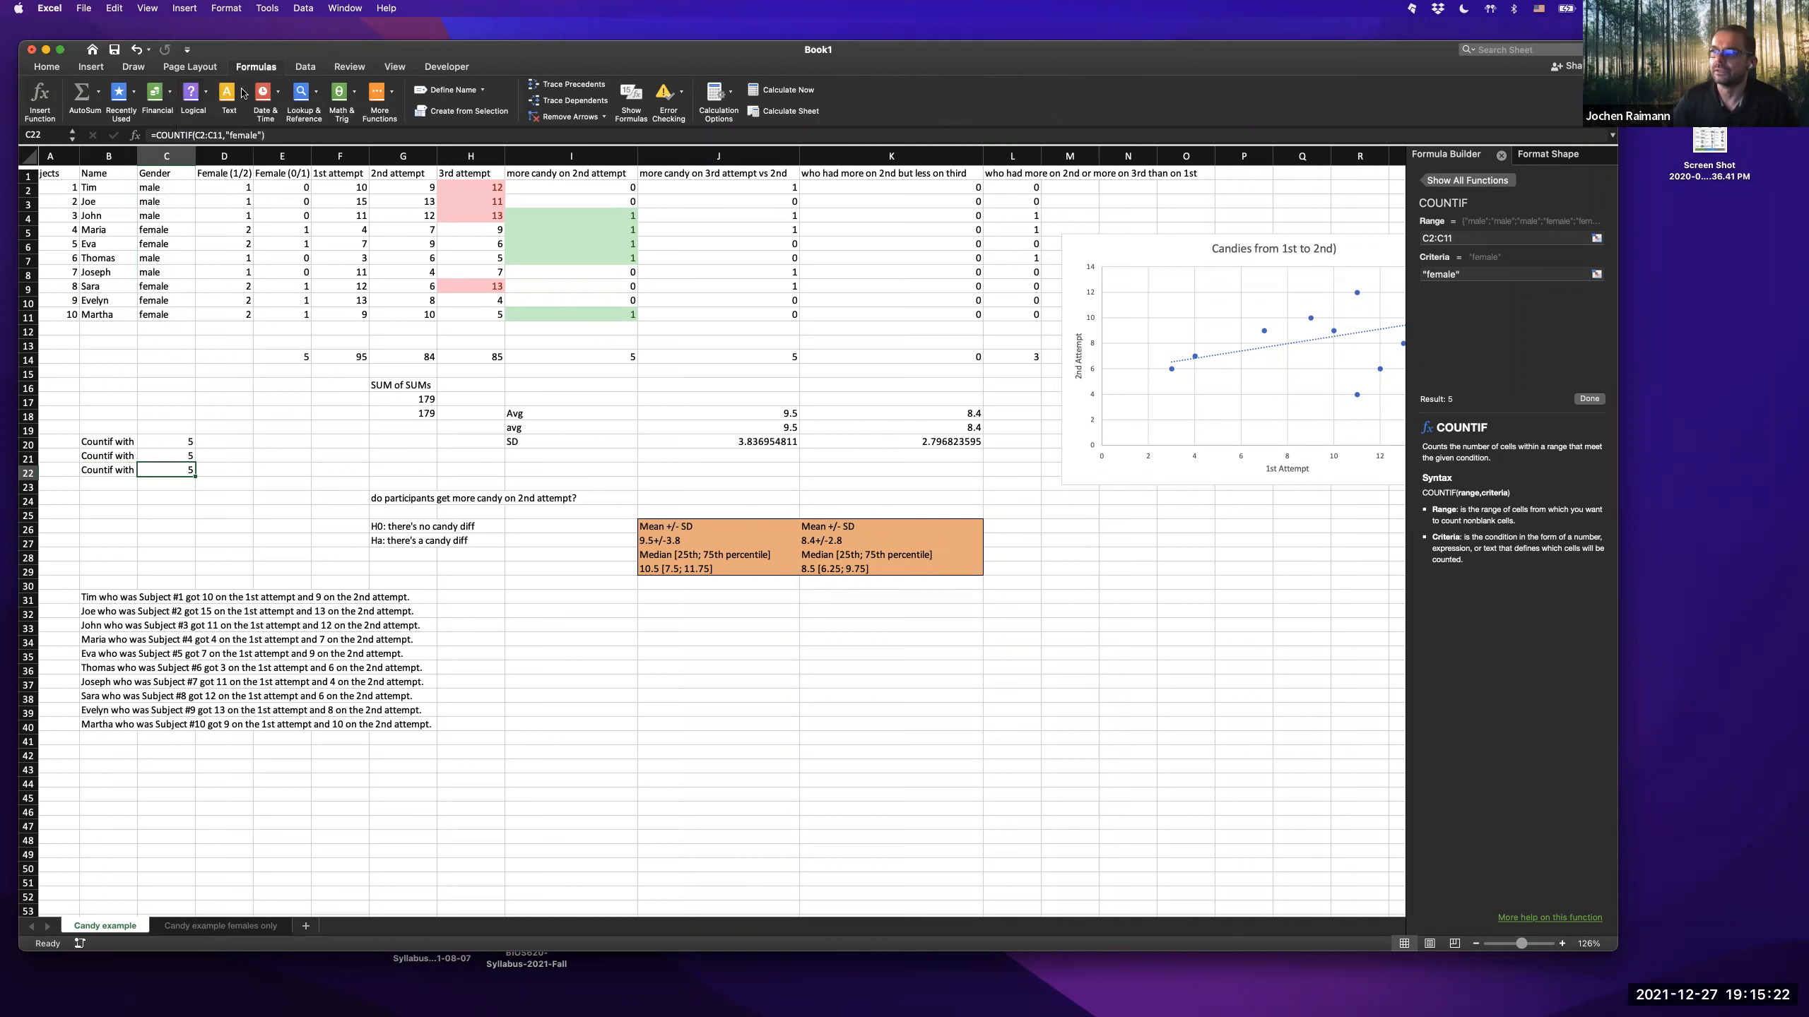
left_click(243, 93)
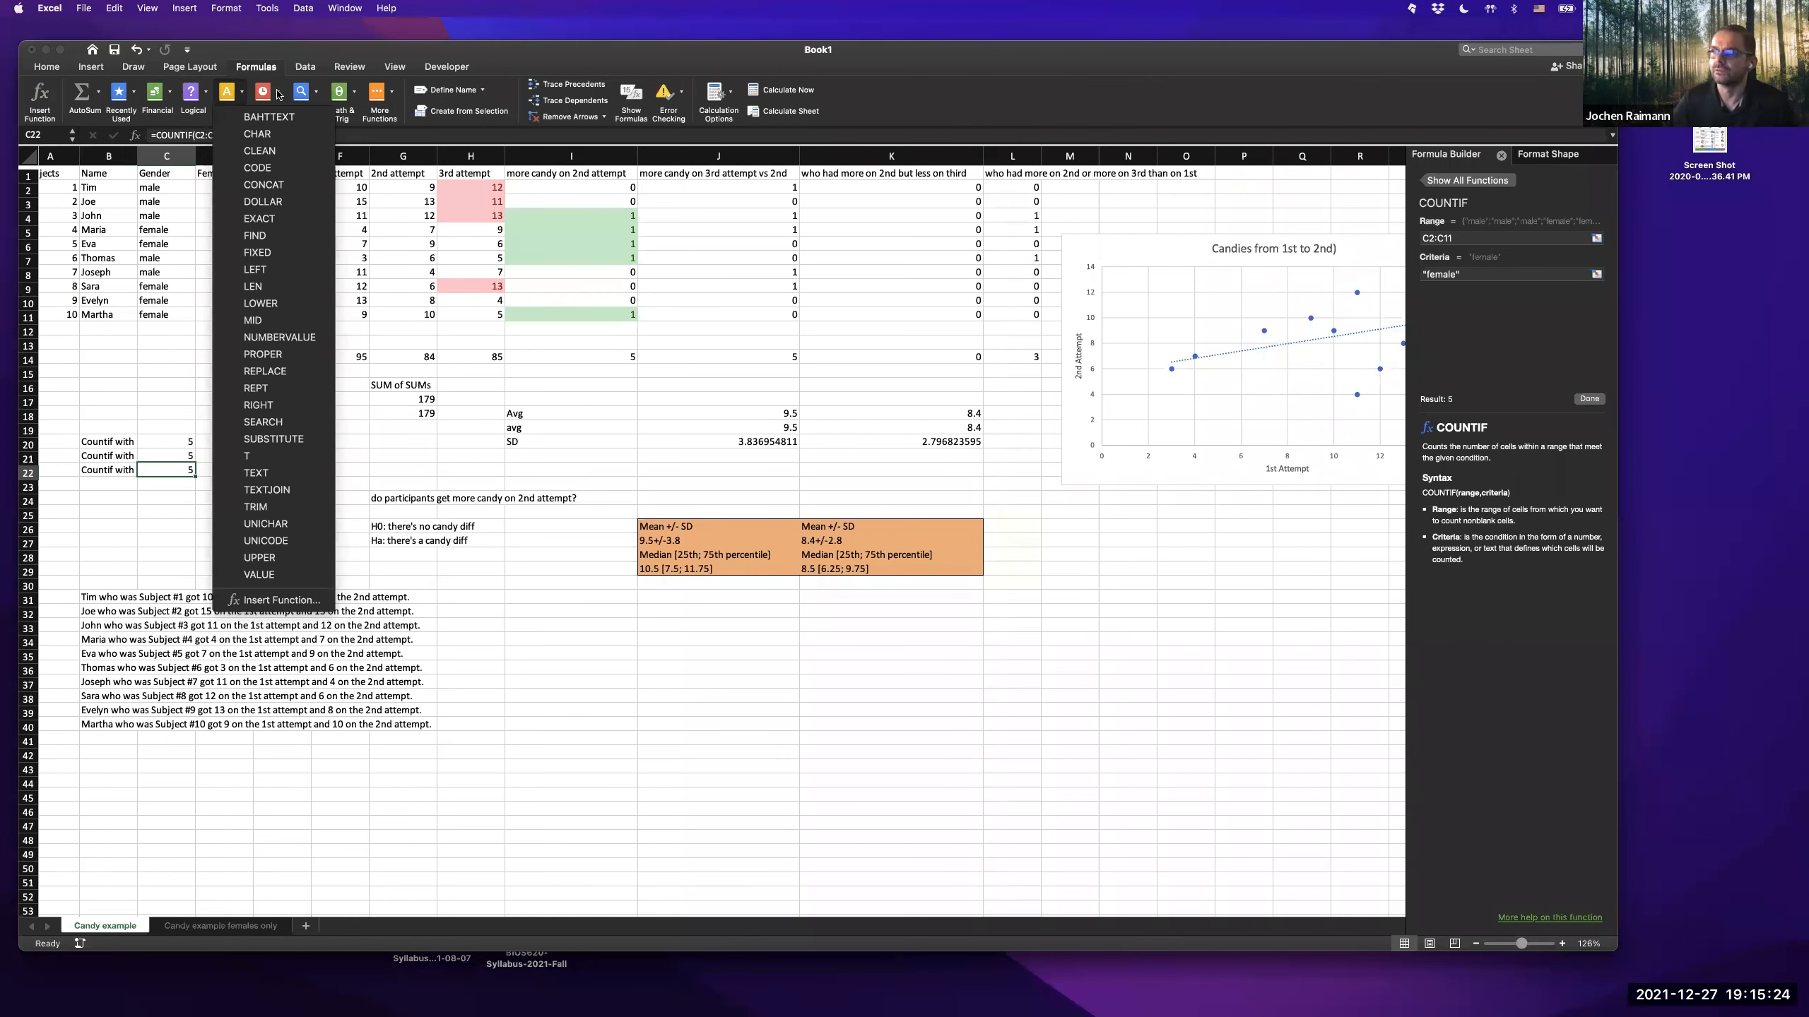
left_click(277, 94)
left_click(278, 95)
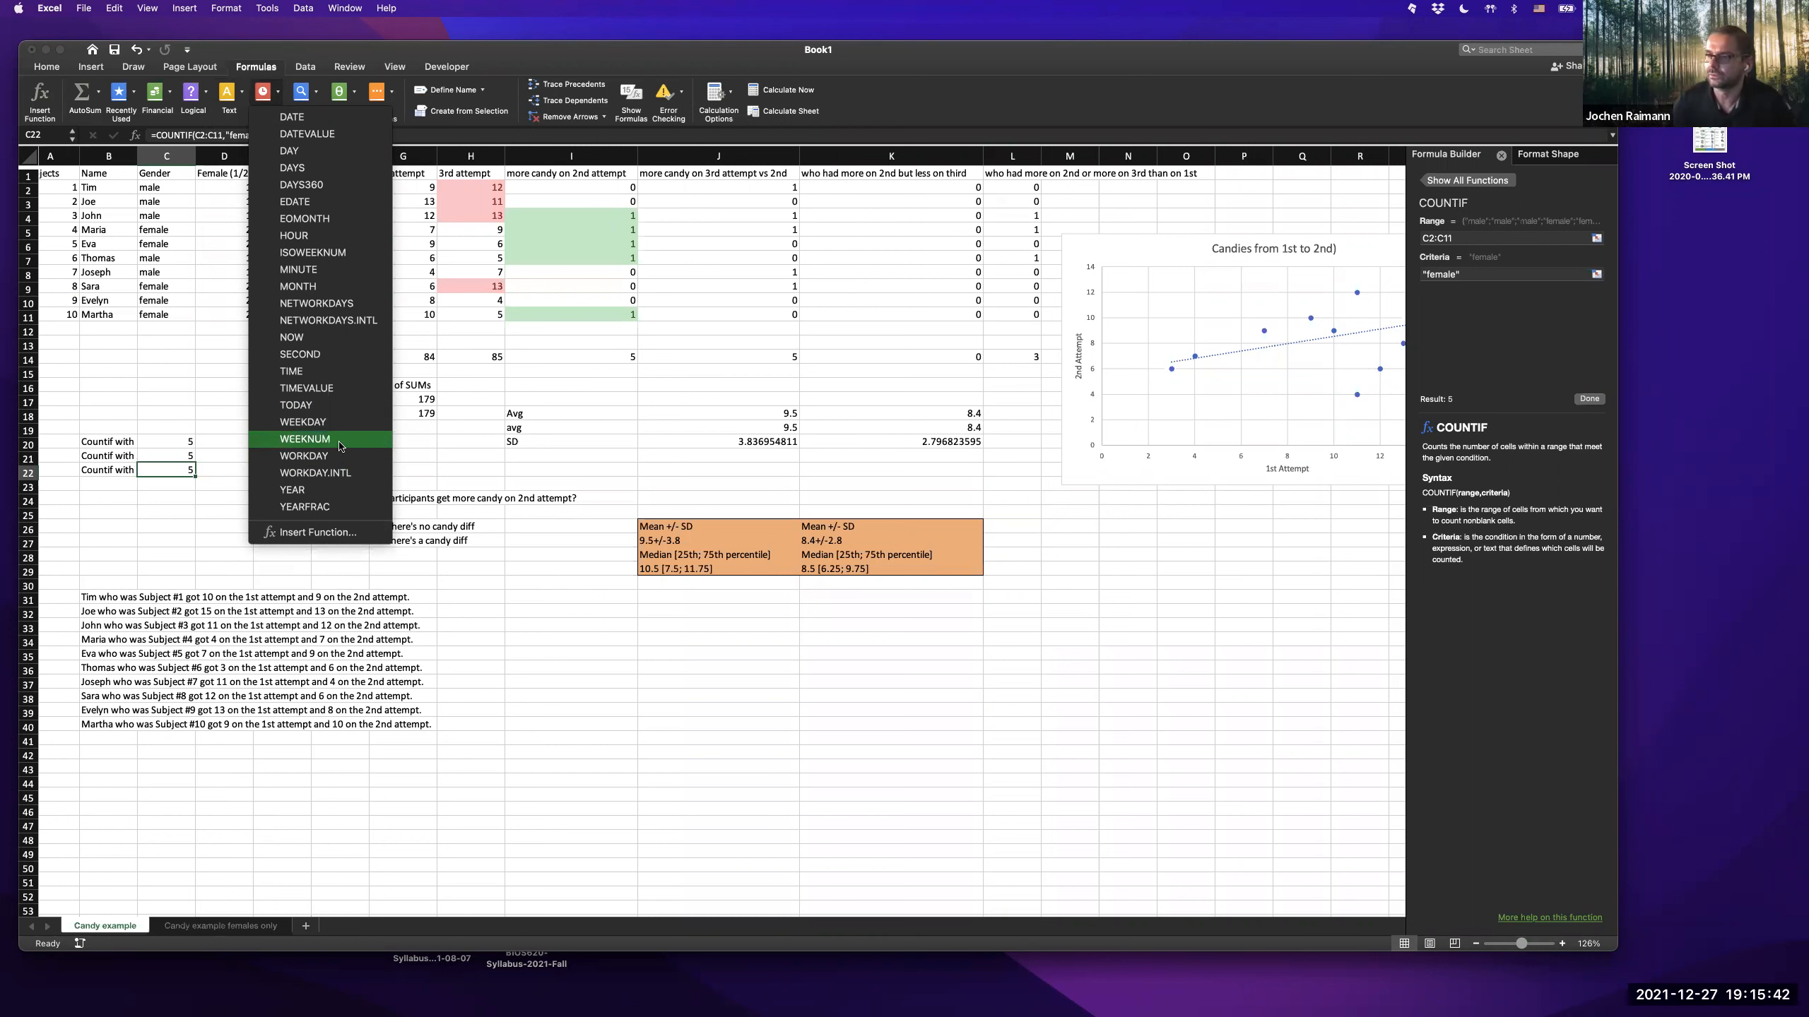
left_click(626, 663)
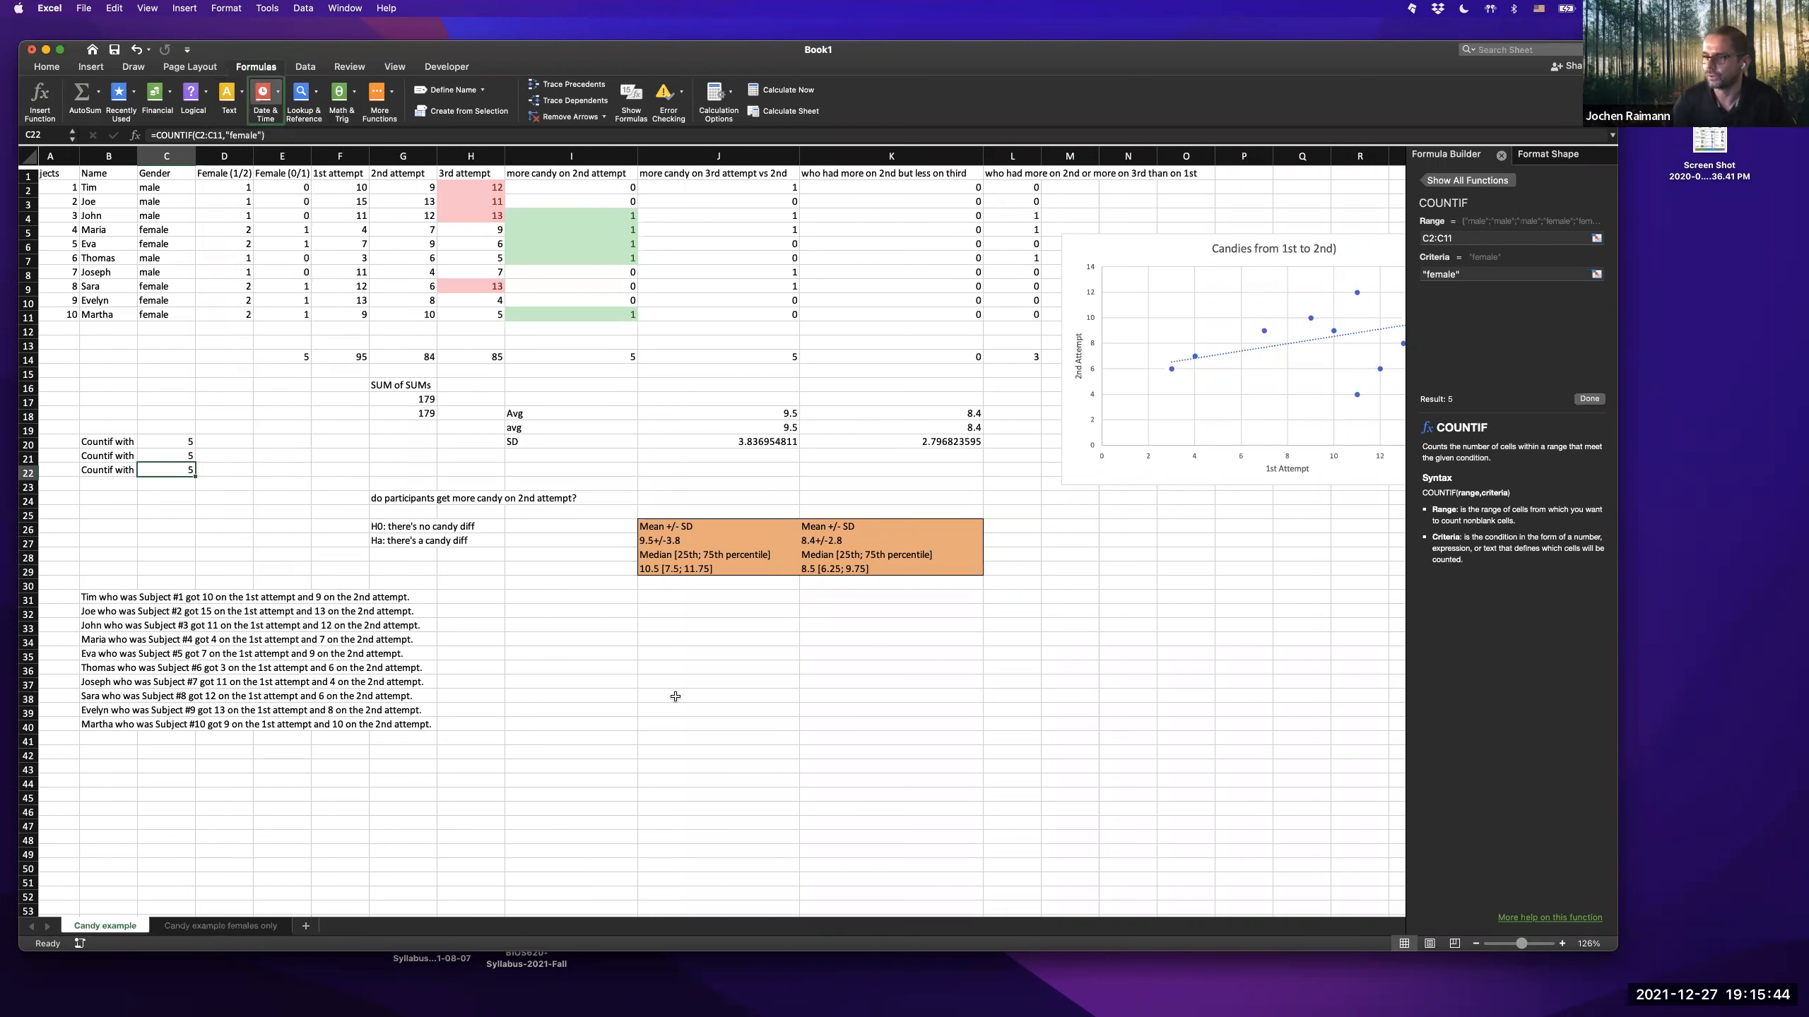
- Enter the date 1/3/1923 in cell J35
left_click(650, 656)
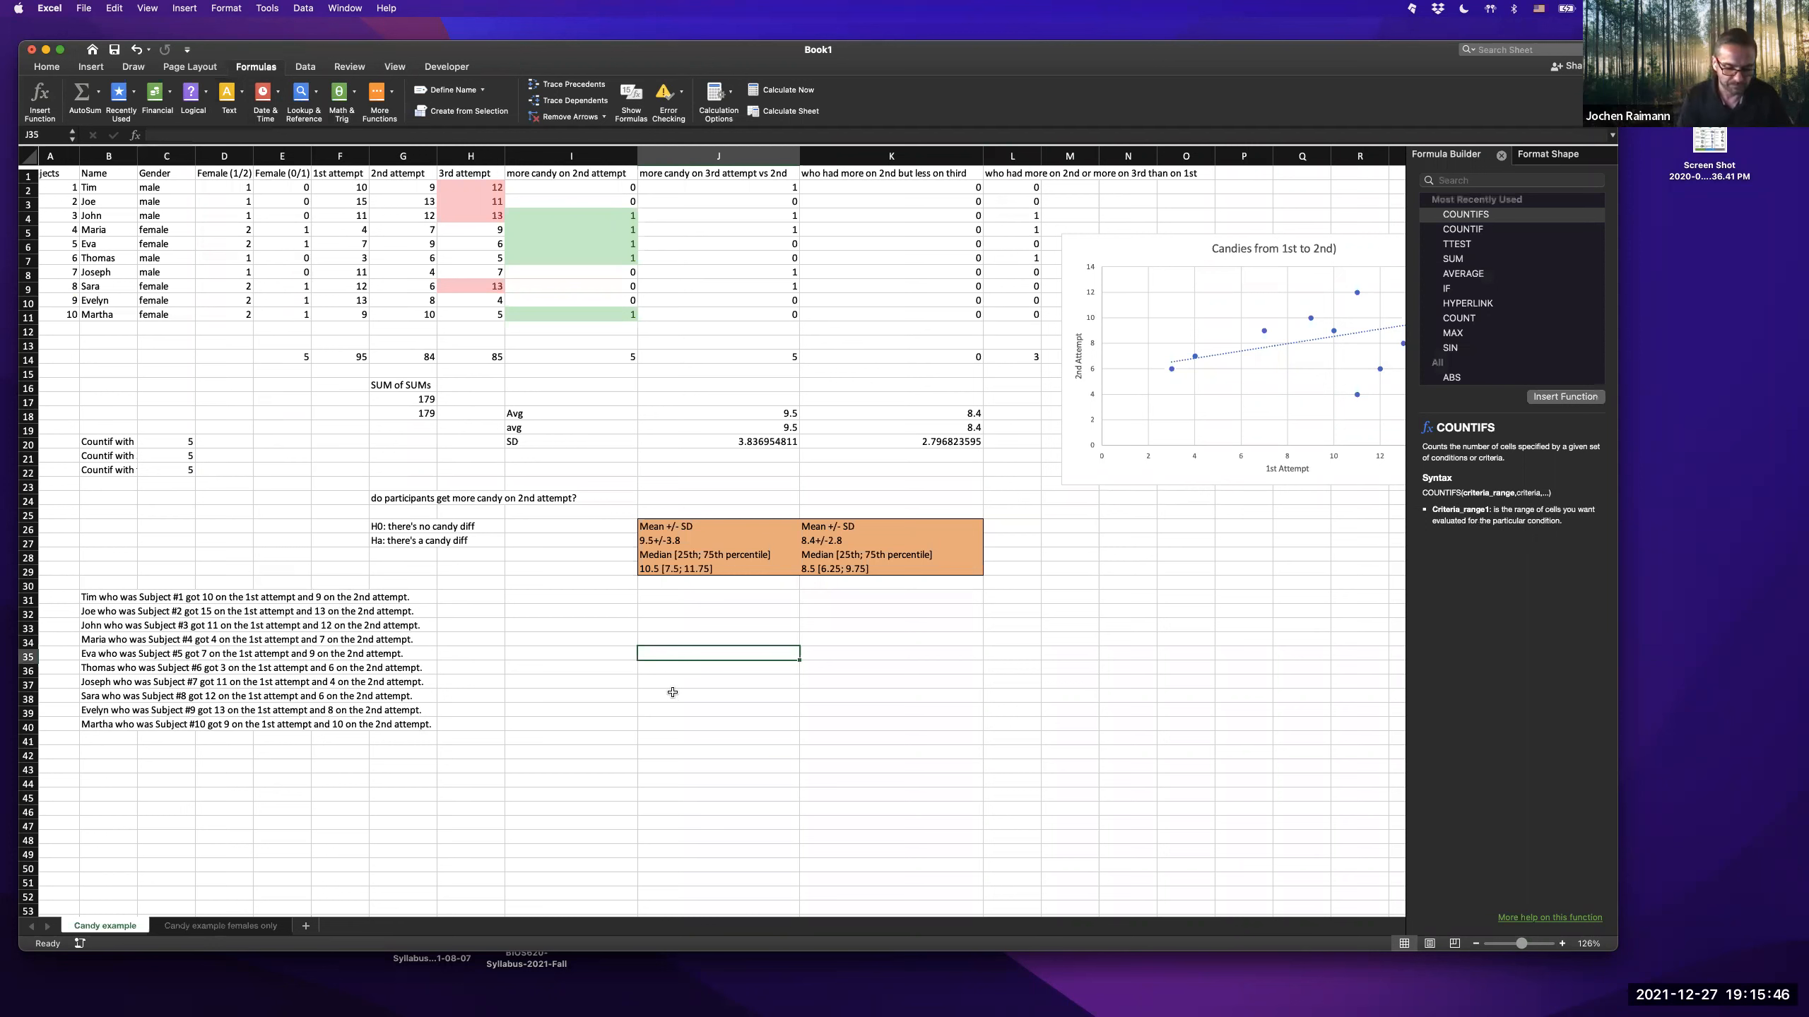
type("1/")
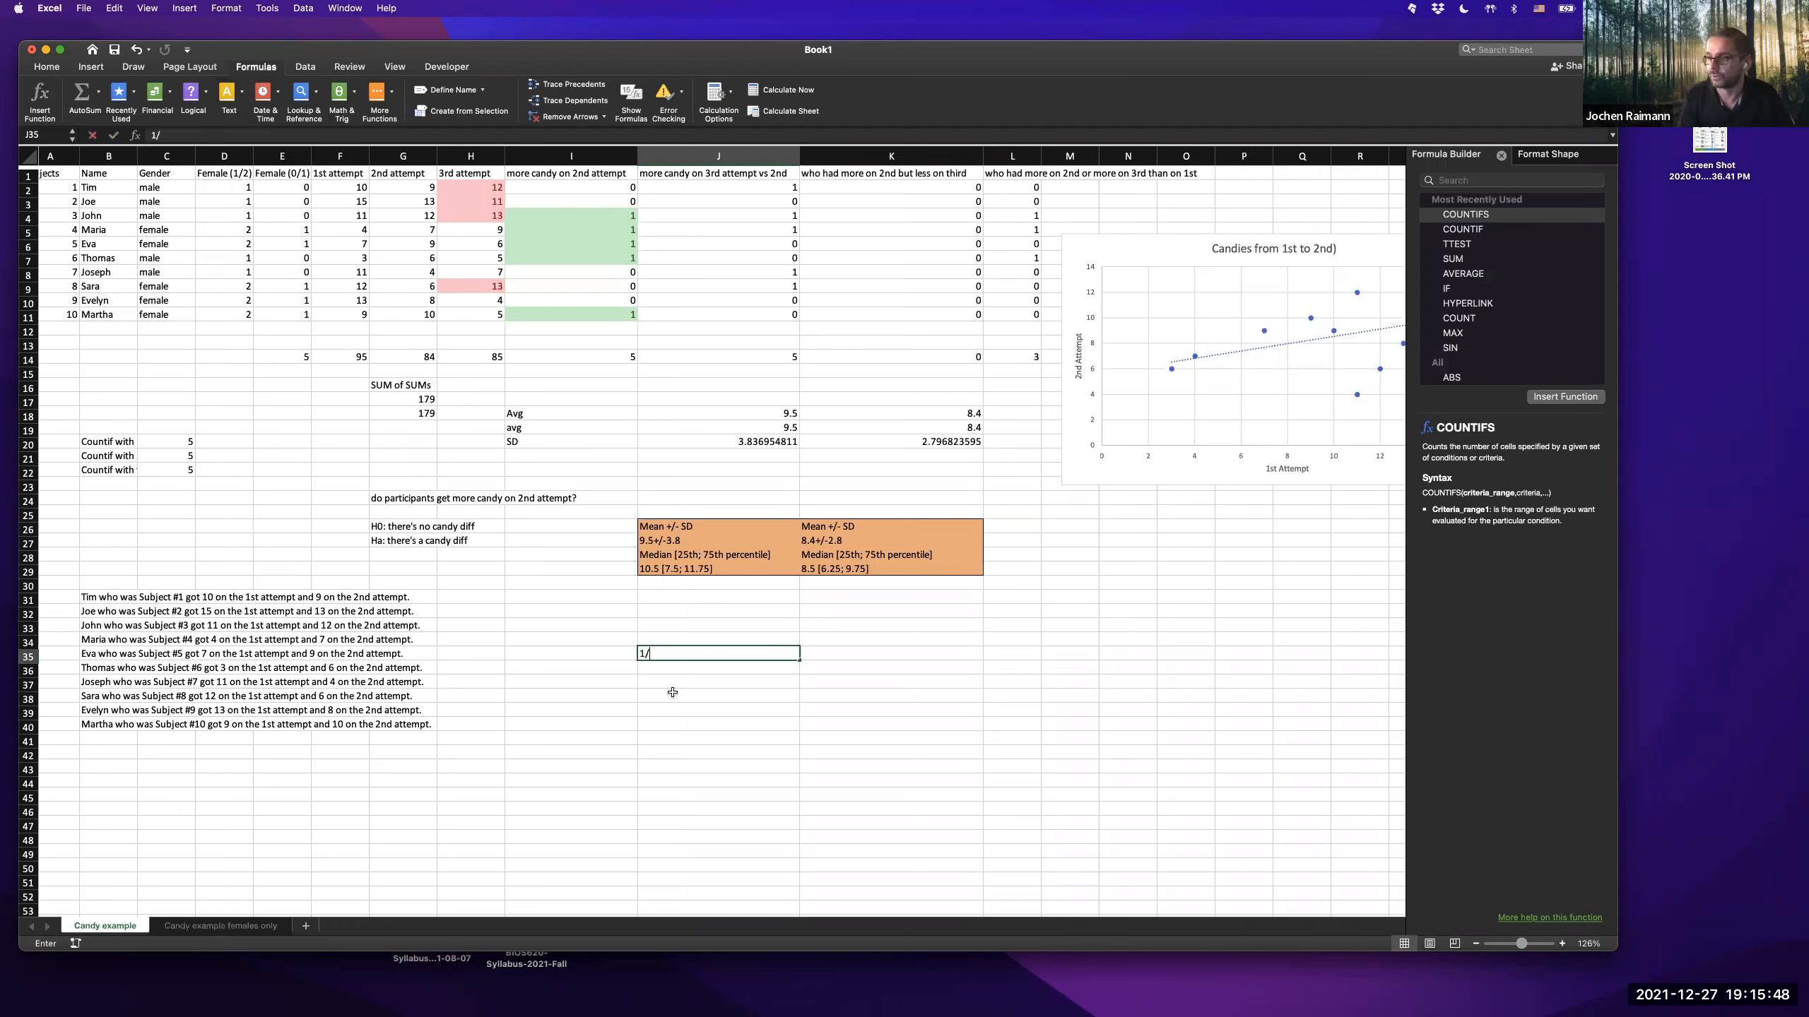
type("3/19")
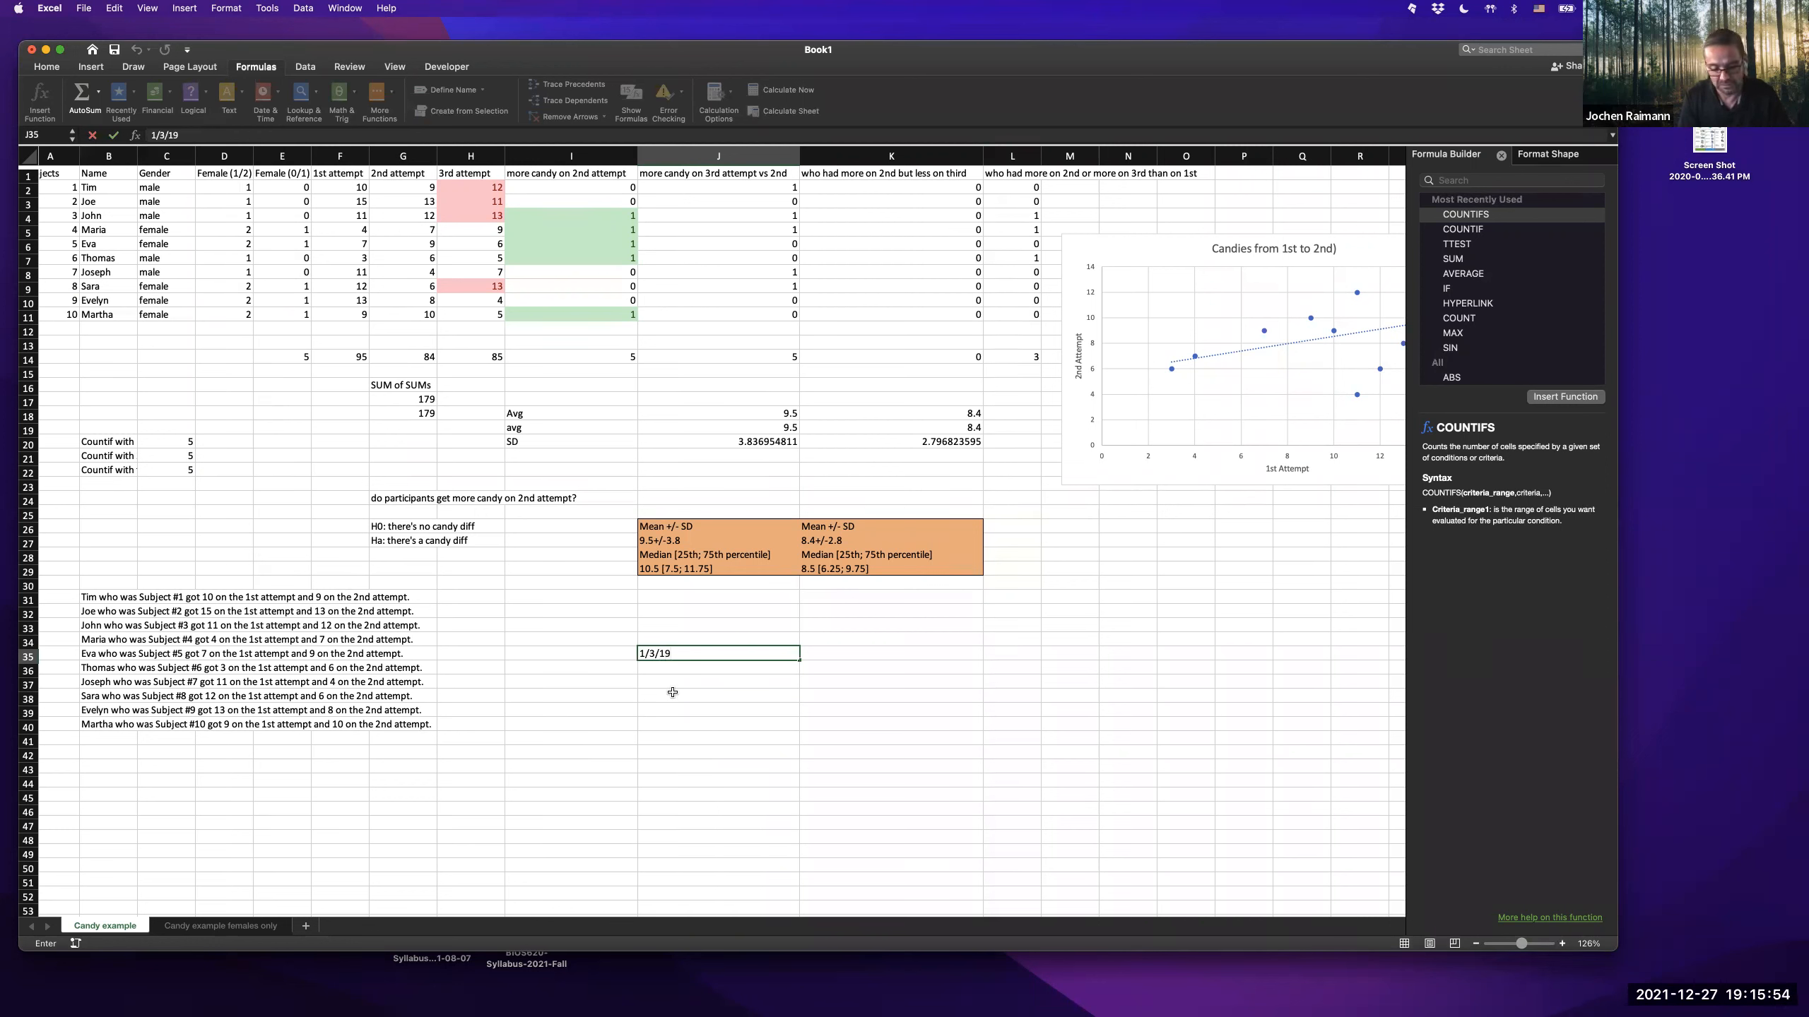
type("23")
key("Tab")
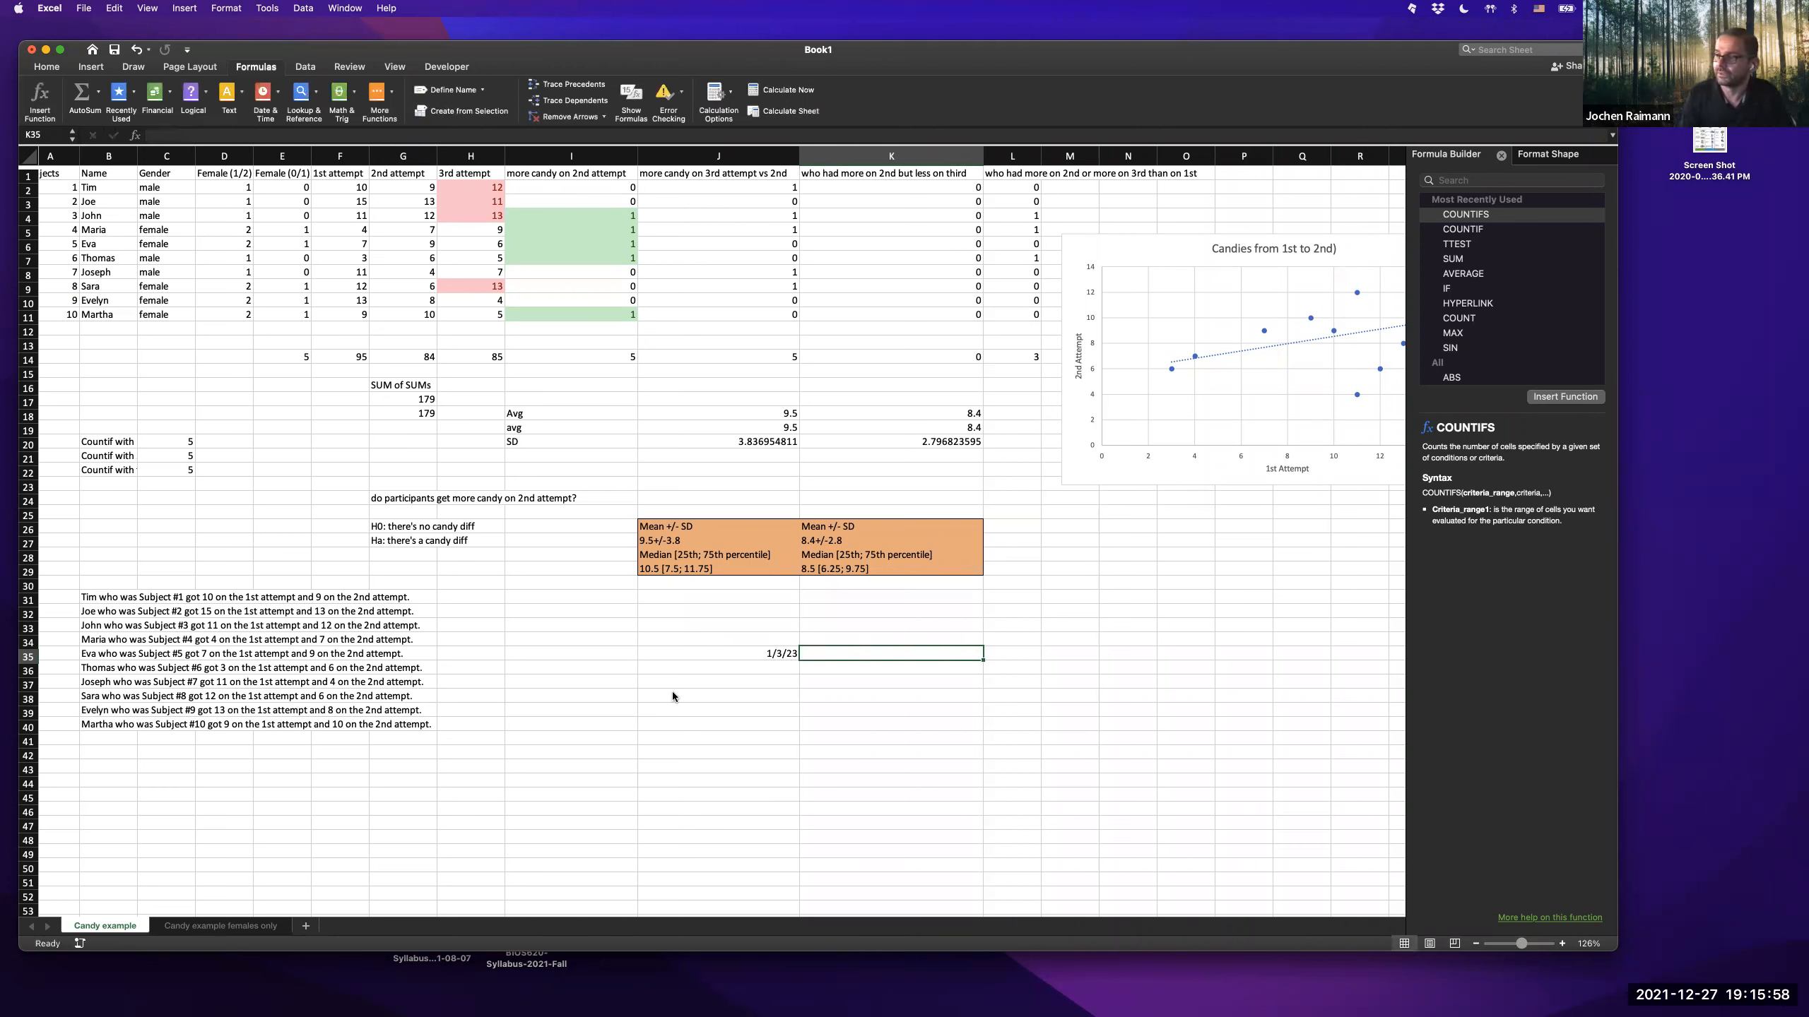
- Enter =WEEKDAY(J35) in cell K35 to get the day number of the date
type("=weeda")
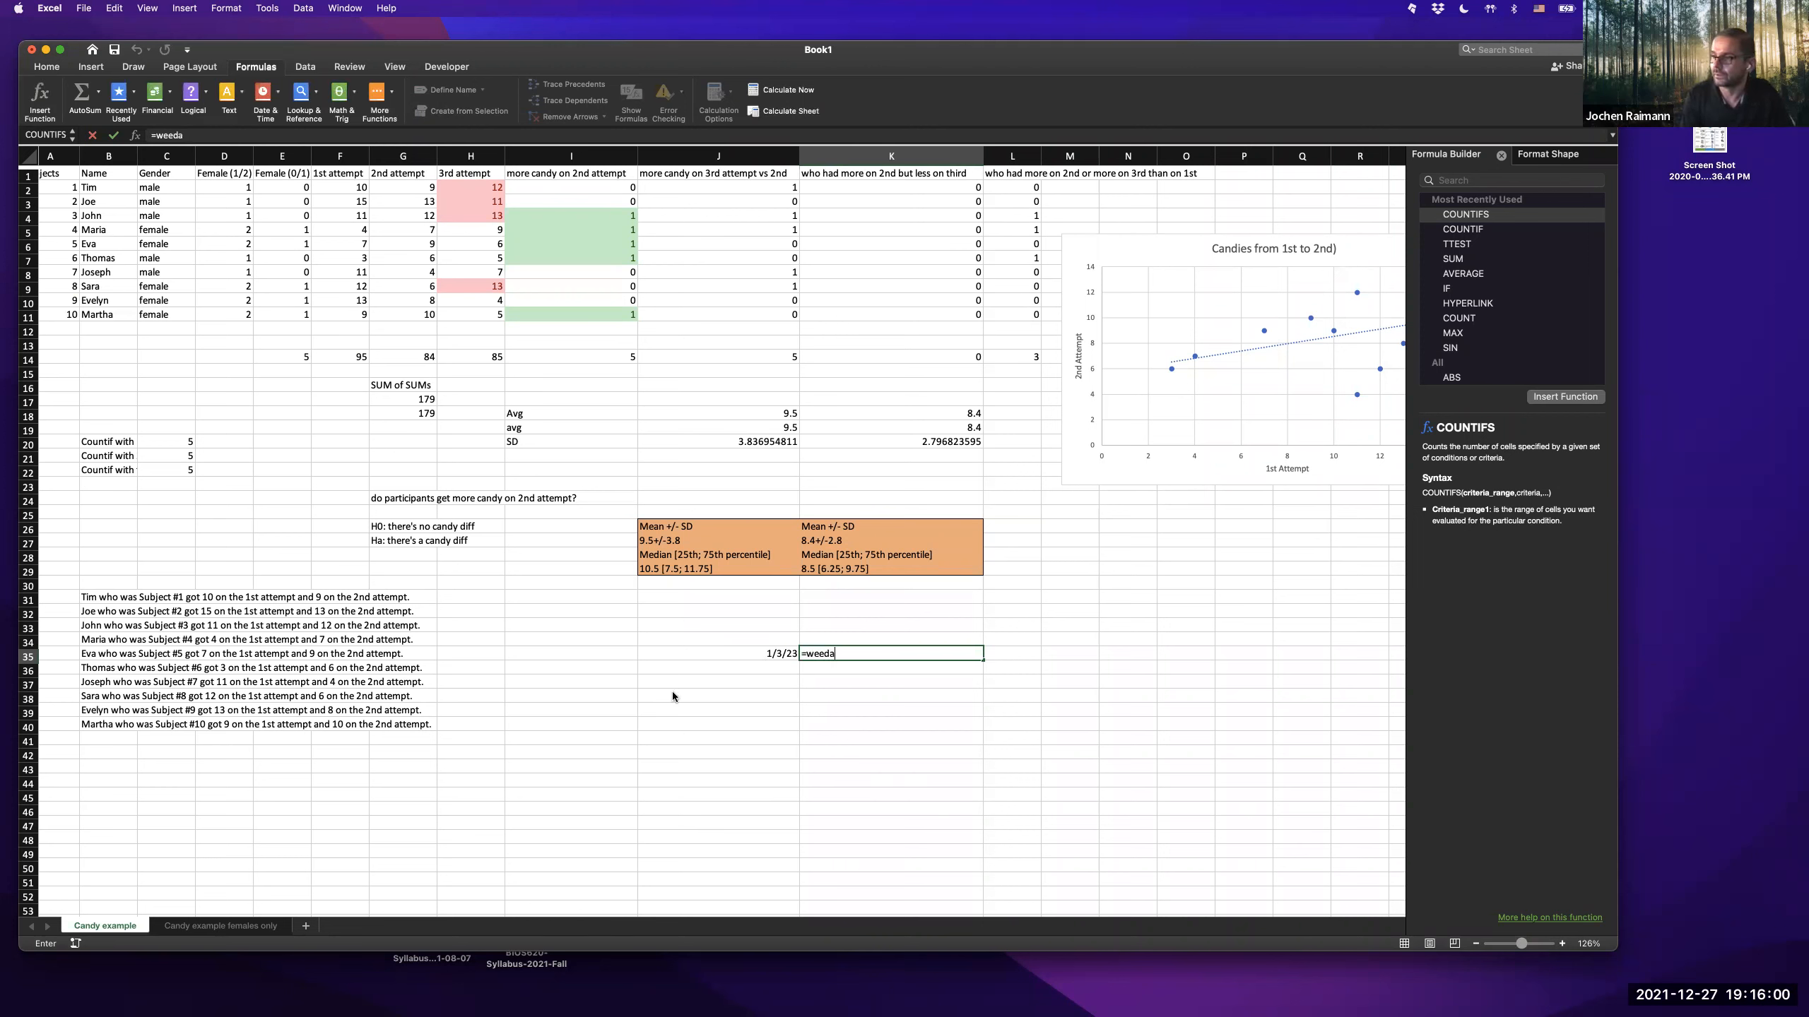
key("BackSpace")
key("BackSpace")
type("k")
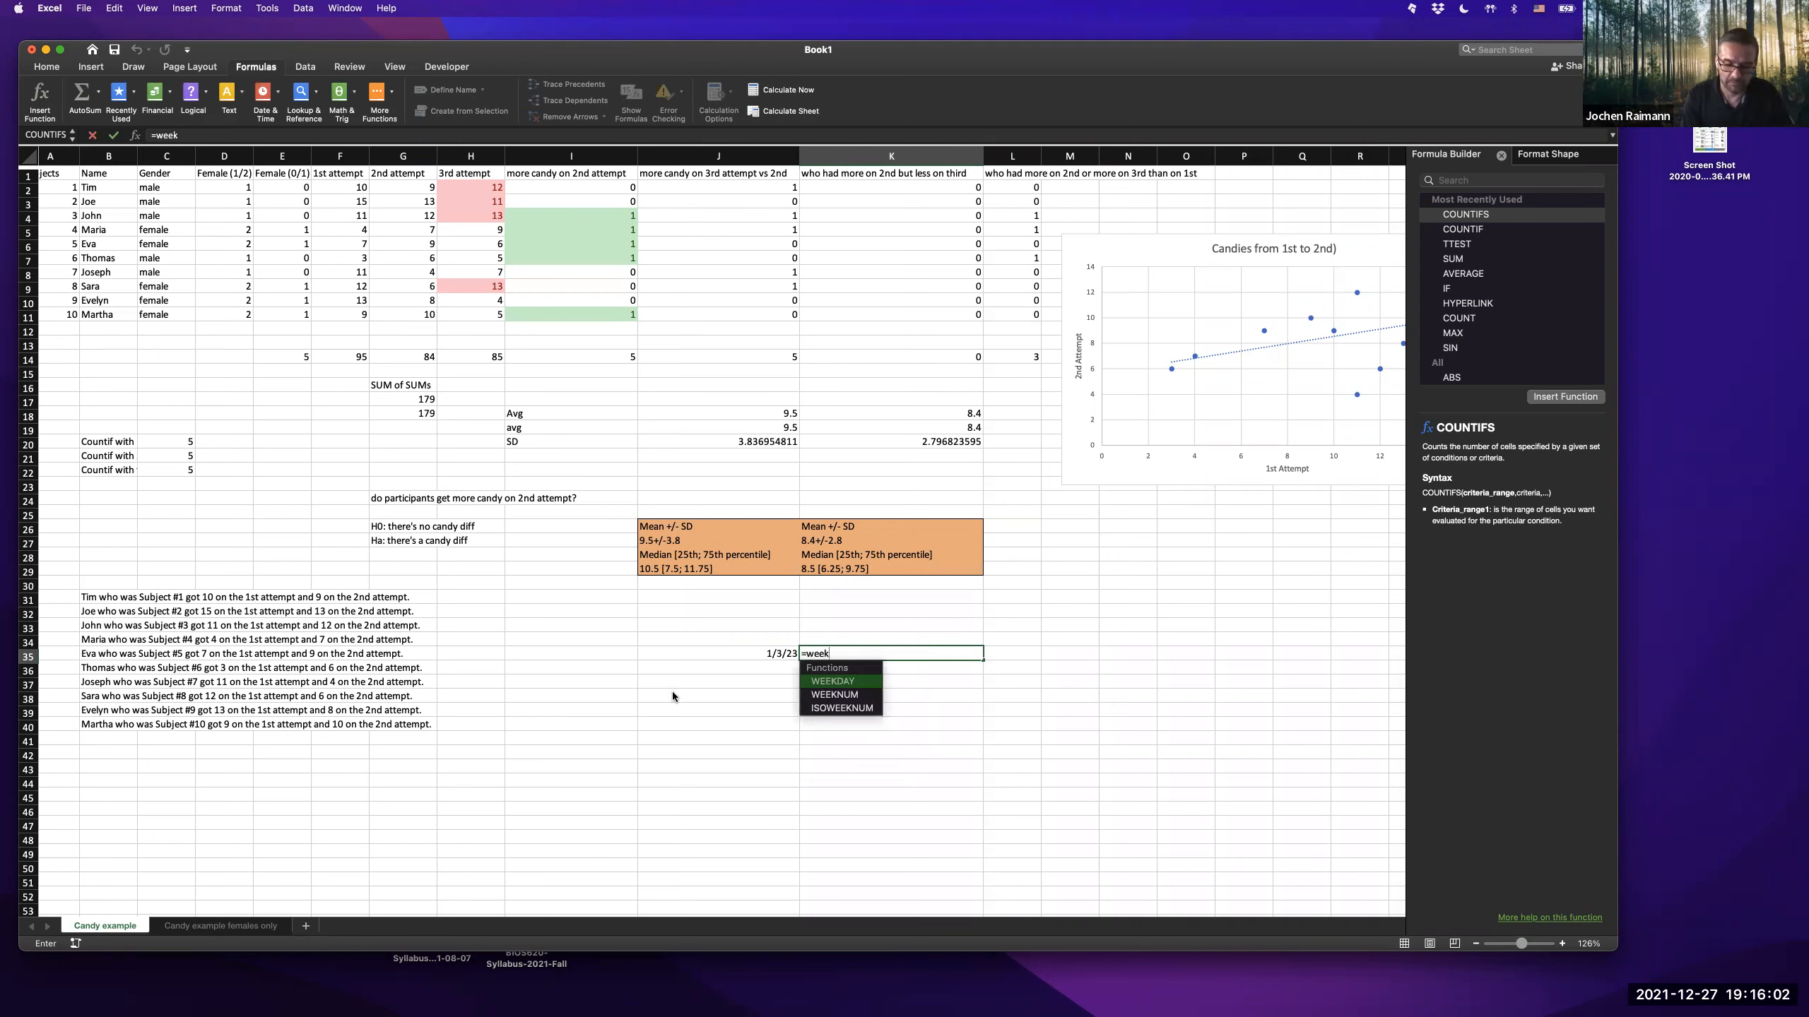
type("day(")
key("Left")
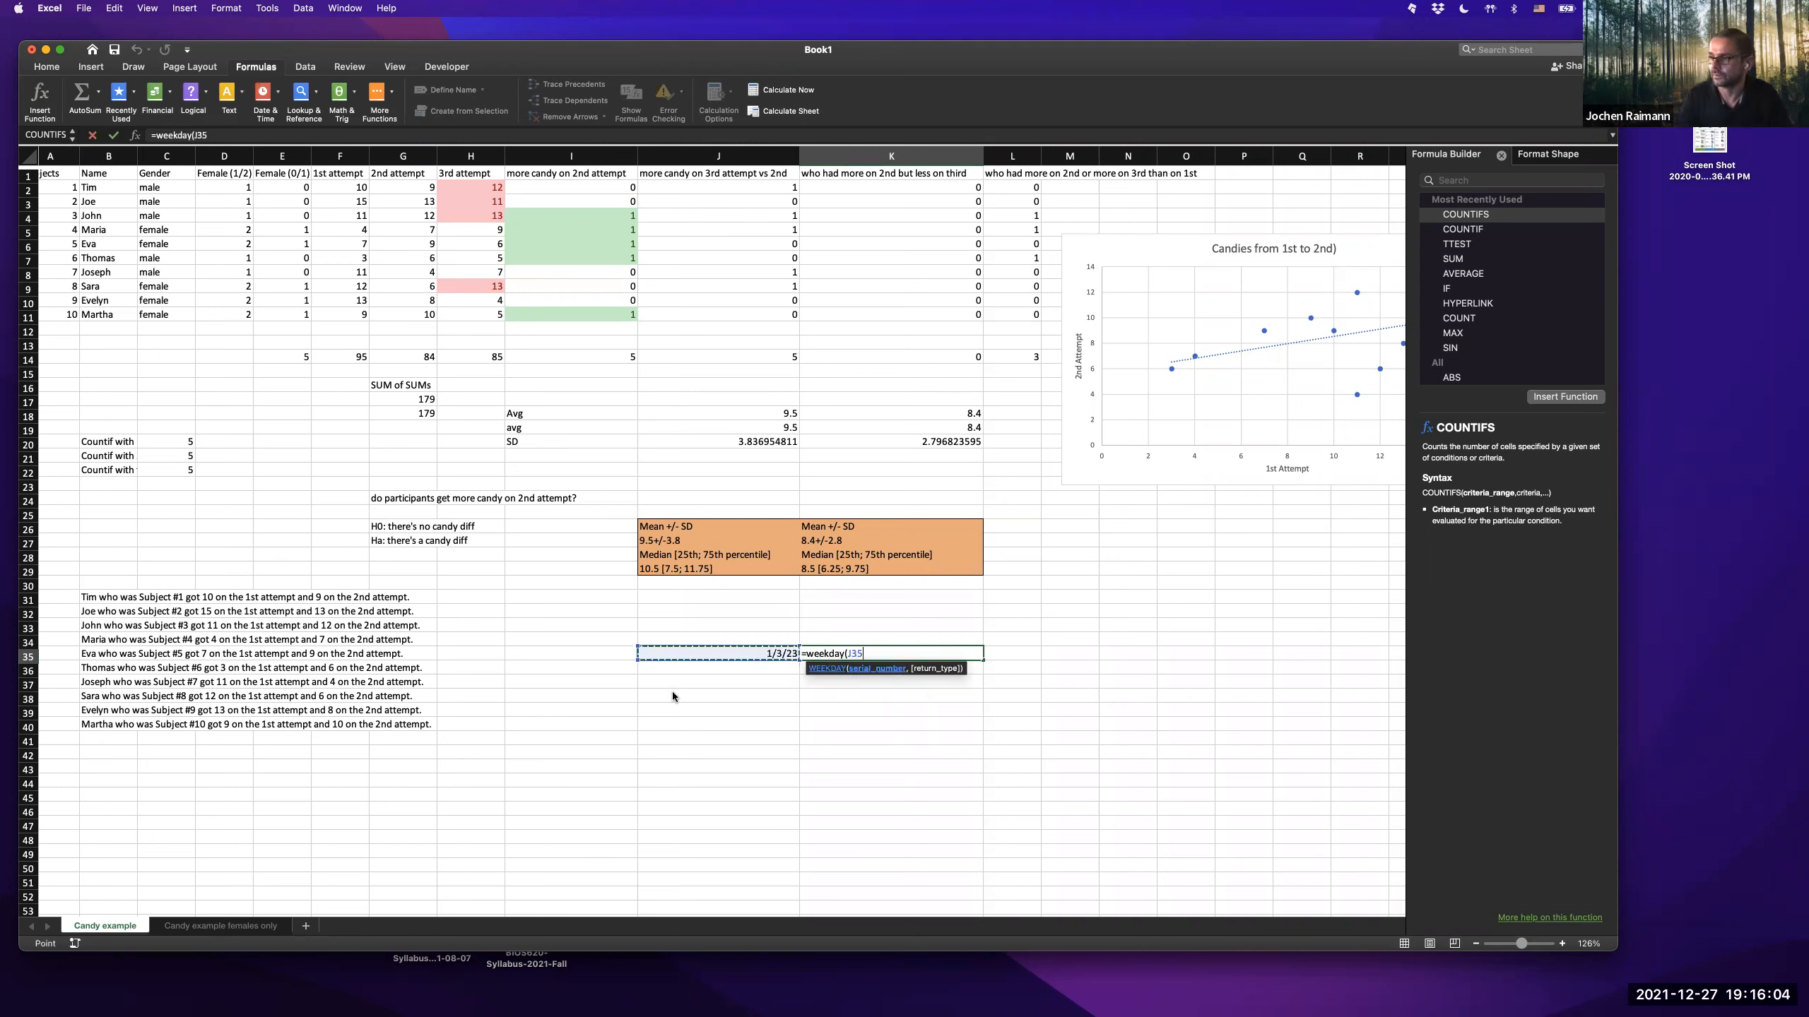
key("Return")
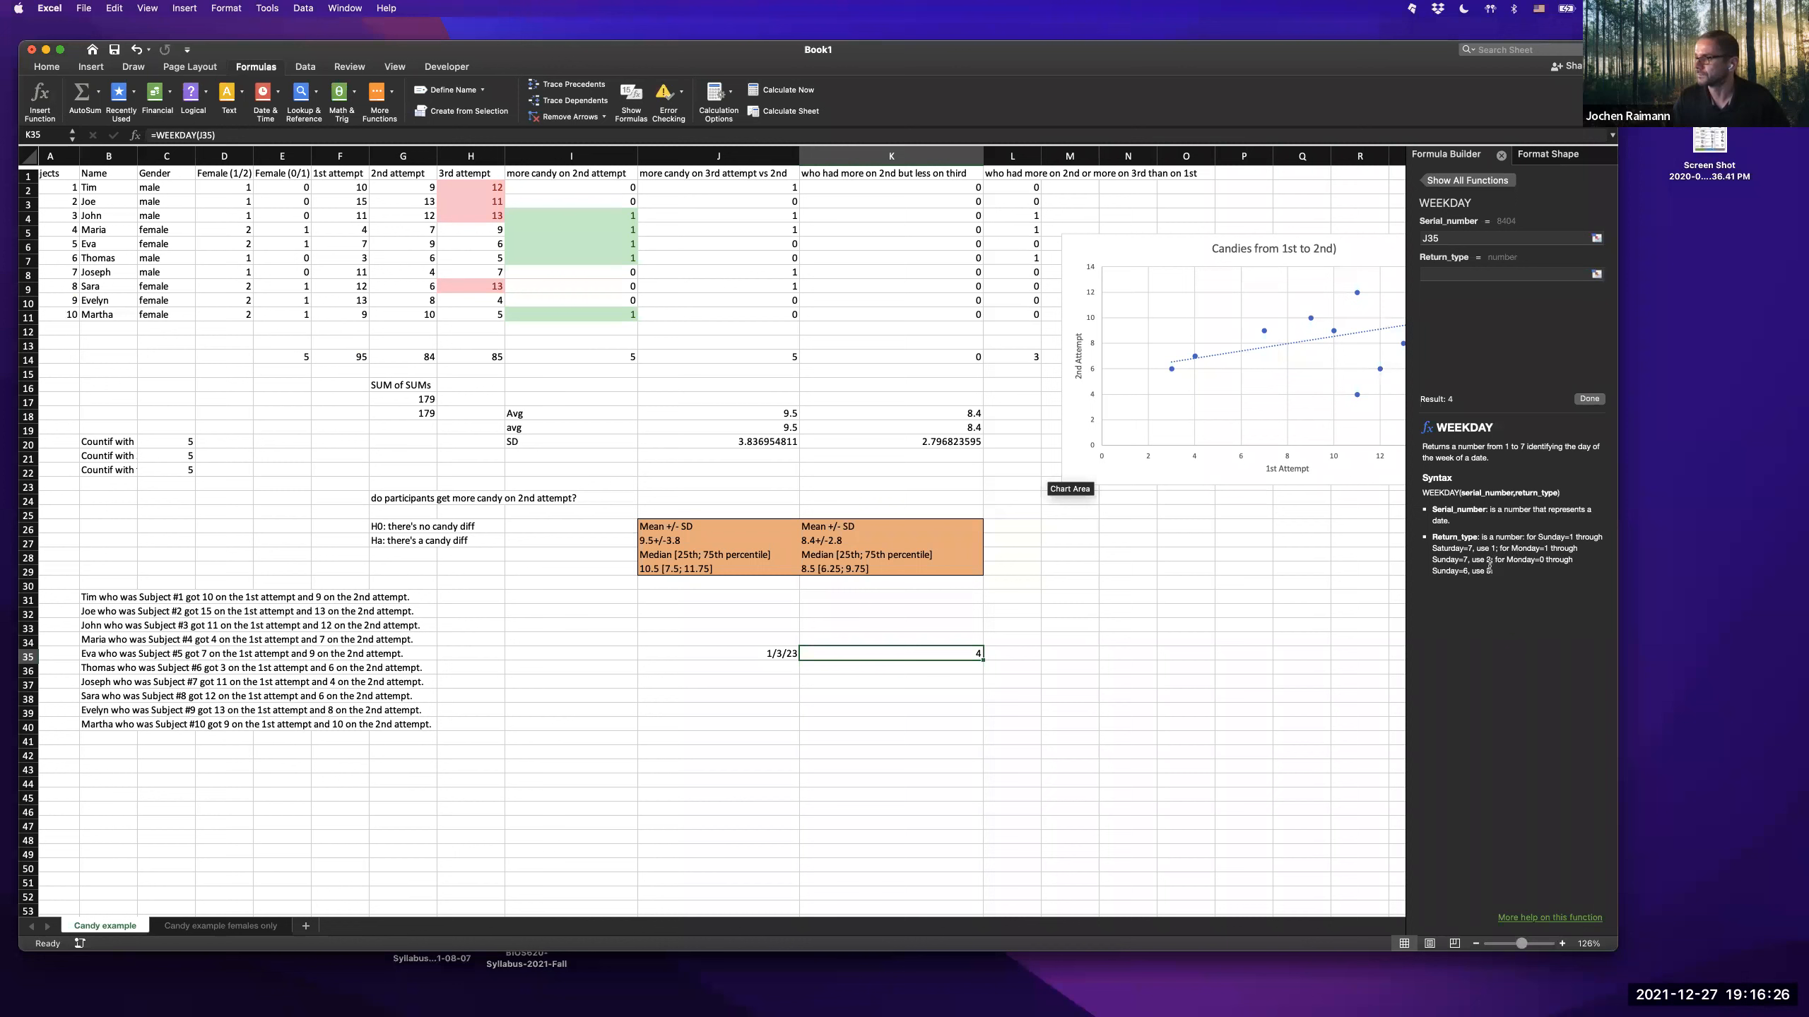
- Try to add return type 2 to the weekday formula in K35 as =WEEKDAY(J35.2)
left_click(211, 136)
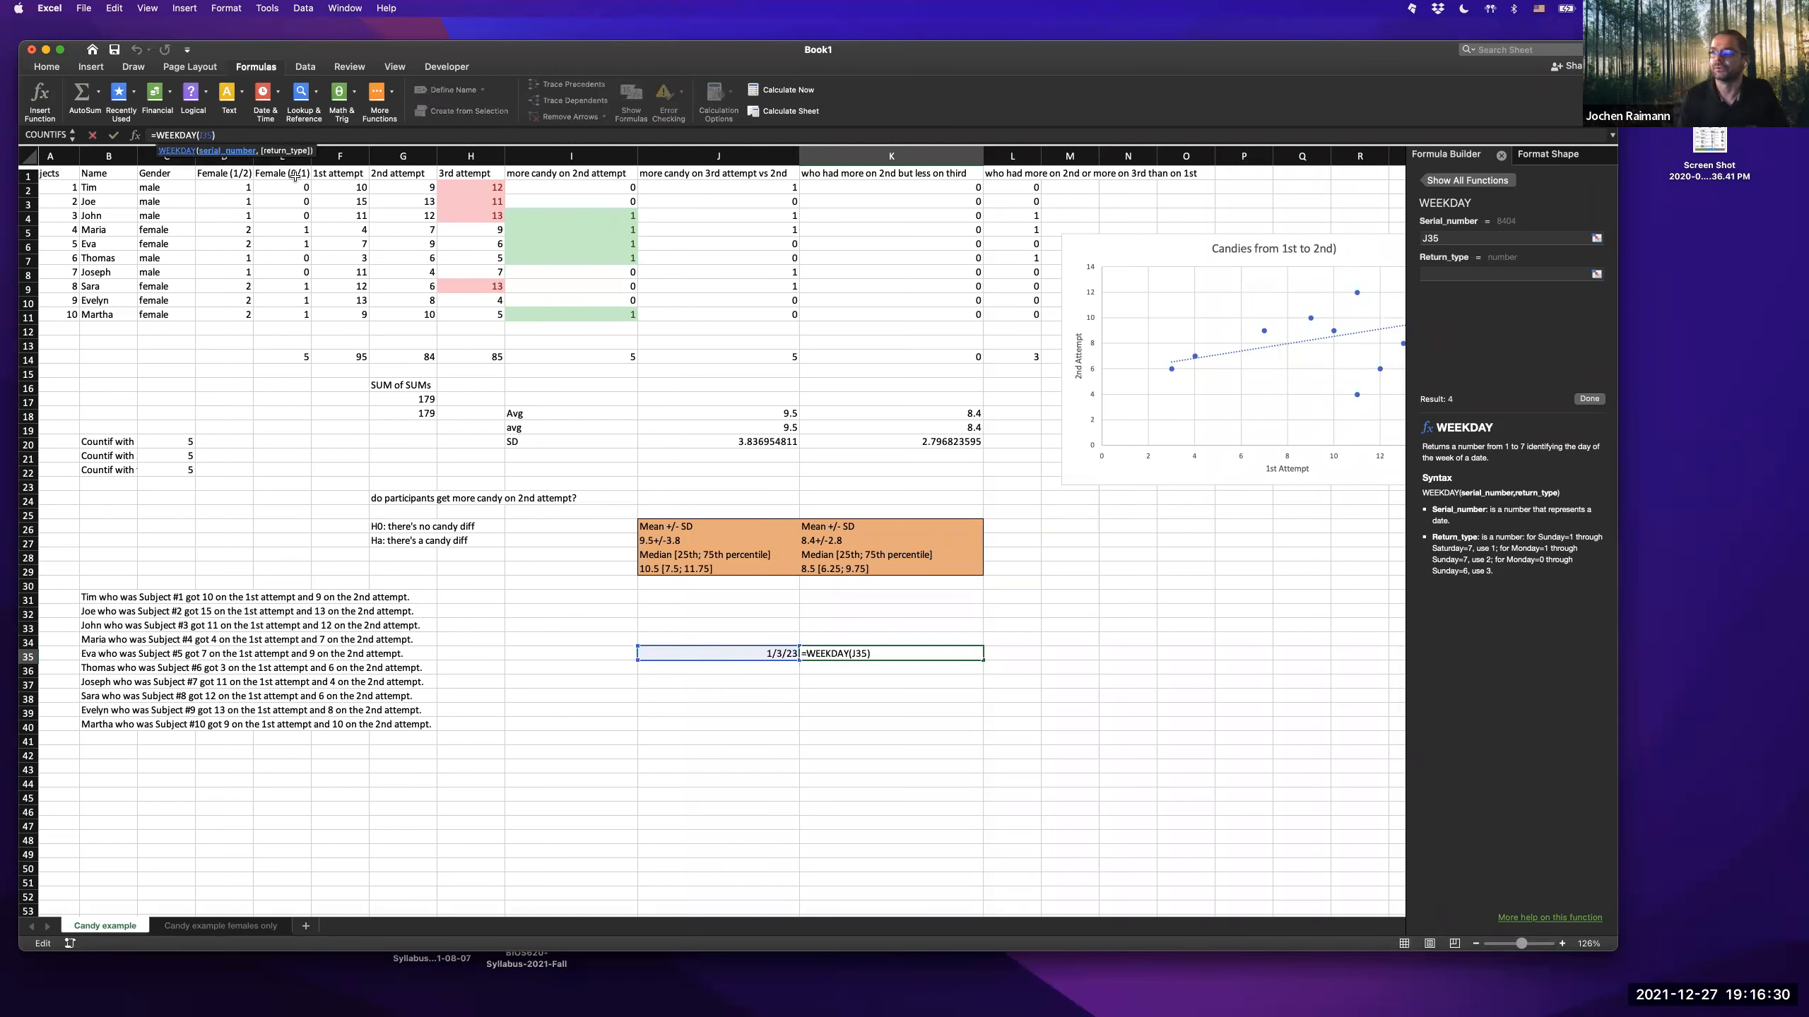
type(".")
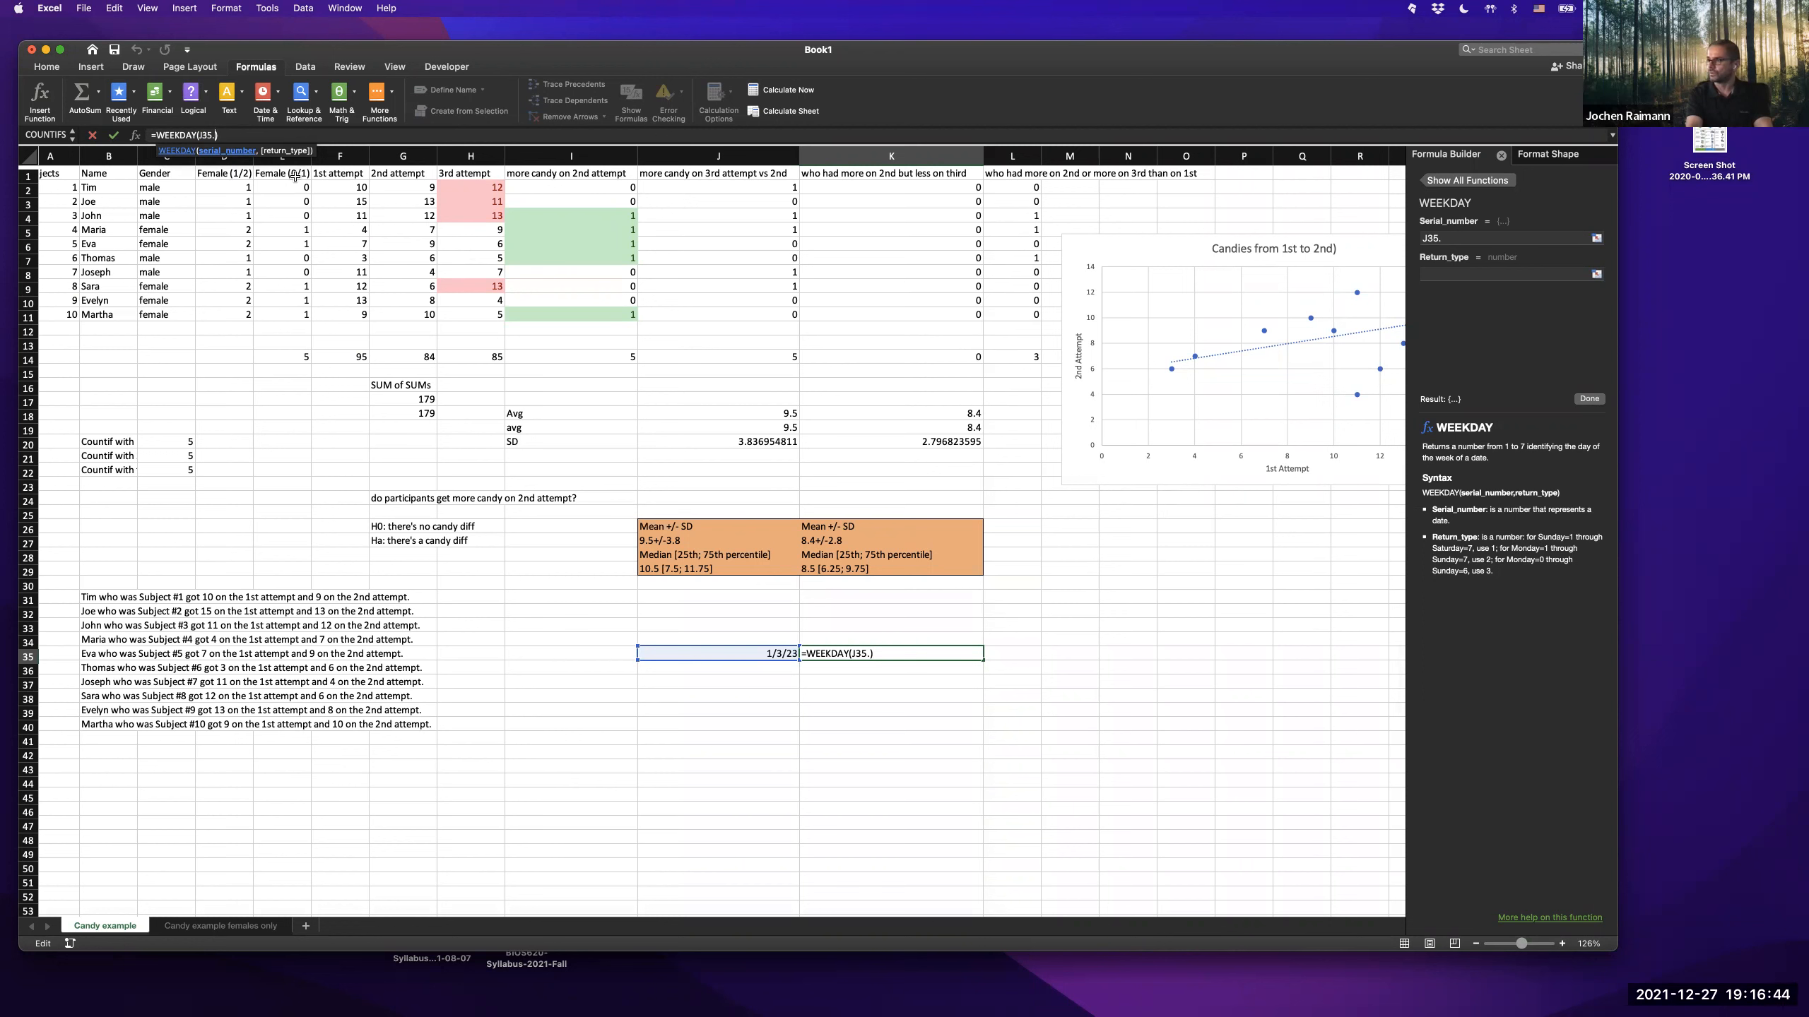
type("2")
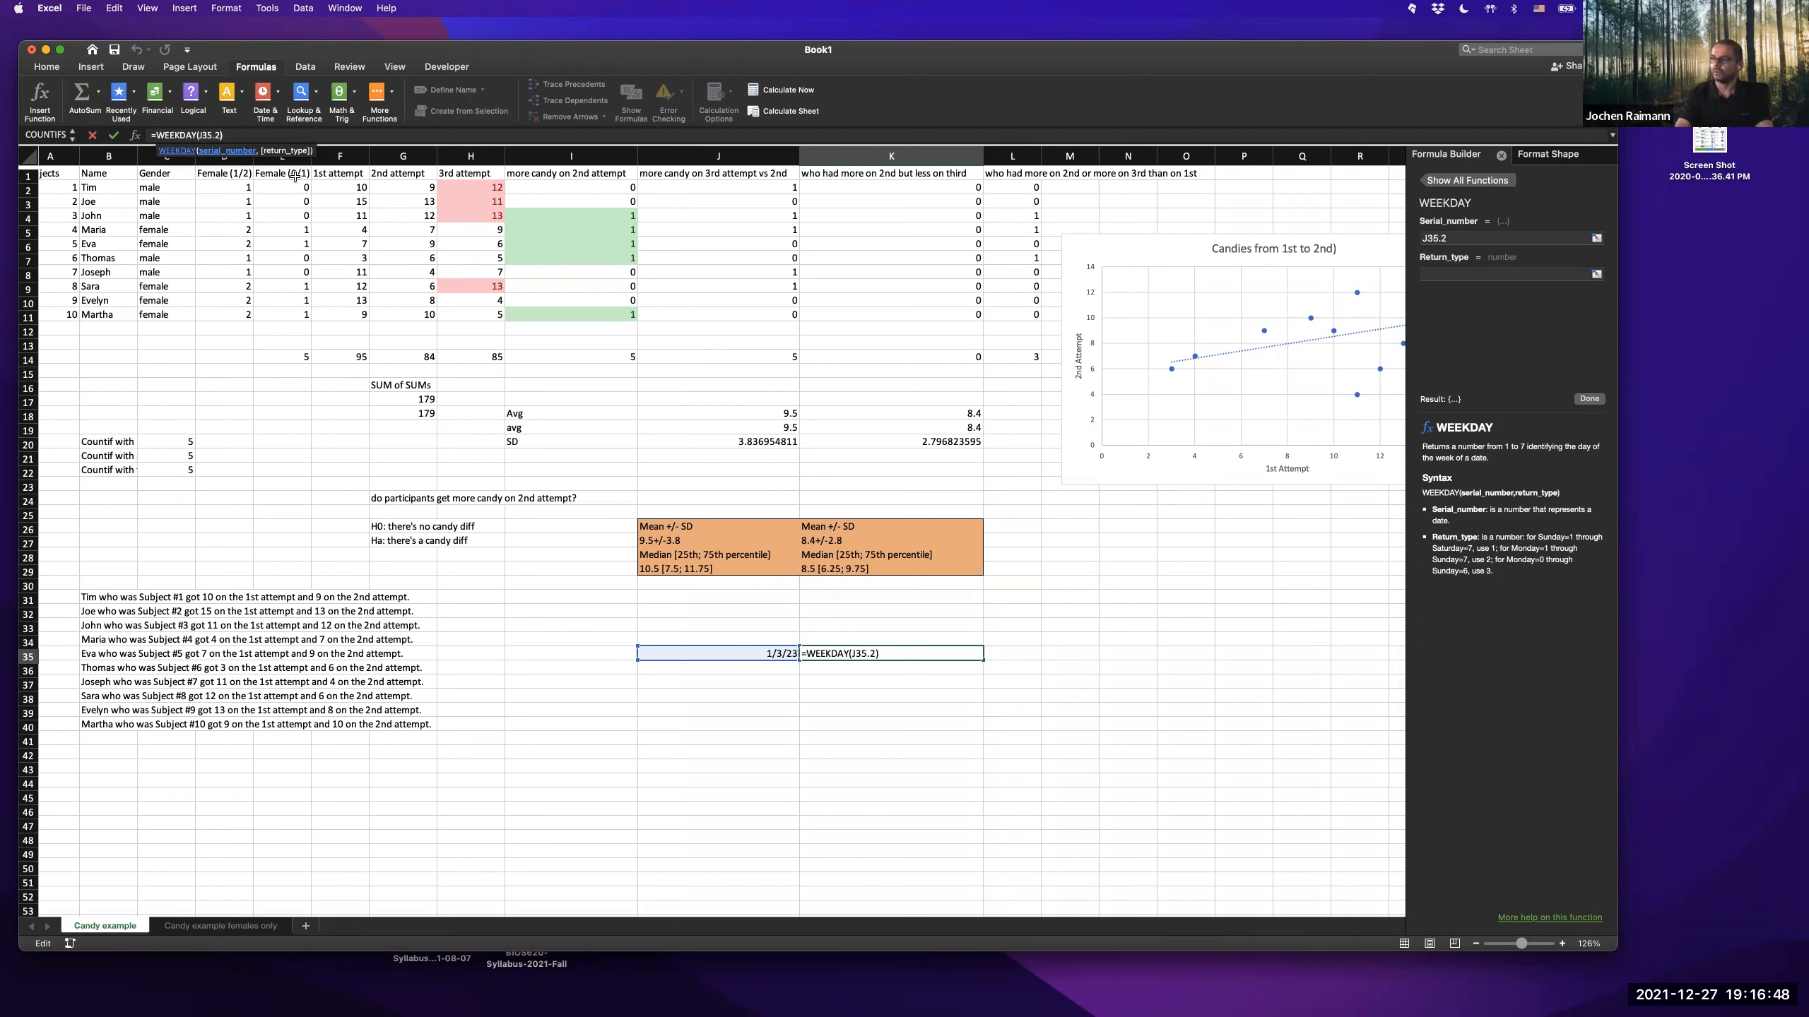
key("Return")
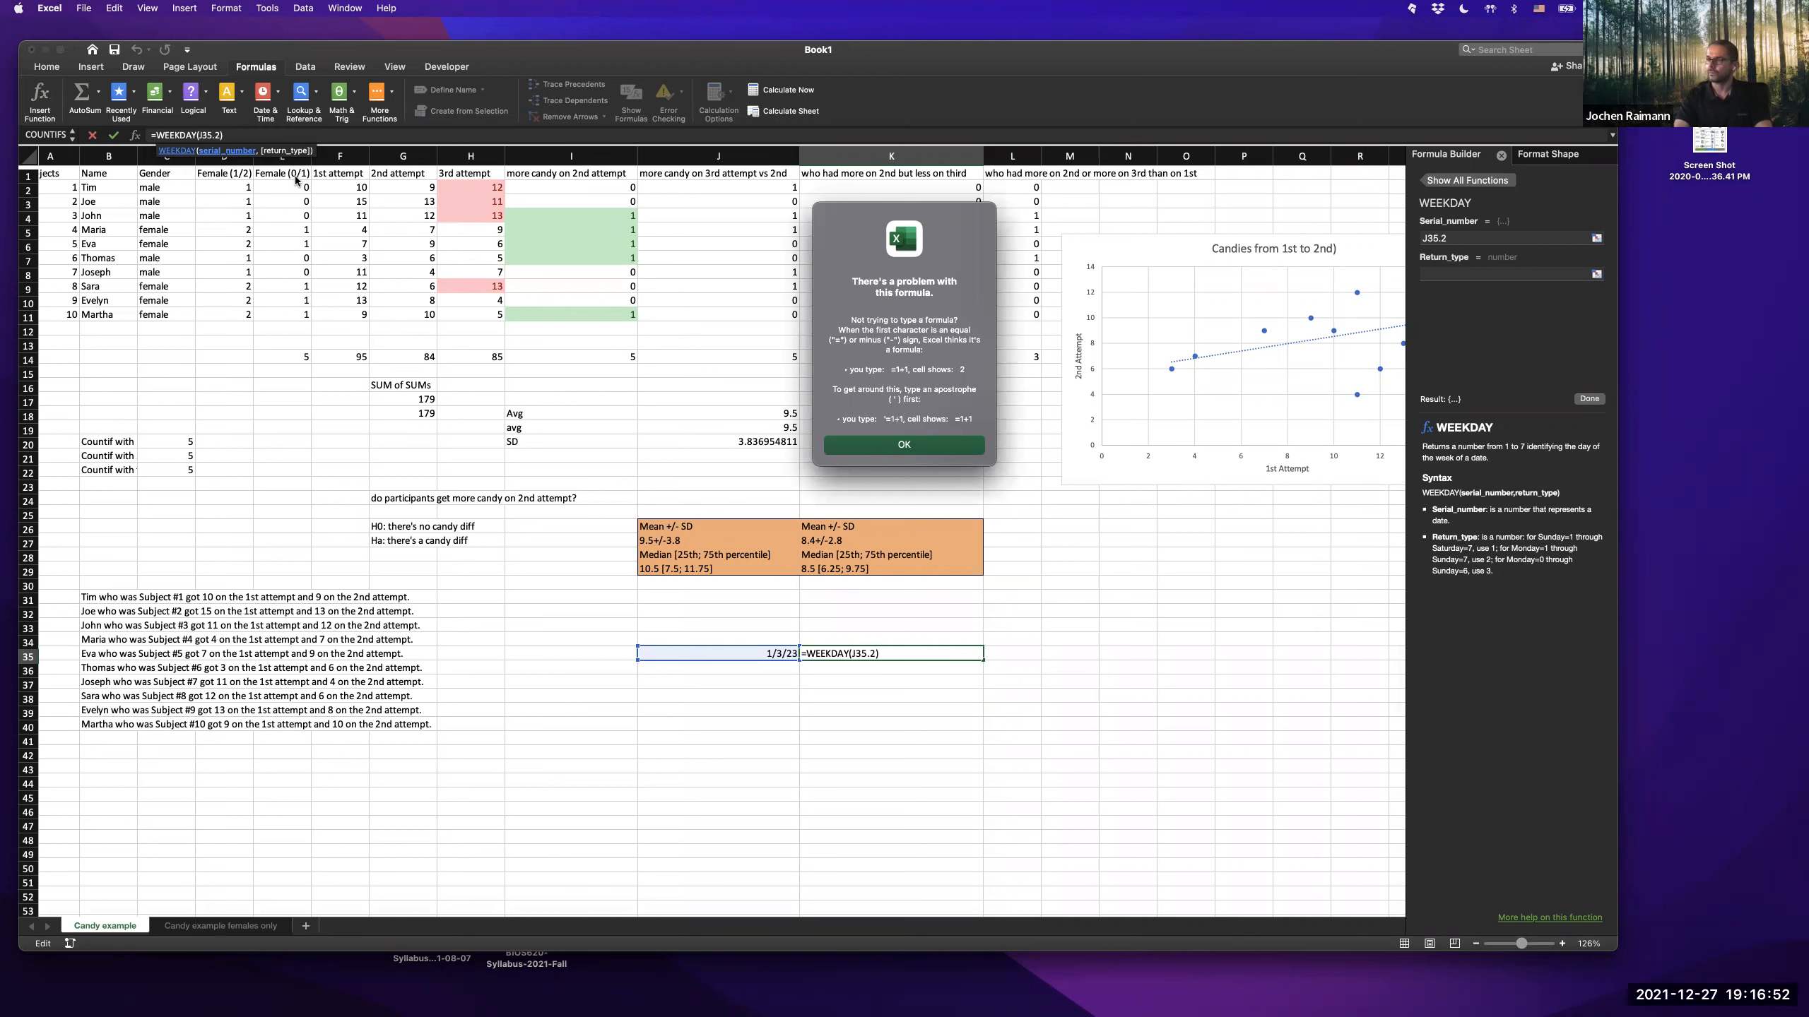
key("Return")
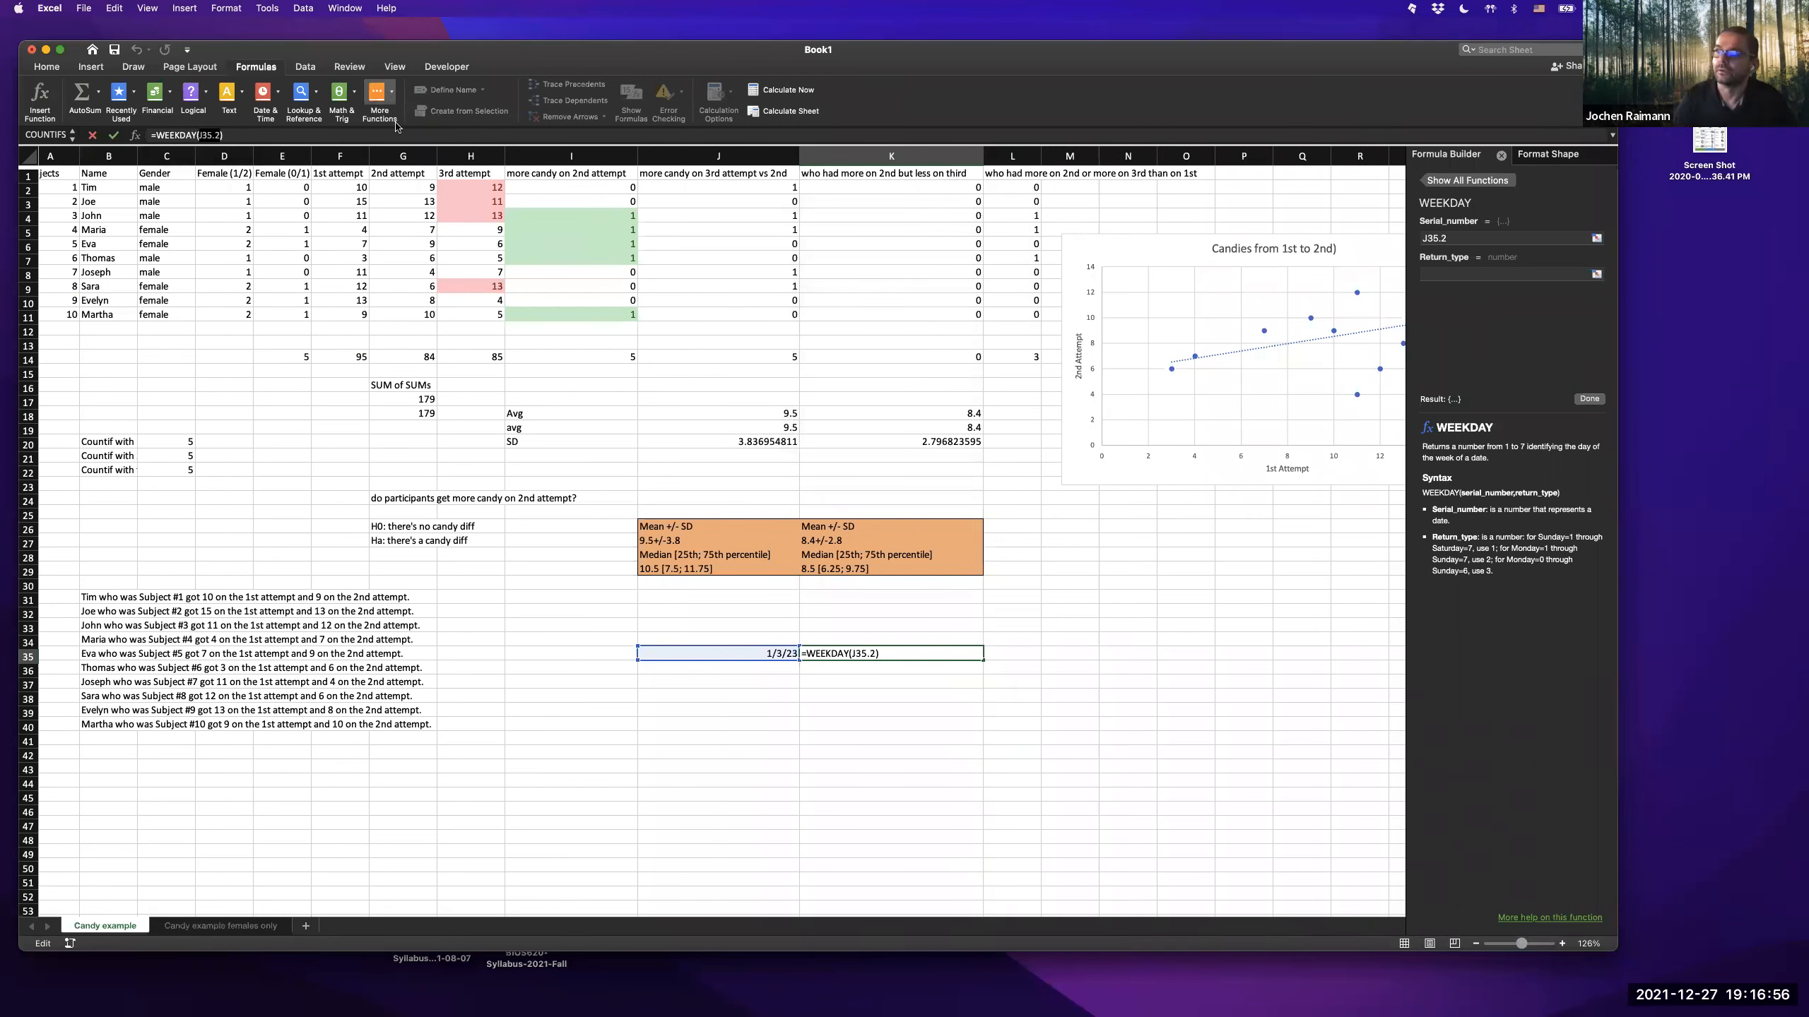
- Correct the formula in K35 to =WEEKDAY(J35,2), numbering the days 1 (Monday) through 7 (Sunday)
key("Right")
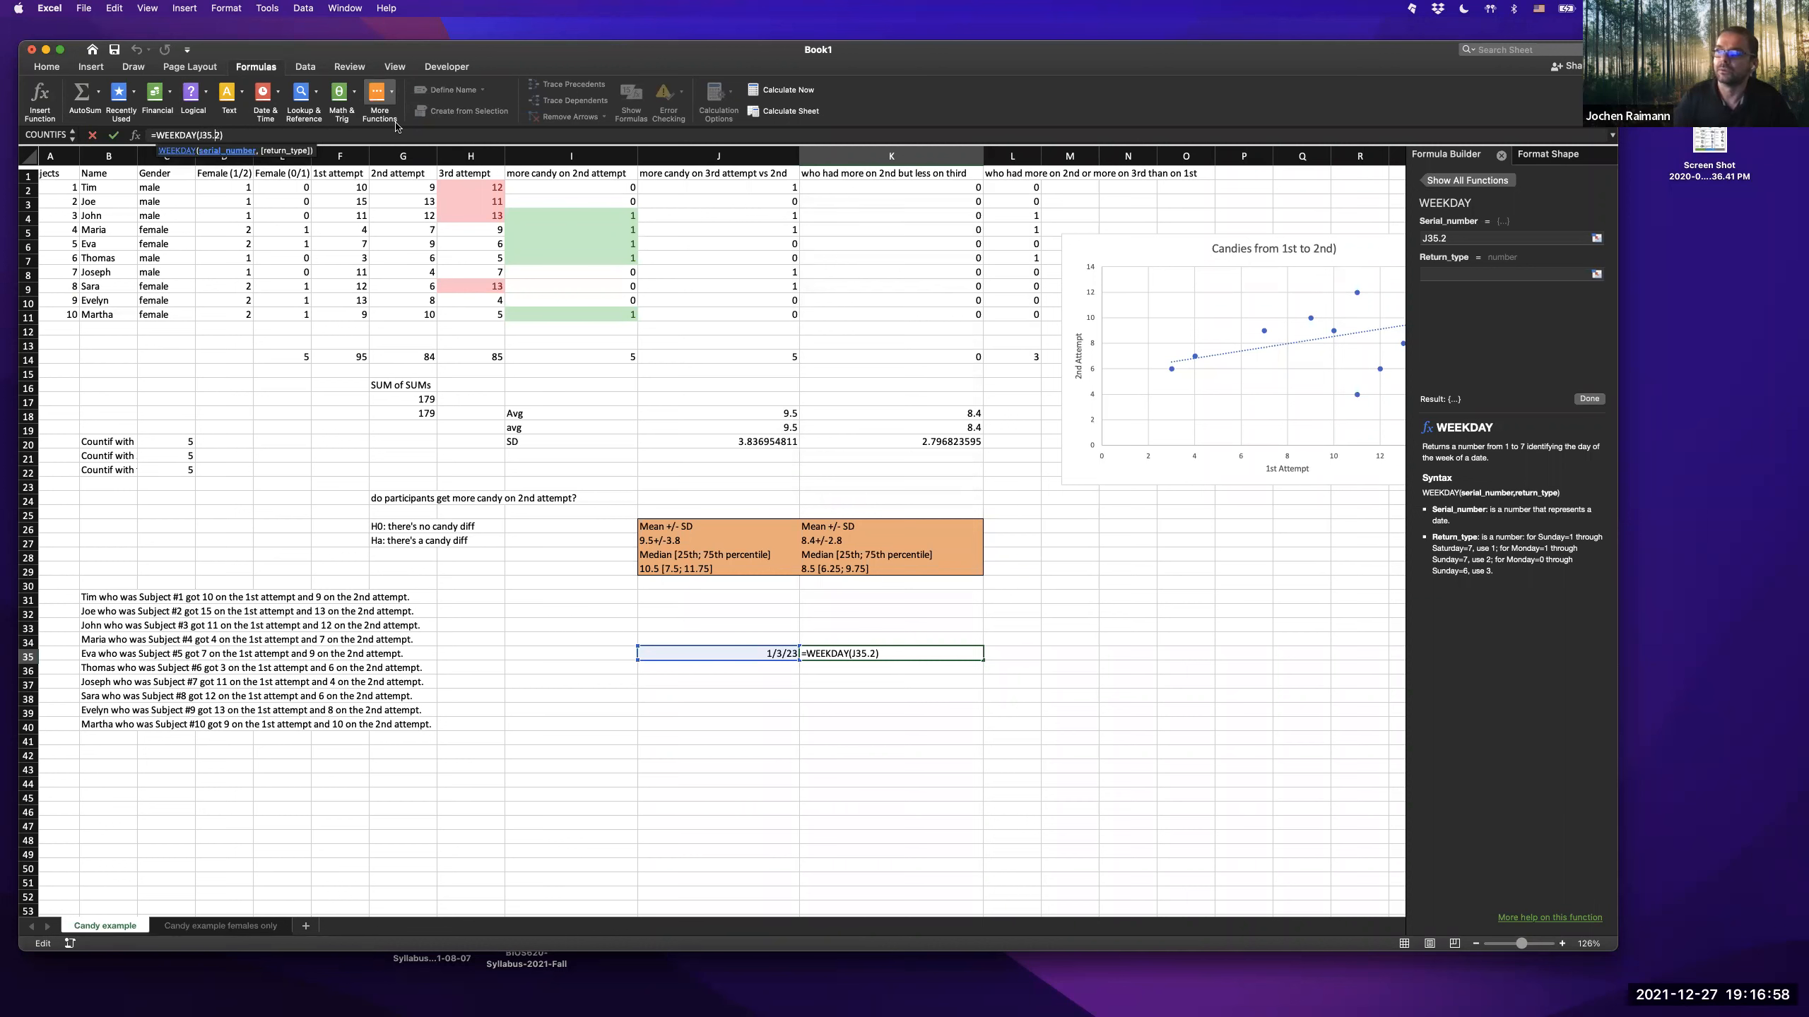
key("BackSpace")
type(",")
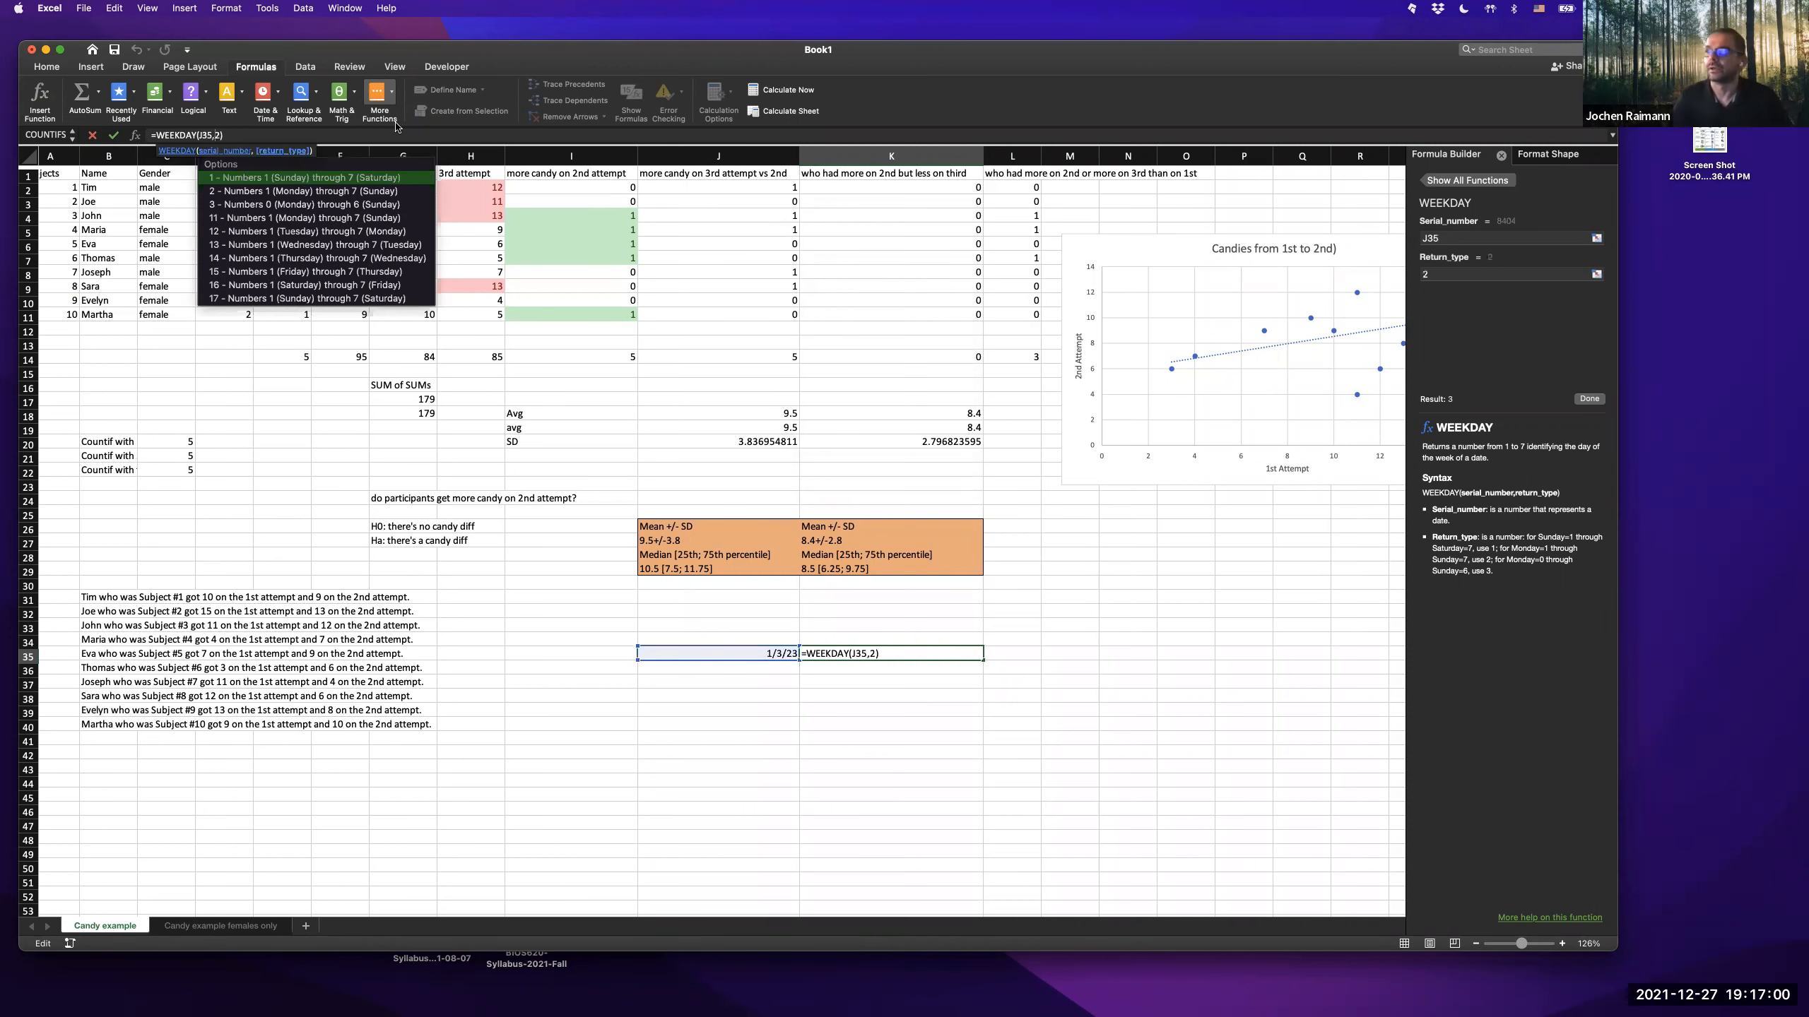
key("Down")
key("Down")
key("Down")
key("Down")
key("Down")
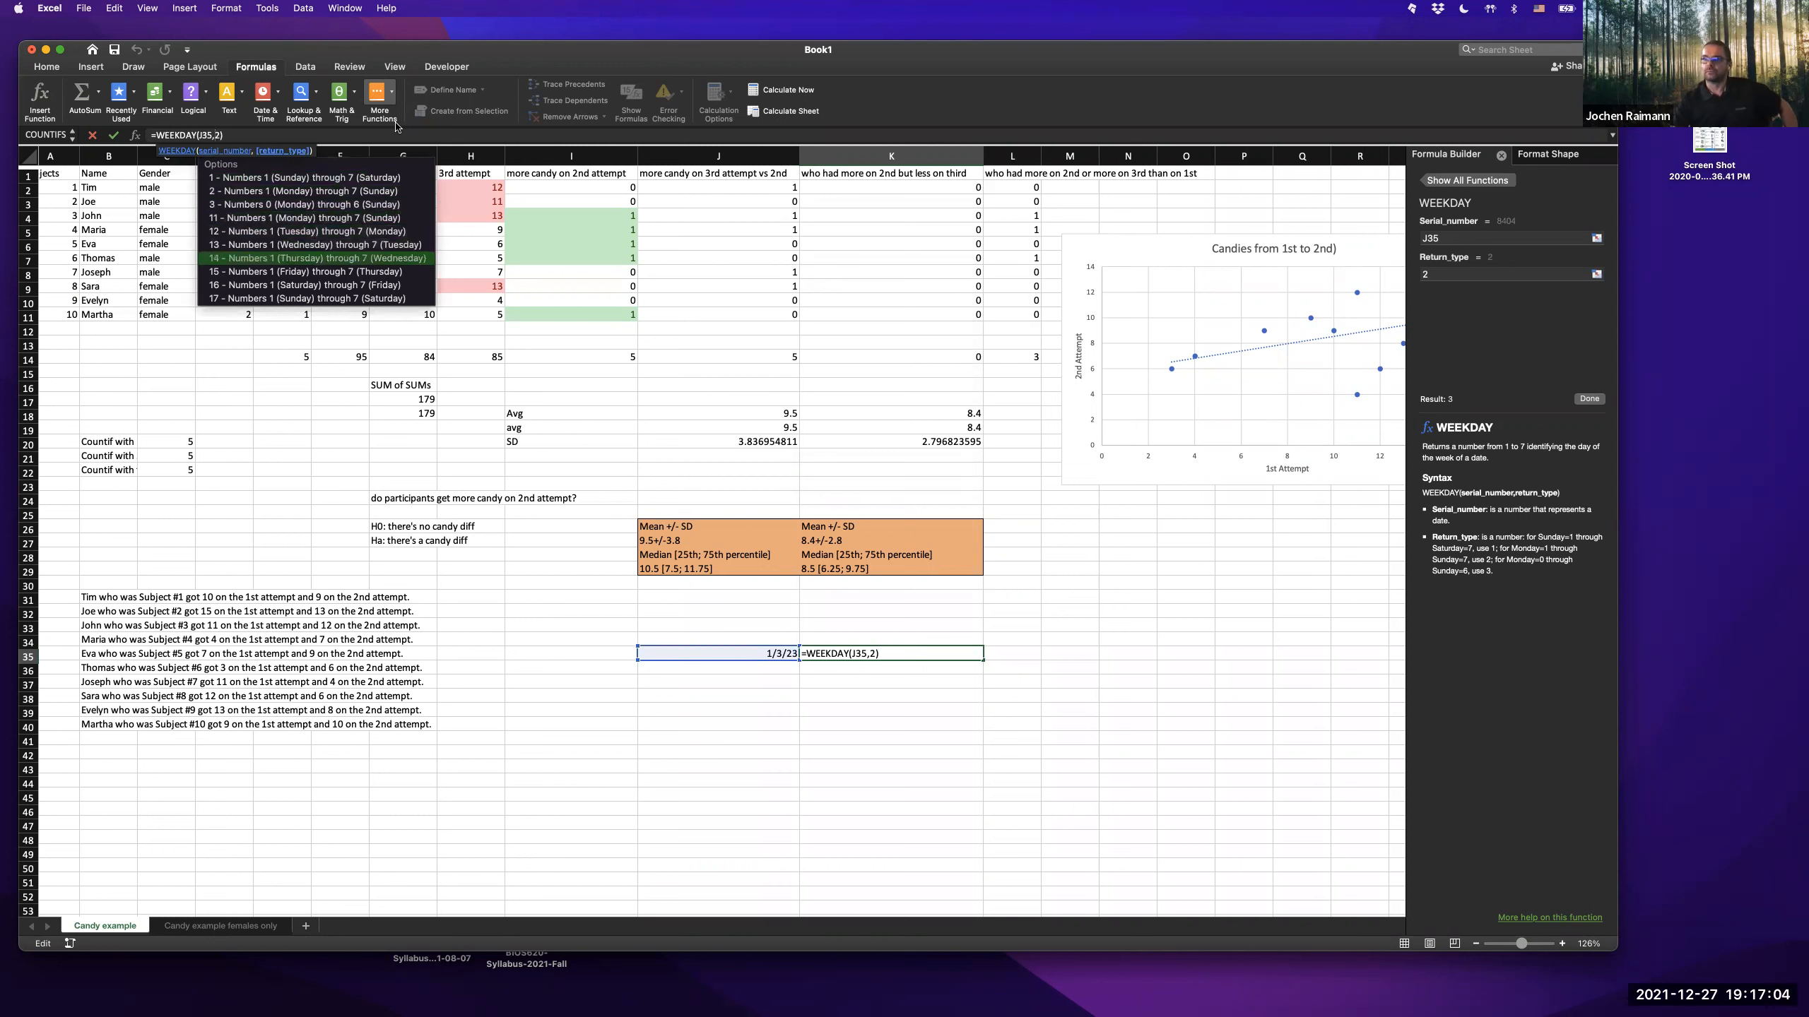
key("Up")
key("Up")
key("Up")
key("Up")
key("Up")
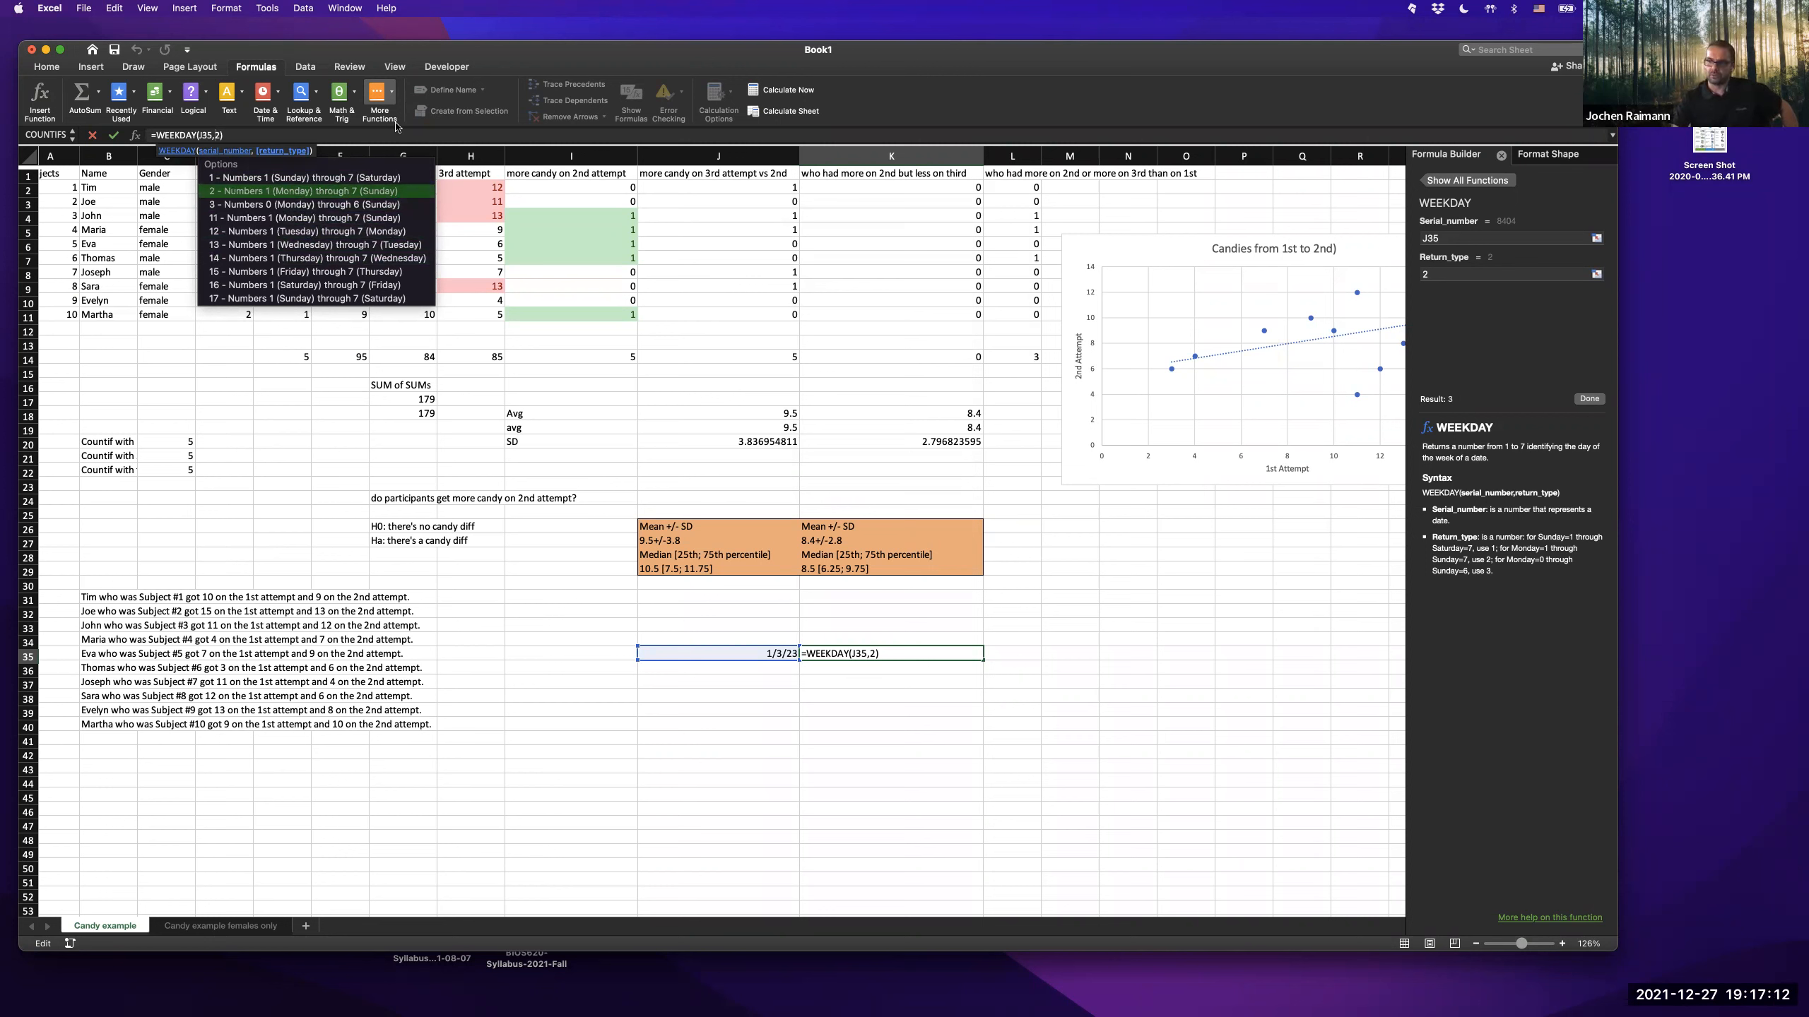
key("Return")
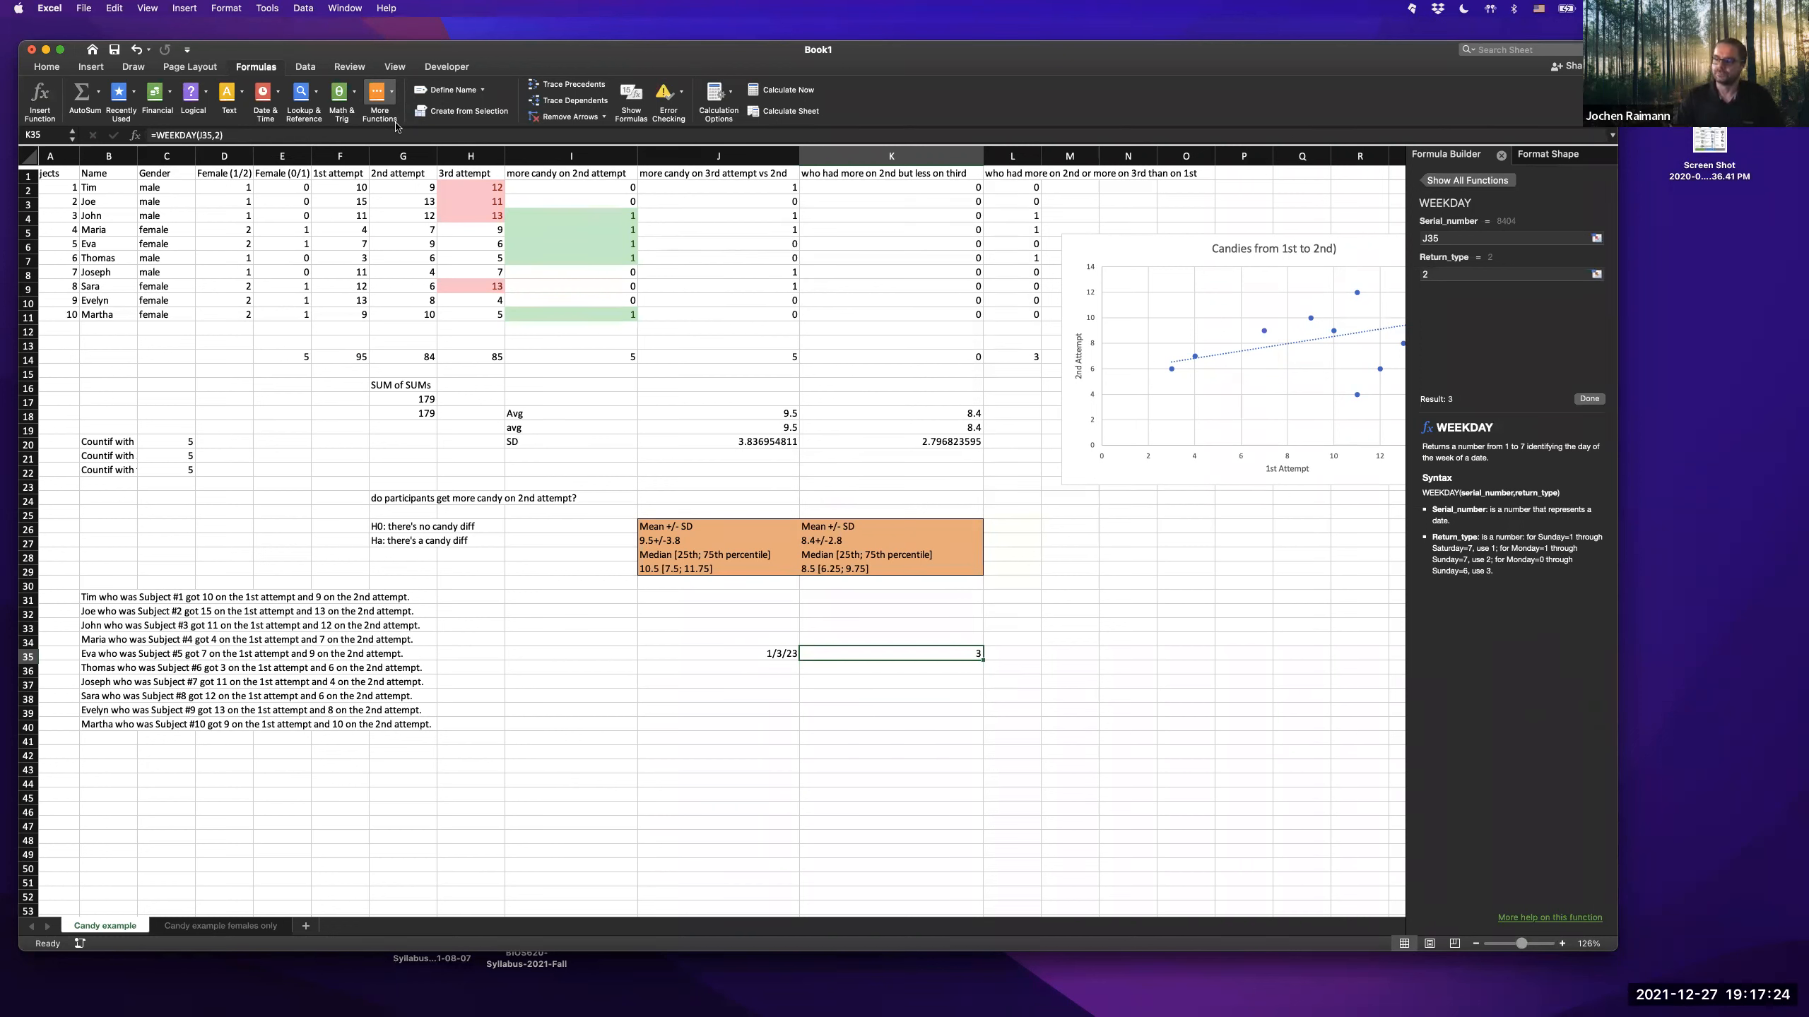
- Review the return-type description of WEEKDAY alongside the date in J35 and the formula in K35
key("Tab")
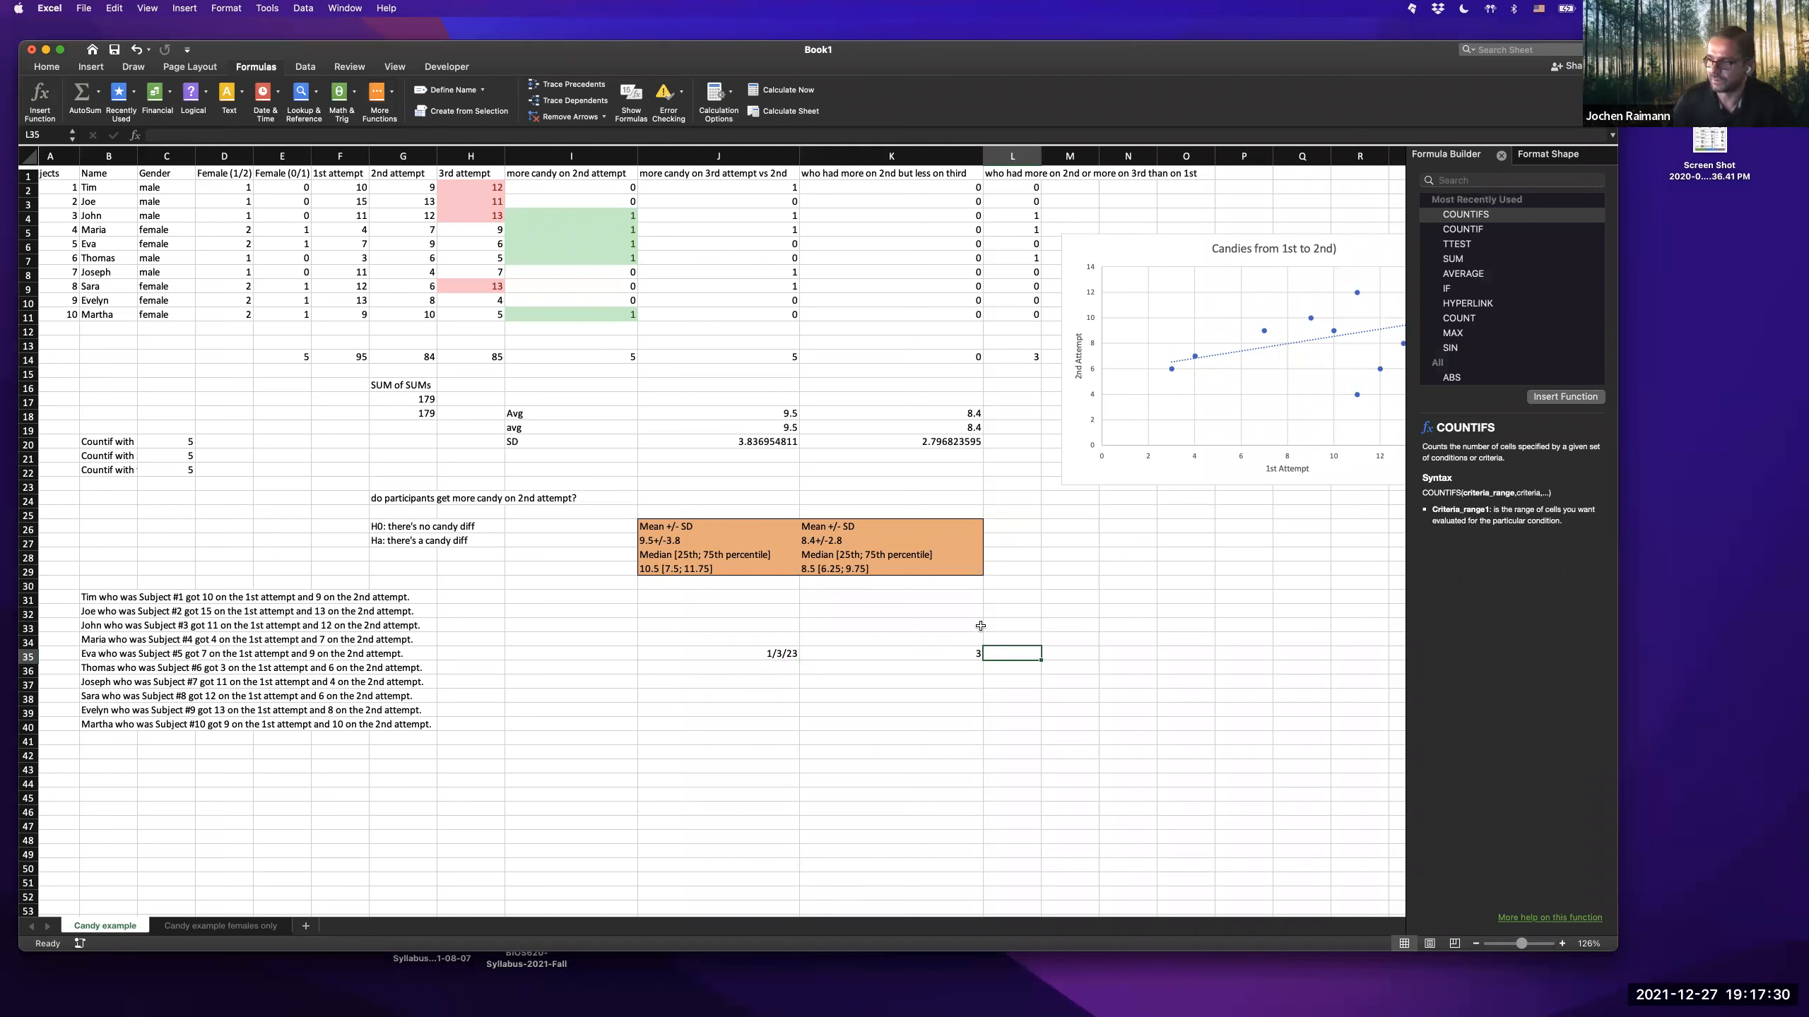
left_click(931, 655)
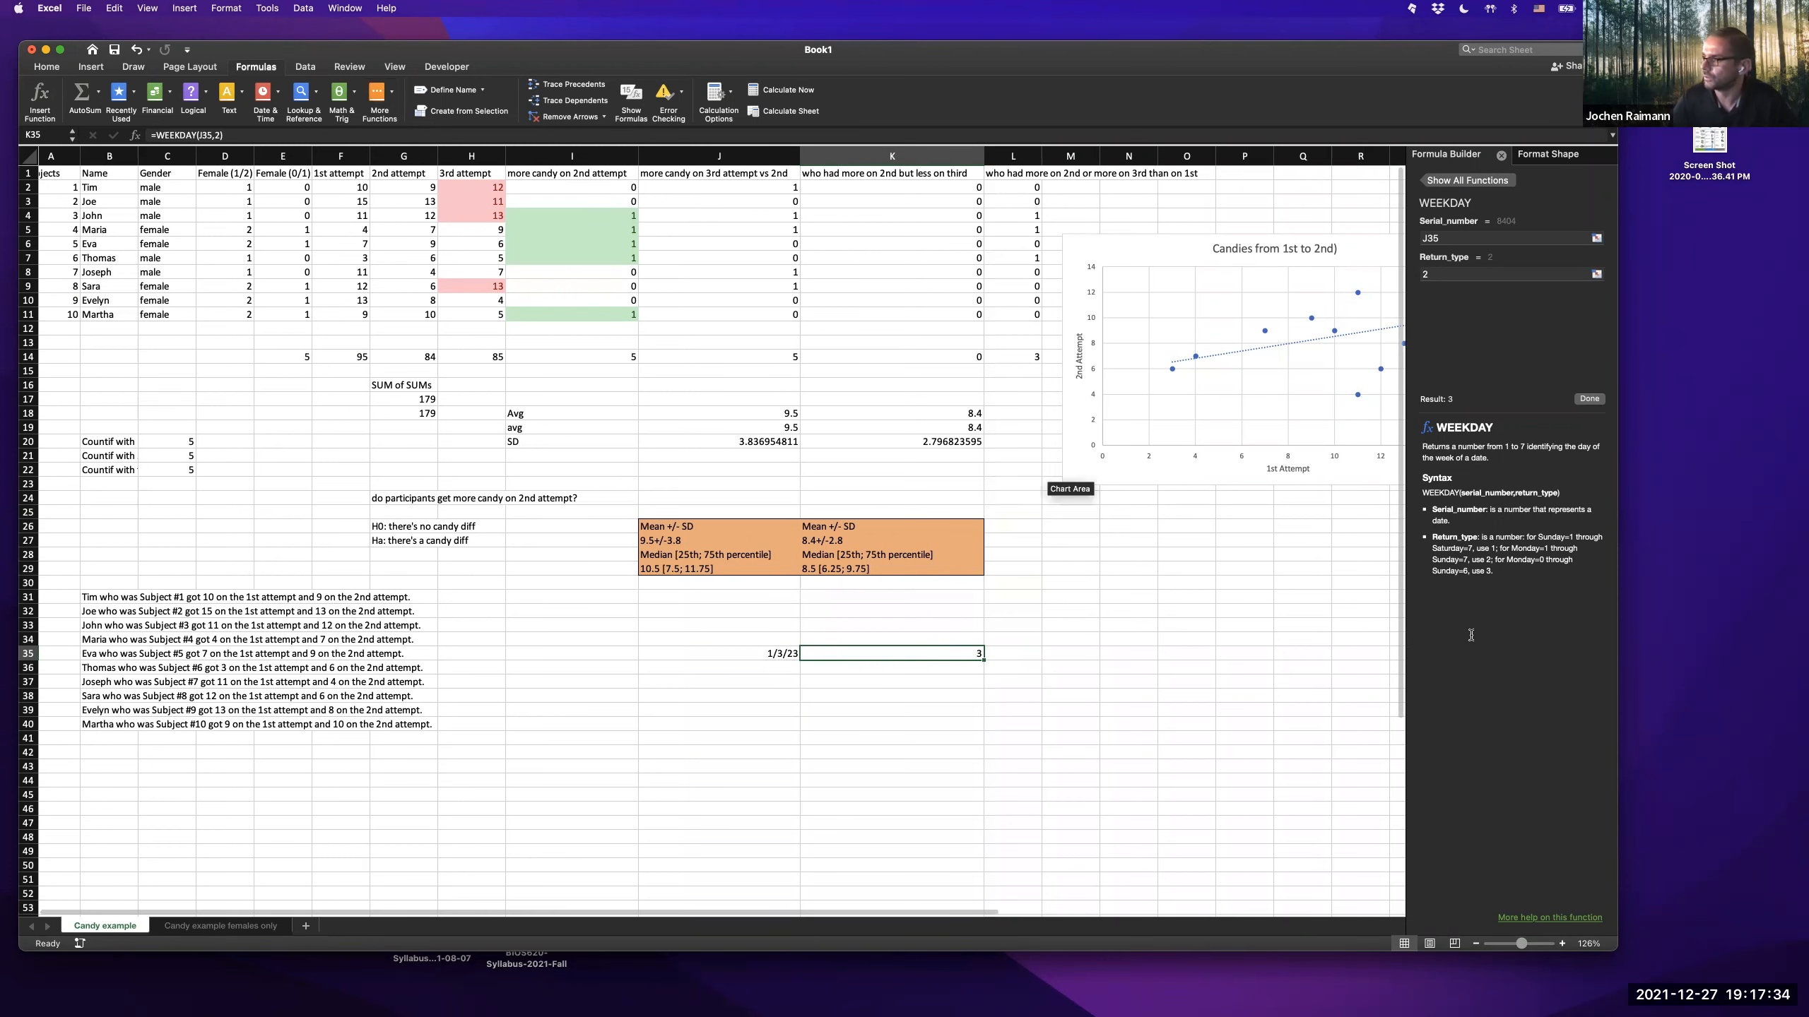
left_click_drag(1477, 560, 1581, 558)
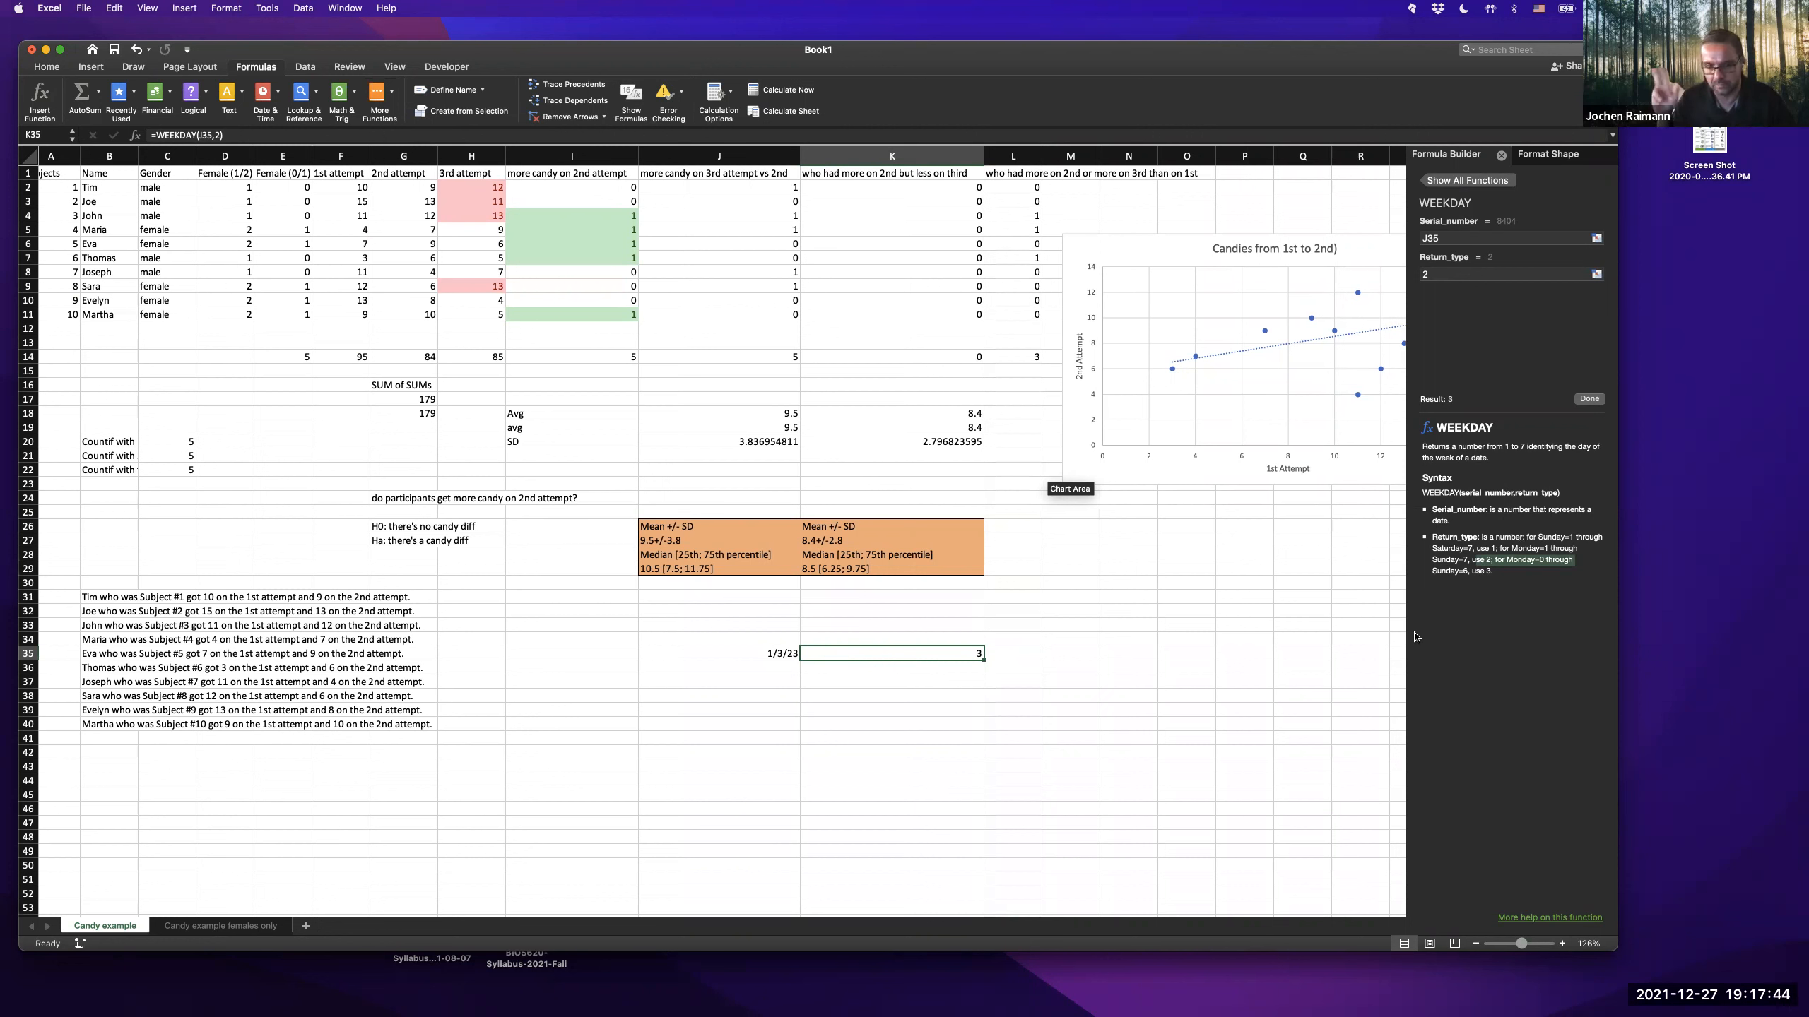
left_click(761, 654)
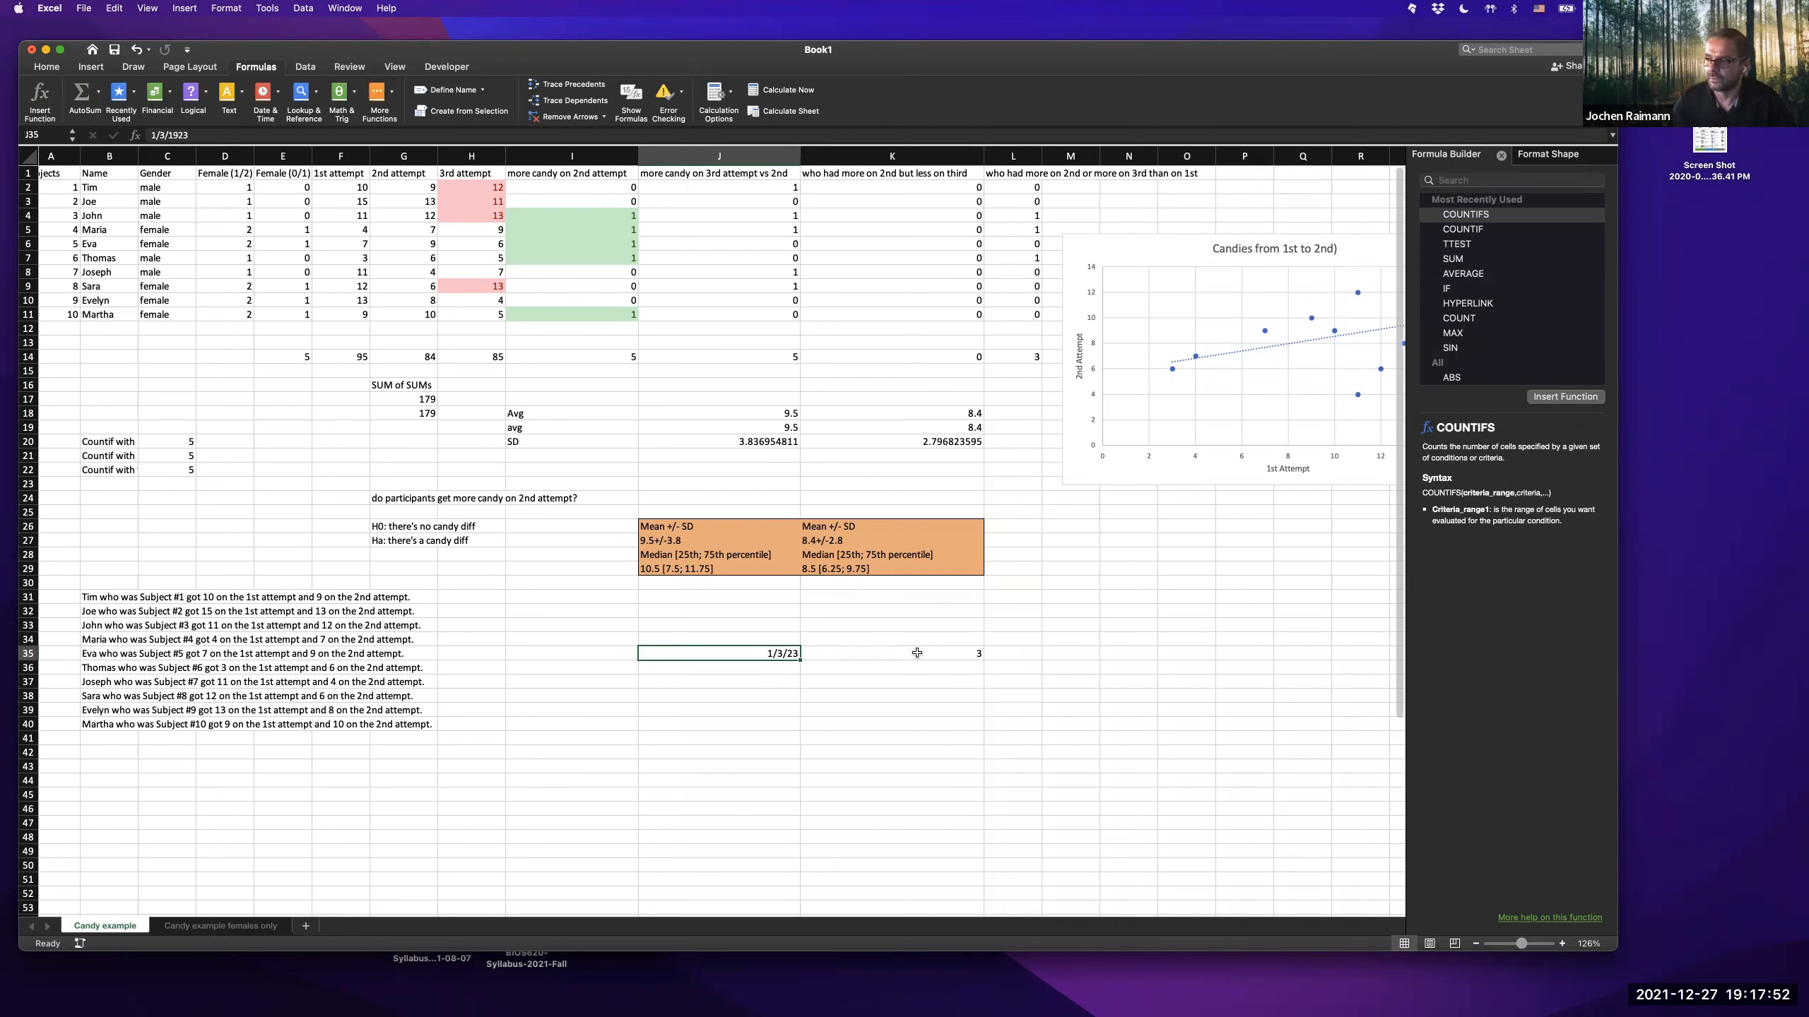
left_click_drag(858, 659, 763, 651)
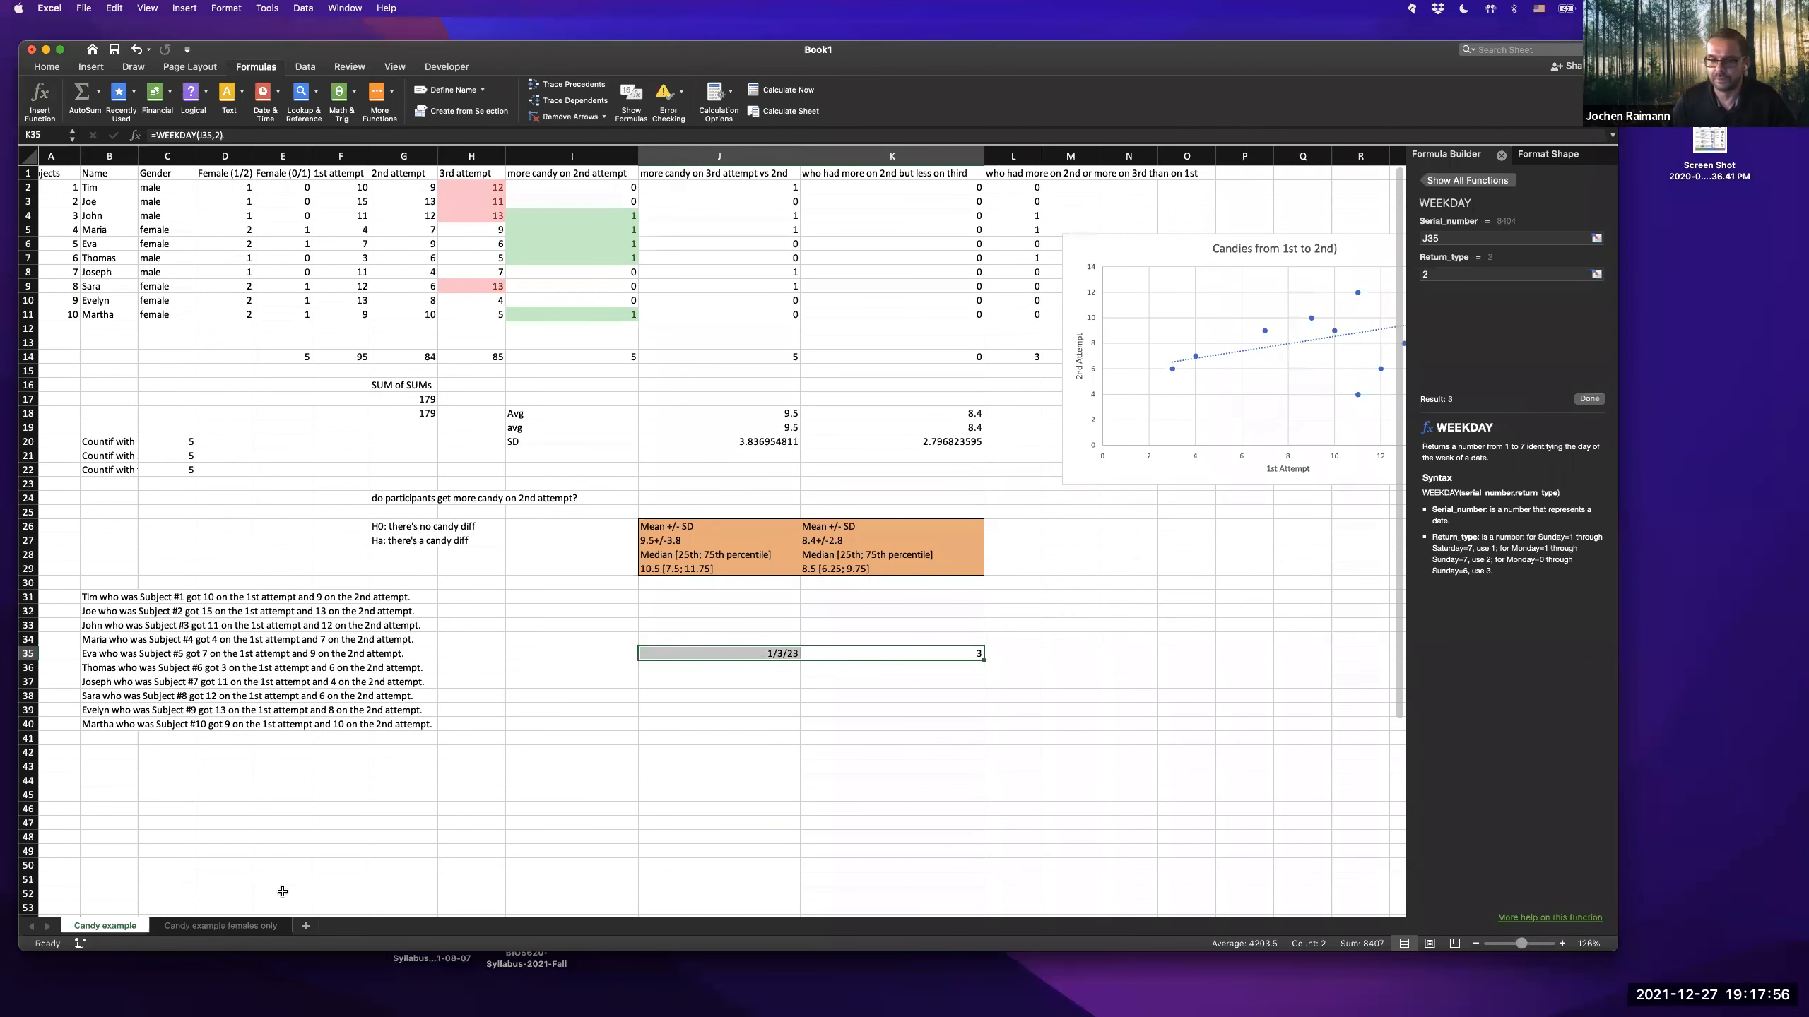
scroll(282, 893, "right", 1)
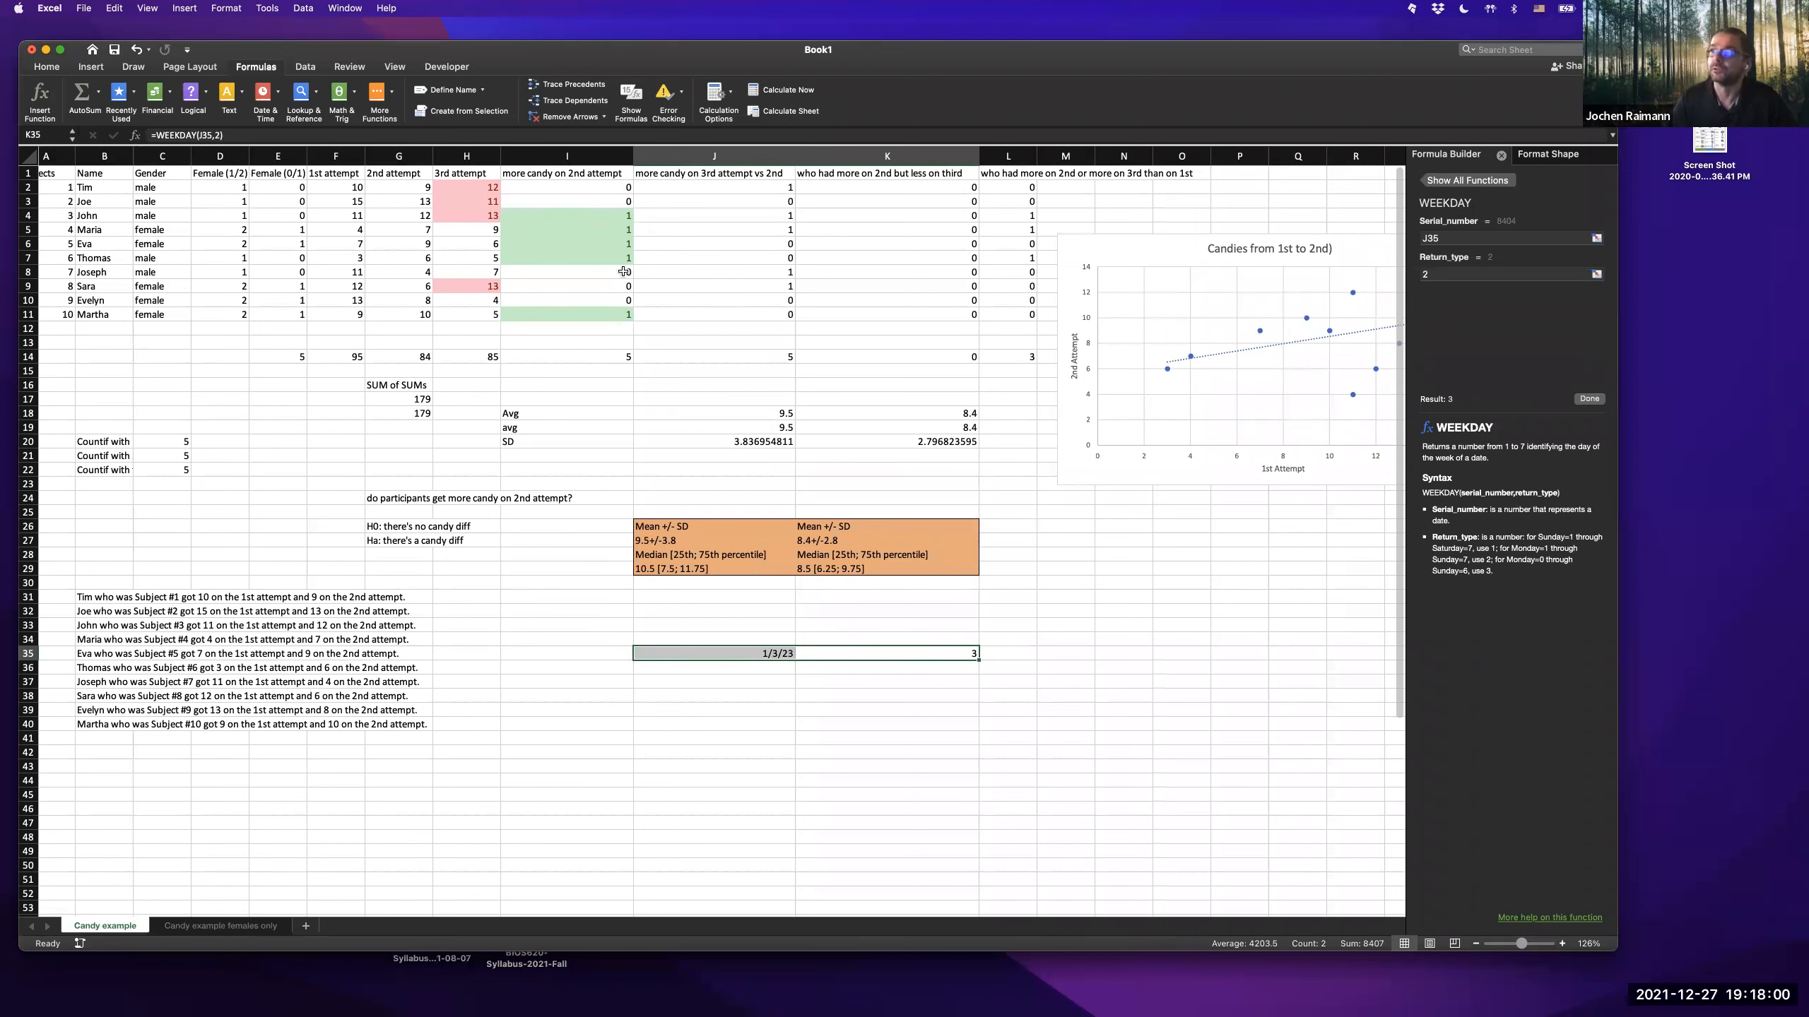
left_click(305, 67)
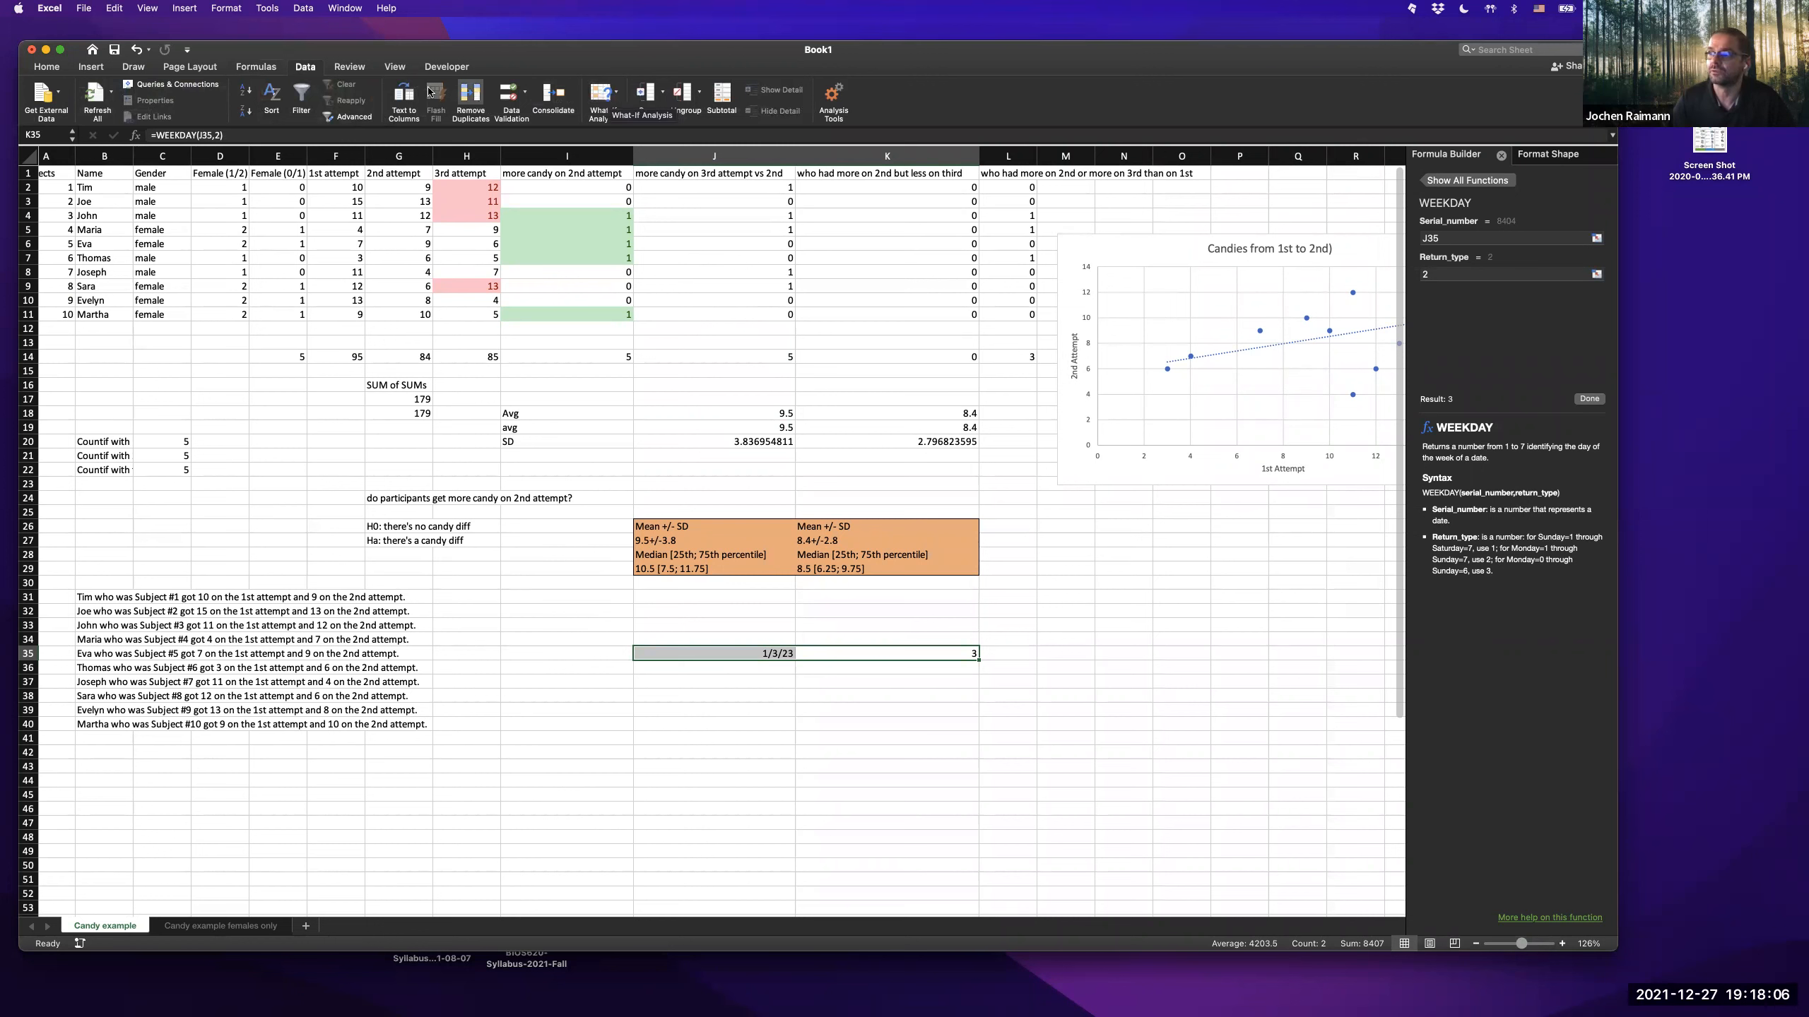
left_click(350, 67)
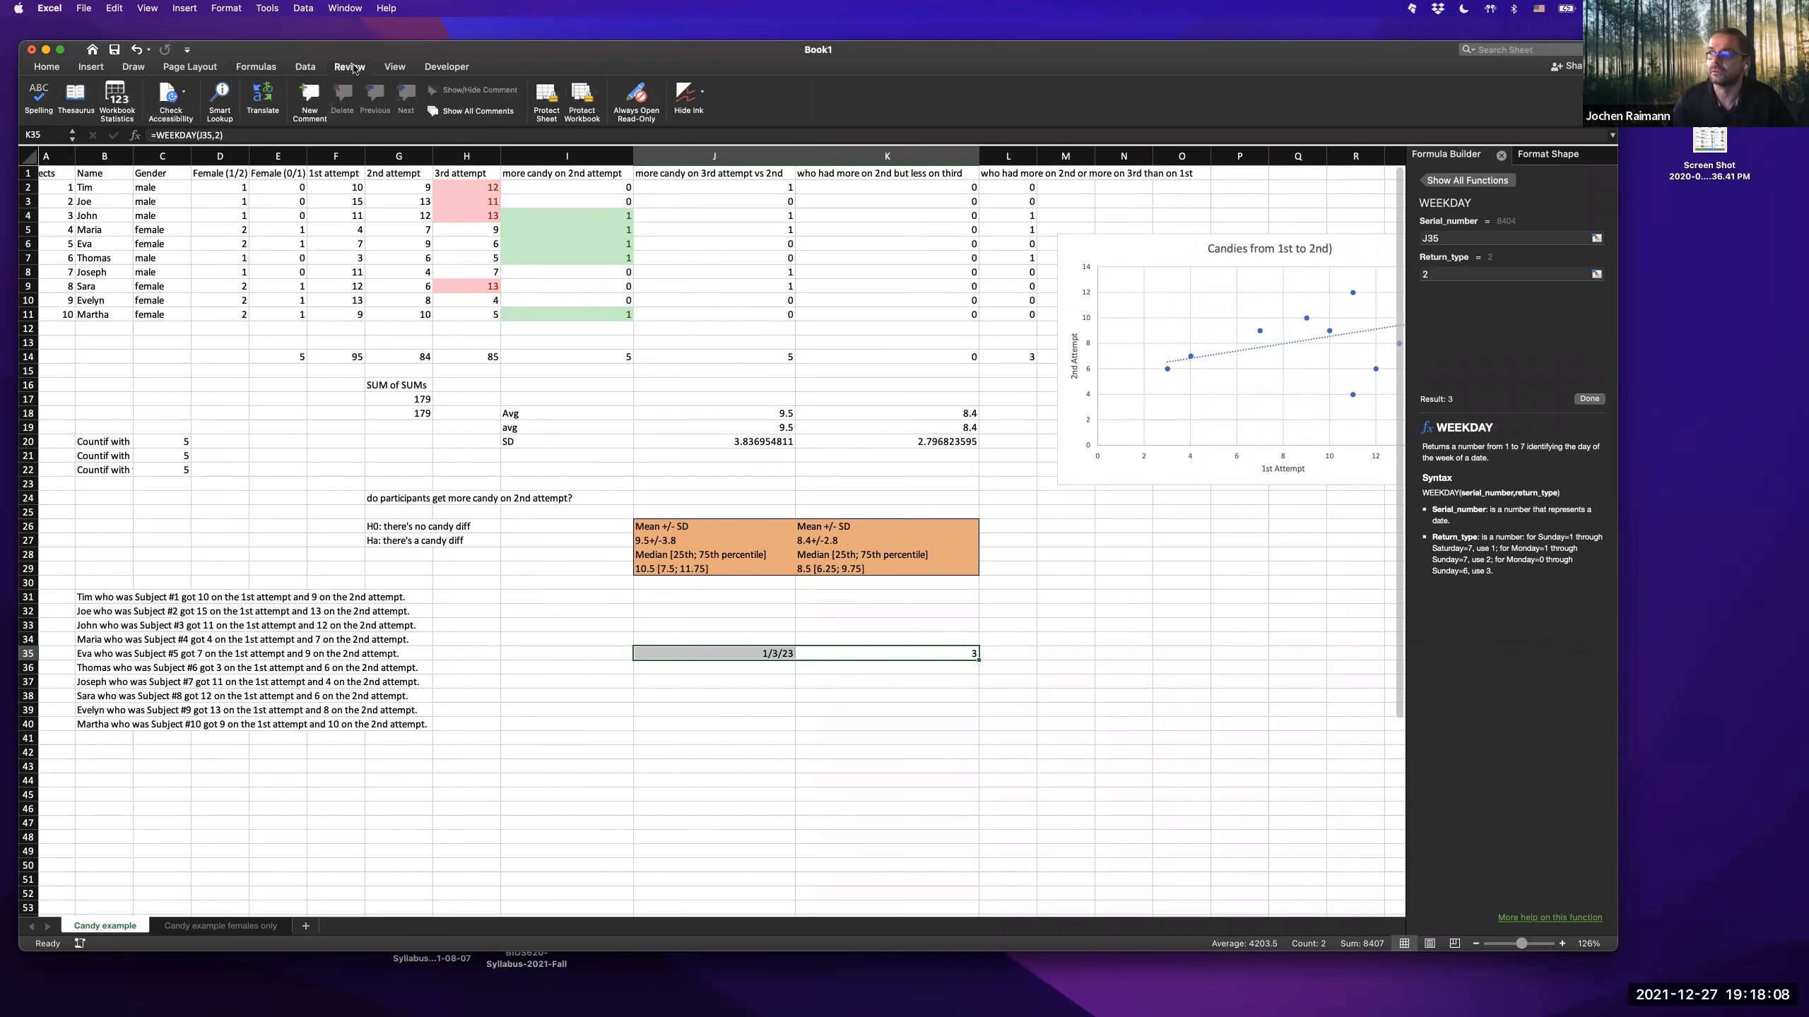
left_click(393, 68)
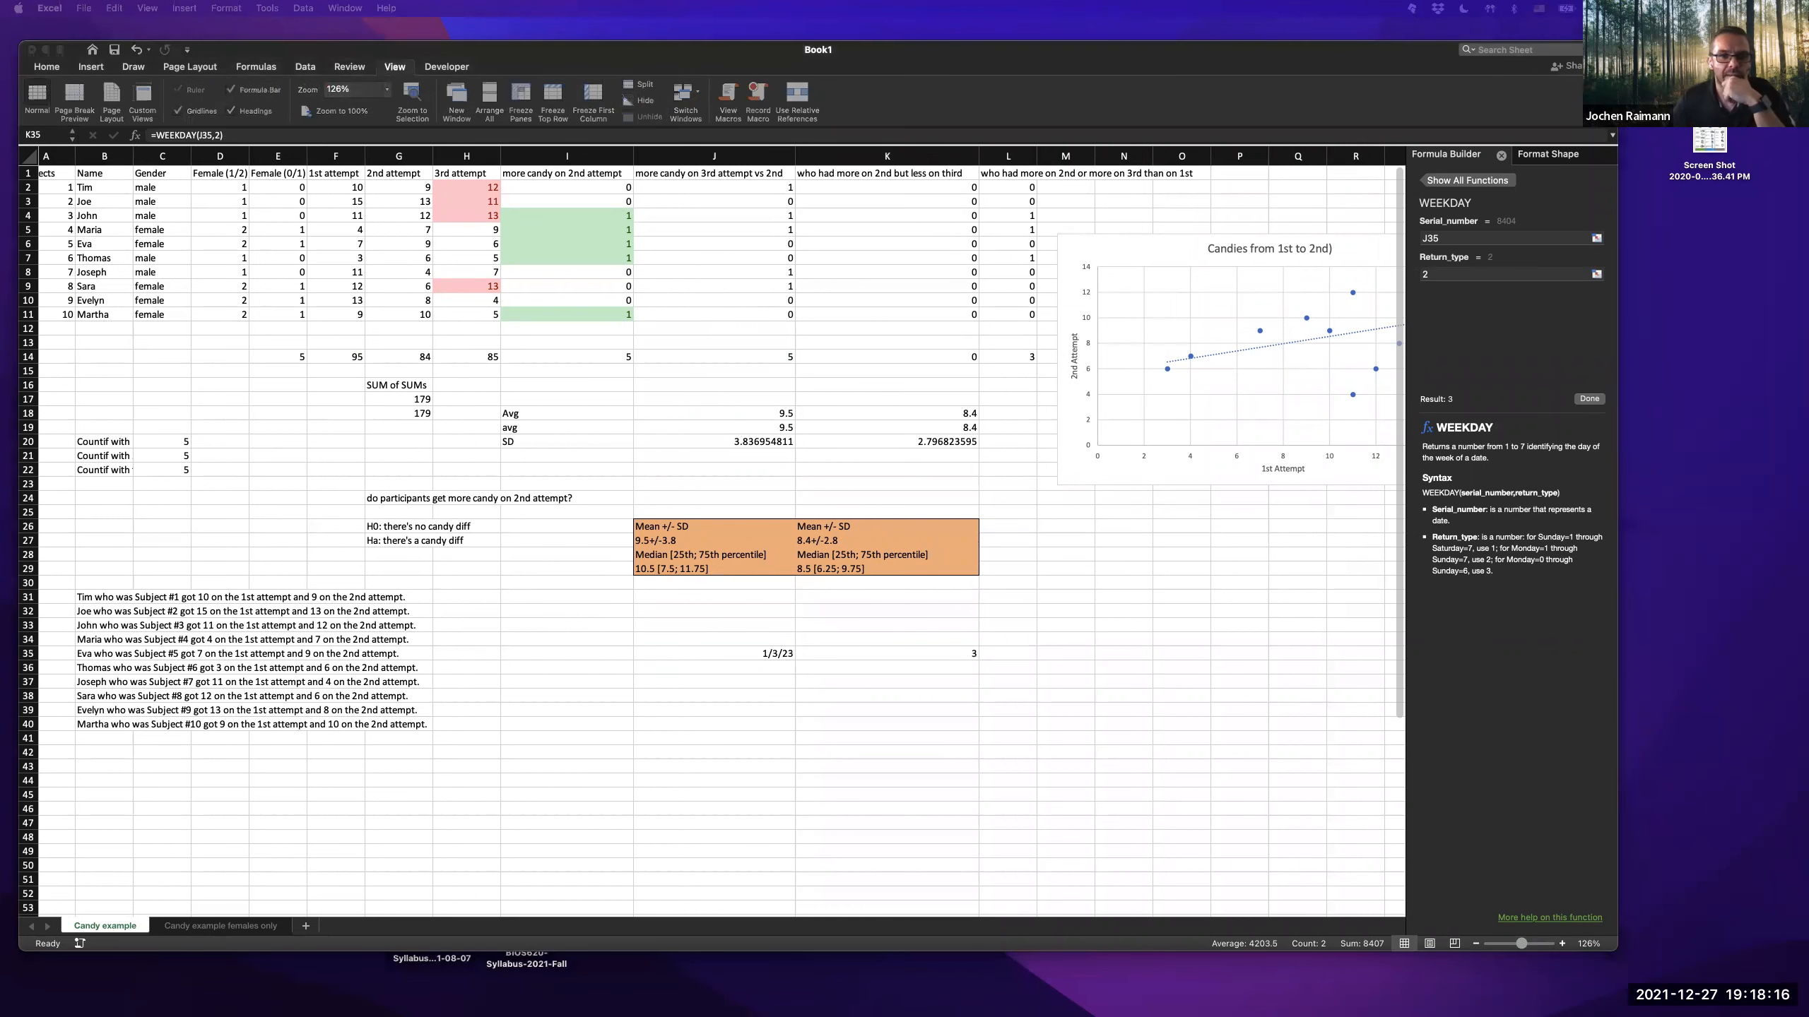
- Switch to a new Chrome window and search the web for webplotdigitizer
key("super+n")
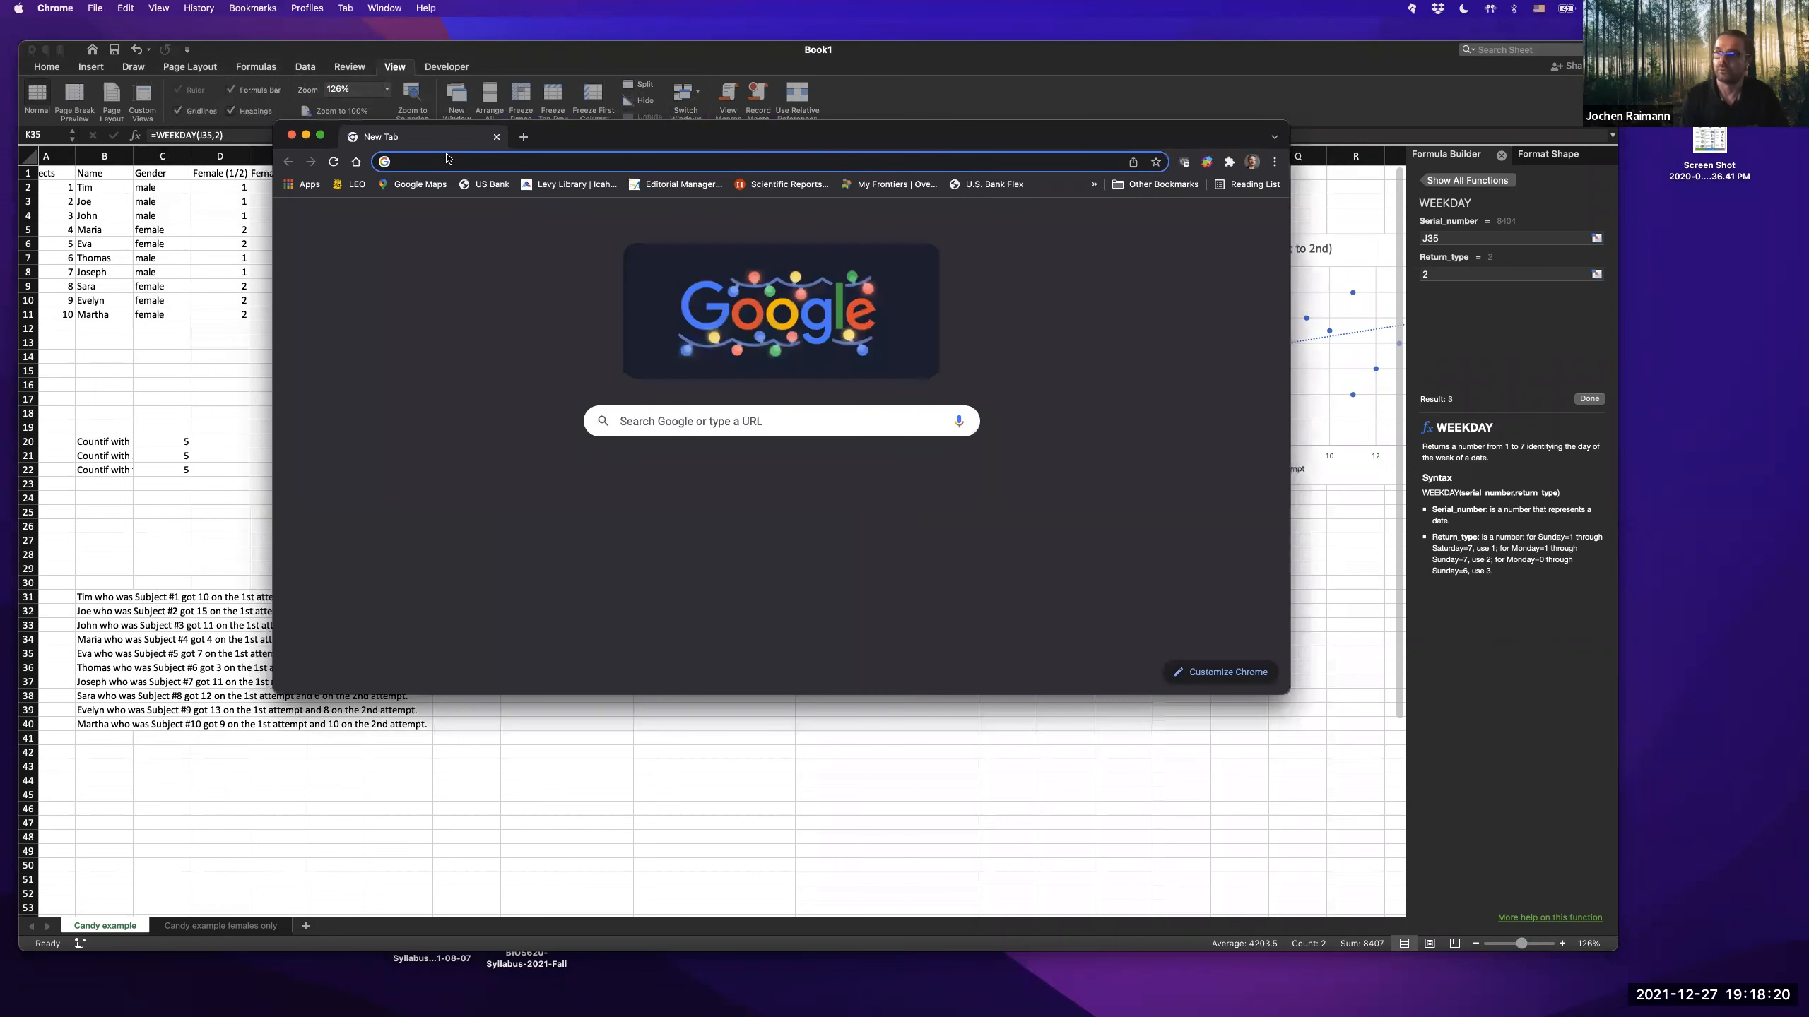
type("webp")
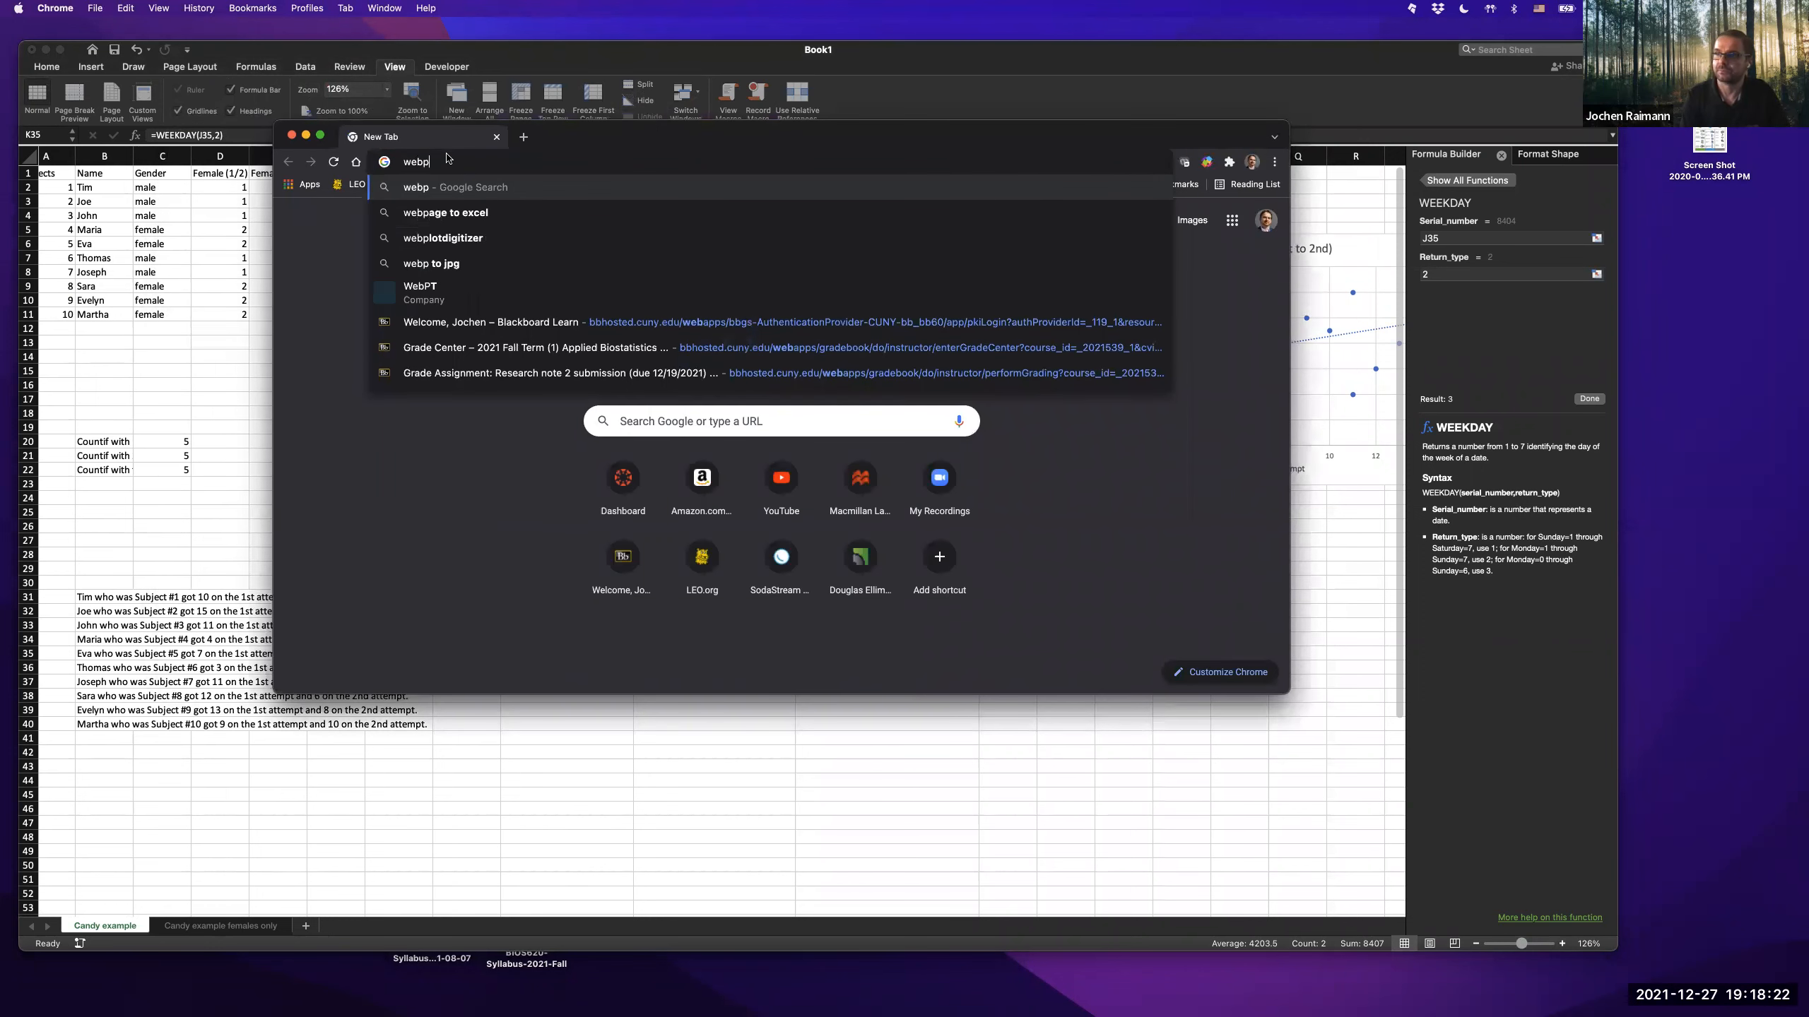
type("lo")
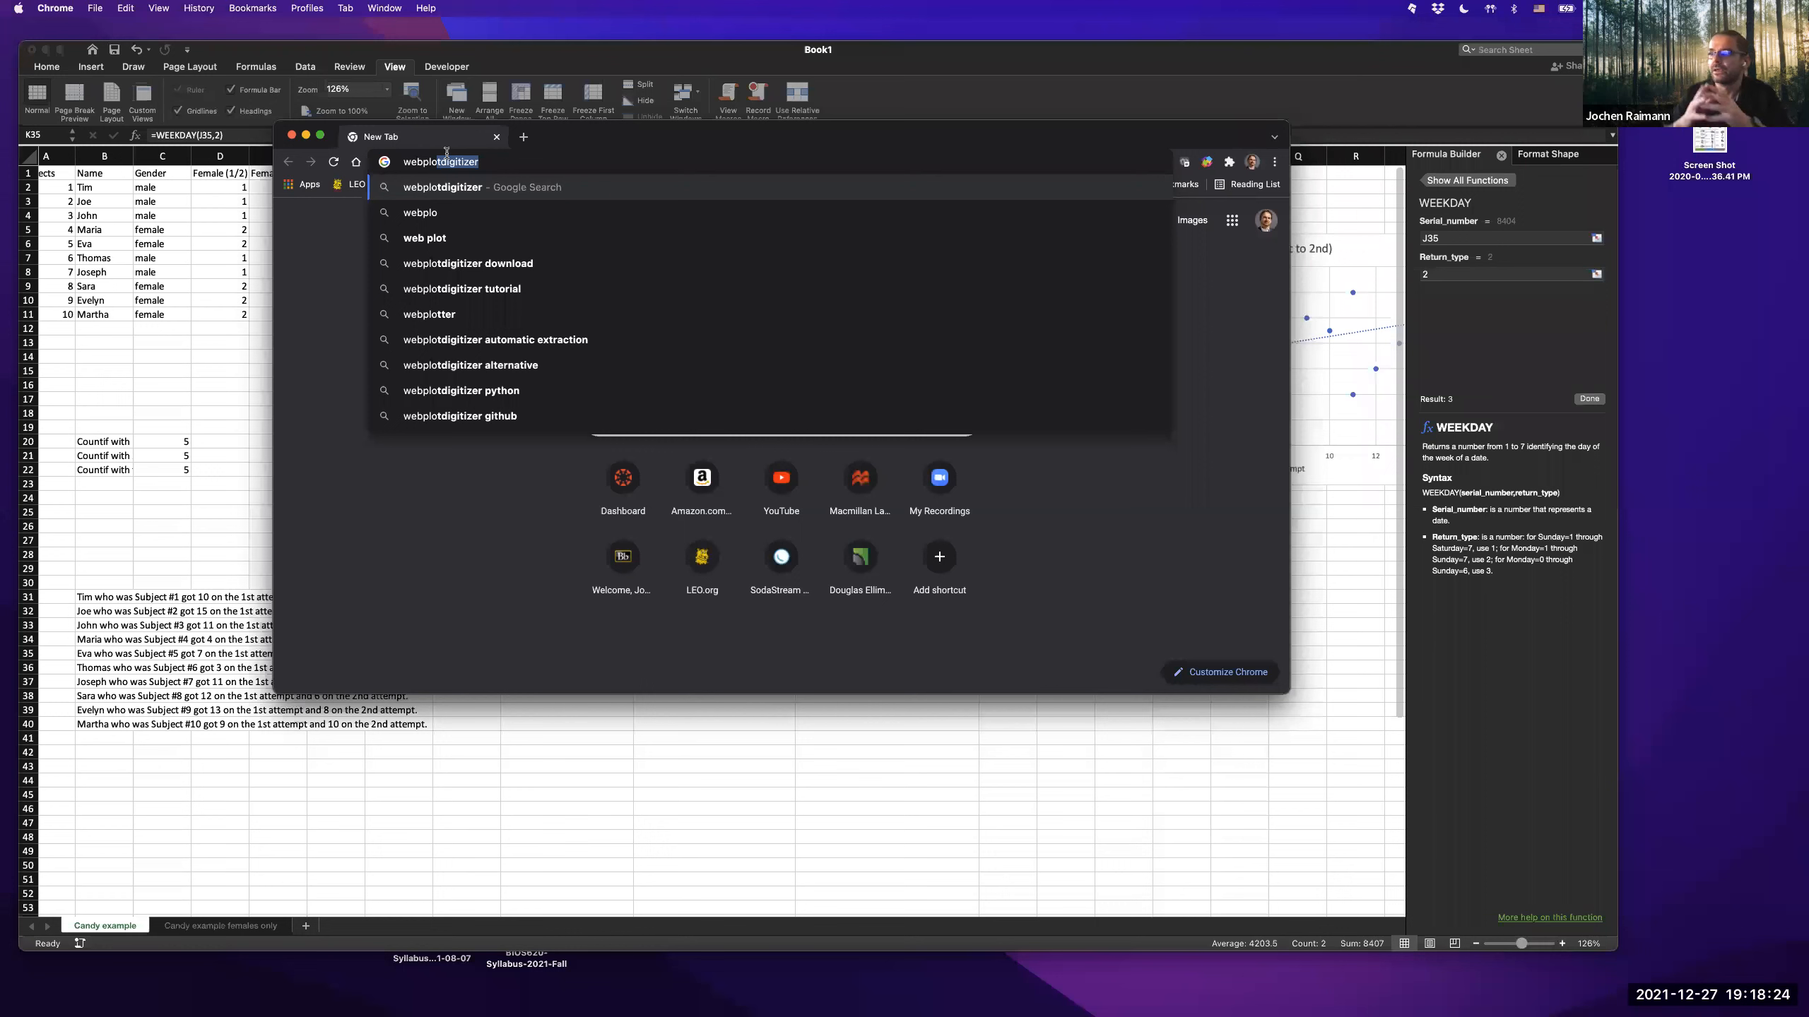
key("Return")
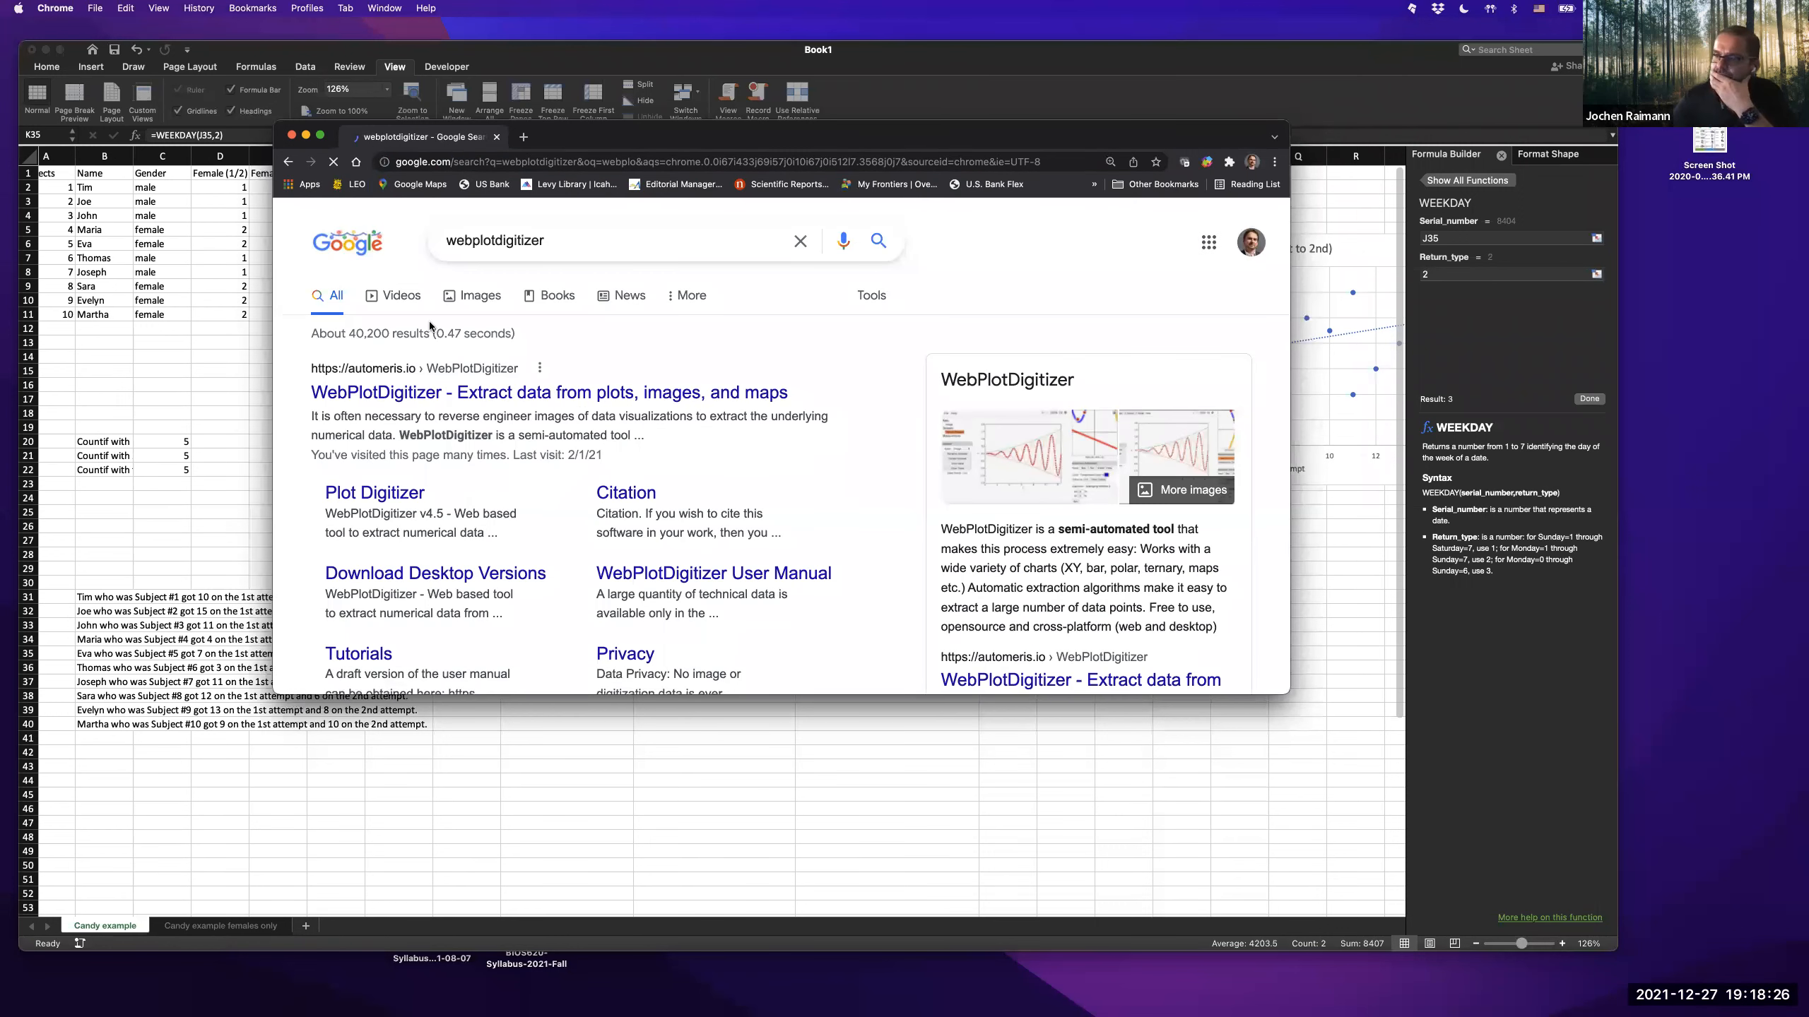
left_click(514, 394)
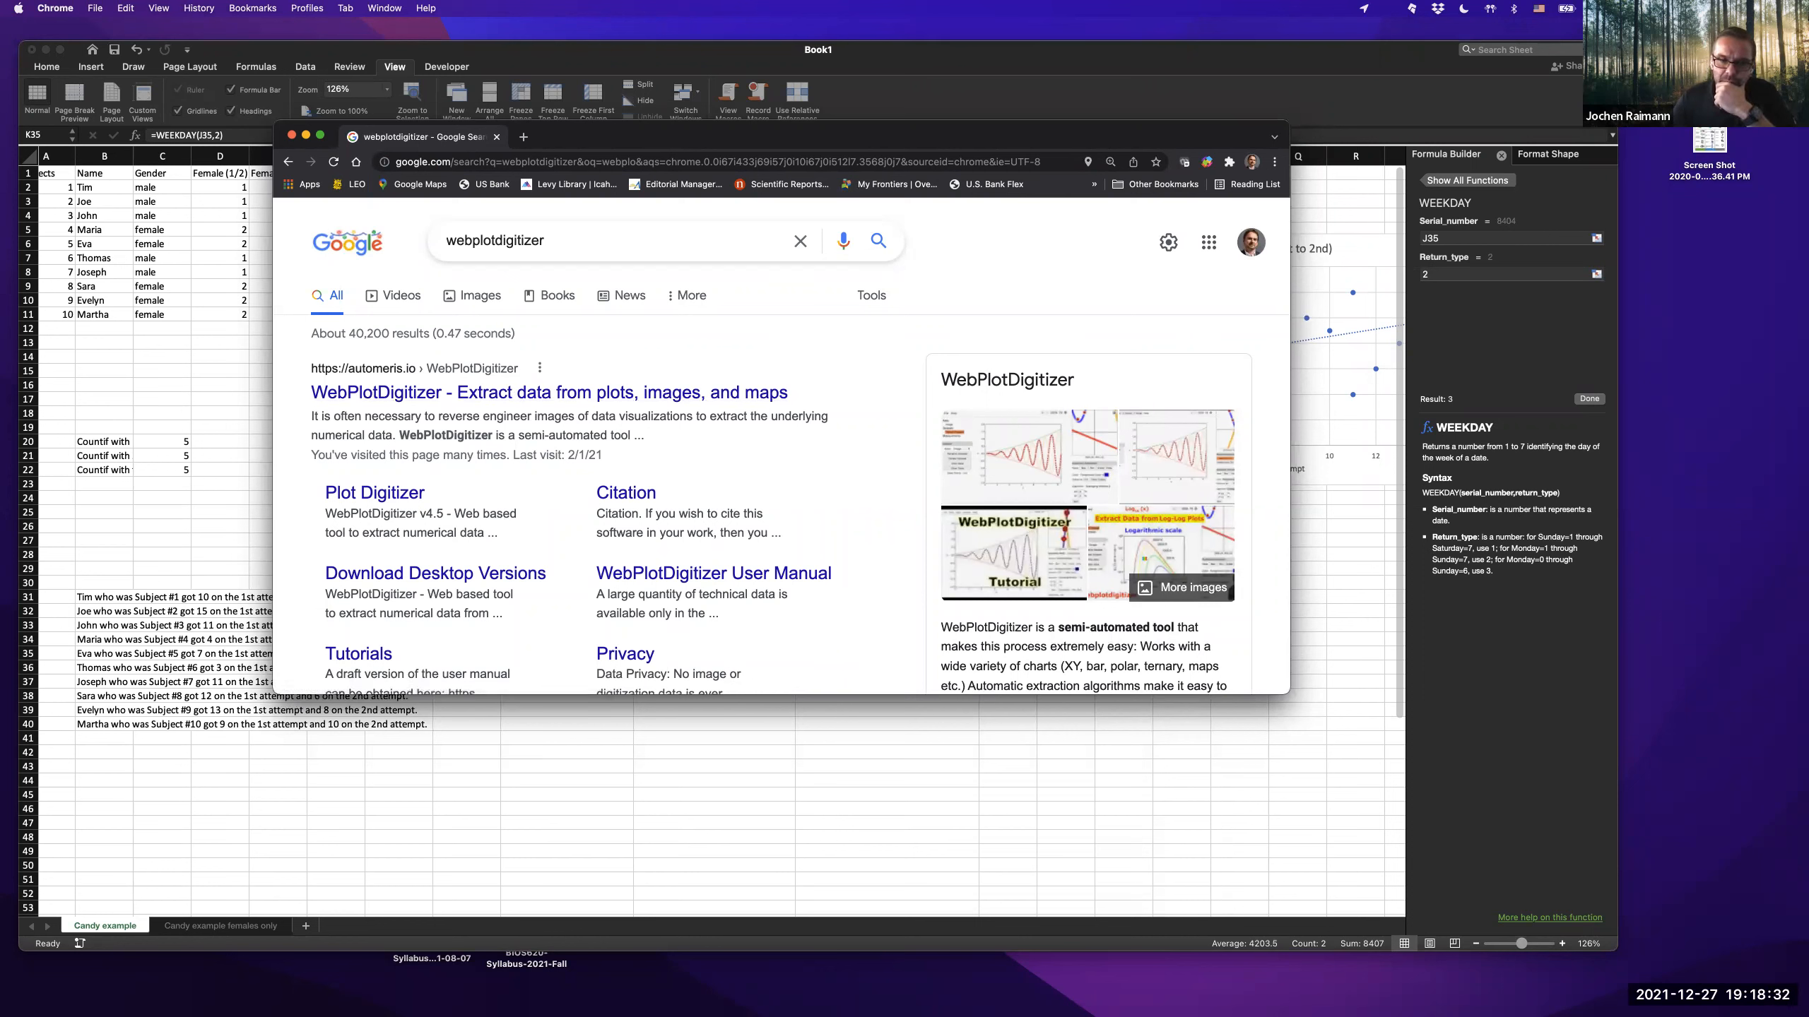
key("super+Tab")
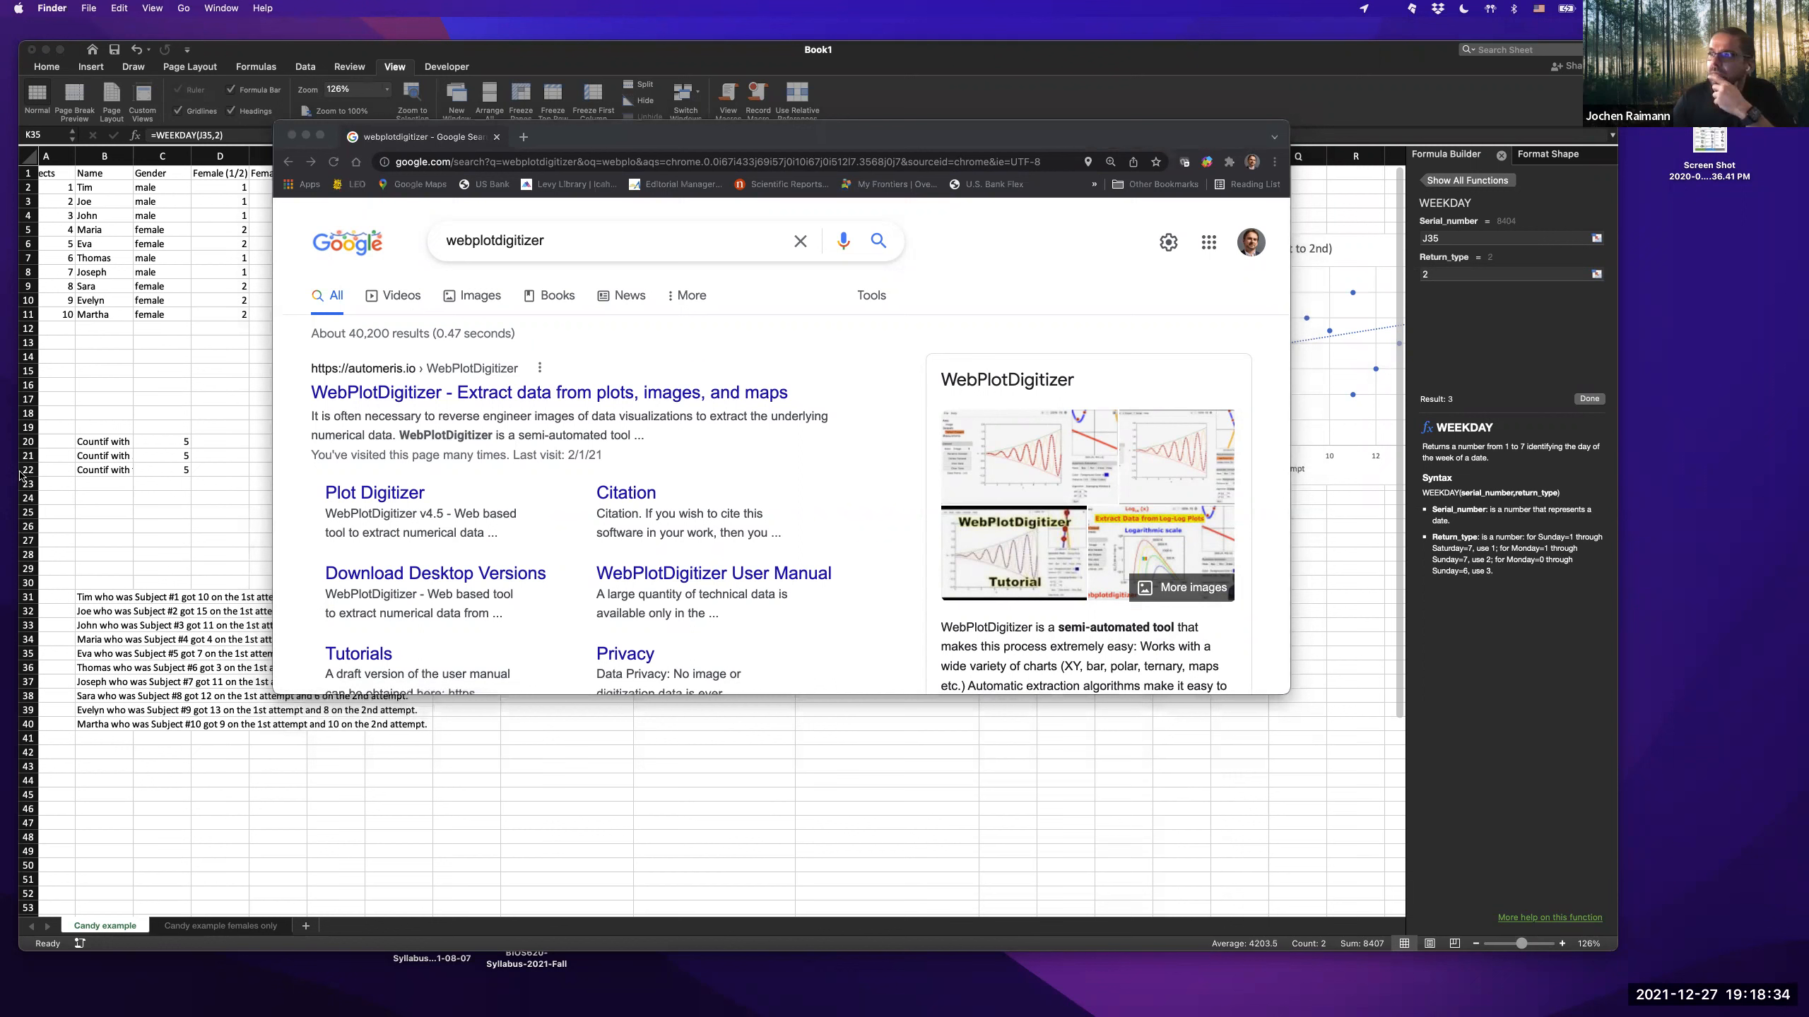
key("super+n")
left_click_drag(520, 558, 115, 546)
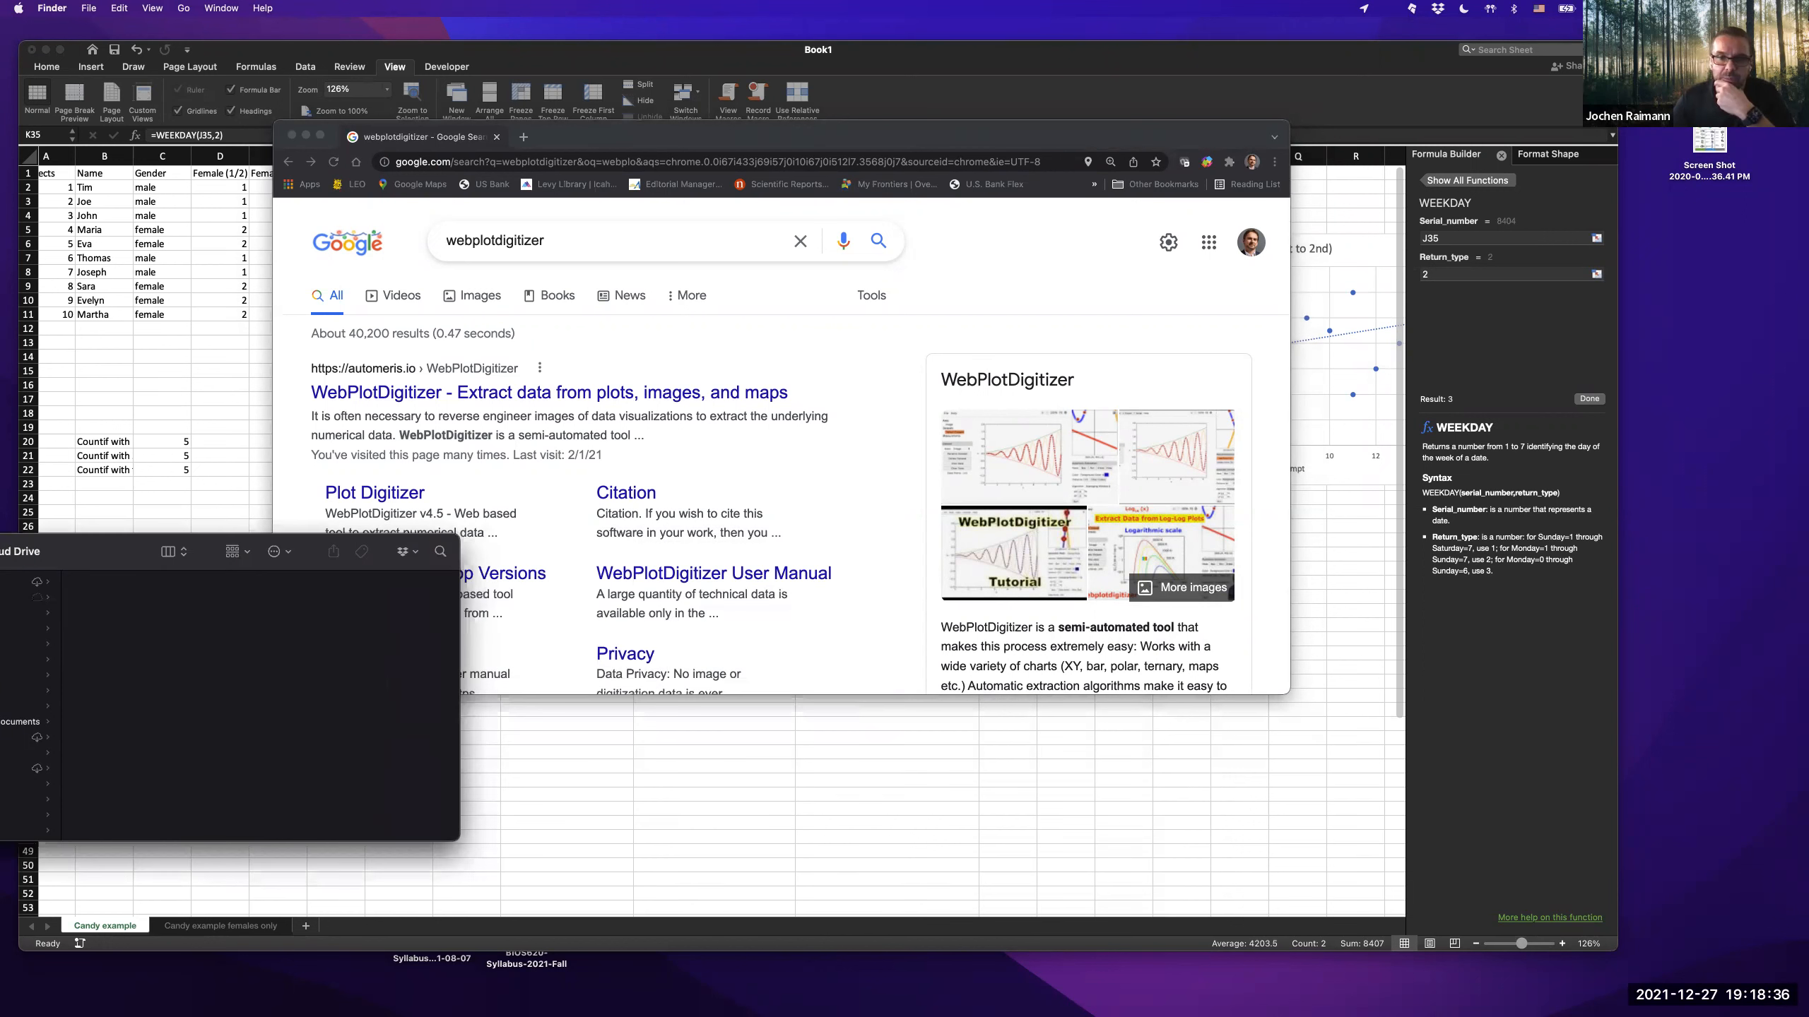
key("super+w")
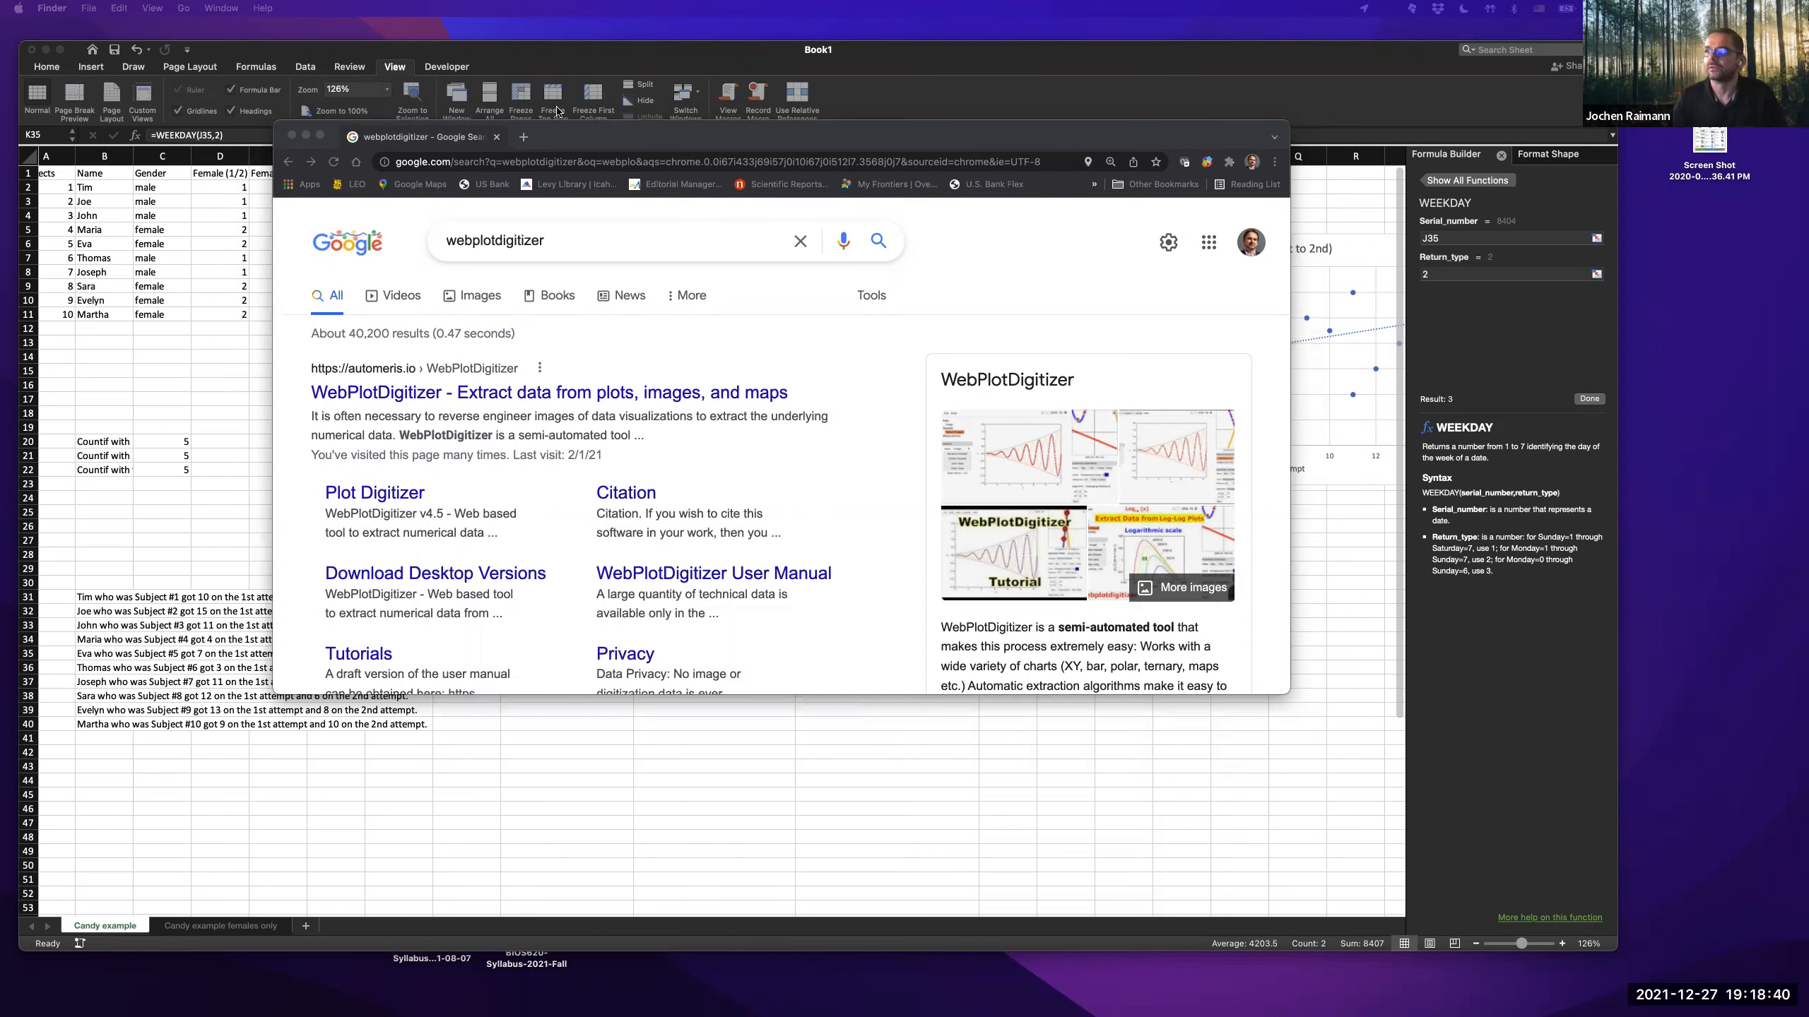
- Search for papers in another browser tab, open the Papers reference manager site and go to the personal library
left_click(524, 137)
type("pa")
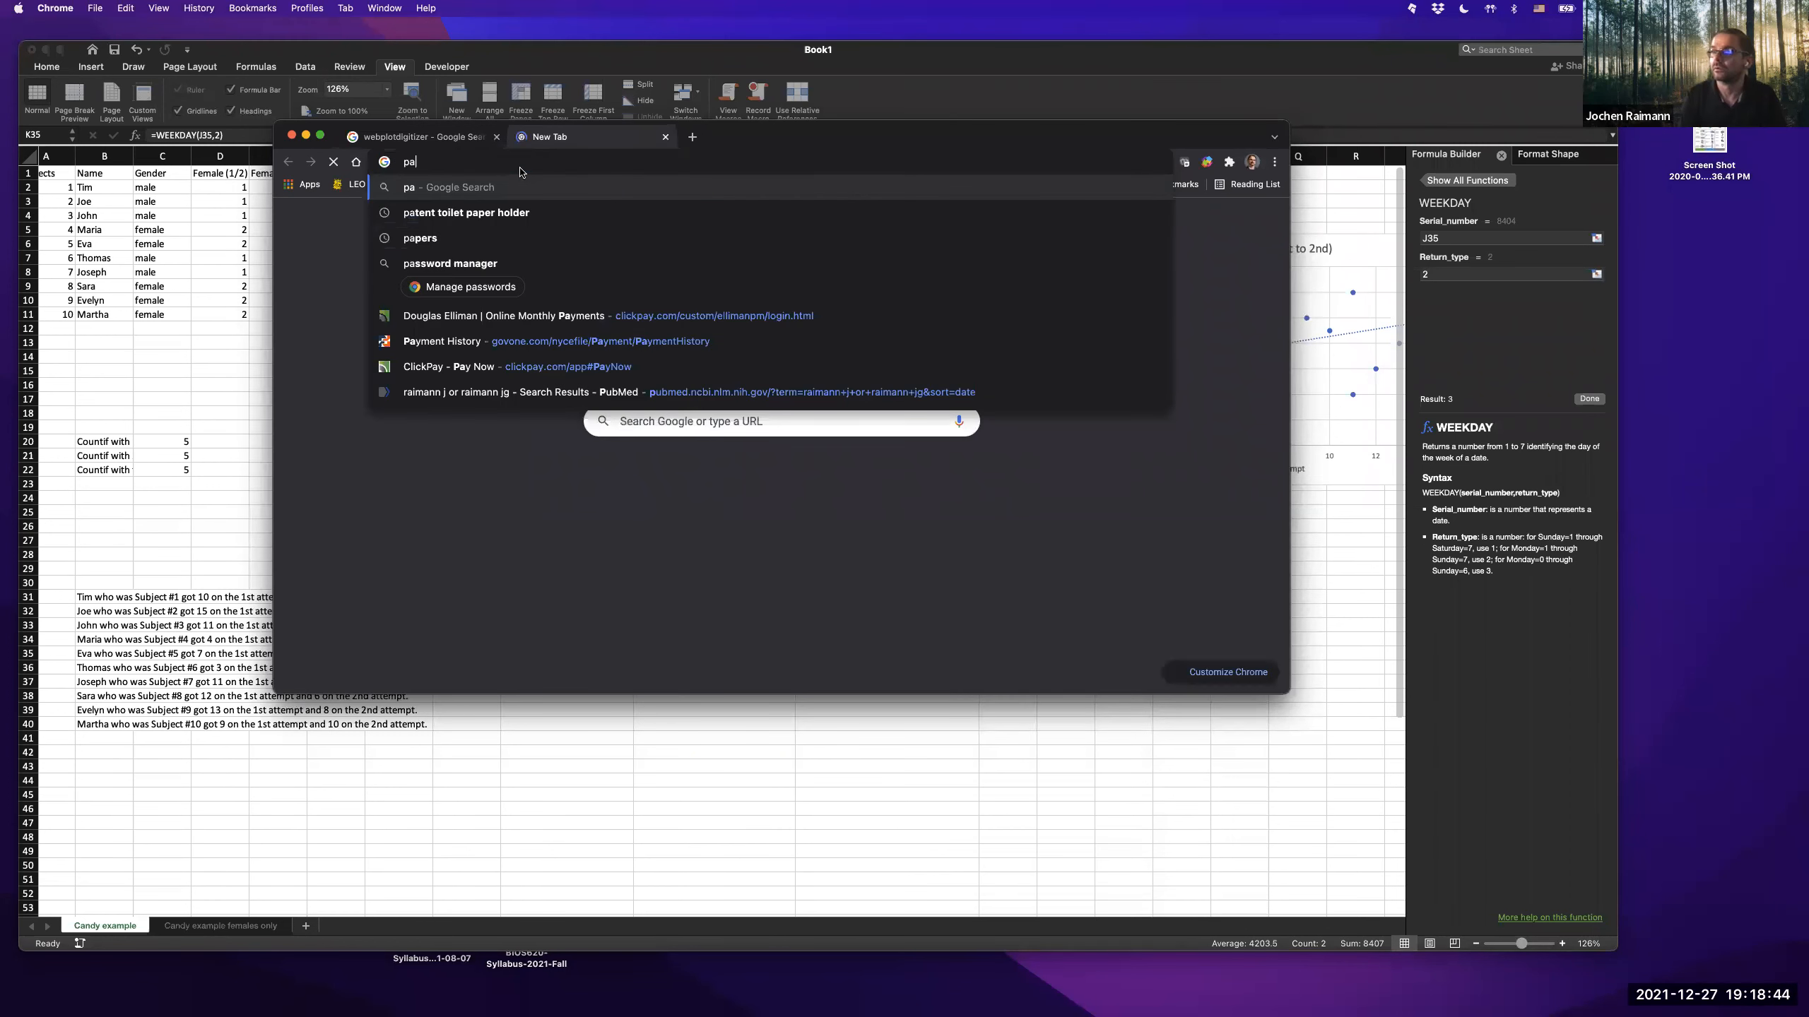
type("pers")
key("Return")
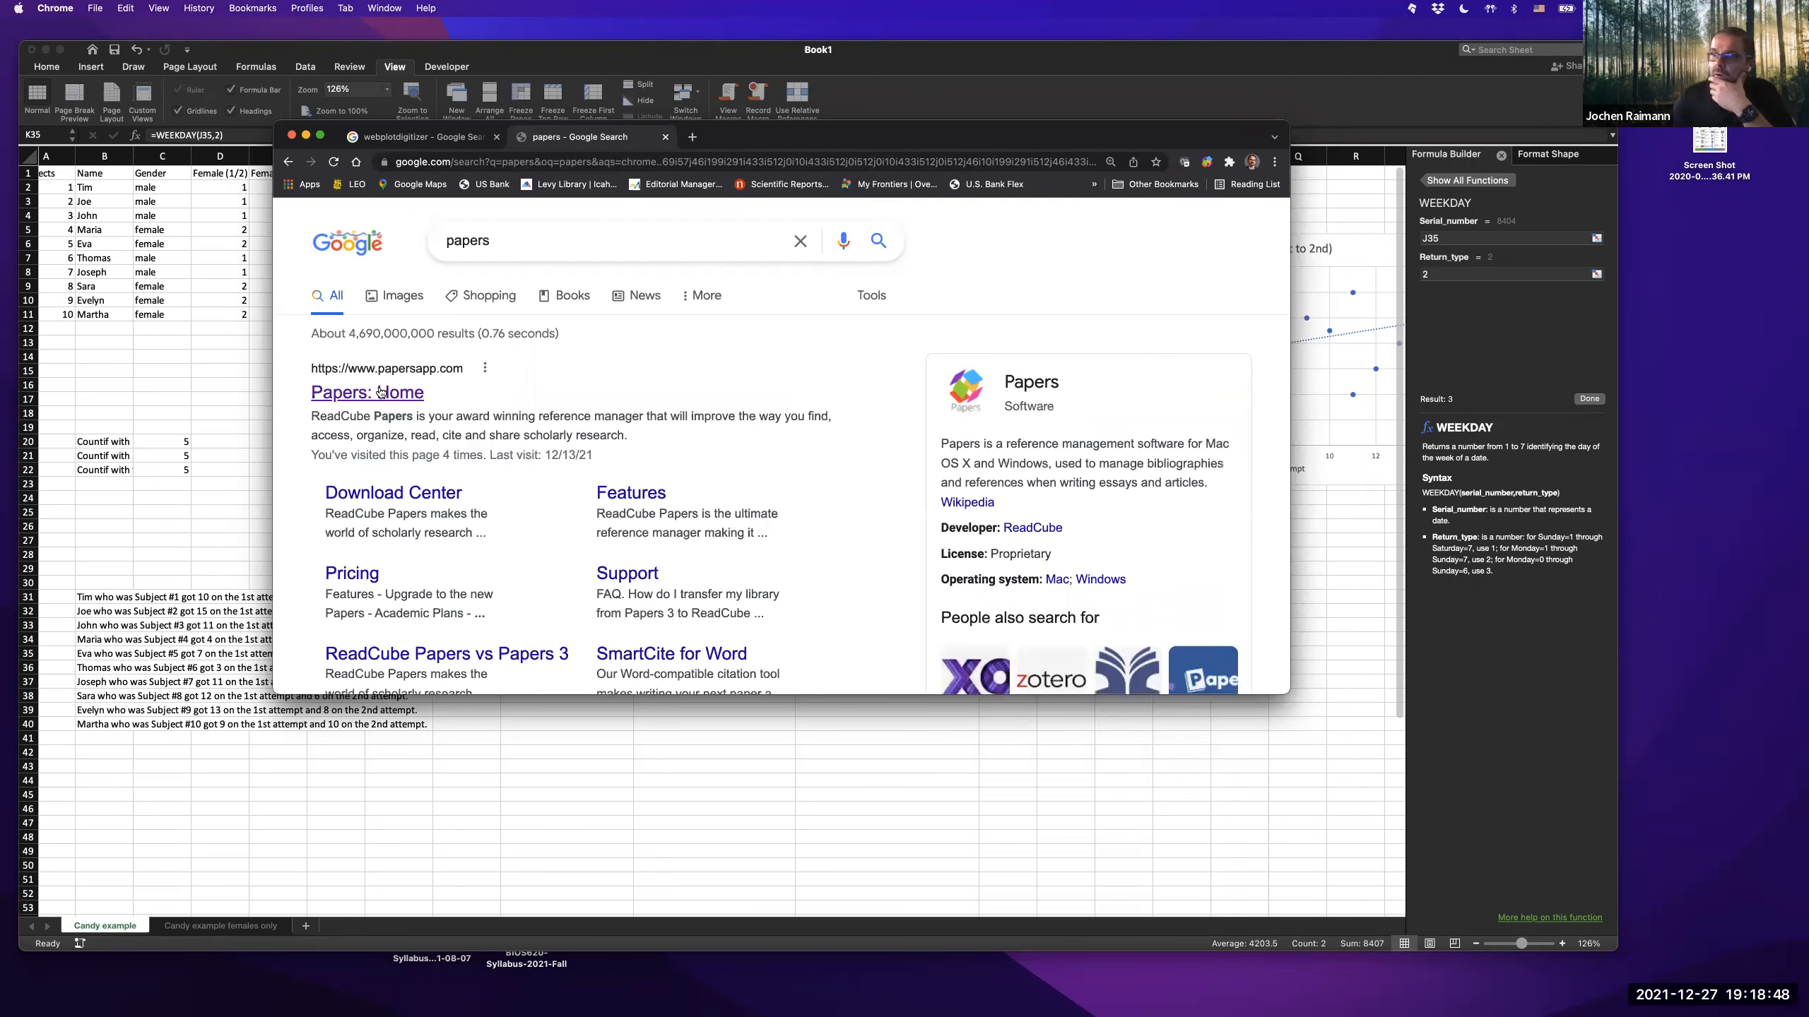
left_click(380, 391)
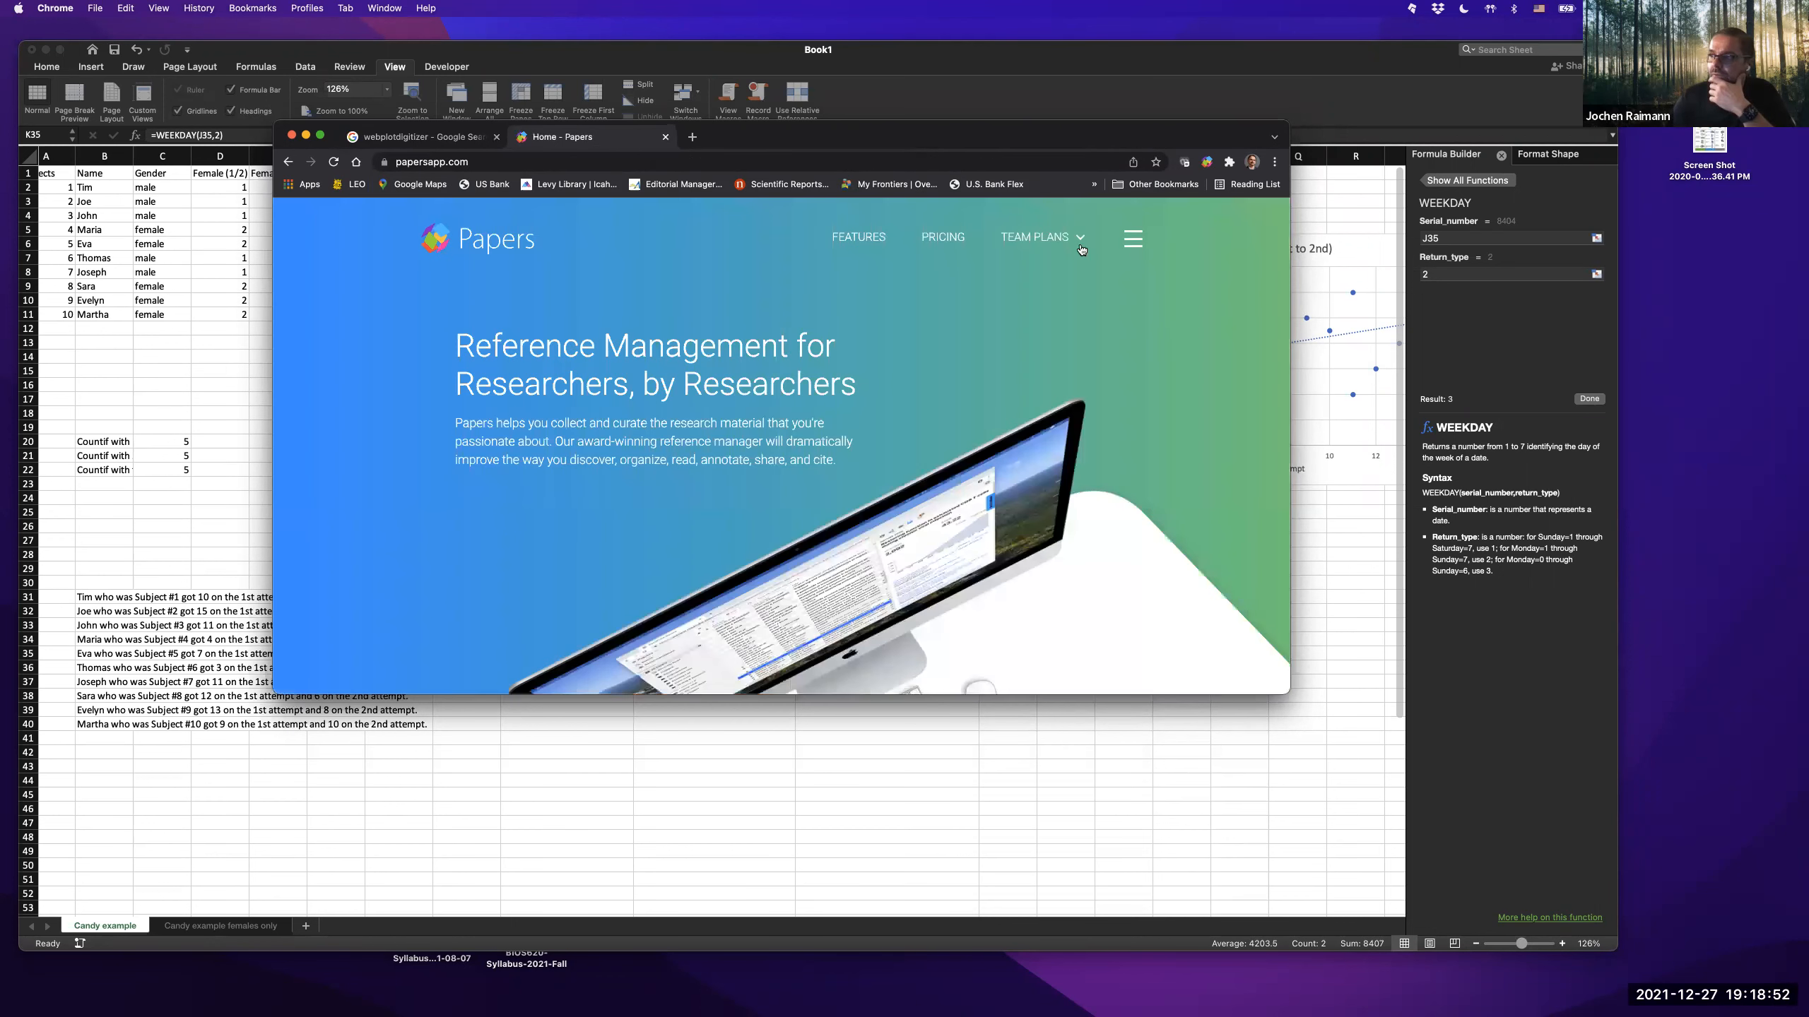
mouse_move(1076, 242)
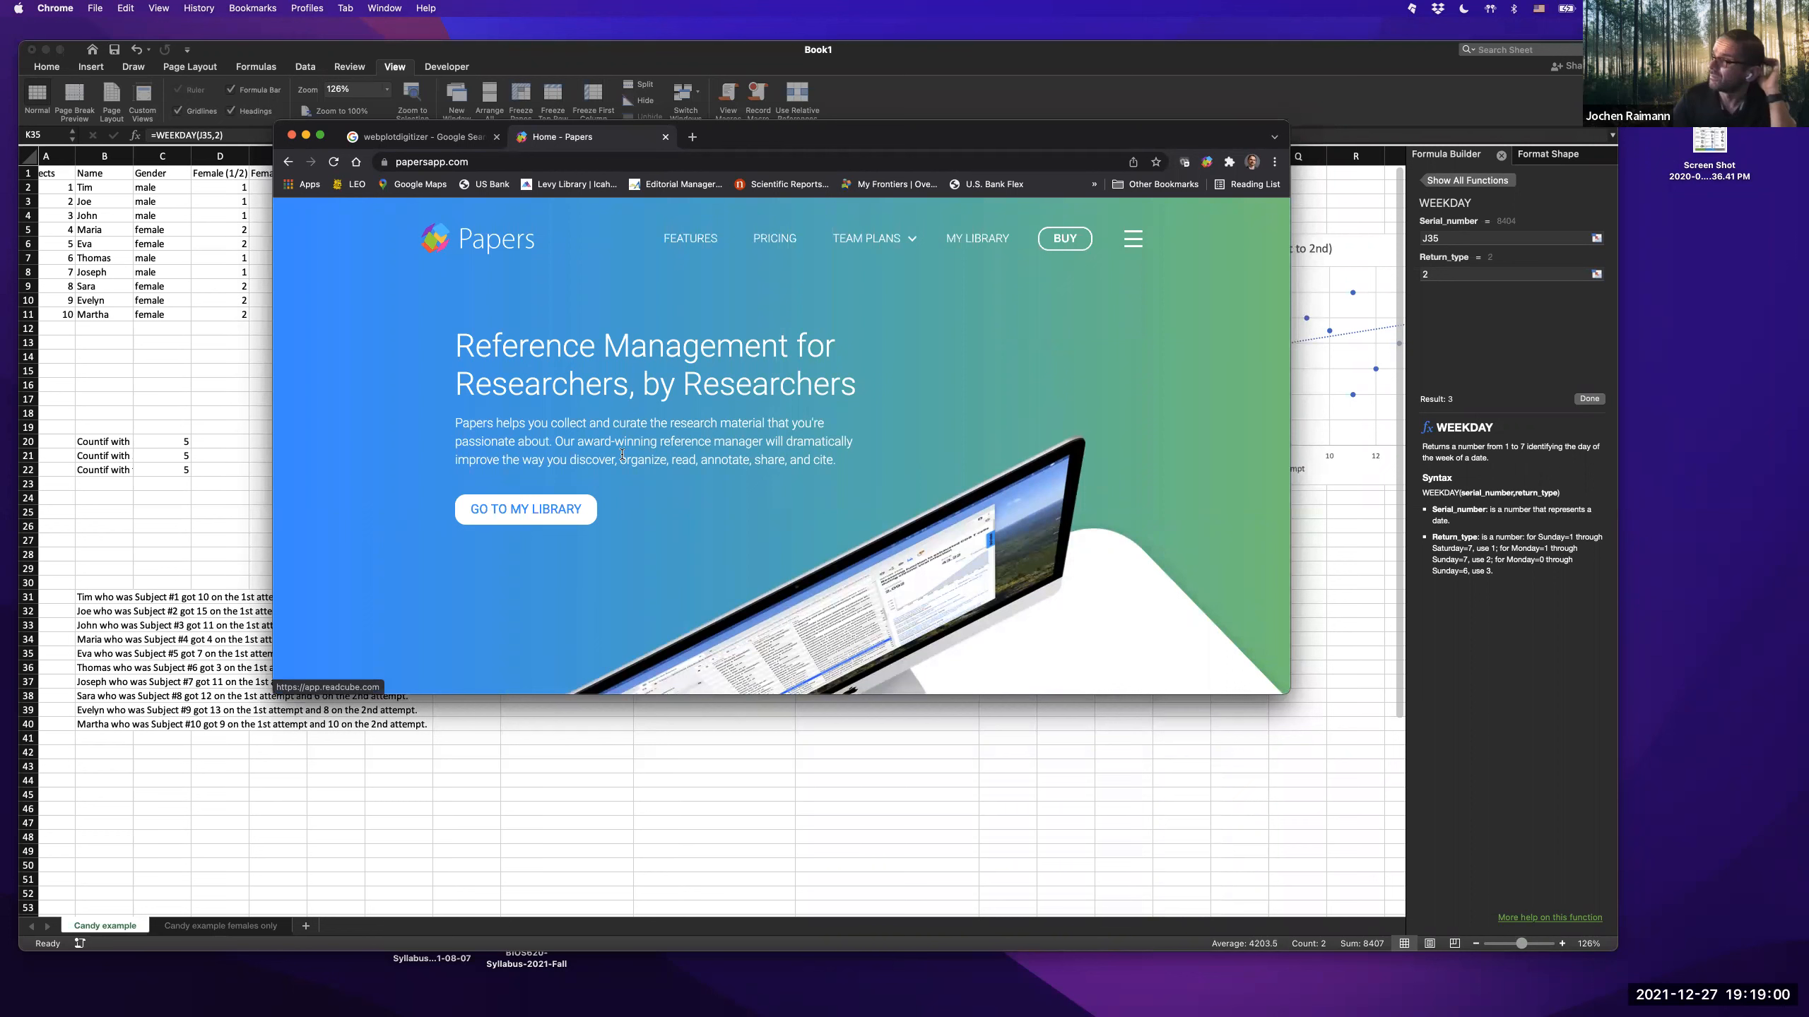
left_click(541, 510)
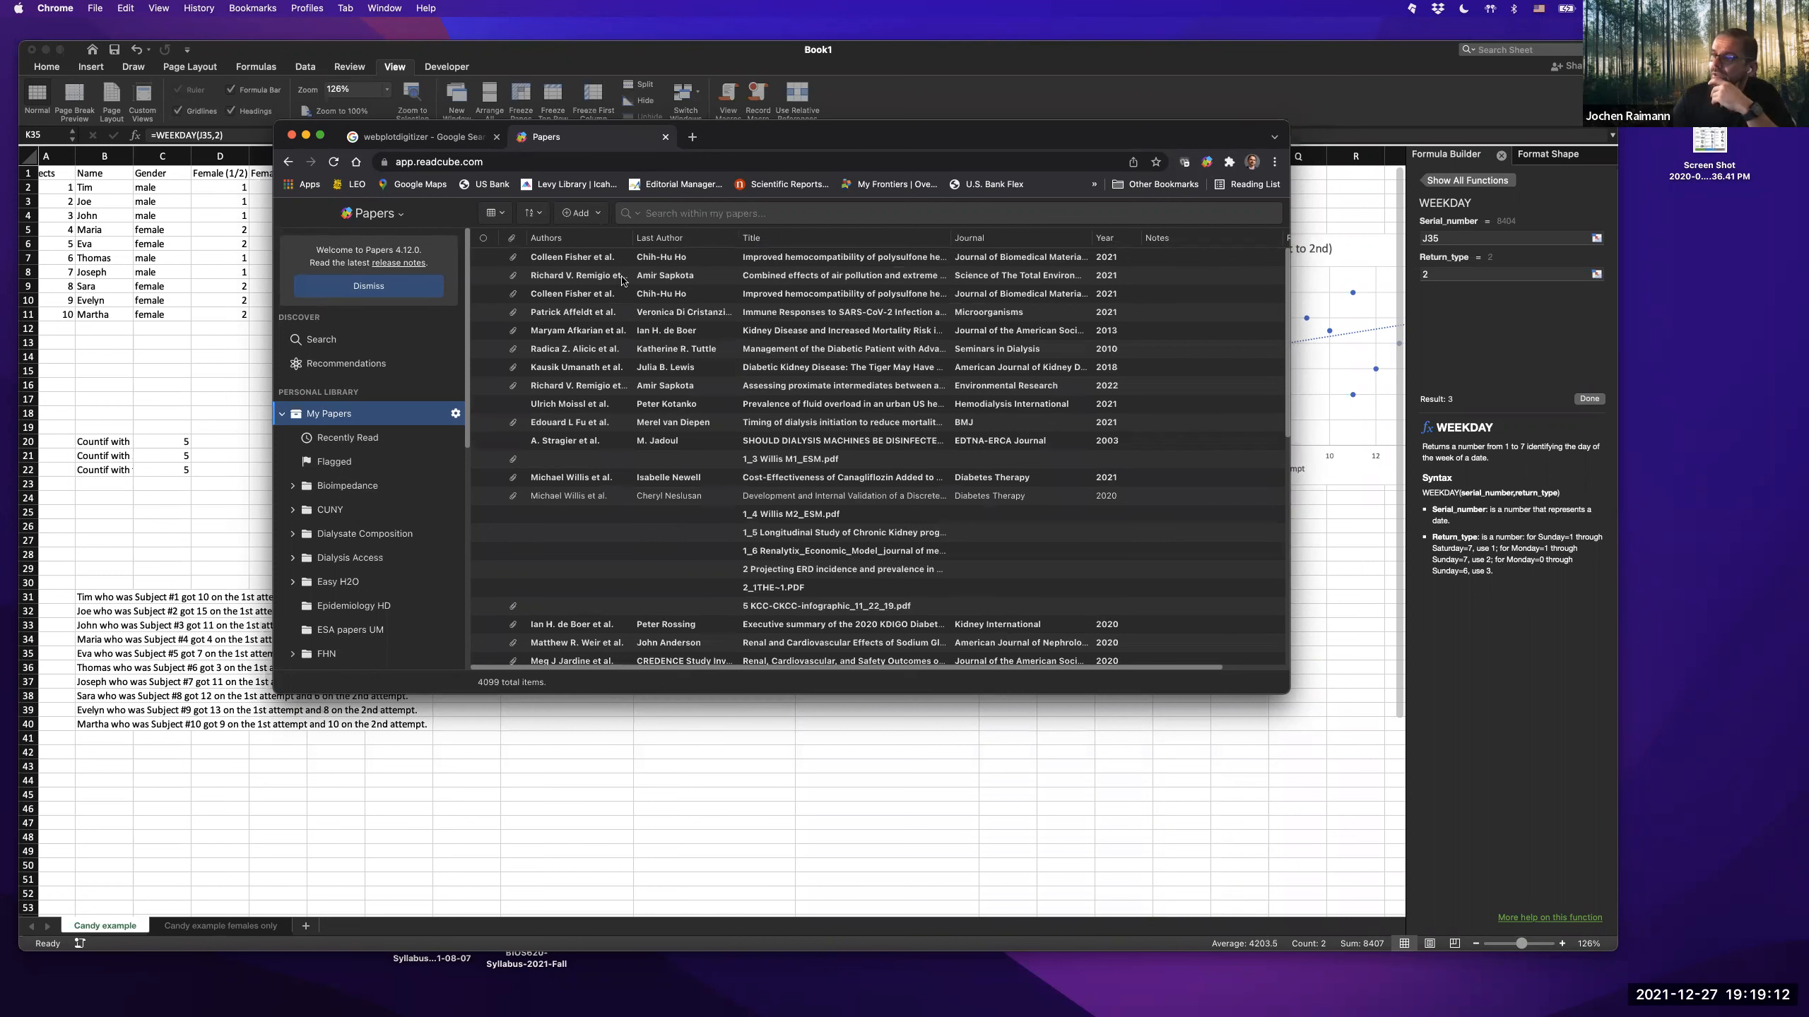
- Open the paper "Combined effects of air pollution and extreme heat events among ESKD patients" and look through its pages for figures
double_click(621, 279)
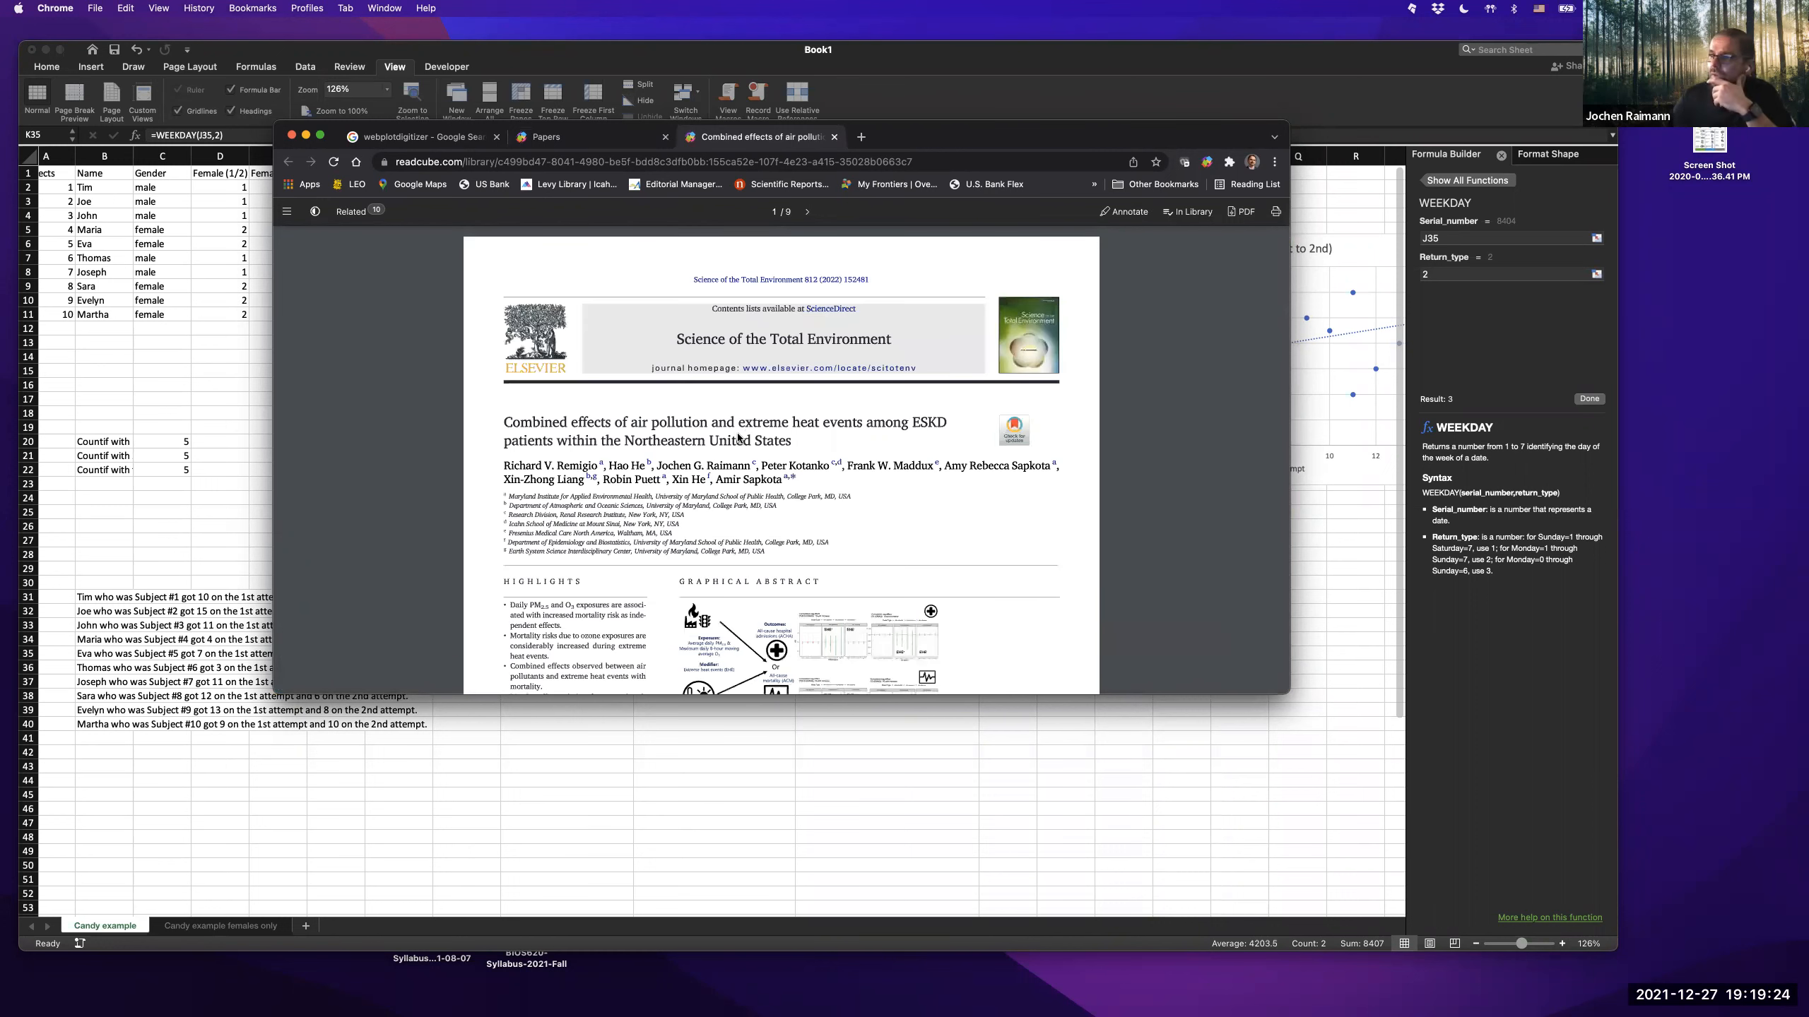
scroll(737, 438, "down", 10)
scroll(737, 437, "down", 5)
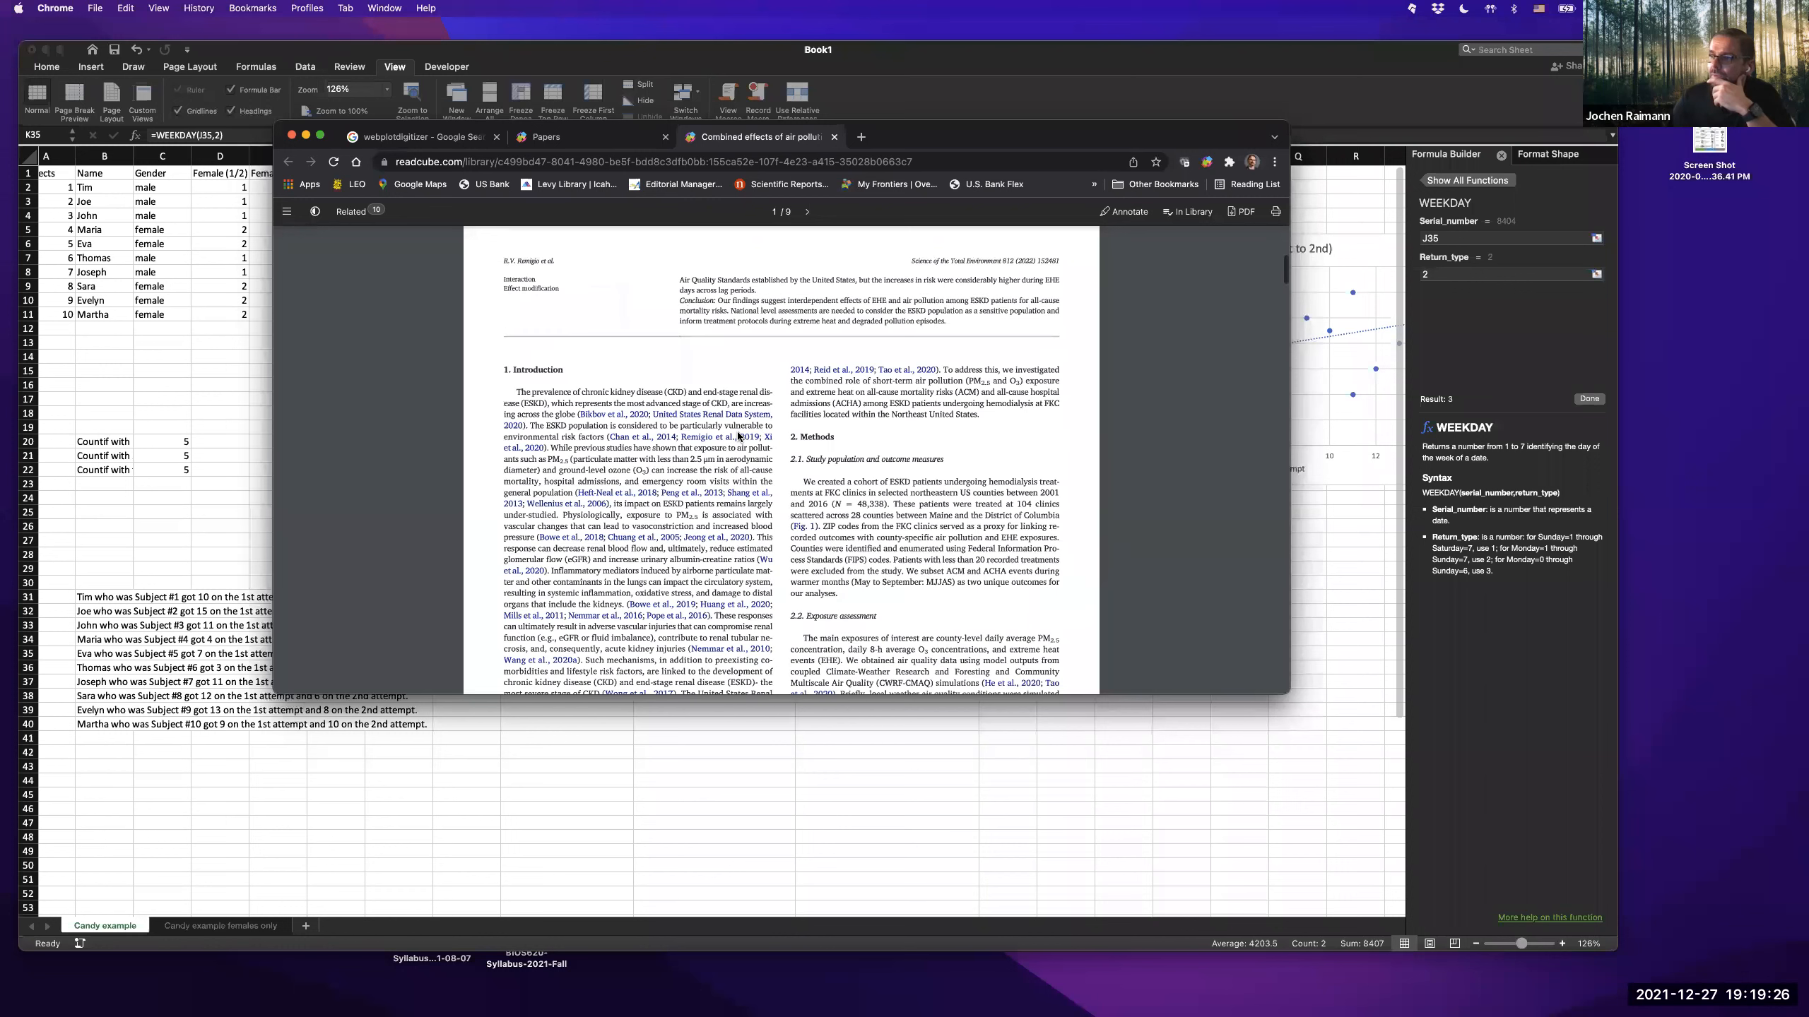
scroll(737, 437, "down", 9)
scroll(738, 438, "down", 8)
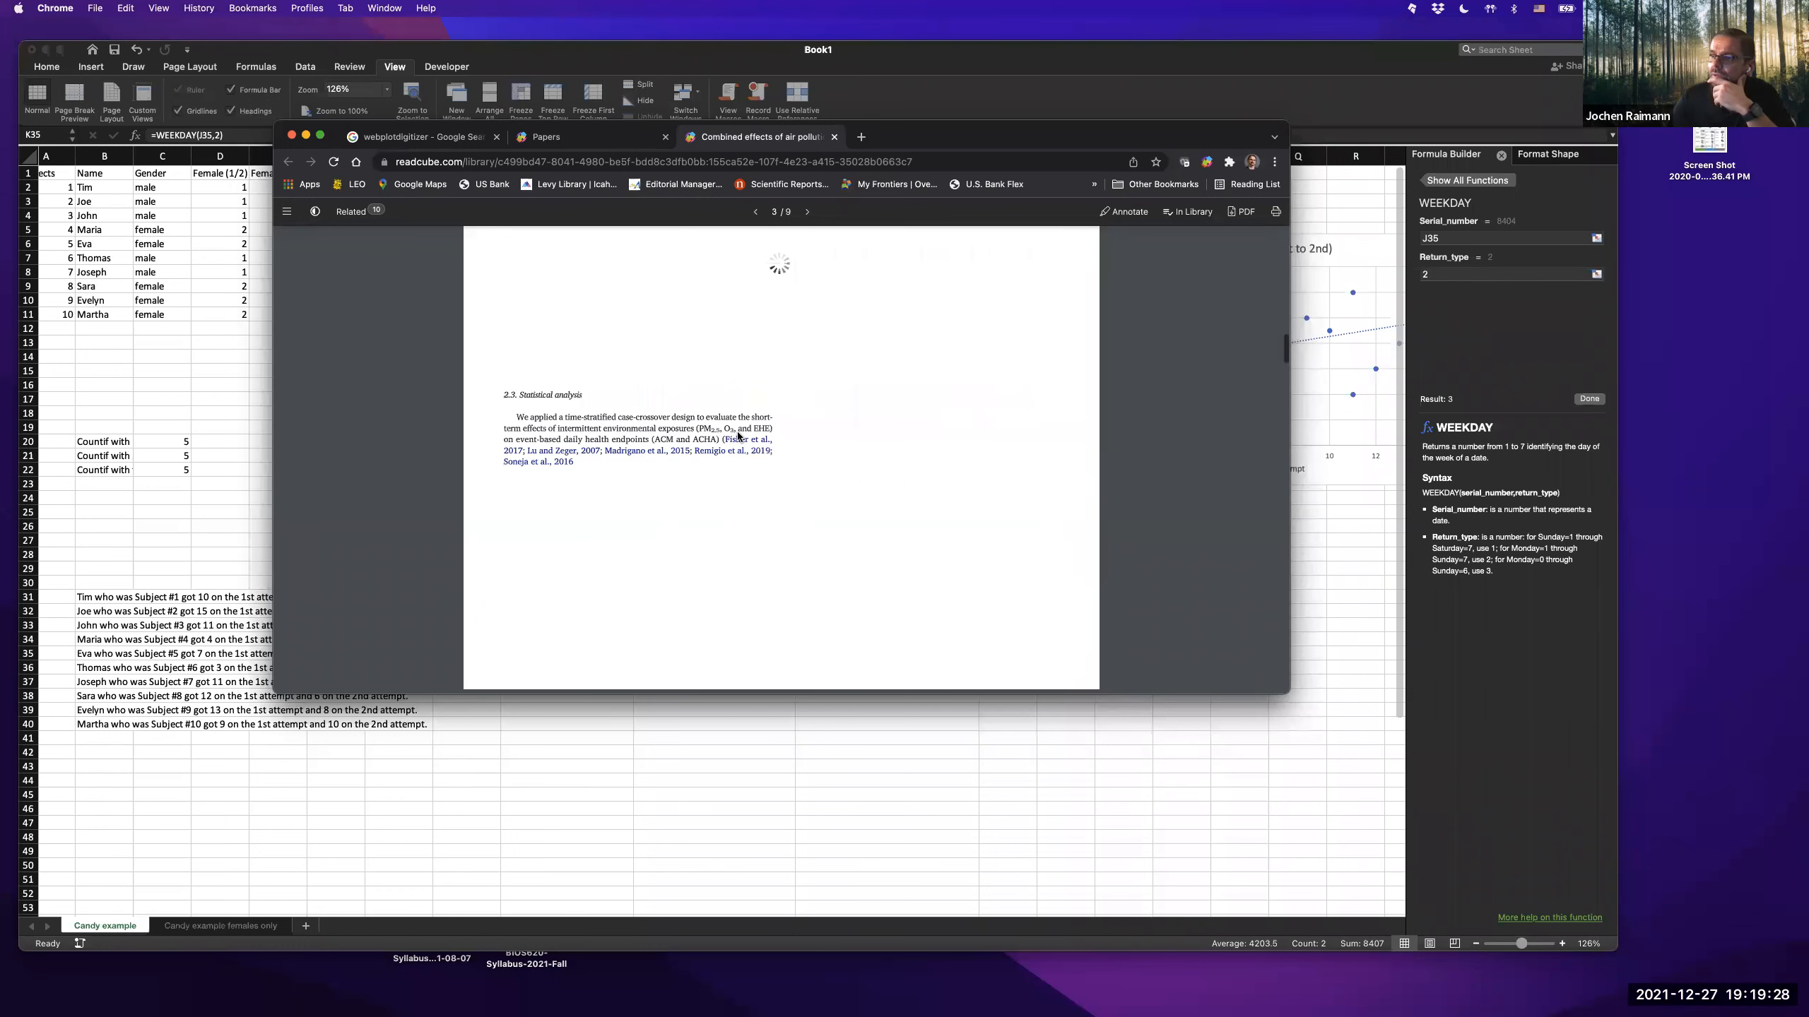
scroll(738, 436, "down", 3)
scroll(738, 437, "down", 6)
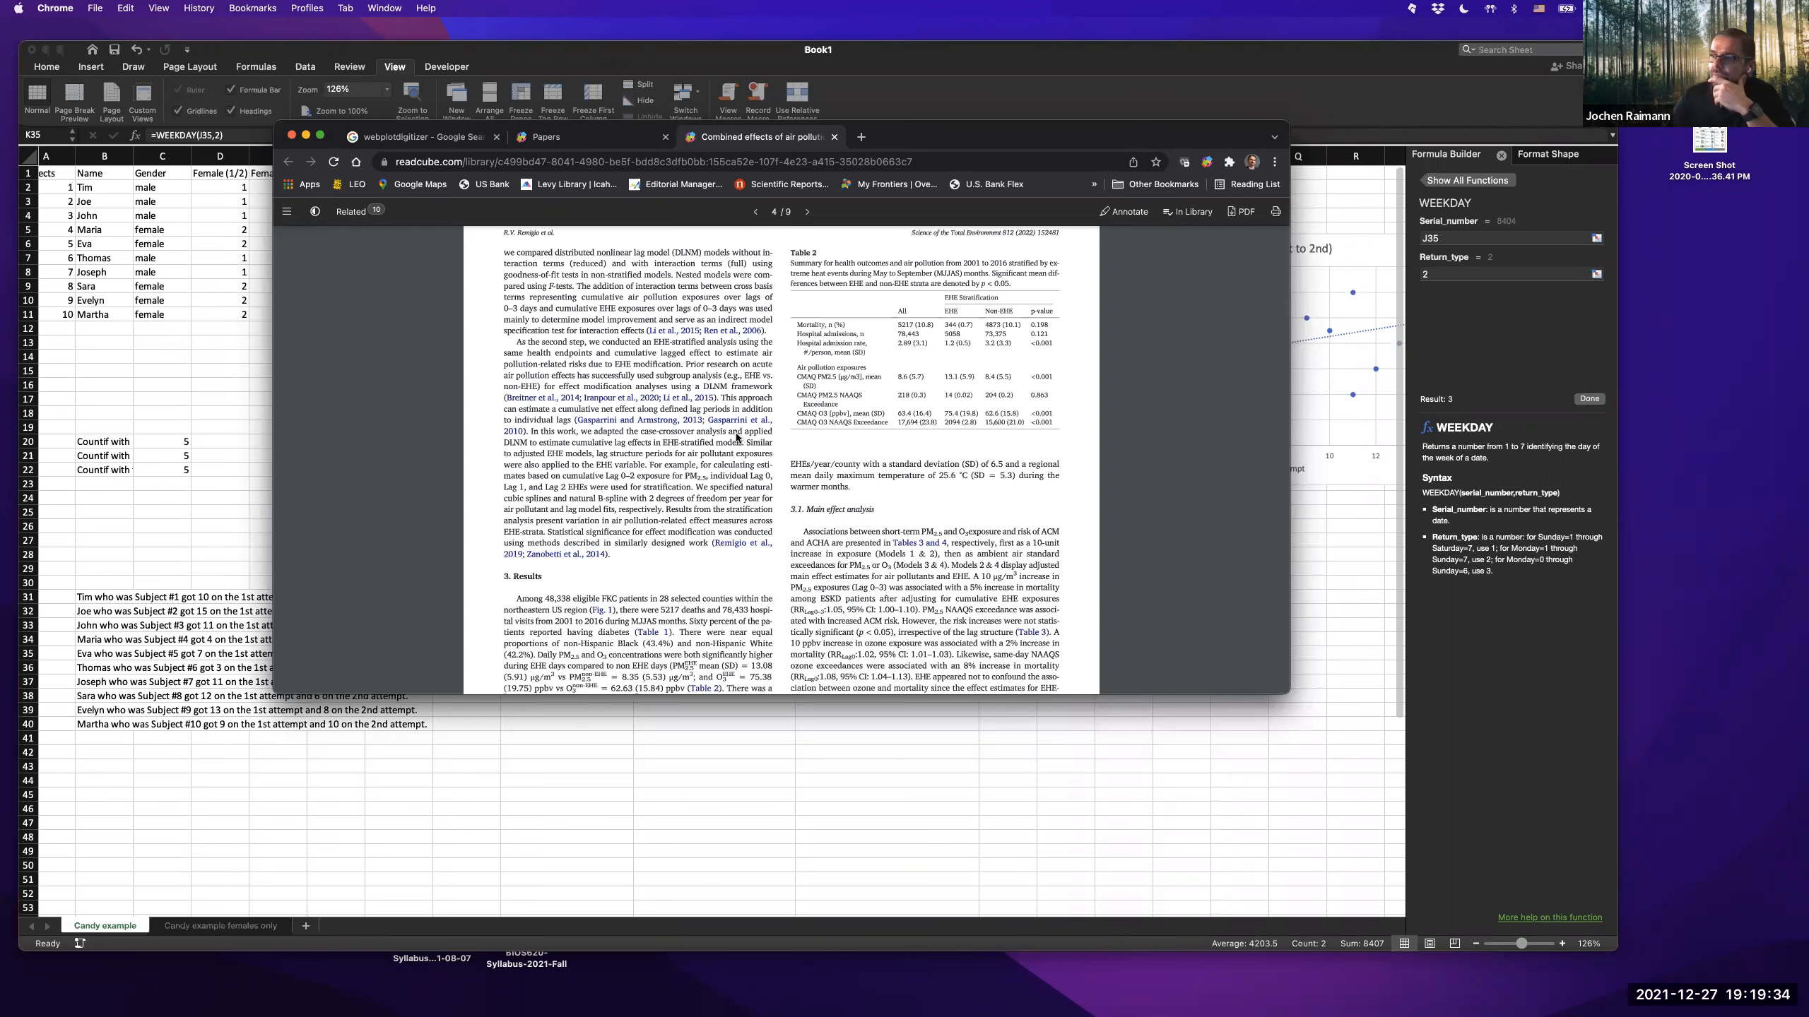
scroll(735, 432, "down", 10)
scroll(738, 438, "down", 6)
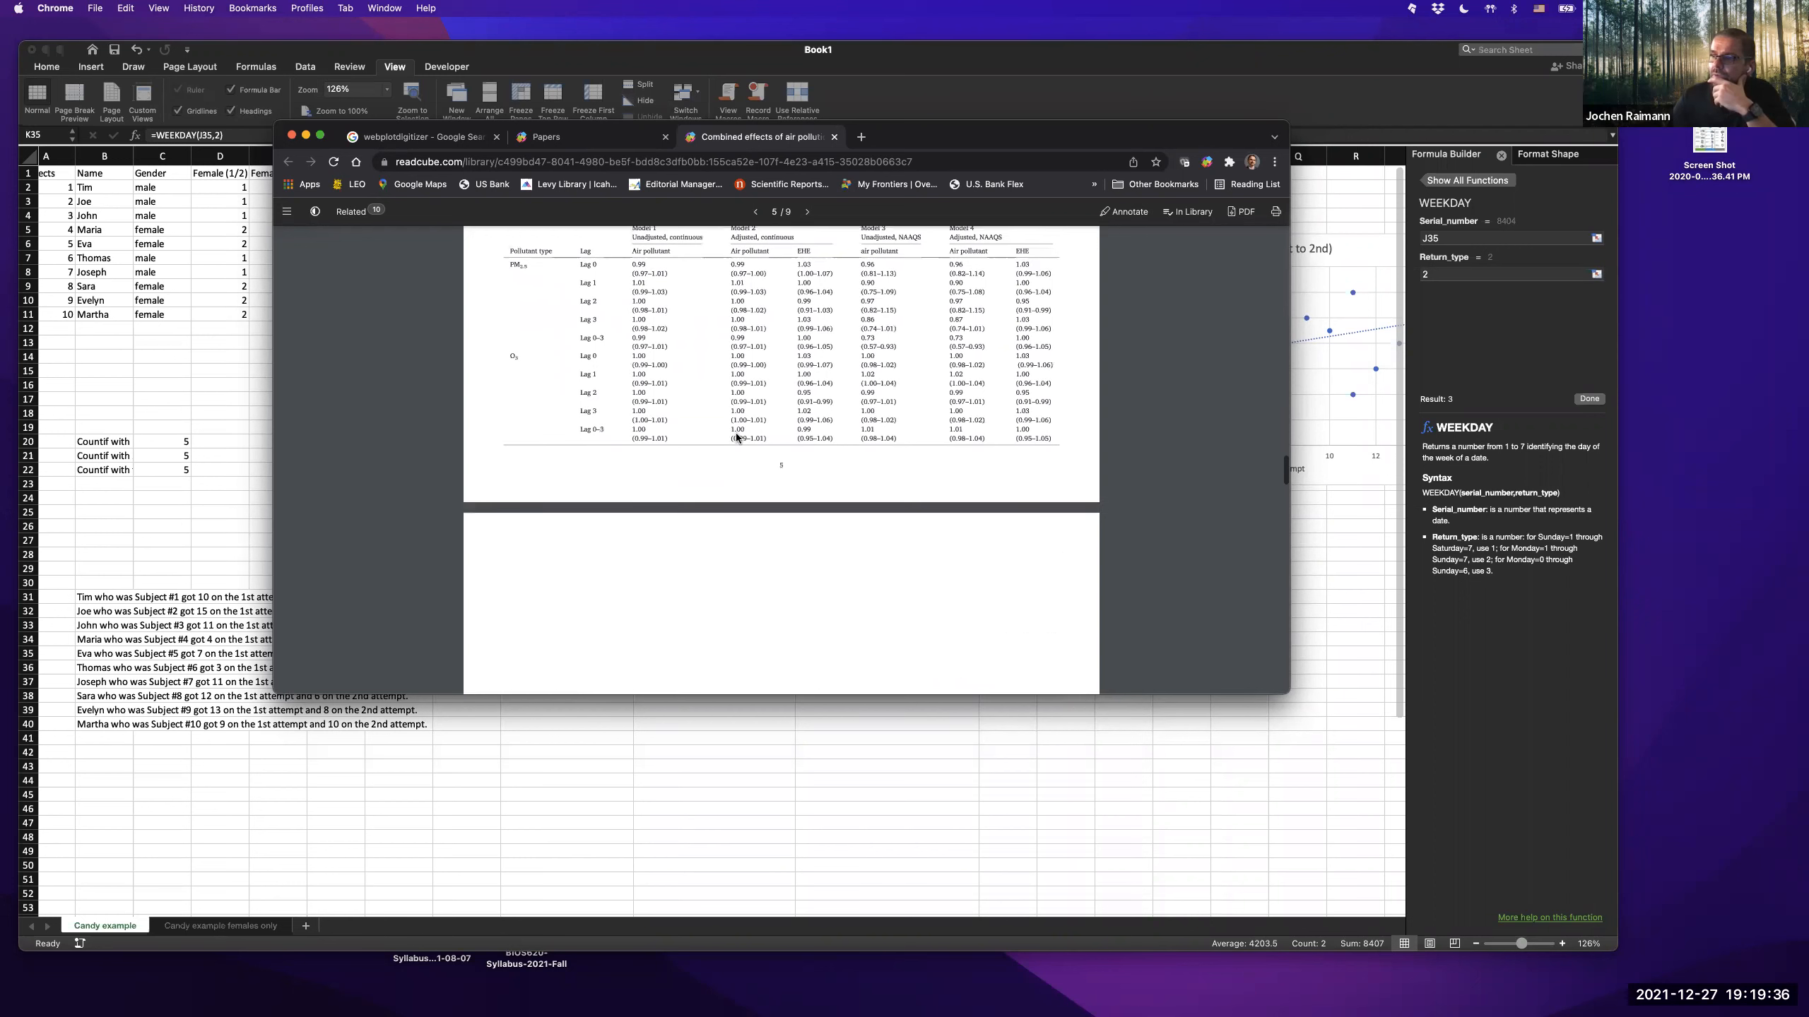
scroll(738, 437, "down", 4)
scroll(737, 436, "down", 5)
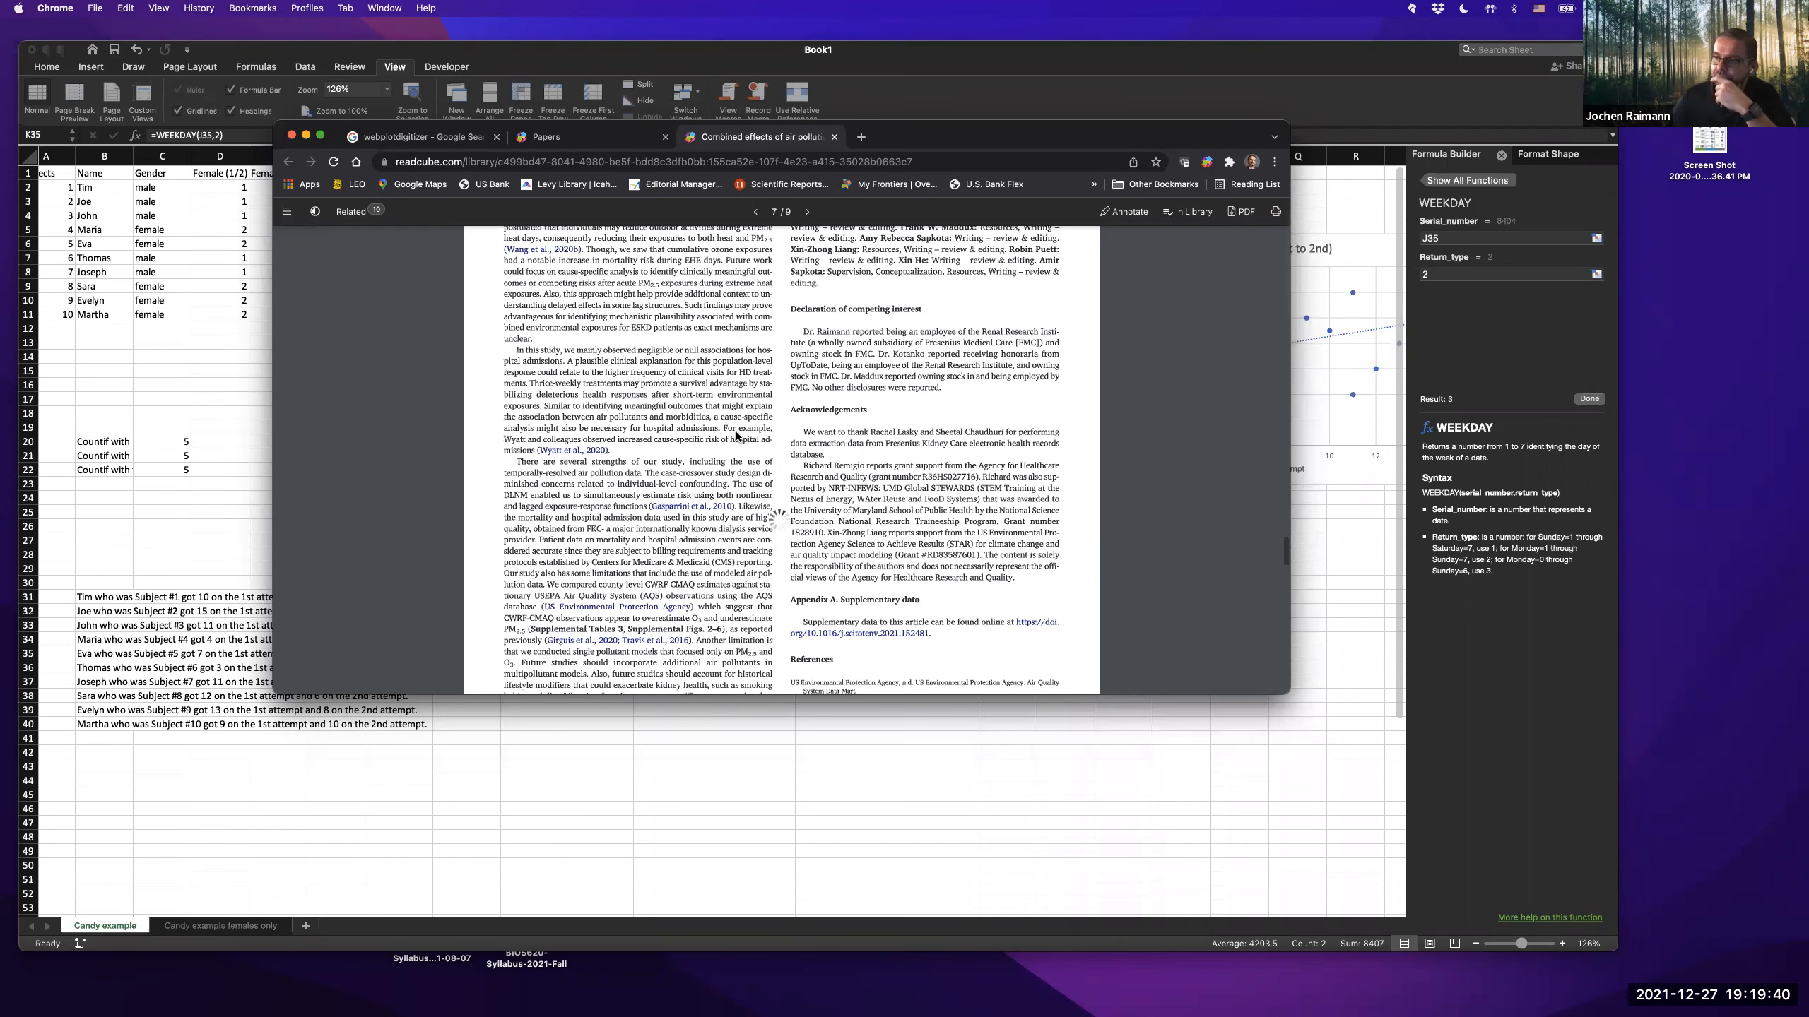
scroll(734, 431, "down", 5)
- Return to the Papers library and check the attached files of the article on fluid overload in an urban US hemodialysis population
left_click(569, 138)
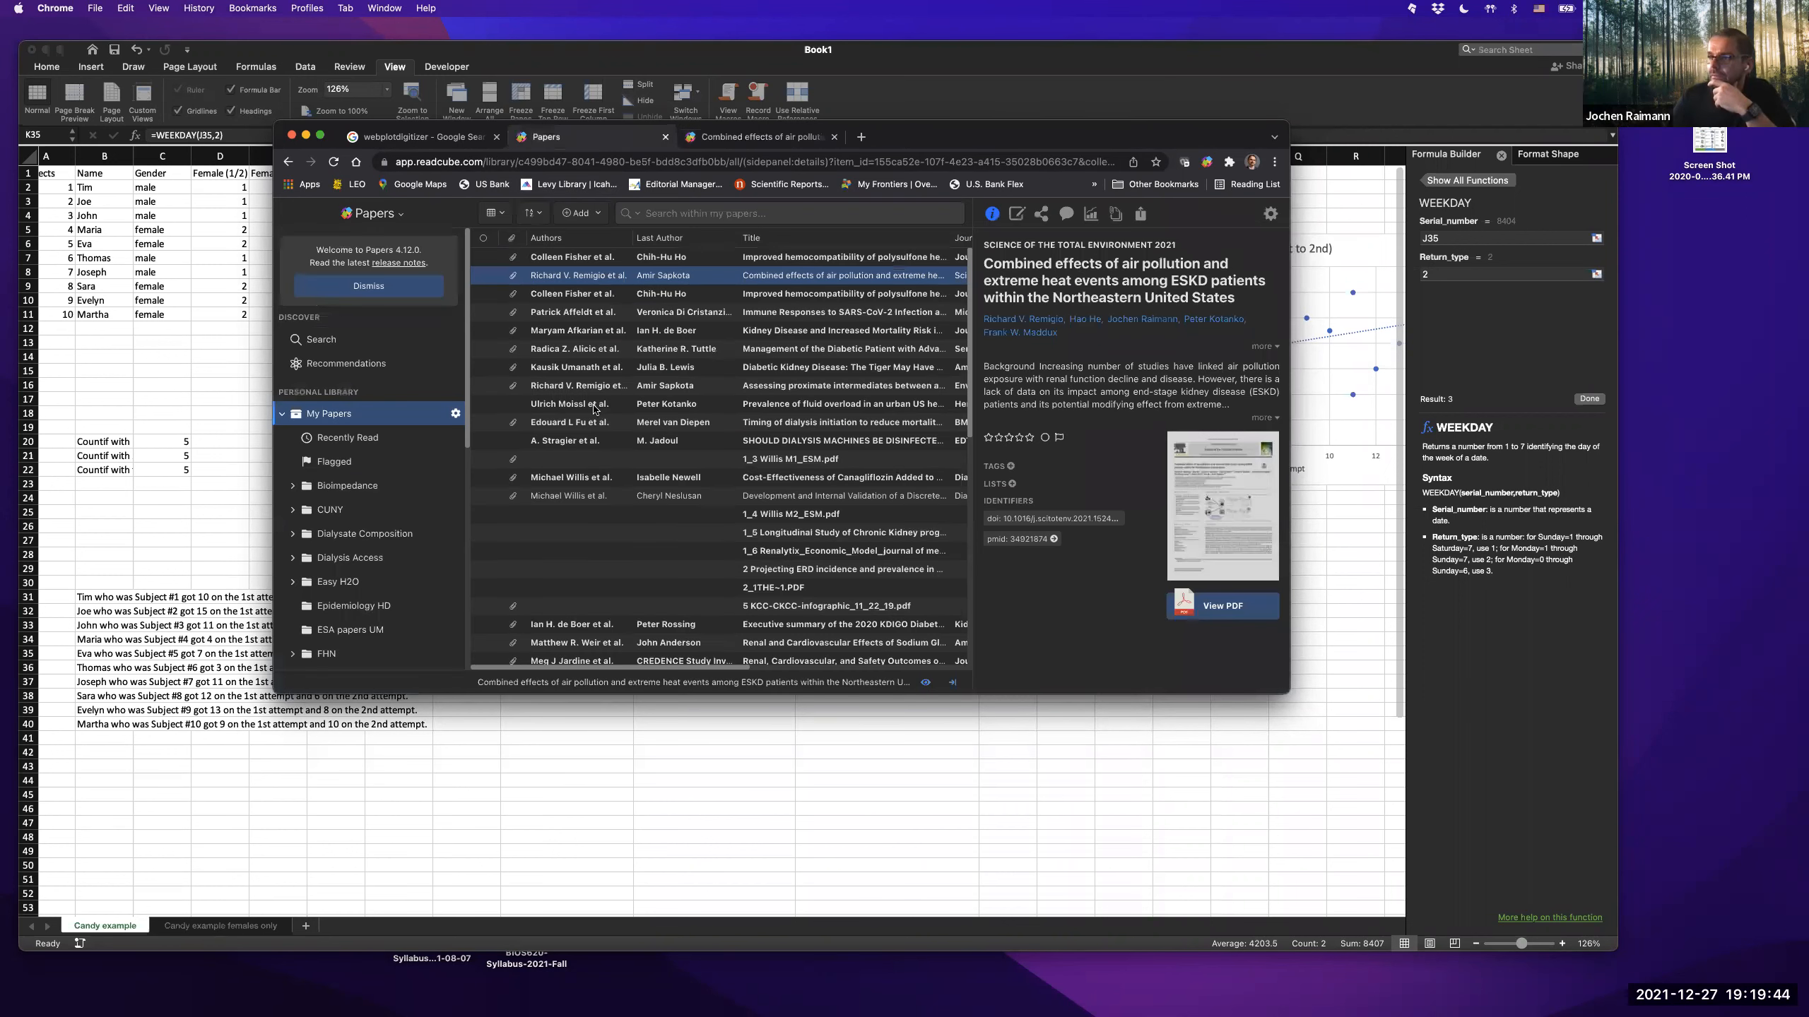
left_click(594, 408)
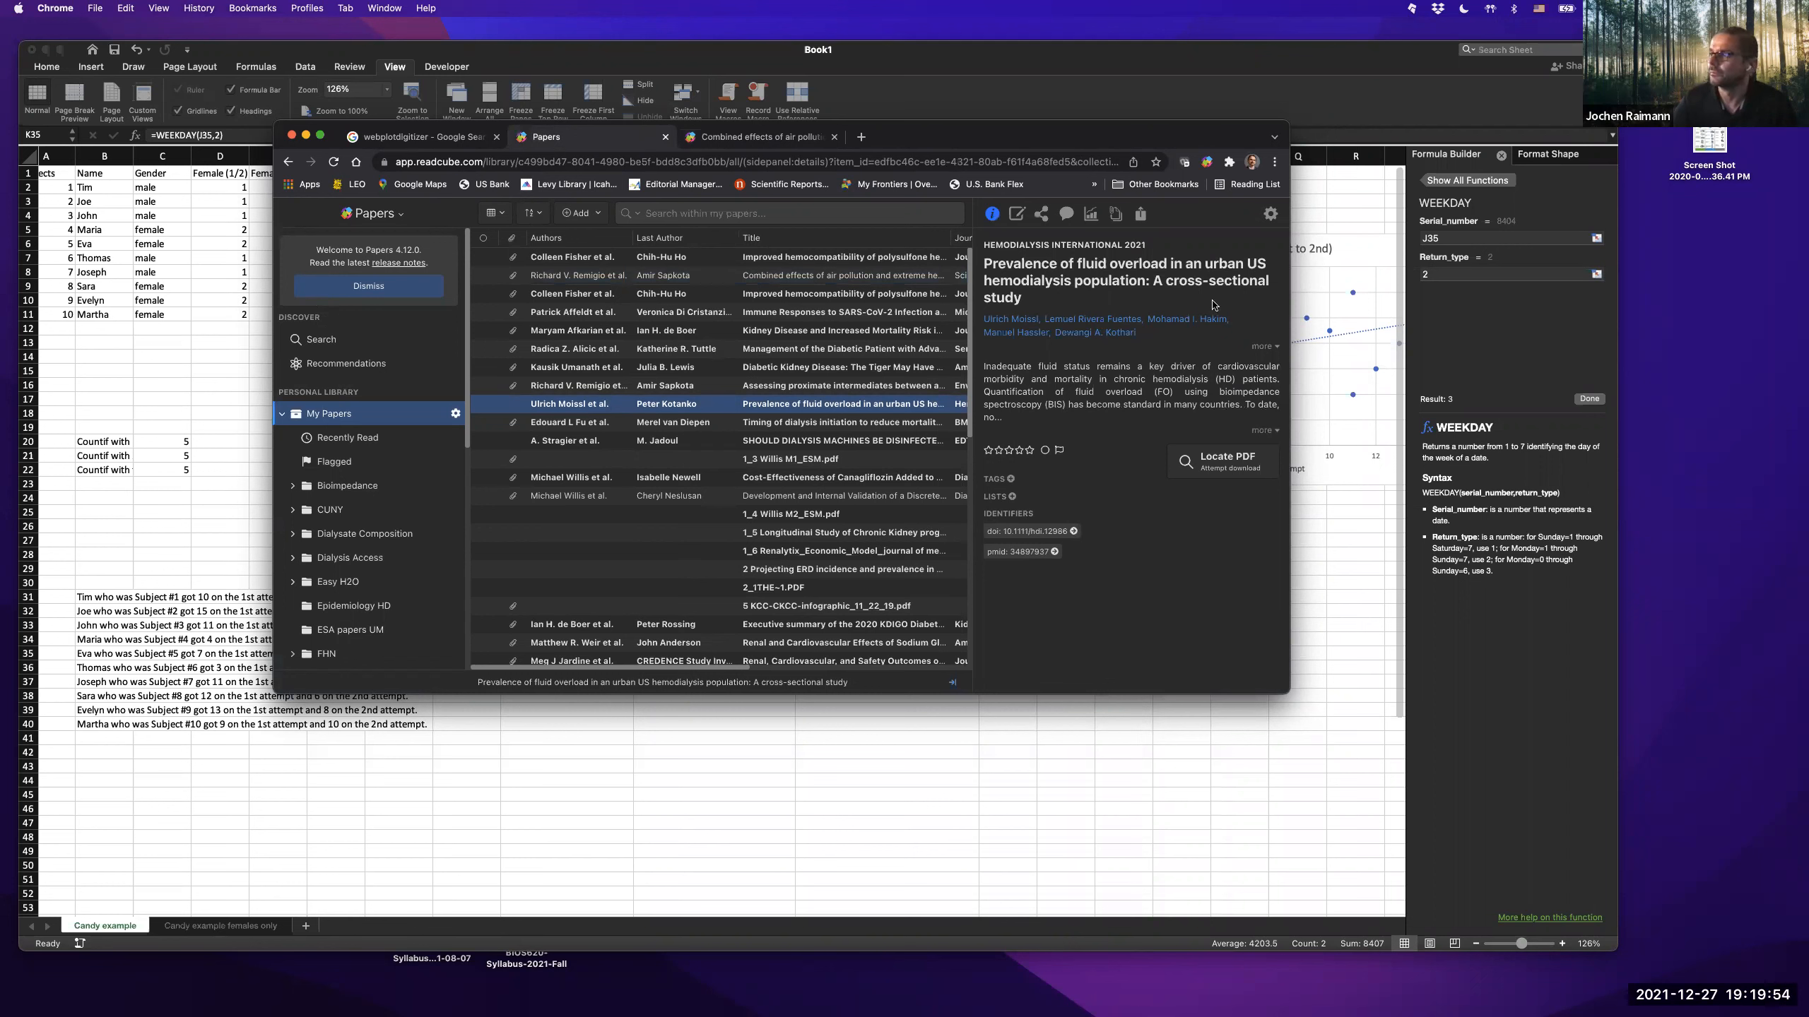
left_click(1114, 216)
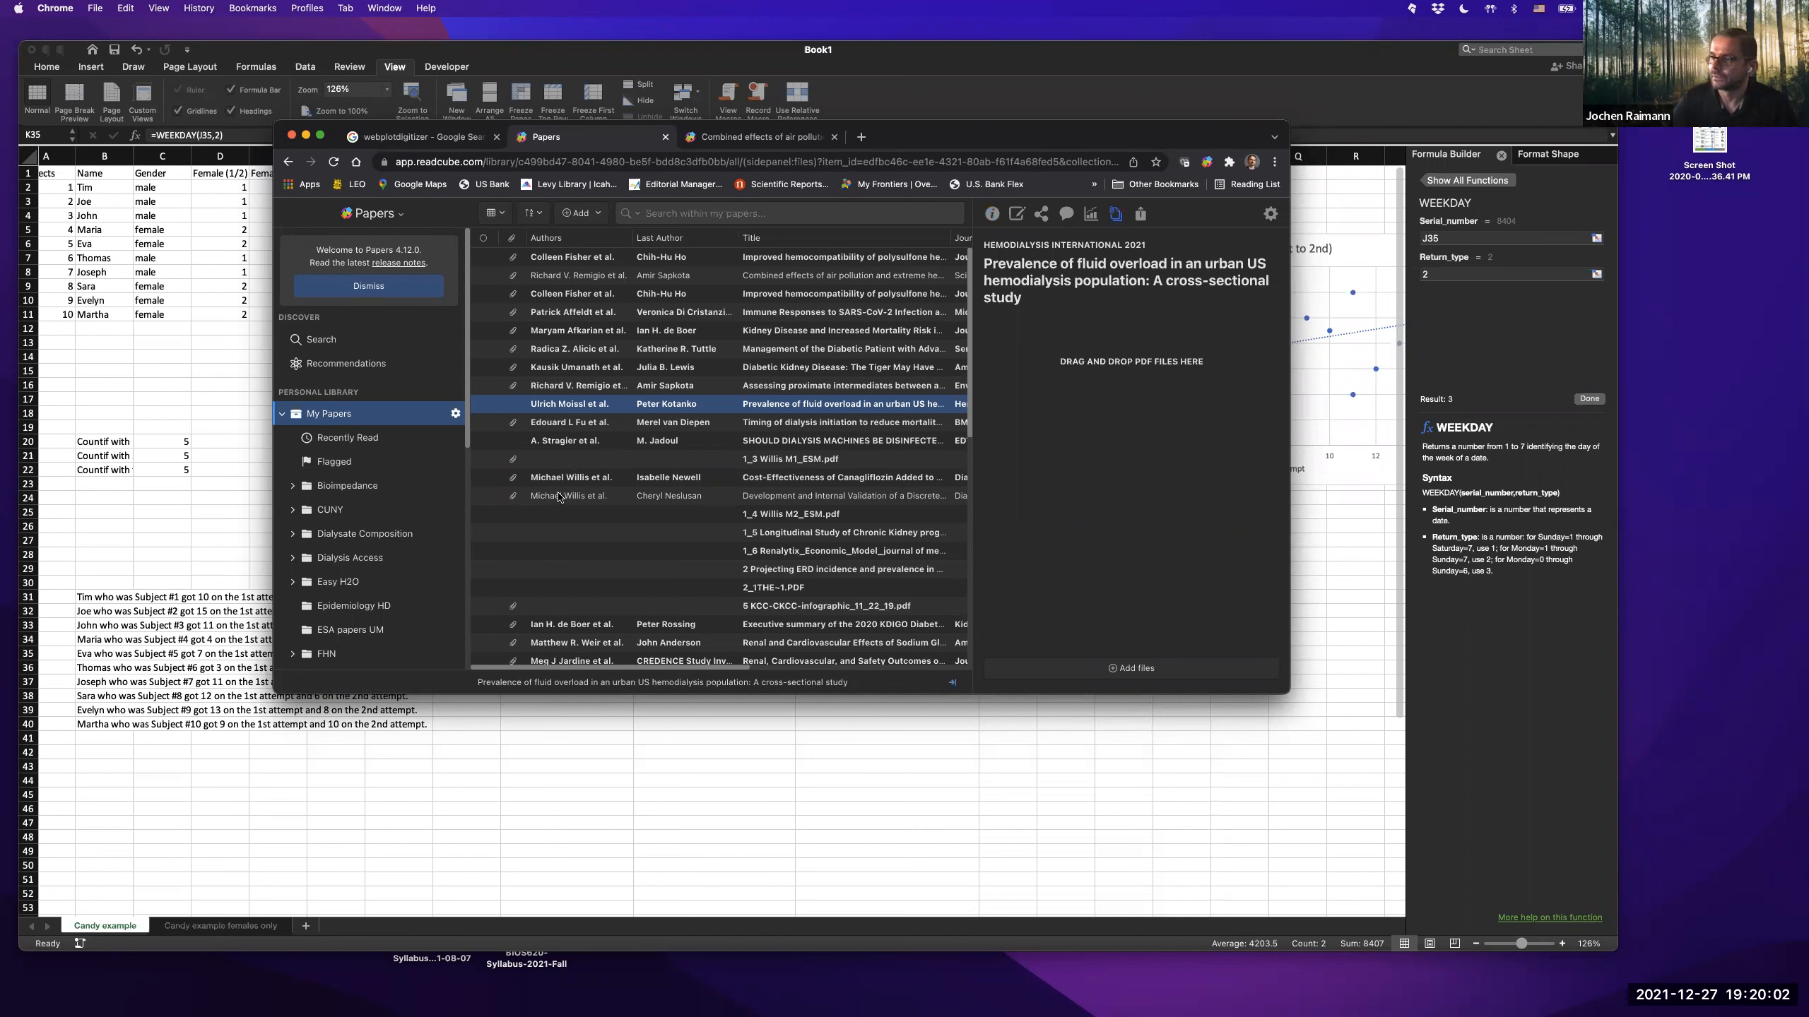
- Open the PDF of the paper on renal and cardiovascular effects of sodium glucose co-transporter 2 inhibitors and skim its first pages
left_click(573, 644)
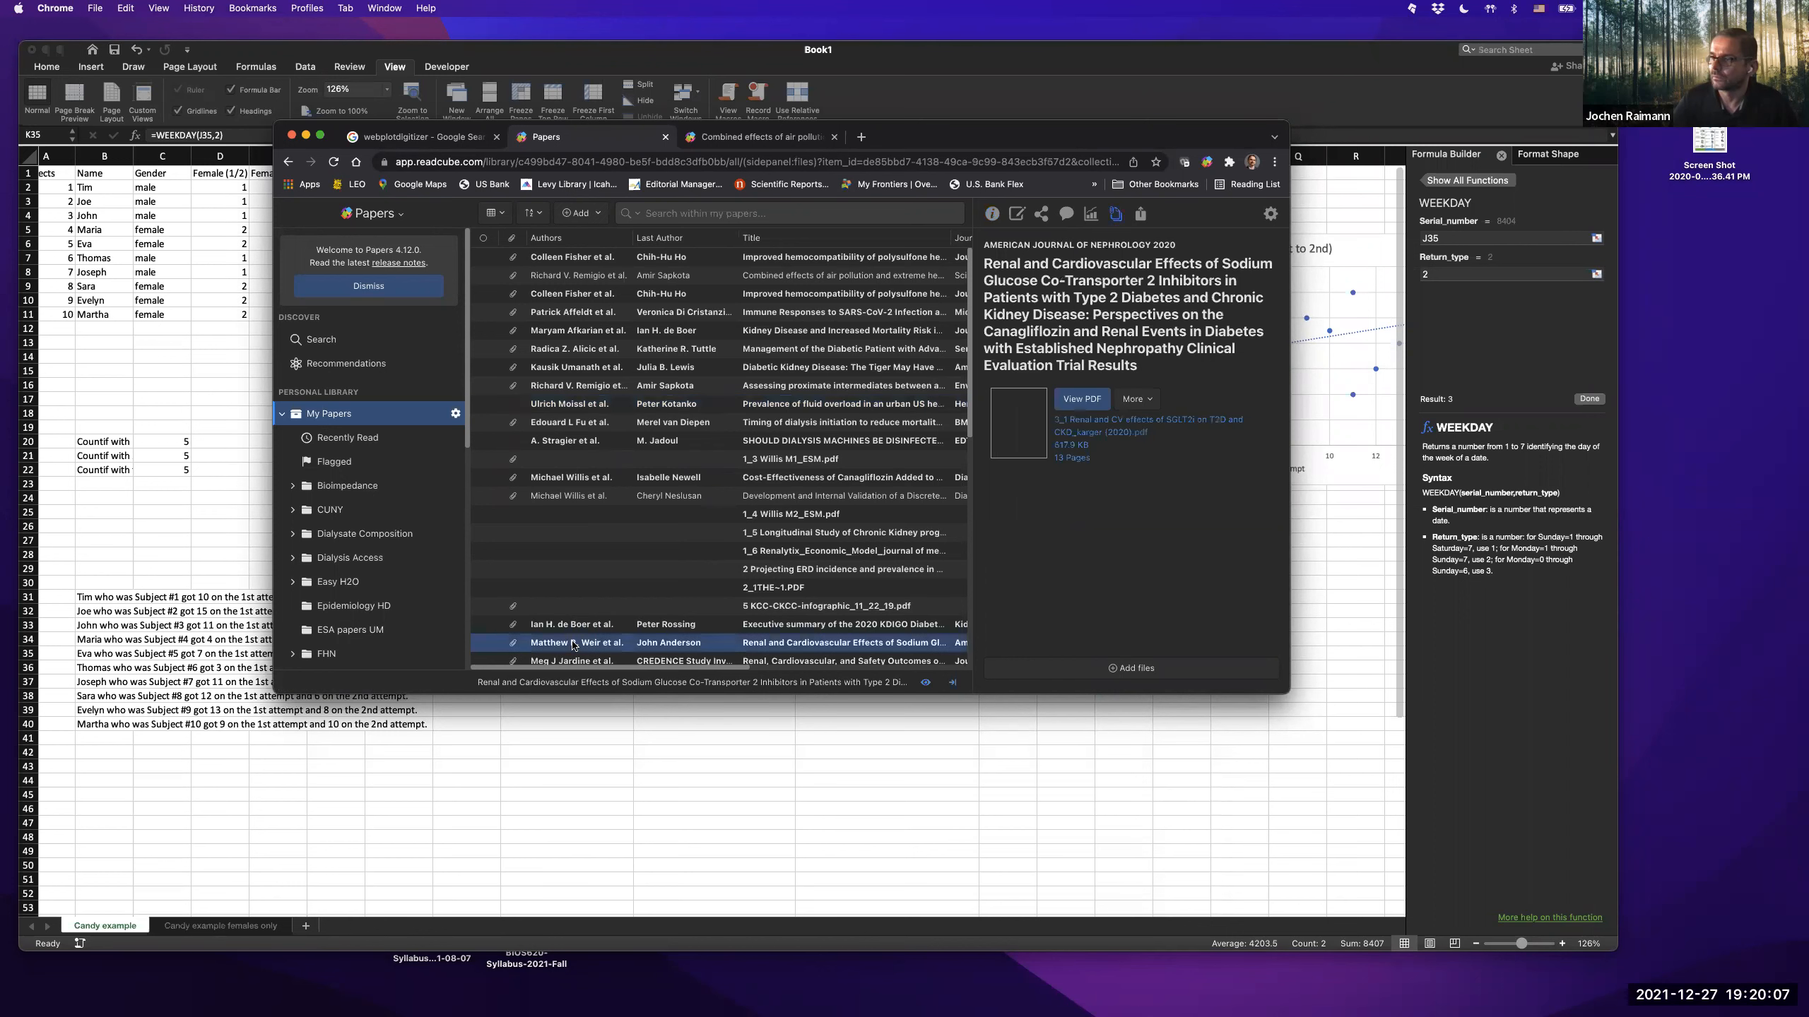
left_click(1086, 399)
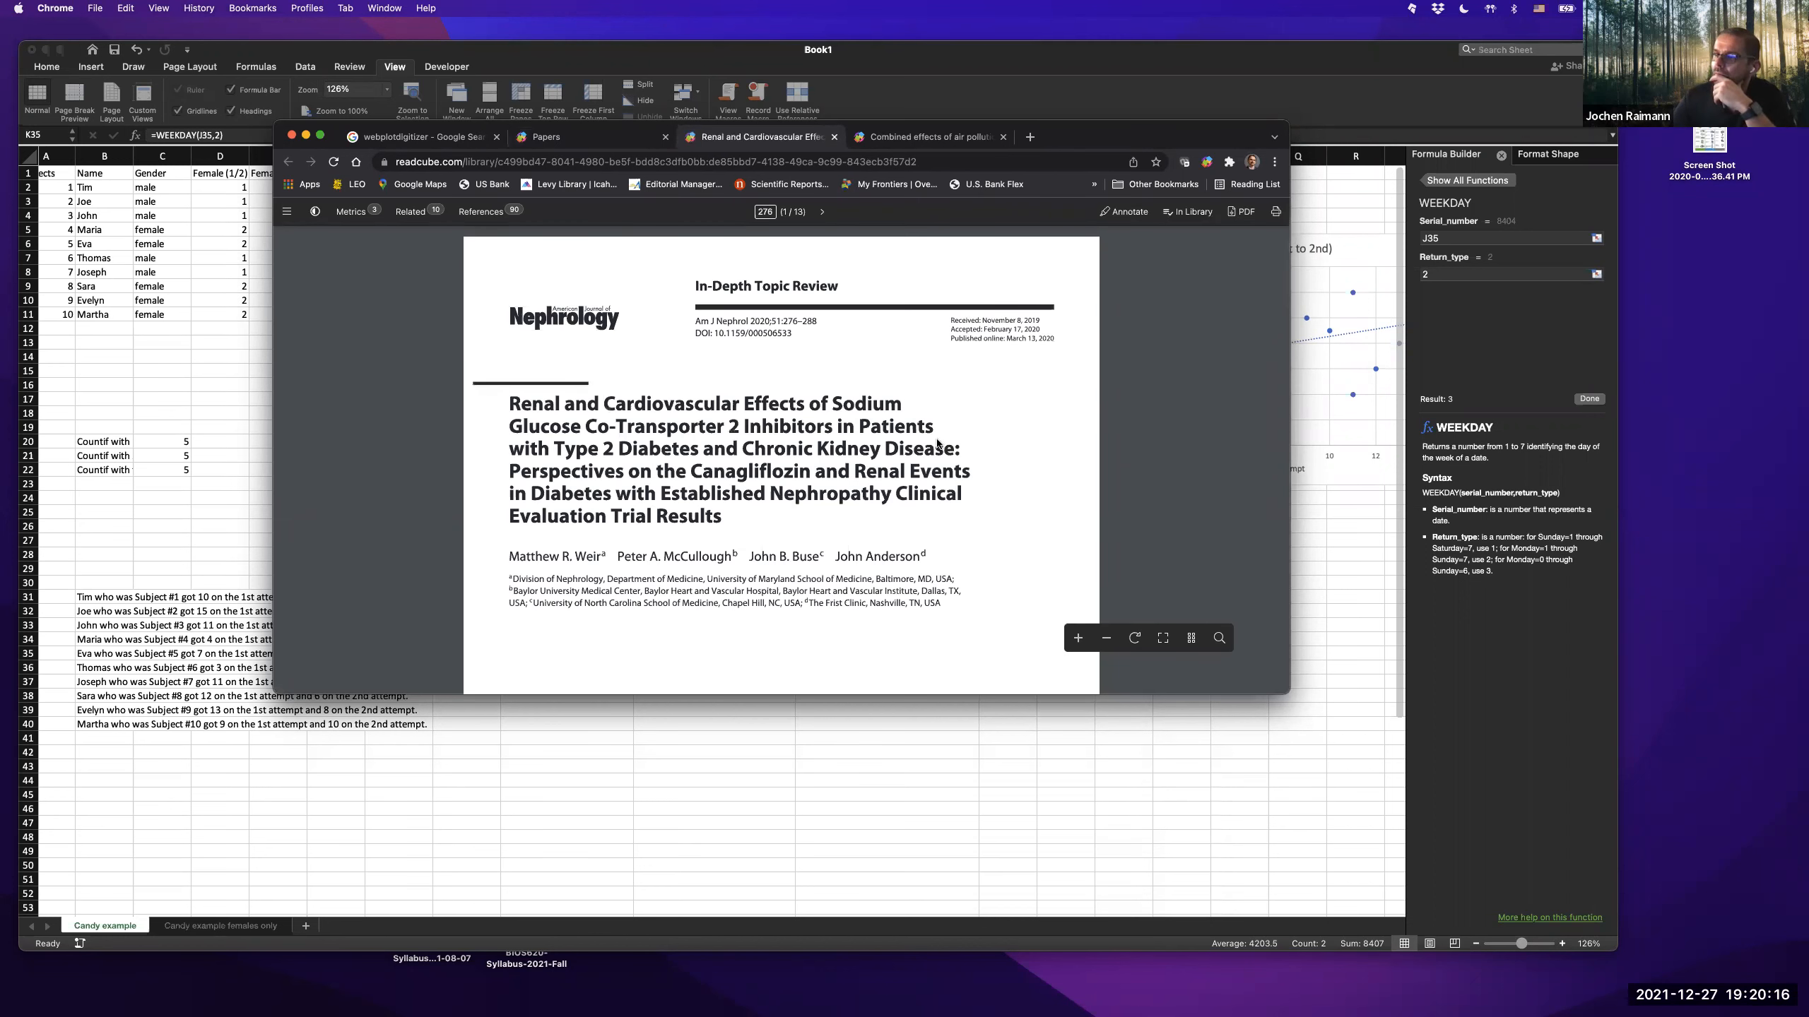
scroll(938, 446, "down", 10)
scroll(936, 441, "down", 15)
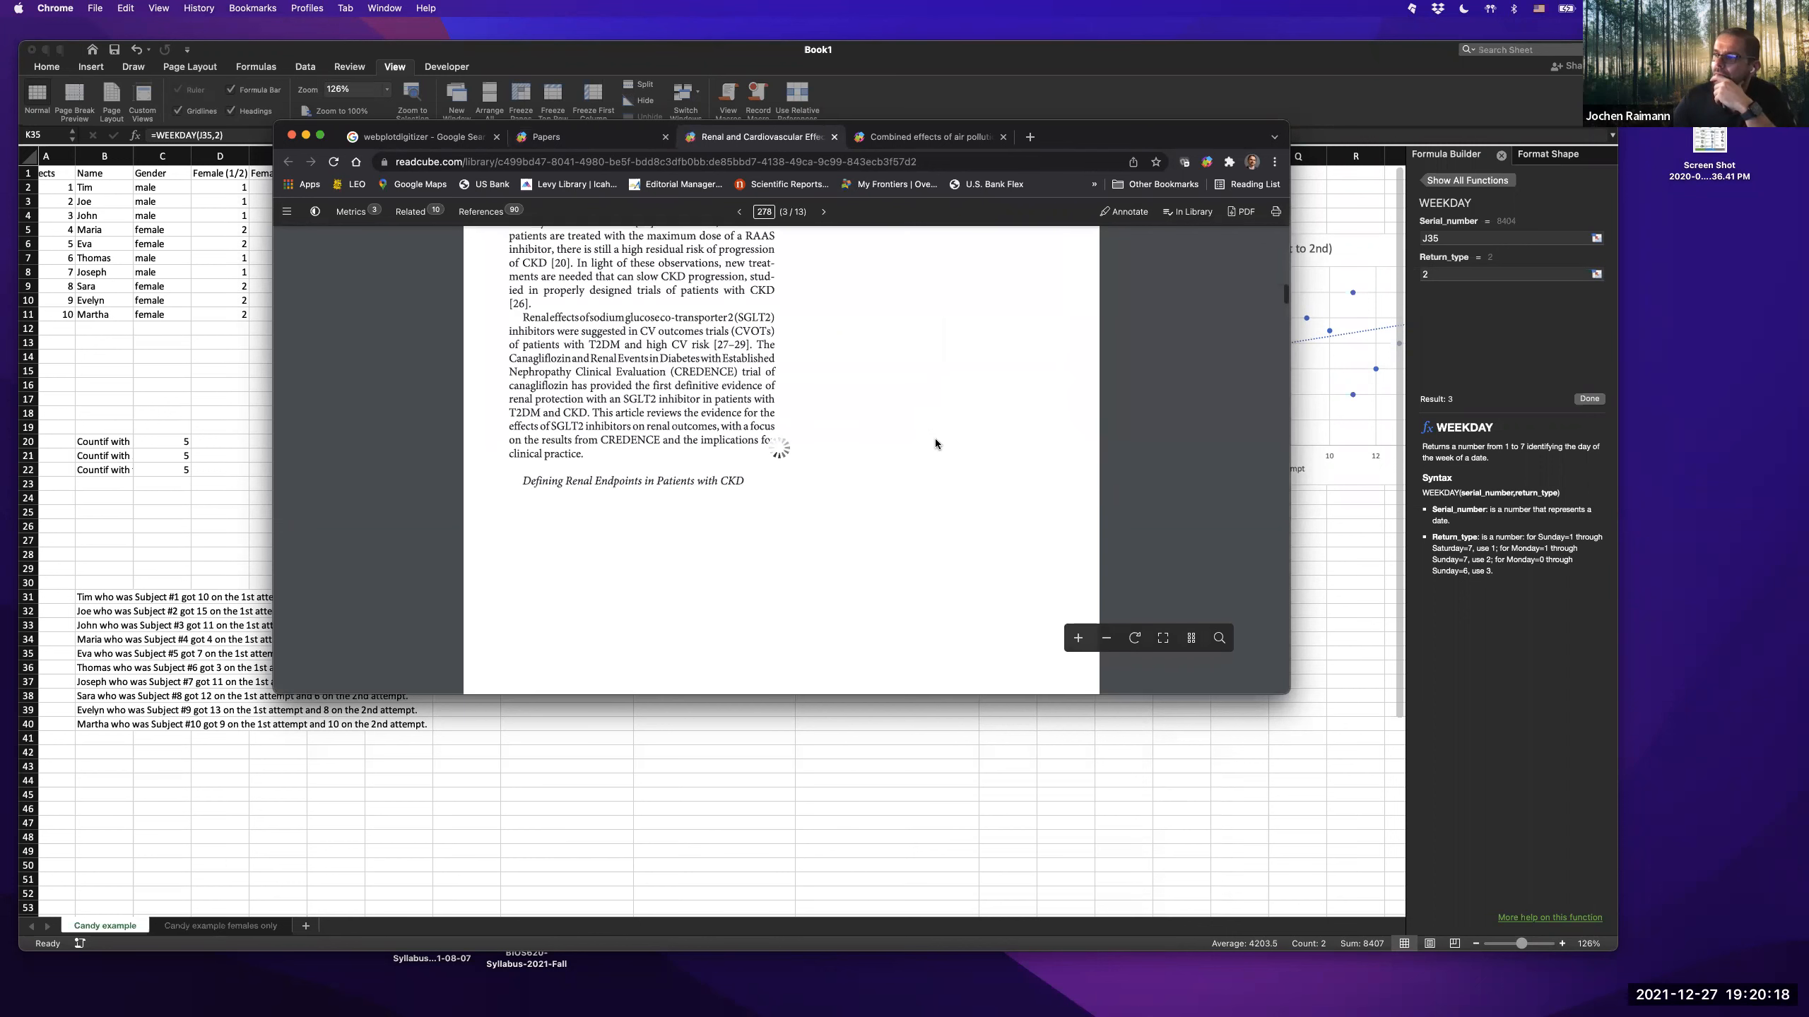
scroll(973, 492, "down", 5)
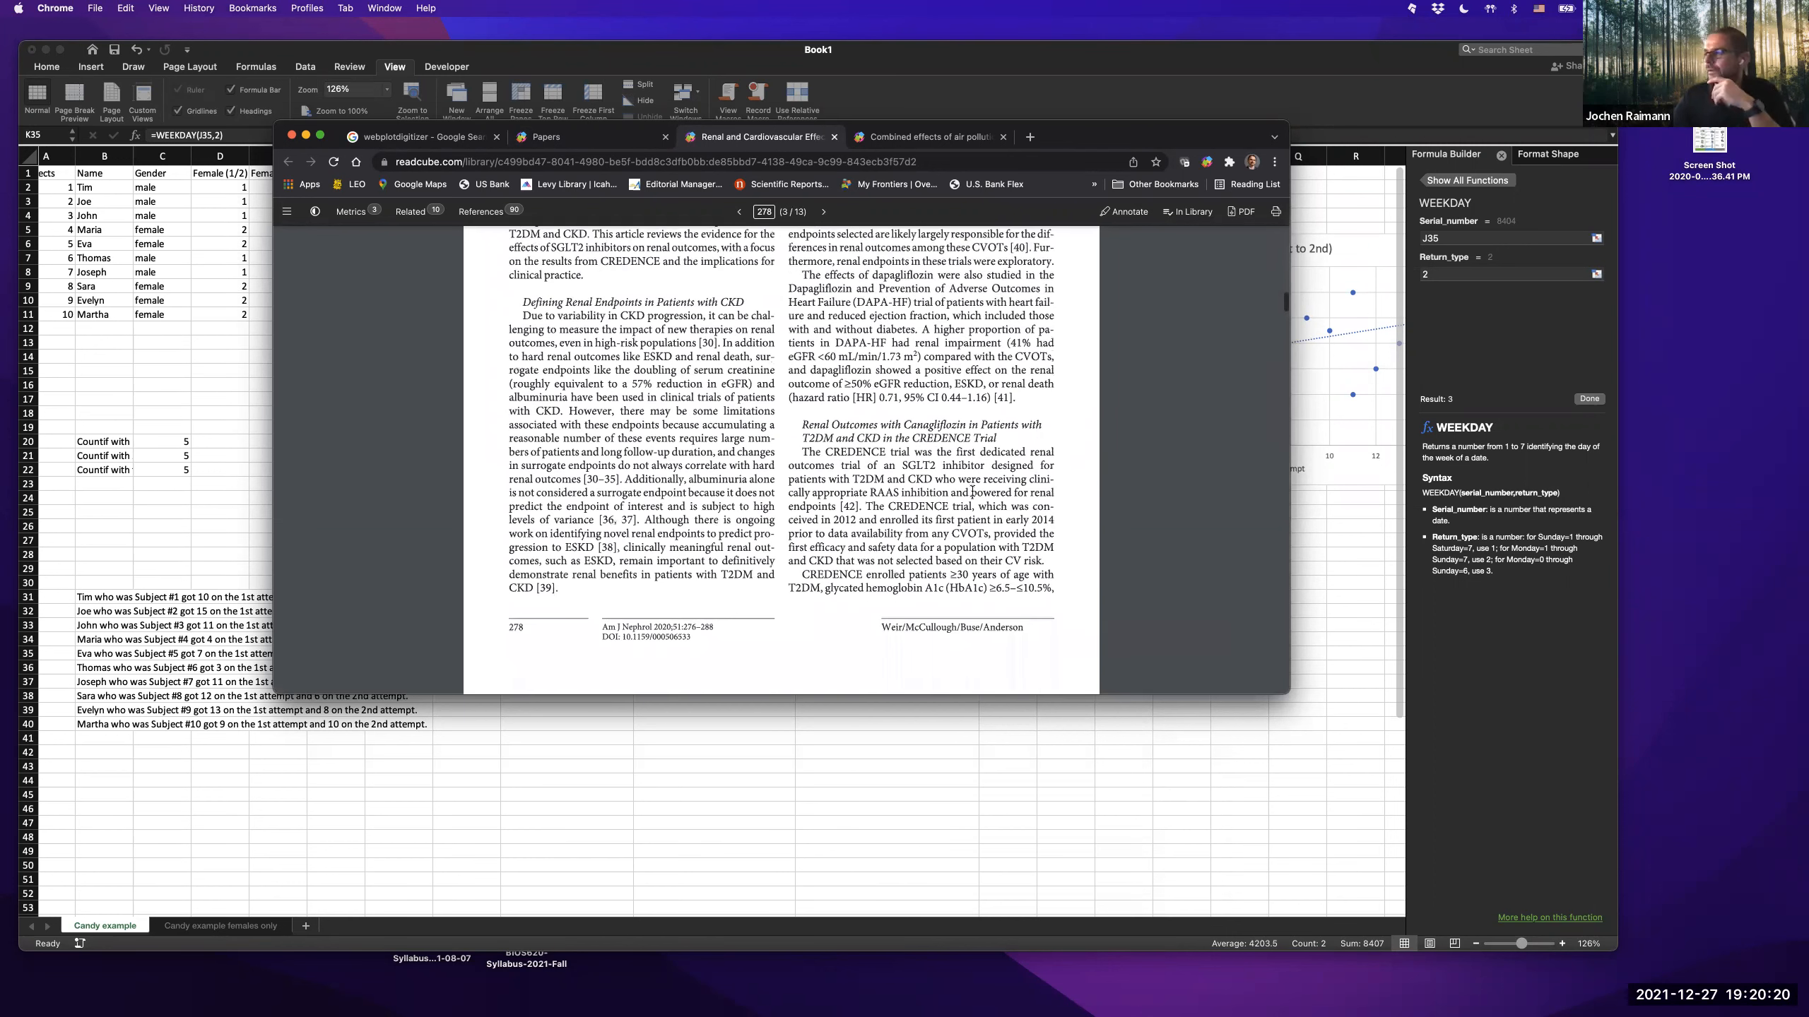
- Switch to the Excel workbook and move the candies scatter chart down beside the orange summary block
key("super+Tab")
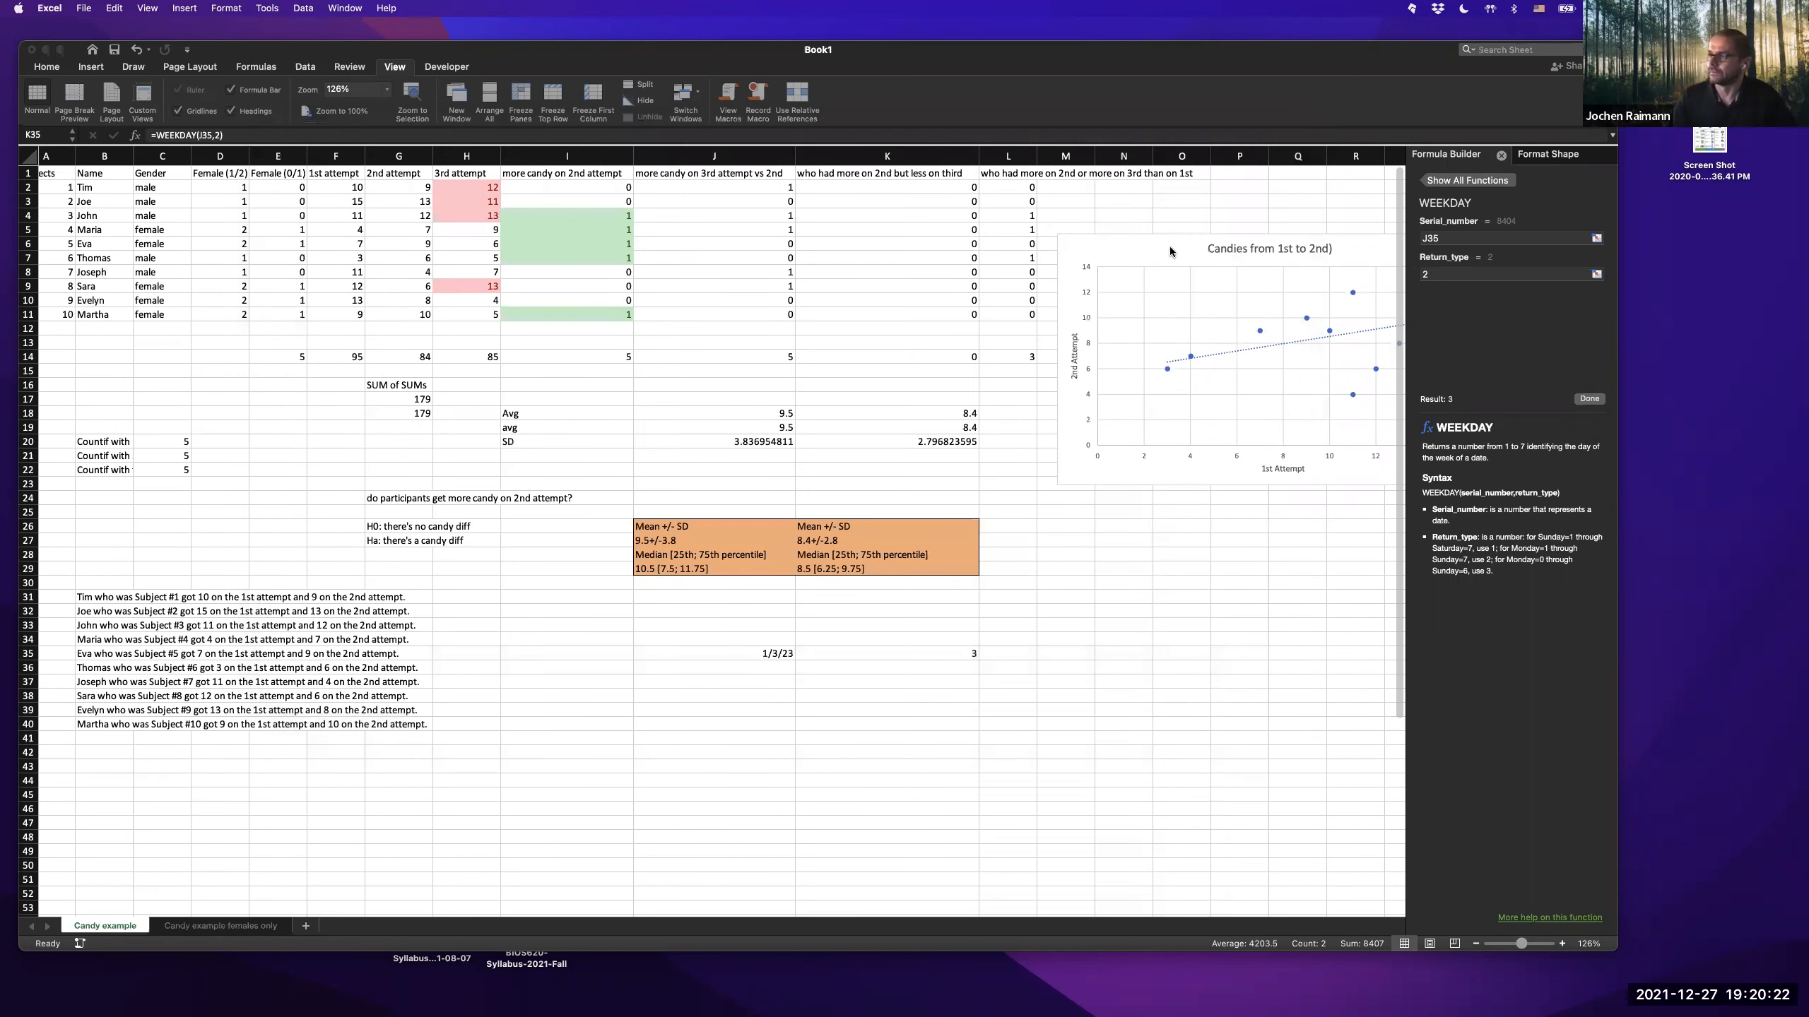
left_click_drag(1143, 251, 1068, 438)
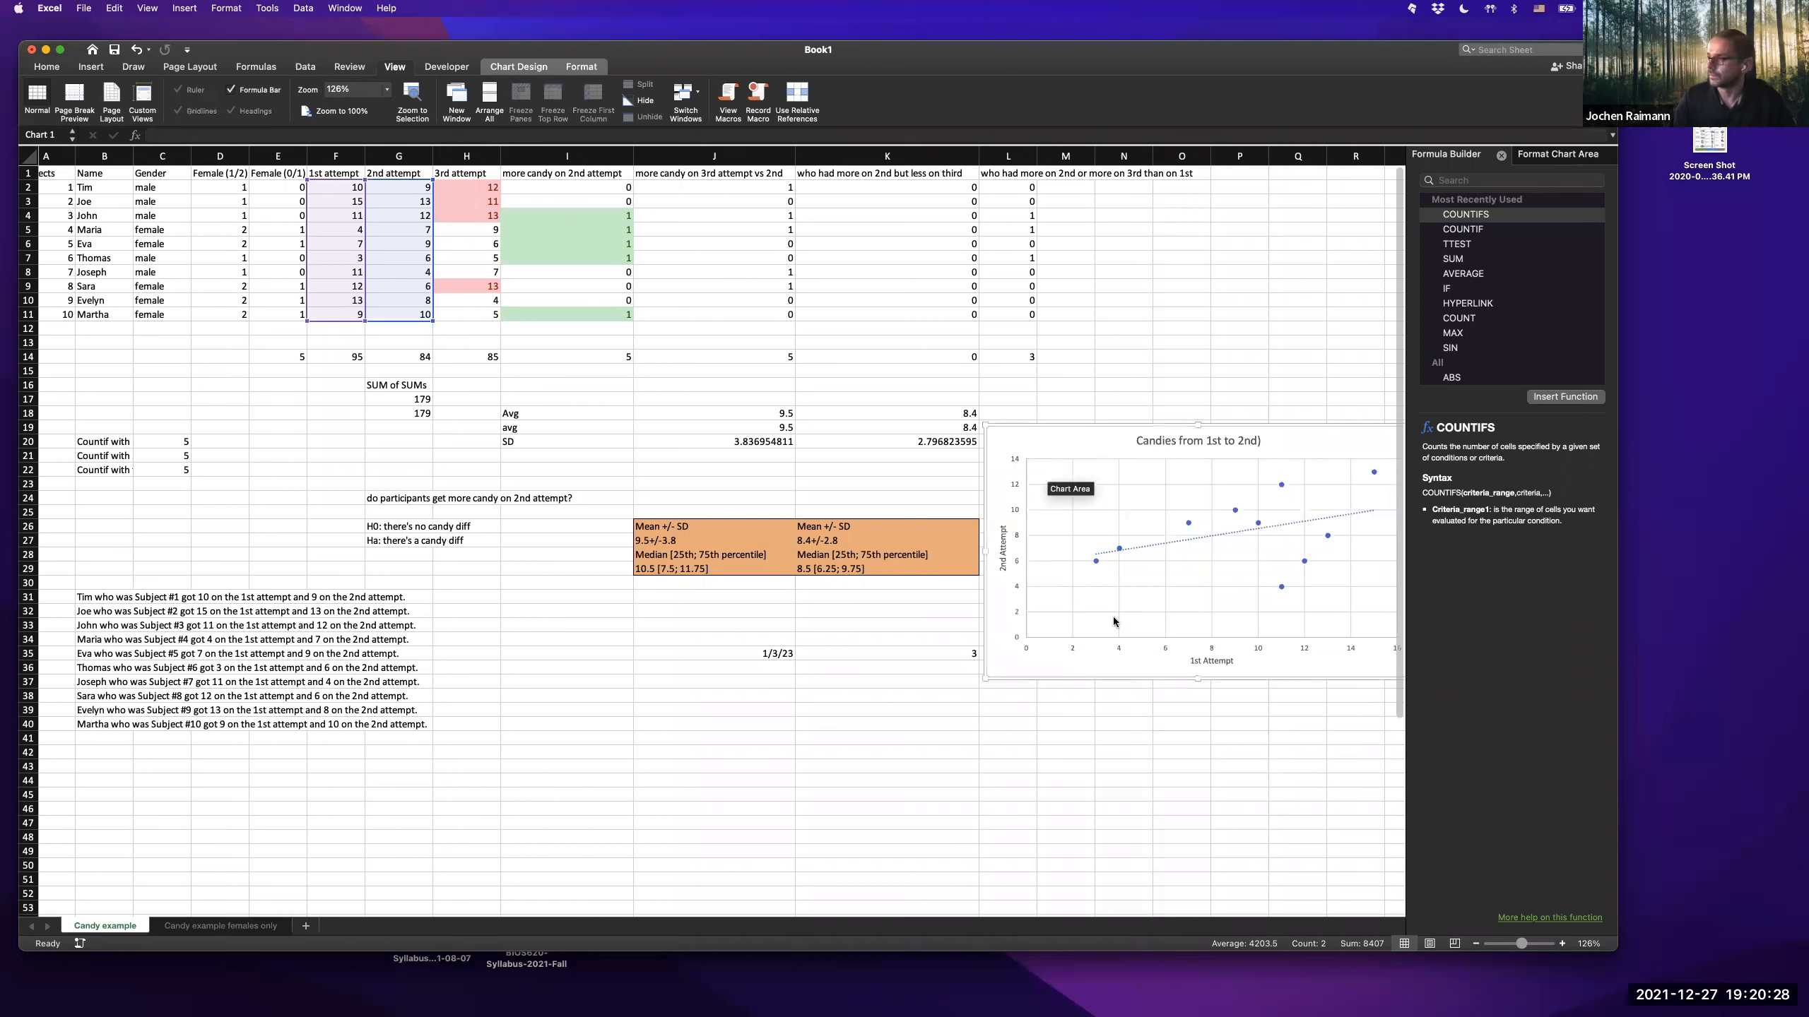
right_click(1070, 439)
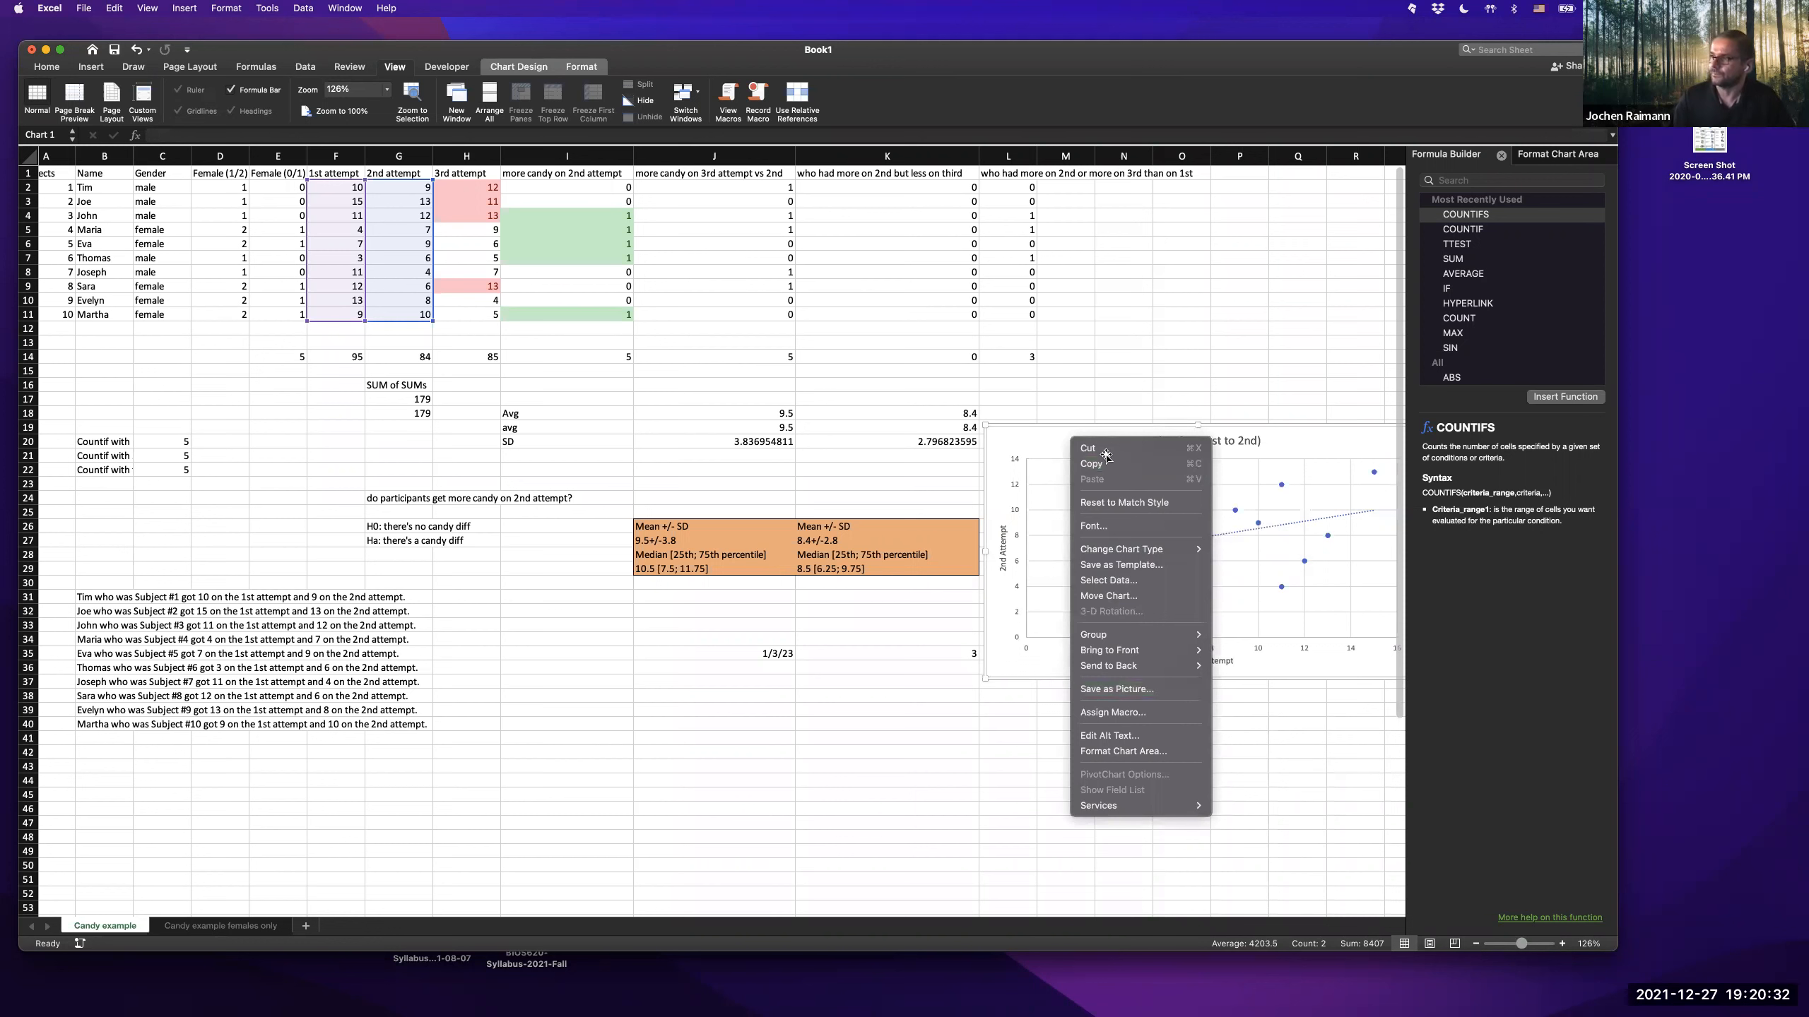
key("Escape")
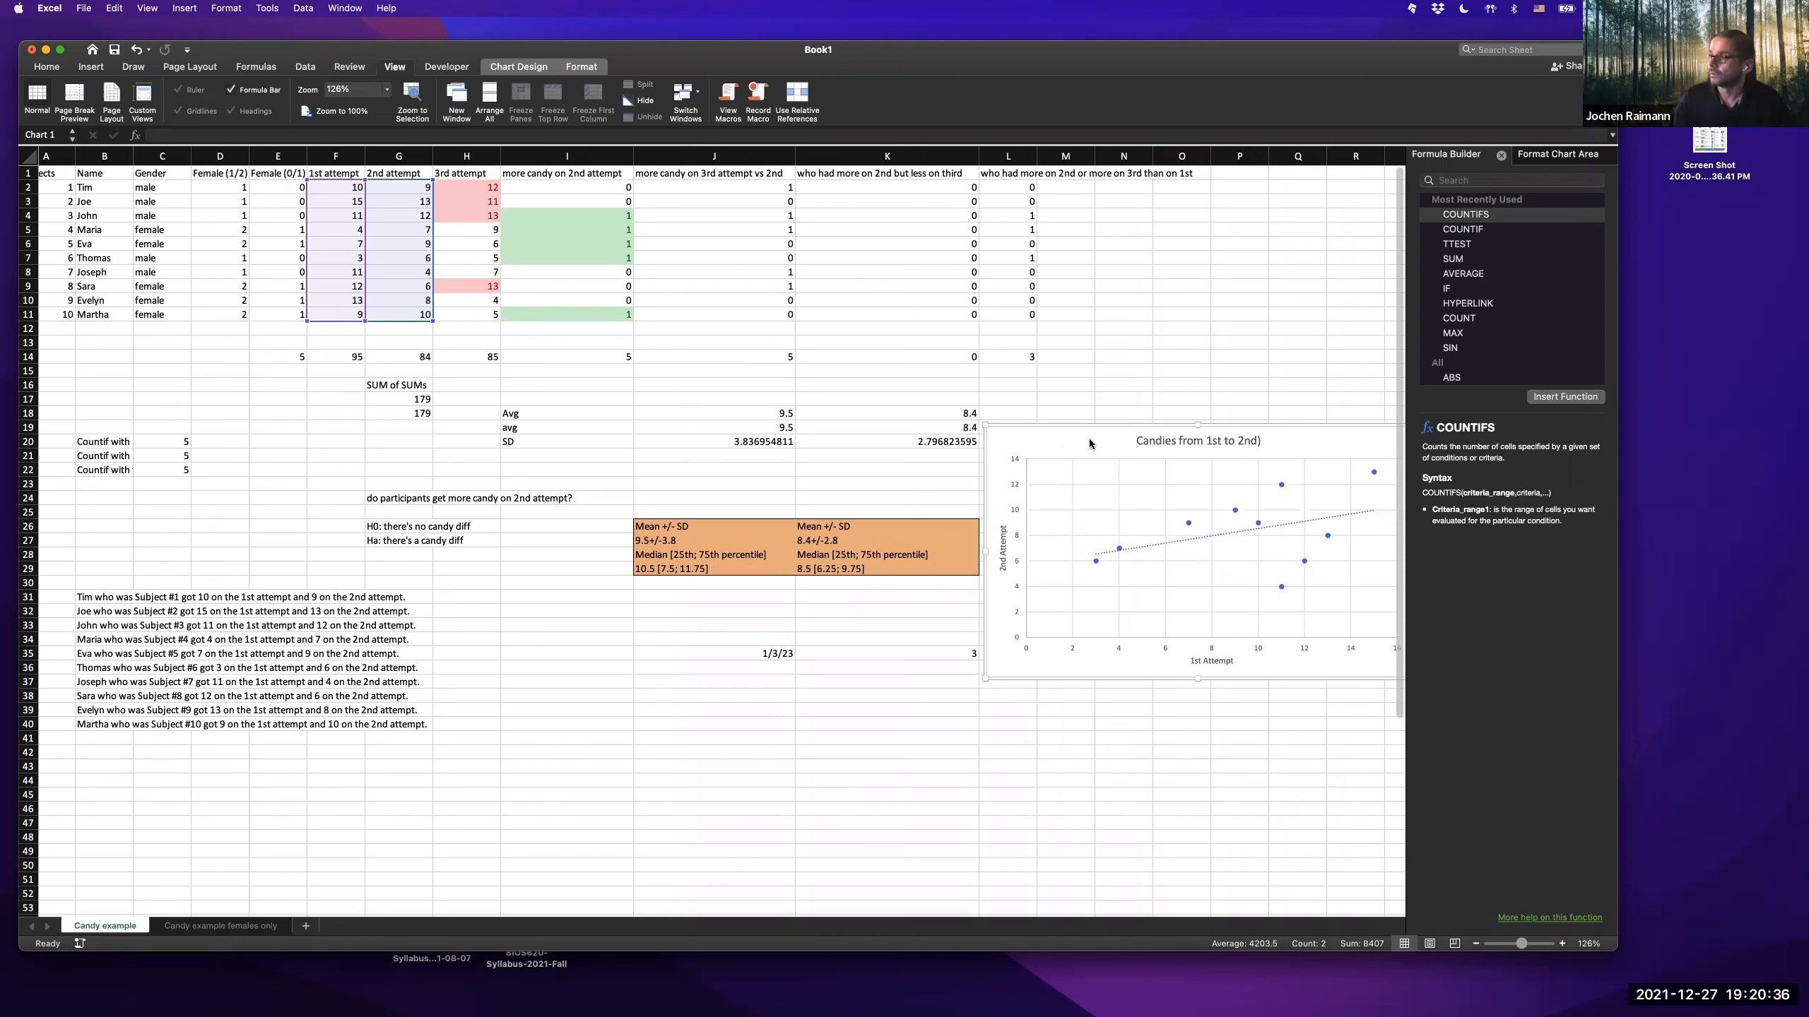
right_click(1122, 462)
left_click(1121, 463)
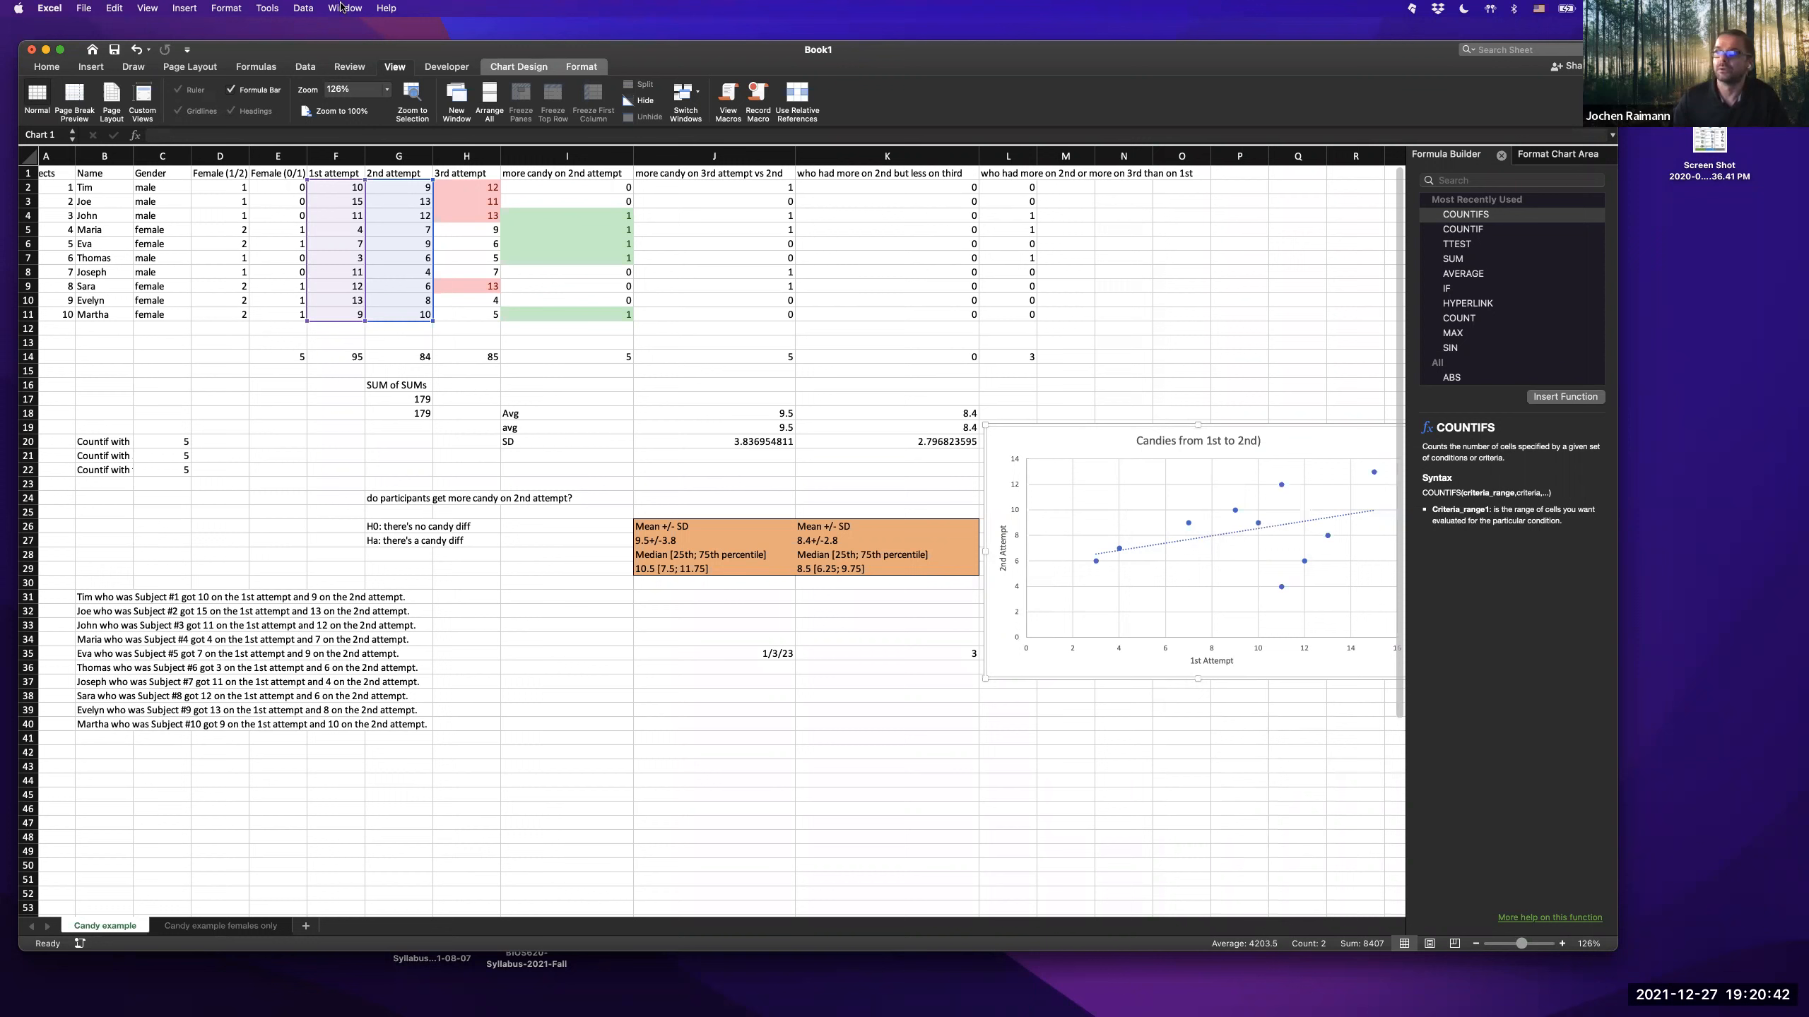
left_click(342, 8)
left_click(343, 9)
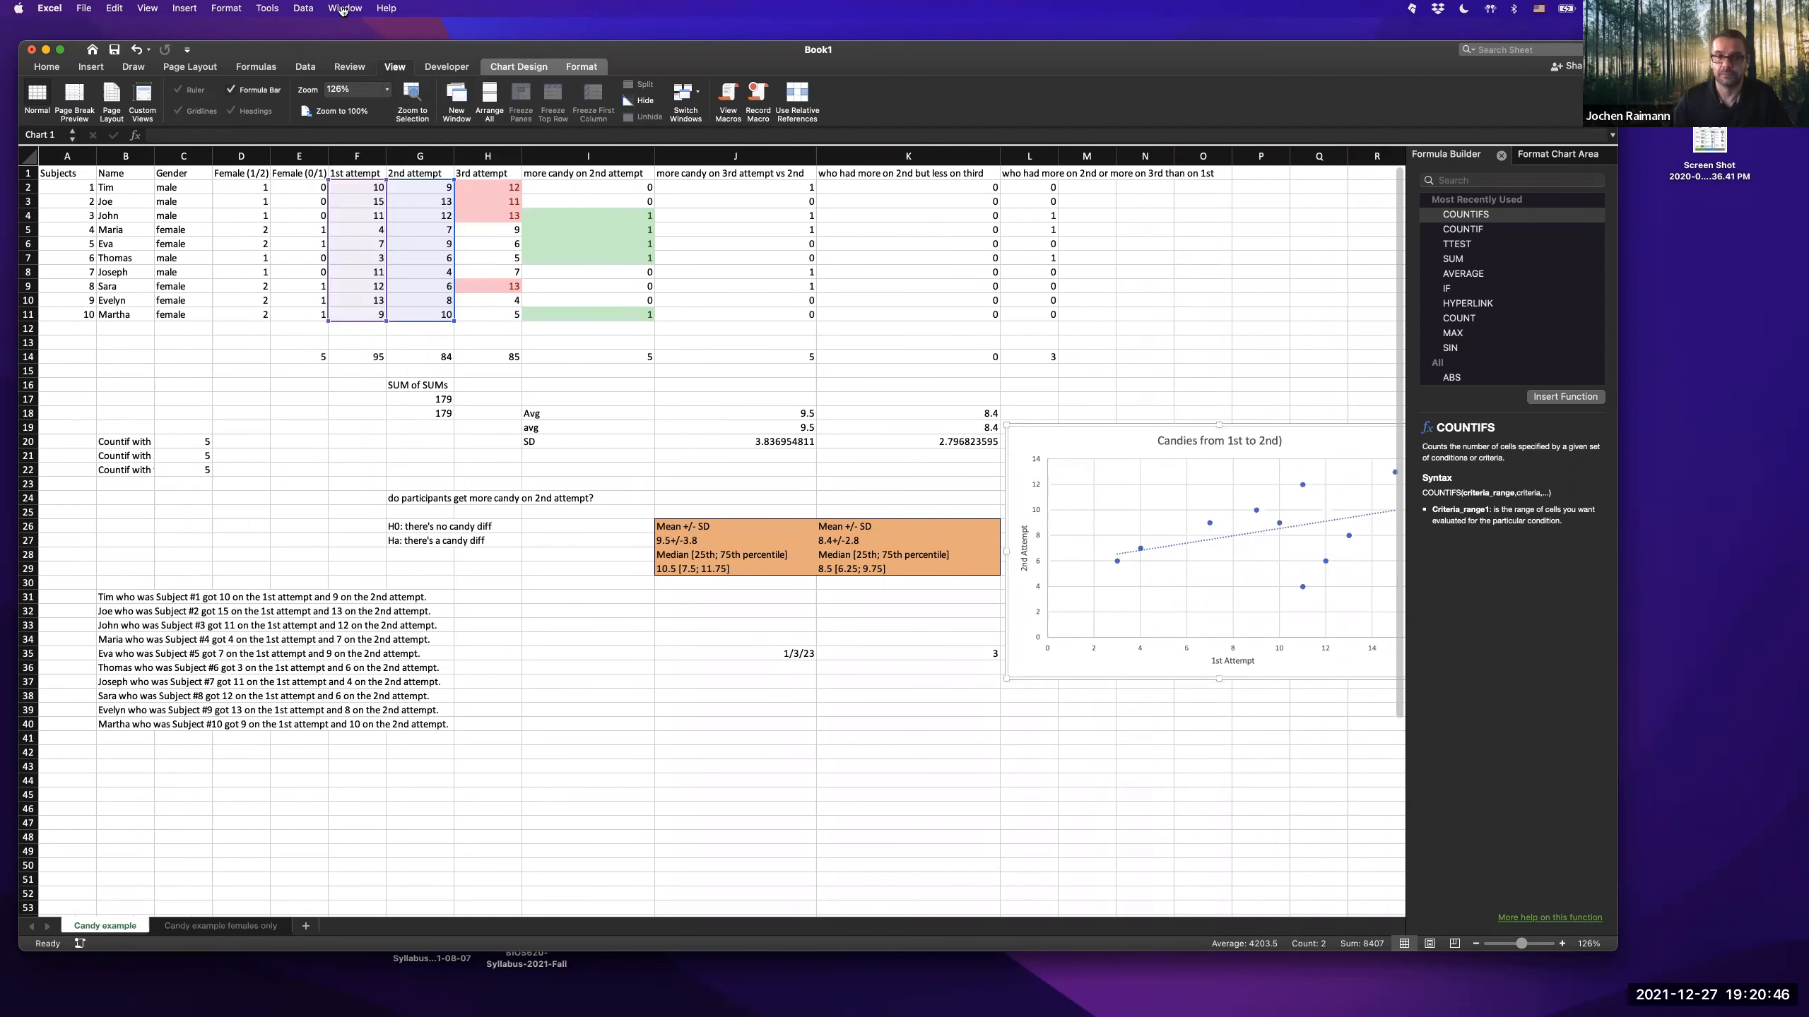
- Switch back to Chrome and open the WebPlotDigitizer website from the webplotdigitizer search results
key("super+Tab")
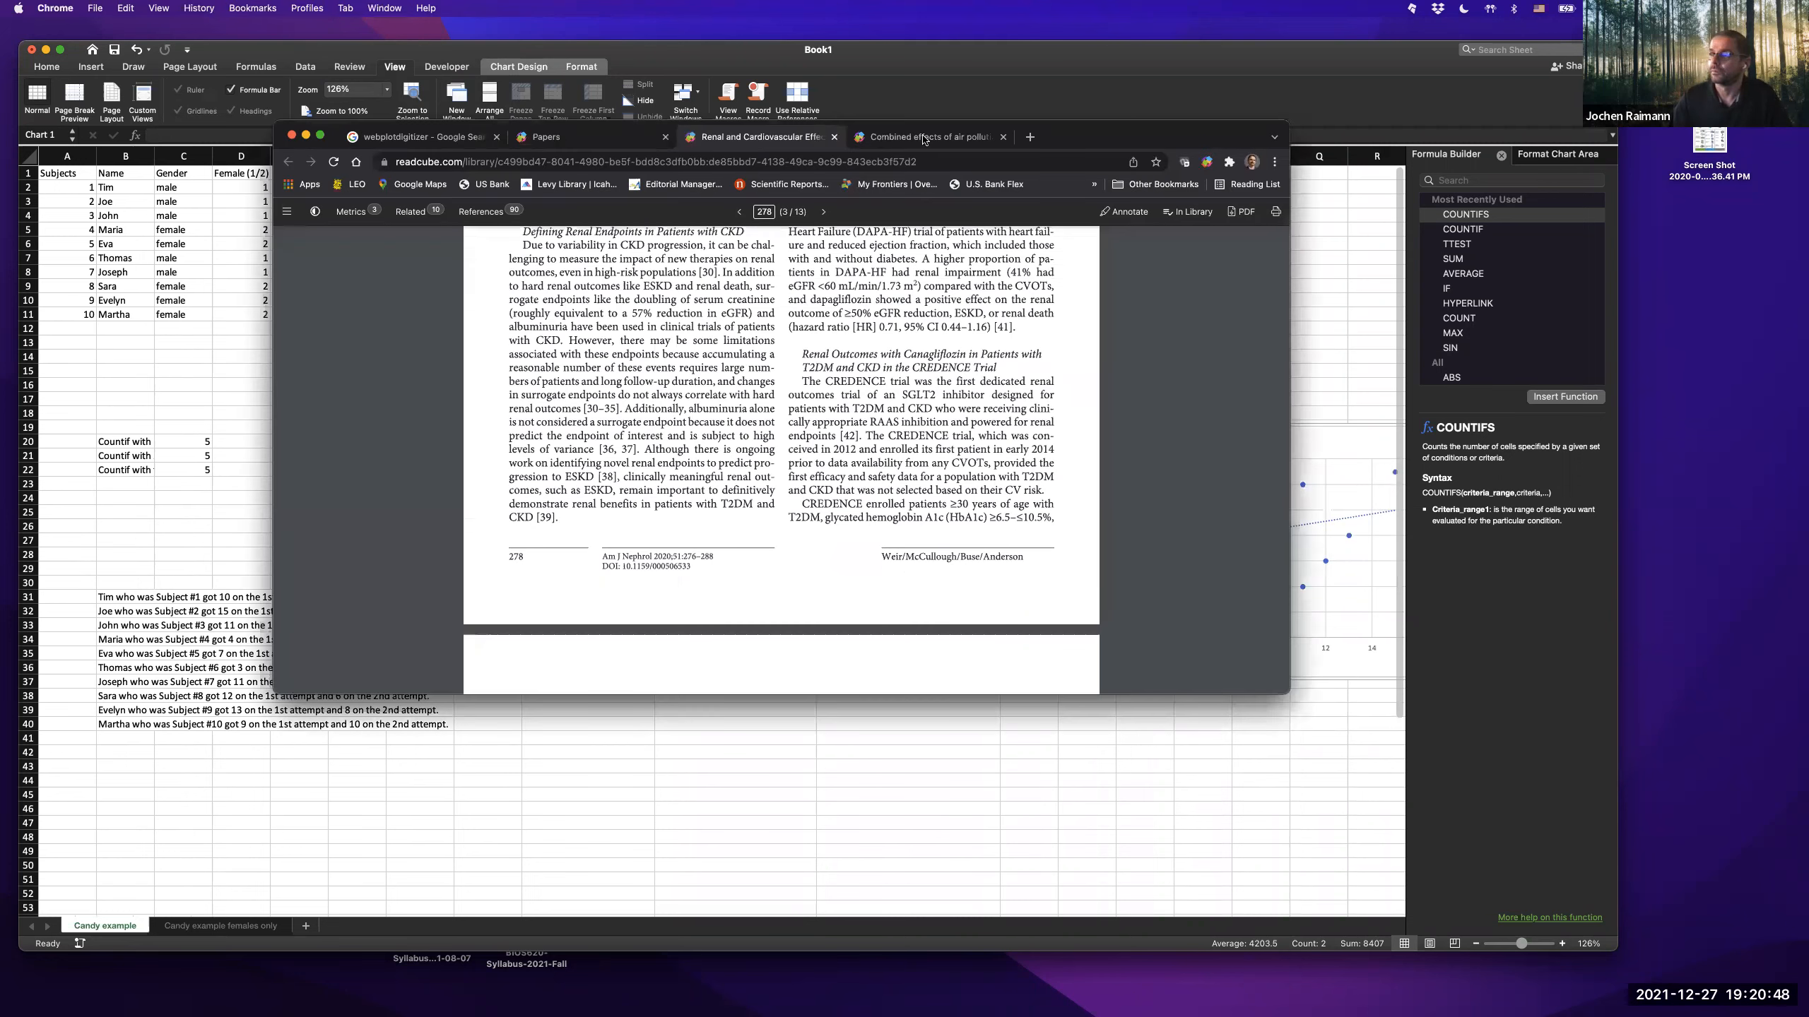
left_click(415, 138)
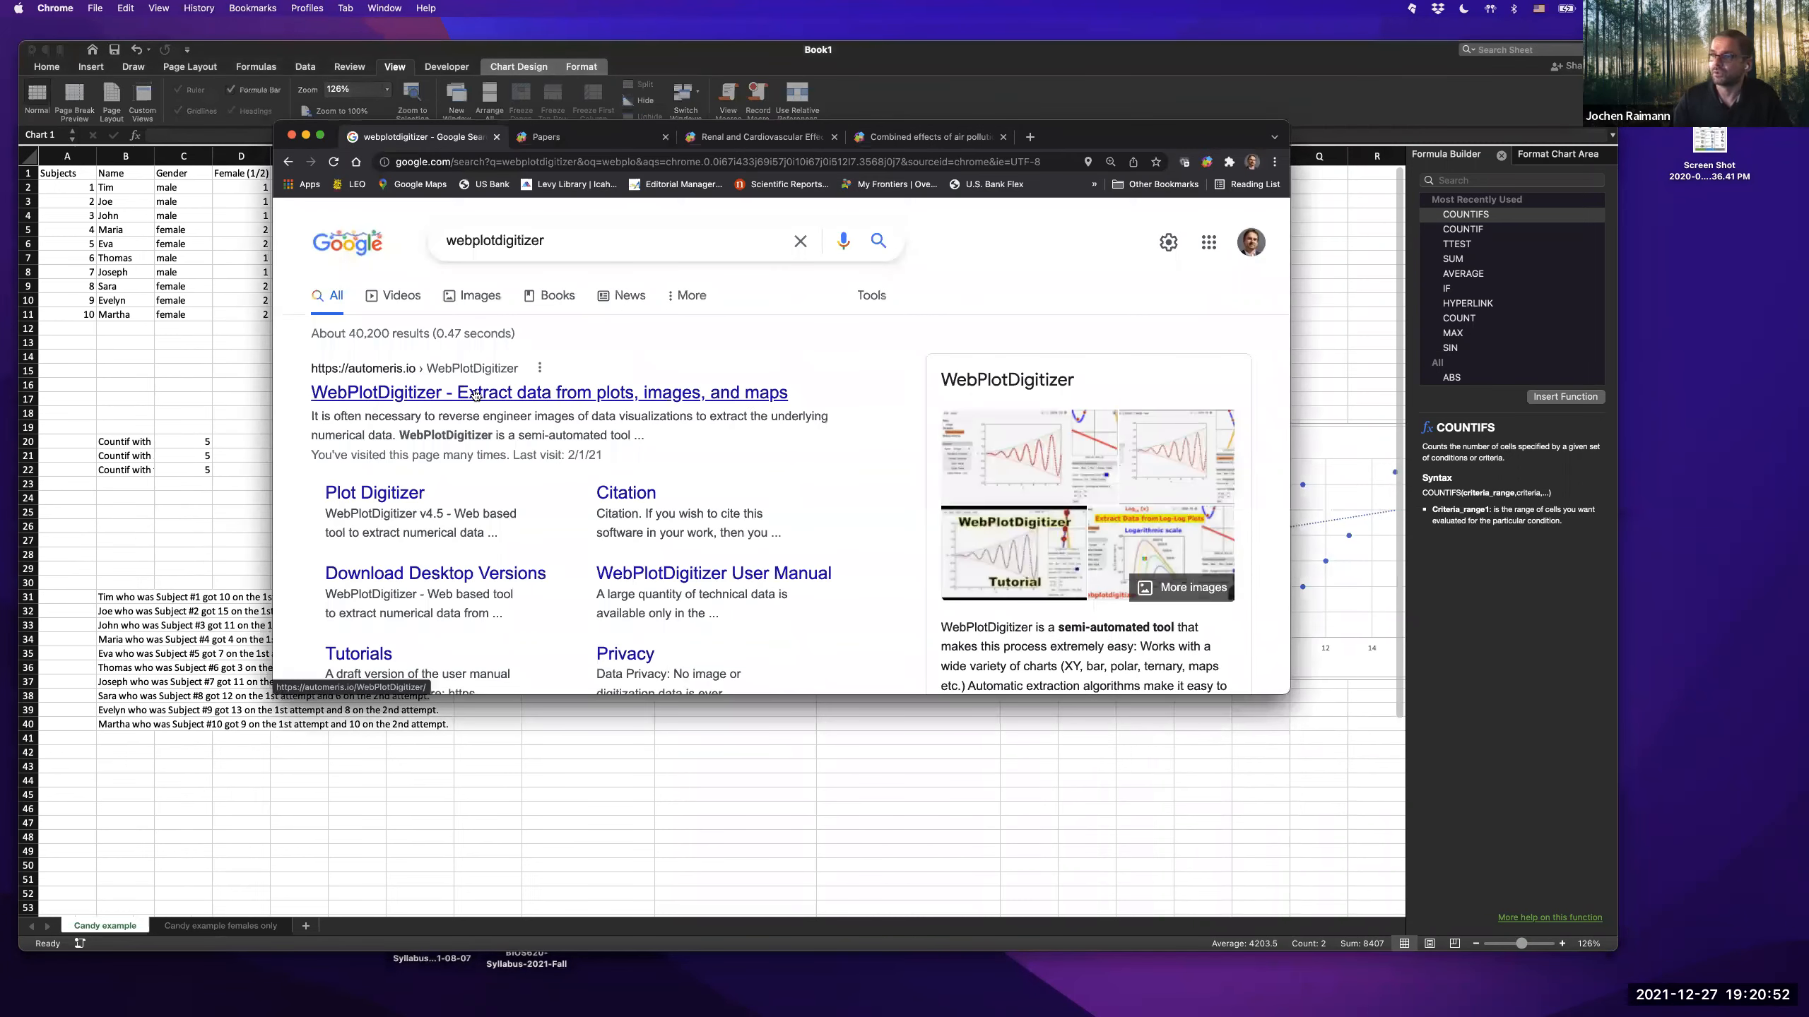
left_click(547, 361)
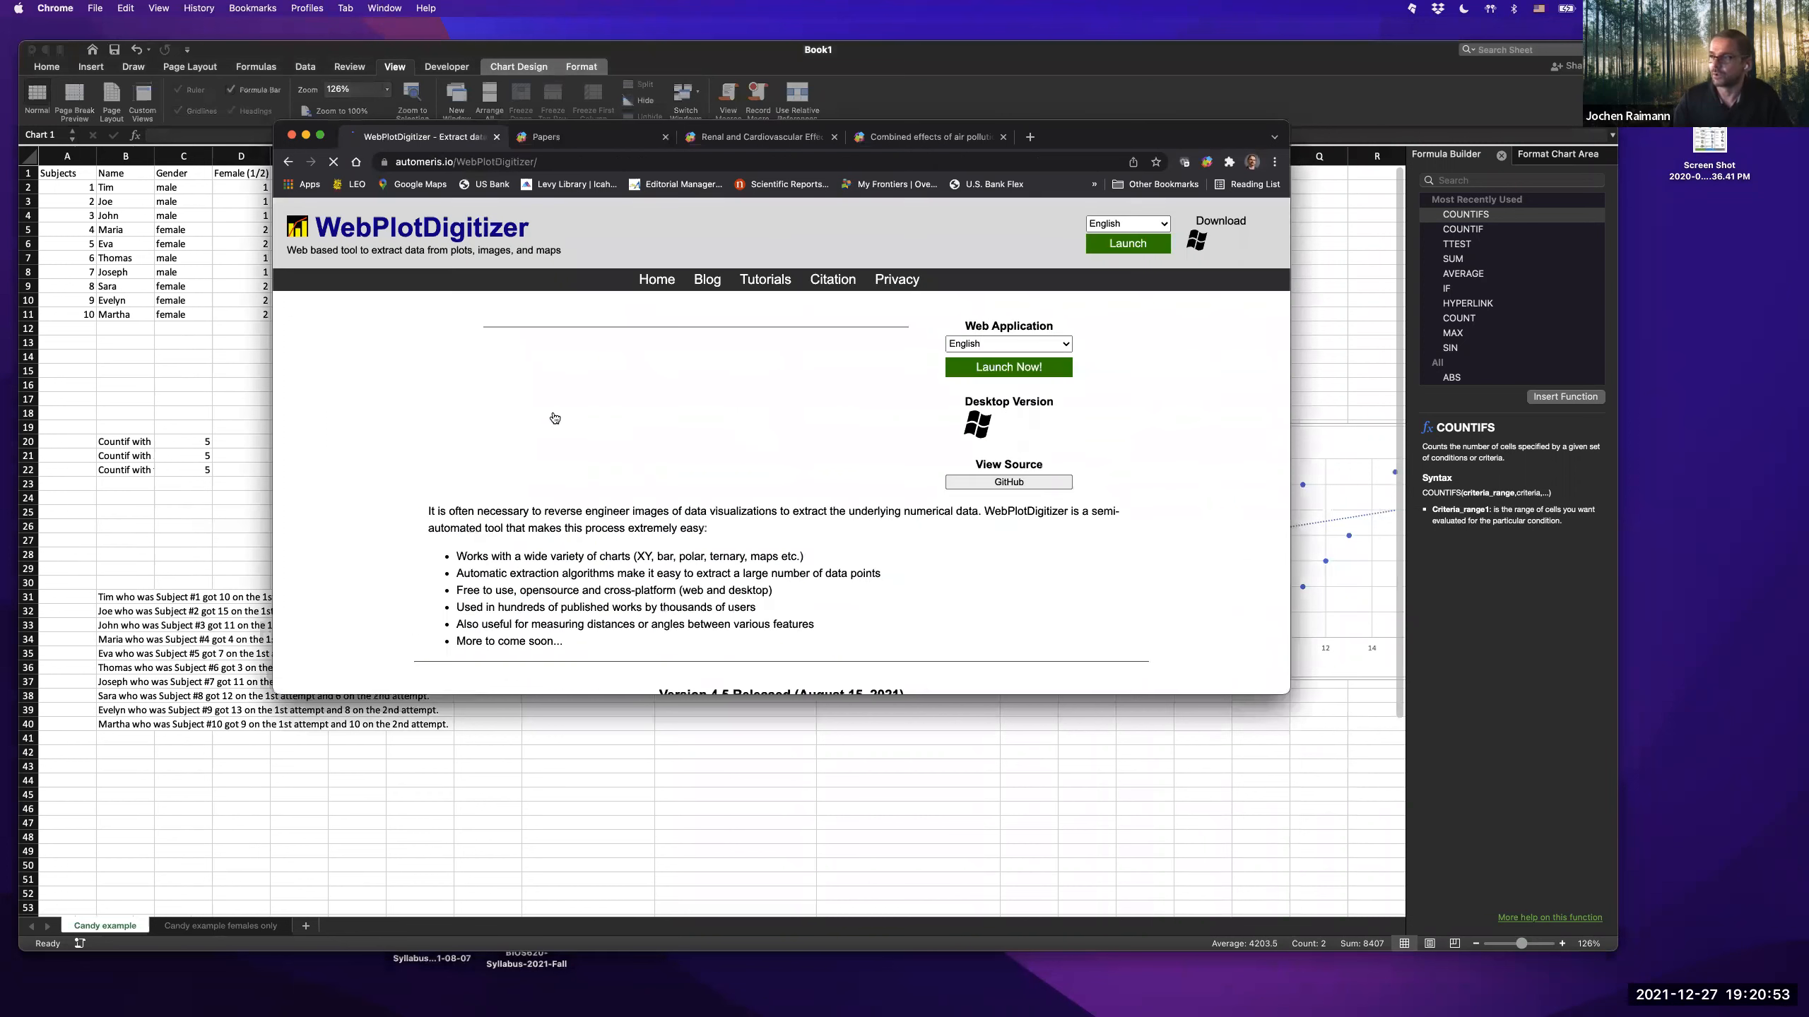
- Launch the WebPlotDigitizer web application, paste in the copied candies chart, and begin axis alignment as a 2D (X-Y) Plot
left_click(1003, 369)
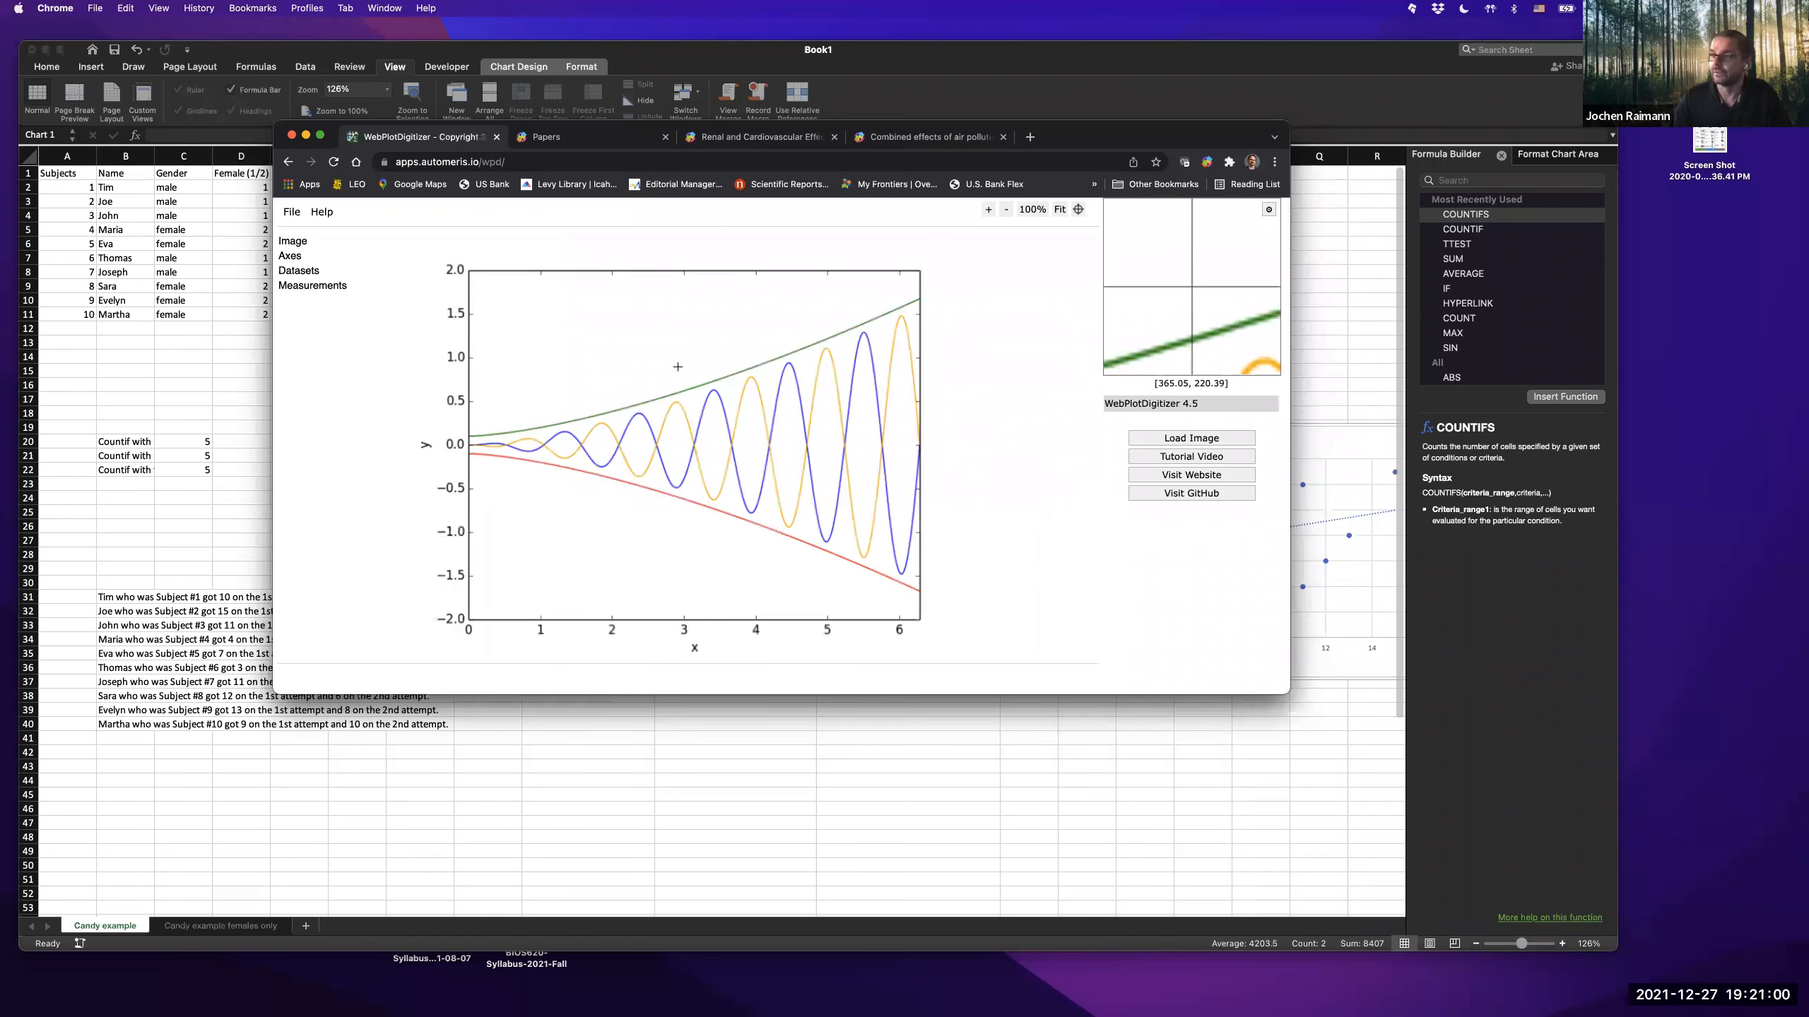
key("super+v")
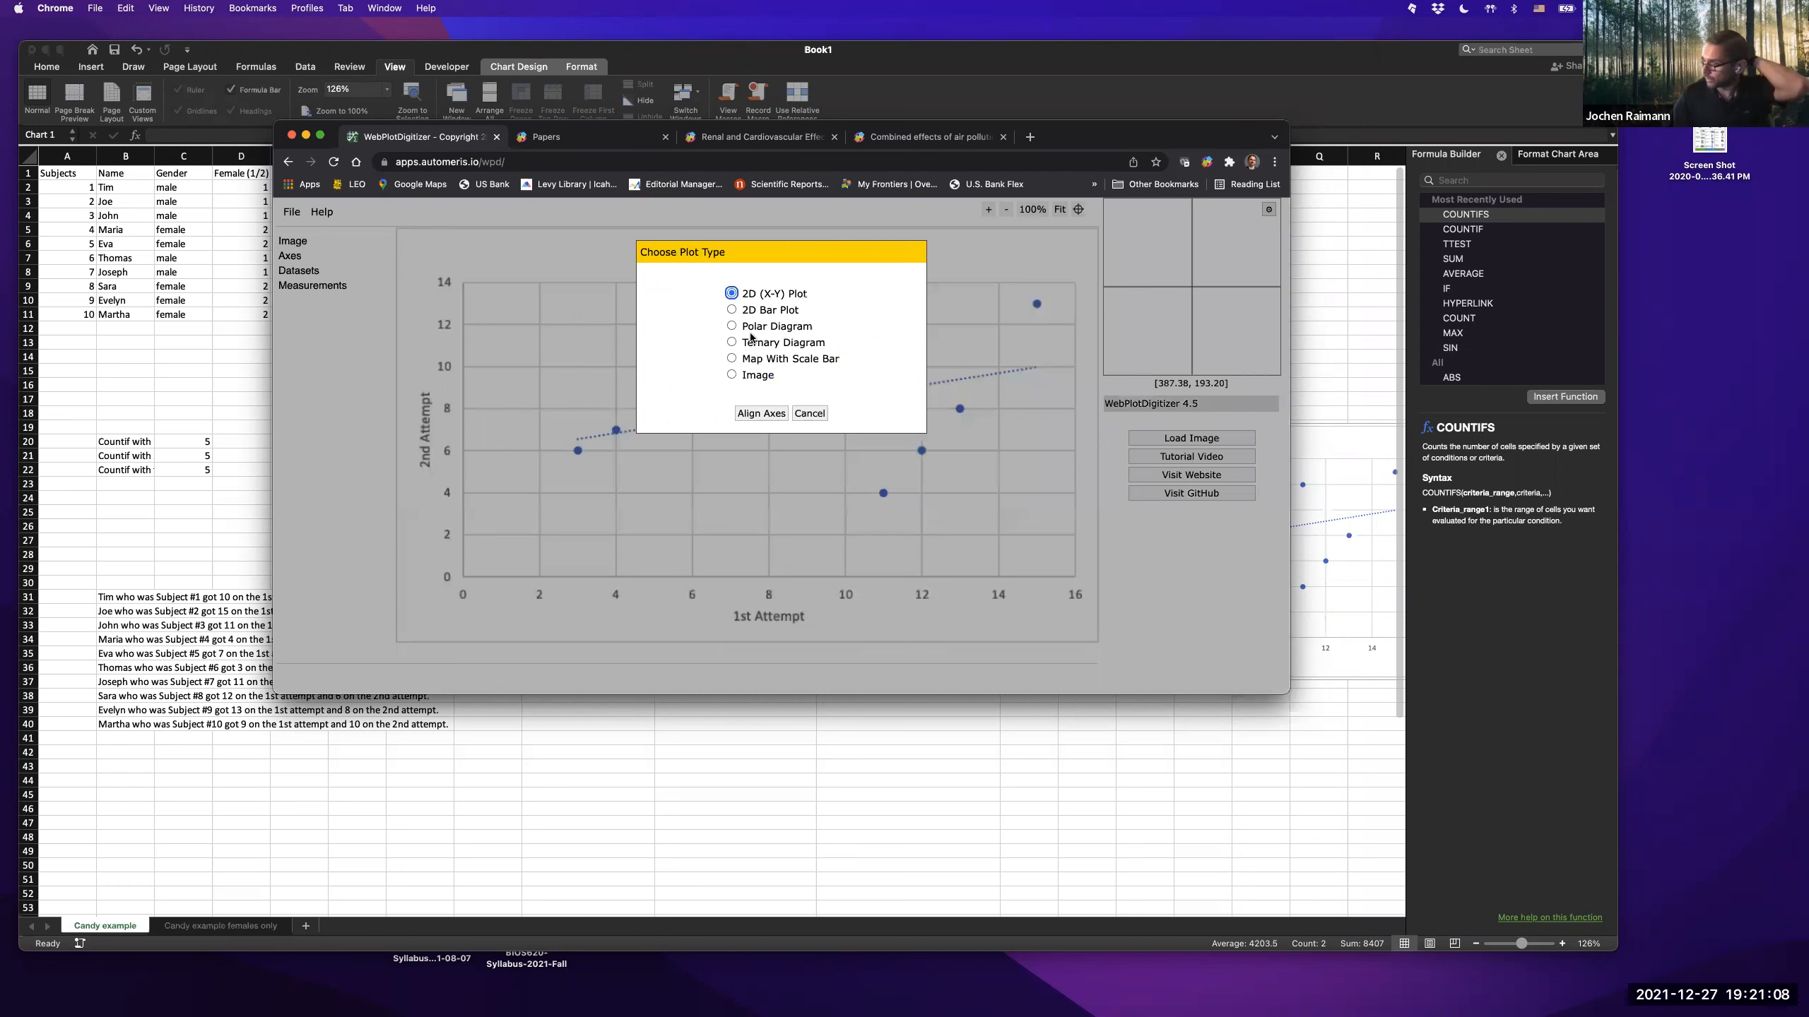
left_click(767, 416)
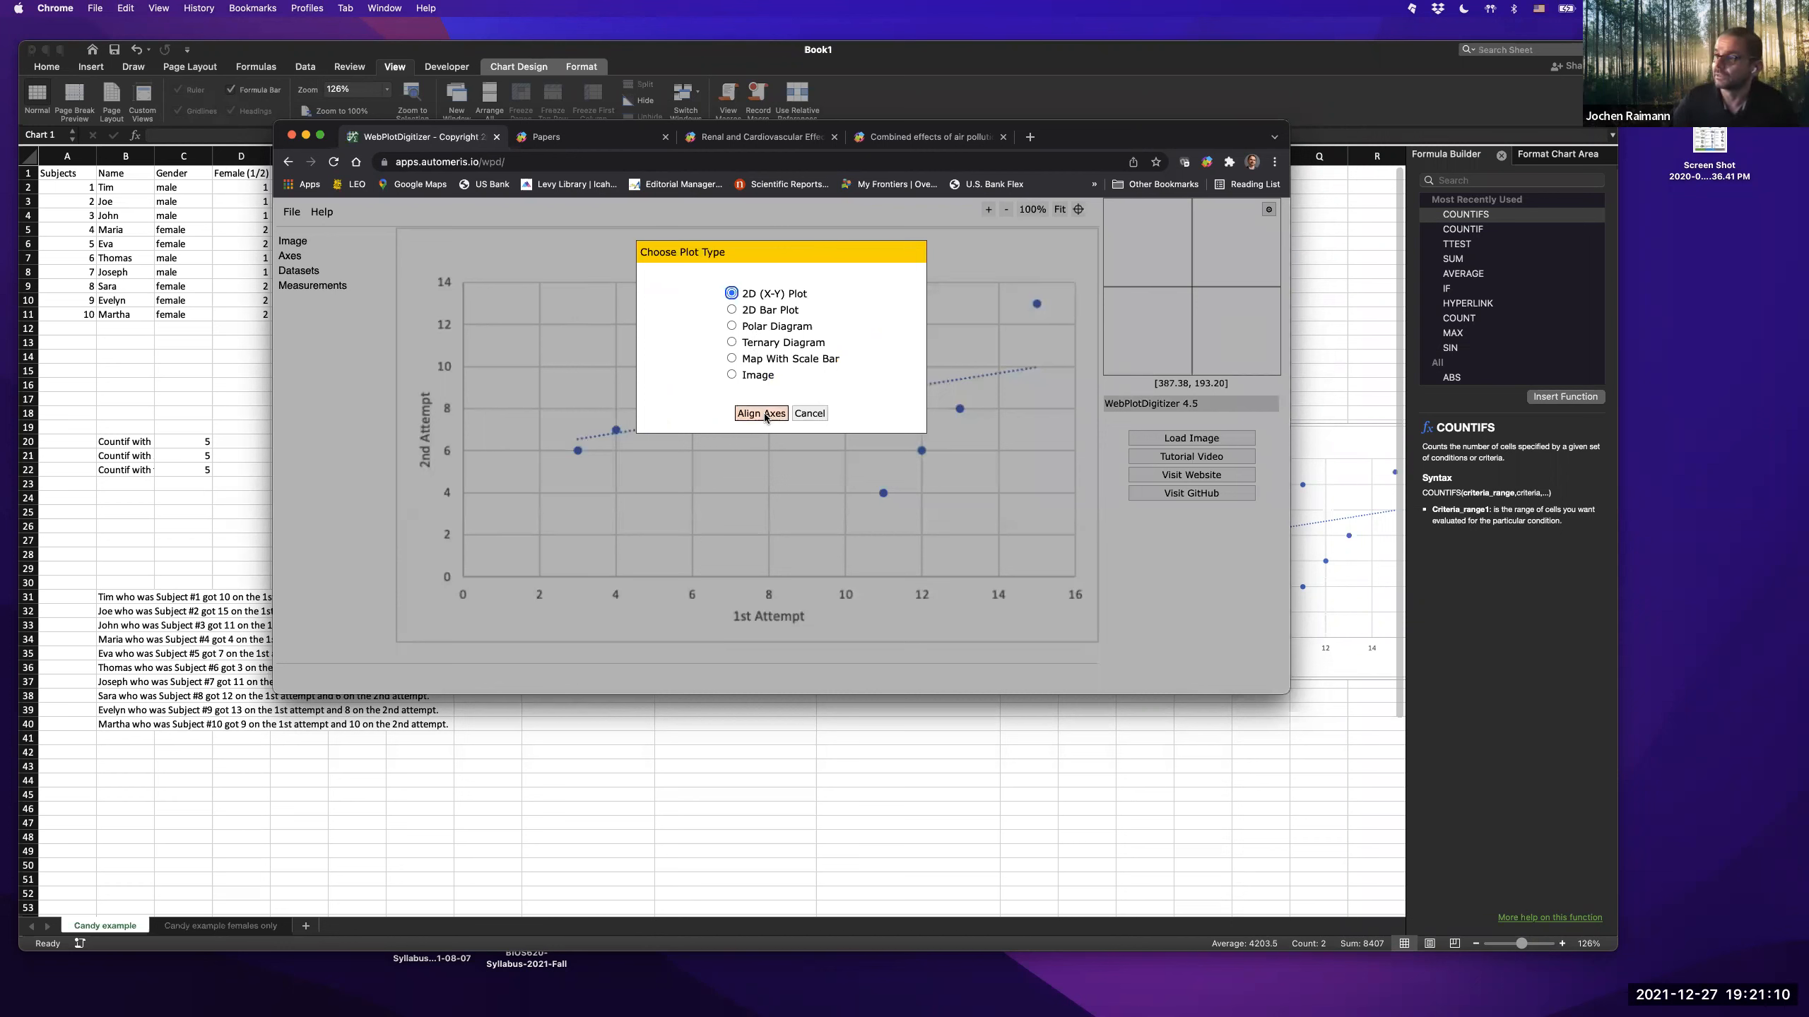
left_click(737, 418)
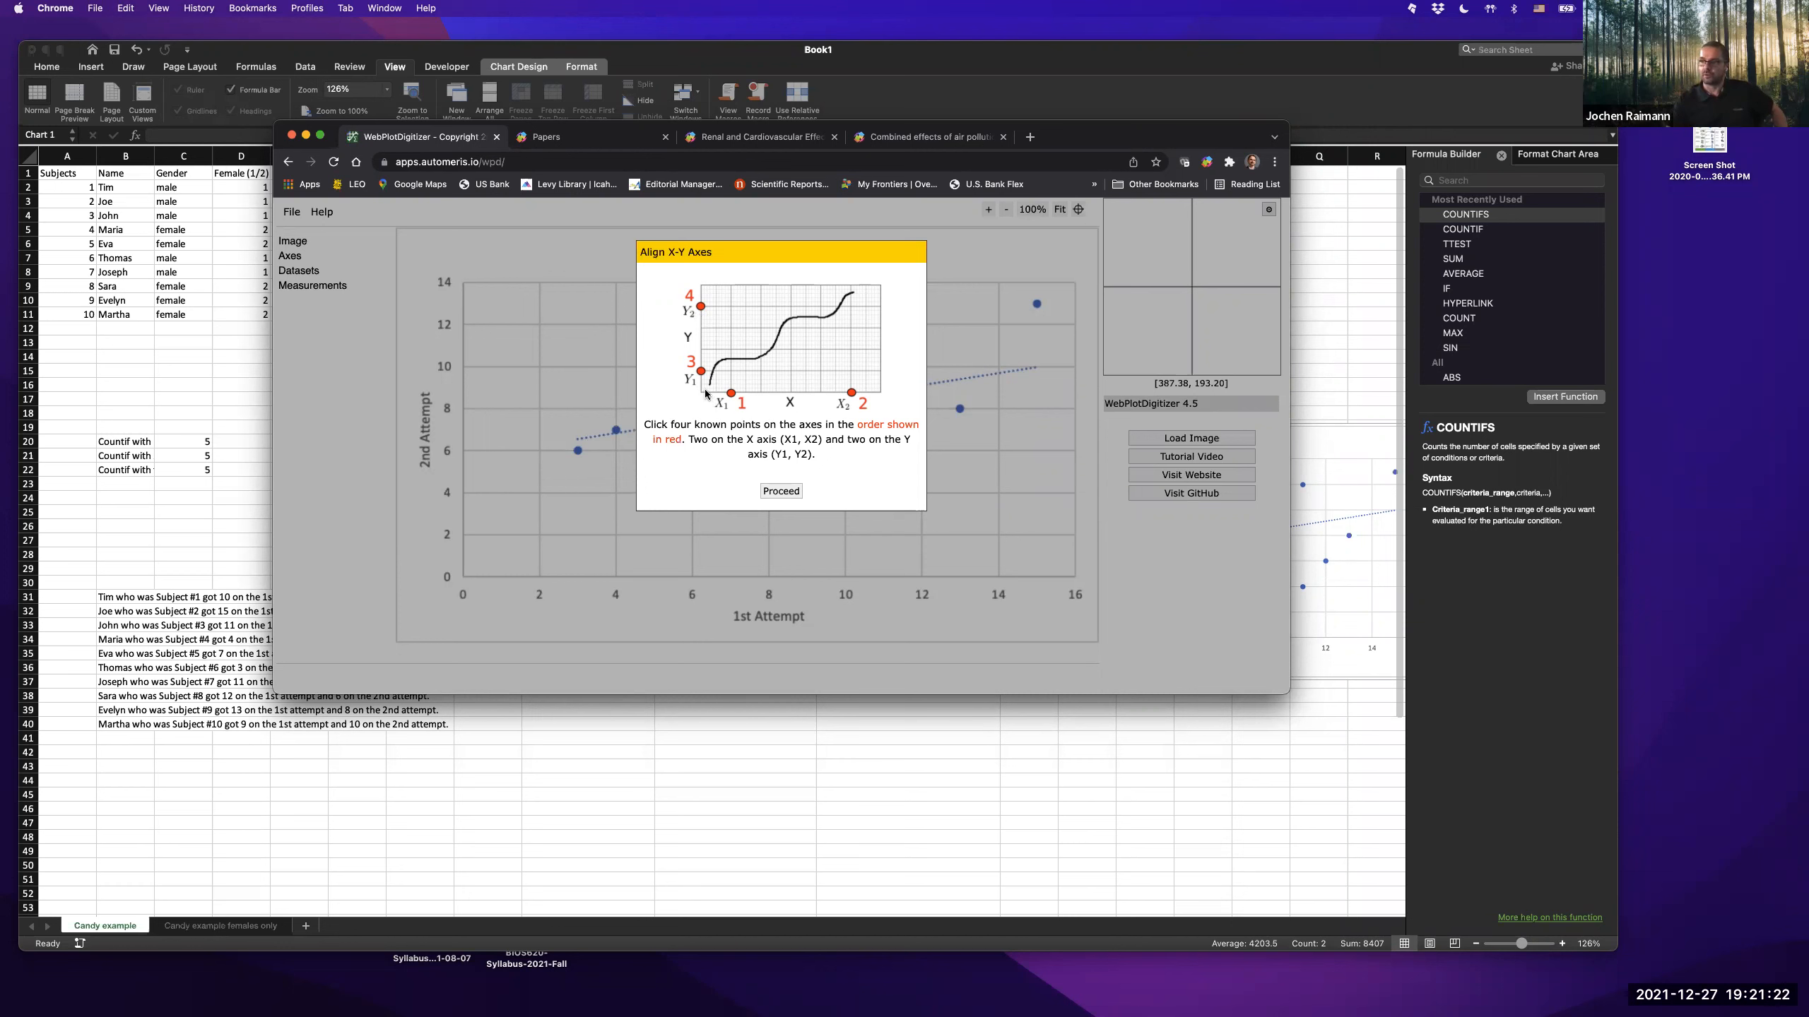
left_click(781, 491)
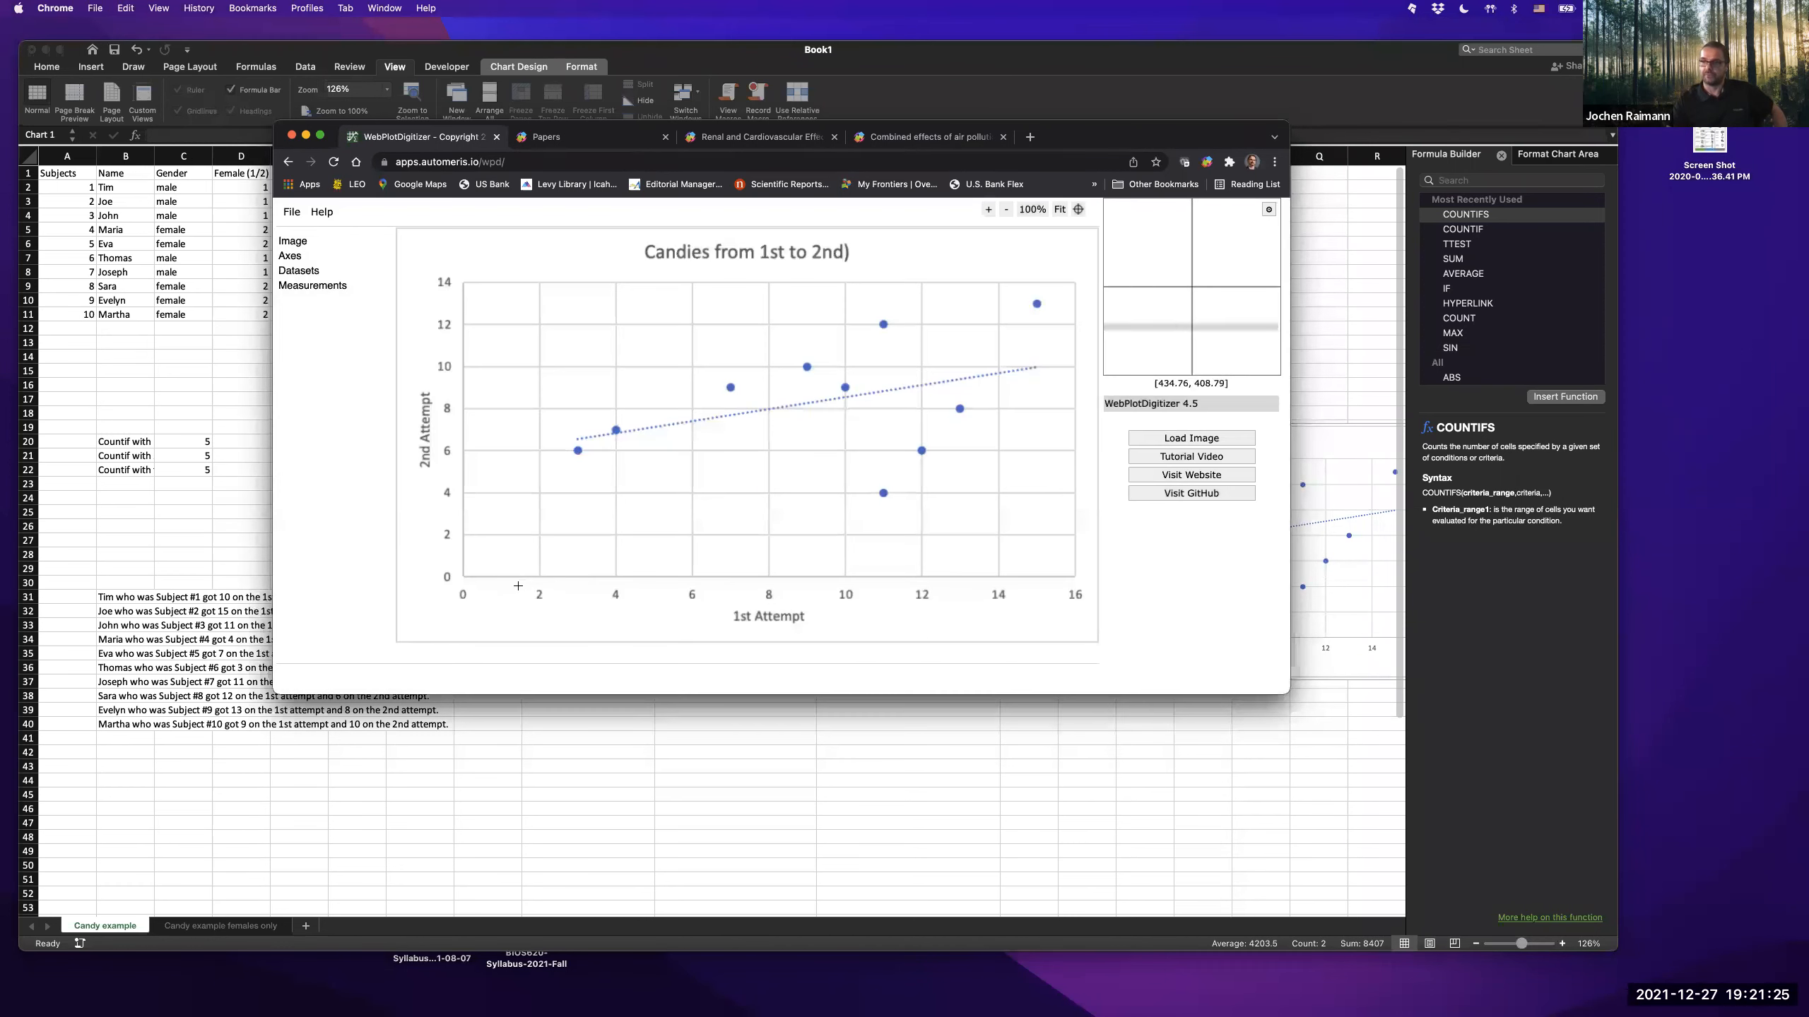
- Mark the axis calibration points: X1 at the origin, X2 at 16, Y1 at the origin and Y2 at 14
left_click(463, 576)
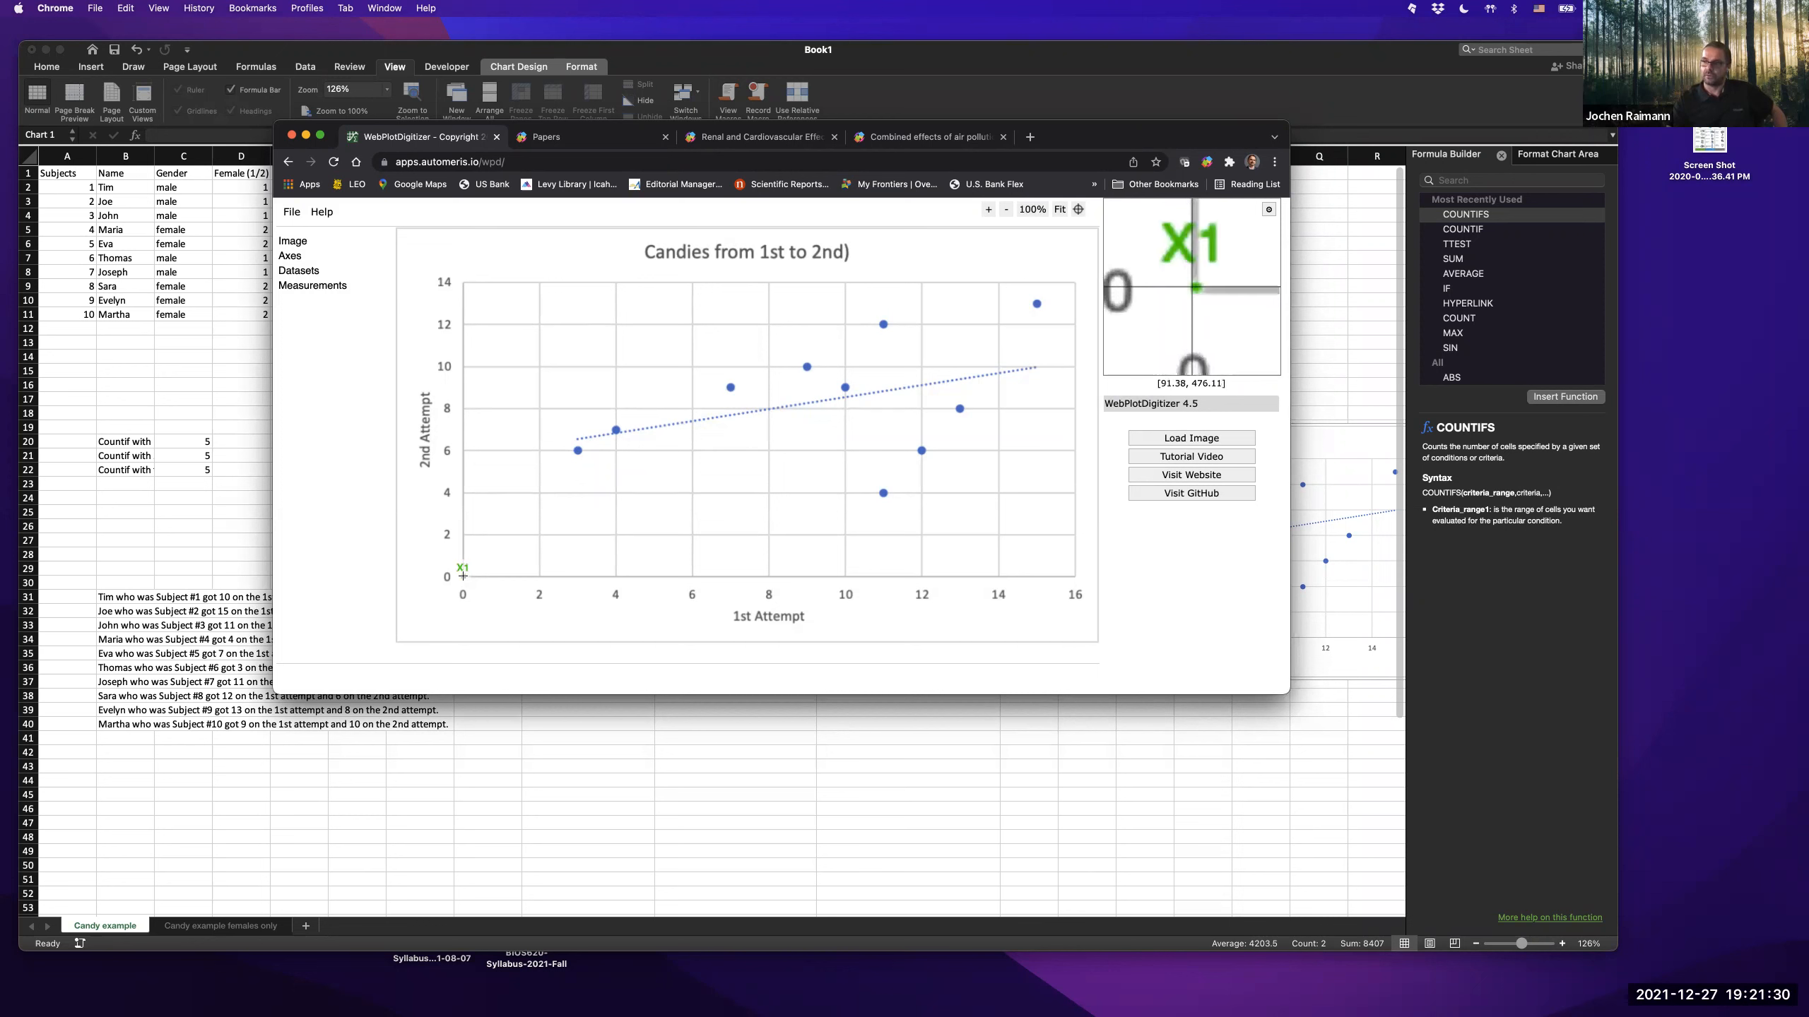
left_click(1075, 577)
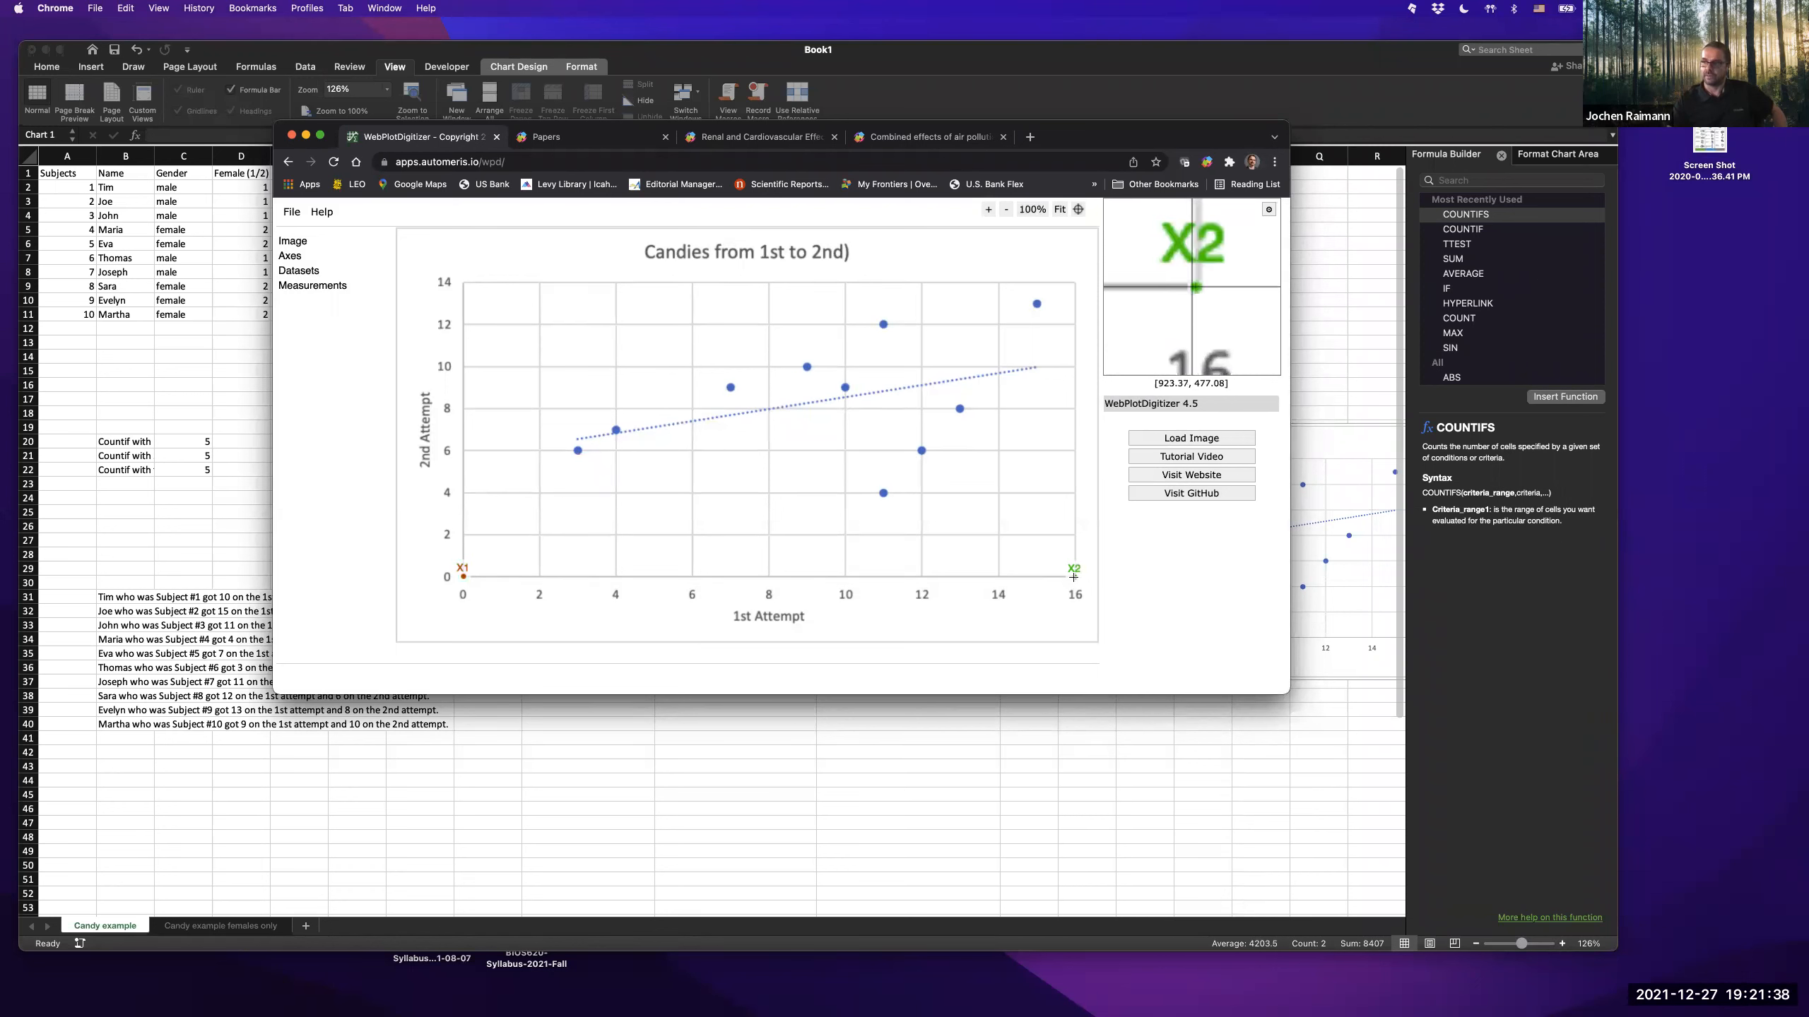
left_click(464, 577)
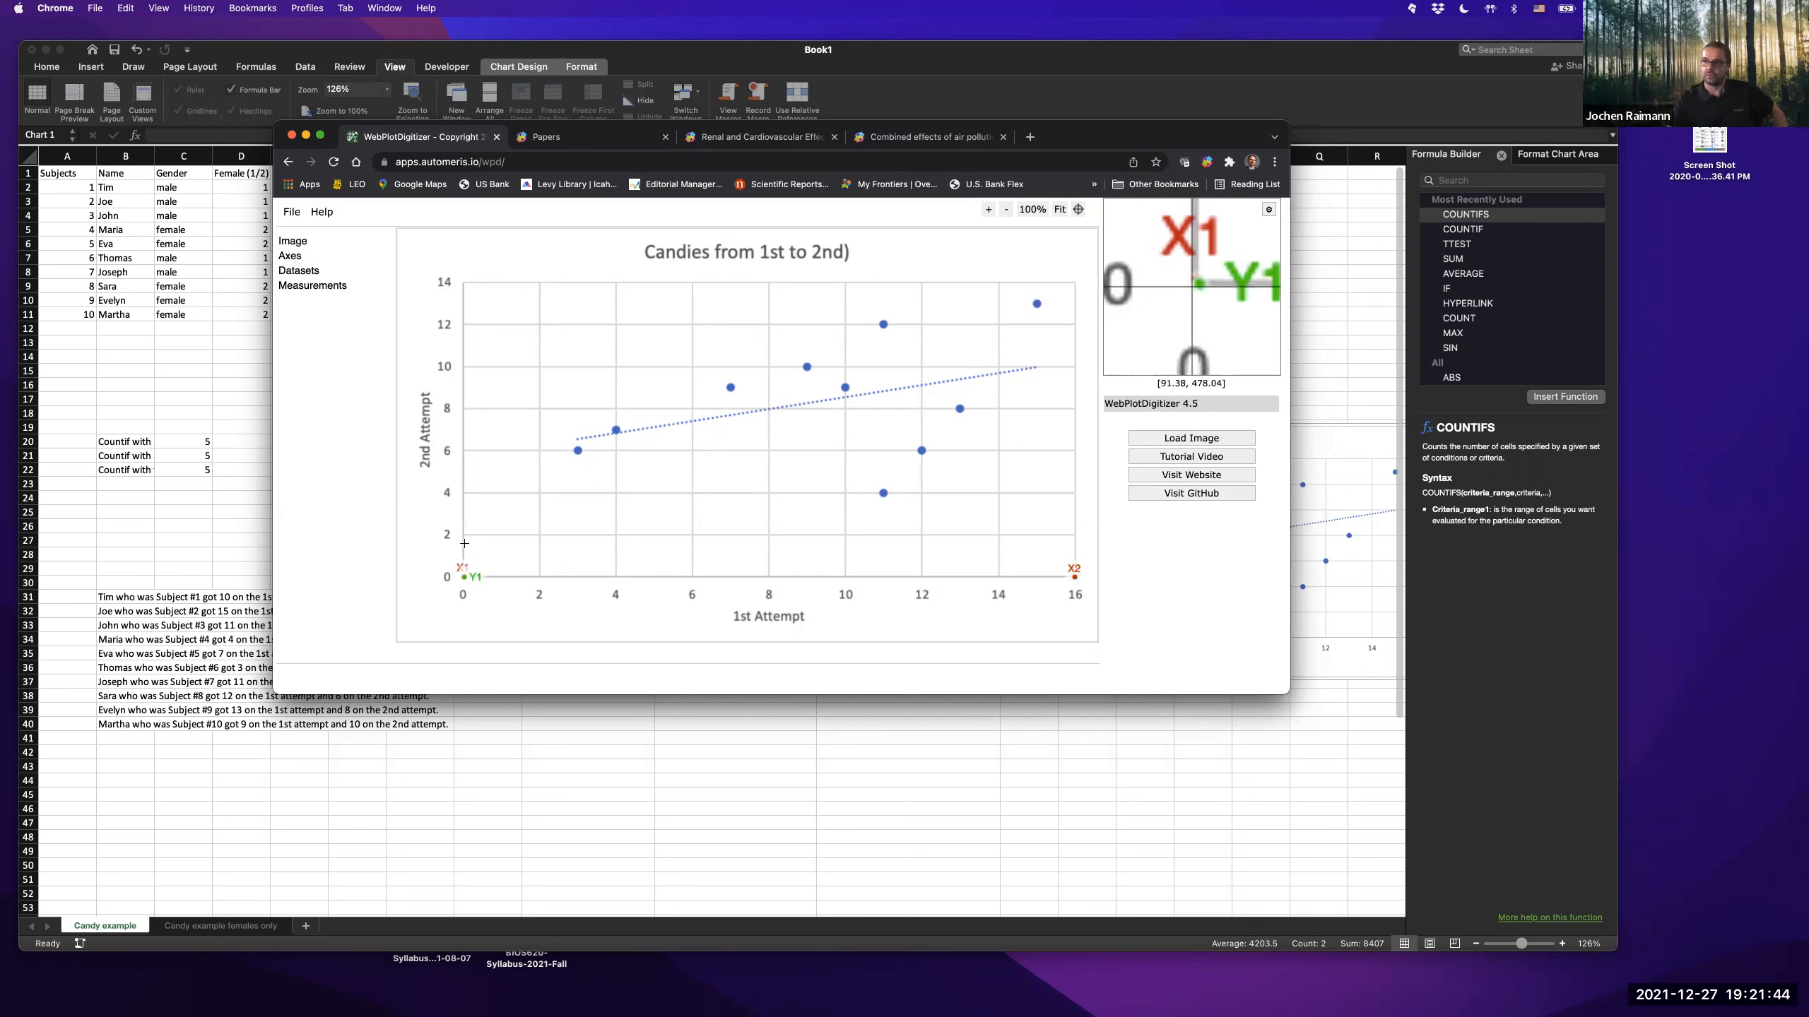
left_click(463, 282)
- Complete the axis calibration with the X-axis running from 0 to 16 and the Y-axis from 0 to 14
left_click(1181, 483)
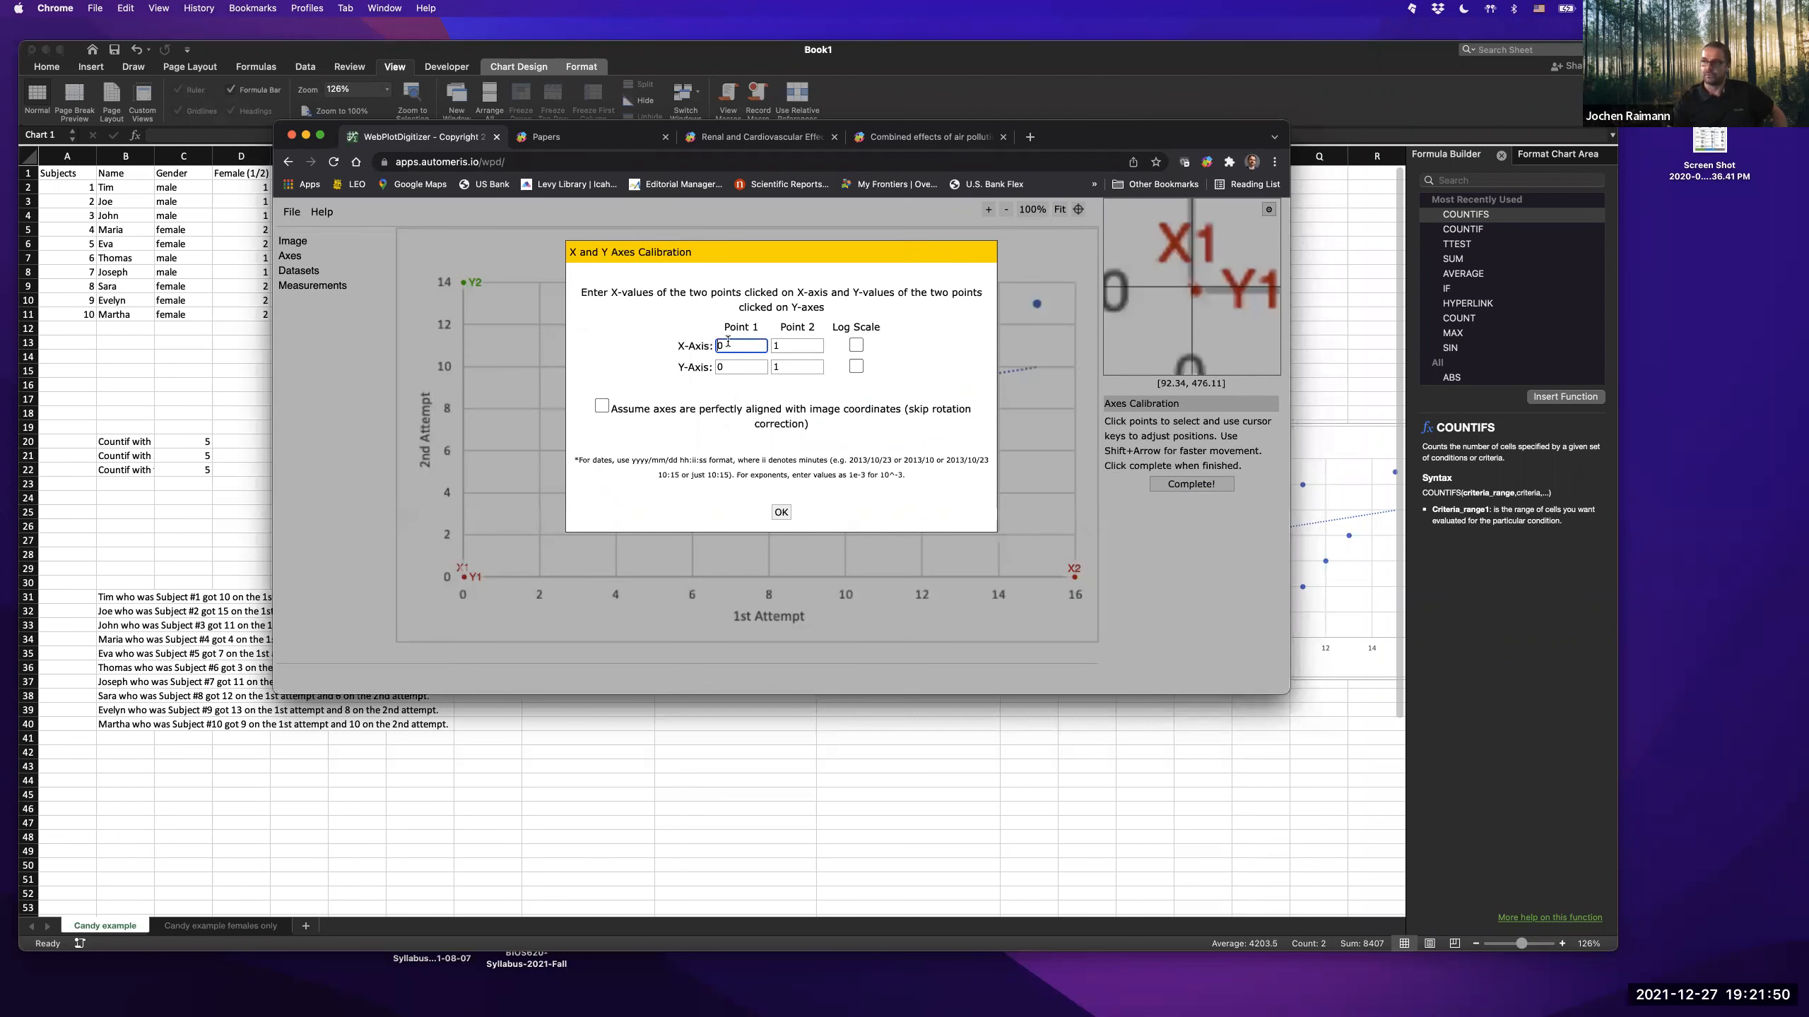
key("Tab")
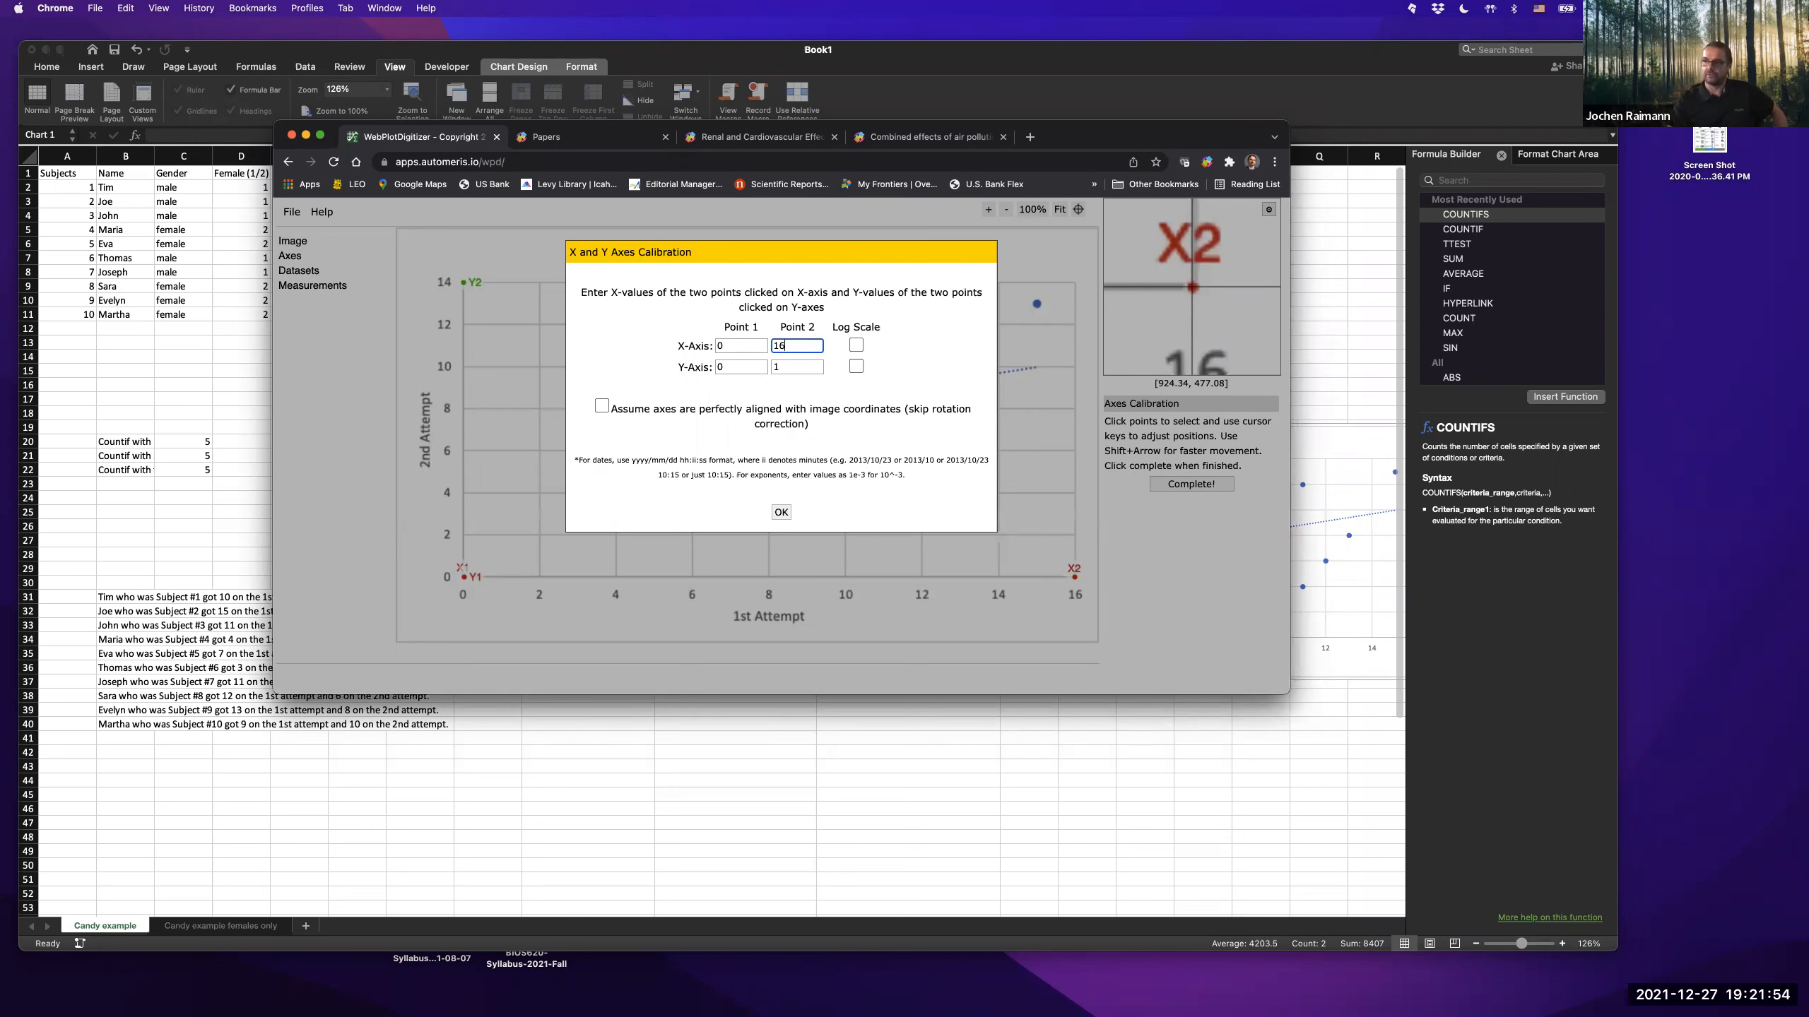
left_click(801, 367)
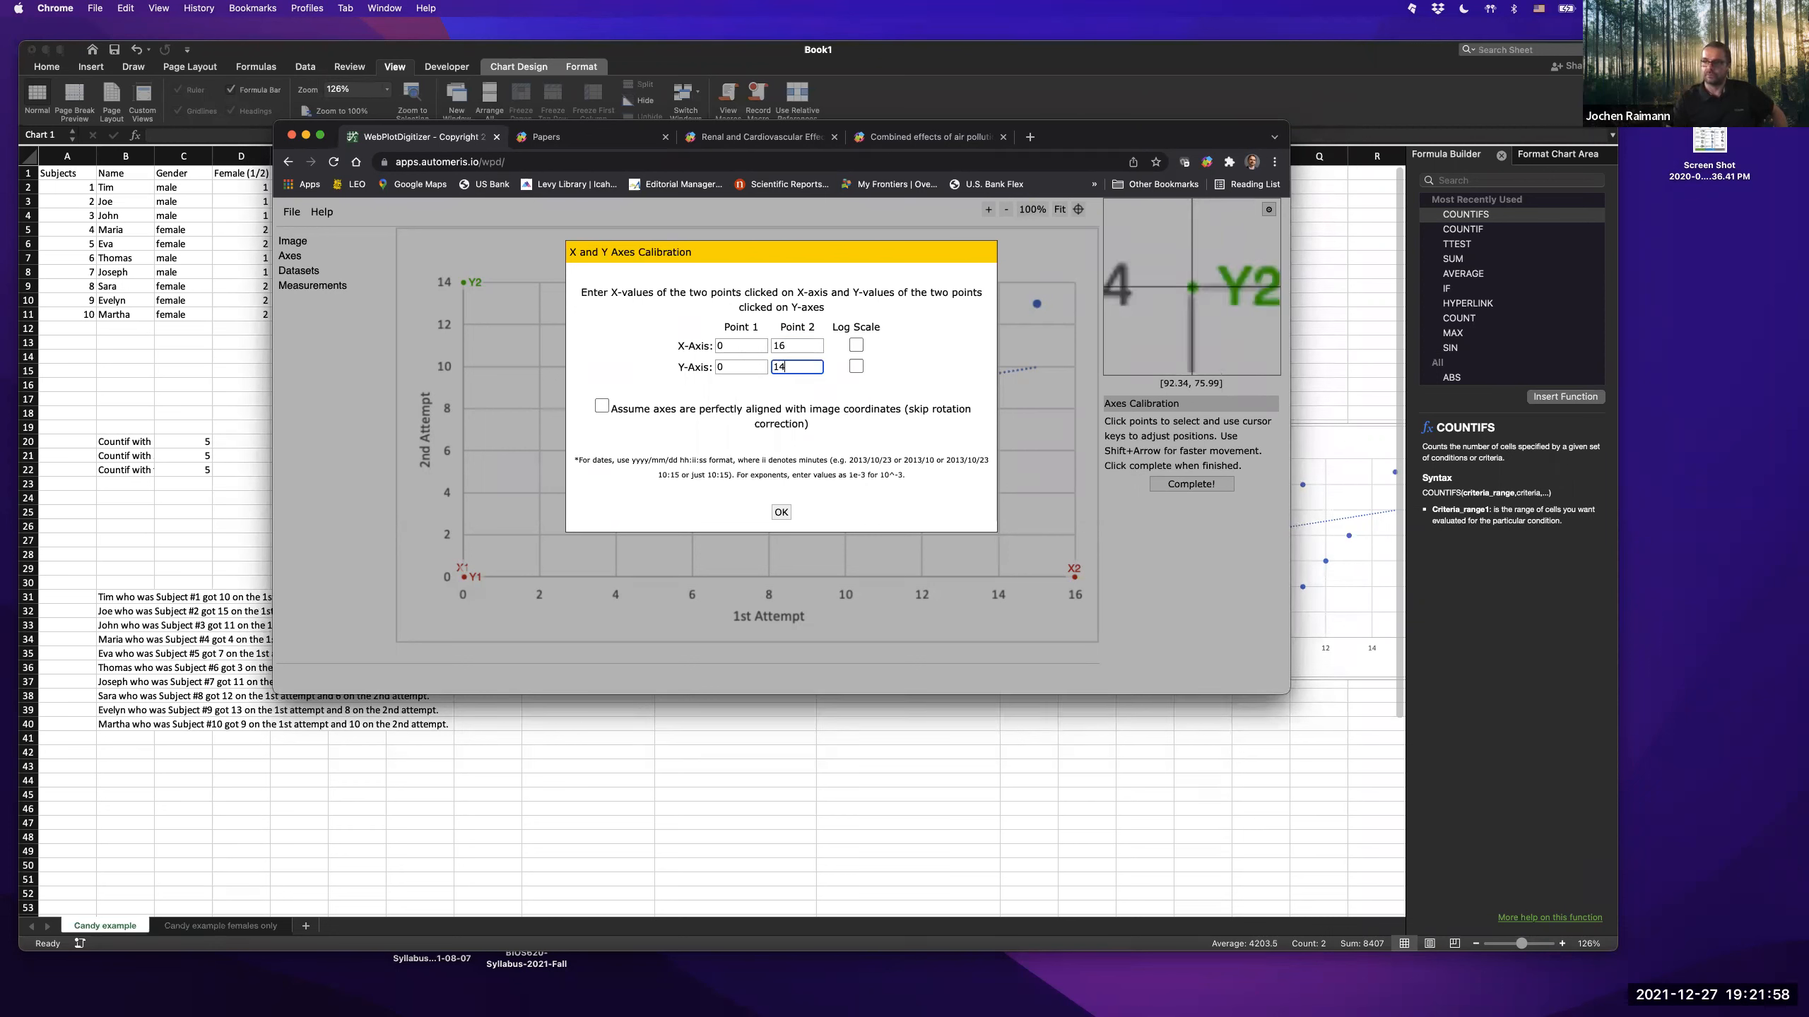
left_click(782, 512)
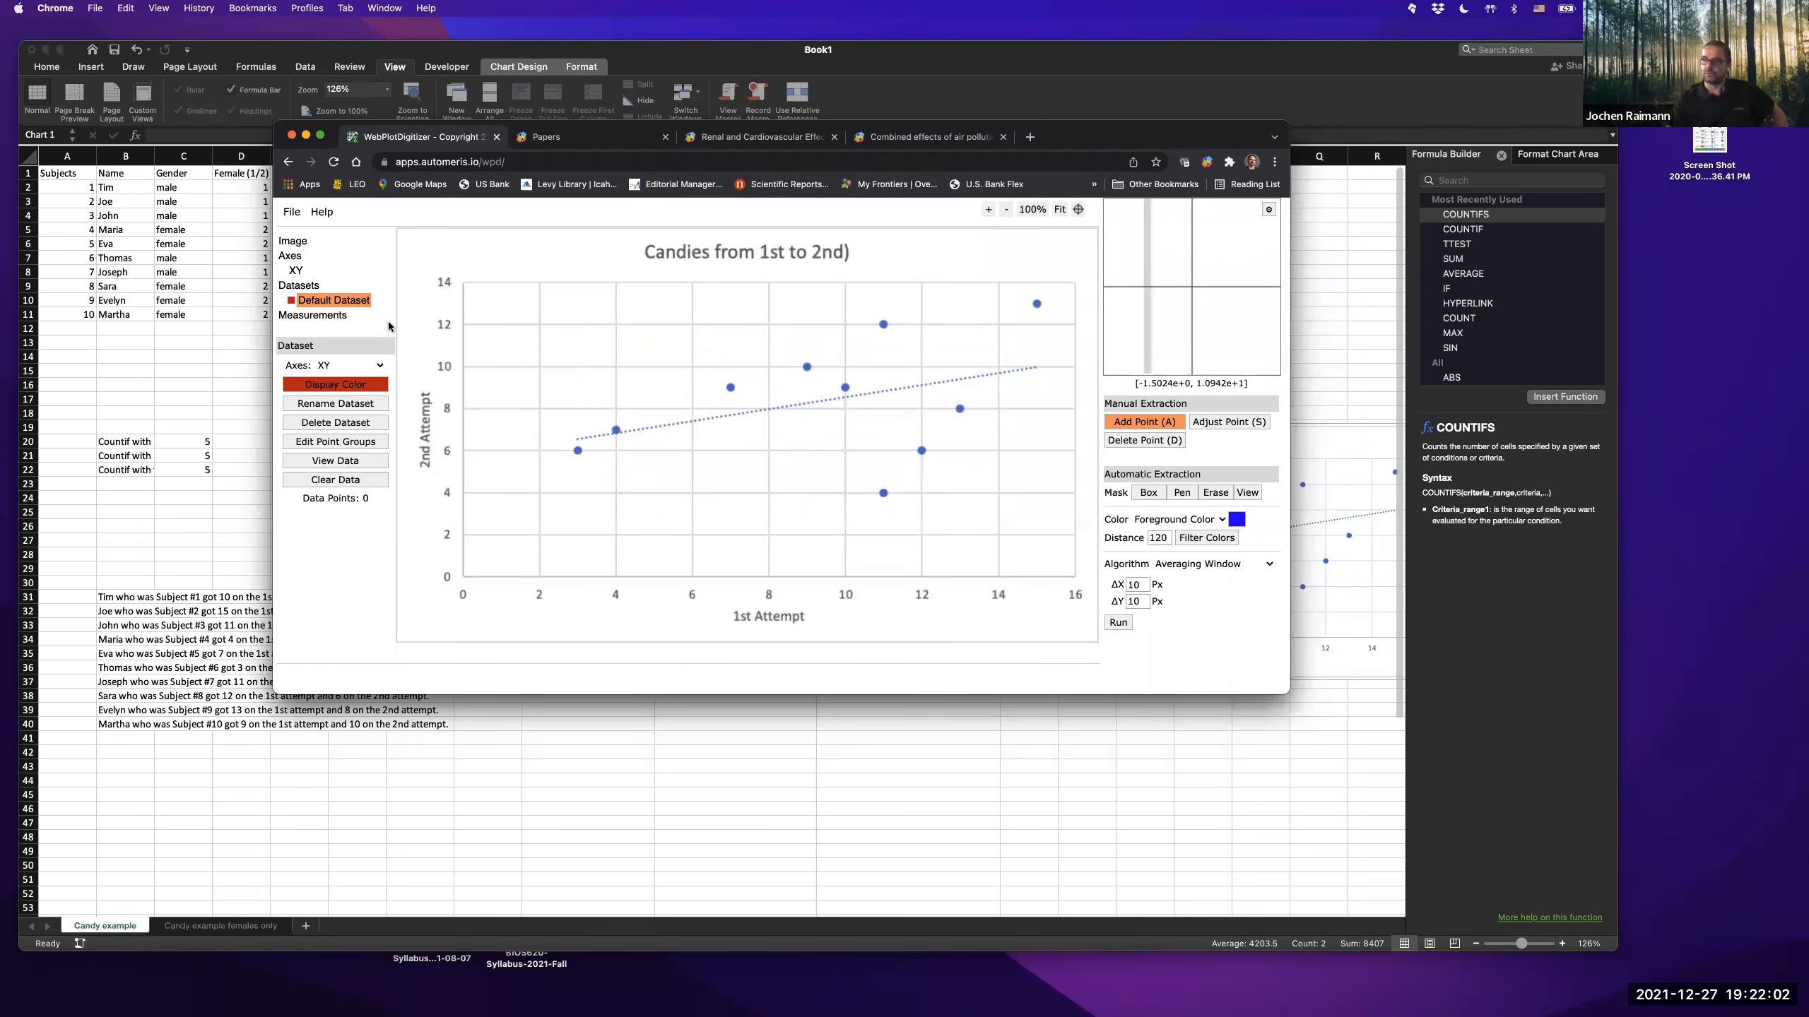
- Add a data point on each of the ten blue markers in the candies scatter plot
left_click(577, 450)
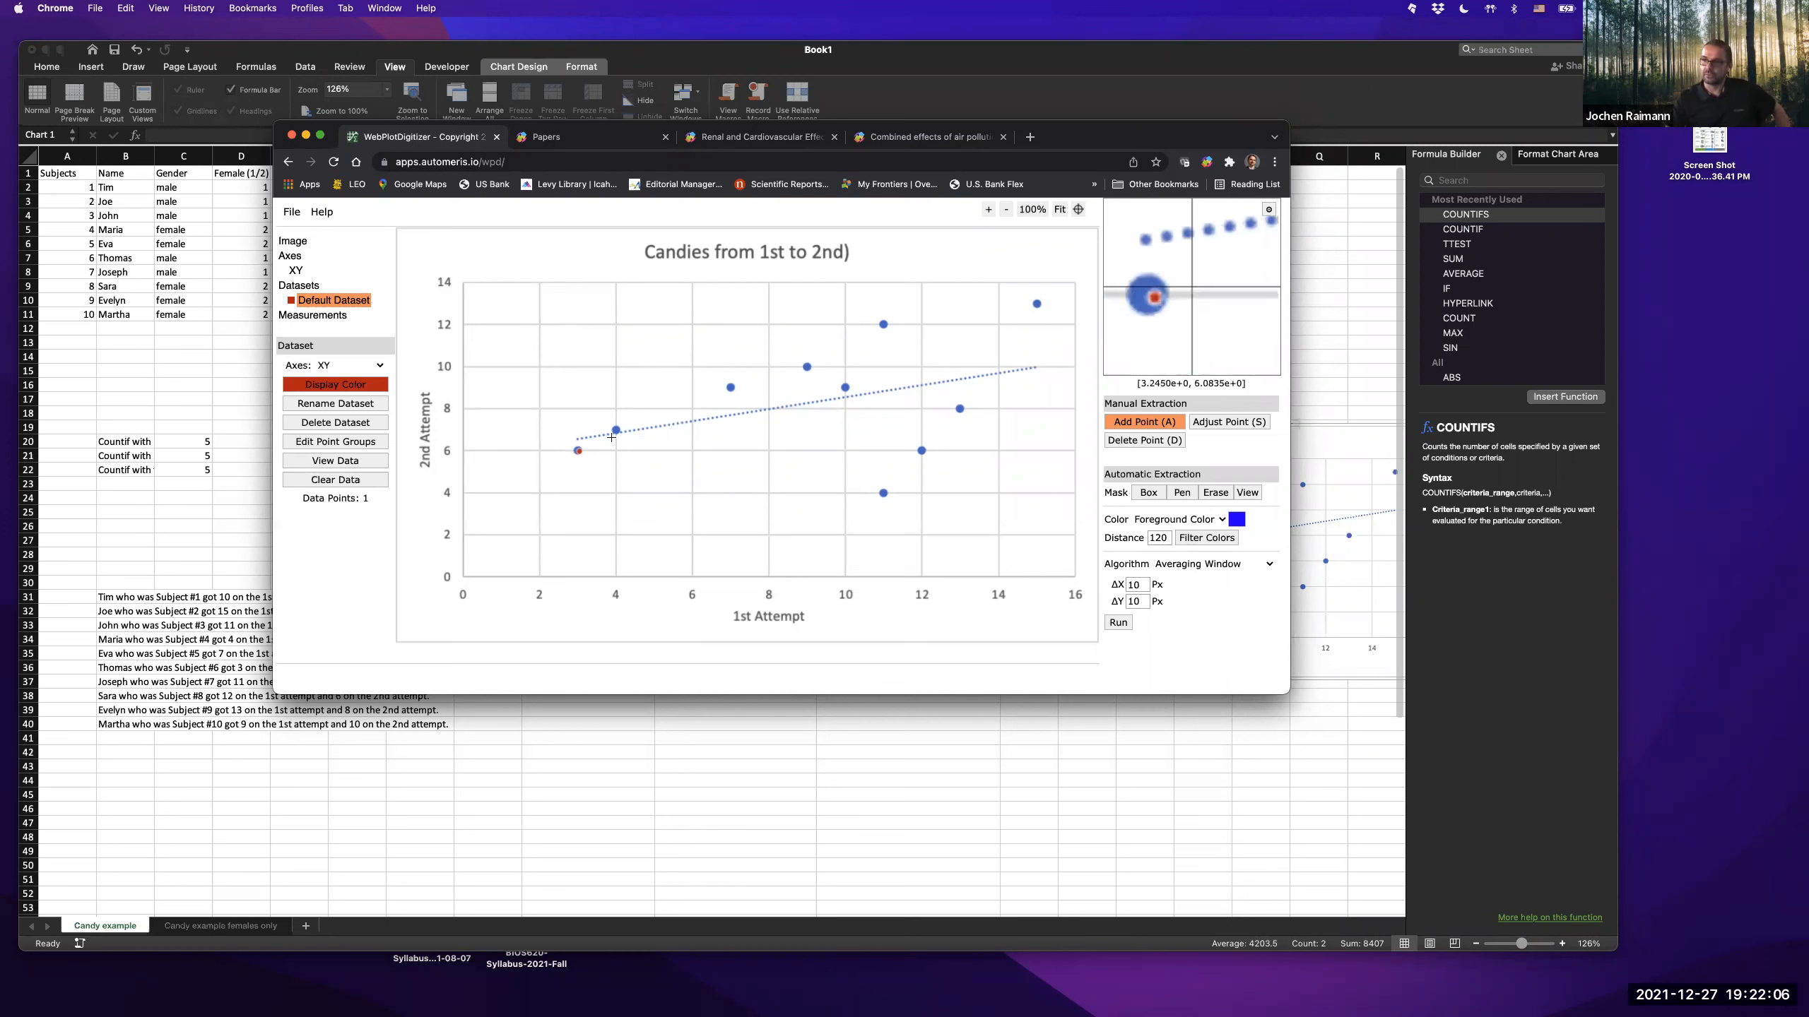
left_click(616, 430)
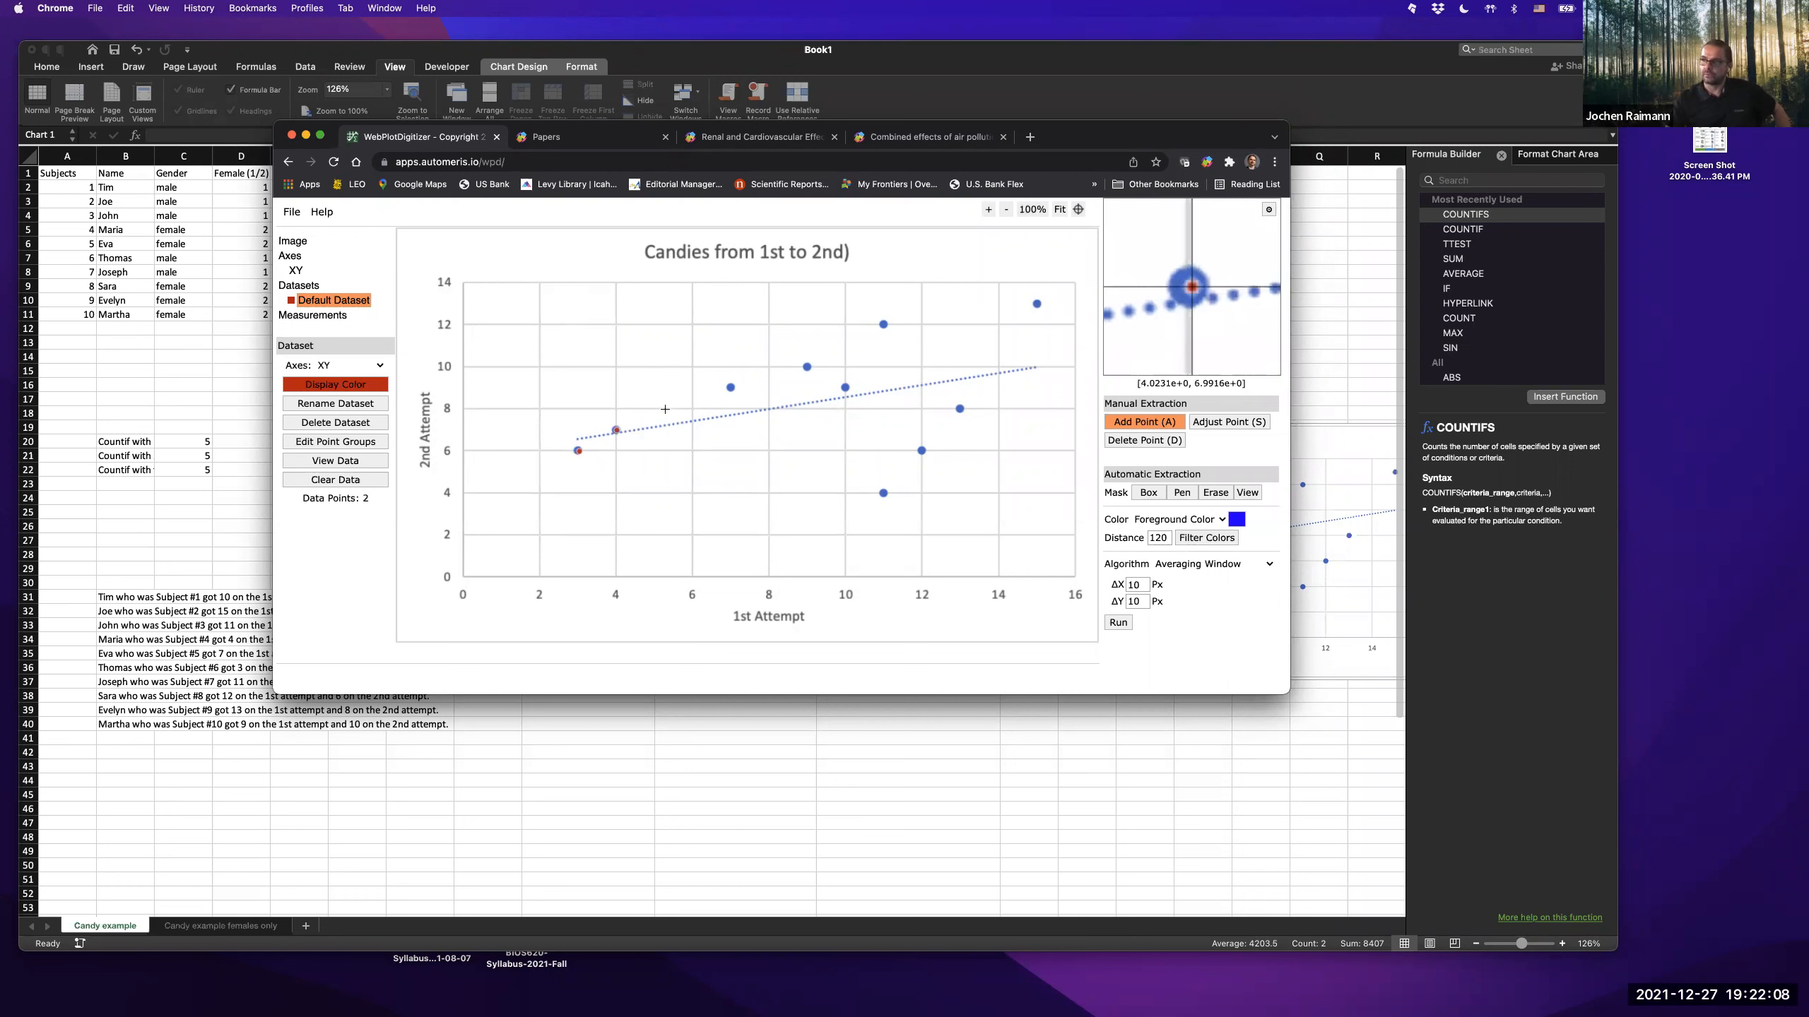
left_click(730, 387)
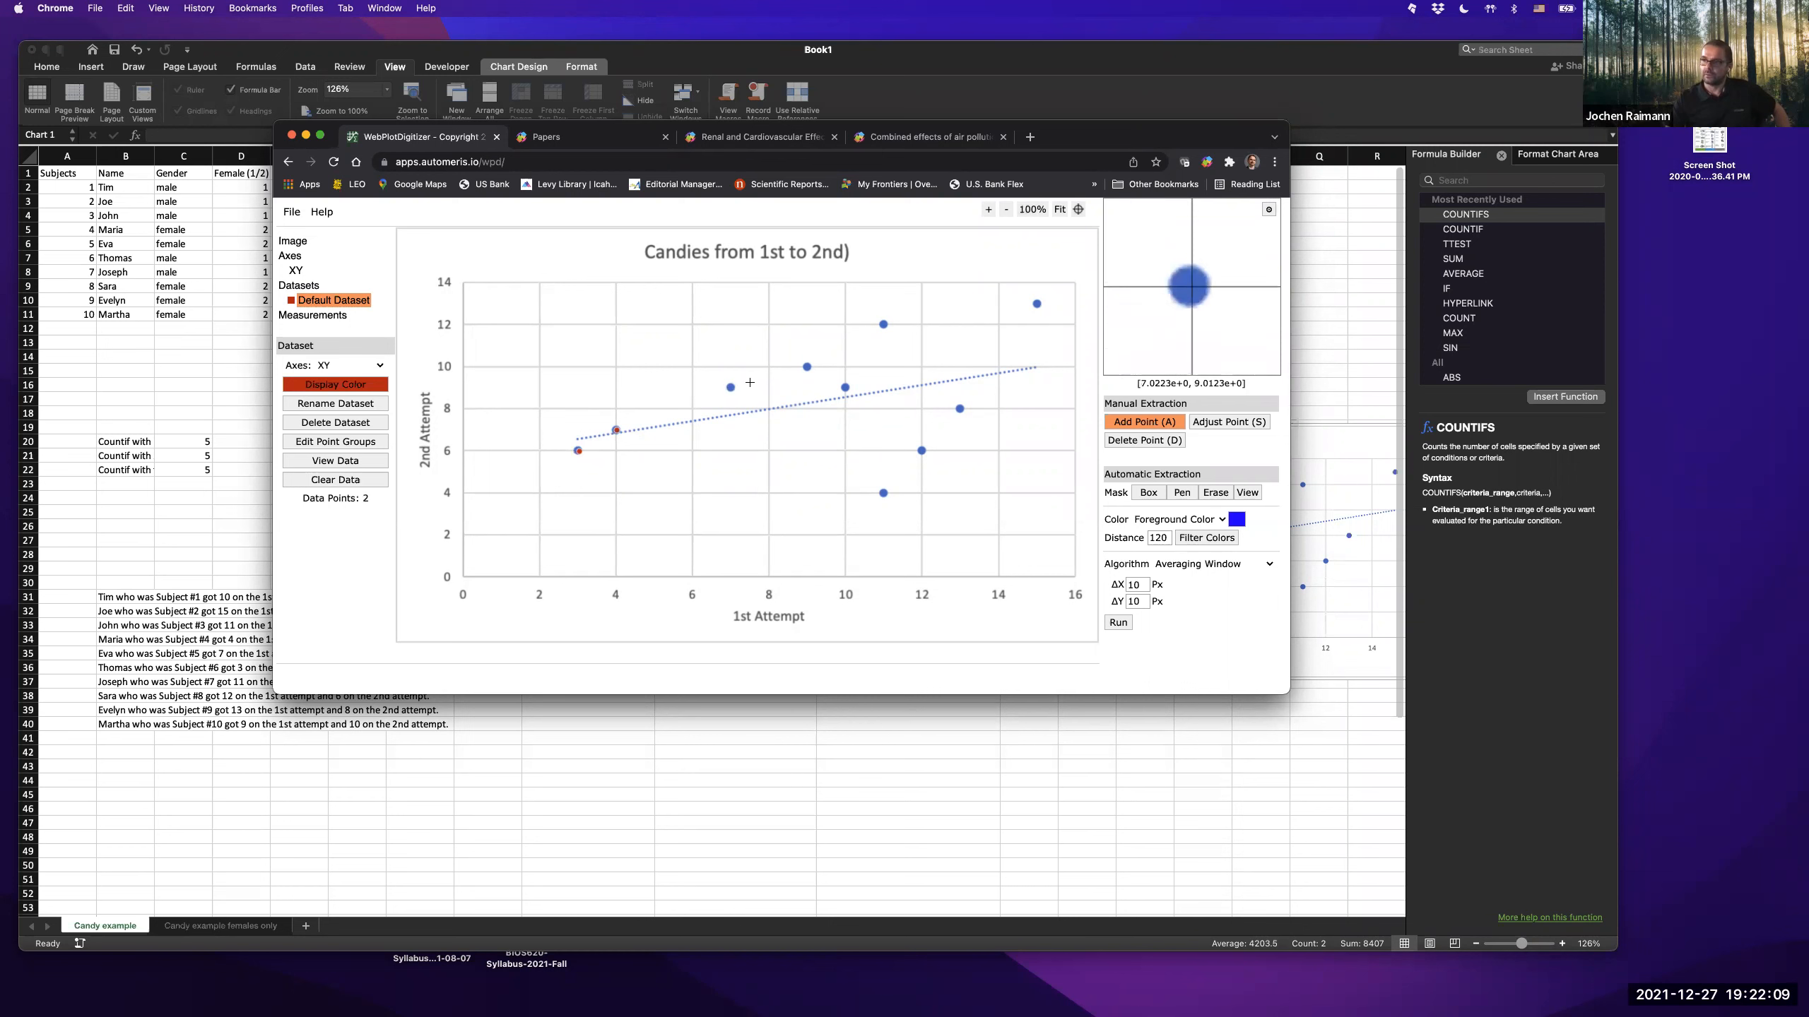
left_click(807, 367)
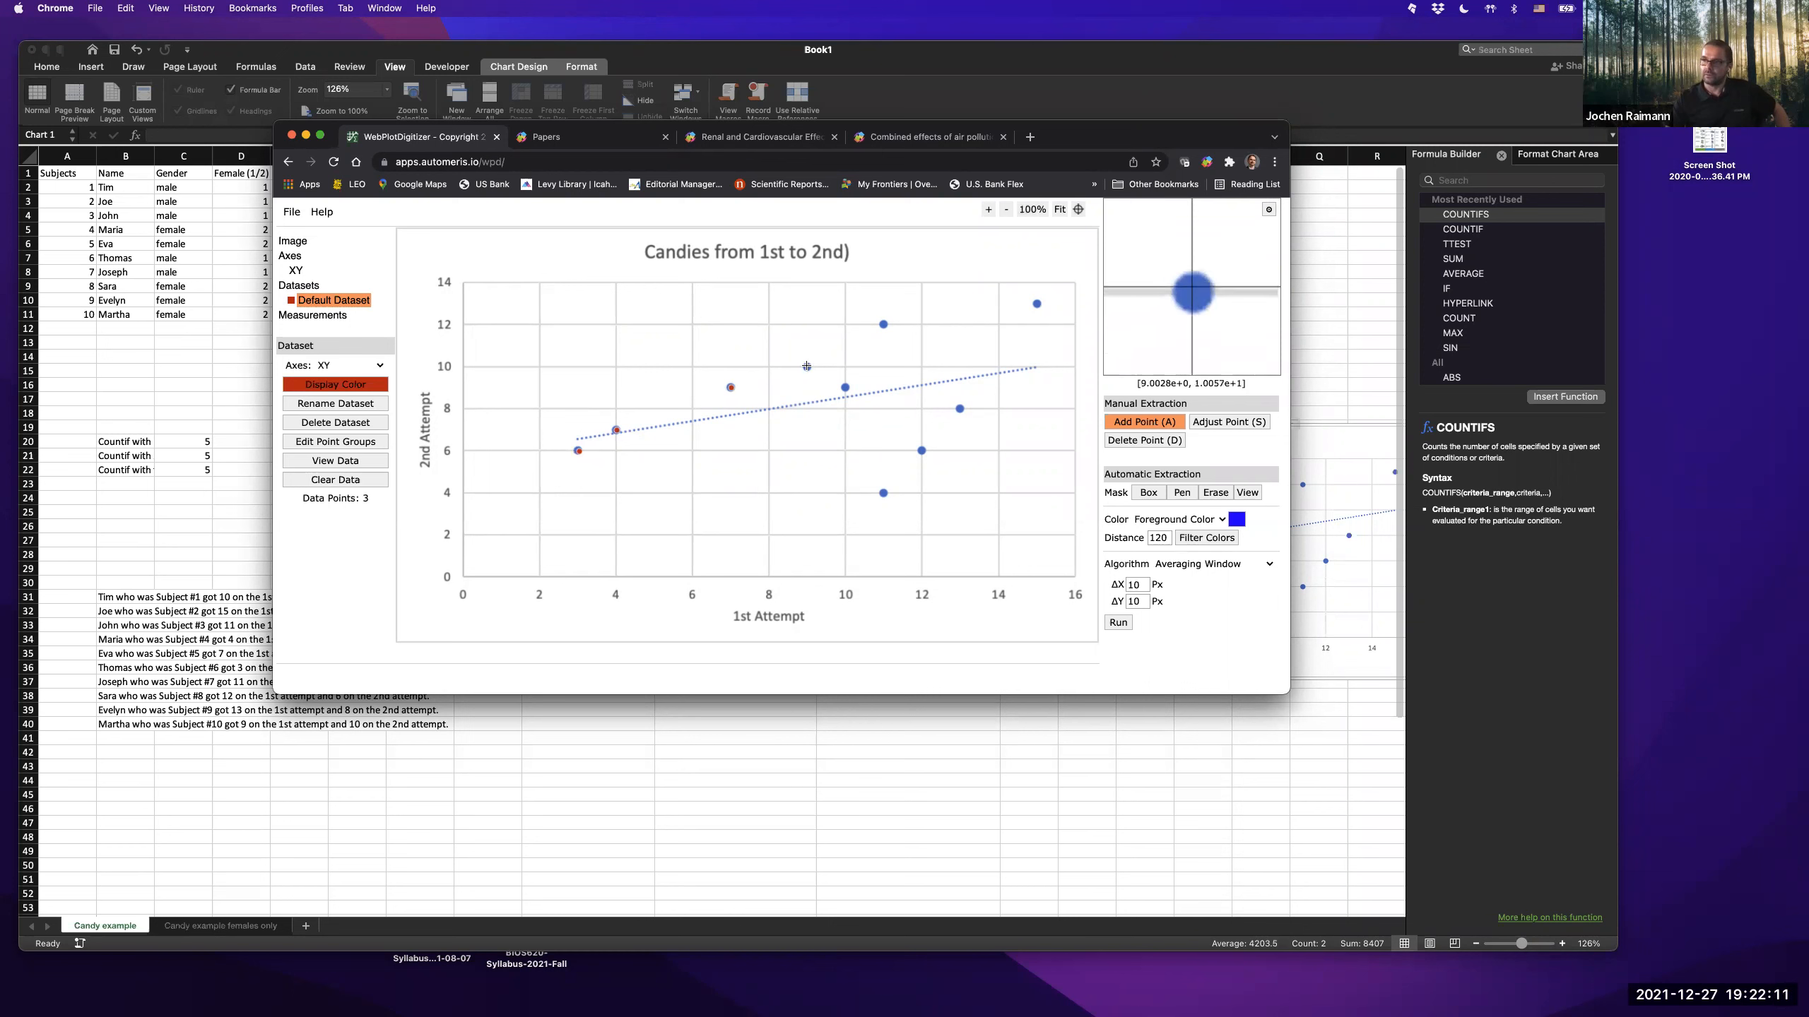
left_click(884, 324)
left_click(1037, 304)
left_click(845, 388)
left_click(960, 408)
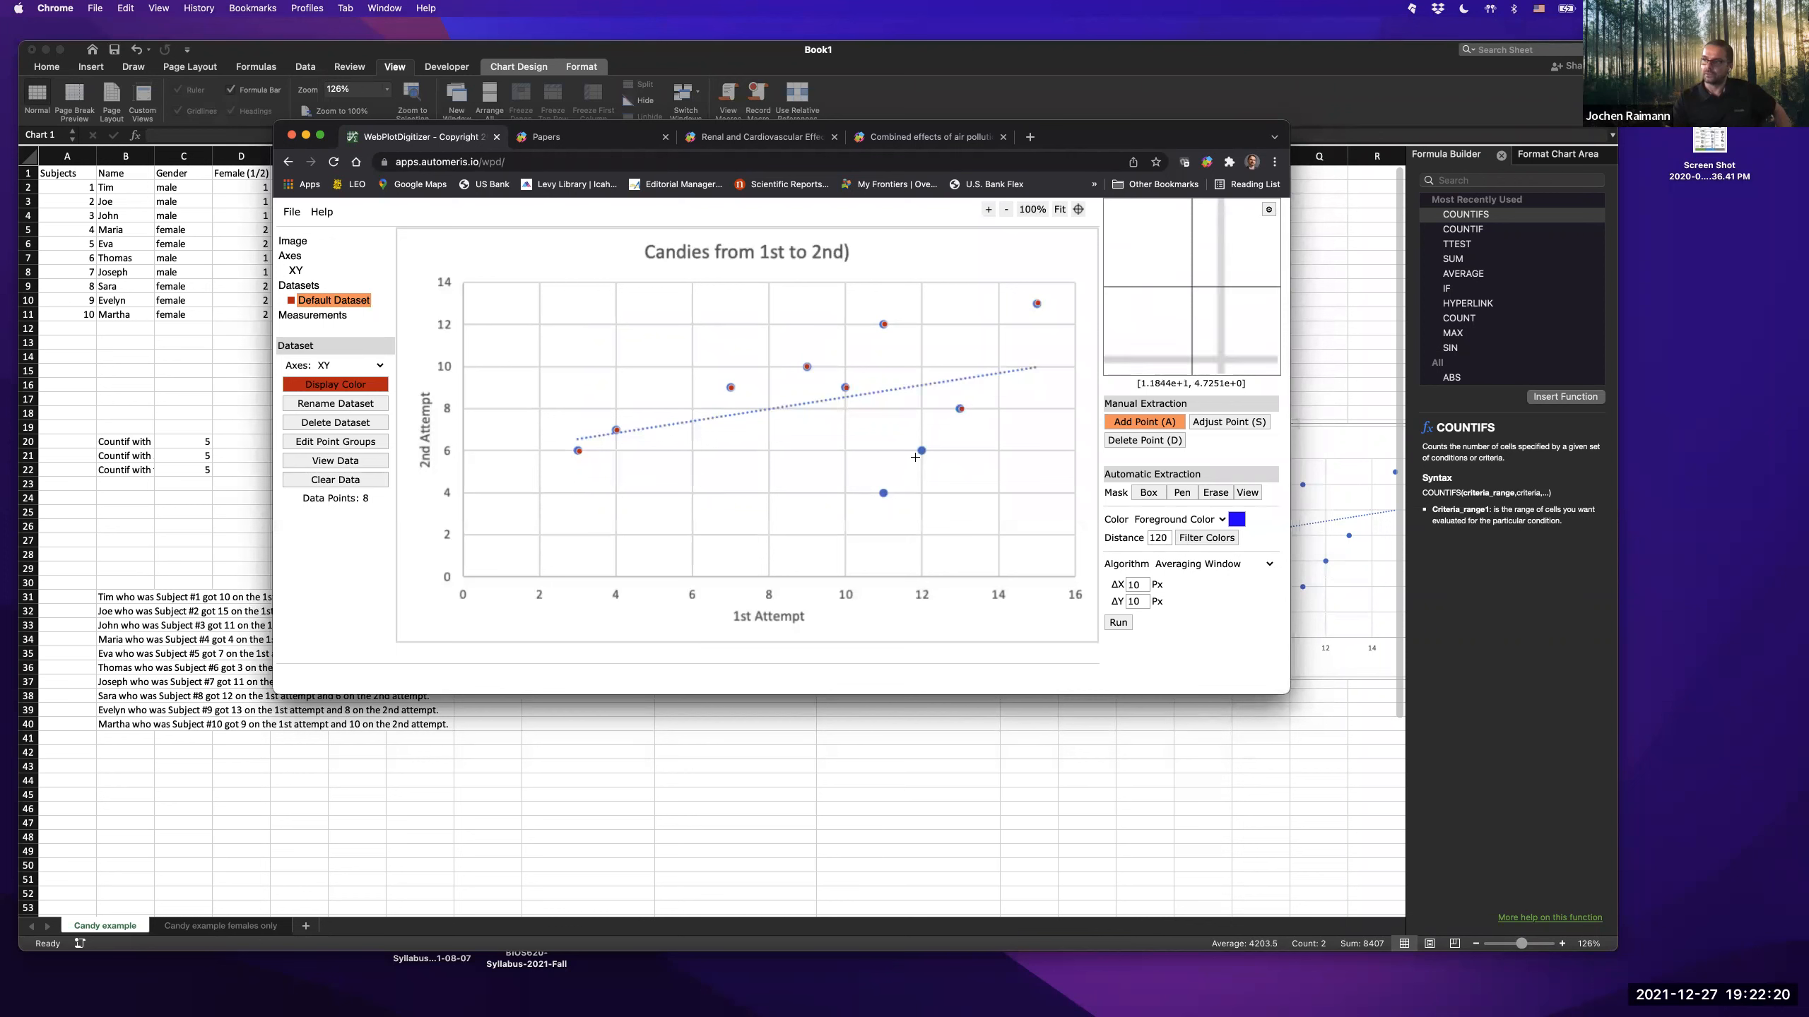
left_click(921, 450)
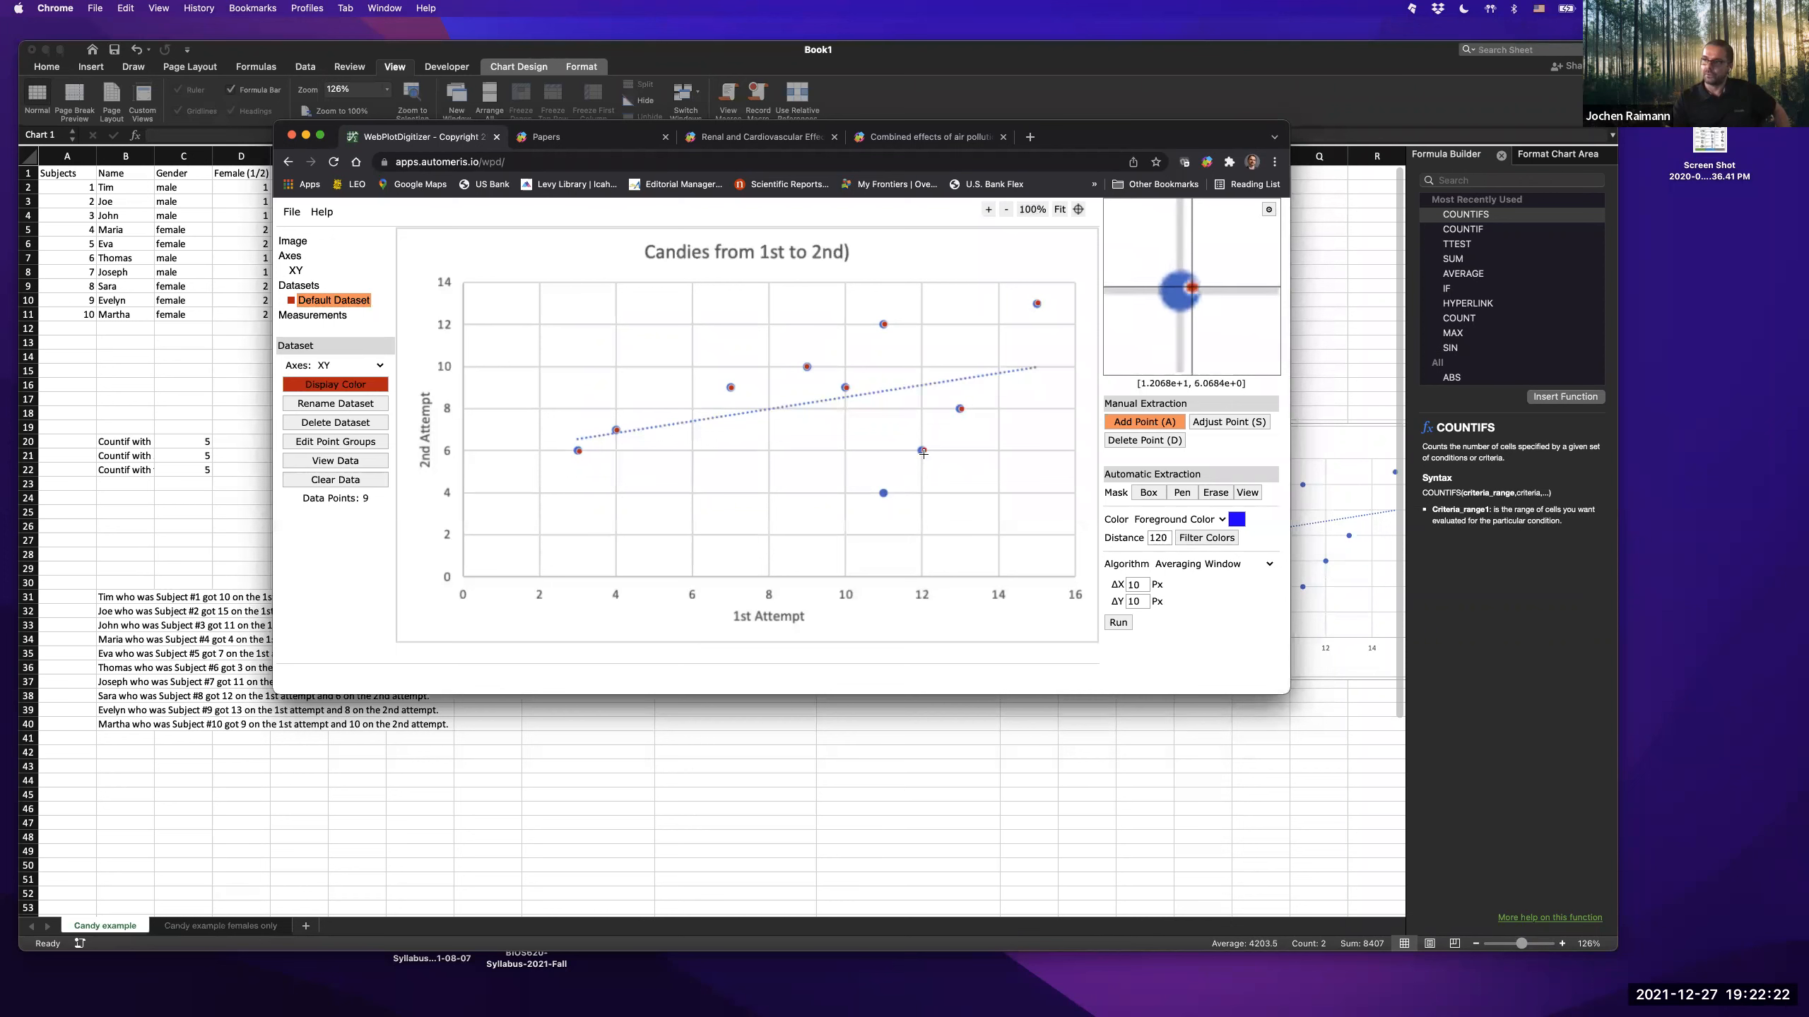
left_click(883, 493)
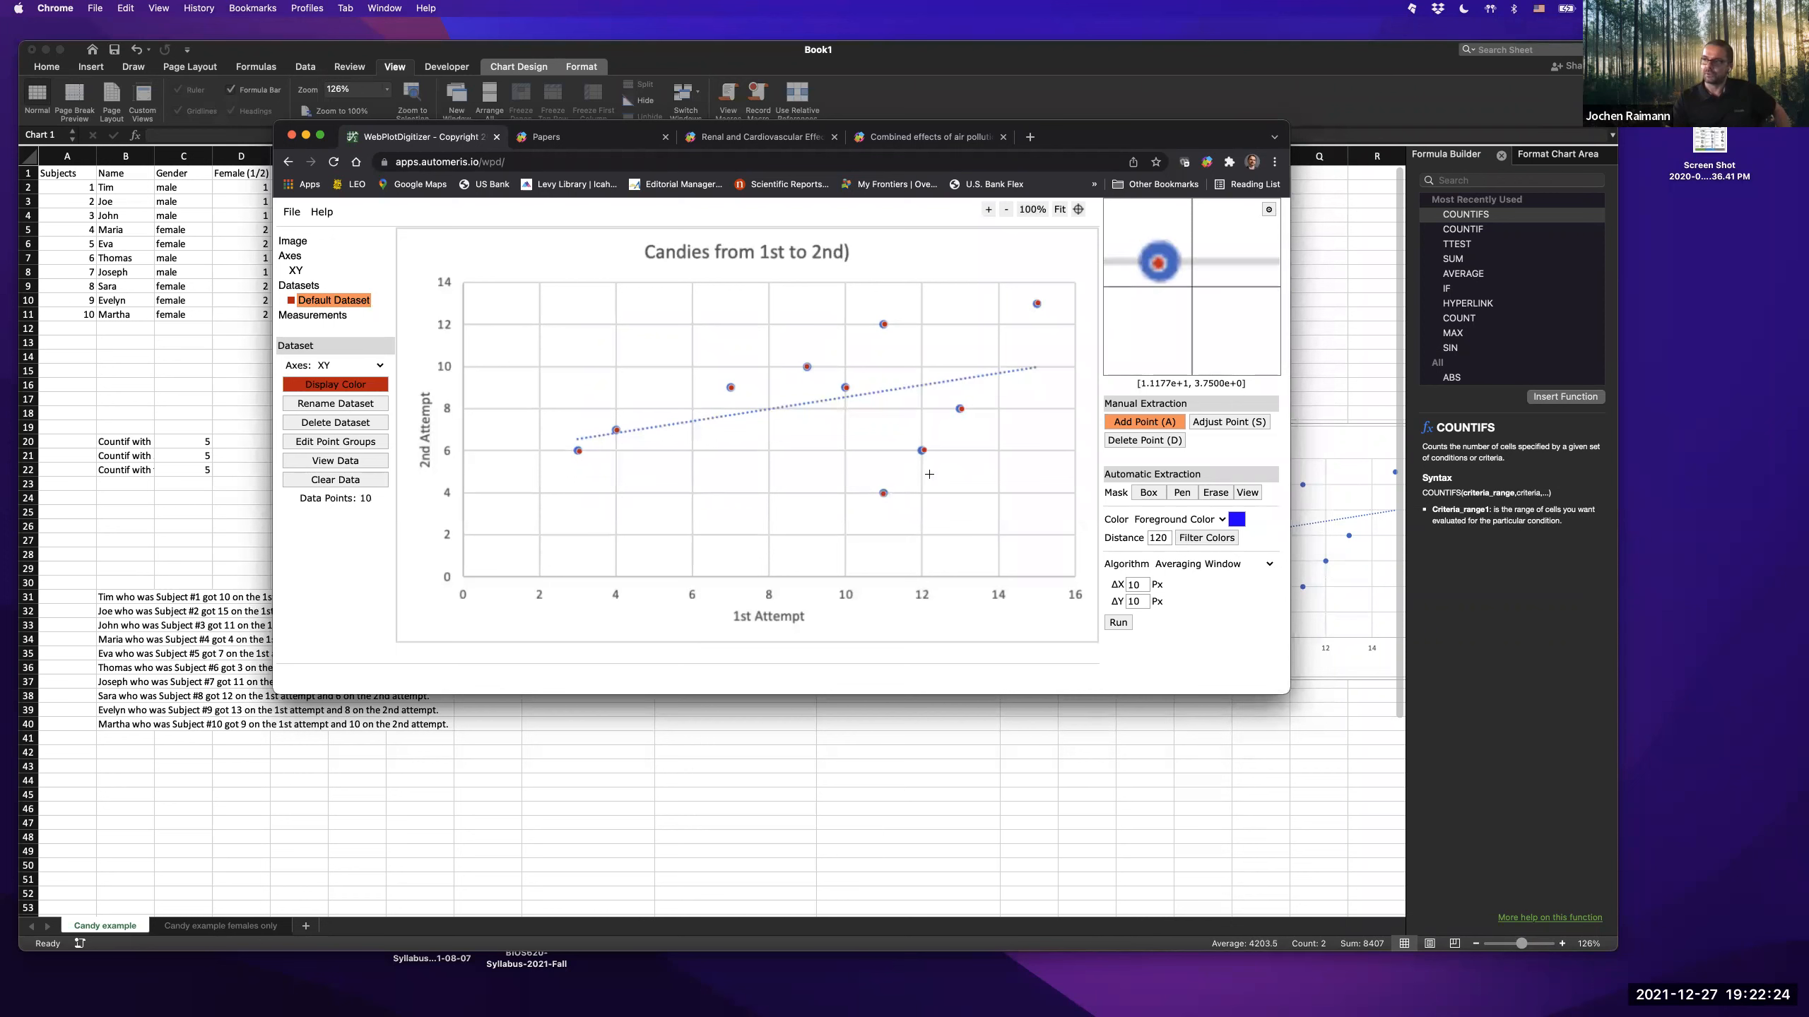
- View the acquired data of the Default Dataset and copy its X, Y values to the clipboard
left_click(1180, 492)
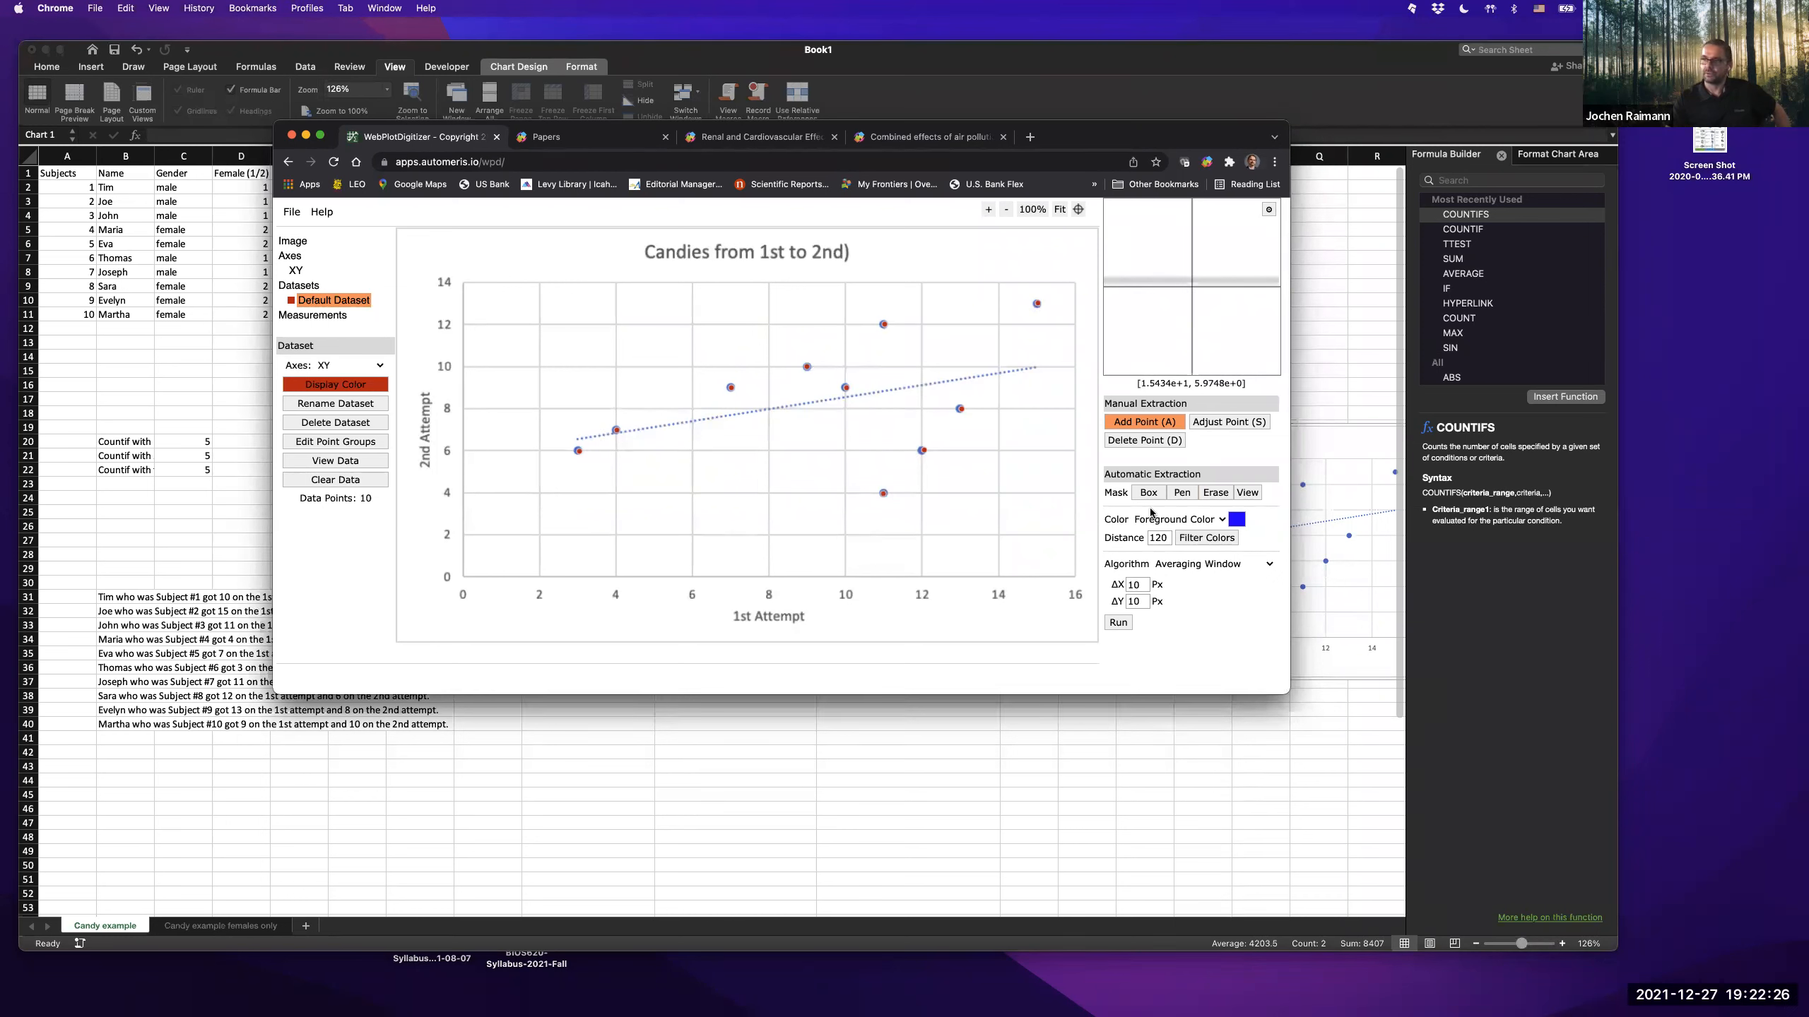
left_click(335, 461)
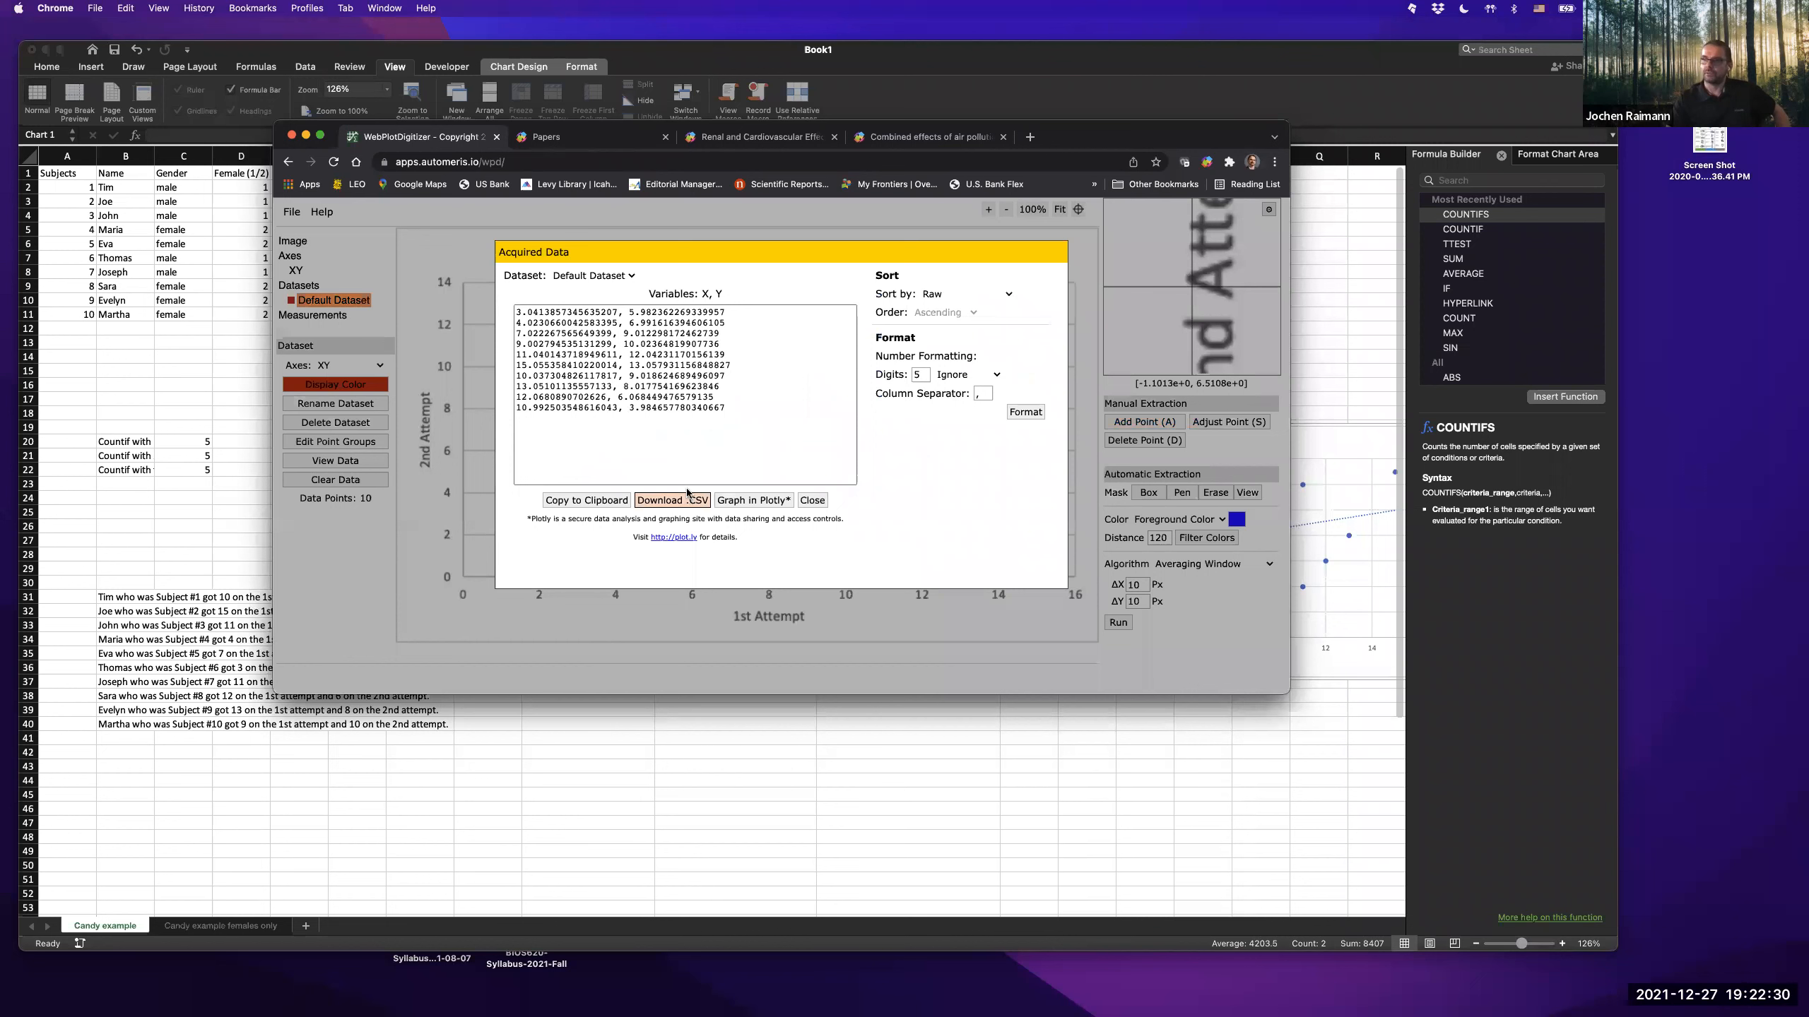
left_click(586, 501)
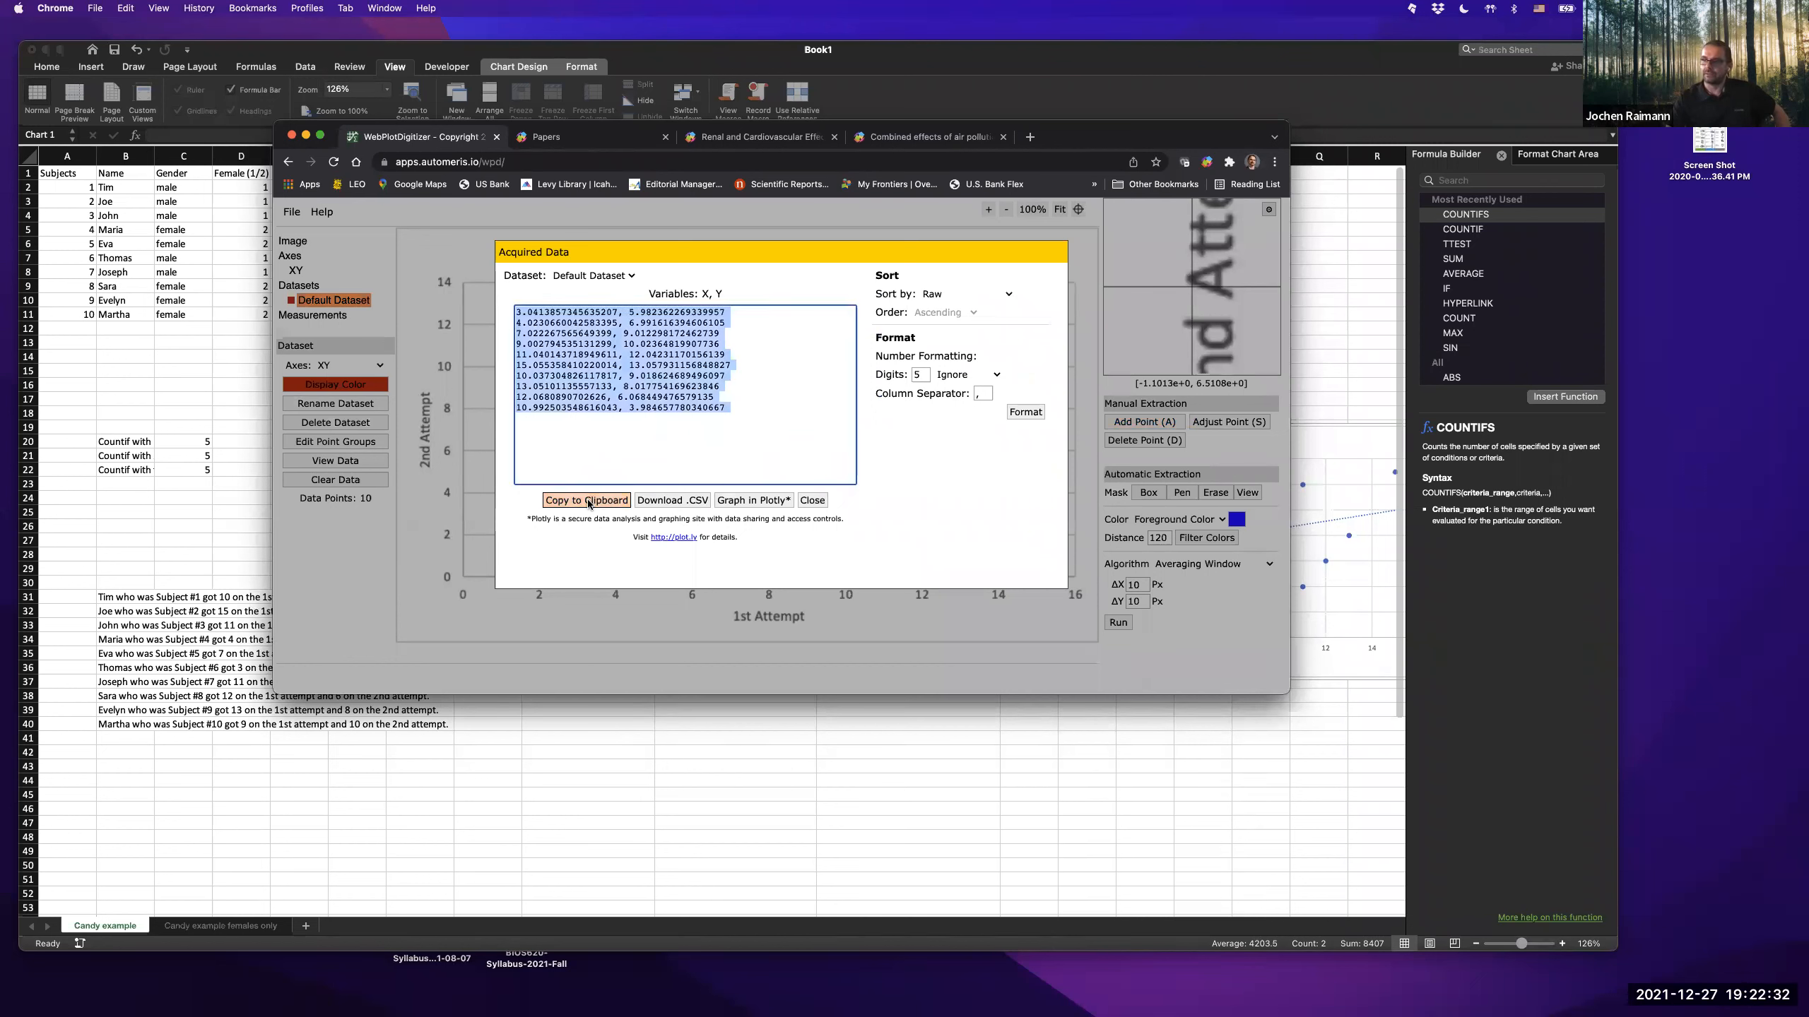
left_click(562, 502)
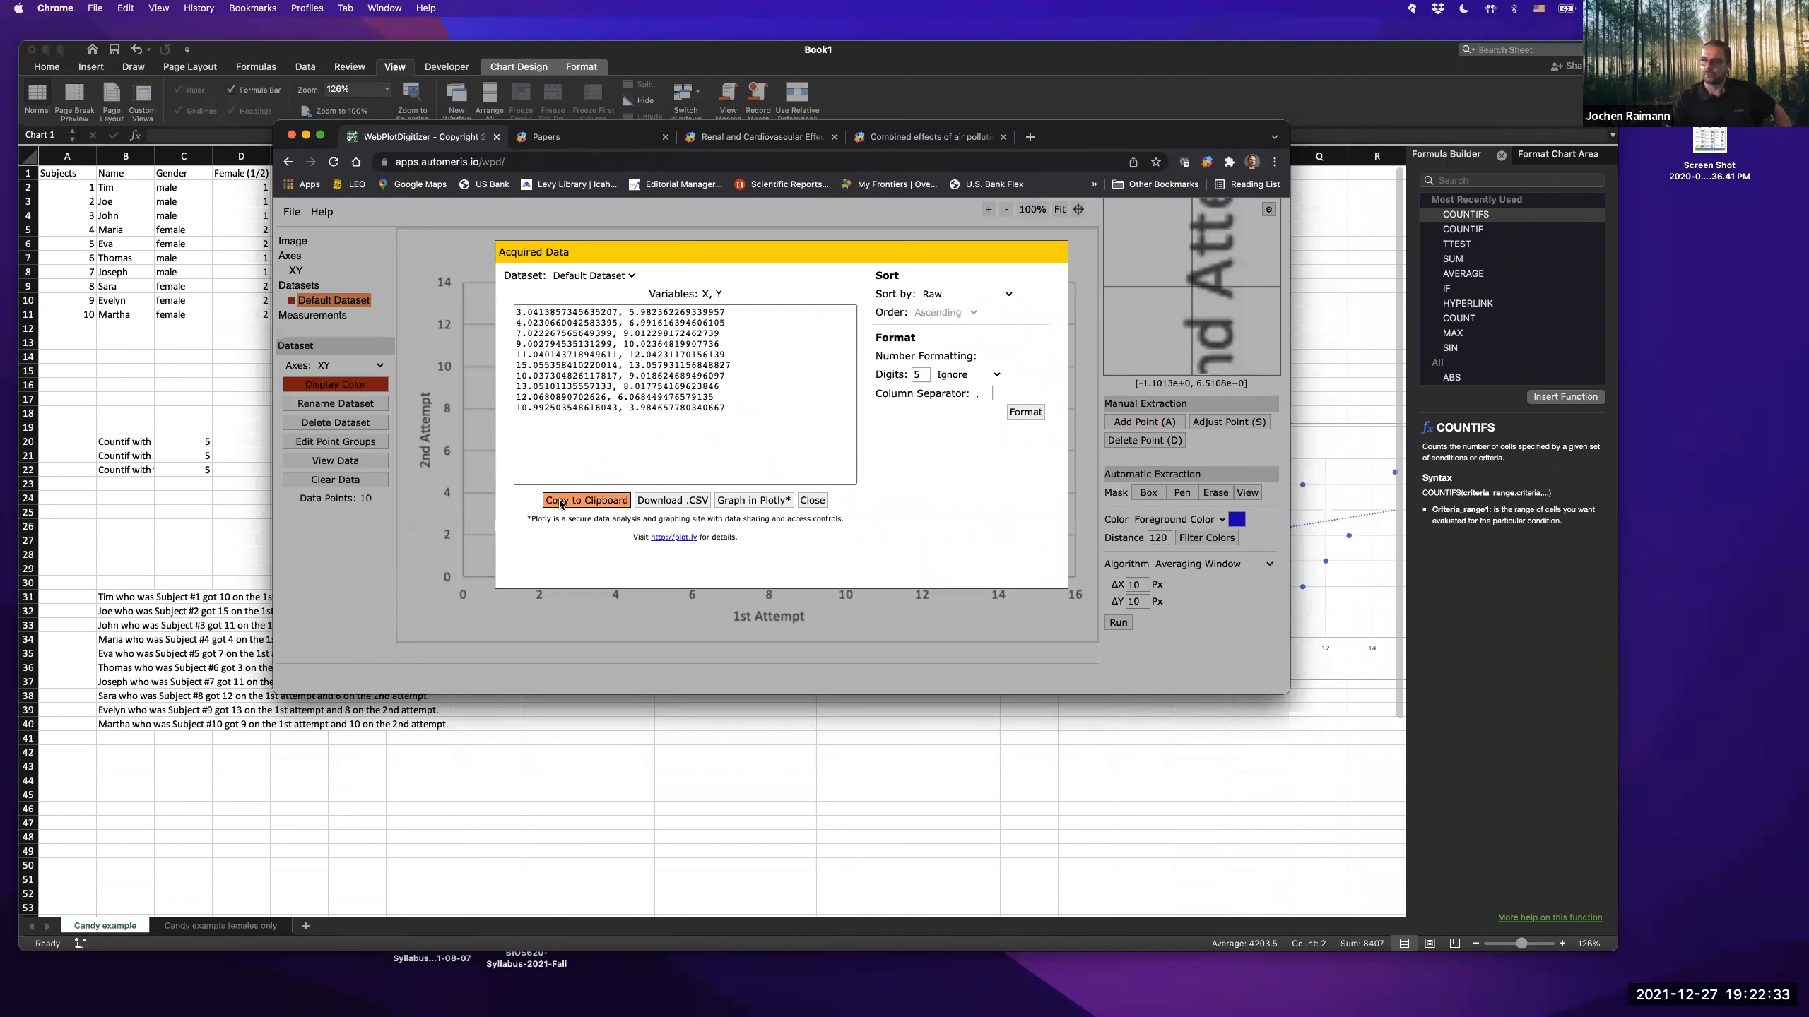
- Switch to the Excel workbook, add a new sheet after Candy example and name it "digitzed"
left_click(295, 762)
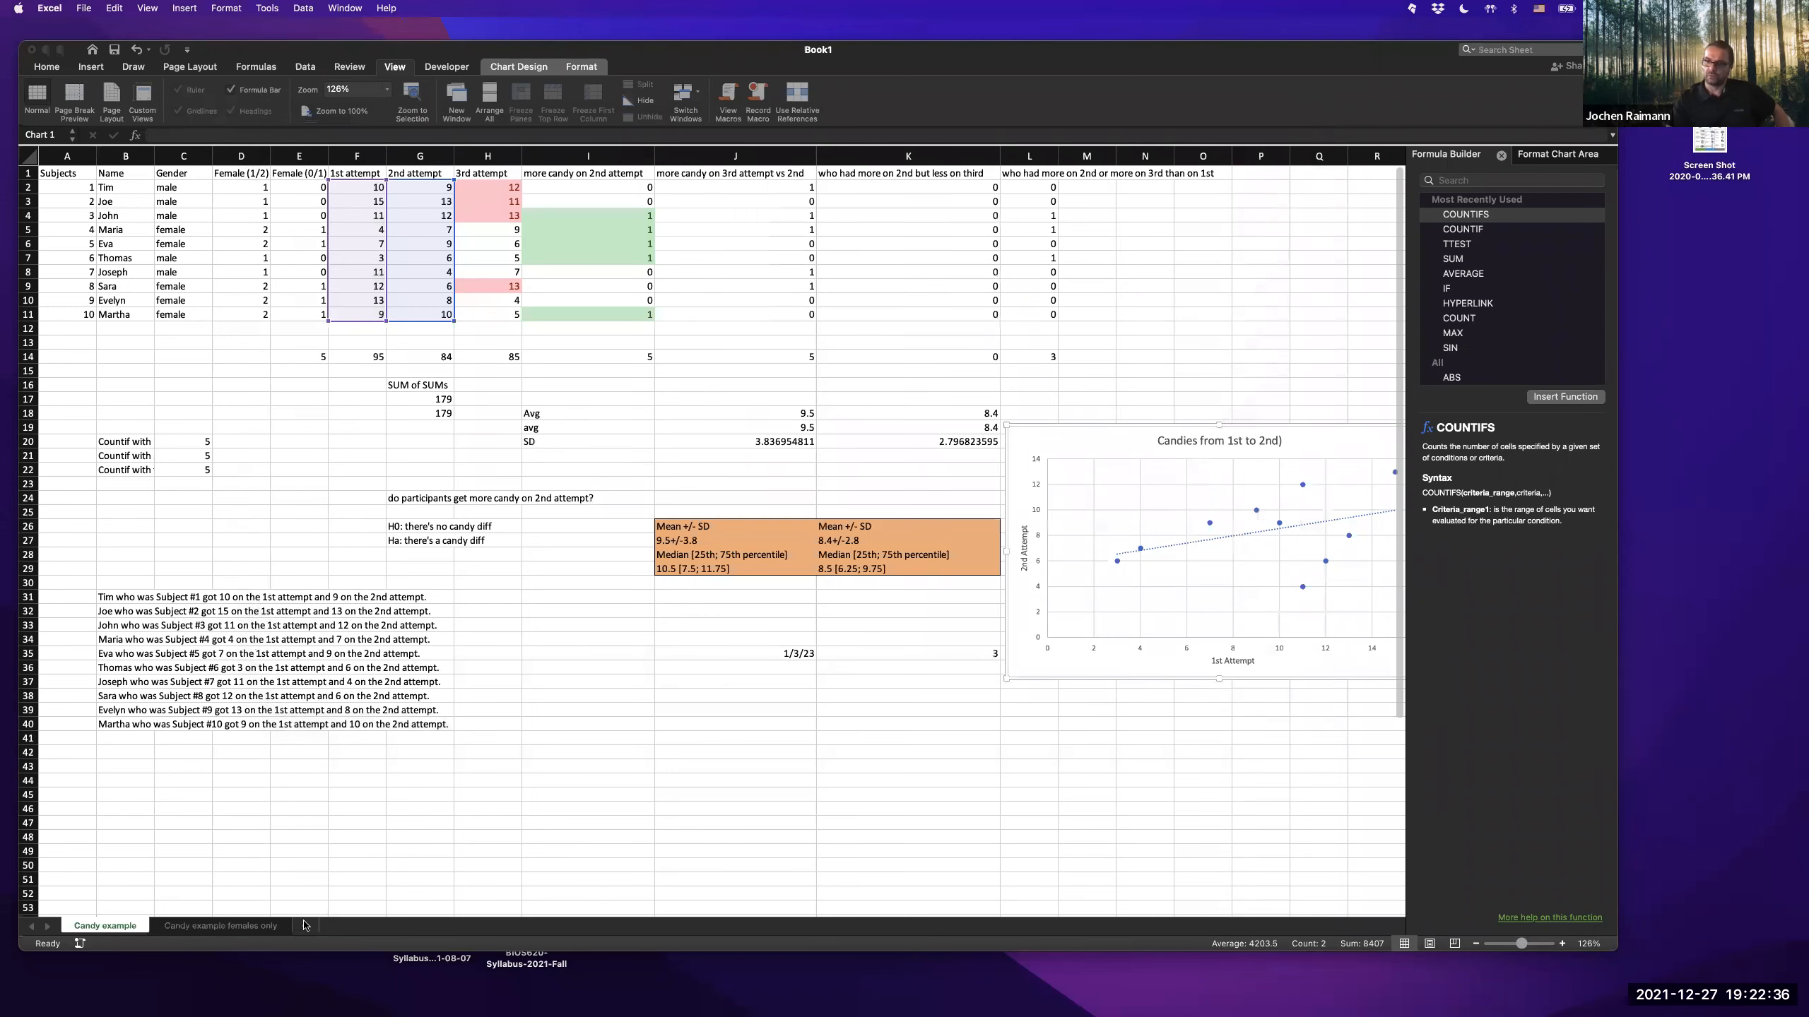
left_click(304, 925)
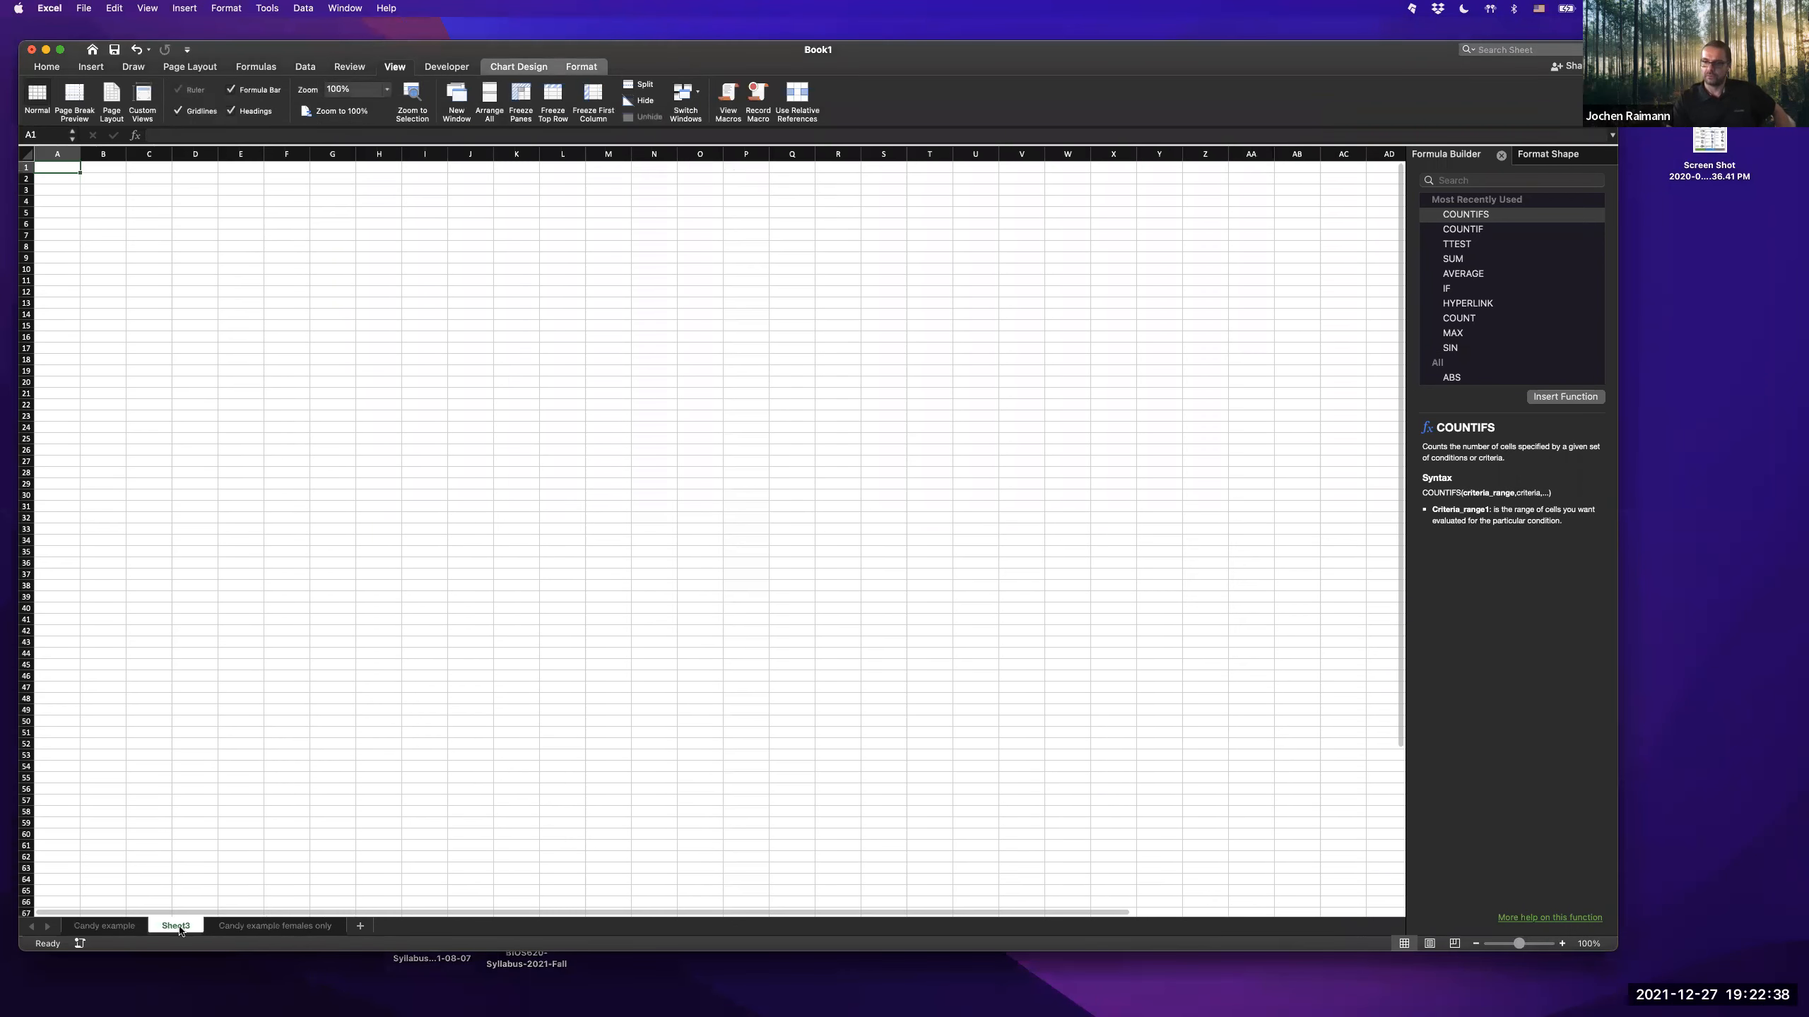
left_click(214, 927)
left_click_drag(200, 929, 187, 925)
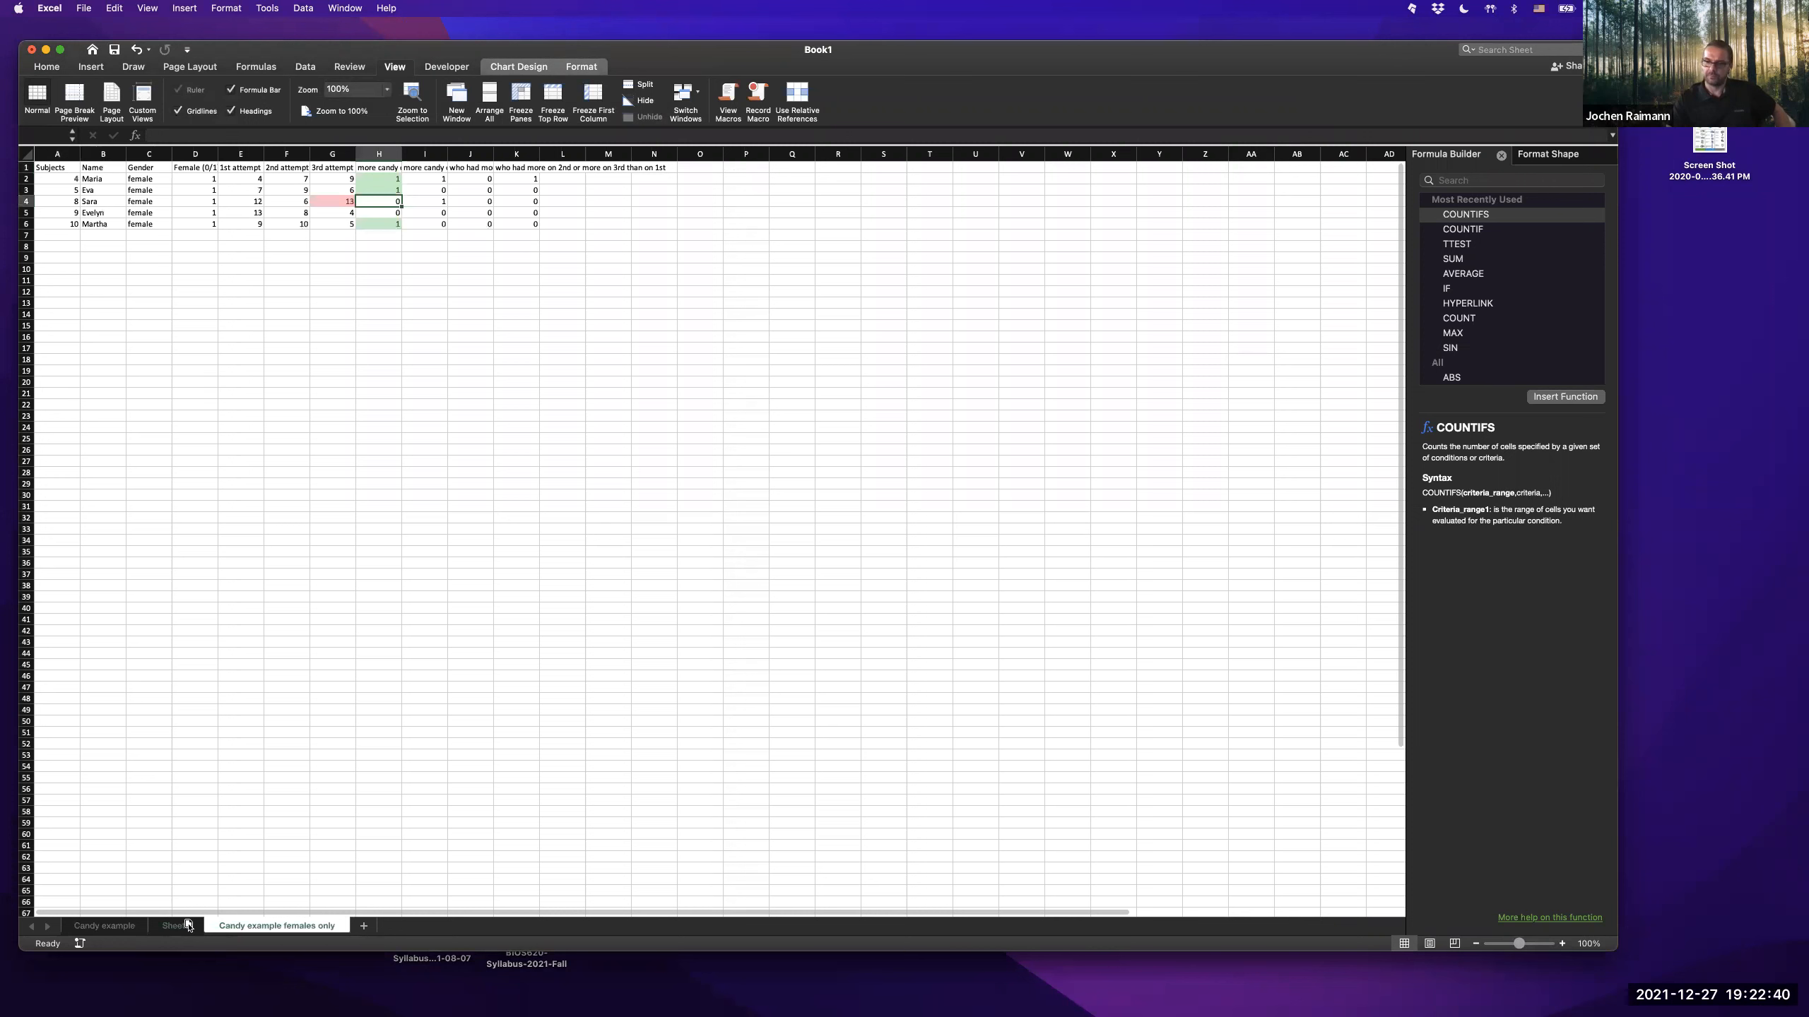
left_click(188, 924)
double_click(174, 925)
type("digs")
type("tzed")
key("Return")
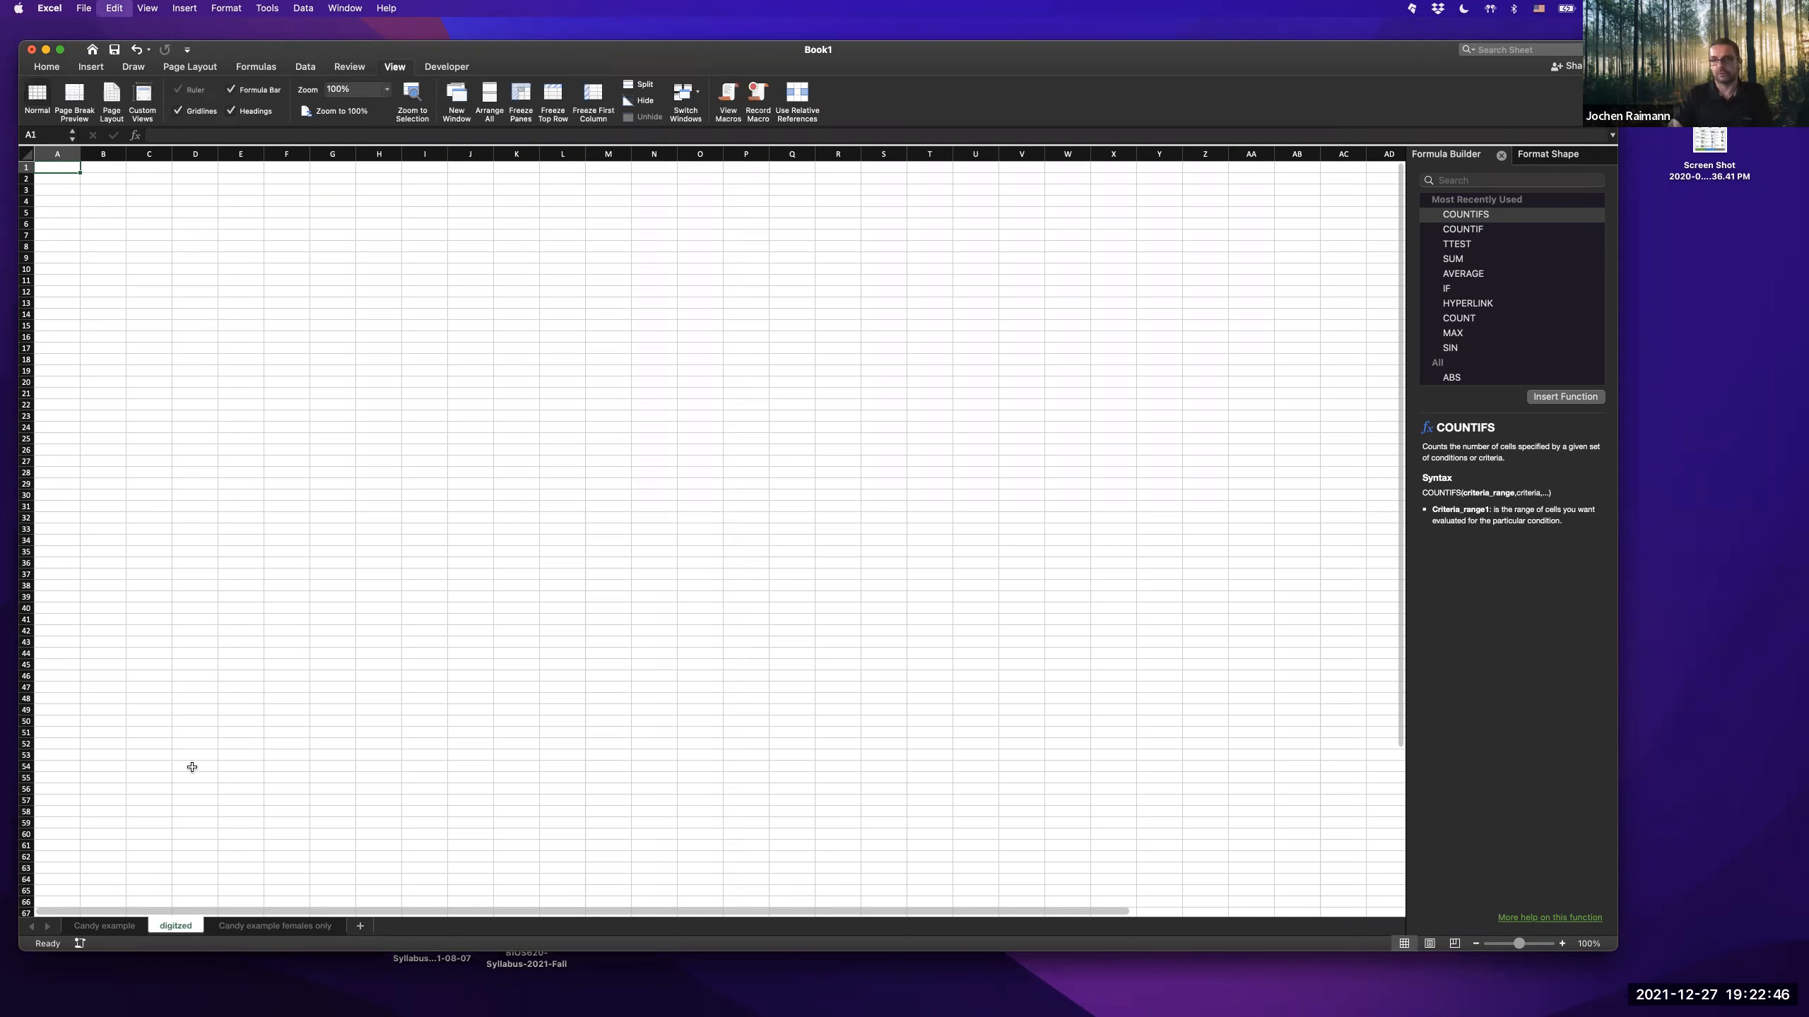
- Paste the copied X, Y values into the new sheet starting at cell A1
key("super+v")
scroll(91, 189, "down", 1)
scroll(63, 205, "up", 1)
- Split the pasted values in A1:A10 with Text to Columns as delimited data, using comma as the delimiter, General format and destination $A$1
left_click_drag(57, 167, 55, 267)
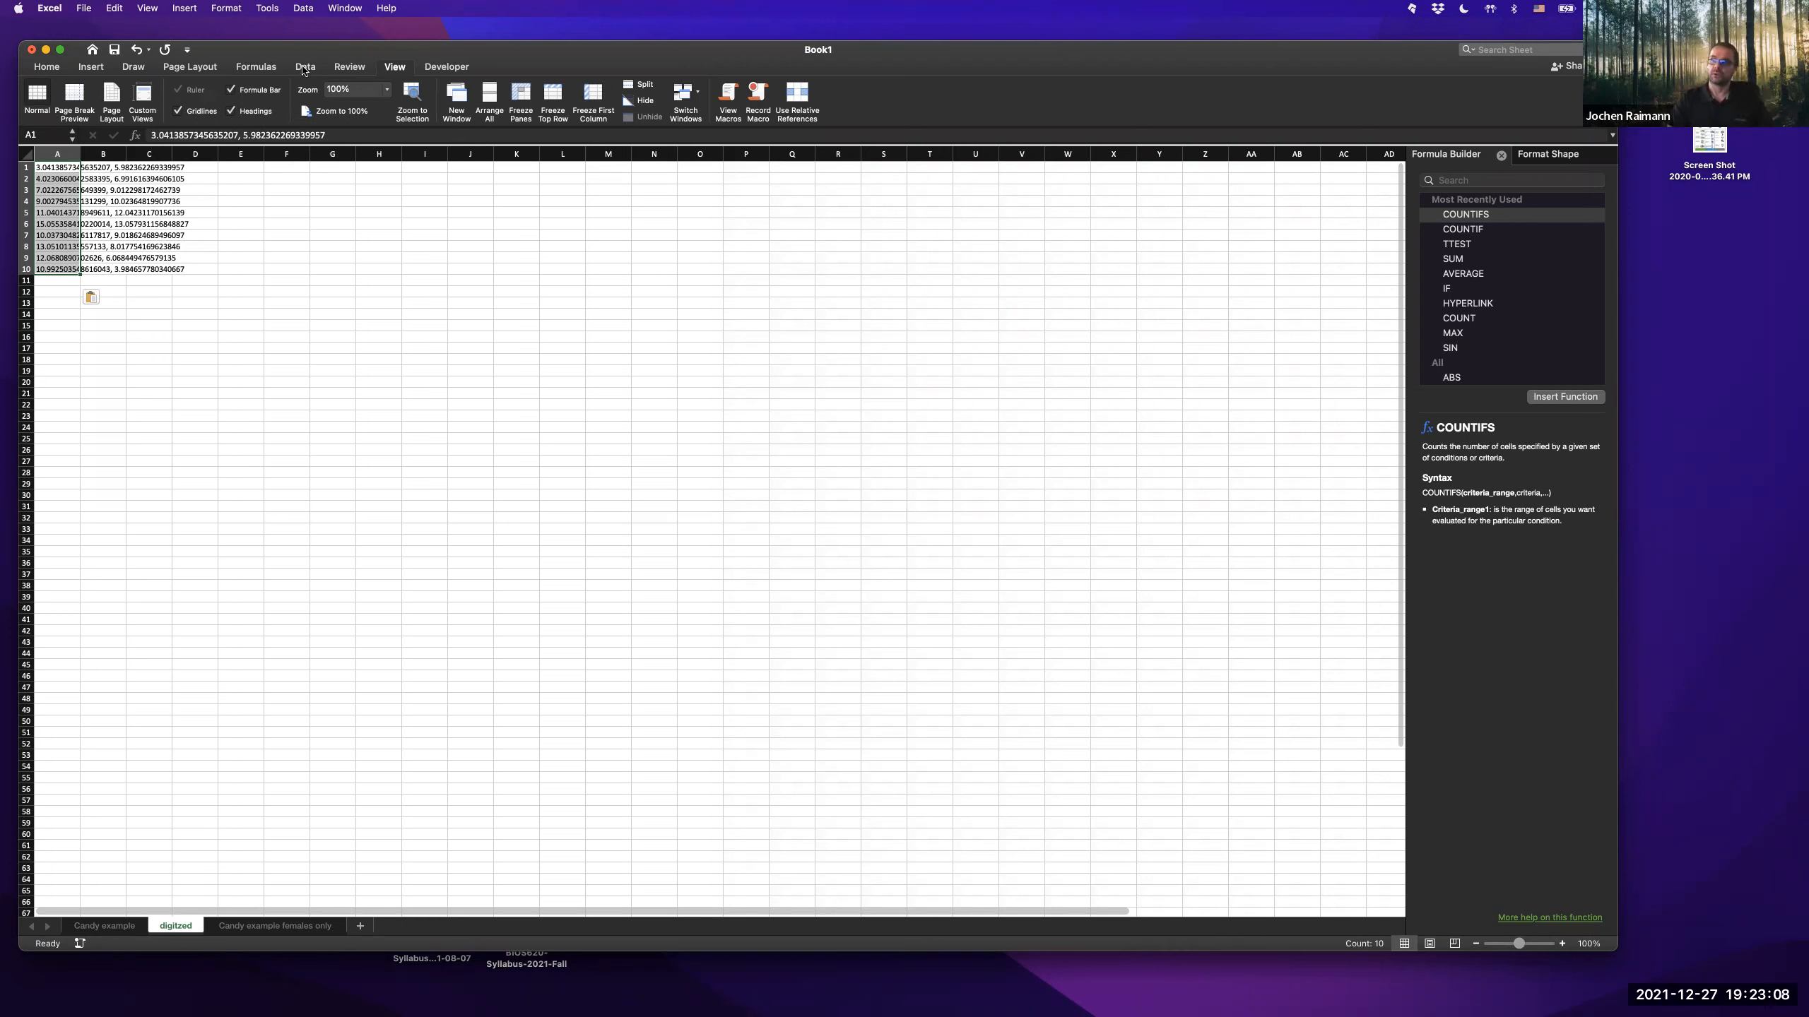
left_click(304, 68)
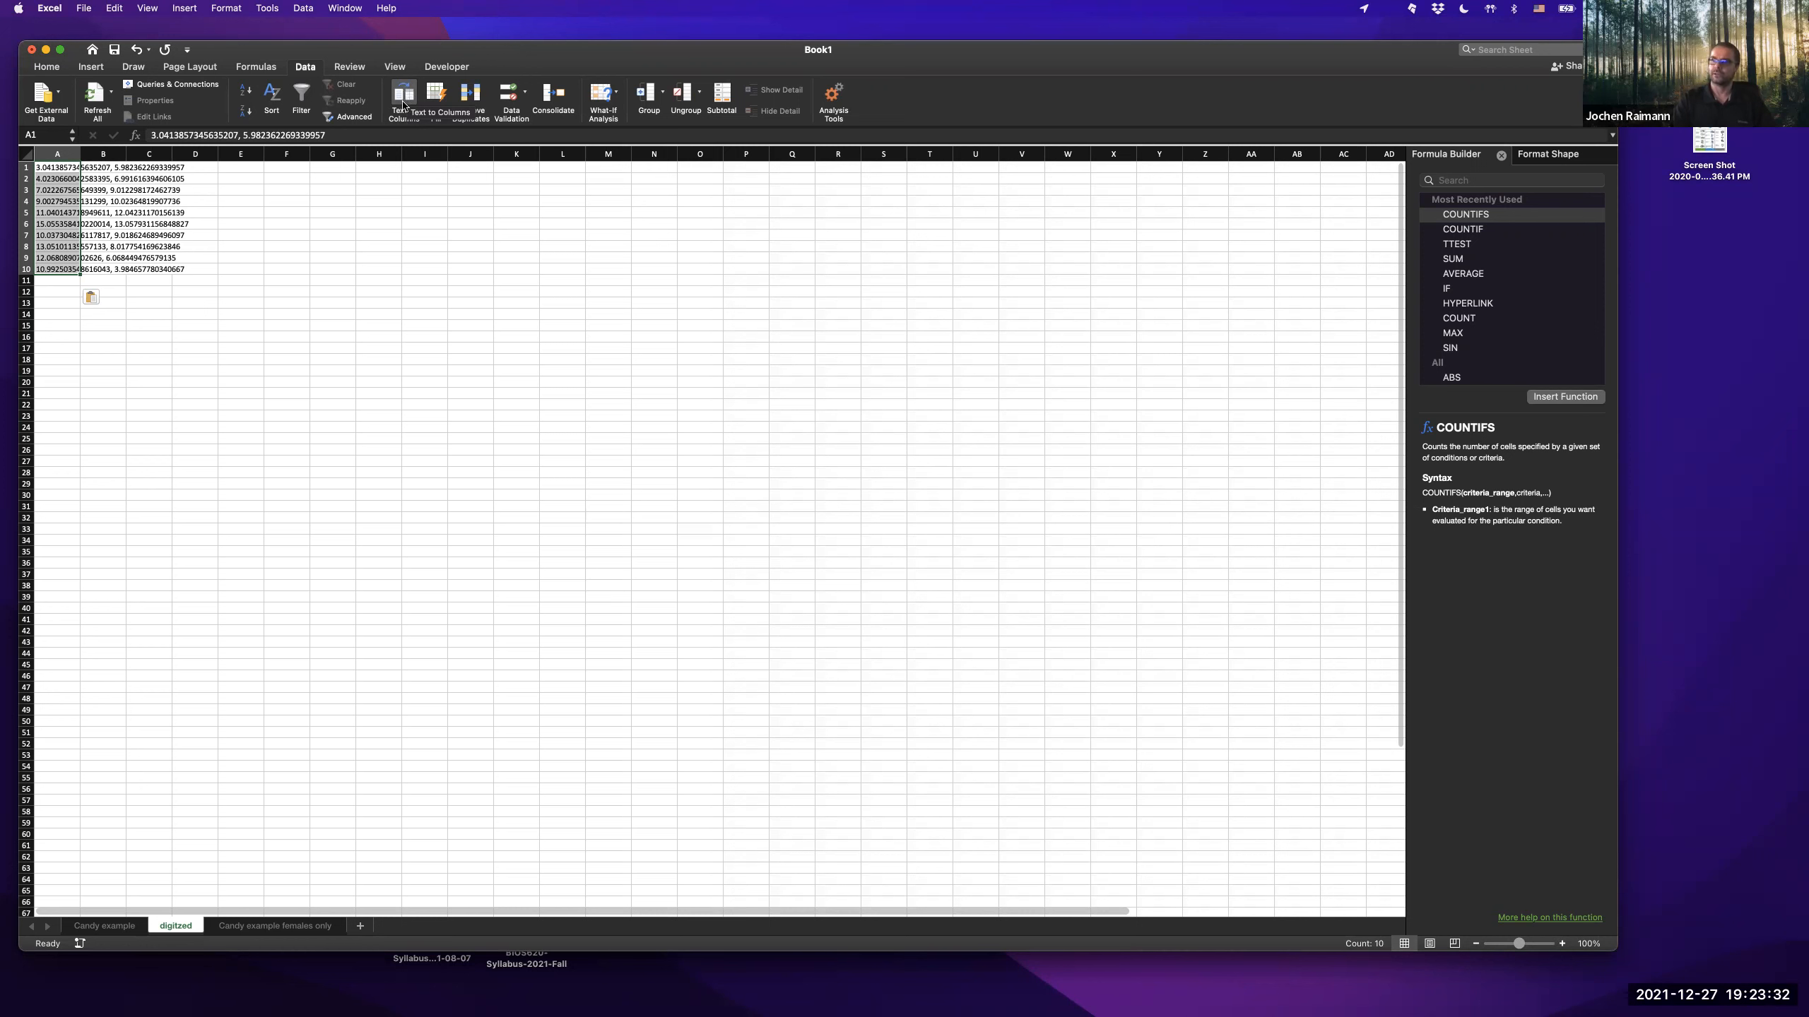
left_click(408, 96)
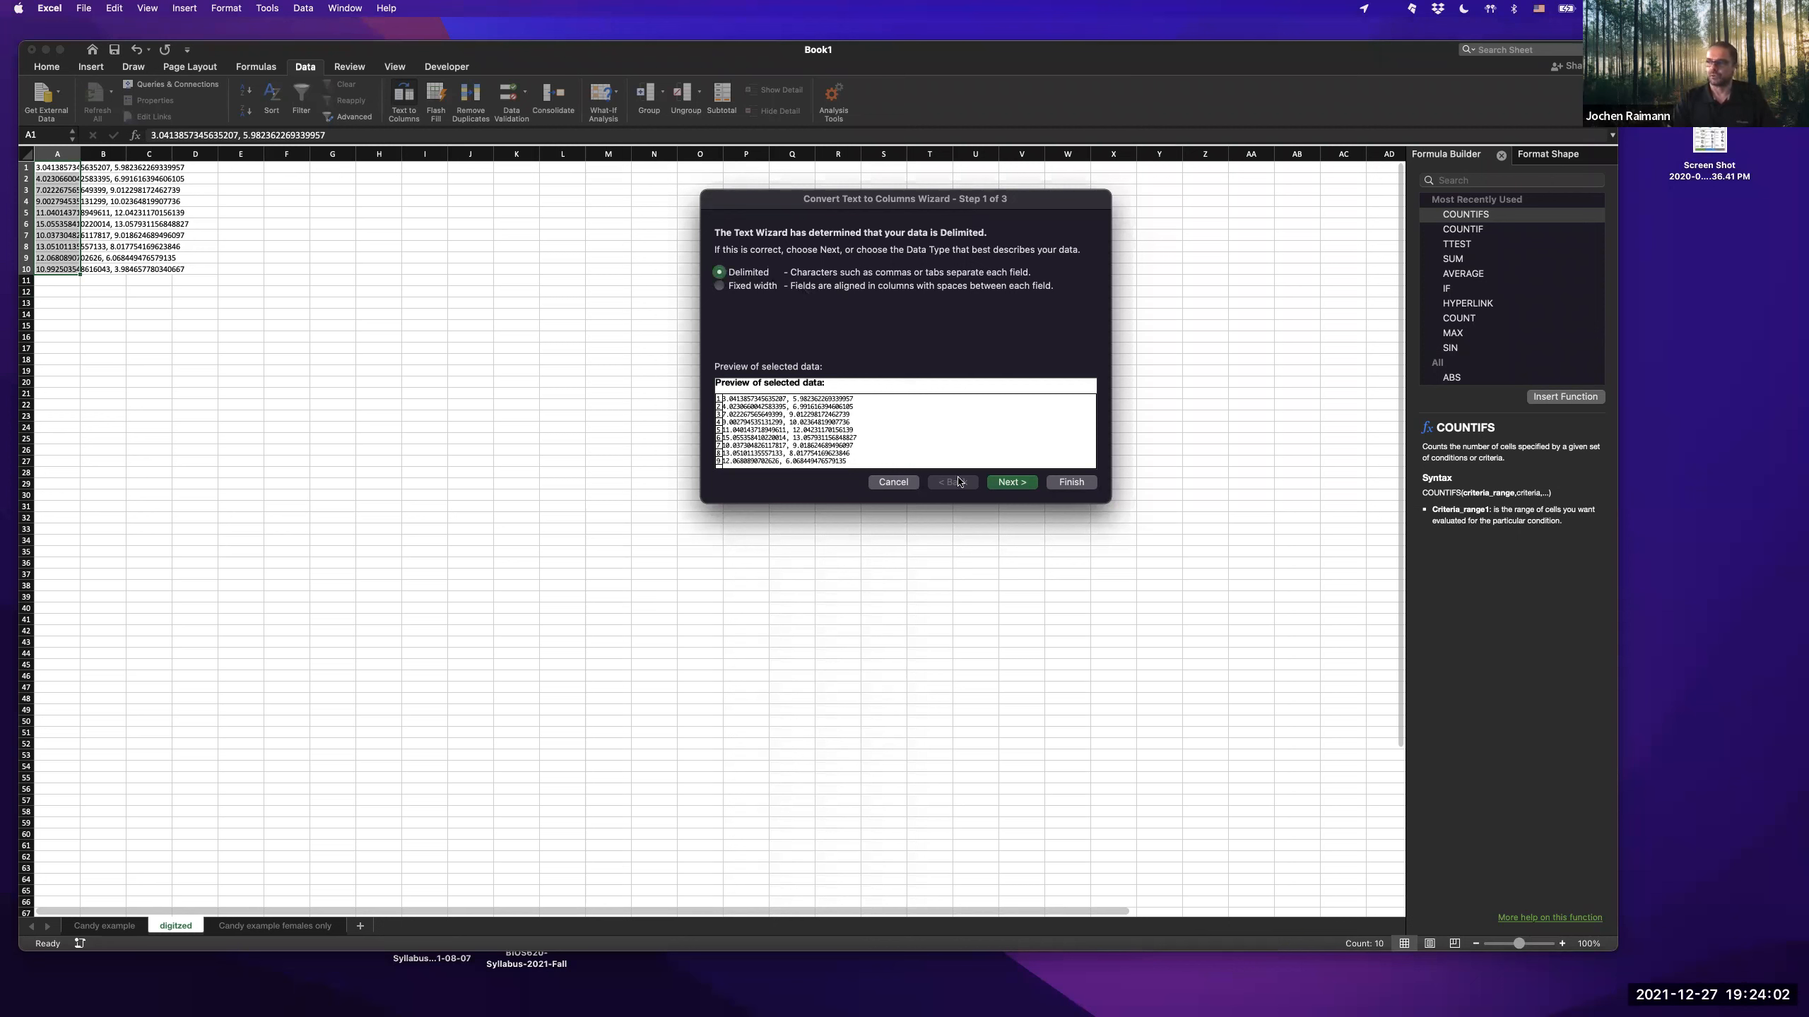
left_click(1012, 482)
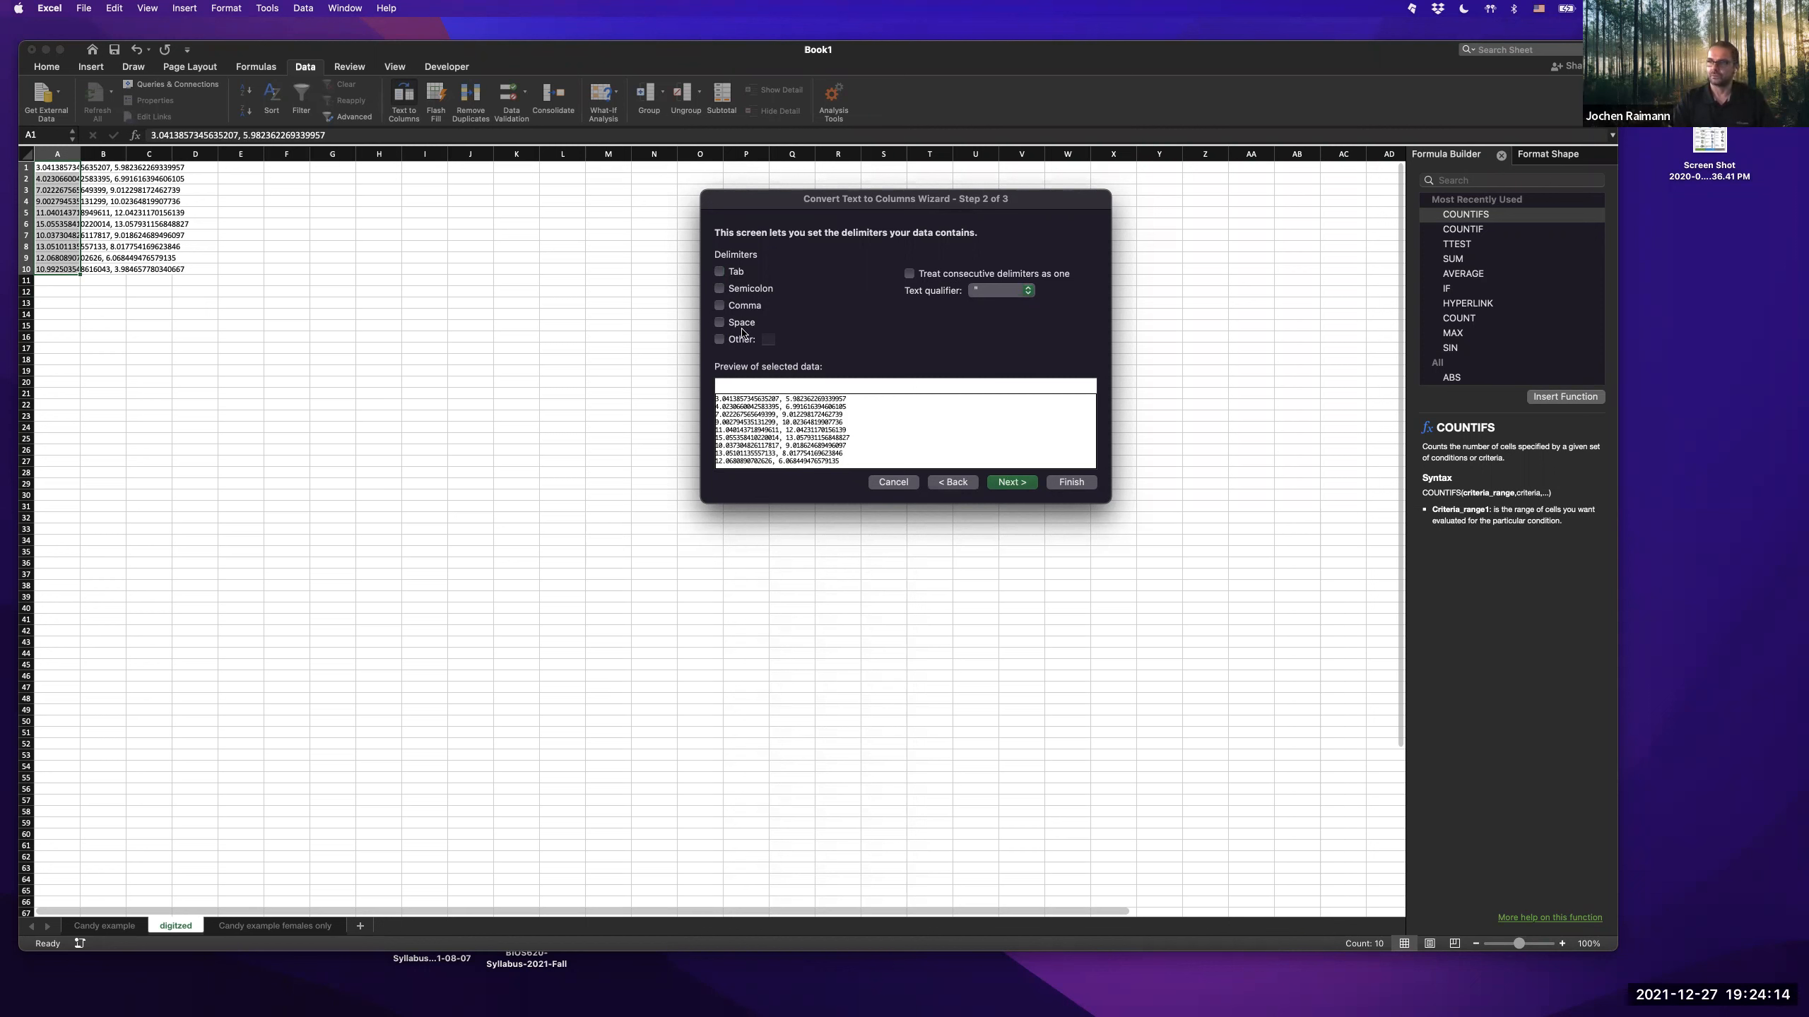
left_click(719, 306)
left_click(738, 306)
left_click(735, 291)
left_click(734, 309)
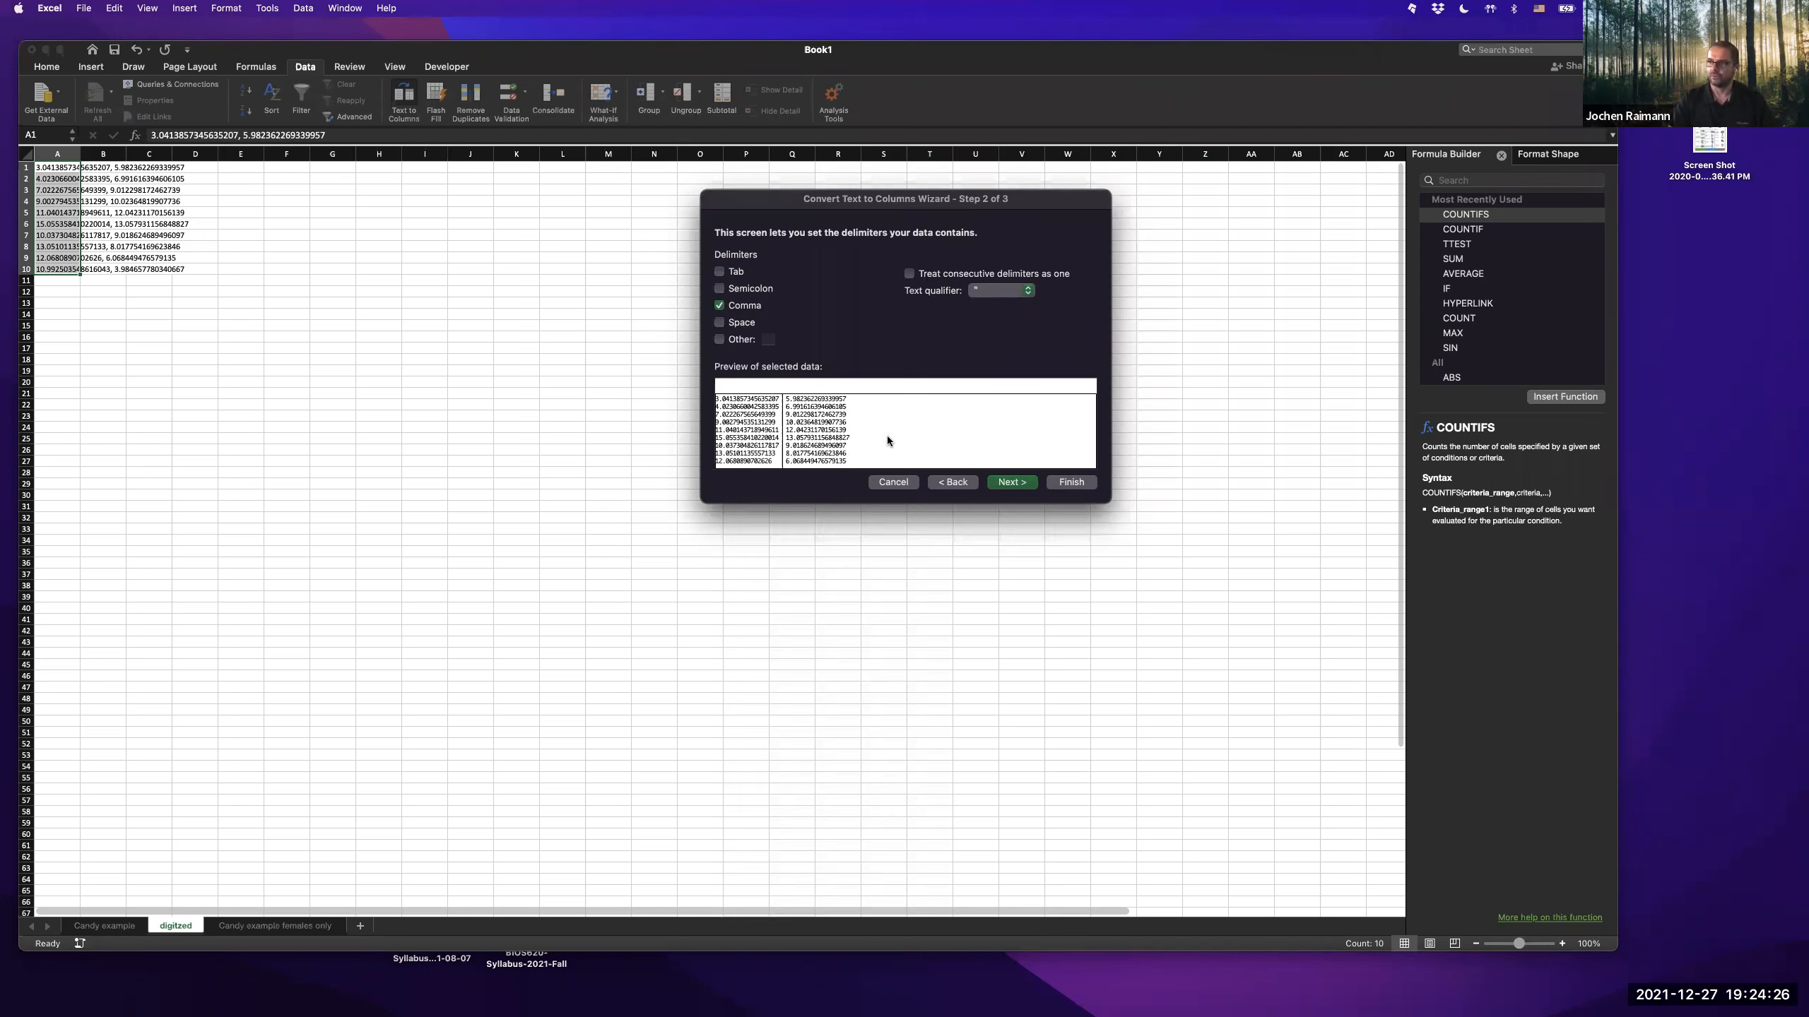
left_click(1018, 482)
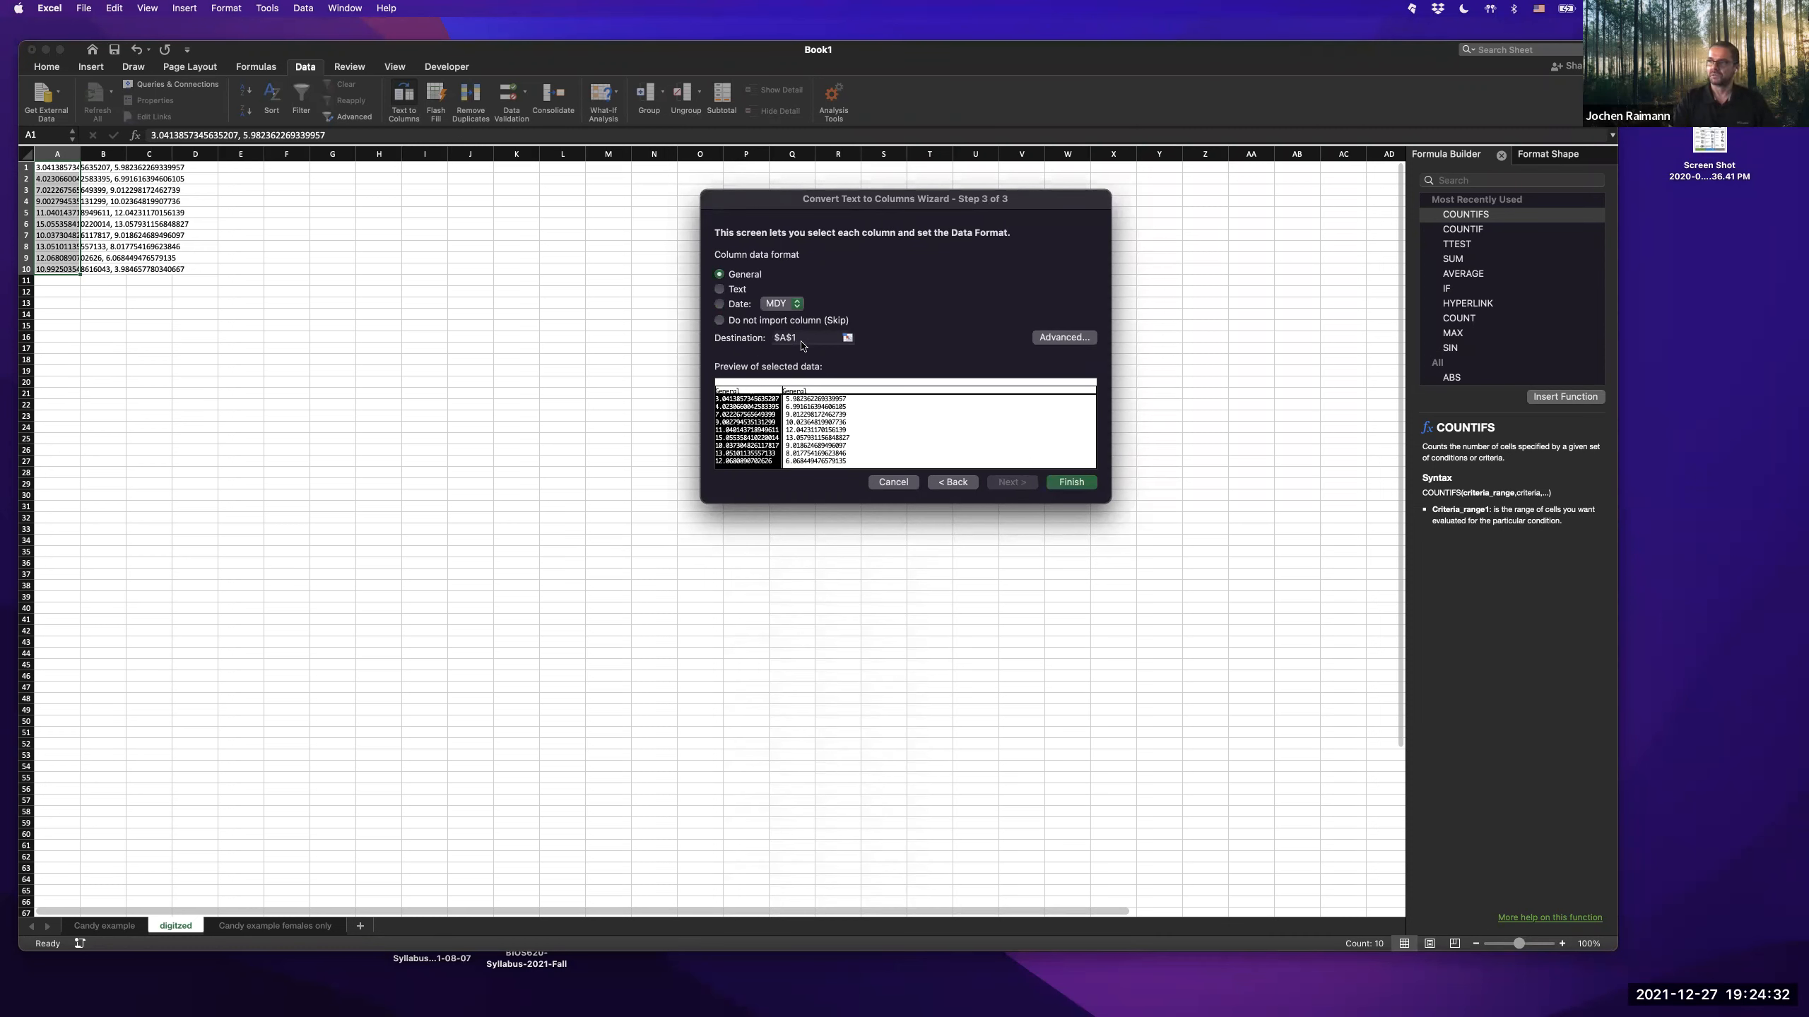
left_click(1072, 483)
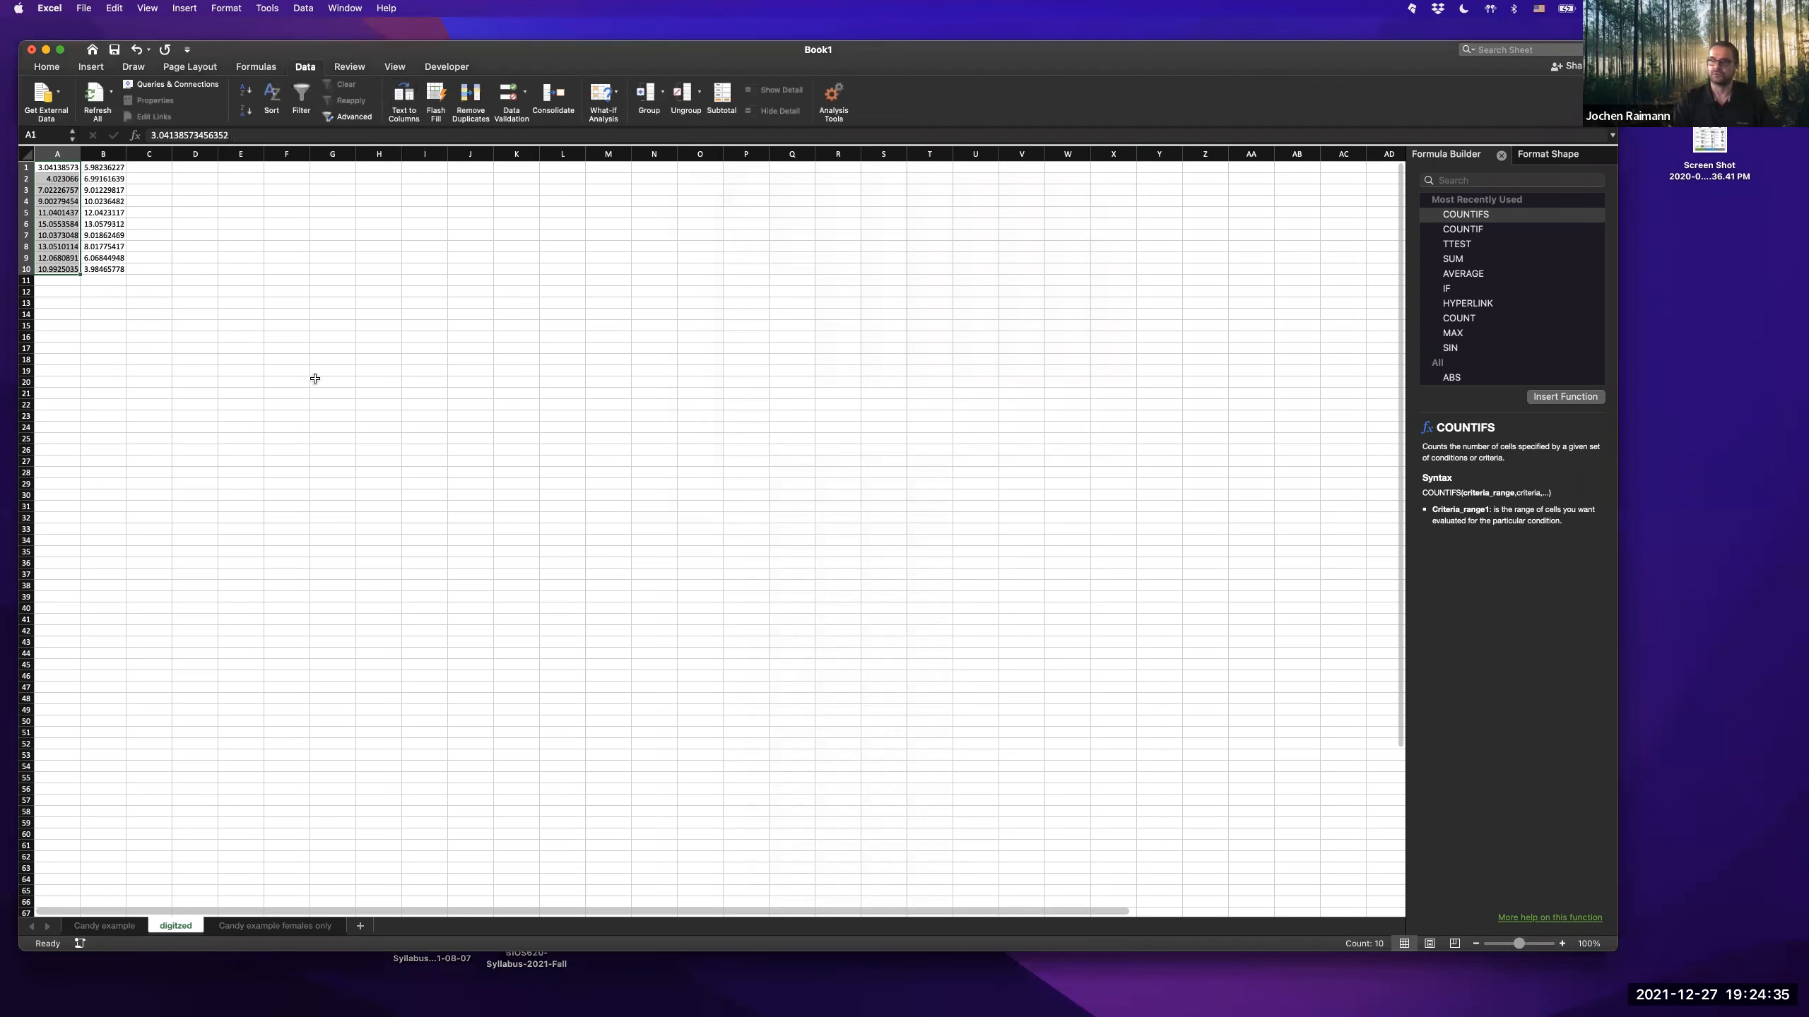
left_click(91, 188)
left_click(62, 168)
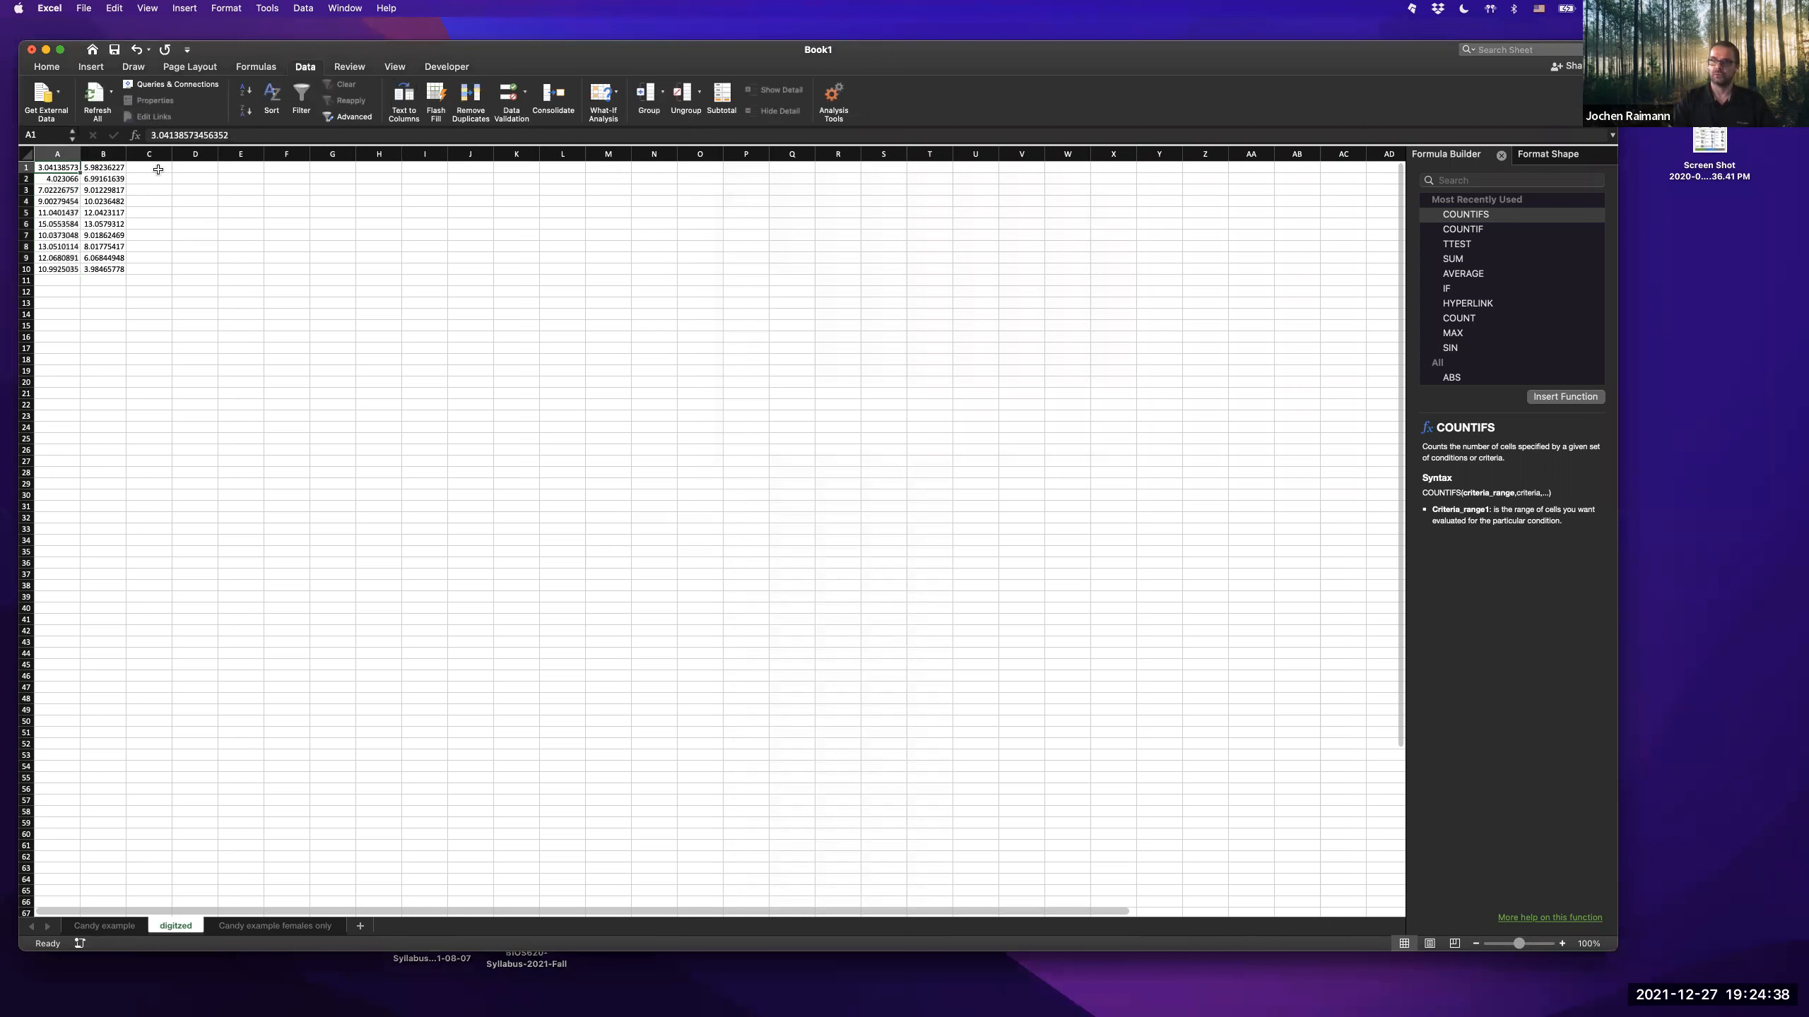
- Enter the formula =ROUND(A1,0) in D1 to round the first digitized X value to a whole number
left_click(204, 168)
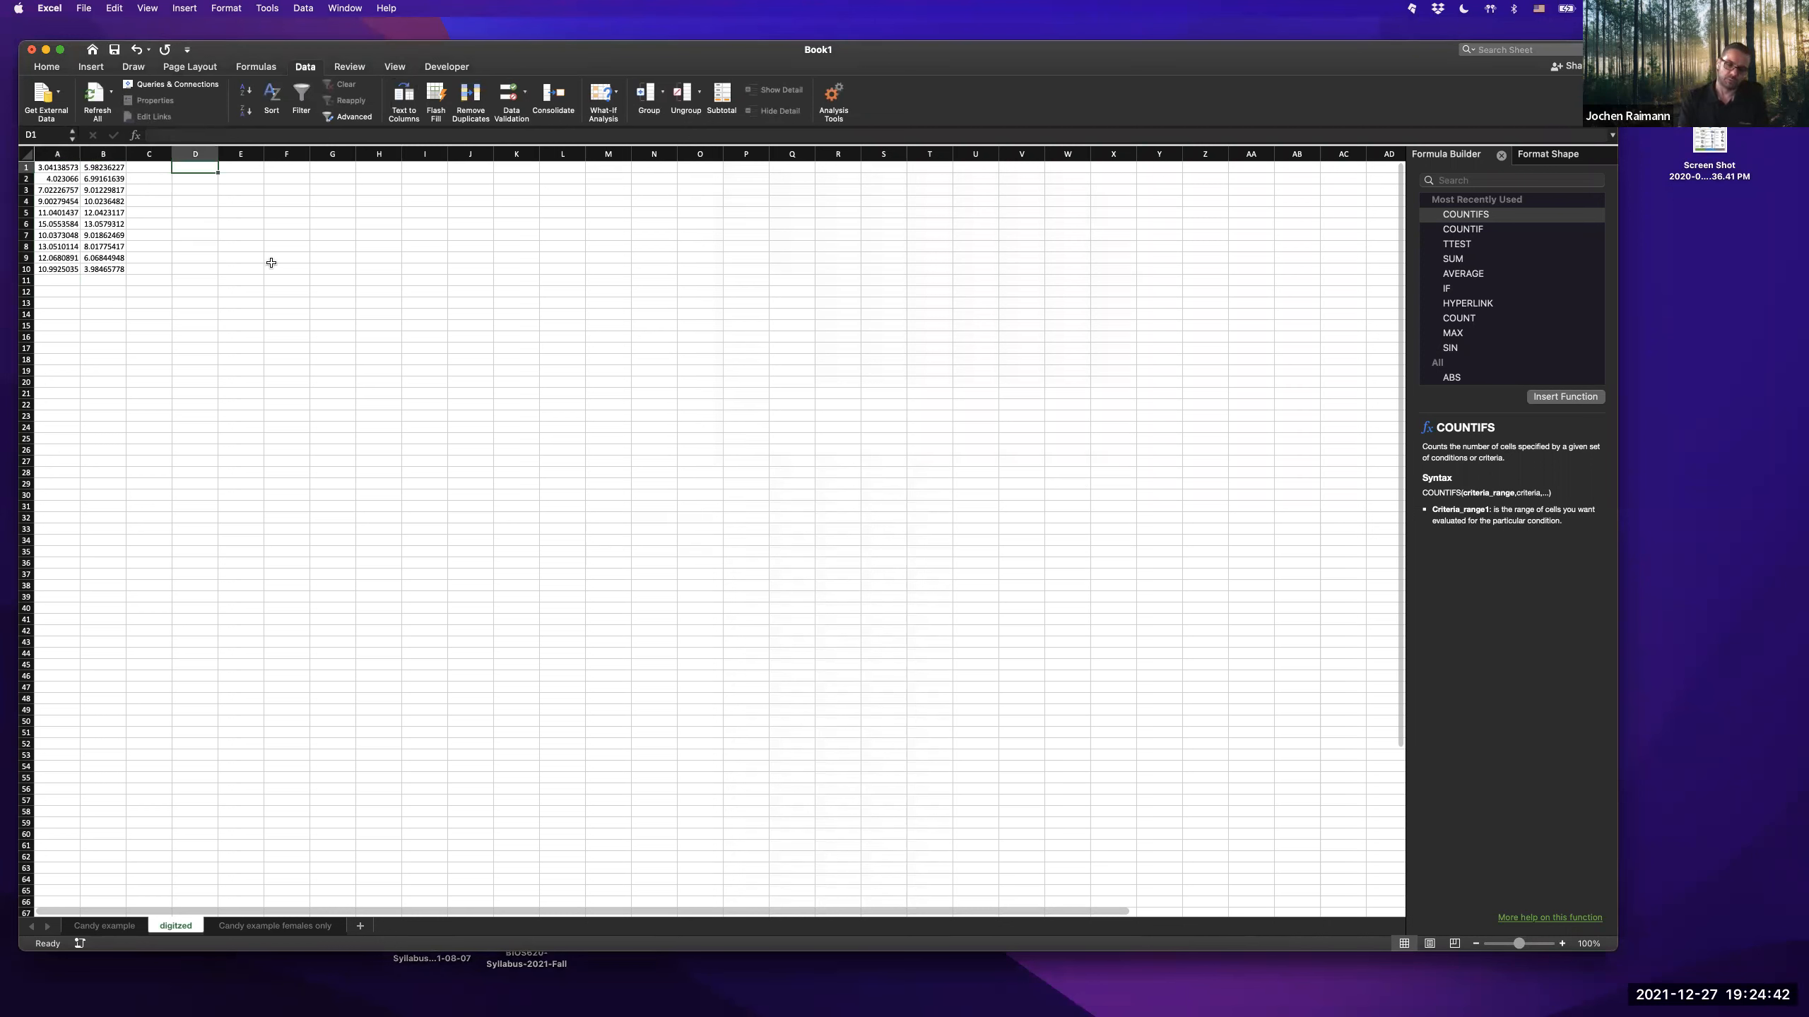
type("=round(")
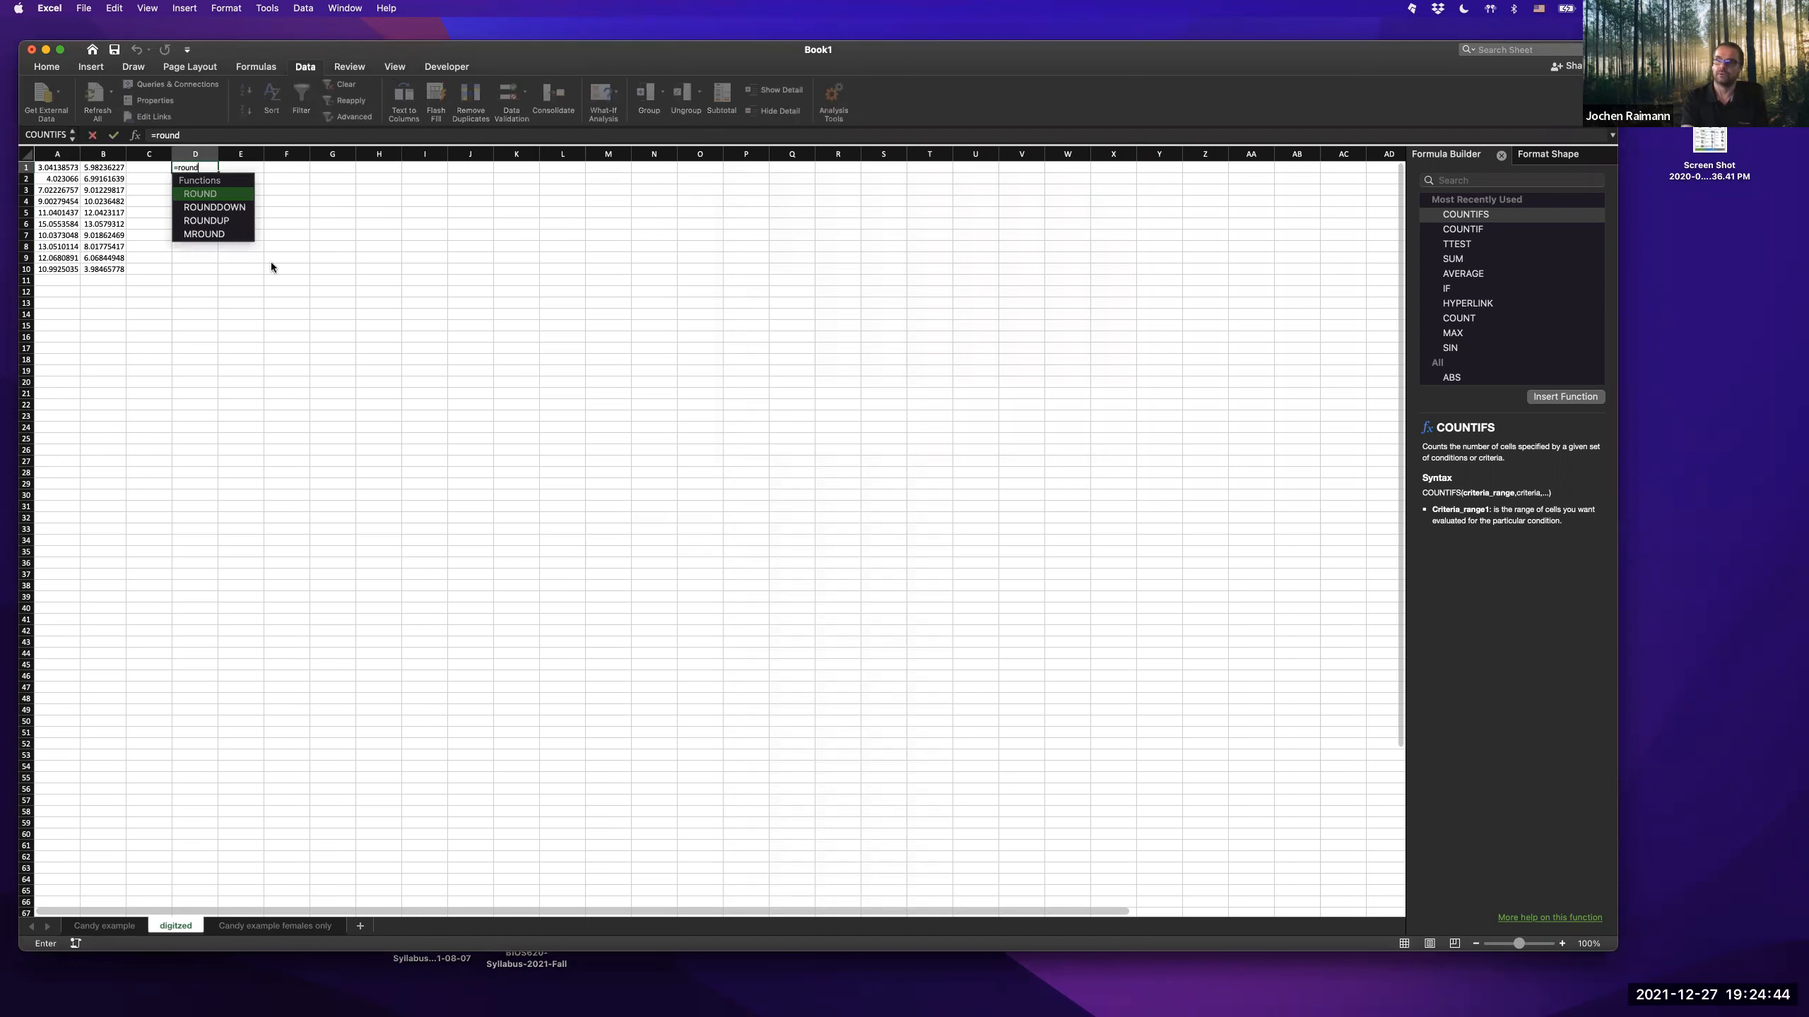
key("Left")
key("Left")
key("Left")
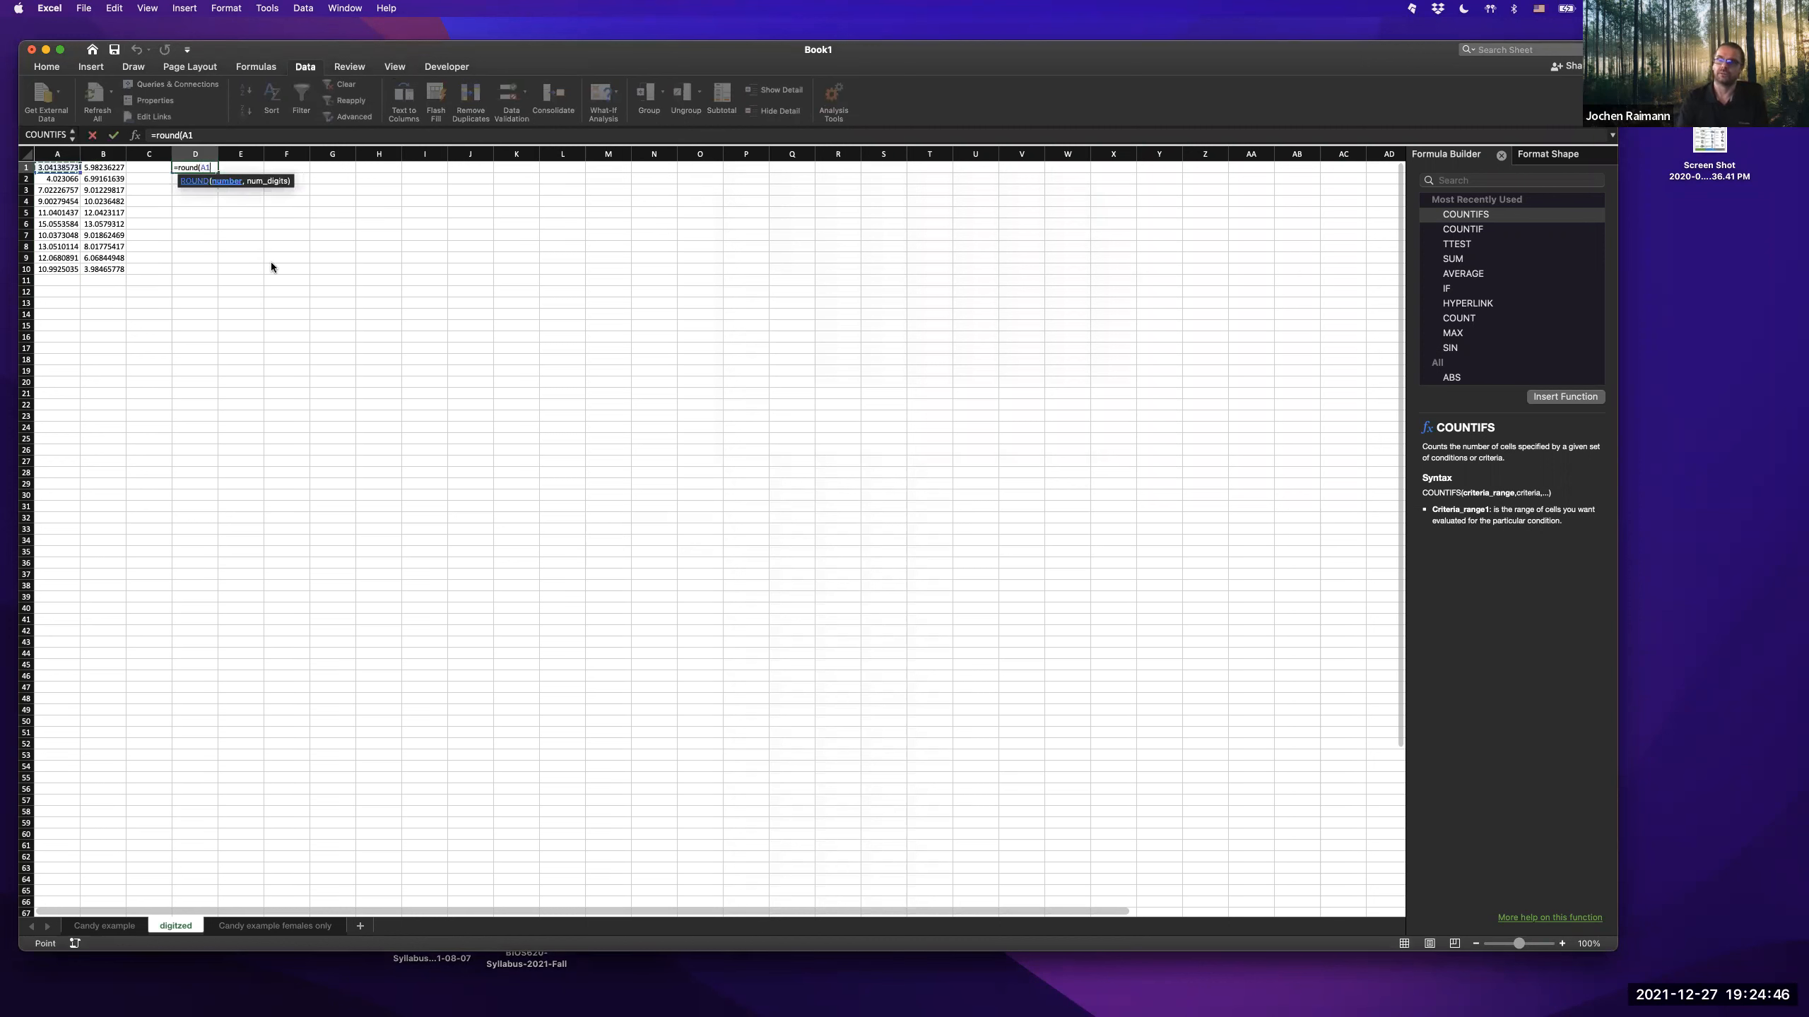
type(",0)")
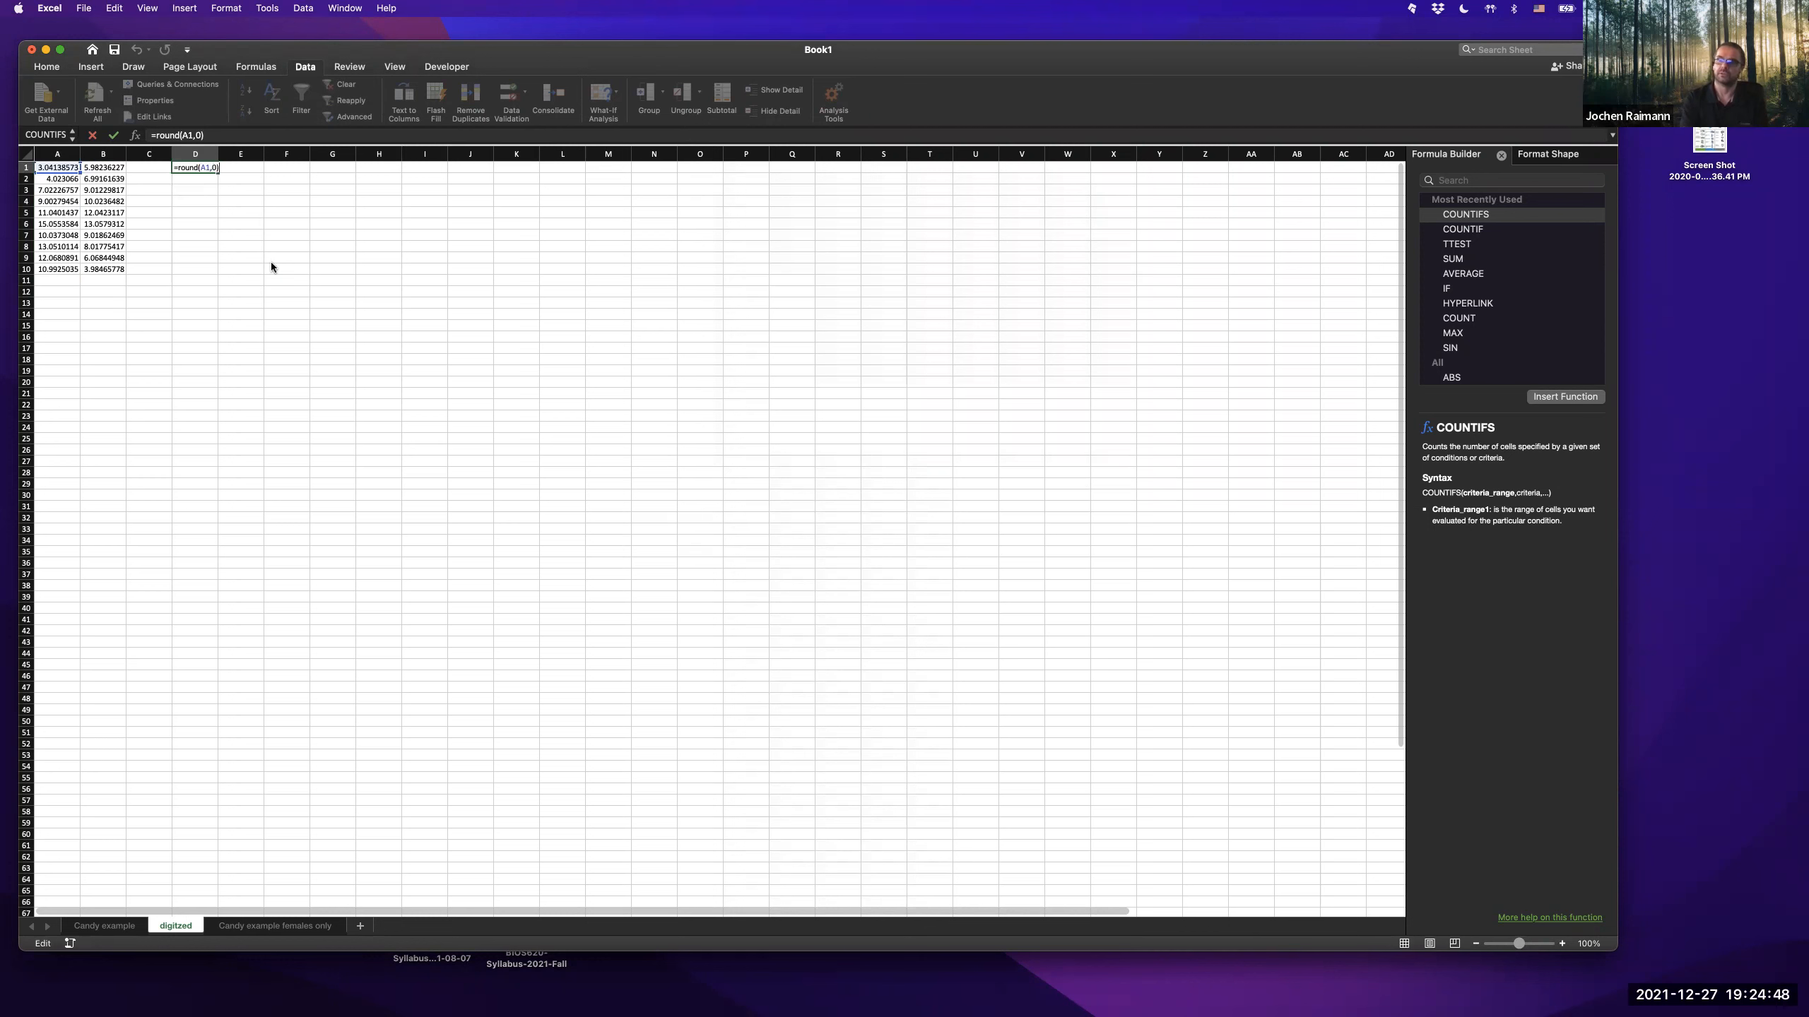
key("ctrl+Return")
- Copy the rounding formula into E1, fill D1:E1 down to row 10 and copy the filled range
key("super+c")
key("Right")
key("Return")
key("Left")
key("shift+Right")
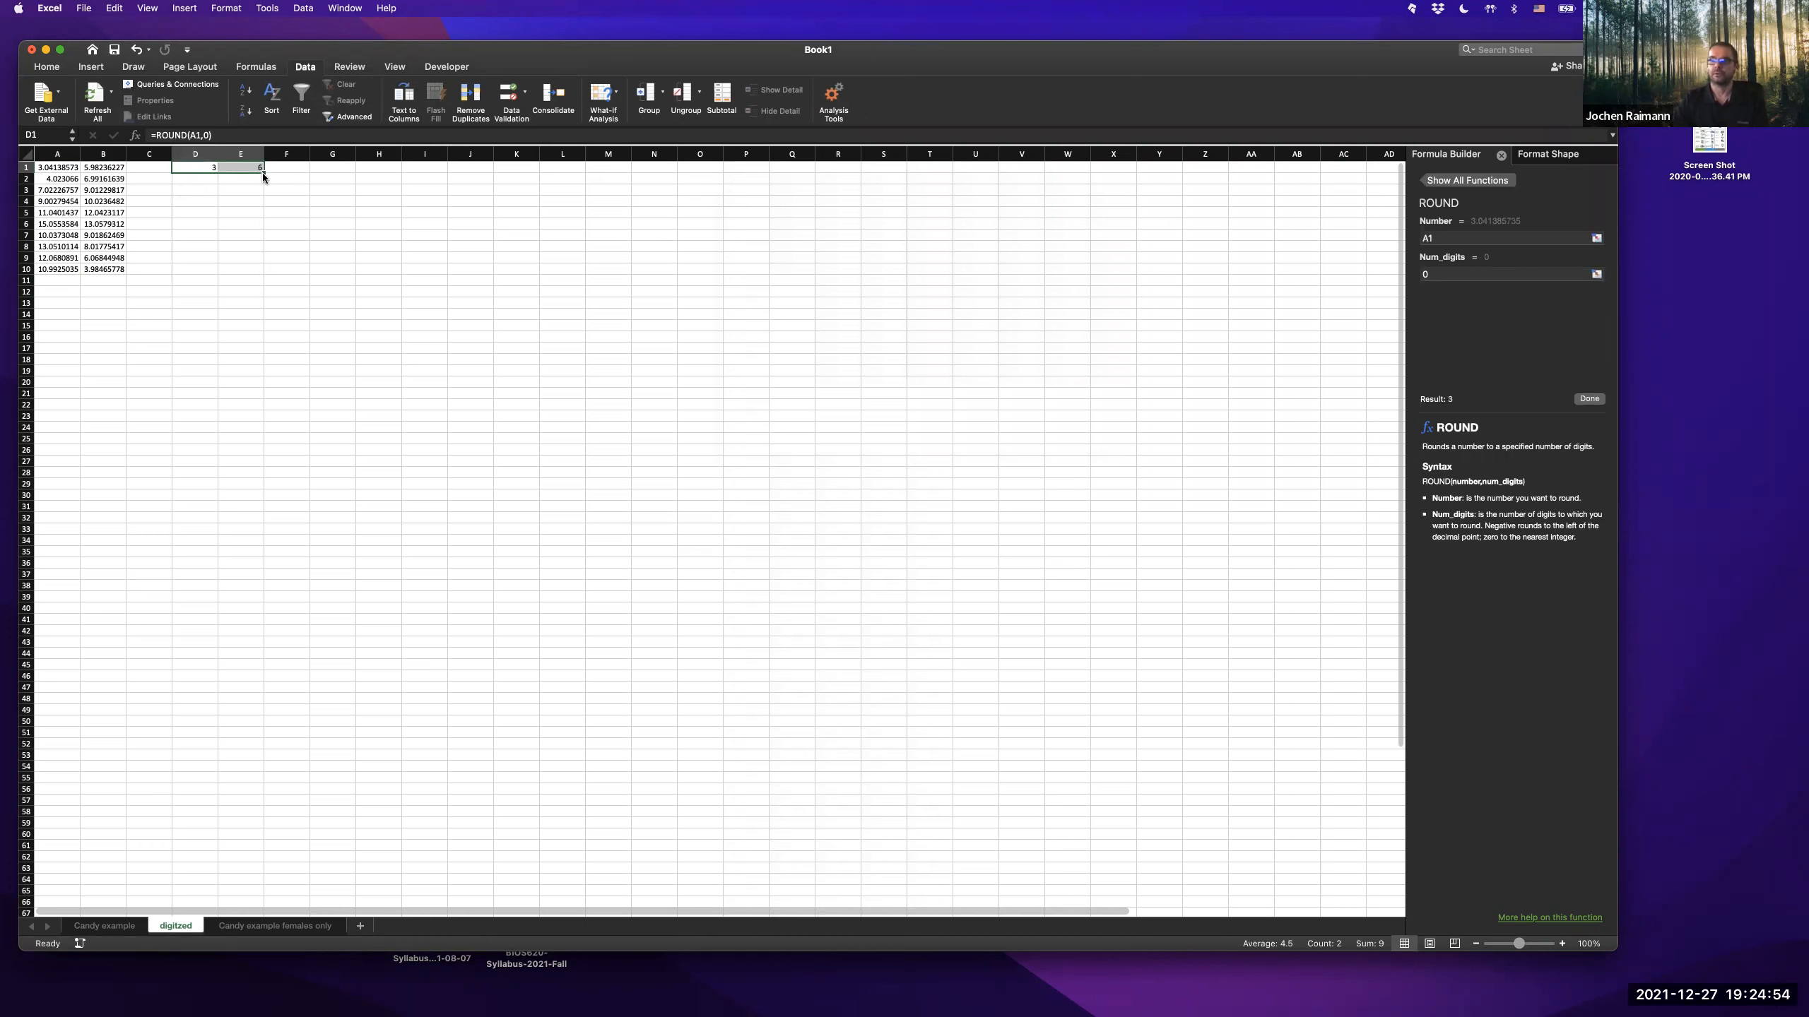
left_click_drag(264, 172, 243, 278)
key("super+c")
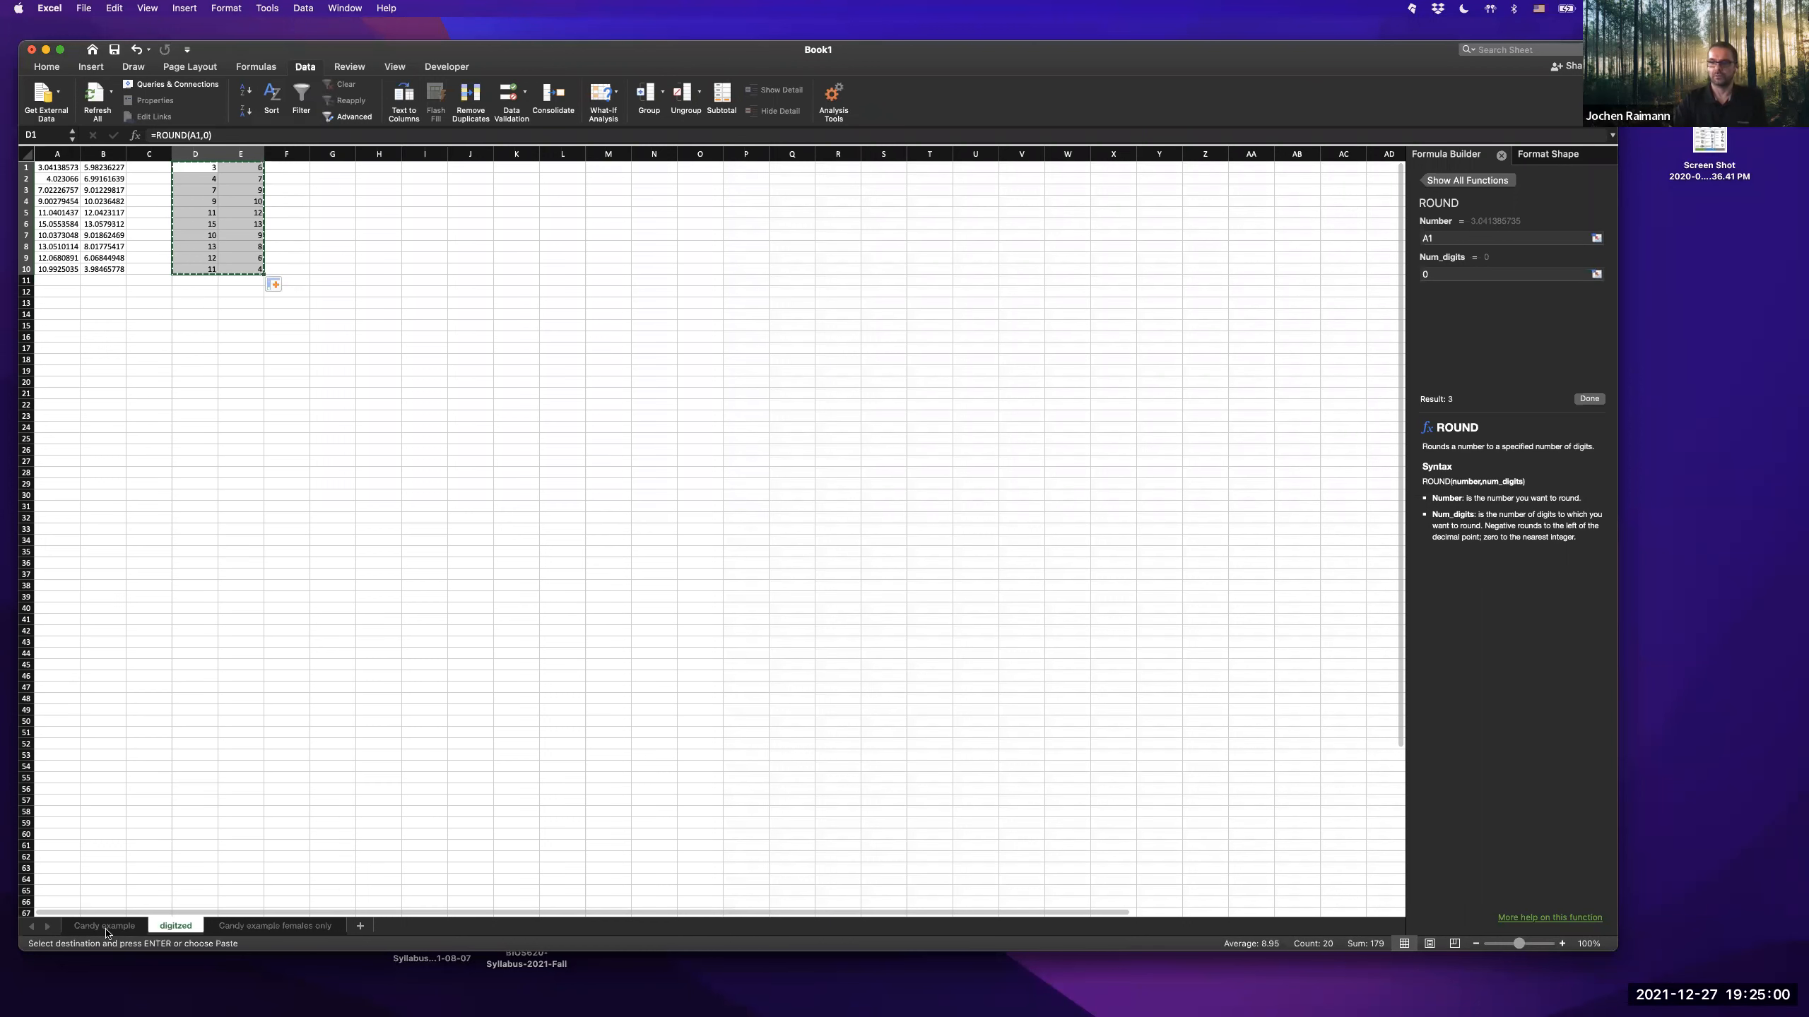
- Copy the 1st attempt and 2nd attempt columns F1:G11 from Candy example and paste them into the digitzed sheet at G1
left_click(105, 926)
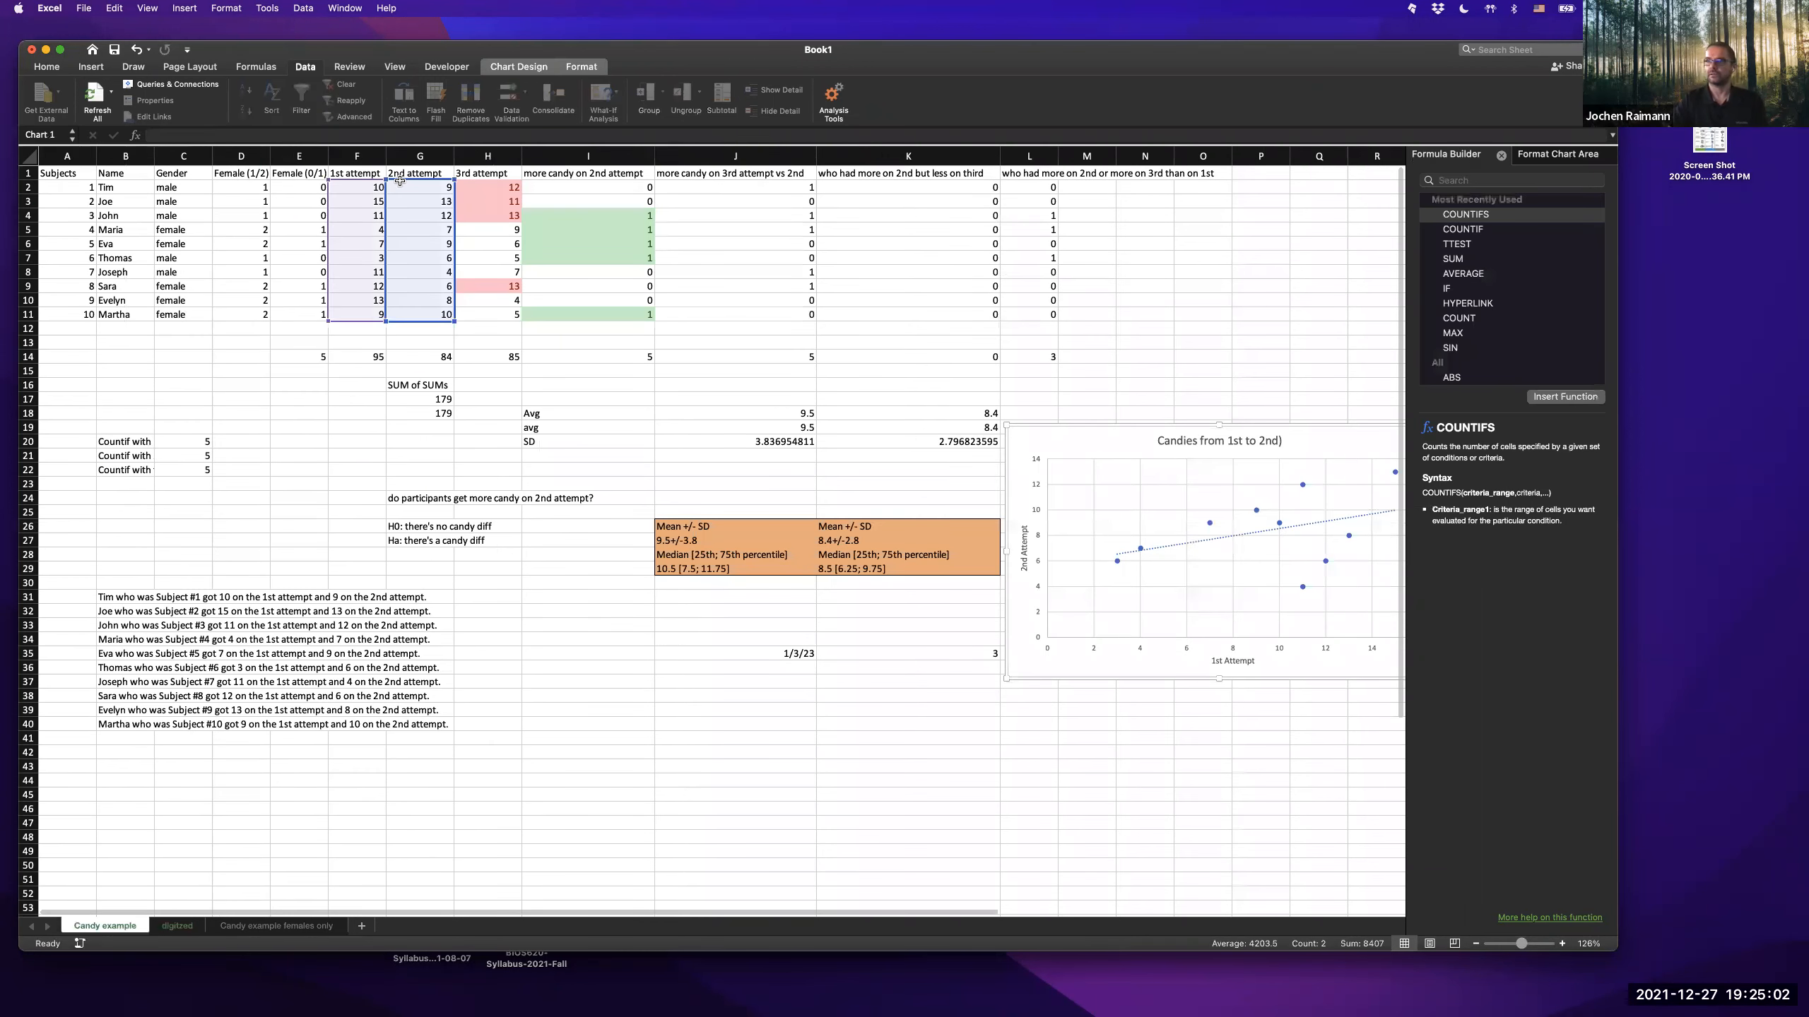
left_click_drag(360, 174, 402, 318)
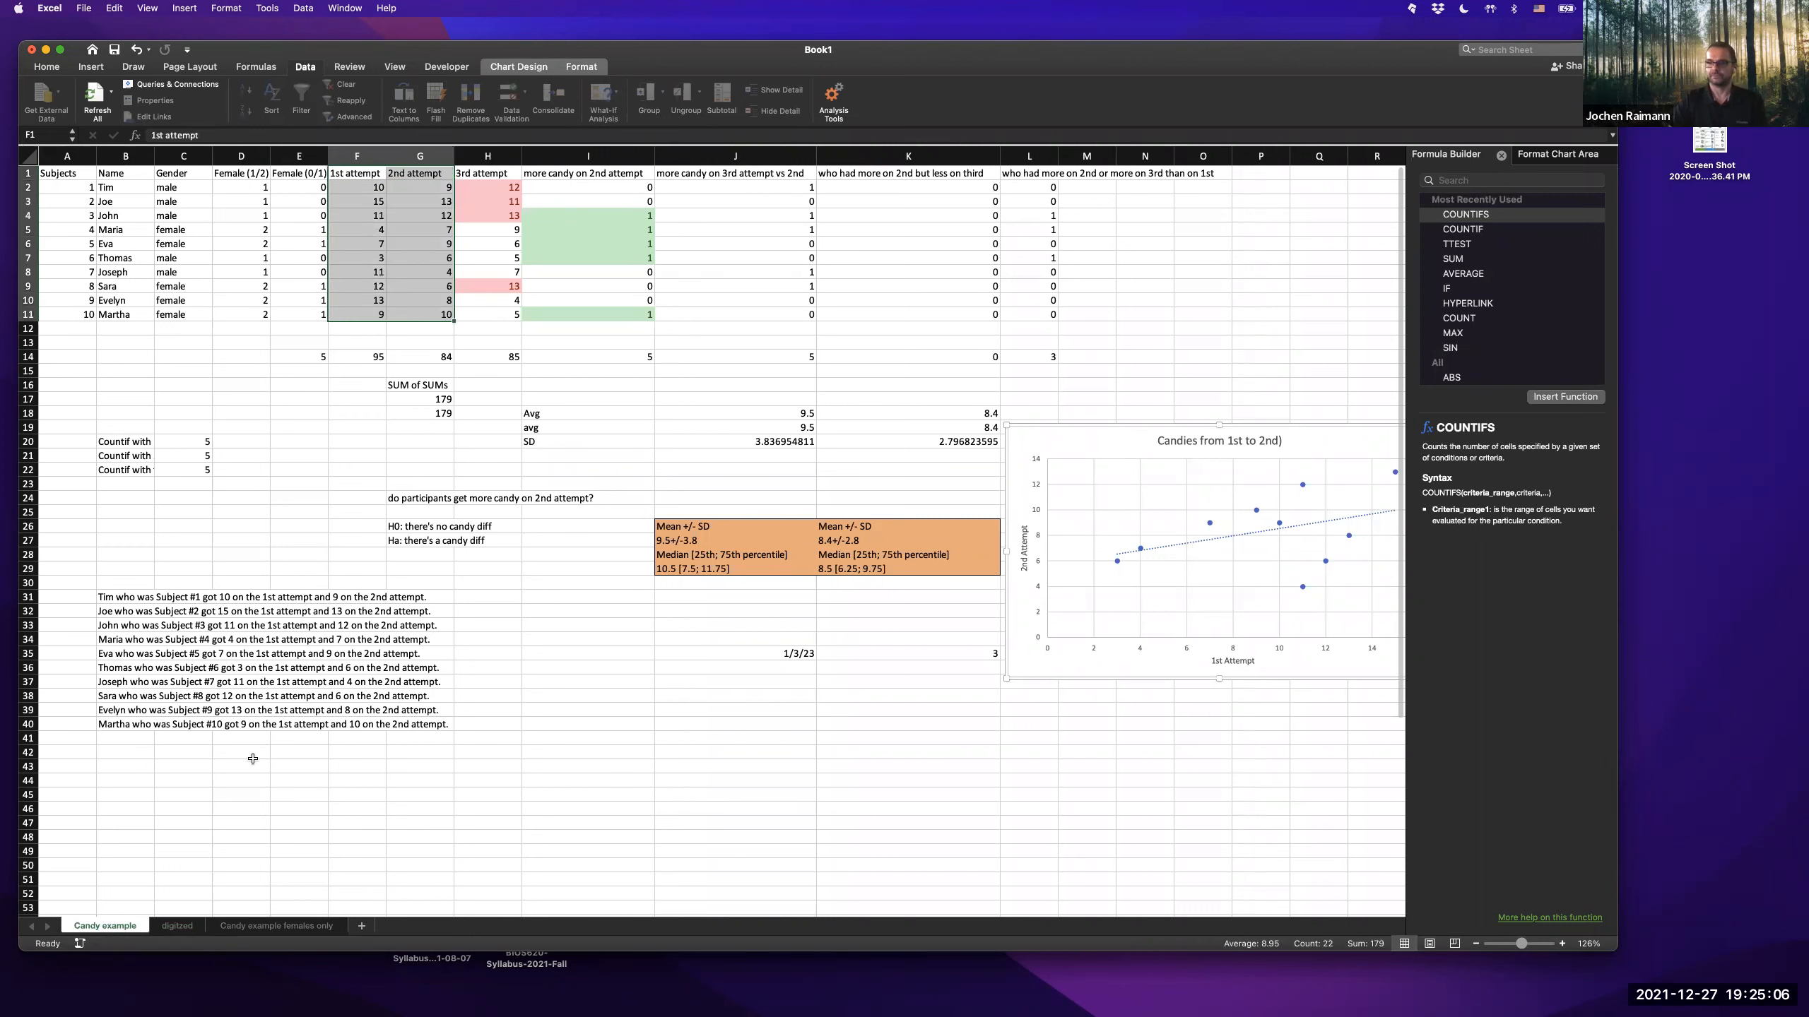
key("cmd+c")
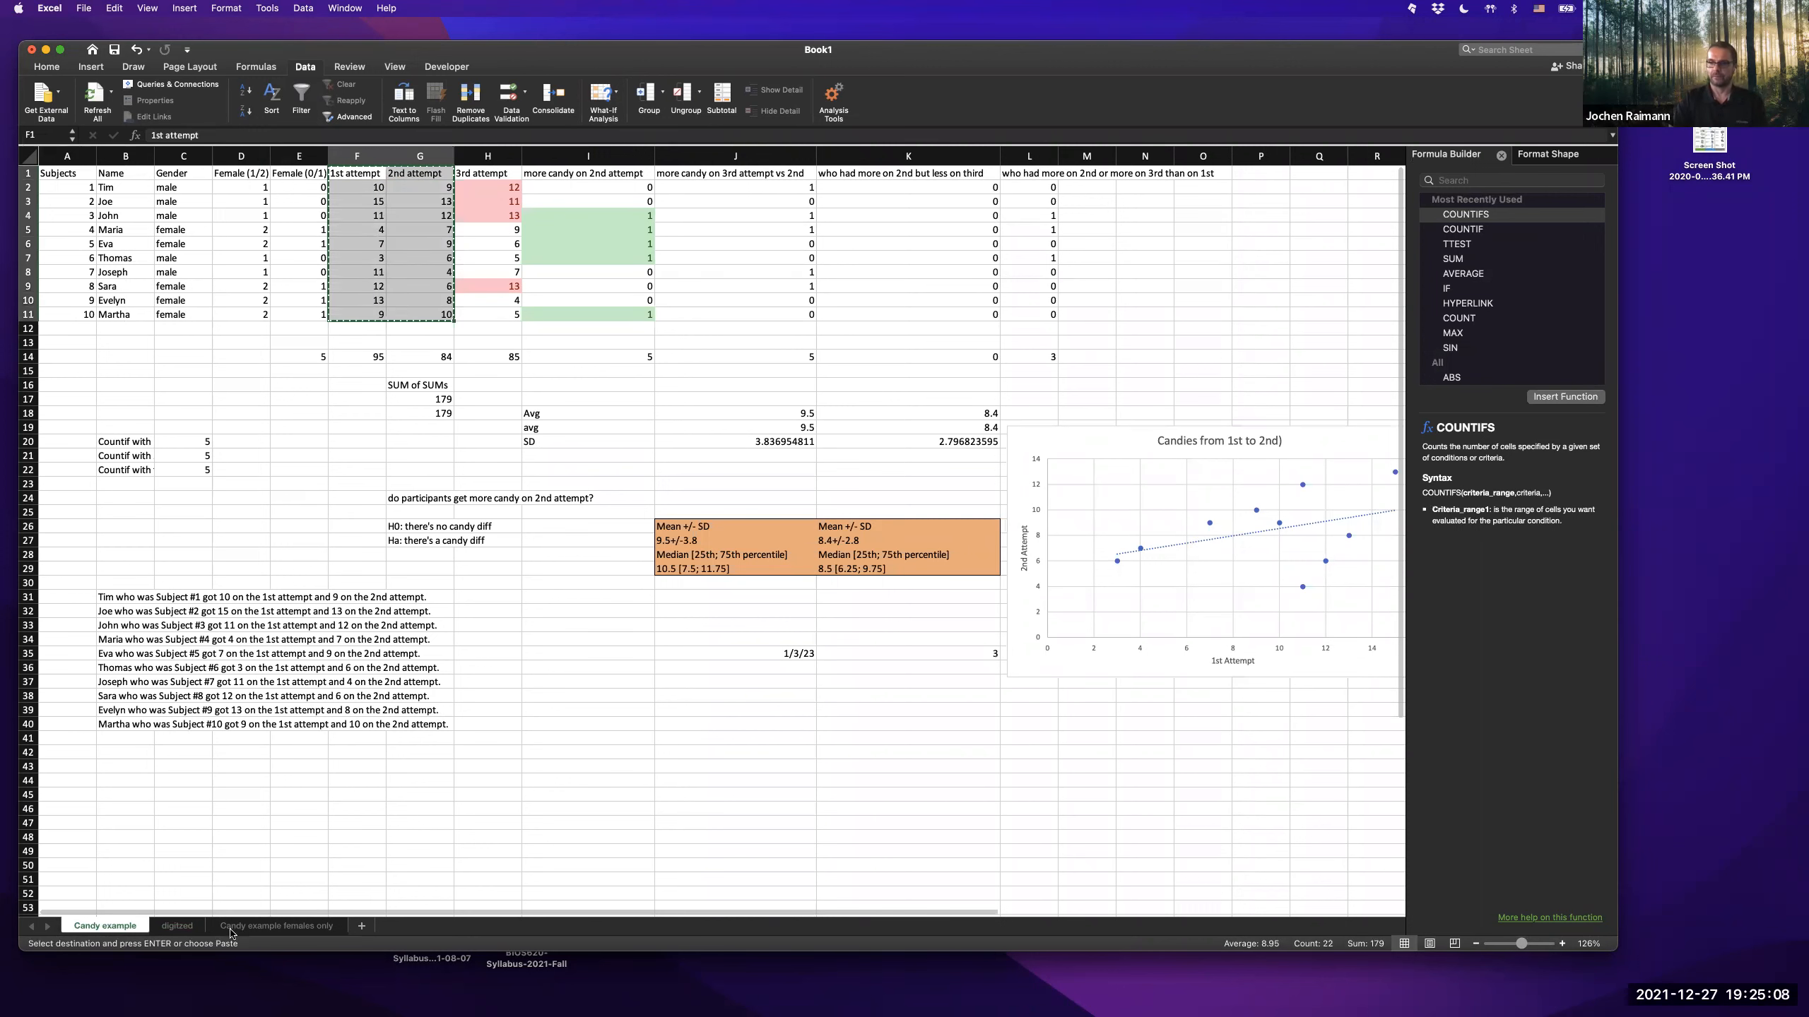
left_click(230, 928)
left_click(184, 926)
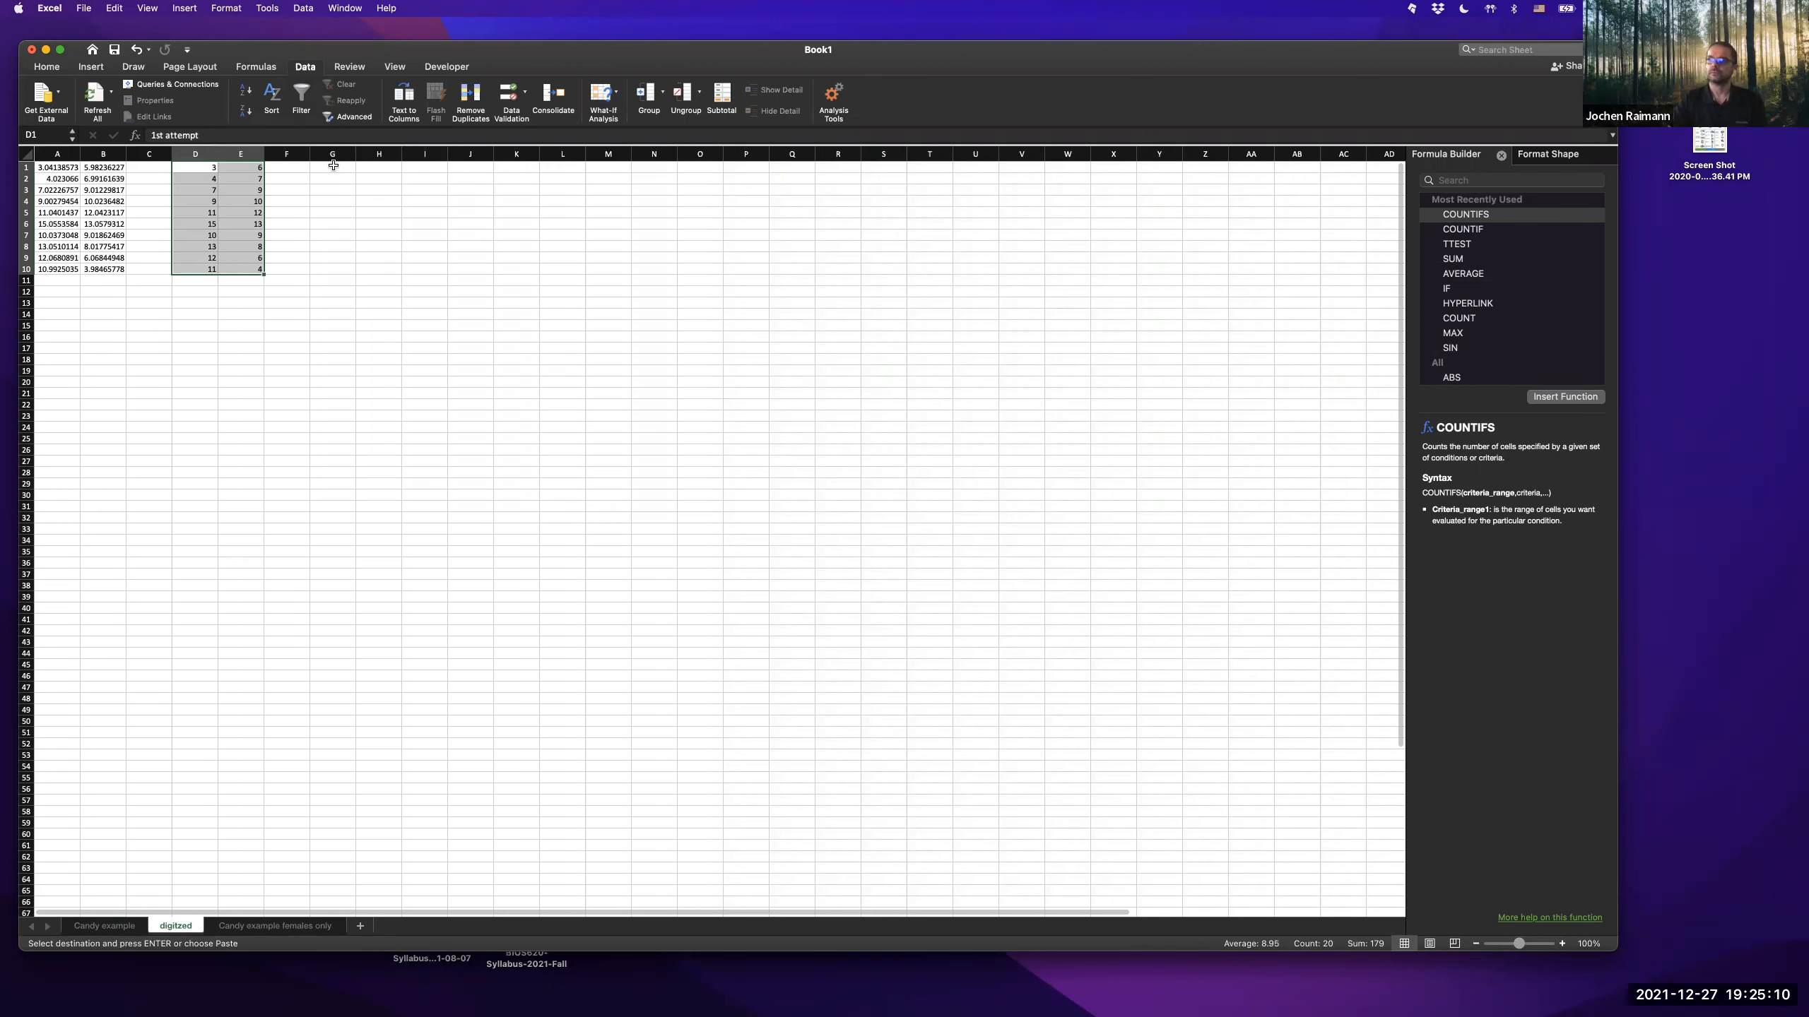
left_click(332, 166)
key("cmd+v")
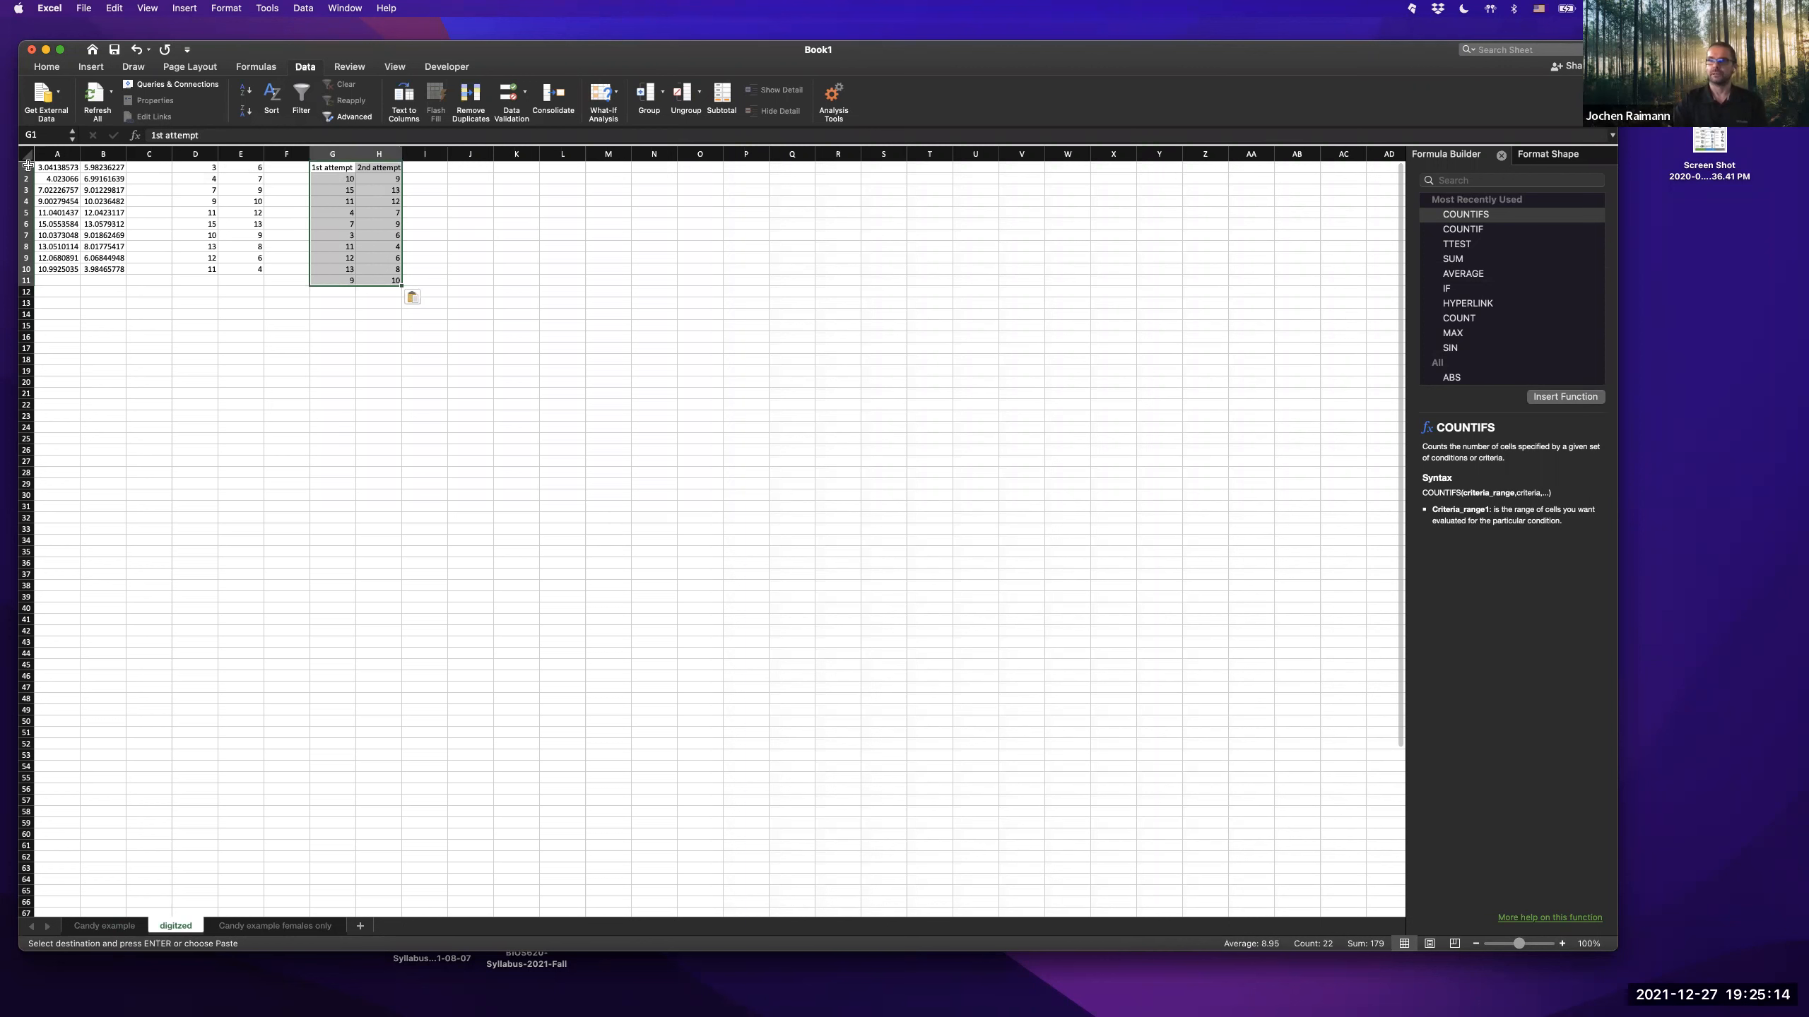
- Insert blank cells at A1:E1, shifting the digitized and rounded values down one row
left_click_drag(248, 167, 76, 165)
right_click(76, 165)
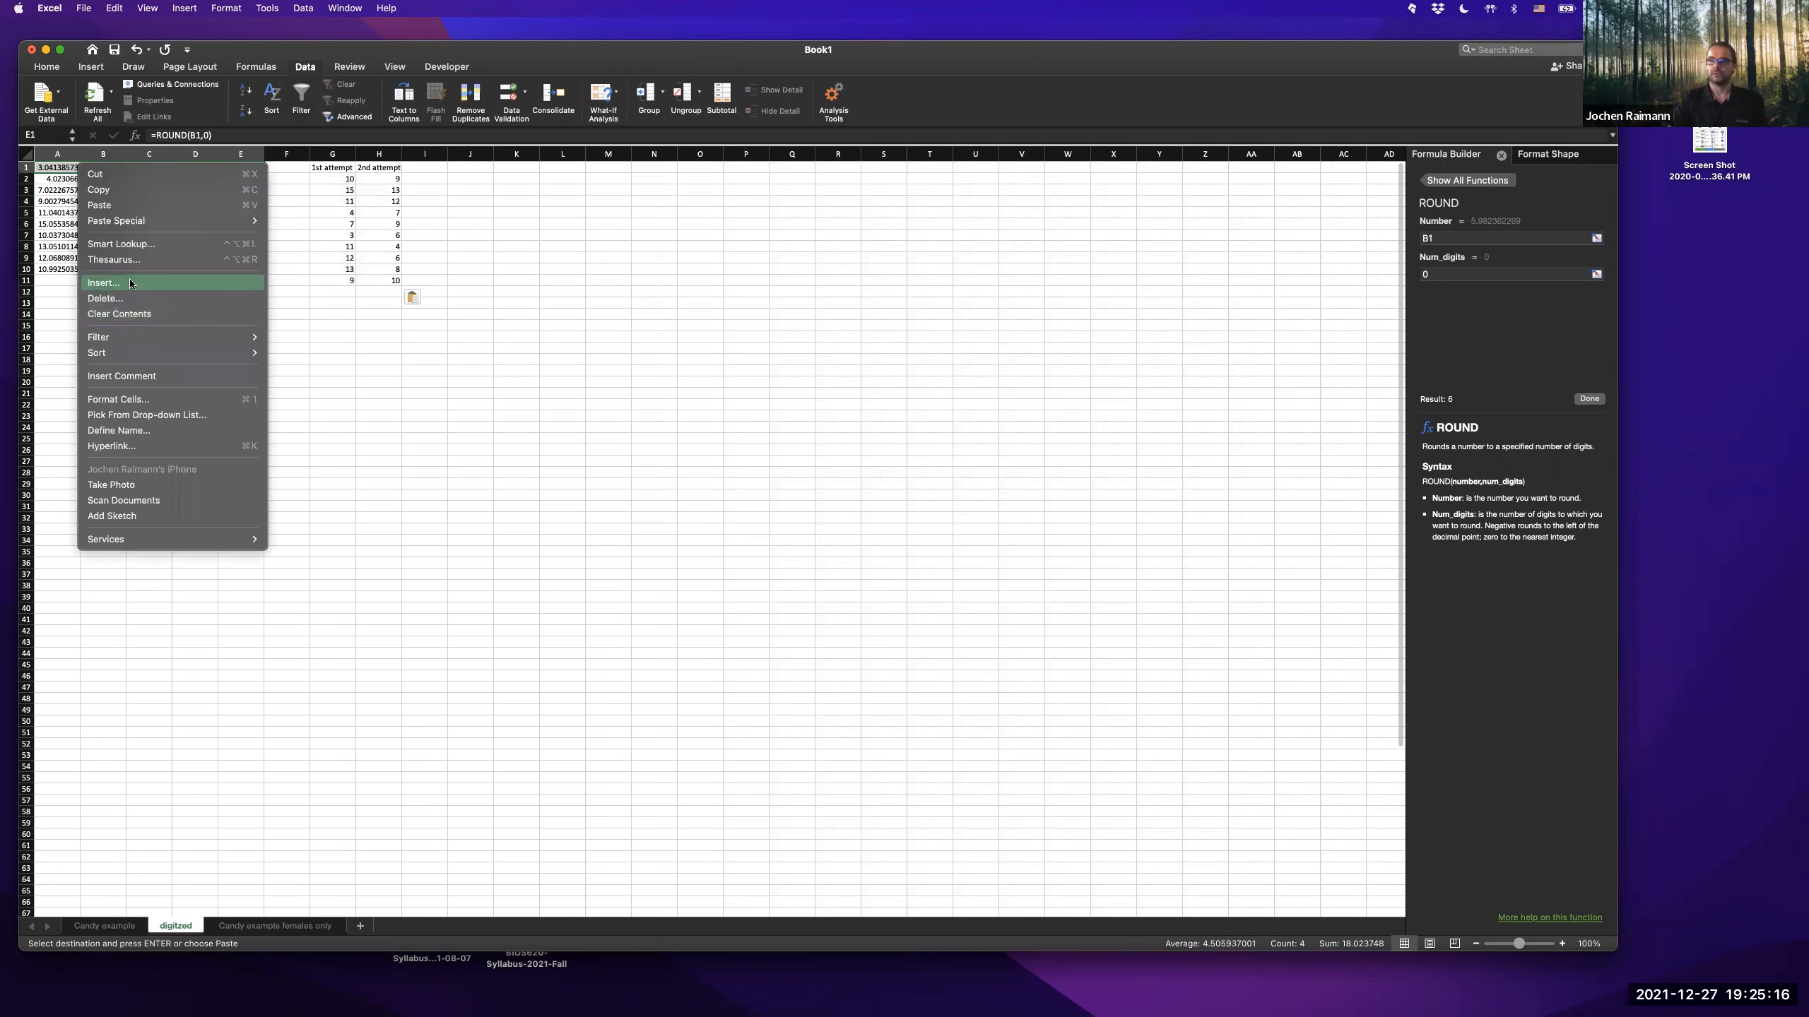
left_click(130, 284)
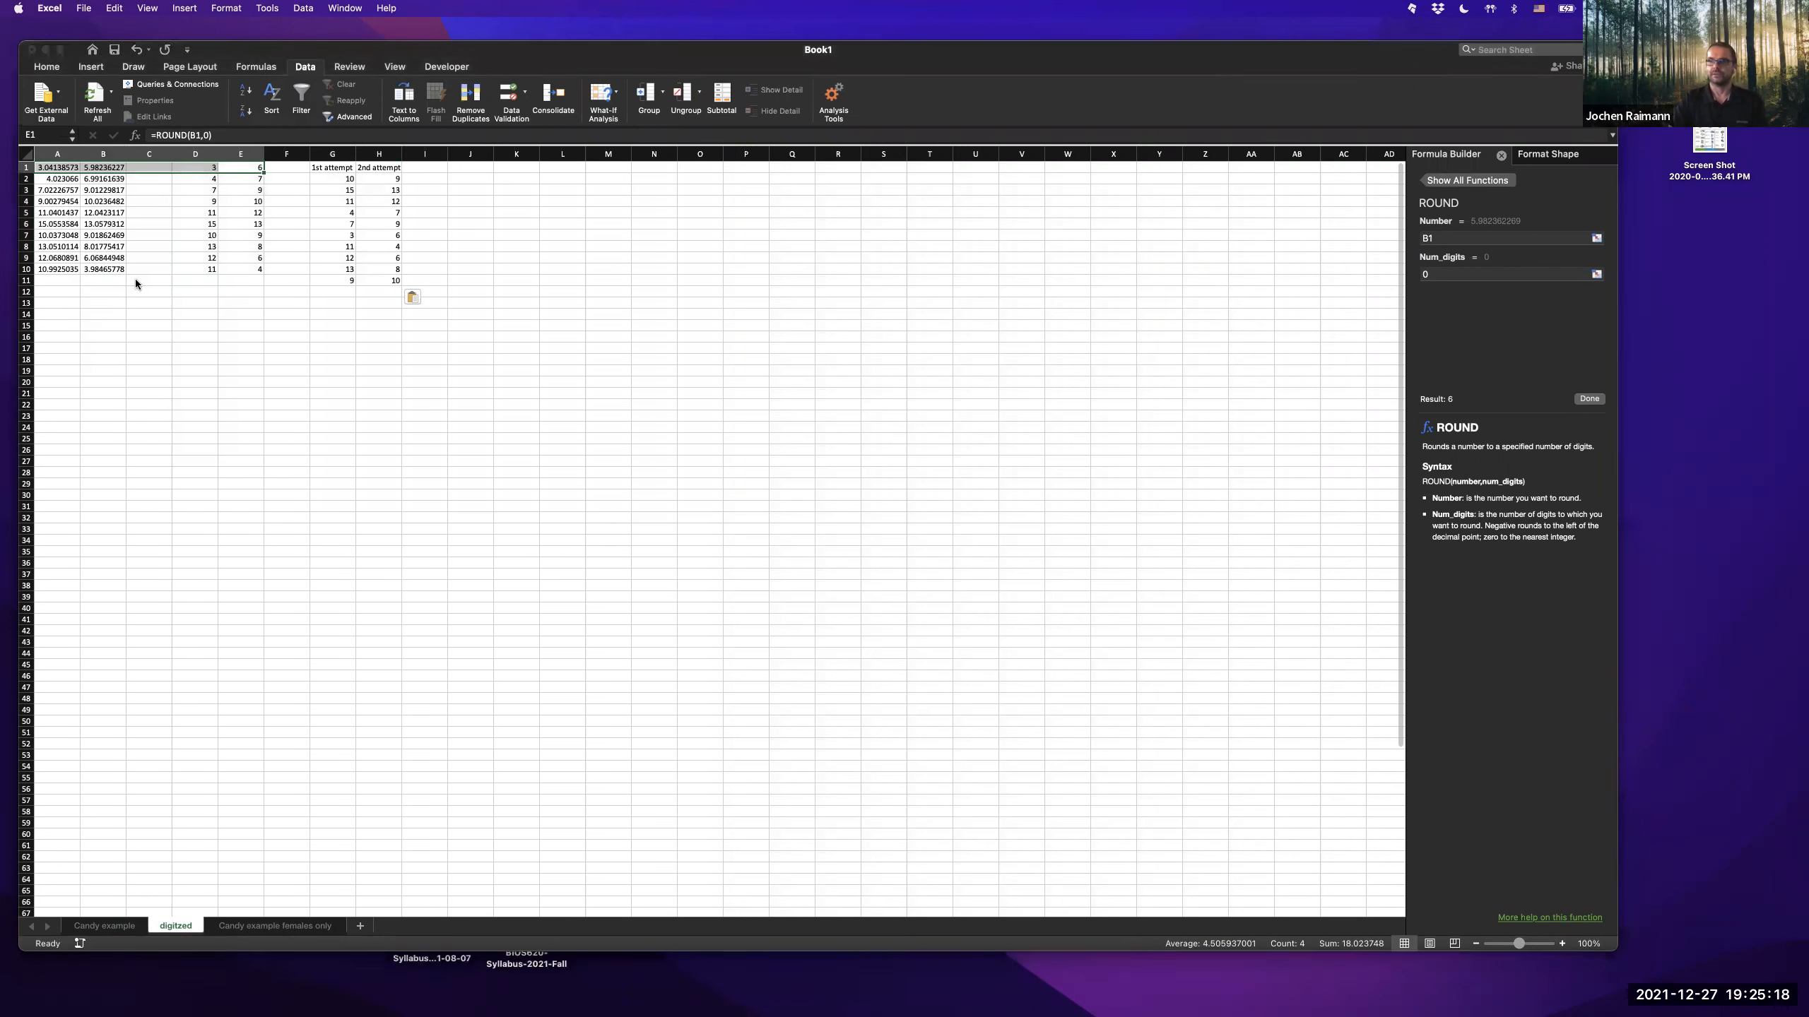
left_click(160, 328)
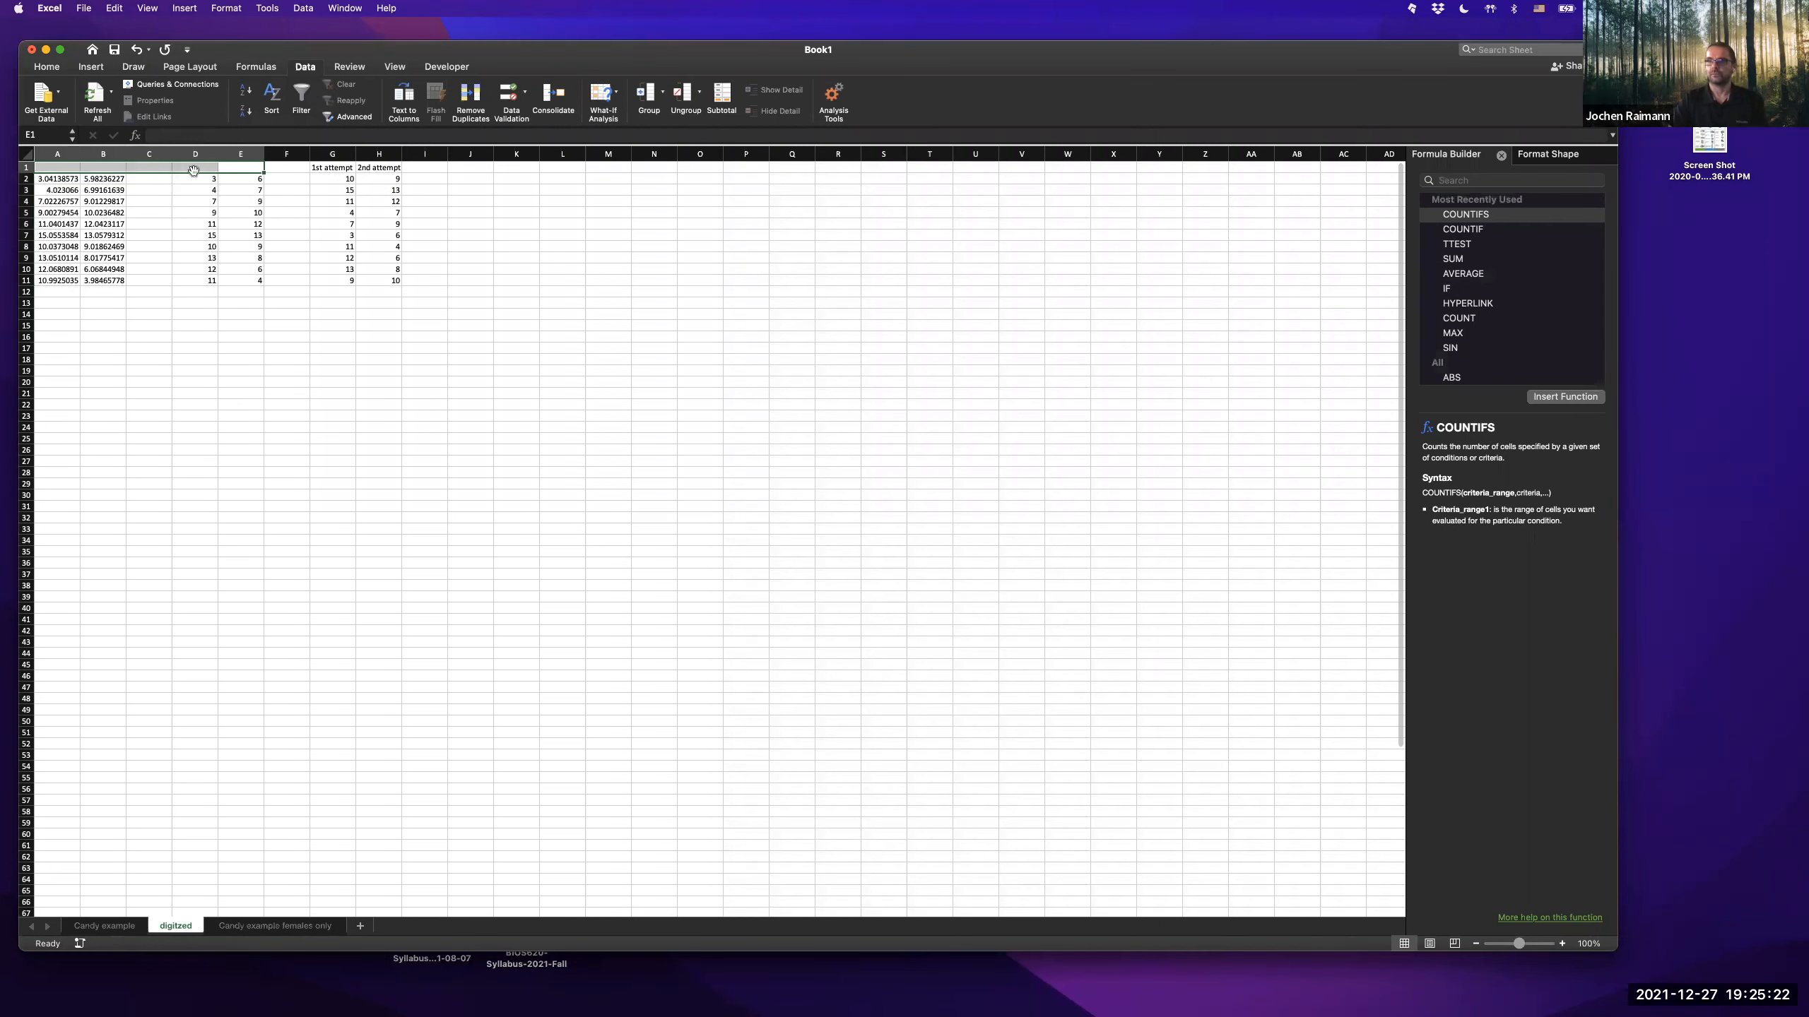
key("Left")
left_click(149, 154)
right_click(149, 208)
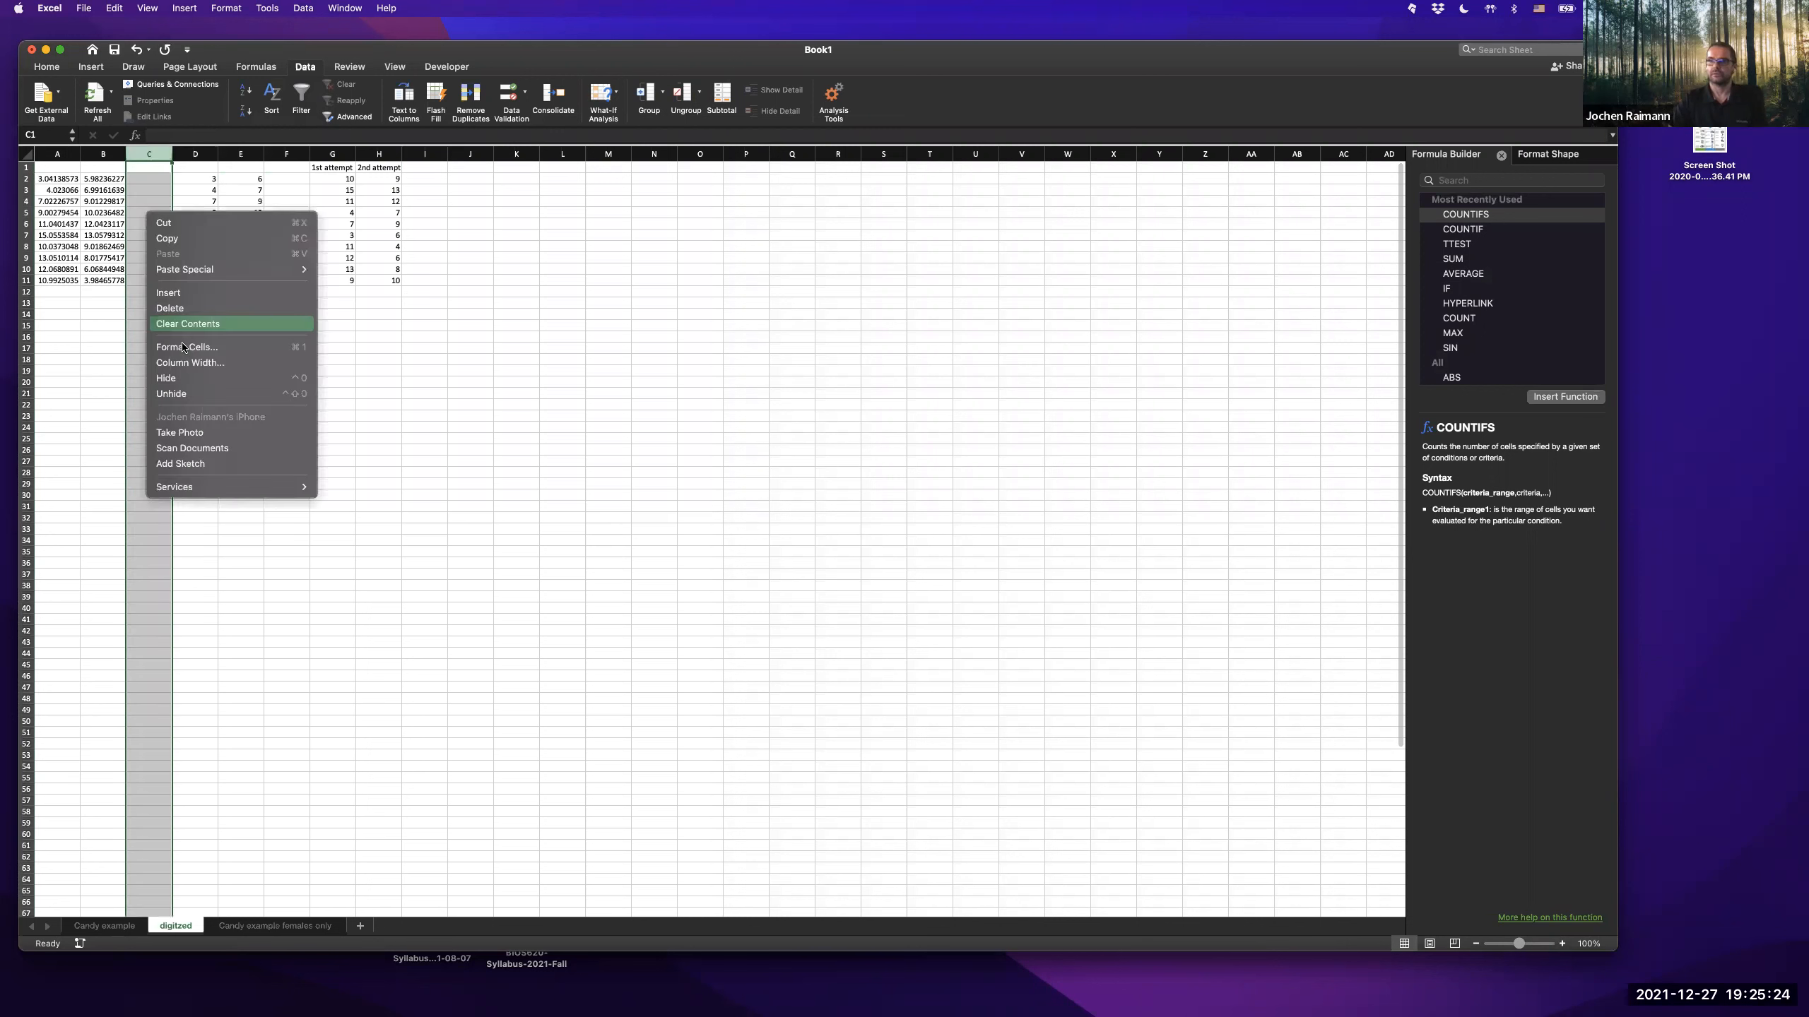
left_click(185, 308)
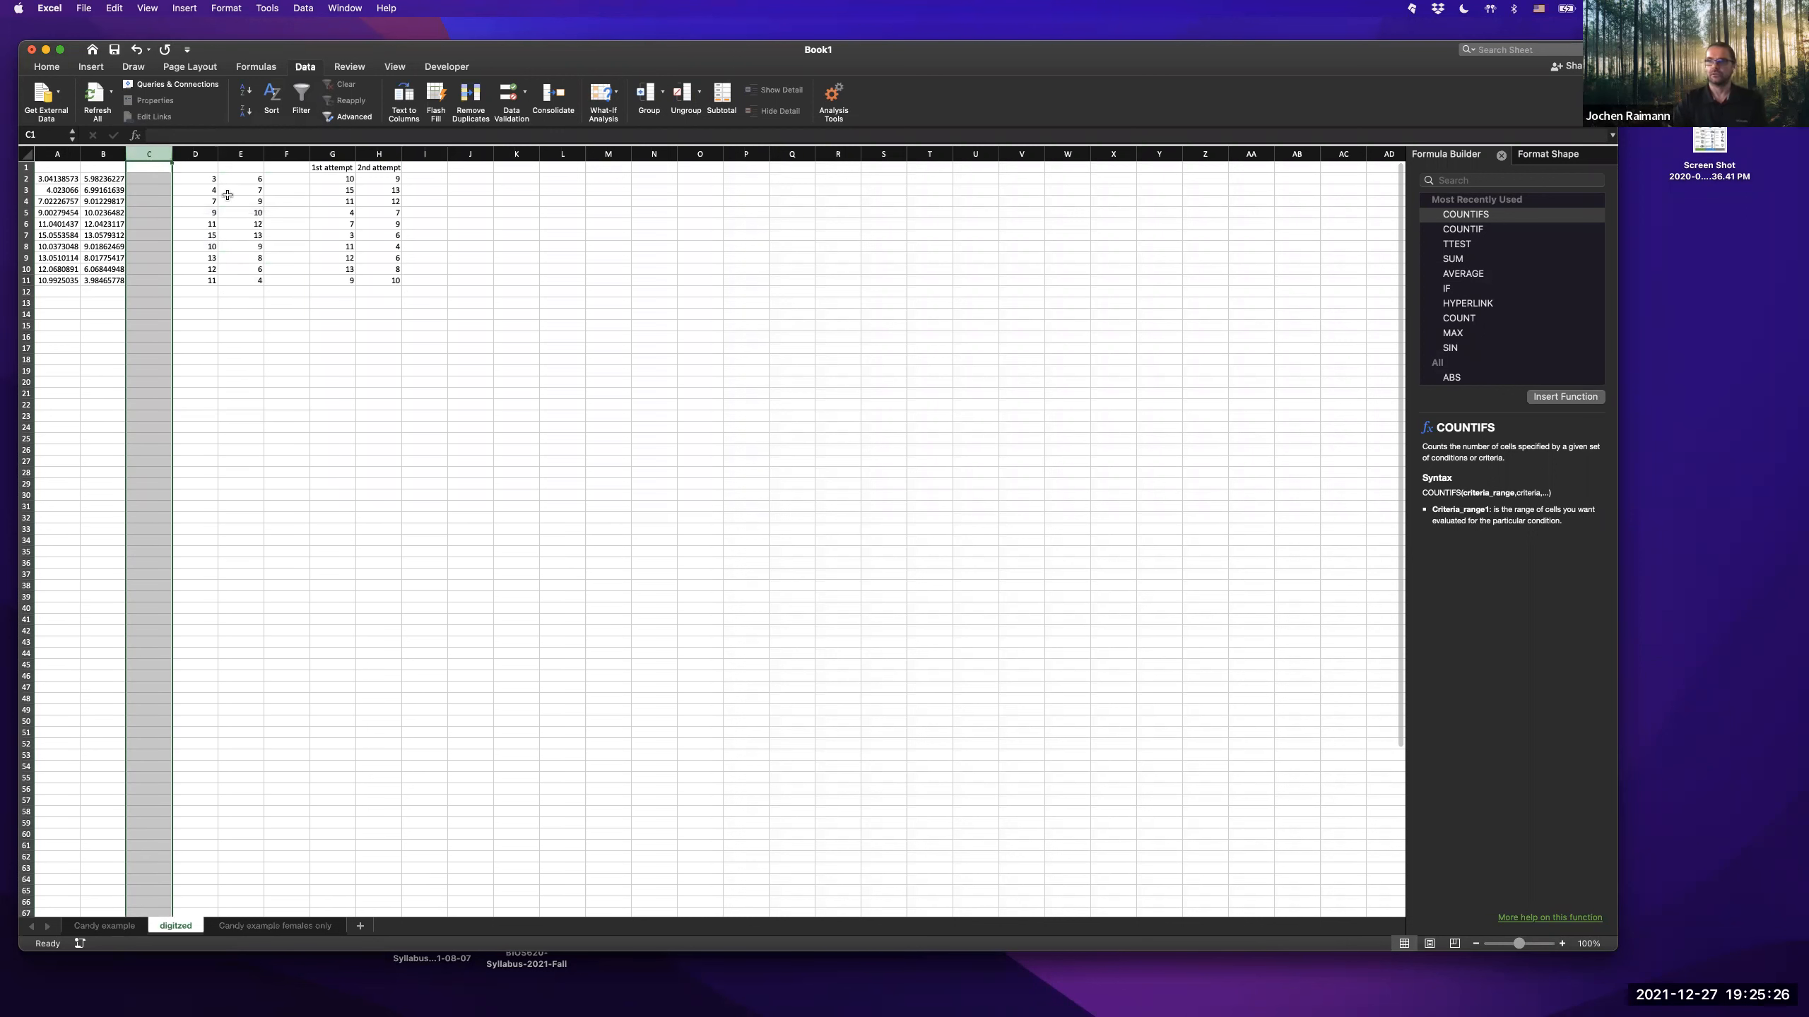
- Try to sort A1:H11 by the values in column G from smallest to largest without headers, and undo the sort
left_click_drag(379, 280, 58, 167)
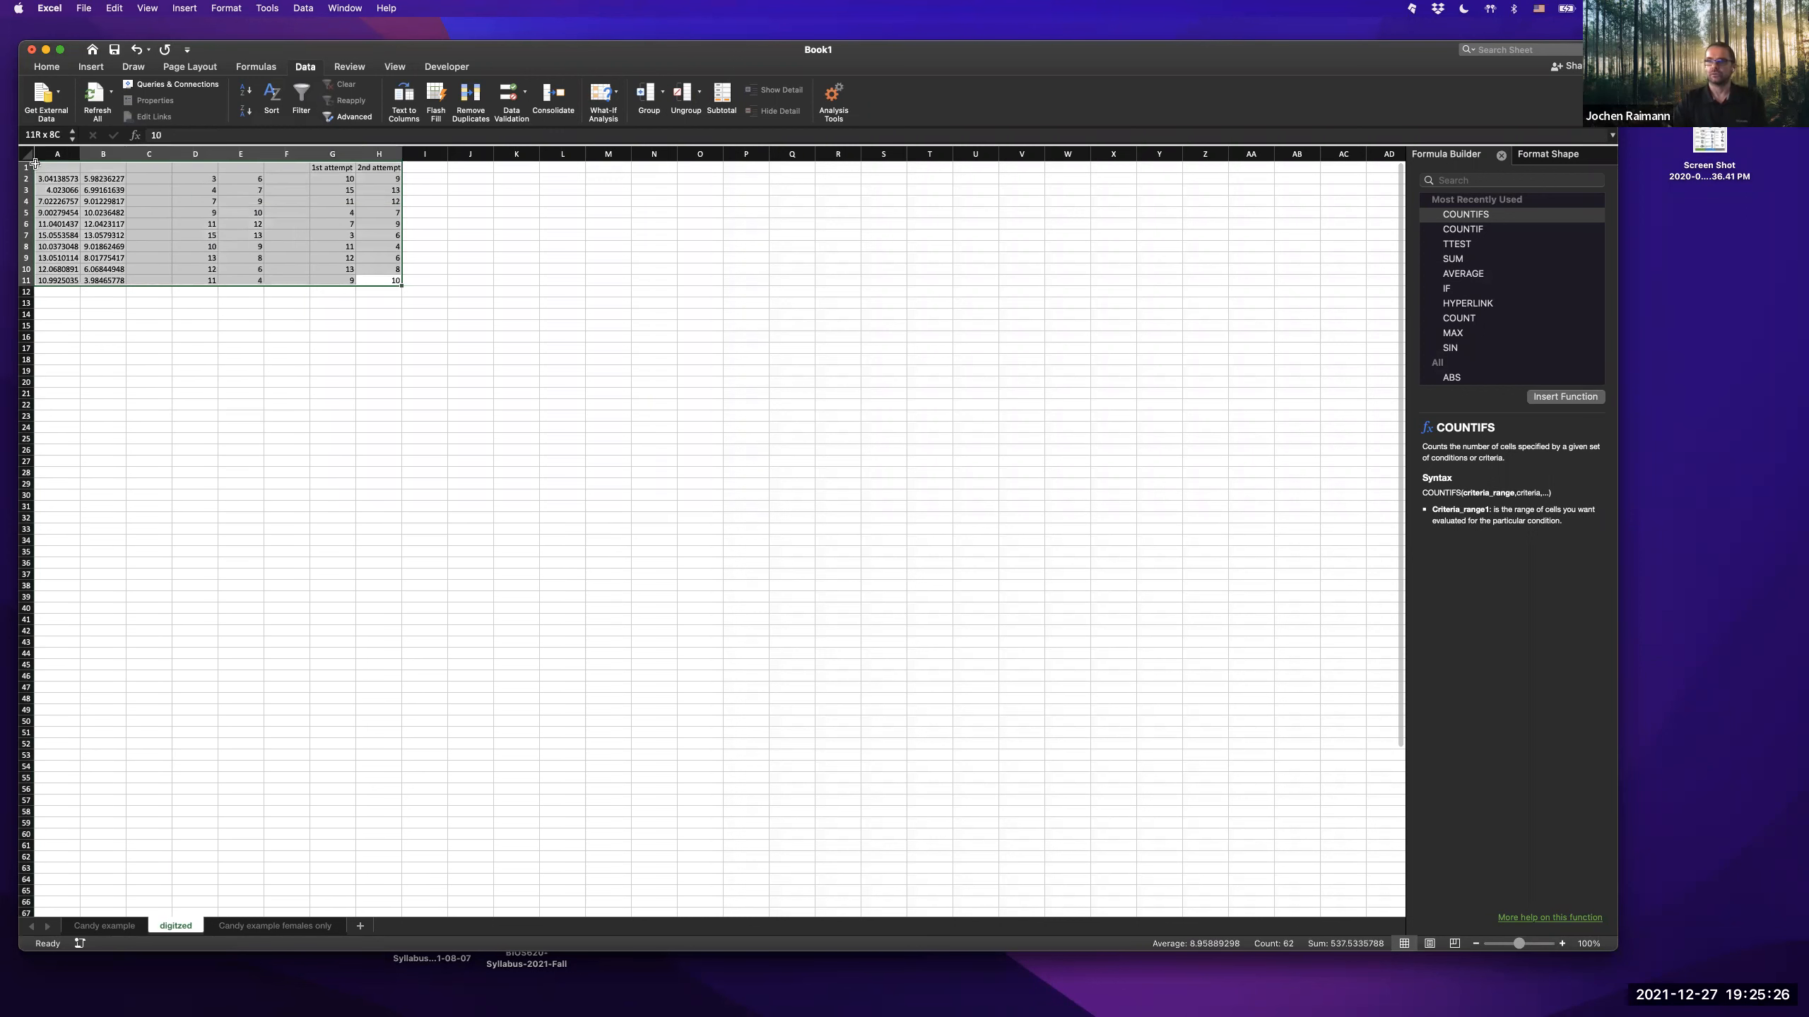
left_click(265, 92)
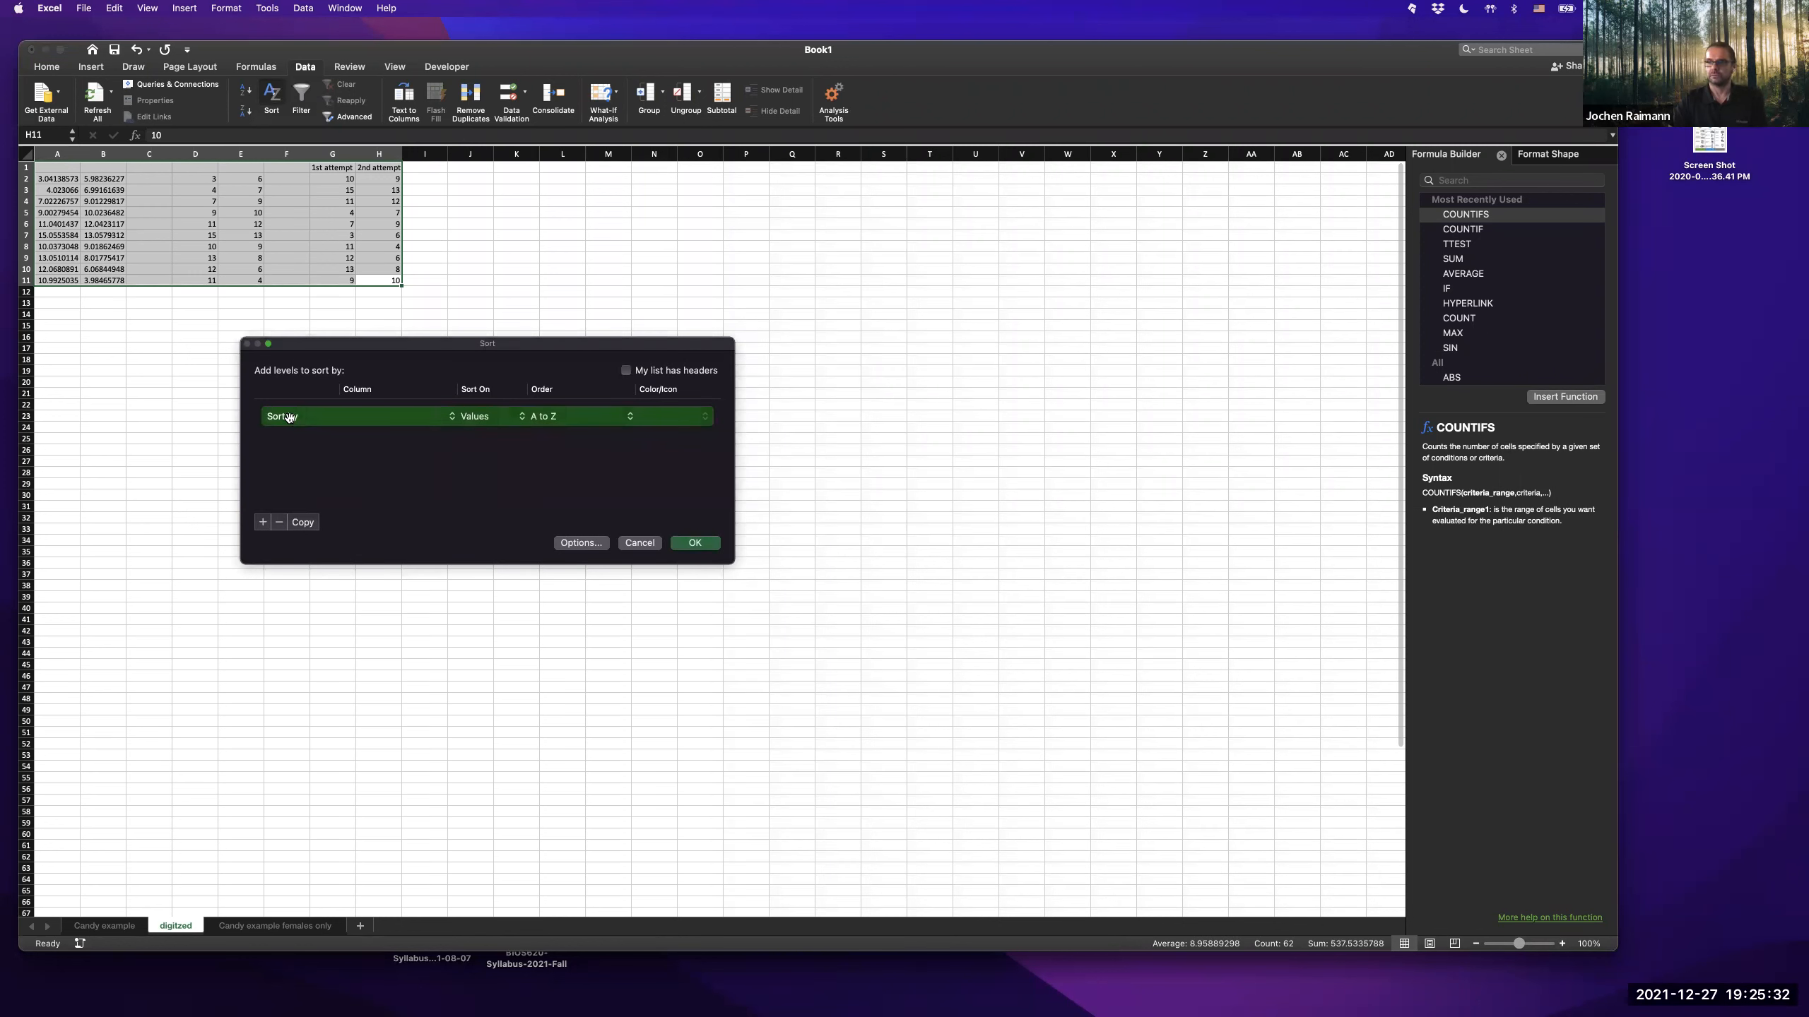
left_click(450, 418)
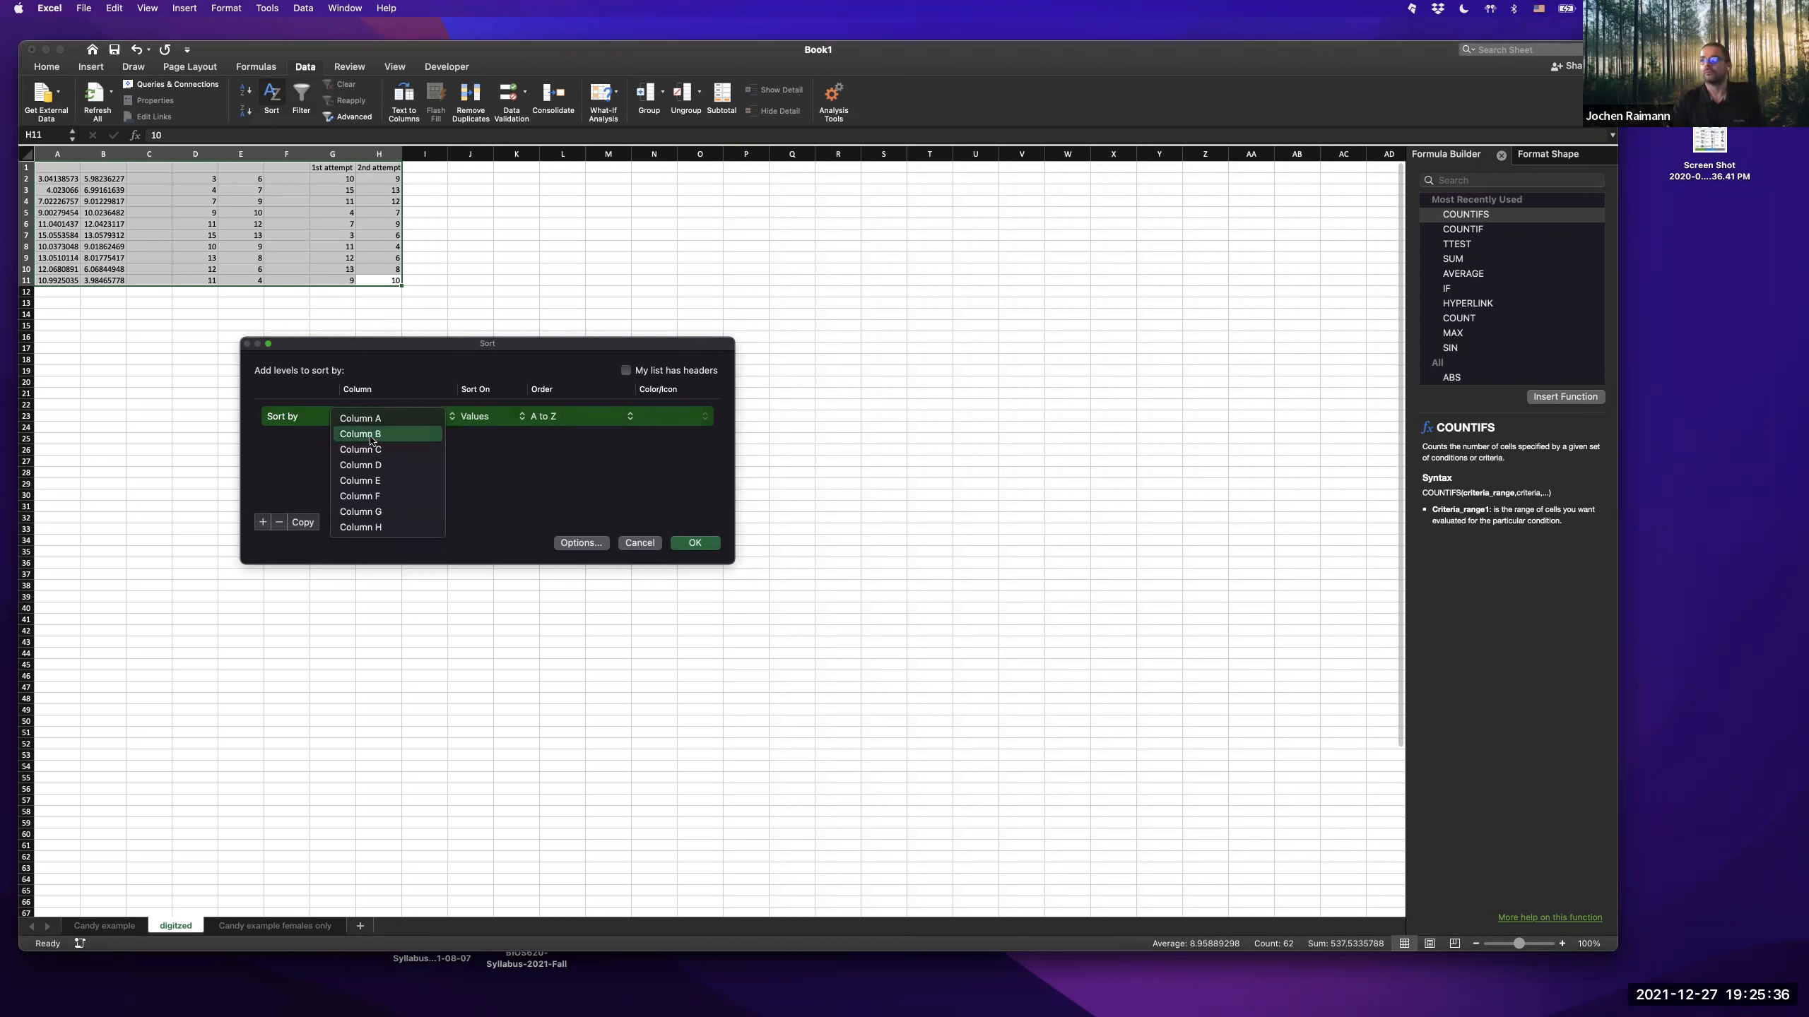
left_click(375, 513)
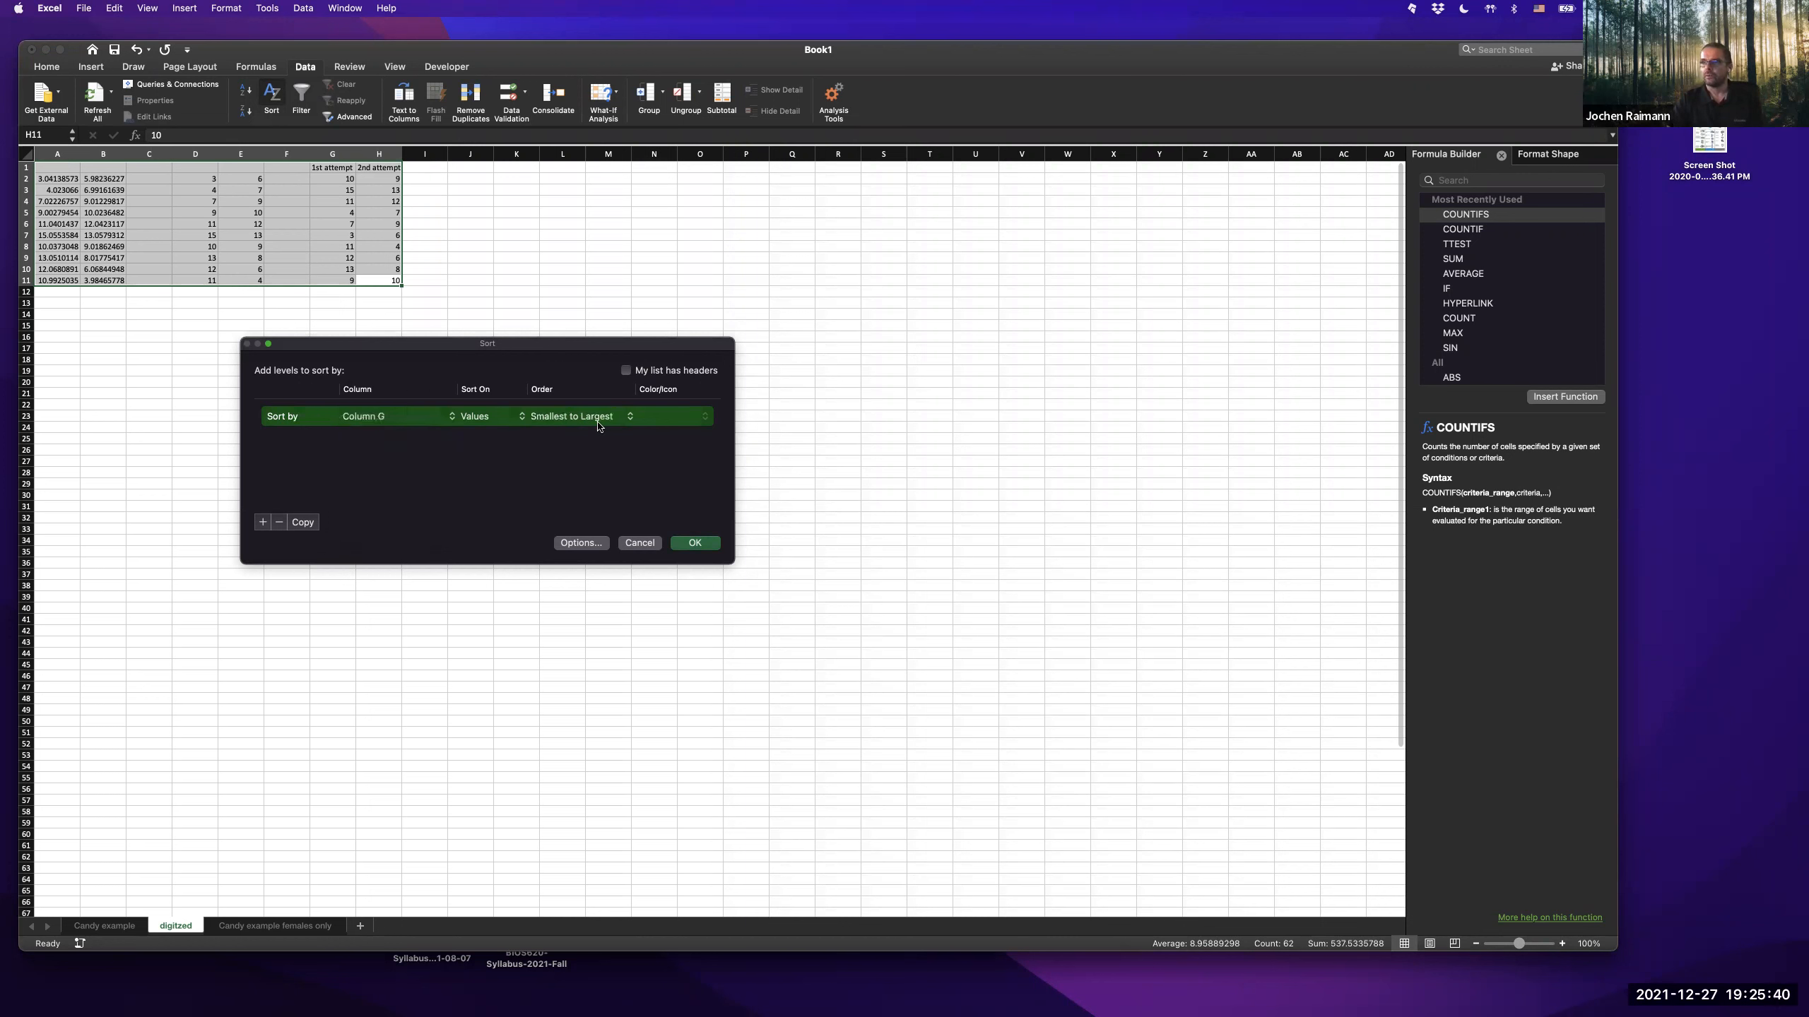
left_click(696, 544)
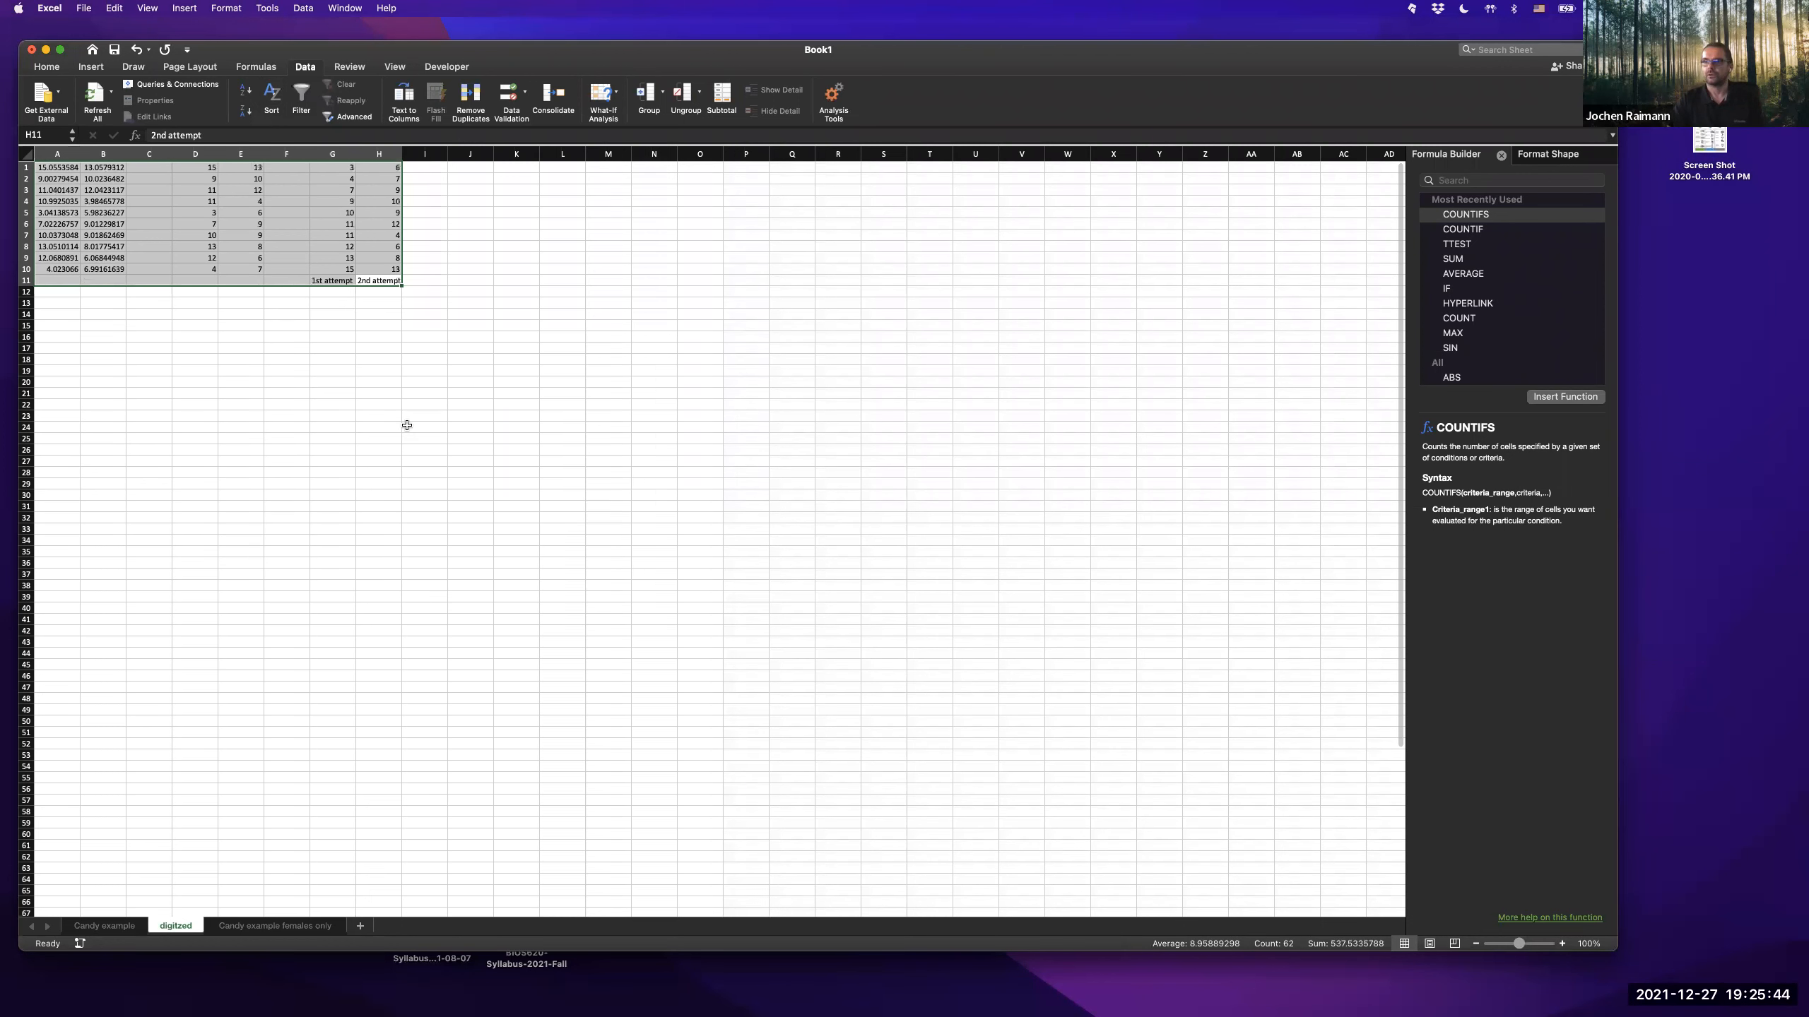
key("super+z")
left_click(272, 94)
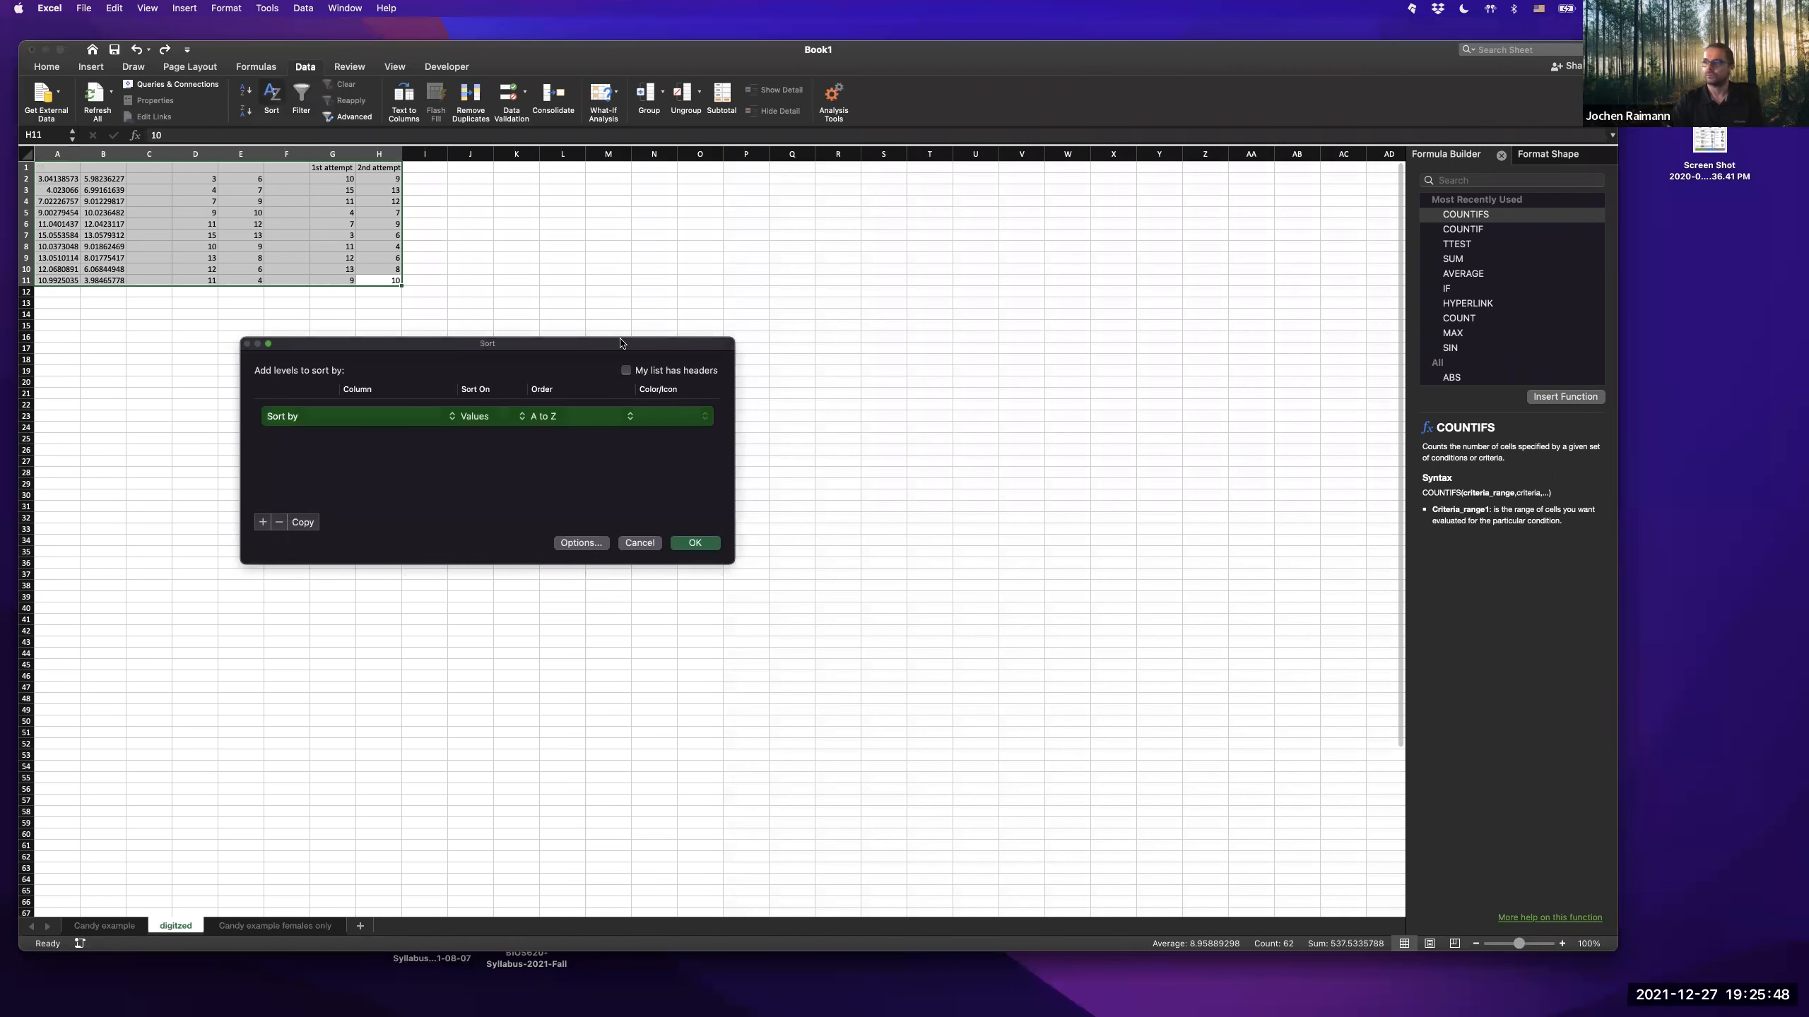
left_click(651, 370)
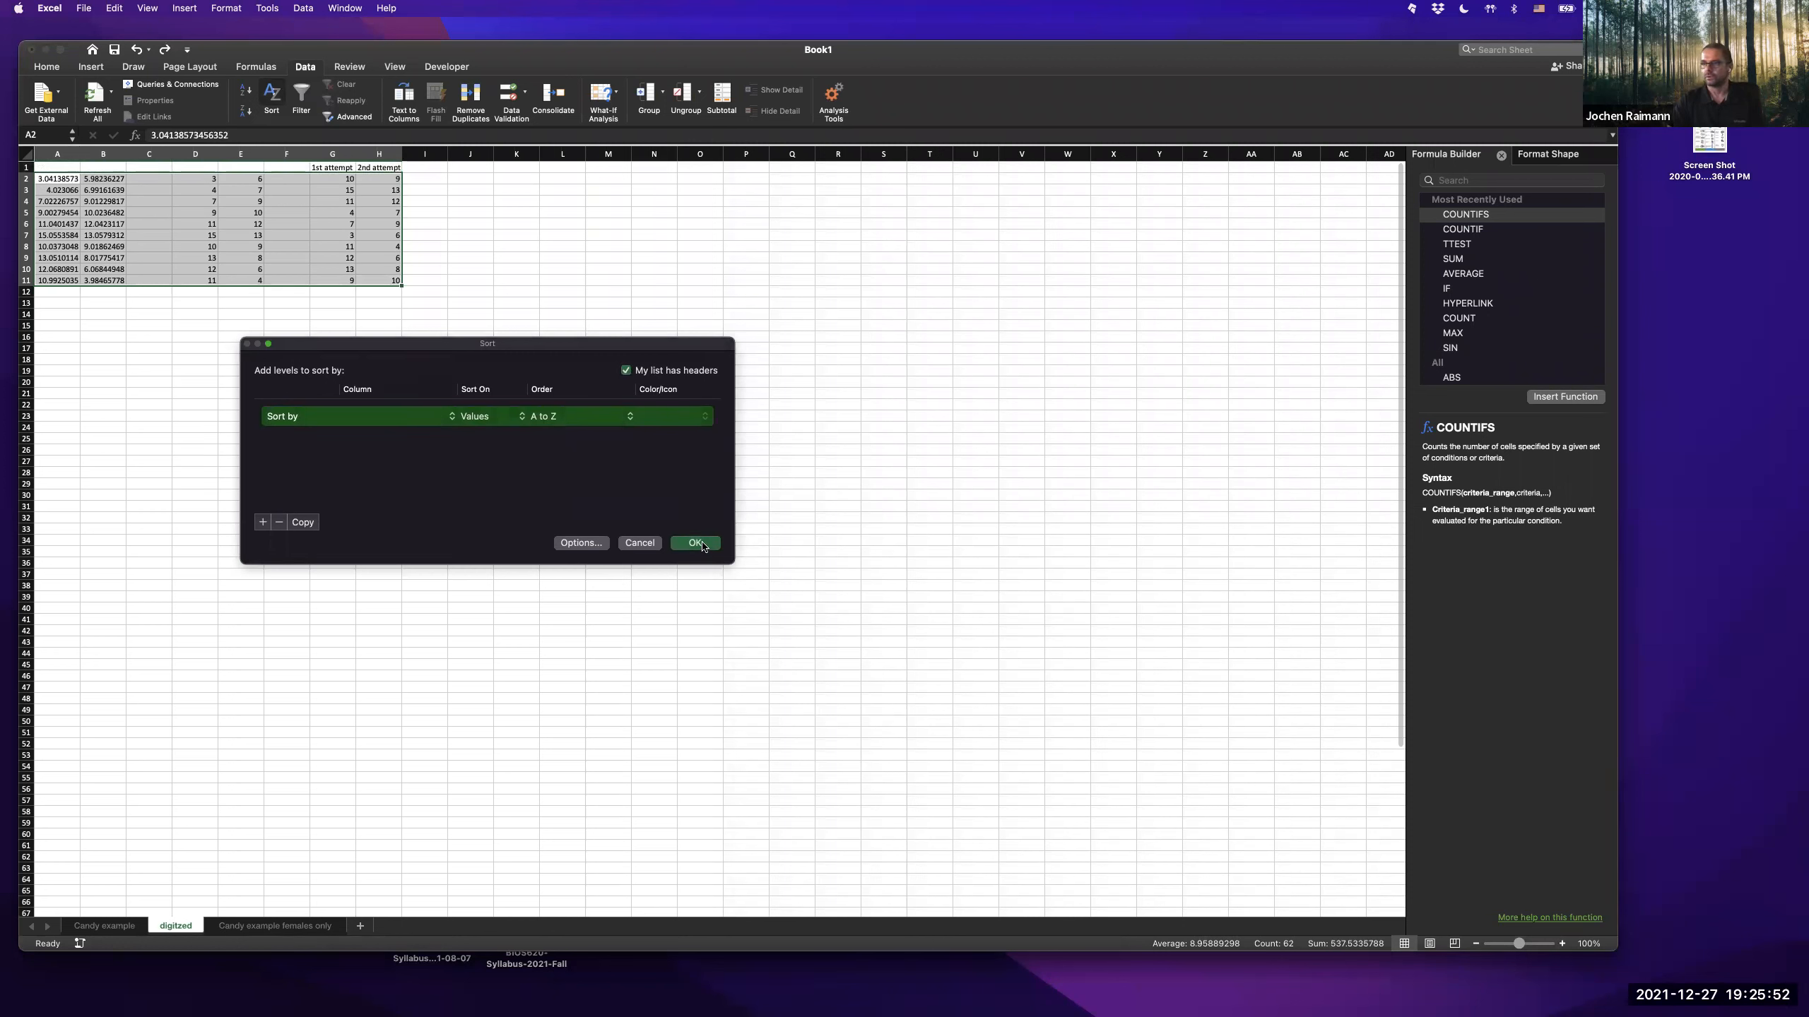
left_click(640, 543)
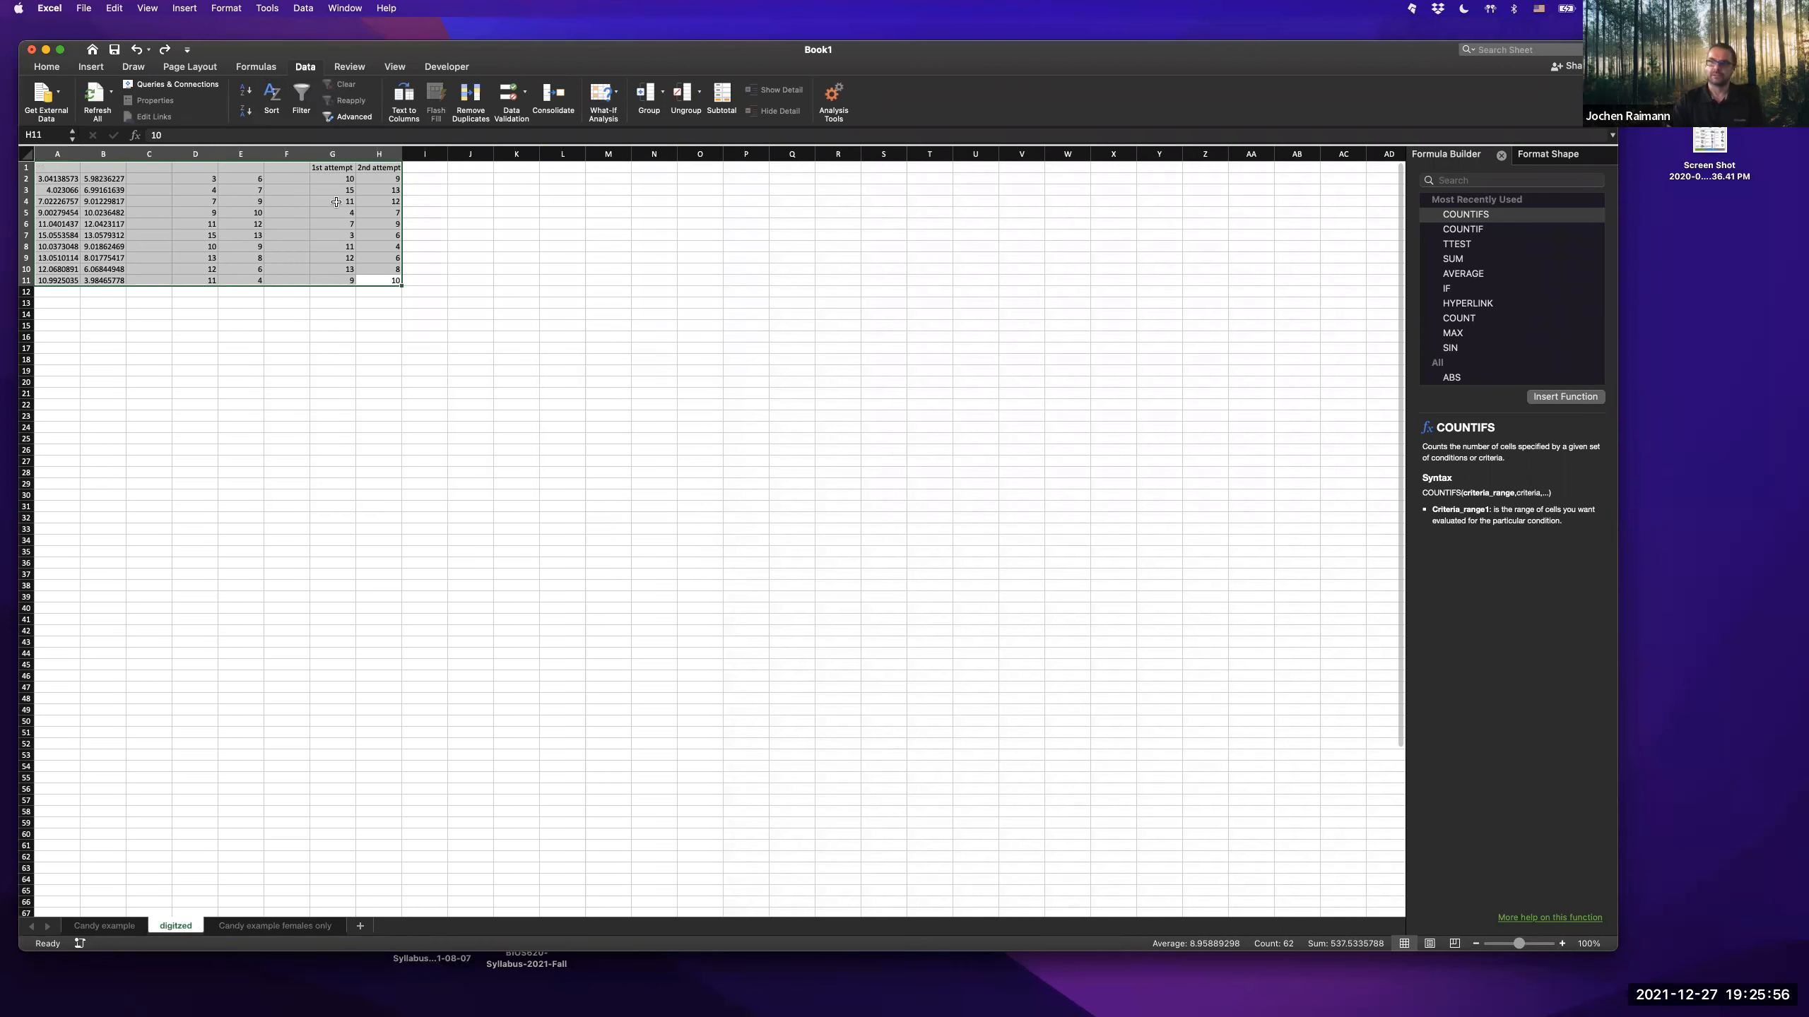
- Copy the headings 1st attempt and 2nd attempt from G1:H1 to D1:E1 above the rounded values
left_click(288, 213)
left_click_drag(337, 169, 383, 169)
key("super+c")
left_click(197, 171)
key("super+v")
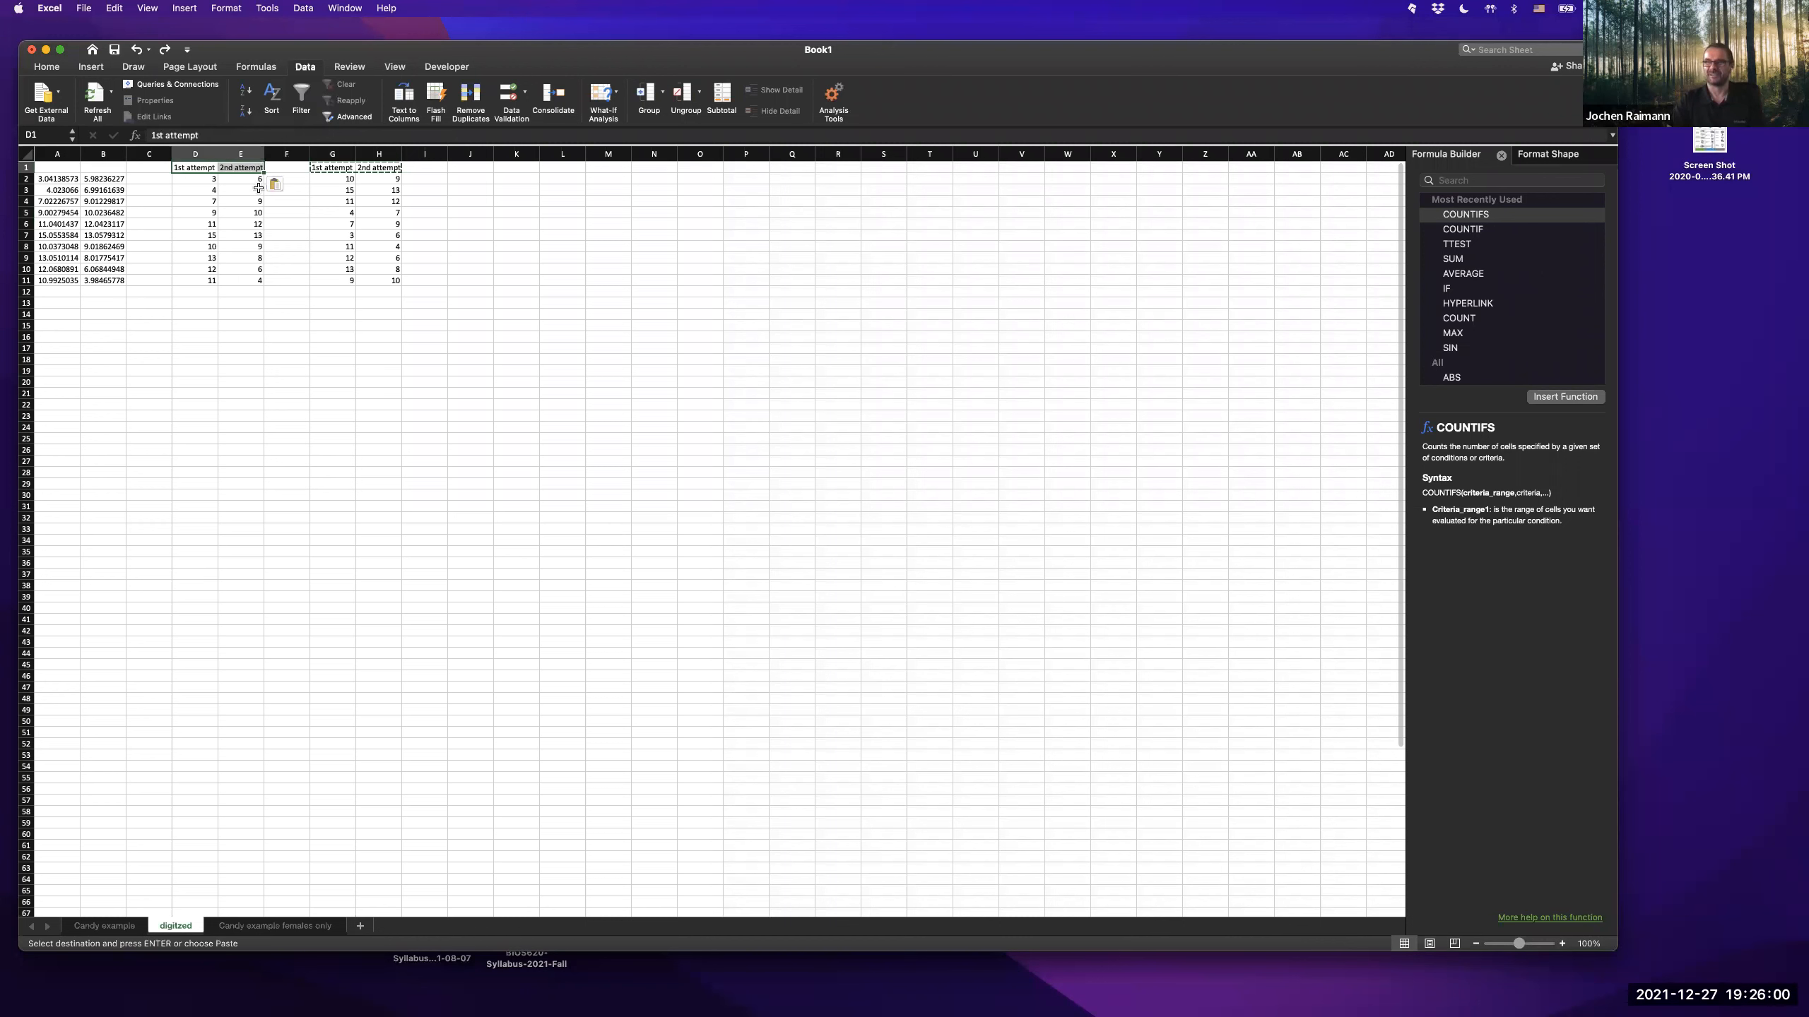
key("Escape")
- Sort the original values in G1:H11 by 1st attempt, treating the first row as headers
left_click(325, 186)
left_click_drag(332, 168, 384, 285)
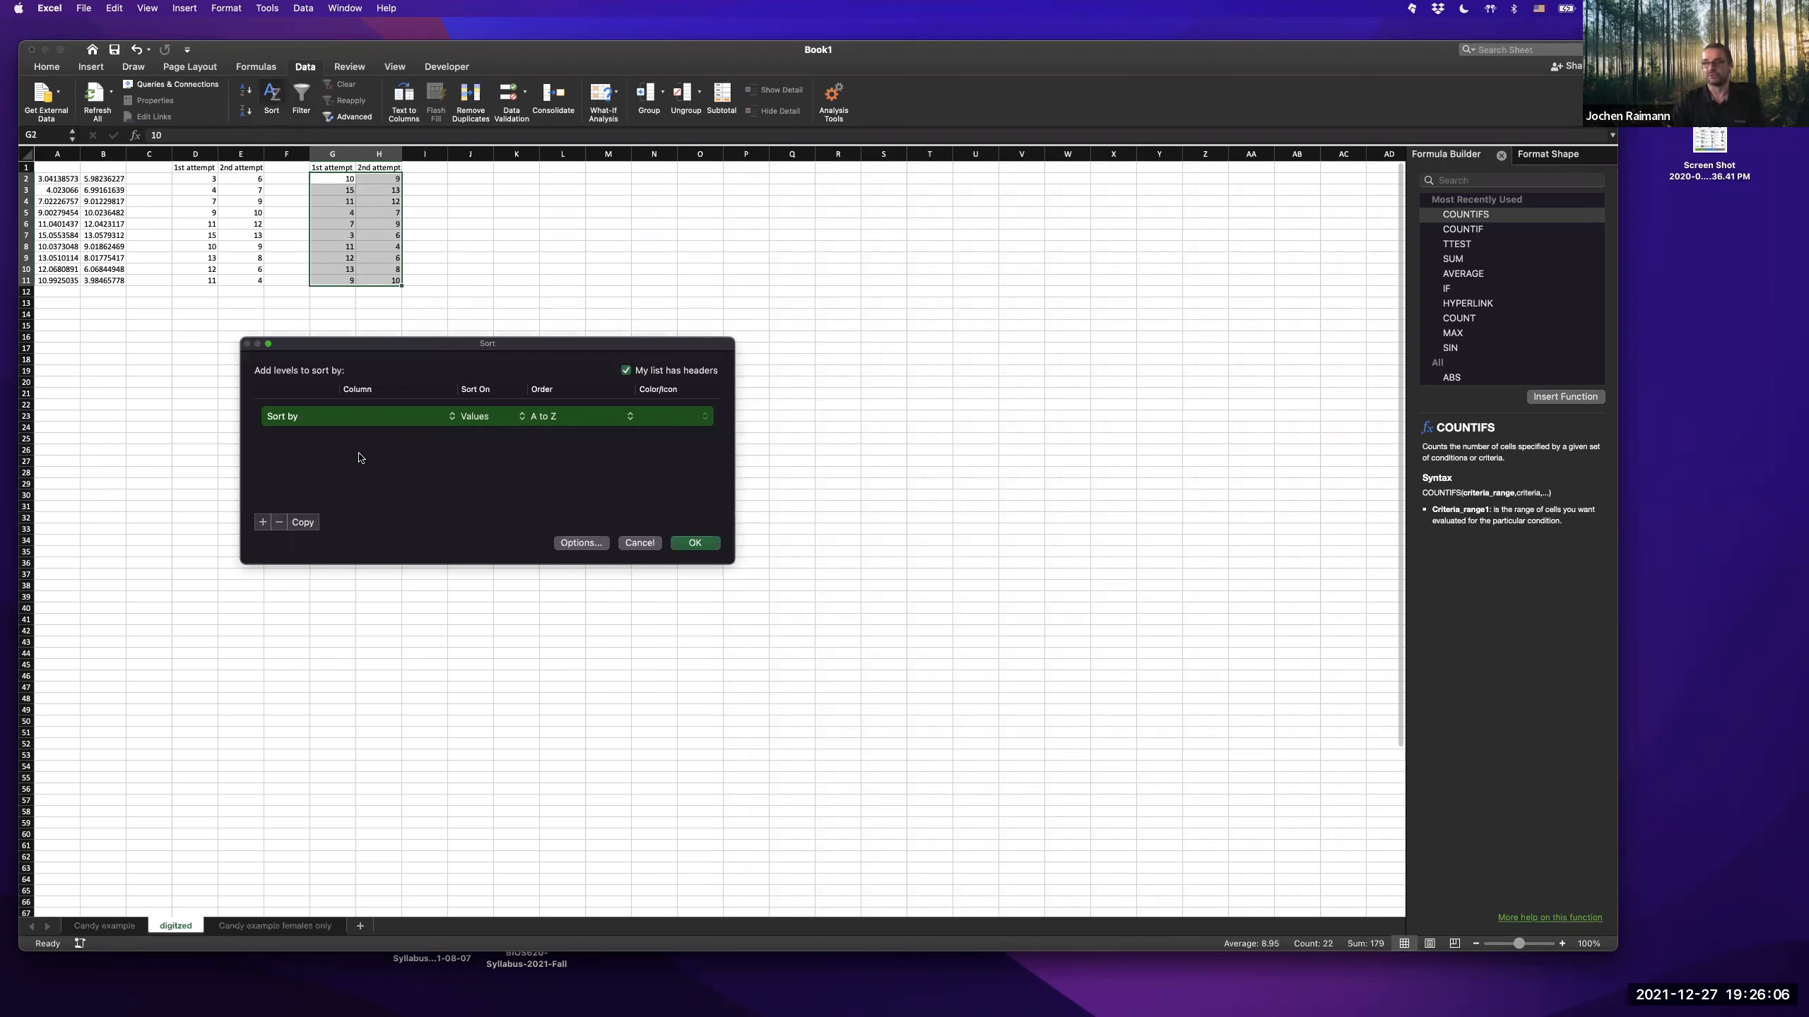
left_click(369, 418)
left_click(366, 417)
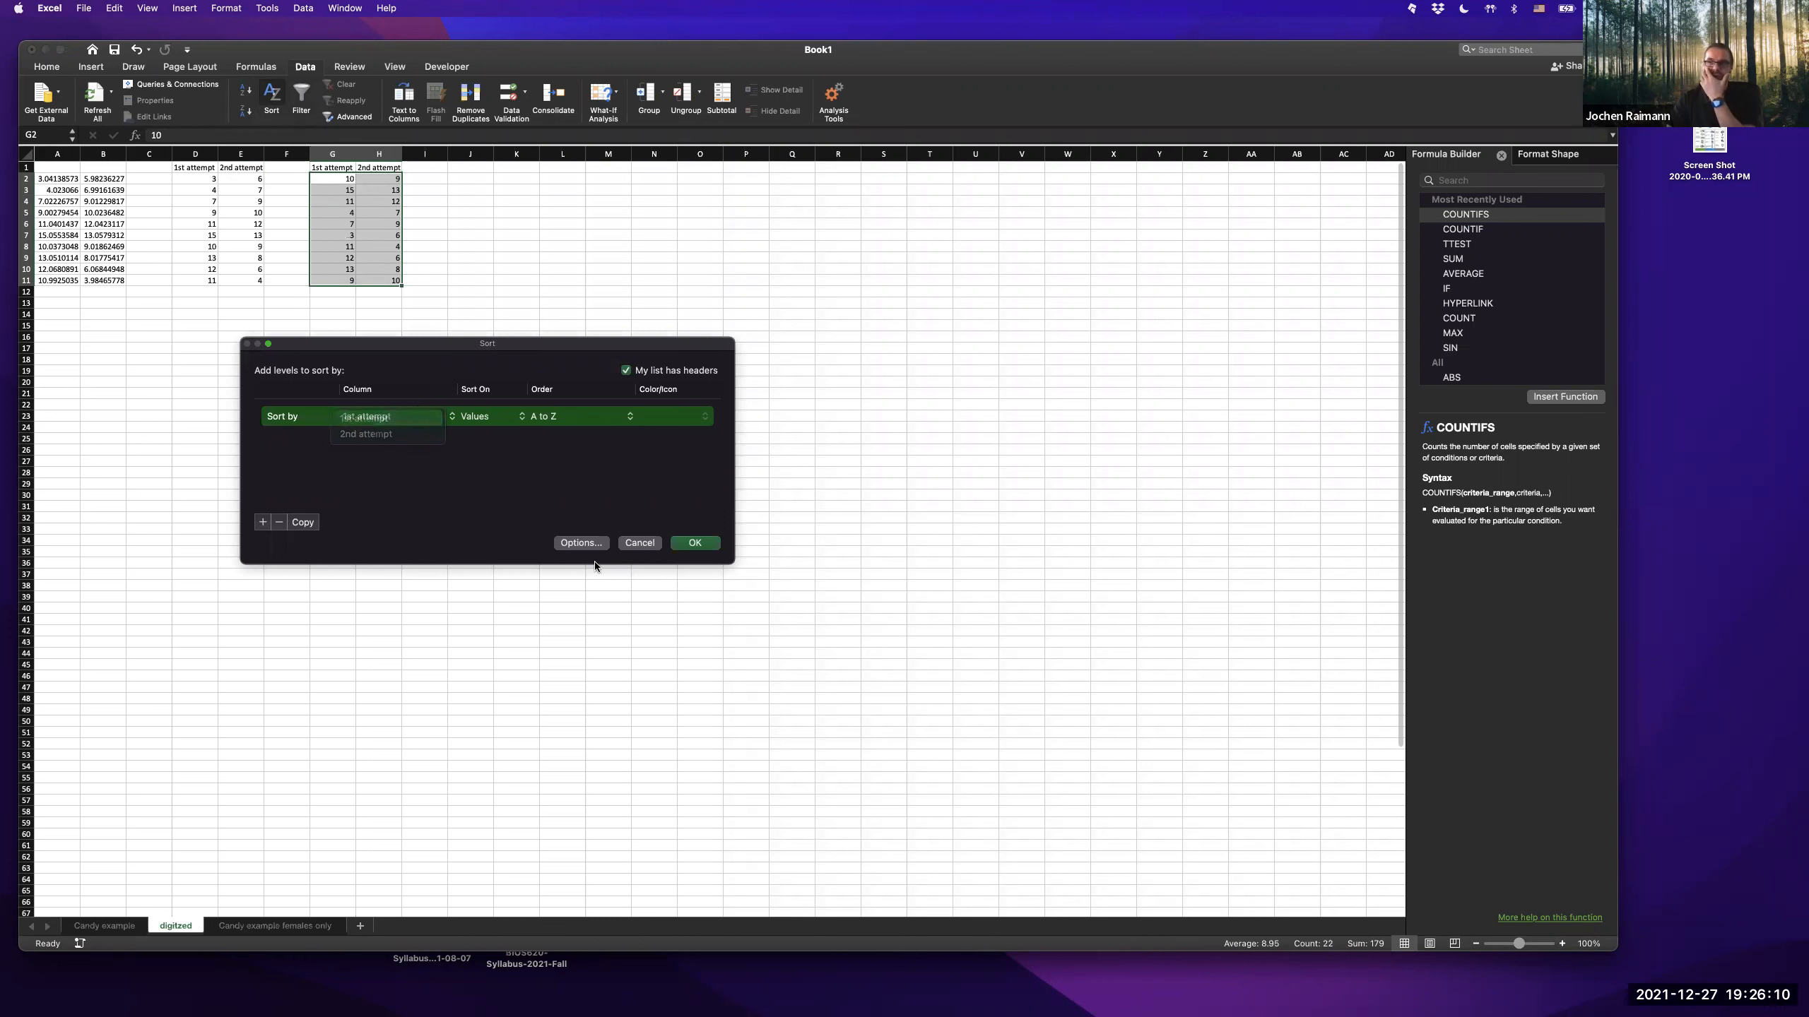
left_click(695, 543)
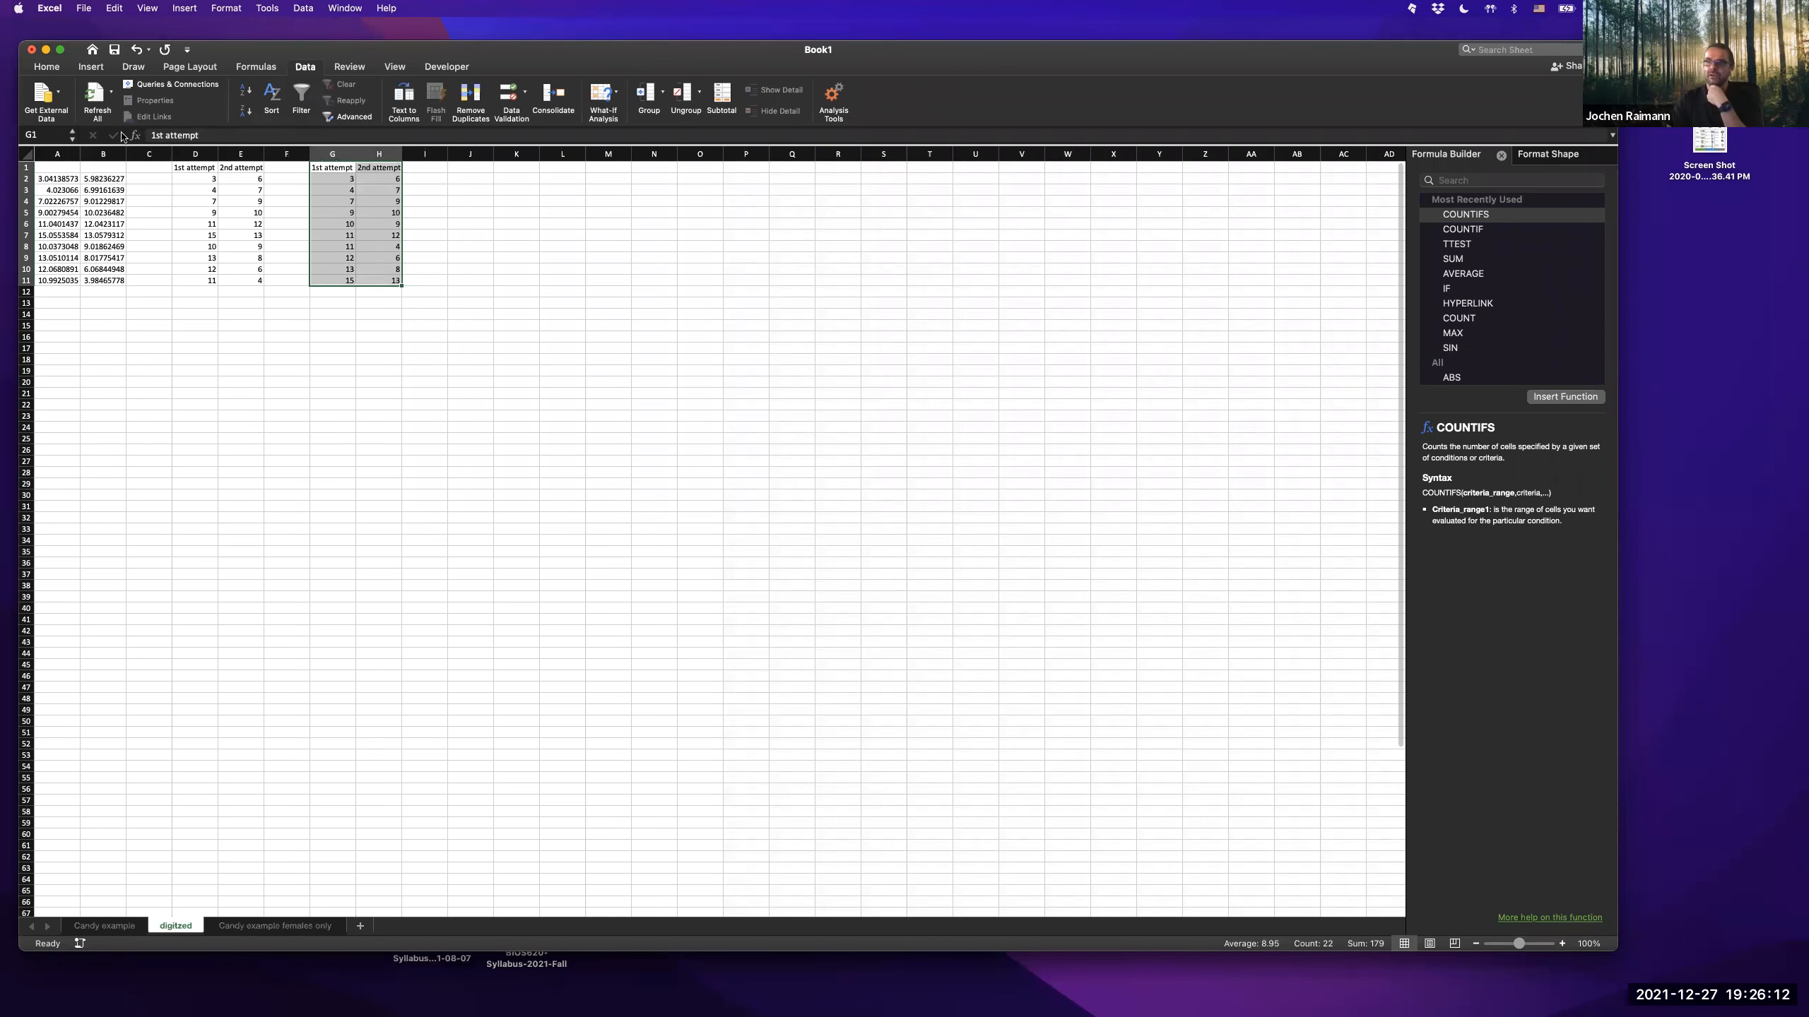
- Sort the digitized and rounded values in A1:E11 by 1st attempt from smallest to largest, with headers
left_click_drag(190, 167, 252, 280)
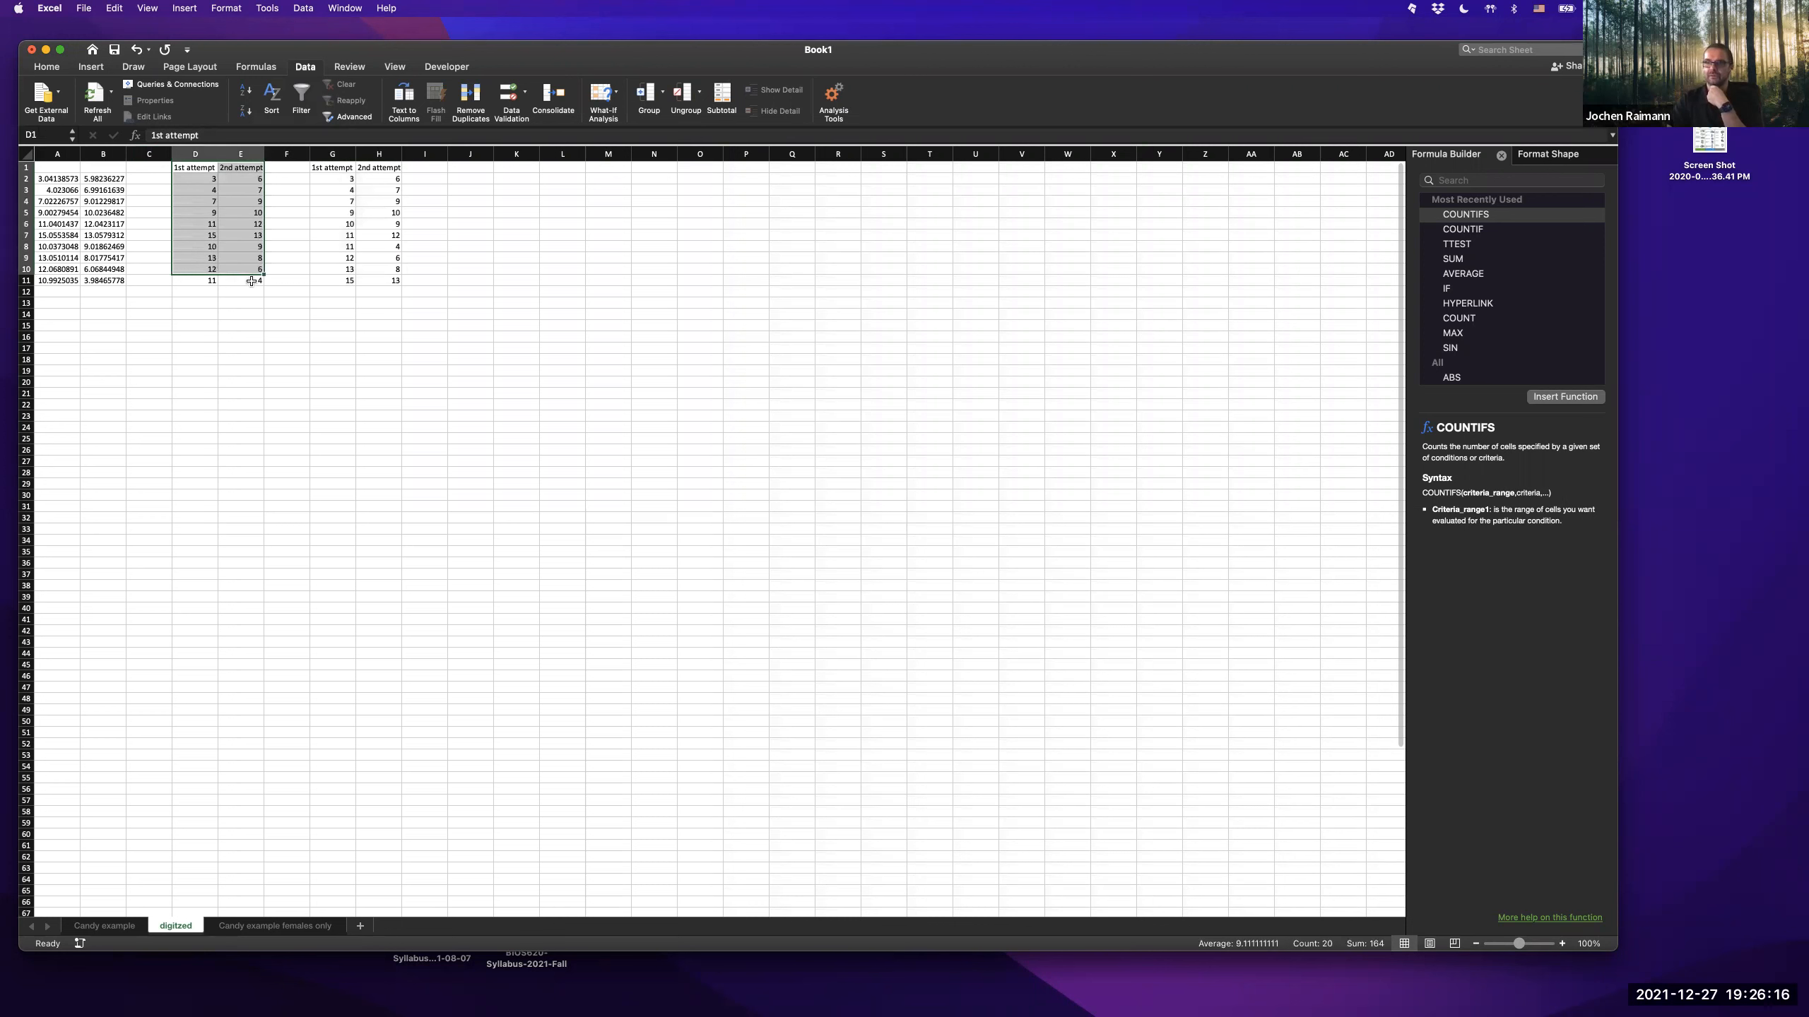
left_click(250, 280)
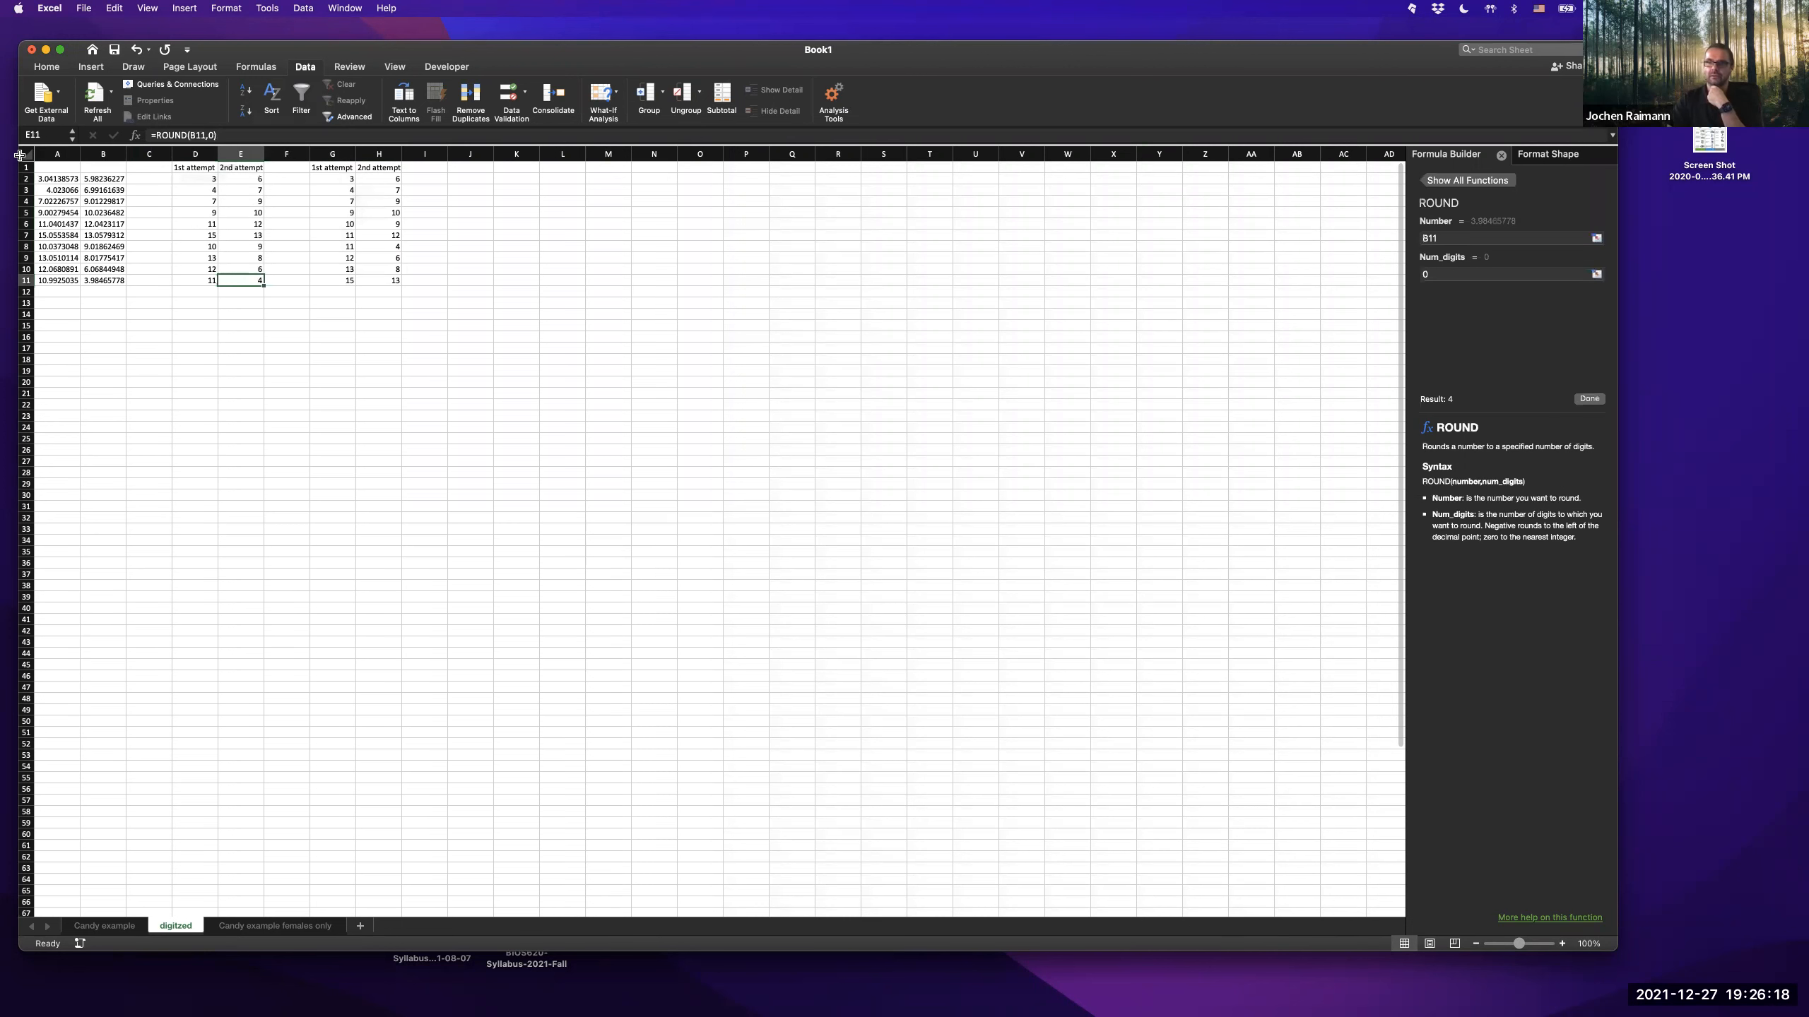
left_click(36, 169, "shift")
left_click(270, 95)
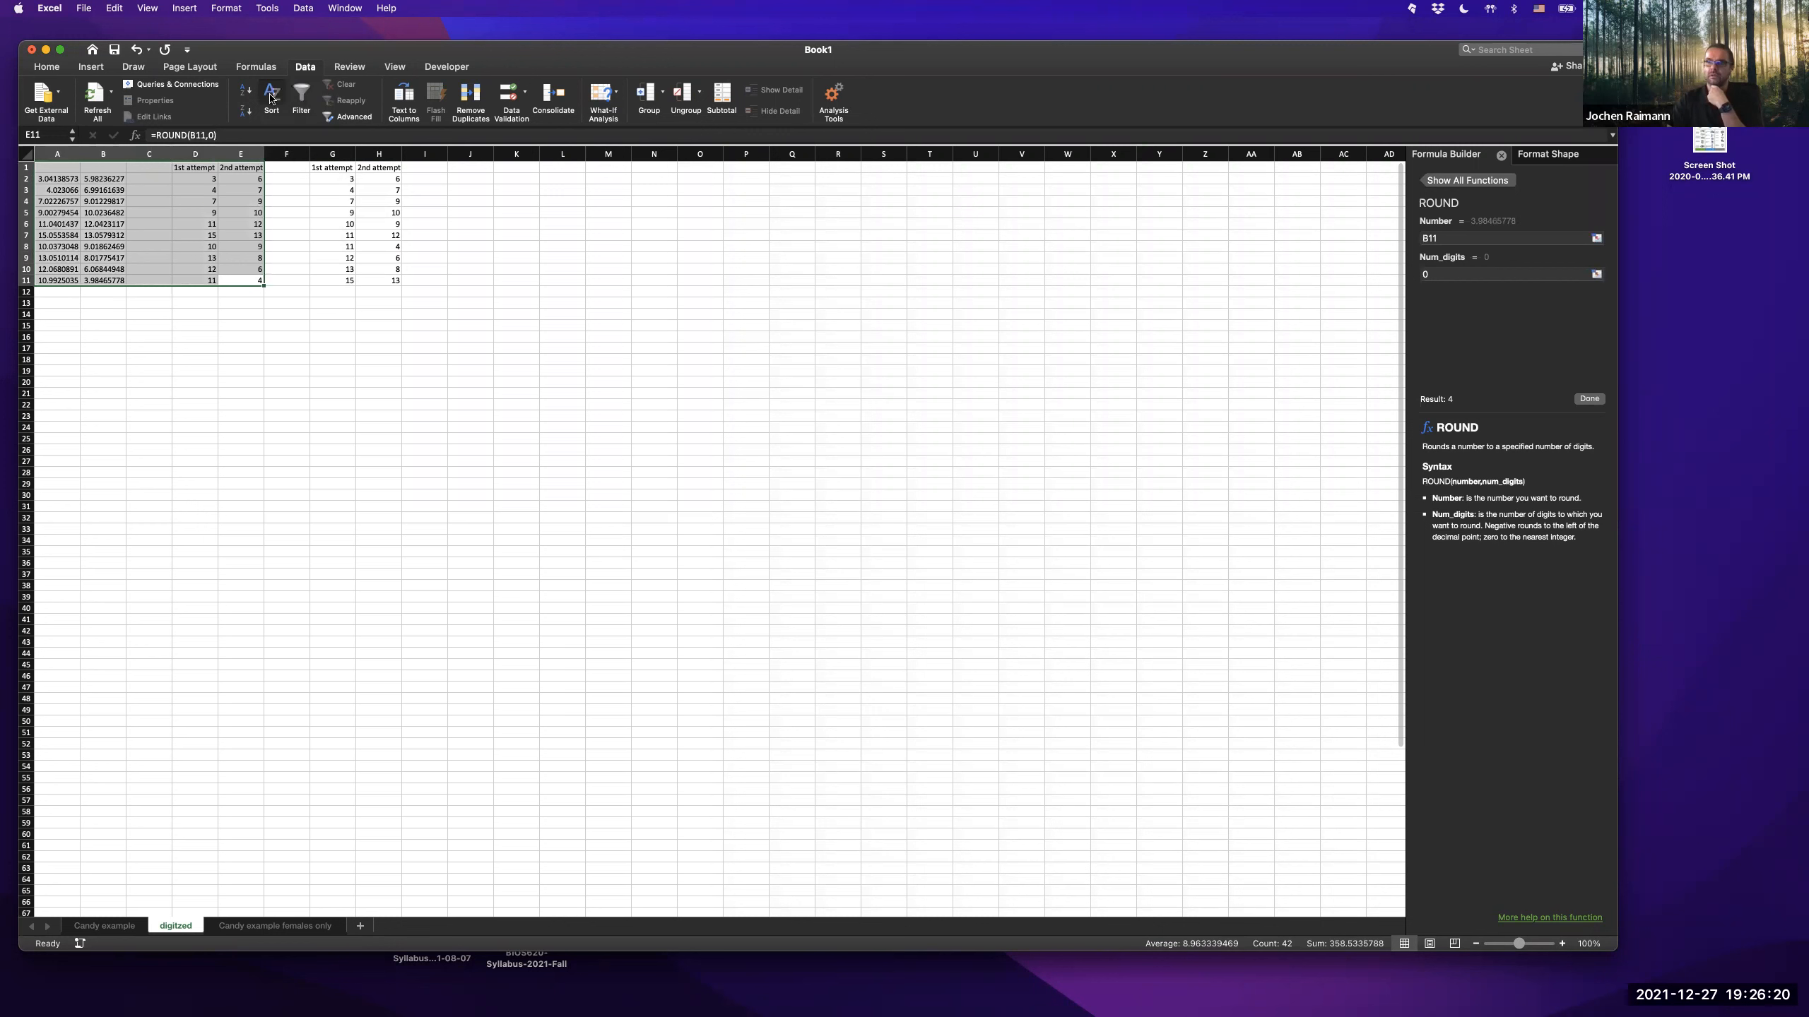
left_click(489, 419)
left_click(389, 422)
left_click(370, 420)
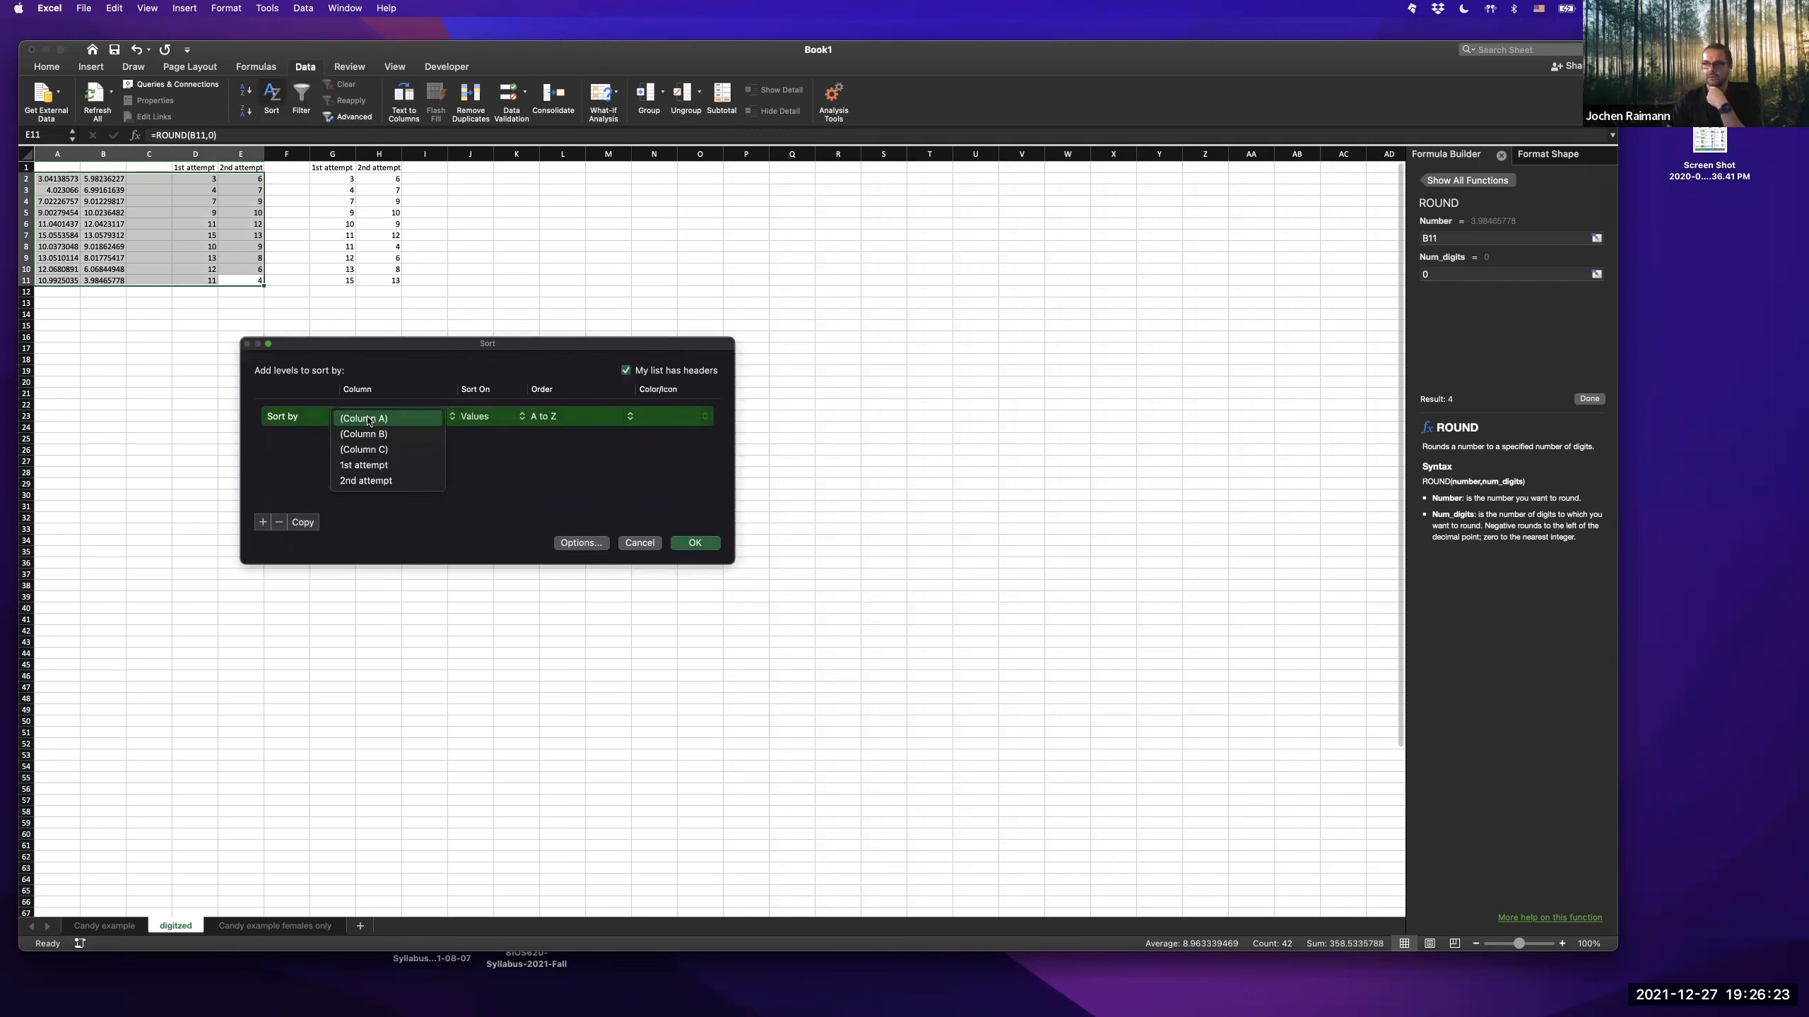
left_click(361, 465)
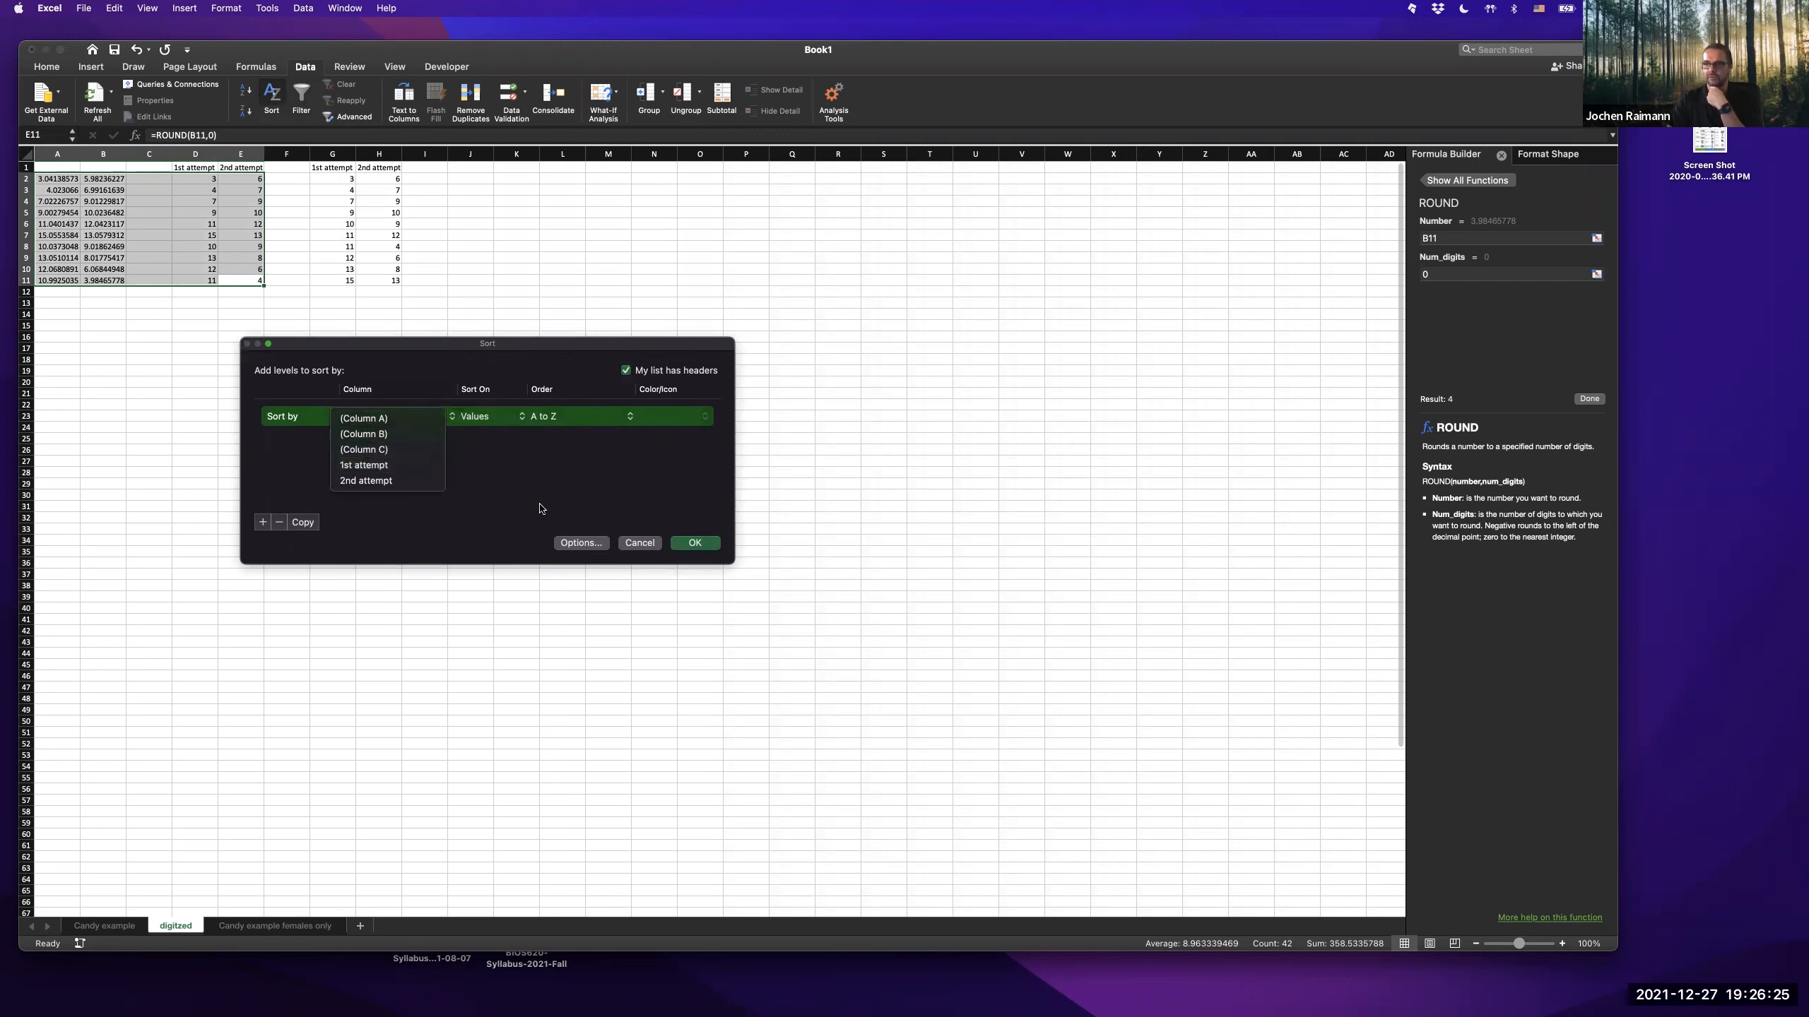
left_click(695, 544)
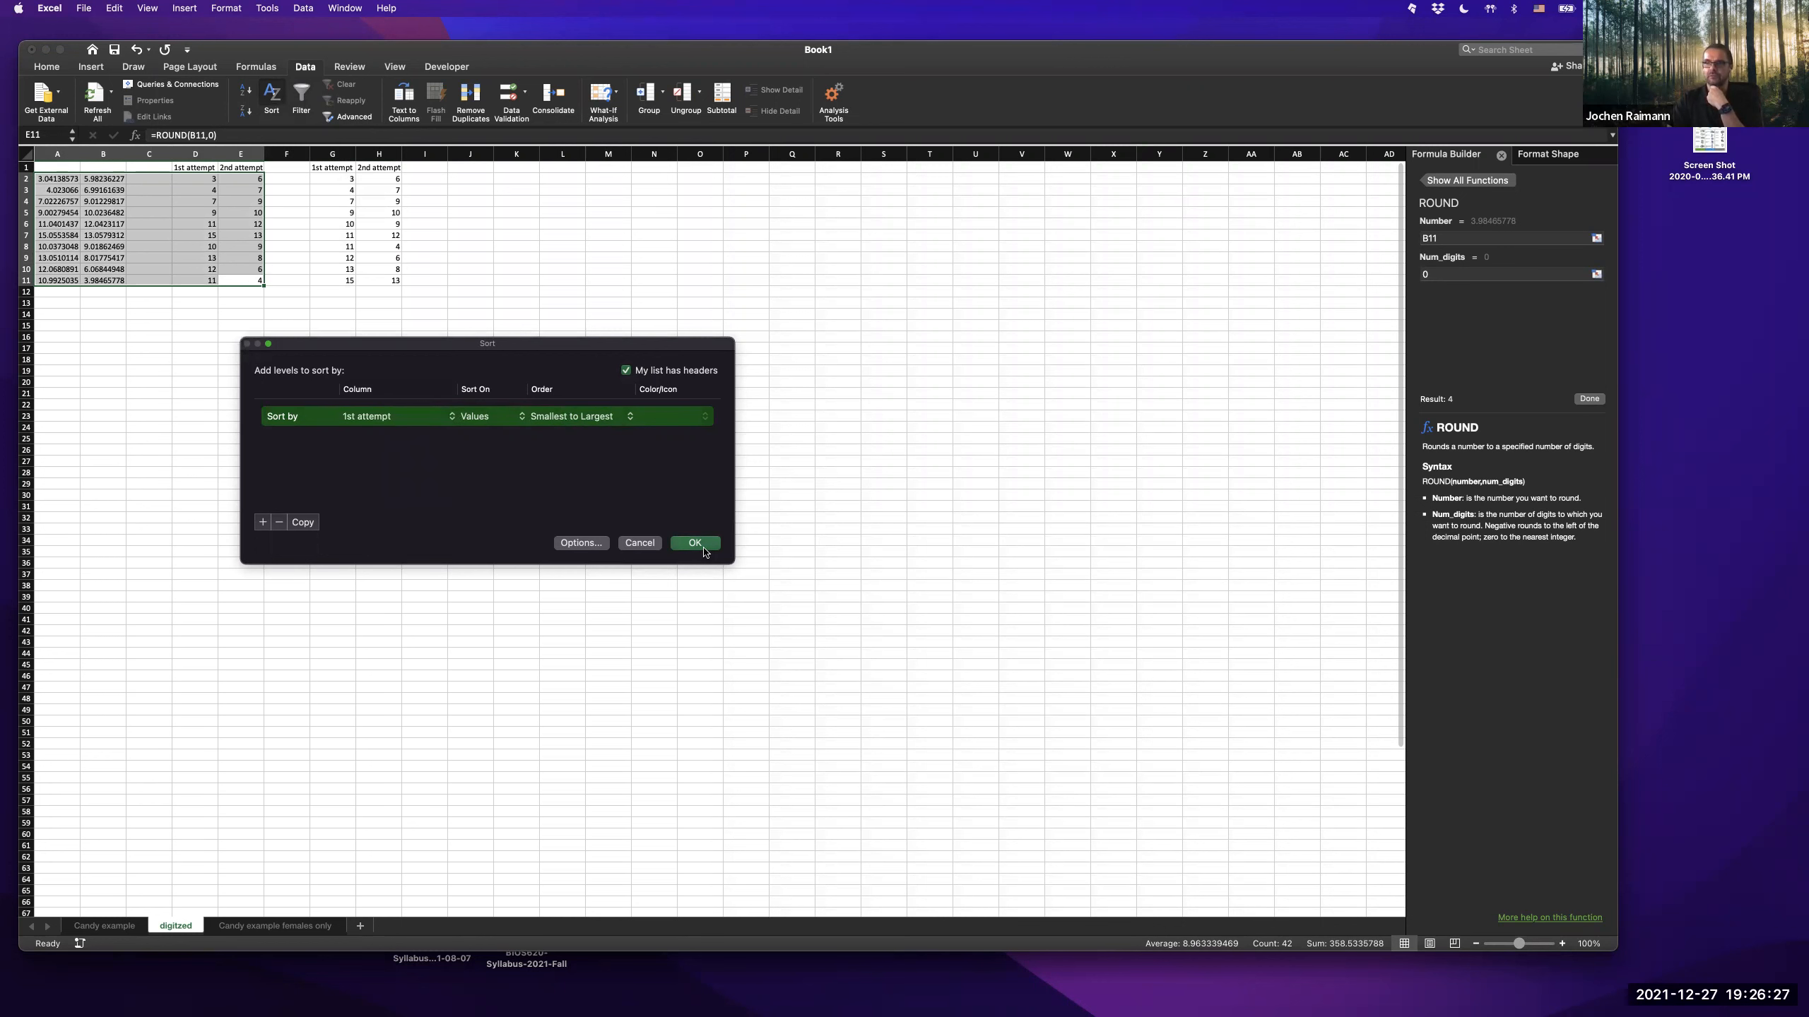
- Compare the rounded digitized values with the original attempt values across D7:H11
left_click(299, 205)
left_click_drag(388, 236, 210, 276)
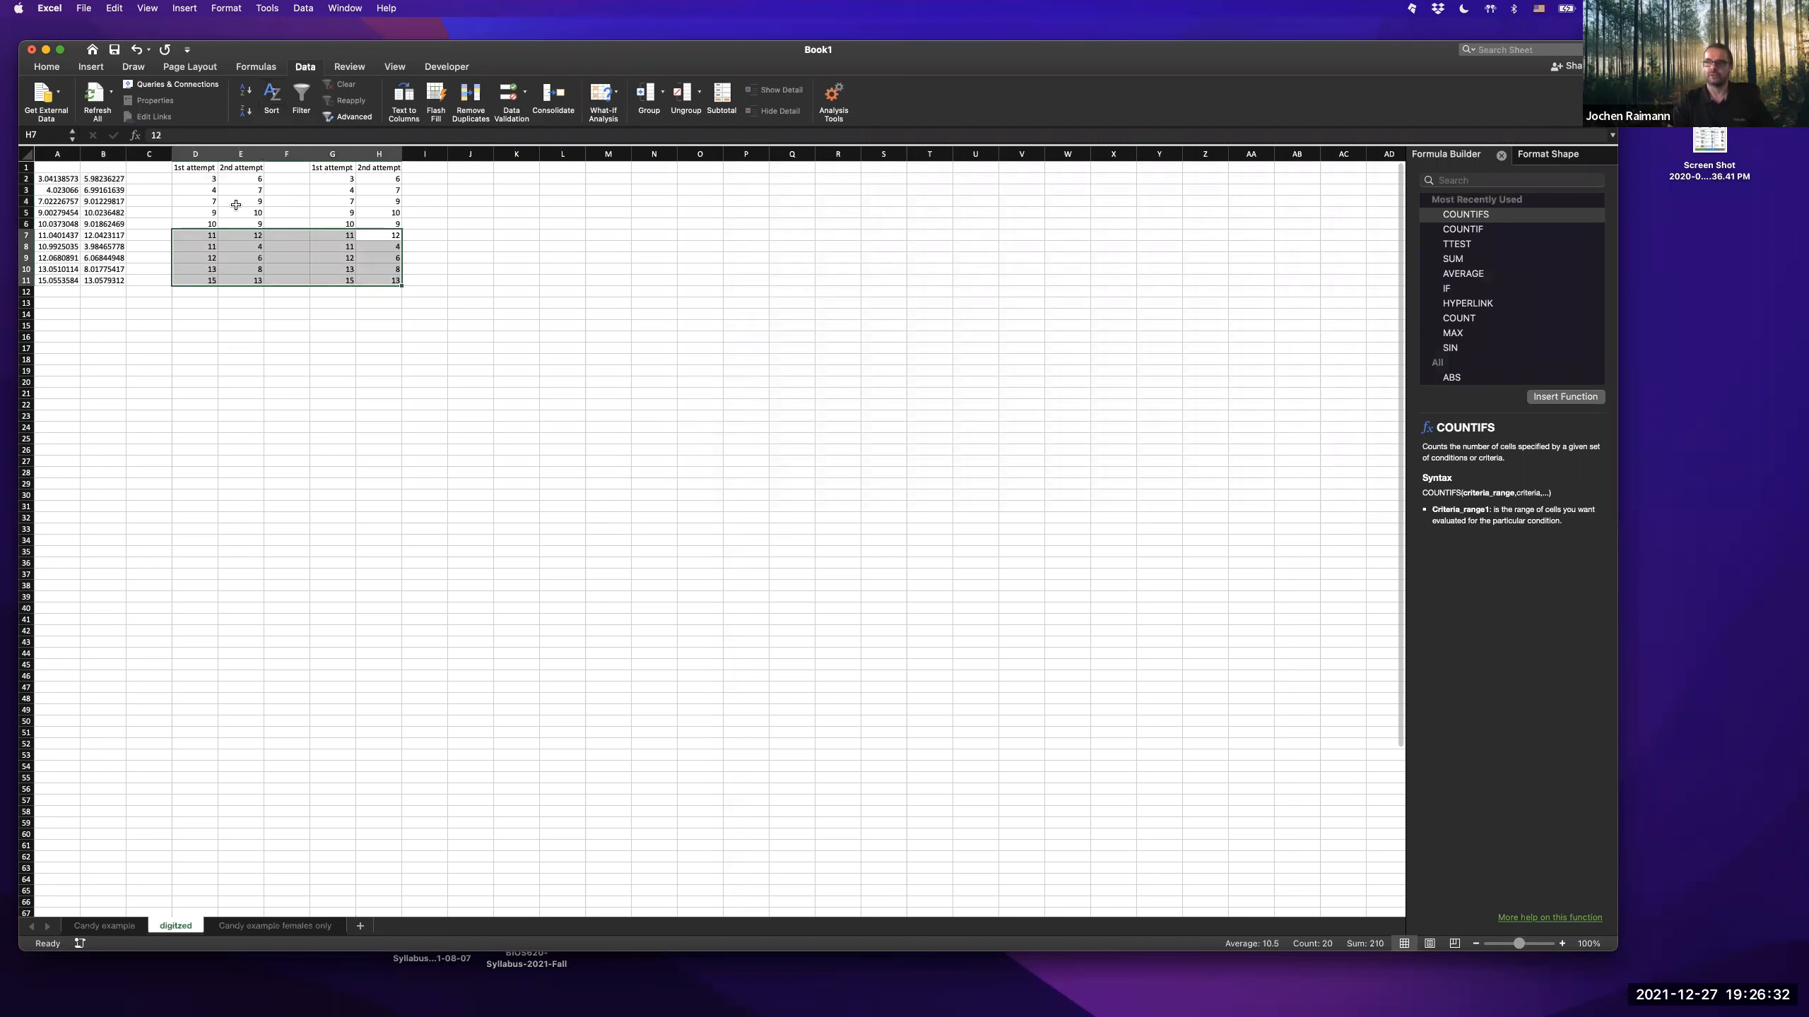
left_click(206, 179)
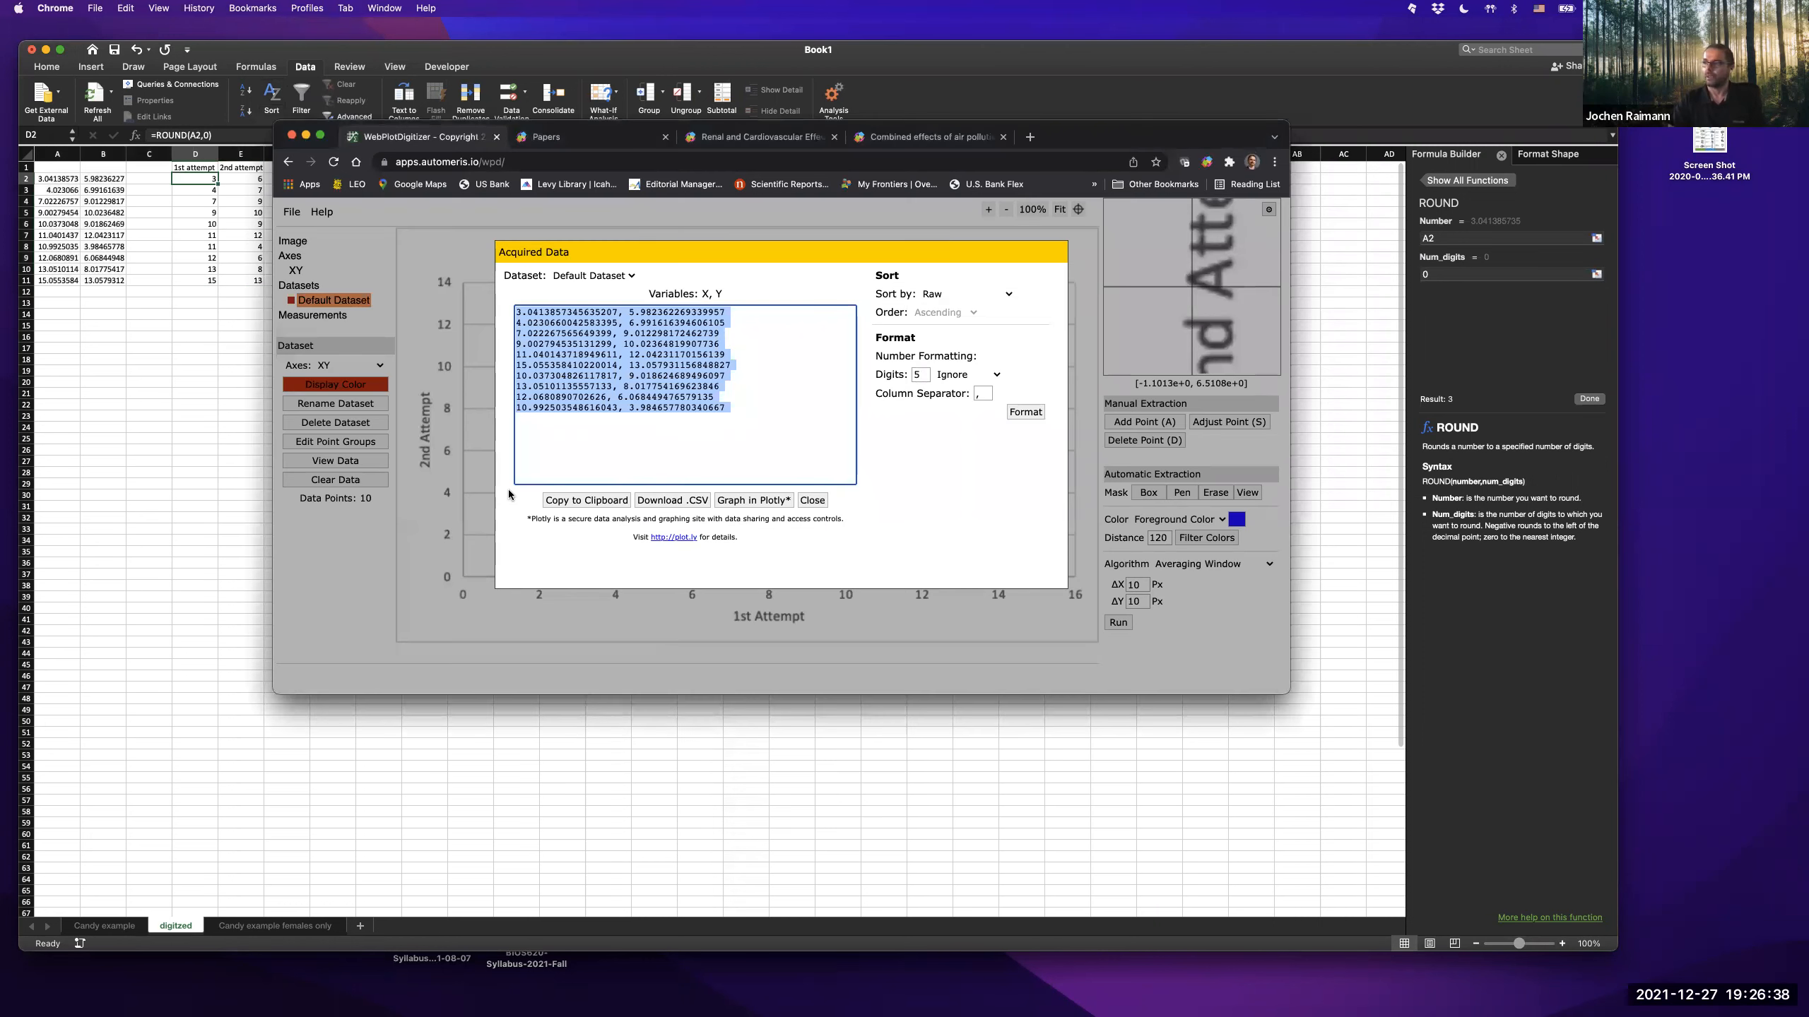
- Close the Acquired Data window in WebPlotDigitizer and return to the Candy example sheet in the Excel workbook
left_click(689, 216)
key("Escape")
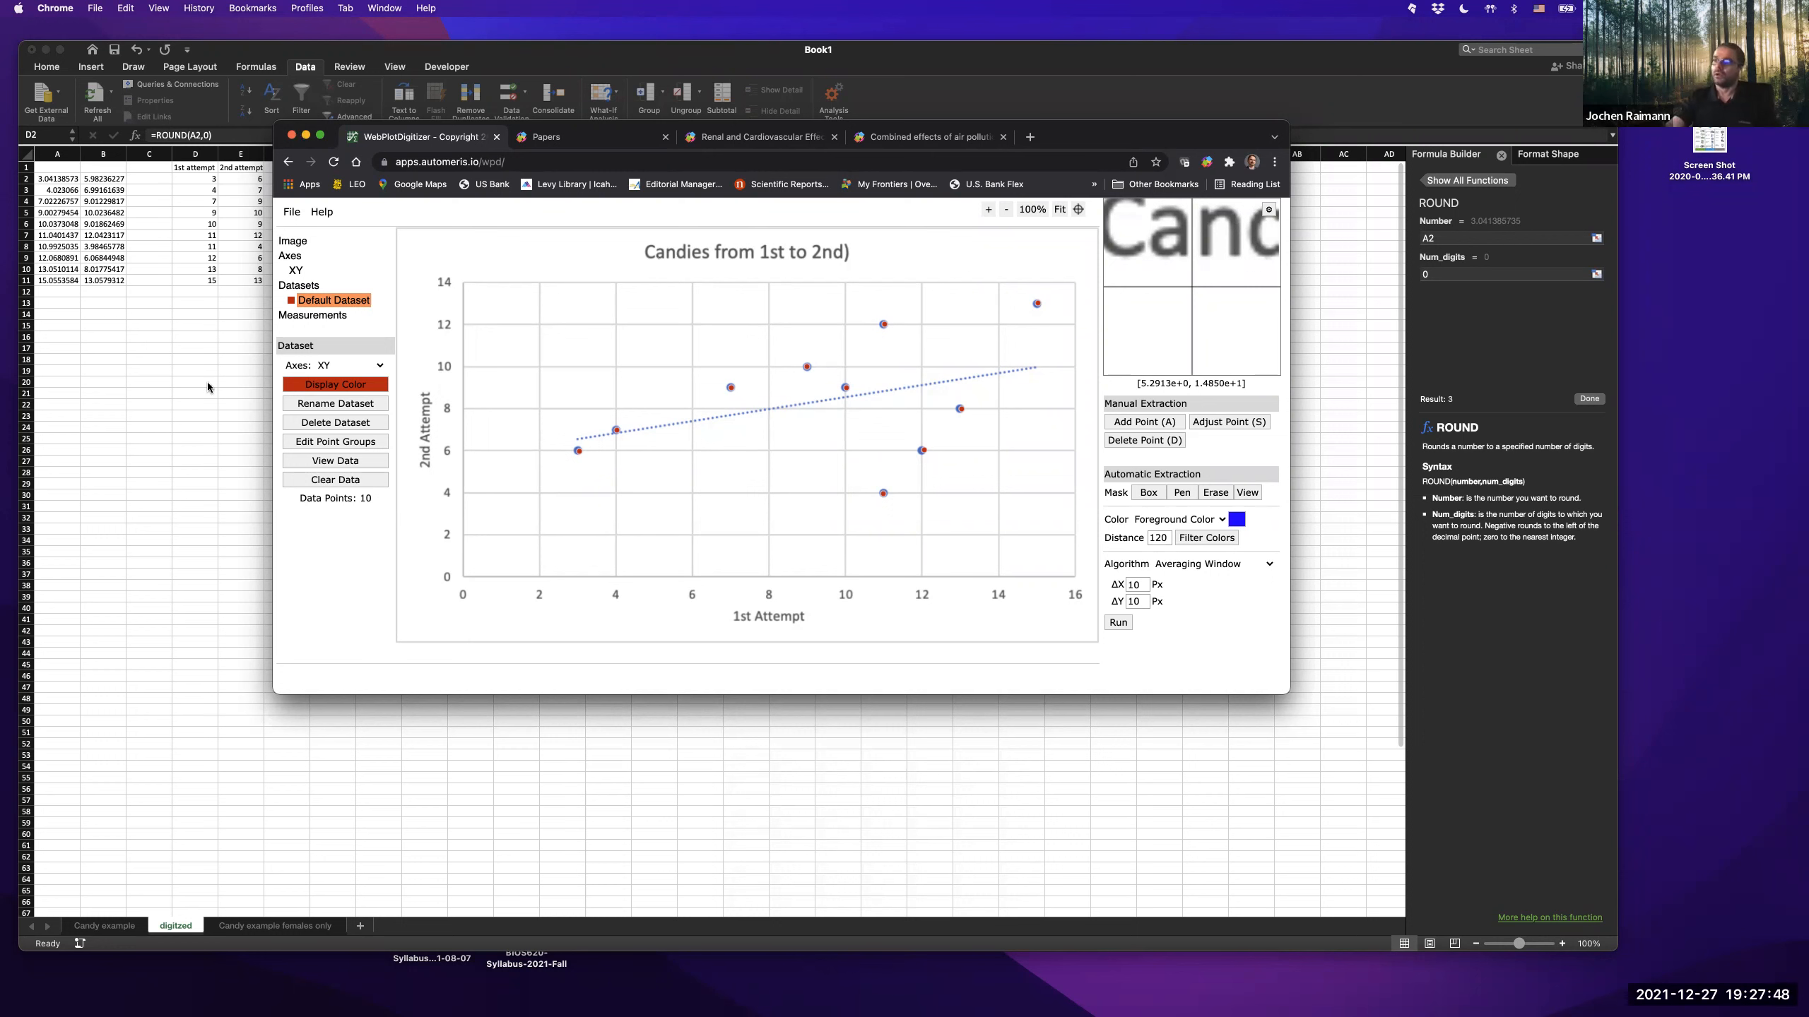
left_click(246, 386)
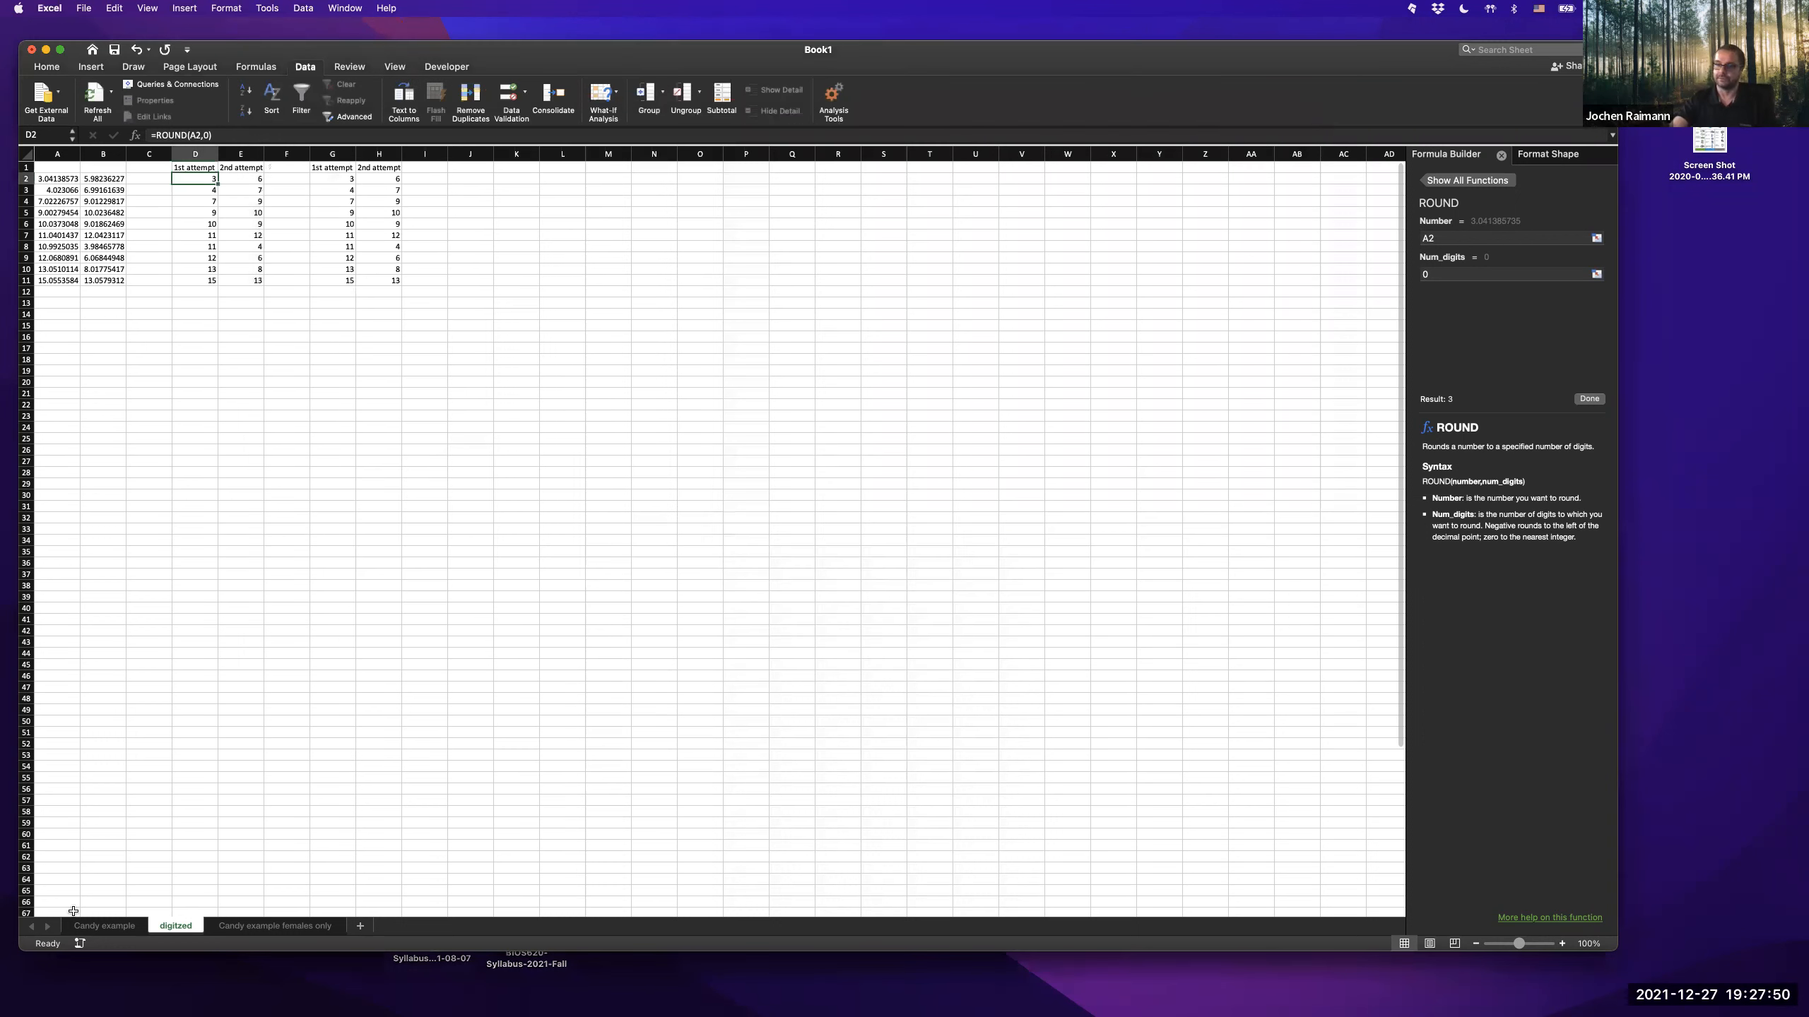
left_click(121, 928)
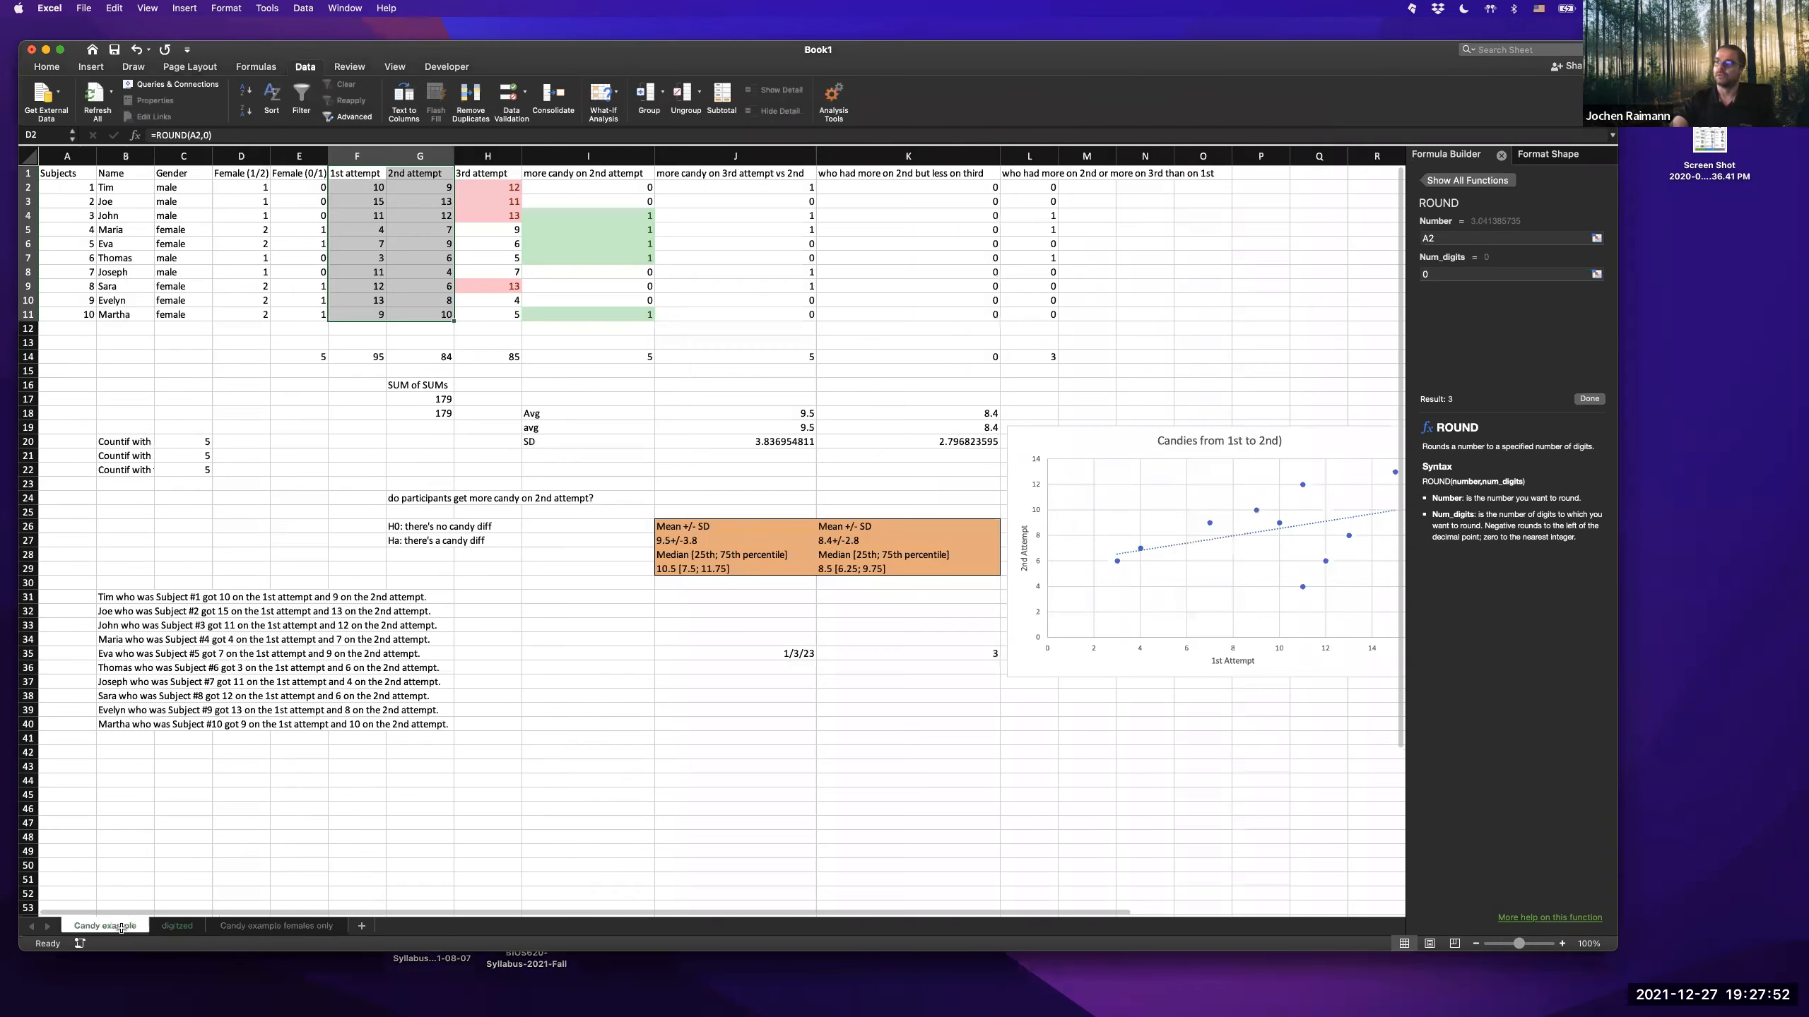